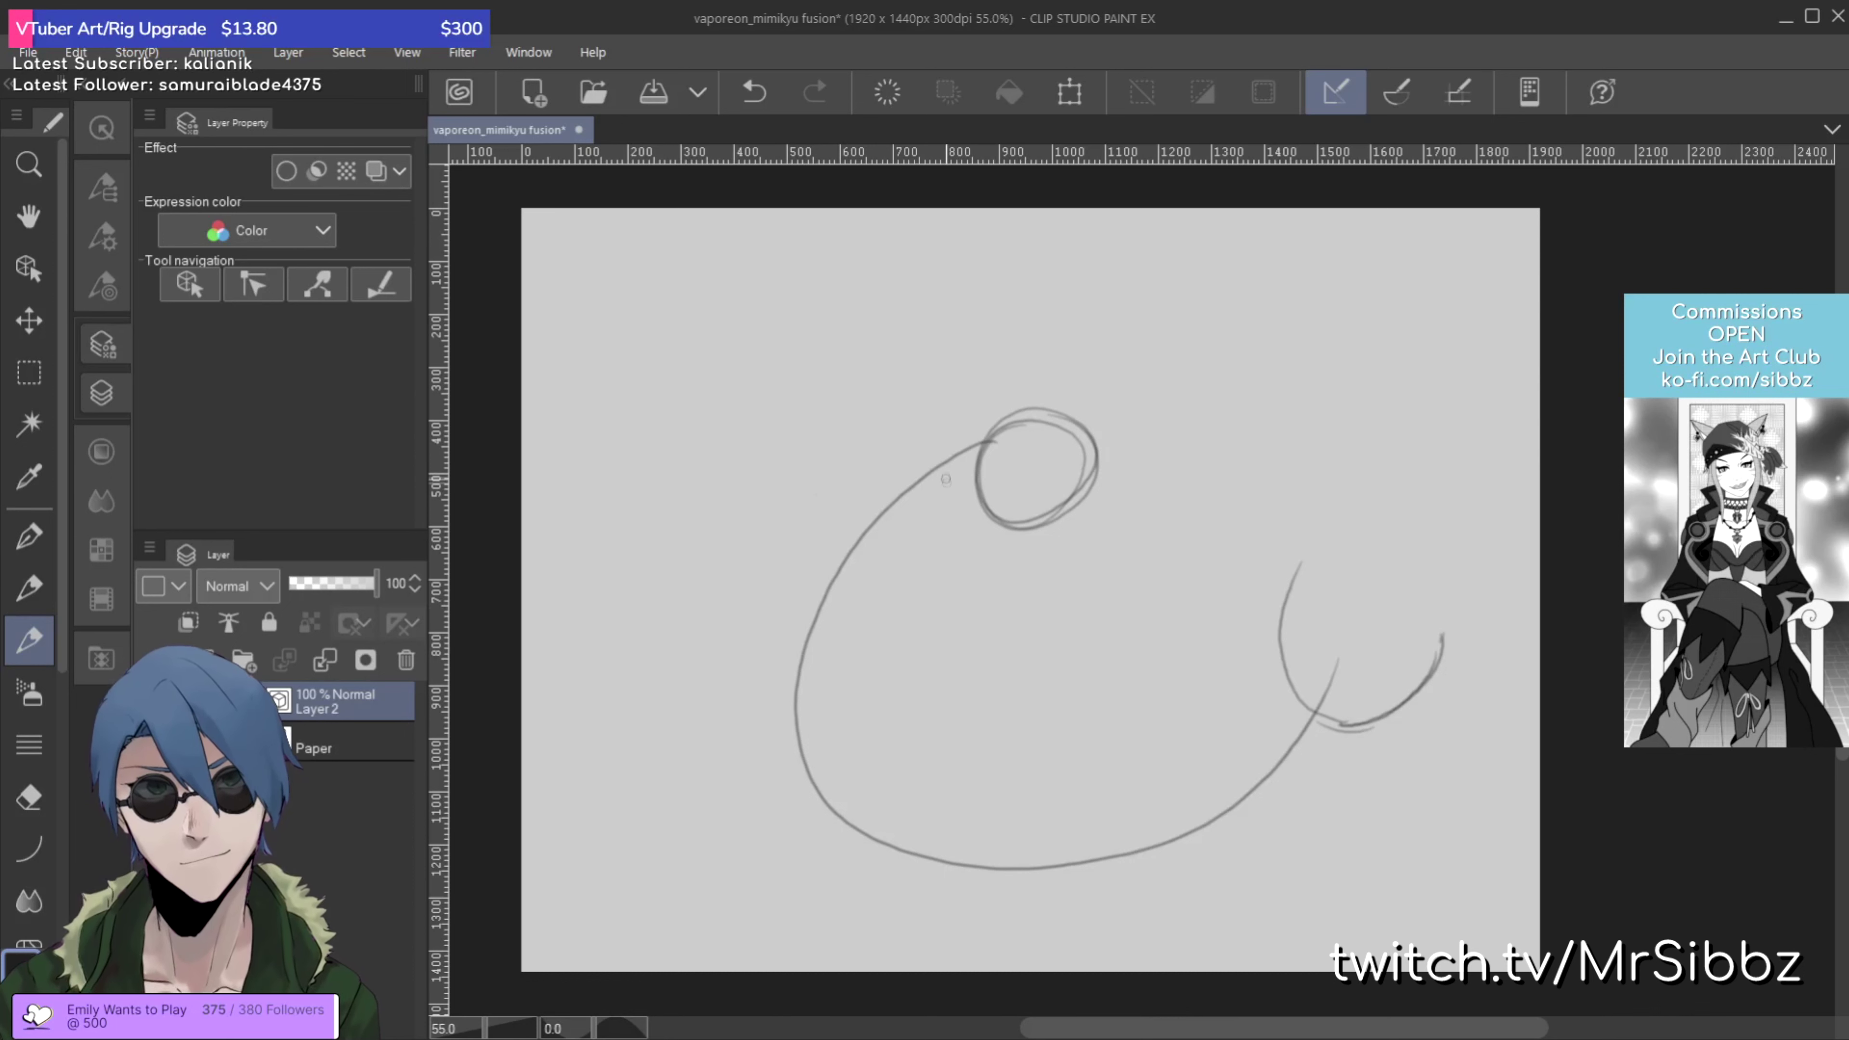
# Step: Sketch a large collar ring around the head circle and a second contour along the creature's back
pyautogui.moveTo(972, 394)
pyautogui.mouseDown()
pyautogui.moveTo(919, 467)
pyautogui.moveTo(1106, 382)
pyautogui.moveTo(977, 367)
pyautogui.mouseUp()
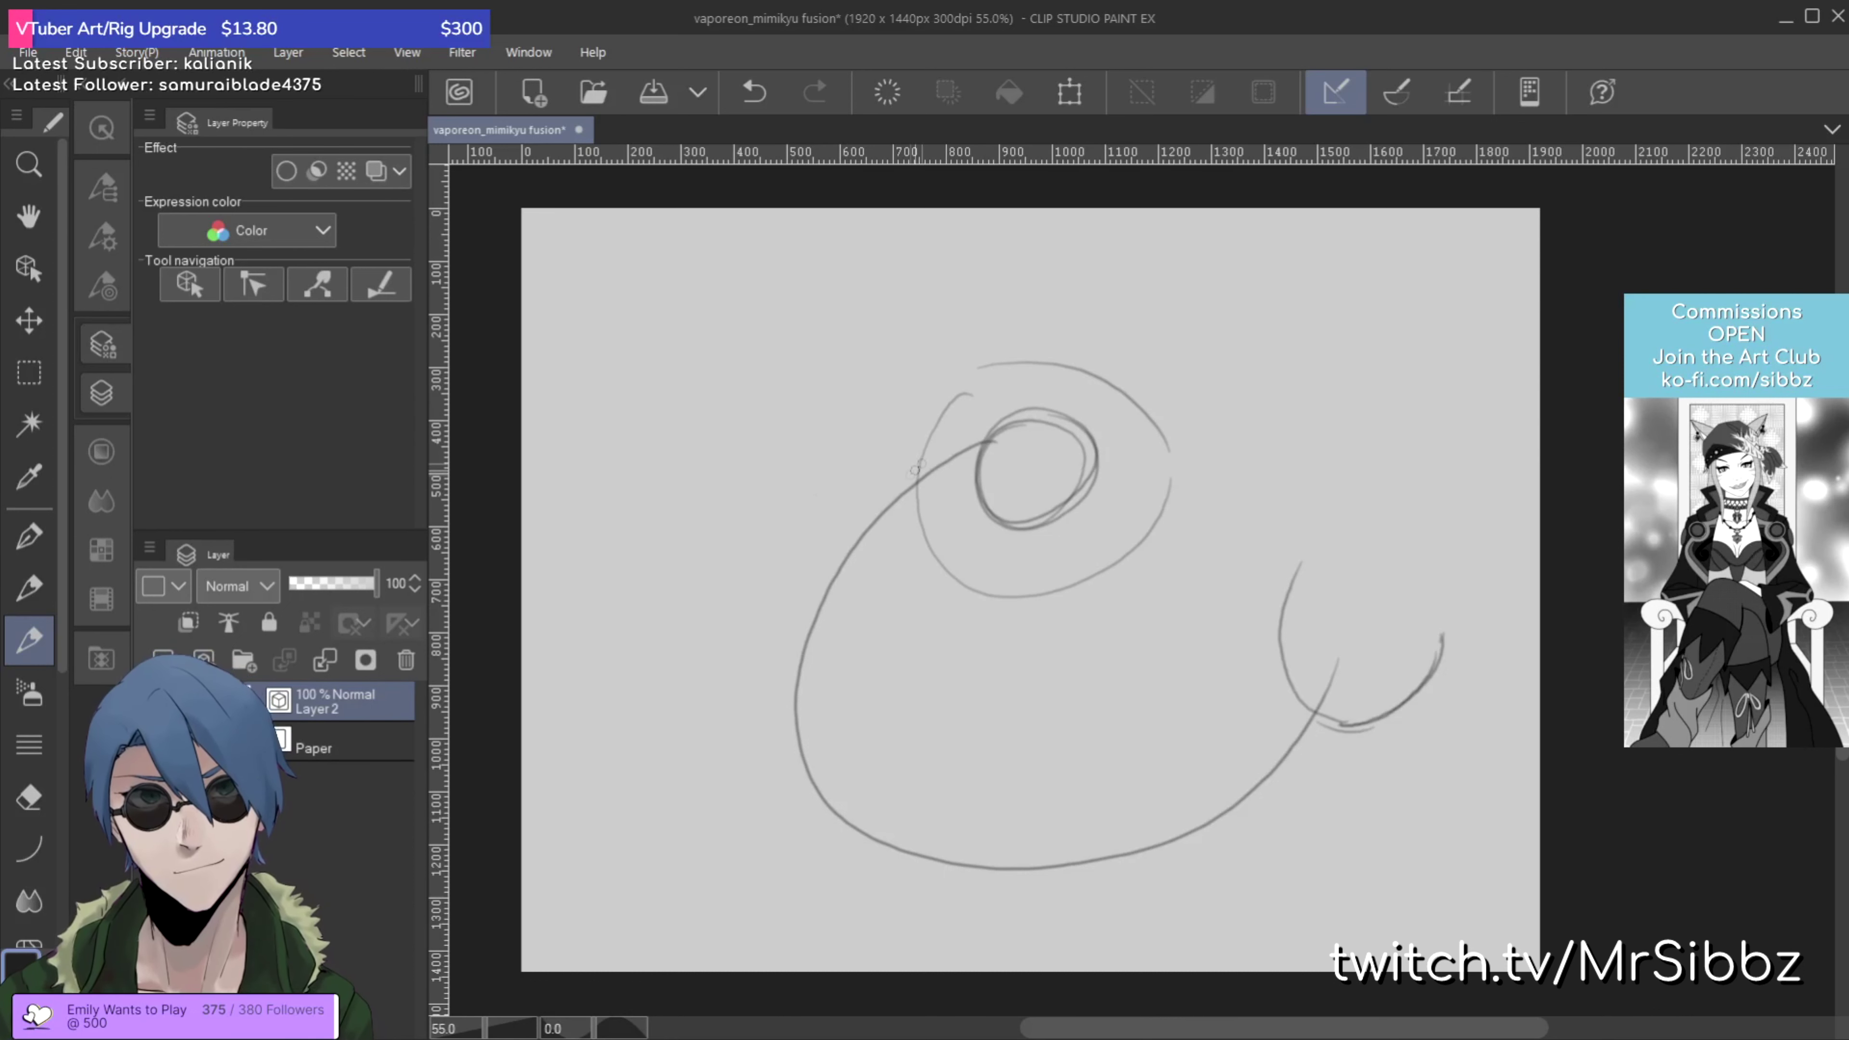
pyautogui.moveTo(912, 465)
pyautogui.mouseDown()
pyautogui.moveTo(848, 530)
pyautogui.moveTo(823, 837)
pyautogui.mouseUp()
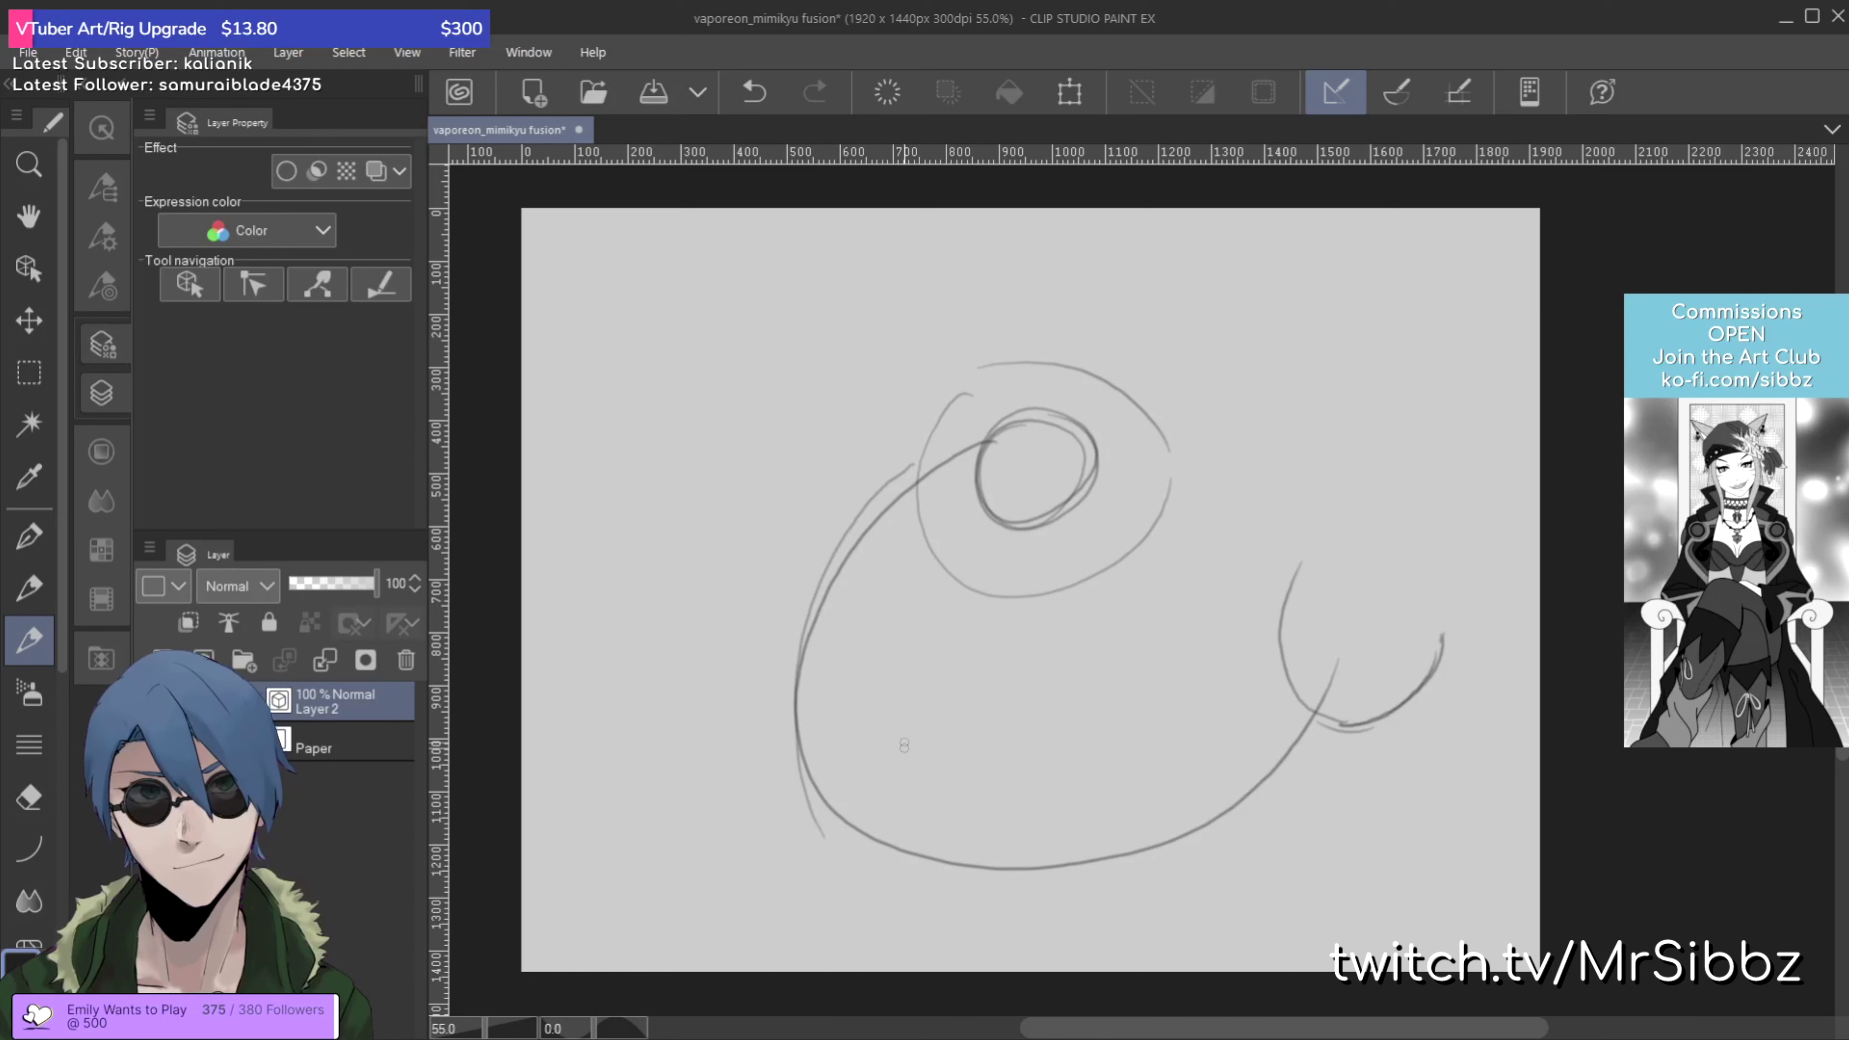
# Step: Sketch two overlapping oval thighs at the bottom of the body curve, each with a tapered lower leg and foot
pyautogui.moveTo(902, 711)
pyautogui.mouseDown()
pyautogui.moveTo(927, 763)
pyautogui.moveTo(867, 871)
pyautogui.moveTo(812, 716)
pyautogui.moveTo(934, 845)
pyautogui.mouseUp()
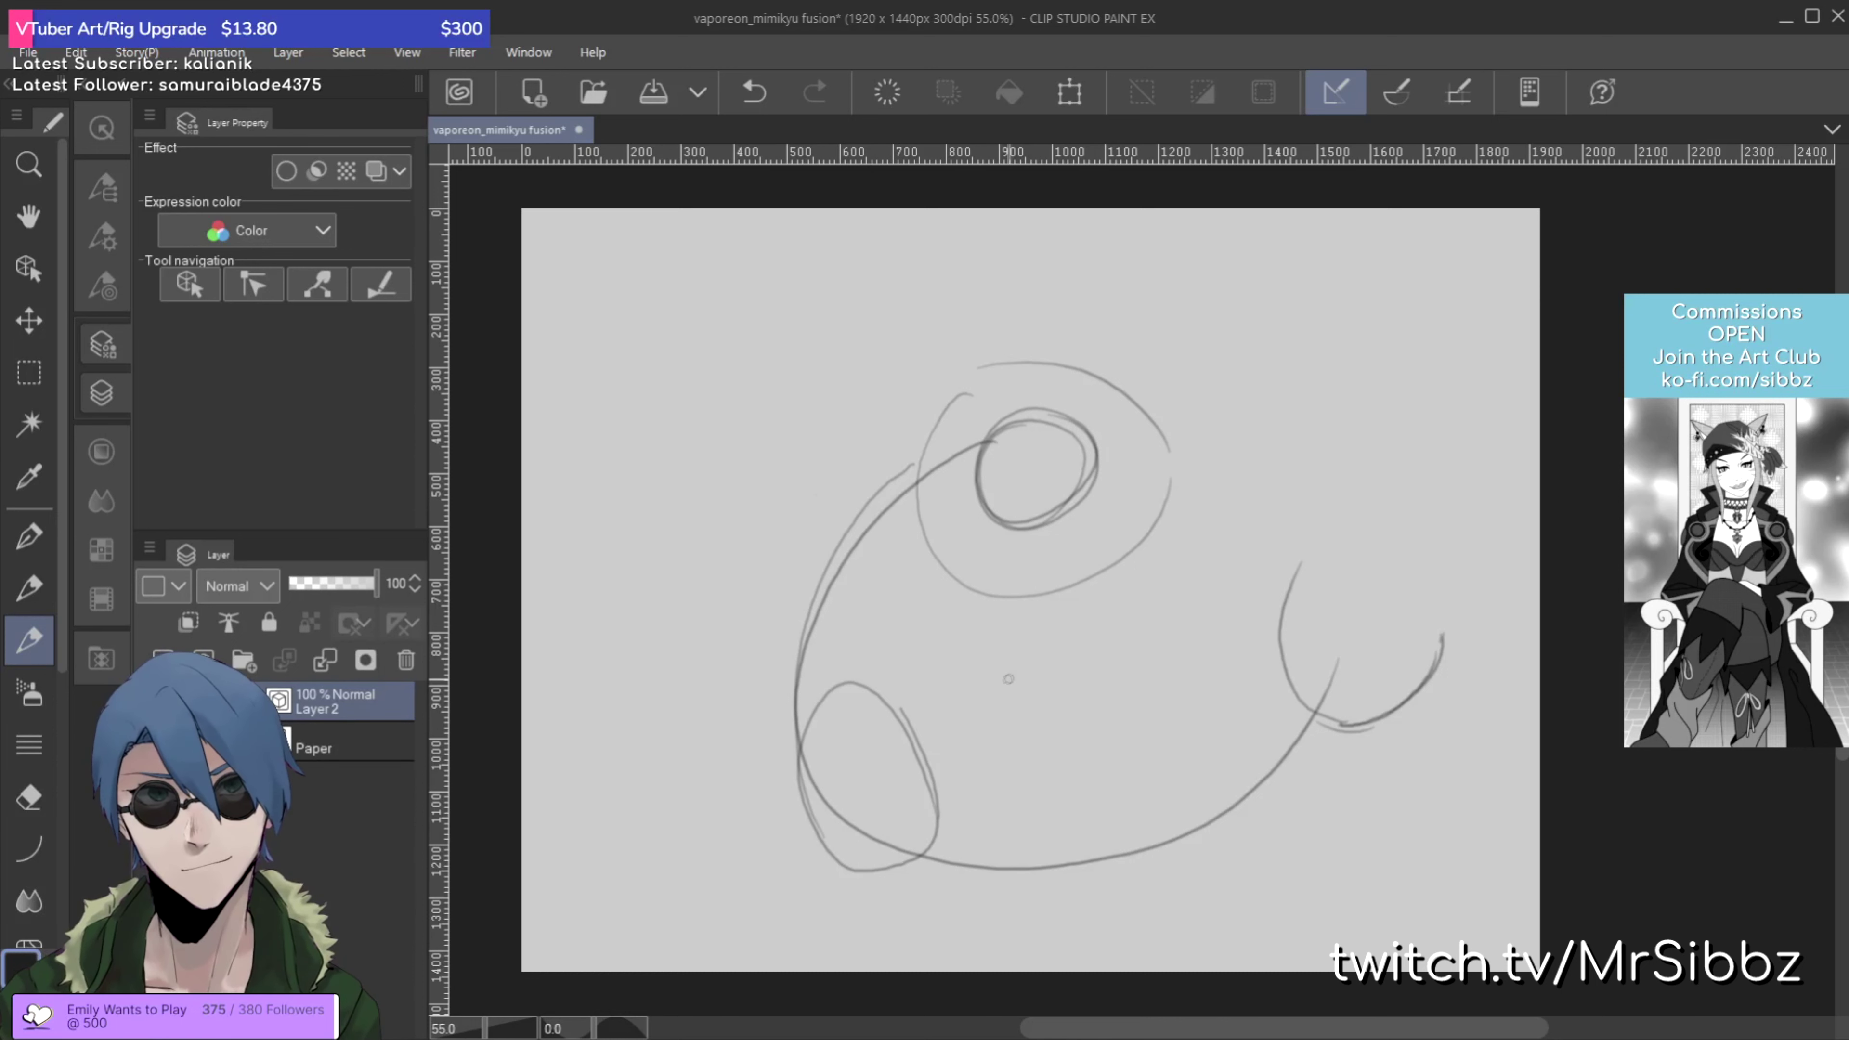
pyautogui.moveTo(968, 645)
pyautogui.mouseDown()
pyautogui.moveTo(1039, 745)
pyautogui.moveTo(936, 652)
pyautogui.mouseUp()
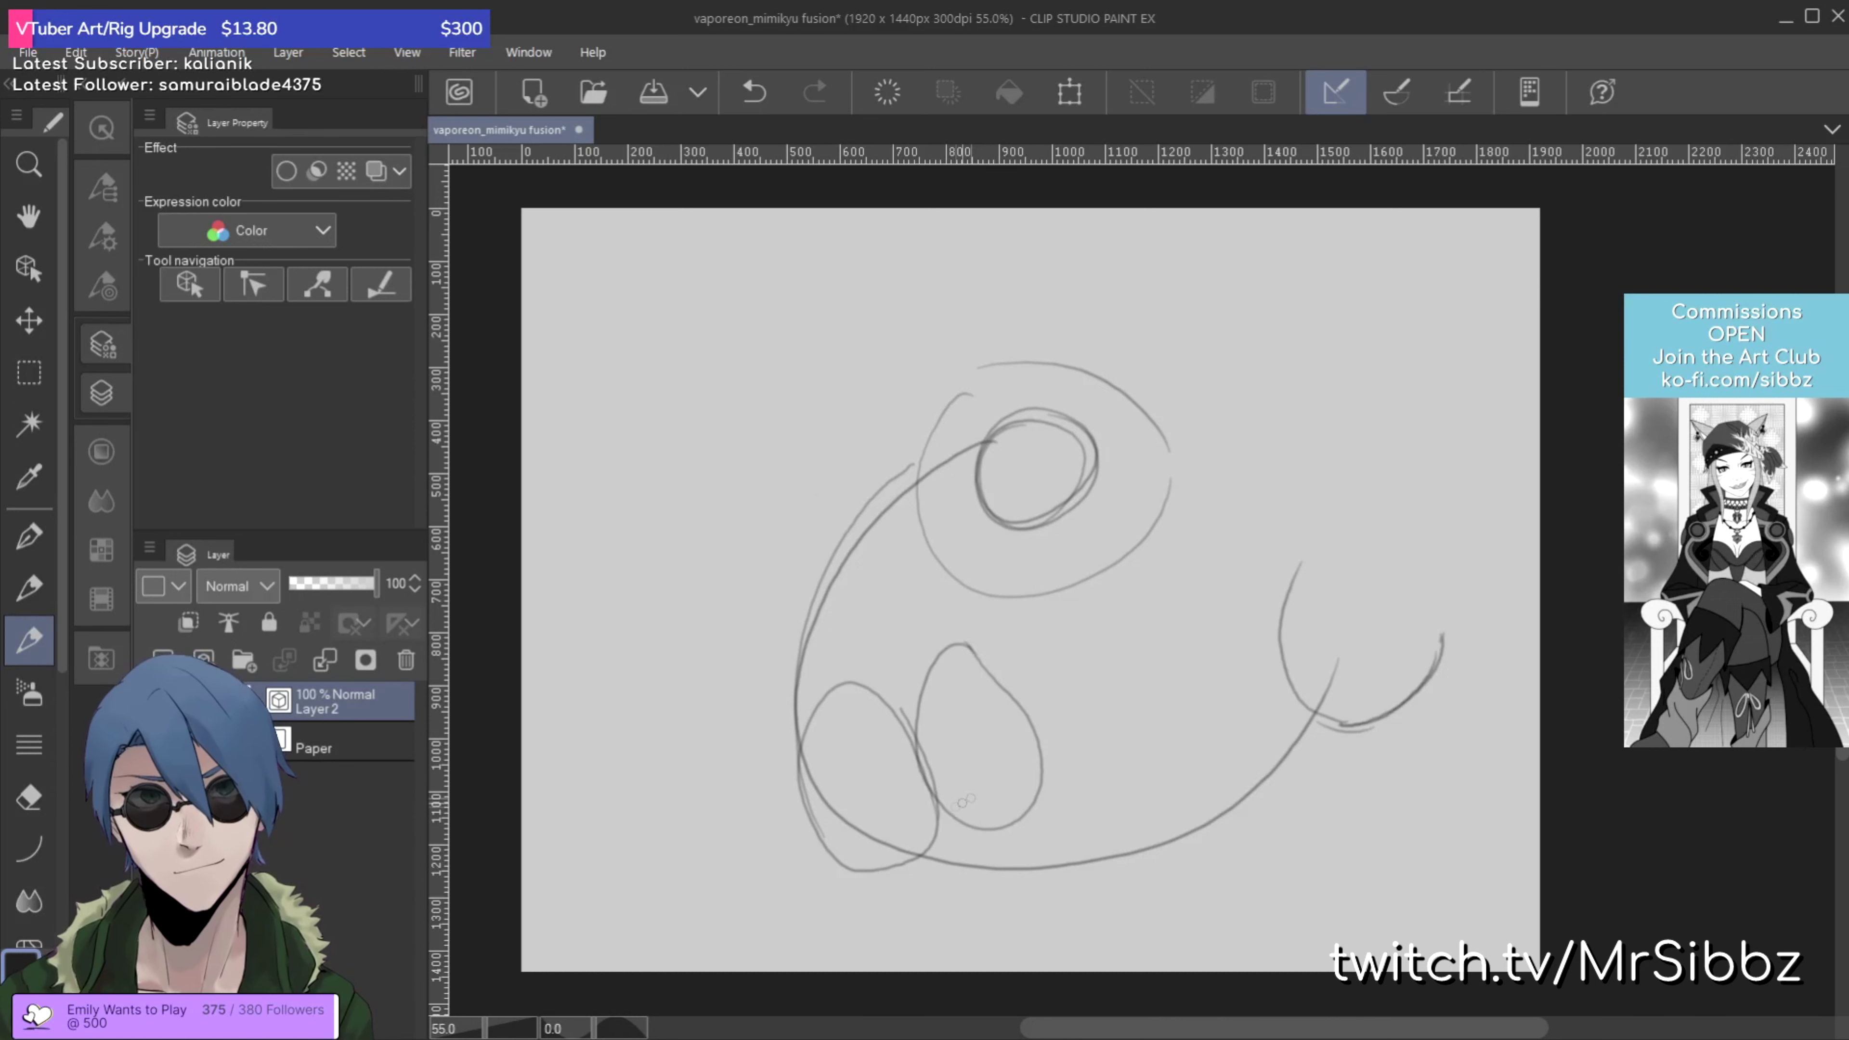
pyautogui.moveTo(846, 871)
pyautogui.mouseDown()
pyautogui.moveTo(862, 923)
pyautogui.moveTo(912, 881)
pyautogui.mouseUp()
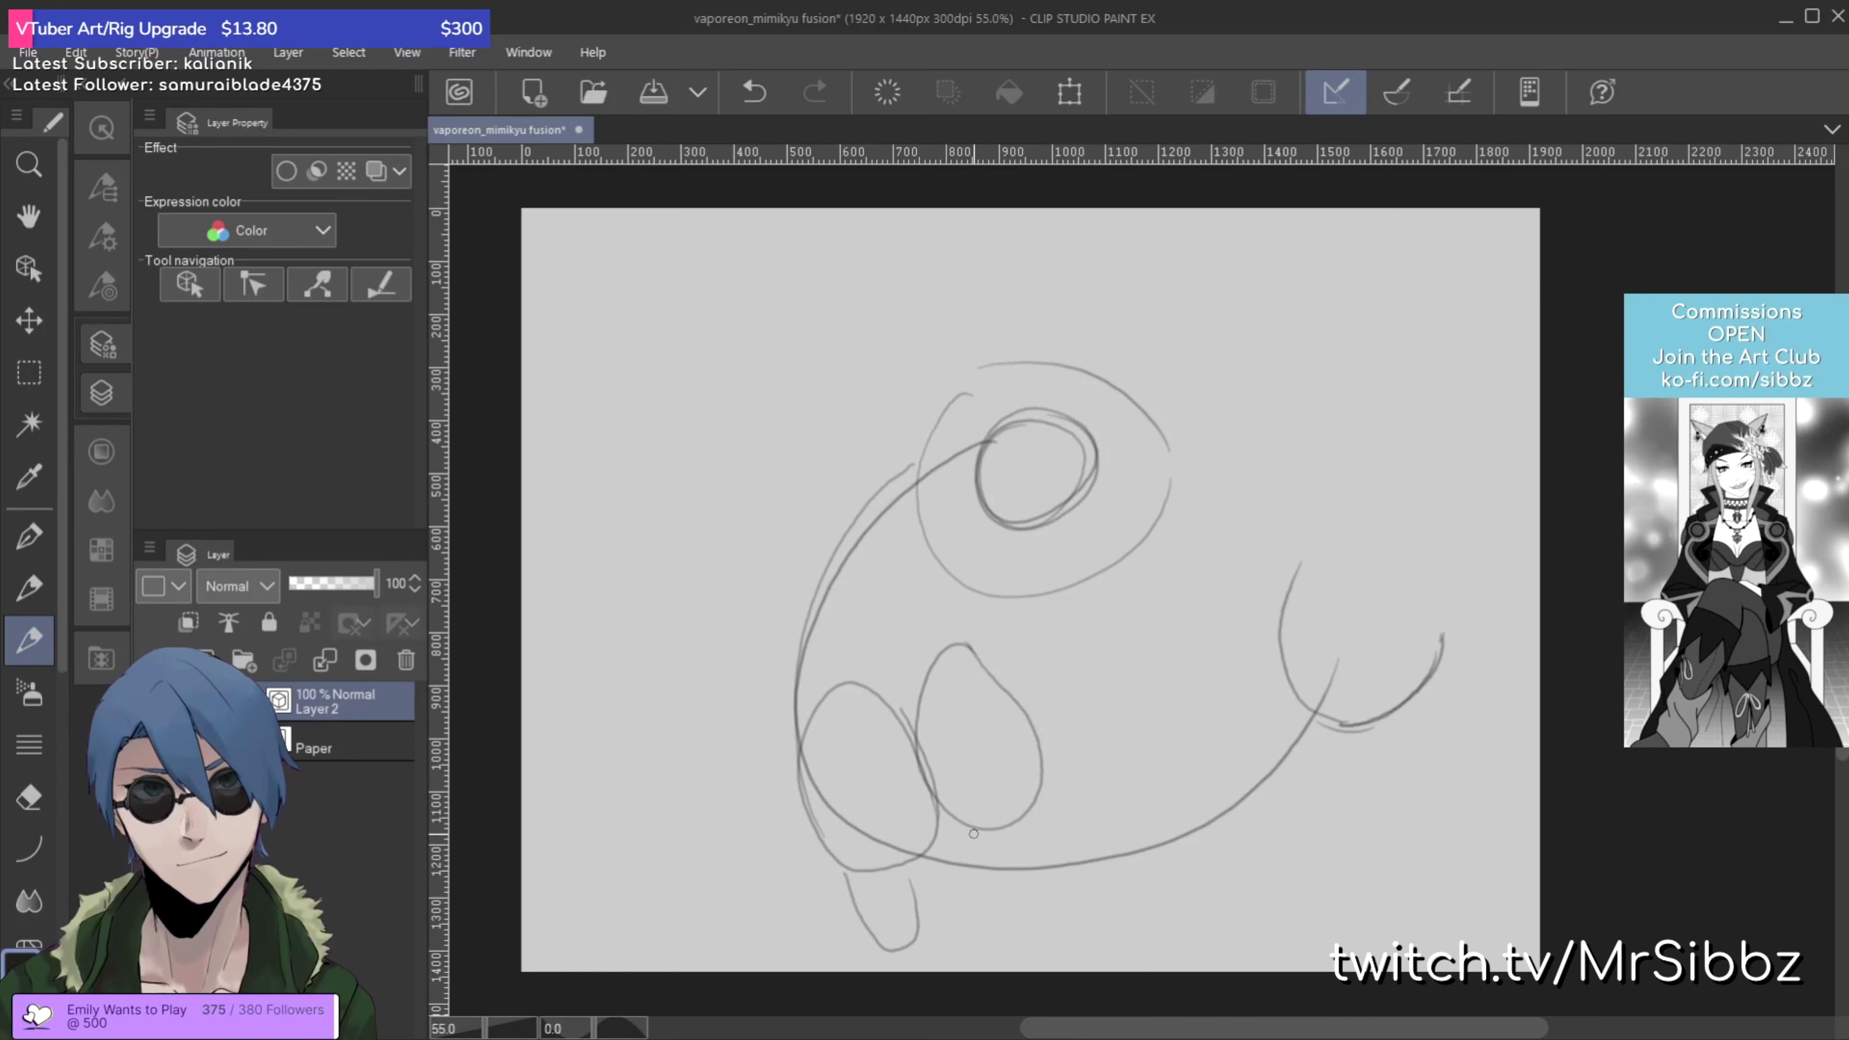
pyautogui.moveTo(974, 832)
pyautogui.mouseDown()
pyautogui.moveTo(965, 912)
pyautogui.moveTo(1034, 970)
pyautogui.mouseUp()
pyautogui.moveTo(1014, 827)
pyautogui.mouseDown()
pyautogui.moveTo(1009, 867)
pyautogui.moveTo(1052, 971)
pyautogui.mouseUp()
# Step: Select all the sketch lines and move the whole figure up and left on the canvas
pyautogui.moveTo(681, 290); pyautogui.dragTo(1675, 1016)
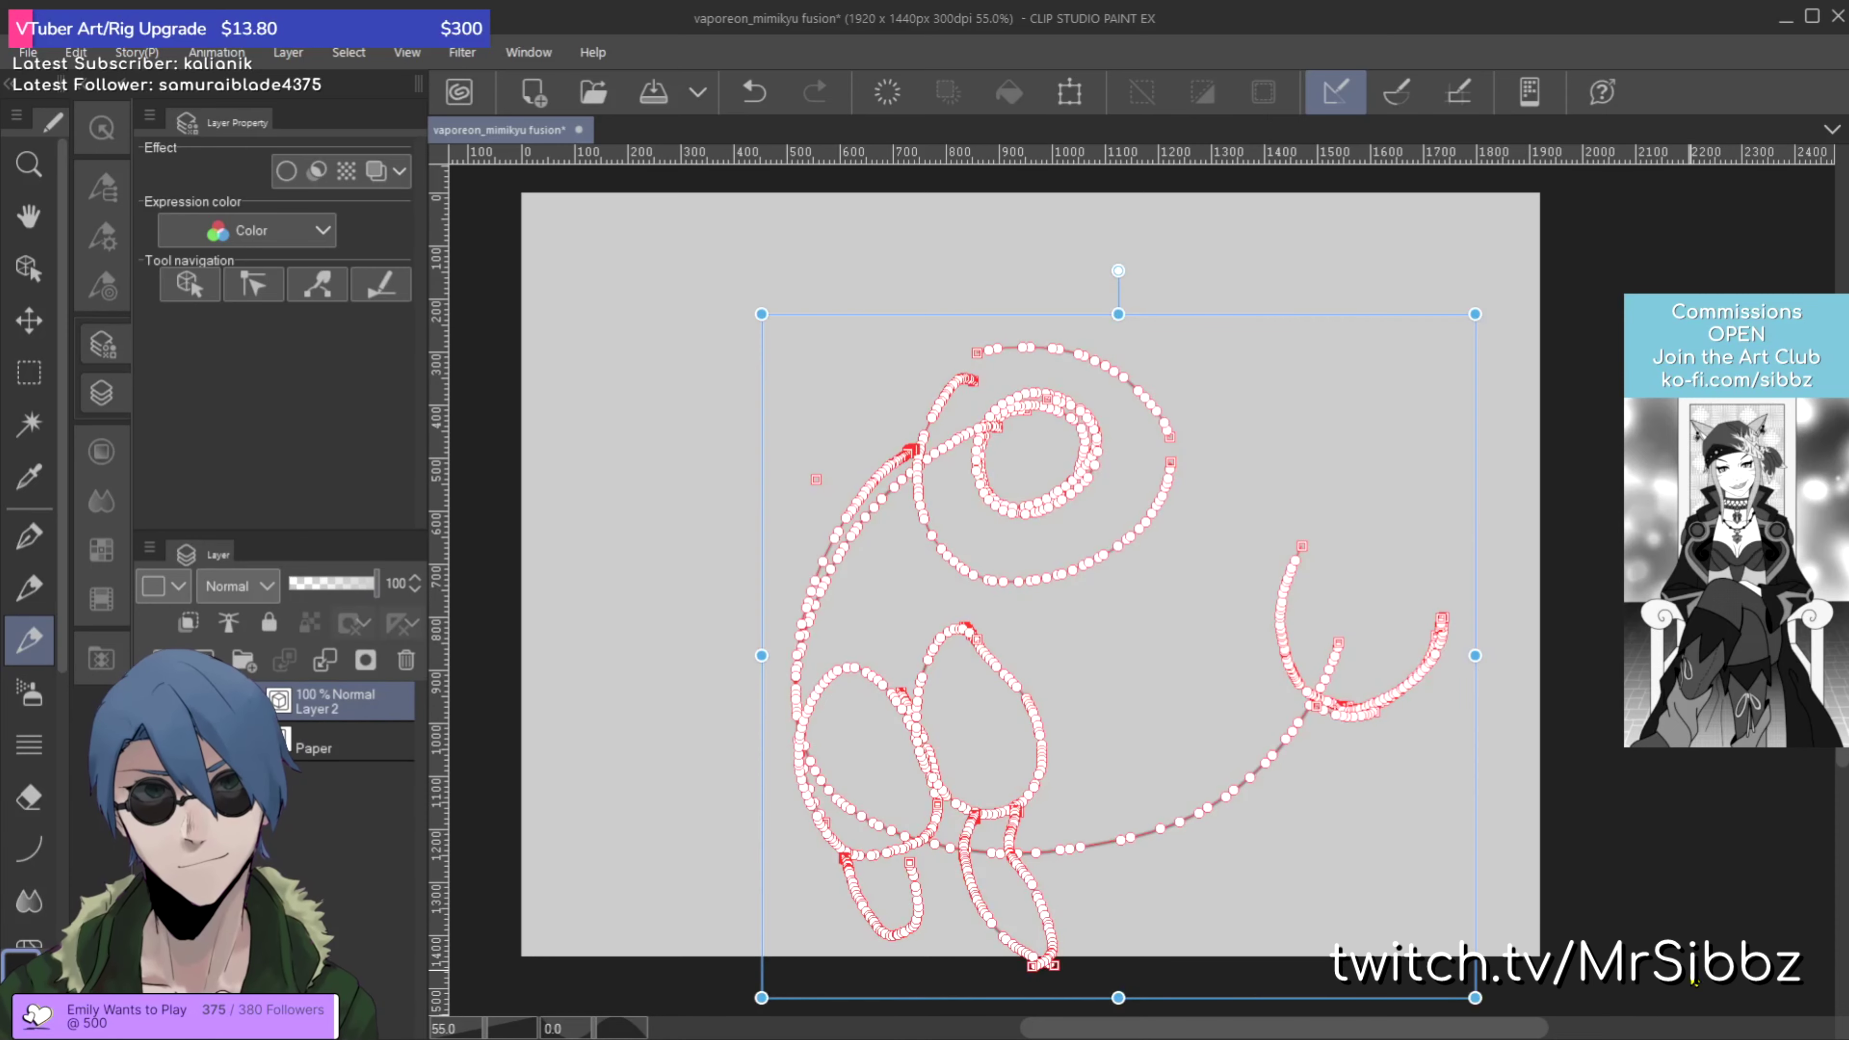
pyautogui.moveTo(1211, 317)
pyautogui.mouseDown()
pyautogui.moveTo(1158, 305)
pyautogui.moveTo(1016, 212)
pyautogui.moveTo(1041, 241)
pyautogui.mouseUp()
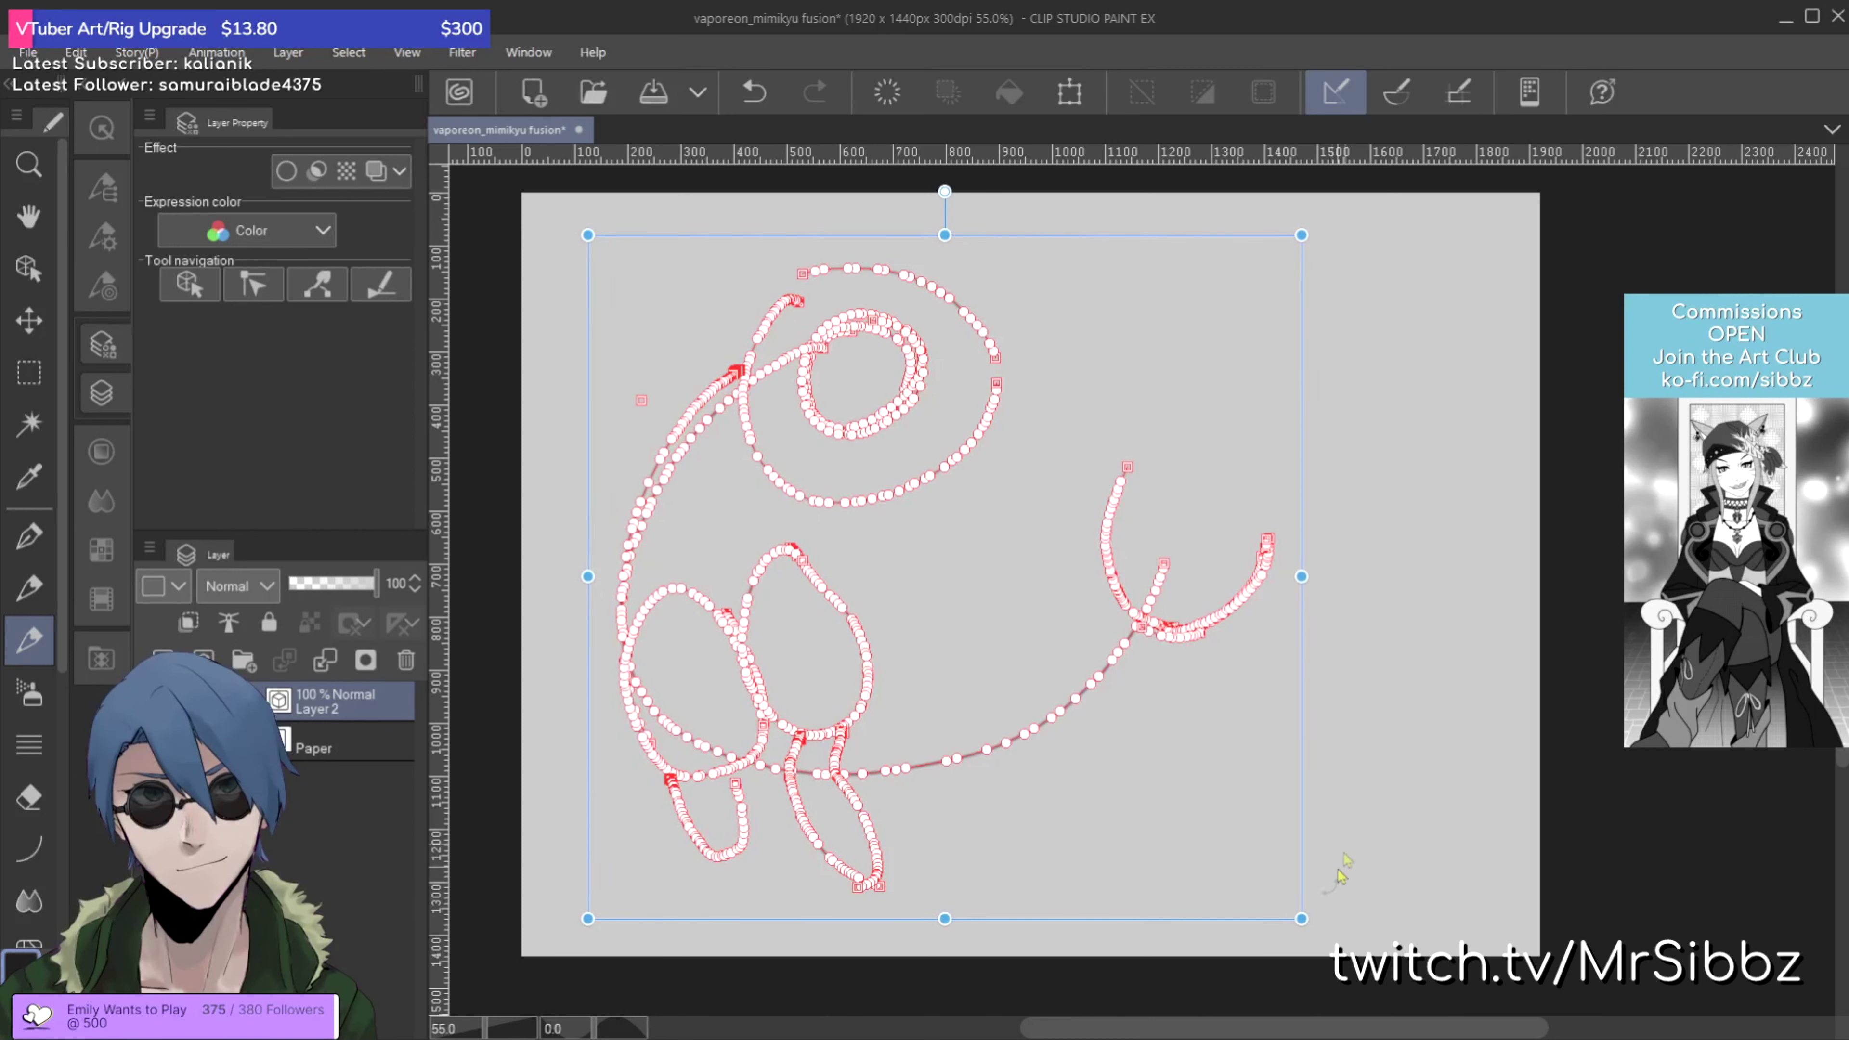
pyautogui.press('ctrl')
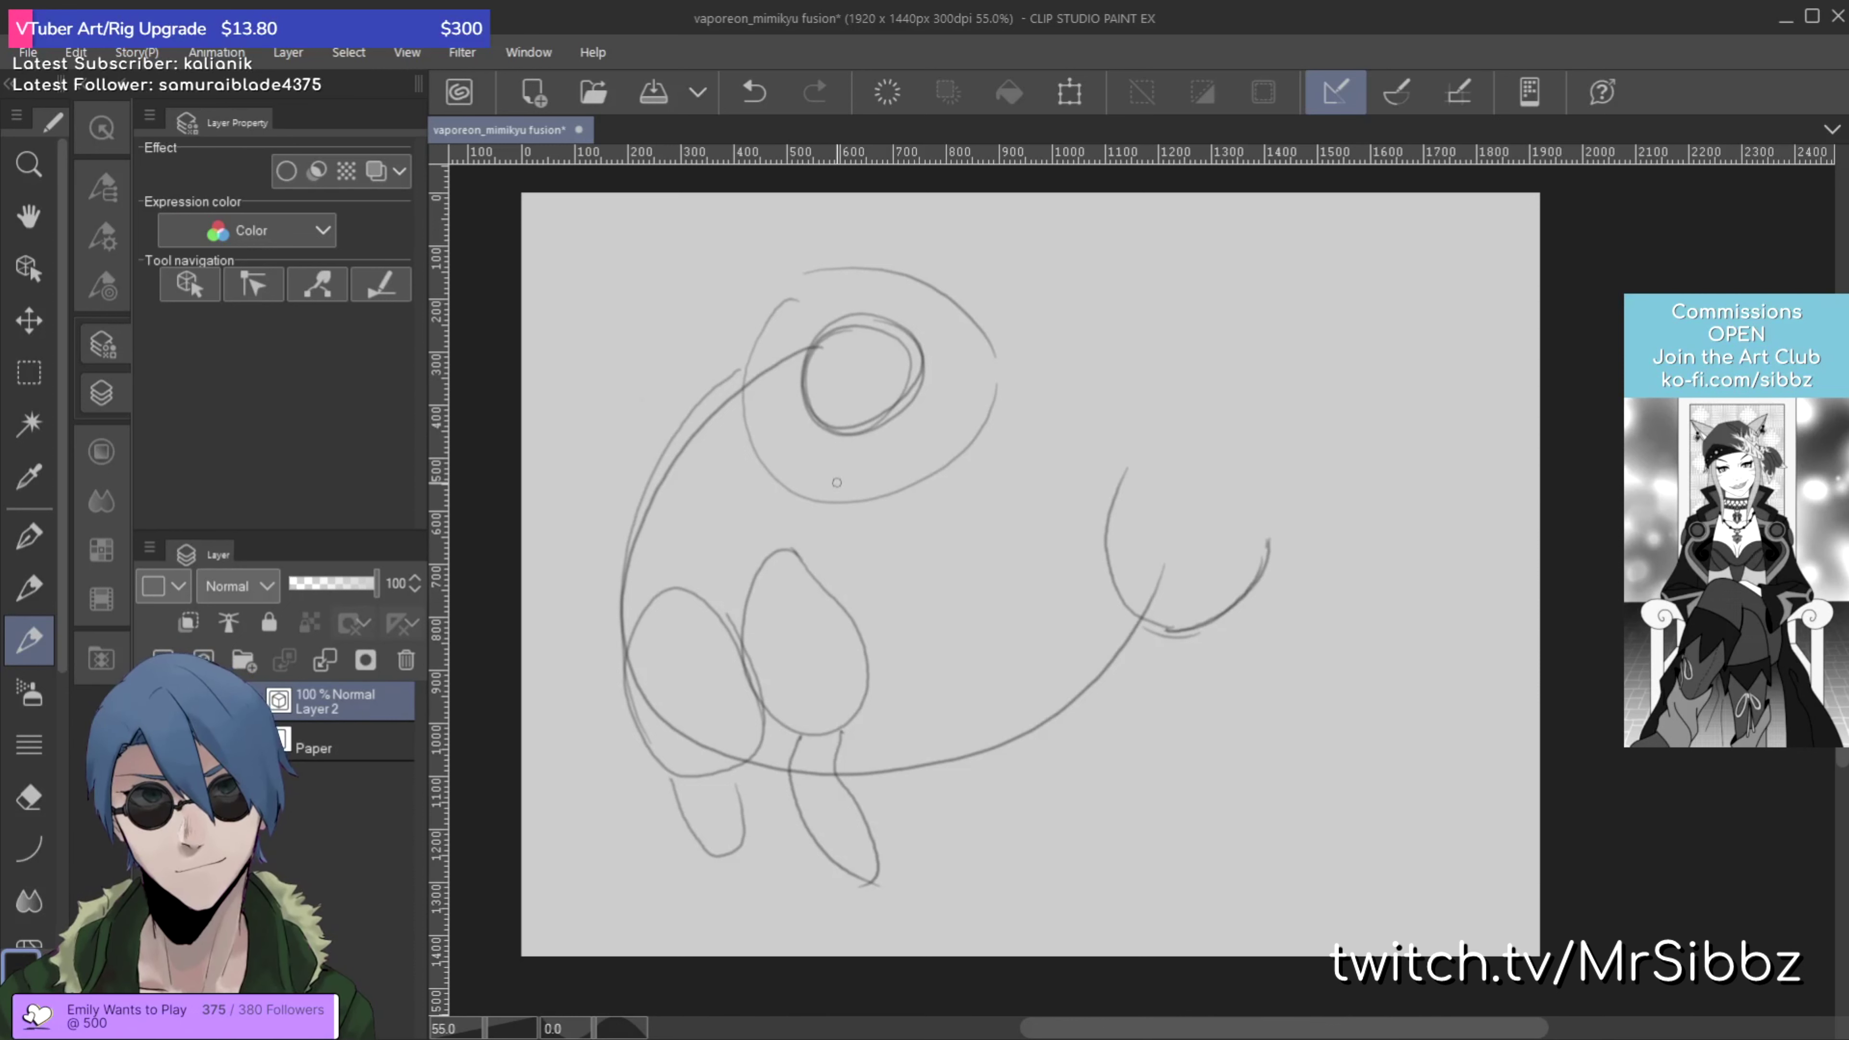
# Step: Sketch the chest and two arms, one bent down over the front thigh and one reaching forward below the collar
pyautogui.moveTo(717, 479); pyautogui.dragTo(714, 500)
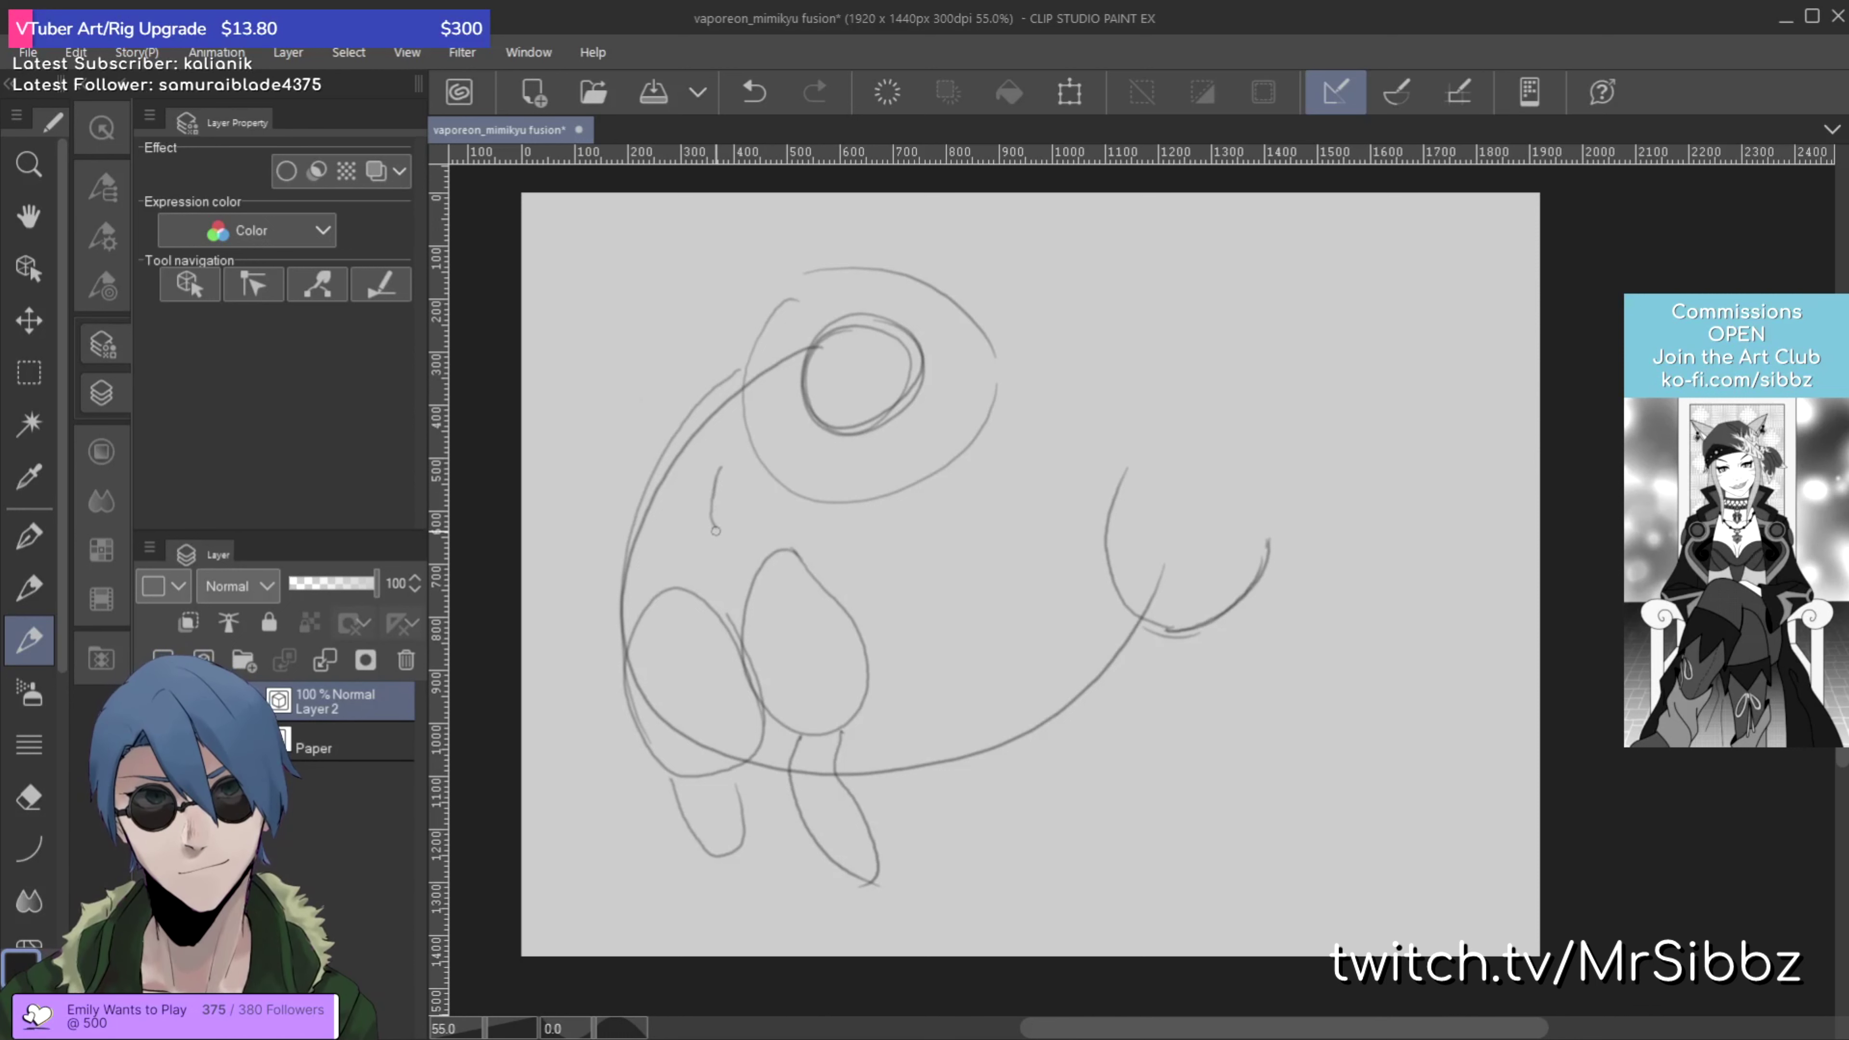
pyautogui.moveTo(721, 469)
pyautogui.mouseDown()
pyautogui.moveTo(719, 526)
pyautogui.moveTo(817, 645)
pyautogui.mouseUp()
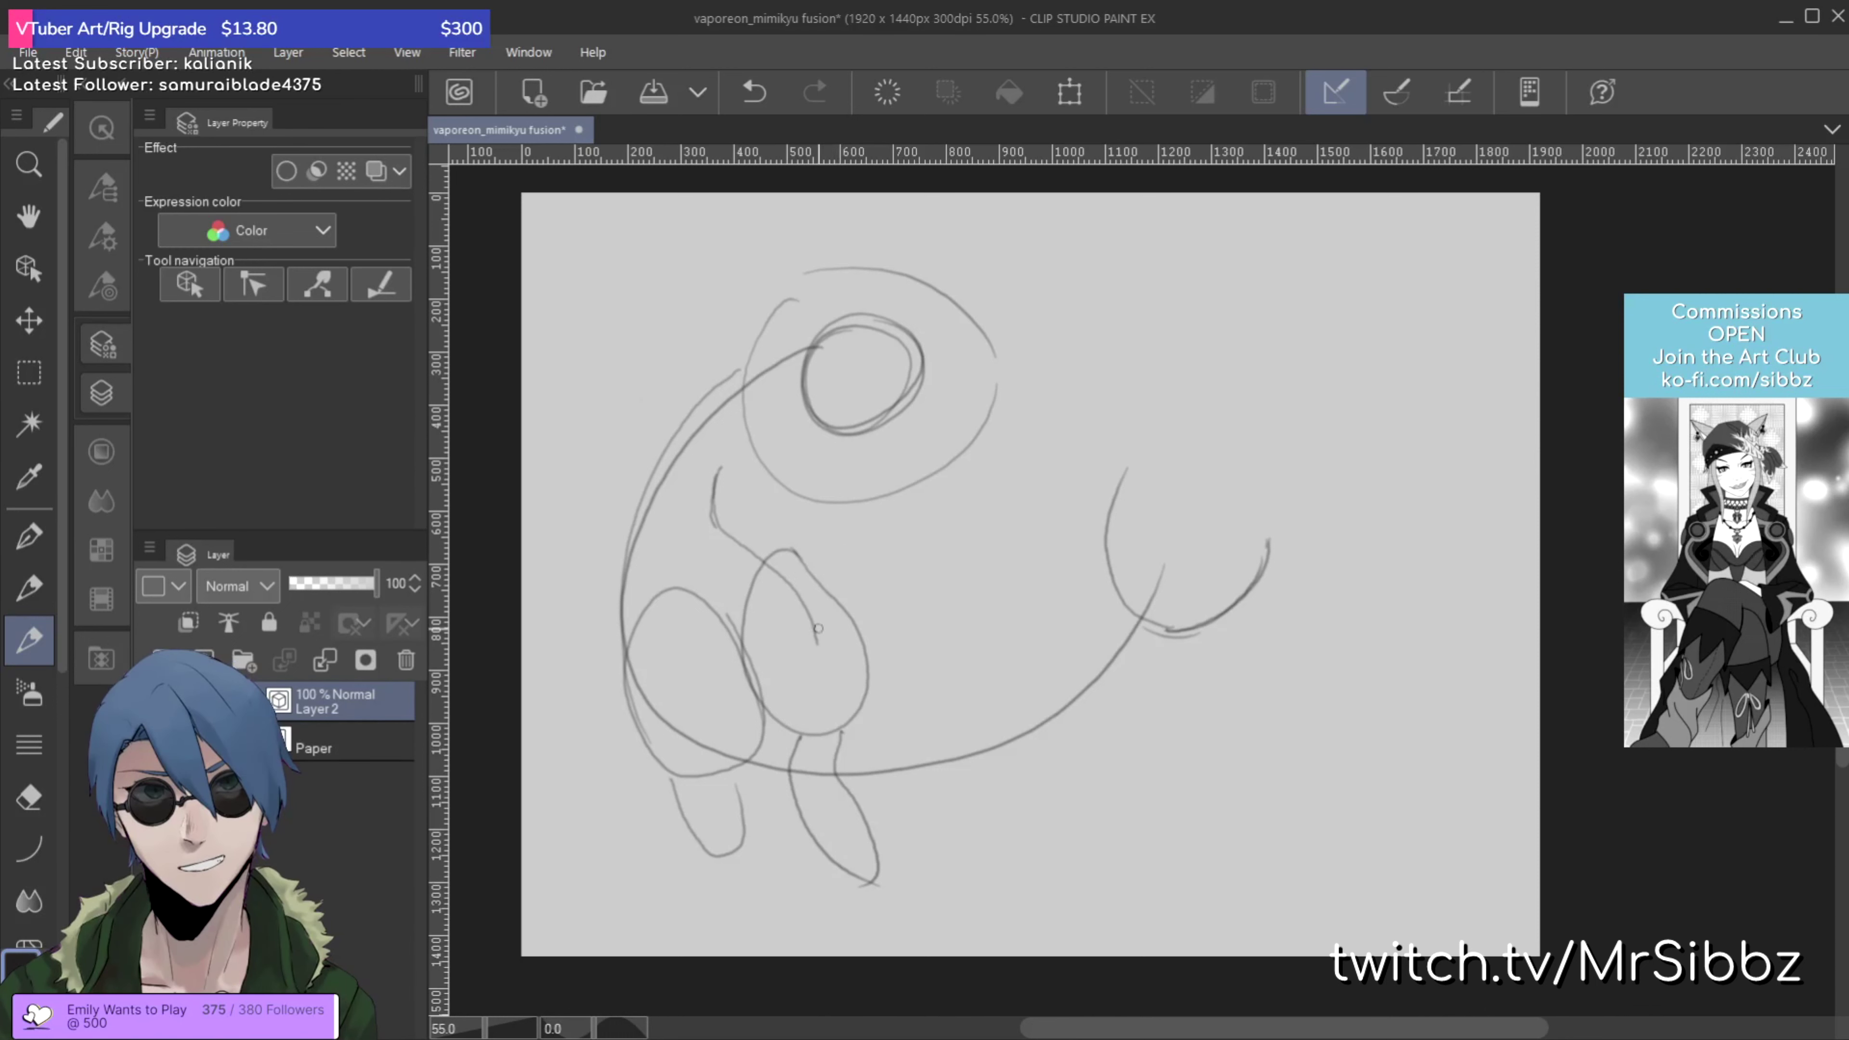
pyautogui.moveTo(812, 634)
pyautogui.mouseDown()
pyautogui.moveTo(832, 666)
pyautogui.moveTo(853, 582)
pyautogui.mouseUp()
pyautogui.moveTo(775, 482); pyautogui.dragTo(853, 617)
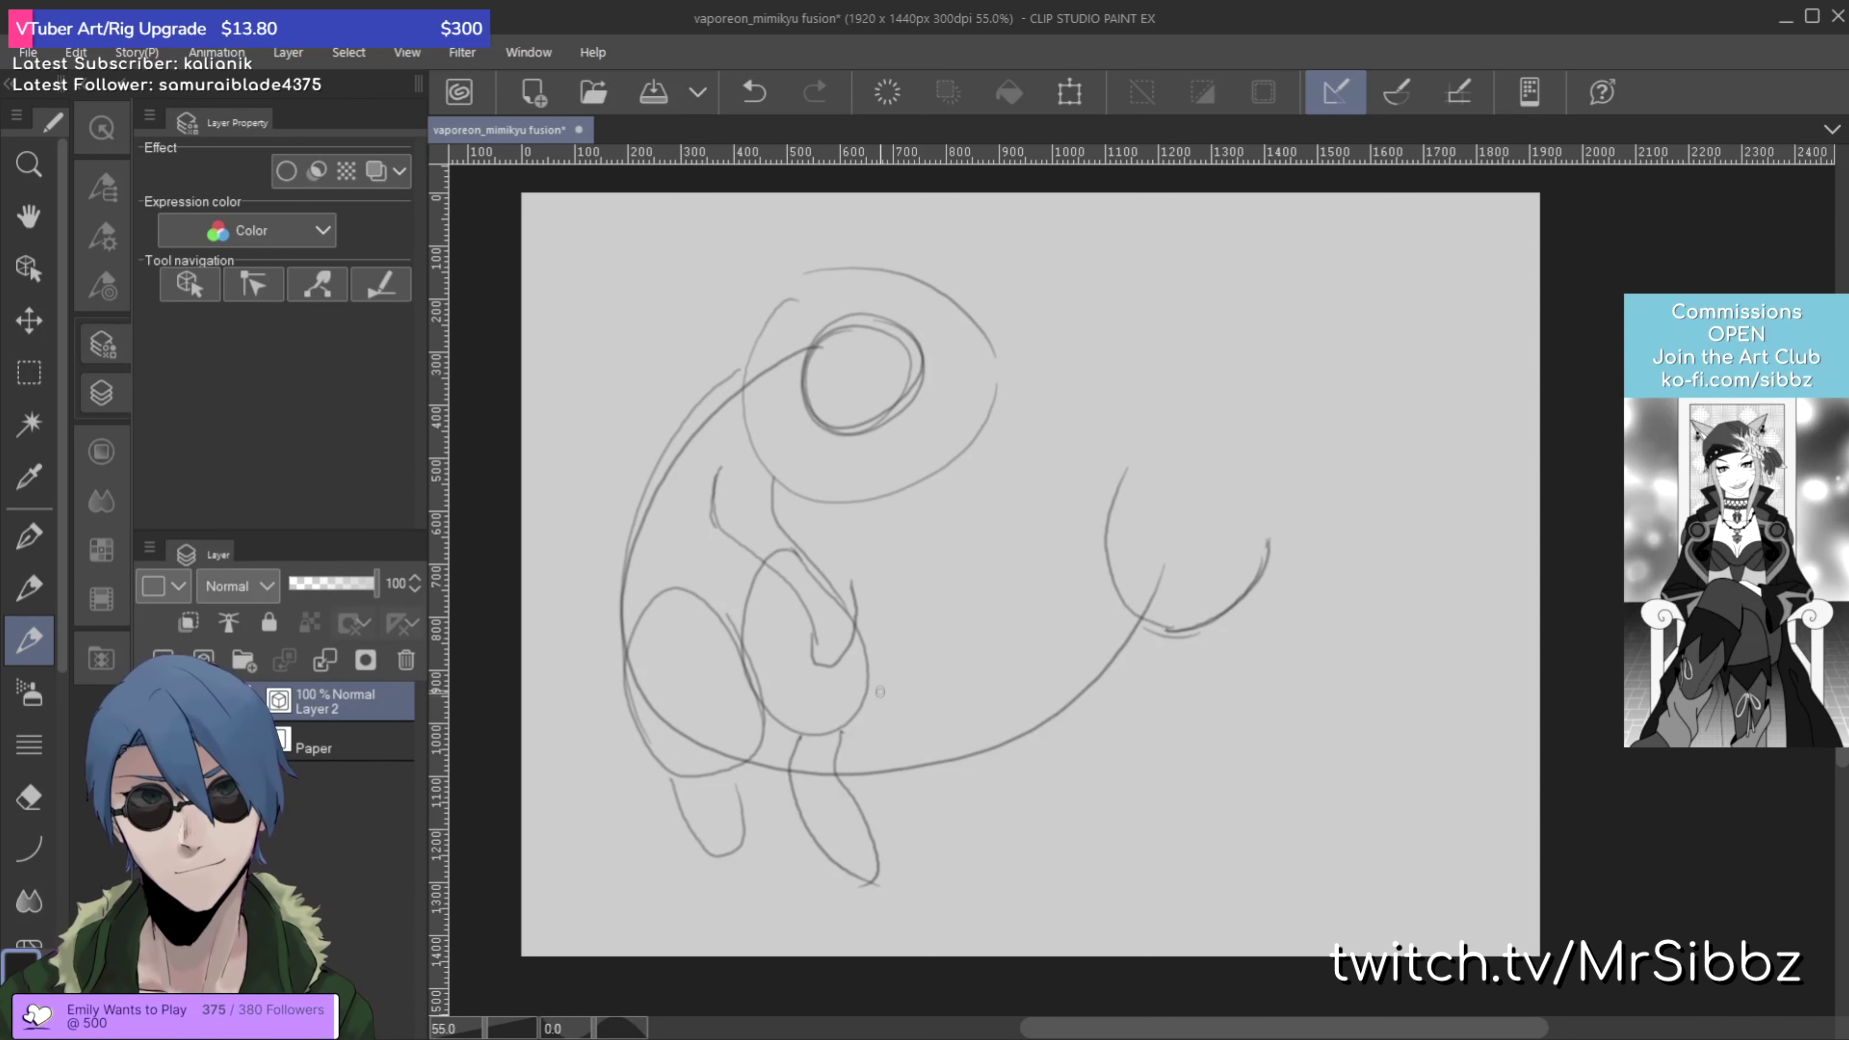
pyautogui.moveTo(805, 561); pyautogui.dragTo(855, 619)
pyautogui.moveTo(838, 505); pyautogui.dragTo(808, 560)
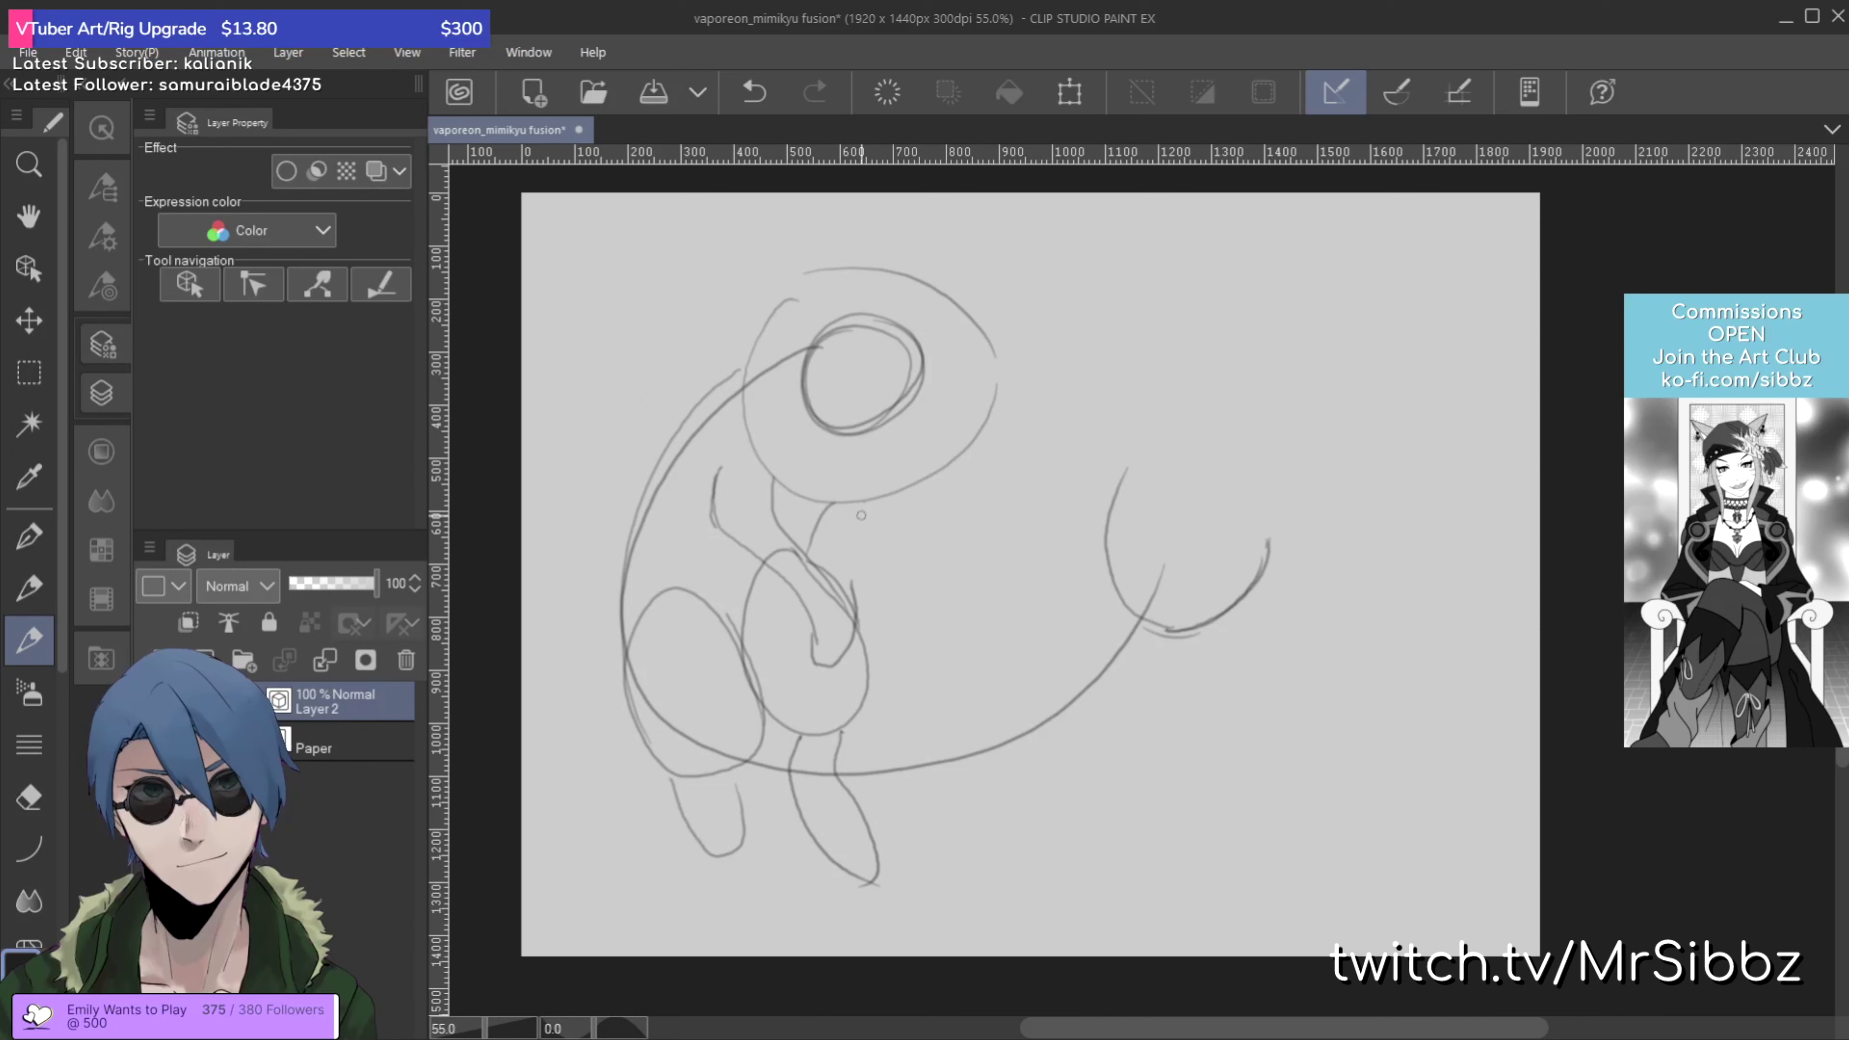
pyautogui.moveTo(821, 524)
pyautogui.mouseDown()
pyautogui.moveTo(895, 536)
pyautogui.moveTo(977, 519)
pyautogui.moveTo(923, 497)
pyautogui.moveTo(1003, 561)
pyautogui.moveTo(983, 582)
pyautogui.mouseUp()
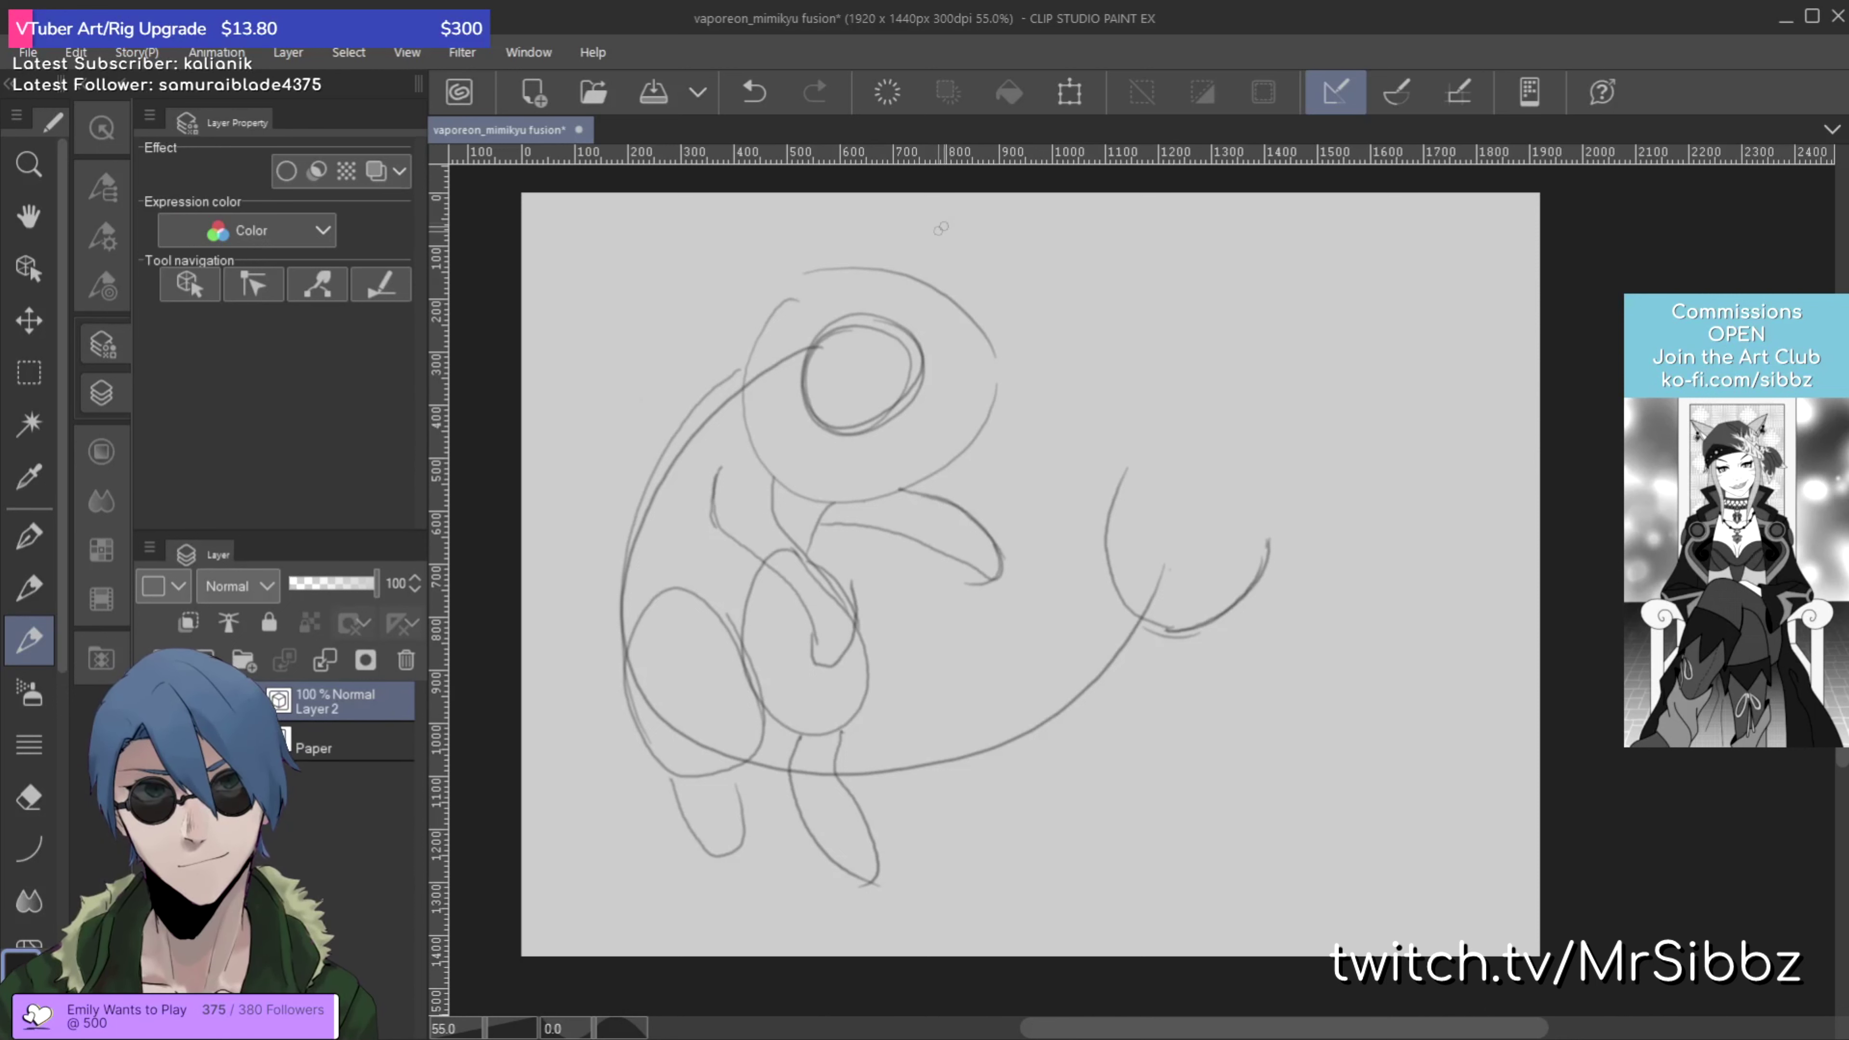
# Step: Rework the head circle with darker strokes, then add pointed ear shapes above it and a fin line sweeping behind it
pyautogui.moveTo(863, 306); pyautogui.dragTo(828, 397)
pyautogui.moveTo(835, 334)
pyautogui.mouseDown()
pyautogui.moveTo(829, 405)
pyautogui.moveTo(811, 382)
pyautogui.moveTo(810, 410)
pyautogui.moveTo(911, 448)
pyautogui.moveTo(941, 340)
pyautogui.moveTo(805, 366)
pyautogui.moveTo(919, 426)
pyautogui.moveTo(845, 327)
pyautogui.moveTo(911, 434)
pyautogui.moveTo(853, 316)
pyautogui.moveTo(972, 398)
pyautogui.mouseUp()
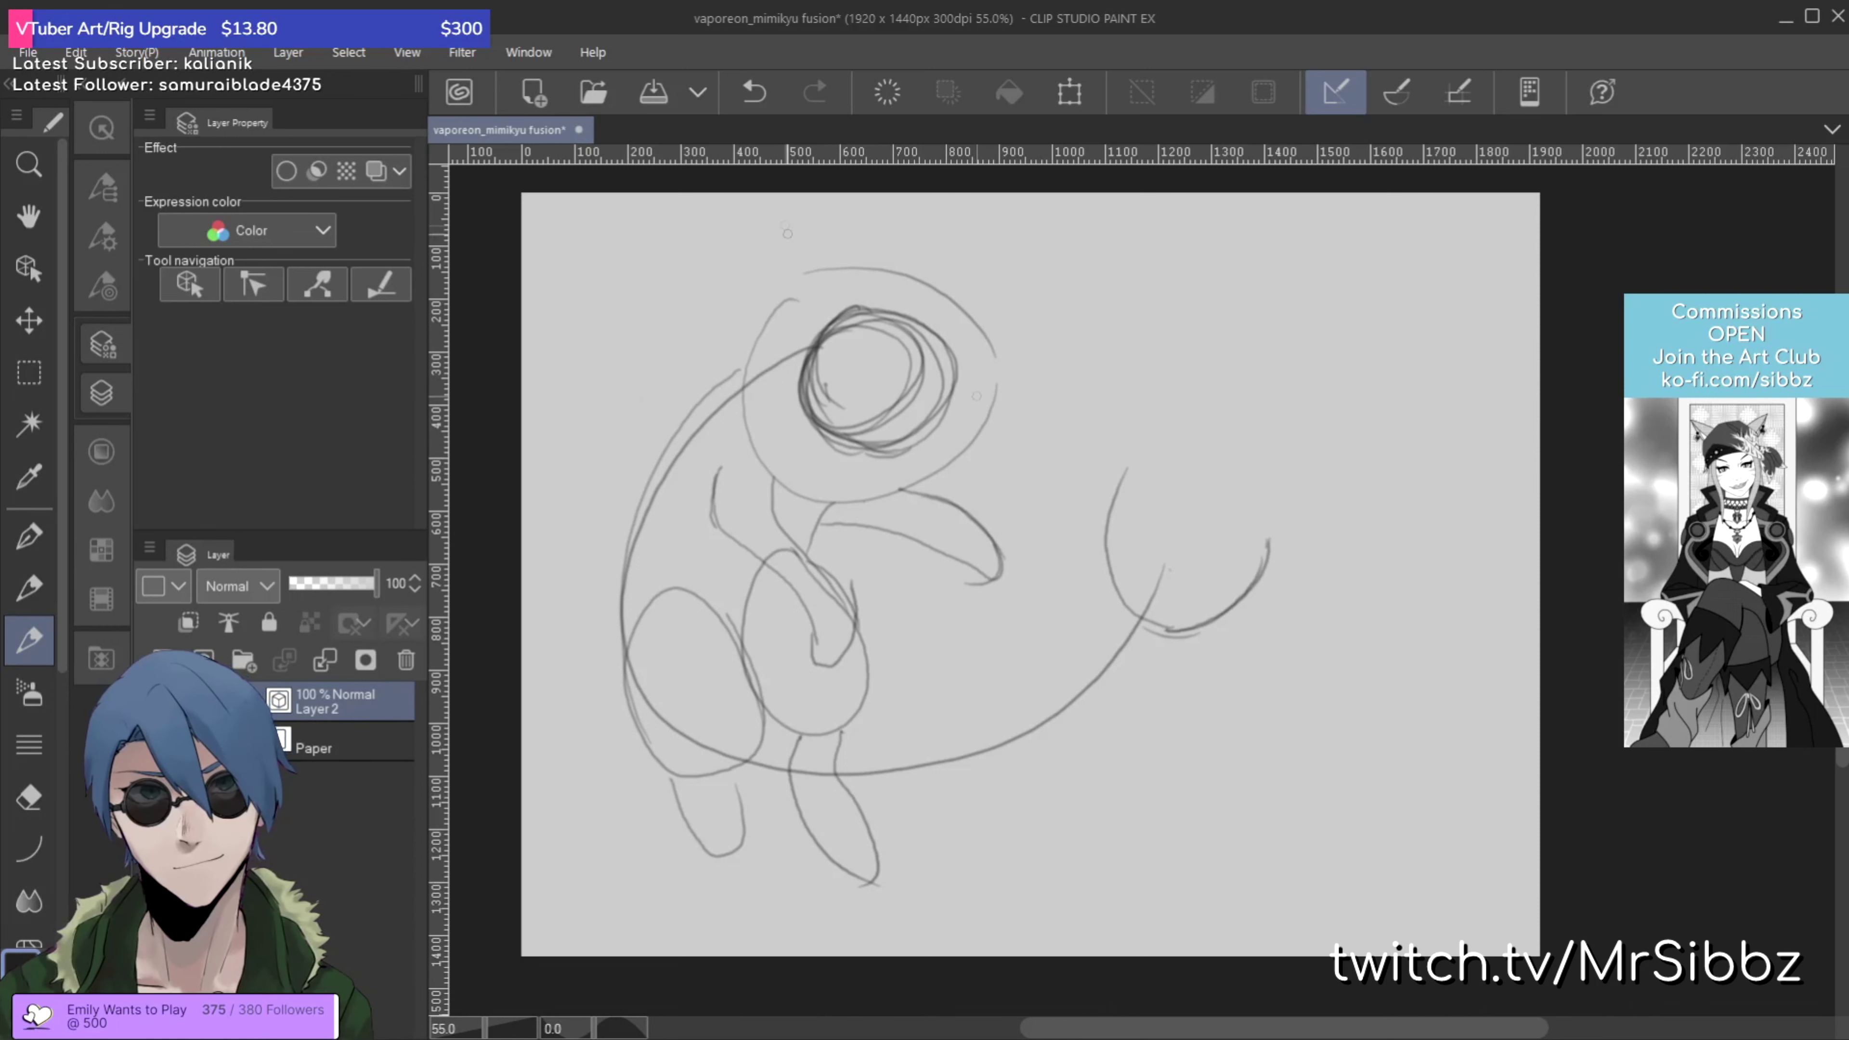
pyautogui.moveTo(869, 318)
pyautogui.mouseDown()
pyautogui.moveTo(913, 438)
pyautogui.moveTo(963, 392)
pyautogui.mouseUp()
pyautogui.moveTo(922, 321); pyautogui.dragTo(1039, 222)
pyautogui.moveTo(808, 351); pyautogui.dragTo(609, 412)
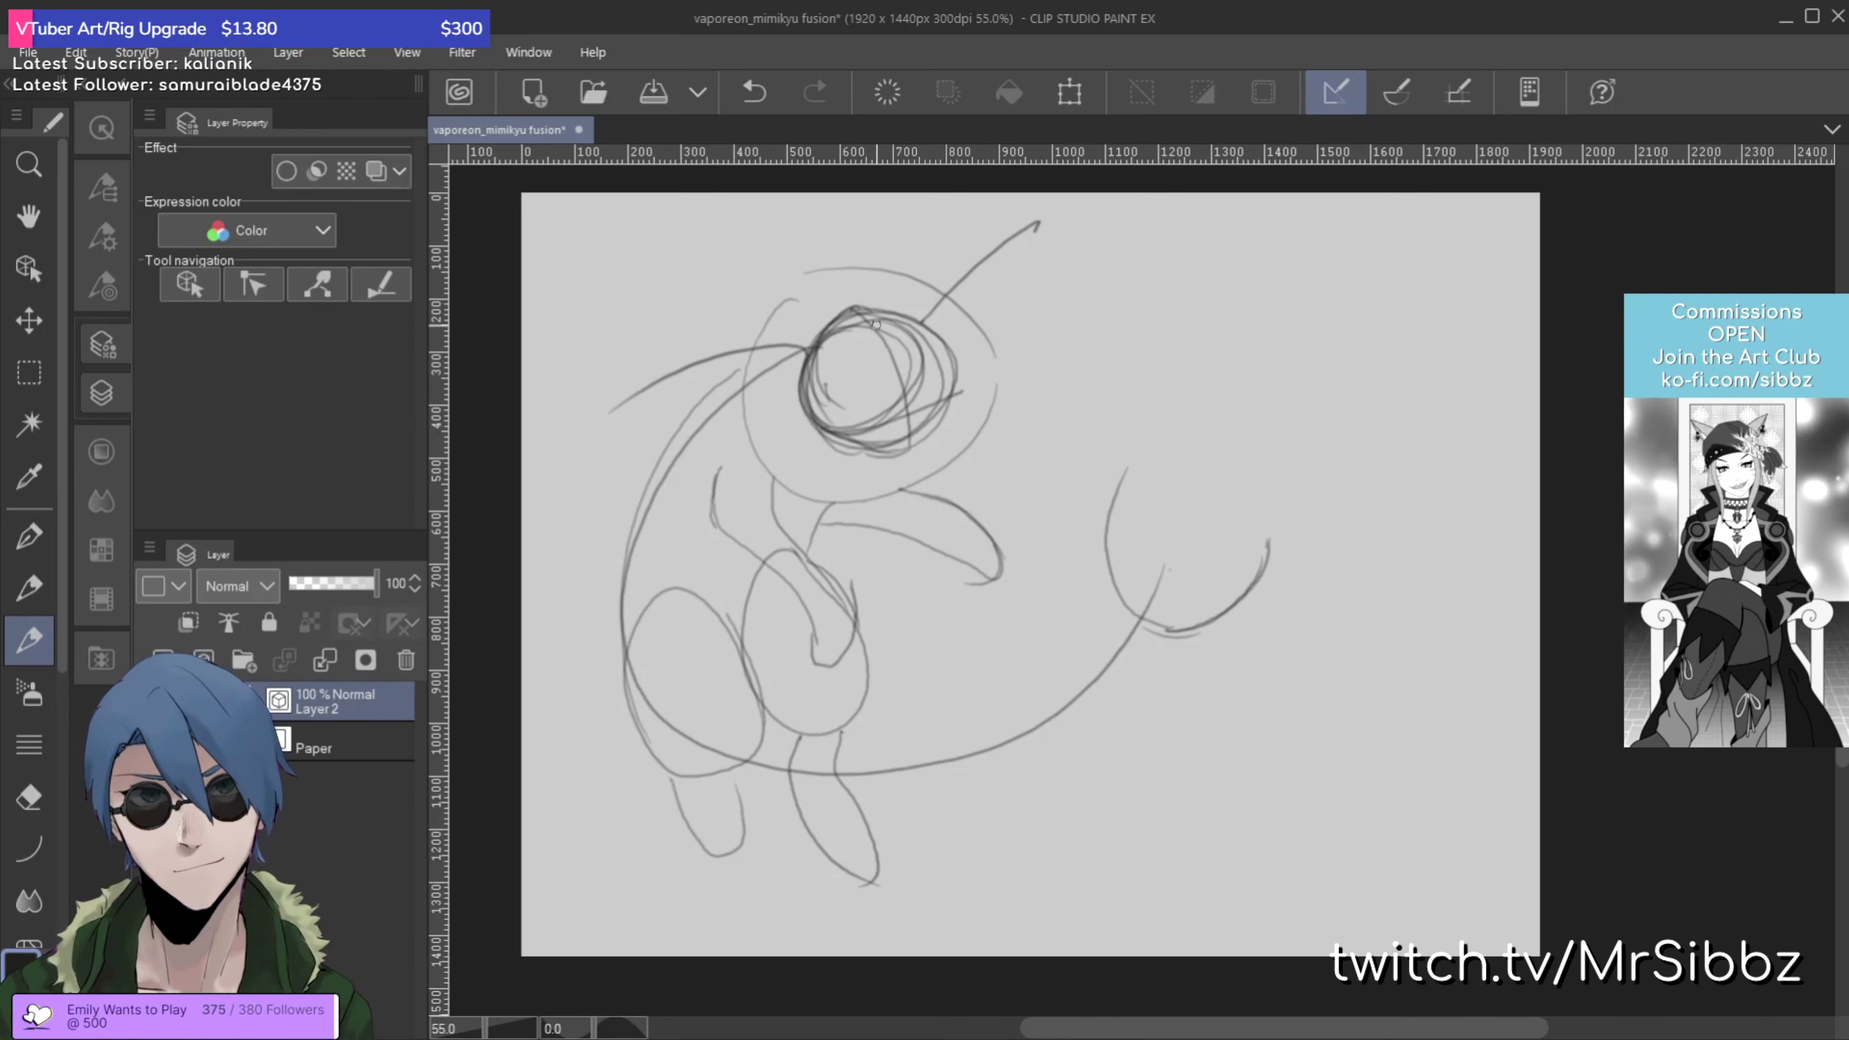
pyautogui.moveTo(886, 337)
pyautogui.mouseDown()
pyautogui.moveTo(756, 217)
pyautogui.moveTo(819, 356)
pyautogui.mouseUp()
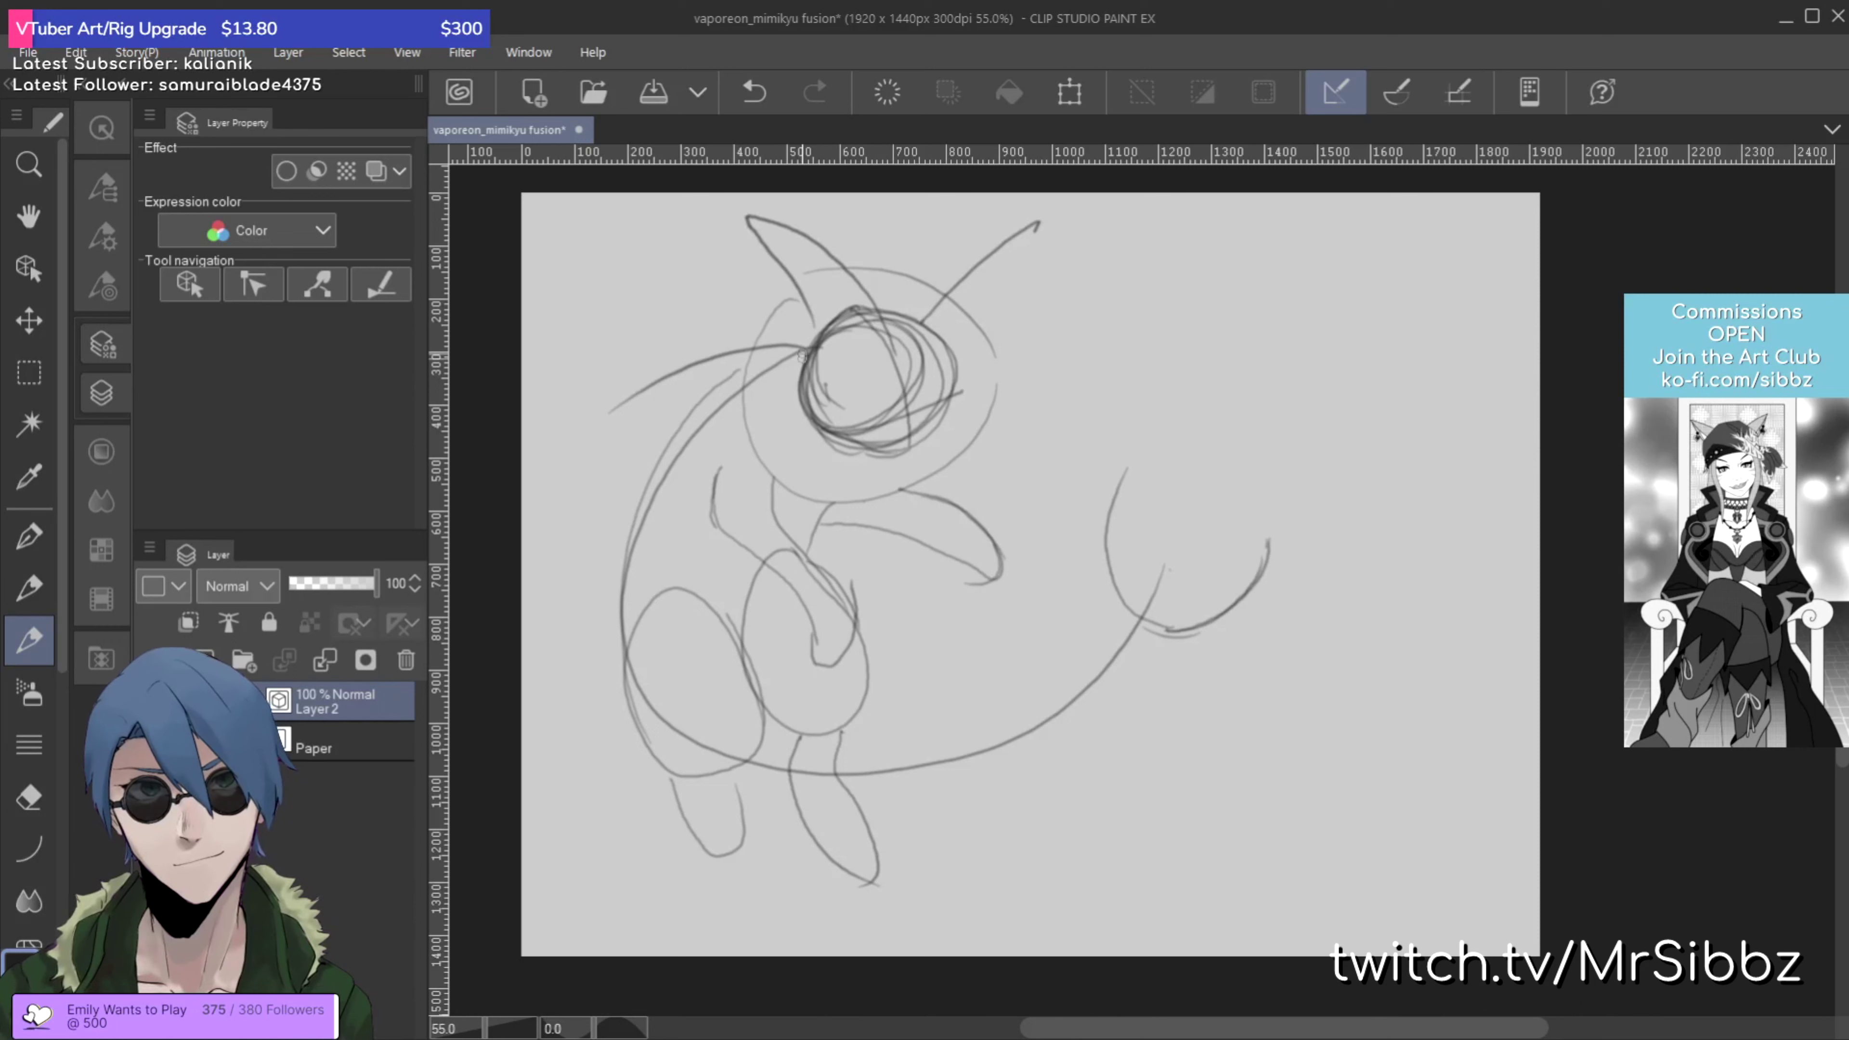
# Step: Sketch a jagged fin behind the head and the outer contours of the back and the tail's underside
pyautogui.moveTo(753, 350); pyautogui.dragTo(621, 444)
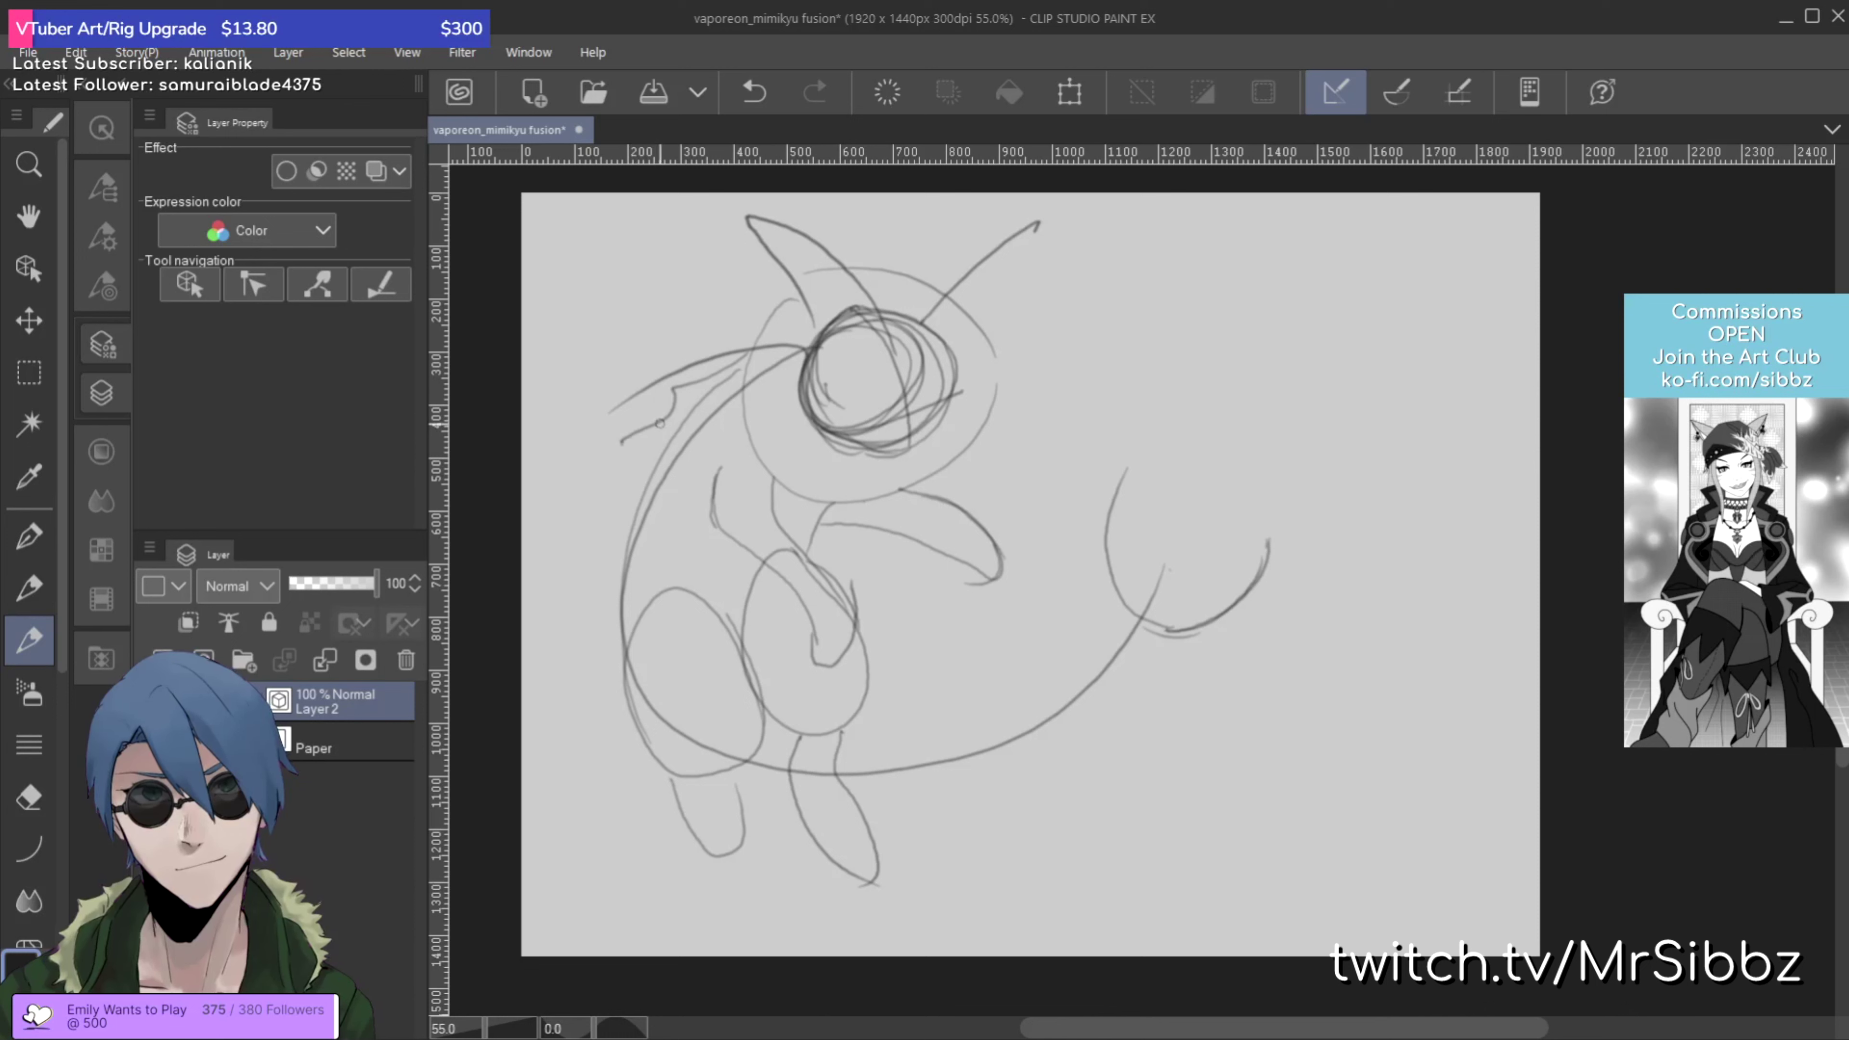
pyautogui.moveTo(627, 688)
pyautogui.mouseDown()
pyautogui.moveTo(608, 539)
pyautogui.moveTo(693, 388)
pyautogui.moveTo(783, 364)
pyautogui.mouseUp()
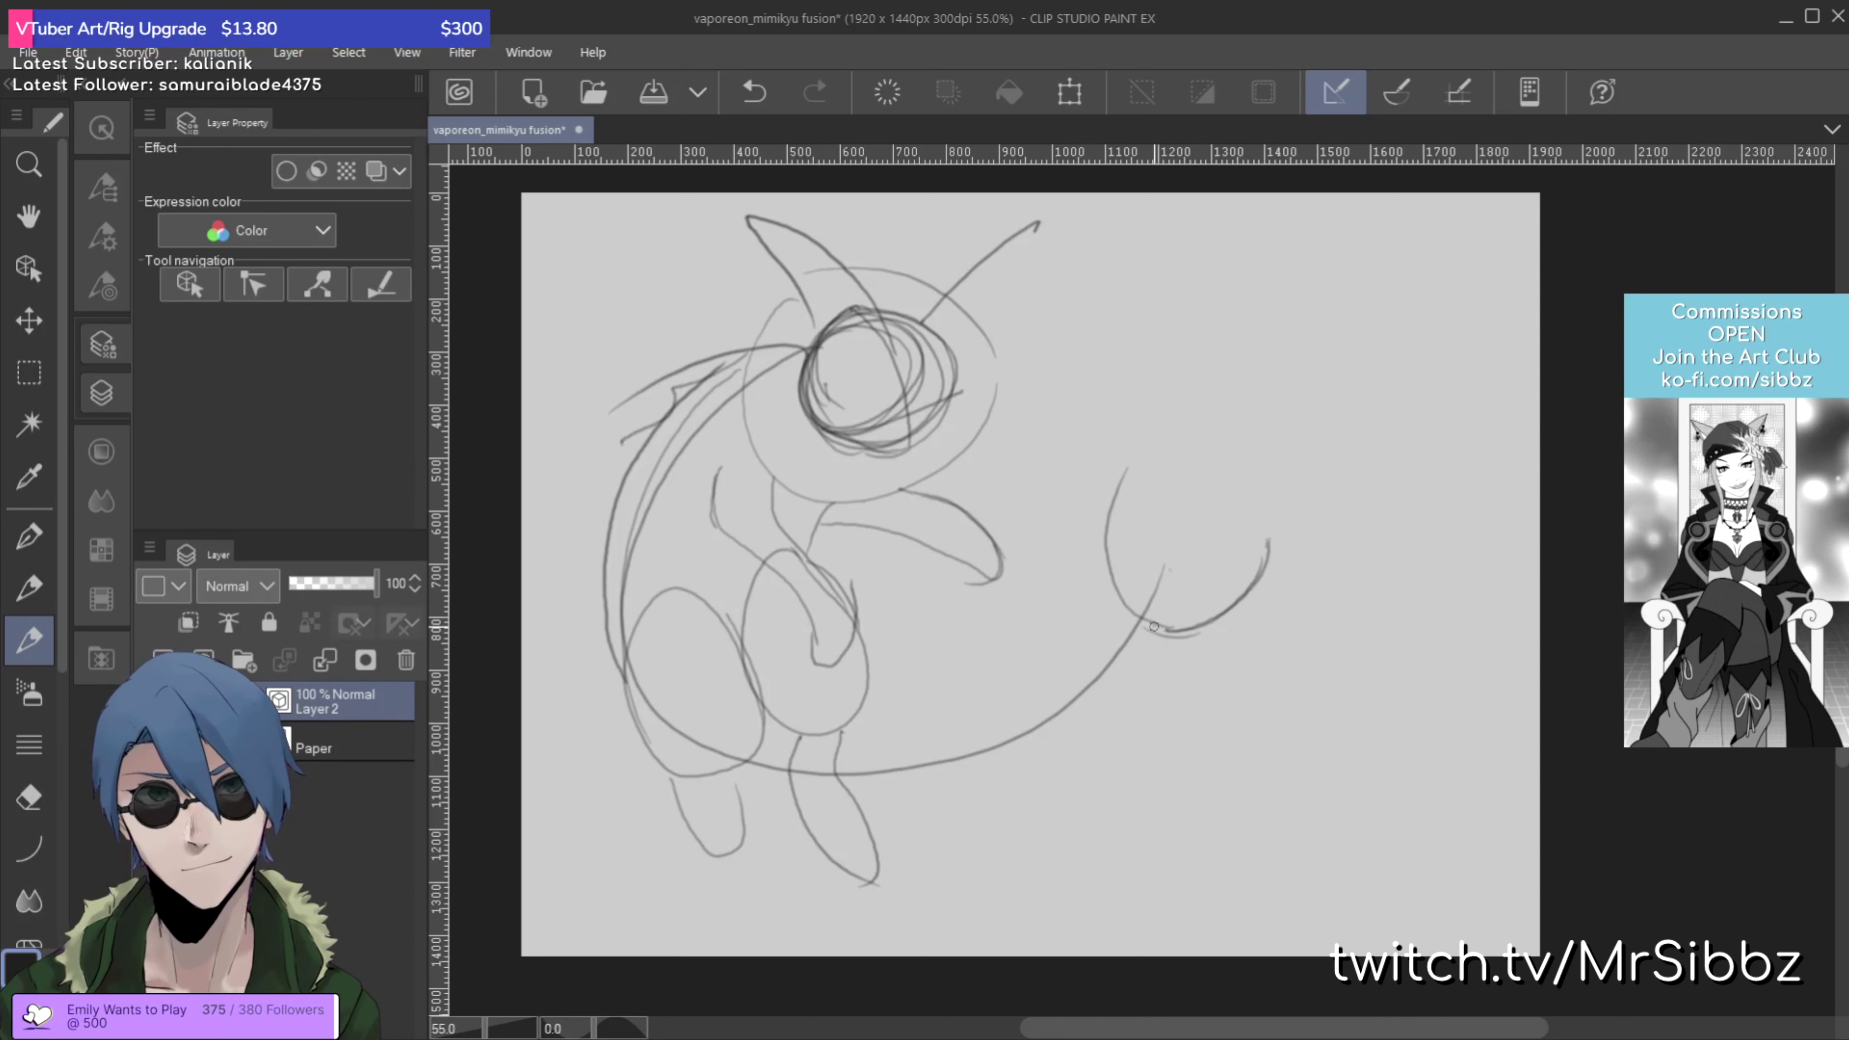
pyautogui.moveTo(1154, 621)
pyautogui.mouseDown()
pyautogui.moveTo(1069, 728)
pyautogui.moveTo(981, 775)
pyautogui.moveTo(833, 798)
pyautogui.moveTo(730, 754)
pyautogui.mouseUp()
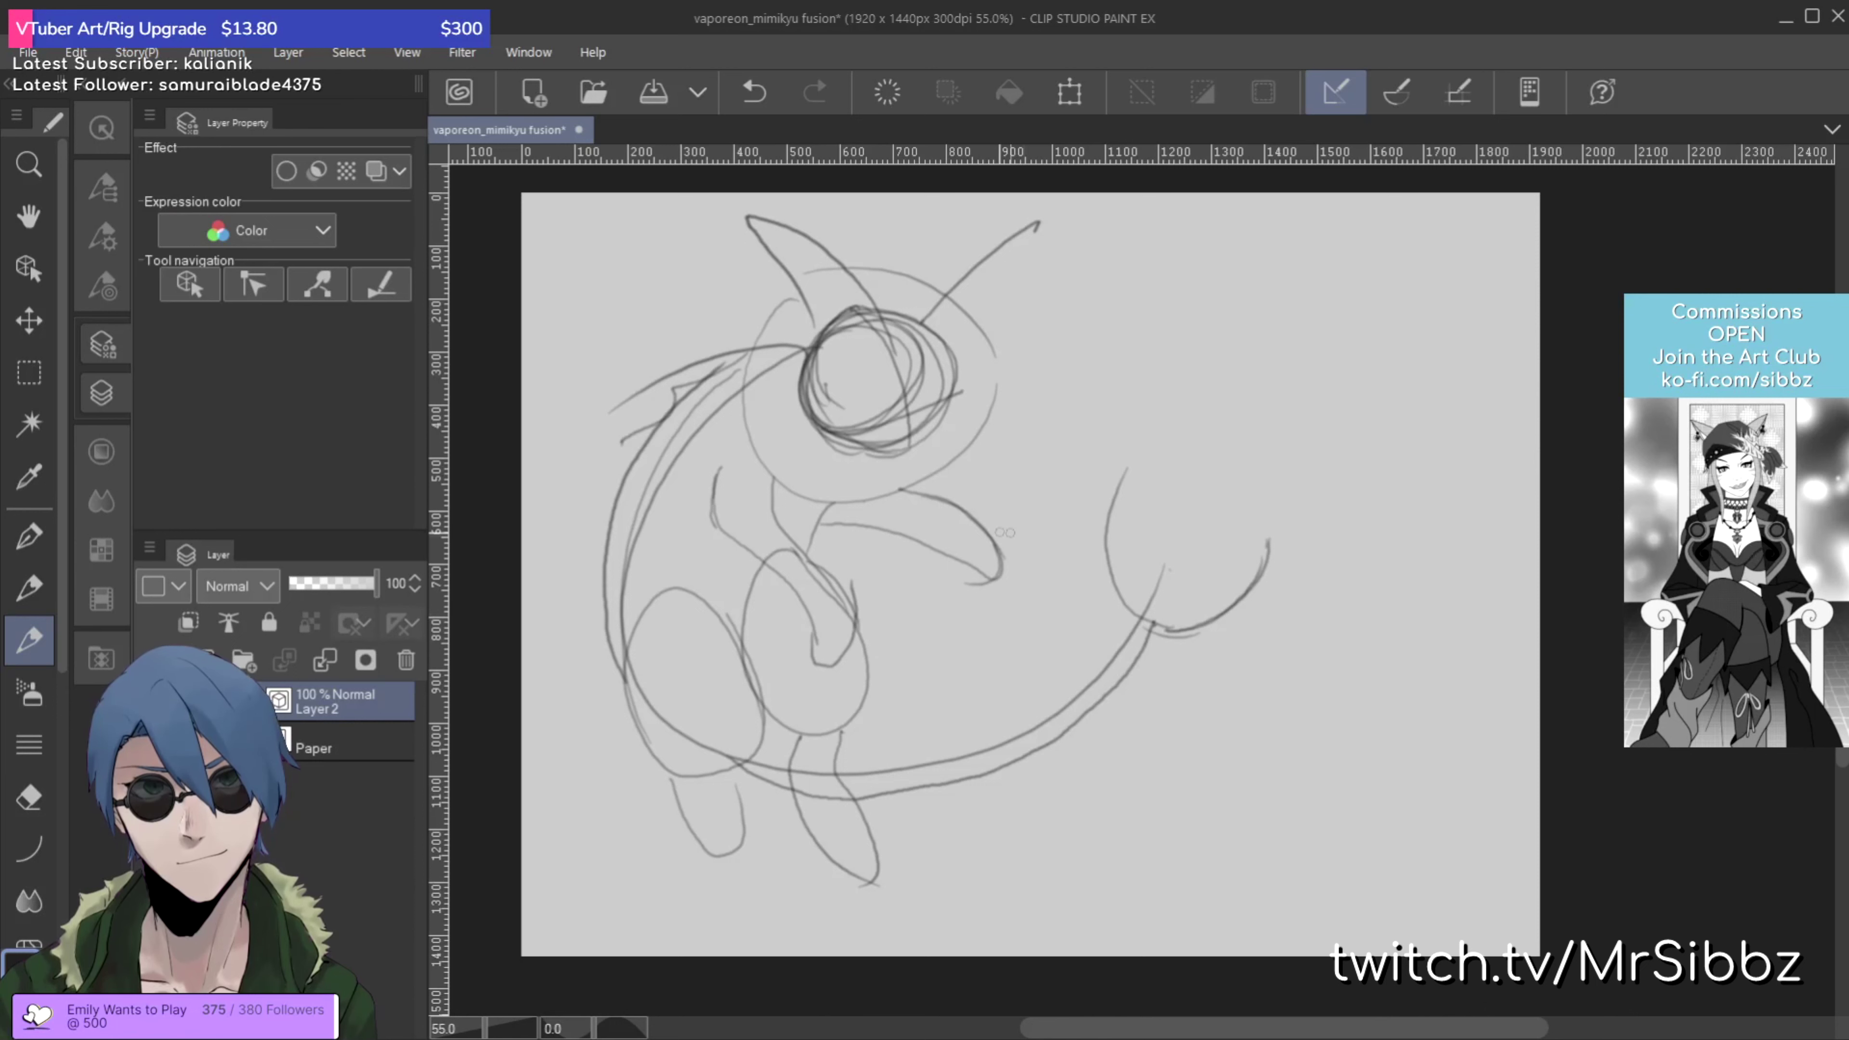
# Step: Draw the tail's upper contour and shape a two-lobed, pointed fin at the tail's end
pyautogui.moveTo(871, 679)
pyautogui.mouseDown()
pyautogui.moveTo(992, 675)
pyautogui.moveTo(1128, 614)
pyautogui.moveTo(1163, 568)
pyautogui.moveTo(1105, 585)
pyautogui.moveTo(1099, 478)
pyautogui.moveTo(1154, 628)
pyautogui.moveTo(1240, 614)
pyautogui.moveTo(1295, 530)
pyautogui.mouseUp()
pyautogui.moveTo(1271, 543); pyautogui.dragTo(1201, 632)
pyautogui.moveTo(1114, 485)
pyautogui.mouseDown()
pyautogui.moveTo(1109, 451)
pyautogui.moveTo(1174, 542)
pyautogui.moveTo(1303, 521)
pyautogui.moveTo(1275, 558)
pyautogui.mouseUp()
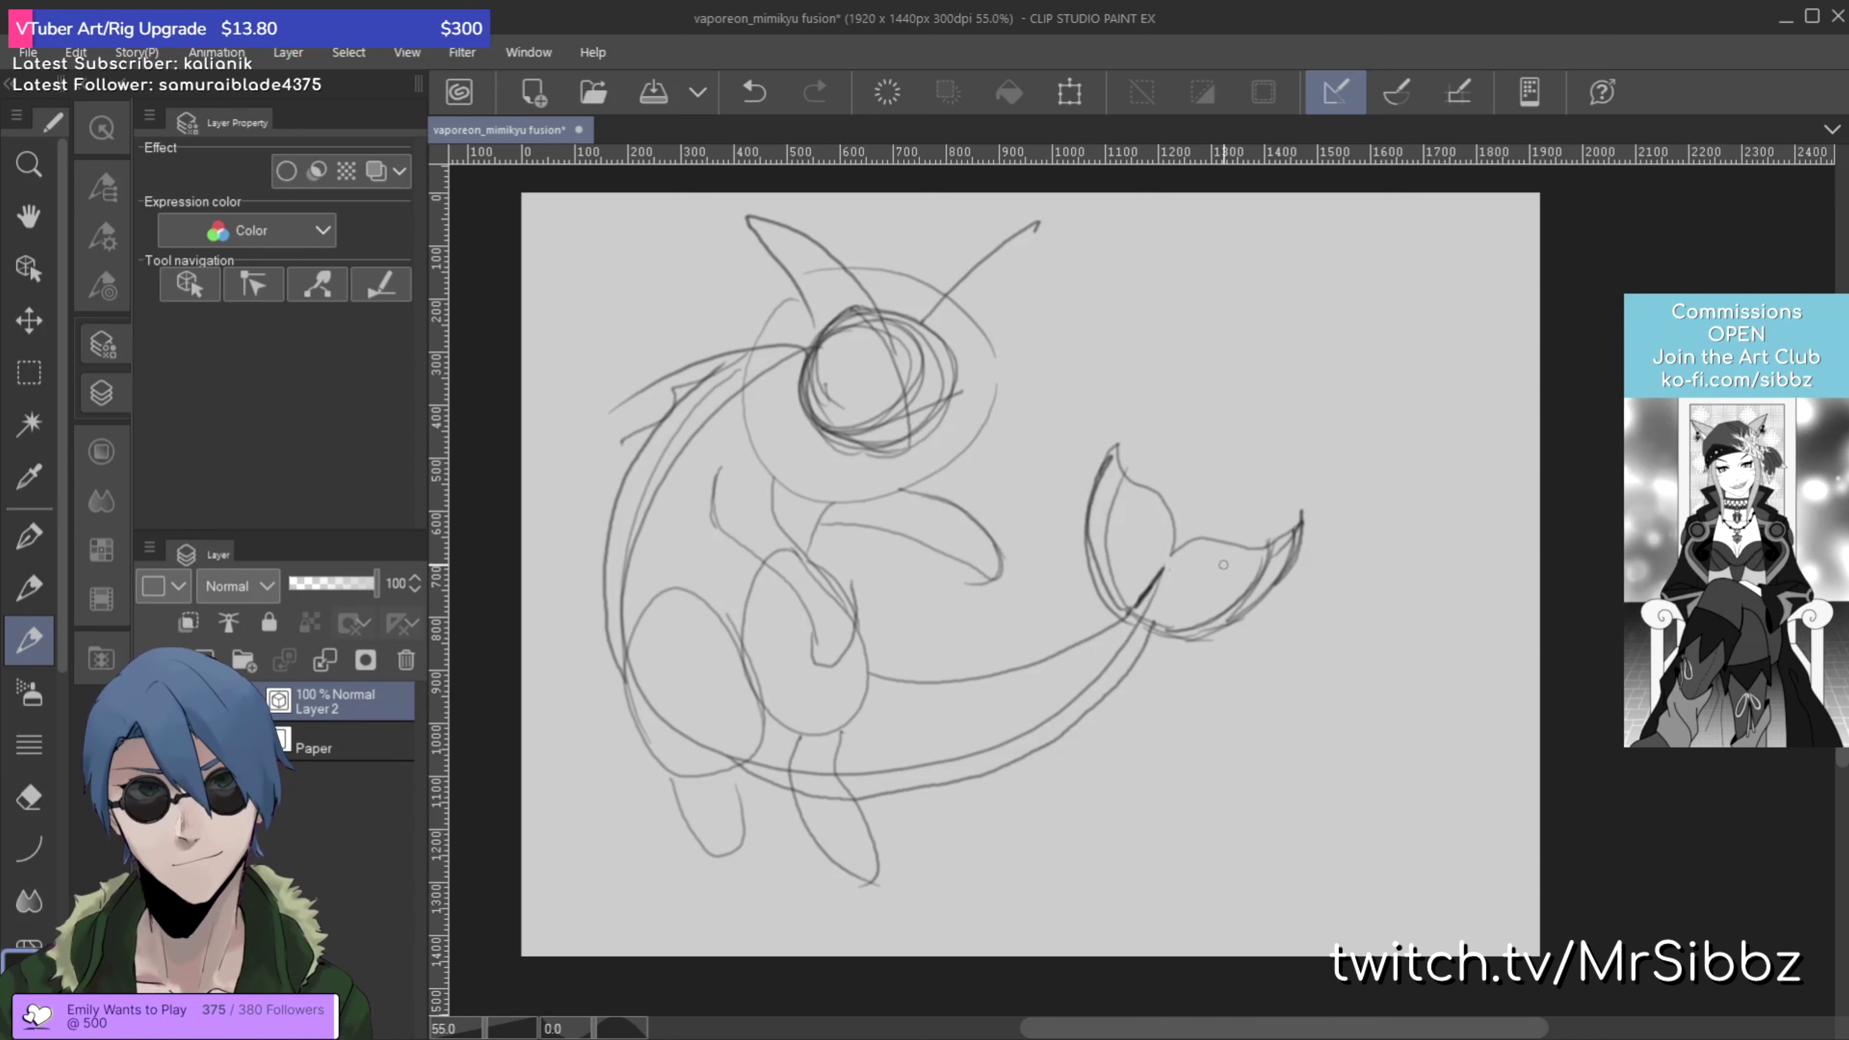
# Step: Draw two small dark eyes and a muzzle with a mouth on the head
pyautogui.moveTo(932, 376)
pyautogui.mouseDown()
pyautogui.moveTo(862, 413)
pyautogui.moveTo(882, 400)
pyautogui.moveTo(868, 397)
pyautogui.moveTo(926, 400)
pyautogui.moveTo(916, 379)
pyautogui.mouseUp()
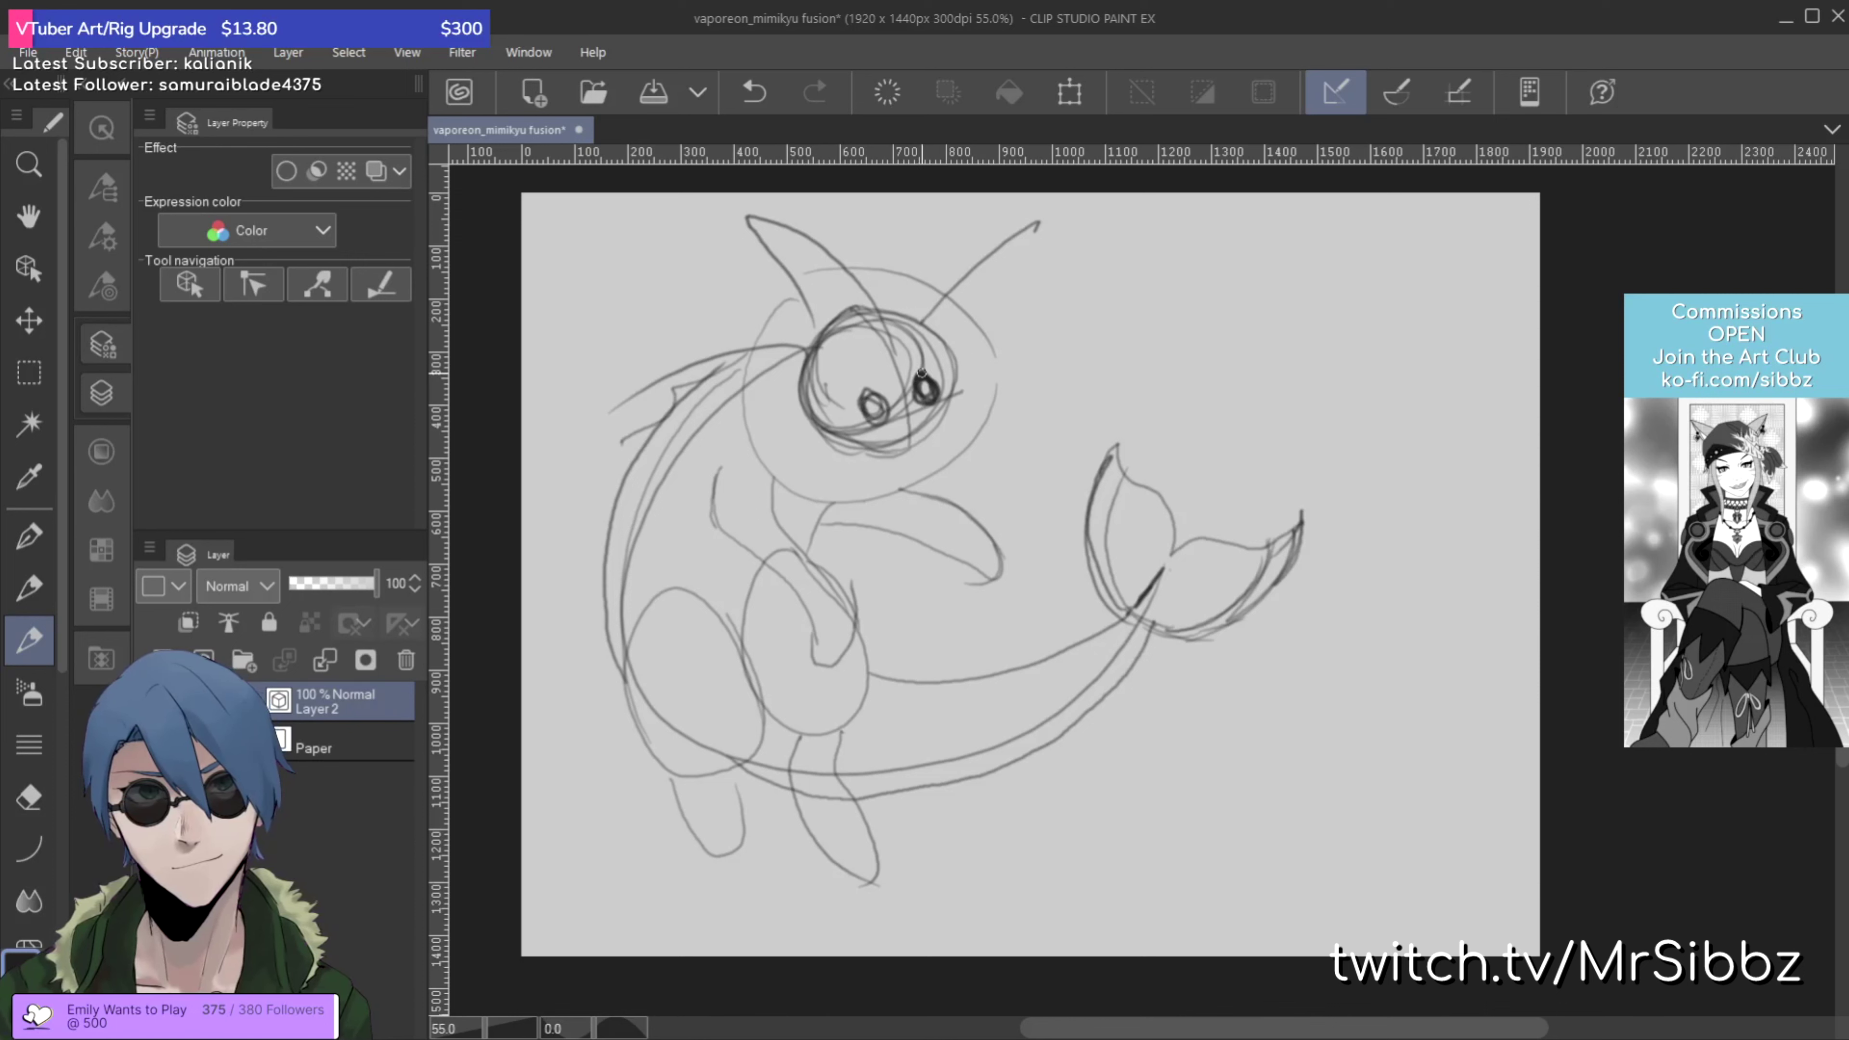
pyautogui.moveTo(900, 418)
pyautogui.mouseDown()
pyautogui.moveTo(949, 421)
pyautogui.moveTo(908, 405)
pyautogui.moveTo(936, 407)
pyautogui.moveTo(942, 436)
pyautogui.moveTo(876, 454)
pyautogui.moveTo(933, 459)
pyautogui.moveTo(936, 400)
pyautogui.mouseUp()
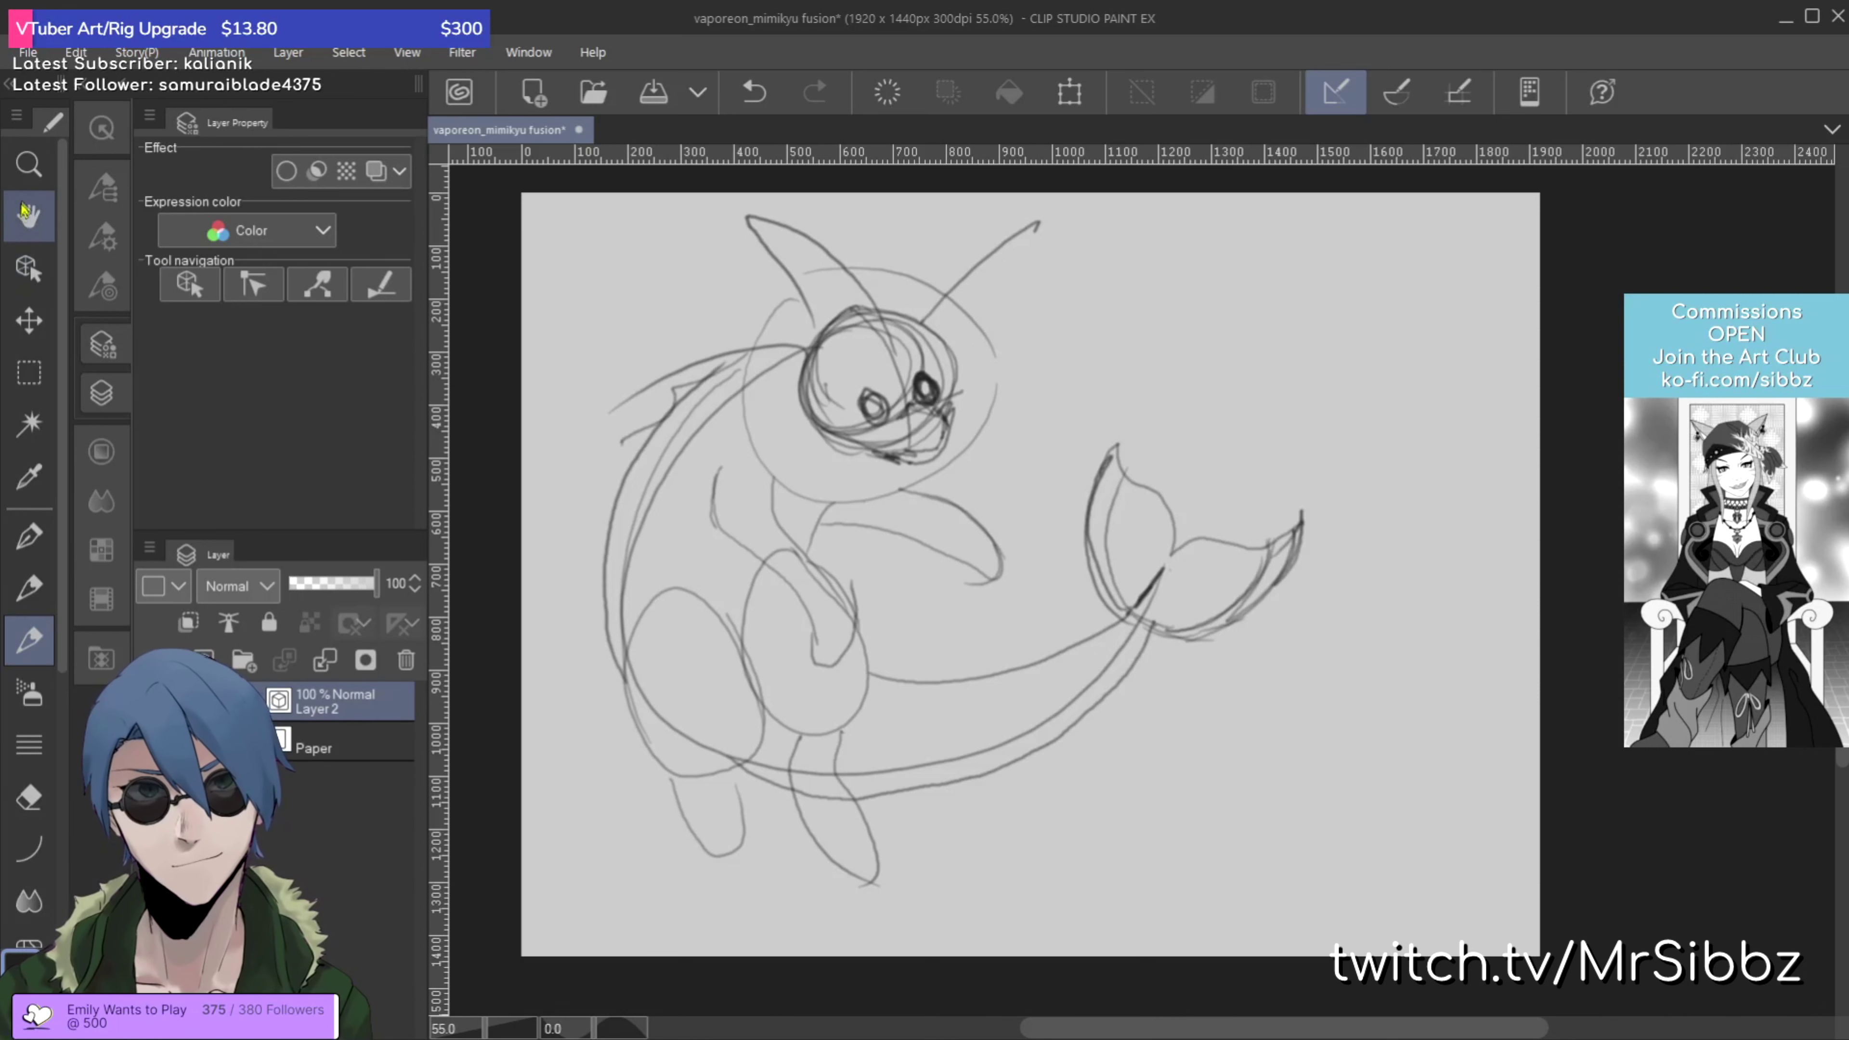
# Step: Select all the sketch lines with the Object tool, scale the figure down from its upper-left corner, and deselect it
pyautogui.moveTo(516, 187)
pyautogui.mouseDown()
pyautogui.moveTo(1044, 673)
pyautogui.moveTo(1574, 965)
pyautogui.mouseUp()
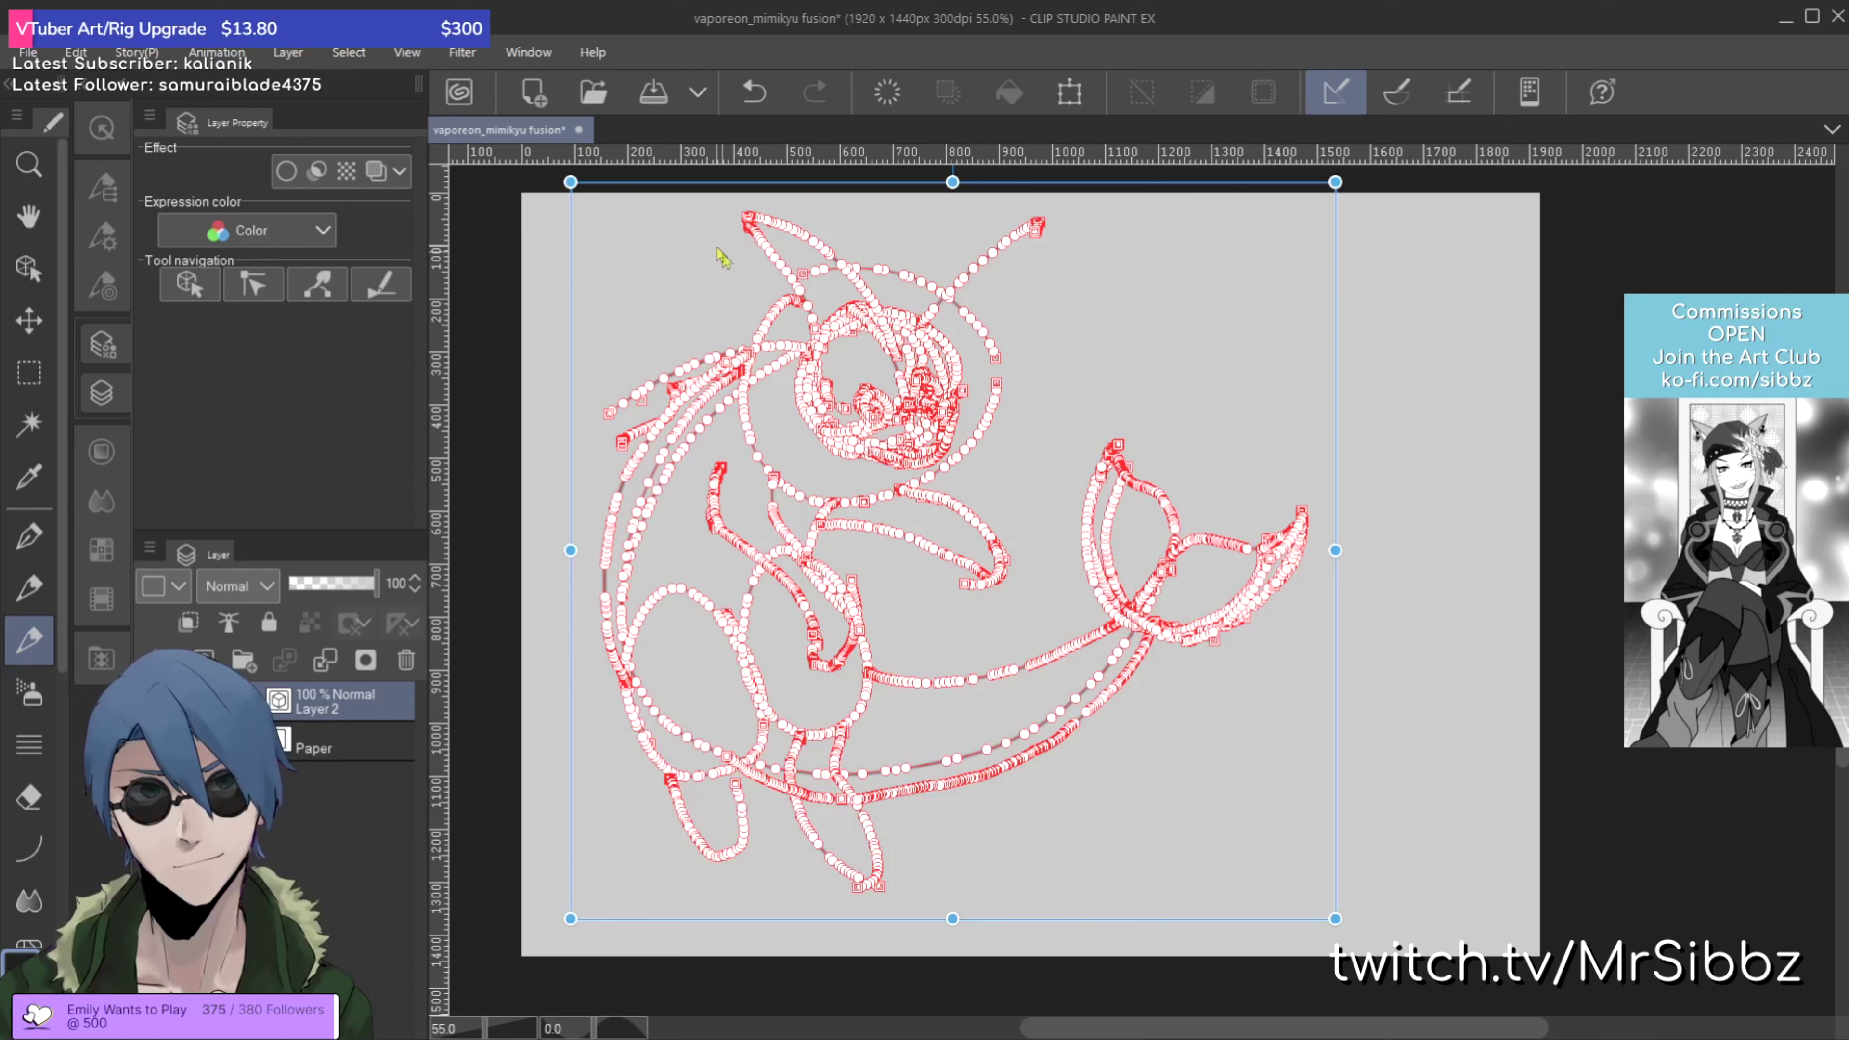
pyautogui.click(573, 184)
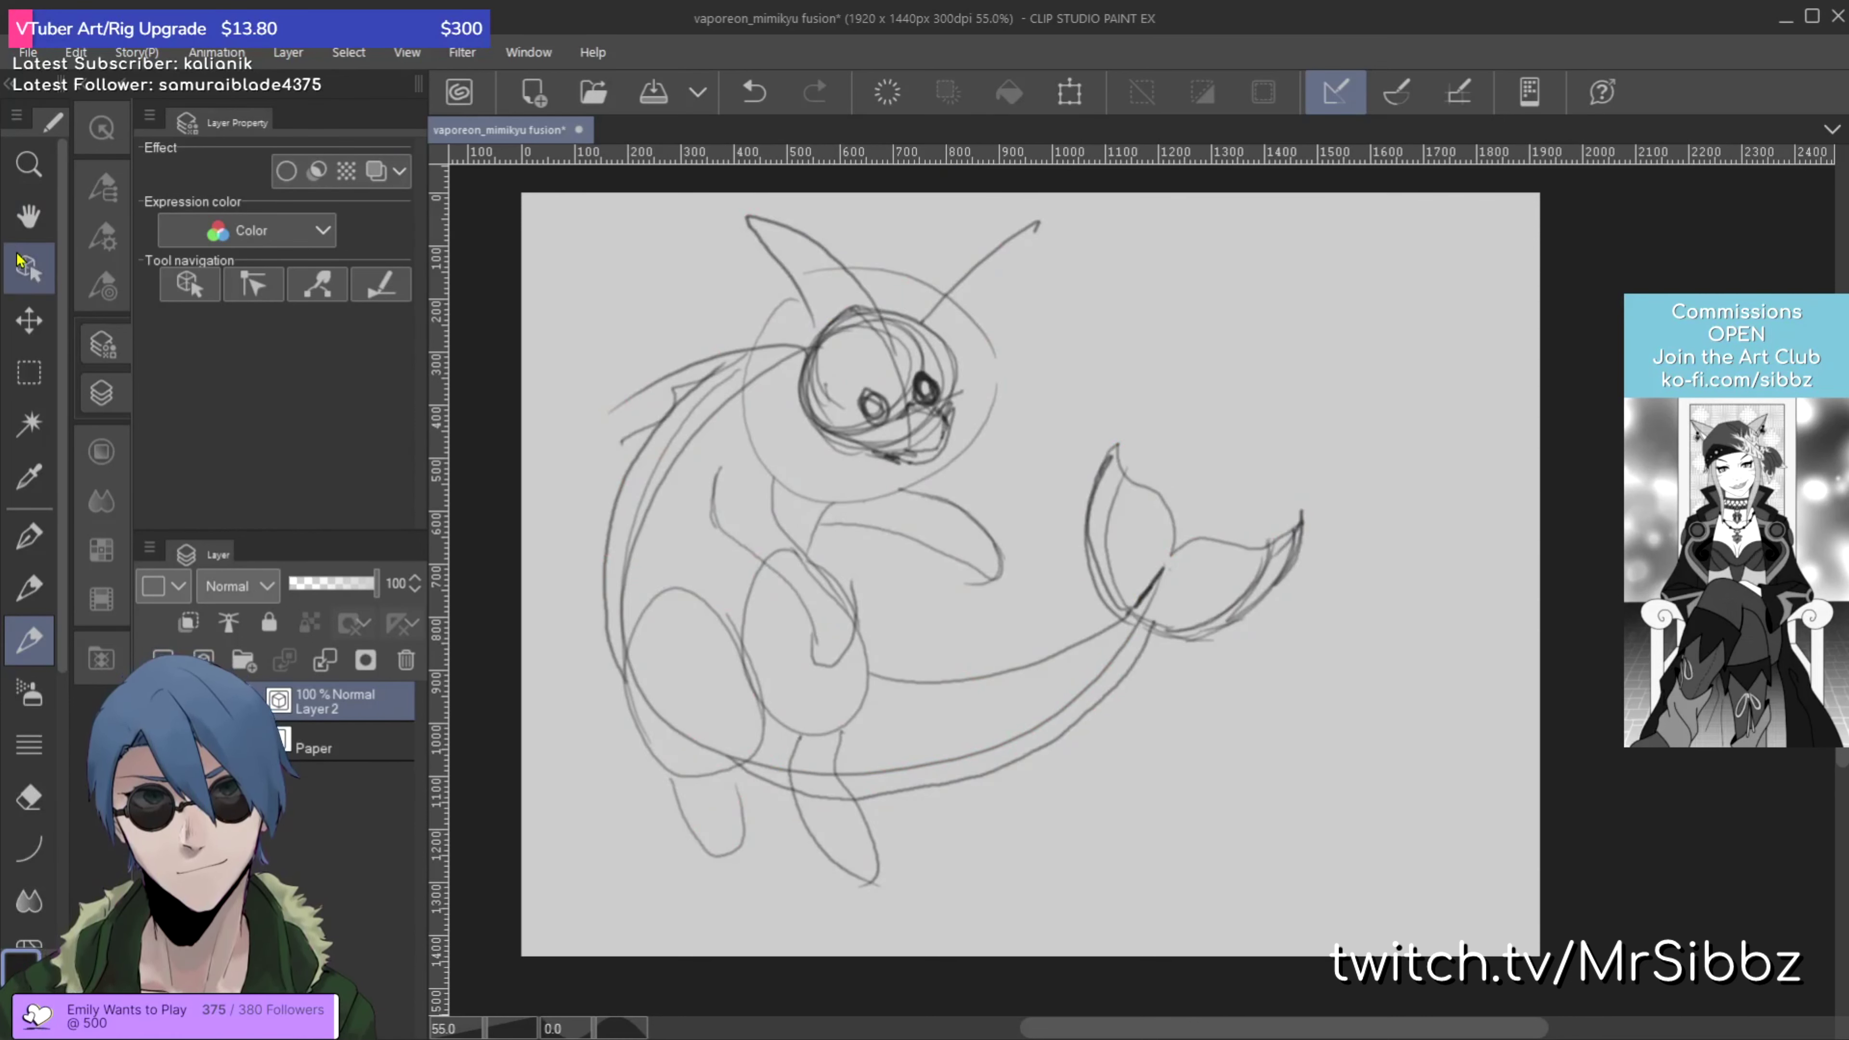
pyautogui.press('o')
pyautogui.moveTo(506, 181)
pyautogui.mouseDown()
pyautogui.moveTo(1511, 838)
pyautogui.moveTo(1570, 954)
pyautogui.mouseUp()
pyautogui.moveTo(567, 180)
pyautogui.mouseDown()
pyautogui.moveTo(699, 321)
pyautogui.moveTo(696, 340)
pyautogui.mouseUp()
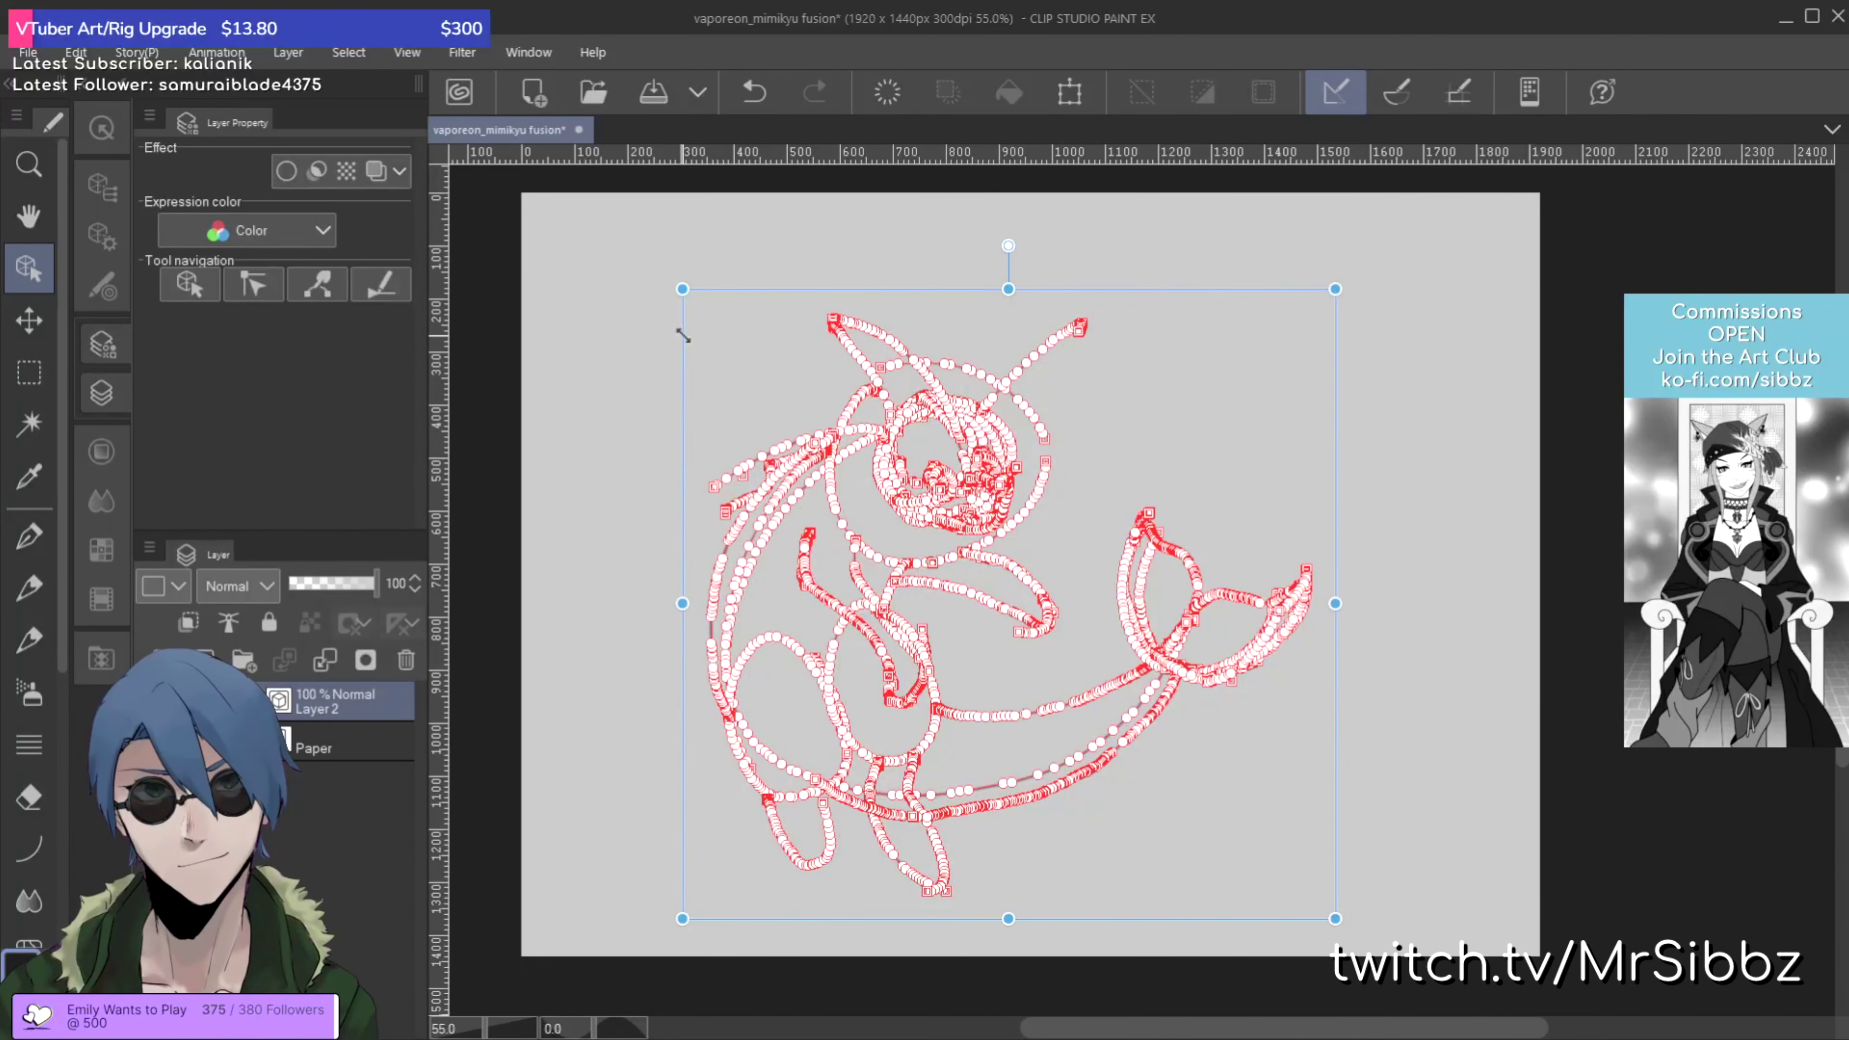
pyautogui.click(1200, 408)
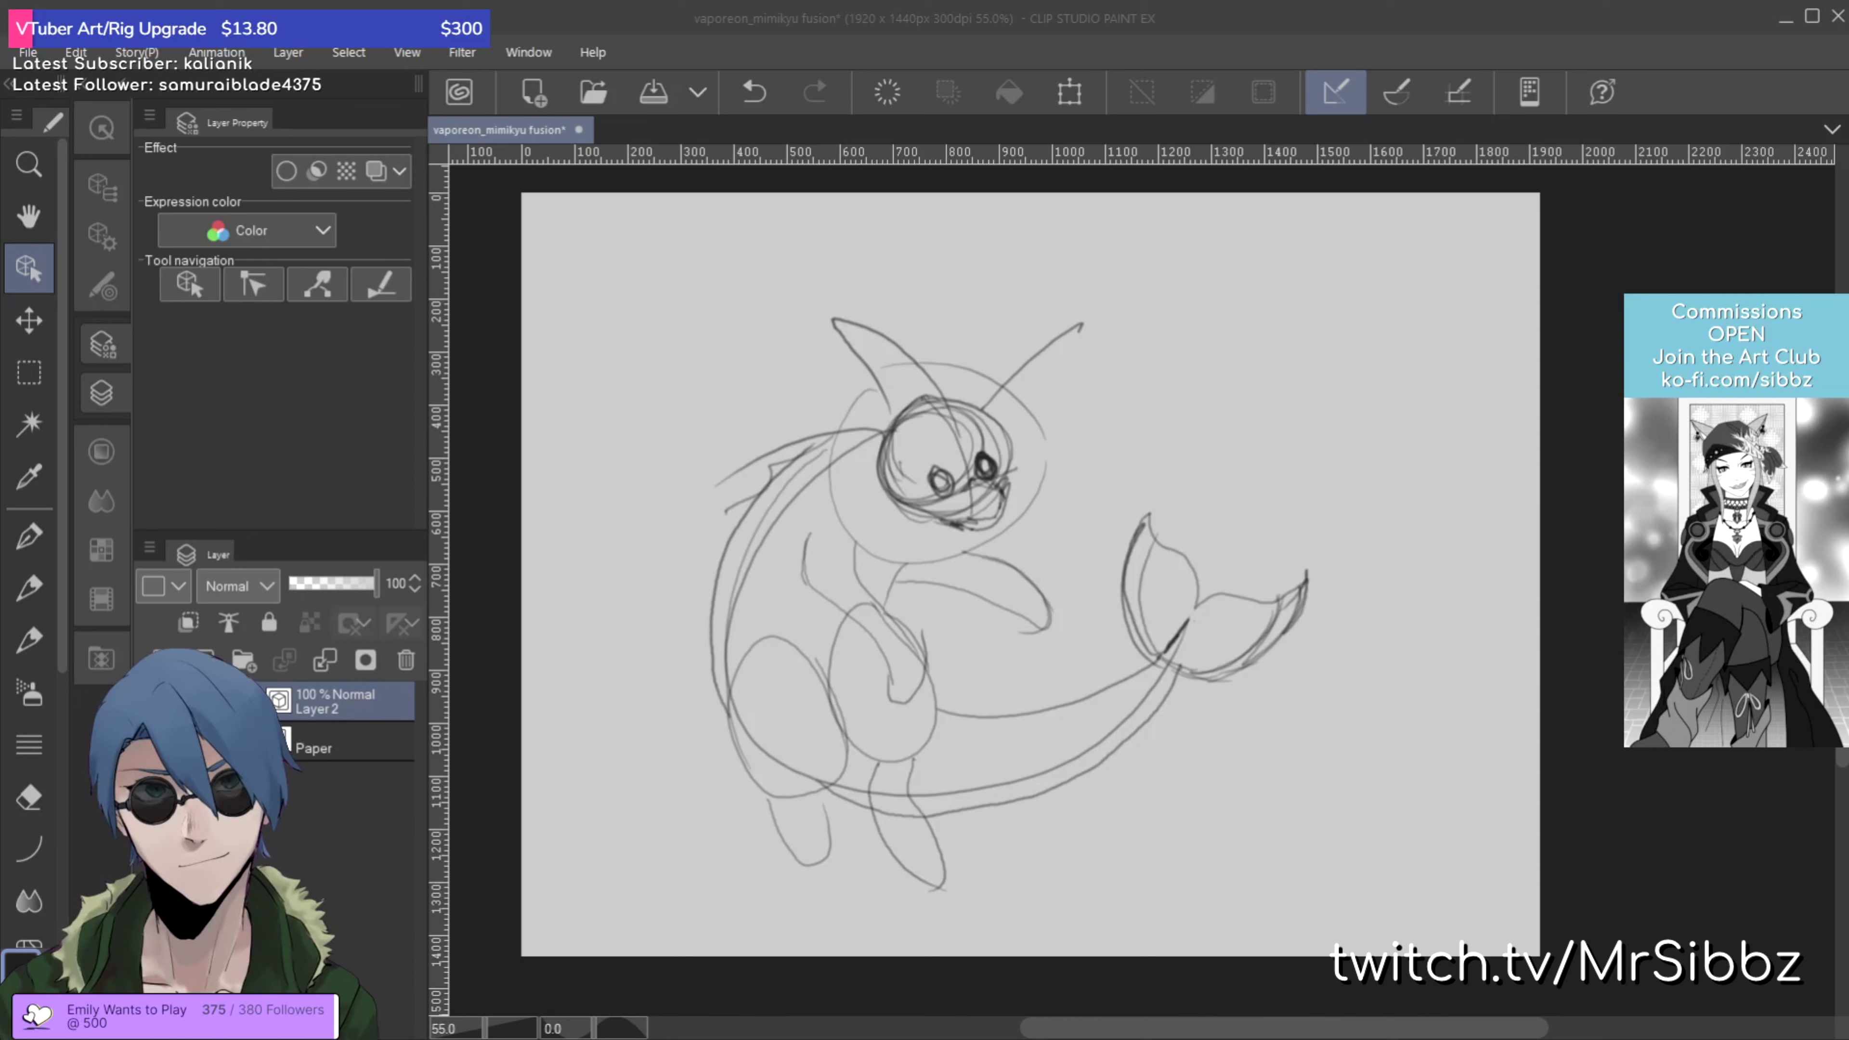
pyautogui.click(1063, 409)
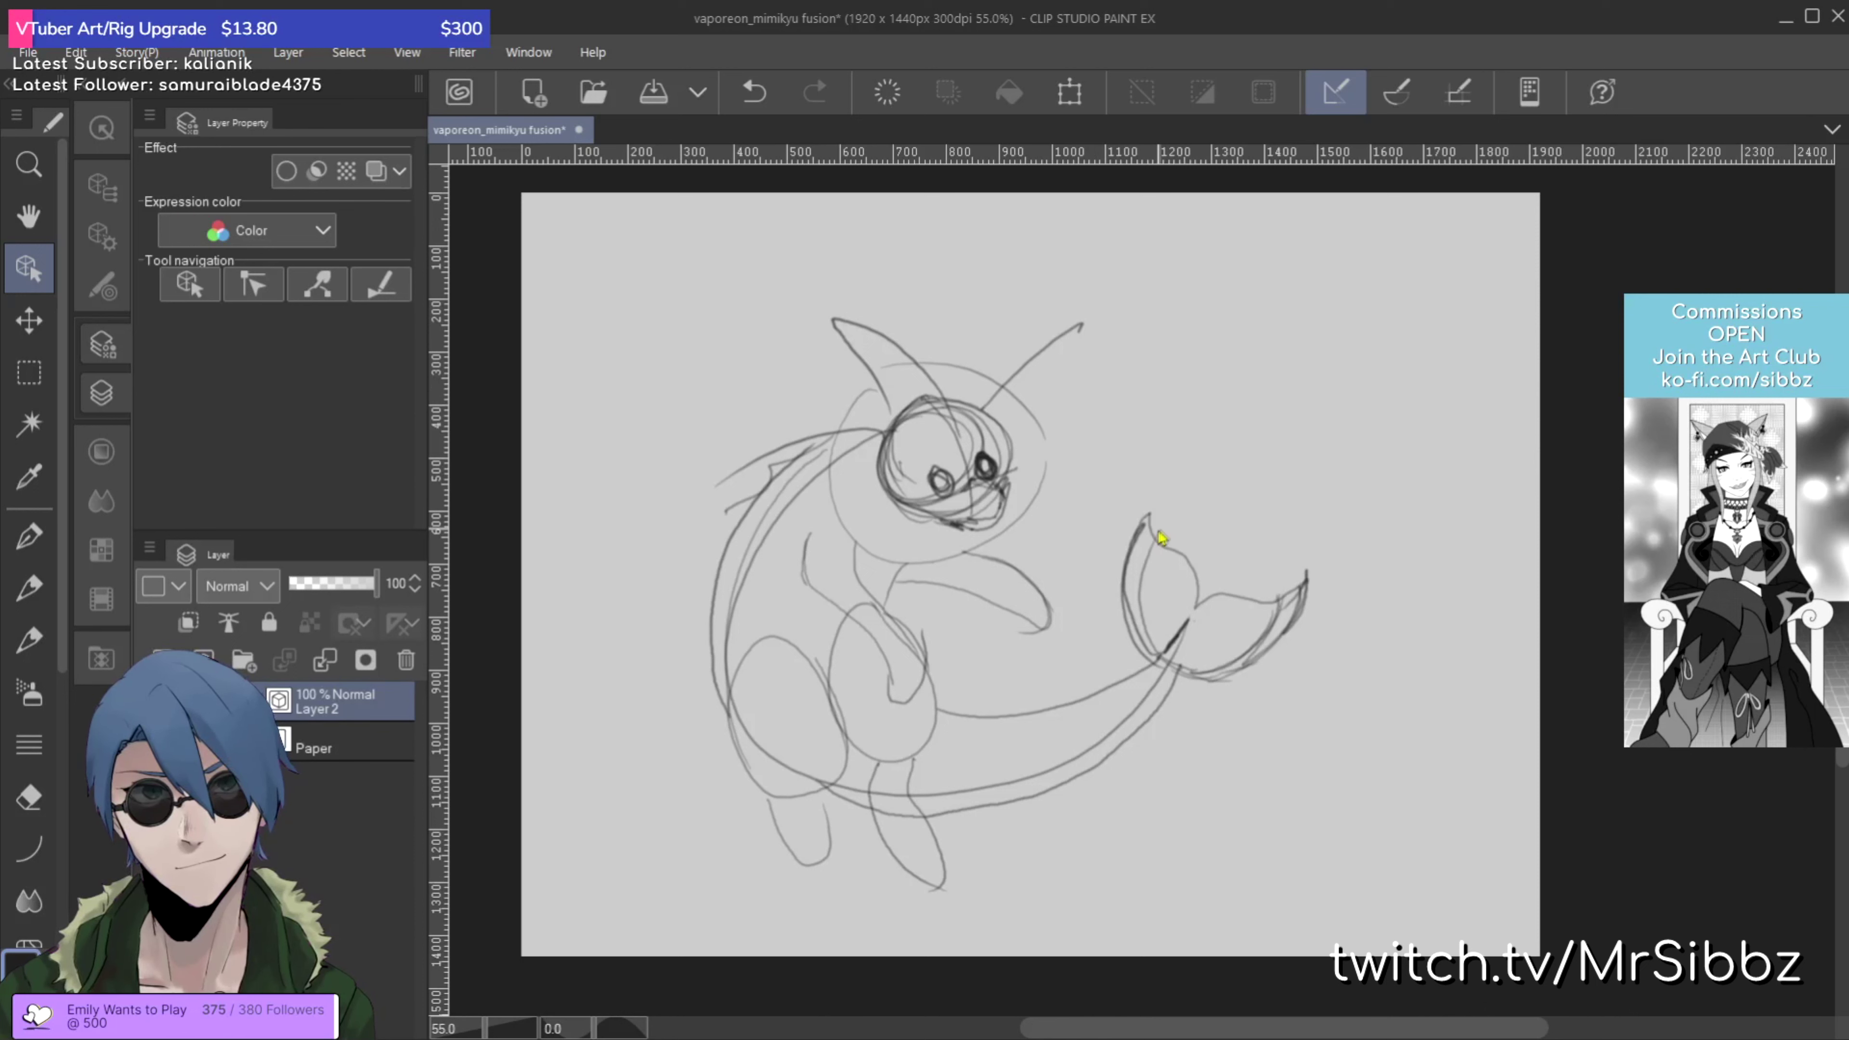
# Step: Sketch long straight lines from the lower body and tail converging above the tail fin, with a jagged zigzag at the tip
pyautogui.press('p')
pyautogui.press('b')
pyautogui.moveTo(1147, 619)
pyautogui.mouseDown()
pyautogui.moveTo(1303, 635)
pyautogui.moveTo(1229, 639)
pyautogui.mouseUp()
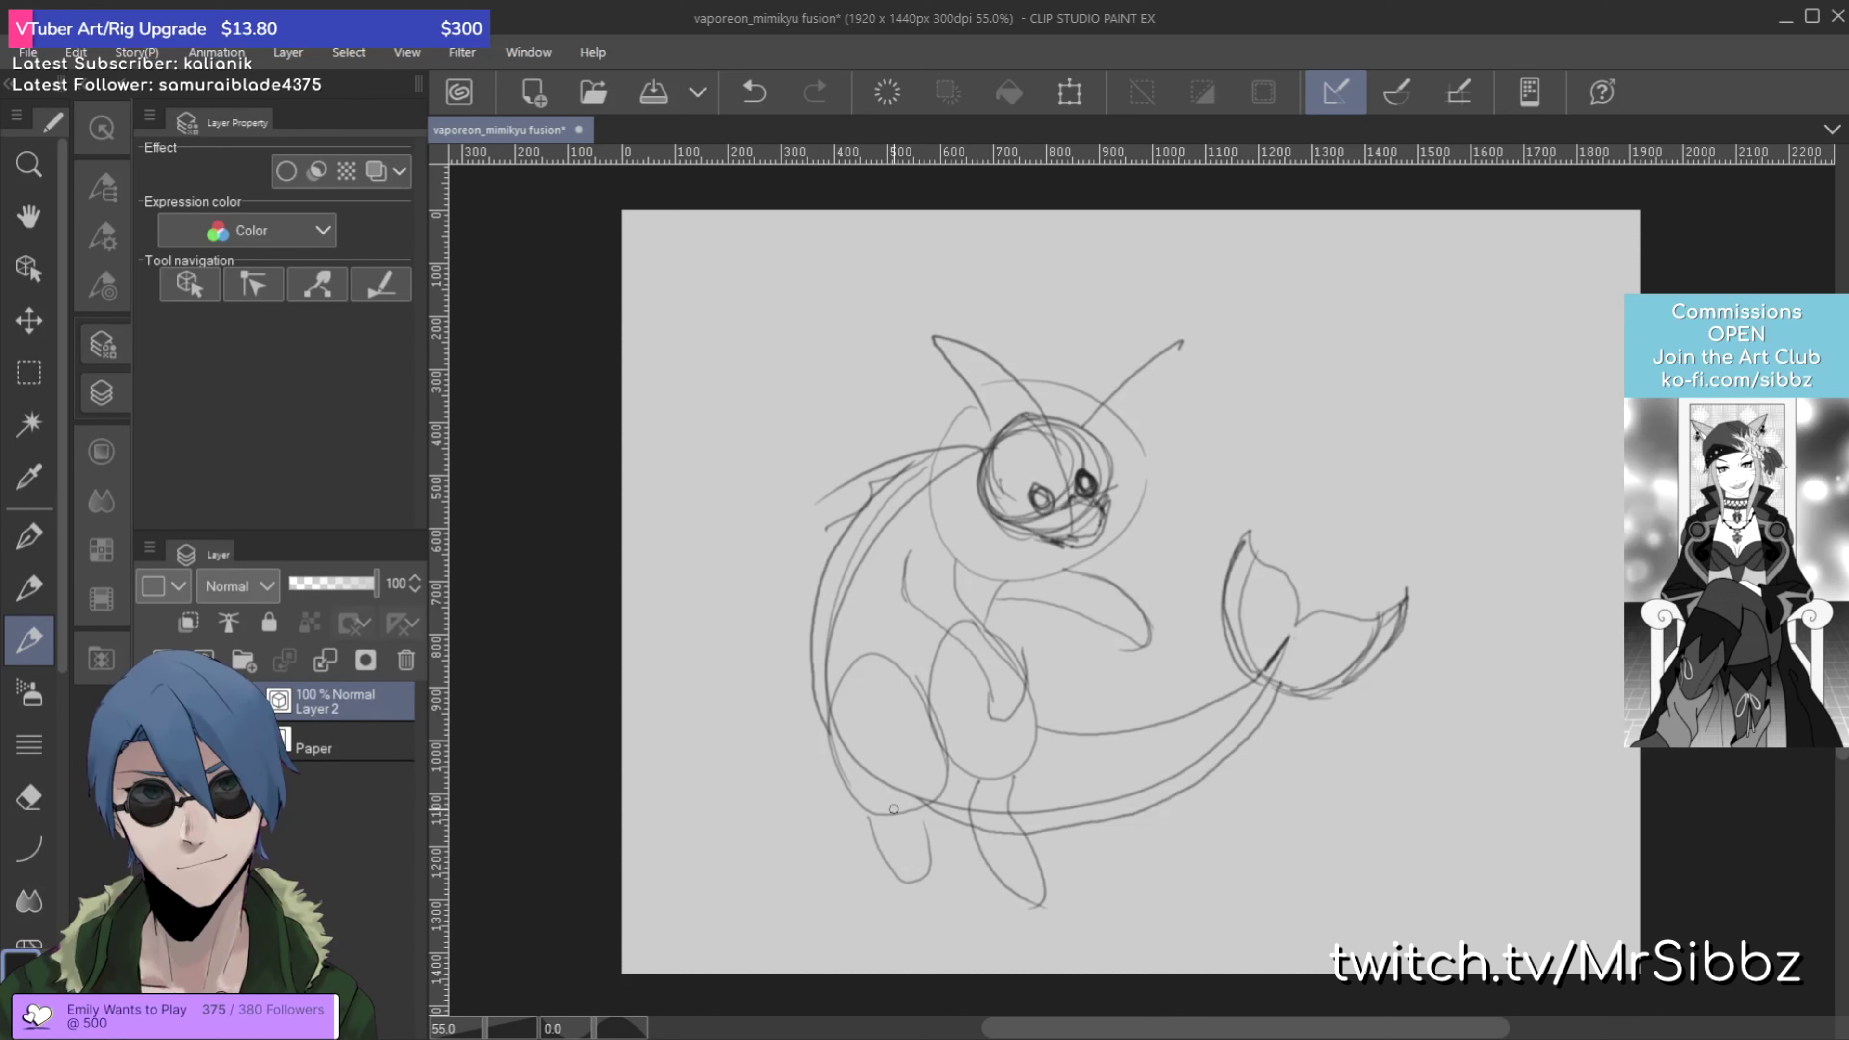
pyautogui.moveTo(897, 805); pyautogui.dragTo(1318, 385)
pyautogui.moveTo(1001, 778); pyautogui.dragTo(1336, 378)
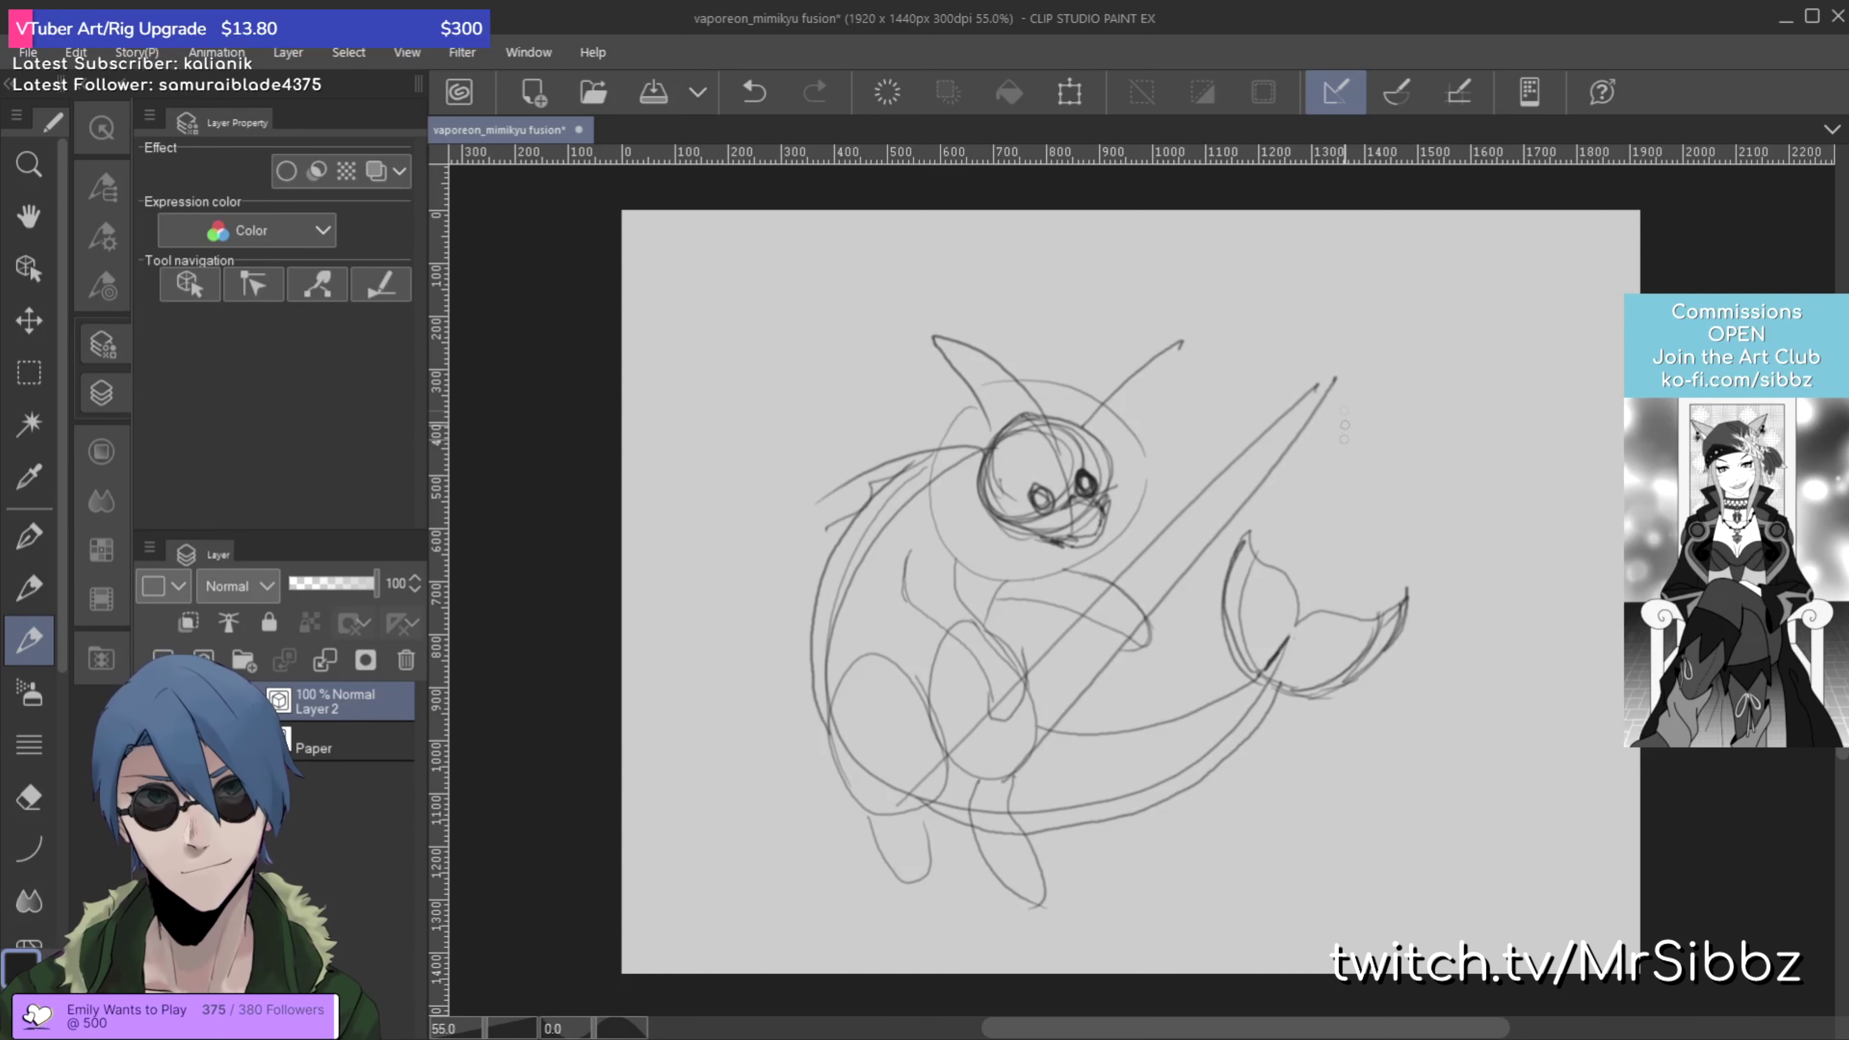
pyautogui.moveTo(1287, 636); pyautogui.dragTo(1353, 392)
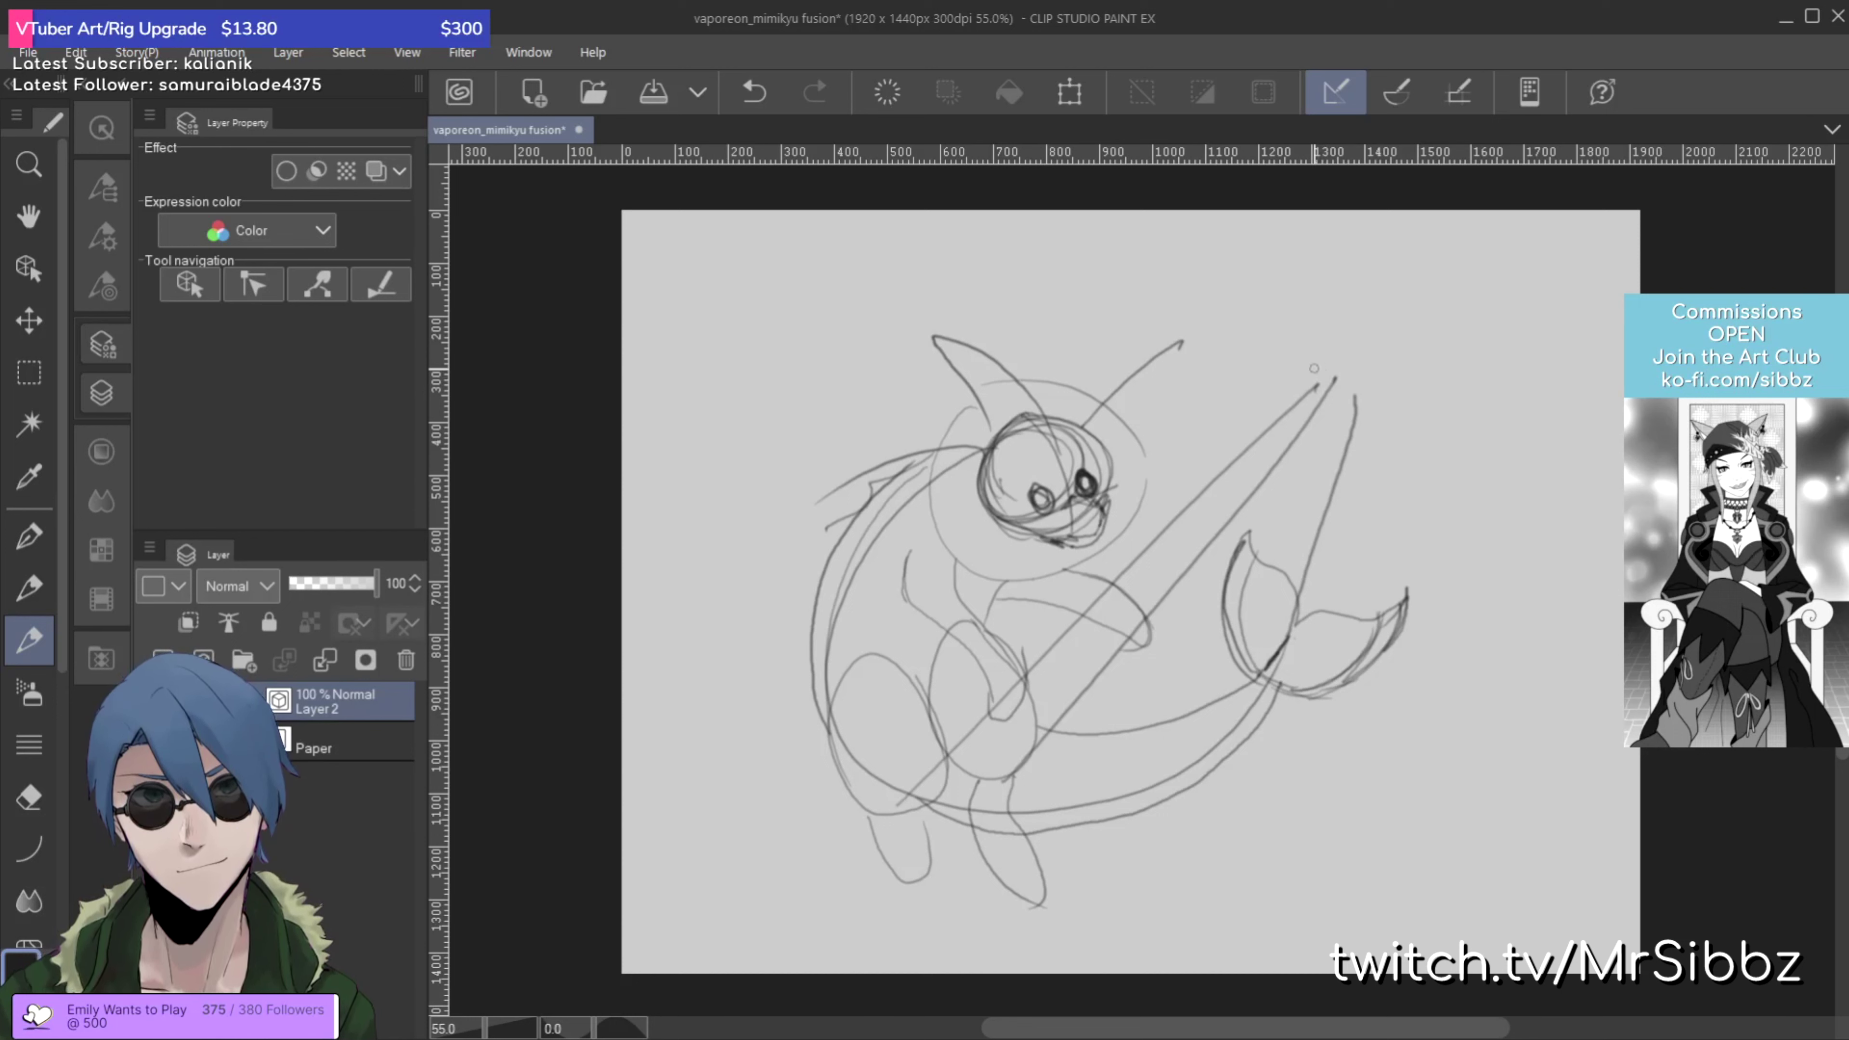
pyautogui.moveTo(1314, 383)
pyautogui.mouseDown()
pyautogui.moveTo(1354, 343)
pyautogui.moveTo(1335, 385)
pyautogui.moveTo(1374, 344)
pyautogui.moveTo(1351, 401)
pyautogui.moveTo(1397, 359)
pyautogui.moveTo(1336, 393)
pyautogui.moveTo(1379, 341)
pyautogui.mouseUp()
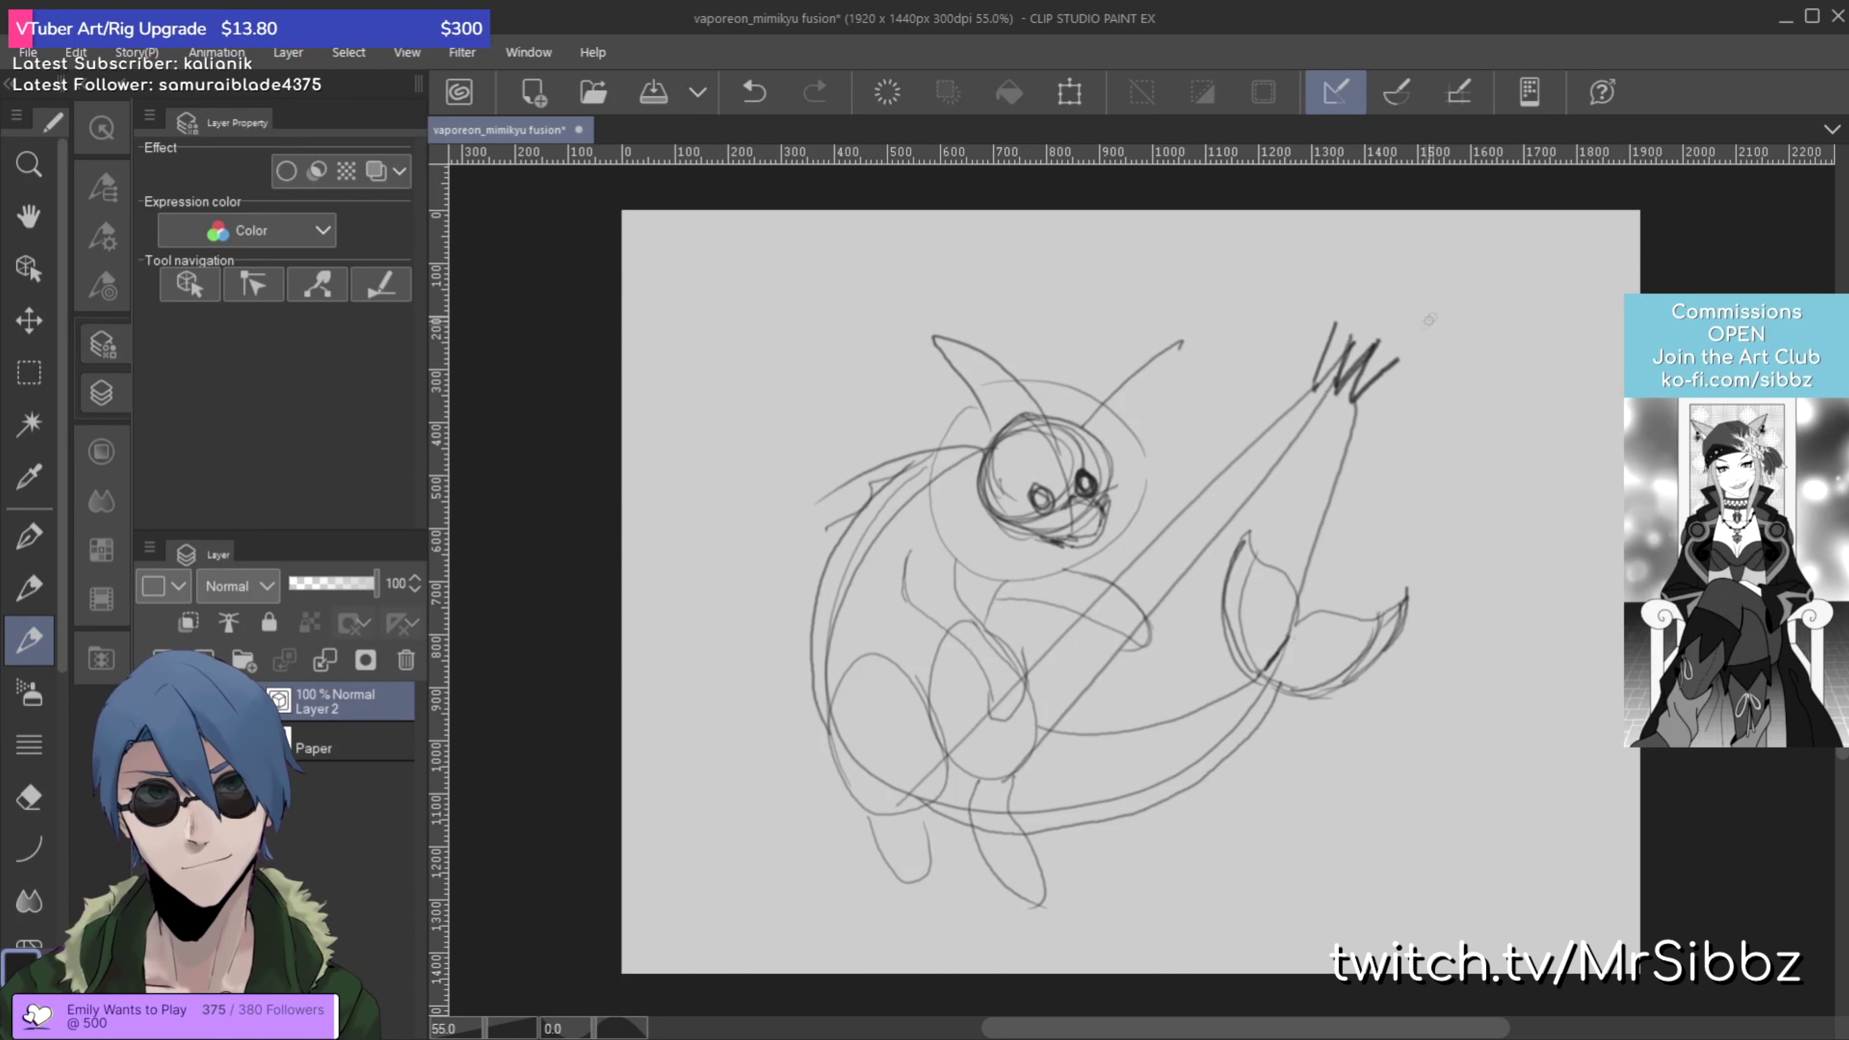
# Step: Sketch a large curved arm arching from the zigzag tip around the tail to the feet, with inner and outer contours
pyautogui.moveTo(1334, 328)
pyautogui.mouseDown()
pyautogui.moveTo(1381, 286)
pyautogui.moveTo(1432, 276)
pyautogui.mouseUp()
pyautogui.moveTo(1315, 389)
pyautogui.mouseDown()
pyautogui.moveTo(1364, 288)
pyautogui.moveTo(1437, 280)
pyautogui.moveTo(1497, 369)
pyautogui.moveTo(1513, 523)
pyautogui.moveTo(1408, 732)
pyautogui.moveTo(1279, 821)
pyautogui.moveTo(1035, 830)
pyautogui.mouseUp()
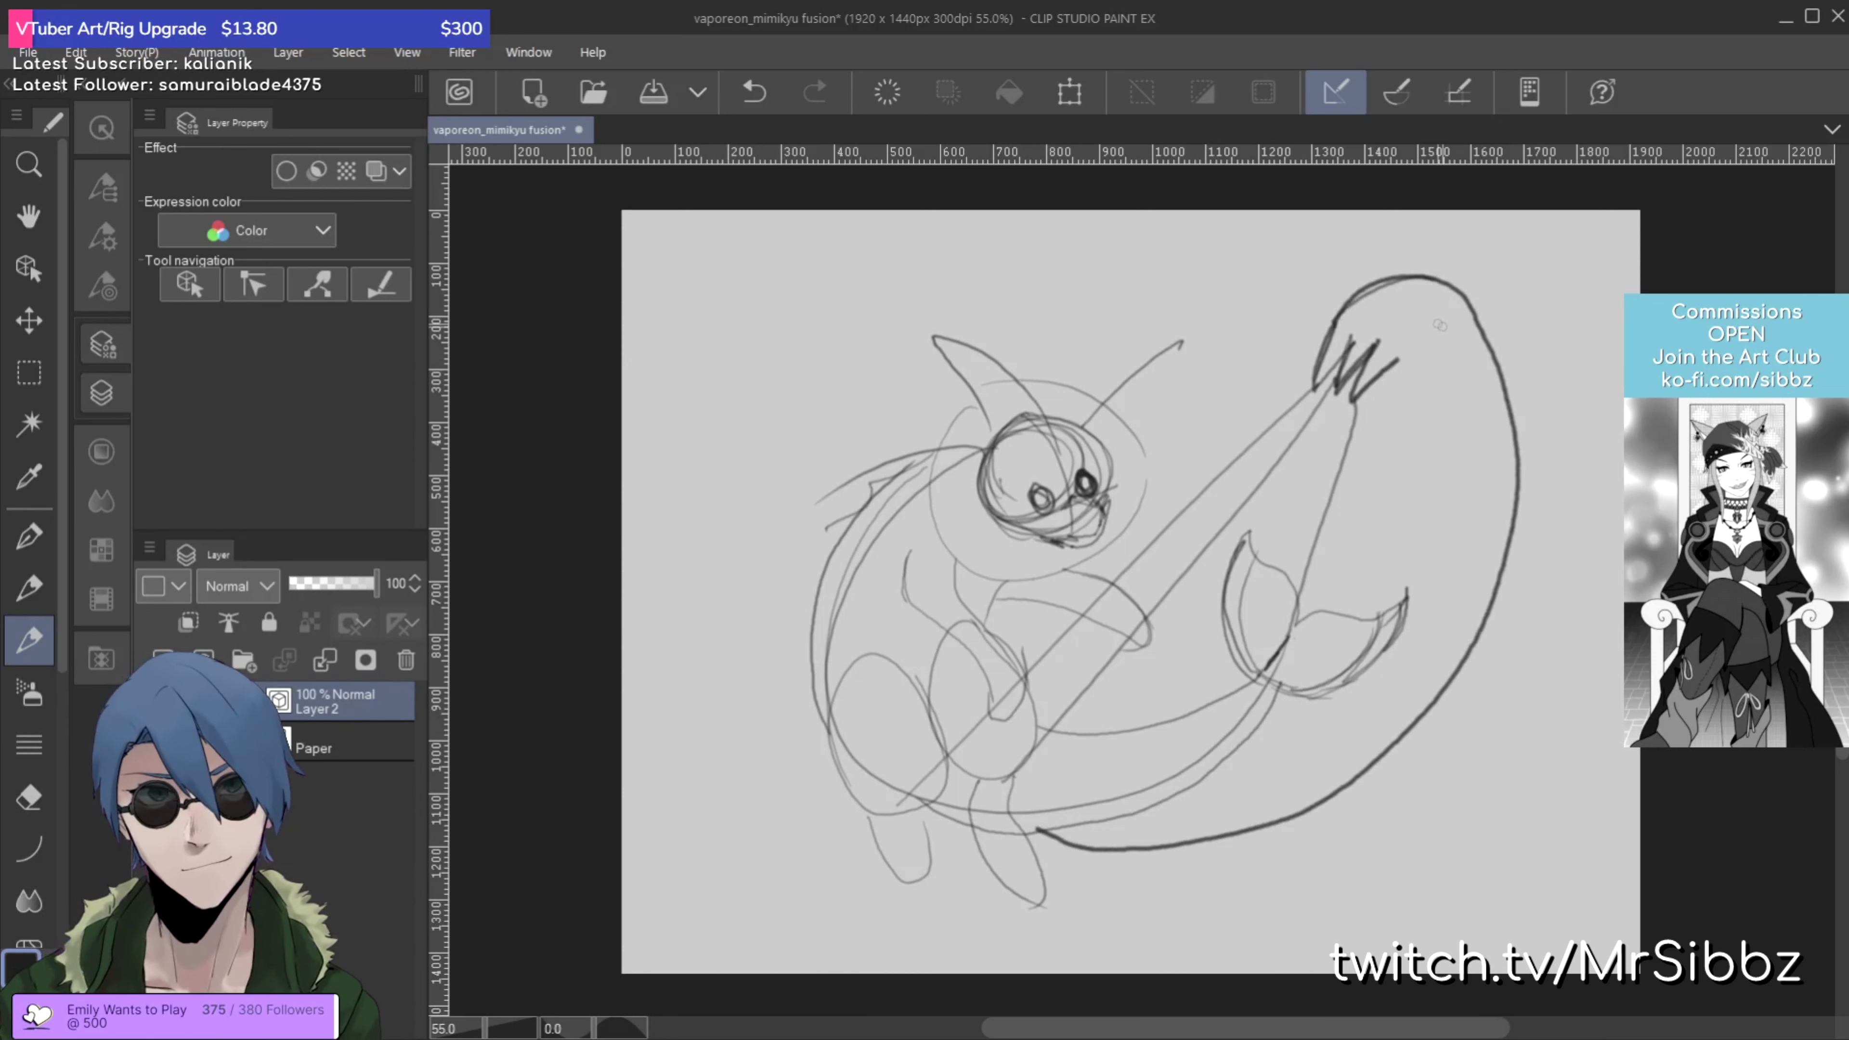
pyautogui.moveTo(1406, 364)
pyautogui.mouseDown()
pyautogui.moveTo(1466, 437)
pyautogui.moveTo(1471, 523)
pyautogui.moveTo(1438, 638)
pyautogui.moveTo(1338, 746)
pyautogui.moveTo(1234, 799)
pyautogui.moveTo(1041, 819)
pyautogui.mouseUp()
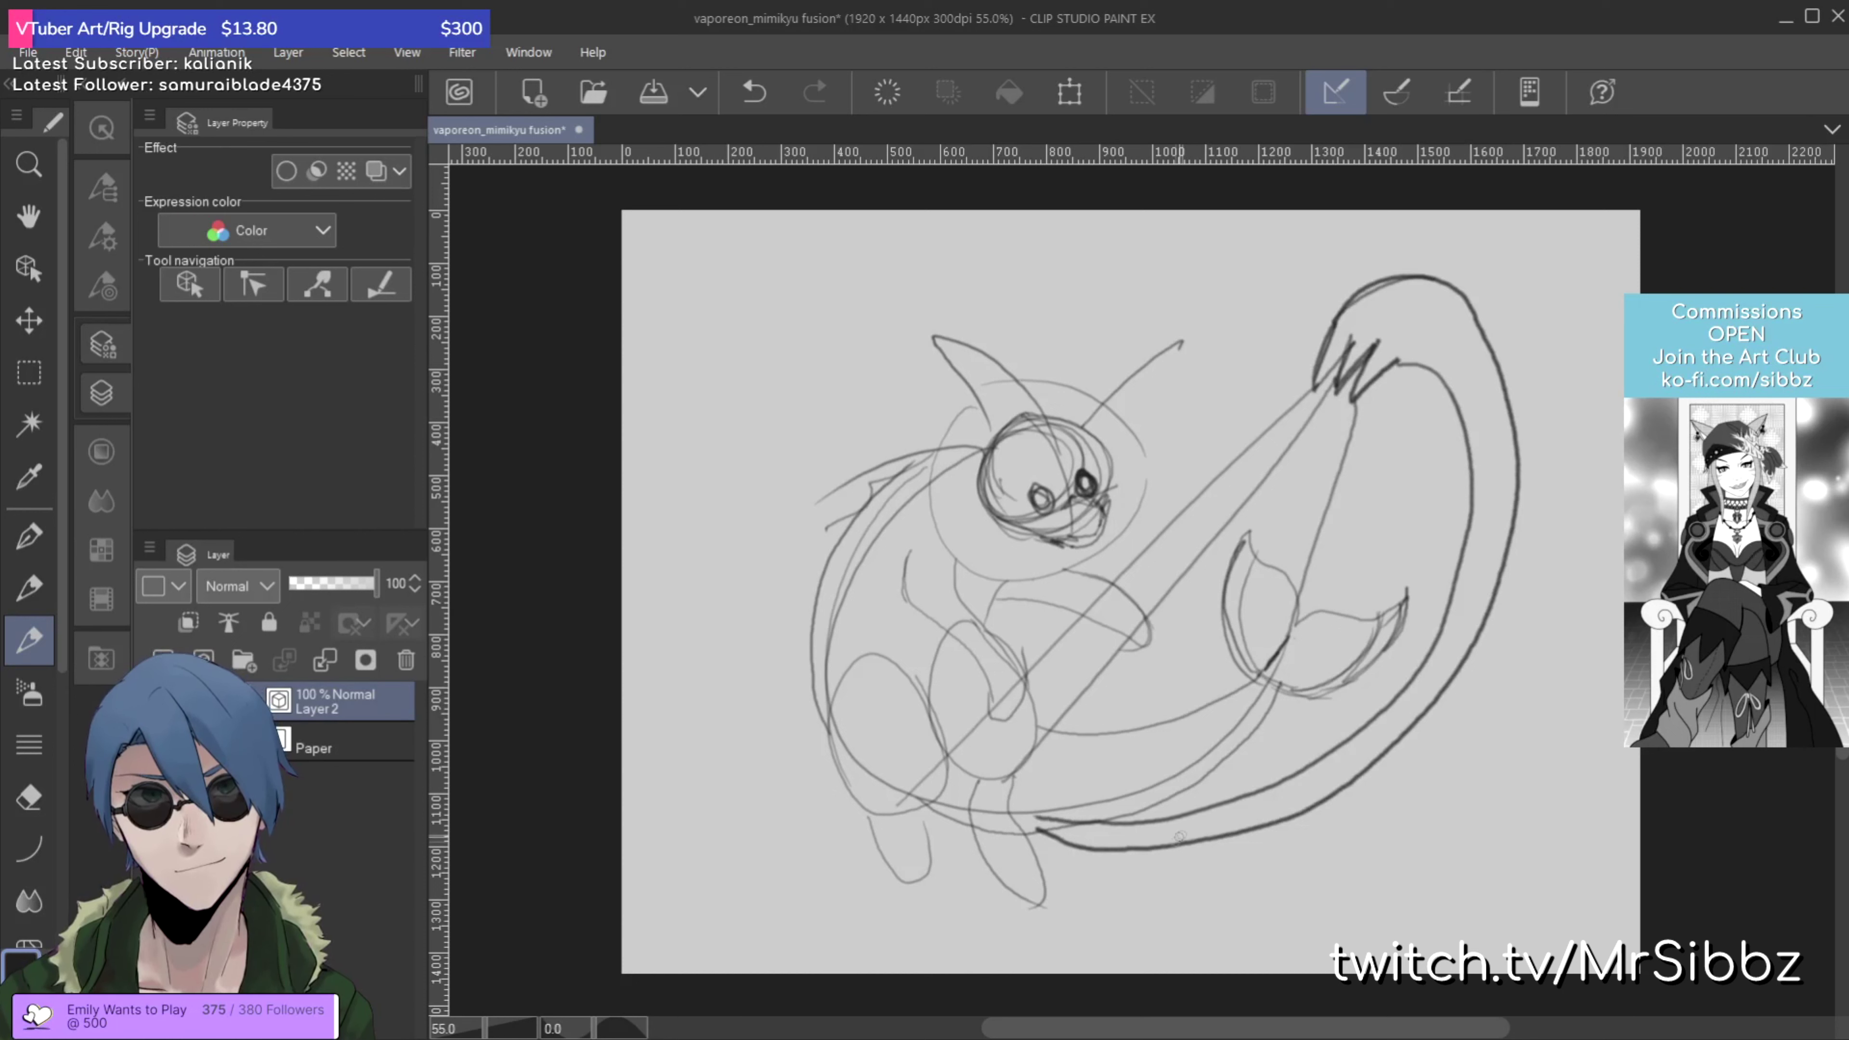
pyautogui.moveTo(1074, 871); pyautogui.dragTo(1464, 721)
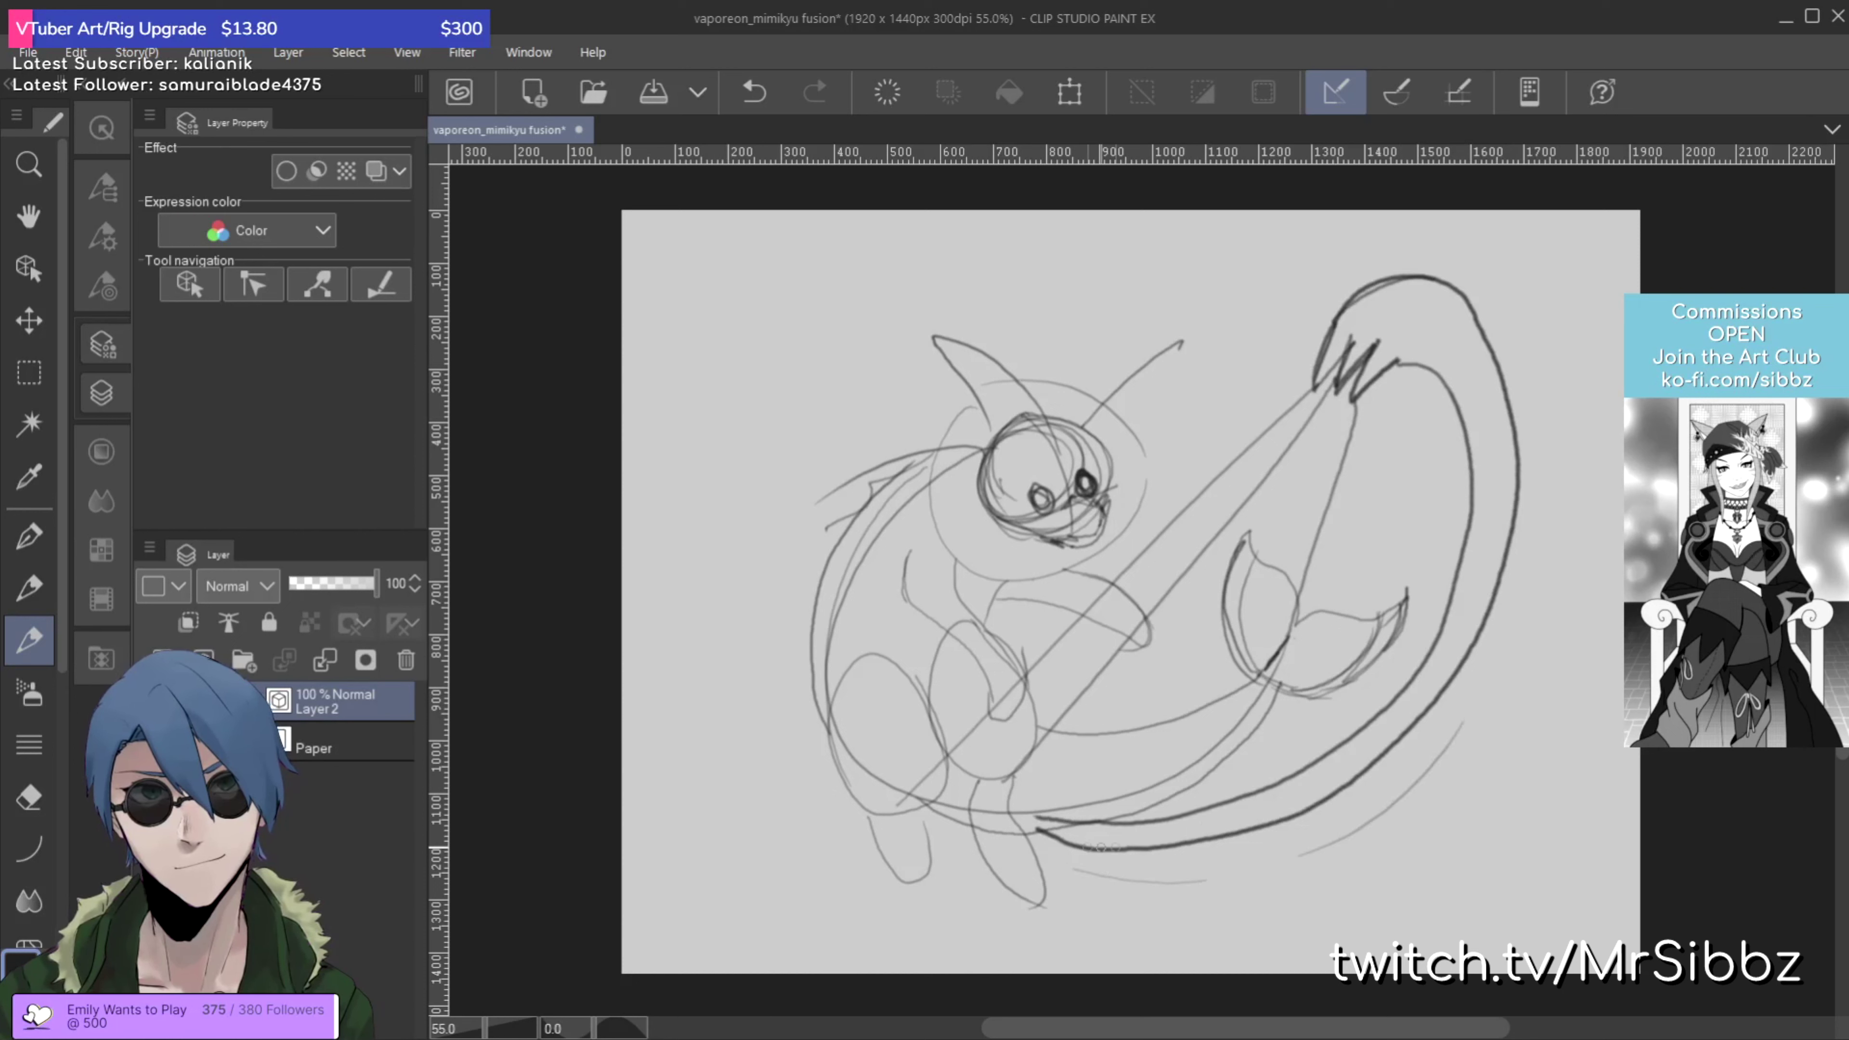
pyautogui.moveTo(985, 807)
pyautogui.mouseDown()
pyautogui.moveTo(1159, 872)
pyautogui.moveTo(1365, 807)
pyautogui.moveTo(1522, 664)
pyautogui.moveTo(1558, 435)
pyautogui.moveTo(1495, 304)
pyautogui.moveTo(1412, 271)
pyautogui.moveTo(1326, 329)
pyautogui.mouseUp()
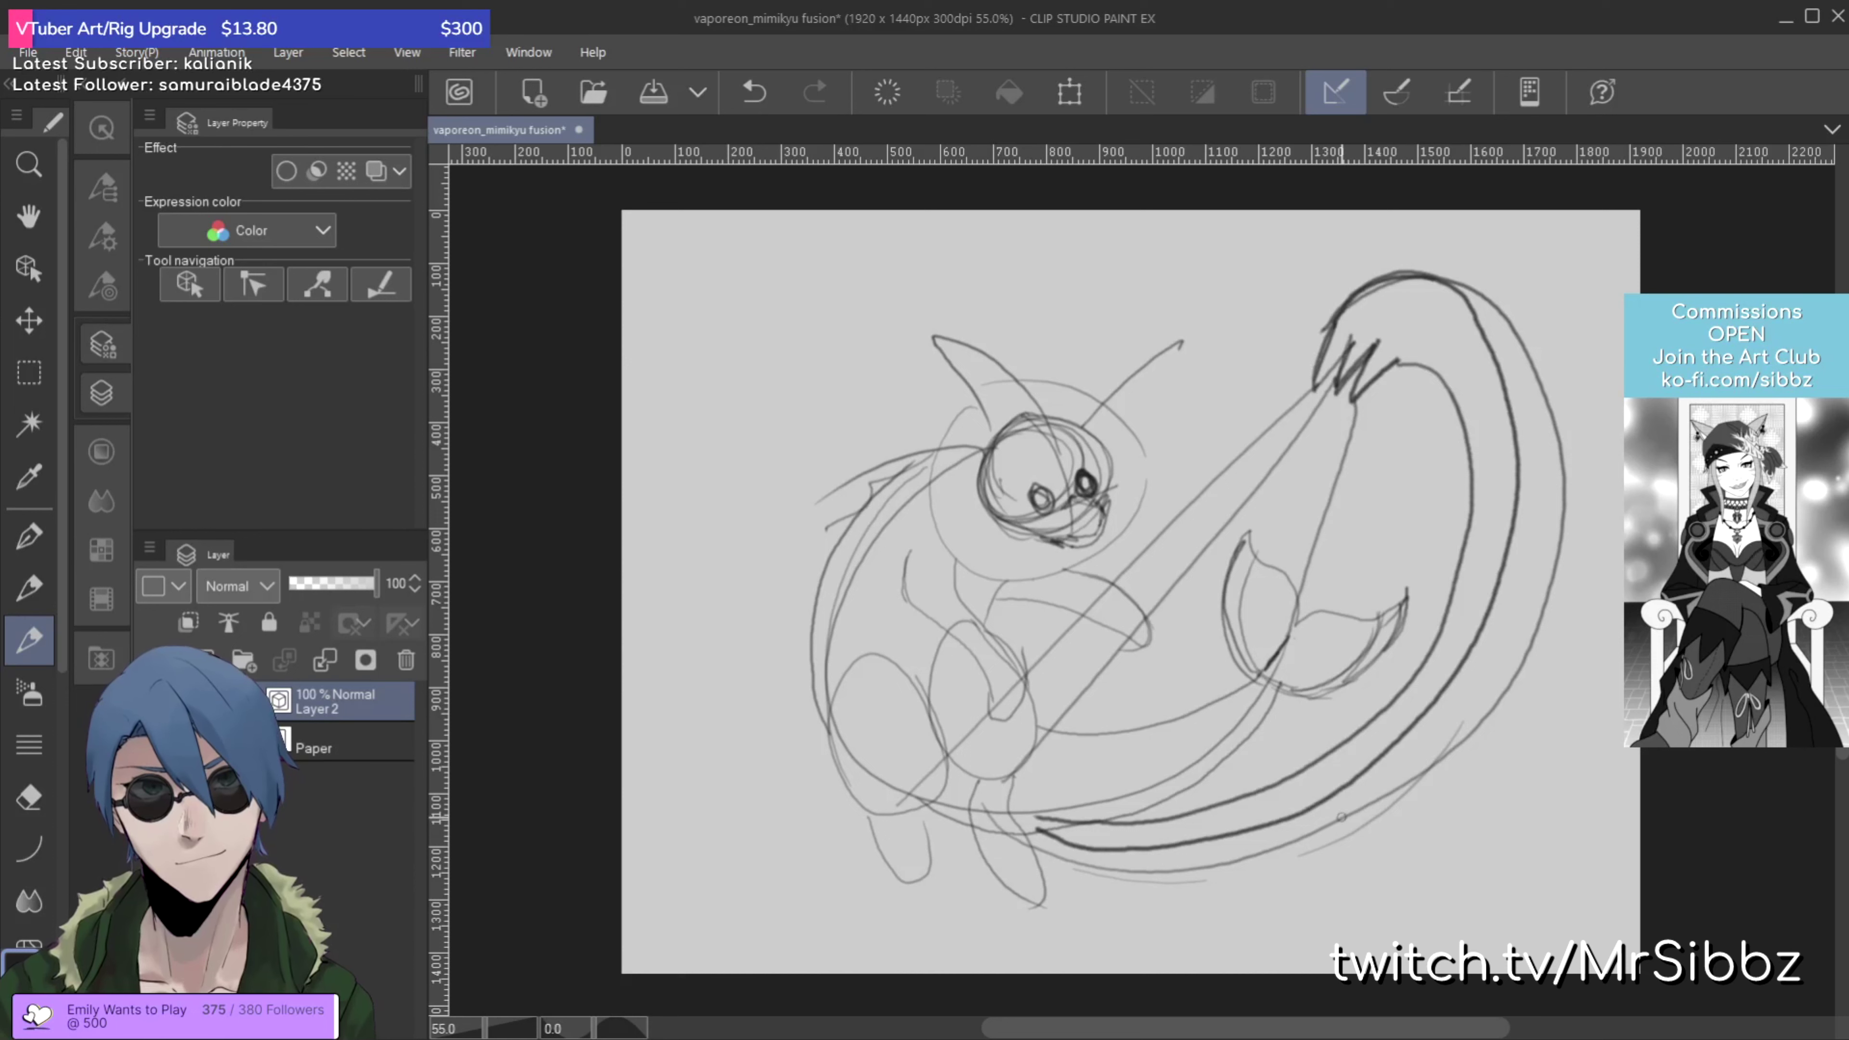
# Step: Redraw the right arm's jagged fingers and inner contour with thicker, darker strokes, removing the overlapping earlier lines
pyautogui.hotkey('ctrl', 'z')
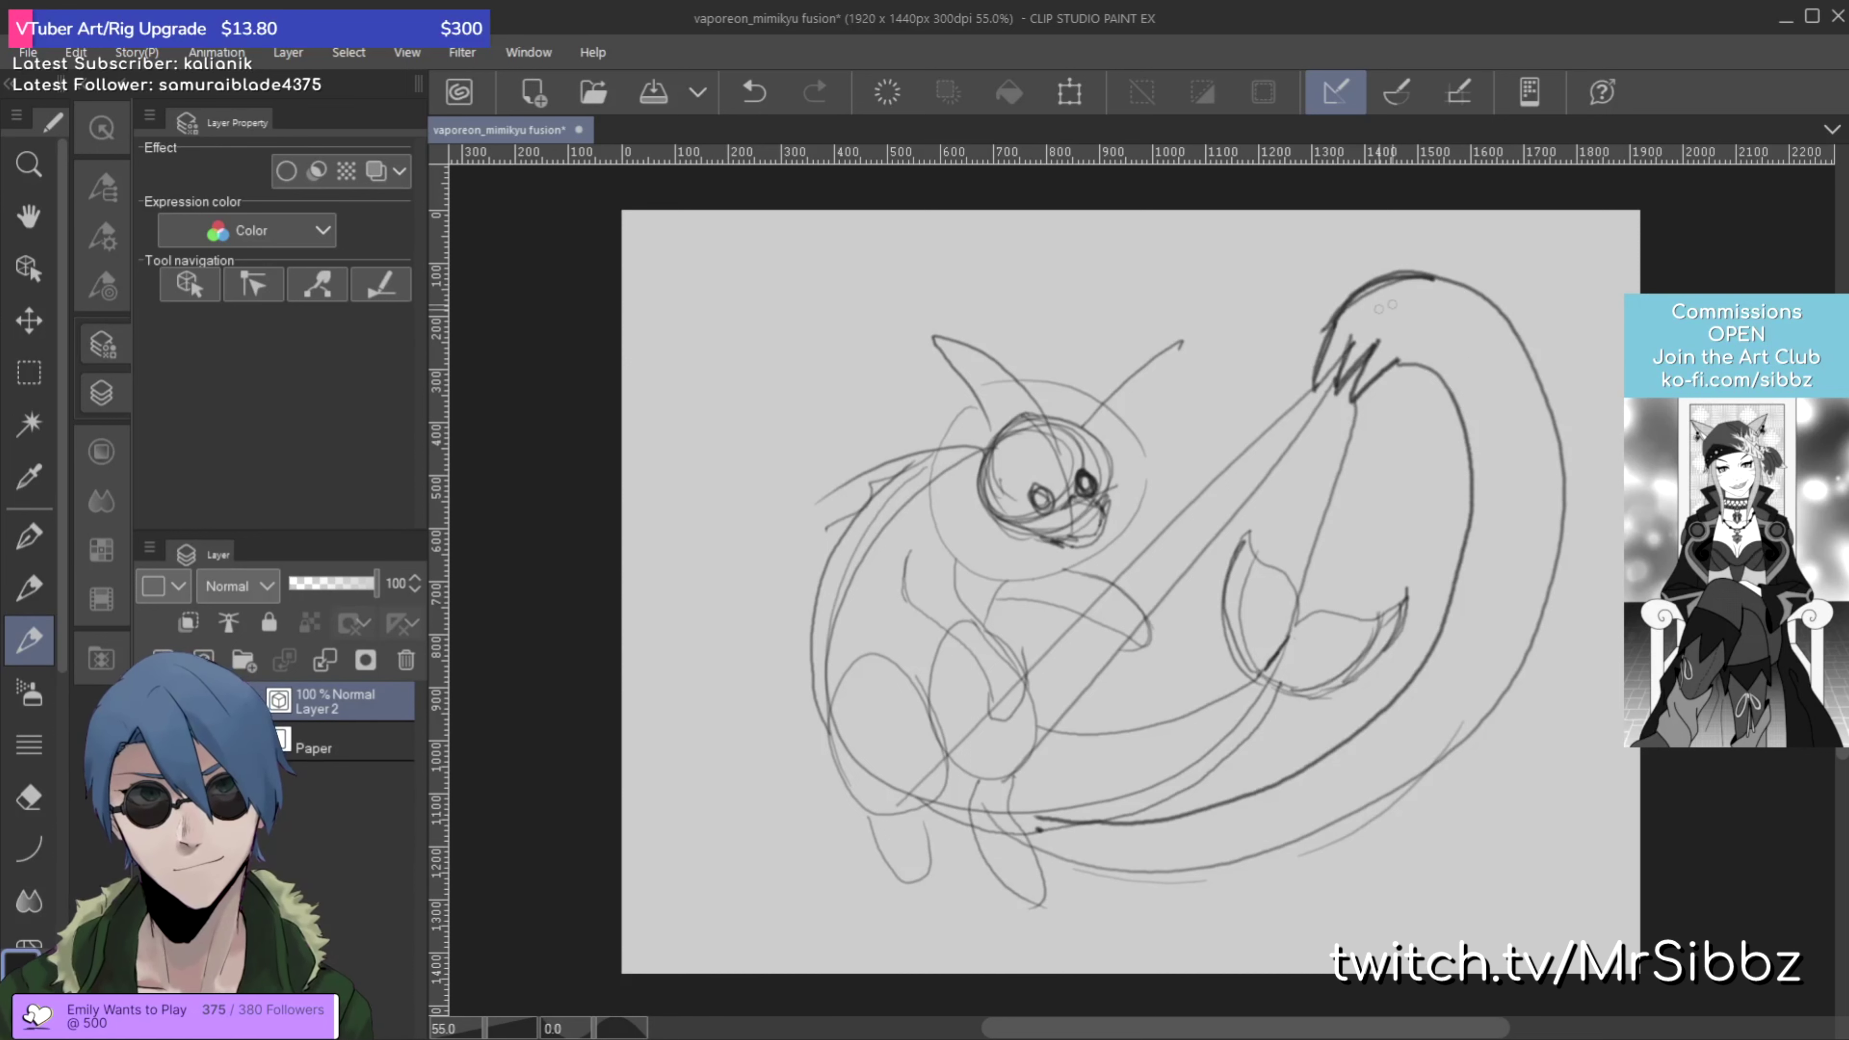
pyautogui.moveTo(1318, 366); pyautogui.dragTo(1398, 274)
pyautogui.moveTo(1319, 382)
pyautogui.mouseDown()
pyautogui.moveTo(1357, 337)
pyautogui.moveTo(1333, 400)
pyautogui.moveTo(1389, 347)
pyautogui.moveTo(1367, 412)
pyautogui.moveTo(1418, 368)
pyautogui.moveTo(1476, 392)
pyautogui.mouseUp()
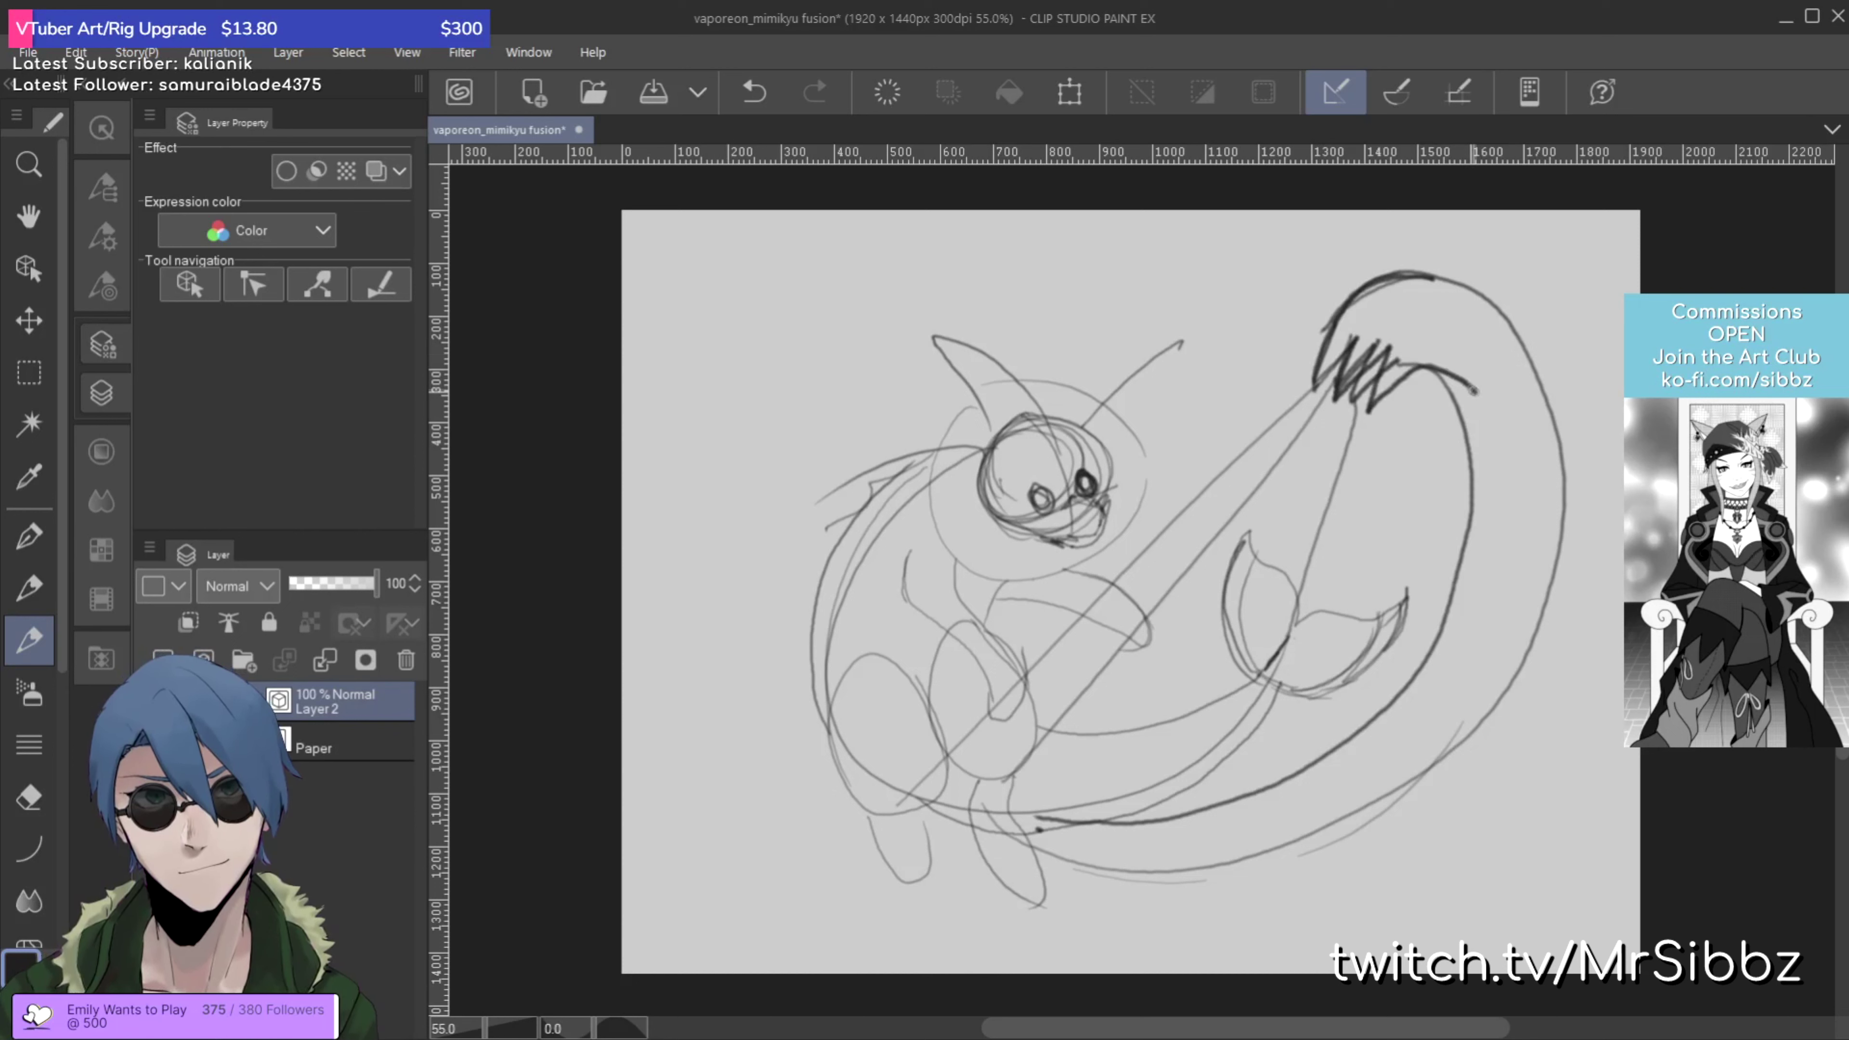
pyautogui.moveTo(1369, 409)
pyautogui.mouseDown()
pyautogui.moveTo(1423, 369)
pyautogui.moveTo(1453, 372)
pyautogui.moveTo(1505, 426)
pyautogui.moveTo(1512, 478)
pyautogui.moveTo(1451, 630)
pyautogui.moveTo(1312, 770)
pyautogui.moveTo(1206, 810)
pyautogui.moveTo(1063, 821)
pyautogui.moveTo(1135, 817)
pyautogui.mouseUp()
pyautogui.press('e')
pyautogui.press('p')
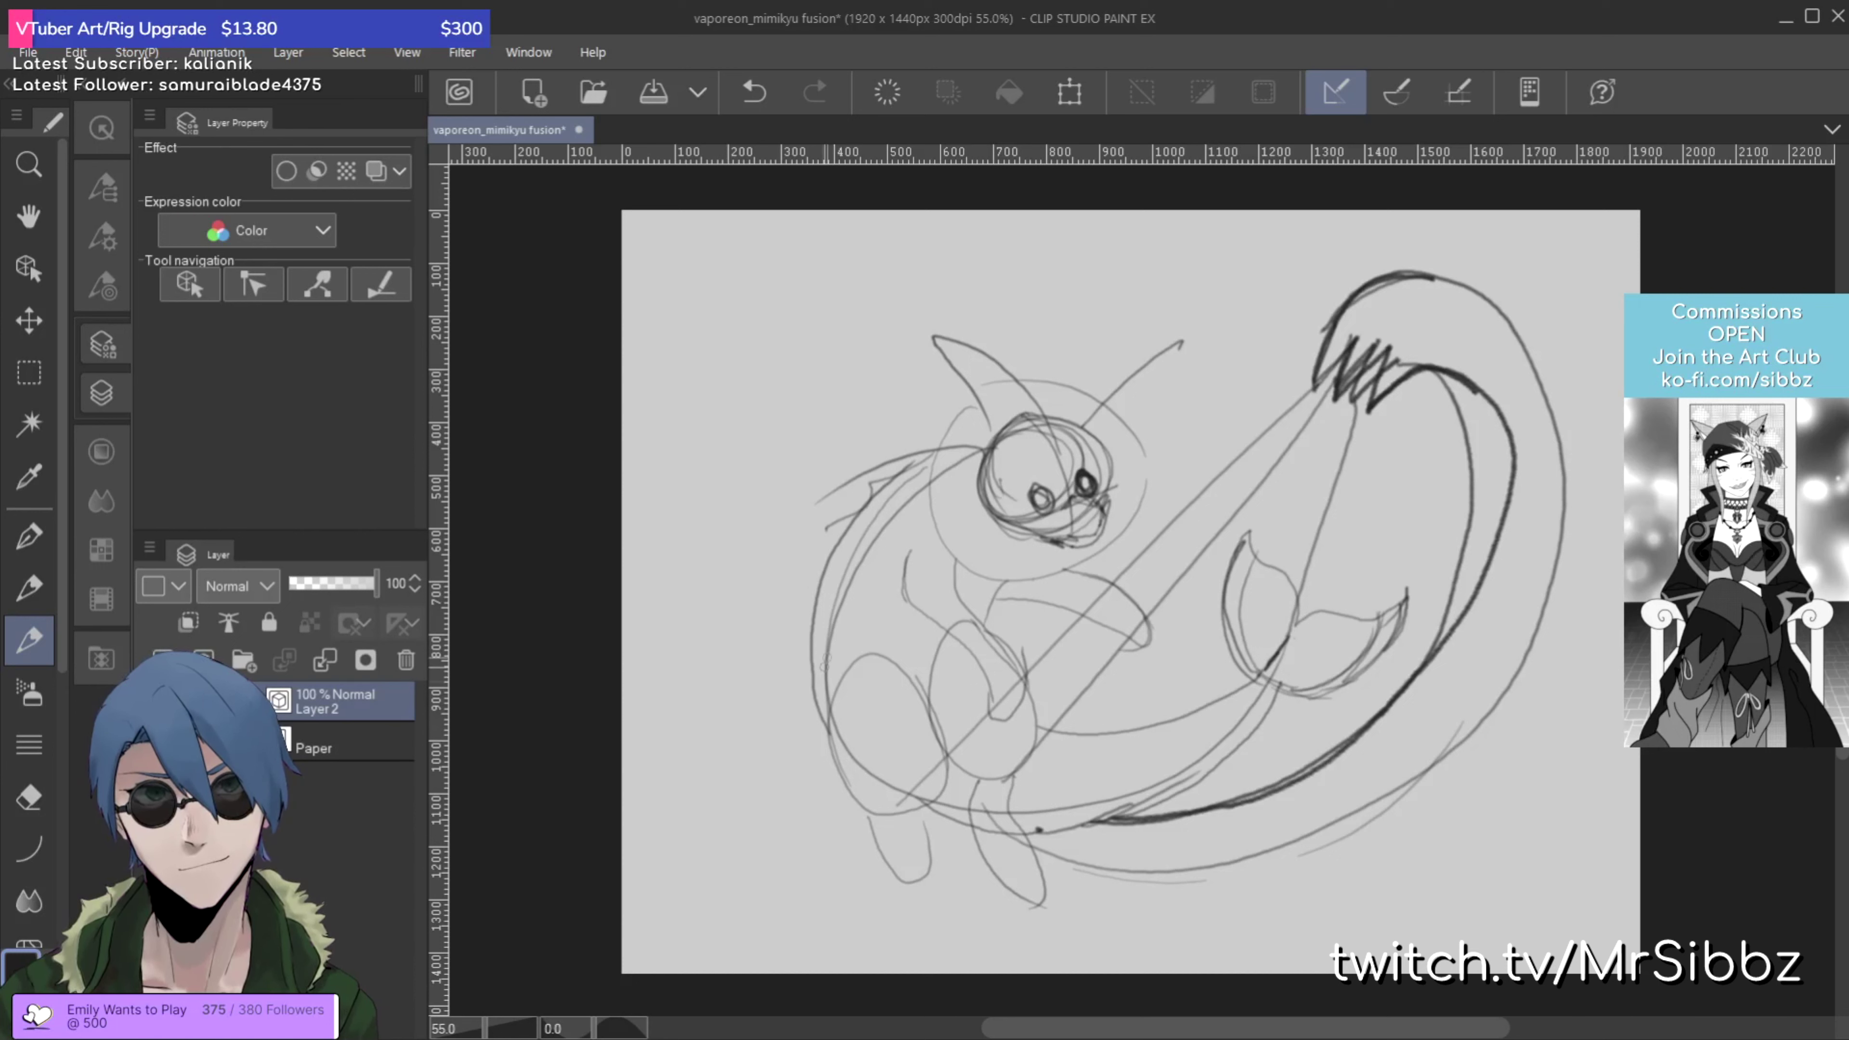
pyautogui.moveTo(841, 775)
pyautogui.mouseDown()
pyautogui.moveTo(780, 721)
pyautogui.moveTo(721, 603)
pyautogui.moveTo(698, 460)
pyautogui.moveTo(726, 335)
pyautogui.moveTo(770, 279)
pyautogui.moveTo(961, 223)
pyautogui.mouseUp()
pyautogui.hotkey('ctrl', 'z')
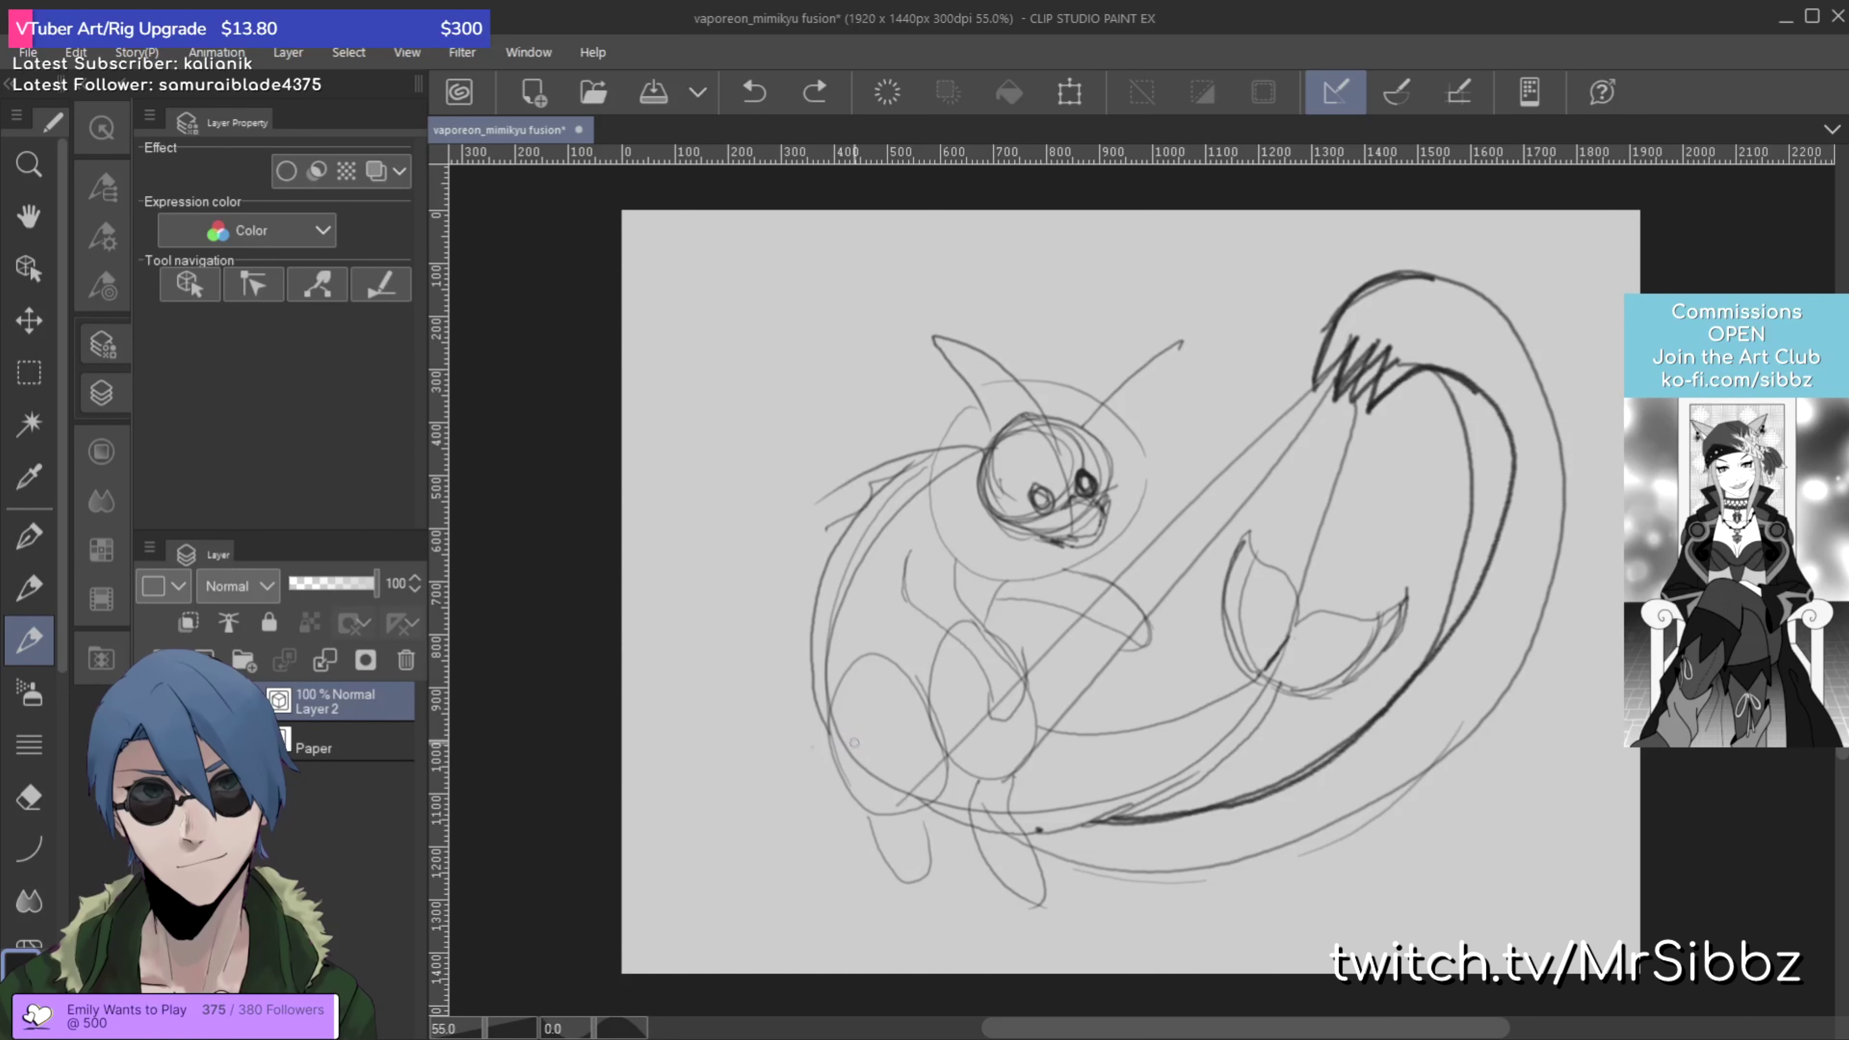
pyautogui.moveTo(845, 773)
pyautogui.mouseDown()
pyautogui.moveTo(687, 551)
pyautogui.moveTo(734, 377)
pyautogui.moveTo(880, 297)
pyautogui.moveTo(952, 295)
pyautogui.mouseUp()
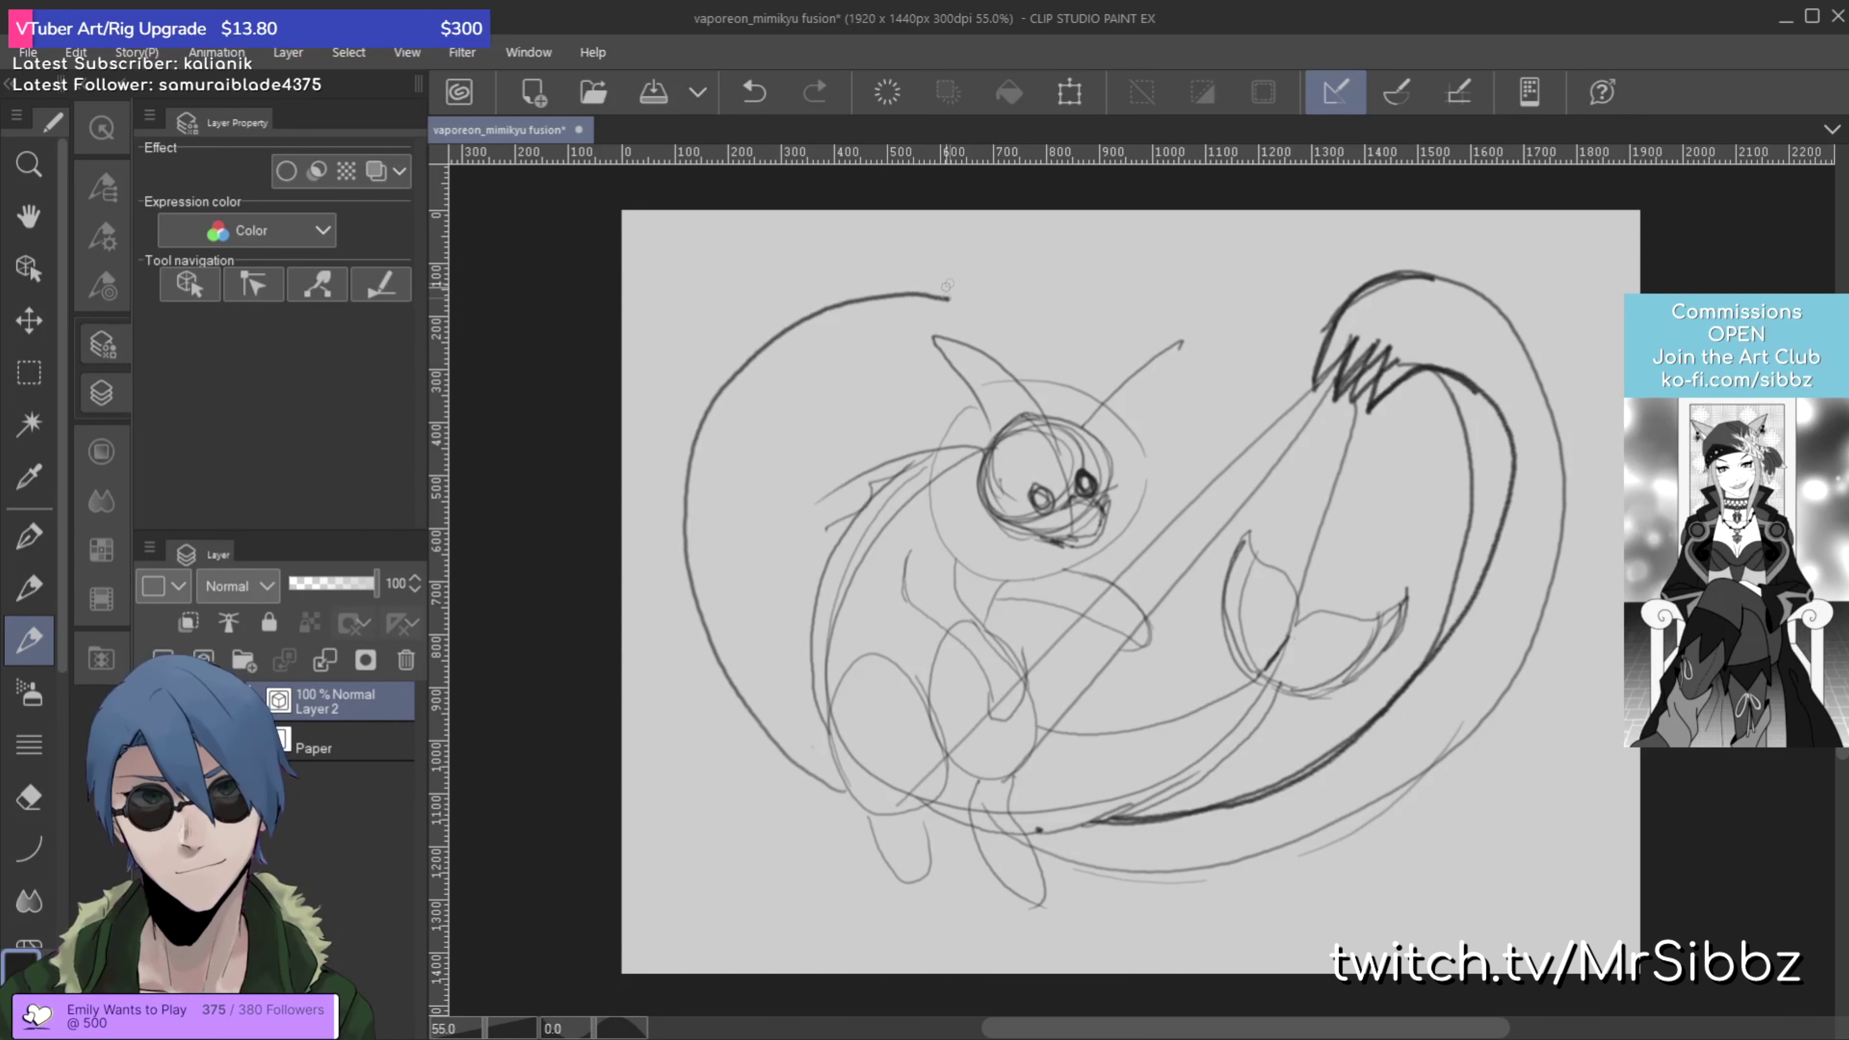
pyautogui.hotkey('ctrl', 'z')
pyautogui.moveTo(844, 786)
pyautogui.mouseDown()
pyautogui.moveTo(679, 556)
pyautogui.moveTo(649, 396)
pyautogui.moveTo(700, 277)
pyautogui.moveTo(828, 263)
pyautogui.moveTo(776, 299)
pyautogui.moveTo(834, 306)
pyautogui.moveTo(774, 345)
pyautogui.mouseUp()
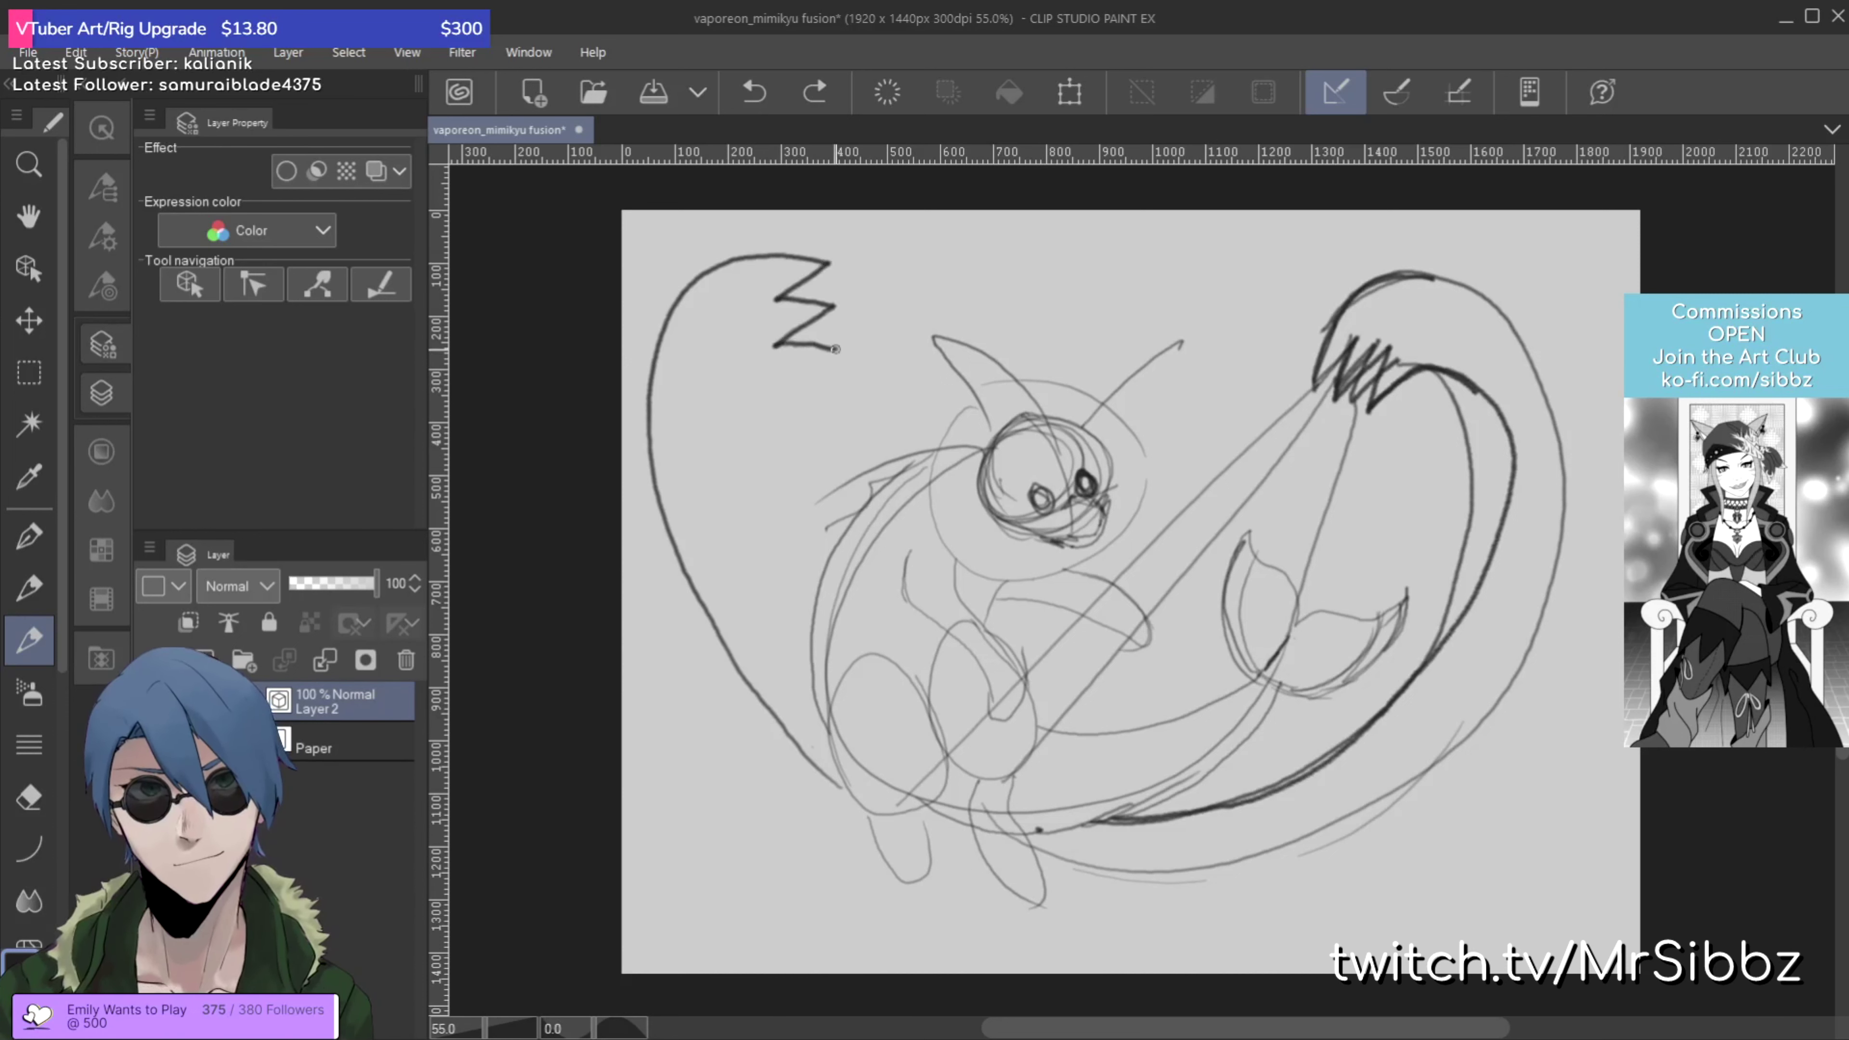
pyautogui.hotkey('ctrl', 'z')
pyautogui.moveTo(849, 790)
pyautogui.mouseDown()
pyautogui.moveTo(739, 702)
pyautogui.moveTo(658, 478)
pyautogui.moveTo(660, 308)
pyautogui.moveTo(744, 246)
pyautogui.moveTo(823, 265)
pyautogui.moveTo(873, 341)
pyautogui.moveTo(822, 311)
pyautogui.moveTo(852, 349)
pyautogui.mouseUp()
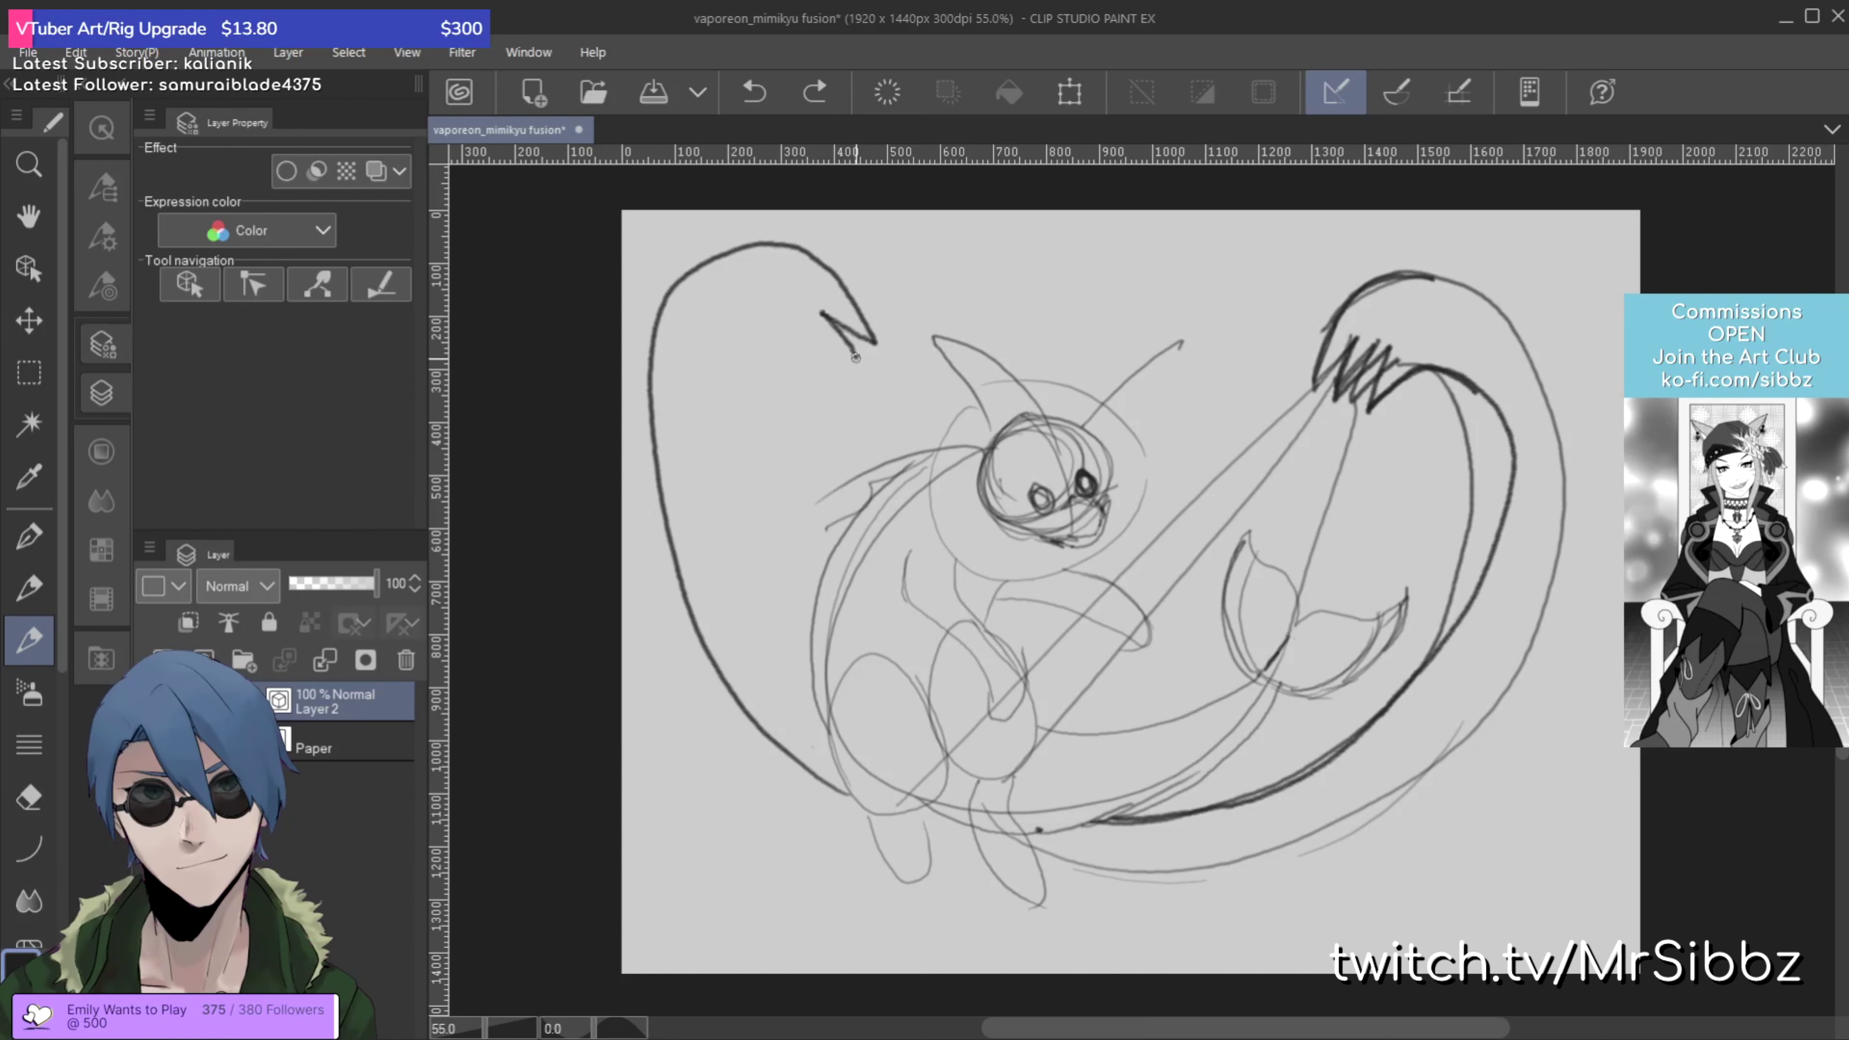
pyautogui.hotkey('ctrl', 'z')
pyautogui.hotkey('ctrl', 'z')
# Step: Sketch a second curved arm with zigzag claws on the canvas's left side, and run straight lines from its claws to the body
pyautogui.moveTo(835, 783)
pyautogui.mouseDown()
pyautogui.moveTo(723, 679)
pyautogui.moveTo(670, 476)
pyautogui.moveTo(706, 311)
pyautogui.moveTo(787, 276)
pyautogui.moveTo(870, 371)
pyautogui.moveTo(834, 339)
pyautogui.moveTo(847, 383)
pyautogui.moveTo(816, 352)
pyautogui.moveTo(829, 399)
pyautogui.moveTo(784, 364)
pyautogui.moveTo(749, 380)
pyautogui.moveTo(724, 438)
pyautogui.moveTo(722, 537)
pyautogui.moveTo(752, 668)
pyautogui.moveTo(835, 755)
pyautogui.mouseUp()
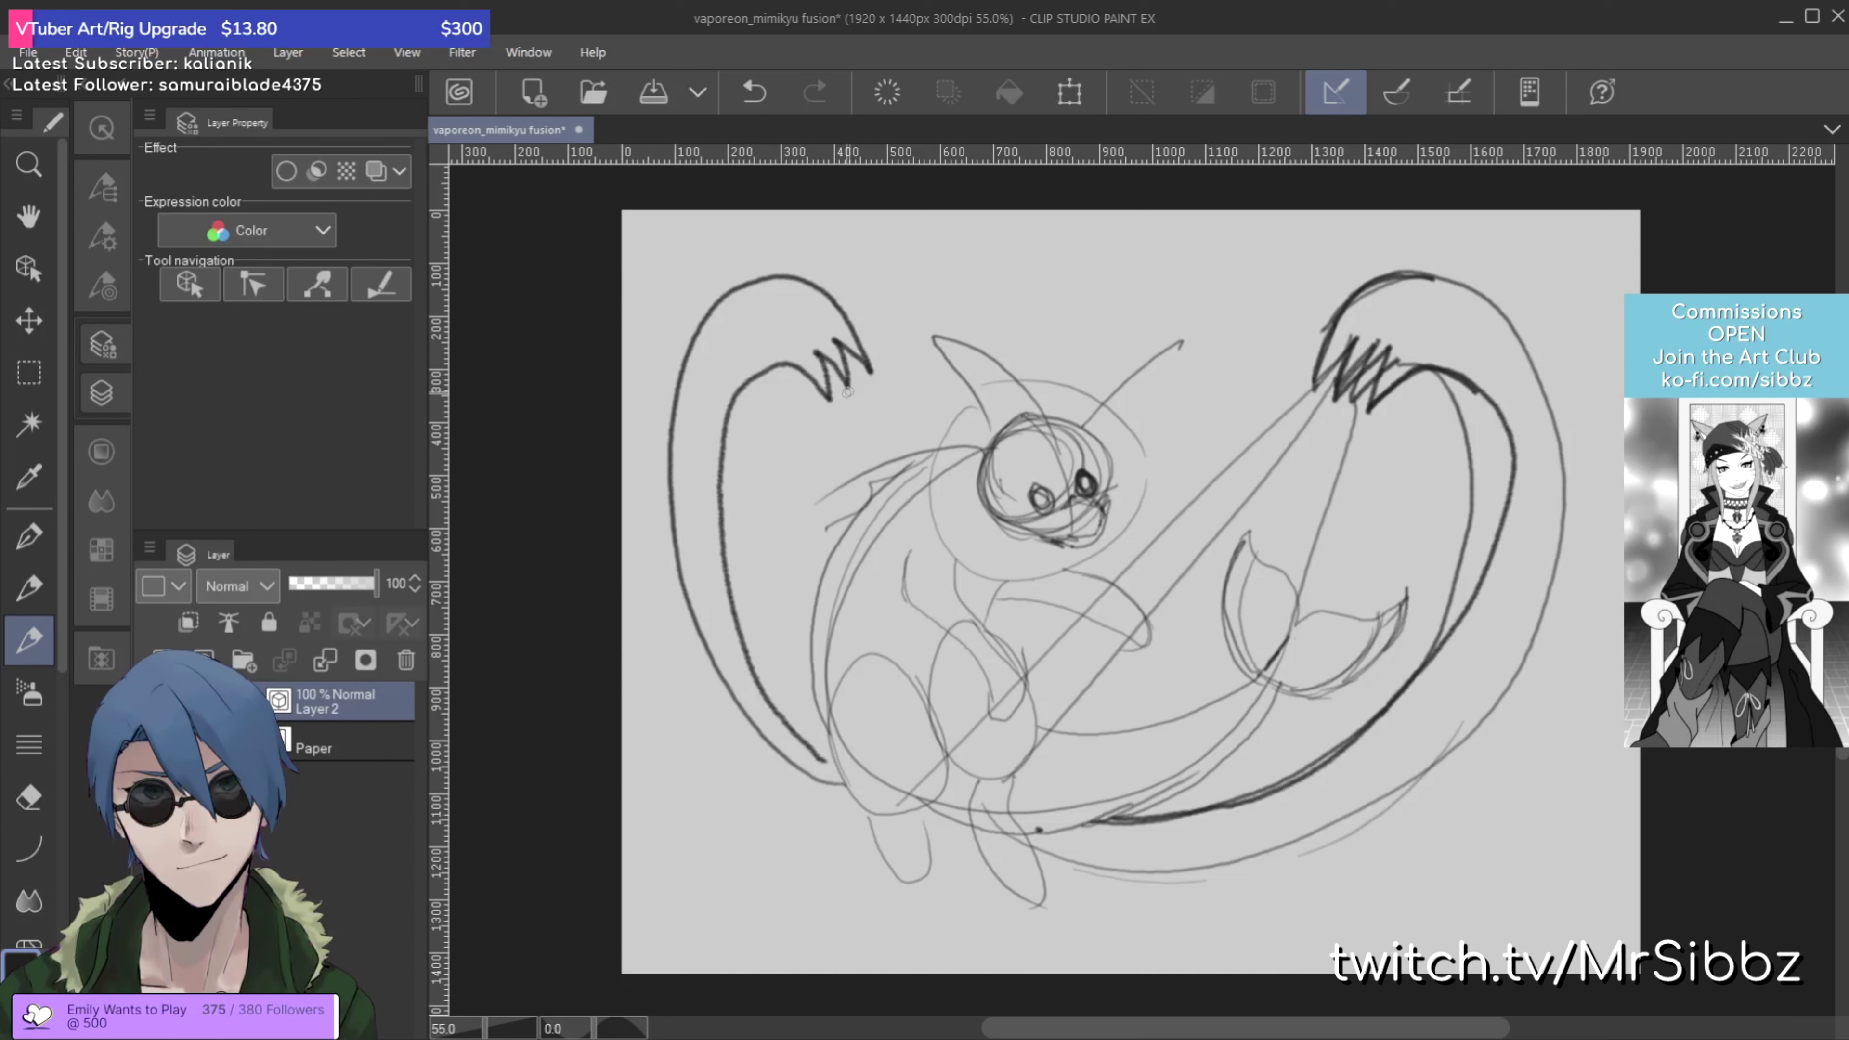
pyautogui.moveTo(866, 399)
pyautogui.mouseDown()
pyautogui.moveTo(919, 415)
pyautogui.moveTo(897, 387)
pyautogui.moveTo(990, 431)
pyautogui.mouseUp()
pyautogui.hotkey('ctrl', 'z')
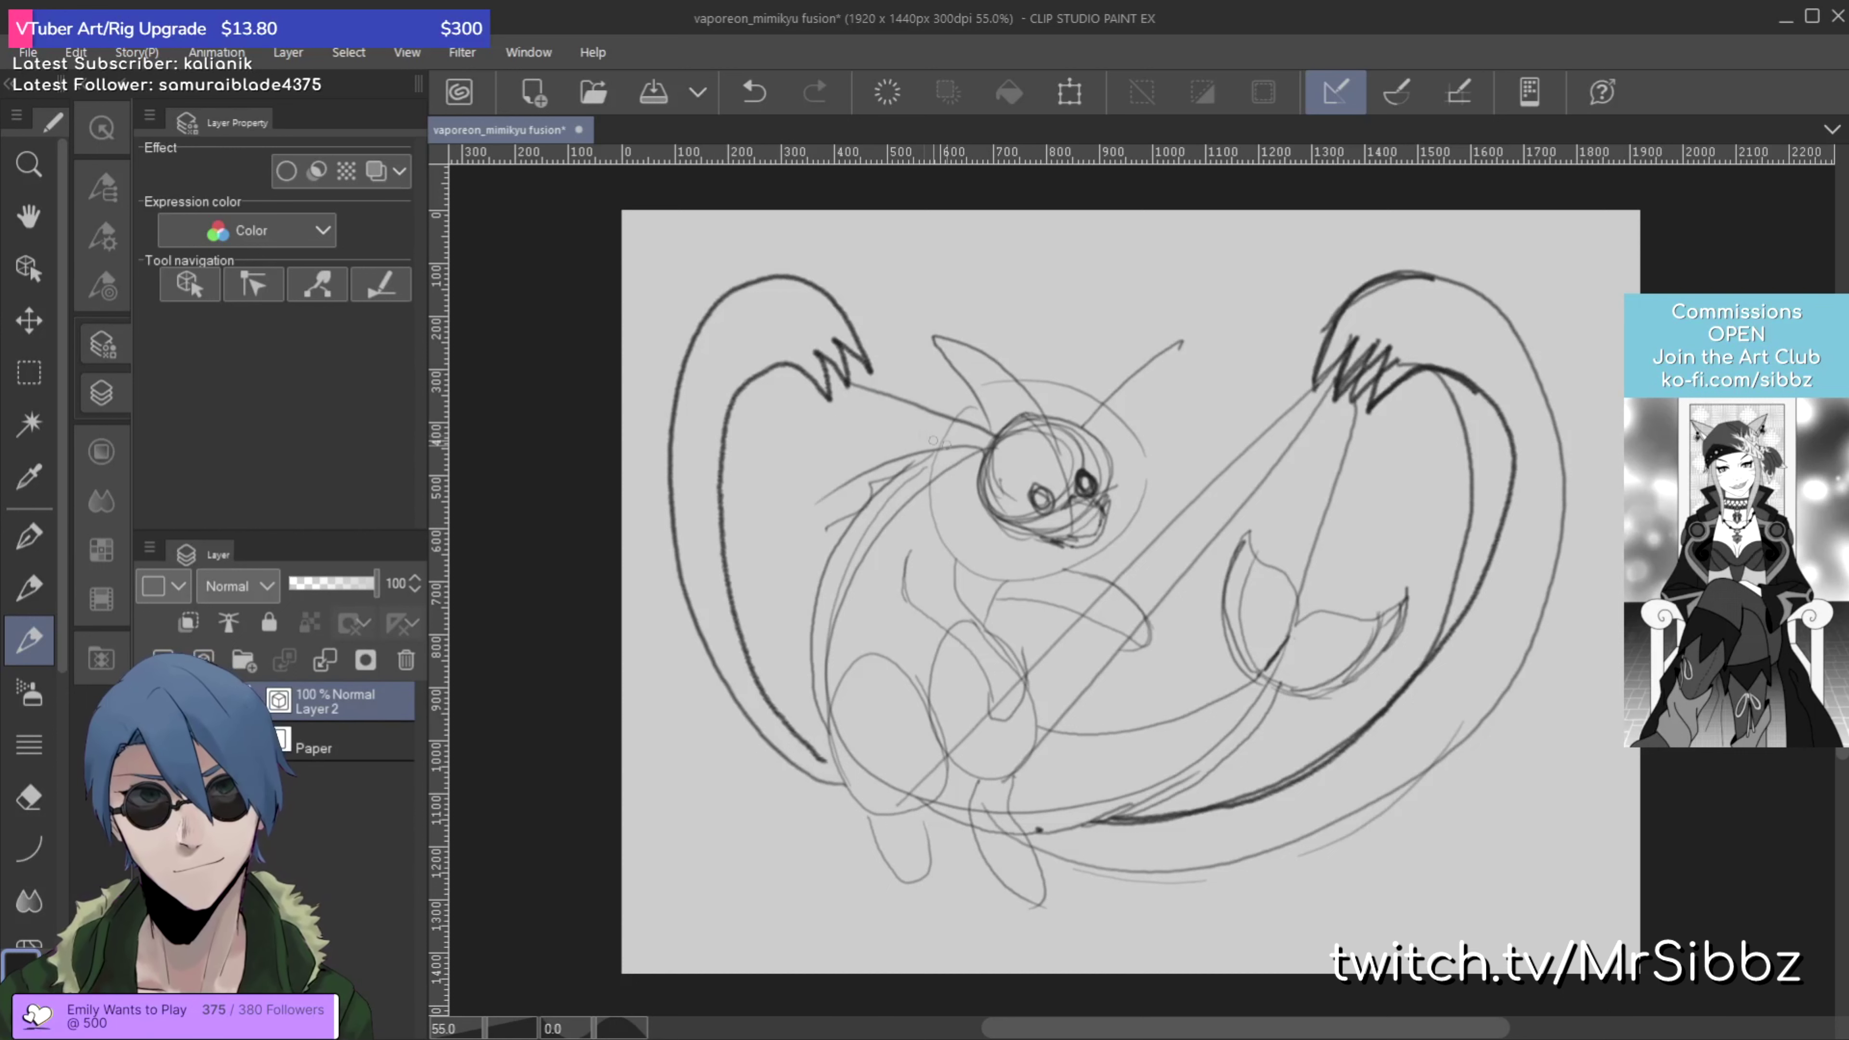
pyautogui.moveTo(828, 395)
pyautogui.mouseDown()
pyautogui.moveTo(993, 639)
pyautogui.moveTo(836, 401)
pyautogui.moveTo(1117, 606)
pyautogui.mouseUp()
pyautogui.hotkey('ctrl', 'z')
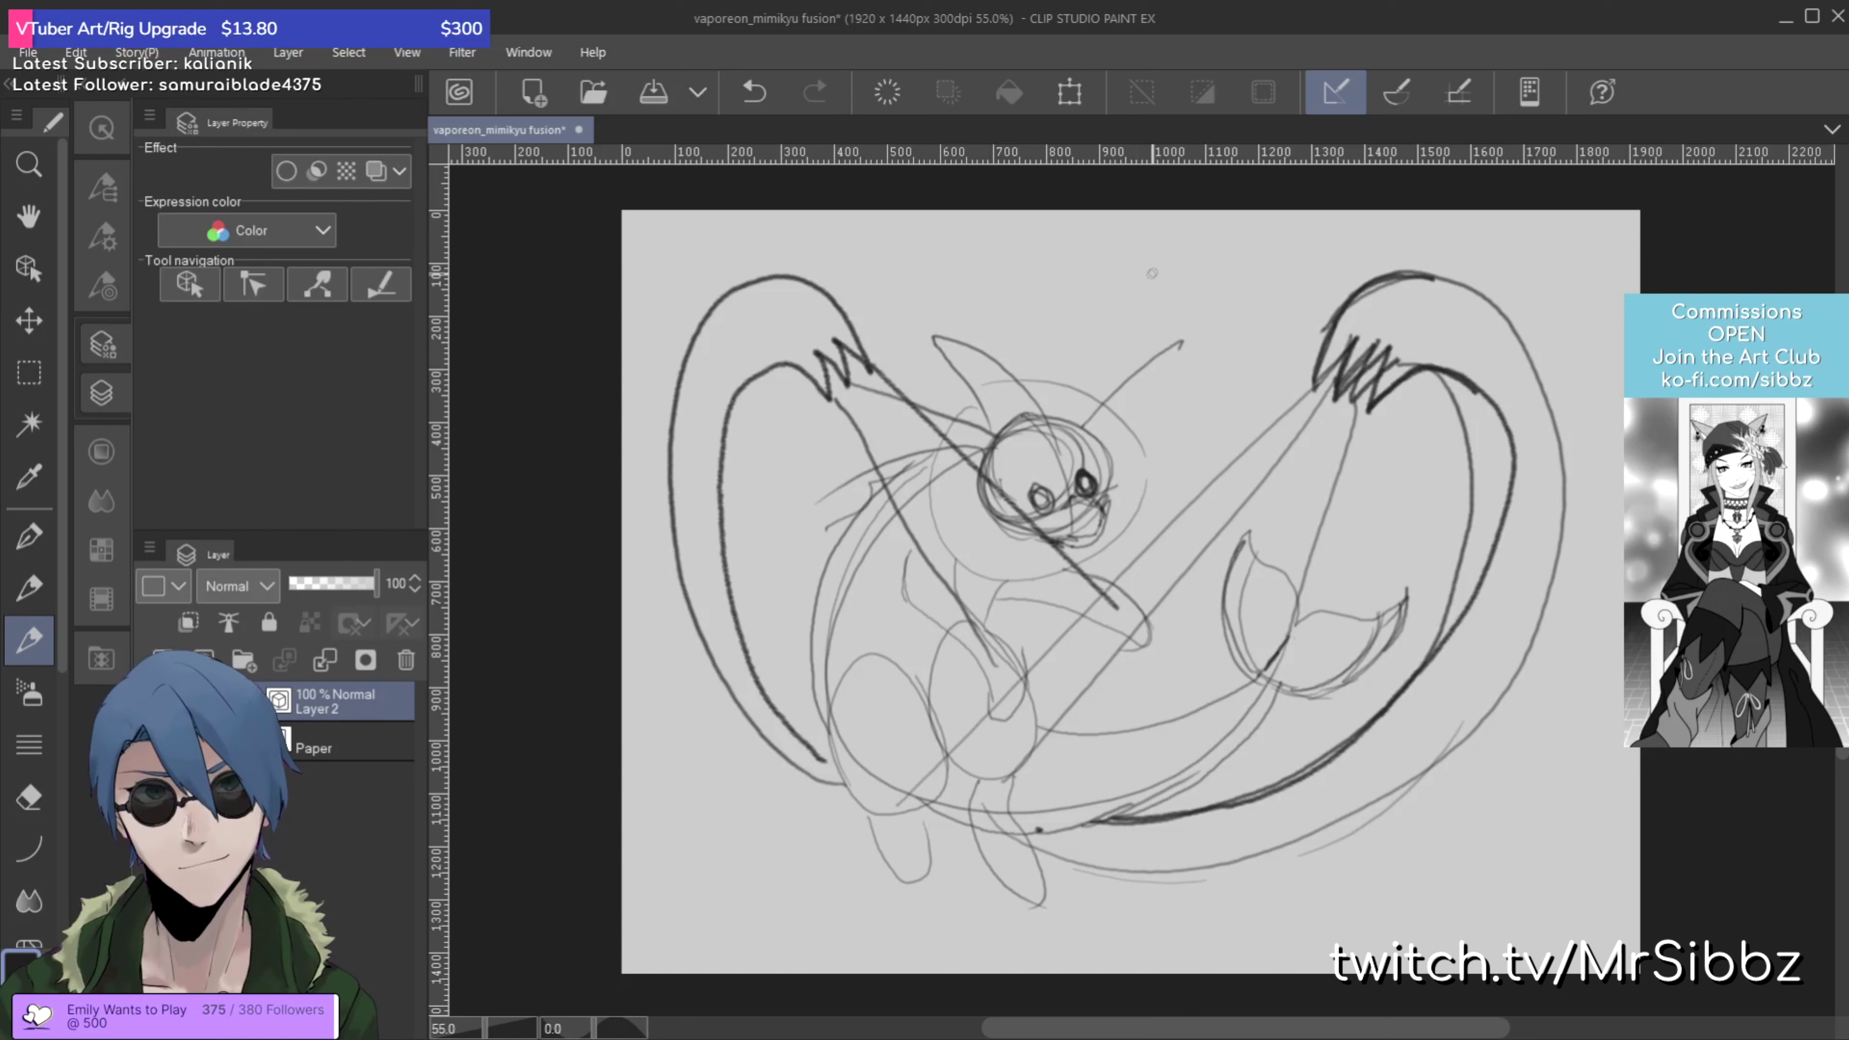
# Step: Sketch a wavy, pointed frill outline all the way around the head
pyautogui.moveTo(1020, 377)
pyautogui.mouseDown()
pyautogui.moveTo(1075, 355)
pyautogui.moveTo(1122, 393)
pyautogui.mouseUp()
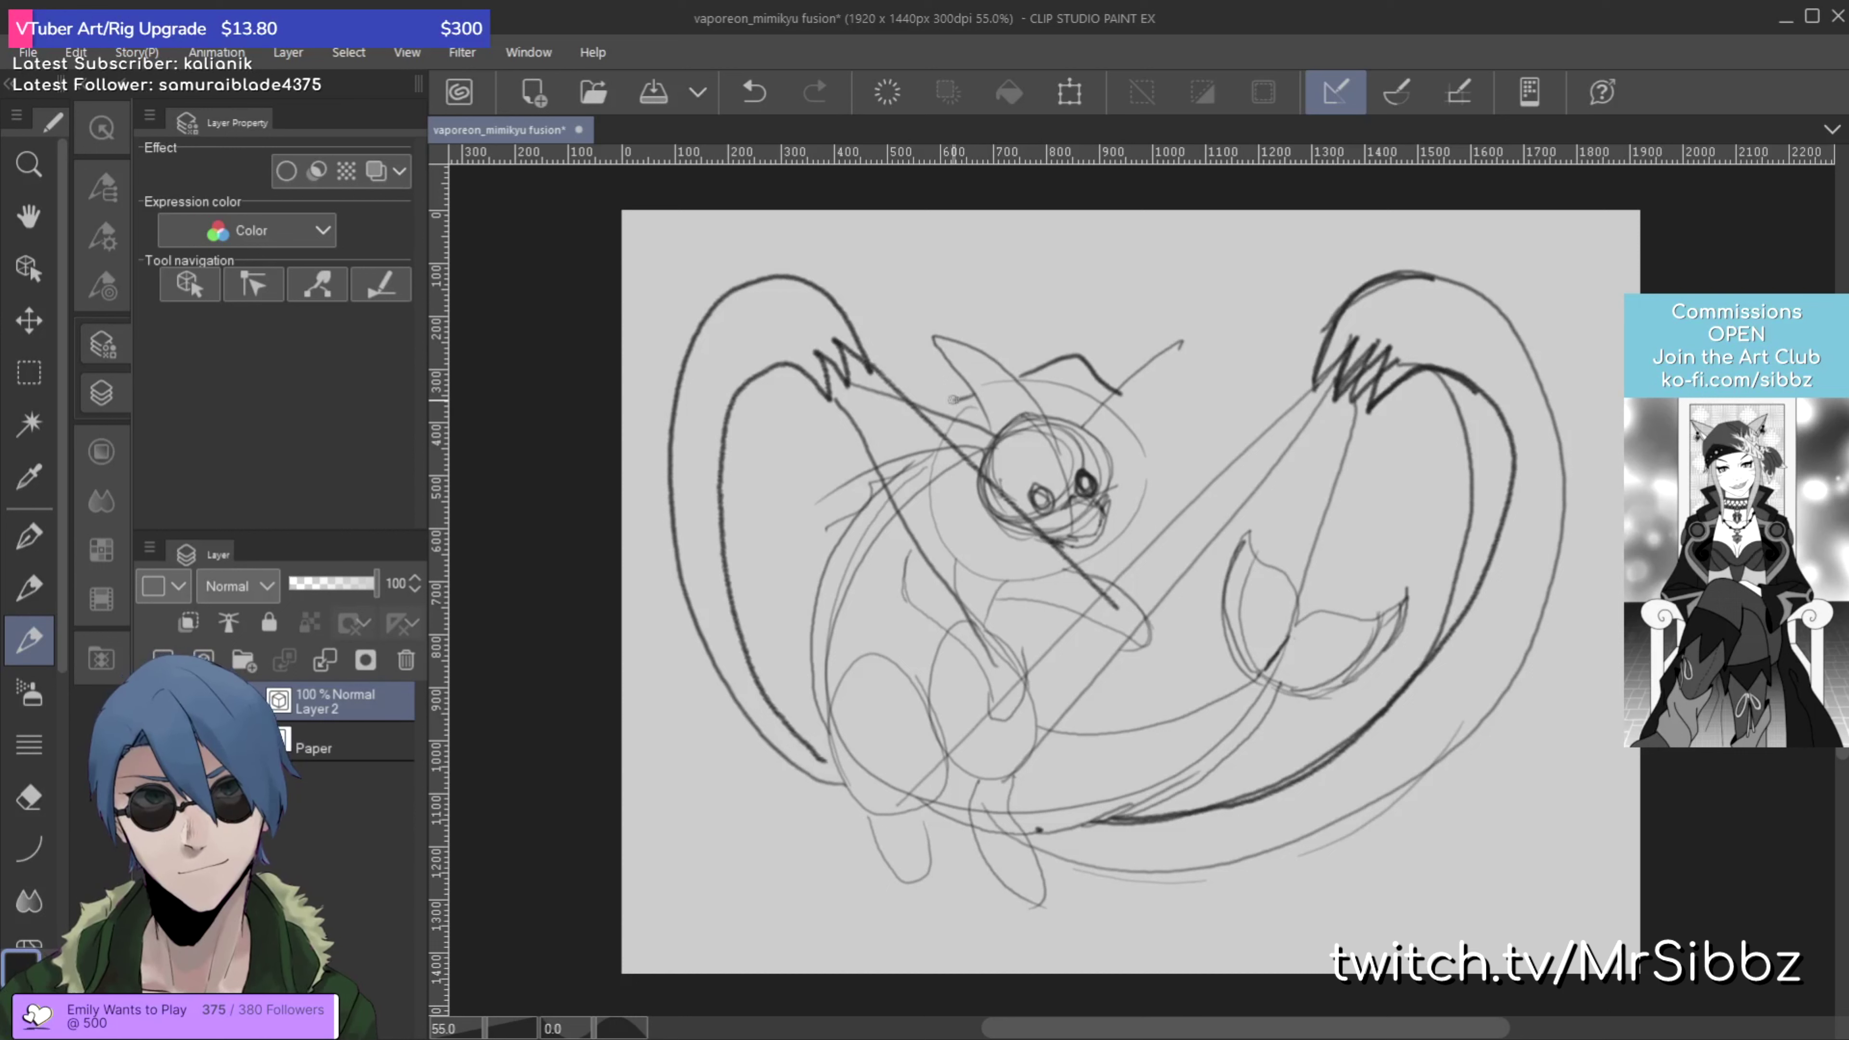
pyautogui.moveTo(939, 424)
pyautogui.mouseDown()
pyautogui.moveTo(916, 487)
pyautogui.moveTo(947, 565)
pyautogui.moveTo(1027, 597)
pyautogui.moveTo(1122, 545)
pyautogui.moveTo(1150, 503)
pyautogui.moveTo(1150, 424)
pyautogui.moveTo(1114, 391)
pyautogui.mouseUp()
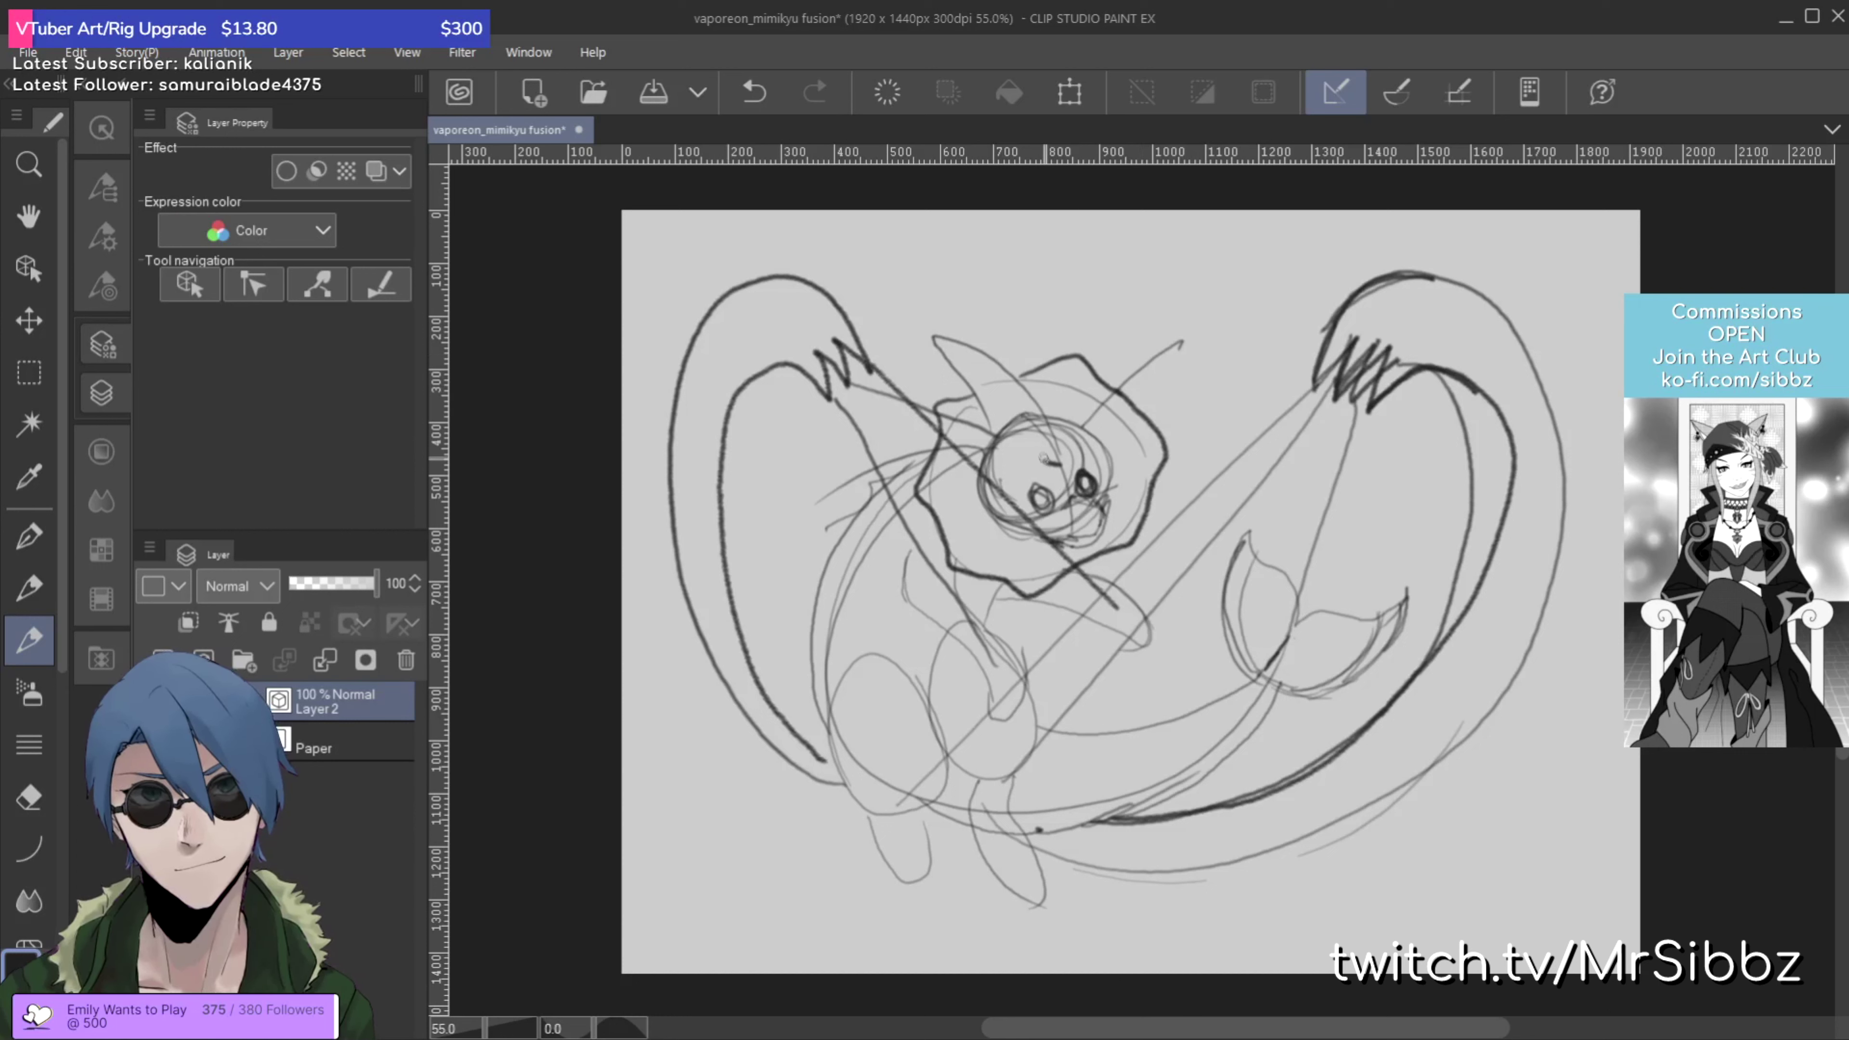
# Step: Draw the face with a rounded double-arched brow line, a small nose, a dark open grin and a chin line
pyautogui.moveTo(1060, 465)
pyautogui.mouseDown()
pyautogui.moveTo(1021, 465)
pyautogui.moveTo(1009, 519)
pyautogui.mouseUp()
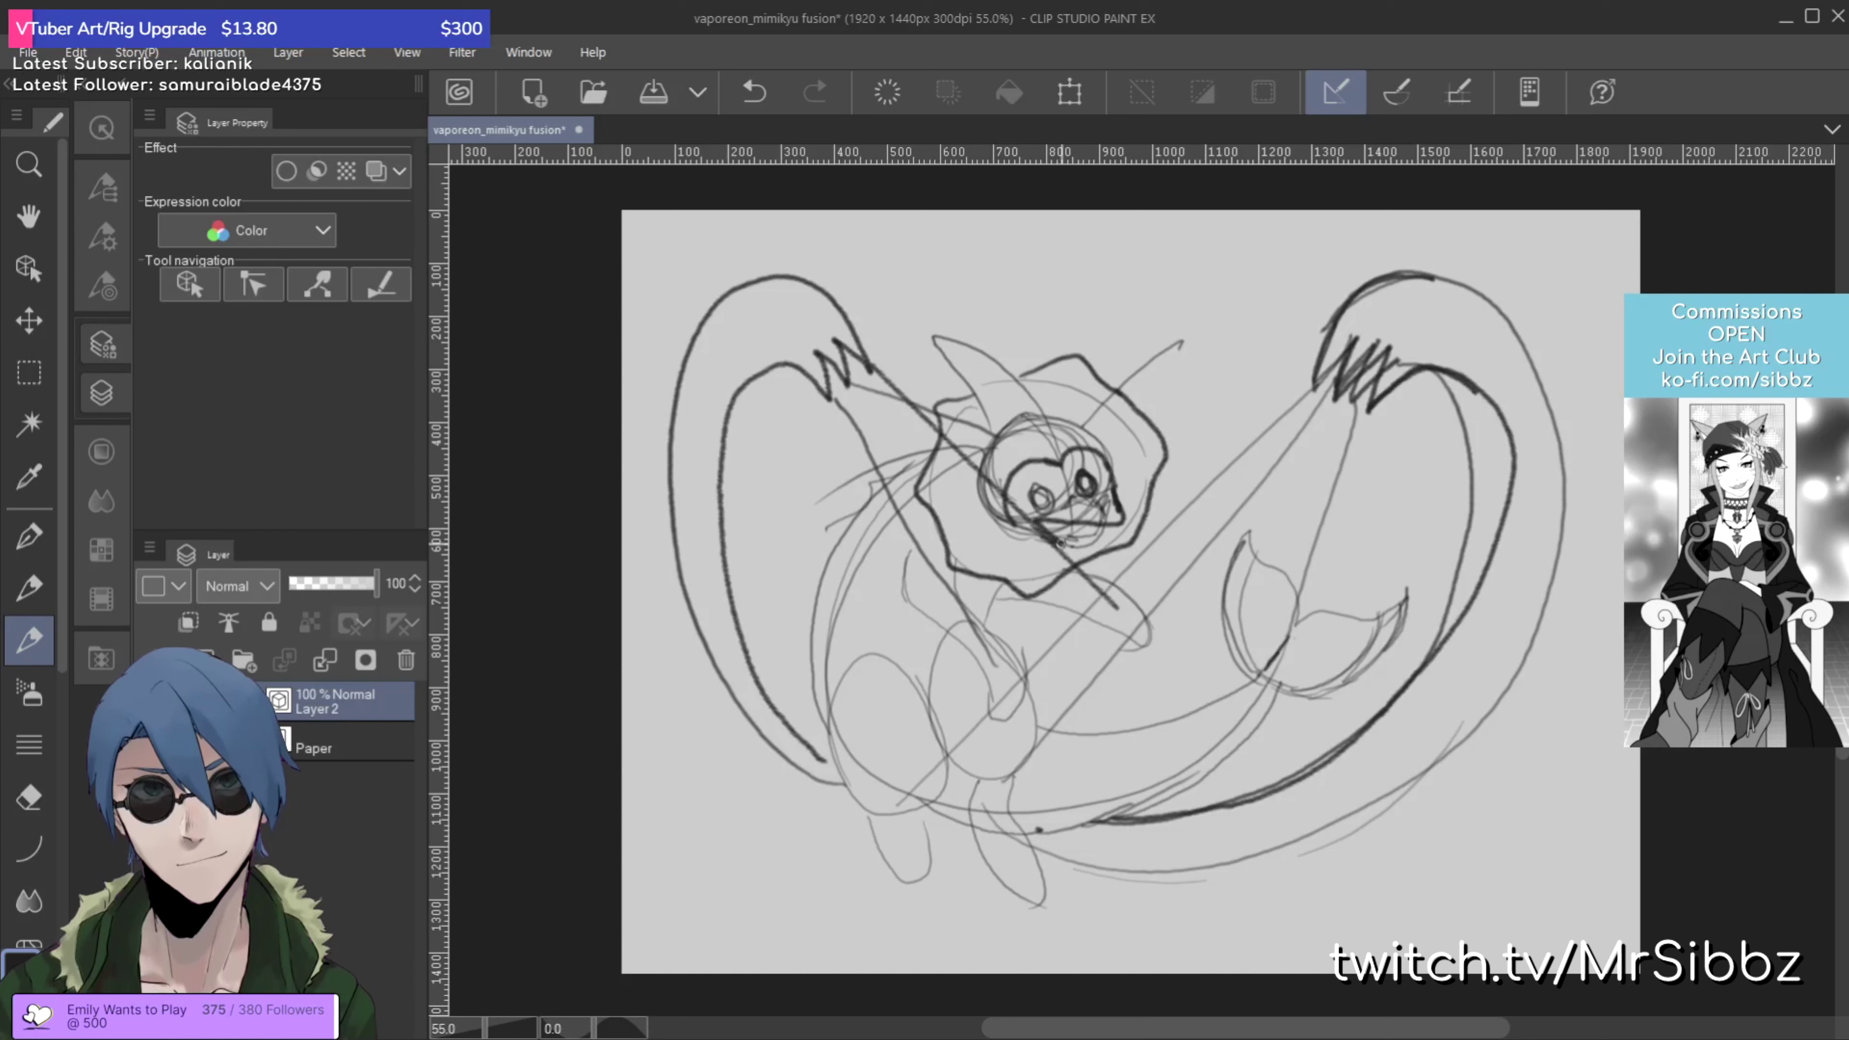
pyautogui.hotkey('ctrl', 'z')
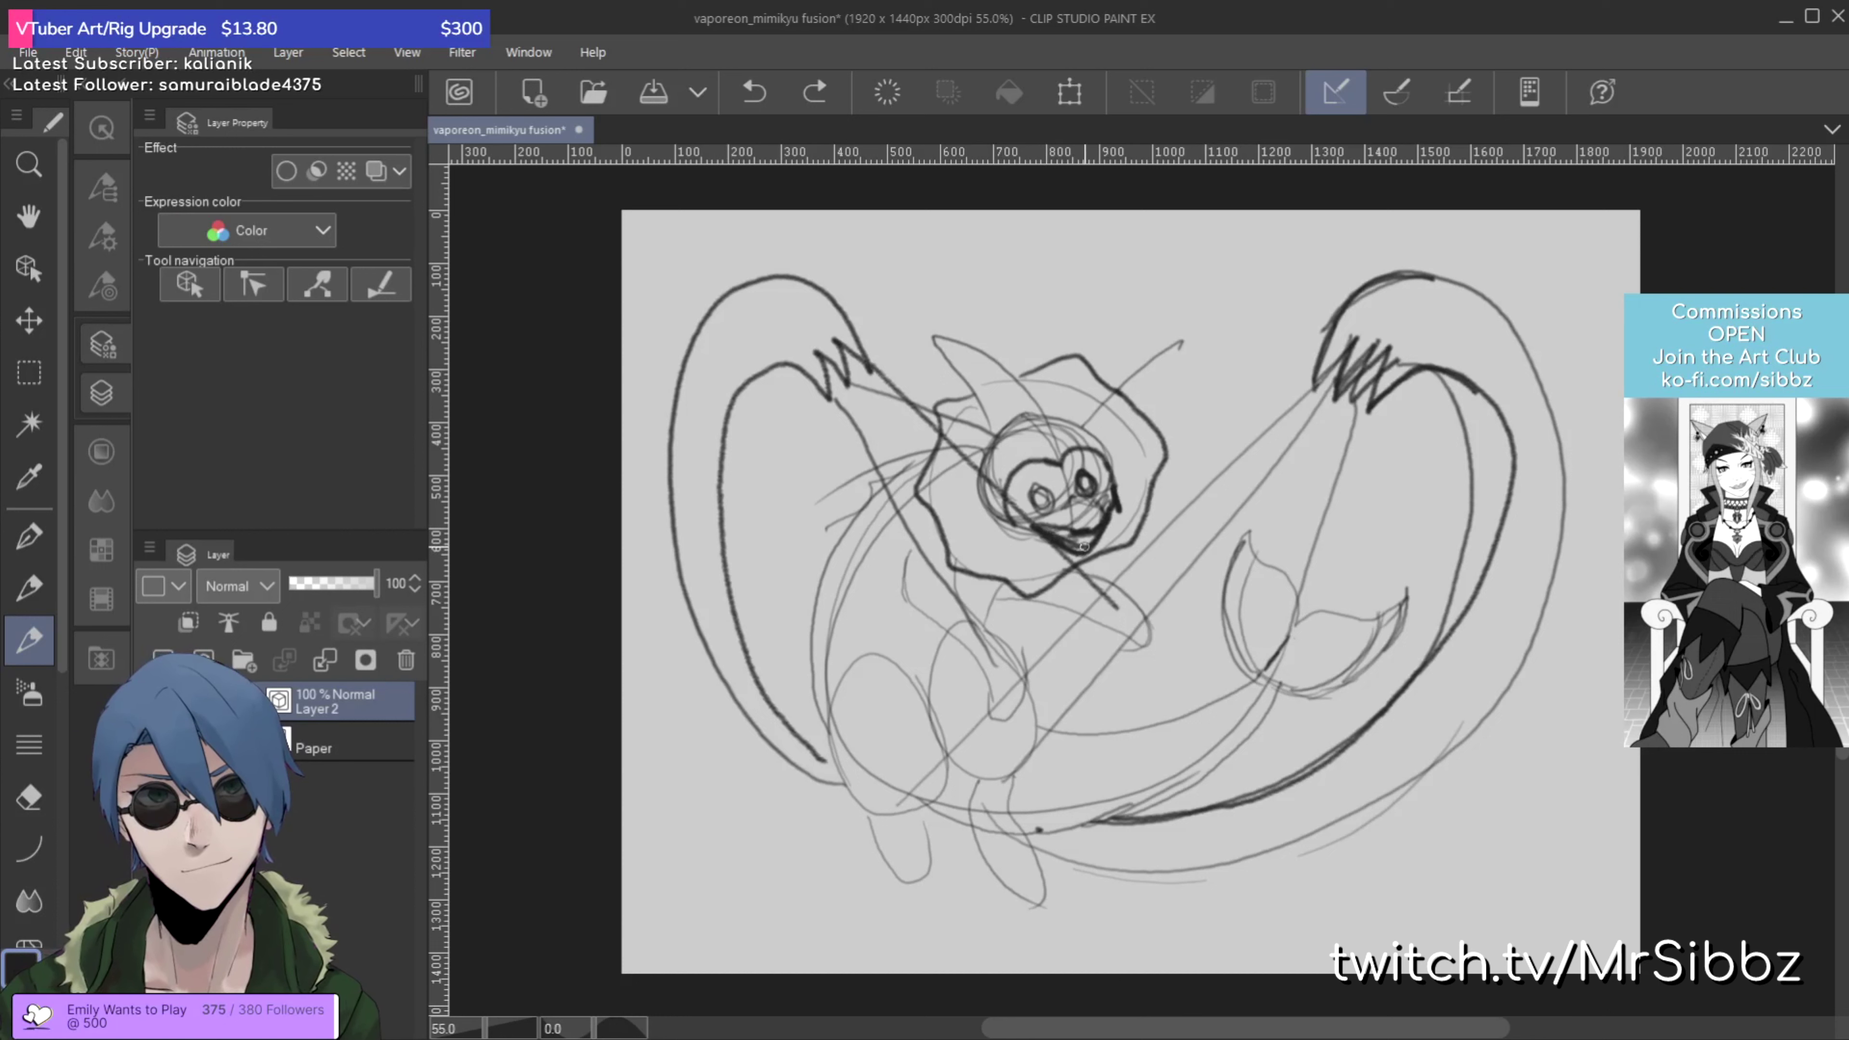
pyautogui.moveTo(1069, 551); pyautogui.dragTo(1058, 532)
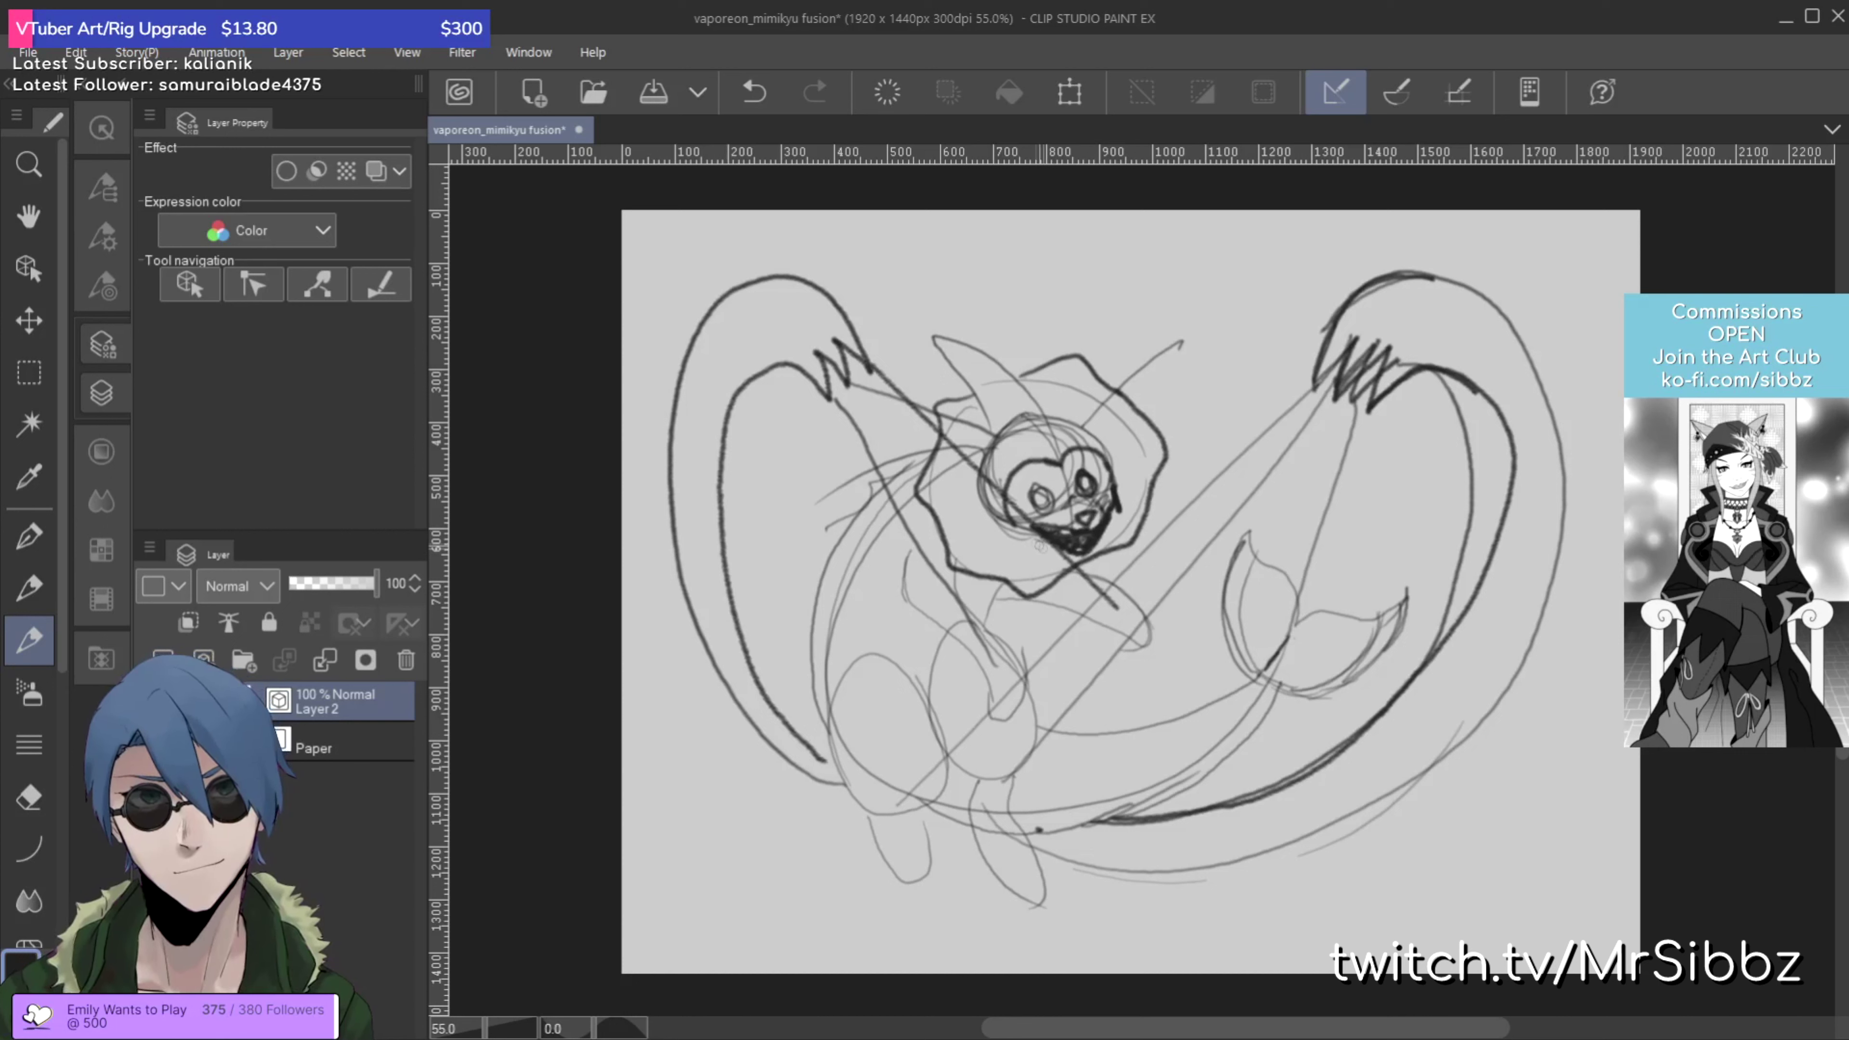
pyautogui.moveTo(1043, 561); pyautogui.dragTo(1063, 566)
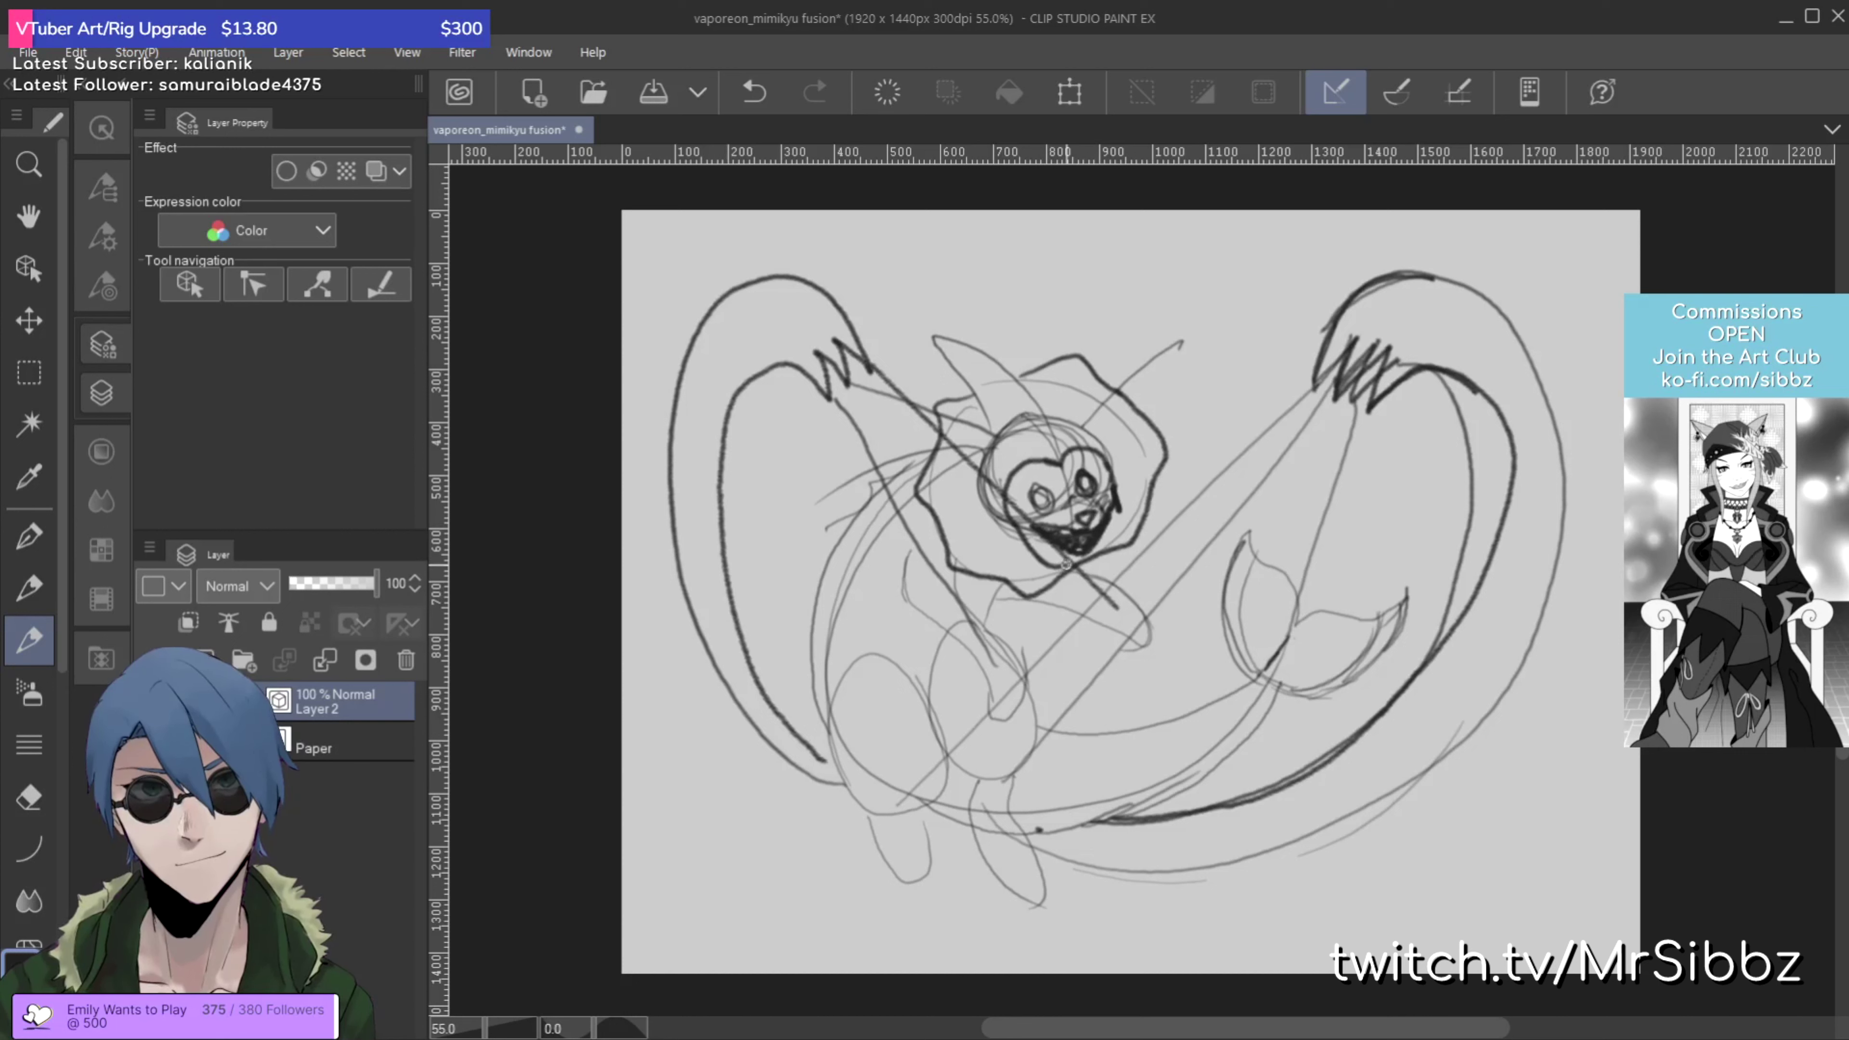
pyautogui.hotkey('ctrl', 'z')
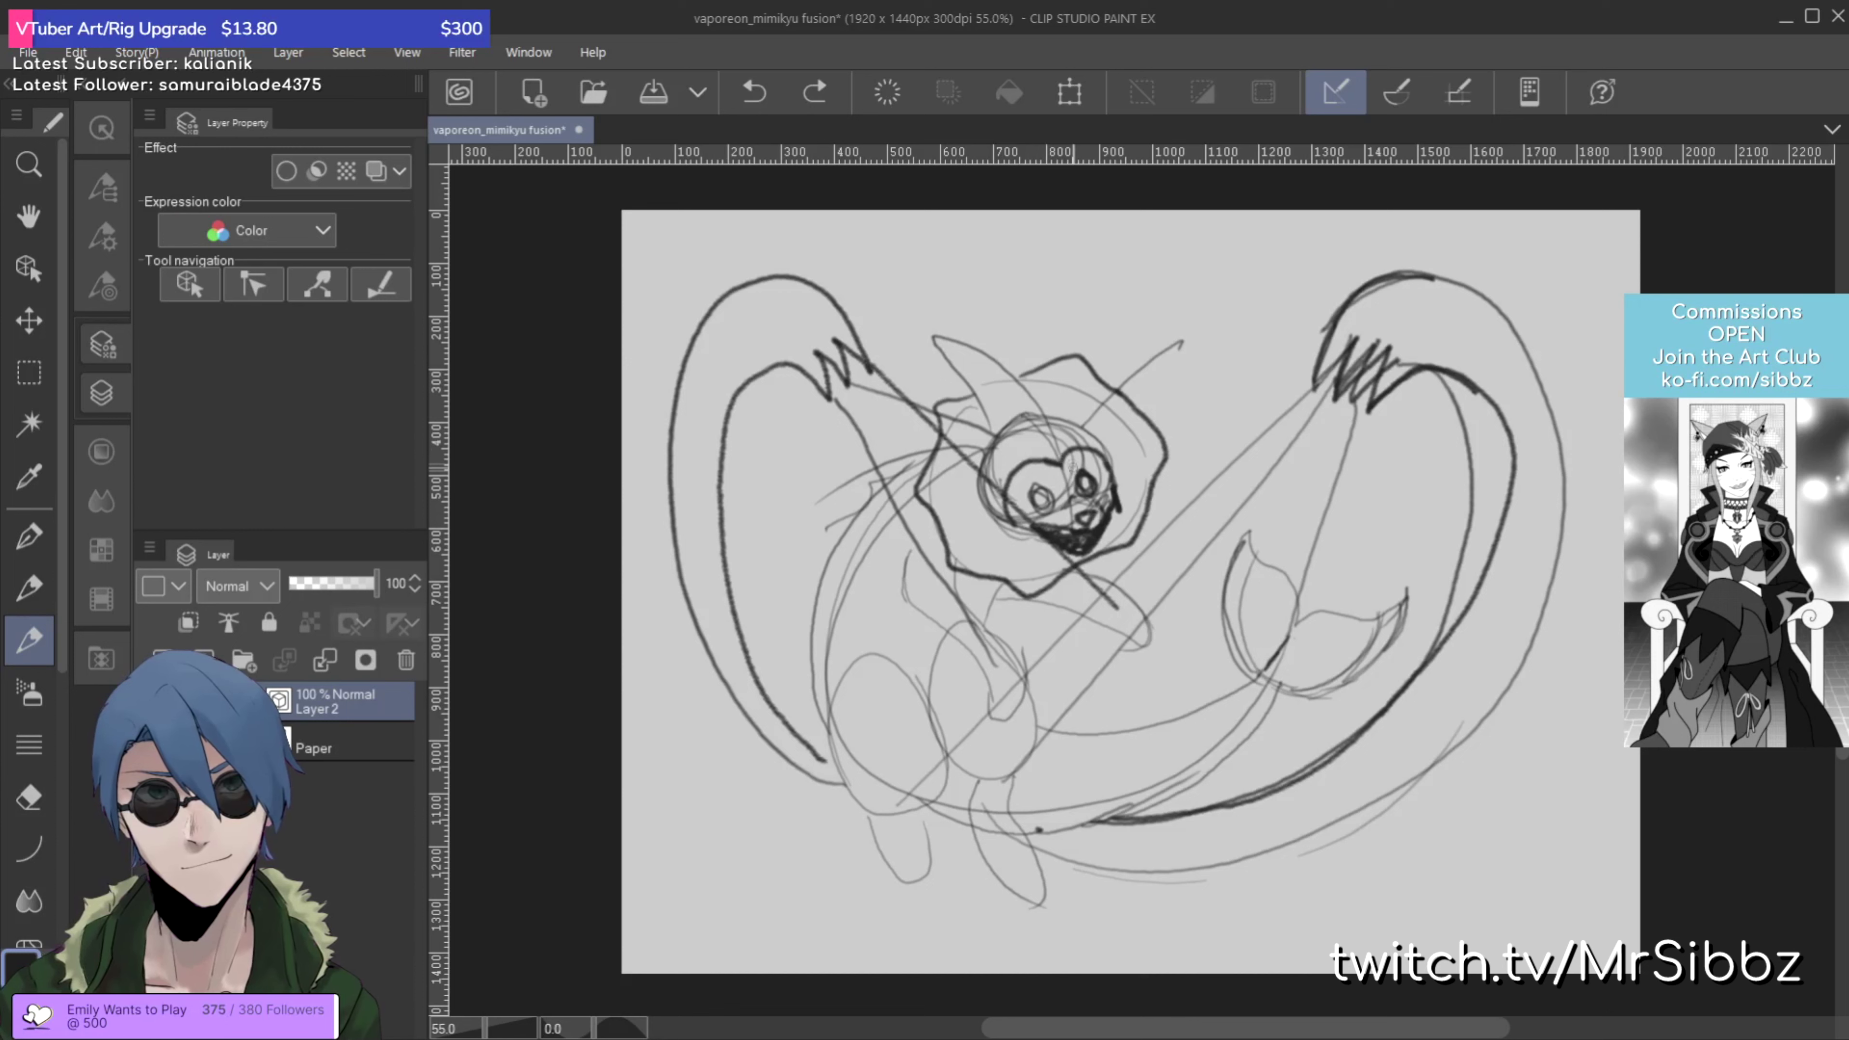
pyautogui.moveTo(1014, 524)
pyautogui.mouseDown()
pyautogui.moveTo(1086, 559)
pyautogui.moveTo(1101, 529)
pyautogui.mouseUp()
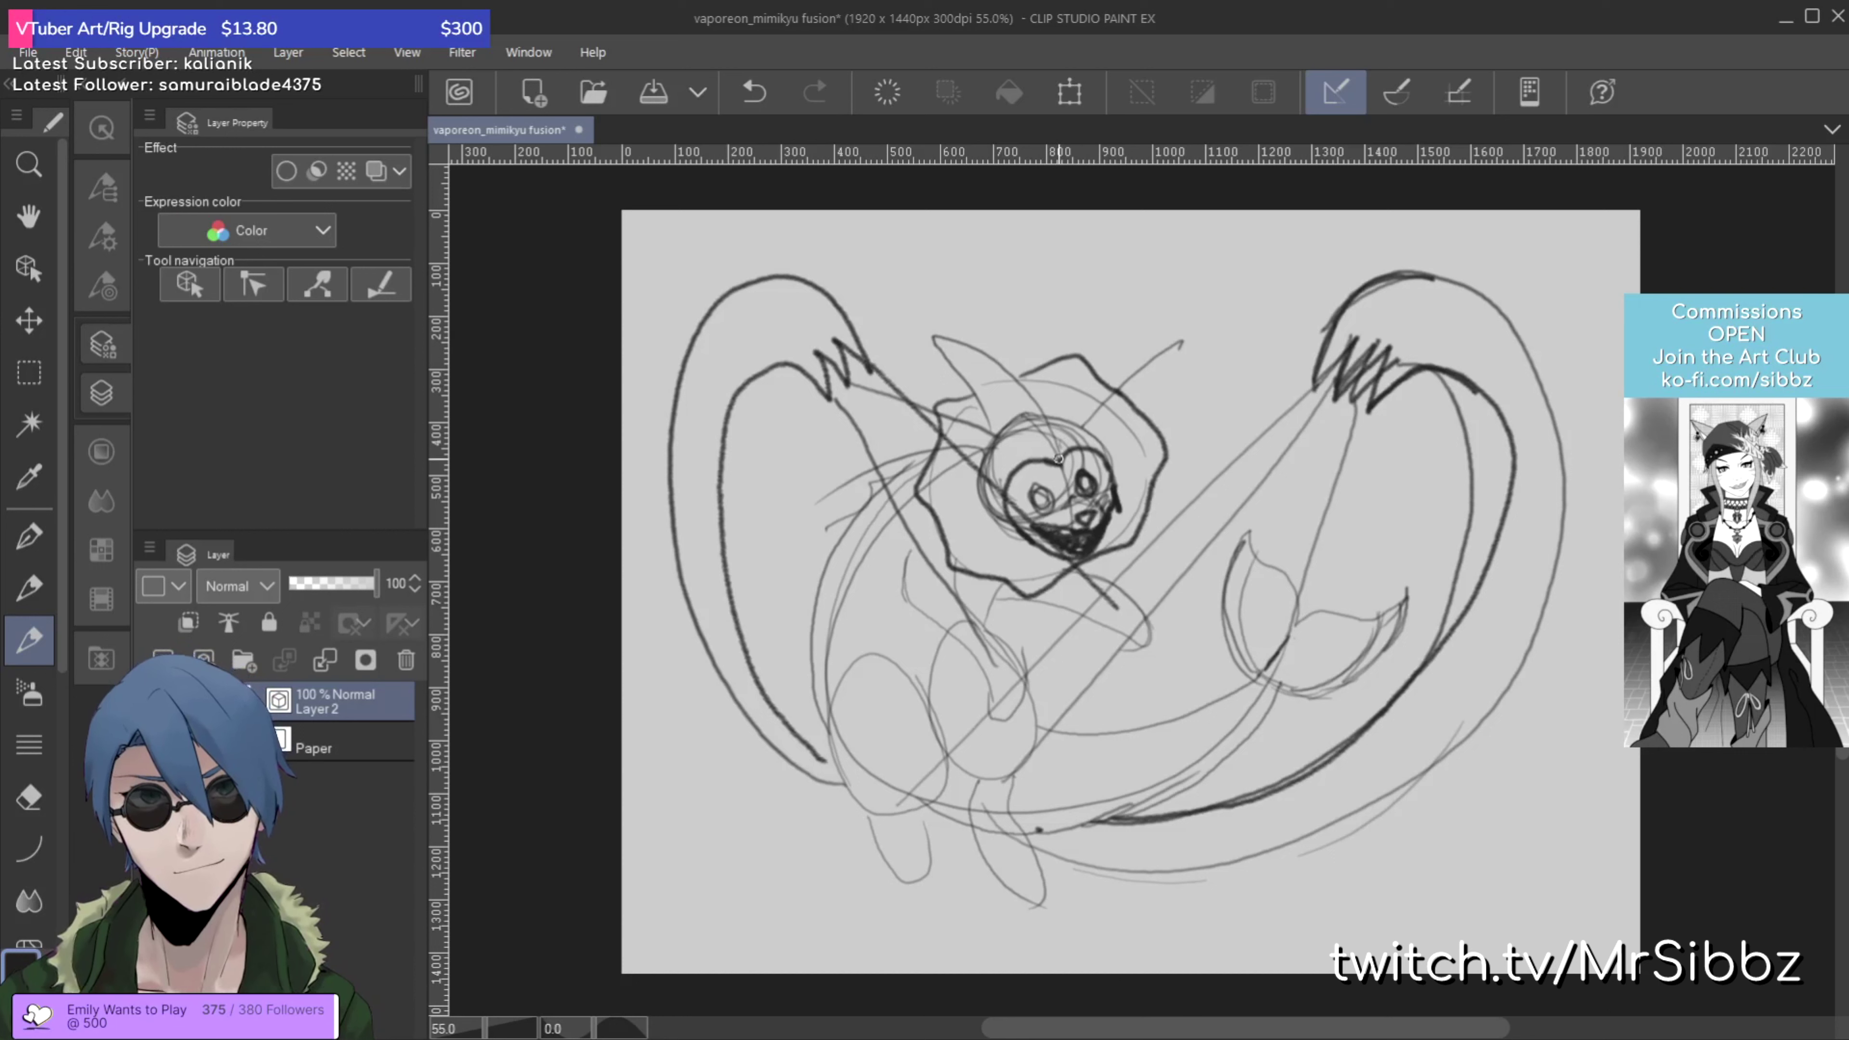
pyautogui.hotkey('ctrl', 'z')
# Step: Sketch a pointed crest sweeping up and back from the forehead over the frill
pyautogui.moveTo(1059, 453)
pyautogui.mouseDown()
pyautogui.moveTo(1027, 367)
pyautogui.moveTo(959, 328)
pyautogui.moveTo(991, 388)
pyautogui.mouseUp()
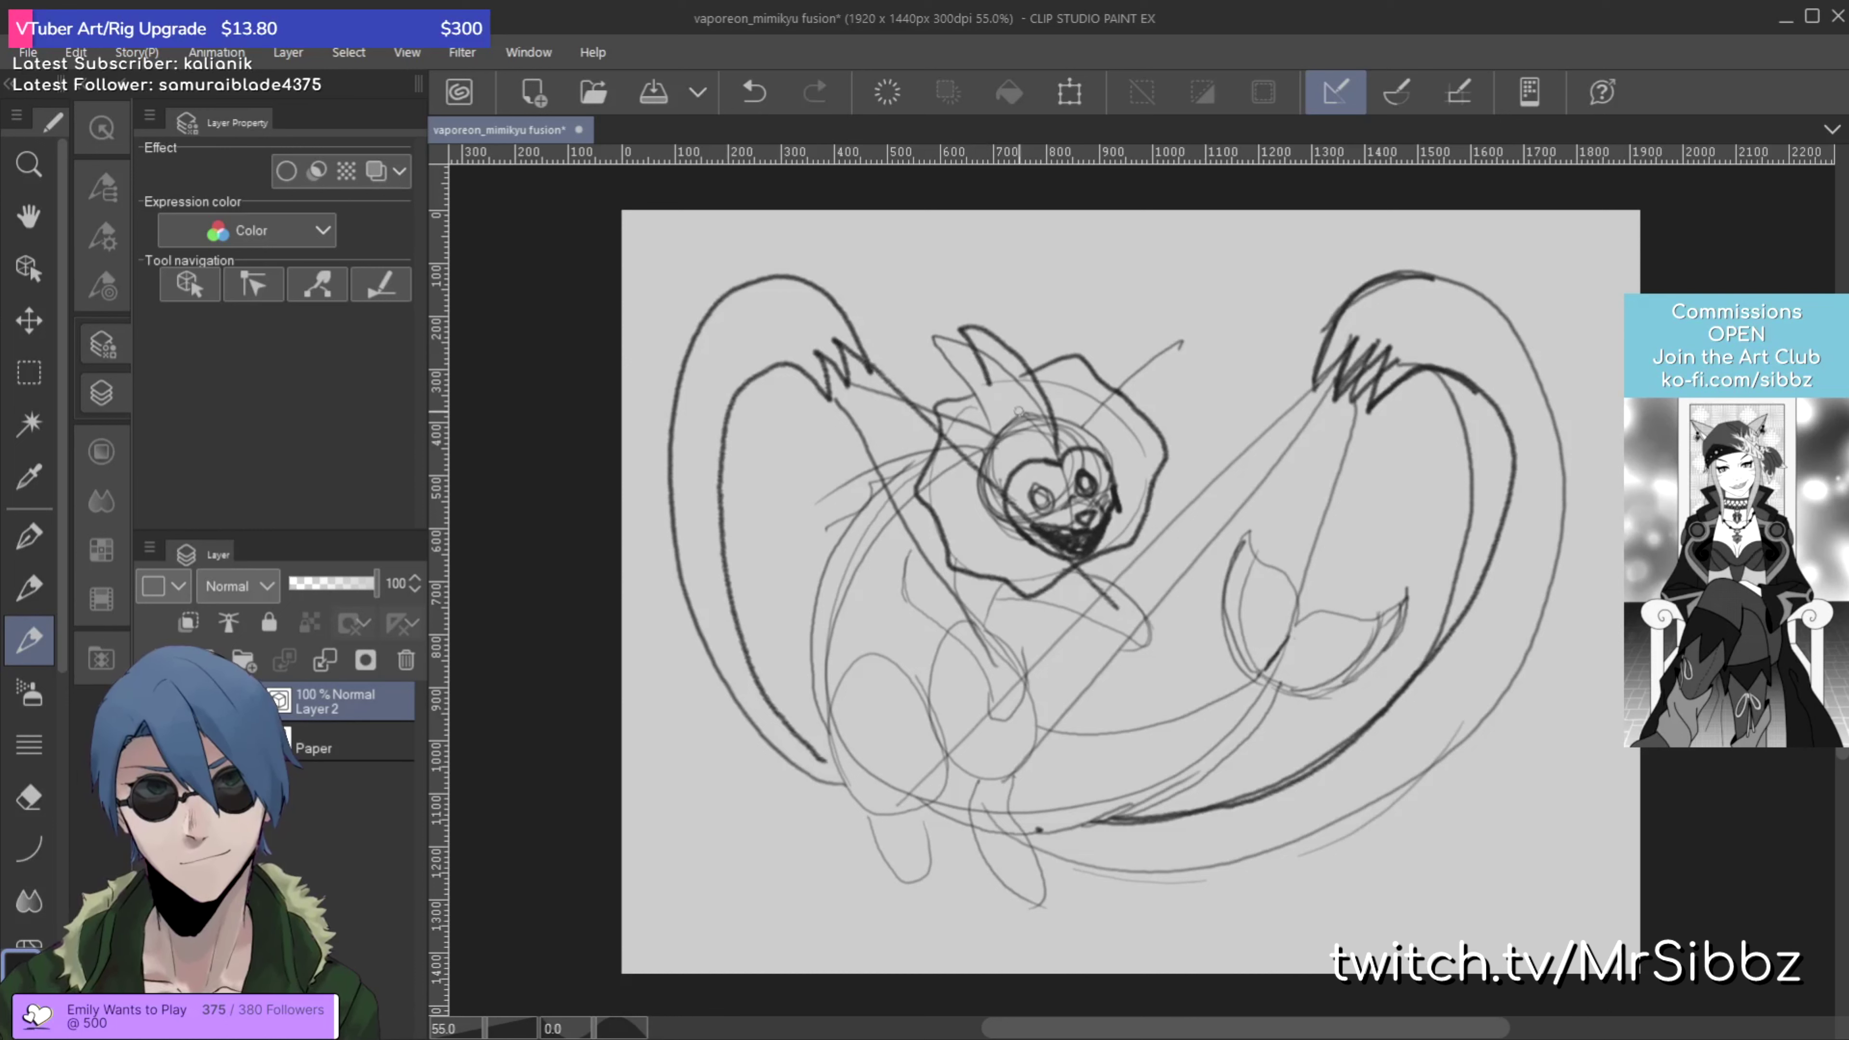
pyautogui.moveTo(1055, 447)
pyautogui.mouseDown()
pyautogui.moveTo(995, 410)
pyautogui.moveTo(963, 335)
pyautogui.mouseUp()
pyautogui.moveTo(942, 400); pyautogui.dragTo(989, 382)
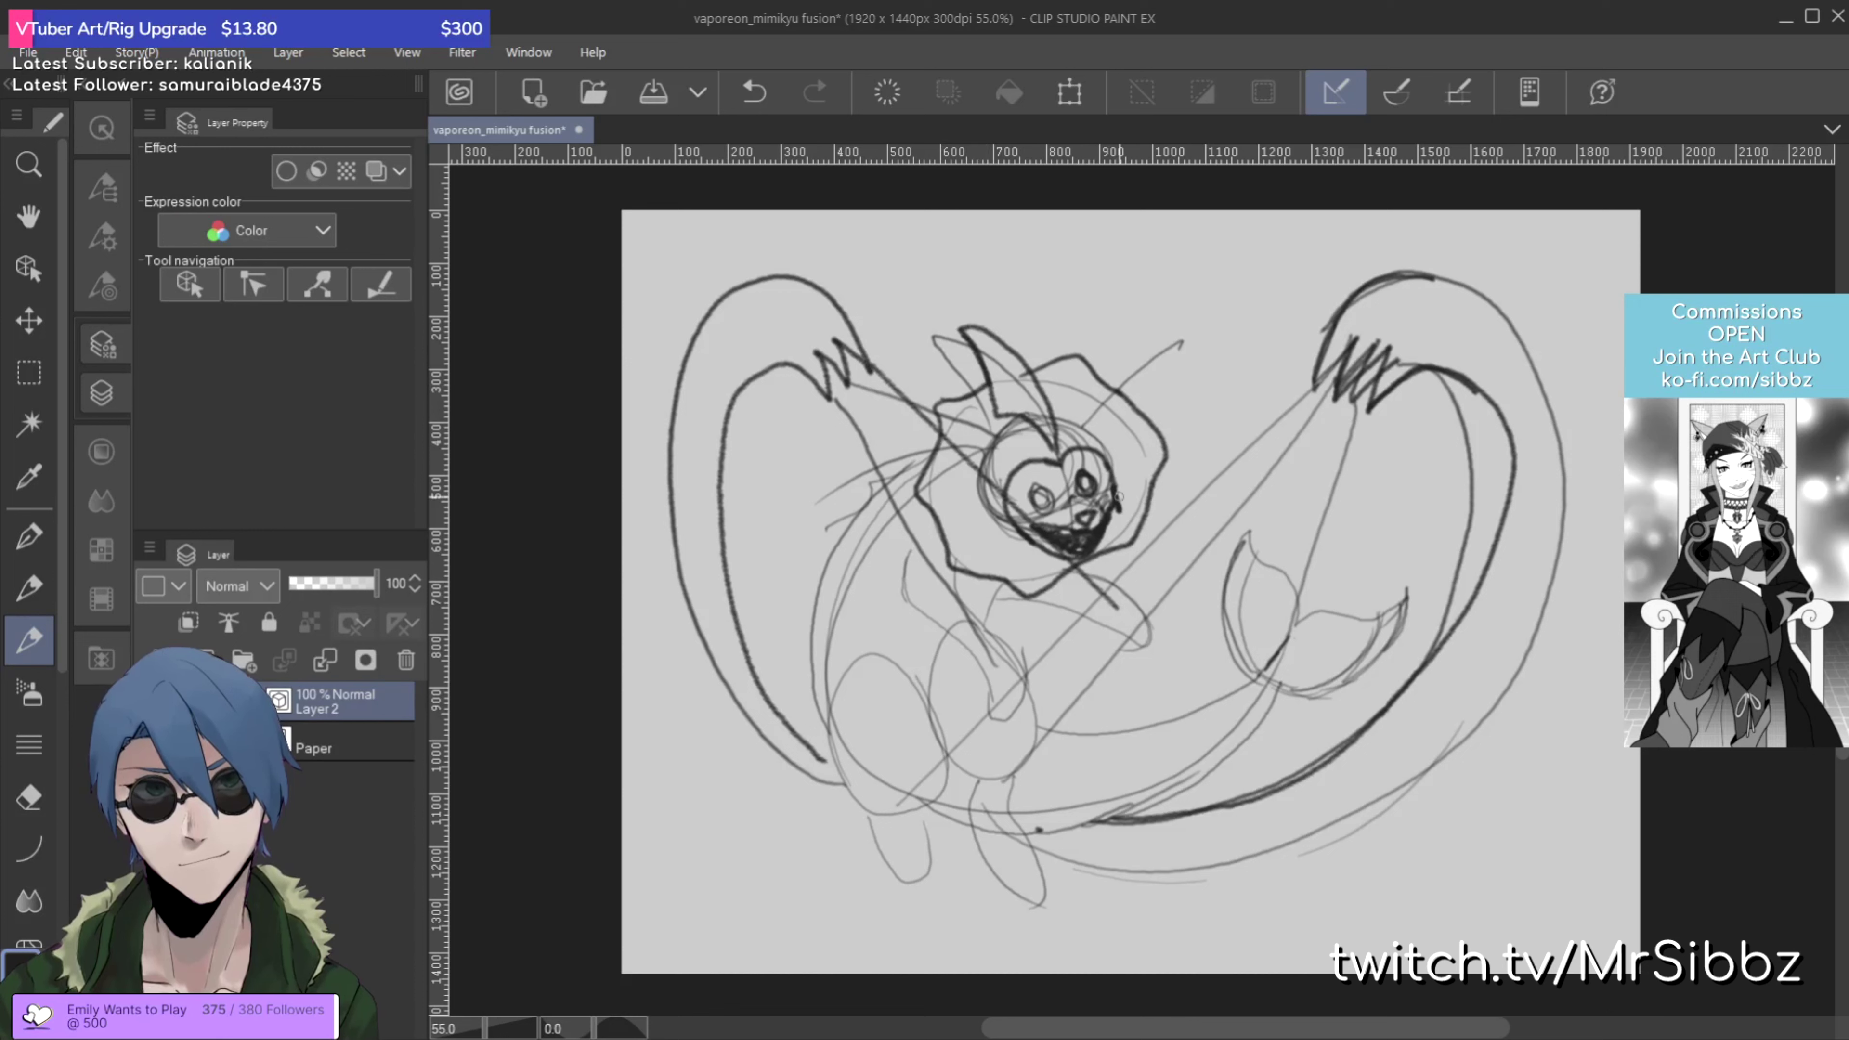
# Step: Darken the round head outline and draw a long thin spine for the ear fin on each side of the head
pyautogui.moveTo(1115, 513)
pyautogui.mouseDown()
pyautogui.moveTo(1115, 446)
pyautogui.moveTo(1069, 416)
pyautogui.mouseUp()
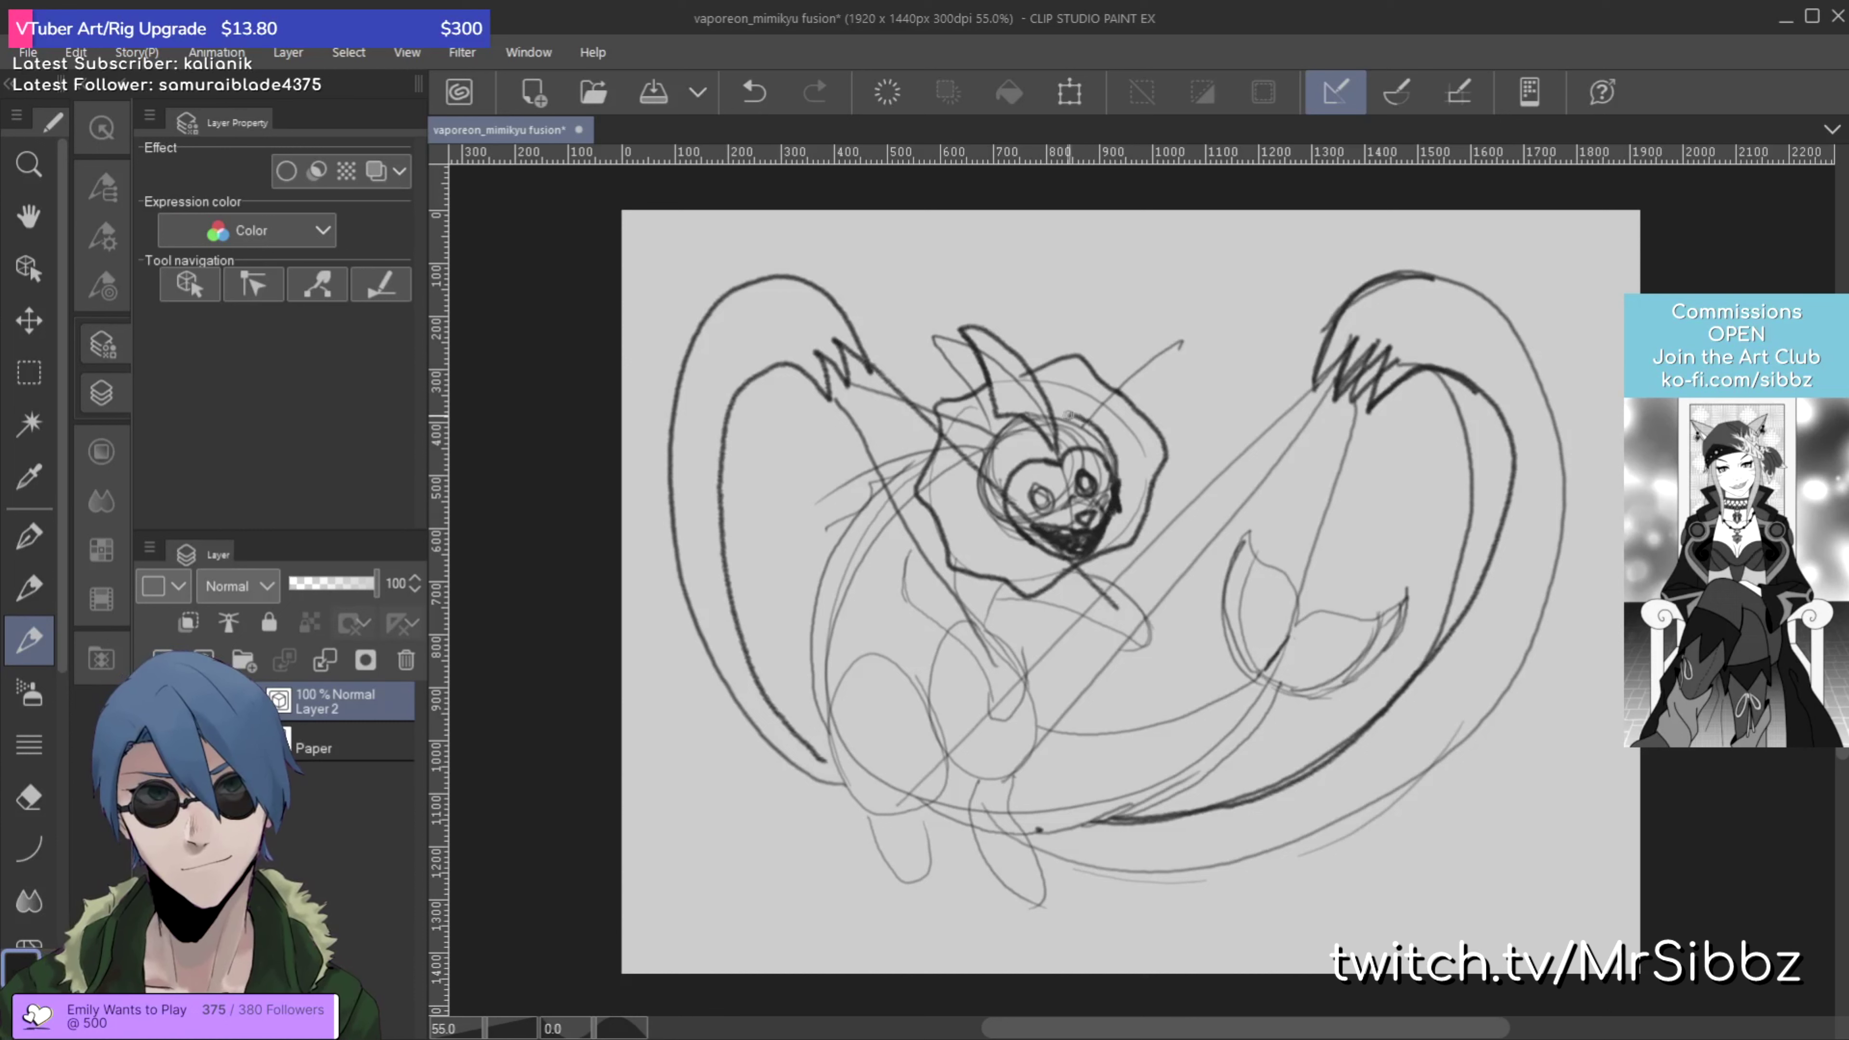
pyautogui.moveTo(1118, 498)
pyautogui.mouseDown()
pyautogui.moveTo(1095, 427)
pyautogui.moveTo(1051, 418)
pyautogui.mouseUp()
pyautogui.moveTo(1022, 536)
pyautogui.mouseDown()
pyautogui.moveTo(990, 514)
pyautogui.moveTo(983, 439)
pyautogui.moveTo(1000, 420)
pyautogui.moveTo(983, 473)
pyautogui.moveTo(1020, 537)
pyautogui.moveTo(989, 501)
pyautogui.moveTo(994, 421)
pyautogui.moveTo(1103, 400)
pyautogui.moveTo(1176, 344)
pyautogui.moveTo(1083, 430)
pyautogui.mouseUp()
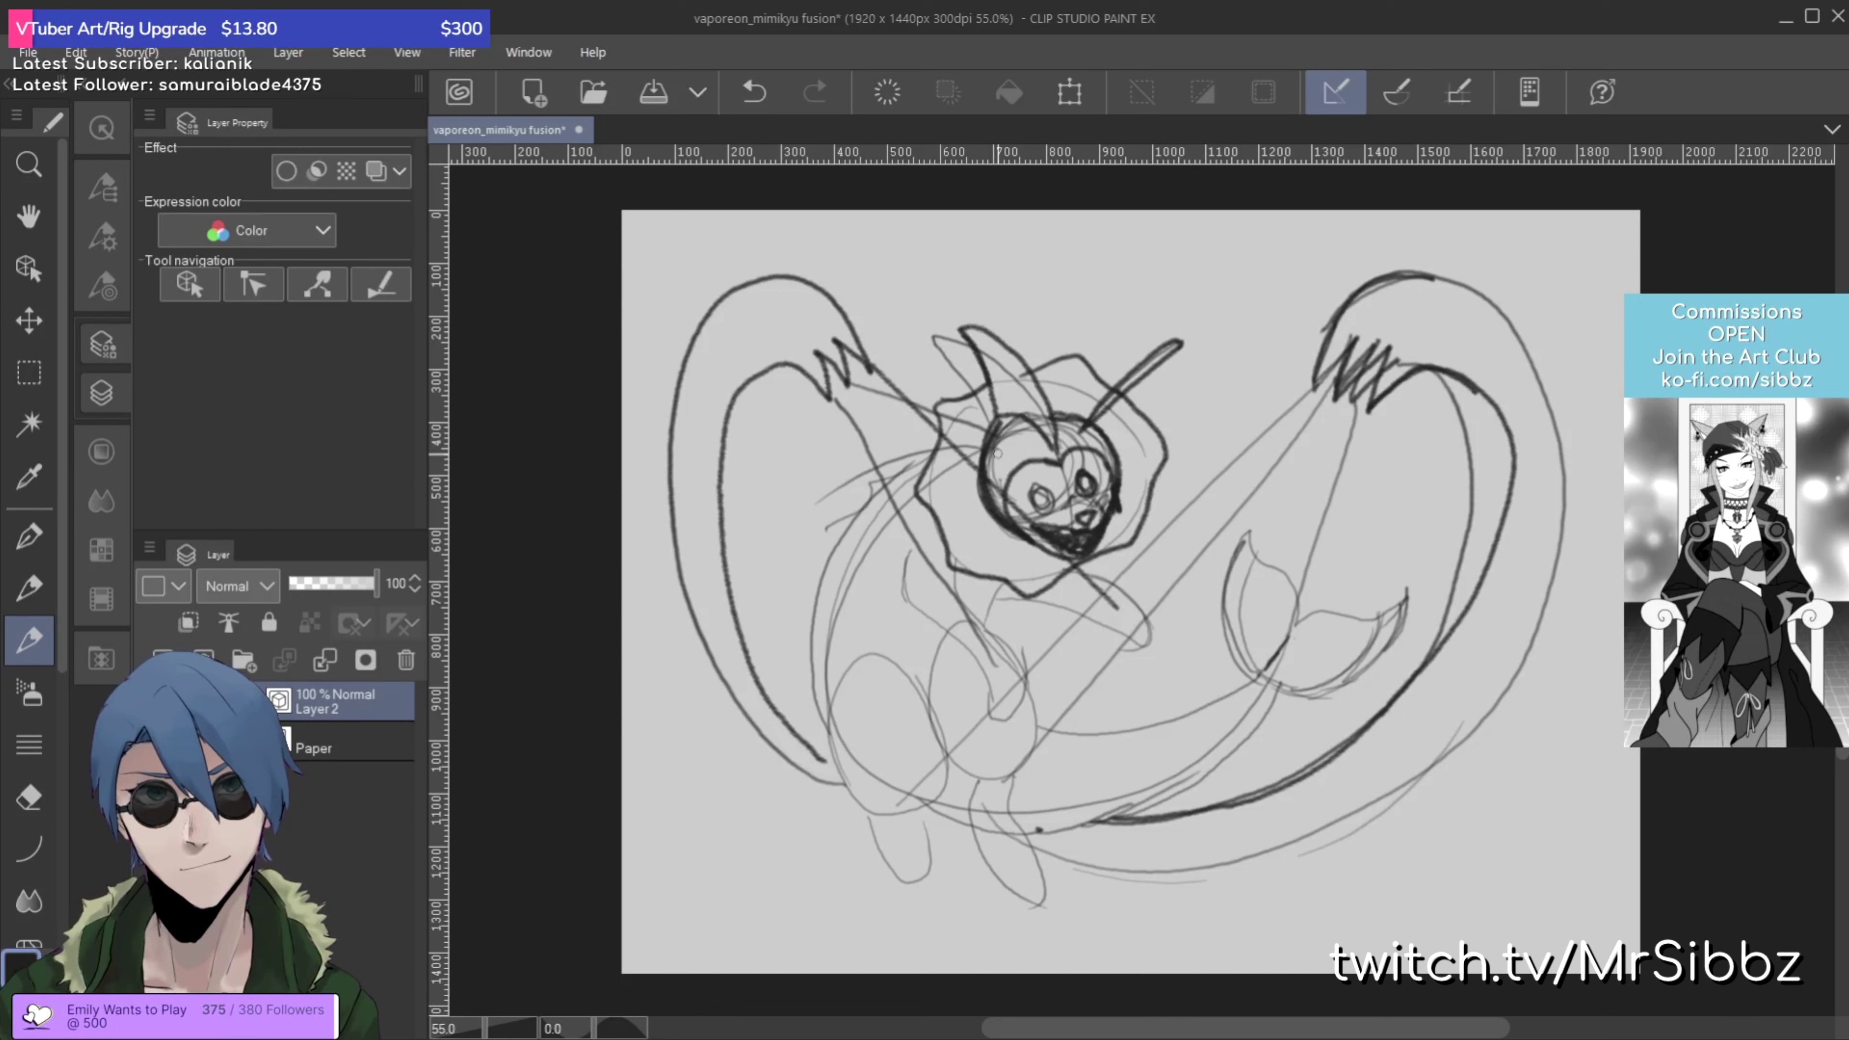
pyautogui.moveTo(1000, 451)
pyautogui.mouseDown()
pyautogui.moveTo(891, 440)
pyautogui.moveTo(991, 451)
pyautogui.mouseUp()
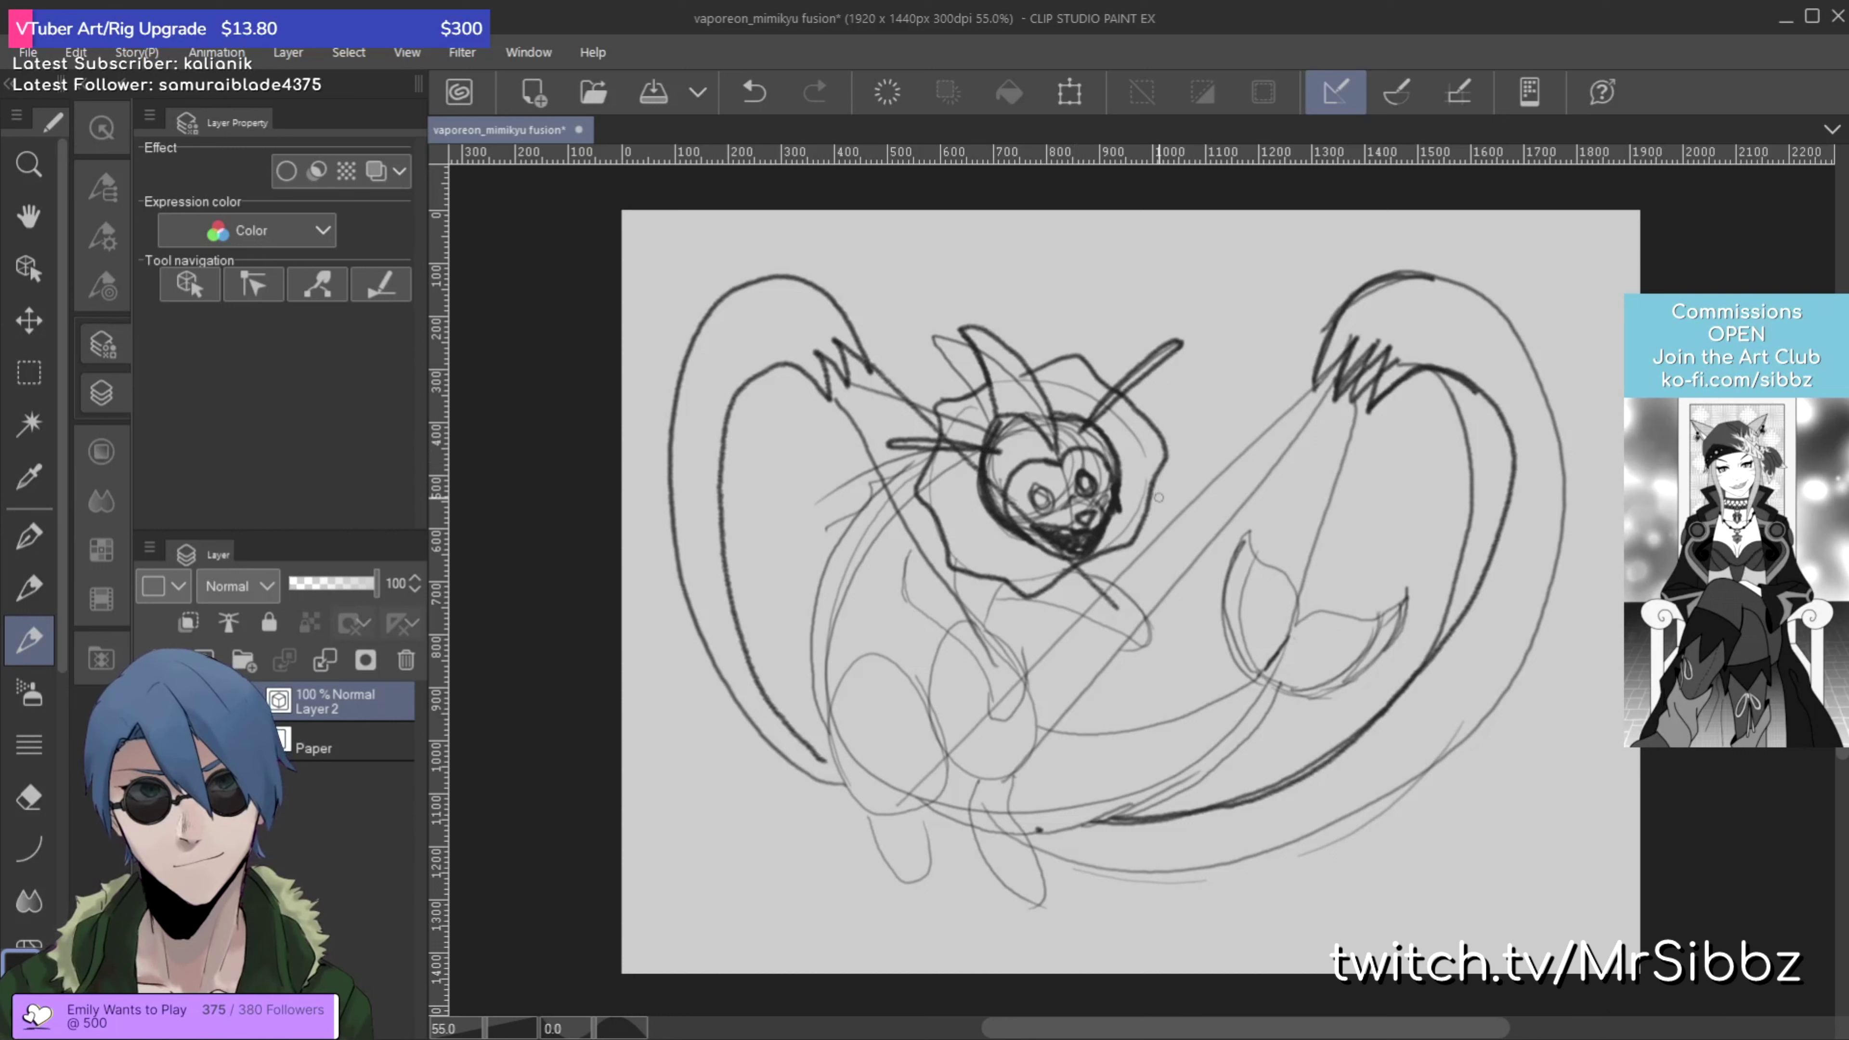
# Step: Draw scalloped webbing from the right ear spine's tip down to the frill, and erase the frill line crossing it
pyautogui.moveTo(1180, 346)
pyautogui.mouseDown()
pyautogui.moveTo(1189, 429)
pyautogui.moveTo(1121, 452)
pyautogui.mouseUp()
pyautogui.hotkey('ctrl', 'z')
pyautogui.moveTo(1179, 344)
pyautogui.mouseDown()
pyautogui.moveTo(1175, 450)
pyautogui.moveTo(1128, 466)
pyautogui.mouseUp()
pyautogui.press('e')
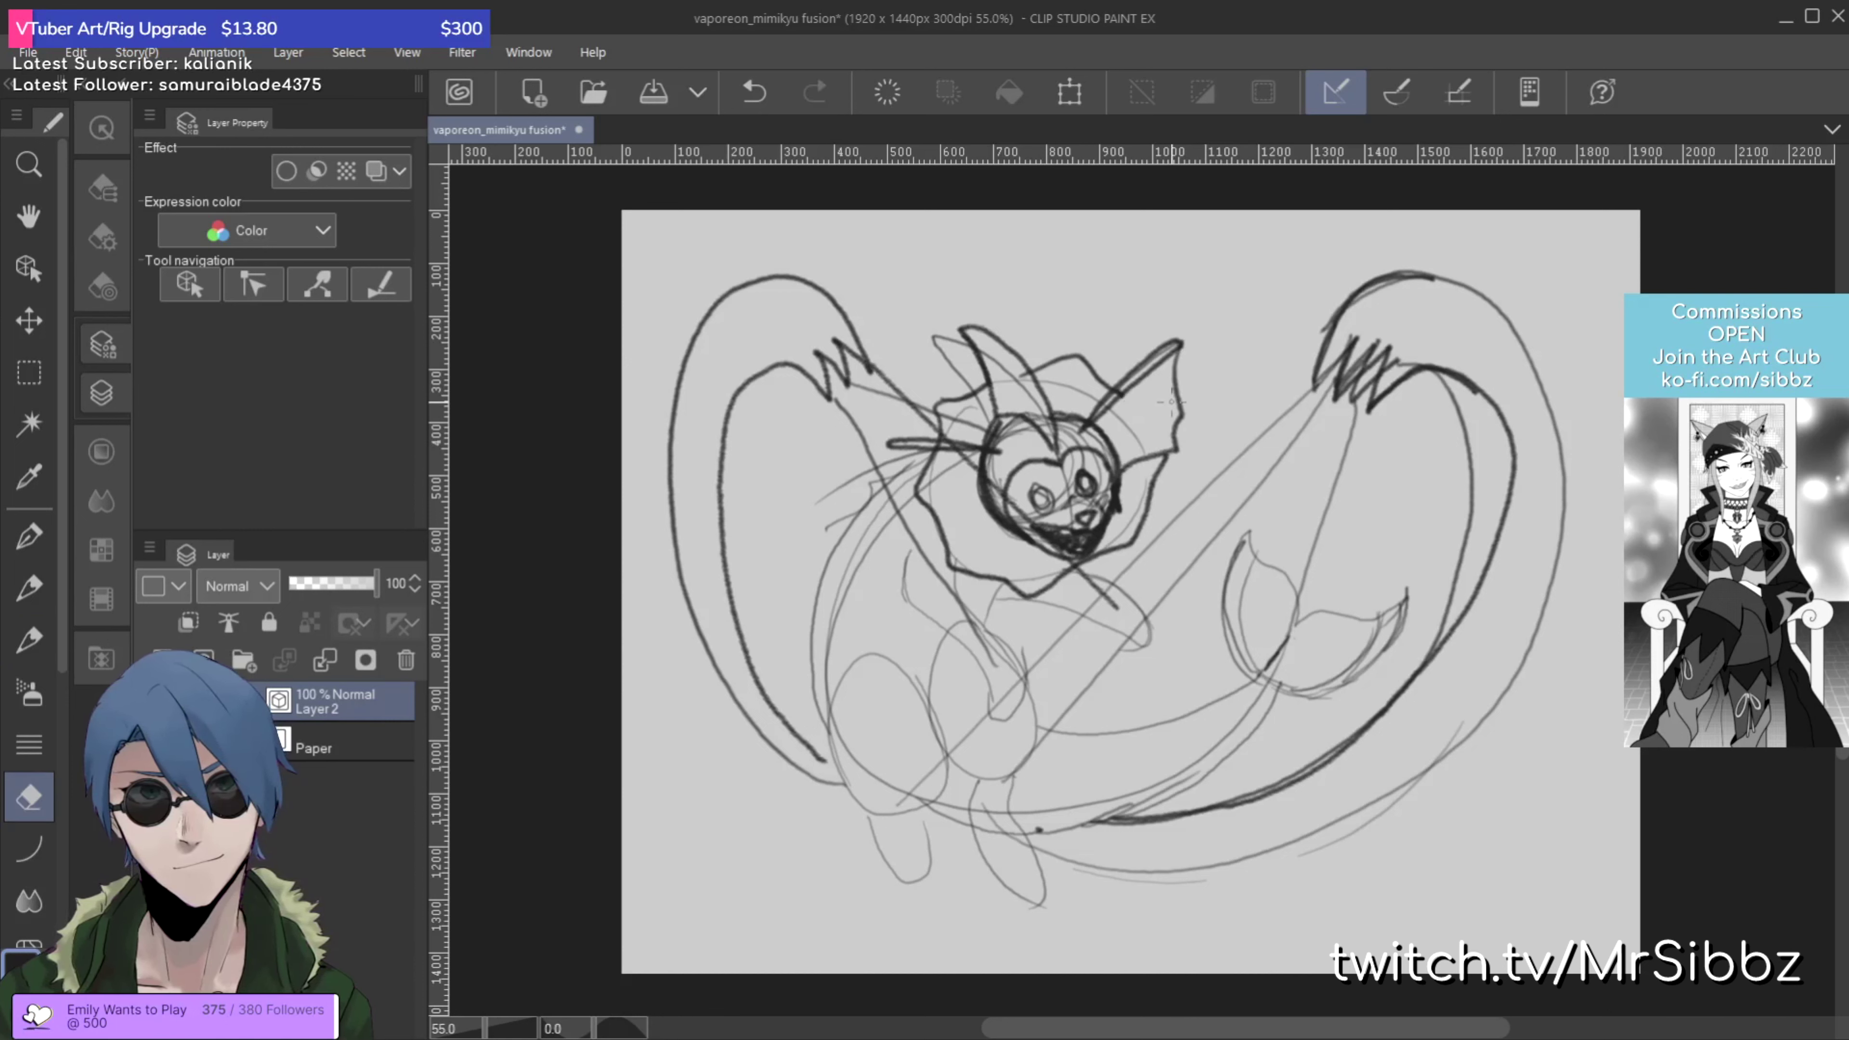
# Step: Finish the left ear fin's webbing while erasing overlapping frill and old crest lines, and save the drawing
pyautogui.press('p')
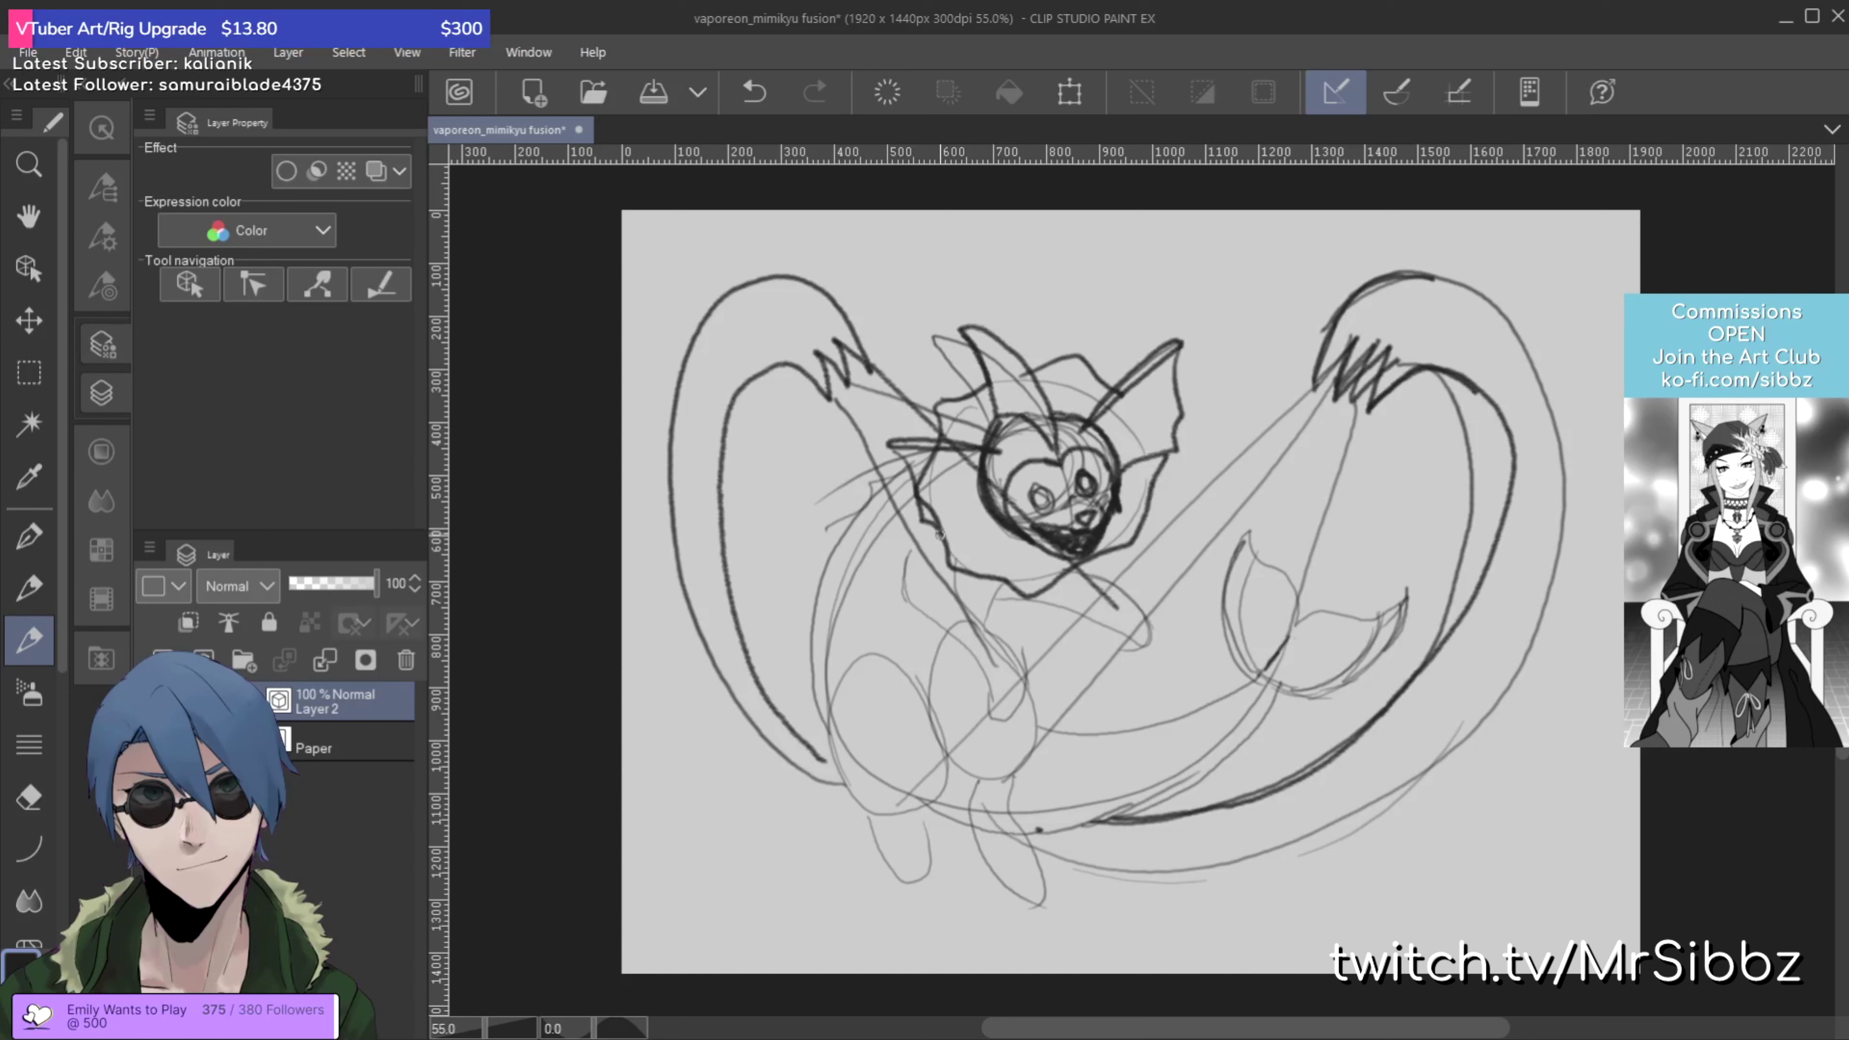
pyautogui.press('e')
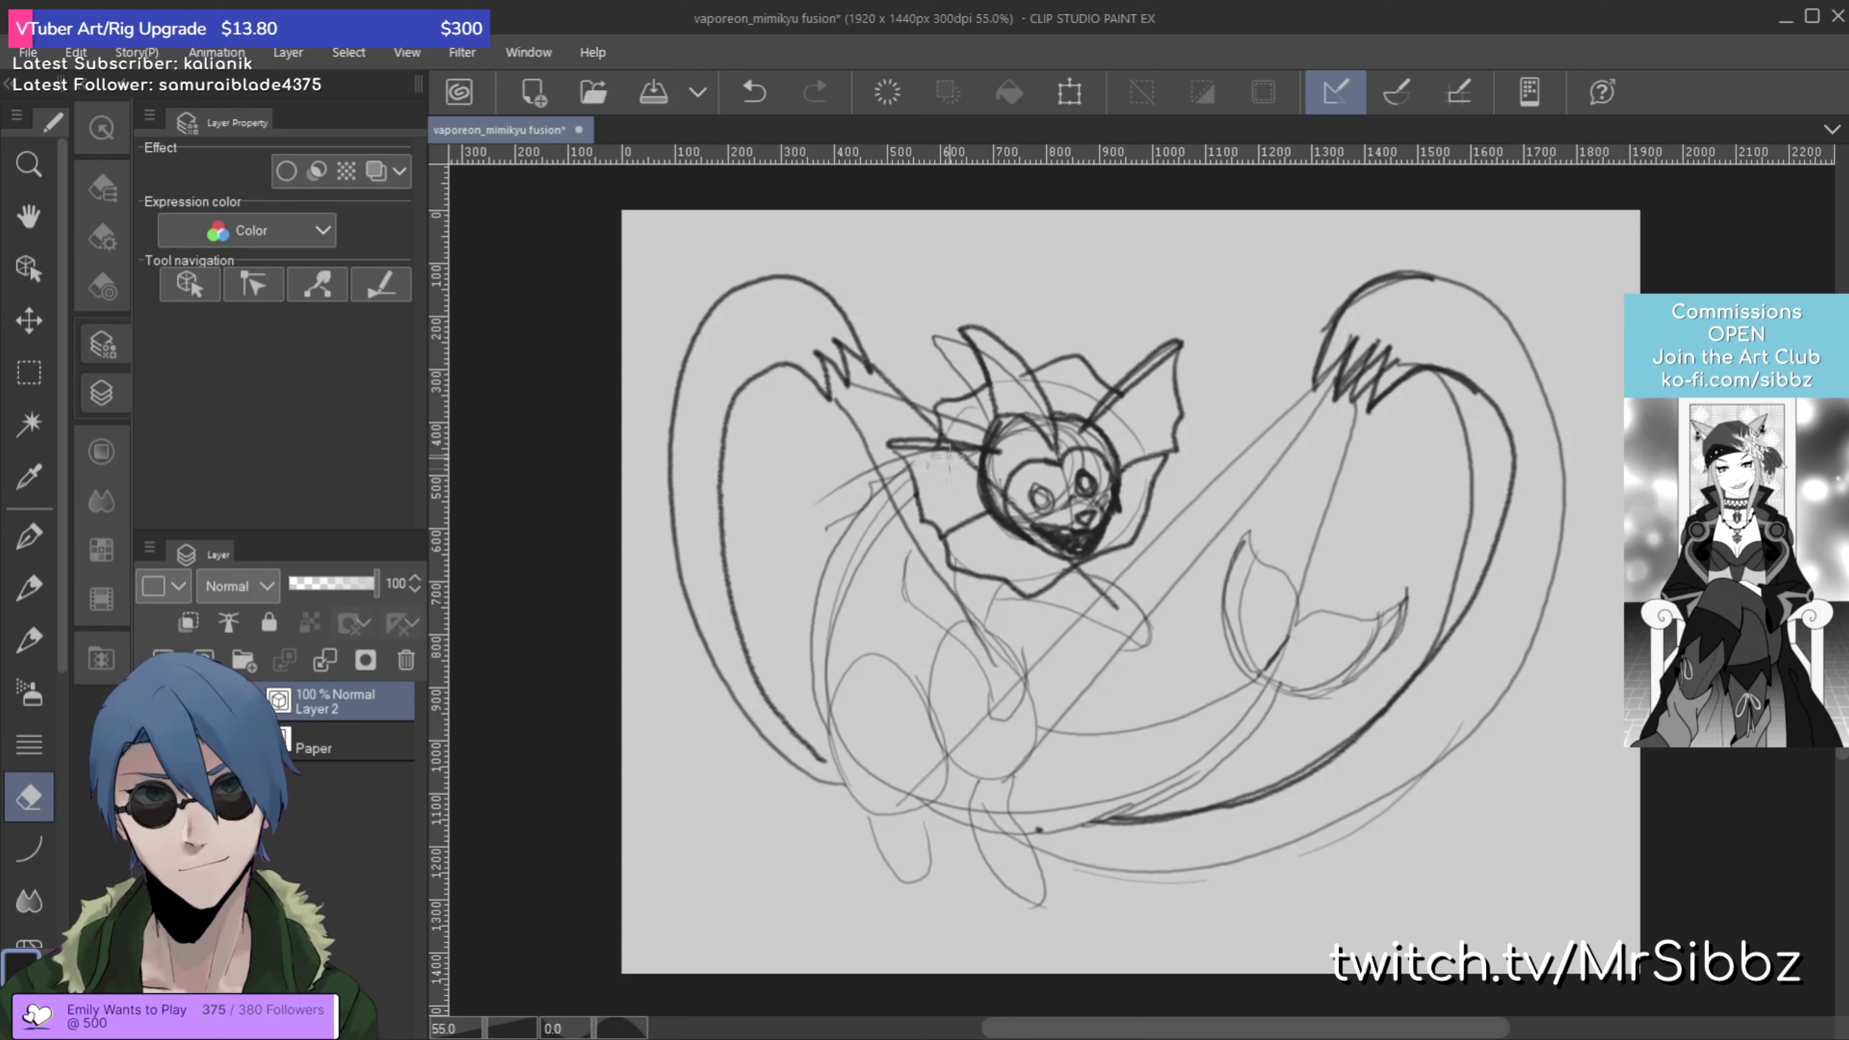
pyautogui.press('p')
pyautogui.press('e')
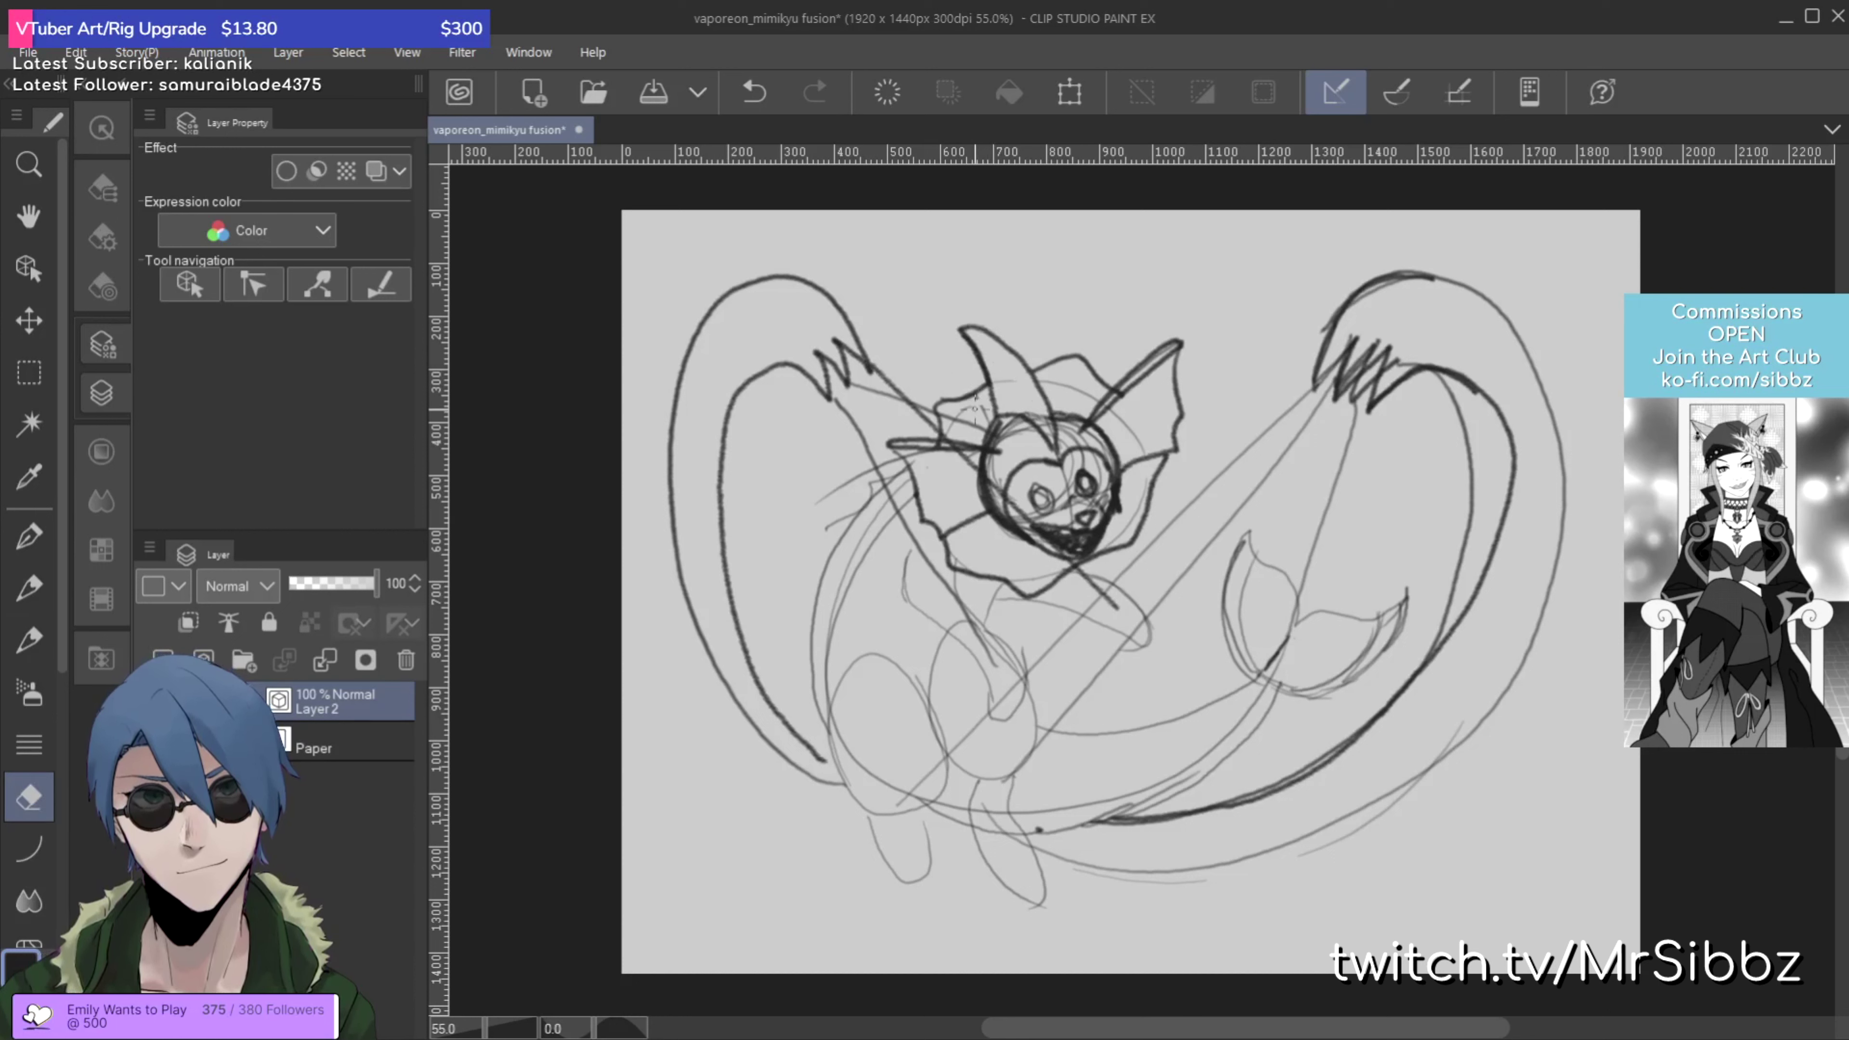
pyautogui.press('p')
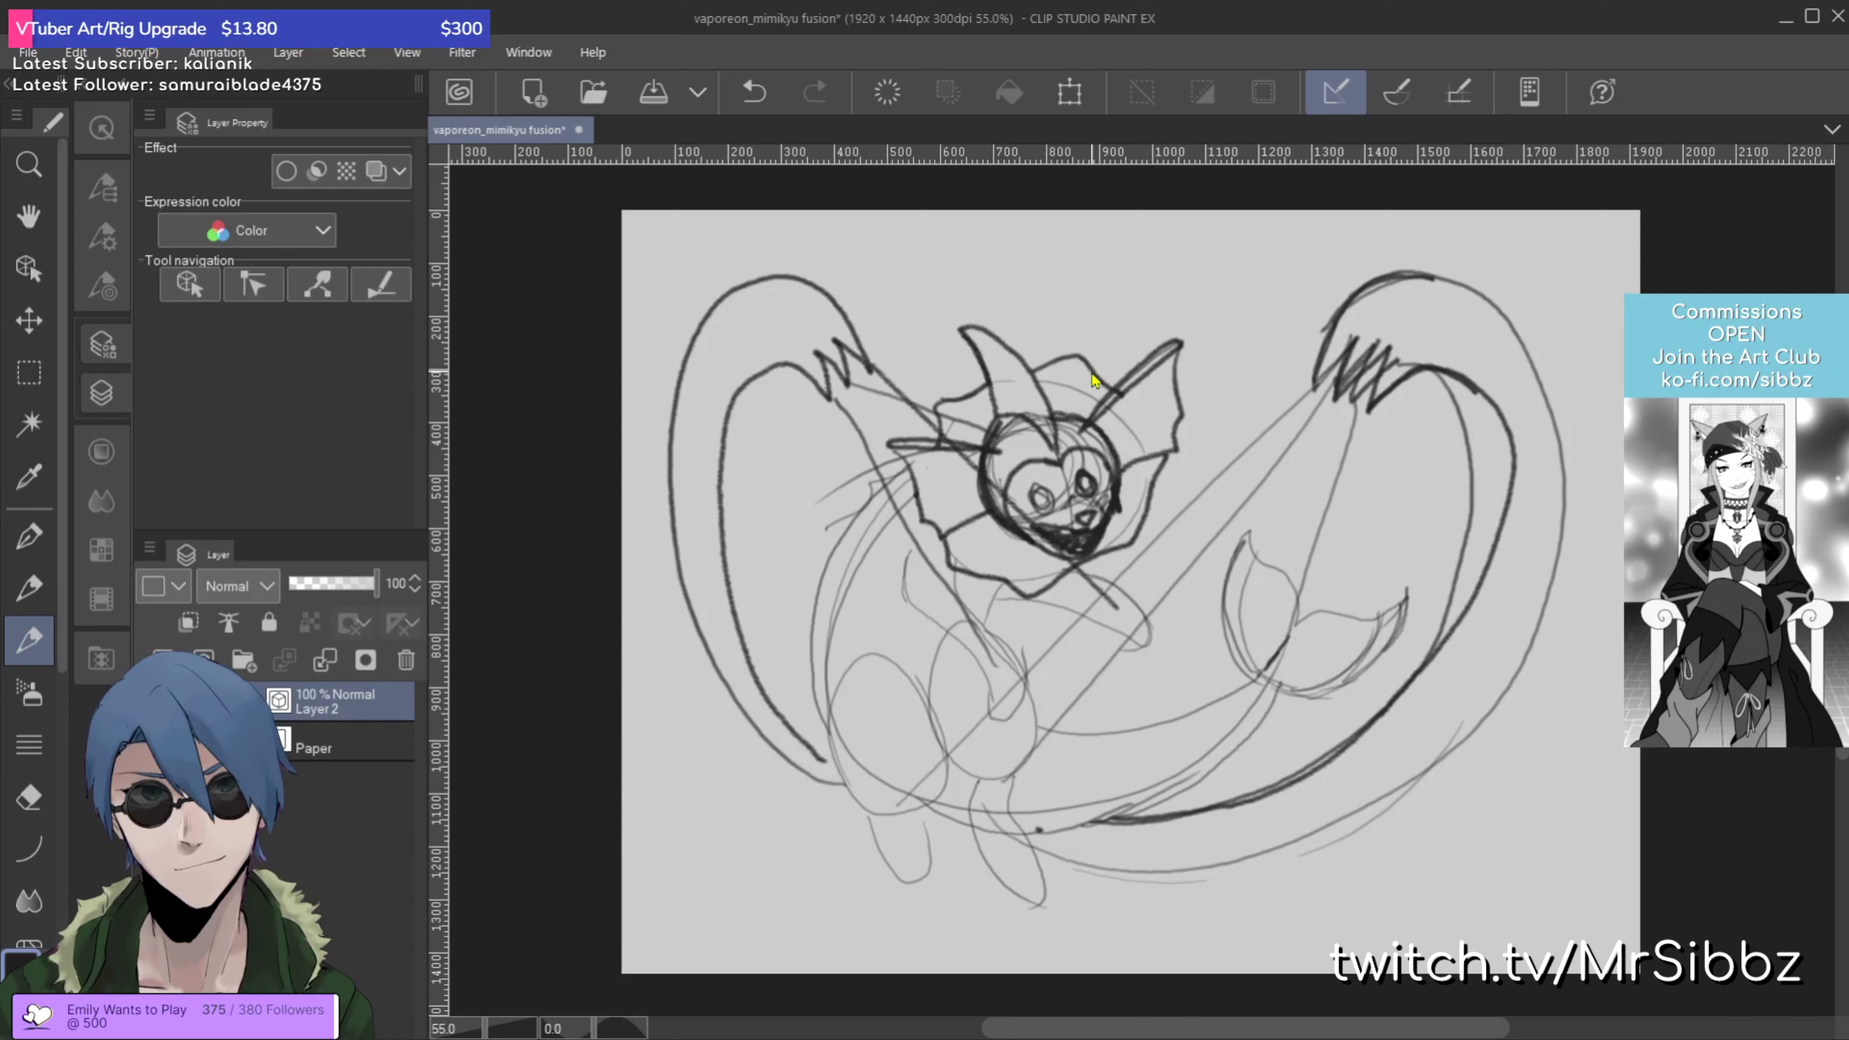
pyautogui.hotkey('ctrl', 's')
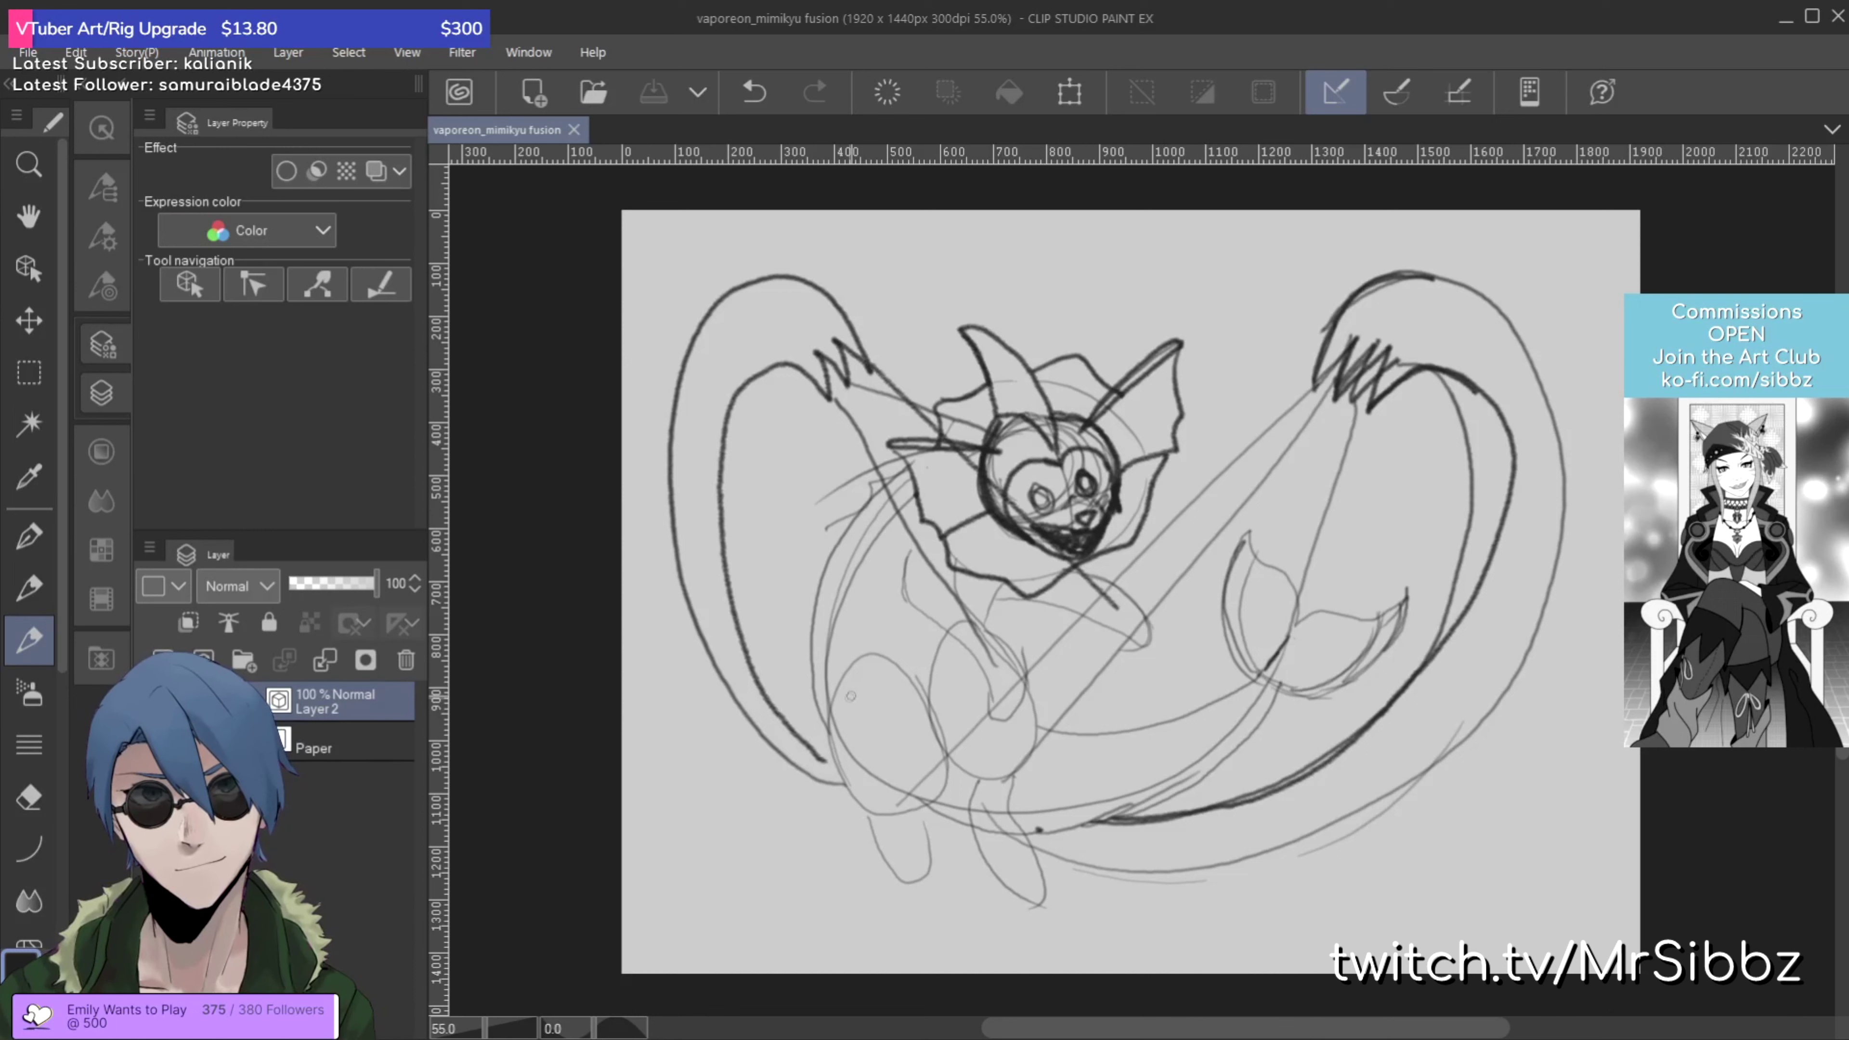
# Step: Outline the near hind leg's oval thigh and small foot, and draw the curved back with a jagged dorsal fin
pyautogui.moveTo(872, 656)
pyautogui.mouseDown()
pyautogui.moveTo(835, 755)
pyautogui.moveTo(885, 821)
pyautogui.moveTo(919, 810)
pyautogui.moveTo(942, 763)
pyautogui.moveTo(922, 697)
pyautogui.moveTo(870, 654)
pyautogui.mouseUp()
pyautogui.moveTo(874, 822)
pyautogui.mouseDown()
pyautogui.moveTo(906, 890)
pyautogui.moveTo(932, 874)
pyautogui.moveTo(924, 825)
pyautogui.mouseUp()
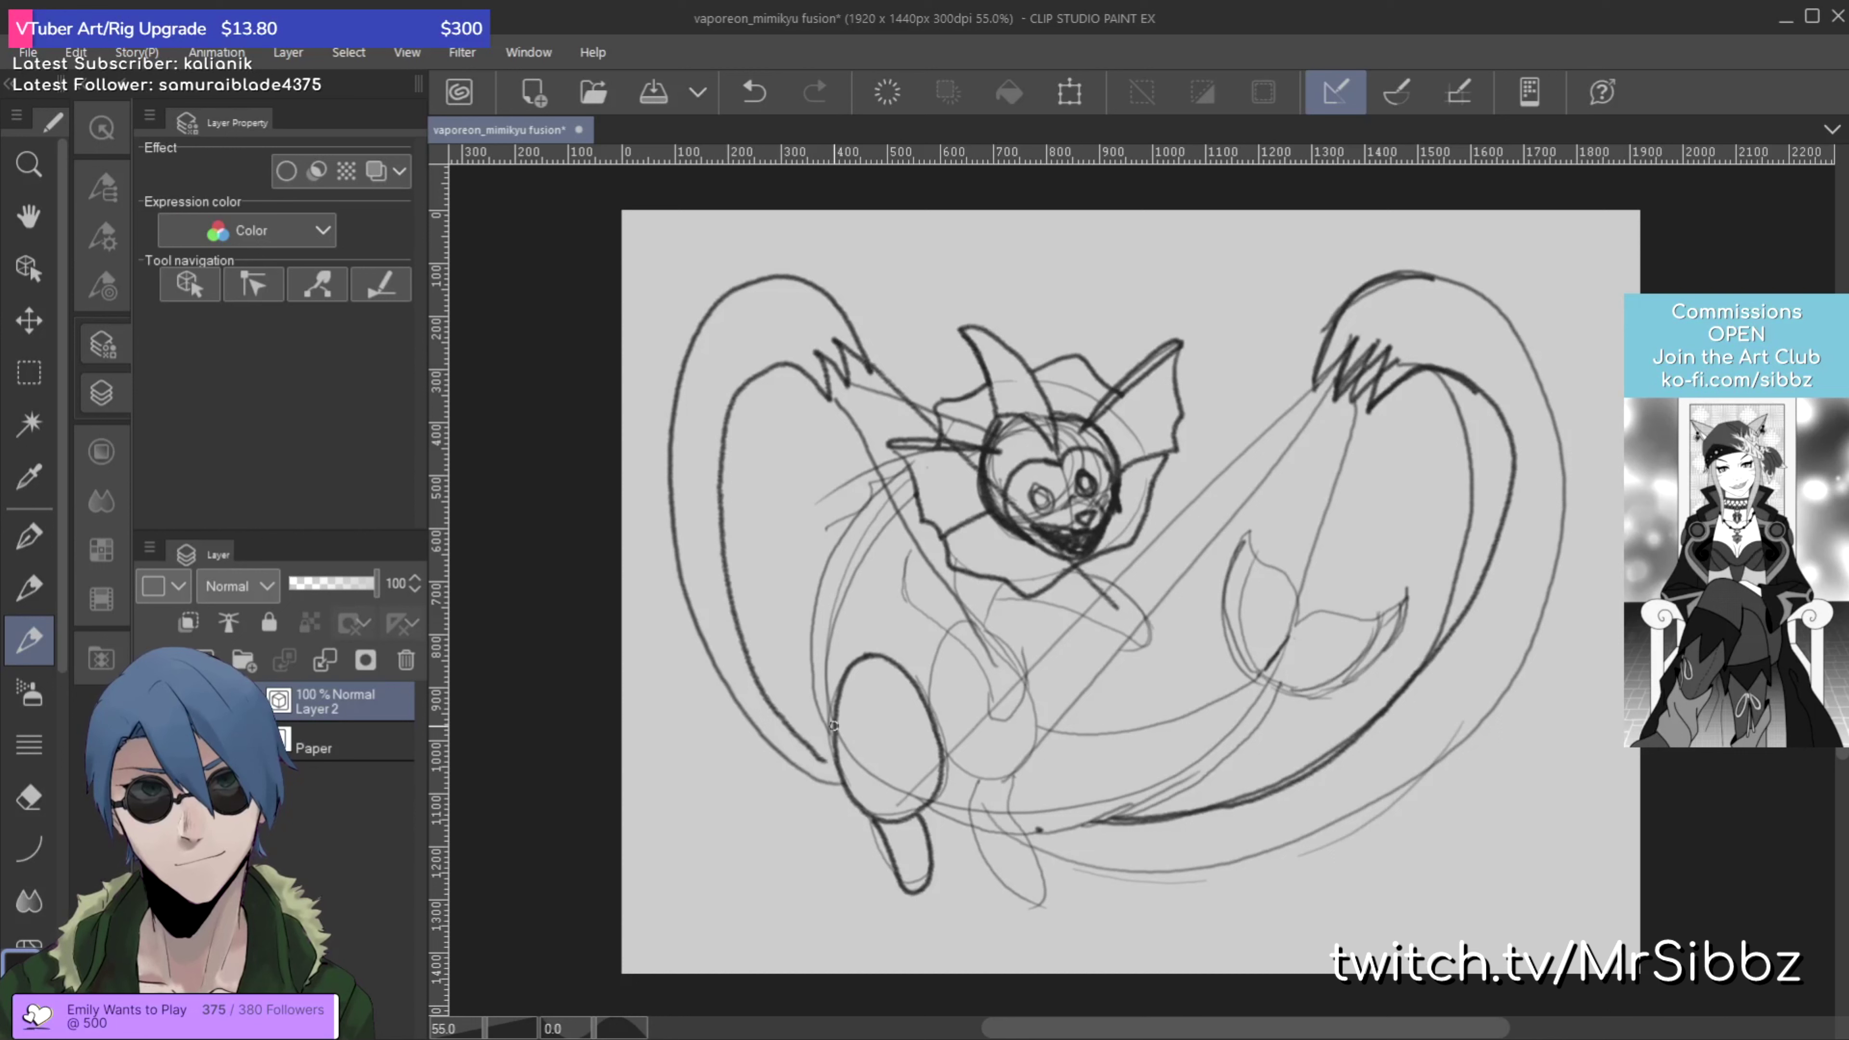
pyautogui.moveTo(835, 739)
pyautogui.mouseDown()
pyautogui.moveTo(837, 619)
pyautogui.moveTo(908, 506)
pyautogui.moveTo(913, 450)
pyautogui.moveTo(860, 489)
pyautogui.moveTo(801, 612)
pyautogui.moveTo(828, 721)
pyautogui.mouseUp()
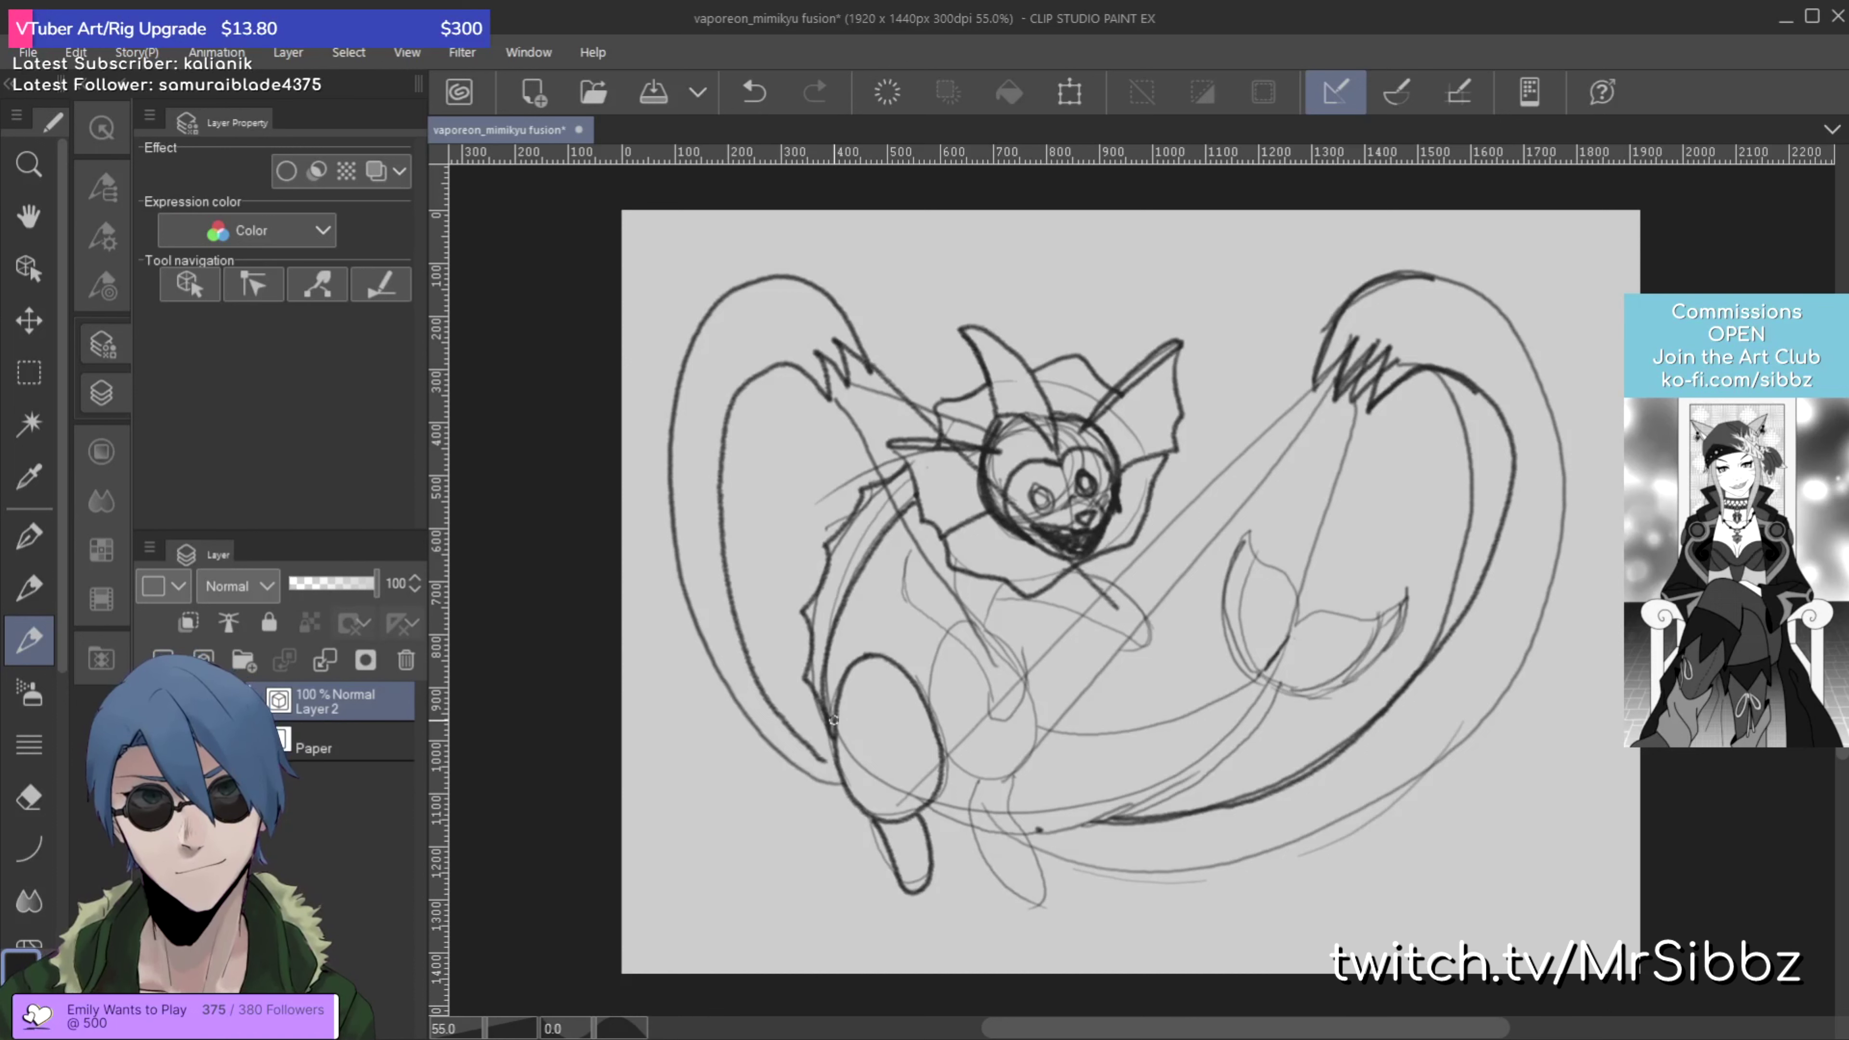
# Step: Erase the leftover rough sketch lines between the upper back contour and the dorsal fin
pyautogui.press('e')
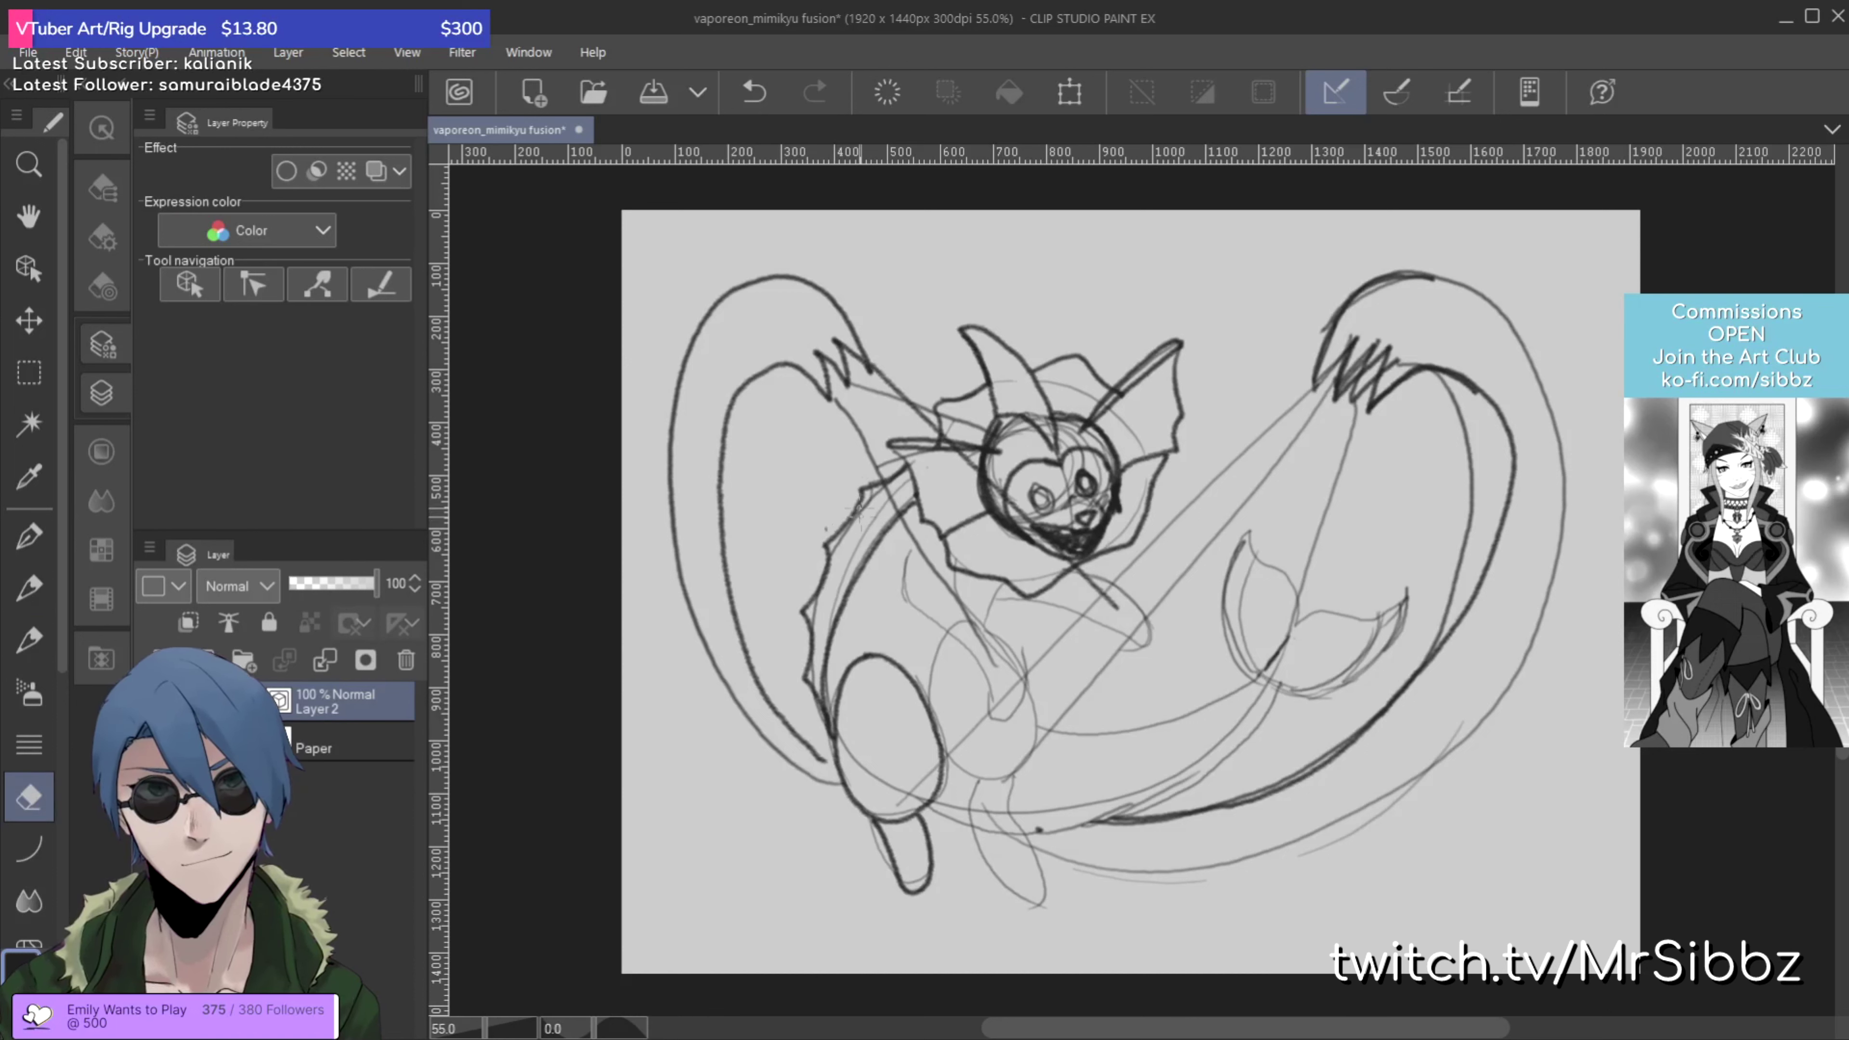
pyautogui.moveTo(848, 543)
pyautogui.mouseDown()
pyautogui.moveTo(894, 485)
pyautogui.moveTo(873, 506)
pyautogui.mouseUp()
pyautogui.press('p')
pyautogui.hotkey('ctrl', 'z')
pyautogui.hotkey('ctrl', 'z')
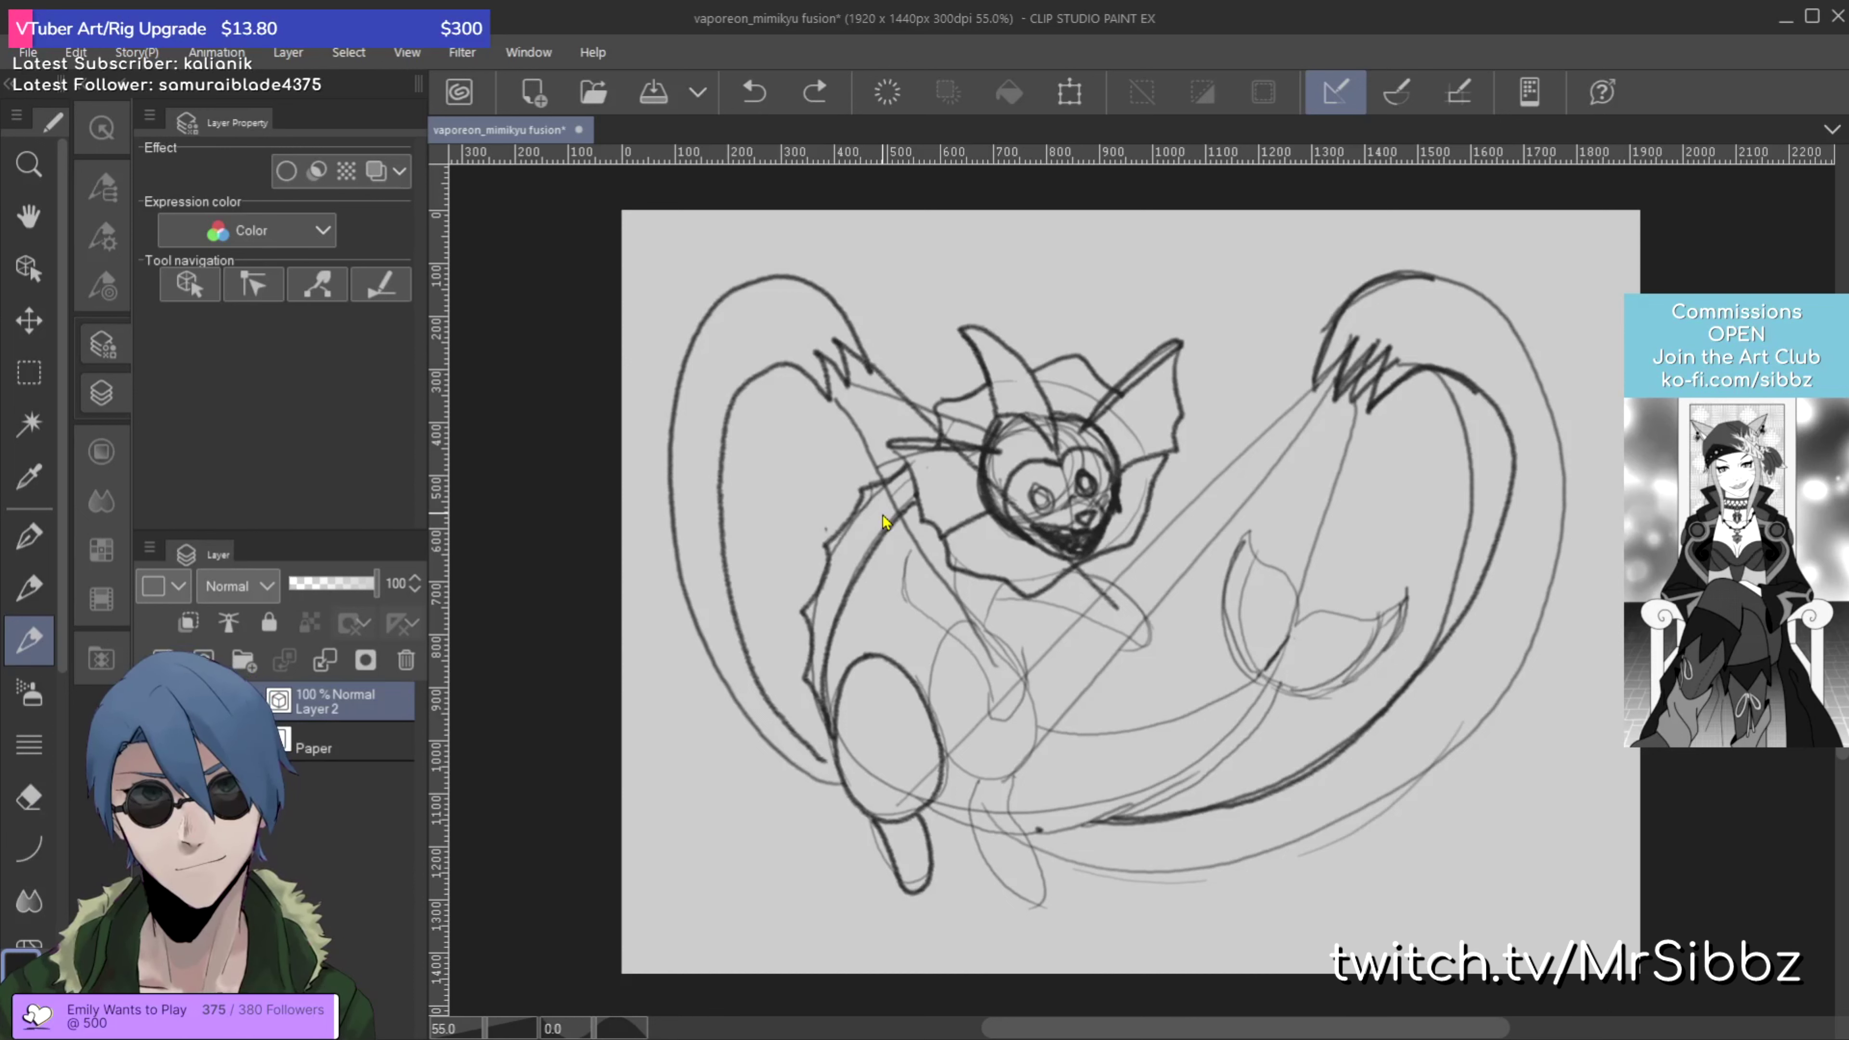
pyautogui.press('e')
pyautogui.moveTo(839, 543); pyautogui.dragTo(874, 522)
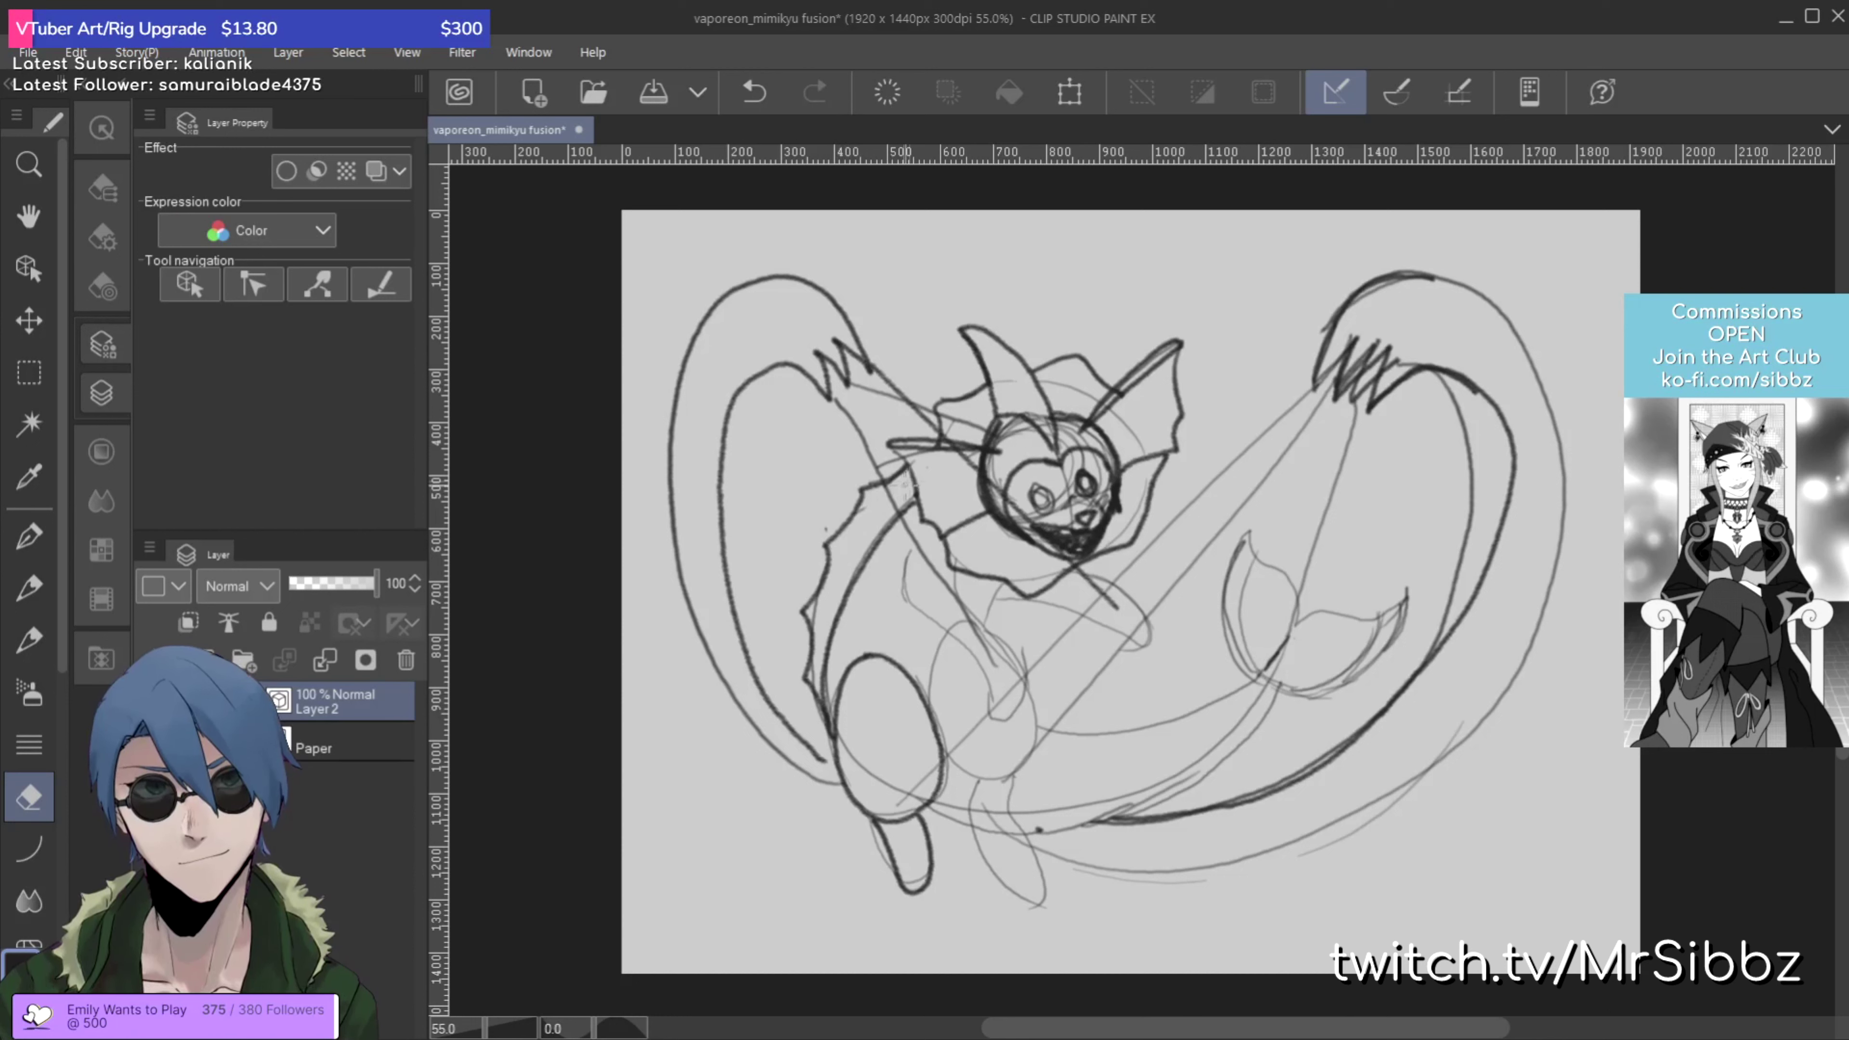
pyautogui.press('p')
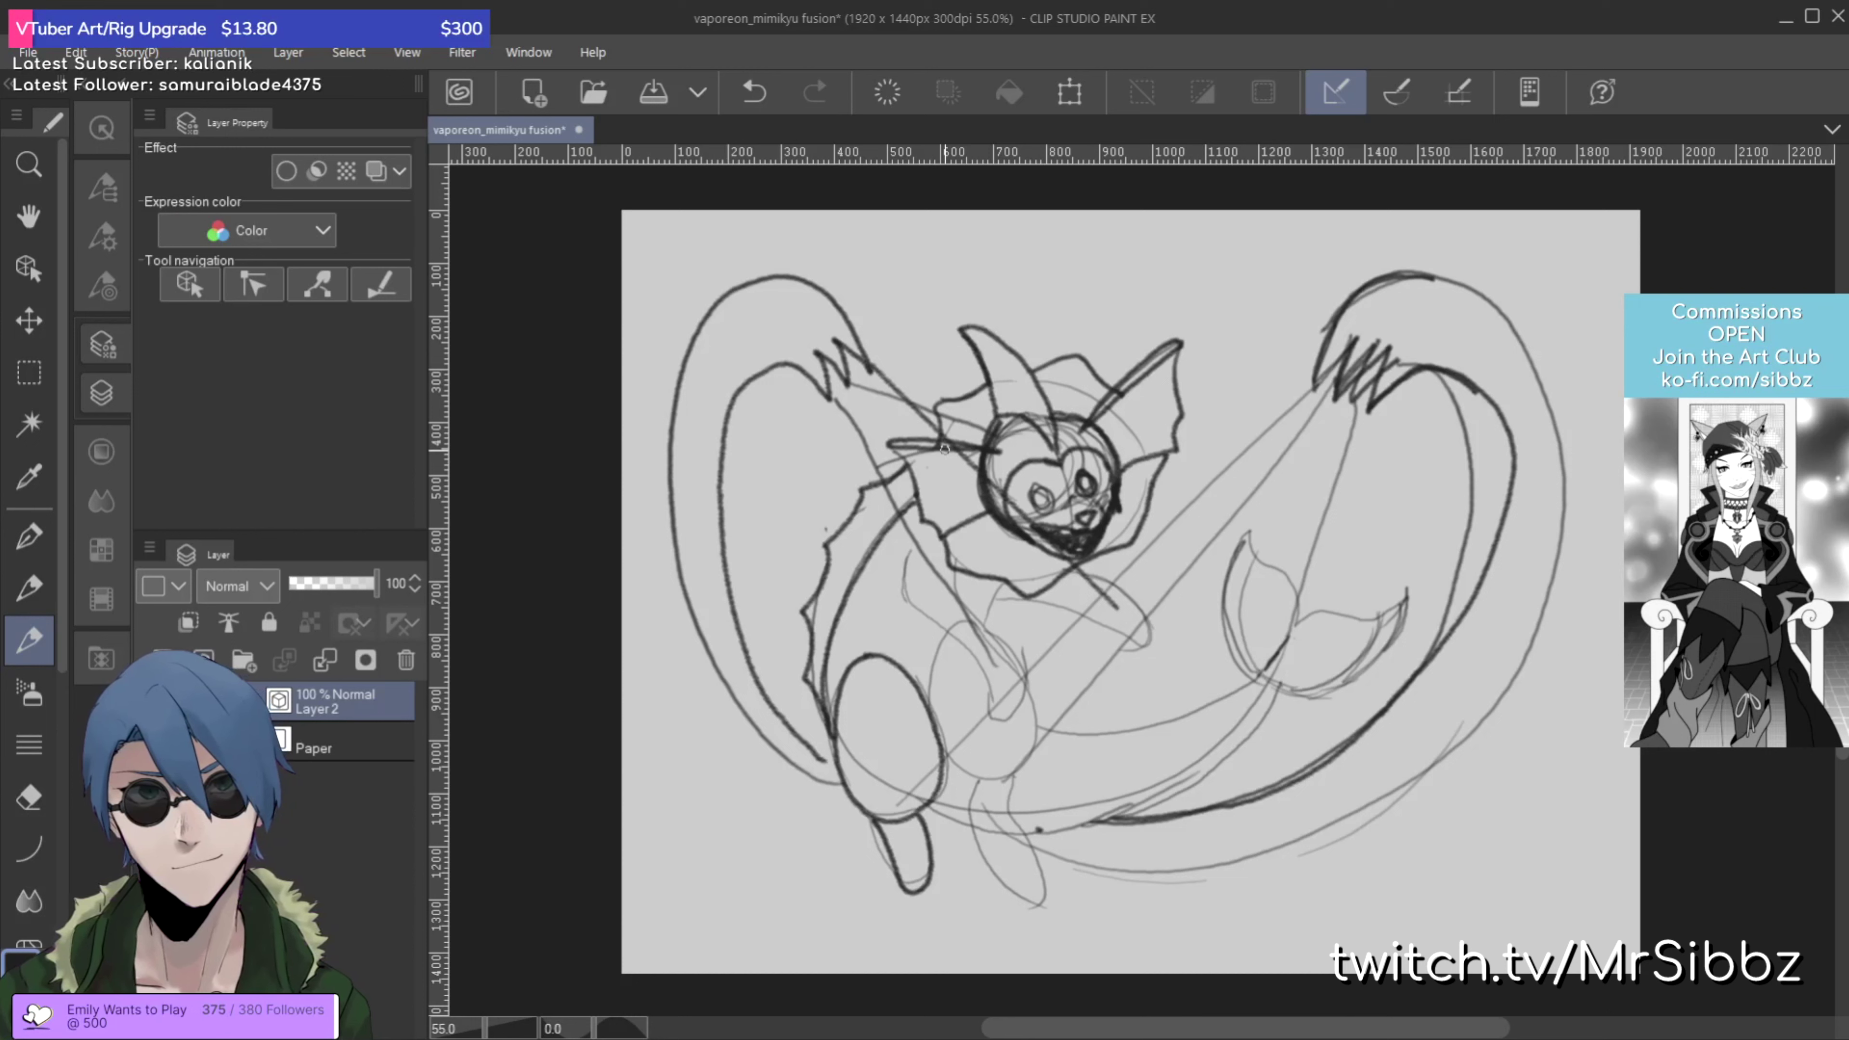
# Step: Draw the two front legs over the rough pose, with curved bands near each paw
pyautogui.press('e')
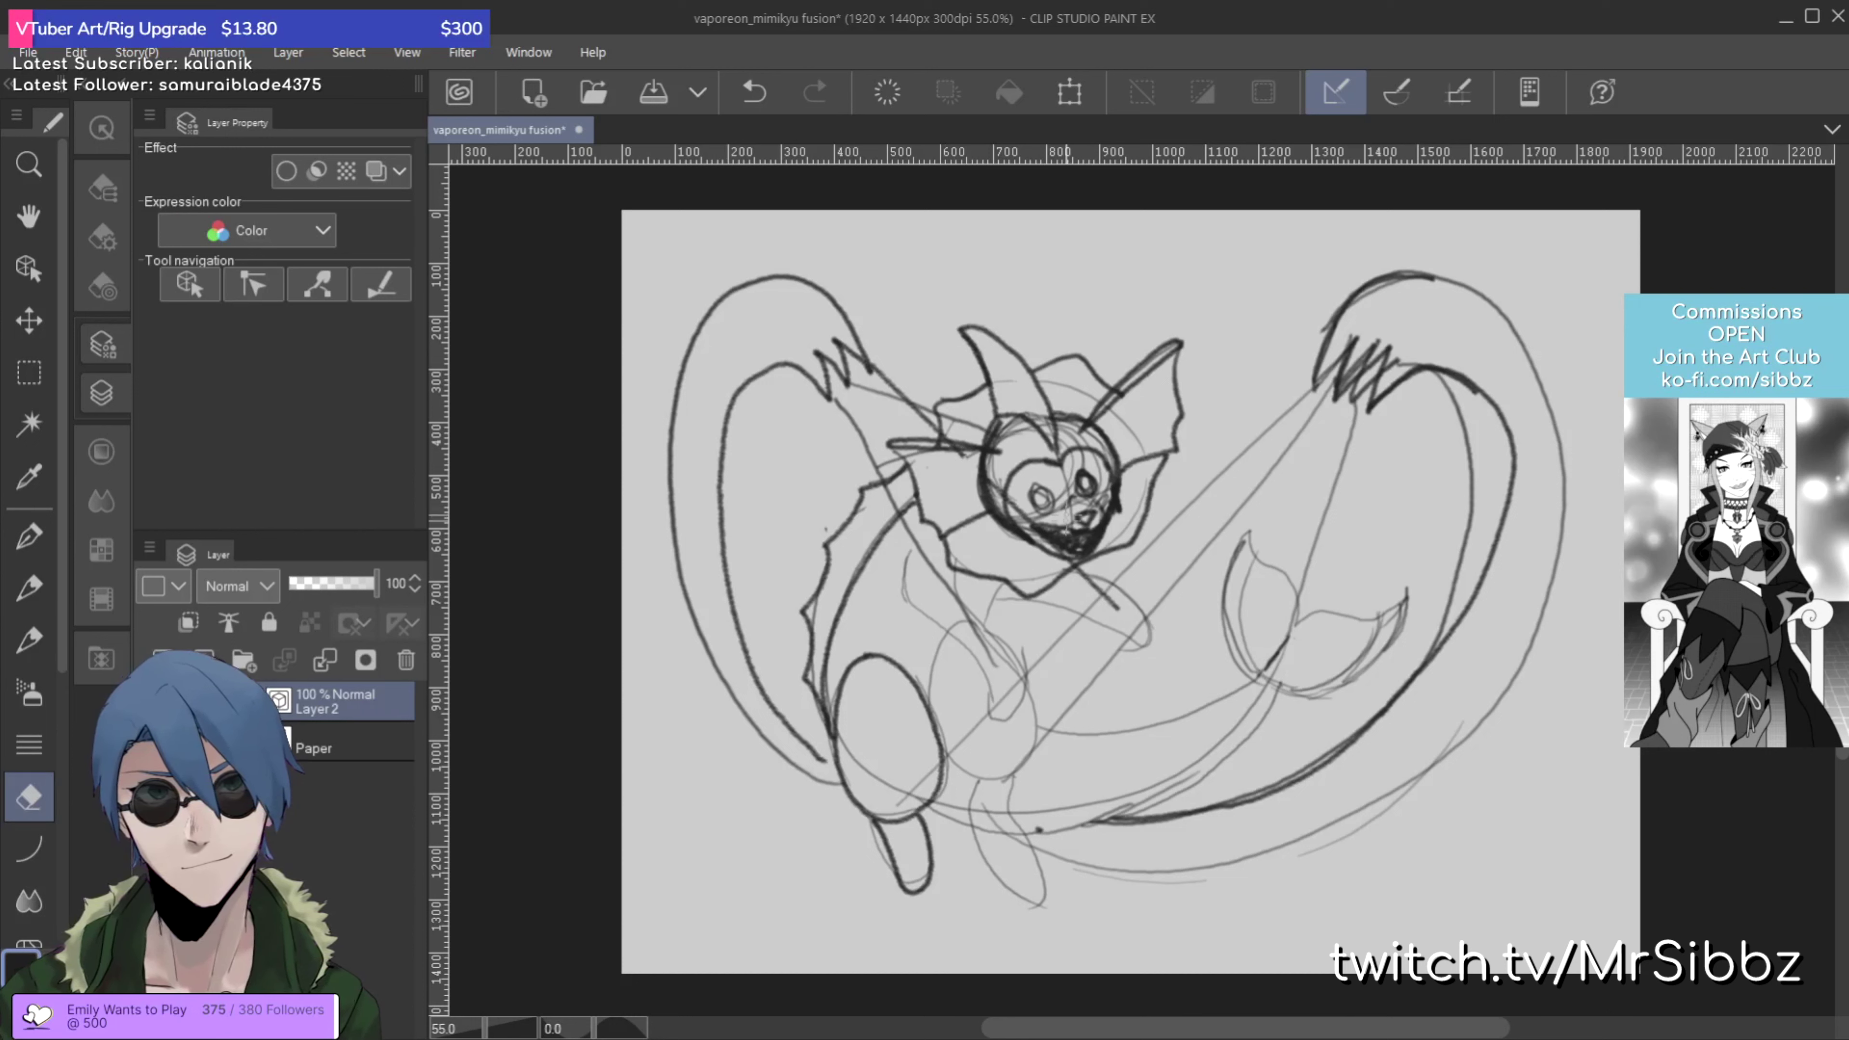
pyautogui.moveTo(996, 468); pyautogui.dragTo(1039, 521)
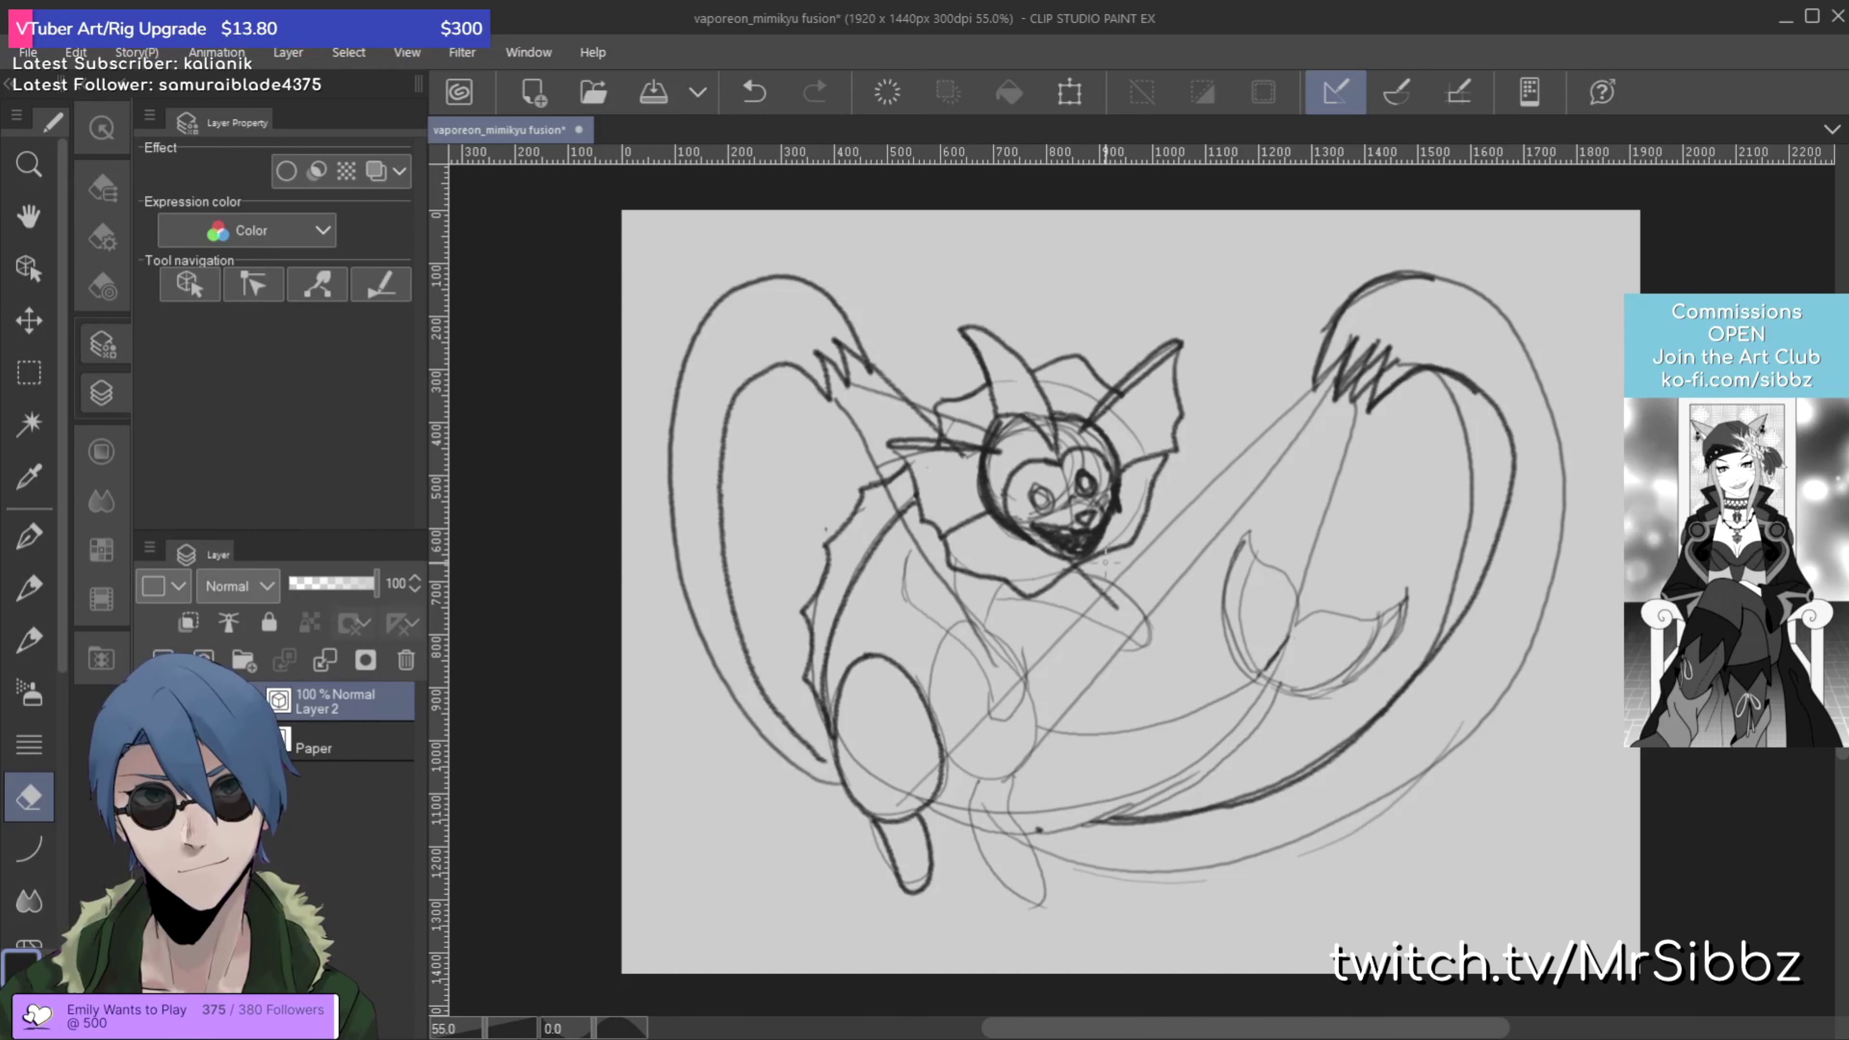
pyautogui.press('p')
pyautogui.moveTo(911, 554)
pyautogui.mouseDown()
pyautogui.moveTo(903, 587)
pyautogui.moveTo(975, 660)
pyautogui.moveTo(990, 723)
pyautogui.moveTo(1027, 711)
pyautogui.moveTo(1030, 652)
pyautogui.moveTo(979, 608)
pyautogui.moveTo(974, 557)
pyautogui.mouseUp()
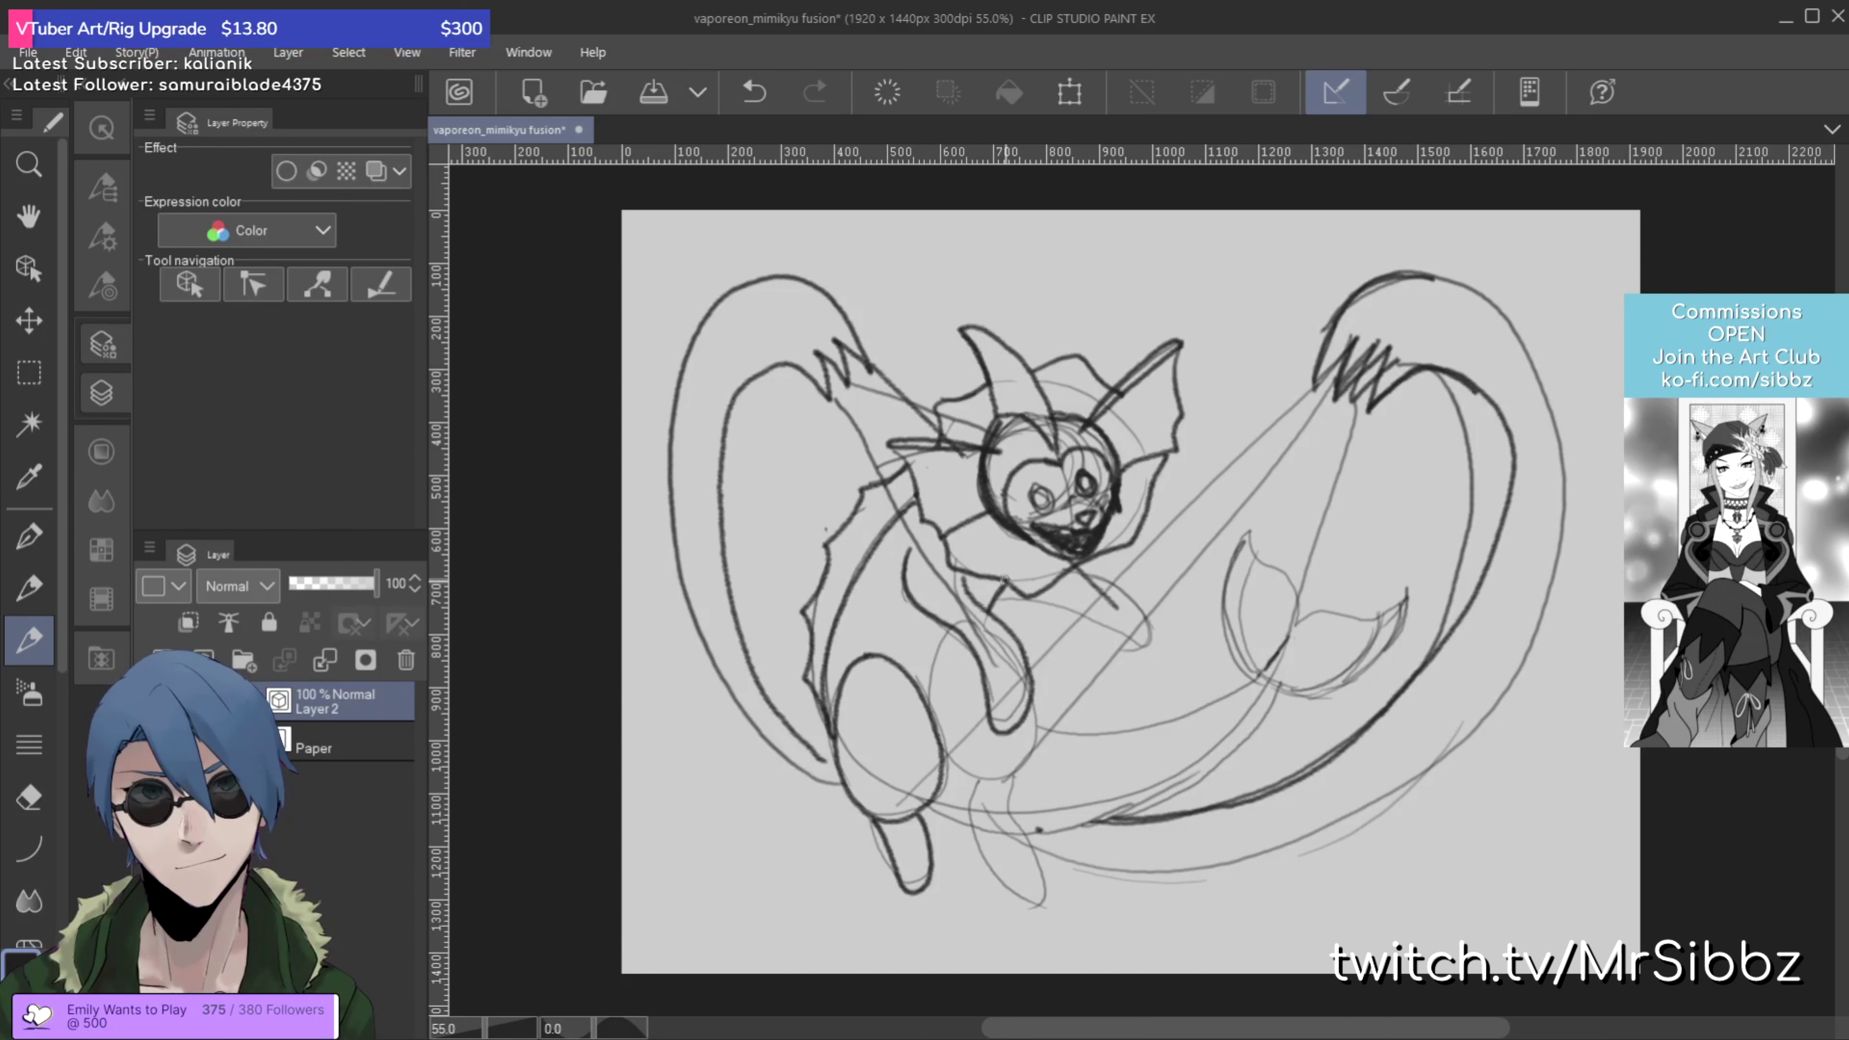
pyautogui.moveTo(982, 668); pyautogui.dragTo(1033, 675)
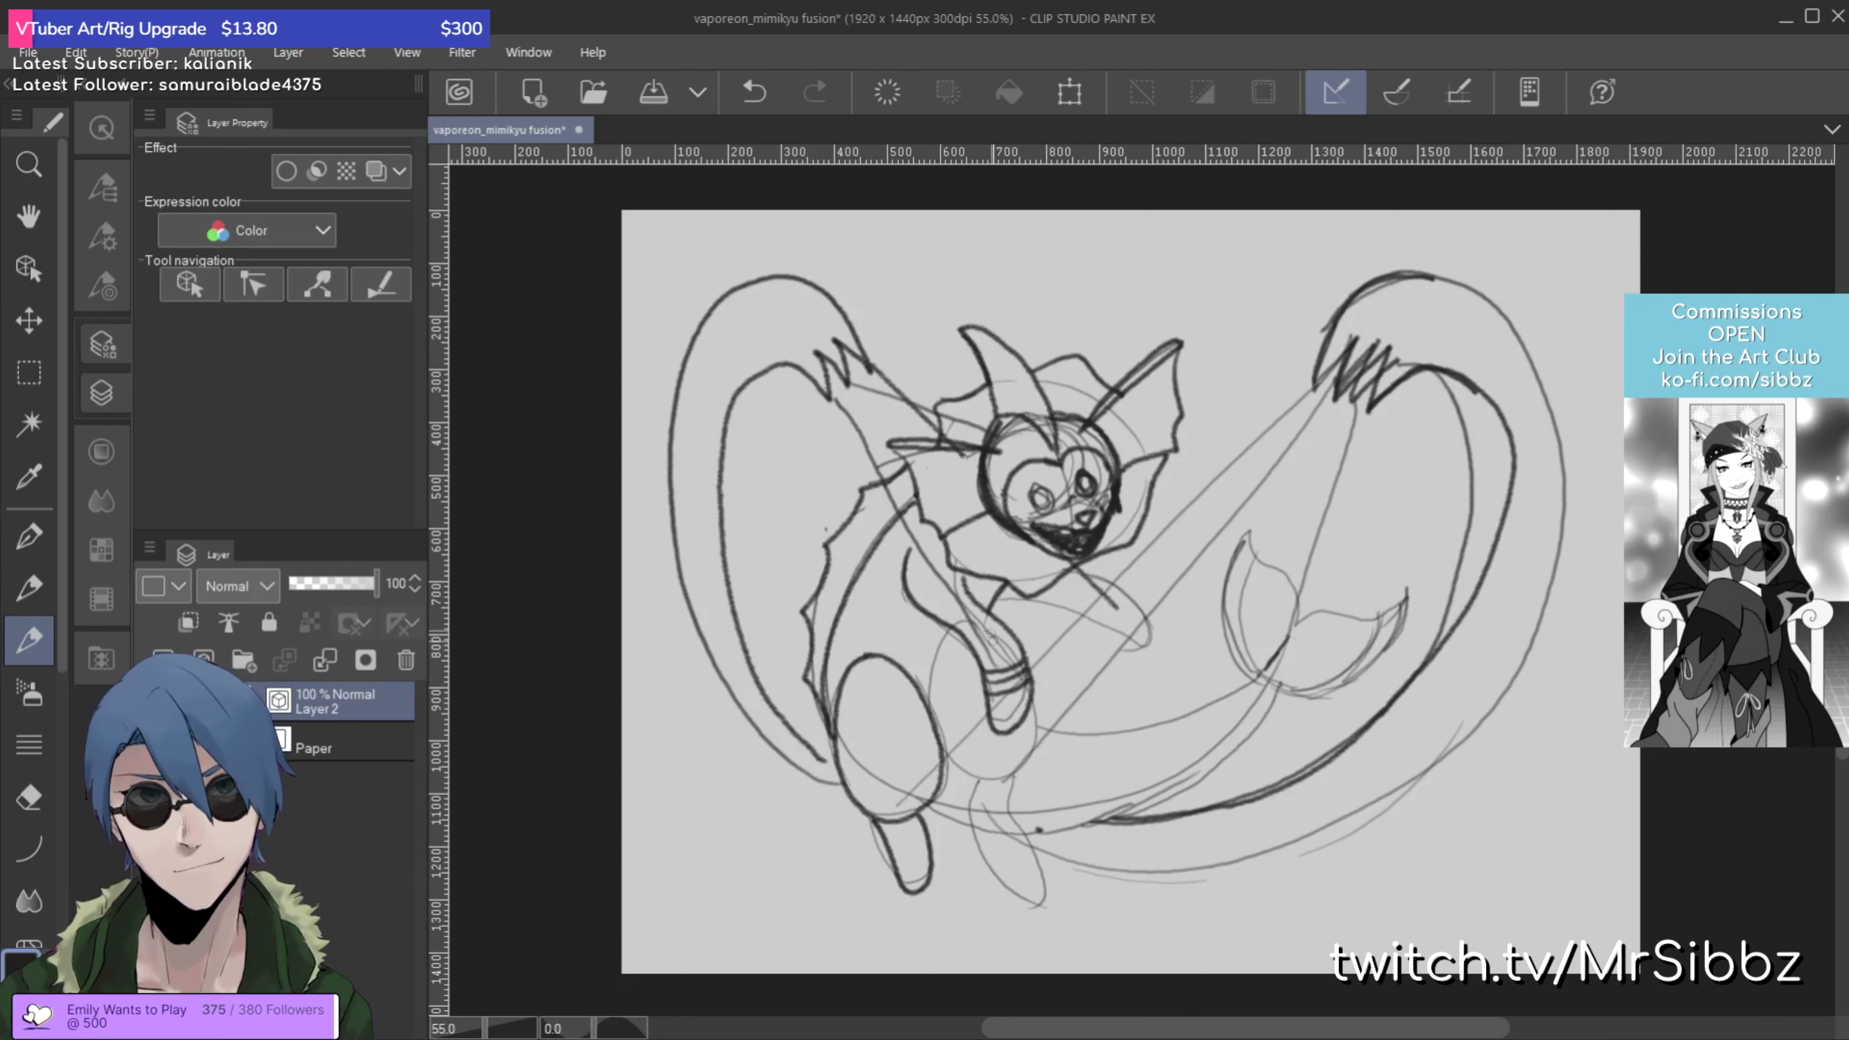
pyautogui.moveTo(996, 601)
pyautogui.mouseDown()
pyautogui.moveTo(1157, 632)
pyautogui.moveTo(1122, 577)
pyautogui.moveTo(1081, 559)
pyautogui.moveTo(1114, 616)
pyautogui.moveTo(1139, 605)
pyautogui.moveTo(1126, 631)
pyautogui.mouseUp()
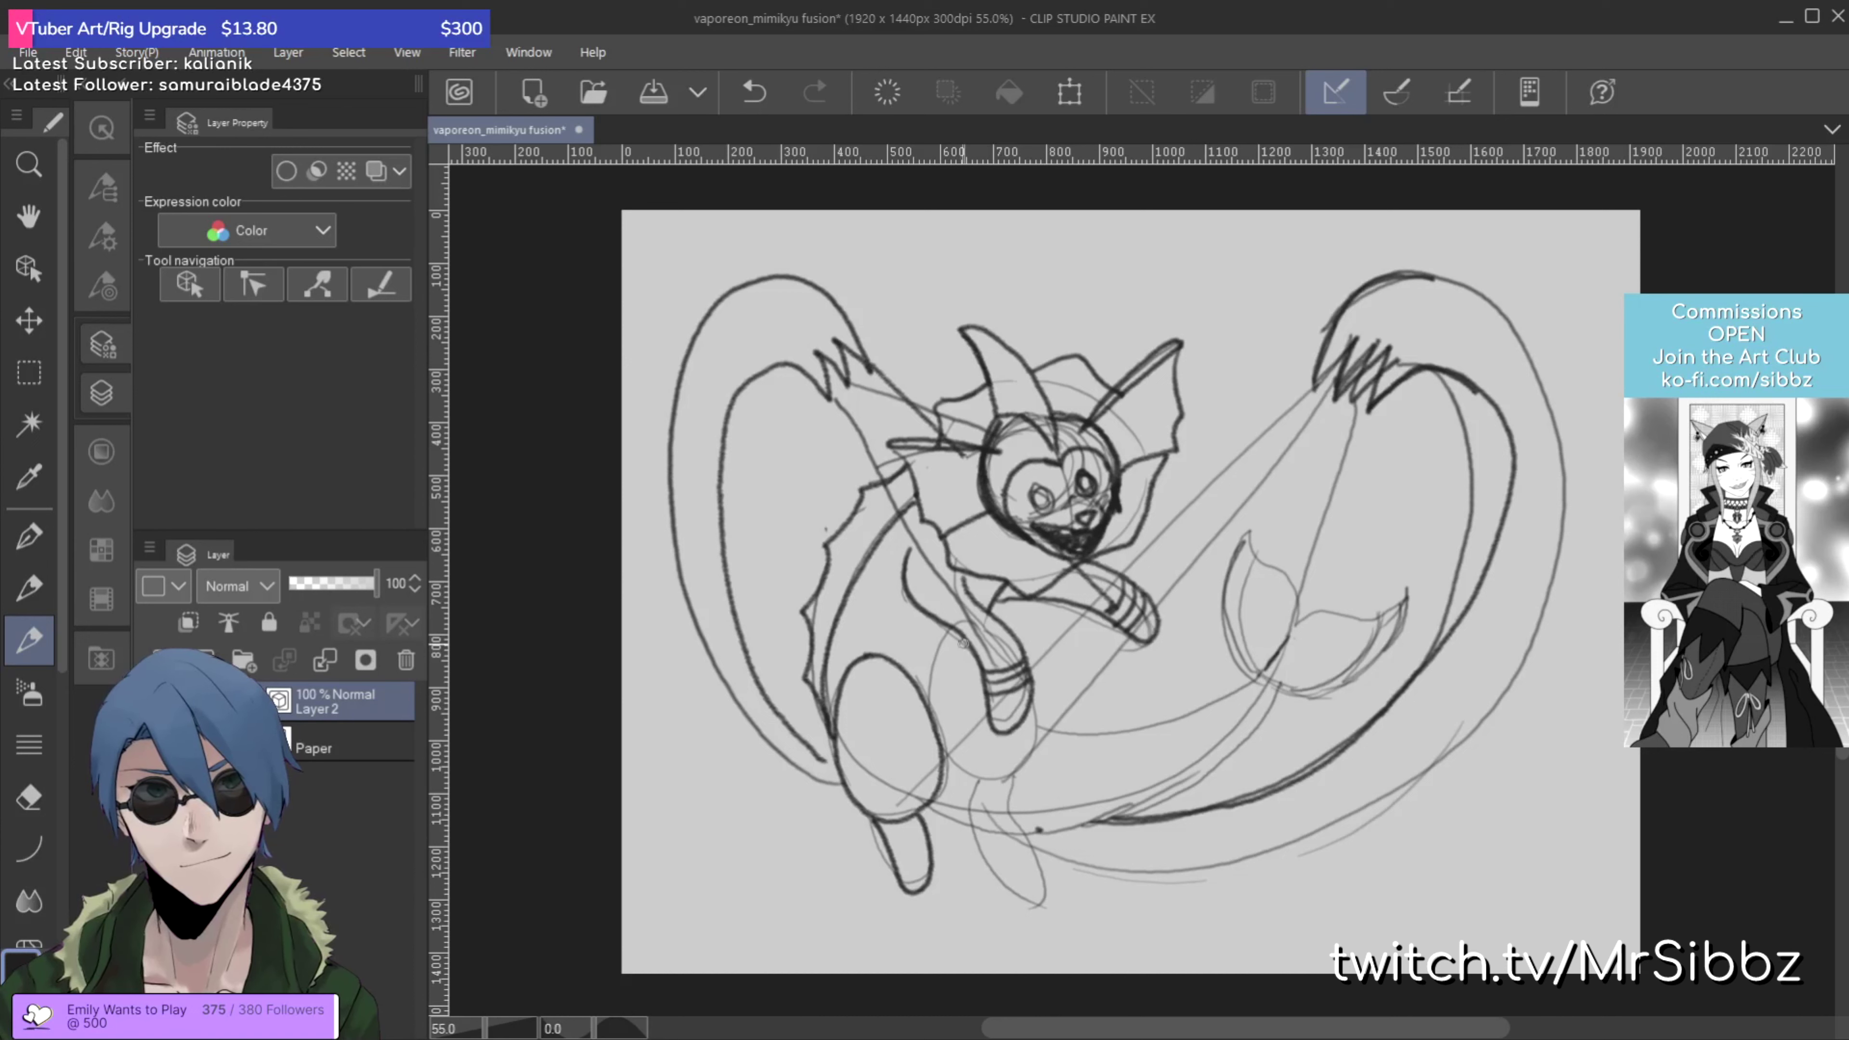
# Step: Outline the far hind leg's thigh and long foot, and add curved bands across the lower end of both thighs
pyautogui.moveTo(947, 638)
pyautogui.mouseDown()
pyautogui.moveTo(938, 659)
pyautogui.moveTo(947, 640)
pyautogui.moveTo(1040, 678)
pyautogui.moveTo(1034, 757)
pyautogui.moveTo(1000, 783)
pyautogui.moveTo(991, 837)
pyautogui.moveTo(1060, 907)
pyautogui.moveTo(1016, 924)
pyautogui.moveTo(975, 880)
pyautogui.moveTo(945, 738)
pyautogui.mouseUp()
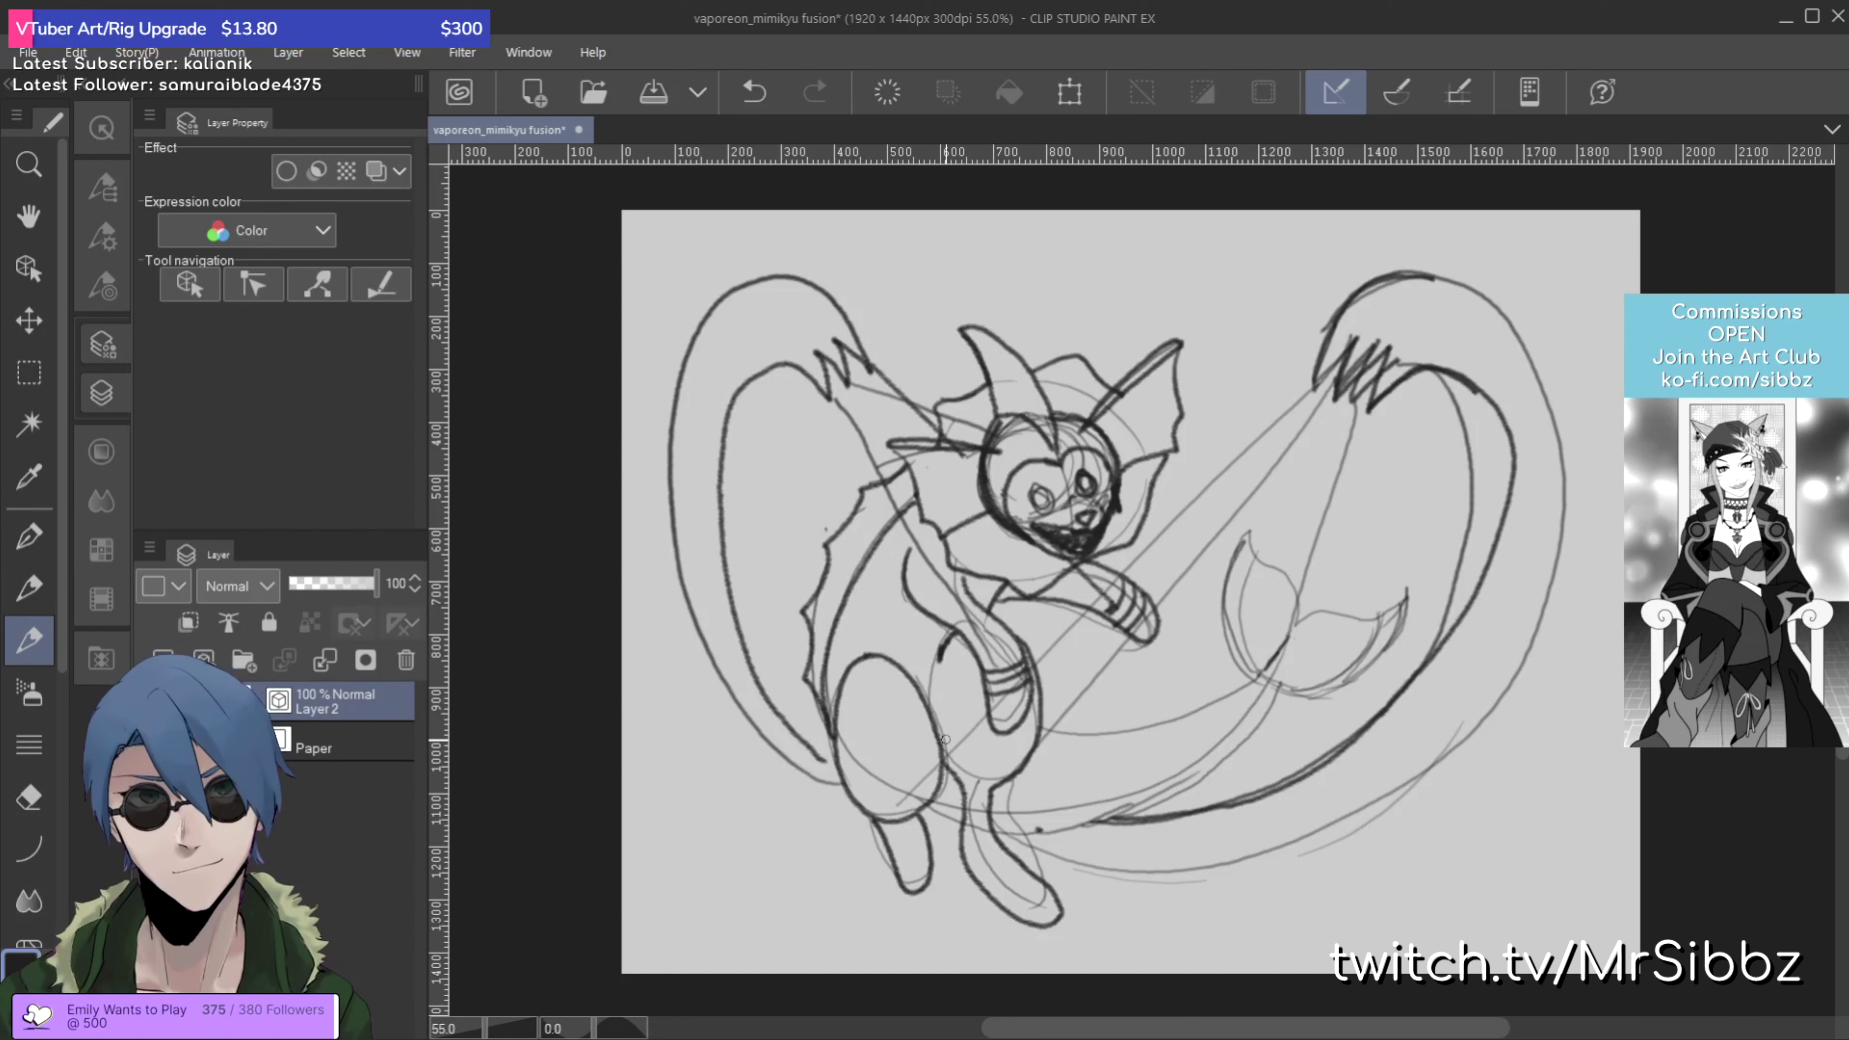
pyautogui.moveTo(947, 642)
pyautogui.mouseDown()
pyautogui.moveTo(942, 666)
pyautogui.moveTo(943, 650)
pyautogui.mouseUp()
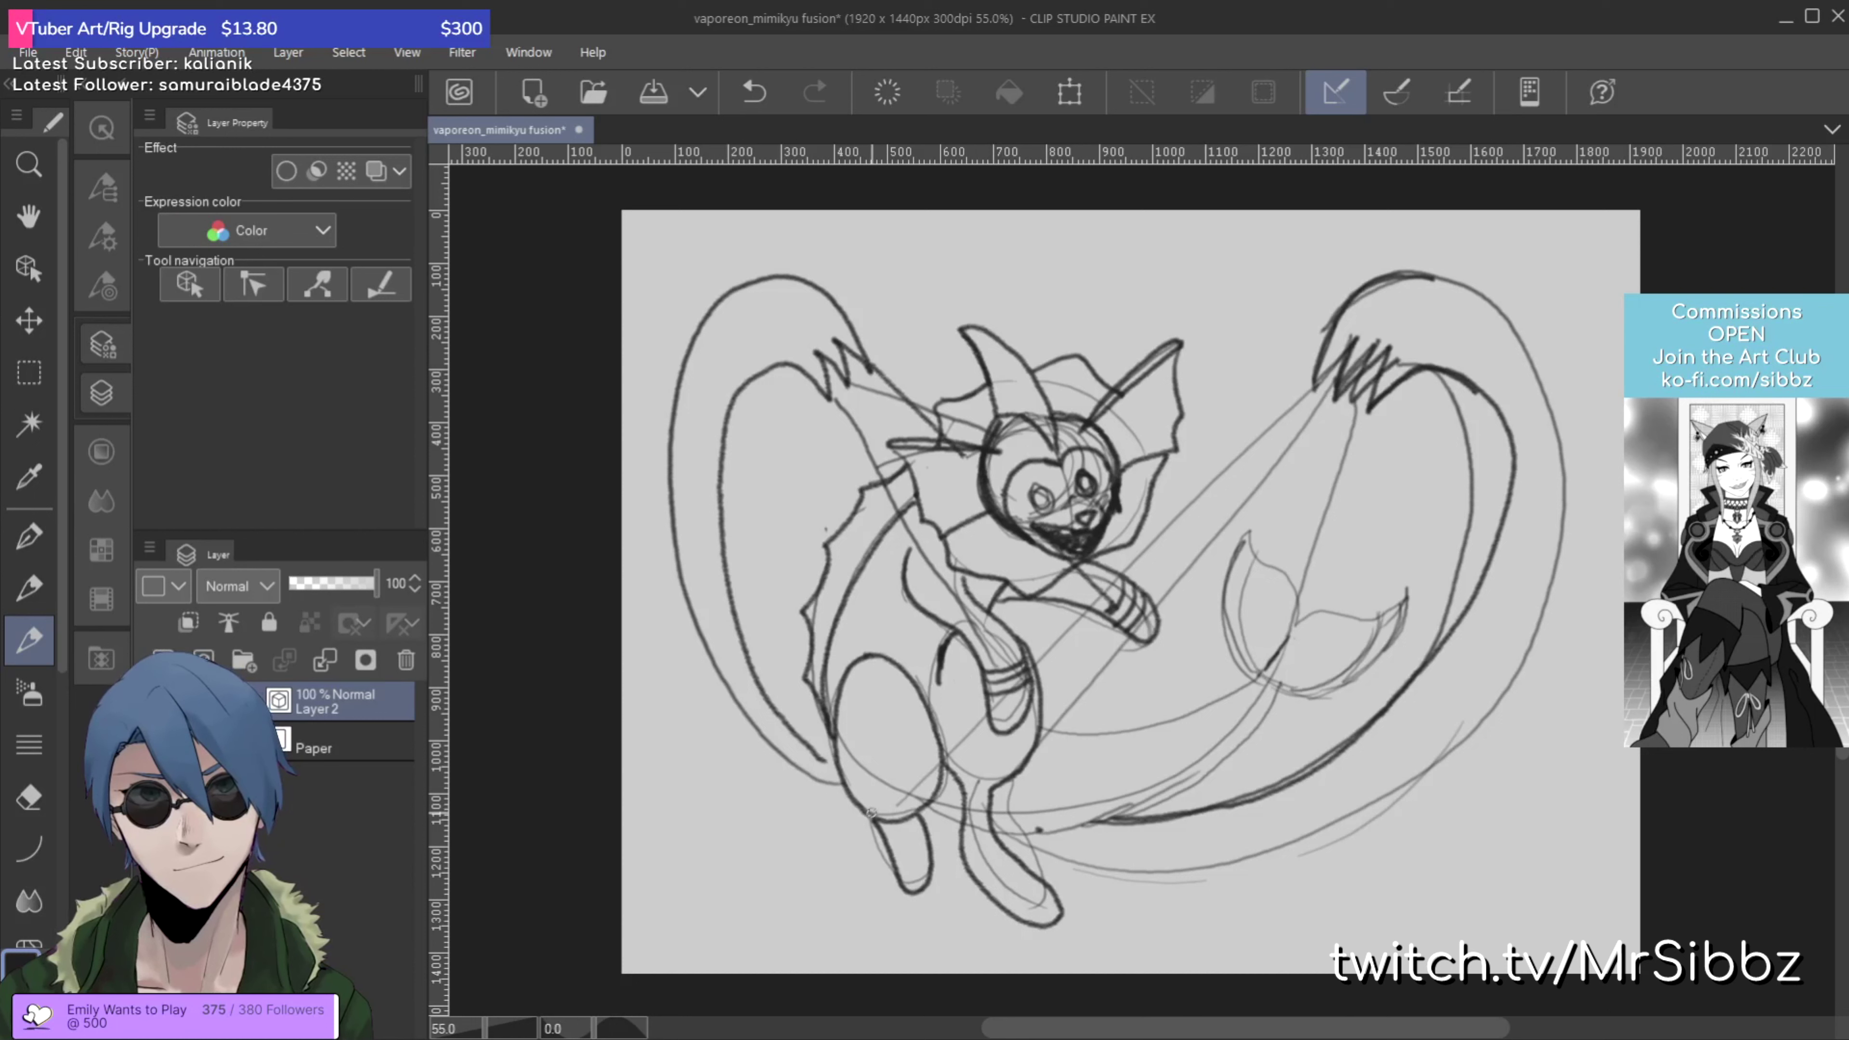
pyautogui.moveTo(887, 812)
pyautogui.mouseDown()
pyautogui.moveTo(934, 798)
pyautogui.moveTo(855, 802)
pyautogui.moveTo(939, 783)
pyautogui.moveTo(920, 781)
pyautogui.mouseUp()
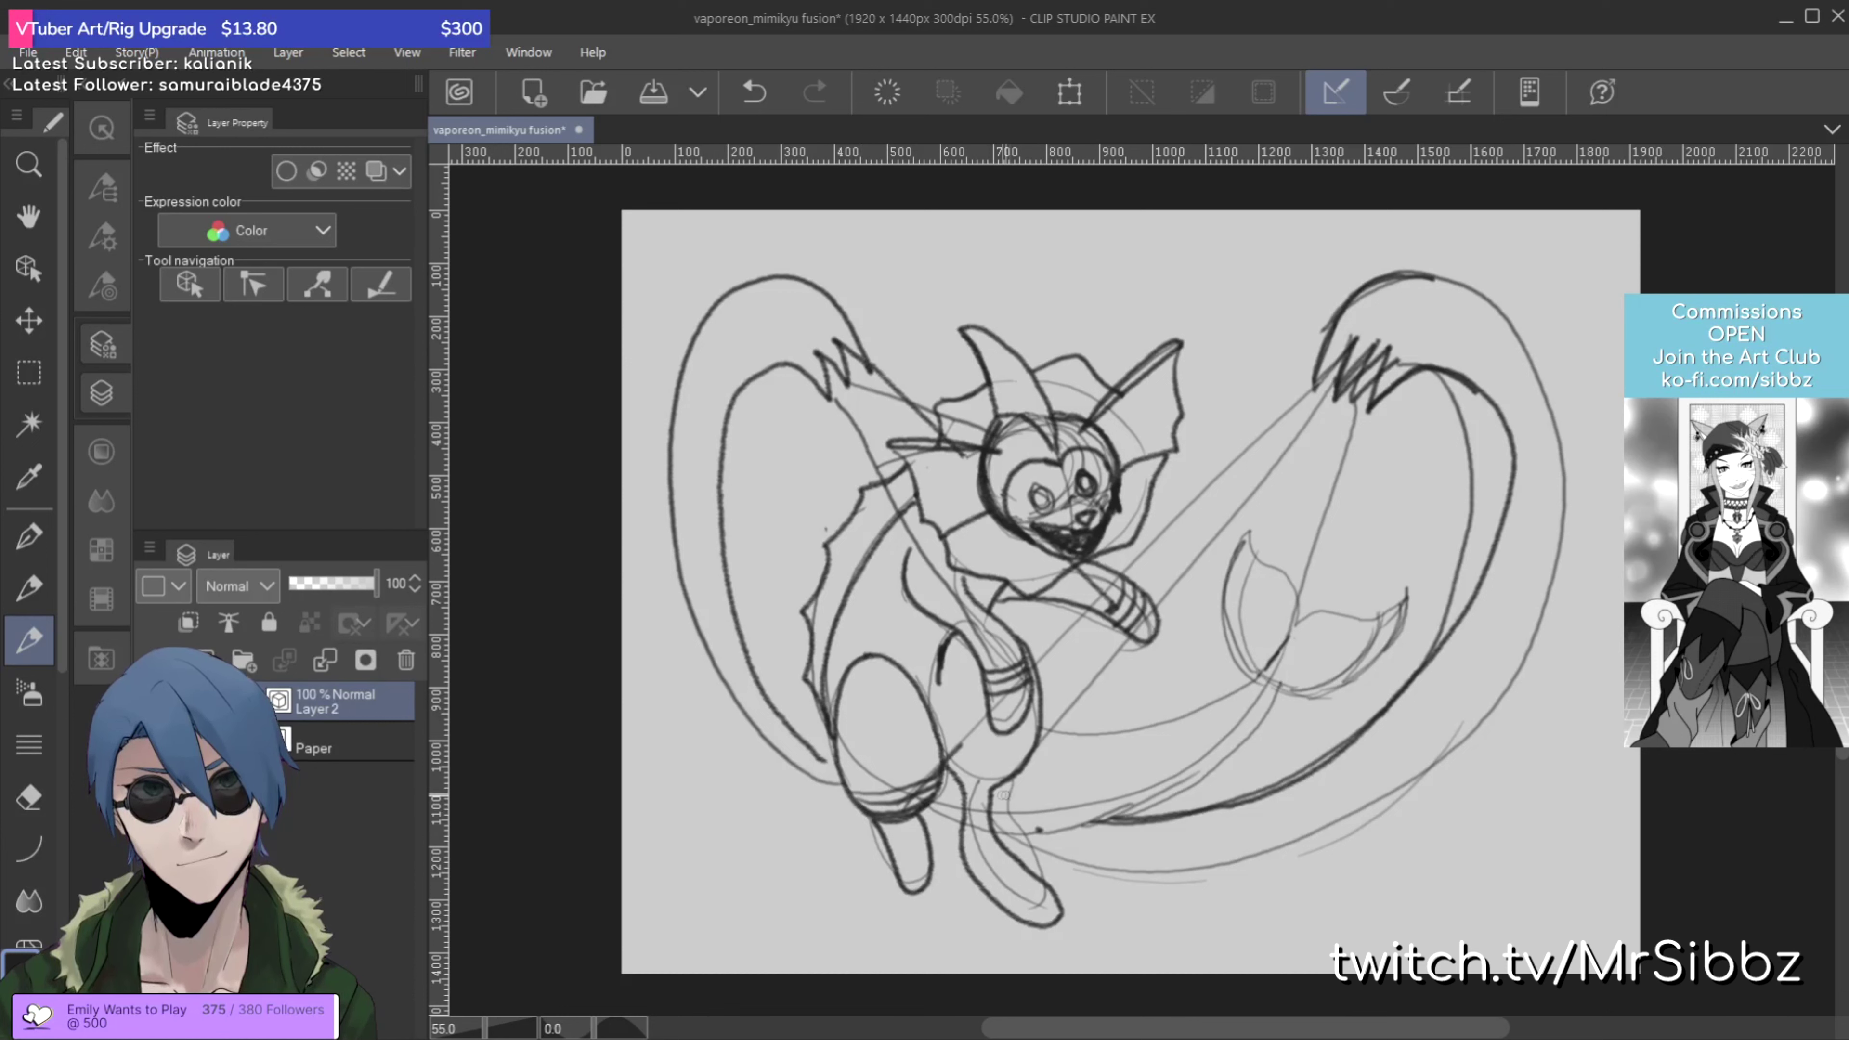
pyautogui.moveTo(956, 779); pyautogui.dragTo(1008, 772)
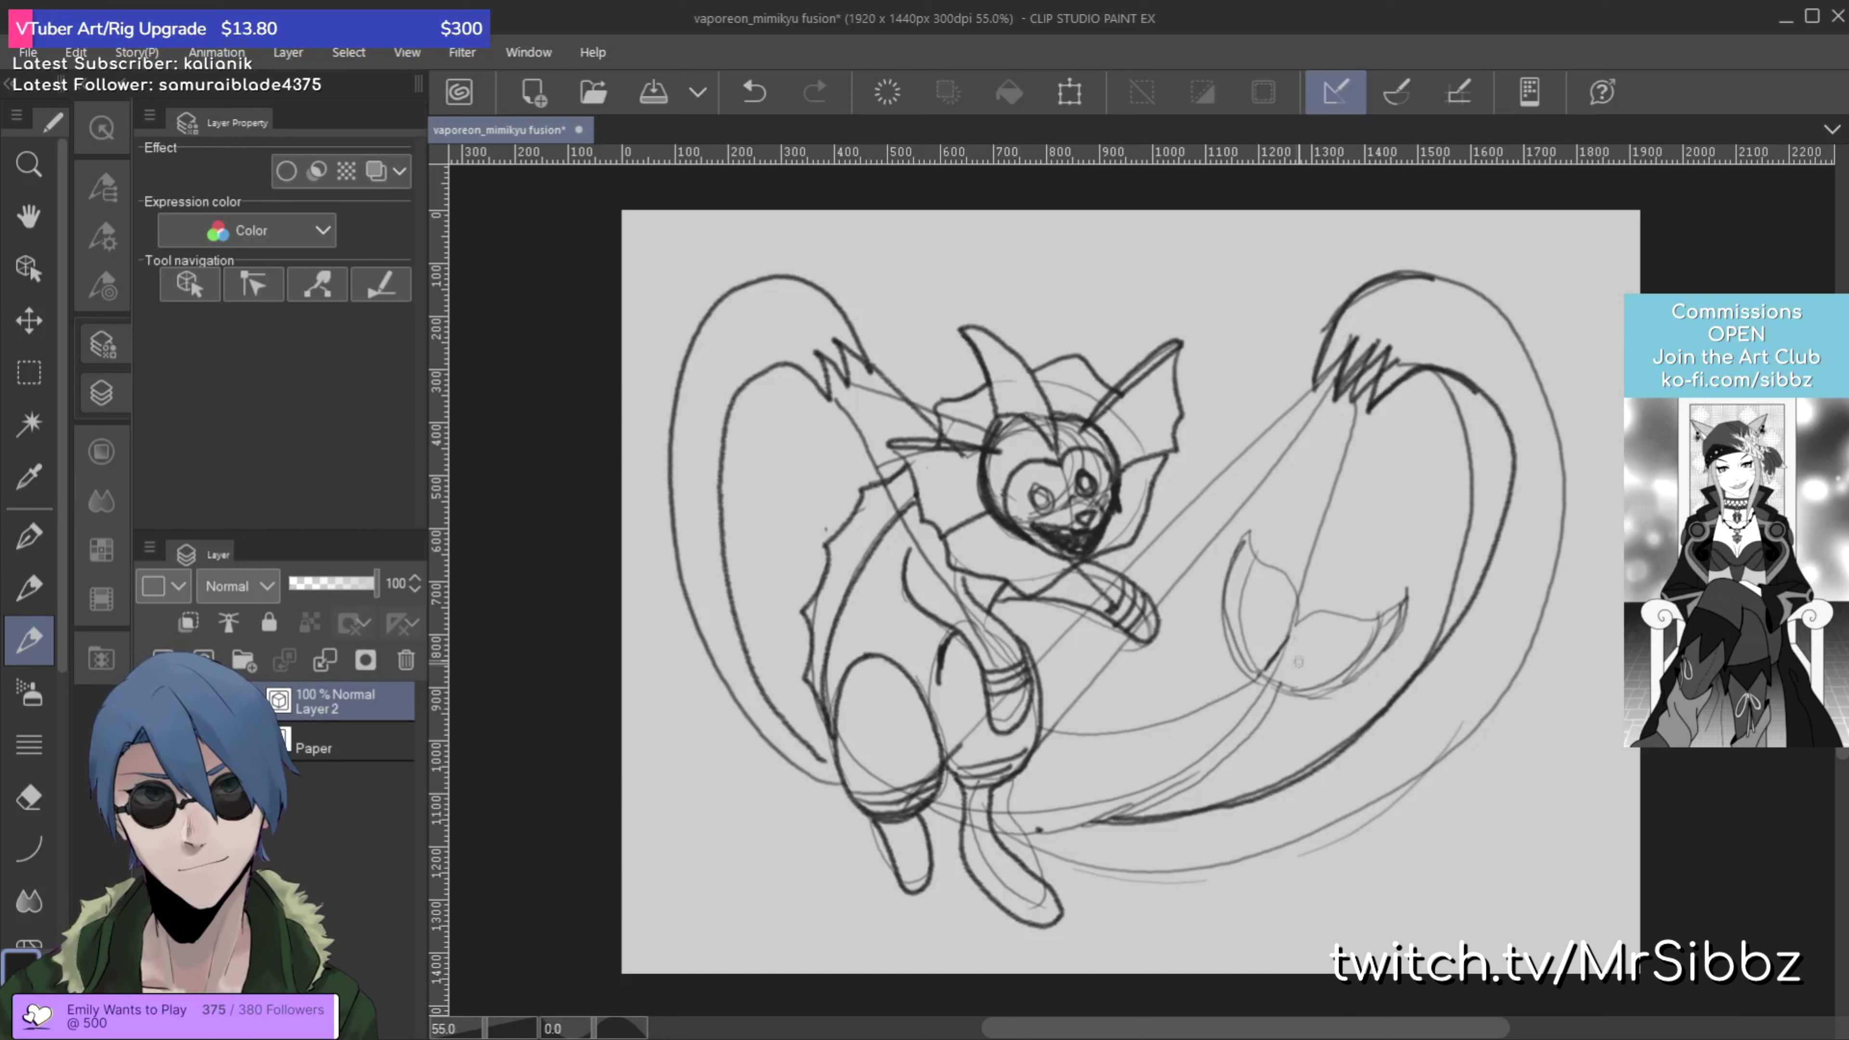
# Step: Draw the tail's lower contour from the hips to the fluke, with bands at its tip and a jagged fin along the underside
pyautogui.moveTo(1246, 696); pyautogui.dragTo(1283, 674)
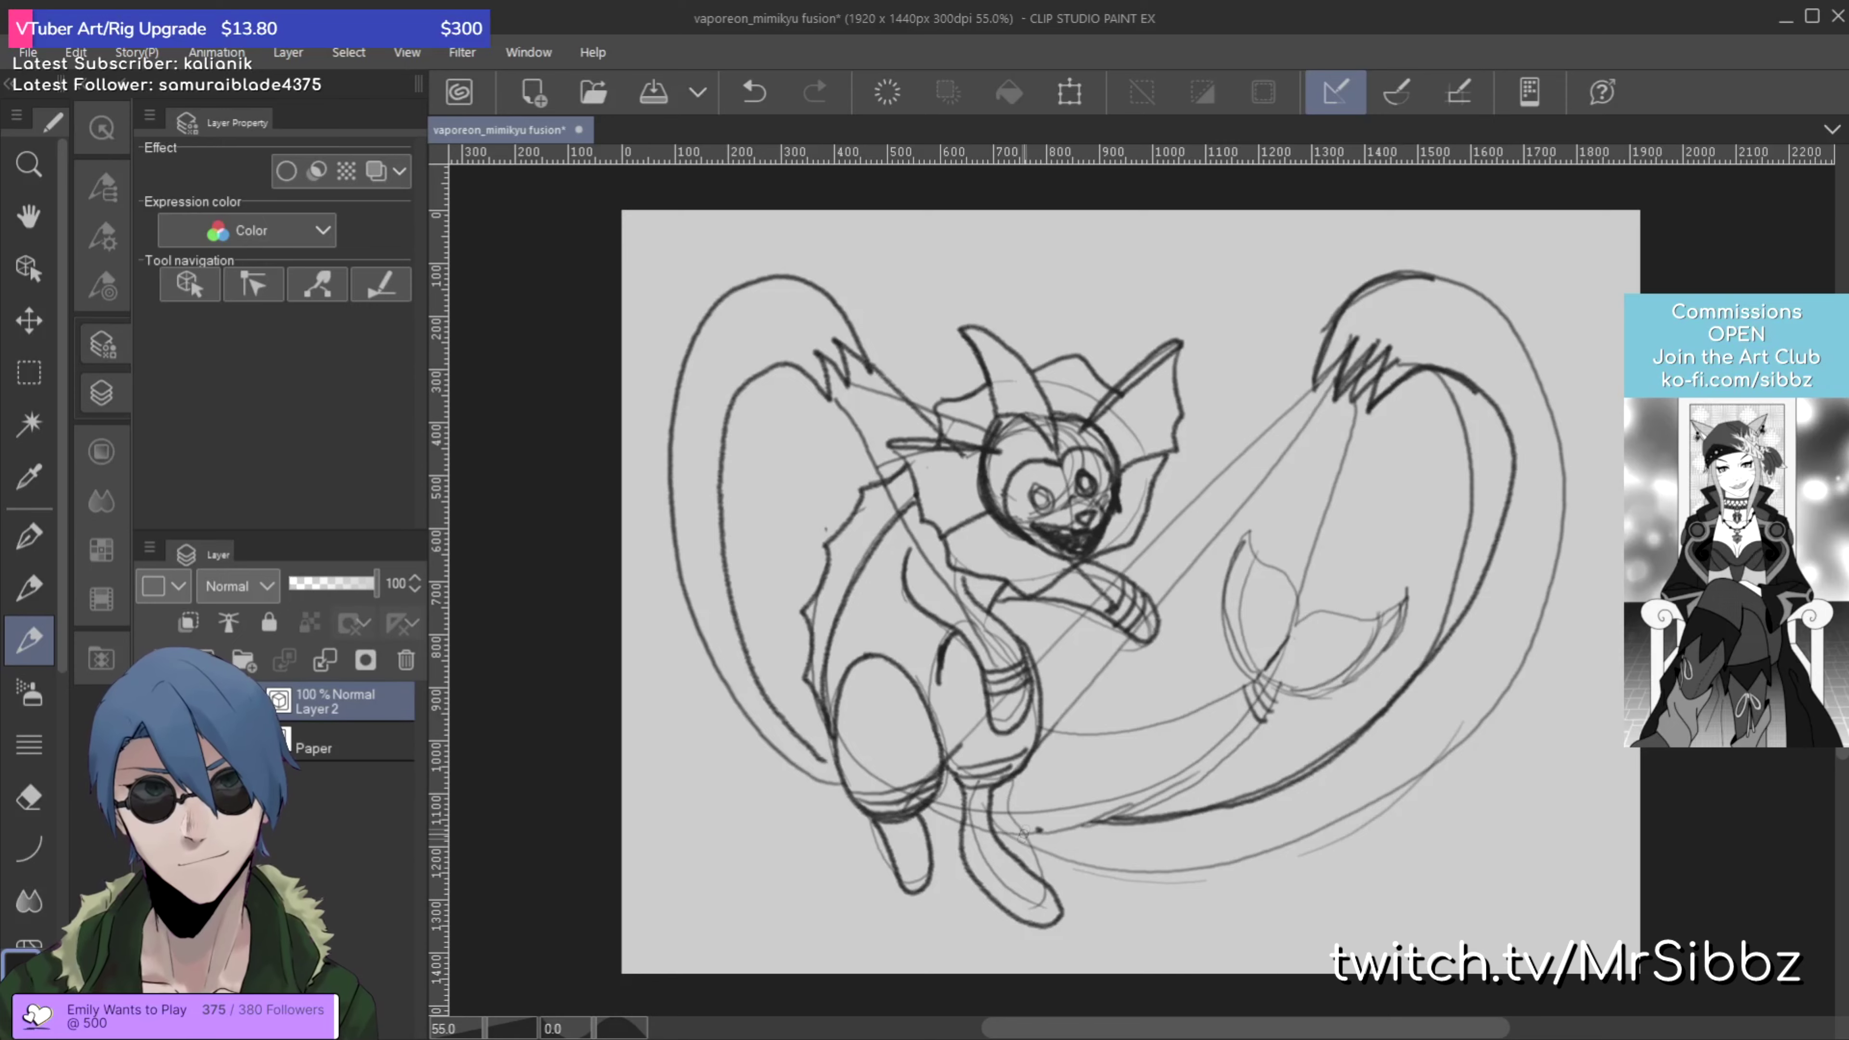
pyautogui.press('r')
pyautogui.moveTo(1407, 504)
pyautogui.mouseDown()
pyautogui.moveTo(1399, 483)
pyautogui.moveTo(954, 601)
pyautogui.moveTo(1008, 718)
pyautogui.mouseUp()
pyautogui.press('p')
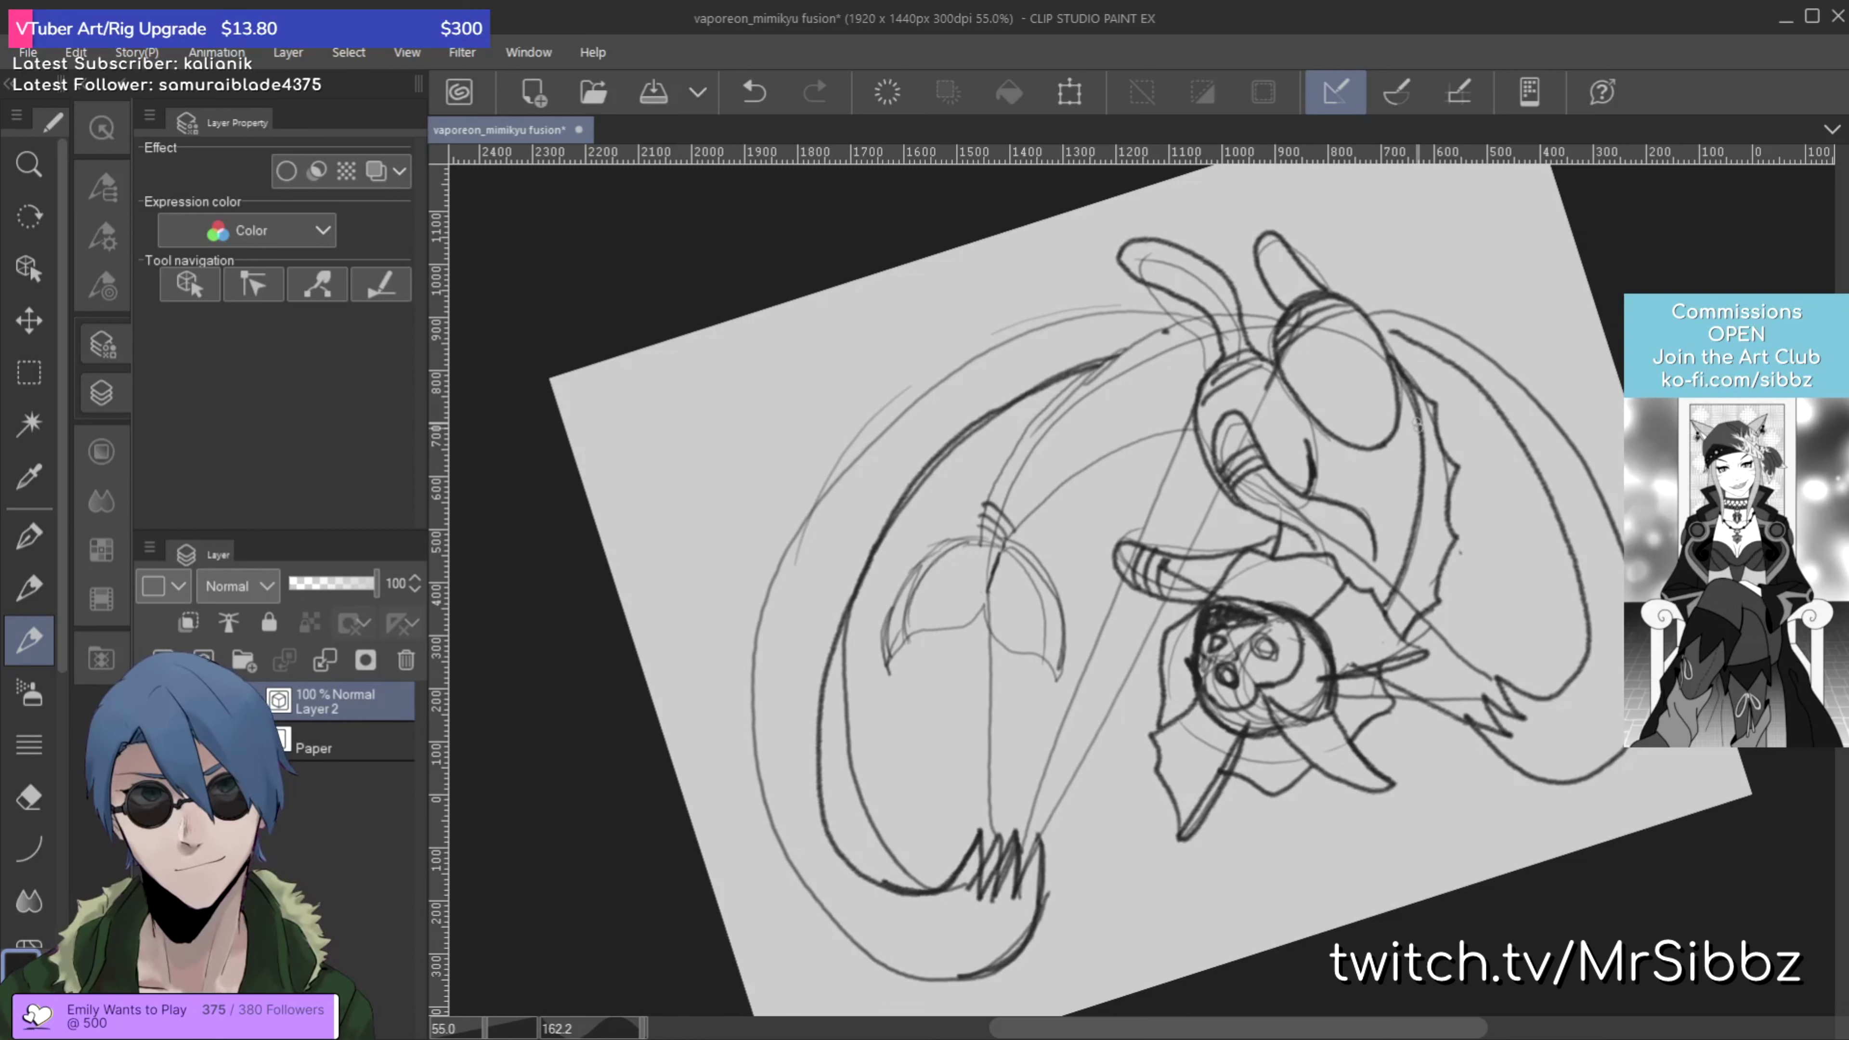
pyautogui.moveTo(1392, 357)
pyautogui.mouseDown()
pyautogui.moveTo(1311, 326)
pyautogui.moveTo(1103, 353)
pyautogui.moveTo(1002, 466)
pyautogui.moveTo(979, 543)
pyautogui.moveTo(1062, 380)
pyautogui.moveTo(1187, 322)
pyautogui.moveTo(1290, 319)
pyautogui.moveTo(1363, 355)
pyautogui.moveTo(1411, 397)
pyautogui.moveTo(1440, 464)
pyautogui.mouseUp()
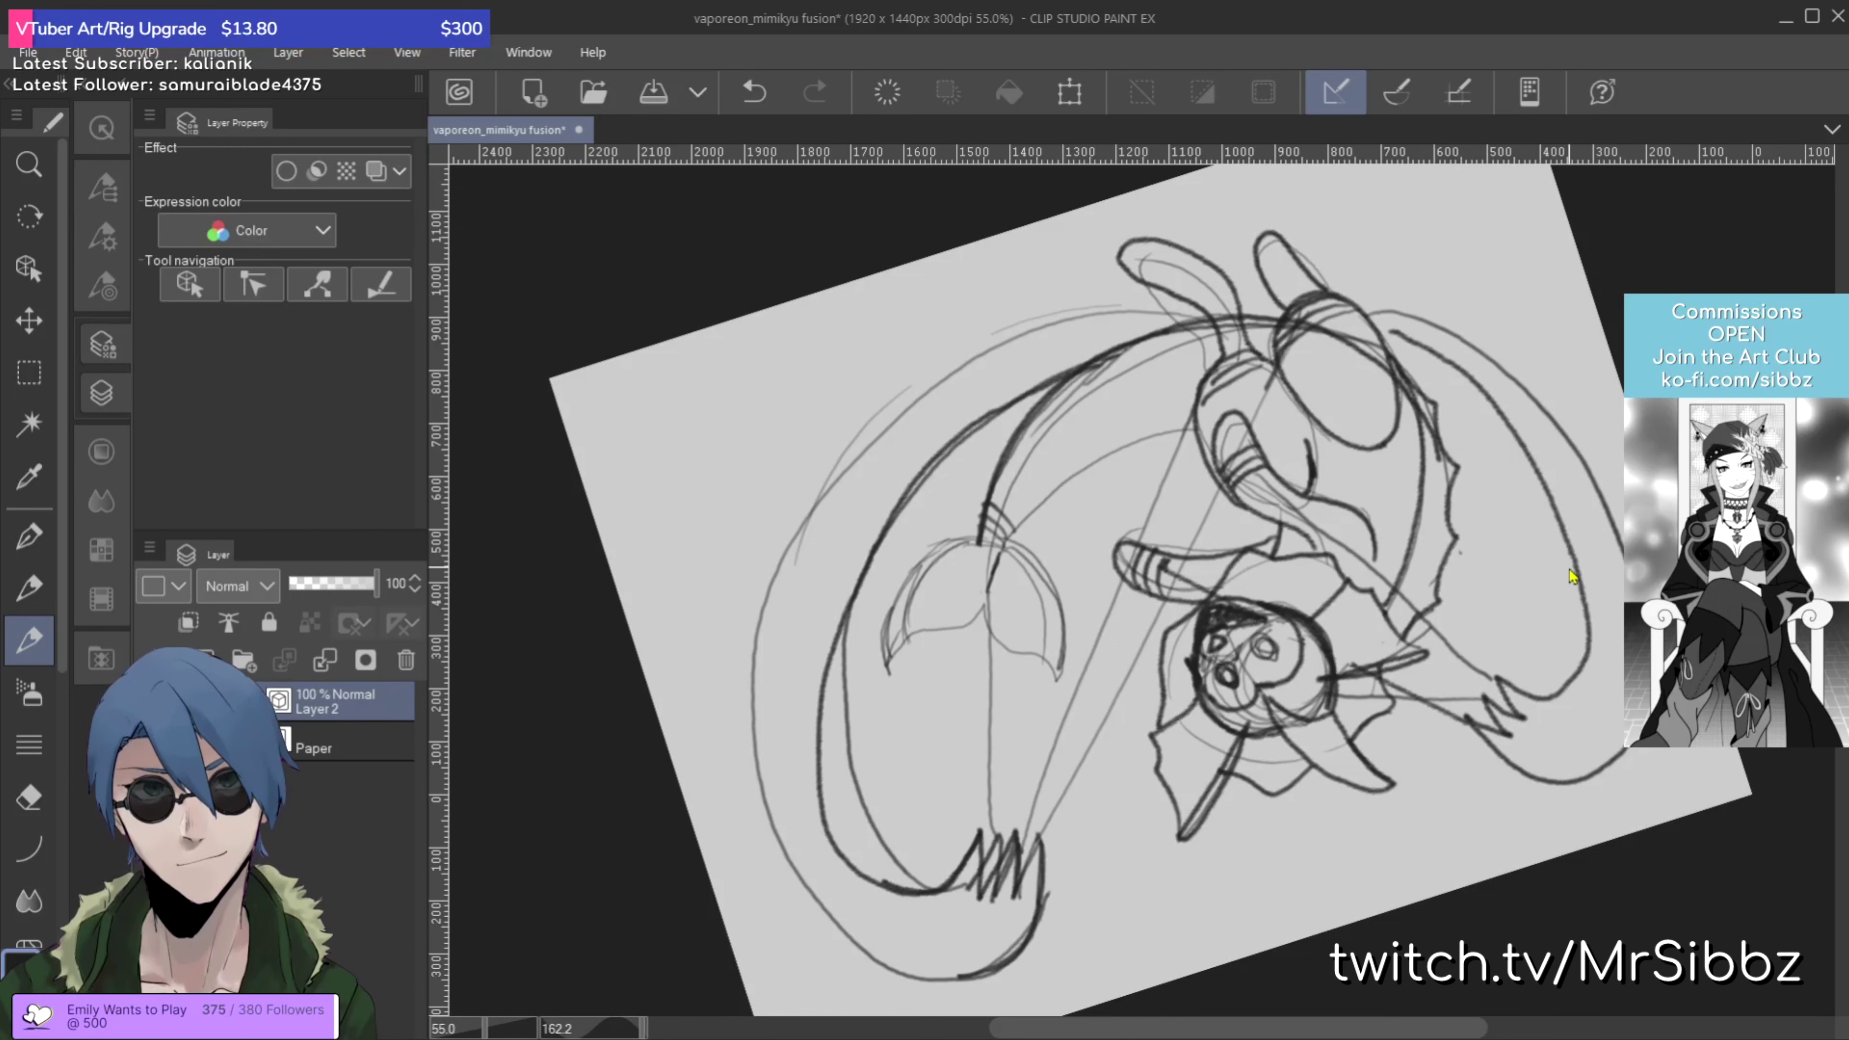
pyautogui.hotkey('ctrl', 'z')
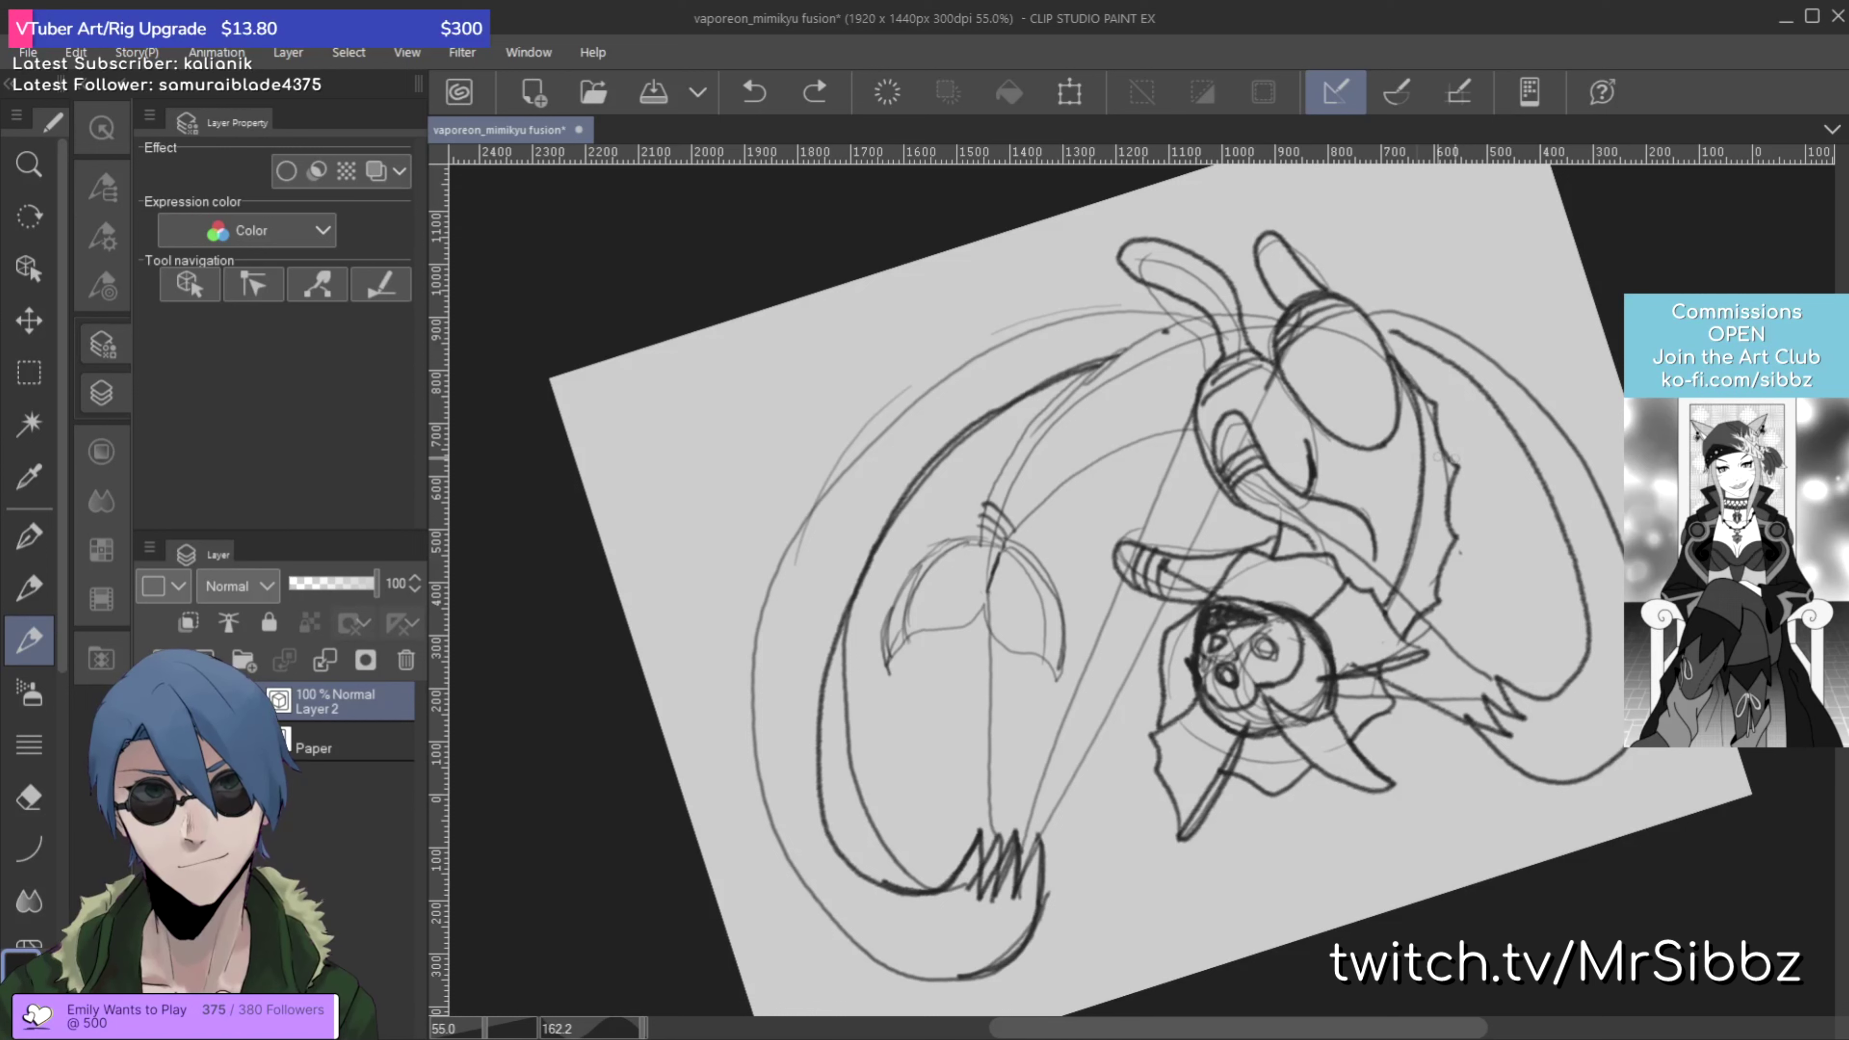
pyautogui.moveTo(1373, 348)
pyautogui.mouseDown()
pyautogui.moveTo(1276, 328)
pyautogui.moveTo(1149, 363)
pyautogui.moveTo(1035, 441)
pyautogui.moveTo(974, 553)
pyautogui.mouseUp()
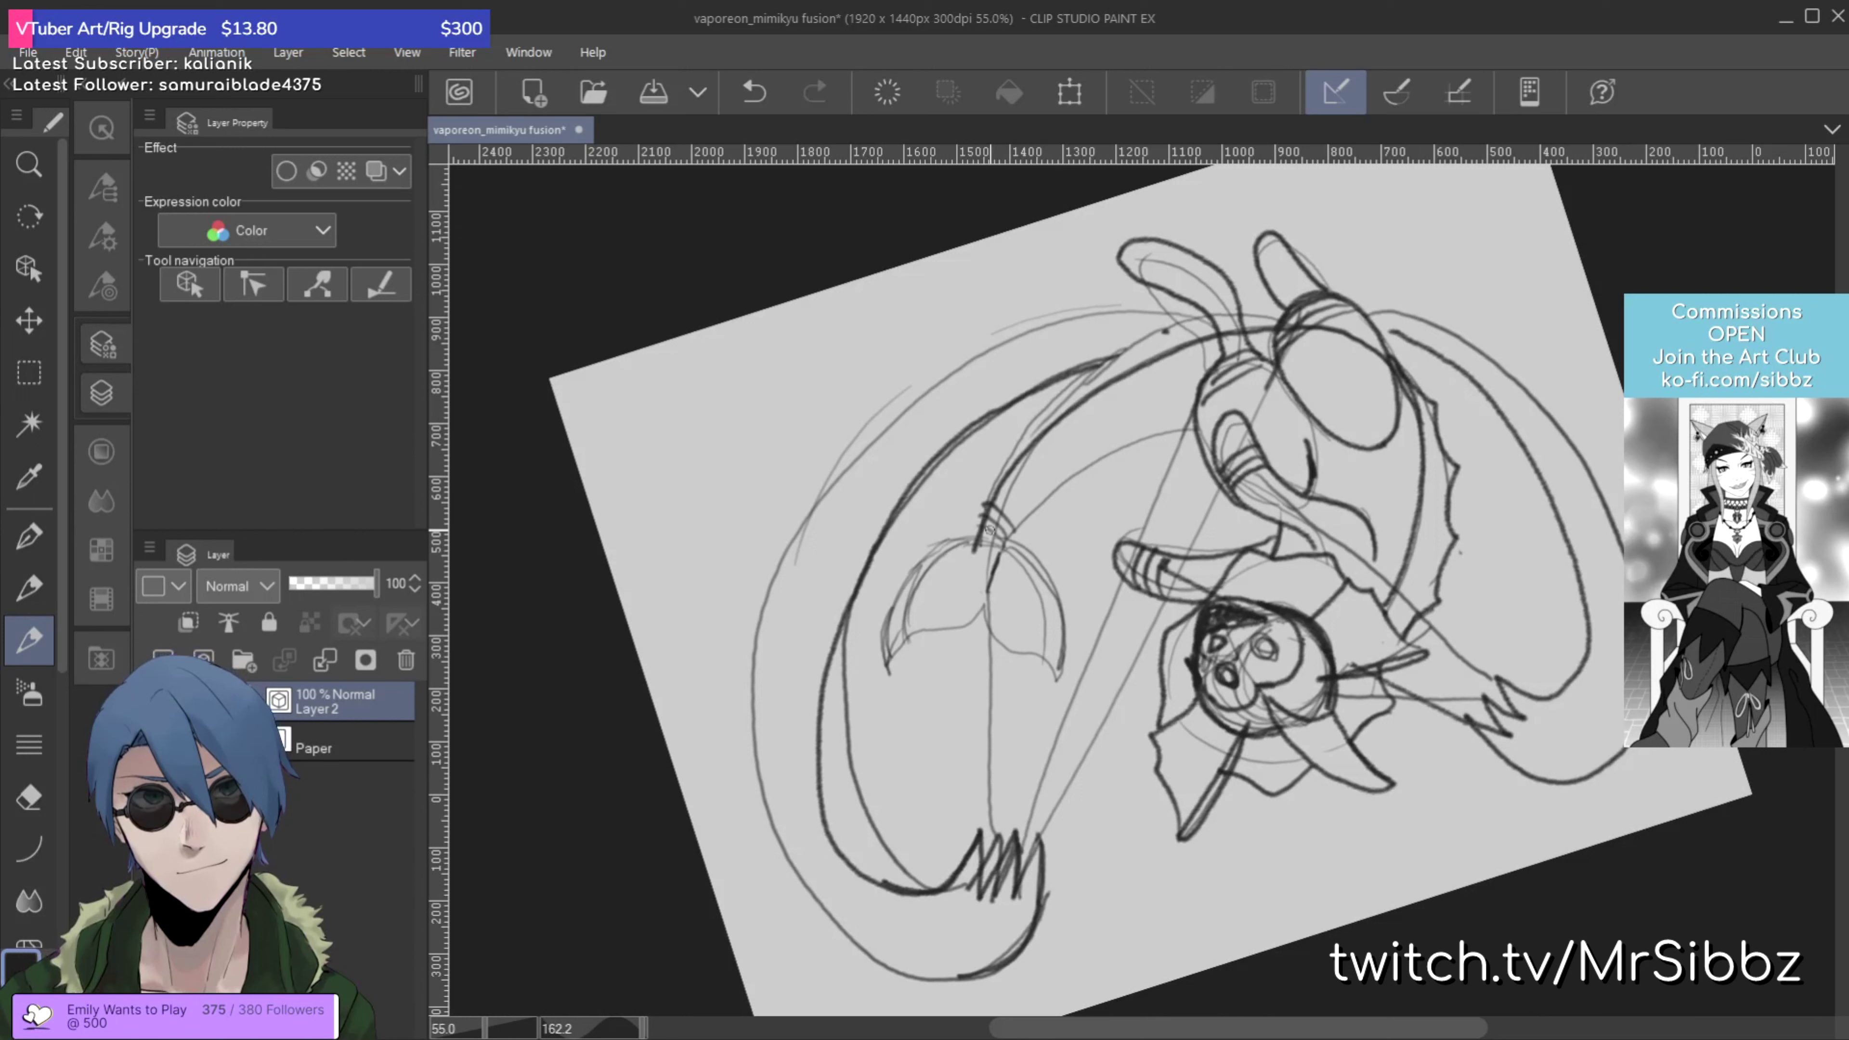
pyautogui.moveTo(988, 501)
pyautogui.mouseDown()
pyautogui.moveTo(994, 445)
pyautogui.moveTo(1125, 330)
pyautogui.moveTo(1172, 326)
pyautogui.mouseUp()
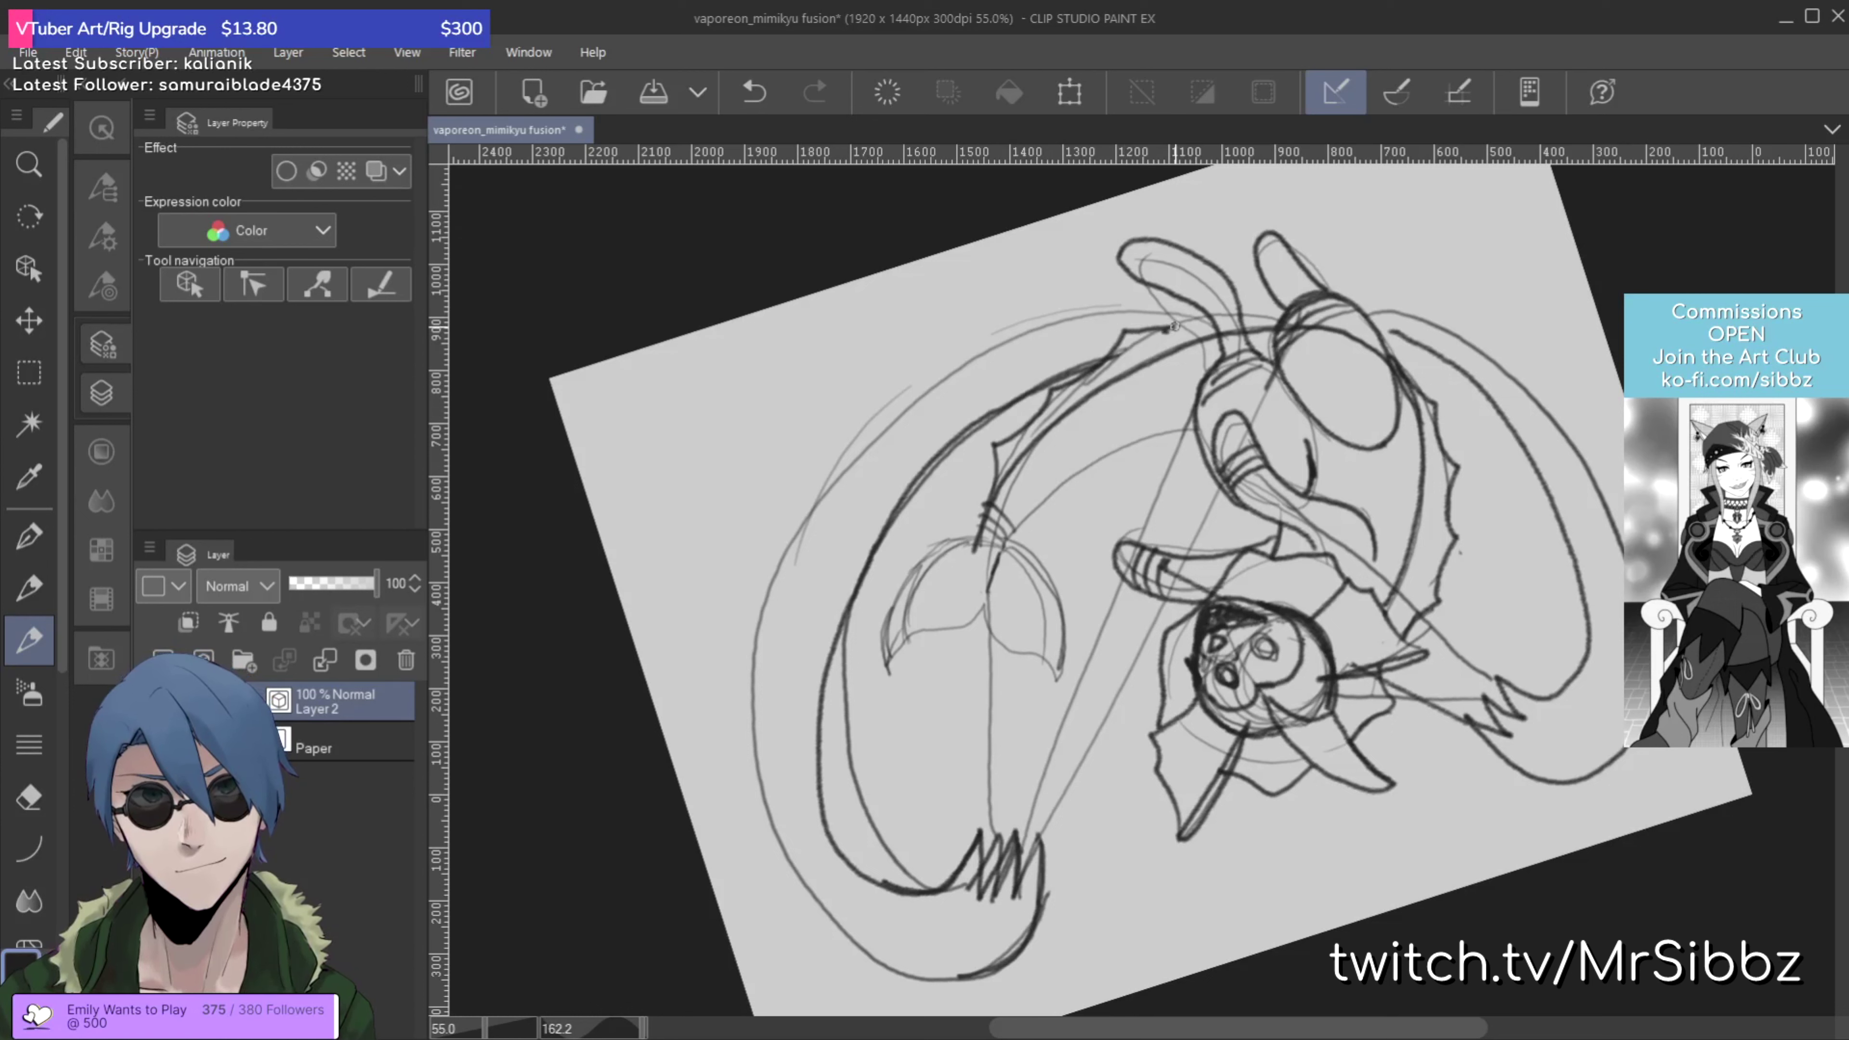
pyautogui.moveTo(1170, 325)
pyautogui.mouseDown()
pyautogui.moveTo(1212, 306)
pyautogui.moveTo(1294, 318)
pyautogui.mouseUp()
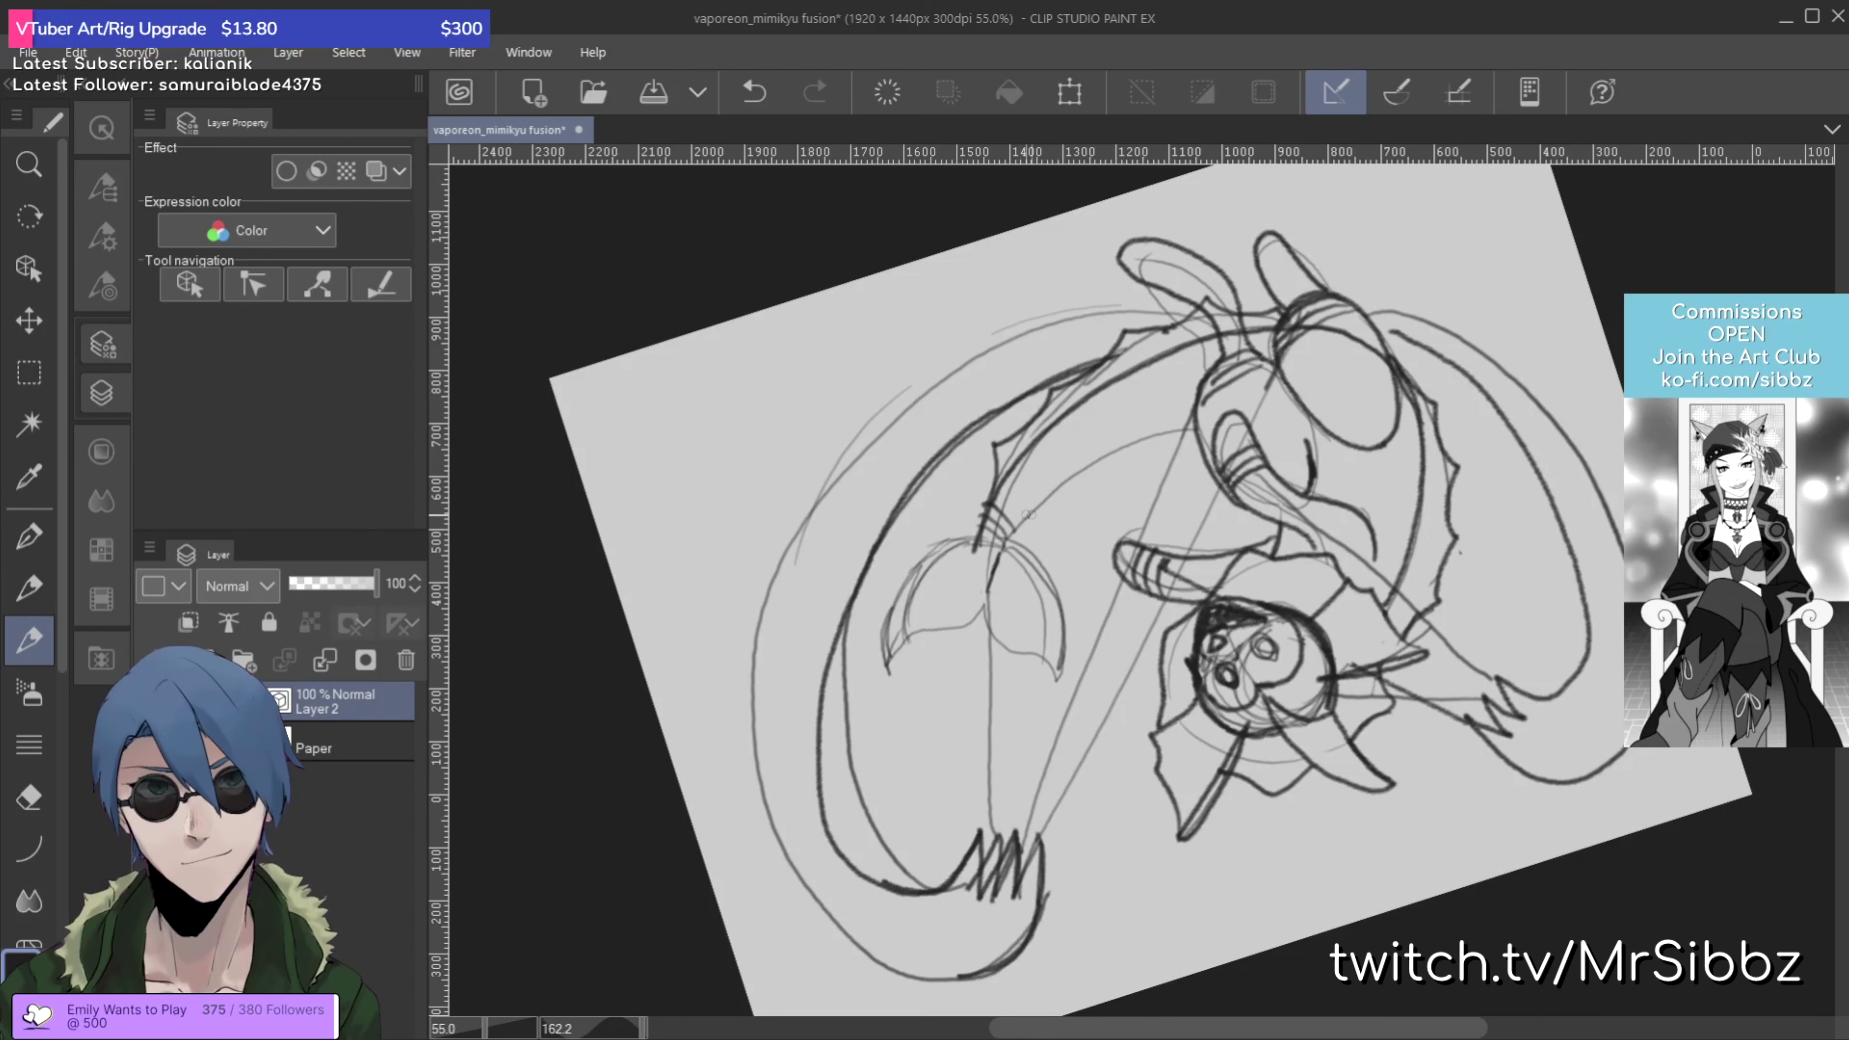
# Step: Outline both lobes of the tail fluke and add a row of short stitch marks down its centre
pyautogui.moveTo(978, 545)
pyautogui.mouseDown()
pyautogui.moveTo(891, 608)
pyautogui.moveTo(868, 673)
pyautogui.moveTo(891, 694)
pyautogui.moveTo(938, 662)
pyautogui.mouseUp()
pyautogui.hotkey('ctrl', 'z')
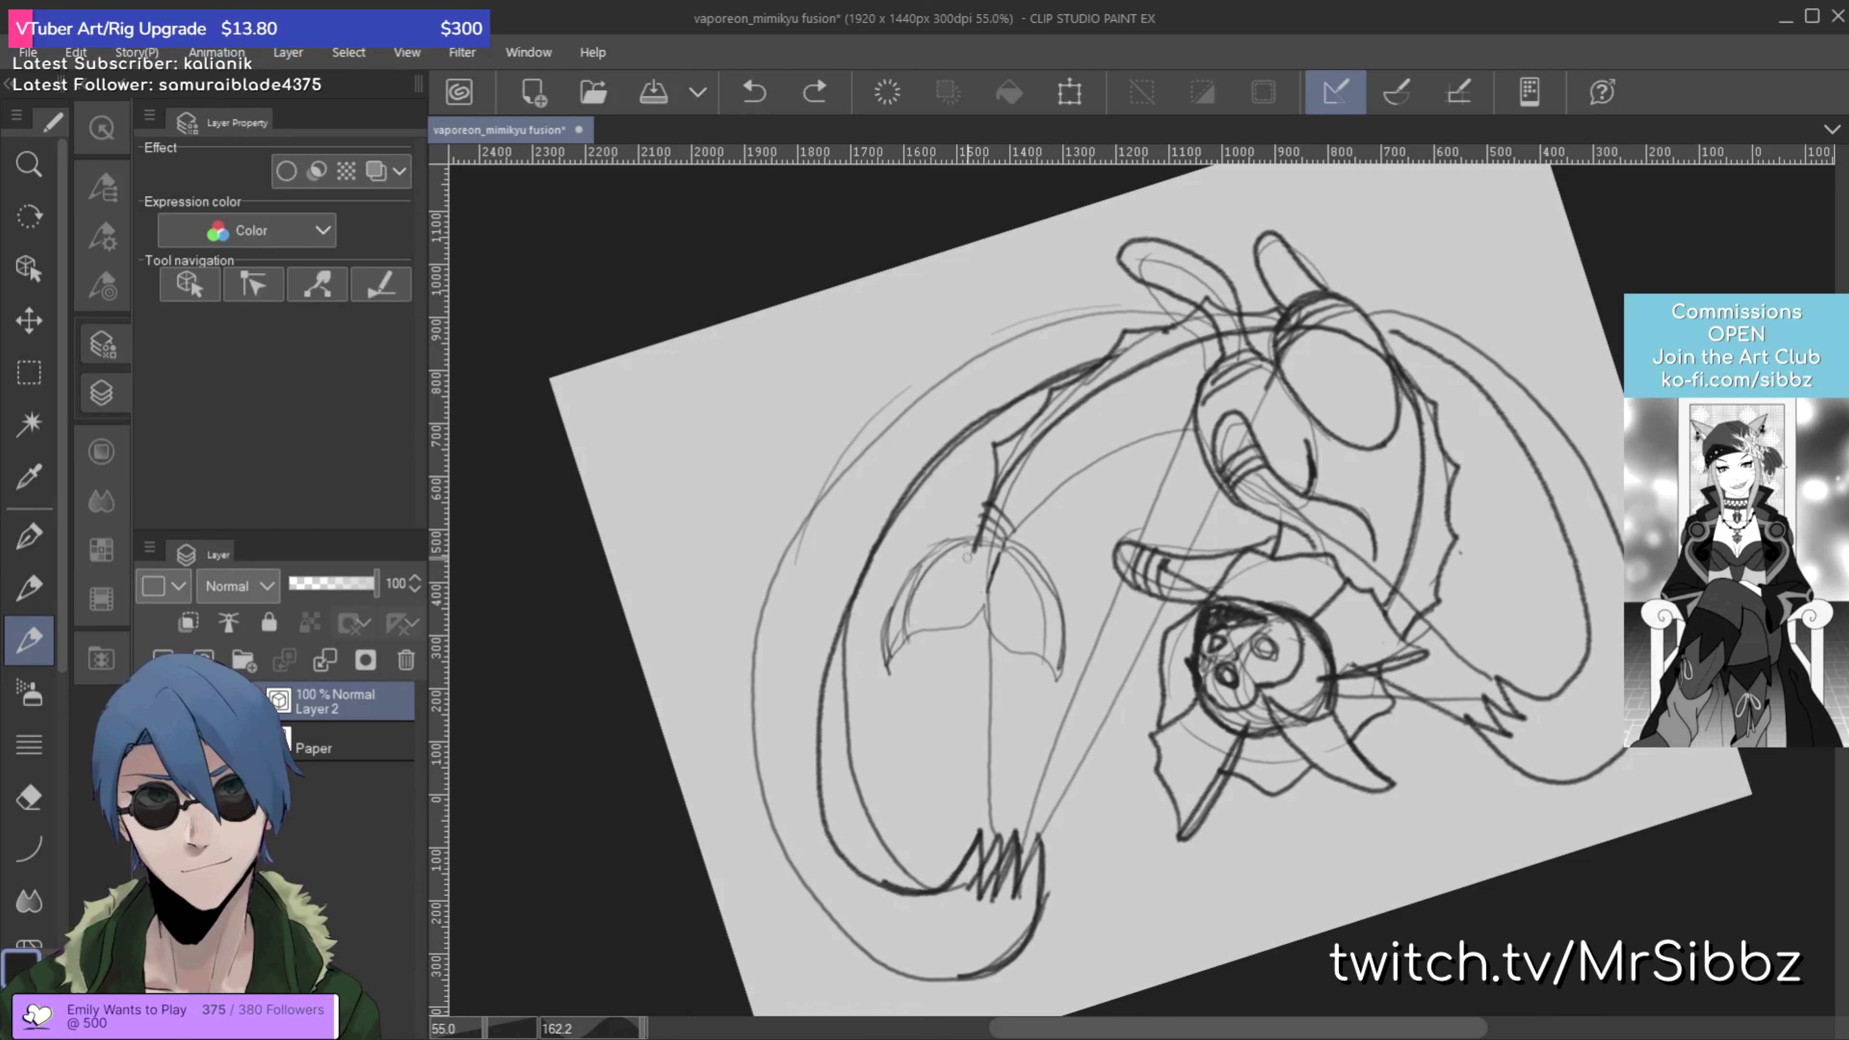
pyautogui.moveTo(973, 546)
pyautogui.mouseDown()
pyautogui.moveTo(893, 592)
pyautogui.moveTo(856, 660)
pyautogui.moveTo(864, 677)
pyautogui.moveTo(985, 616)
pyautogui.mouseUp()
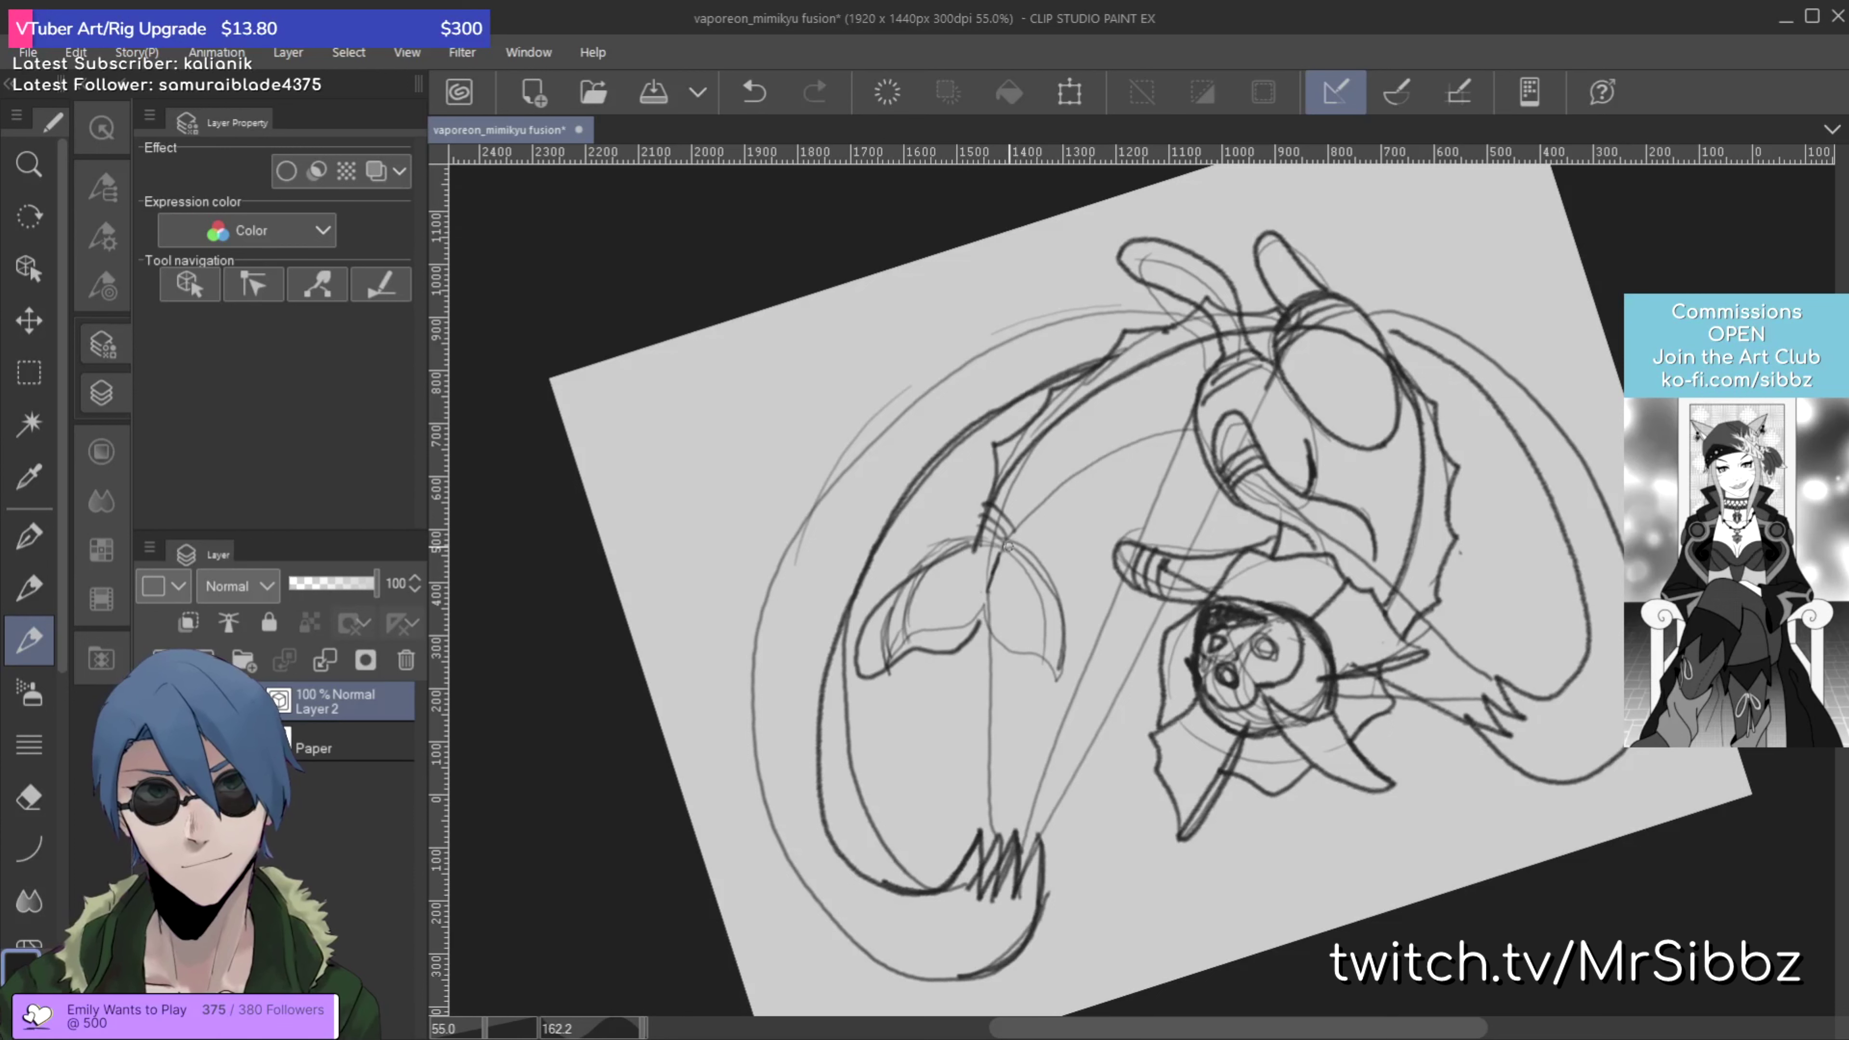
pyautogui.moveTo(1007, 546)
pyautogui.mouseDown()
pyautogui.moveTo(1060, 599)
pyautogui.moveTo(1076, 652)
pyautogui.moveTo(1064, 681)
pyautogui.moveTo(983, 633)
pyautogui.mouseUp()
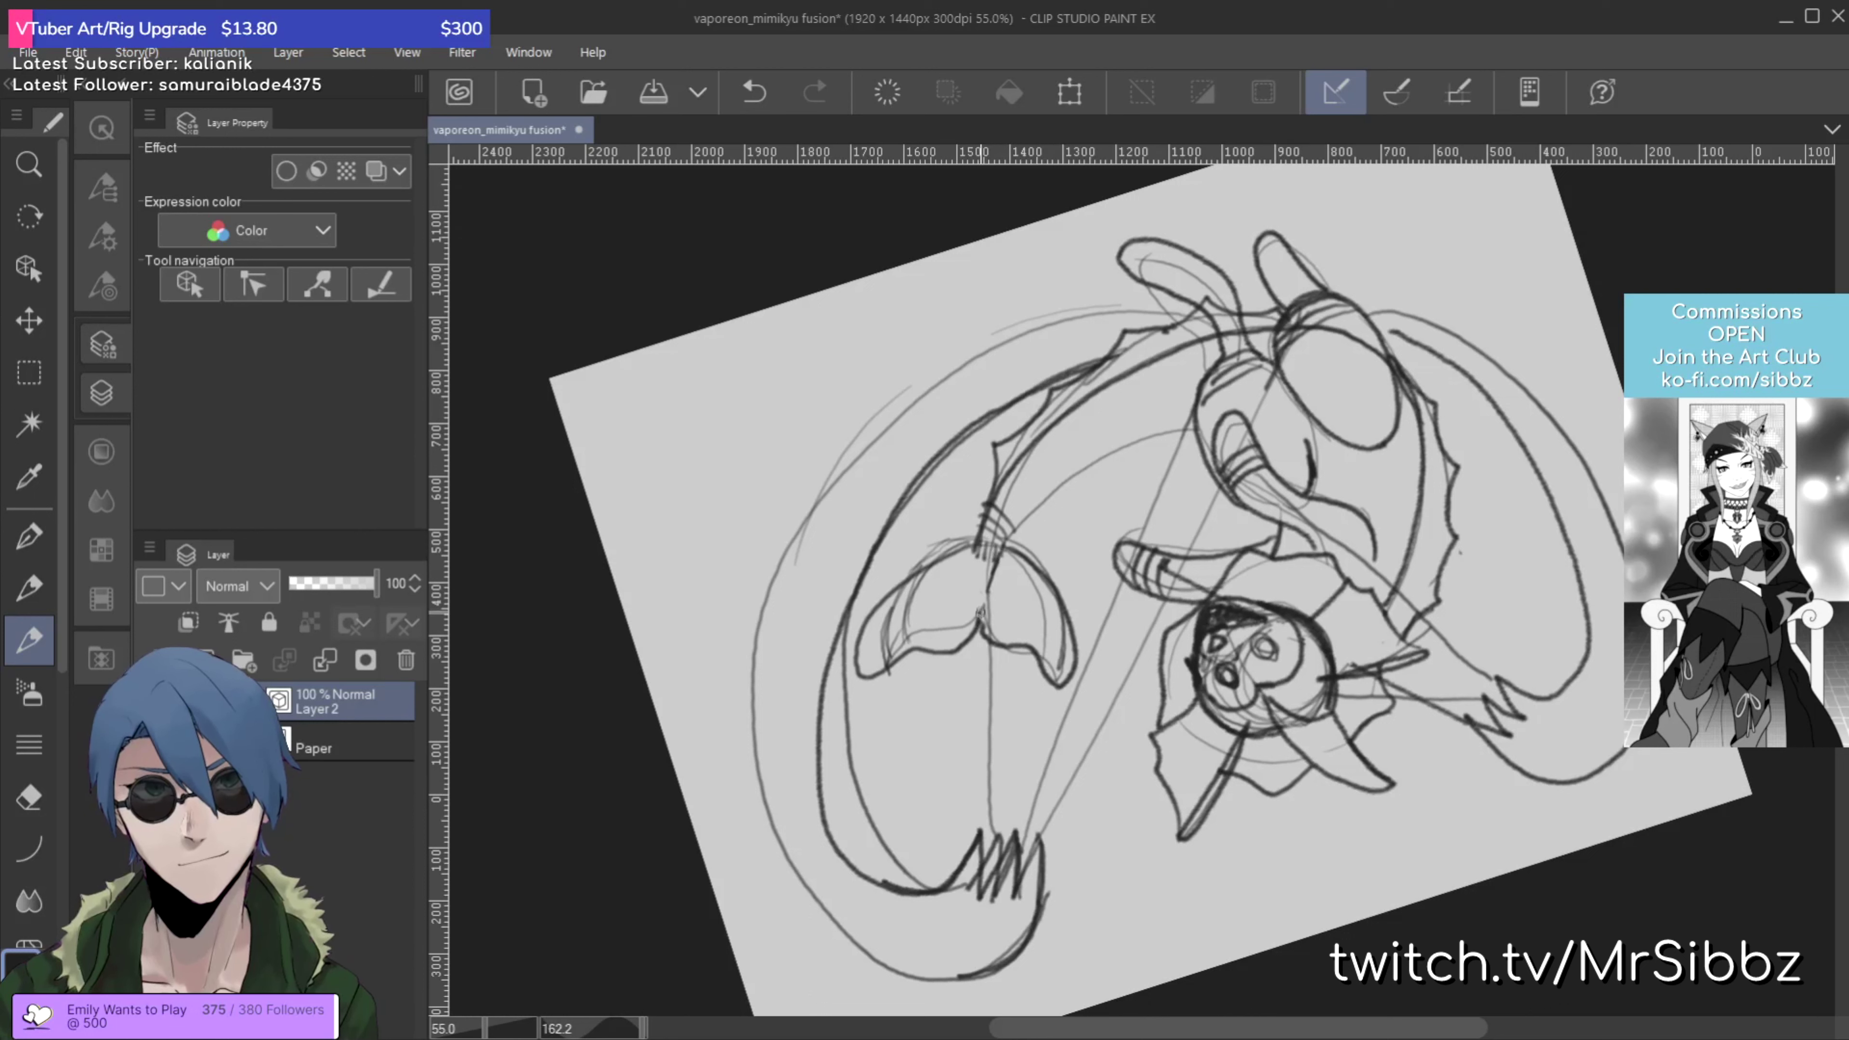
pyautogui.moveTo(970, 610); pyautogui.dragTo(1002, 614)
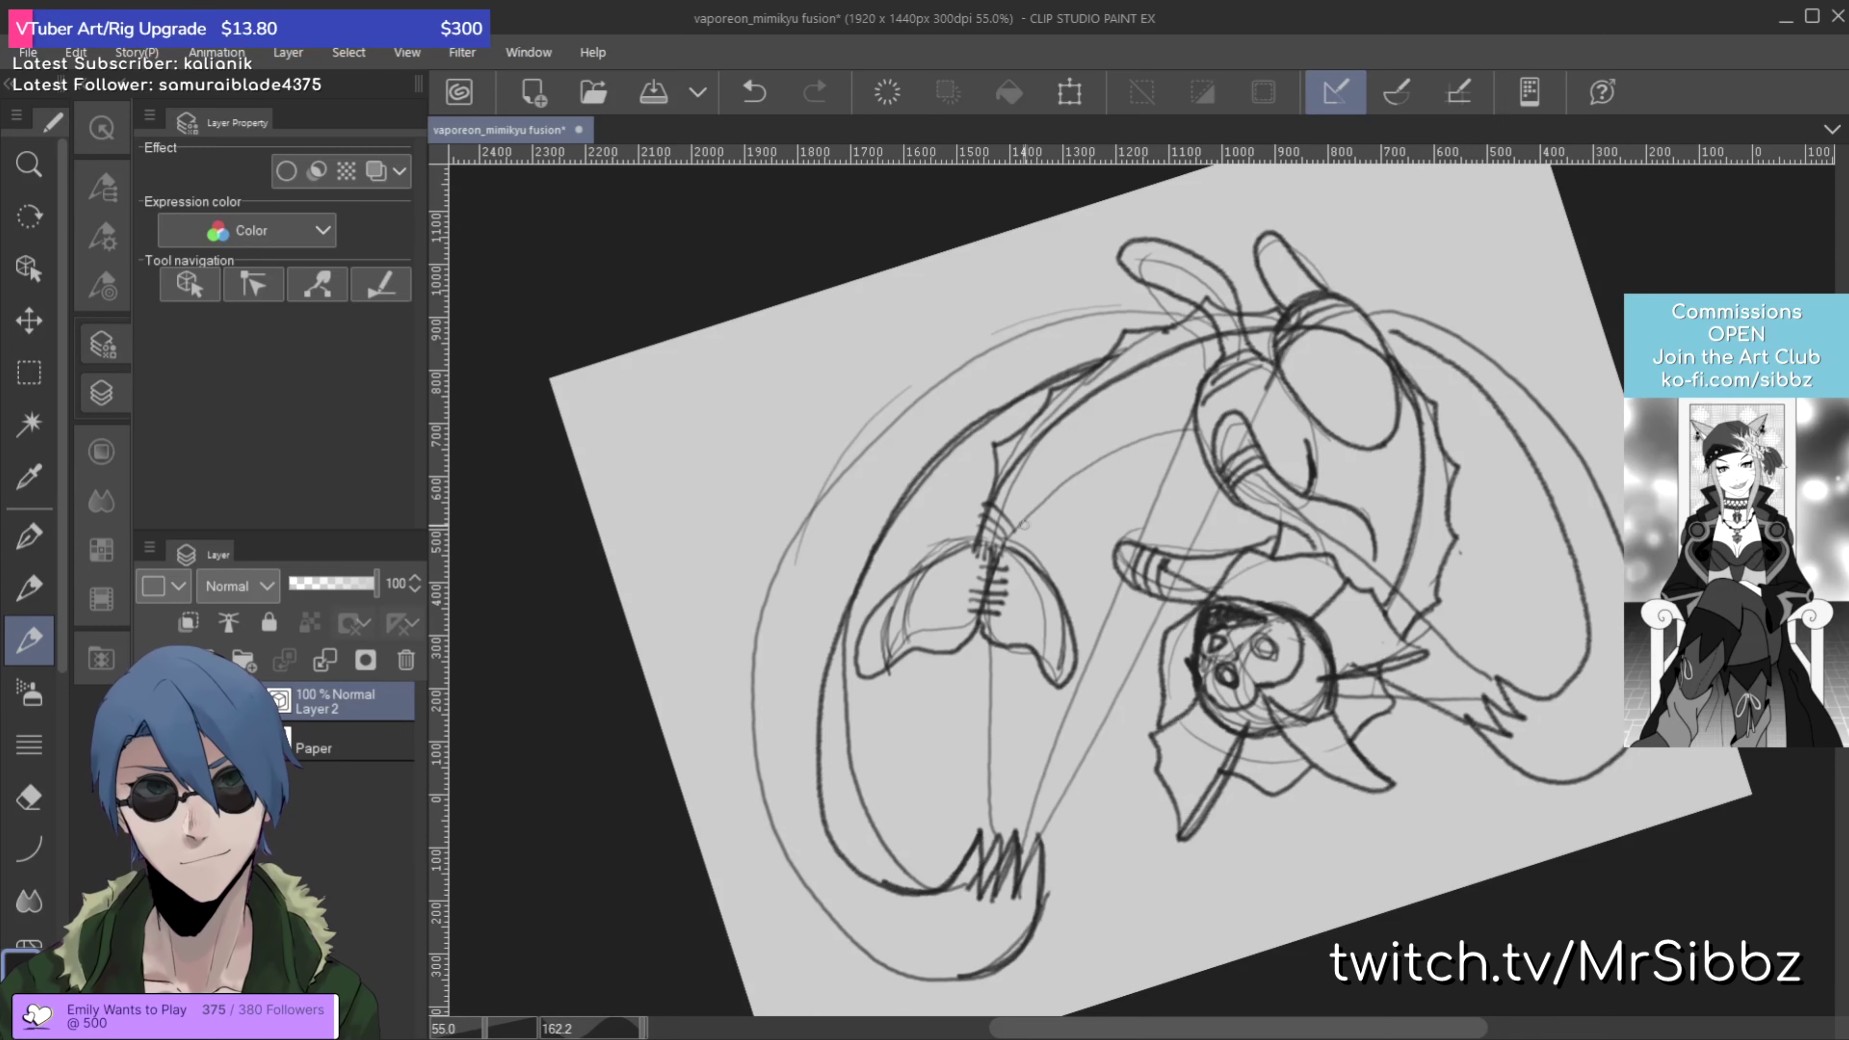
pyautogui.moveTo(1224, 617); pyautogui.dragTo(1223, 630)
# Step: Draw the tail's upper contour from the hind leg to the fluke, return the canvas to 0° rotation, and save the drawing
pyautogui.press('r')
pyautogui.moveTo(914, 803)
pyautogui.mouseDown()
pyautogui.moveTo(930, 818)
pyautogui.moveTo(1432, 482)
pyautogui.moveTo(1334, 397)
pyautogui.mouseUp()
pyautogui.moveTo(1272, 625)
pyautogui.mouseDown()
pyautogui.moveTo(1230, 686)
pyautogui.moveTo(1083, 738)
pyautogui.mouseUp()
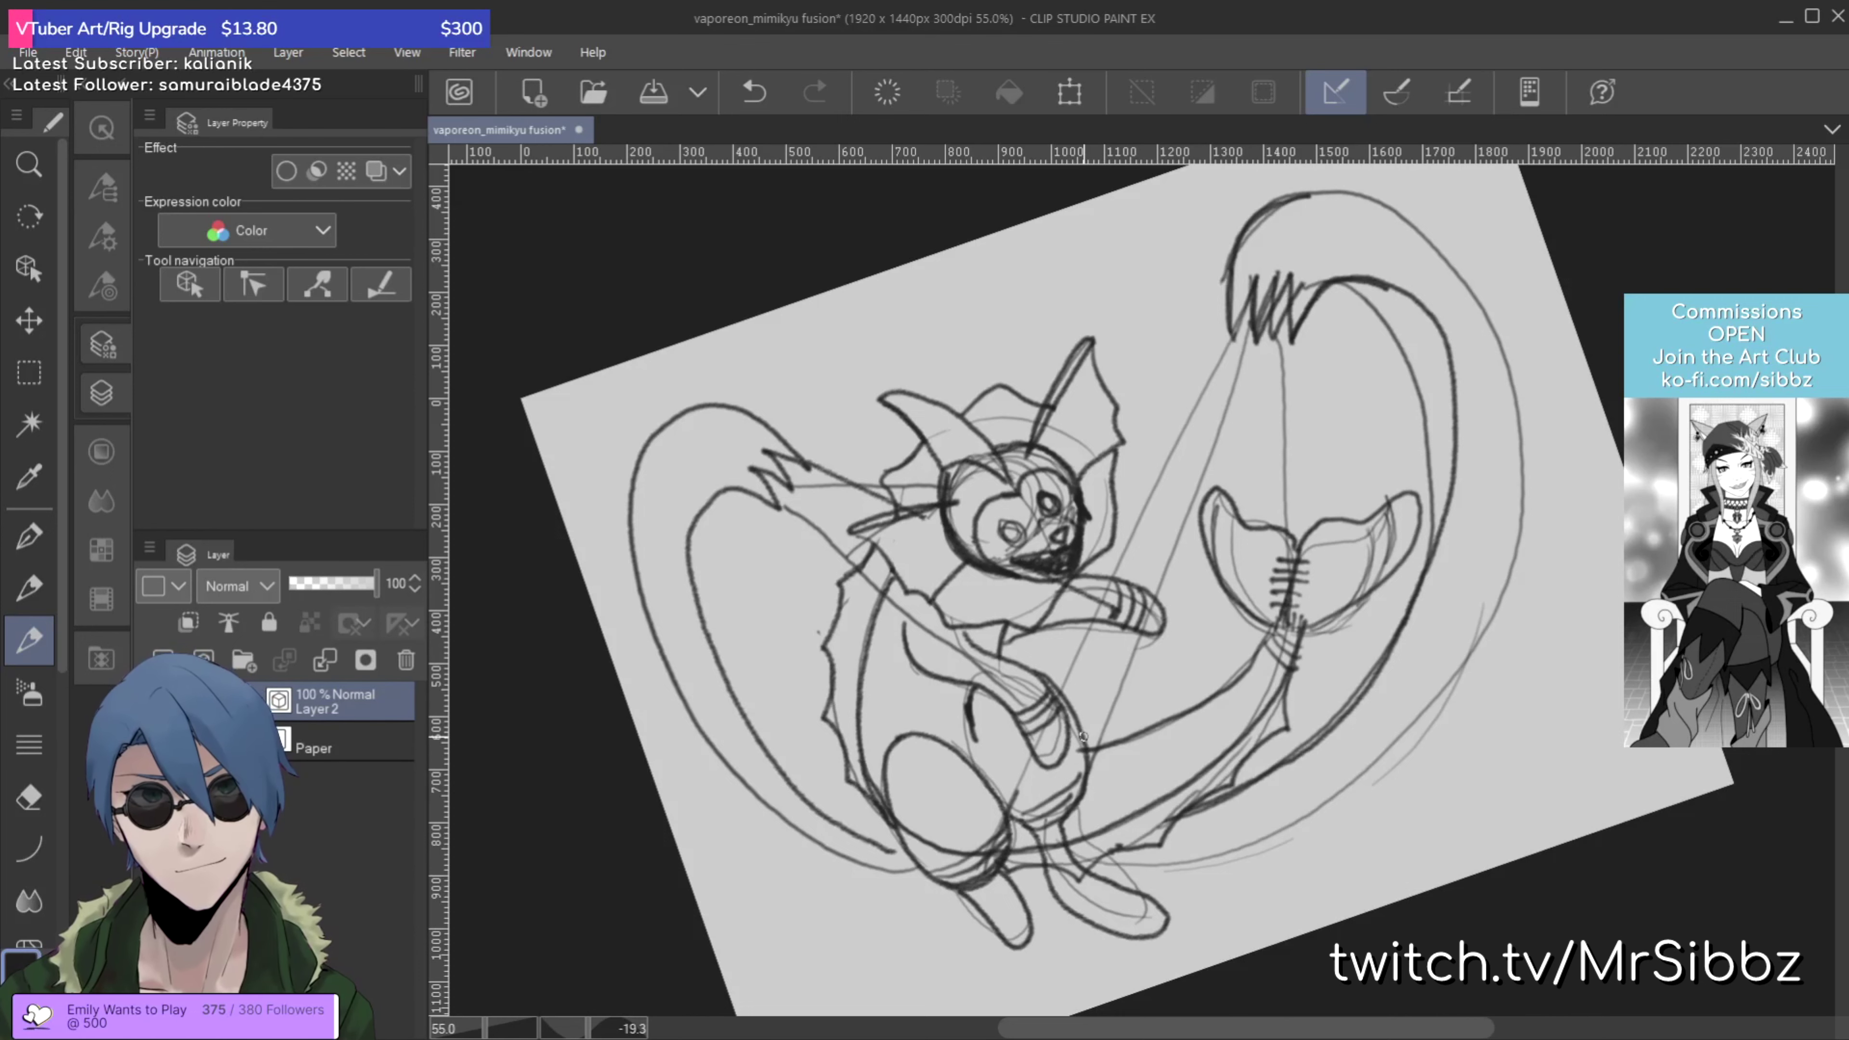
pyautogui.press('r')
pyautogui.moveTo(1546, 492); pyautogui.dragTo(1598, 604)
pyautogui.press('p')
pyautogui.hotkey('ctrl', 's')
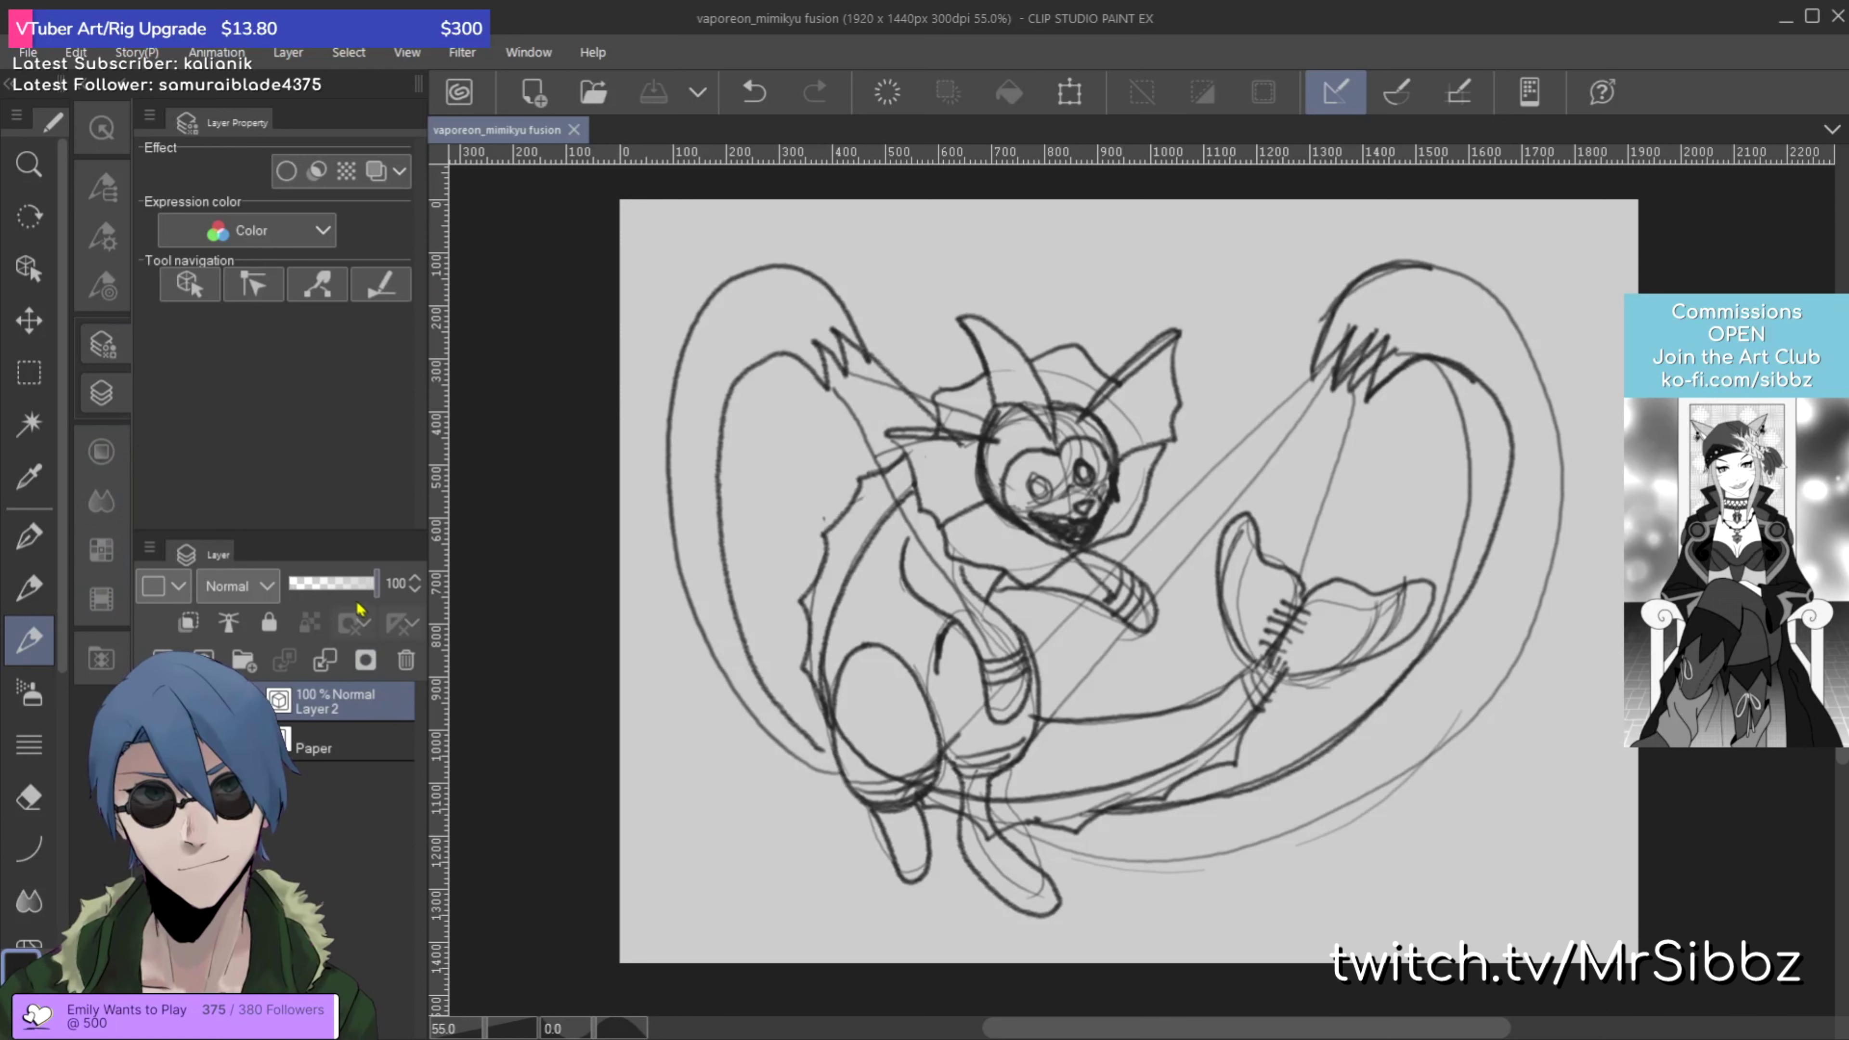
# Step: Fade the sketch layer to 11% opacity, lock it, and add a new layer above it for the line art
pyautogui.click(301, 591)
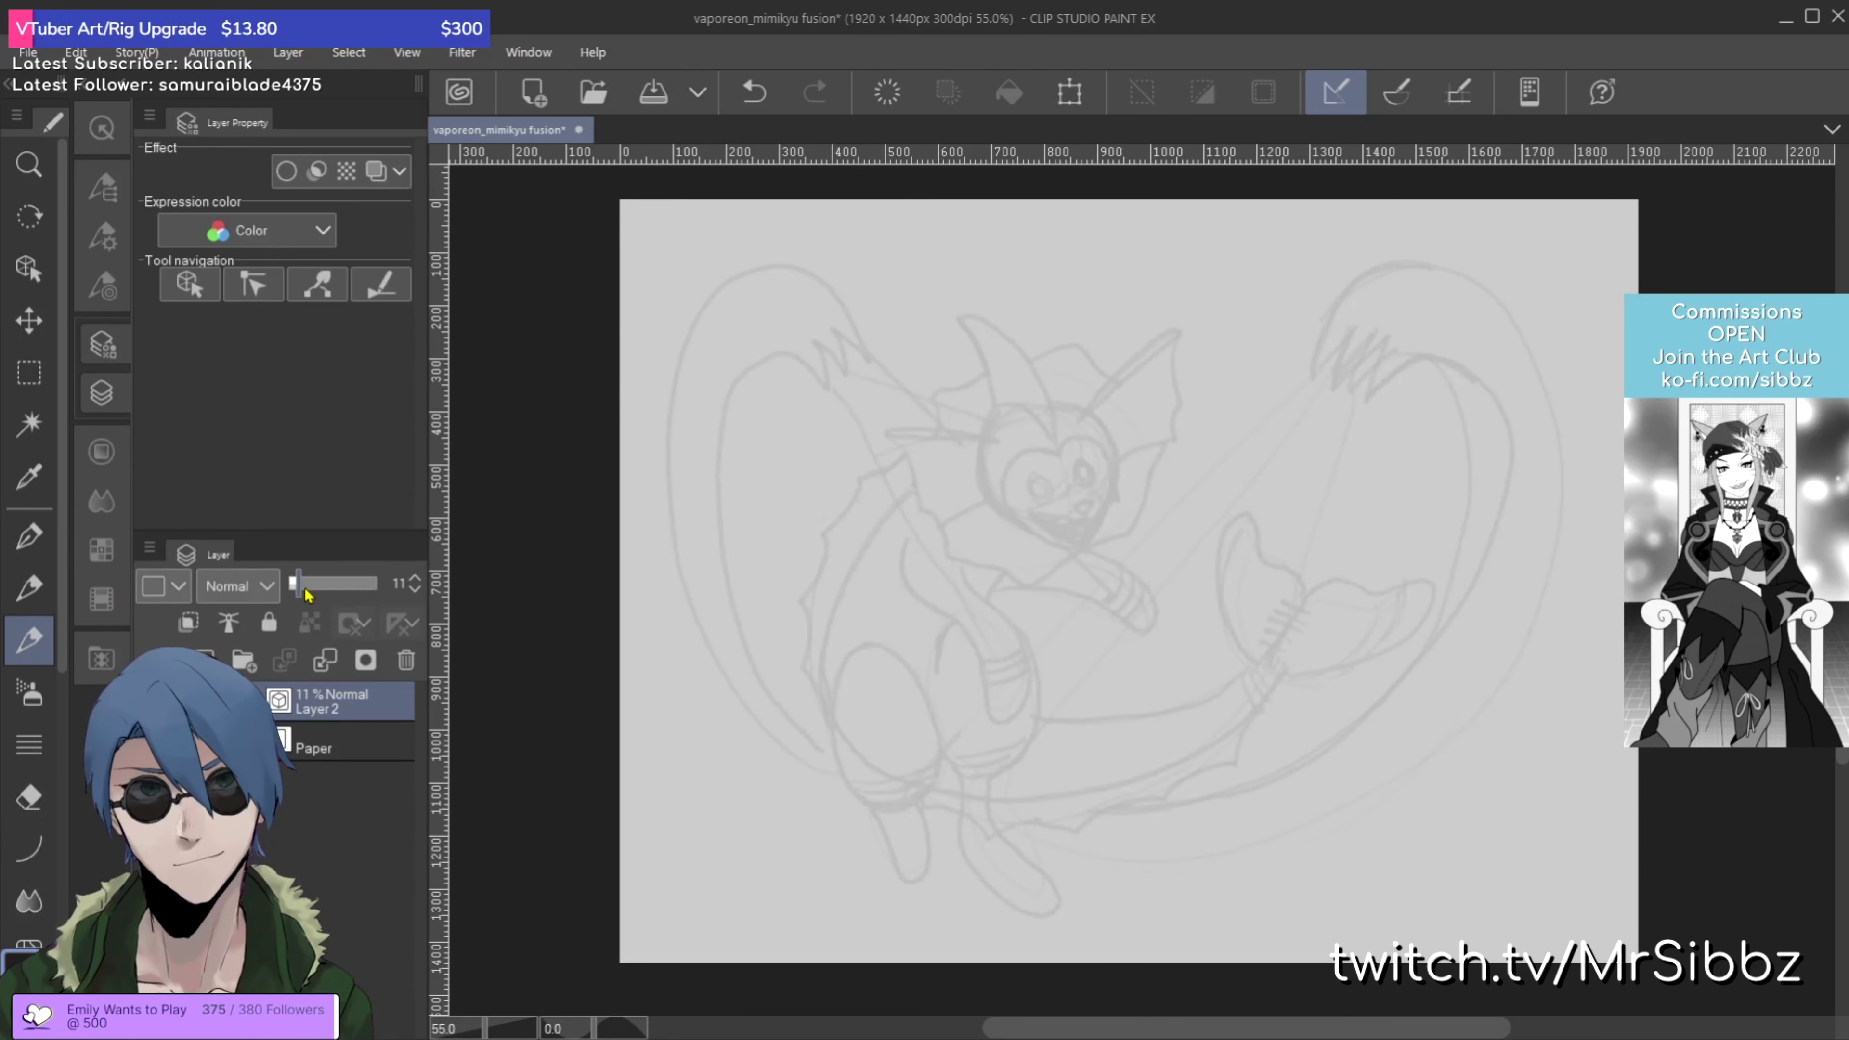
pyautogui.click(269, 625)
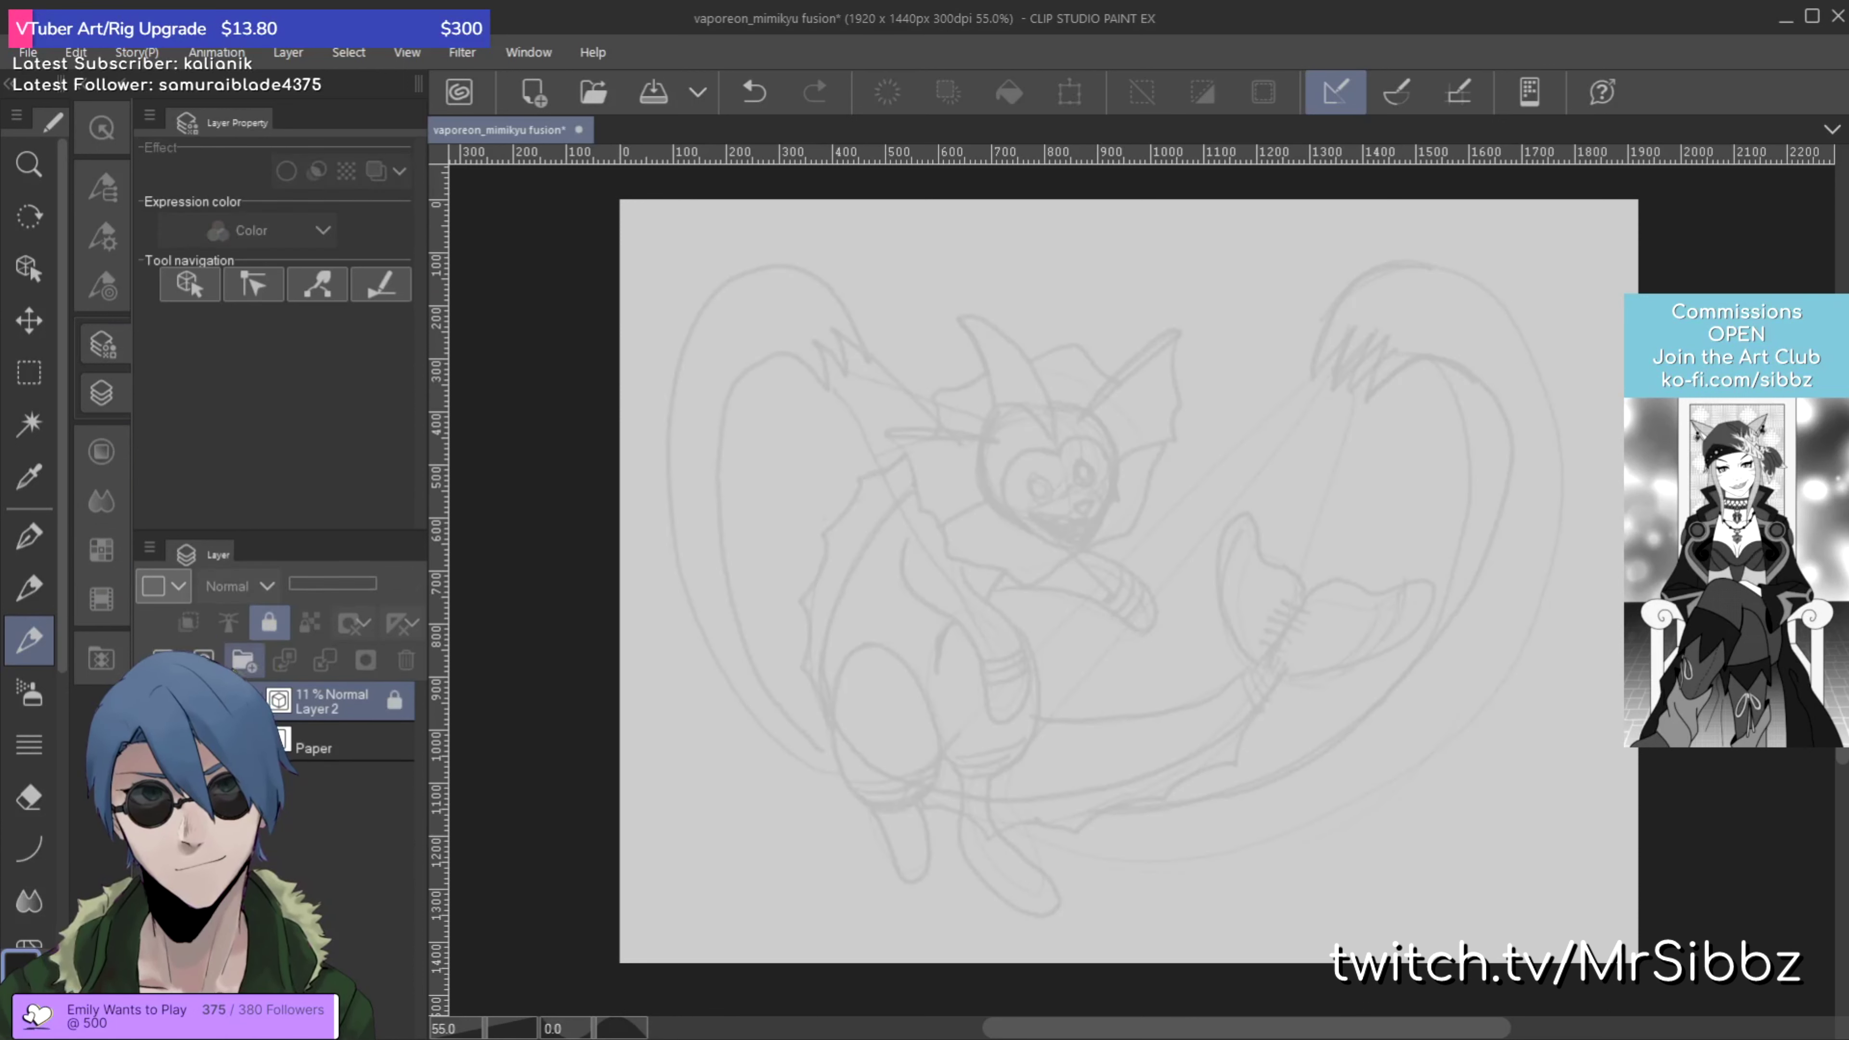
pyautogui.click(203, 660)
# Step: Select the SIBBZ Turnip Pen and set its brush size to 10
pyautogui.click(29, 536)
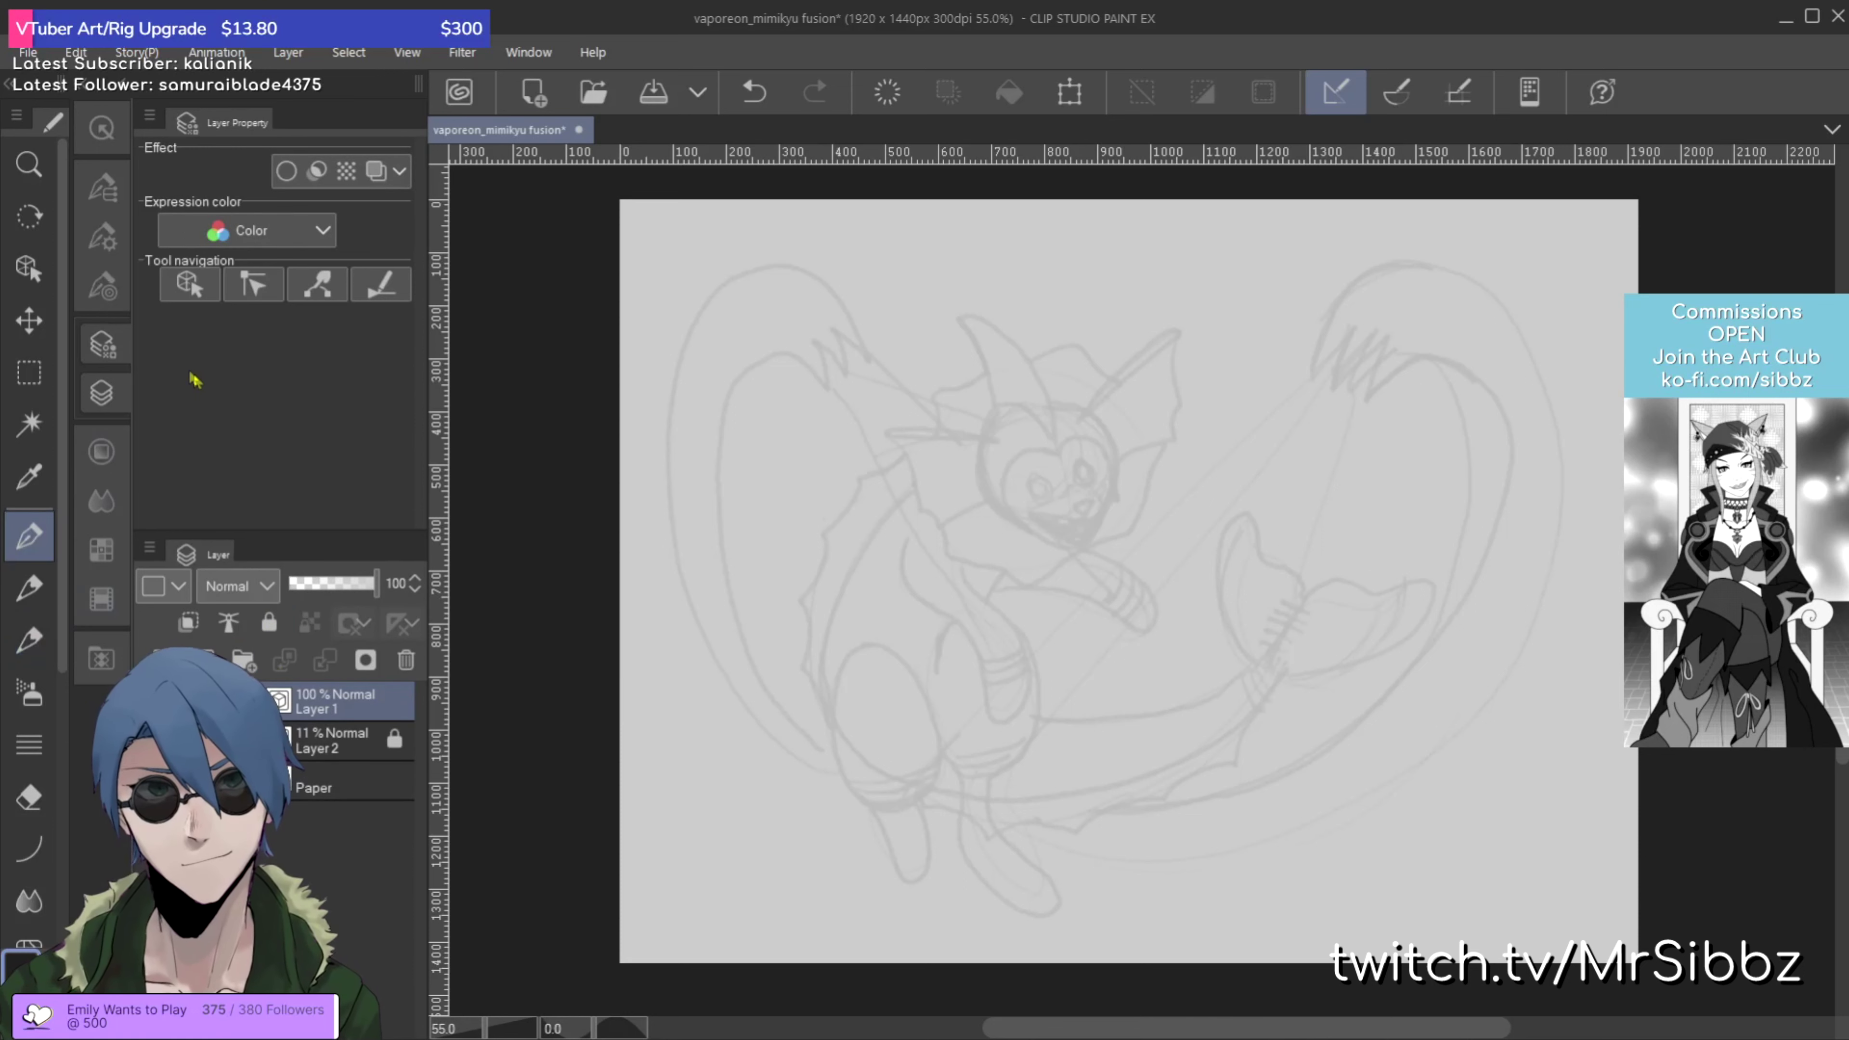
pyautogui.click(95, 242)
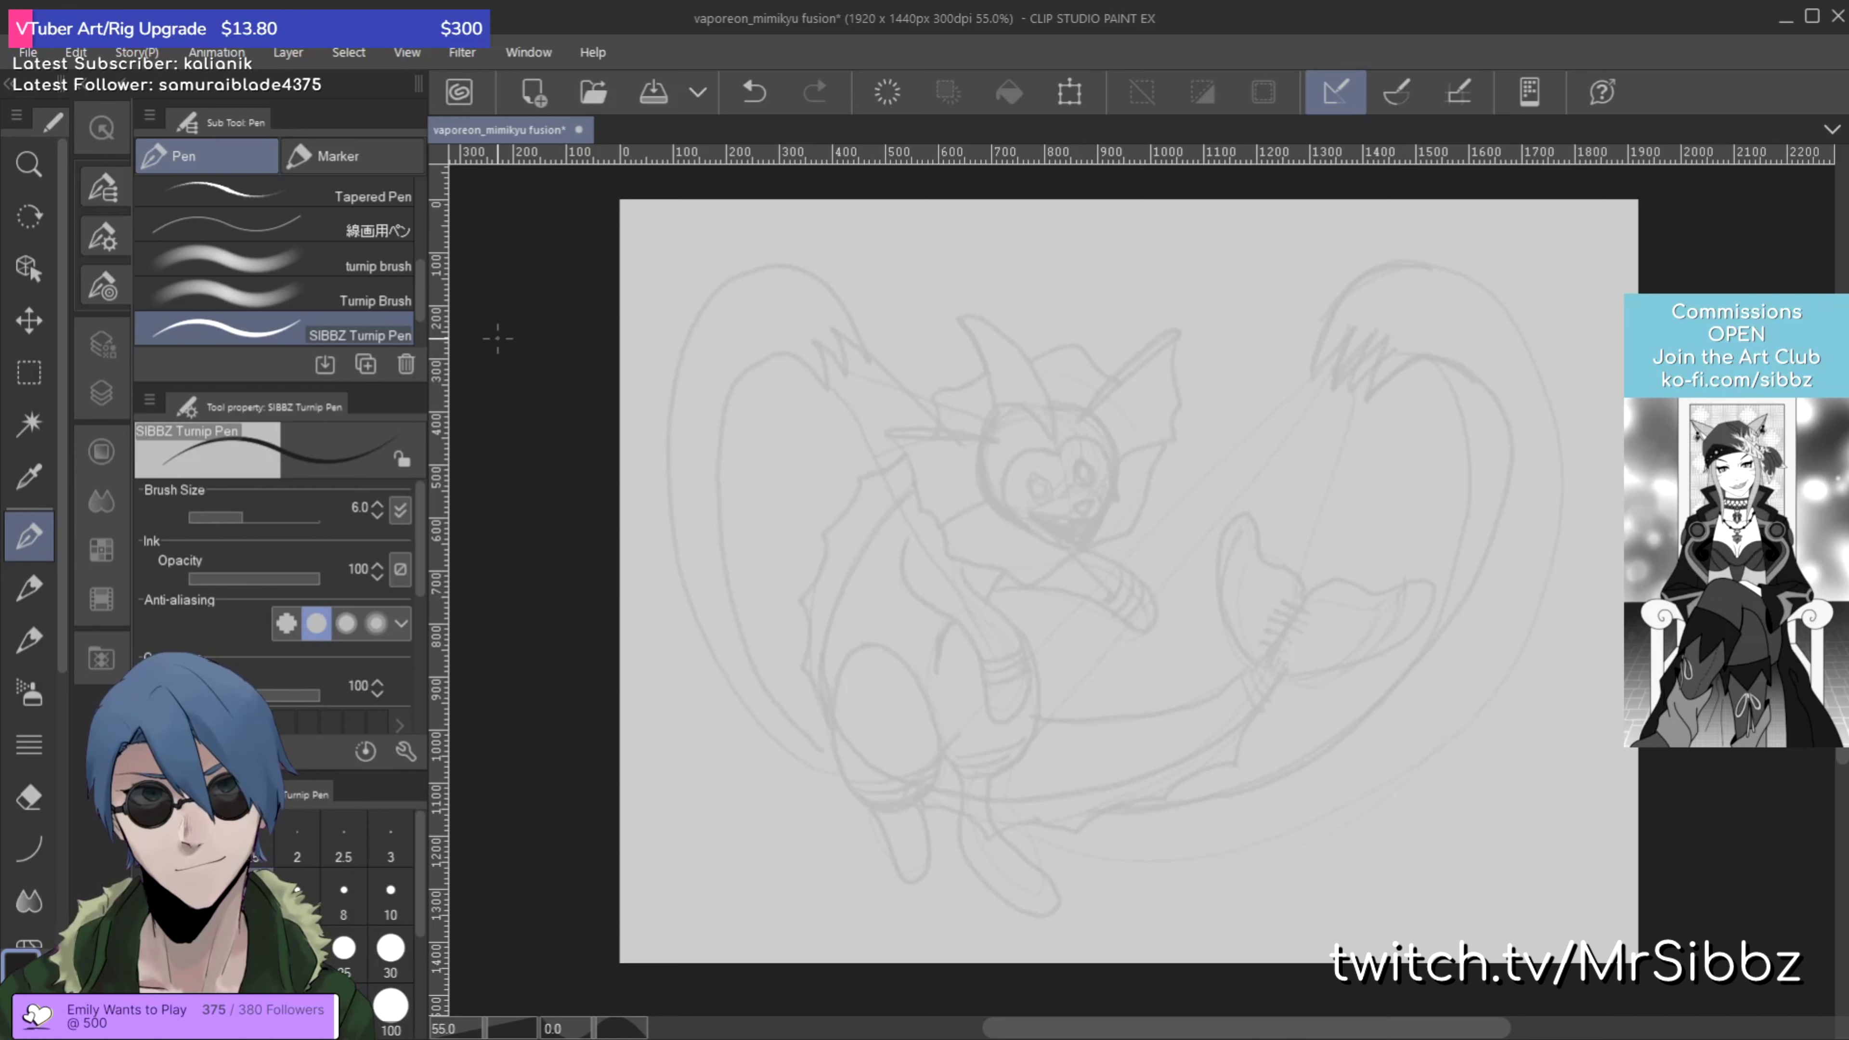
pyautogui.press(']')
pyautogui.press(']')
pyautogui.press(']')
pyautogui.press(']')
pyautogui.press('[')
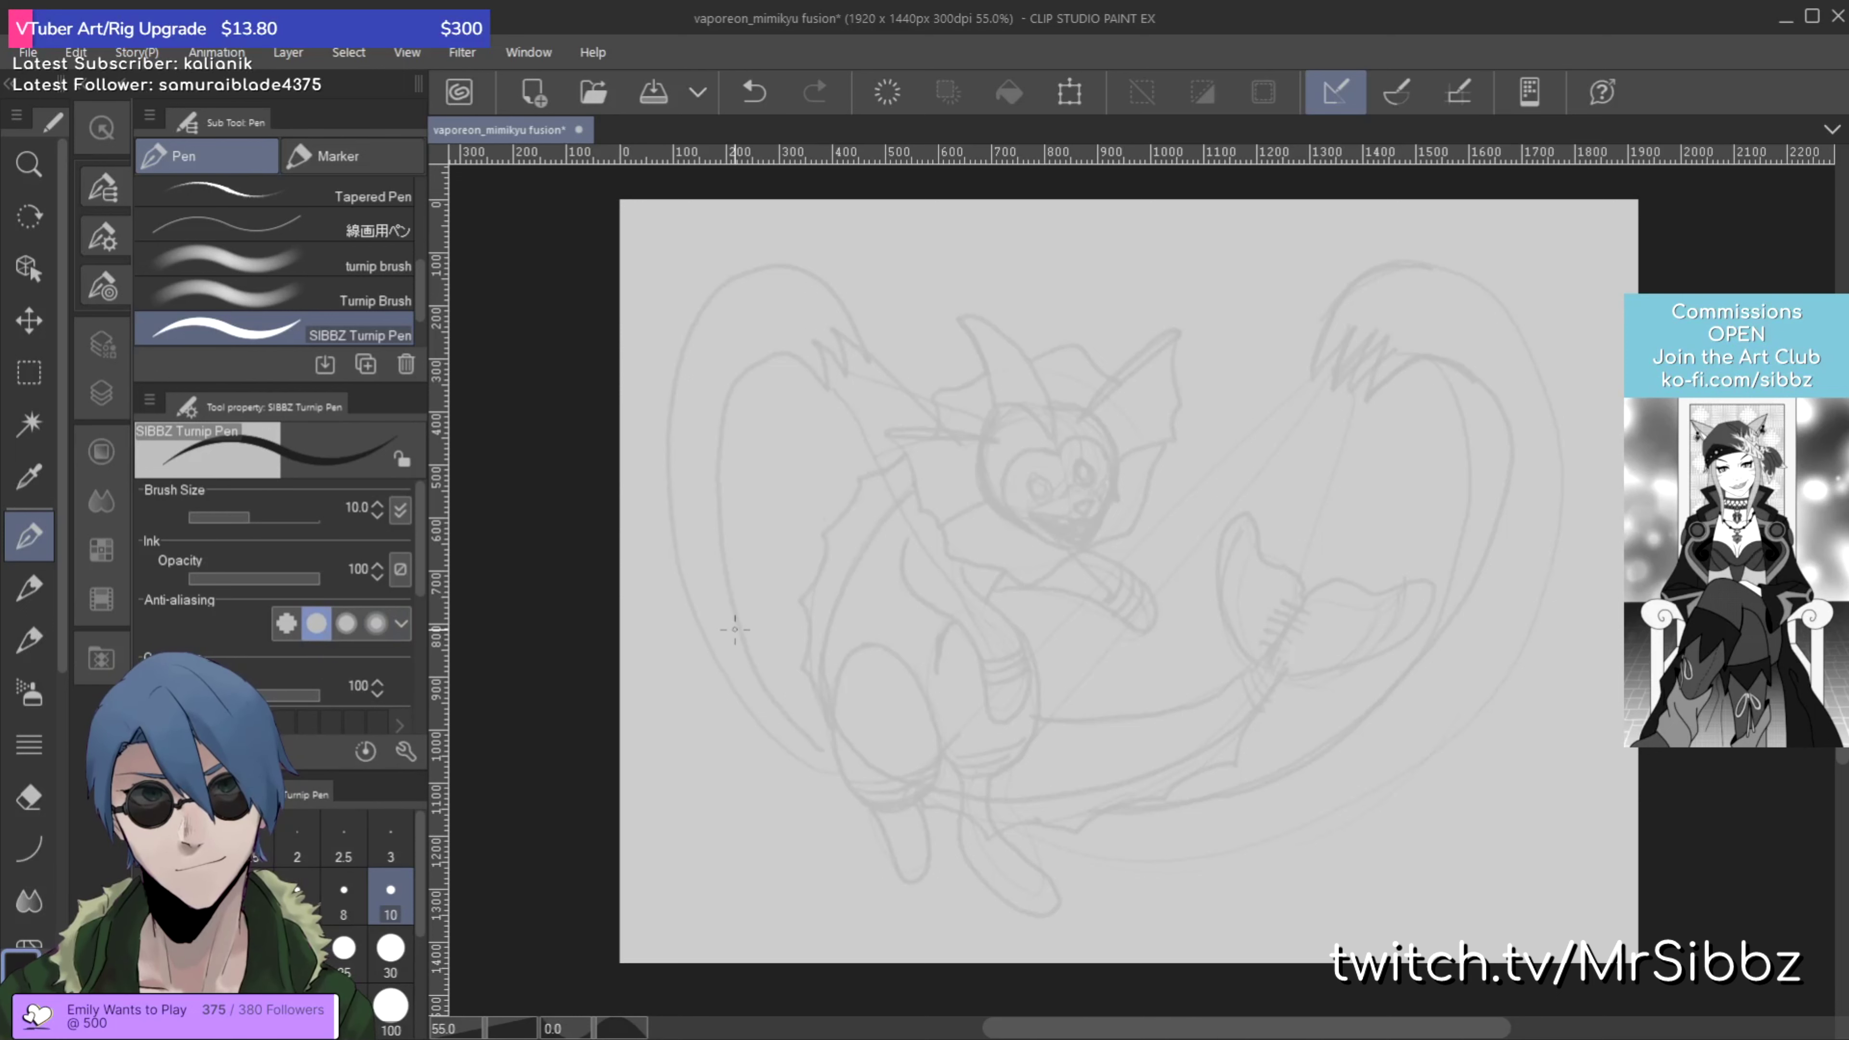
# Step: Ink the open smiling mouth on the face with a curved upper line and a deeper lower line meeting at both corners
pyautogui.scroll(1, 908, 611)
pyautogui.moveTo(907, 612); pyautogui.dragTo(918, 605)
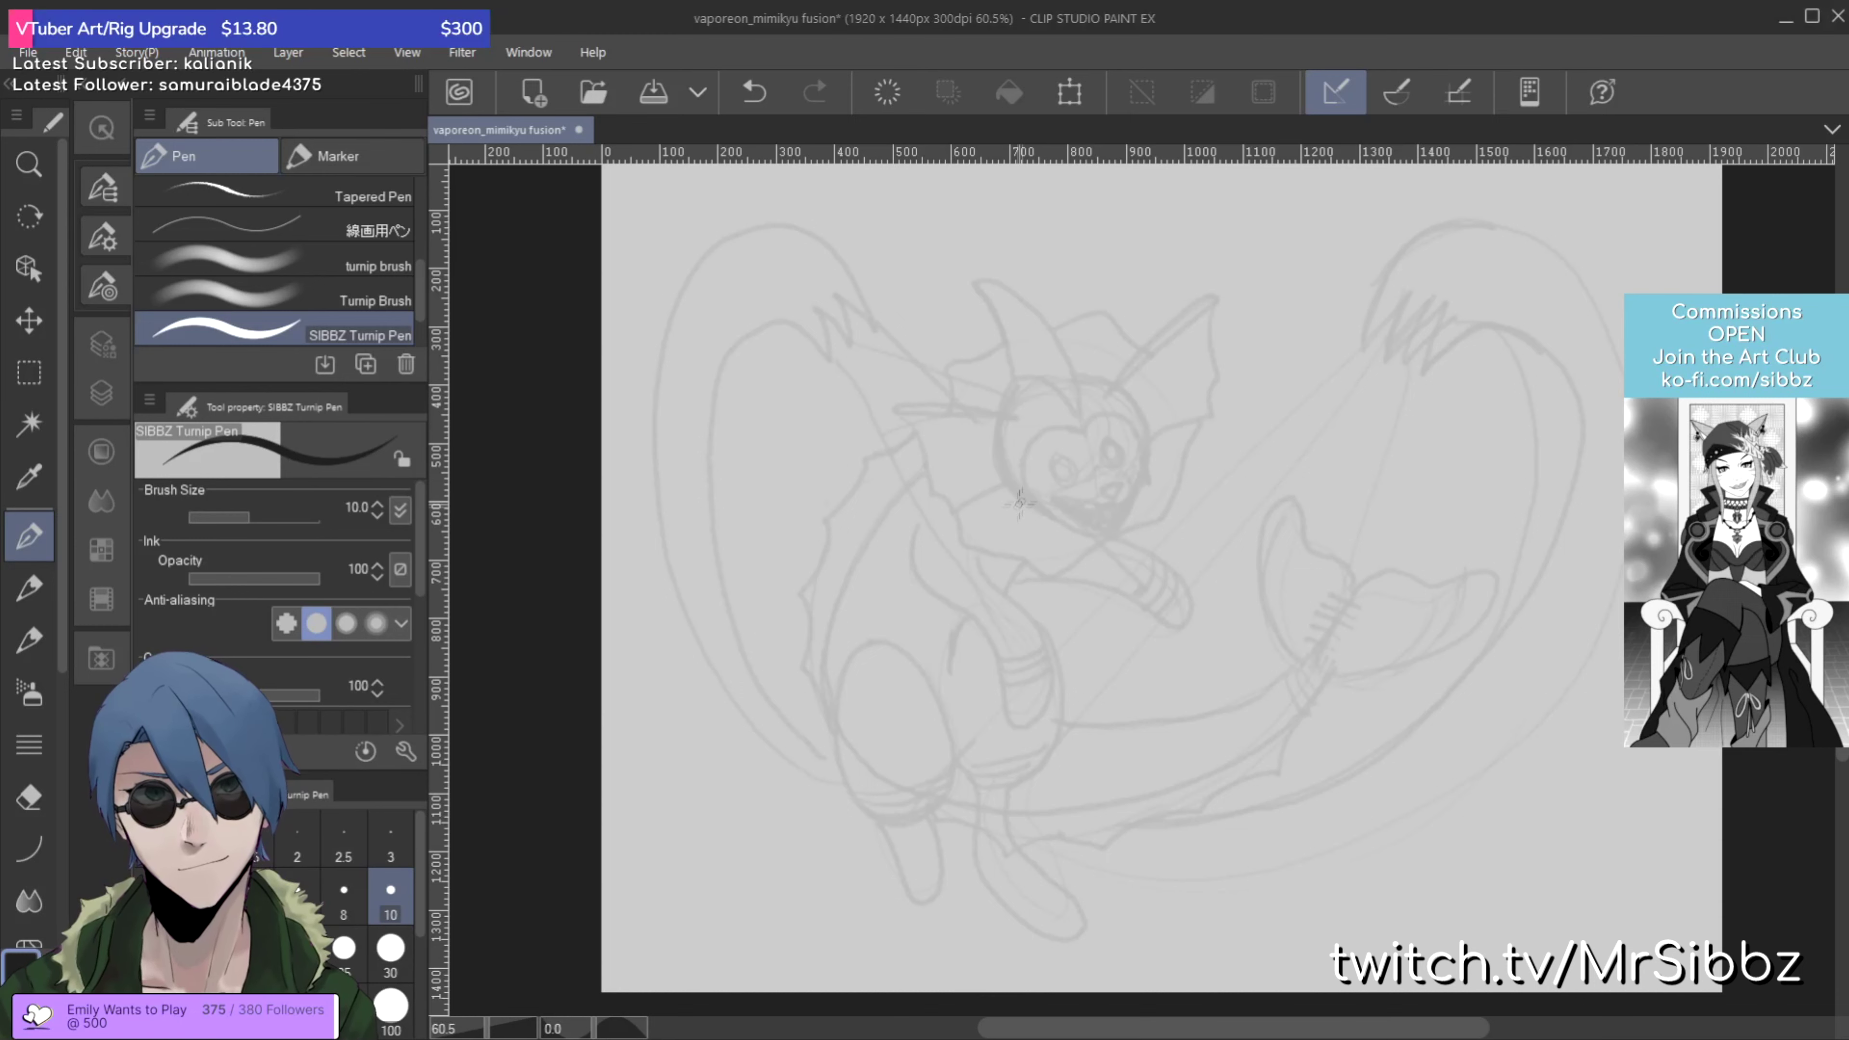
pyautogui.scroll(5, 1065, 394)
pyautogui.scroll(1, 1064, 394)
pyautogui.moveTo(1237, 431)
pyautogui.mouseDown()
pyautogui.moveTo(1128, 381)
pyautogui.moveTo(1108, 412)
pyautogui.mouseUp()
pyautogui.hotkey('ctrl', 'z')
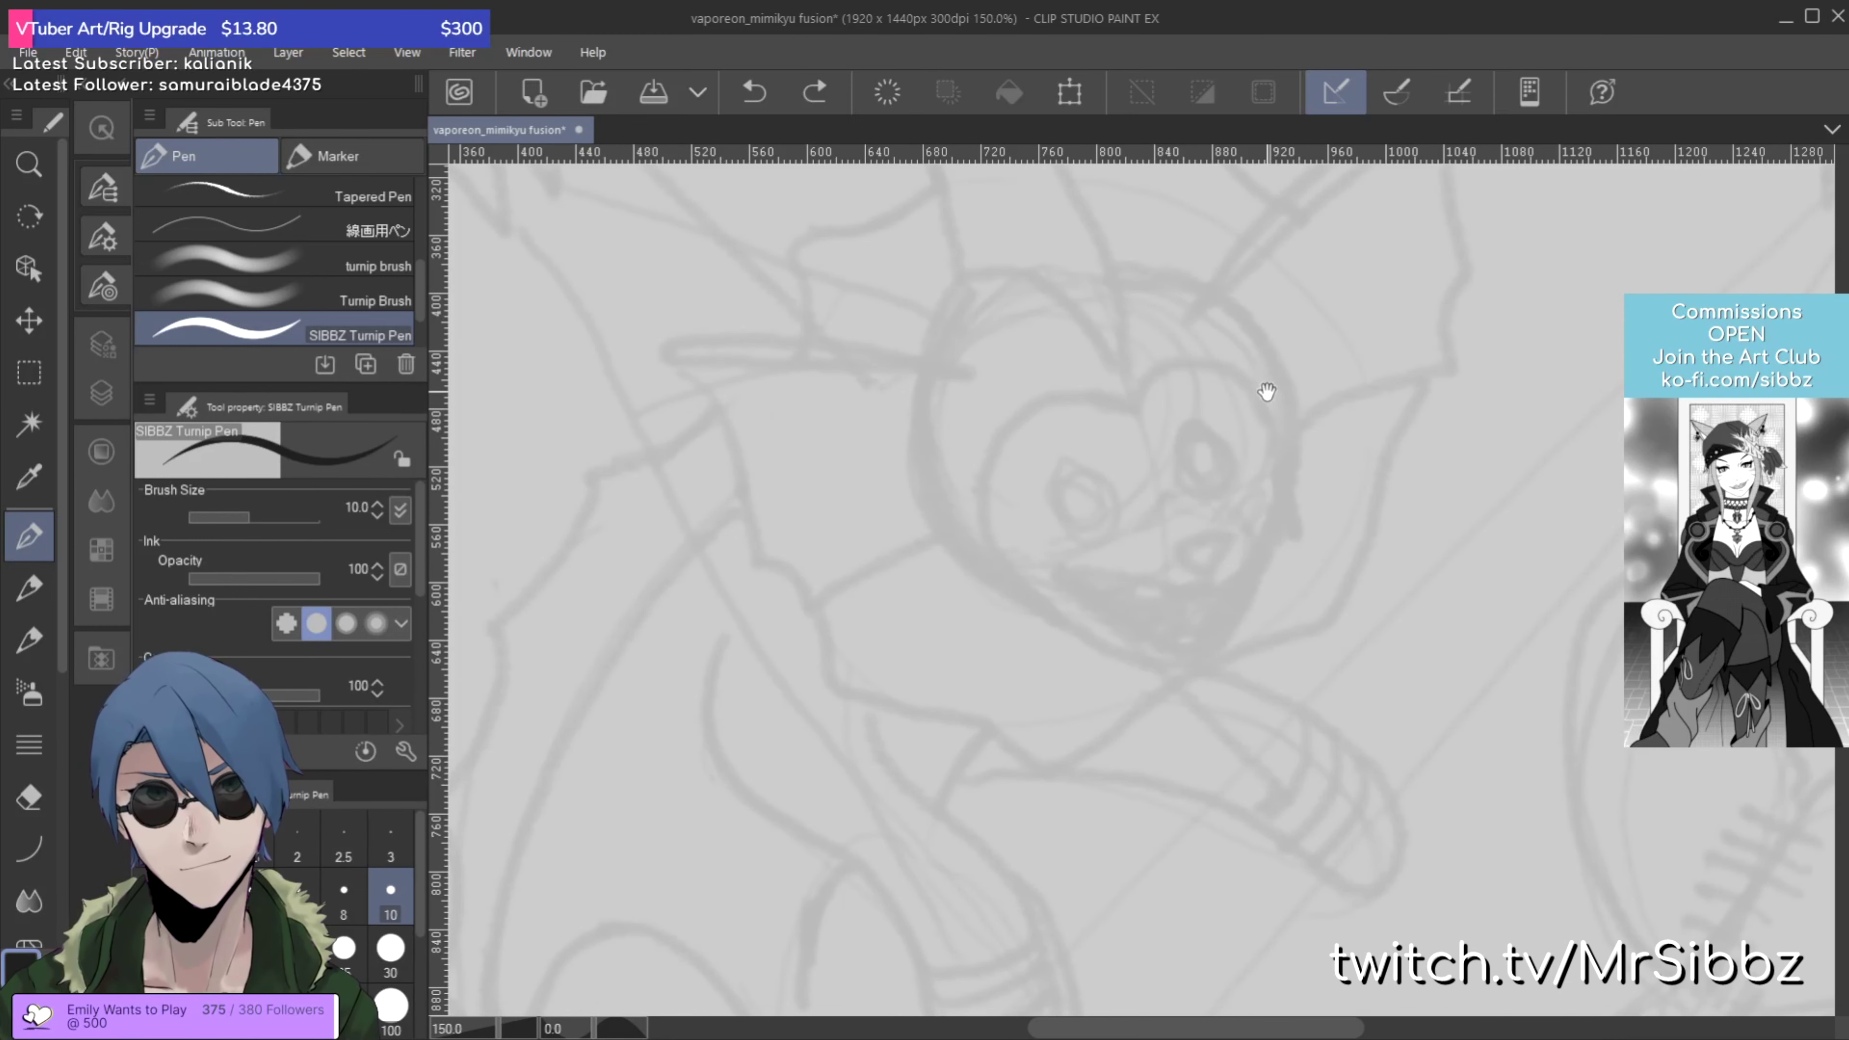
pyautogui.scroll(1, 1170, 419)
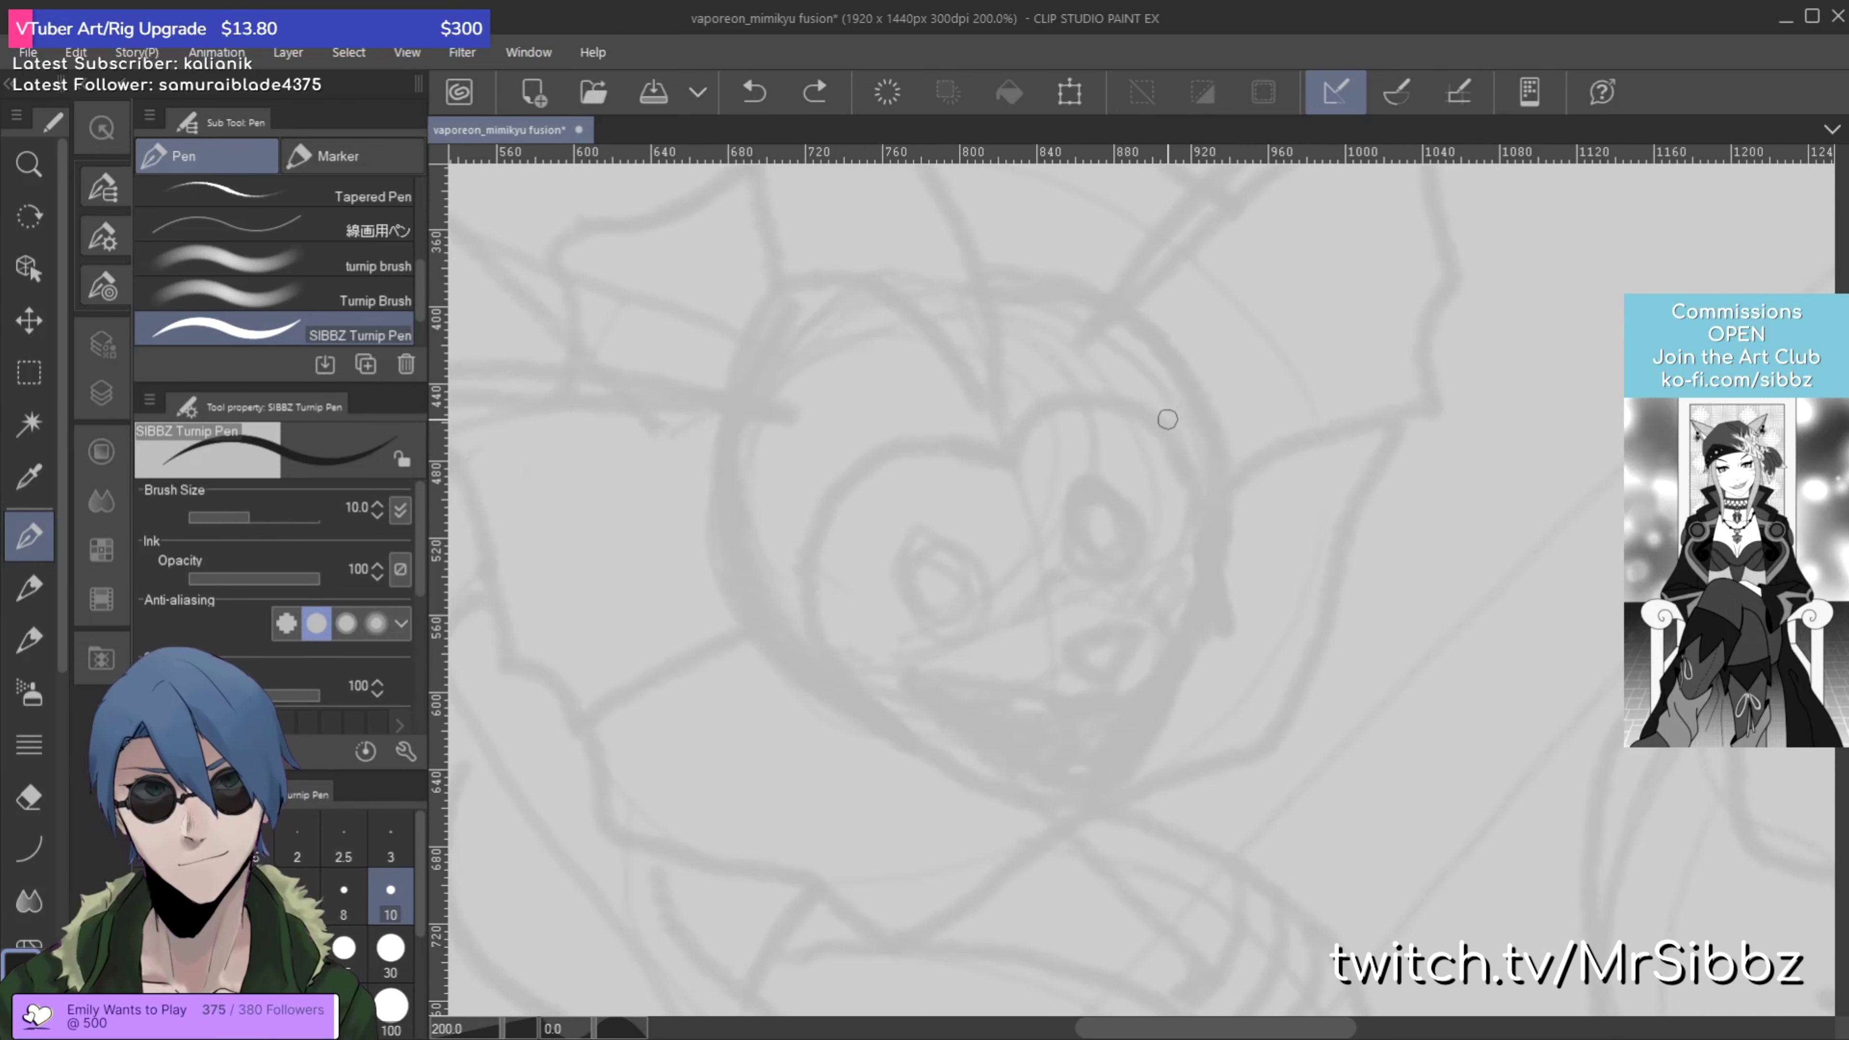
pyautogui.scroll(-1, 1168, 419)
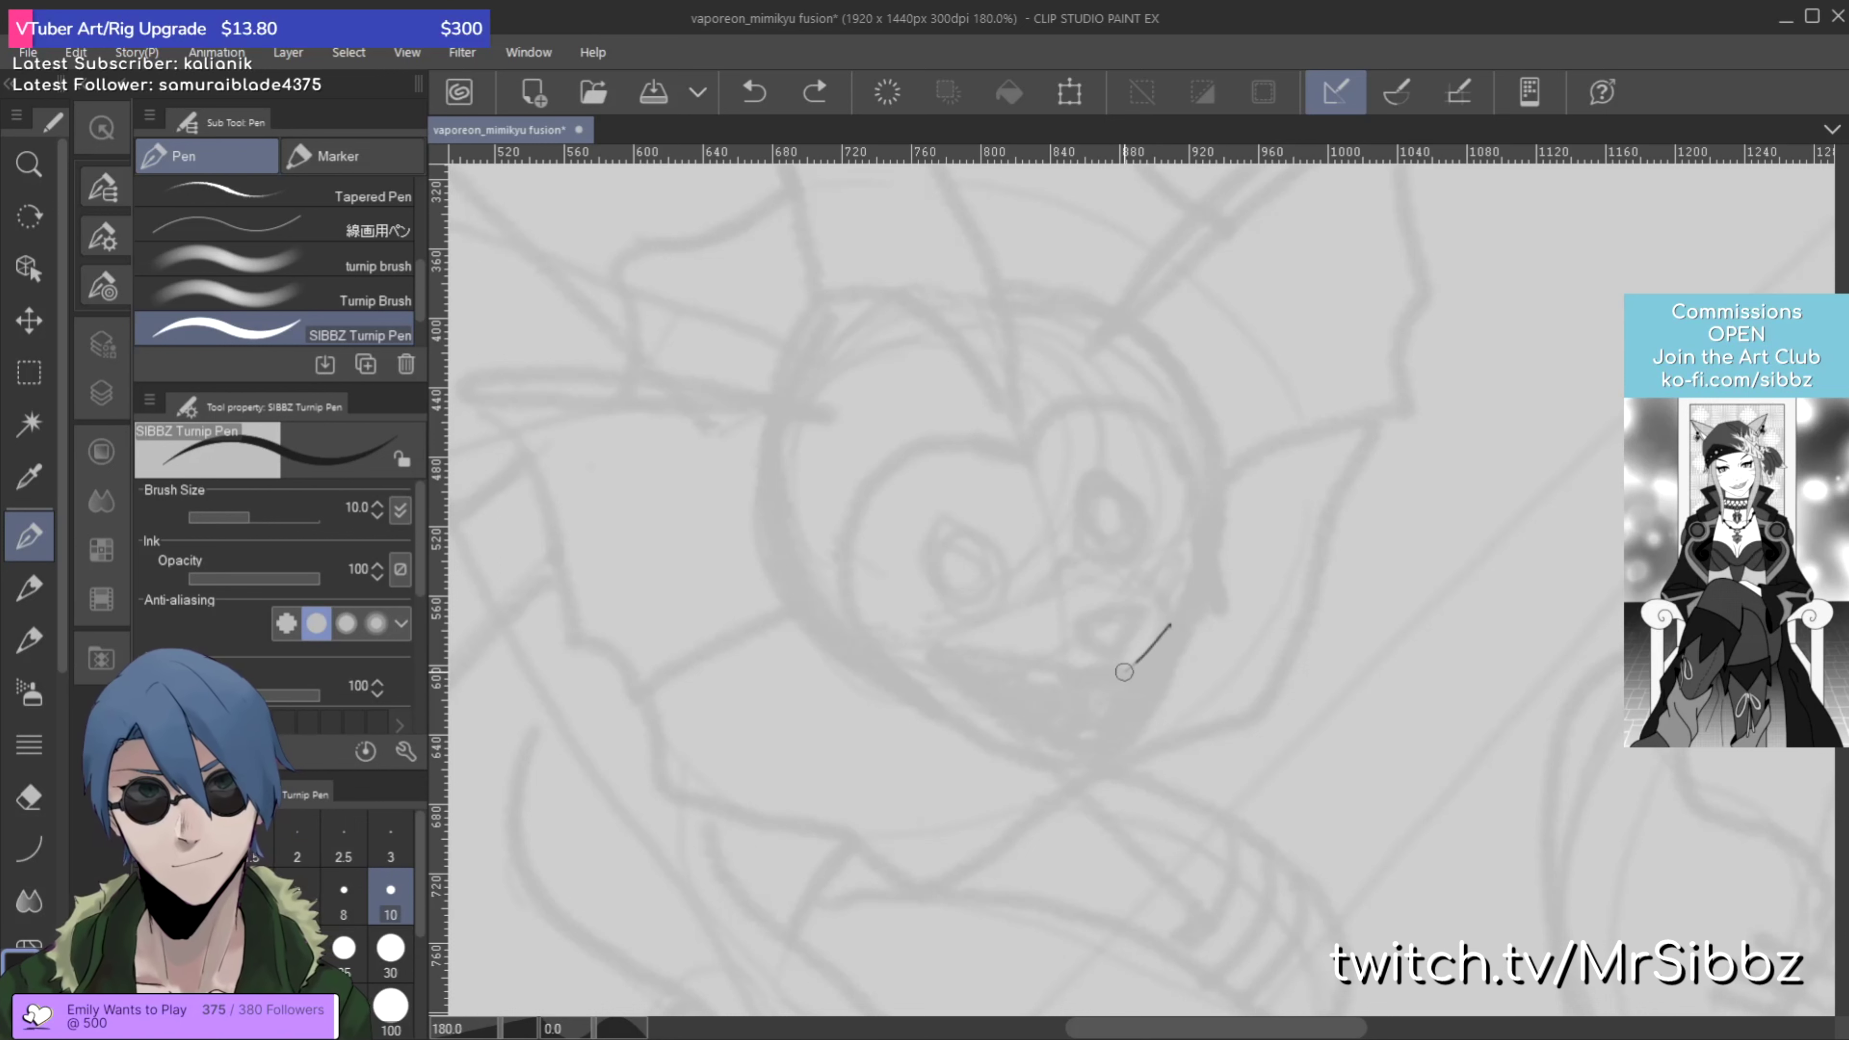
pyautogui.moveTo(1167, 627)
pyautogui.mouseDown()
pyautogui.moveTo(1094, 678)
pyautogui.moveTo(990, 651)
pyautogui.moveTo(1076, 735)
pyautogui.moveTo(1103, 736)
pyautogui.moveTo(1178, 621)
pyautogui.mouseUp()
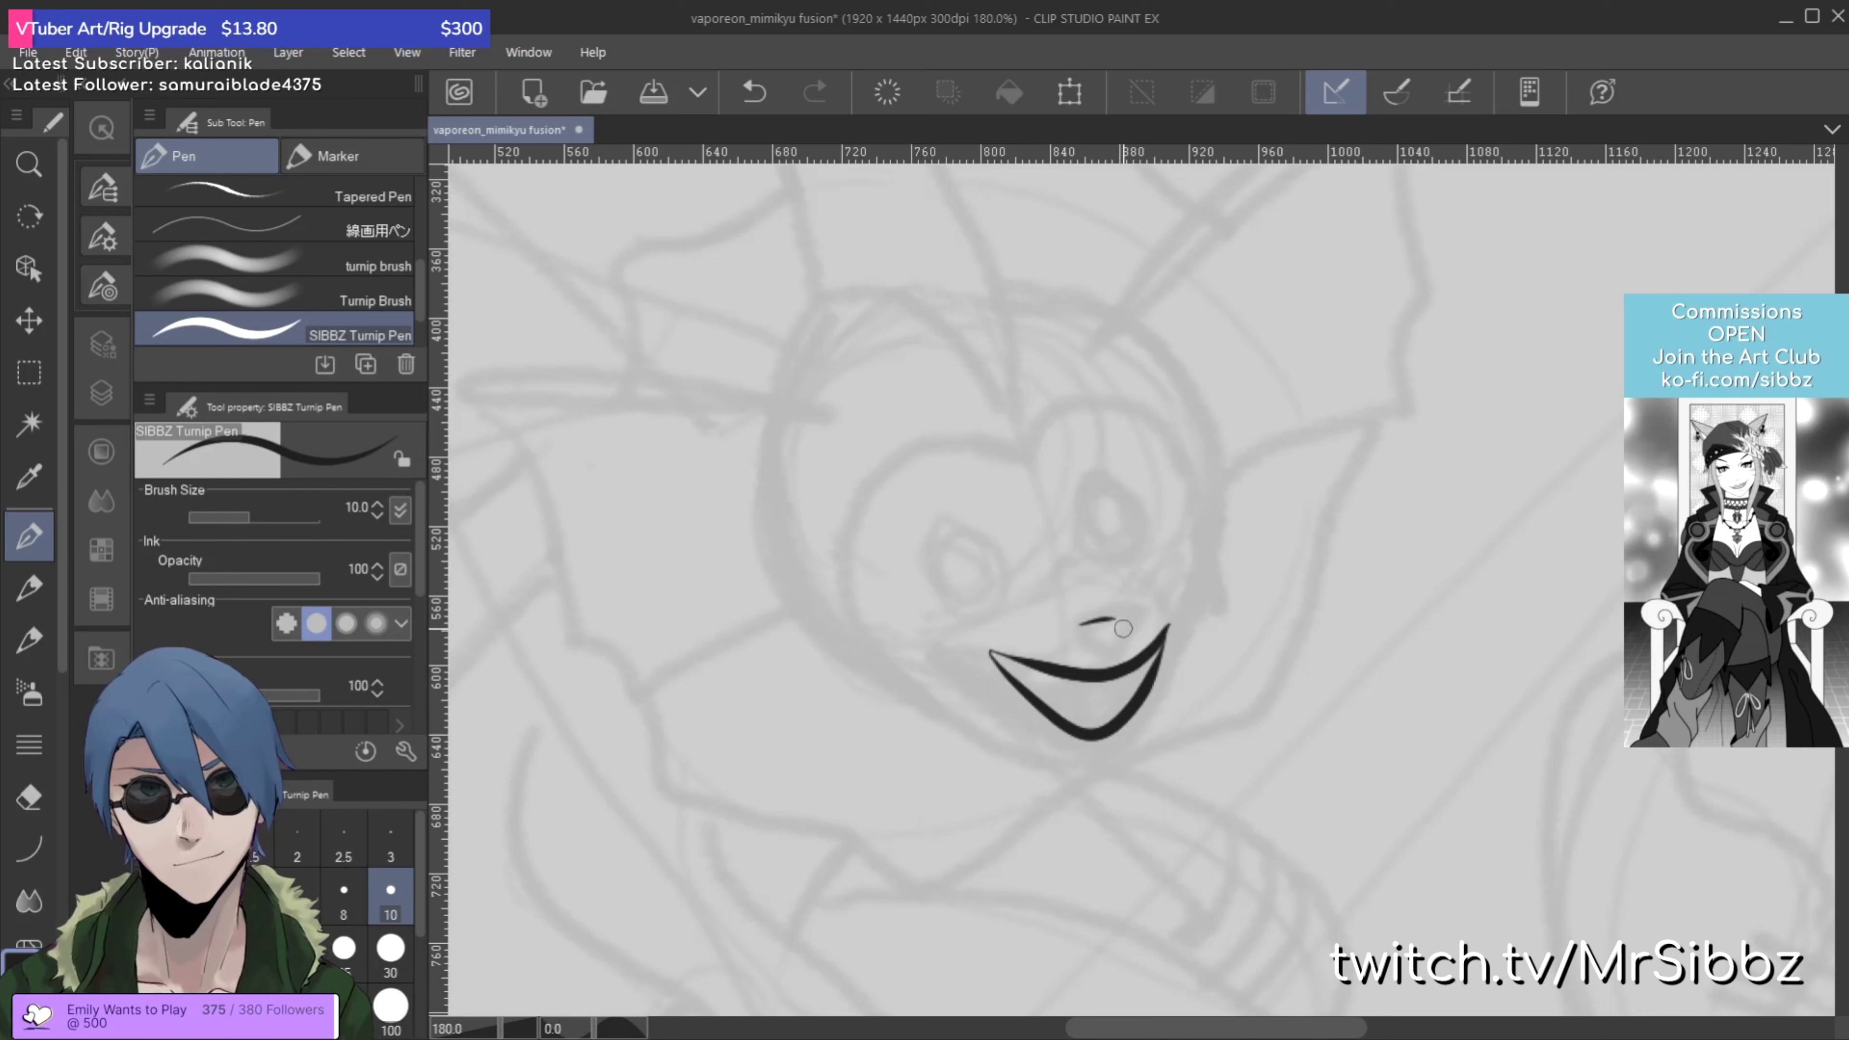
# Step: Ink a small round nose just above the mouth's upper curve and mark a tiny cross in its centre
pyautogui.hotkey('ctrl', 'z')
pyautogui.moveTo(1090, 647)
pyautogui.mouseDown()
pyautogui.moveTo(1125, 641)
pyautogui.moveTo(1103, 620)
pyautogui.moveTo(1087, 644)
pyautogui.mouseUp()
pyautogui.hotkey('ctrl', 'z')
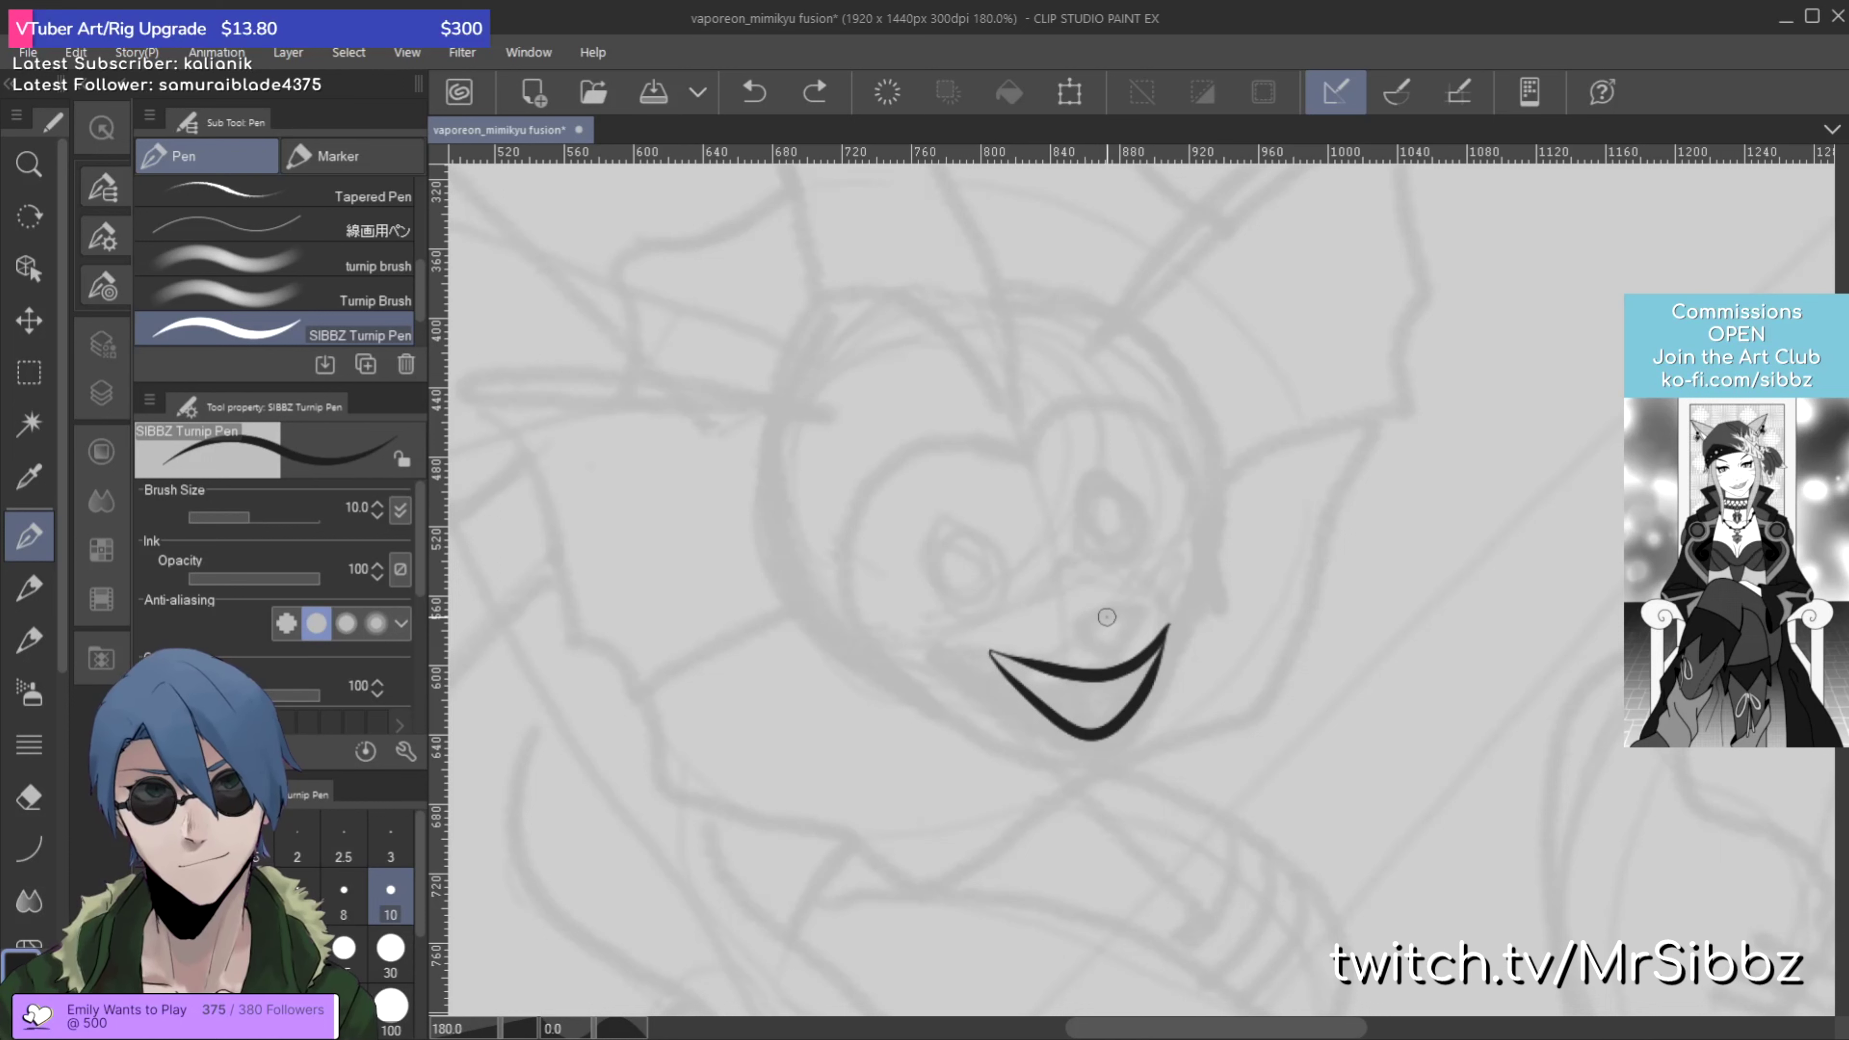
pyautogui.moveTo(1099, 647)
pyautogui.mouseDown()
pyautogui.moveTo(1127, 641)
pyautogui.moveTo(1115, 615)
pyautogui.mouseUp()
pyautogui.hotkey('ctrl', 'z')
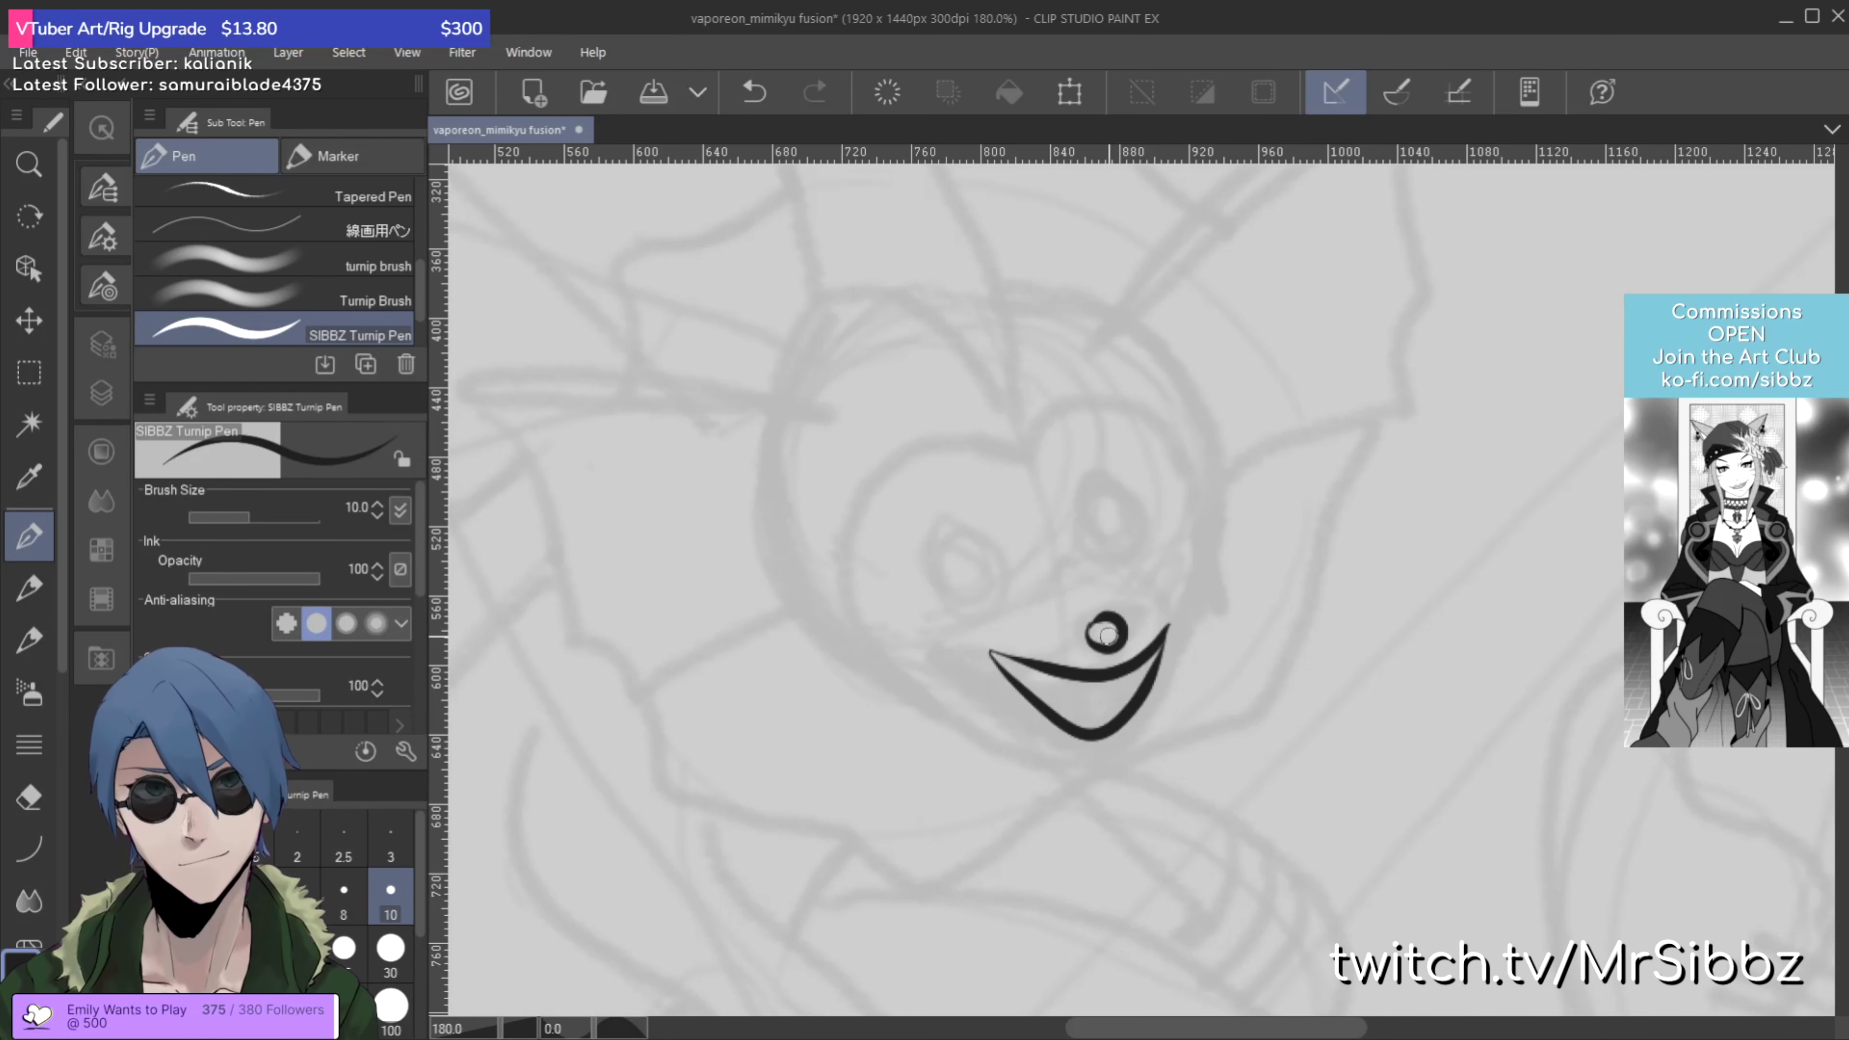
pyautogui.scroll(6, 1107, 636)
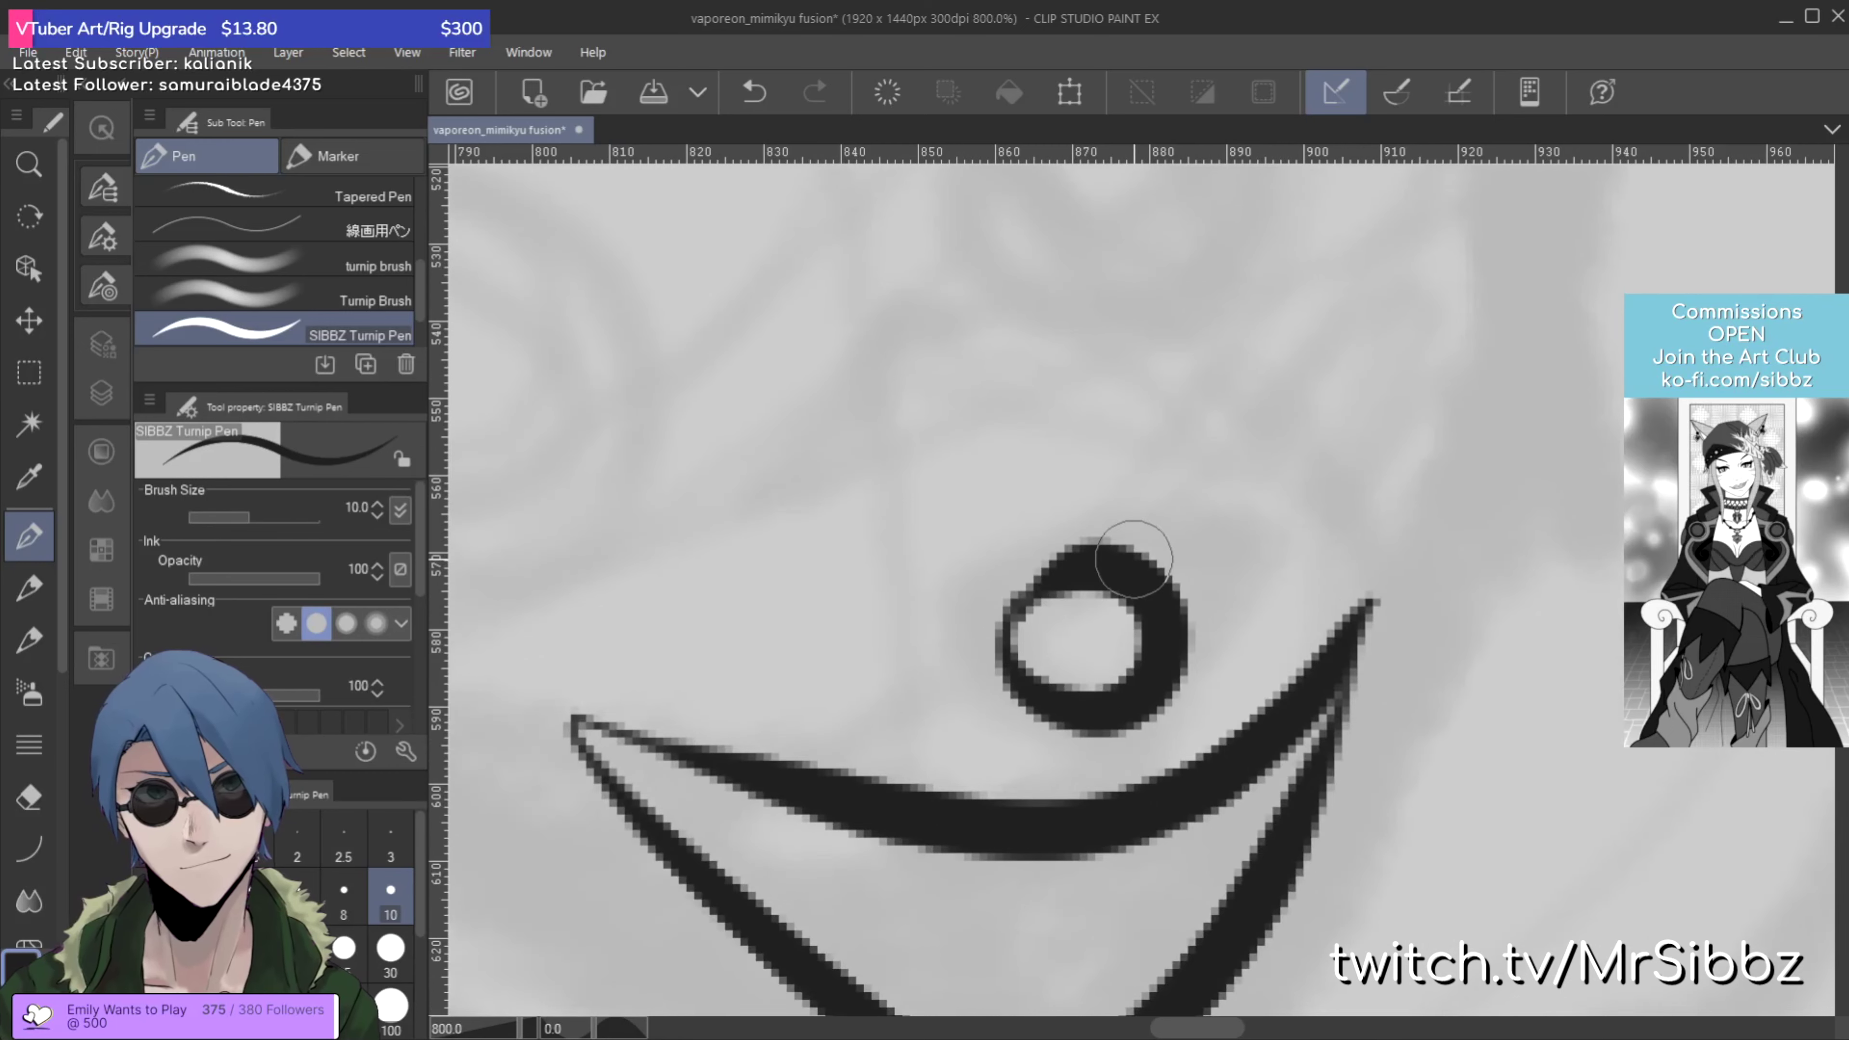
pyautogui.moveTo(1061, 662)
pyautogui.mouseDown()
pyautogui.moveTo(1091, 622)
pyautogui.moveTo(1060, 625)
pyautogui.moveTo(1090, 659)
pyautogui.mouseUp()
# Step: Ink a tapered muzzle line arching over the nose, roughly as wide as the mouth
pyautogui.scroll(-5, 1121, 643)
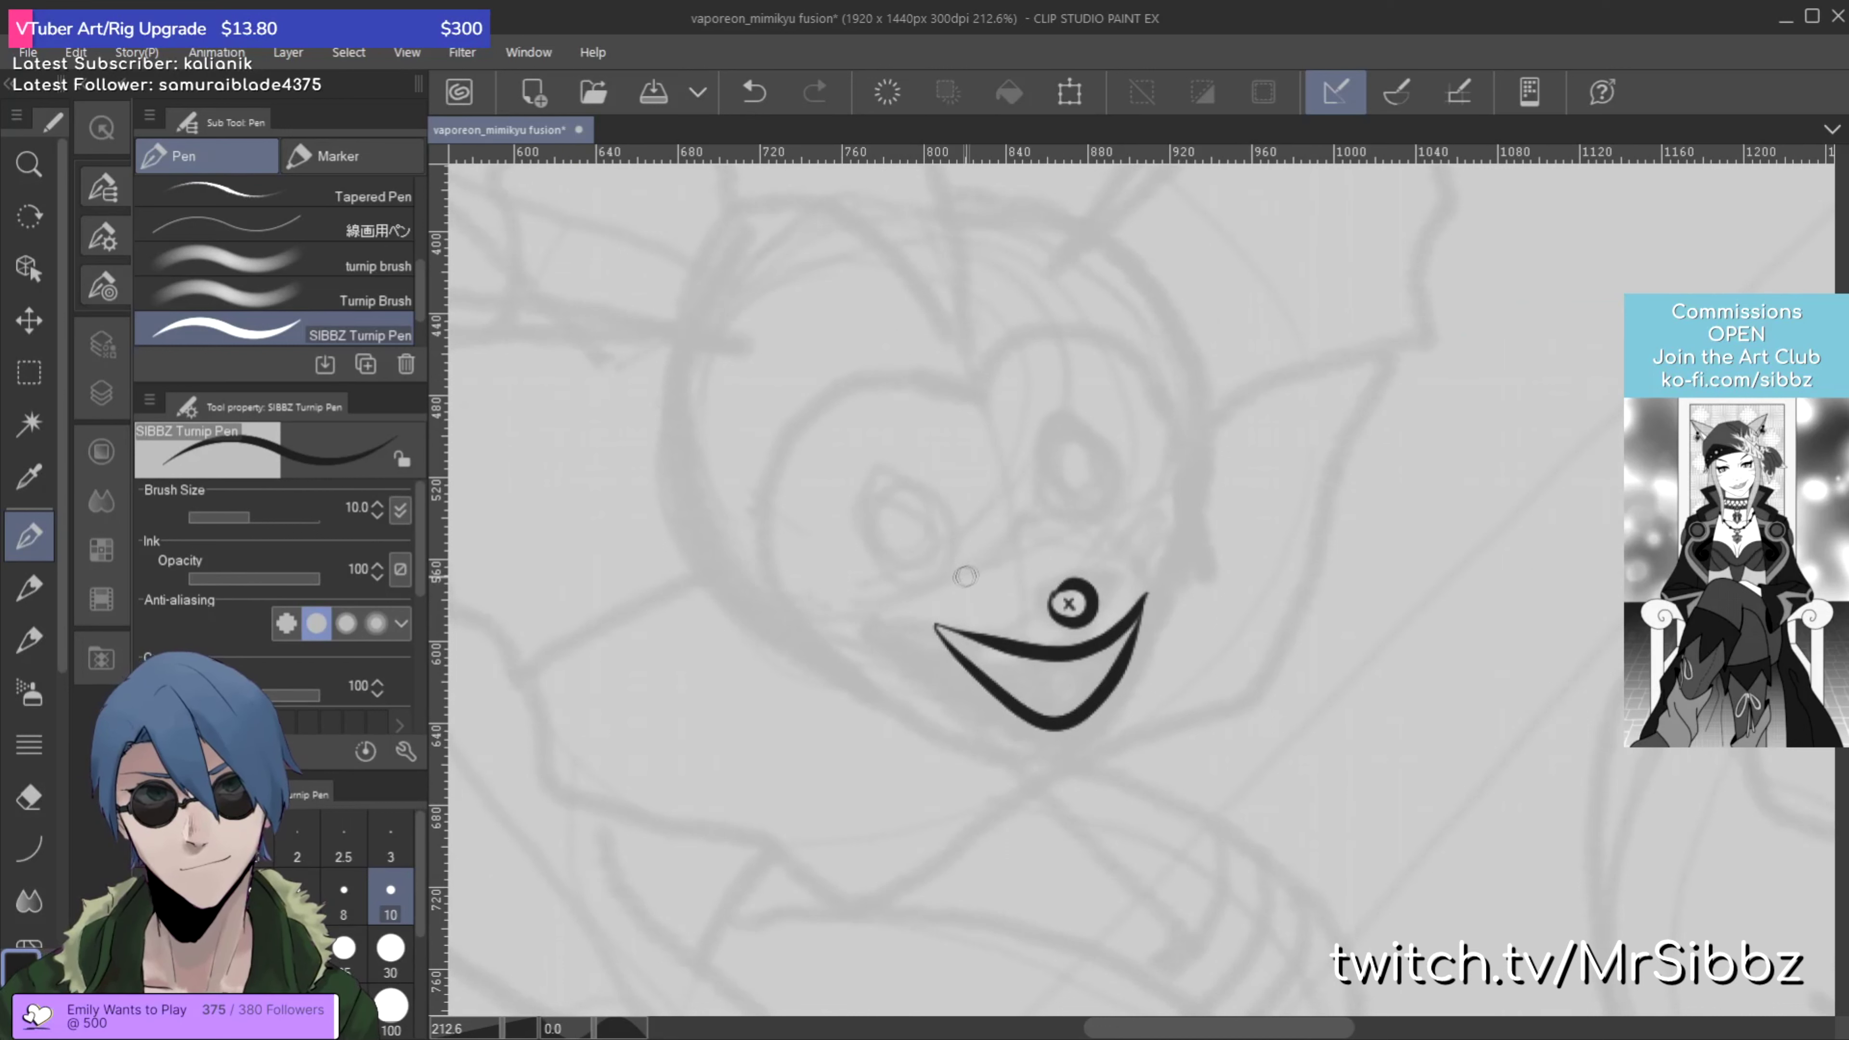
pyautogui.moveTo(935, 588)
pyautogui.mouseDown()
pyautogui.moveTo(987, 545)
pyautogui.moveTo(1077, 526)
pyautogui.moveTo(1121, 545)
pyautogui.mouseUp()
pyautogui.moveTo(1214, 682)
pyautogui.mouseDown()
pyautogui.moveTo(1210, 656)
pyautogui.moveTo(1203, 715)
pyautogui.mouseUp()
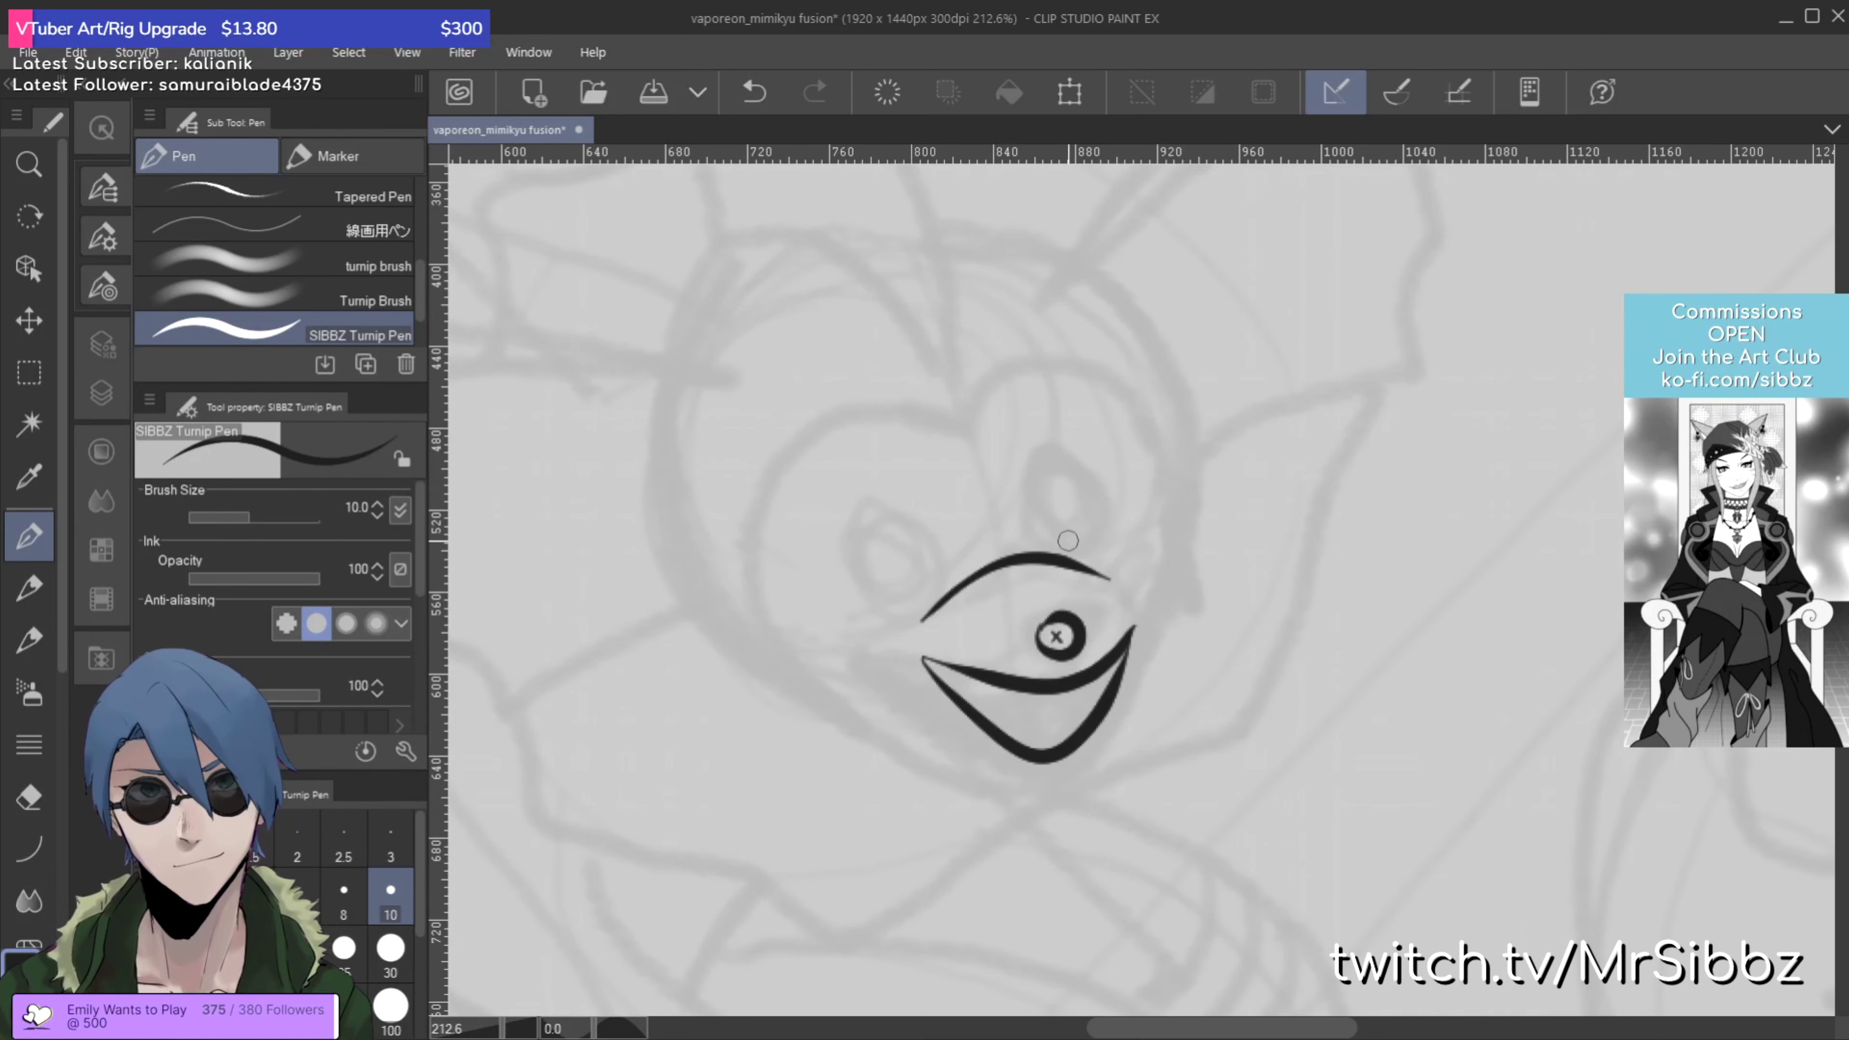
# Step: Ink two round freehand eyes resting on the muzzle line and dot buttonholes inside them
pyautogui.moveTo(1064, 552)
pyautogui.mouseDown()
pyautogui.moveTo(1041, 474)
pyautogui.moveTo(1097, 454)
pyautogui.moveTo(1132, 487)
pyautogui.moveTo(1130, 535)
pyautogui.moveTo(1076, 560)
pyautogui.mouseUp()
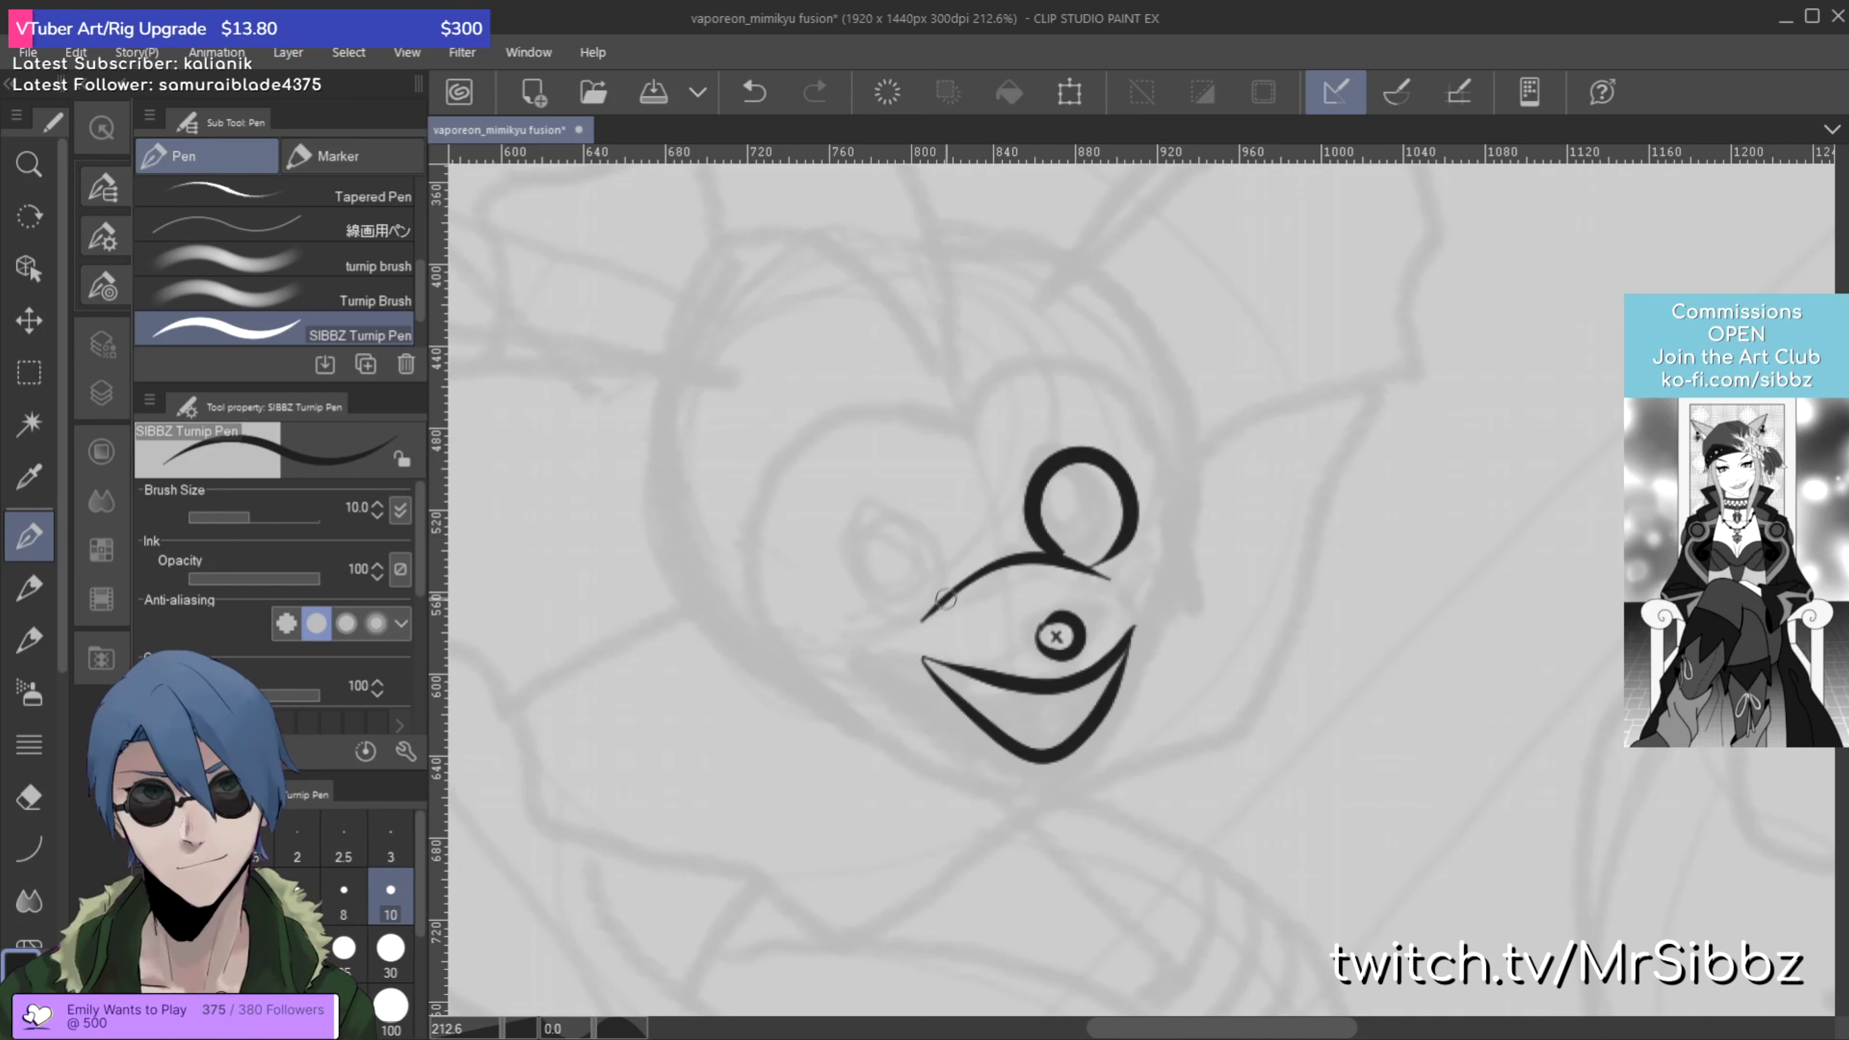
pyautogui.moveTo(921, 606)
pyautogui.mouseDown()
pyautogui.moveTo(866, 562)
pyautogui.moveTo(895, 500)
pyautogui.moveTo(971, 510)
pyautogui.moveTo(973, 604)
pyautogui.mouseUp()
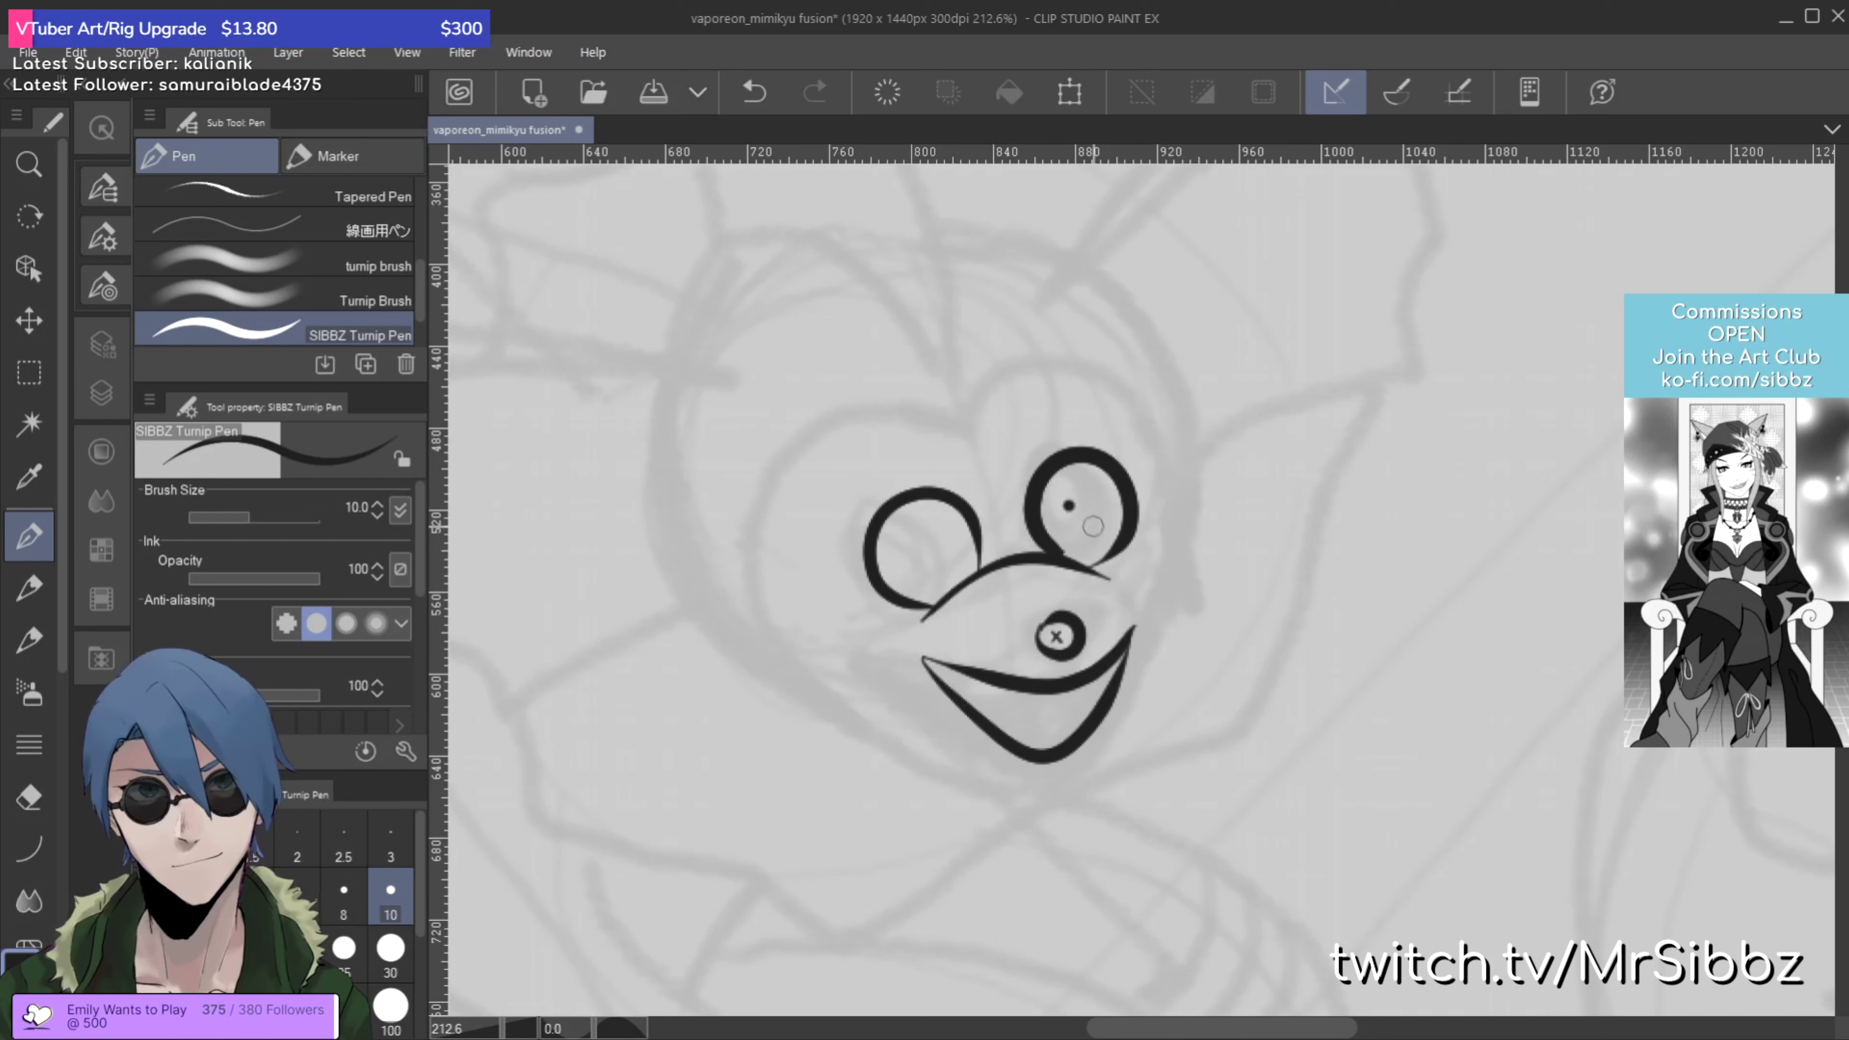
pyautogui.moveTo(1084, 512); pyautogui.dragTo(1086, 506)
pyautogui.click(931, 567)
pyautogui.click(922, 546)
pyautogui.click(905, 563)
pyautogui.click(940, 550)
# Step: Undo the buttonhole dots in both eyes, including another attempt at dotting the right eye
pyautogui.hotkey('ctrl', 'z')
pyautogui.hotkey('ctrl', 'z')
pyautogui.hotkey('ctrl', 'z')
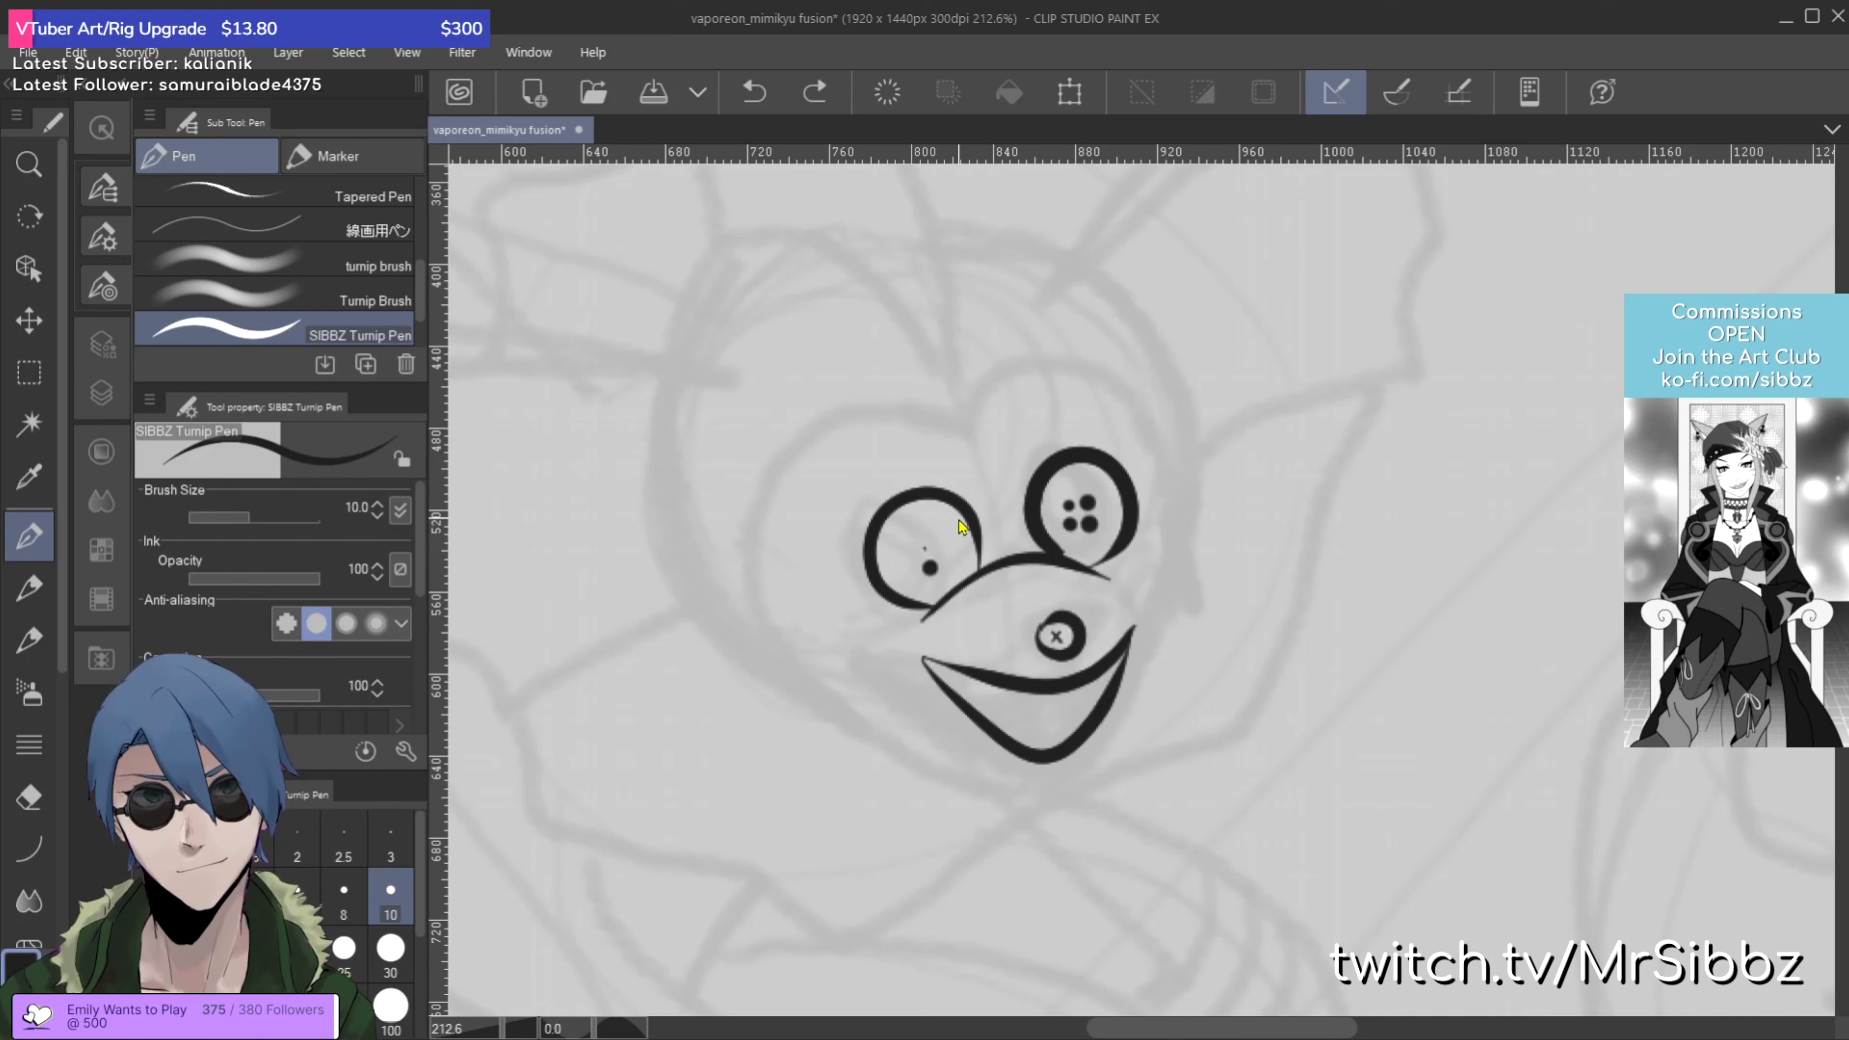
pyautogui.hotkey('ctrl', 'z')
pyautogui.hotkey('ctrl', 'z')
pyautogui.hotkey('ctrl', 'z')
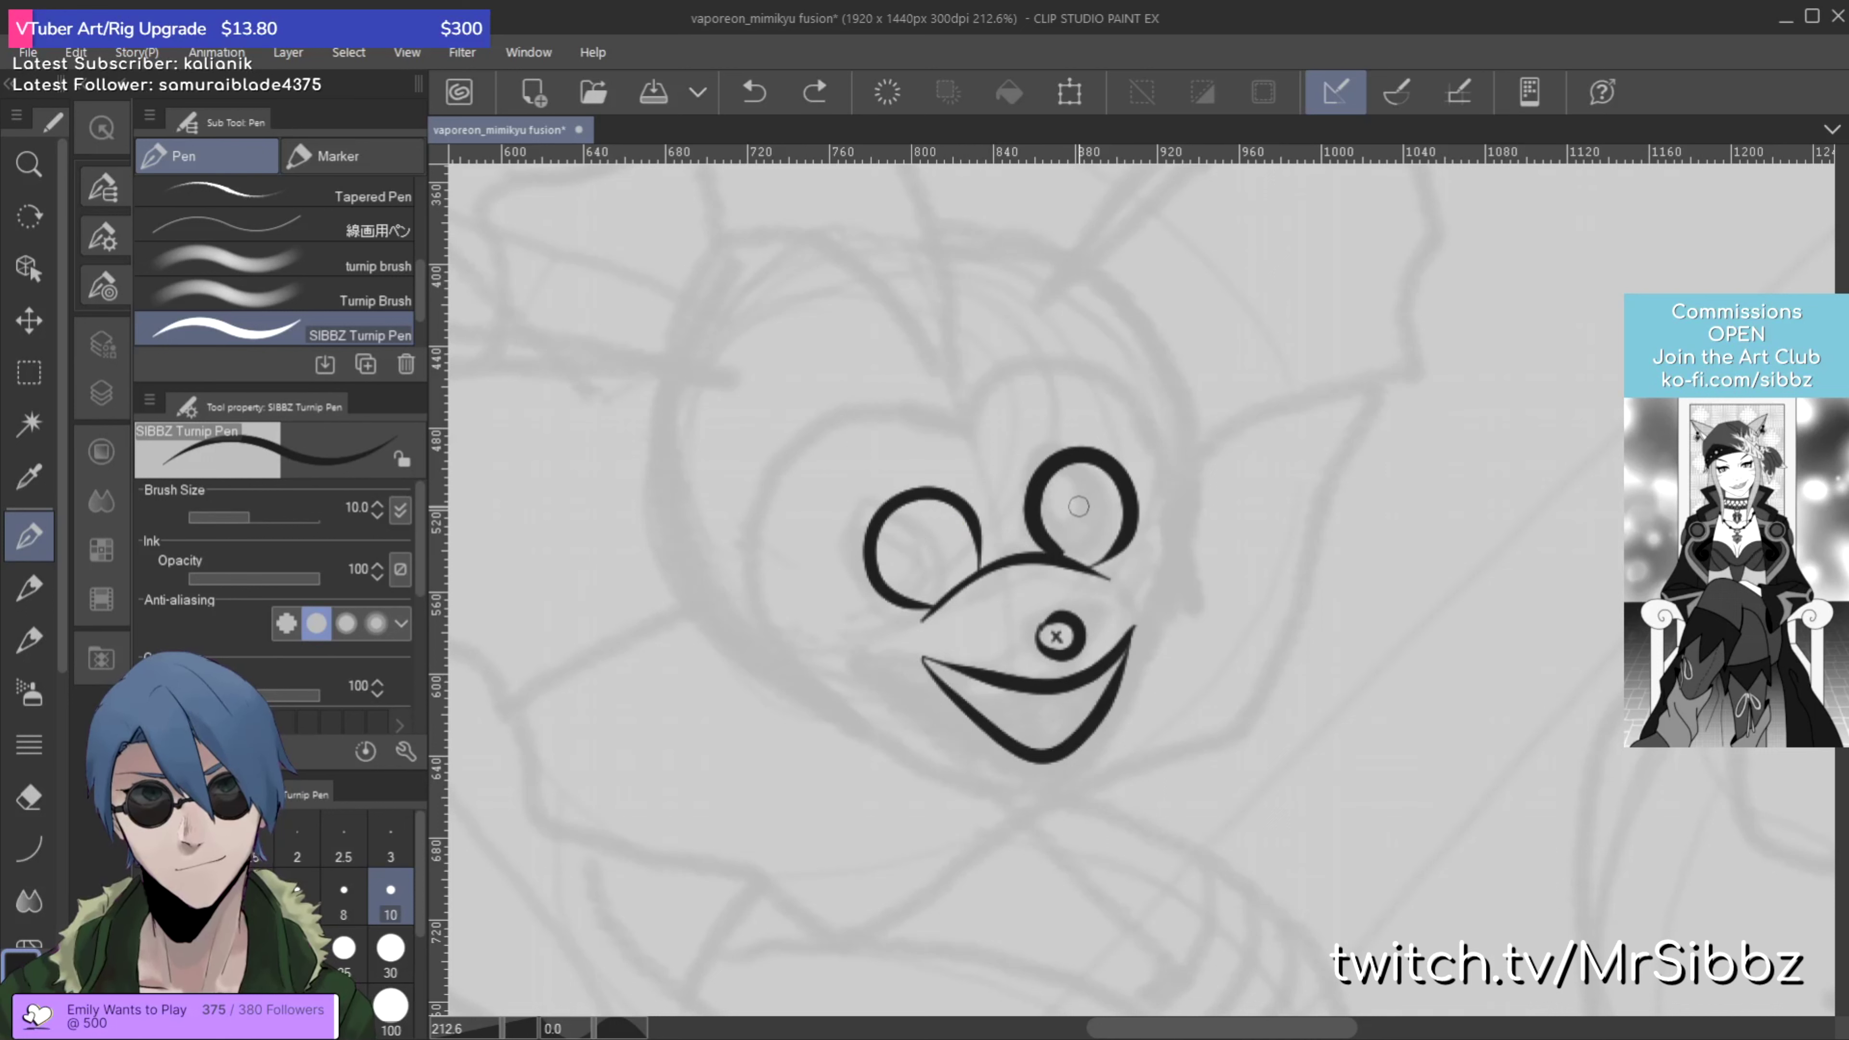
pyautogui.click(1073, 505)
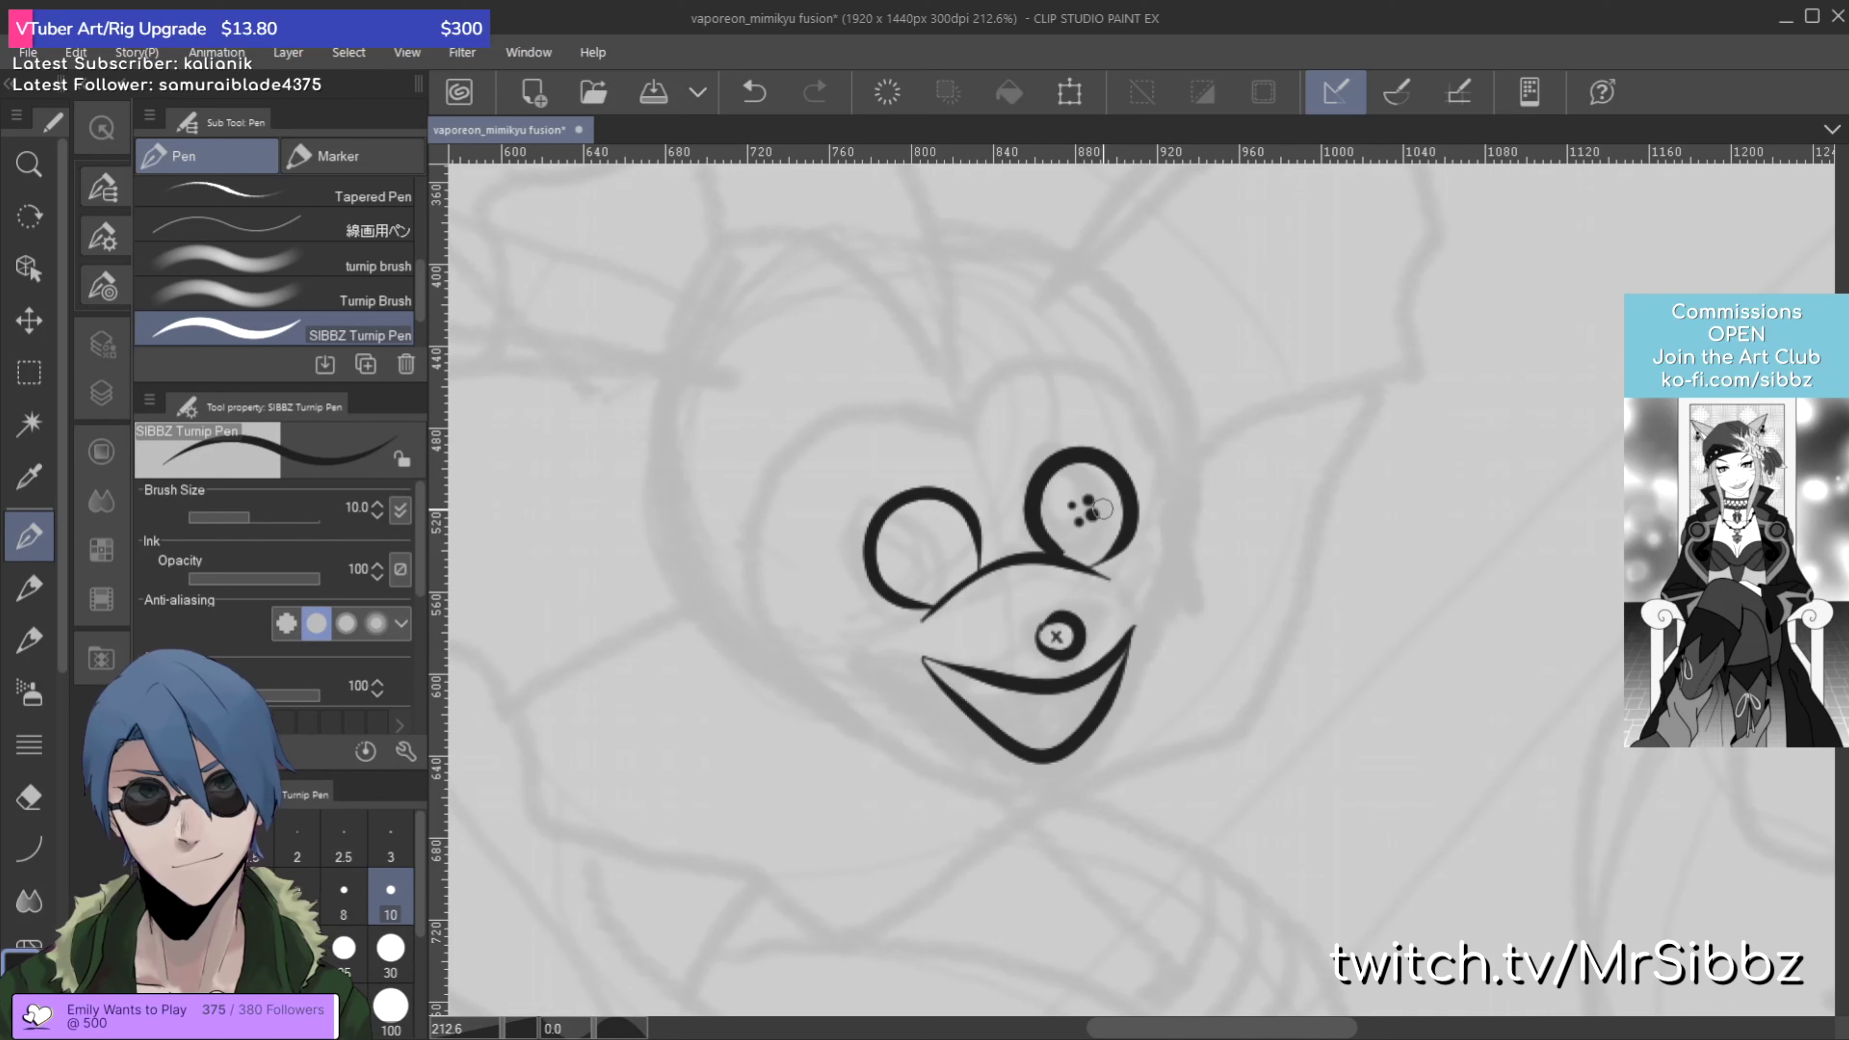
pyautogui.hotkey('ctrl', 'z')
pyautogui.hotkey('ctrl', 'z')
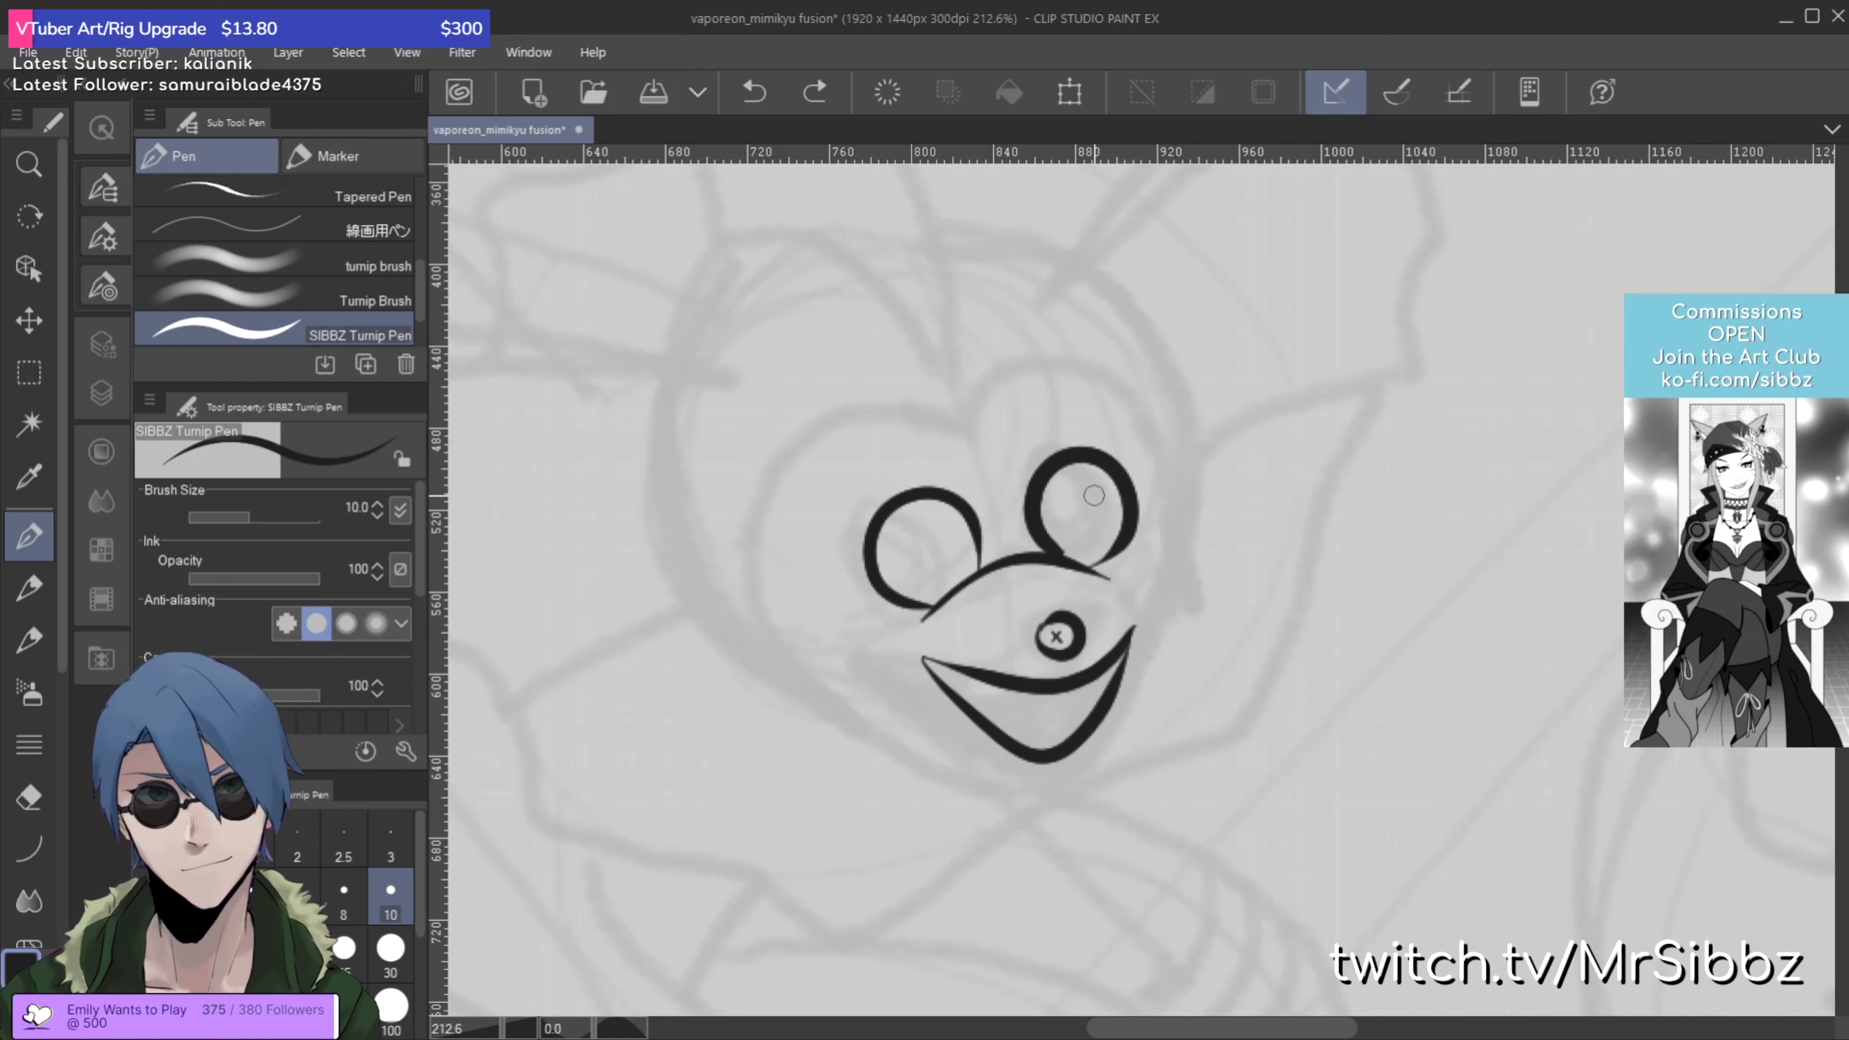
# Step: Erase both freehand eye outlines with the Vector eraser, leaving the muzzle line in place
pyautogui.scroll(3, 1074, 526)
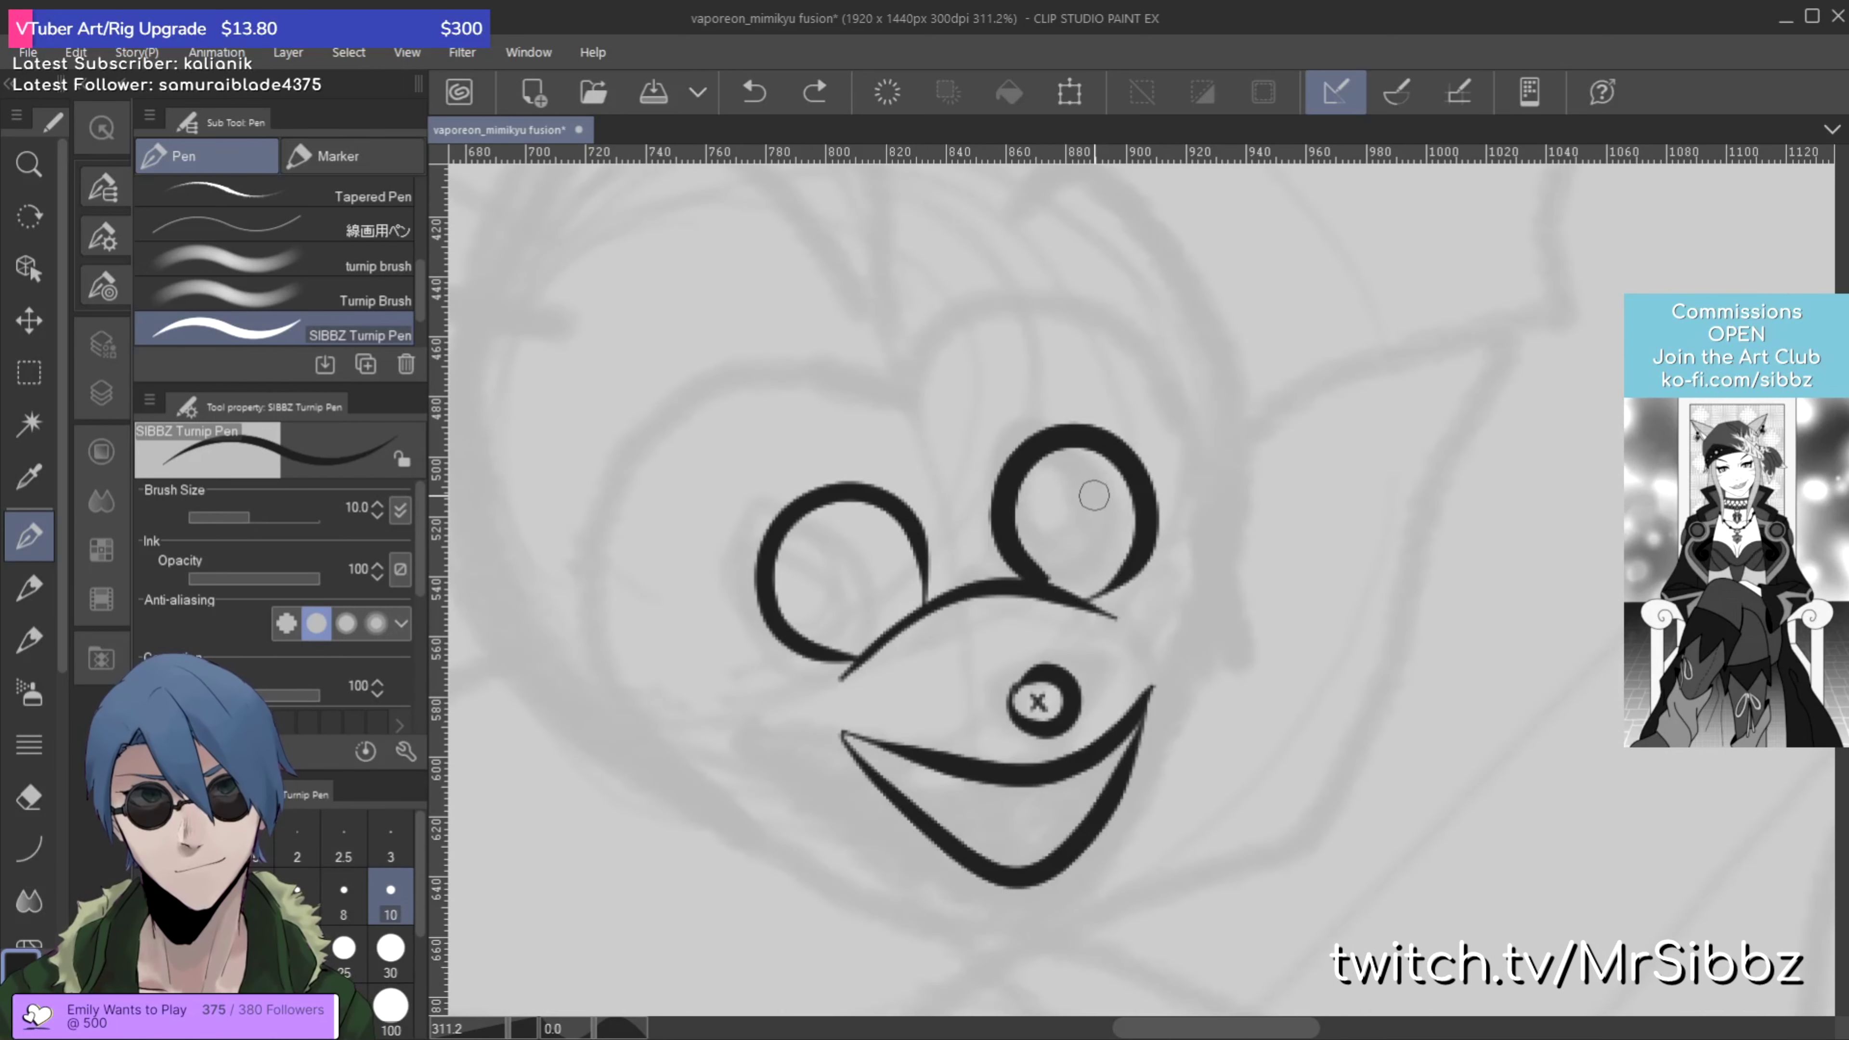
pyautogui.press('e')
pyautogui.moveTo(1095, 516); pyautogui.dragTo(1149, 538)
pyautogui.press('p')
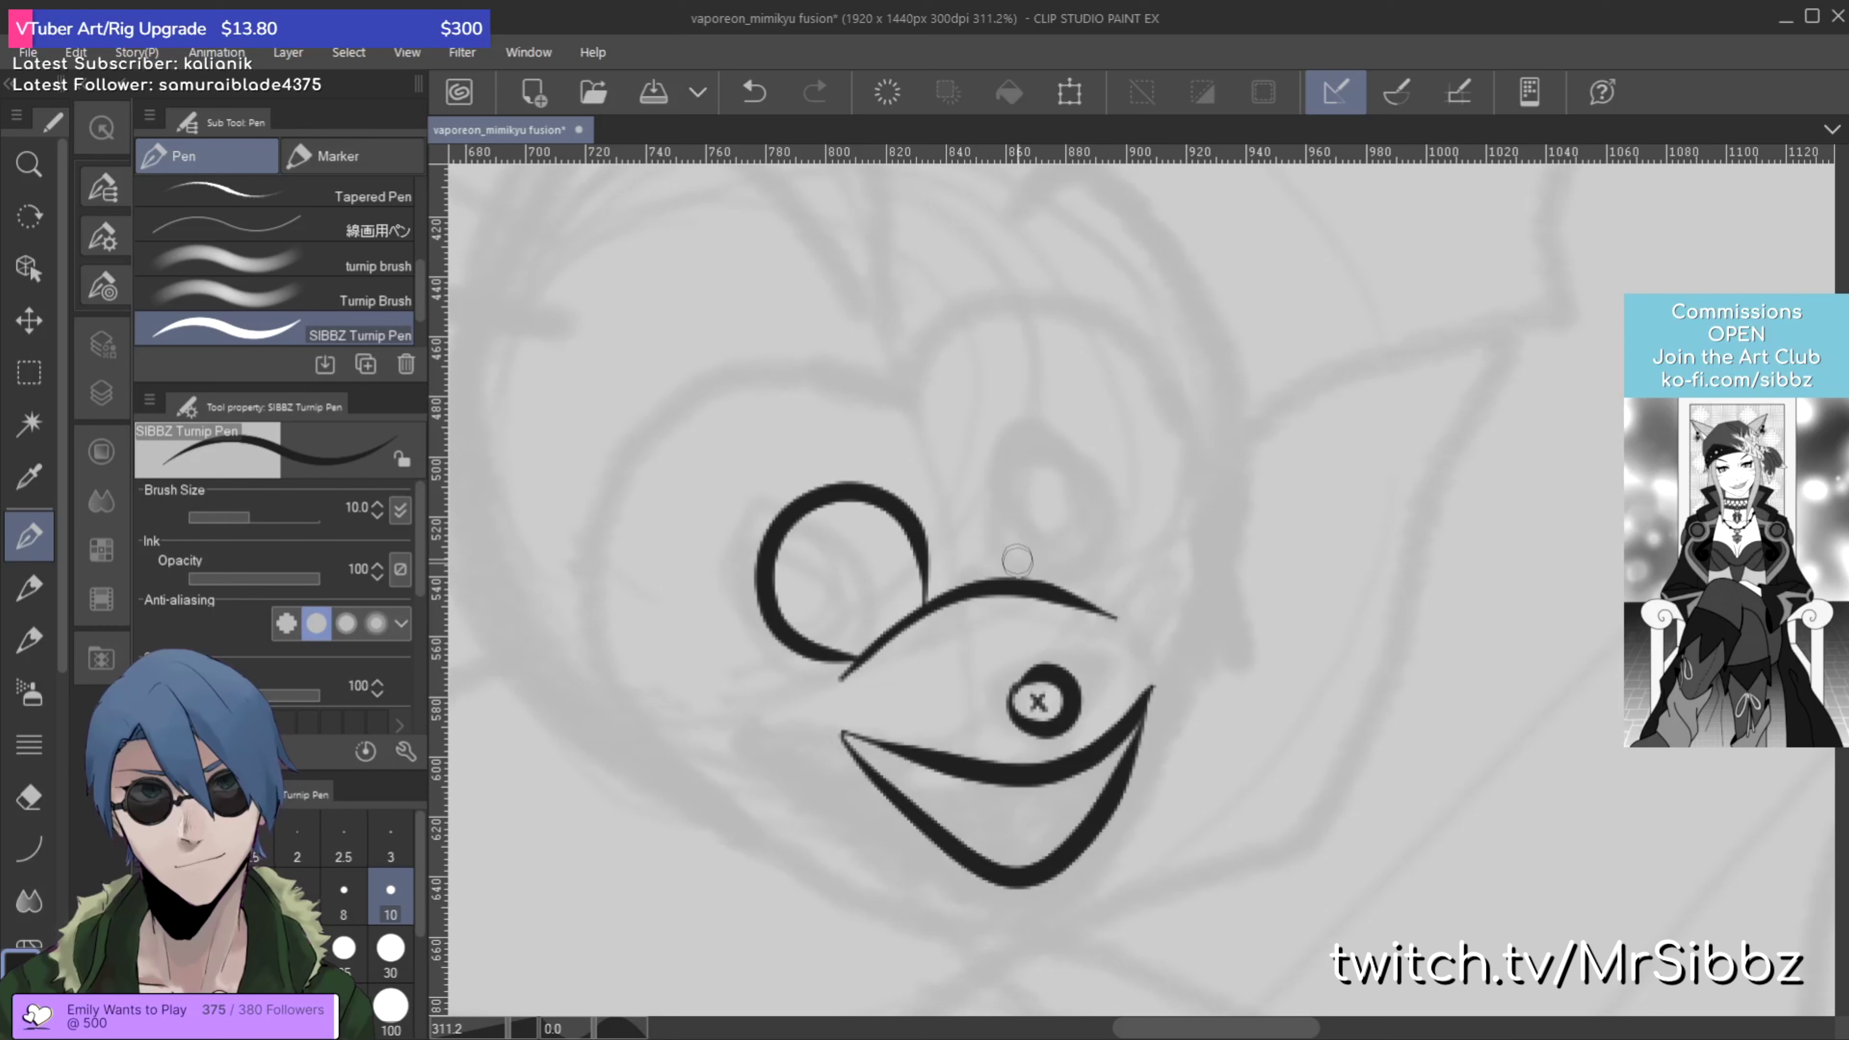
pyautogui.moveTo(1003, 581)
pyautogui.mouseDown()
pyautogui.moveTo(986, 483)
pyautogui.moveTo(1014, 446)
pyautogui.moveTo(1074, 426)
pyautogui.moveTo(1114, 446)
pyautogui.moveTo(1139, 499)
pyautogui.moveTo(1124, 562)
pyautogui.moveTo(1081, 592)
pyautogui.mouseUp()
pyautogui.hotkey('ctrl', 'z')
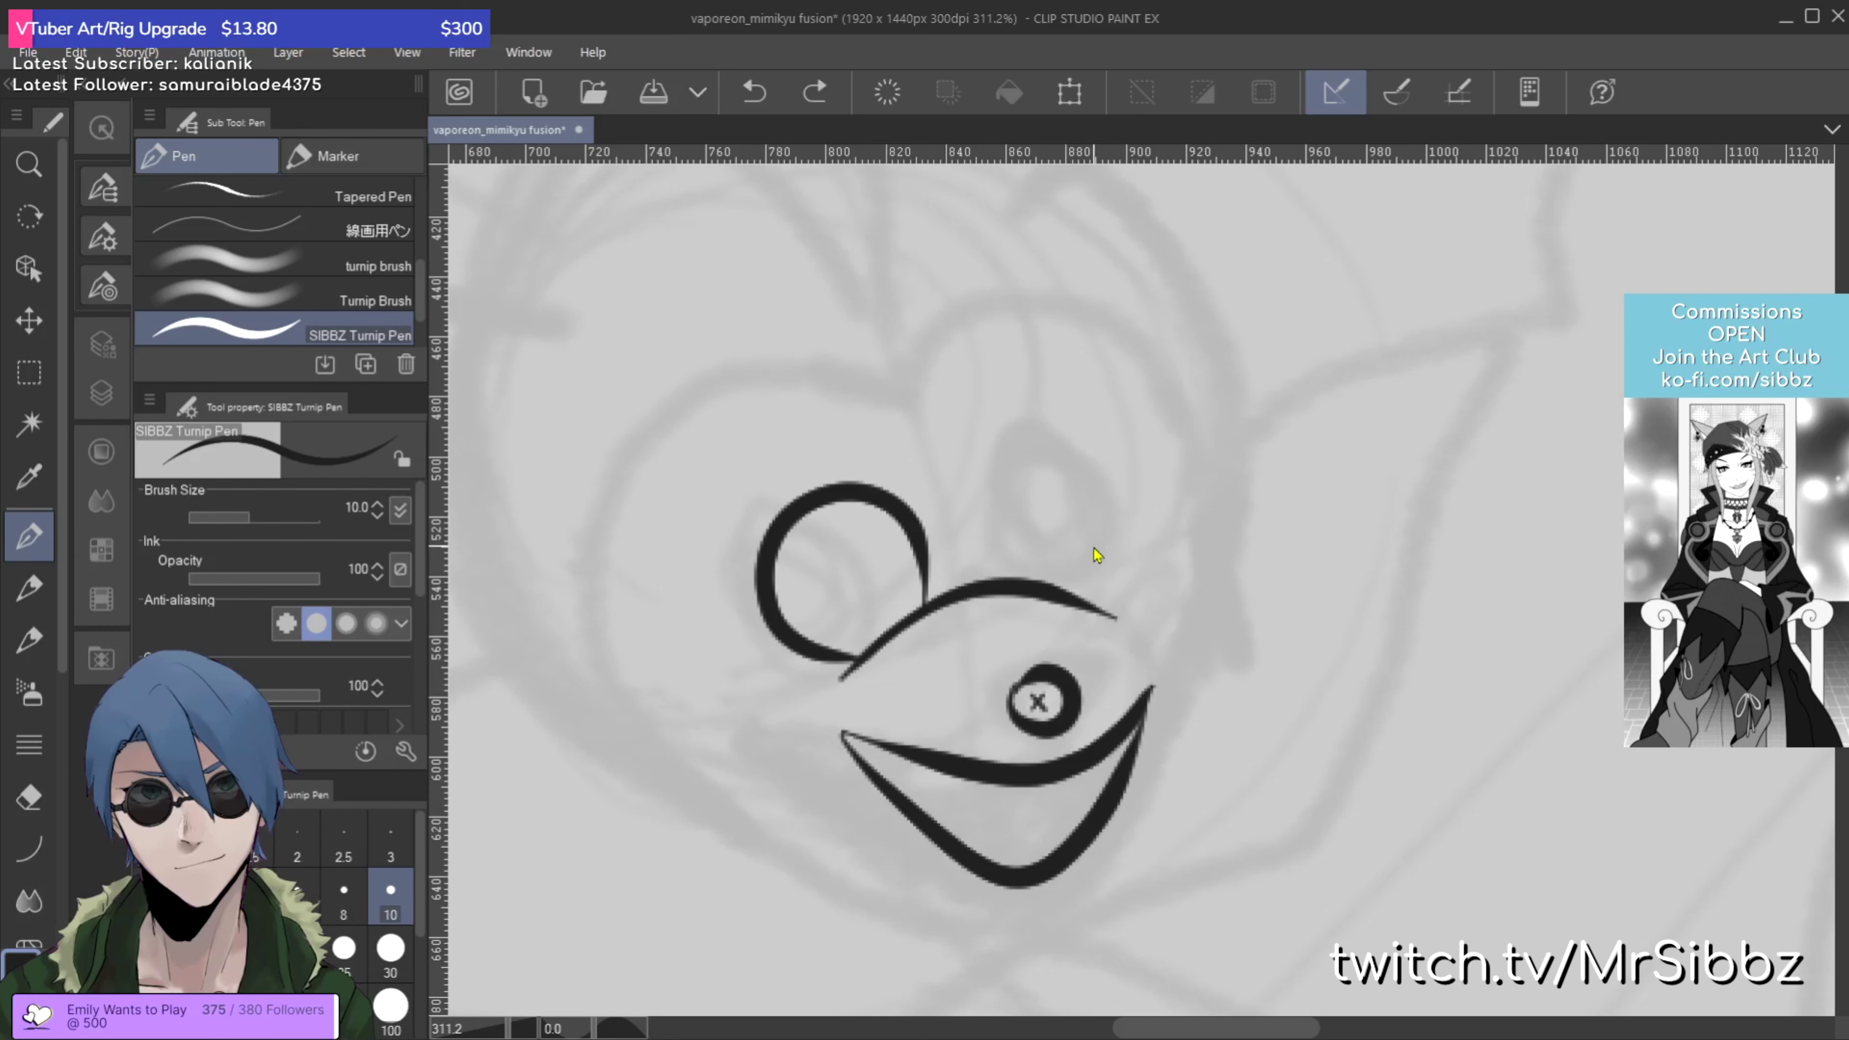
pyautogui.press('e')
pyautogui.moveTo(936, 503); pyautogui.dragTo(863, 612)
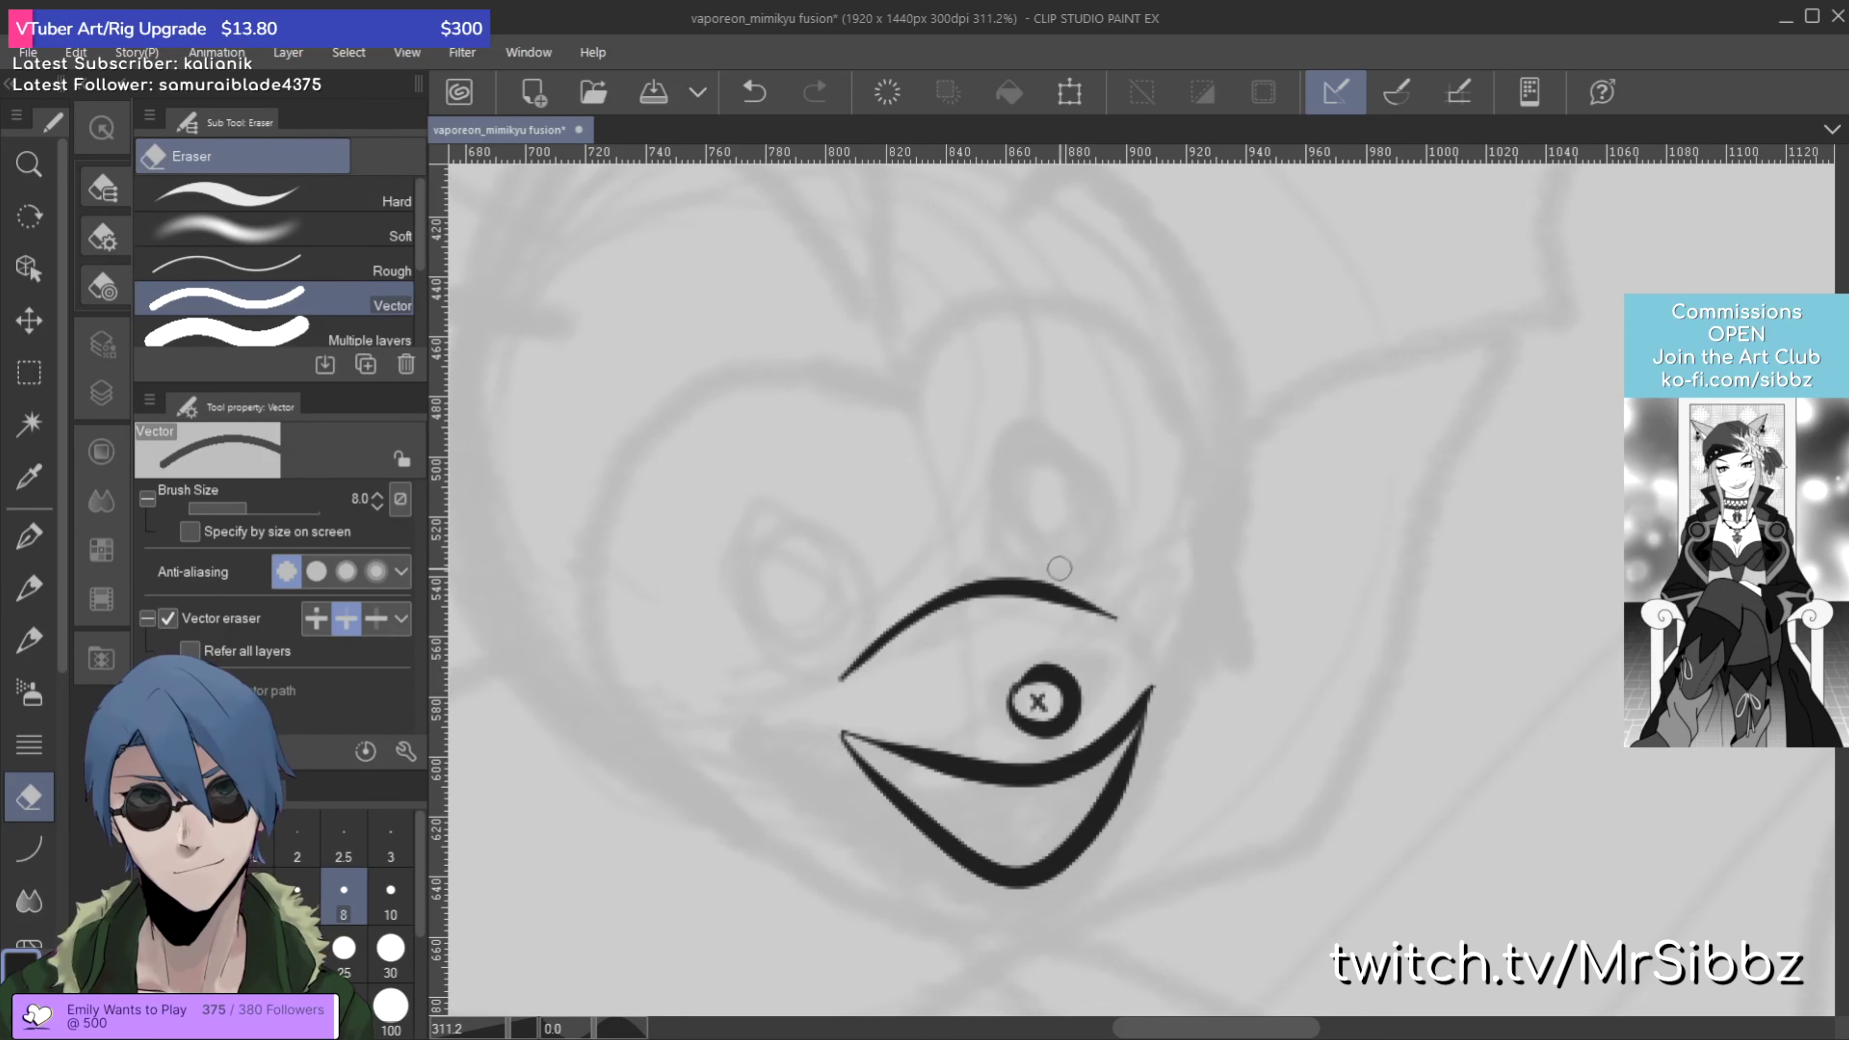
# Step: Try to redraw the right eye as a larger freehand circle just above the muzzle line
pyautogui.moveTo(1051, 577); pyautogui.dragTo(982, 535)
pyautogui.hotkey('ctrl', 'z')
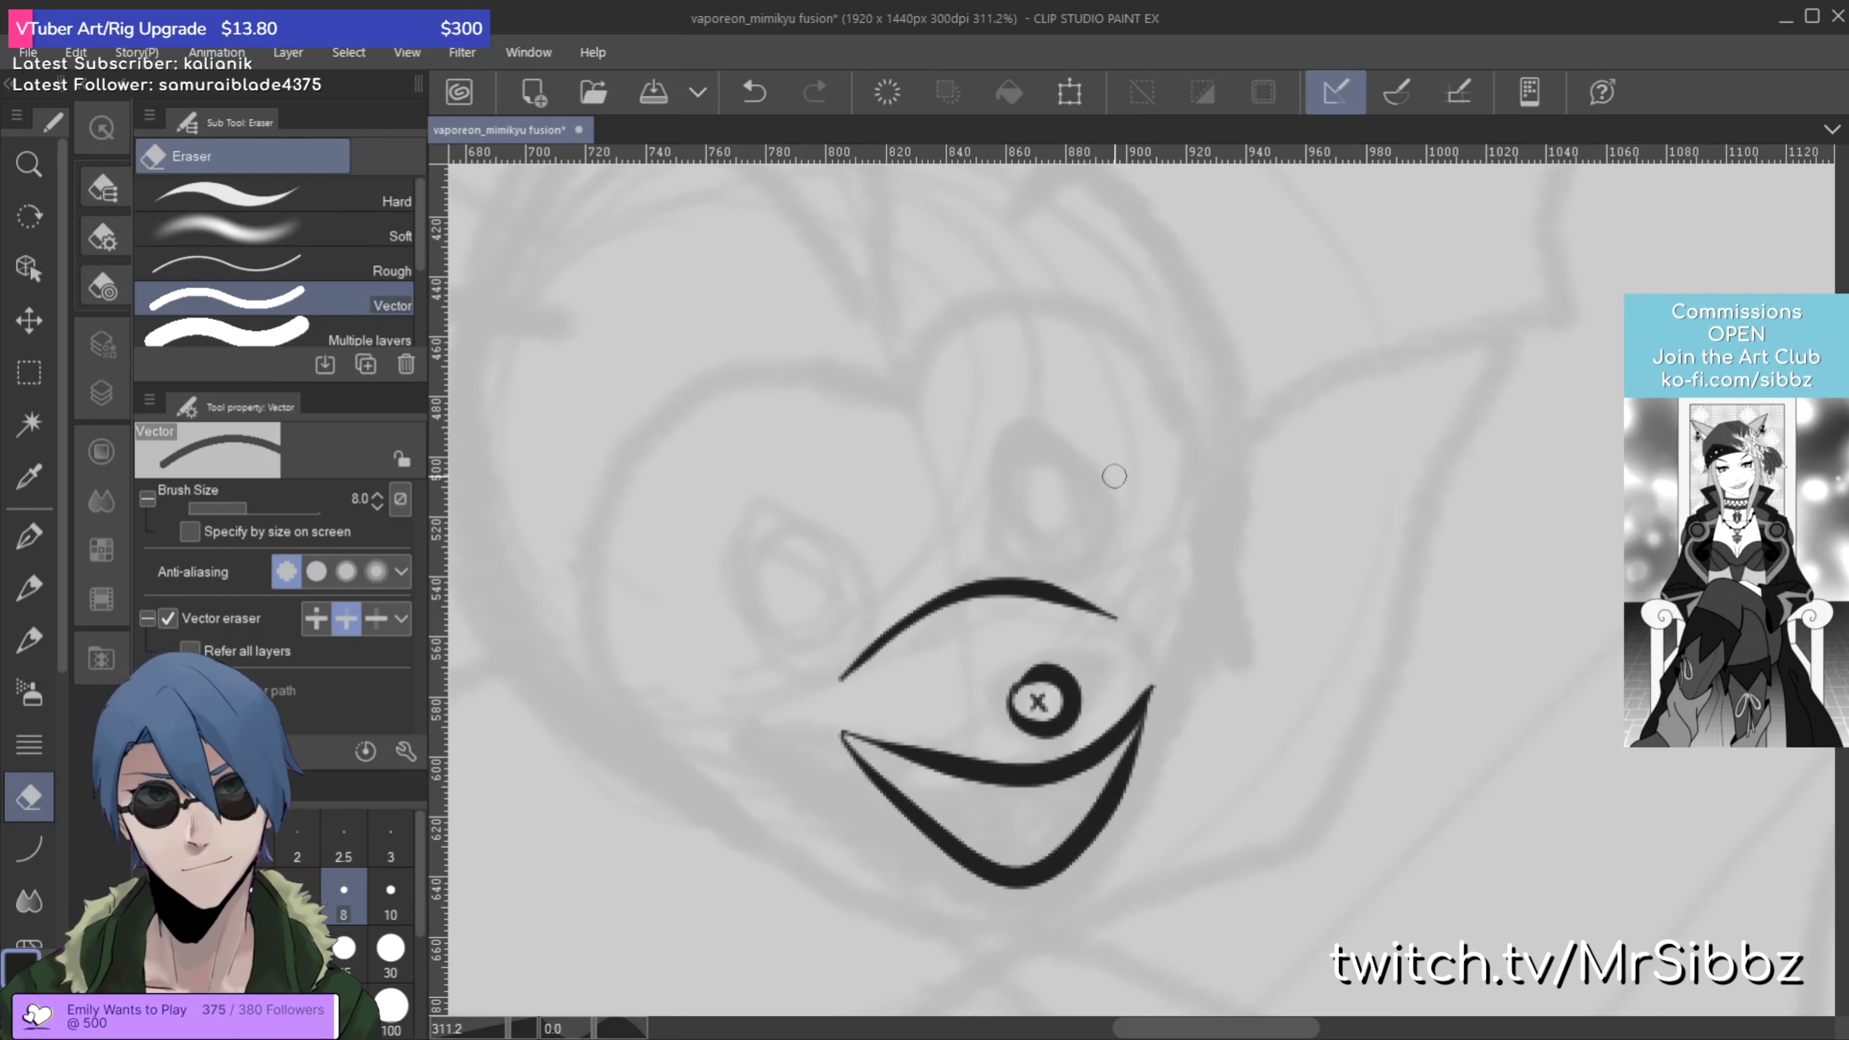
pyautogui.press('p')
pyautogui.moveTo(1043, 577)
pyautogui.mouseDown()
pyautogui.moveTo(991, 554)
pyautogui.moveTo(978, 490)
pyautogui.moveTo(1018, 417)
pyautogui.moveTo(1089, 401)
pyautogui.moveTo(1149, 445)
pyautogui.moveTo(1160, 511)
pyautogui.moveTo(1105, 578)
pyautogui.moveTo(1028, 572)
pyautogui.mouseUp()
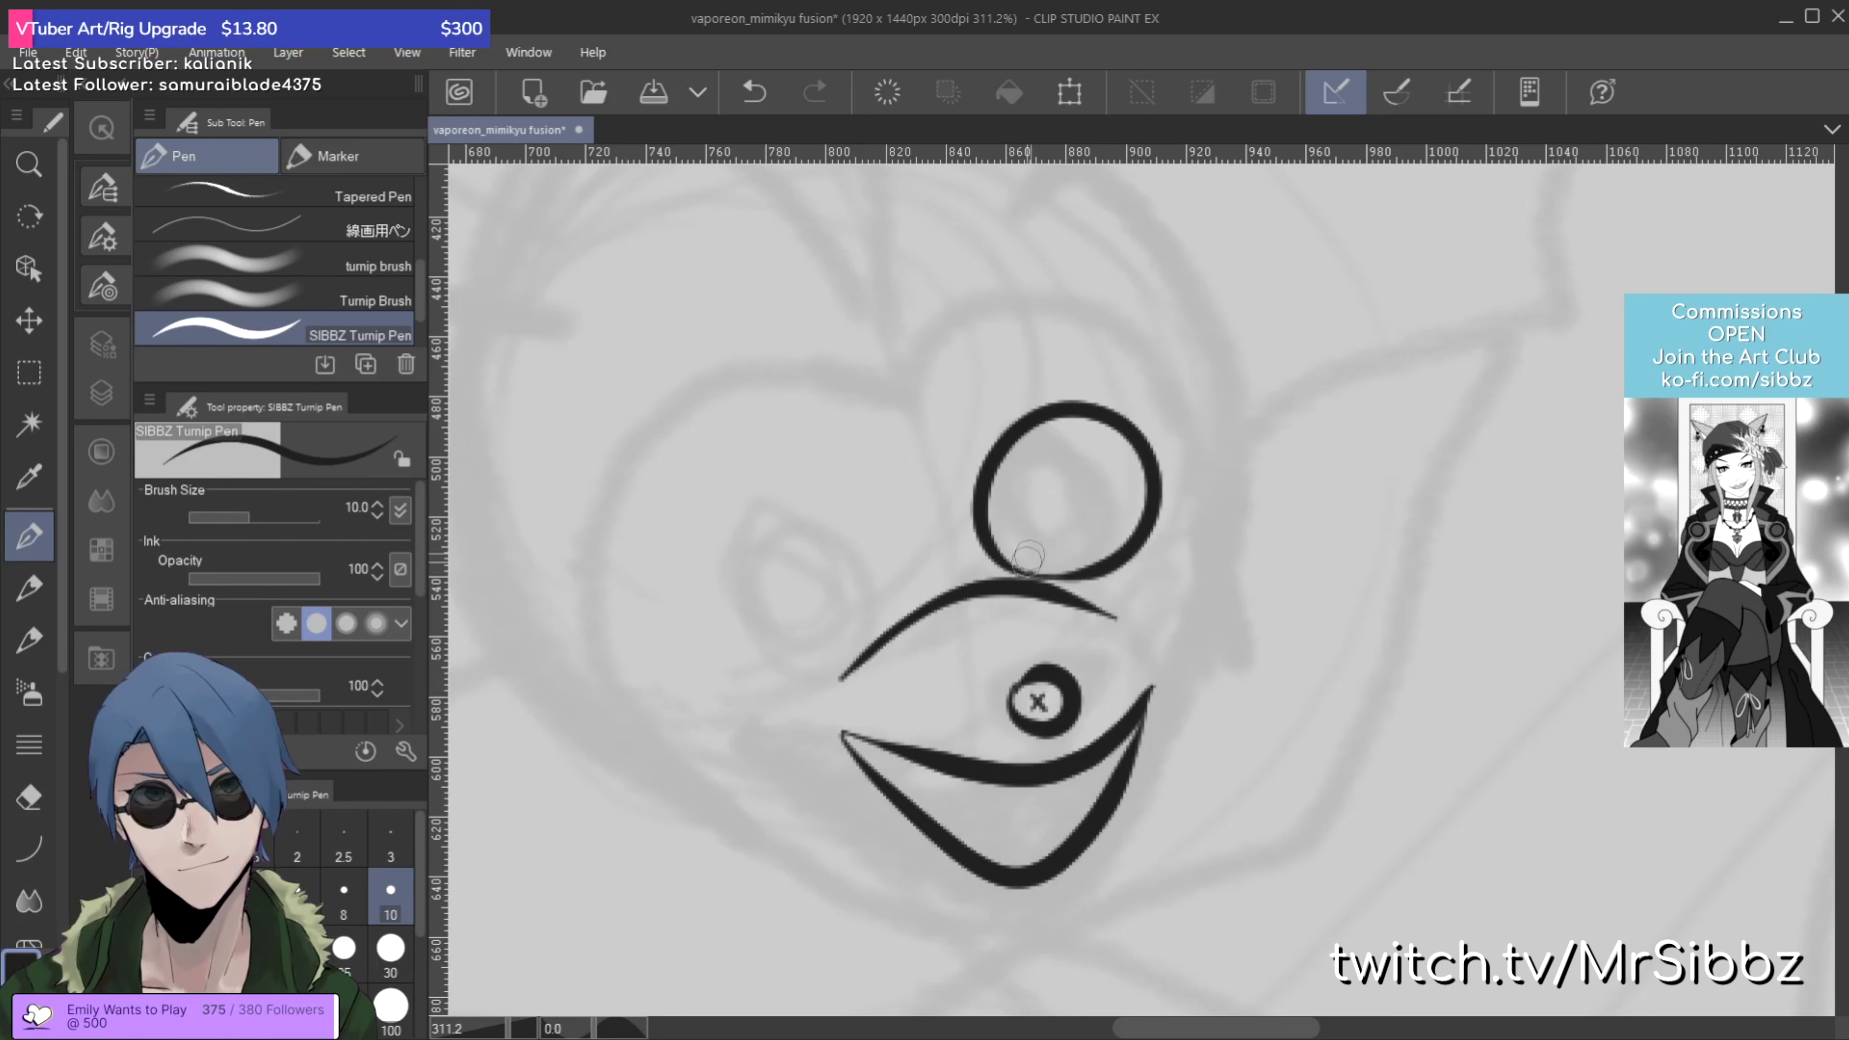
pyautogui.hotkey('ctrl', 'z')
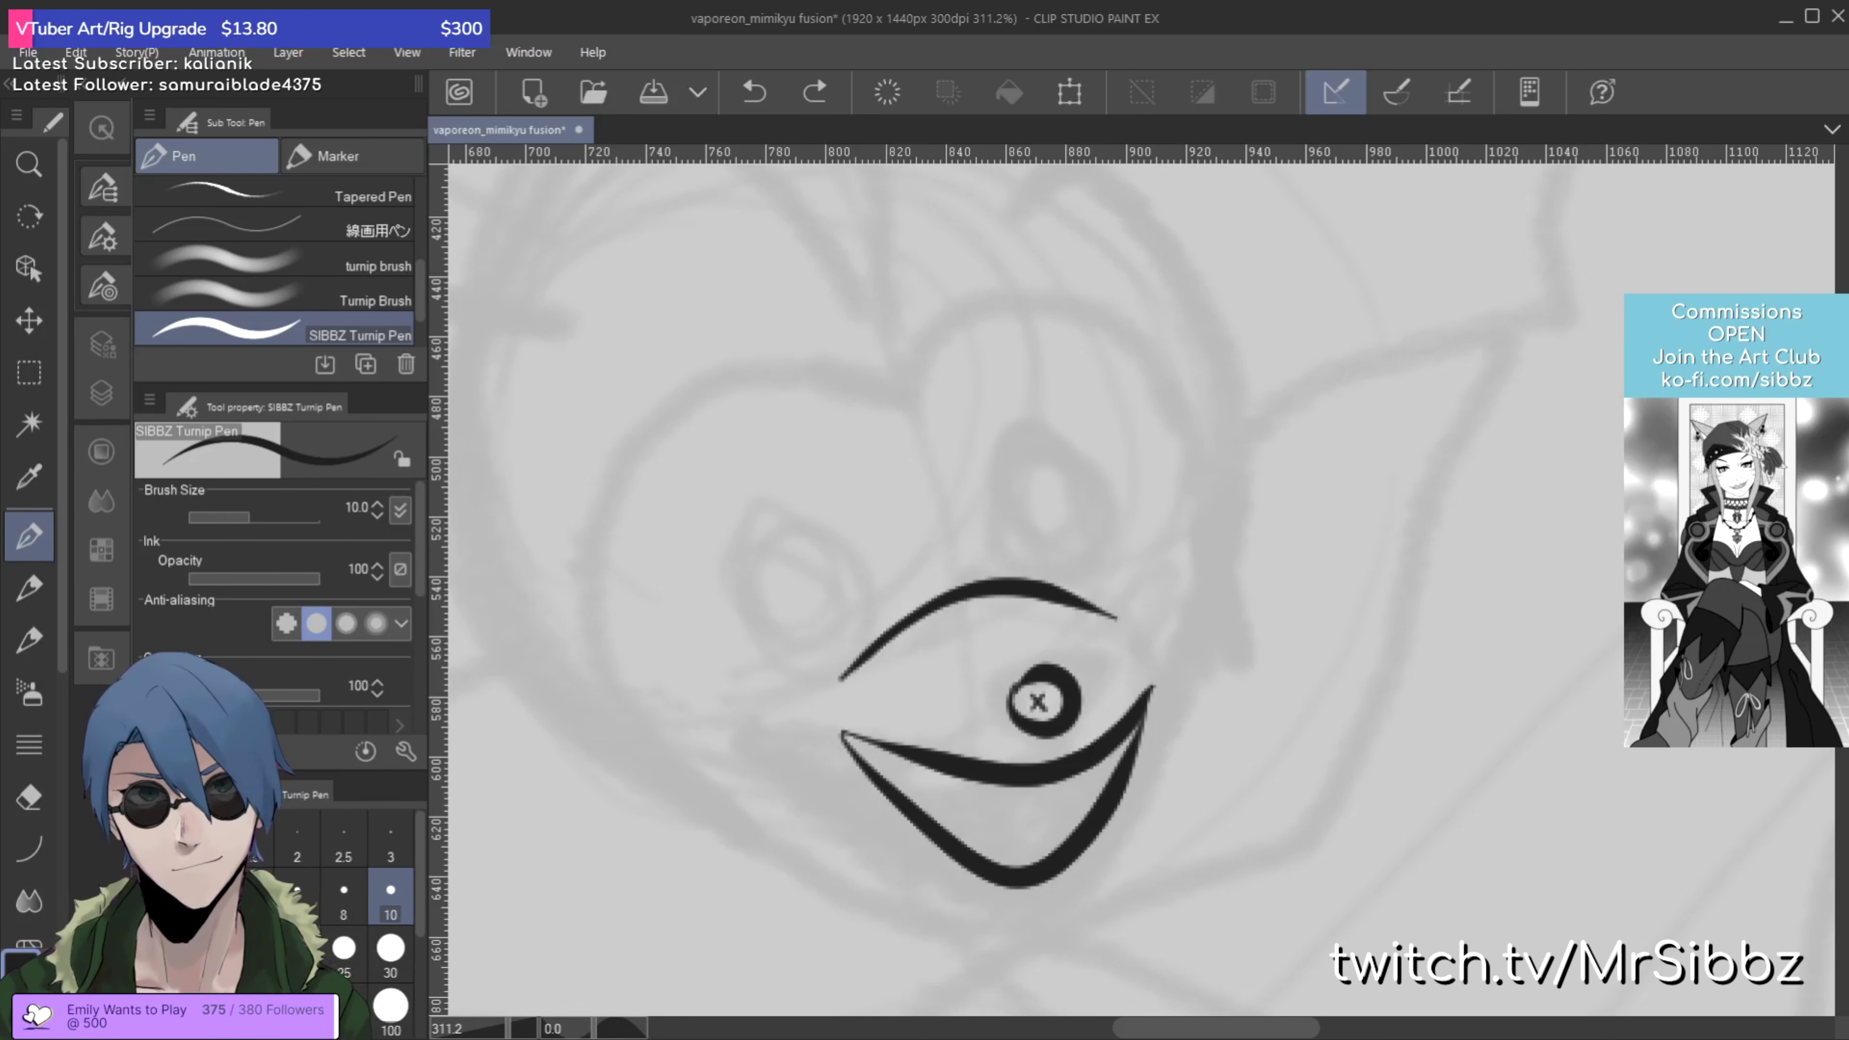
# Step: Create a circular ruler with the Figure ruler near the sketched right eye
pyautogui.scroll(-6, 7, 874)
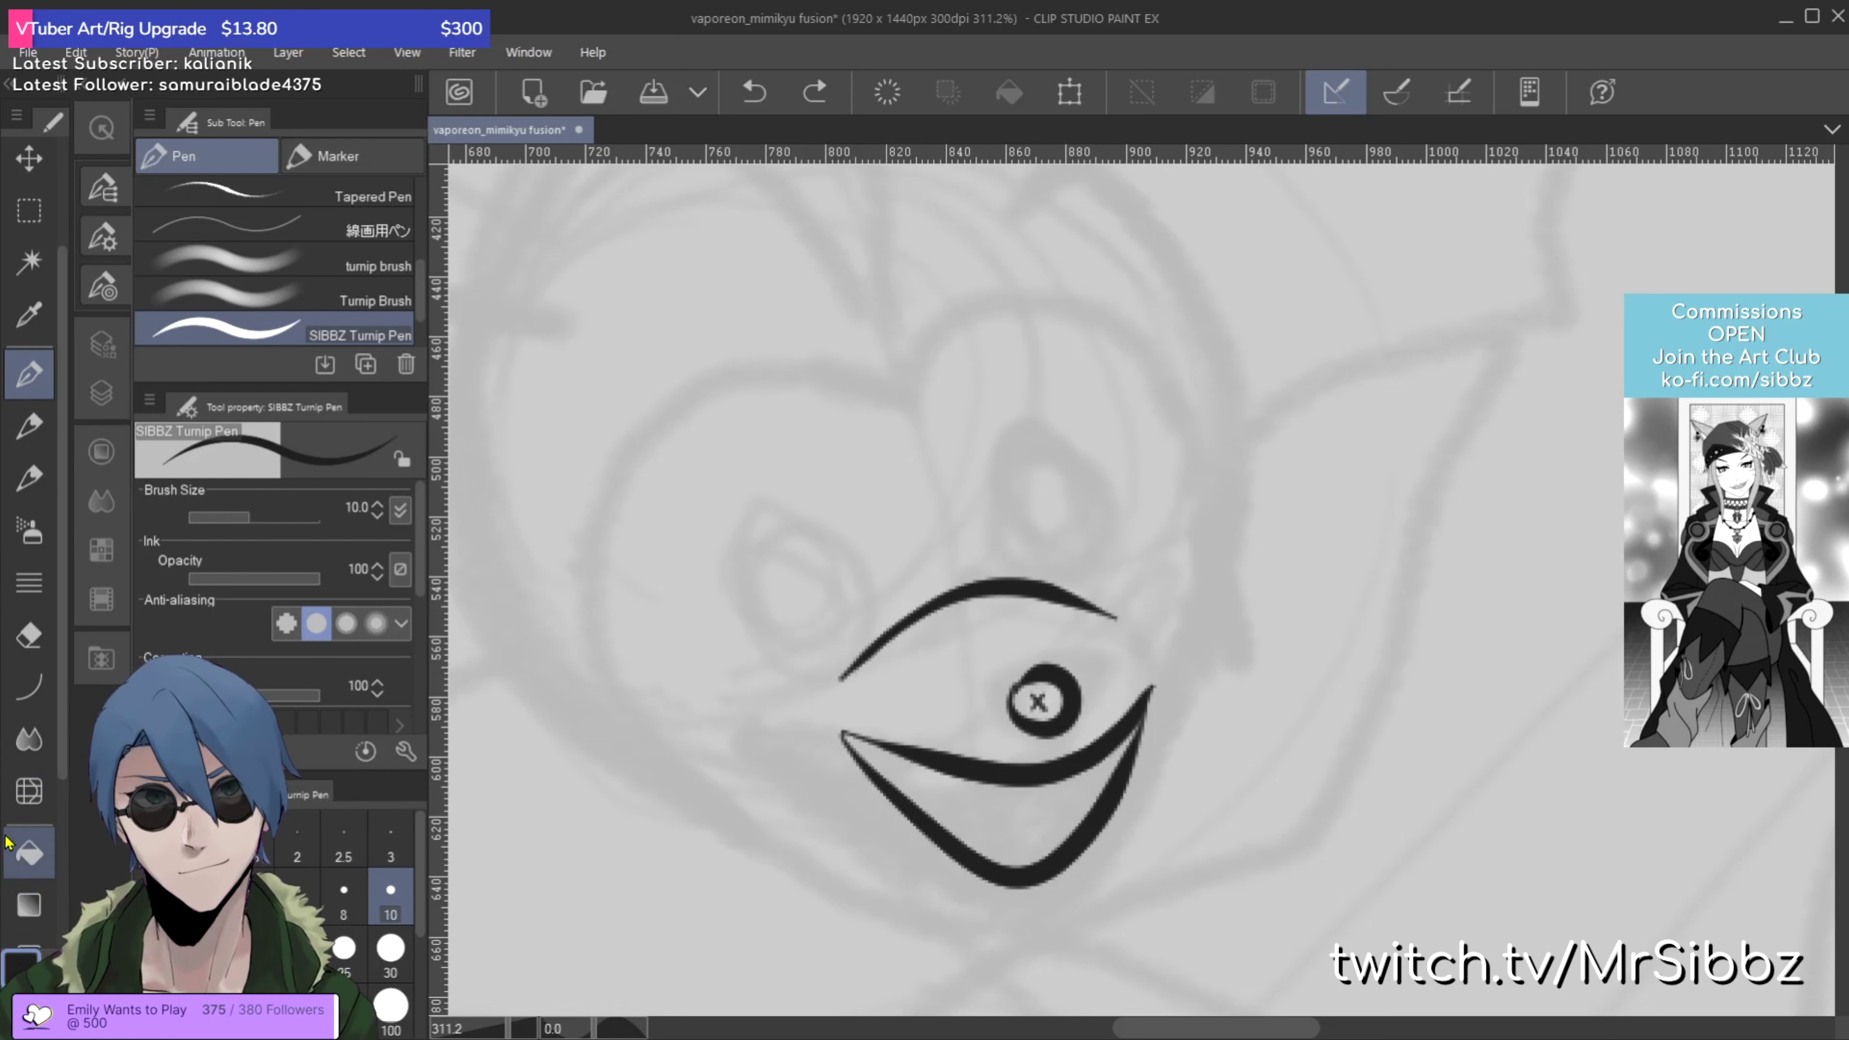
pyautogui.click(54, 875)
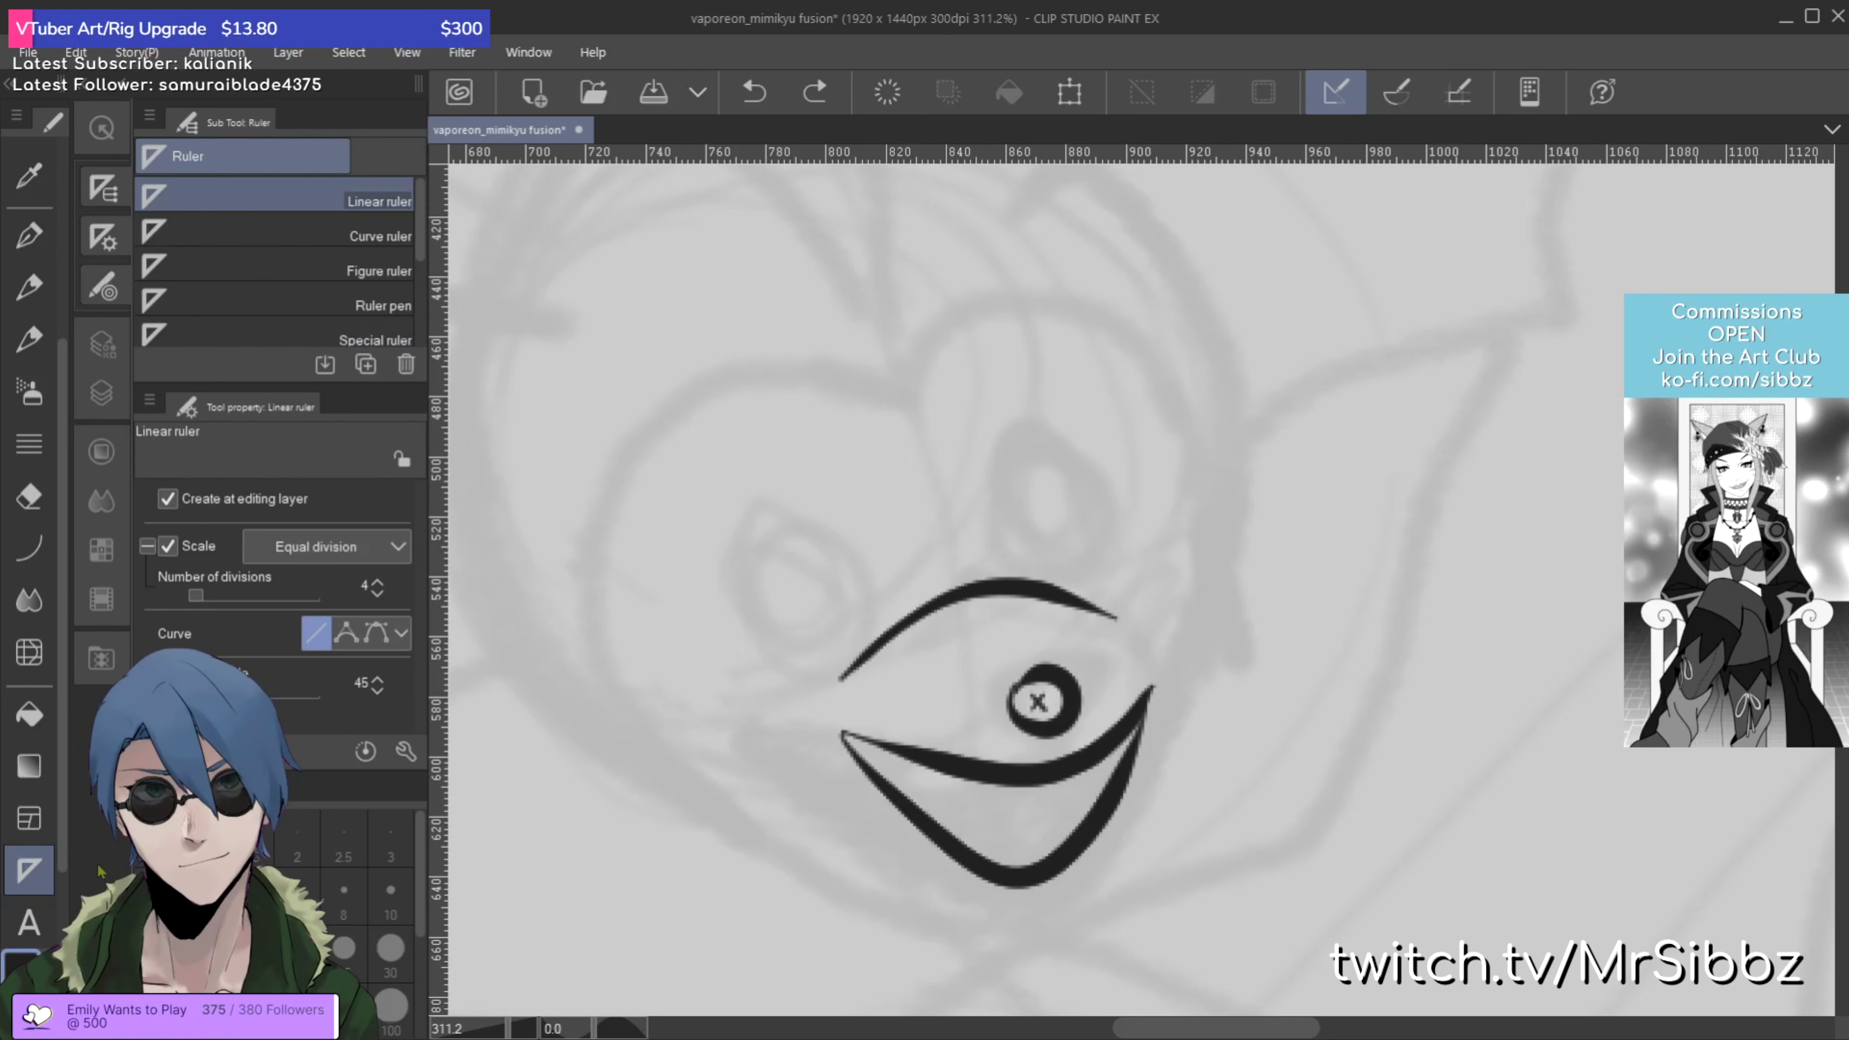
pyautogui.scroll(-2, 320, 326)
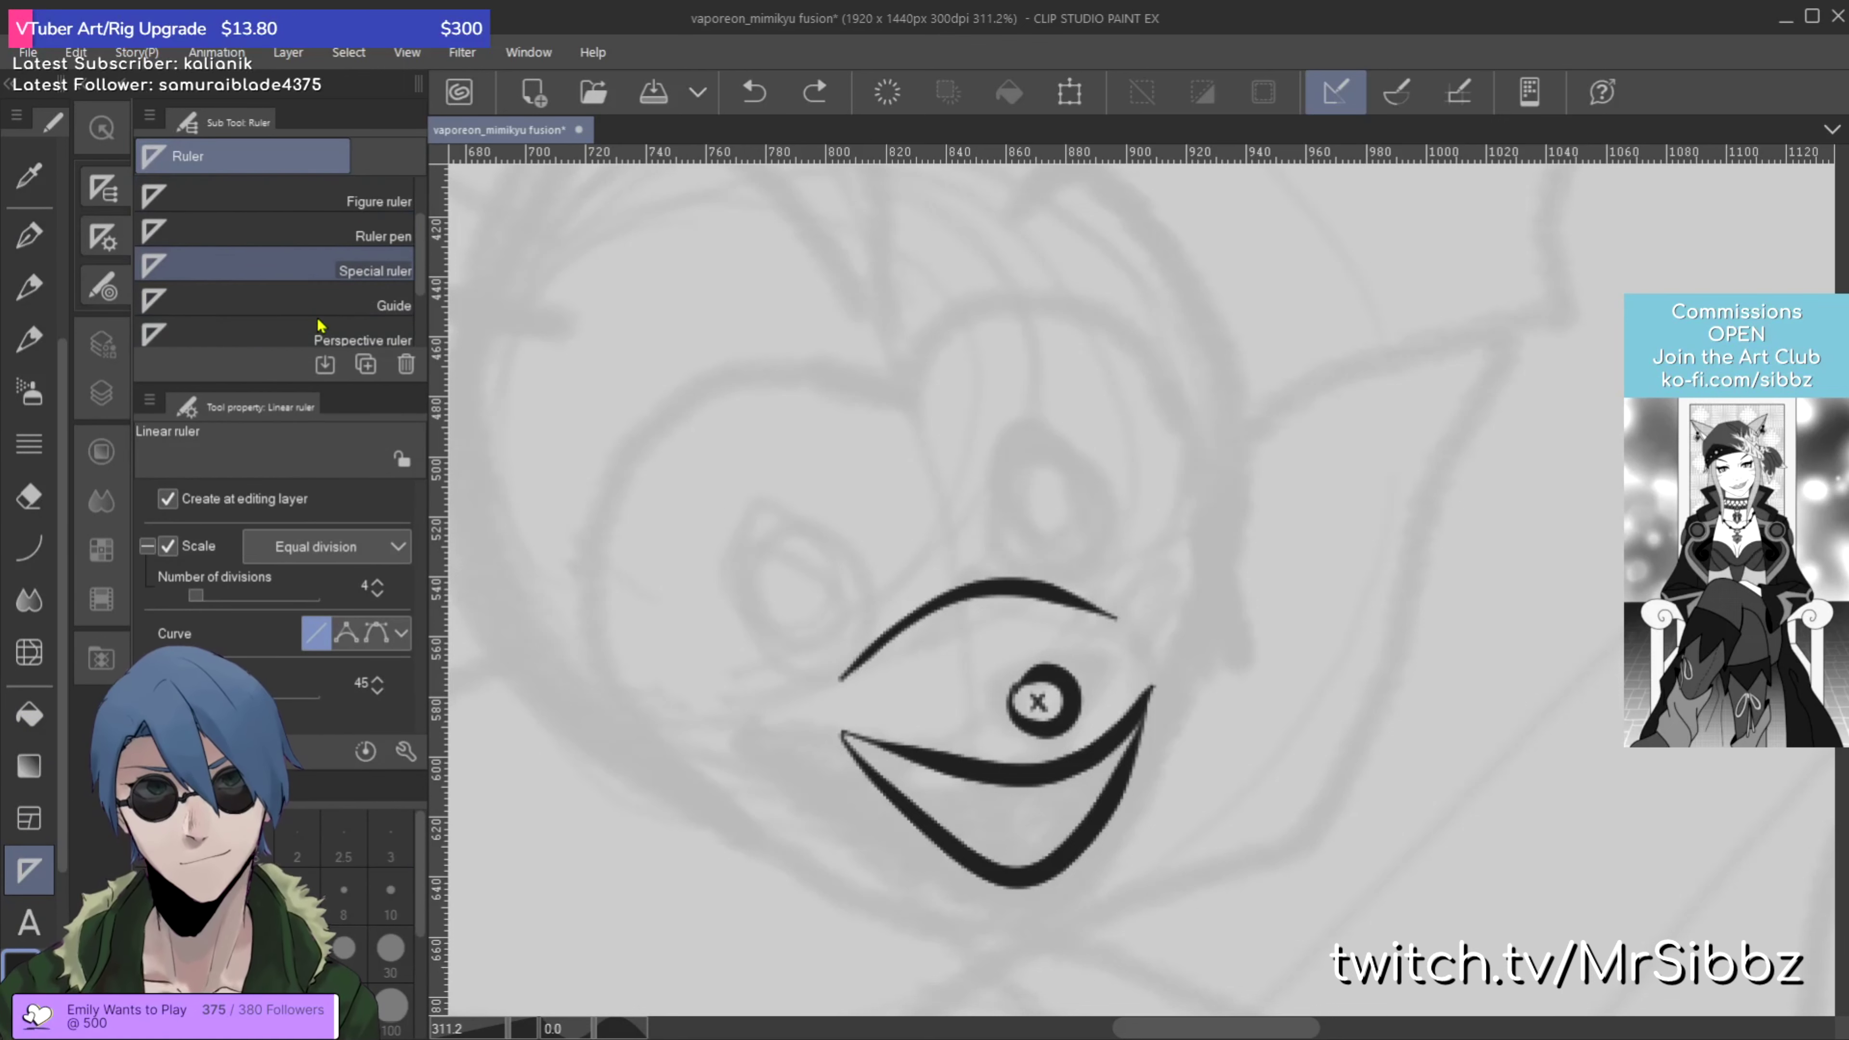
pyautogui.click(374, 278)
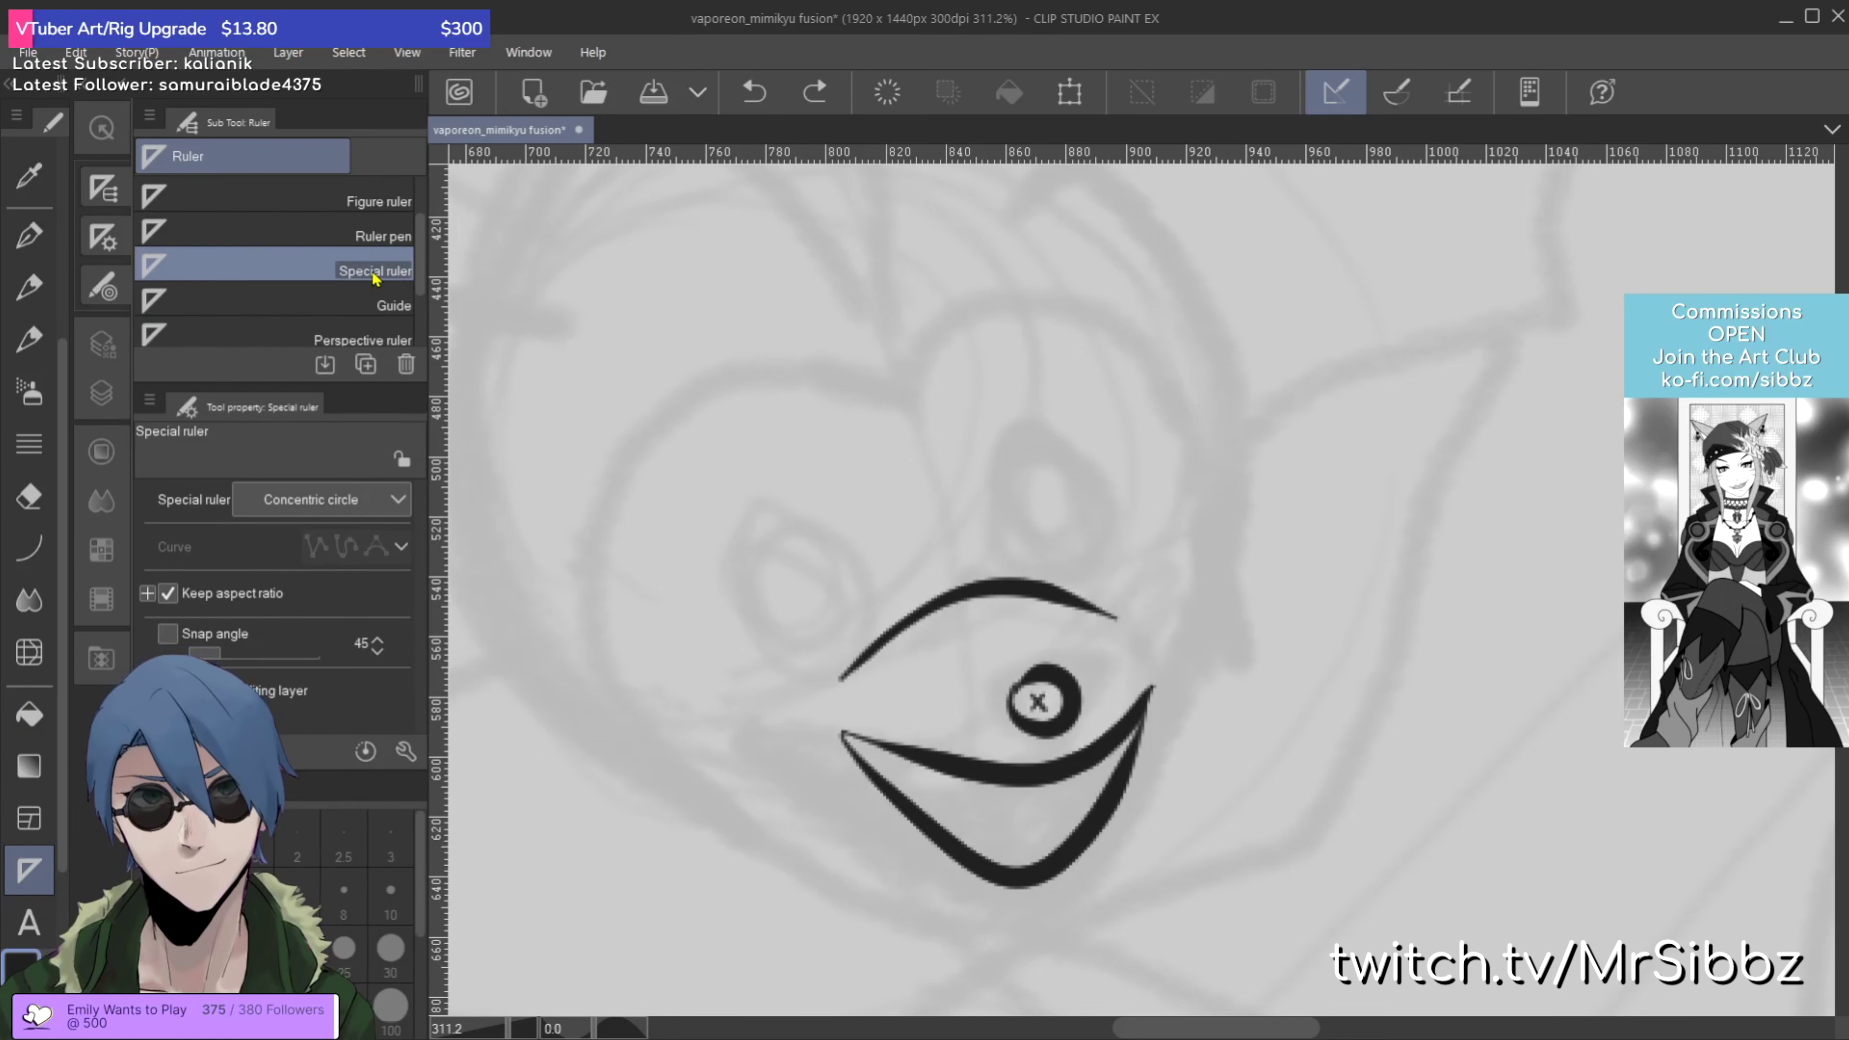
pyautogui.click(367, 198)
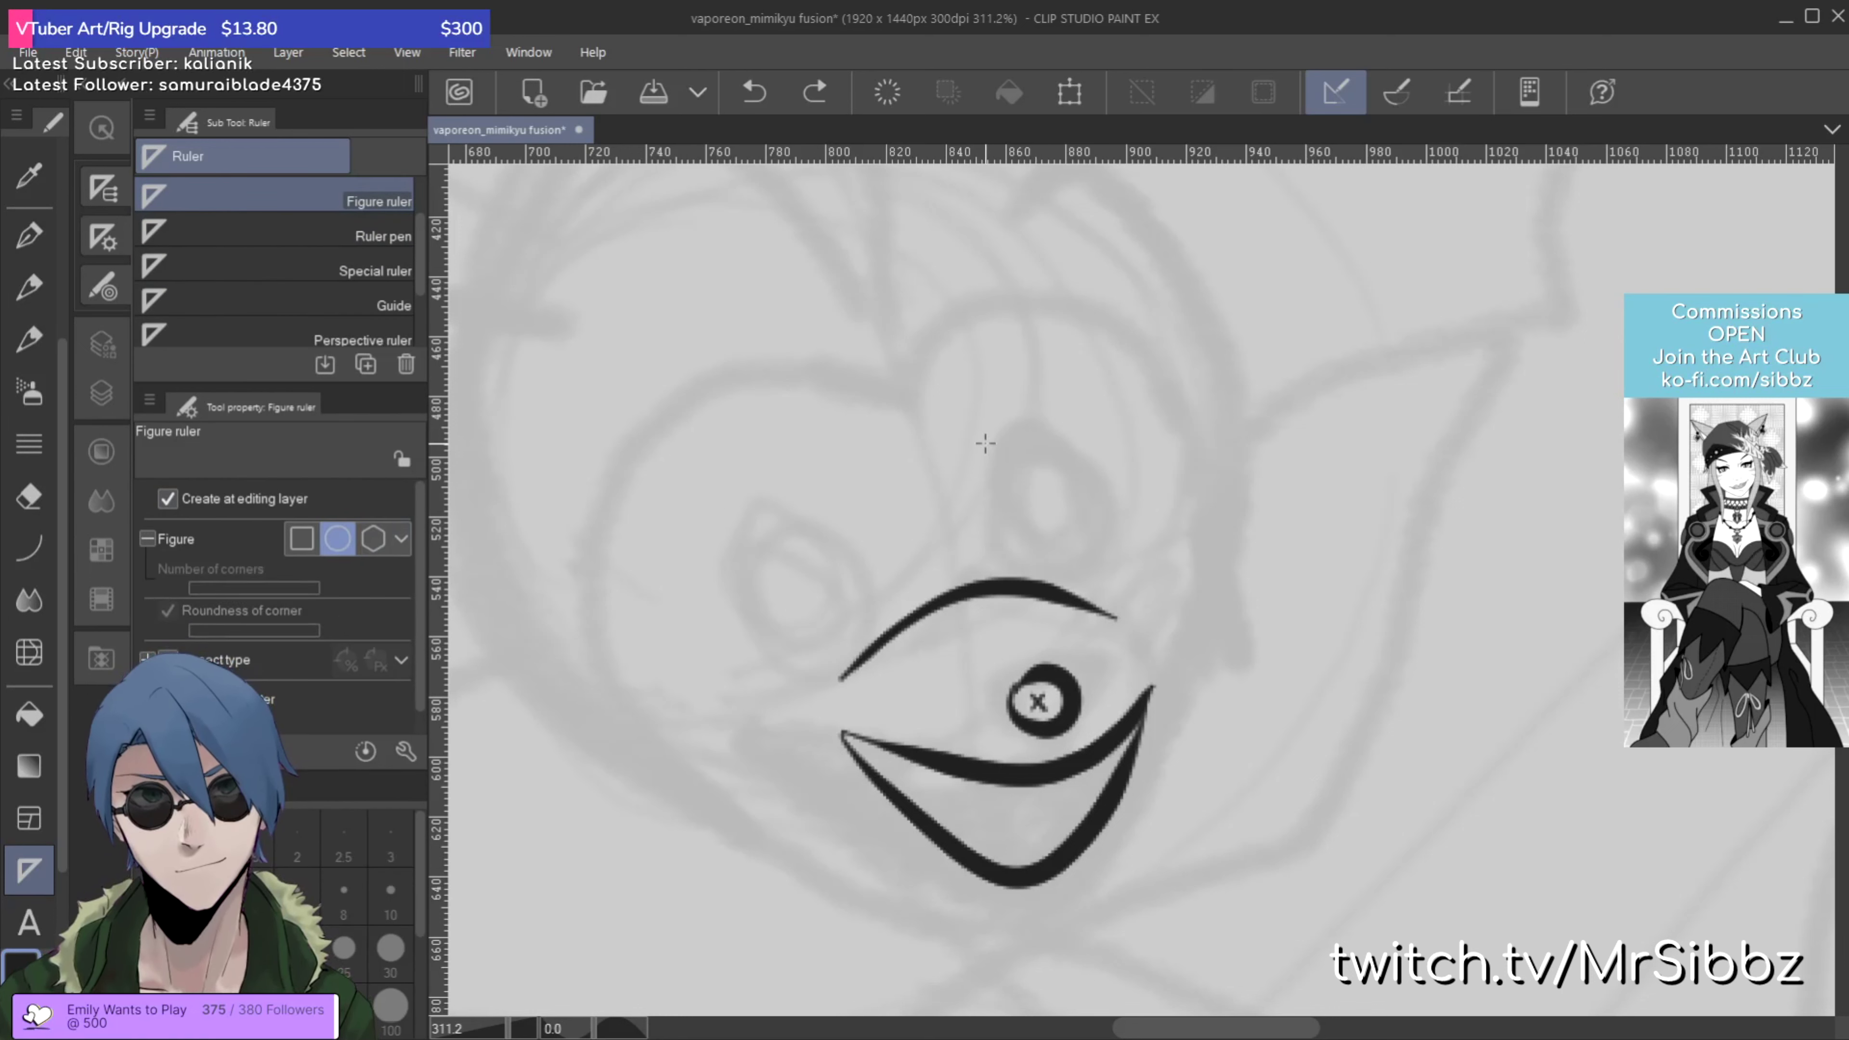
pyautogui.moveTo(1001, 449); pyautogui.dragTo(1088, 558)
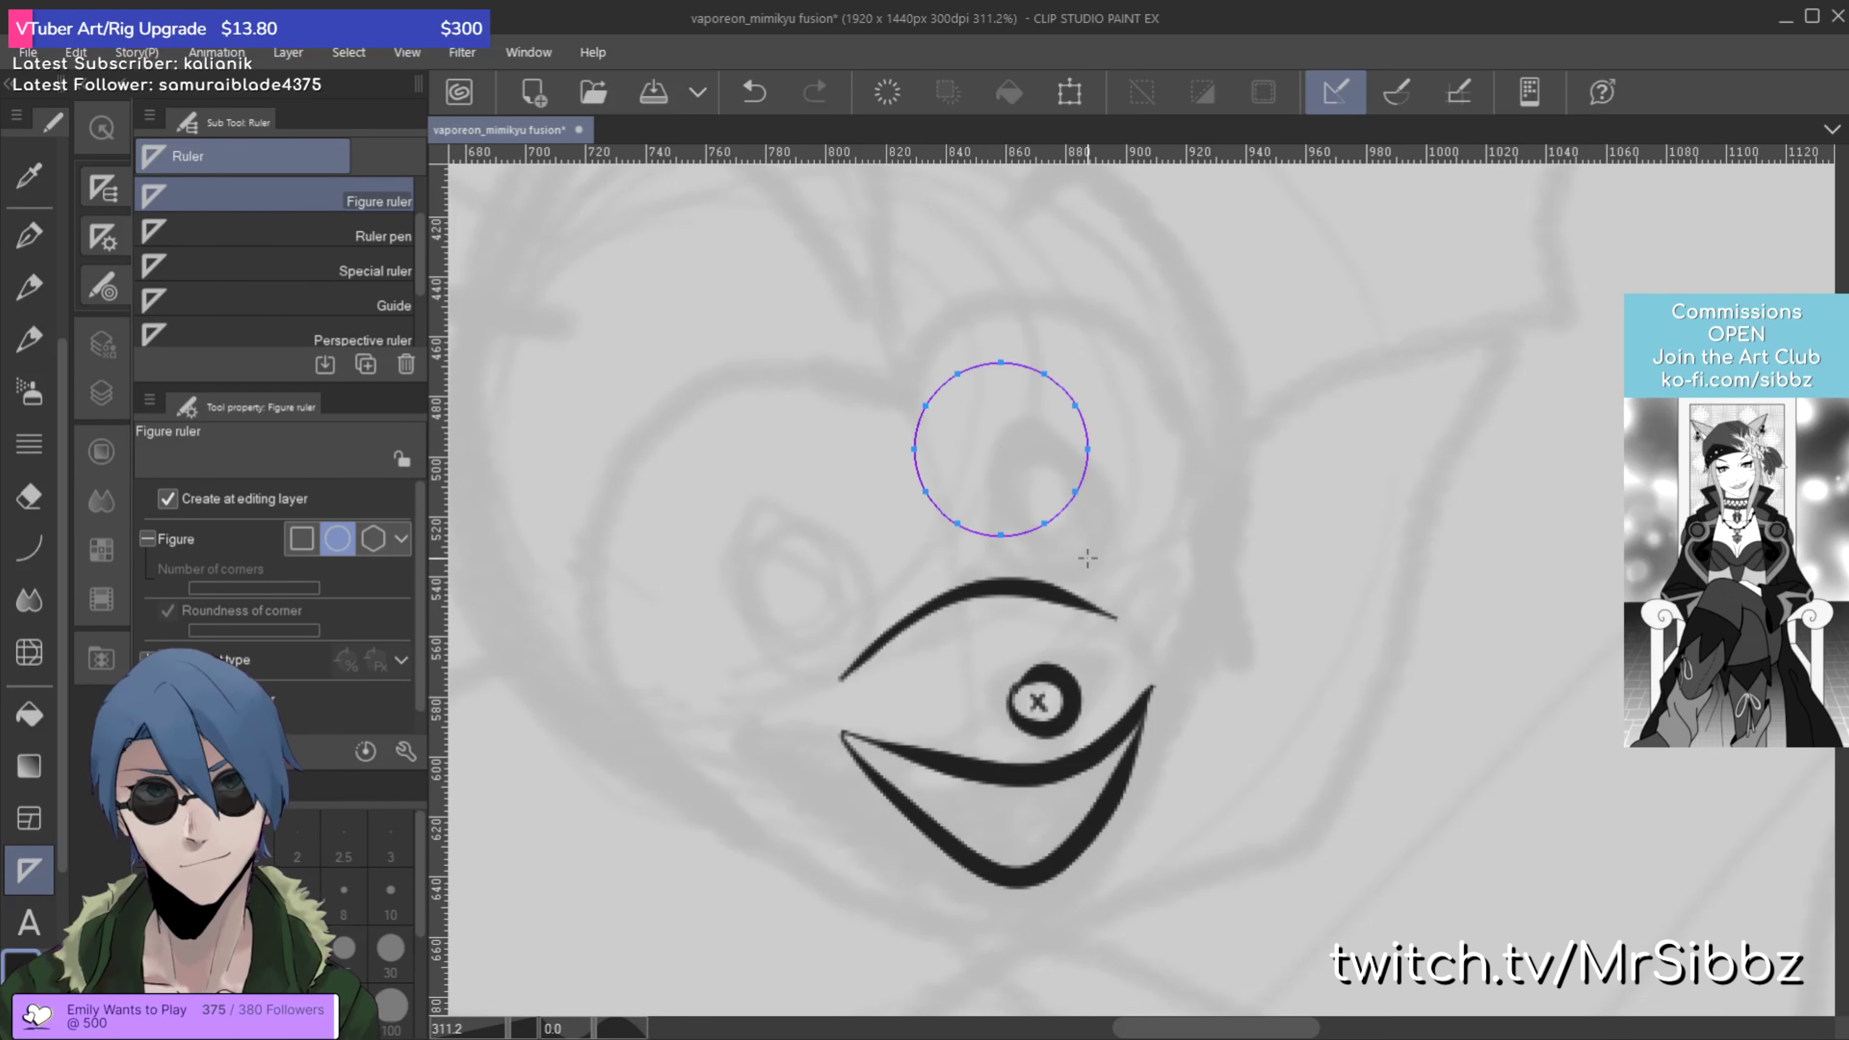
# Step: Move the circular ruler onto the right eye so it overlaps the muzzle line, and ink around it with the SIBBZ Turnip Pen
pyautogui.scroll(2, 22, 368)
pyautogui.scroll(3, 22, 364)
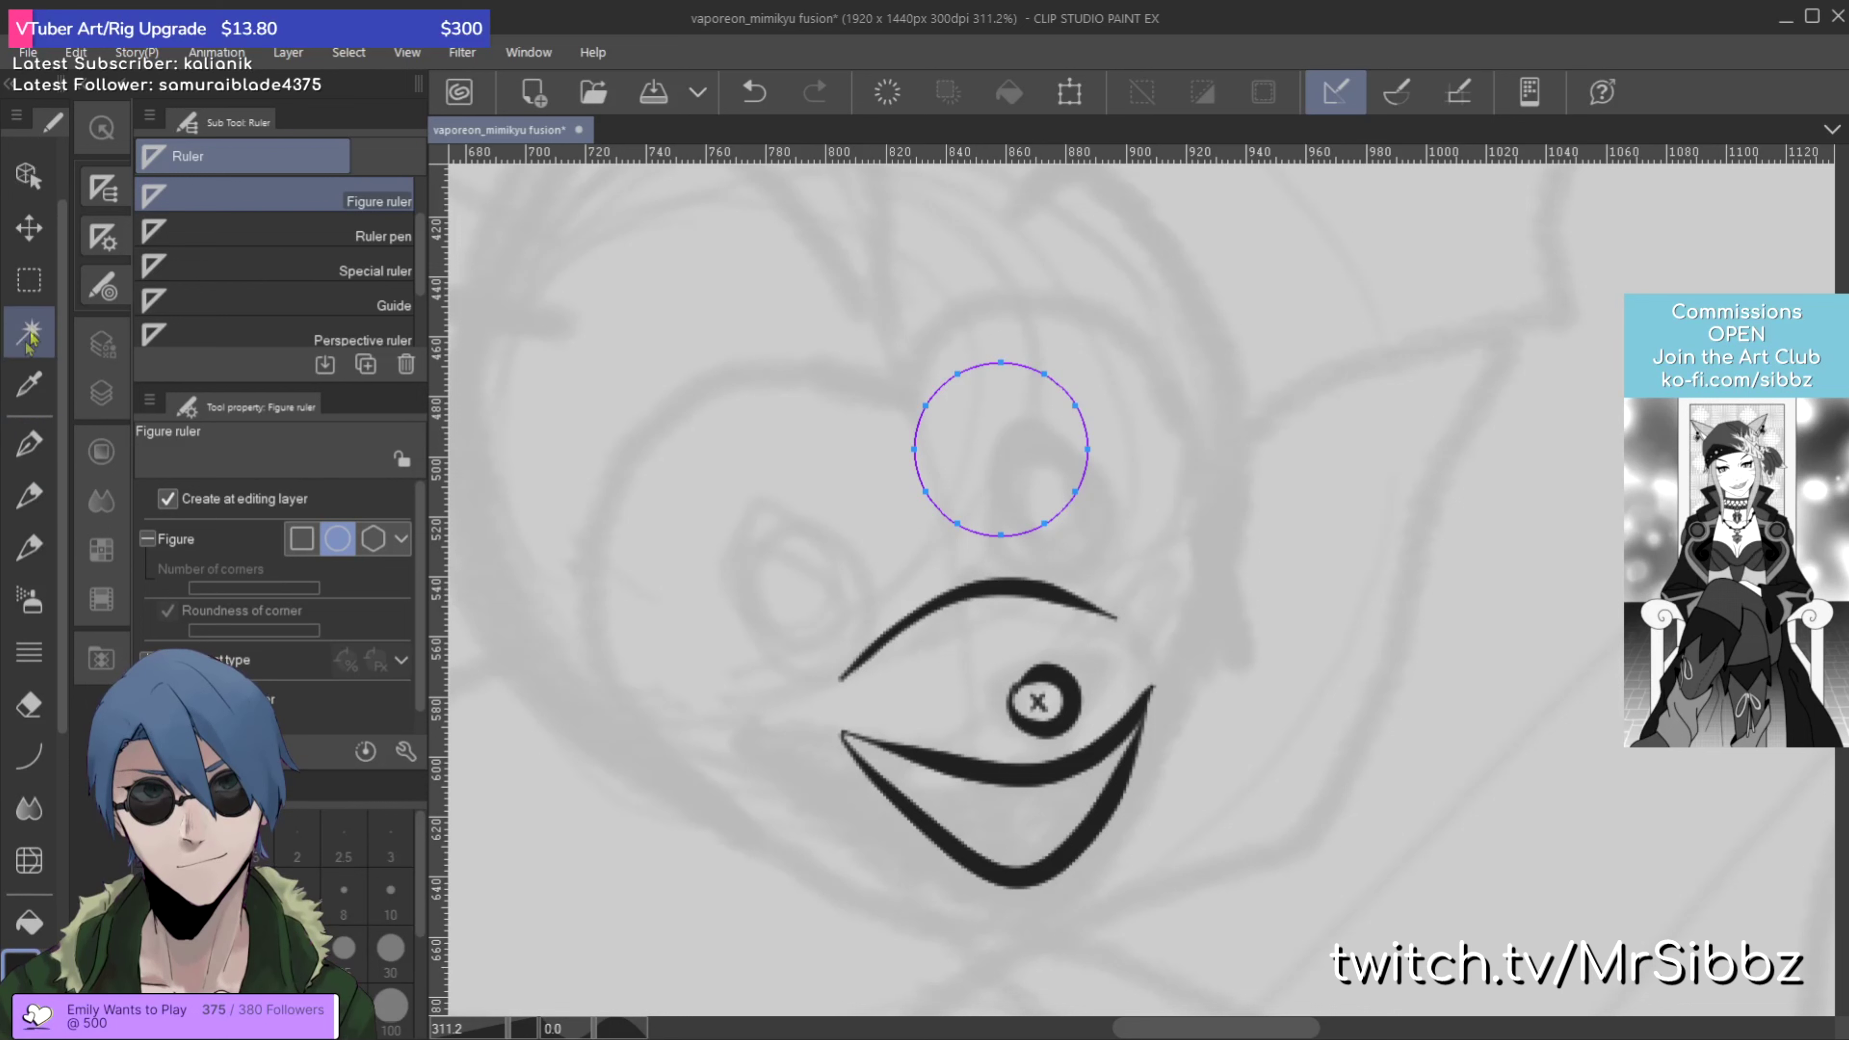
pyautogui.click(29, 175)
pyautogui.moveTo(854, 373); pyautogui.dragTo(1012, 475)
pyautogui.moveTo(1079, 322); pyautogui.dragTo(1140, 419)
pyautogui.press('p')
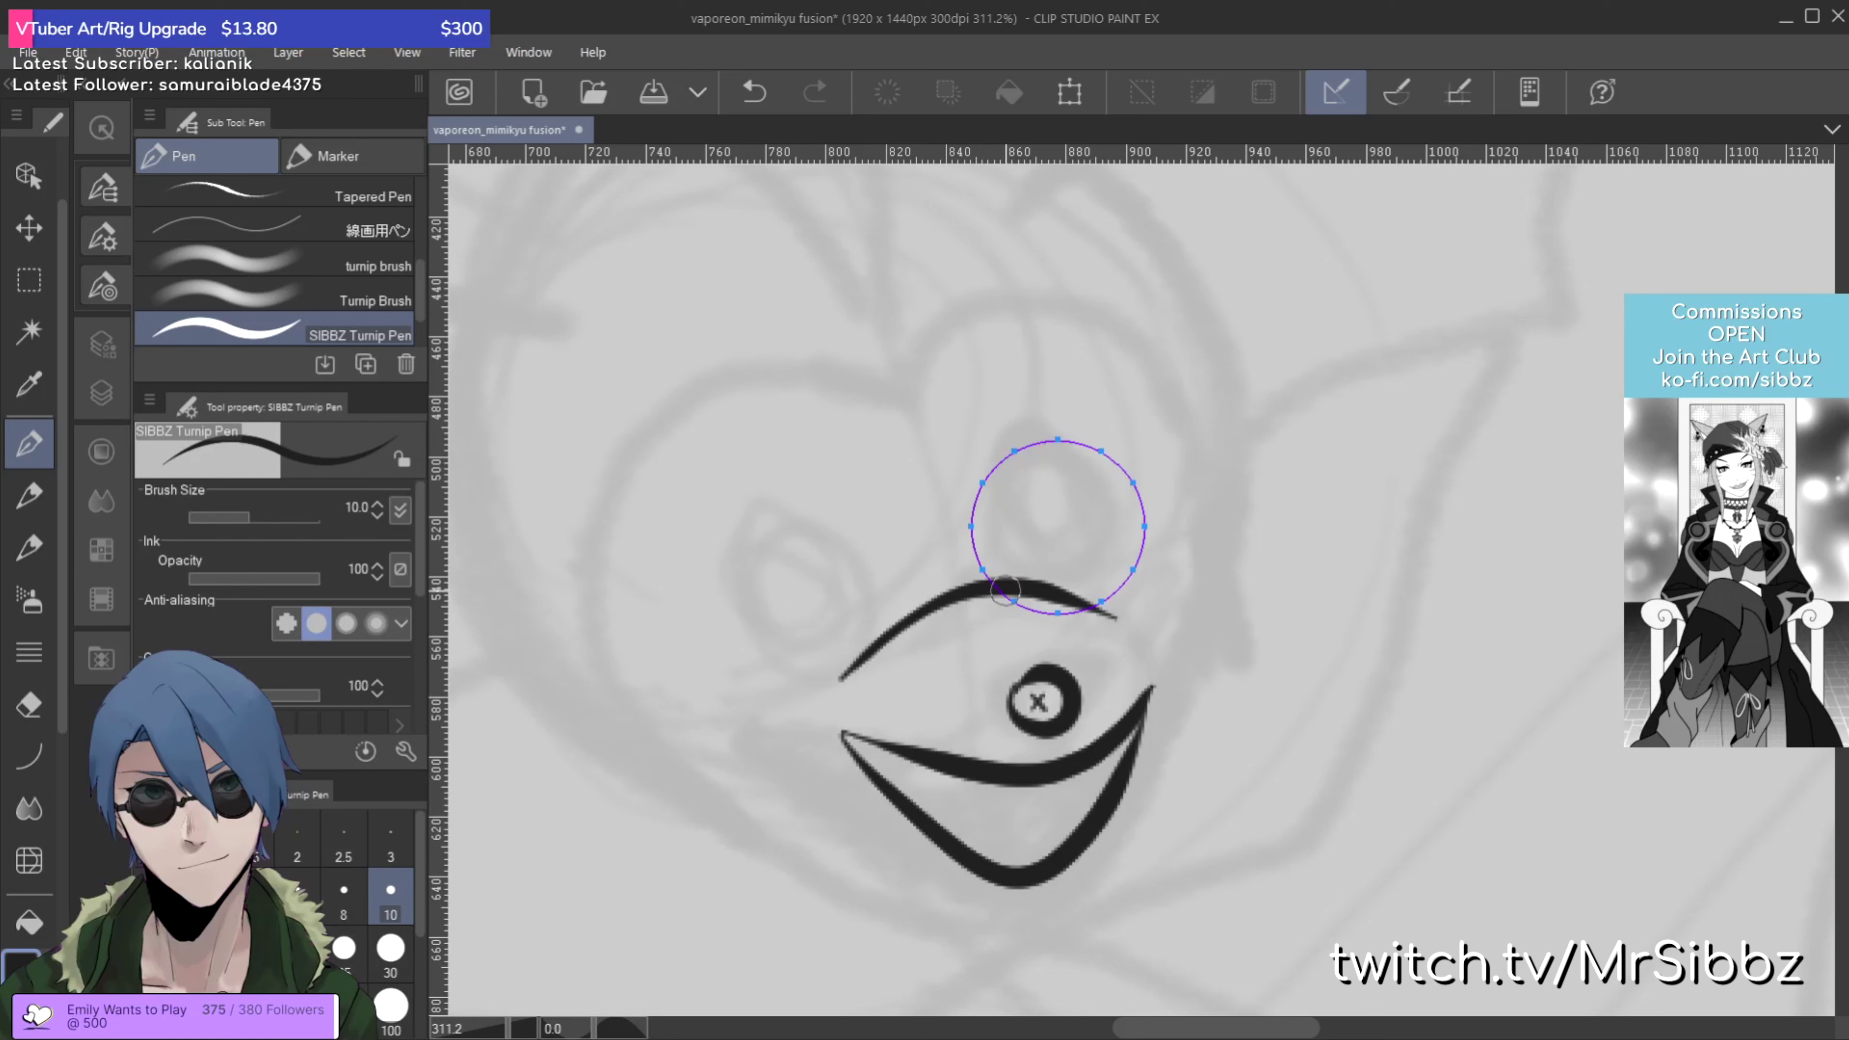
pyautogui.moveTo(1001, 586)
pyautogui.mouseDown()
pyautogui.moveTo(973, 551)
pyautogui.moveTo(978, 487)
pyautogui.moveTo(1015, 443)
pyautogui.moveTo(1090, 425)
pyautogui.moveTo(1151, 465)
pyautogui.moveTo(1168, 548)
pyautogui.moveTo(1120, 632)
pyautogui.moveTo(1022, 668)
pyautogui.moveTo(982, 564)
pyautogui.mouseUp()
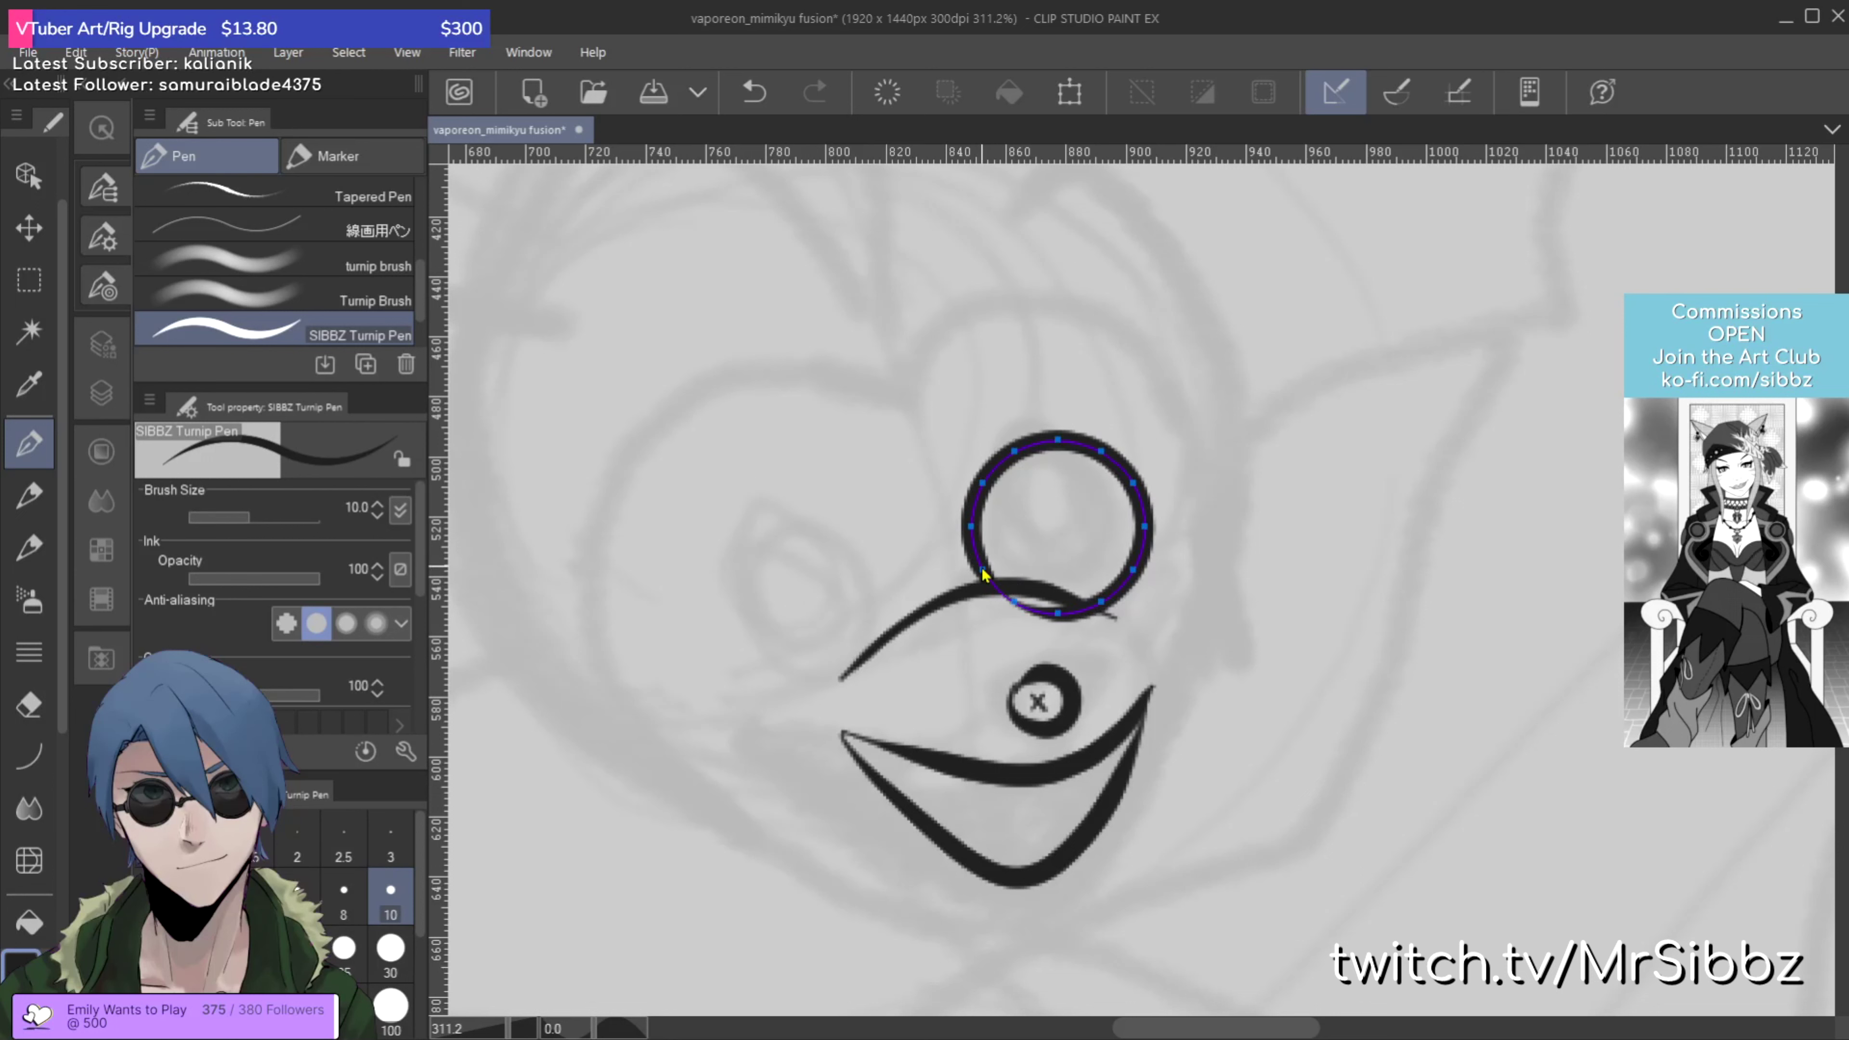
# Step: Select the inked circle and nudge it away from the ruler, over to the sketched left eye beside the muzzle line's end
pyautogui.keyDown('ctrl'); pyautogui.click(979, 500); pyautogui.keyUp('ctrl')
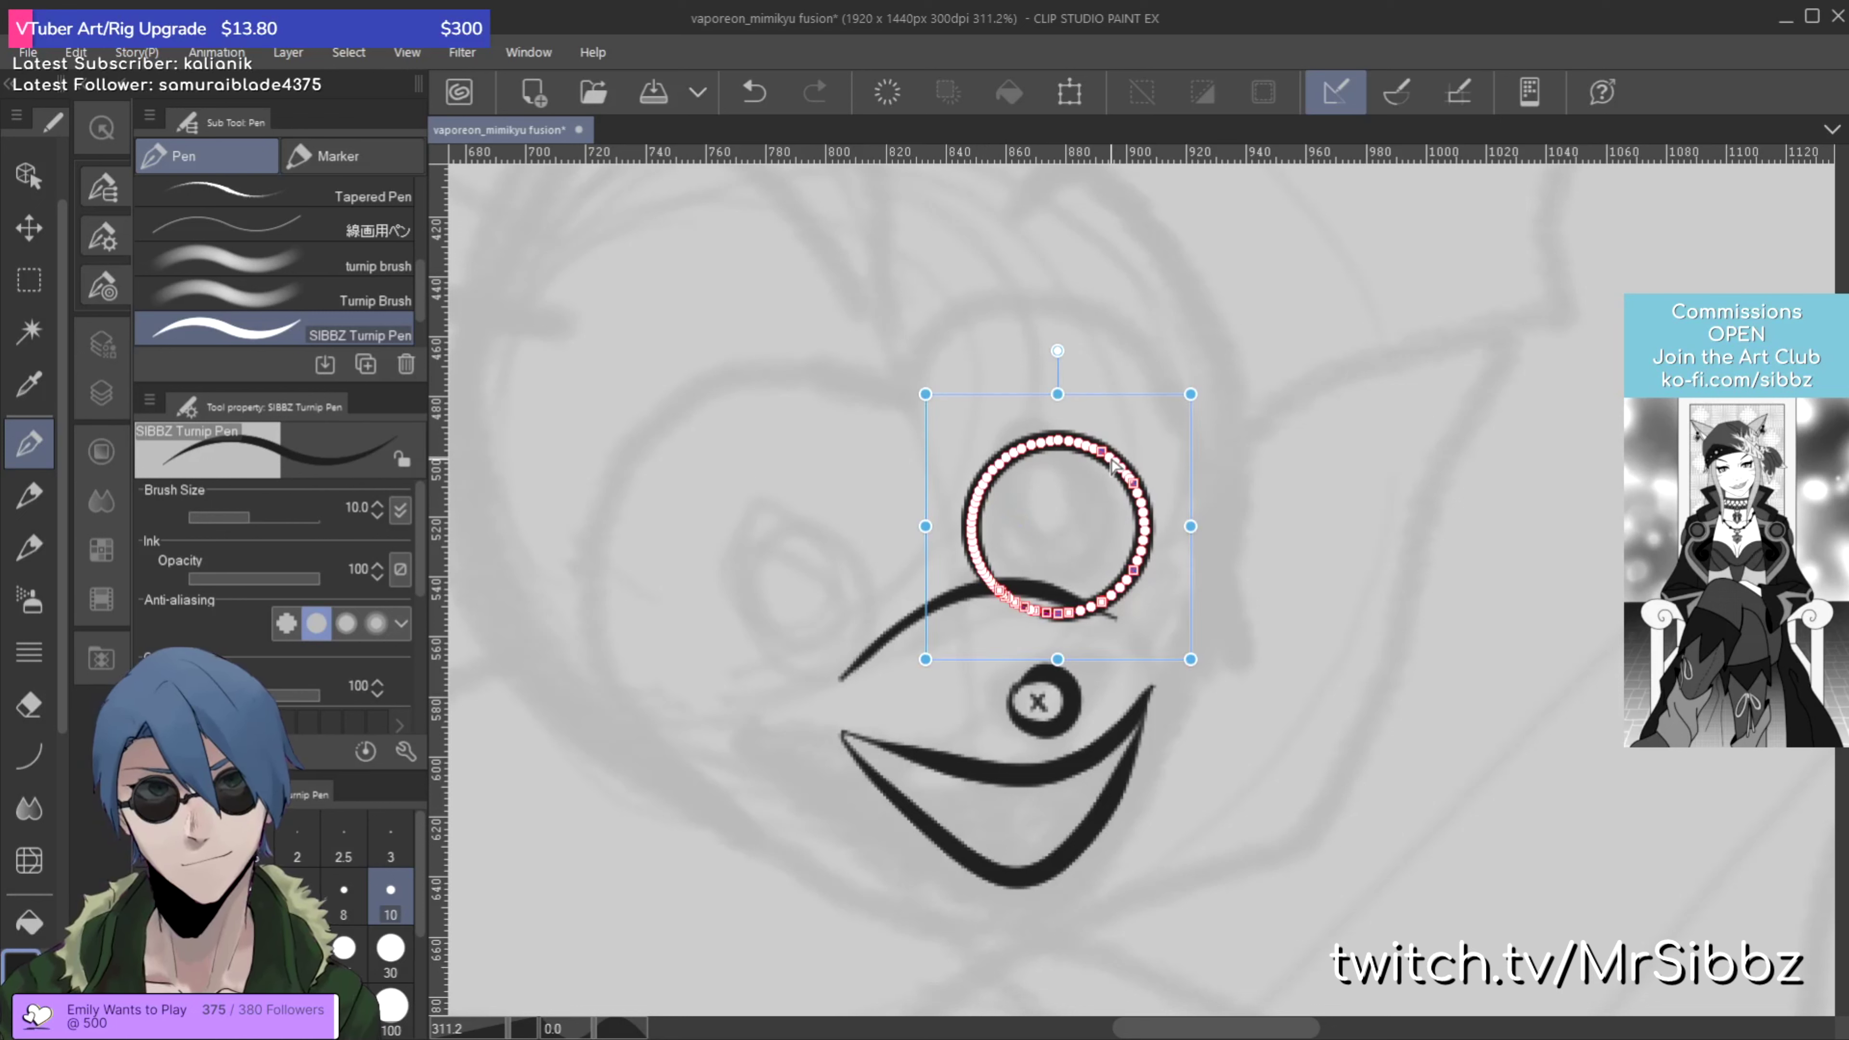
pyautogui.press('Left')
pyautogui.press('Left')
pyautogui.press('Left')
pyautogui.press('Left')
pyautogui.press('Left')
pyautogui.press('Left')
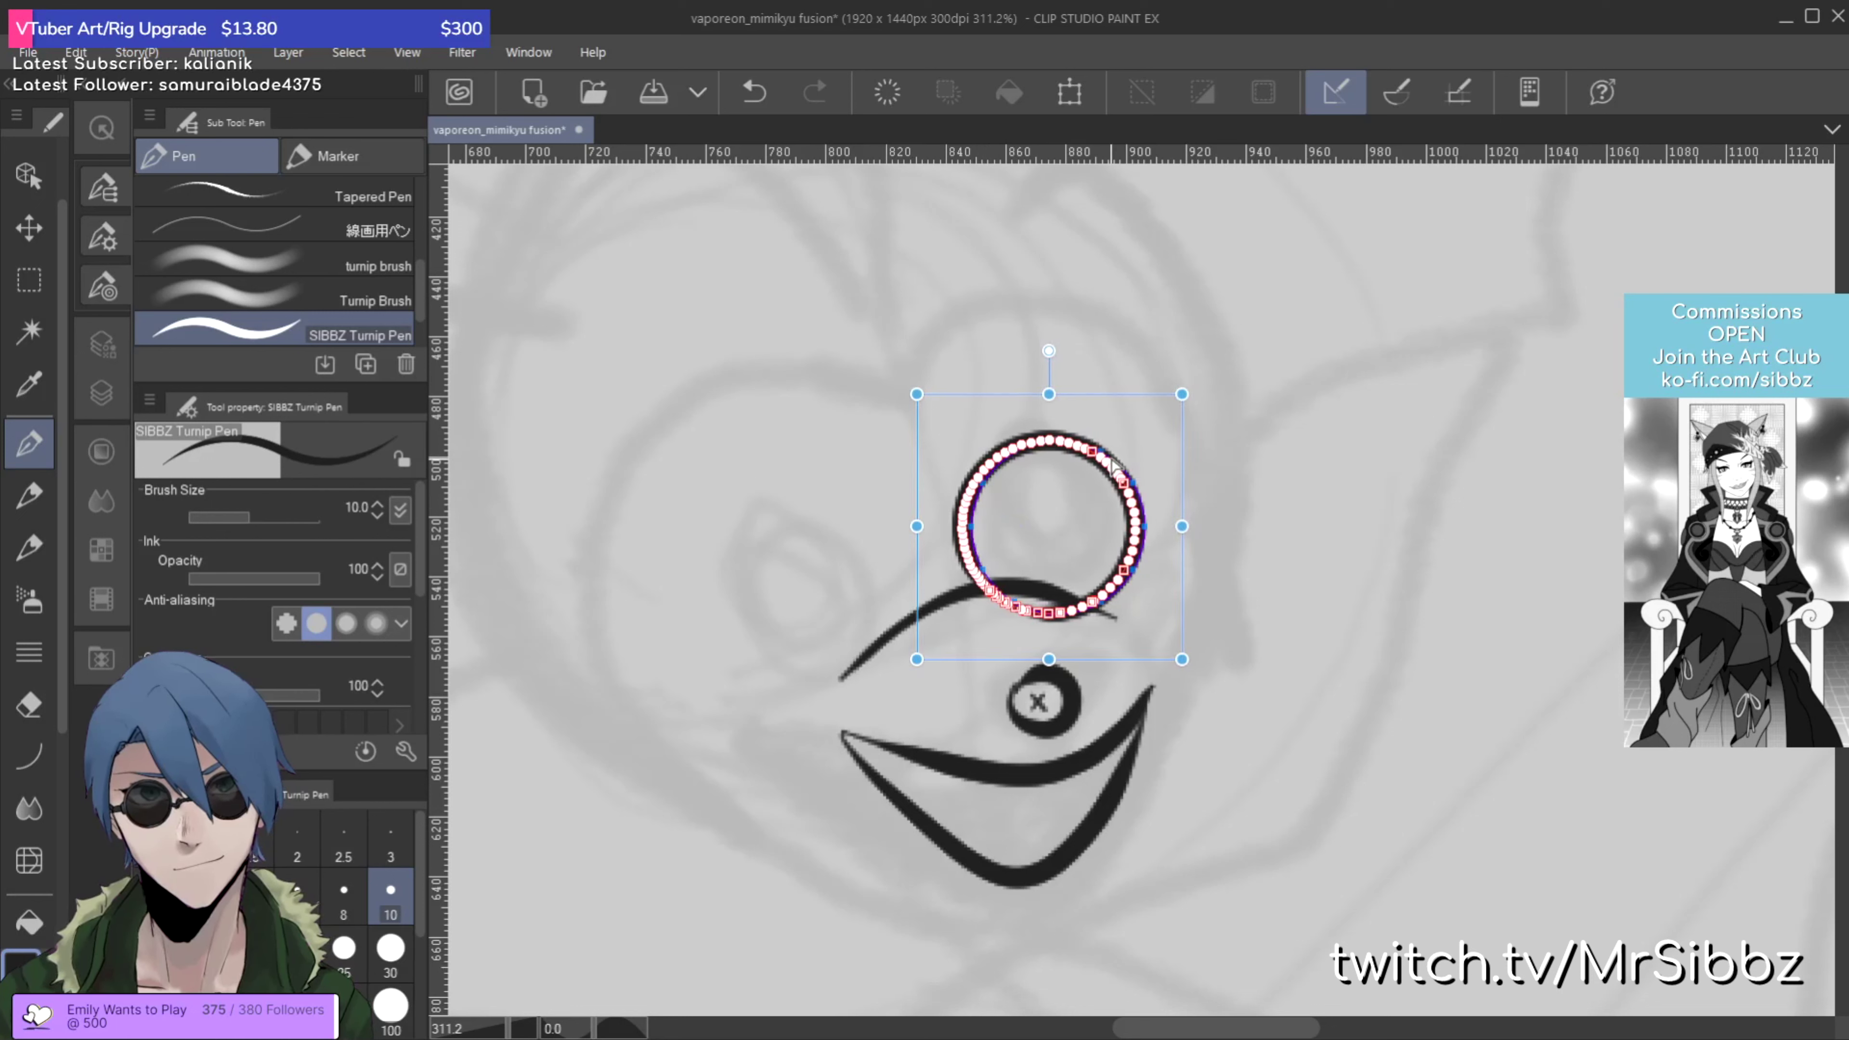
pyautogui.press('ctrl')
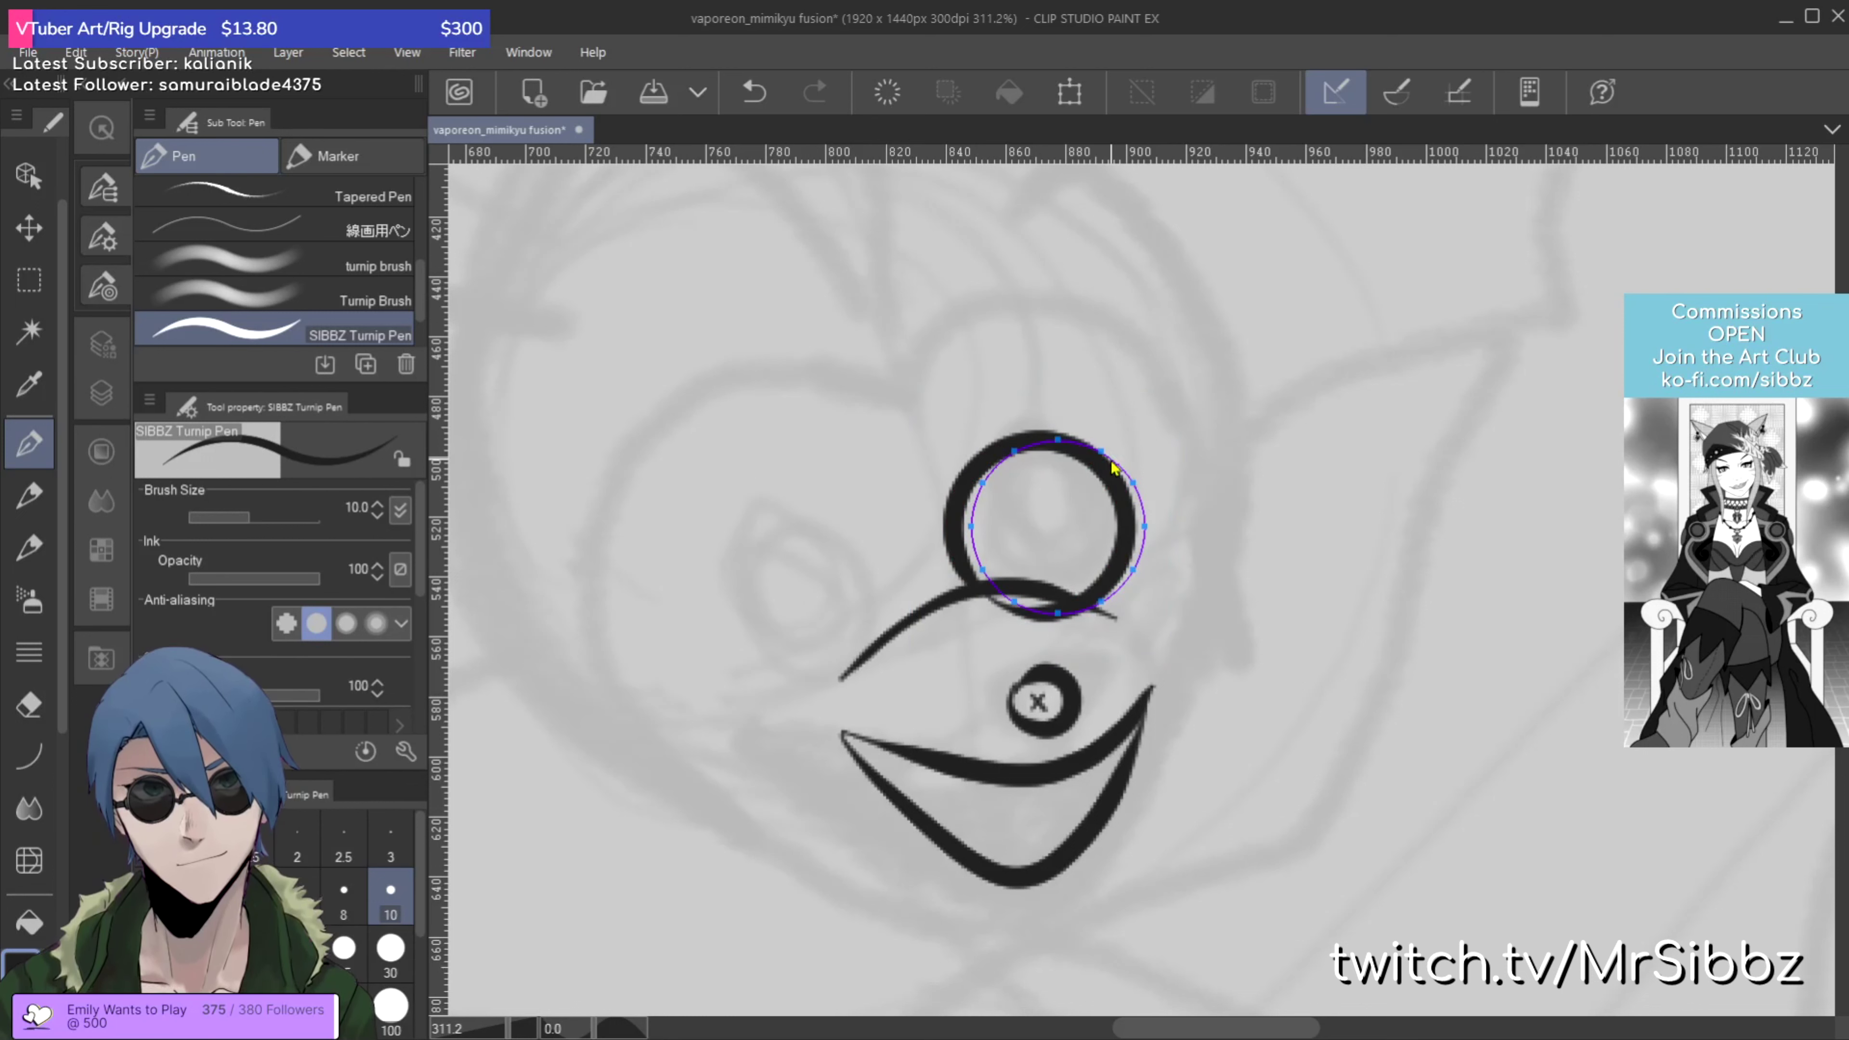
pyautogui.keyDown('ctrl'); pyautogui.click(955, 535); pyautogui.keyUp('ctrl')
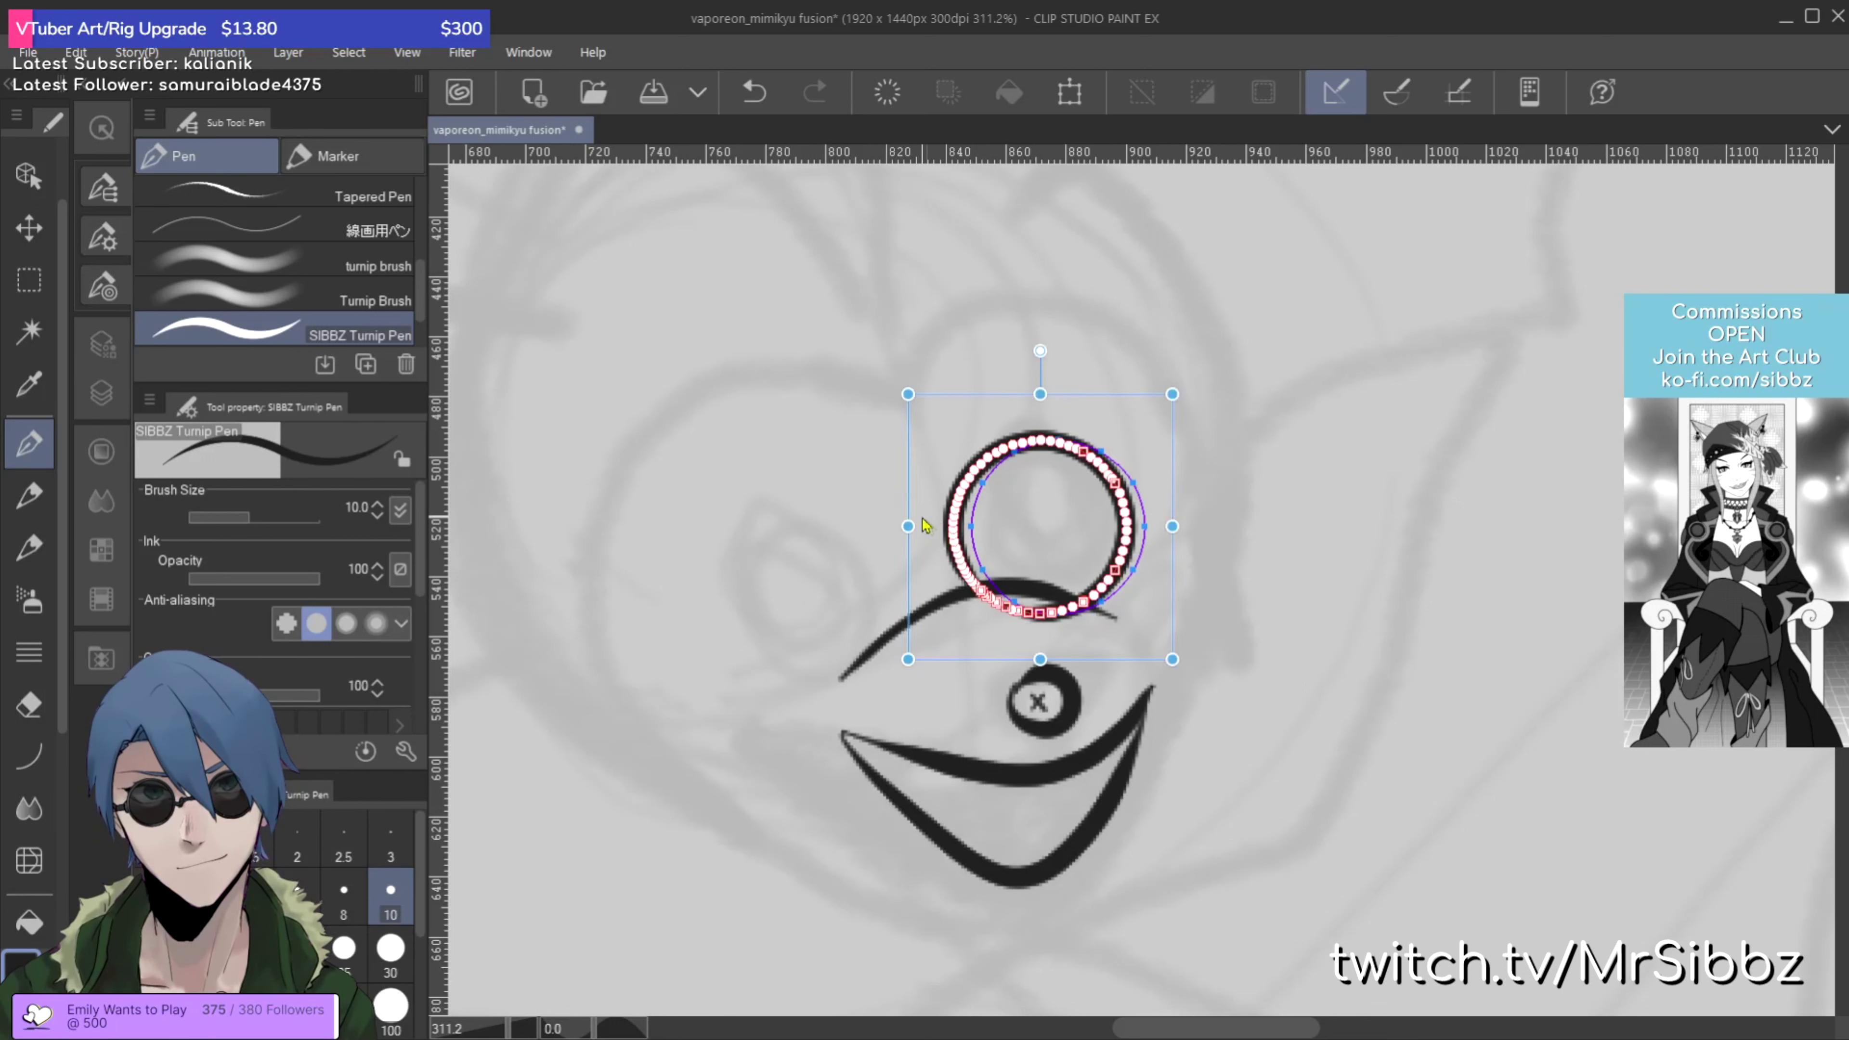
pyautogui.press('Left')
pyautogui.press('Left')
pyautogui.press('Left')
pyautogui.press('Left')
pyautogui.press('Left')
pyautogui.press('Left')
pyautogui.press('Left')
pyautogui.press('Left')
pyautogui.press('Left')
pyautogui.press('Left')
pyautogui.press('Left')
pyautogui.press('Left')
pyautogui.press('Left')
pyautogui.press('Left')
pyautogui.press('Left')
pyautogui.press('Left')
pyautogui.press('Left')
pyautogui.press('Left')
pyautogui.press('Left')
pyautogui.press('Left')
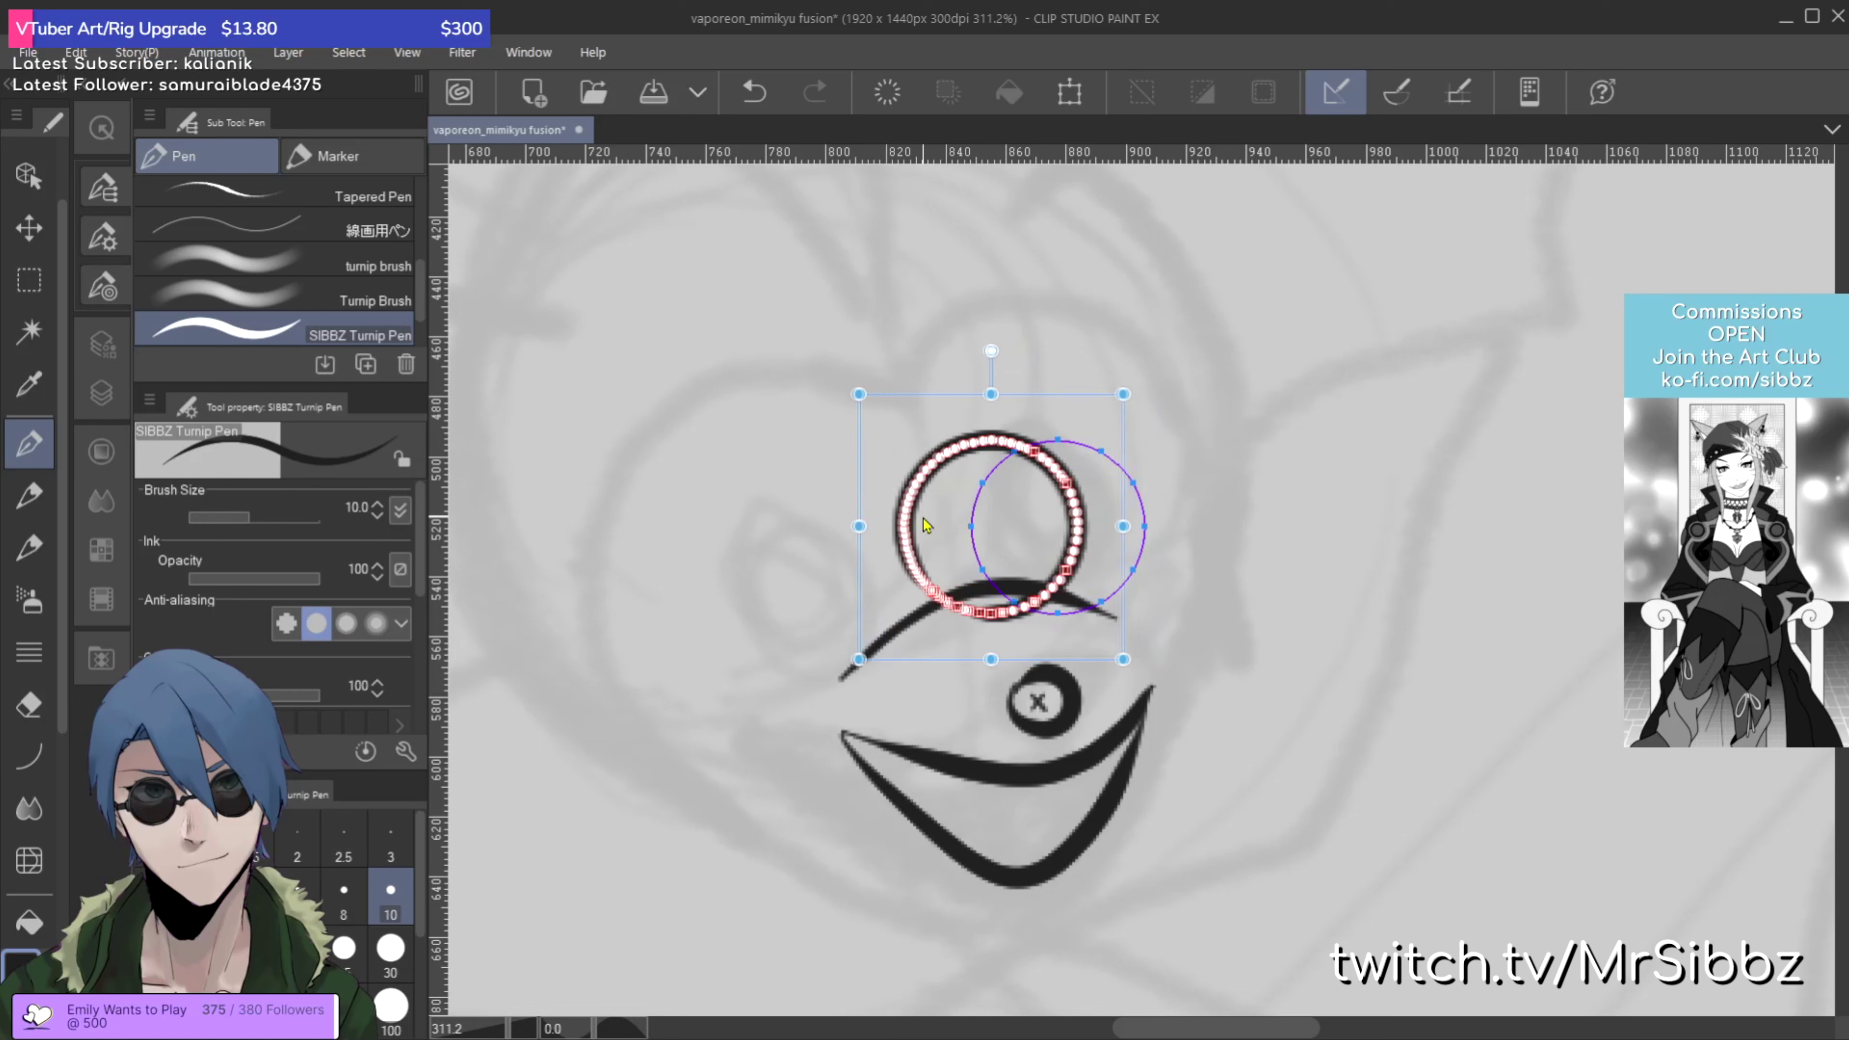
pyautogui.press('Left')
pyautogui.press('Left')
pyautogui.press('Left')
pyautogui.press('Left')
pyautogui.press('Left')
pyautogui.press('Left')
pyautogui.press('Left')
pyautogui.press('Left')
pyautogui.press('Left')
pyautogui.press('Left')
pyautogui.press('Left')
pyautogui.press('Left')
pyautogui.press('Left')
pyautogui.press('Left')
pyautogui.press('Left')
pyautogui.press('Left')
pyautogui.press('Left')
pyautogui.press('Left')
pyautogui.press('Left')
pyautogui.press('Left')
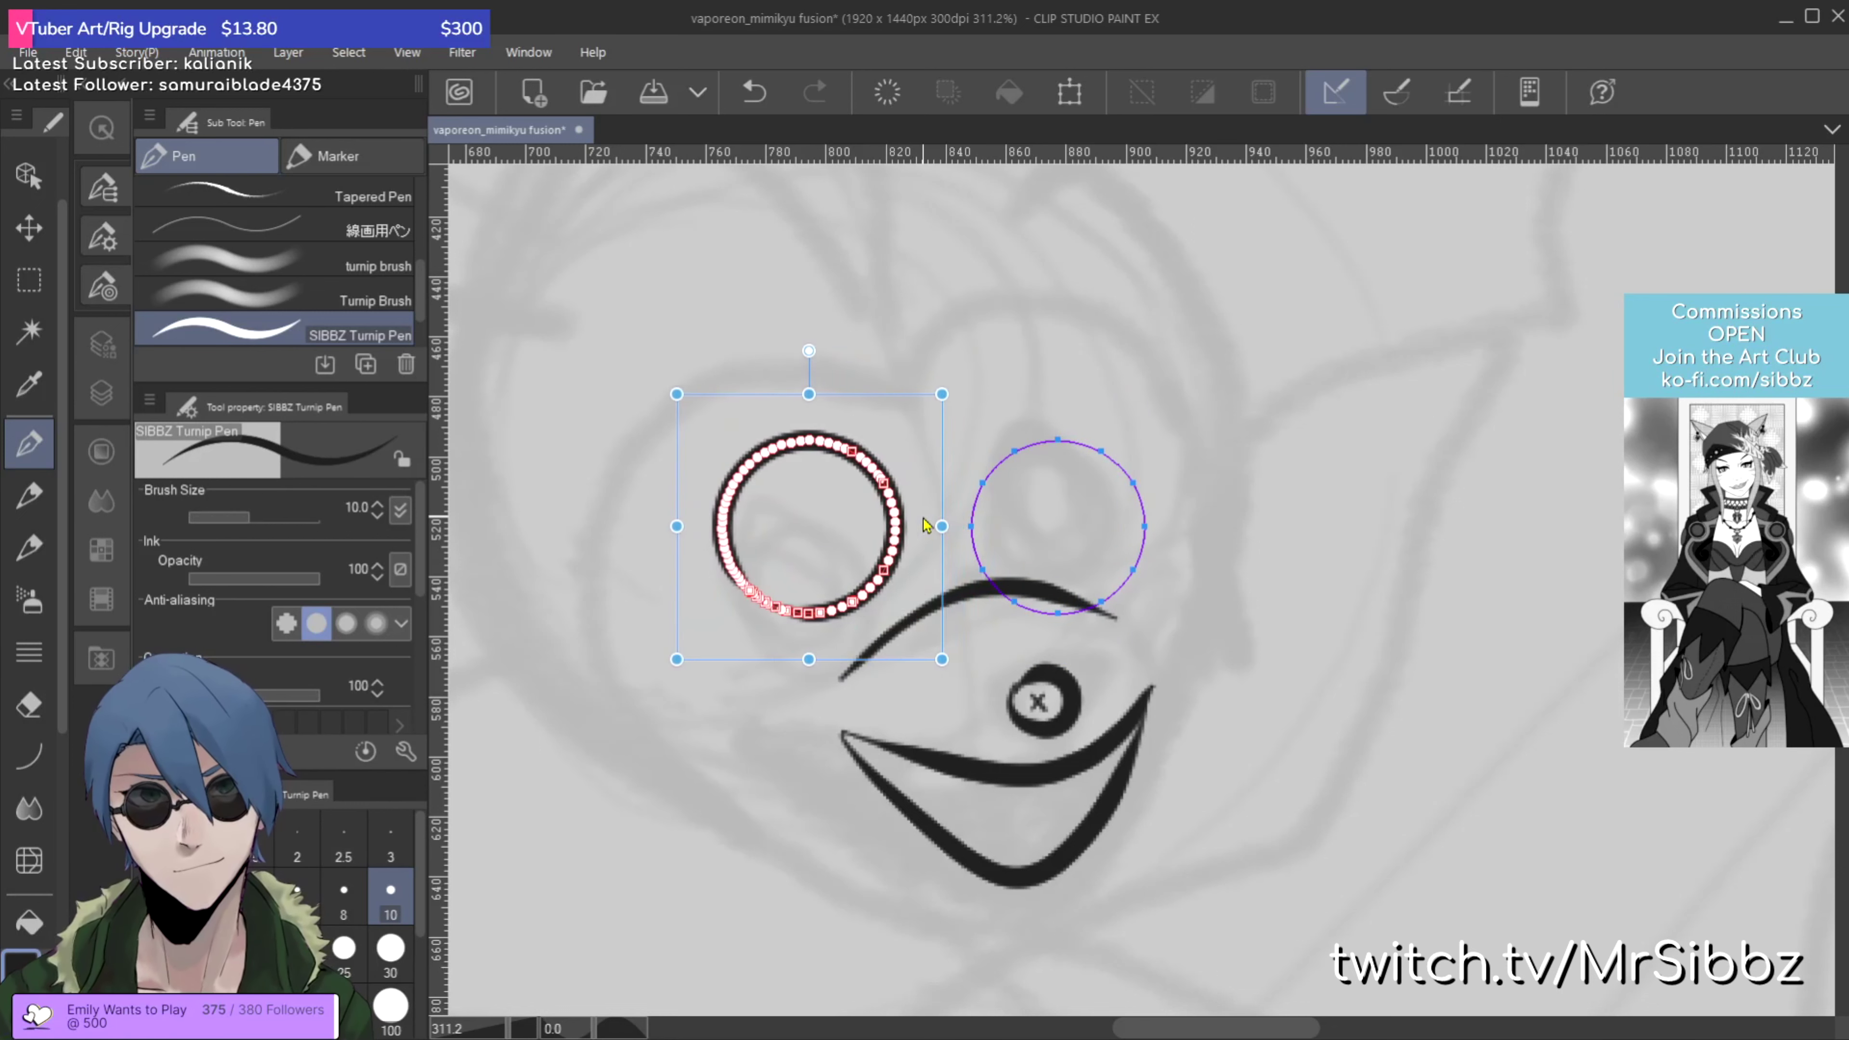
pyautogui.press('Down')
pyautogui.press('Down')
pyautogui.press('Down')
pyautogui.press('Down')
pyautogui.press('Down')
pyautogui.press('Down')
pyautogui.press('Down')
pyautogui.press('Down')
pyautogui.press('Down')
pyautogui.press('Down')
pyautogui.press('Down')
pyautogui.press('Down')
pyautogui.press('Down')
pyautogui.press('Down')
pyautogui.press('Down')
pyautogui.press('Down')
pyautogui.press('Down')
pyautogui.press('Down')
pyautogui.press('Down')
pyautogui.press('Down')
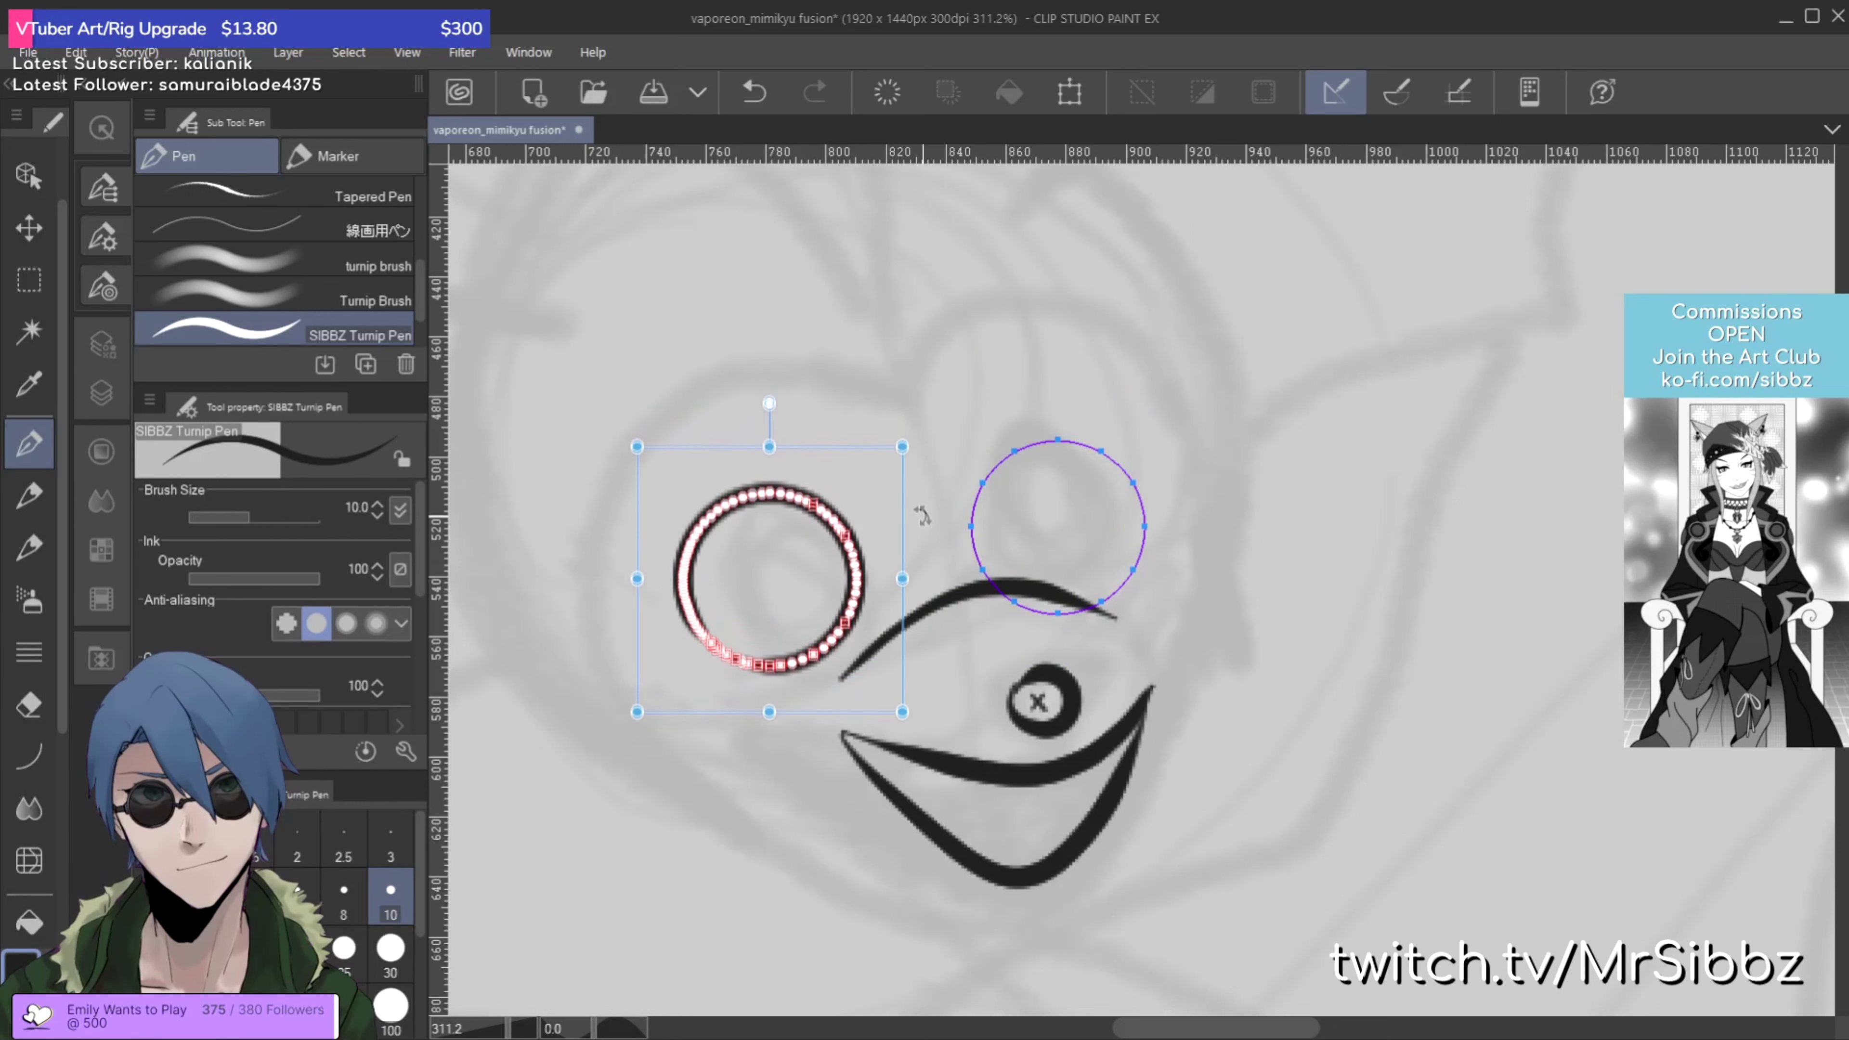
pyautogui.press('Right')
pyautogui.press('Right')
pyautogui.press('Right')
pyautogui.press('Up')
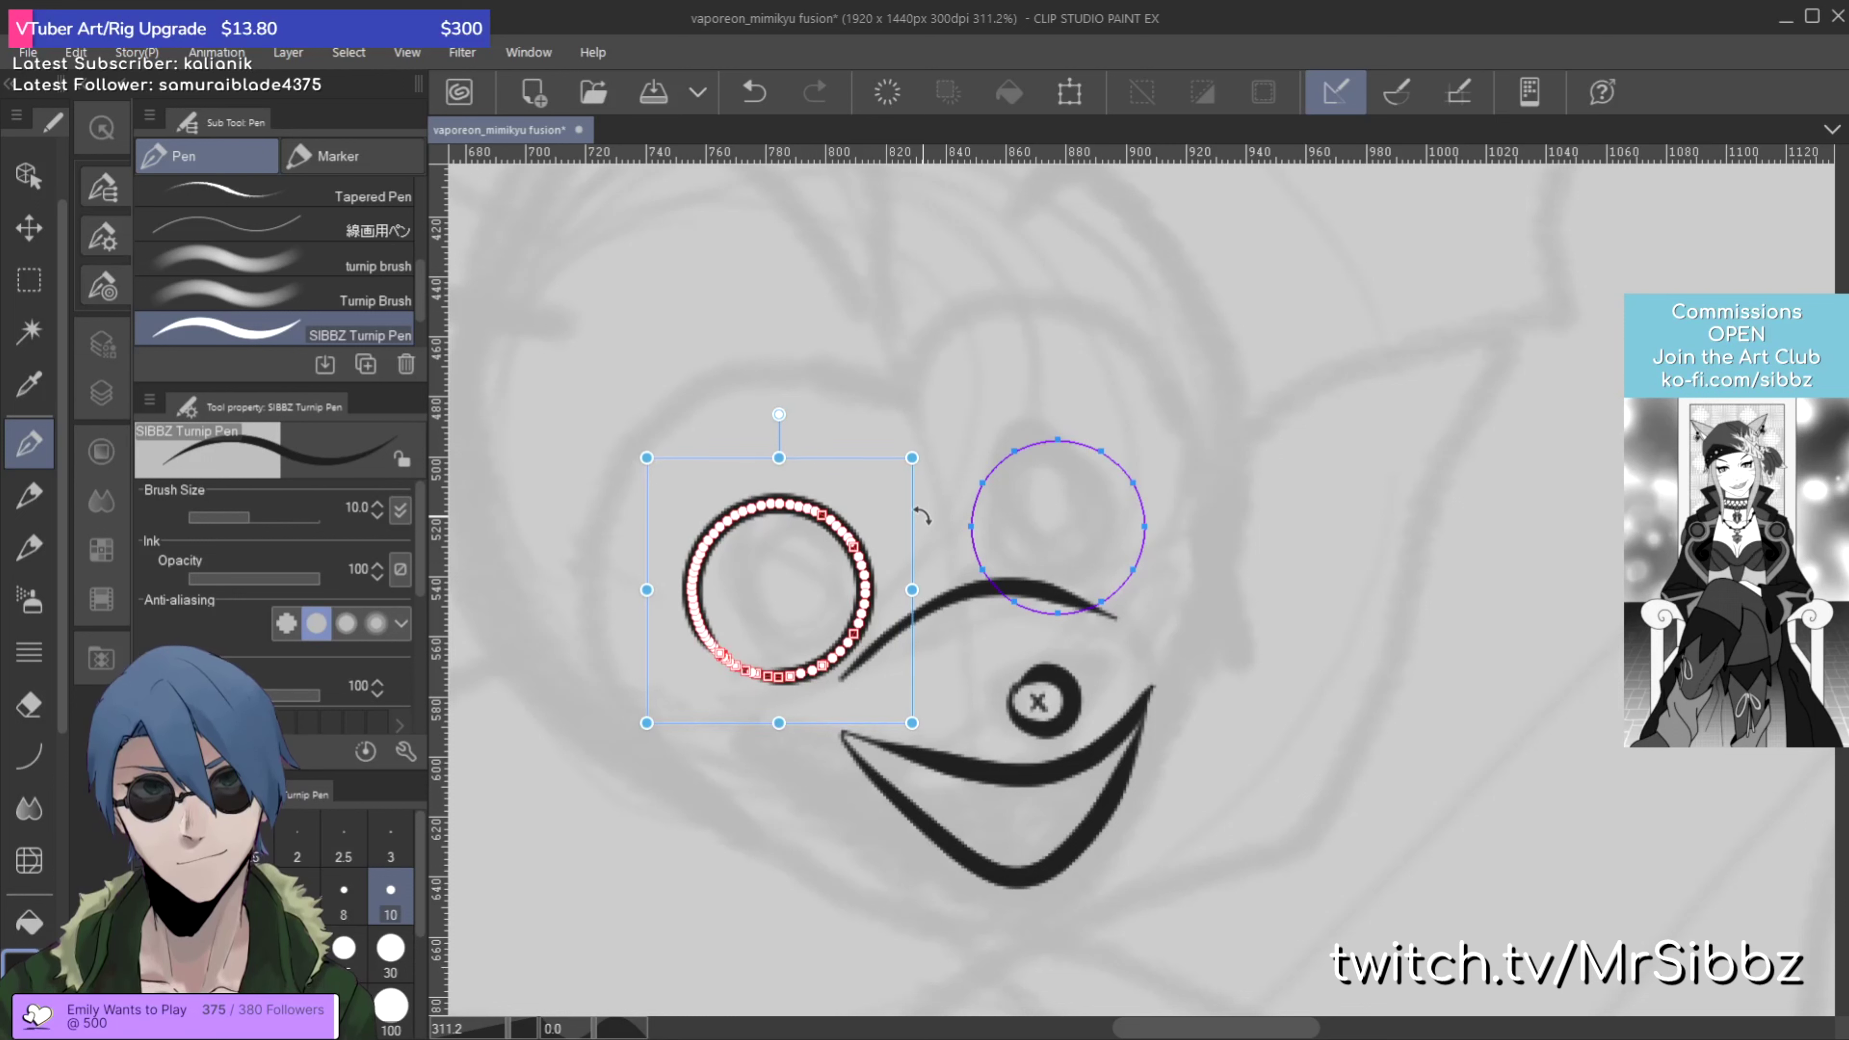
# Step: Release the circle placed at the left eye and ink a second circle around the circular ruler for the right eye
pyautogui.press('Return')
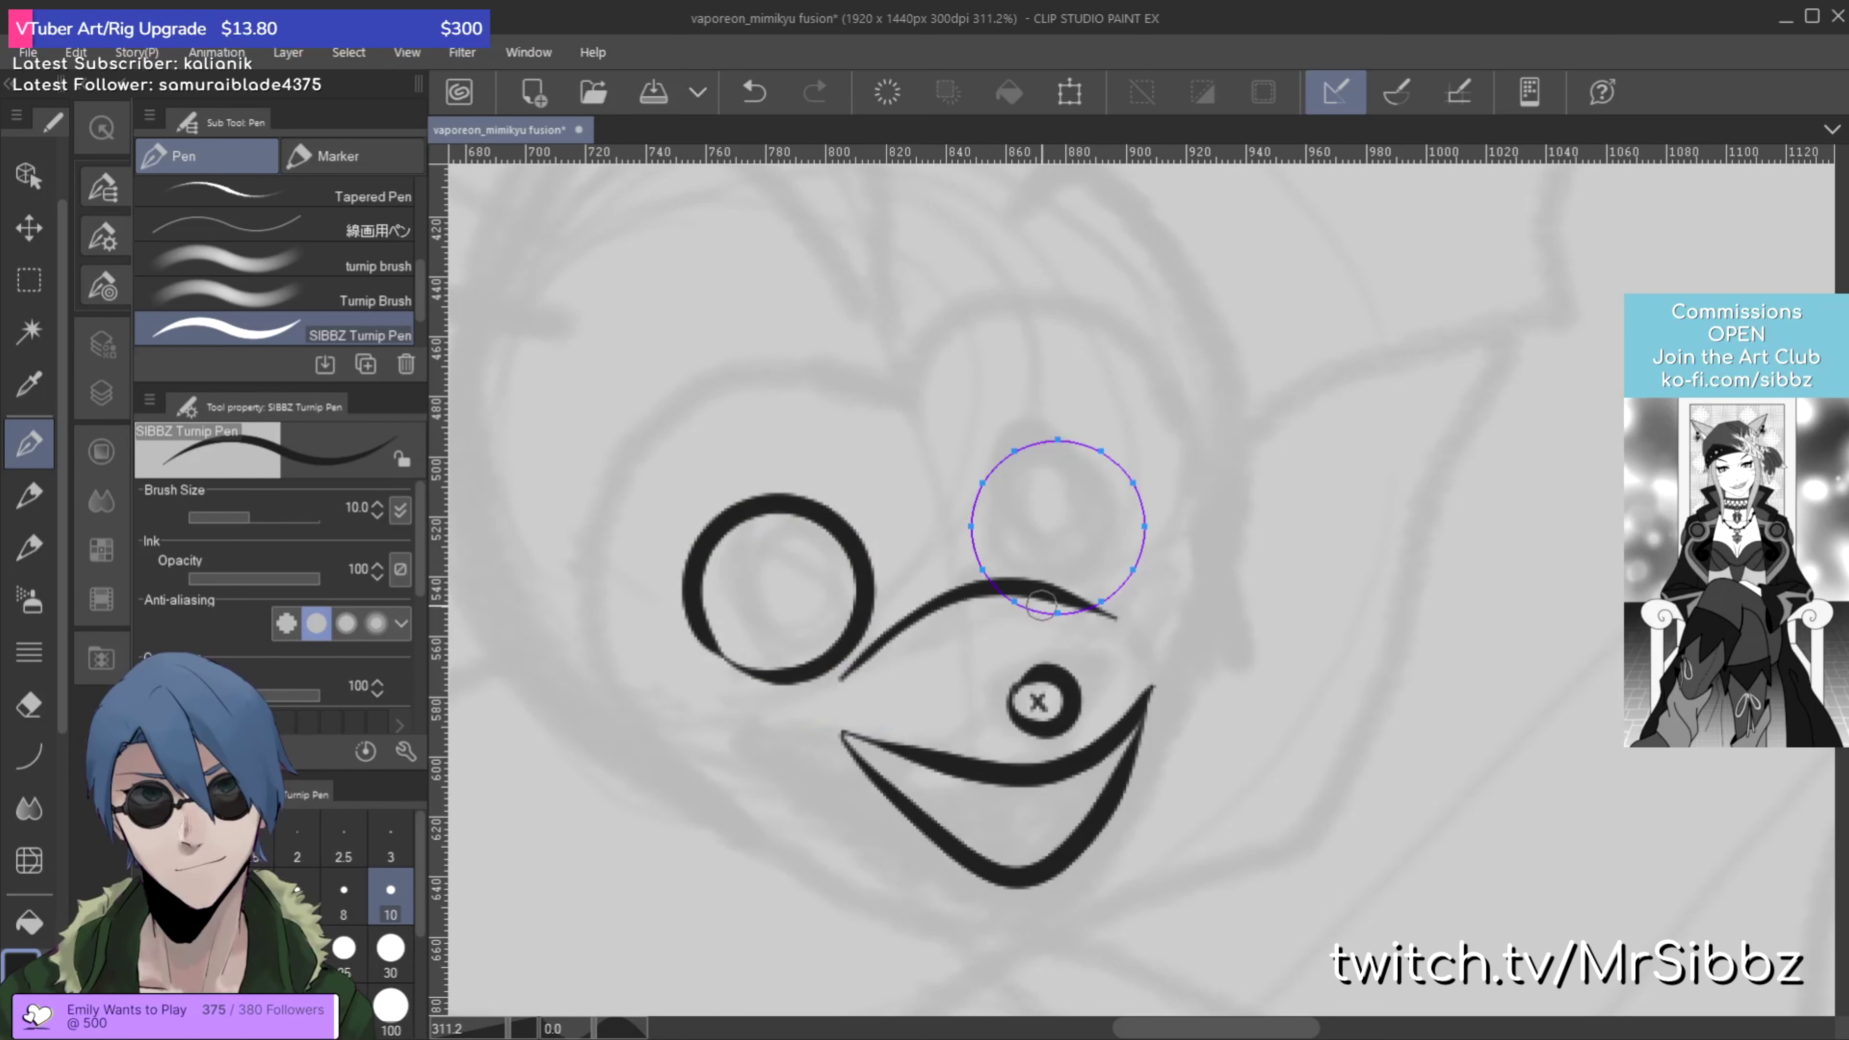
pyautogui.moveTo(1012, 605)
pyautogui.mouseDown()
pyautogui.moveTo(979, 473)
pyautogui.moveTo(1064, 426)
pyautogui.moveTo(1151, 490)
pyautogui.moveTo(1123, 578)
pyautogui.moveTo(1012, 606)
pyautogui.mouseUp()
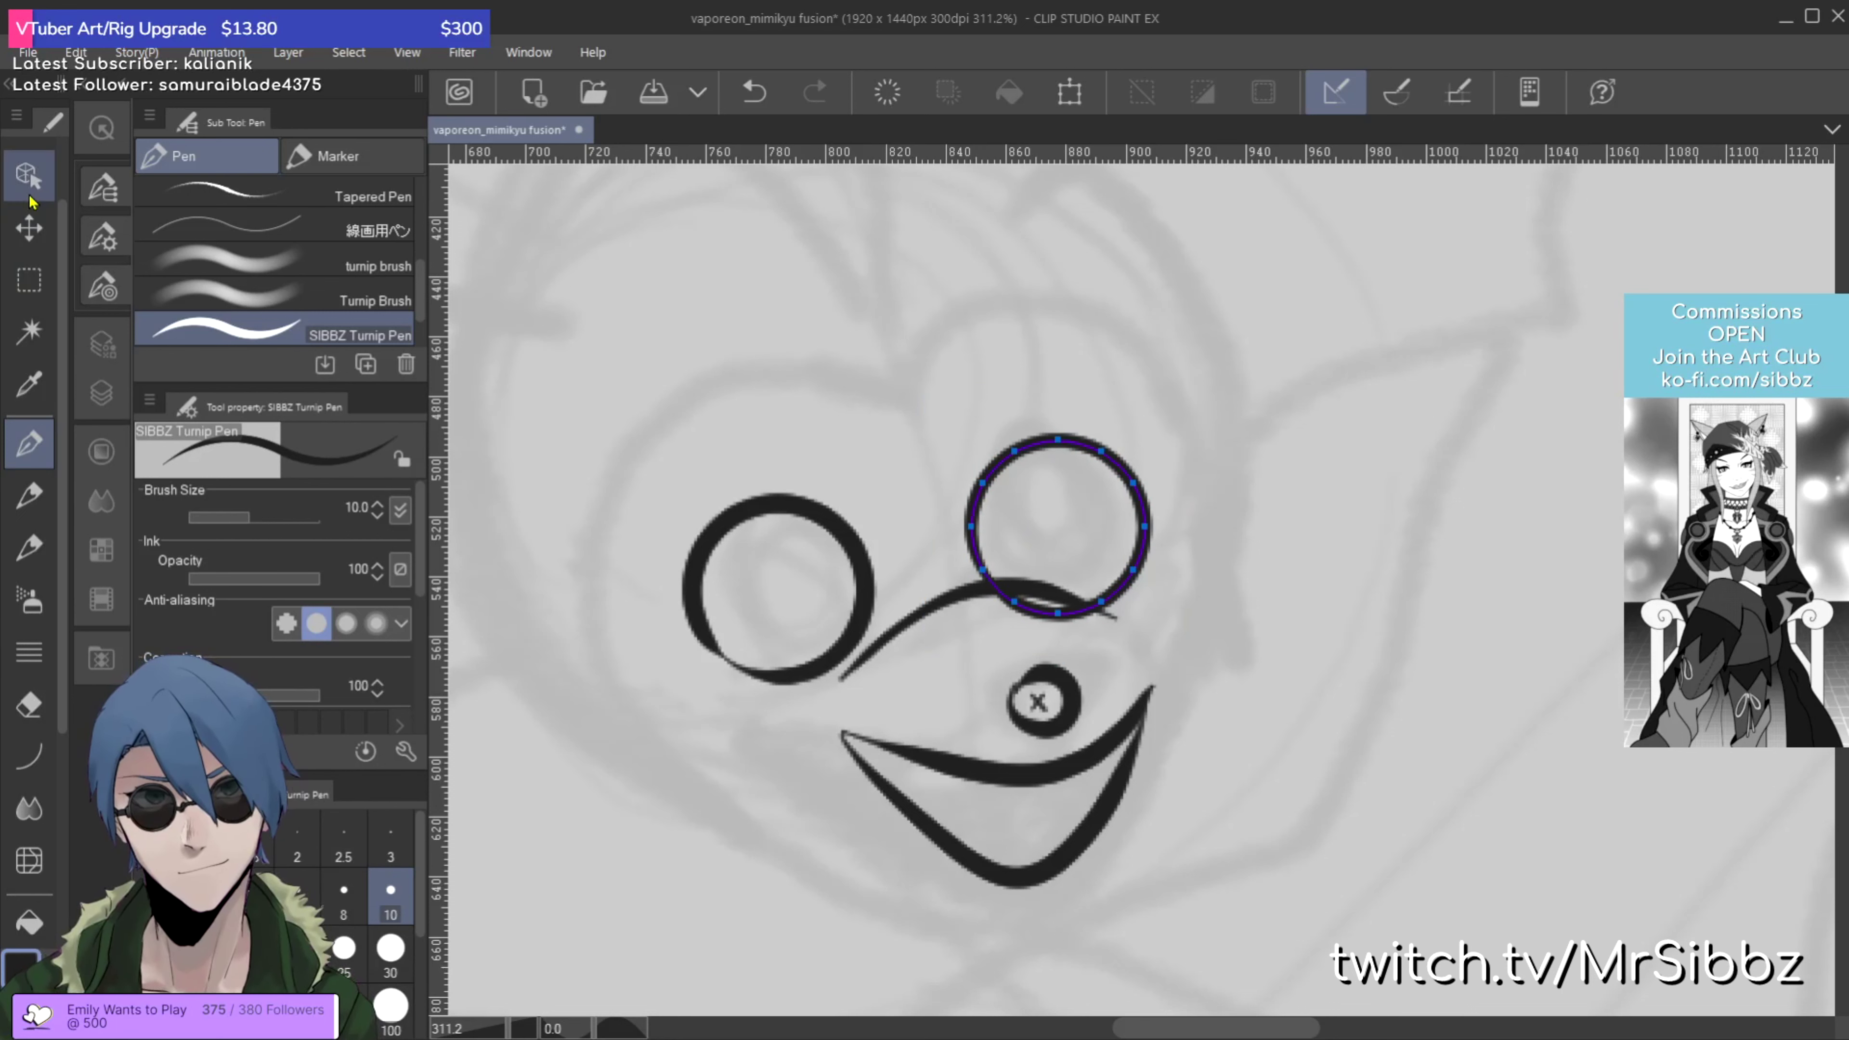
# Step: Remove the circular ruler and erase the part of the right eye's circle below the muzzle line with the Vector eraser
pyautogui.scroll(2, 7, 315)
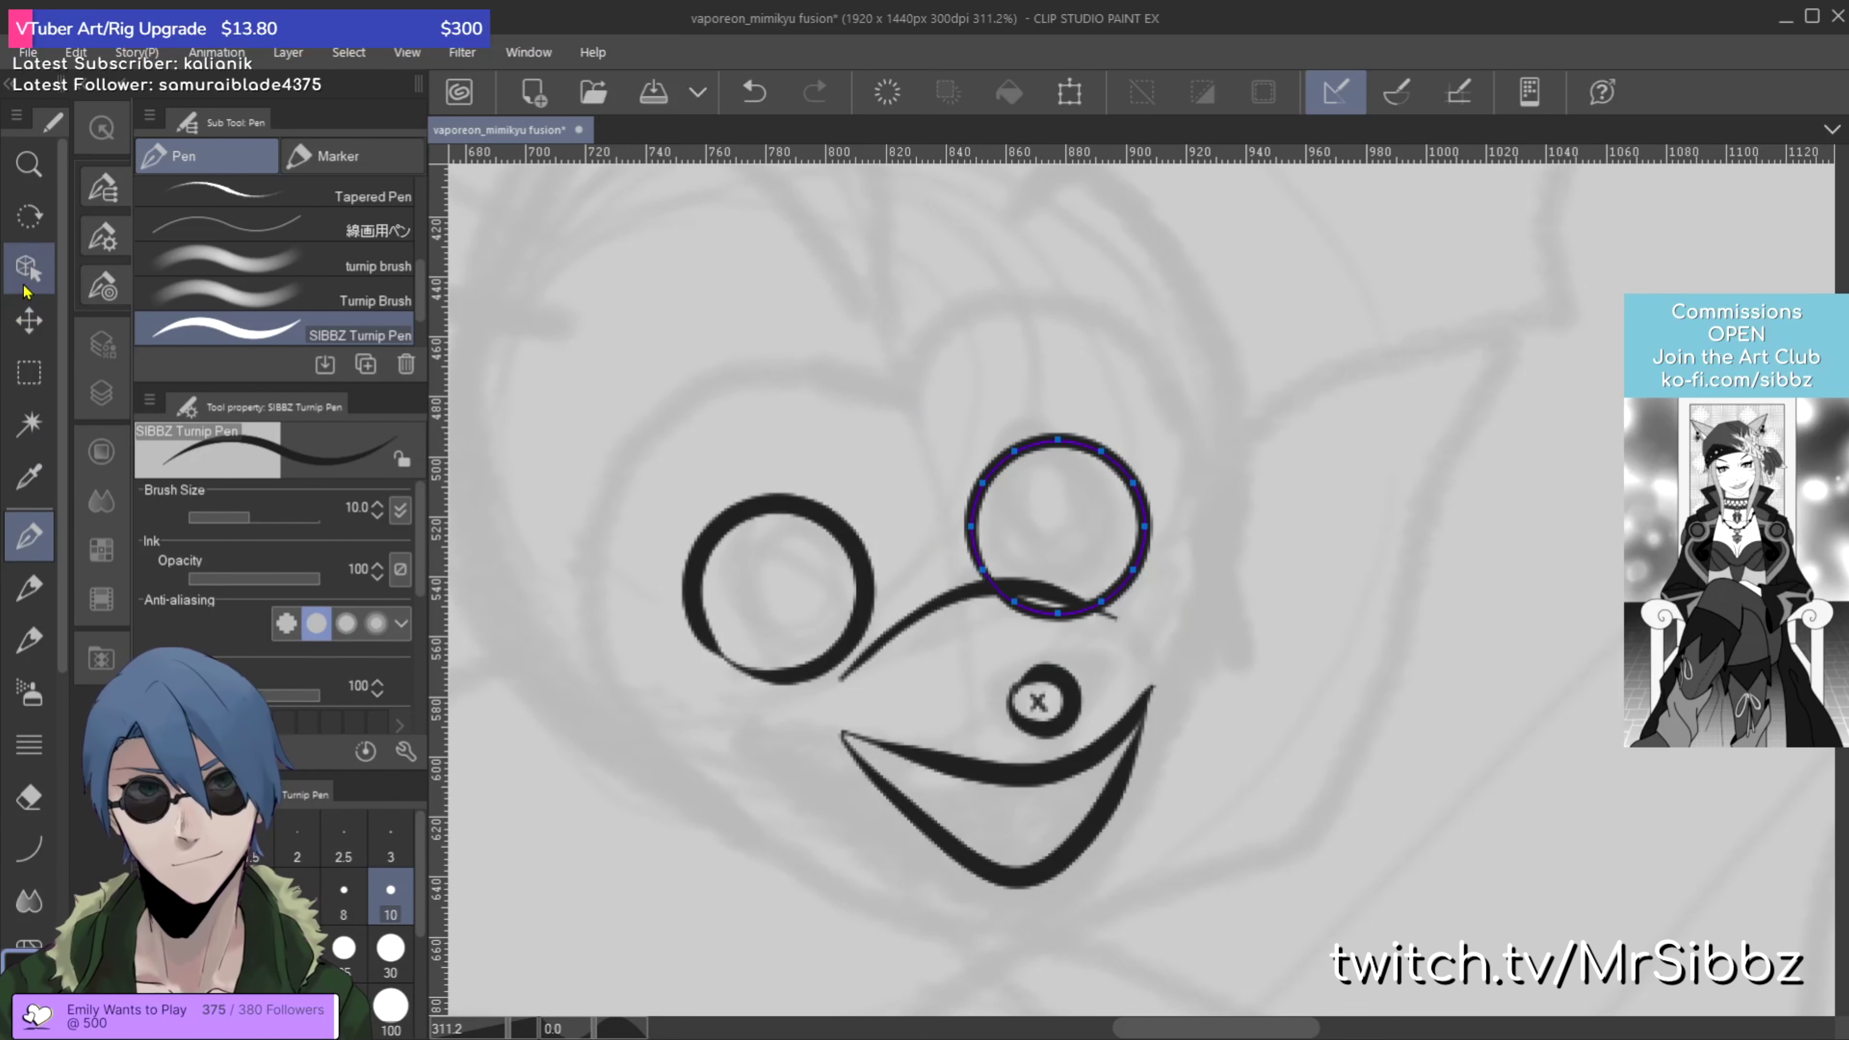
pyautogui.click(29, 267)
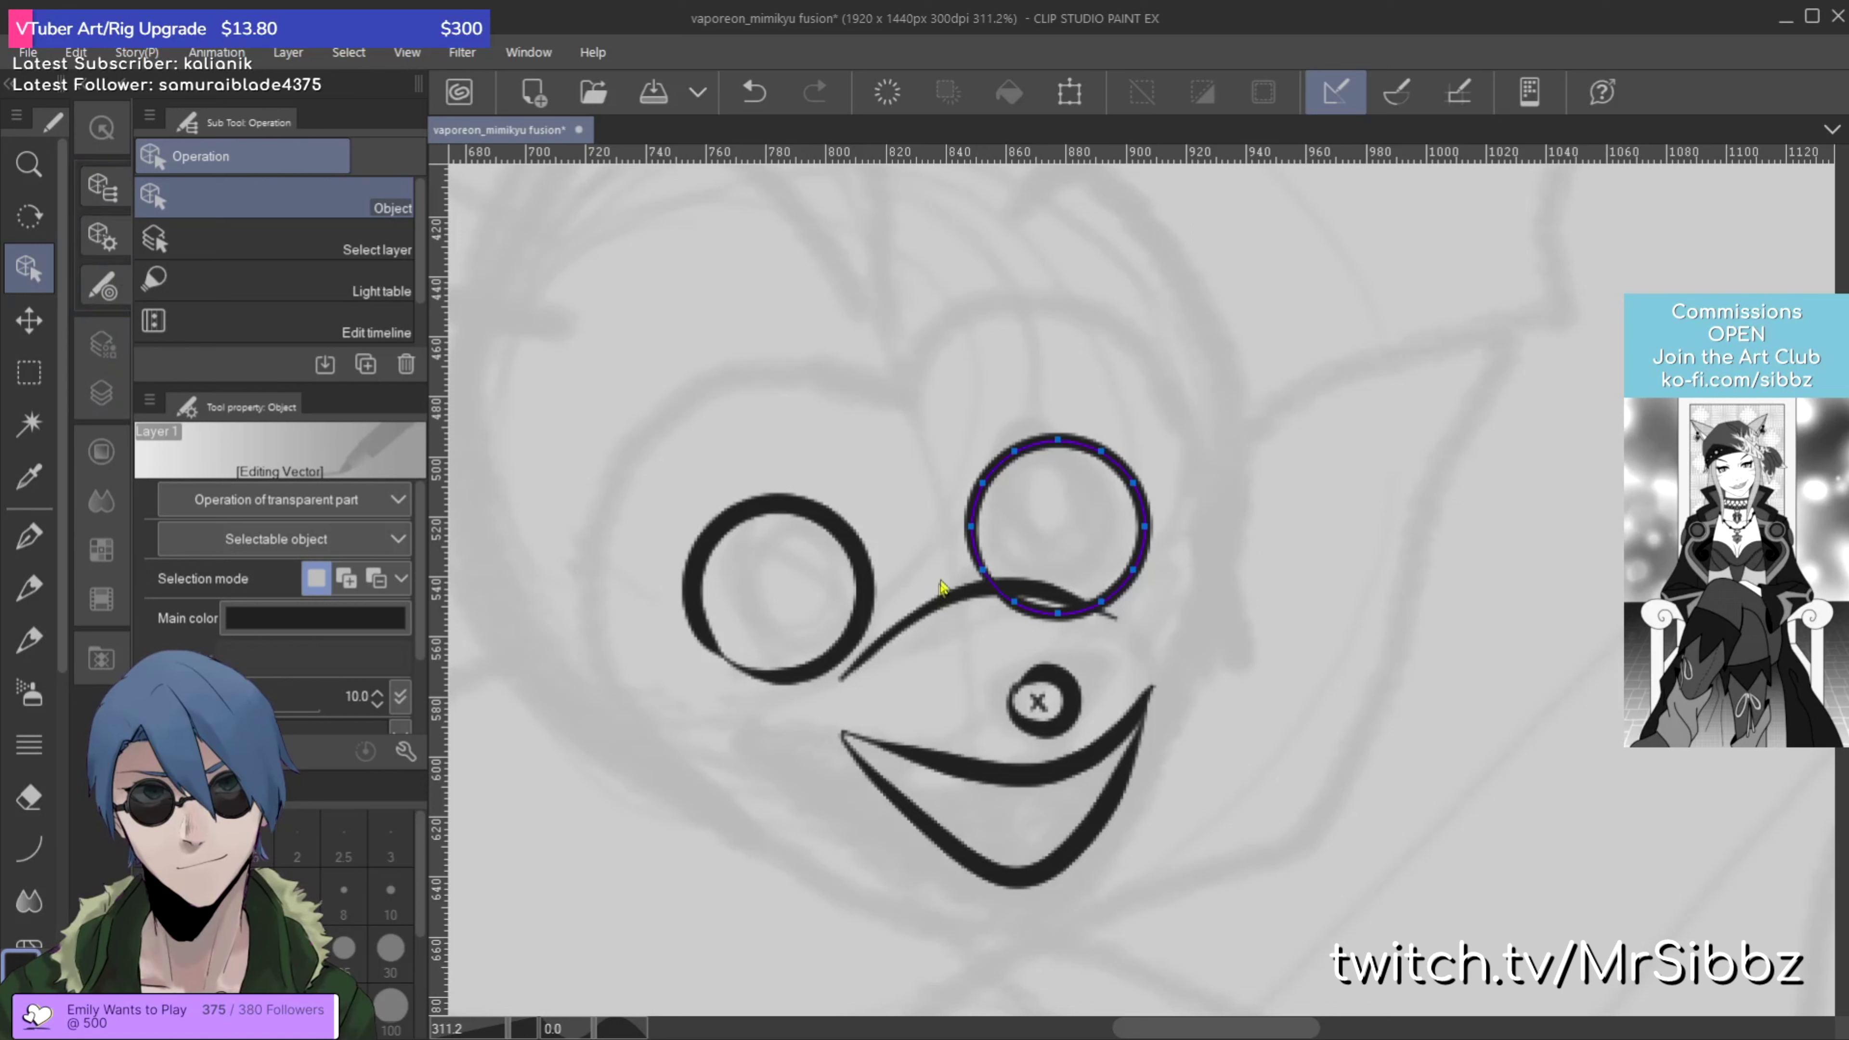
pyautogui.click(971, 527)
pyautogui.click(981, 517)
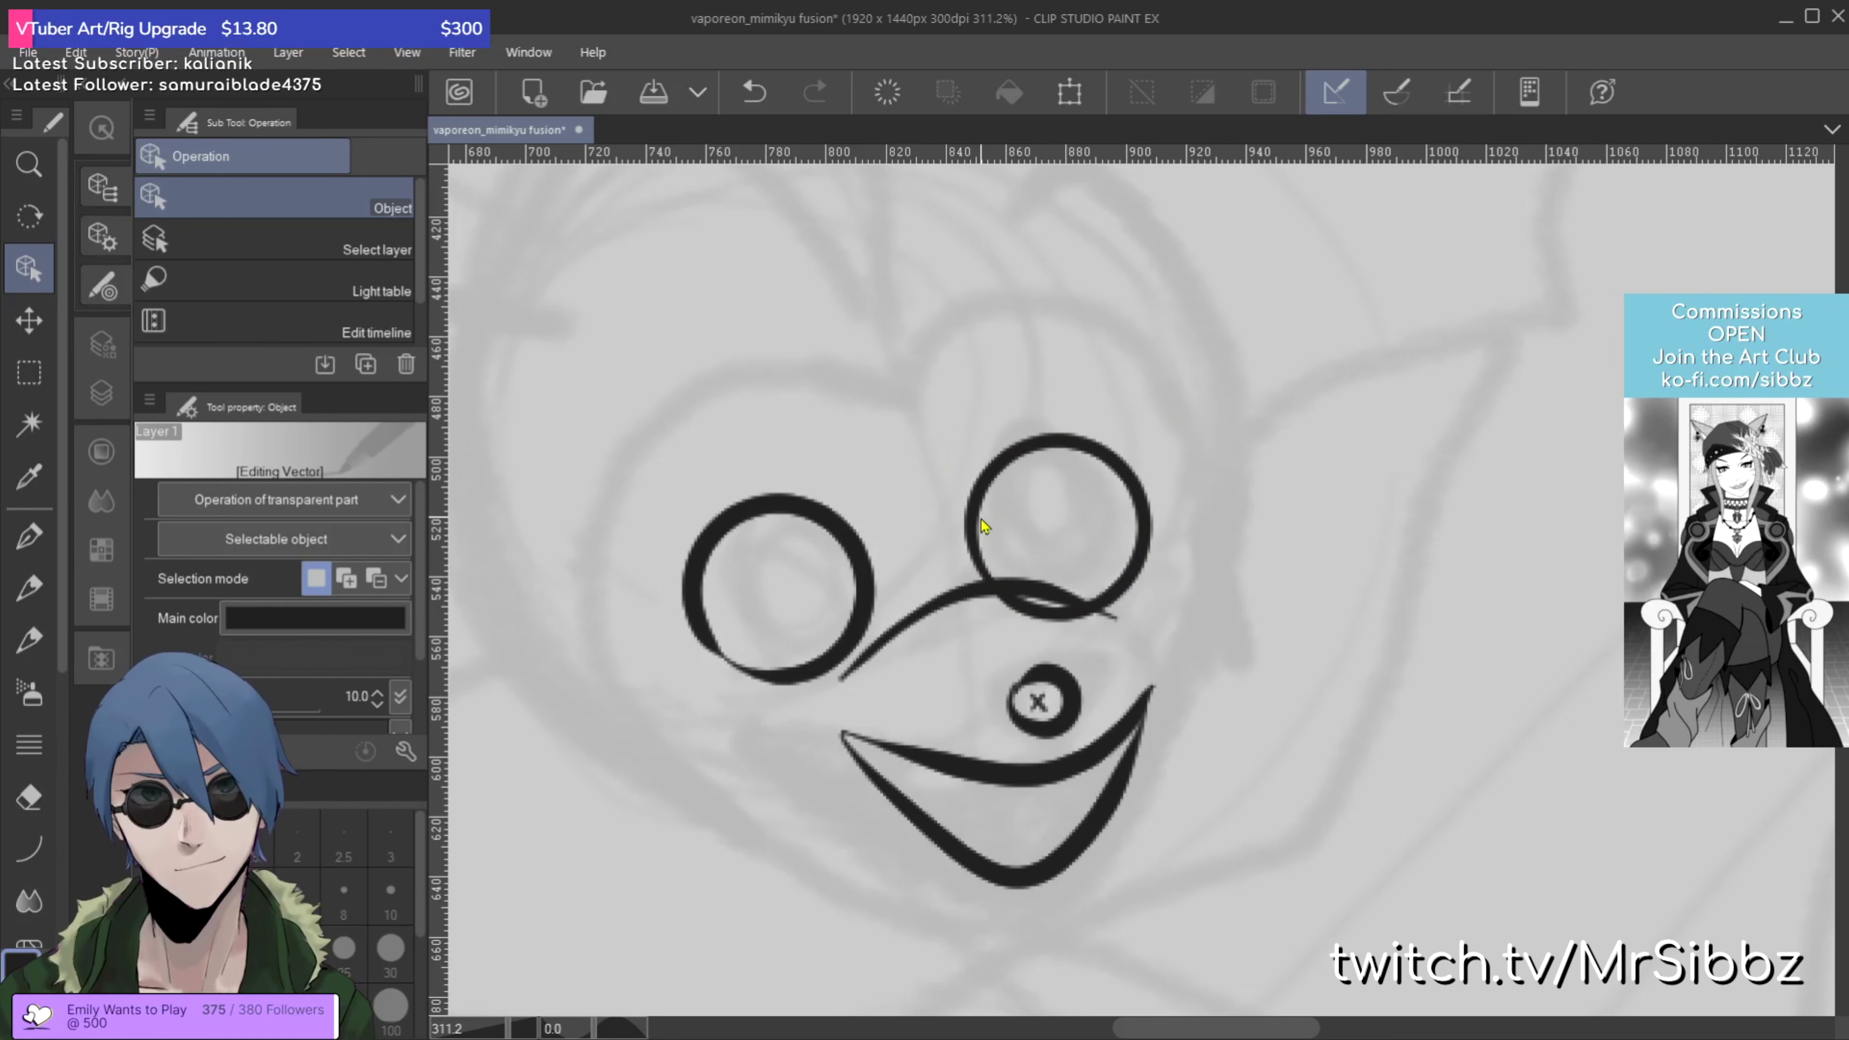
pyautogui.press('e')
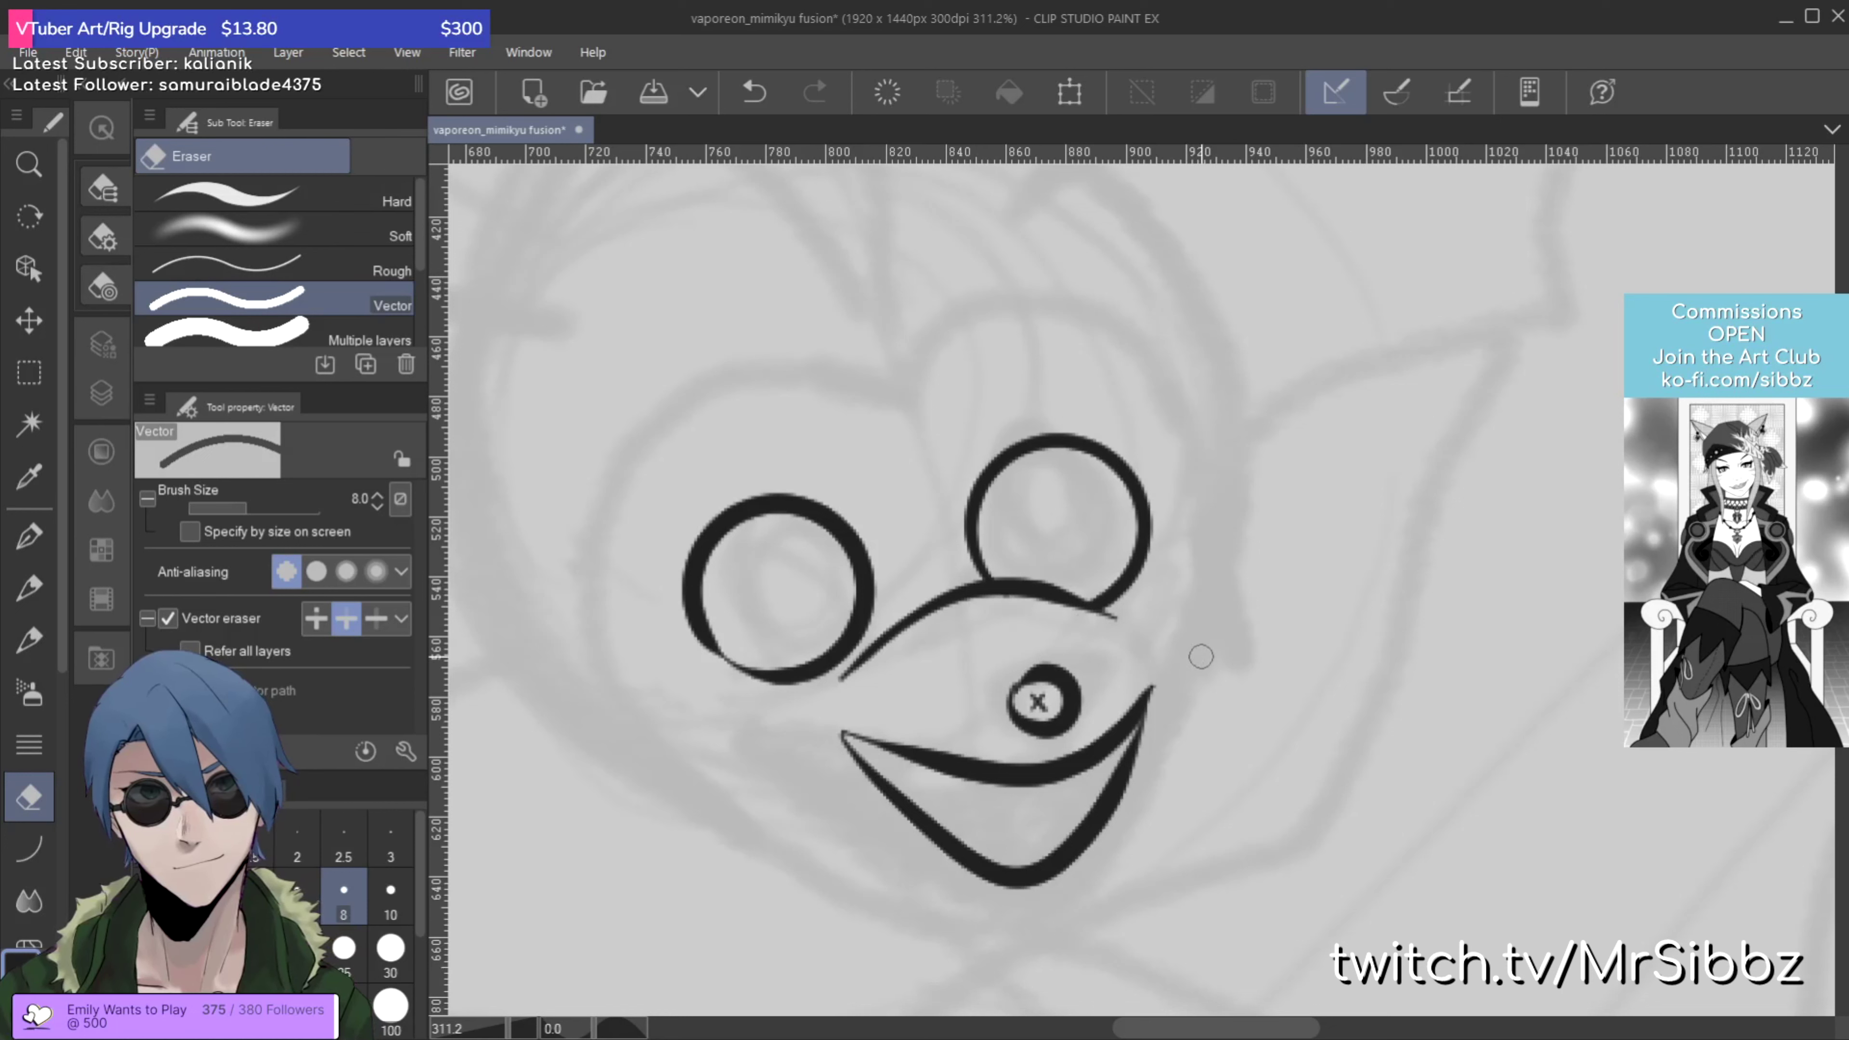
# Step: Ink a small thick cross as the pupil at the centre of each eye with the SIBBZ Turnip Pen
pyautogui.press('p')
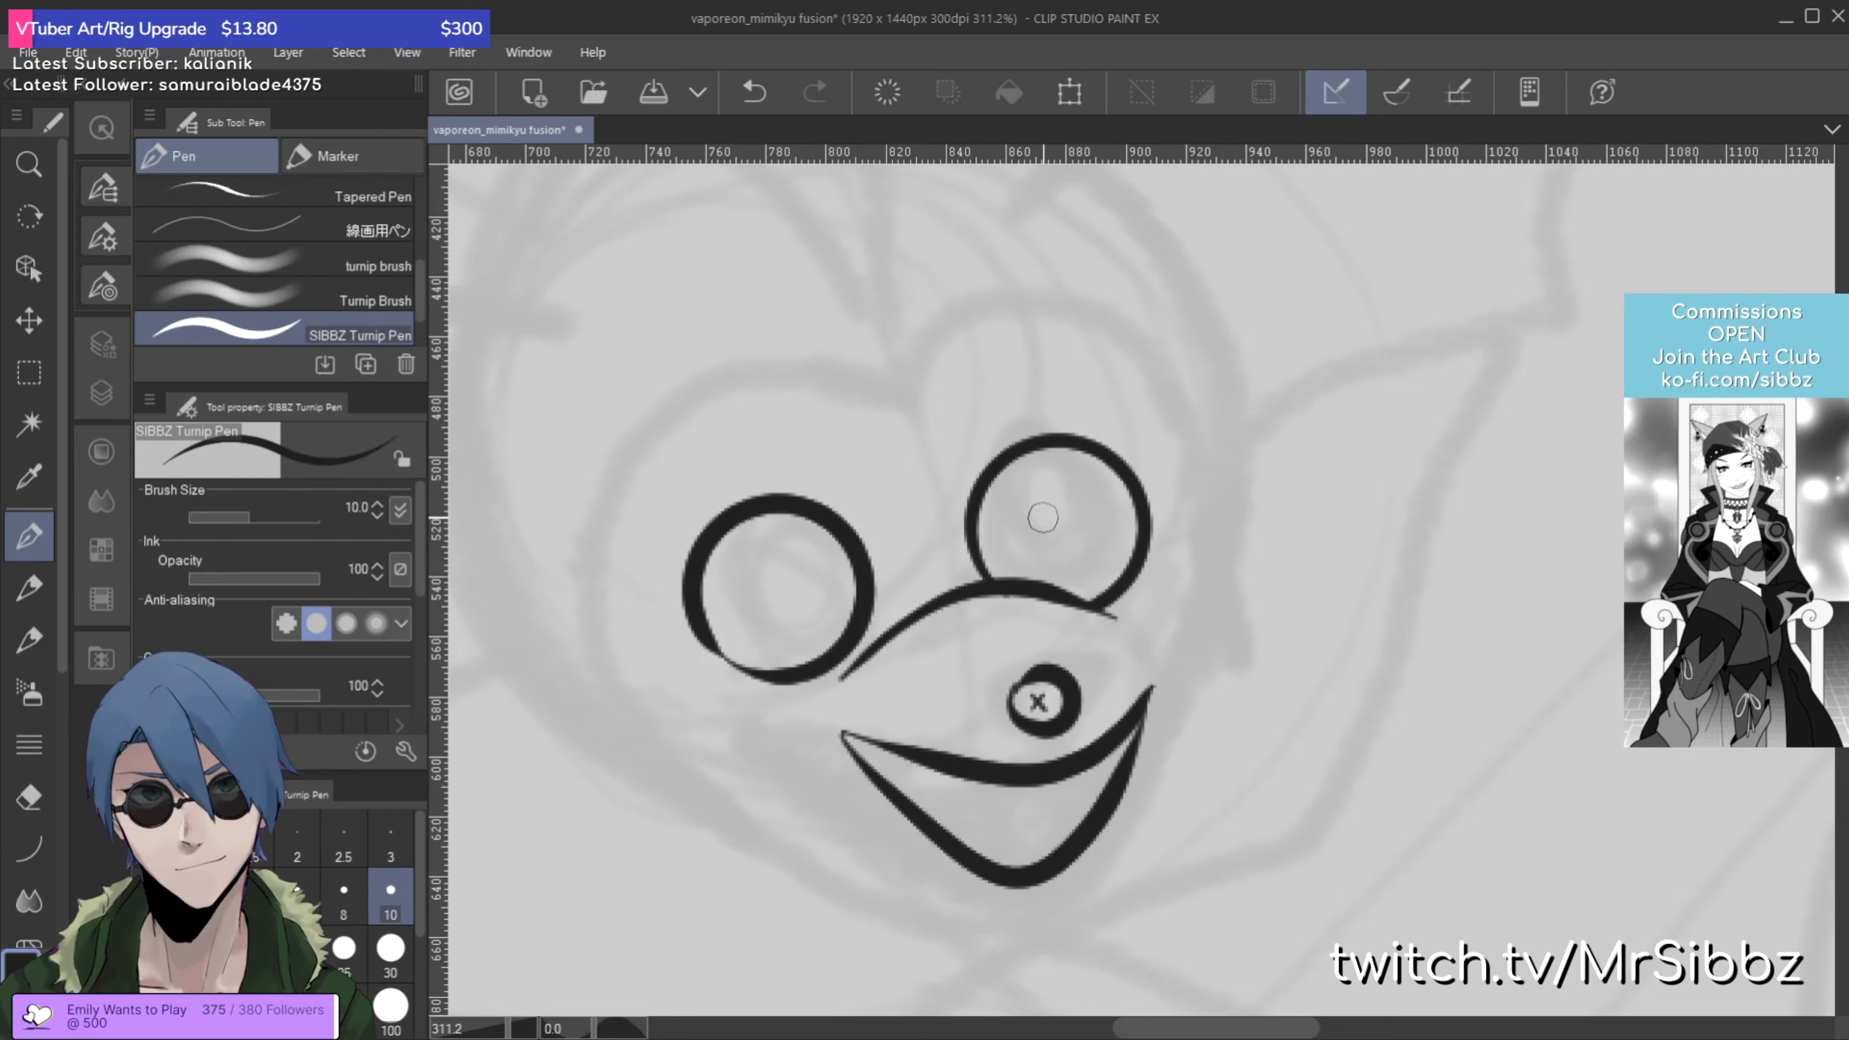
pyautogui.moveTo(1033, 521)
pyautogui.mouseDown()
pyautogui.moveTo(1075, 555)
pyautogui.moveTo(1068, 519)
pyautogui.mouseUp()
pyautogui.hotkey('ctrl', 'z')
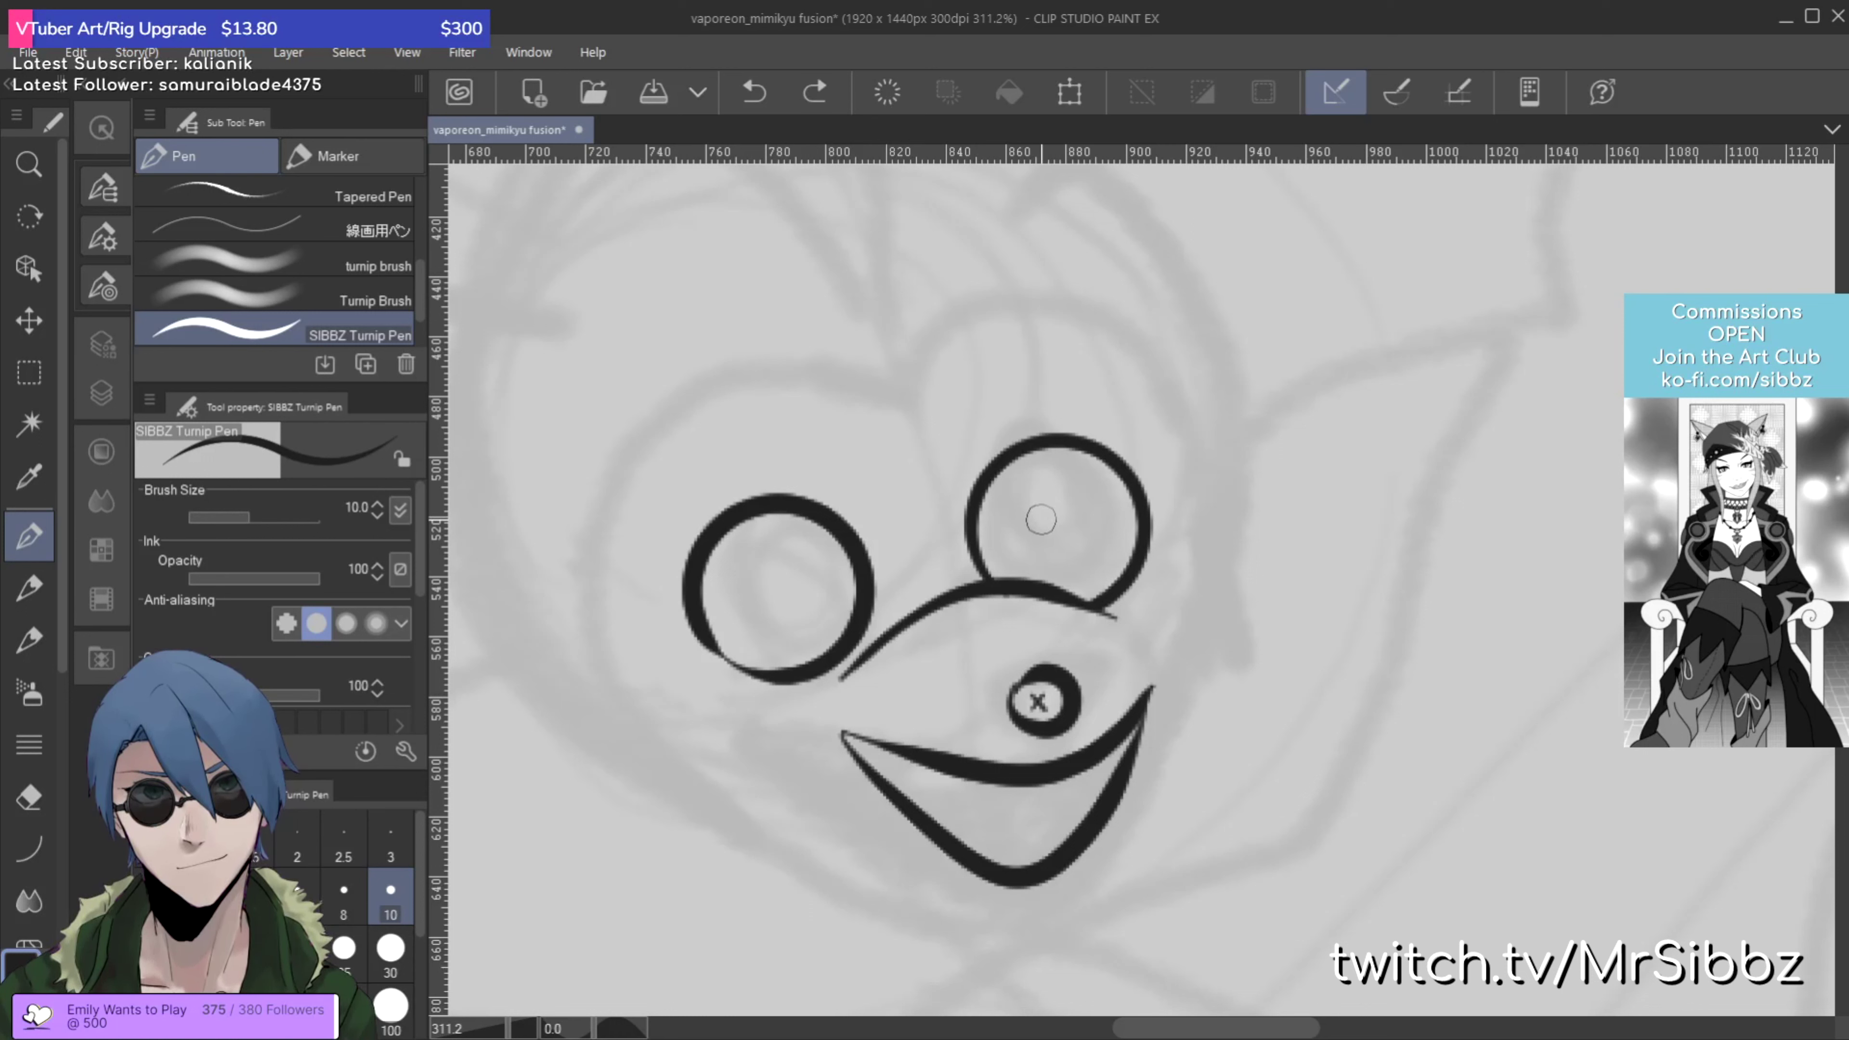
pyautogui.moveTo(1040, 518)
pyautogui.mouseDown()
pyautogui.moveTo(1078, 560)
pyautogui.moveTo(1043, 559)
pyautogui.moveTo(1067, 521)
pyautogui.mouseUp()
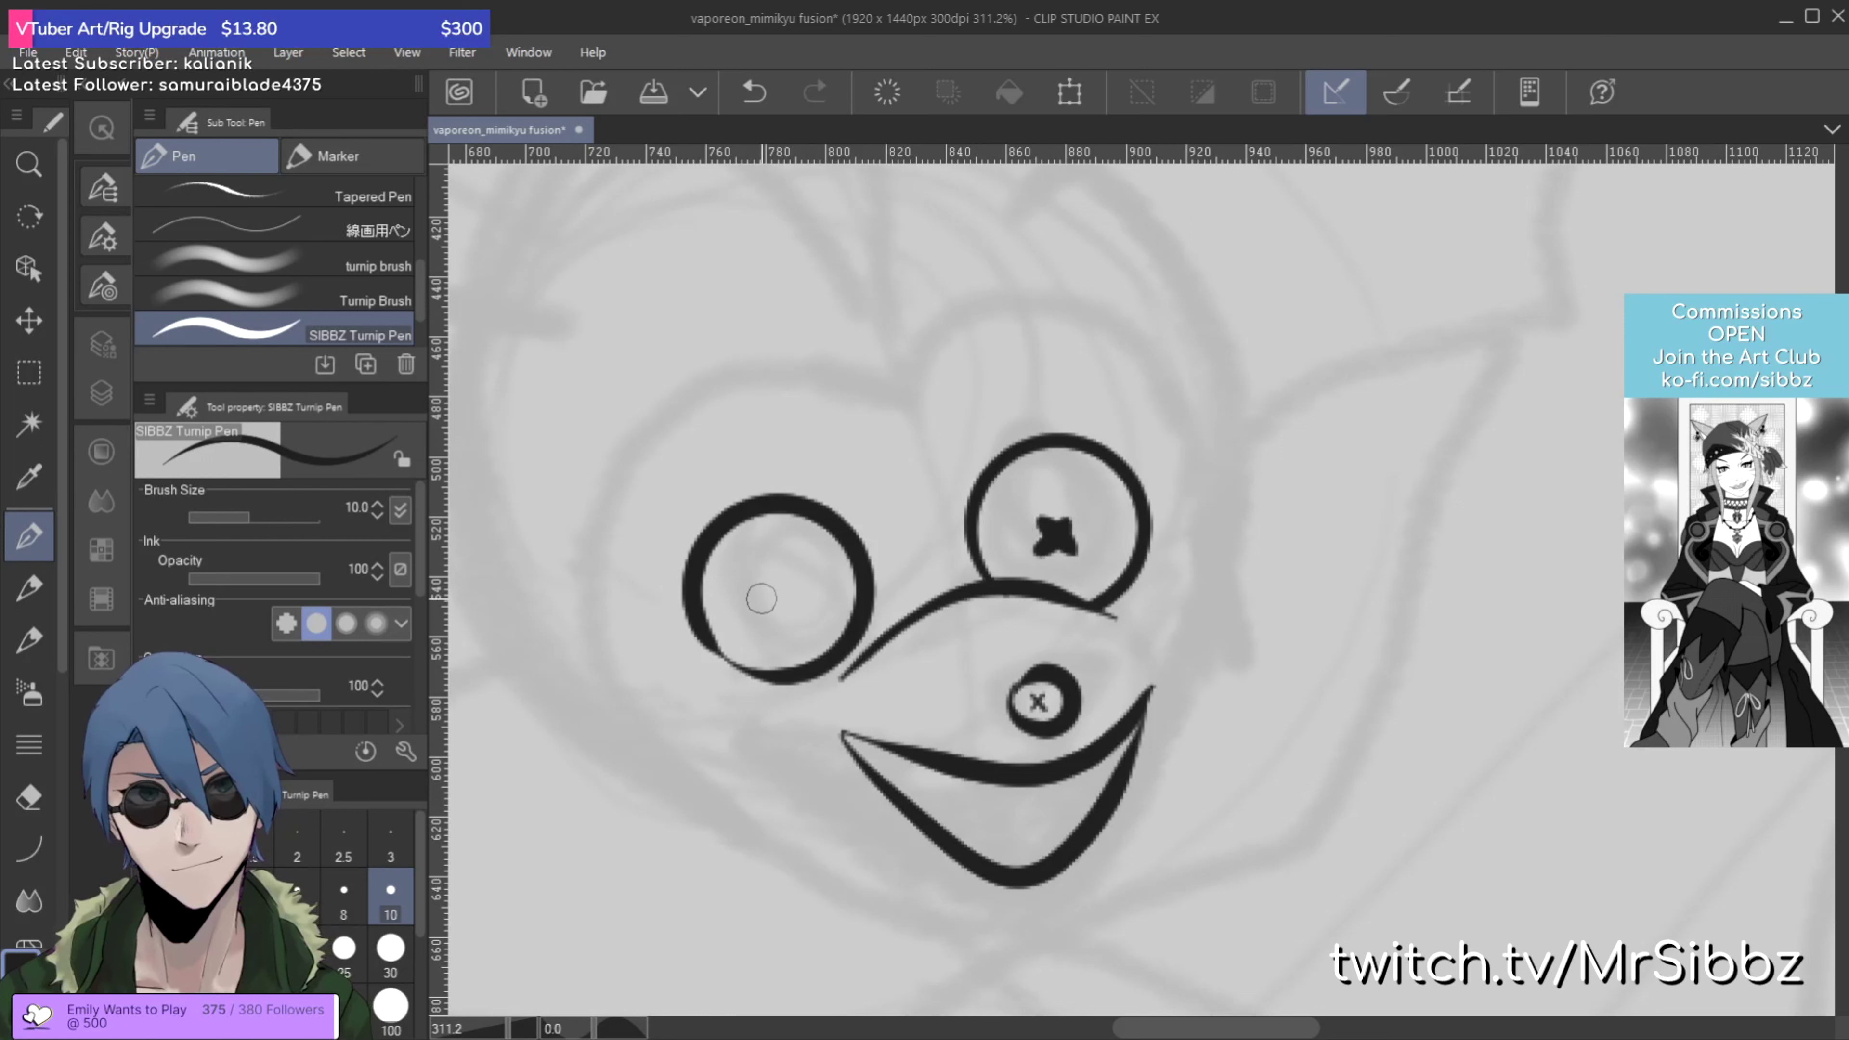
pyautogui.moveTo(766, 595)
pyautogui.mouseDown()
pyautogui.moveTo(786, 613)
pyautogui.moveTo(770, 627)
pyautogui.moveTo(797, 576)
pyautogui.mouseUp()
# Step: Draw a thin inner ring around the cross in both eyes, undoing strokes that miss, for a button look
pyautogui.moveTo(1009, 577); pyautogui.dragTo(993, 539)
pyautogui.hotkey('ctrl', 'z')
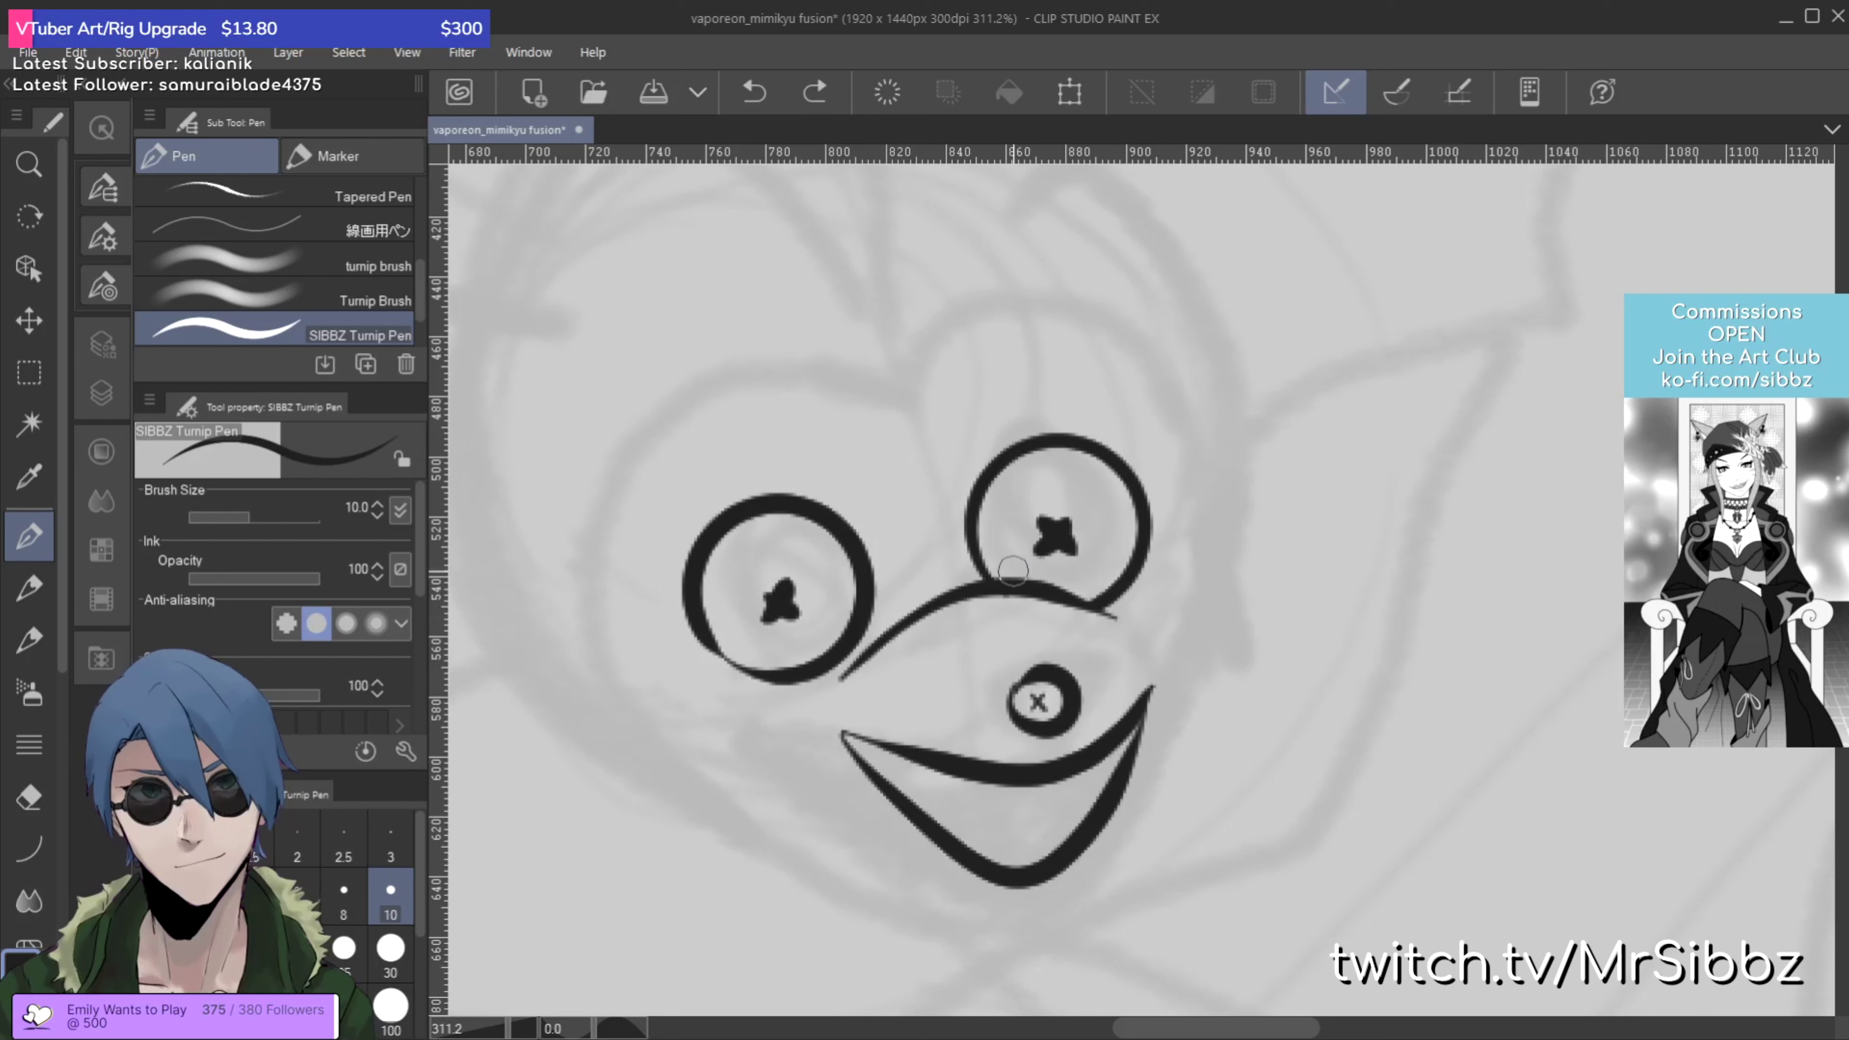
pyautogui.moveTo(1003, 504)
pyautogui.mouseDown()
pyautogui.moveTo(1092, 472)
pyautogui.moveTo(1121, 531)
pyautogui.moveTo(1080, 606)
pyautogui.moveTo(1004, 555)
pyautogui.moveTo(1010, 491)
pyautogui.moveTo(1043, 470)
pyautogui.moveTo(1099, 486)
pyautogui.moveTo(1121, 531)
pyautogui.moveTo(1085, 587)
pyautogui.moveTo(1112, 554)
pyautogui.moveTo(1114, 504)
pyautogui.moveTo(1075, 467)
pyautogui.moveTo(1051, 579)
pyautogui.moveTo(1115, 545)
pyautogui.moveTo(1118, 512)
pyautogui.moveTo(1093, 477)
pyautogui.moveTo(1047, 467)
pyautogui.moveTo(1005, 494)
pyautogui.moveTo(1018, 568)
pyautogui.moveTo(1117, 550)
pyautogui.mouseUp()
pyautogui.hotkey('ctrl', 'z')
pyautogui.hotkey('ctrl', 'z')
pyautogui.hotkey('ctrl', 'z')
pyautogui.hotkey('ctrl', 'z')
pyautogui.moveTo(750, 543)
pyautogui.mouseDown()
pyautogui.moveTo(725, 621)
pyautogui.moveTo(760, 655)
pyautogui.moveTo(800, 654)
pyautogui.moveTo(833, 618)
pyautogui.moveTo(833, 578)
pyautogui.moveTo(792, 533)
pyautogui.moveTo(748, 568)
pyautogui.mouseUp()
# Step: Try to ink the jaw curve around the underside of the mouth
pyautogui.scroll(-5, 793, 390)
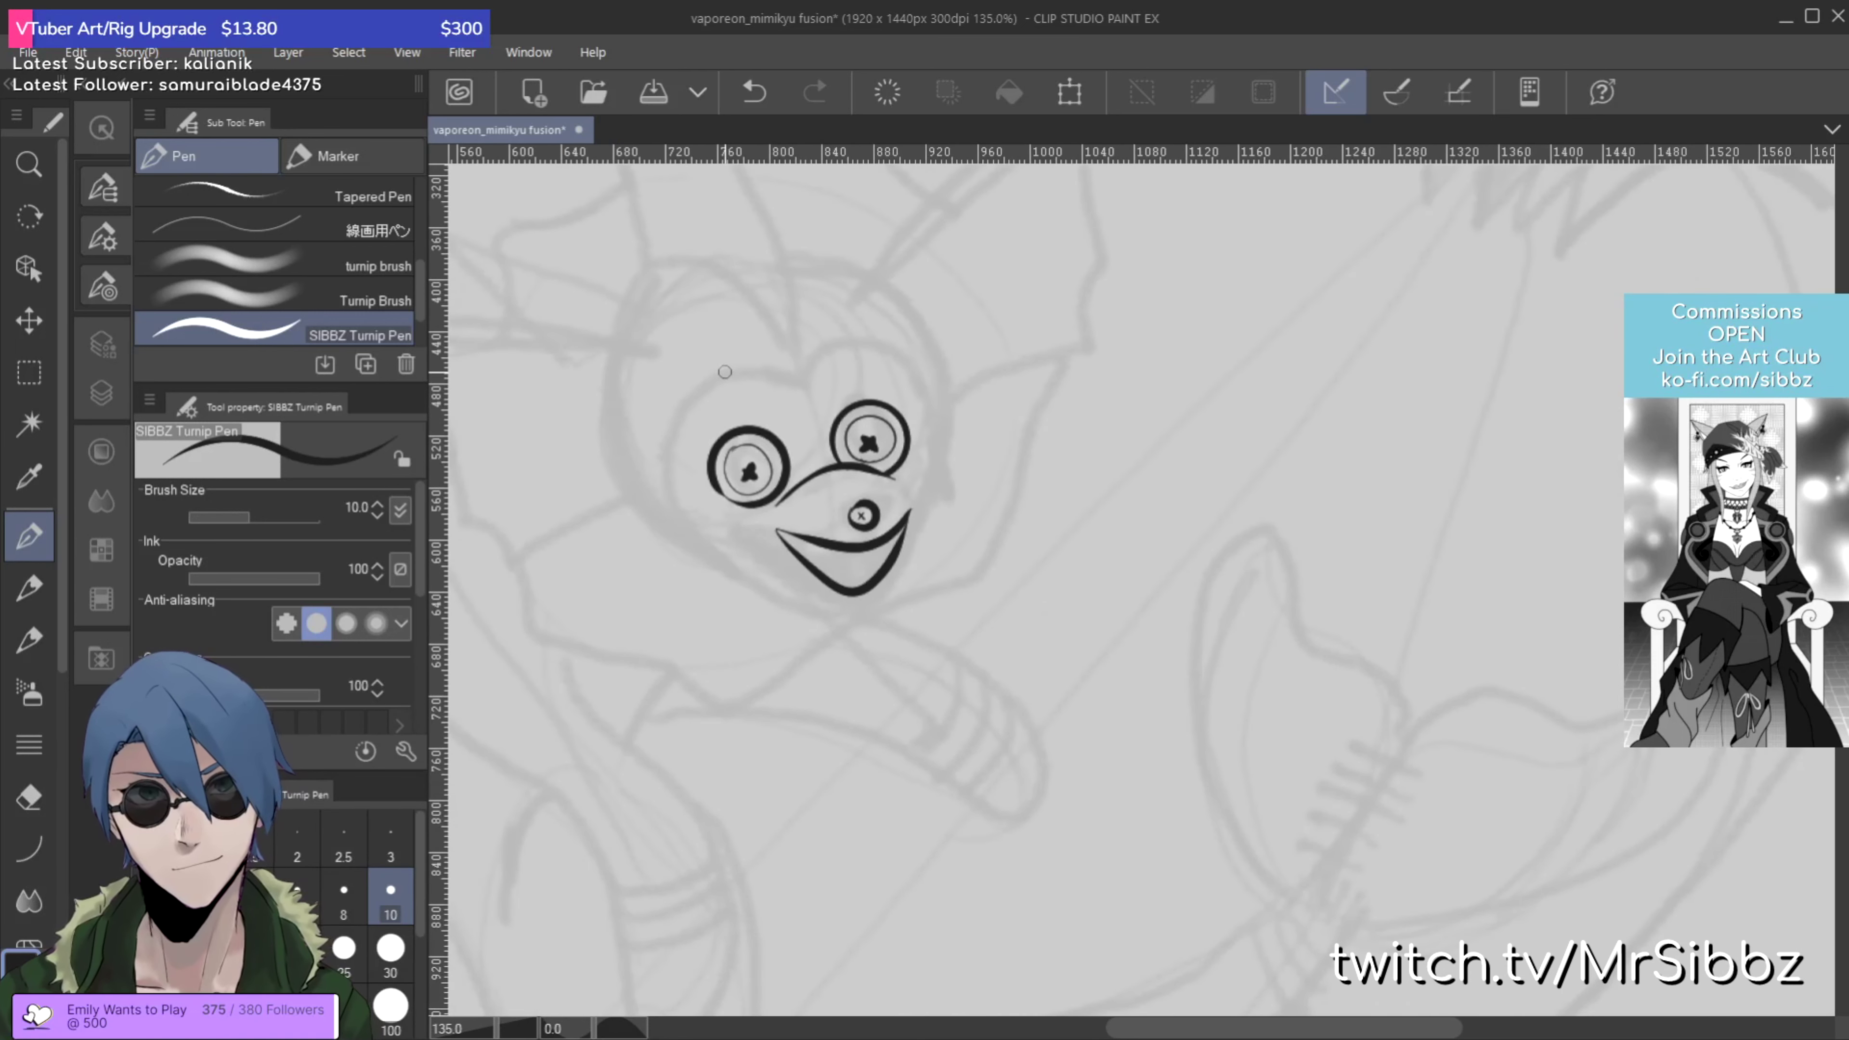
pyautogui.moveTo(917, 527); pyautogui.dragTo(1082, 575)
pyautogui.moveTo(1094, 413); pyautogui.dragTo(1140, 384)
pyautogui.moveTo(1121, 703); pyautogui.dragTo(1261, 630)
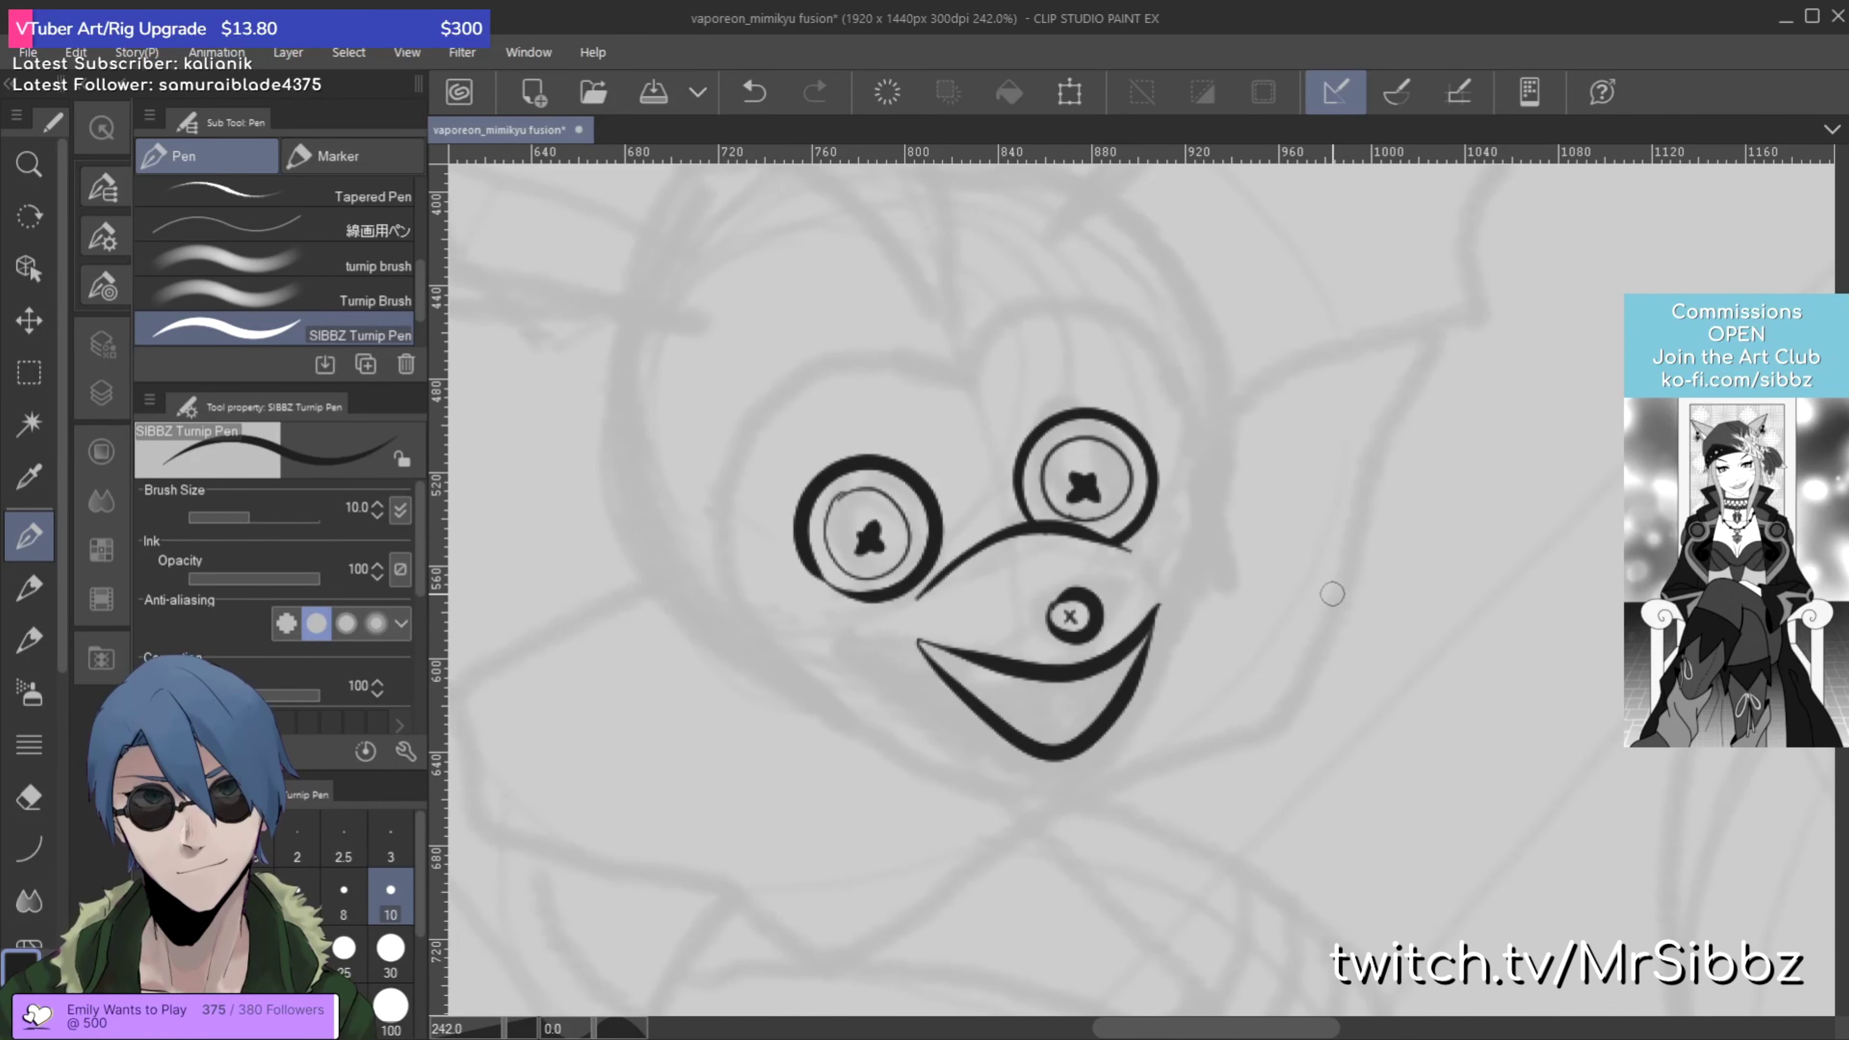
pyautogui.moveTo(1068, 775)
pyautogui.mouseDown()
pyautogui.moveTo(1124, 737)
pyautogui.moveTo(1170, 629)
pyautogui.moveTo(1181, 365)
pyautogui.mouseUp()
pyautogui.hotkey('ctrl', 'z')
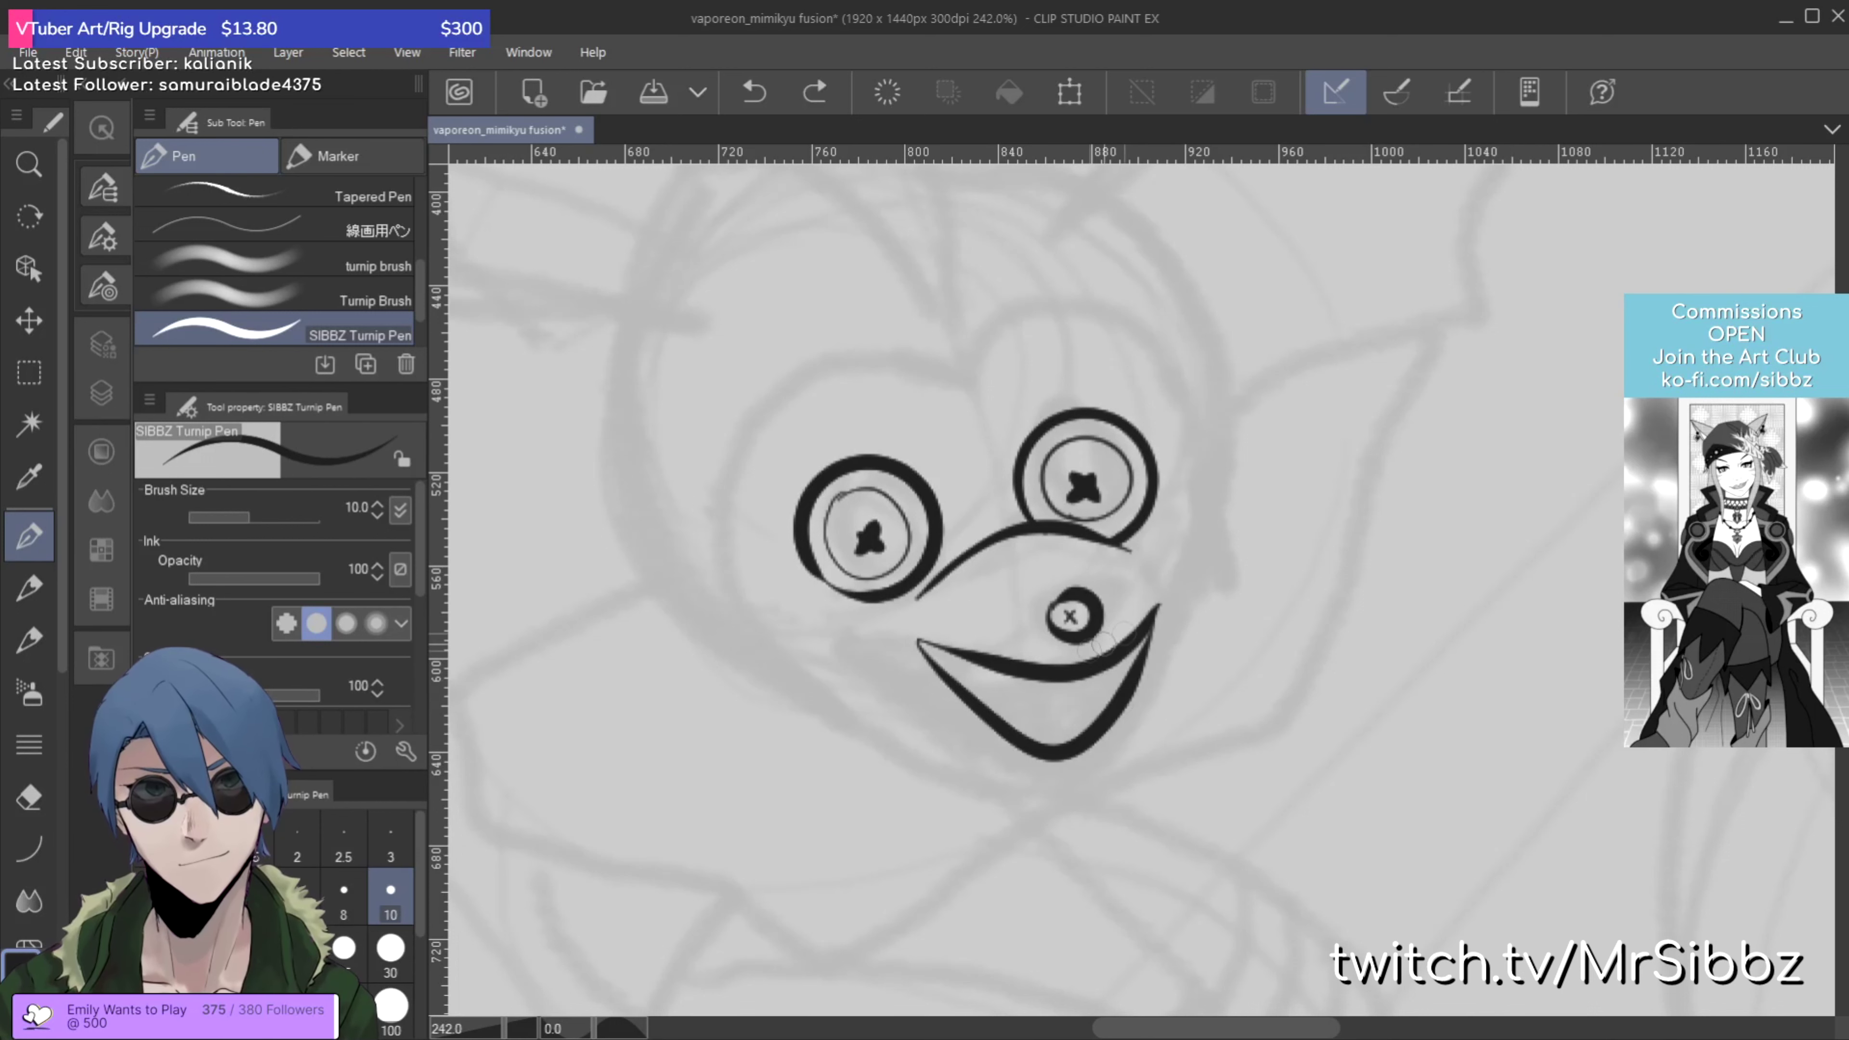
pyautogui.moveTo(1067, 777); pyautogui.dragTo(913, 743)
pyautogui.hotkey('ctrl', 'z')
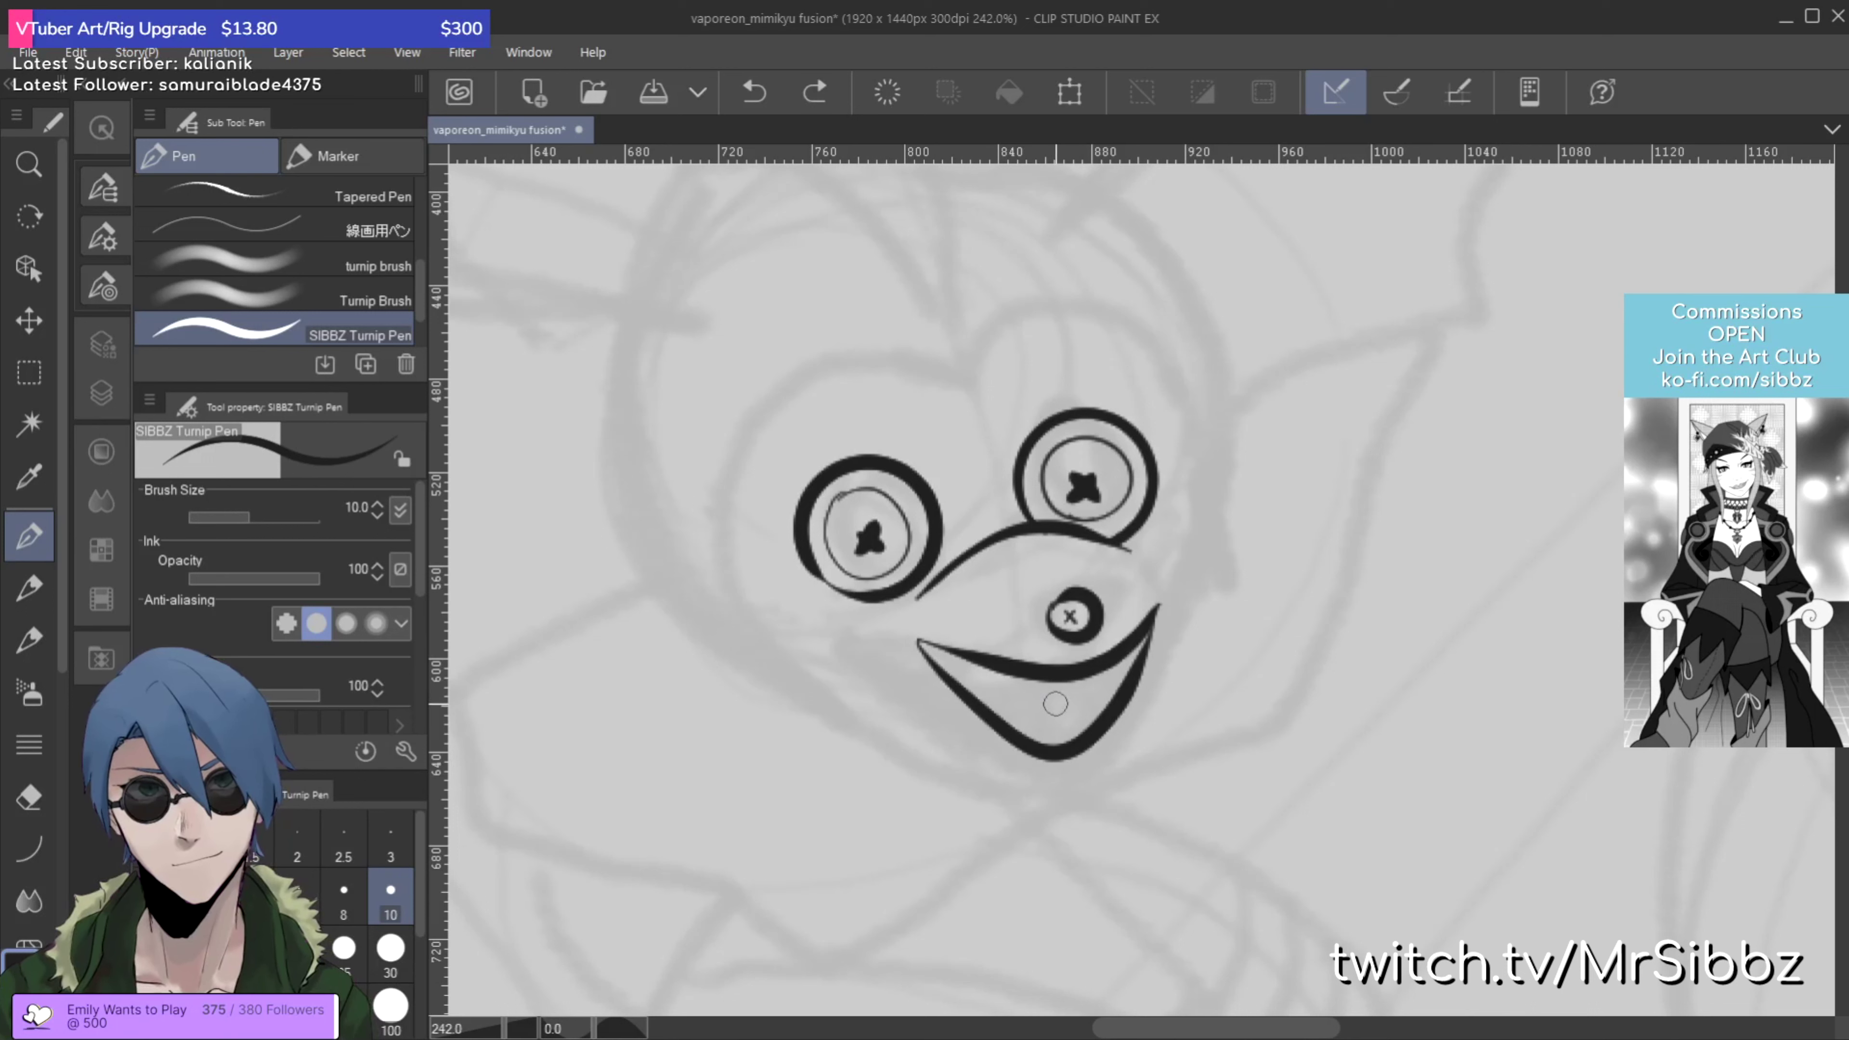
pyautogui.moveTo(896, 619)
pyautogui.mouseDown()
pyautogui.moveTo(872, 651)
pyautogui.moveTo(898, 713)
pyautogui.mouseUp()
pyautogui.hotkey('ctrl', 'z')
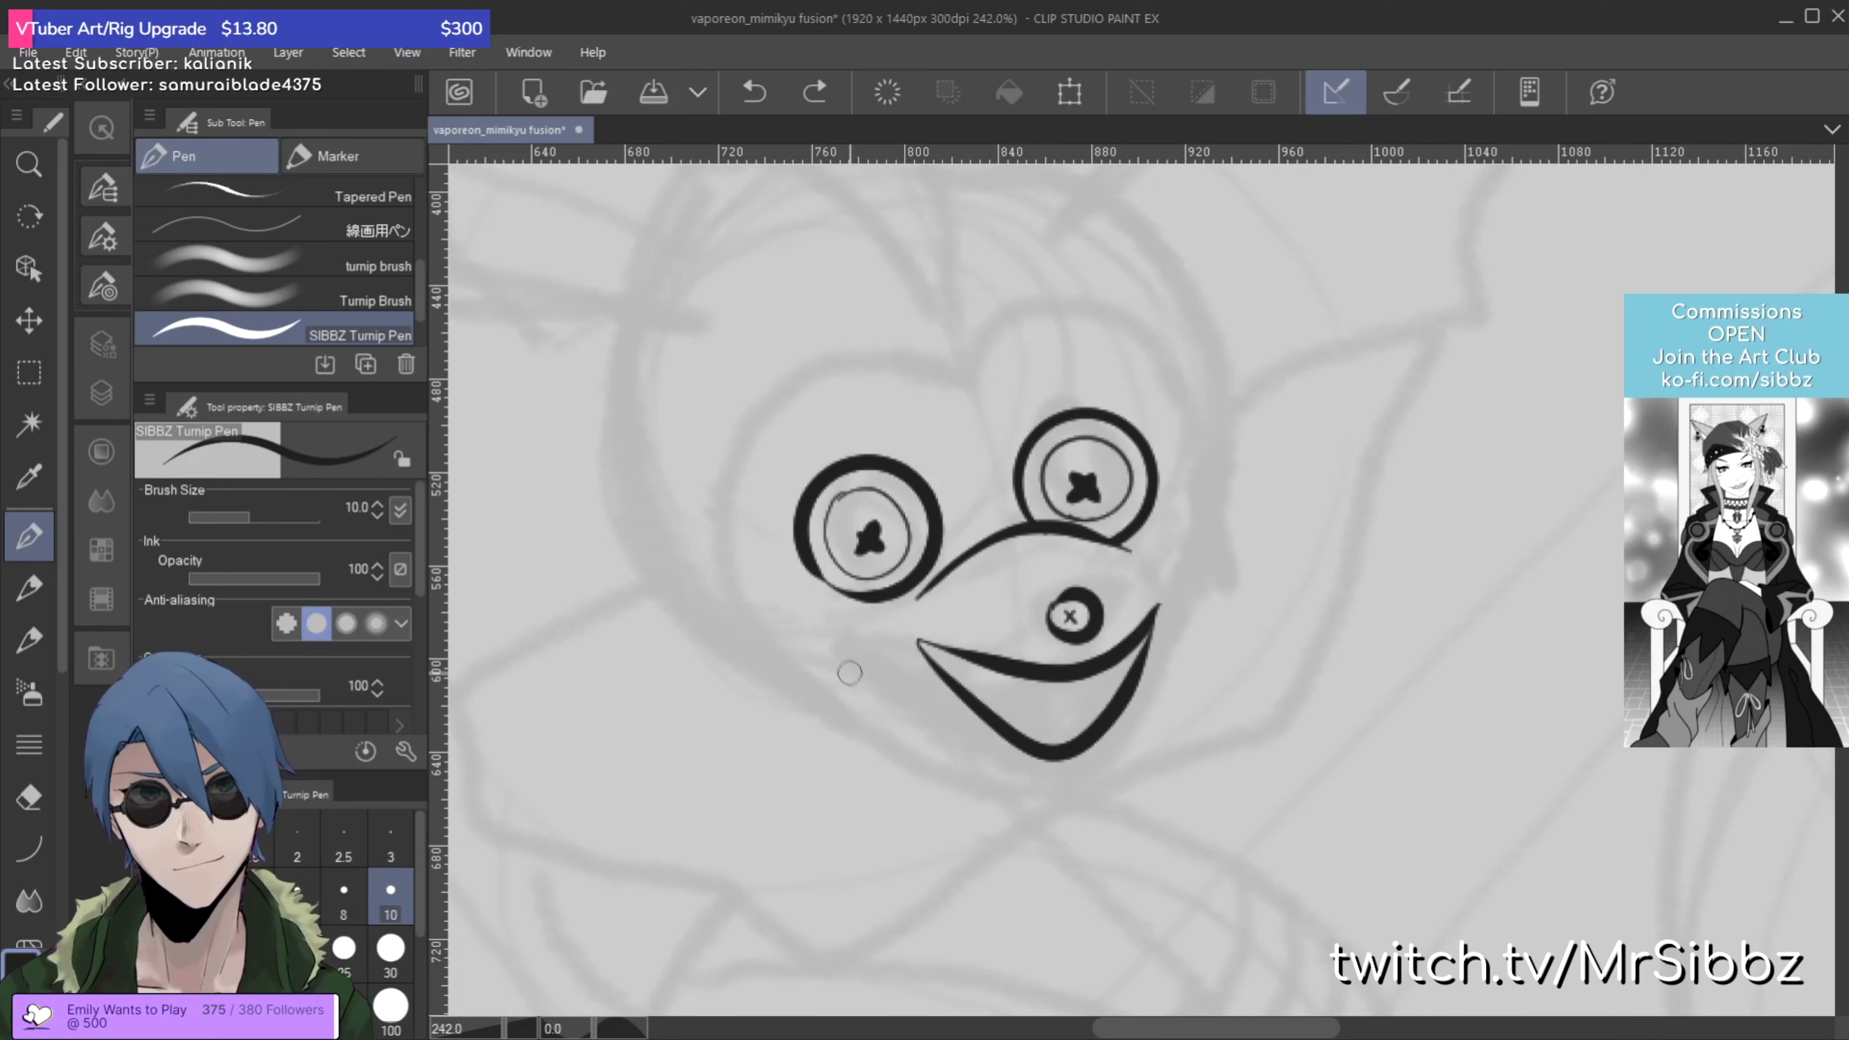
# Step: Ink the jaw curve around the mouth and the large round head outline joining it on both sides
pyautogui.moveTo(869, 649)
pyautogui.mouseDown()
pyautogui.moveTo(870, 696)
pyautogui.moveTo(935, 749)
pyautogui.moveTo(1081, 772)
pyautogui.moveTo(1146, 714)
pyautogui.moveTo(1184, 616)
pyautogui.moveTo(1178, 552)
pyautogui.mouseUp()
pyautogui.moveTo(1246, 474); pyautogui.dragTo(1281, 661)
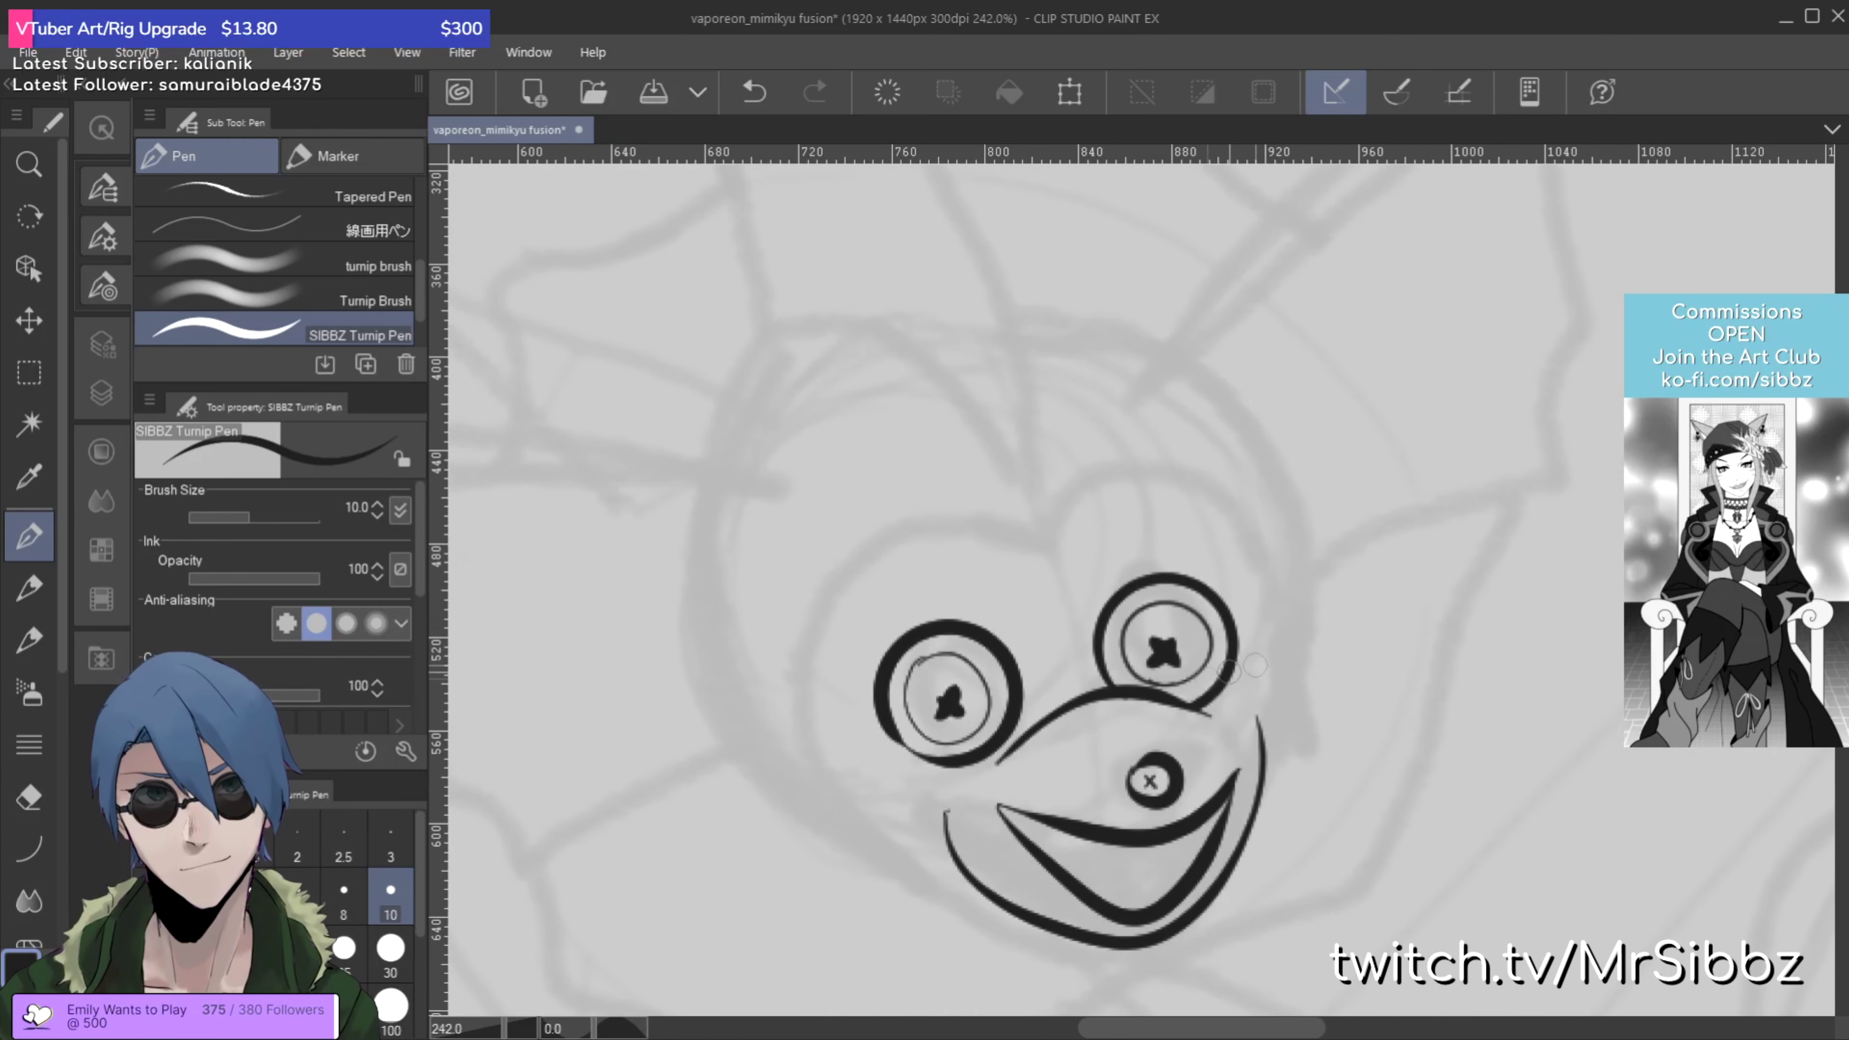
pyautogui.moveTo(952, 882)
pyautogui.mouseDown()
pyautogui.moveTo(770, 779)
pyautogui.moveTo(683, 494)
pyautogui.moveTo(967, 285)
pyautogui.moveTo(1157, 343)
pyautogui.mouseUp()
pyautogui.moveTo(1242, 419)
pyautogui.mouseDown()
pyautogui.moveTo(1287, 524)
pyautogui.moveTo(1254, 746)
pyautogui.mouseUp()
# Step: Ink an arched mask line over each eye, the two meeting in a point at the middle of the forehead
pyautogui.moveTo(1051, 529)
pyautogui.mouseDown()
pyautogui.moveTo(996, 492)
pyautogui.moveTo(887, 514)
pyautogui.moveTo(816, 614)
pyautogui.moveTo(816, 751)
pyautogui.moveTo(894, 857)
pyautogui.mouseUp()
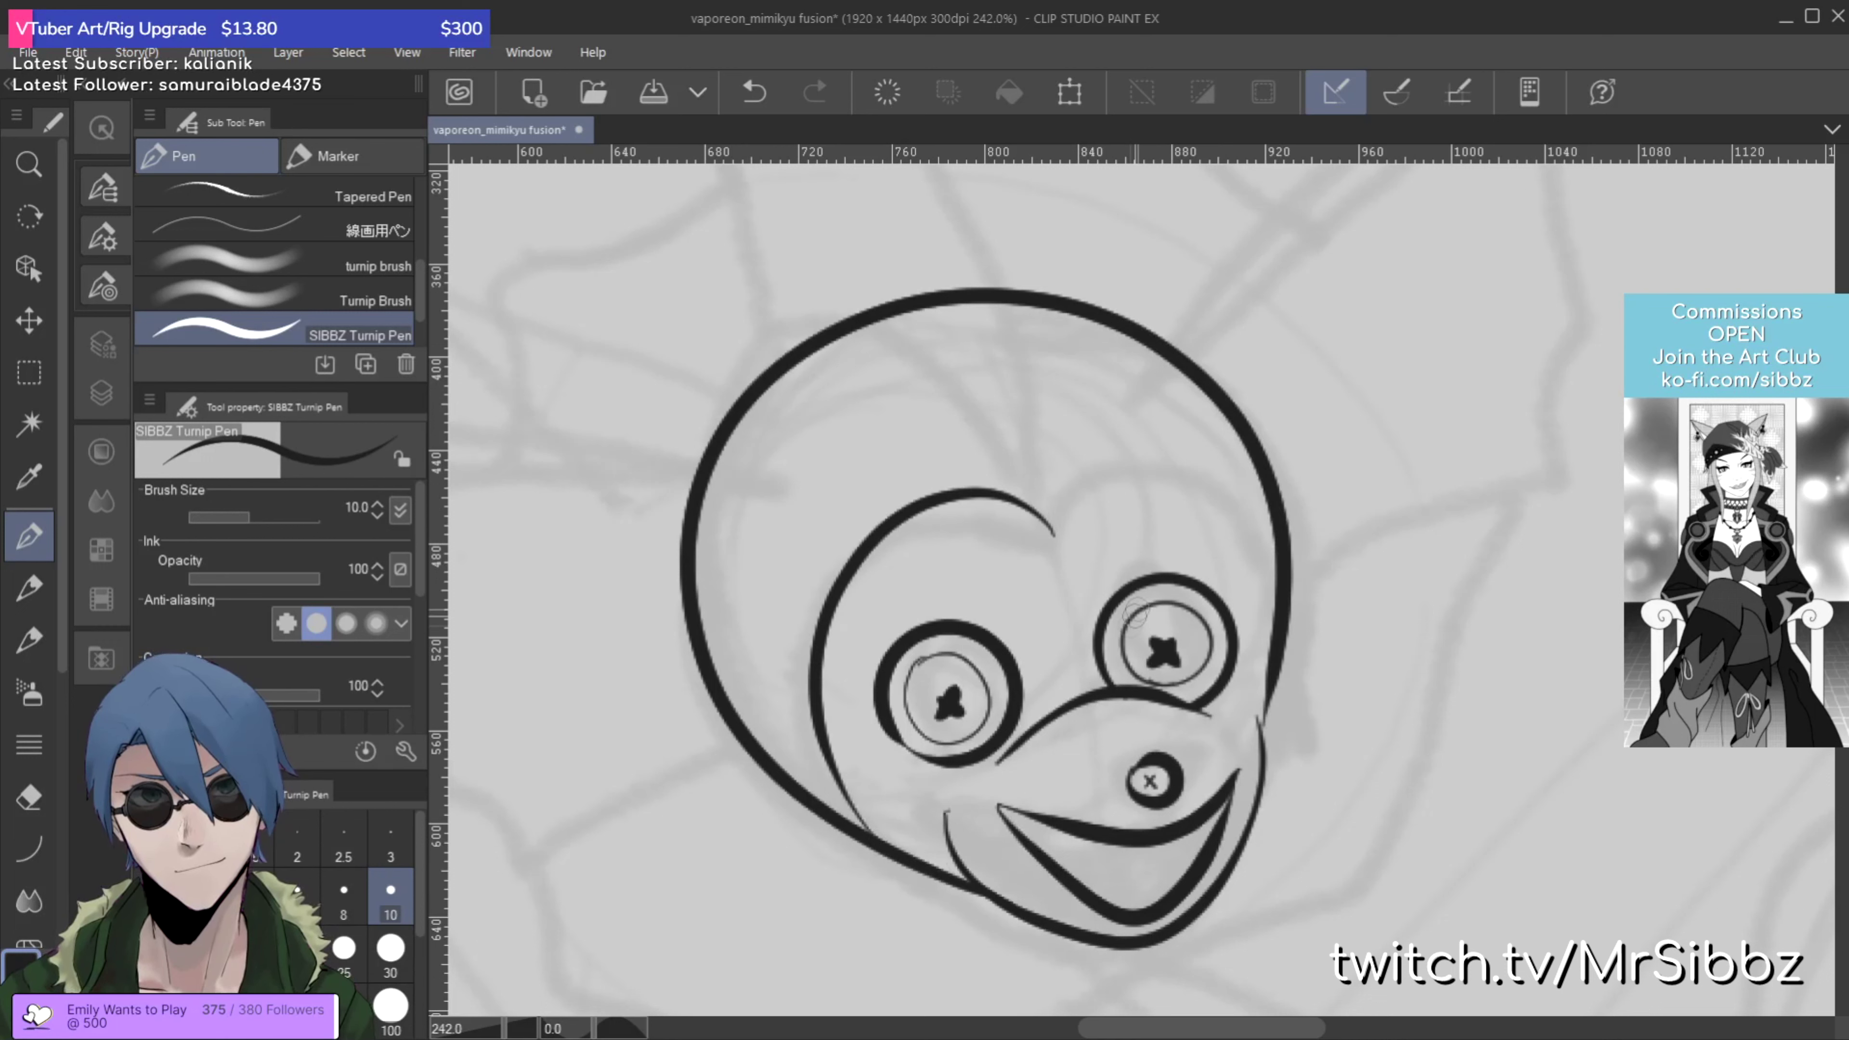
pyautogui.moveTo(1059, 538)
pyautogui.mouseDown()
pyautogui.moveTo(1071, 496)
pyautogui.moveTo(1151, 445)
pyautogui.moveTo(1226, 456)
pyautogui.moveTo(1289, 571)
pyautogui.moveTo(1204, 467)
pyautogui.moveTo(1098, 482)
pyautogui.moveTo(1059, 560)
pyautogui.mouseUp()
pyautogui.hotkey('ctrl', 'z')
pyautogui.hotkey('ctrl', 'z')
pyautogui.moveTo(1259, 721)
pyautogui.mouseDown()
pyautogui.moveTo(1198, 460)
pyautogui.moveTo(1048, 542)
pyautogui.mouseUp()
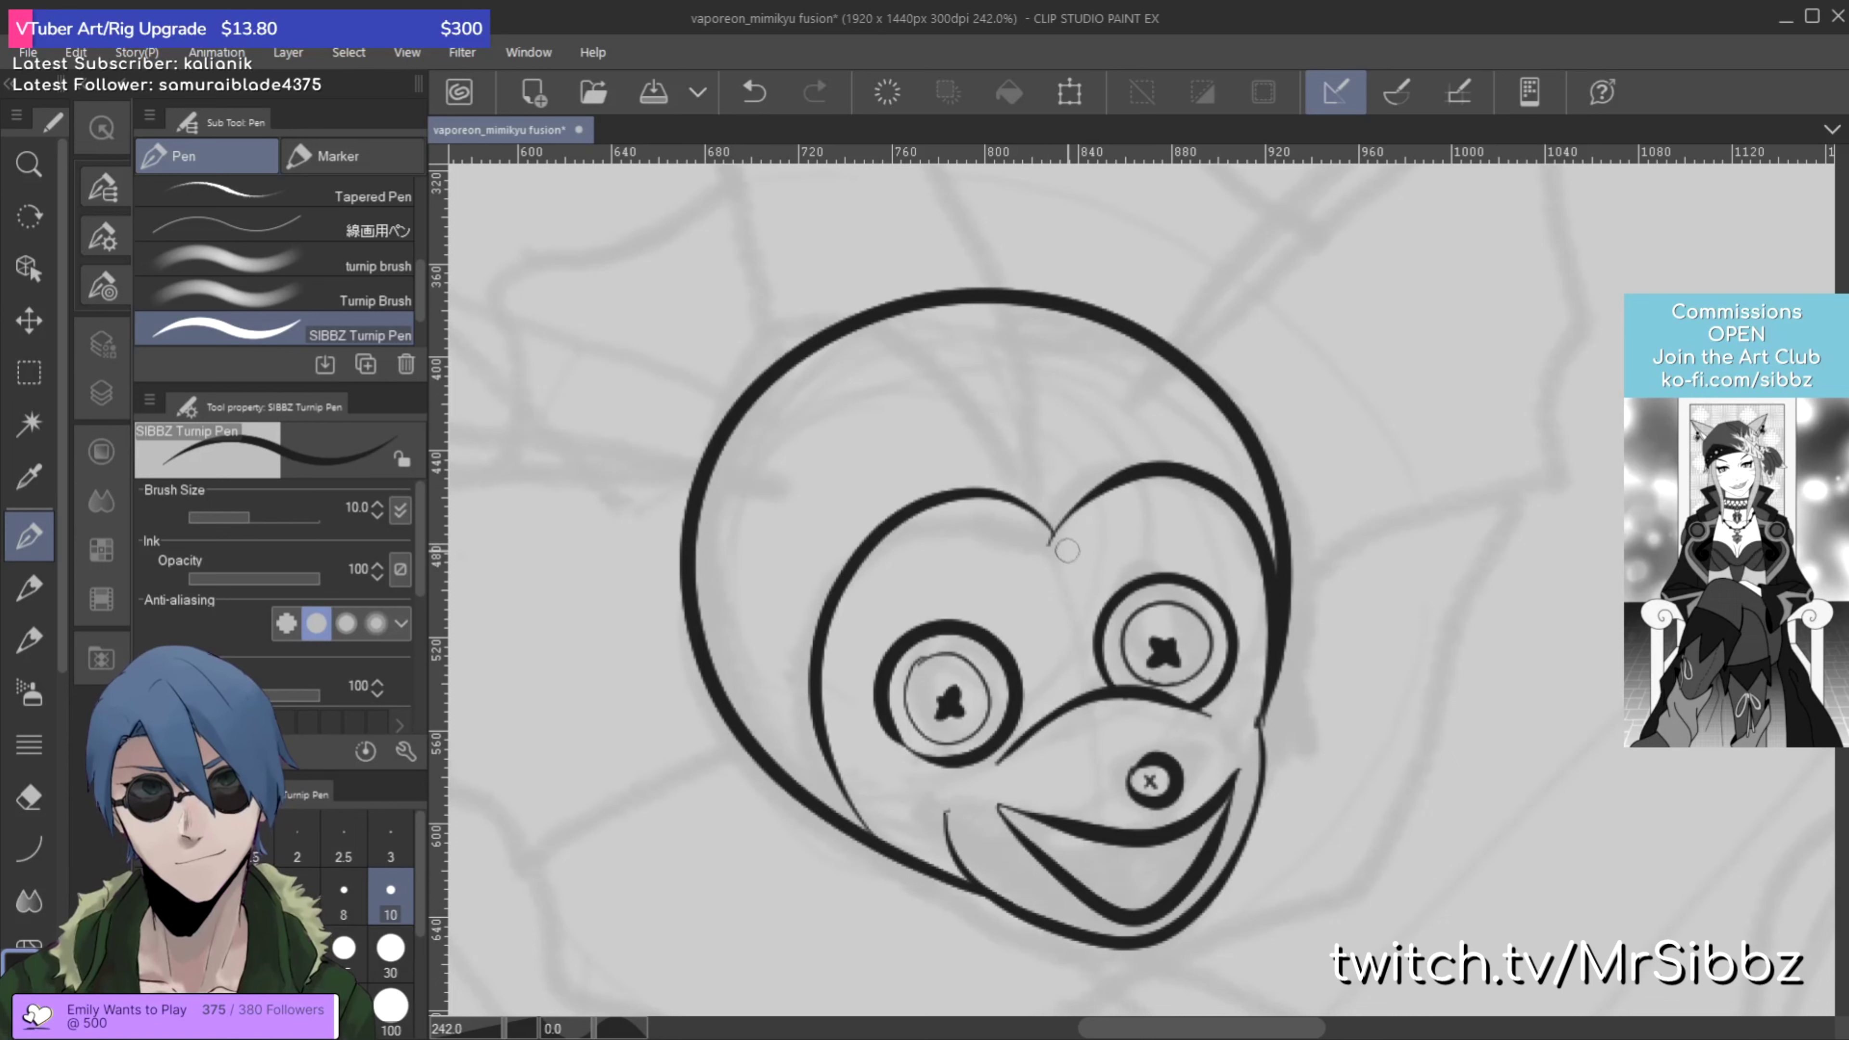
# Step: Erase the left mask arch and redraw it flatter, from the forehead point around the left eye past the head outline
pyautogui.press('e')
pyautogui.moveTo(1009, 484); pyautogui.dragTo(1088, 520)
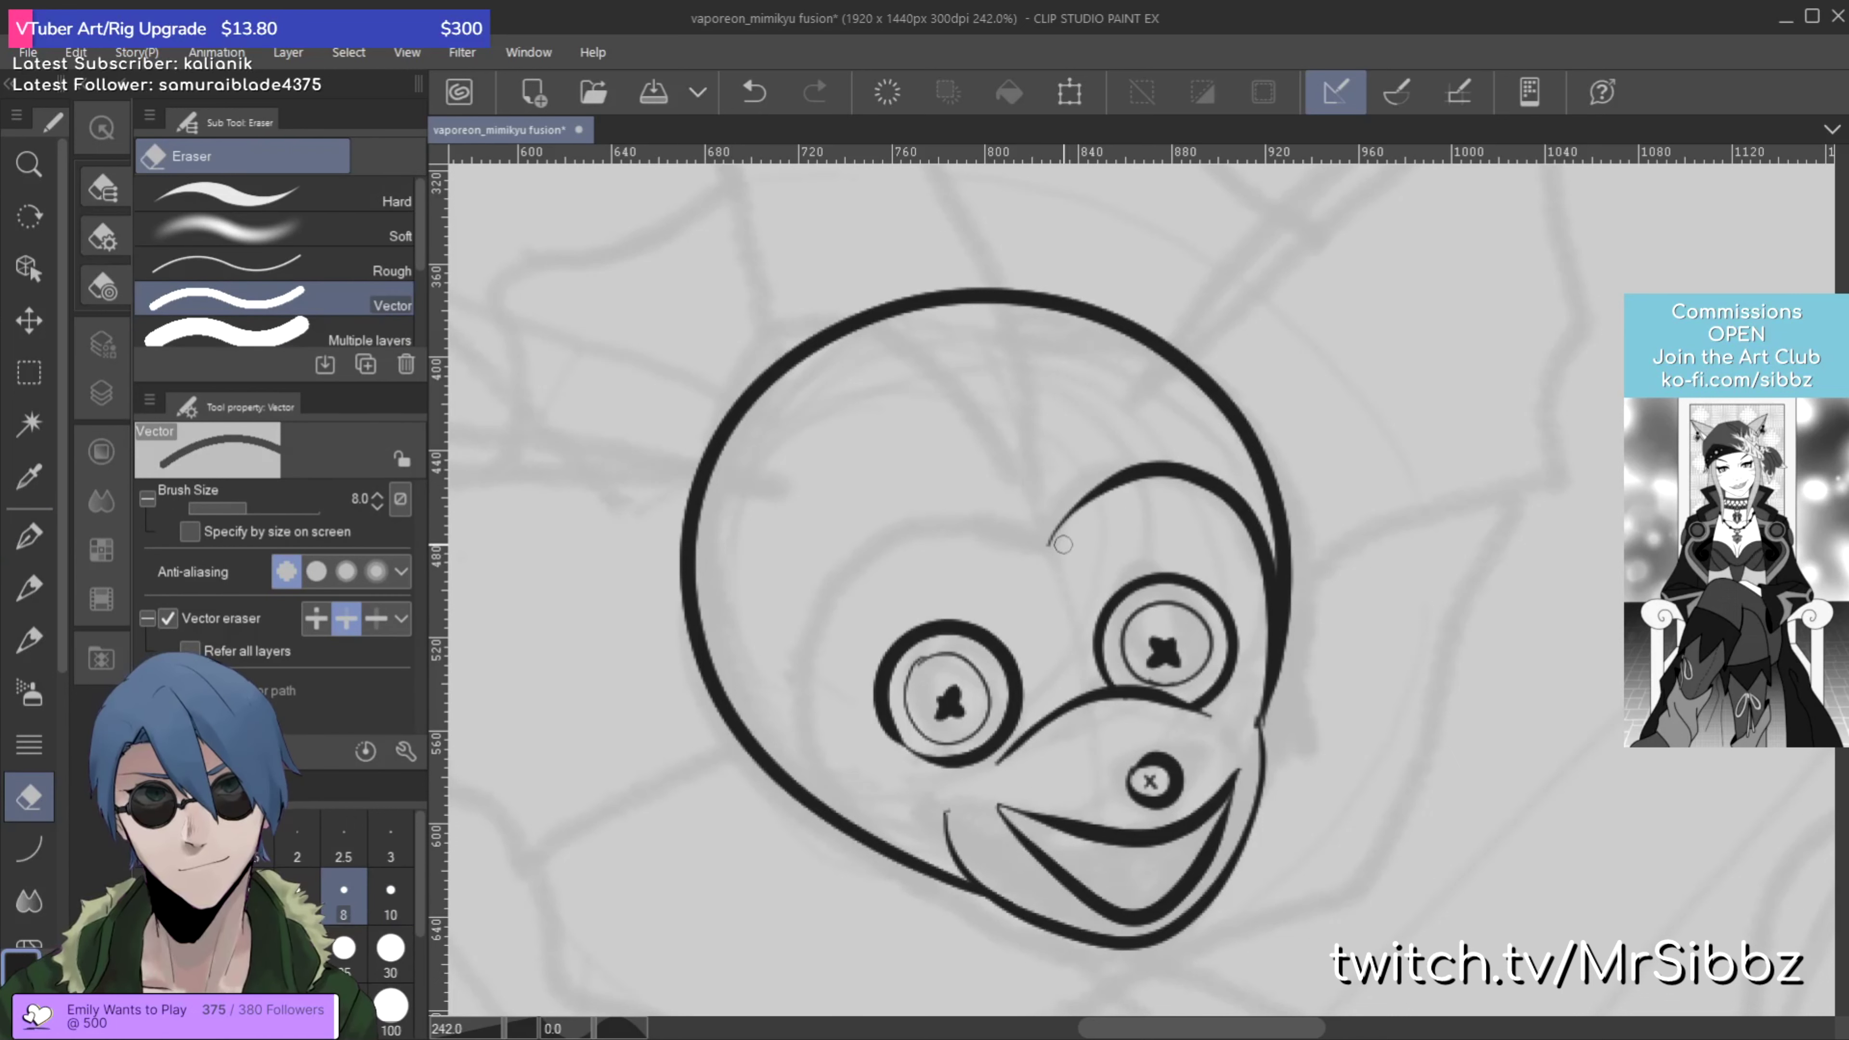
pyautogui.hotkey('ctrl', 'z')
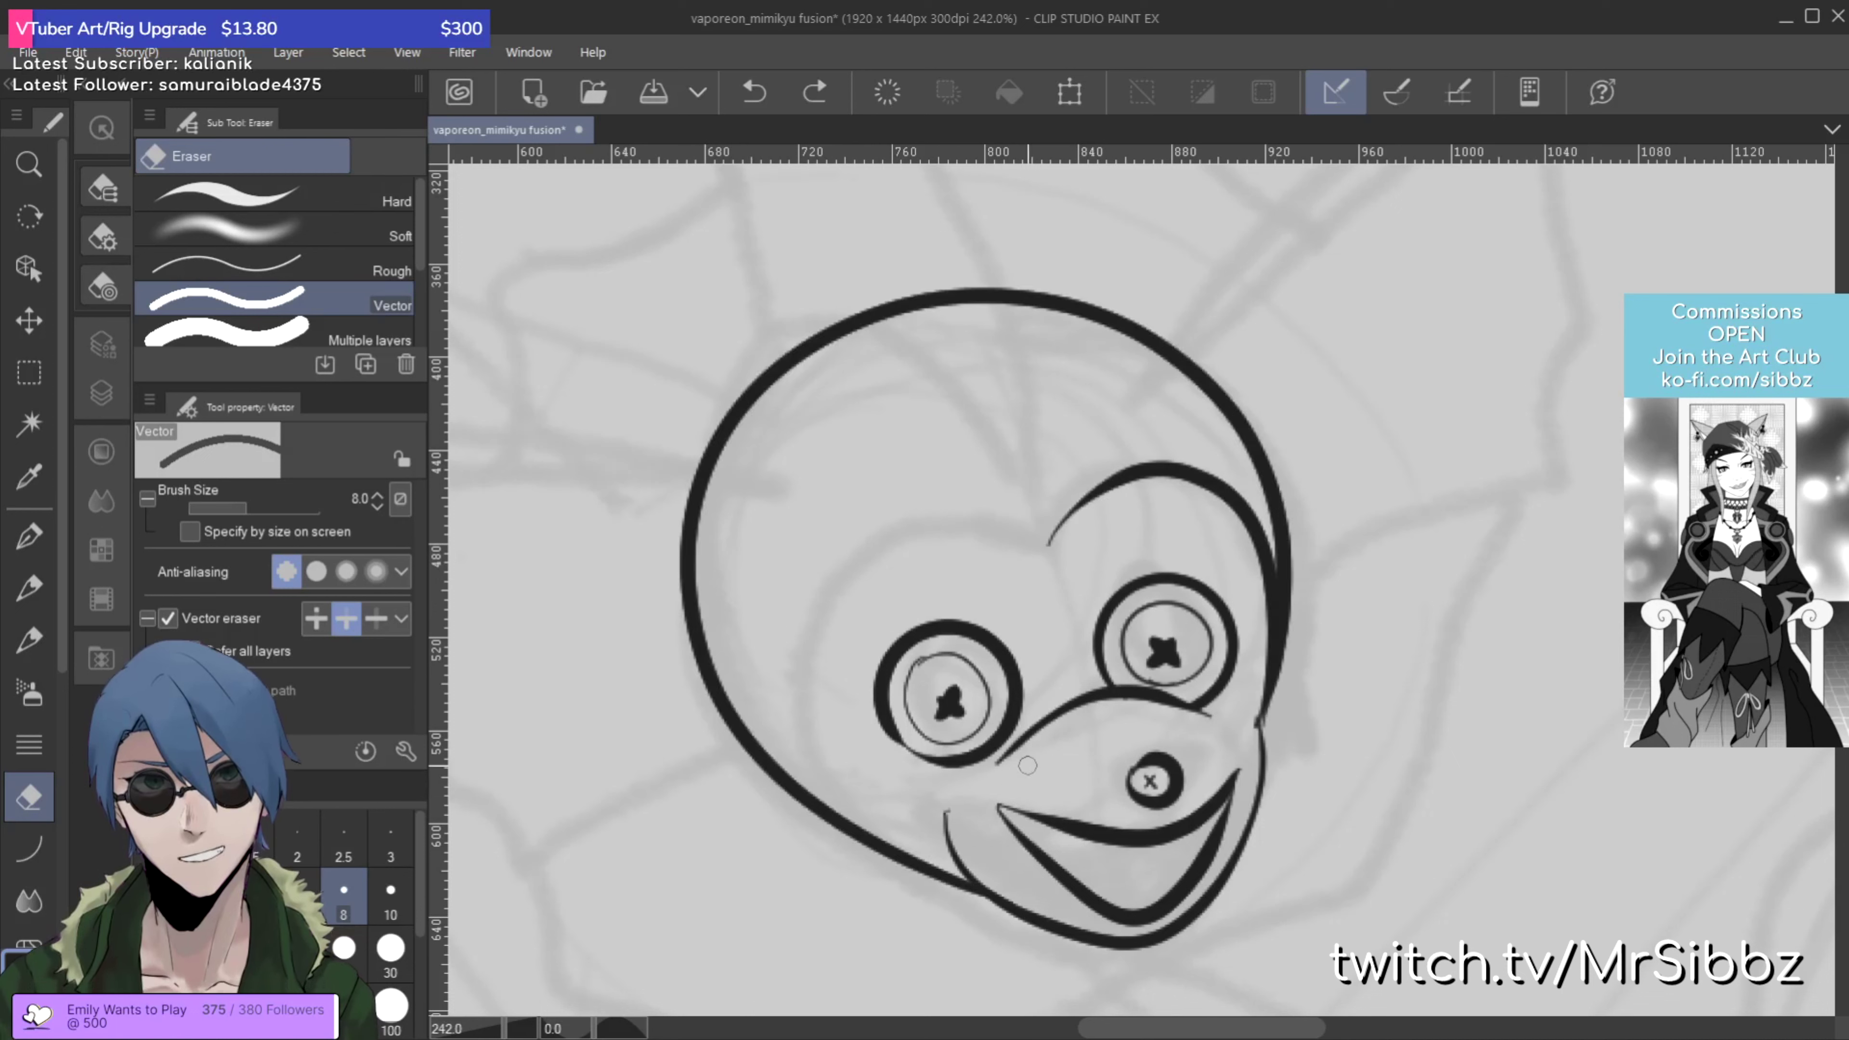
pyautogui.press('p')
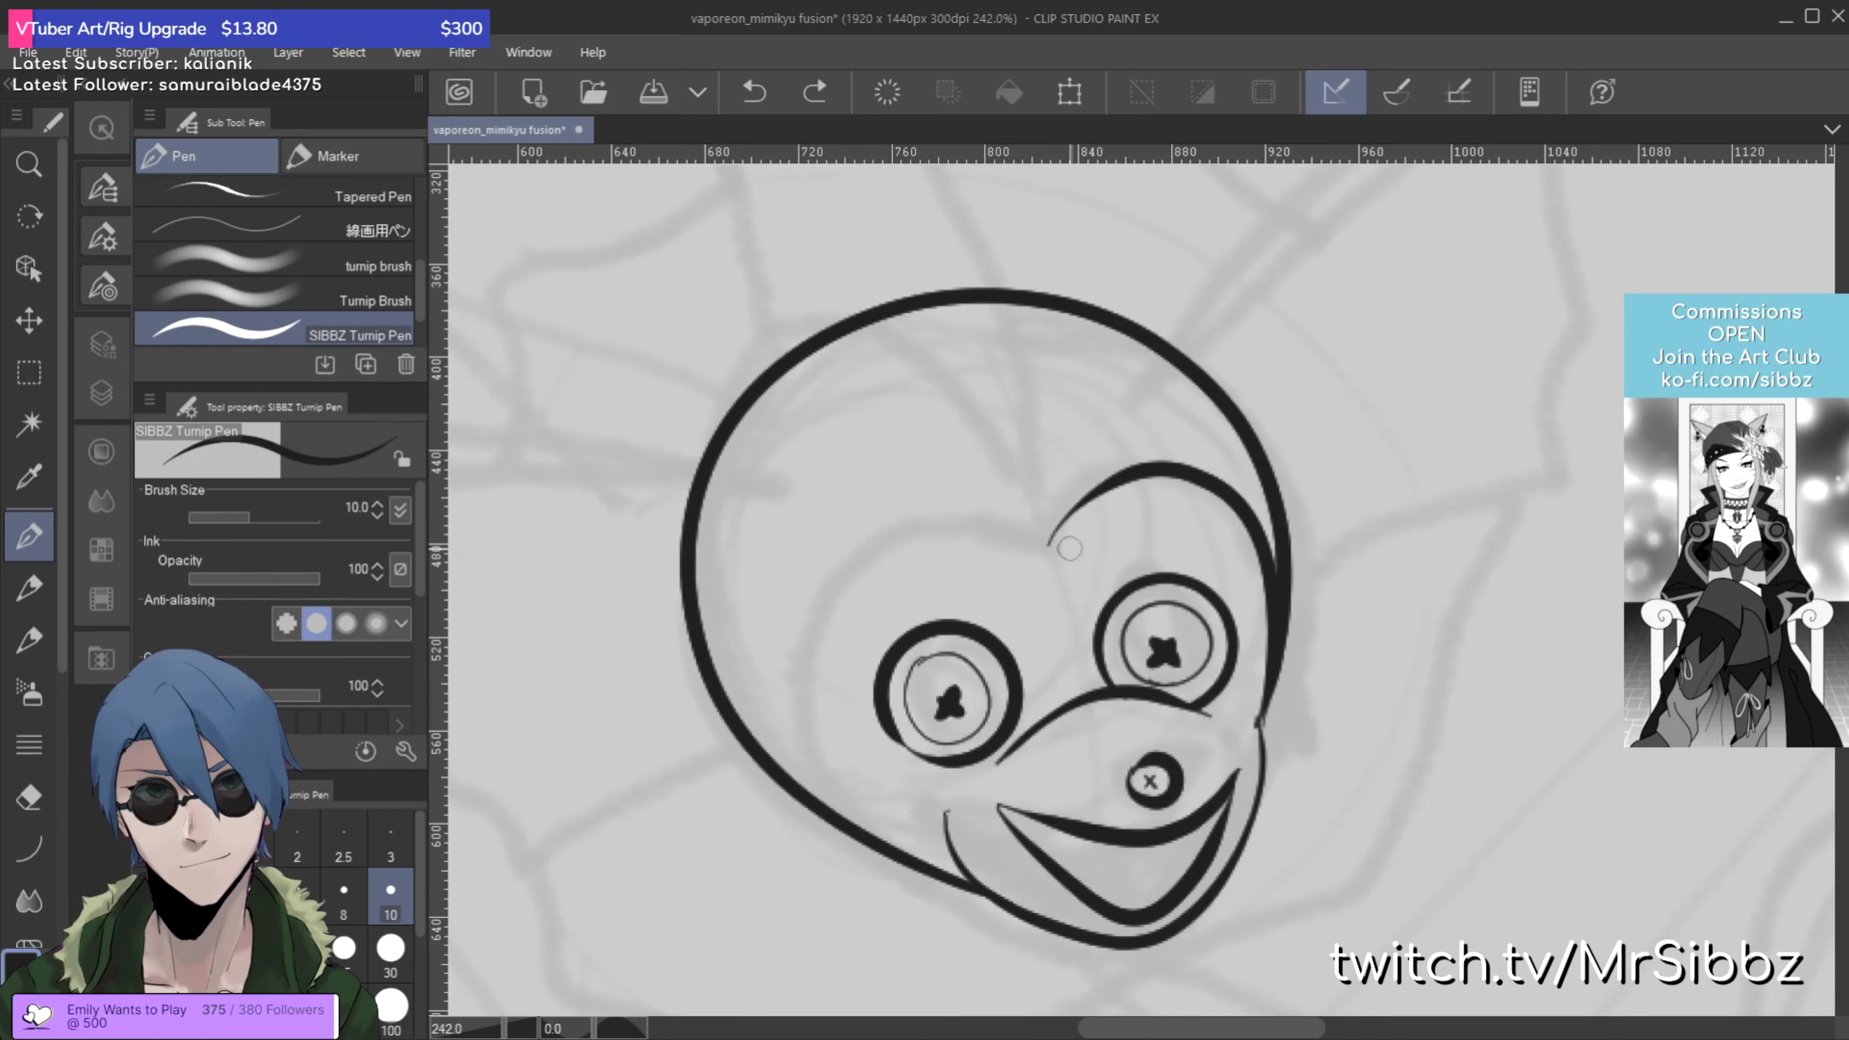
pyautogui.moveTo(1061, 537)
pyautogui.mouseDown()
pyautogui.moveTo(968, 520)
pyautogui.moveTo(850, 543)
pyautogui.moveTo(784, 648)
pyautogui.moveTo(854, 816)
pyautogui.mouseUp()
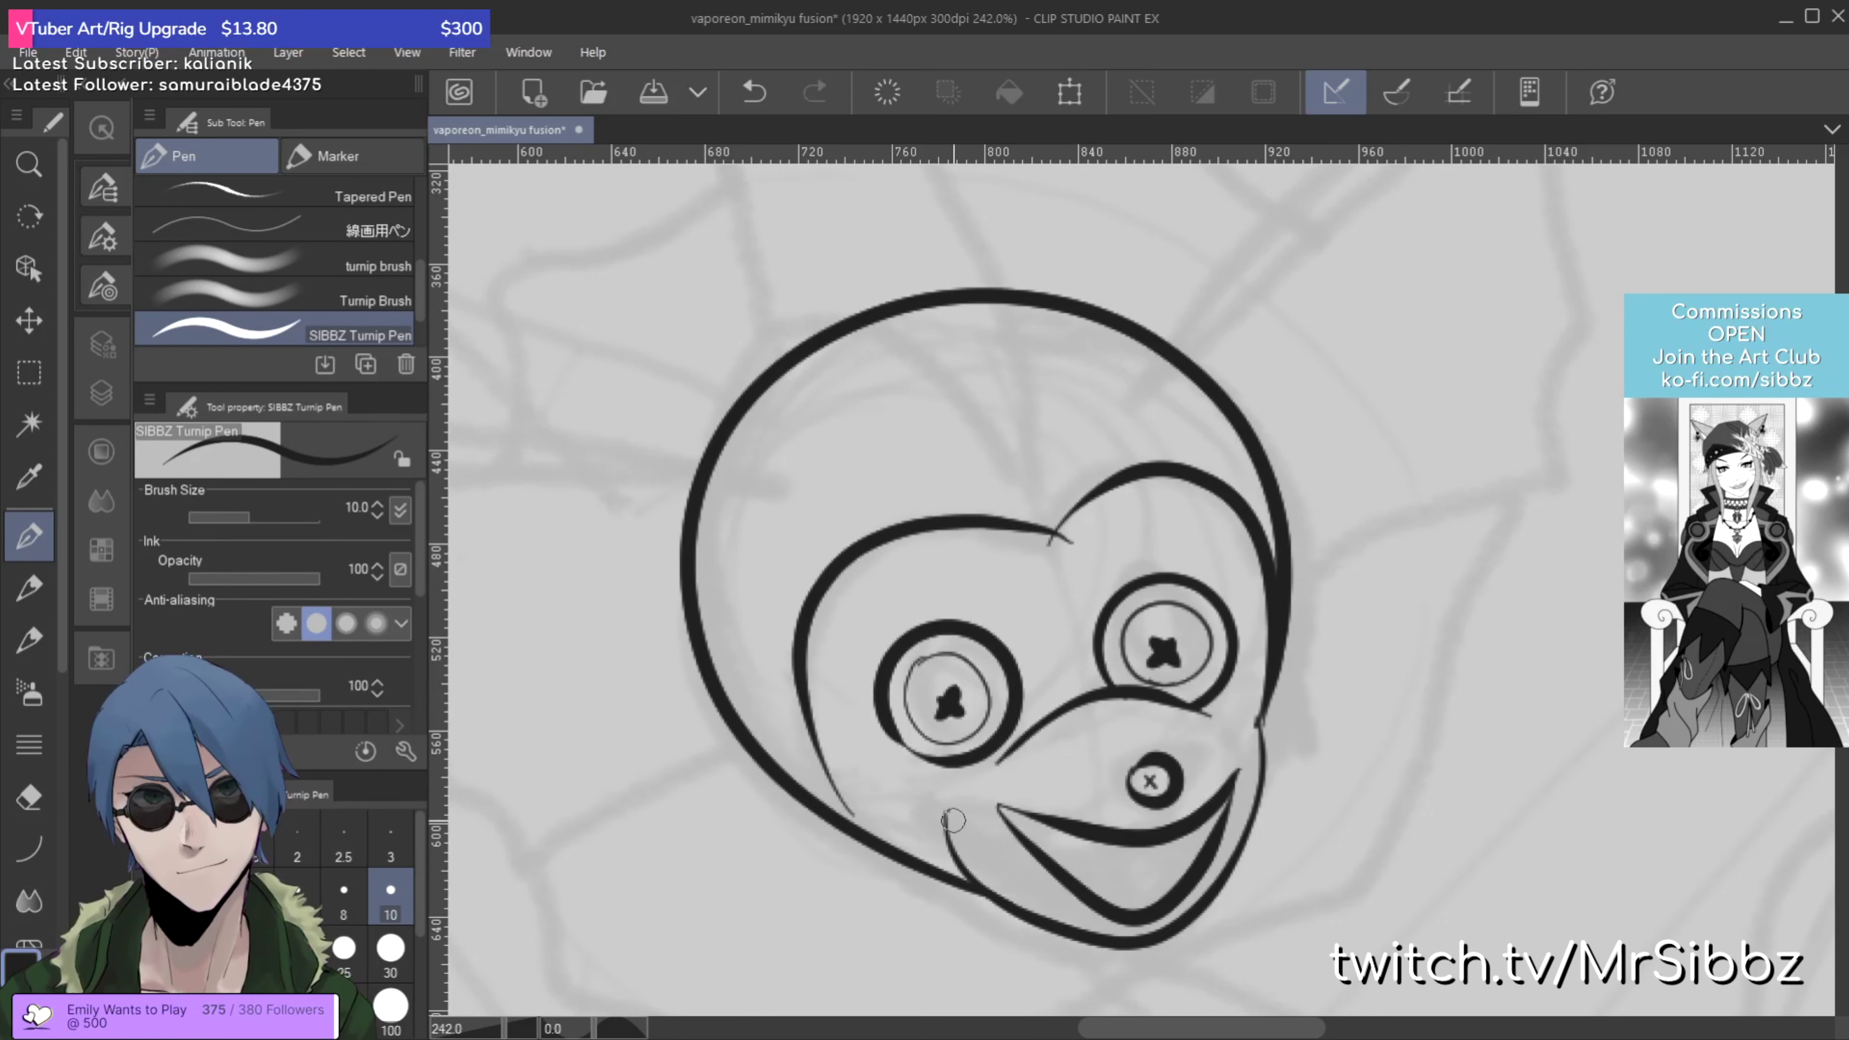
pyautogui.hotkey('ctrl', 'z')
pyautogui.moveTo(1076, 548)
pyautogui.mouseDown()
pyautogui.moveTo(1005, 519)
pyautogui.moveTo(823, 604)
pyautogui.moveTo(817, 822)
pyautogui.moveTo(873, 896)
pyautogui.mouseUp()
# Step: Trim the left mask arch's overshooting ends at the forehead point and the lower head outline with the Vector eraser
pyautogui.press('e')
pyautogui.click(848, 858)
pyautogui.click(1047, 547)
pyautogui.press('p')
pyautogui.hotkey('ctrl', 'z')
pyautogui.press('e')
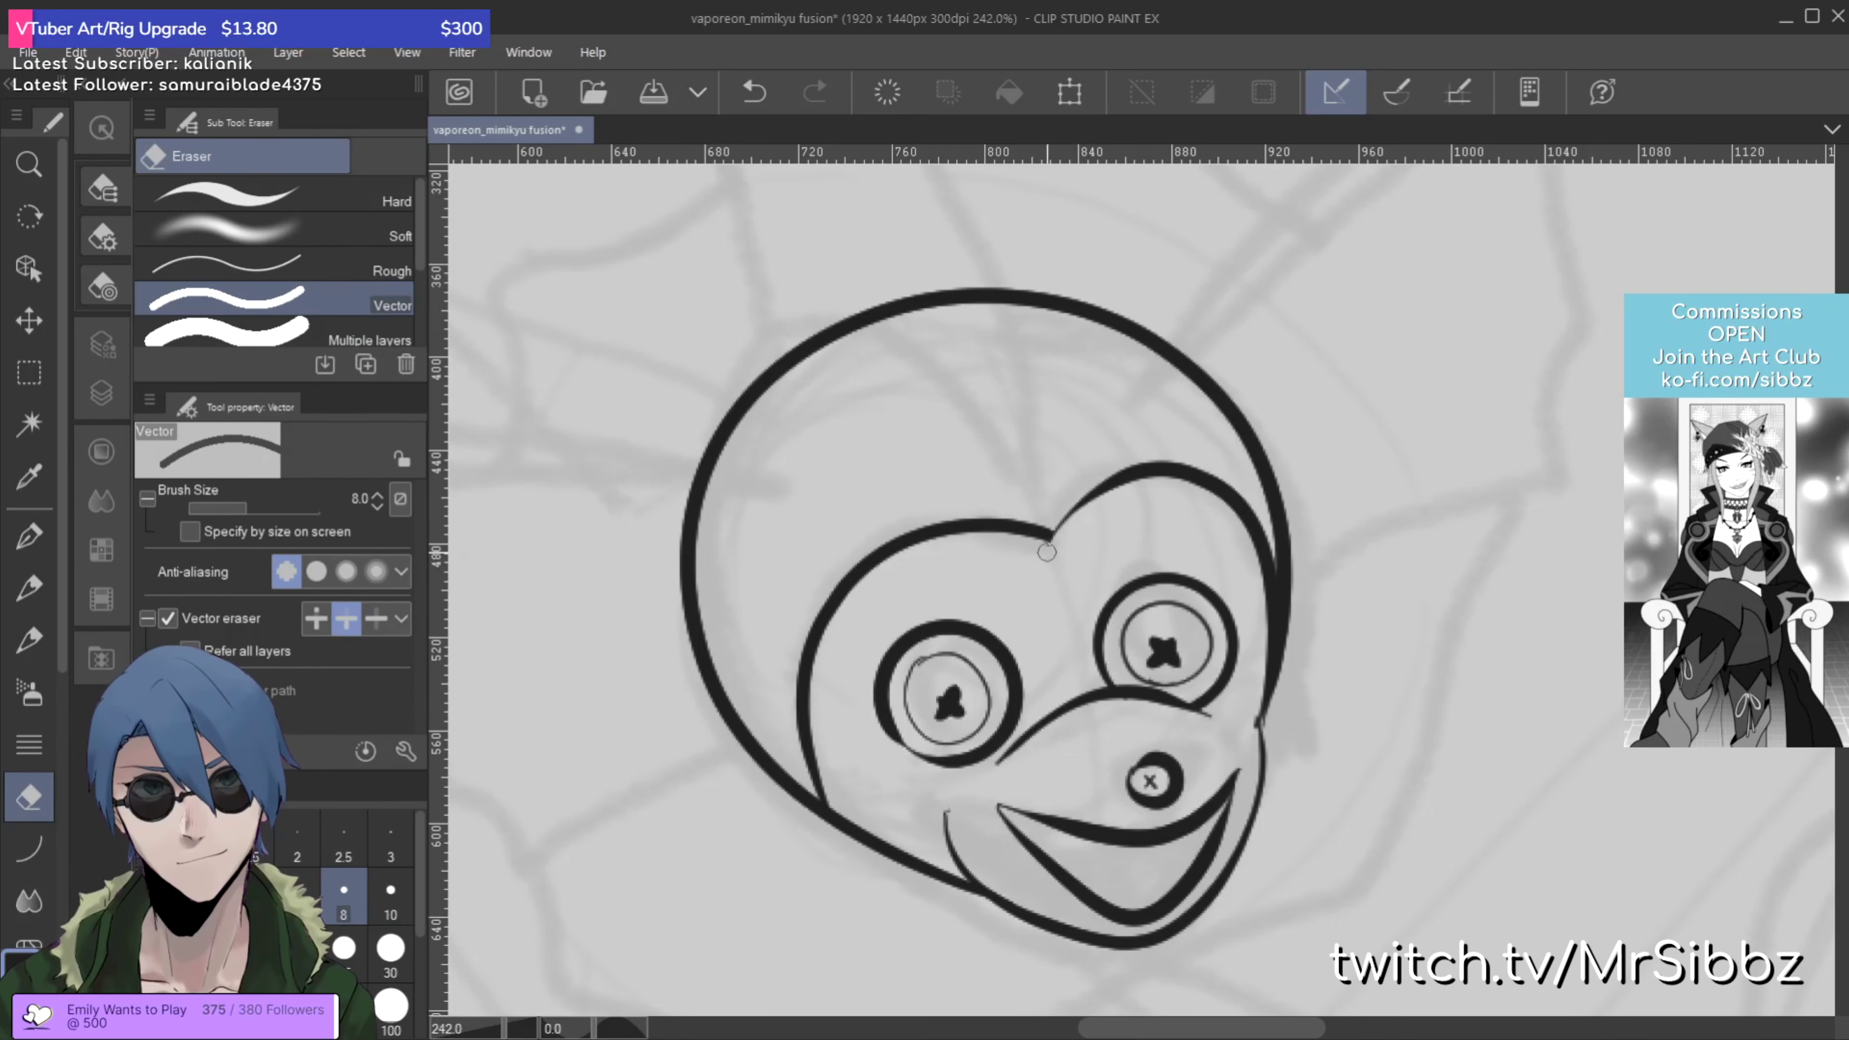
pyautogui.press('p')
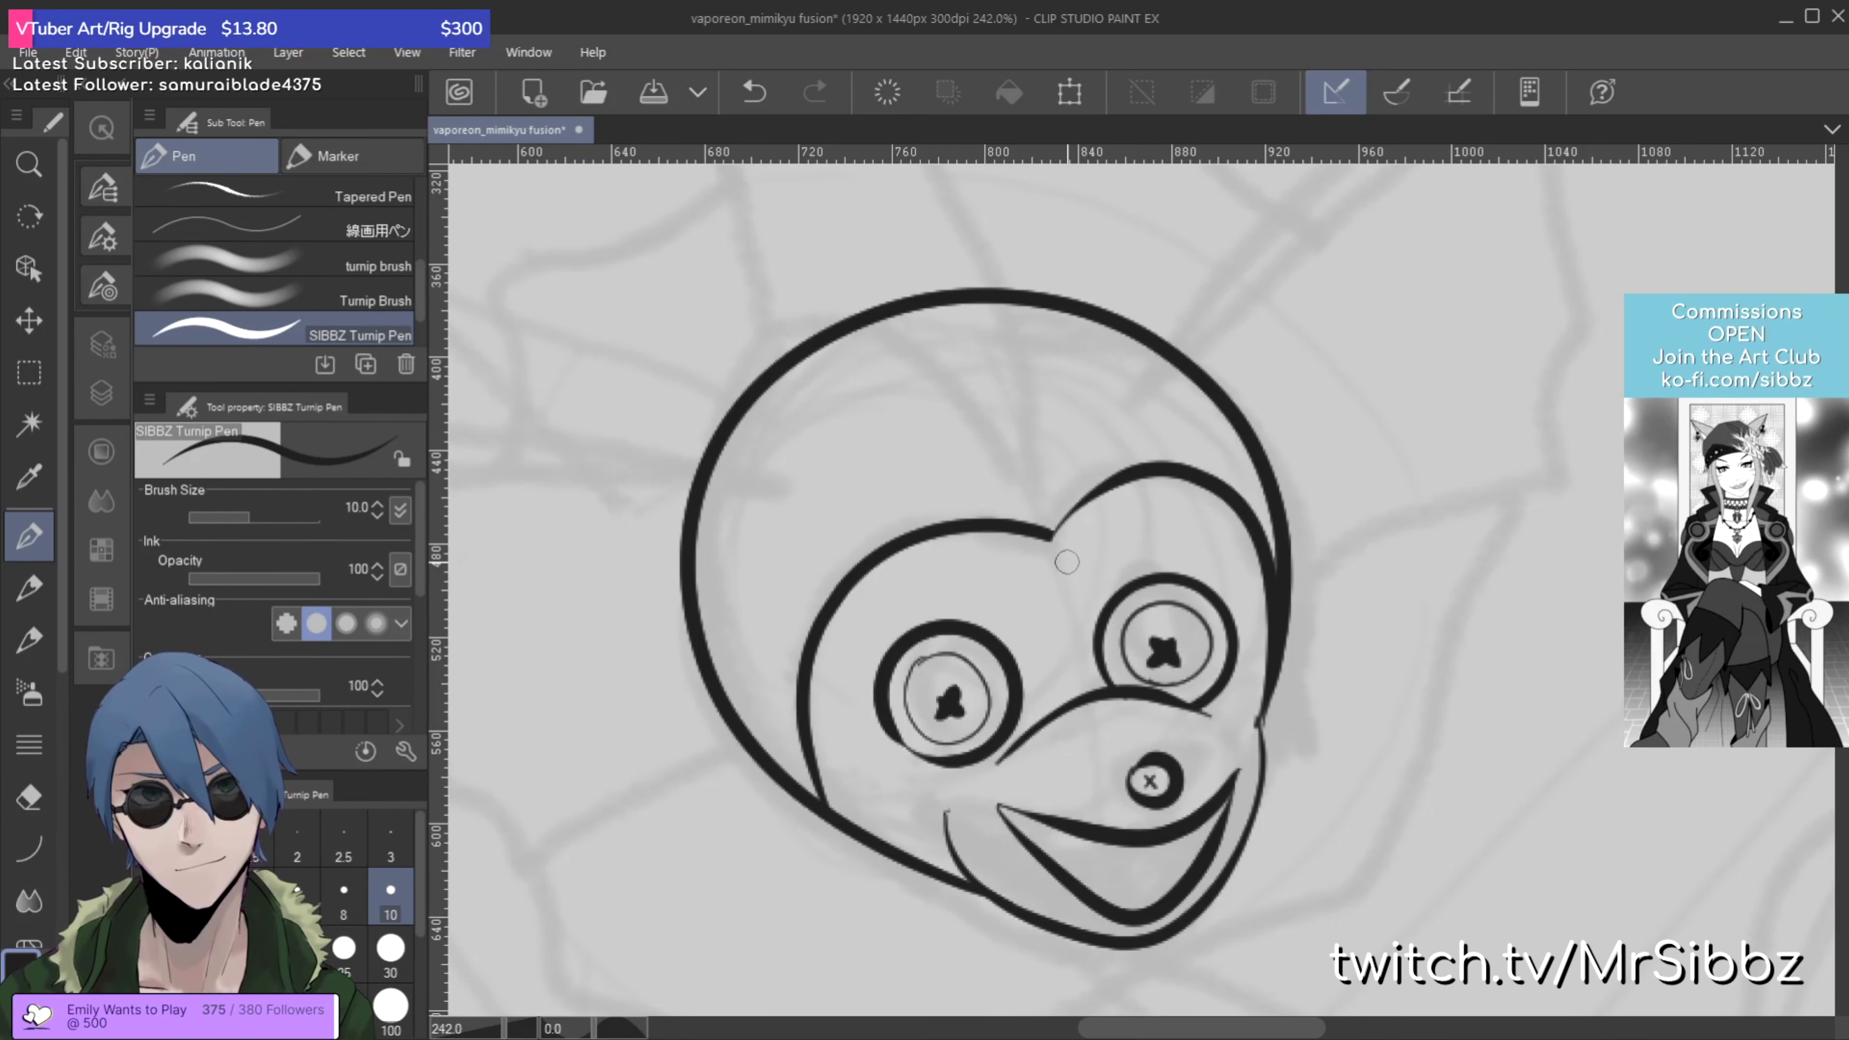
# Step: Try to ink the curved crest rising from the forehead point over the top of the head
pyautogui.scroll(-3, 1034, 591)
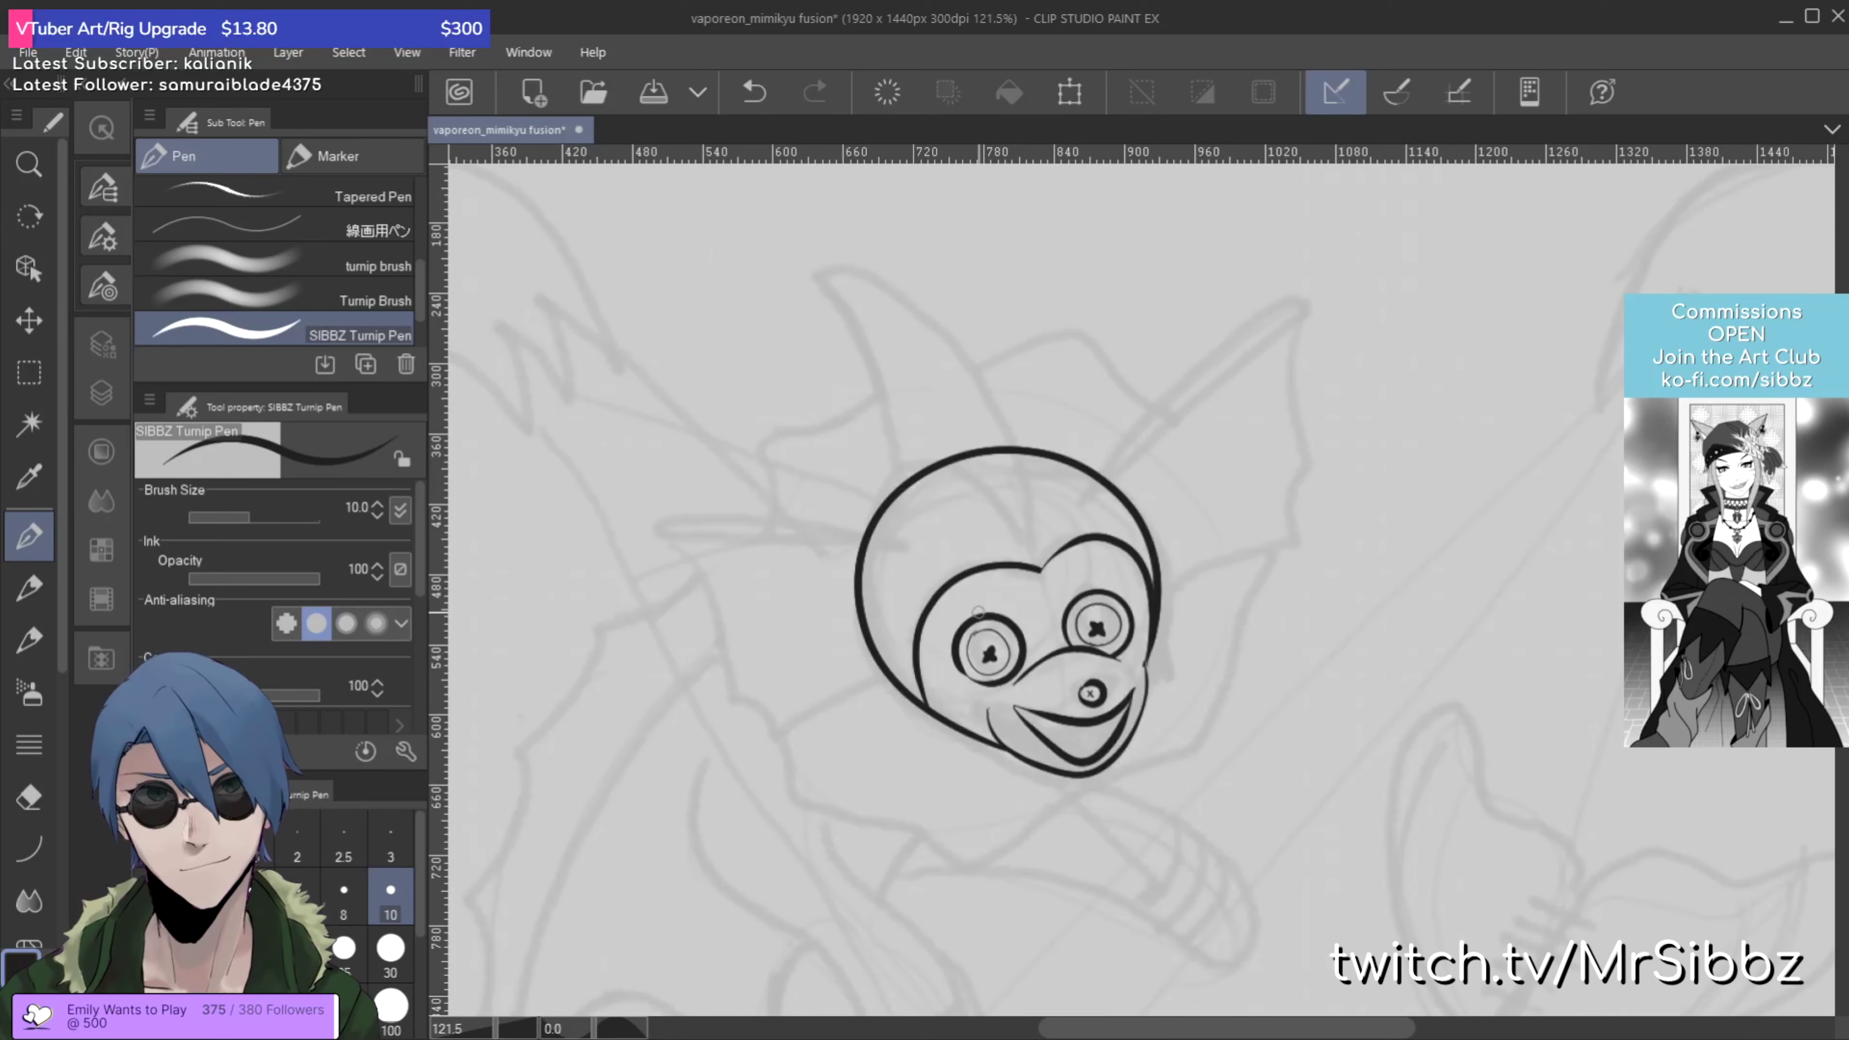
pyautogui.scroll(-2, 980, 612)
pyautogui.scroll(4, 1203, 583)
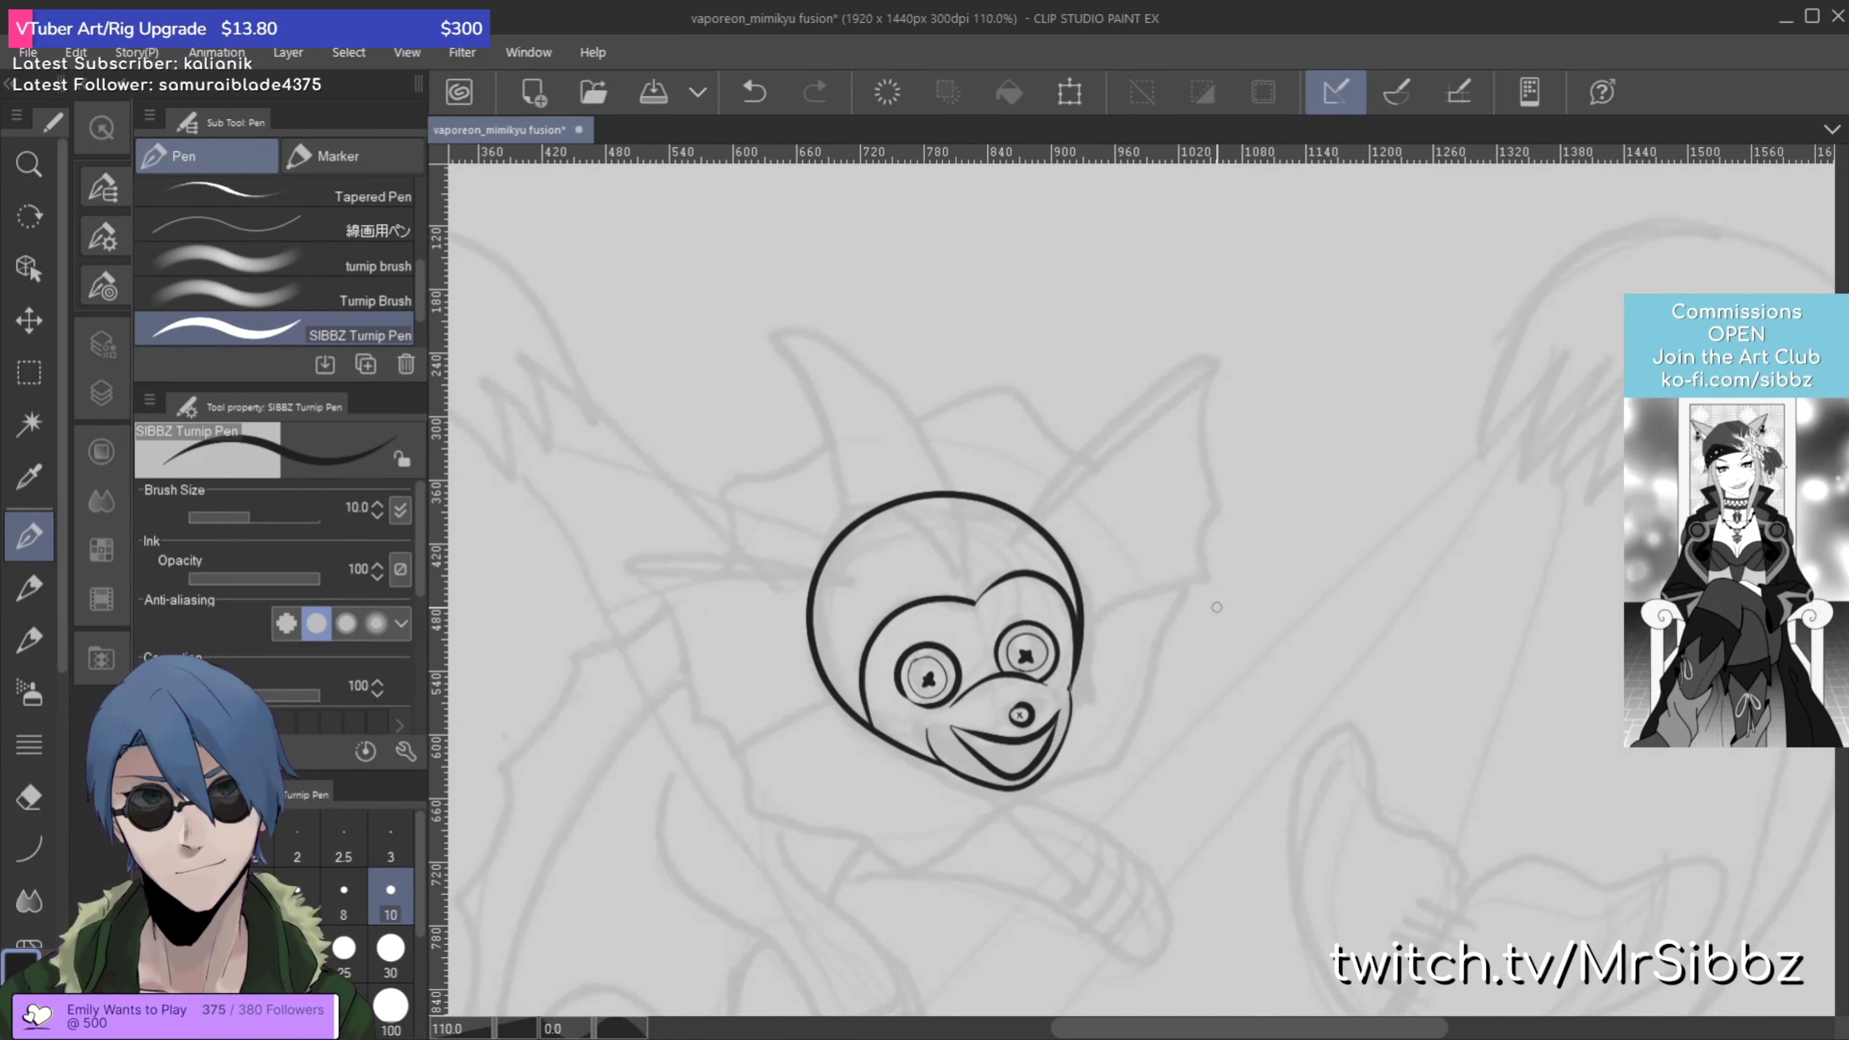
pyautogui.moveTo(739, 561); pyautogui.dragTo(1008, 645)
pyautogui.scroll(2, 1090, 540)
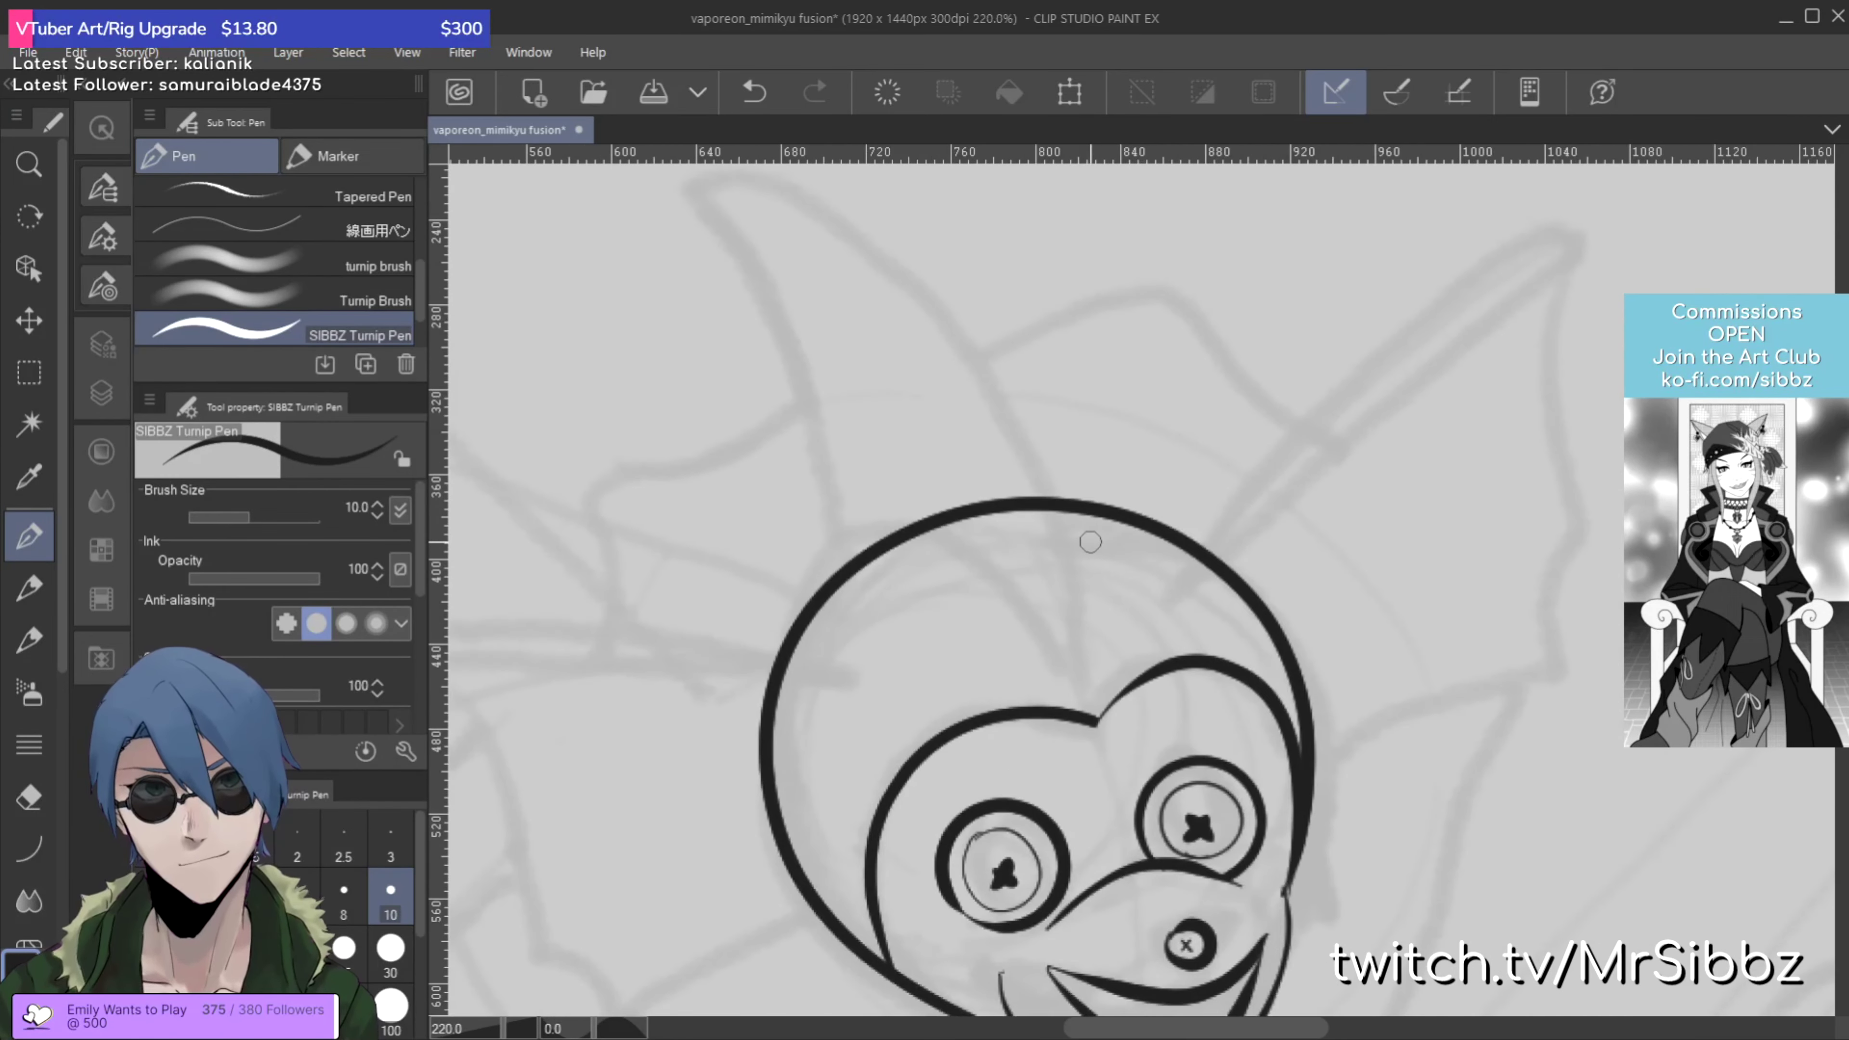
pyautogui.moveTo(906, 579); pyautogui.dragTo(1123, 661)
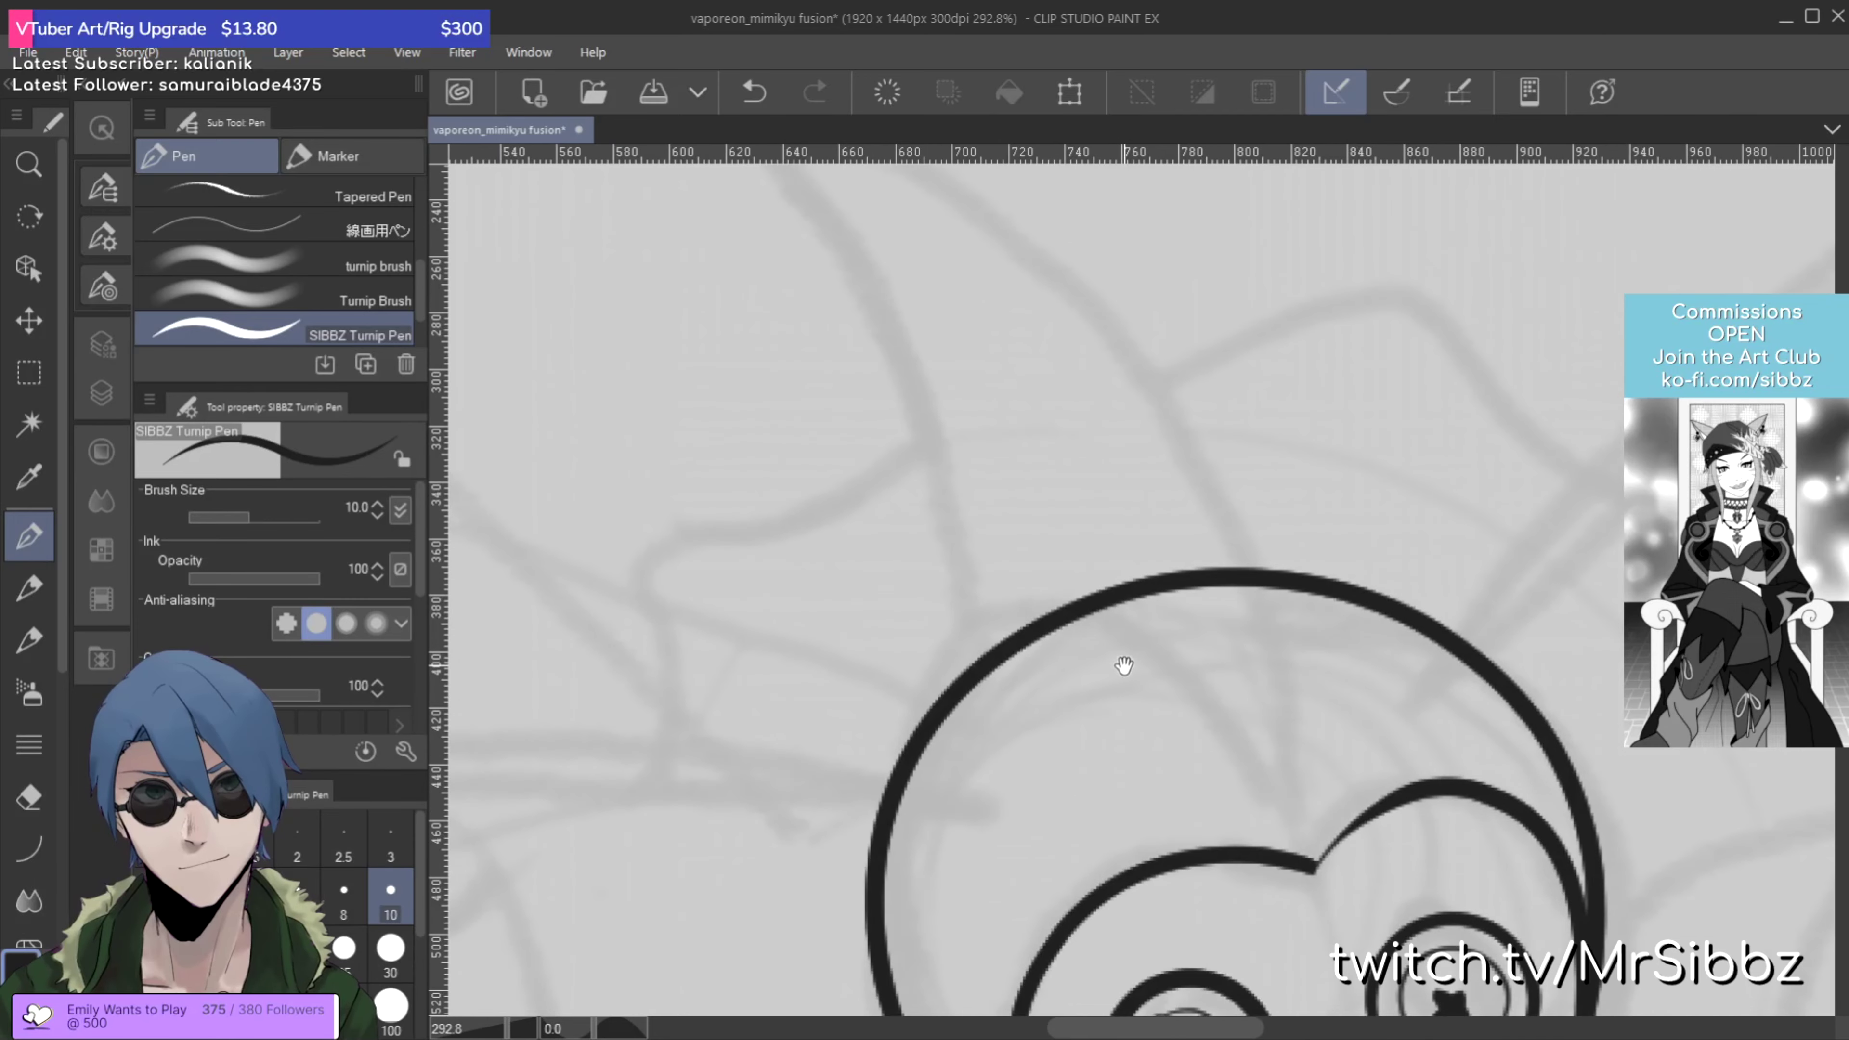
pyautogui.moveTo(1177, 735); pyautogui.dragTo(1179, 655)
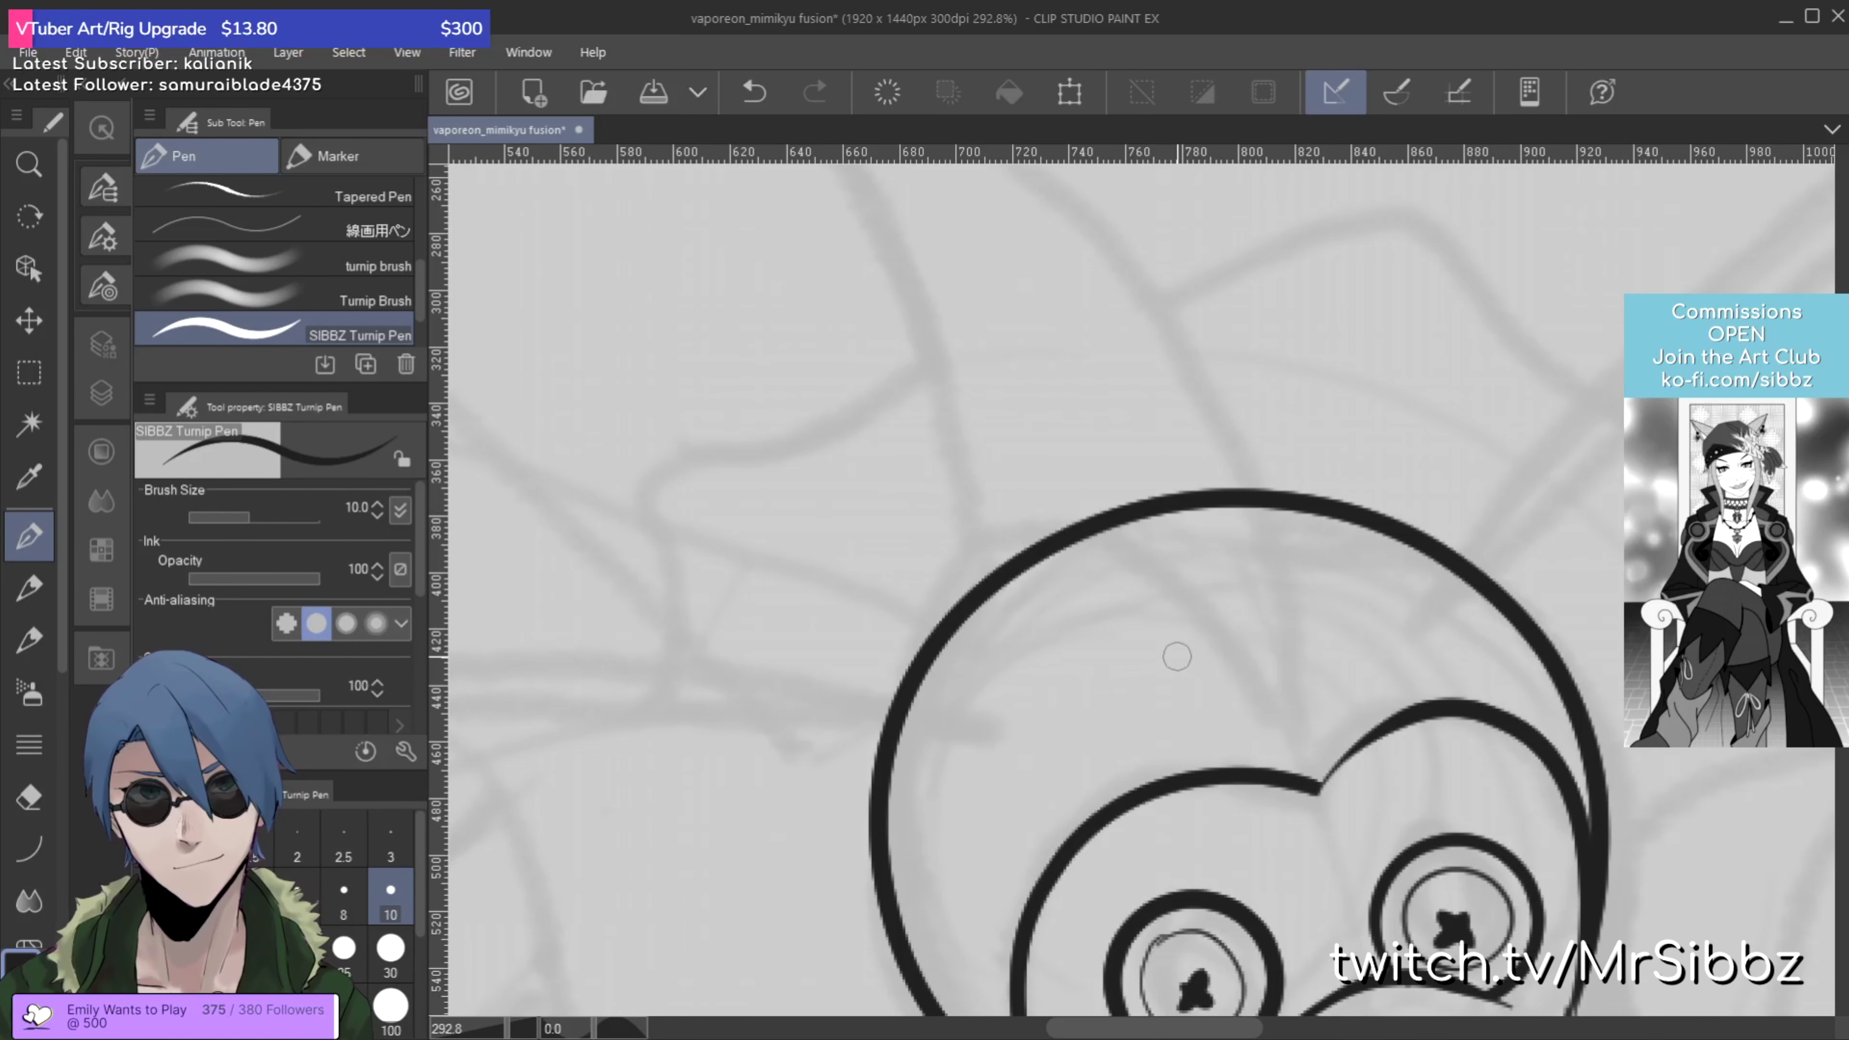
pyautogui.scroll(-2, 1178, 656)
pyautogui.moveTo(1208, 689); pyautogui.dragTo(1279, 738)
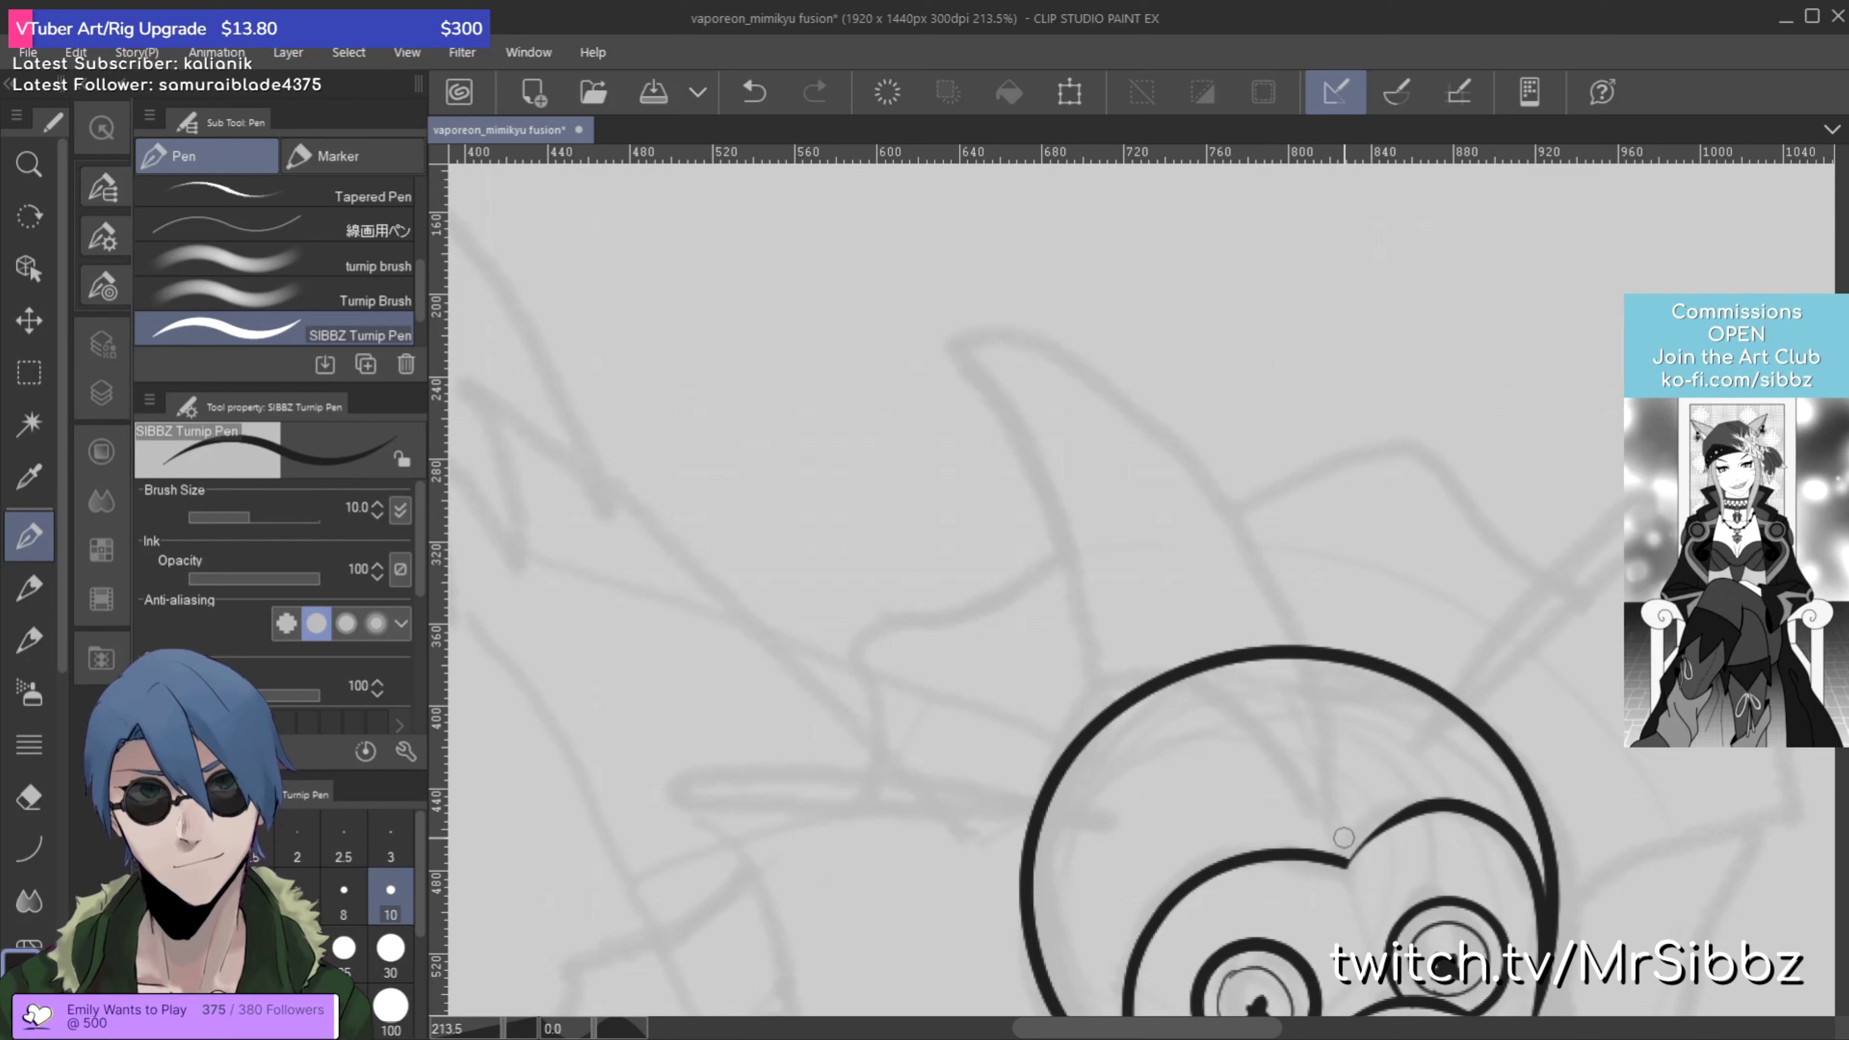
pyautogui.moveTo(1345, 828)
pyautogui.mouseDown()
pyautogui.moveTo(1323, 664)
pyautogui.moveTo(1171, 433)
pyautogui.moveTo(1069, 360)
pyautogui.moveTo(950, 327)
pyautogui.moveTo(1056, 468)
pyautogui.moveTo(1108, 704)
pyautogui.mouseUp()
pyautogui.hotkey('ctrl', 'z')
pyautogui.hotkey('ctrl', 'z')
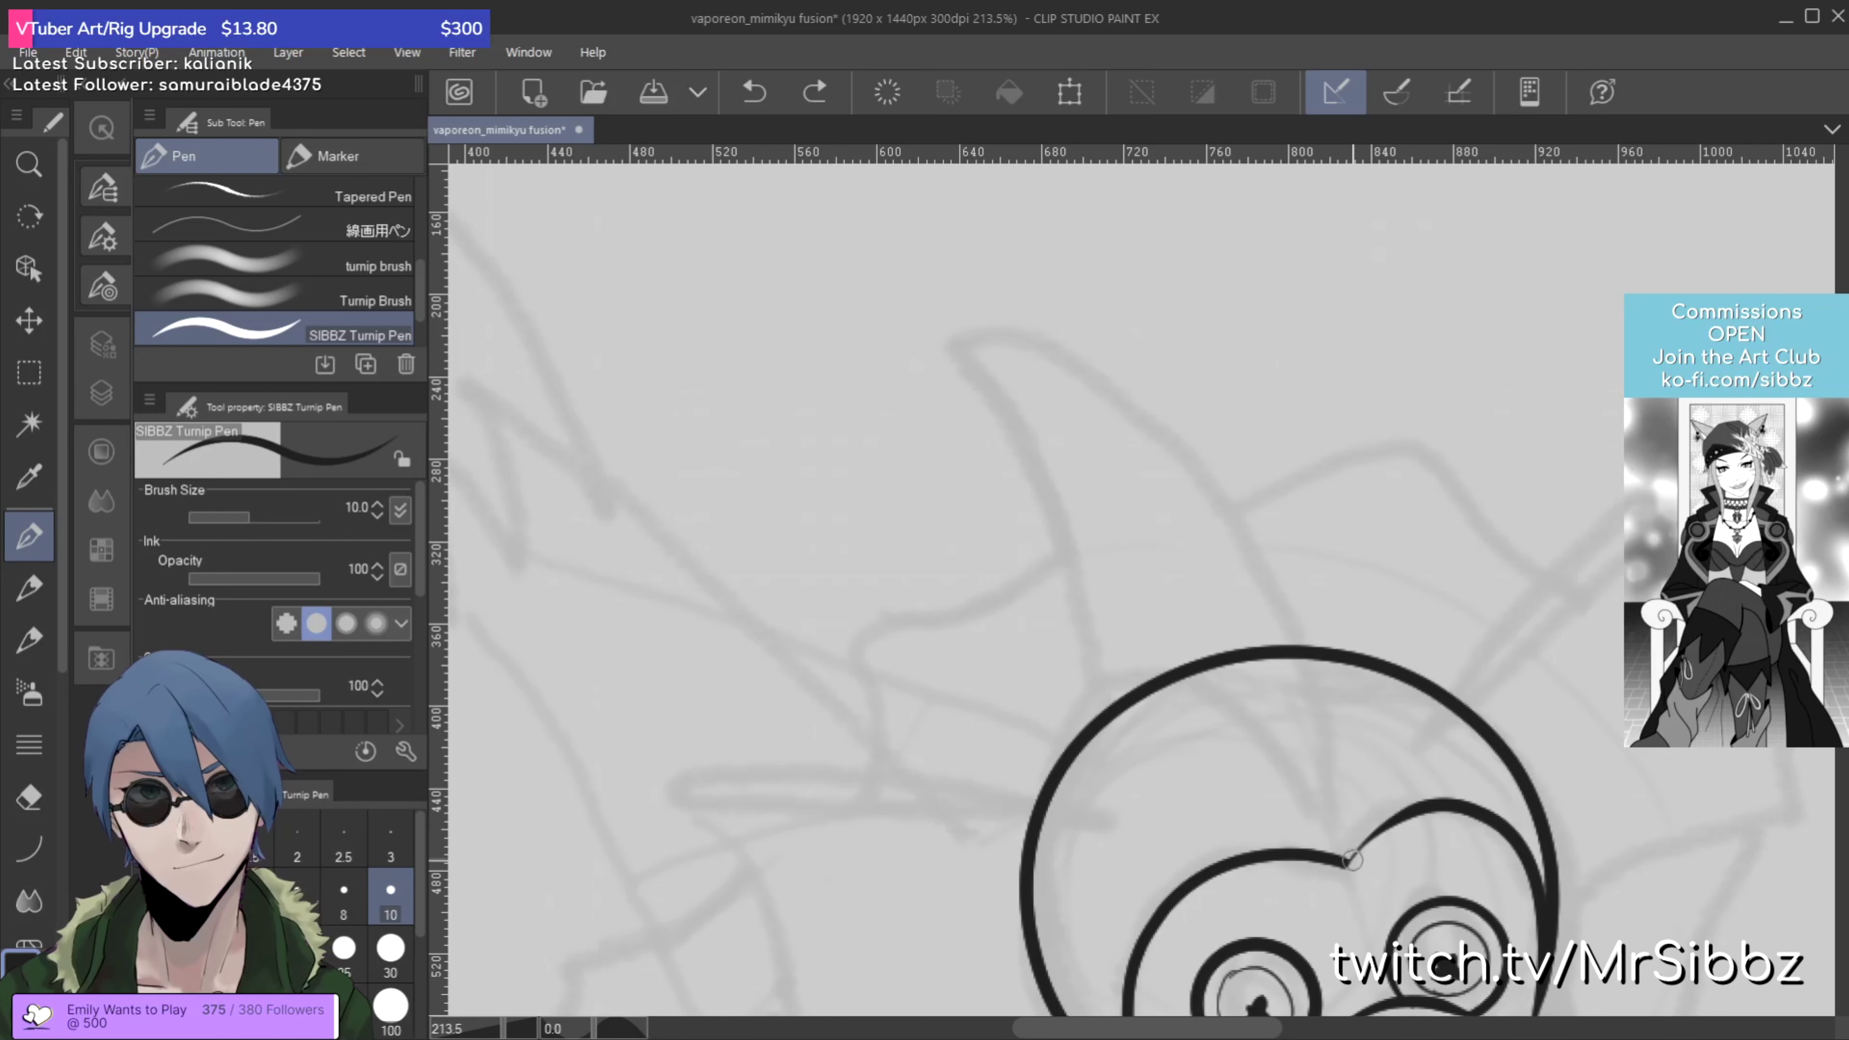
# Step: Ink the curved, pointed crest from the forehead point up and back to the head outline, erasing its overshooting end
pyautogui.moveTo(1344, 852)
pyautogui.mouseDown()
pyautogui.moveTo(1359, 729)
pyautogui.moveTo(1325, 605)
pyautogui.moveTo(1078, 341)
pyautogui.moveTo(953, 322)
pyautogui.moveTo(1085, 554)
pyautogui.moveTo(1134, 758)
pyautogui.mouseUp()
pyautogui.press('e')
pyautogui.click(1134, 732)
pyautogui.press('p')
# Step: Try to ink a dashed stitch line across the crest's base, from the forehead point to the head outline
pyautogui.press('r')
pyautogui.moveTo(1456, 734); pyautogui.dragTo(1135, 468)
pyautogui.moveTo(1373, 495); pyautogui.dragTo(1289, 644)
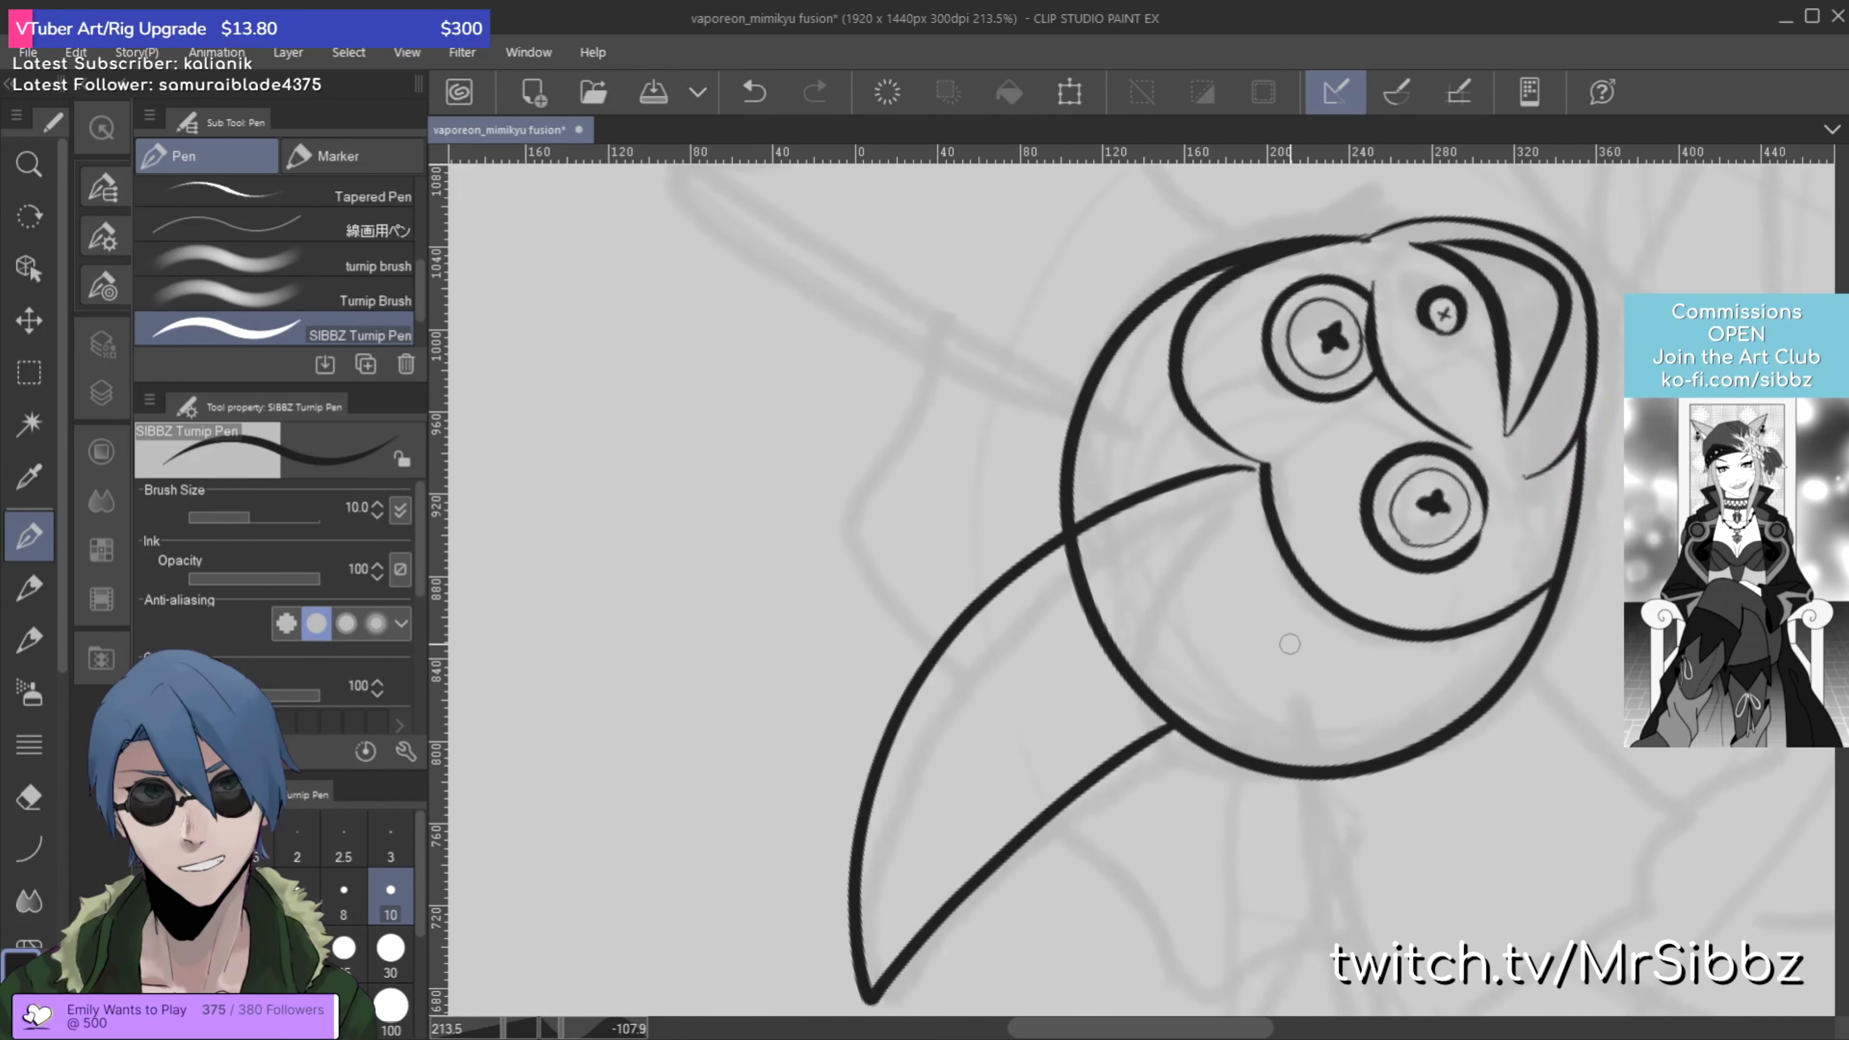
pyautogui.scroll(3, 1289, 644)
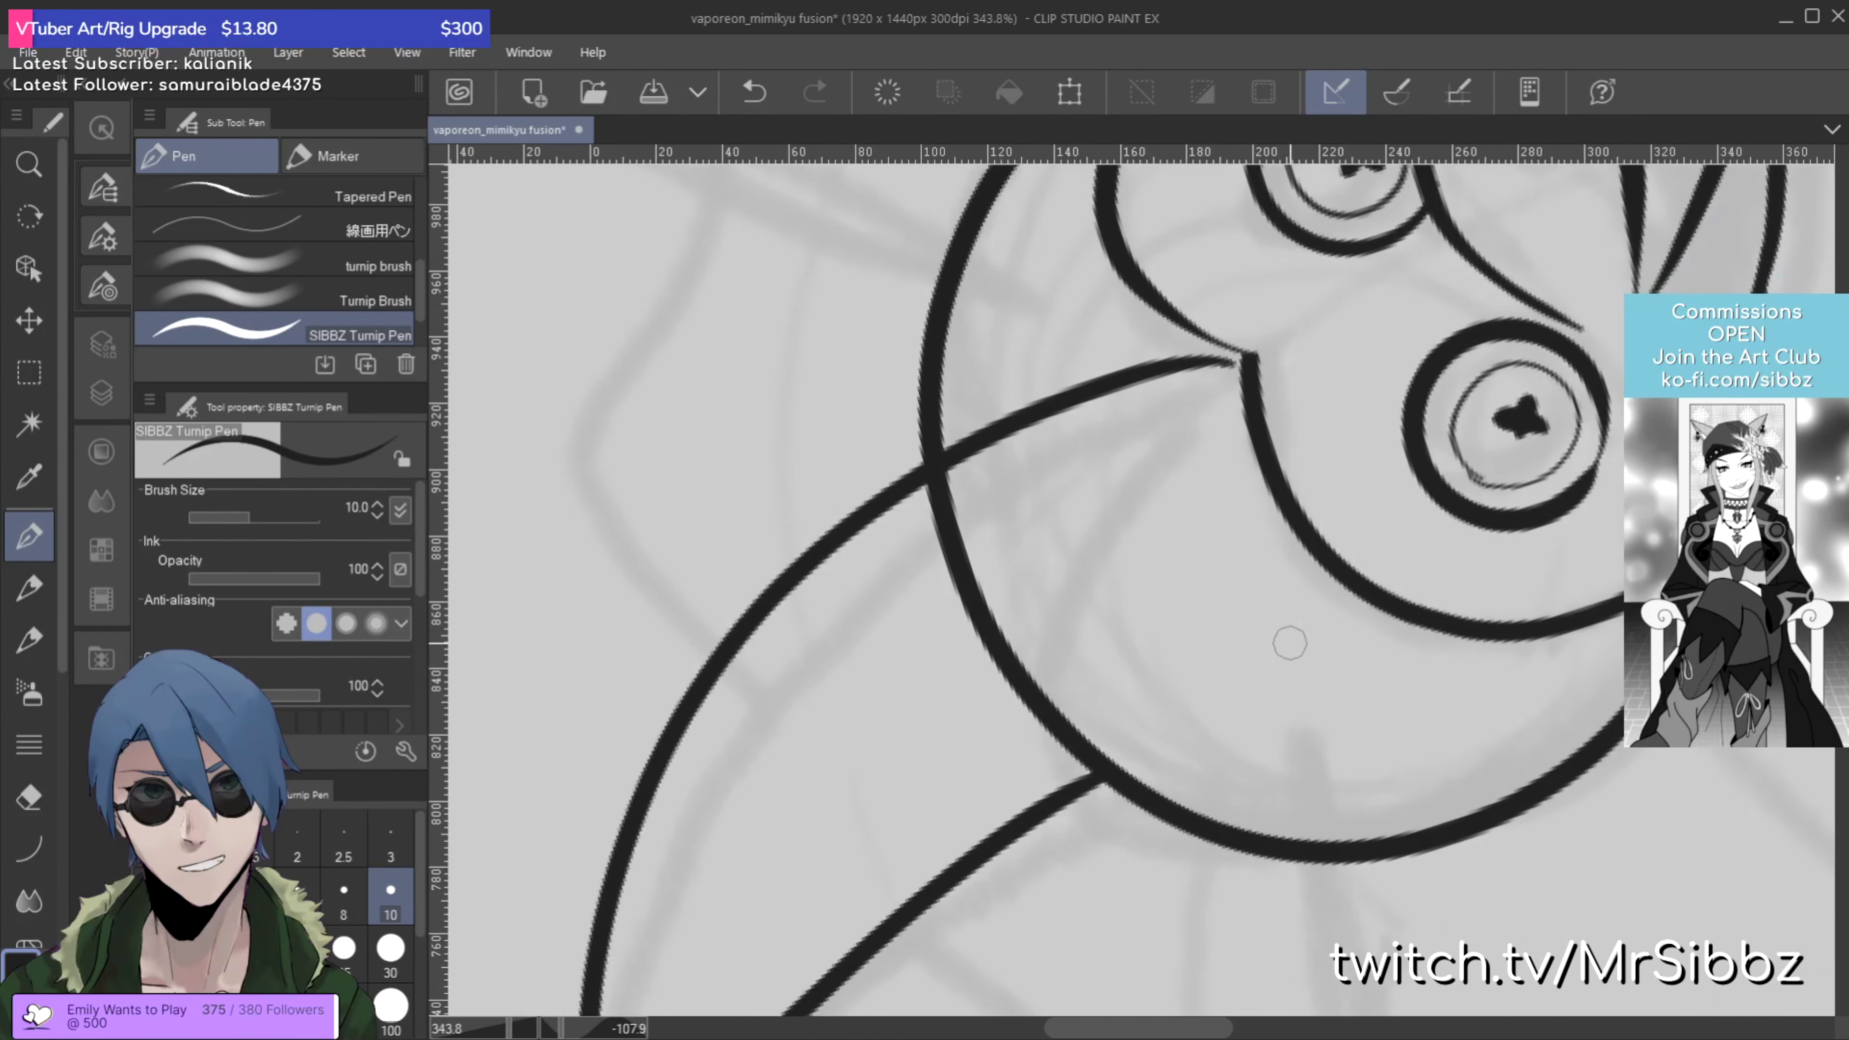
pyautogui.moveTo(1228, 376)
pyautogui.mouseDown()
pyautogui.moveTo(1111, 552)
pyautogui.moveTo(1090, 721)
pyautogui.mouseUp()
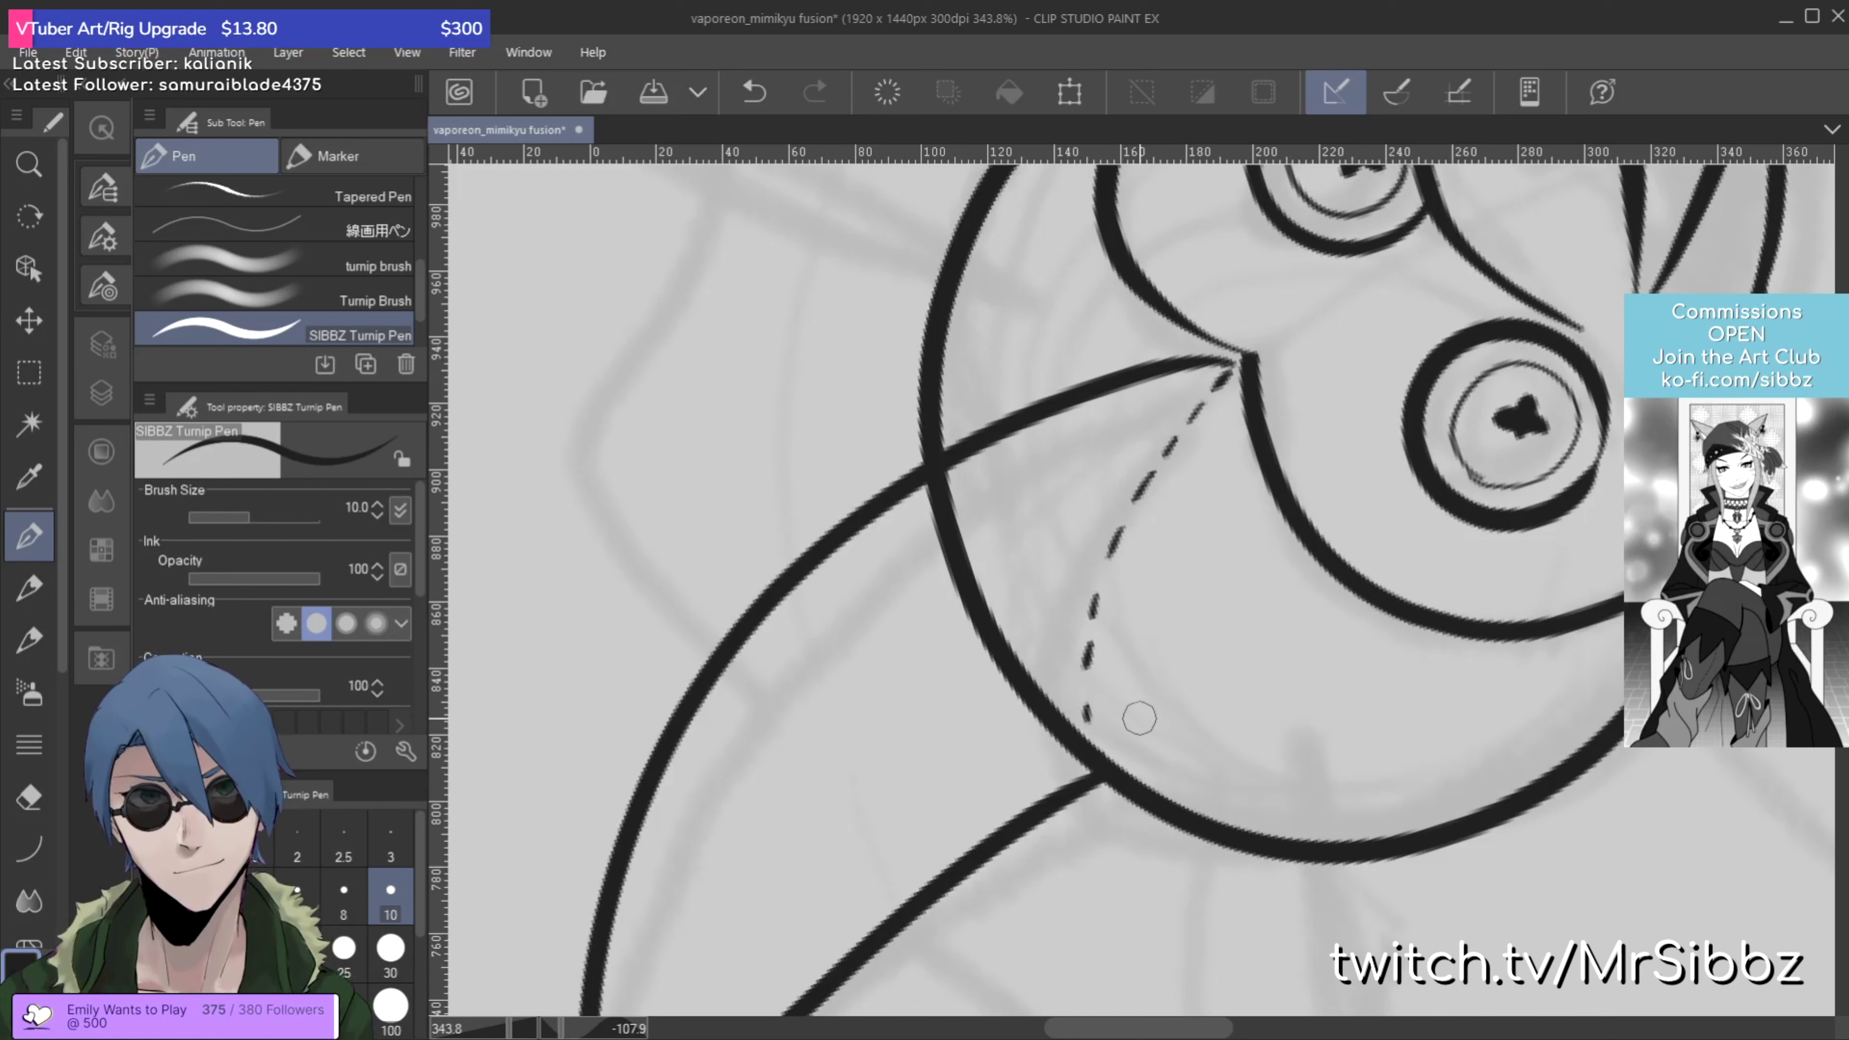
pyautogui.hotkey('ctrl', 'z')
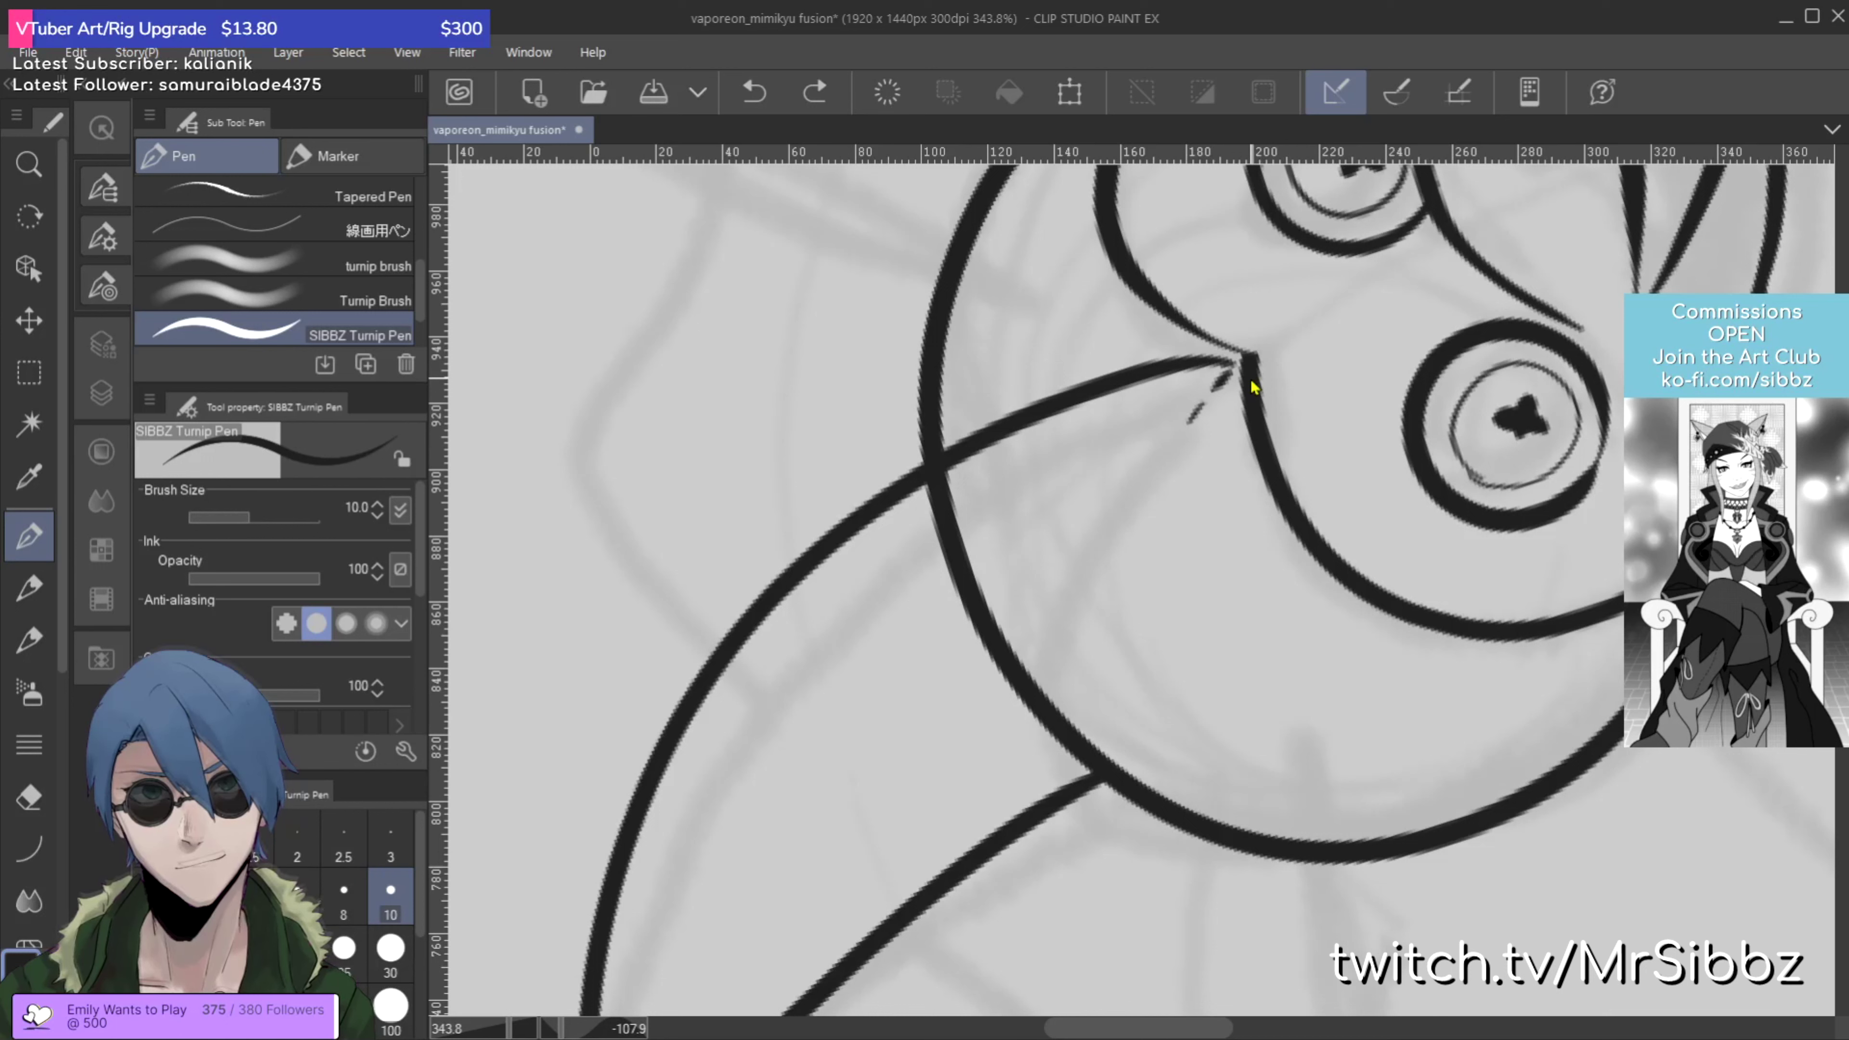
# Step: Ink a solid curved line across the crest's base from the head outline to the forehead point, and erase the head outline inside the crest
pyautogui.moveTo(1236, 355)
pyautogui.mouseDown()
pyautogui.moveTo(1147, 496)
pyautogui.moveTo(1100, 641)
pyautogui.moveTo(1092, 751)
pyautogui.mouseUp()
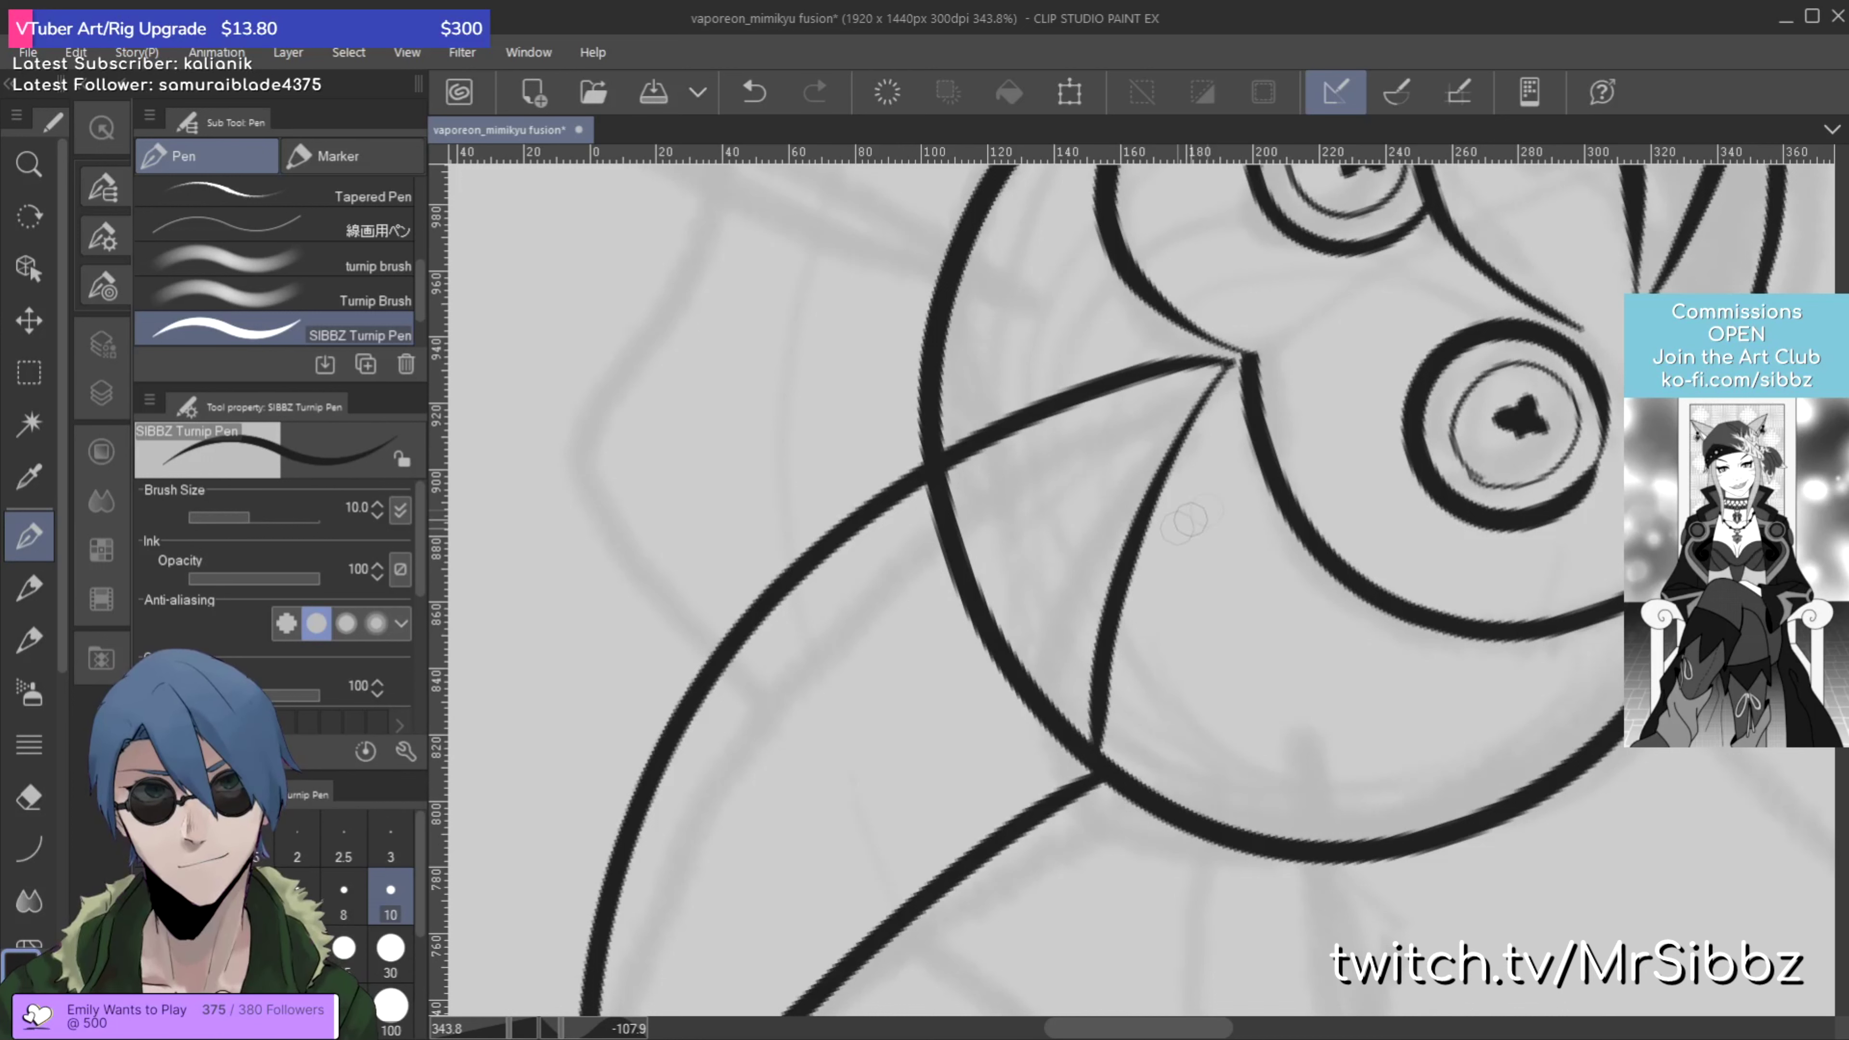
pyautogui.hotkey('ctrl', 'z')
pyautogui.moveTo(1100, 762)
pyautogui.mouseDown()
pyautogui.moveTo(1135, 563)
pyautogui.moveTo(1245, 356)
pyautogui.mouseUp()
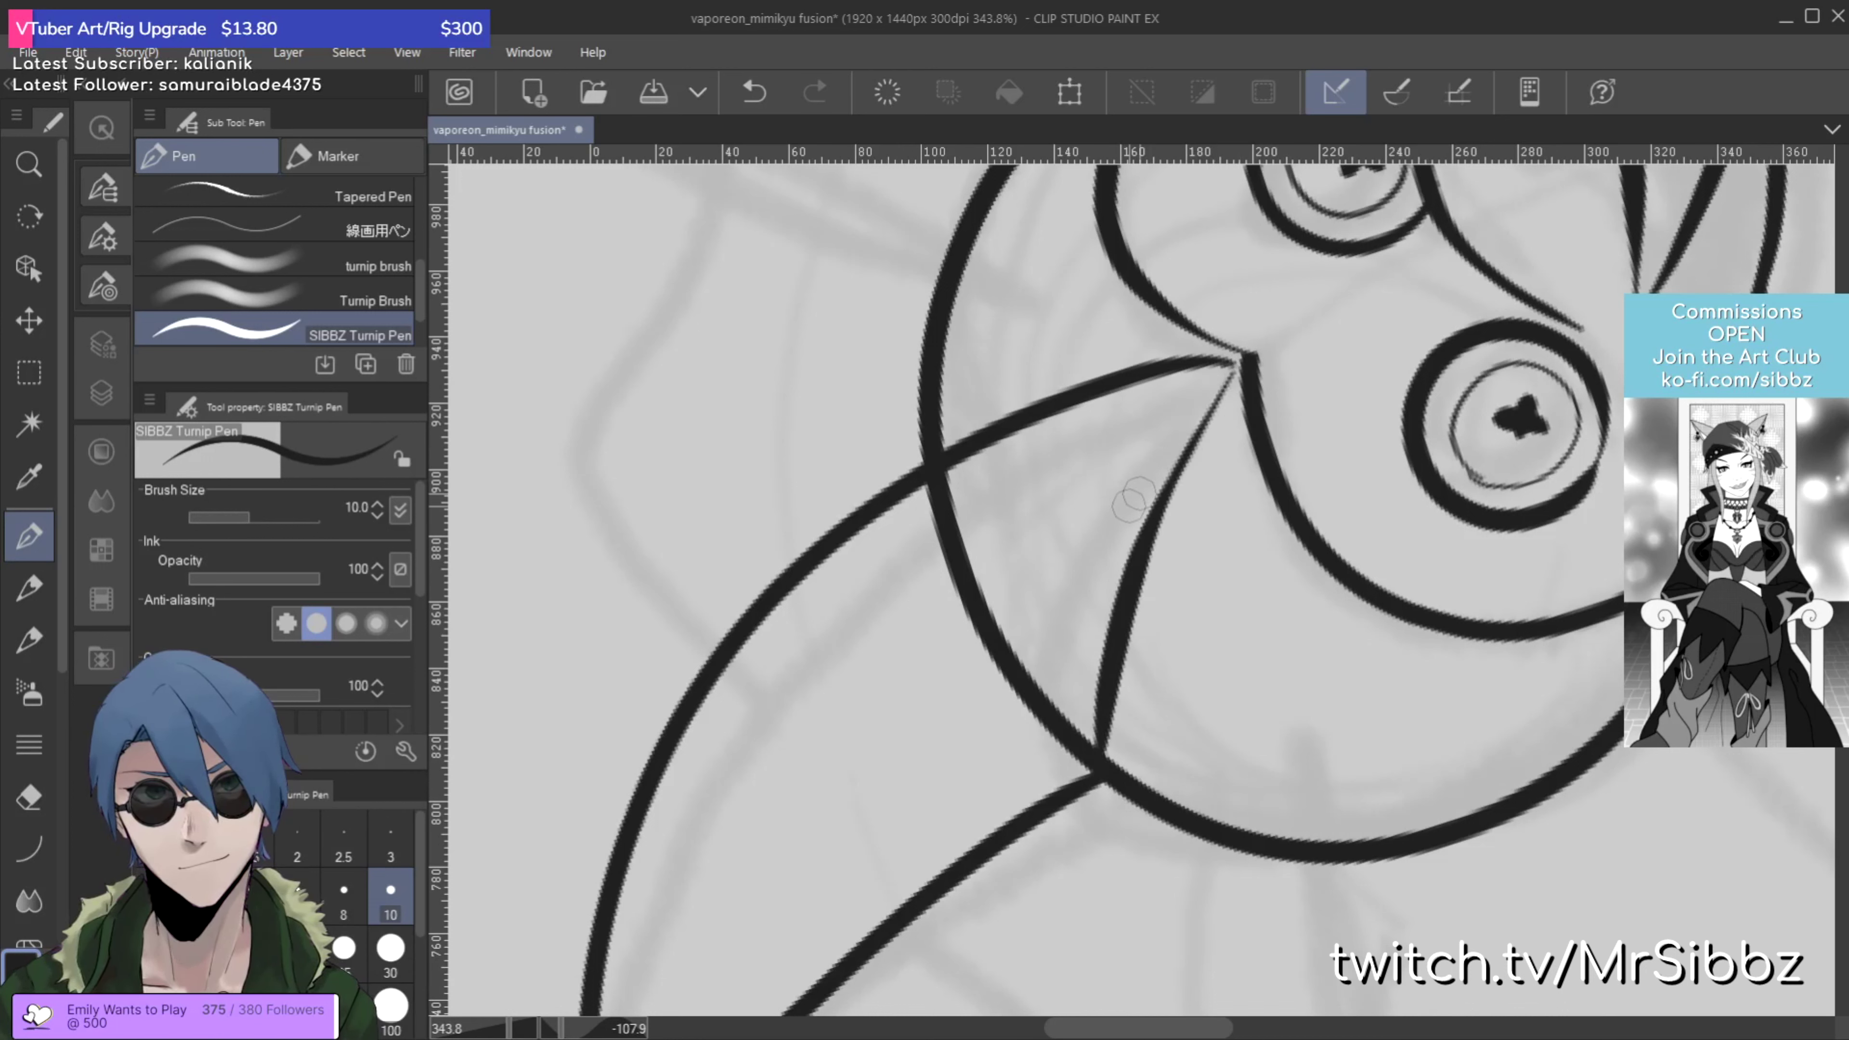
pyautogui.press('e')
pyautogui.click(1041, 586)
pyautogui.press('p')
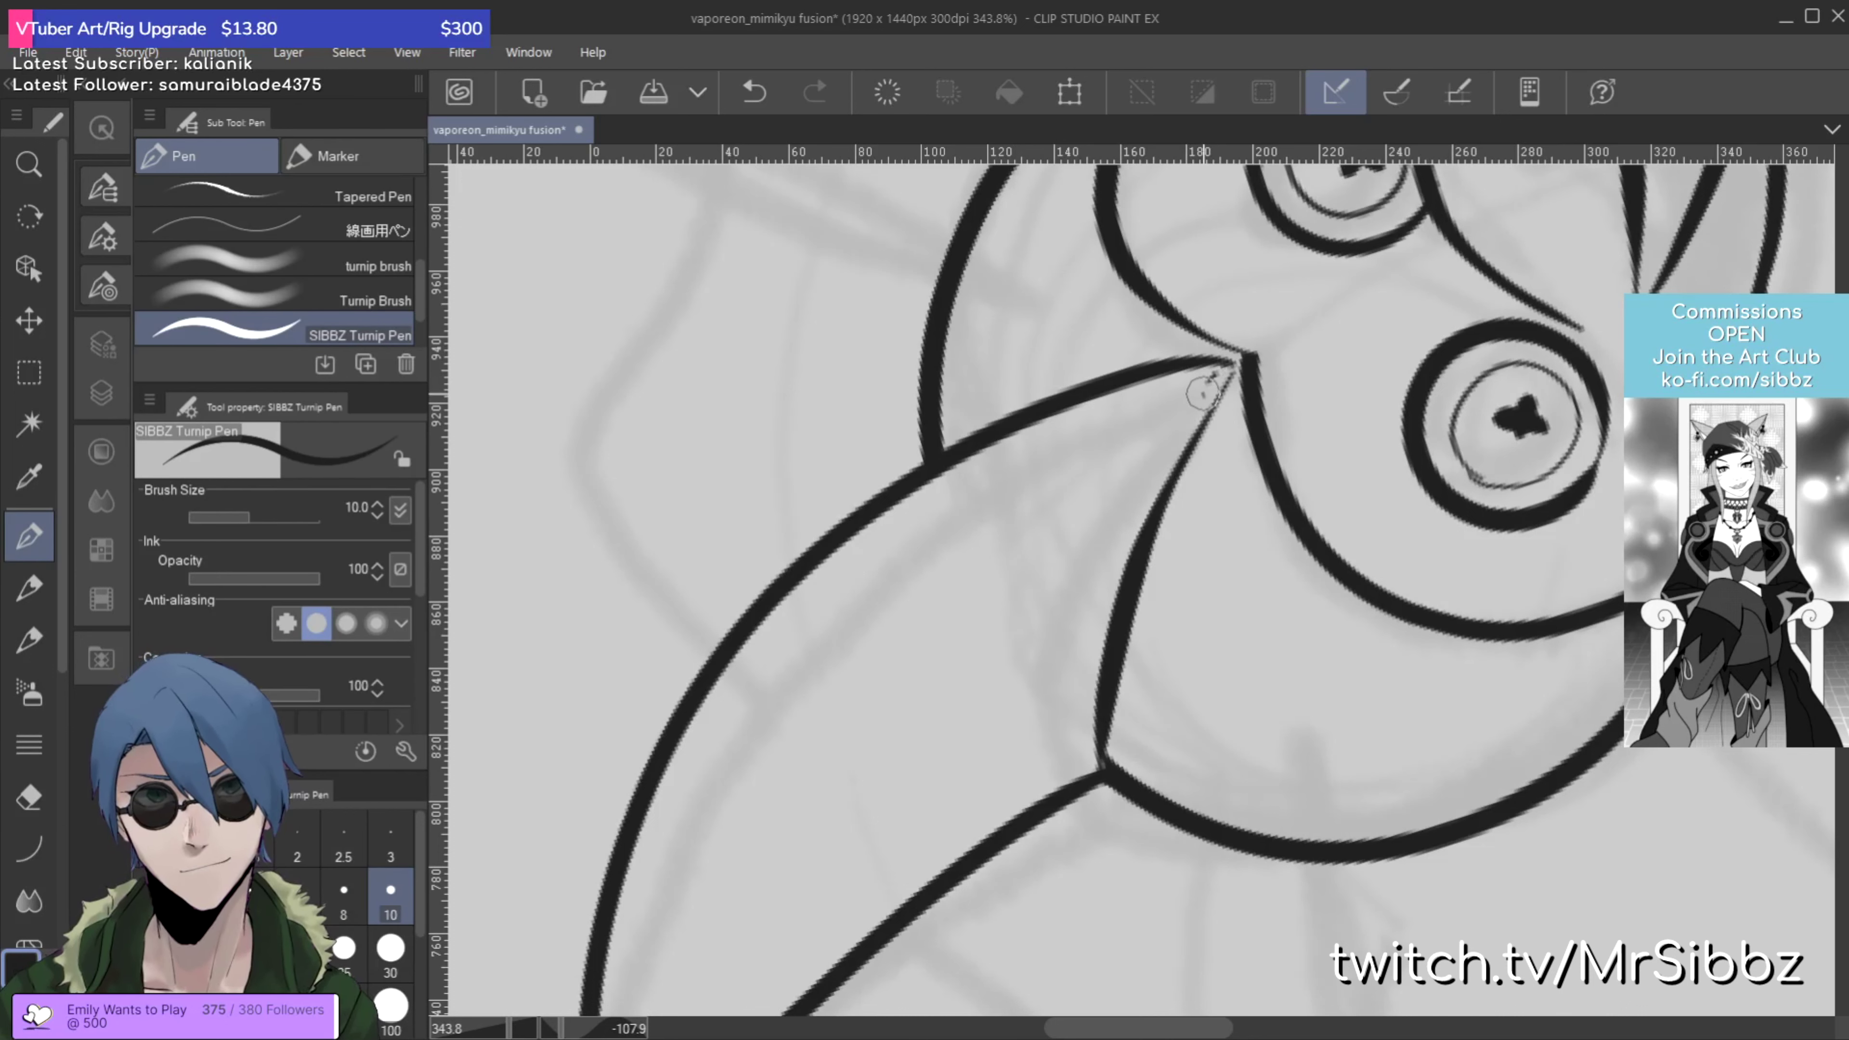
# Step: Ink a dashed stitch line along the crest side of its curved base line
pyautogui.moveTo(1190, 421)
pyautogui.mouseDown()
pyautogui.moveTo(1103, 601)
pyautogui.moveTo(1088, 771)
pyautogui.moveTo(1092, 728)
pyautogui.moveTo(1194, 836)
pyautogui.moveTo(1427, 823)
pyautogui.moveTo(1405, 773)
pyautogui.mouseUp()
pyautogui.press('r')
pyautogui.press('p')
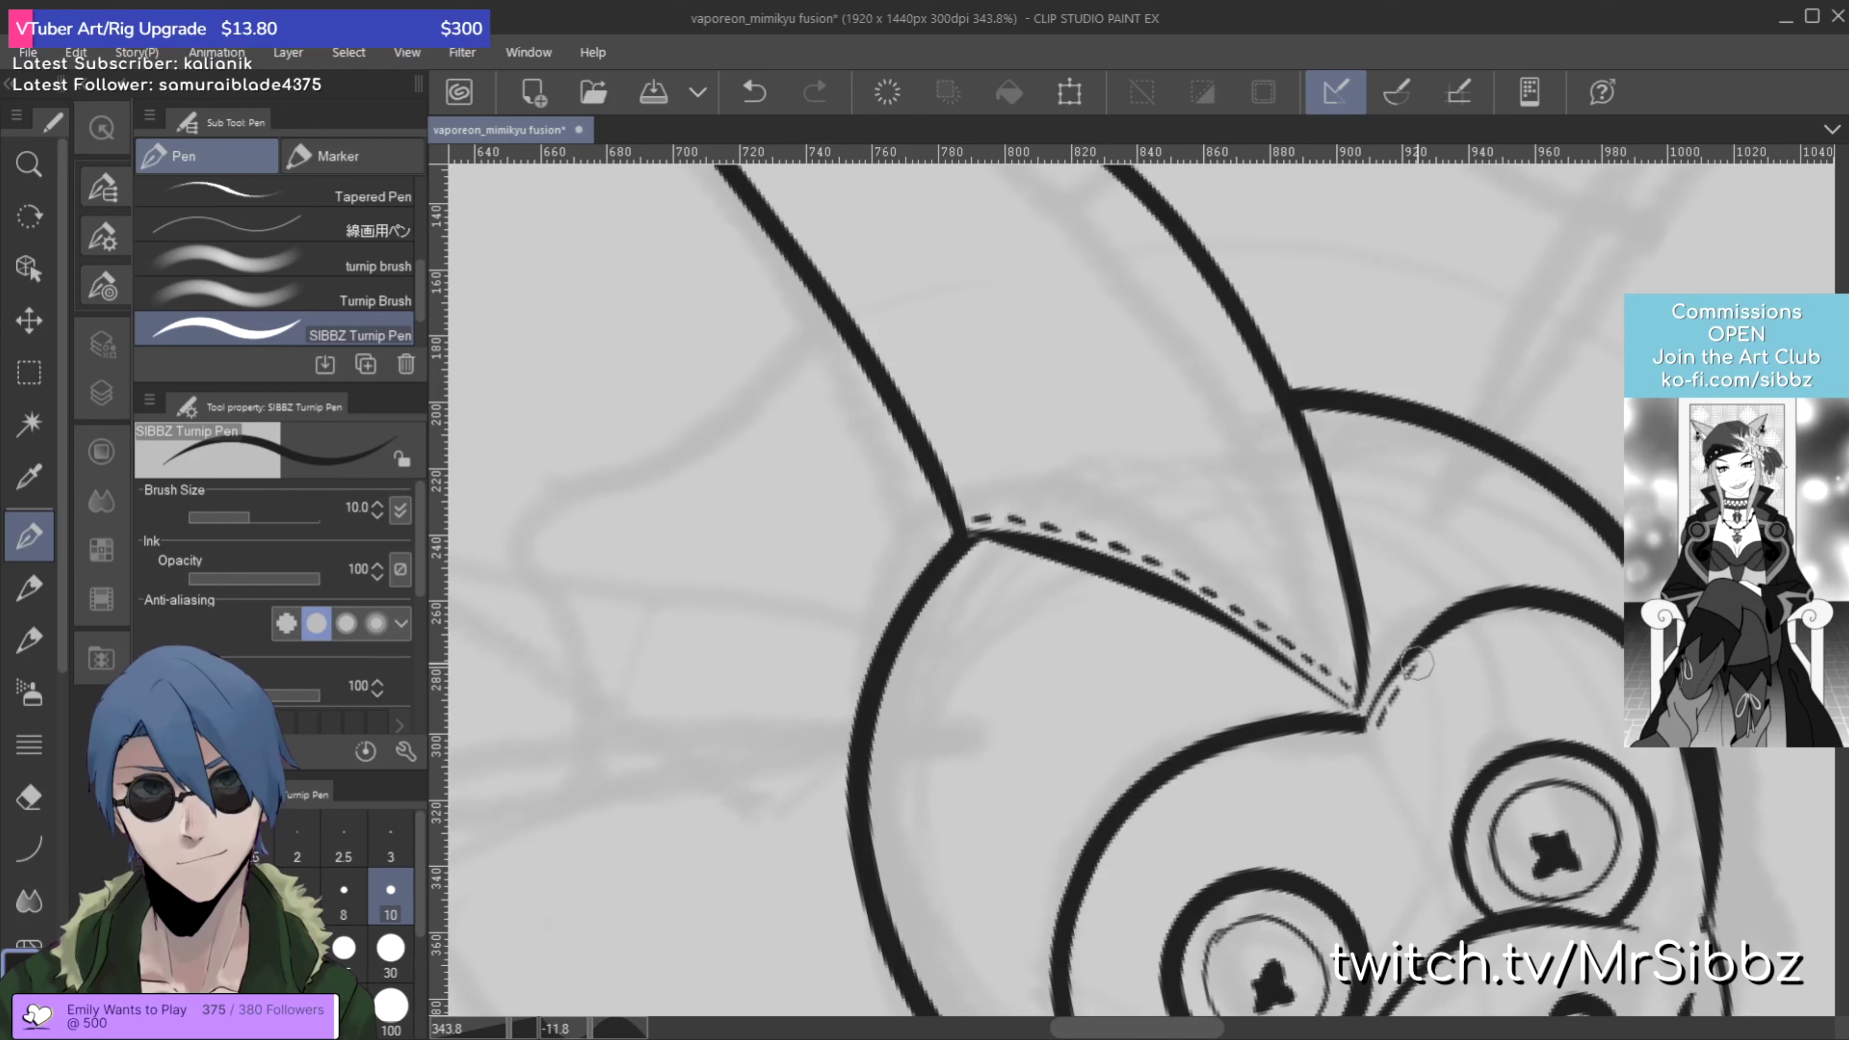
# Step: Try to ink a dashed stitch line along the inner side of the right mask arch
pyautogui.moveTo(1449, 641)
pyautogui.mouseDown()
pyautogui.moveTo(1521, 618)
pyautogui.moveTo(1576, 630)
pyautogui.mouseUp()
pyautogui.press('r')
pyautogui.moveTo(1475, 425); pyautogui.dragTo(1279, 388)
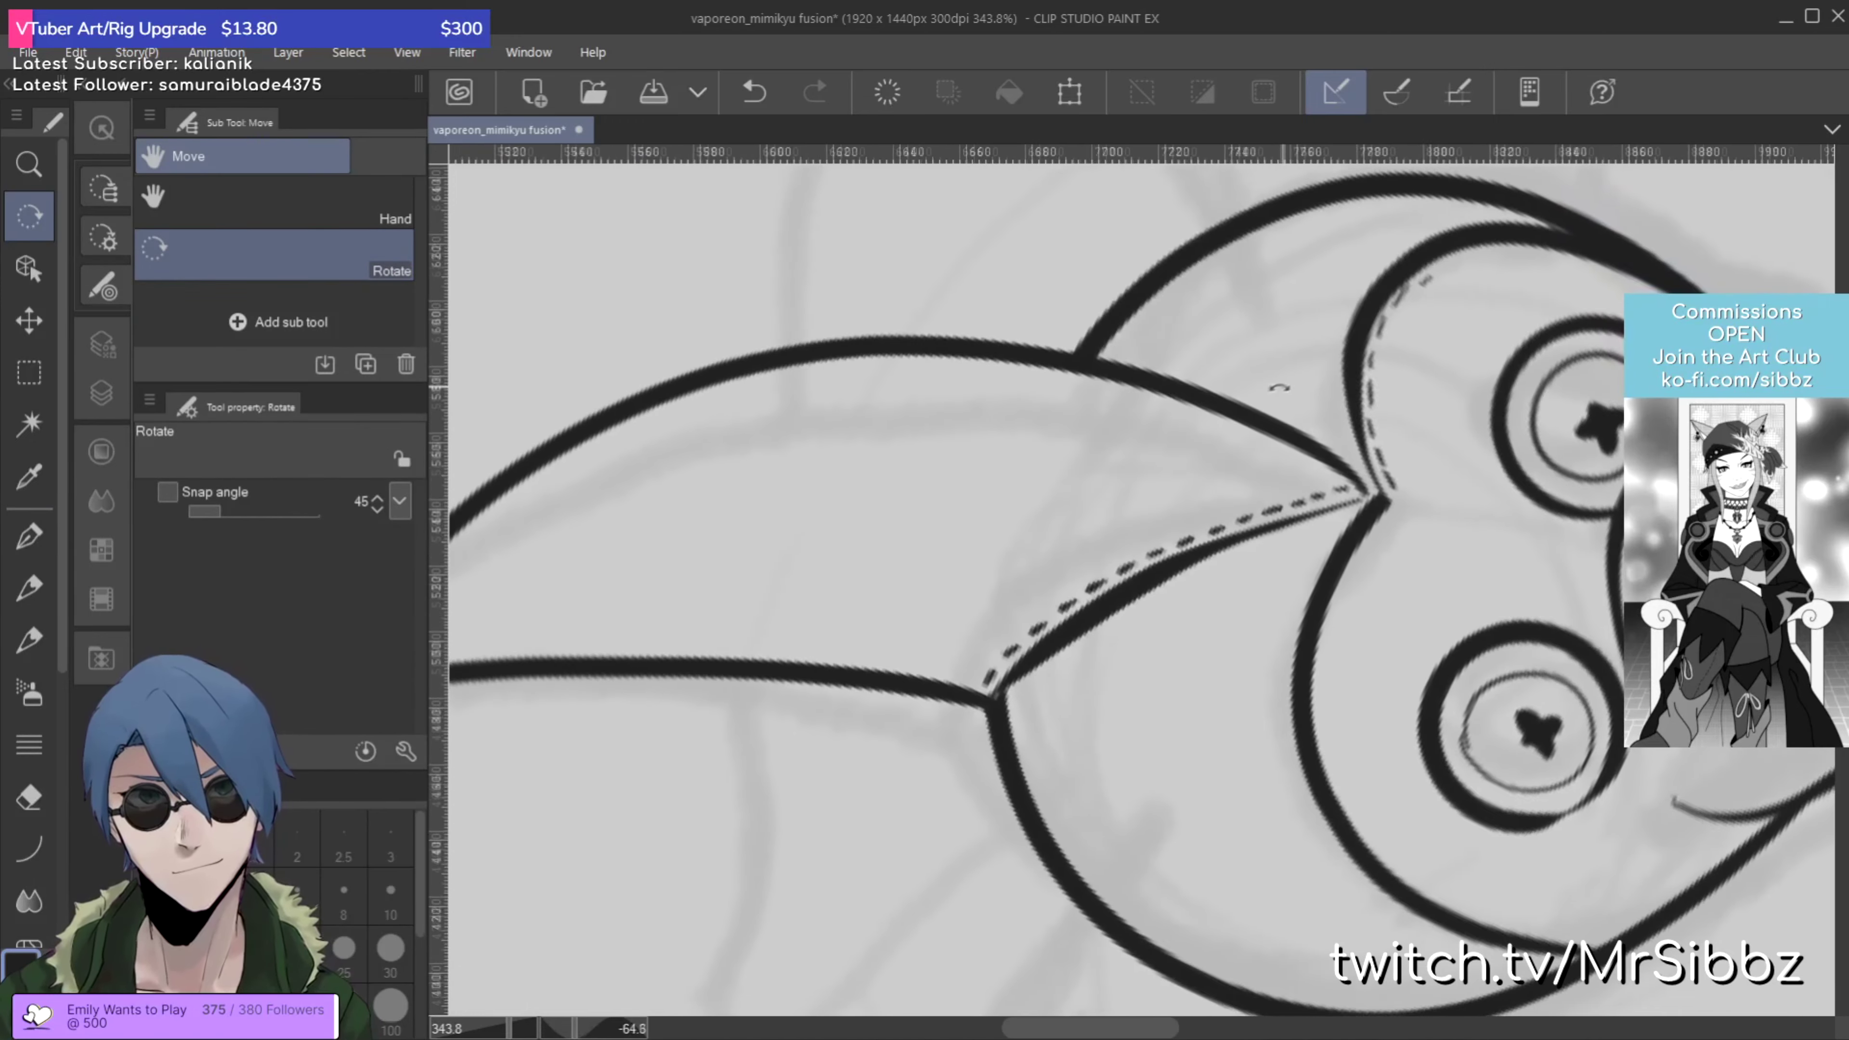
pyautogui.moveTo(1465, 343); pyautogui.dragTo(1270, 582)
pyautogui.moveTo(1548, 470); pyautogui.dragTo(1513, 384)
pyautogui.hotkey('ctrl', 'z')
pyautogui.hotkey('ctrl', 'z')
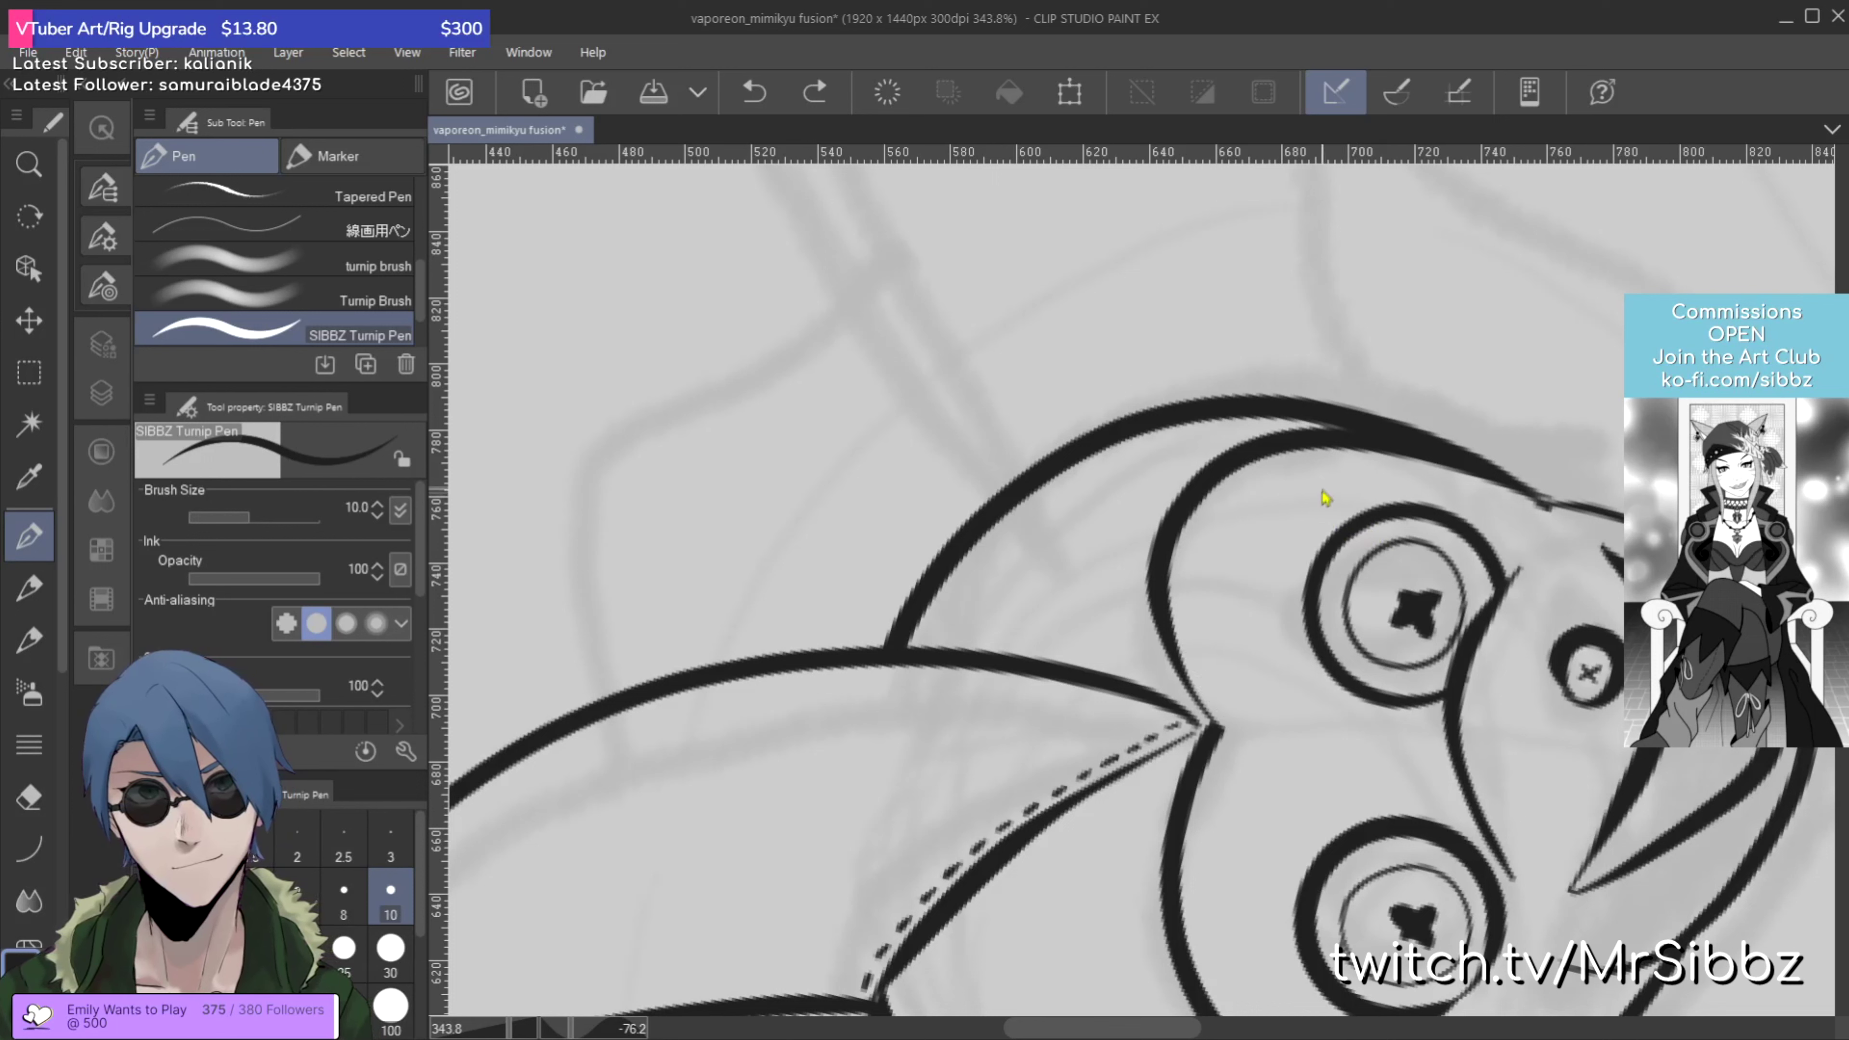
# Step: Ink dashed stitch lines along the outer sides of the right and left mask arches, from the forehead point toward the head outline
pyautogui.moveTo(1187, 706)
pyautogui.mouseDown()
pyautogui.moveTo(1139, 570)
pyautogui.moveTo(1162, 494)
pyautogui.moveTo(1221, 438)
pyautogui.moveTo(1288, 418)
pyautogui.mouseUp()
pyautogui.moveTo(1333, 793); pyautogui.dragTo(1391, 413)
pyautogui.moveTo(1237, 364)
pyautogui.mouseDown()
pyautogui.moveTo(1208, 507)
pyautogui.moveTo(1245, 641)
pyautogui.moveTo(1353, 746)
pyautogui.moveTo(1490, 775)
pyautogui.mouseUp()
pyautogui.moveTo(1510, 774); pyautogui.dragTo(1522, 773)
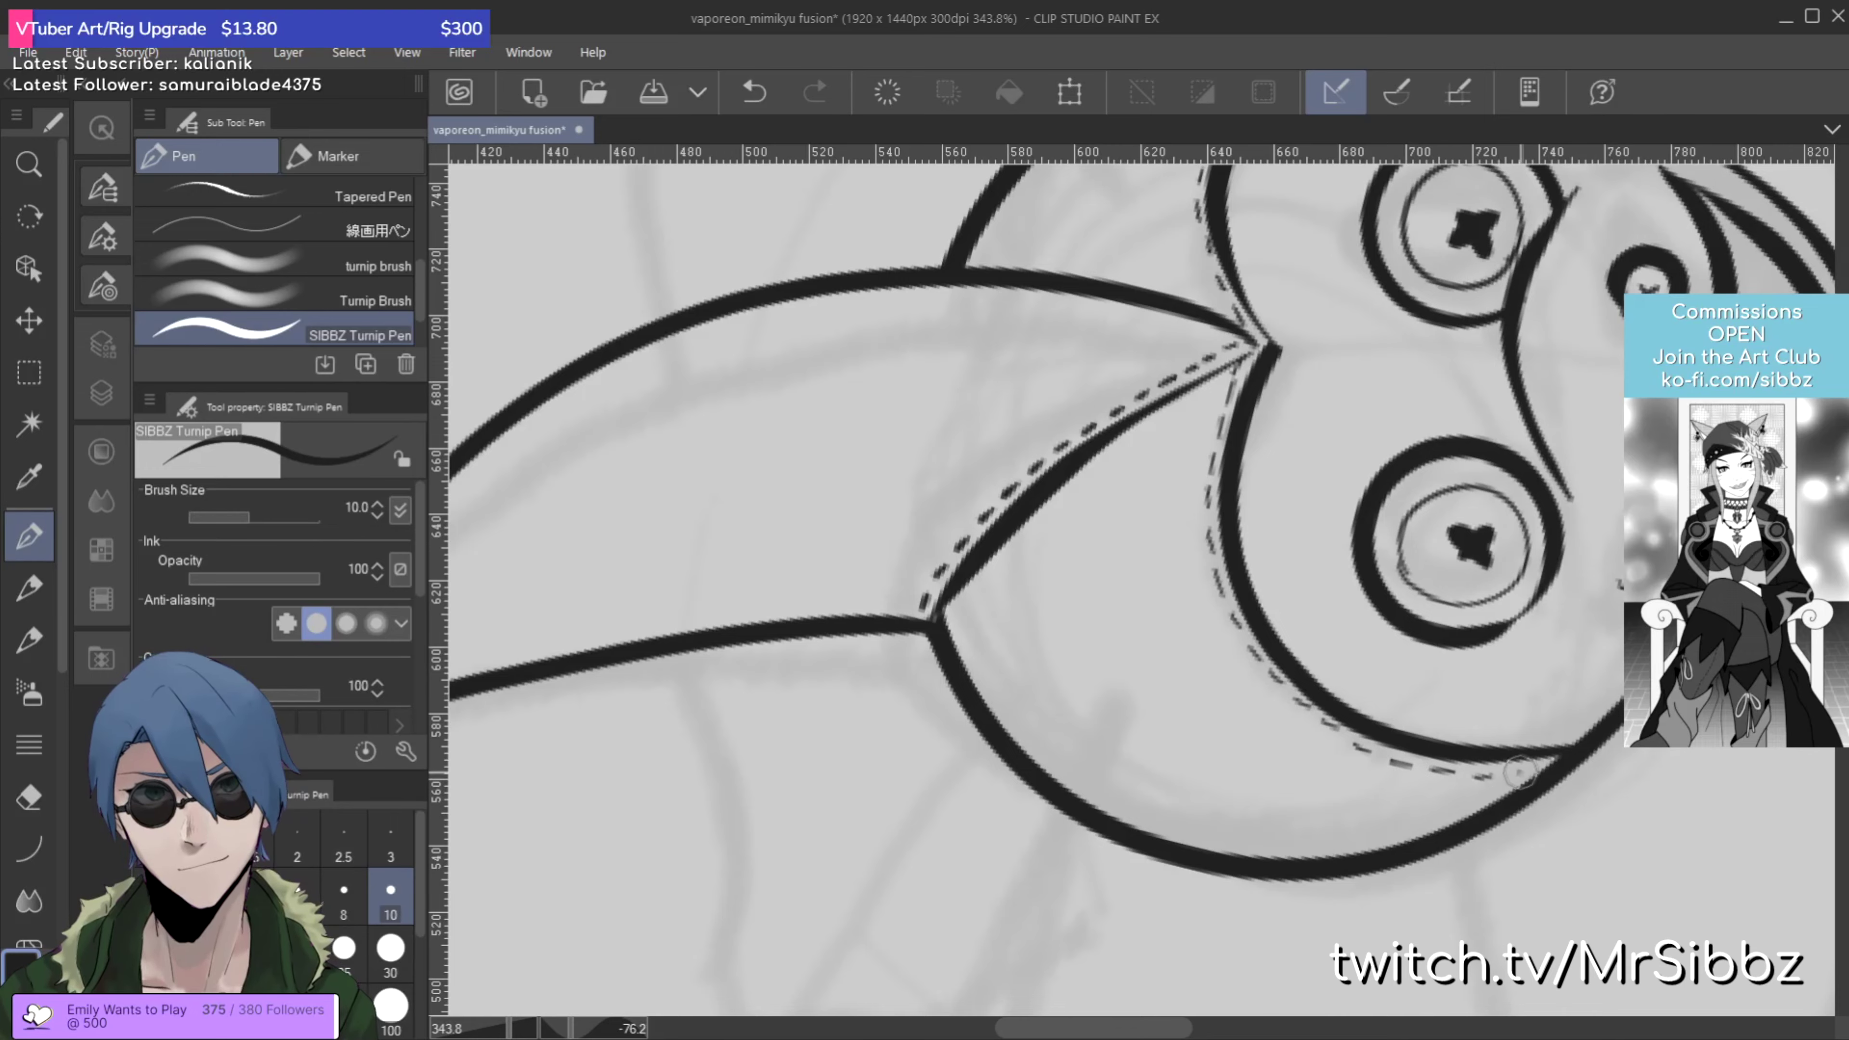
# Step: Ink the narrow spine of the right ear fin as a slim loop with a rounded tip, starting and ending at the head outline
pyautogui.press('r')
pyautogui.moveTo(1567, 515); pyautogui.dragTo(1487, 777)
pyautogui.press('p')
pyautogui.scroll(-5, 1486, 778)
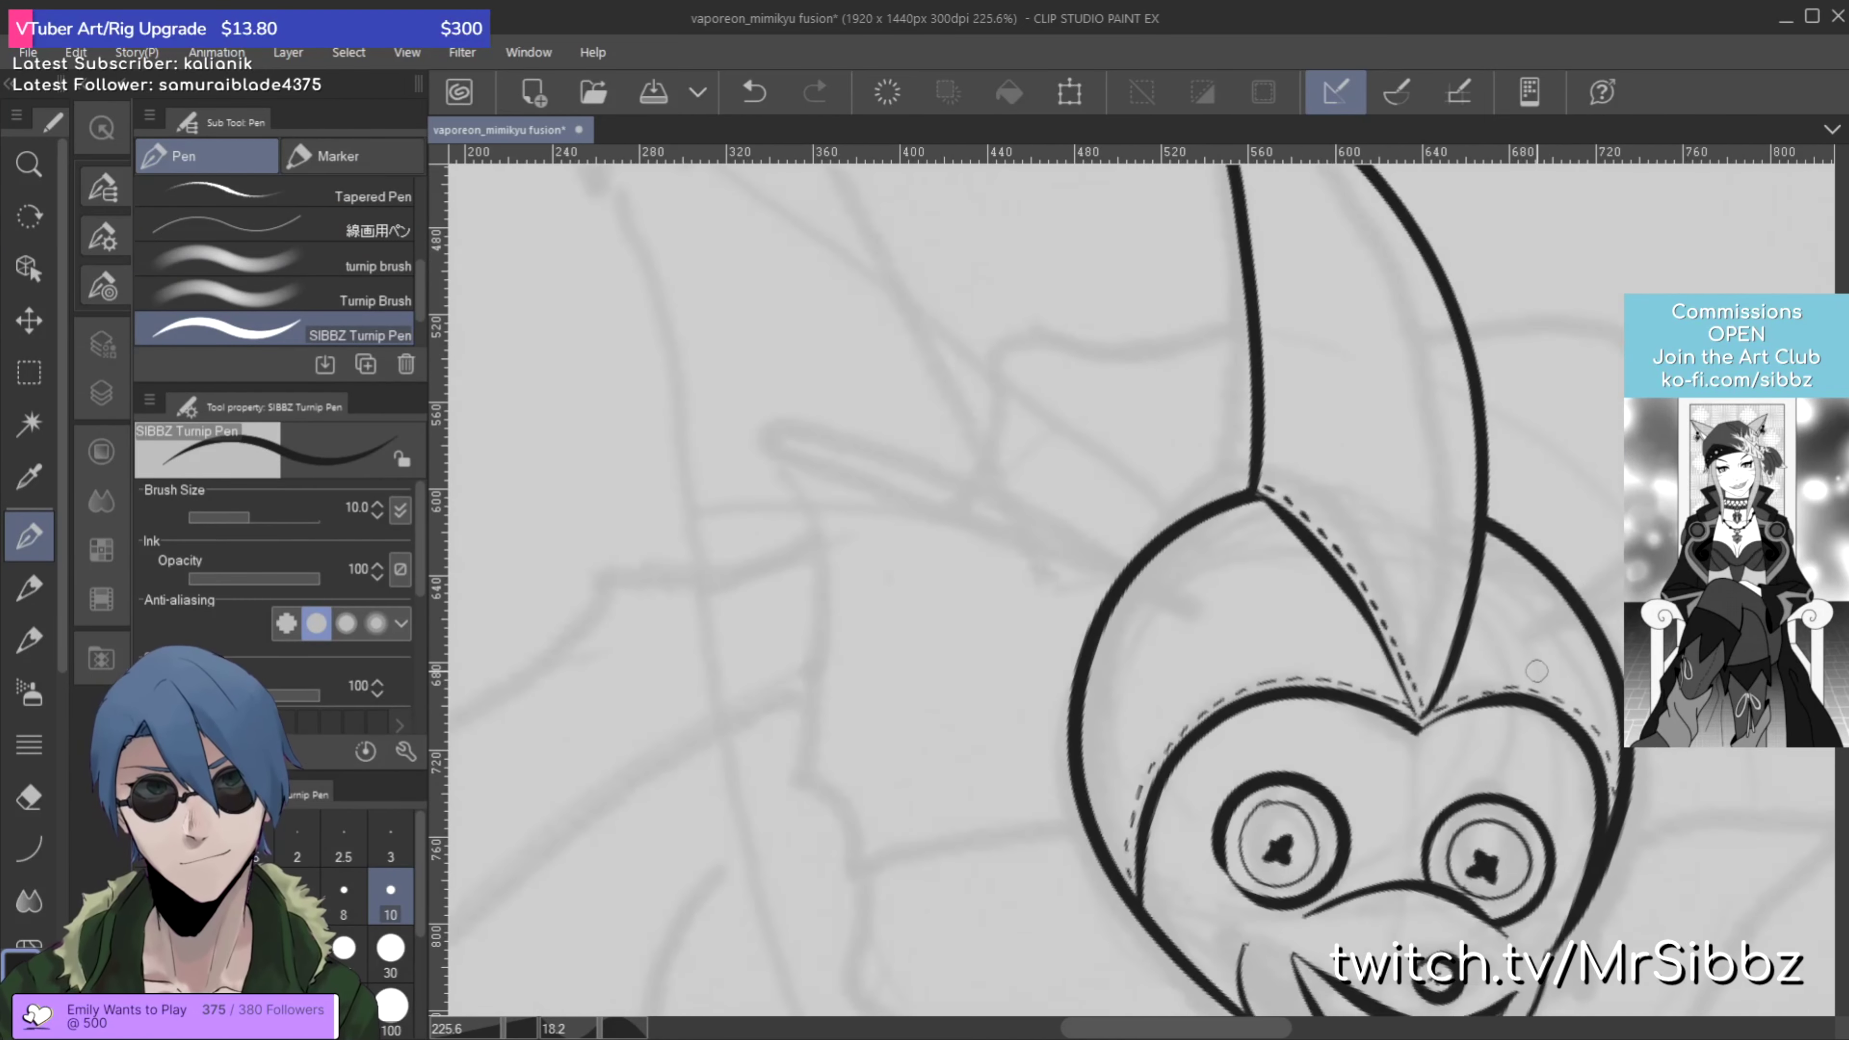
pyautogui.moveTo(1362, 473)
pyautogui.mouseDown()
pyautogui.moveTo(1164, 425)
pyautogui.moveTo(1131, 388)
pyautogui.mouseUp()
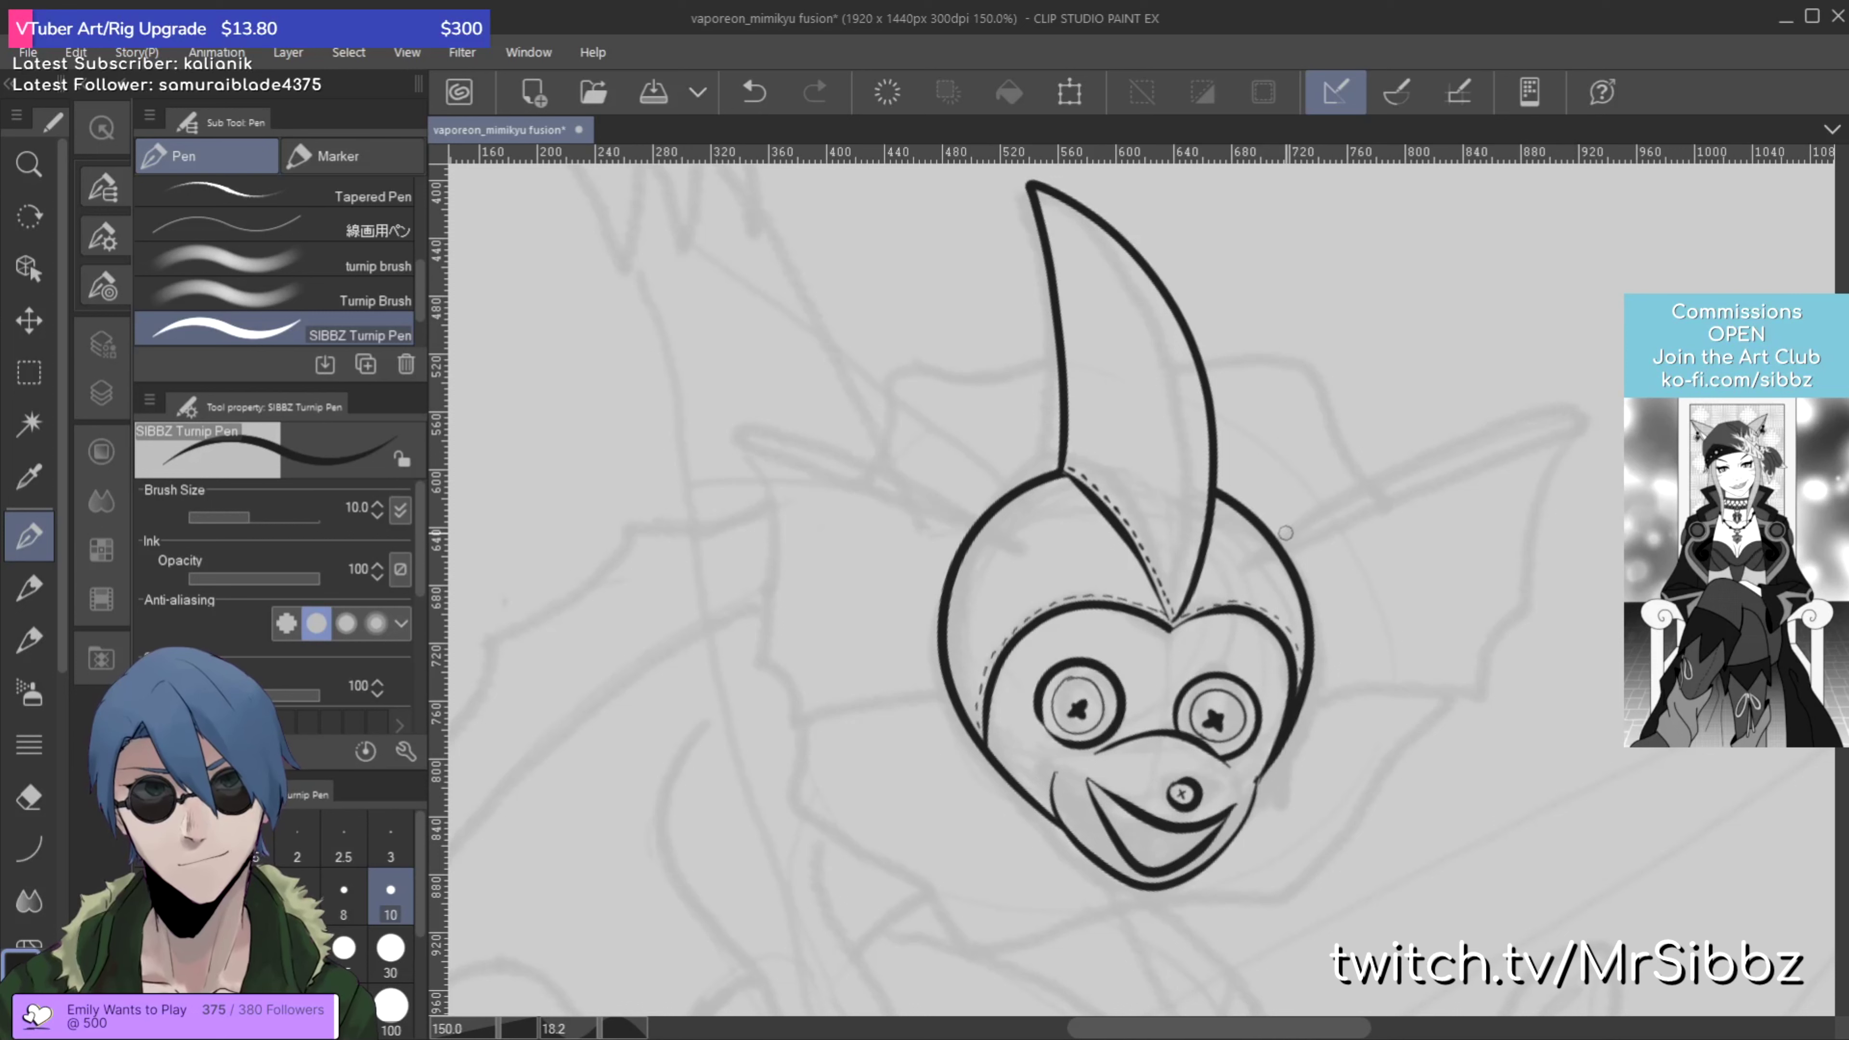
pyautogui.moveTo(1588, 404); pyautogui.dragTo(1283, 536)
pyautogui.hotkey('ctrl', 'z')
pyautogui.moveTo(1587, 403)
pyautogui.mouseDown()
pyautogui.moveTo(1370, 482)
pyautogui.moveTo(1267, 547)
pyautogui.moveTo(1529, 417)
pyautogui.moveTo(1580, 413)
pyautogui.moveTo(1347, 510)
pyautogui.moveTo(1246, 576)
pyautogui.moveTo(1261, 585)
pyautogui.mouseUp()
pyautogui.hotkey('ctrl', 'z')
pyautogui.press('e')
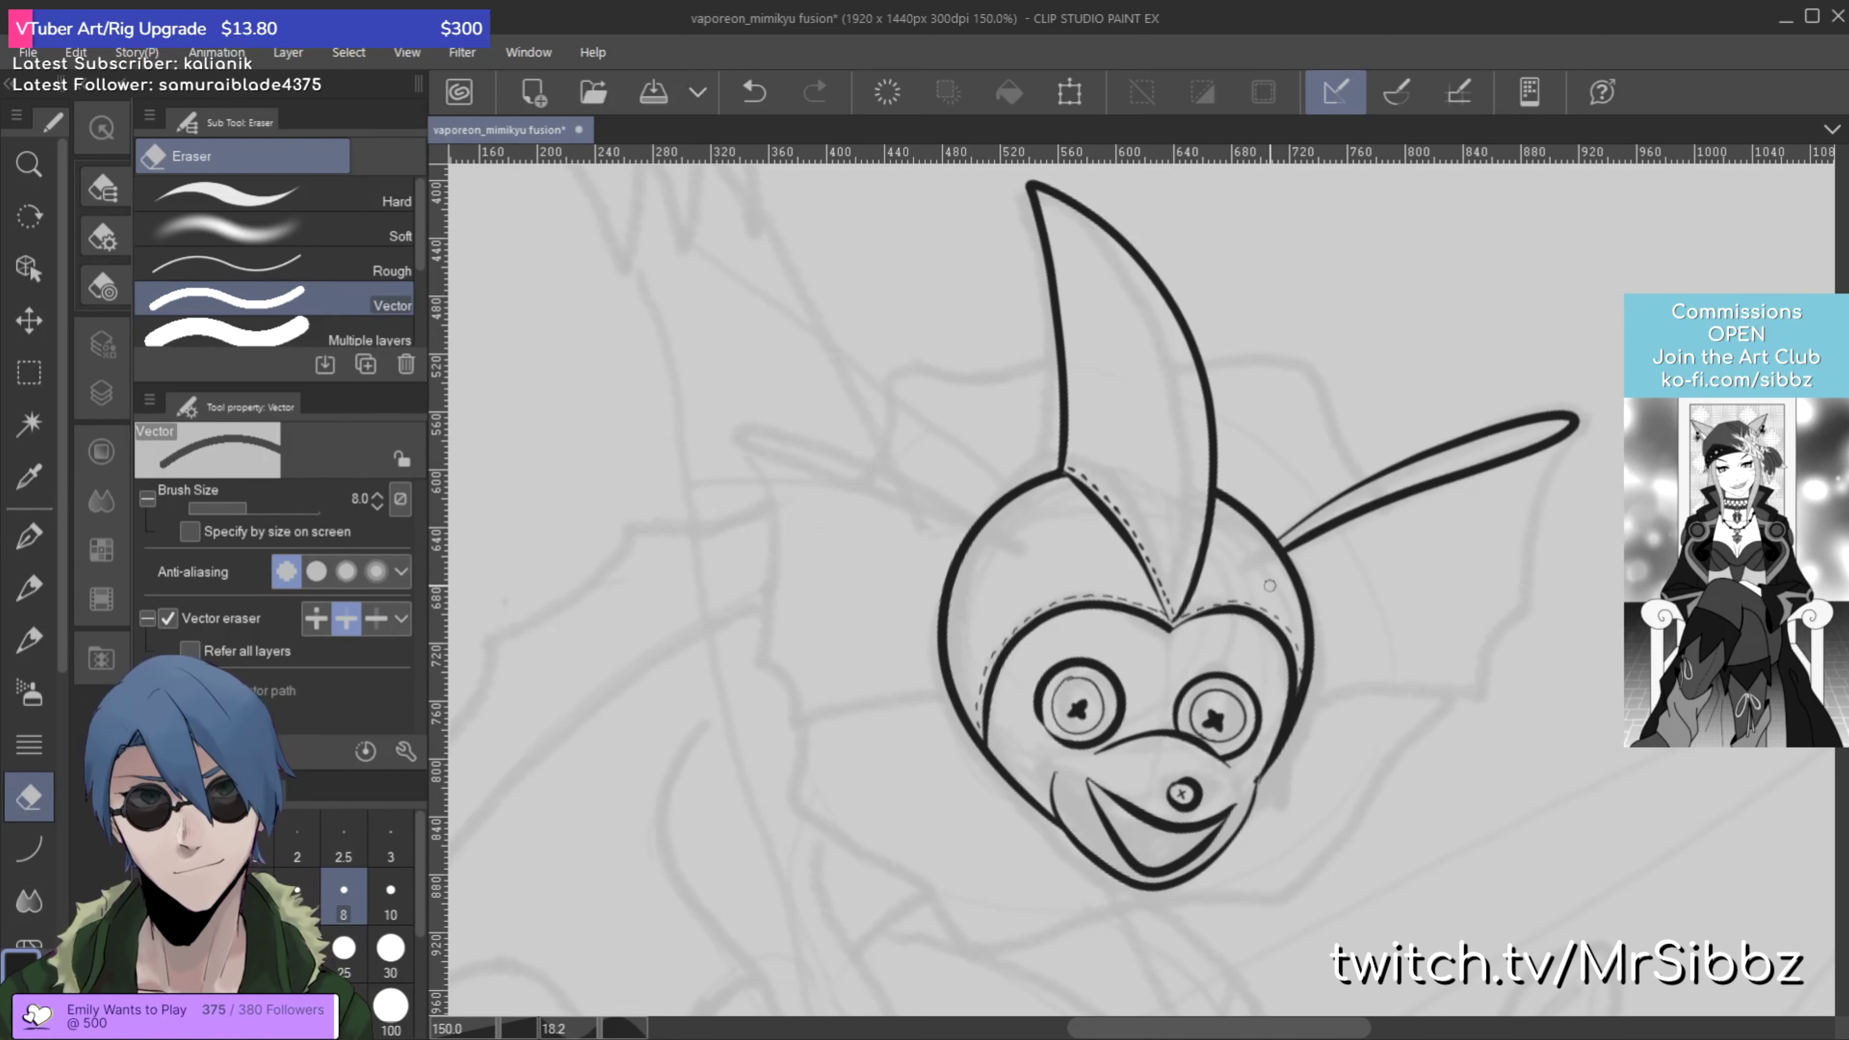
pyautogui.press('p')
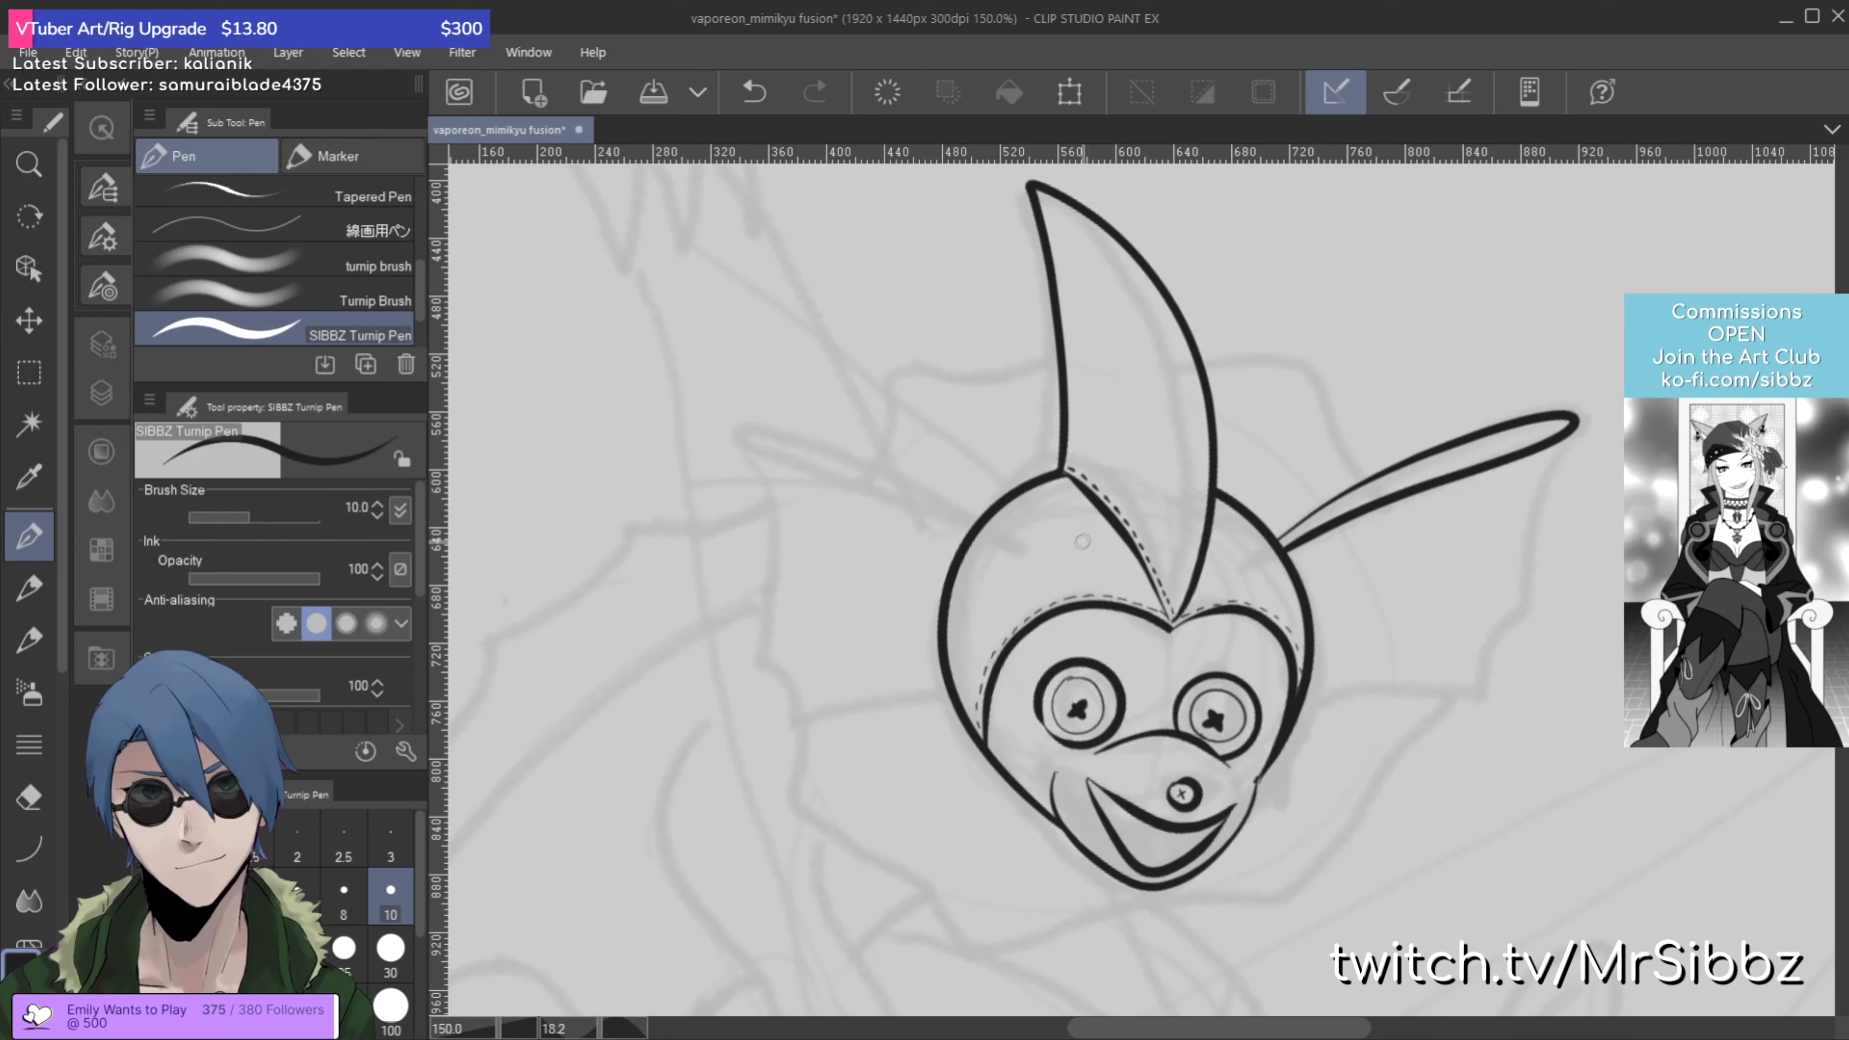
# Step: Ink the left ear fin's slim spine with a rounded outer tip, its base ending just inside the head outline
pyautogui.moveTo(1034, 557)
pyautogui.mouseDown()
pyautogui.moveTo(812, 445)
pyautogui.moveTo(748, 442)
pyautogui.moveTo(1038, 571)
pyautogui.mouseUp()
pyautogui.hotkey('ctrl', 'z')
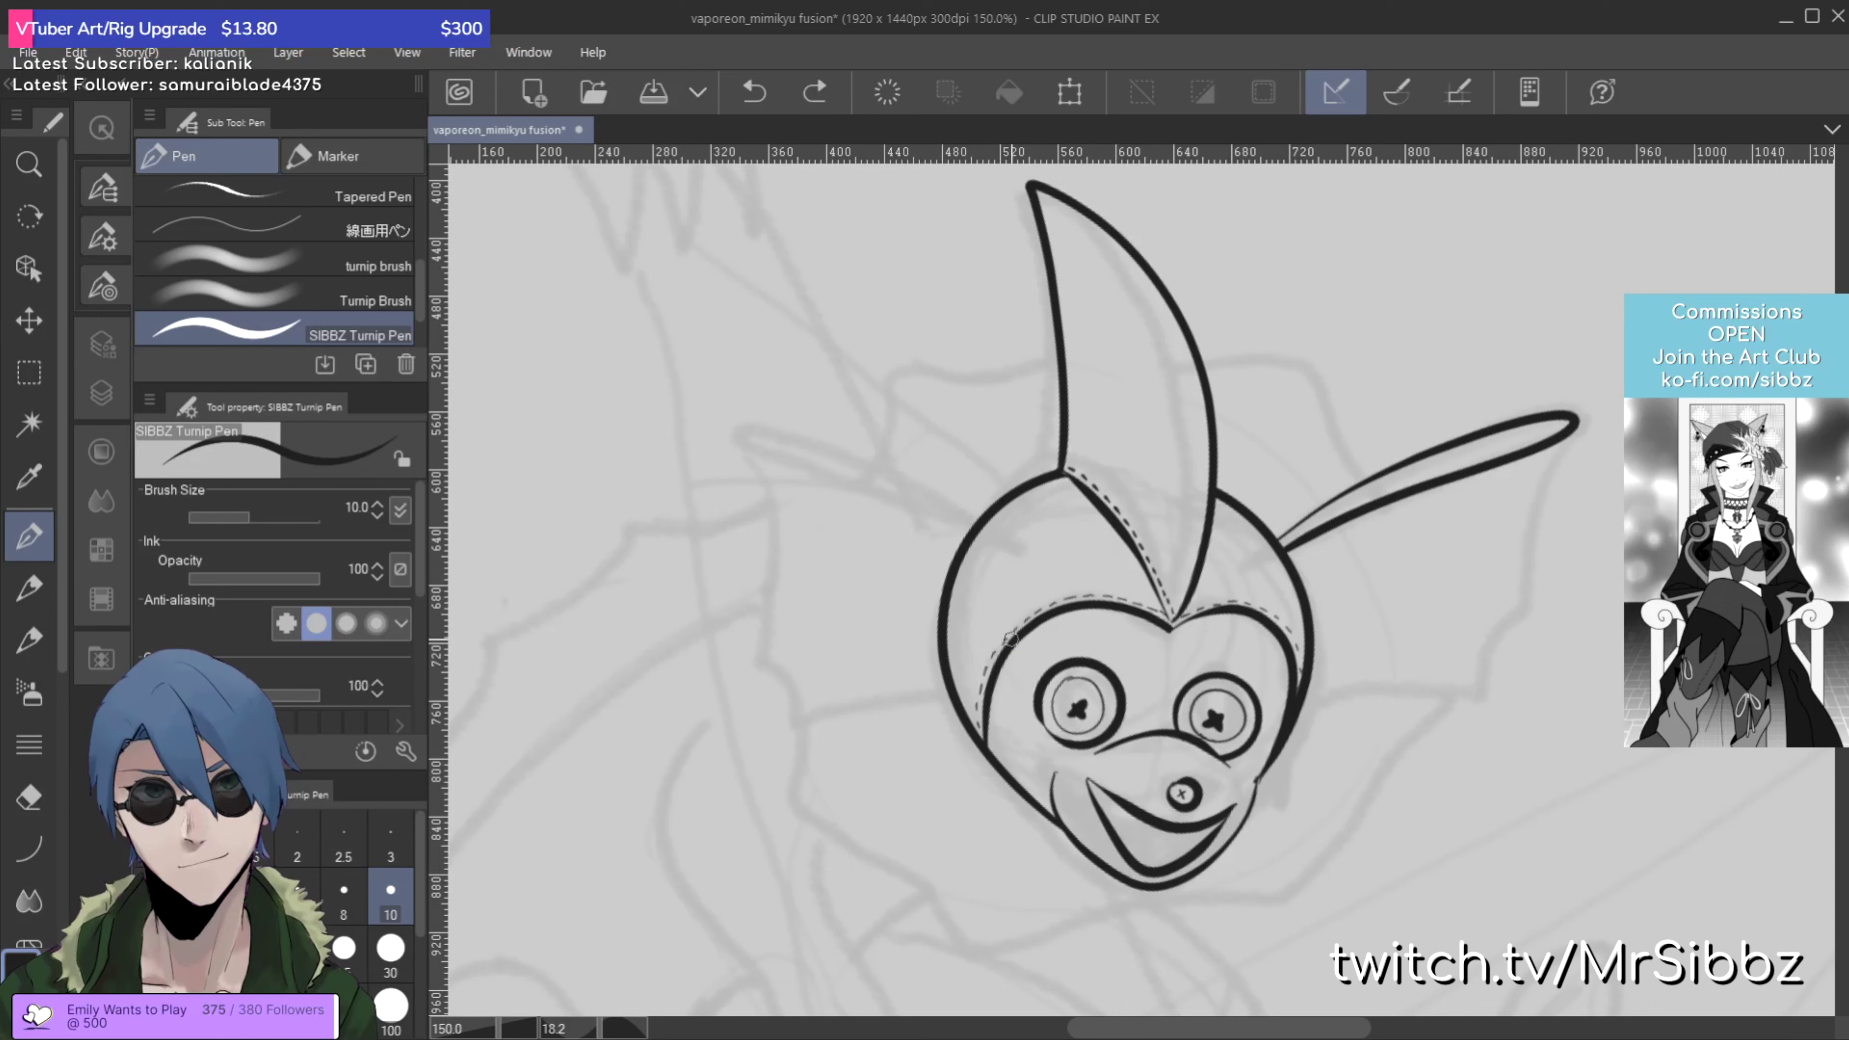
pyautogui.moveTo(1001, 540)
pyautogui.mouseDown()
pyautogui.moveTo(745, 444)
pyautogui.moveTo(813, 449)
pyautogui.moveTo(1035, 565)
pyautogui.mouseUp()
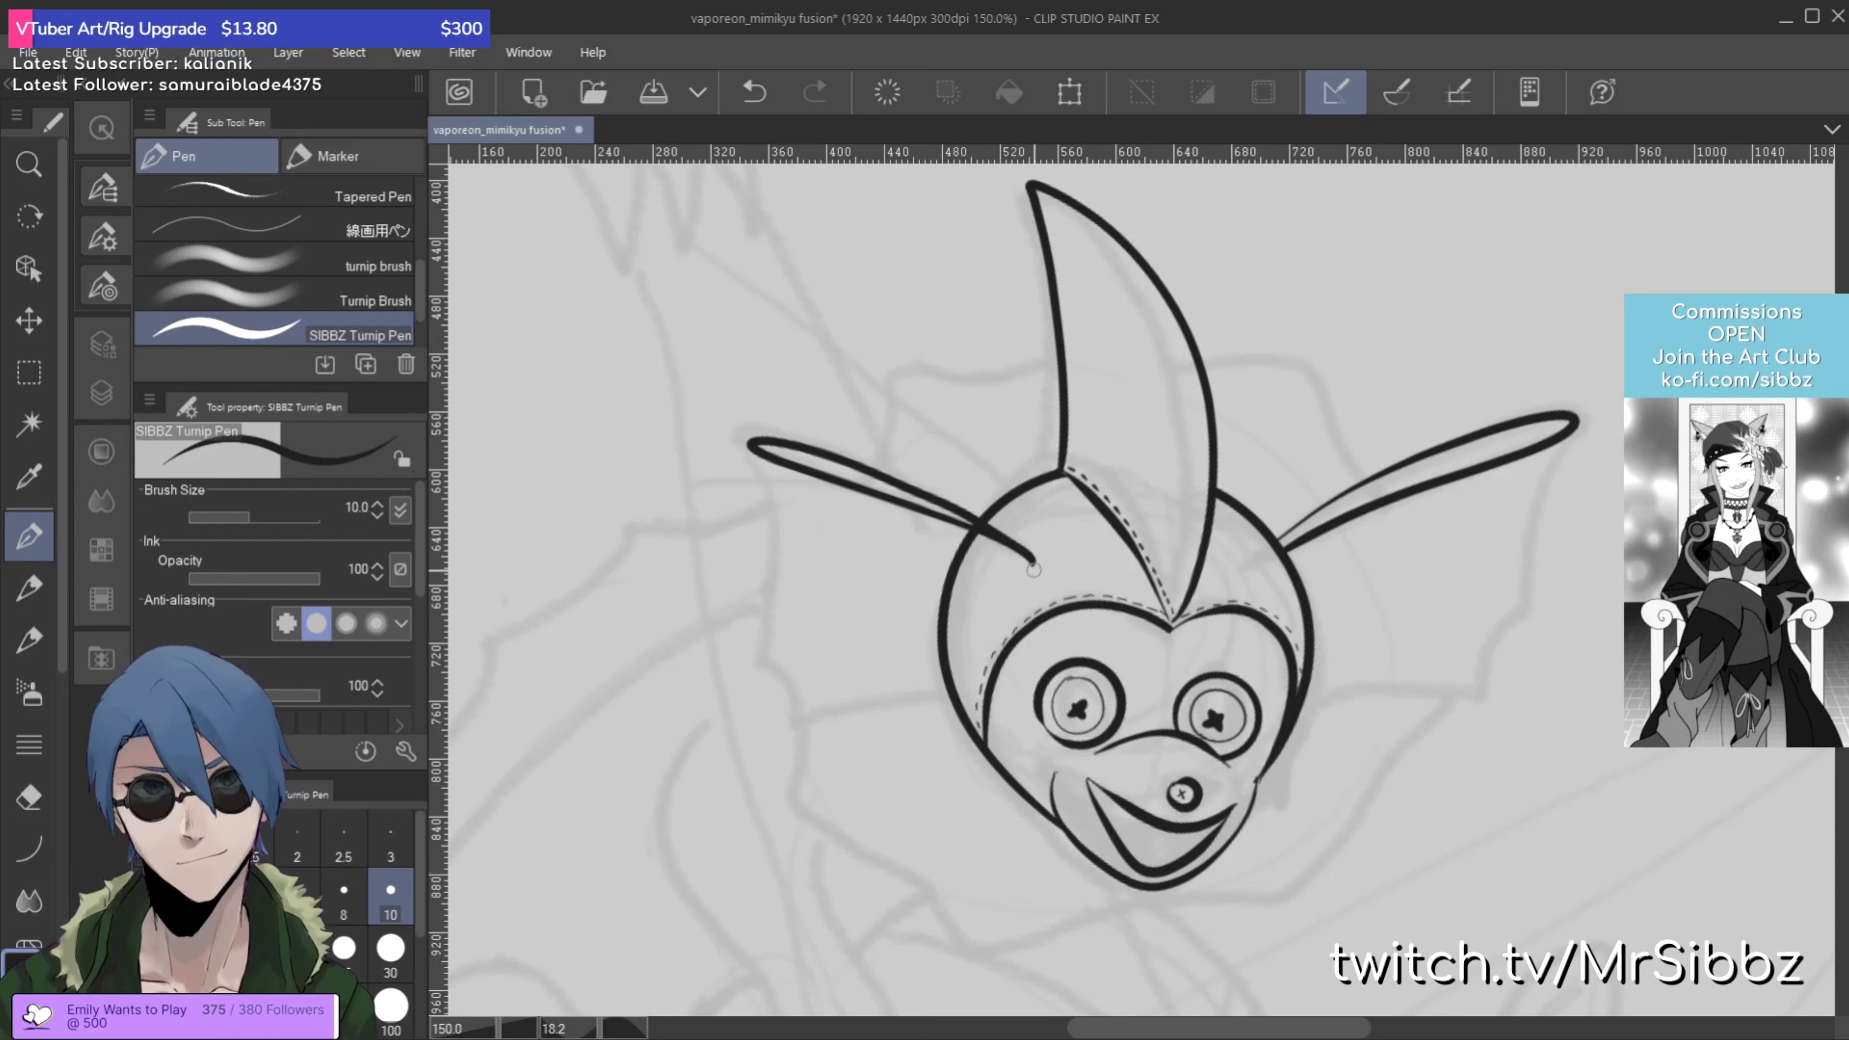
# Step: Ink the left ear fin's webbing from the spine's base down the side of the head and up a notched outer edge to the tip
pyautogui.moveTo(1005, 581)
pyautogui.mouseDown()
pyautogui.moveTo(958, 698)
pyautogui.moveTo(859, 715)
pyautogui.moveTo(805, 755)
pyautogui.moveTo(821, 623)
pyautogui.moveTo(777, 449)
pyautogui.mouseUp()
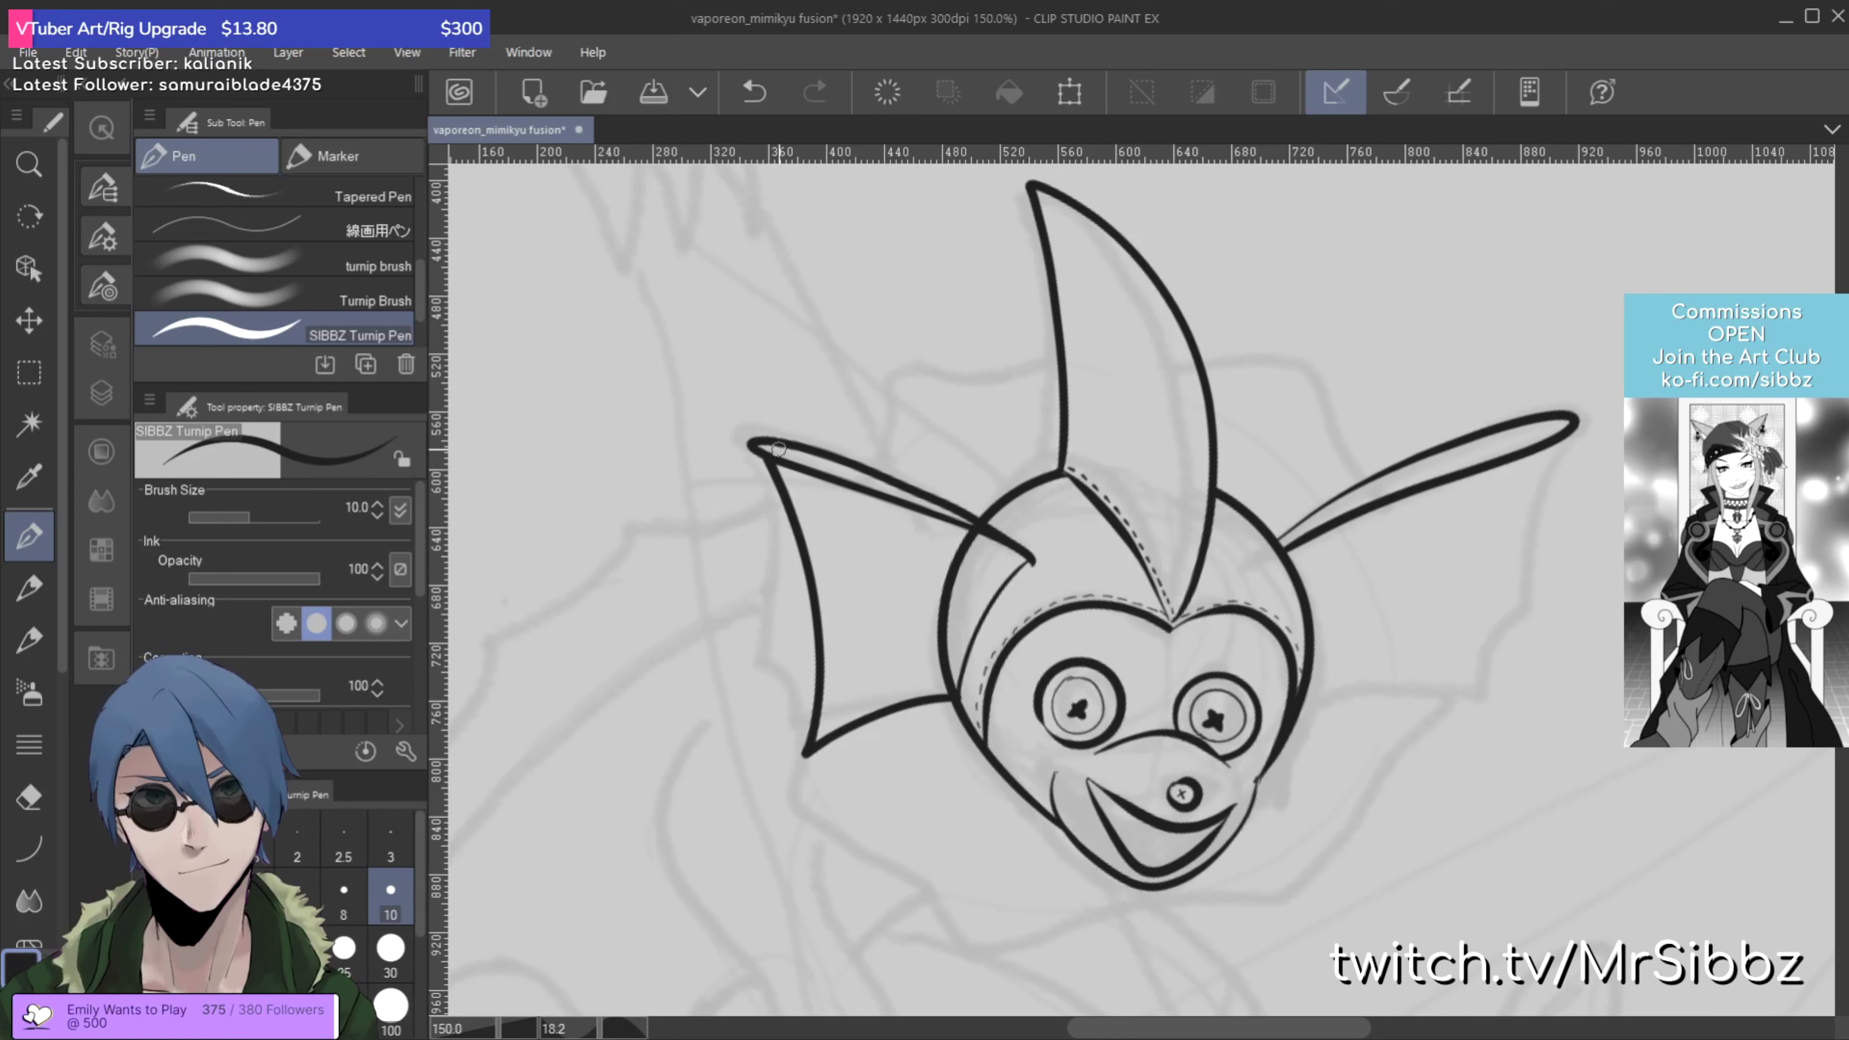
pyautogui.hotkey('ctrl', 'z')
pyautogui.hotkey('ctrl', 'z')
pyautogui.hotkey('ctrl', 'z')
pyautogui.moveTo(996, 594)
pyautogui.mouseDown()
pyautogui.moveTo(957, 701)
pyautogui.moveTo(815, 748)
pyautogui.moveTo(815, 703)
pyautogui.moveTo(763, 677)
pyautogui.moveTo(789, 550)
pyautogui.moveTo(773, 444)
pyautogui.mouseUp()
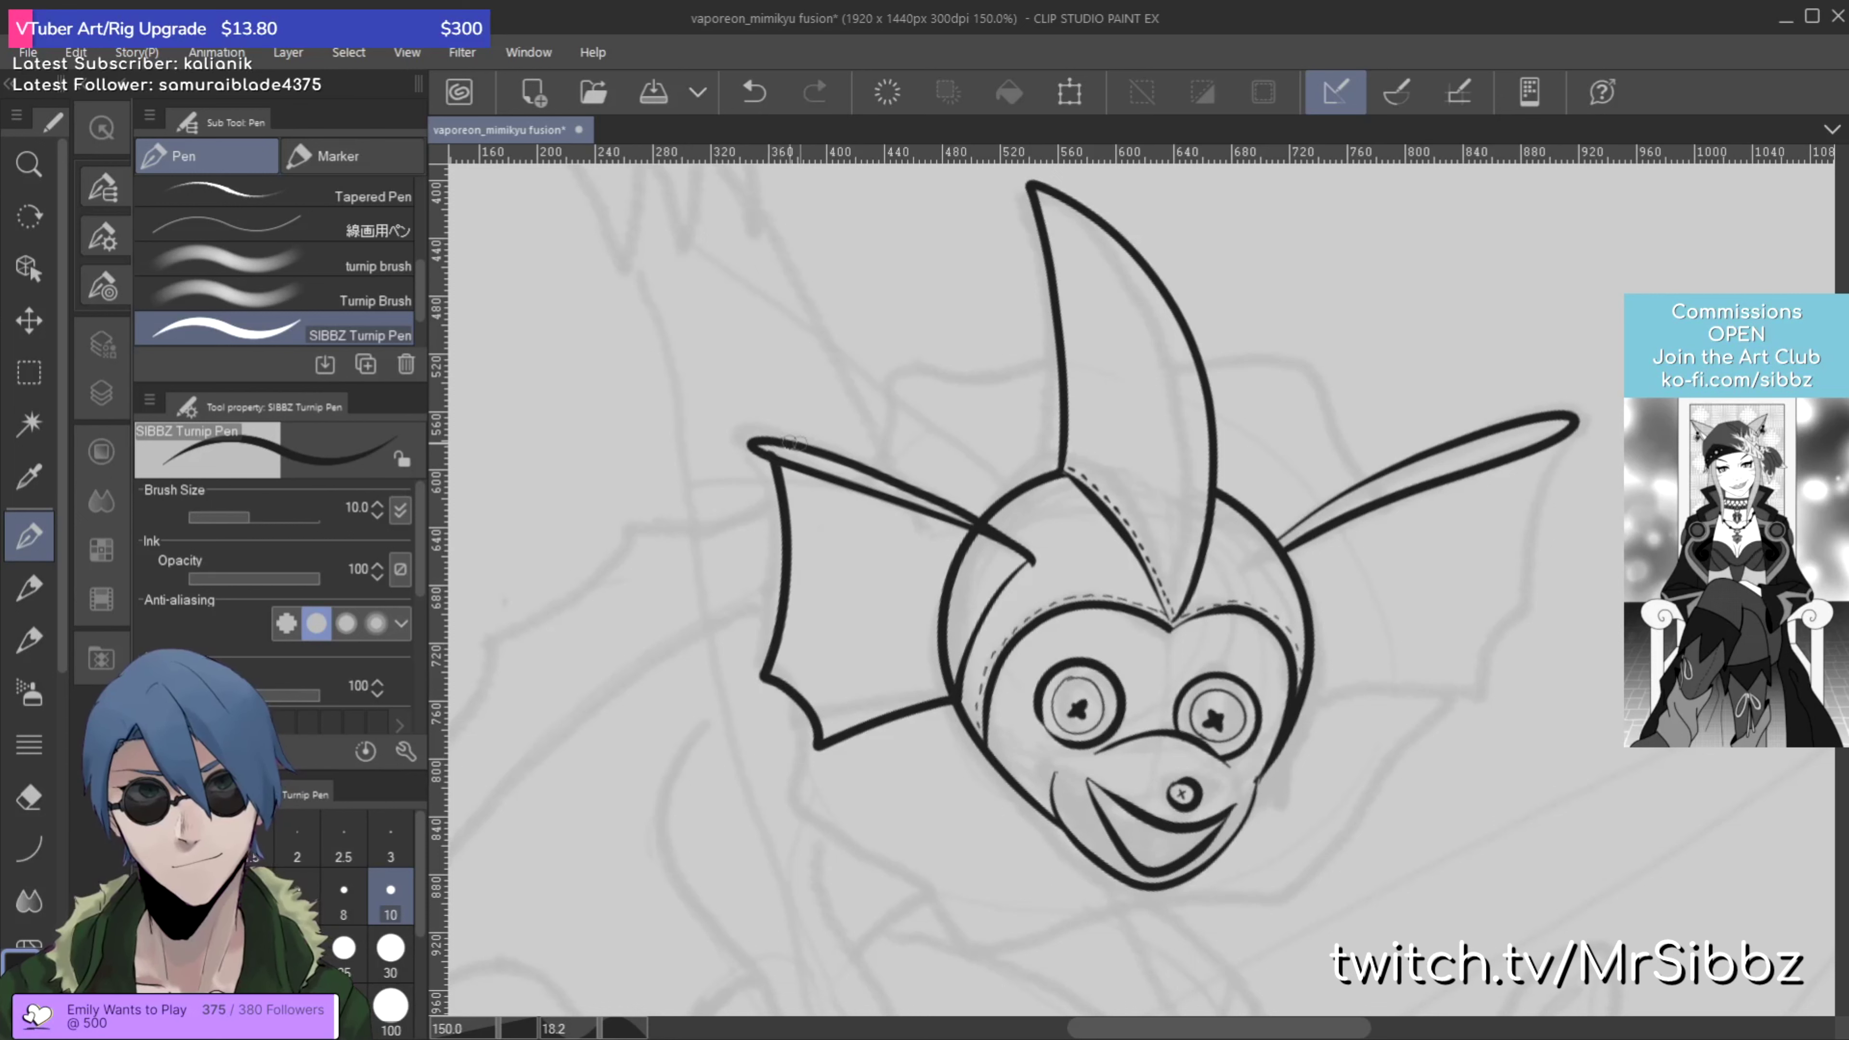
# Step: Ink the right ear fin's webbing from the spine's tip down a notched outer edge and back to the side of the head
pyautogui.moveTo(1570, 433)
pyautogui.mouseDown()
pyautogui.moveTo(1531, 472)
pyautogui.moveTo(1512, 642)
pyautogui.moveTo(1434, 681)
pyautogui.moveTo(1419, 716)
pyautogui.moveTo(1304, 711)
pyautogui.mouseUp()
pyautogui.hotkey('ctrl', 'z')
pyautogui.moveTo(1543, 443)
pyautogui.mouseDown()
pyautogui.moveTo(1514, 635)
pyautogui.moveTo(1444, 697)
pyautogui.moveTo(1303, 701)
pyautogui.mouseUp()
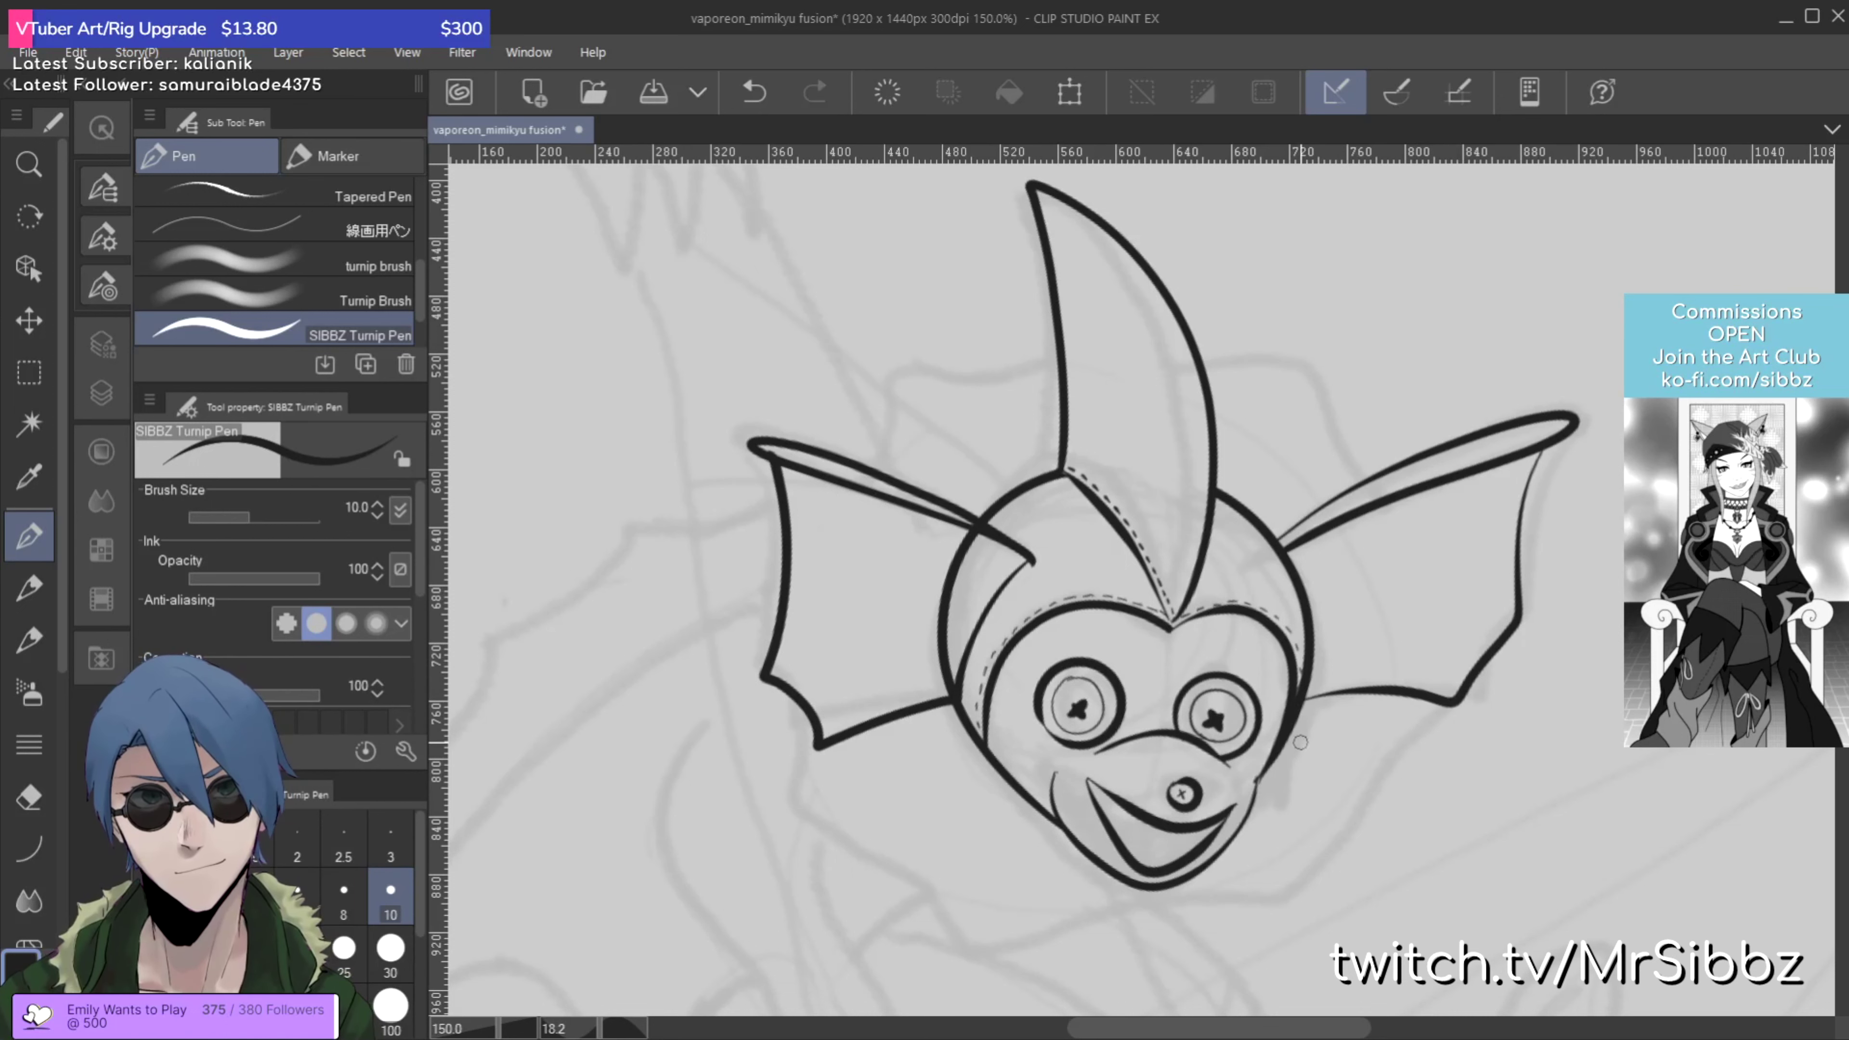
pyautogui.hotkey('ctrl', 'z')
pyautogui.click(1560, 434)
pyautogui.moveTo(1566, 429)
pyautogui.mouseDown()
pyautogui.moveTo(1512, 639)
pyautogui.moveTo(1466, 697)
pyautogui.moveTo(1469, 733)
pyautogui.moveTo(1403, 688)
pyautogui.moveTo(1295, 672)
pyautogui.mouseUp()
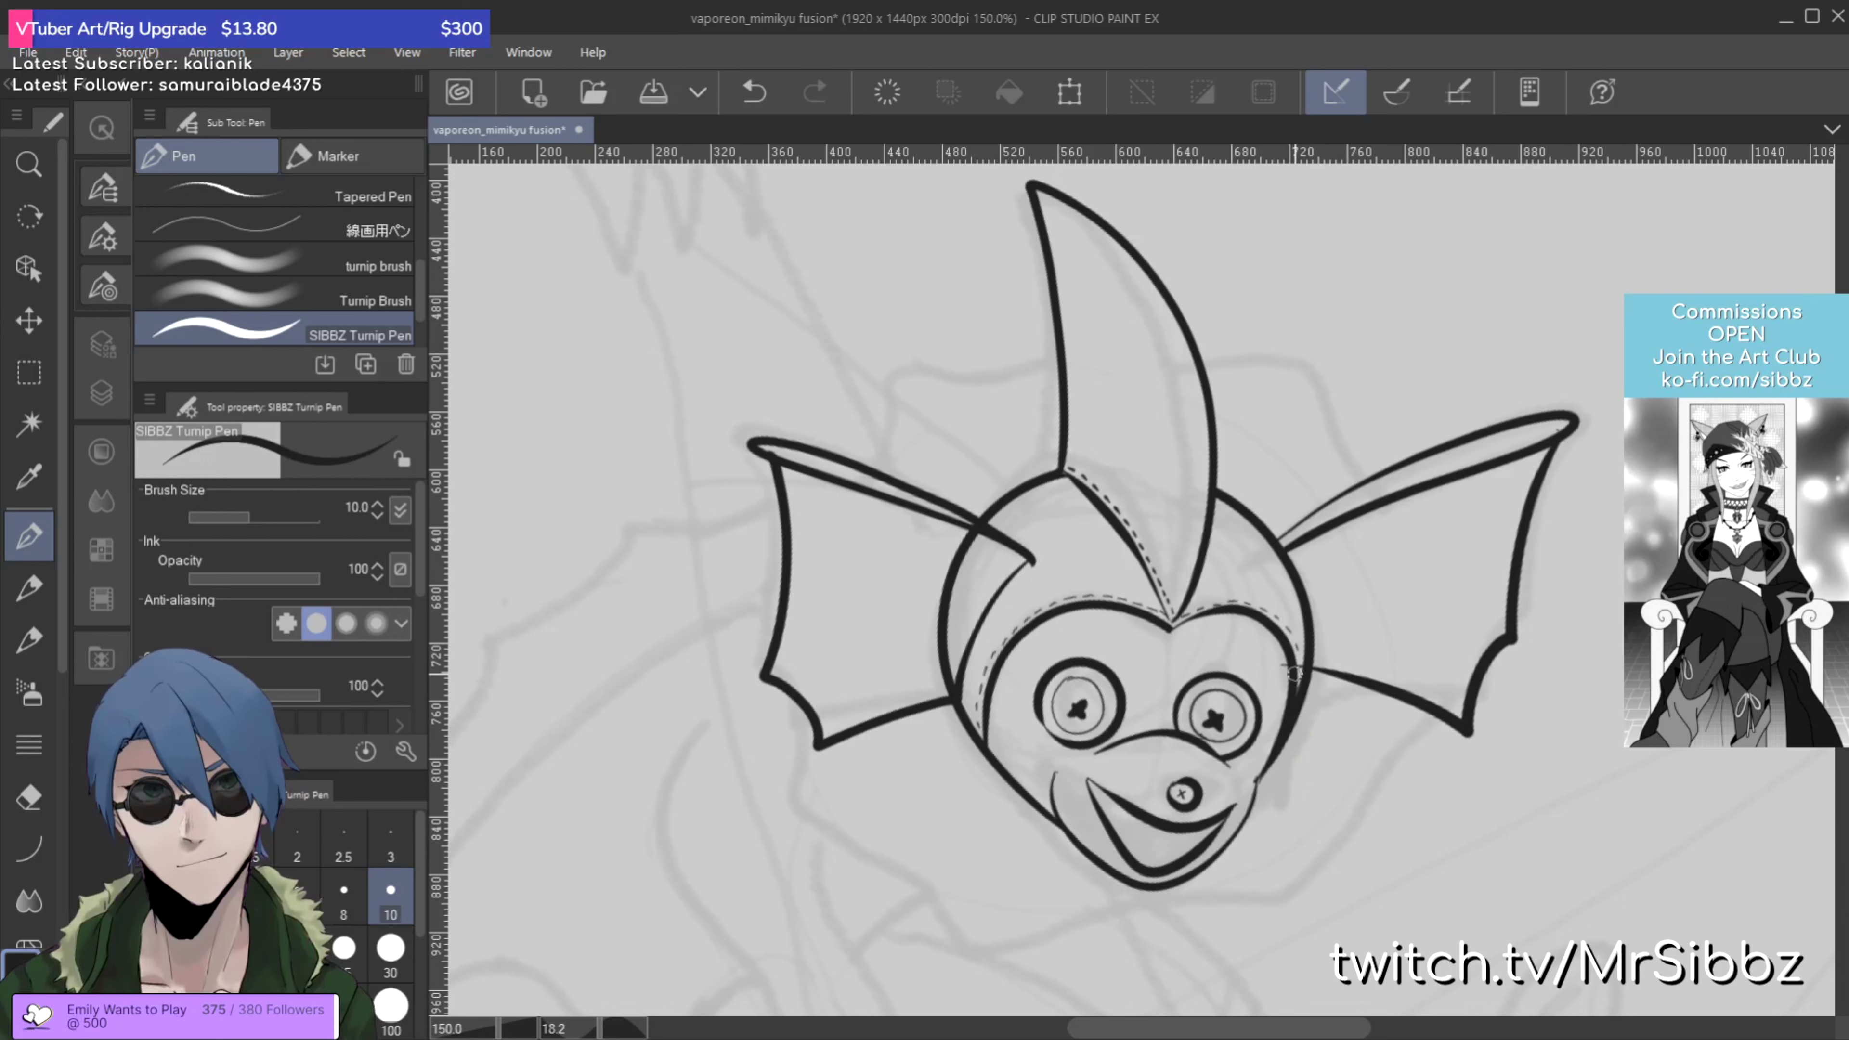
# Step: Reduce the Vector eraser to size 2.5 and trim the right webbing line's end overshooting into the head
pyautogui.scroll(5, 1294, 674)
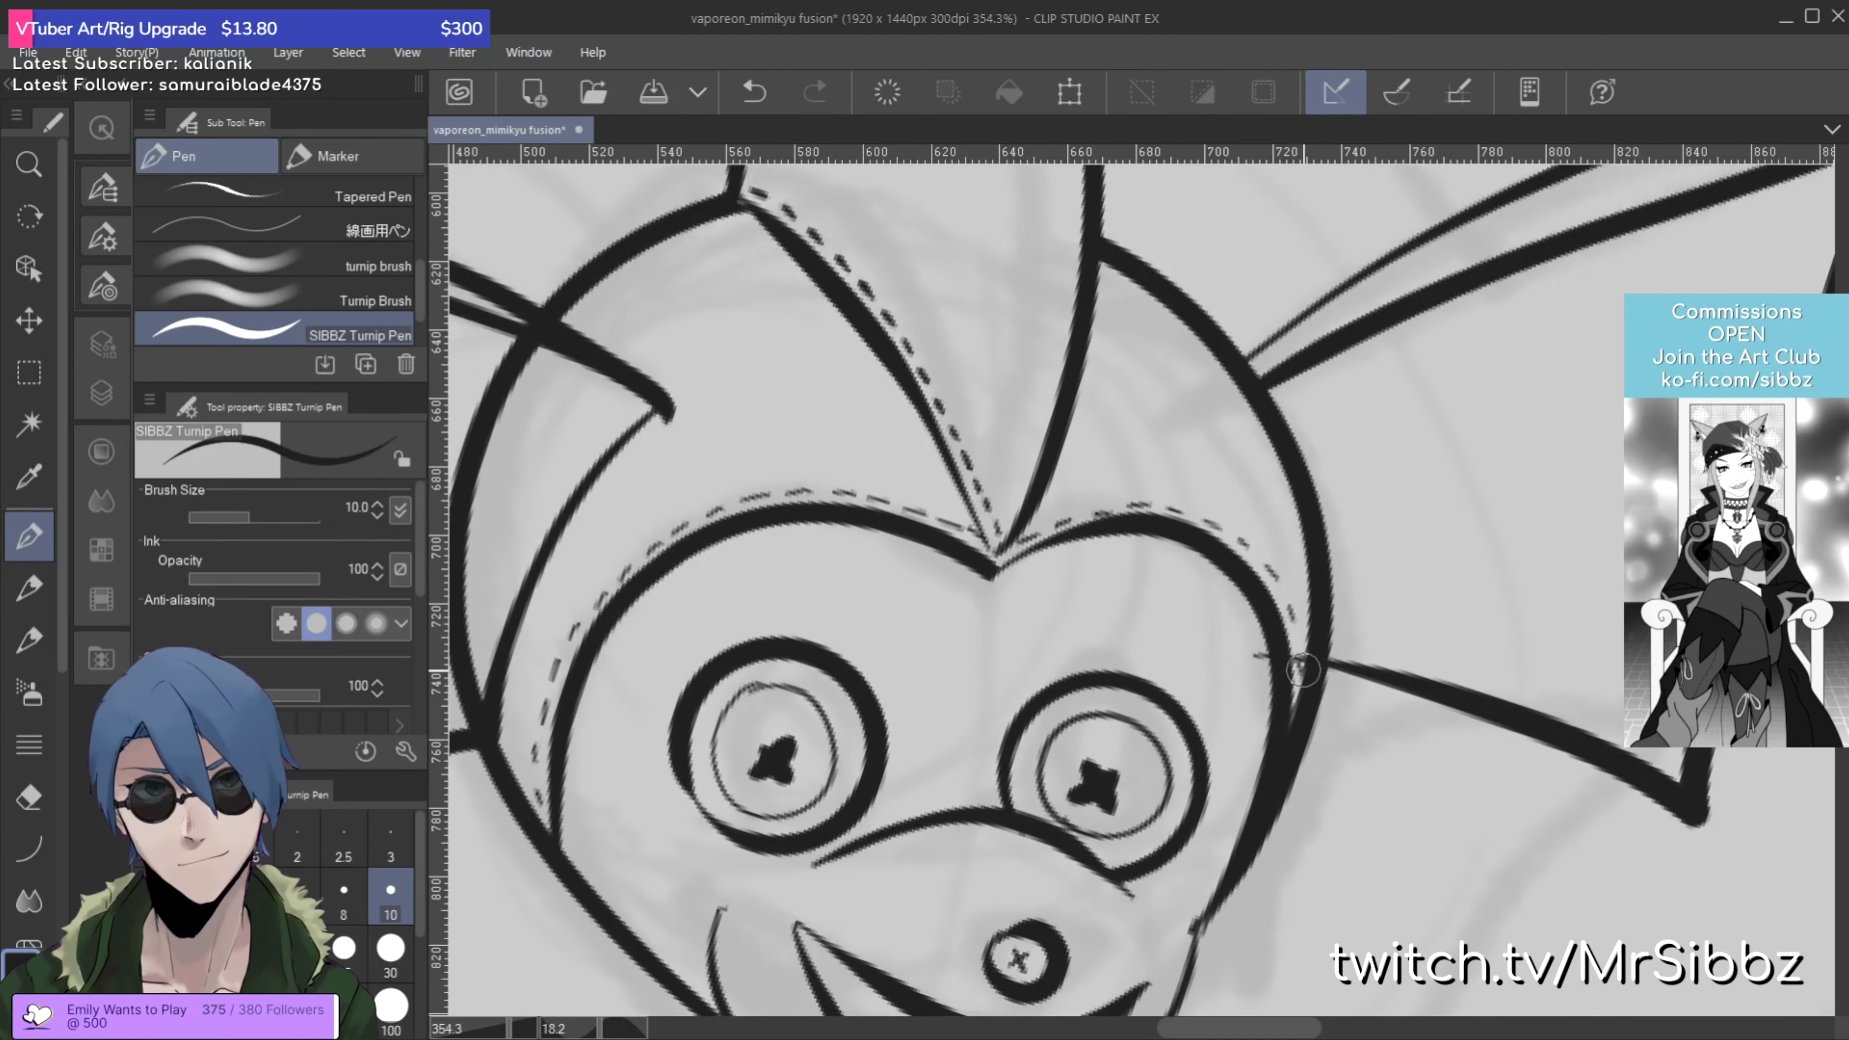
pyautogui.press('e')
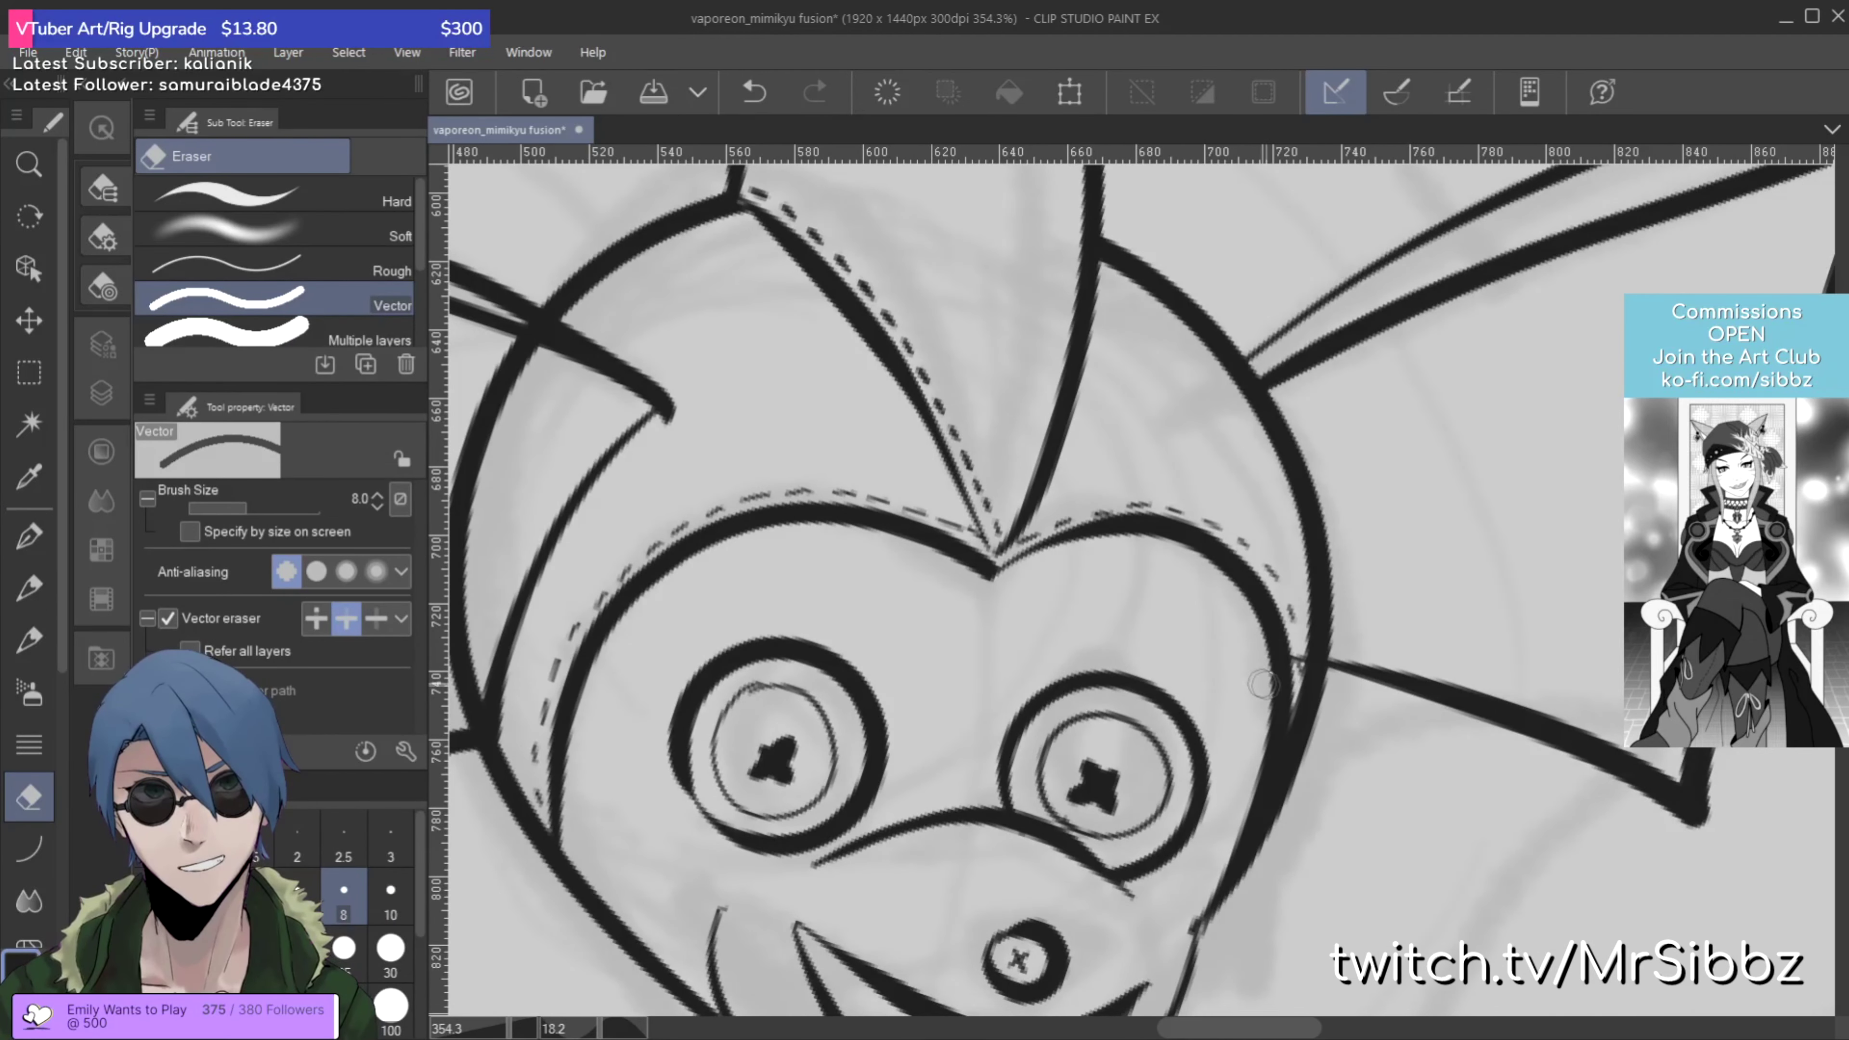
pyautogui.press('[')
pyautogui.press('[')
pyautogui.press('[')
pyautogui.press('[')
pyautogui.press('[')
pyautogui.press('[')
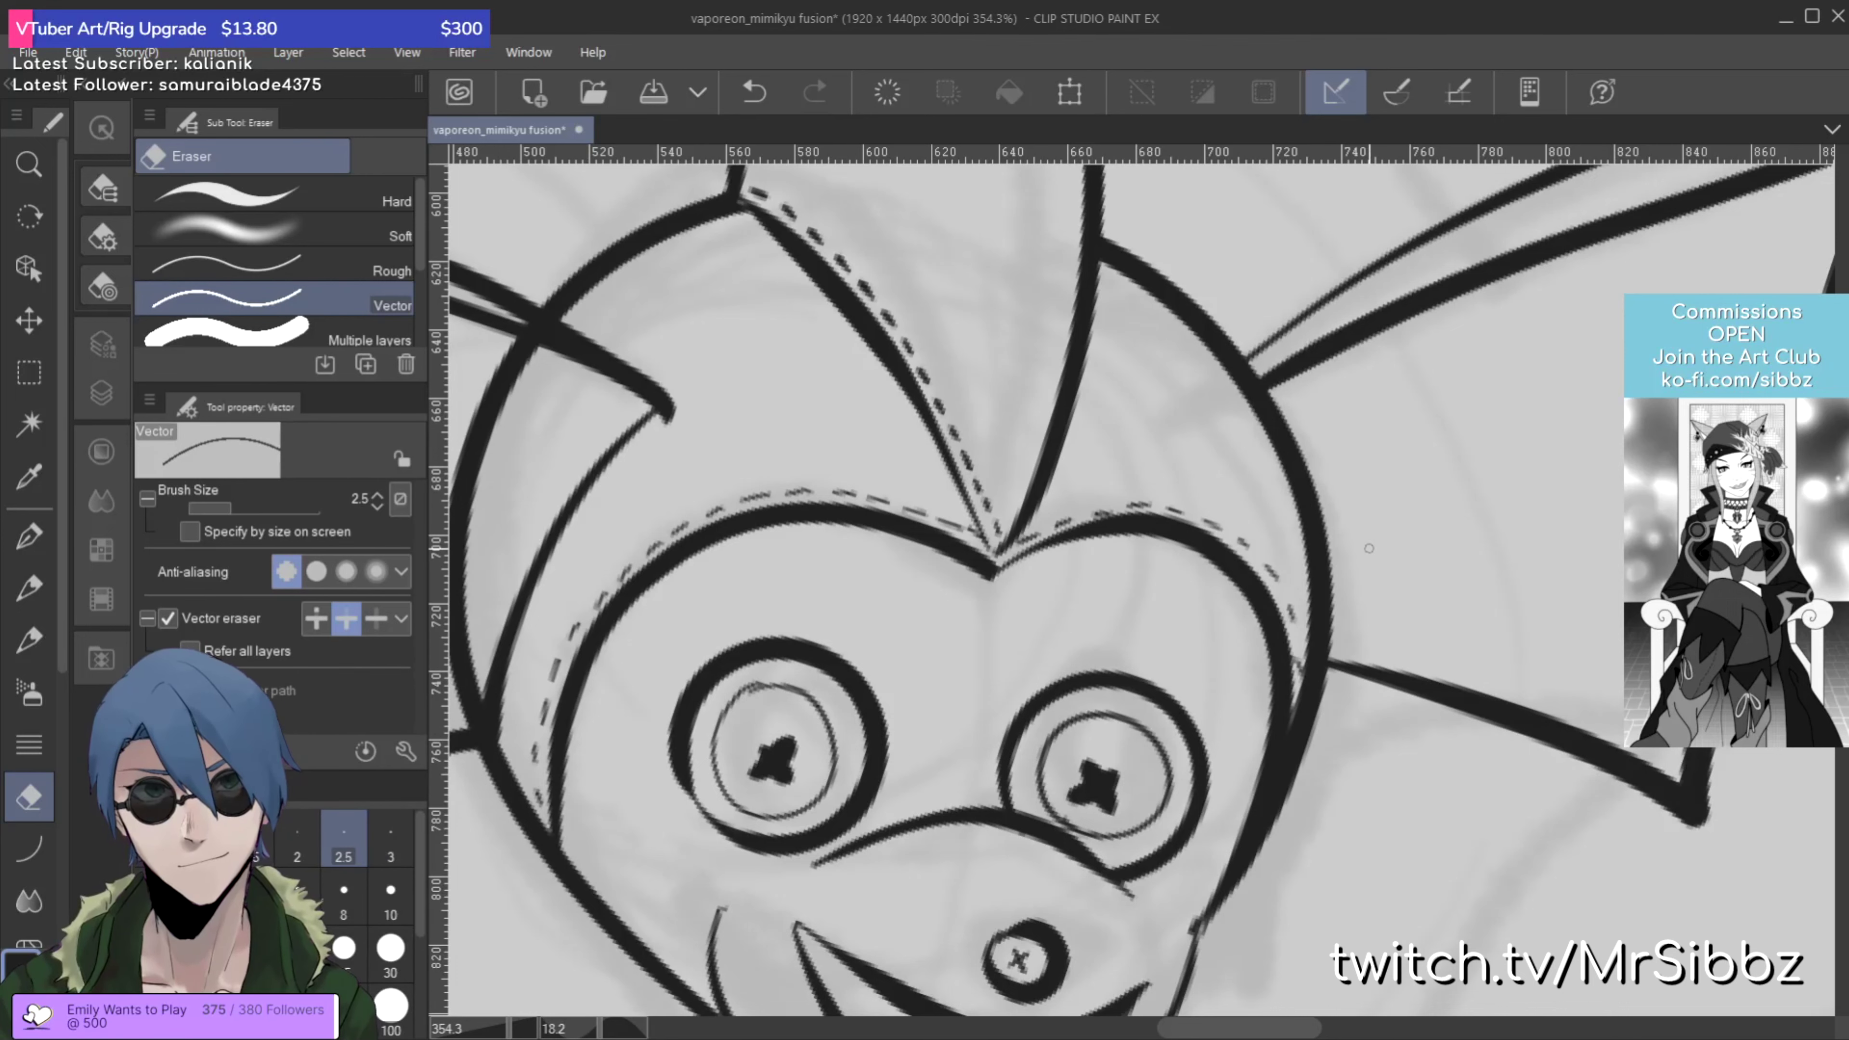
# Step: Erase the segment of head outline crossing the left ear fin's webbing
pyautogui.press('p')
pyautogui.moveTo(956, 568)
pyautogui.mouseDown()
pyautogui.moveTo(1271, 672)
pyautogui.moveTo(1492, 682)
pyautogui.mouseUp()
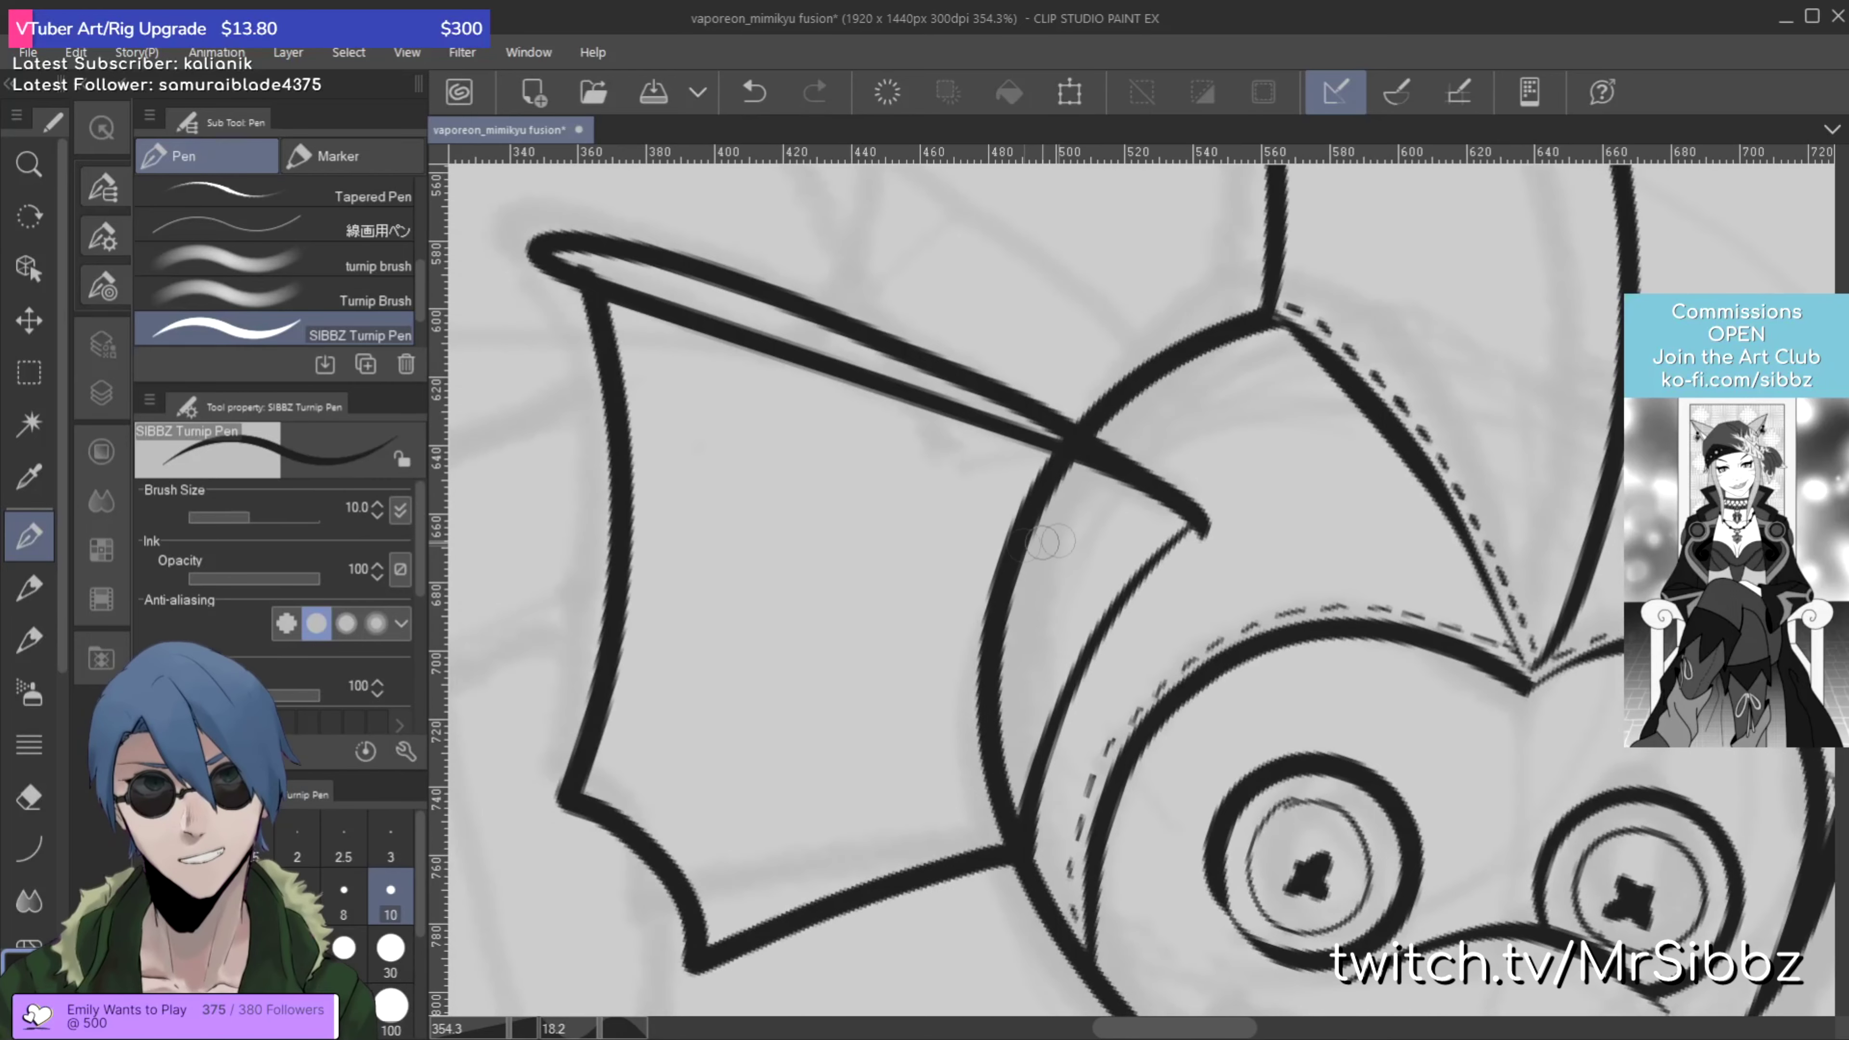
pyautogui.press('e')
pyautogui.moveTo(1049, 541); pyautogui.dragTo(1092, 619)
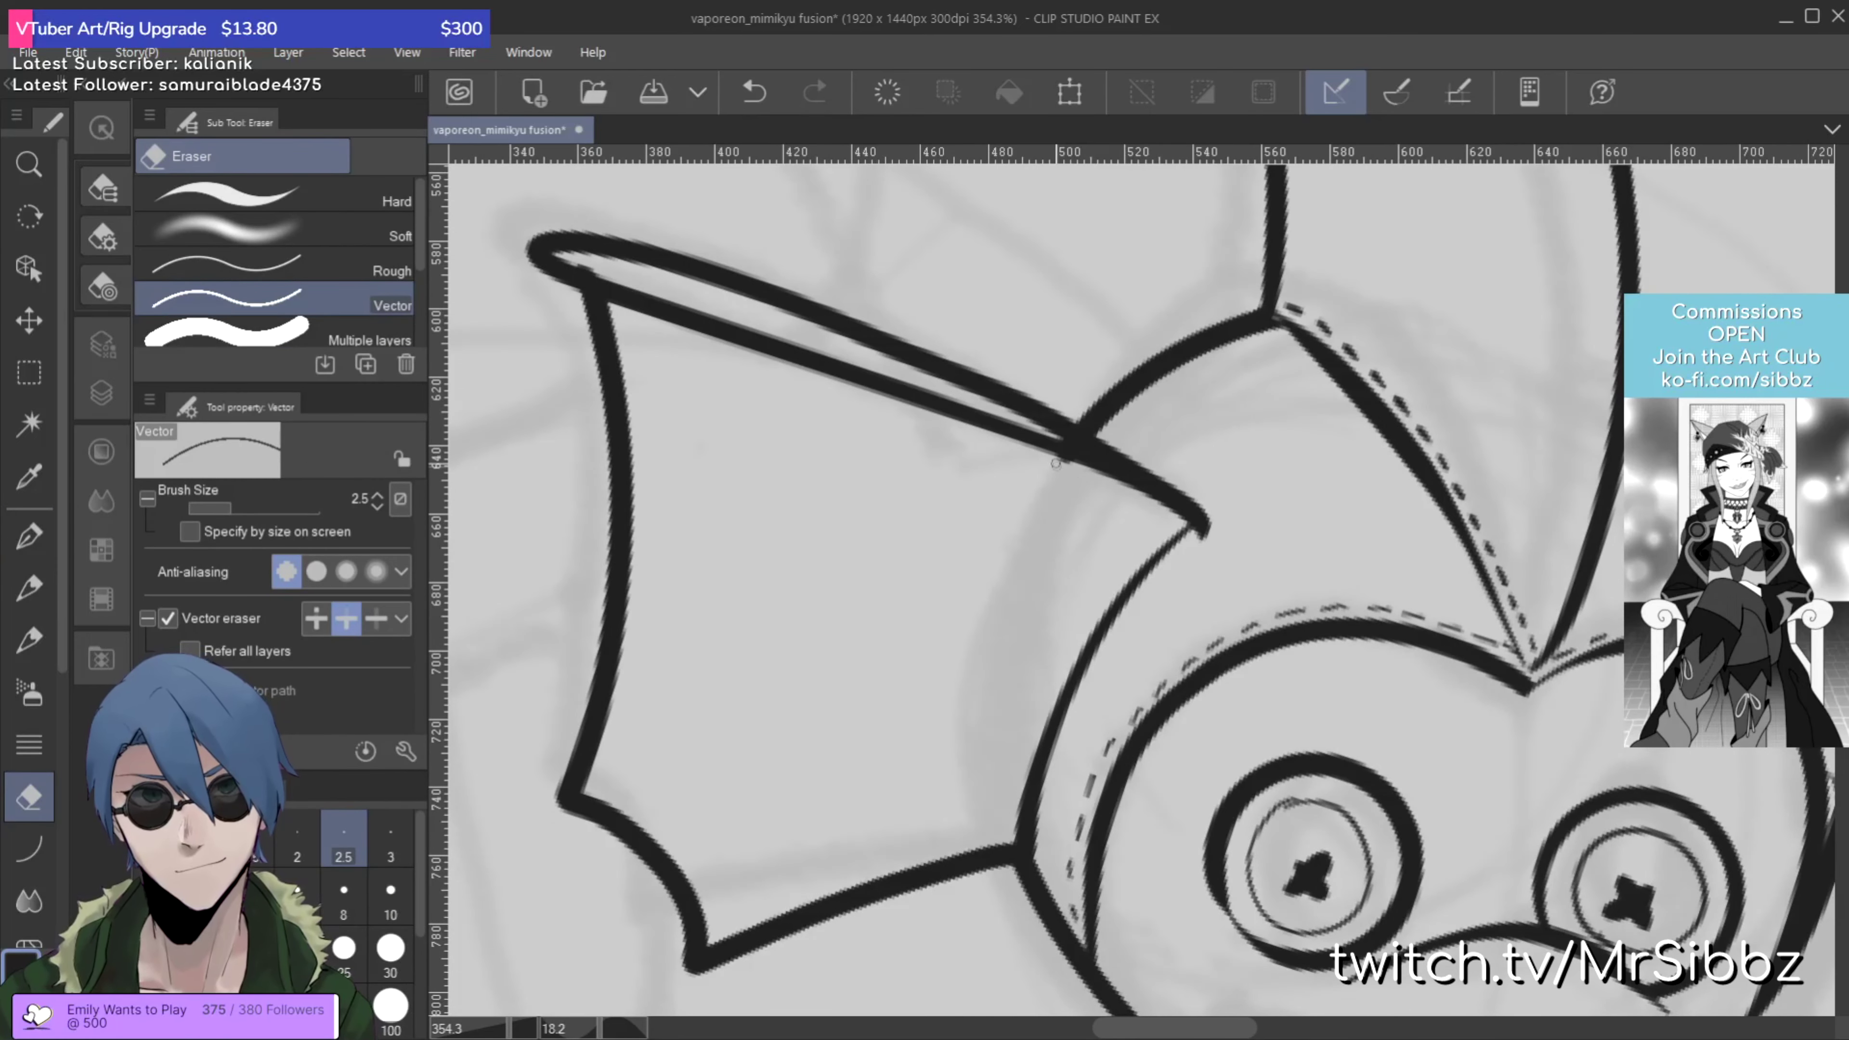
# Step: Ink two narrow V-shaped tears across the outer and lower edges of the left fin's webbing
pyautogui.press('p')
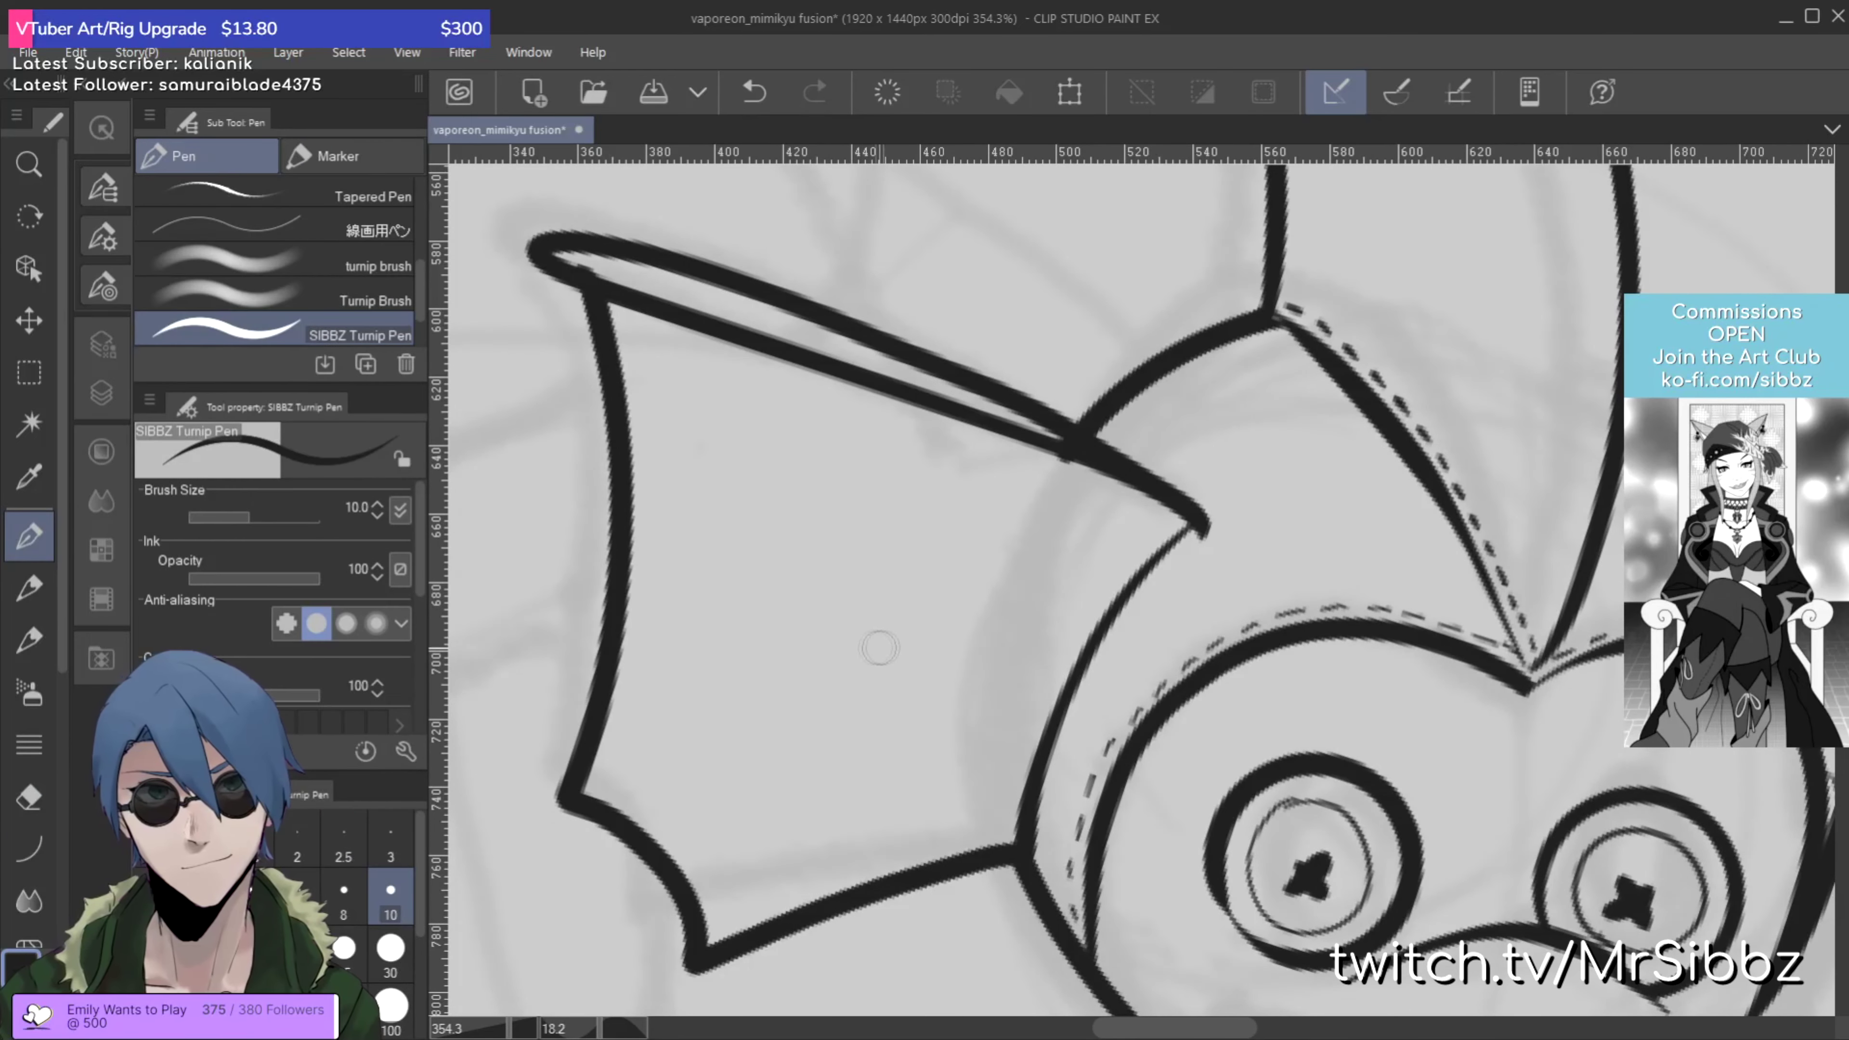
pyautogui.moveTo(579, 421)
pyautogui.mouseDown()
pyautogui.moveTo(747, 512)
pyautogui.moveTo(561, 497)
pyautogui.mouseUp()
pyautogui.moveTo(794, 965)
pyautogui.mouseDown()
pyautogui.moveTo(822, 827)
pyautogui.moveTo(841, 951)
pyautogui.mouseUp()
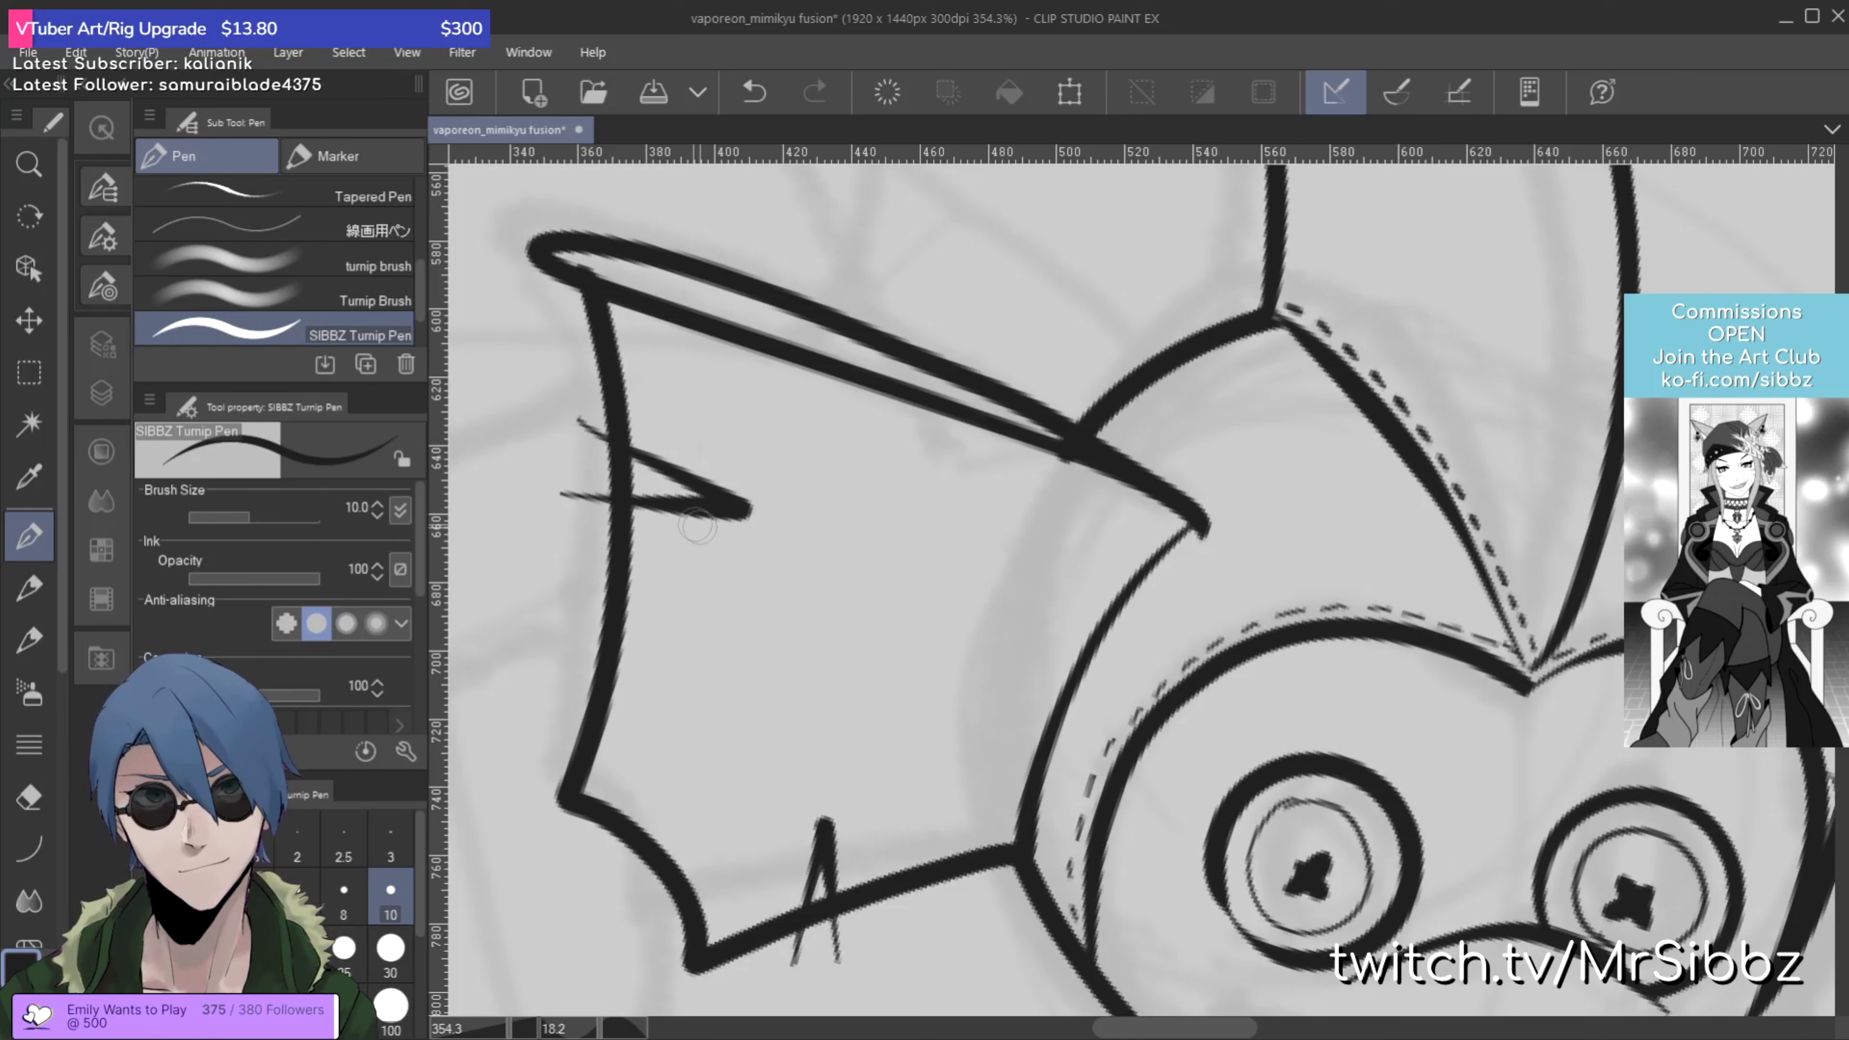
# Step: Trim the overshooting ends of the left fin's V-shaped tears with the Vector eraser
pyautogui.press('w')
pyautogui.click(643, 477)
pyautogui.press('e')
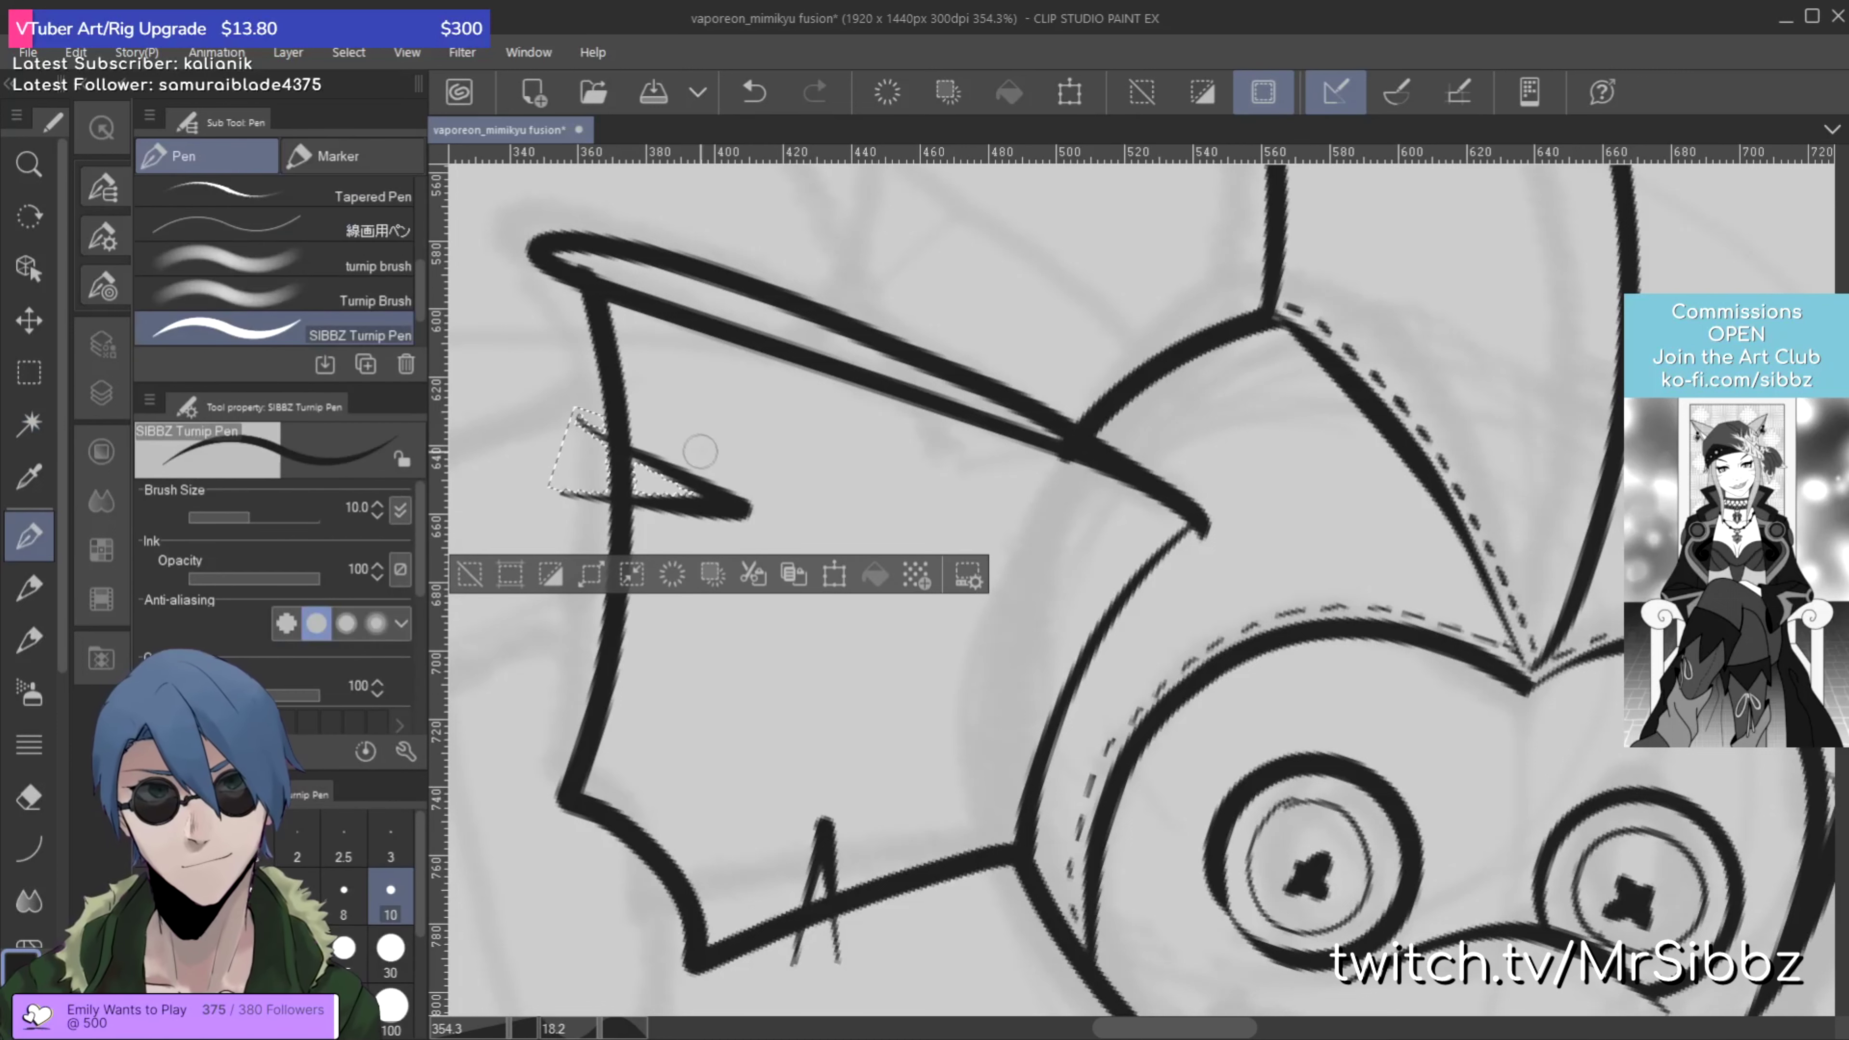
pyautogui.hotkey('ctrl', 'd')
pyautogui.moveTo(591, 486); pyautogui.dragTo(587, 508)
pyautogui.moveTo(598, 424)
pyautogui.mouseDown()
pyautogui.moveTo(589, 438)
pyautogui.moveTo(640, 478)
pyautogui.mouseUp()
pyautogui.moveTo(795, 959)
pyautogui.mouseDown()
pyautogui.moveTo(857, 948)
pyautogui.moveTo(821, 929)
pyautogui.mouseUp()
# Step: Ink two narrow V-shaped tears across the right fin's outer edge and a wider, blunt notch across its lower edge
pyautogui.moveTo(1556, 623)
pyautogui.mouseDown()
pyautogui.moveTo(1362, 606)
pyautogui.moveTo(1070, 626)
pyautogui.mouseUp()
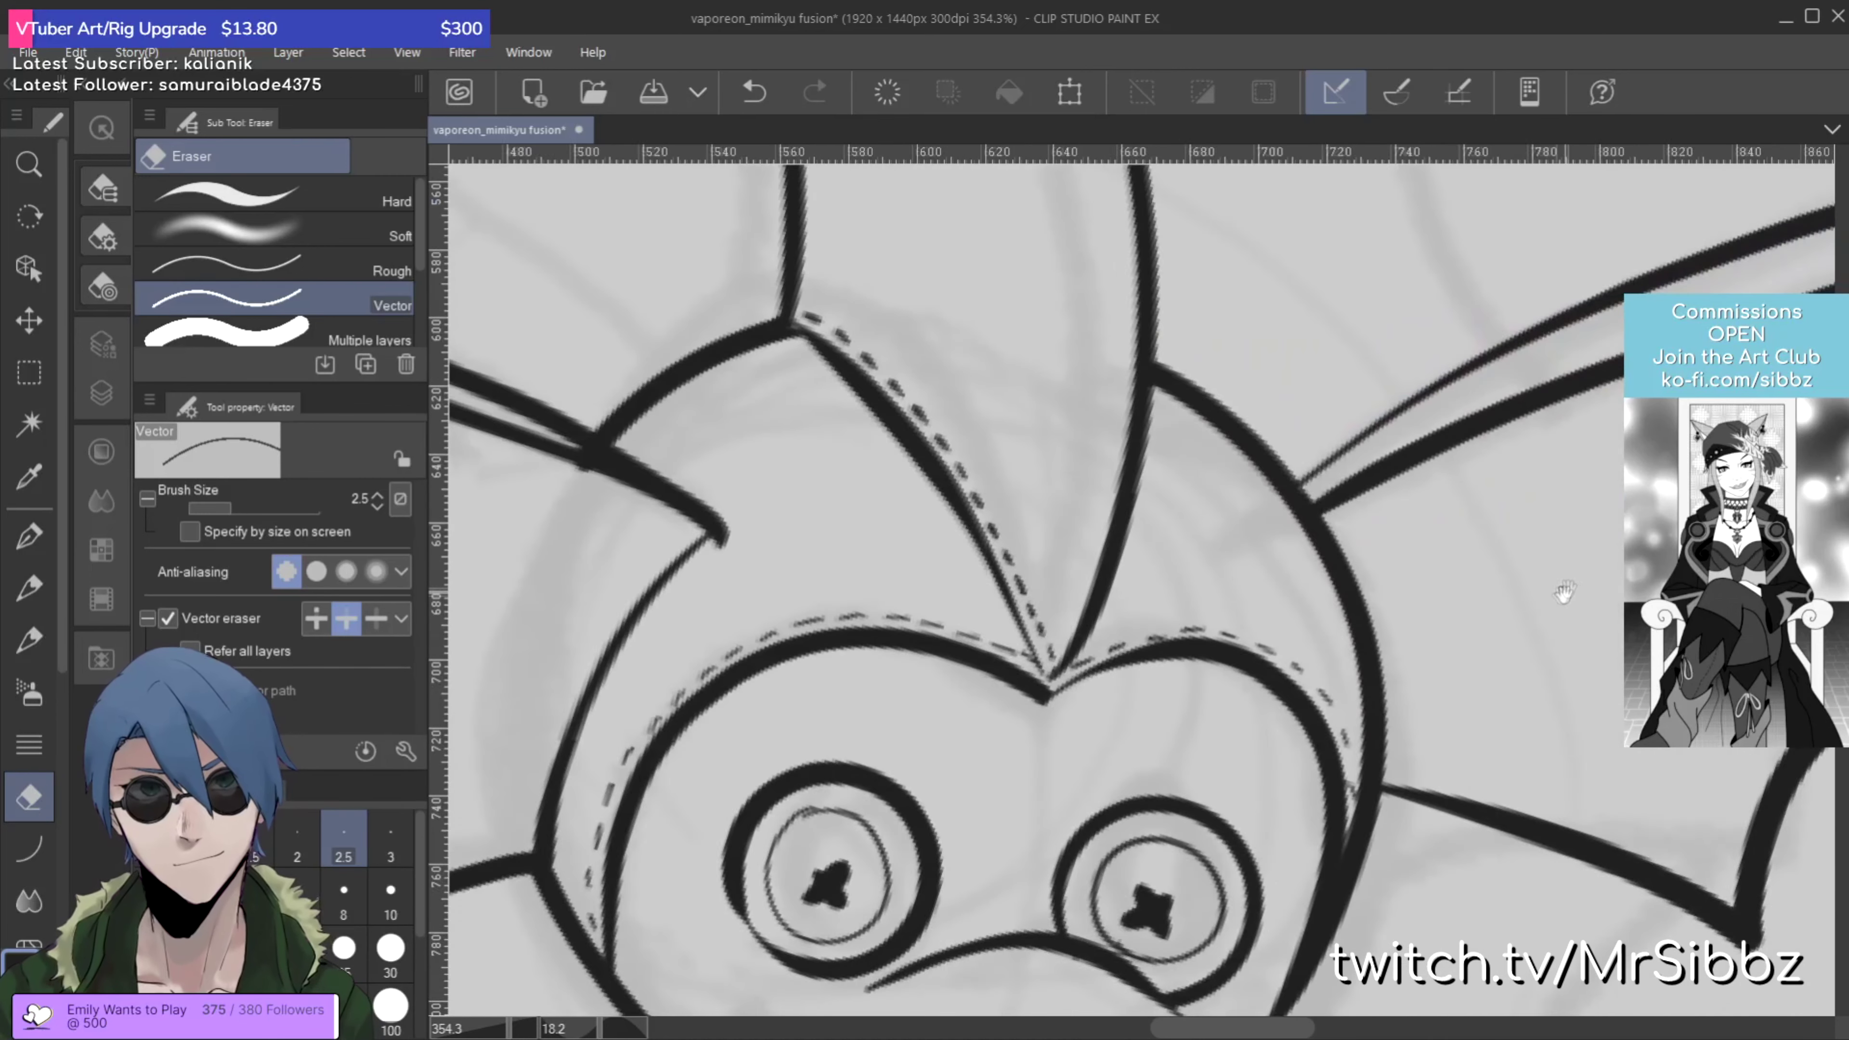
pyautogui.moveTo(1565, 591); pyautogui.dragTo(1175, 624)
pyautogui.moveTo(1492, 565); pyautogui.dragTo(1416, 574)
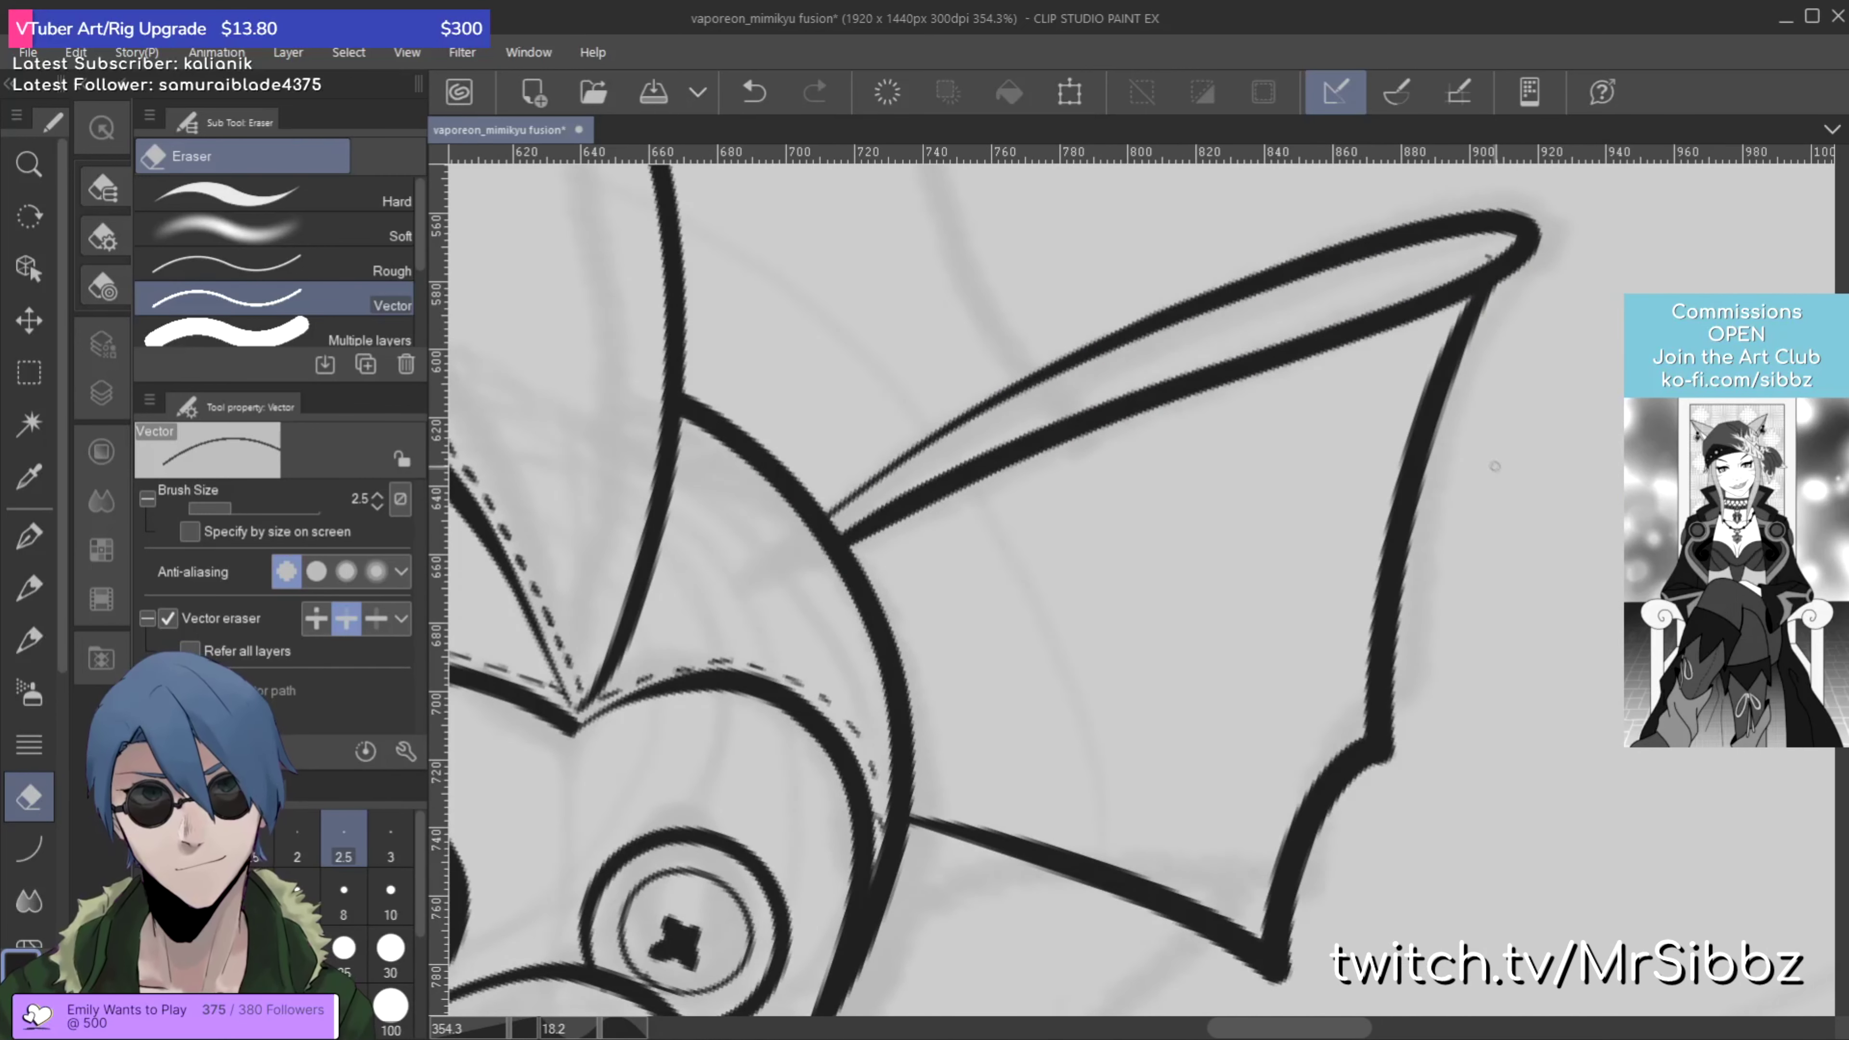
pyautogui.press('p')
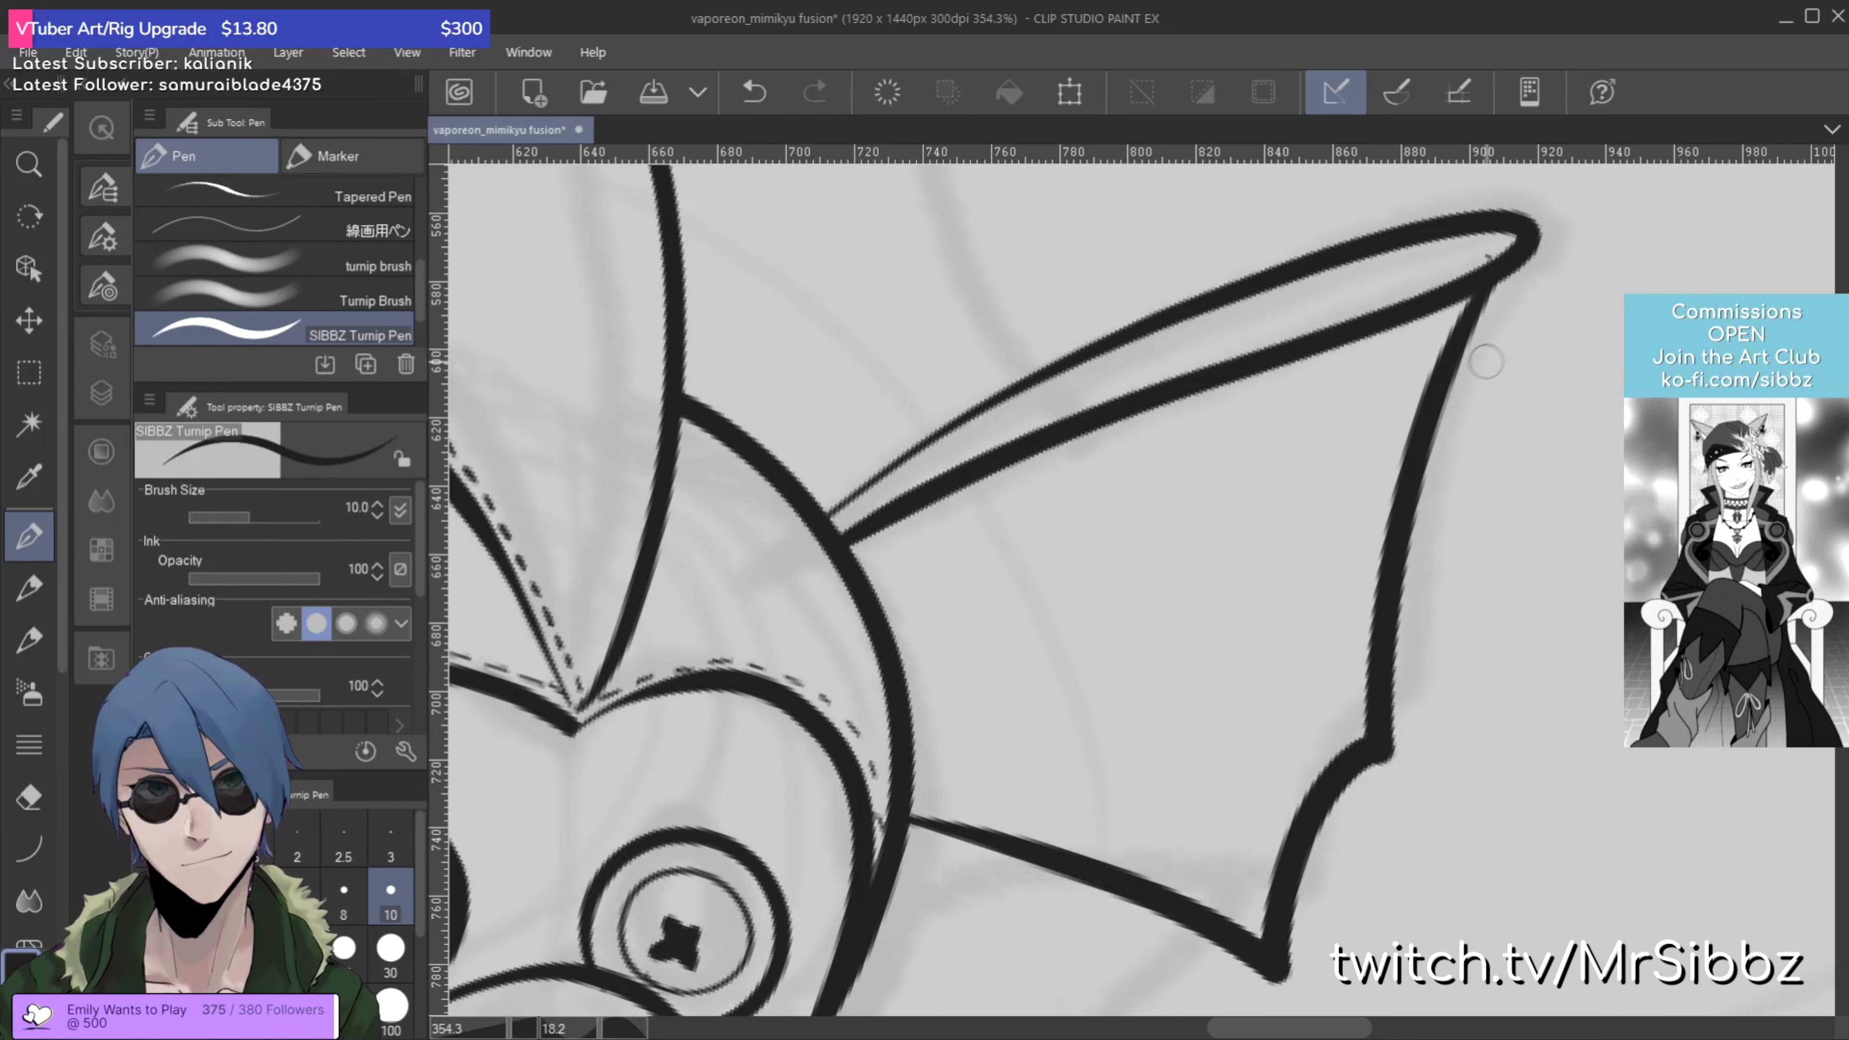
pyautogui.moveTo(1491, 362)
pyautogui.mouseDown()
pyautogui.moveTo(1389, 415)
pyautogui.moveTo(1485, 404)
pyautogui.mouseUp()
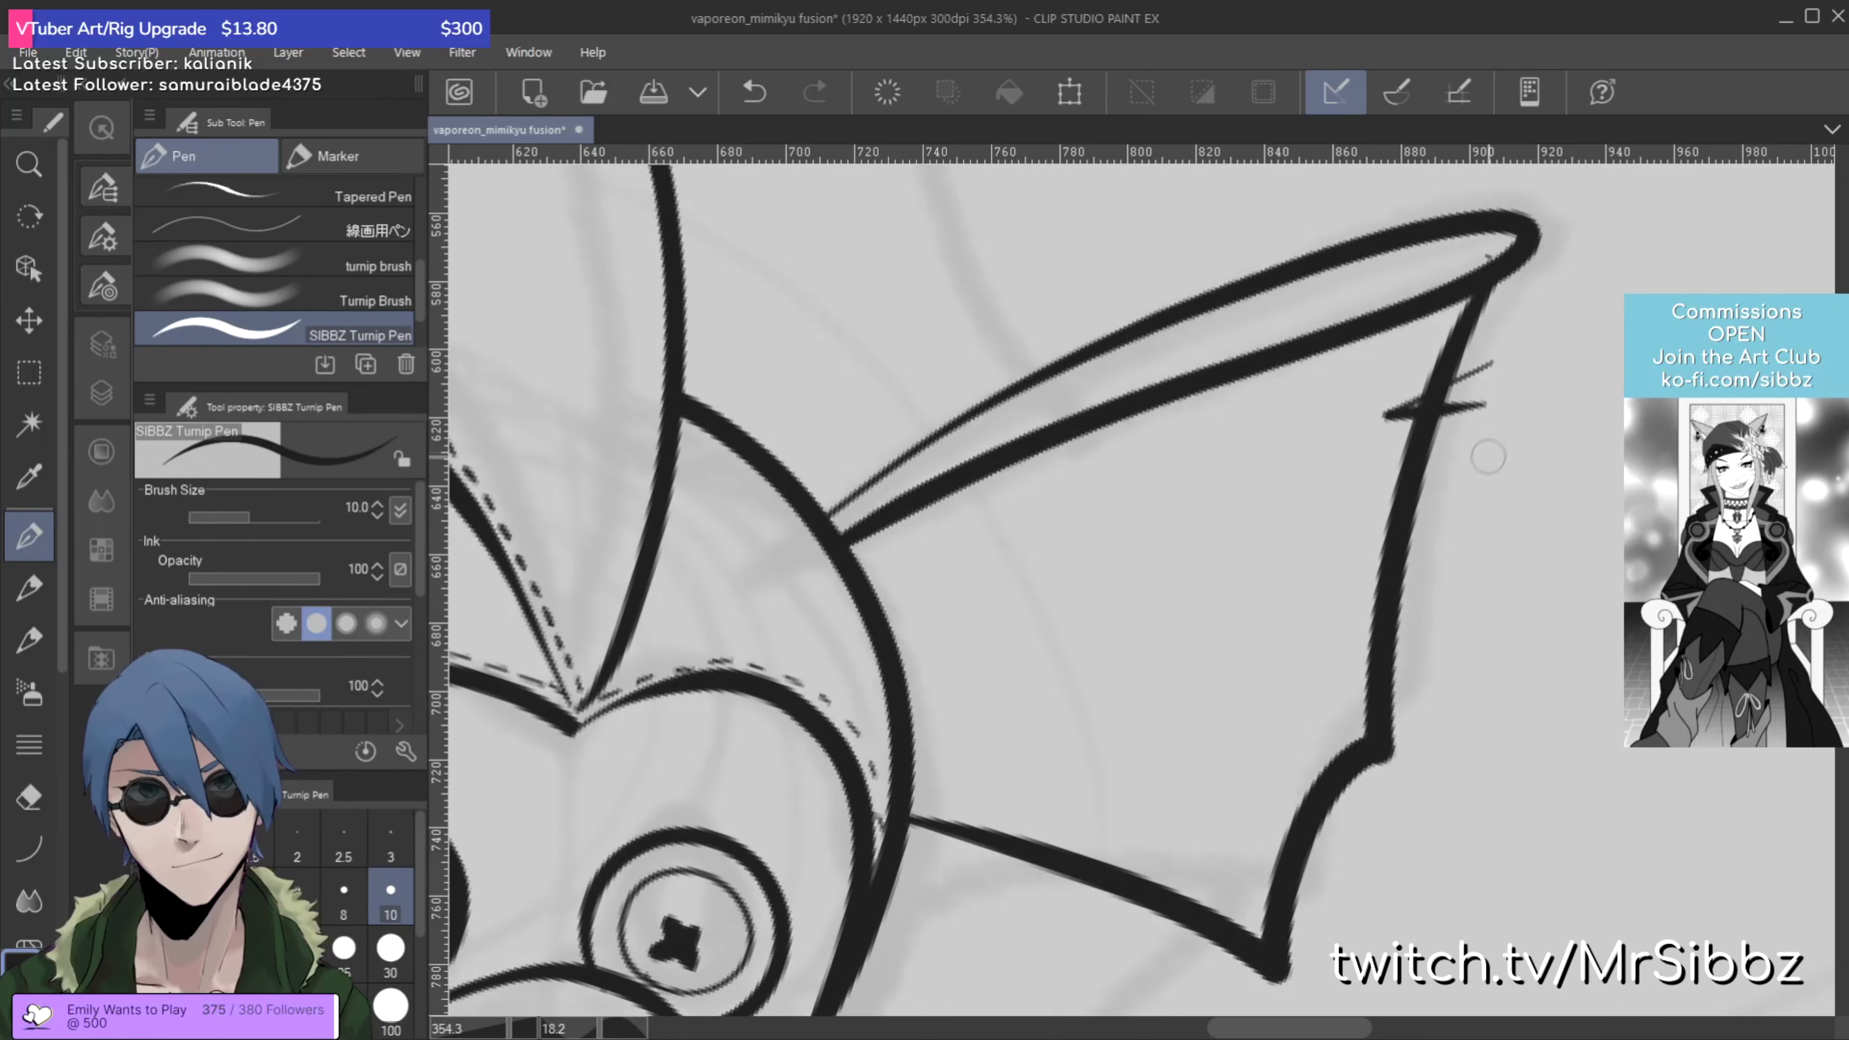
pyautogui.moveTo(1468, 475)
pyautogui.mouseDown()
pyautogui.moveTo(1350, 509)
pyautogui.moveTo(1452, 516)
pyautogui.mouseUp()
pyautogui.moveTo(1118, 925)
pyautogui.mouseDown()
pyautogui.moveTo(1122, 847)
pyautogui.moveTo(1181, 820)
pyautogui.moveTo(1235, 849)
pyautogui.moveTo(1197, 963)
pyautogui.mouseUp()
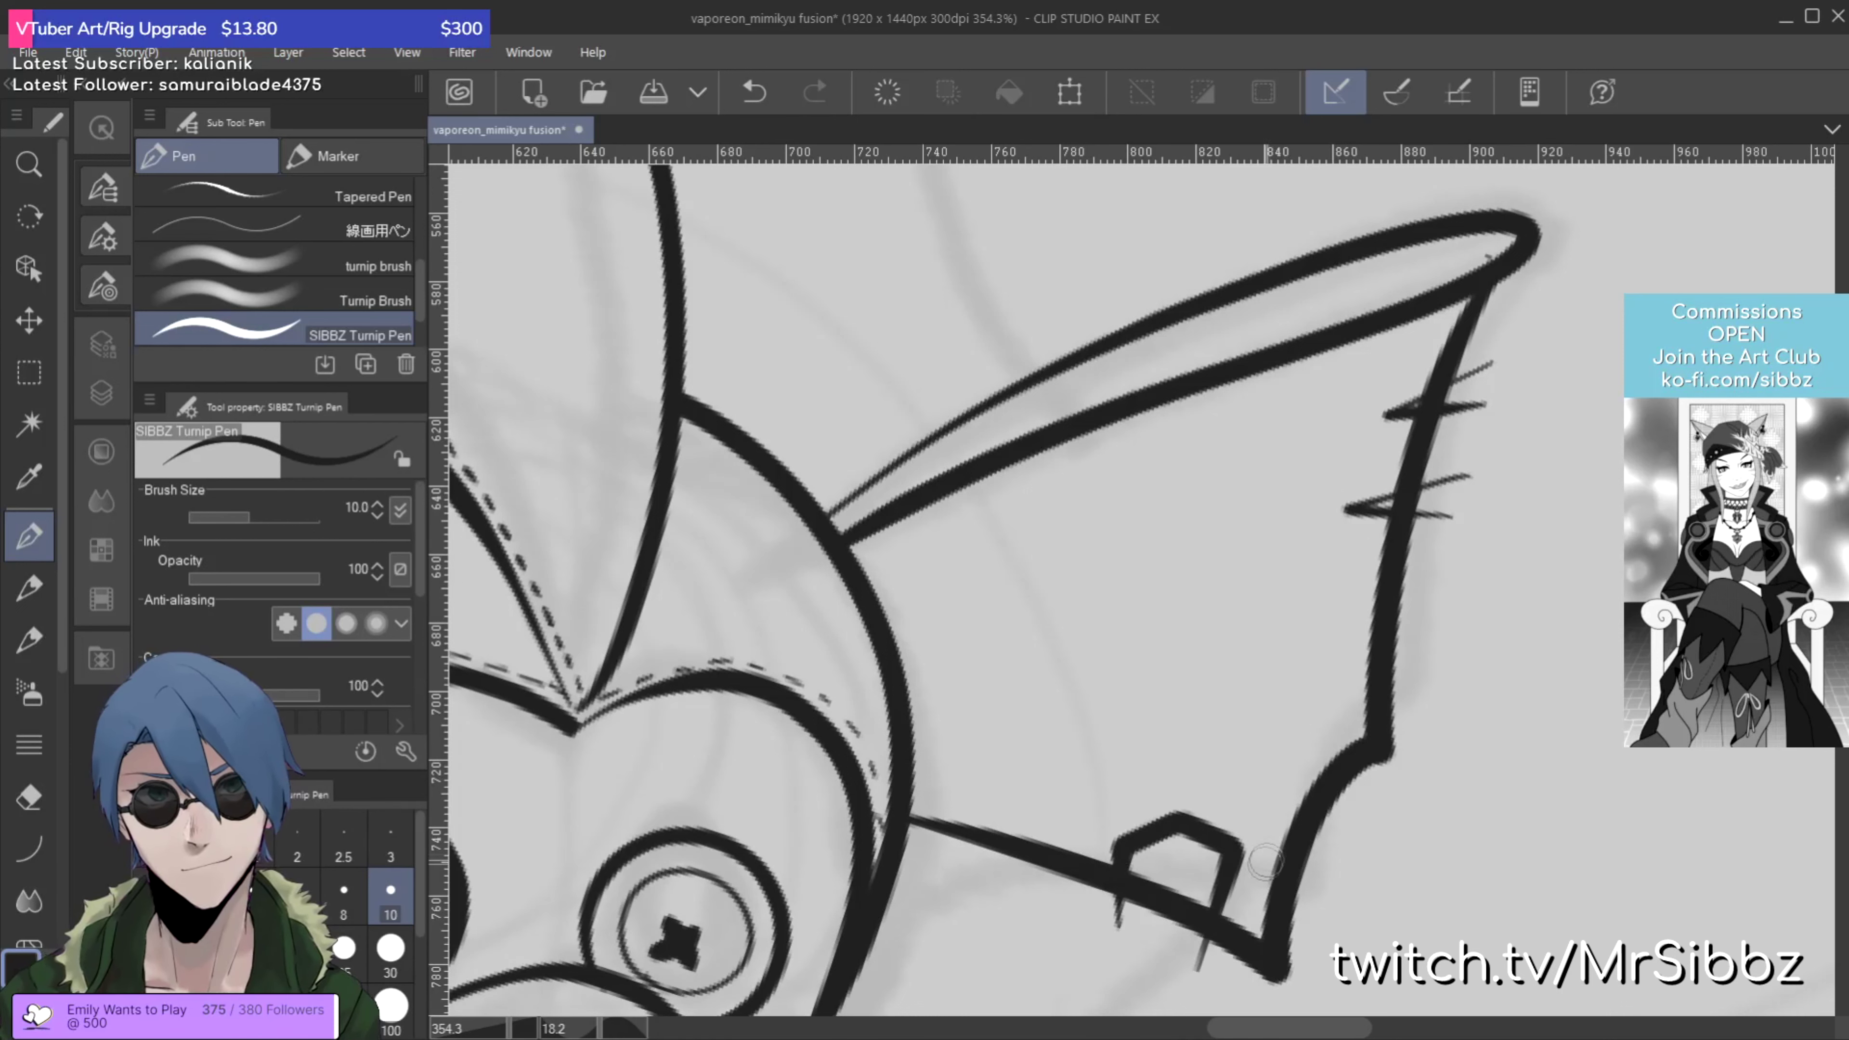
# Step: Open the tears in the right ear fin by vector-erasing the edge segments crossing them and the overshooting stroke ends
pyautogui.press('e')
pyautogui.moveTo(1169, 878); pyautogui.dragTo(1165, 932)
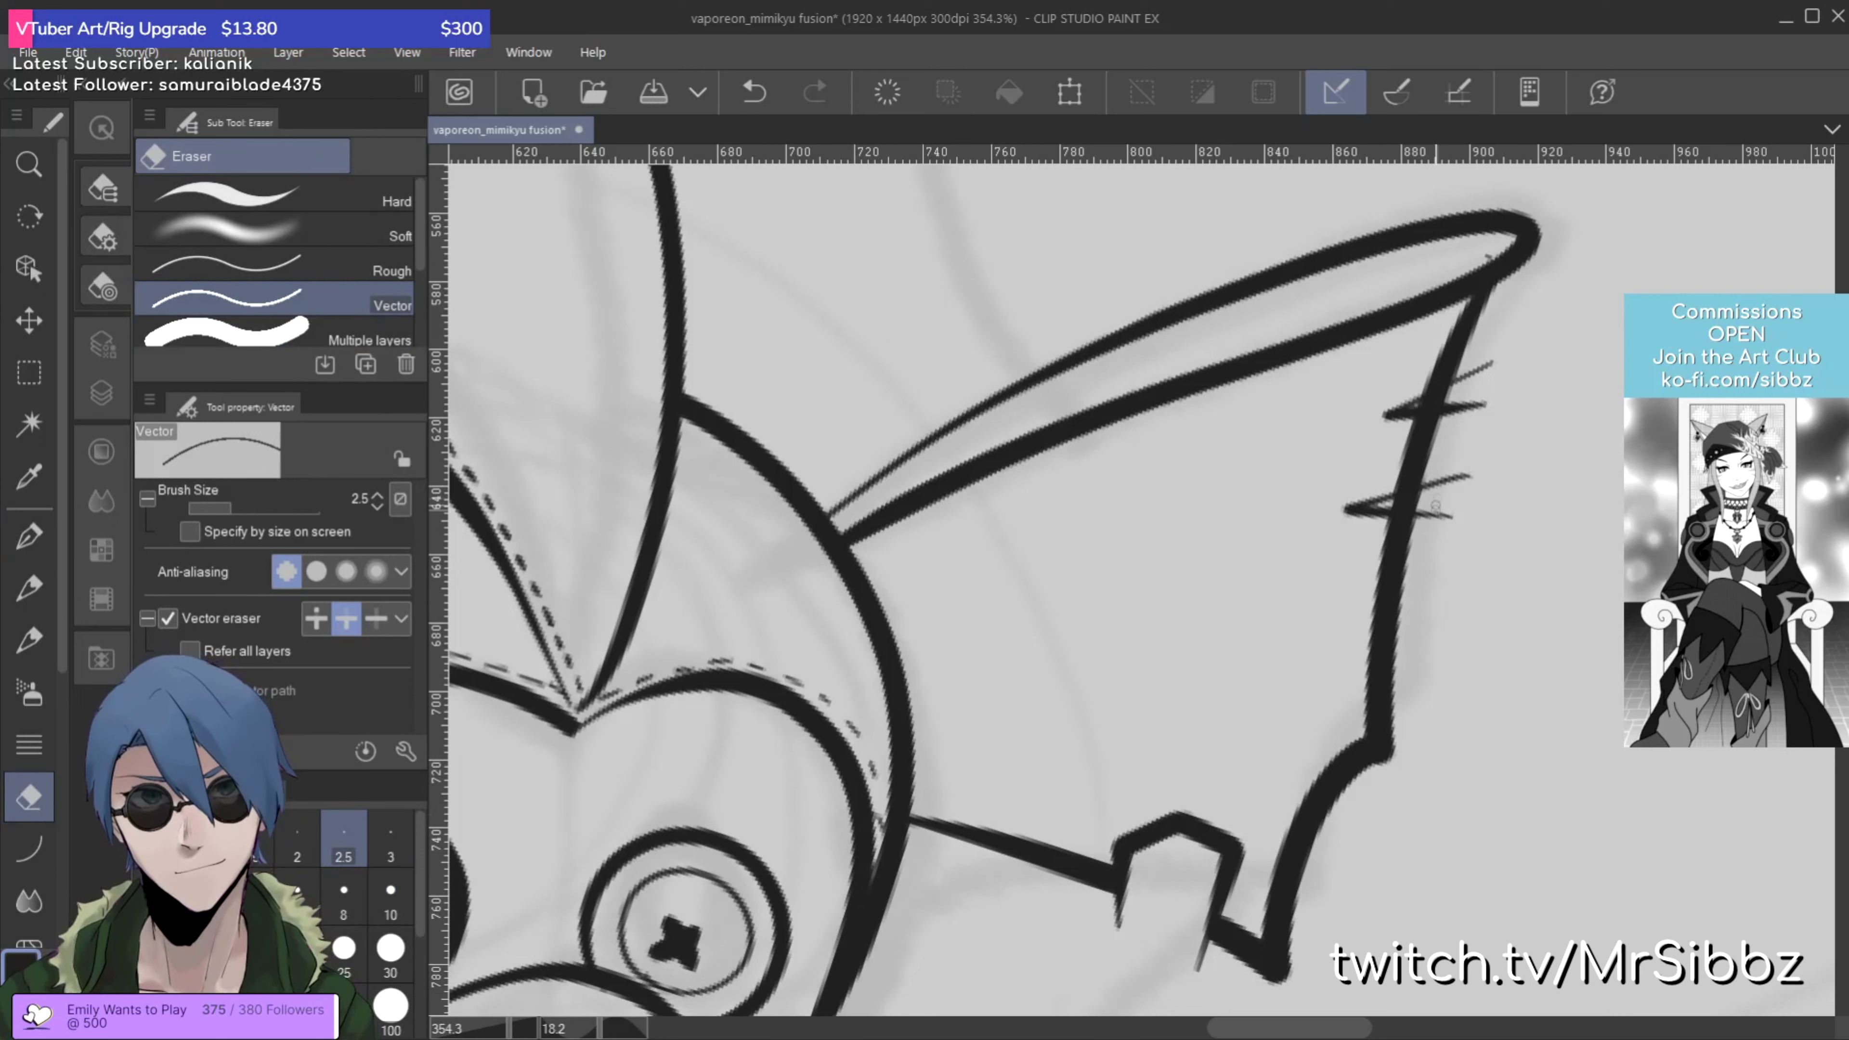
pyautogui.moveTo(1401, 502); pyautogui.dragTo(1414, 497)
pyautogui.click(1430, 397)
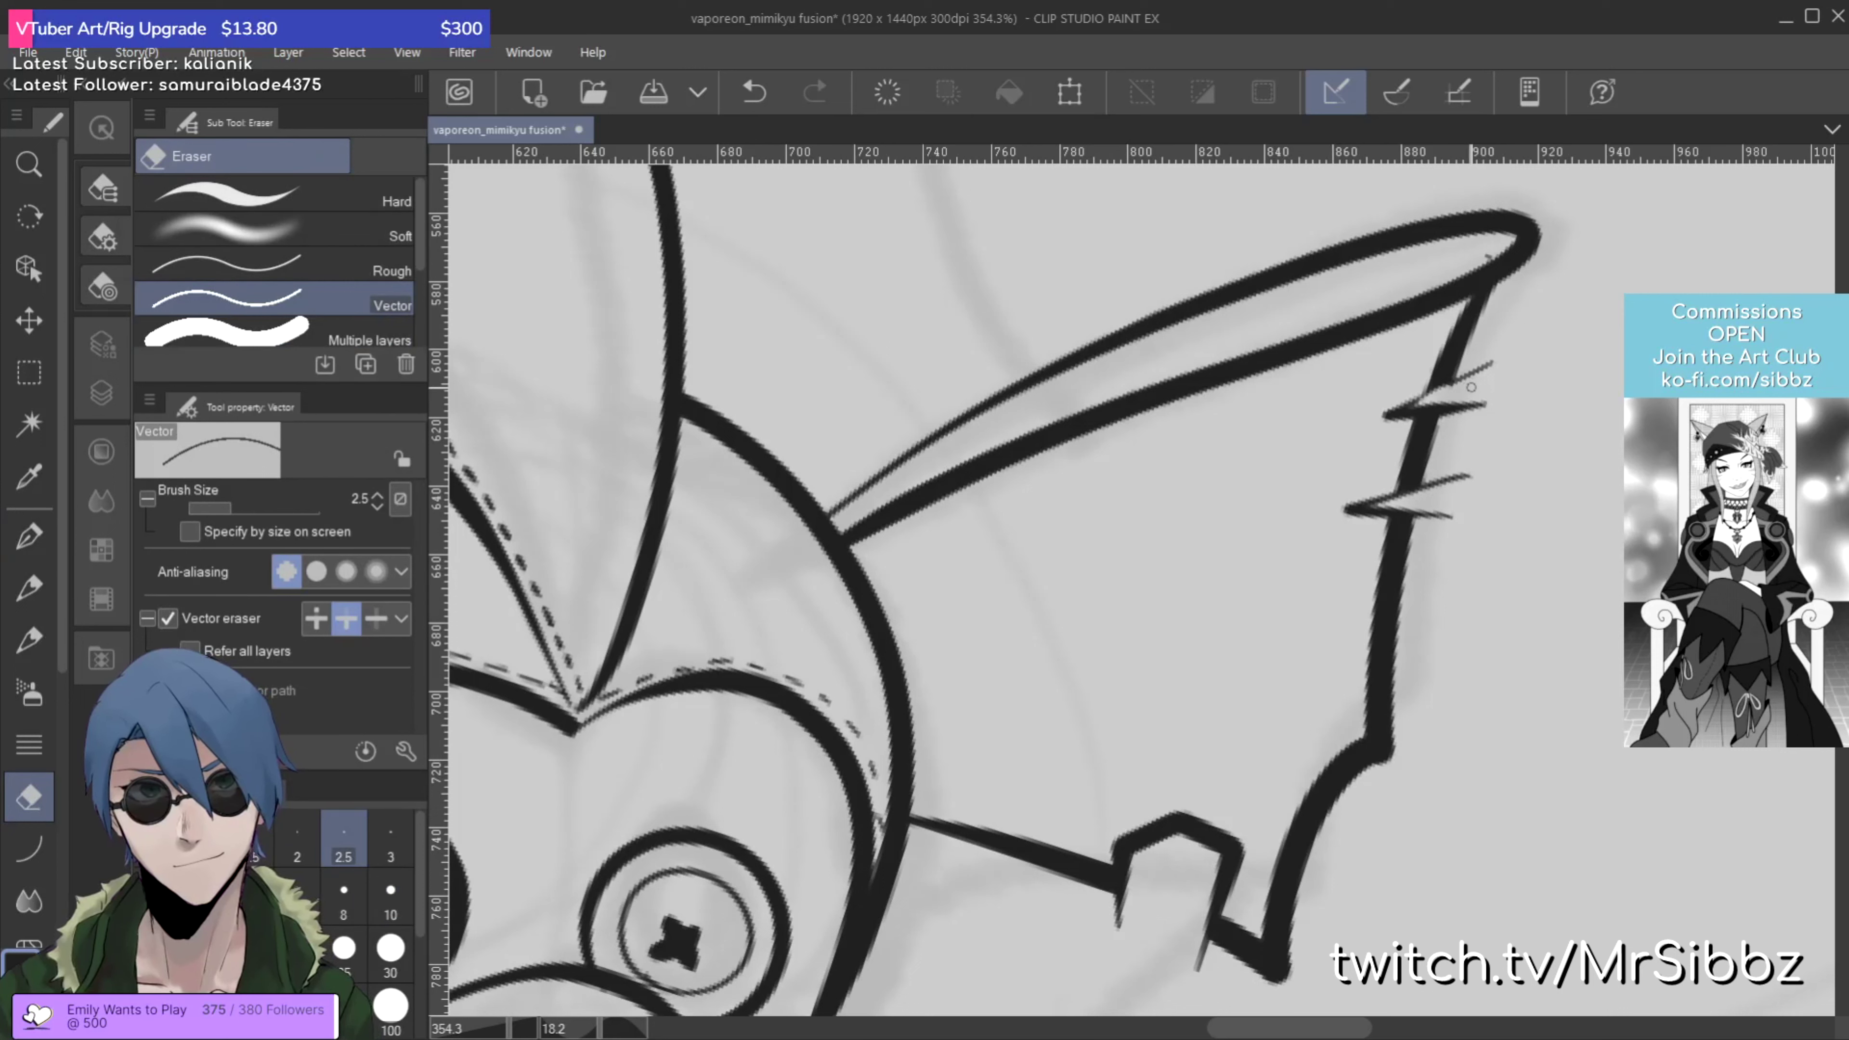
pyautogui.moveTo(1474, 365); pyautogui.dragTo(1436, 530)
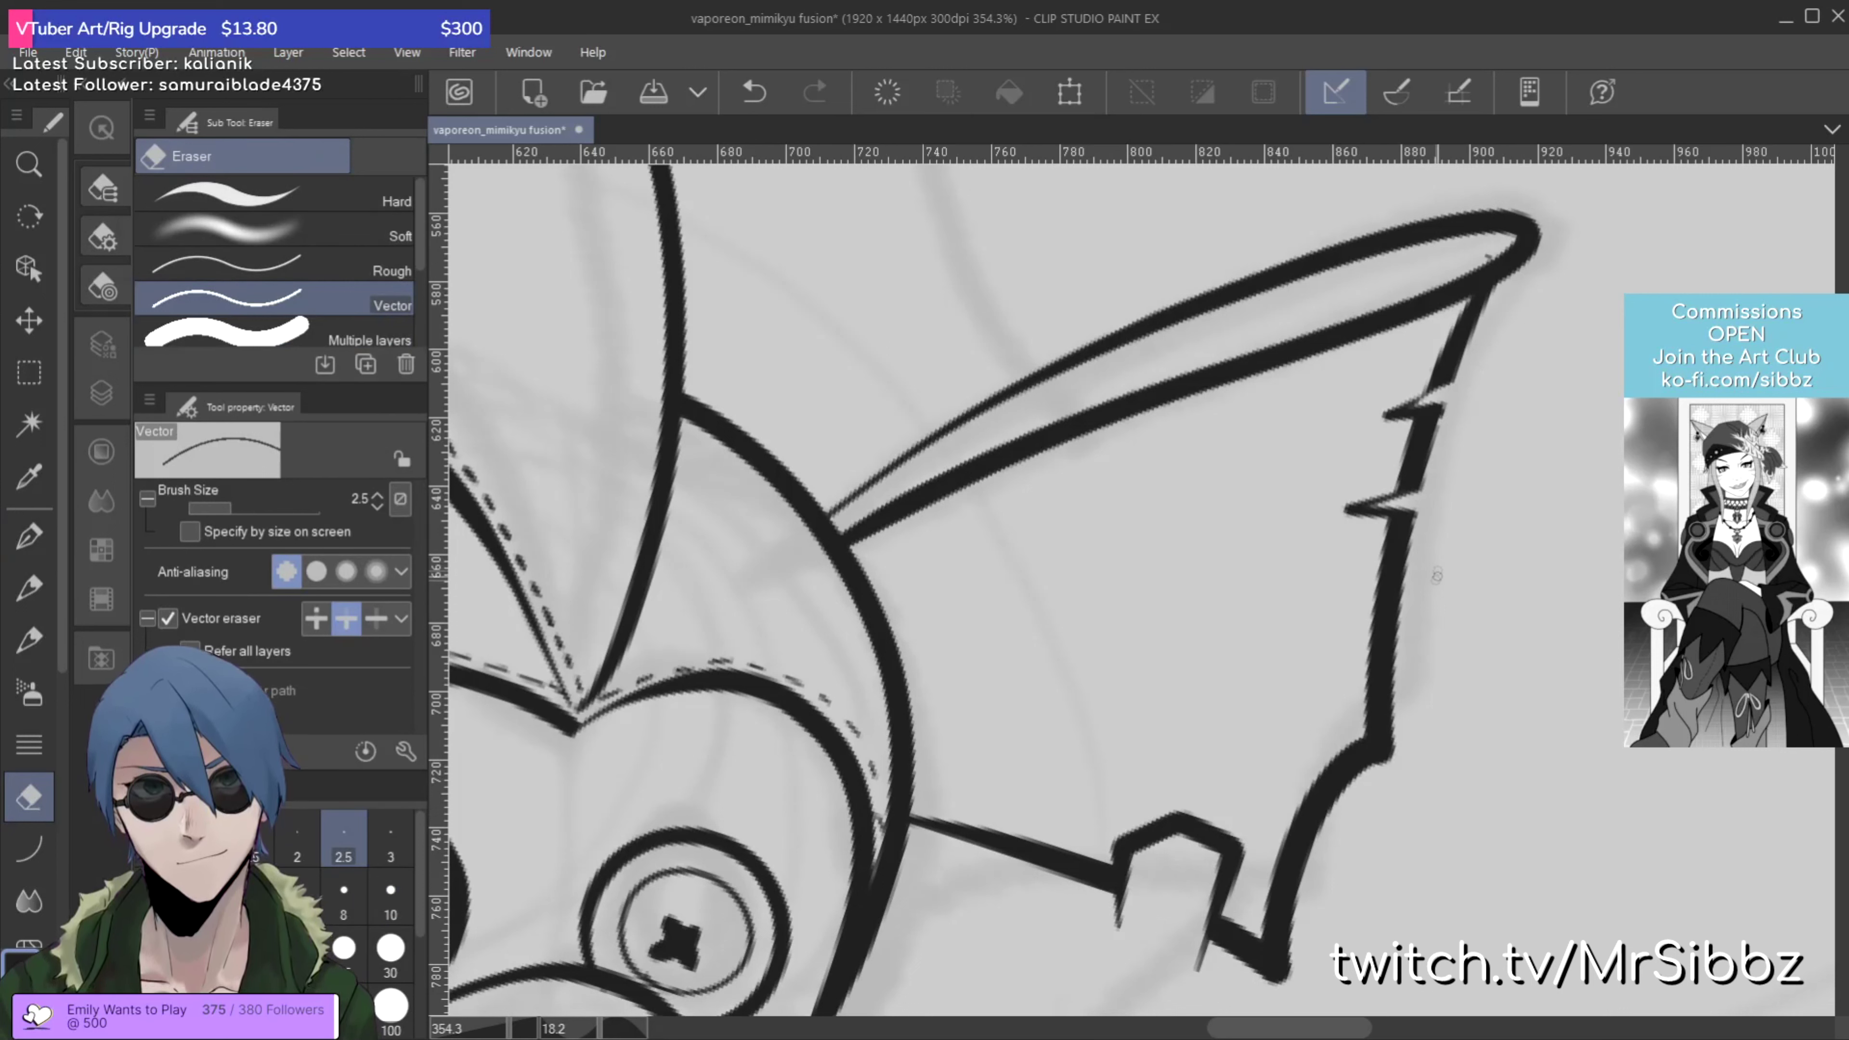
pyautogui.moveTo(1110, 914); pyautogui.dragTo(1211, 956)
pyautogui.press('p')
pyautogui.scroll(-6, 1314, 659)
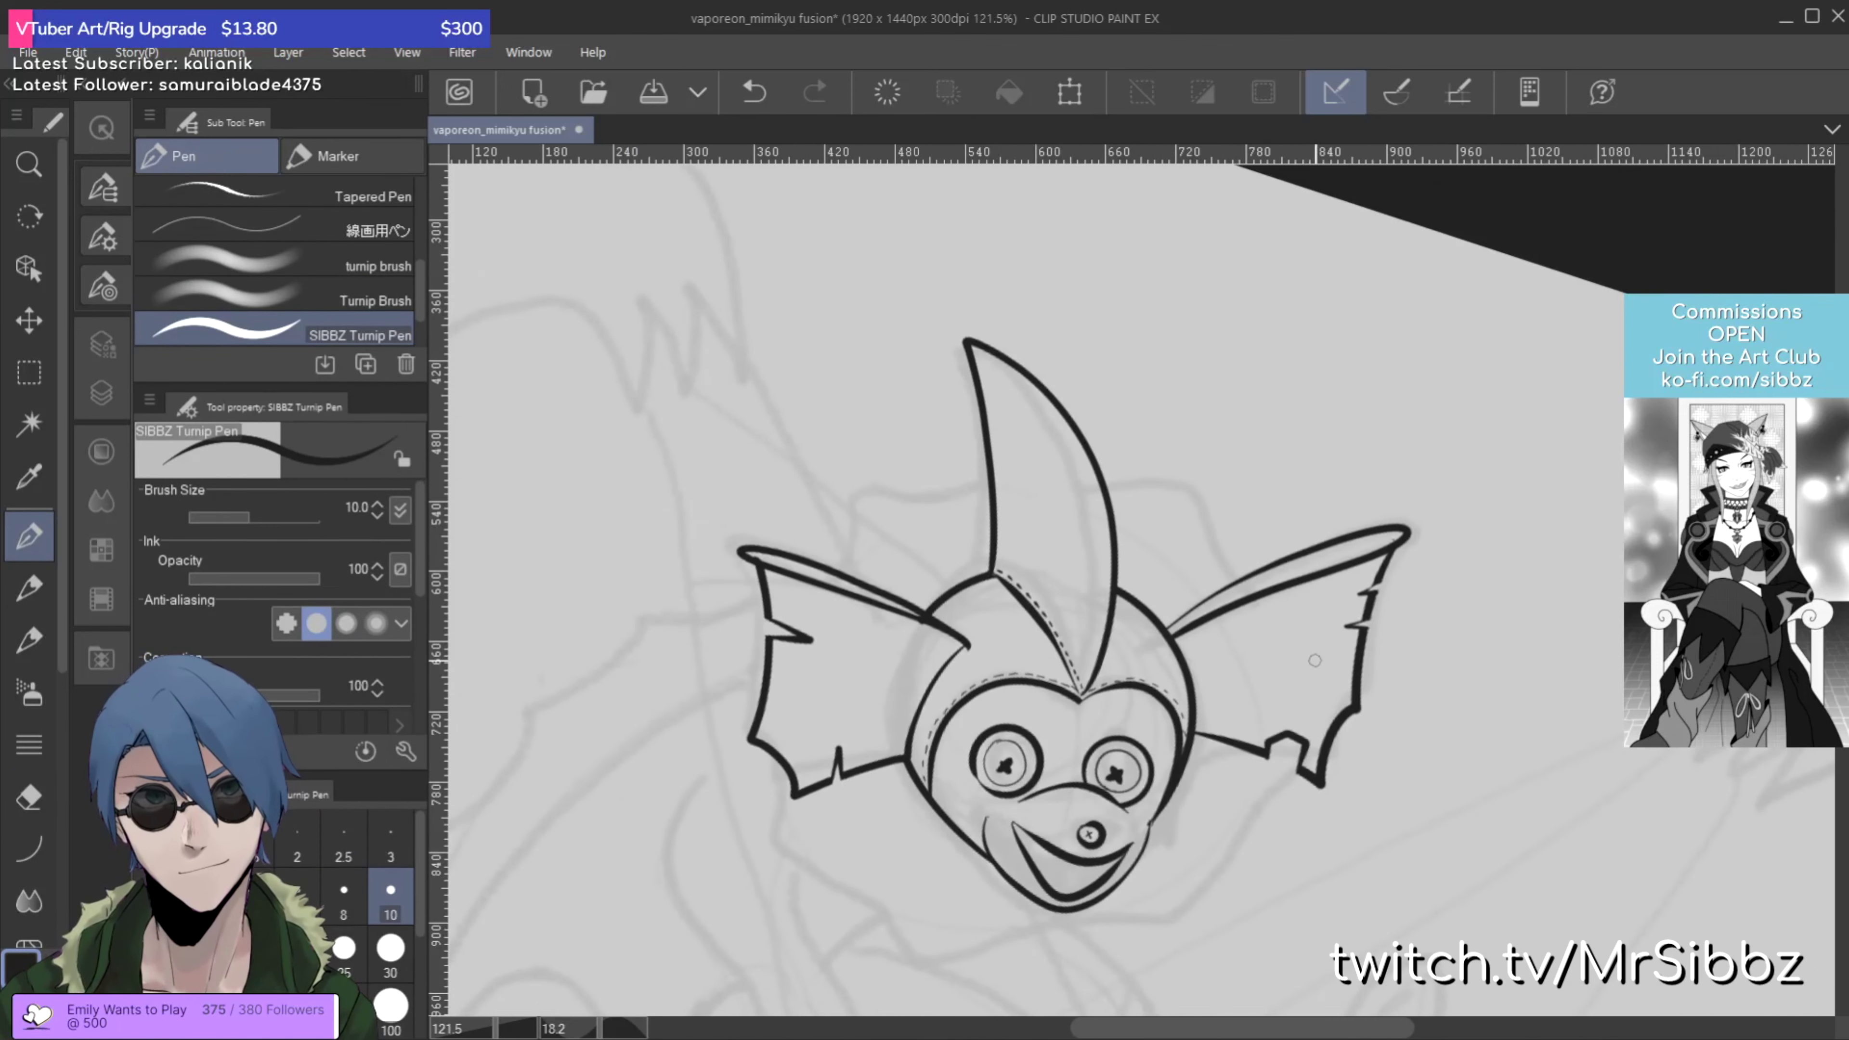
# Step: Ink a second curved line just inside the head crest's outer edge, from its tip down to the forehead point
pyautogui.scroll(2, 892, 580)
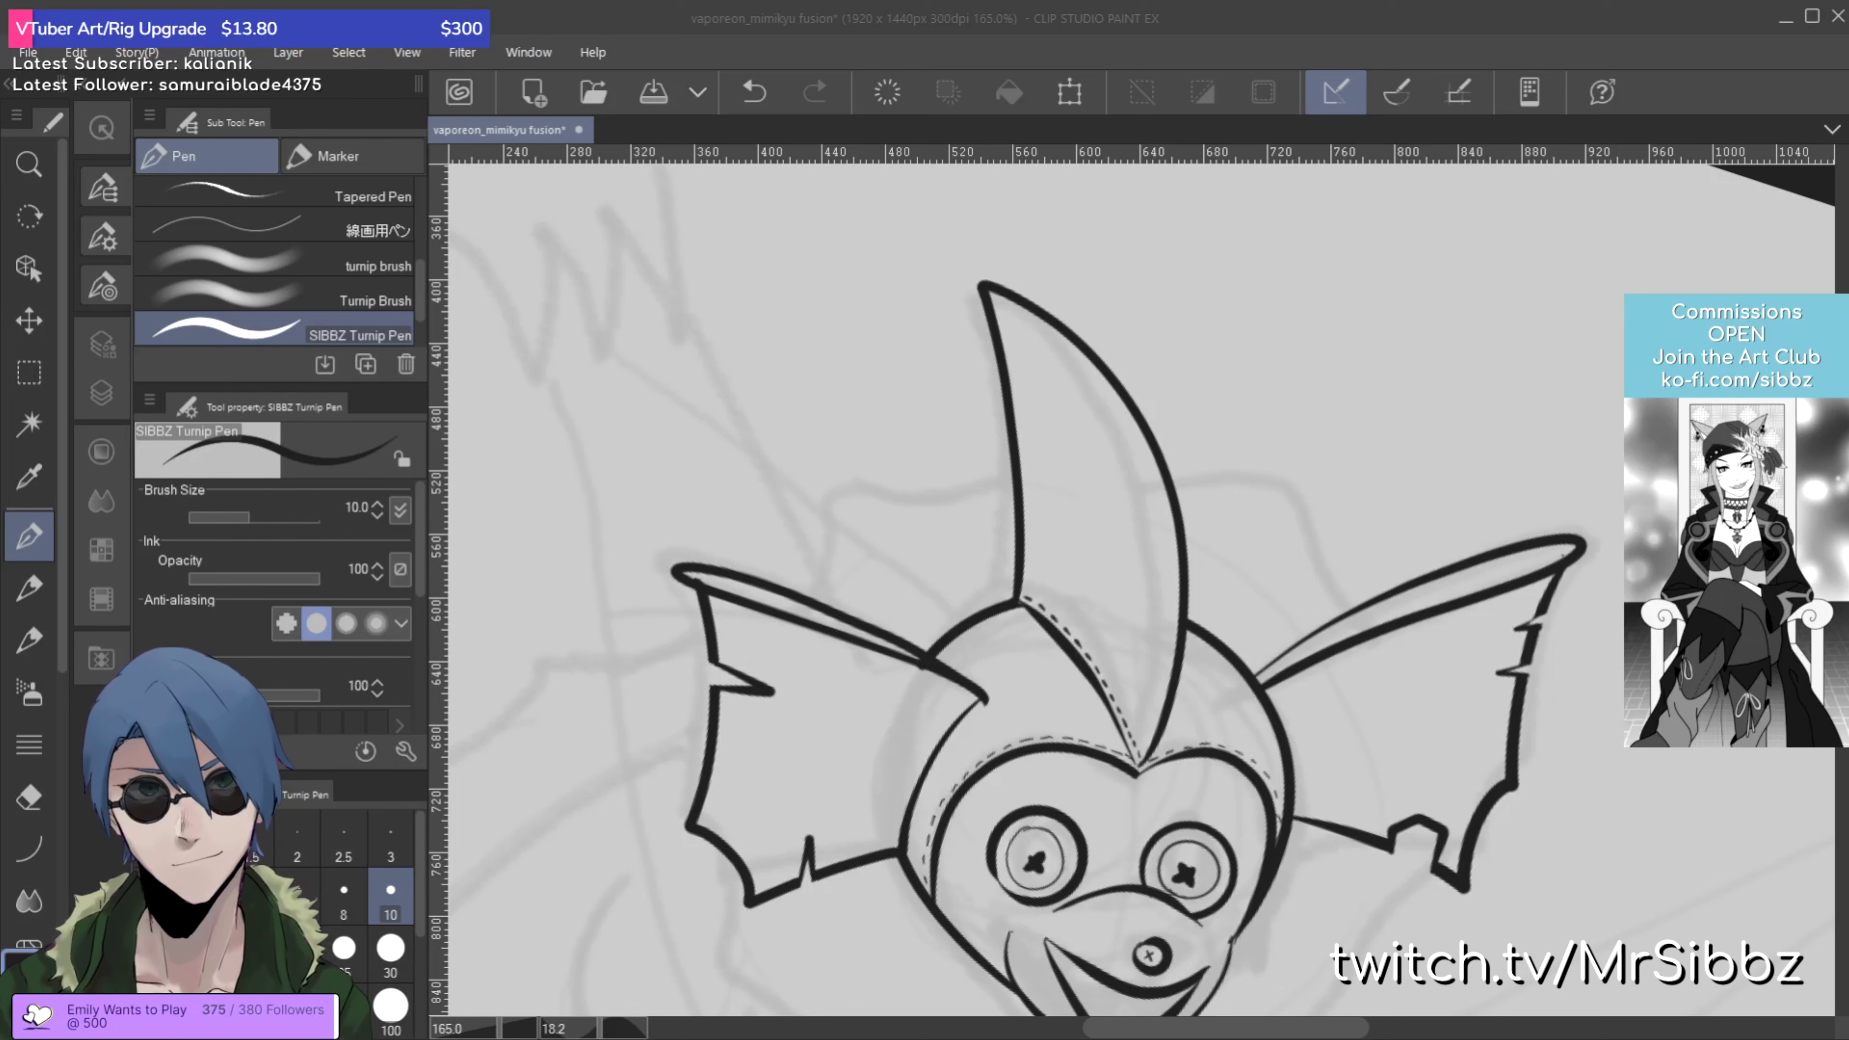
pyautogui.click(1239, 26)
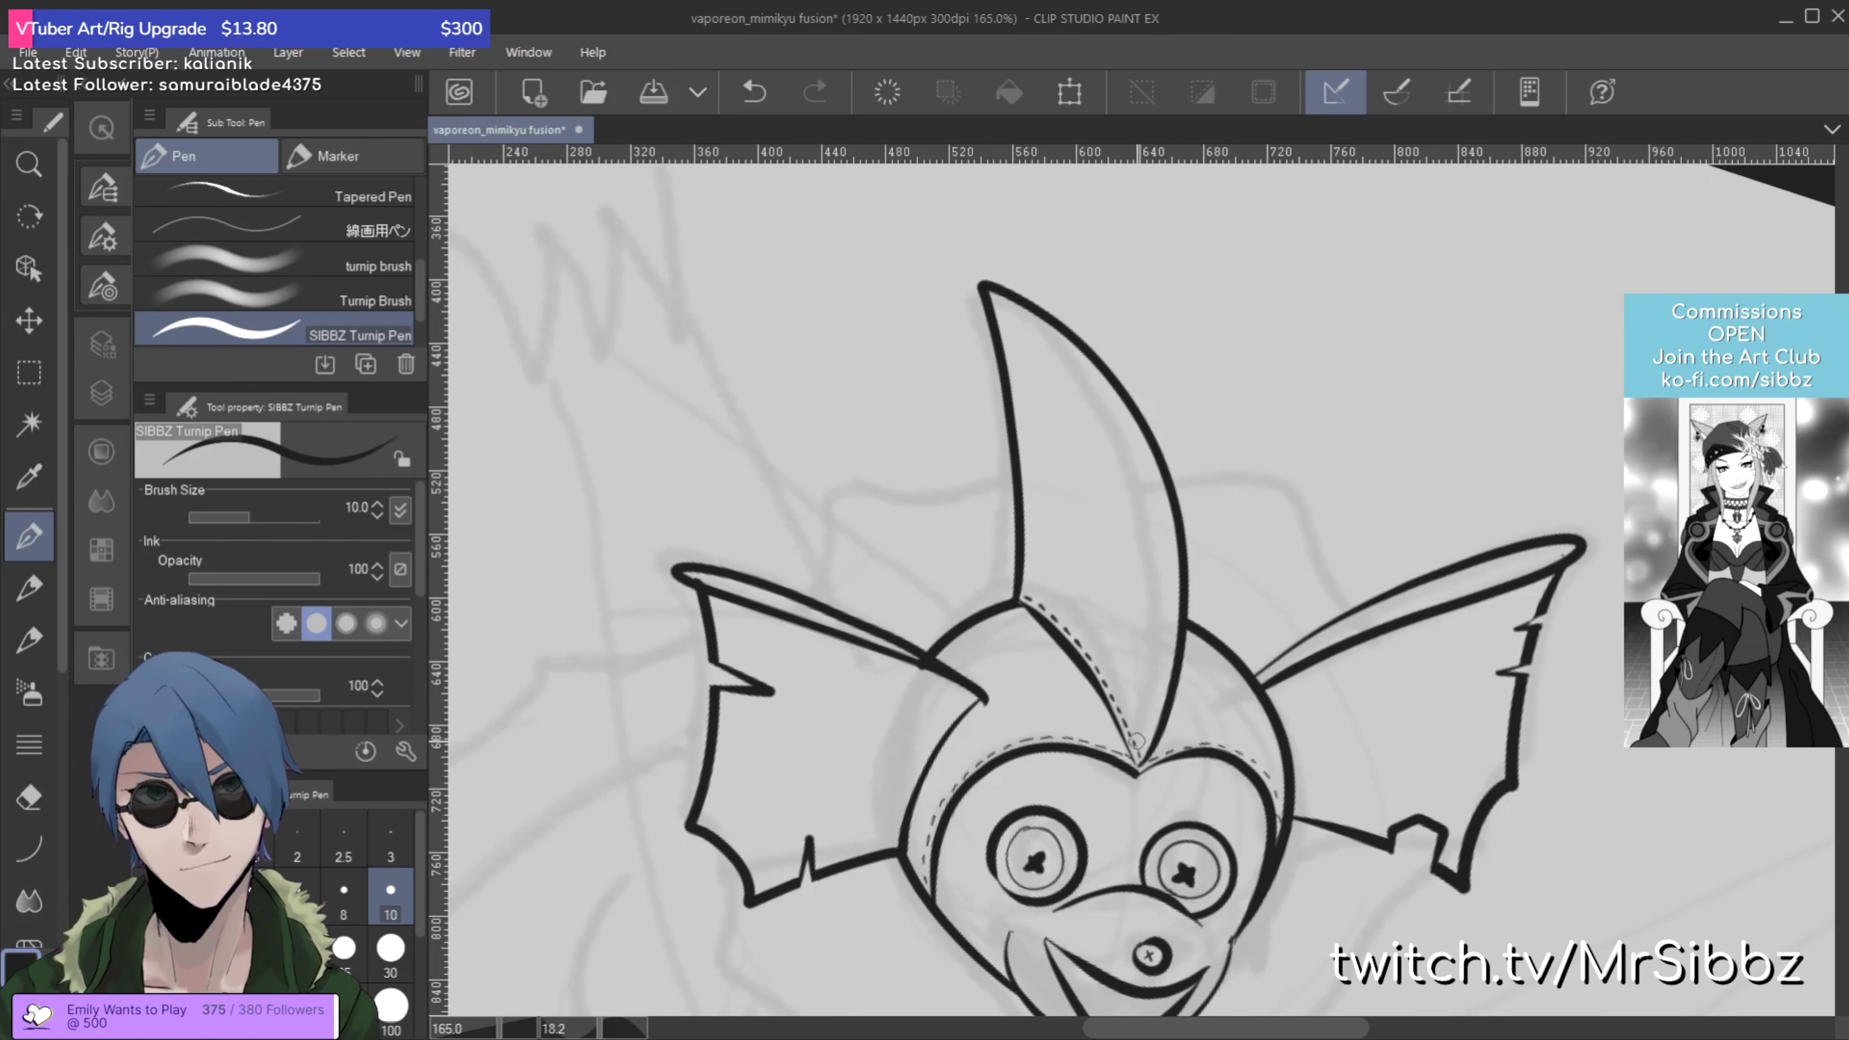
pyautogui.moveTo(994, 301); pyautogui.dragTo(1063, 341)
pyautogui.hotkey('ctrl', 'z')
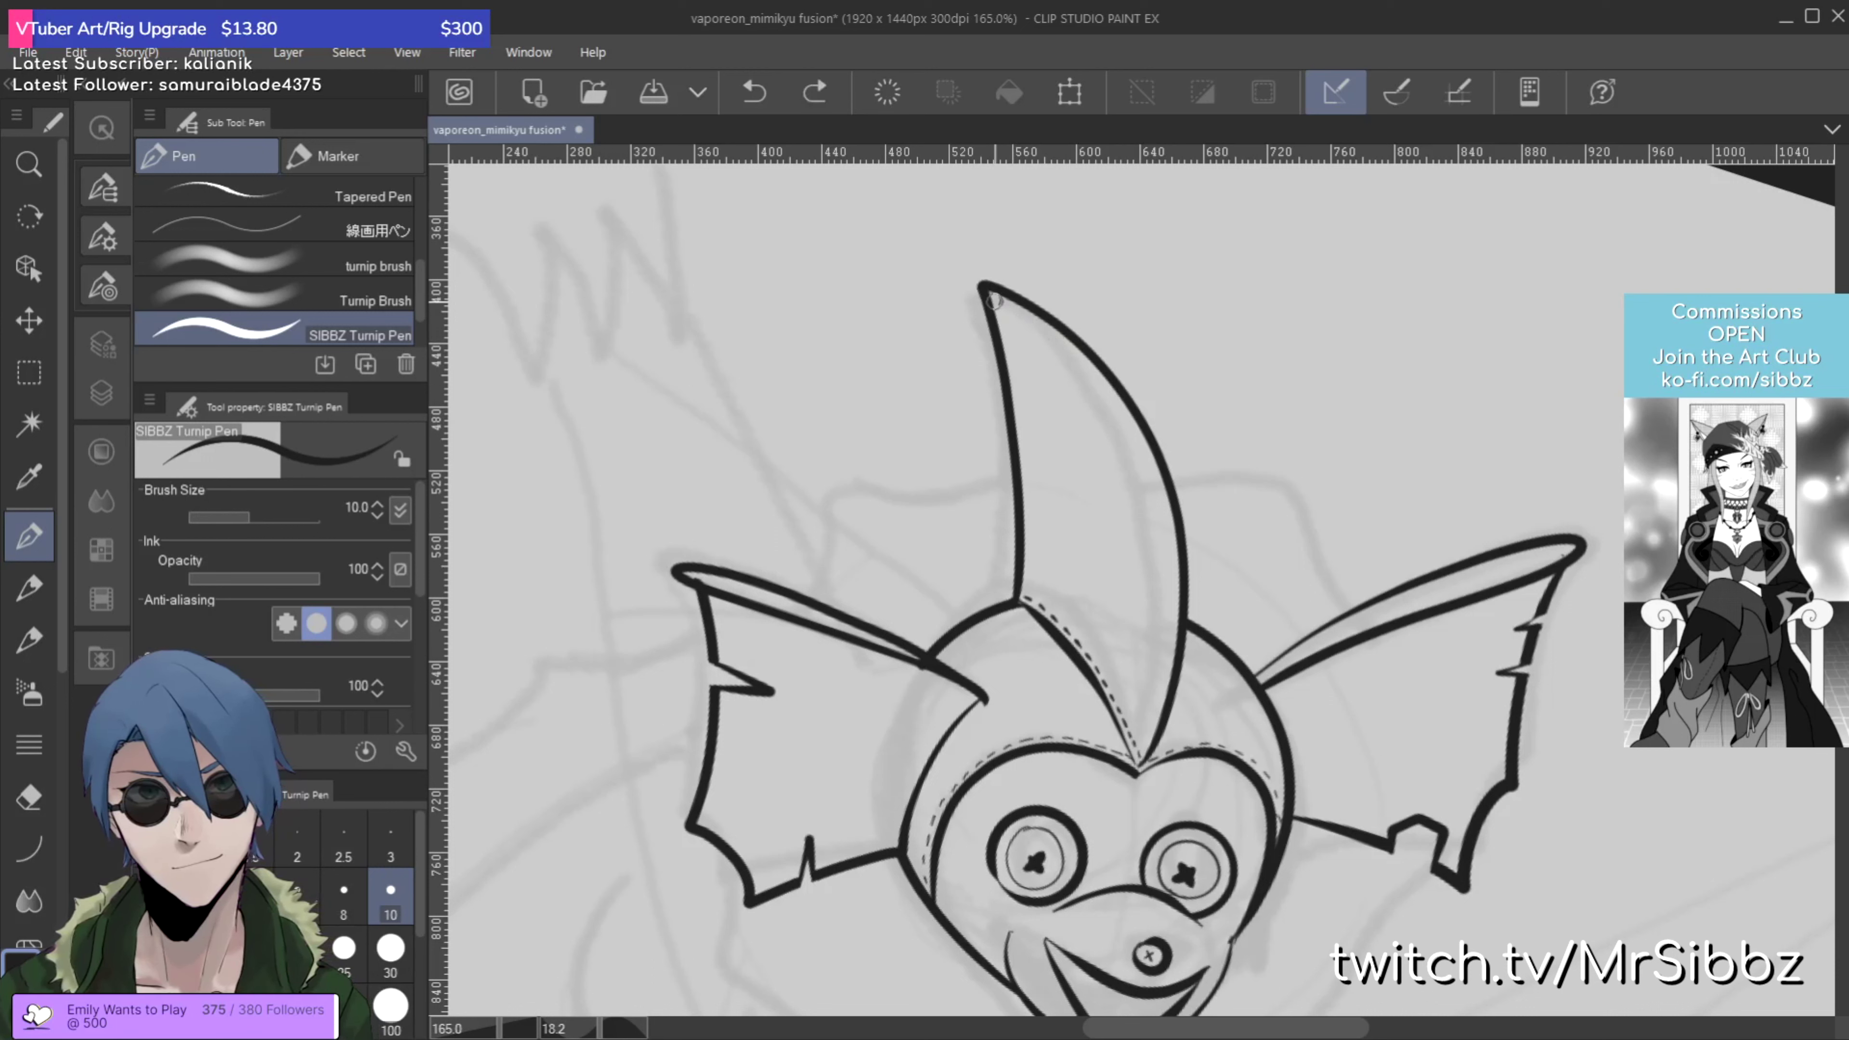
pyautogui.moveTo(978, 290)
pyautogui.mouseDown()
pyautogui.moveTo(1078, 369)
pyautogui.moveTo(1129, 449)
pyautogui.moveTo(1160, 609)
pyautogui.moveTo(1143, 768)
pyautogui.mouseUp()
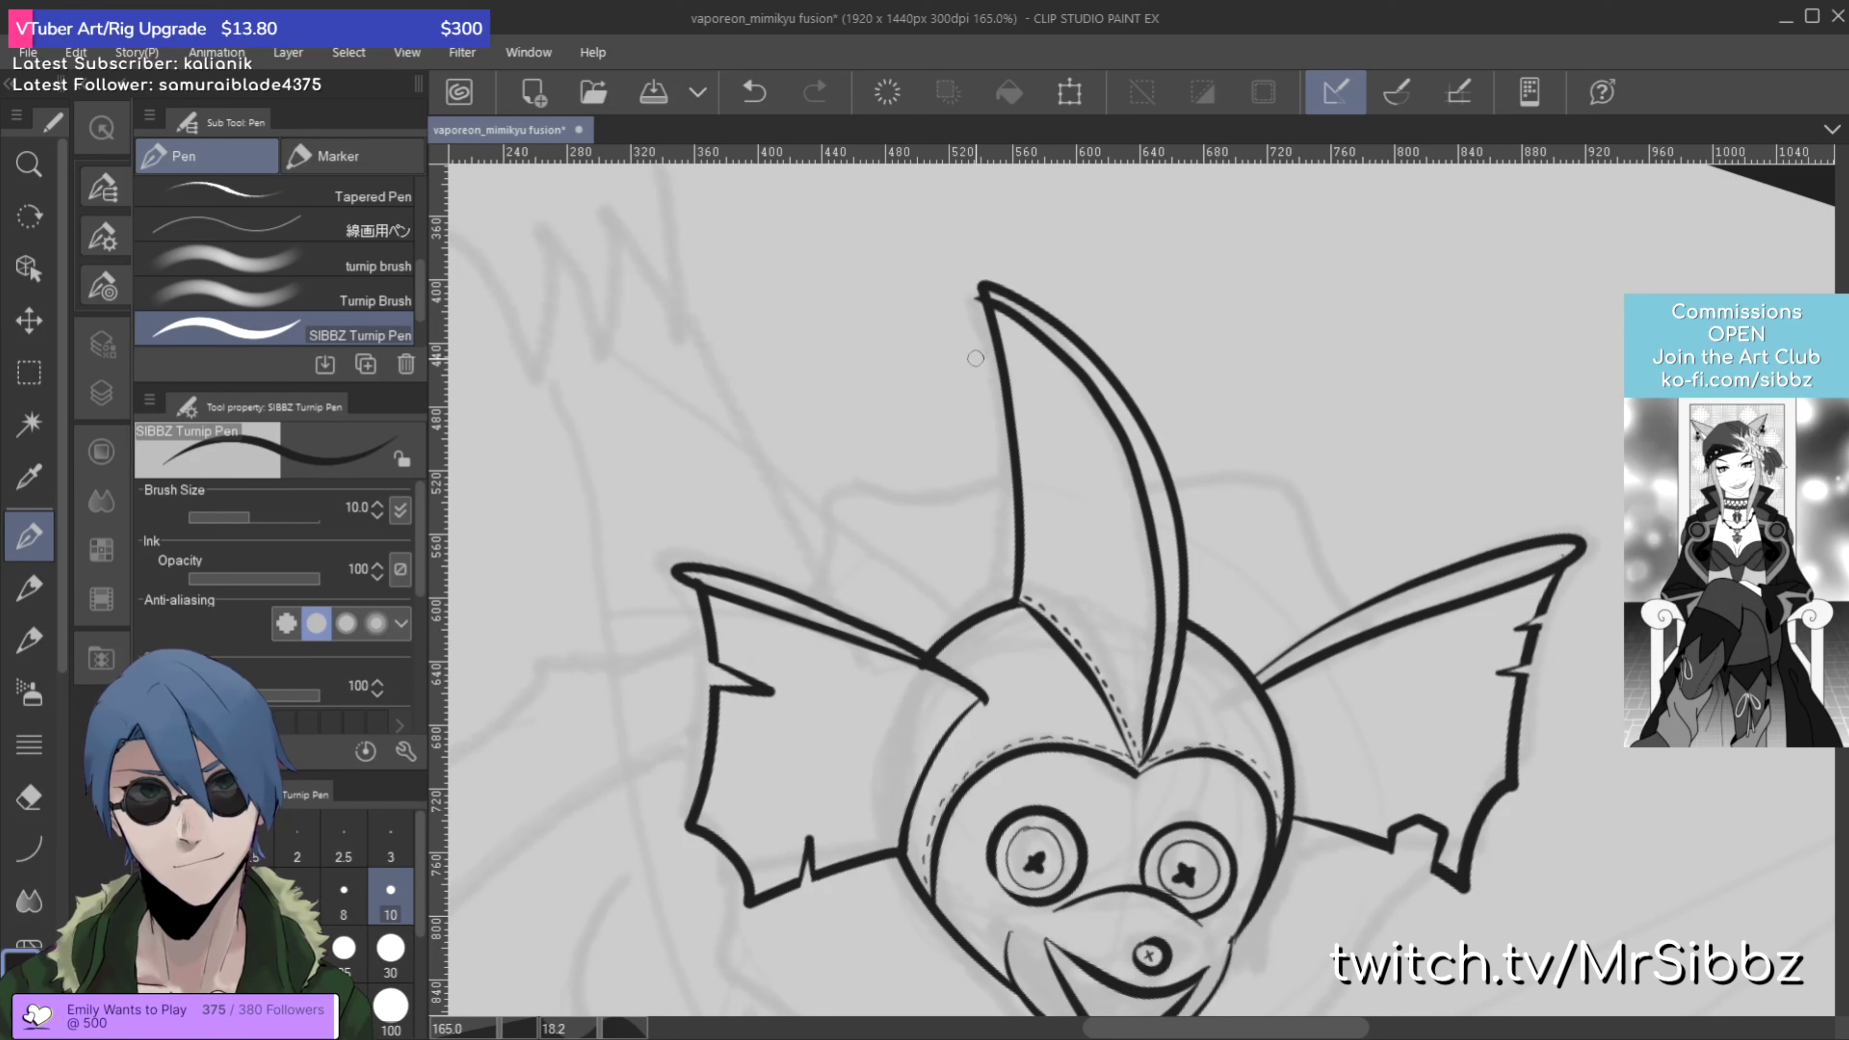
pyautogui.hotkey('ctrl', 'z')
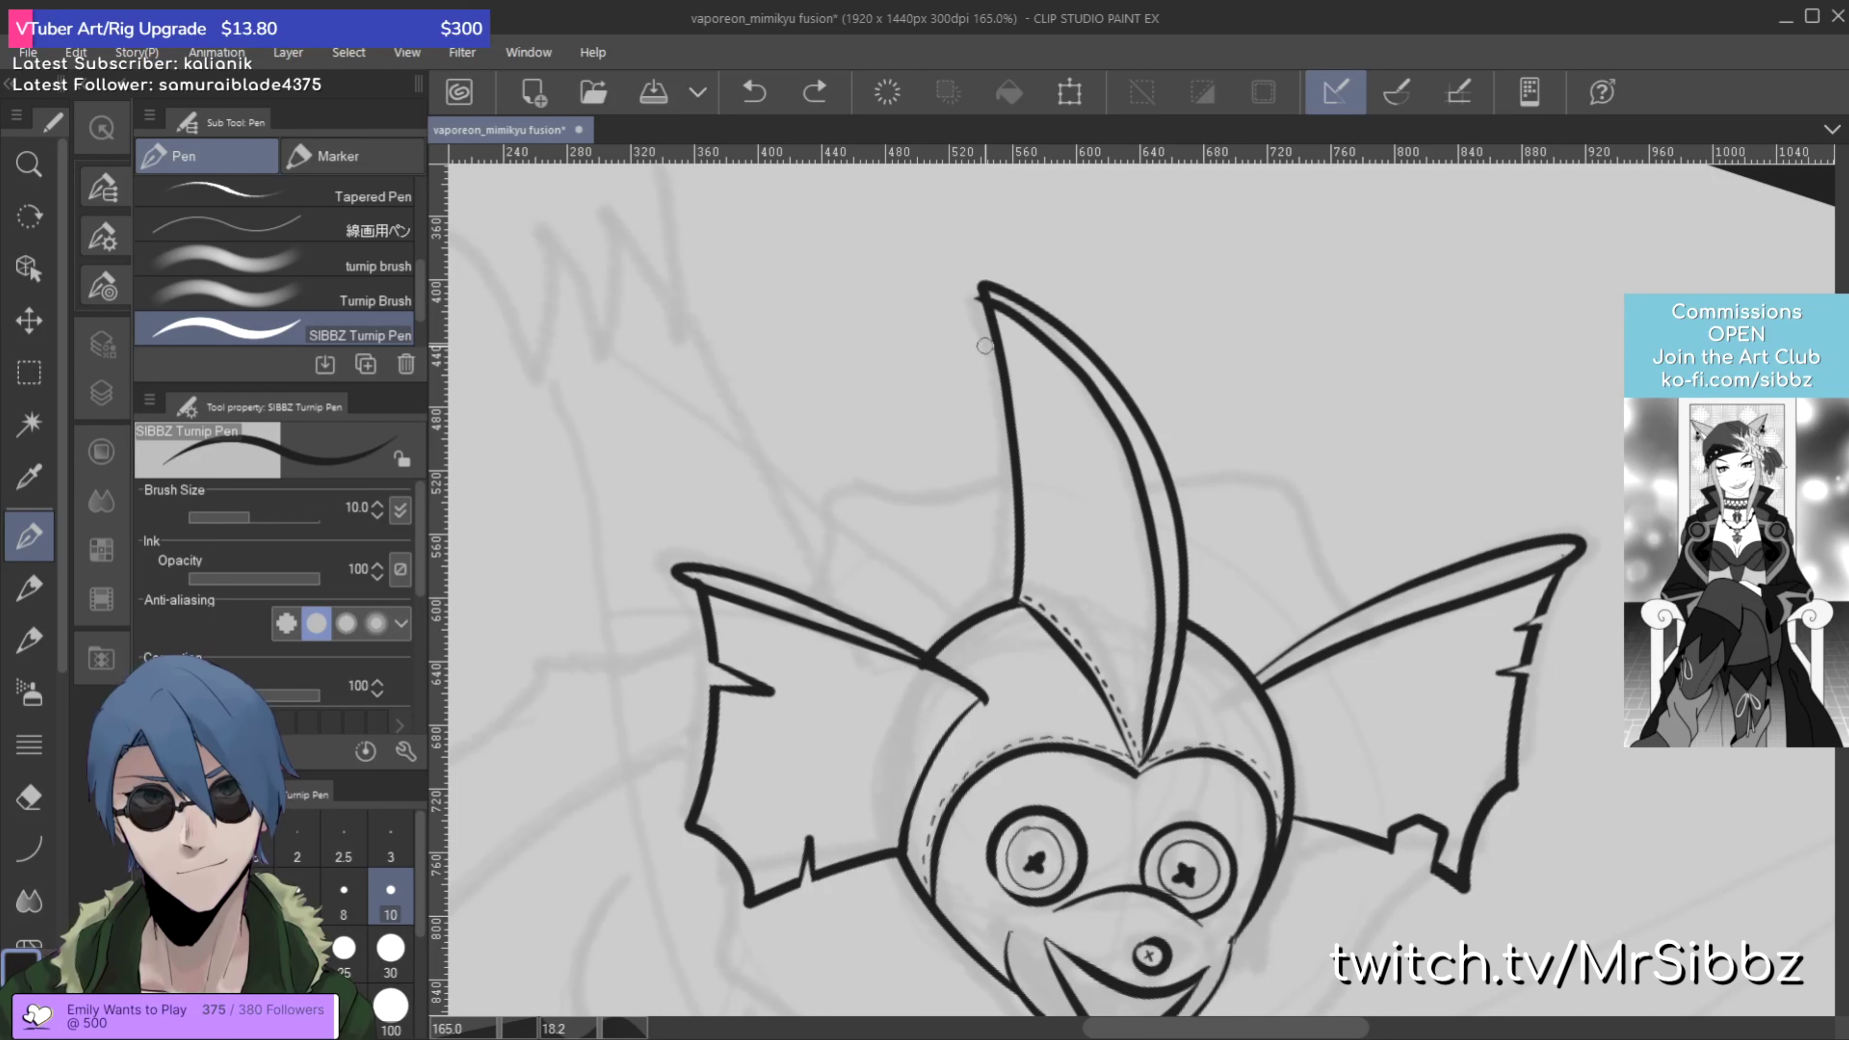
# Step: Ink a scalloped bite near the tip of the crest's straighter edge, erase the original edge across it, and save the drawing
pyautogui.moveTo(1016, 348)
pyautogui.mouseDown()
pyautogui.moveTo(1023, 429)
pyautogui.moveTo(992, 437)
pyautogui.moveTo(1014, 379)
pyautogui.mouseUp()
pyautogui.press('e')
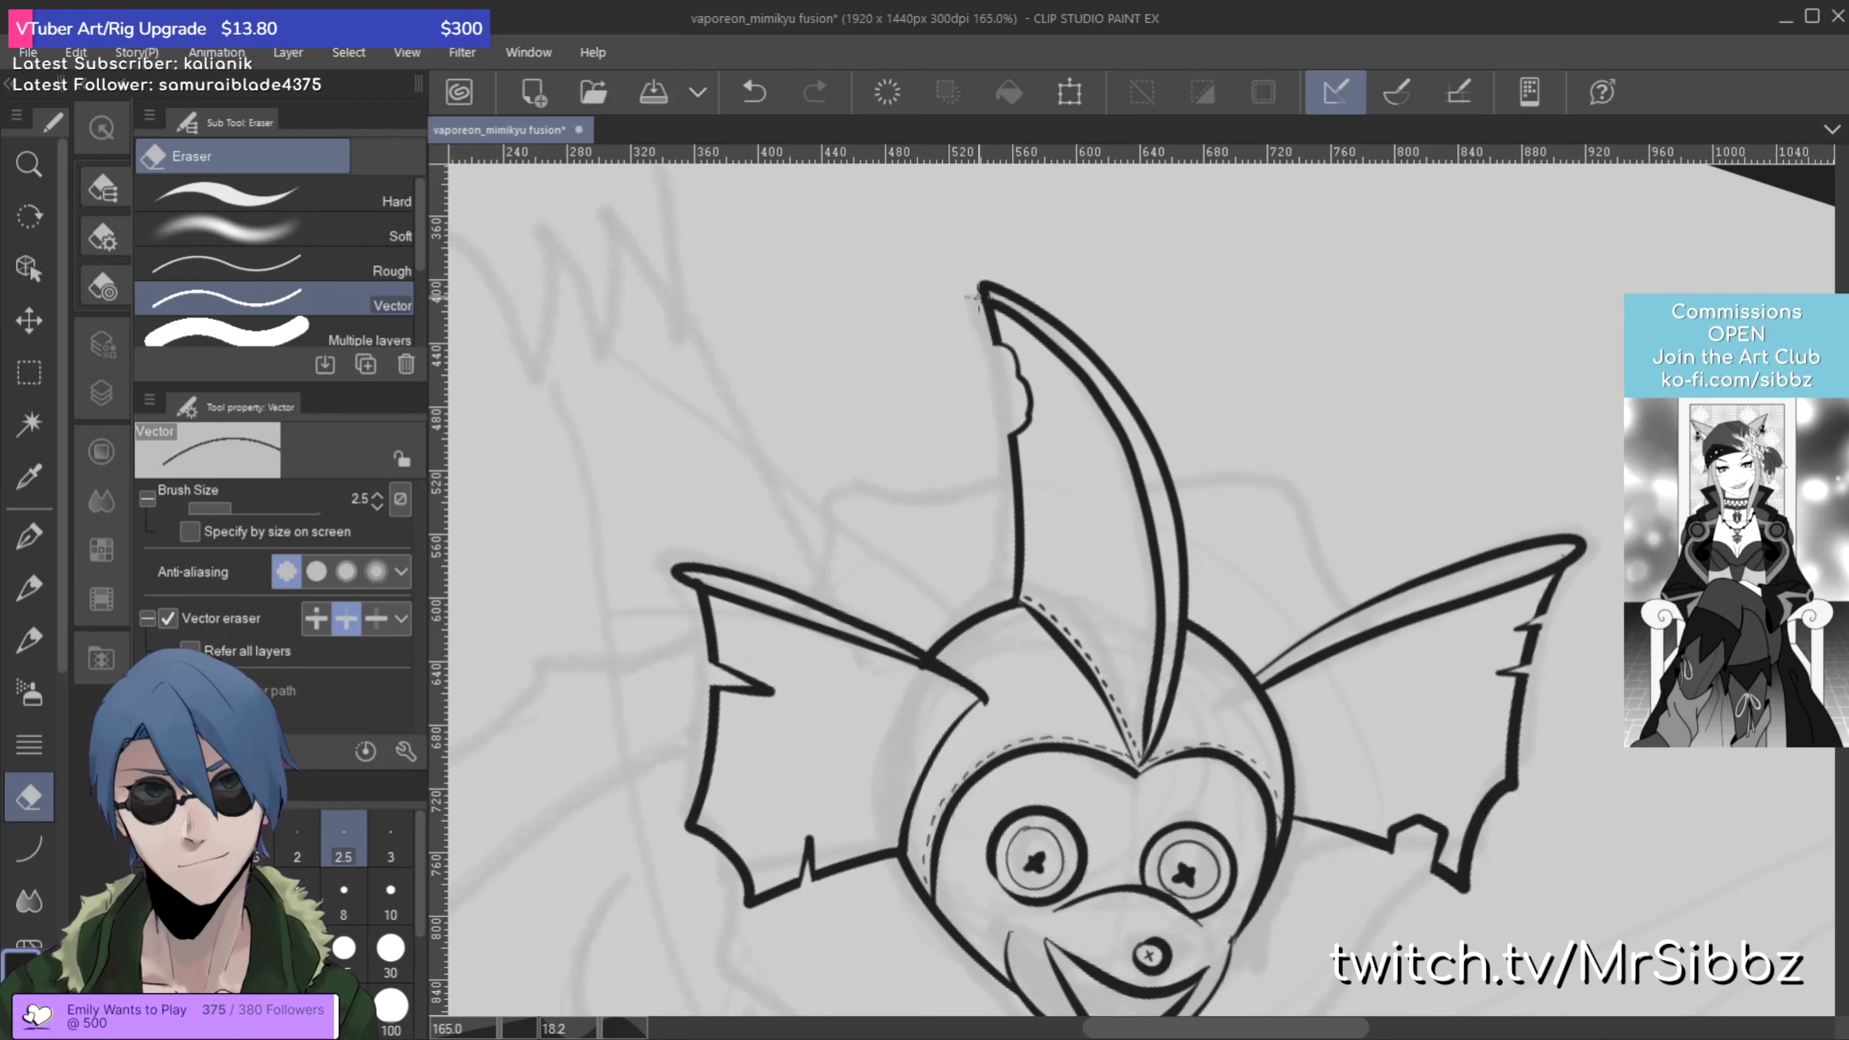
pyautogui.press('p')
pyautogui.scroll(-2, 1024, 294)
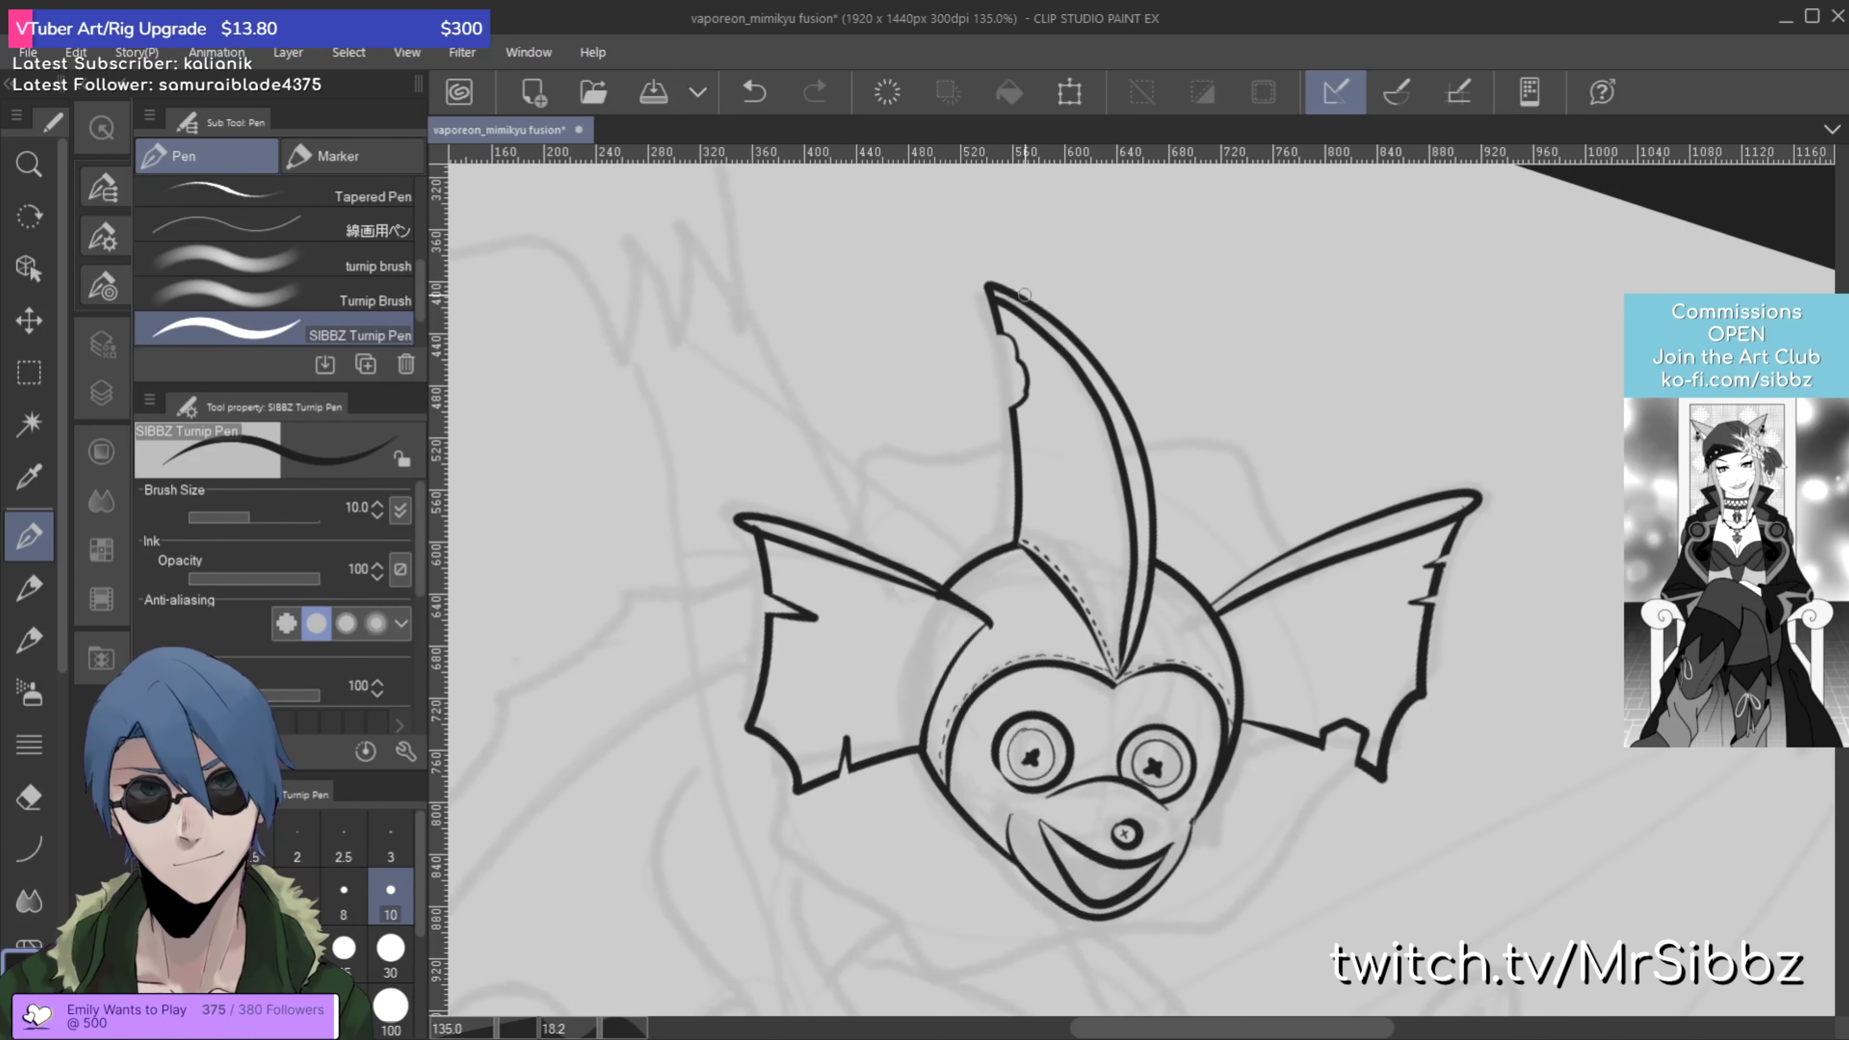
pyautogui.scroll(-1, 1127, 377)
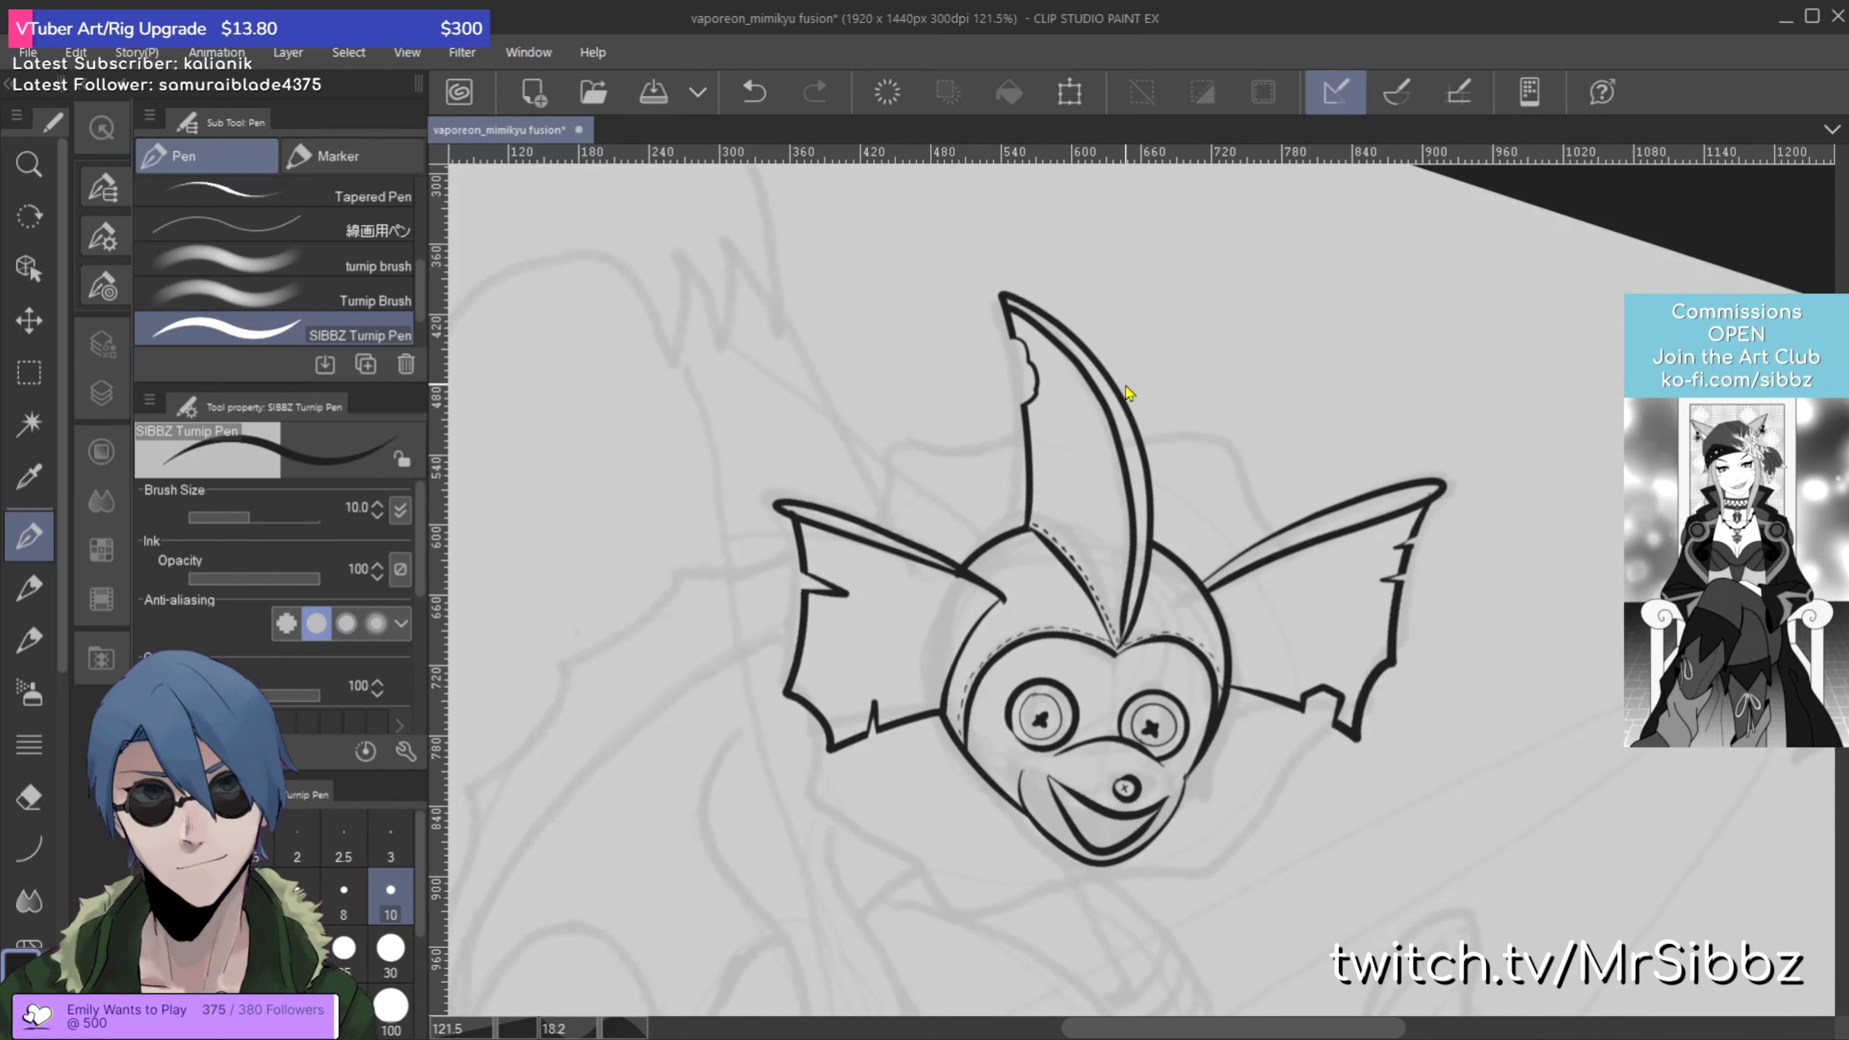
pyautogui.hotkey('ctrl', 's')
# Step: Ink a thin vertical seam from the forehead point down to the muzzle between the button eyes, crossed by short horizontal stitches
pyautogui.moveTo(1182, 500); pyautogui.dragTo(1102, 415)
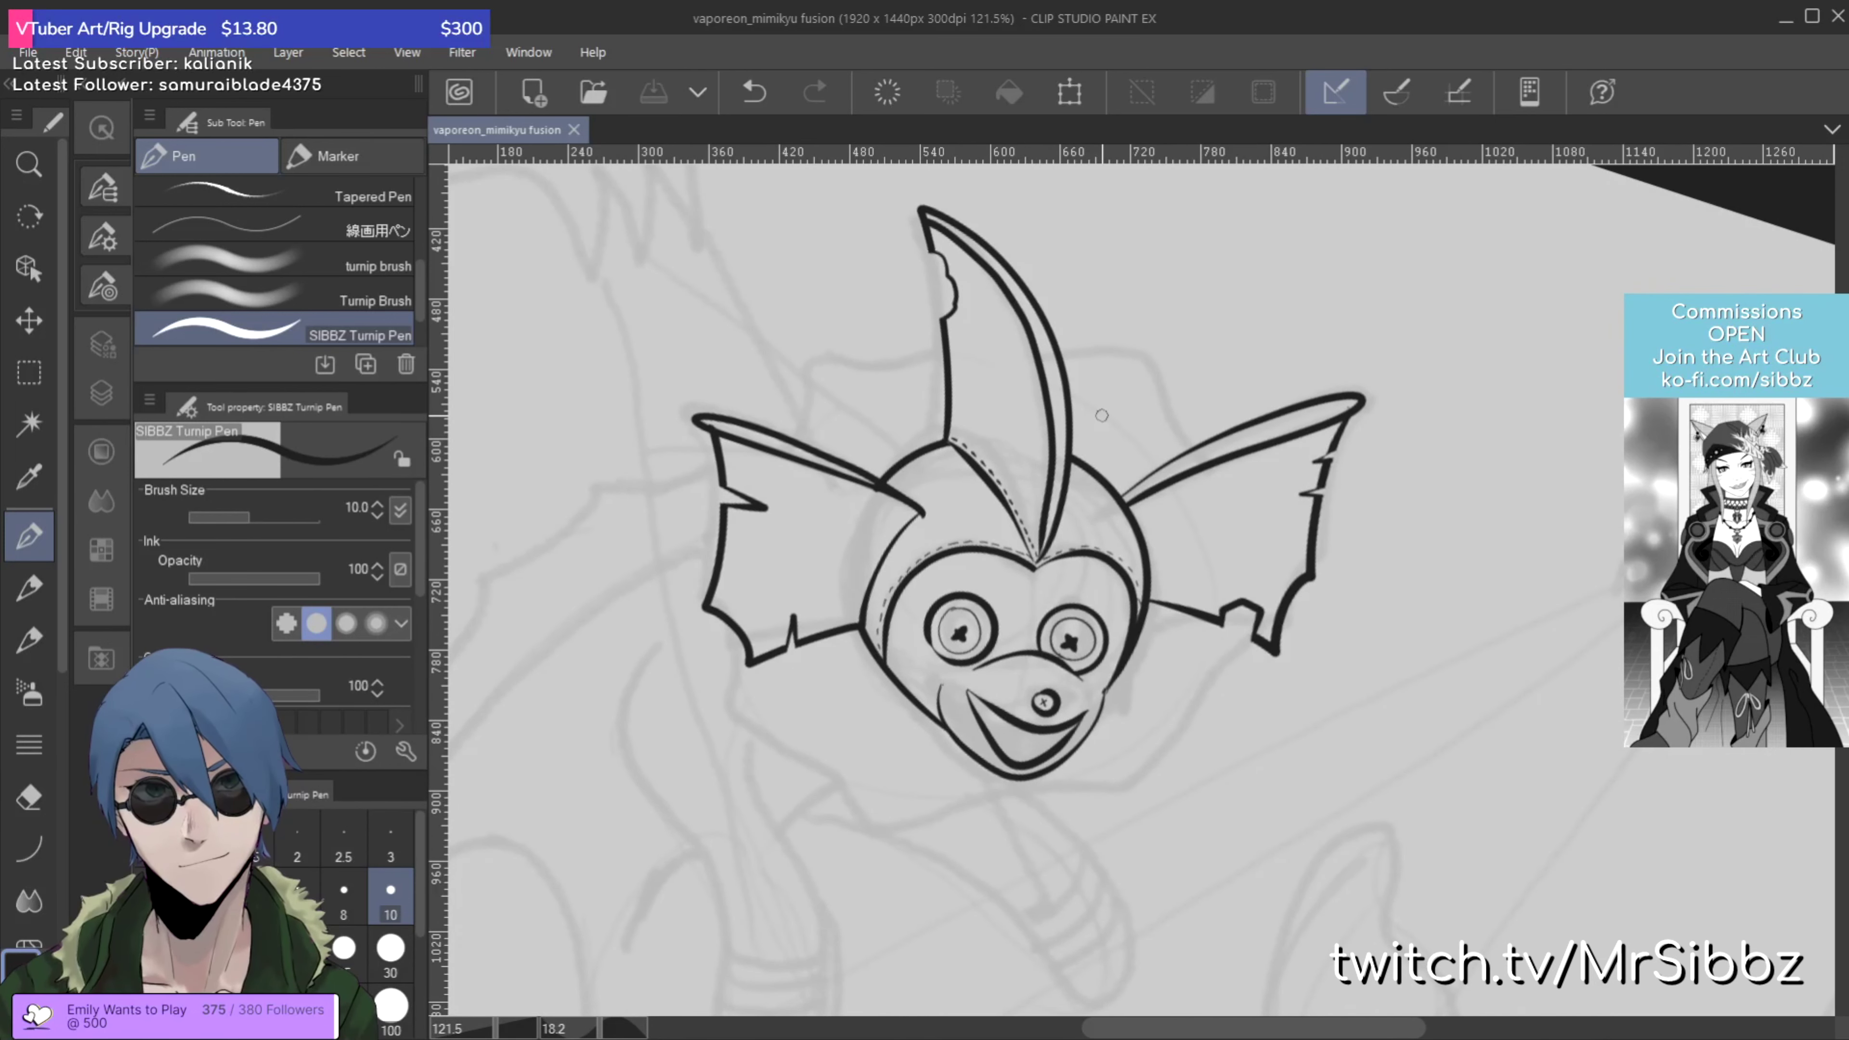
pyautogui.scroll(3, 1102, 415)
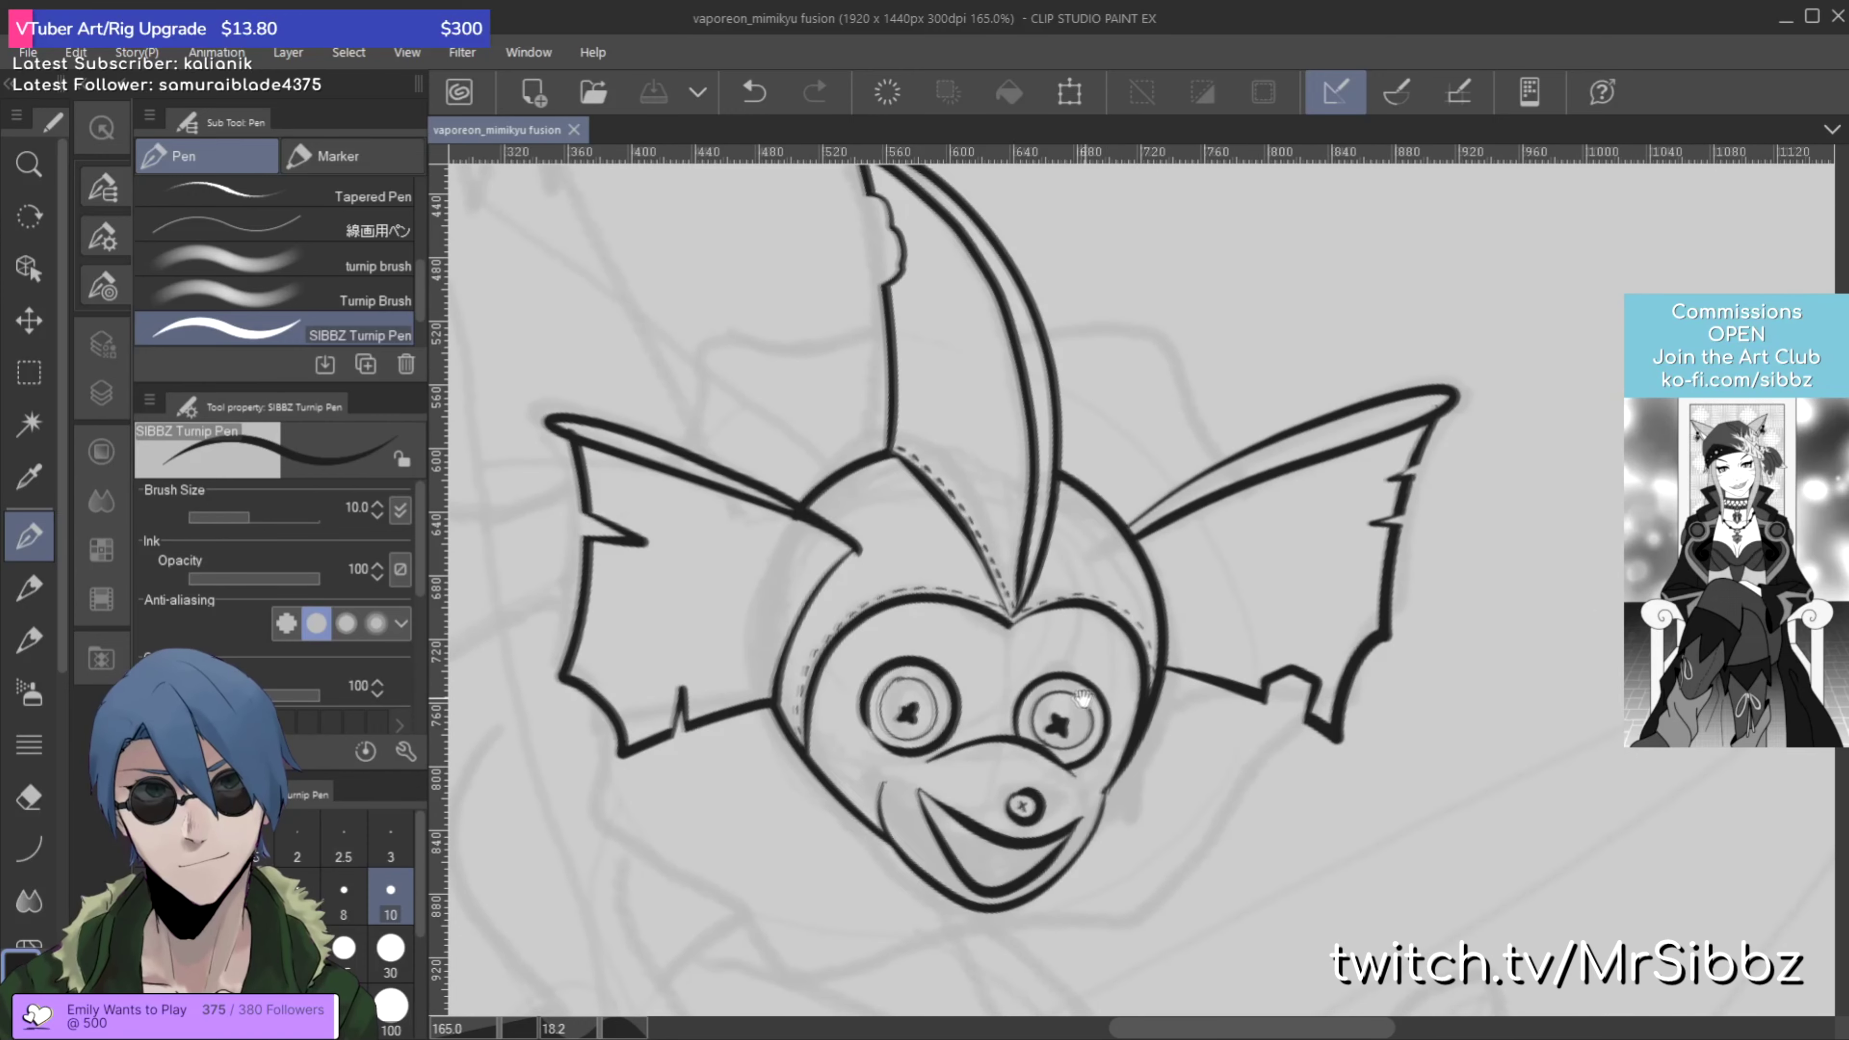
pyautogui.scroll(2, 1107, 519)
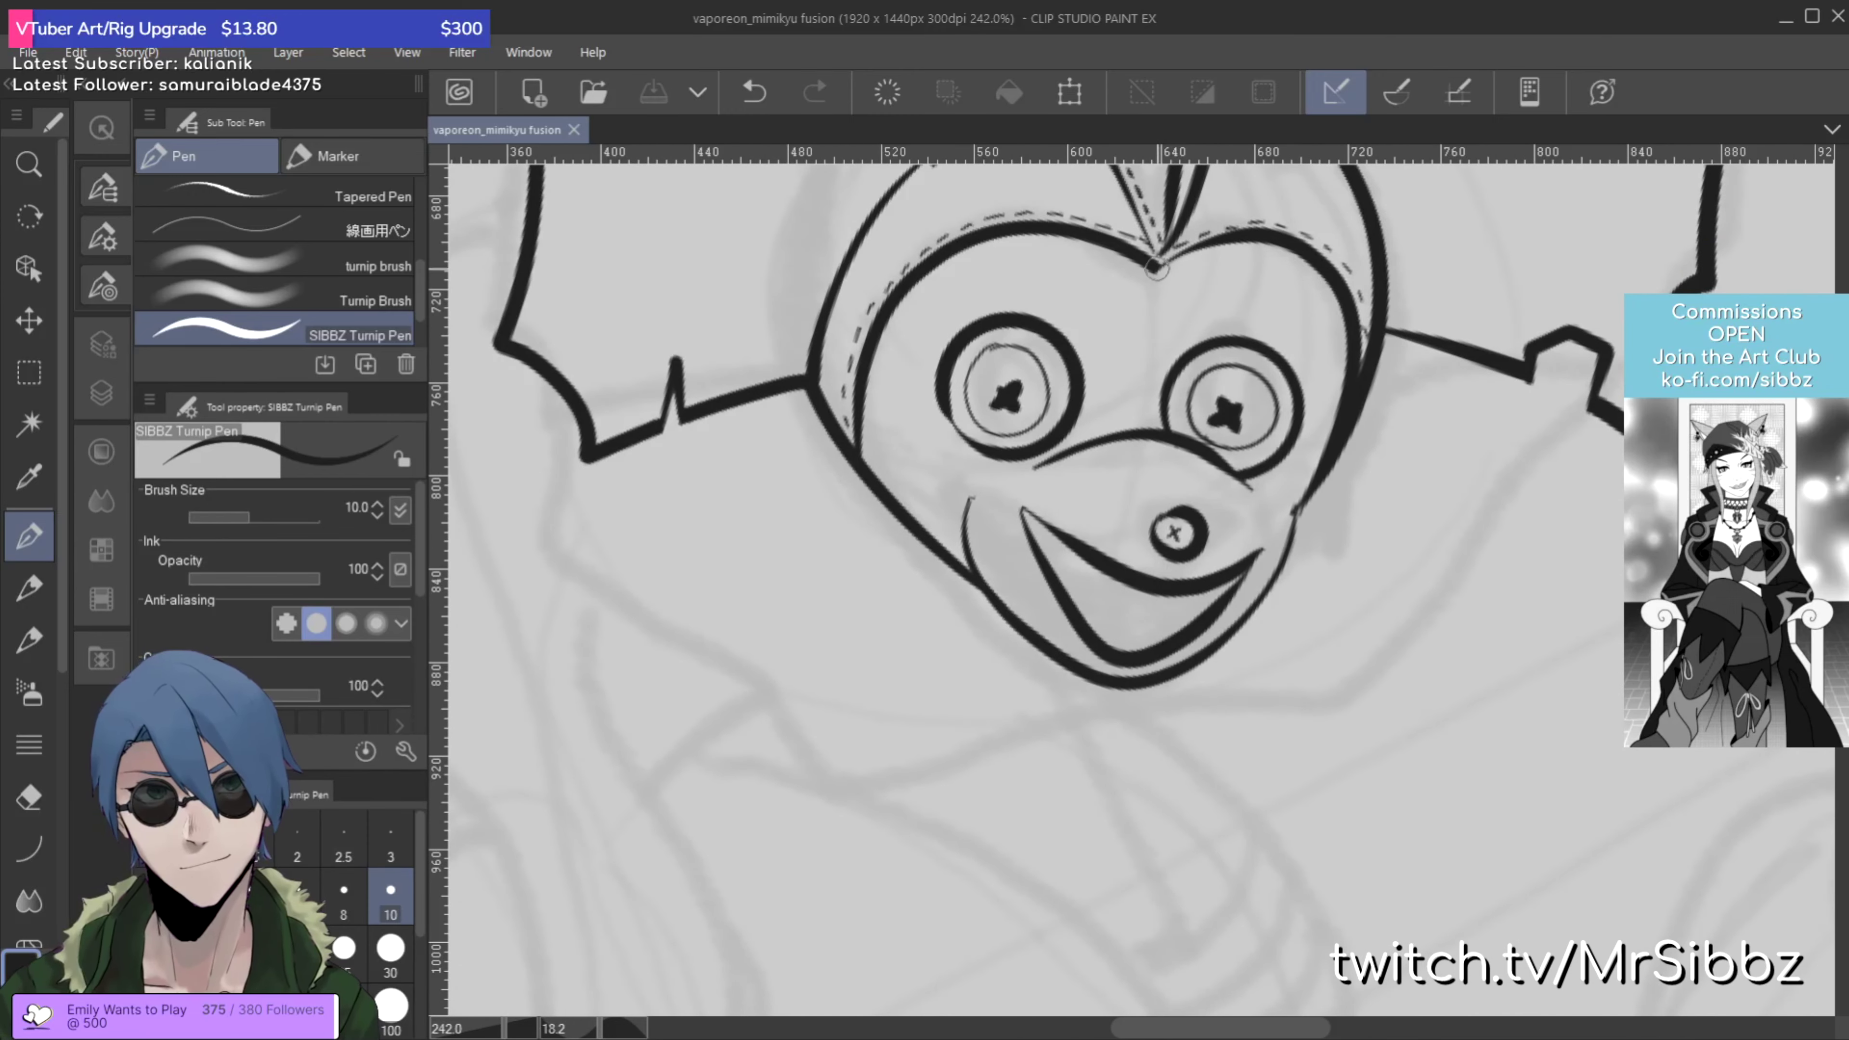
pyautogui.moveTo(1156, 271); pyautogui.dragTo(1147, 428)
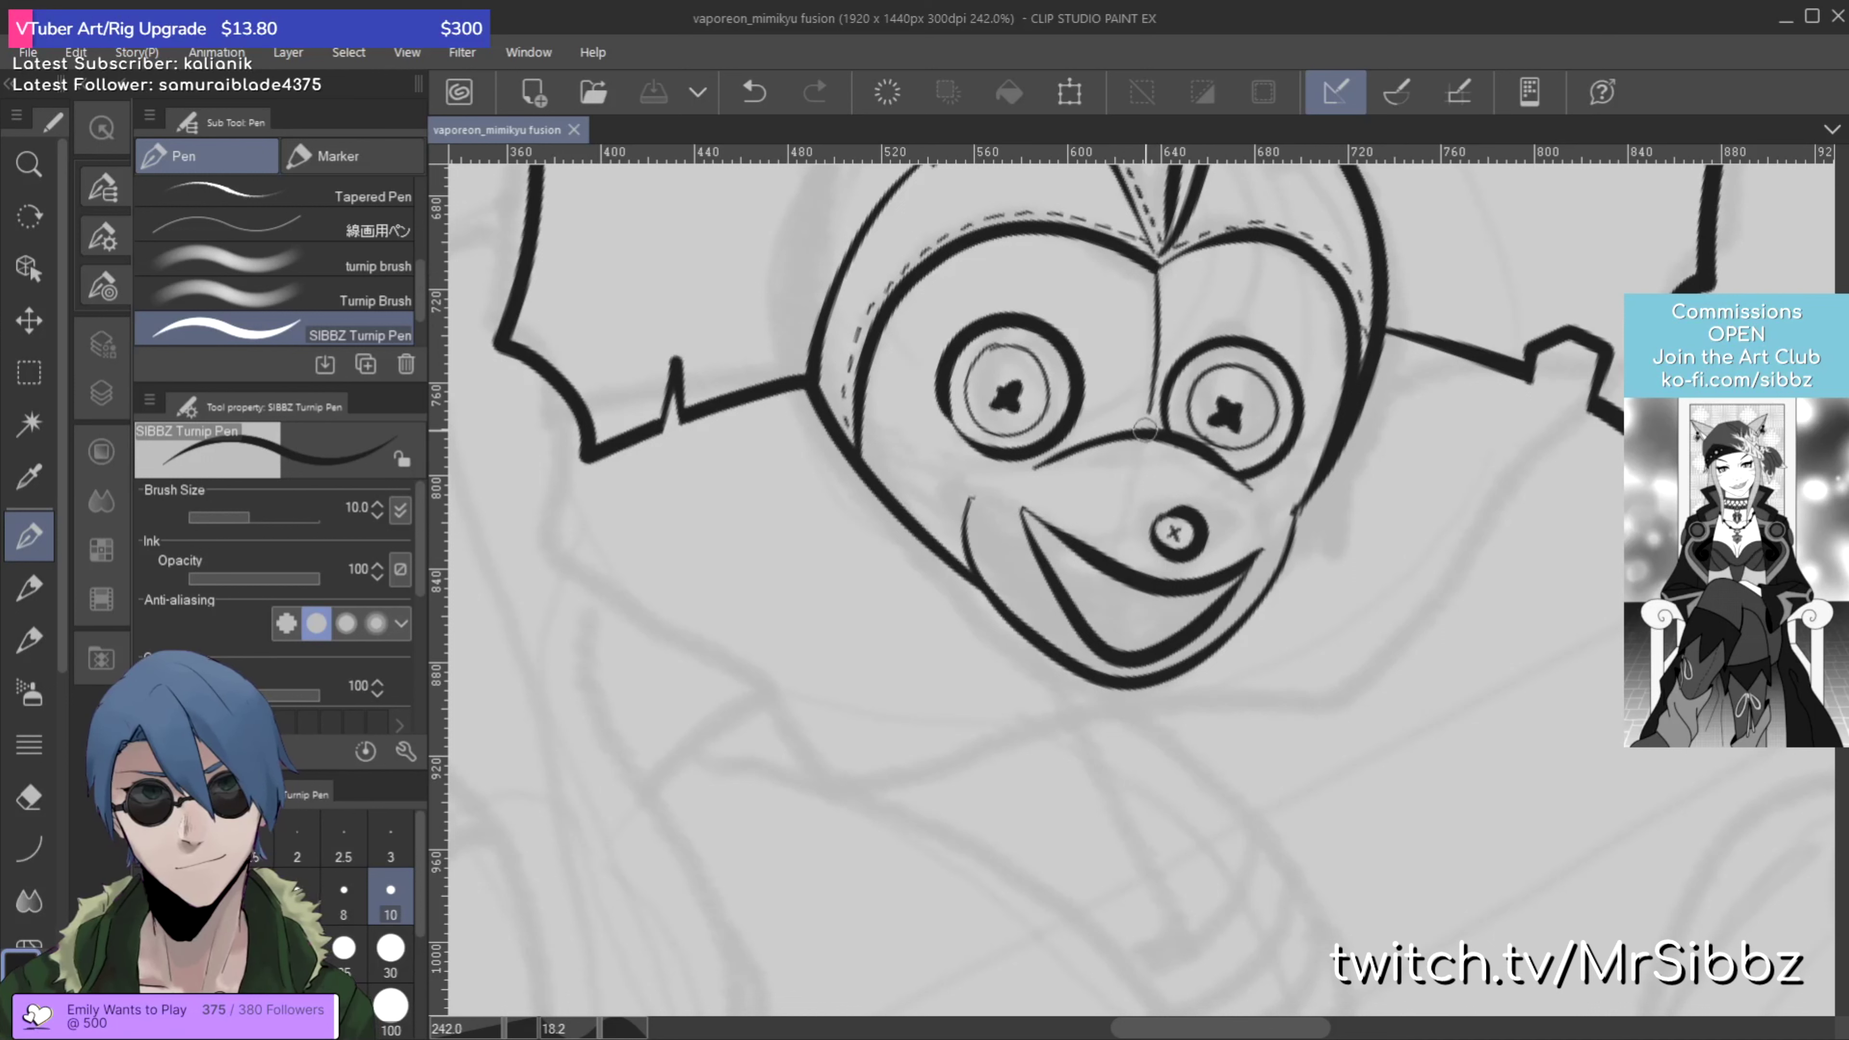
pyautogui.moveTo(1145, 293)
pyautogui.mouseDown()
pyautogui.moveTo(1165, 291)
pyautogui.moveTo(1162, 381)
pyautogui.mouseUp()
pyautogui.moveTo(1142, 400); pyautogui.dragTo(1159, 417)
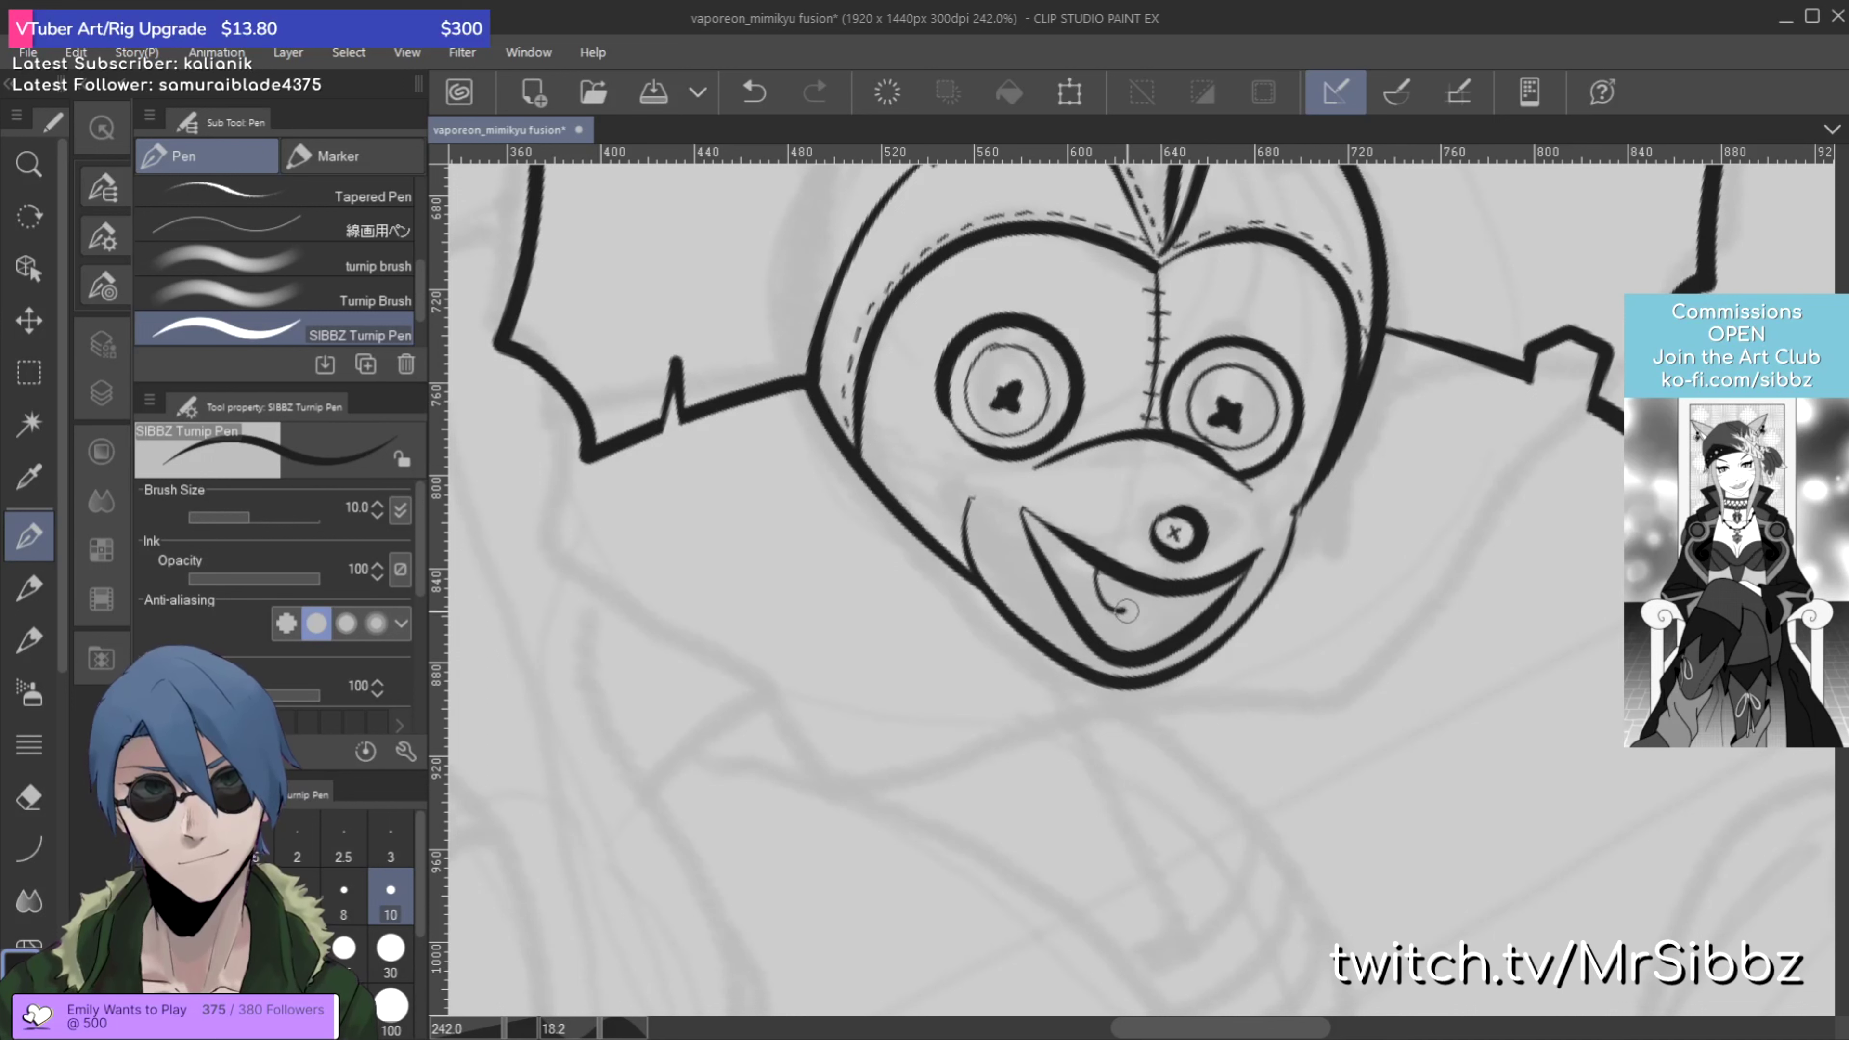
pyautogui.hotkey('ctrl', 'z')
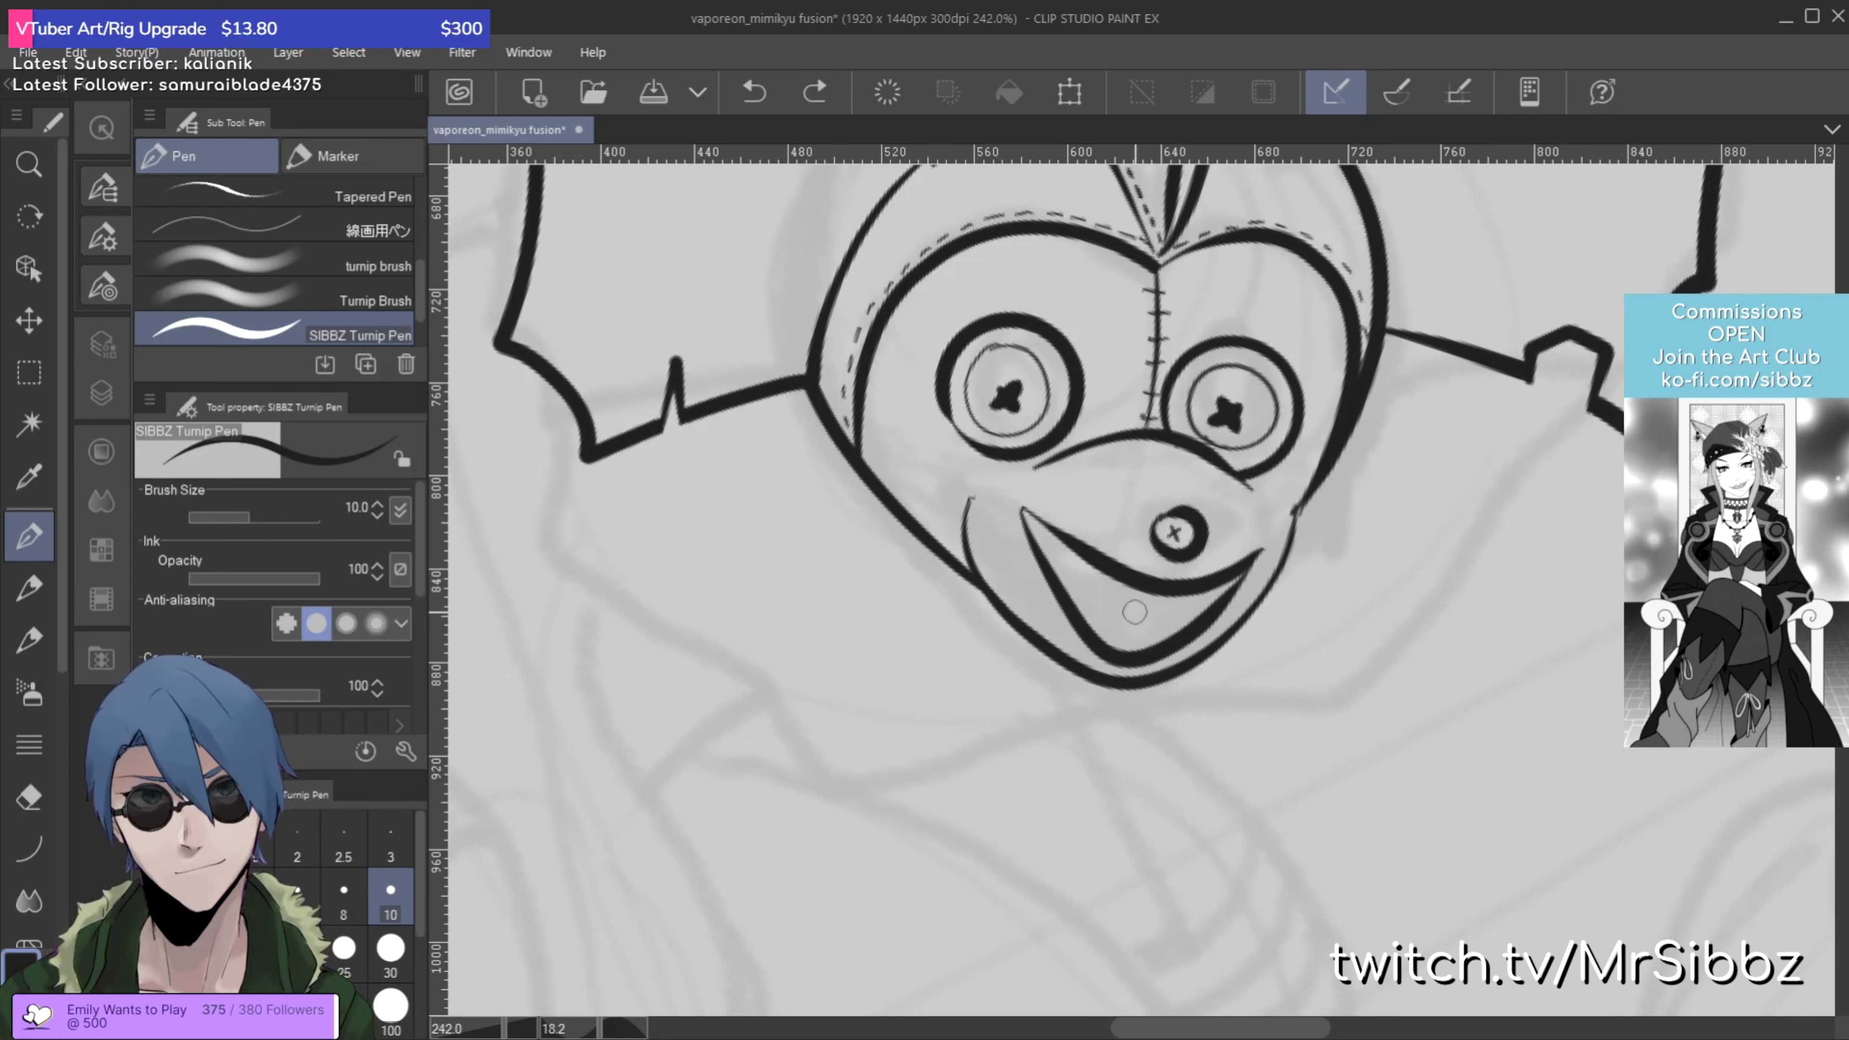
pyautogui.moveTo(1109, 580)
pyautogui.mouseDown()
pyautogui.moveTo(1161, 599)
pyautogui.moveTo(1101, 582)
pyautogui.moveTo(1174, 594)
pyautogui.mouseUp()
pyautogui.hotkey('ctrl', 'z')
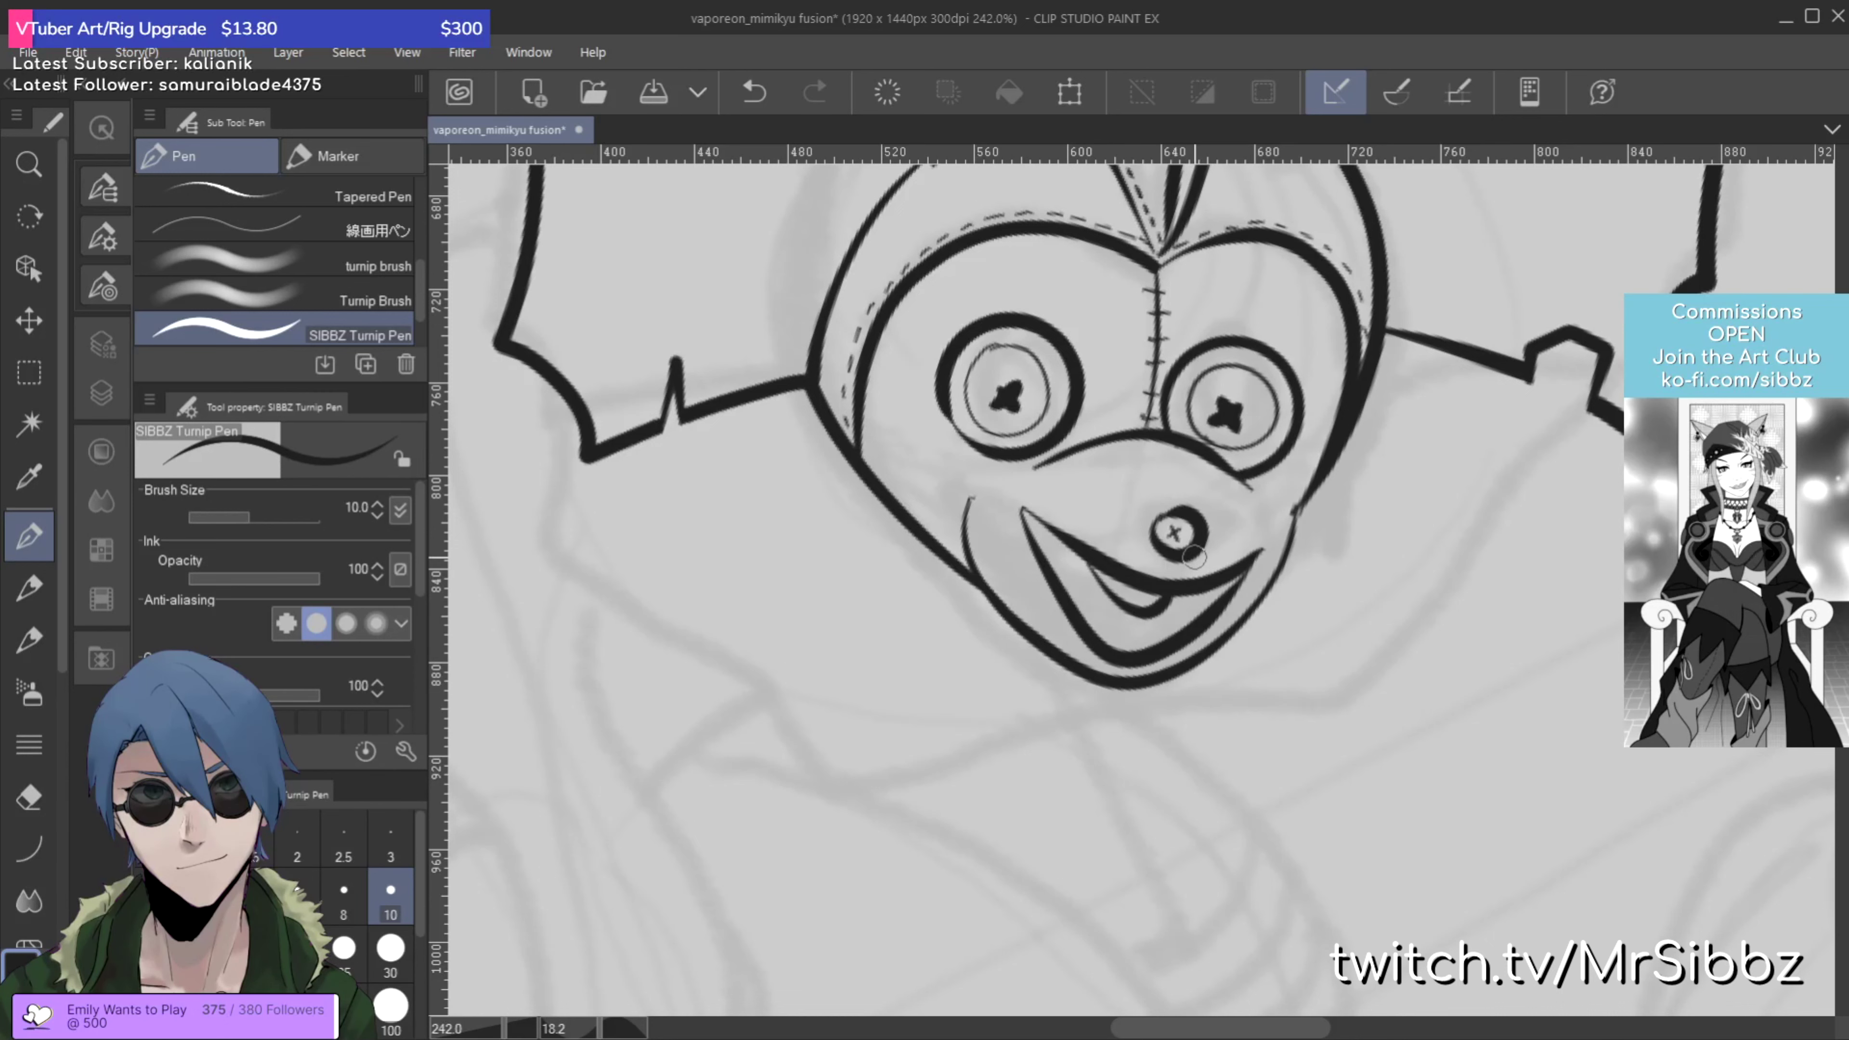
pyautogui.hotkey('ctrl', 'z')
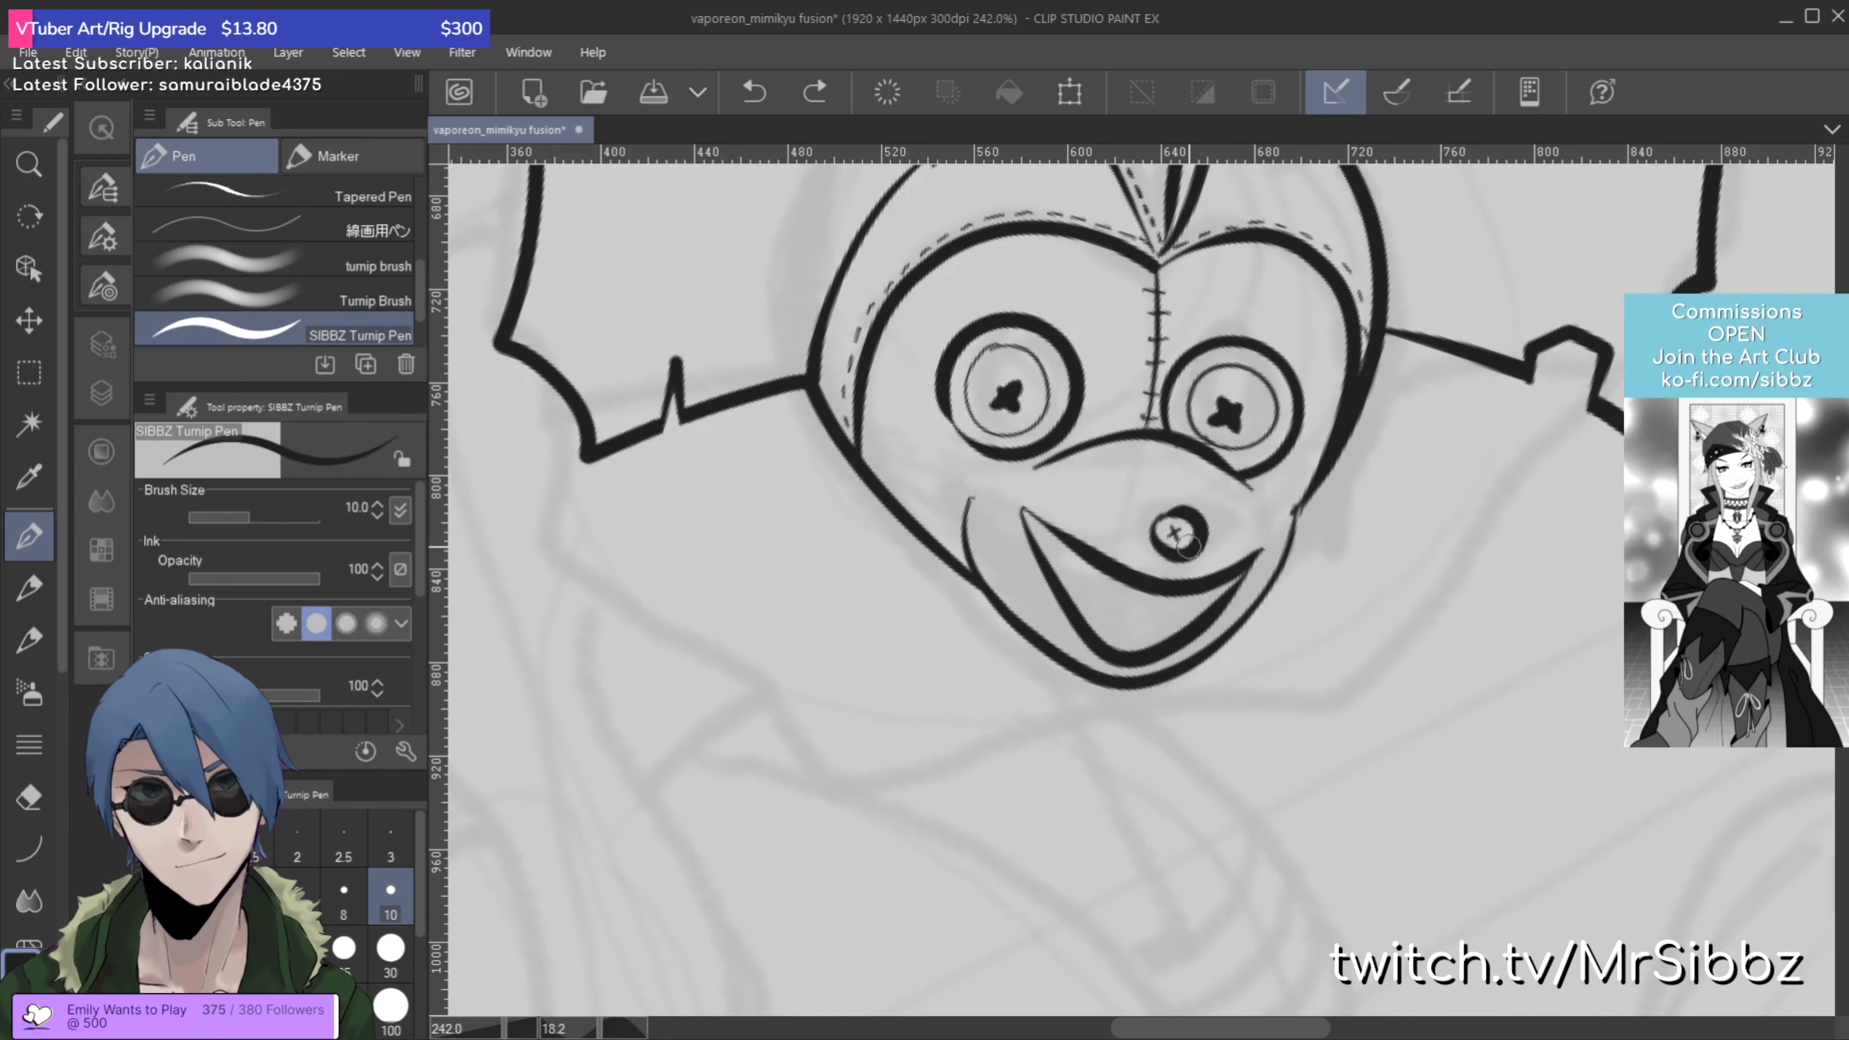
# Step: Ink the spiky, scalloped frill around the head, following the sketch behind the crest and both ear fins and below the chin
pyautogui.scroll(-3, 1183, 539)
pyautogui.moveTo(1047, 536); pyautogui.dragTo(1035, 742)
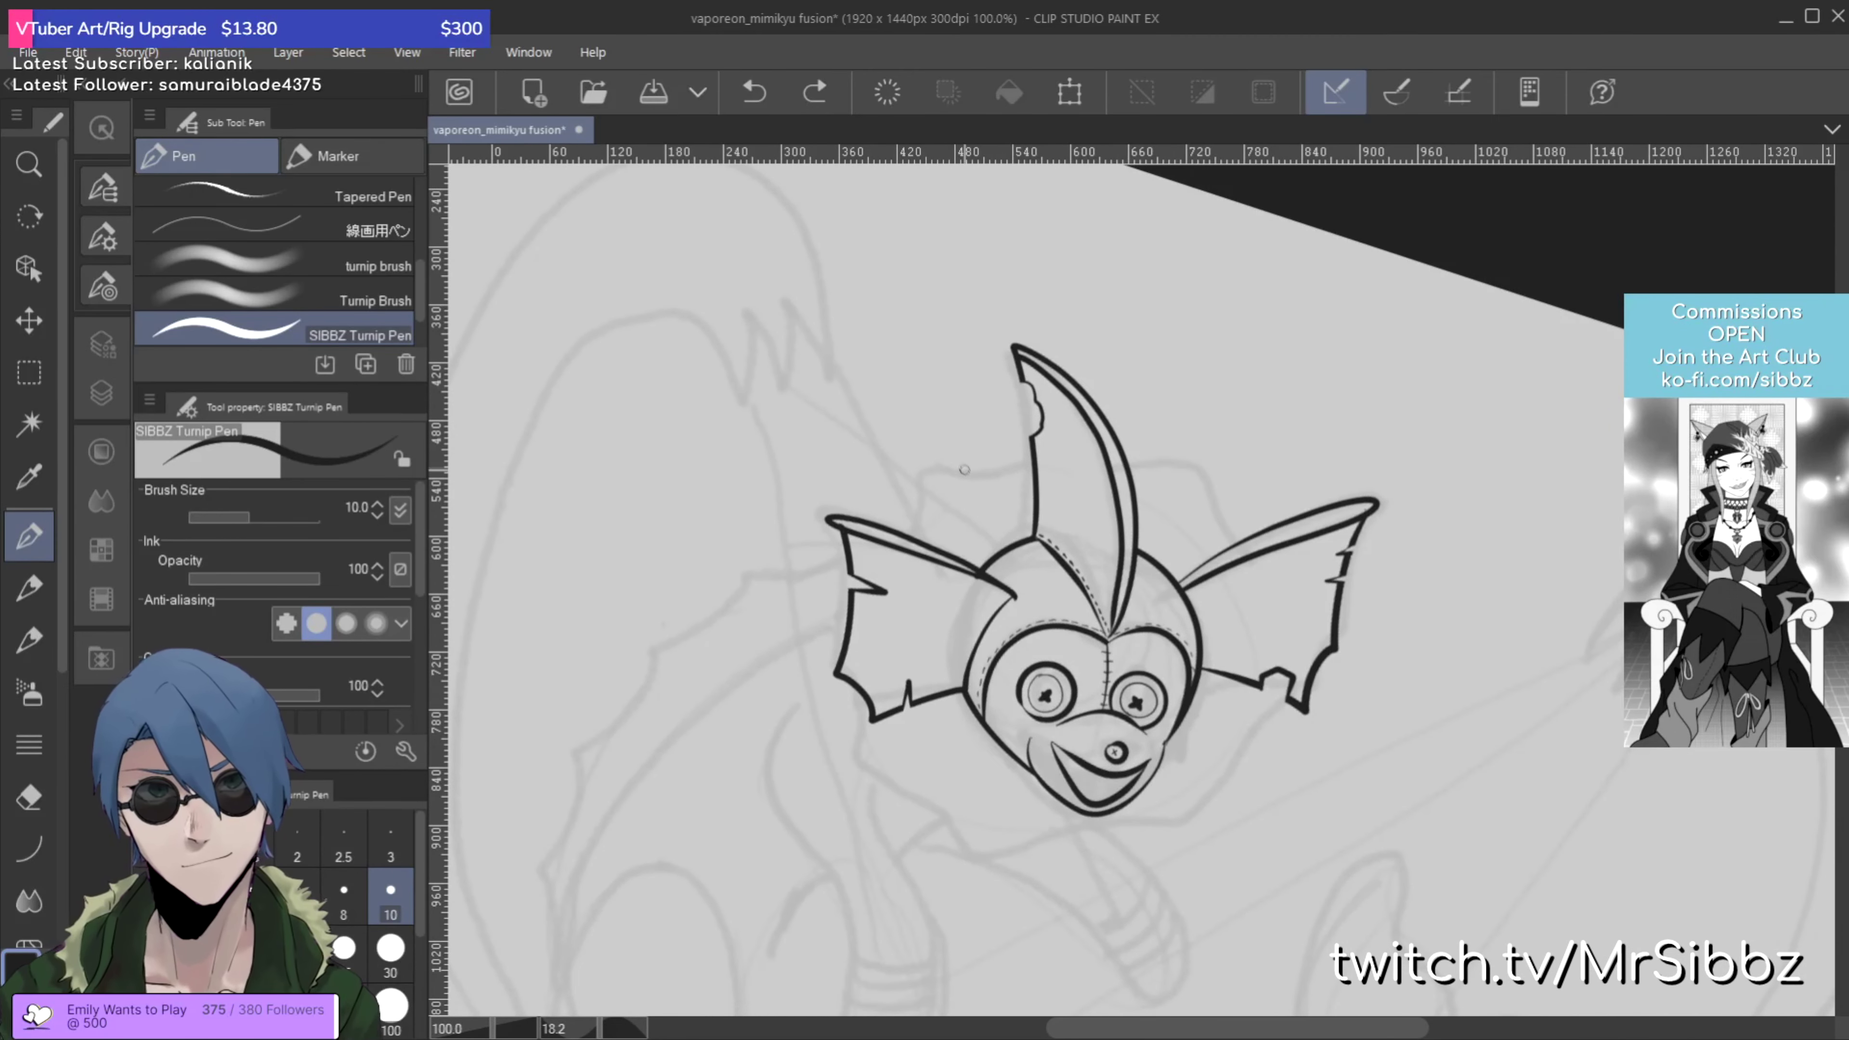
pyautogui.moveTo(919, 468)
pyautogui.mouseDown()
pyautogui.moveTo(1036, 455)
pyautogui.moveTo(920, 466)
pyautogui.moveTo(922, 544)
pyautogui.mouseUp()
pyautogui.hotkey('ctrl', 'z')
pyautogui.hotkey('ctrl', 'z')
pyautogui.hotkey('ctrl', 'z')
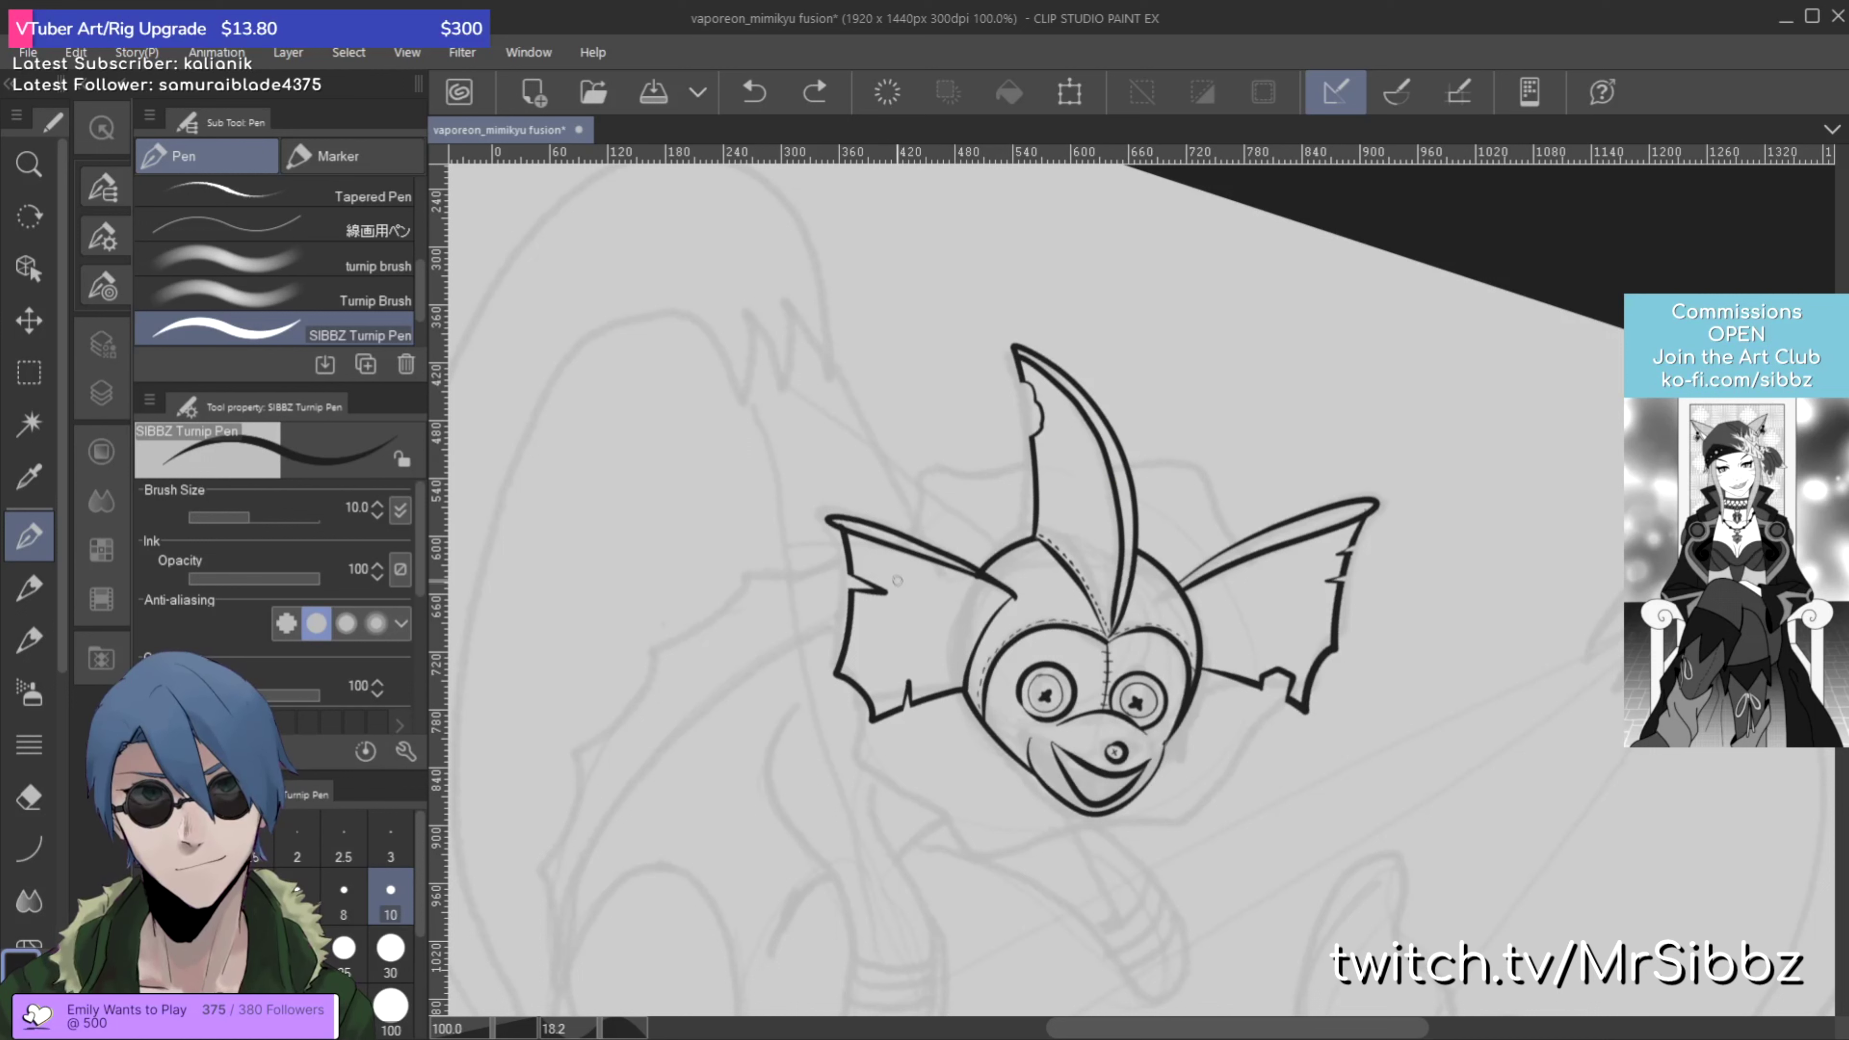
pyautogui.moveTo(884, 572)
pyautogui.mouseDown()
pyautogui.moveTo(932, 467)
pyautogui.moveTo(1070, 442)
pyautogui.moveTo(1149, 467)
pyautogui.moveTo(1208, 454)
pyautogui.moveTo(1274, 578)
pyautogui.moveTo(1229, 664)
pyautogui.moveTo(1238, 741)
pyautogui.moveTo(1176, 829)
pyautogui.moveTo(1133, 817)
pyautogui.moveTo(978, 863)
pyautogui.moveTo(952, 812)
pyautogui.moveTo(868, 771)
pyautogui.moveTo(899, 718)
pyautogui.mouseUp()
pyautogui.moveTo(910, 636)
pyautogui.mouseDown()
pyautogui.moveTo(905, 608)
pyautogui.moveTo(969, 634)
pyautogui.mouseUp()
# Step: Erase the frill segments that overlap the head crest and the ear fins with the Vector eraser
pyautogui.press('e')
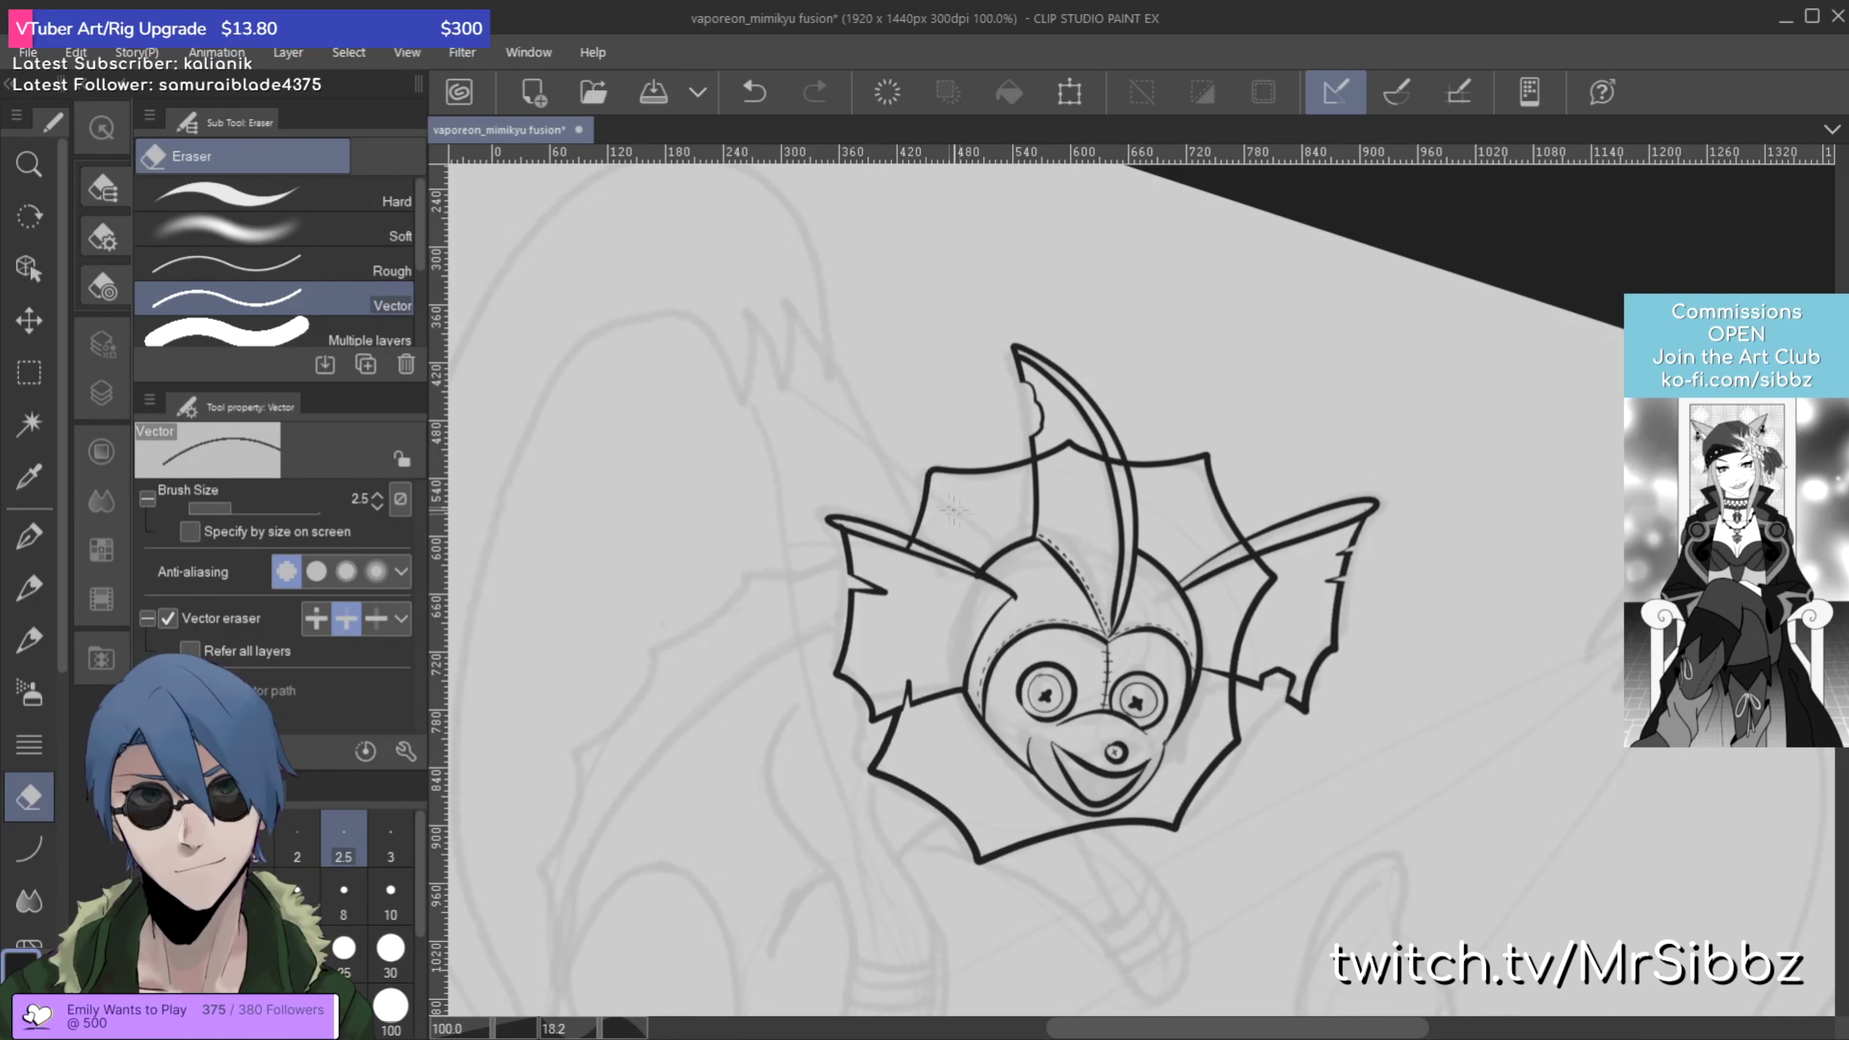
pyautogui.moveTo(1041, 470)
pyautogui.mouseDown()
pyautogui.moveTo(1080, 444)
pyautogui.moveTo(1195, 437)
pyautogui.moveTo(1122, 472)
pyautogui.mouseUp()
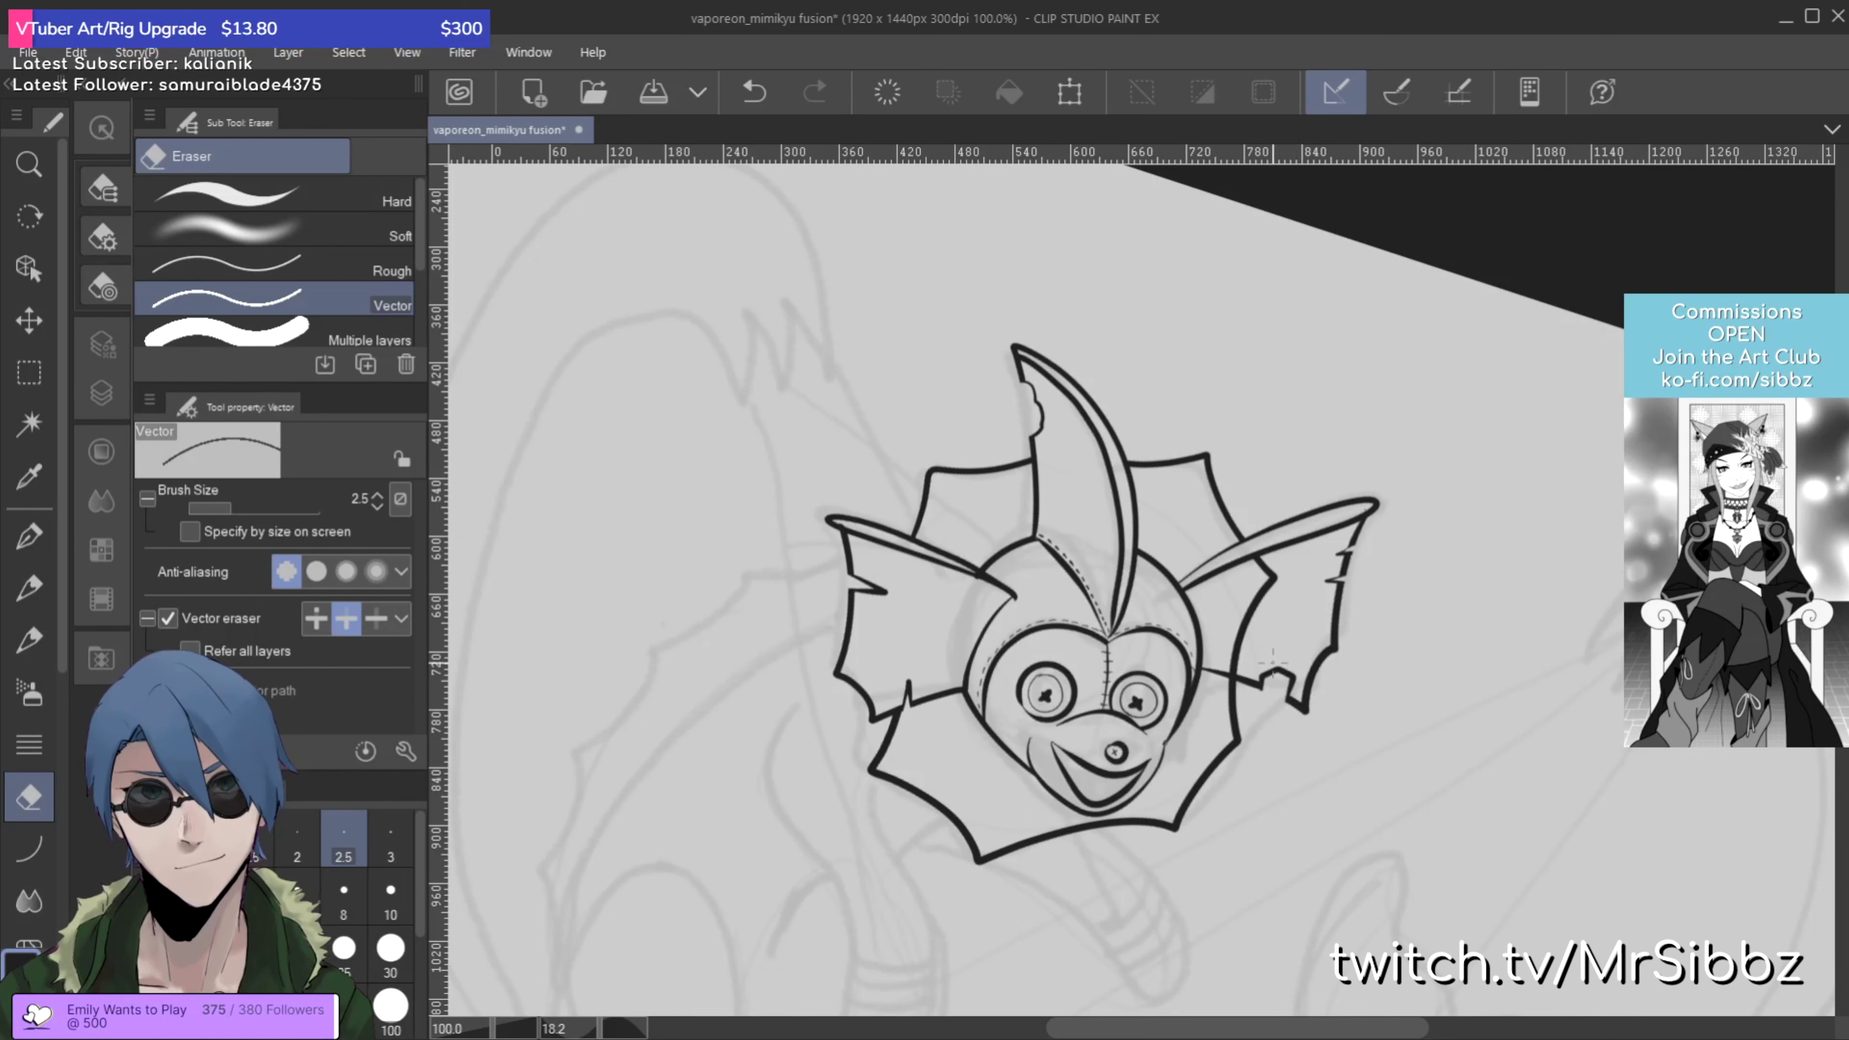
pyautogui.moveTo(1264, 584); pyautogui.dragTo(1284, 591)
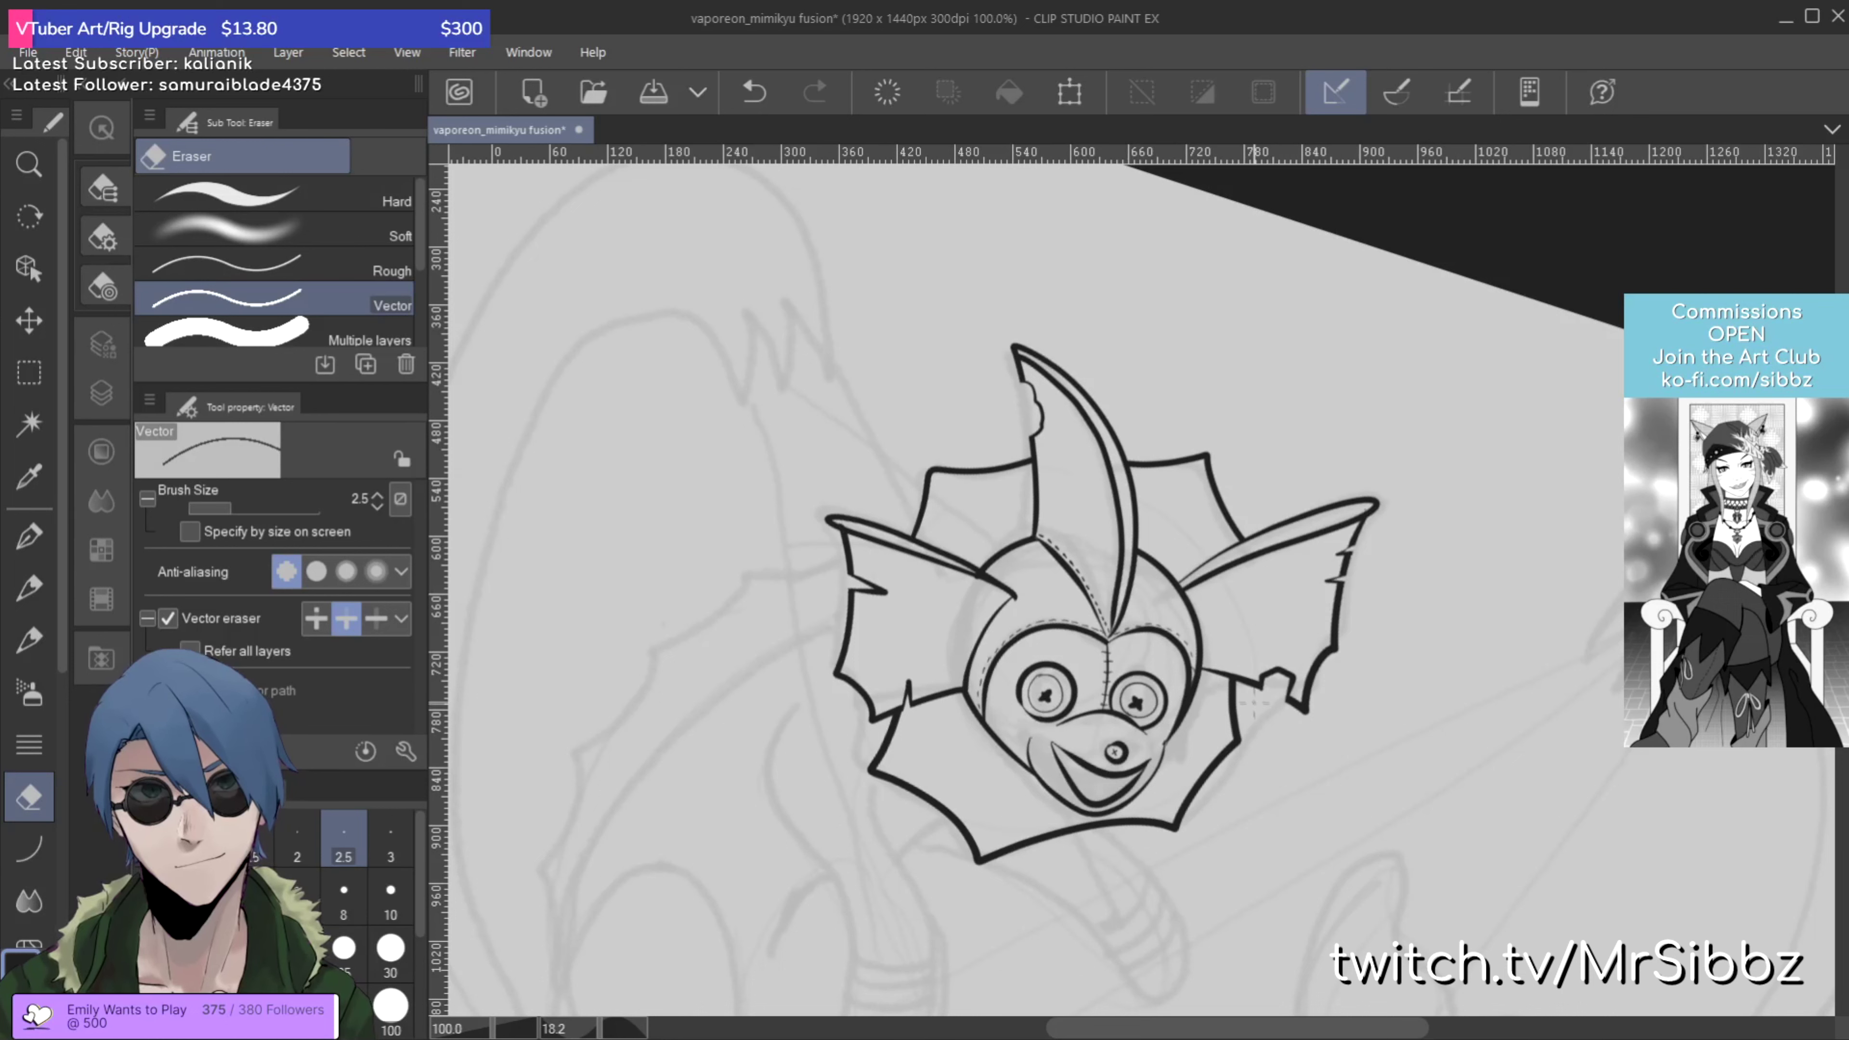
pyautogui.press('p')
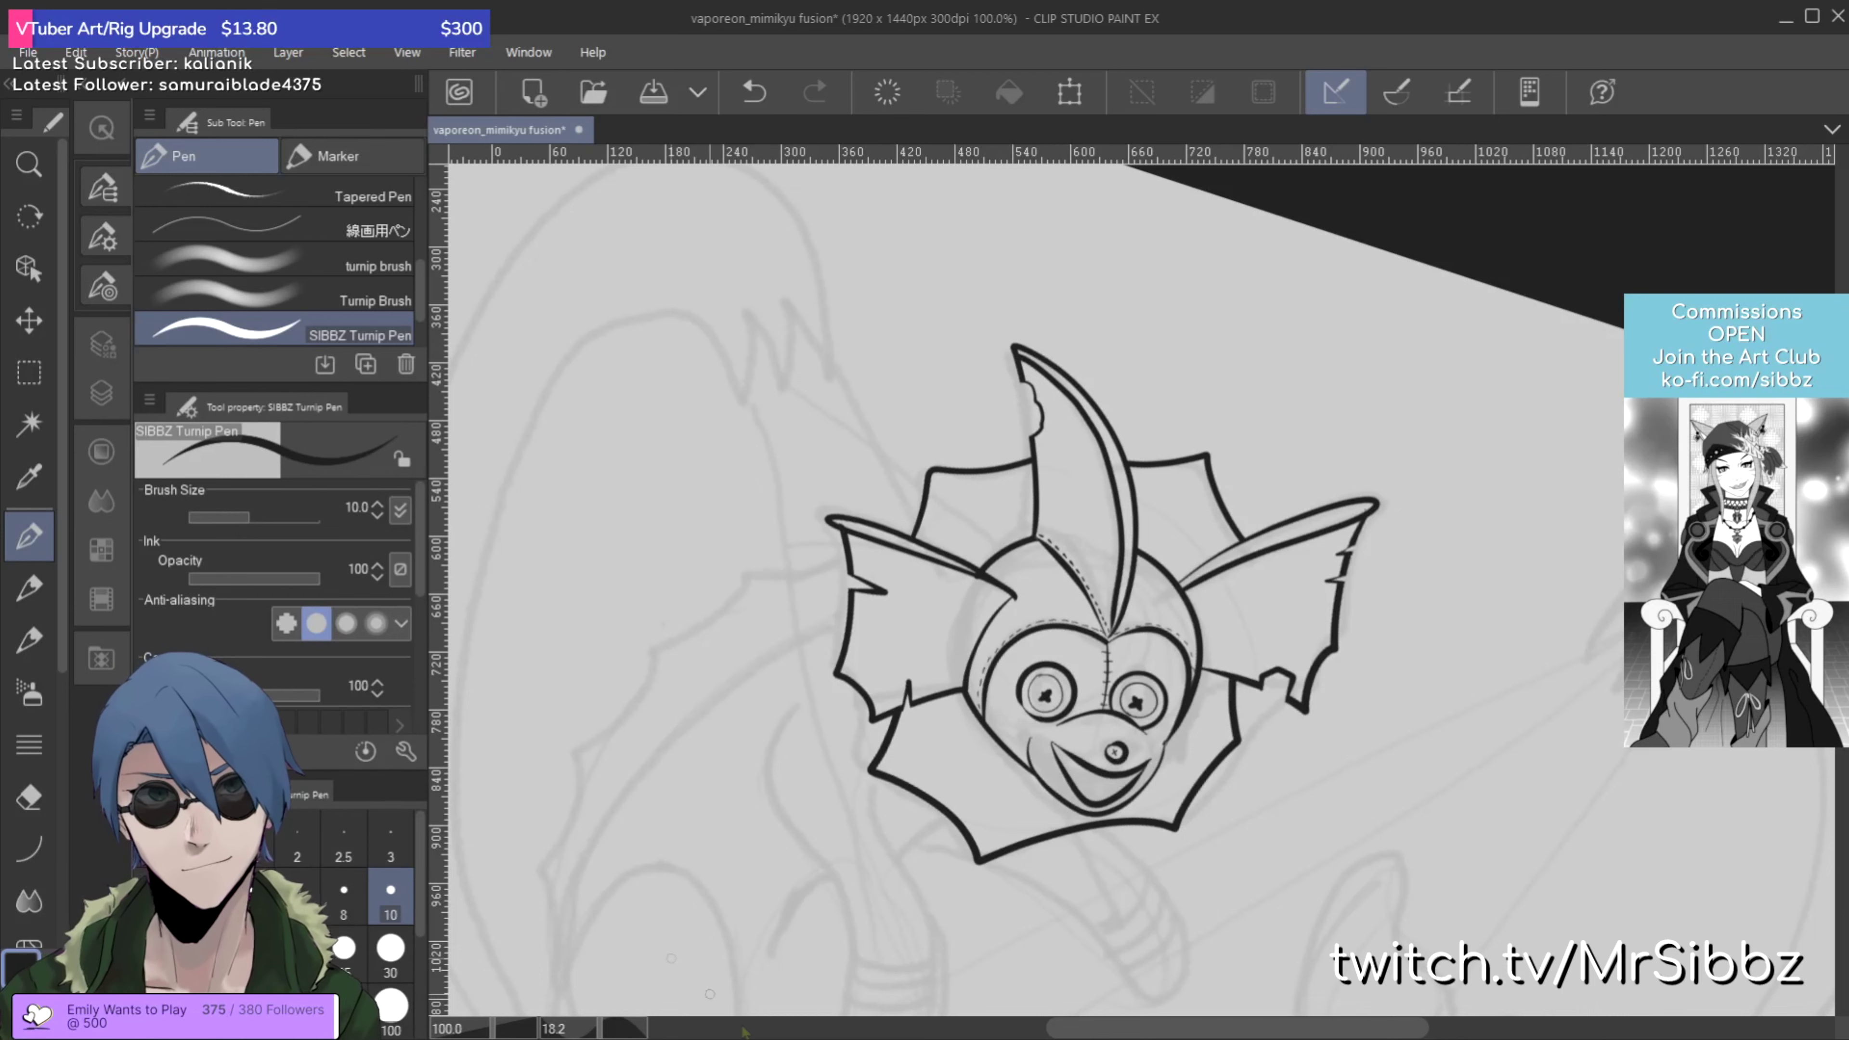
pyautogui.moveTo(873, 714); pyautogui.dragTo(984, 786)
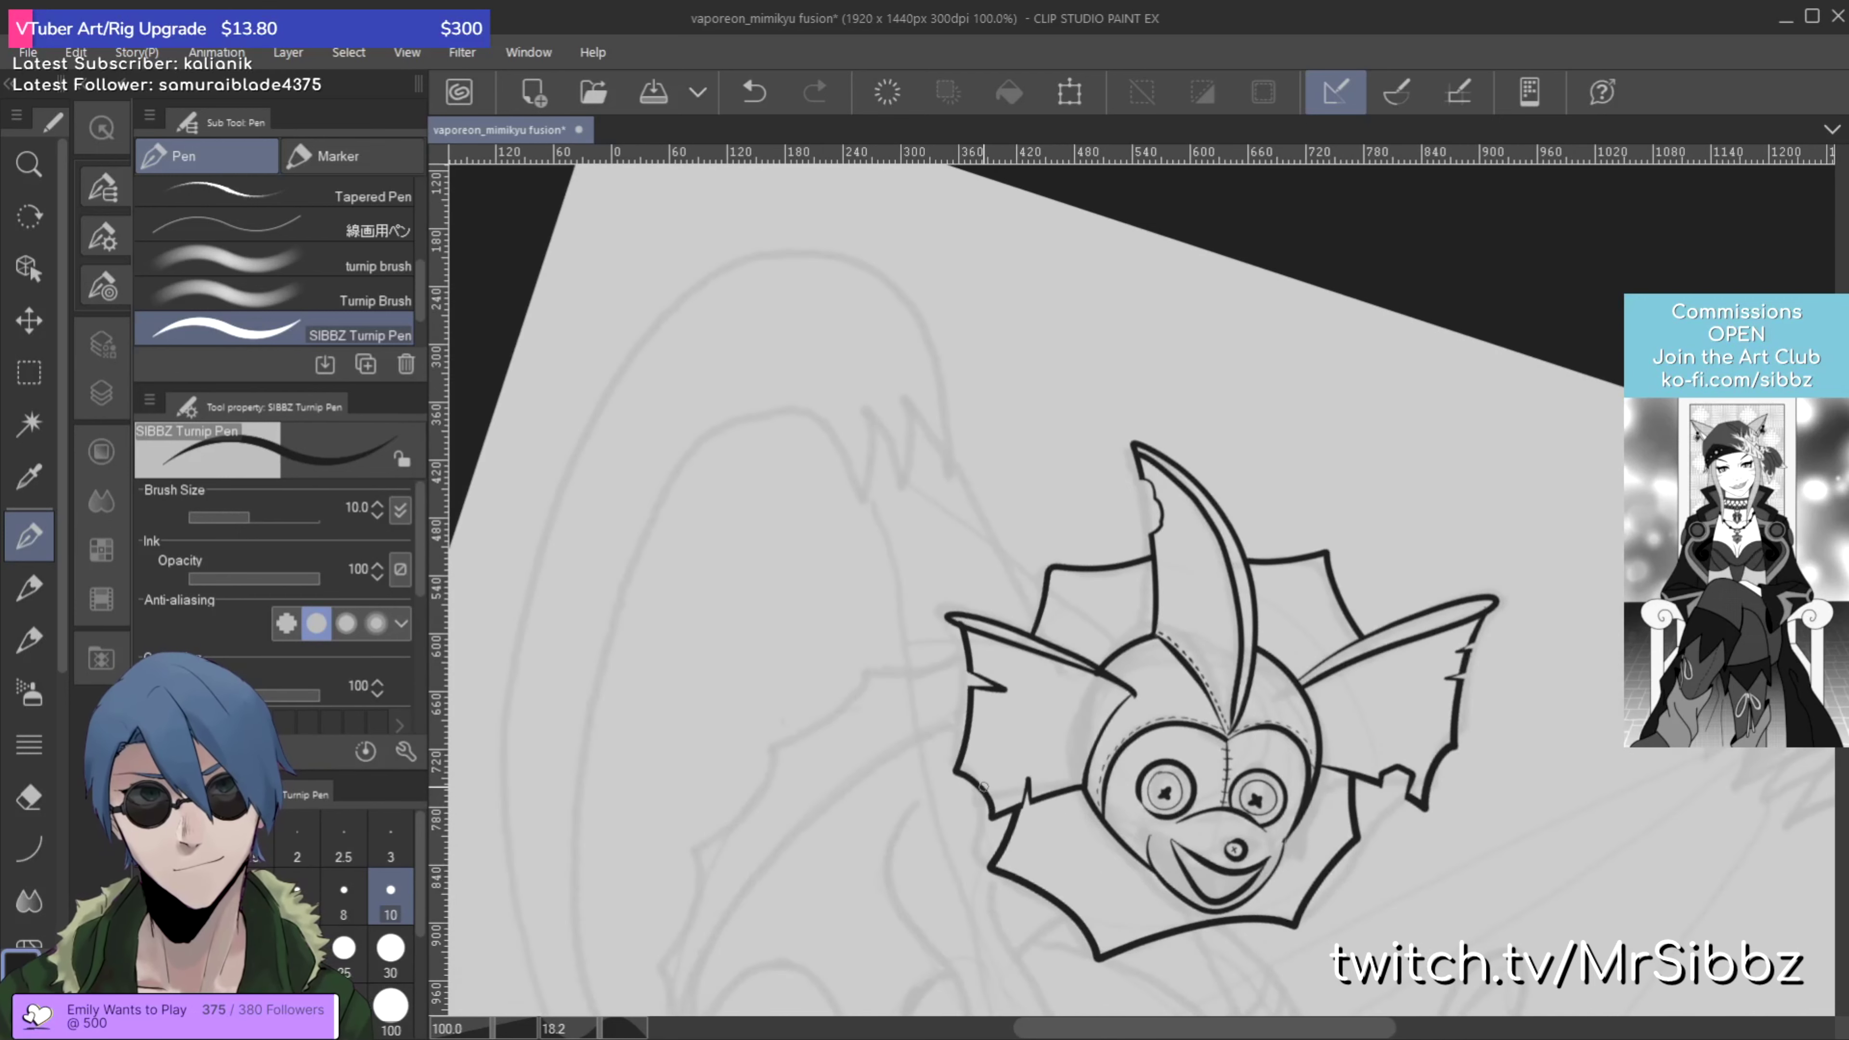
pyautogui.scroll(3, 983, 787)
pyautogui.scroll(-3, 1038, 787)
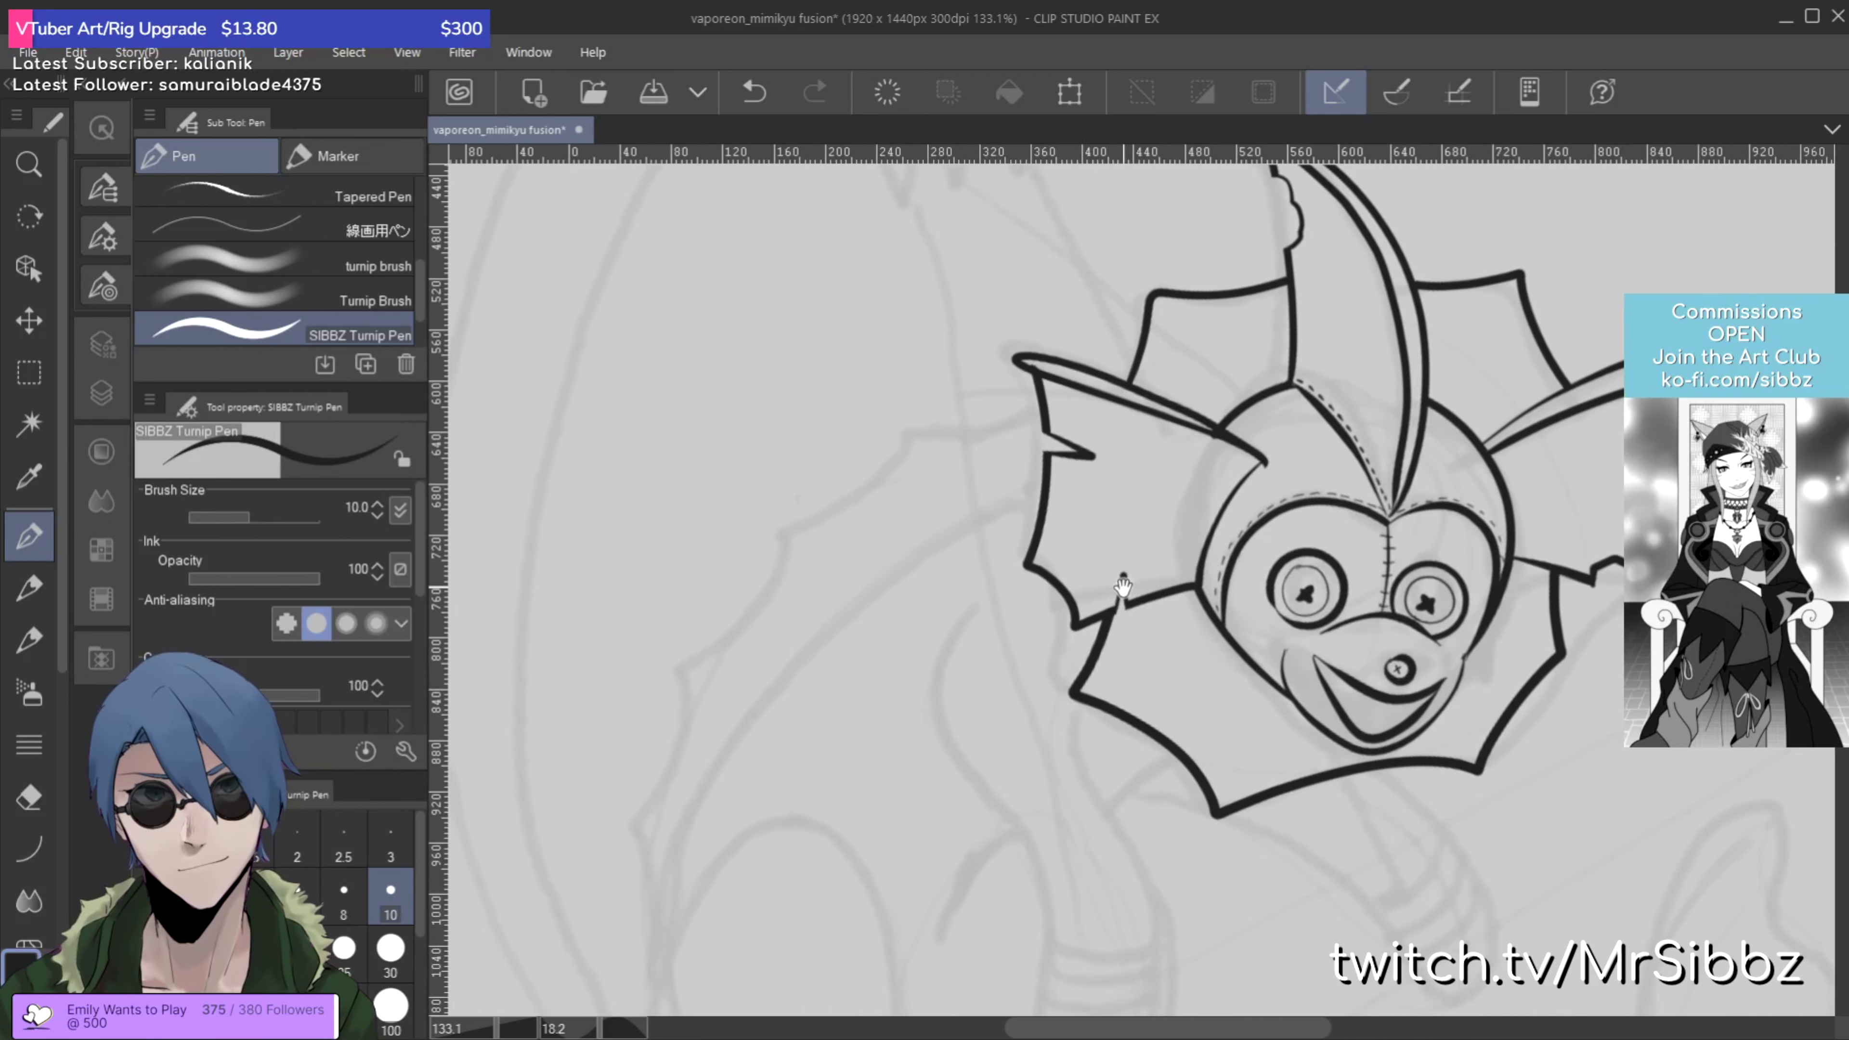
pyautogui.moveTo(1201, 874); pyautogui.dragTo(1165, 604)
pyautogui.scroll(-2, 1311, 619)
pyautogui.scroll(-1, 1138, 589)
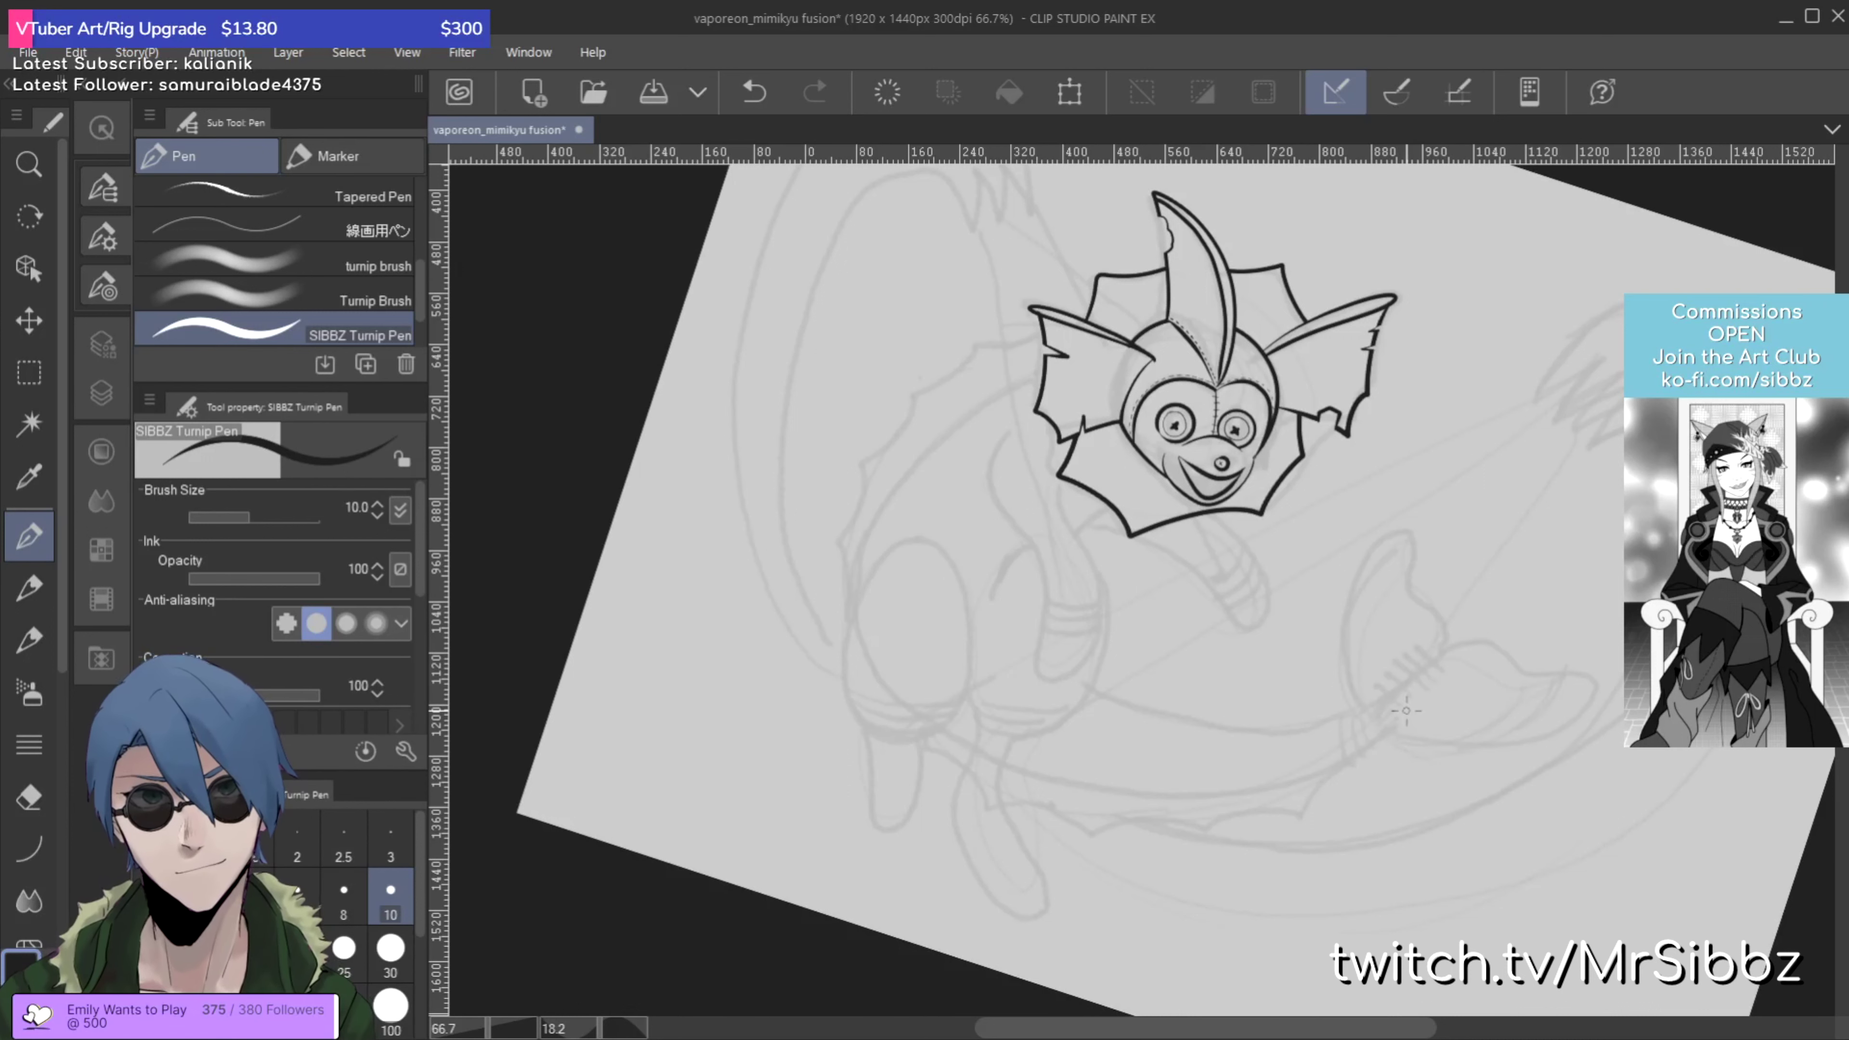
pyautogui.moveTo(1405, 711)
pyautogui.mouseDown()
pyautogui.moveTo(1336, 764)
pyautogui.moveTo(1210, 794)
pyautogui.moveTo(1079, 779)
pyautogui.moveTo(919, 707)
pyautogui.moveTo(866, 622)
pyautogui.moveTo(879, 550)
pyautogui.moveTo(975, 416)
pyautogui.moveTo(1114, 375)
pyautogui.mouseUp()
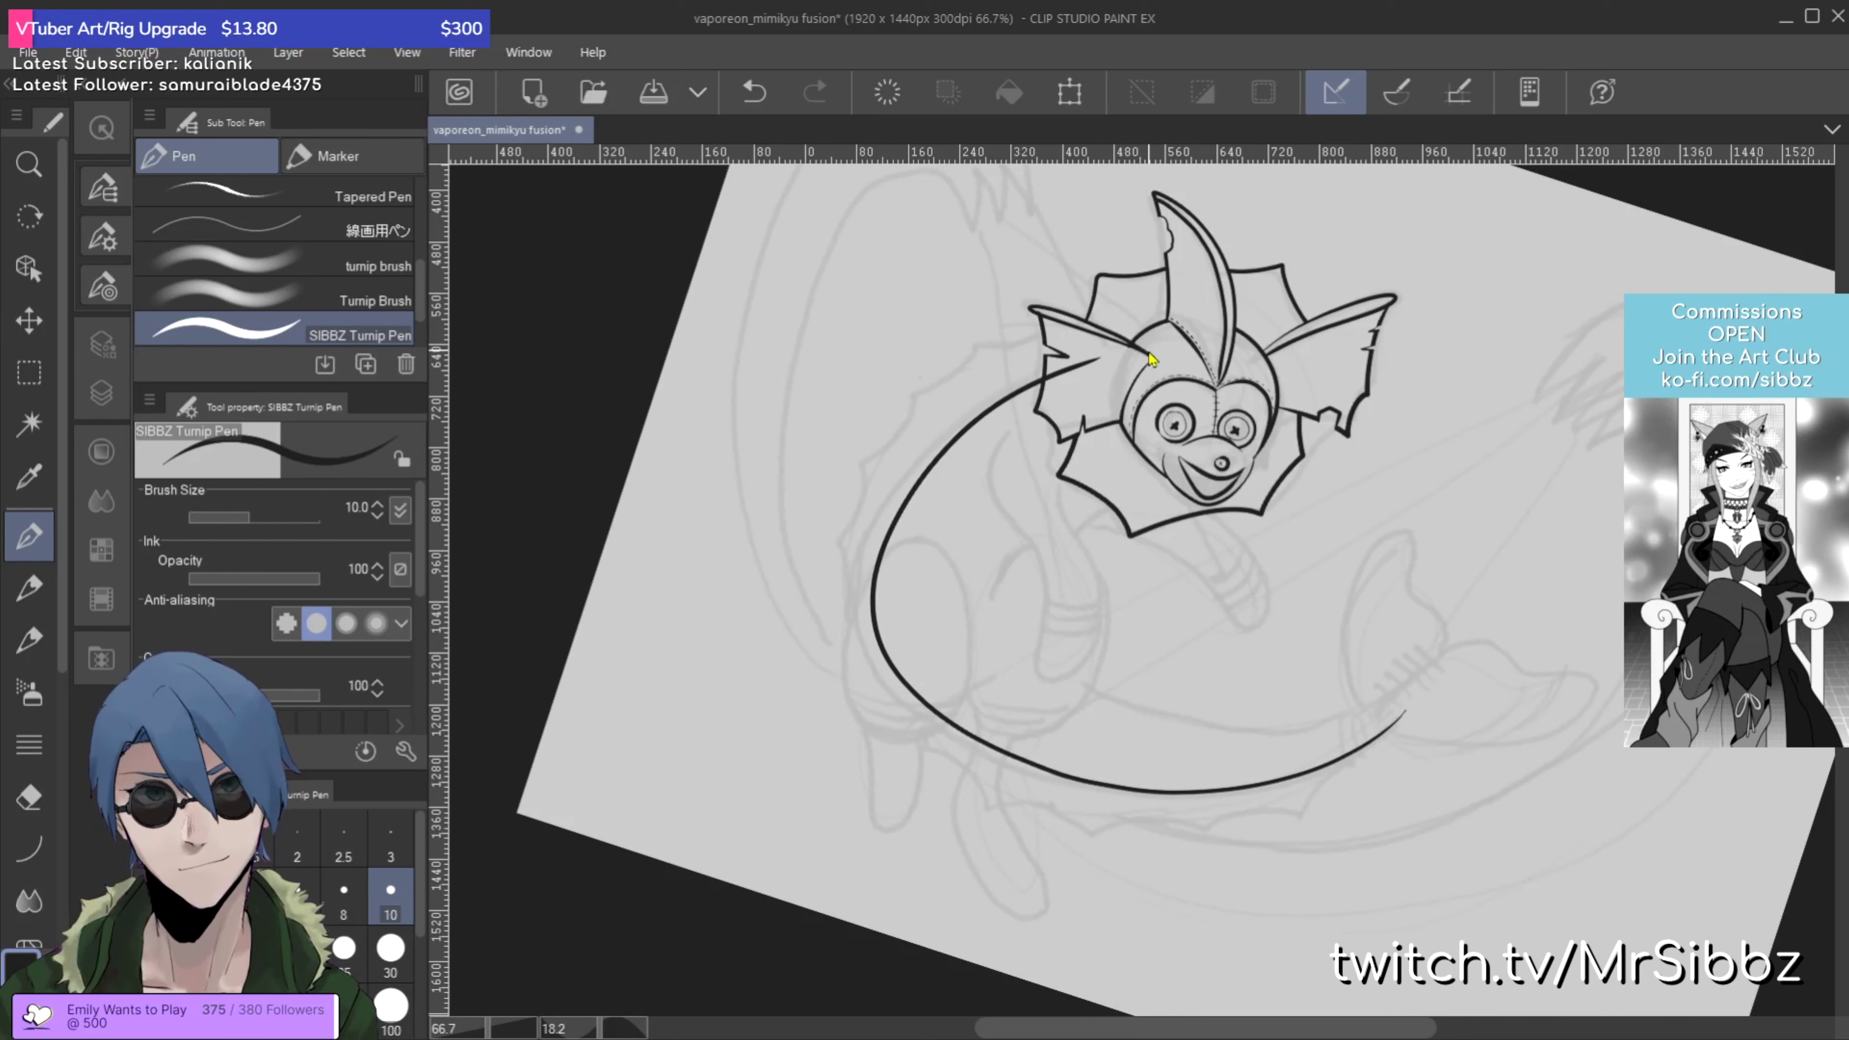
pyautogui.hotkey('ctrl', 'z')
pyautogui.moveTo(1083, 358)
pyautogui.mouseDown()
pyautogui.moveTo(925, 453)
pyautogui.moveTo(866, 548)
pyautogui.mouseUp()
pyautogui.moveTo(853, 615)
pyautogui.mouseDown()
pyautogui.moveTo(872, 675)
pyautogui.moveTo(937, 728)
pyautogui.moveTo(1026, 759)
pyautogui.moveTo(1205, 768)
pyautogui.moveTo(1411, 710)
pyautogui.mouseUp()
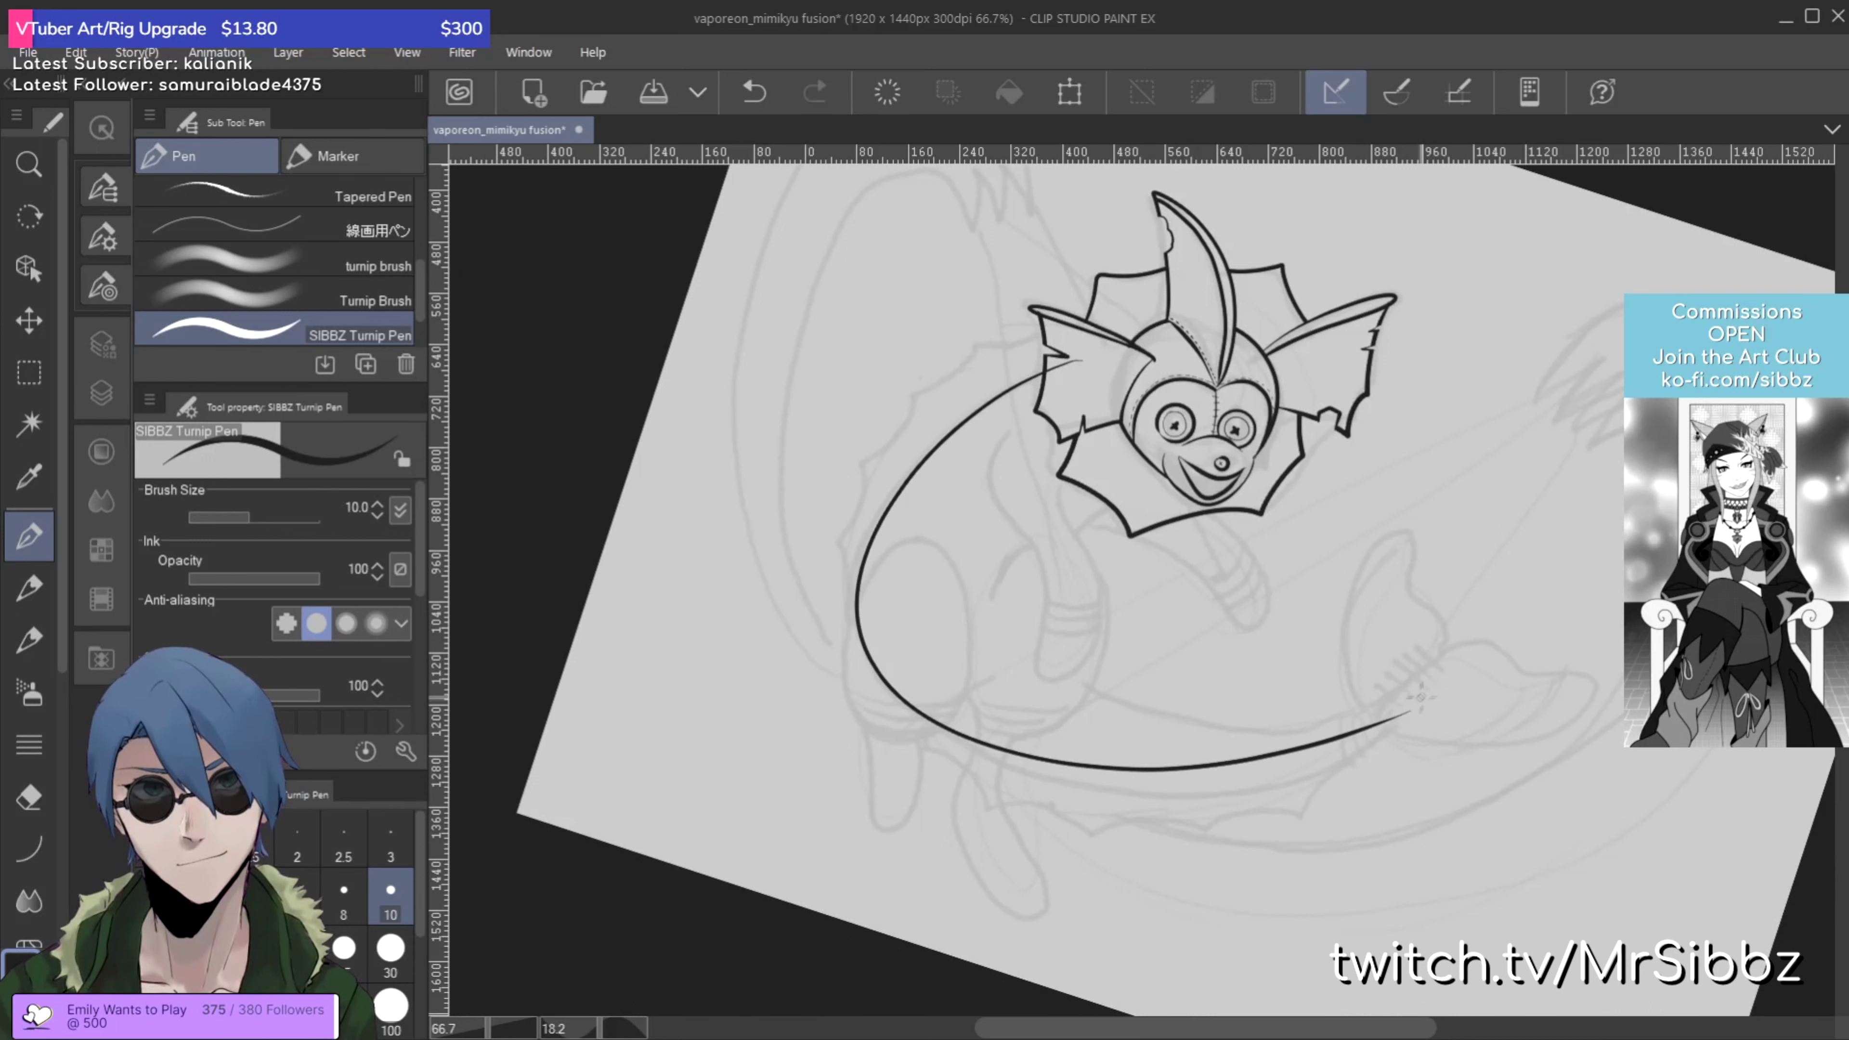
pyautogui.hotkey('ctrl', 'z')
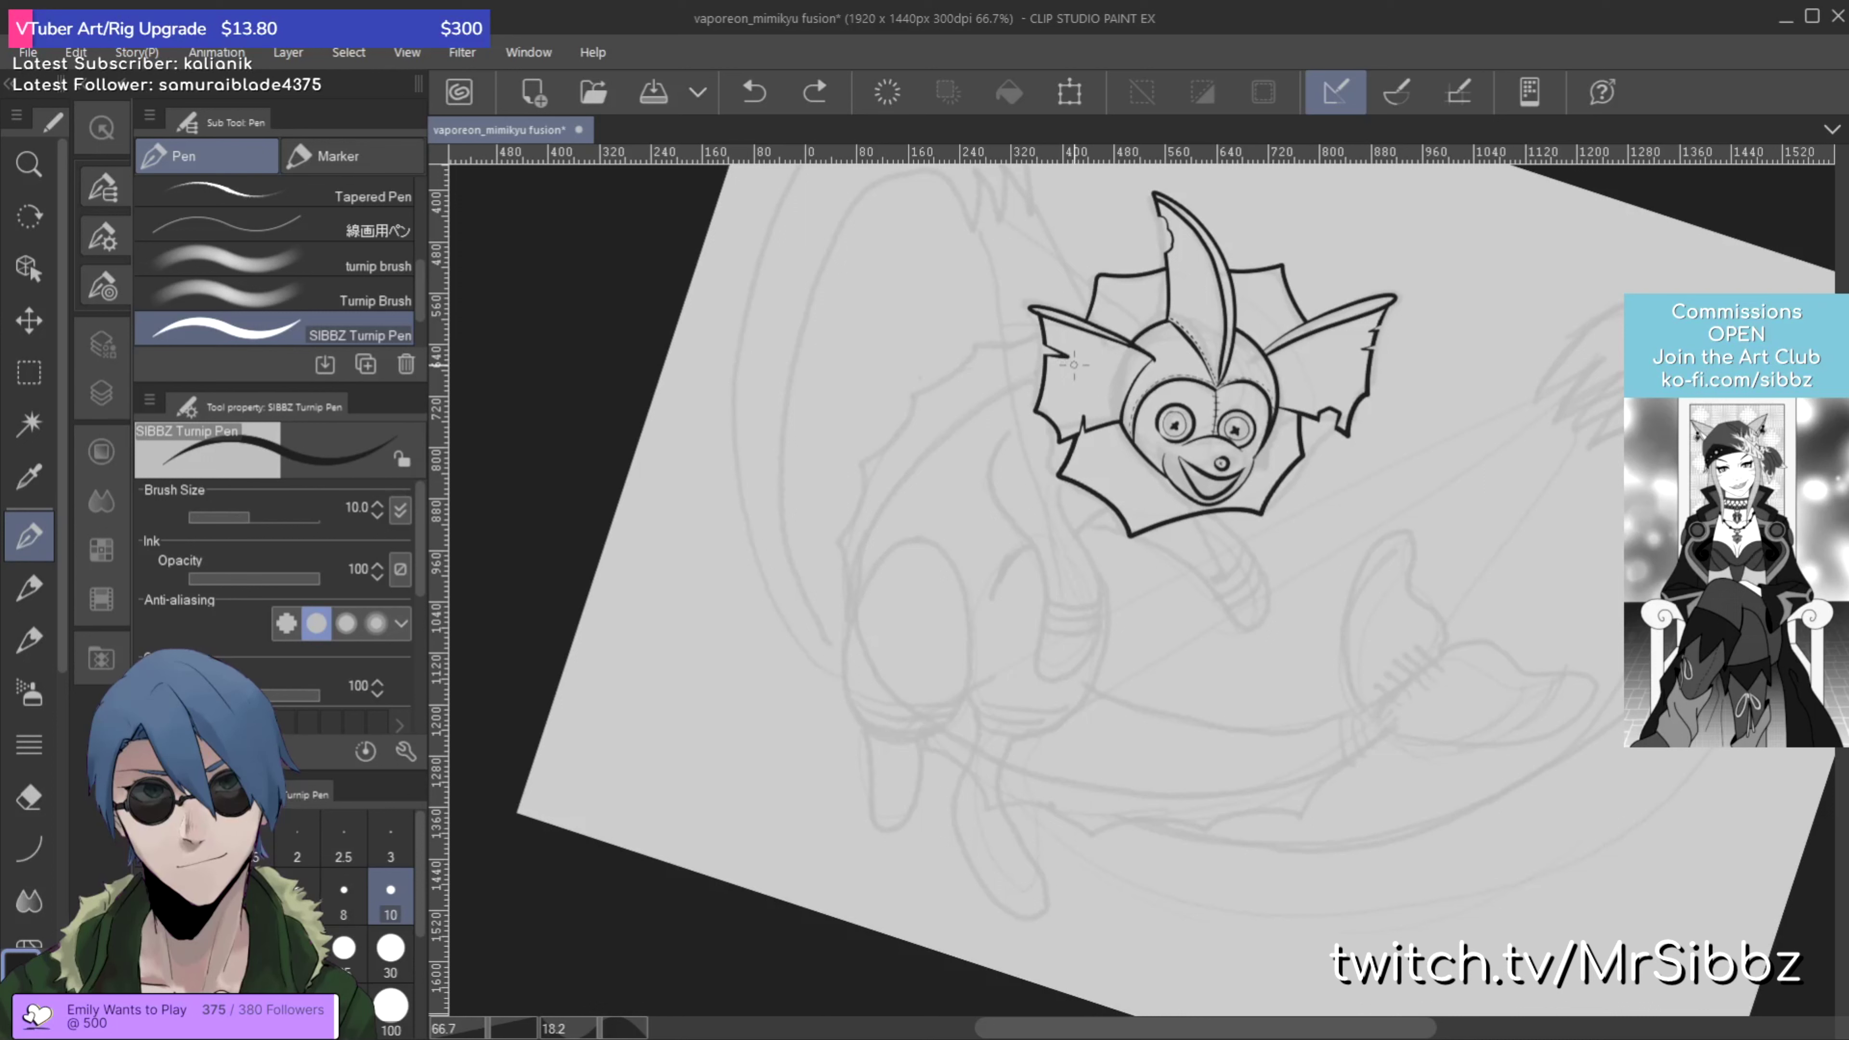
# Step: Ink one long sweeping body curve from behind the left ear fin, around the haunch and under the belly, to the tail's base
pyautogui.moveTo(1070, 365)
pyautogui.mouseDown()
pyautogui.moveTo(965, 424)
pyautogui.moveTo(869, 535)
pyautogui.moveTo(846, 621)
pyautogui.moveTo(903, 707)
pyautogui.mouseUp()
pyautogui.moveTo(968, 761)
pyautogui.mouseDown()
pyautogui.moveTo(1135, 807)
pyautogui.moveTo(1383, 732)
pyautogui.moveTo(1446, 665)
pyautogui.mouseUp()
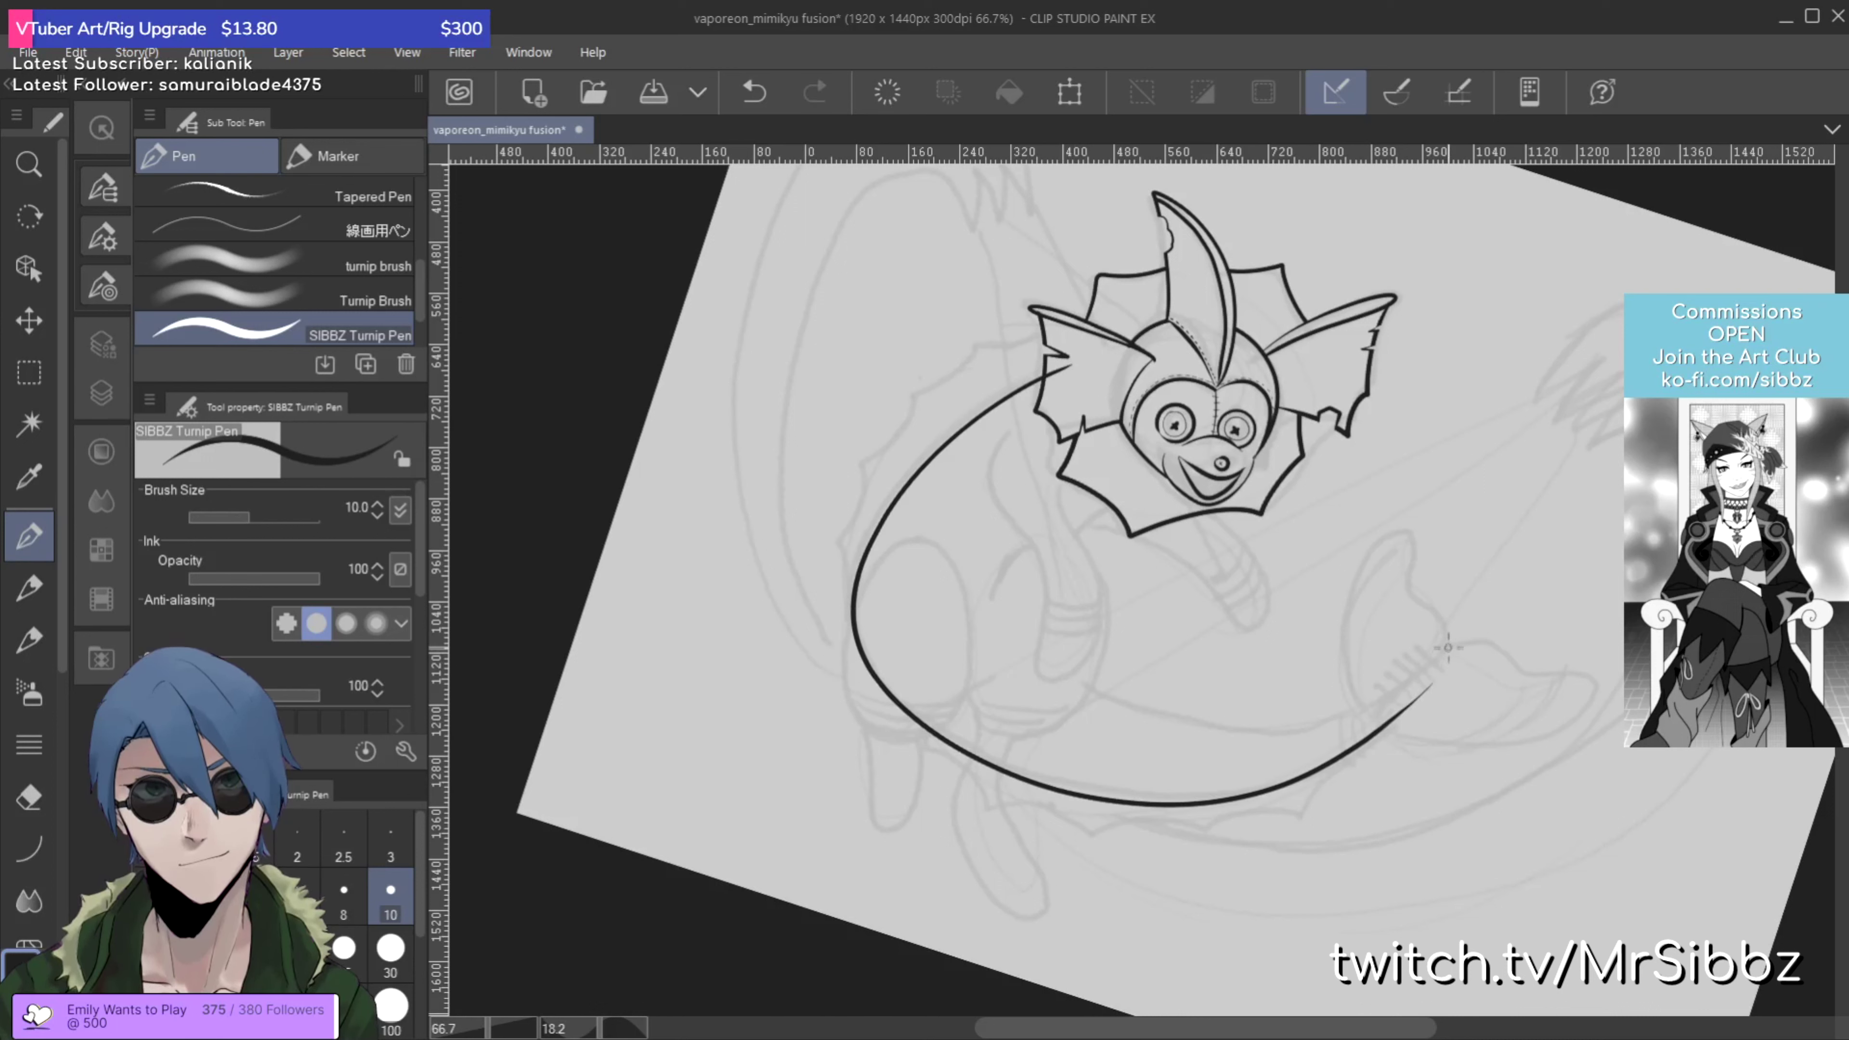
pyautogui.press('e')
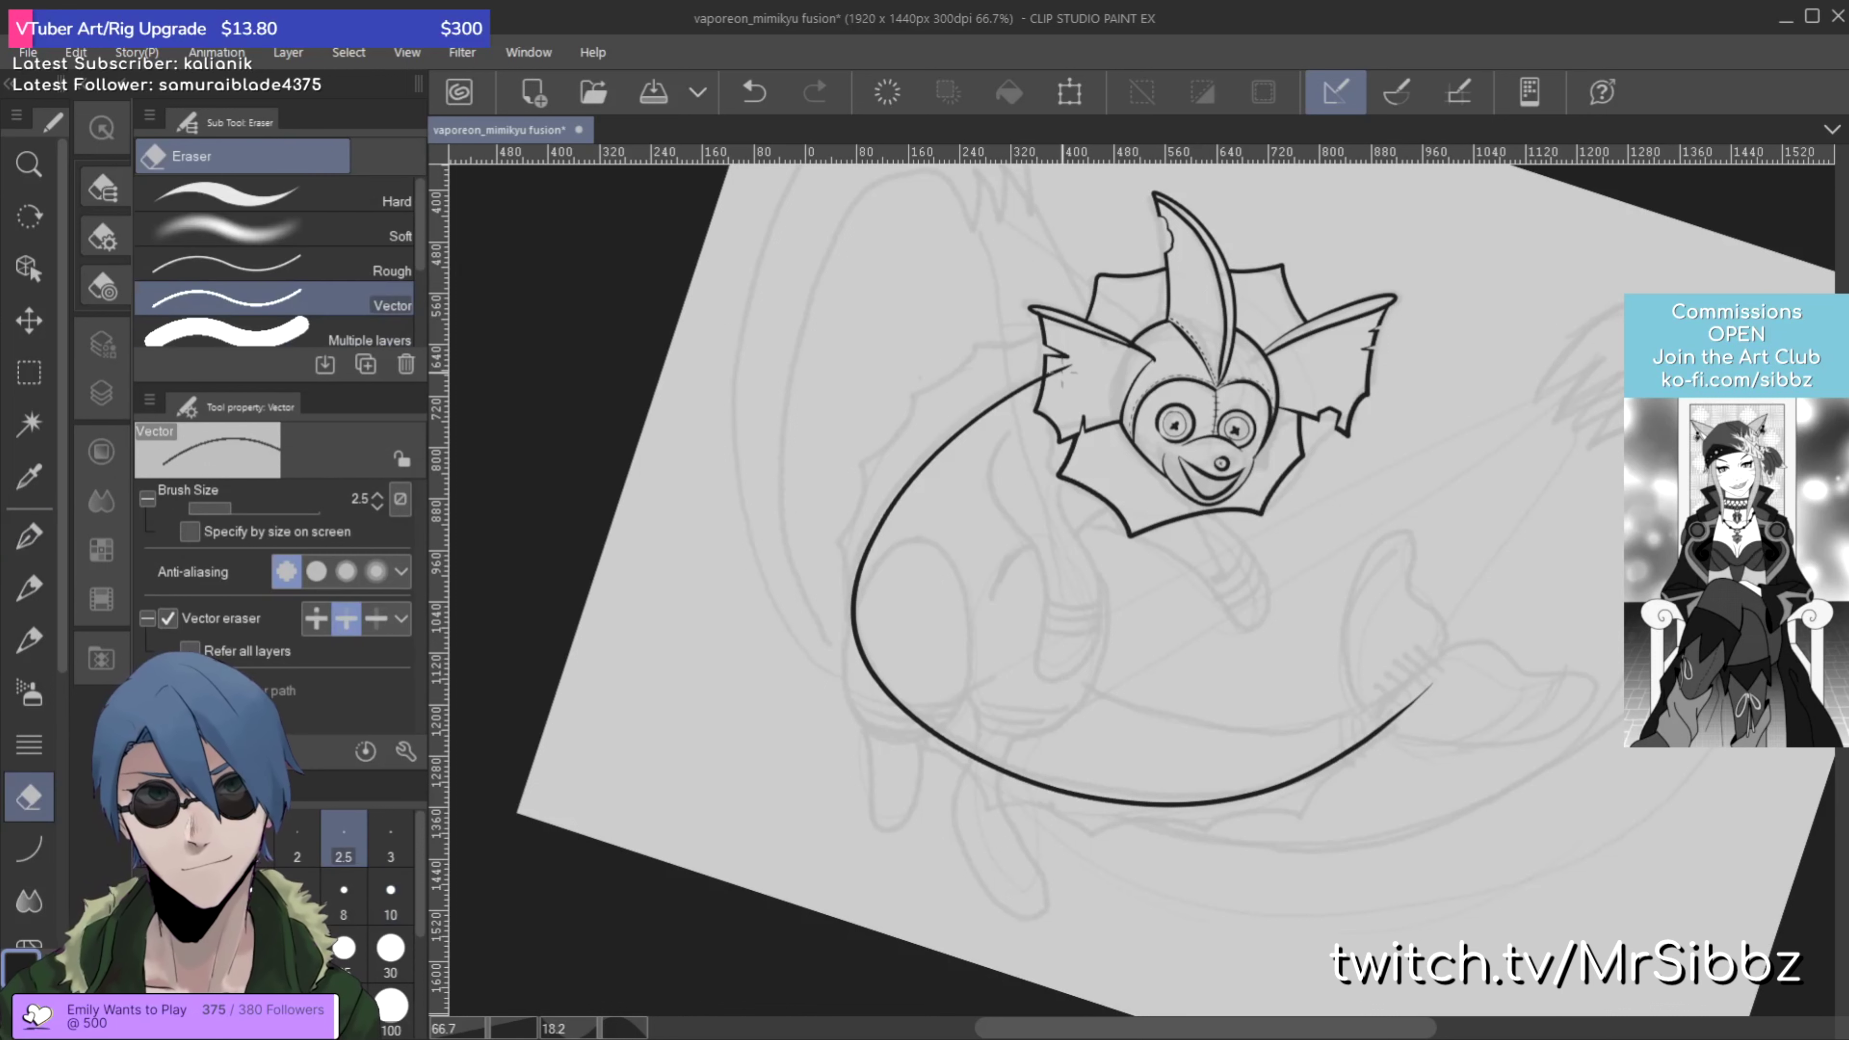
pyautogui.press('p')
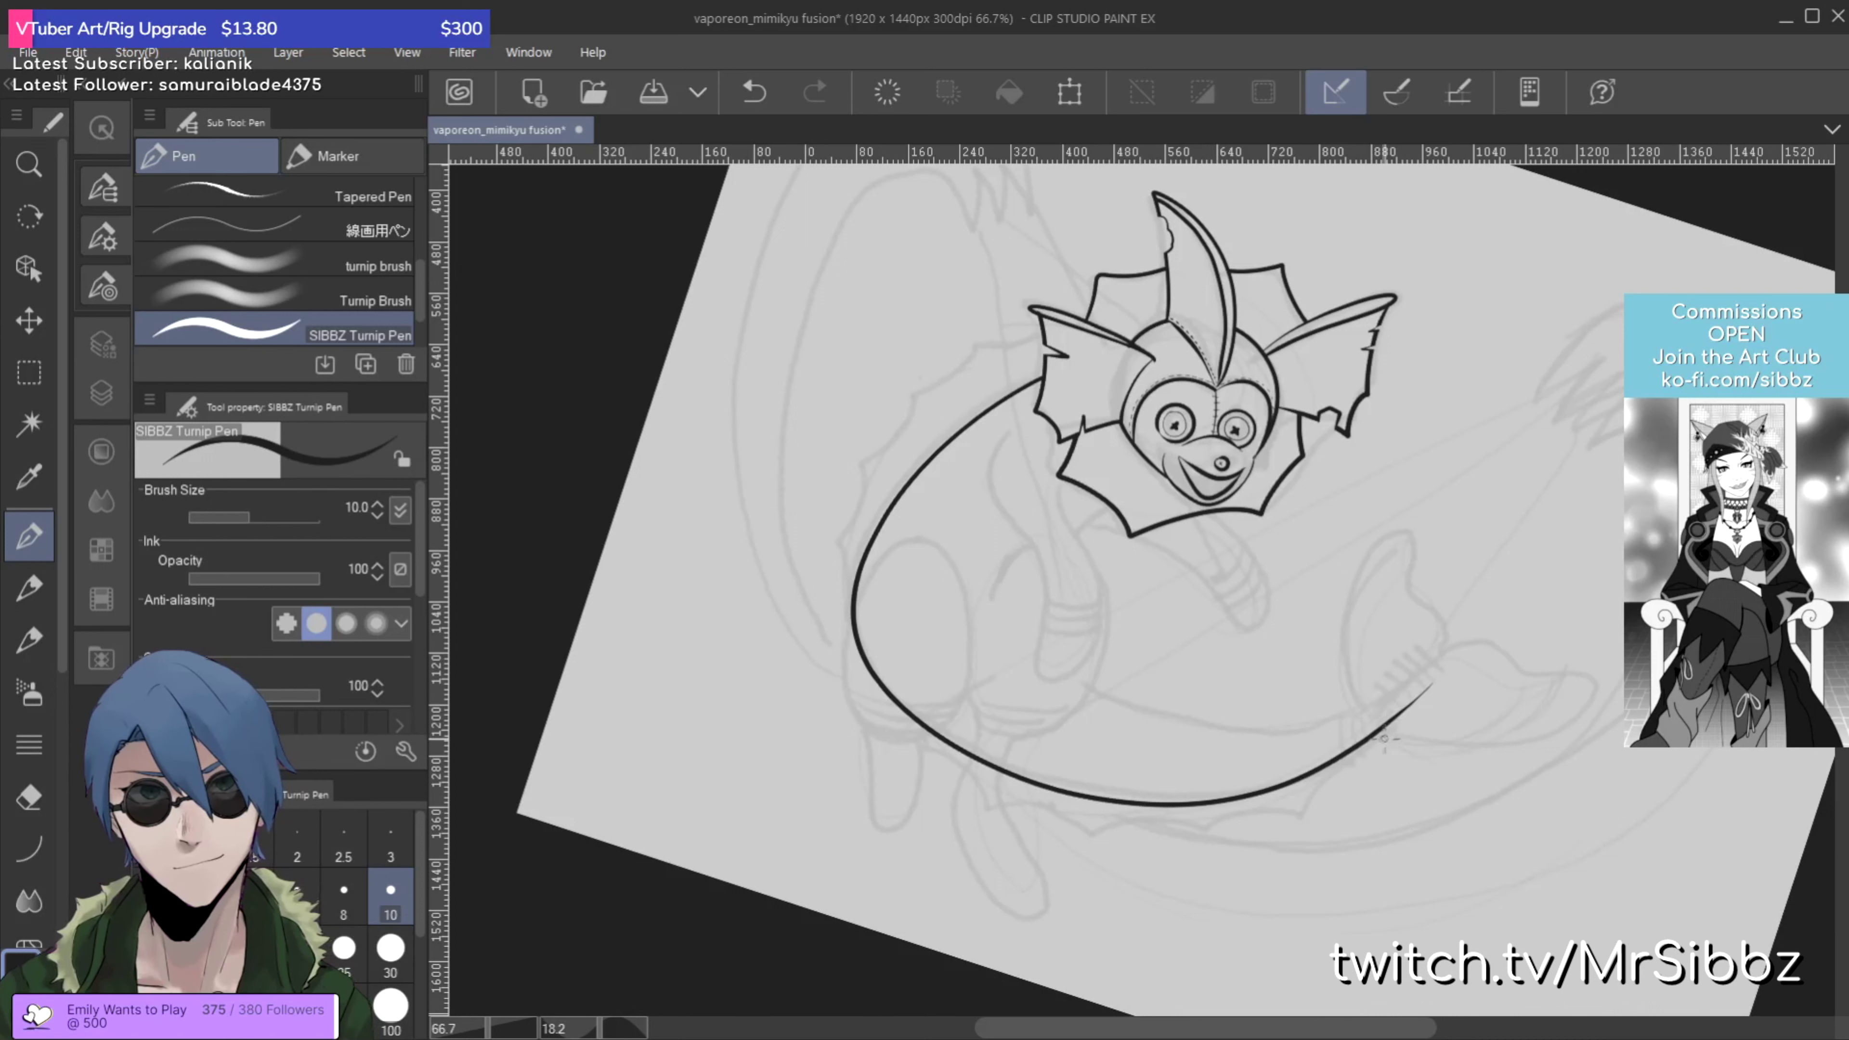
# Step: Ink the tail's upper edge from its rounded tip back toward the belly, and erase the line ends overshooting the tip
pyautogui.moveTo(1400, 705)
pyautogui.mouseDown()
pyautogui.moveTo(1263, 735)
pyautogui.moveTo(1151, 720)
pyautogui.moveTo(1036, 618)
pyautogui.mouseUp()
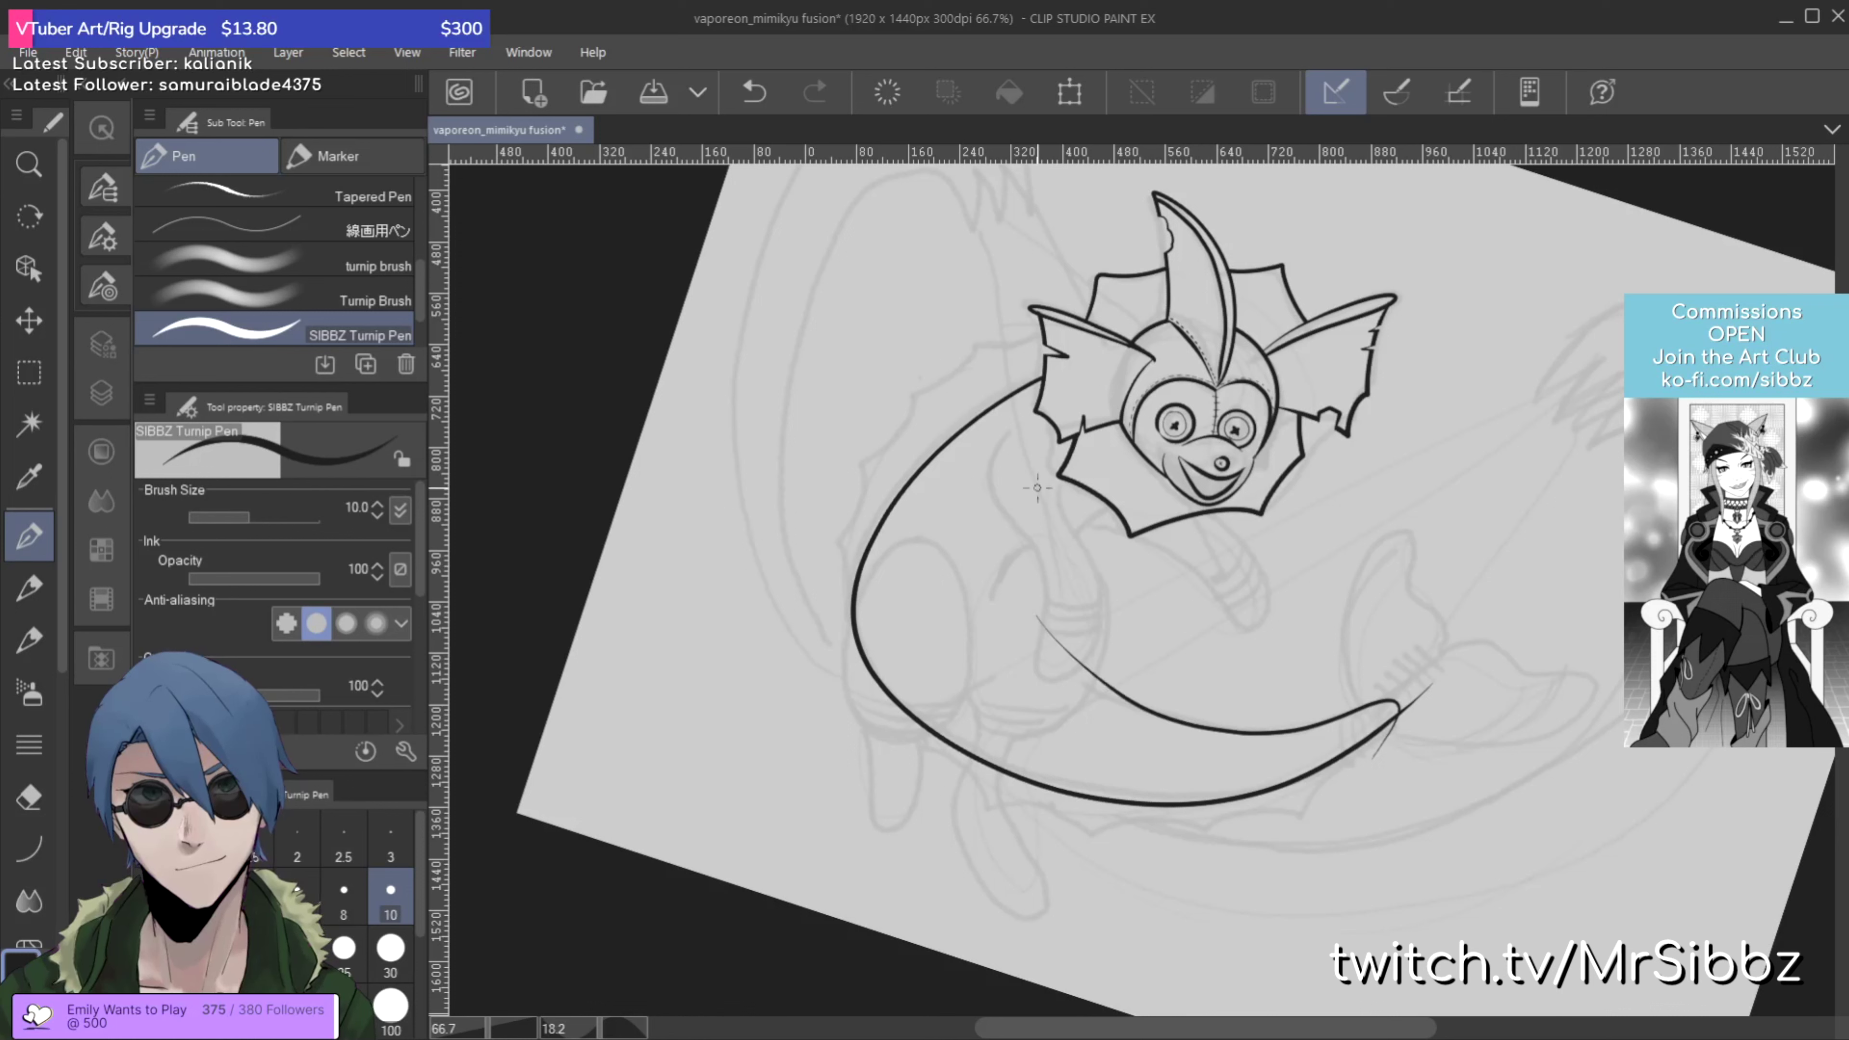
pyautogui.press('e')
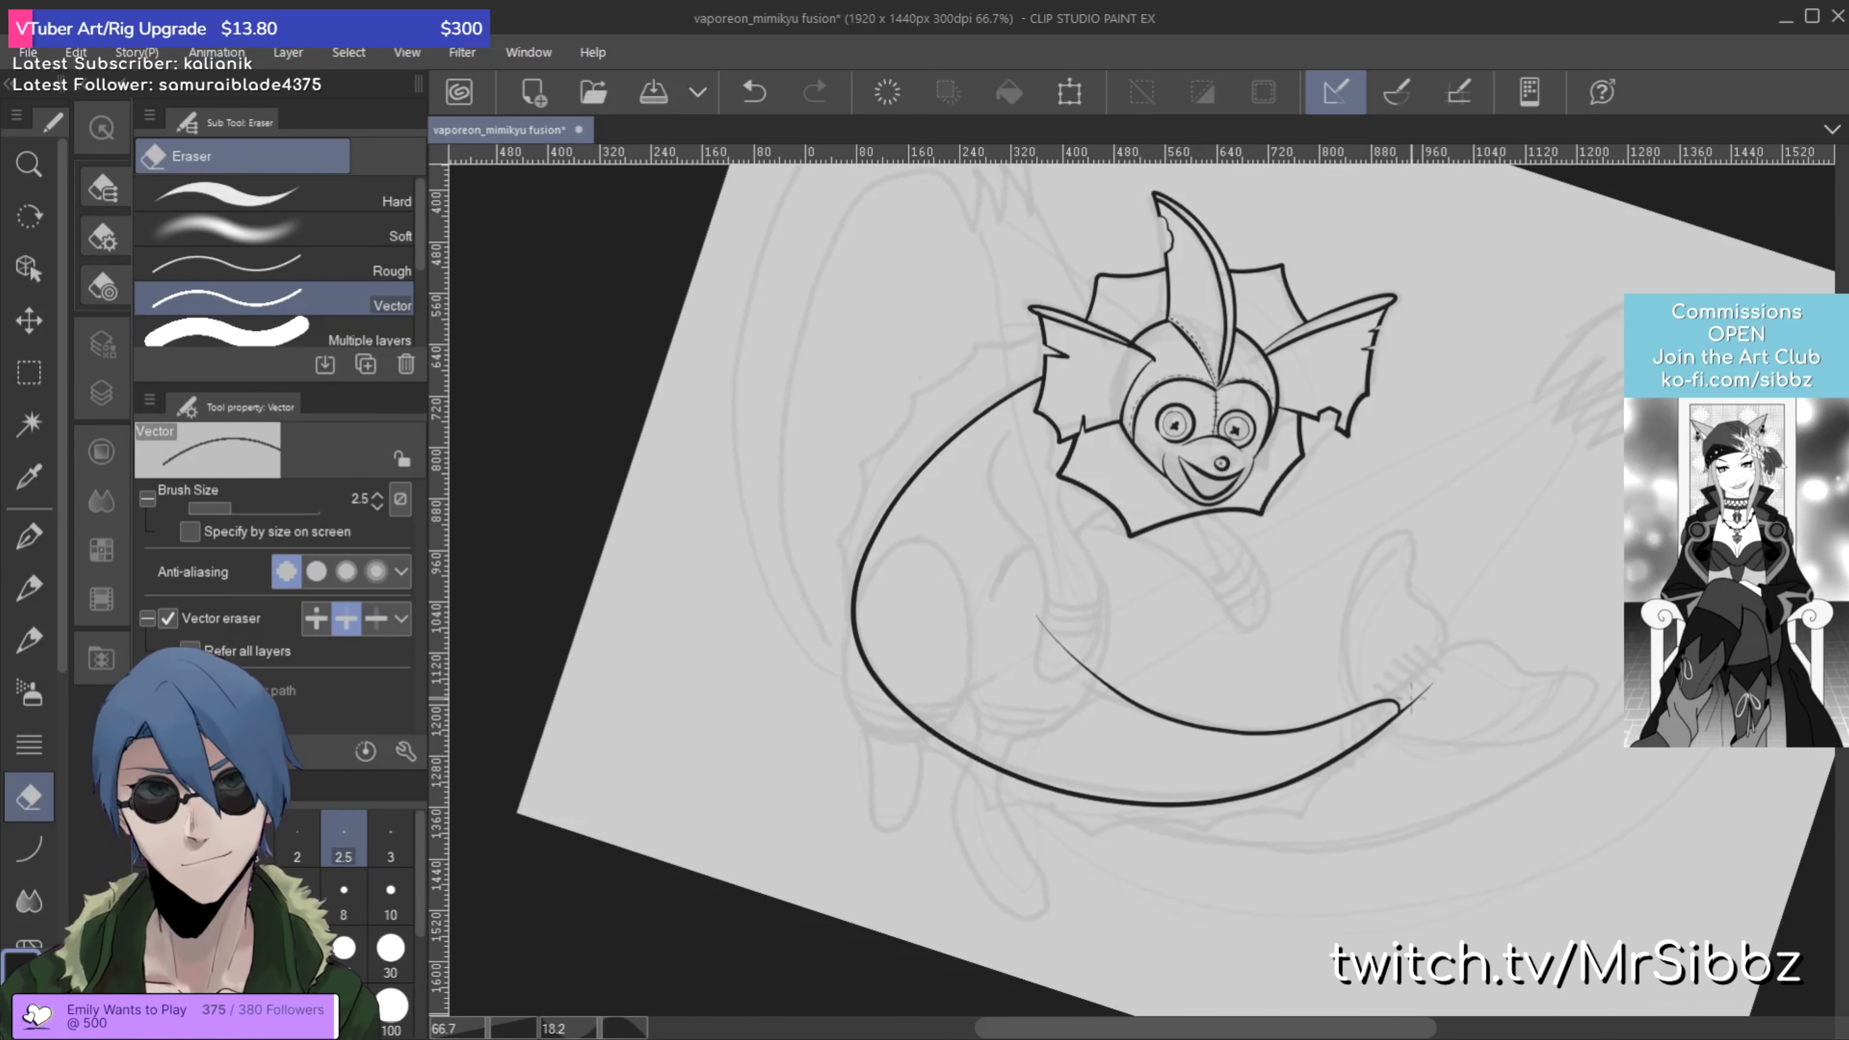
pyautogui.press('p')
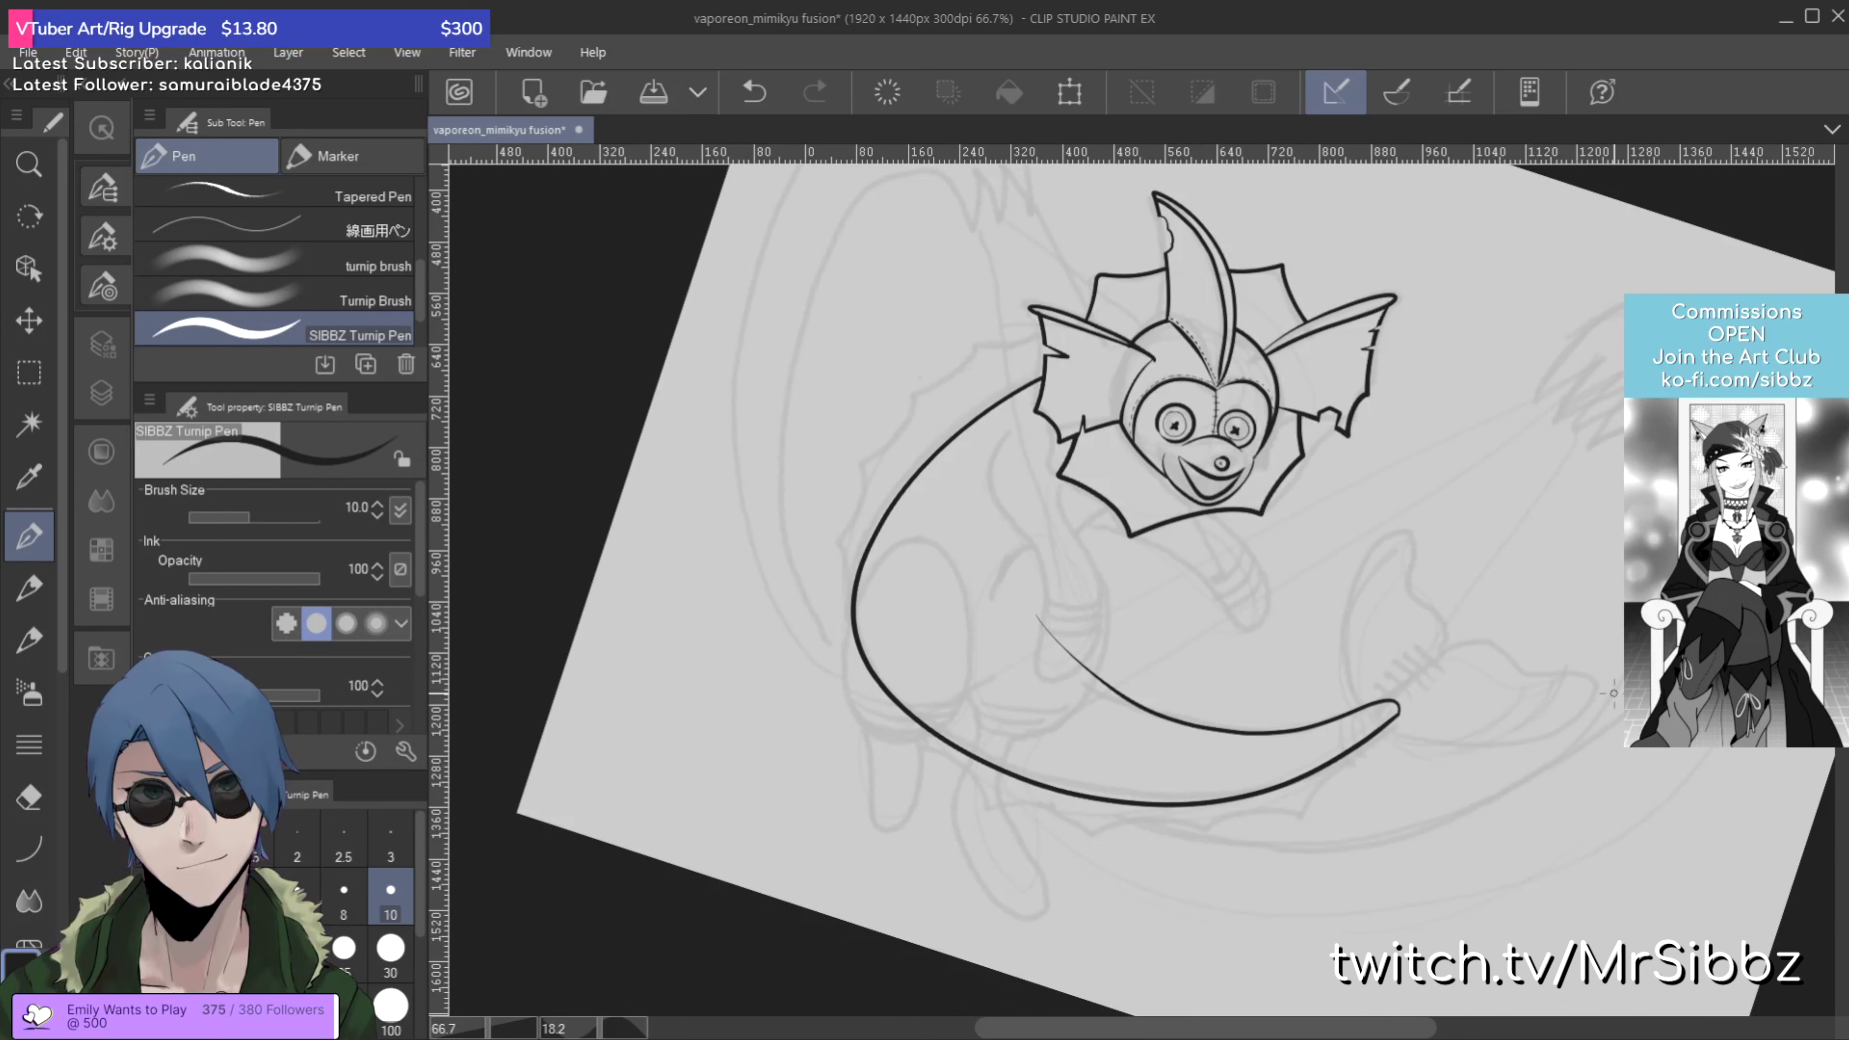
# Step: Ink the two-lobed tail fin with a short dividing line down to the tail tip, and clean up its overlapping lines
pyautogui.moveTo(1445, 648)
pyautogui.mouseDown()
pyautogui.moveTo(1409, 583)
pyautogui.moveTo(1407, 528)
pyautogui.moveTo(1383, 514)
pyautogui.moveTo(1361, 530)
pyautogui.moveTo(1335, 626)
pyautogui.moveTo(1375, 732)
pyautogui.moveTo(1476, 751)
pyautogui.moveTo(1602, 692)
pyautogui.moveTo(1585, 650)
pyautogui.moveTo(1514, 671)
pyautogui.moveTo(1470, 638)
pyautogui.moveTo(1431, 656)
pyautogui.mouseUp()
pyautogui.press('e')
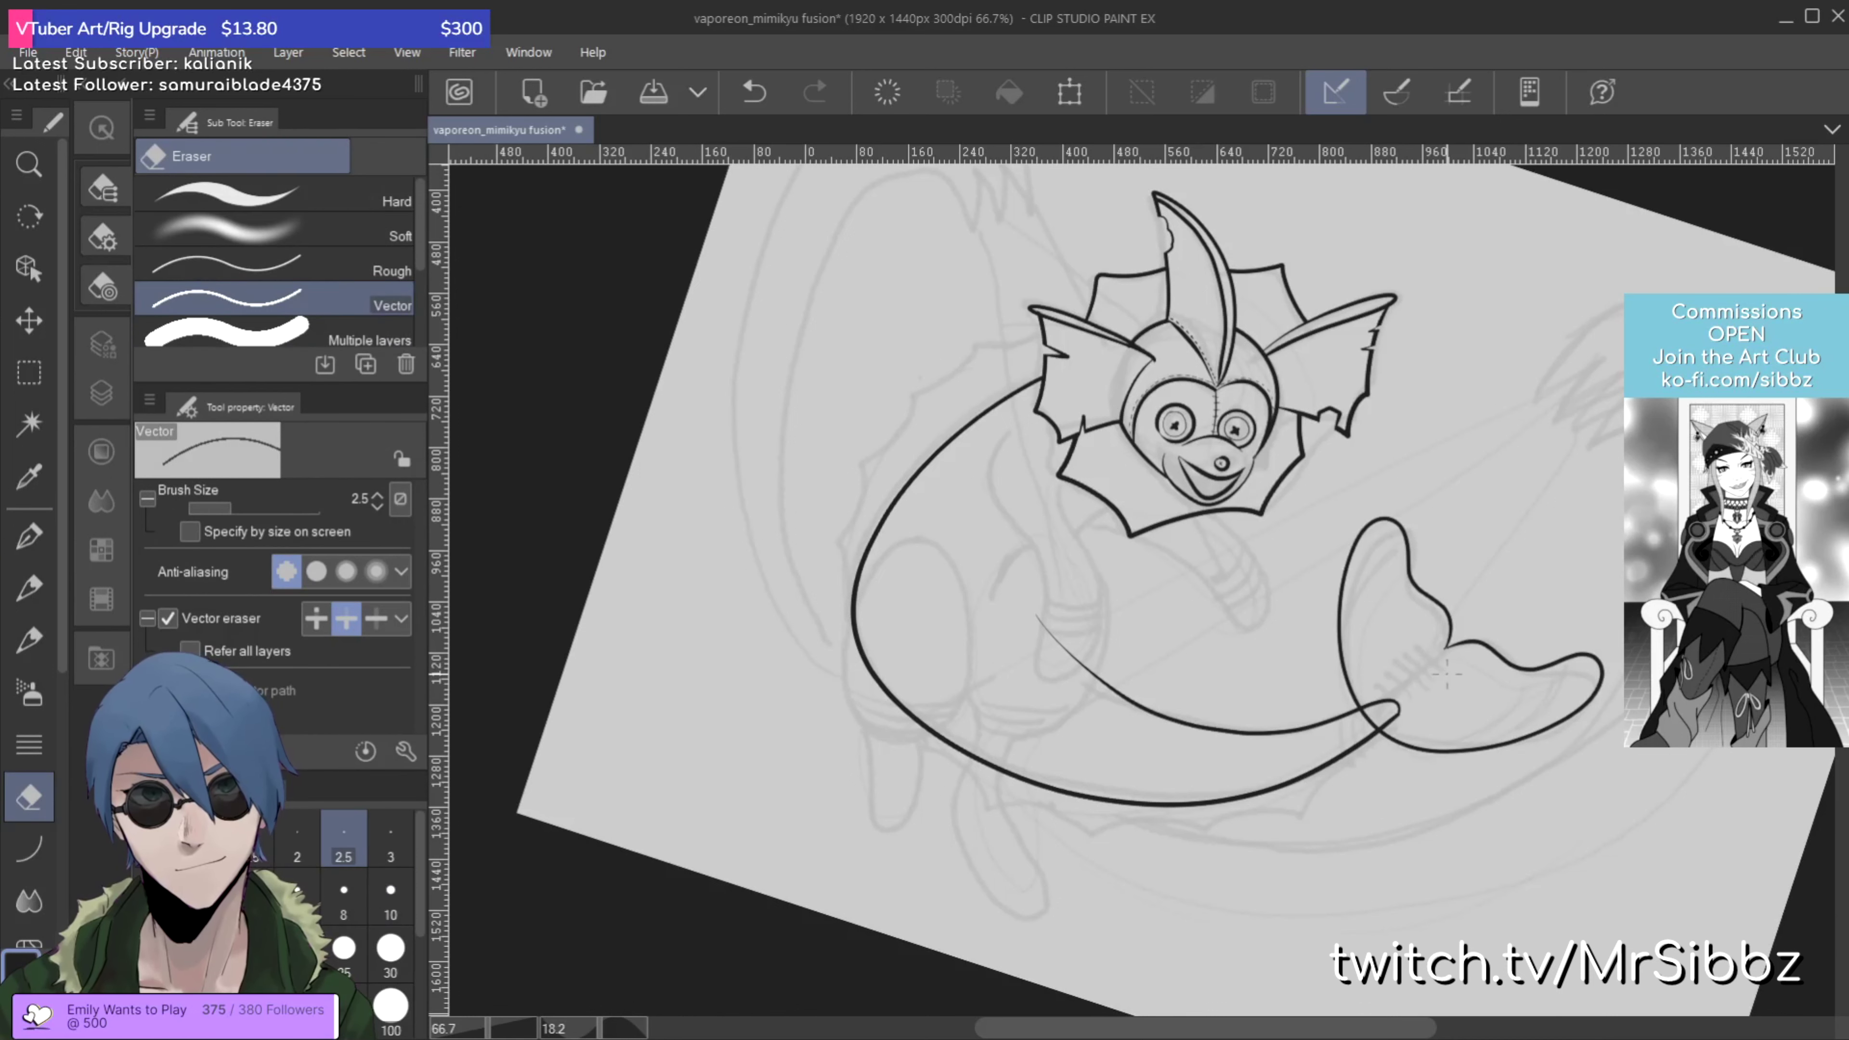
pyautogui.press('p')
pyautogui.press('e')
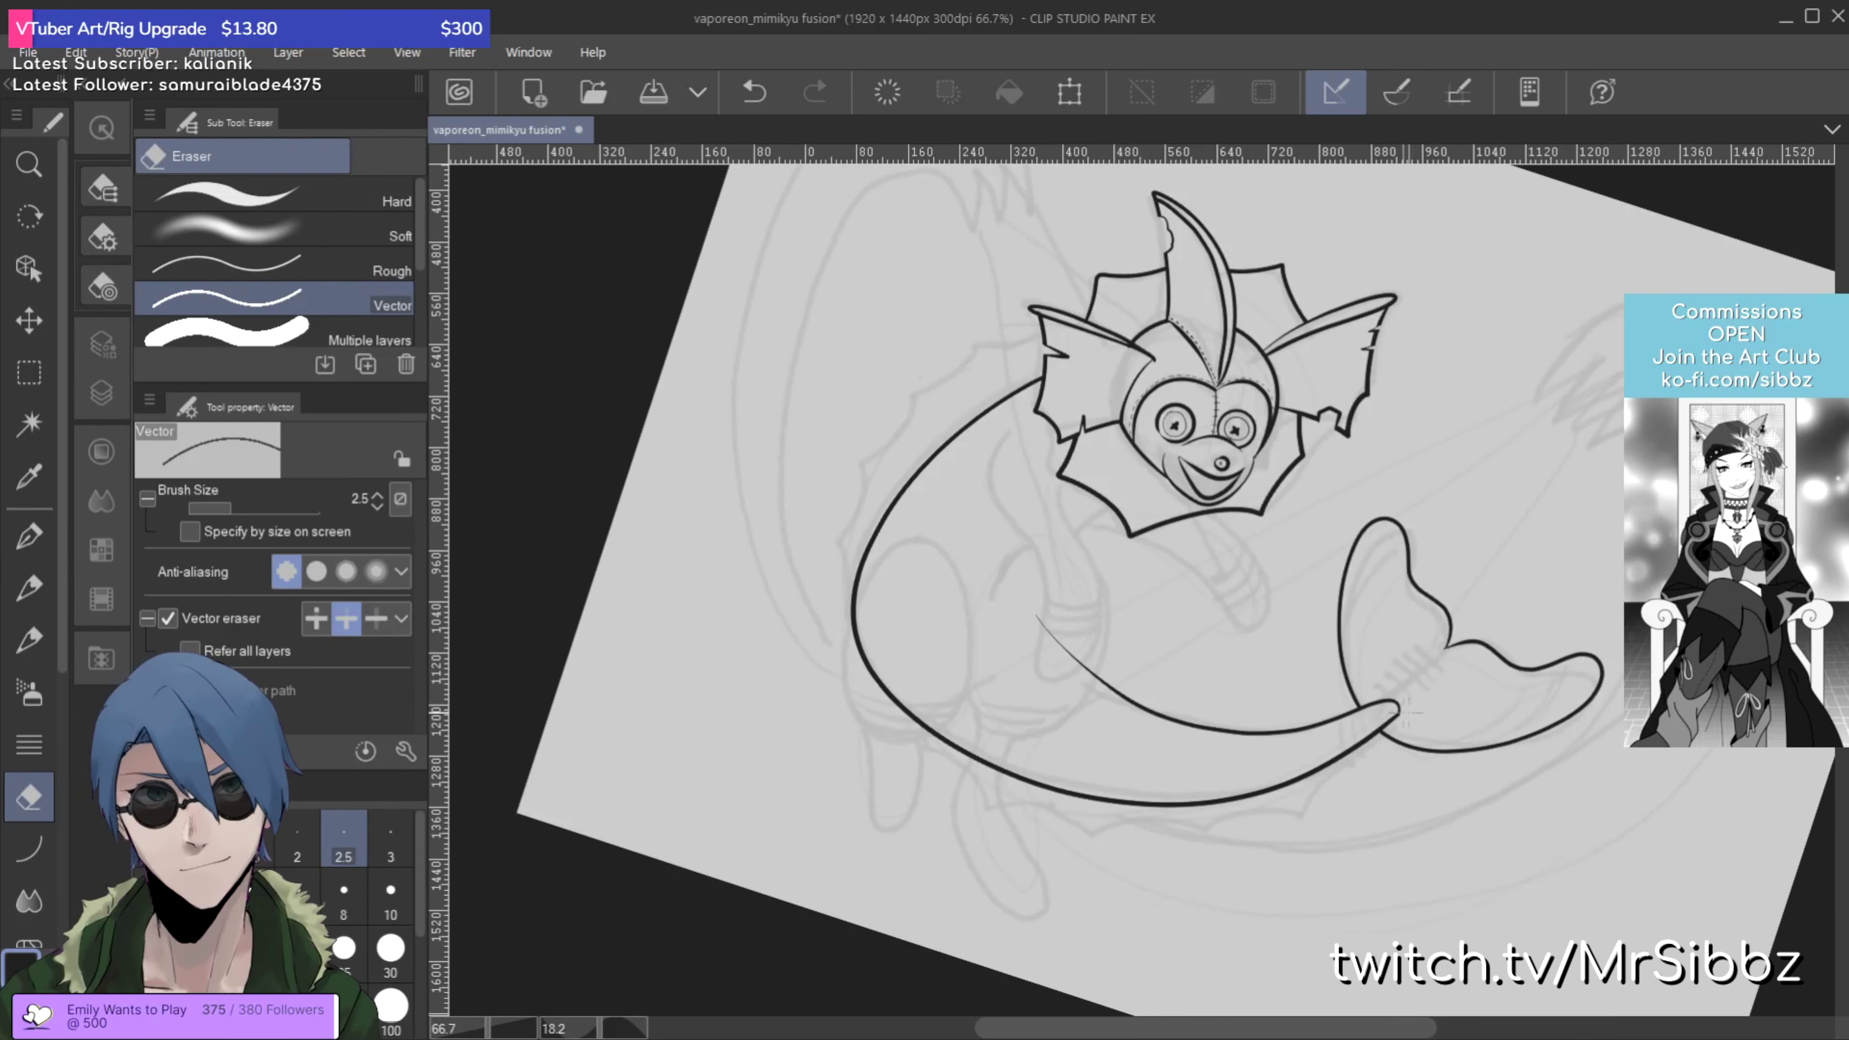
pyautogui.press('p')
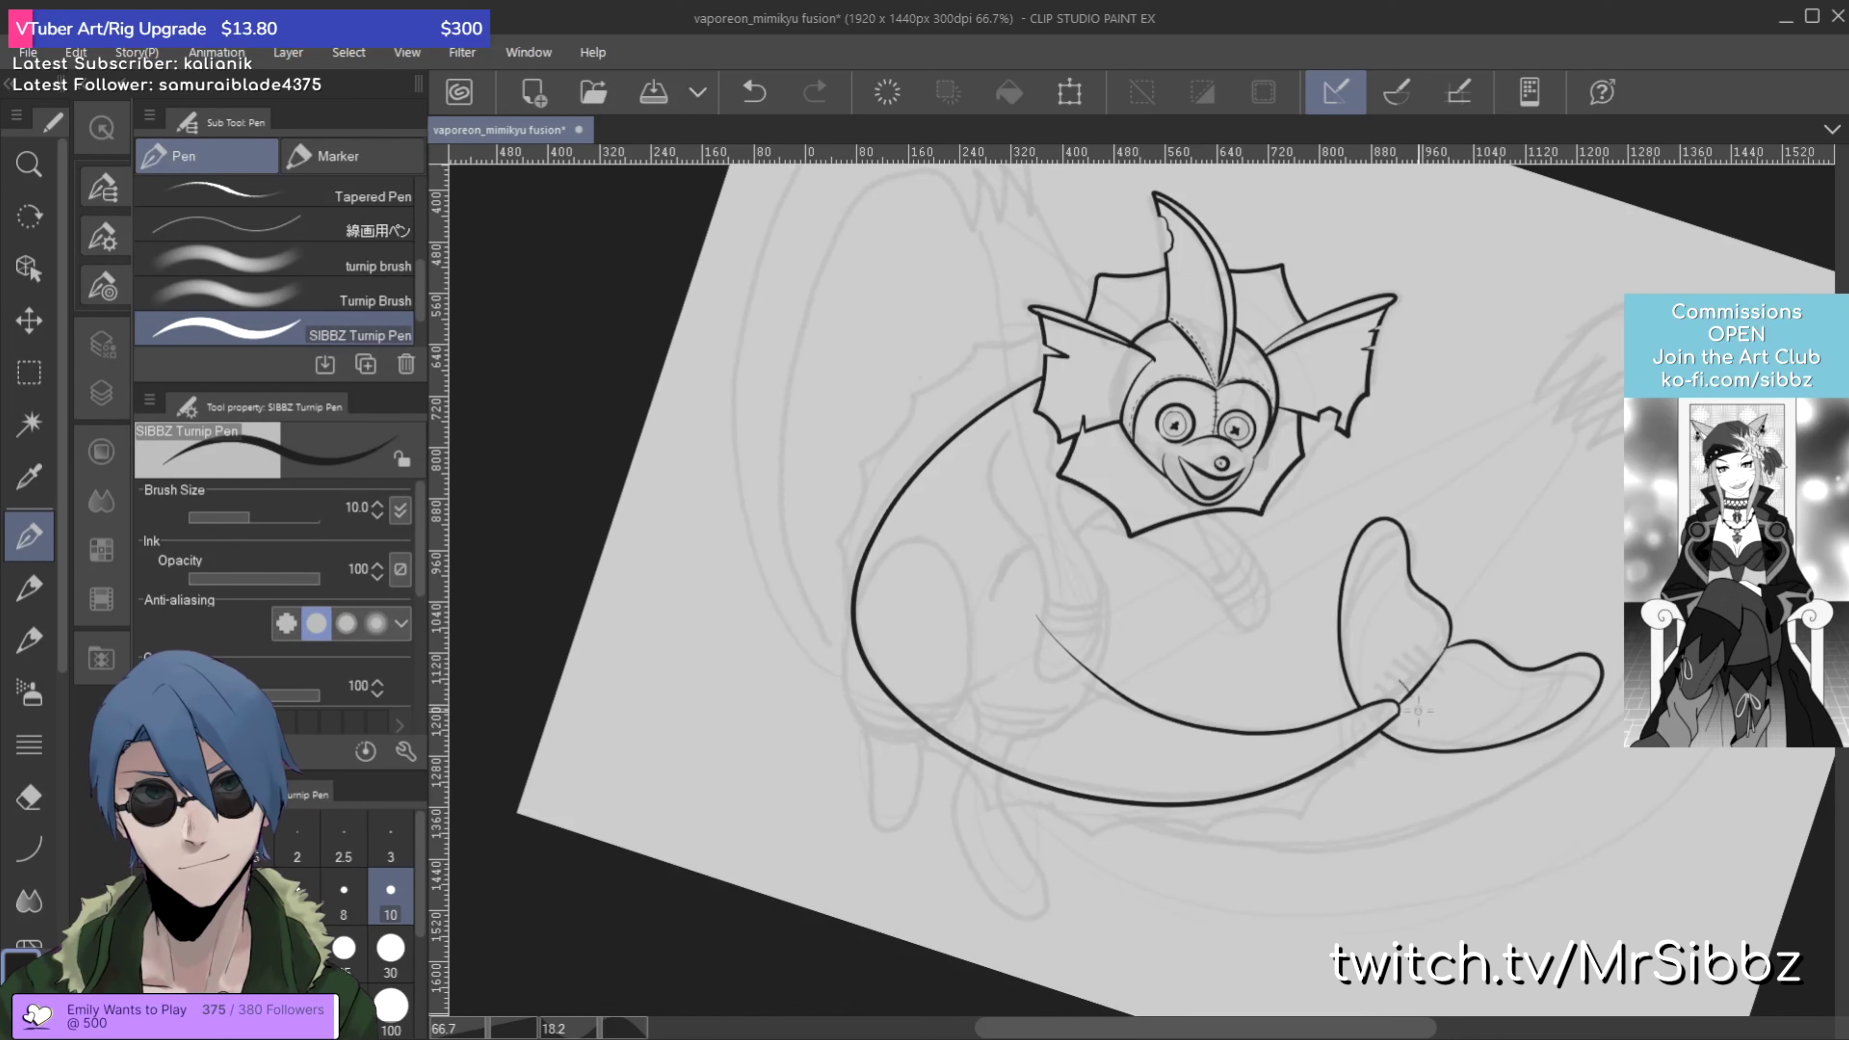
# Step: Ink short stitches across the tail fin's dividing line and a stitched patch on the outer edge of its upper lobe
pyautogui.moveTo(1404, 669)
pyautogui.mouseDown()
pyautogui.moveTo(1430, 706)
pyautogui.moveTo(1432, 662)
pyautogui.moveTo(1443, 676)
pyautogui.mouseUp()
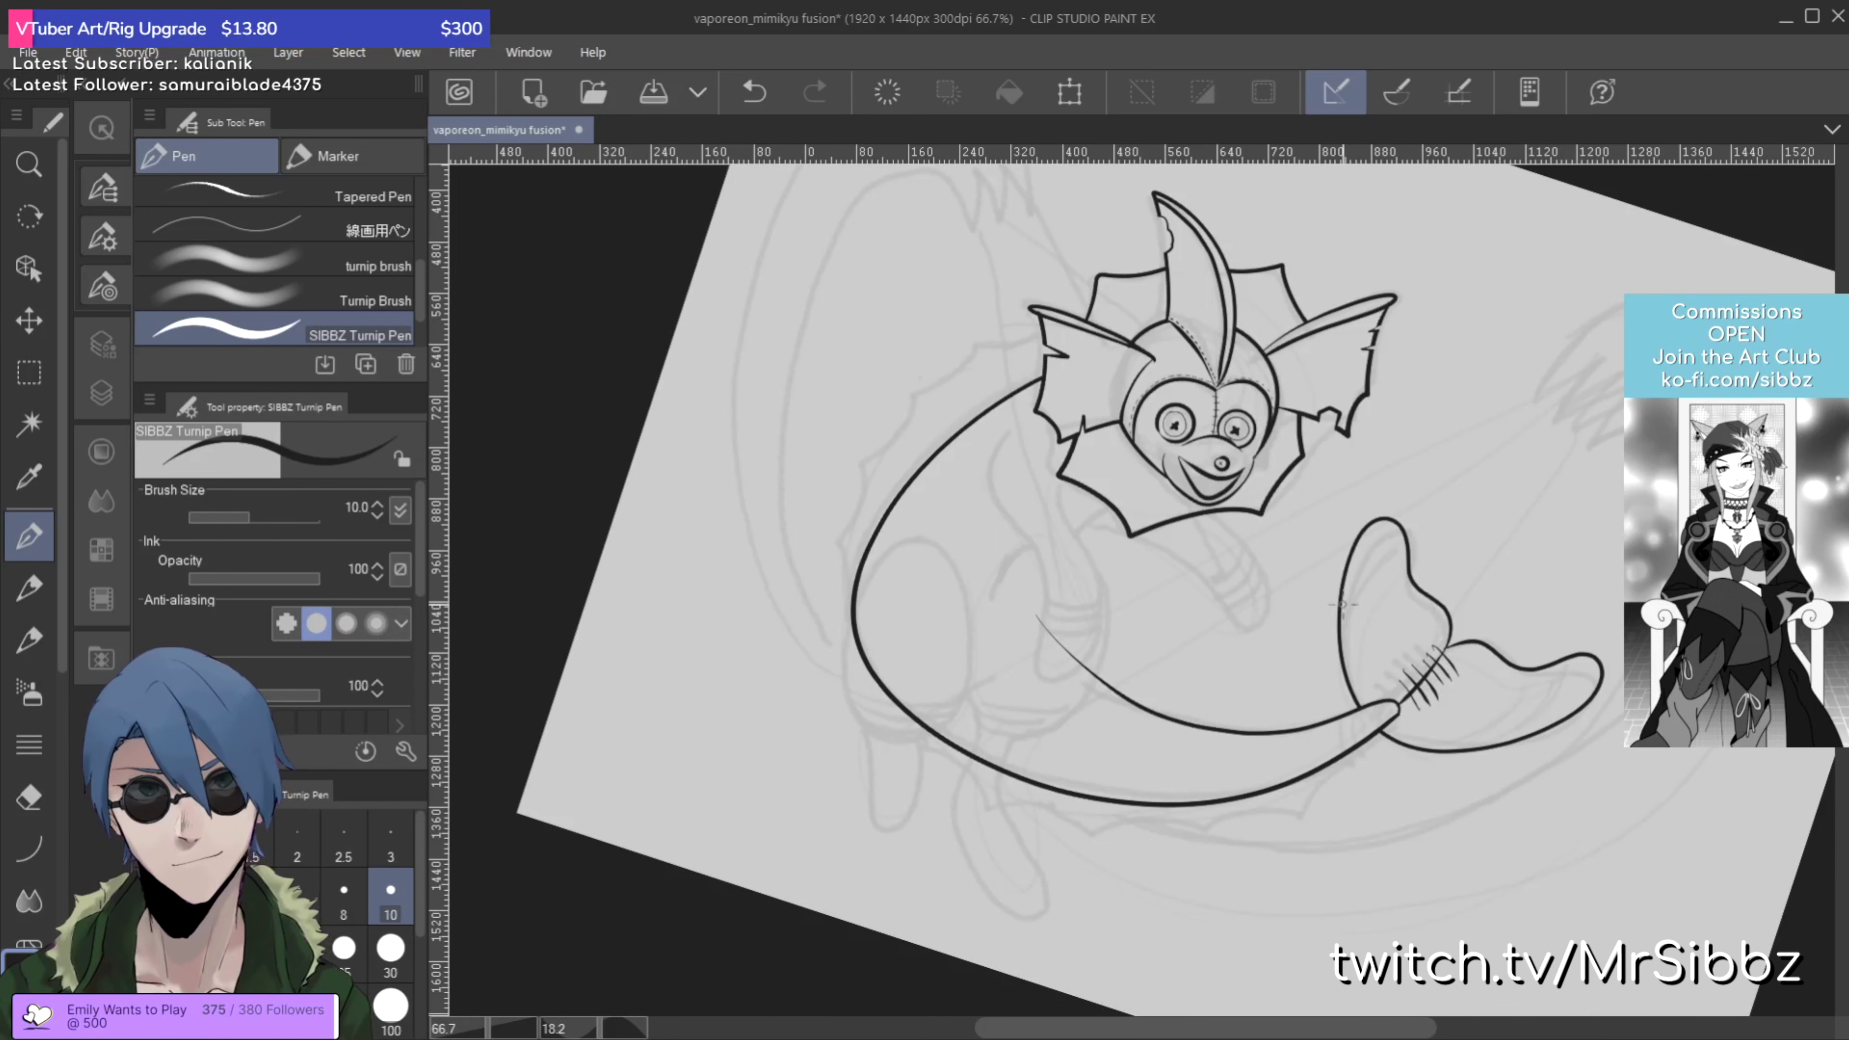
pyautogui.moveTo(1356, 599)
pyautogui.mouseDown()
pyautogui.moveTo(1376, 603)
pyautogui.moveTo(1387, 655)
pyautogui.moveTo(1346, 672)
pyautogui.mouseUp()
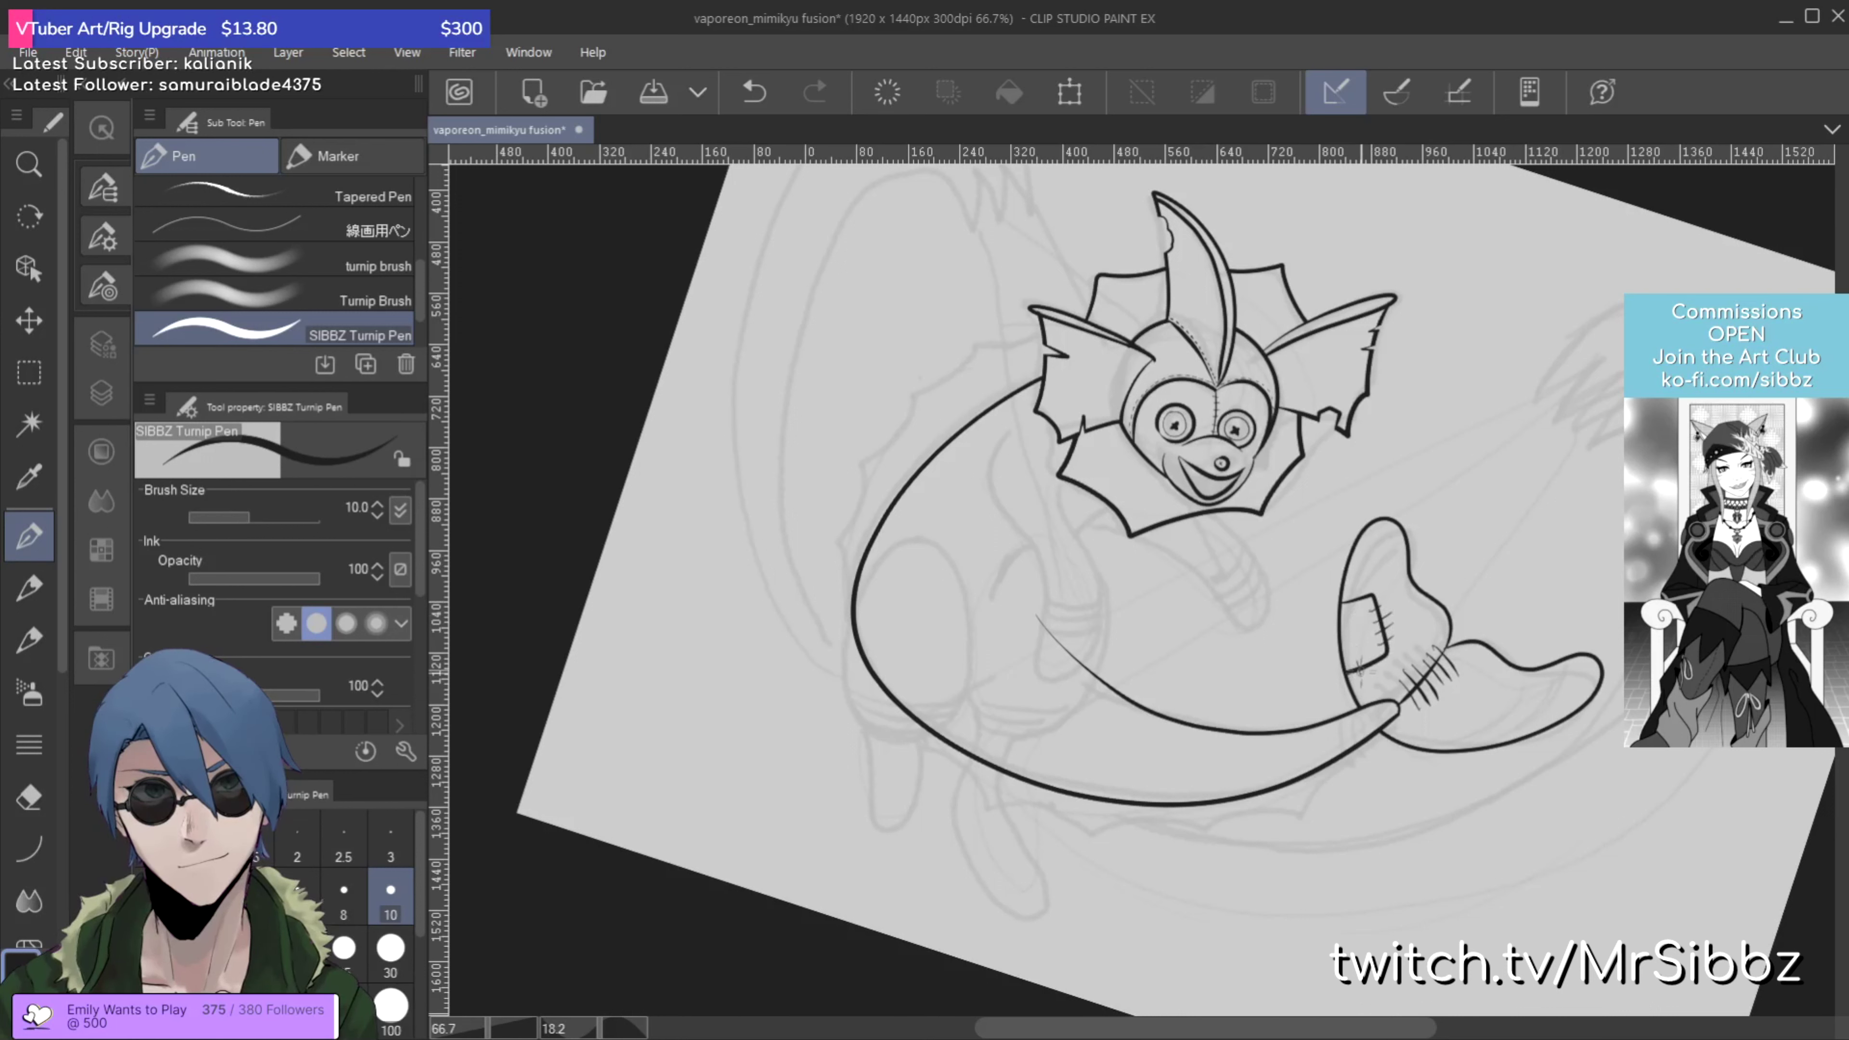
pyautogui.moveTo(1378, 655); pyautogui.dragTo(1383, 668)
pyautogui.moveTo(1352, 592); pyautogui.dragTo(1367, 604)
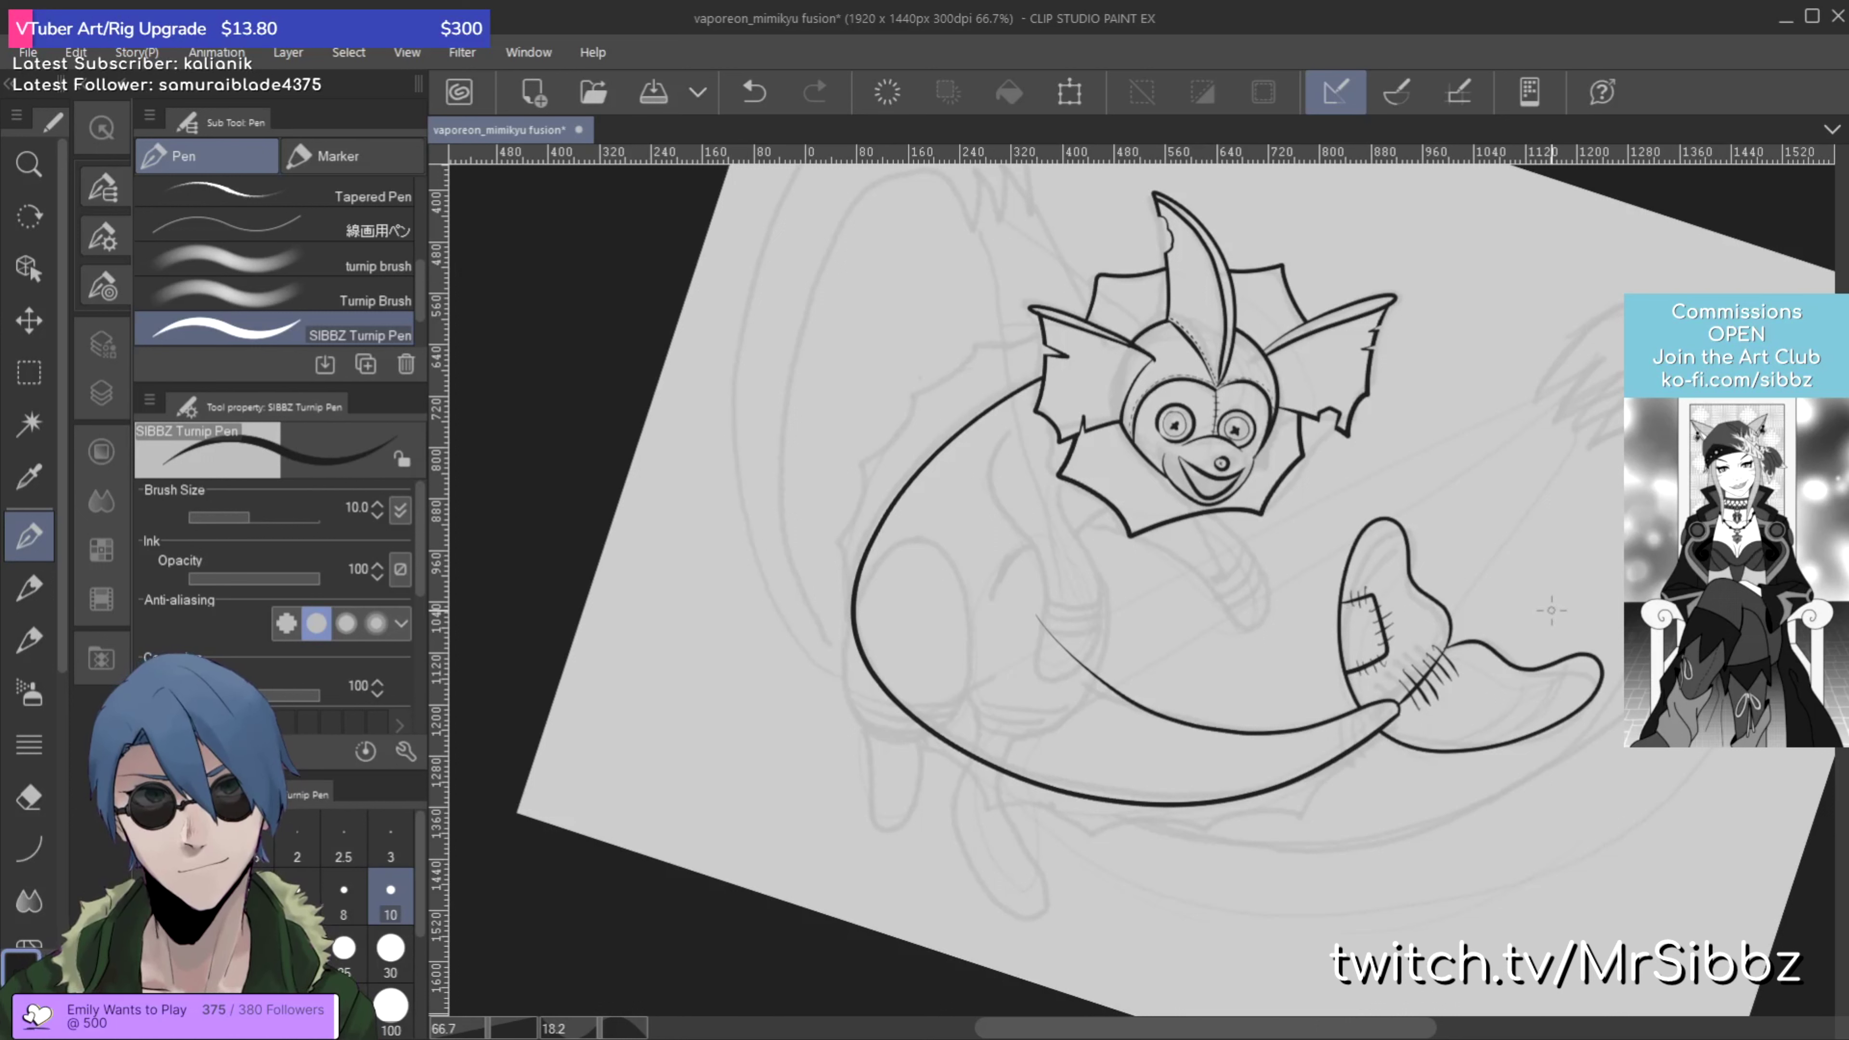
# Step: Ink the spiky, scalloped fin along the body's outer curve from the tail's base up to the left ear fin, and erase its overlapping ends
pyautogui.moveTo(1375, 710)
pyautogui.mouseDown()
pyautogui.moveTo(1317, 817)
pyautogui.moveTo(1077, 847)
pyautogui.moveTo(1035, 809)
pyautogui.moveTo(975, 817)
pyautogui.moveTo(945, 776)
pyautogui.moveTo(889, 756)
pyautogui.moveTo(876, 645)
pyautogui.mouseUp()
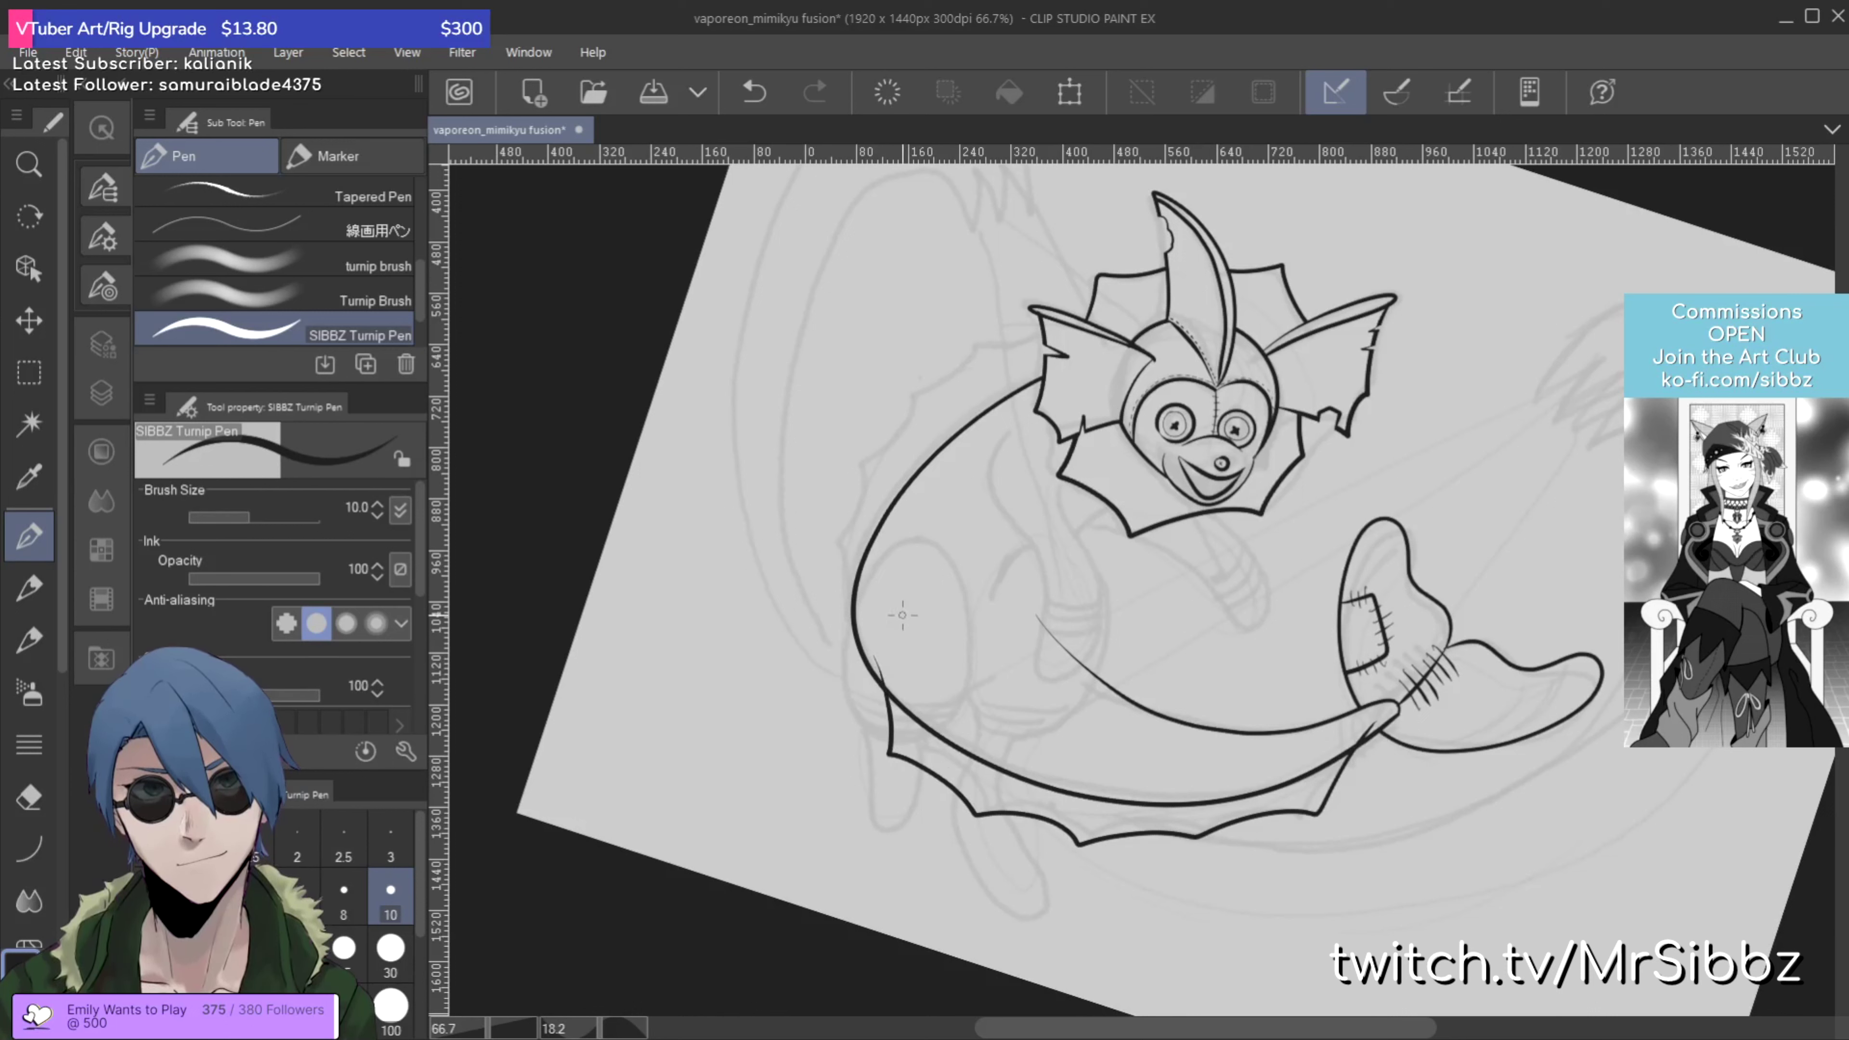
pyautogui.hotkey('ctrl', 'z')
pyautogui.moveTo(1369, 718)
pyautogui.mouseDown()
pyautogui.moveTo(1297, 826)
pyautogui.moveTo(1089, 841)
pyautogui.moveTo(984, 815)
pyautogui.moveTo(897, 745)
pyautogui.moveTo(867, 601)
pyautogui.mouseUp()
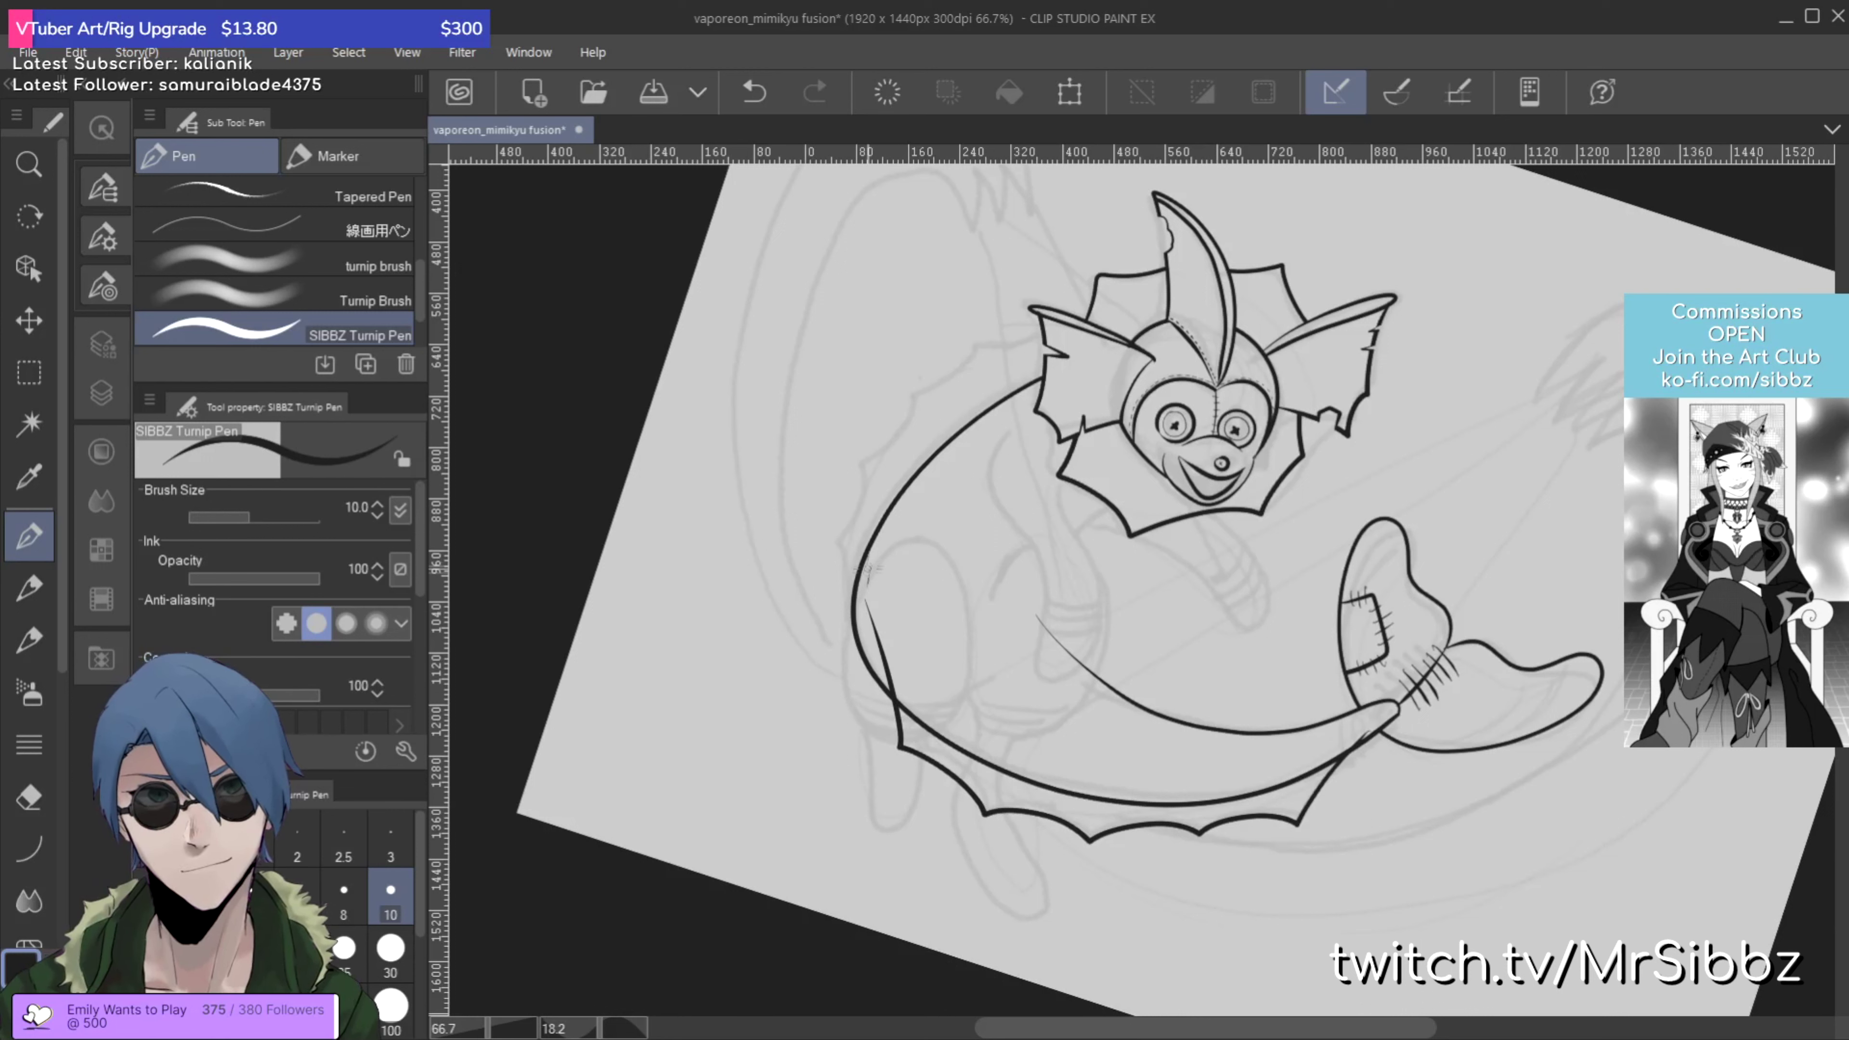
pyautogui.moveTo(860, 614)
pyautogui.mouseDown()
pyautogui.moveTo(825, 536)
pyautogui.moveTo(860, 445)
pyautogui.moveTo(915, 397)
pyautogui.mouseUp()
pyautogui.hotkey('ctrl', 'z')
pyautogui.moveTo(867, 628)
pyautogui.mouseDown()
pyautogui.moveTo(836, 542)
pyautogui.moveTo(870, 499)
pyautogui.moveTo(867, 450)
pyautogui.moveTo(915, 412)
pyautogui.moveTo(923, 377)
pyautogui.moveTo(998, 321)
pyautogui.moveTo(1053, 326)
pyautogui.mouseUp()
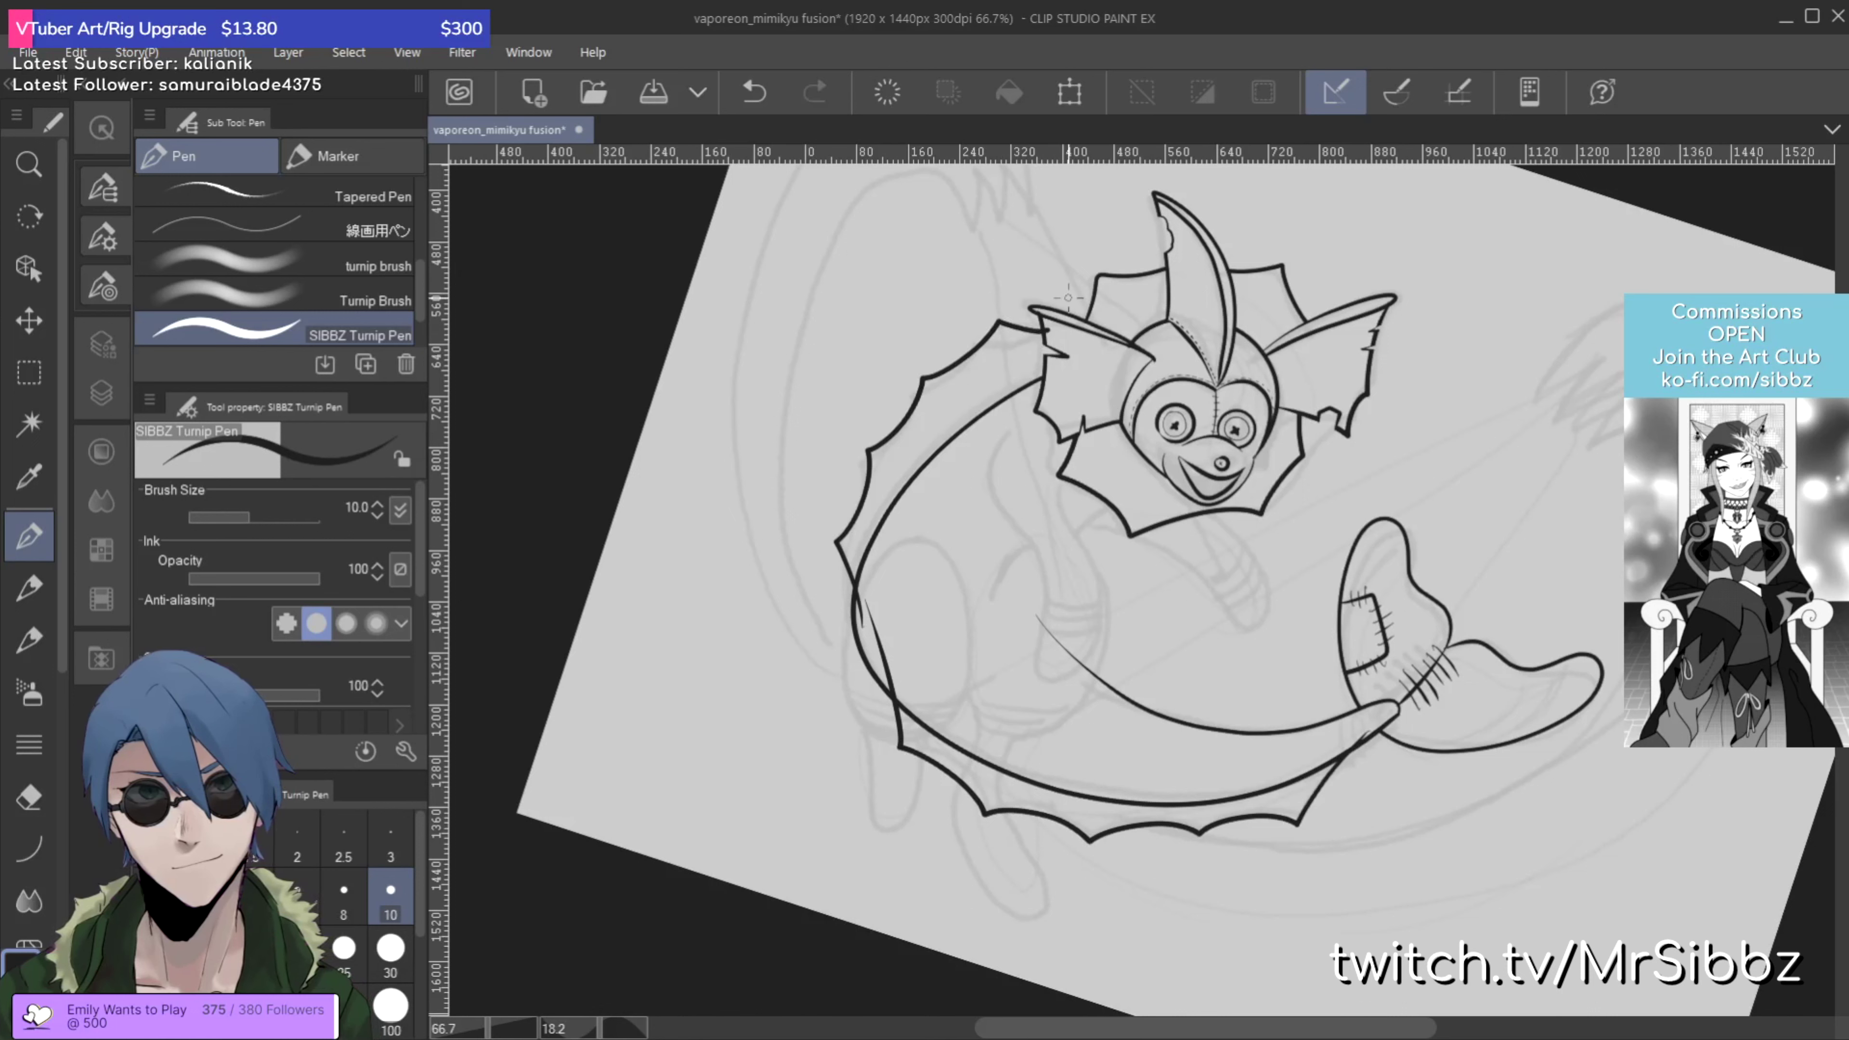
pyautogui.press('e')
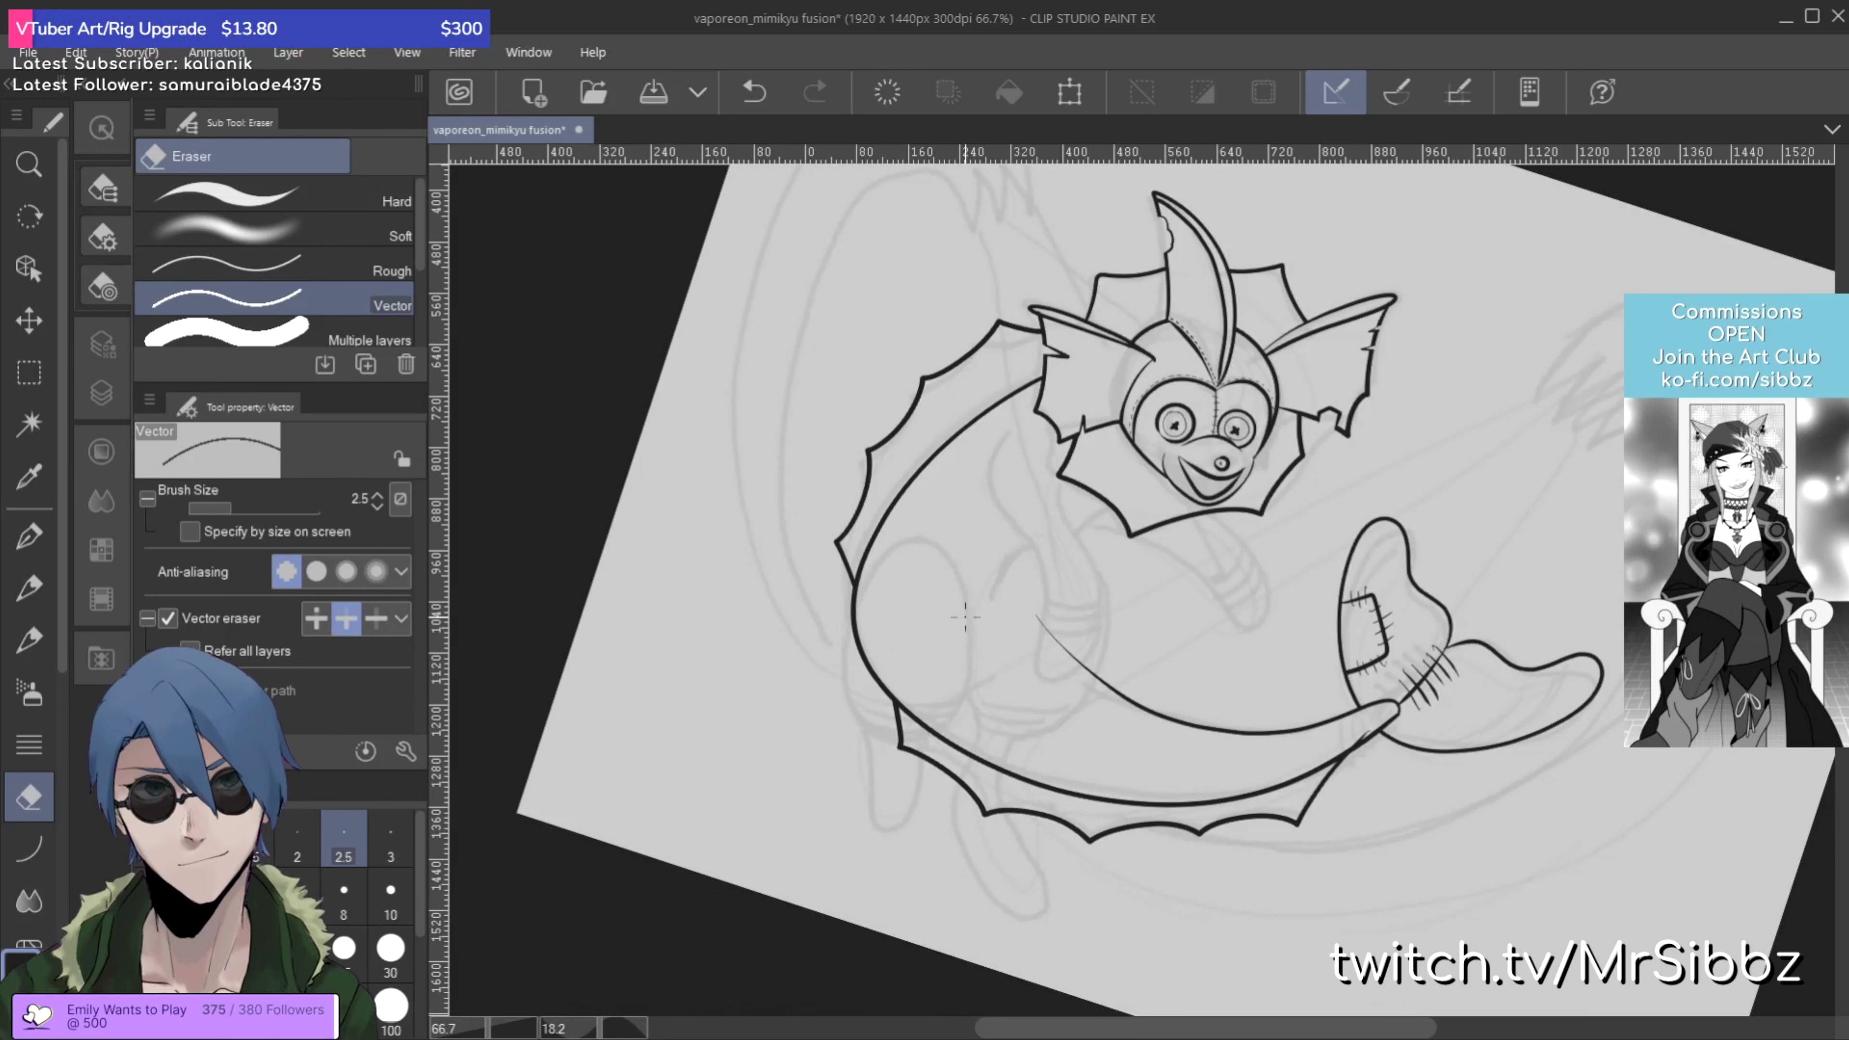
pyautogui.press('p')
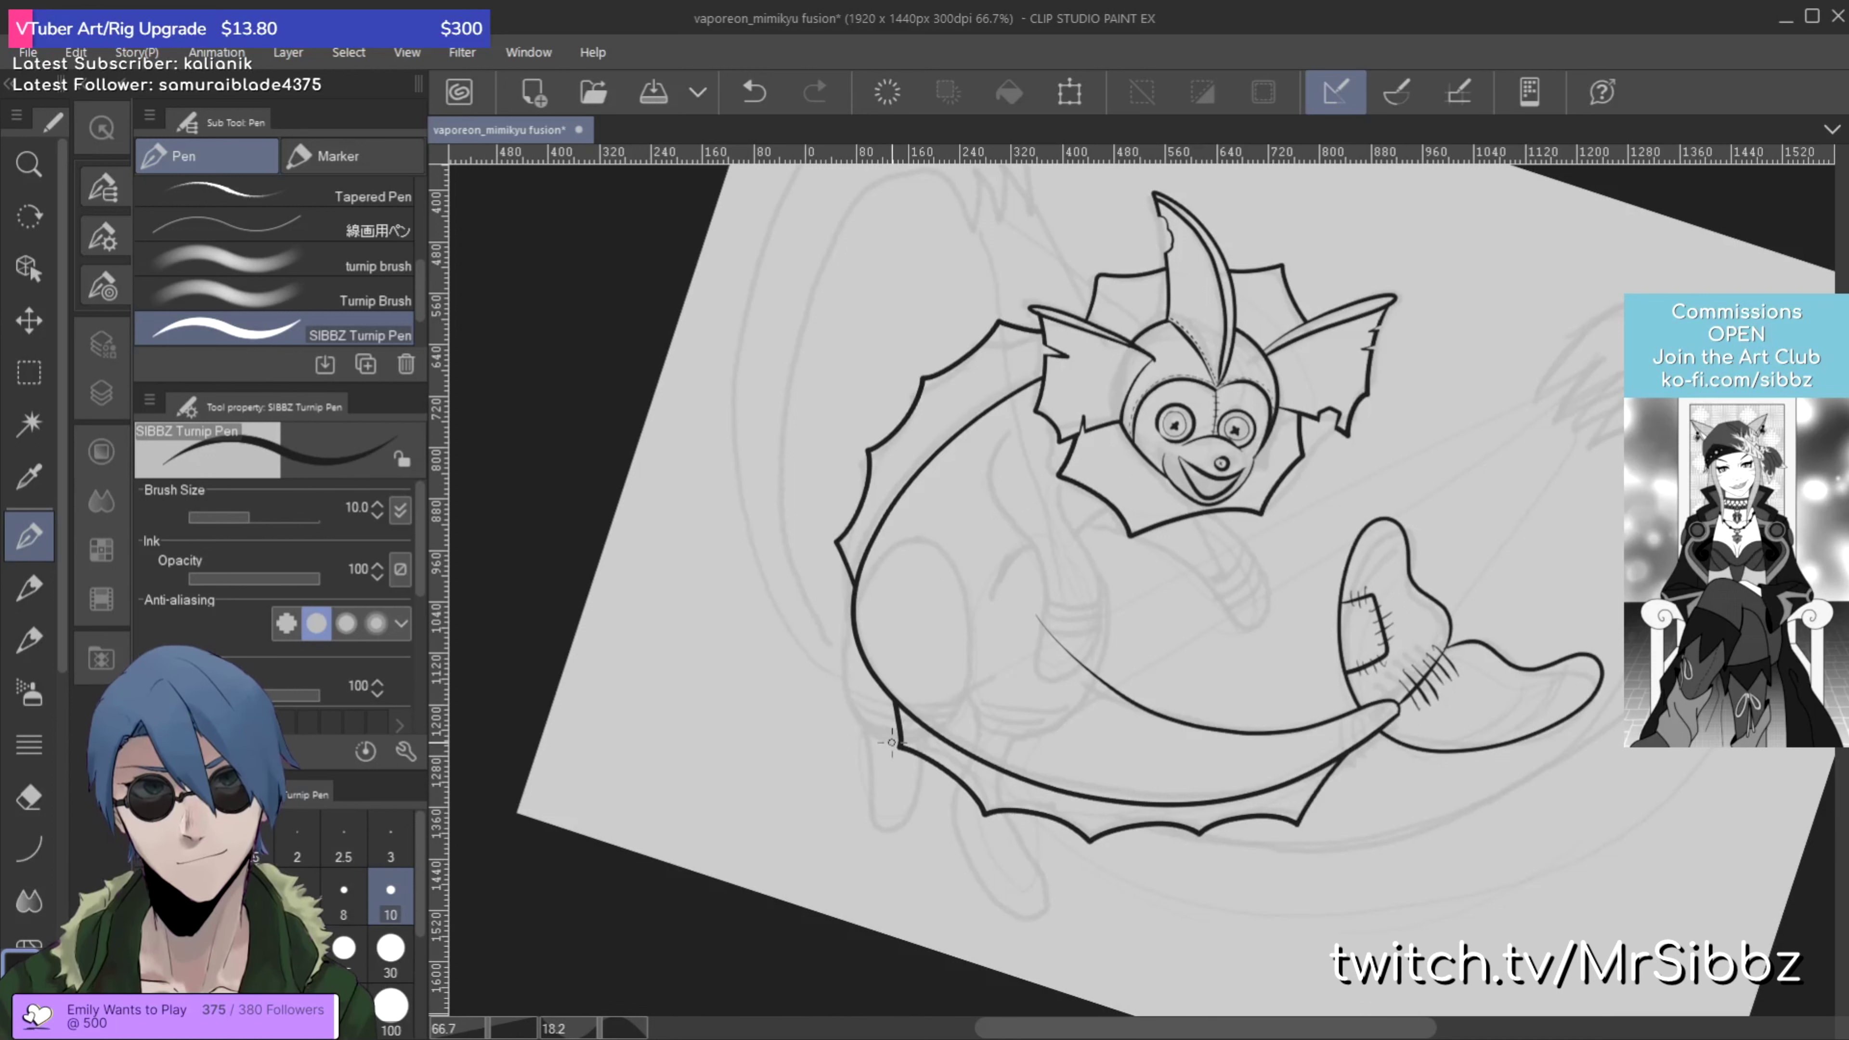
# Step: Ink the near hind leg with an oval thigh and rounded foot, and erase the body and fin lines crossing it
pyautogui.moveTo(862, 732)
pyautogui.mouseDown()
pyautogui.moveTo(846, 636)
pyautogui.moveTo(865, 585)
pyautogui.moveTo(926, 540)
pyautogui.moveTo(971, 582)
pyautogui.moveTo(974, 631)
pyautogui.moveTo(948, 720)
pyautogui.moveTo(894, 758)
pyautogui.mouseUp()
pyautogui.hotkey('ctrl', 'z')
pyautogui.moveTo(906, 746)
pyautogui.mouseDown()
pyautogui.moveTo(843, 704)
pyautogui.moveTo(864, 582)
pyautogui.moveTo(932, 543)
pyautogui.moveTo(964, 565)
pyautogui.moveTo(981, 620)
pyautogui.moveTo(931, 750)
pyautogui.mouseUp()
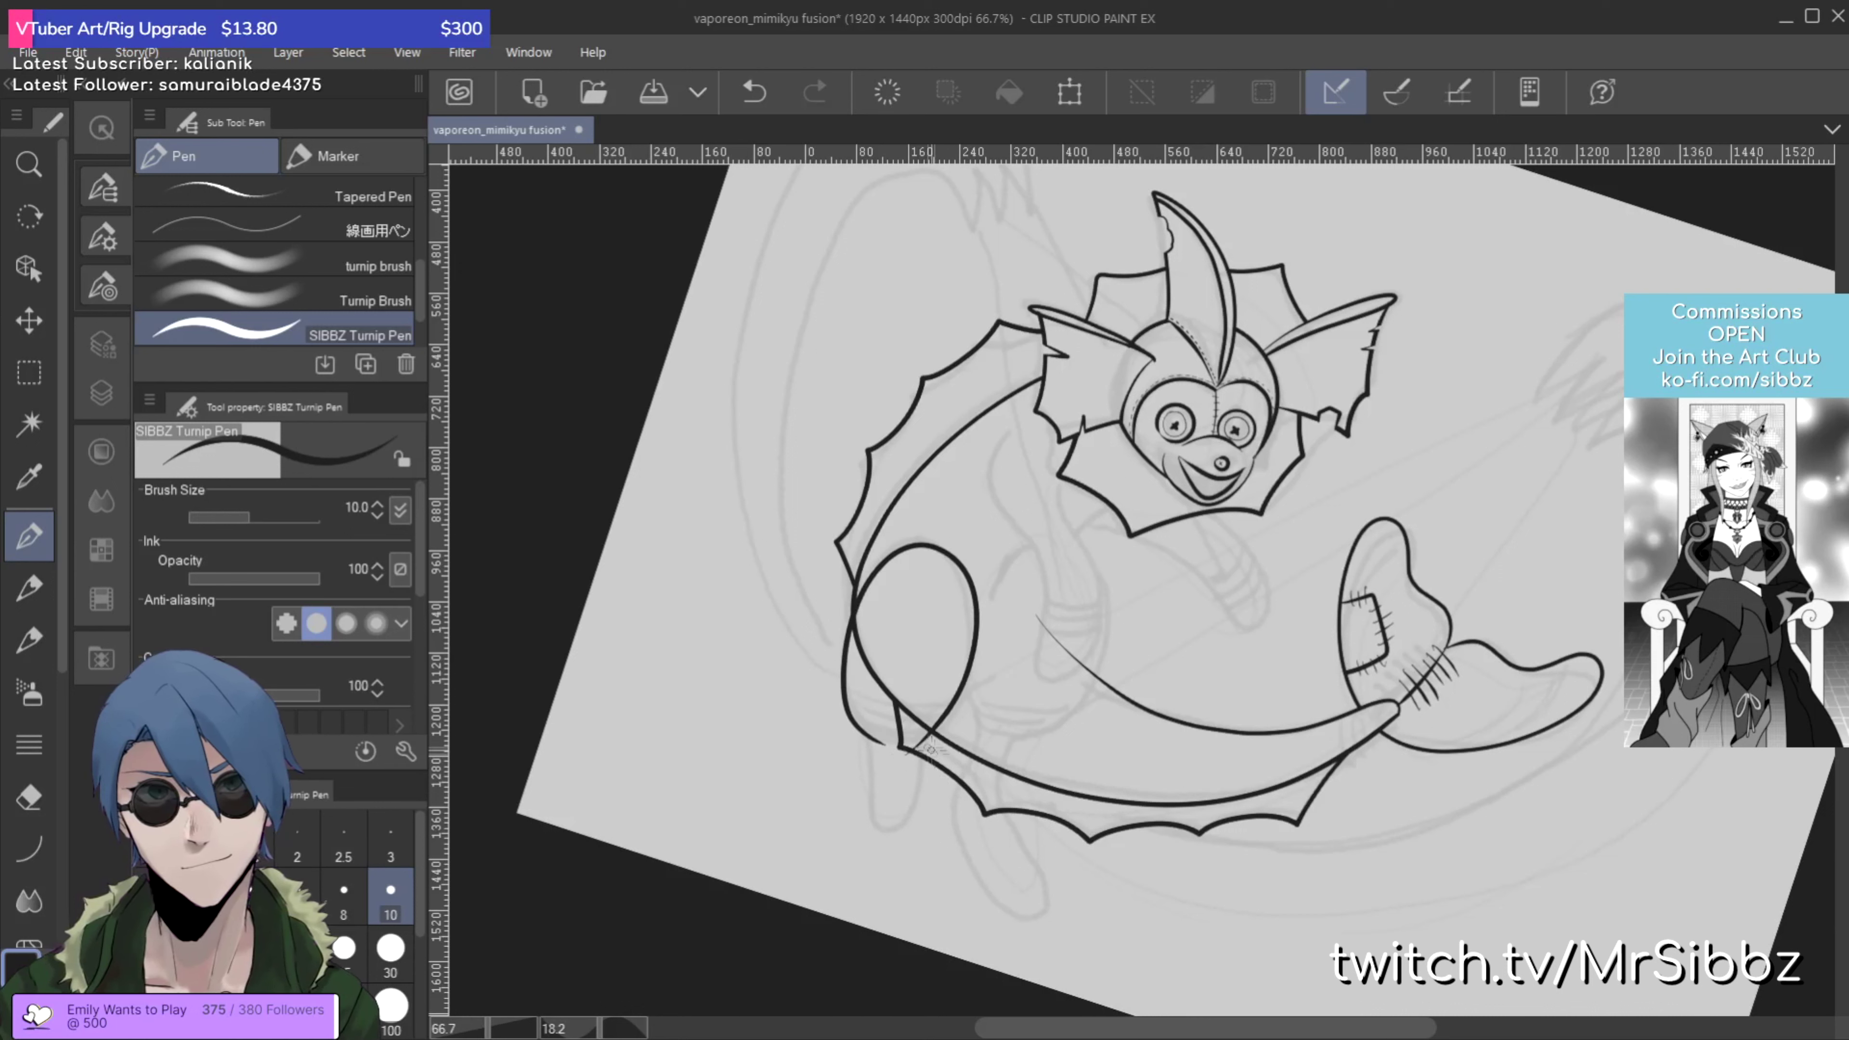
pyautogui.moveTo(872, 772)
pyautogui.mouseDown()
pyautogui.moveTo(875, 840)
pyautogui.moveTo(897, 844)
pyautogui.mouseUp()
pyautogui.hotkey('ctrl', 'z')
pyautogui.moveTo(861, 708)
pyautogui.mouseDown()
pyautogui.moveTo(875, 829)
pyautogui.moveTo(904, 836)
pyautogui.moveTo(928, 811)
pyautogui.moveTo(930, 712)
pyautogui.mouseUp()
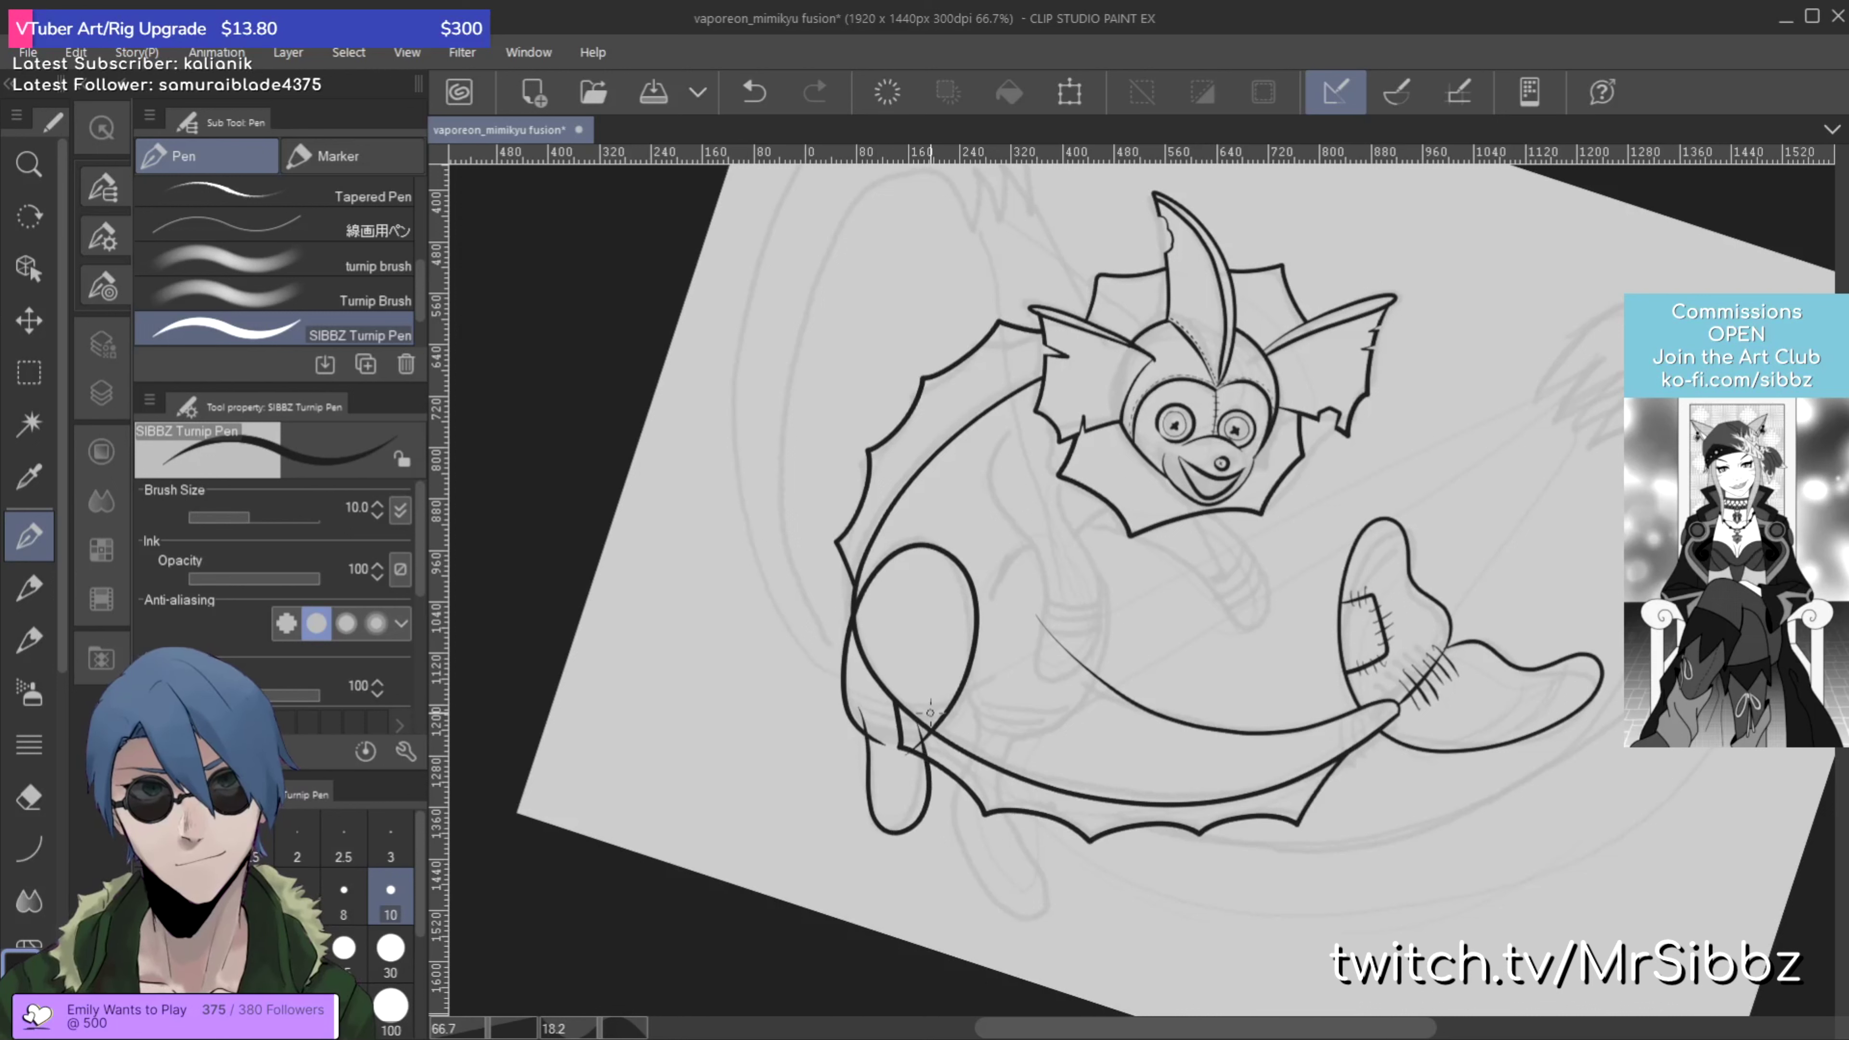
pyautogui.press('e')
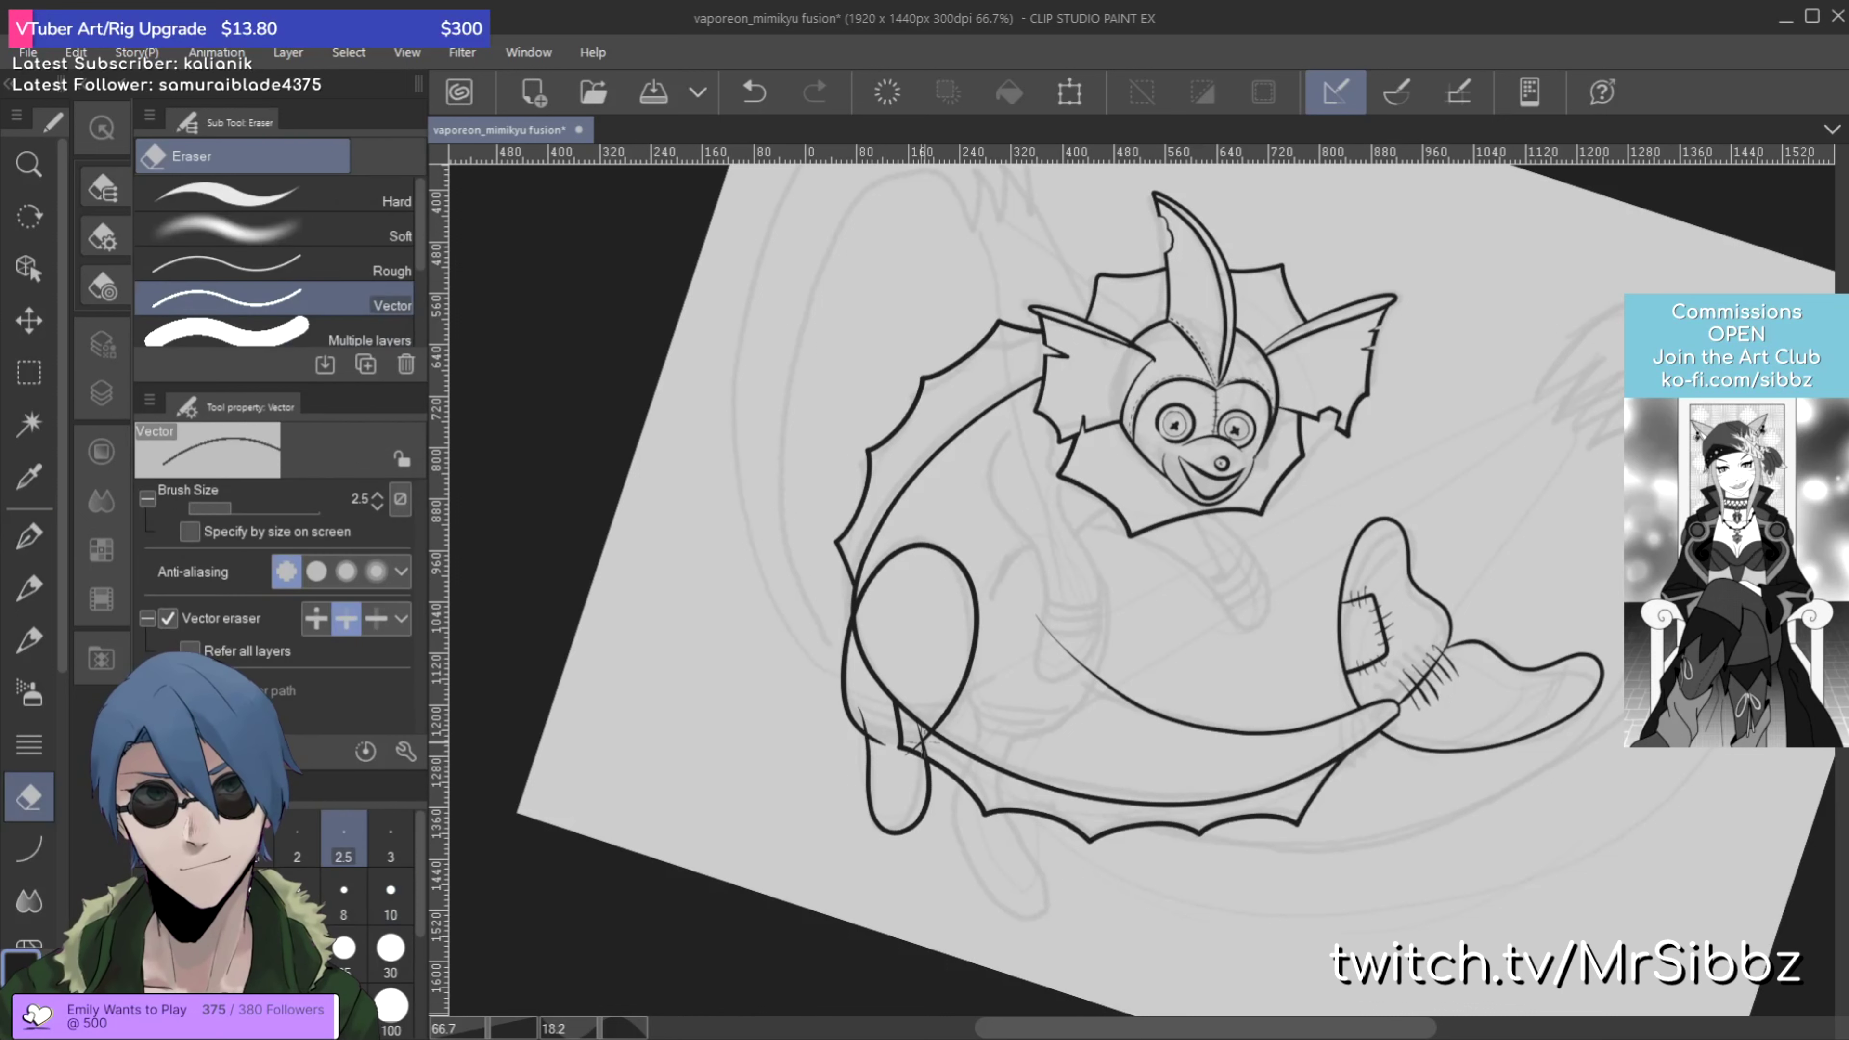
pyautogui.moveTo(886, 727); pyautogui.dragTo(934, 705)
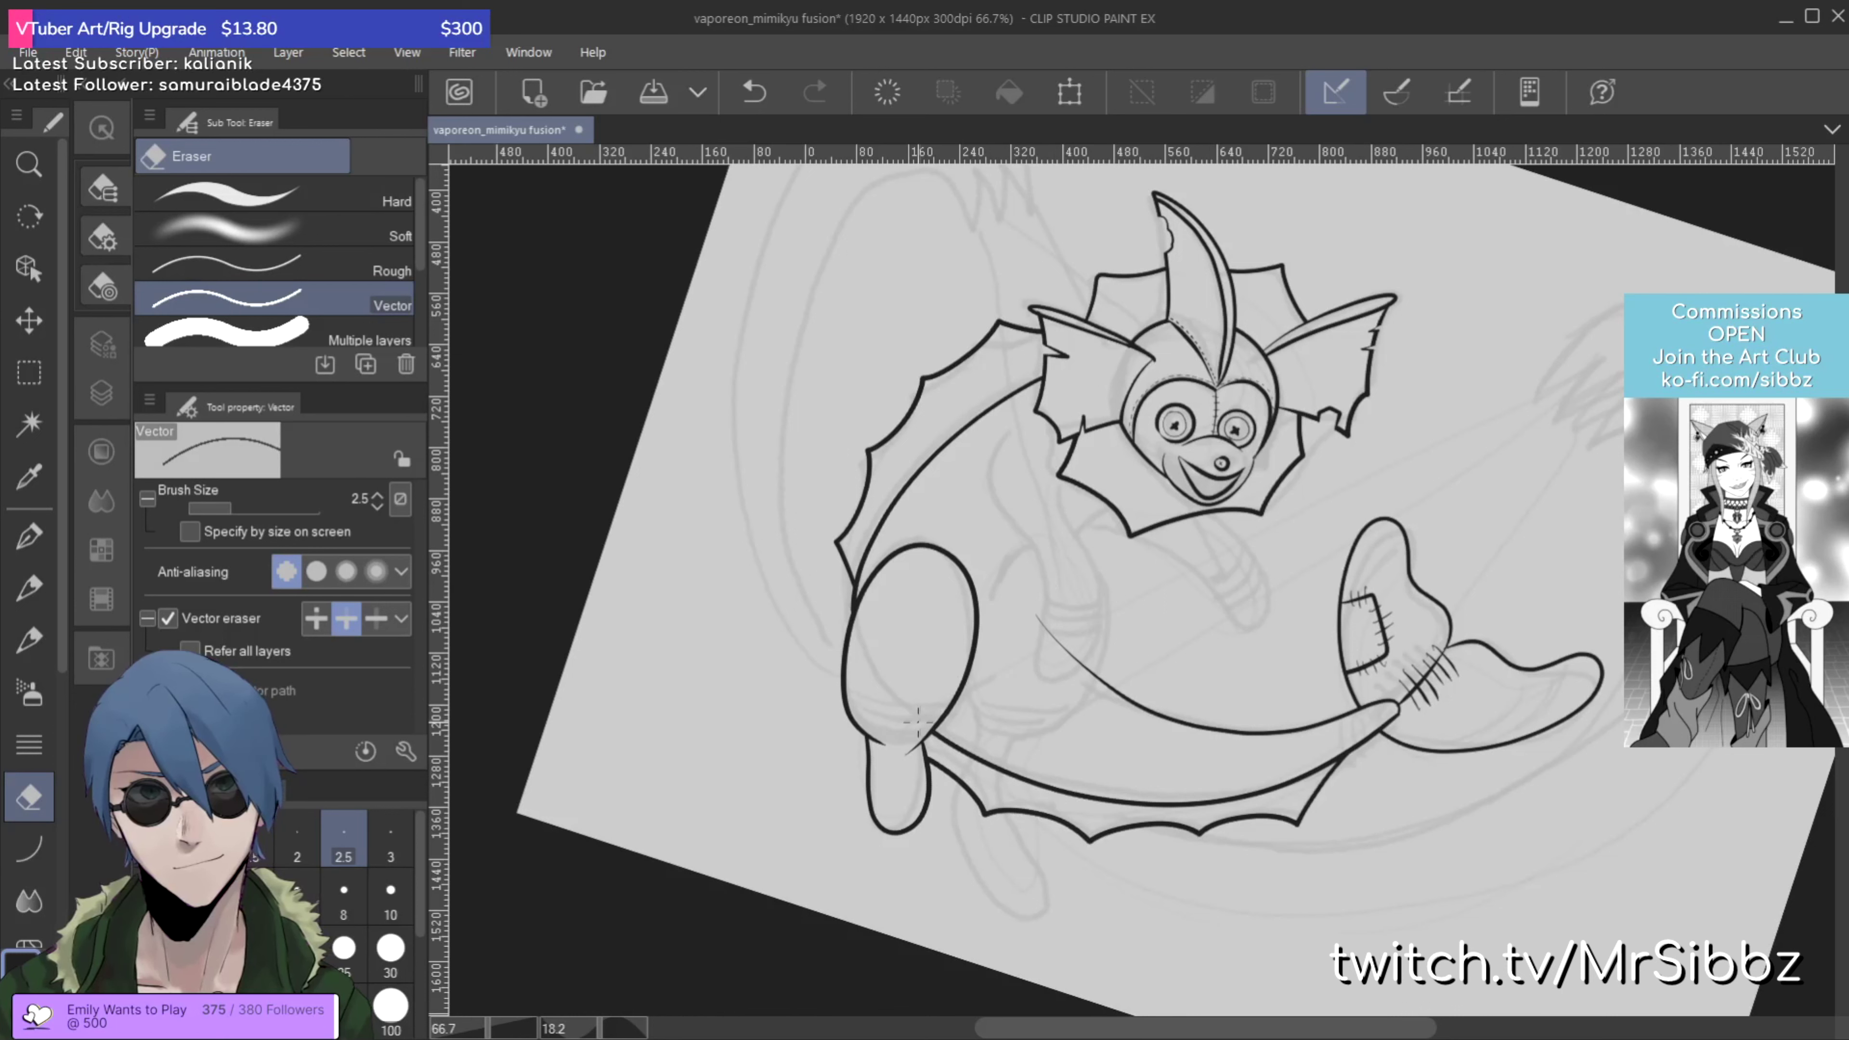
# Step: Ink the near front leg as a long, curved shape with a rounded foot below the left ear fin
pyautogui.press('p')
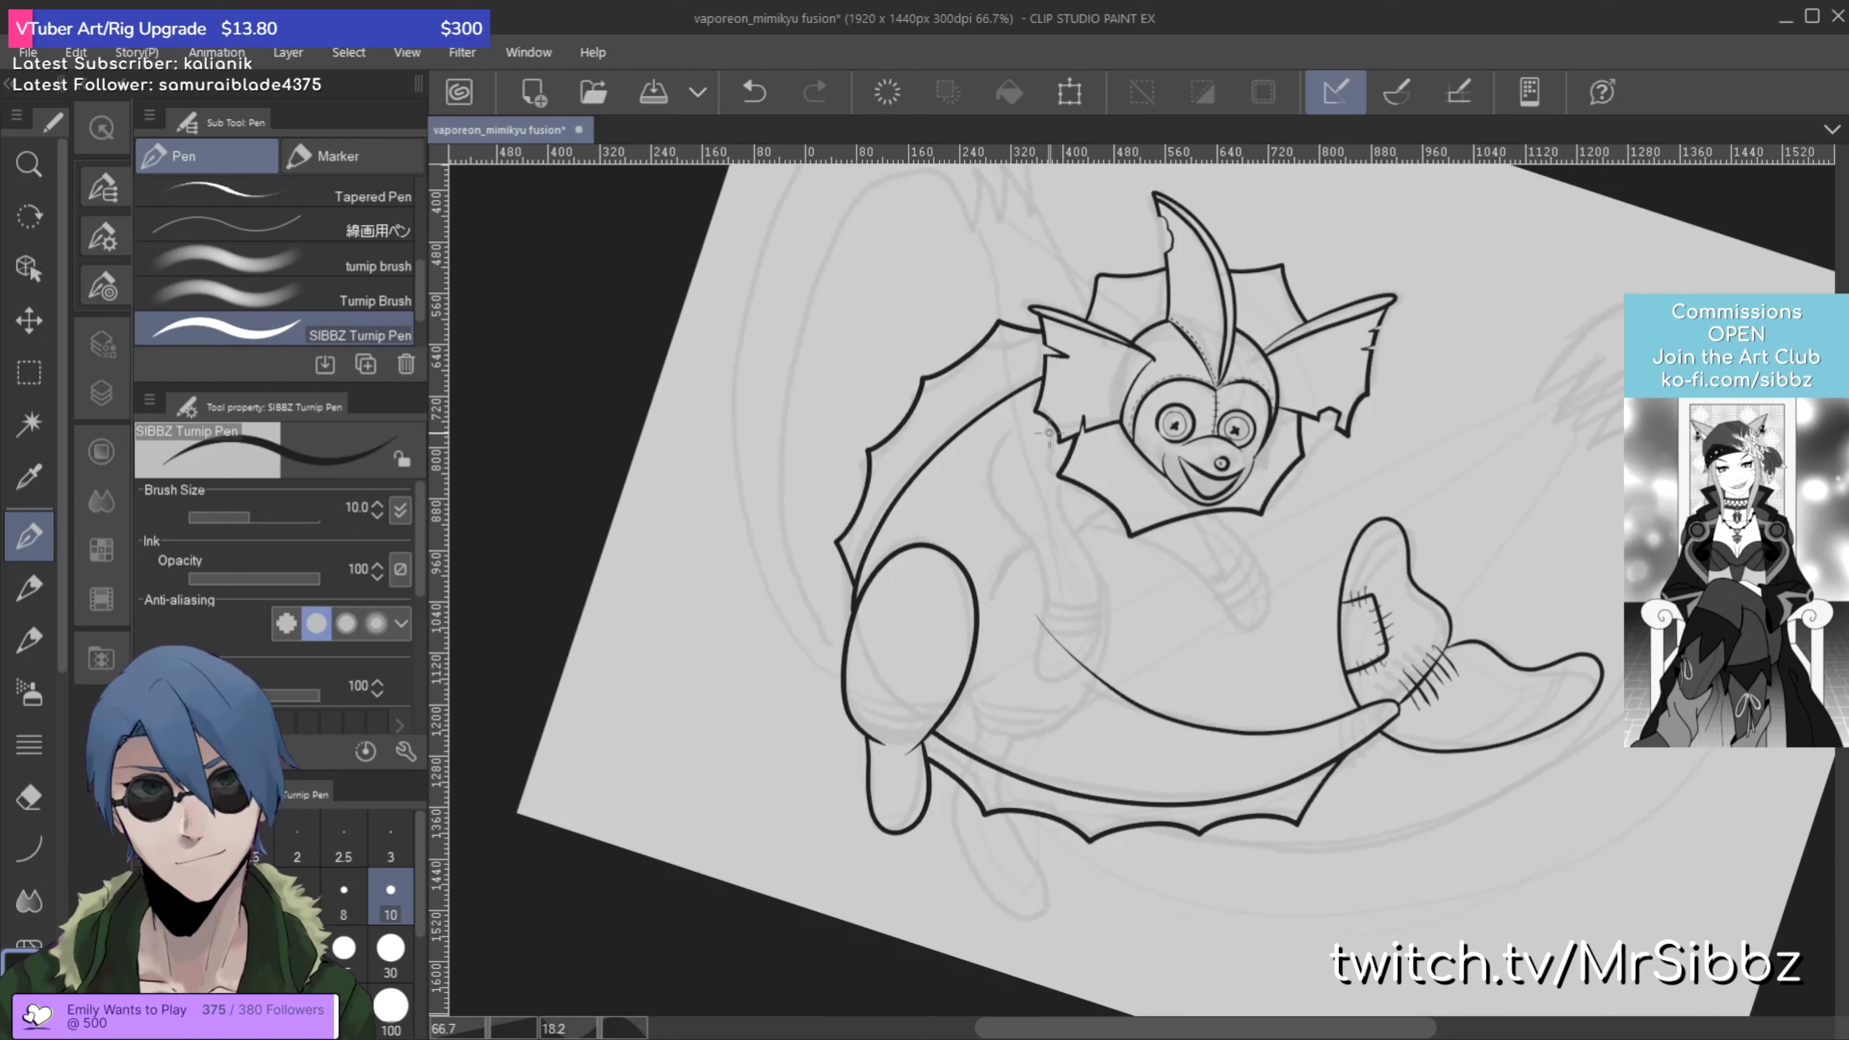
pyautogui.moveTo(1010, 426)
pyautogui.mouseDown()
pyautogui.moveTo(994, 488)
pyautogui.moveTo(1060, 568)
pyautogui.moveTo(1054, 691)
pyautogui.moveTo(1071, 700)
pyautogui.moveTo(1118, 653)
pyautogui.moveTo(1127, 606)
pyautogui.moveTo(1058, 481)
pyautogui.mouseUp()
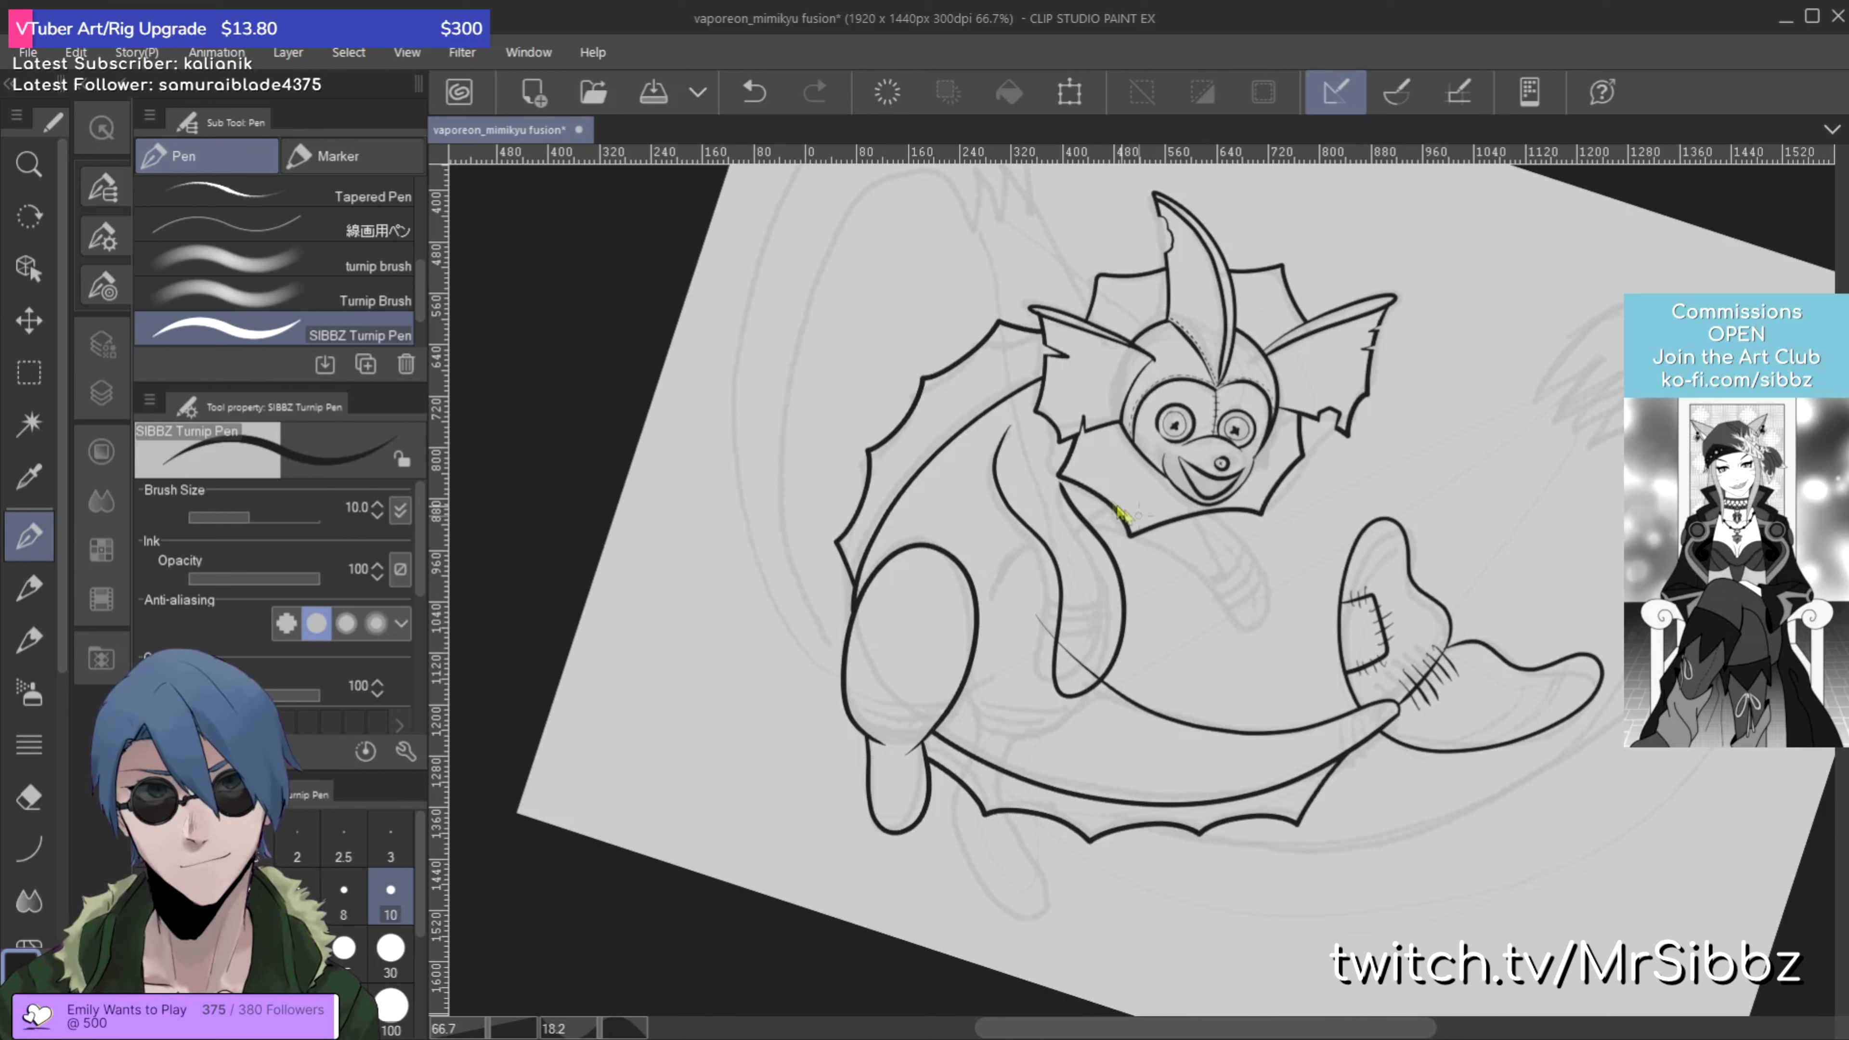
pyautogui.hotkey('ctrl', 'z')
pyautogui.moveTo(1003, 436)
pyautogui.mouseDown()
pyautogui.moveTo(1042, 548)
pyautogui.moveTo(1044, 672)
pyautogui.moveTo(1079, 684)
pyautogui.moveTo(1111, 643)
pyautogui.moveTo(1109, 585)
pyautogui.moveTo(1046, 436)
pyautogui.mouseUp()
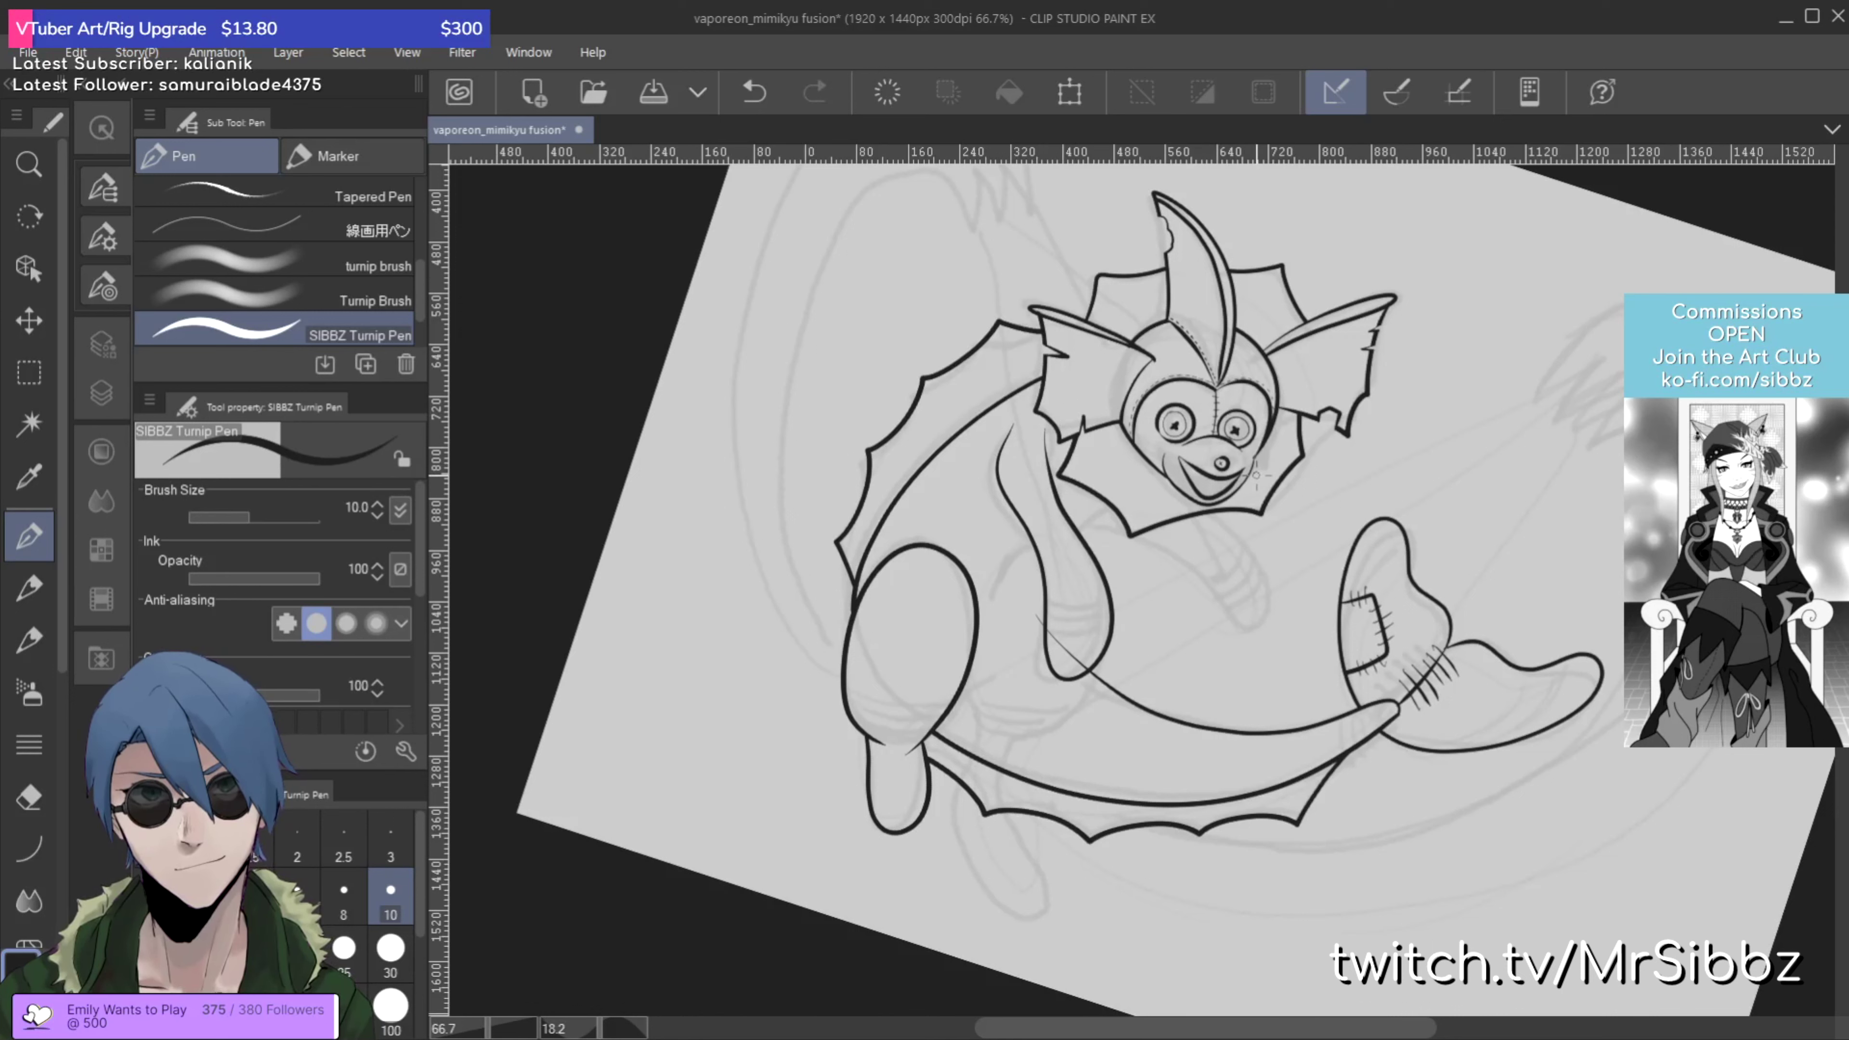
pyautogui.hotkey('ctrl', 'z')
pyautogui.moveTo(1009, 430)
pyautogui.mouseDown()
pyautogui.moveTo(991, 489)
pyautogui.moveTo(1051, 554)
pyautogui.moveTo(1054, 672)
pyautogui.moveTo(1076, 683)
pyautogui.moveTo(1115, 624)
pyautogui.moveTo(1112, 575)
pyautogui.moveTo(1023, 424)
pyautogui.moveTo(990, 470)
pyautogui.mouseUp()
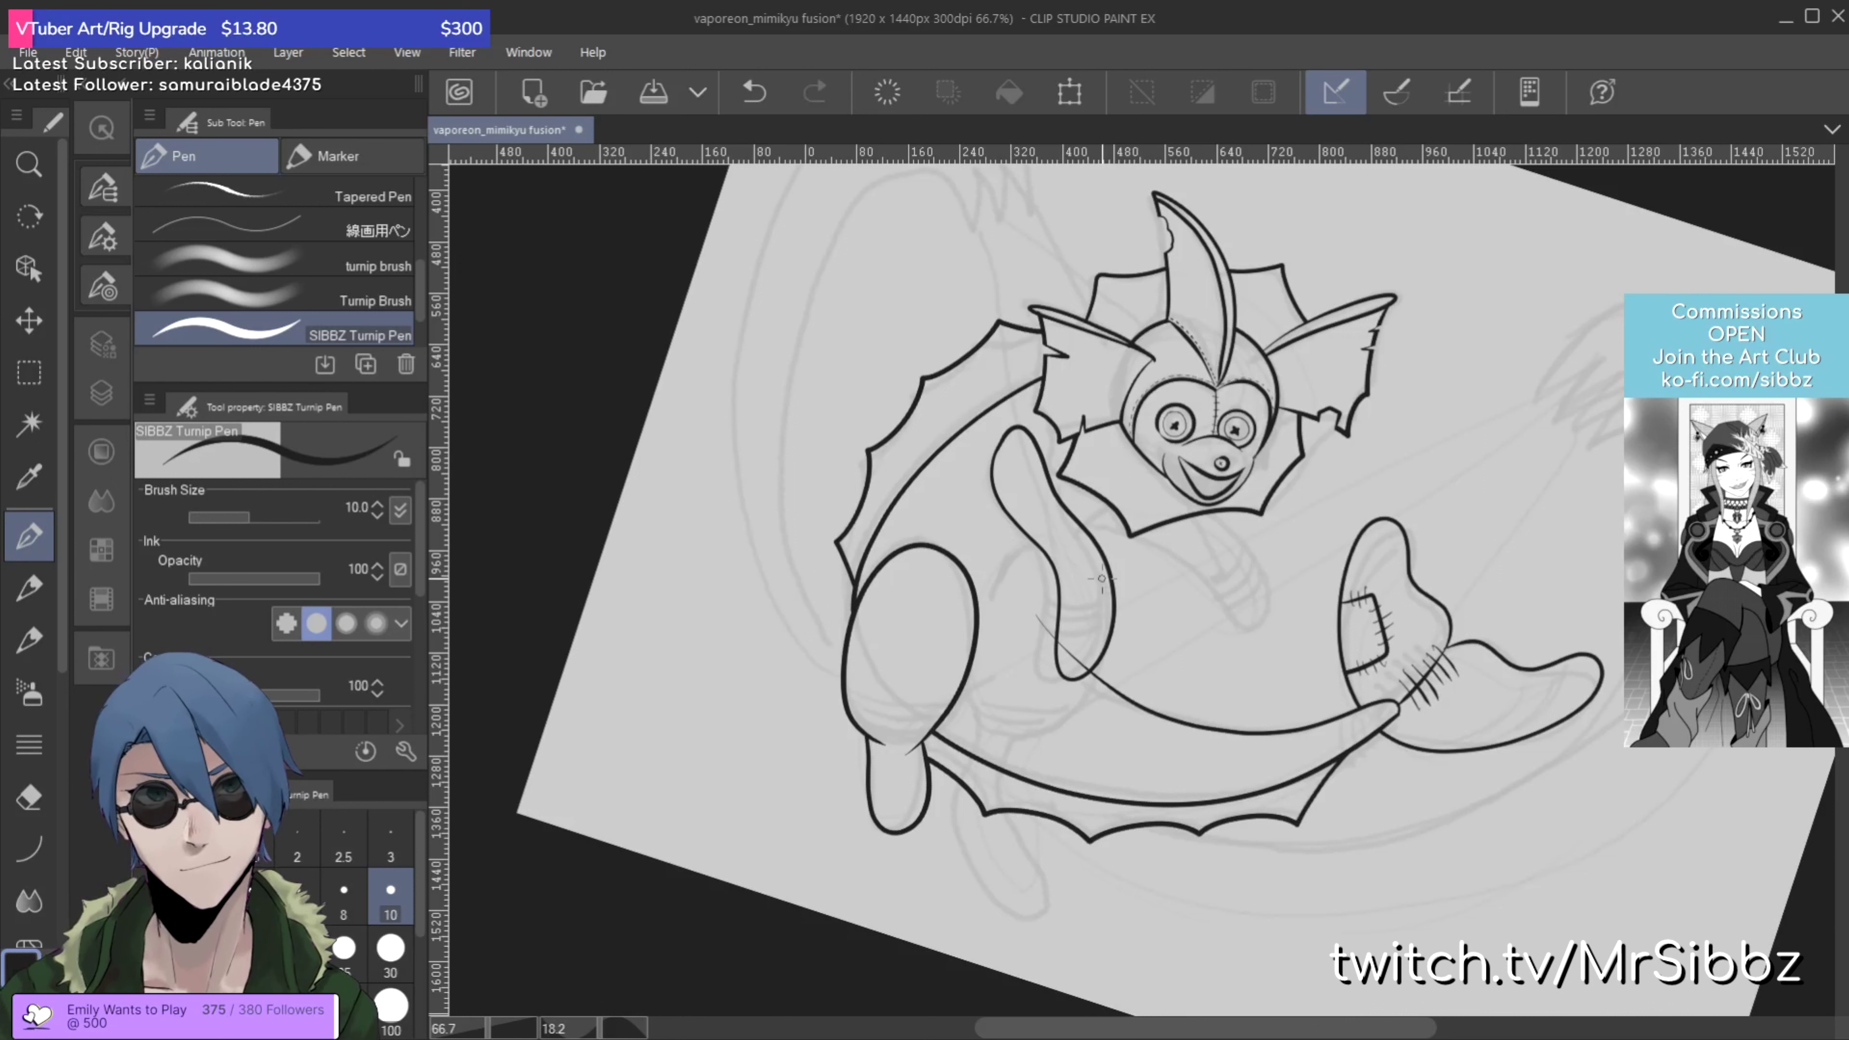
# Step: Erase the part of the tail's upper line that crosses the near front leg with the Vector eraser
pyautogui.press('e')
pyautogui.click(1063, 637)
pyautogui.press('p')
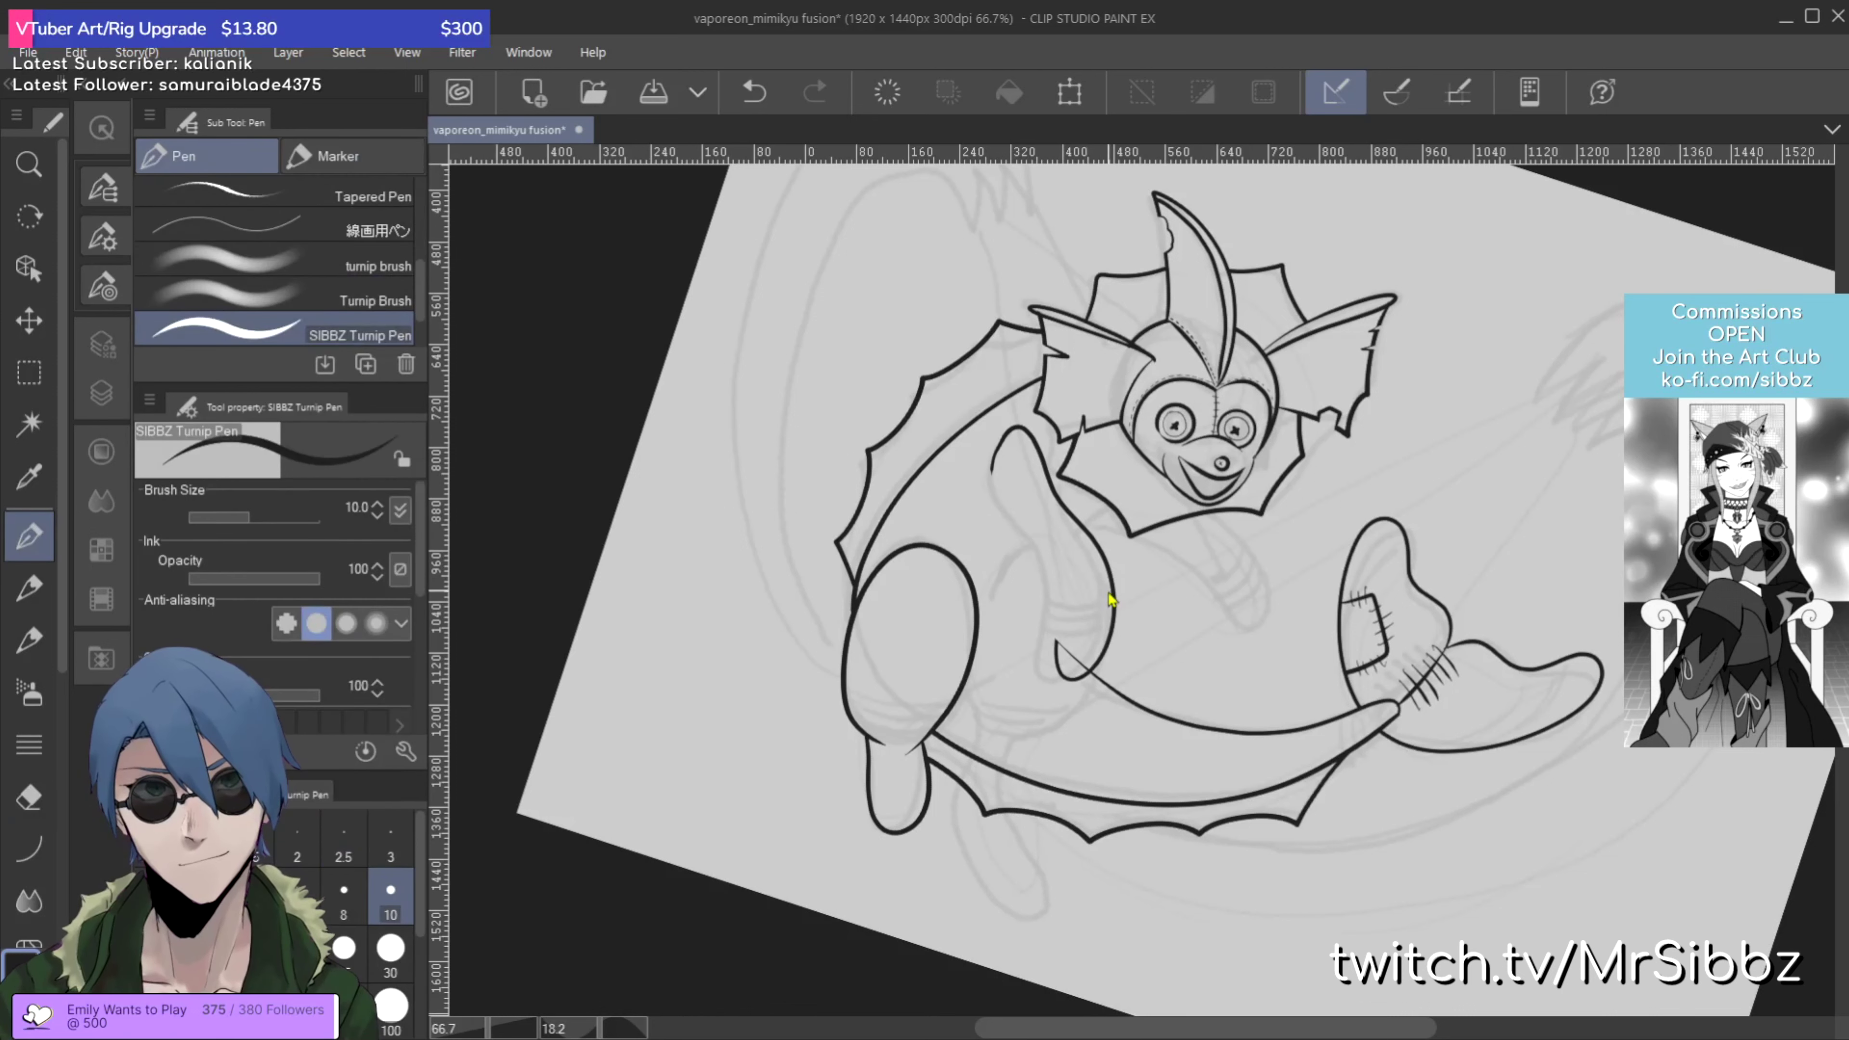
pyautogui.hotkey('ctrl', 'z')
pyautogui.press('e')
pyautogui.click(1047, 631)
pyautogui.click(1078, 661)
pyautogui.press('p')
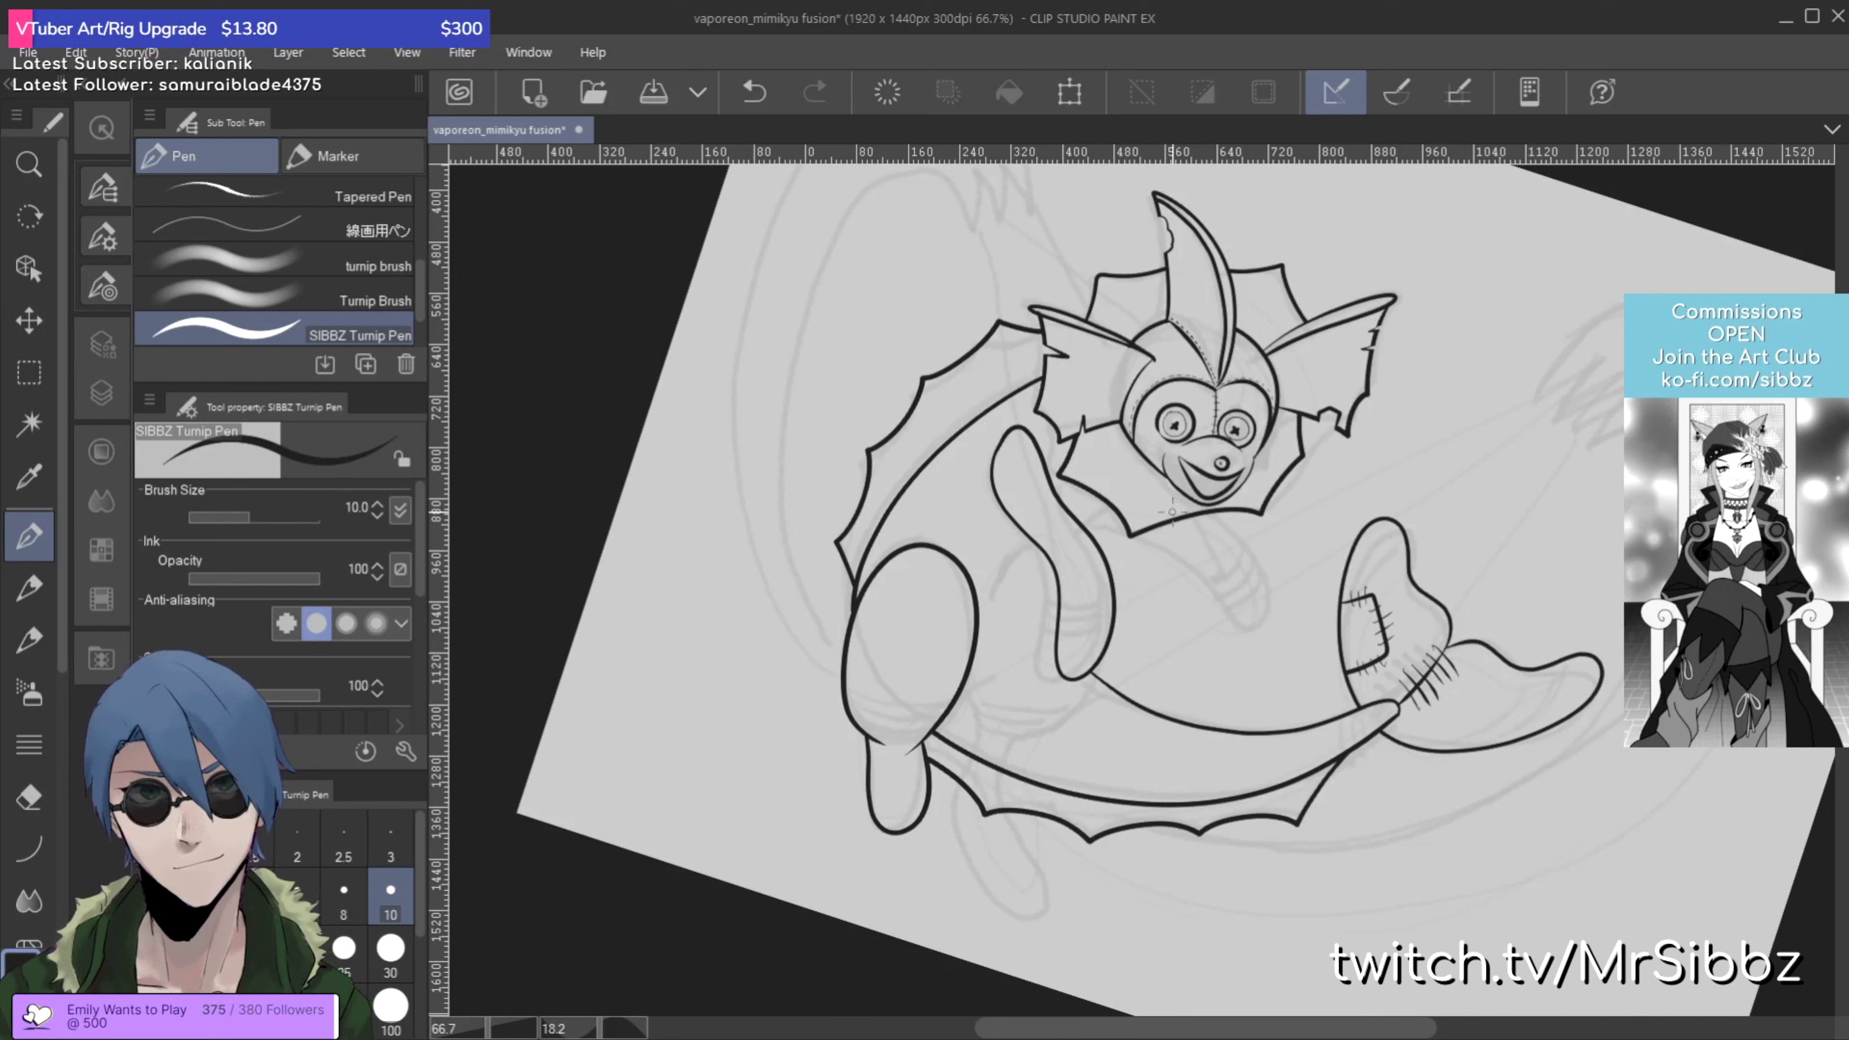
pyautogui.moveTo(1005, 625)
pyautogui.mouseDown()
pyautogui.moveTo(1053, 565)
pyautogui.moveTo(1087, 560)
pyautogui.moveTo(1114, 604)
pyautogui.moveTo(1080, 697)
pyautogui.moveTo(1007, 757)
pyautogui.moveTo(1004, 820)
pyautogui.moveTo(1062, 893)
pyautogui.moveTo(1031, 923)
pyautogui.moveTo(952, 829)
pyautogui.moveTo(978, 763)
pyautogui.moveTo(973, 672)
pyautogui.mouseUp()
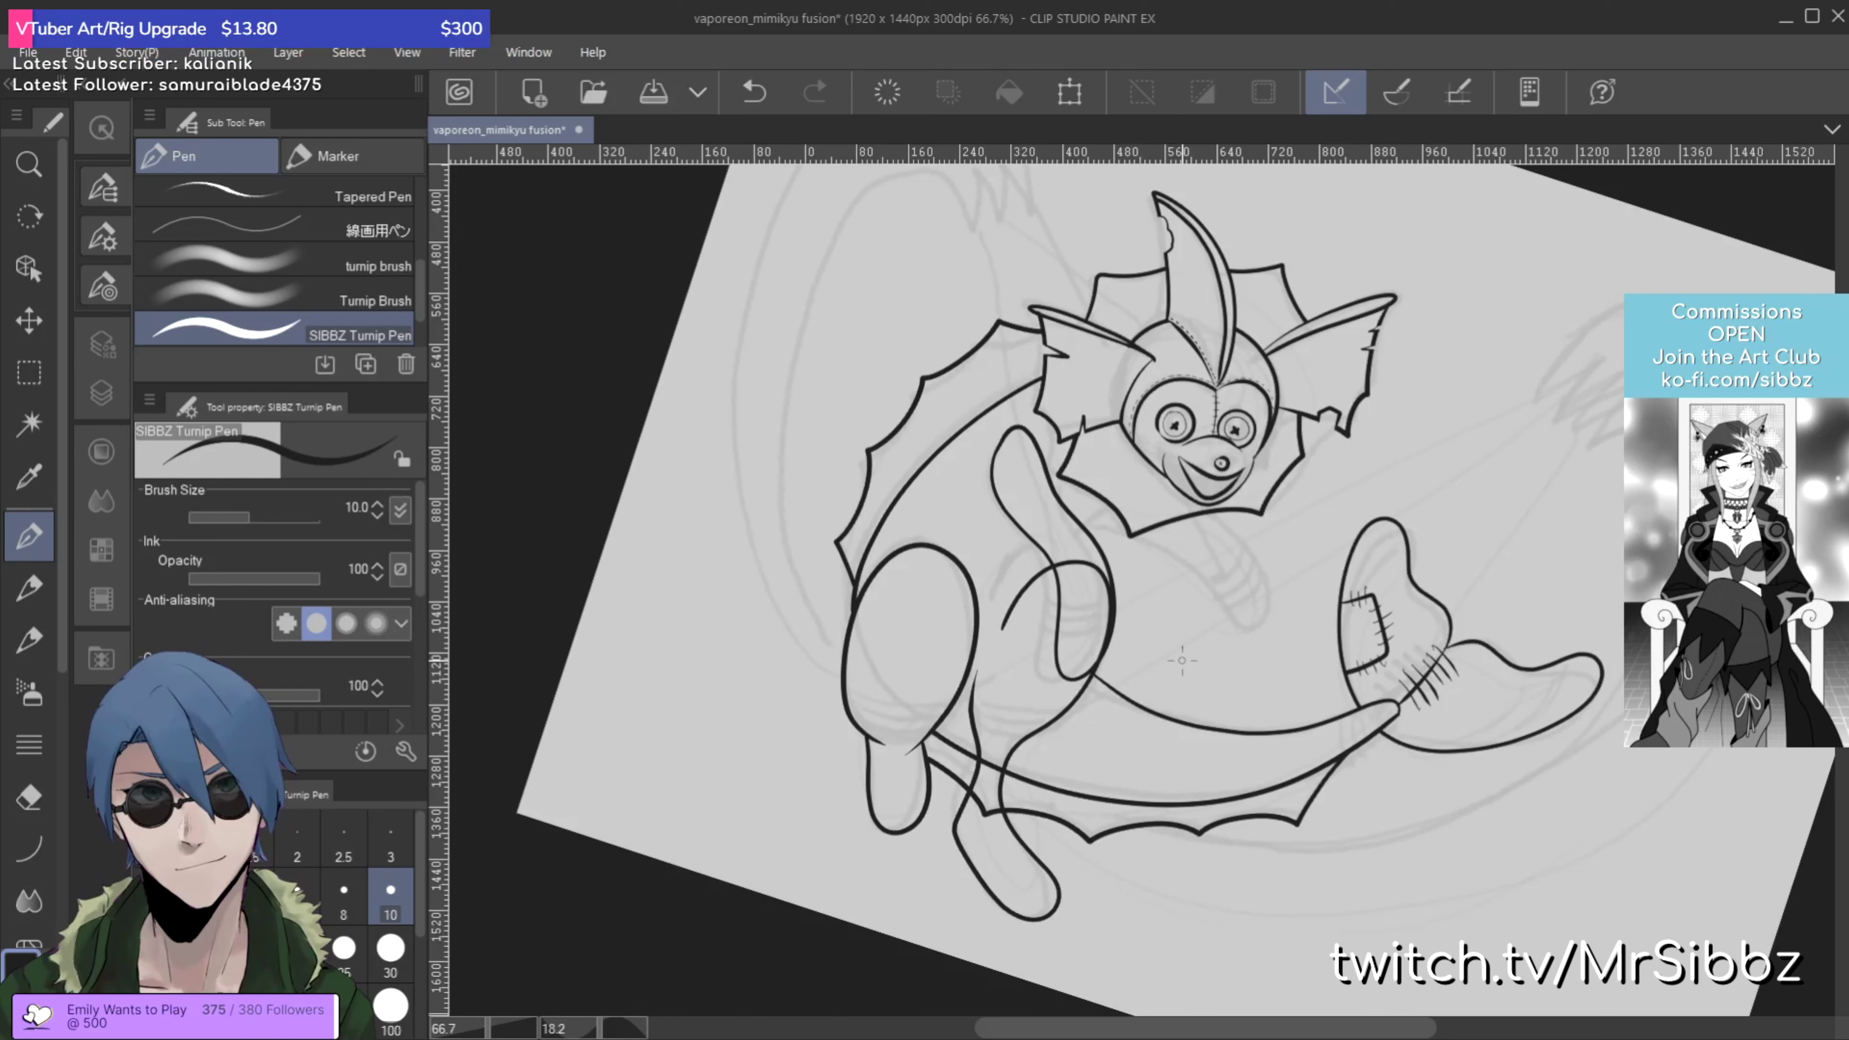
pyautogui.hotkey('ctrl', 'z')
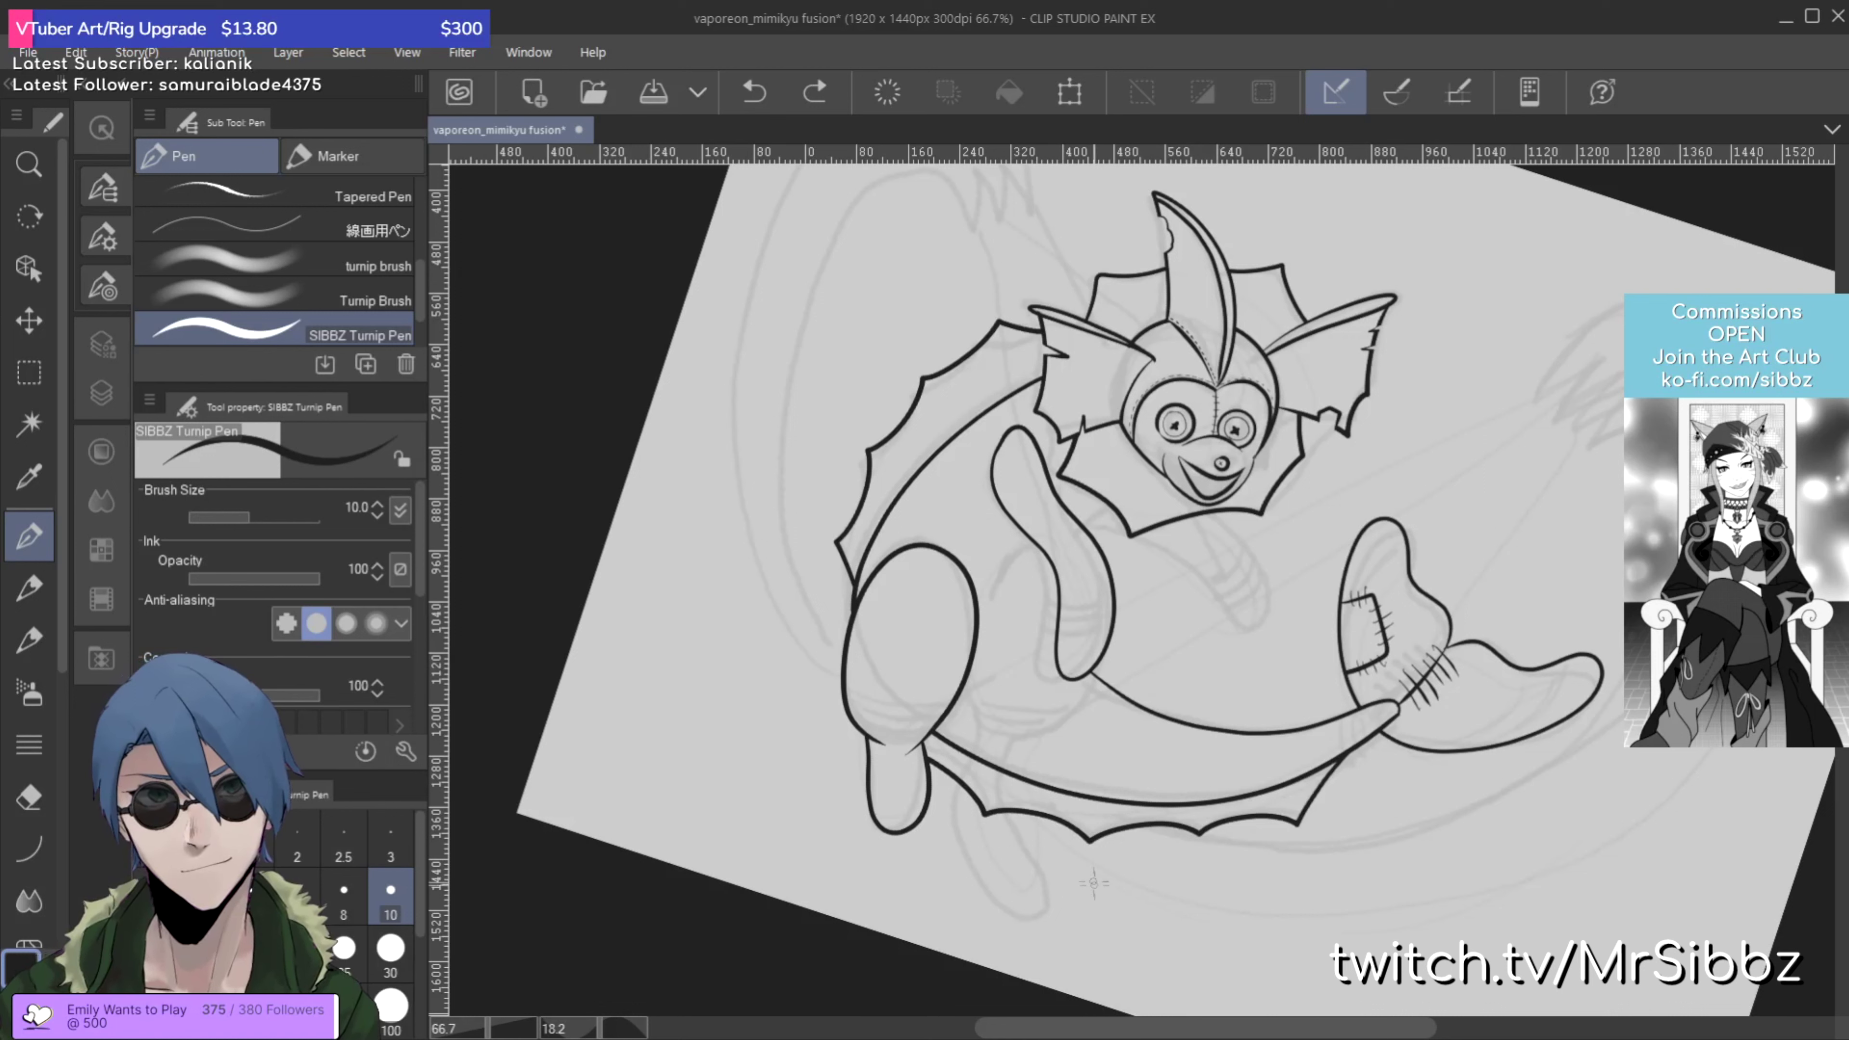
pyautogui.moveTo(1001, 637)
pyautogui.mouseDown()
pyautogui.moveTo(1044, 546)
pyautogui.moveTo(1106, 580)
pyautogui.moveTo(1122, 665)
pyautogui.moveTo(1069, 745)
pyautogui.moveTo(1062, 829)
pyautogui.moveTo(1094, 885)
pyautogui.moveTo(1148, 921)
pyautogui.moveTo(1161, 944)
pyautogui.moveTo(1142, 958)
pyautogui.moveTo(1083, 940)
pyautogui.moveTo(1033, 887)
pyautogui.moveTo(1025, 784)
pyautogui.moveTo(987, 695)
pyautogui.moveTo(997, 599)
pyautogui.mouseUp()
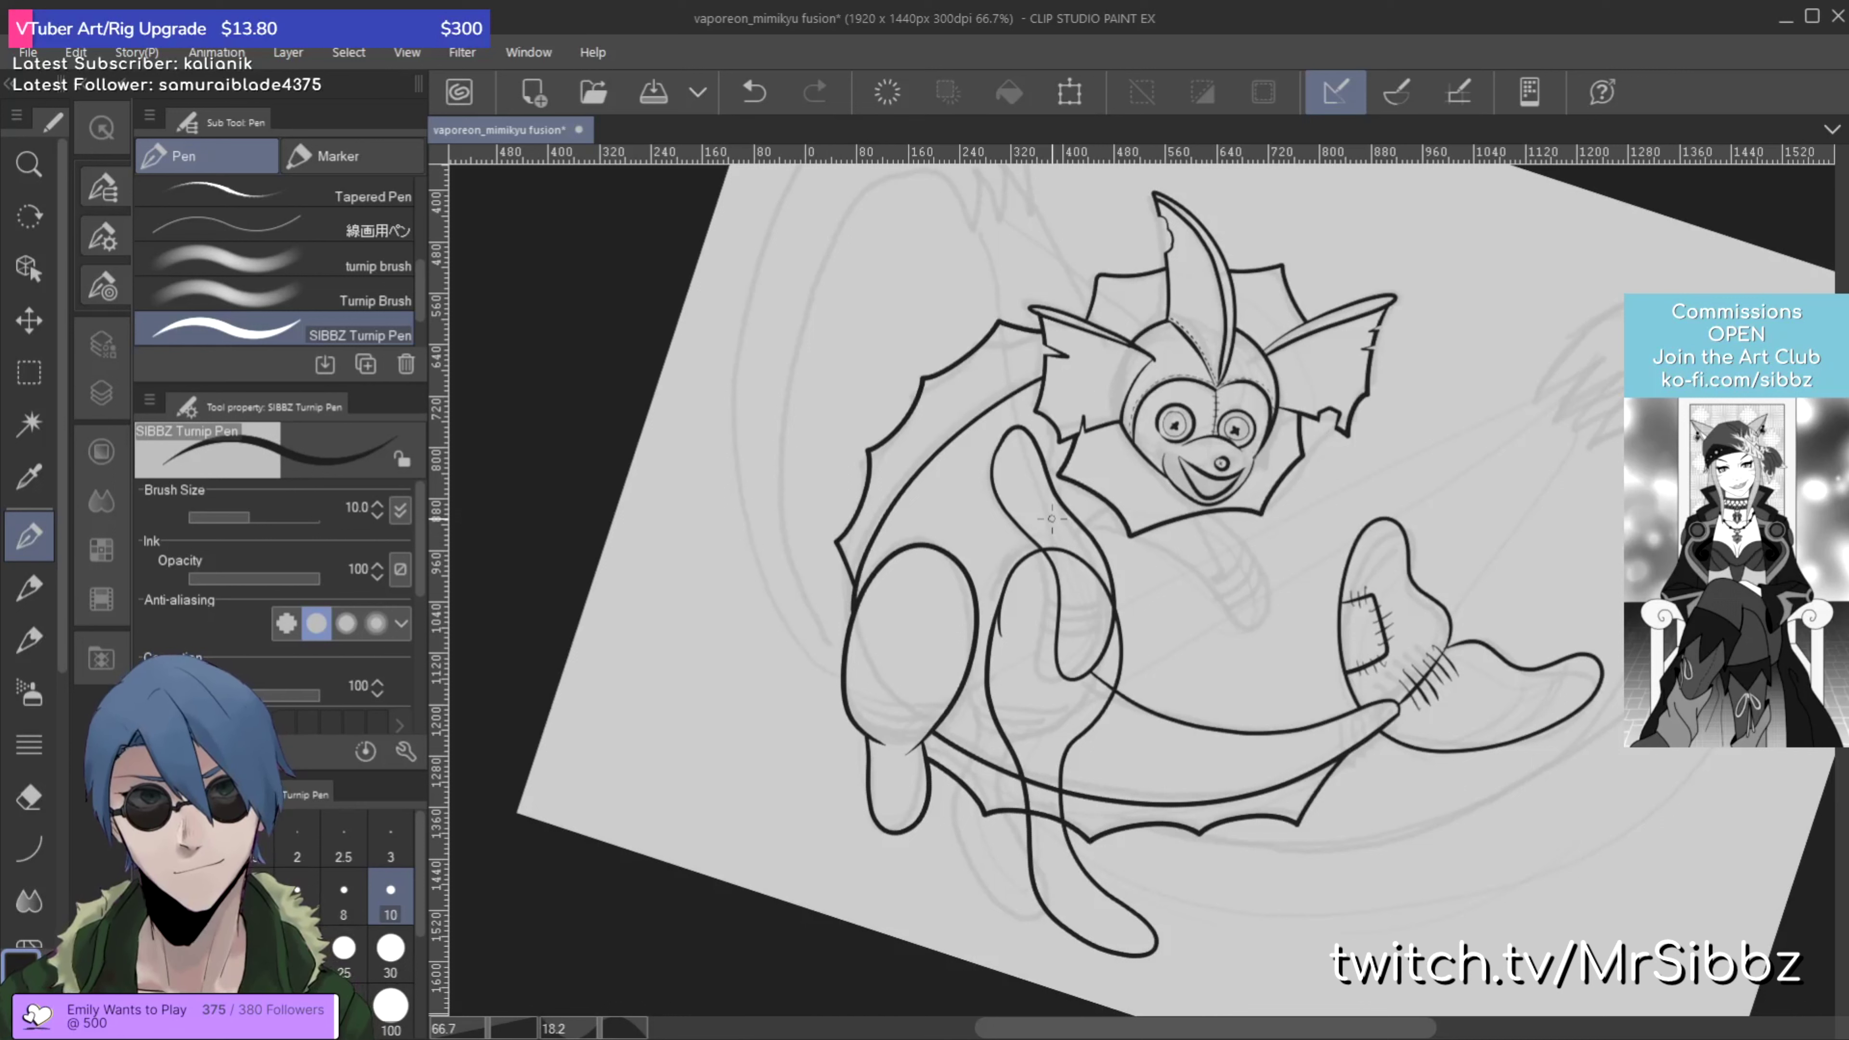
pyautogui.moveTo(995, 632); pyautogui.dragTo(1034, 574)
pyautogui.hotkey('ctrl', 'z')
pyautogui.press('e')
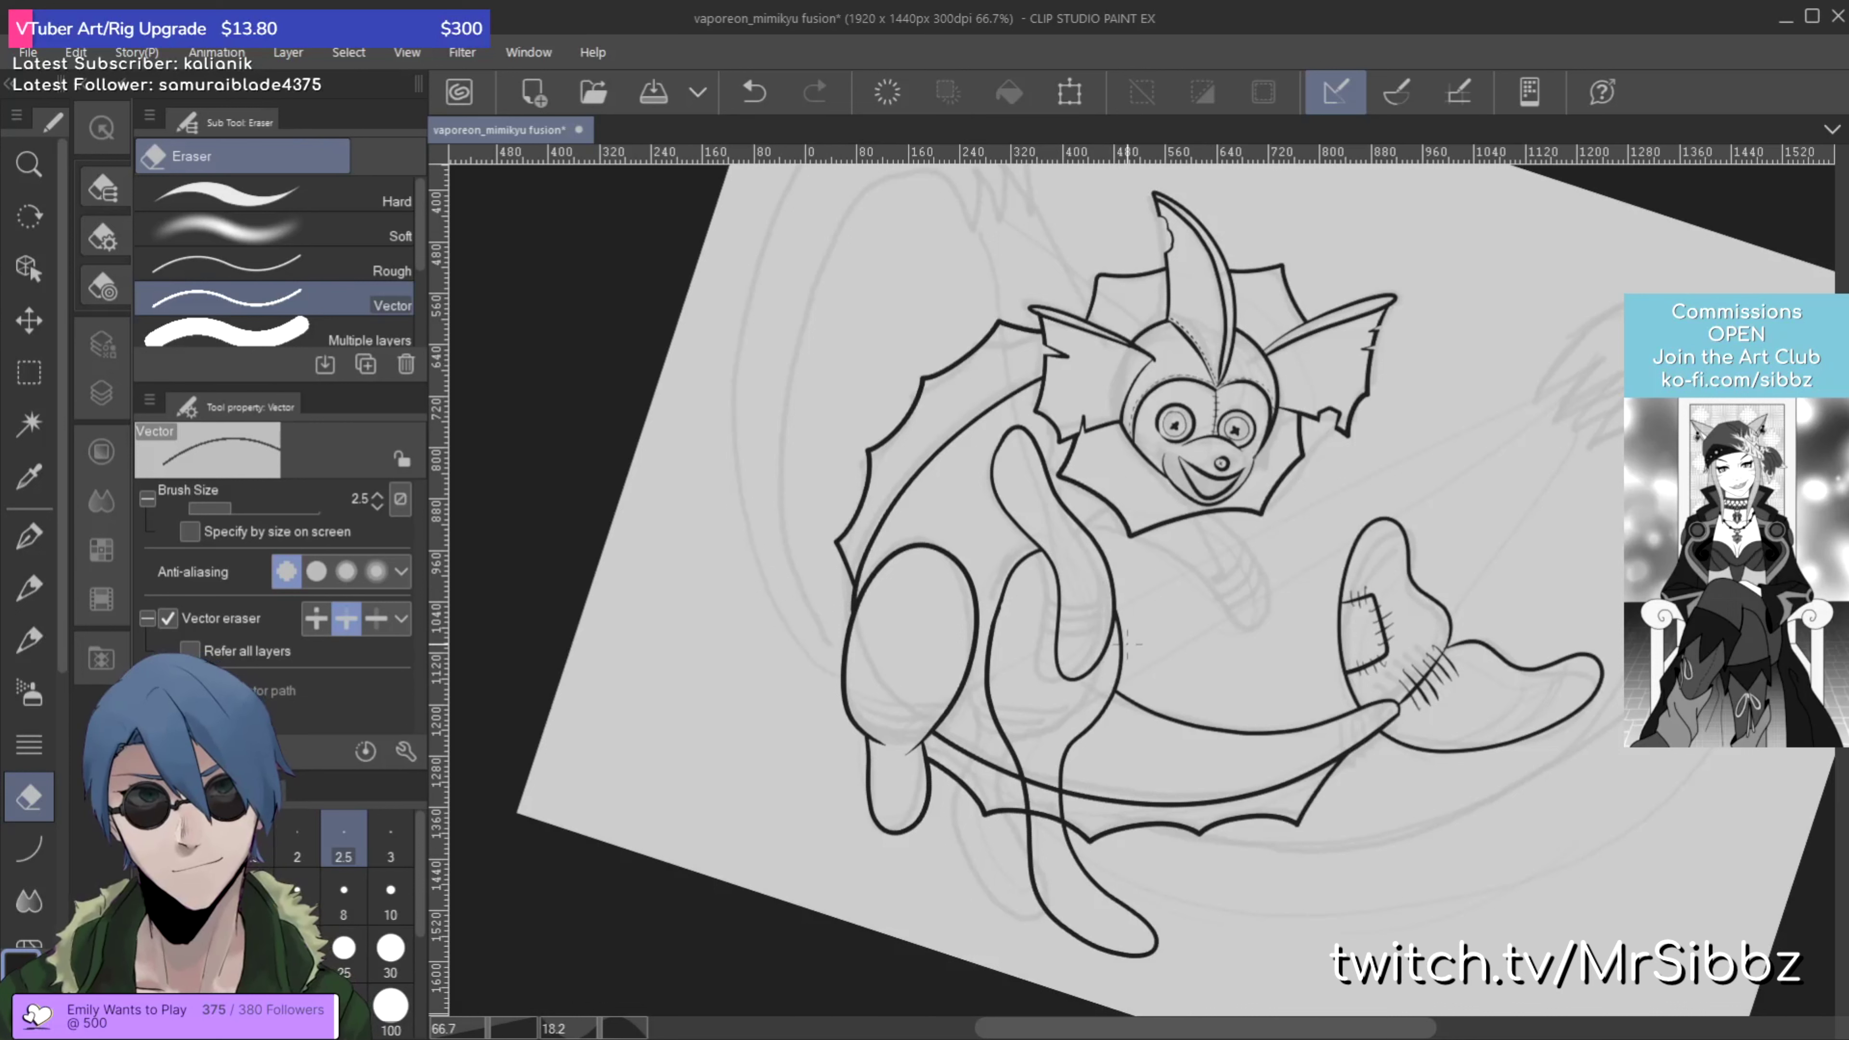
pyautogui.press('p')
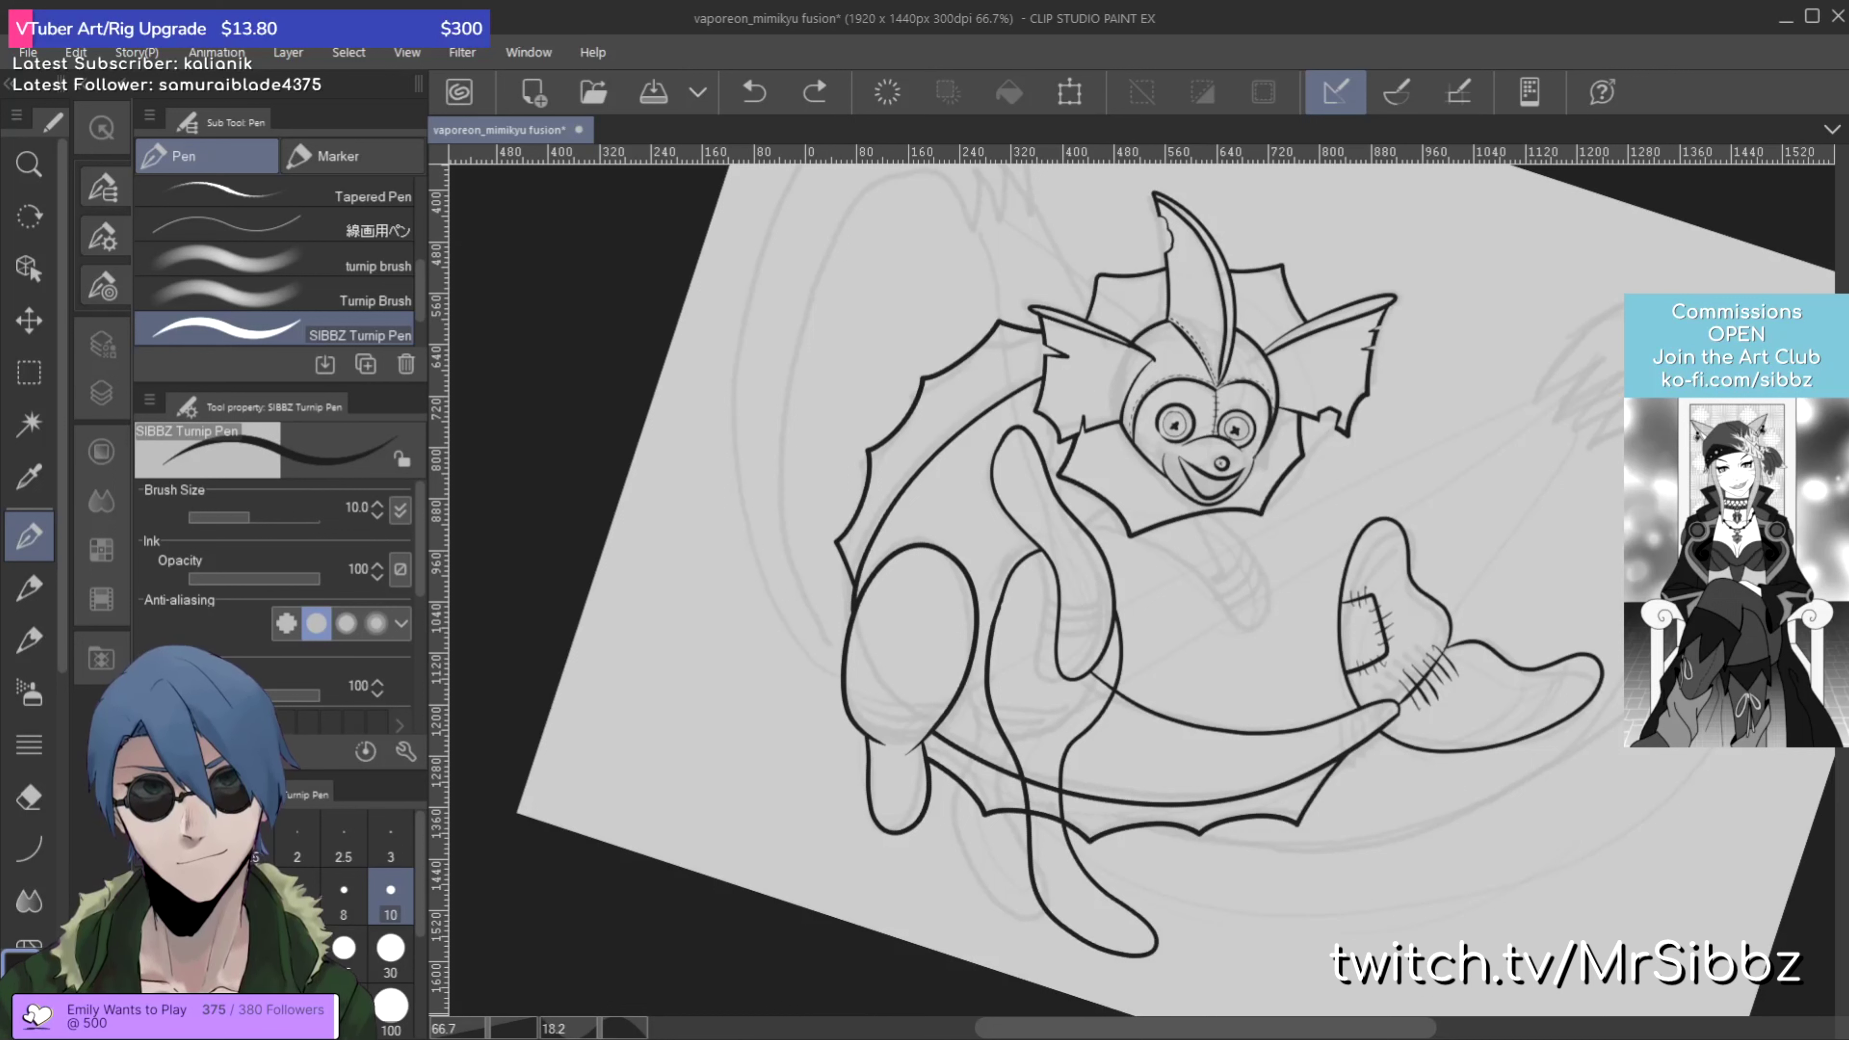
pyautogui.moveTo(987, 720); pyautogui.dragTo(1029, 697)
pyautogui.hotkey('ctrl', 'z')
pyautogui.hotkey('ctrl', 'z')
pyautogui.hotkey('ctrl', 'z')
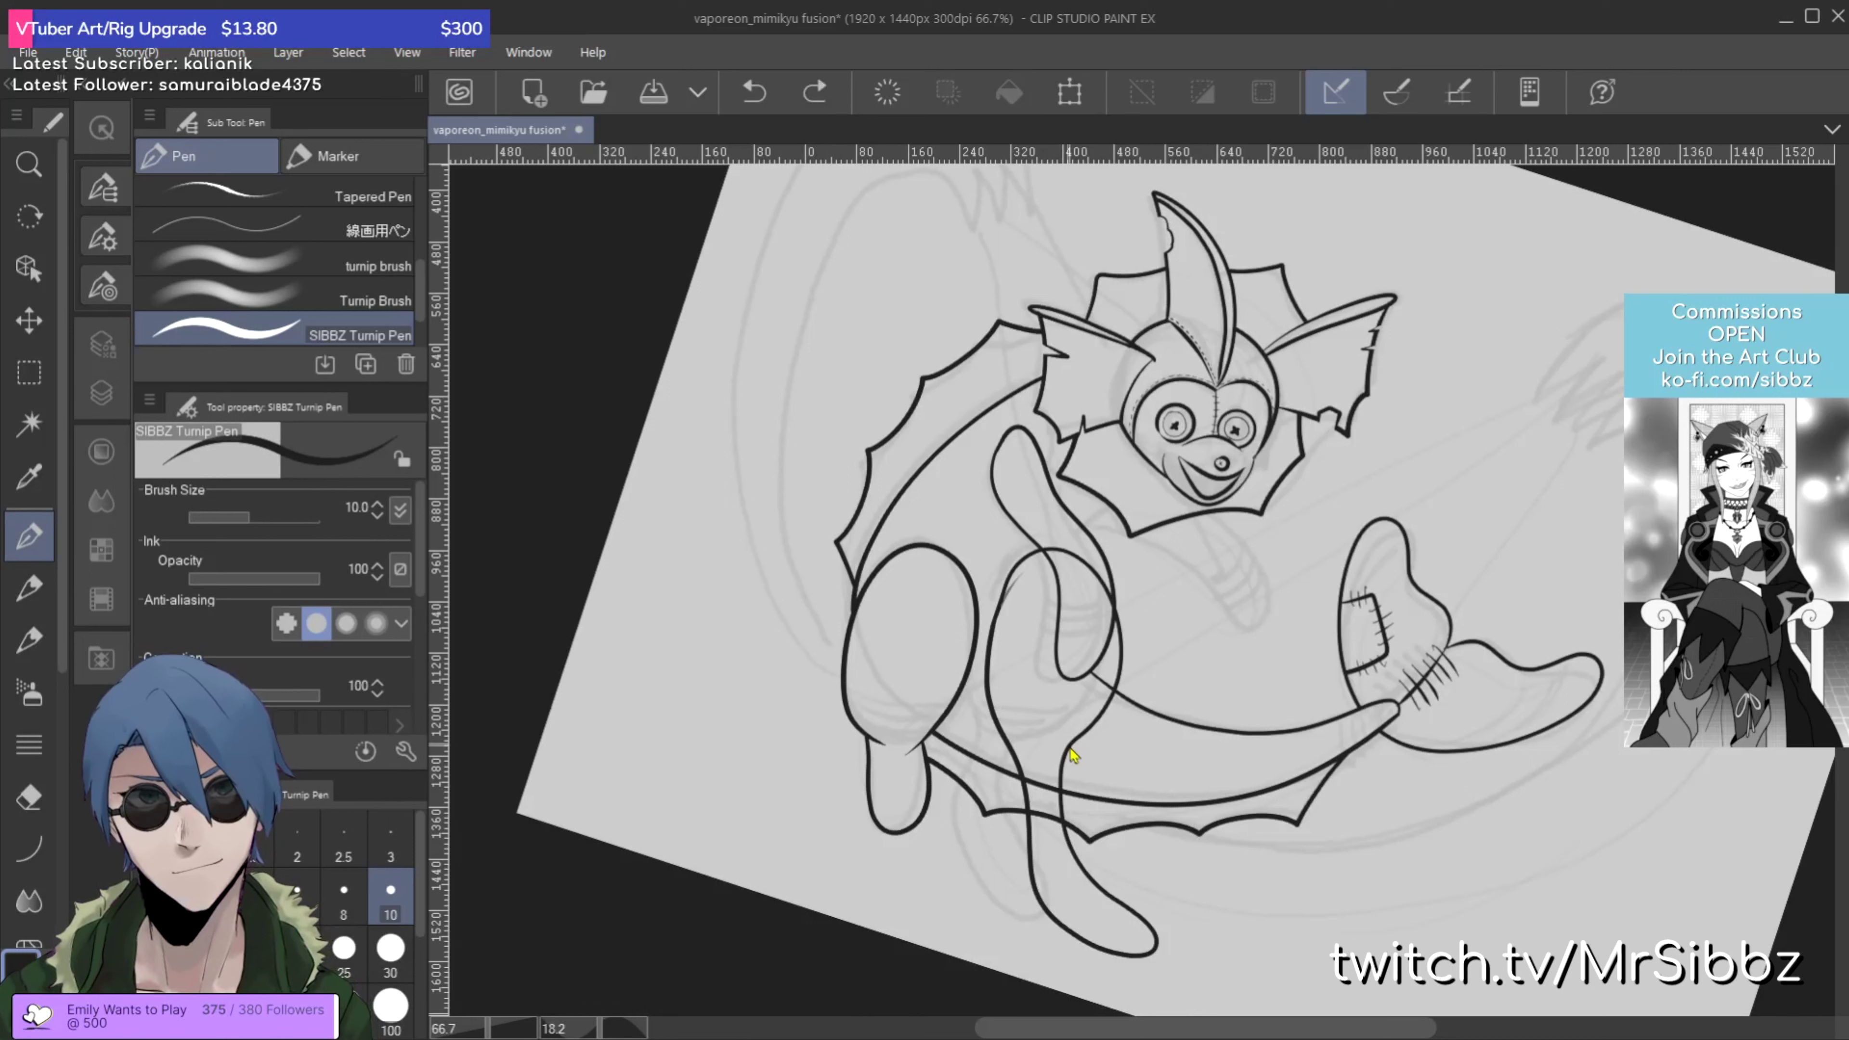
pyautogui.hotkey('ctrl', 'z')
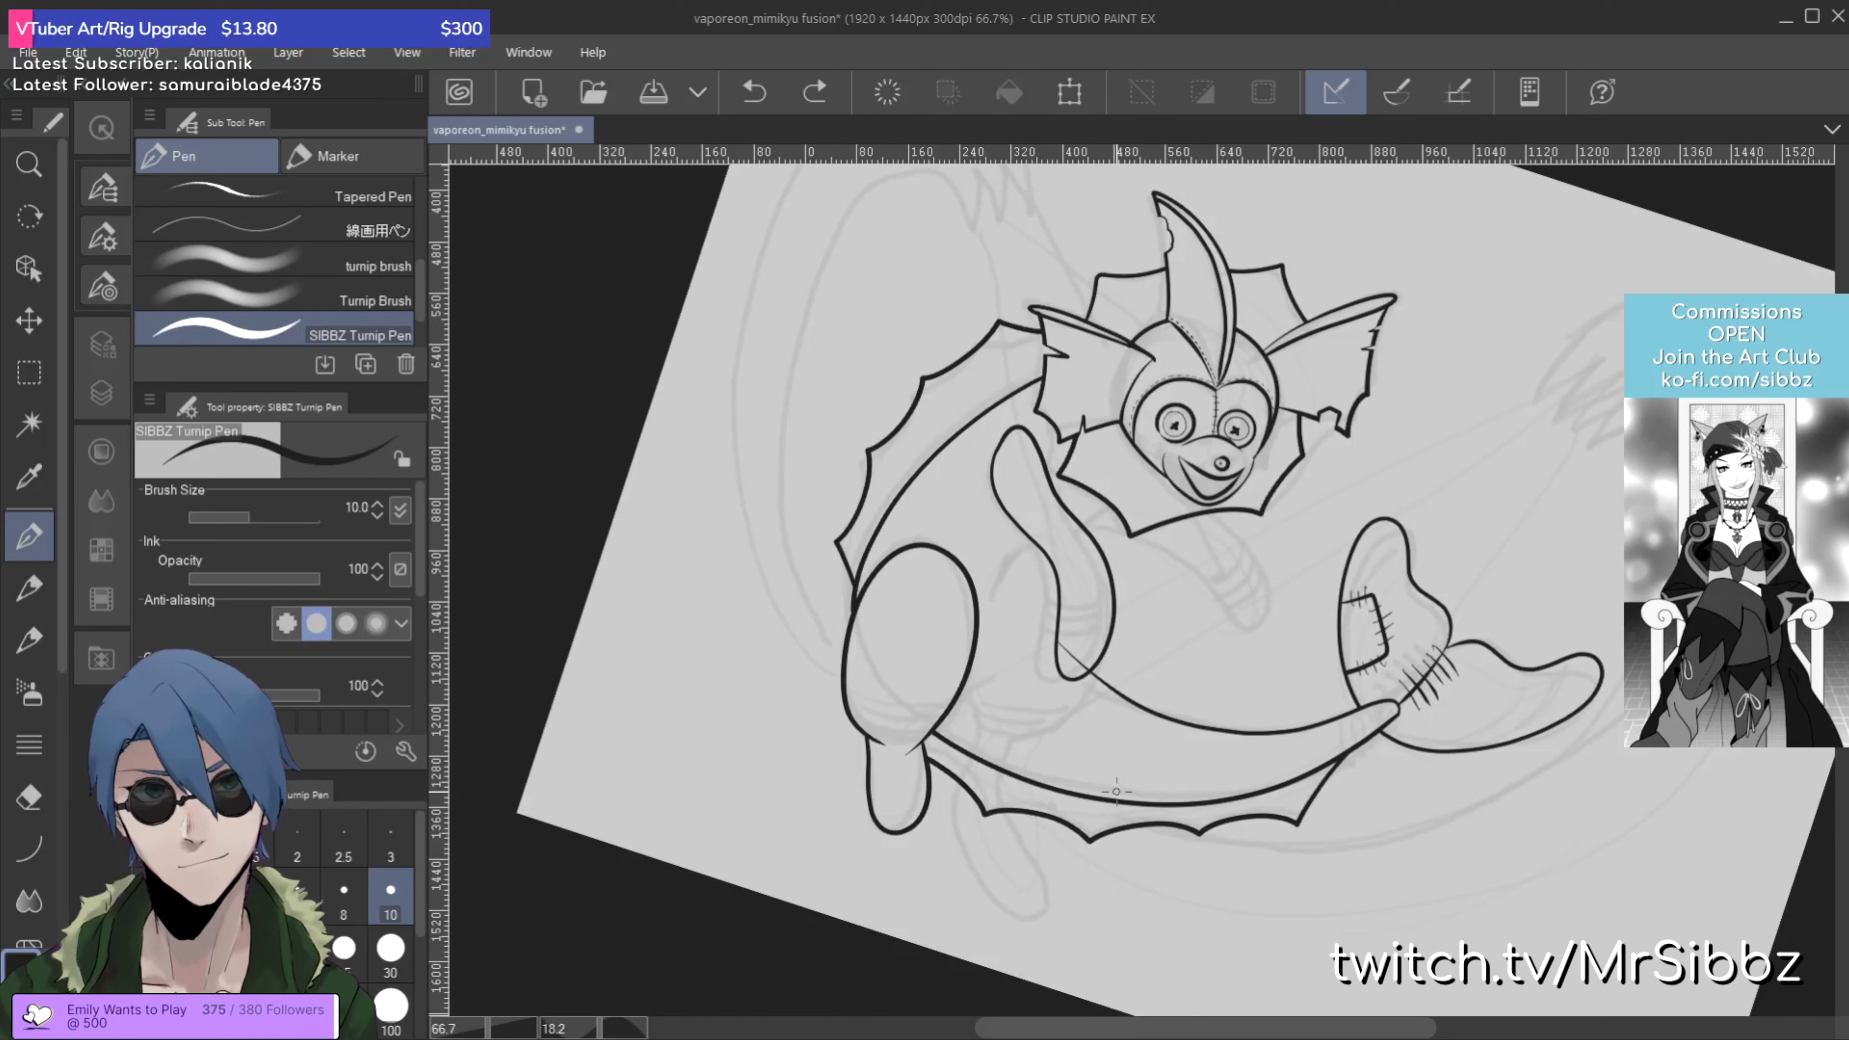
# Step: Ink the chest curve from the near front foot up to the frill, and erase the end overshooting into the frill
pyautogui.moveTo(1089, 681)
pyautogui.mouseDown()
pyautogui.moveTo(1047, 619)
pyautogui.moveTo(1076, 537)
pyautogui.mouseUp()
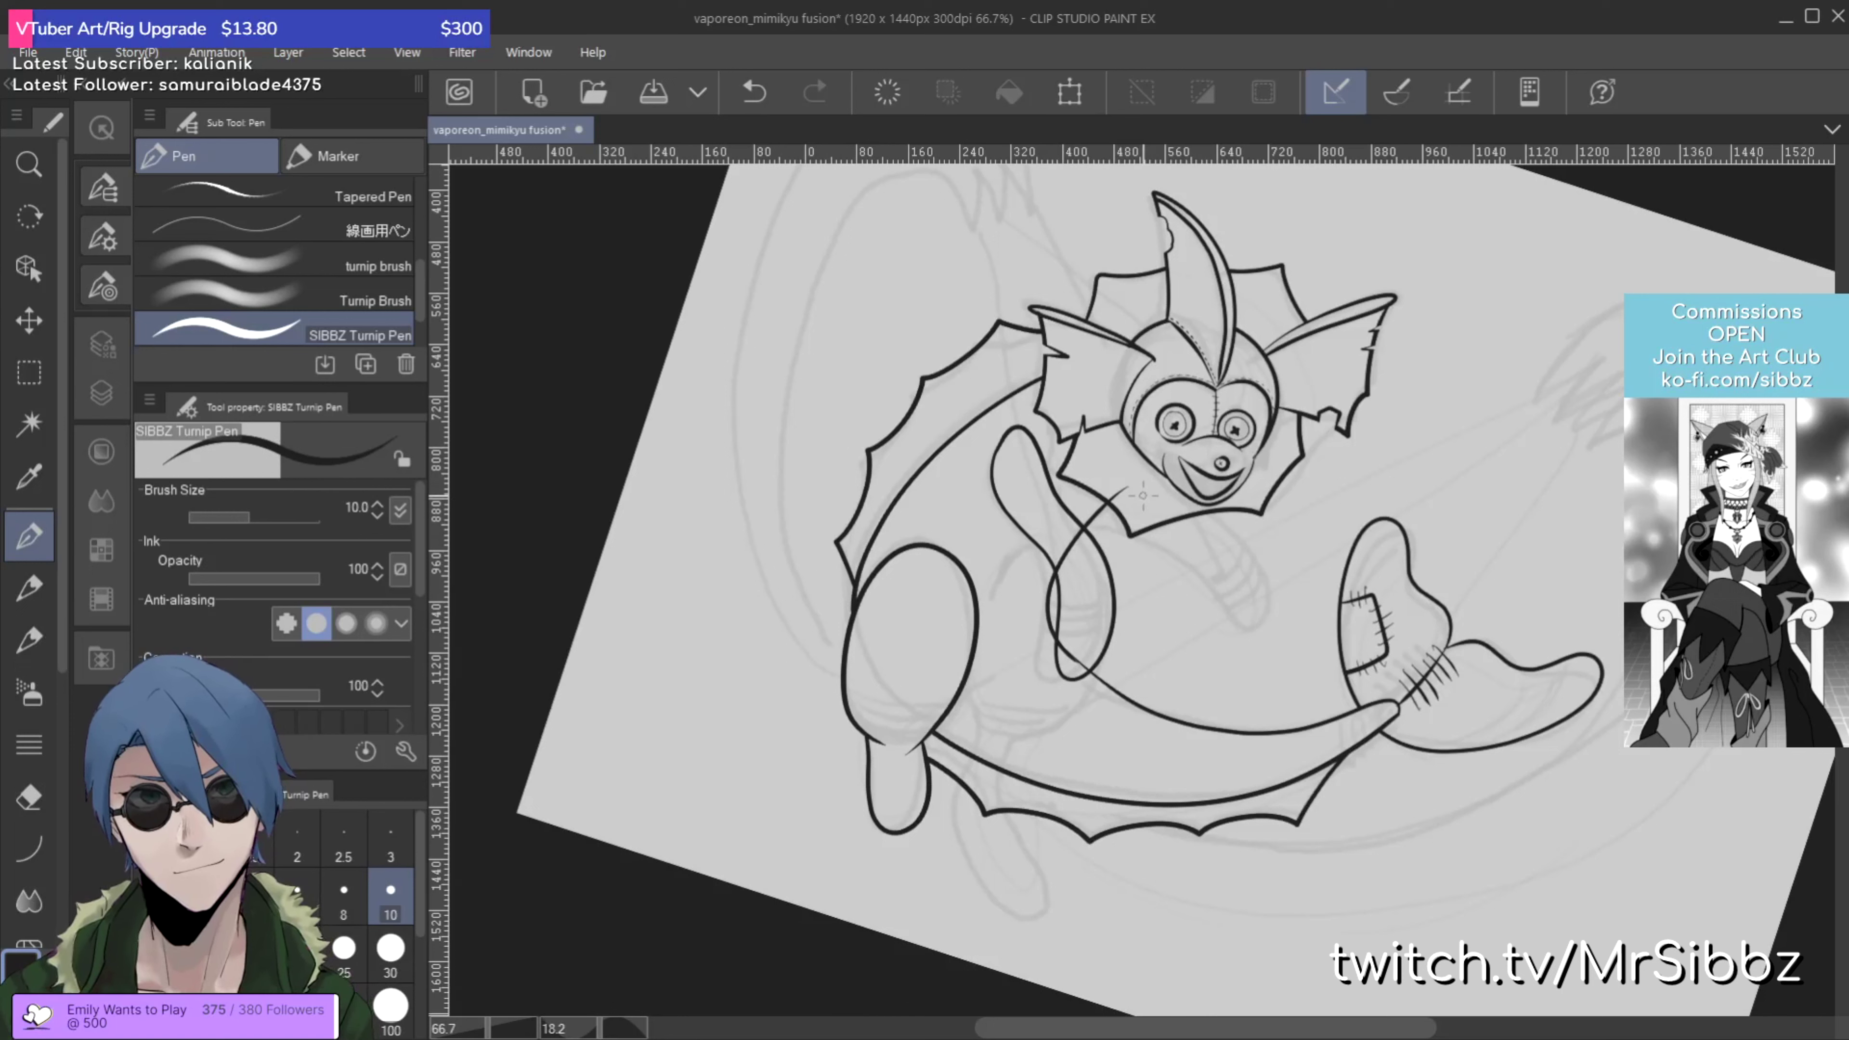
pyautogui.hotkey('shift', 'space')
pyautogui.press('e')
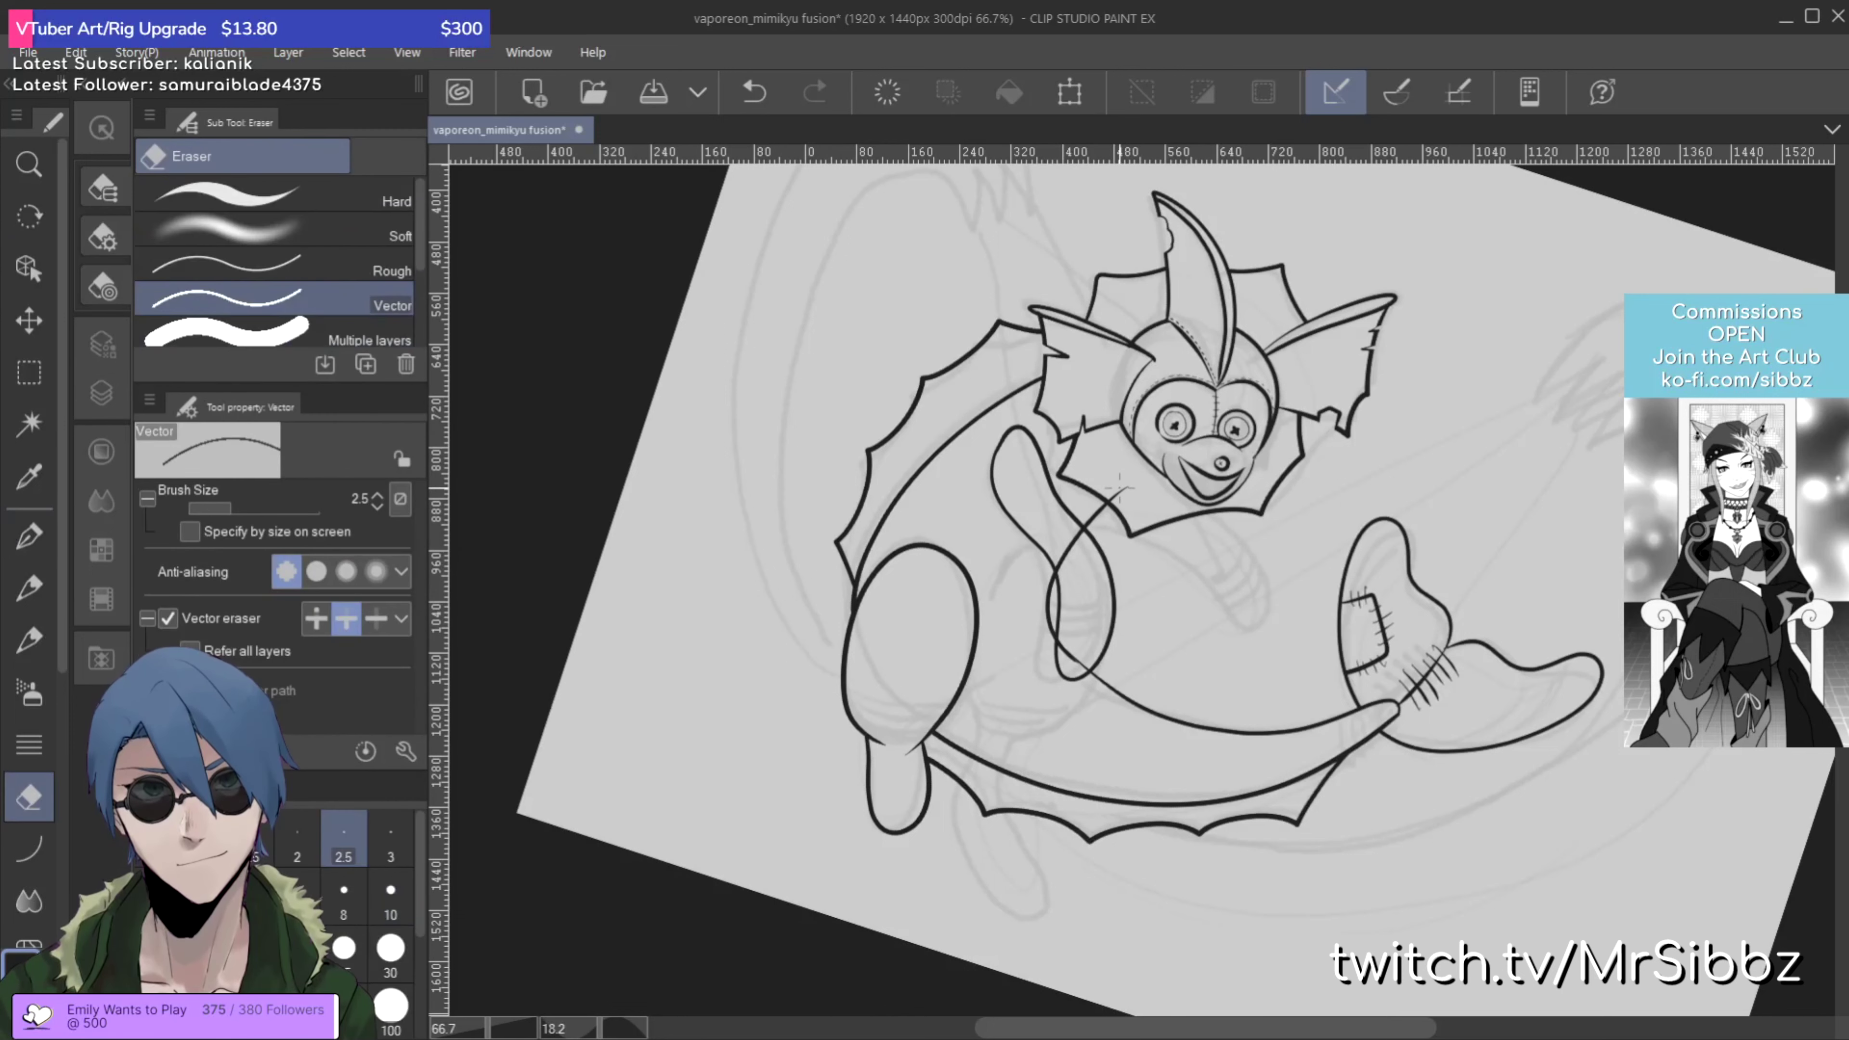
pyautogui.press('p')
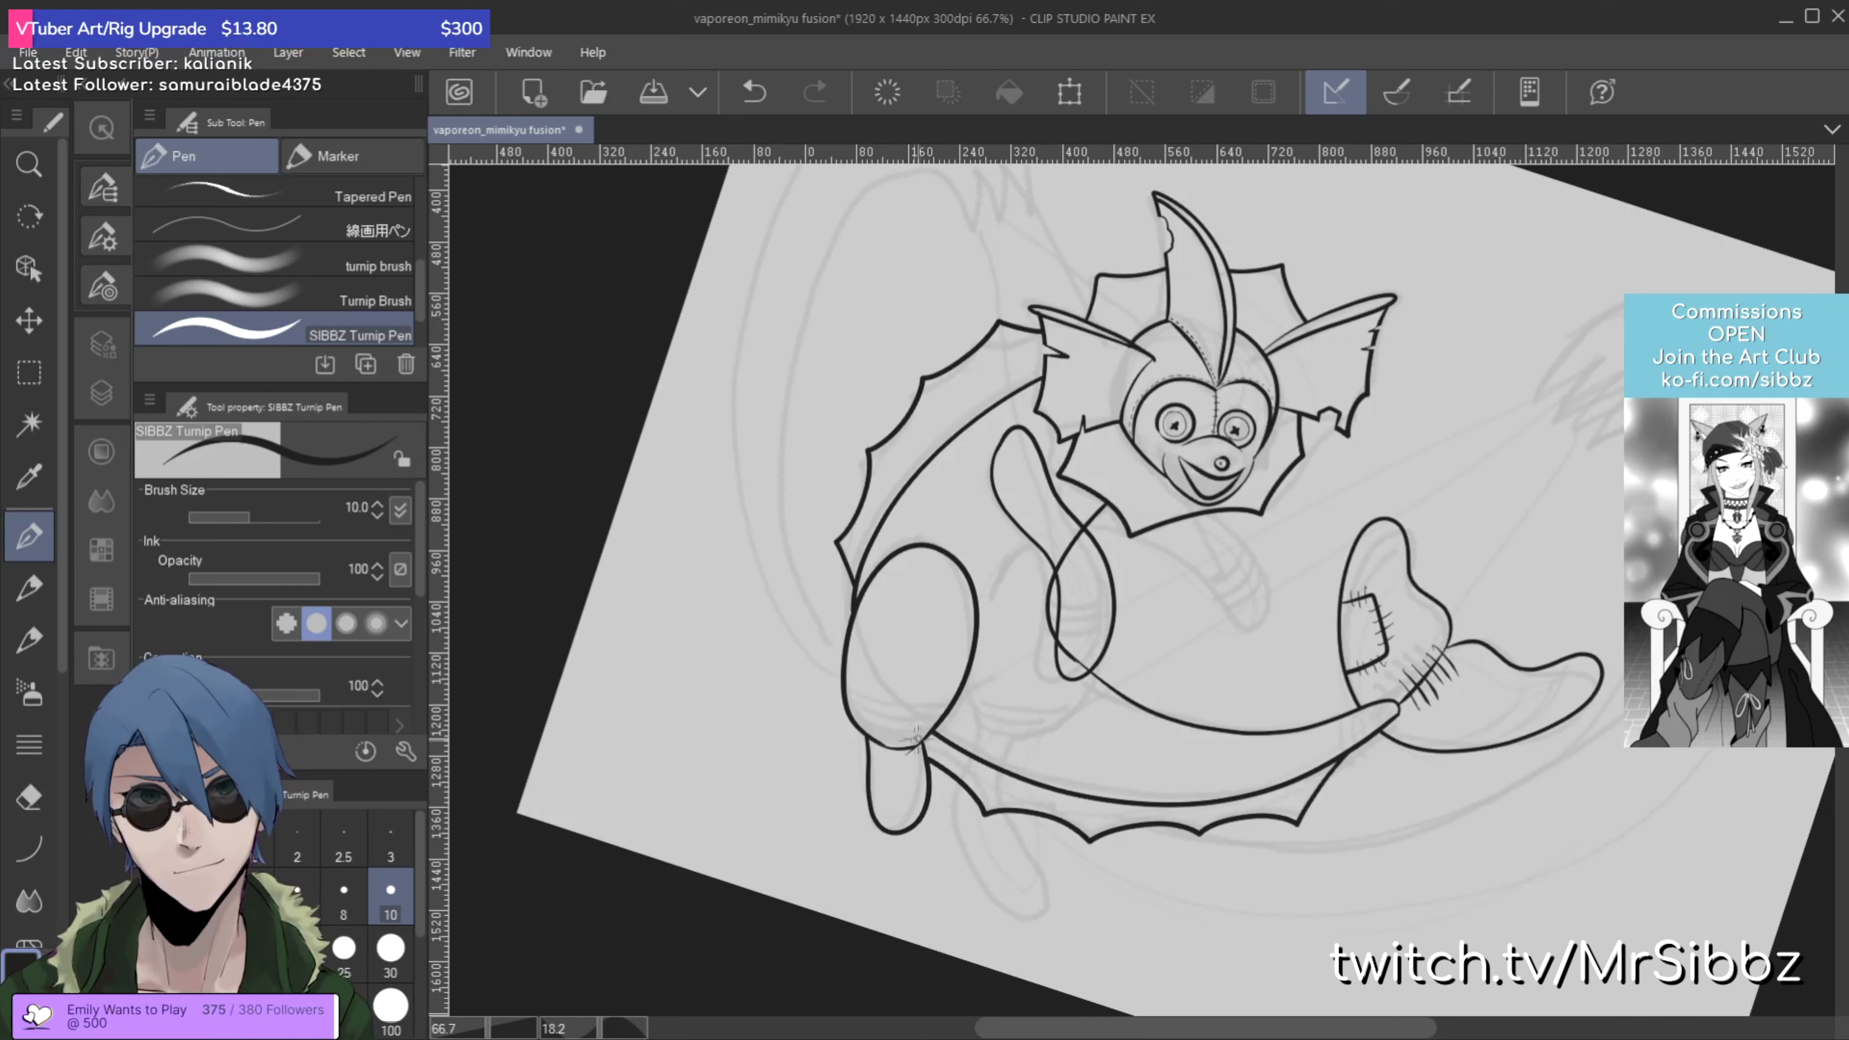
# Step: Ink curved wrinkle bands above the near hind foot and the far front leg's outline below the frill
pyautogui.moveTo(861, 731)
pyautogui.mouseDown()
pyautogui.moveTo(919, 737)
pyautogui.moveTo(889, 727)
pyautogui.moveTo(936, 722)
pyautogui.moveTo(887, 712)
pyautogui.moveTo(943, 708)
pyautogui.mouseUp()
pyautogui.moveTo(1157, 530)
pyautogui.mouseDown()
pyautogui.moveTo(1237, 636)
pyautogui.moveTo(1255, 606)
pyautogui.moveTo(1217, 505)
pyautogui.mouseUp()
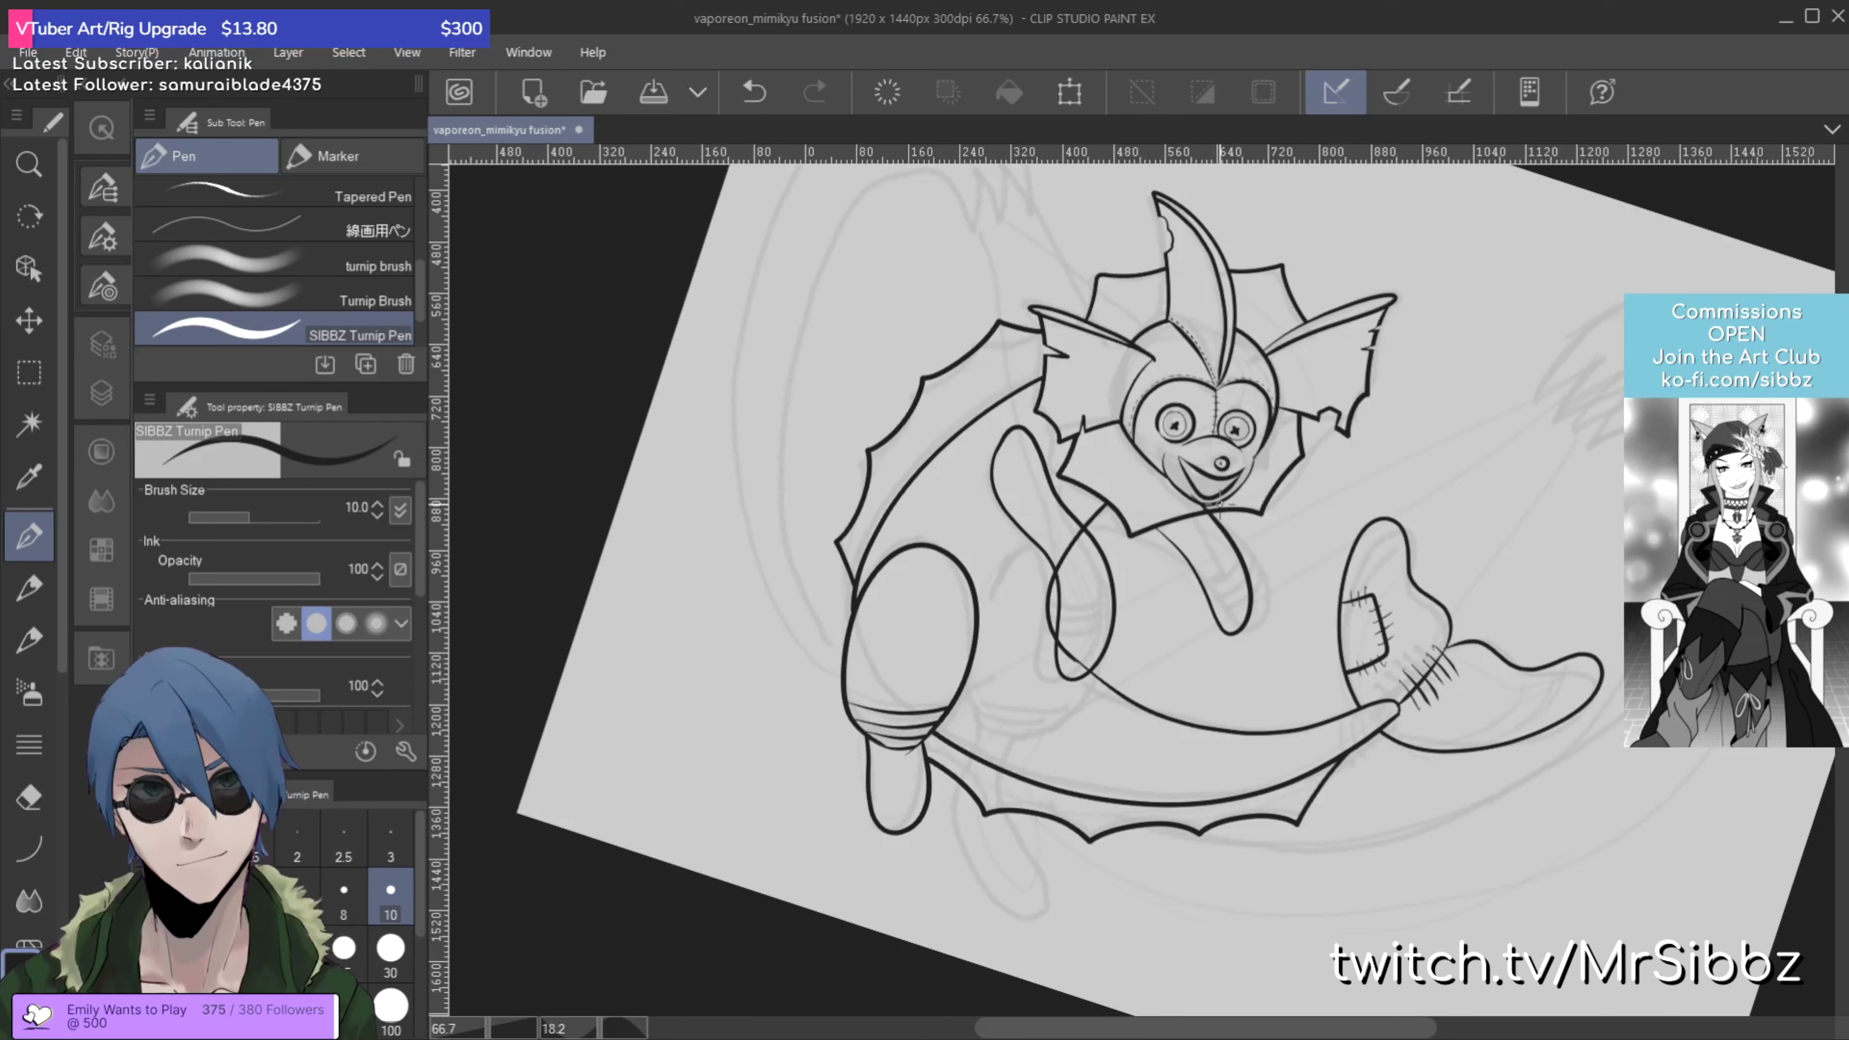
# Step: Undo the far front leg's outline, re-ink it as a long rounded shape below the frill, and erase the end overshooting into the frill
pyautogui.hotkey('ctrl', 'z')
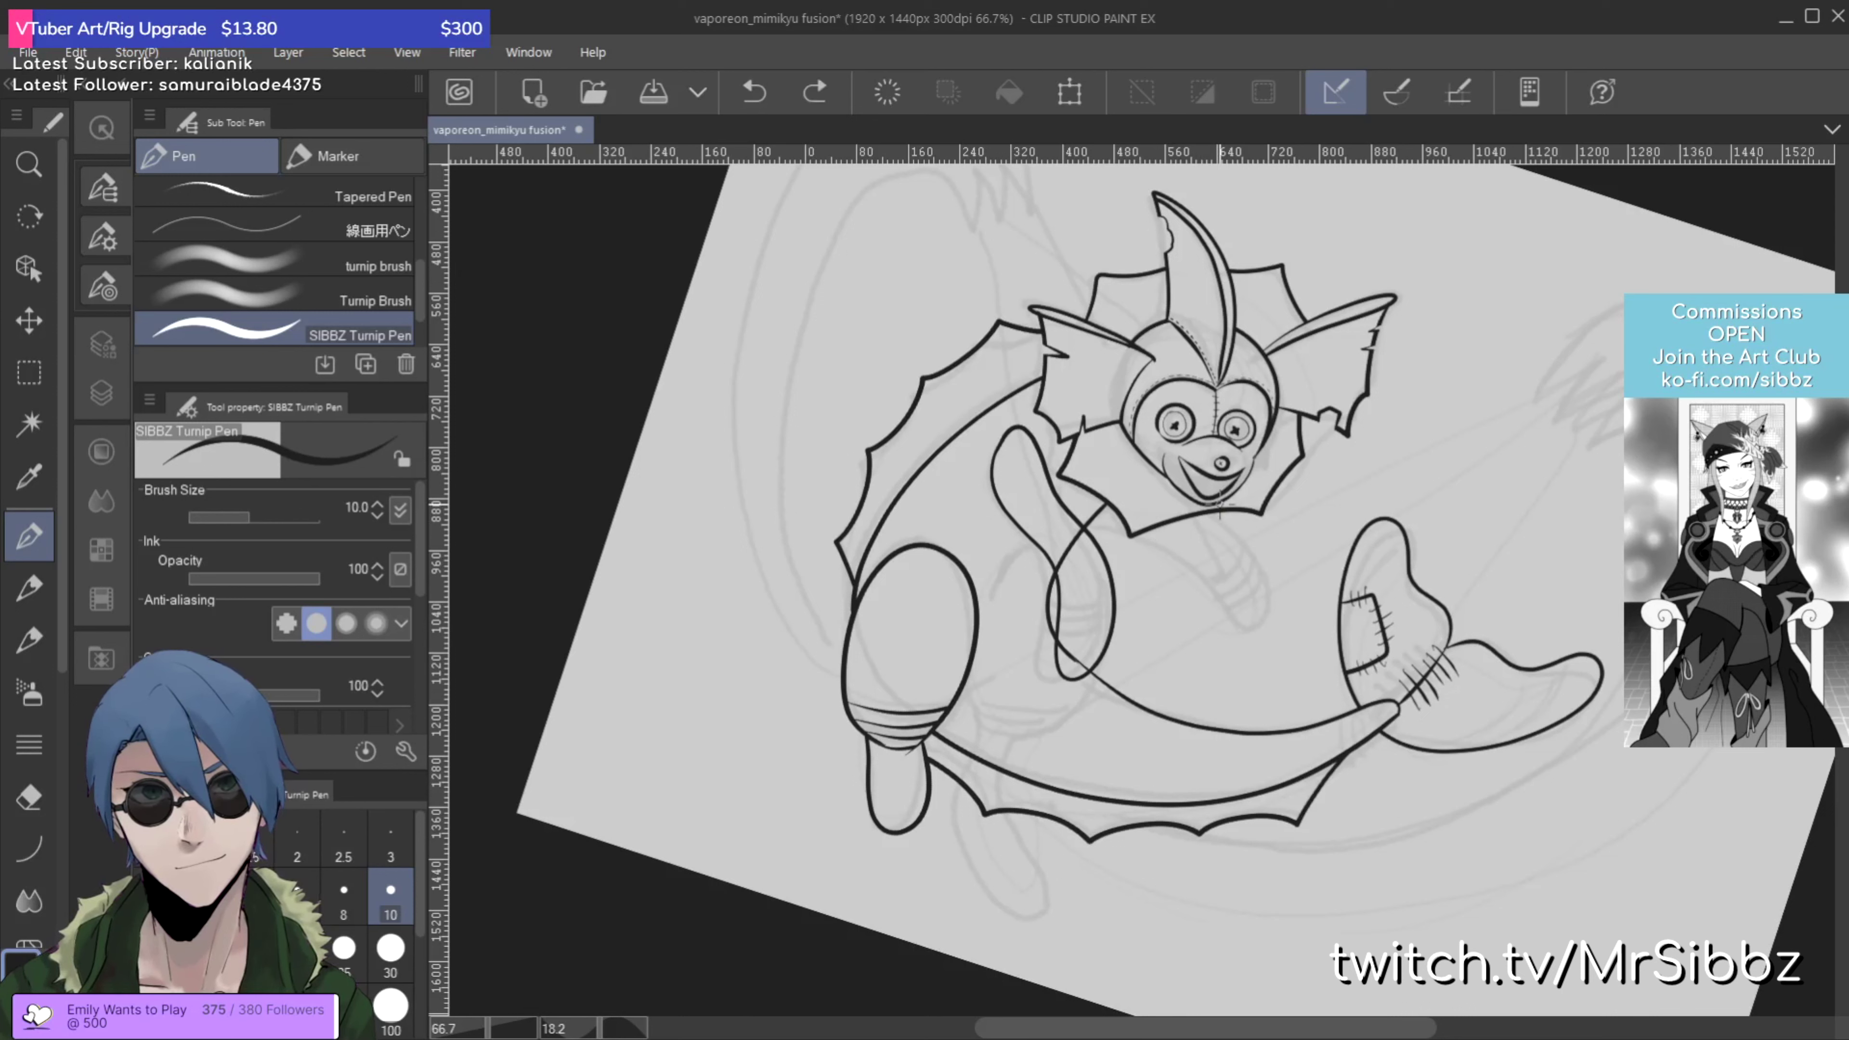
pyautogui.moveTo(1092, 524); pyautogui.dragTo(1221, 599)
pyautogui.hotkey('ctrl', 'z')
pyautogui.moveTo(1090, 523)
pyautogui.mouseDown()
pyautogui.moveTo(1182, 622)
pyautogui.moveTo(1210, 619)
pyautogui.moveTo(1196, 556)
pyautogui.moveTo(1165, 527)
pyautogui.mouseUp()
pyautogui.hotkey('ctrl', 'z')
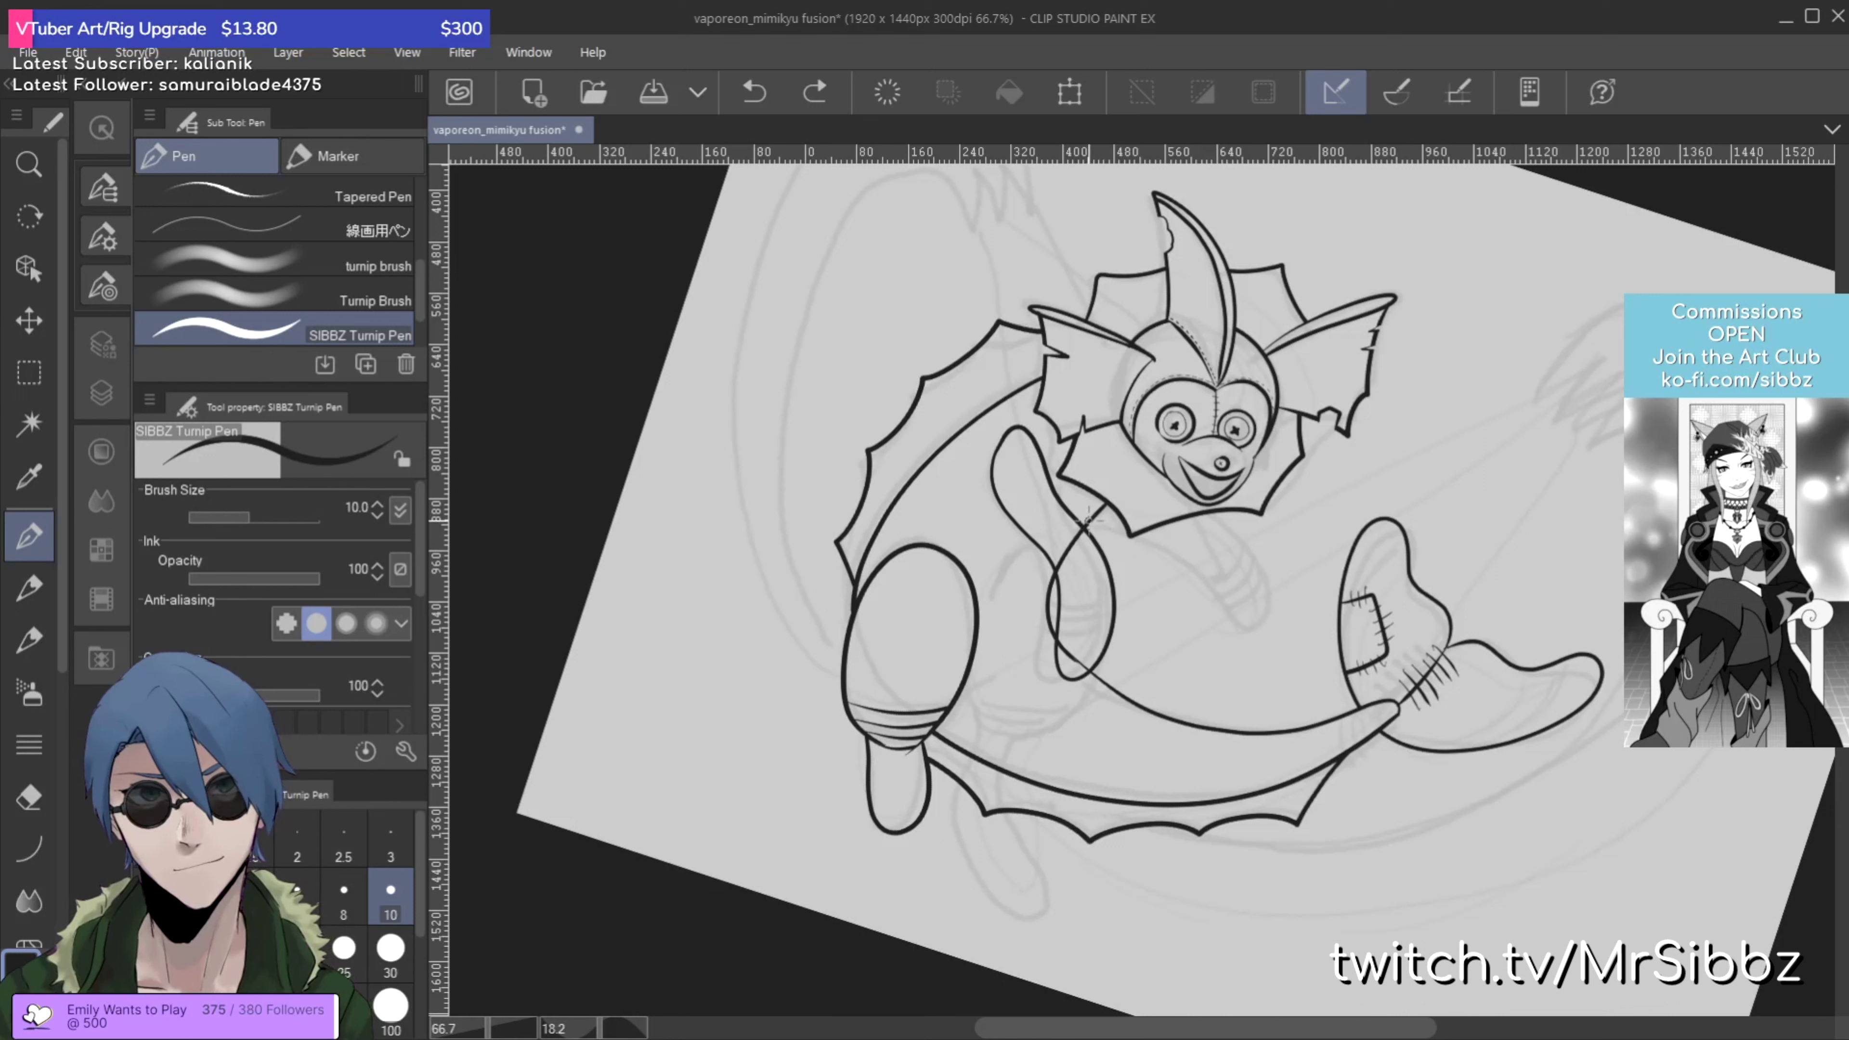
pyautogui.moveTo(1085, 511)
pyautogui.mouseDown()
pyautogui.moveTo(1223, 659)
pyautogui.moveTo(1234, 609)
pyautogui.moveTo(1151, 511)
pyautogui.mouseUp()
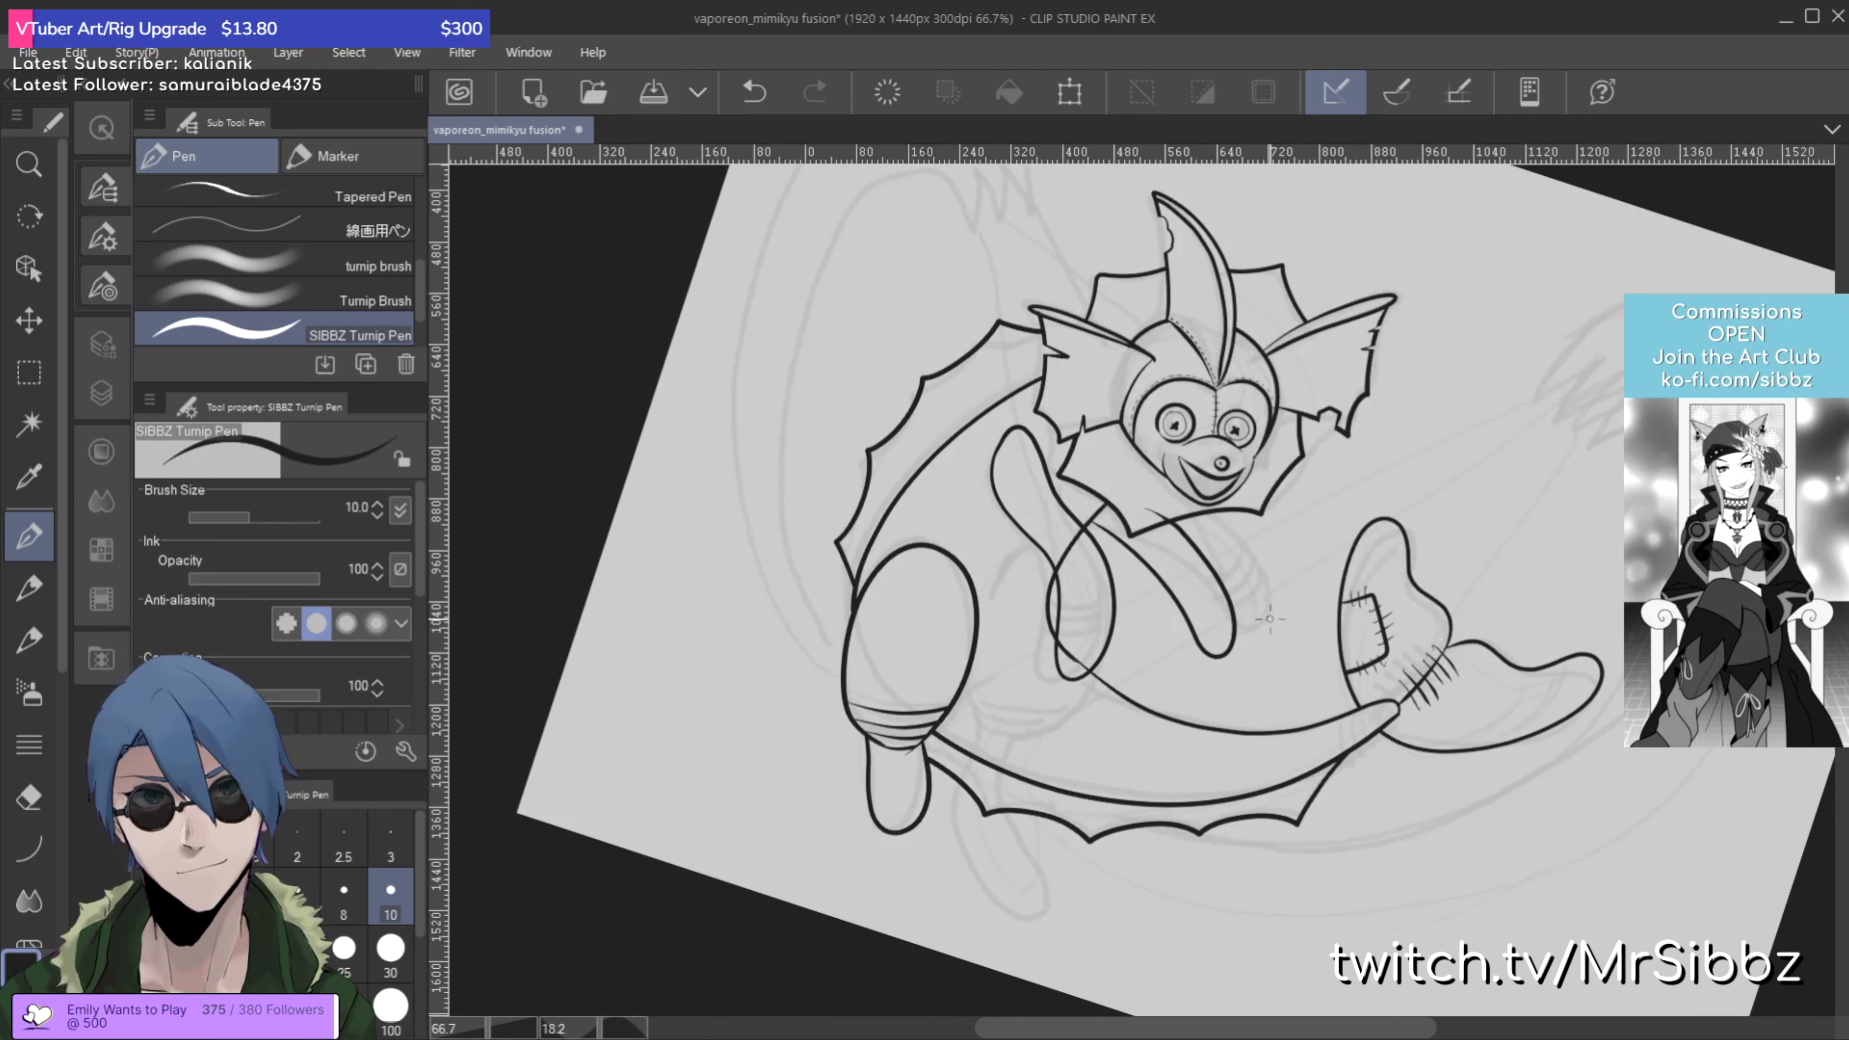
pyautogui.press('e')
pyautogui.moveTo(1154, 519); pyautogui.dragTo(1164, 502)
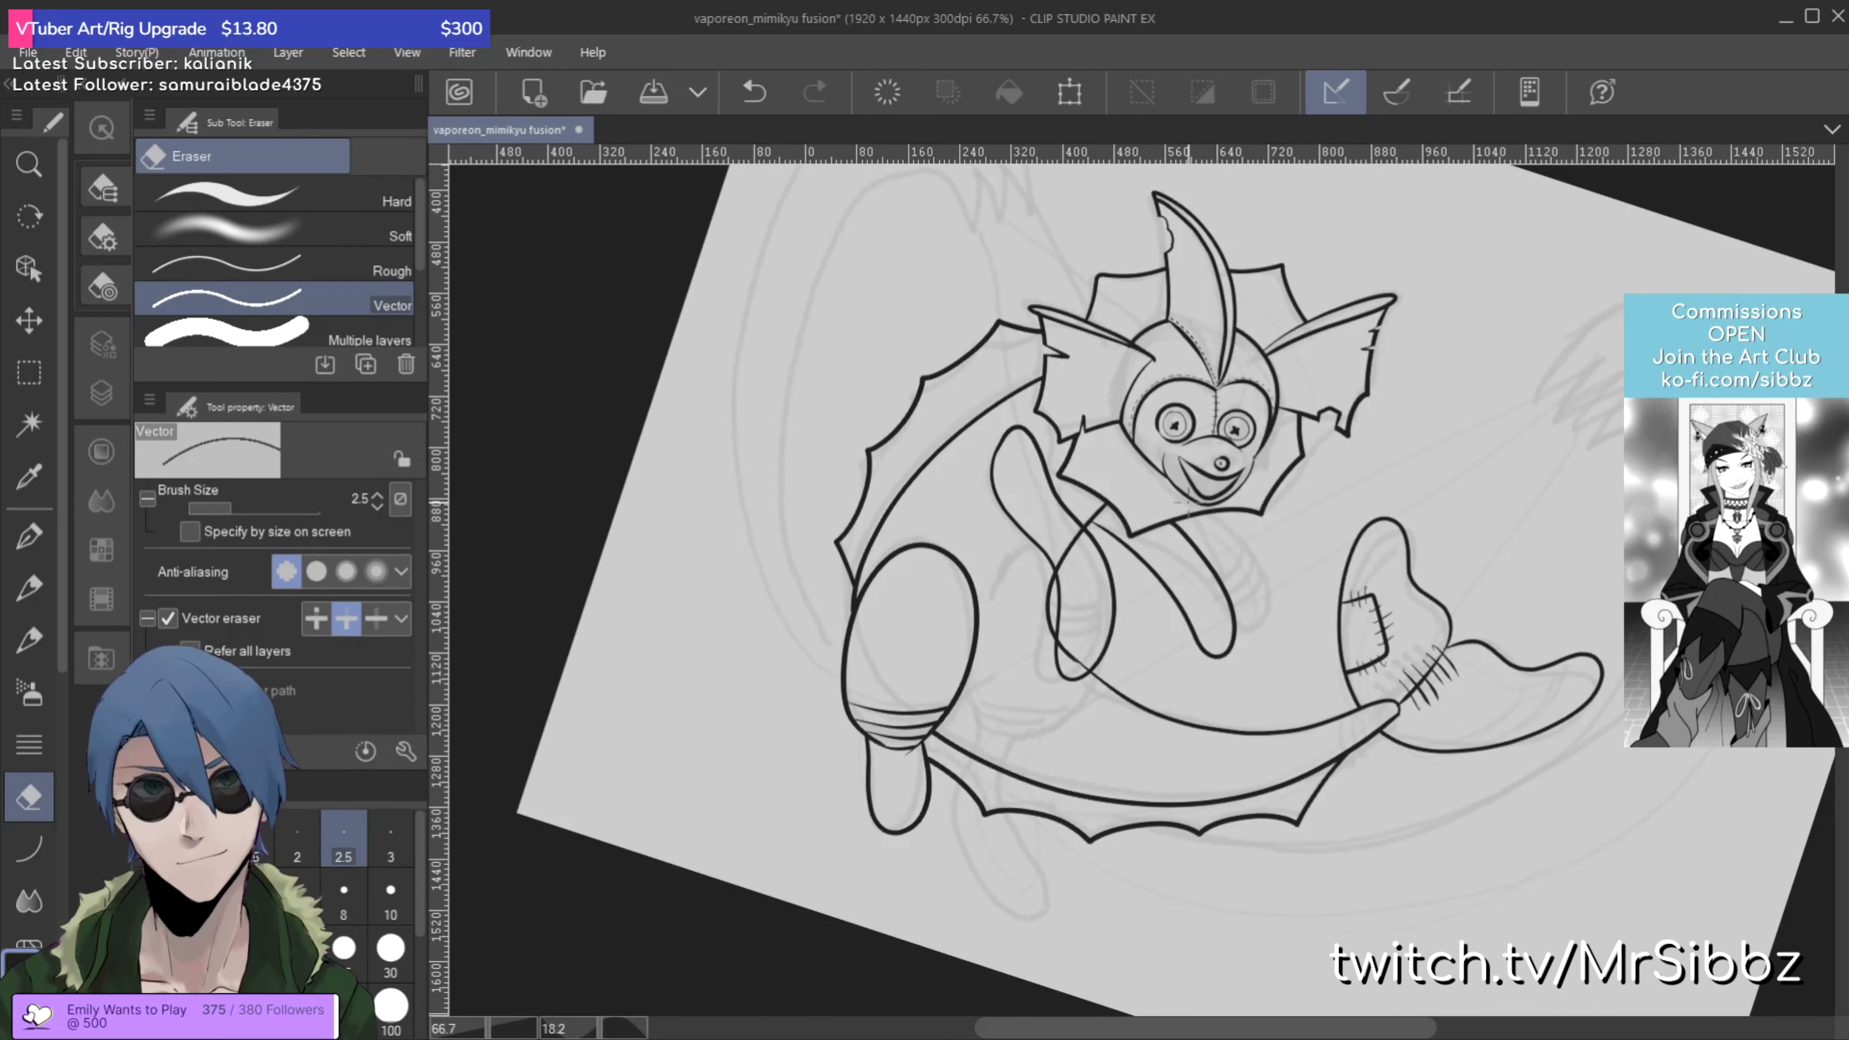
# Step: Ink curved wrinkle bands across the far front leg near its foot, and erase the ends extending past the outline
pyautogui.press('p')
pyautogui.moveTo(1183, 613)
pyautogui.mouseDown()
pyautogui.moveTo(1228, 597)
pyautogui.moveTo(1227, 580)
pyautogui.moveTo(1198, 620)
pyautogui.moveTo(1245, 596)
pyautogui.mouseUp()
pyautogui.hotkey('ctrl', 'z')
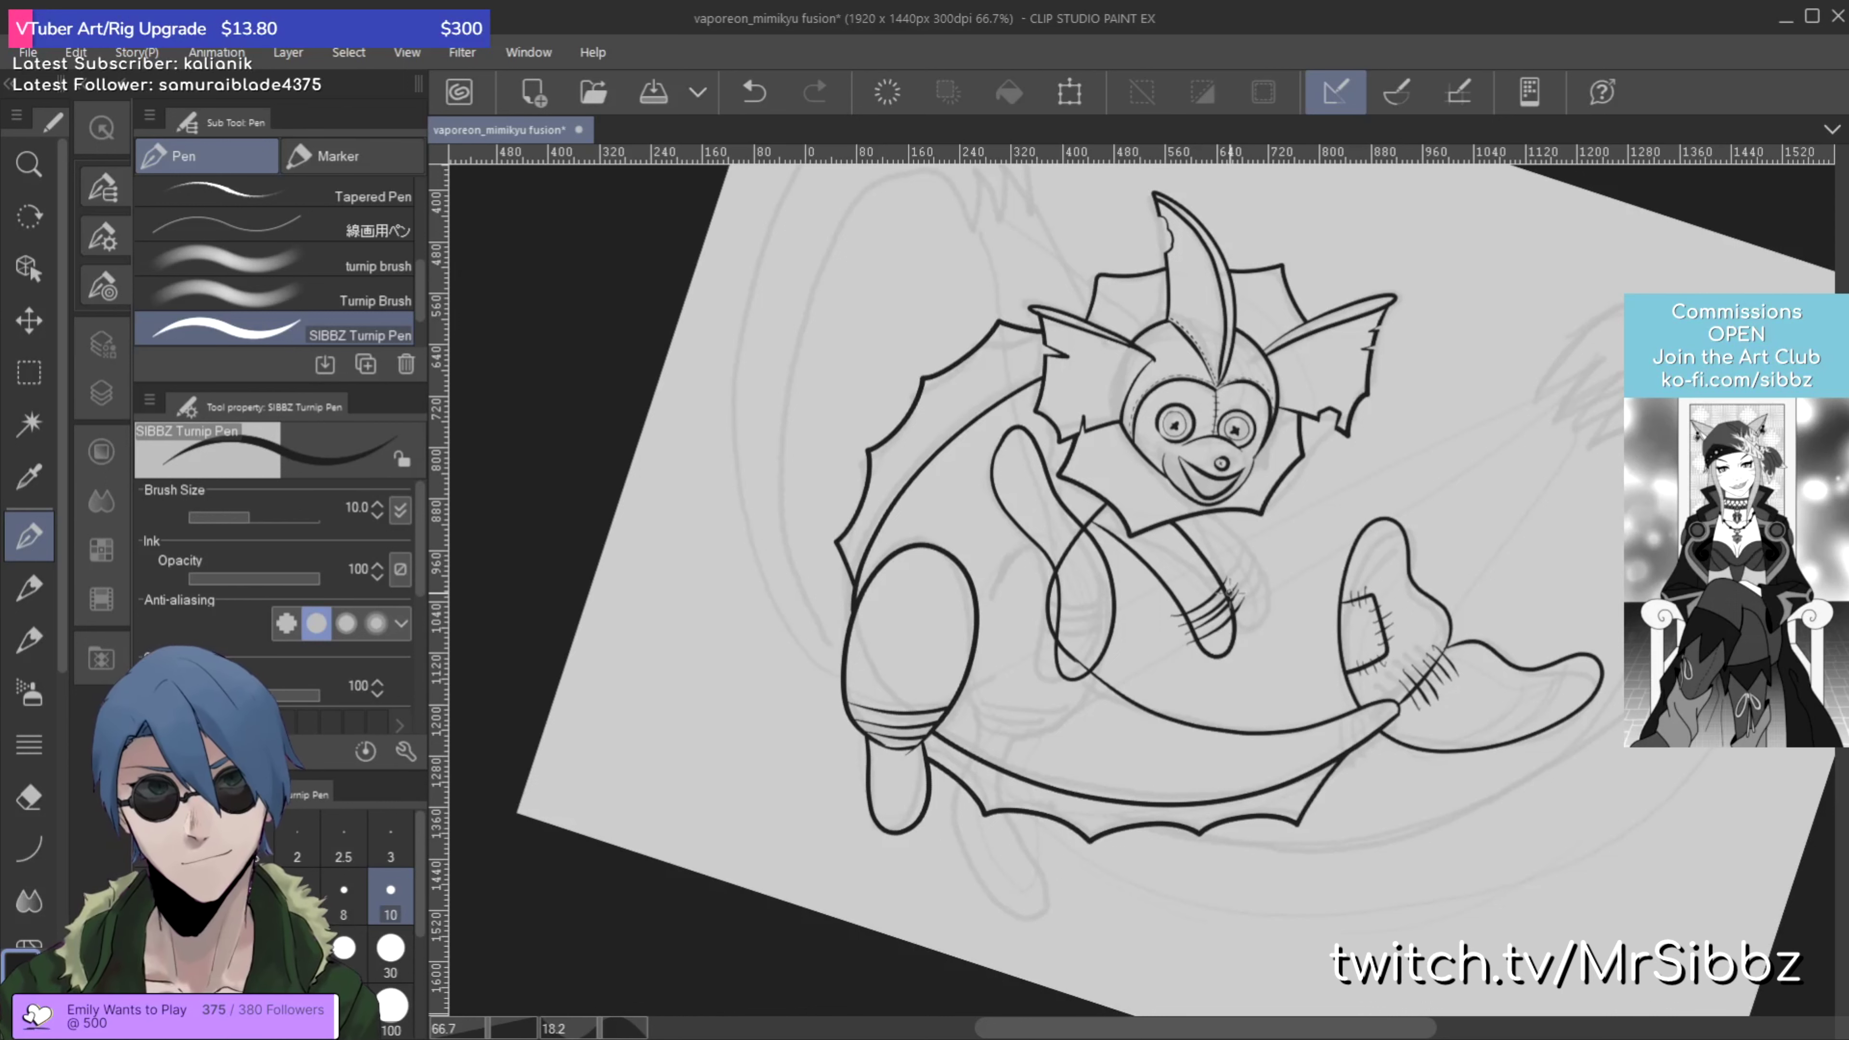
pyautogui.press('e')
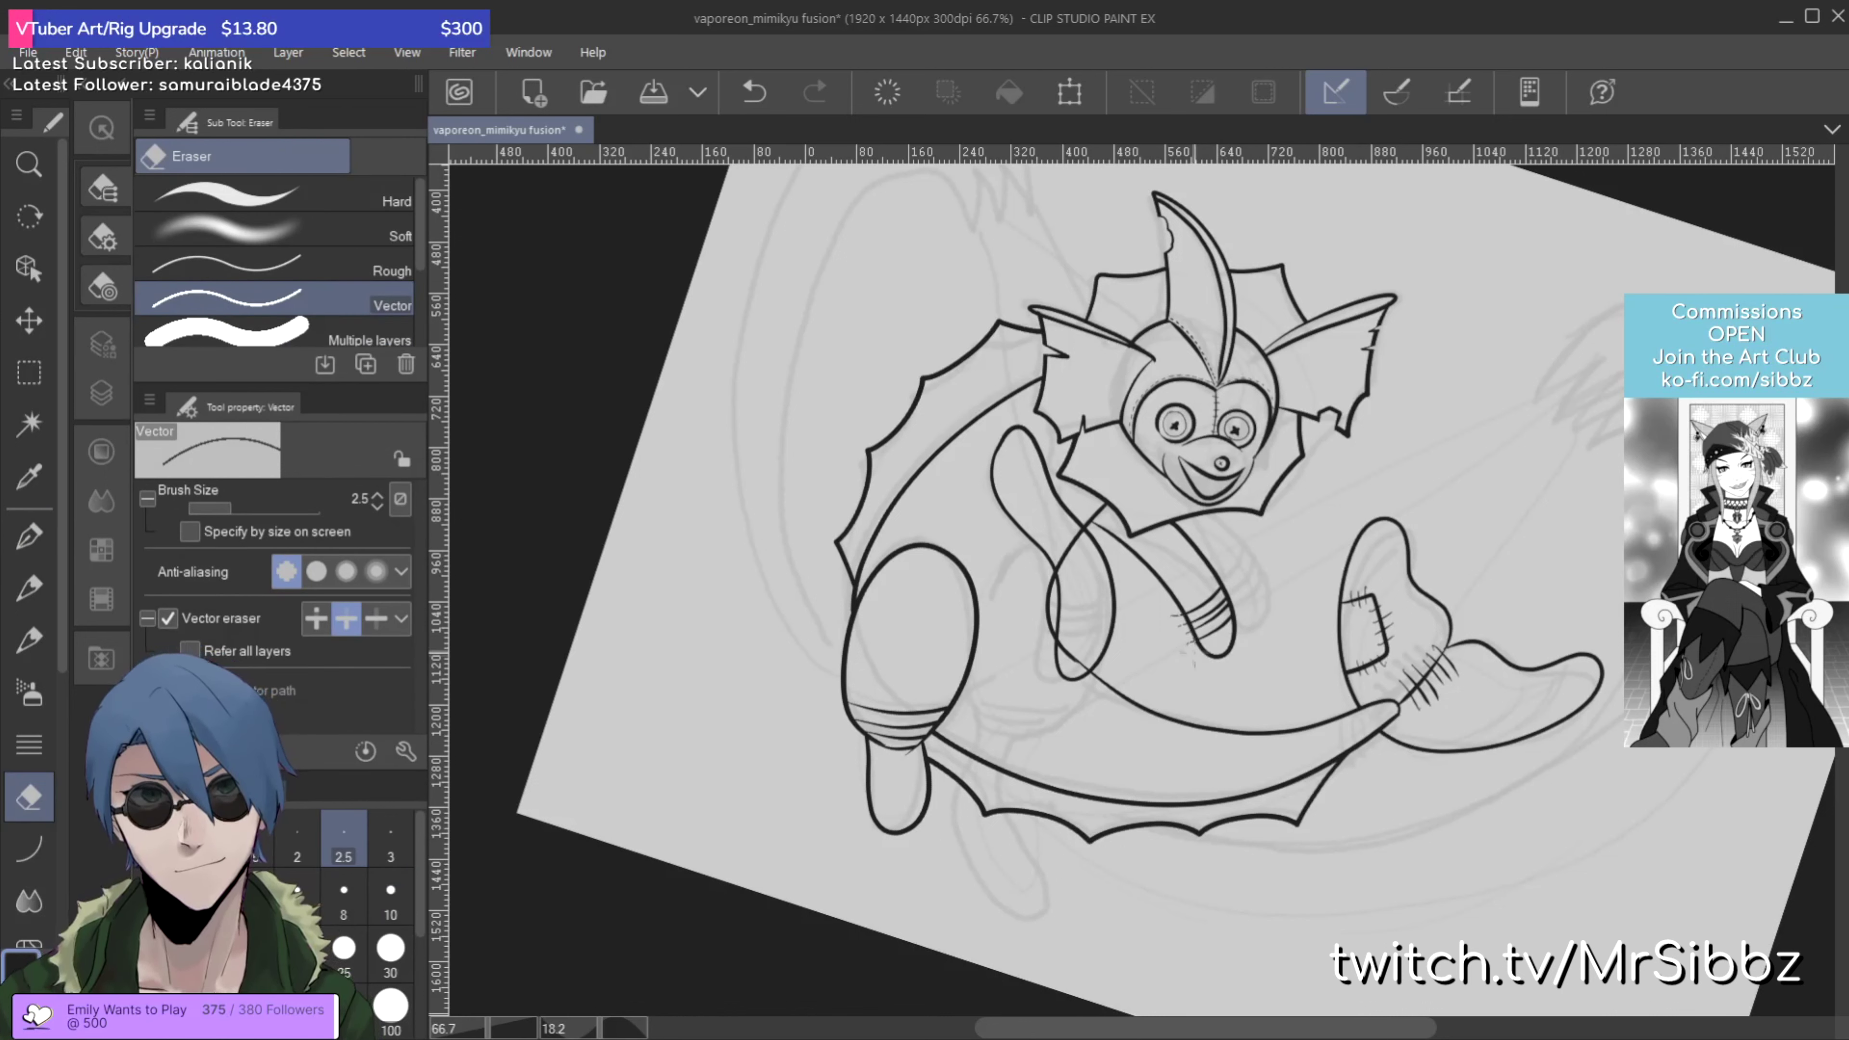
# Step: Ink curved wrinkle bands across the near front leg just above its rounded foot
pyautogui.press('p')
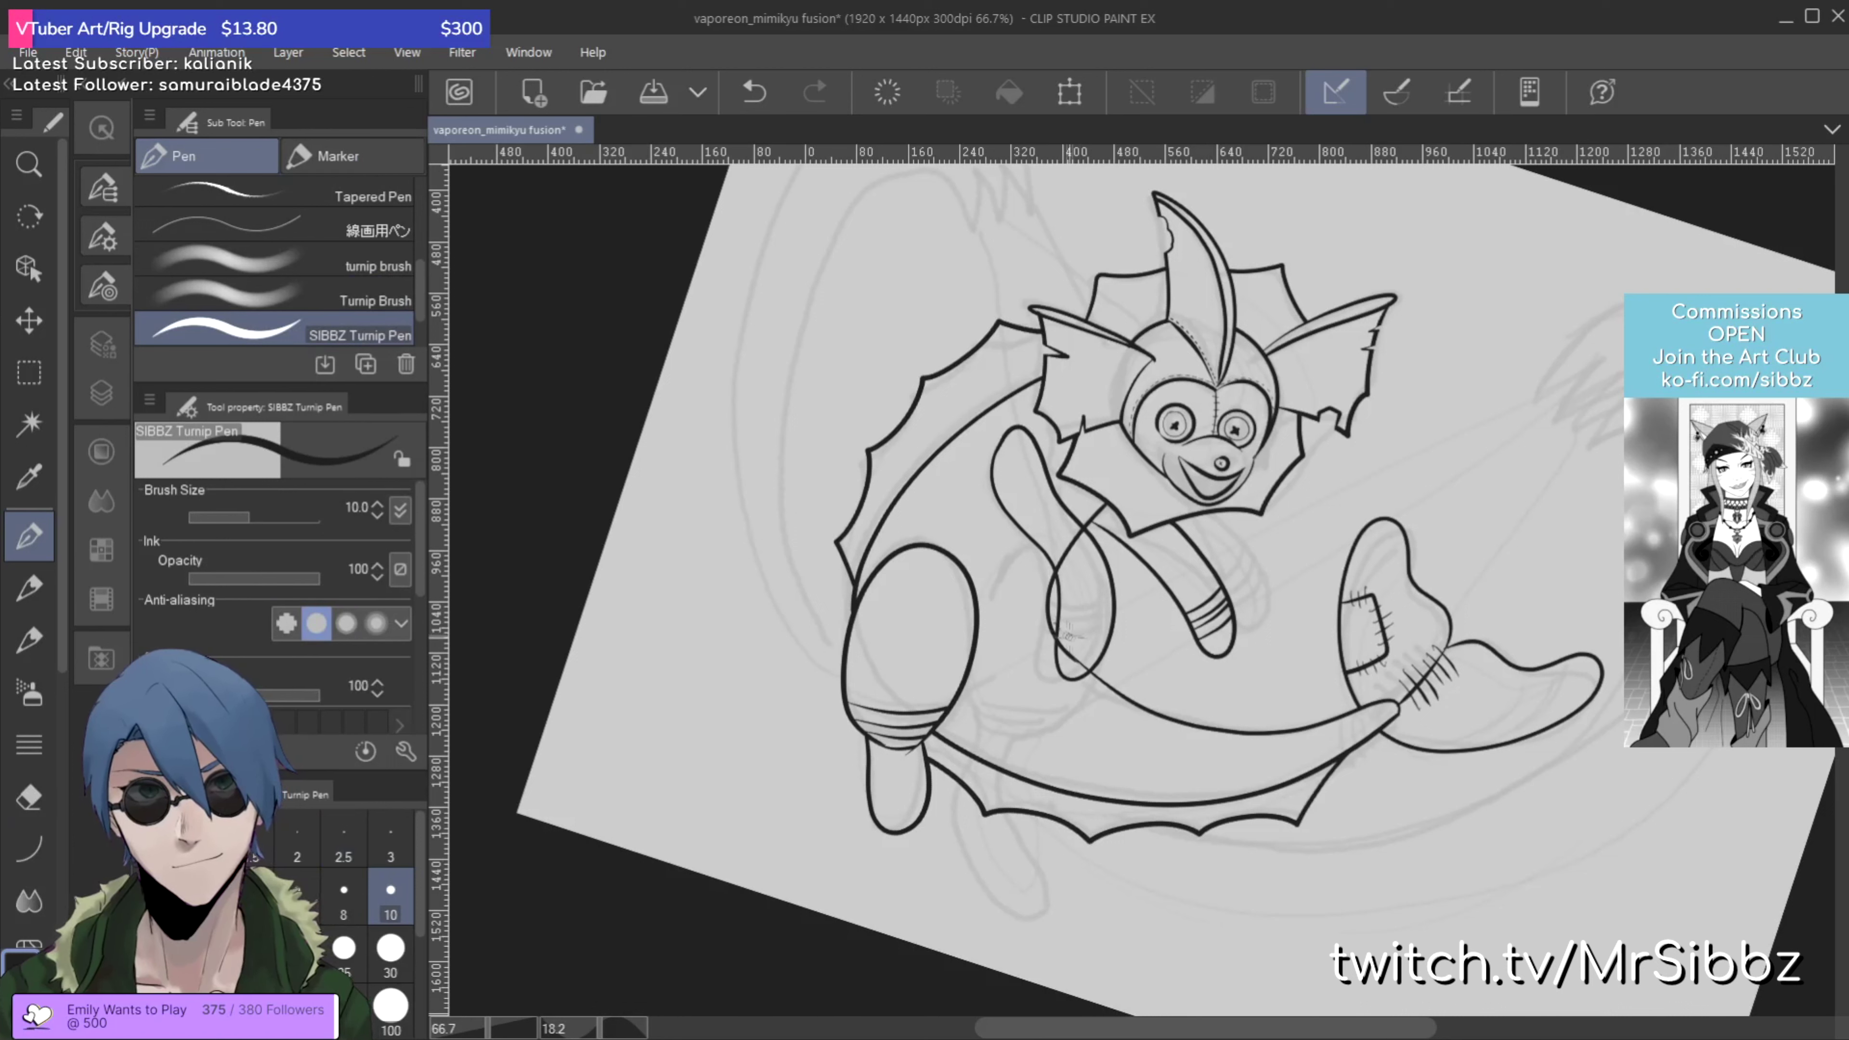
pyautogui.moveTo(1062, 628)
pyautogui.mouseDown()
pyautogui.moveTo(1125, 642)
pyautogui.moveTo(1132, 622)
pyautogui.moveTo(1101, 615)
pyautogui.moveTo(1132, 612)
pyautogui.moveTo(1116, 645)
pyautogui.mouseUp()
pyautogui.press('e')
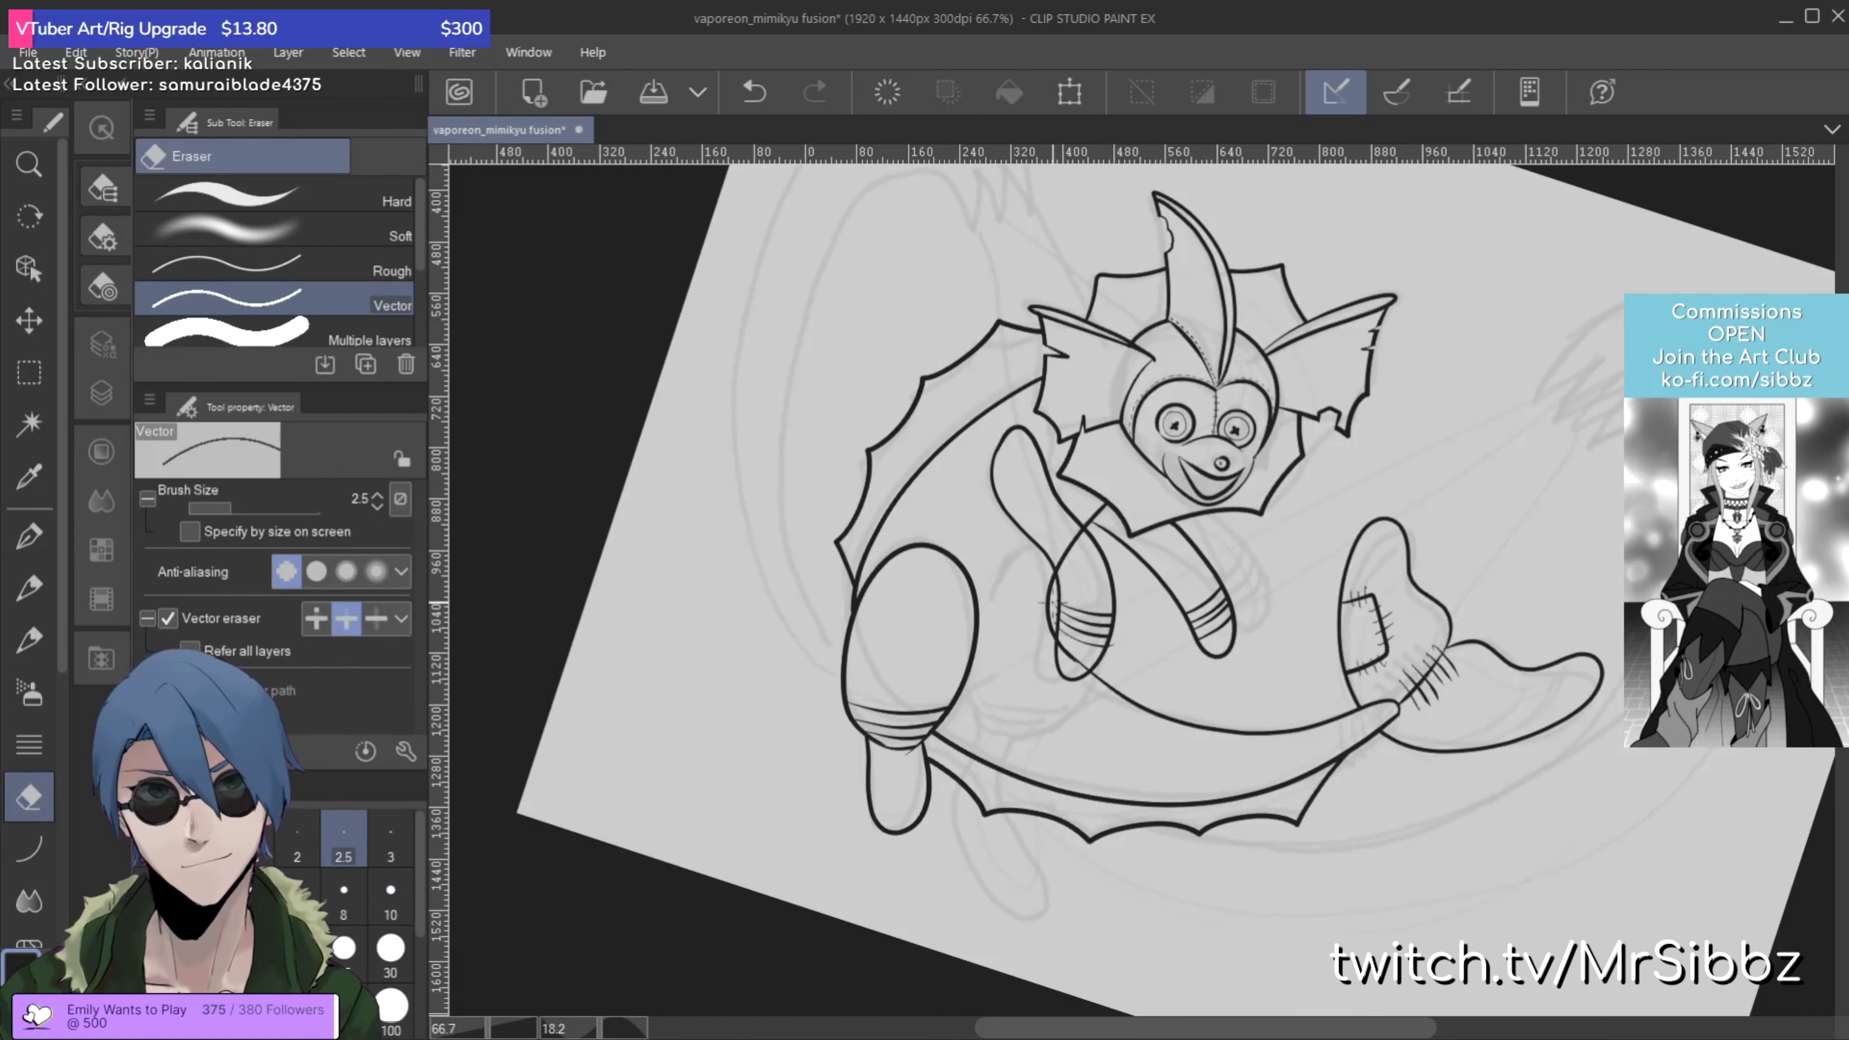
pyautogui.press('p')
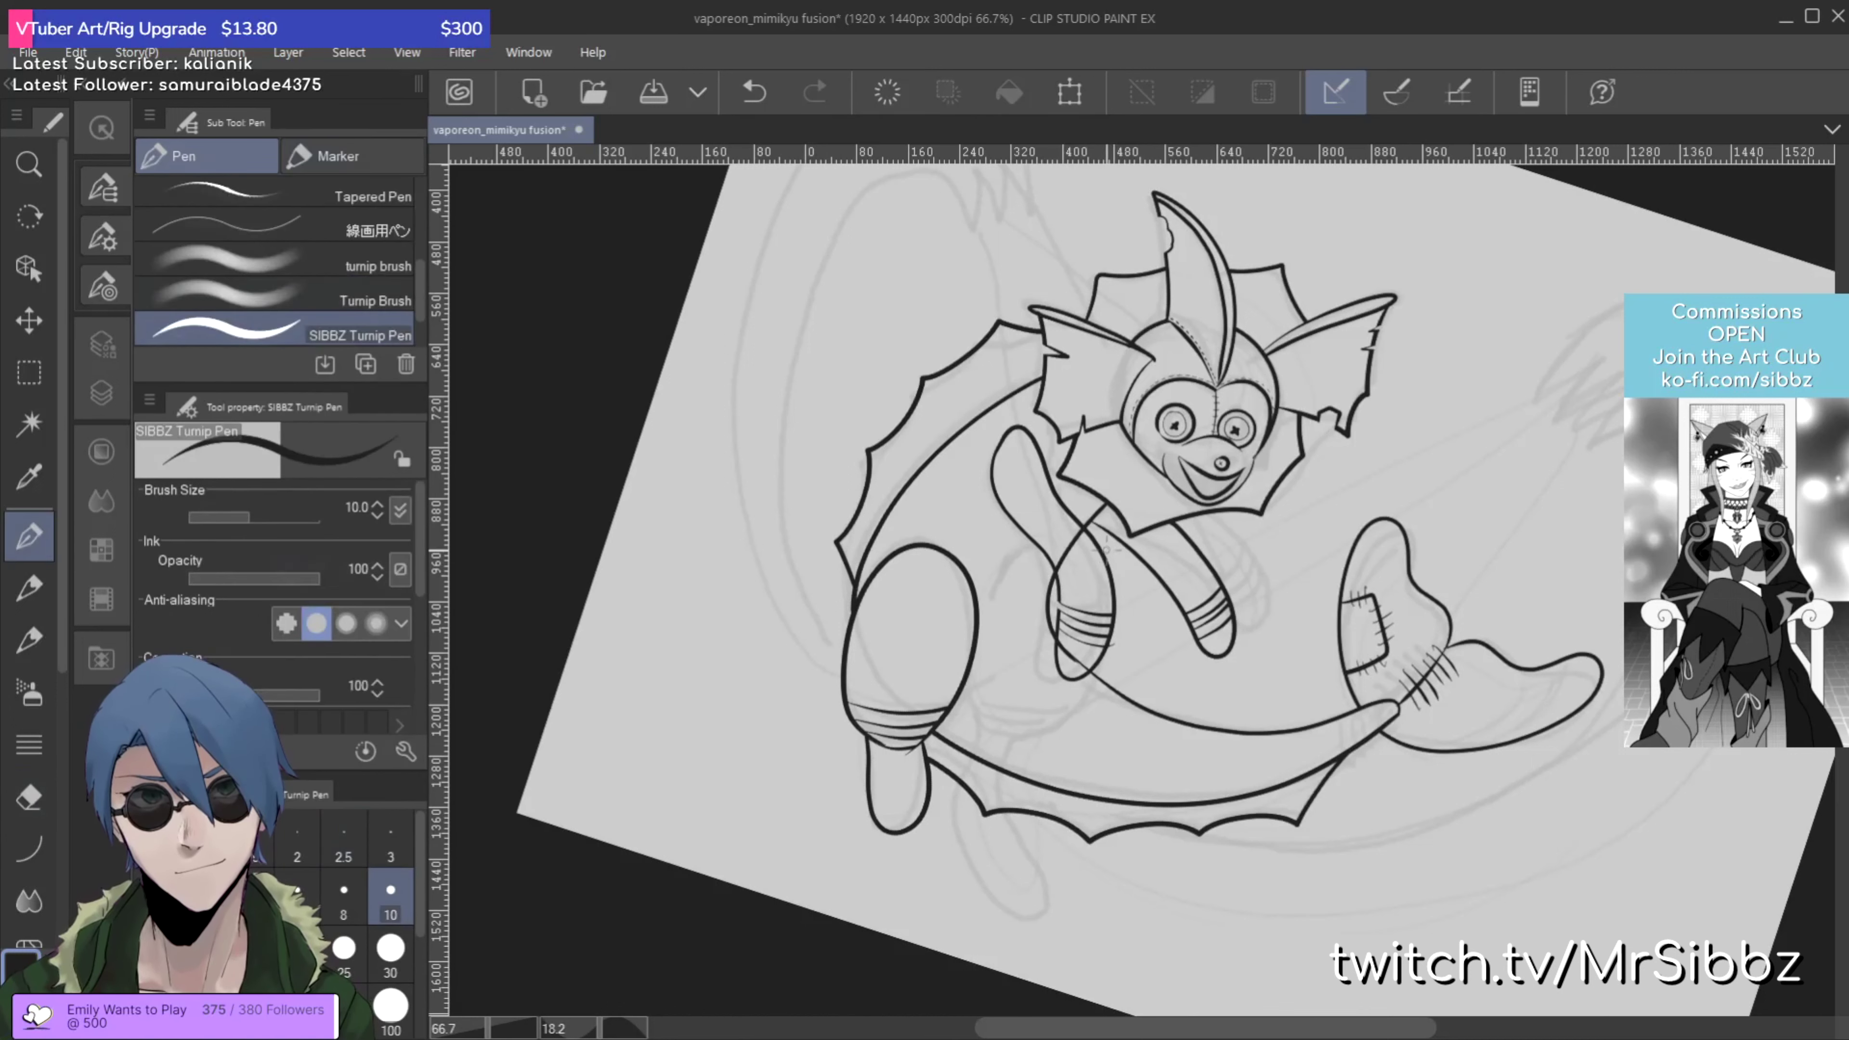
# Step: Erase the body line crossing the near front foot and the wrinkle band ends overshooting the foot's outline with the Vector eraser
pyautogui.scroll(5, 1063, 749)
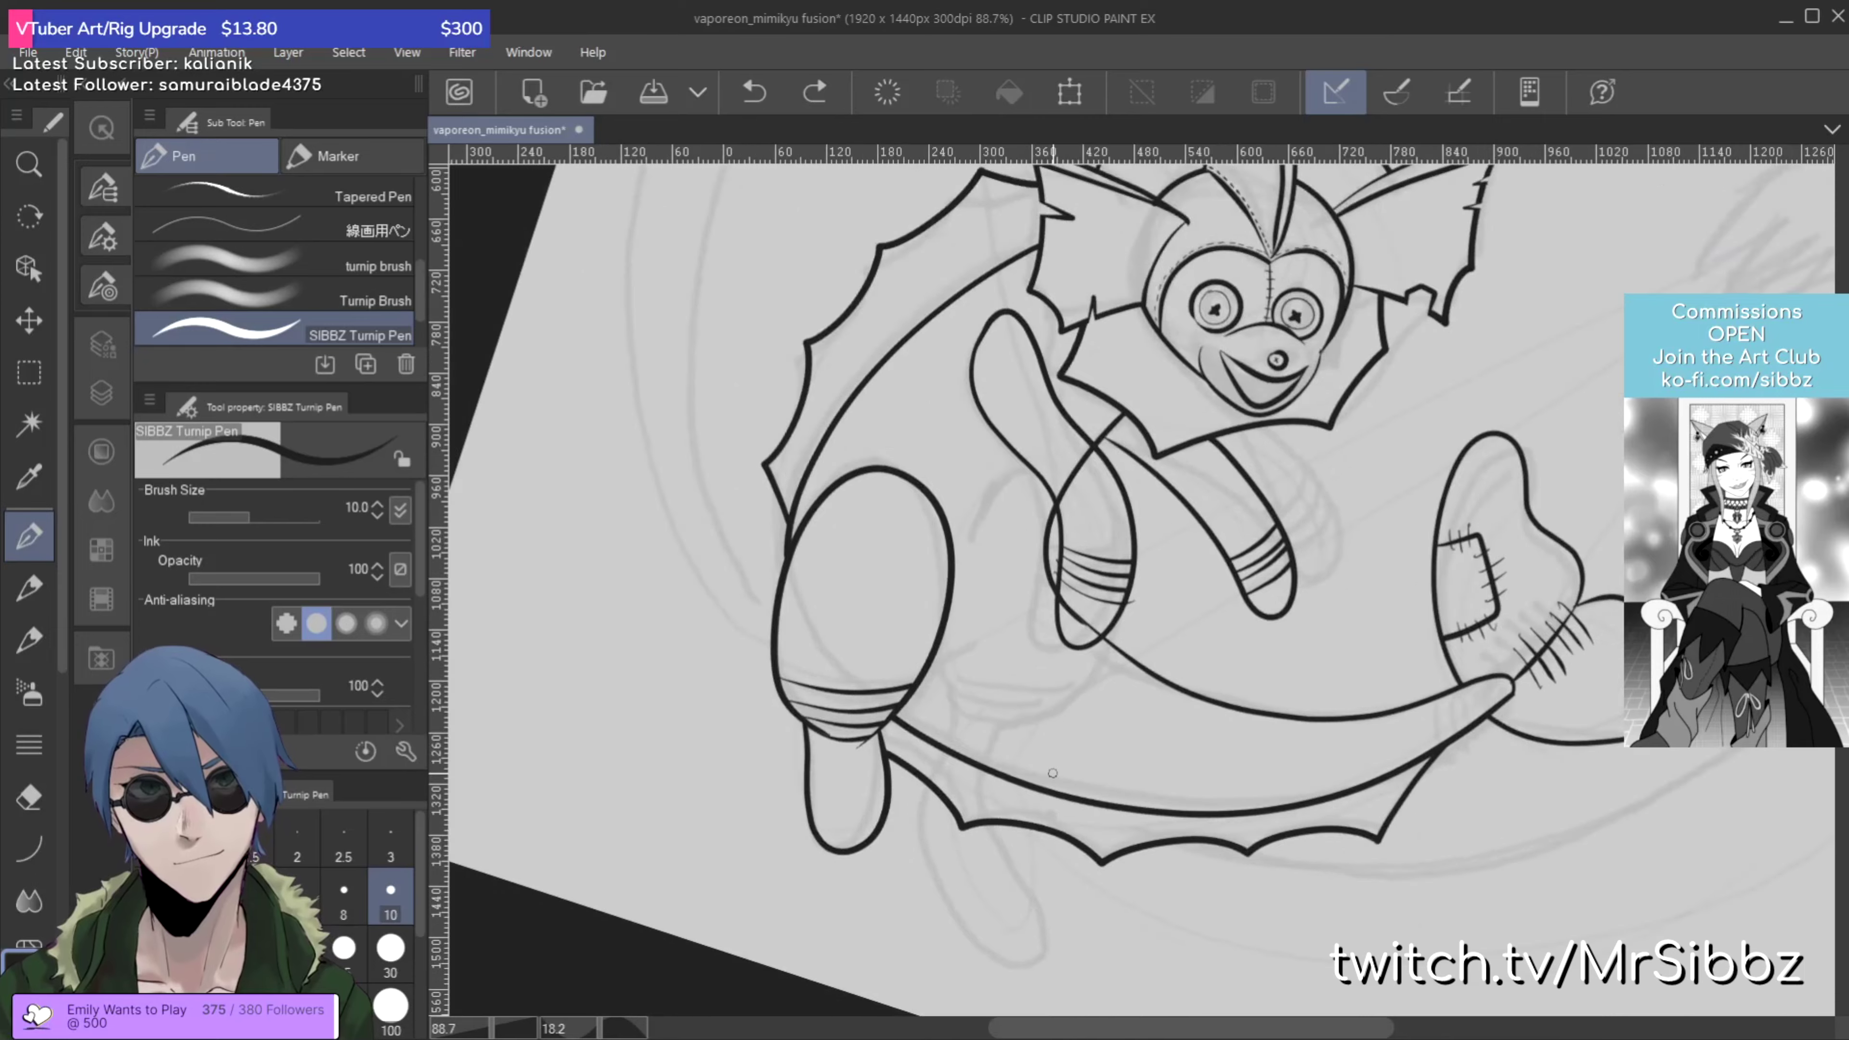
pyautogui.moveTo(1166, 470); pyautogui.dragTo(1138, 623)
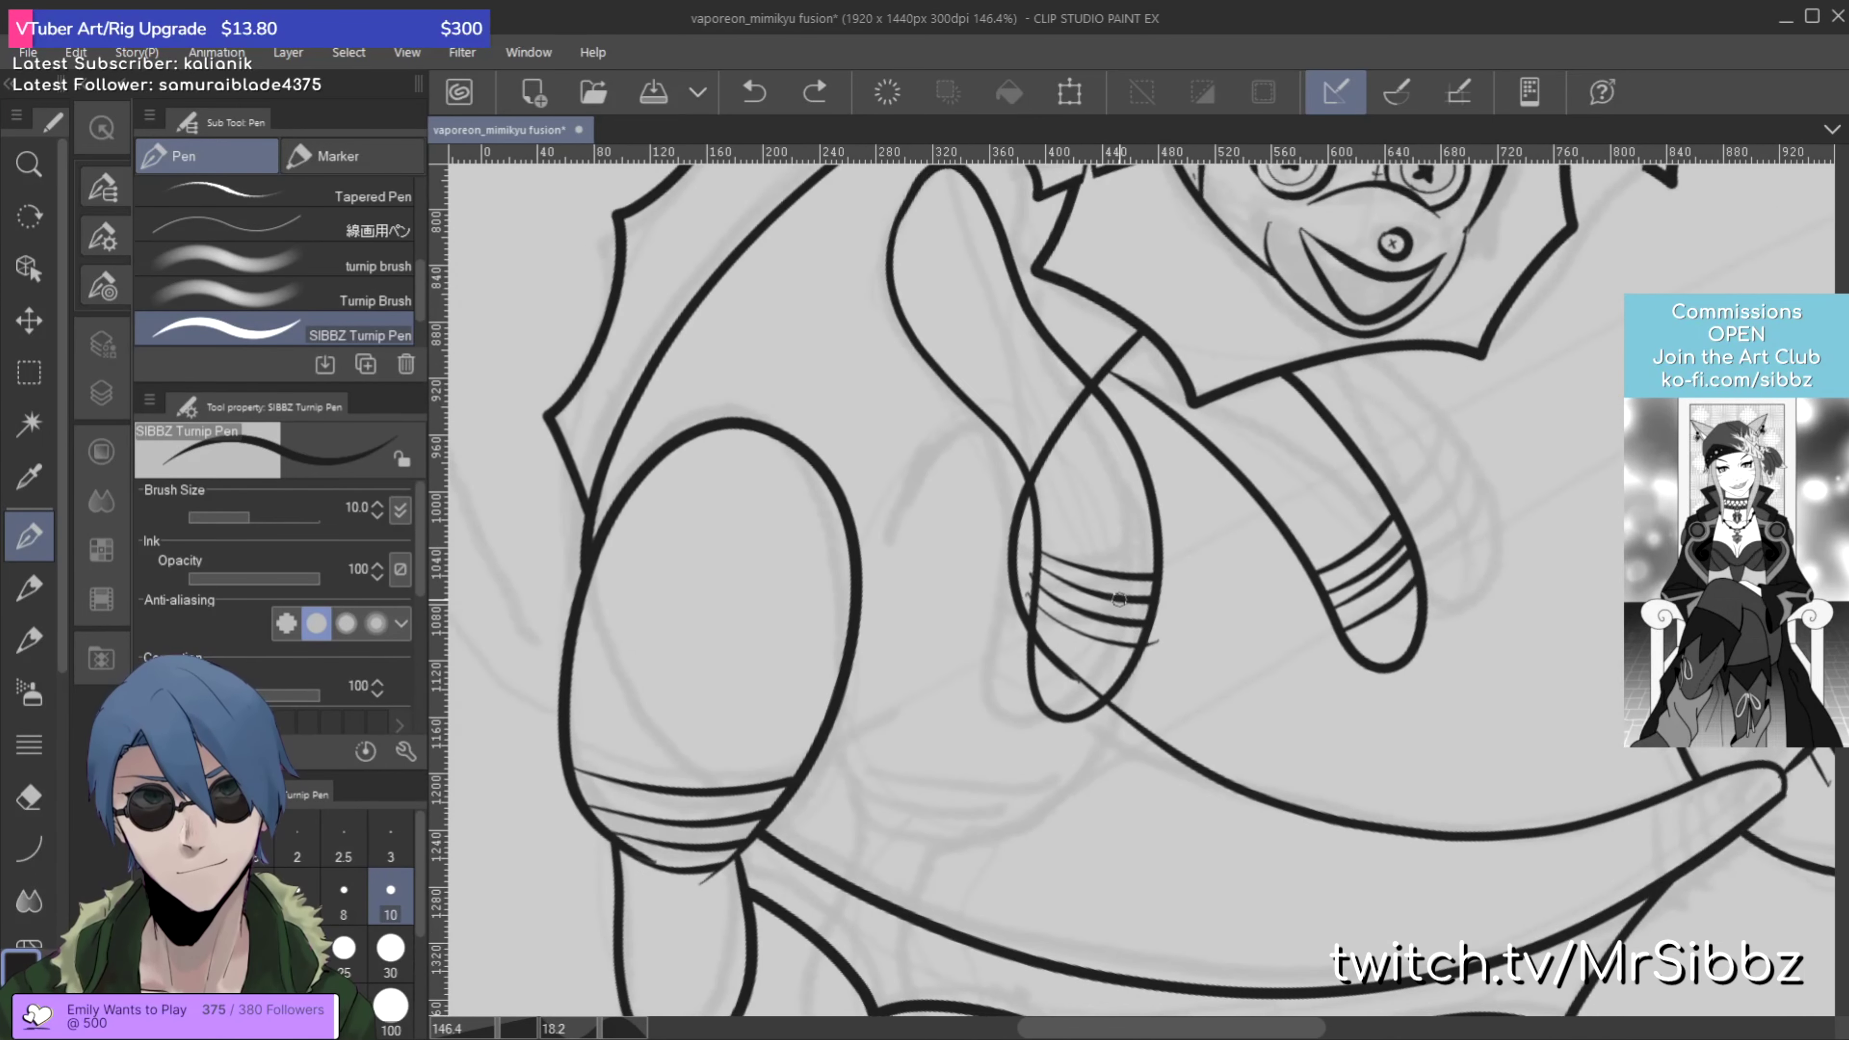
pyautogui.scroll(2, 1120, 597)
pyautogui.press('e')
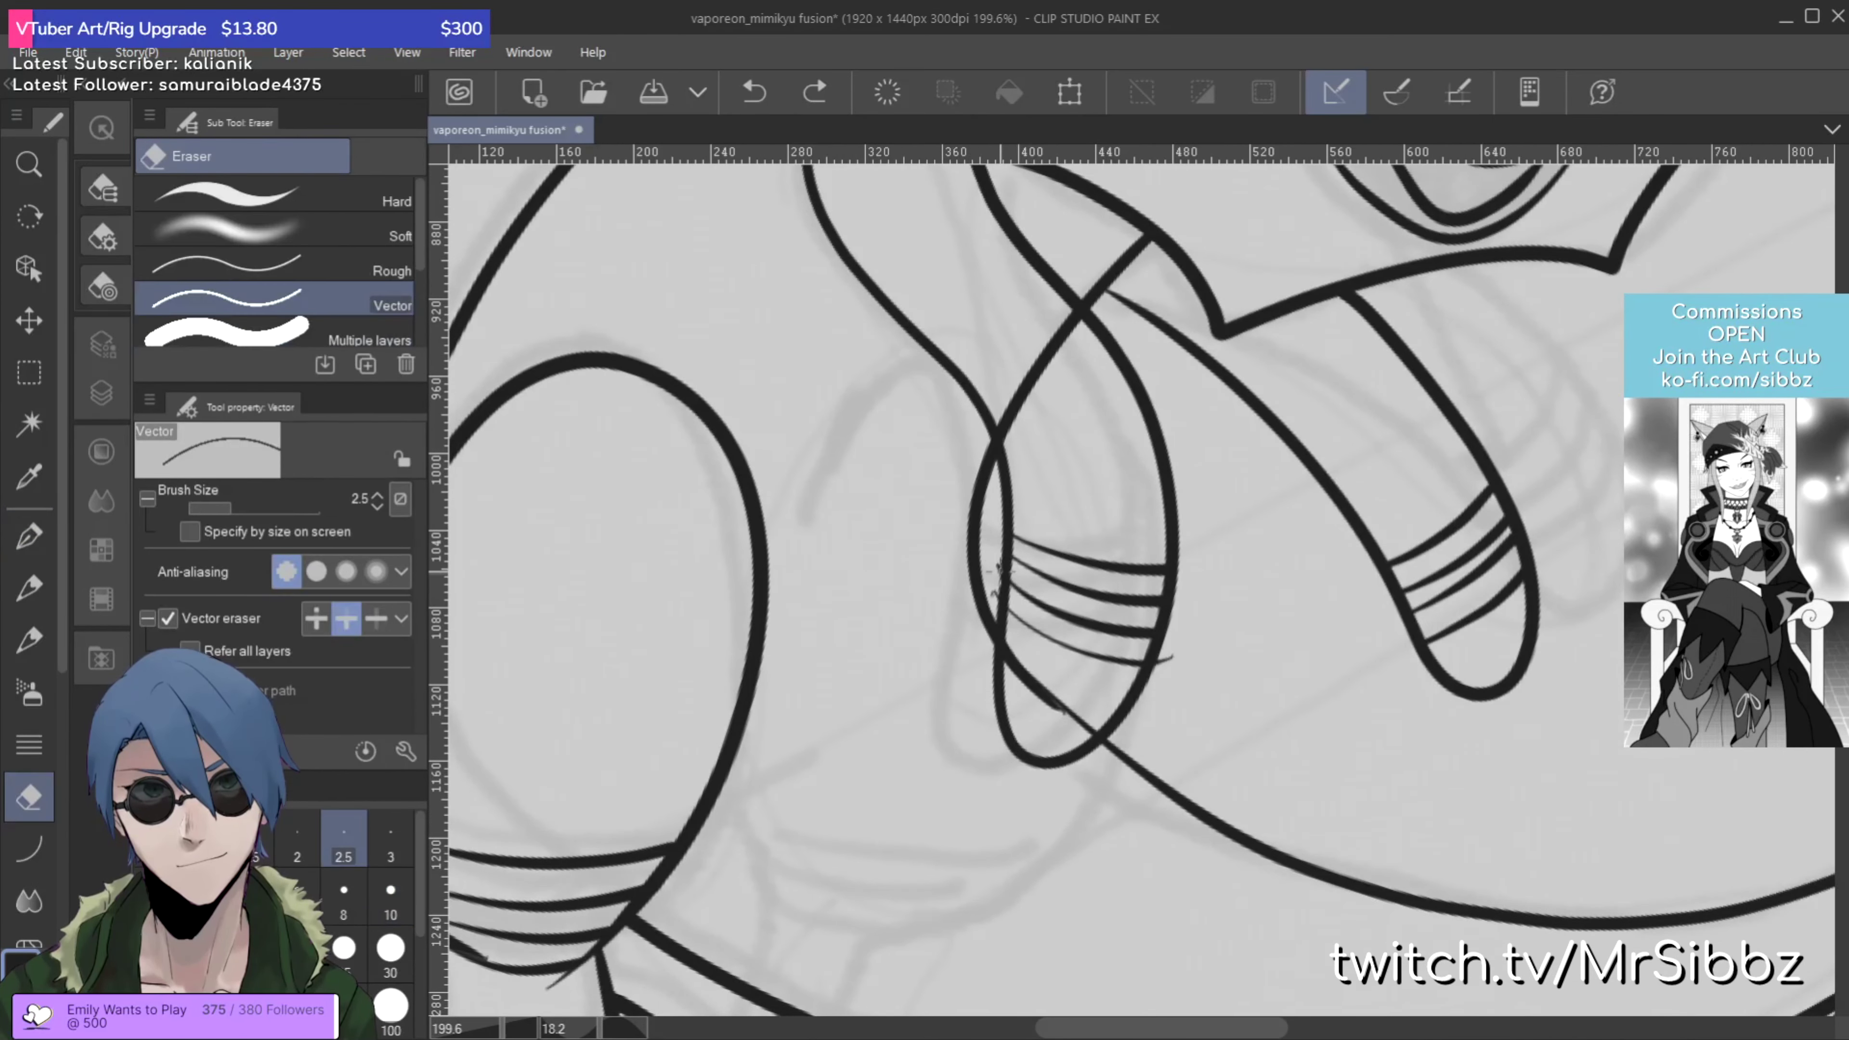
pyautogui.click(994, 592)
pyautogui.moveTo(1043, 684); pyautogui.dragTo(1068, 717)
pyautogui.click(1010, 655)
pyautogui.press('p')
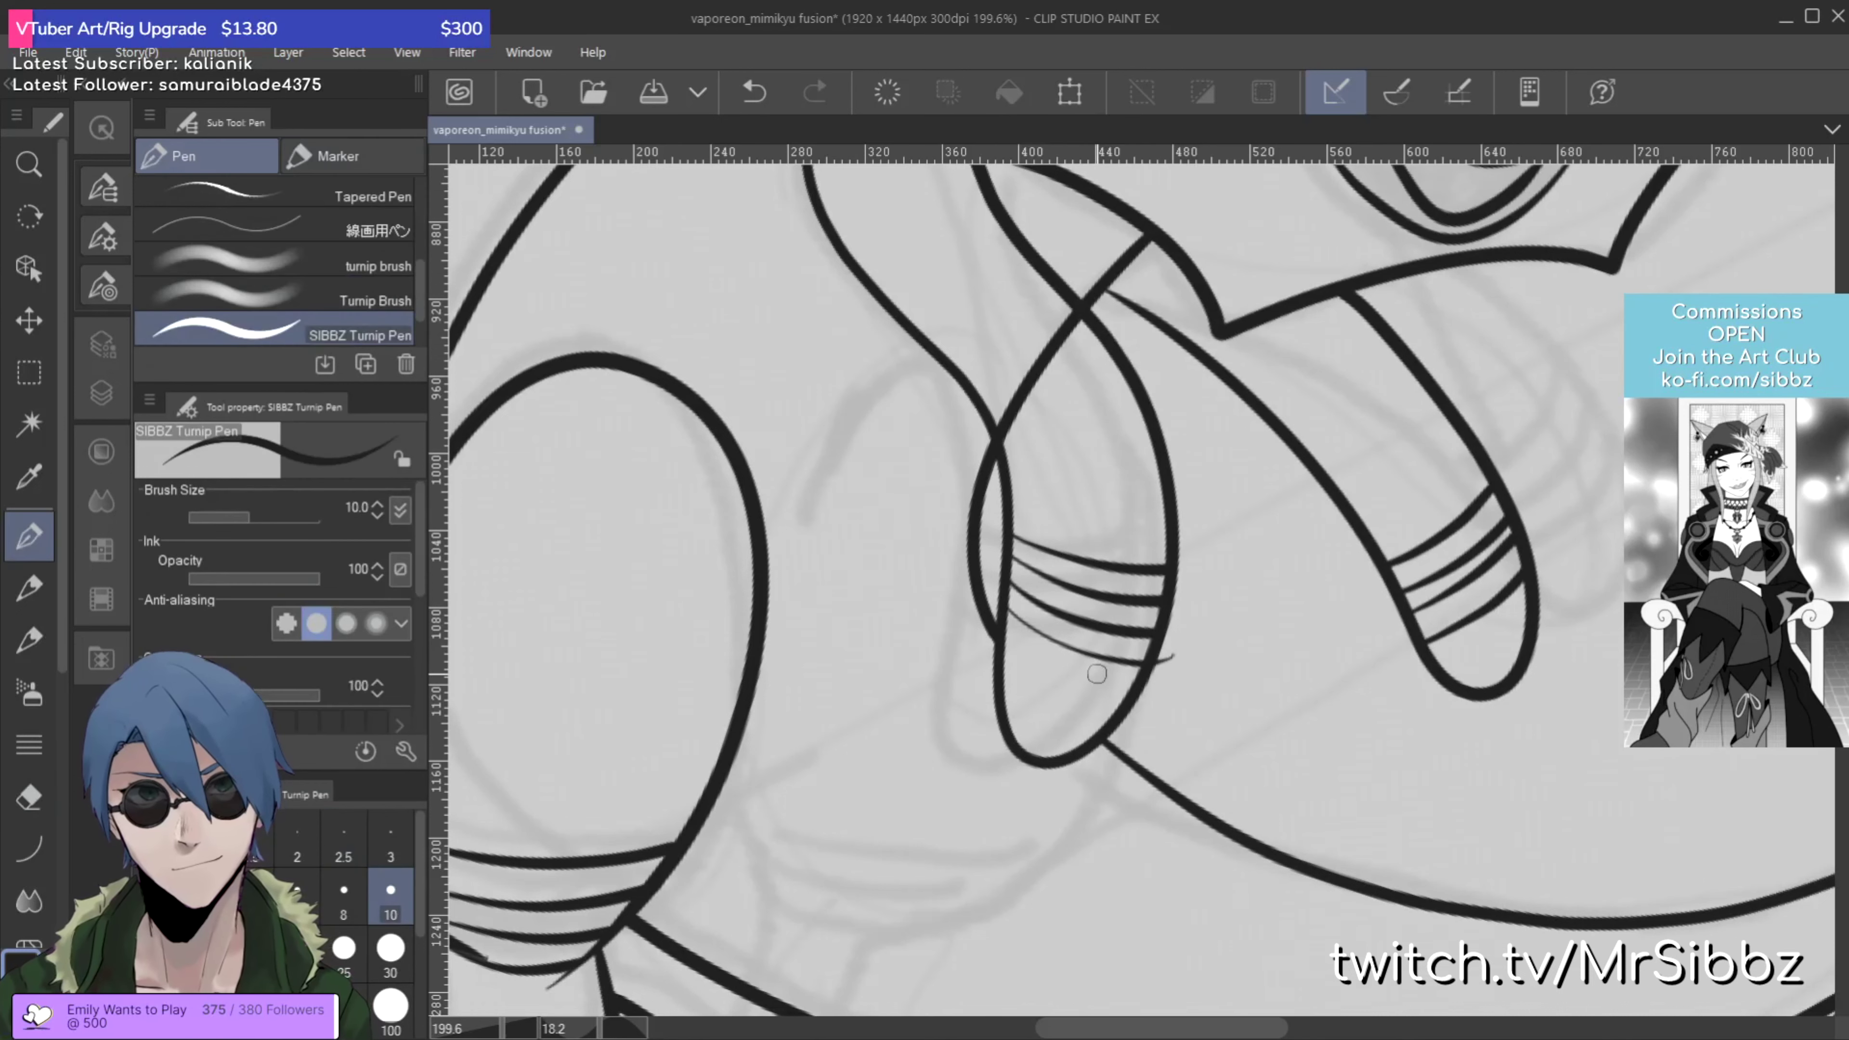
pyautogui.press('e')
pyautogui.moveTo(1164, 669); pyautogui.dragTo(1169, 646)
pyautogui.press('p')
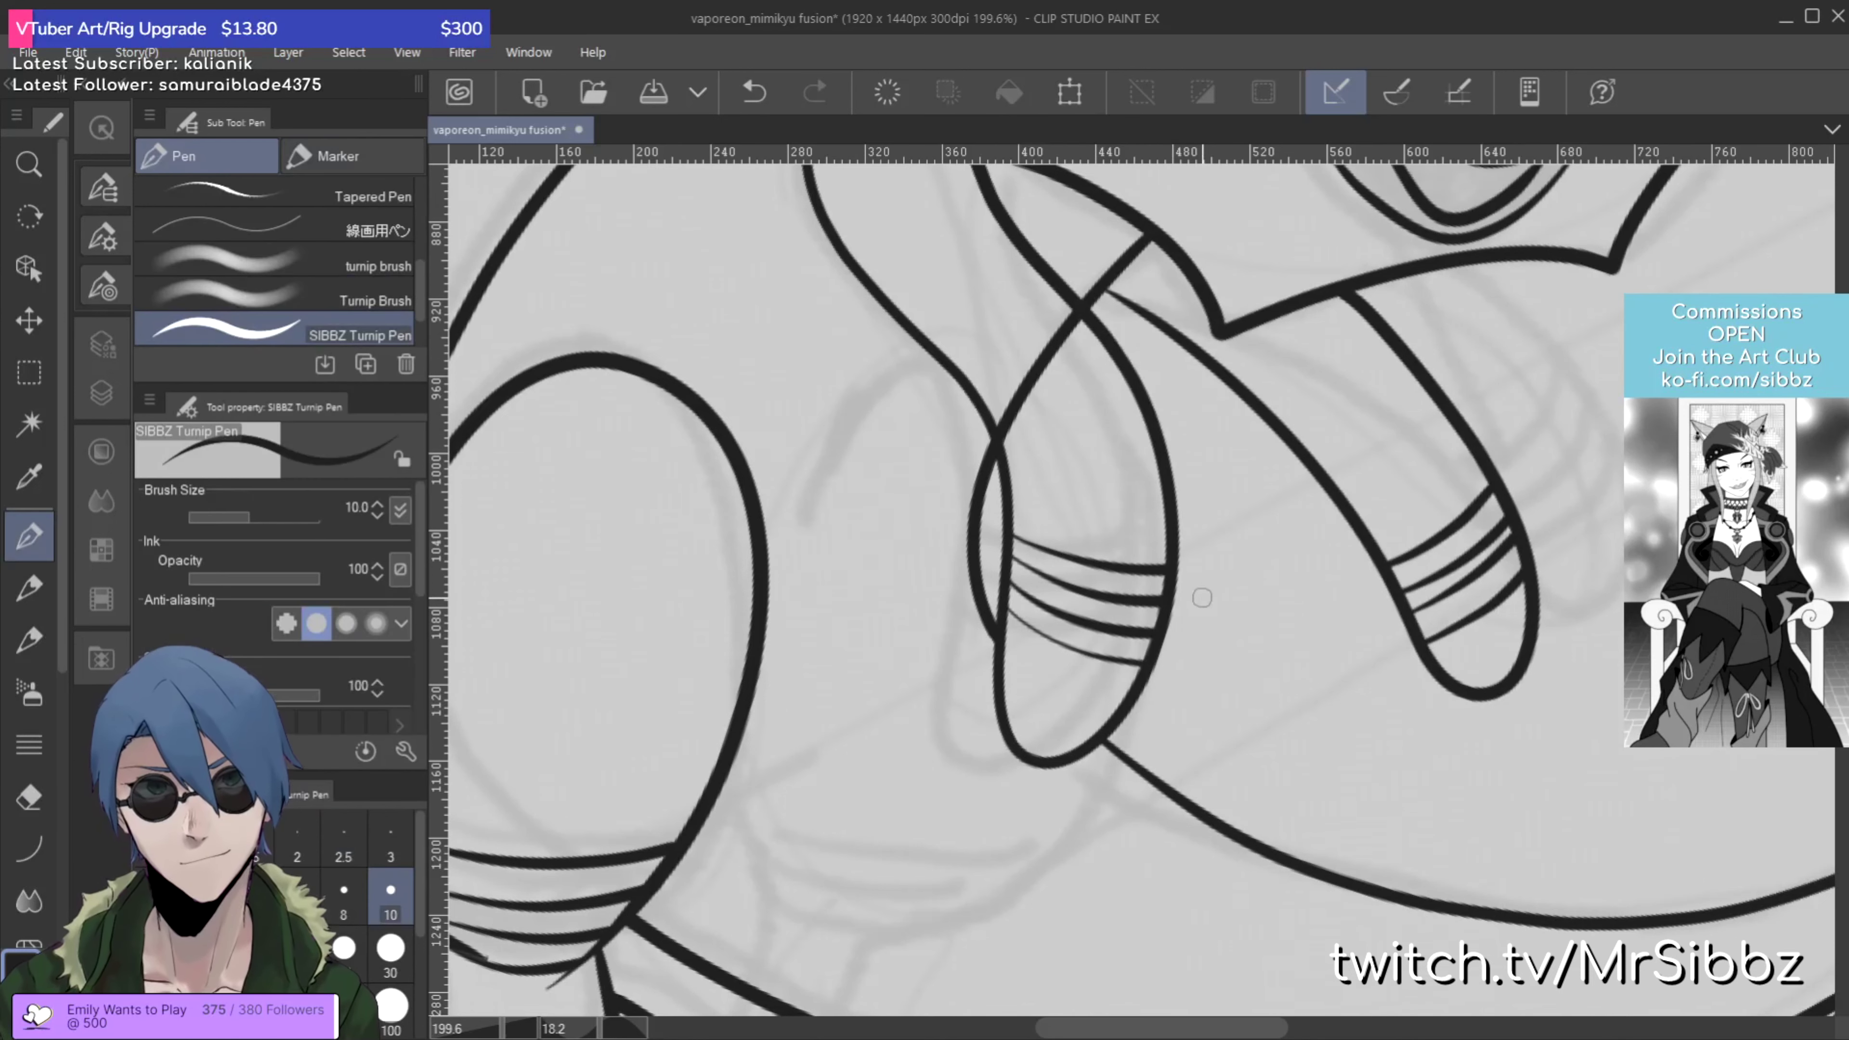
# Step: Erase the end of the lowest wrinkle band that overshoots the near hind leg's outline
pyautogui.scroll(-5, 1262, 576)
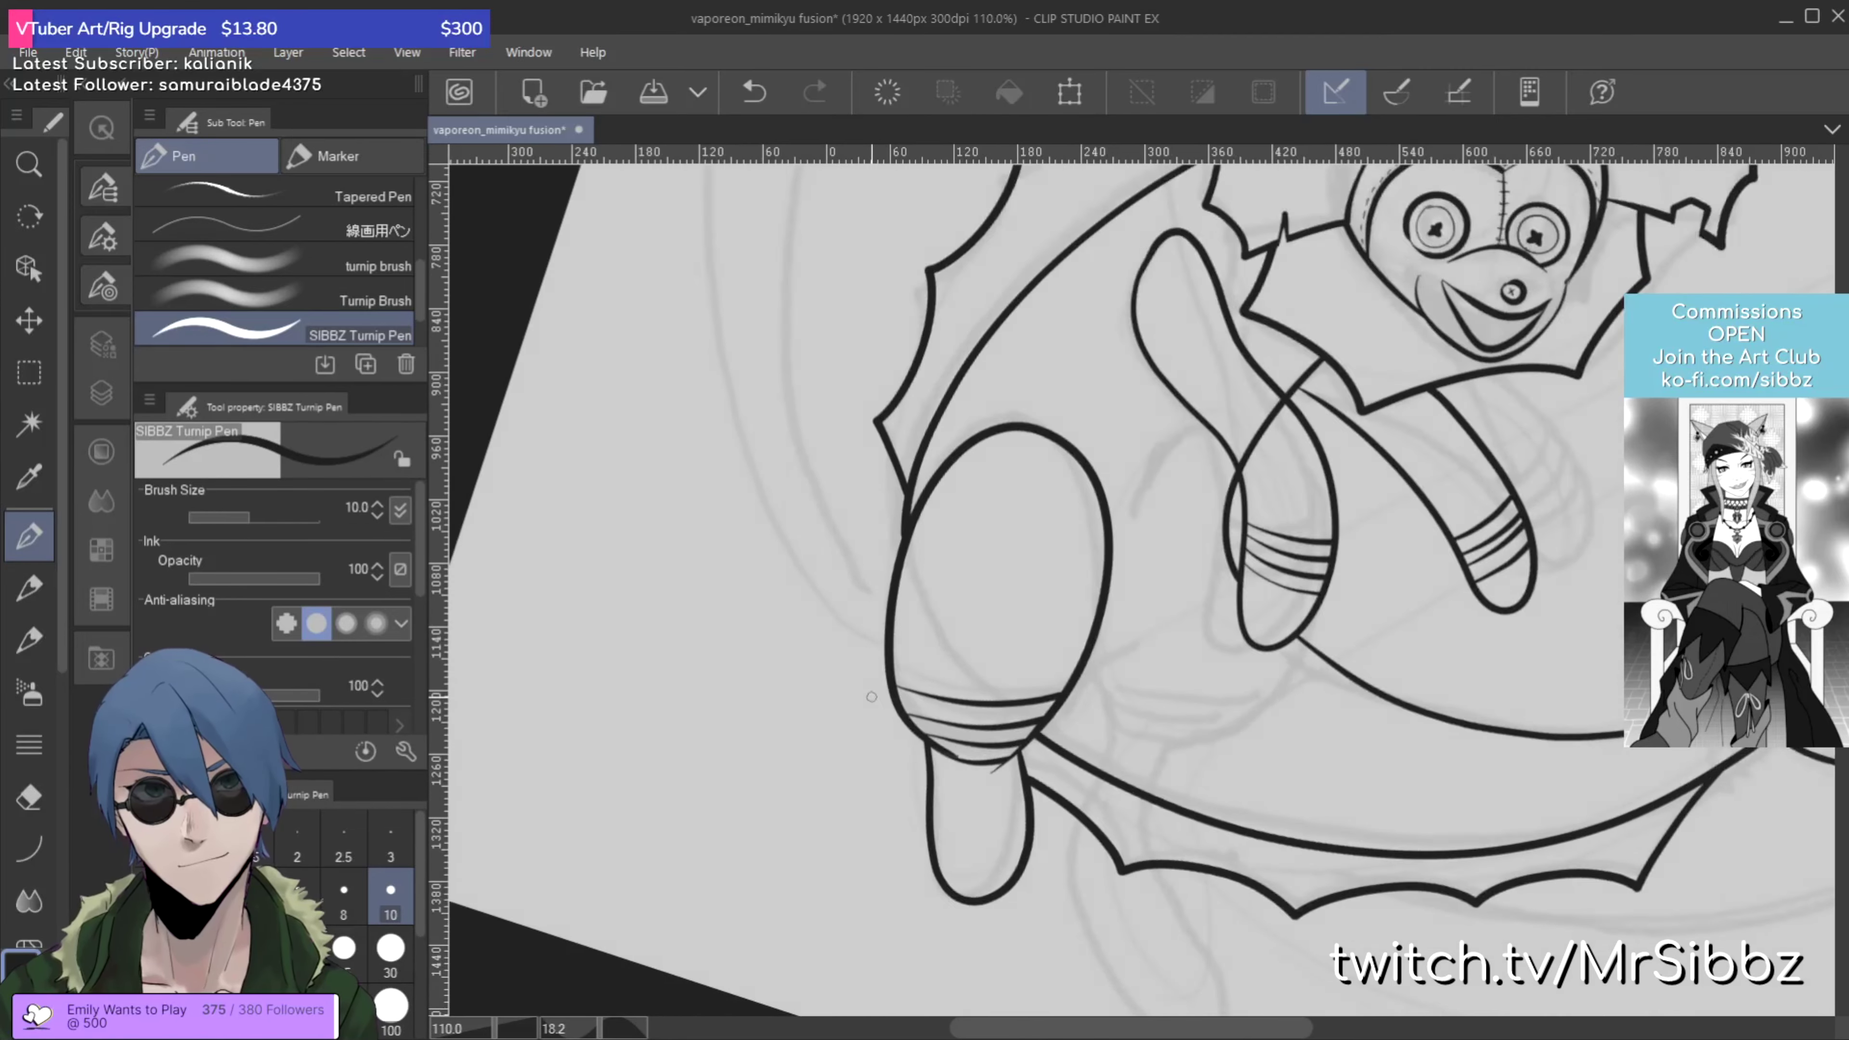
pyautogui.scroll(3, 867, 648)
pyautogui.press('e')
pyautogui.click(1023, 787)
pyautogui.press('p')
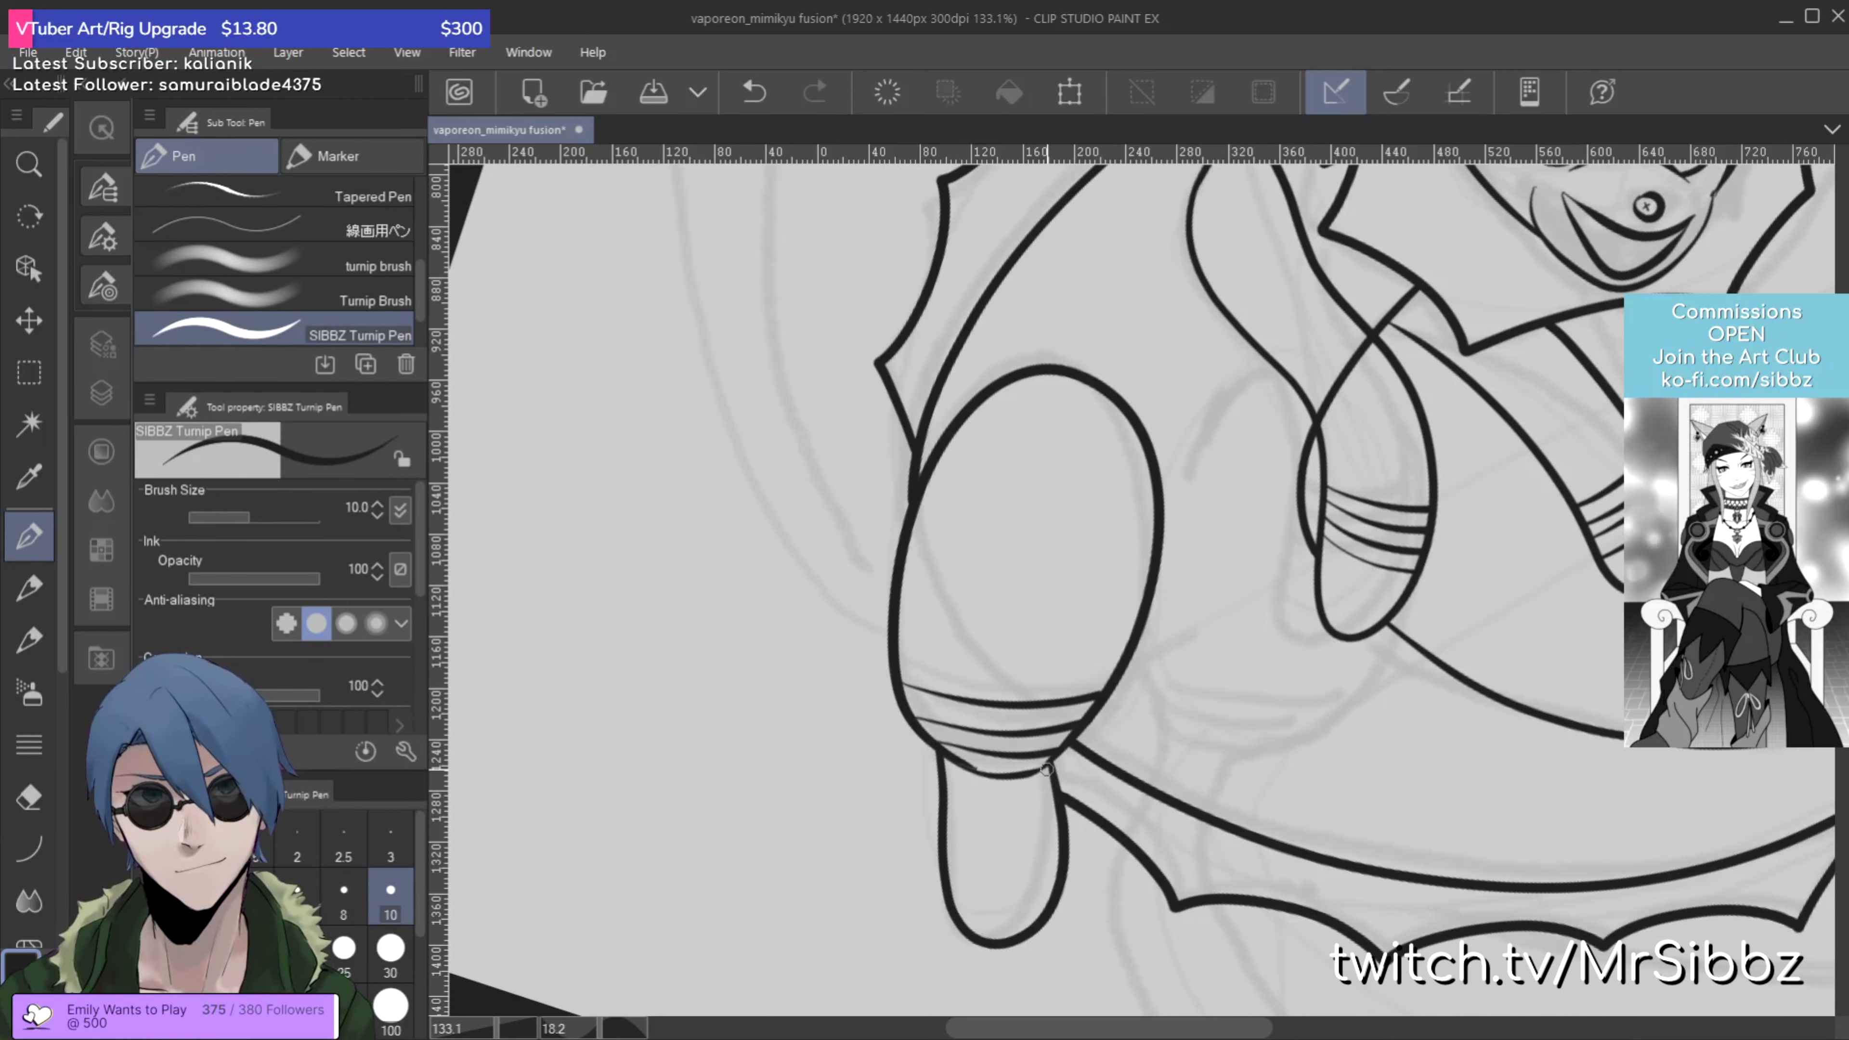
# Step: Try to ink the far hind leg's upper thigh curve between the near hind leg and the near front foot
pyautogui.scroll(-4, 1045, 775)
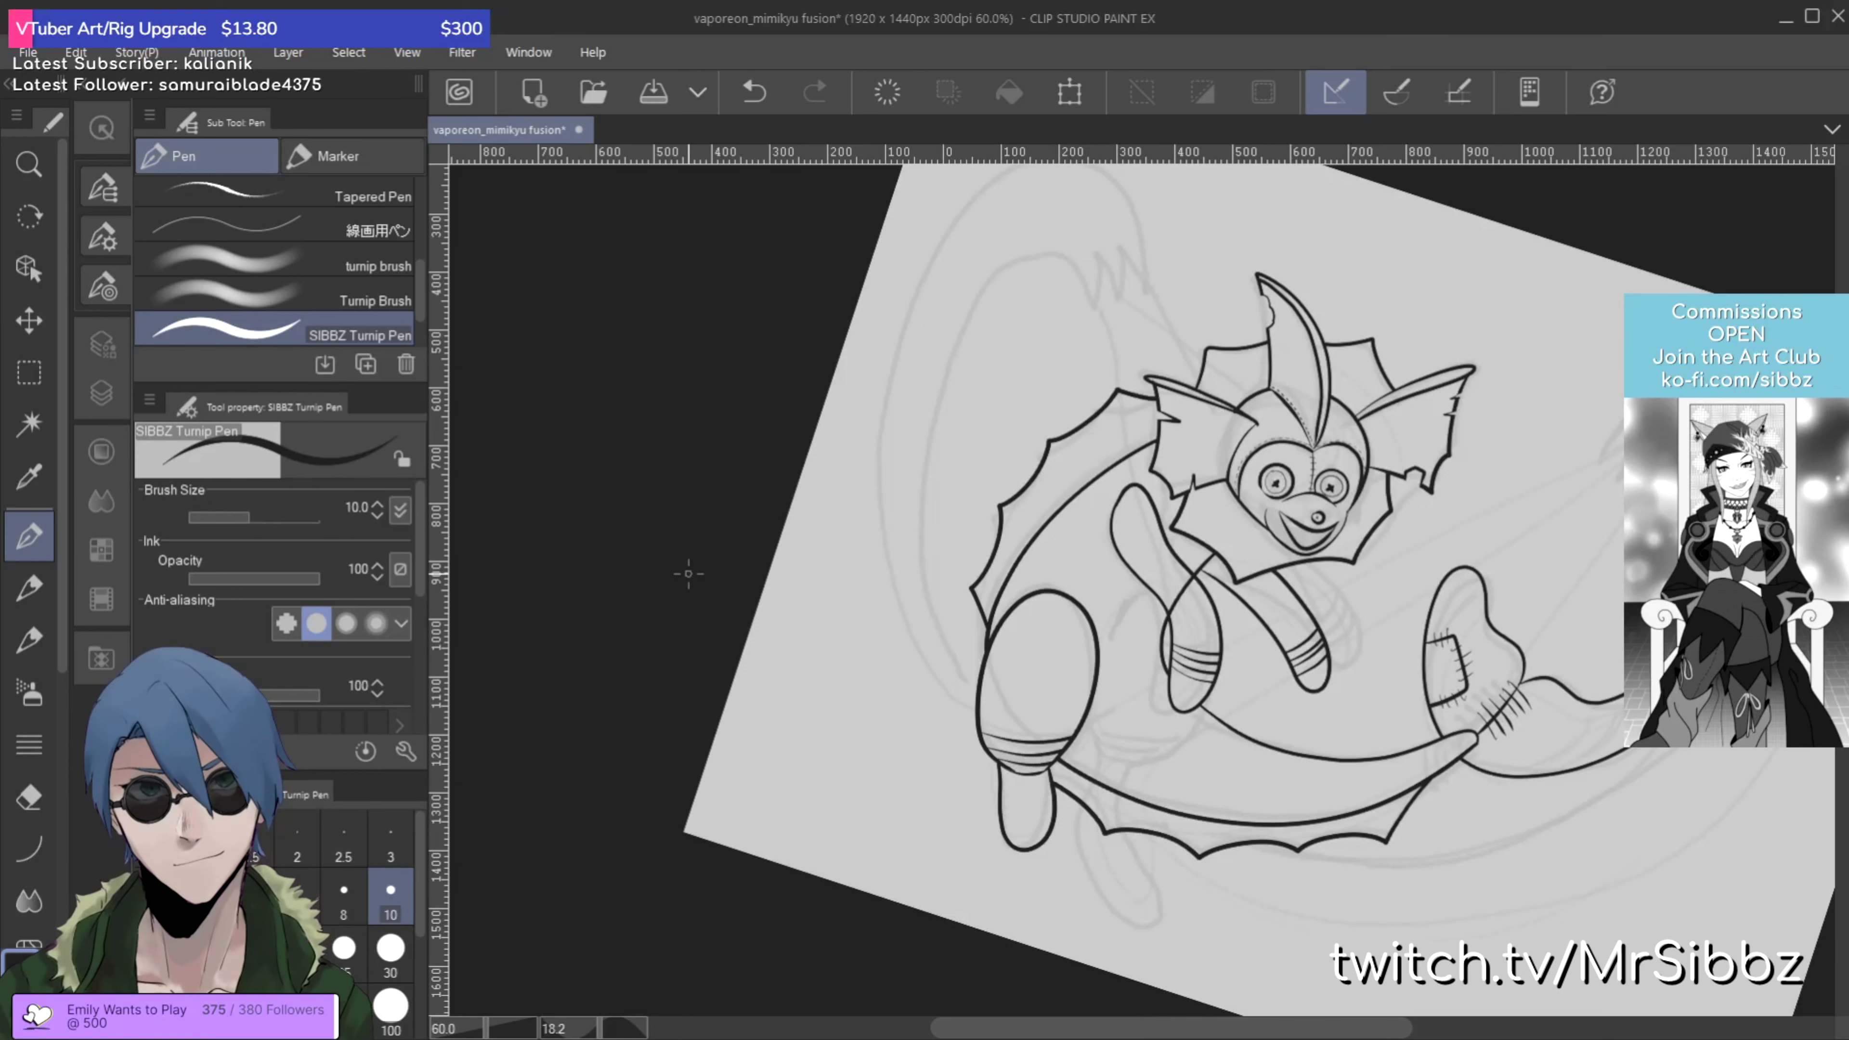
pyautogui.moveTo(1303, 754); pyautogui.dragTo(1222, 750)
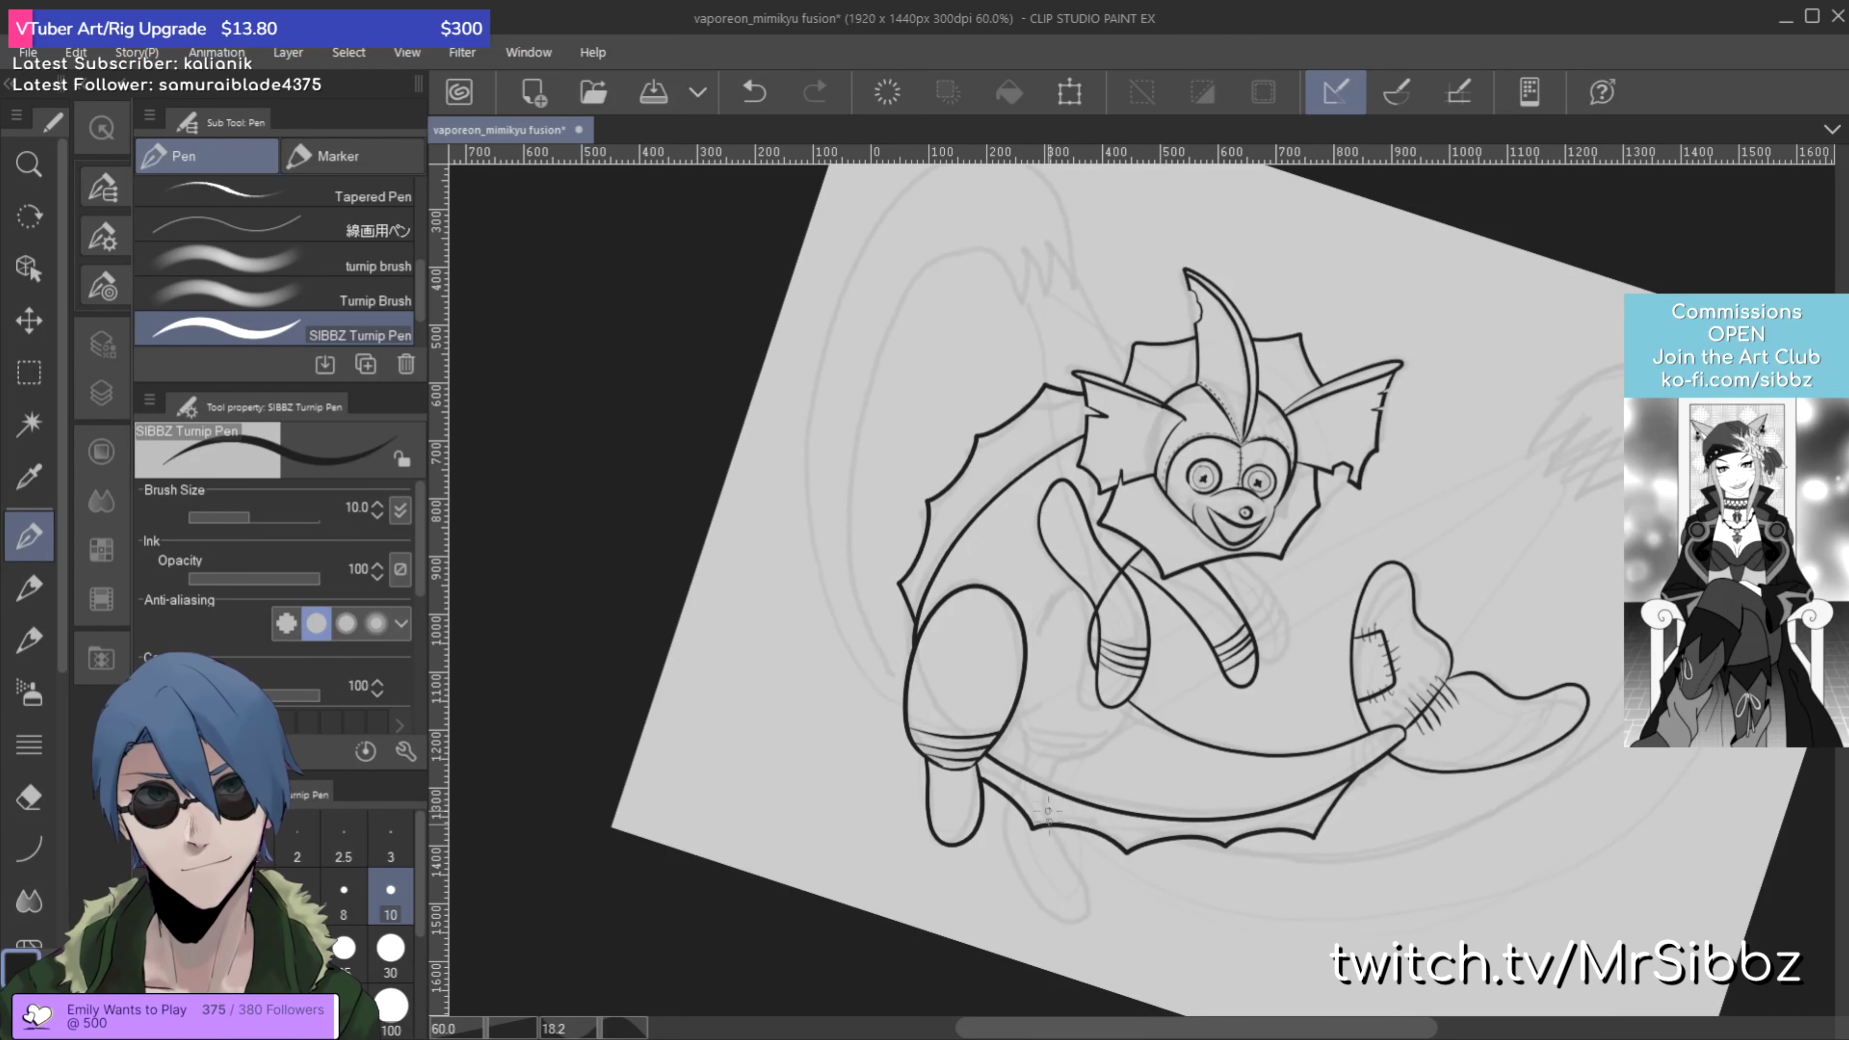
pyautogui.moveTo(1149, 934); pyautogui.dragTo(1092, 829)
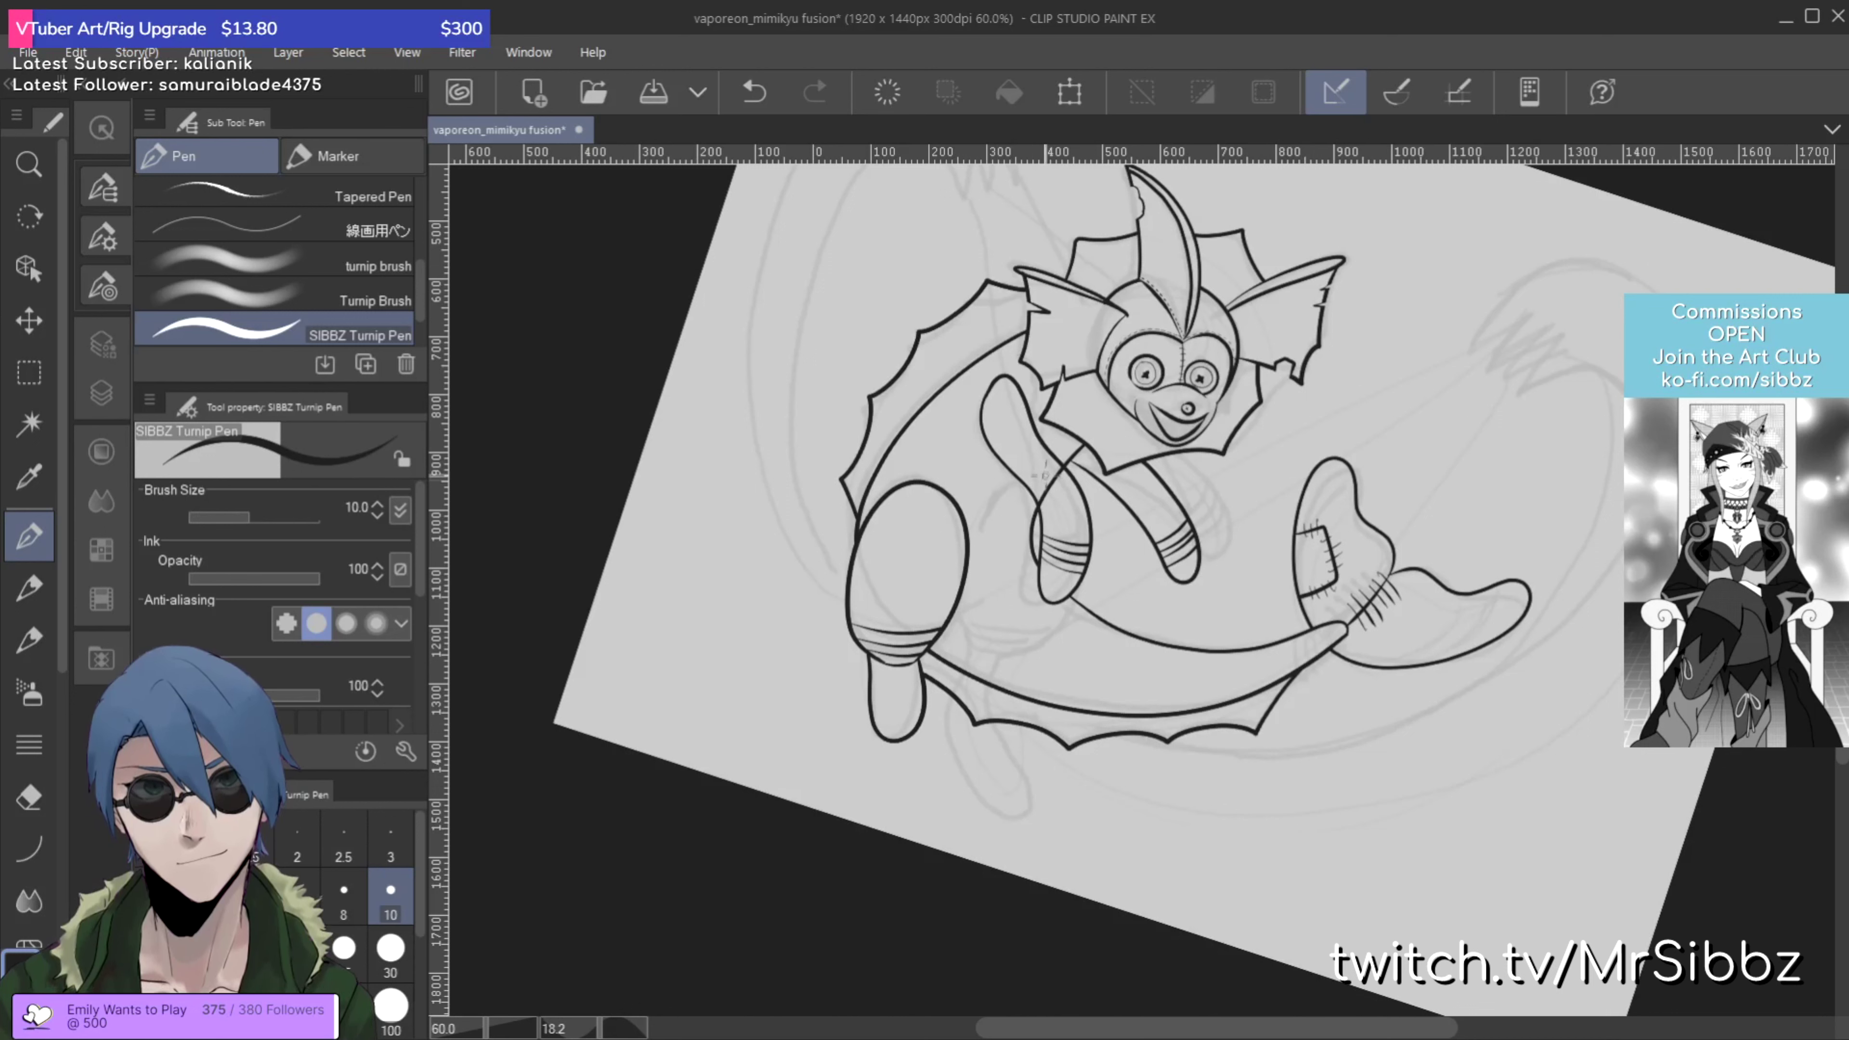
pyautogui.moveTo(960, 602); pyautogui.dragTo(1026, 530)
pyautogui.hotkey('ctrl', 'z')
pyautogui.moveTo(954, 606); pyautogui.dragTo(1029, 523)
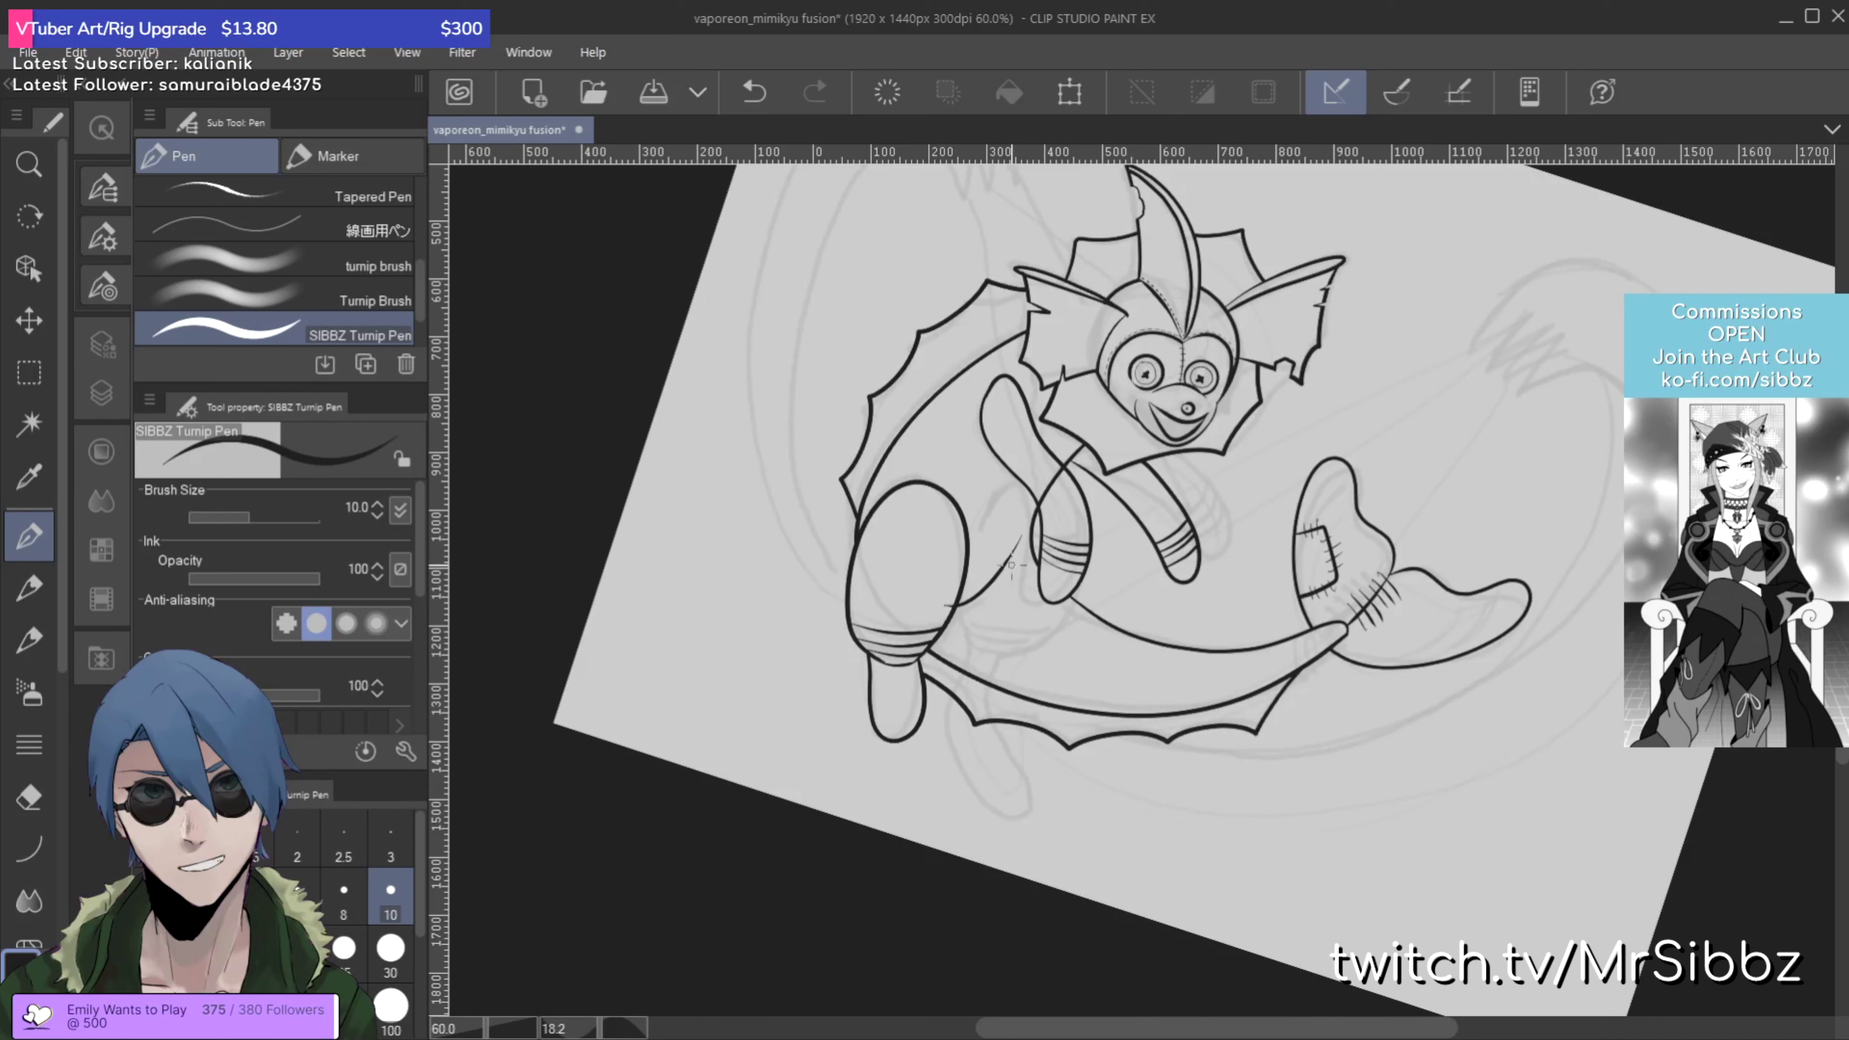
pyautogui.press('e')
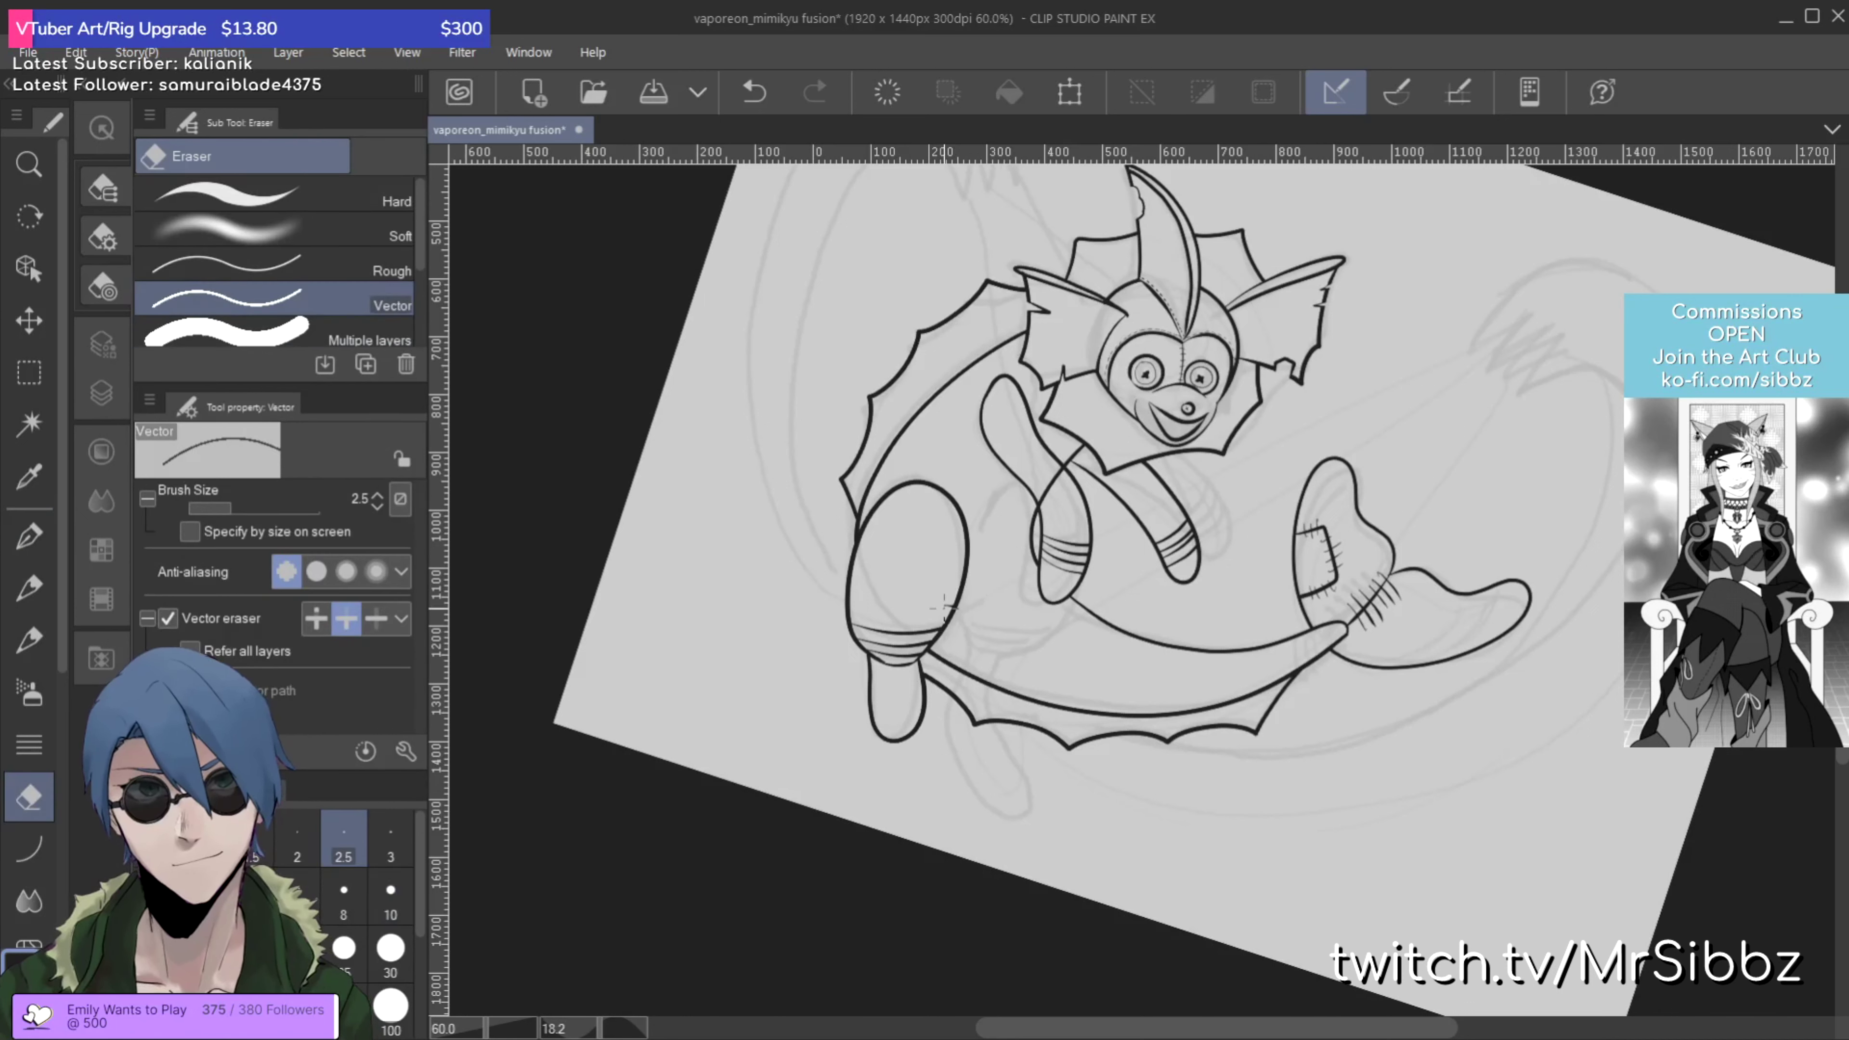
pyautogui.press('p')
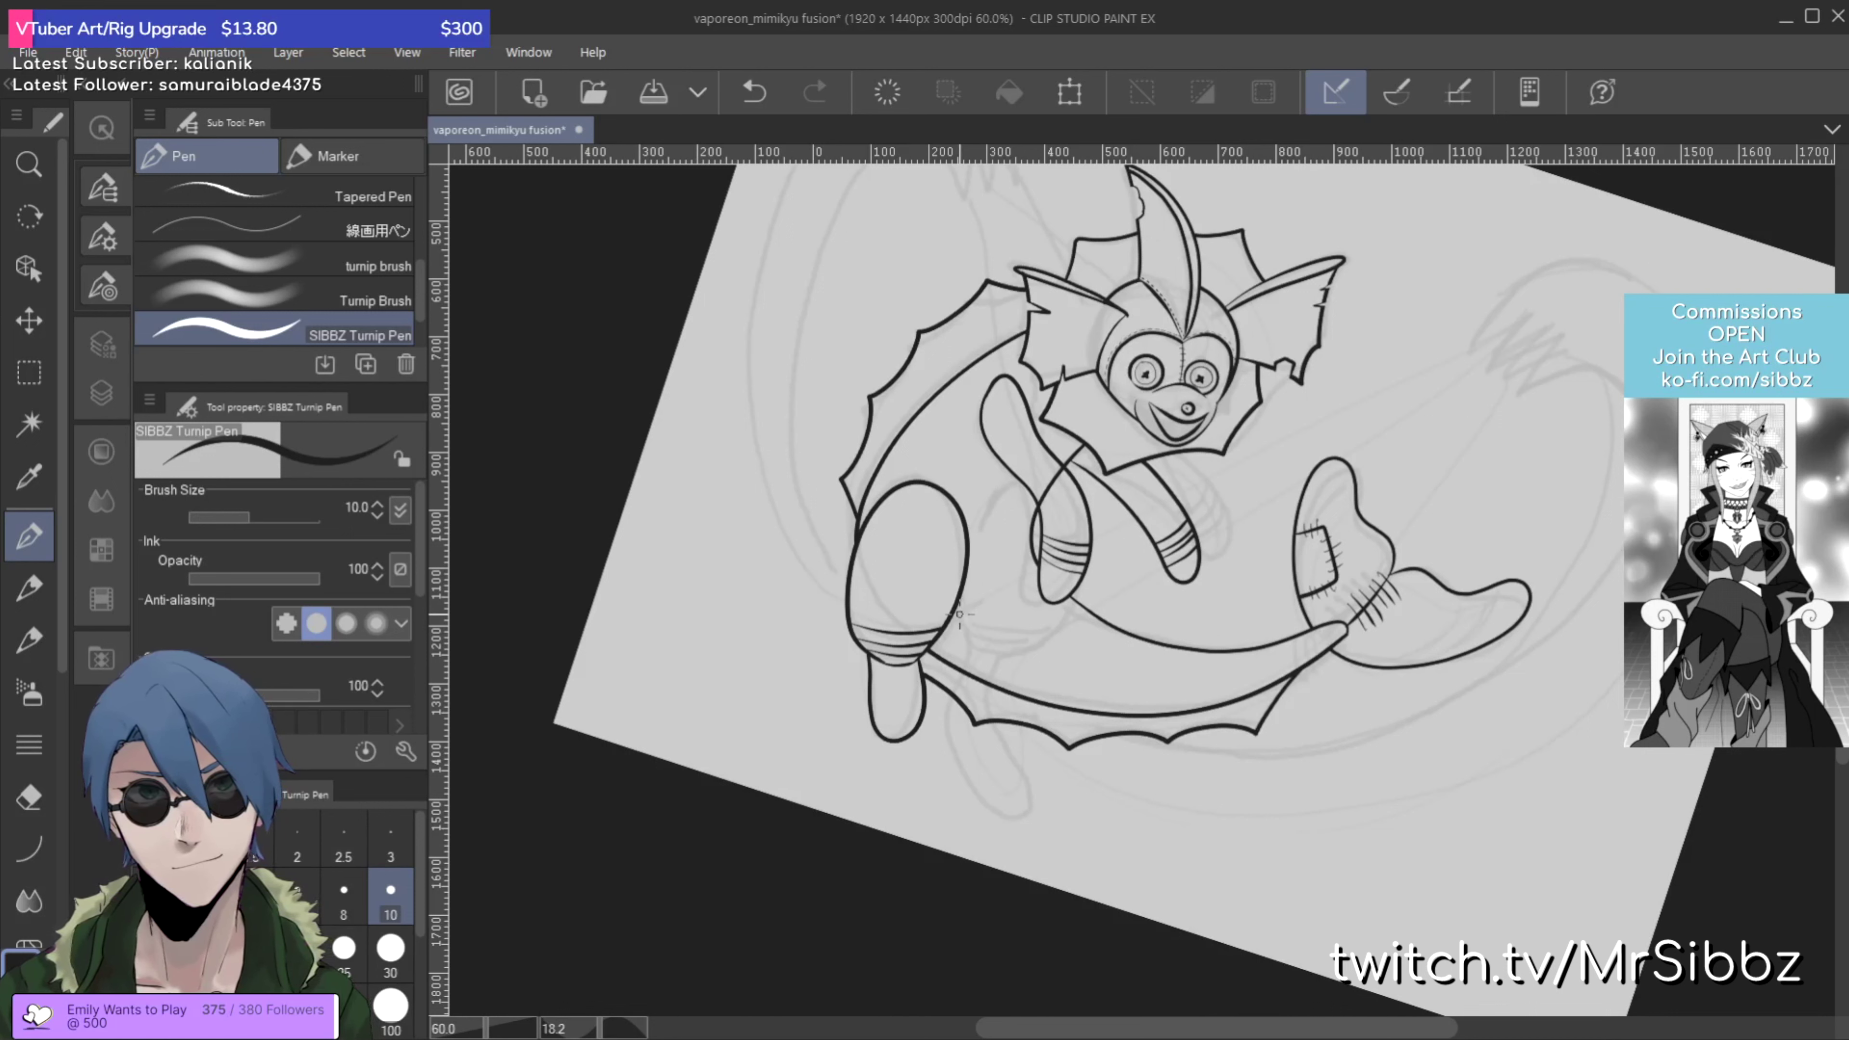
# Step: Try to ink the far hind leg and its foot extending below the tail, including its thigh curve
pyautogui.moveTo(951, 613)
pyautogui.mouseDown()
pyautogui.moveTo(1019, 629)
pyautogui.moveTo(959, 748)
pyautogui.moveTo(965, 786)
pyautogui.moveTo(1033, 849)
pyautogui.moveTo(1073, 856)
pyautogui.moveTo(1005, 764)
pyautogui.moveTo(1045, 717)
pyautogui.mouseUp()
pyautogui.hotkey('ctrl', 'z')
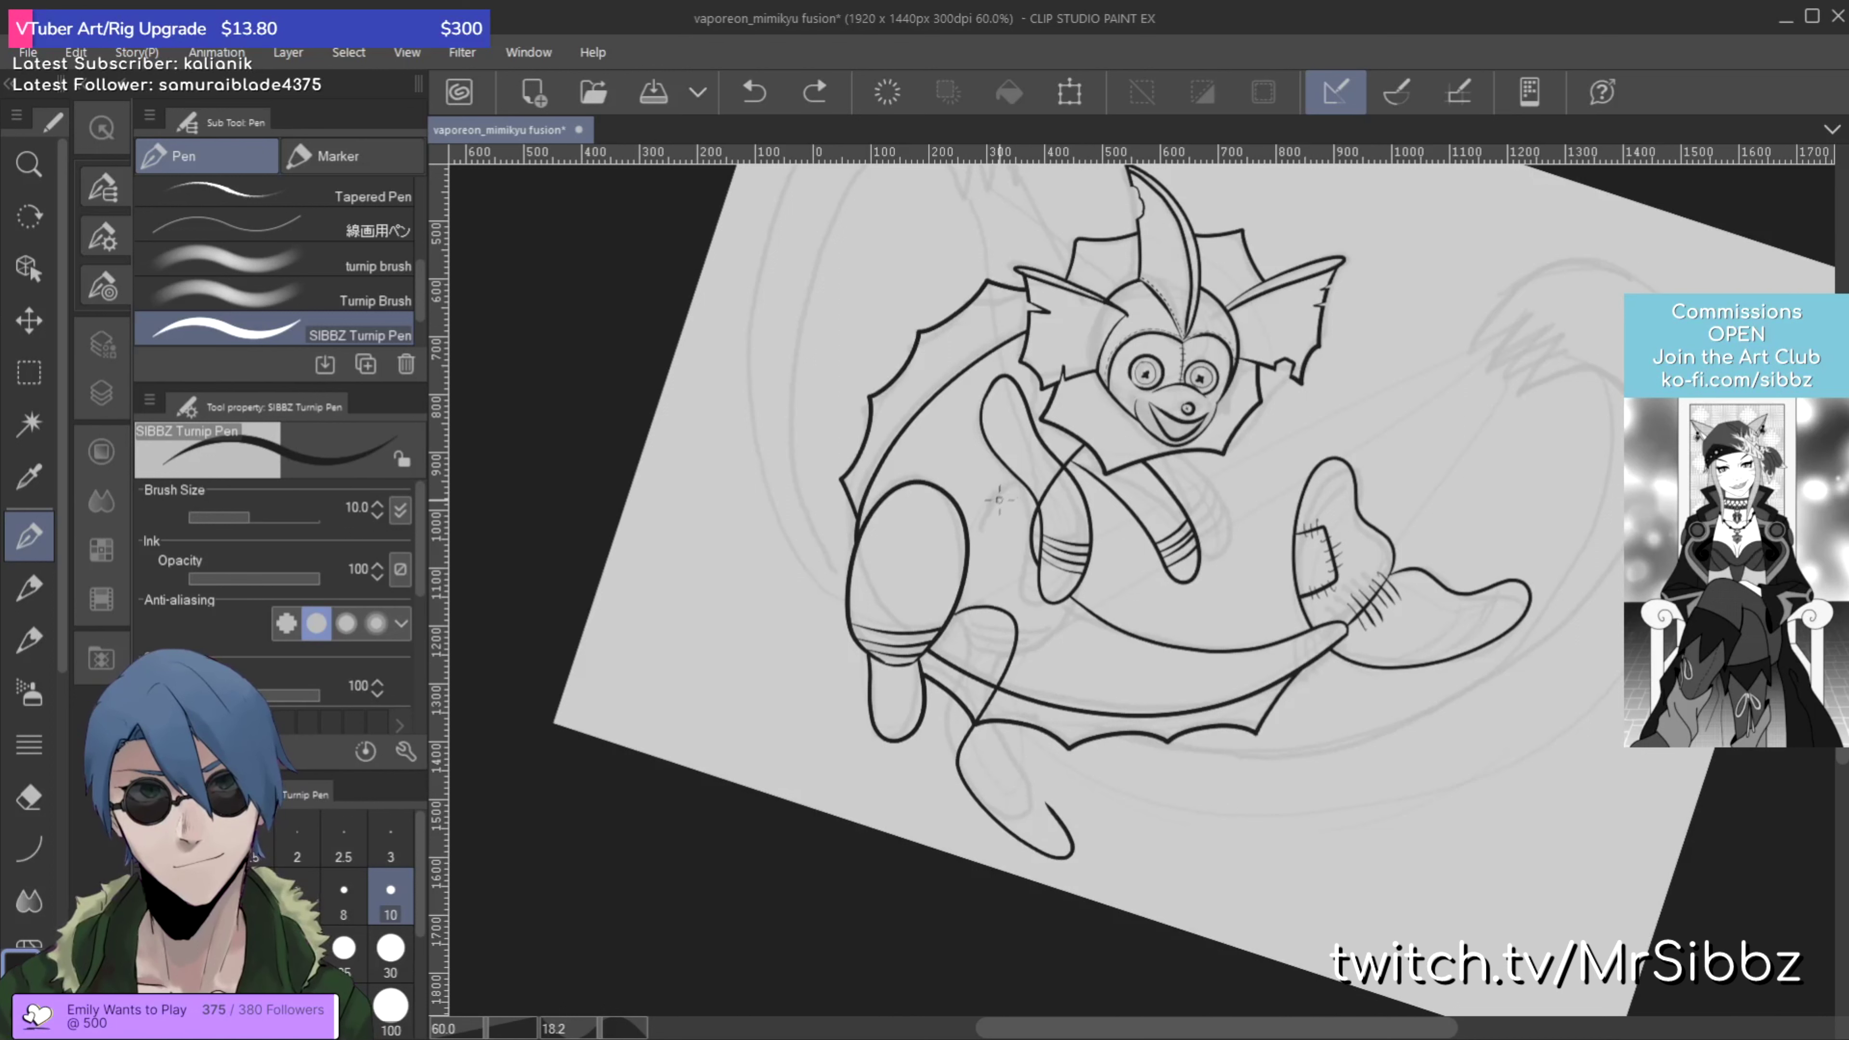
pyautogui.moveTo(994, 502)
pyautogui.mouseDown()
pyautogui.moveTo(1071, 477)
pyautogui.moveTo(1112, 502)
pyautogui.moveTo(1127, 580)
pyautogui.moveTo(1045, 666)
pyautogui.mouseUp()
pyautogui.hotkey('ctrl', 'z')
pyautogui.hotkey('ctrl', 'z')
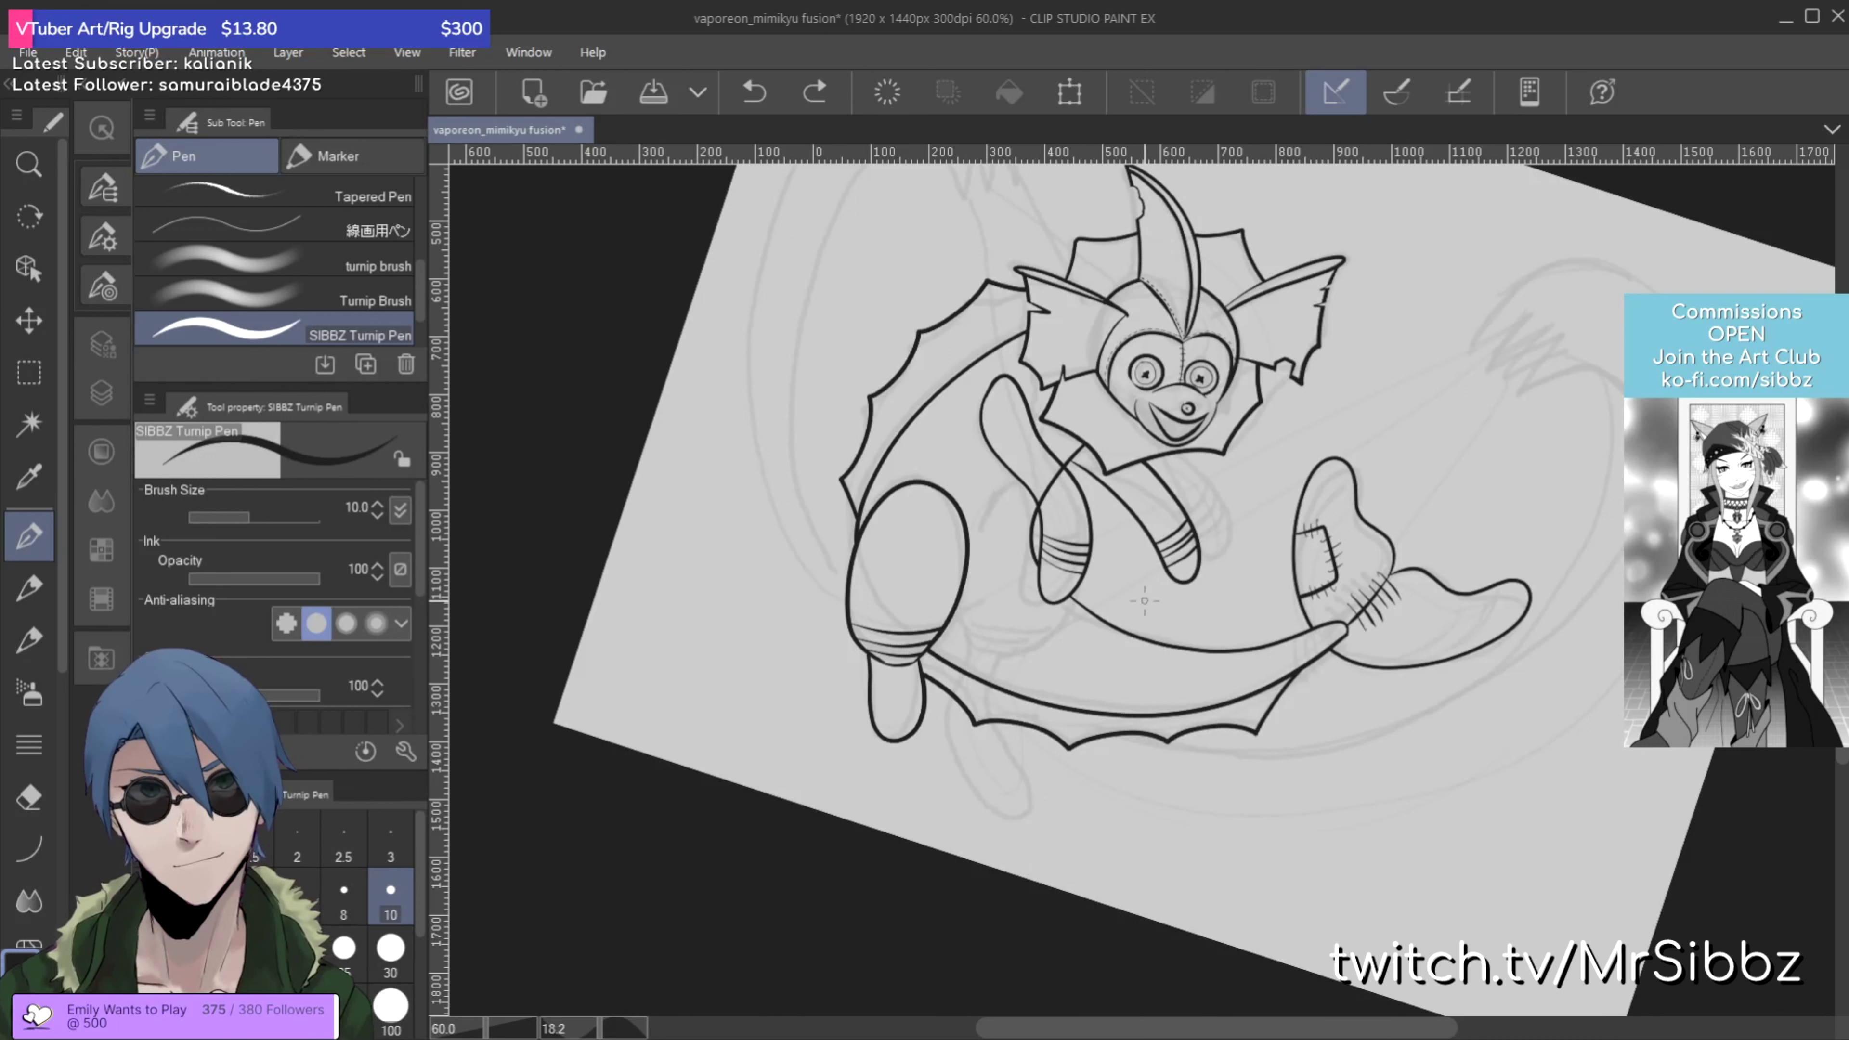
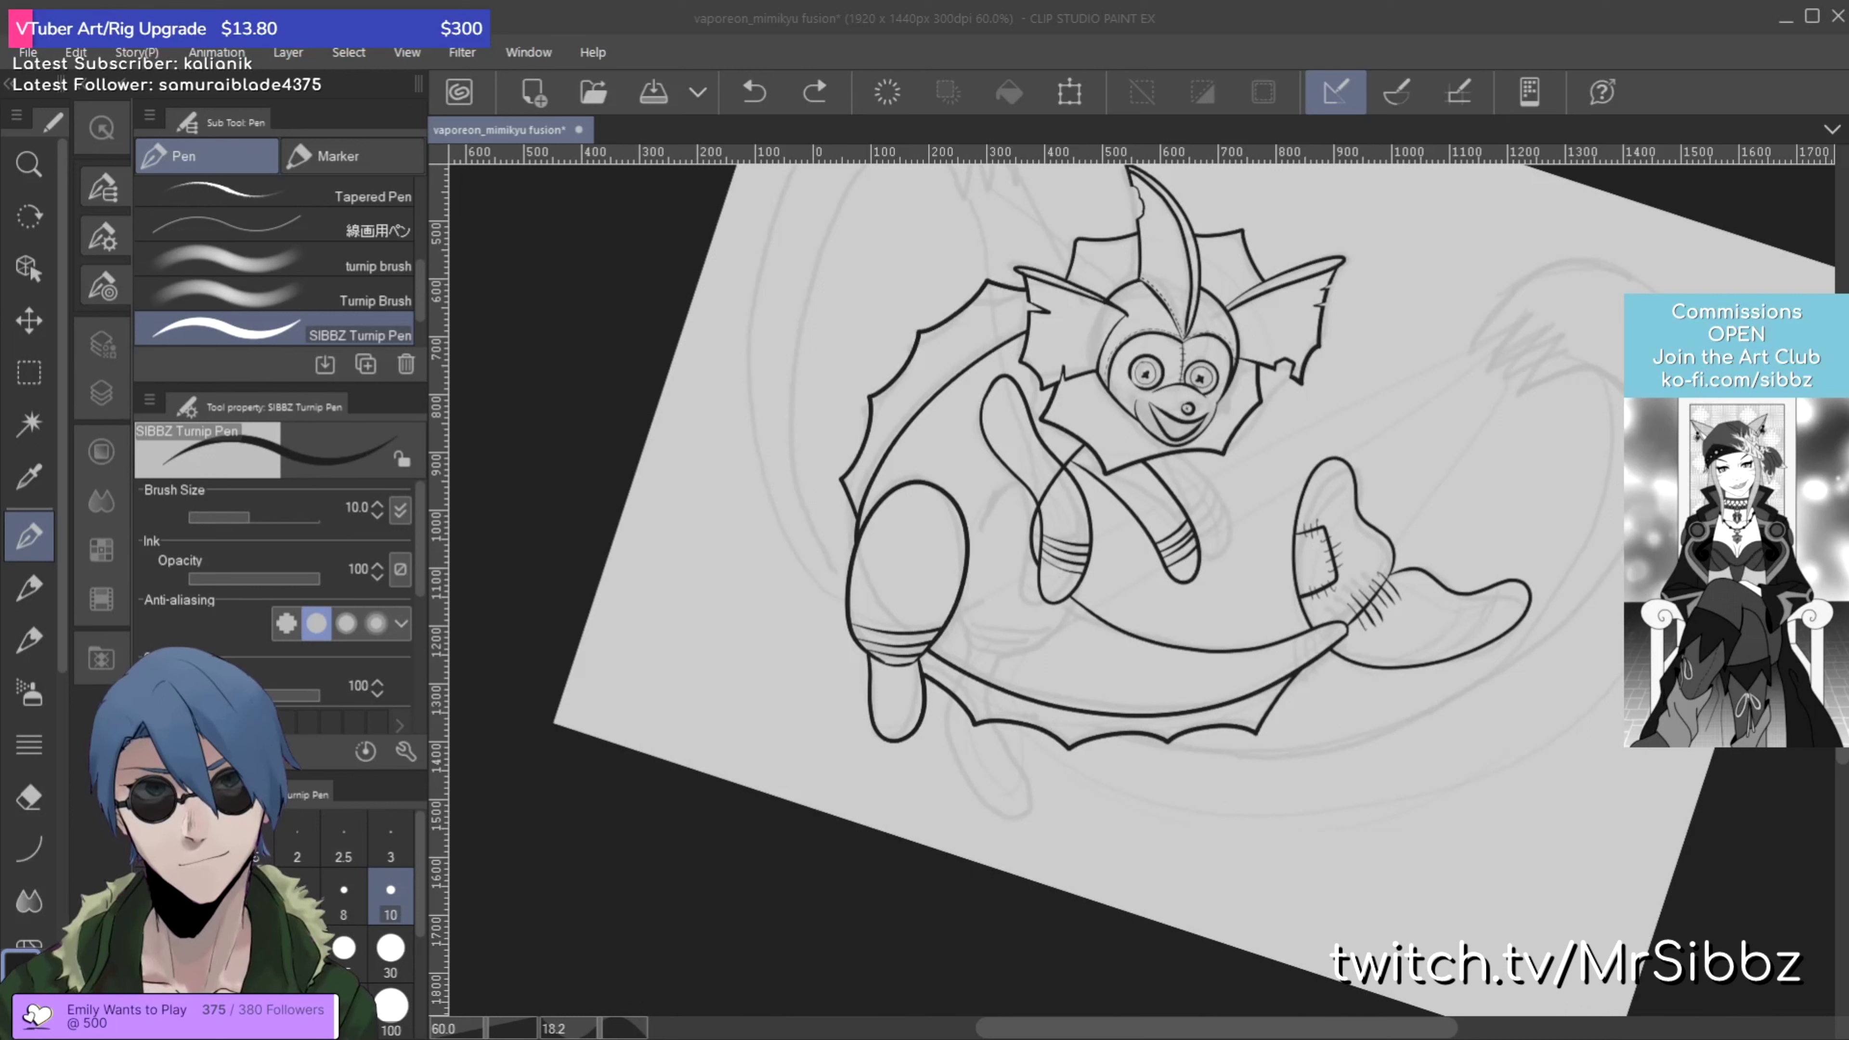
# Step: Ink the far hind leg's outline from behind the near front leg down across the tail, around the foot and back up the inner side
pyautogui.click(1450, 22)
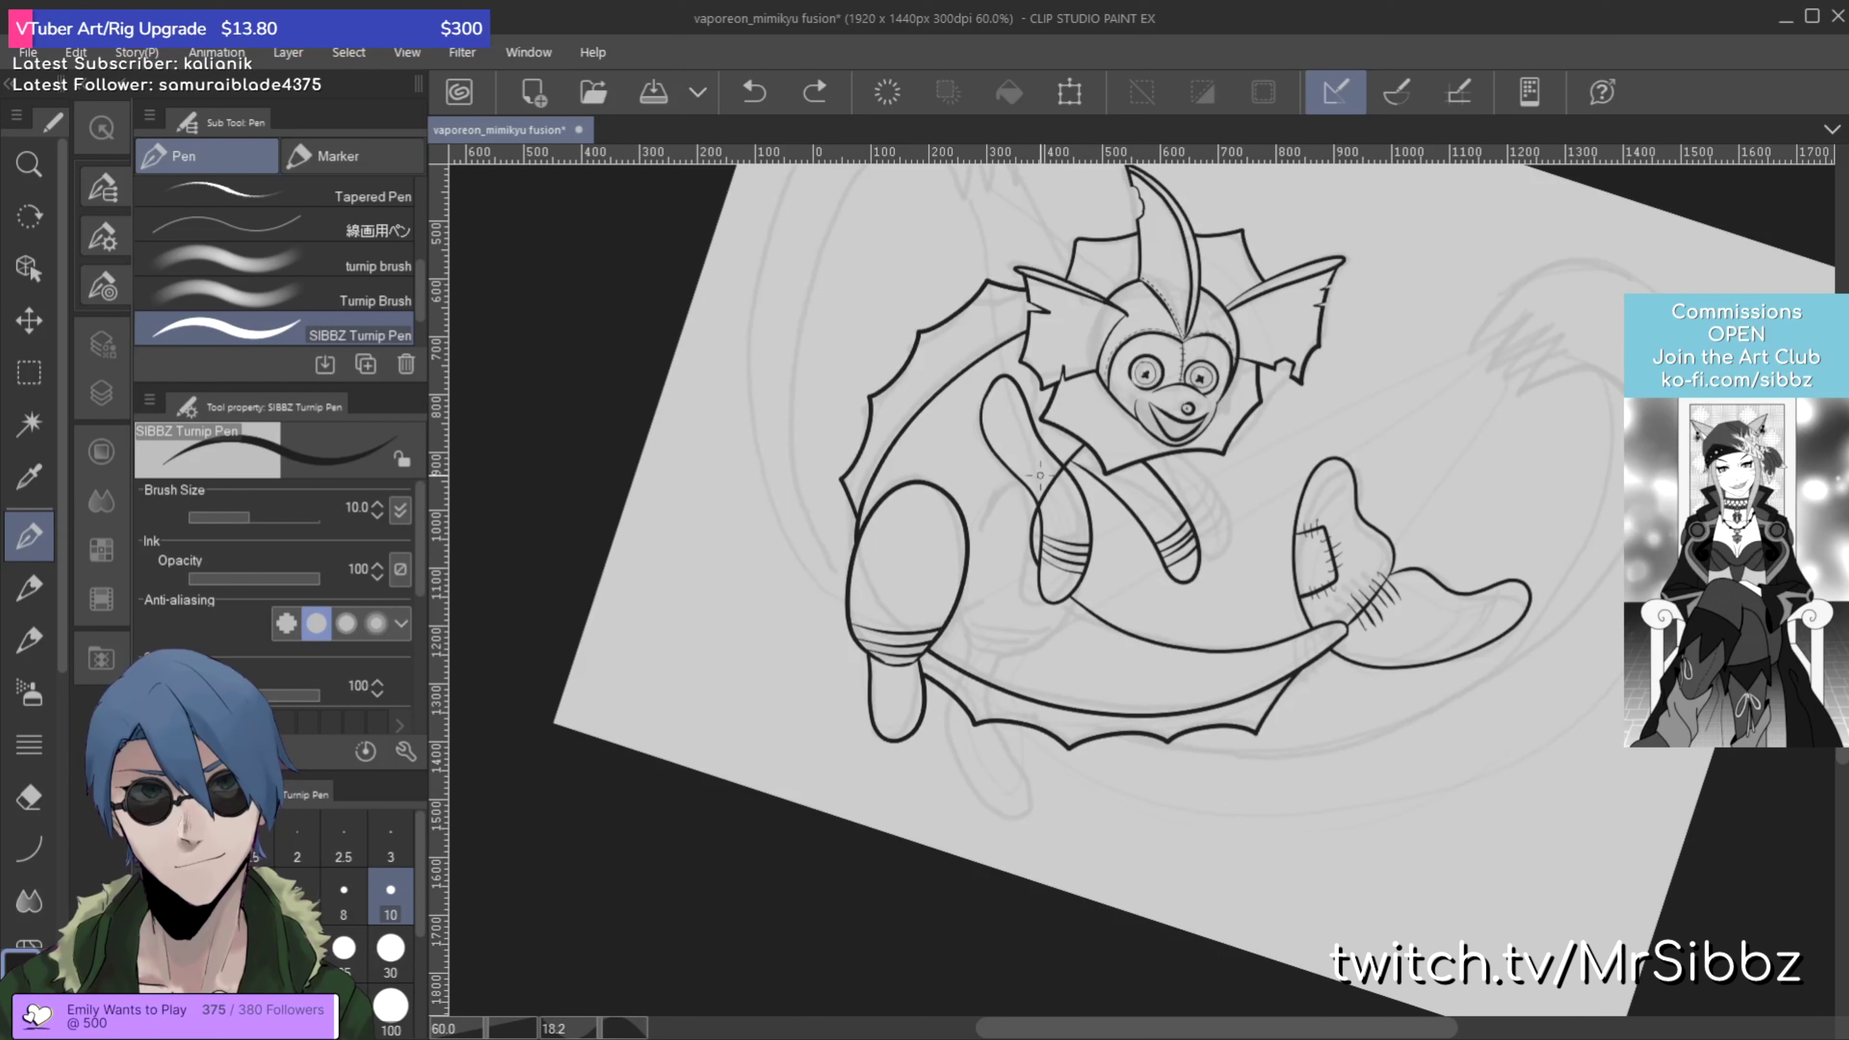
pyautogui.moveTo(1045, 477); pyautogui.dragTo(1058, 668)
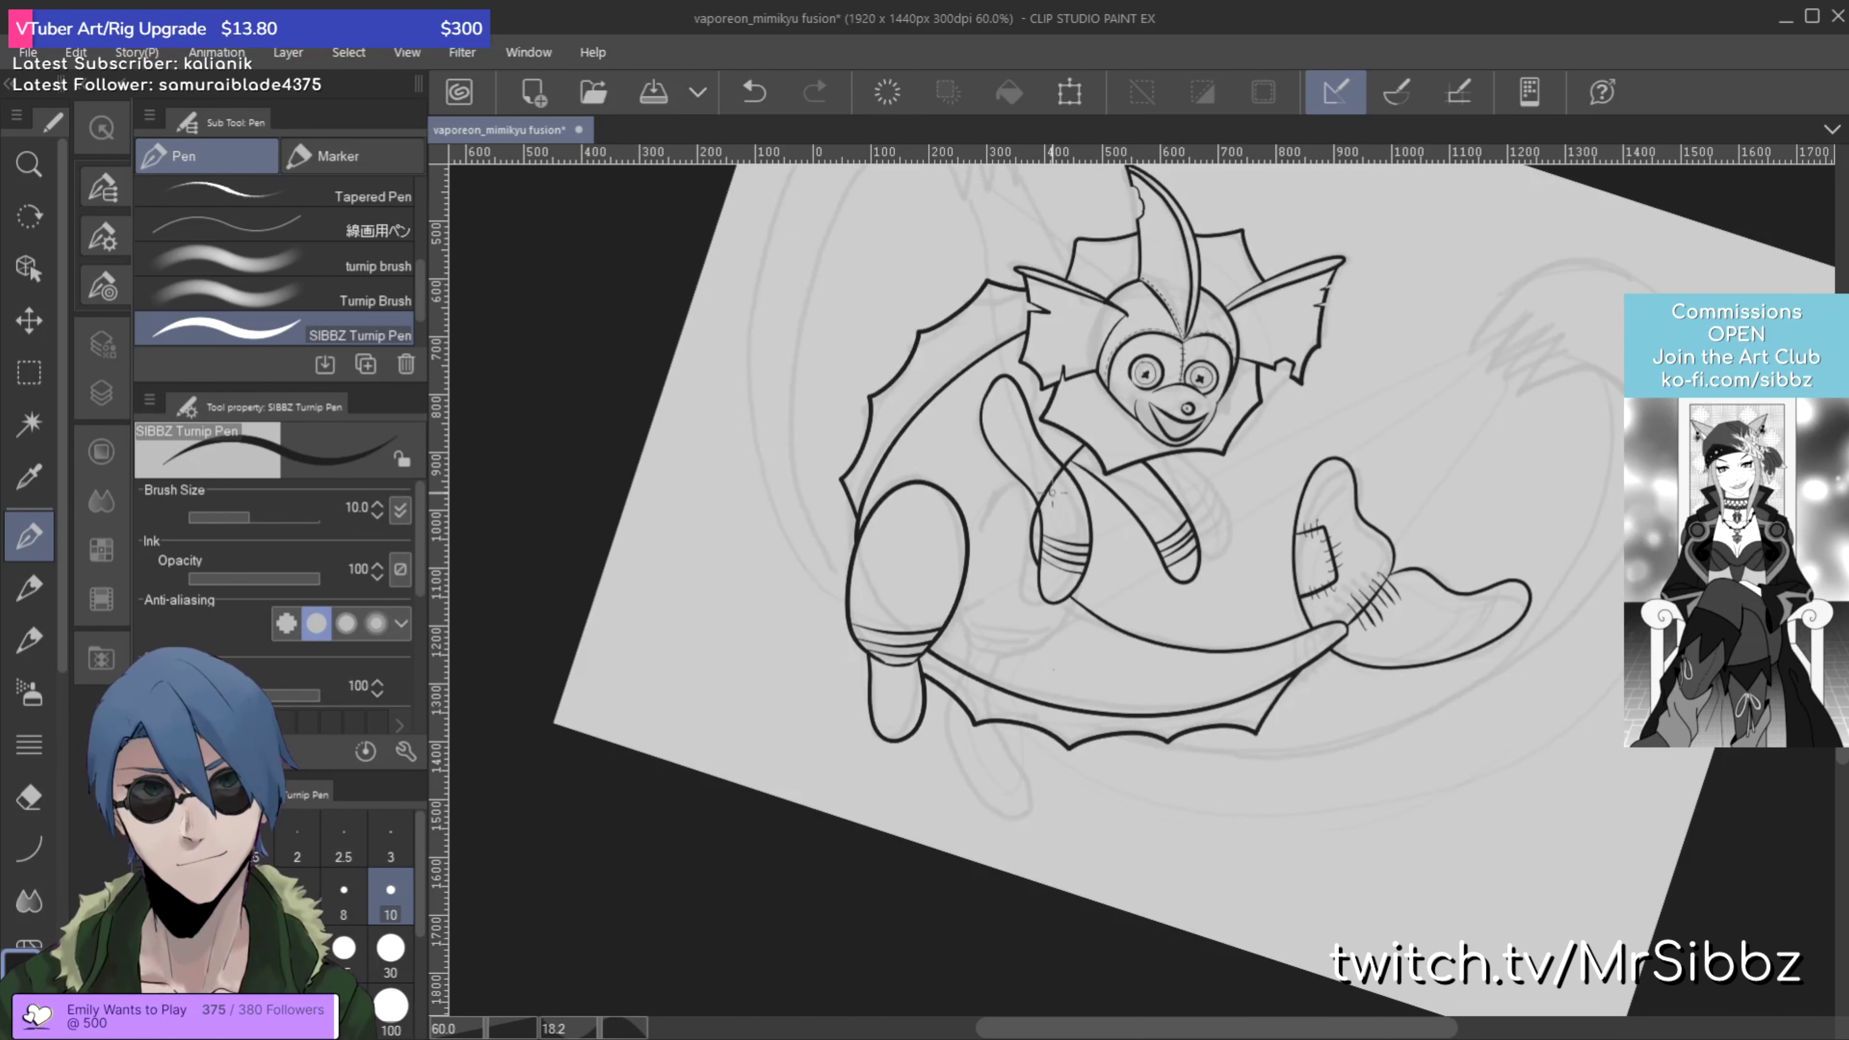
pyautogui.moveTo(1046, 470); pyautogui.dragTo(999, 685)
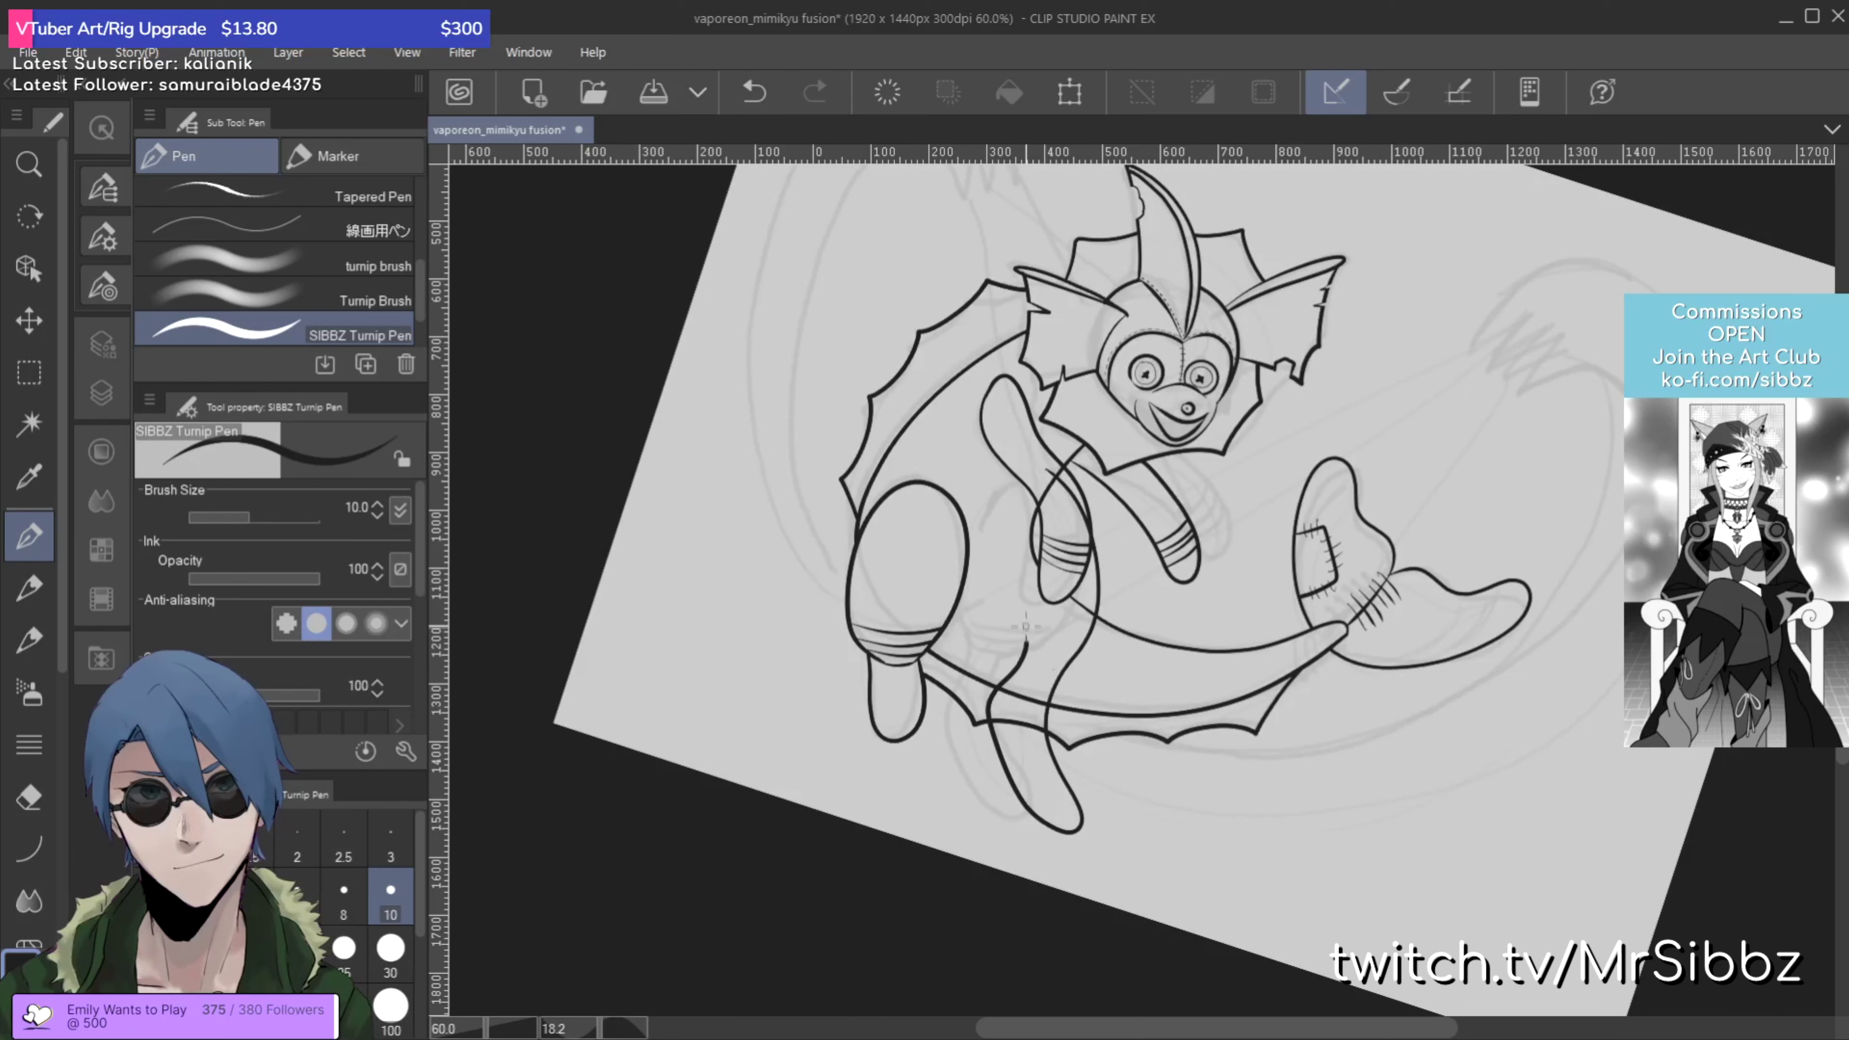
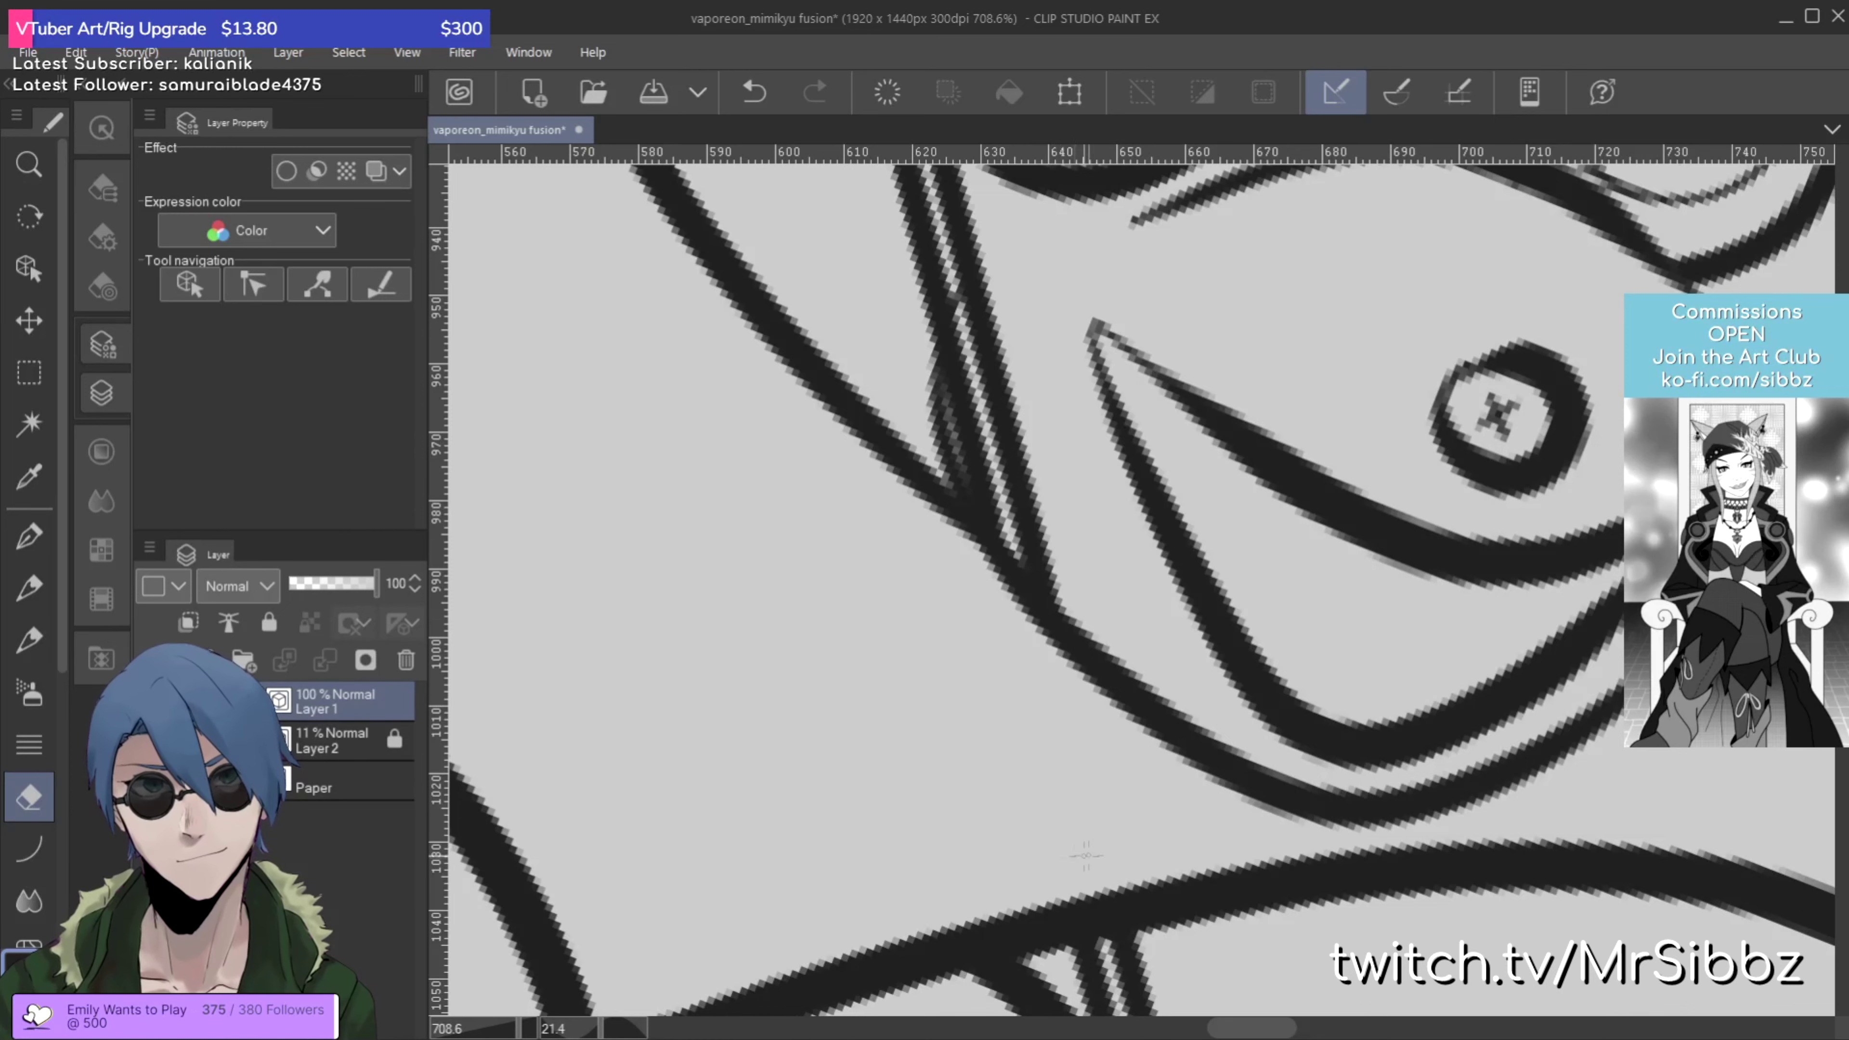
# Step: Erase the rear puppet string where it crosses the chin, face and head frill, and save the drawing
pyautogui.moveTo(1021, 527); pyautogui.dragTo(1070, 529)
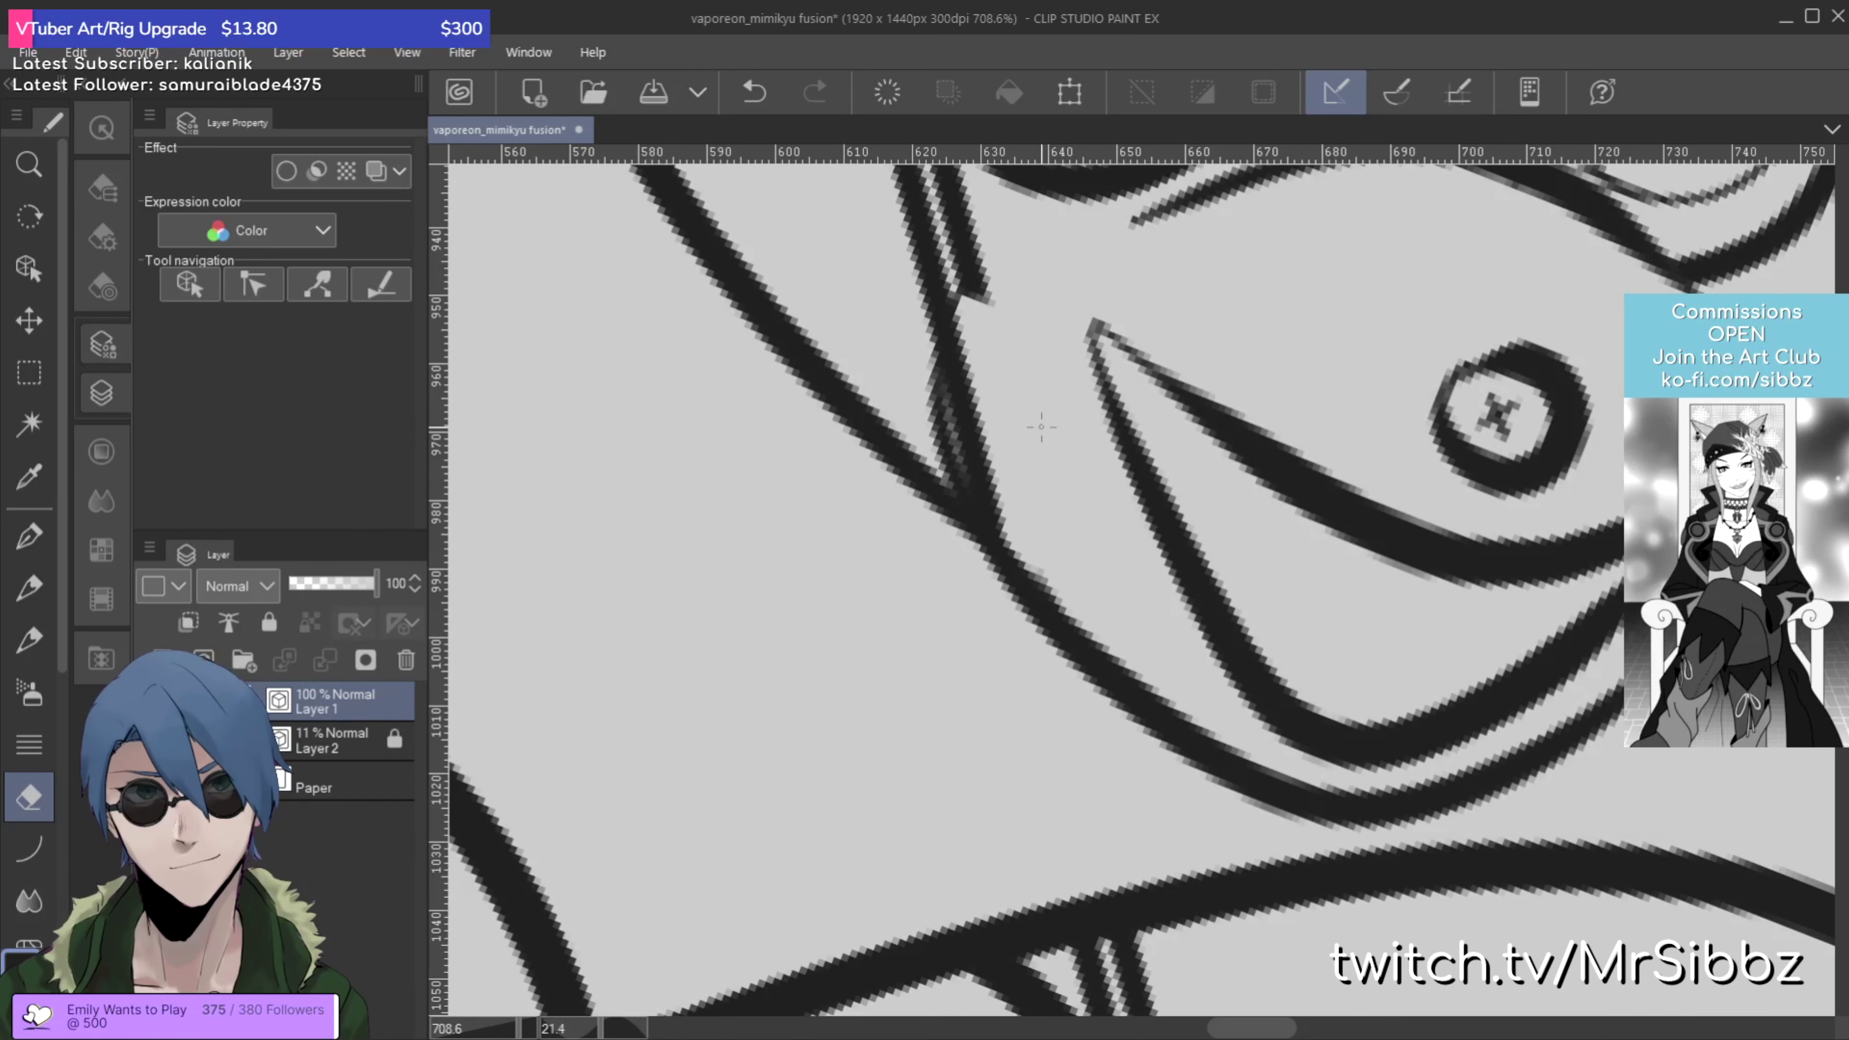
pyautogui.scroll(-6, 1041, 427)
pyautogui.moveTo(962, 253); pyautogui.dragTo(1103, 679)
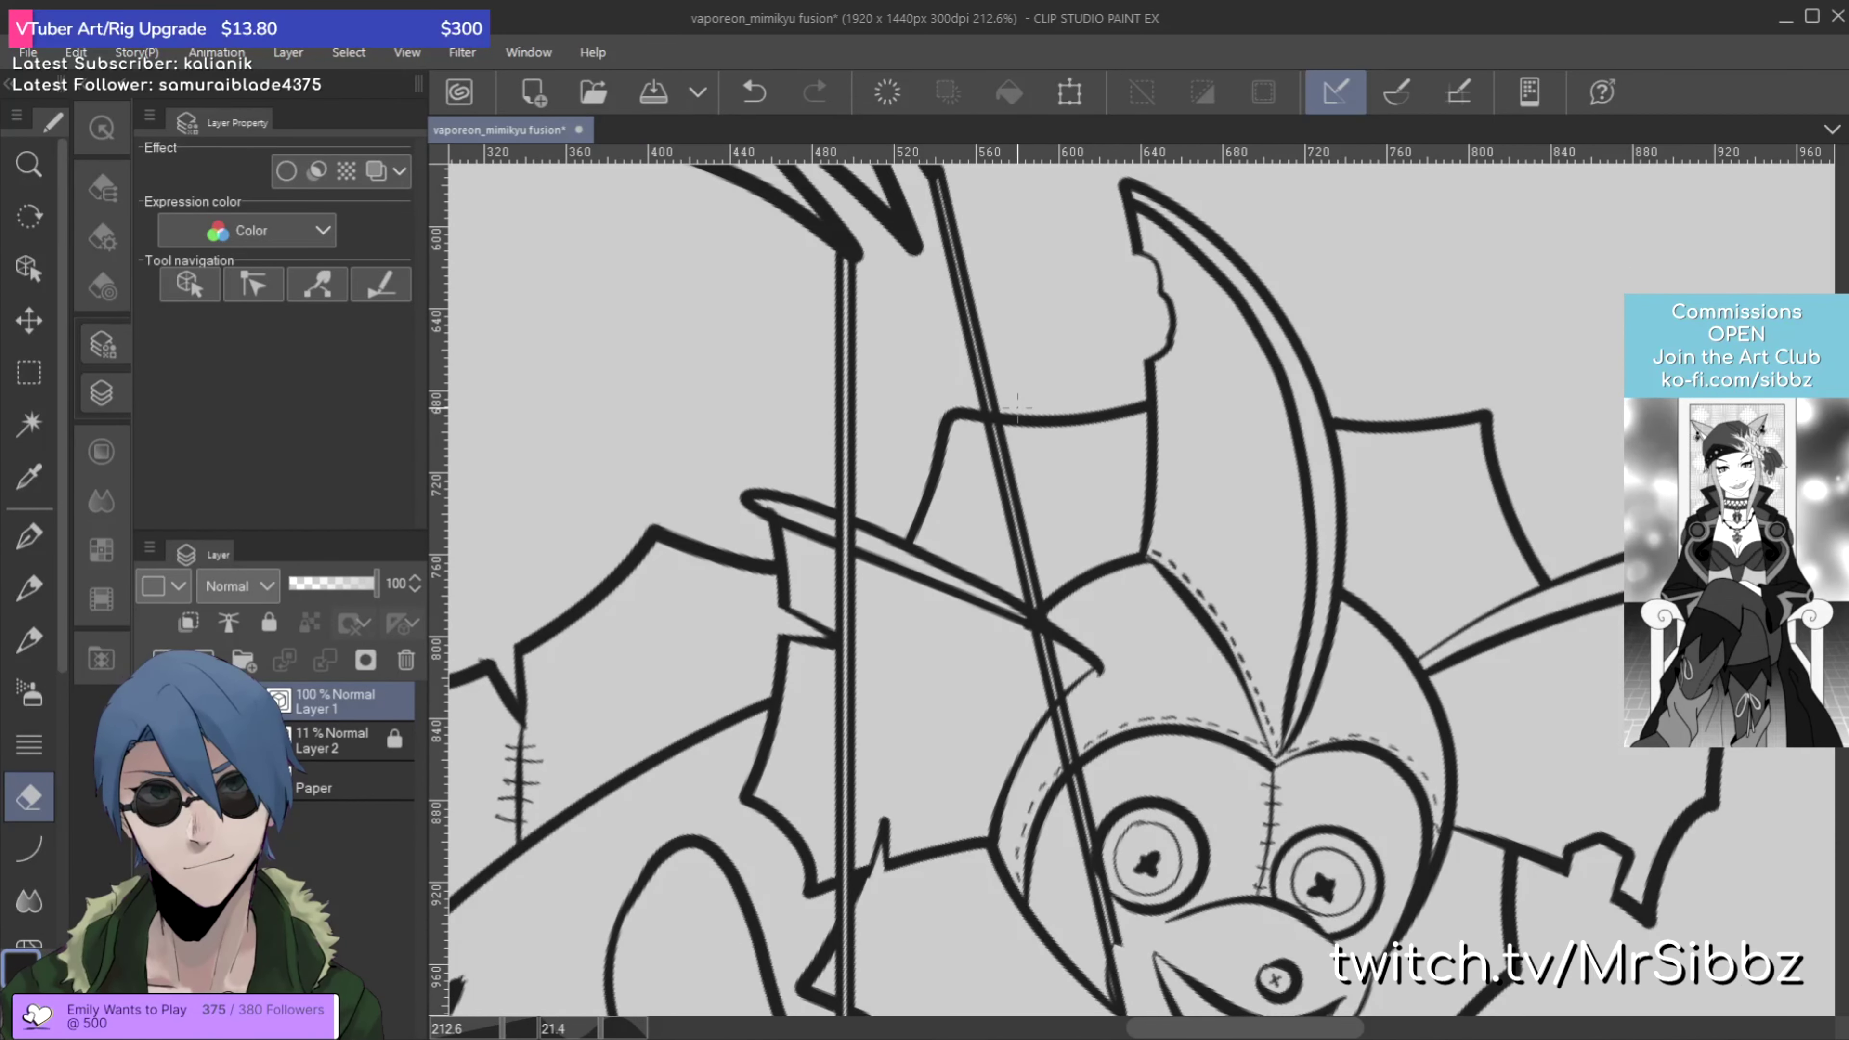
pyautogui.scroll(3, 1018, 408)
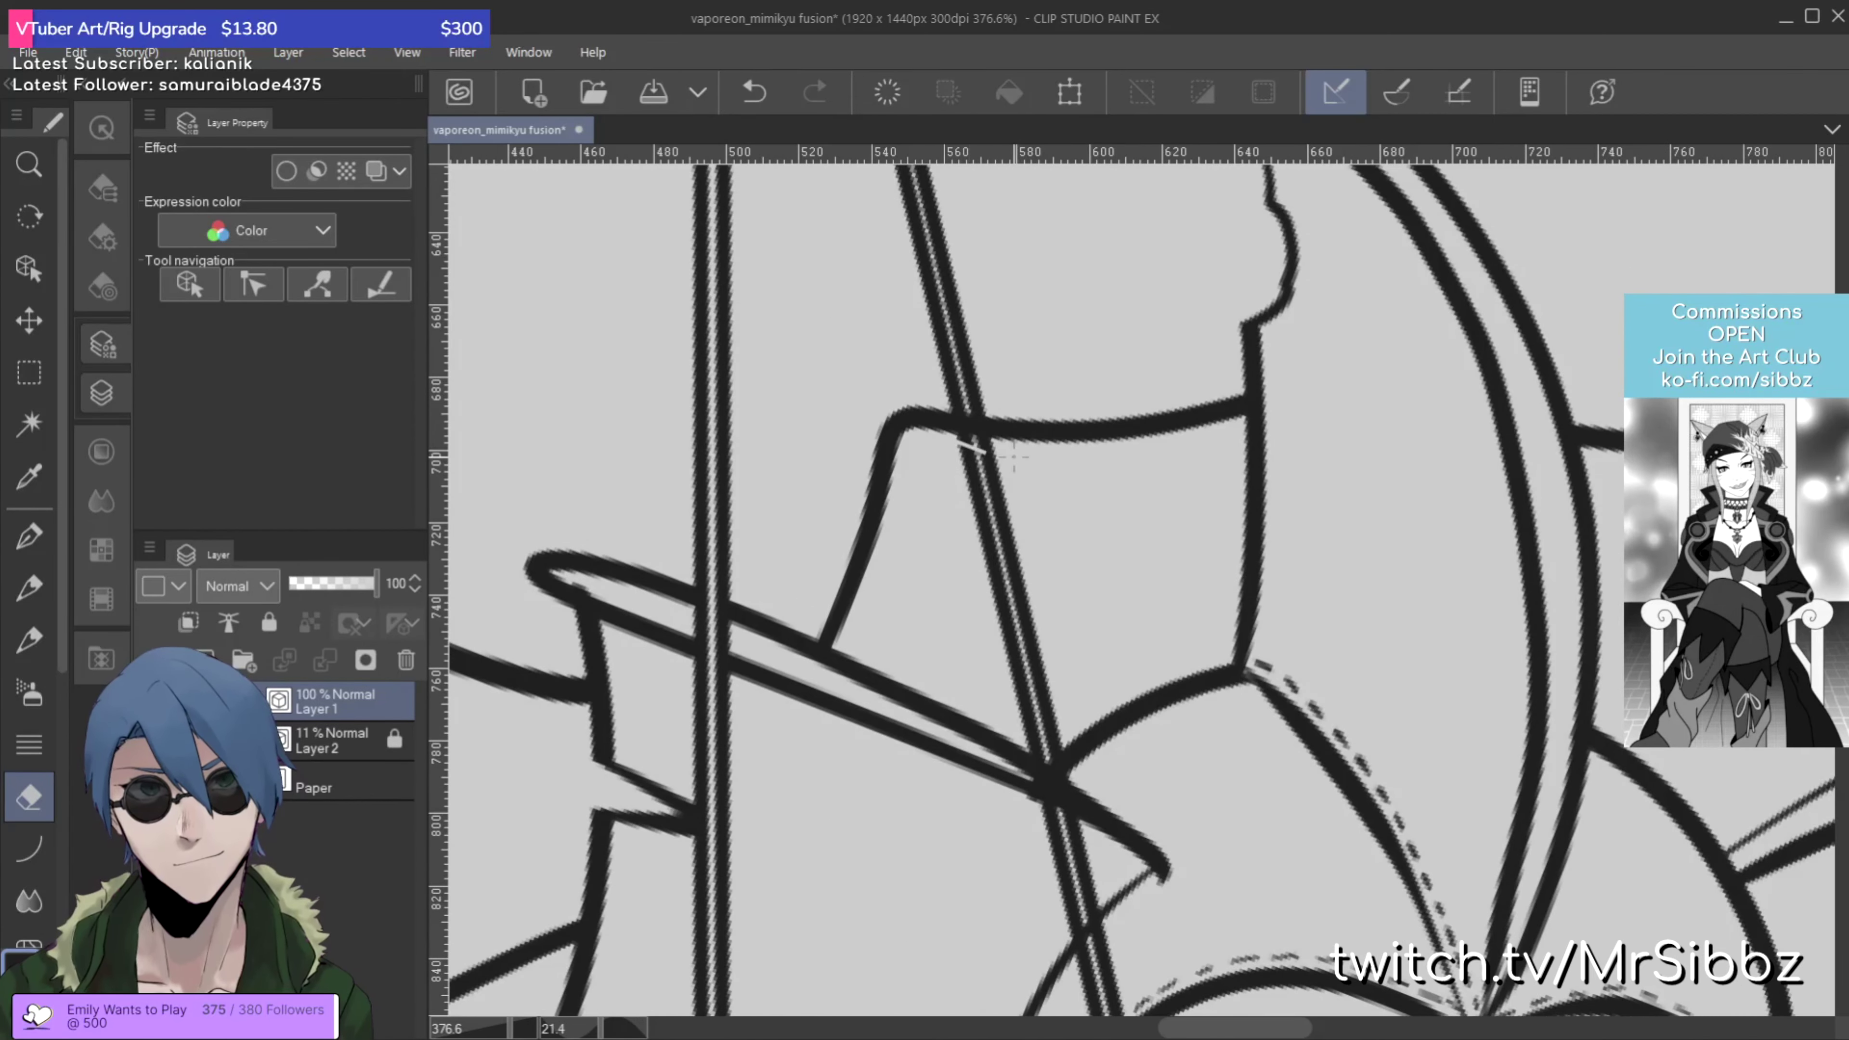
pyautogui.moveTo(972, 446); pyautogui.dragTo(1047, 464)
pyautogui.scroll(-4, 1057, 456)
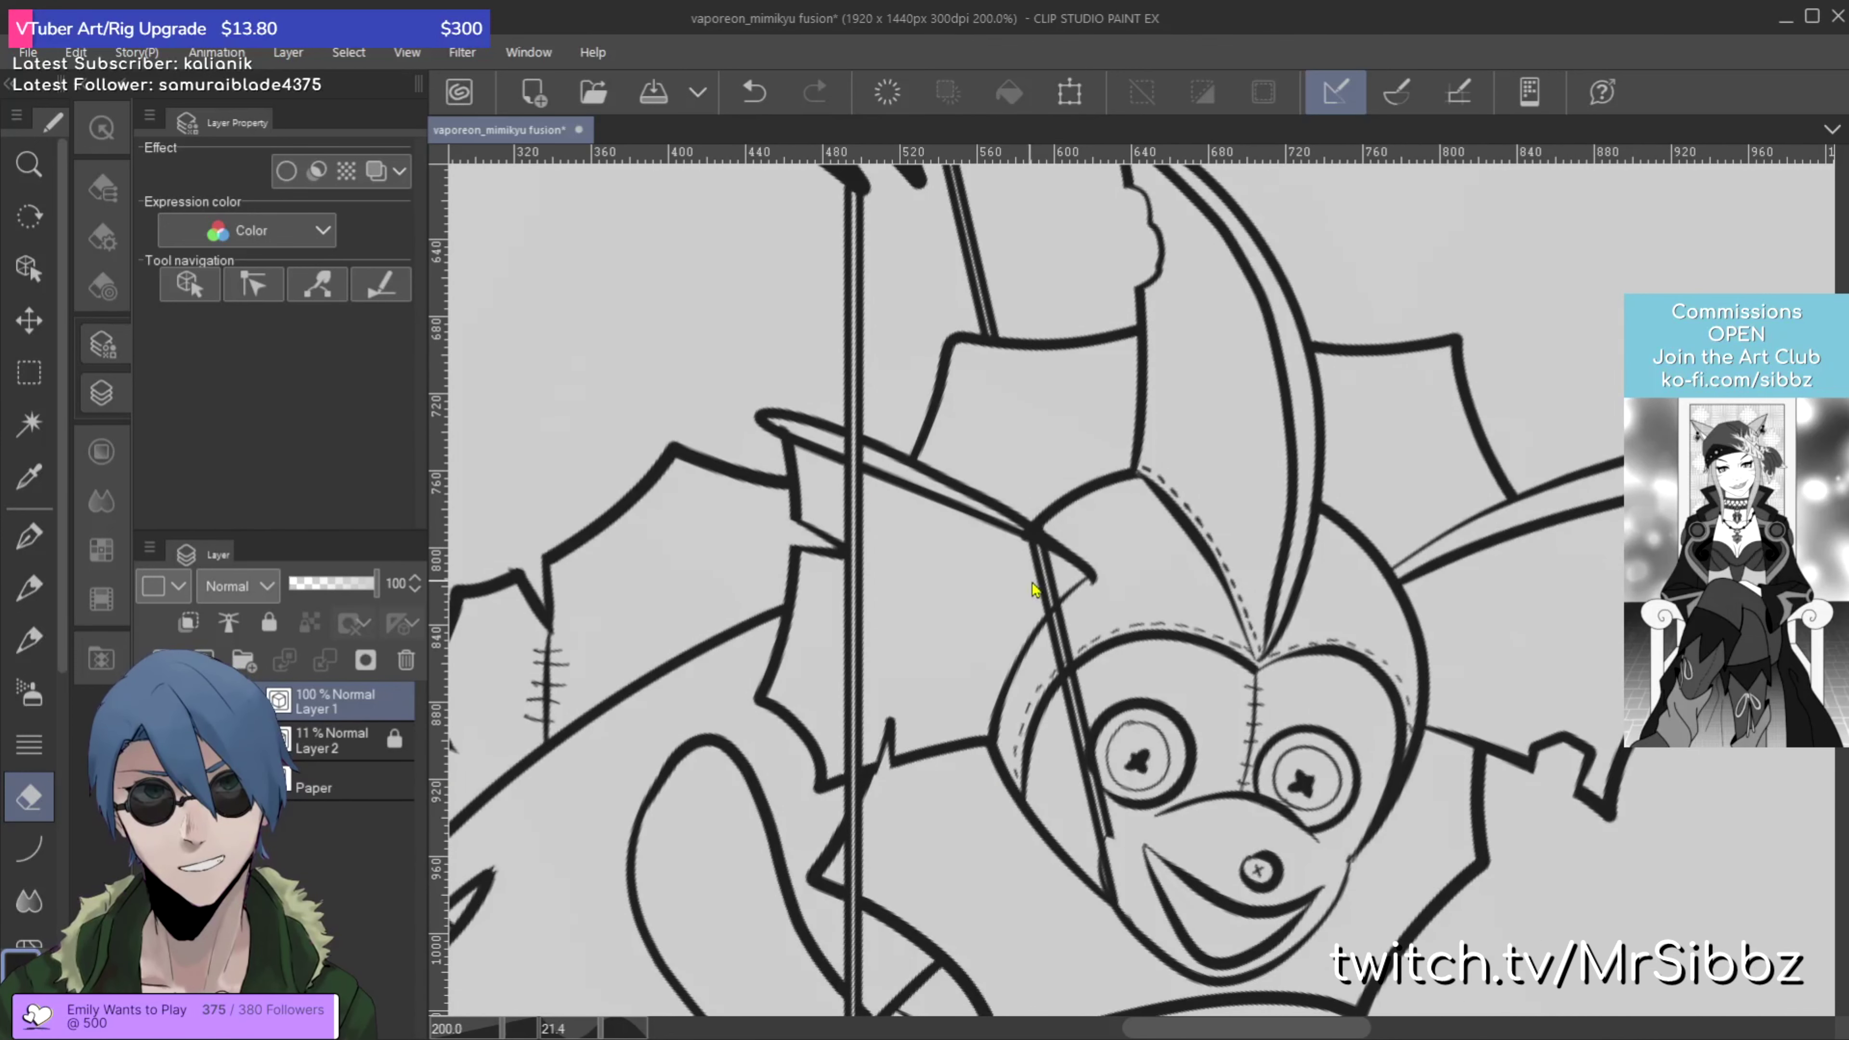
pyautogui.keyDown('ctrl'); pyautogui.click(1065, 583); pyautogui.keyUp('ctrl')
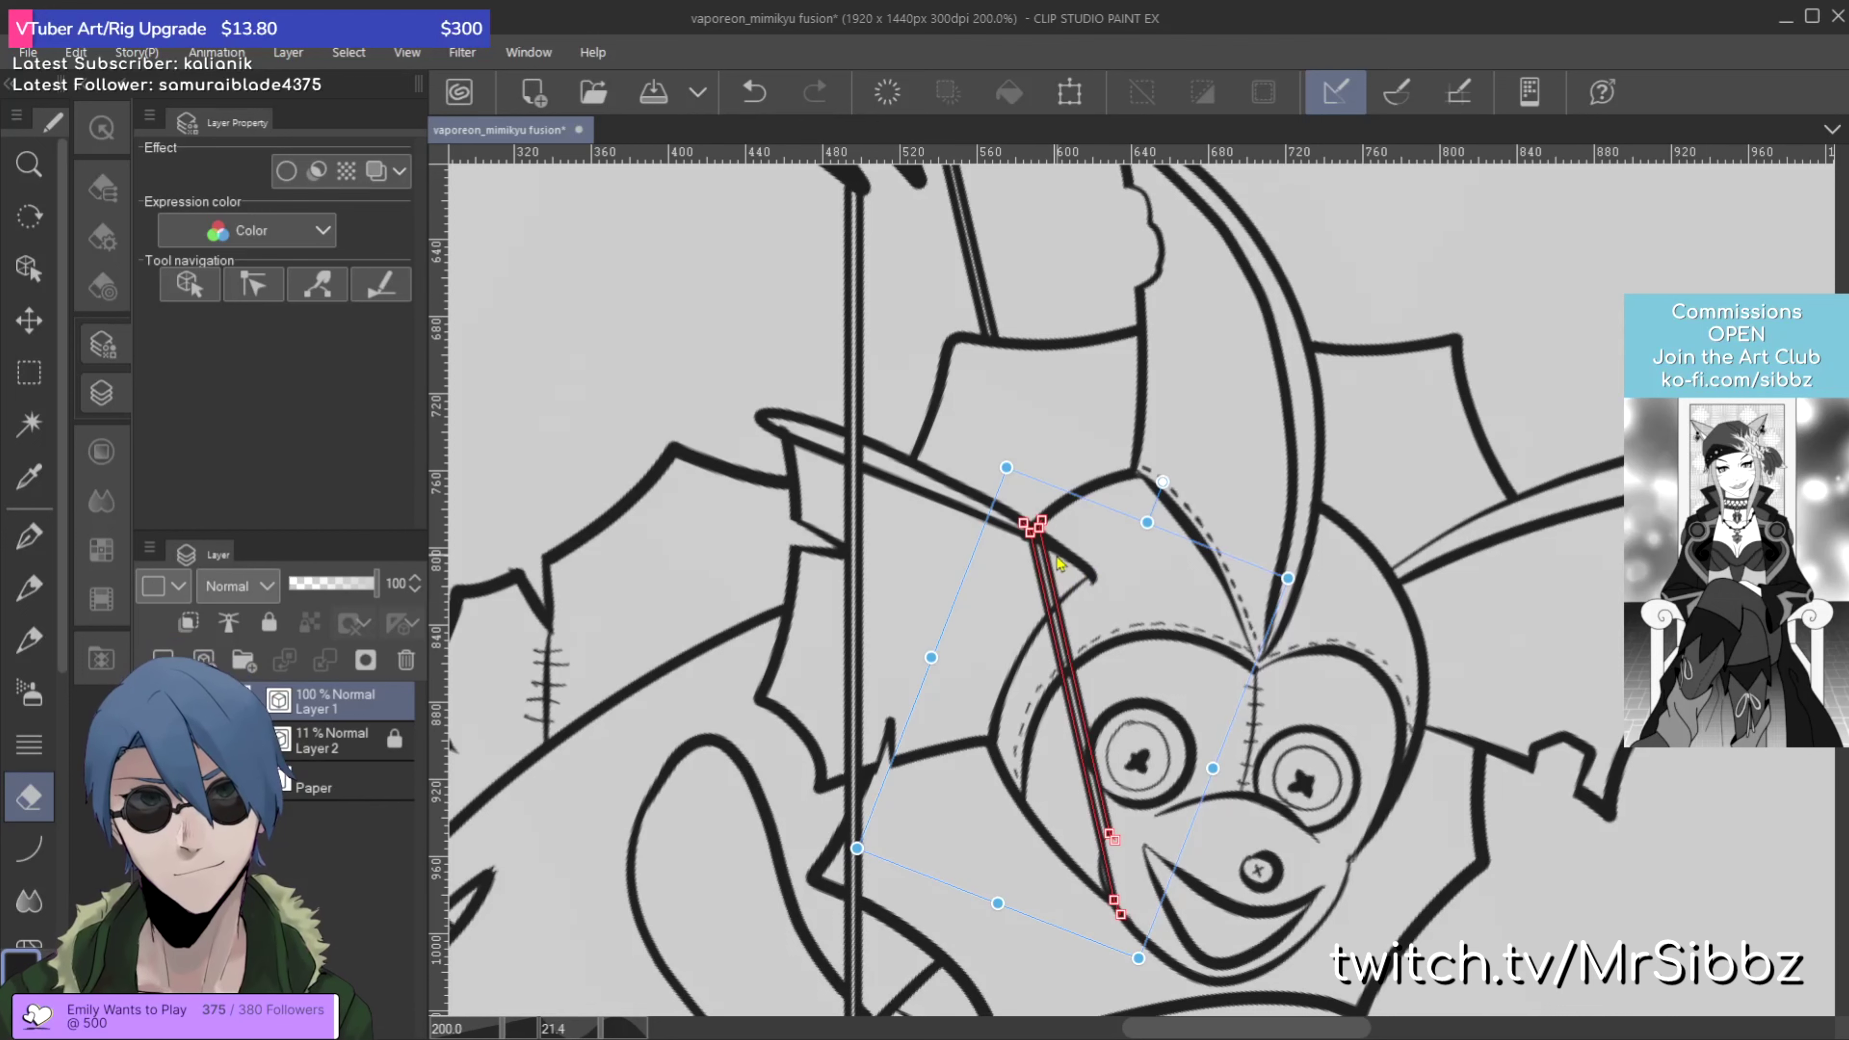
pyautogui.press('Delete')
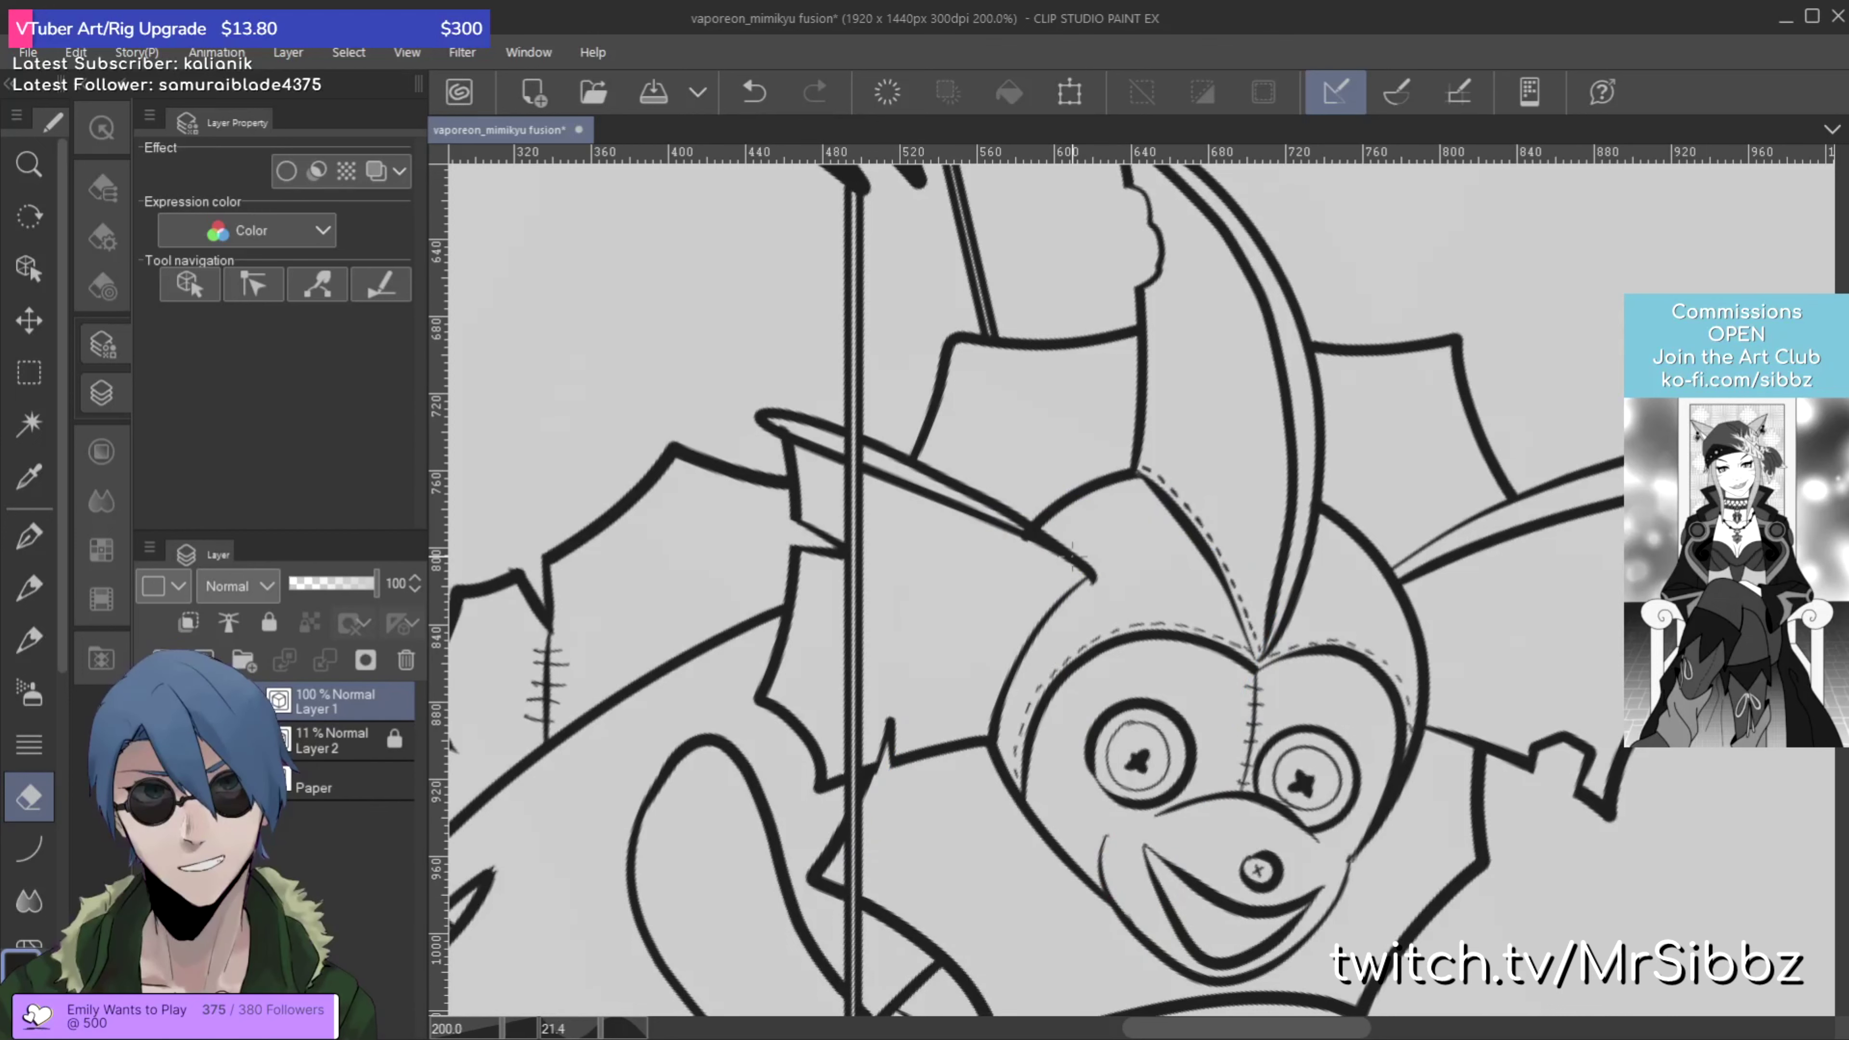
pyautogui.scroll(-5, 1073, 557)
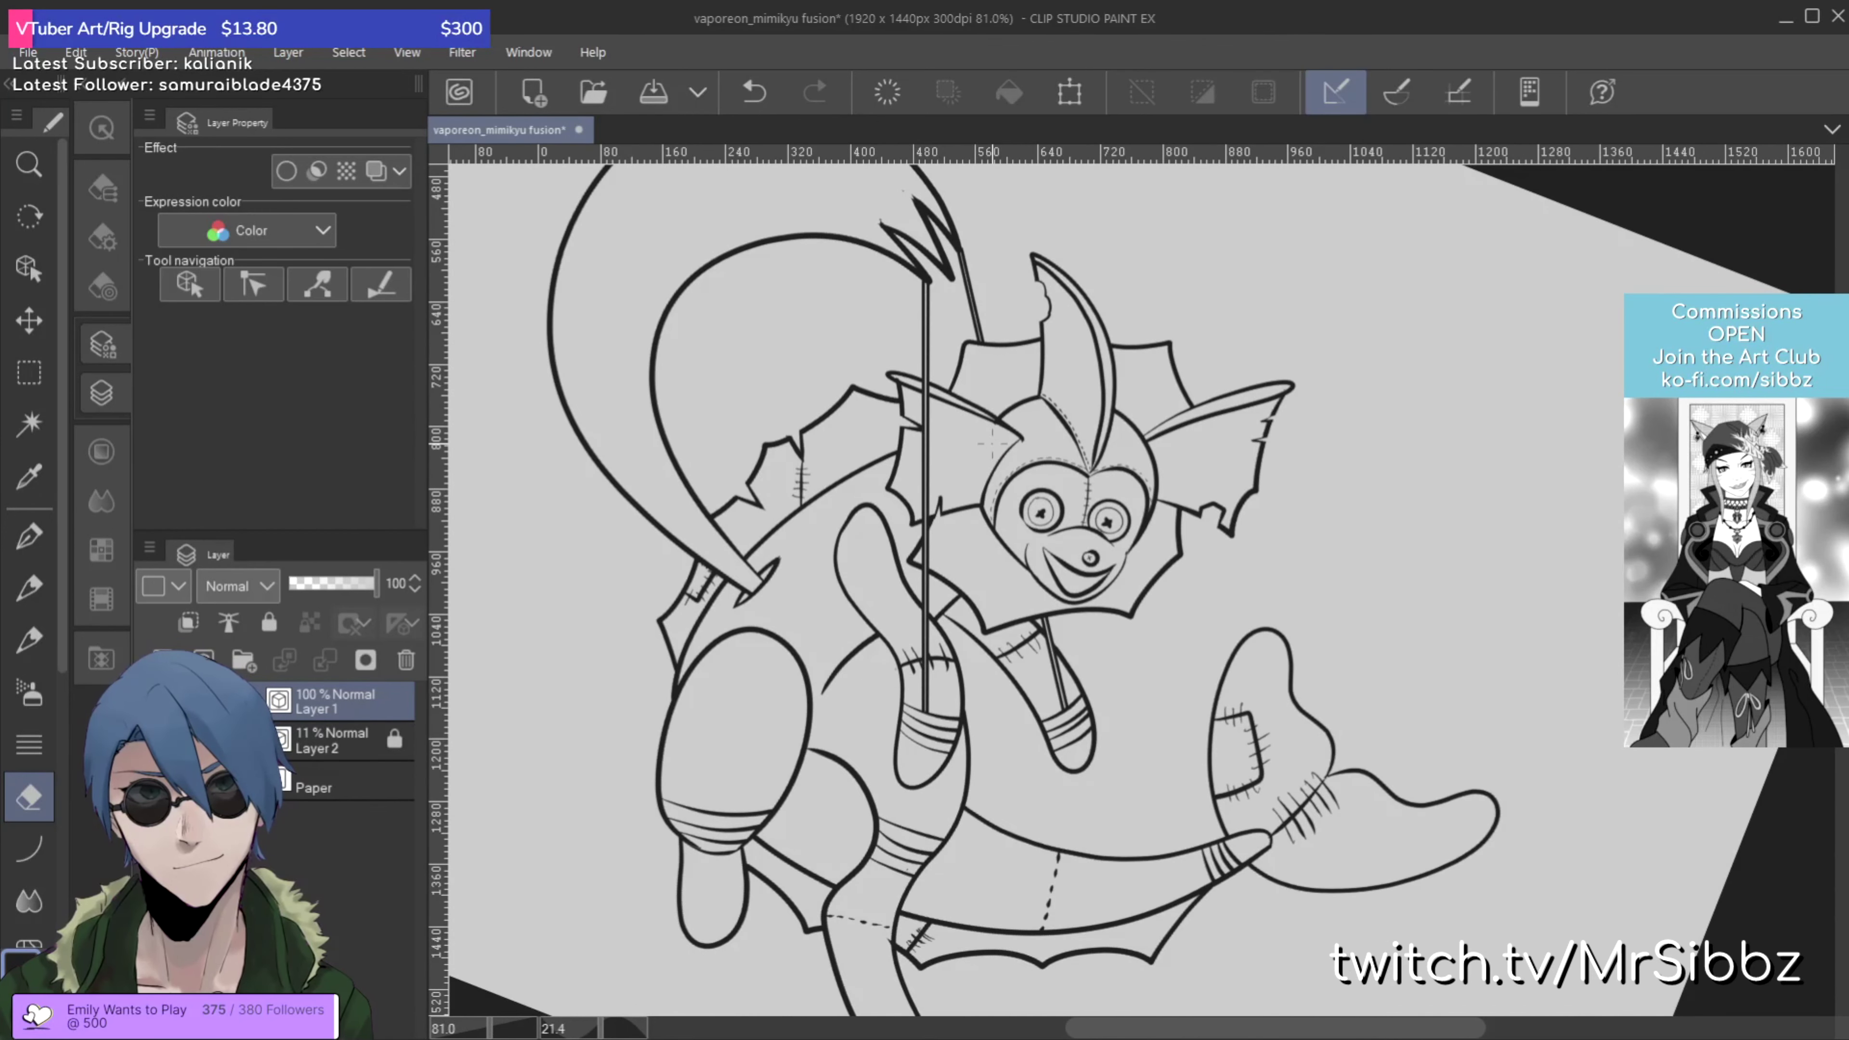
pyautogui.hotkey('ctrl', 's')
# Step: Erase the stray speck beside the shadow arm's jagged claw tips
pyautogui.scroll(3, 957, 290)
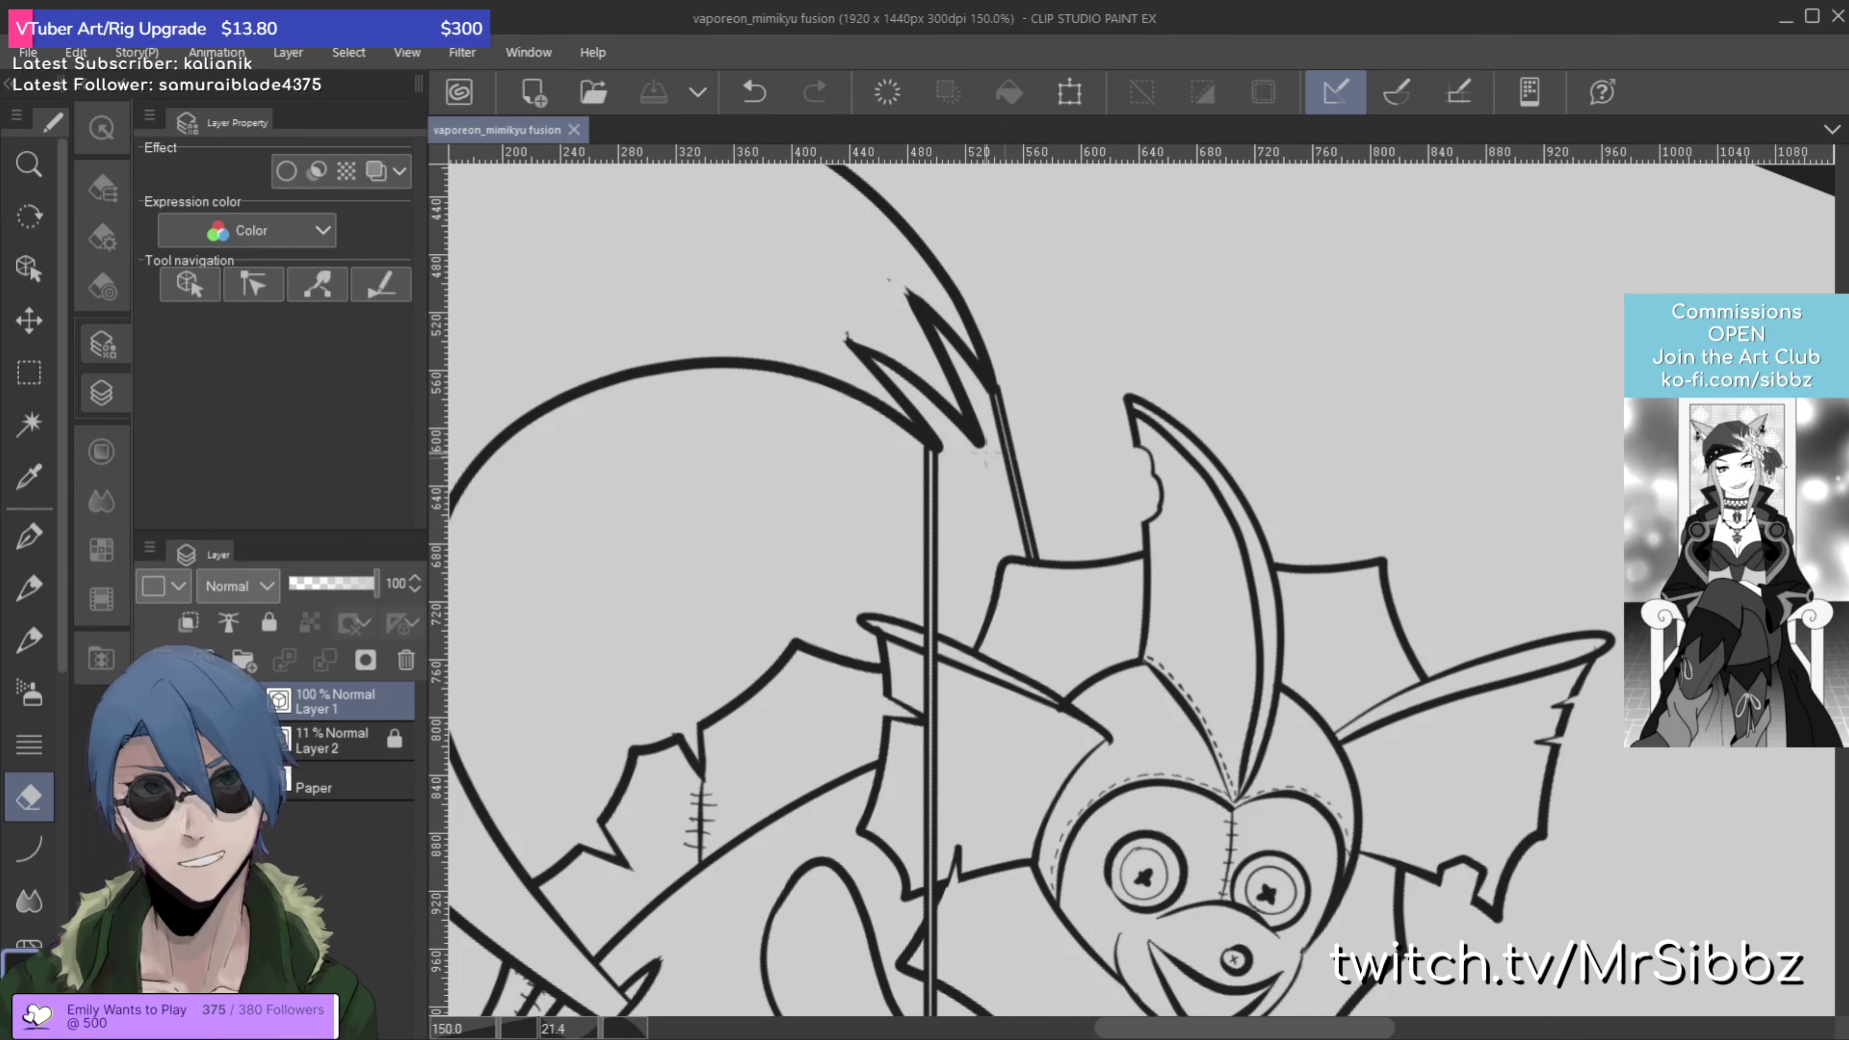
pyautogui.click(889, 272)
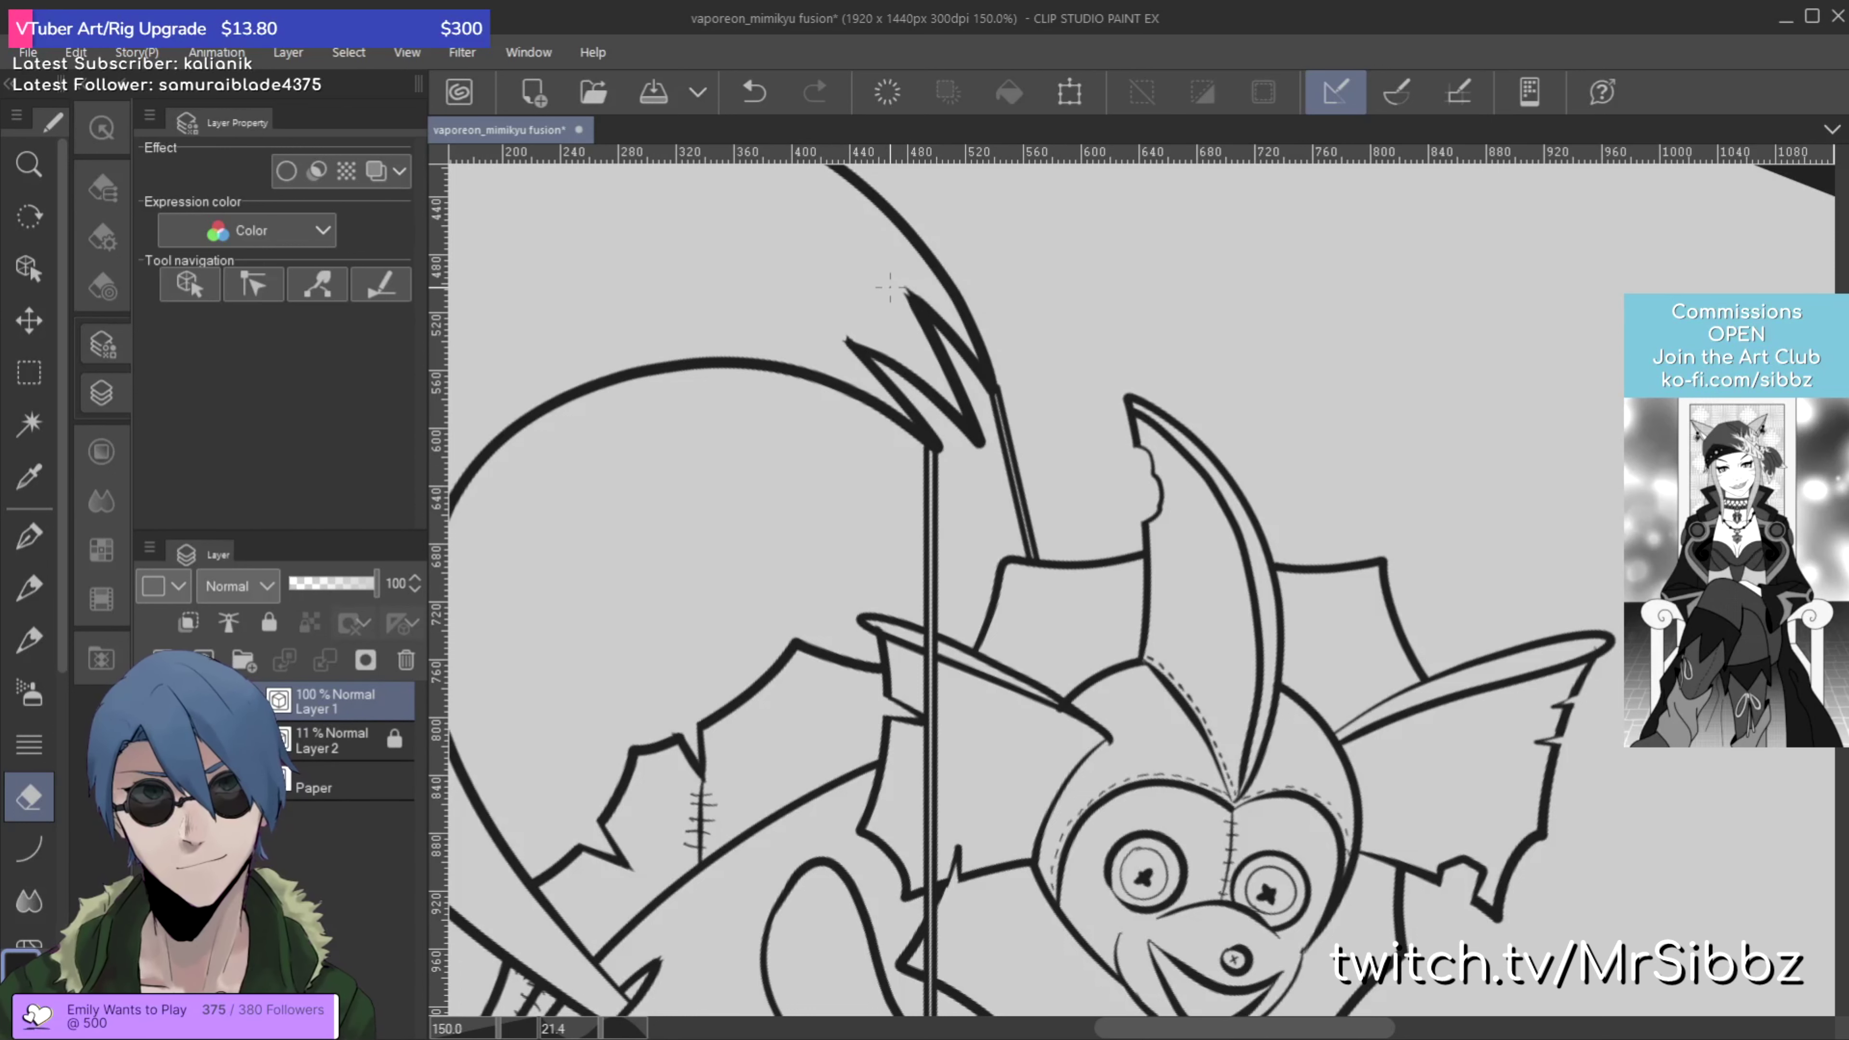
pyautogui.scroll(-1, 890, 287)
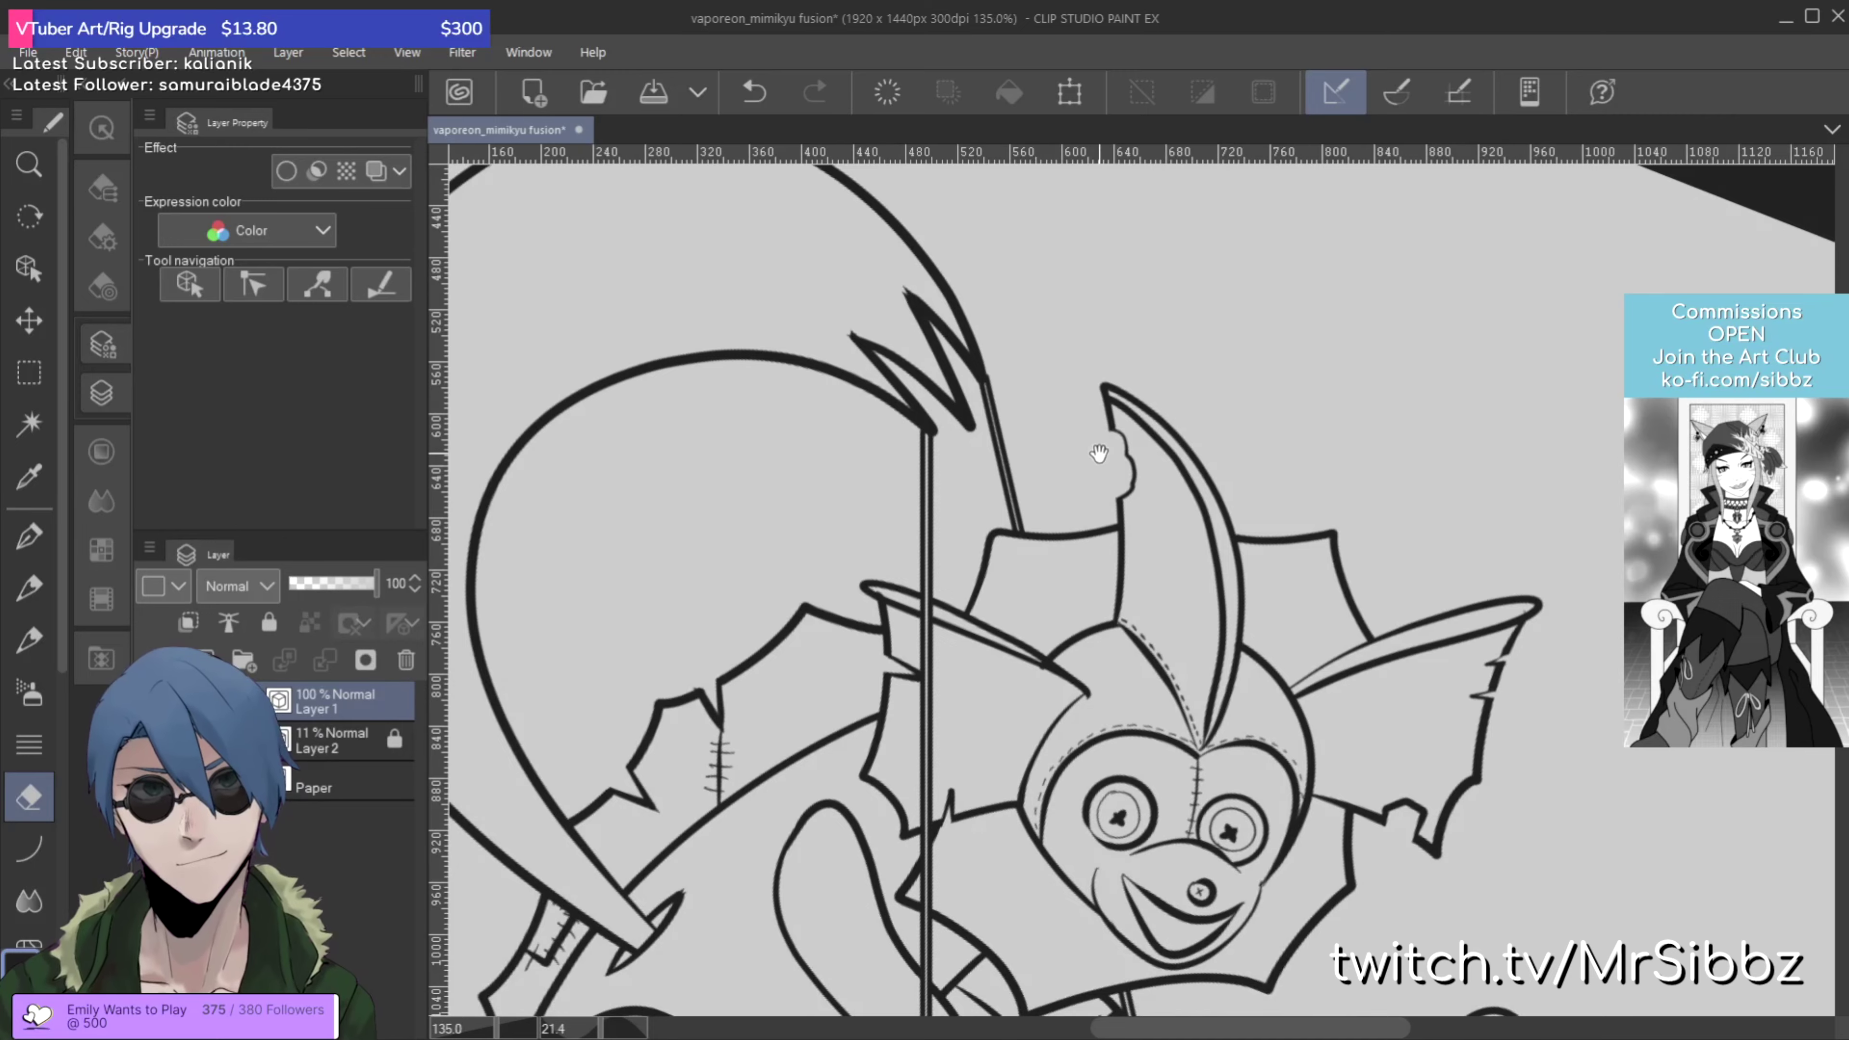
# Step: Ink another double-lined string from the middle claw tip down to the head frill and trim the ends overlapping the frill
pyautogui.moveTo(1101, 455); pyautogui.dragTo(993, 419)
pyautogui.press('p')
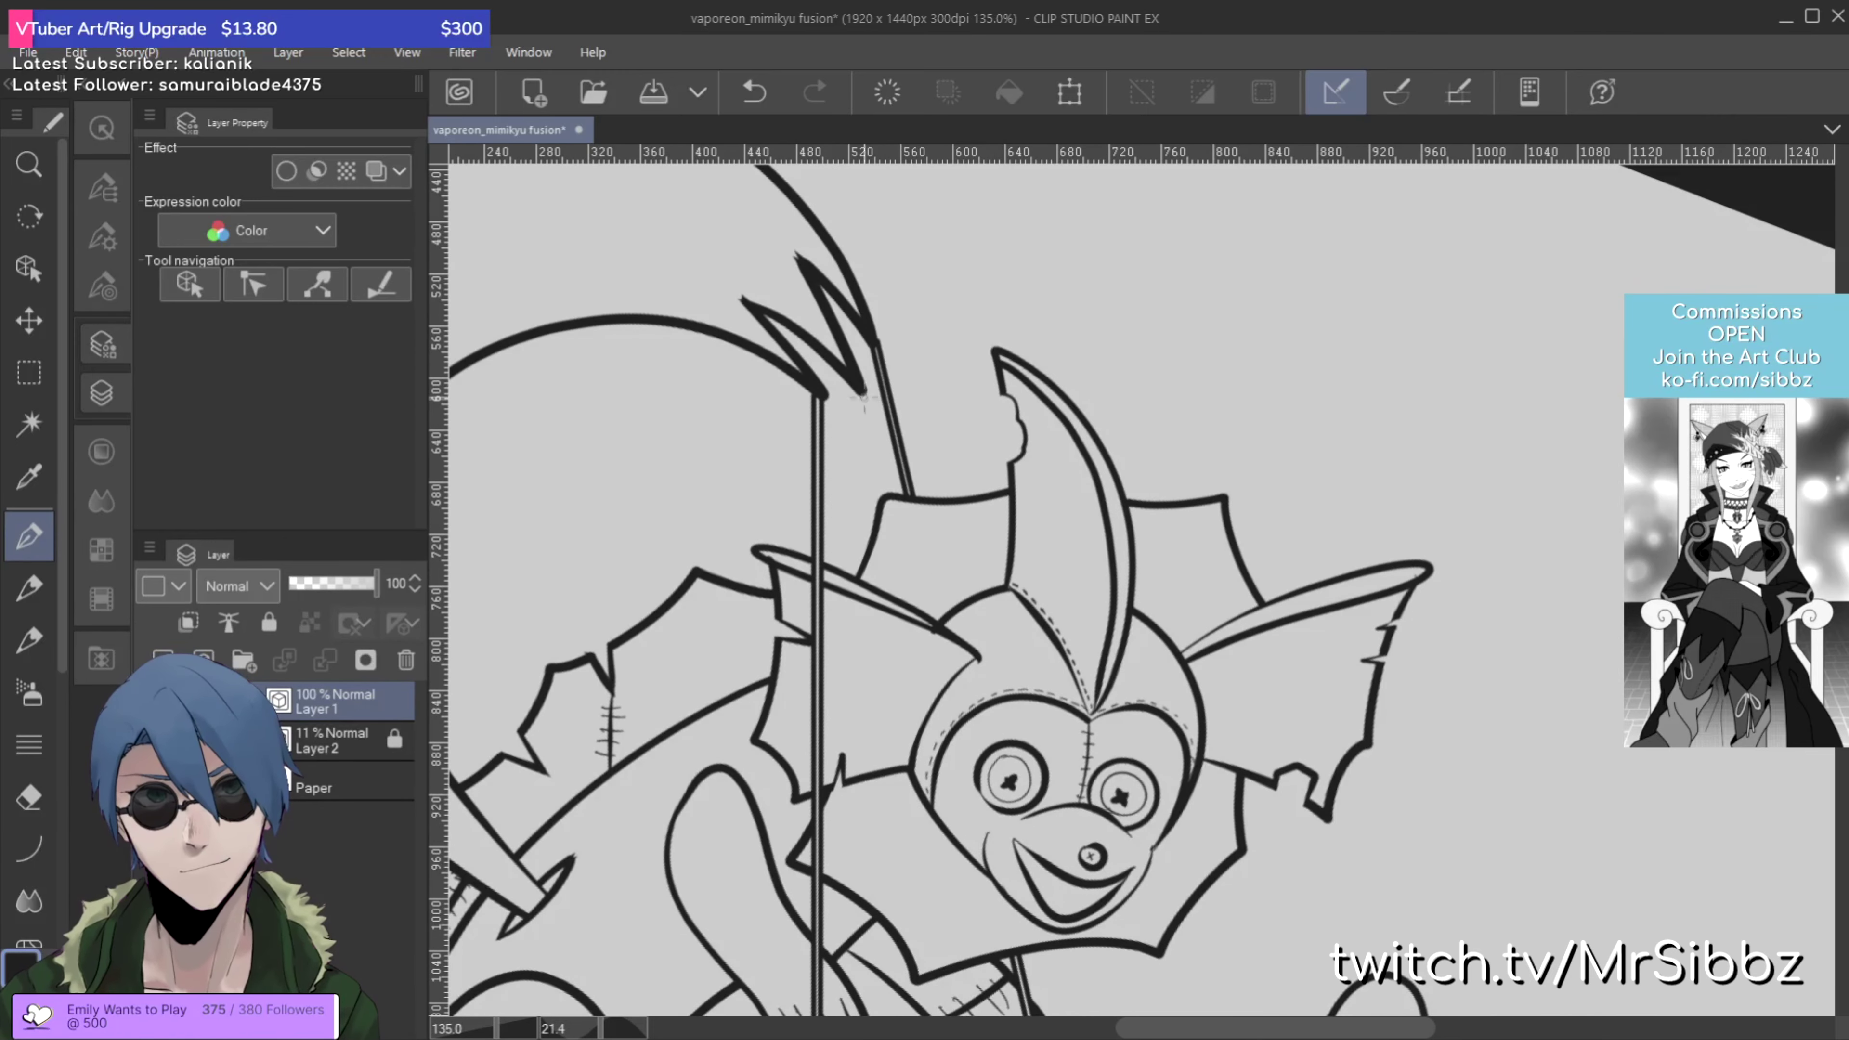
pyautogui.moveTo(859, 394); pyautogui.dragTo(932, 577)
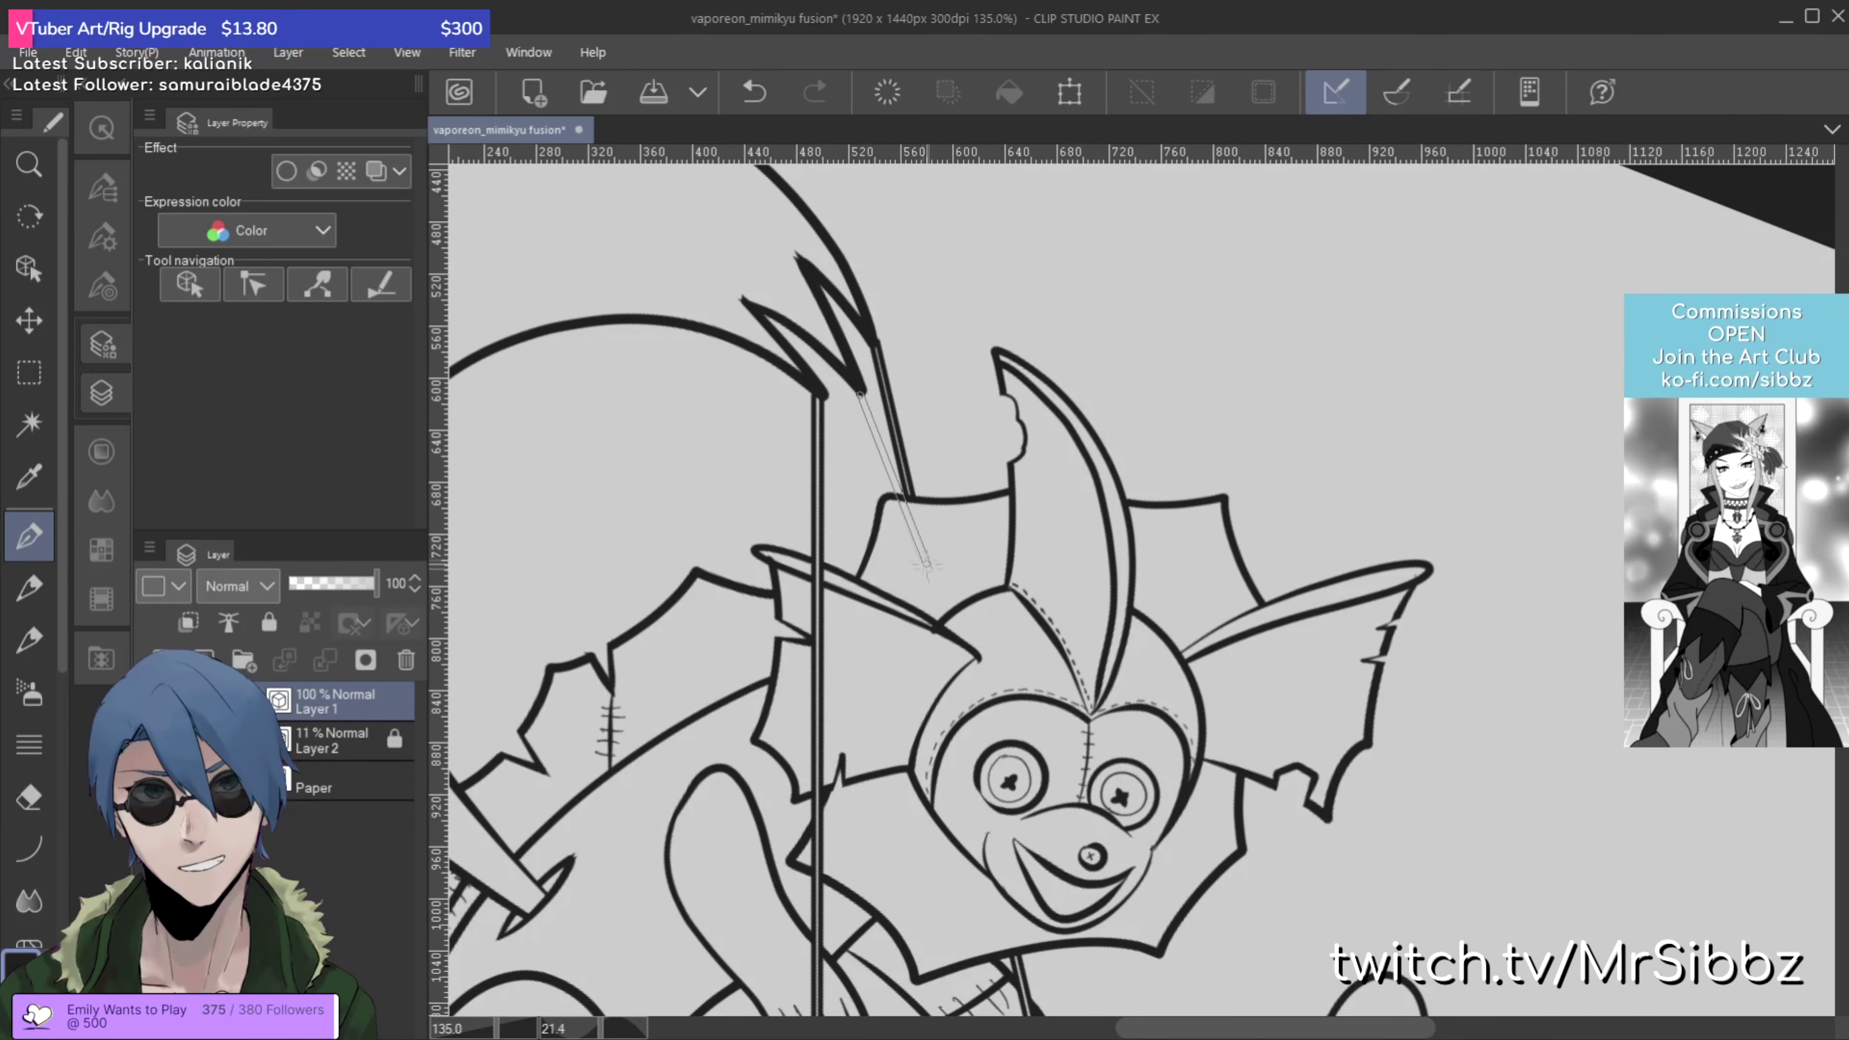
pyautogui.keyDown('shift'); pyautogui.click(889, 560); pyautogui.keyUp('shift')
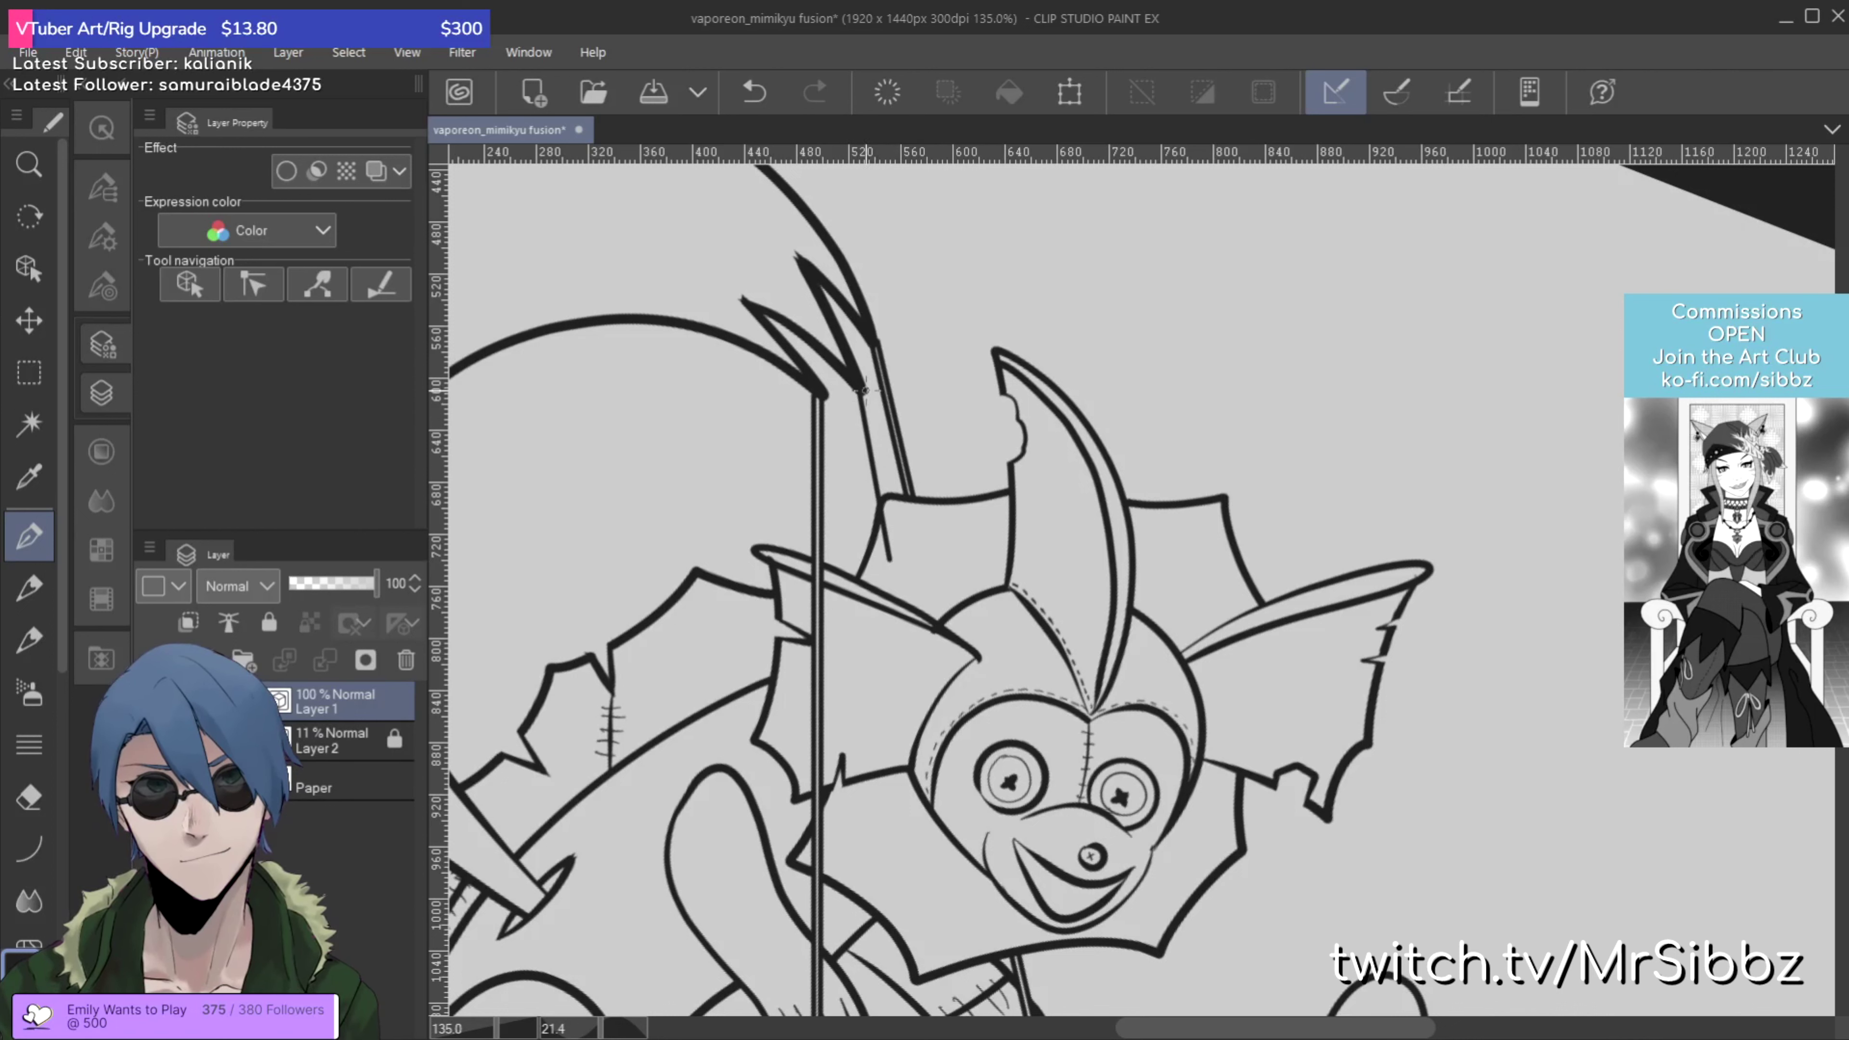
pyautogui.moveTo(864, 391); pyautogui.dragTo(897, 554)
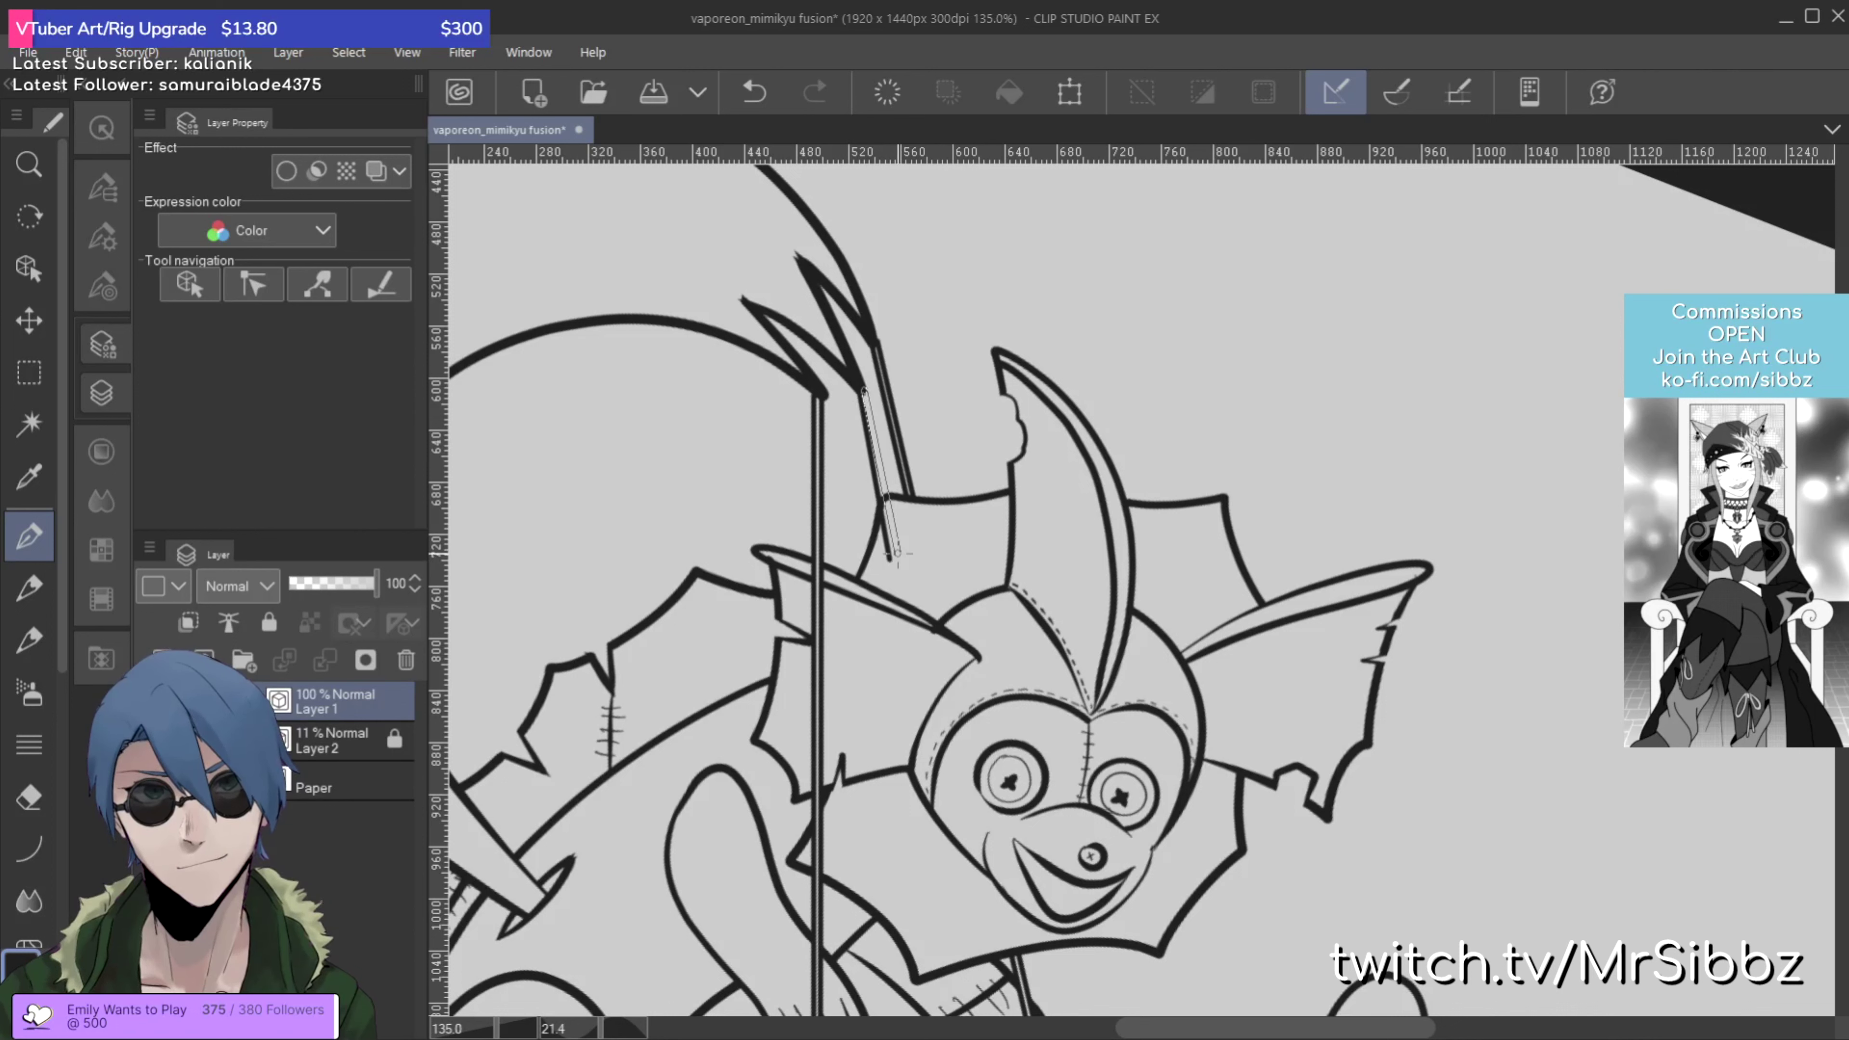
pyautogui.press('e')
pyautogui.moveTo(890, 561)
pyautogui.mouseDown()
pyautogui.moveTo(936, 525)
pyautogui.moveTo(888, 561)
pyautogui.mouseUp()
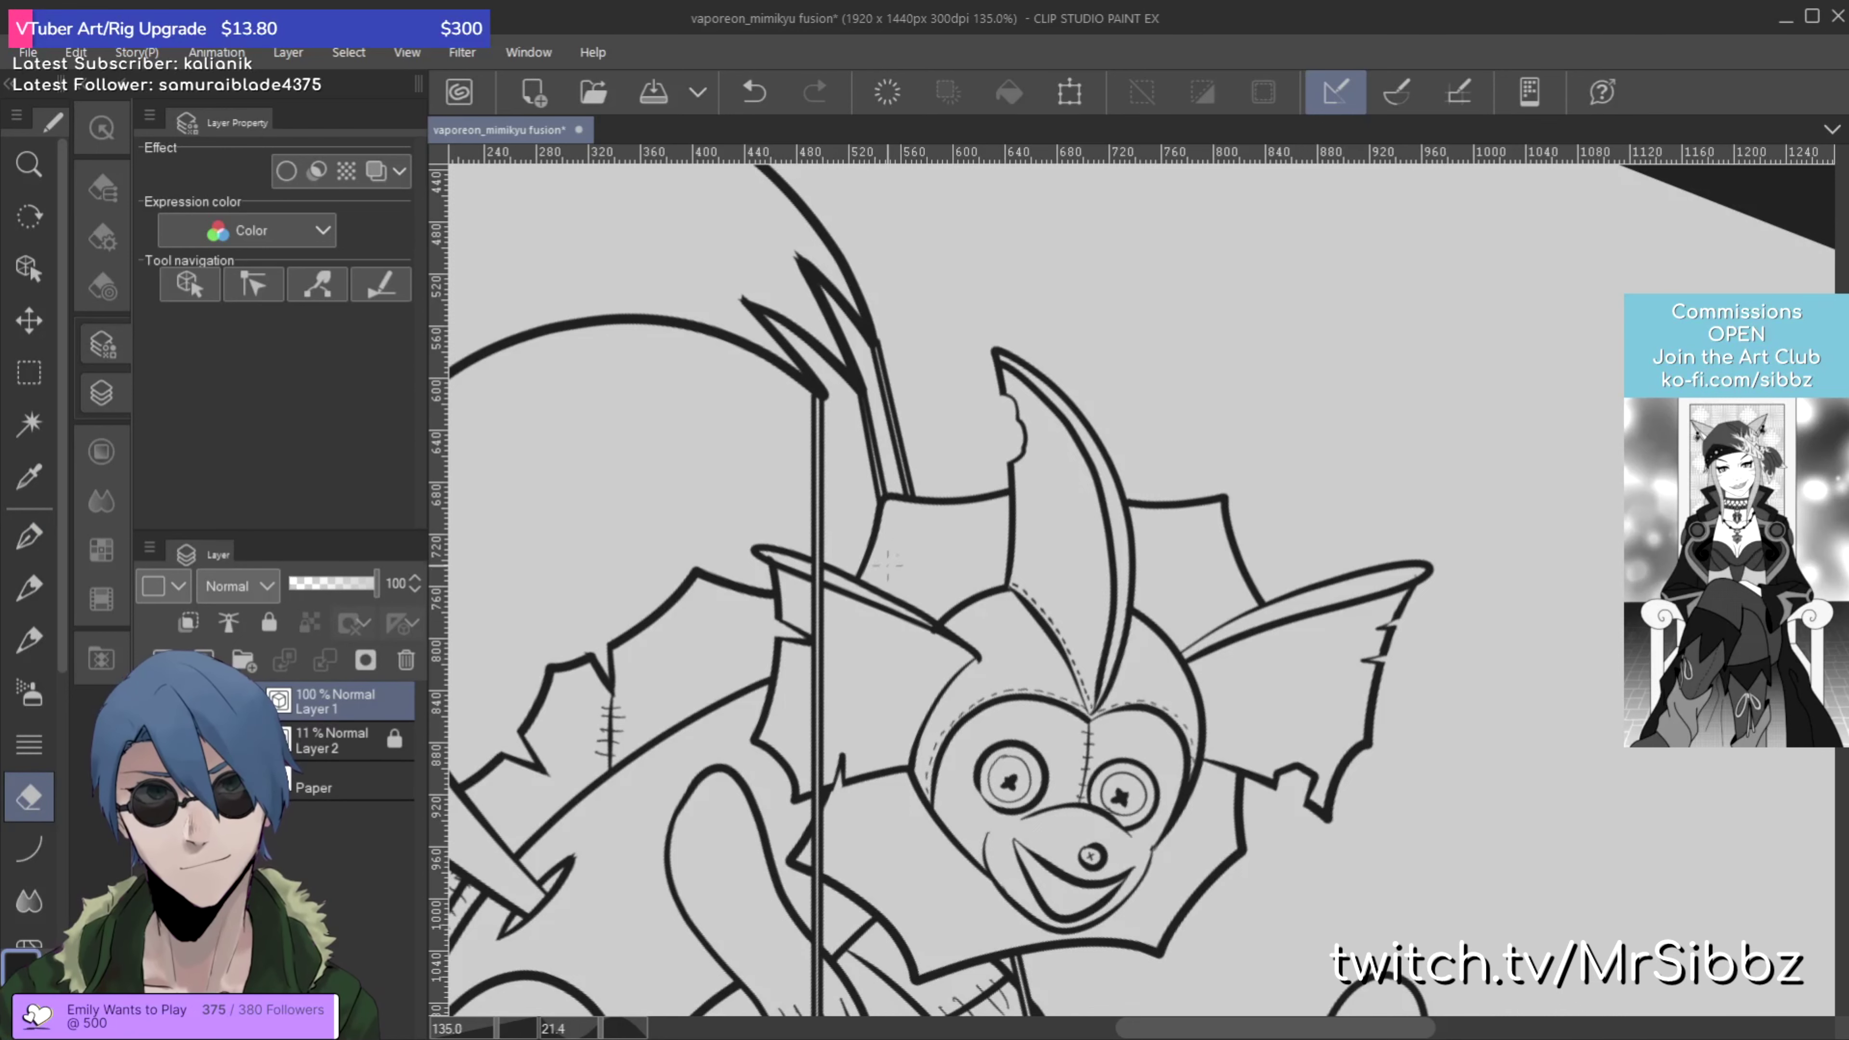
pyautogui.press('p')
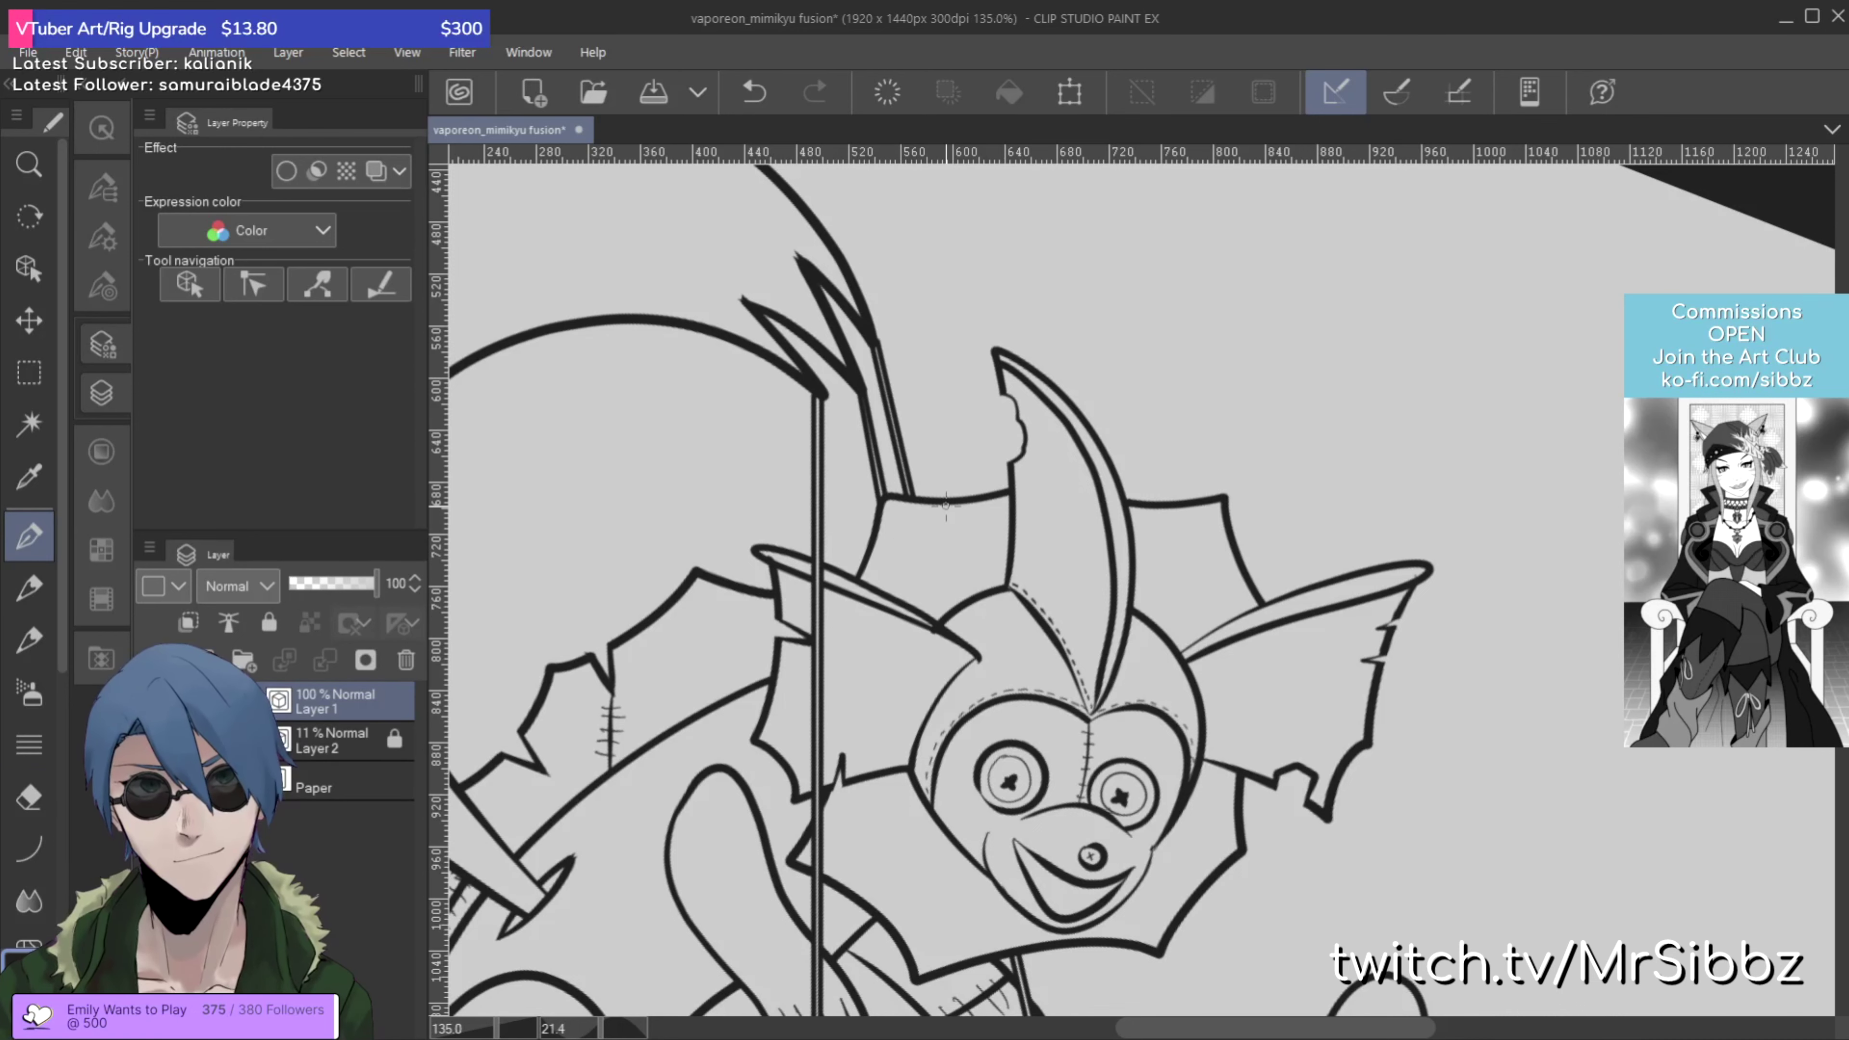
# Step: Try a long curved stroke for a second shadow arm, sweeping from below the tail up beside the tail fin, and undo it
pyautogui.scroll(-4, 946, 502)
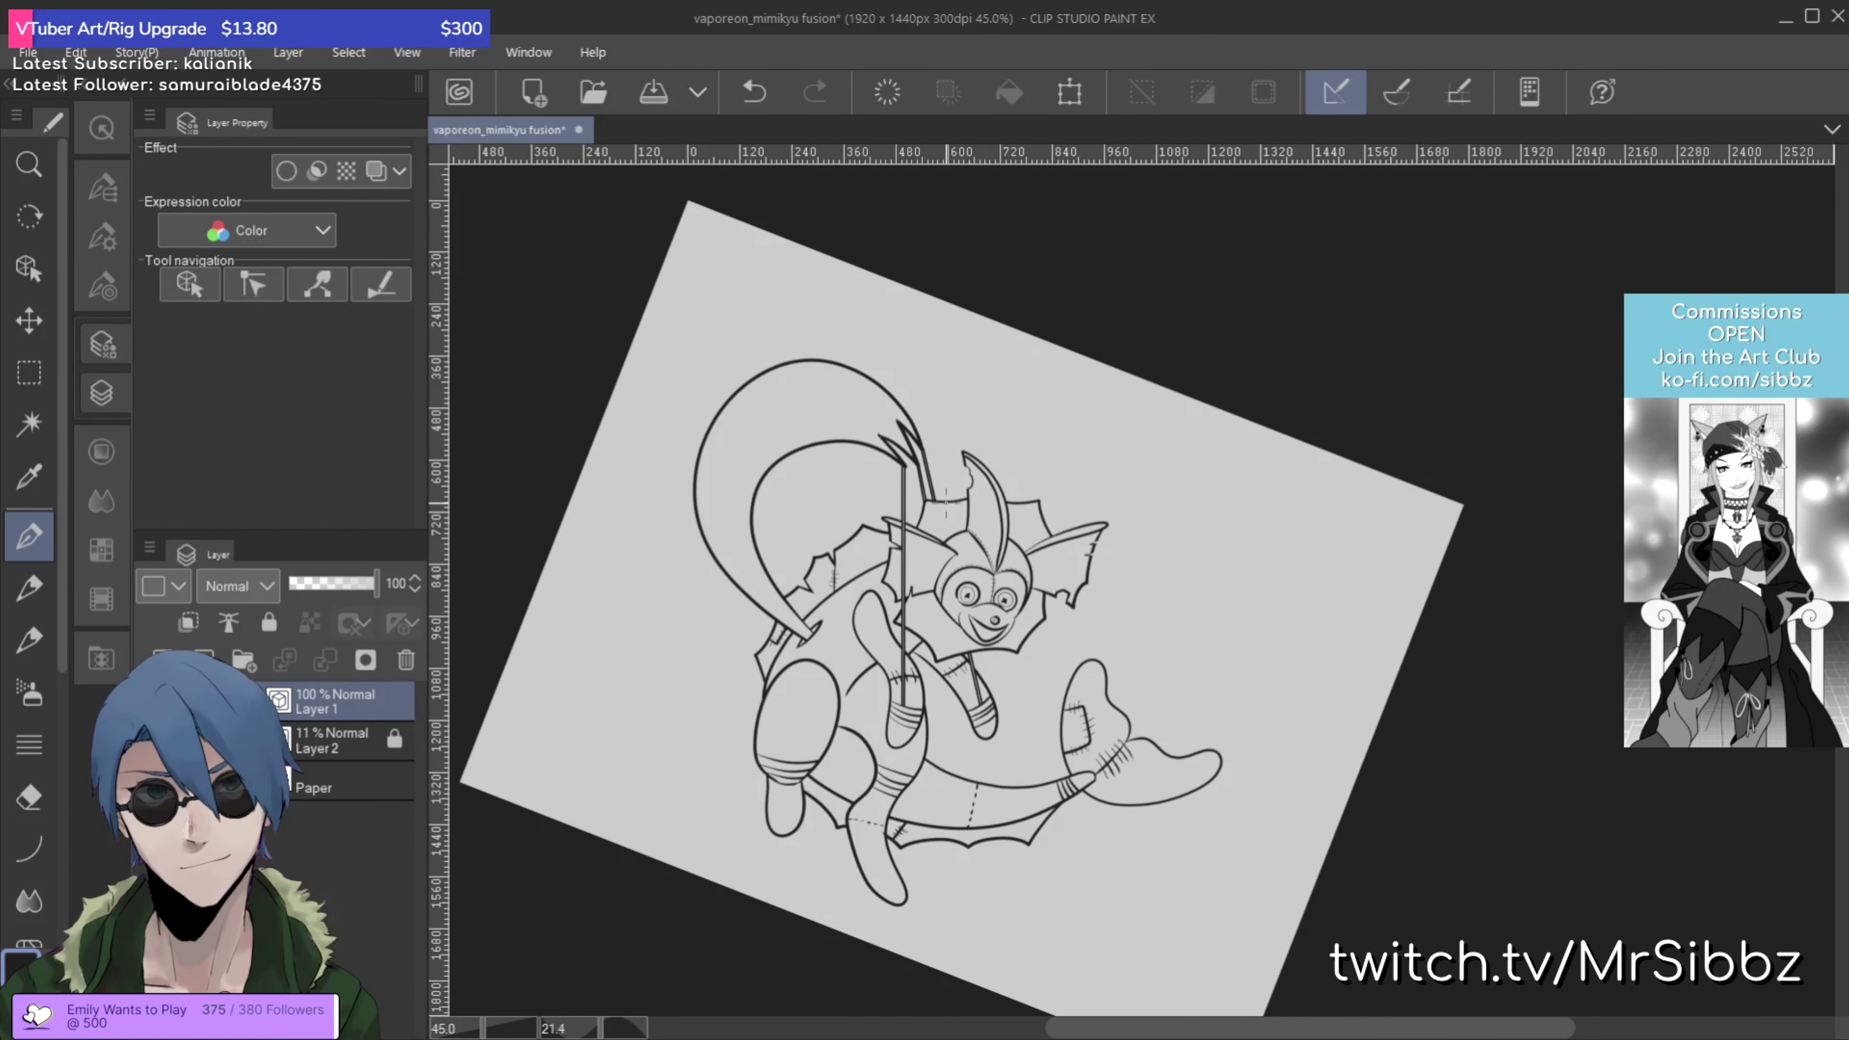
pyautogui.scroll(-1, 947, 594)
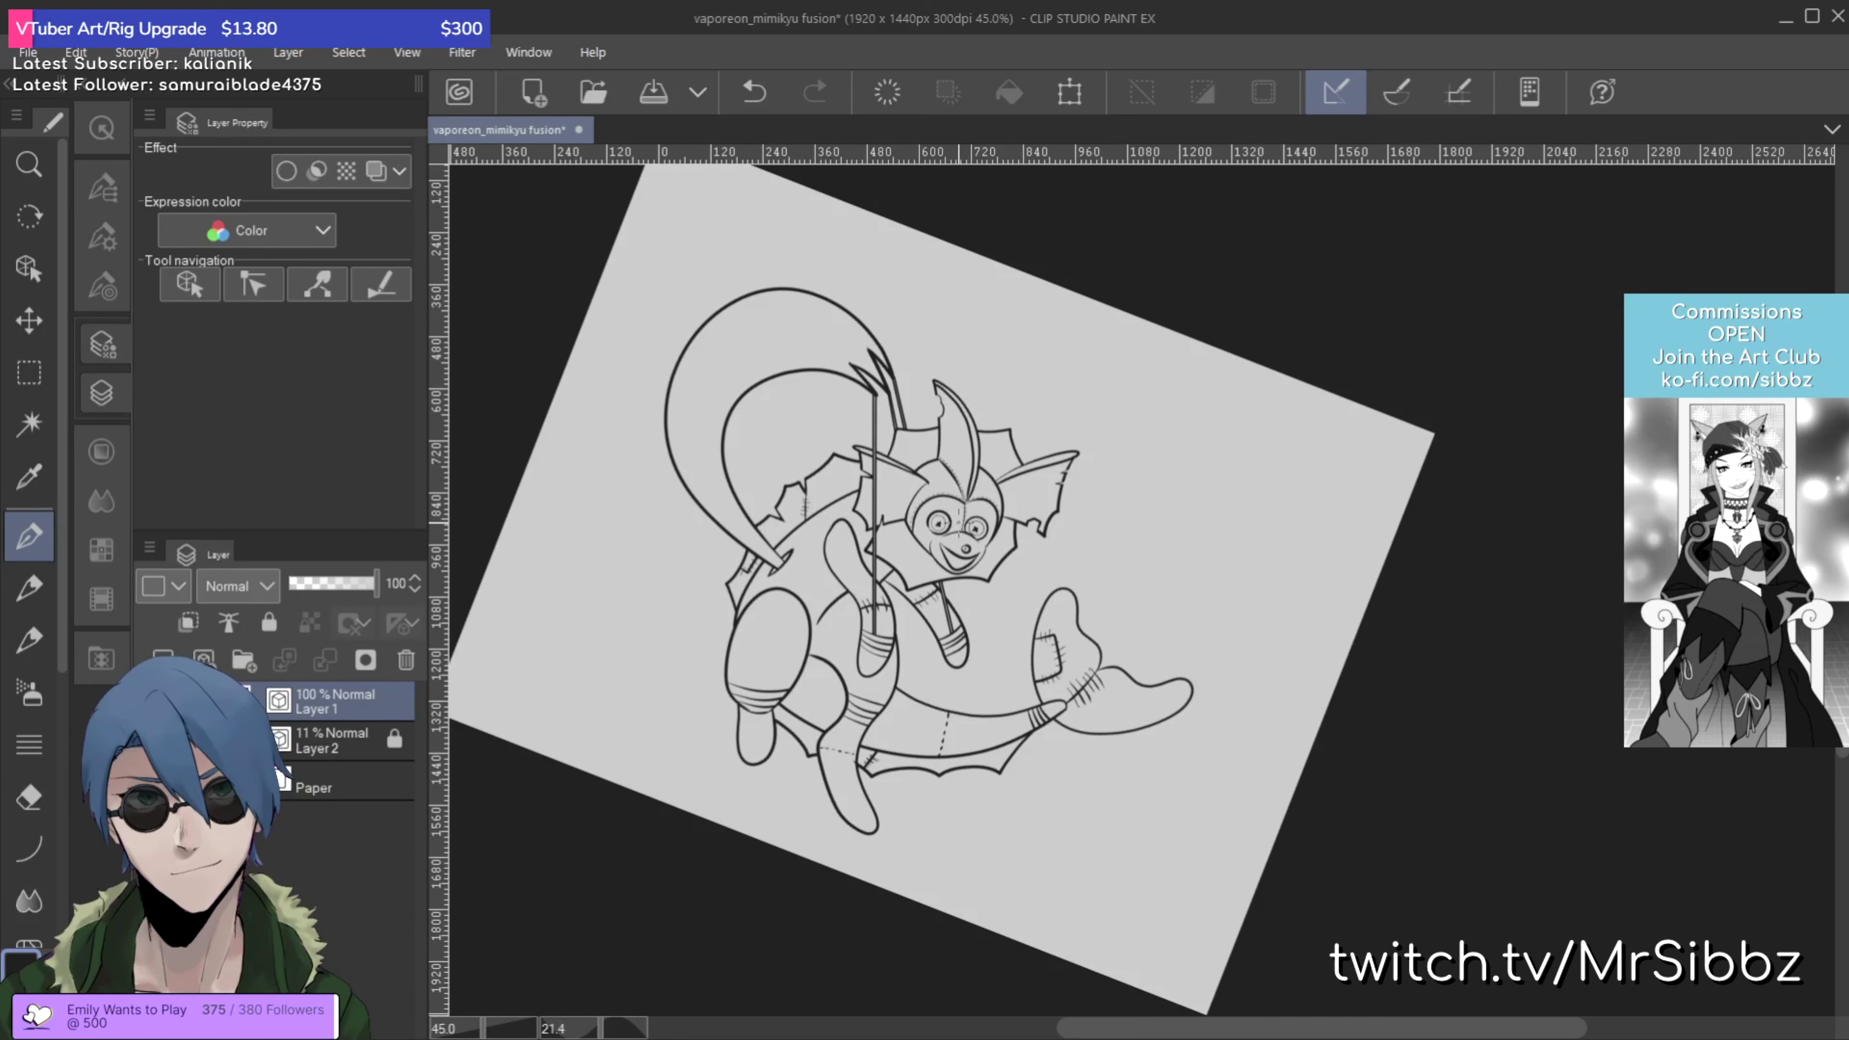
pyautogui.press('r')
pyautogui.moveTo(1194, 613)
pyautogui.mouseDown()
pyautogui.moveTo(1170, 601)
pyautogui.moveTo(1185, 615)
pyautogui.mouseUp()
pyautogui.press('p')
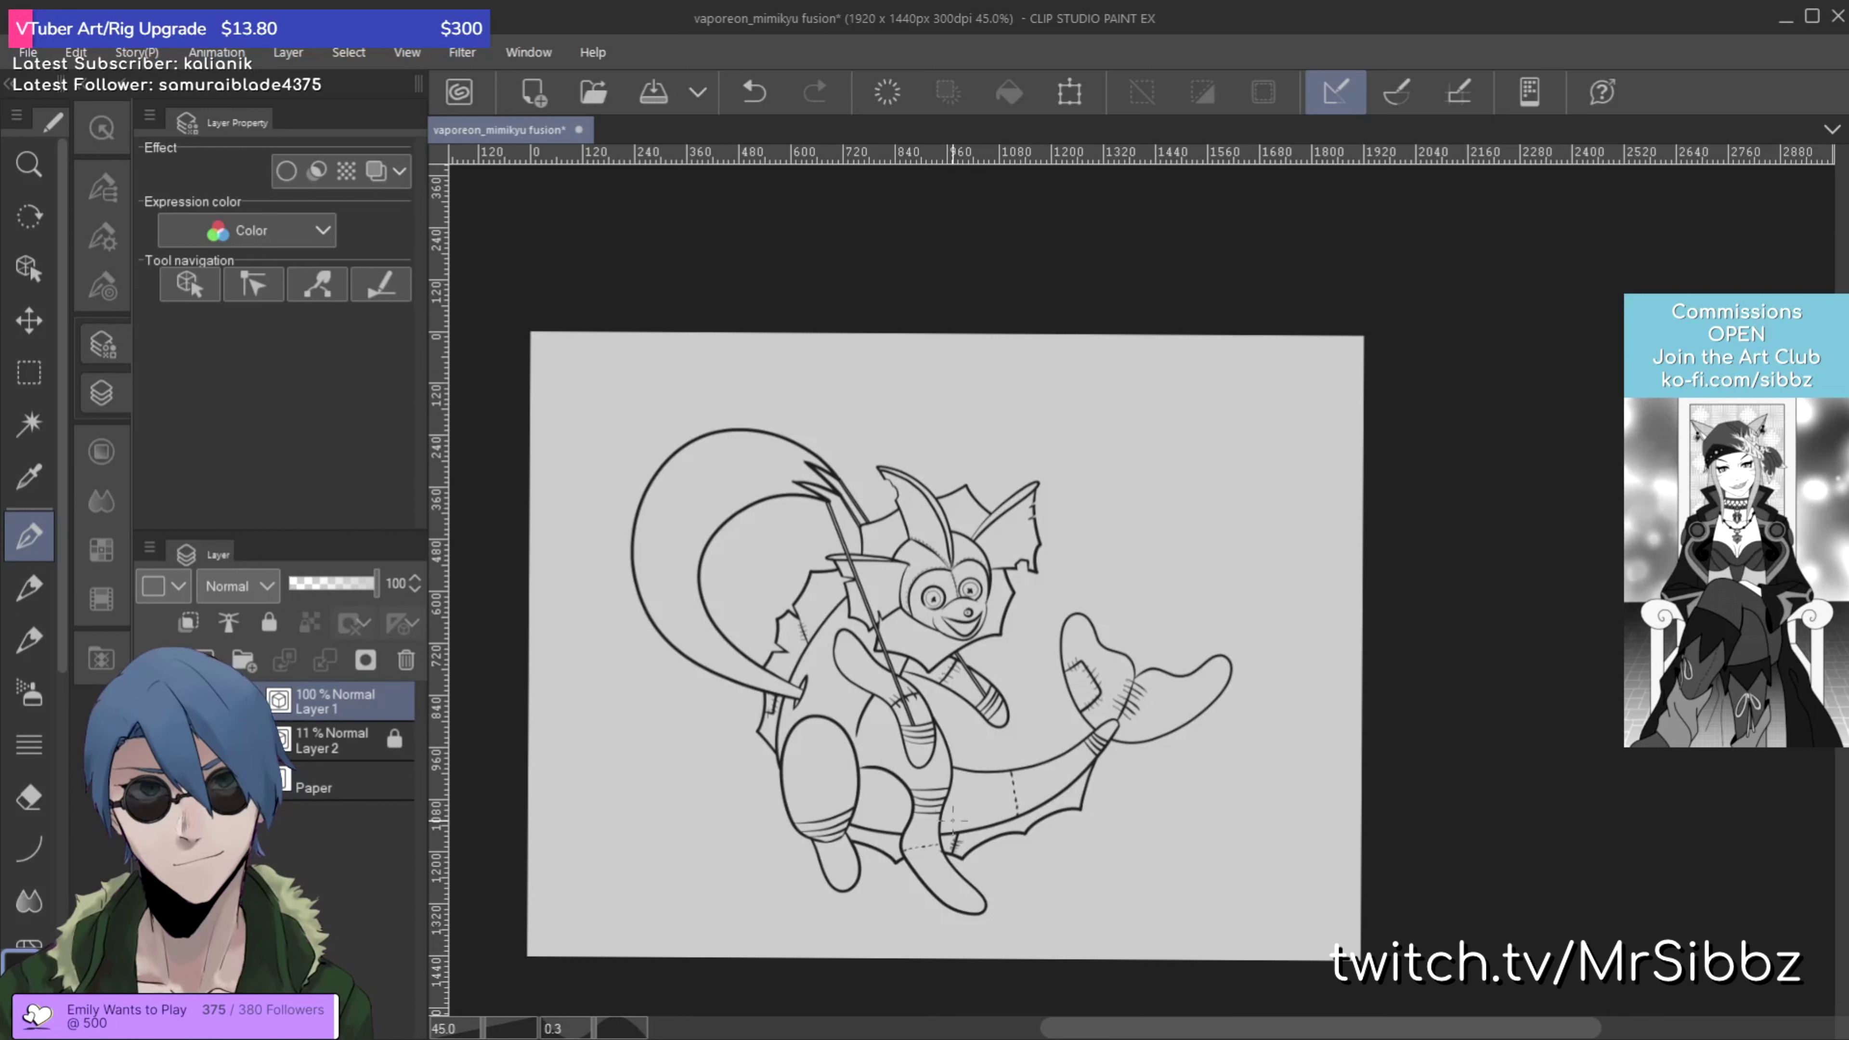
pyautogui.moveTo(952, 822)
pyautogui.mouseDown()
pyautogui.moveTo(1052, 884)
pyautogui.moveTo(1138, 873)
pyautogui.moveTo(1234, 784)
pyautogui.moveTo(1270, 677)
pyautogui.moveTo(1277, 522)
pyautogui.mouseUp()
pyautogui.hotkey('ctrl', 'z')
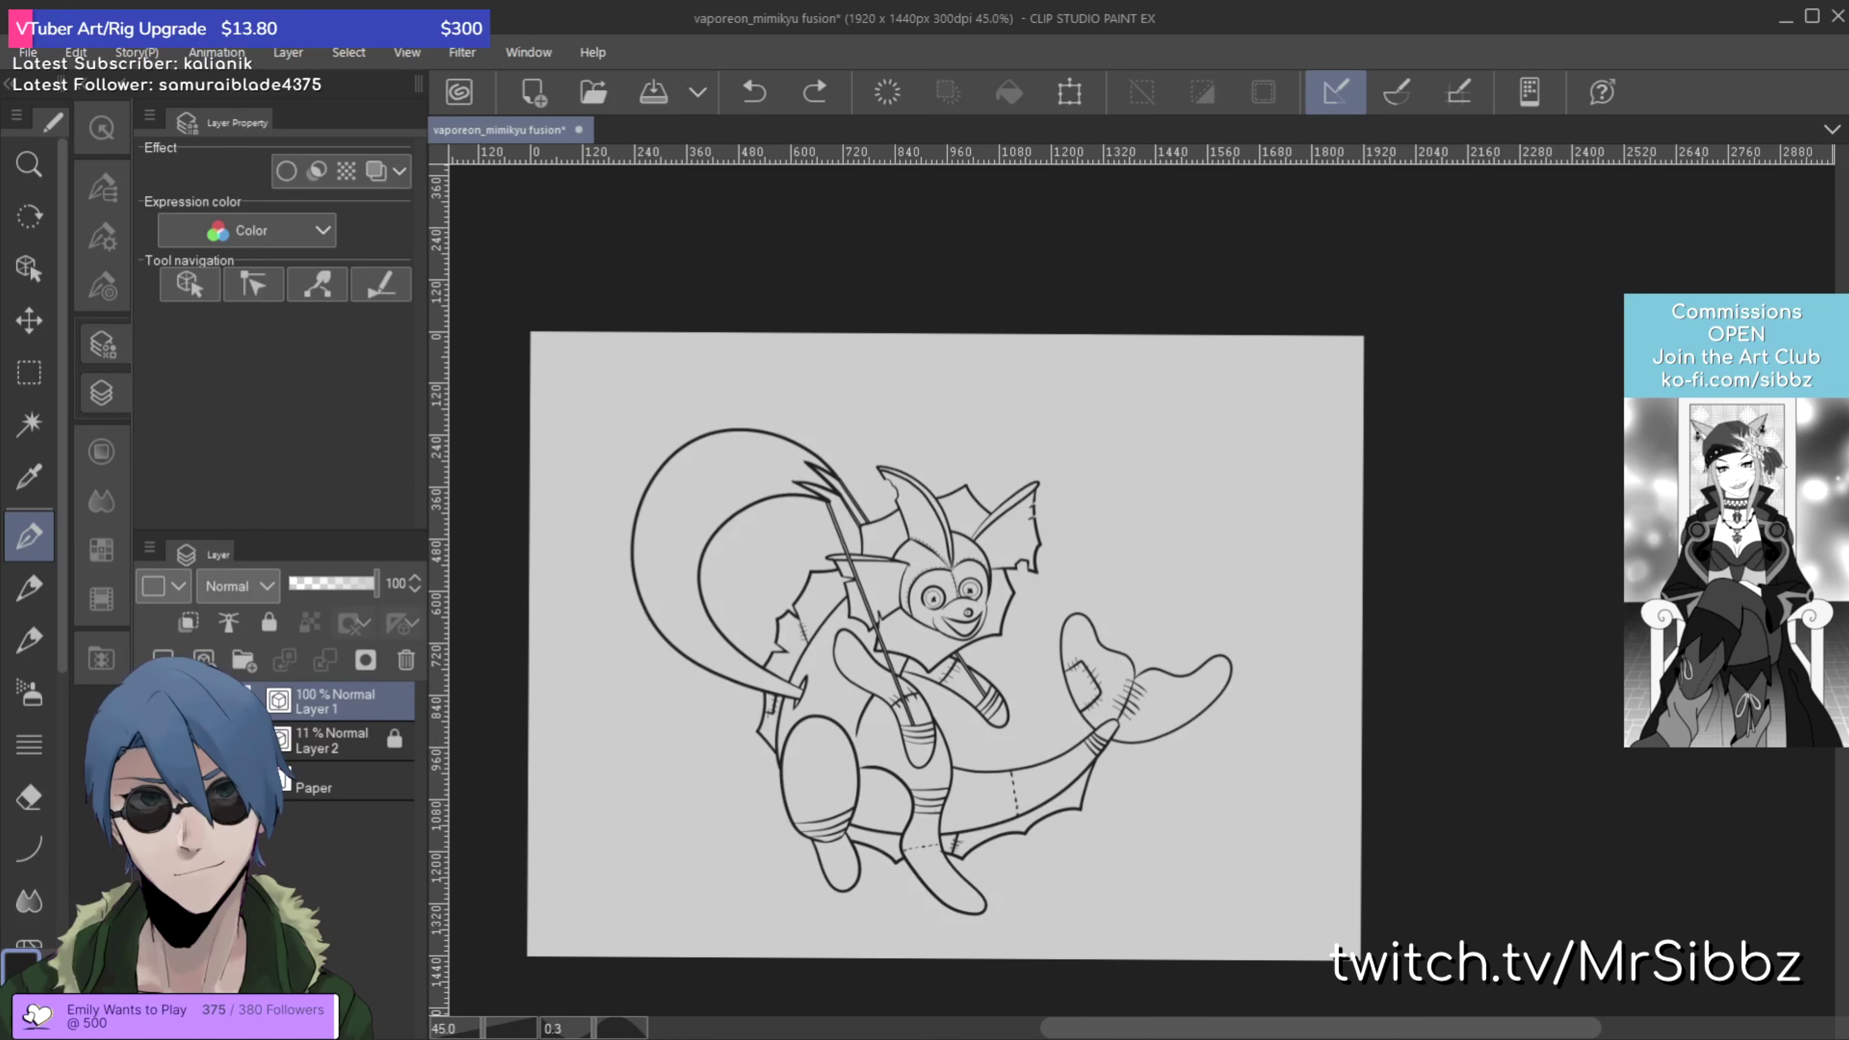
# Step: Set the SIBBZ Turnip Pen's brush size to 10
pyautogui.click(101, 235)
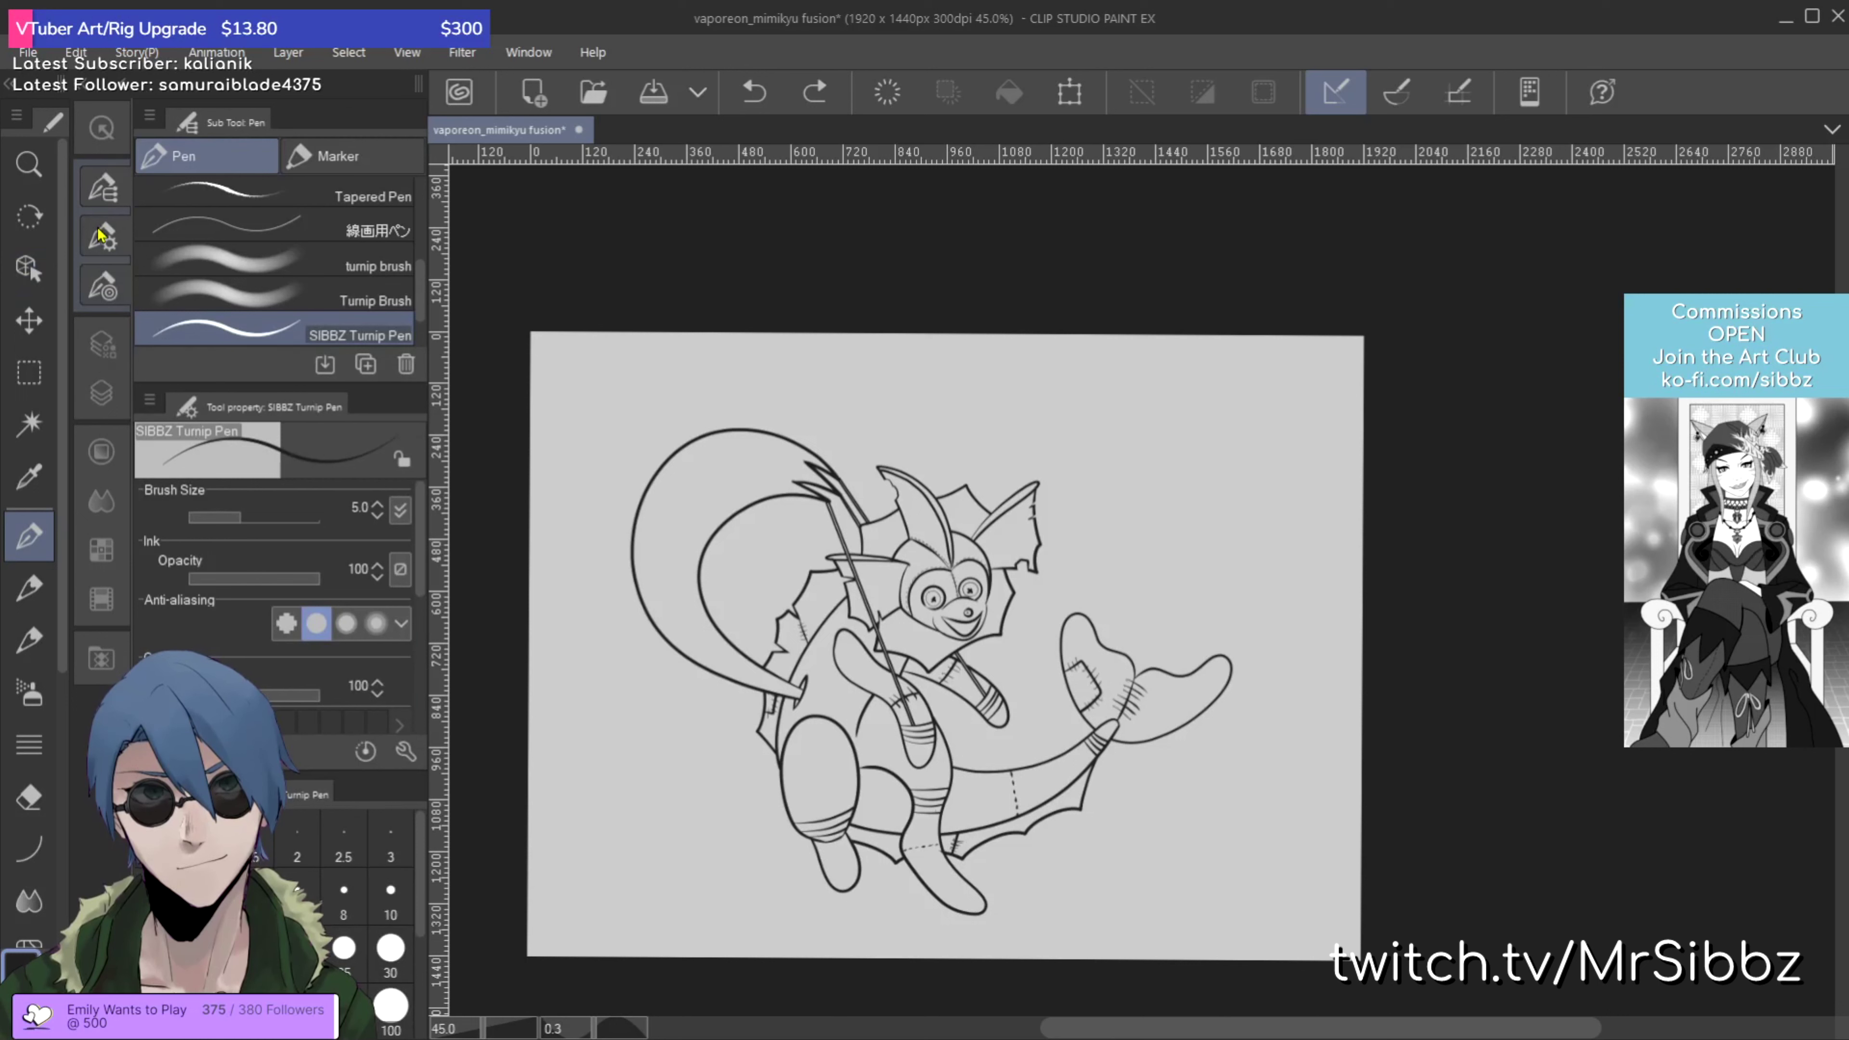
pyautogui.press(']')
pyautogui.press(']')
pyautogui.press(']')
pyautogui.press(']')
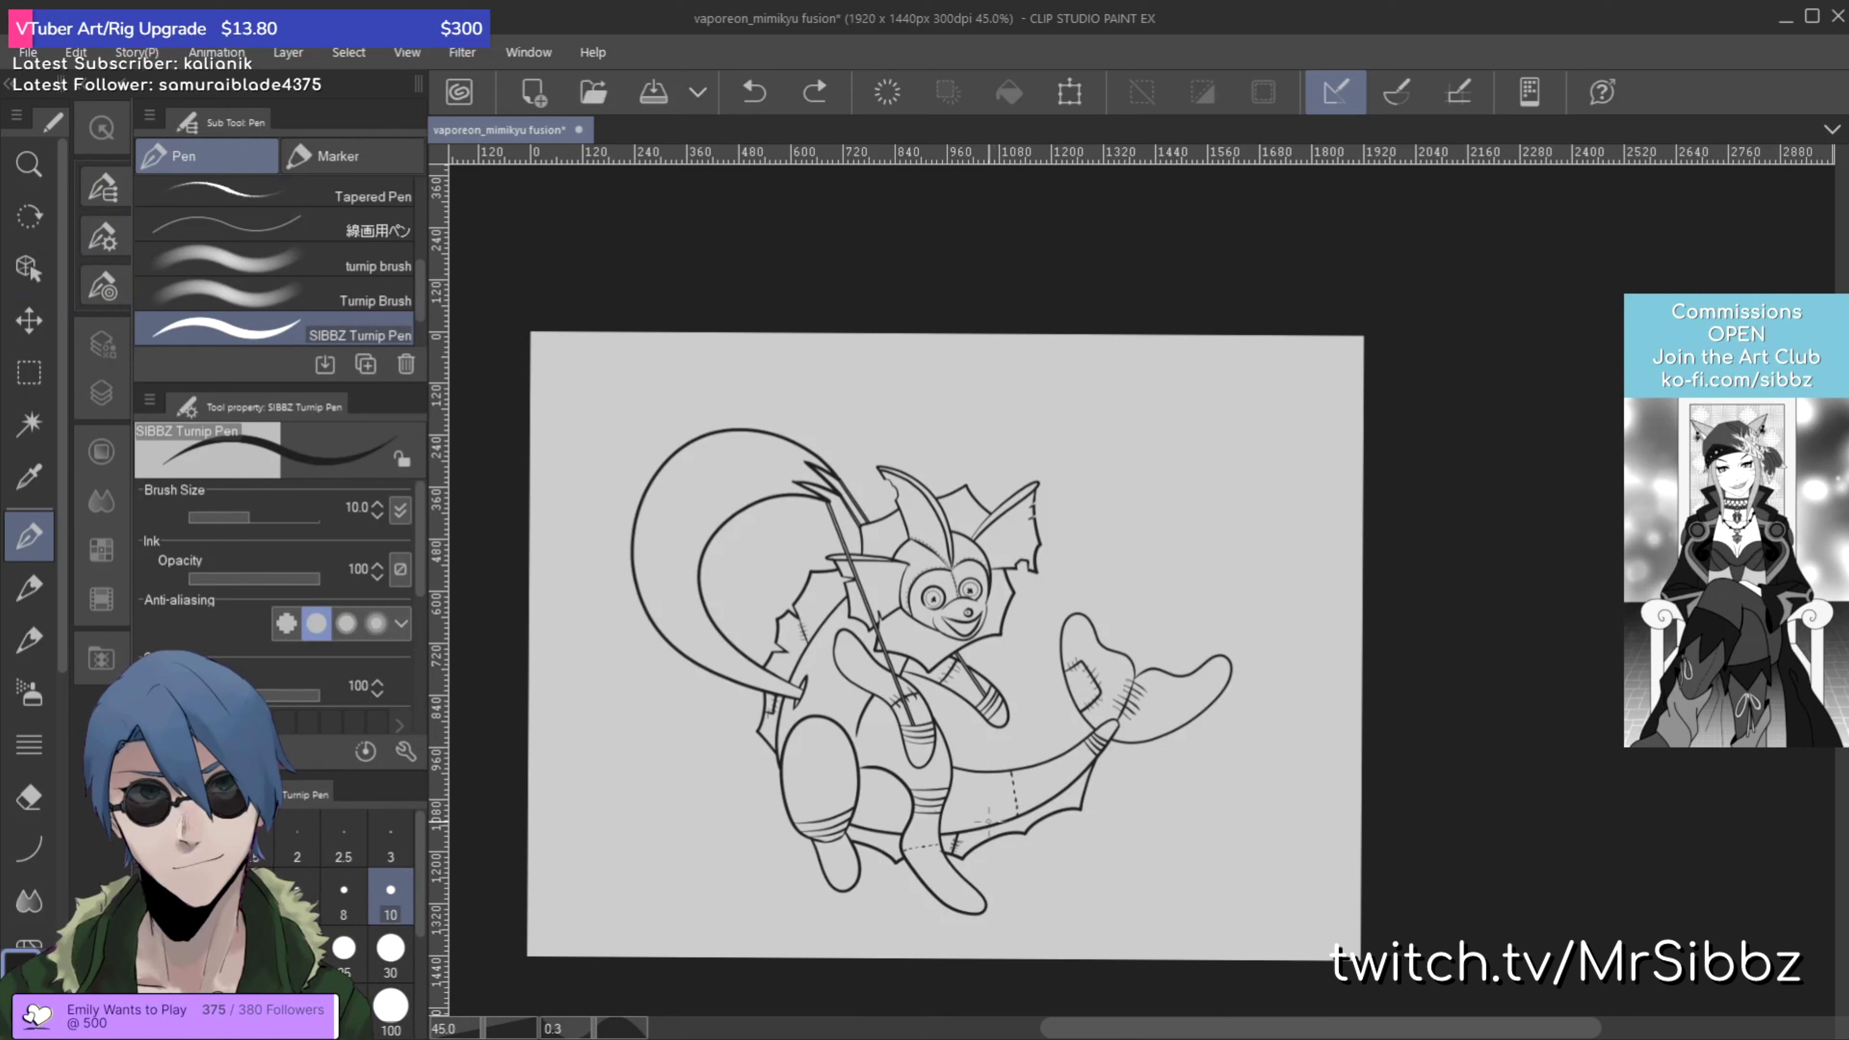
# Step: Try thicker arcs for the second arm, curving from under the tail around the tail fin and over its top, and undo them
pyautogui.moveTo(988, 819)
pyautogui.mouseDown()
pyautogui.moveTo(1022, 853)
pyautogui.moveTo(1161, 851)
pyautogui.moveTo(1266, 740)
pyautogui.moveTo(1288, 592)
pyautogui.moveTo(1263, 494)
pyautogui.moveTo(1194, 440)
pyautogui.mouseUp()
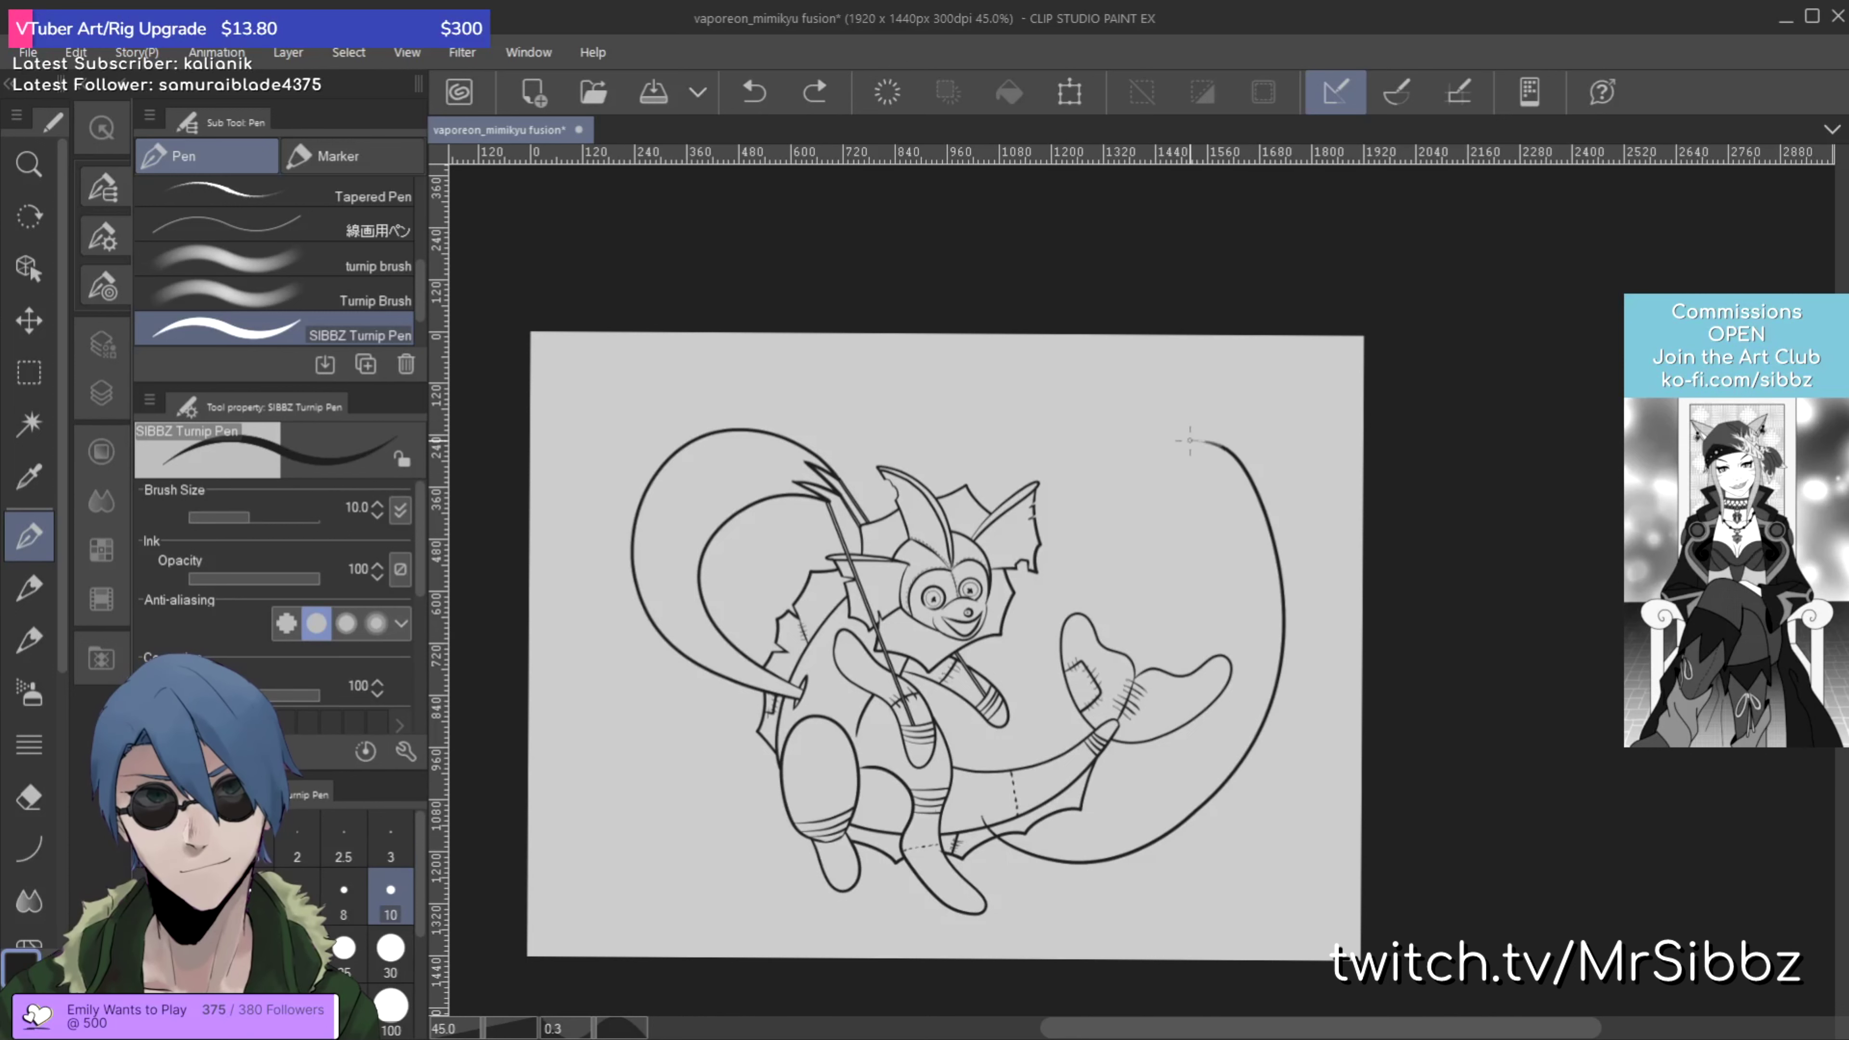
pyautogui.hotkey('ctrl', 'z')
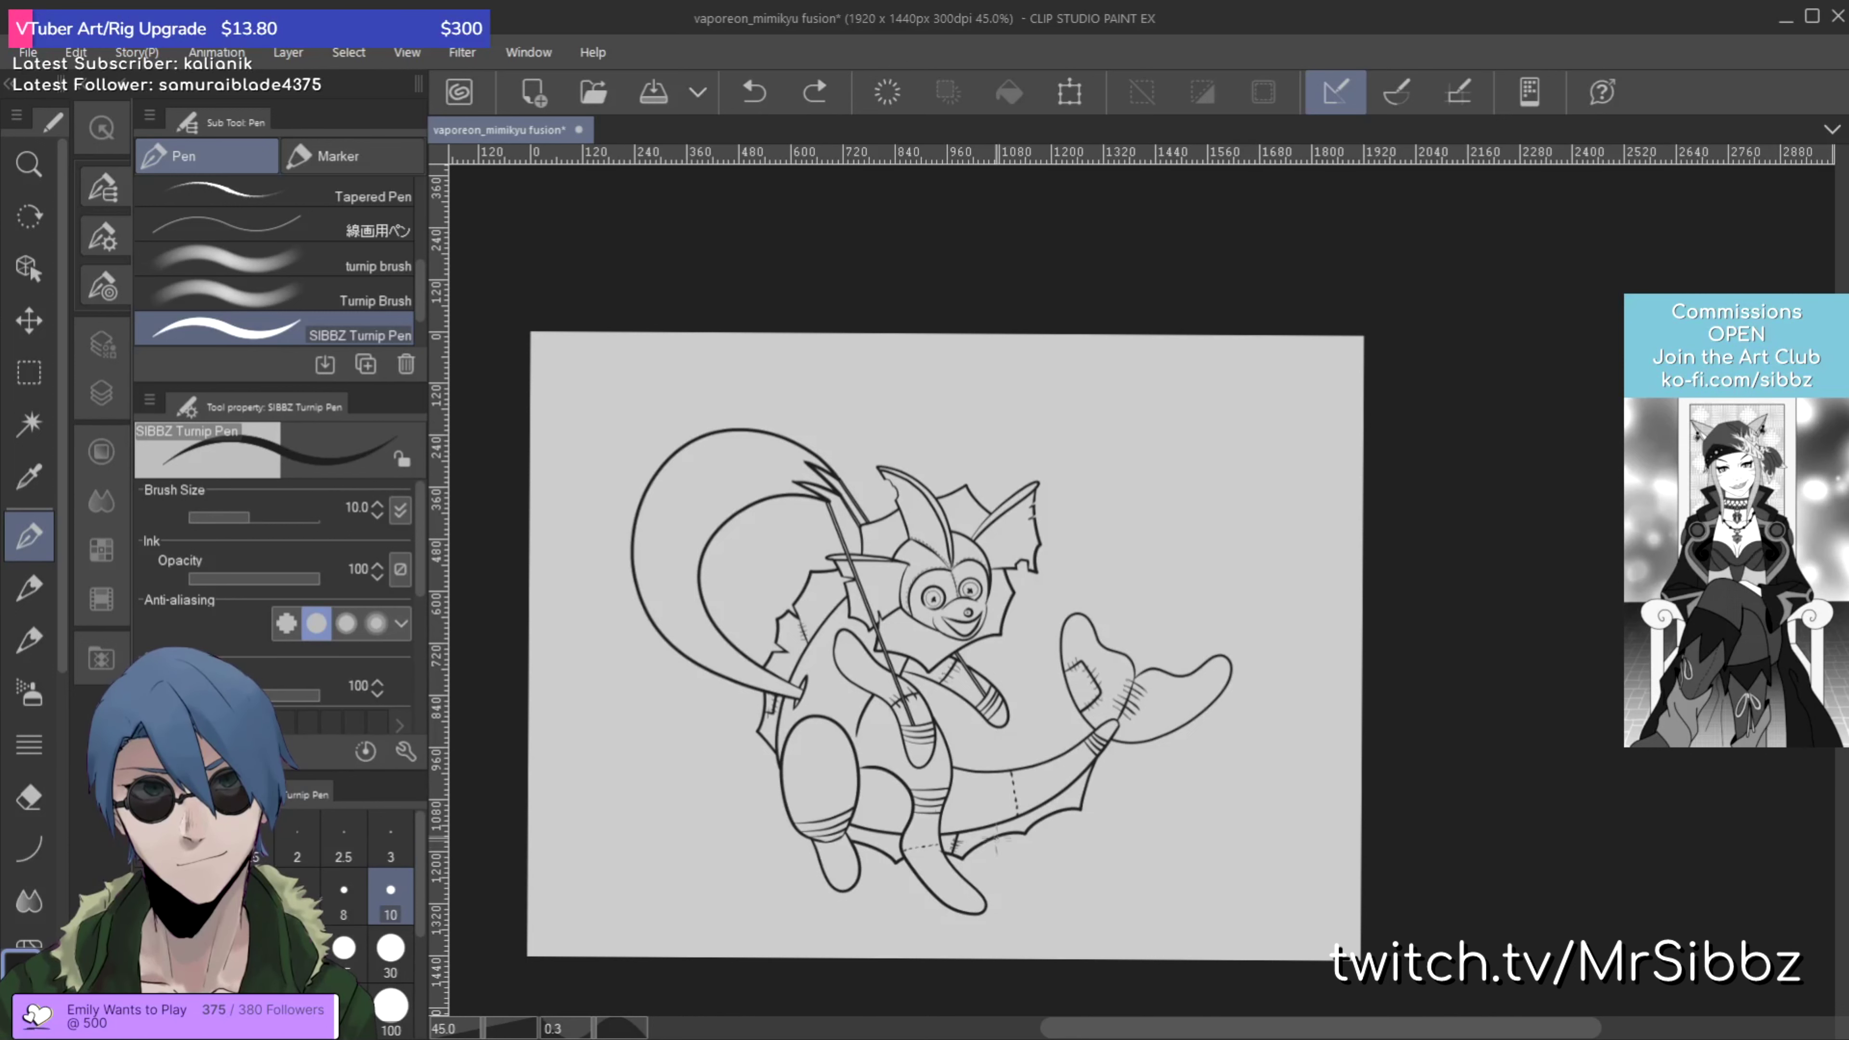
pyautogui.moveTo(990, 830); pyautogui.dragTo(1179, 802)
pyautogui.moveTo(1253, 746)
pyautogui.mouseDown()
pyautogui.moveTo(1297, 659)
pyautogui.moveTo(1295, 556)
pyautogui.moveTo(1254, 461)
pyautogui.moveTo(1198, 428)
pyautogui.moveTo(1118, 441)
pyautogui.mouseUp()
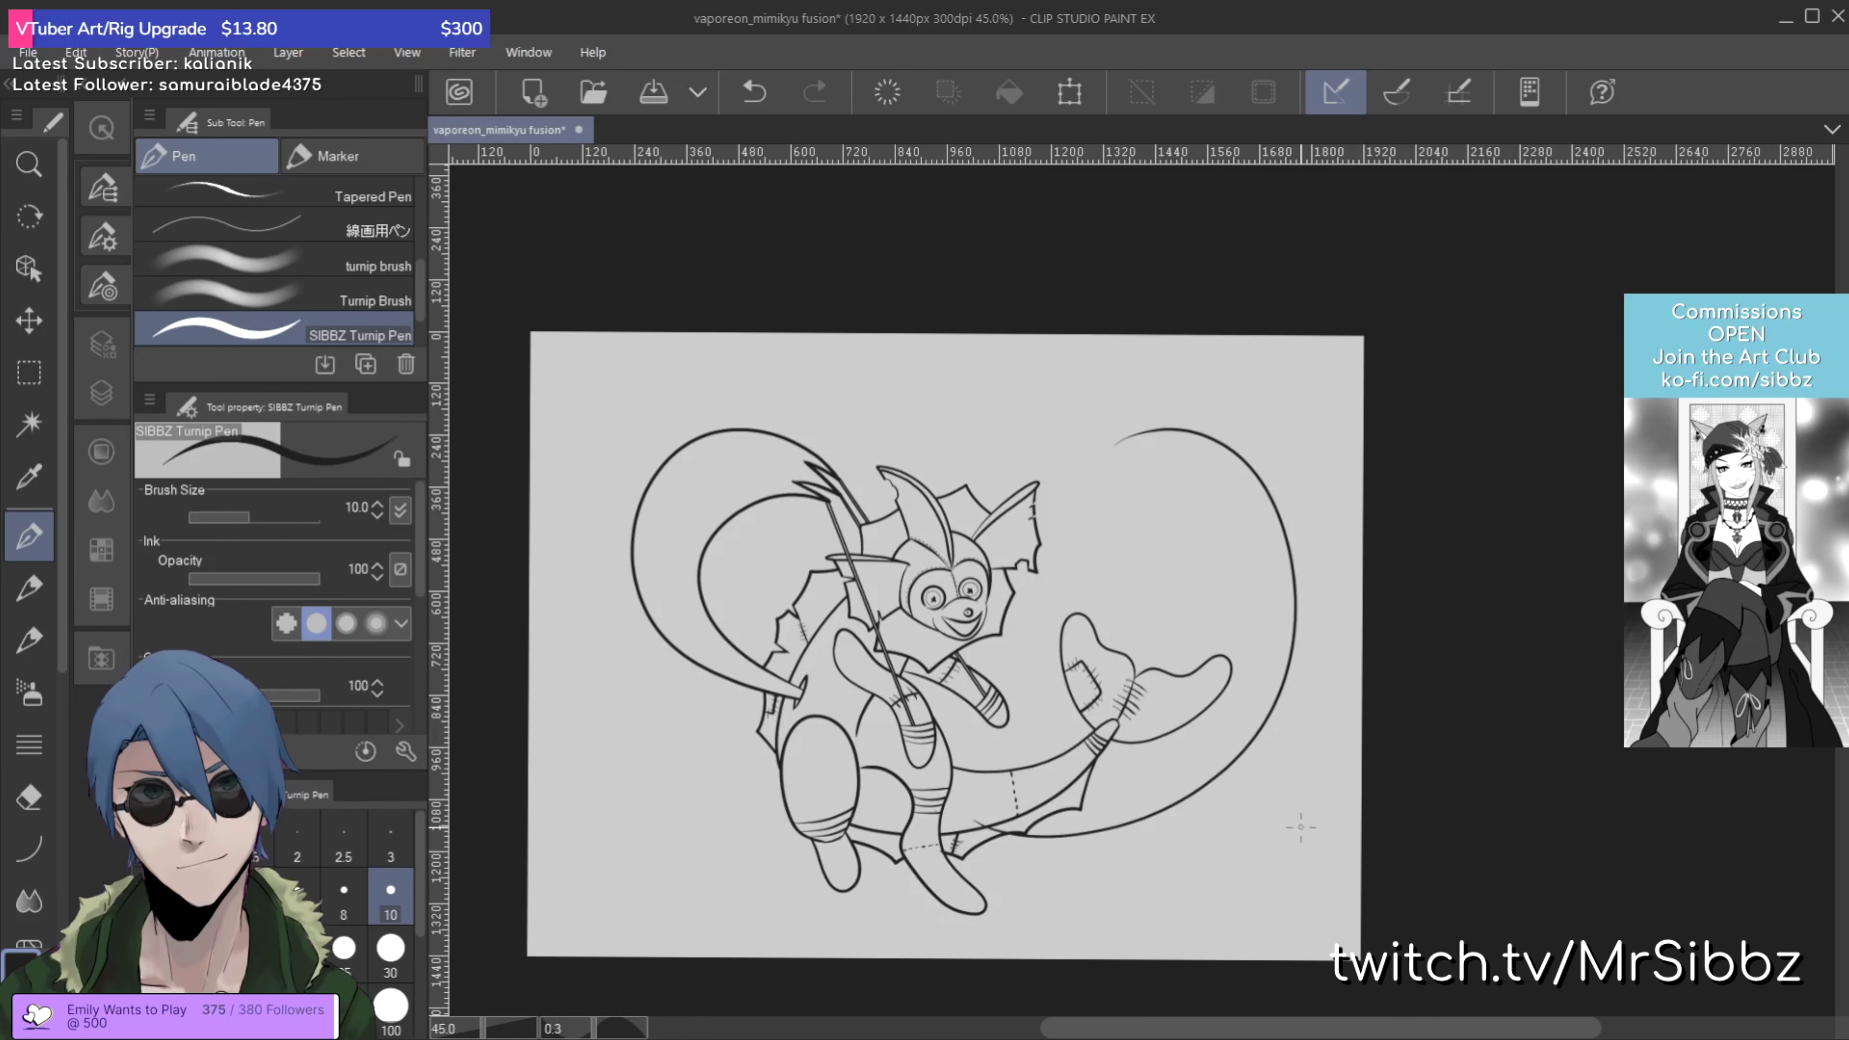
pyautogui.hotkey('ctrl', 'z')
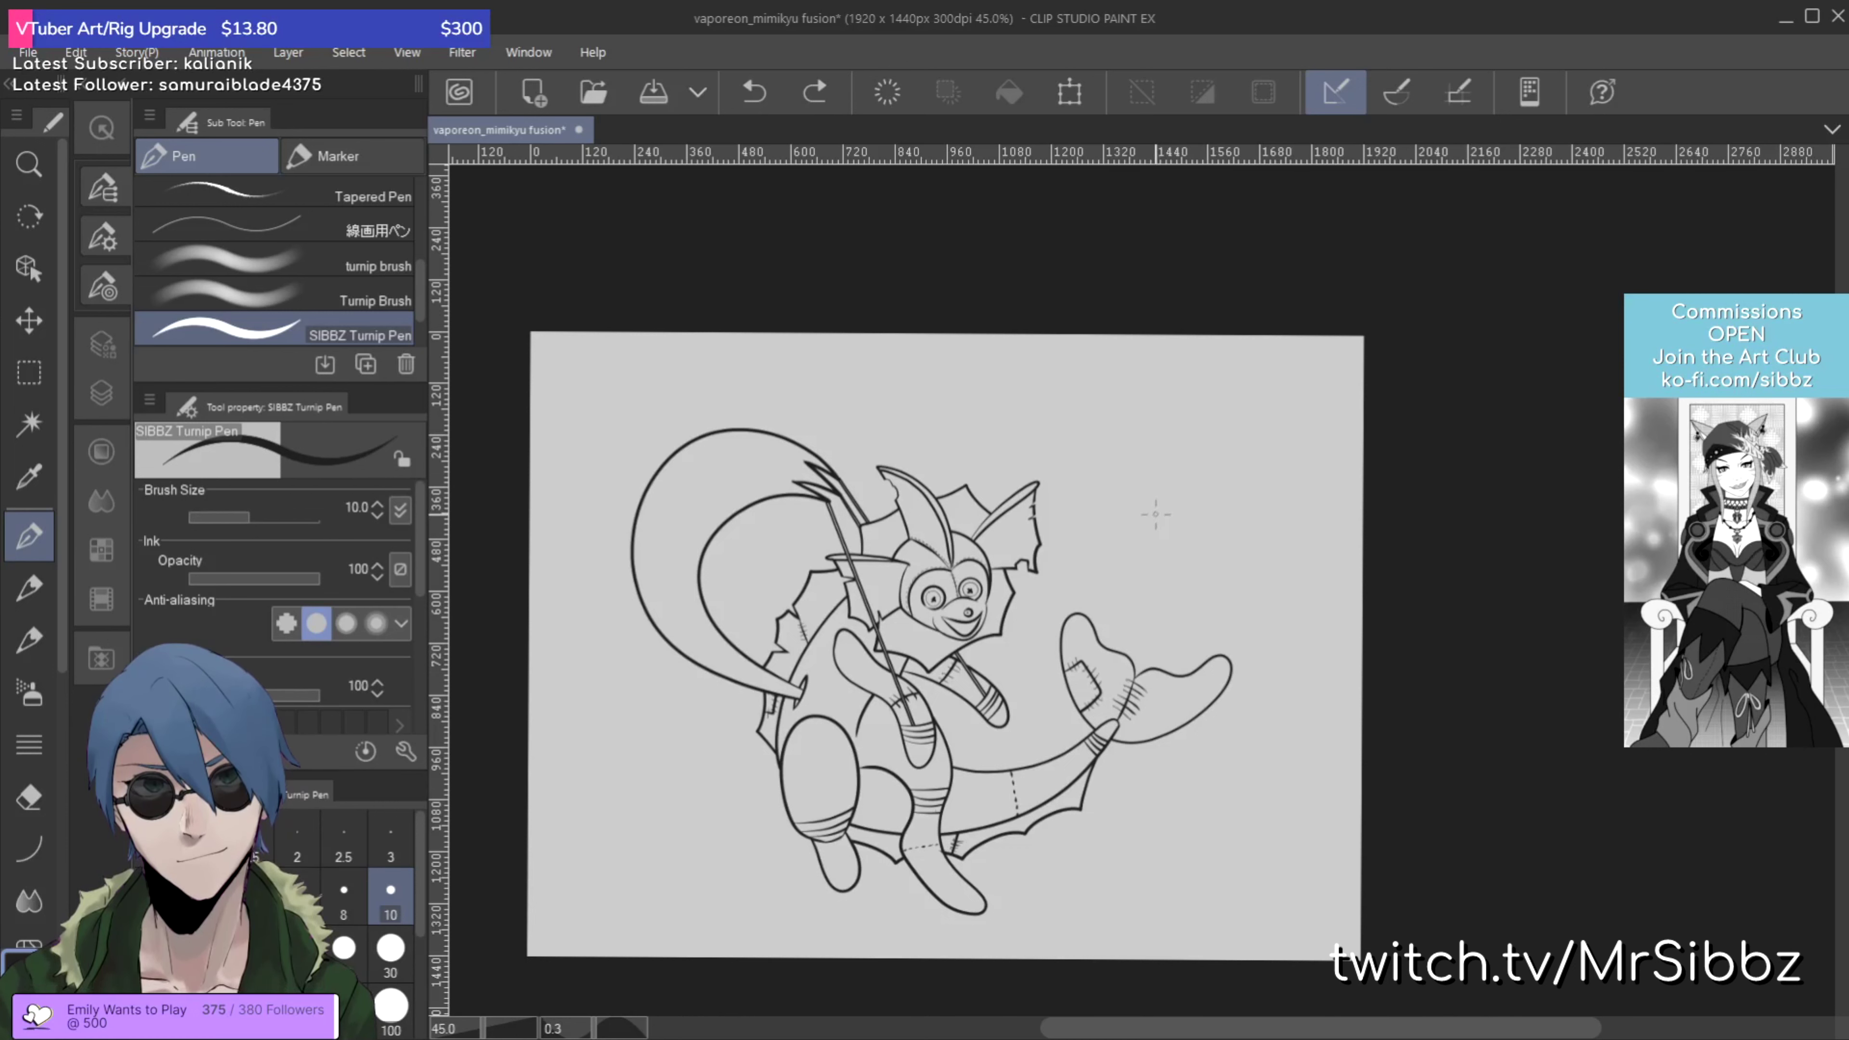
# Step: Try a full second shadow arm with jagged claw tips and inner and outer curves around the tail fin, and undo all its strokes
pyautogui.moveTo(1143, 509)
pyautogui.mouseDown()
pyautogui.moveTo(1154, 480)
pyautogui.moveTo(1128, 528)
pyautogui.moveTo(1193, 487)
pyautogui.moveTo(1172, 538)
pyautogui.moveTo(1216, 502)
pyautogui.moveTo(1282, 501)
pyautogui.moveTo(1314, 597)
pyautogui.moveTo(1303, 729)
pyautogui.moveTo(1201, 819)
pyautogui.moveTo(1018, 854)
pyautogui.moveTo(968, 793)
pyautogui.mouseUp()
pyautogui.hotkey('ctrl', 'z')
pyautogui.hotkey('ctrl', 'z')
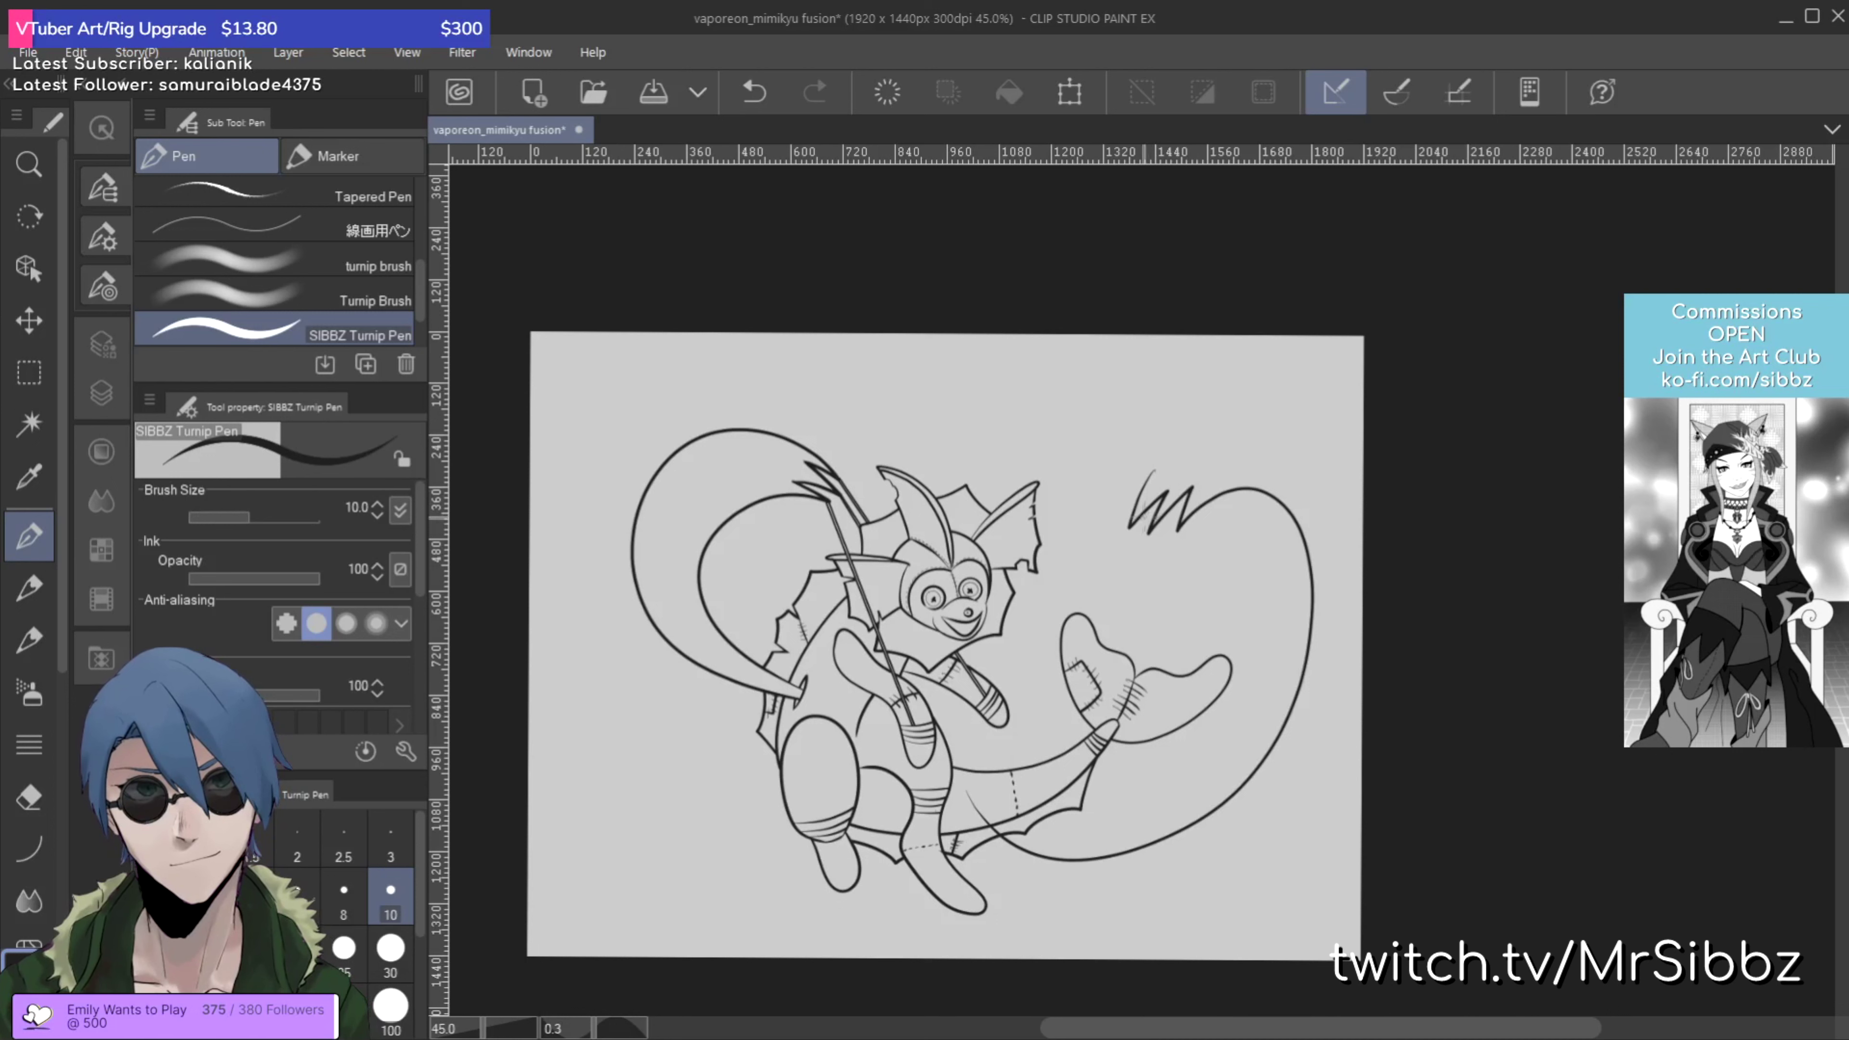
pyautogui.moveTo(1129, 511)
pyautogui.mouseDown()
pyautogui.moveTo(1176, 447)
pyautogui.moveTo(1265, 422)
pyautogui.moveTo(1353, 499)
pyautogui.mouseUp()
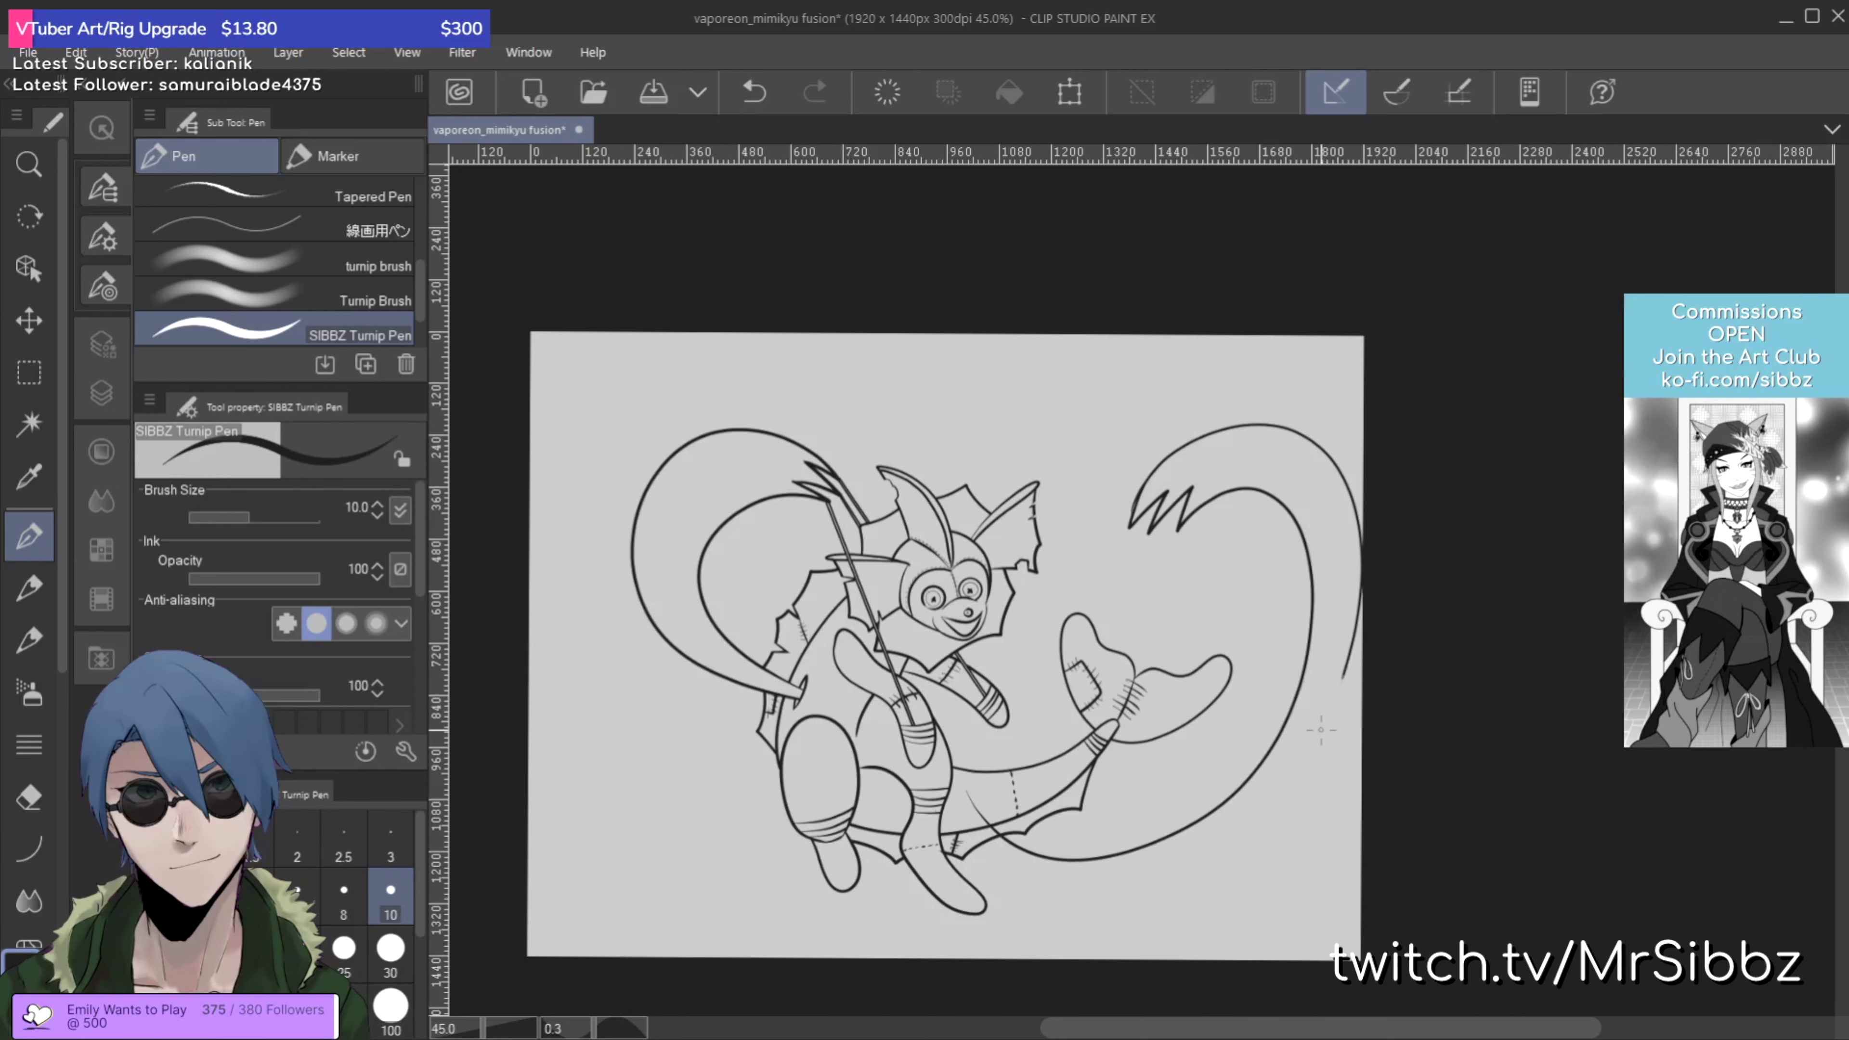
pyautogui.hotkey('ctrl', 'z')
pyautogui.hotkey('ctrl', 'z')
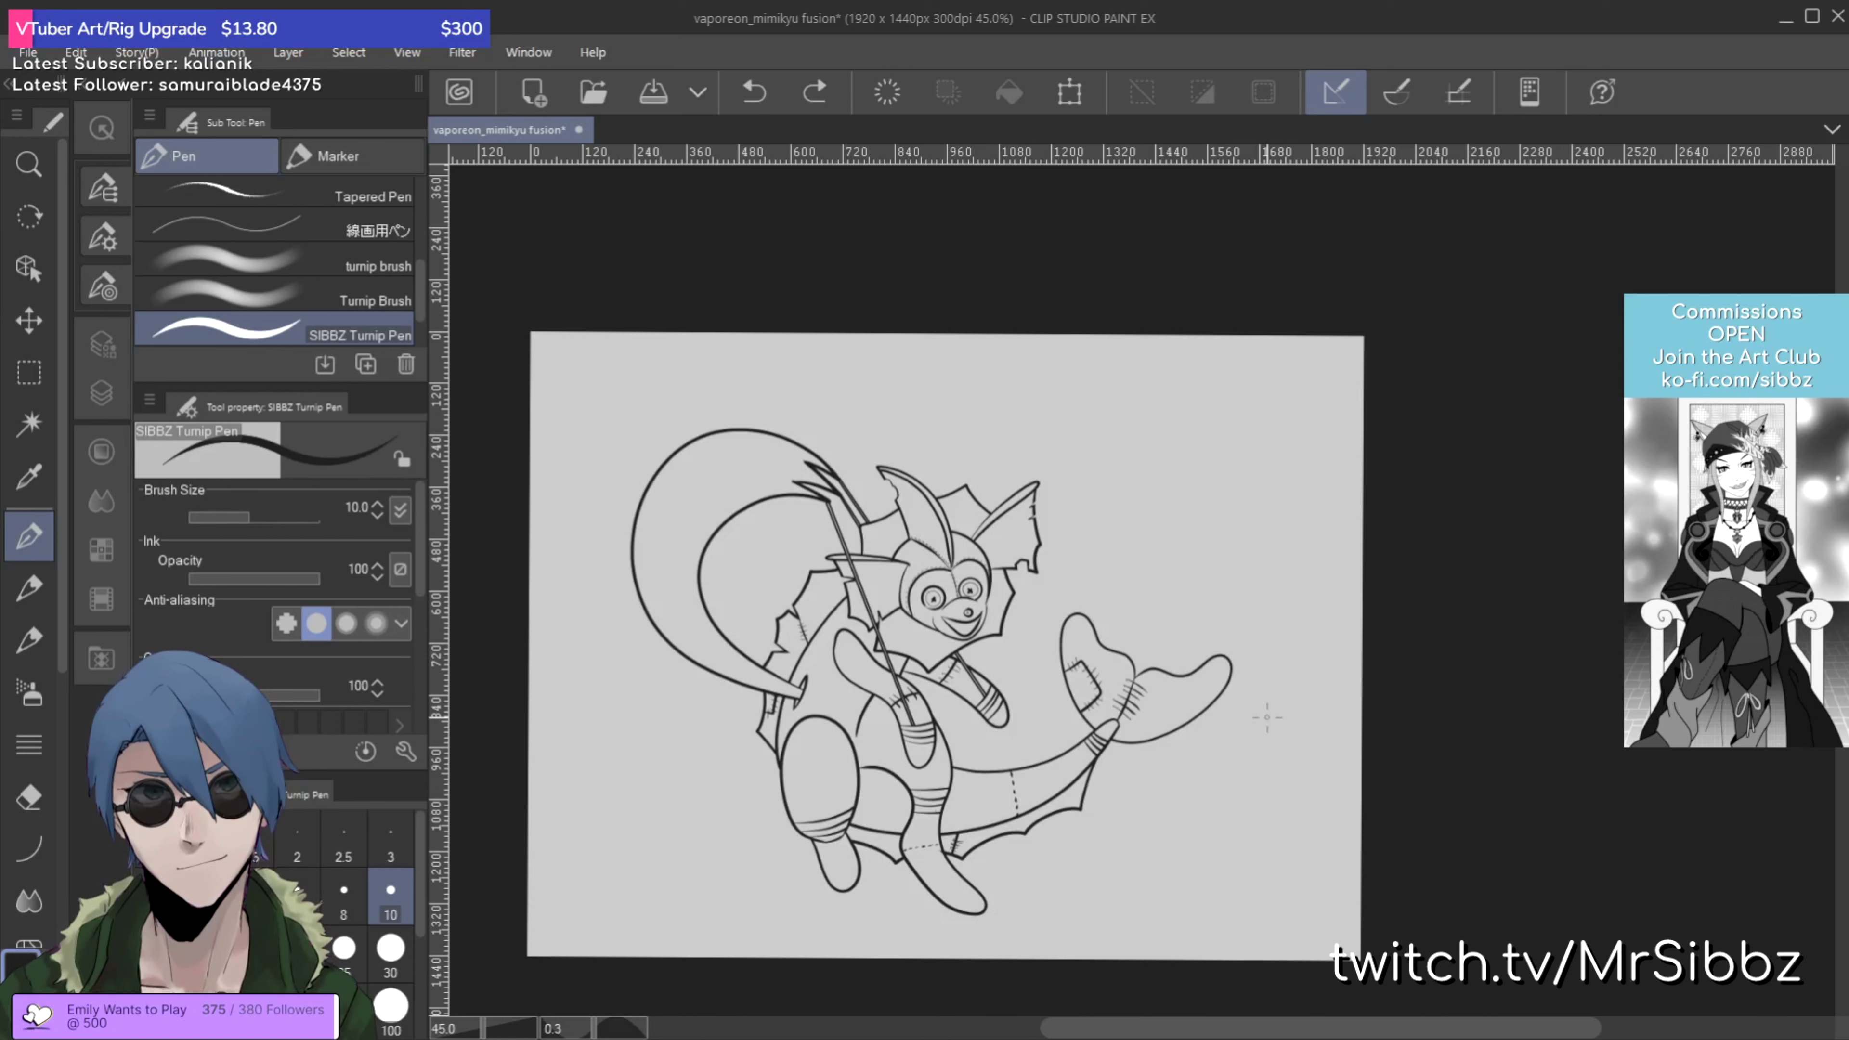
# Step: Select all of the creature's line art, move it toward the canvas's upper-left corner, and deselect it
pyautogui.scroll(-5, 504, 299)
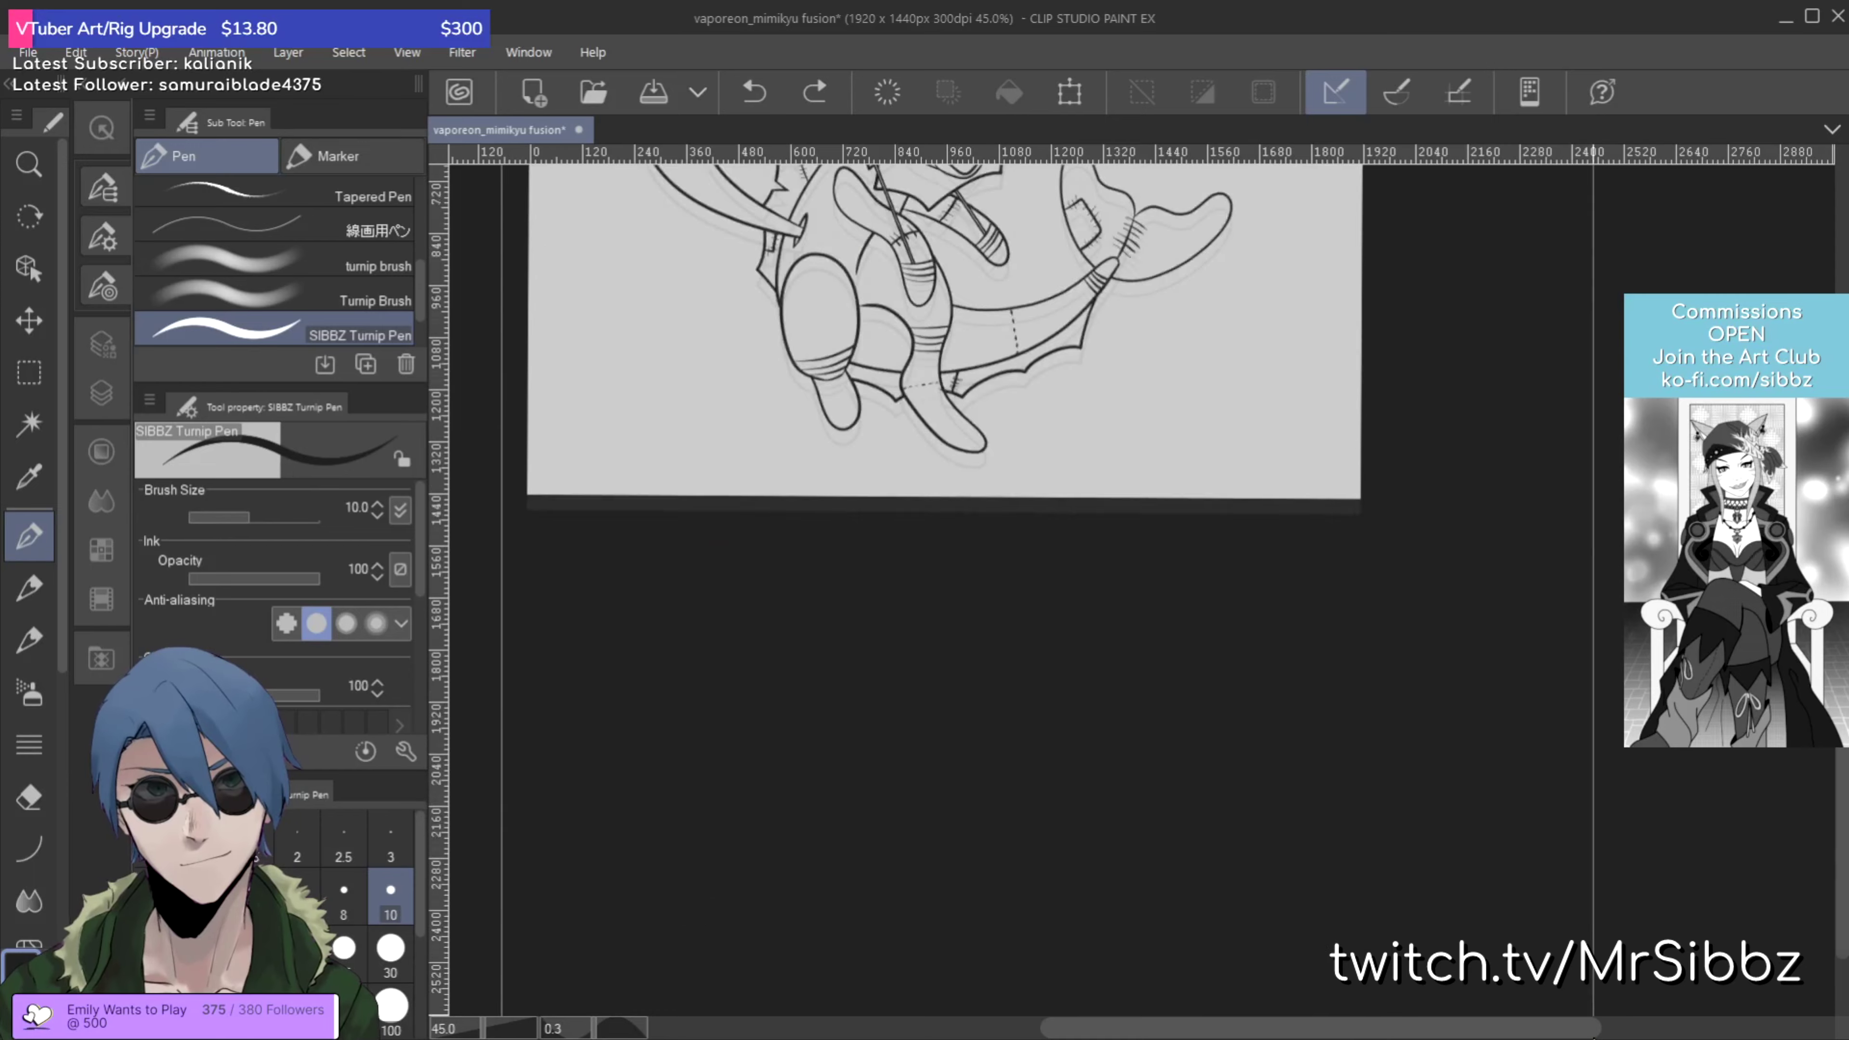
pyautogui.scroll(2, 1554, 933)
pyautogui.moveTo(1282, 539); pyautogui.dragTo(1527, 1009)
pyautogui.scroll(-4, 1578, 897)
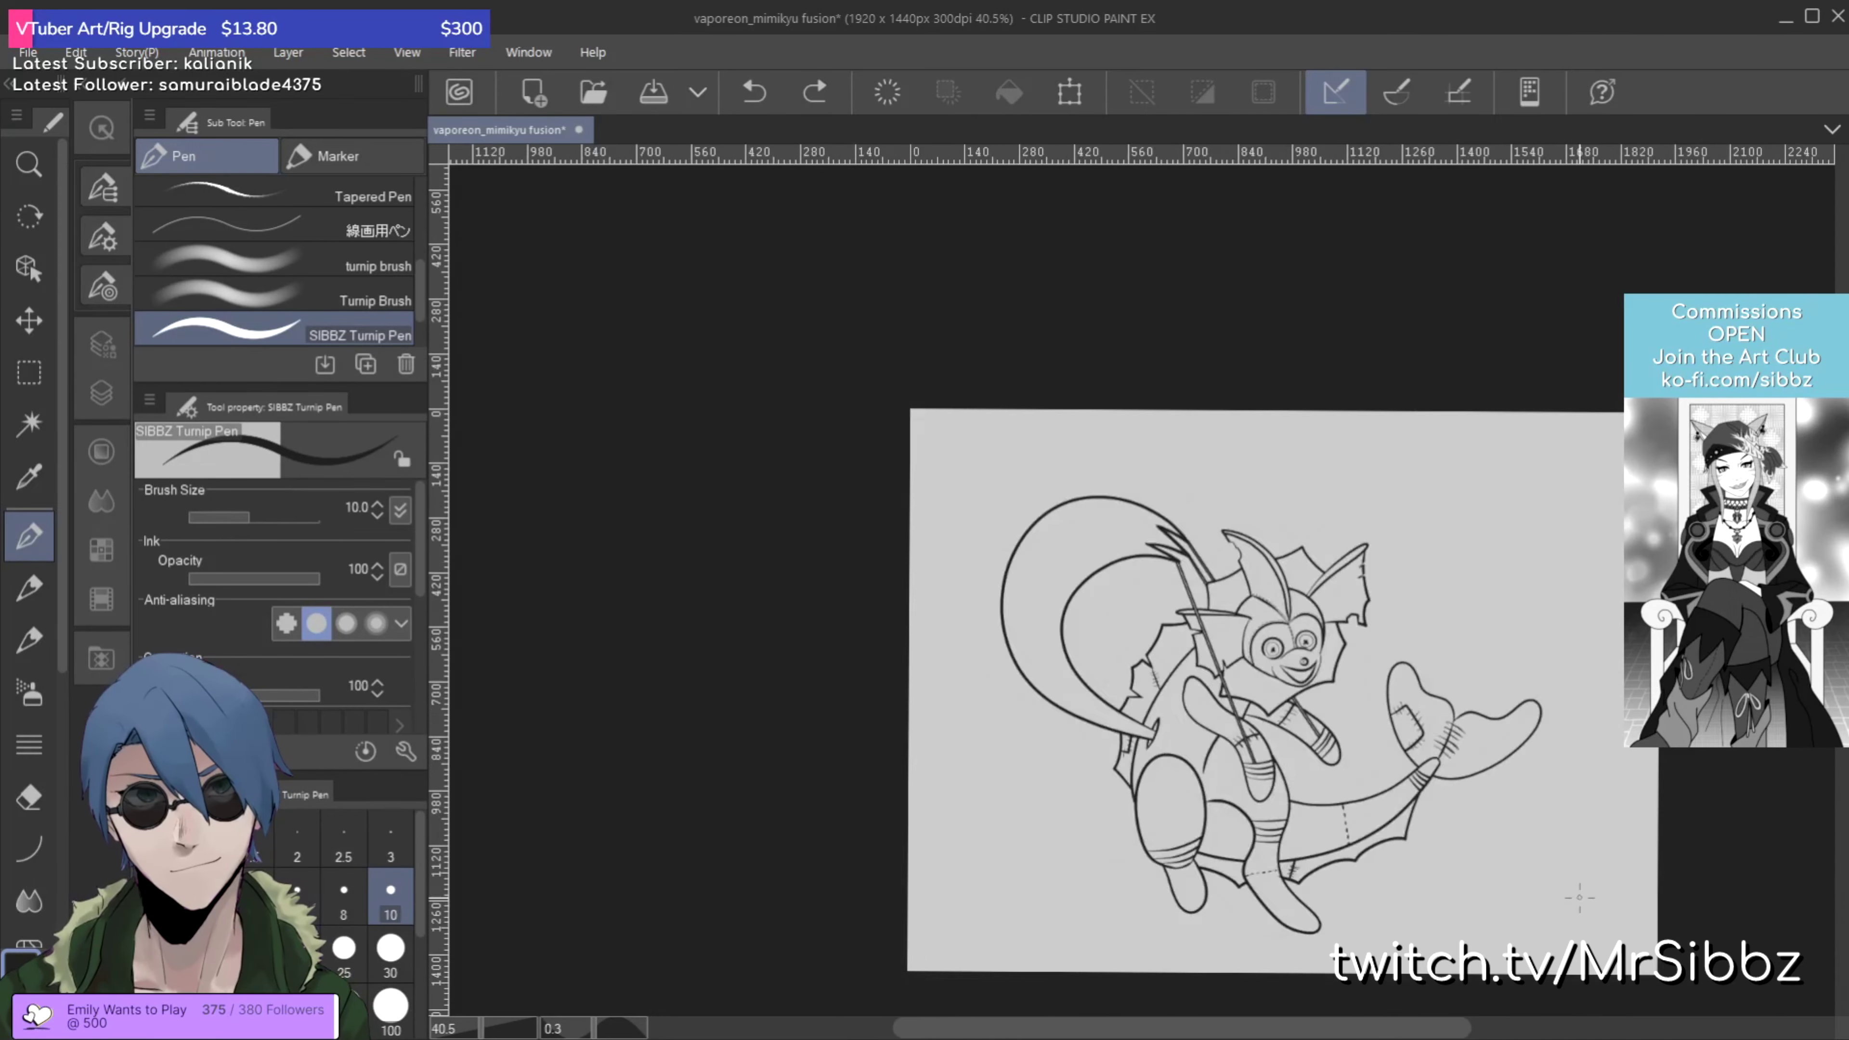
pyautogui.moveTo(1579, 898); pyautogui.dragTo(1283, 785)
pyautogui.moveTo(724, 342); pyautogui.dragTo(1438, 936)
pyautogui.moveTo(1086, 438); pyautogui.dragTo(1055, 406)
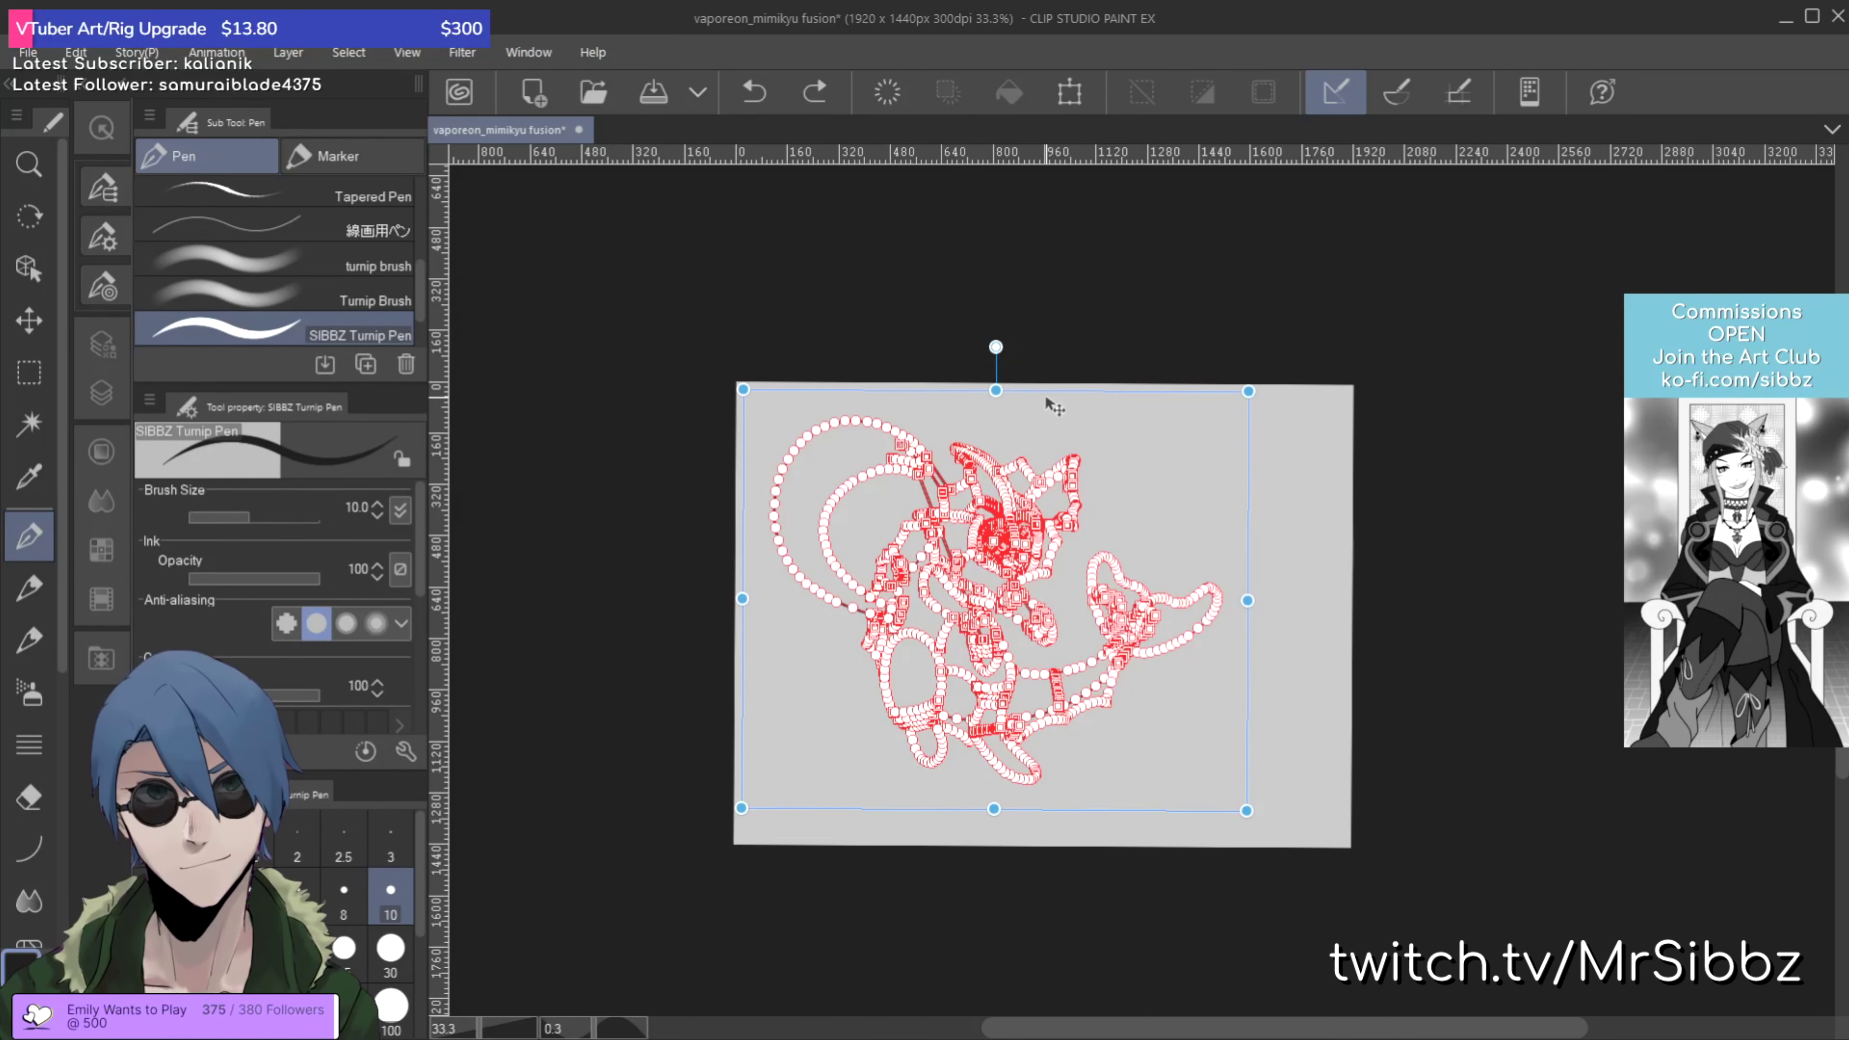
pyautogui.hotkey('ctrl', 'd')
pyautogui.scroll(1, 1355, 564)
pyautogui.moveTo(1464, 582); pyautogui.dragTo(1488, 541)
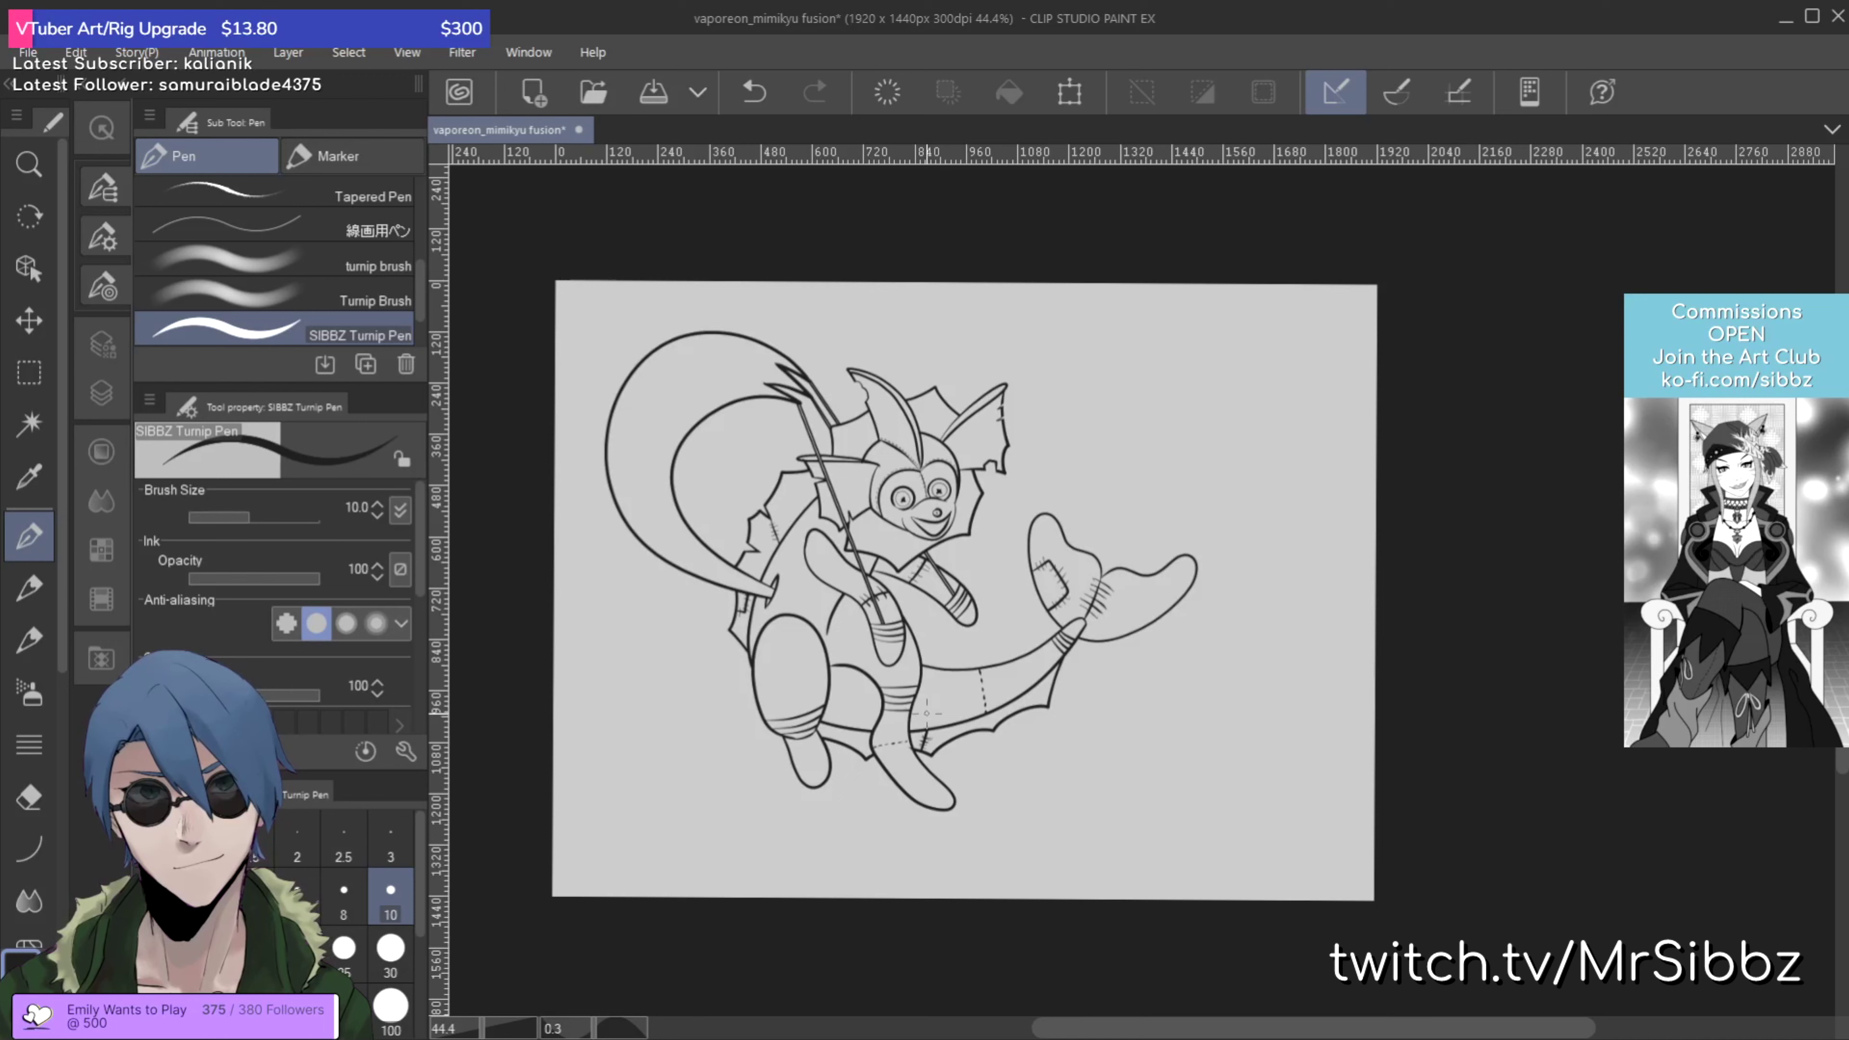
# Step: Set the Vector eraser's brush size to 1.5
pyautogui.scroll(5, 946, 716)
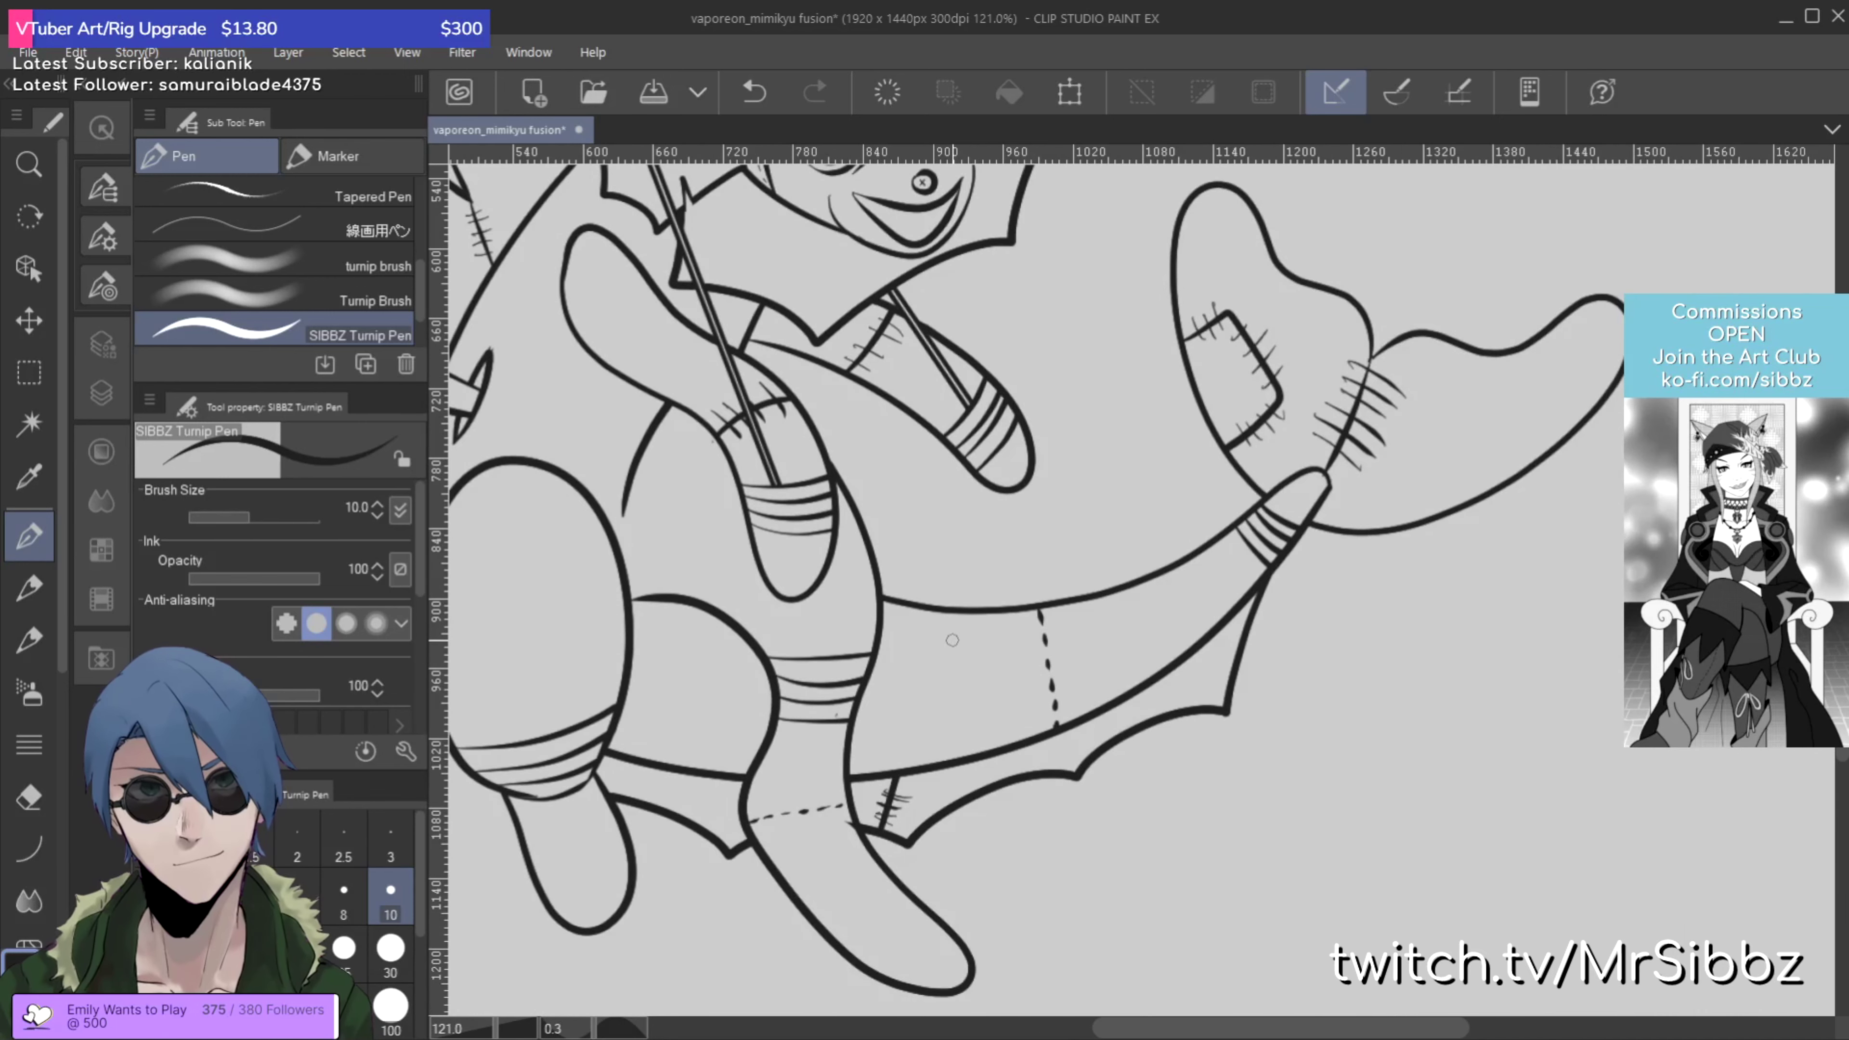
pyautogui.press('e')
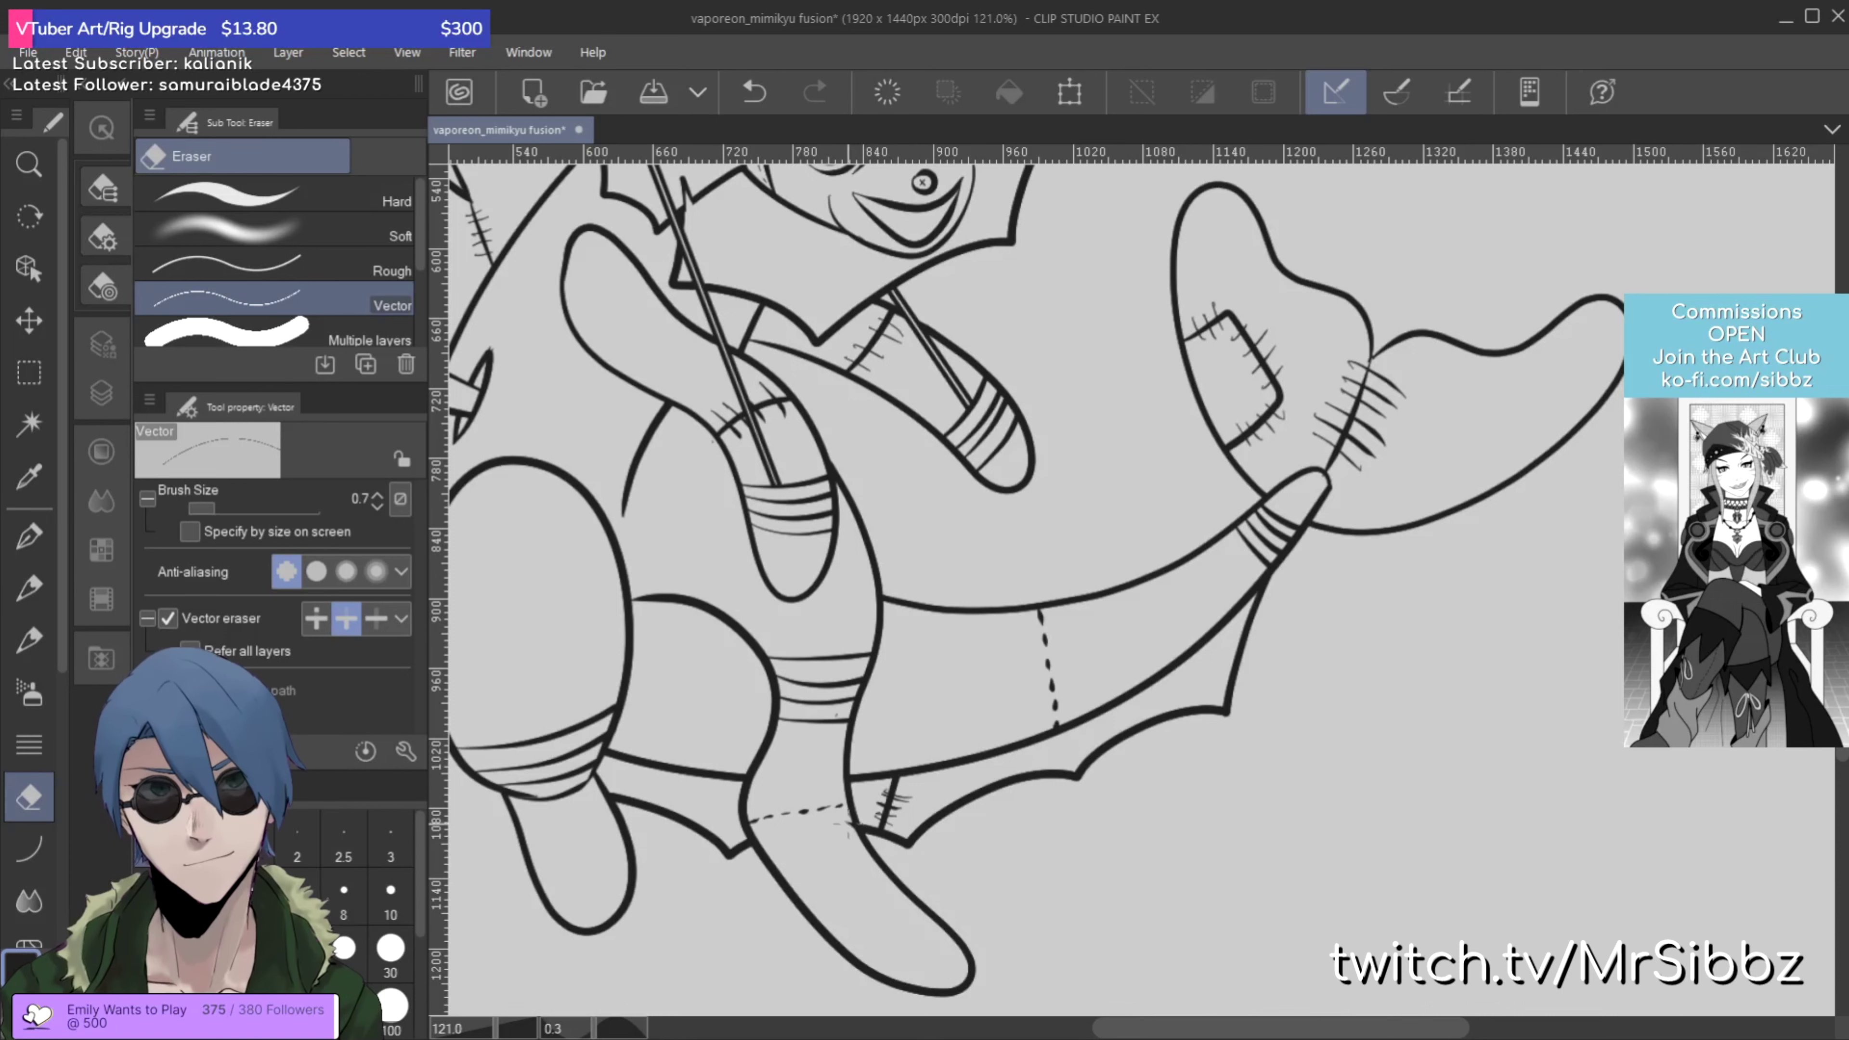
pyautogui.press('p')
pyautogui.scroll(5, 850, 834)
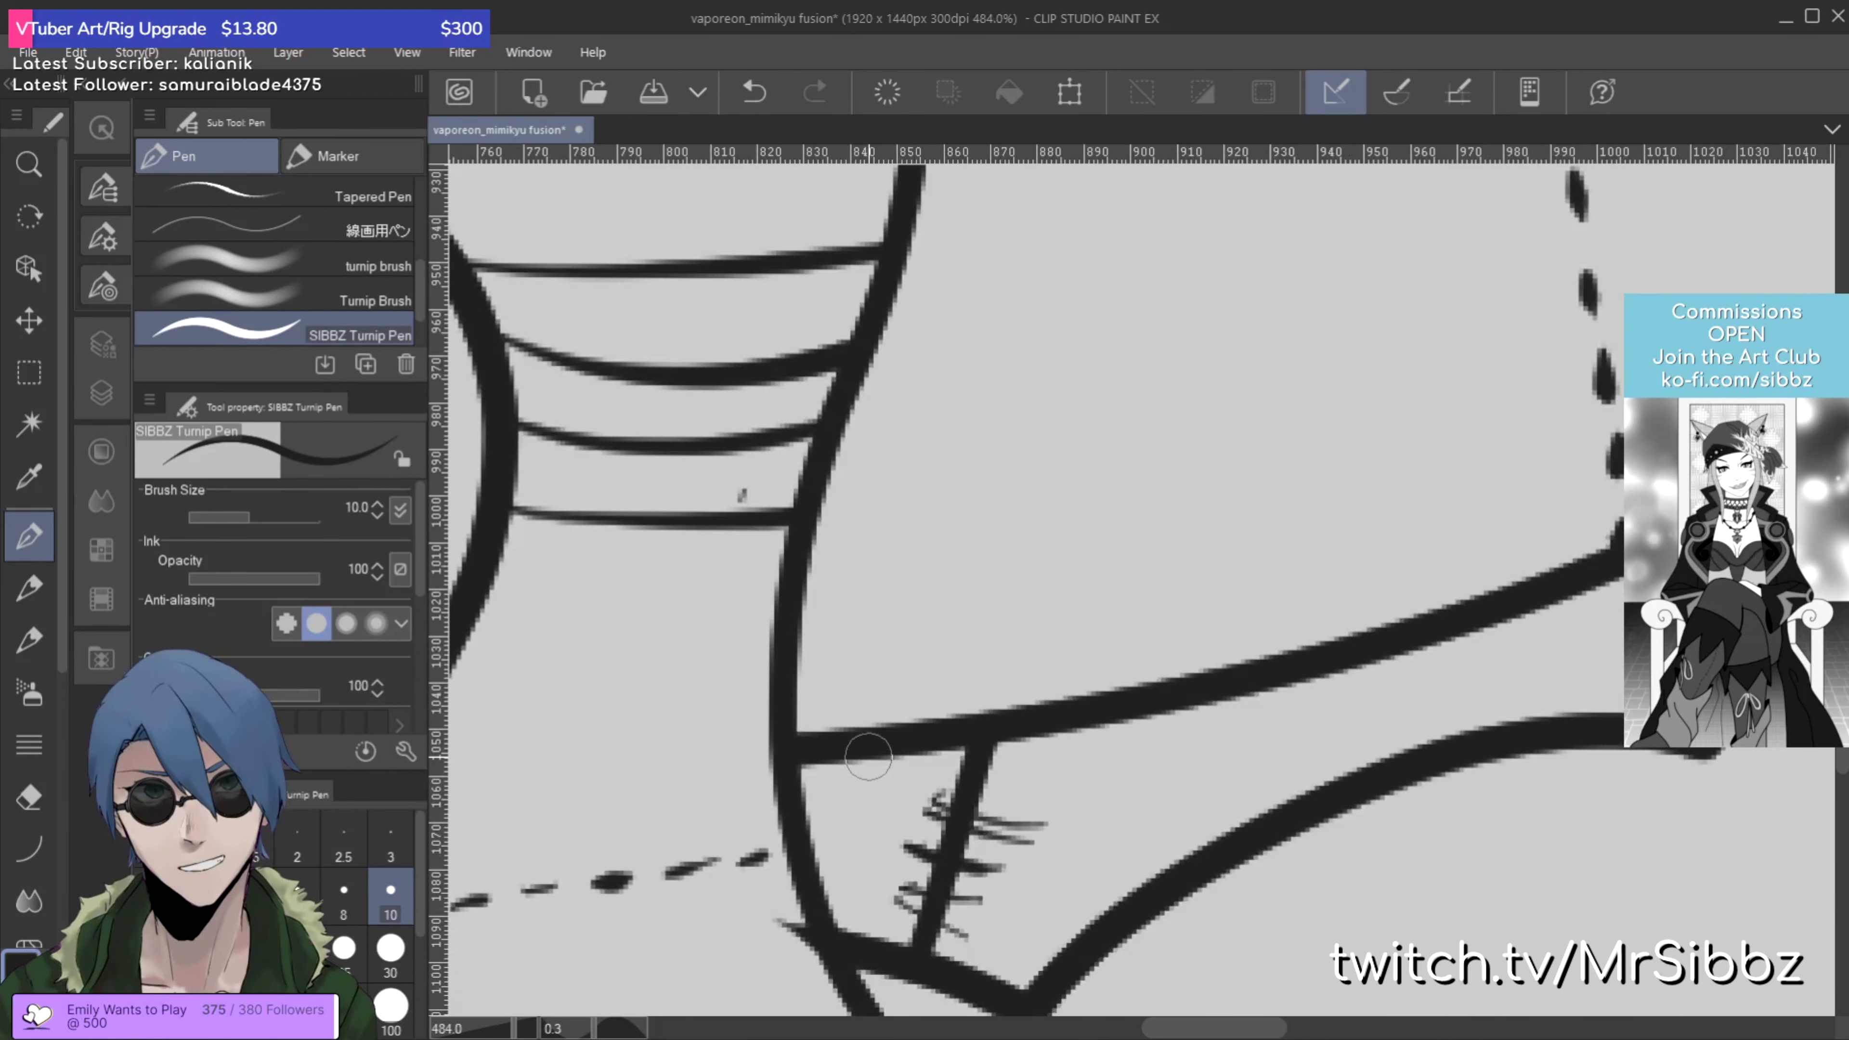
pyautogui.moveTo(869, 756); pyautogui.dragTo(966, 449)
pyautogui.press('e')
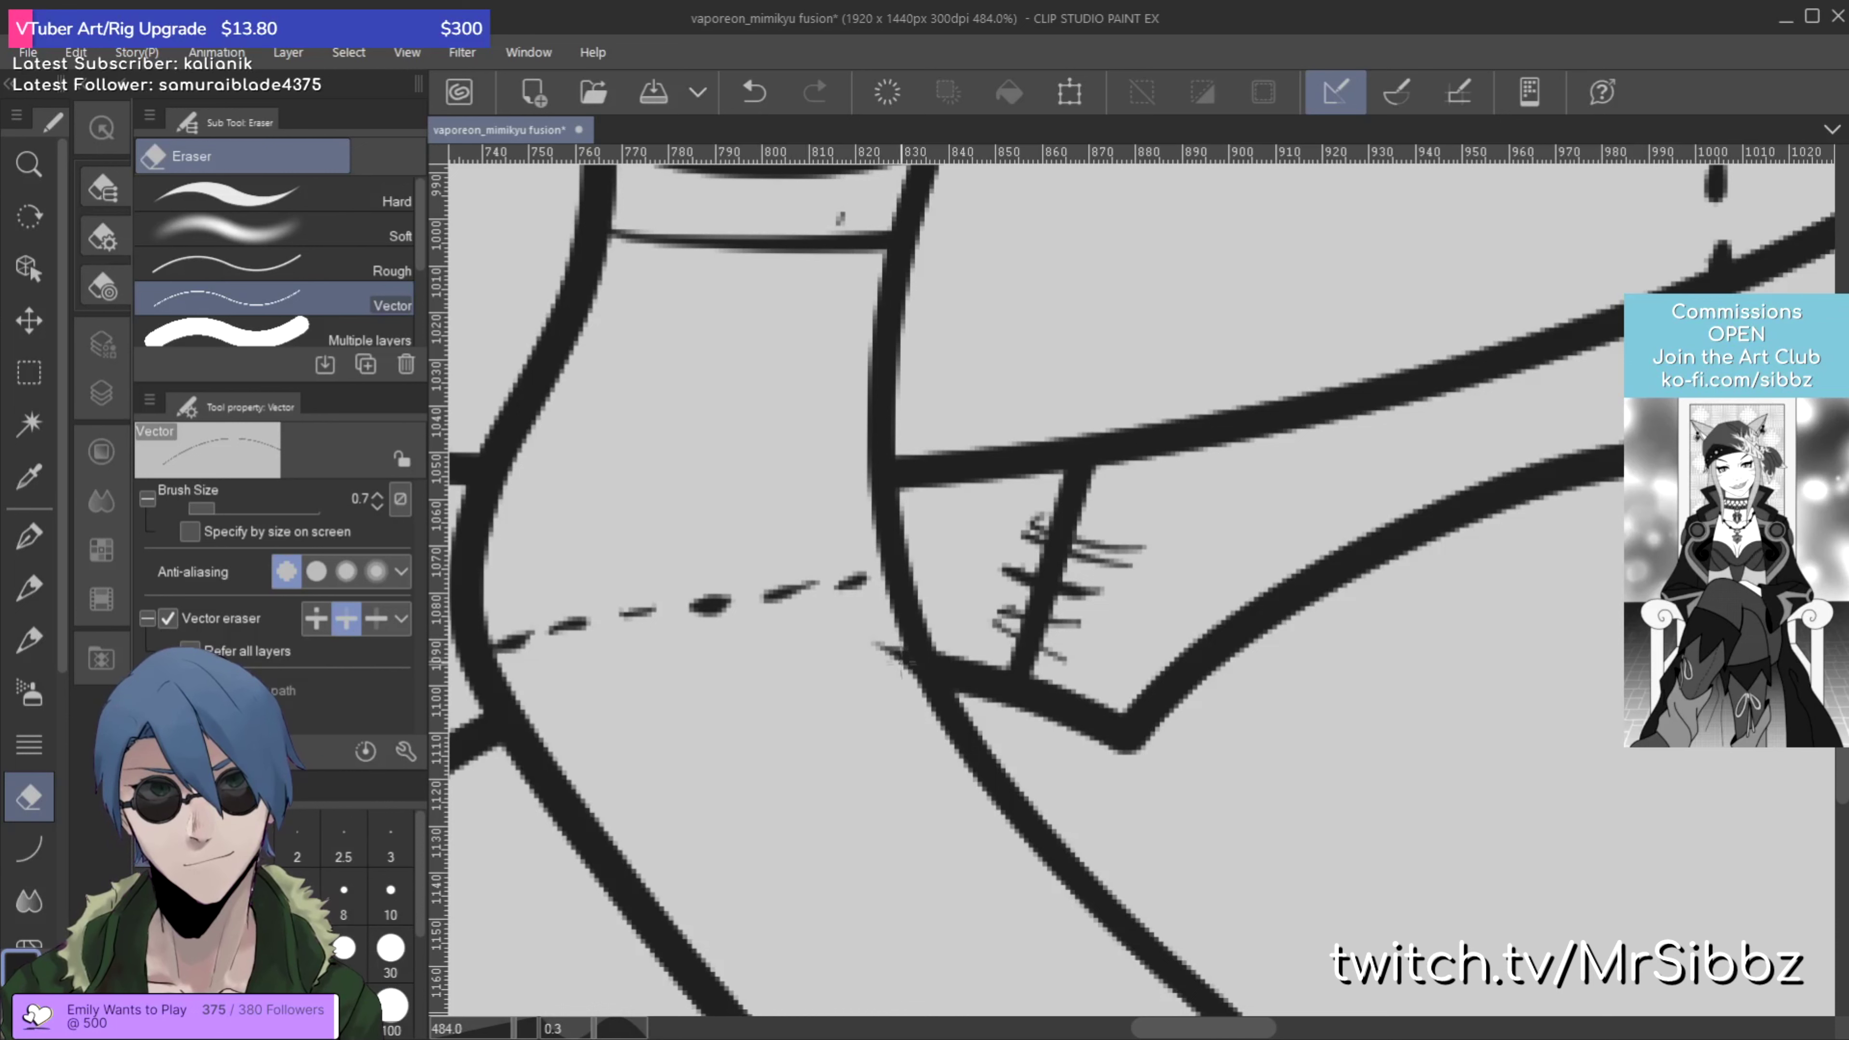
pyautogui.press(']')
pyautogui.press(']')
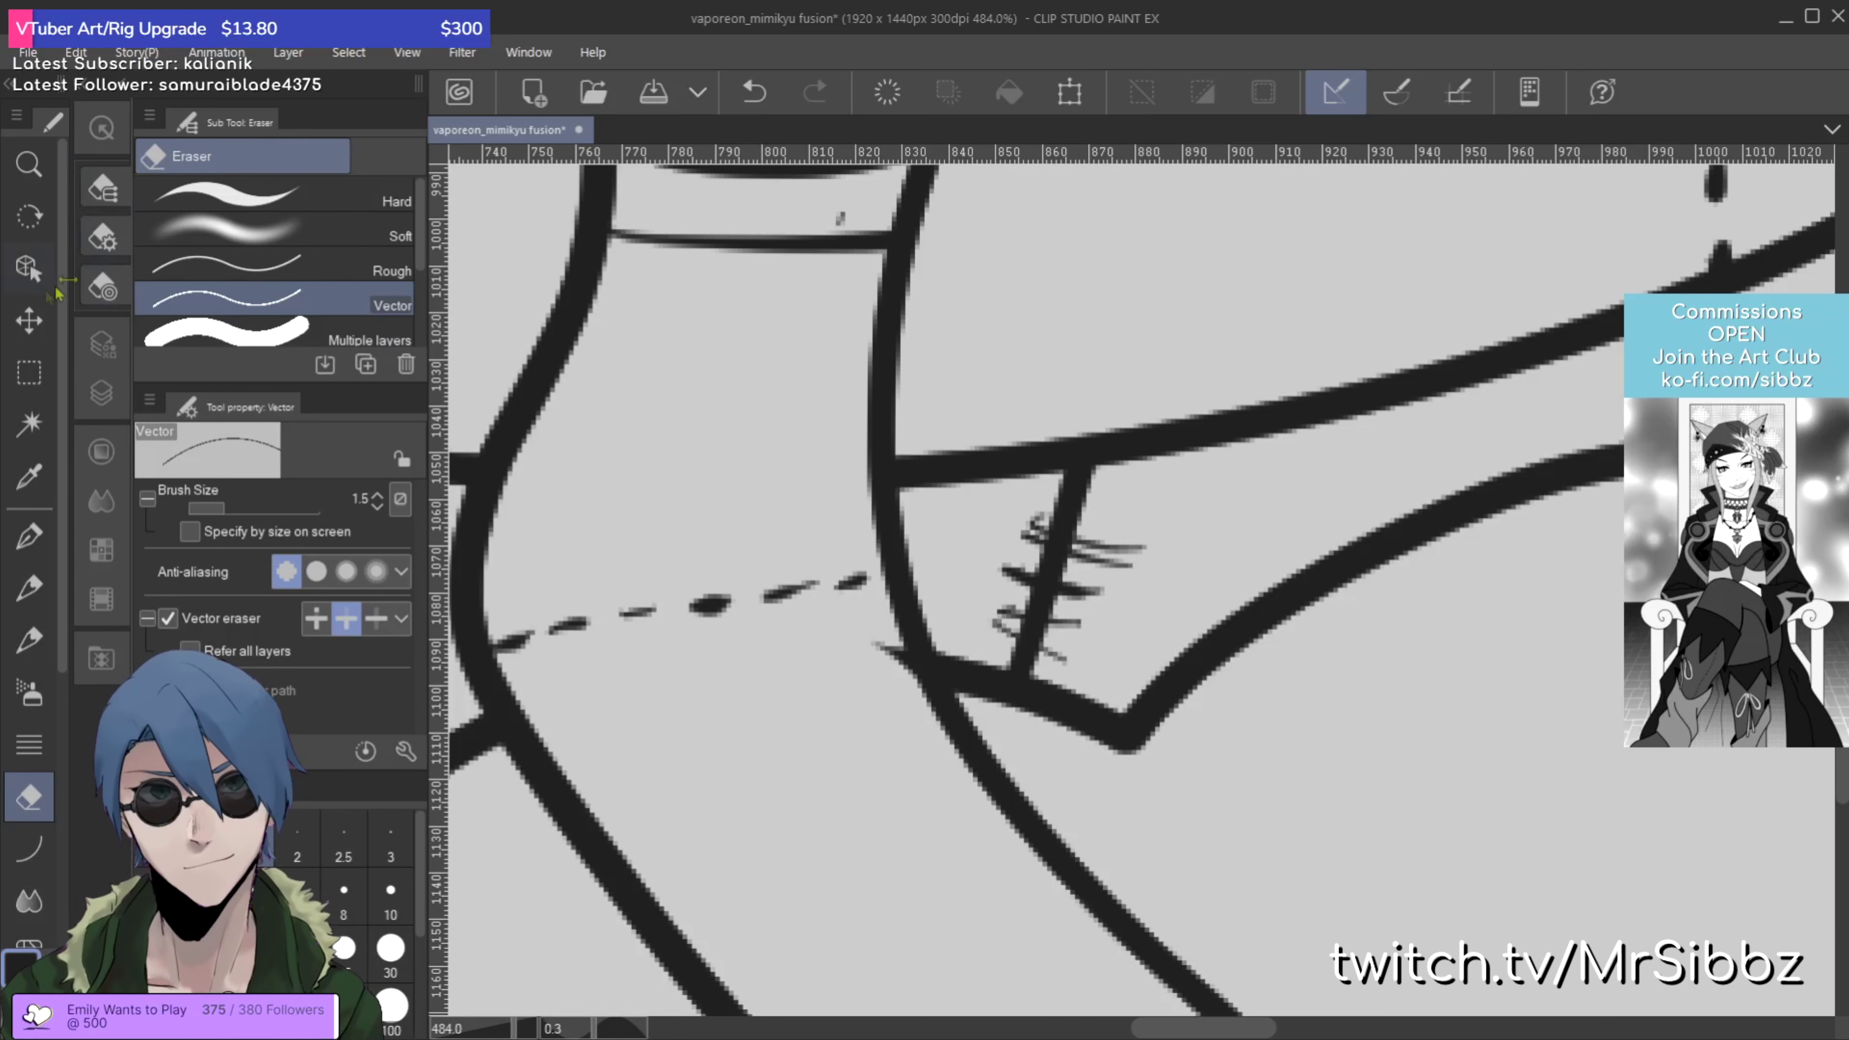
# Step: Remove the stray spur where the tail's lower fin line crosses the front leg by editing the line's end control point
pyautogui.click(29, 267)
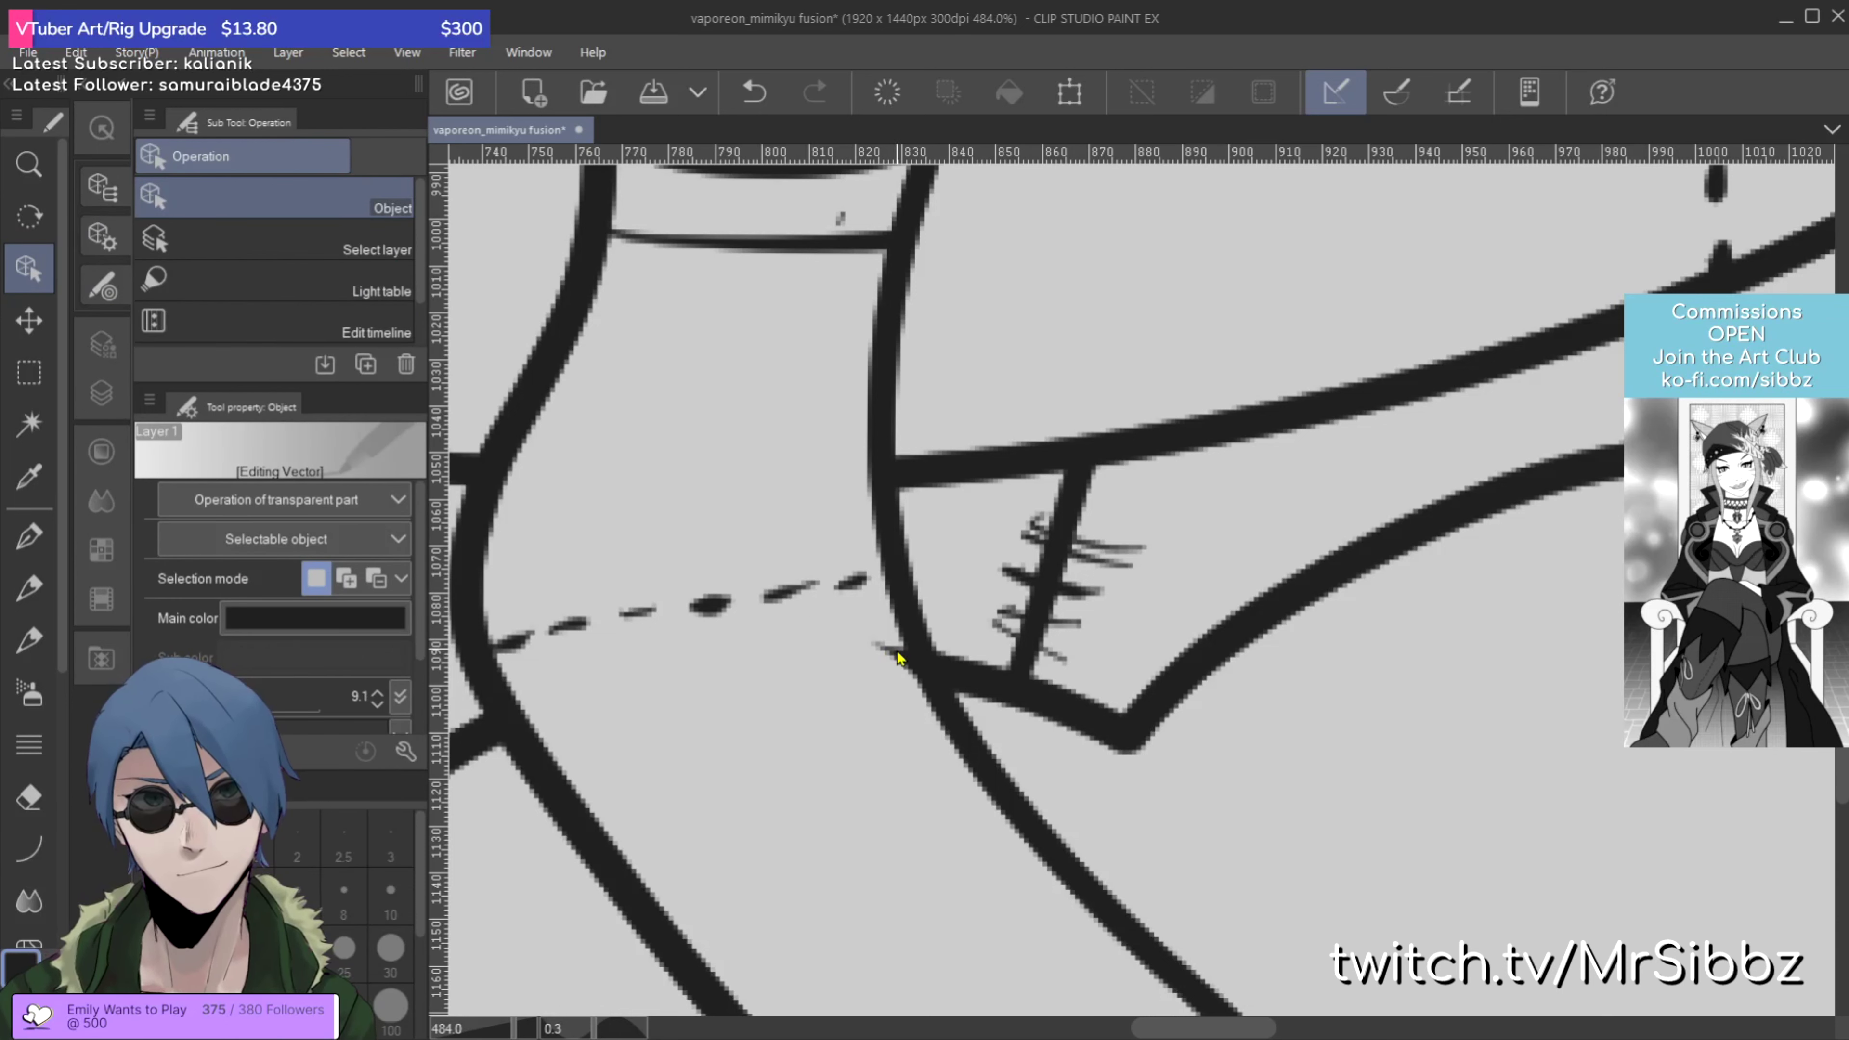
pyautogui.click(1002, 690)
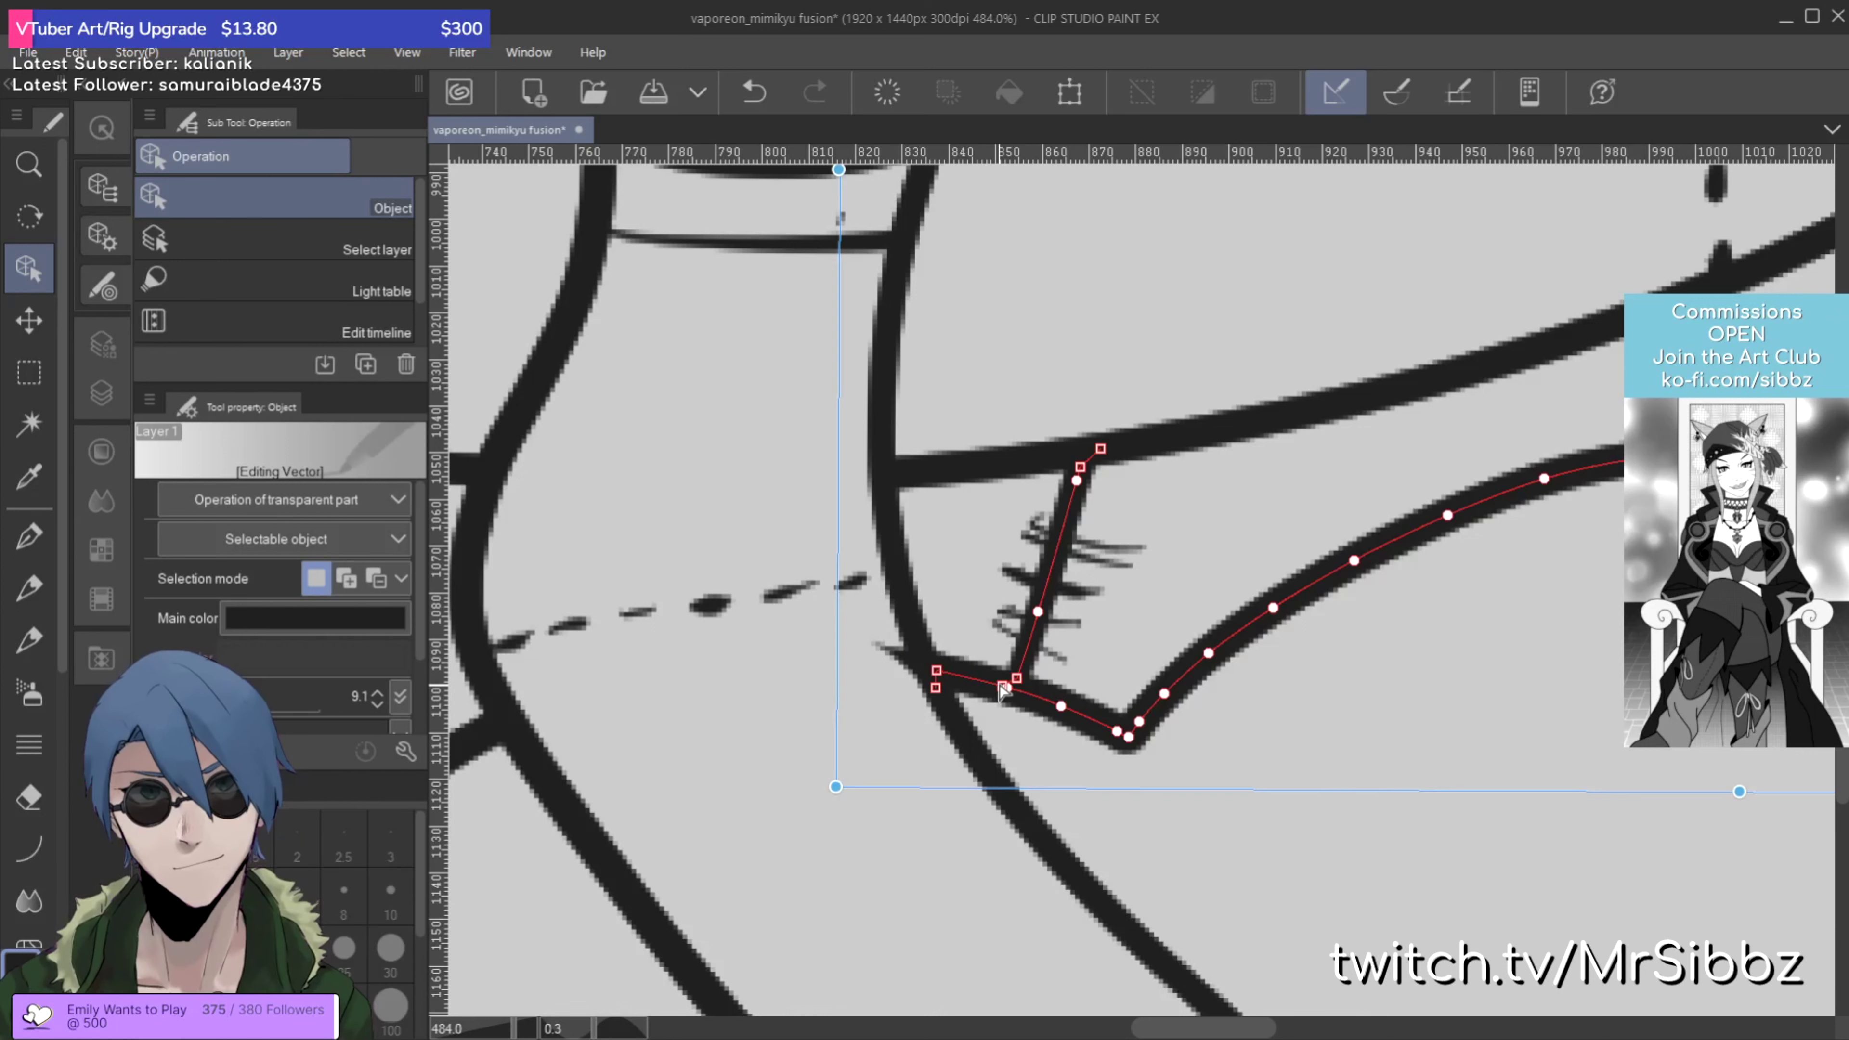
pyautogui.click(935, 690)
pyautogui.click(952, 732)
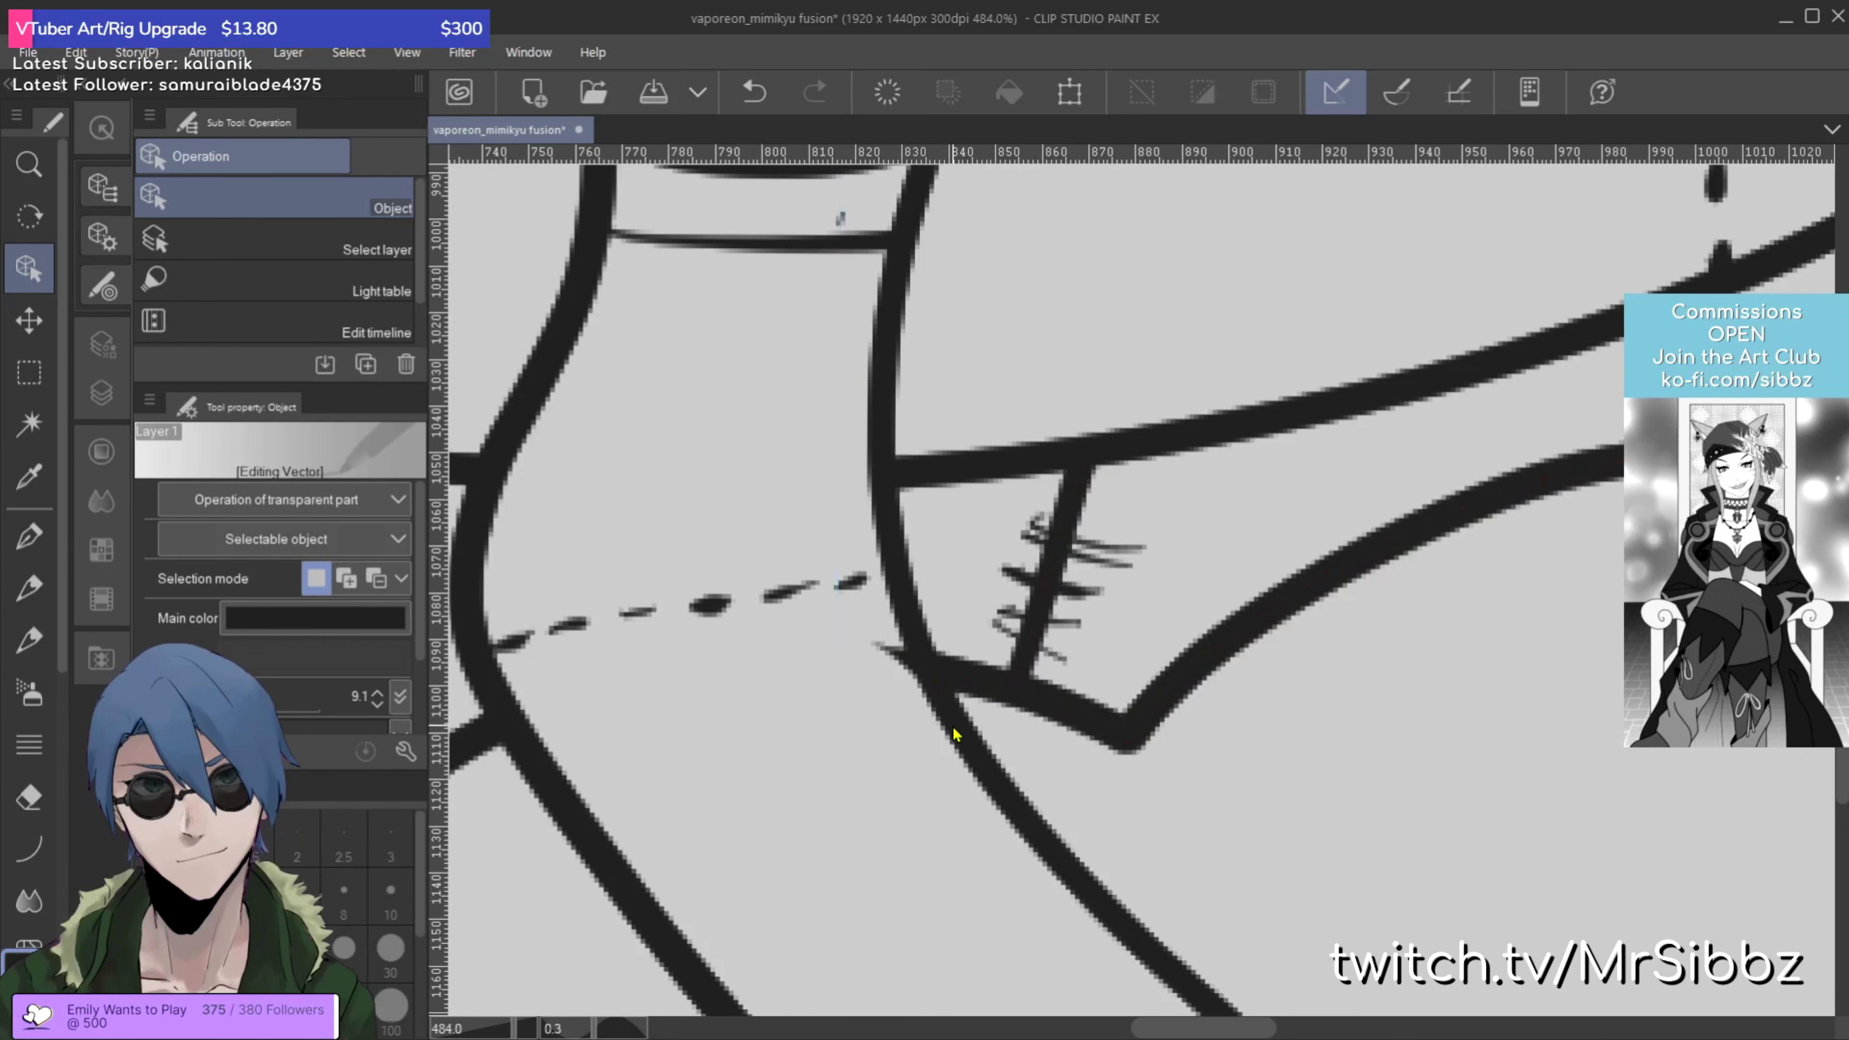
pyautogui.moveTo(1103, 794); pyautogui.dragTo(961, 838)
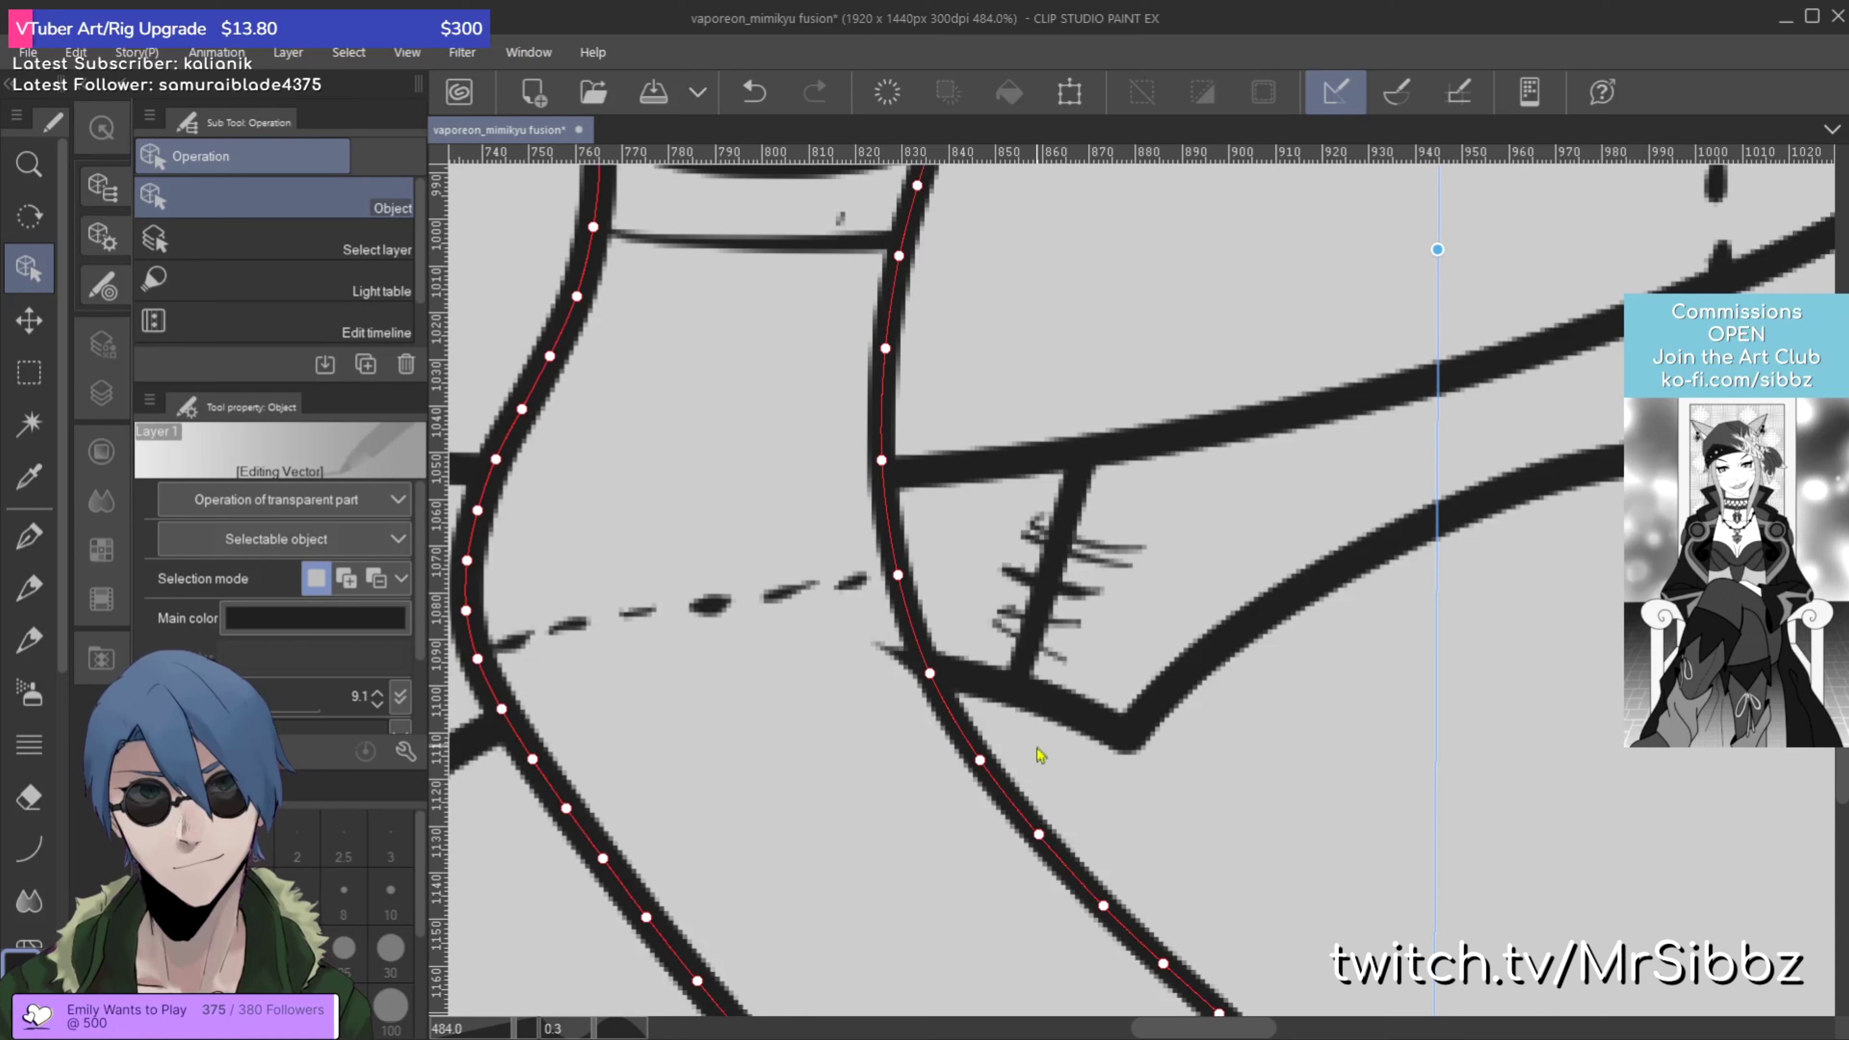
pyautogui.click(1052, 733)
pyautogui.click(964, 682)
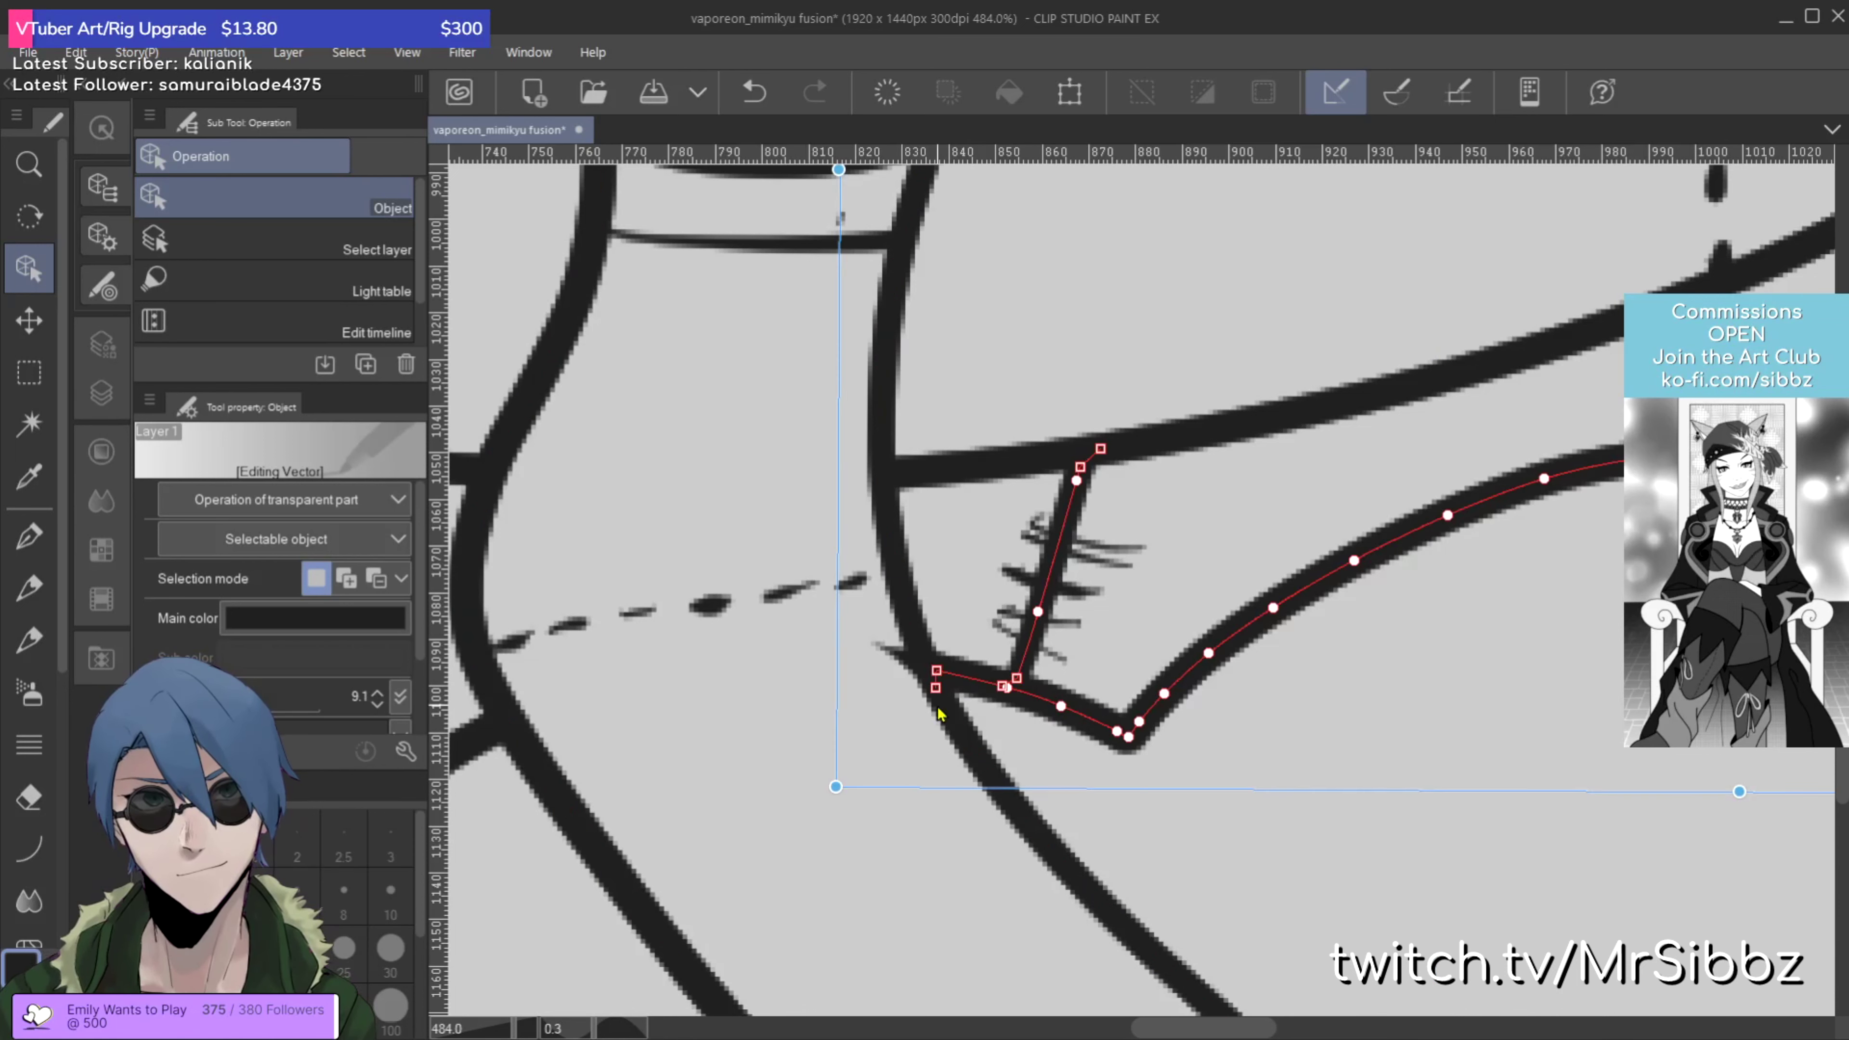
pyautogui.click(936, 690)
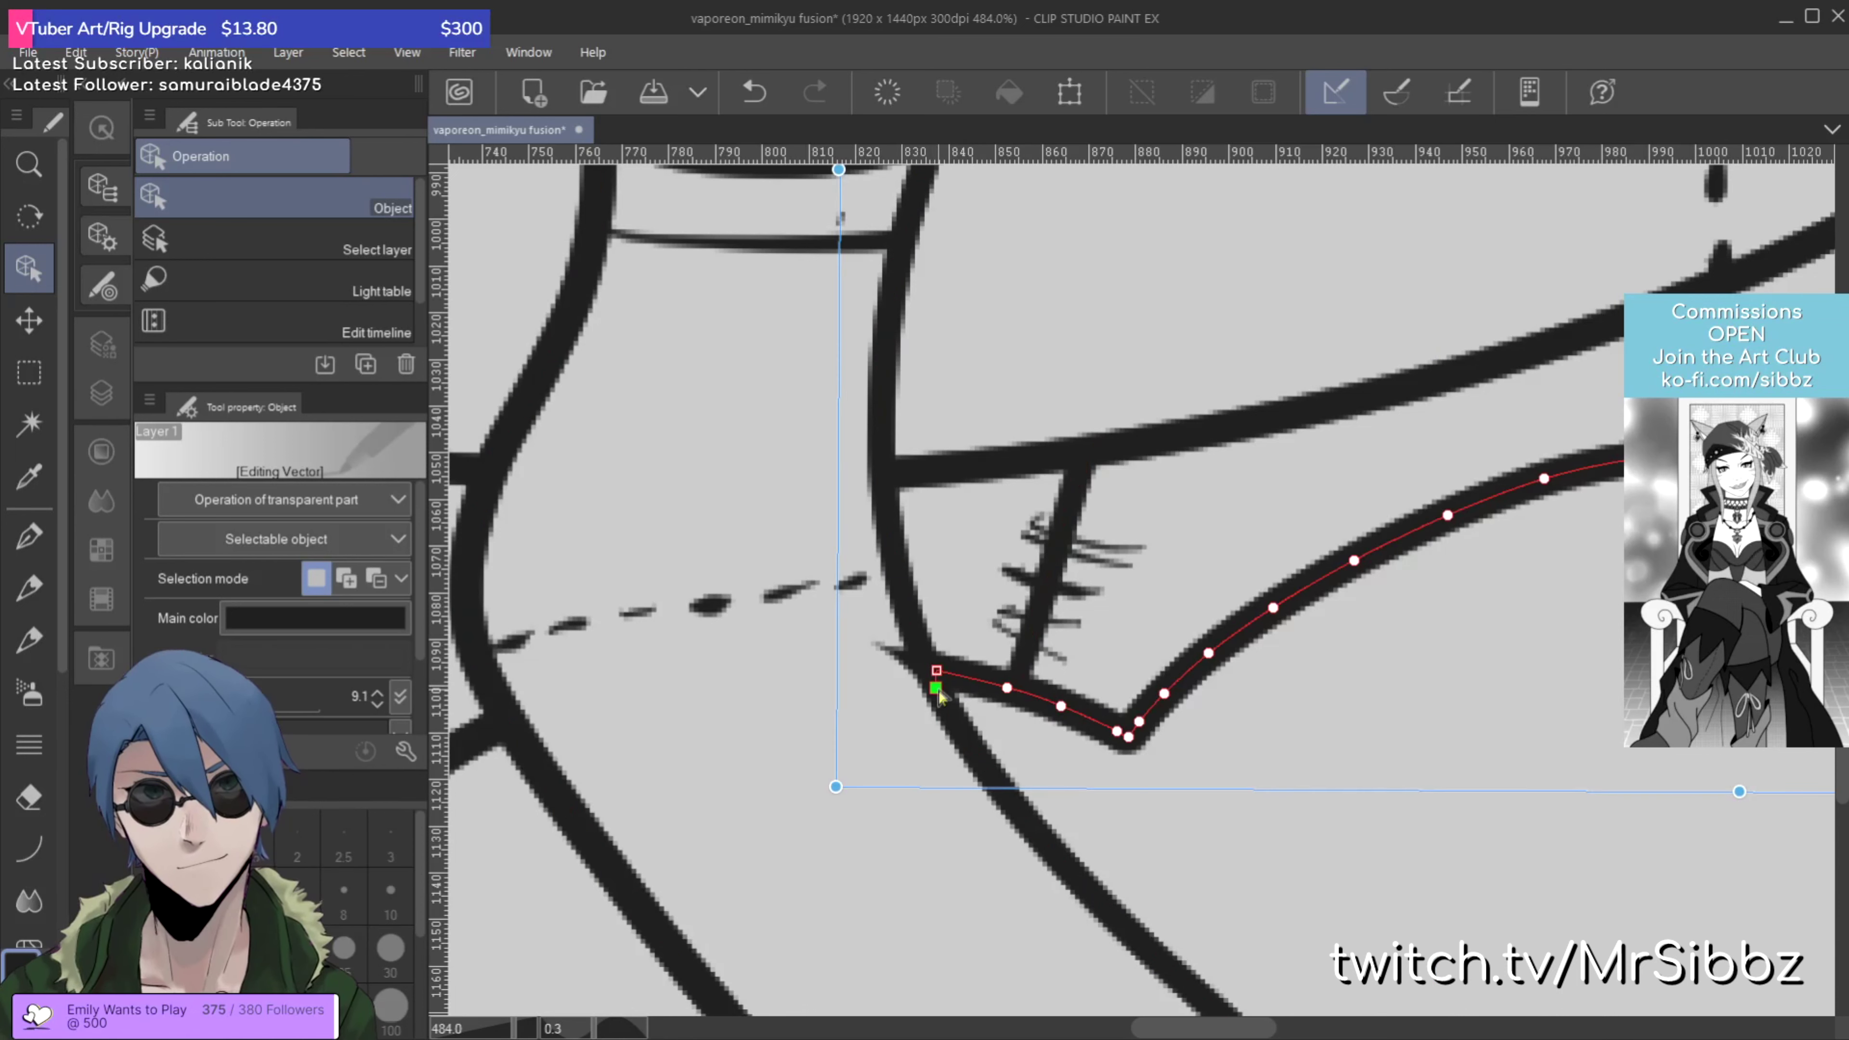
pyautogui.click(1046, 384)
pyautogui.scroll(-10, 1334, 607)
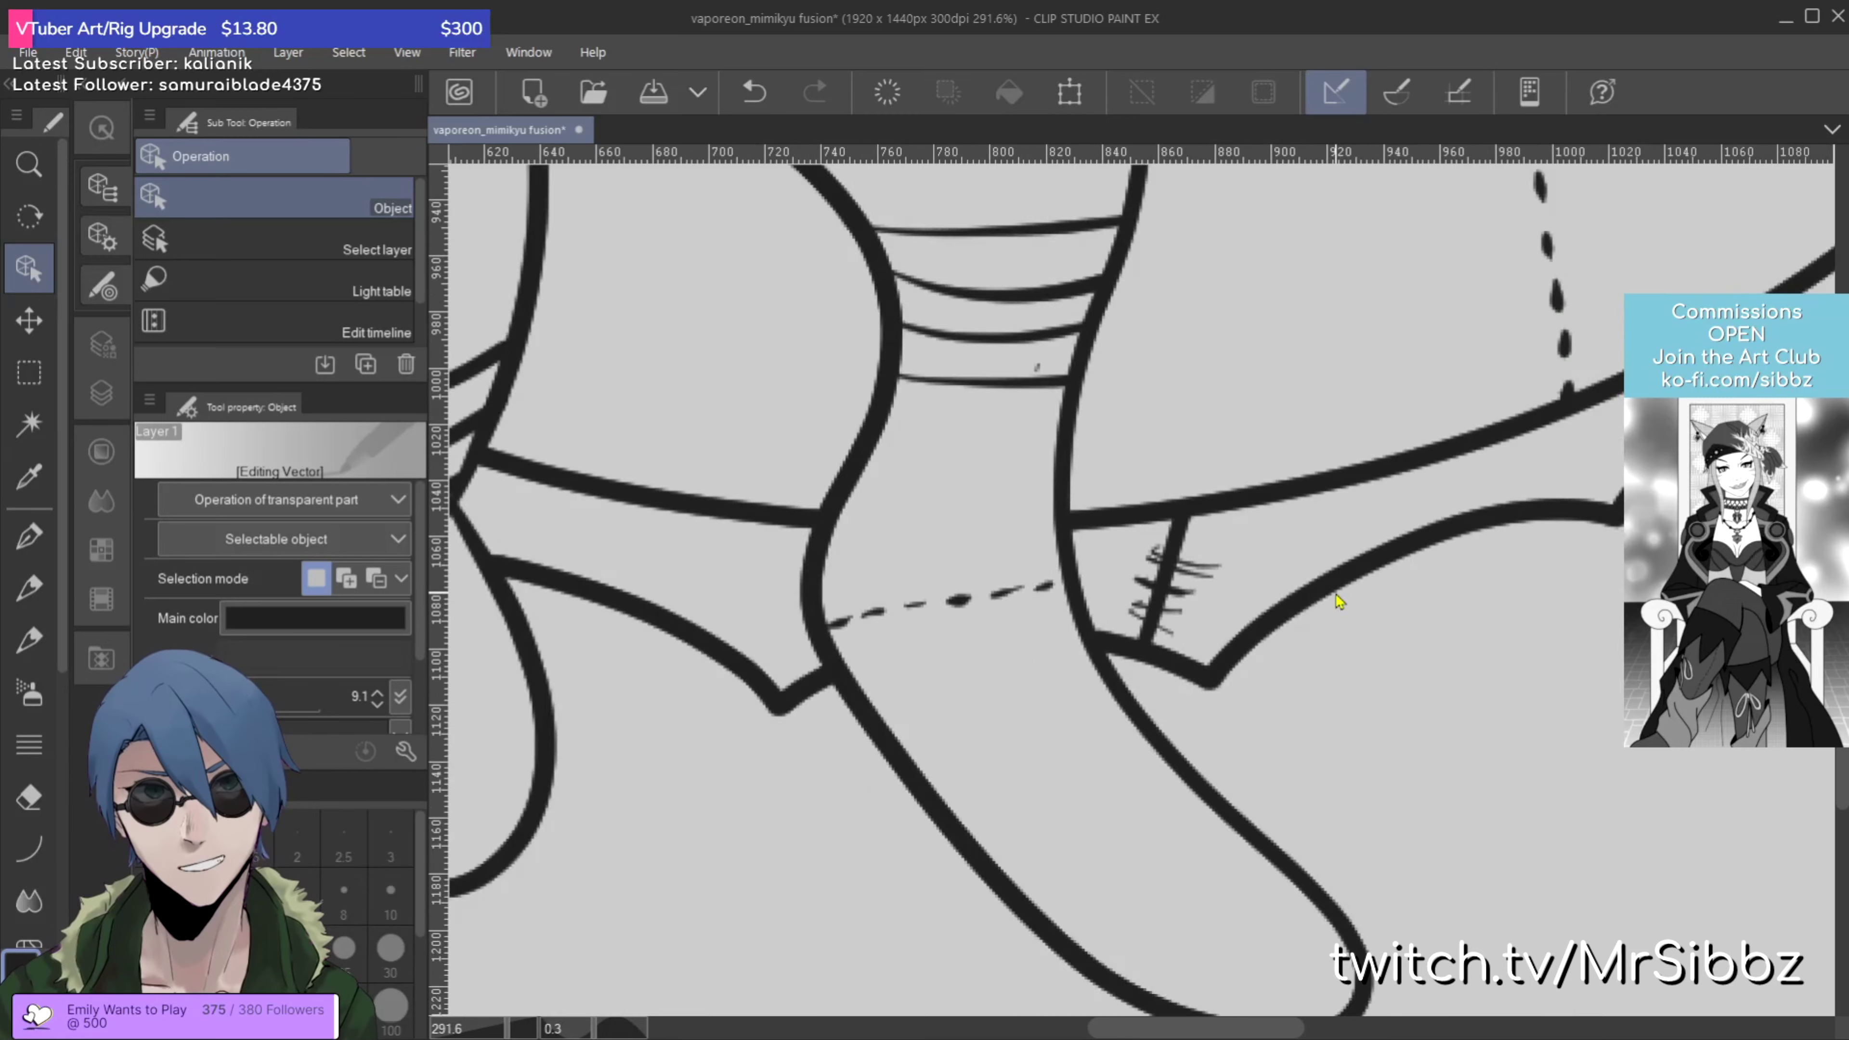
# Step: Delete the stray vector mark lying outside the canvas's left edge
pyautogui.scroll(-5, 1282, 666)
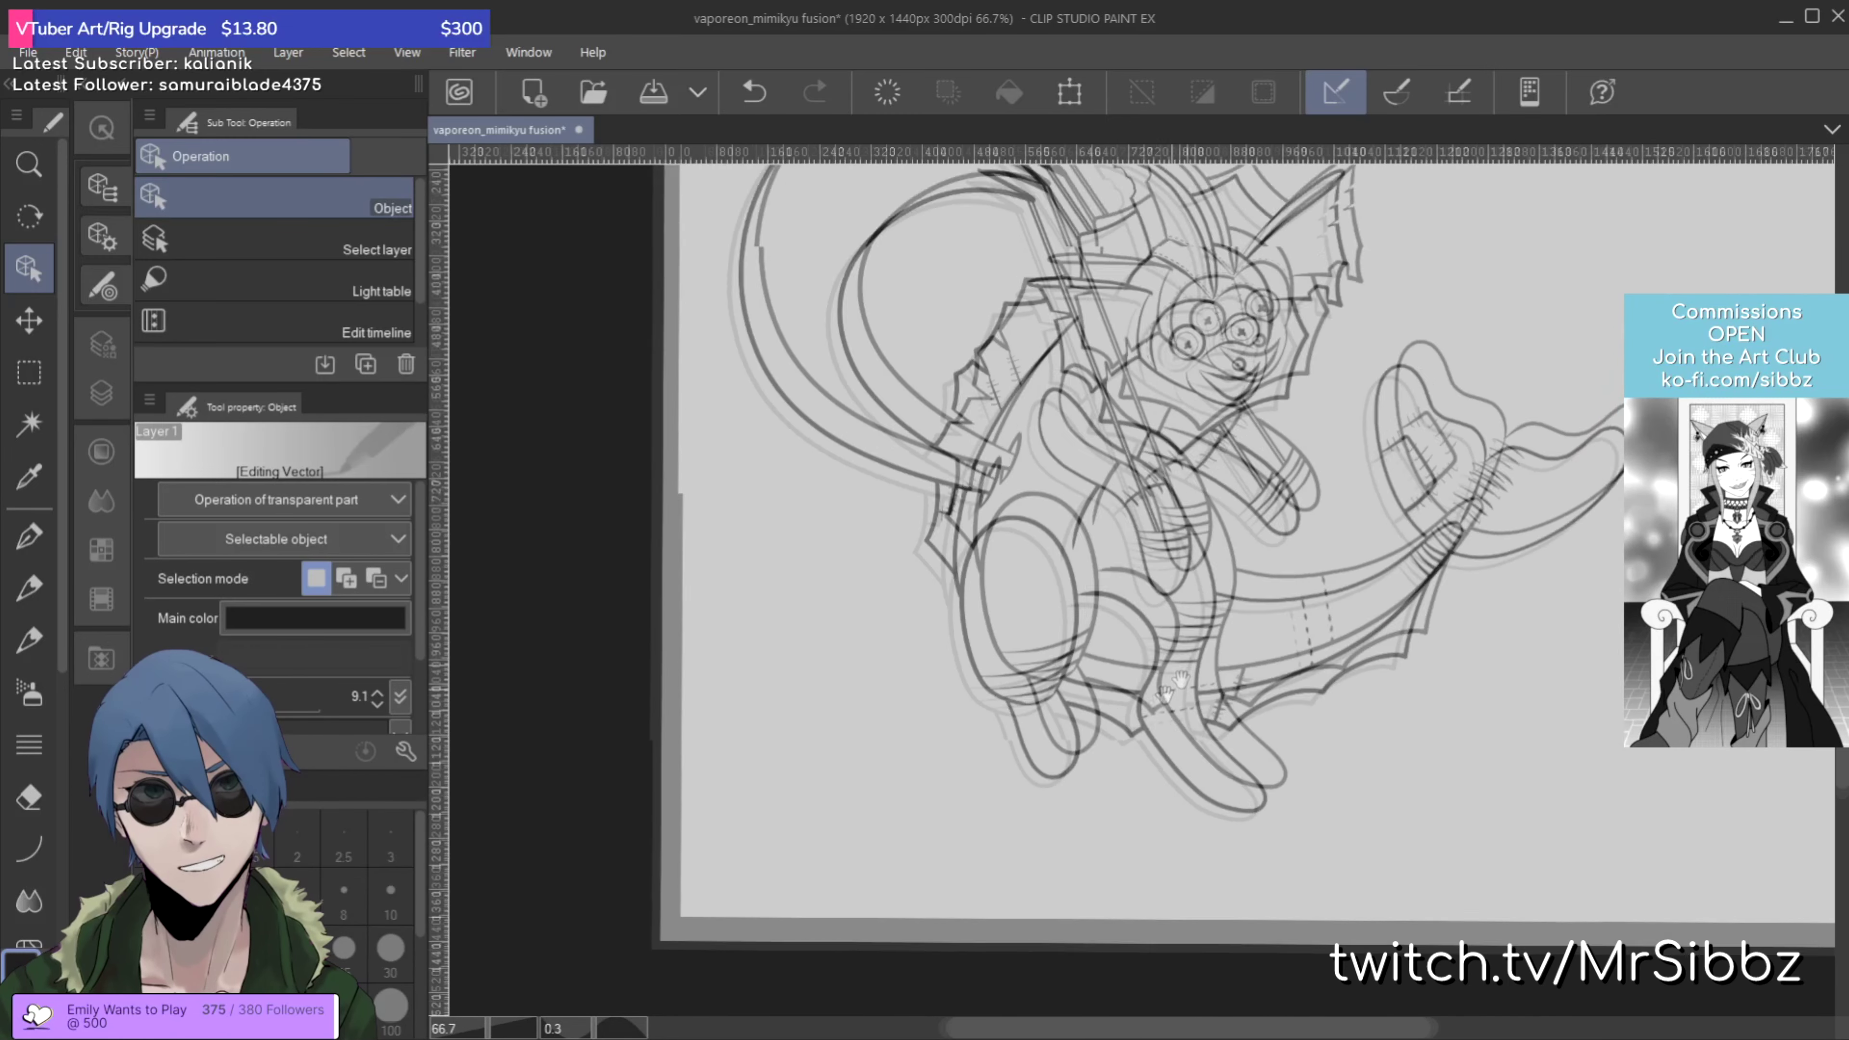
pyautogui.moveTo(612, 254); pyautogui.dragTo(1615, 926)
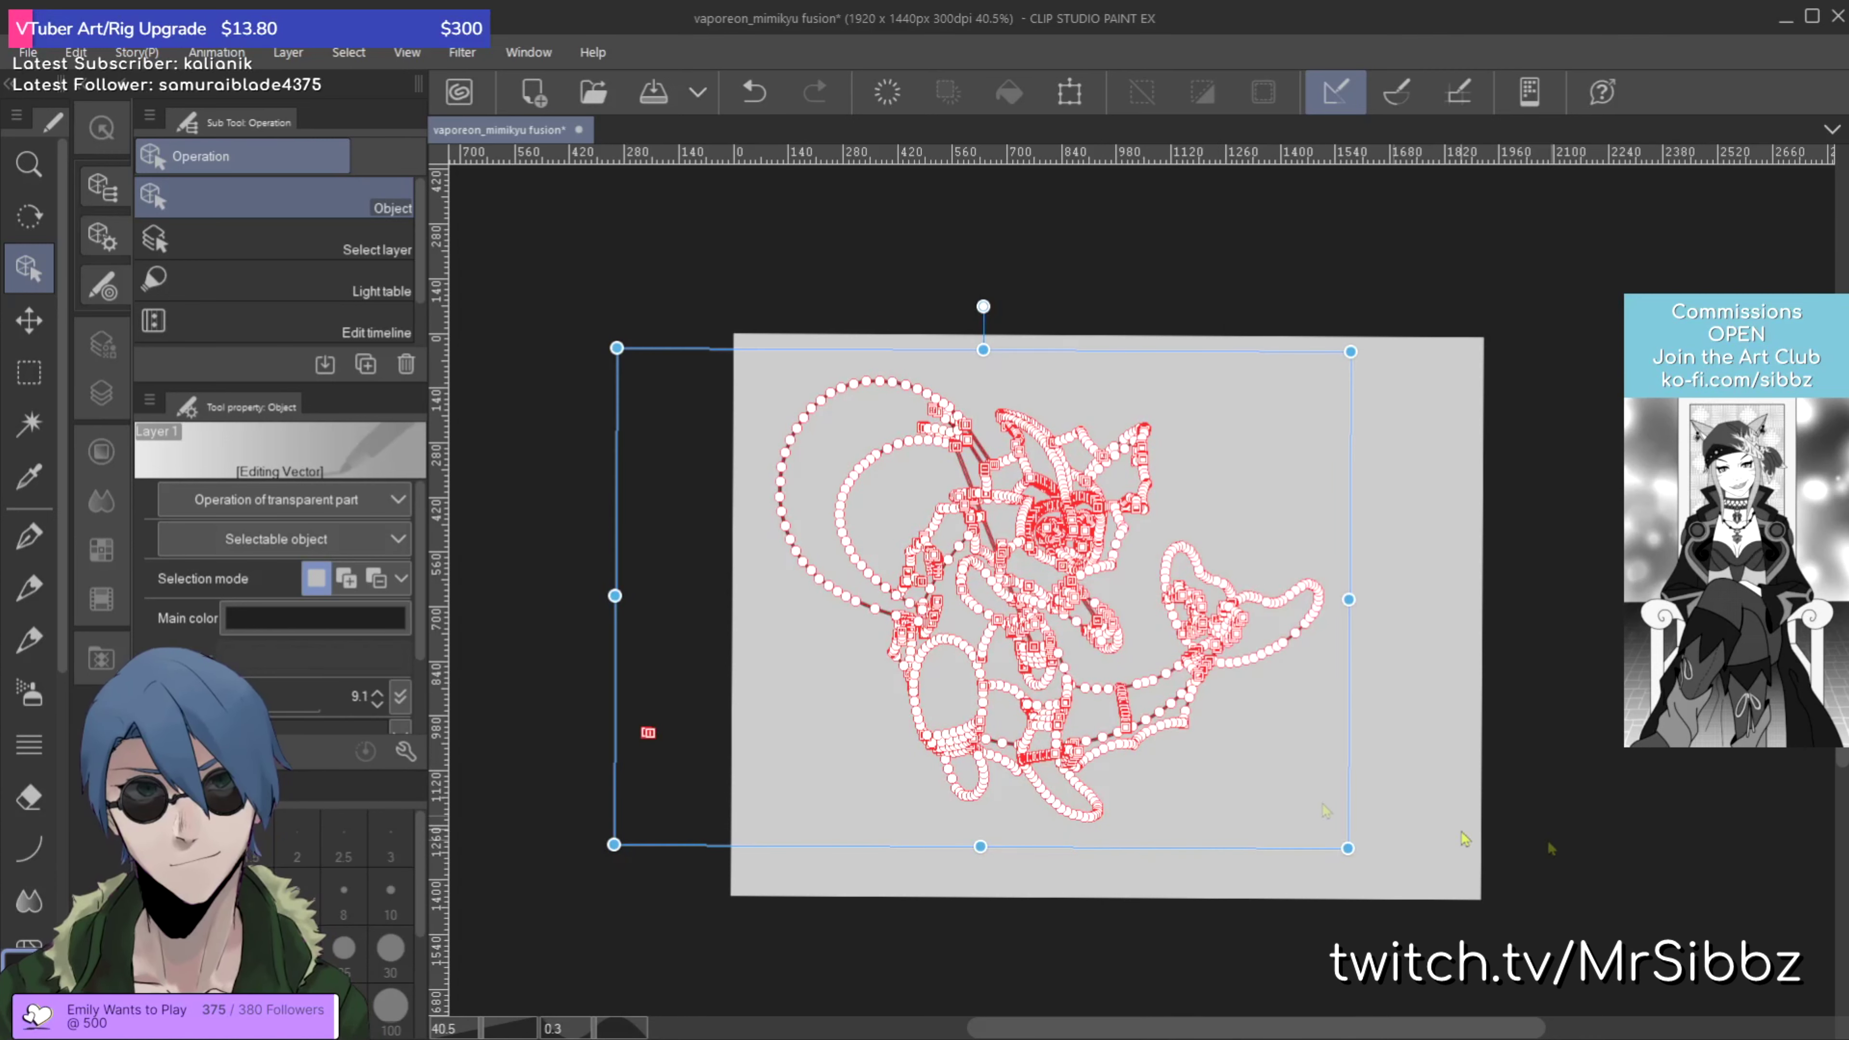
pyautogui.moveTo(534, 575); pyautogui.dragTo(693, 818)
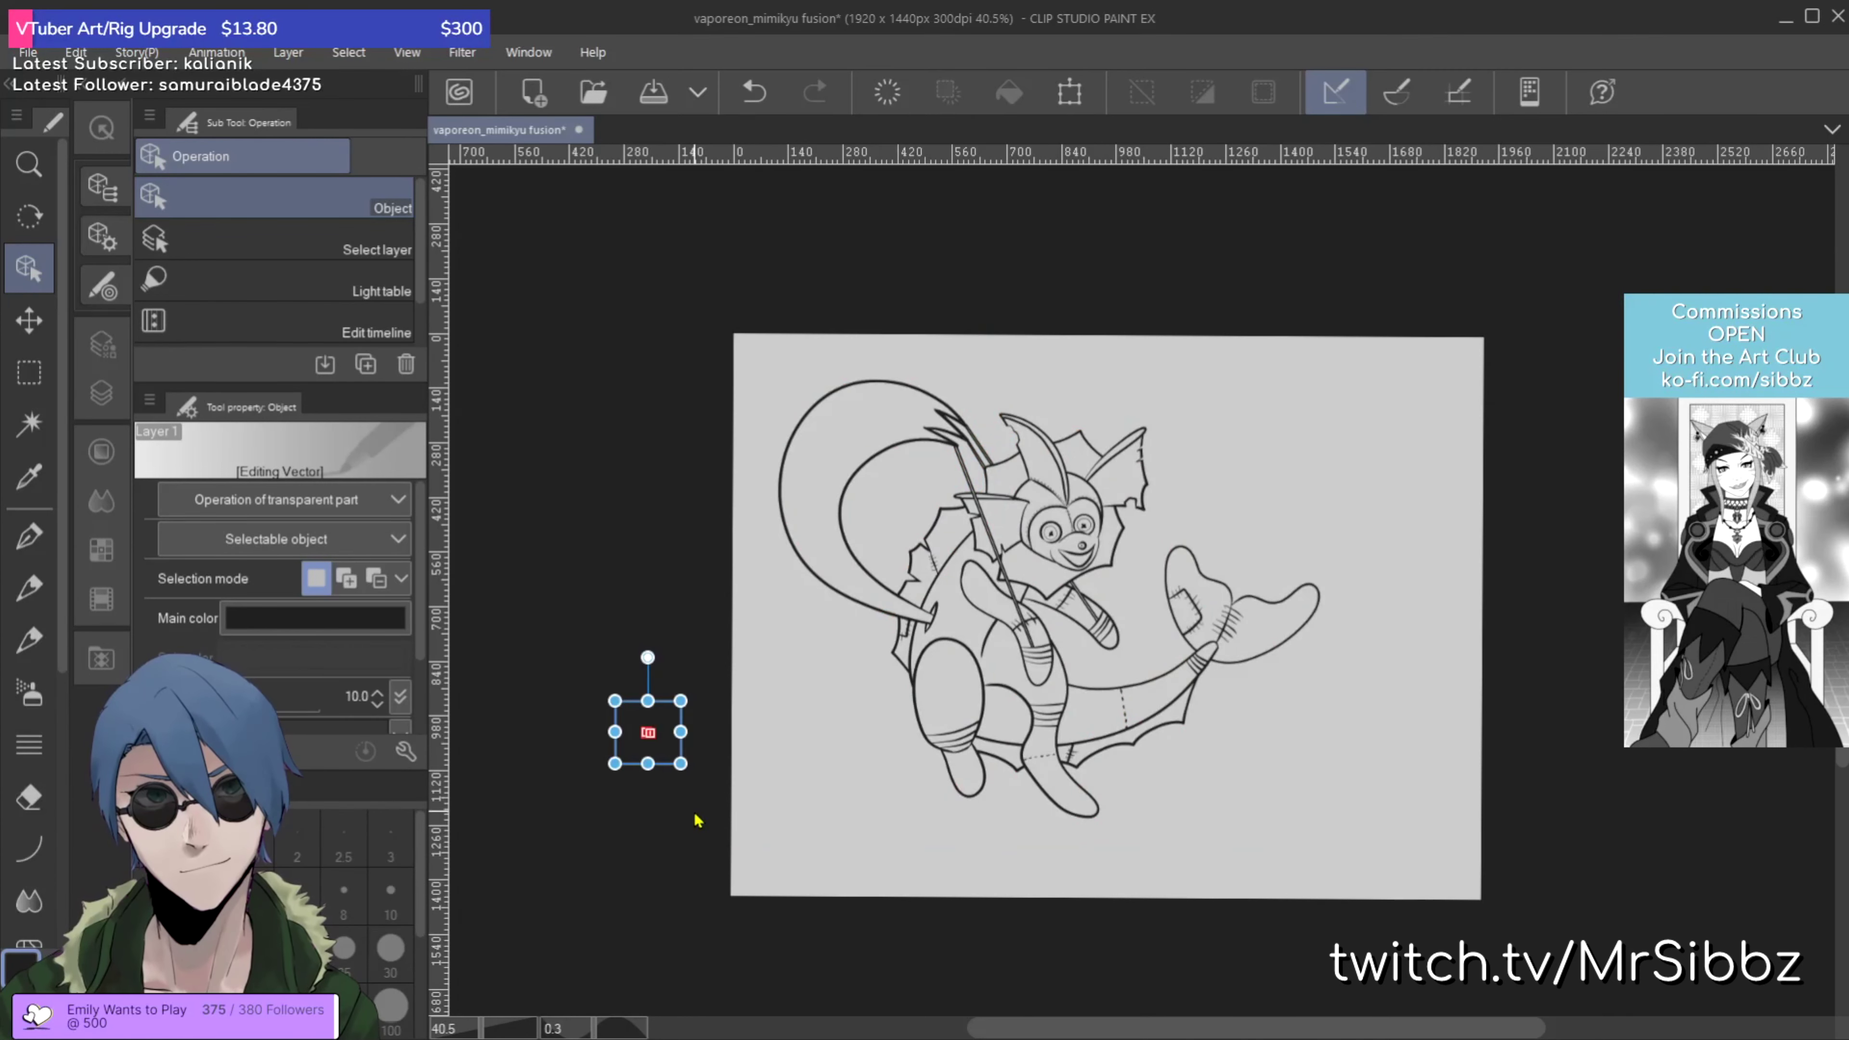
pyautogui.press('Delete')
# Step: Select all the remaining line art, examine its control points around the legs and tail for leftover strays, and deselect it
pyautogui.moveTo(717, 248)
pyautogui.mouseDown()
pyautogui.moveTo(1408, 819)
pyautogui.moveTo(1571, 915)
pyautogui.mouseUp()
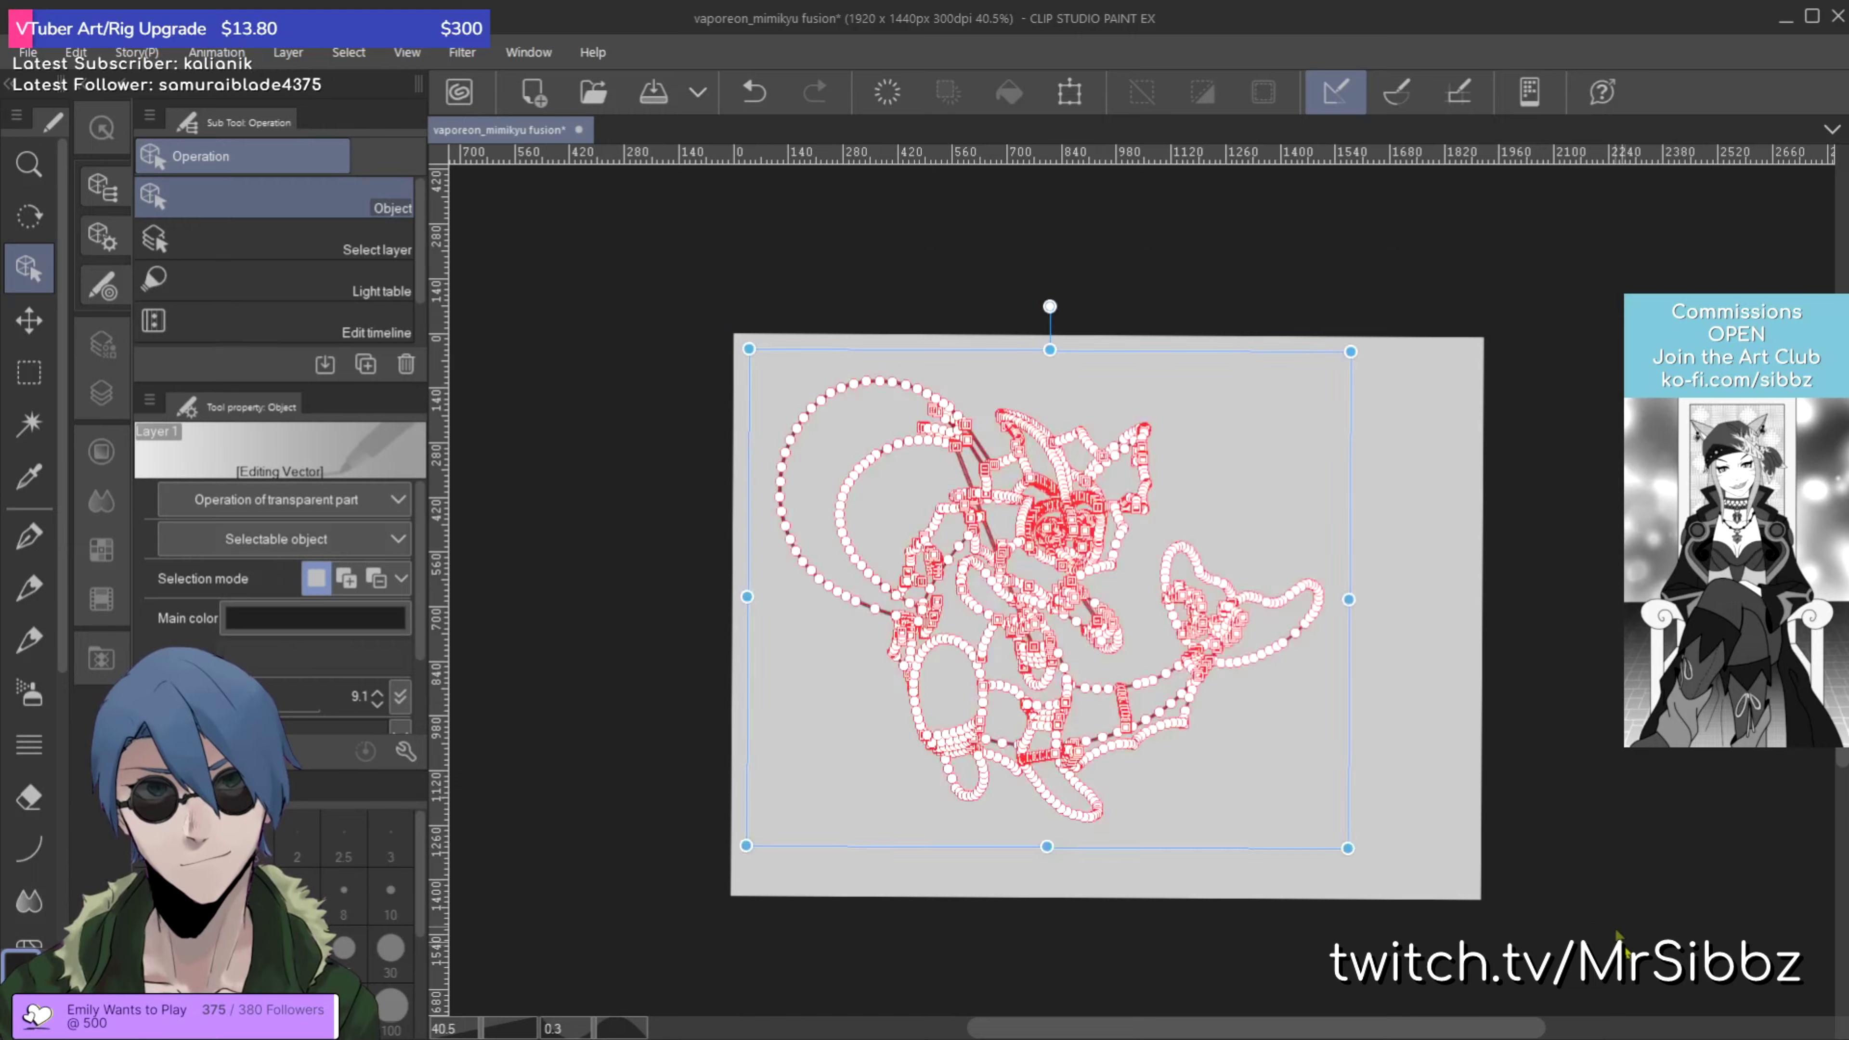
pyautogui.scroll(3, 1542, 854)
pyautogui.moveTo(1012, 737); pyautogui.dragTo(1275, 741)
pyautogui.scroll(4, 1349, 694)
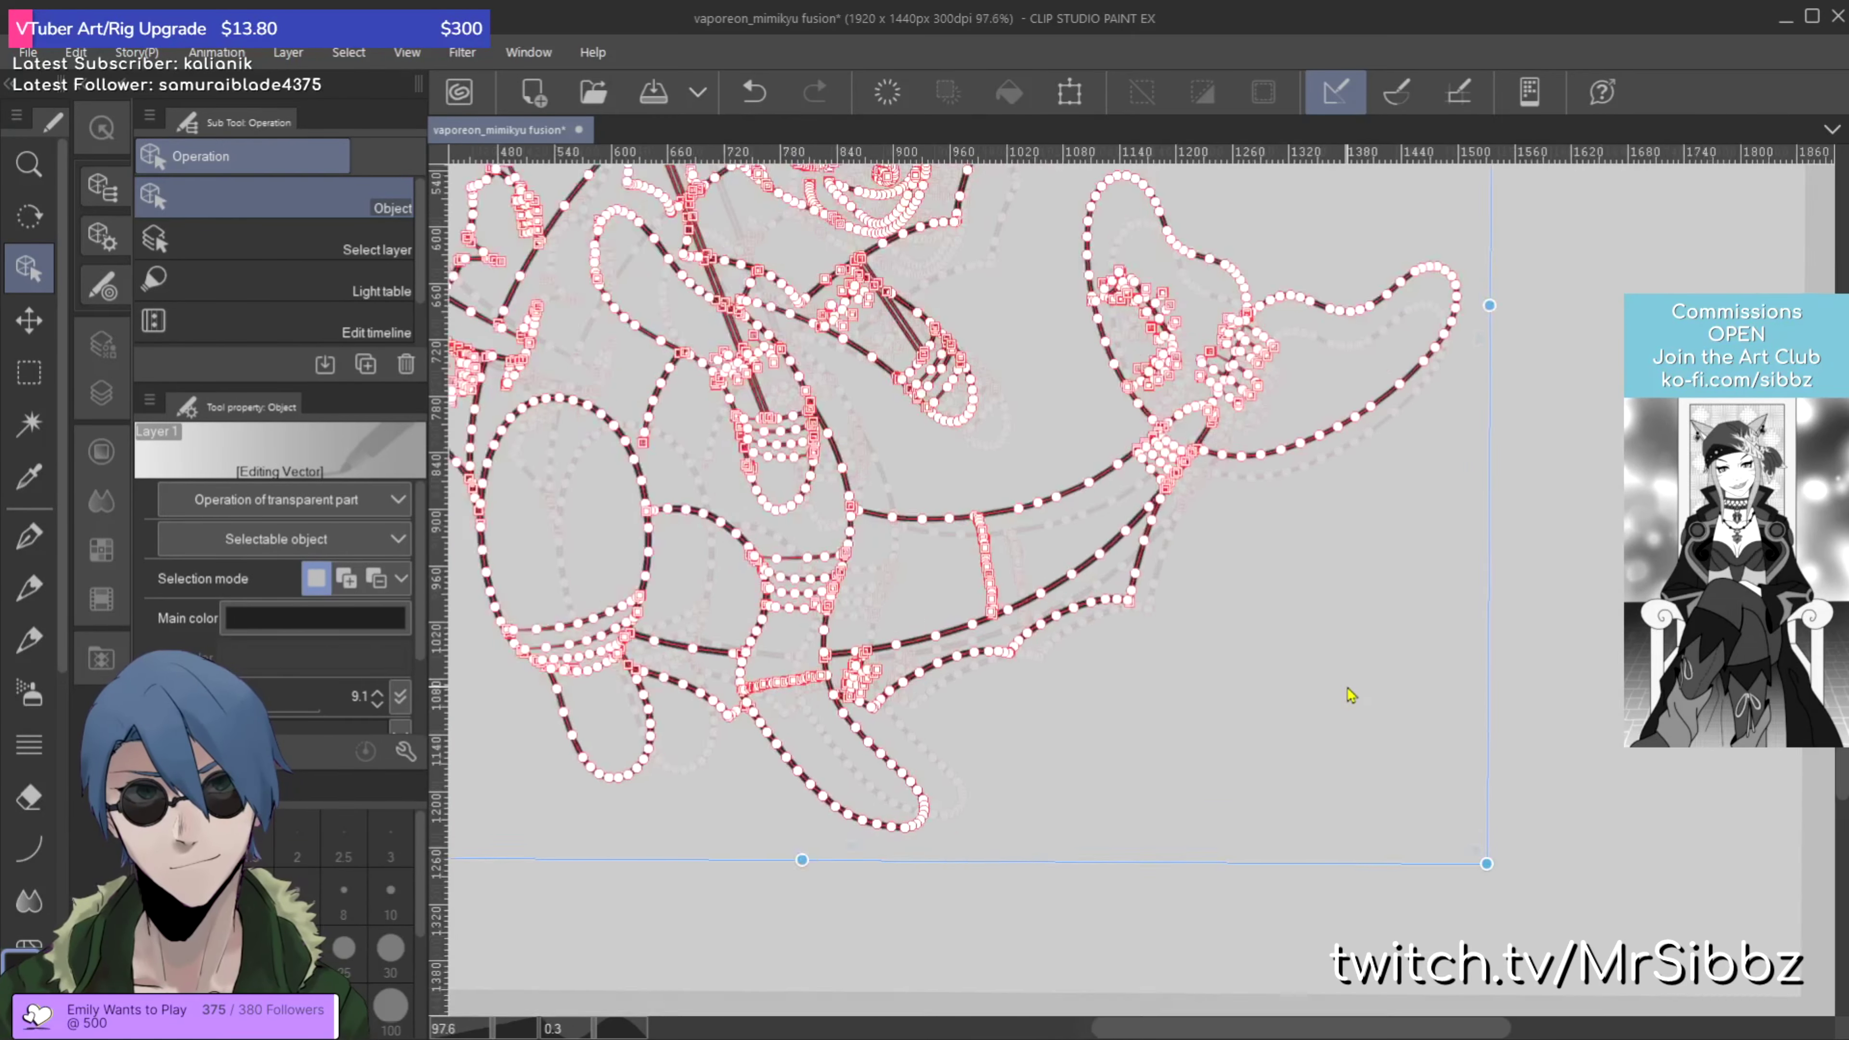
pyautogui.moveTo(948, 699); pyautogui.dragTo(1449, 728)
pyautogui.scroll(2, 1431, 703)
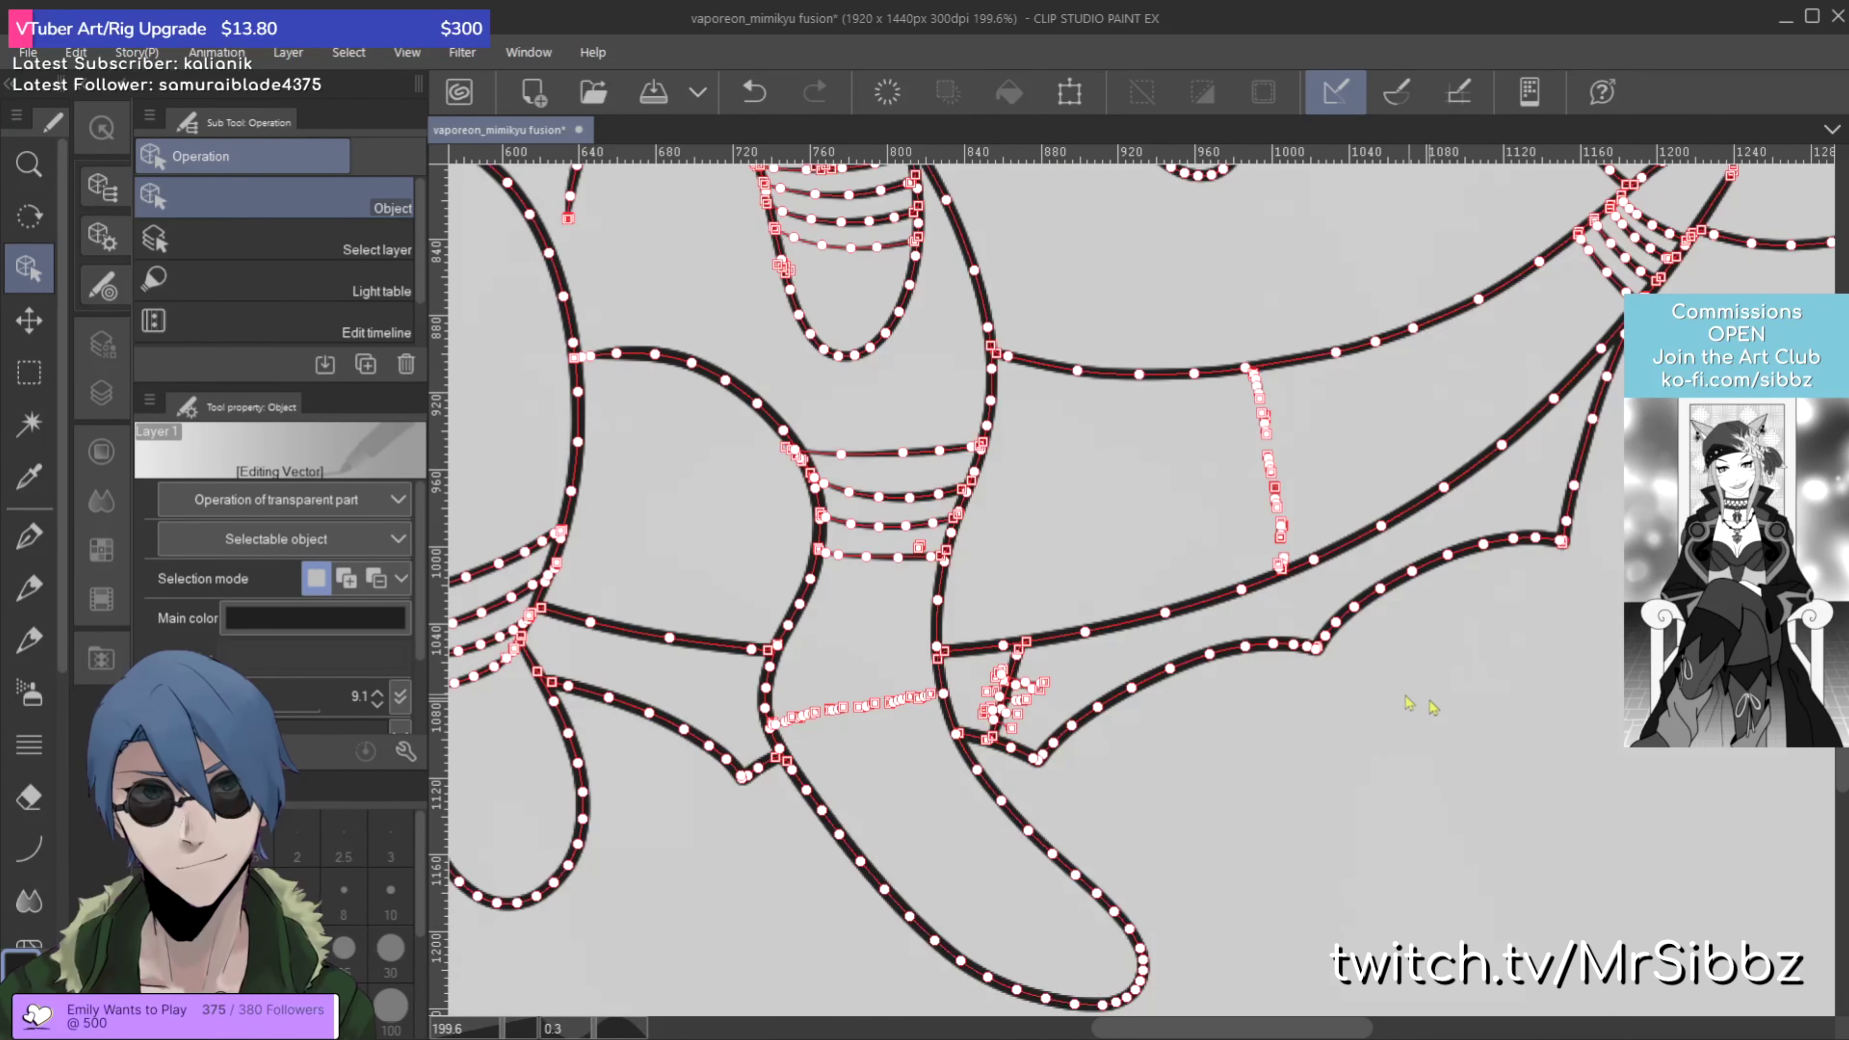
pyautogui.click(987, 528)
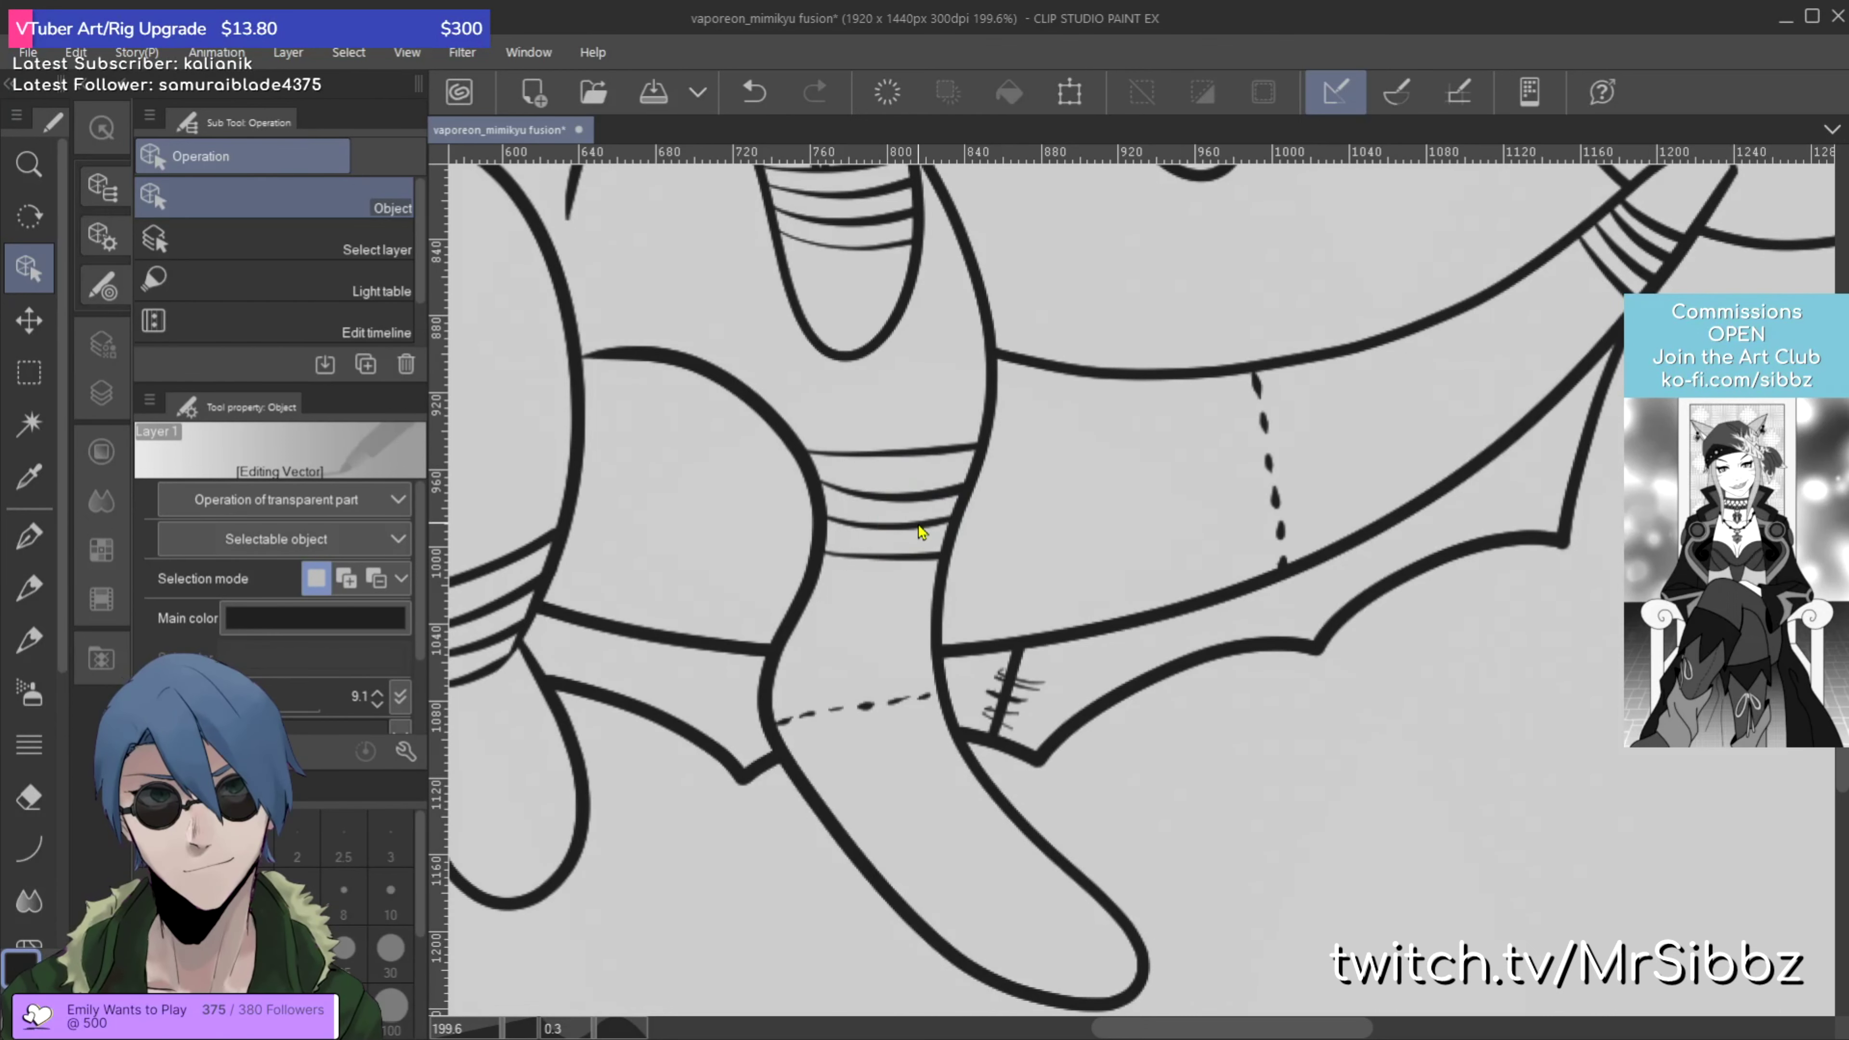
# Step: Draw the second shadow arm's inner curve with the SIBBZ Turnip Pen, sweeping around the tail fin to under the tail
pyautogui.scroll(-5, 917, 523)
pyautogui.moveTo(987, 478); pyautogui.dragTo(1041, 696)
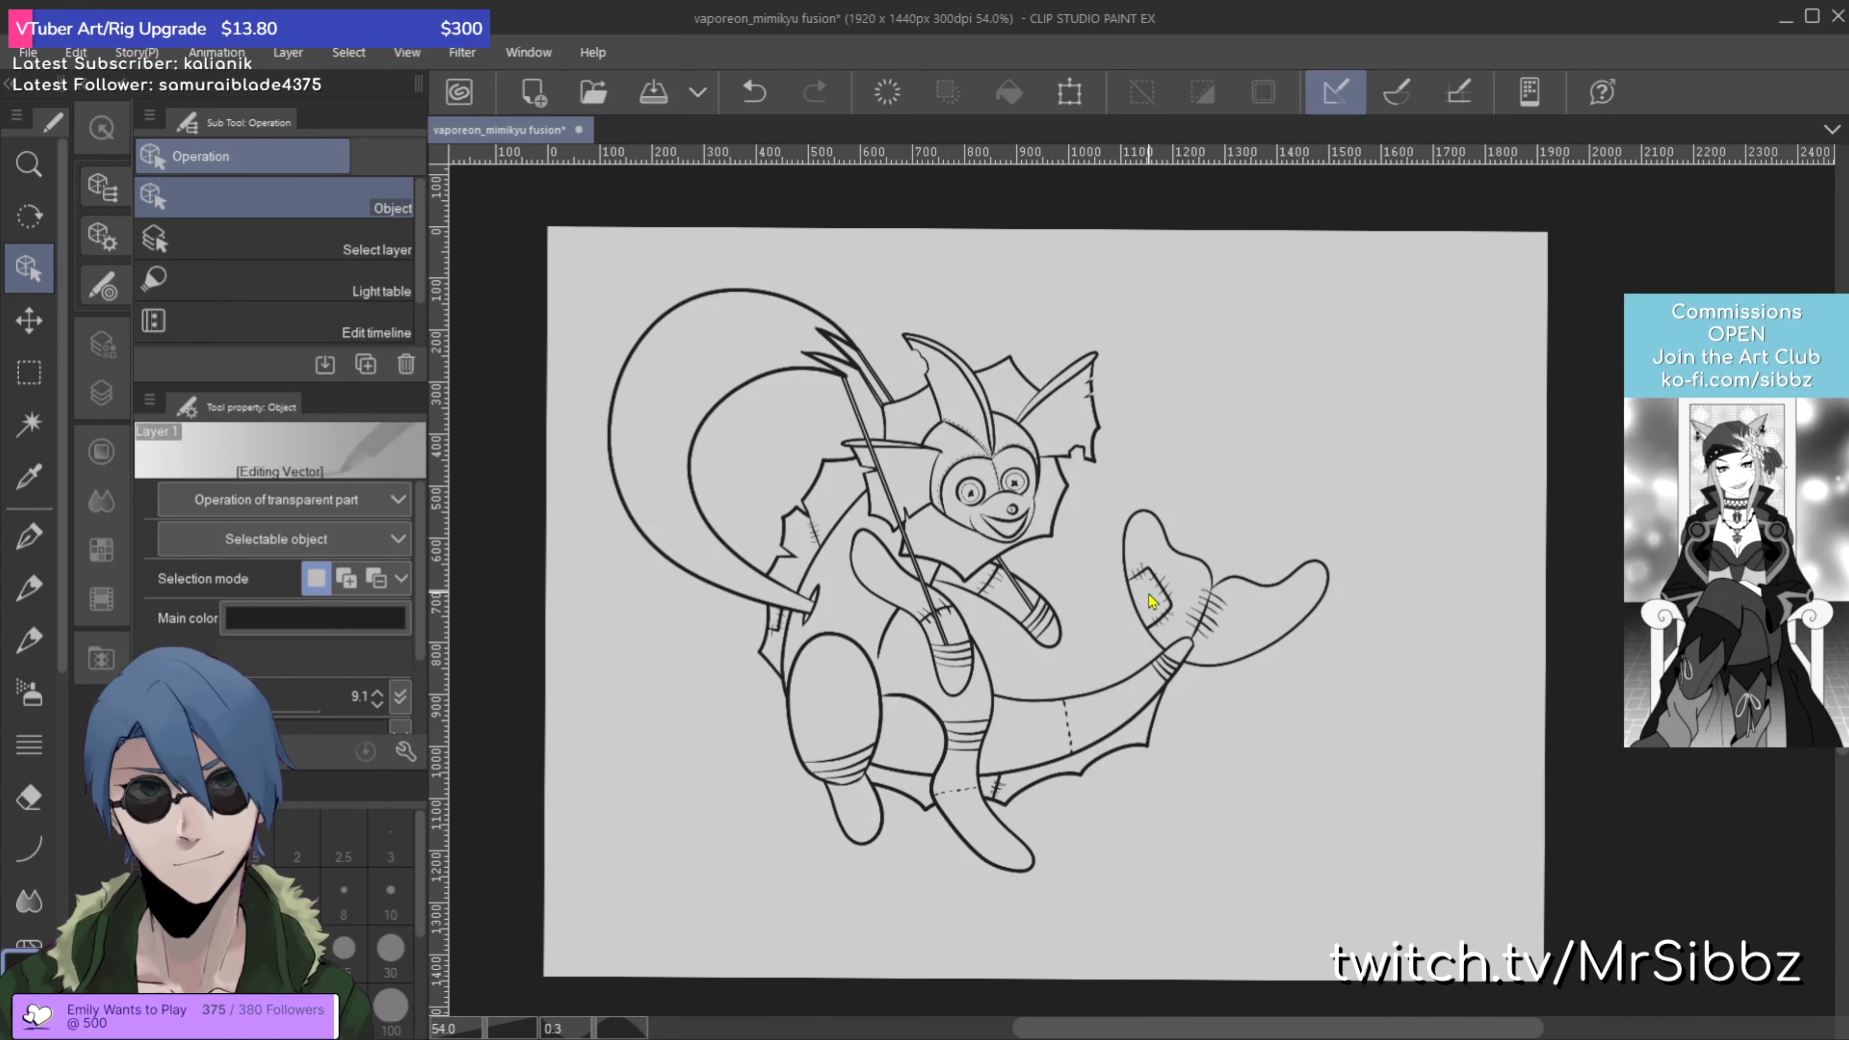
pyautogui.moveTo(1152, 601)
pyautogui.mouseDown()
pyautogui.moveTo(966, 565)
pyautogui.moveTo(1023, 601)
pyautogui.mouseUp()
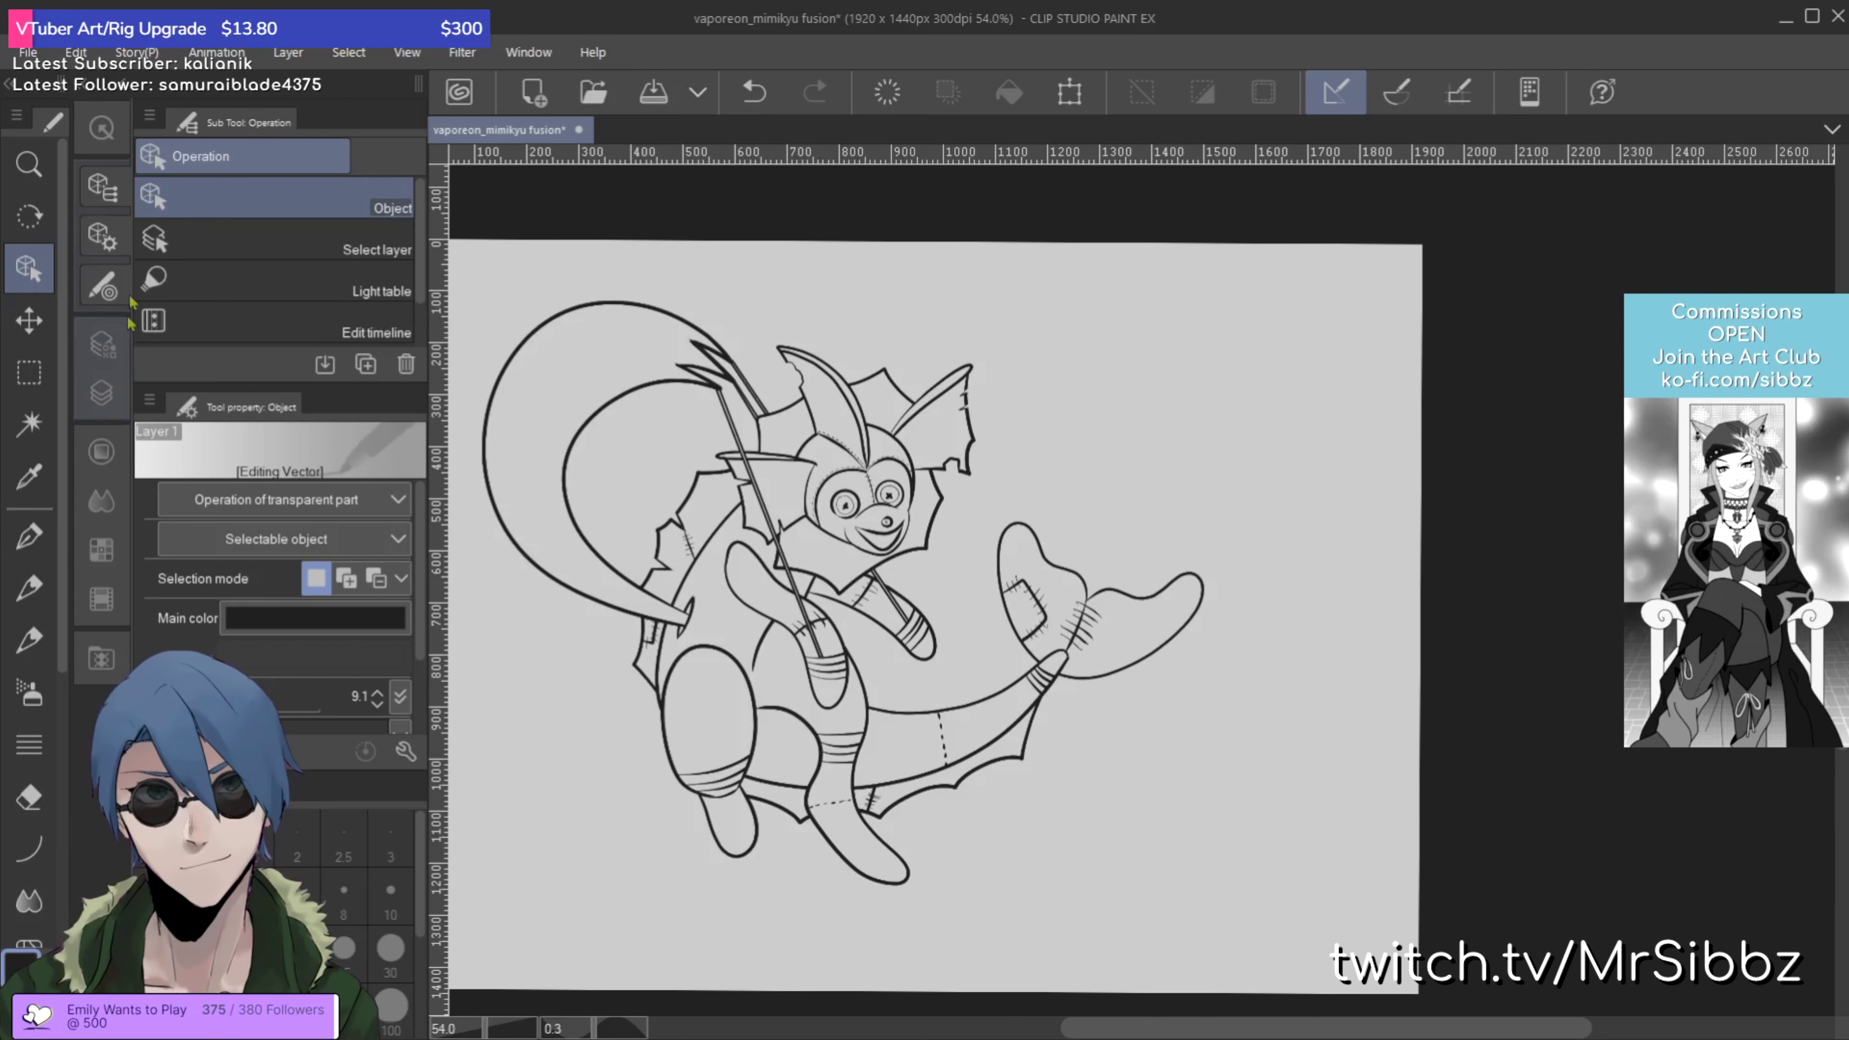
pyautogui.click(25, 545)
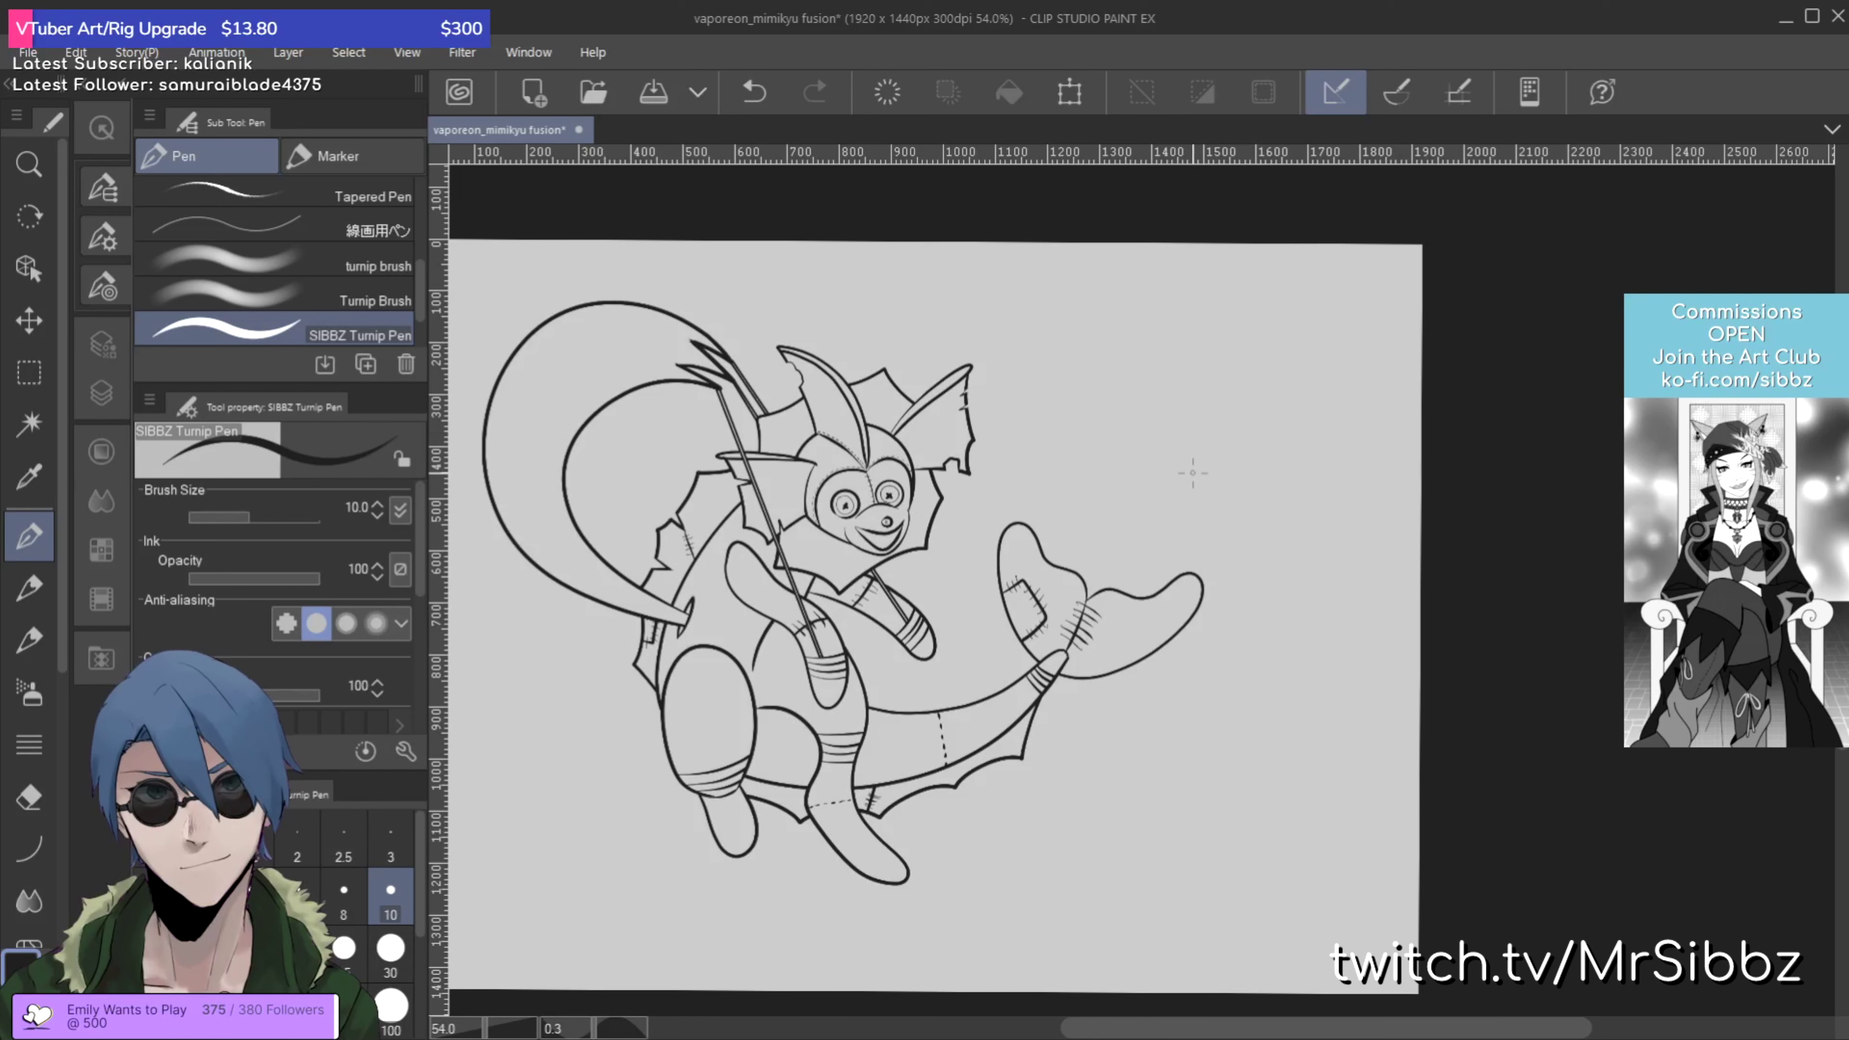
pyautogui.moveTo(1172, 480)
pyautogui.mouseDown()
pyautogui.moveTo(1285, 450)
pyautogui.moveTo(1326, 540)
pyautogui.moveTo(1320, 617)
pyautogui.moveTo(1278, 698)
pyautogui.moveTo(1192, 781)
pyautogui.moveTo(1100, 822)
pyautogui.moveTo(1006, 829)
pyautogui.moveTo(932, 799)
pyautogui.moveTo(878, 754)
pyautogui.mouseUp()
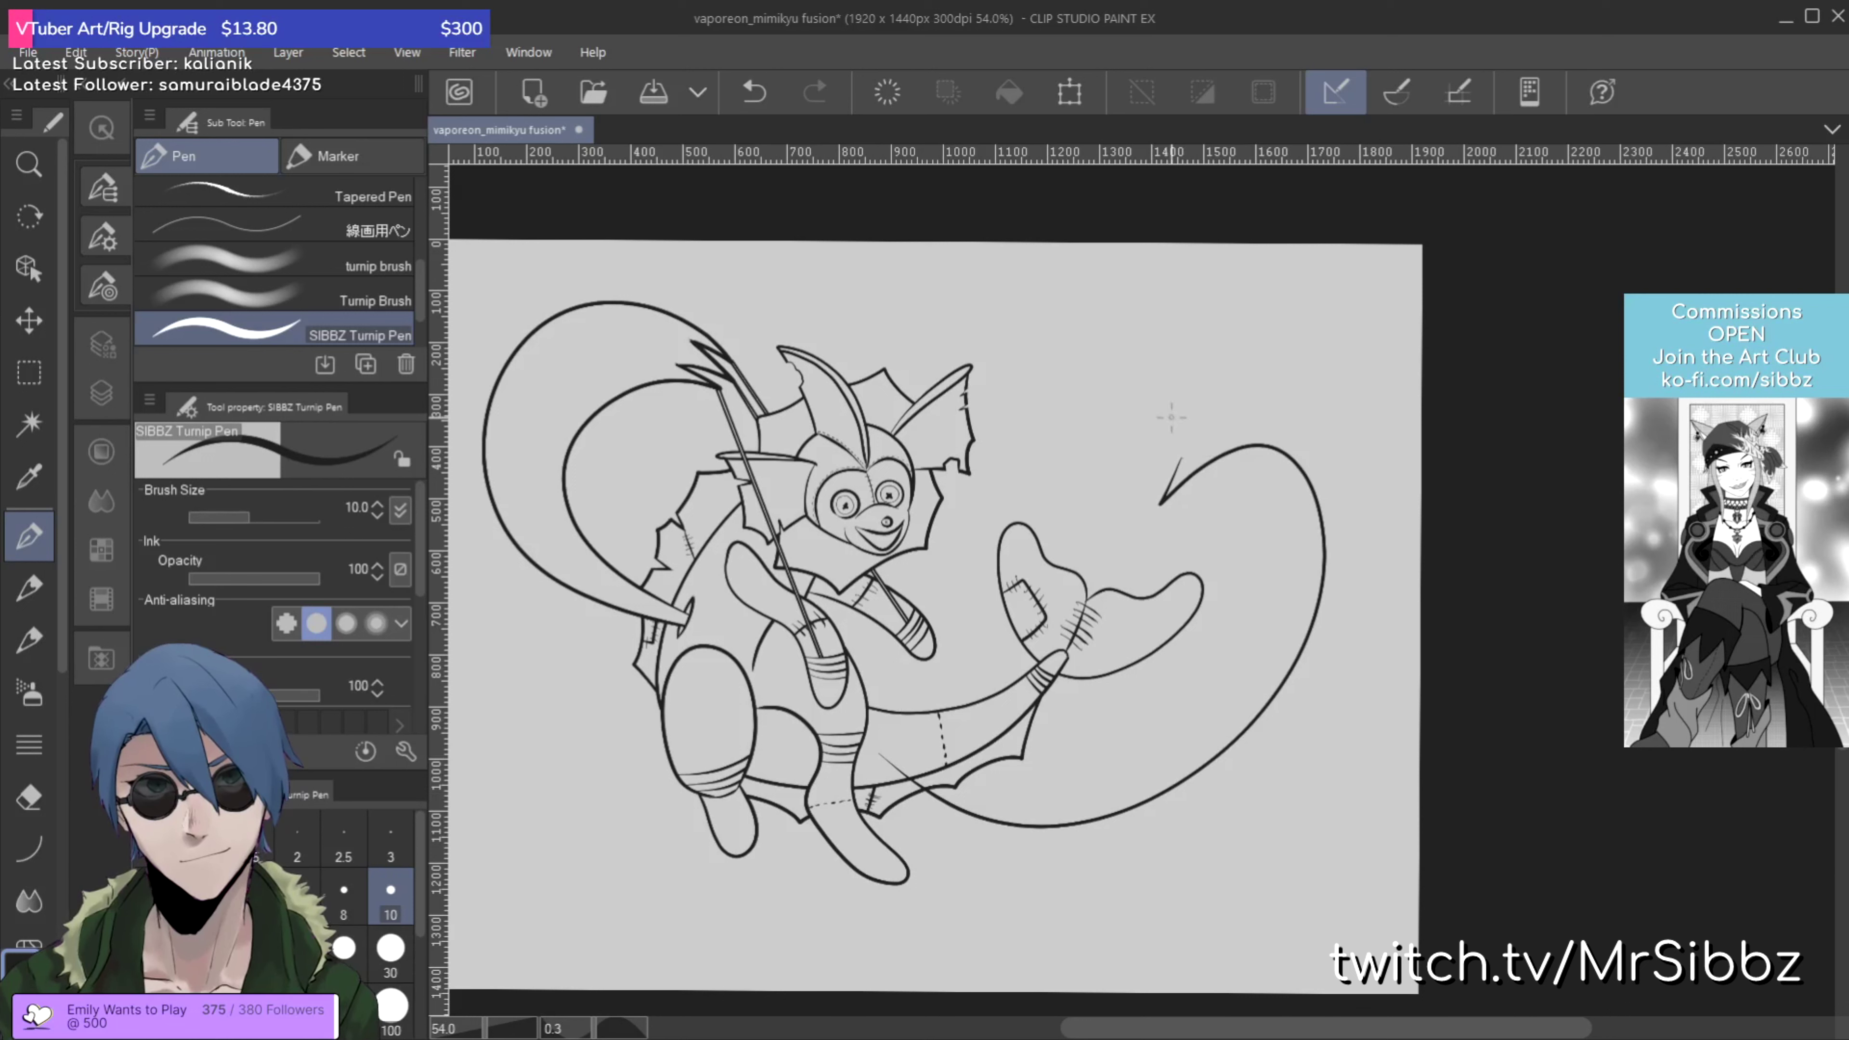
pyautogui.moveTo(1155, 440)
pyautogui.mouseDown()
pyautogui.moveTo(1115, 496)
pyautogui.moveTo(1132, 431)
pyautogui.moveTo(1245, 364)
pyautogui.mouseUp()
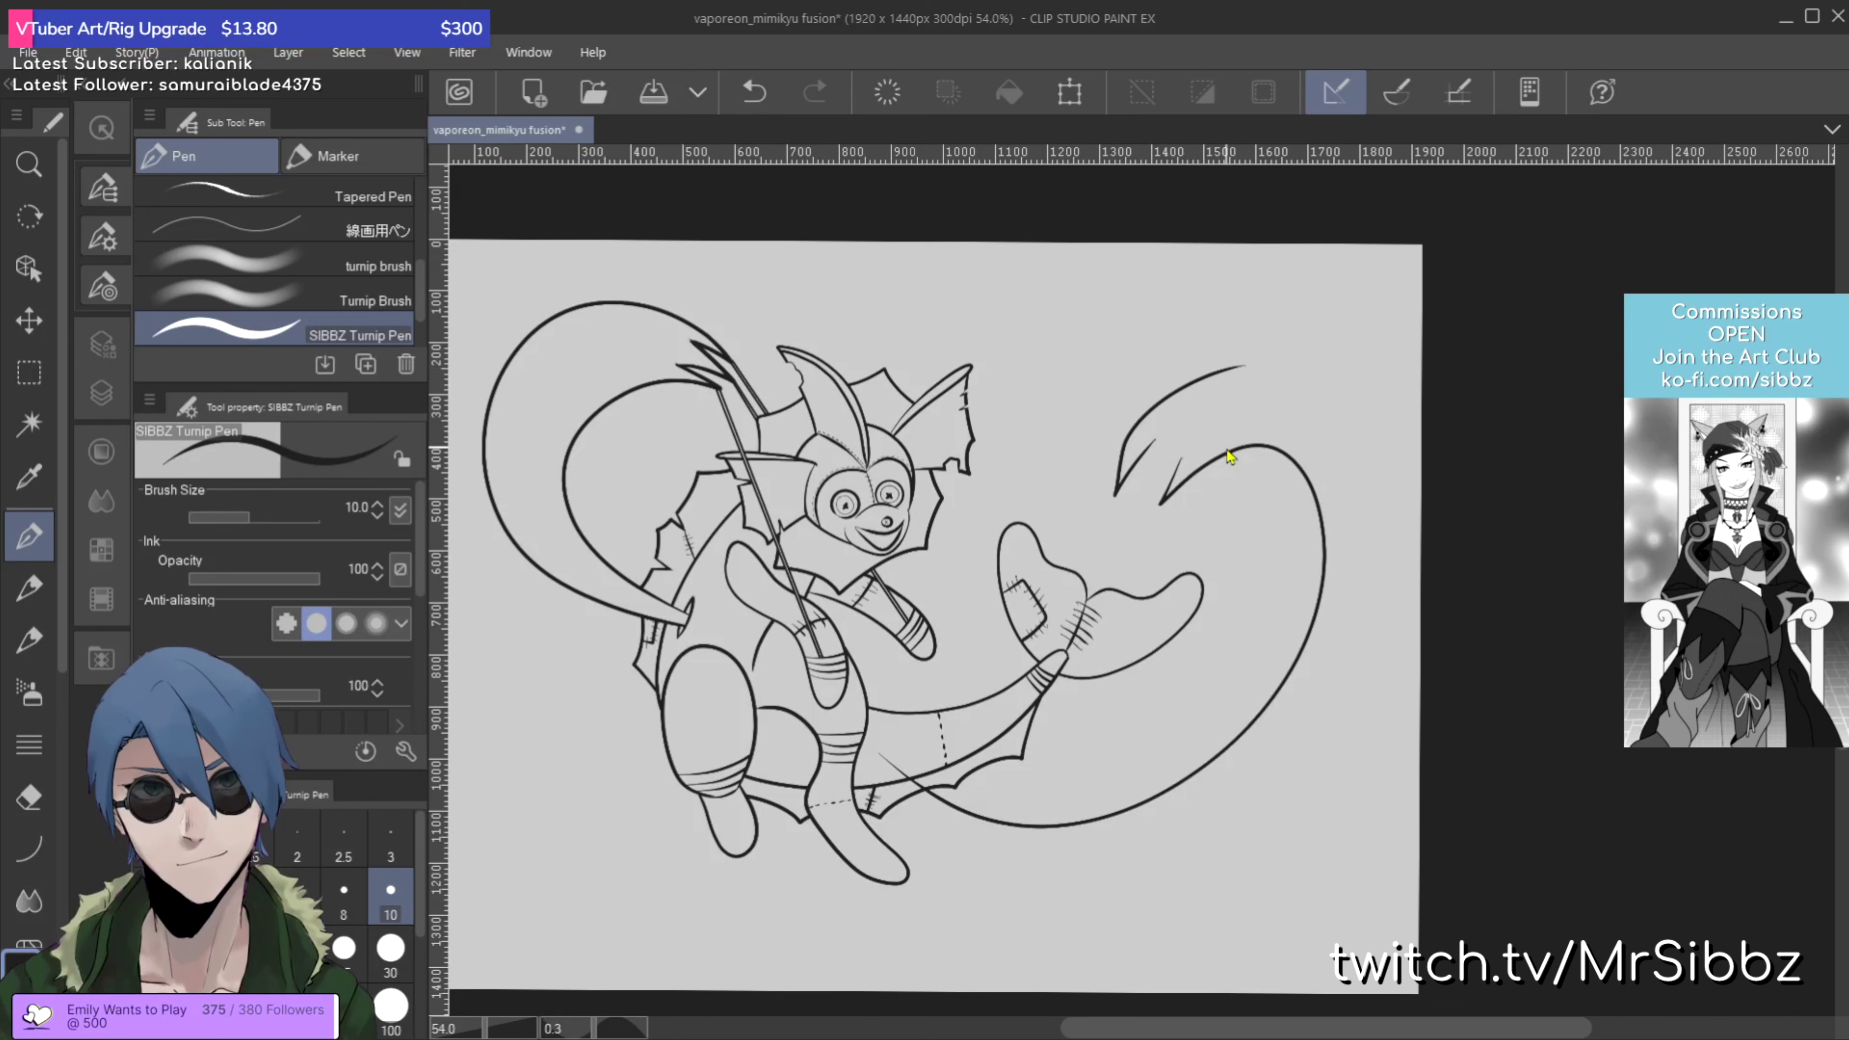
pyautogui.hotkey('ctrl', 'z')
pyautogui.hotkey('ctrl', 'z')
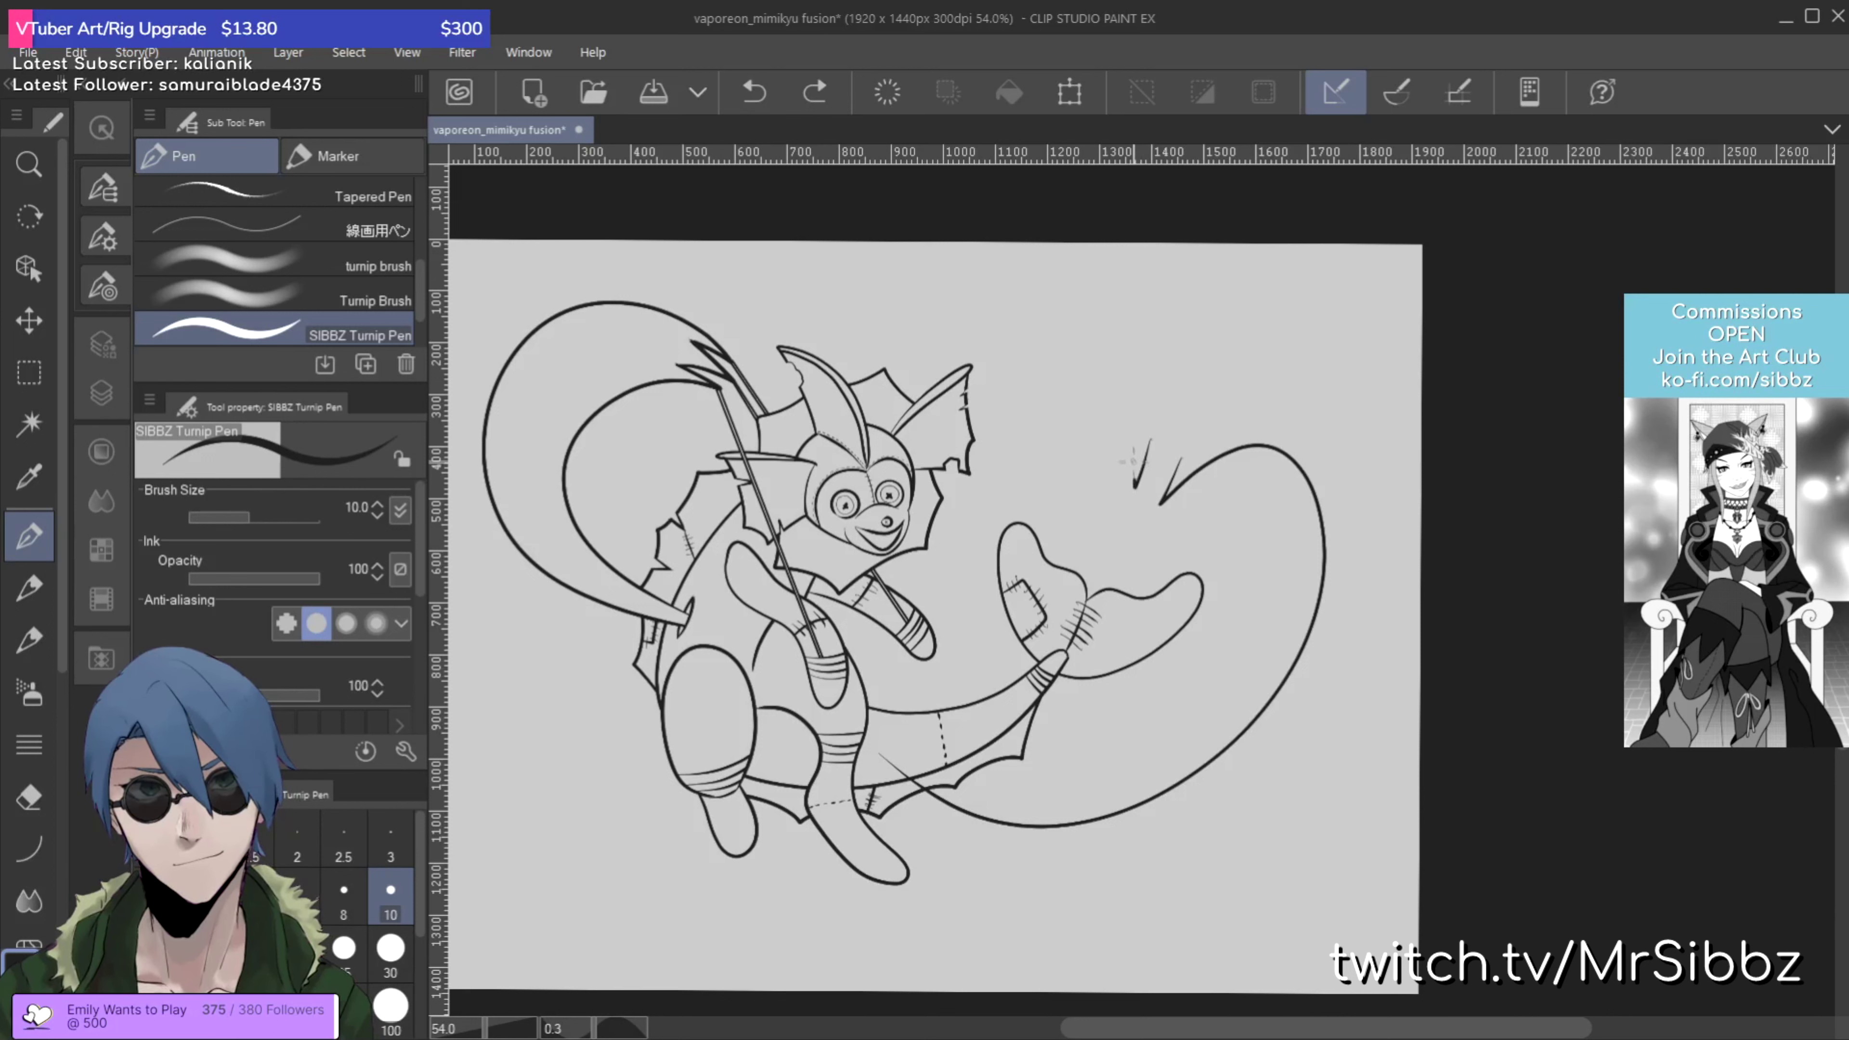
# Step: Draw the second arm's outer curve around the inner one to under the tail, and ink jagged claw tips at its upper end
pyautogui.moveTo(1150, 400)
pyautogui.mouseDown()
pyautogui.moveTo(1231, 346)
pyautogui.moveTo(1354, 361)
pyautogui.moveTo(1402, 510)
pyautogui.moveTo(1327, 699)
pyautogui.moveTo(1237, 794)
pyautogui.moveTo(1034, 855)
pyautogui.moveTo(884, 728)
pyautogui.mouseUp()
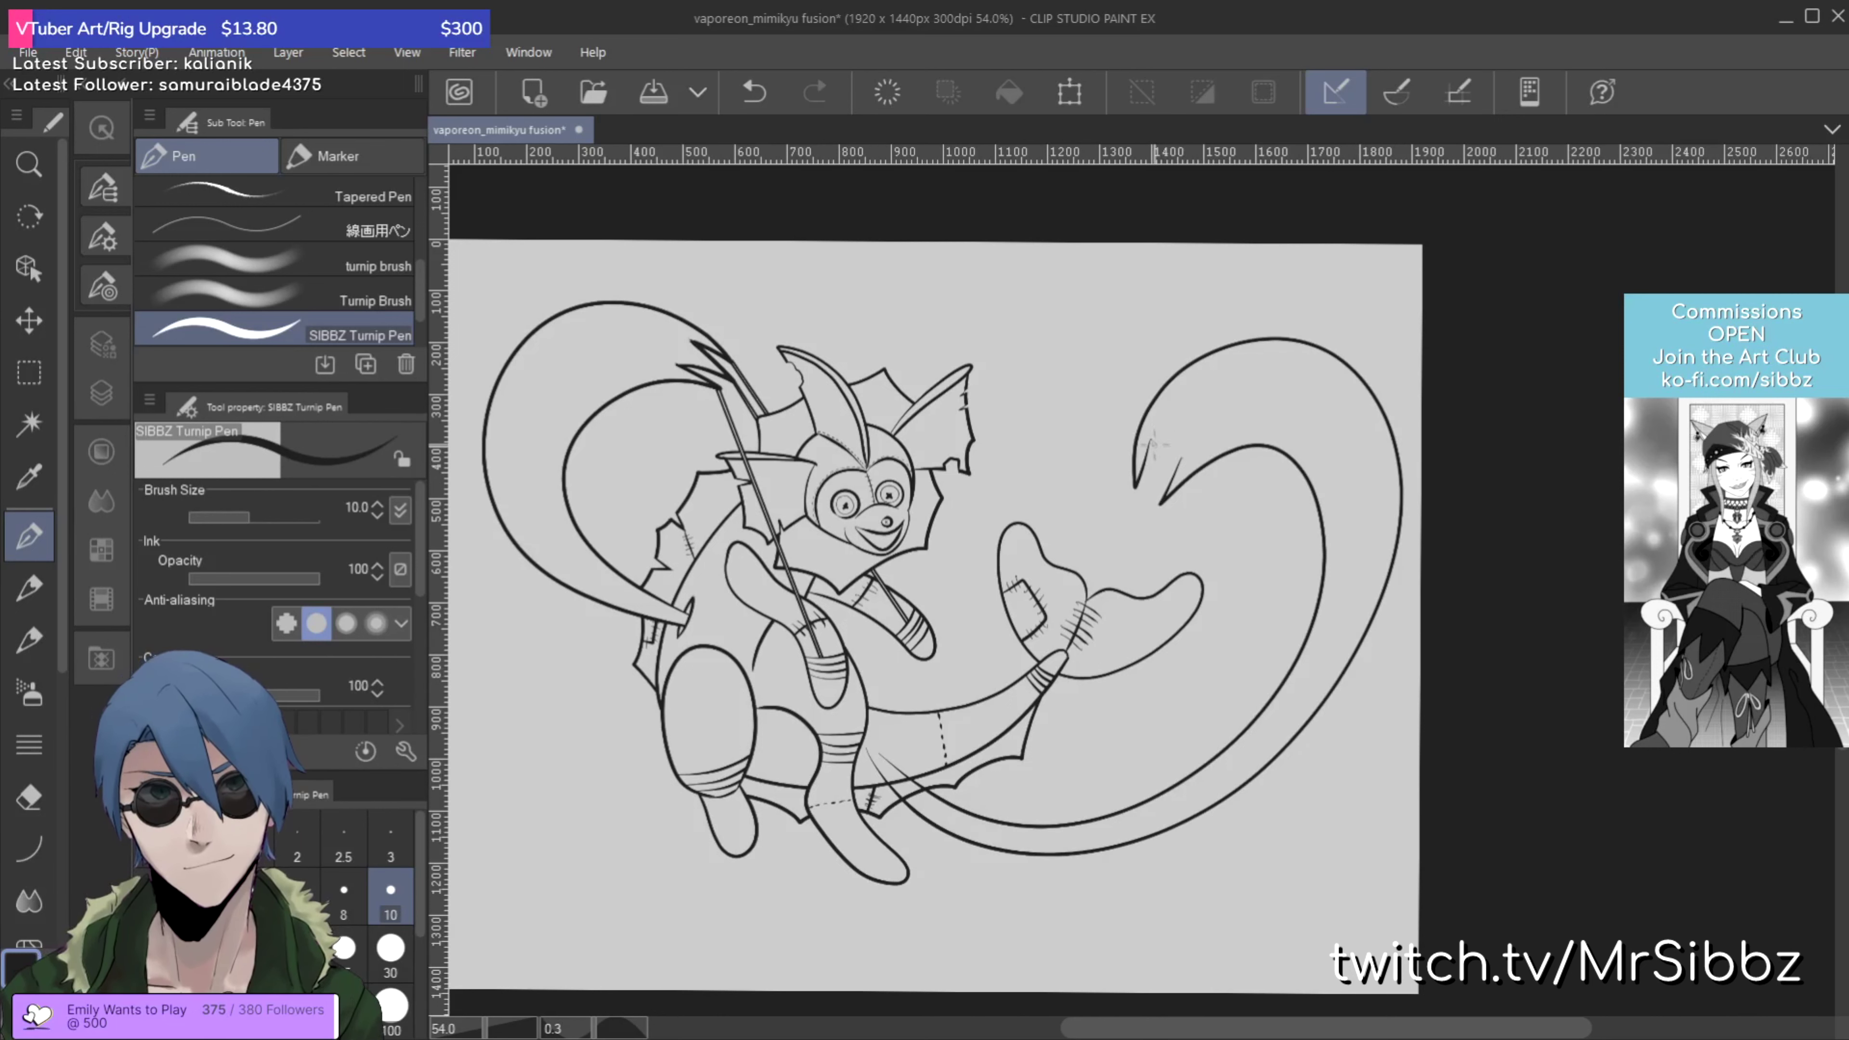
pyautogui.moveTo(1151, 441); pyautogui.dragTo(1133, 483)
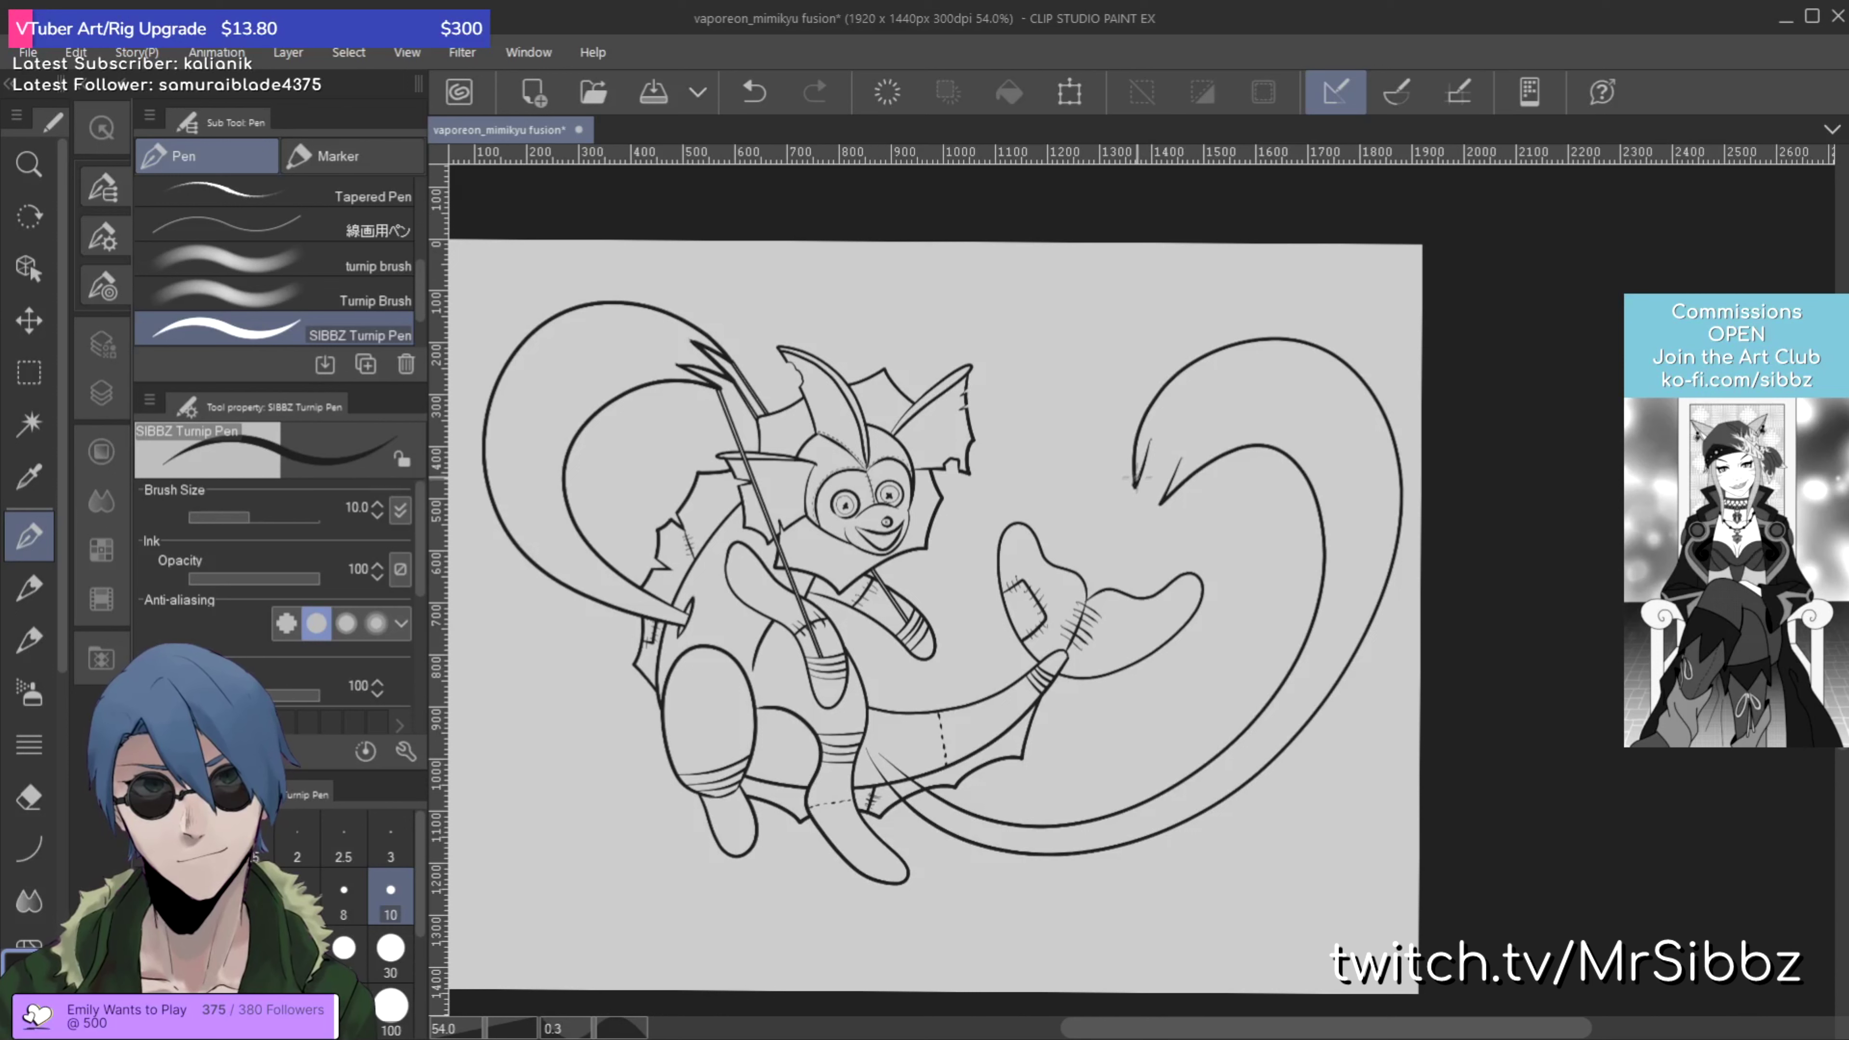
pyautogui.hotkey('ctrl', 'z')
pyautogui.moveTo(1127, 489)
pyautogui.mouseDown()
pyautogui.moveTo(1183, 432)
pyautogui.moveTo(1127, 486)
pyautogui.moveTo(1174, 433)
pyautogui.moveTo(1137, 511)
pyautogui.moveTo(1194, 453)
pyautogui.moveTo(1162, 516)
pyautogui.moveTo(1255, 423)
pyautogui.mouseUp()
pyautogui.hotkey('ctrl', 'z')
# Step: Trim the overlapping line ends and stray strokes around the second arm's claw tips with the Vector eraser
pyautogui.scroll(5, 1282, 386)
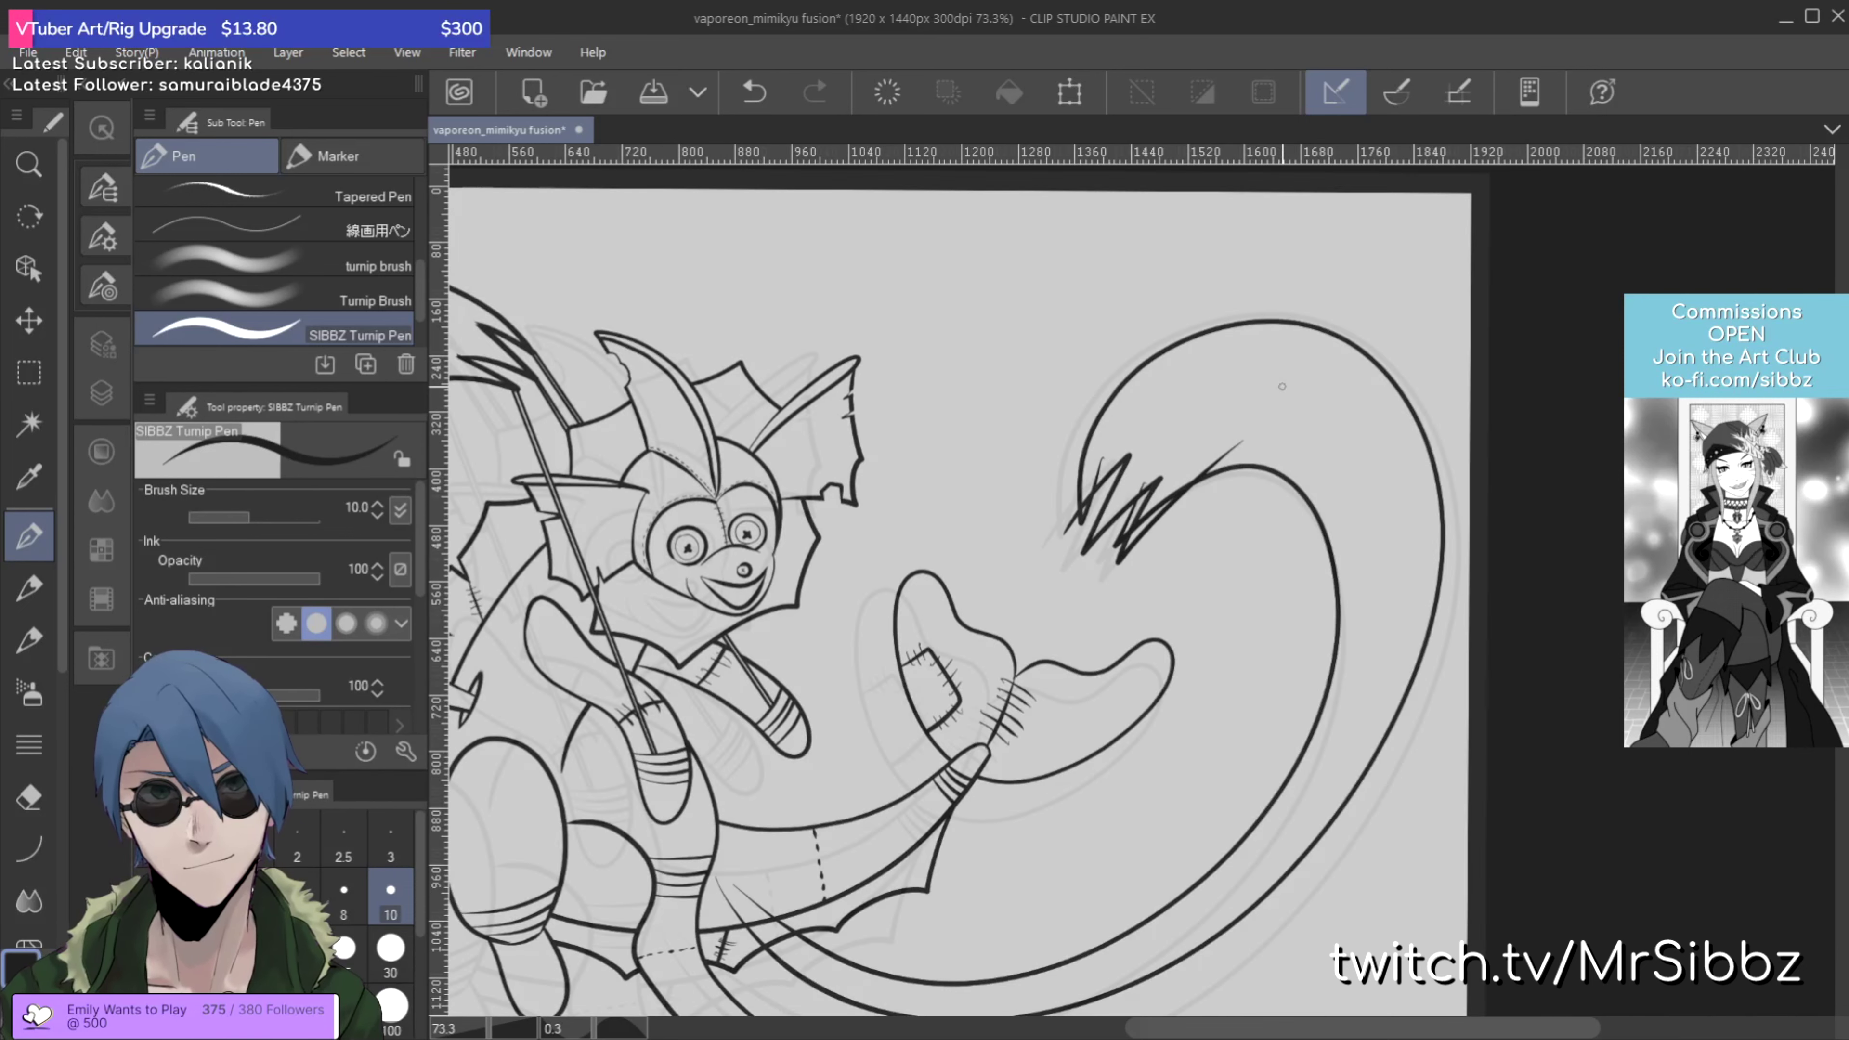
pyautogui.press('e')
pyautogui.moveTo(1192, 468); pyautogui.dragTo(1221, 483)
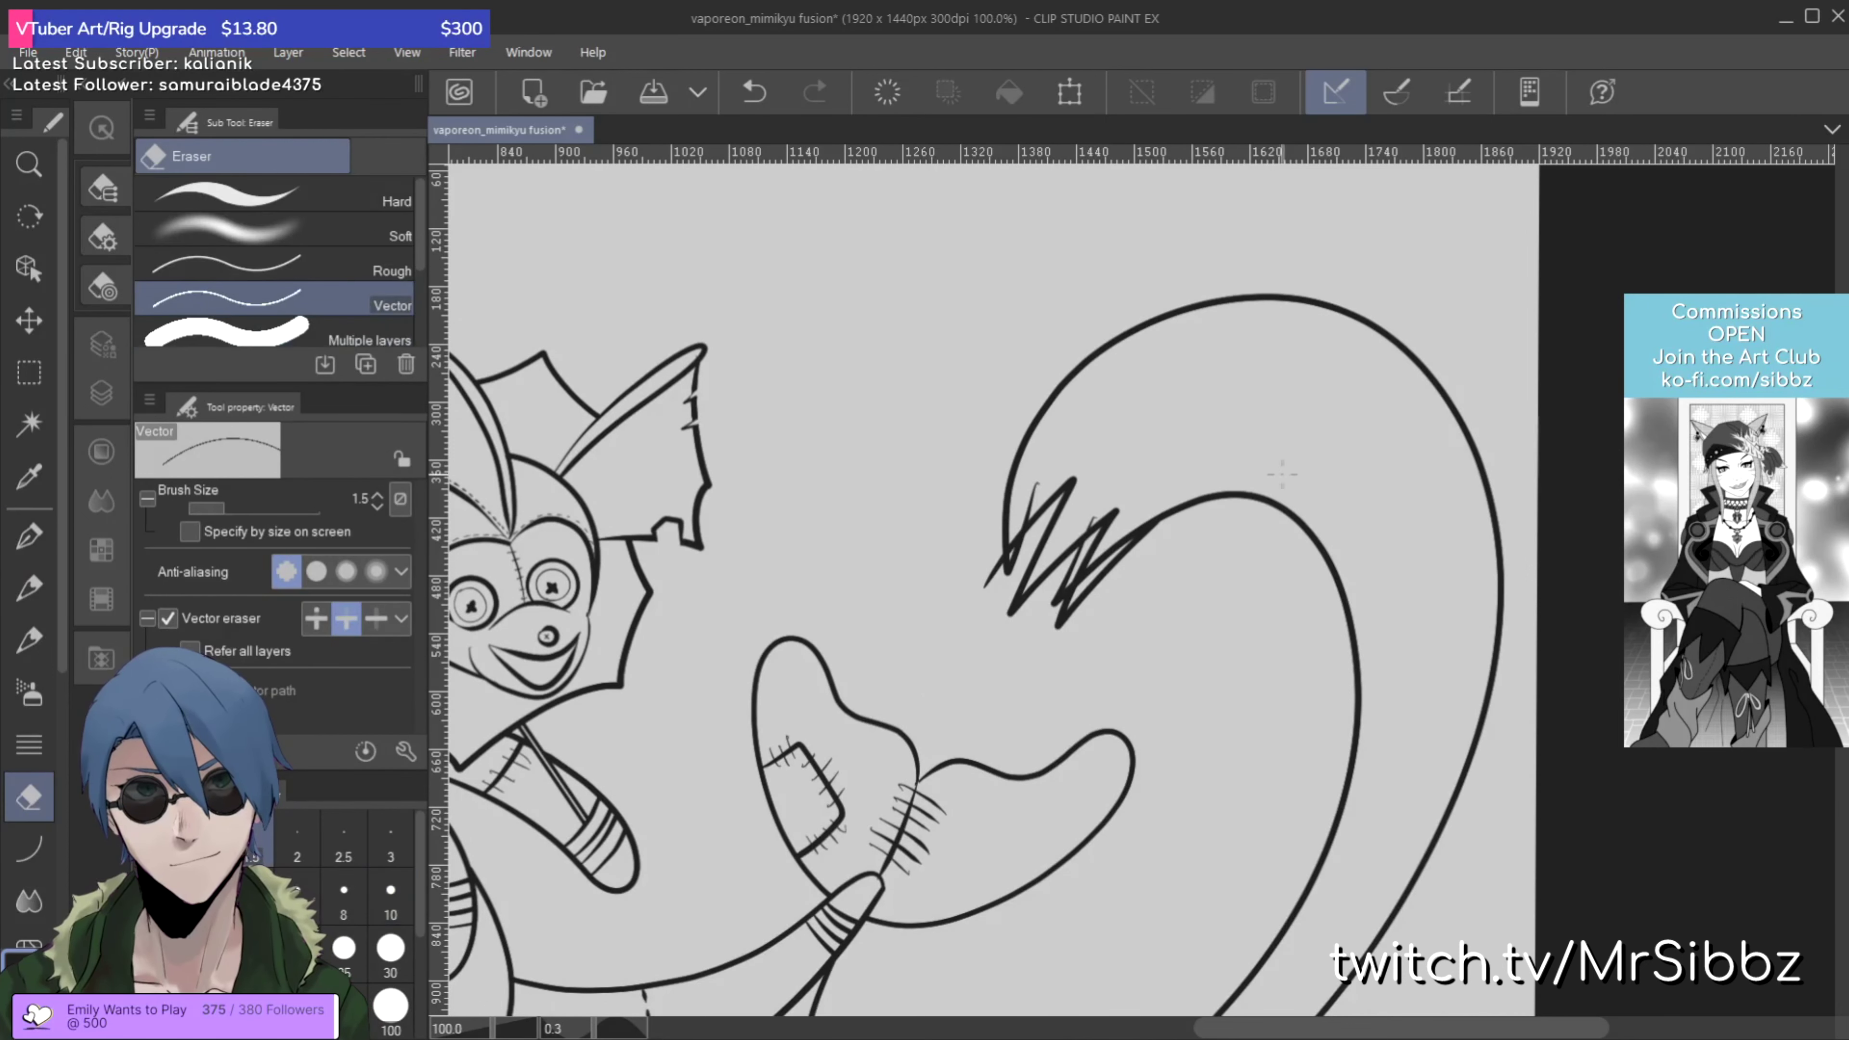
pyautogui.moveTo(1100, 565); pyautogui.dragTo(1116, 540)
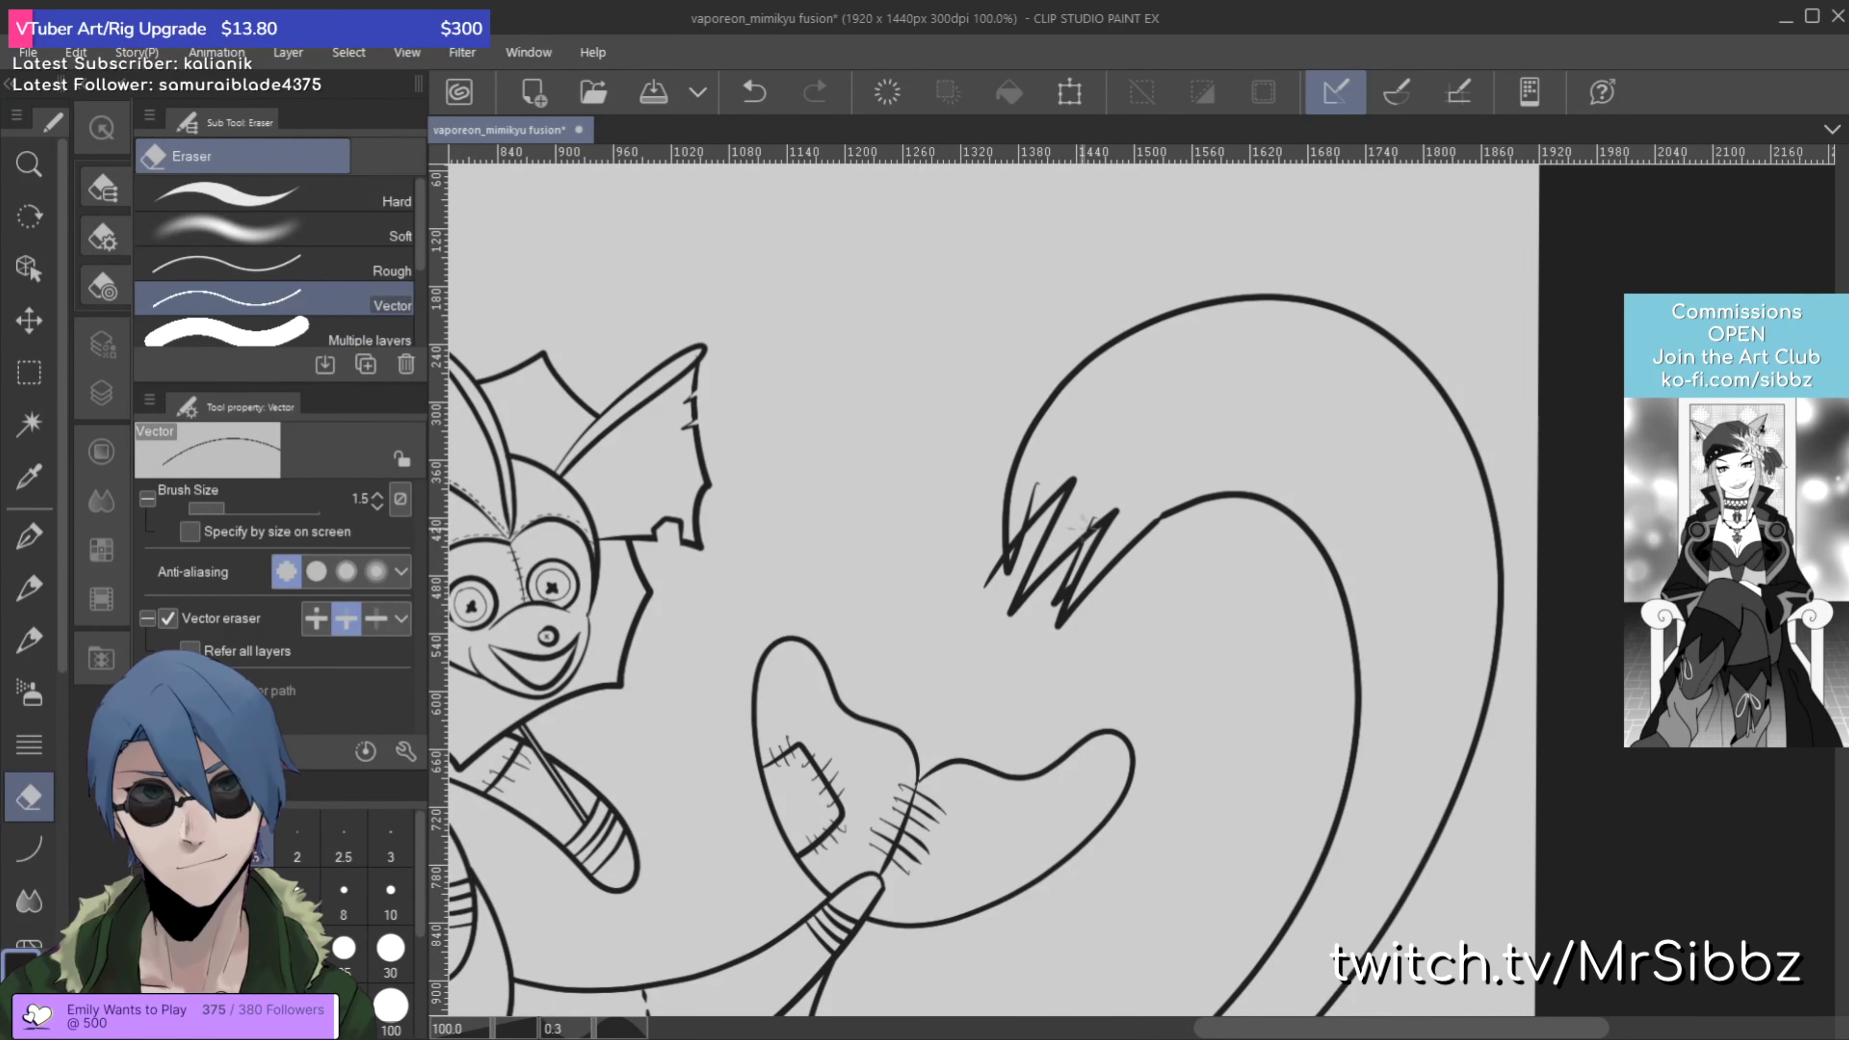
pyautogui.click(1010, 557)
pyautogui.click(1048, 484)
pyautogui.click(997, 561)
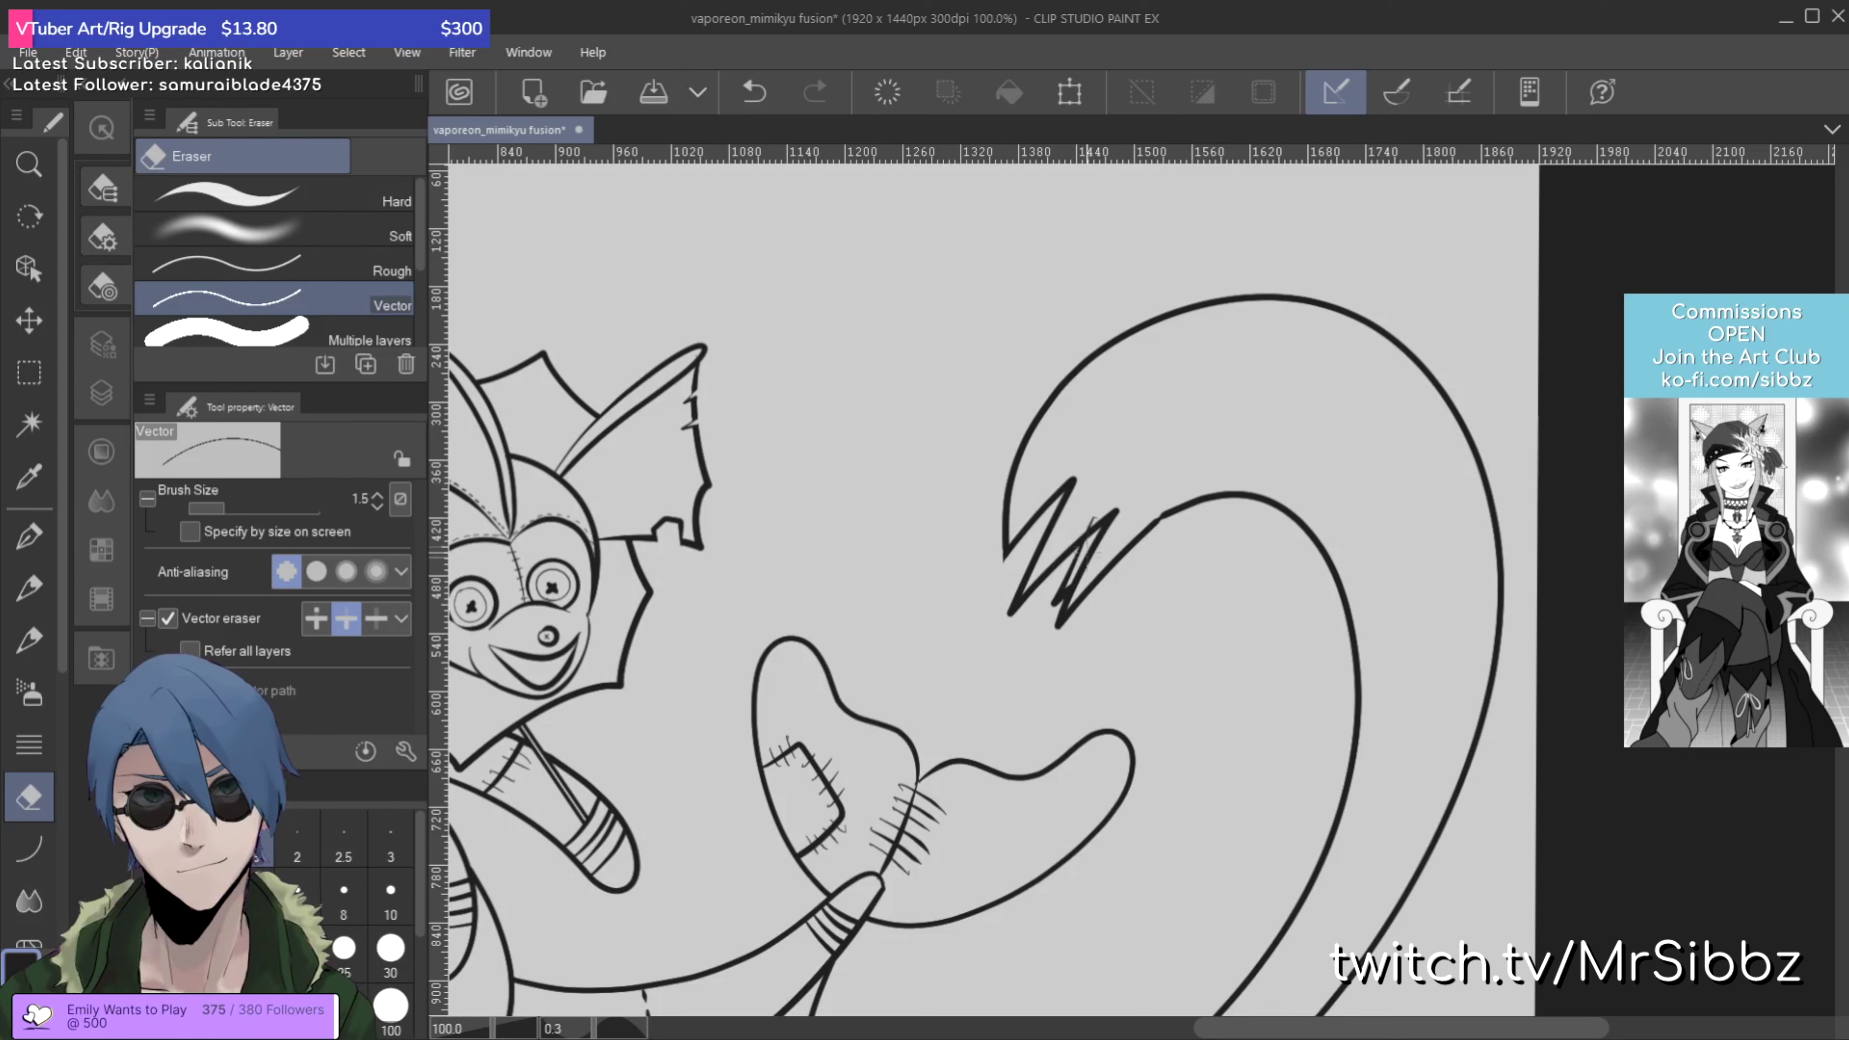
pyautogui.press('p')
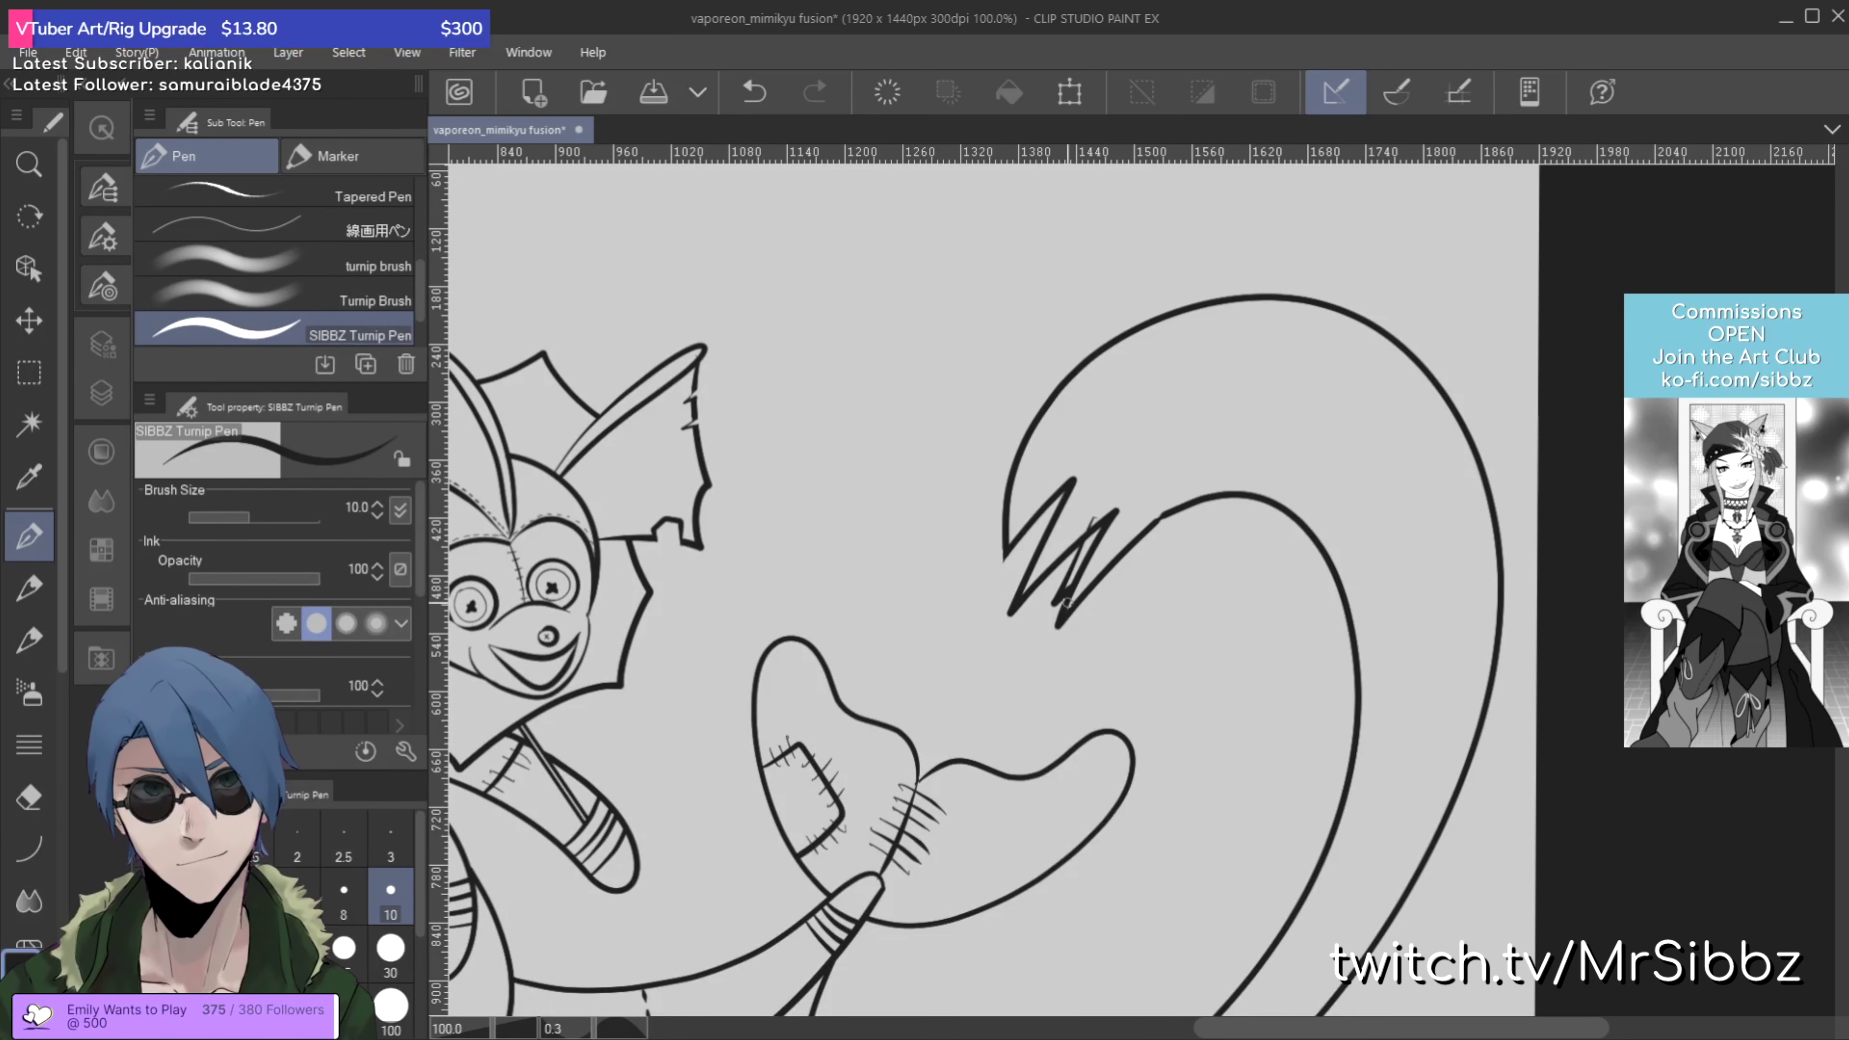
pyautogui.keyDown('ctrl'); pyautogui.click(1072, 601); pyautogui.keyUp('ctrl')
pyautogui.press('Delete')
# Step: Join the last claw line to the second arm's inner curve with the Connect vector line tool
pyautogui.scroll(-5, 43, 729)
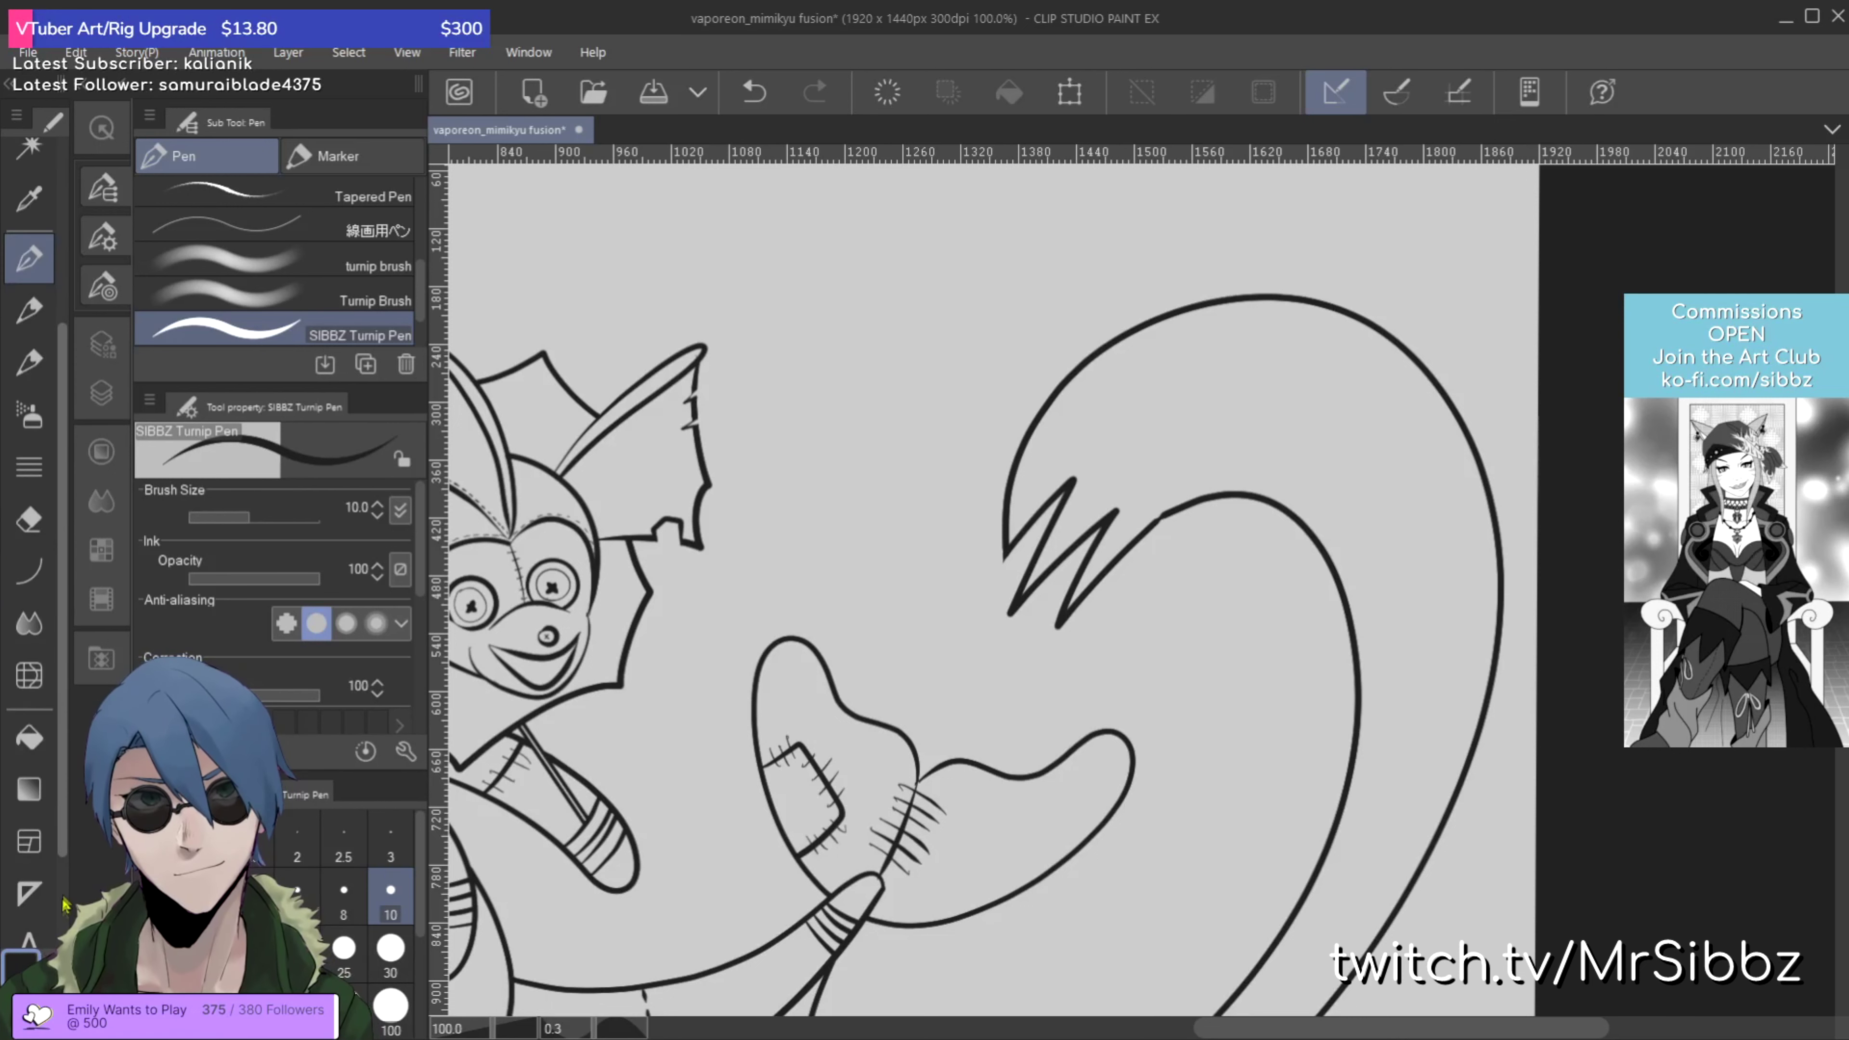
pyautogui.click(32, 916)
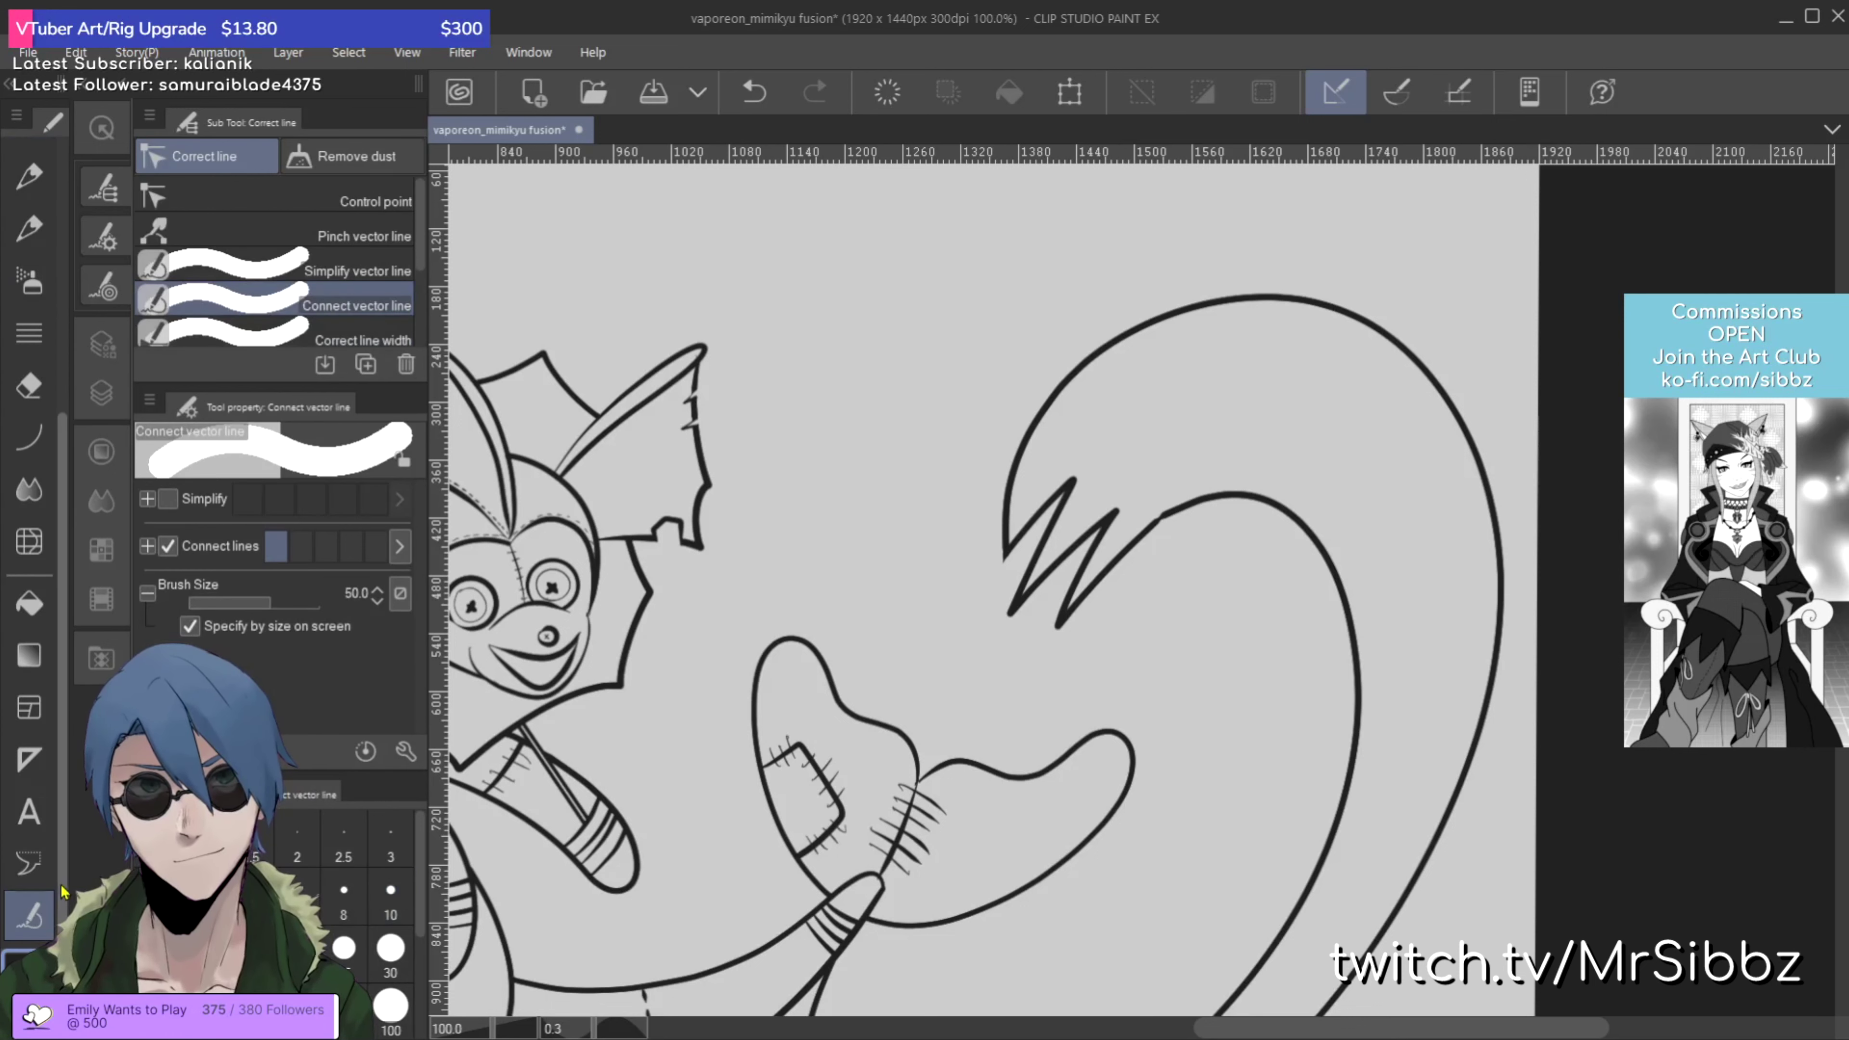
pyautogui.moveTo(1158, 532)
pyautogui.mouseDown()
pyautogui.moveTo(1200, 499)
pyautogui.moveTo(1136, 511)
pyautogui.mouseUp()
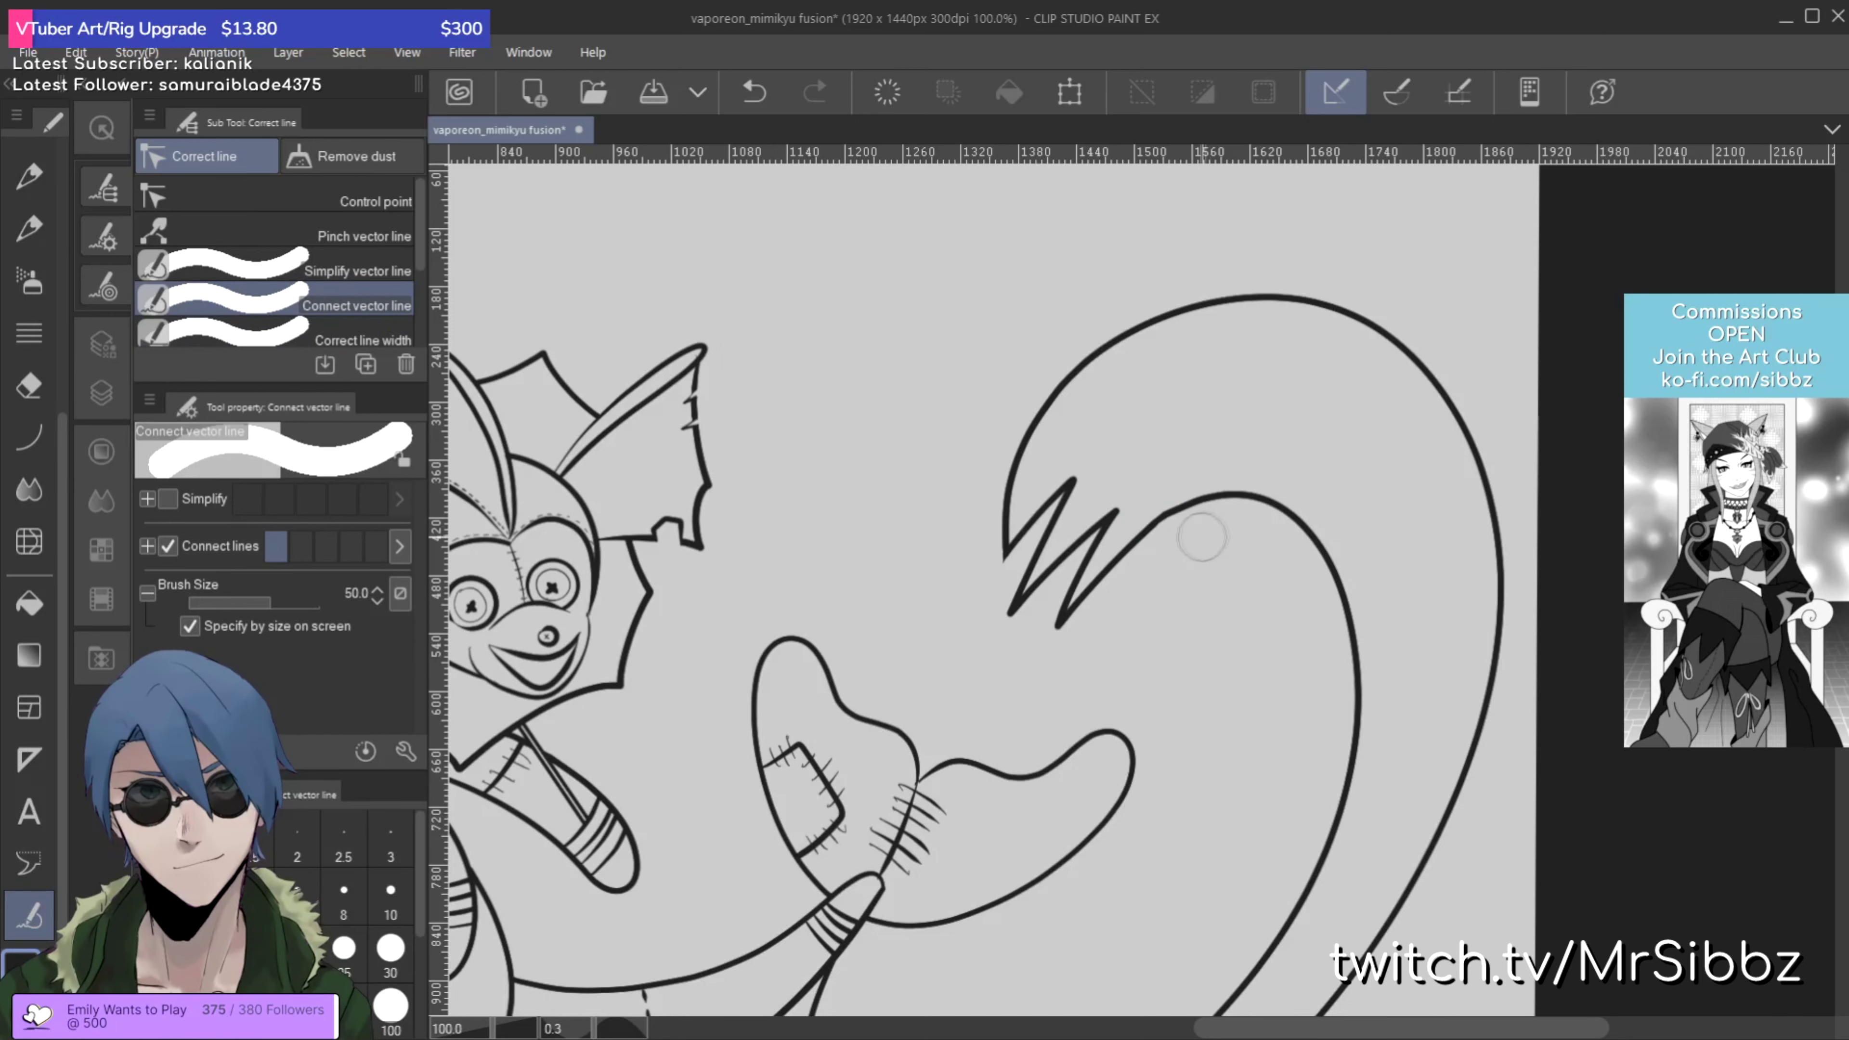
# Step: Extend the second arm's outermost claw into a longer tip with the SIBBZ Turnip Pen, blending its edge into the arm's outer curve
pyautogui.moveTo(999, 695)
pyautogui.mouseDown()
pyautogui.moveTo(1379, 721)
pyautogui.moveTo(1310, 732)
pyautogui.mouseUp()
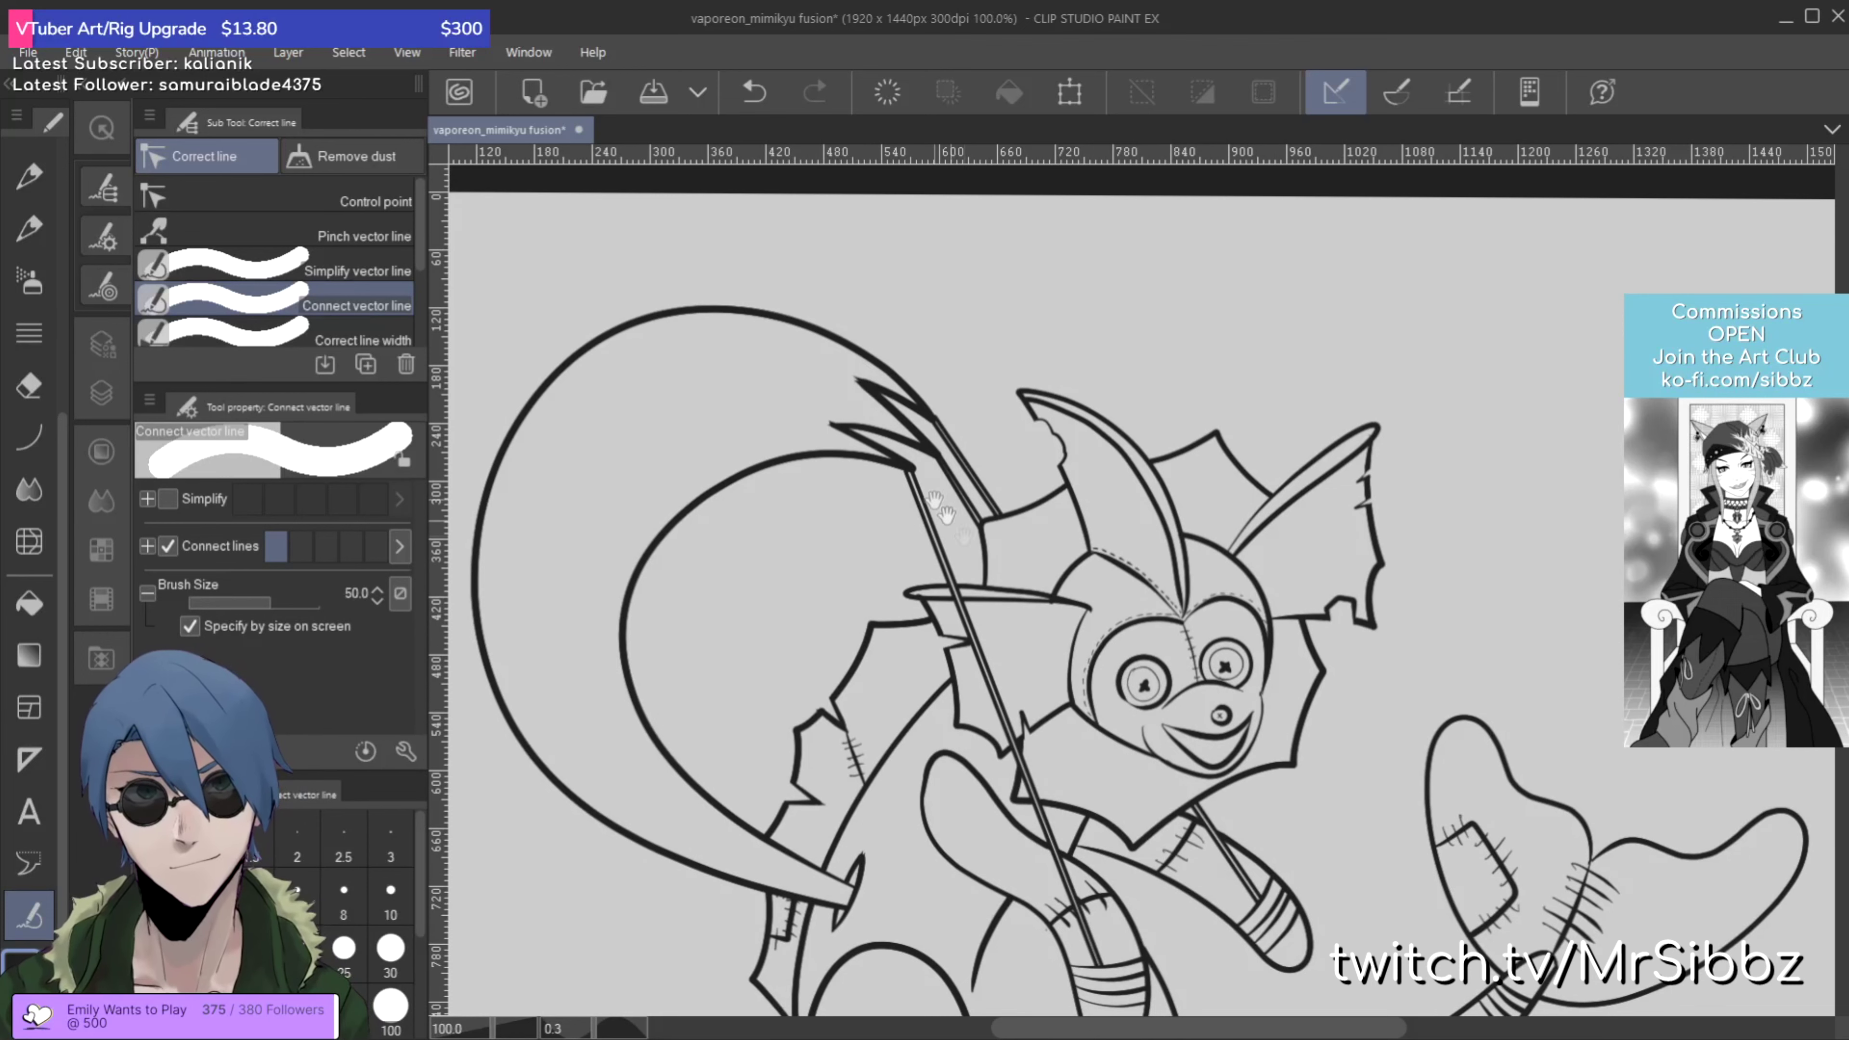
pyautogui.moveTo(1320, 911)
pyautogui.mouseDown()
pyautogui.moveTo(1352, 842)
pyautogui.moveTo(1325, 813)
pyautogui.moveTo(1282, 591)
pyautogui.mouseUp()
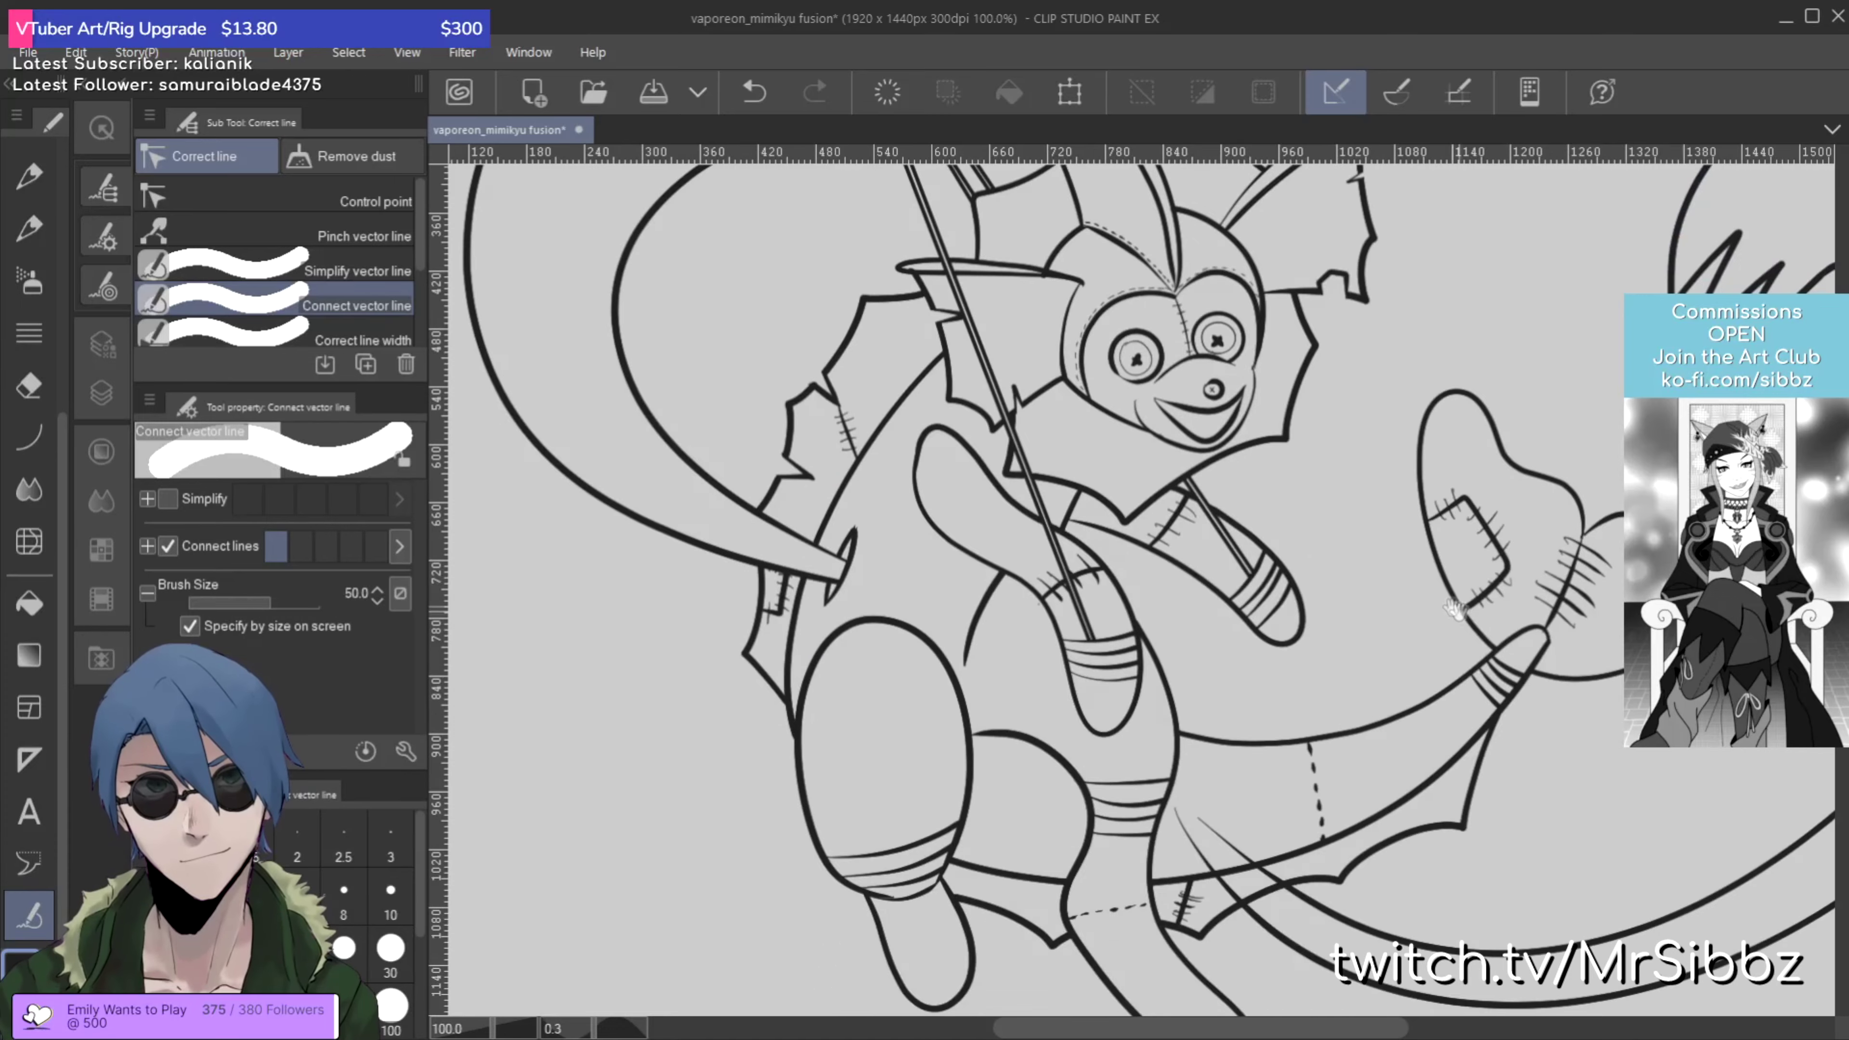
pyautogui.moveTo(1567, 690); pyautogui.dragTo(1322, 624)
pyautogui.moveTo(1362, 765); pyautogui.dragTo(1341, 743)
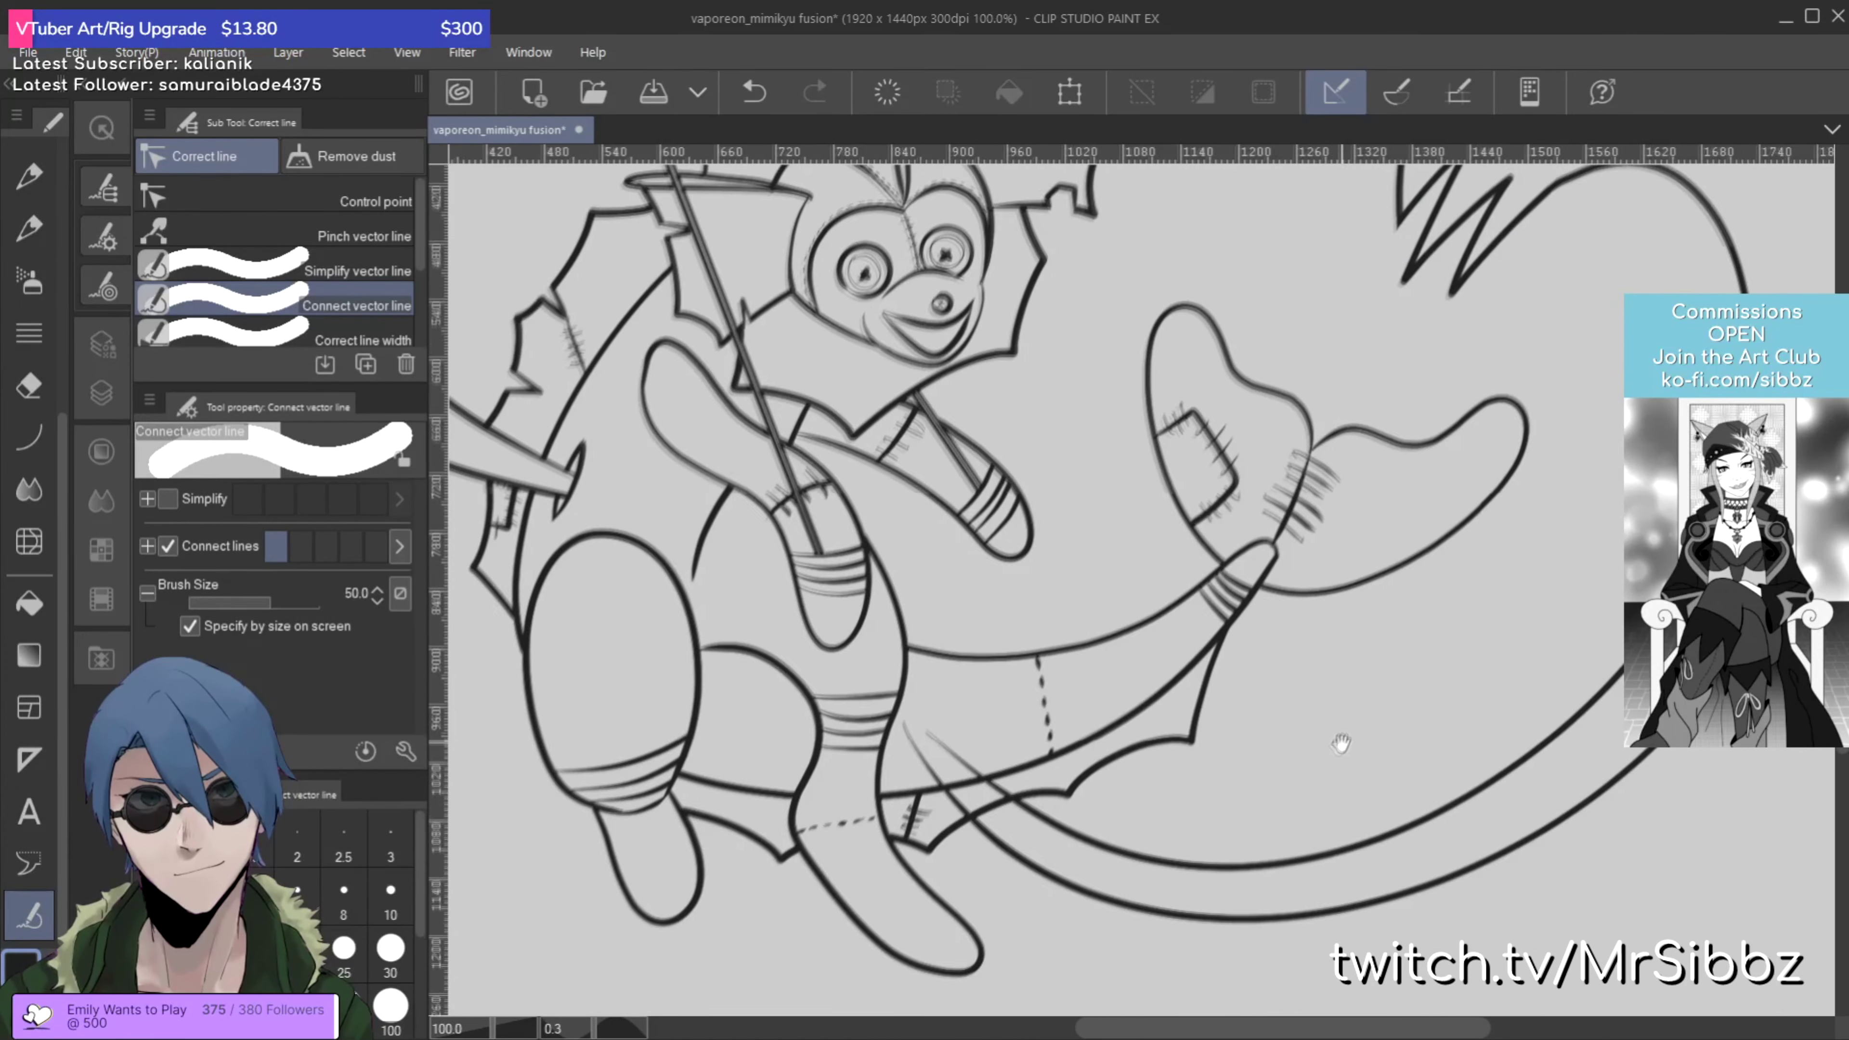
pyautogui.moveTo(1482, 601); pyautogui.dragTo(1356, 746)
pyautogui.moveTo(1447, 696); pyautogui.dragTo(1354, 807)
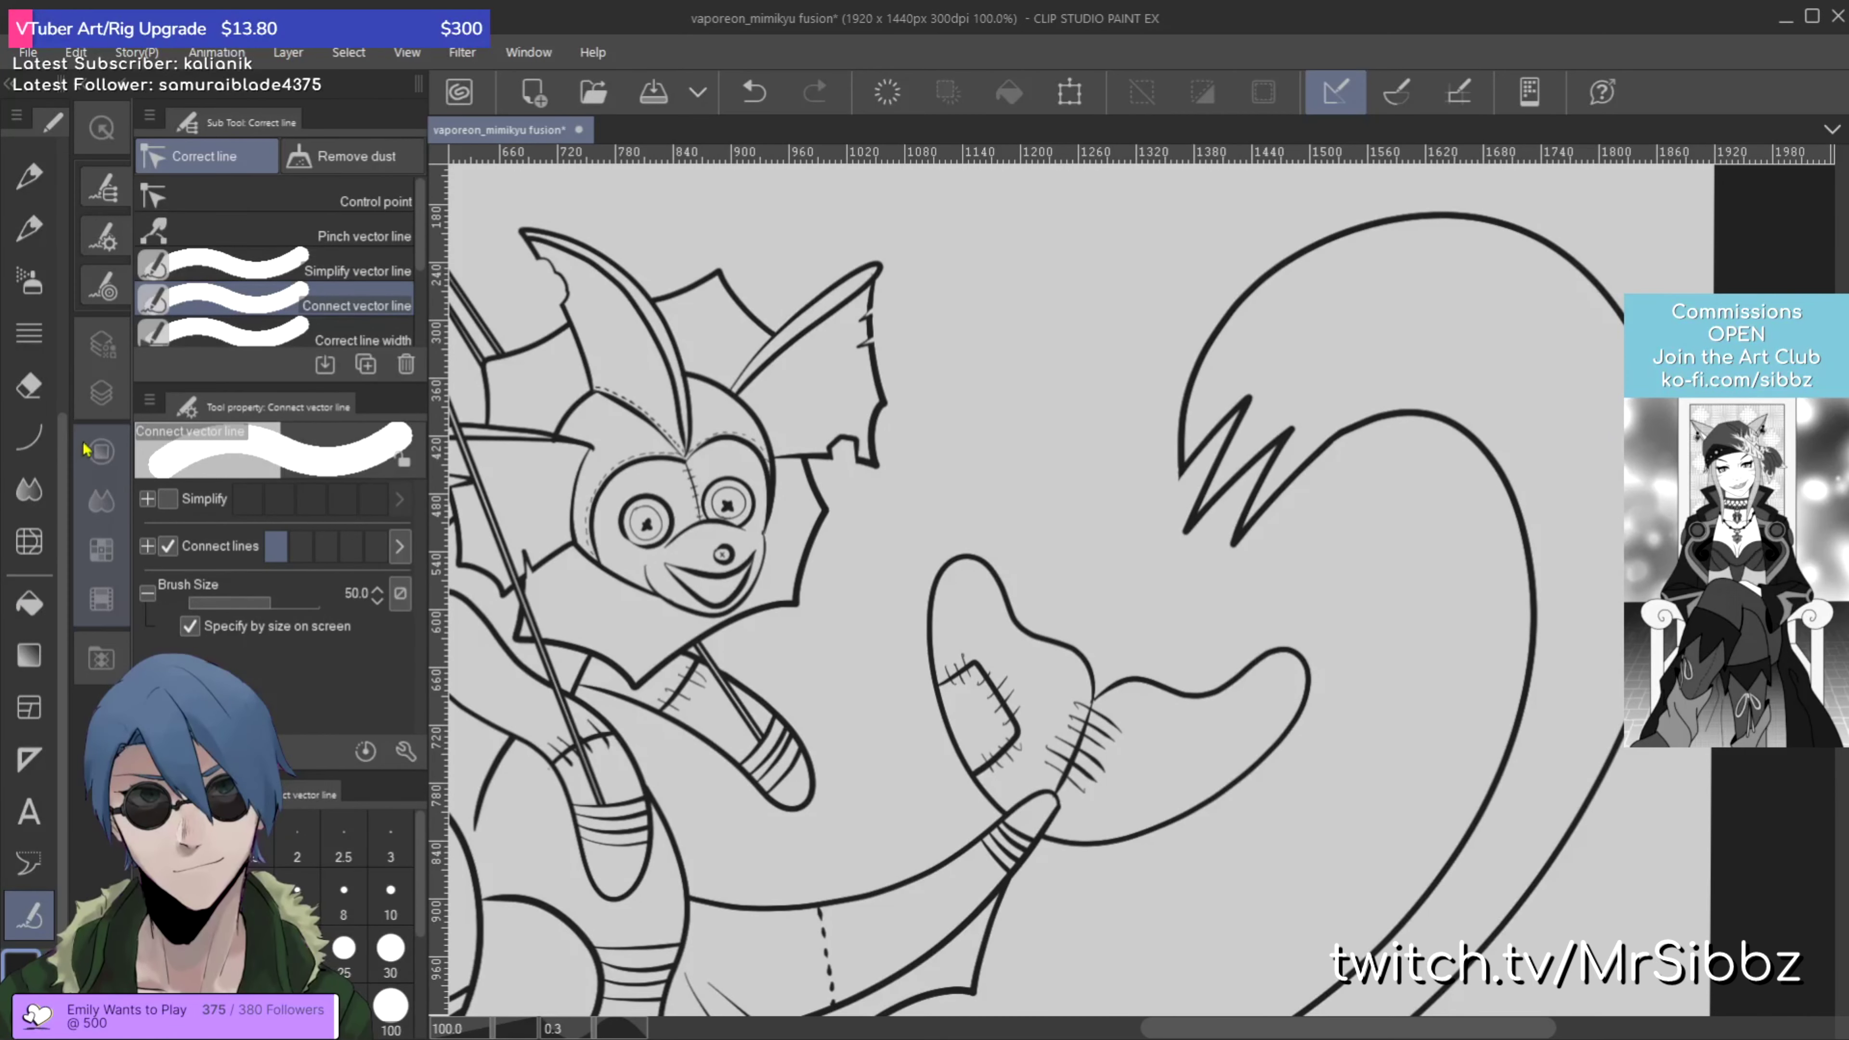
pyautogui.click(49, 484)
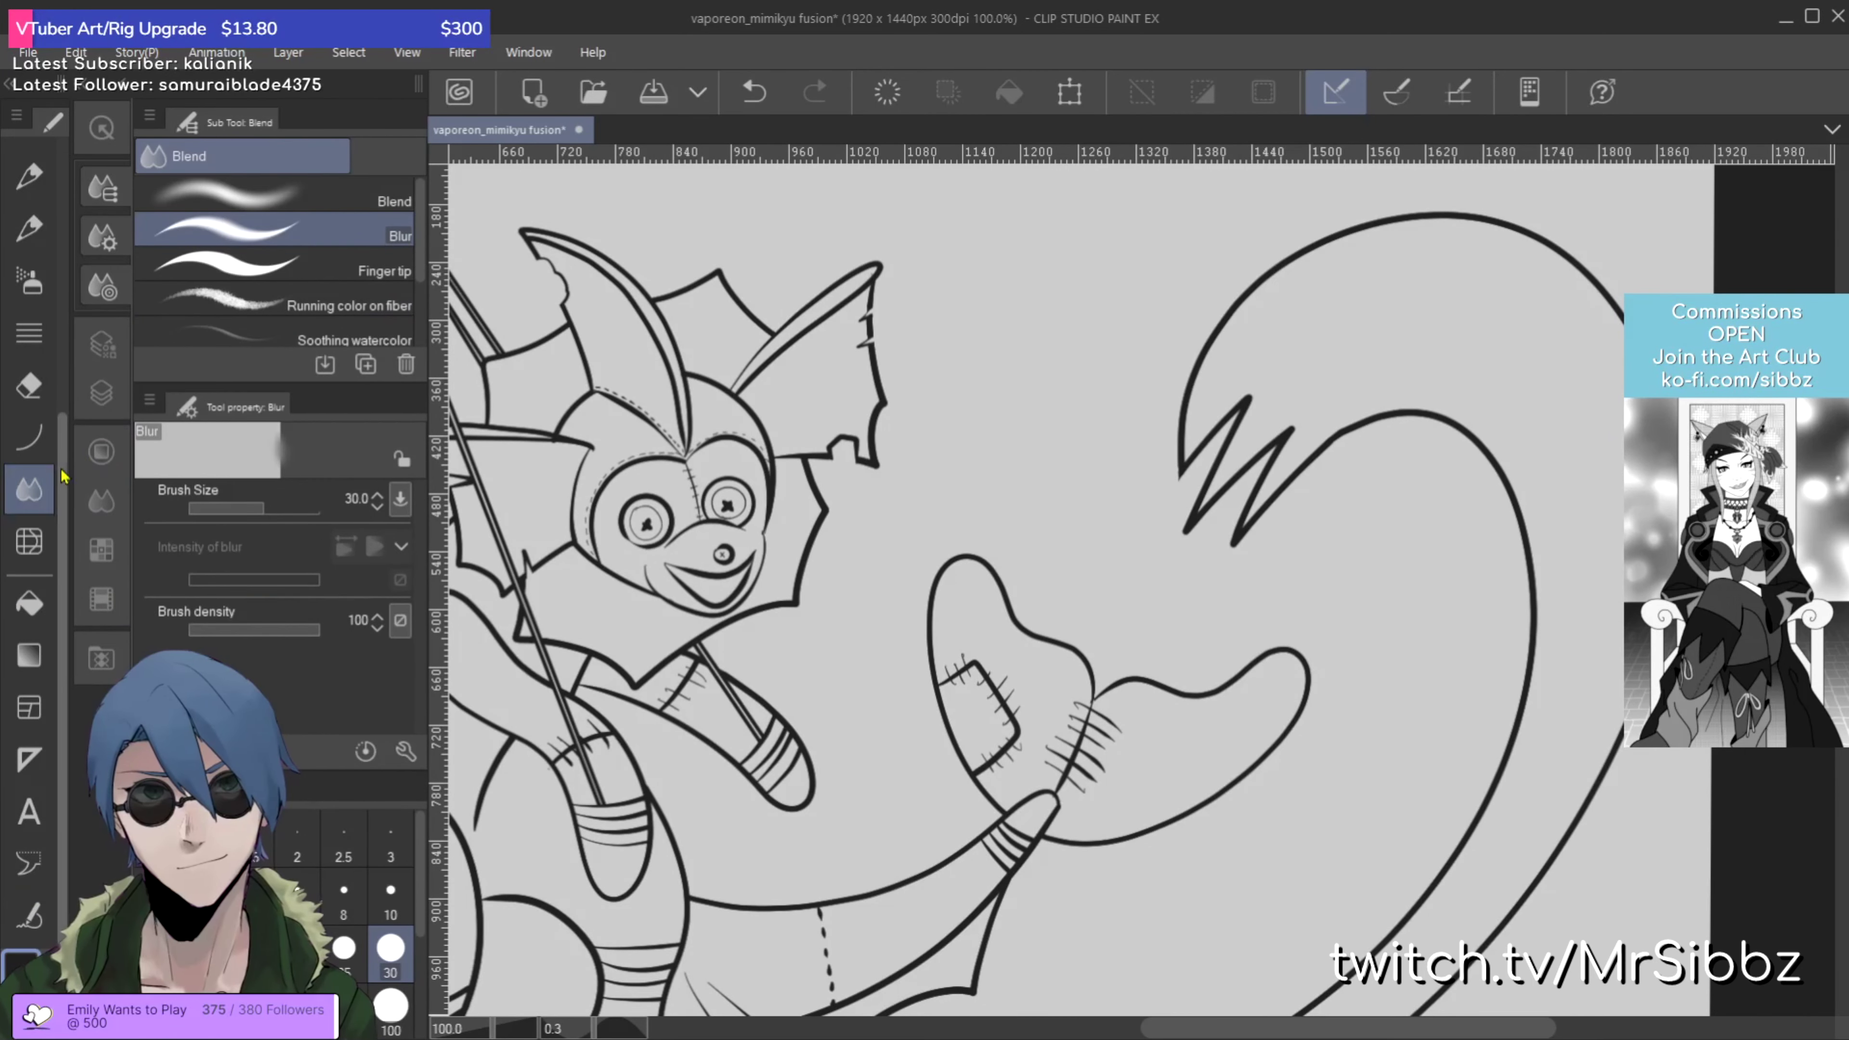
pyautogui.click(65, 243)
pyautogui.click(38, 479)
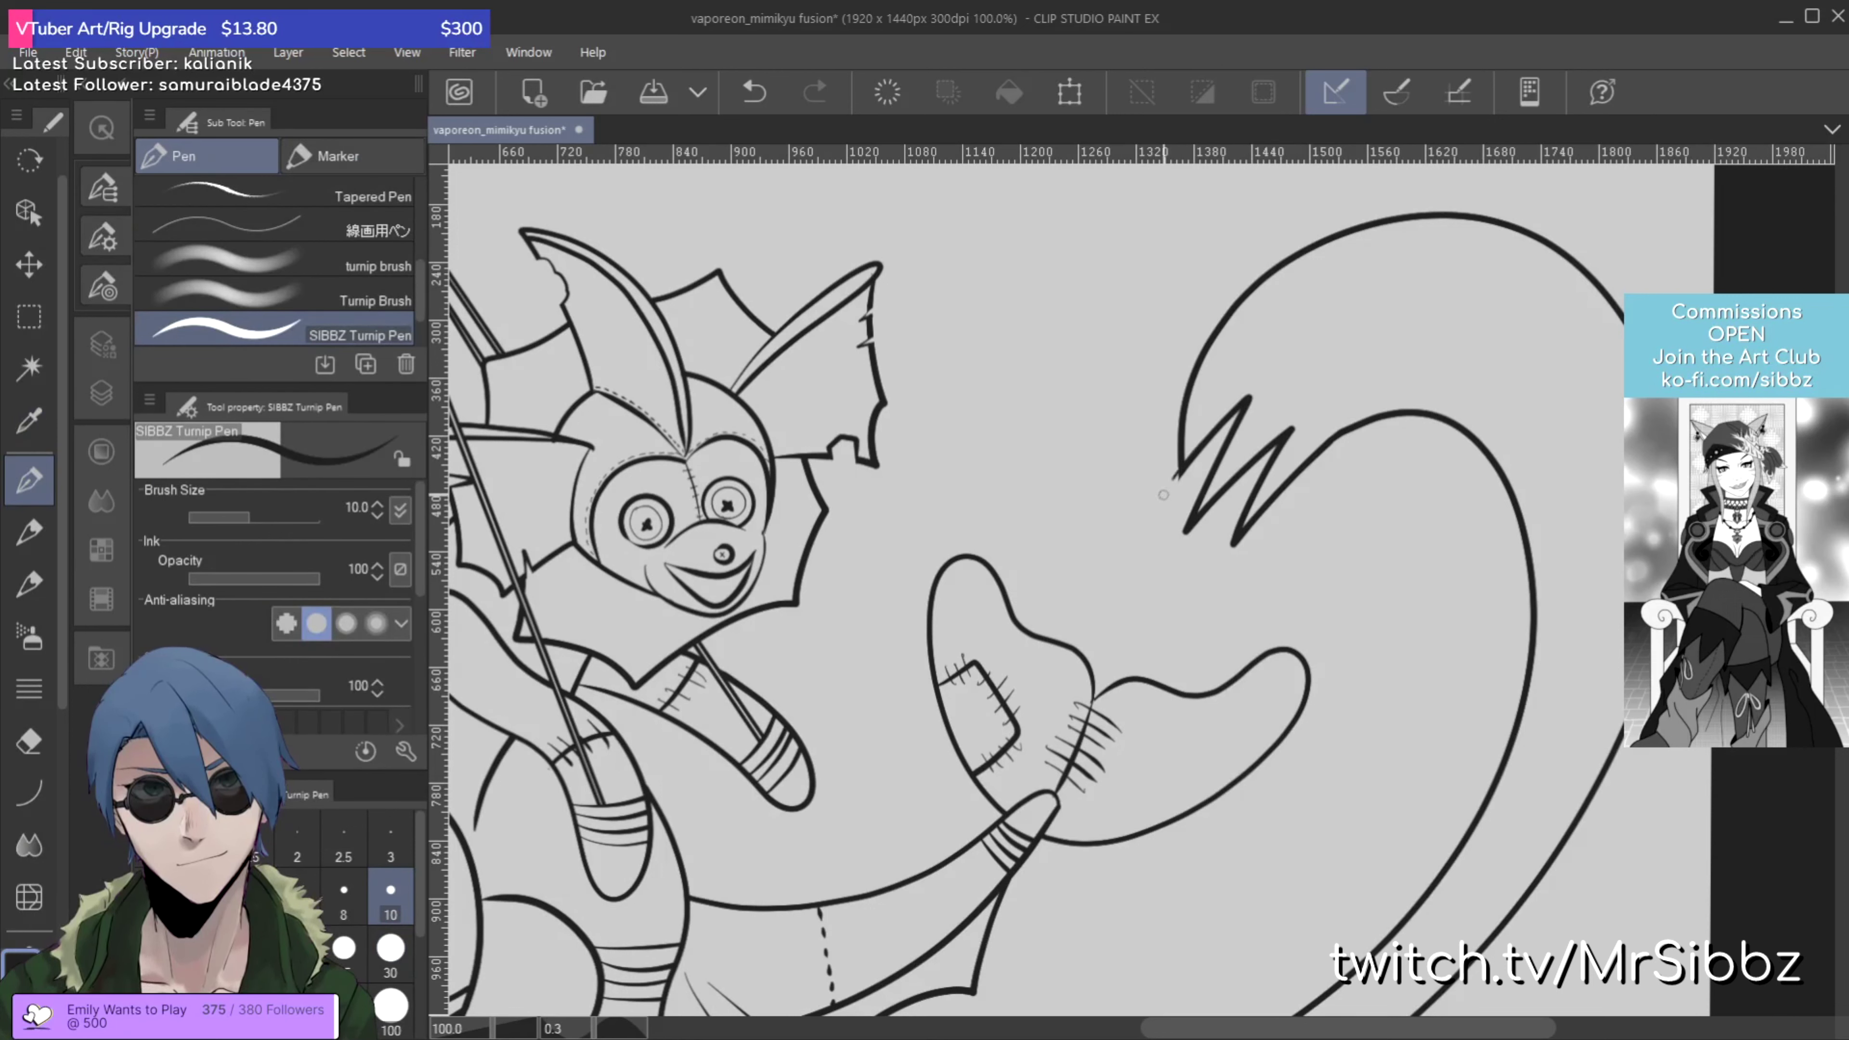
pyautogui.hotkey('ctrl', 'z')
pyautogui.moveTo(1267, 390)
pyautogui.mouseDown()
pyautogui.moveTo(1157, 504)
pyautogui.moveTo(1183, 386)
pyautogui.moveTo(1330, 244)
pyautogui.mouseUp()
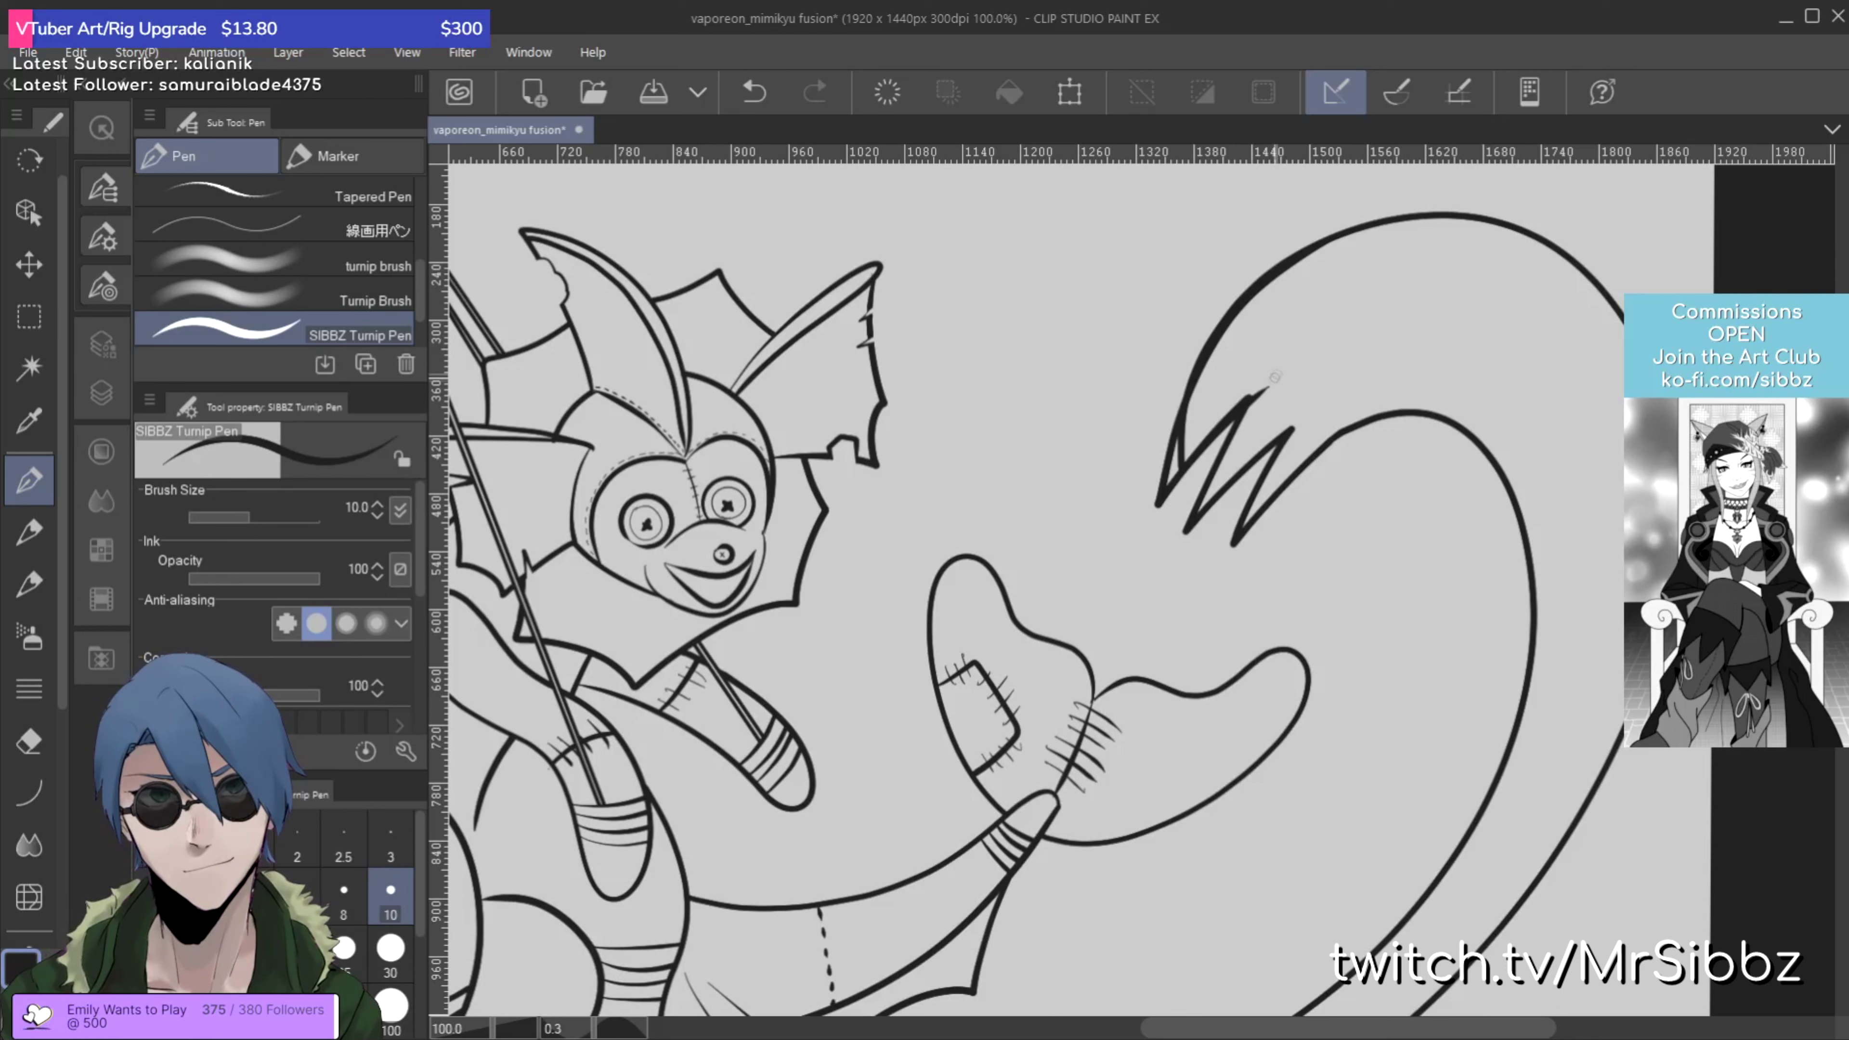
# Step: Trim the overlapping strokes around the extended claw with the Vector eraser and join its edge to the outer curve with Connect vector line
pyautogui.press('e')
pyautogui.moveTo(1196, 431); pyautogui.dragTo(1229, 412)
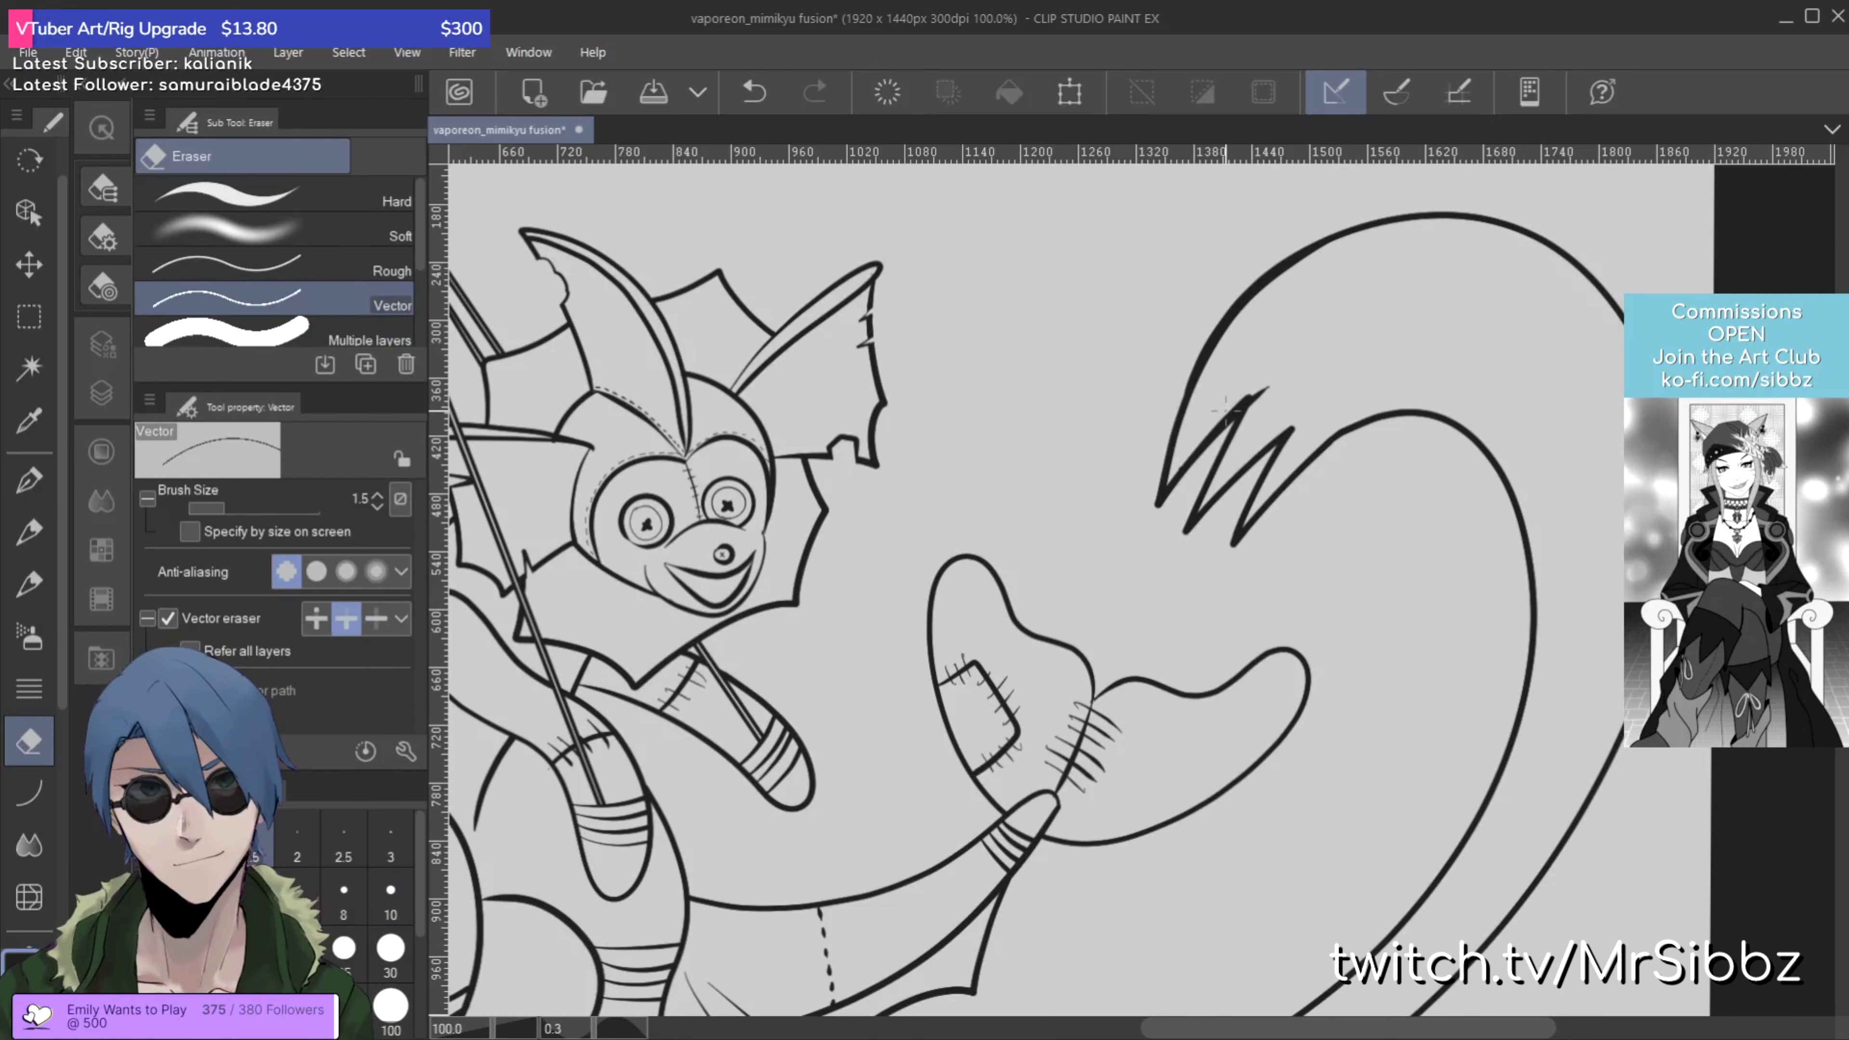
pyautogui.press('p')
pyautogui.scroll(-3, 58, 801)
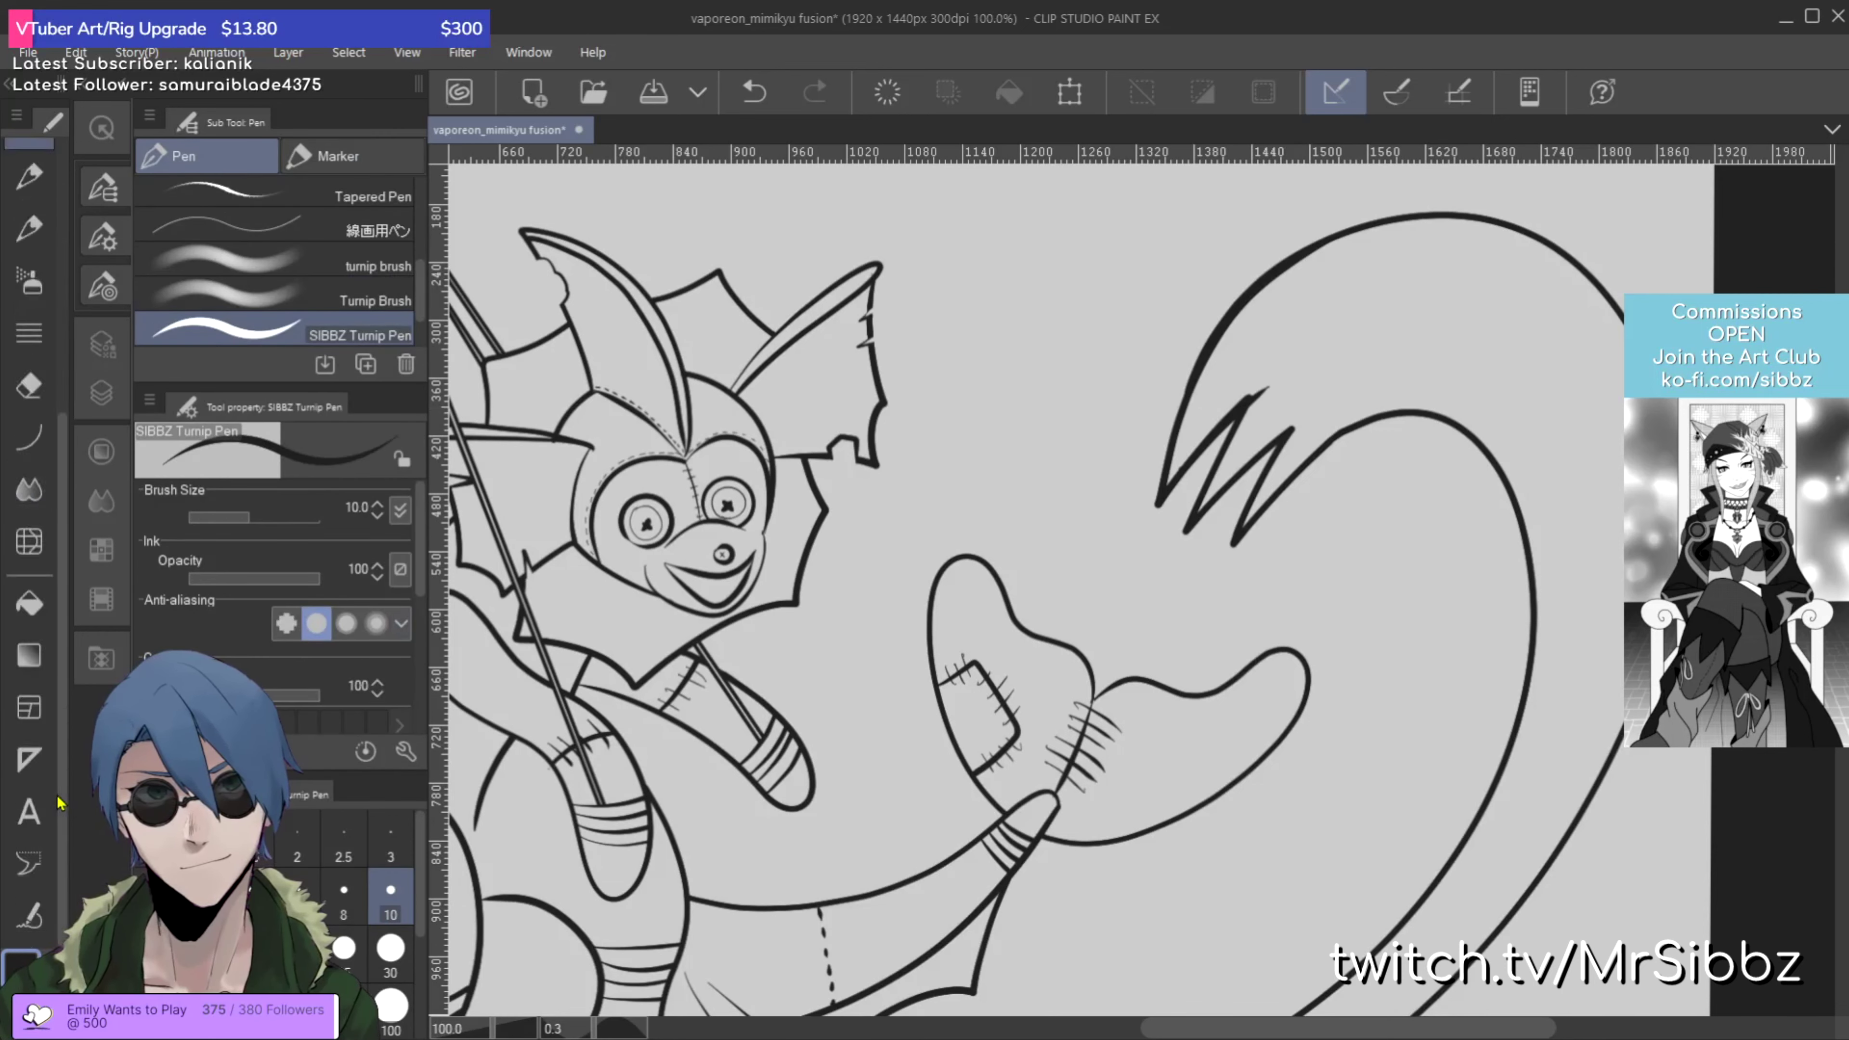
pyautogui.click(51, 905)
pyautogui.moveTo(1141, 274); pyautogui.dragTo(1201, 389)
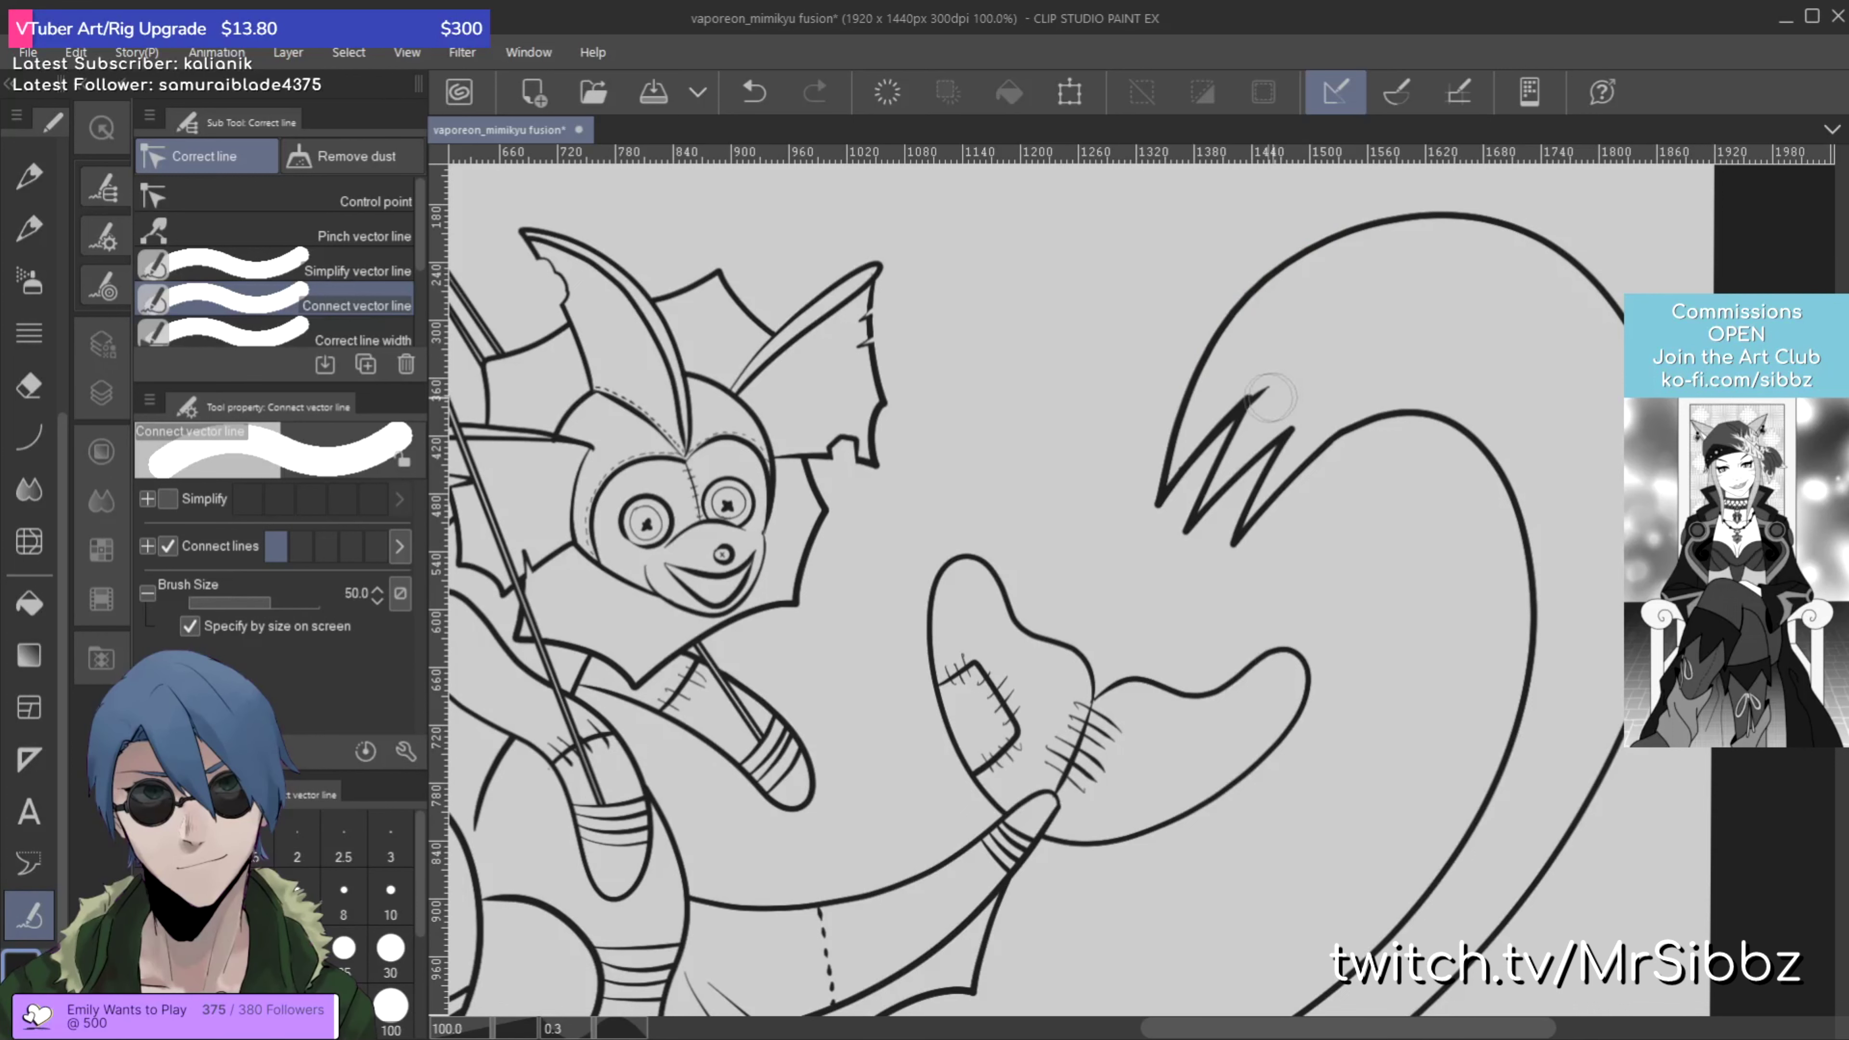
pyautogui.press('e')
pyautogui.press('y')
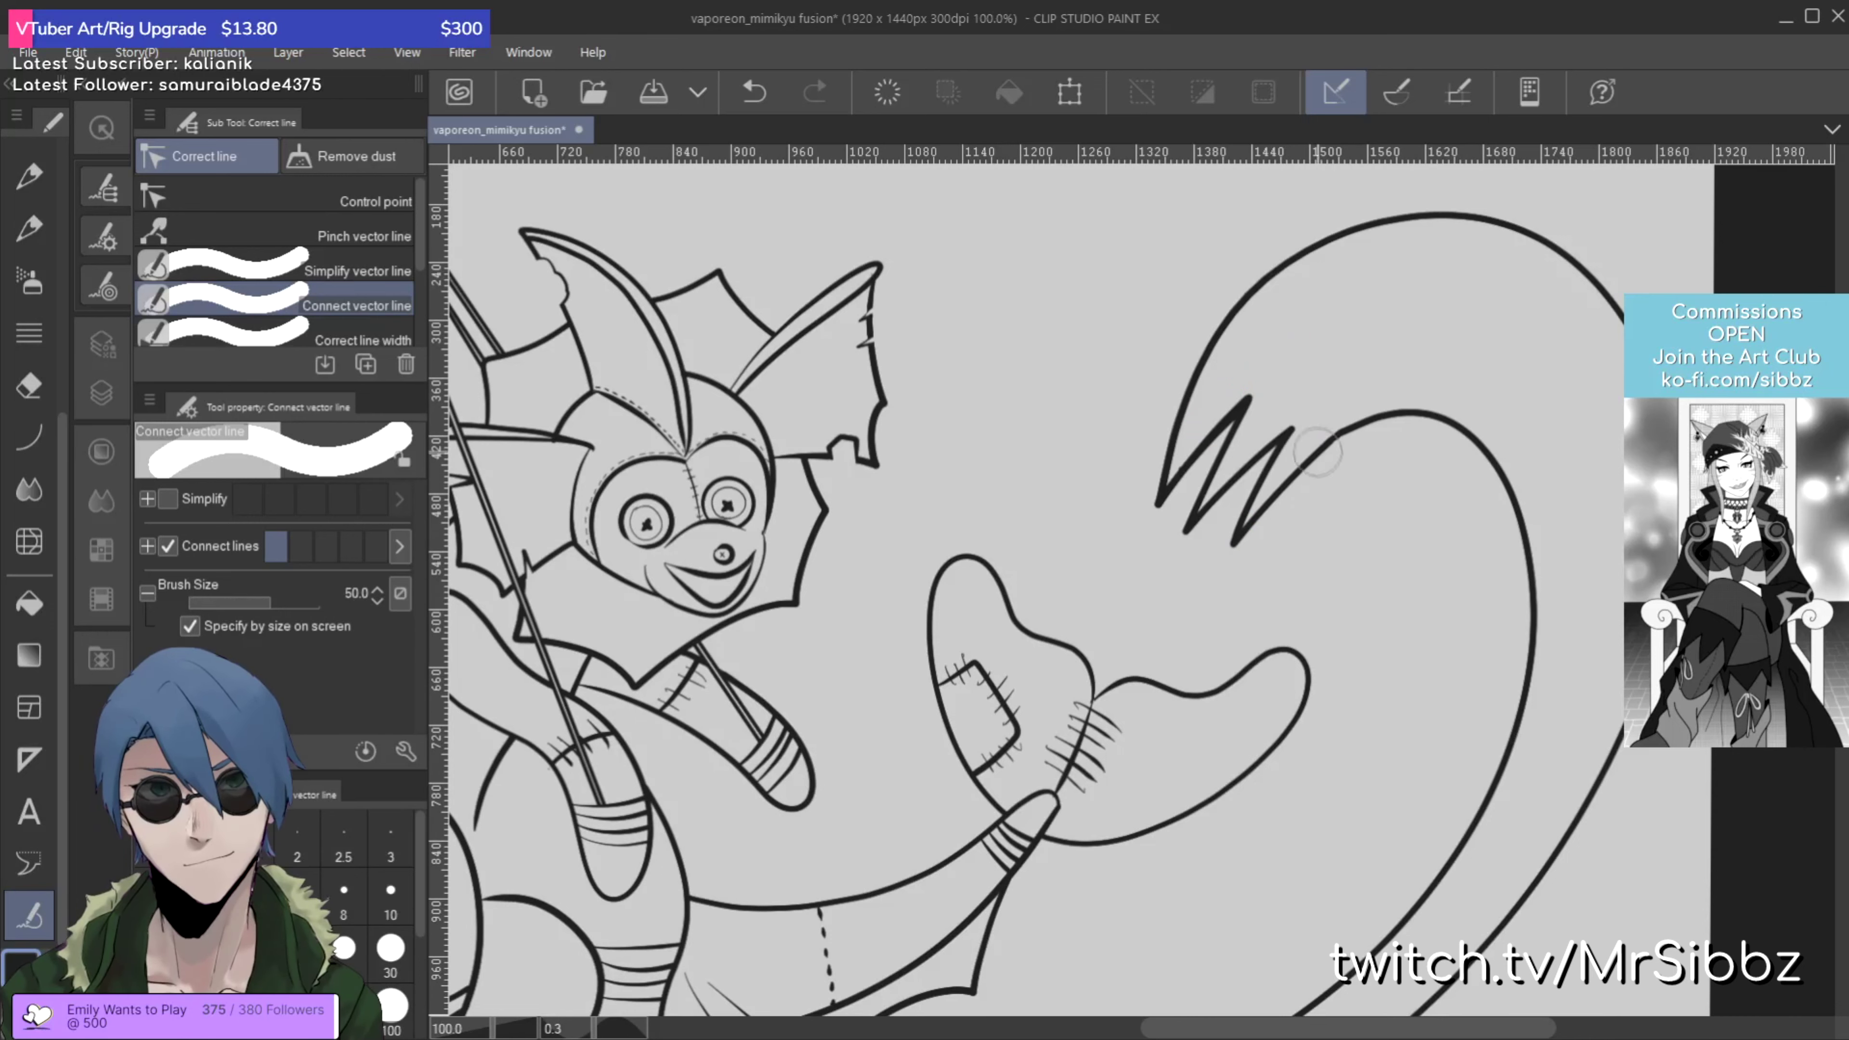
# Step: Erase the second arm's line ends that overlap the base of the tail with the Vector eraser
pyautogui.scroll(-3, 1564, 427)
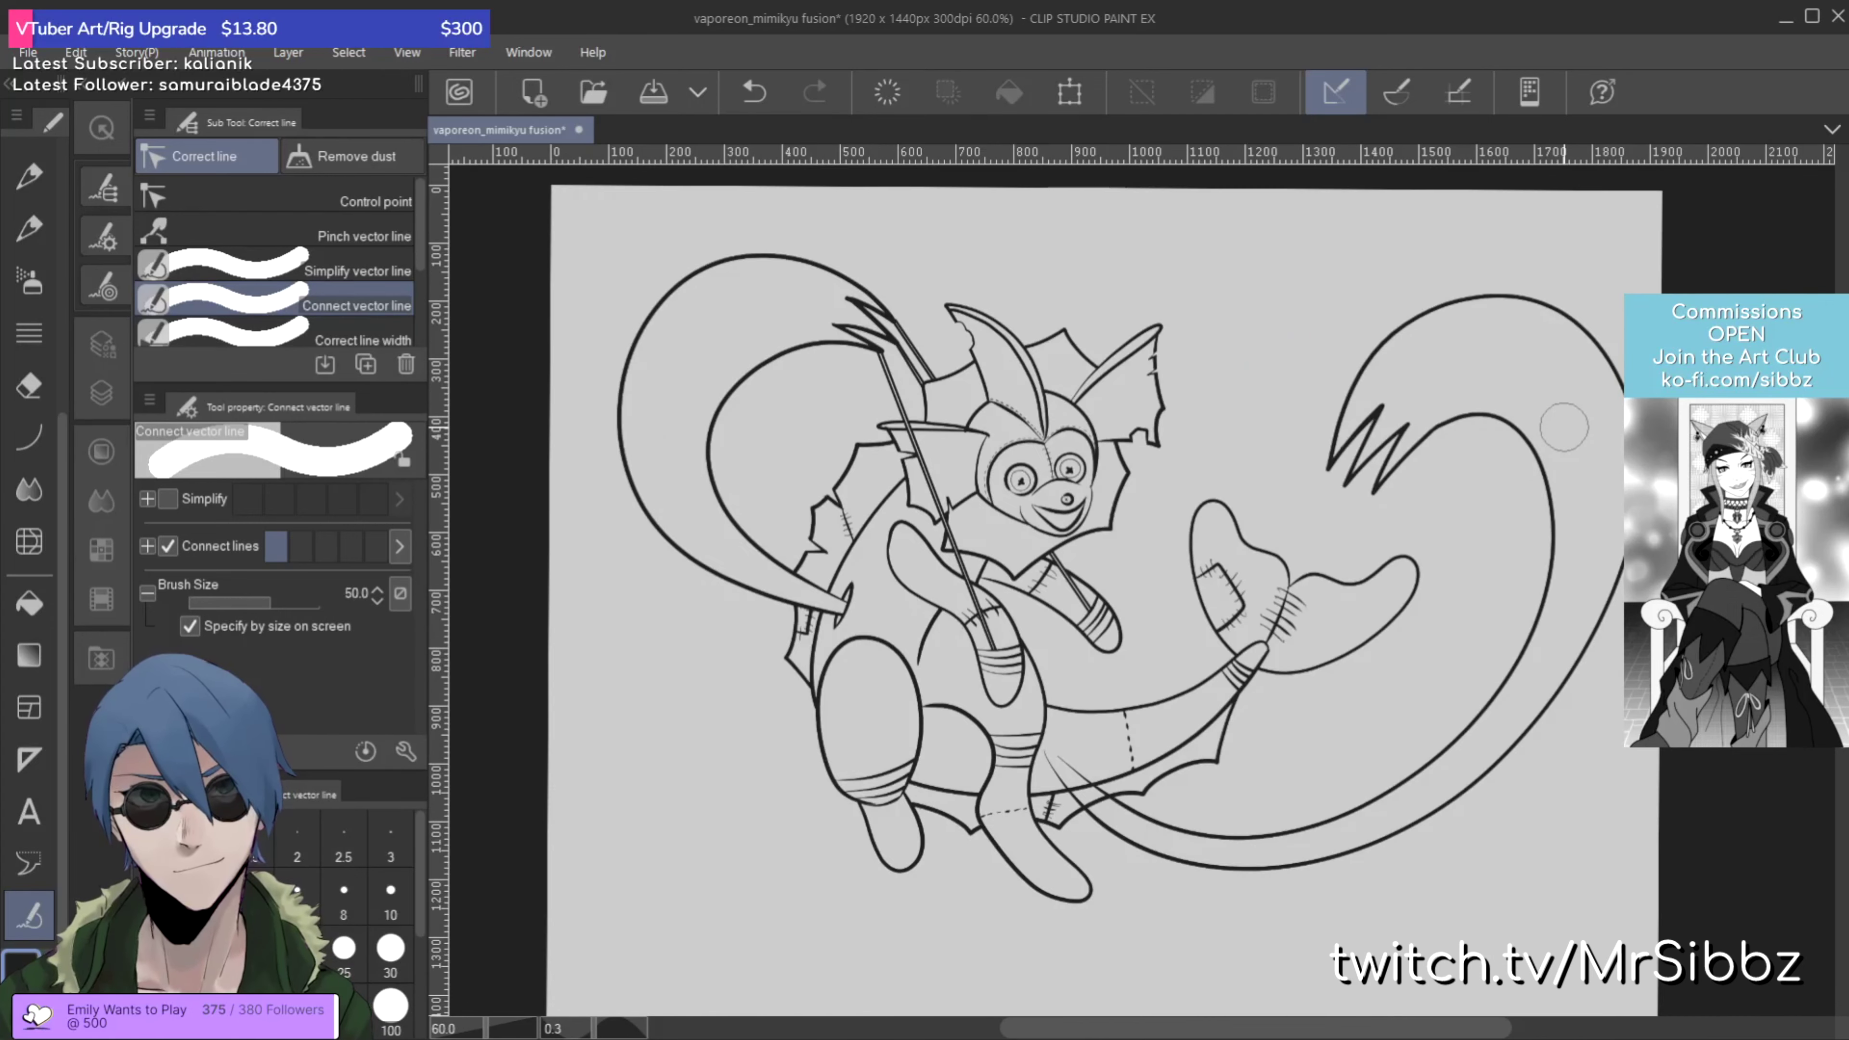
pyautogui.moveTo(1235, 369); pyautogui.dragTo(1171, 422)
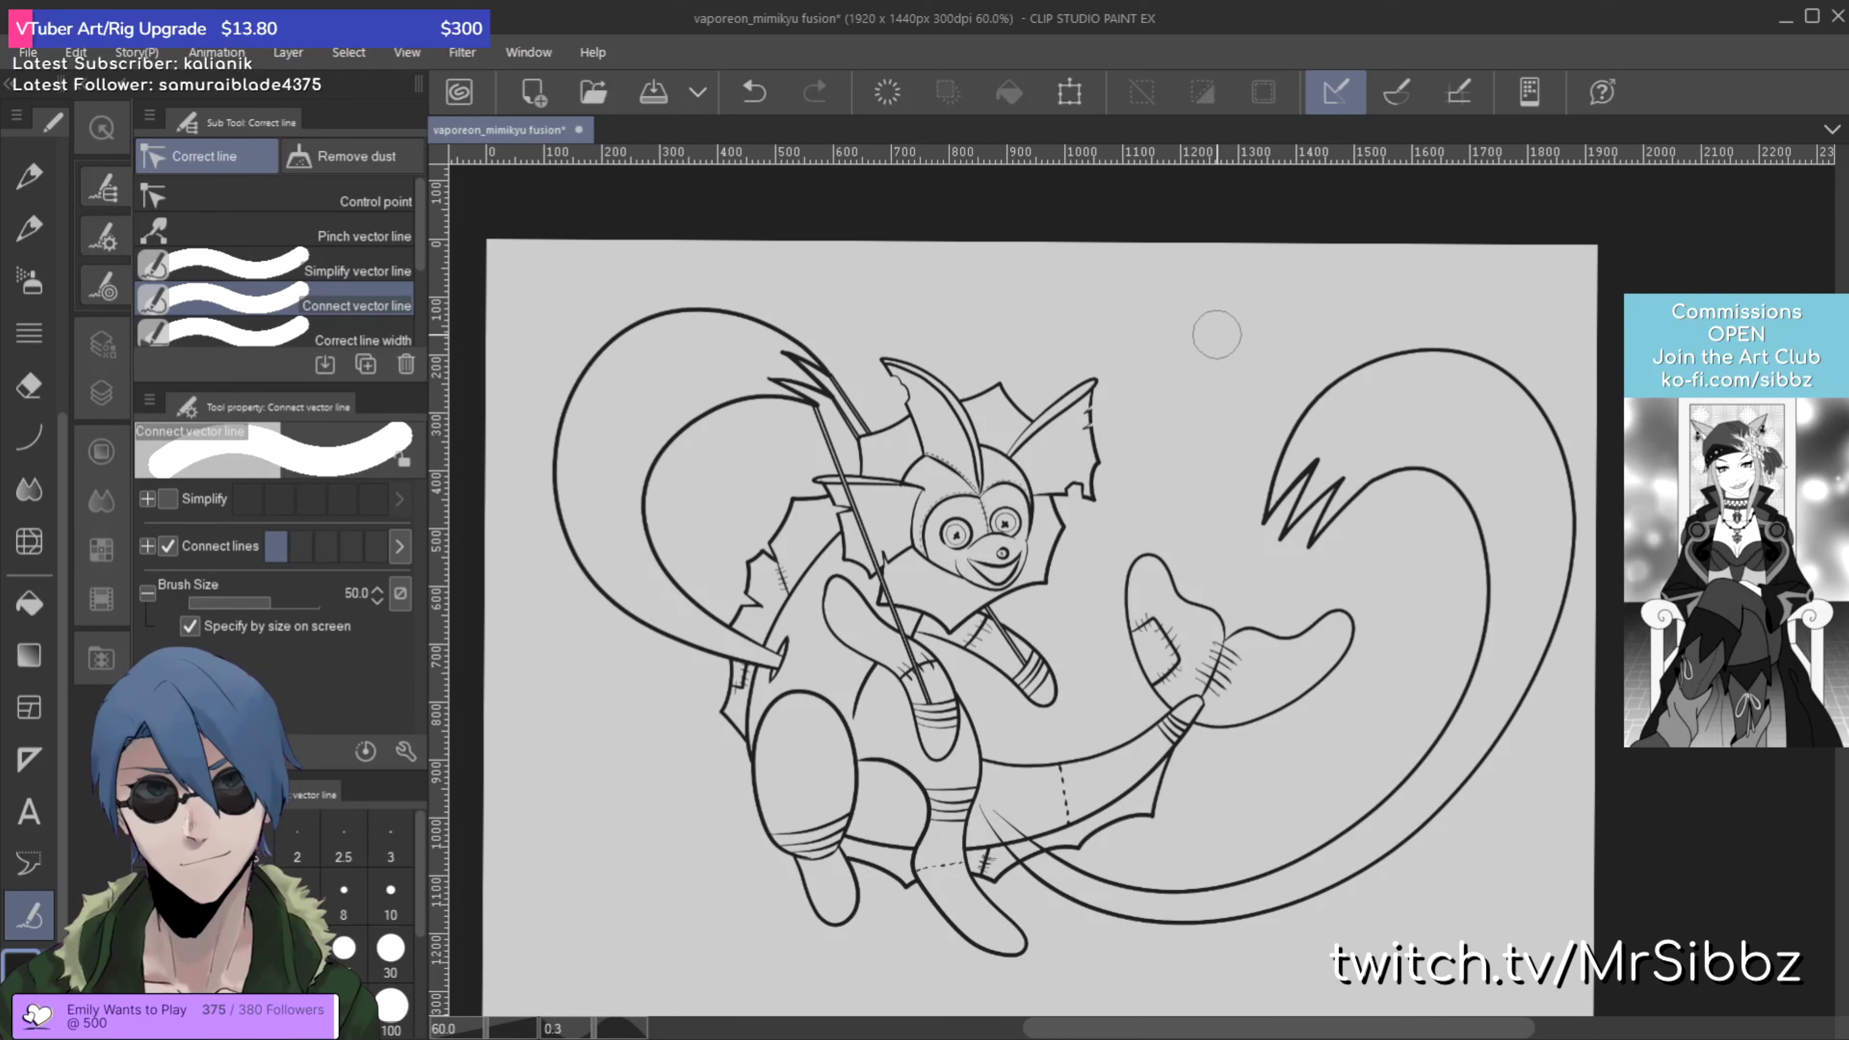
pyautogui.press('e')
pyautogui.moveTo(992, 830); pyautogui.dragTo(1047, 845)
pyautogui.press('y')
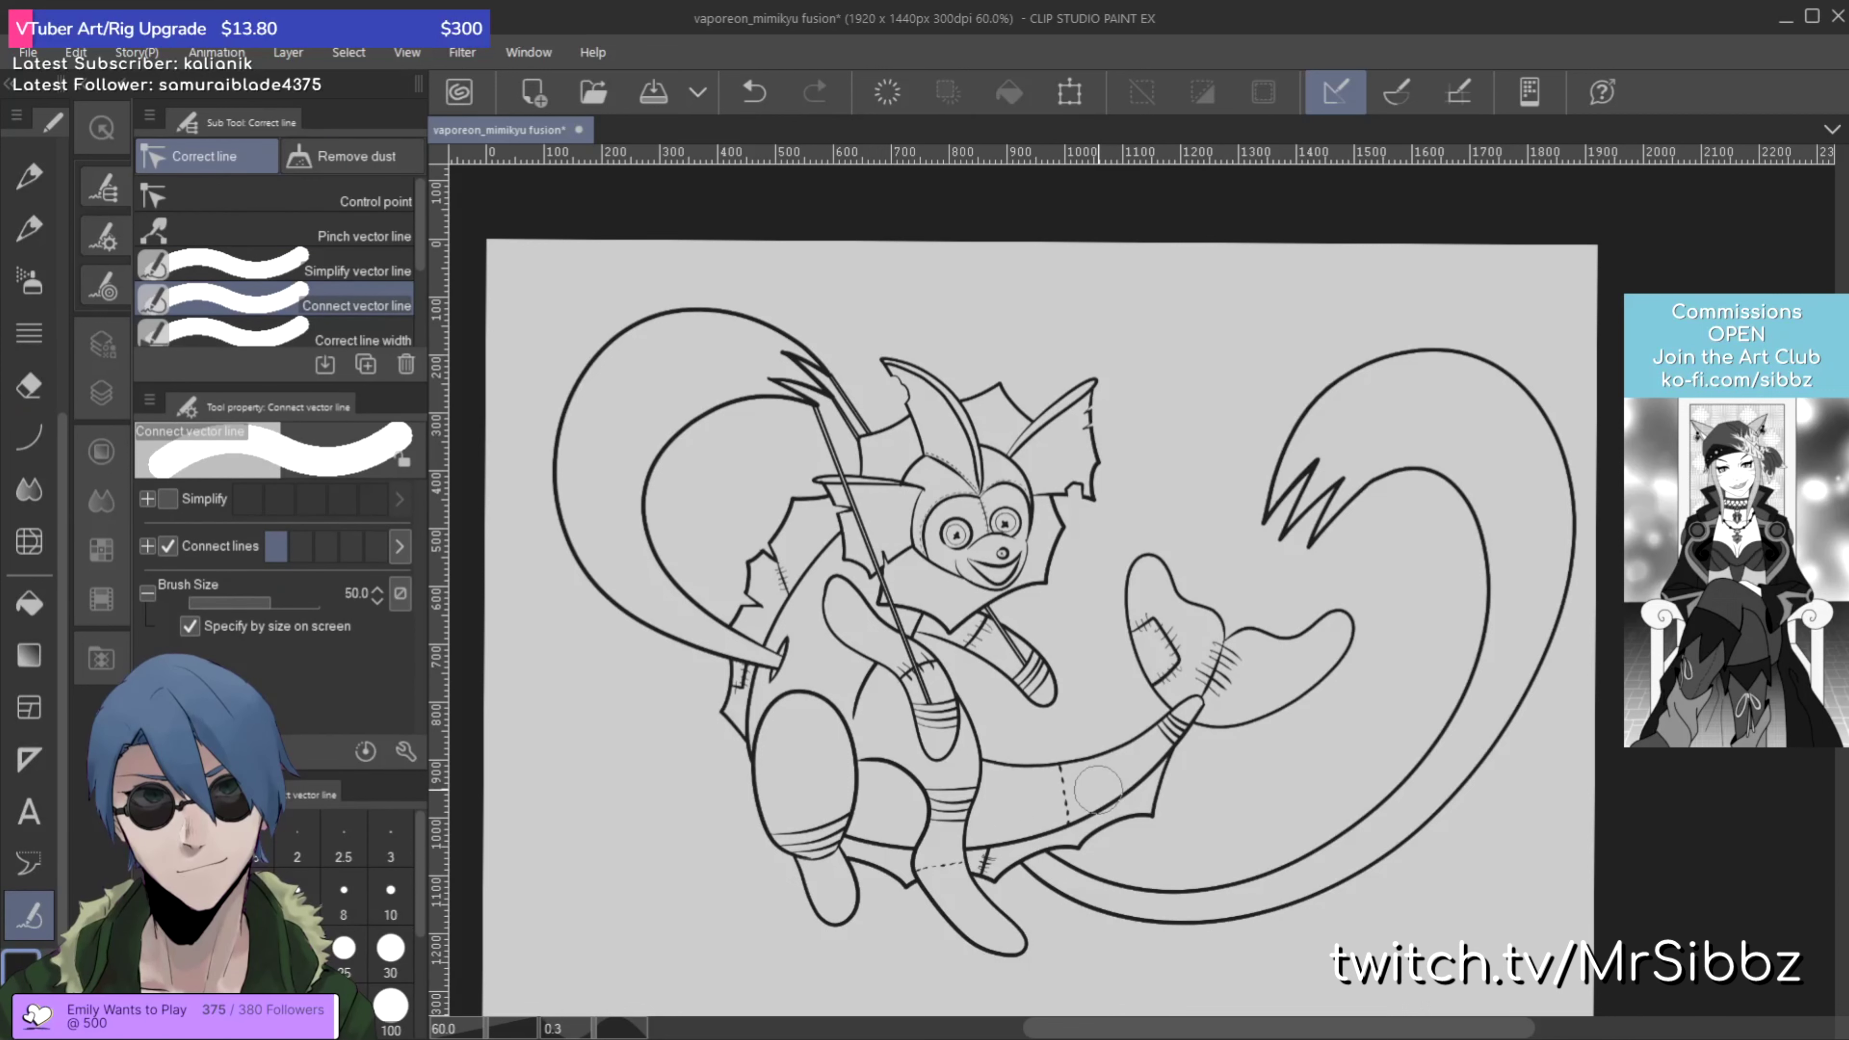
# Step: Set the SIBBZ Turnip Pen's brush size to 5
pyautogui.press('p')
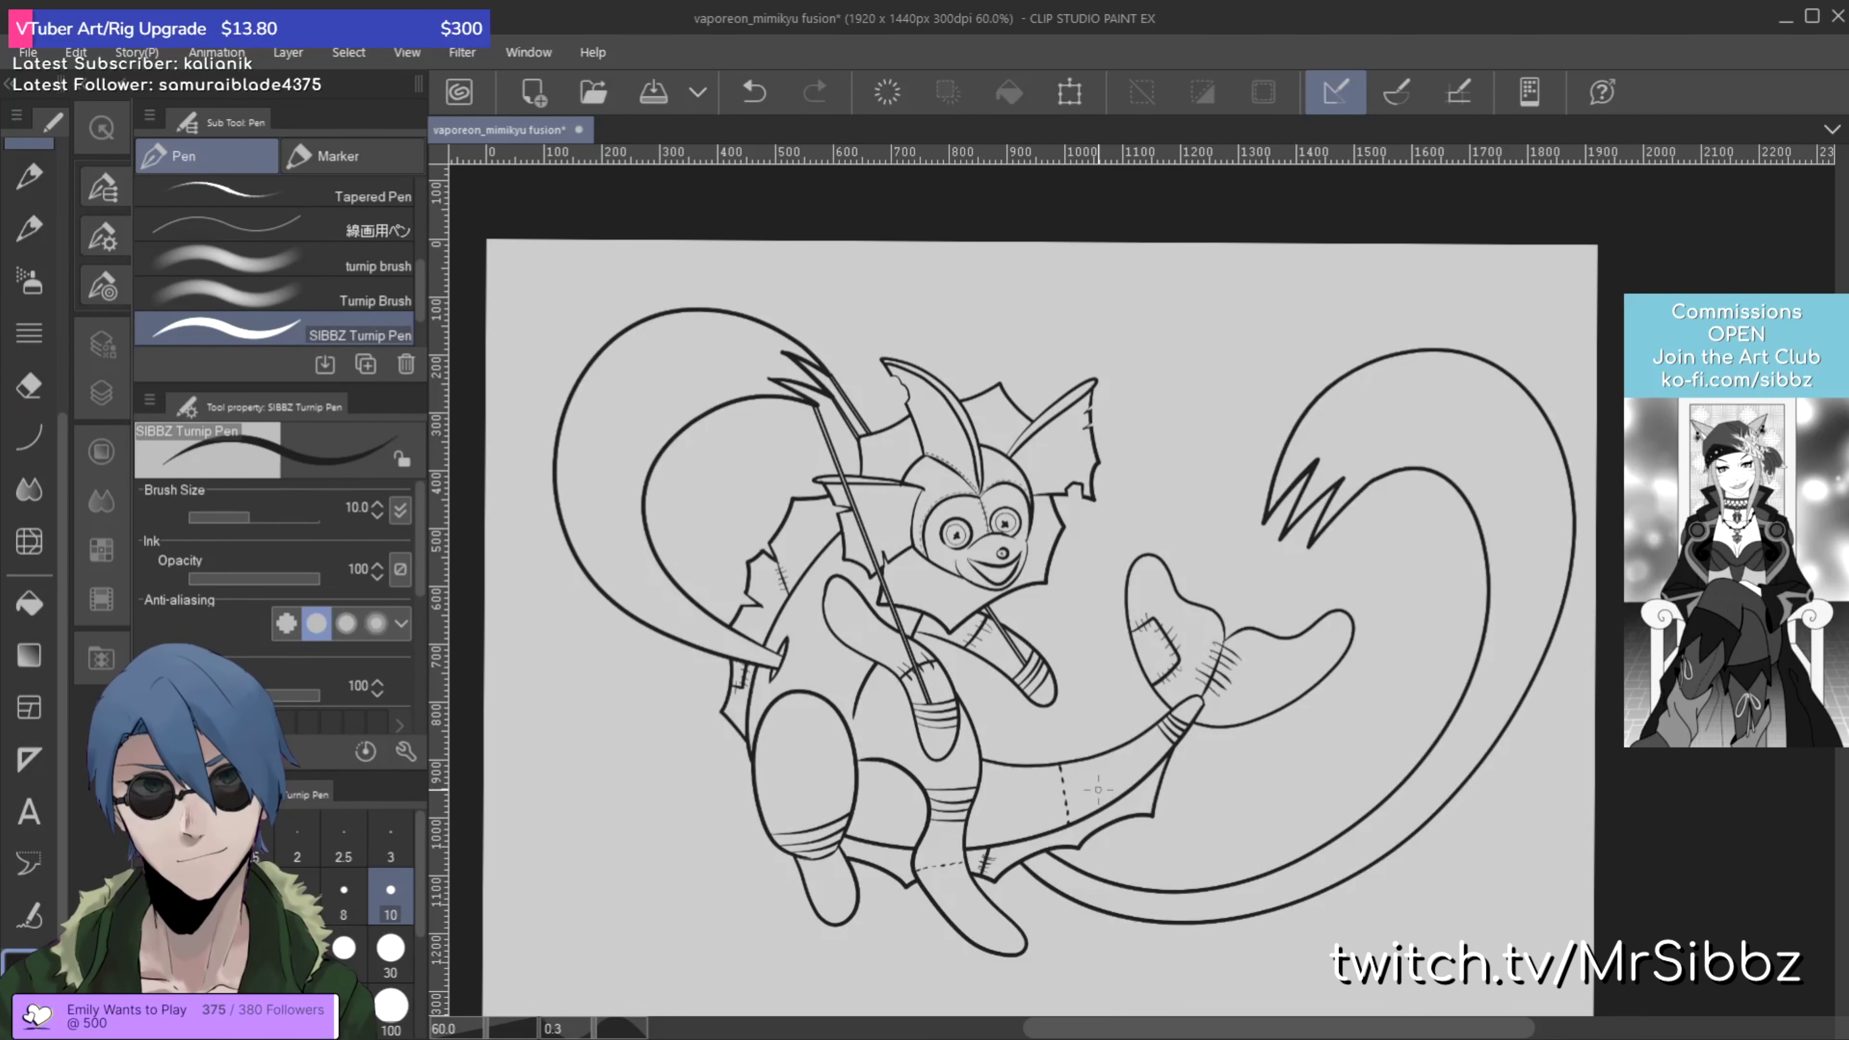
pyautogui.press('[')
pyautogui.press('[')
pyautogui.press('[')
pyautogui.press('[')
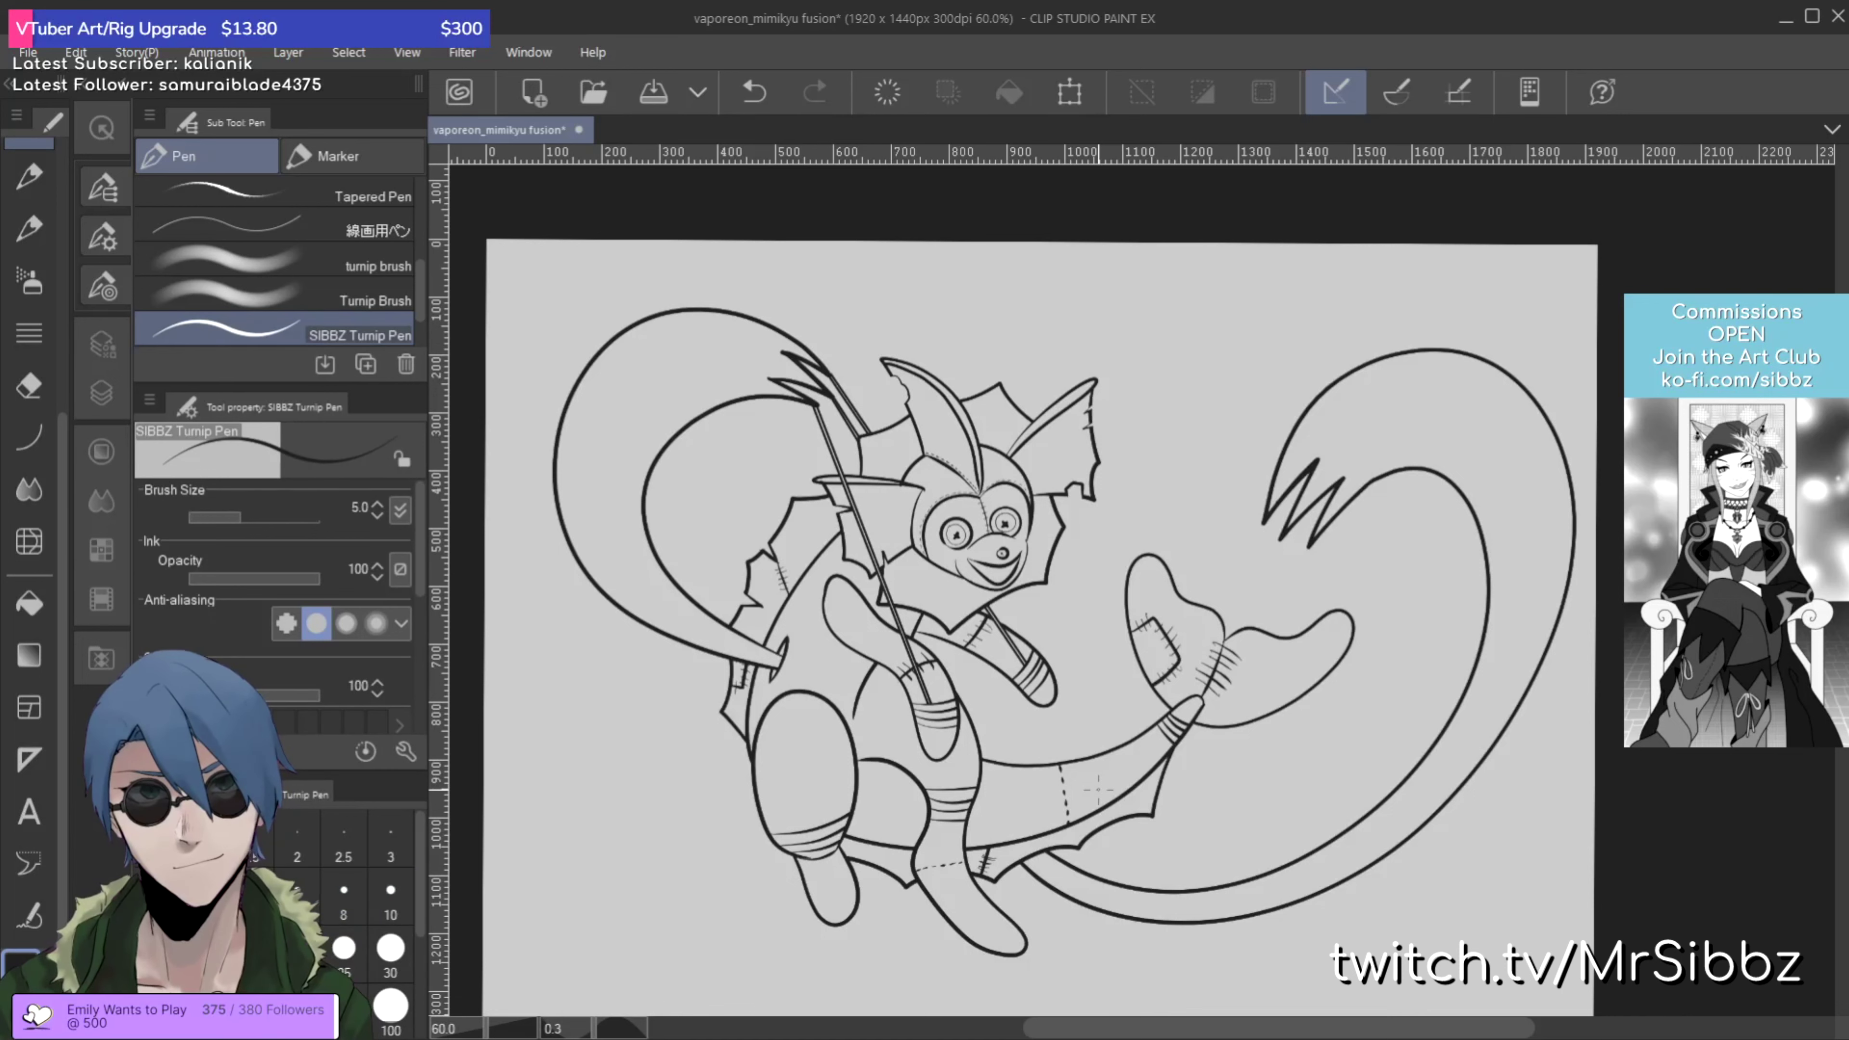
pyautogui.scroll(3, 1098, 788)
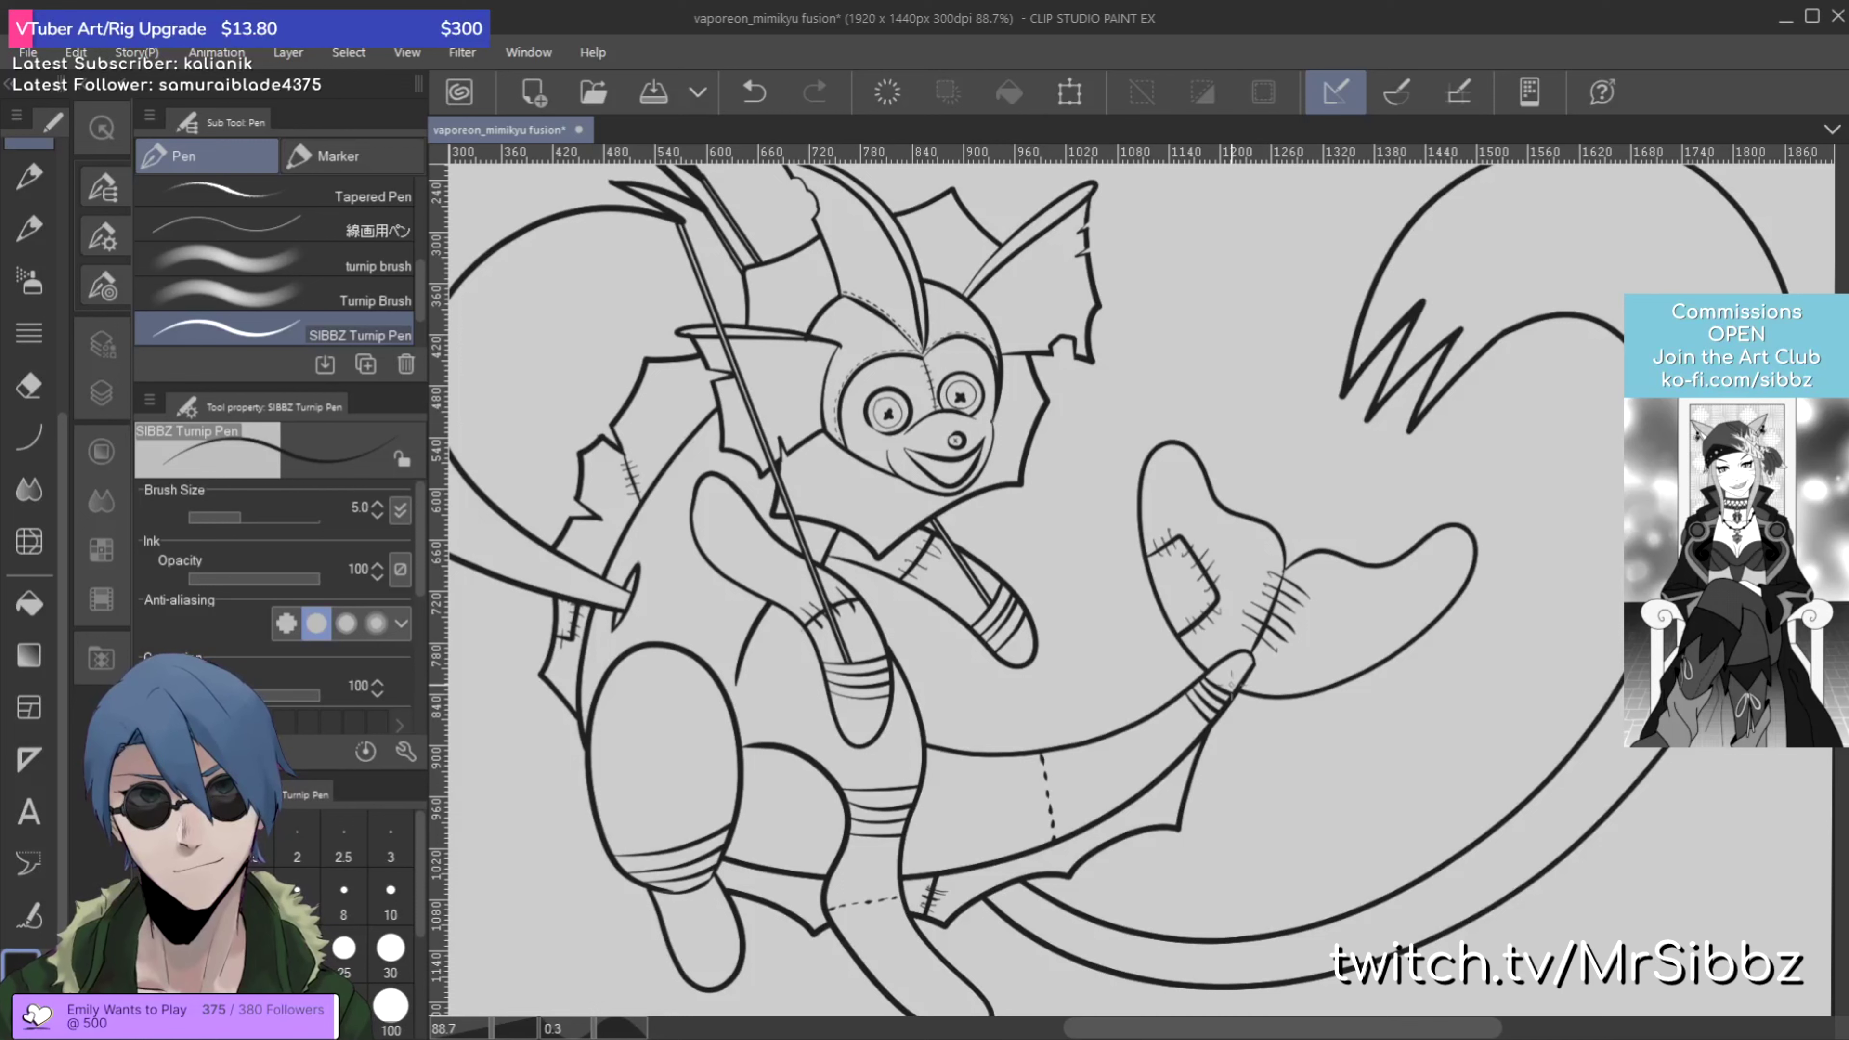
pyautogui.scroll(1, 1285, 638)
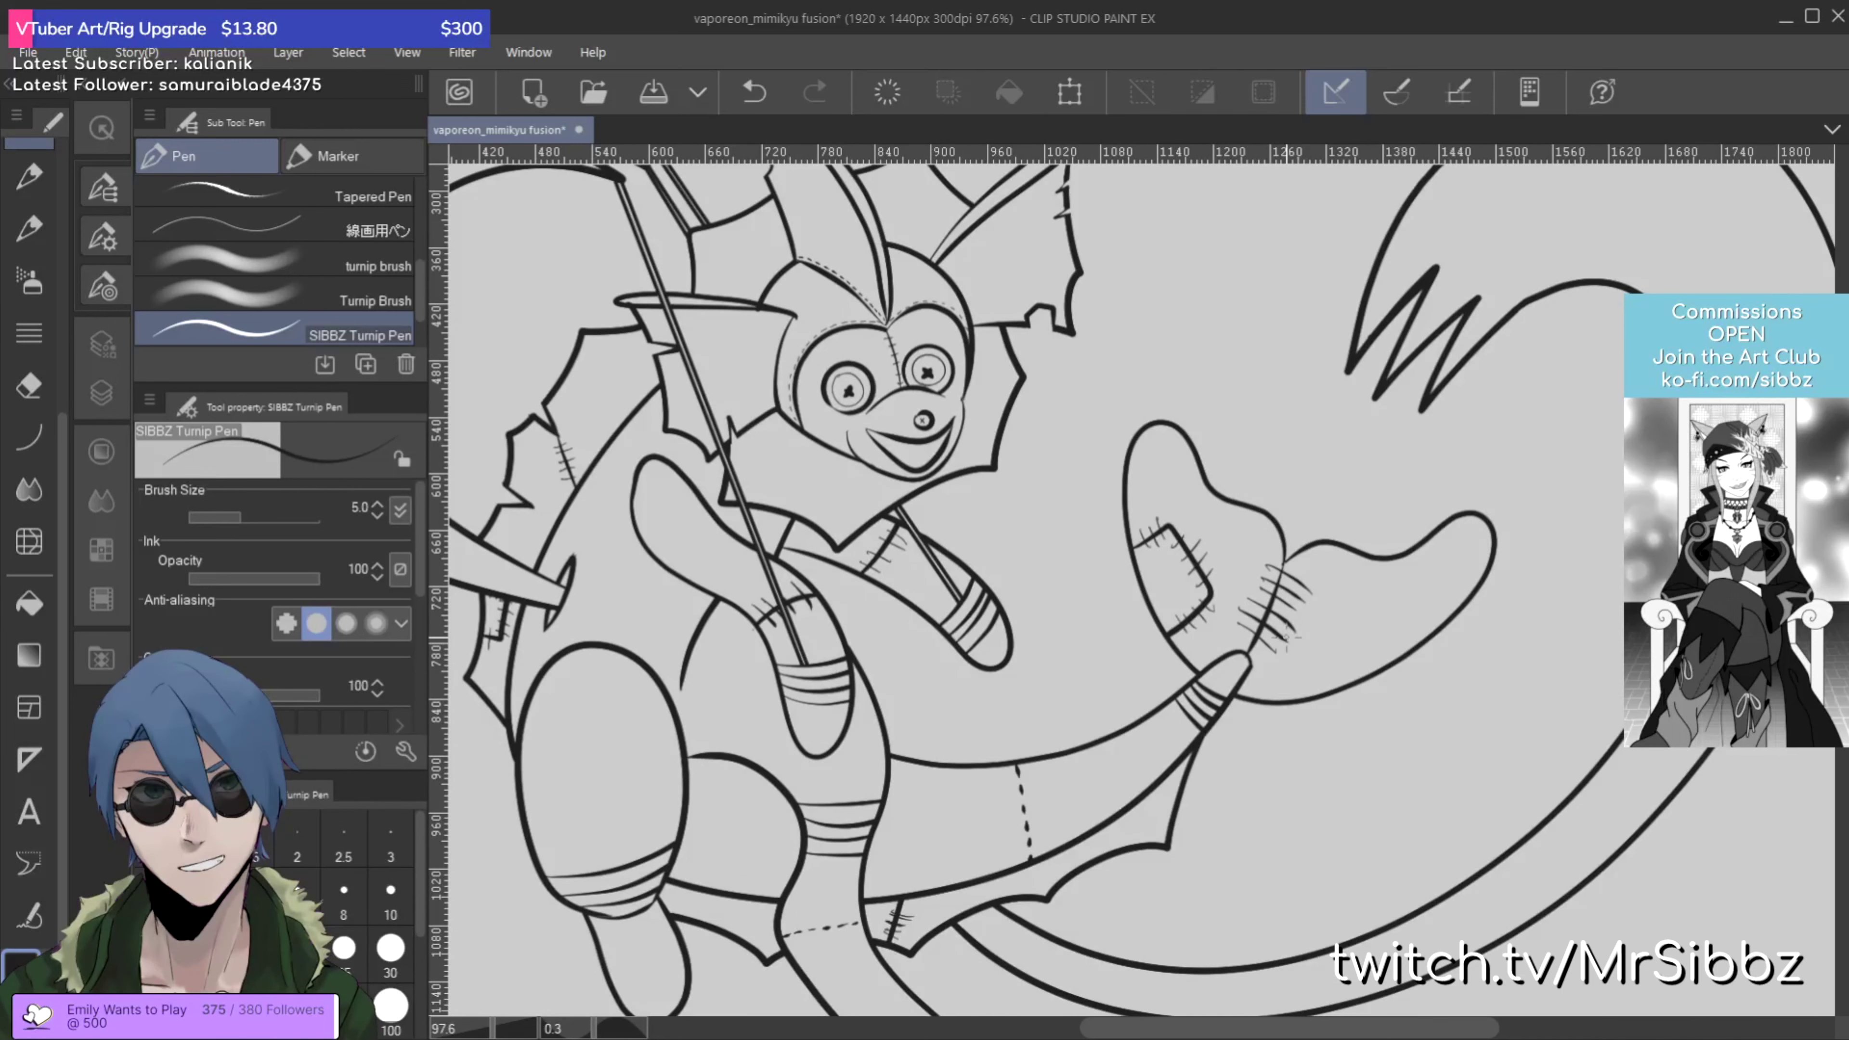
pyautogui.scroll(1, 1267, 634)
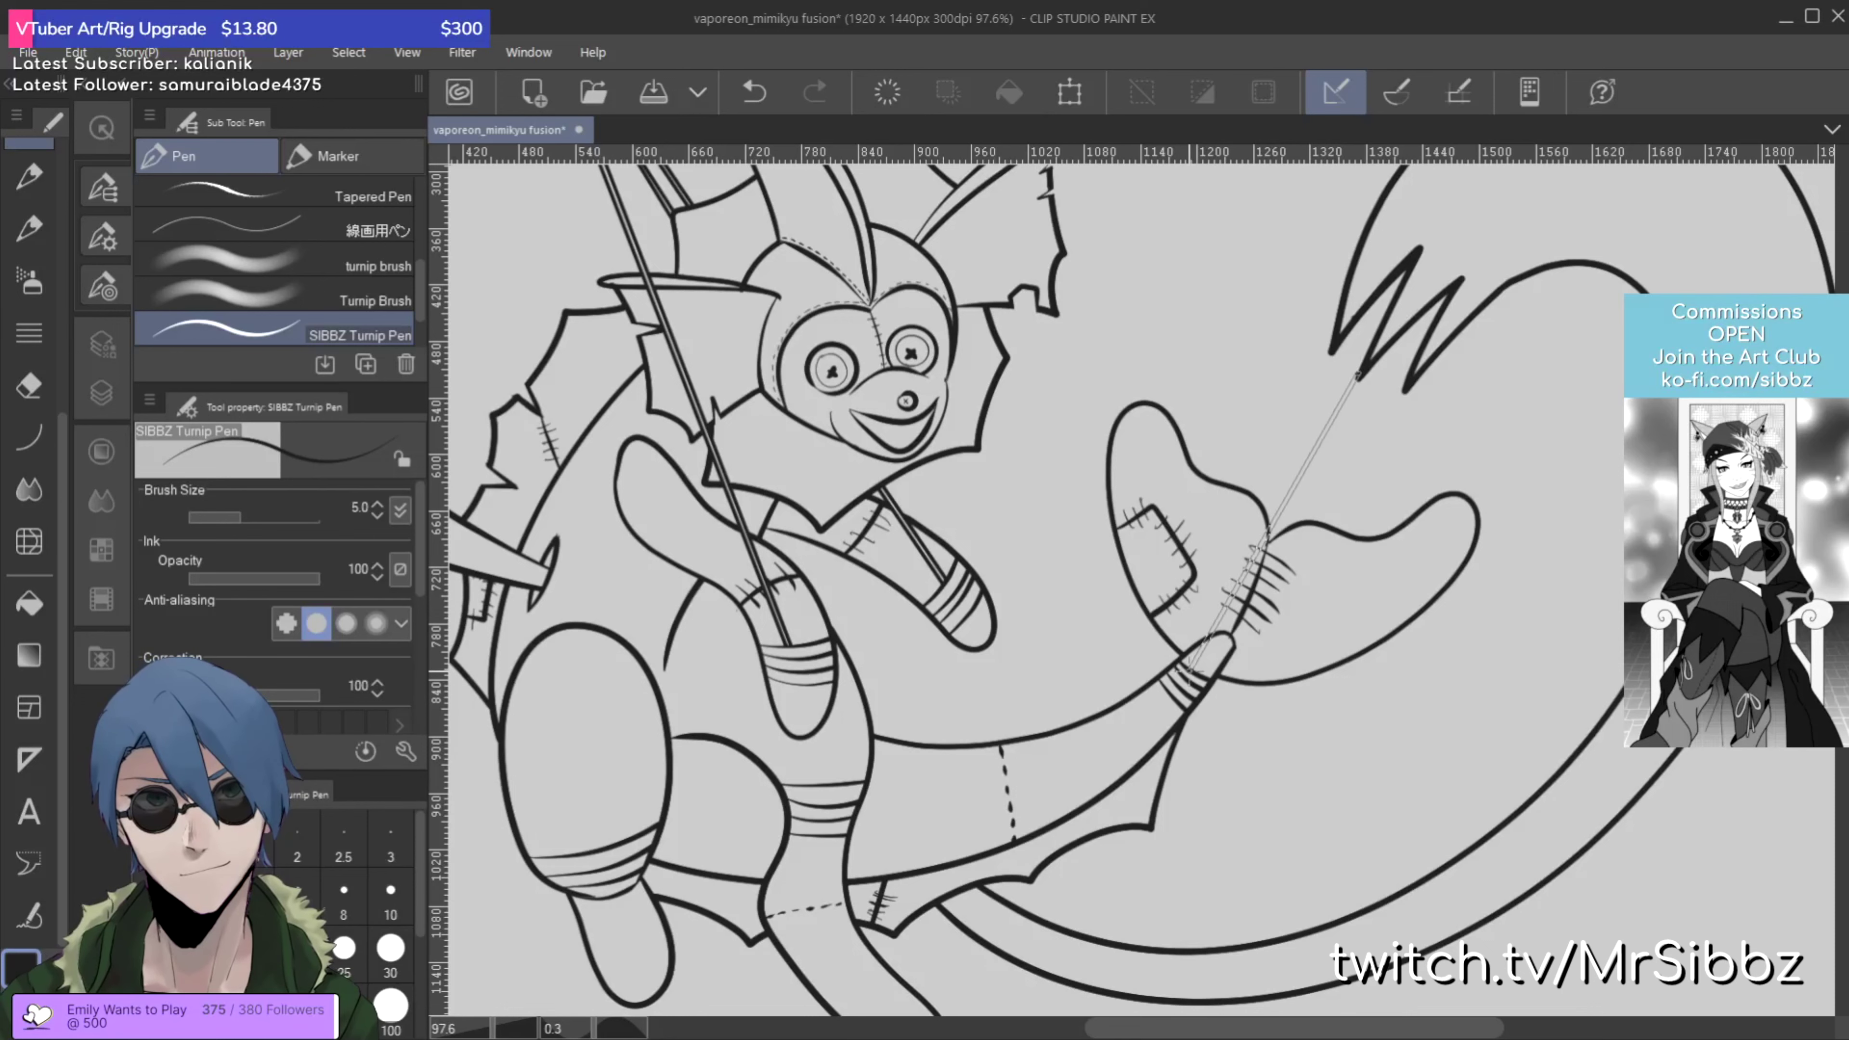
pyautogui.moveTo(1187, 670); pyautogui.dragTo(1210, 647)
pyautogui.scroll(3, 1209, 646)
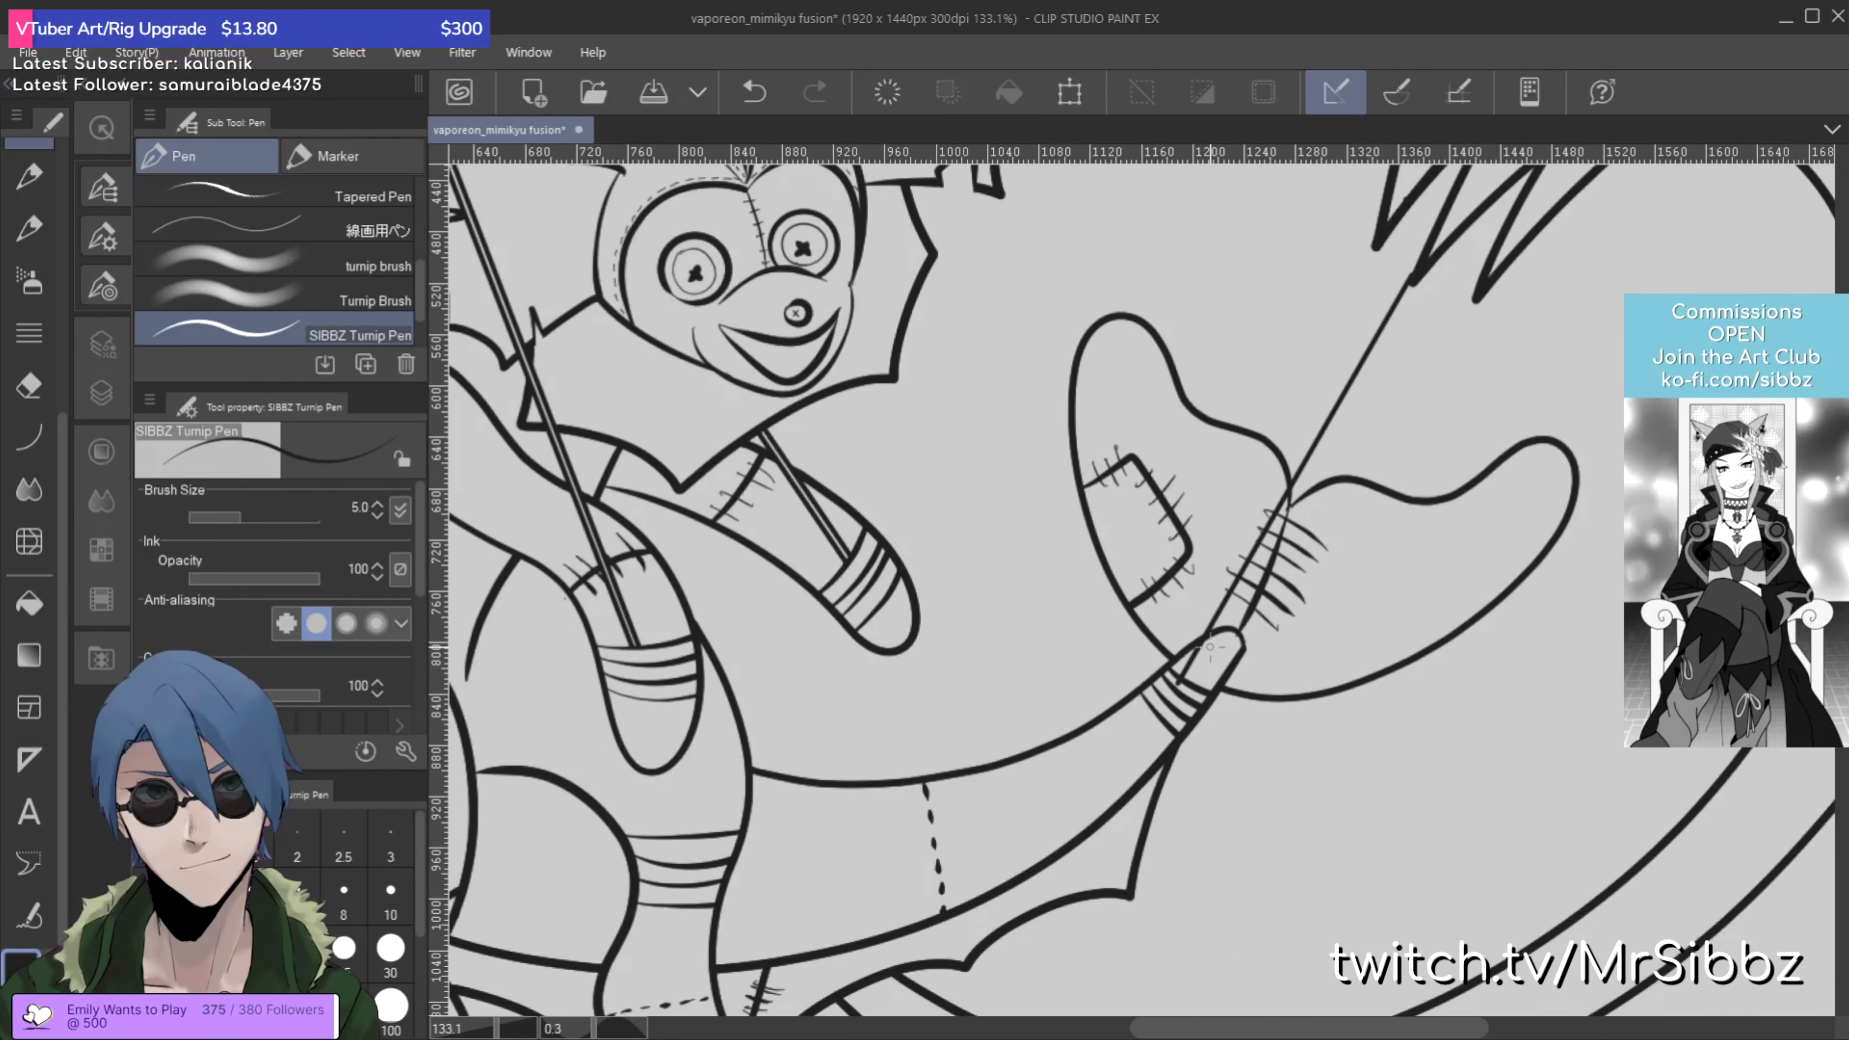
pyautogui.moveTo(1210, 646); pyautogui.dragTo(1075, 736)
pyautogui.hotkey('ctrl', 'z')
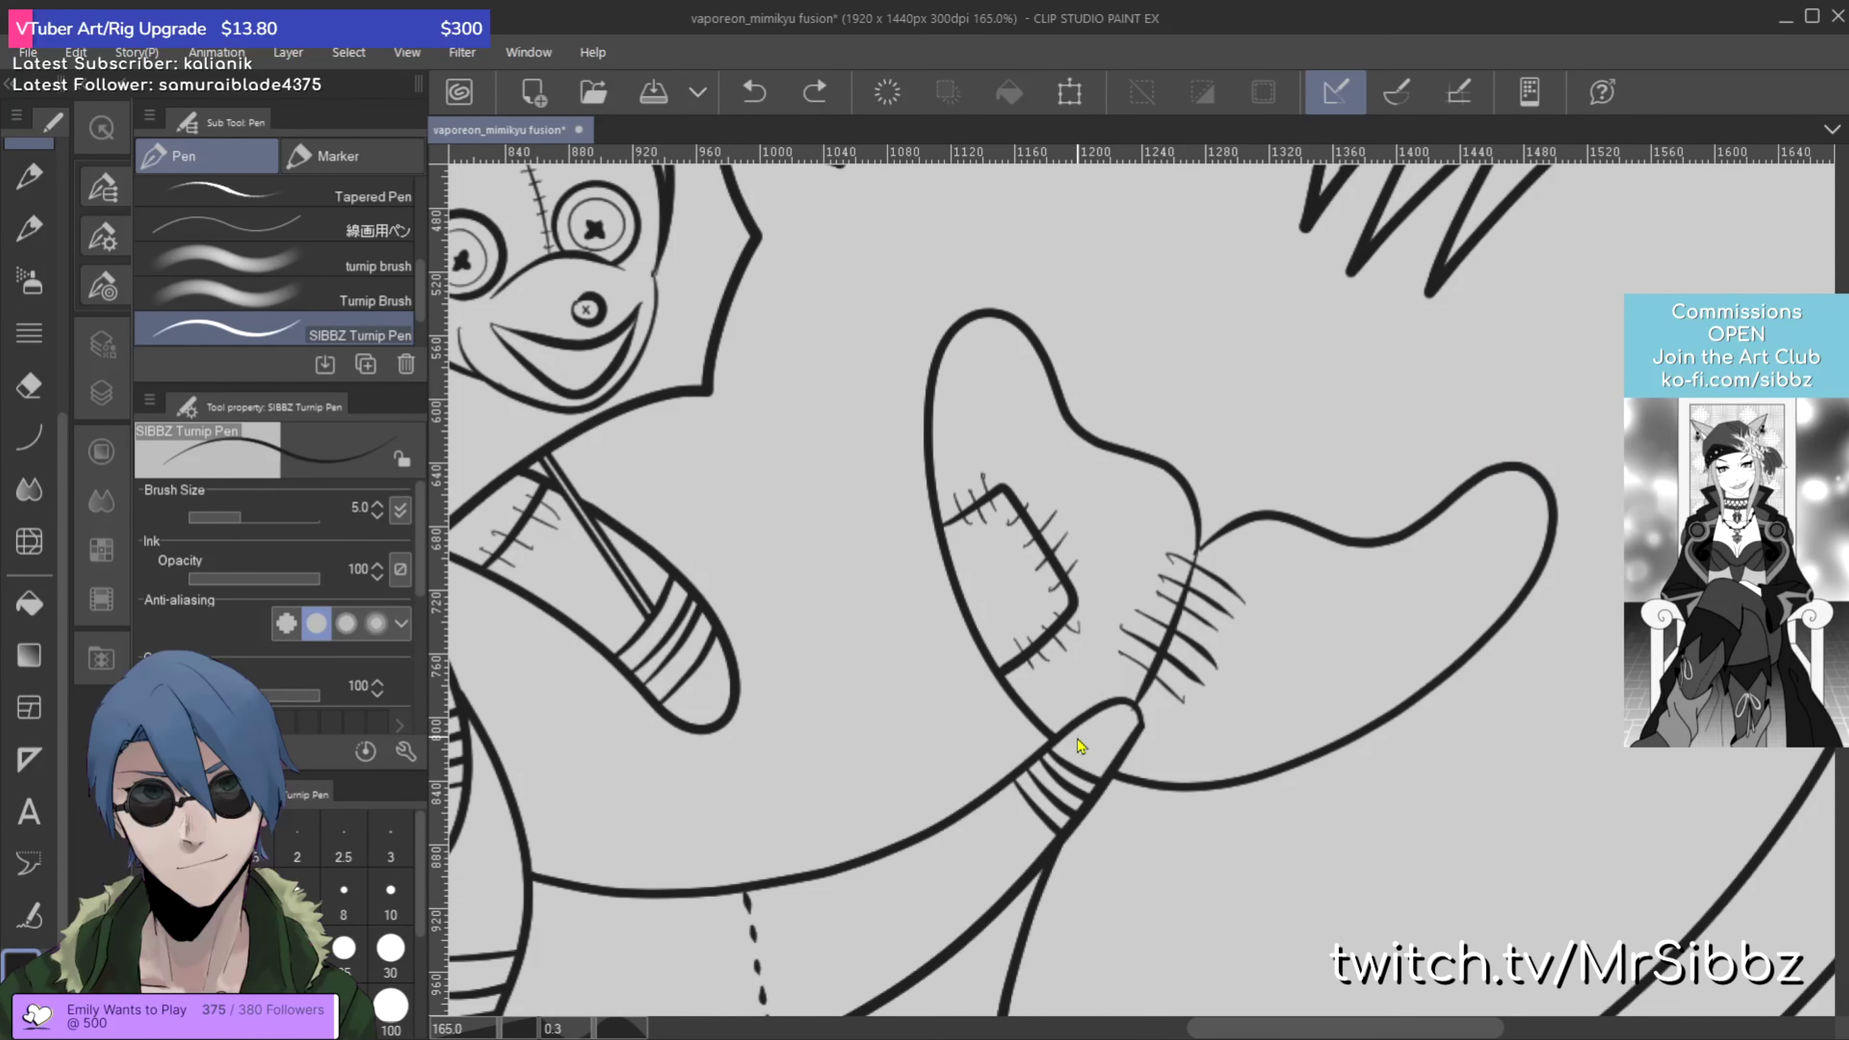
# Step: Draw two close parallel straight lines as a thin rod from the second arm's claws across the tail fin to the tail tip's bands
pyautogui.moveTo(1359, 255); pyautogui.dragTo(1067, 768)
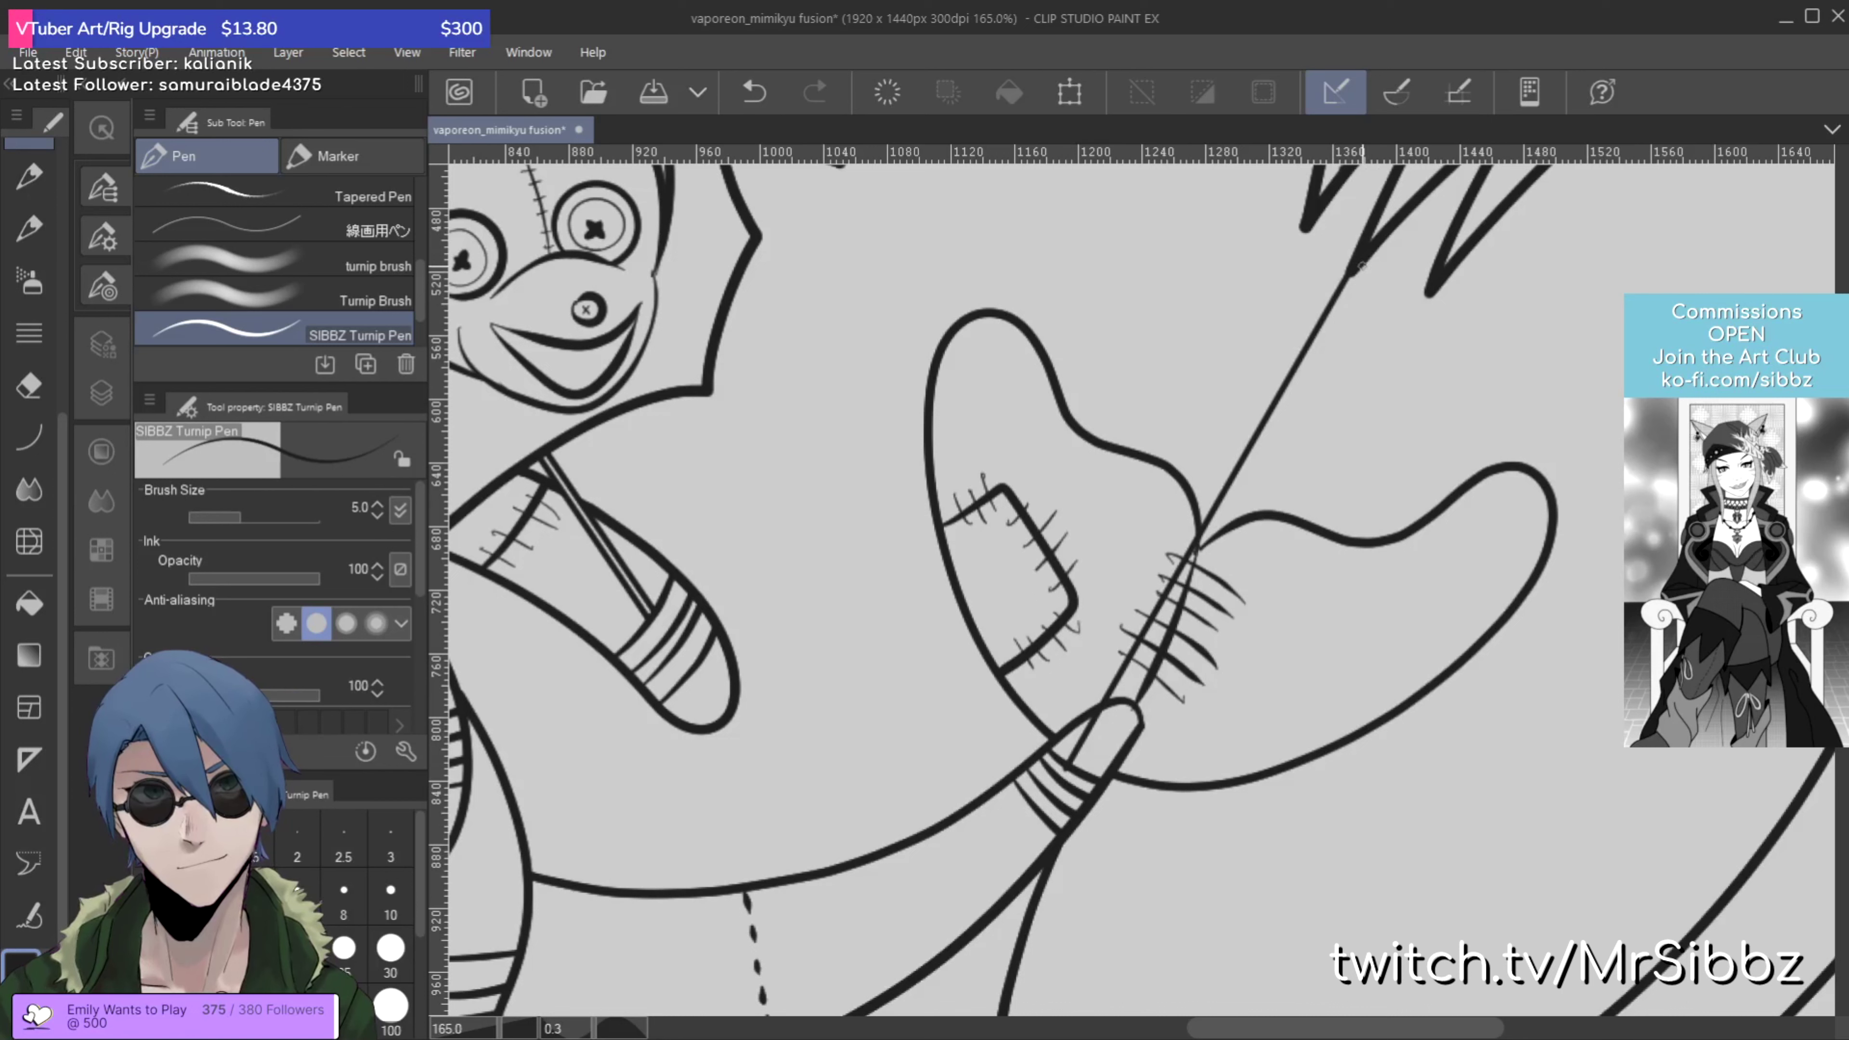
pyautogui.moveTo(1360, 264)
pyautogui.mouseDown()
pyautogui.moveTo(1167, 719)
pyautogui.moveTo(1069, 777)
pyautogui.mouseUp()
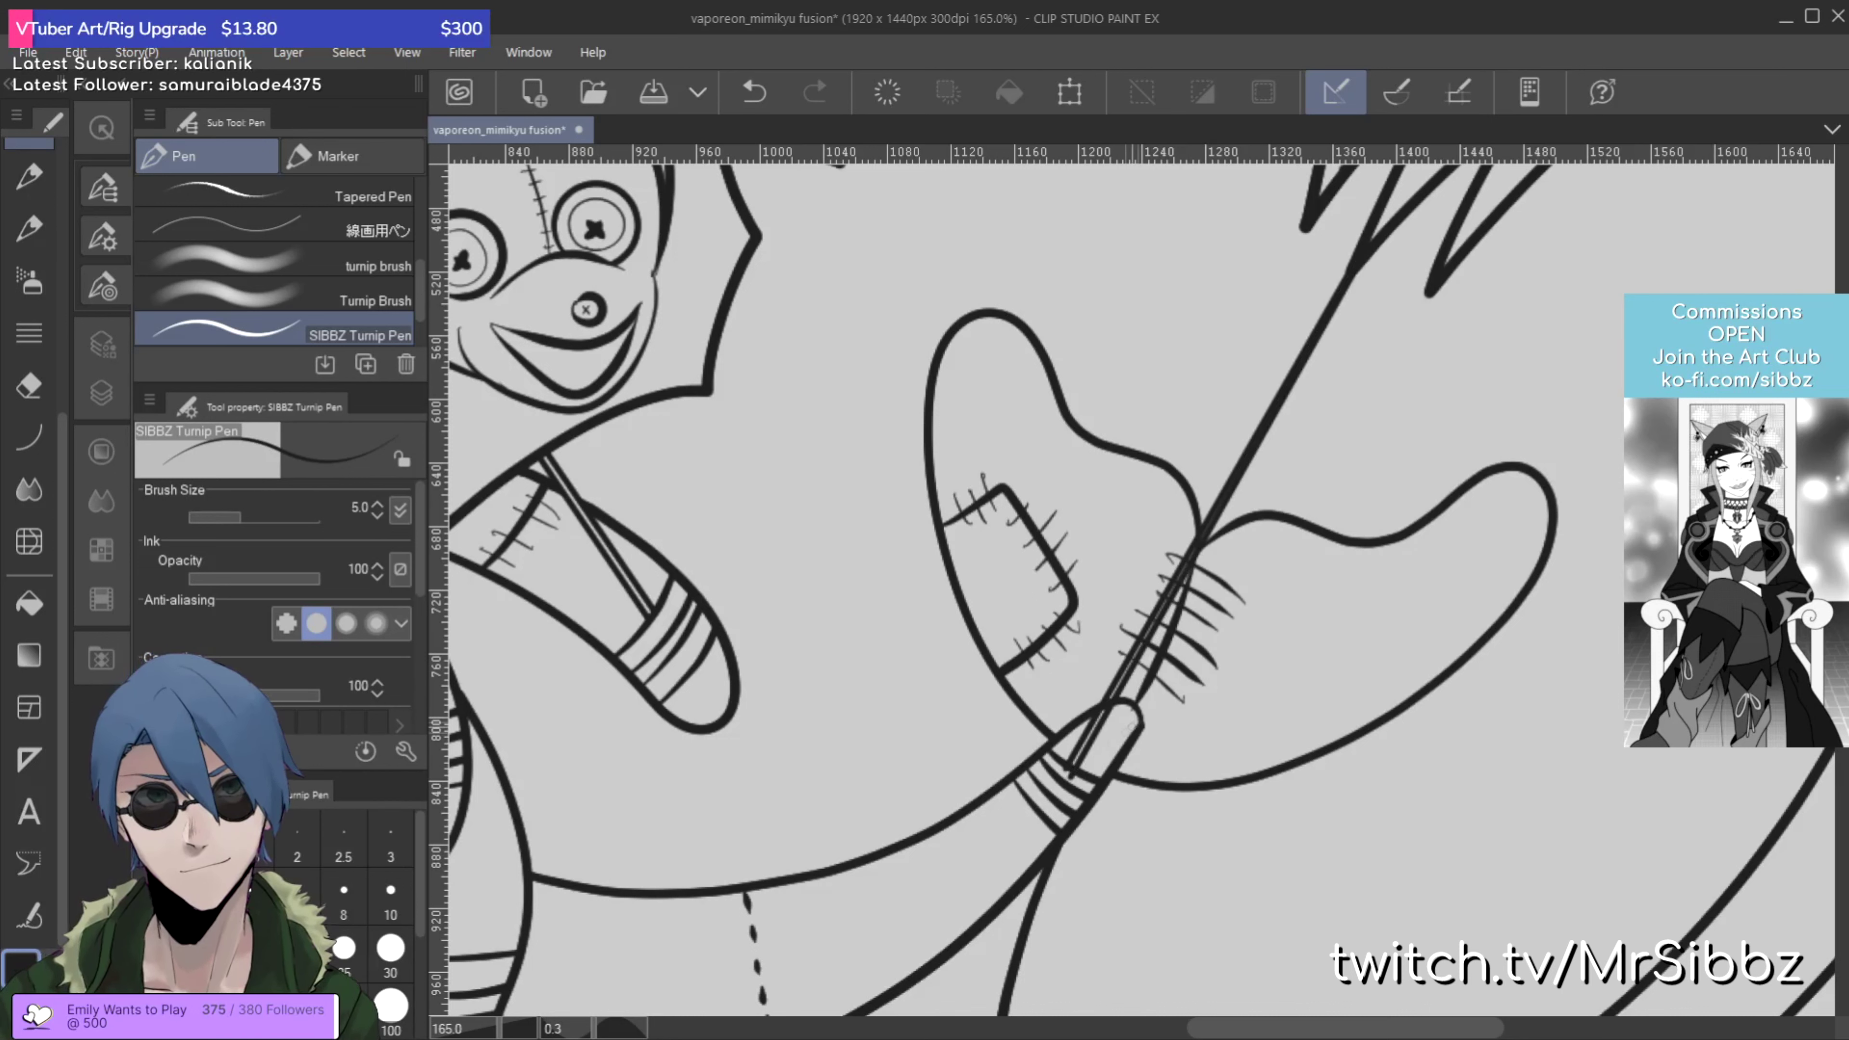
pyautogui.hotkey('ctrl', 'z')
pyautogui.moveTo(1367, 253); pyautogui.dragTo(1072, 773)
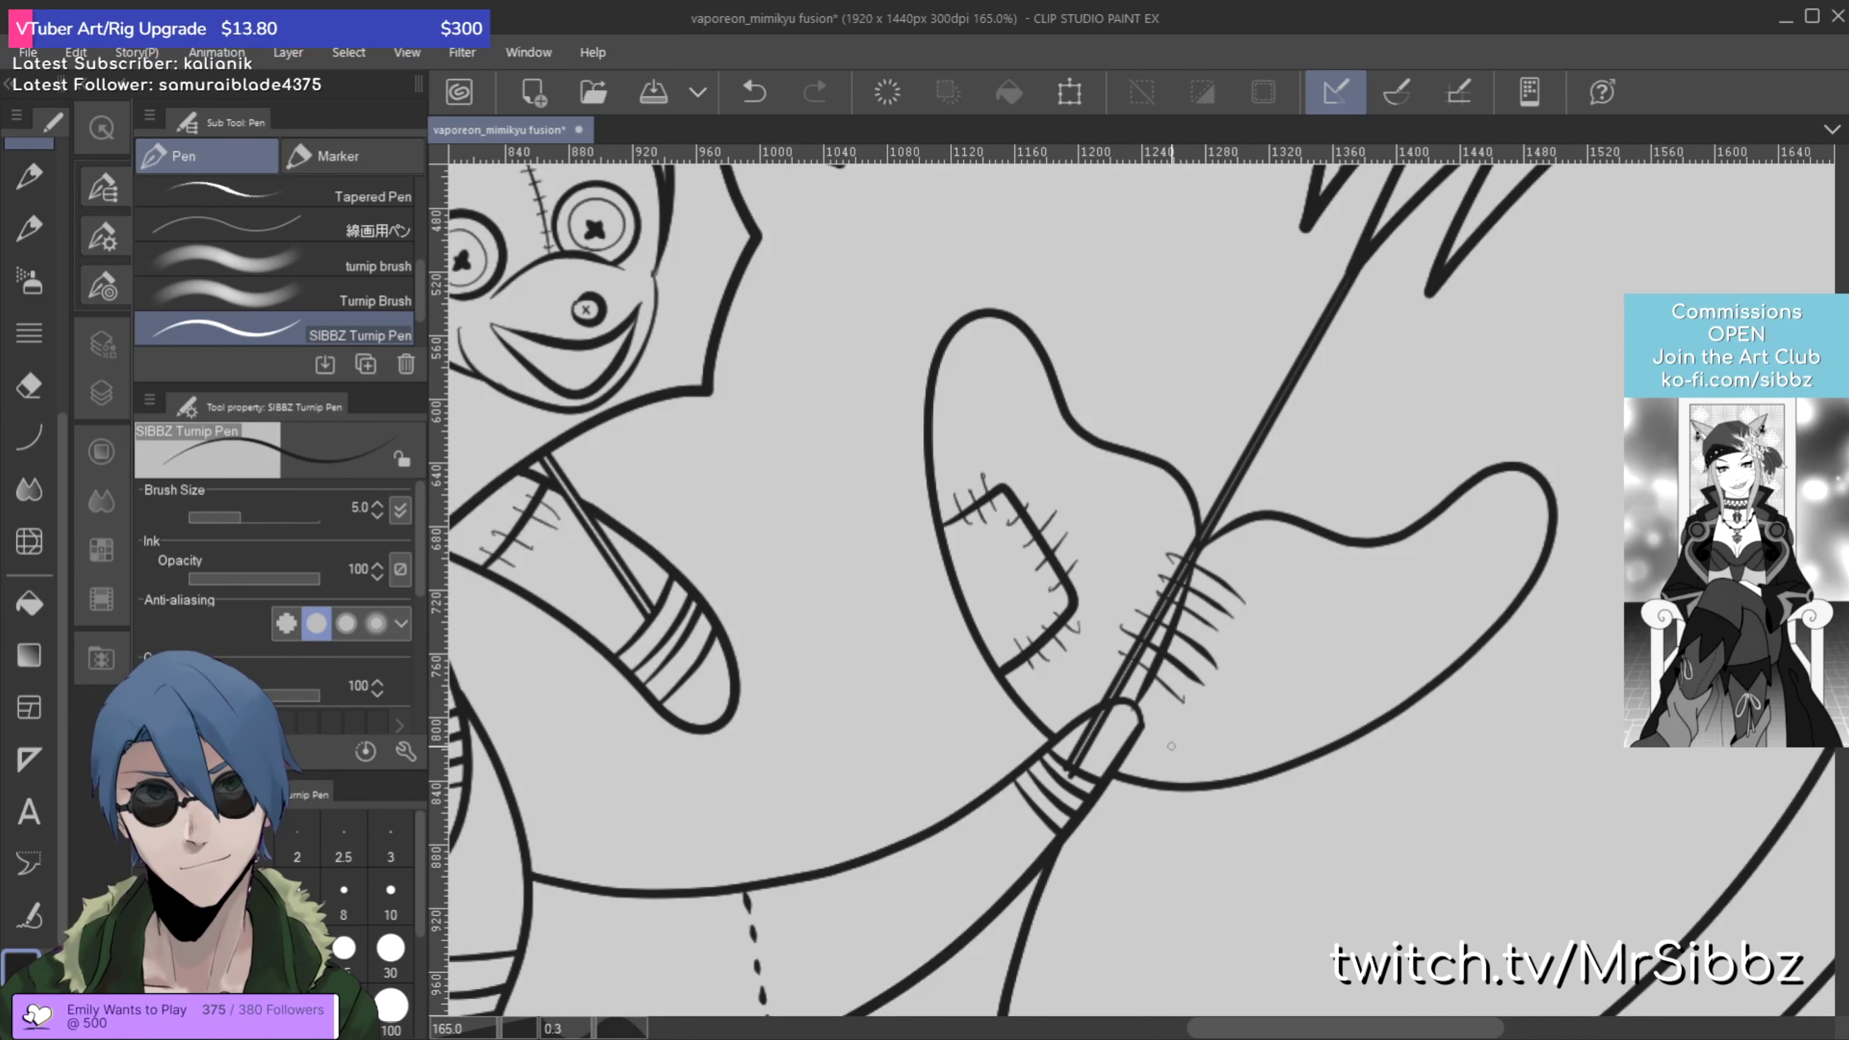
# Step: Trim the rod's line ends at the tail bands and the tail tip outline crossing the rod with the Vector eraser
pyautogui.scroll(6, 1170, 746)
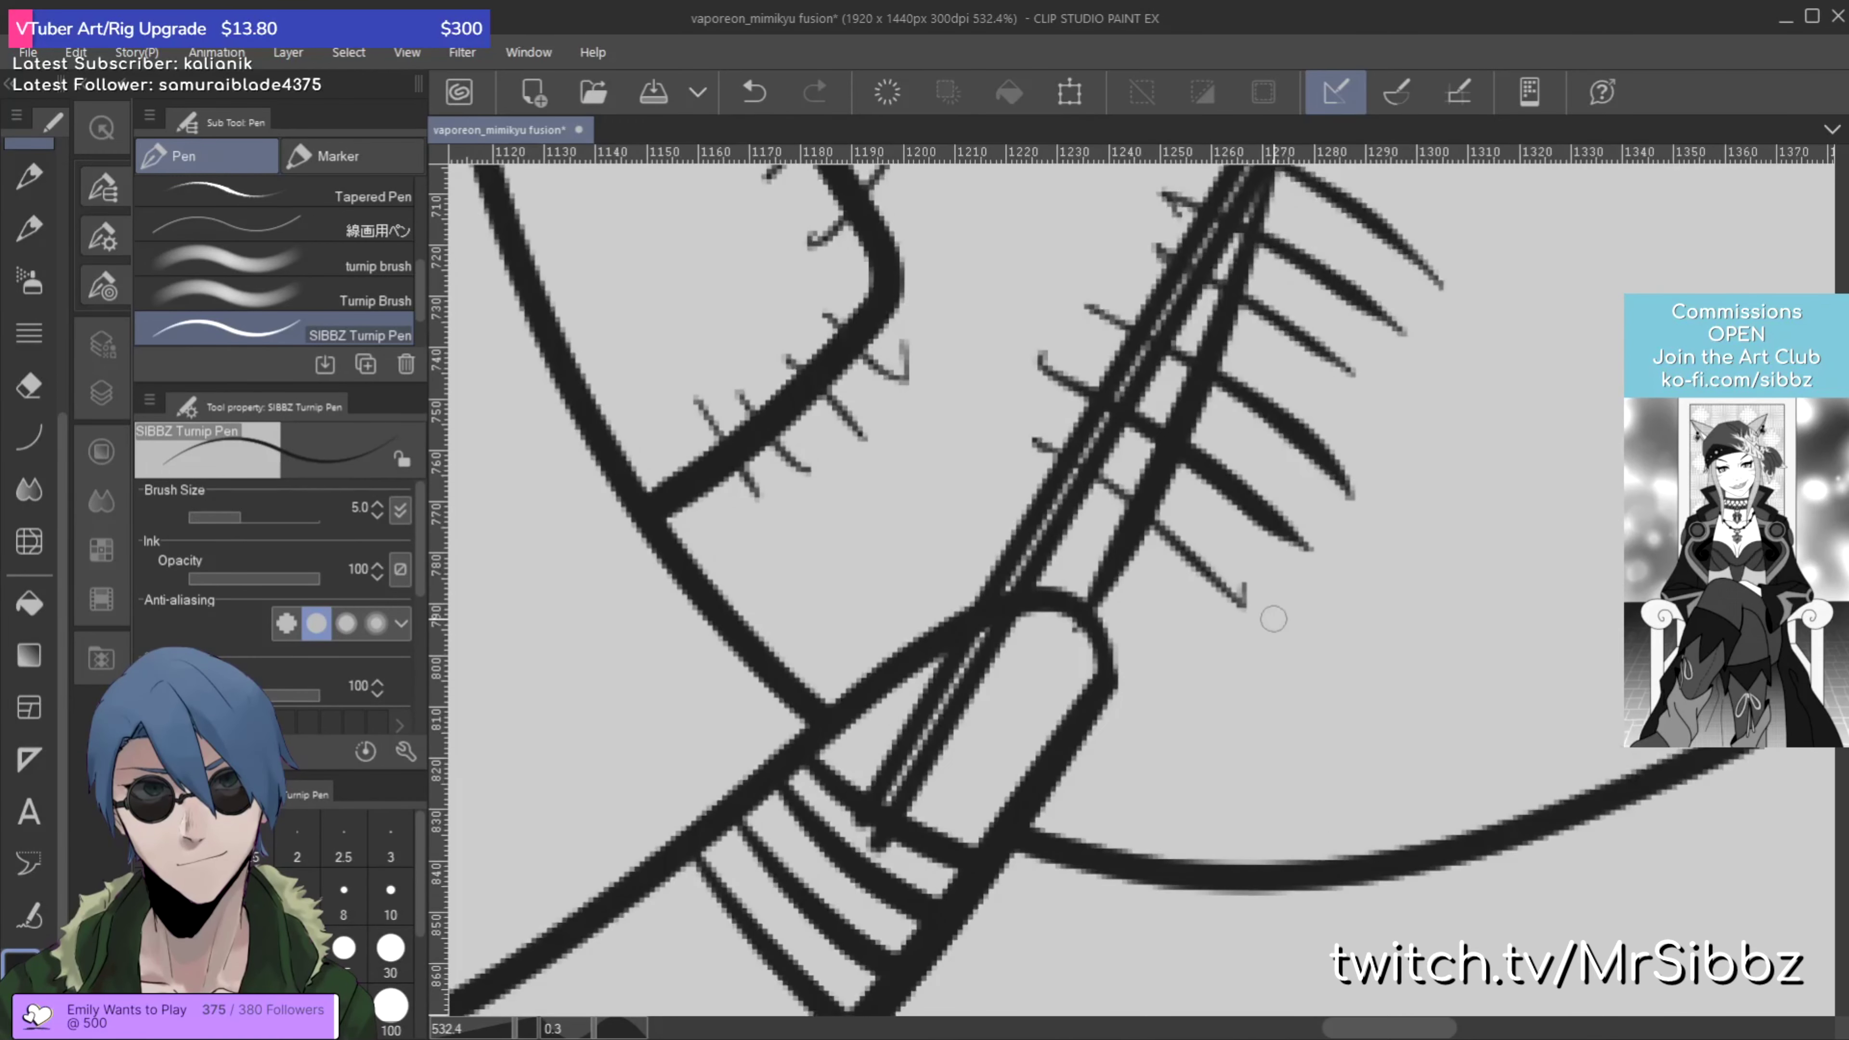
pyautogui.press('e')
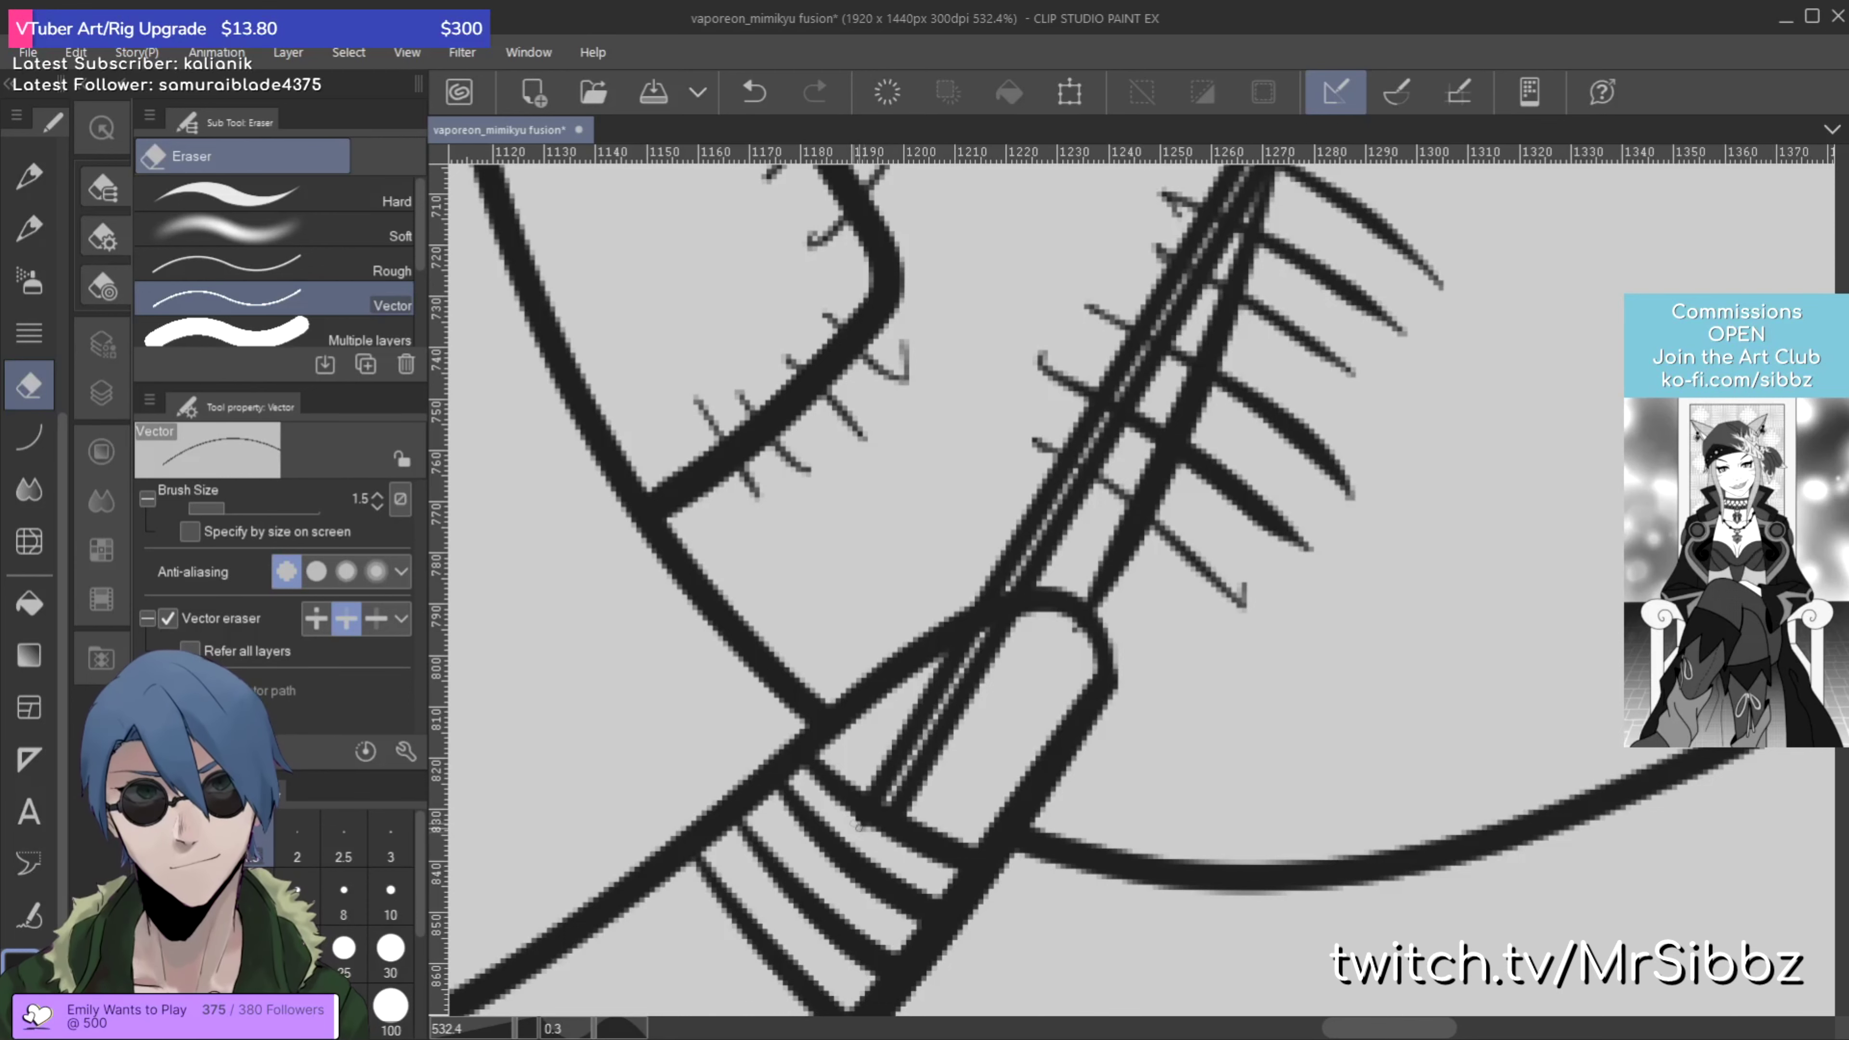
pyautogui.moveTo(995, 602); pyautogui.dragTo(1007, 593)
pyautogui.press('p')
pyautogui.moveTo(1192, 395); pyautogui.dragTo(1055, 723)
pyautogui.press('e')
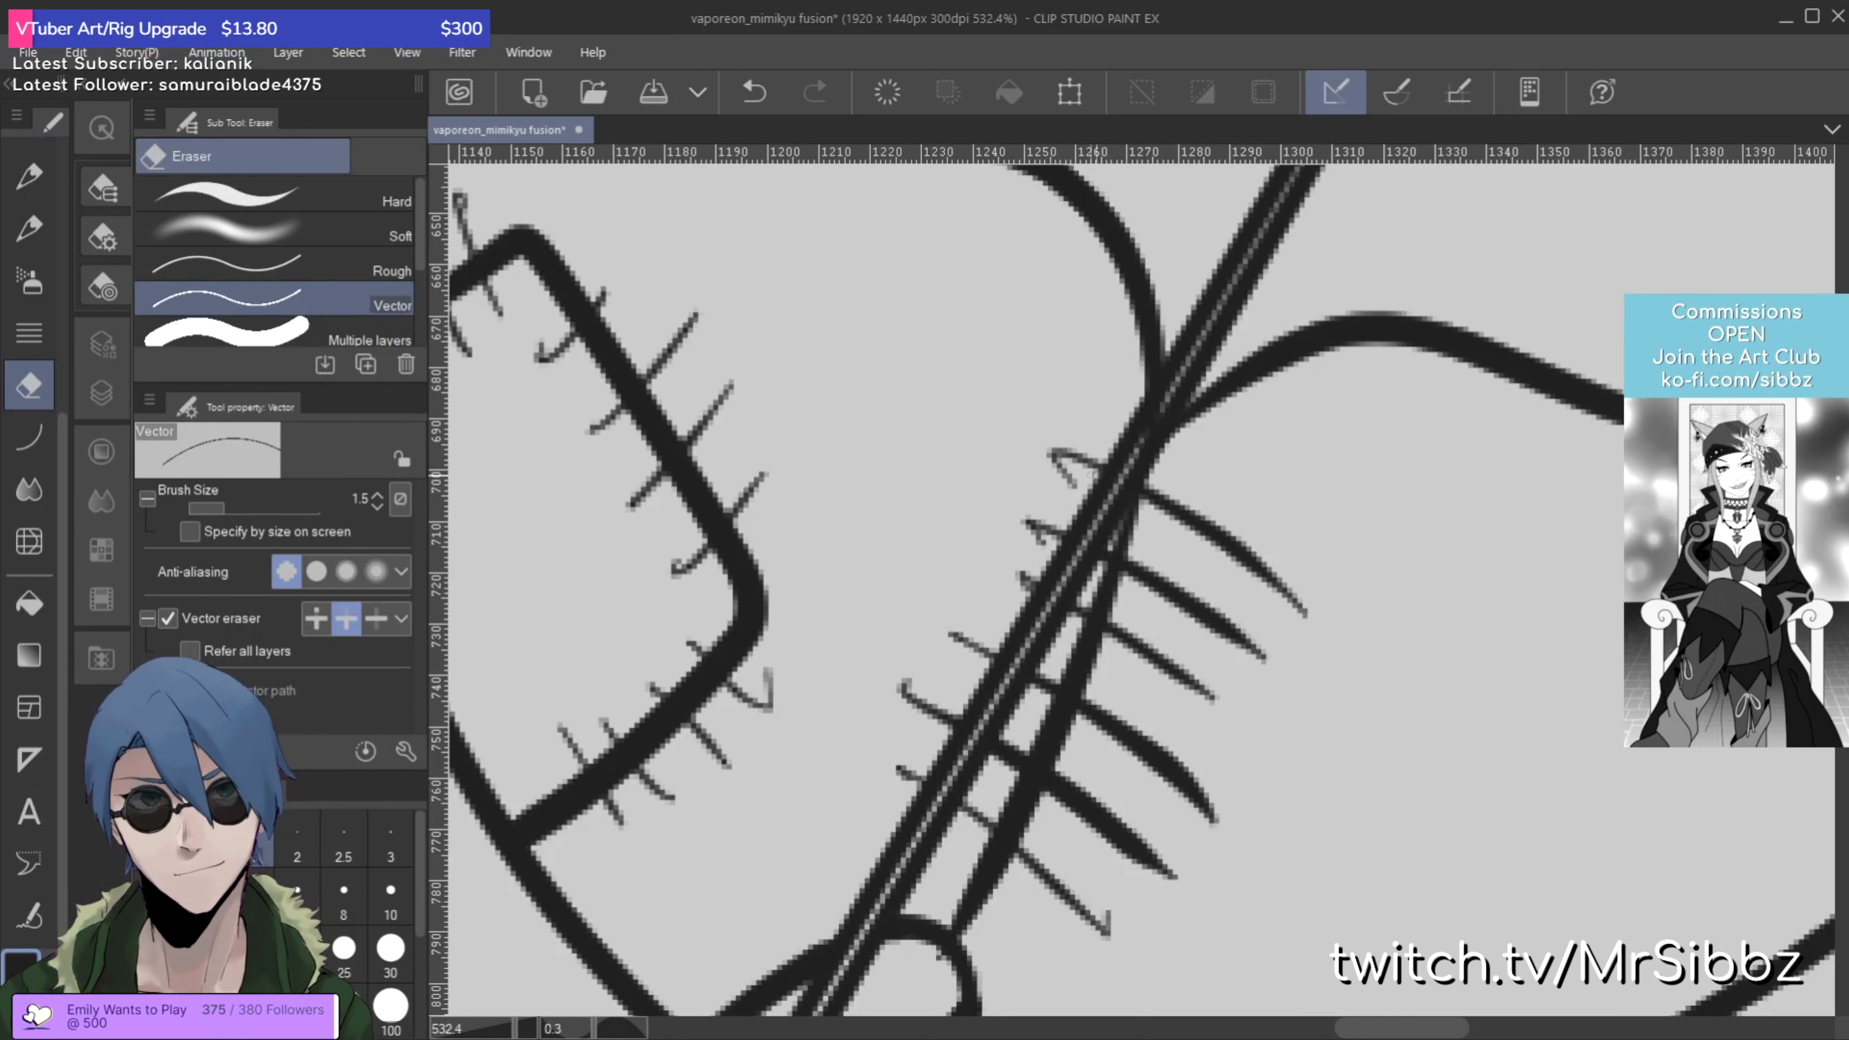
pyautogui.click(1068, 474)
pyautogui.press('p')
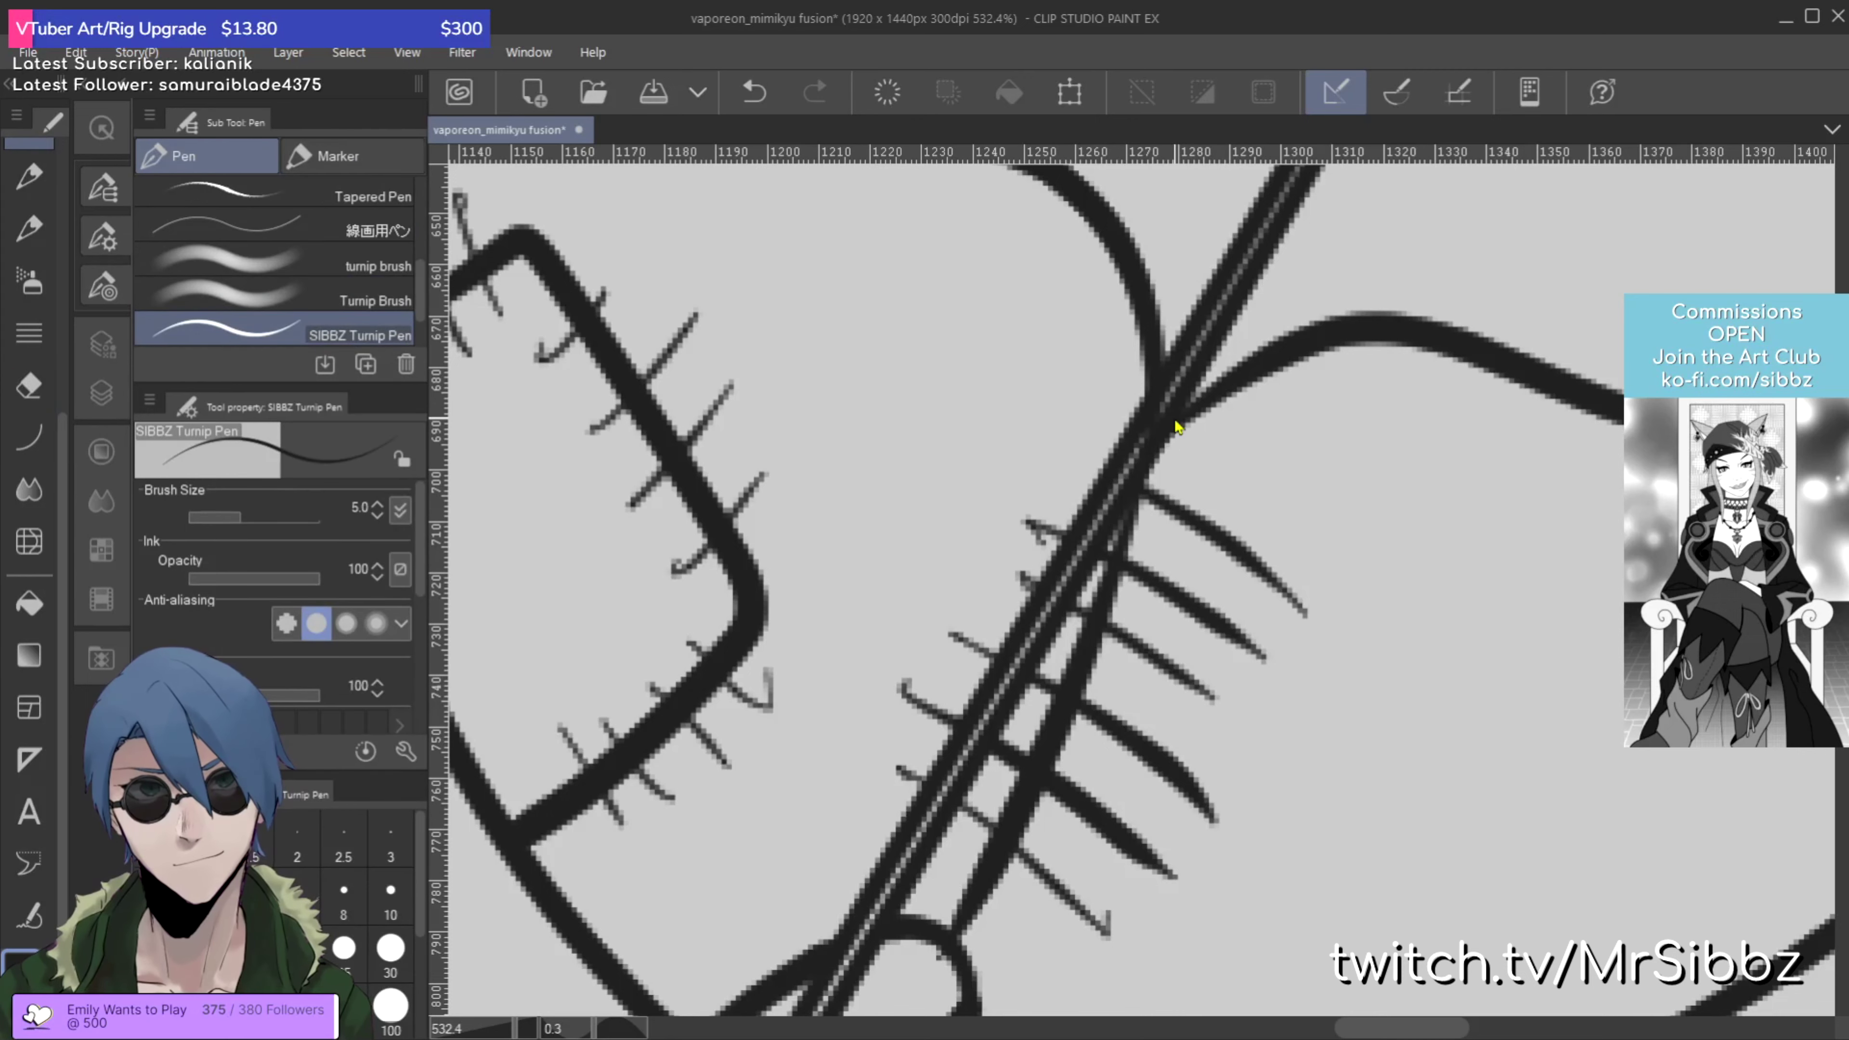
pyautogui.hotkey('ctrl', 'z')
# Step: Trim the tail fin outline where it overlaps the rod above the stitched seam with the Vector eraser
pyautogui.moveTo(1224, 407); pyautogui.dragTo(1173, 523)
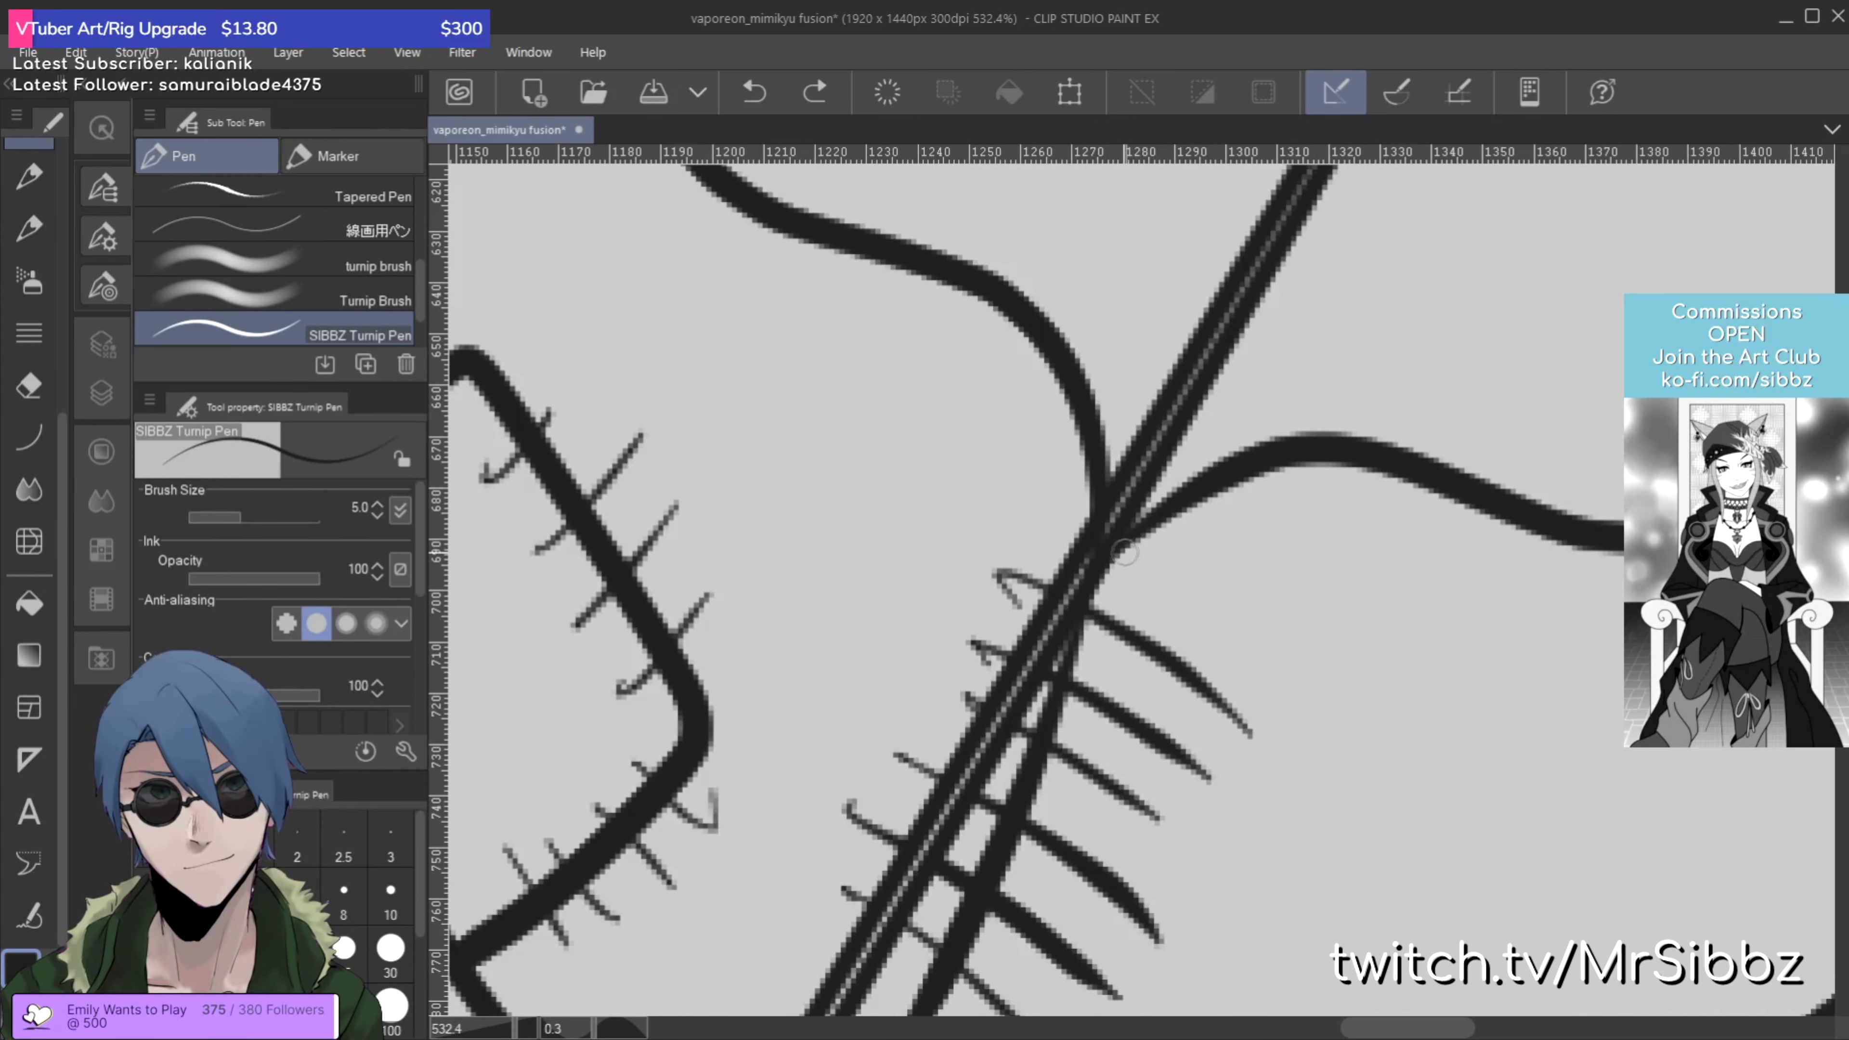
pyautogui.press('e')
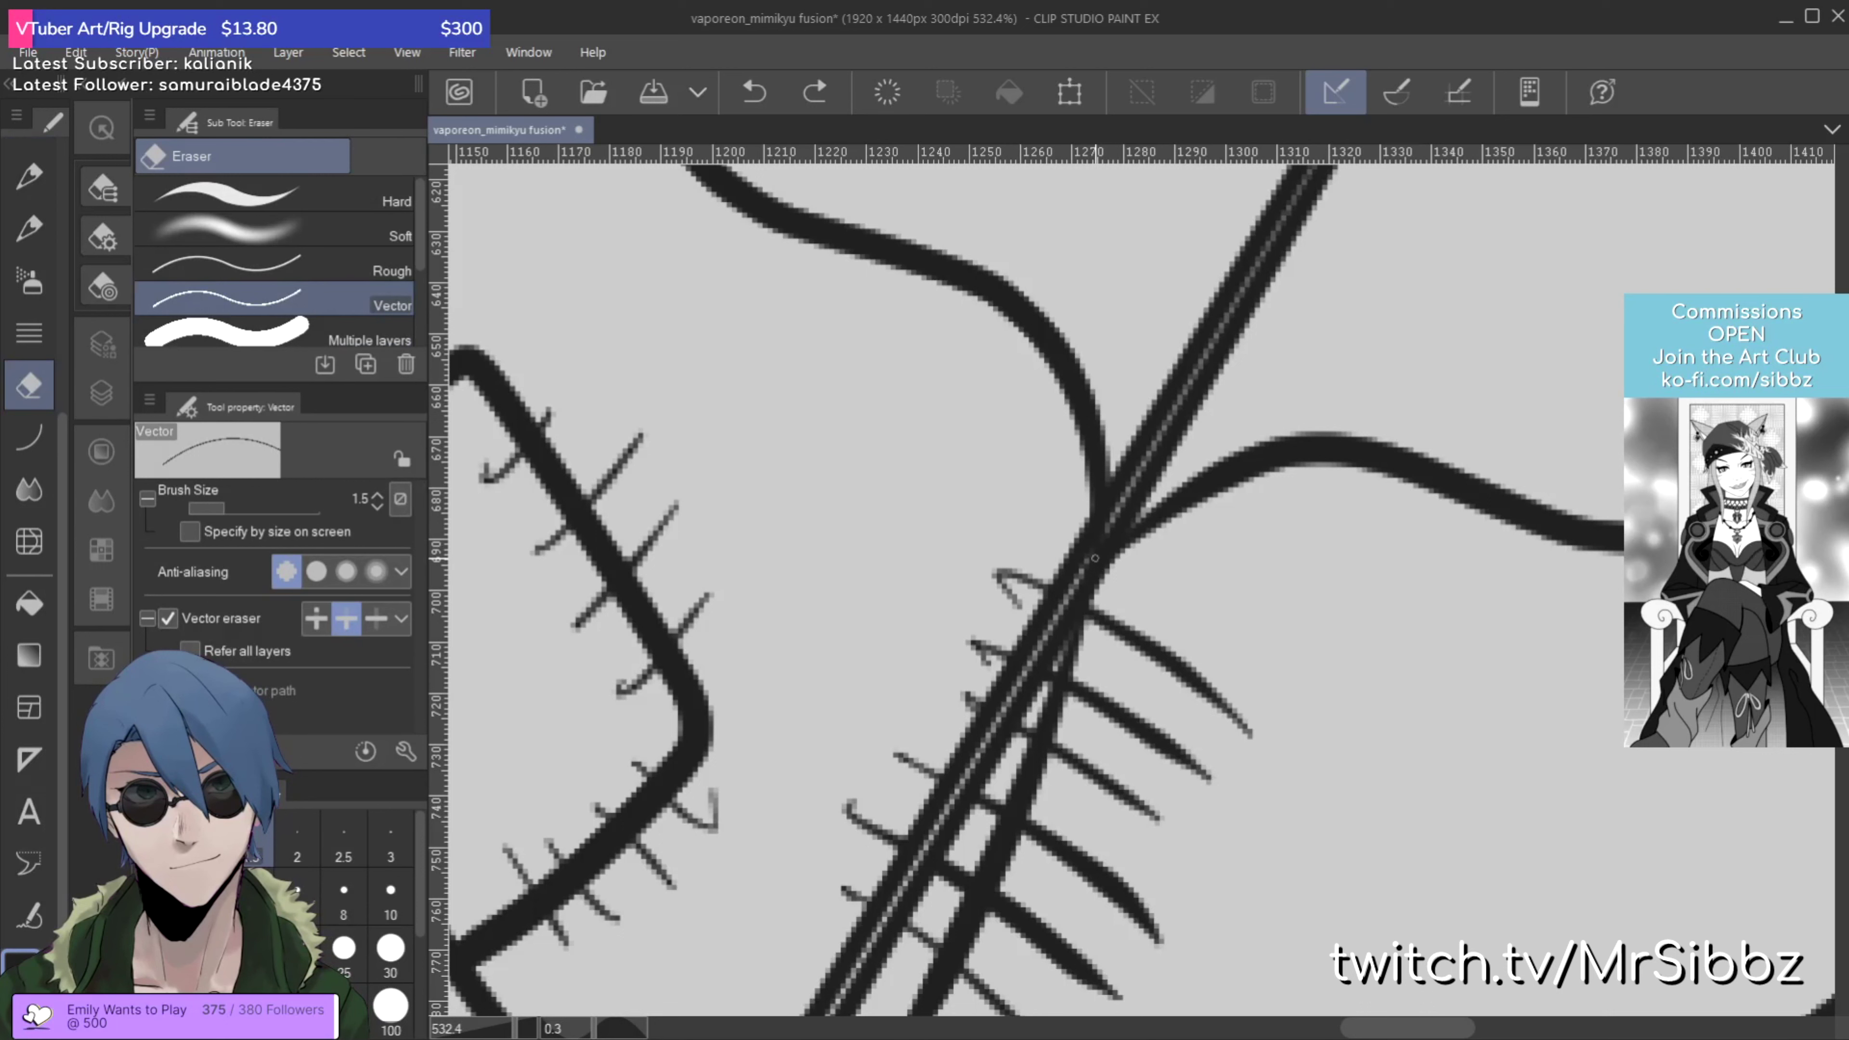
pyautogui.moveTo(1086, 563); pyautogui.dragTo(1106, 526)
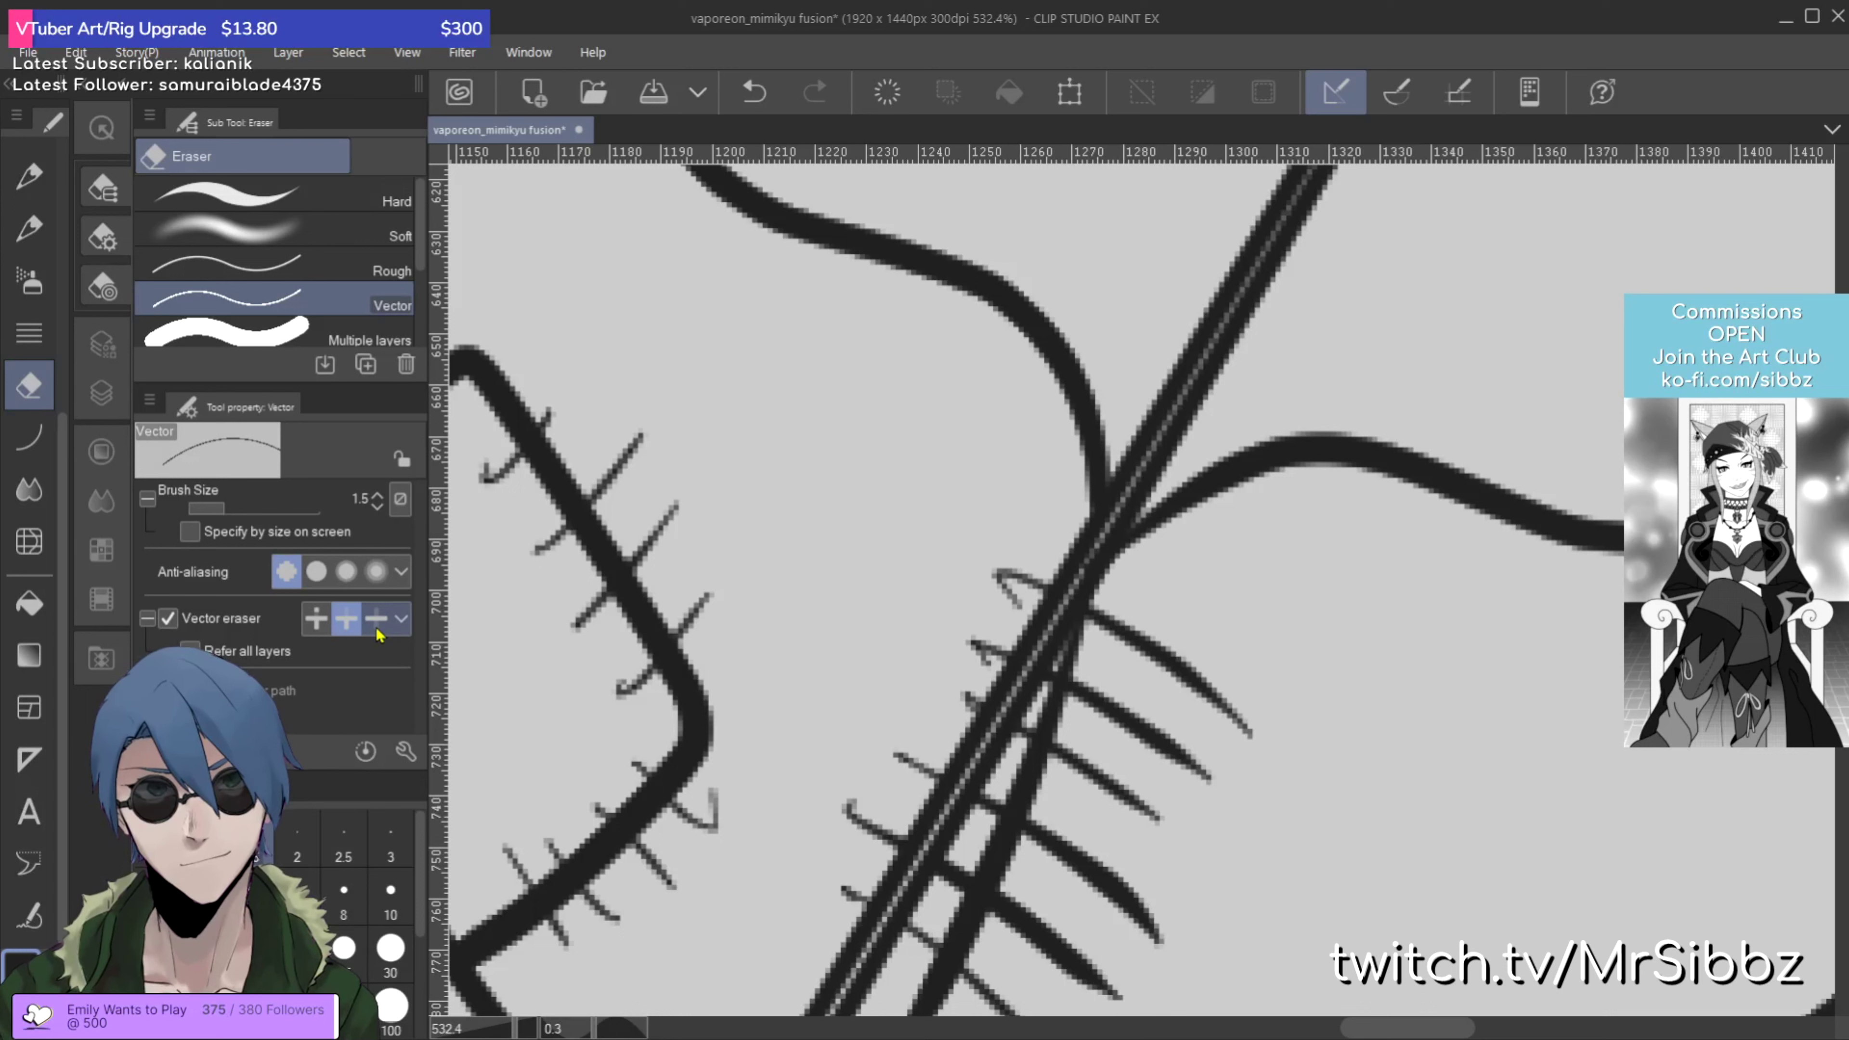
# Step: Switch the Vector eraser to erase only touched areas and remove the small hooked ends of the stitches along the tail fin seam
pyautogui.click(320, 621)
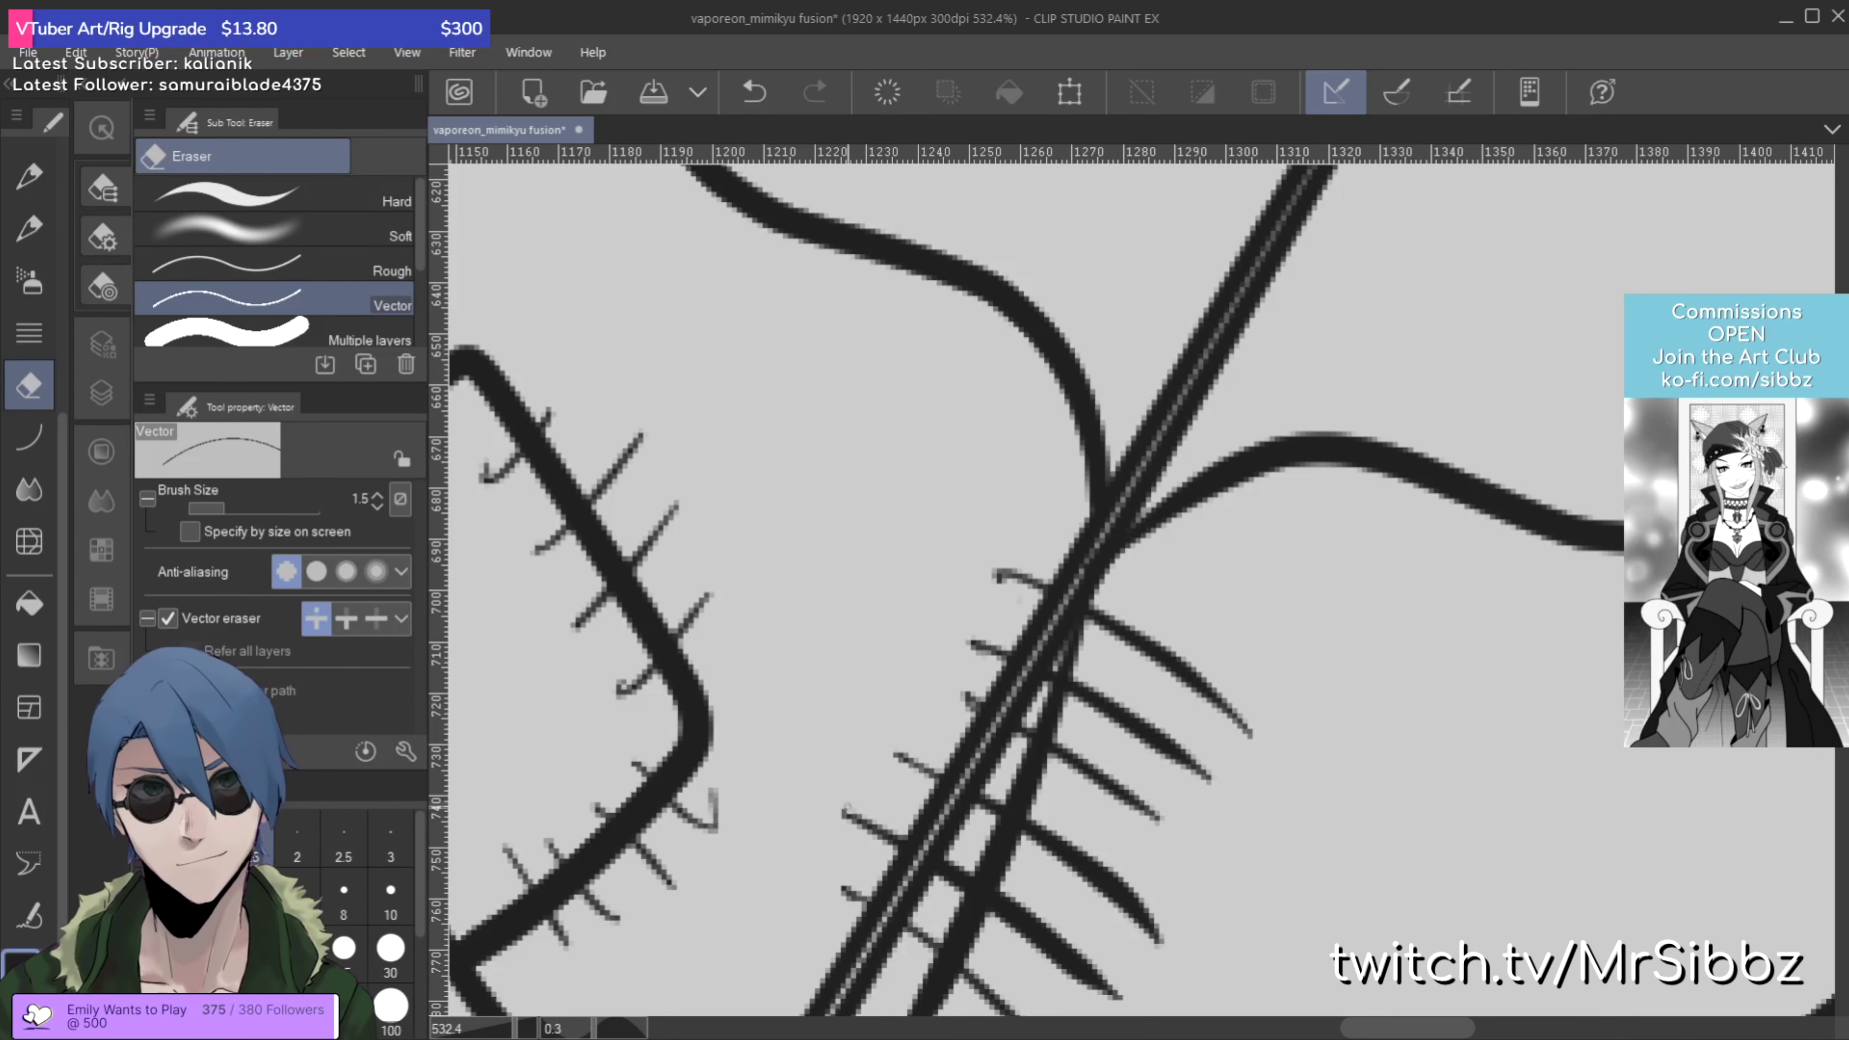
pyautogui.moveTo(1121, 830)
pyautogui.mouseDown()
pyautogui.moveTo(1103, 797)
pyautogui.moveTo(1158, 528)
pyautogui.mouseUp()
pyautogui.moveTo(1347, 554); pyautogui.dragTo(1316, 644)
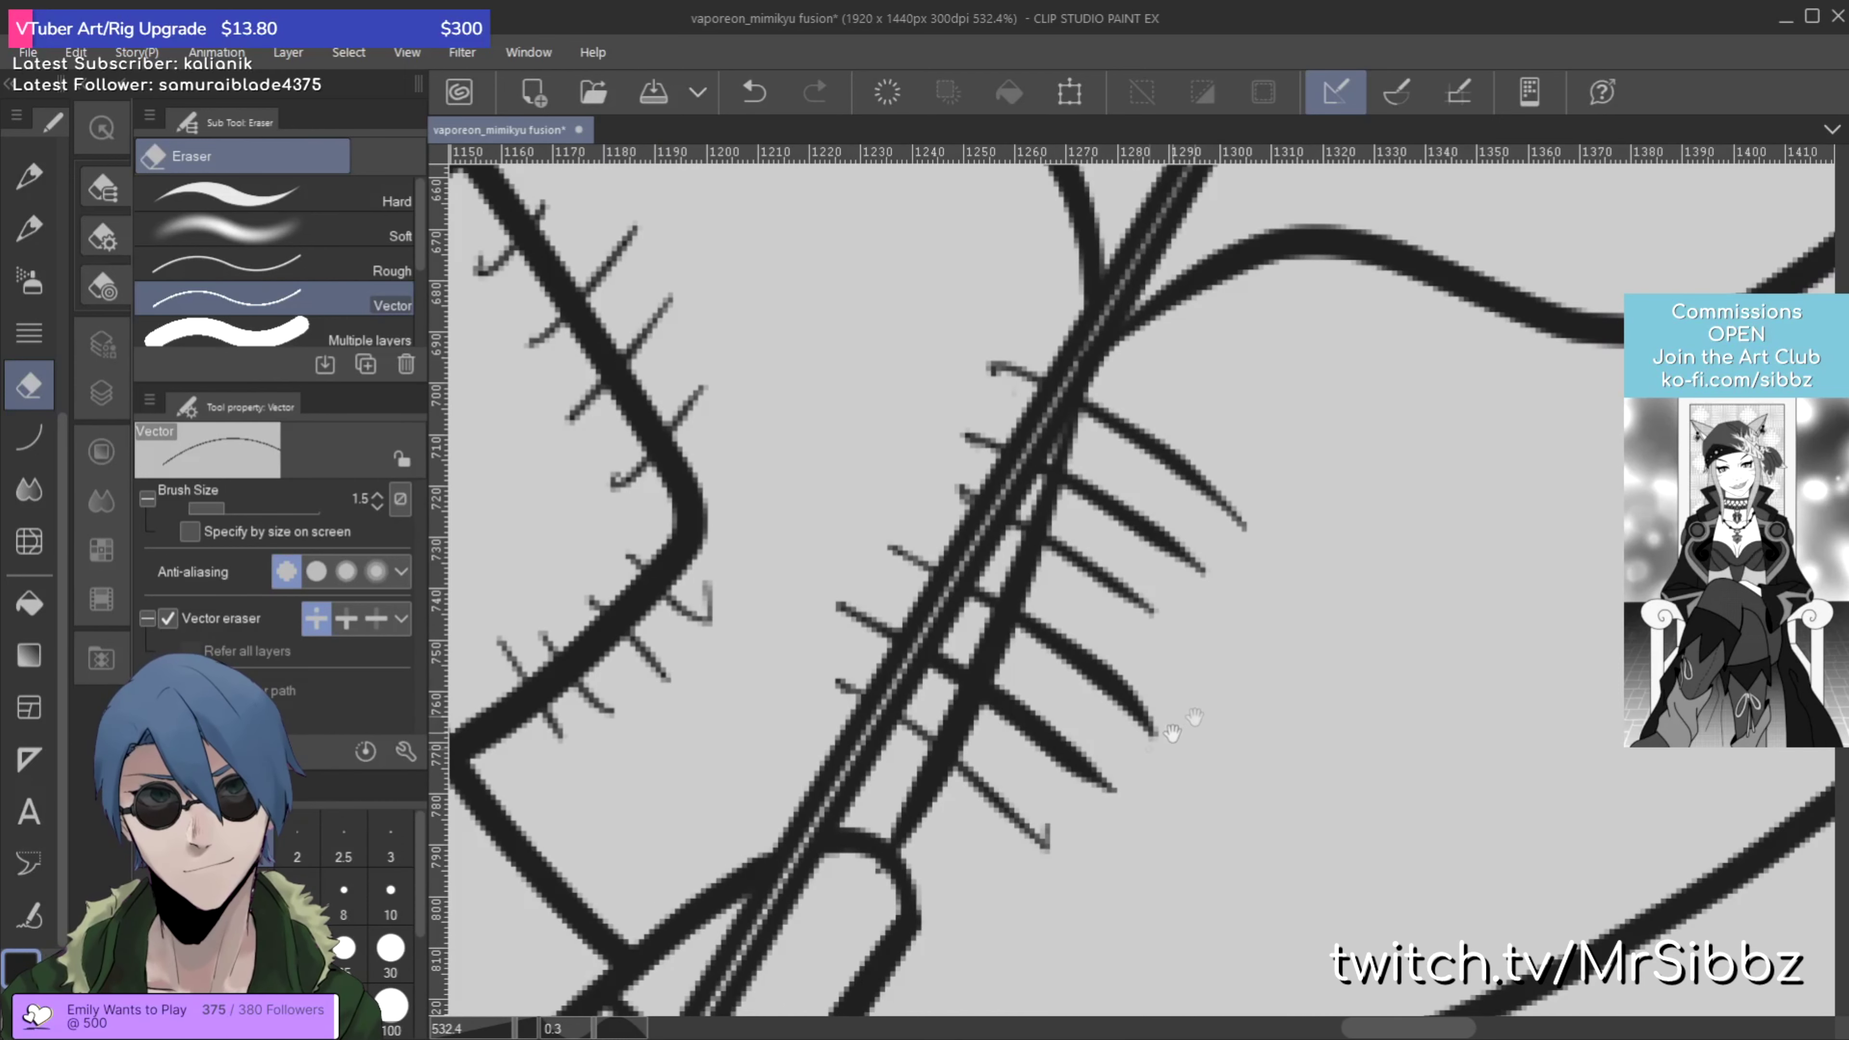
pyautogui.moveTo(1048, 827); pyautogui.dragTo(1060, 851)
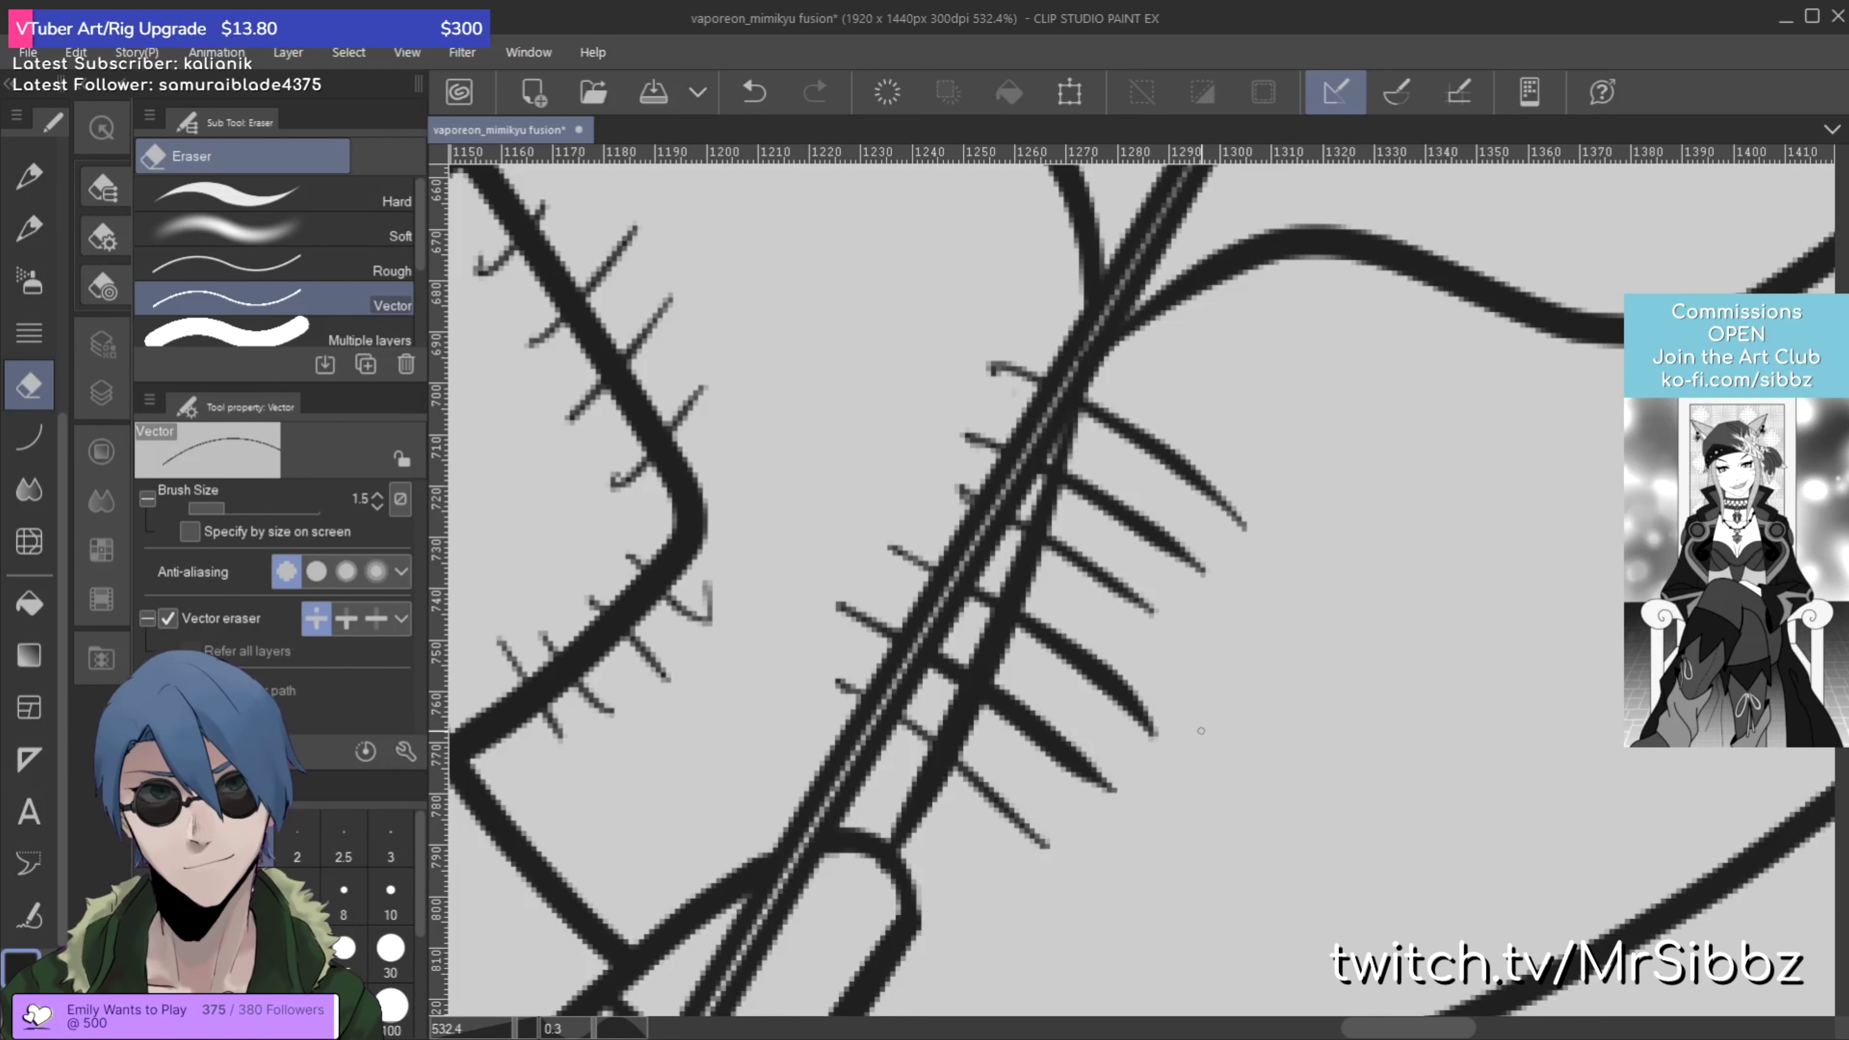
pyautogui.scroll(-9, 1202, 730)
pyautogui.moveTo(1256, 550); pyautogui.dragTo(1044, 705)
pyautogui.scroll(-2, 933, 569)
pyautogui.scroll(-4, 933, 569)
pyautogui.moveTo(915, 592)
pyautogui.mouseDown()
pyautogui.moveTo(891, 538)
pyautogui.moveTo(946, 478)
pyautogui.mouseUp()
pyautogui.press('p')
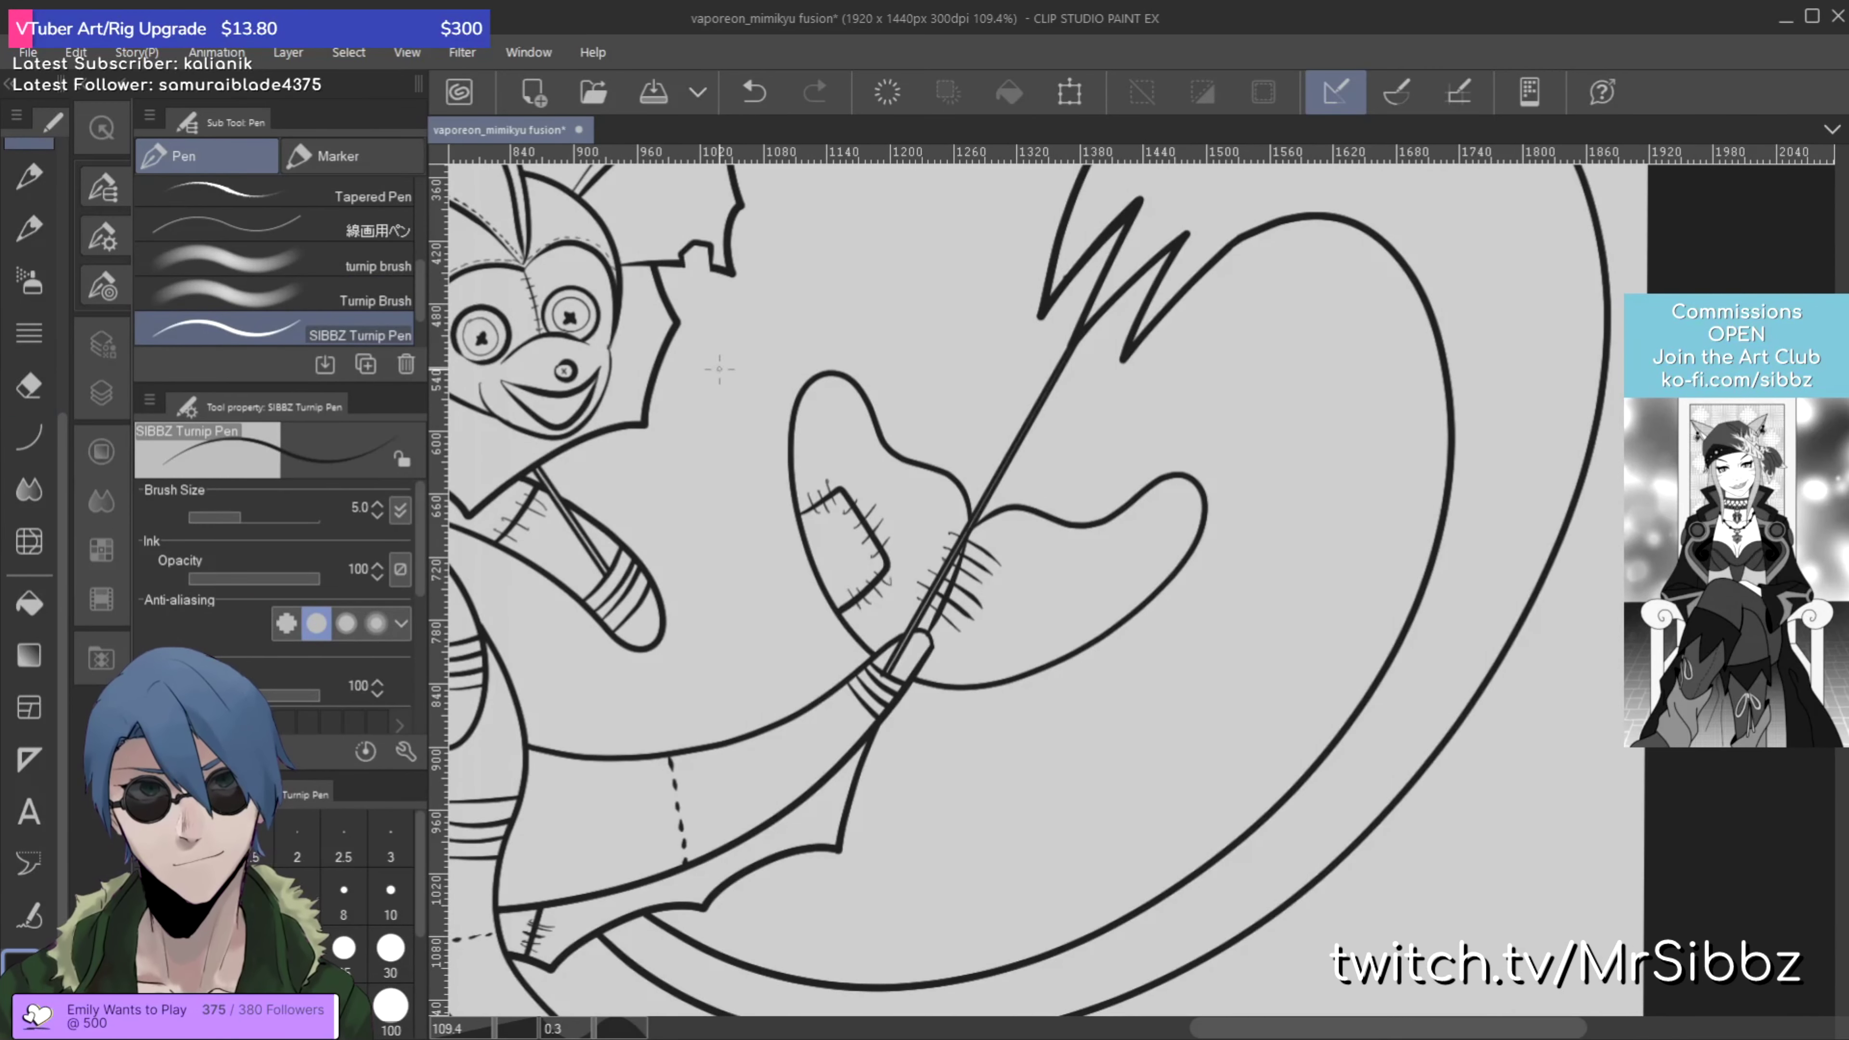
# Step: Draw two close parallel straight lines as a rod from the second arm's claws across the body to the rear thigh's bands
pyautogui.scroll(-2, 1313, 508)
pyautogui.moveTo(1030, 372); pyautogui.dragTo(1235, 357)
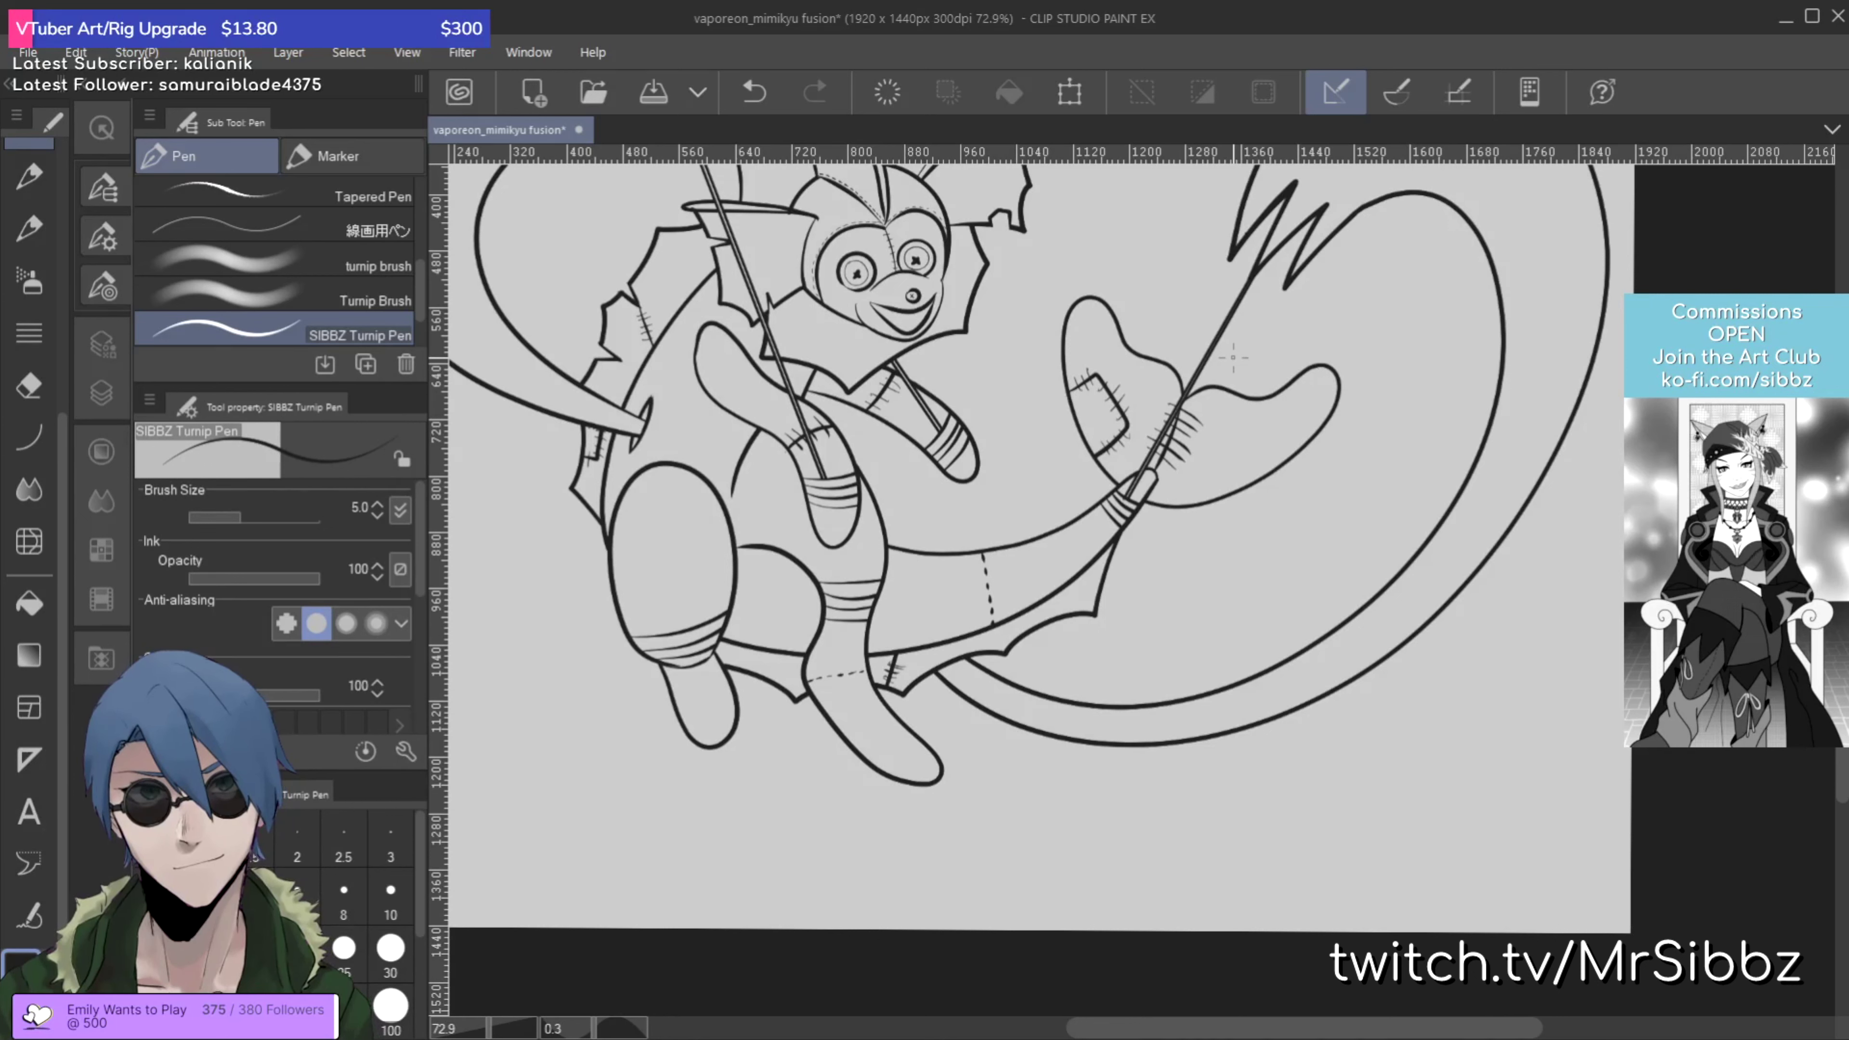
pyautogui.moveTo(1174, 436); pyautogui.dragTo(1214, 602)
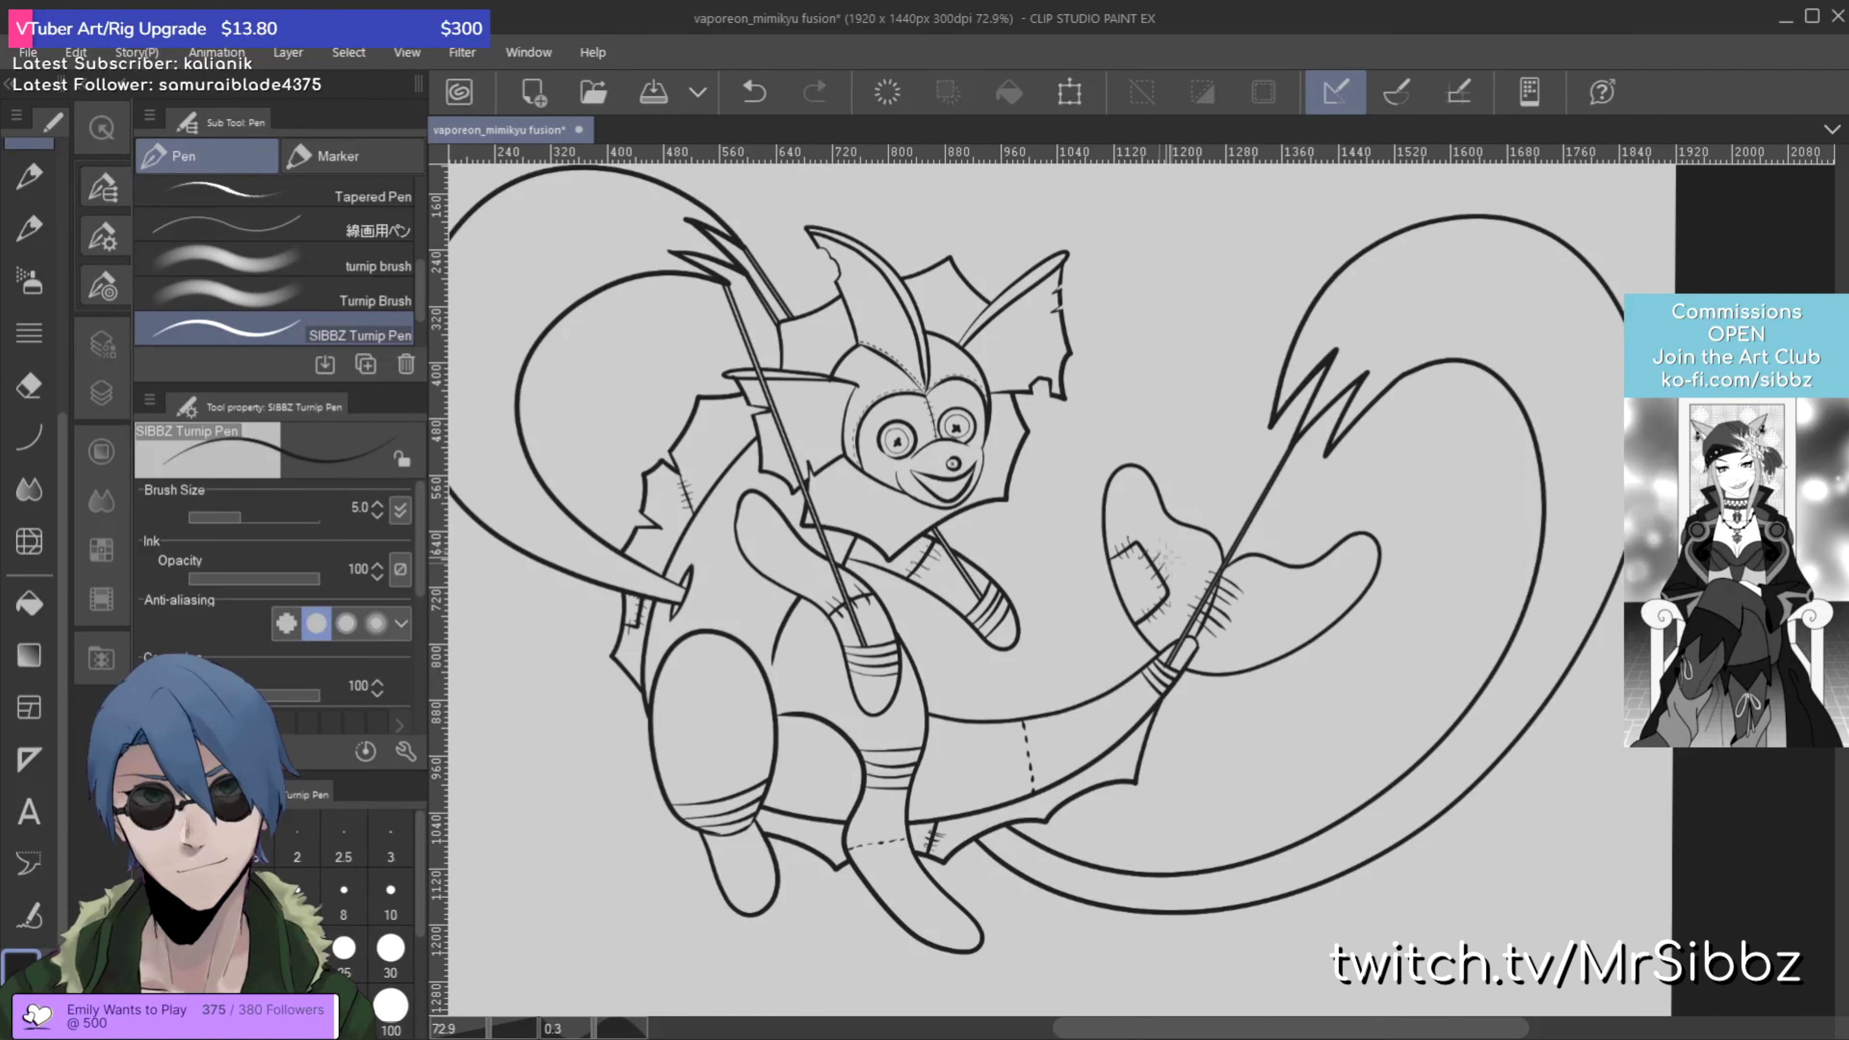
pyautogui.scroll(1, 1157, 543)
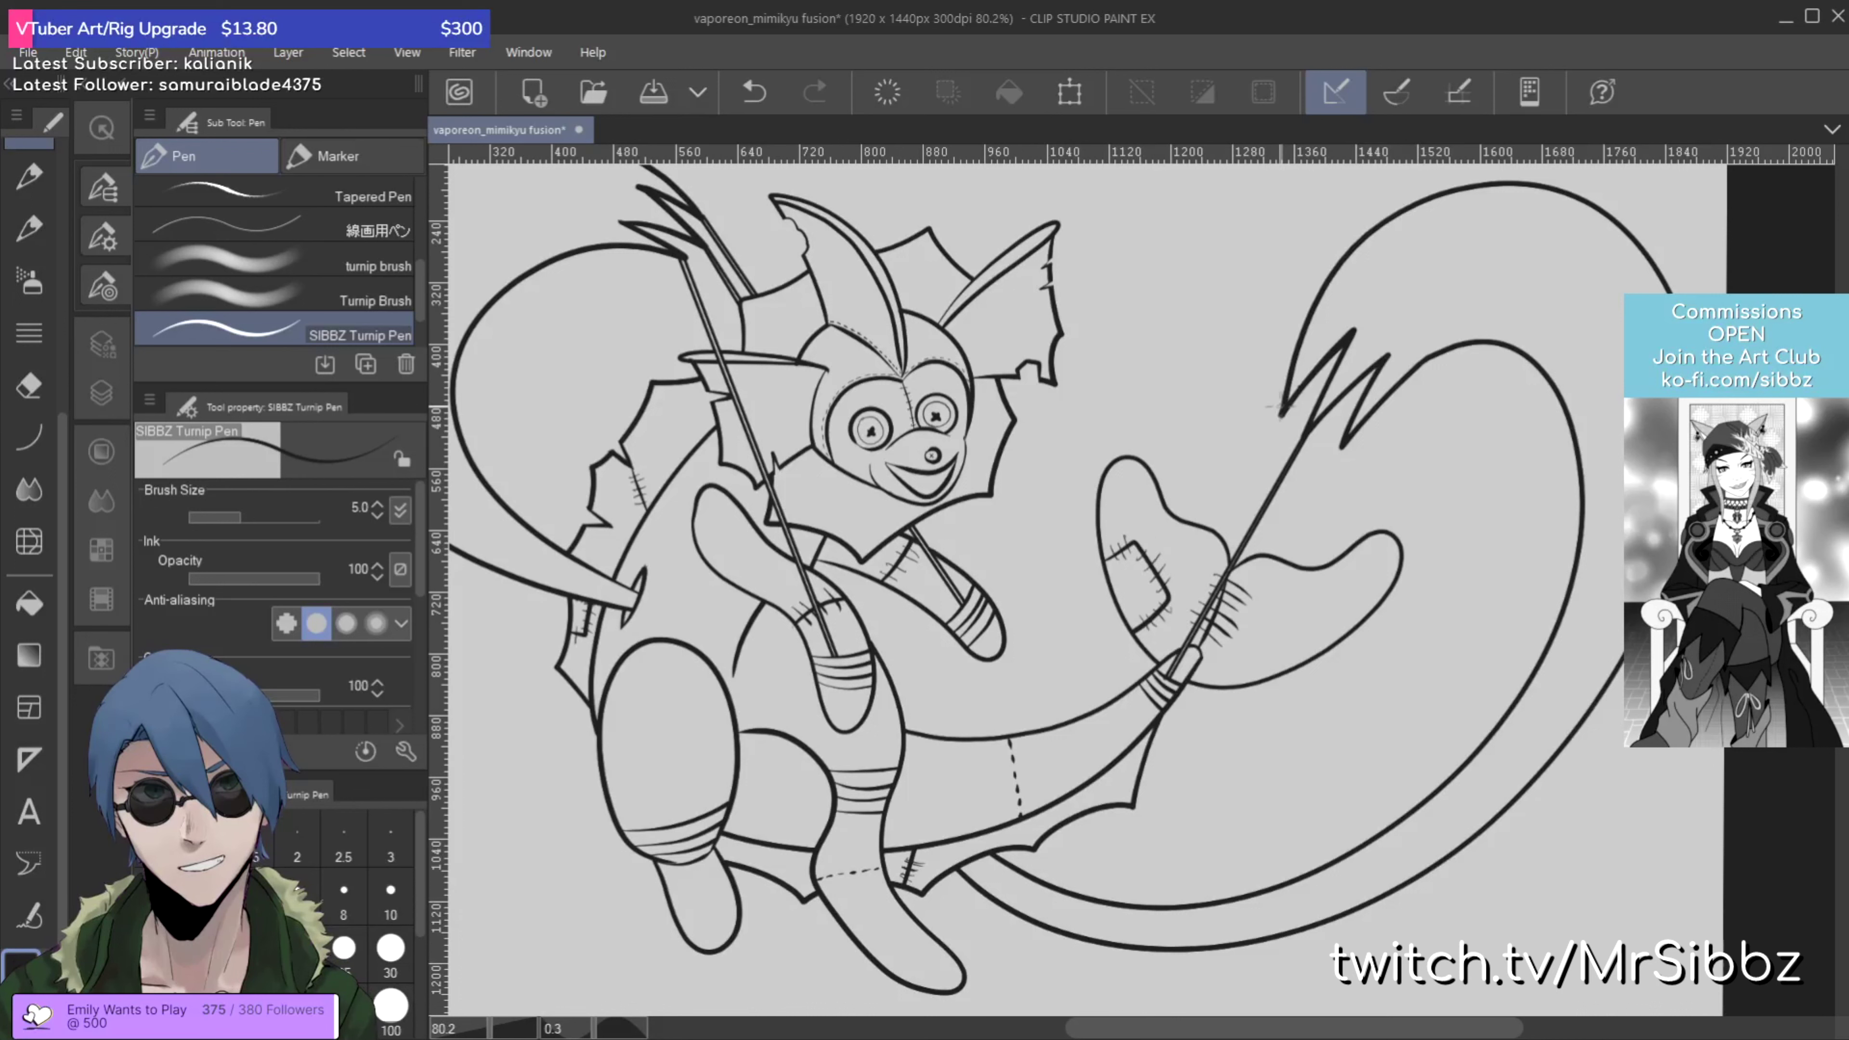
pyautogui.moveTo(670, 834)
pyautogui.mouseDown()
pyautogui.moveTo(1297, 395)
pyautogui.moveTo(678, 833)
pyautogui.mouseUp()
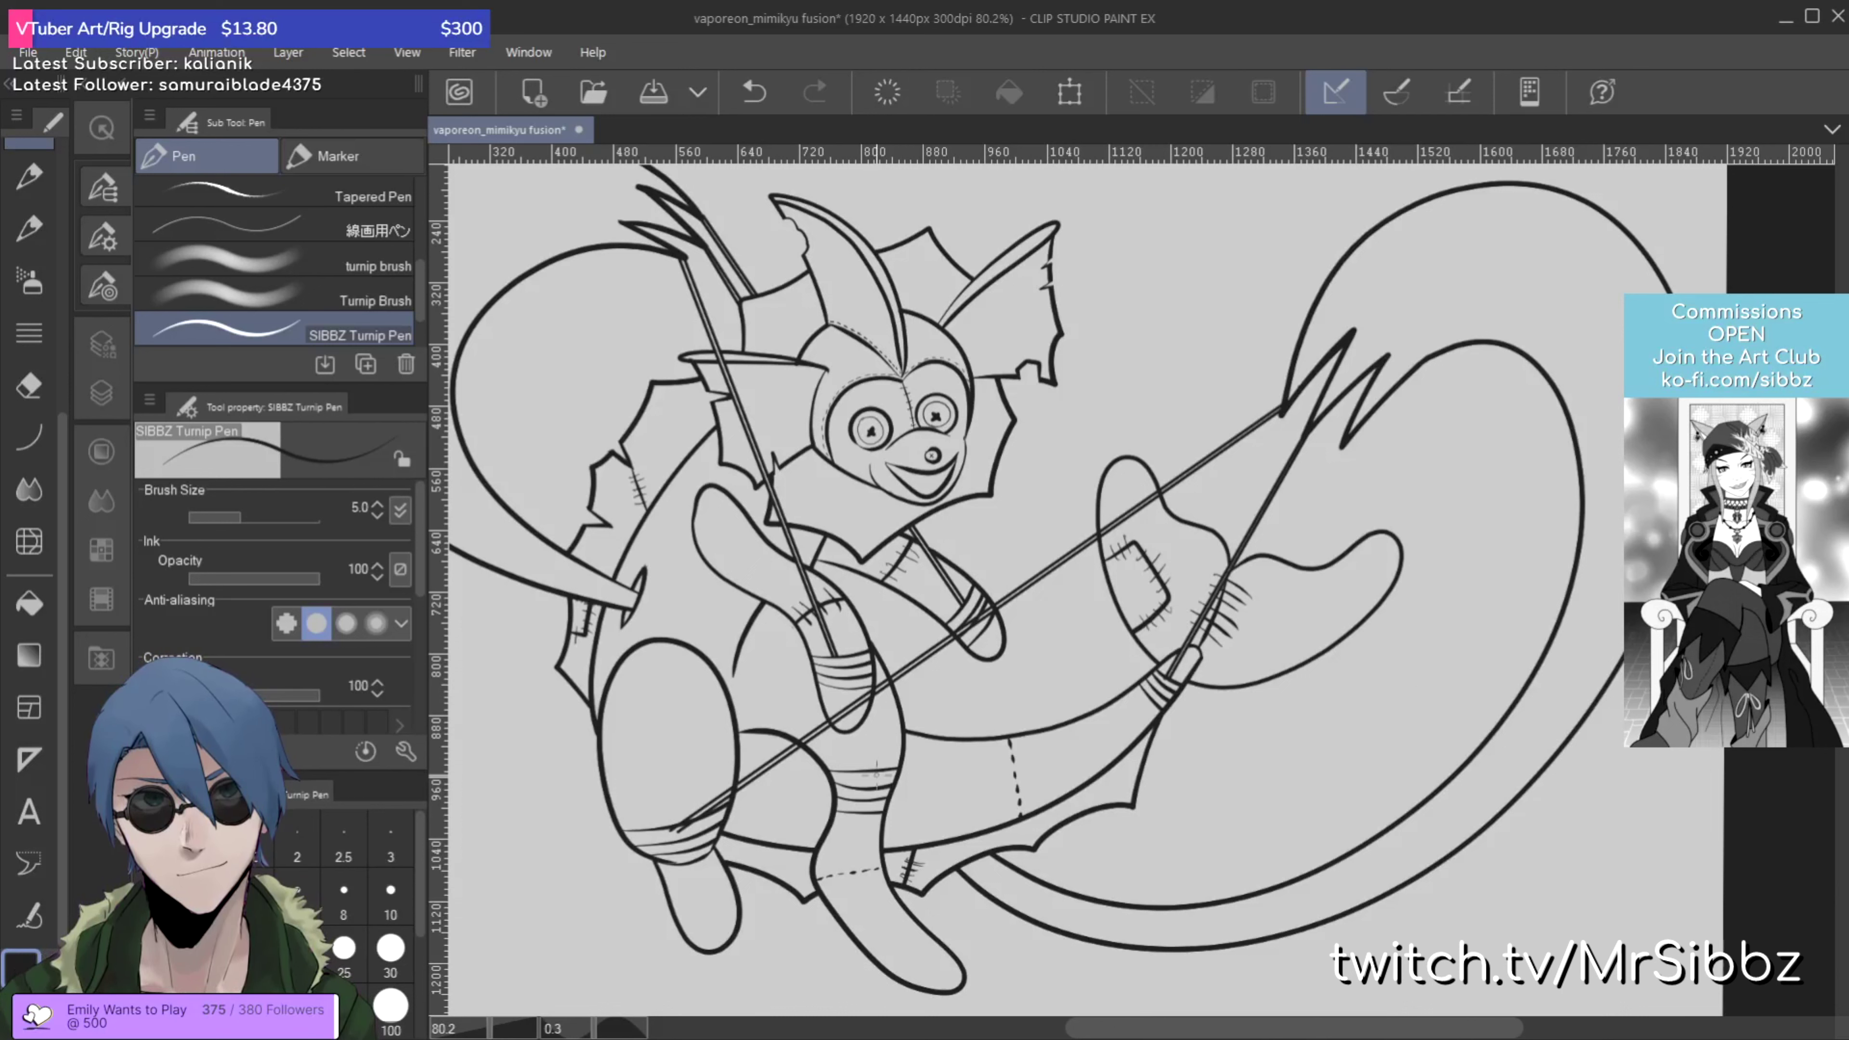
pyautogui.click(871, 775)
pyautogui.keyDown('shift'); pyautogui.click(1342, 446); pyautogui.keyUp('shift')
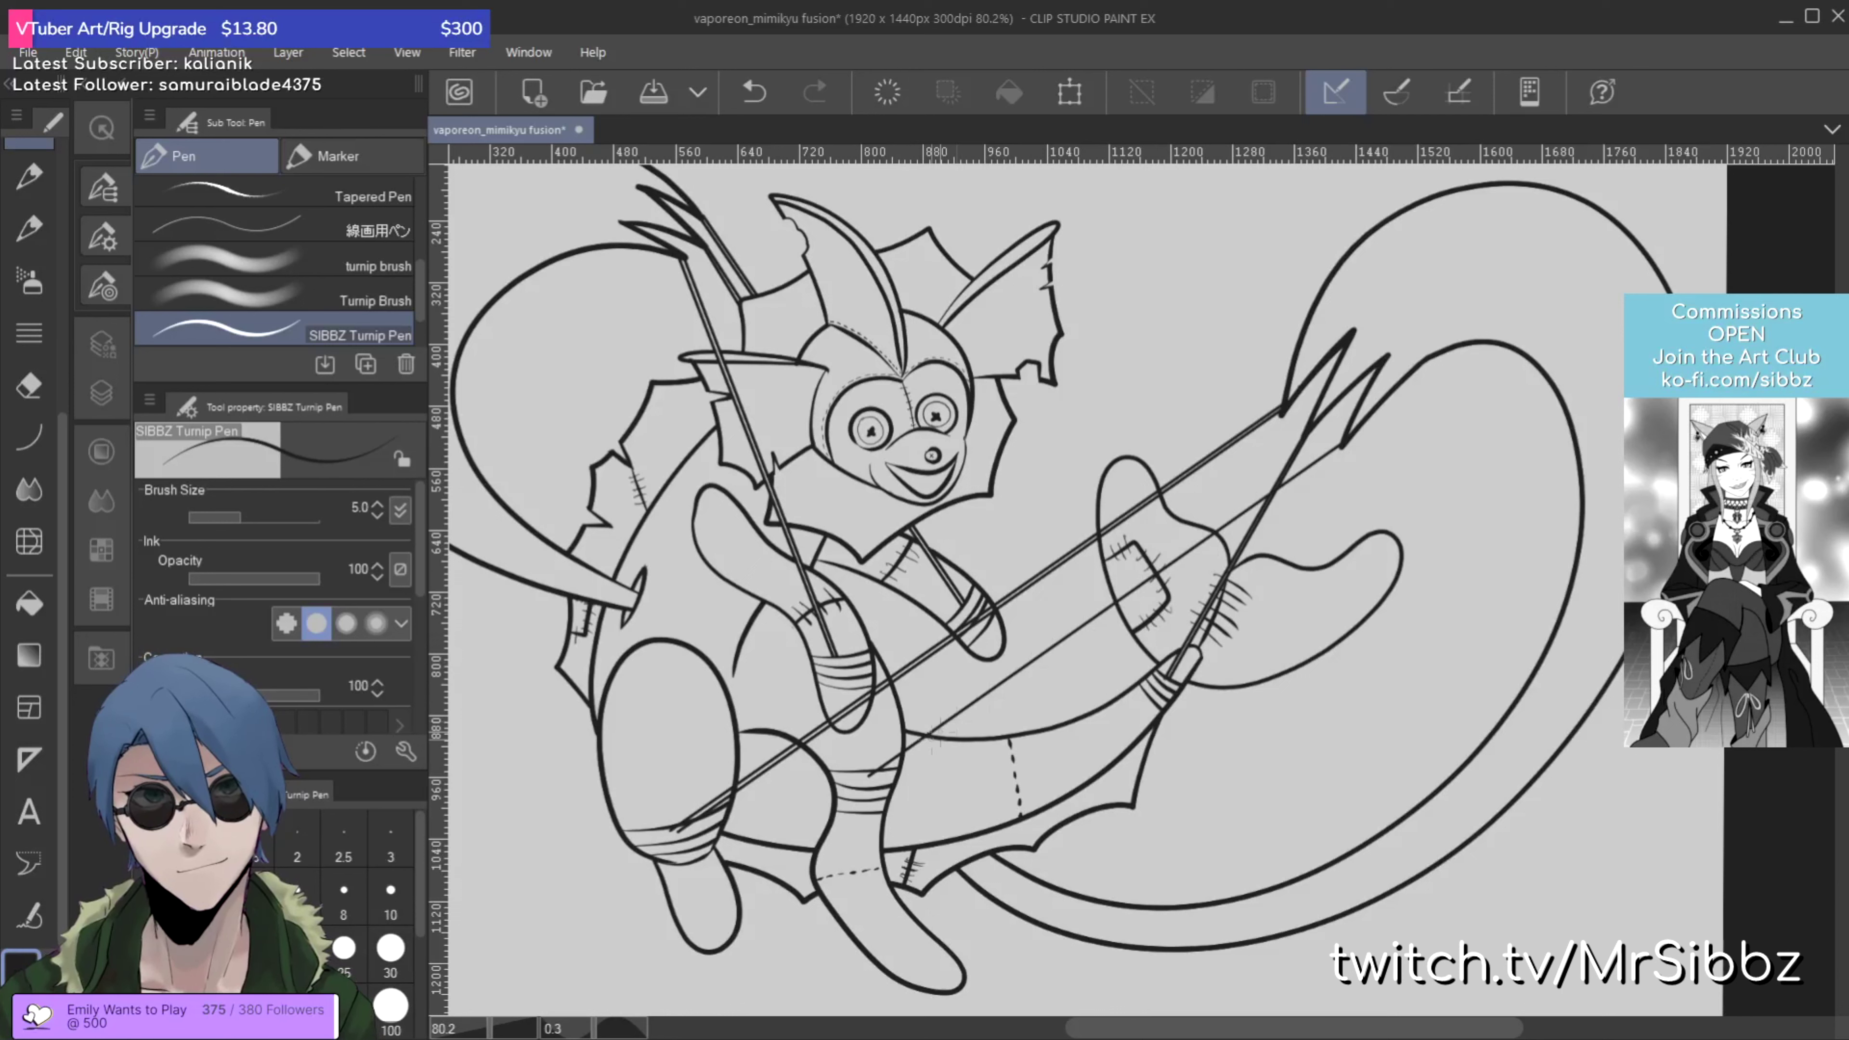
pyautogui.click(875, 776)
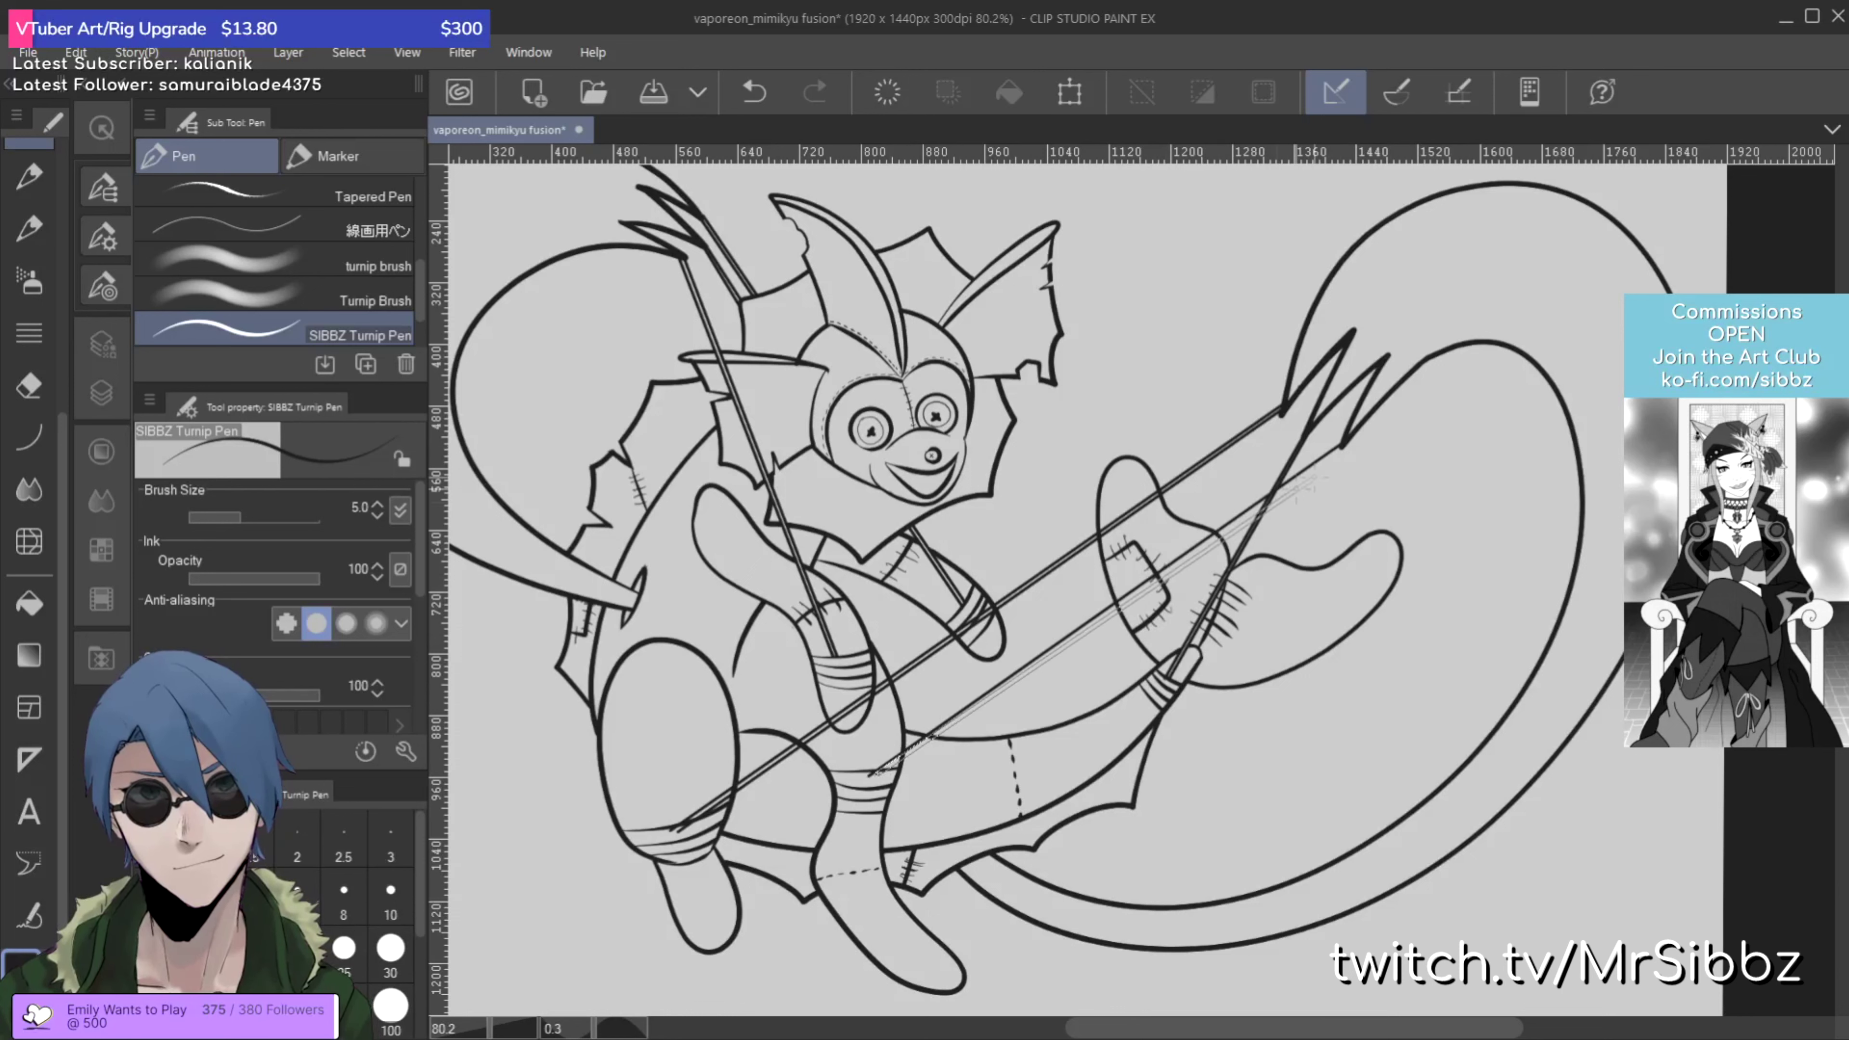
pyautogui.keyDown('shift'); pyautogui.click(1345, 446); pyautogui.keyUp('shift')
pyautogui.hotkey('ctrl', 'z')
pyautogui.hotkey('ctrl', 'z')
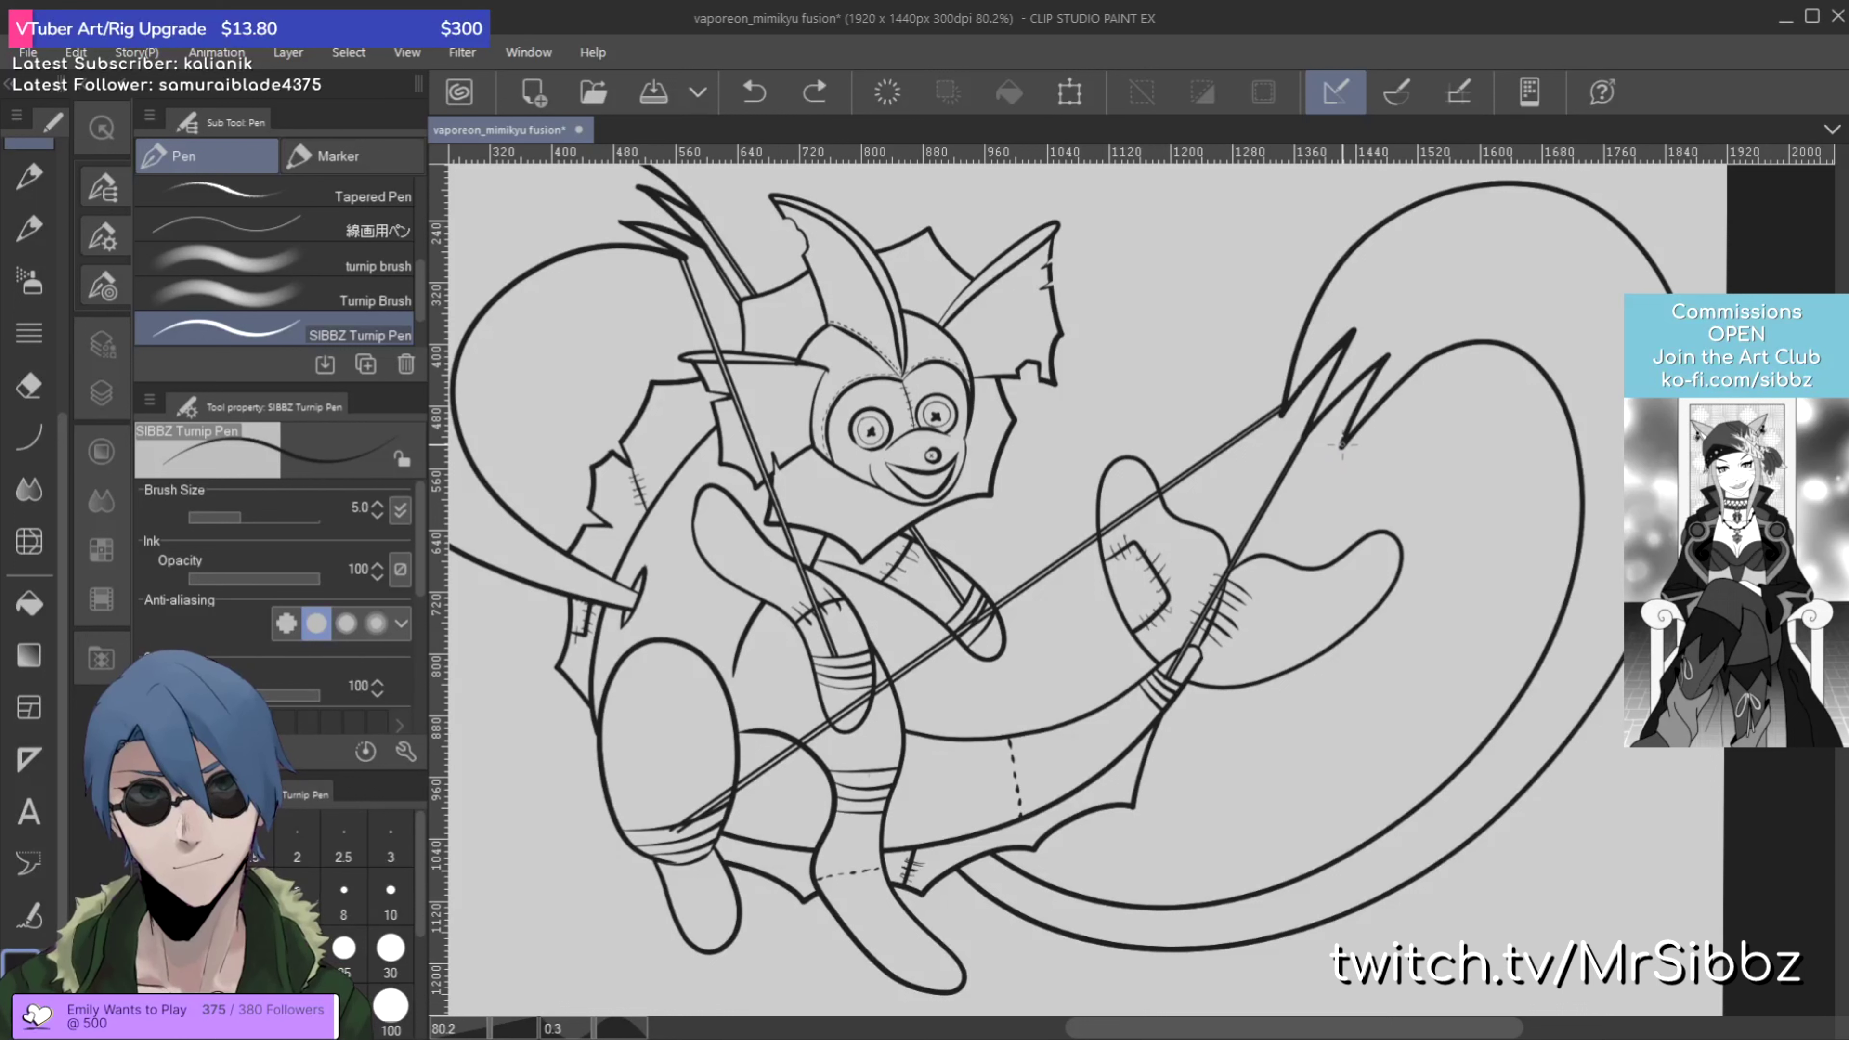
# Step: Draw two close parallel straight lines as another rod from the second arm's lower claw to the front leg's bands
pyautogui.click(1344, 443)
pyautogui.moveTo(1325, 459); pyautogui.dragTo(876, 772)
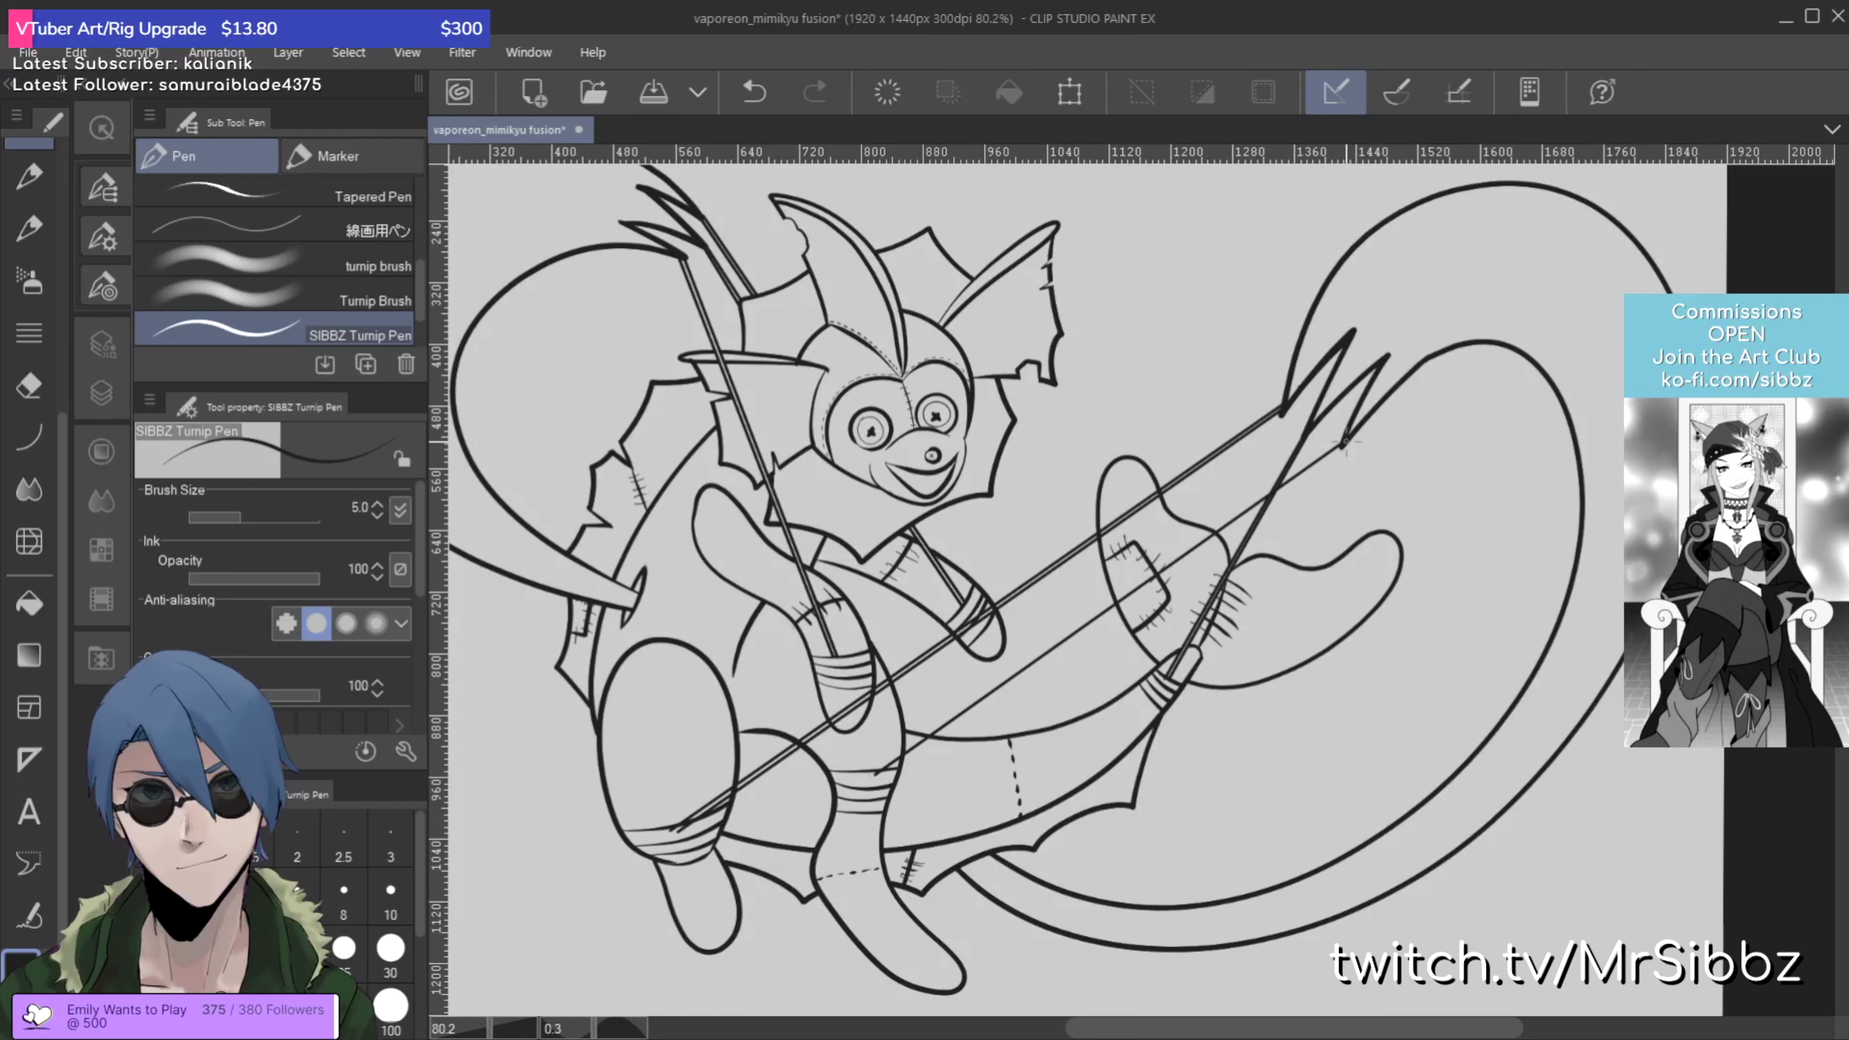
pyautogui.moveTo(1345, 443); pyautogui.dragTo(878, 775)
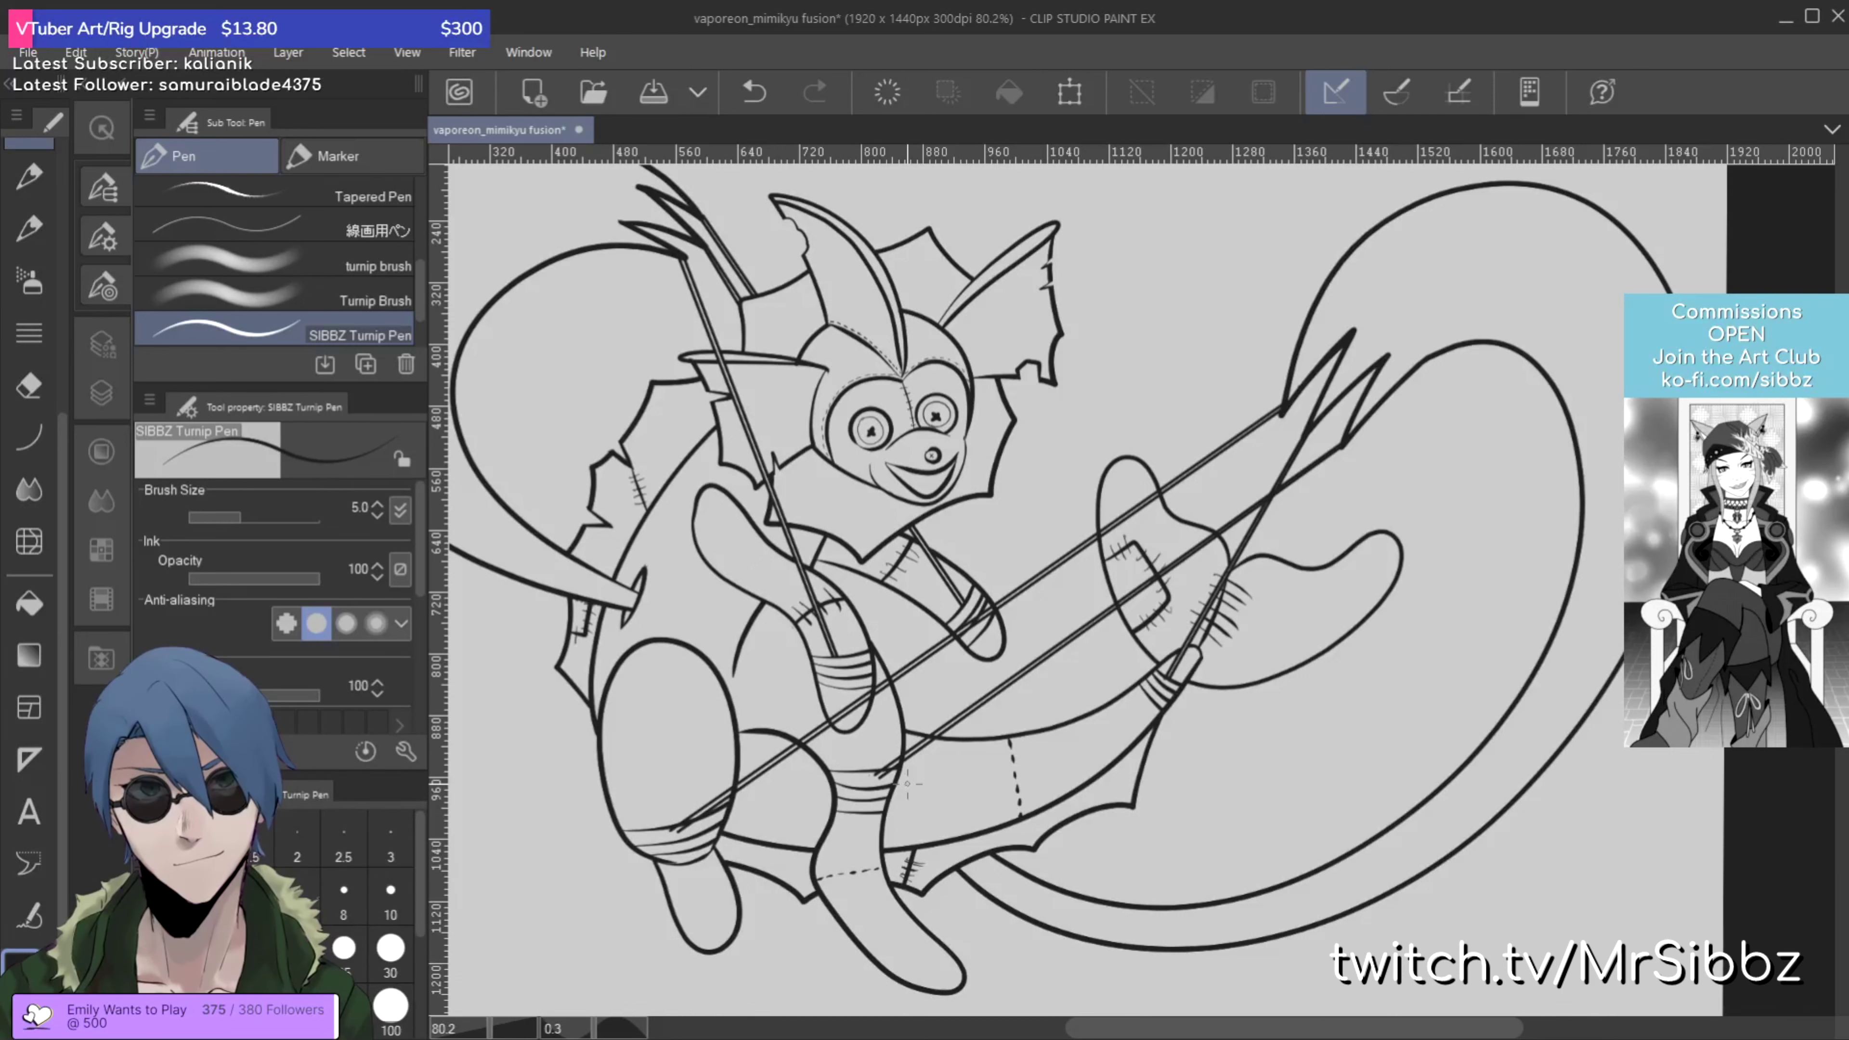
# Step: Set the Vector eraser to erase up to intersections and trim the rod ends at the leg bands and the rod section inside the near paw
pyautogui.scroll(1, 908, 783)
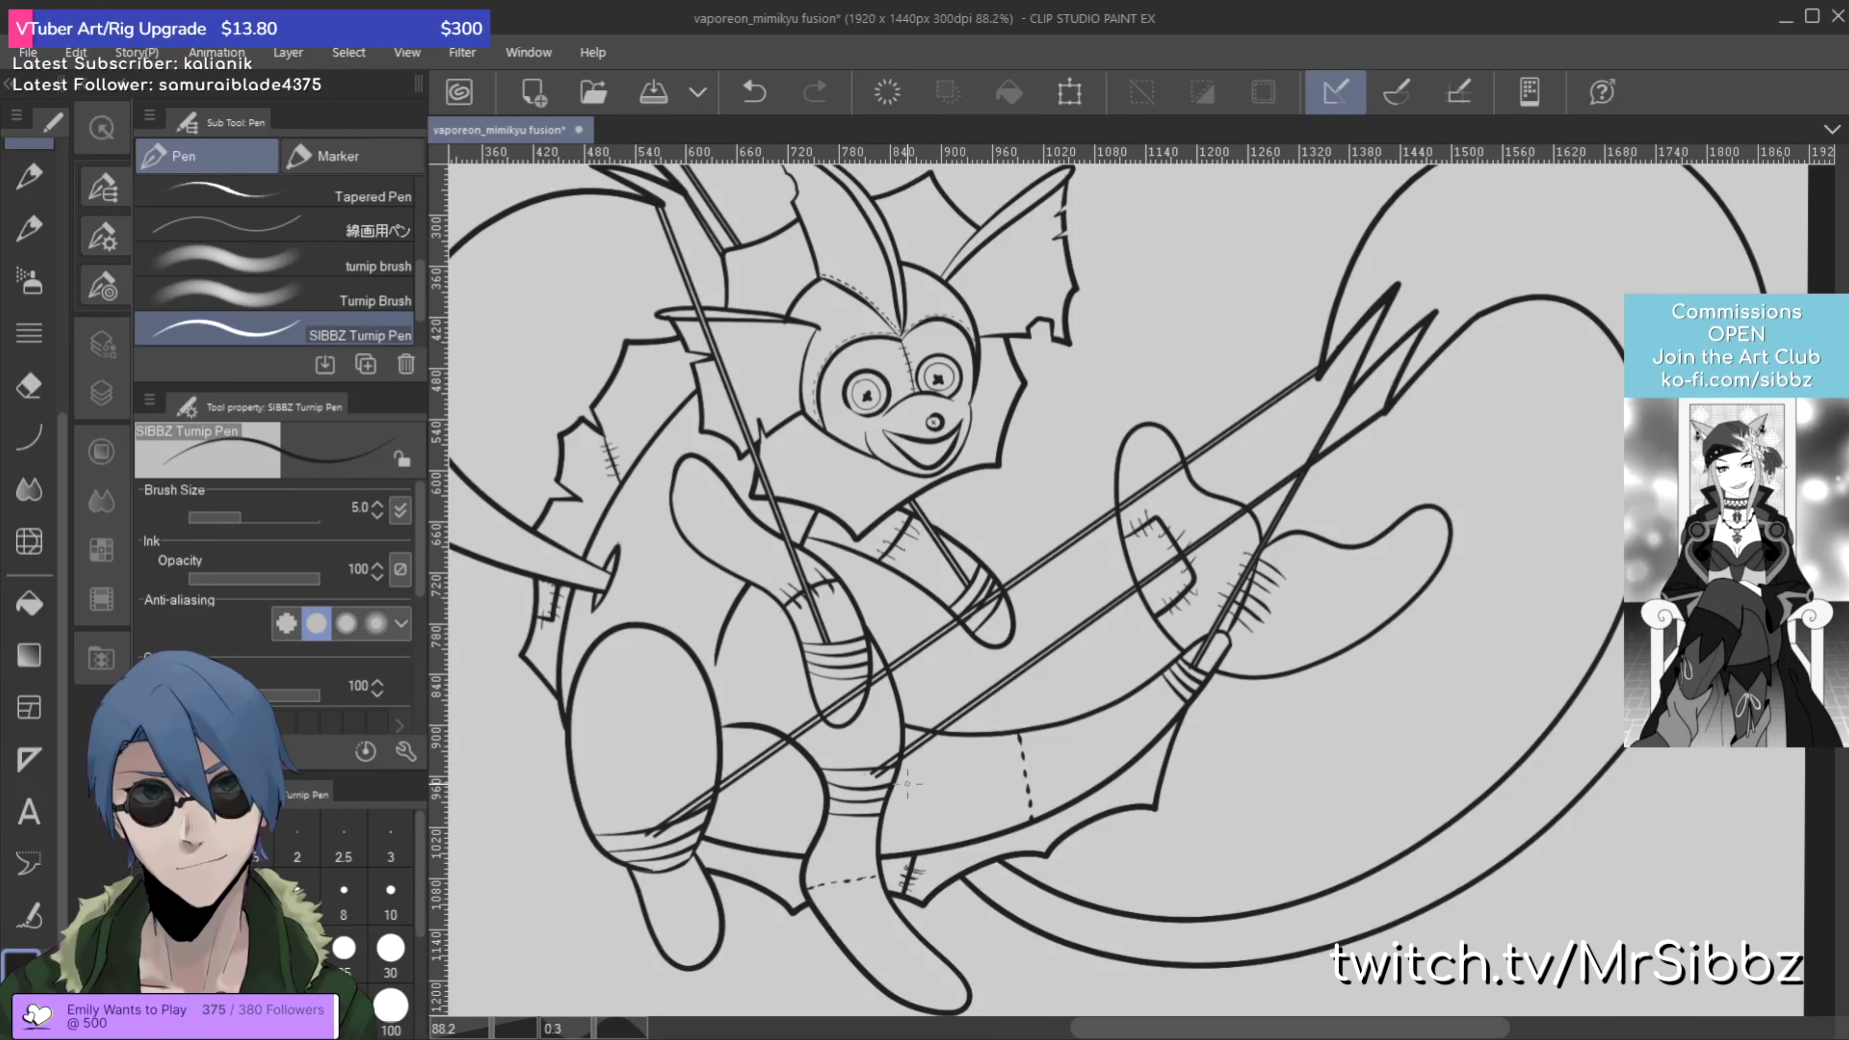
pyautogui.scroll(2, 907, 784)
pyautogui.moveTo(836, 734); pyautogui.dragTo(938, 673)
pyautogui.scroll(3, 938, 674)
pyautogui.scroll(1, 937, 672)
pyautogui.press('e')
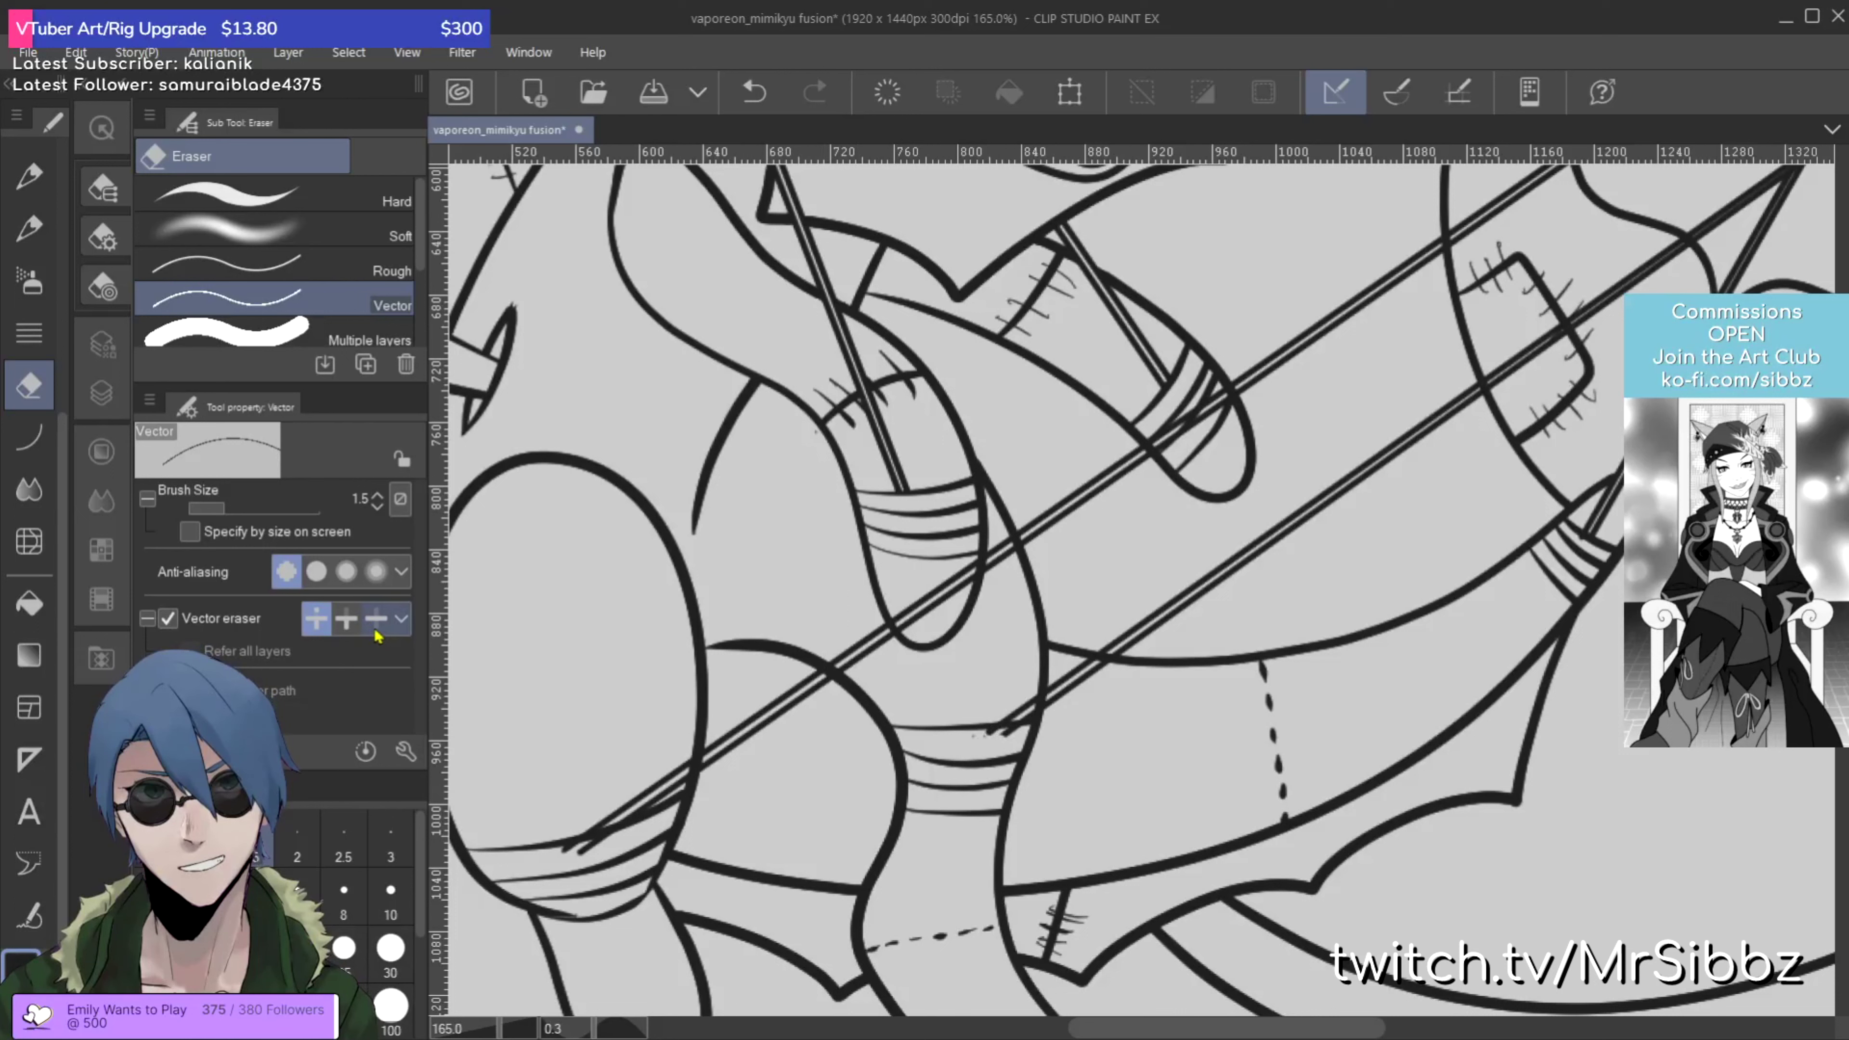
pyautogui.click(346, 619)
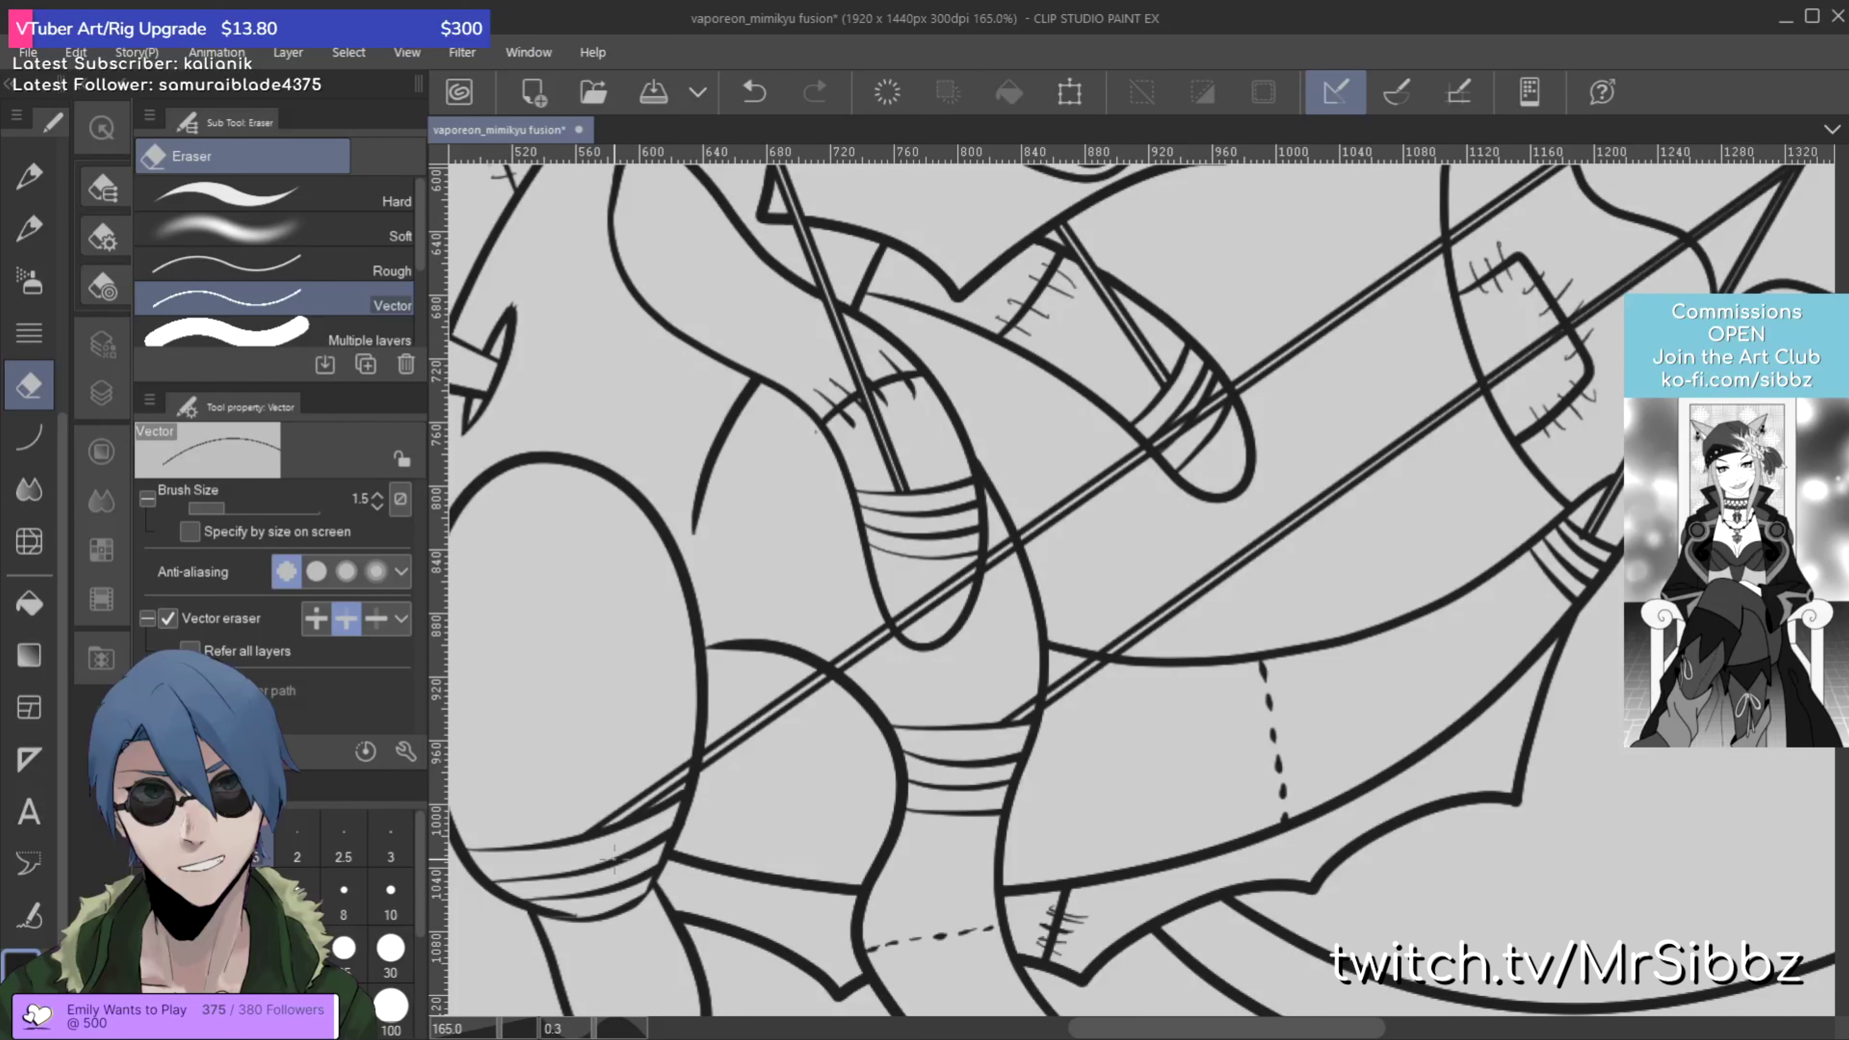
pyautogui.click(896, 616)
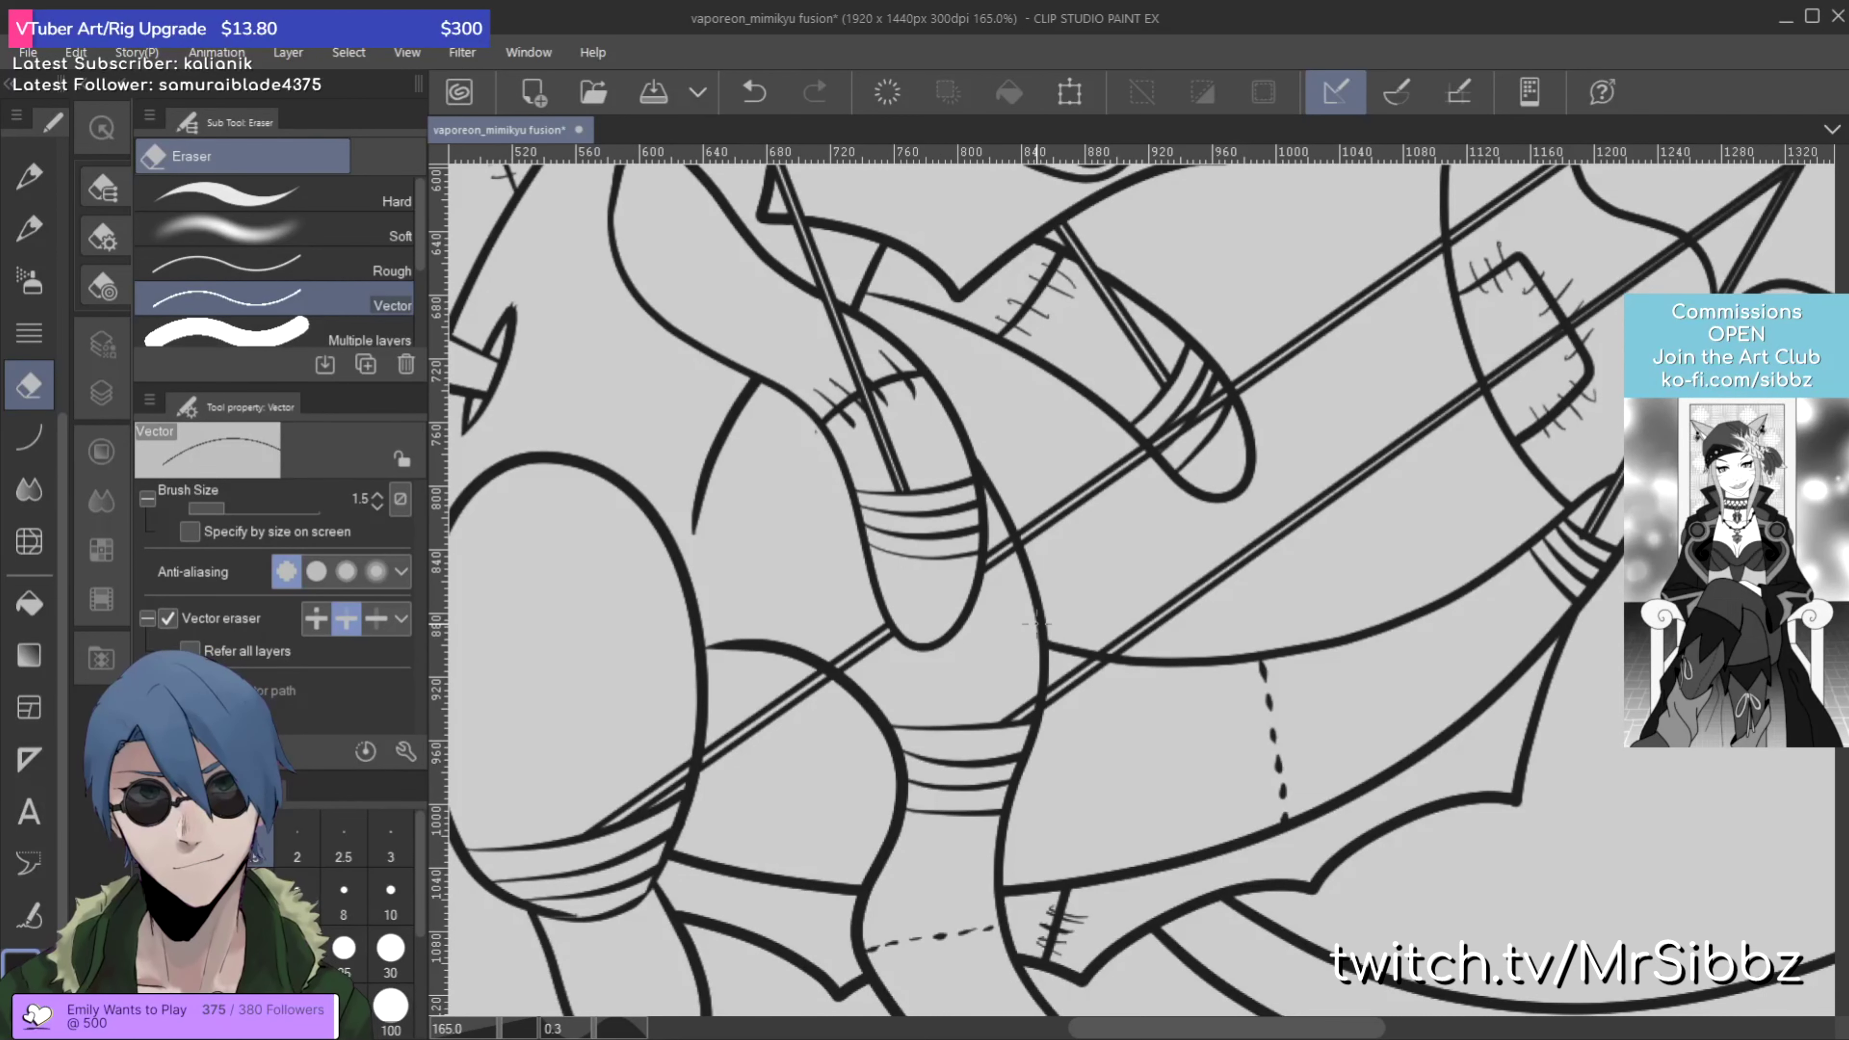
# Step: Erase the thigh outline and the front leg's curved outline where they cross the inside of the upper rod
pyautogui.scroll(1, 1036, 621)
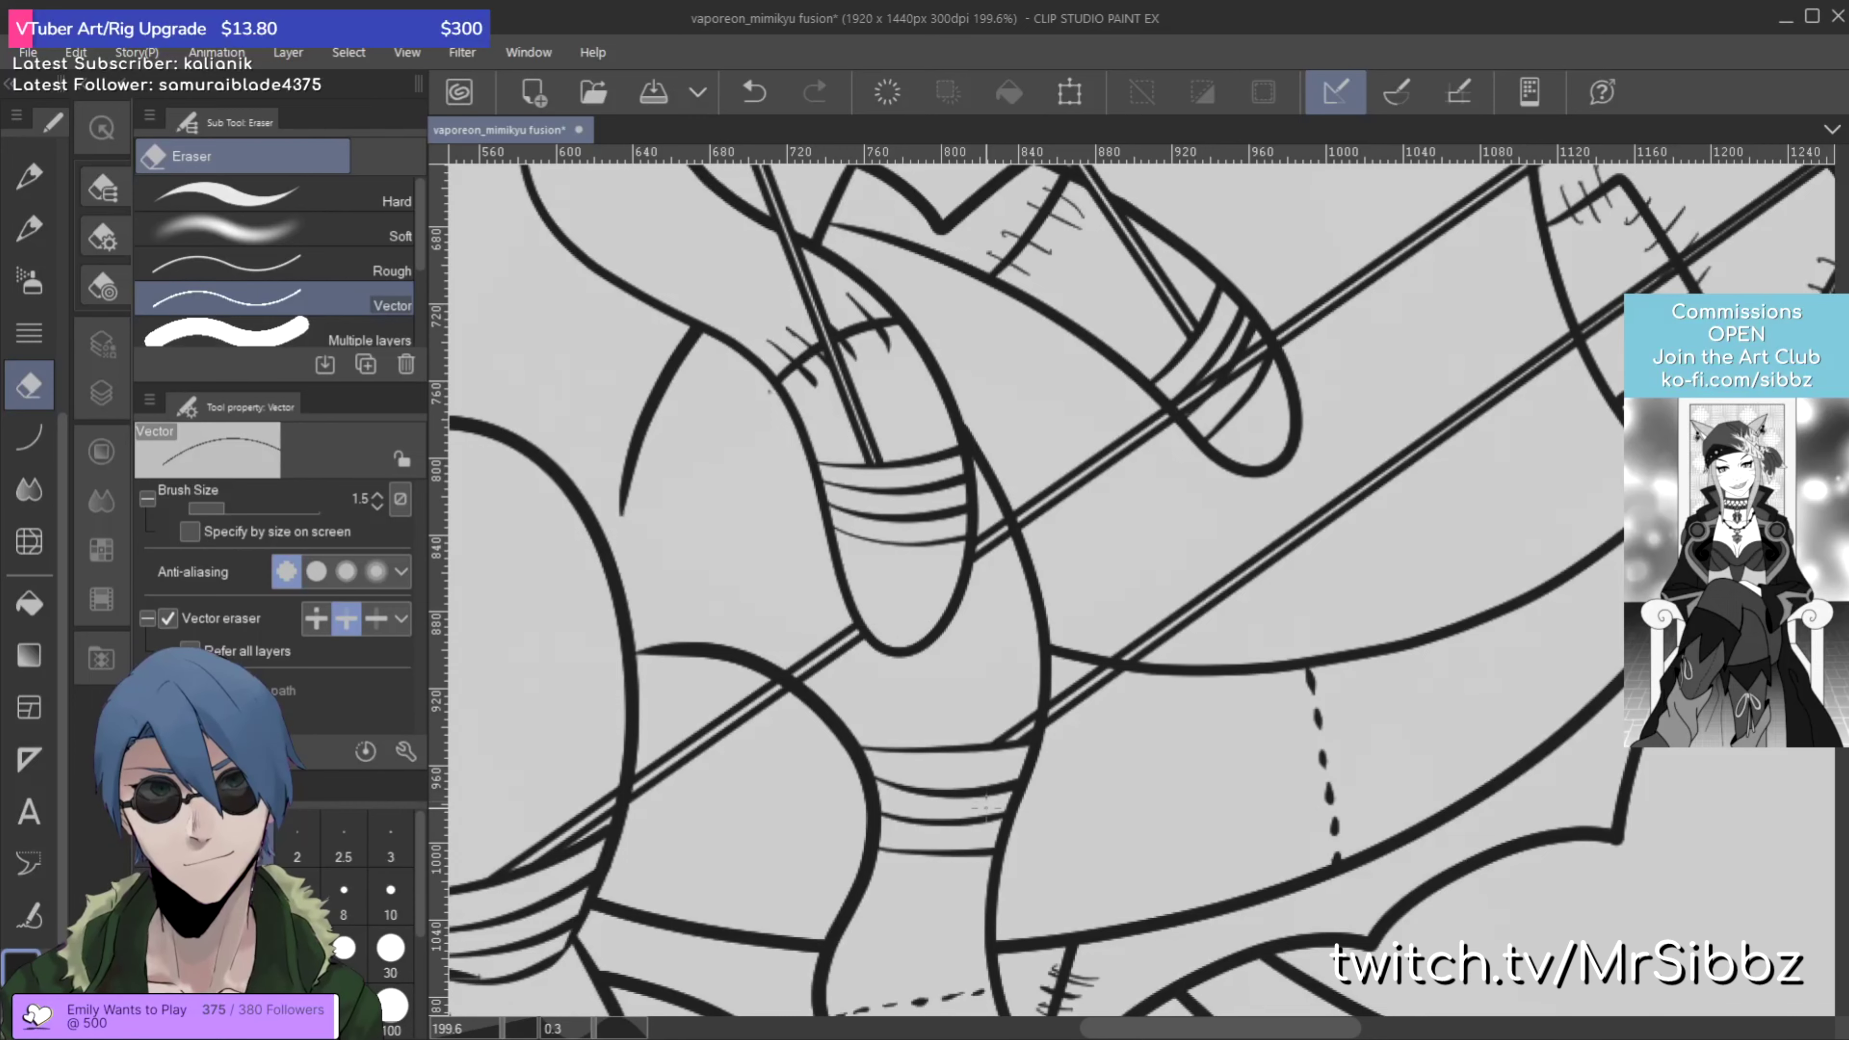
pyautogui.moveTo(719, 655); pyautogui.dragTo(1131, 597)
pyautogui.scroll(3, 1051, 590)
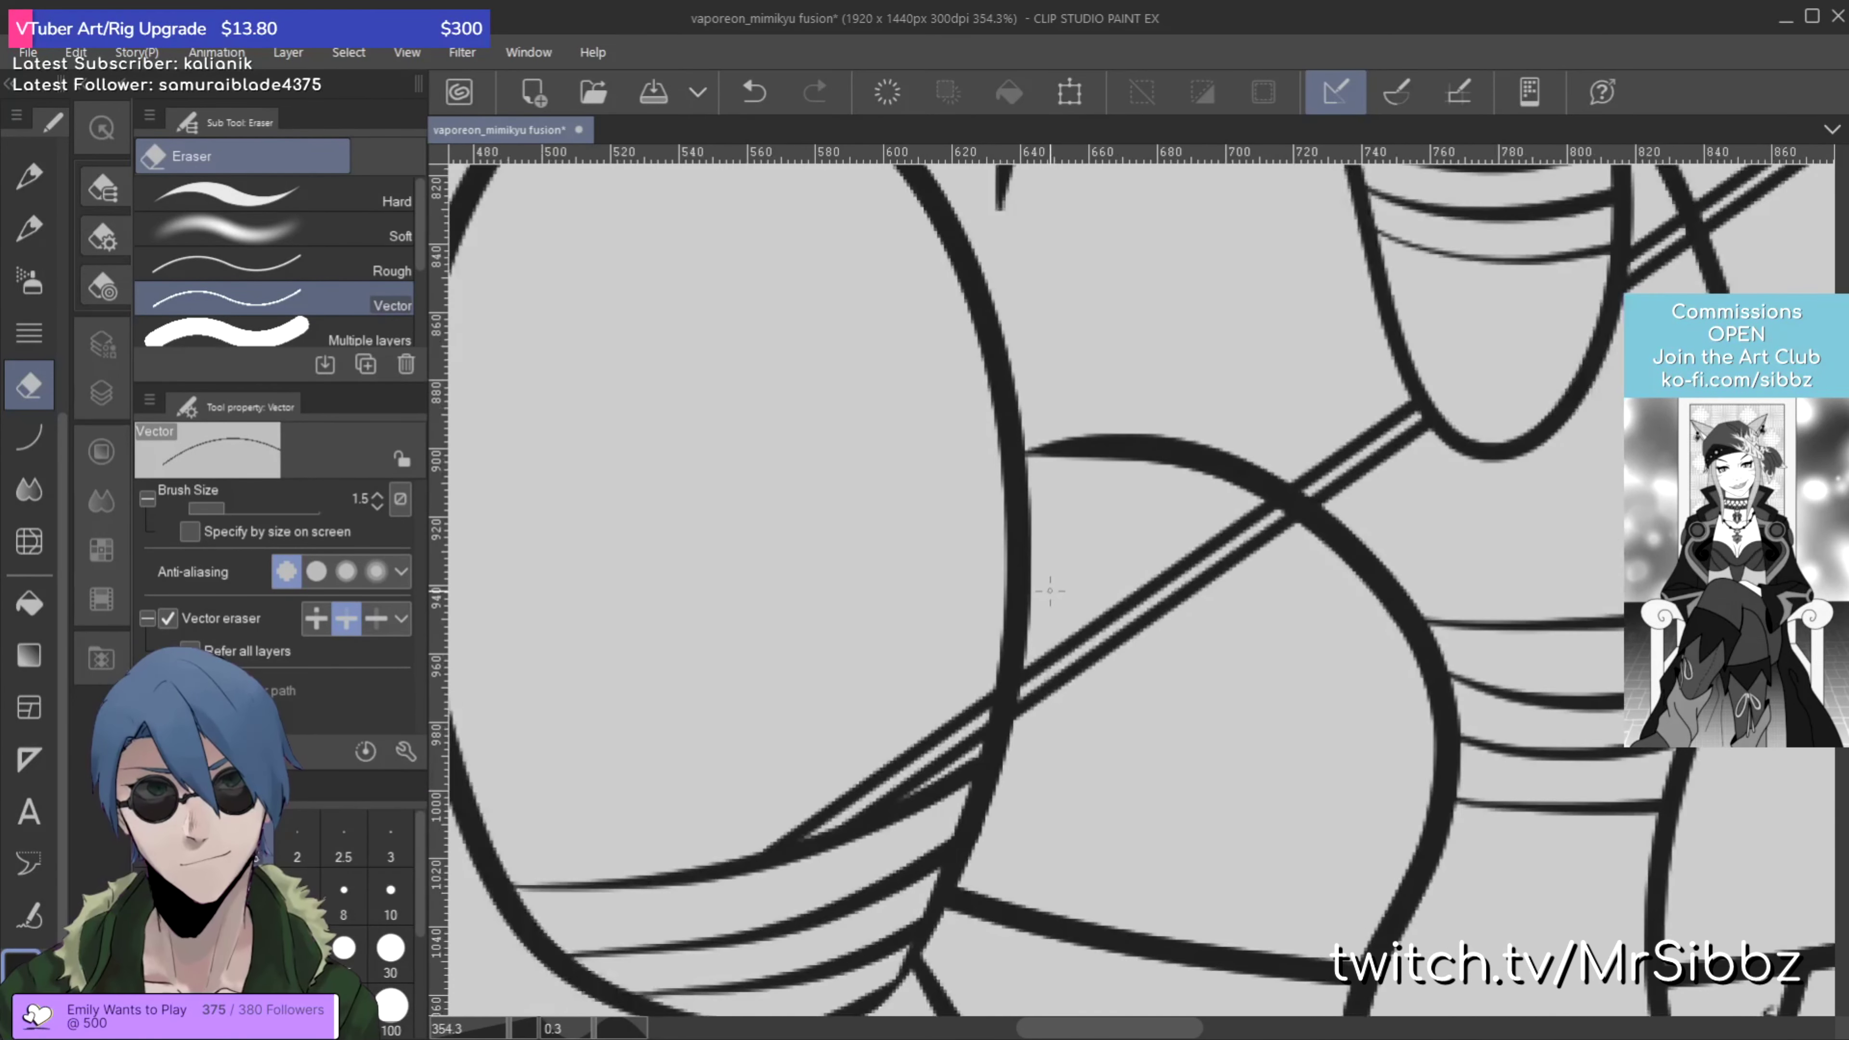
pyautogui.moveTo(996, 710); pyautogui.dragTo(1015, 697)
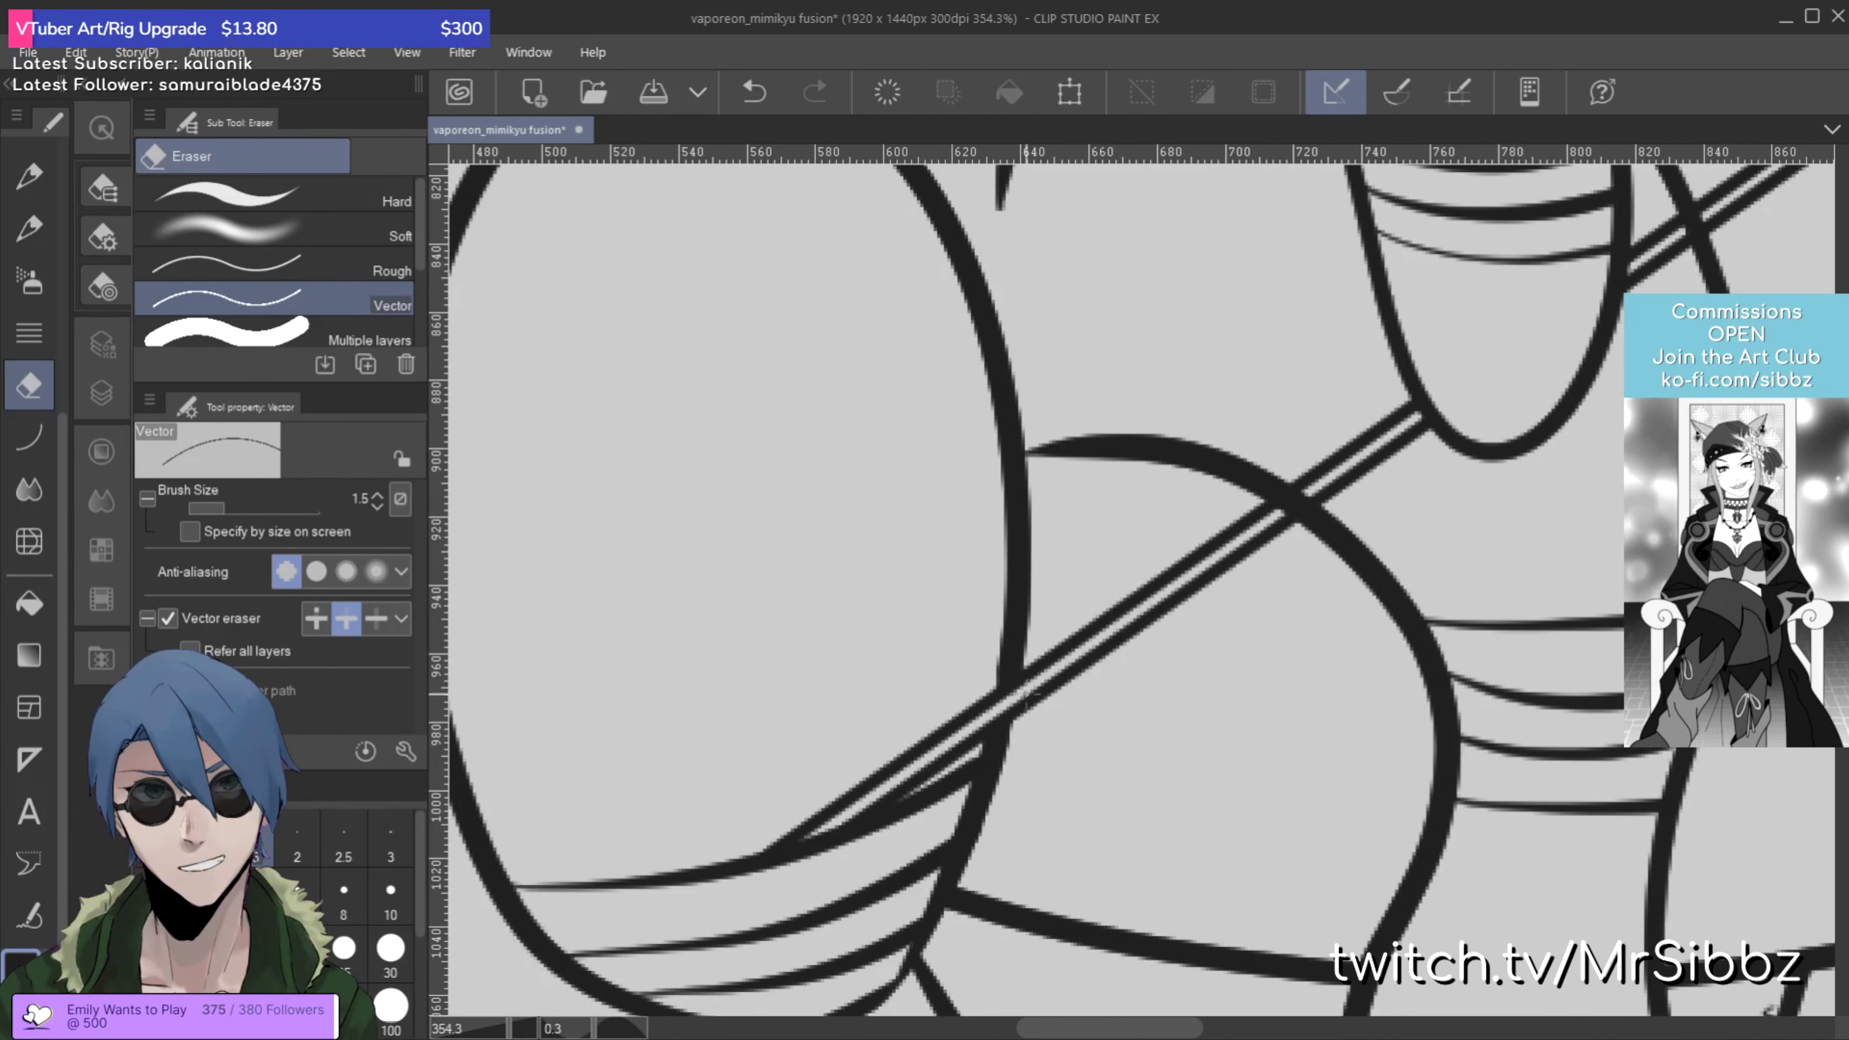
pyautogui.moveTo(1286, 510); pyautogui.dragTo(1303, 498)
# Step: Erase the upper rod's line segments inside the far paw and its bands so the rod passes behind the paw
pyautogui.moveTo(1610, 496); pyautogui.dragTo(1272, 845)
pyautogui.moveTo(1590, 512); pyautogui.dragTo(1242, 865)
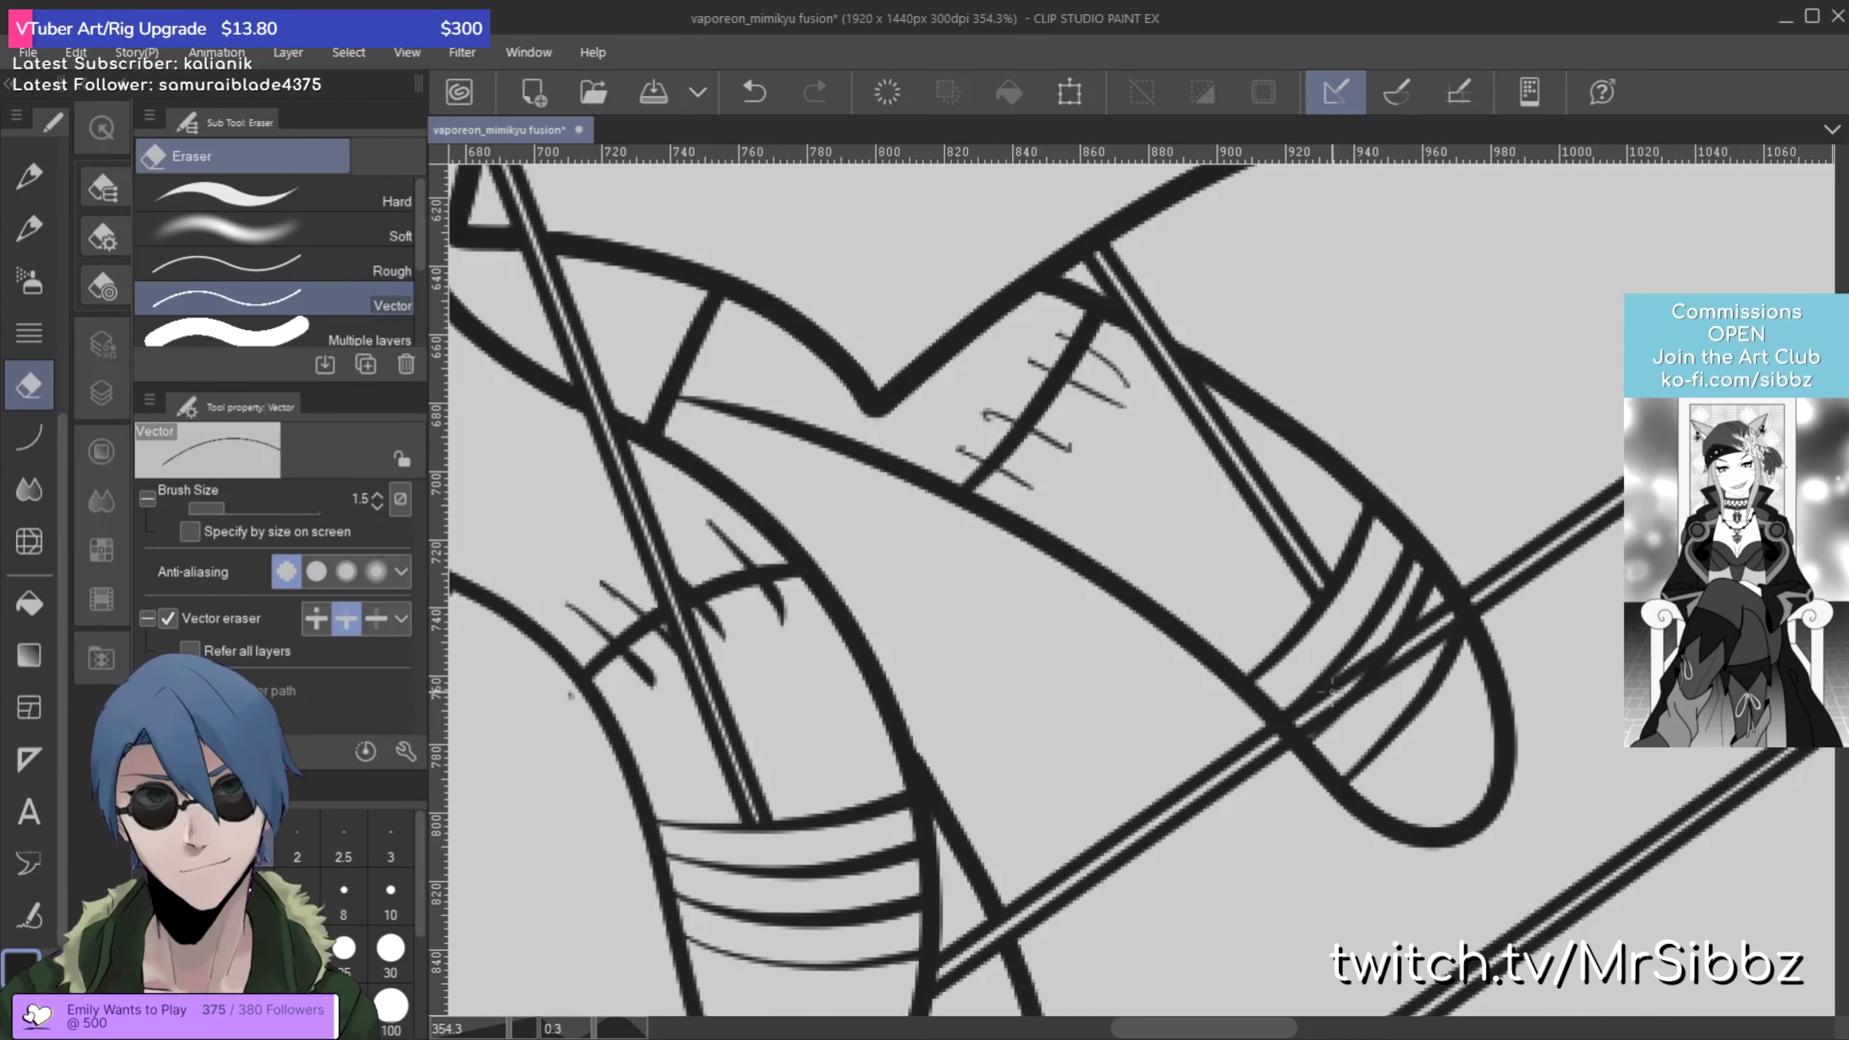
pyautogui.moveTo(1332, 682); pyautogui.dragTo(1330, 701)
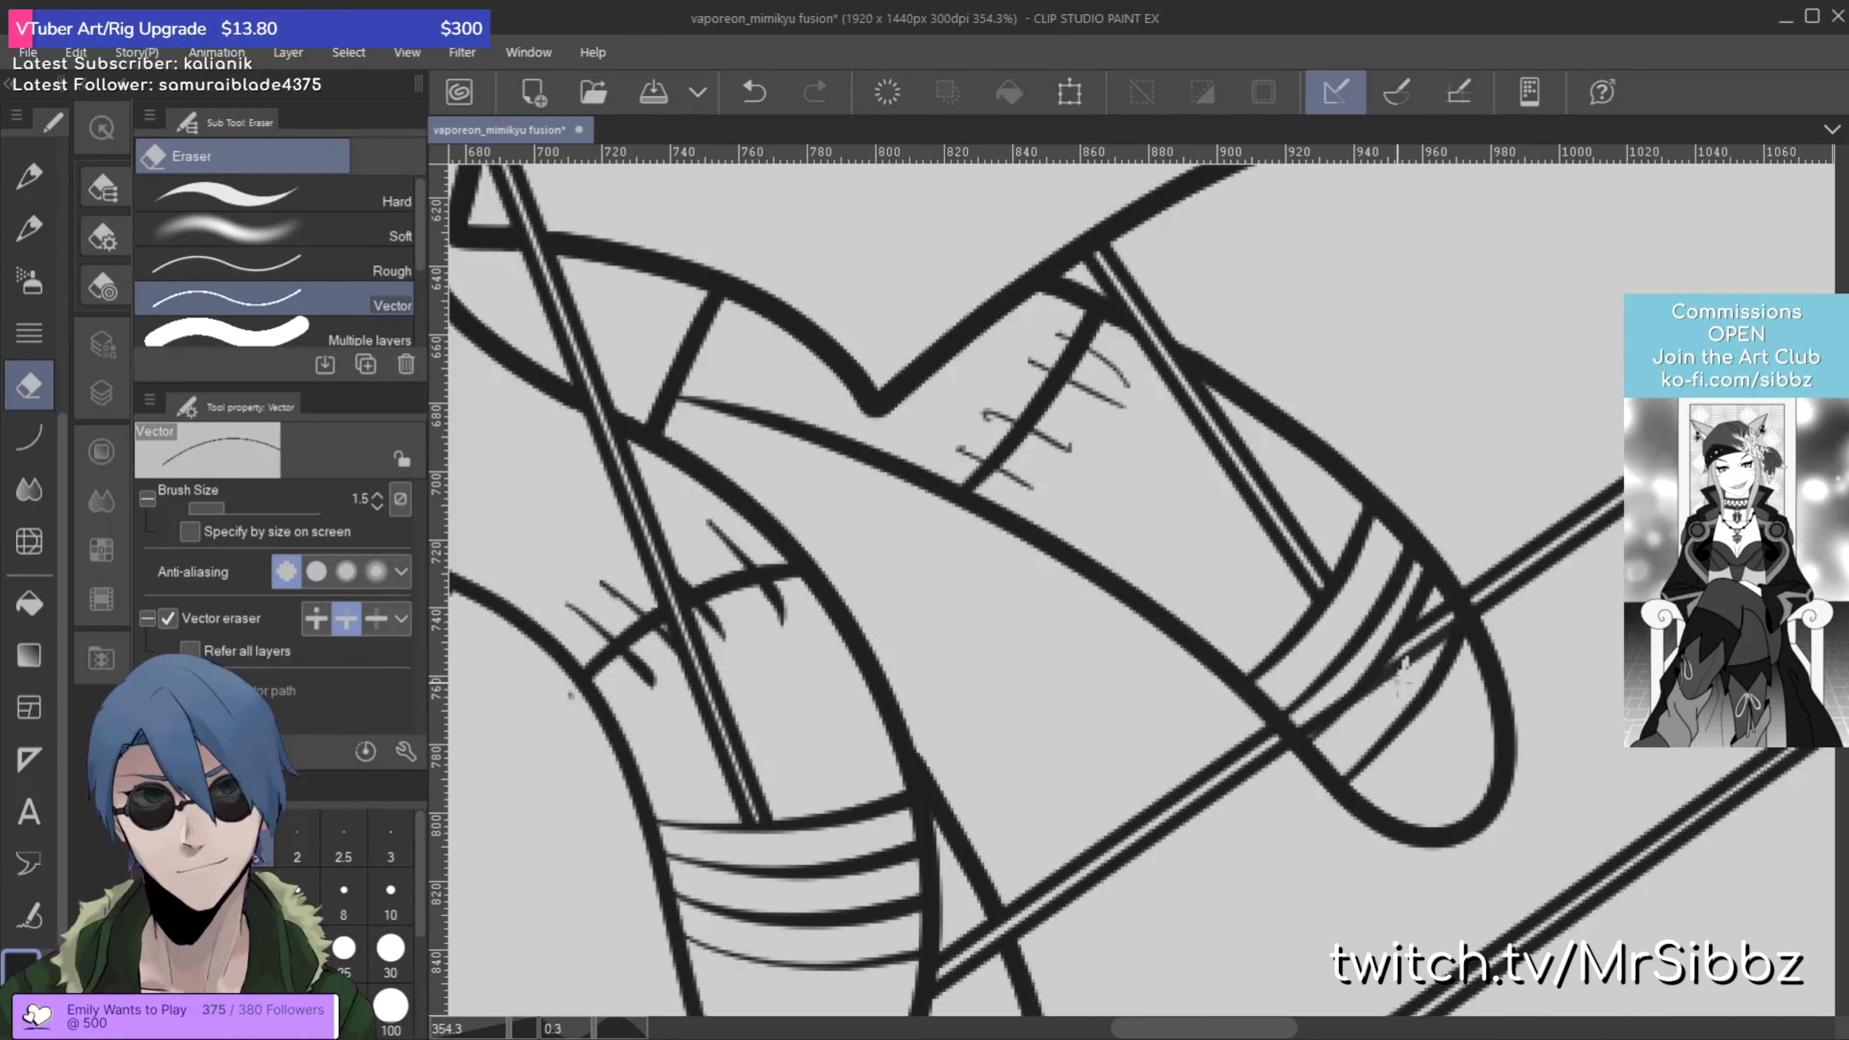
pyautogui.click(1397, 672)
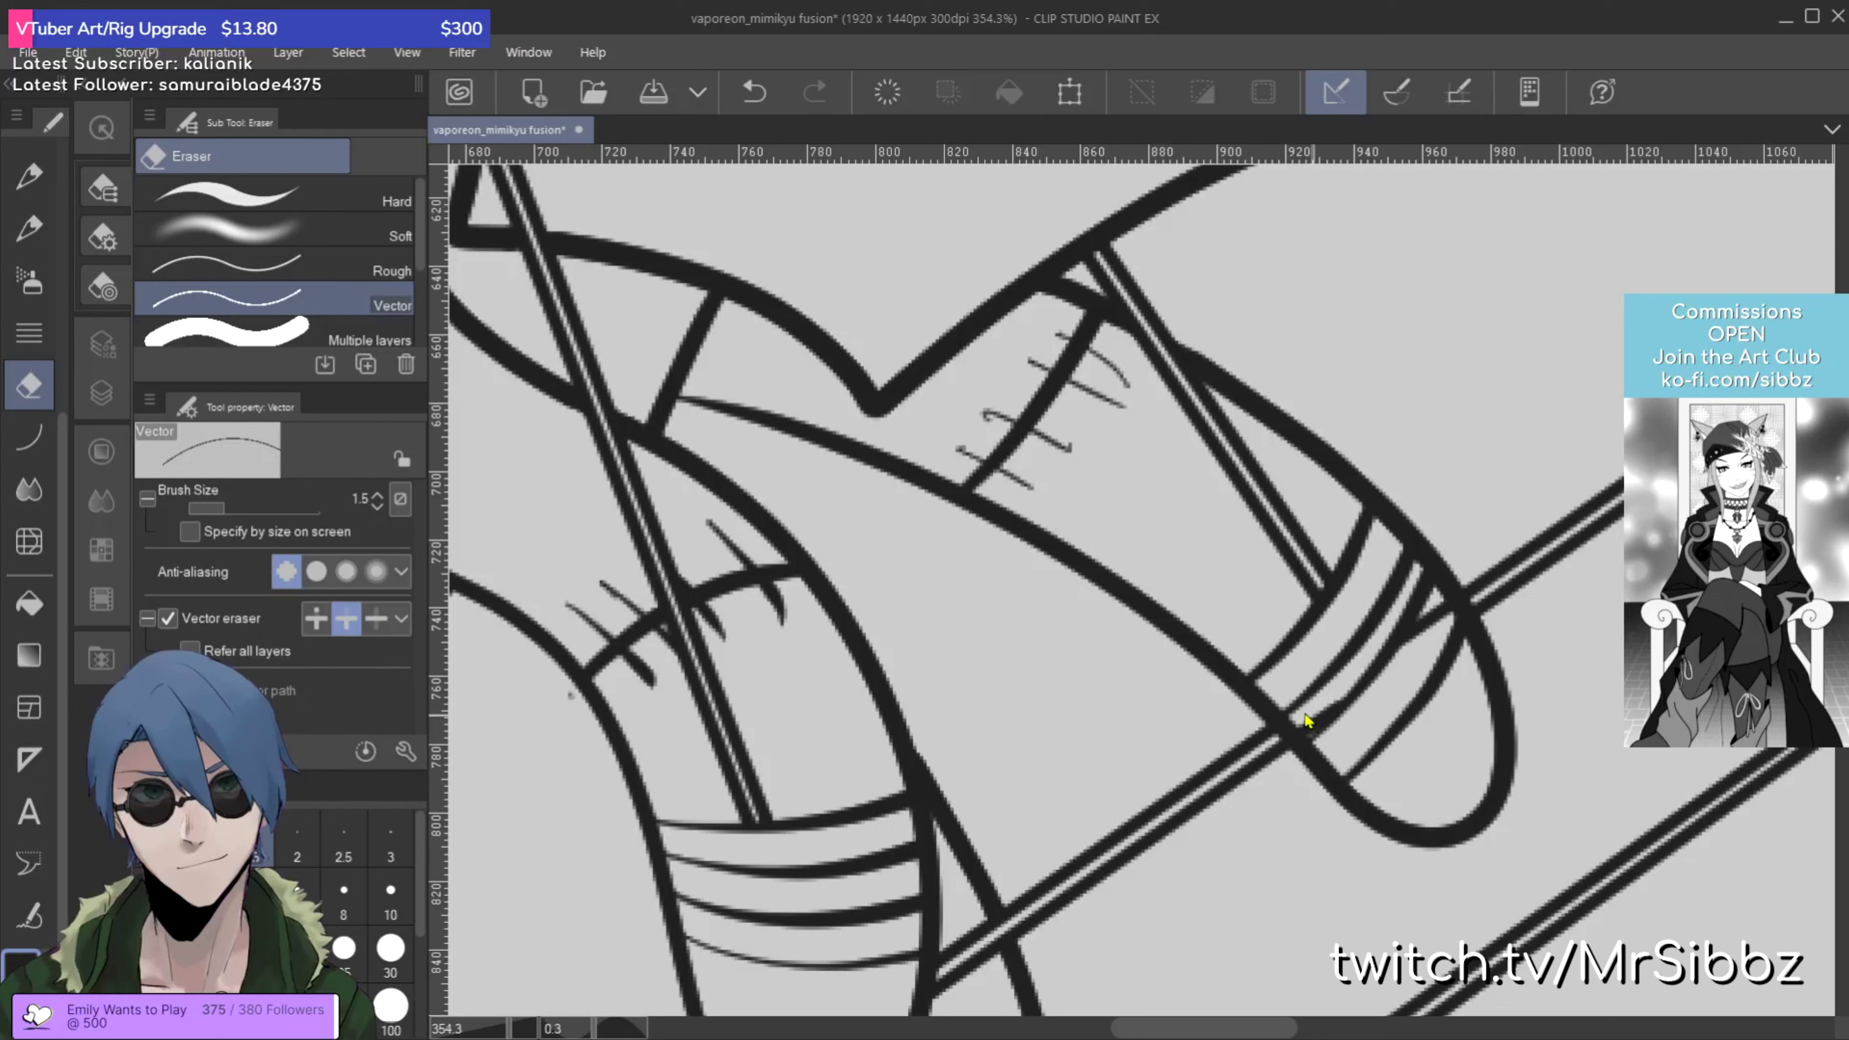
pyautogui.keyDown('ctrl'); pyautogui.click(1329, 734); pyautogui.keyUp('ctrl')
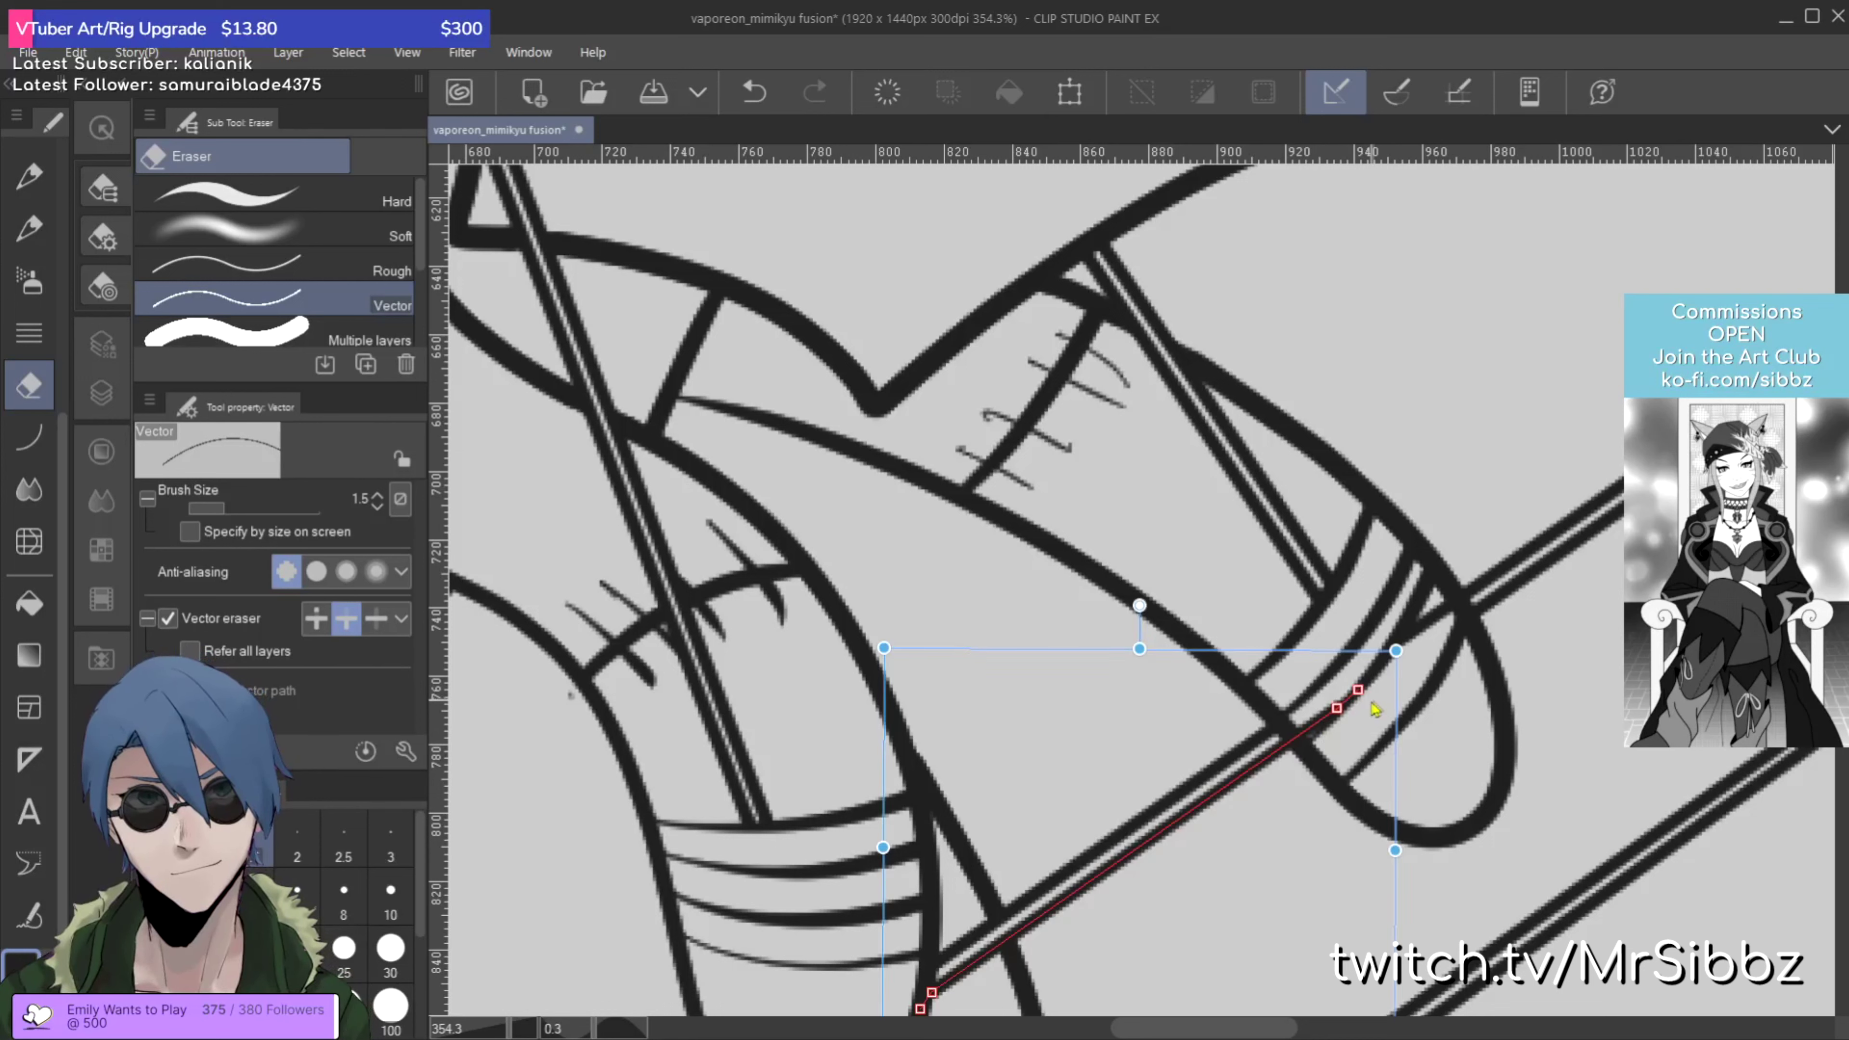
pyautogui.keyDown('ctrl'); pyautogui.click(1369, 705); pyautogui.keyUp('ctrl')
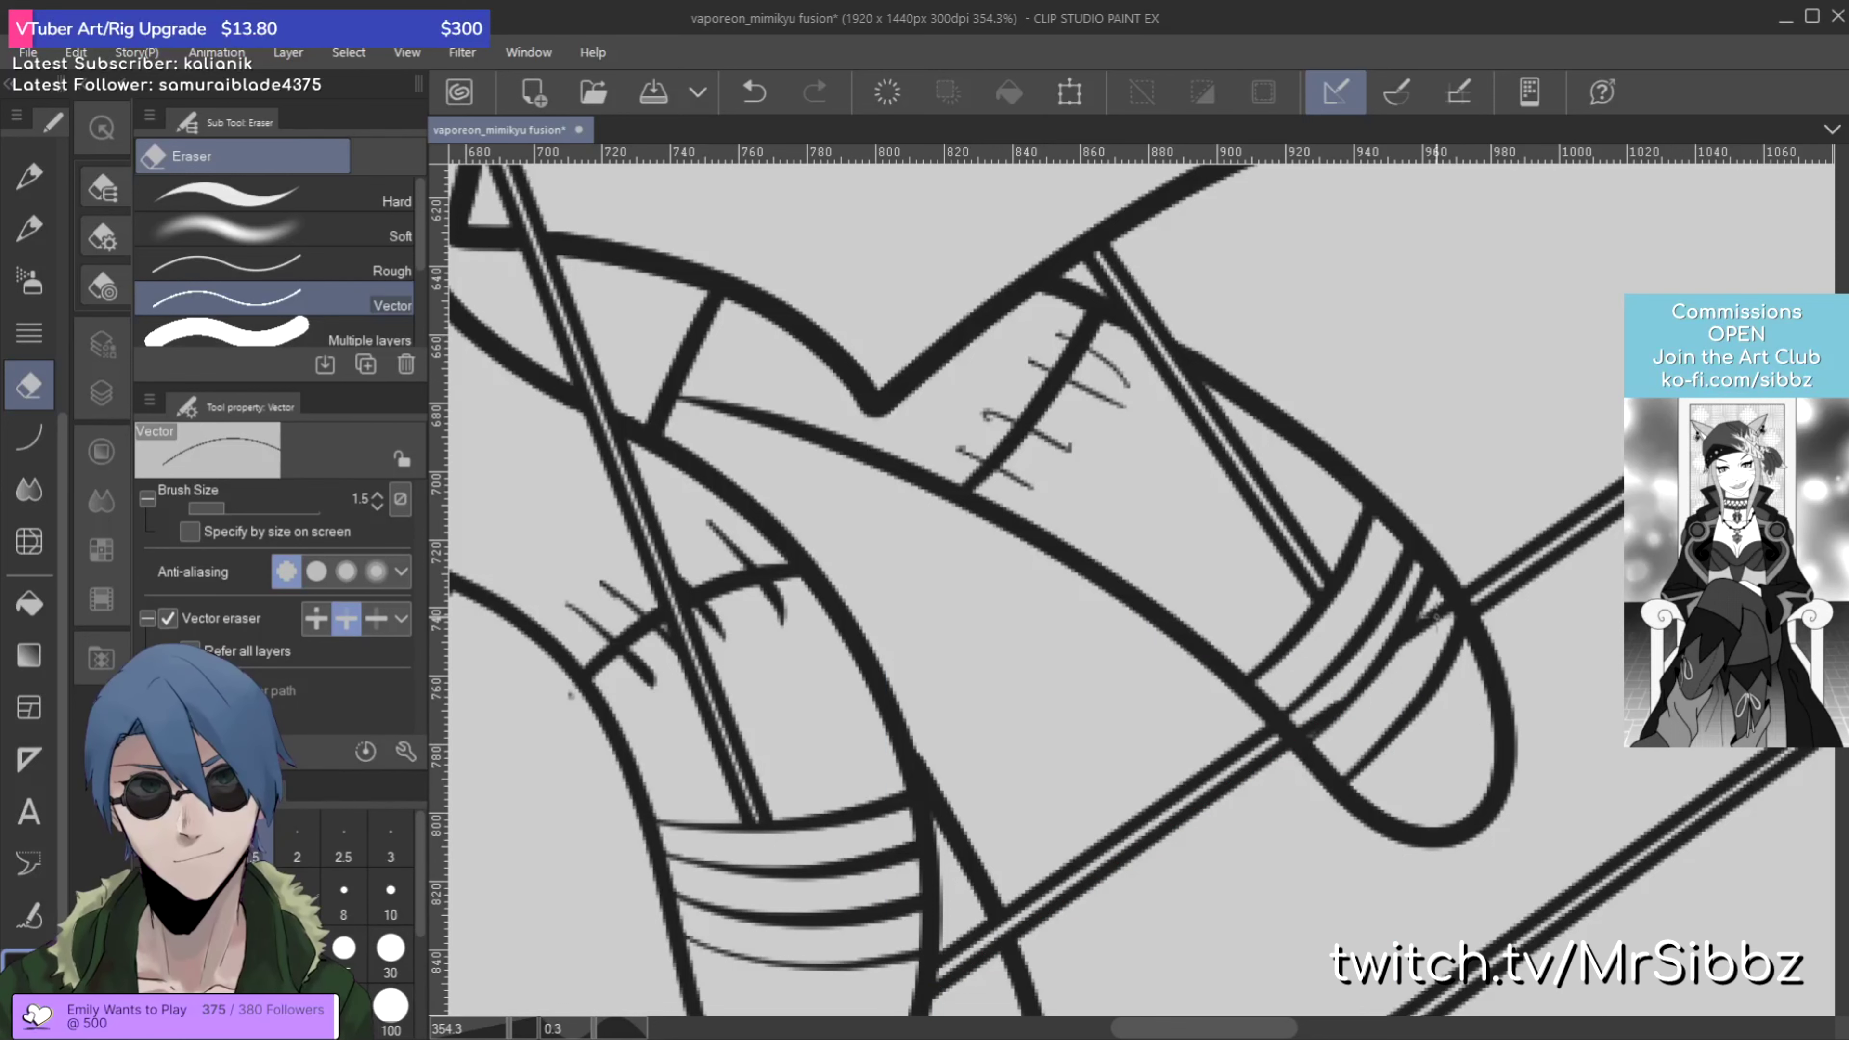
pyautogui.moveTo(1620, 657); pyautogui.dragTo(1518, 703)
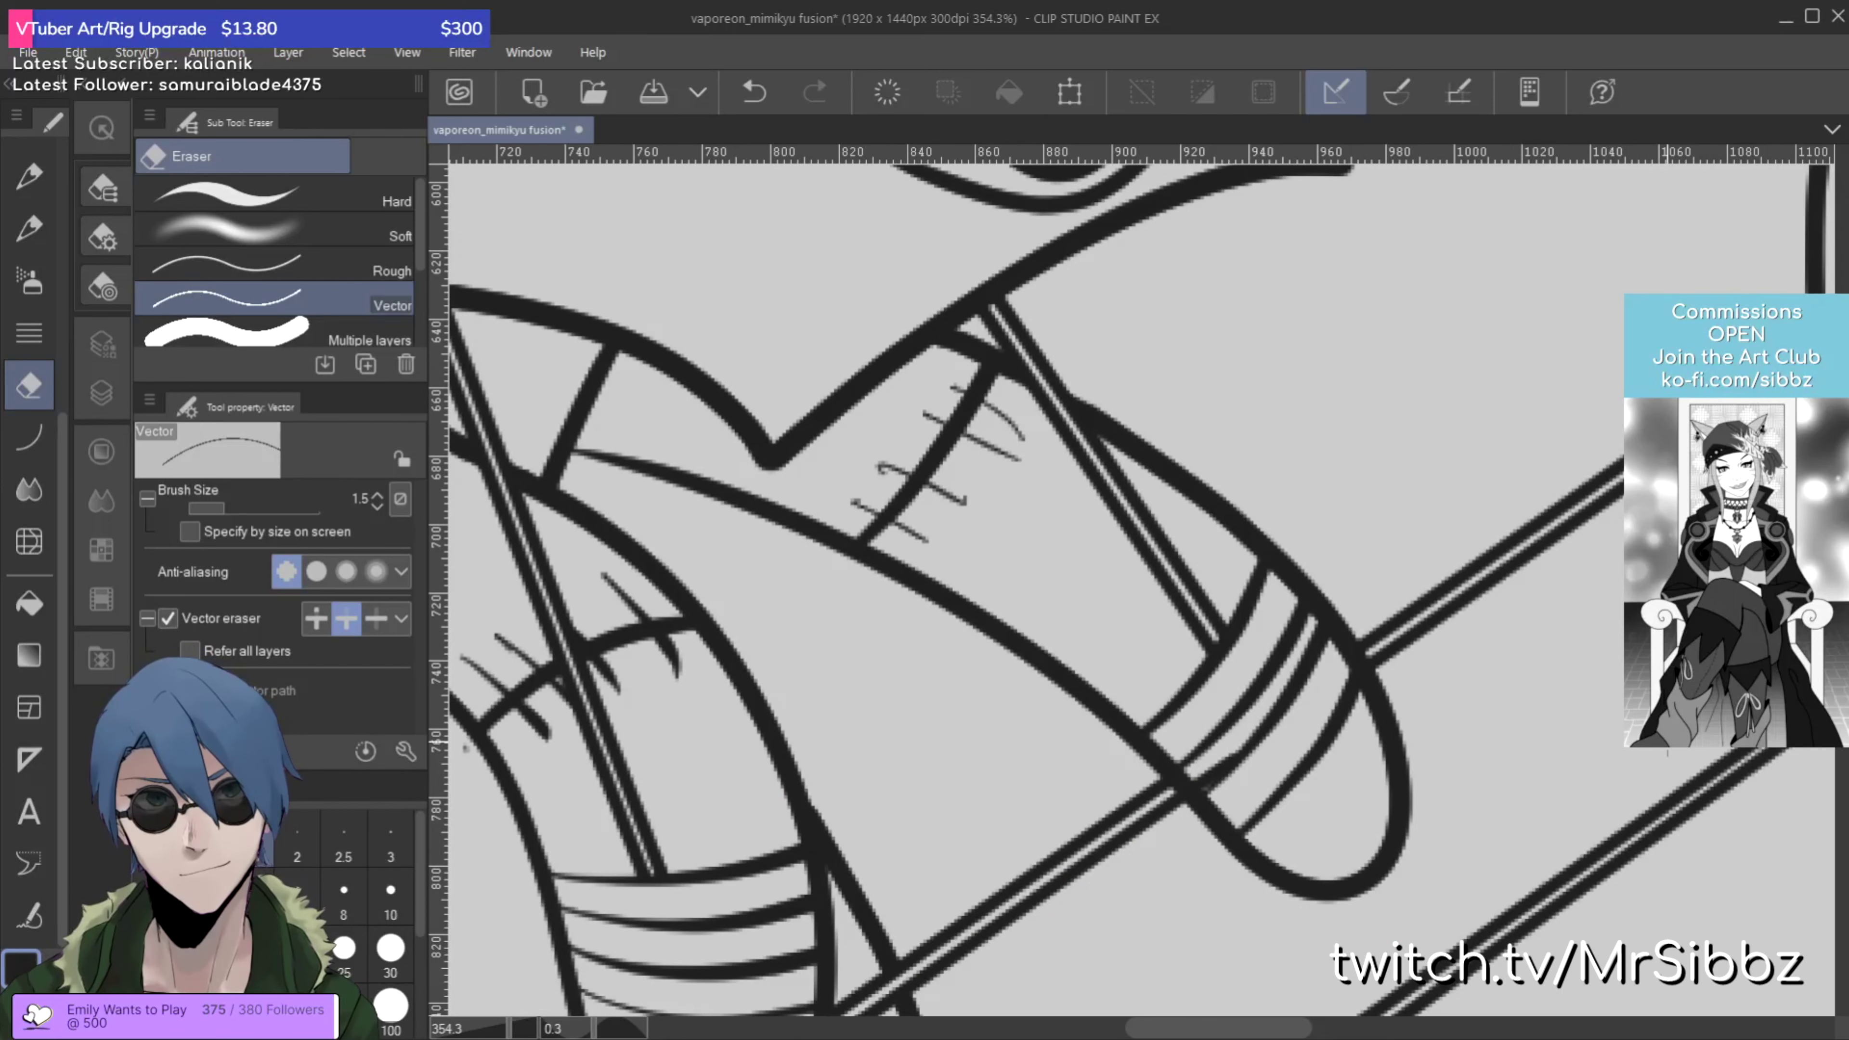
# Step: Erase the front leg outline and the tail's upper outline where they cross the inside of the lower rod
pyautogui.scroll(-3, 1667, 739)
pyautogui.moveTo(1614, 748); pyautogui.dragTo(1399, 396)
pyautogui.scroll(2, 1359, 361)
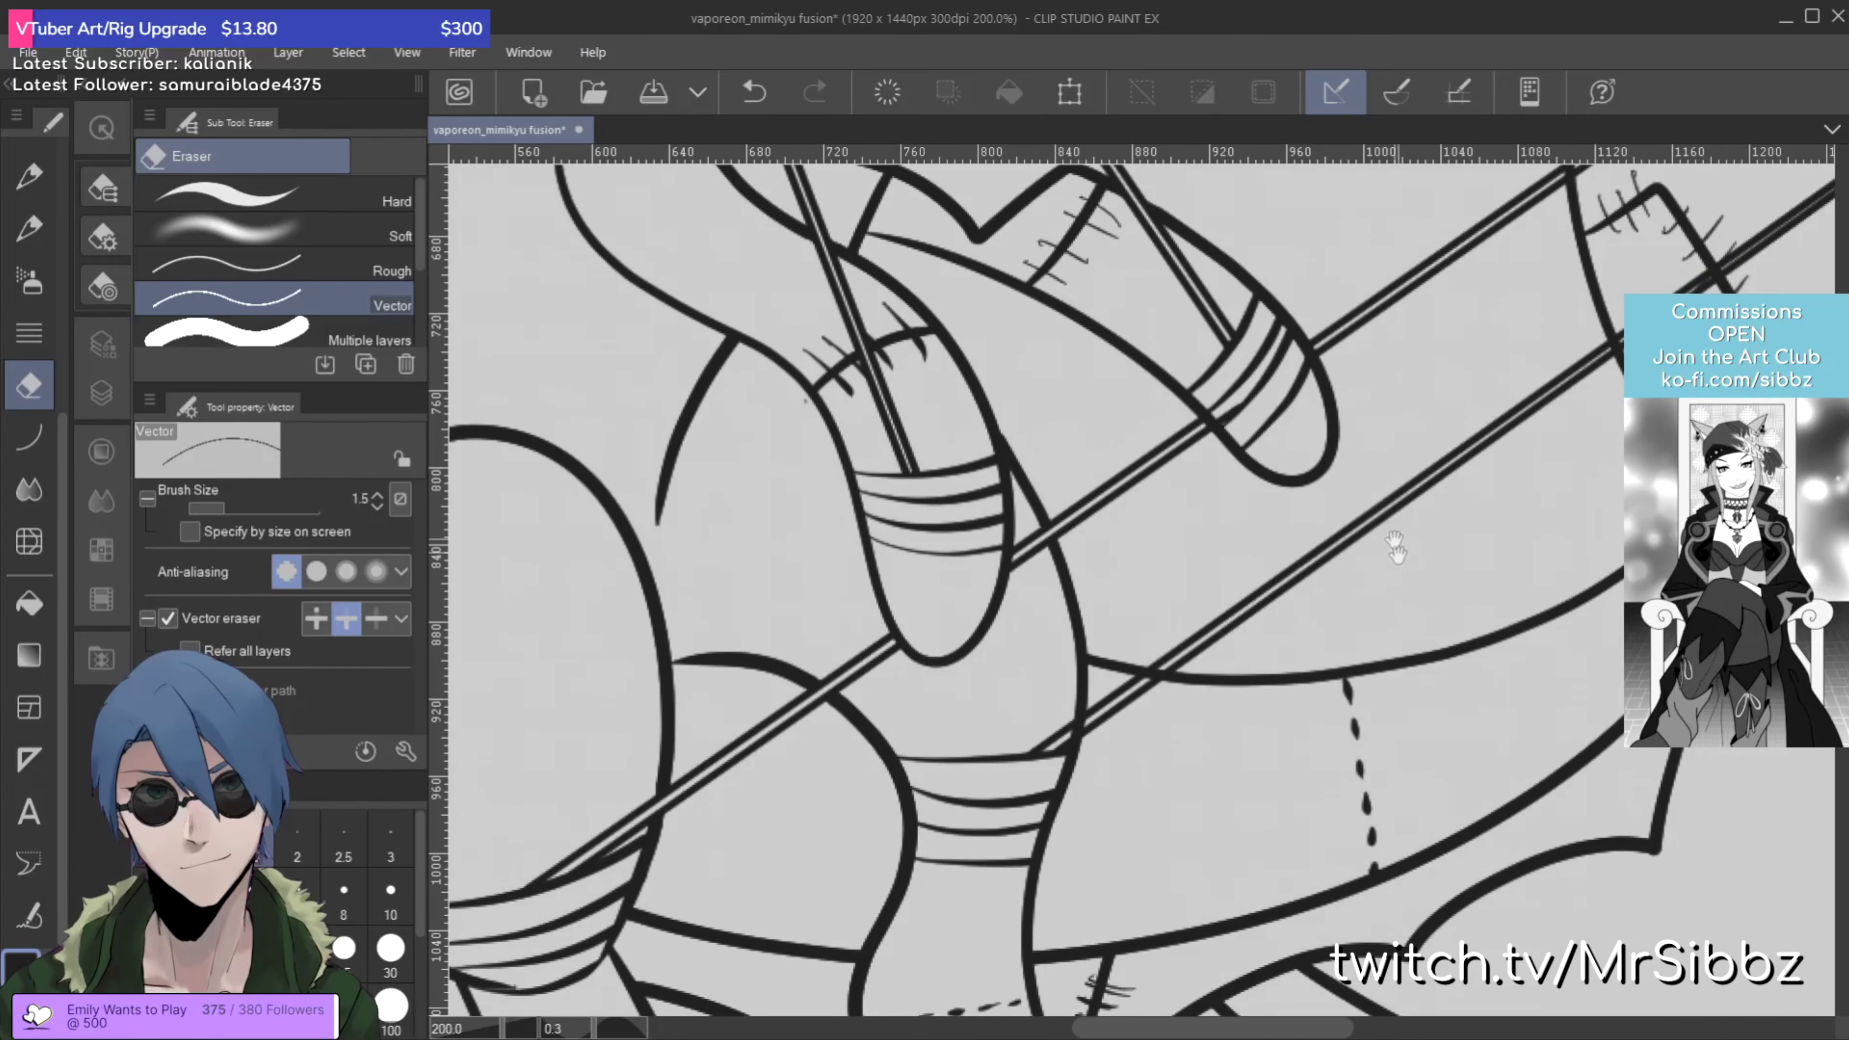
pyautogui.scroll(1, 1395, 537)
pyautogui.scroll(3, 1361, 426)
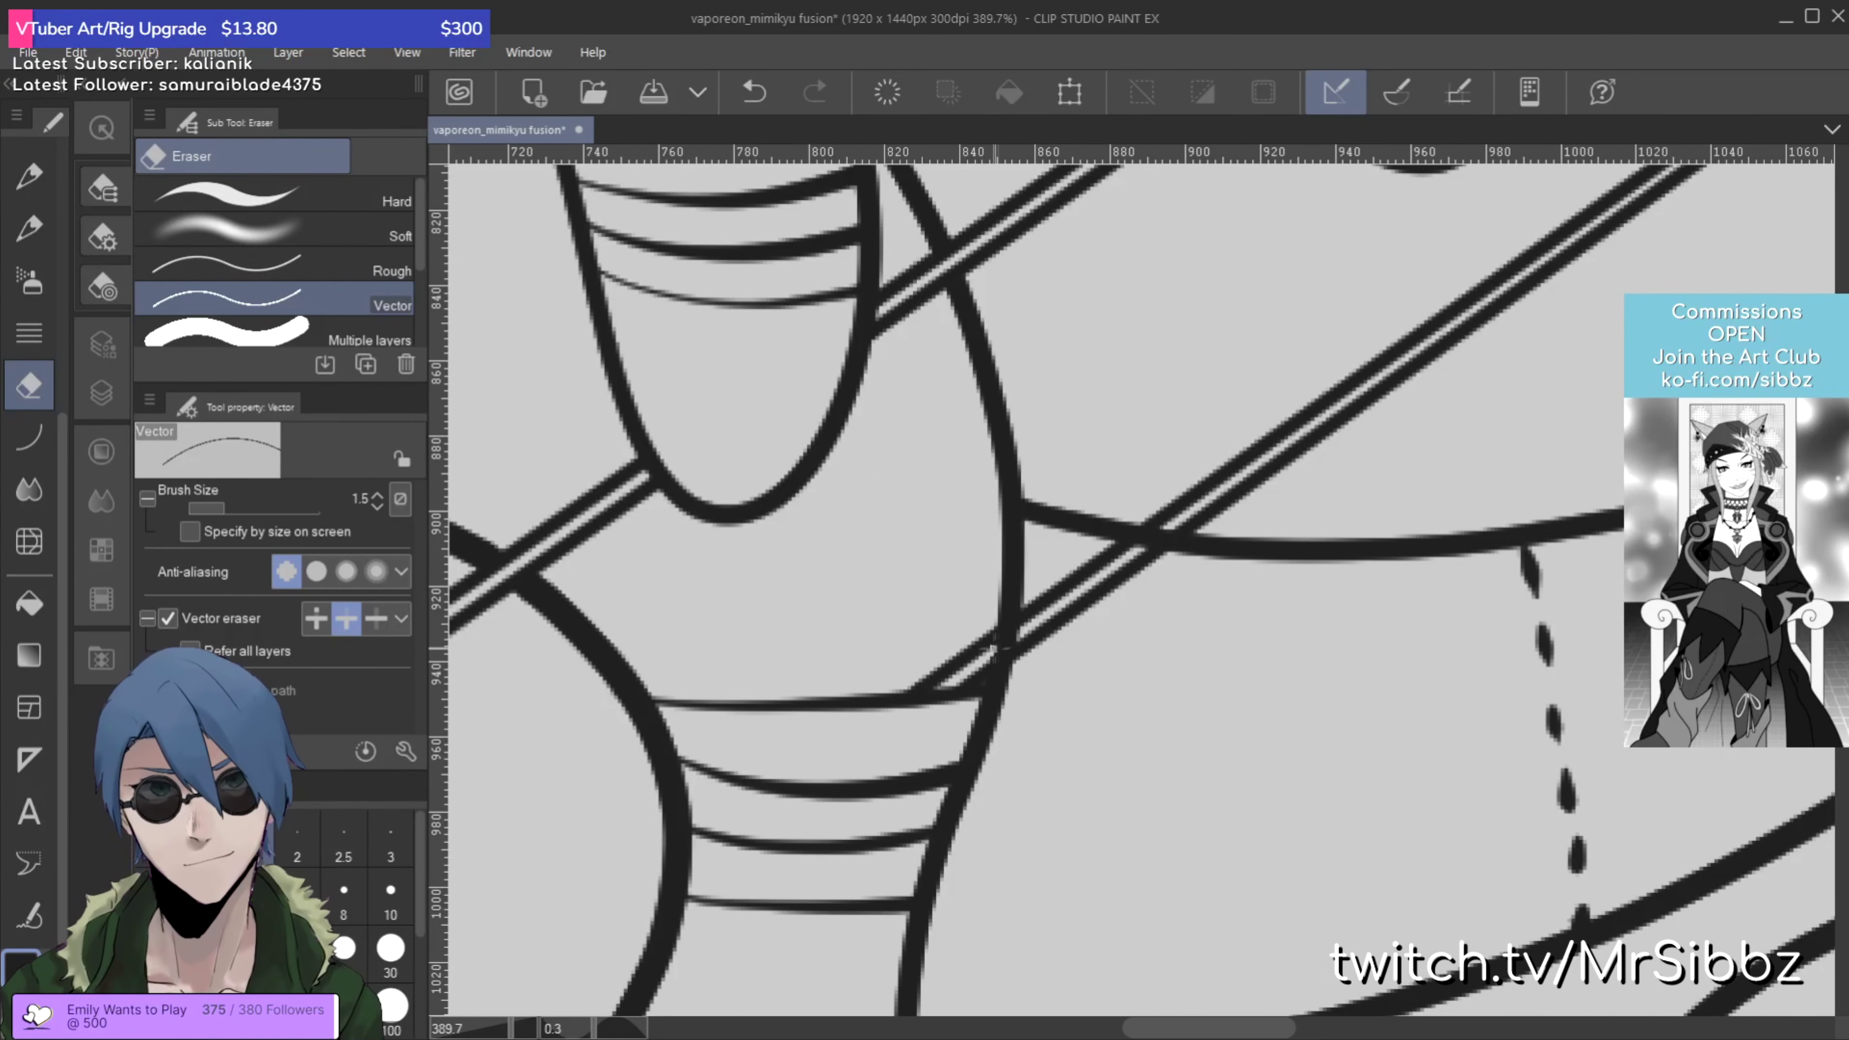
pyautogui.moveTo(1151, 540); pyautogui.dragTo(1235, 481)
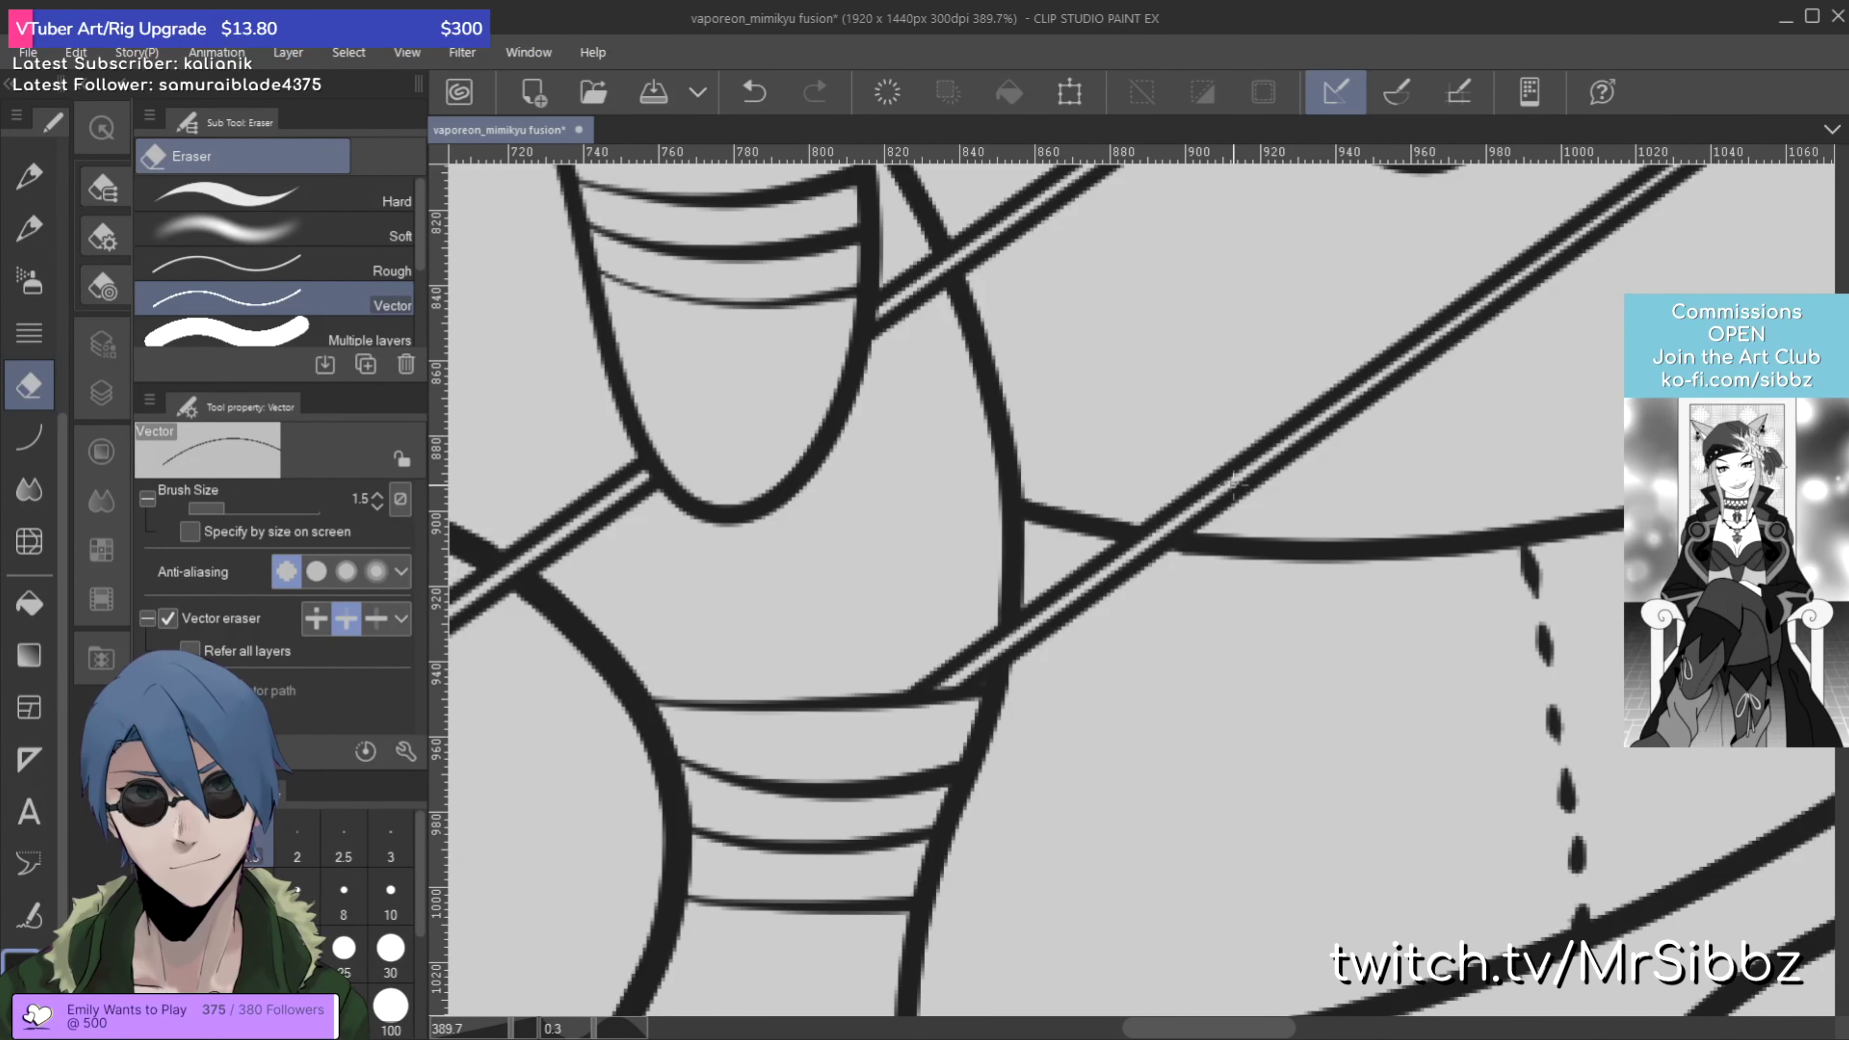
# Step: Erase the tail fin outline and the stitched patch edge where they cross the inside of the lower rod
pyautogui.scroll(-4, 1234, 481)
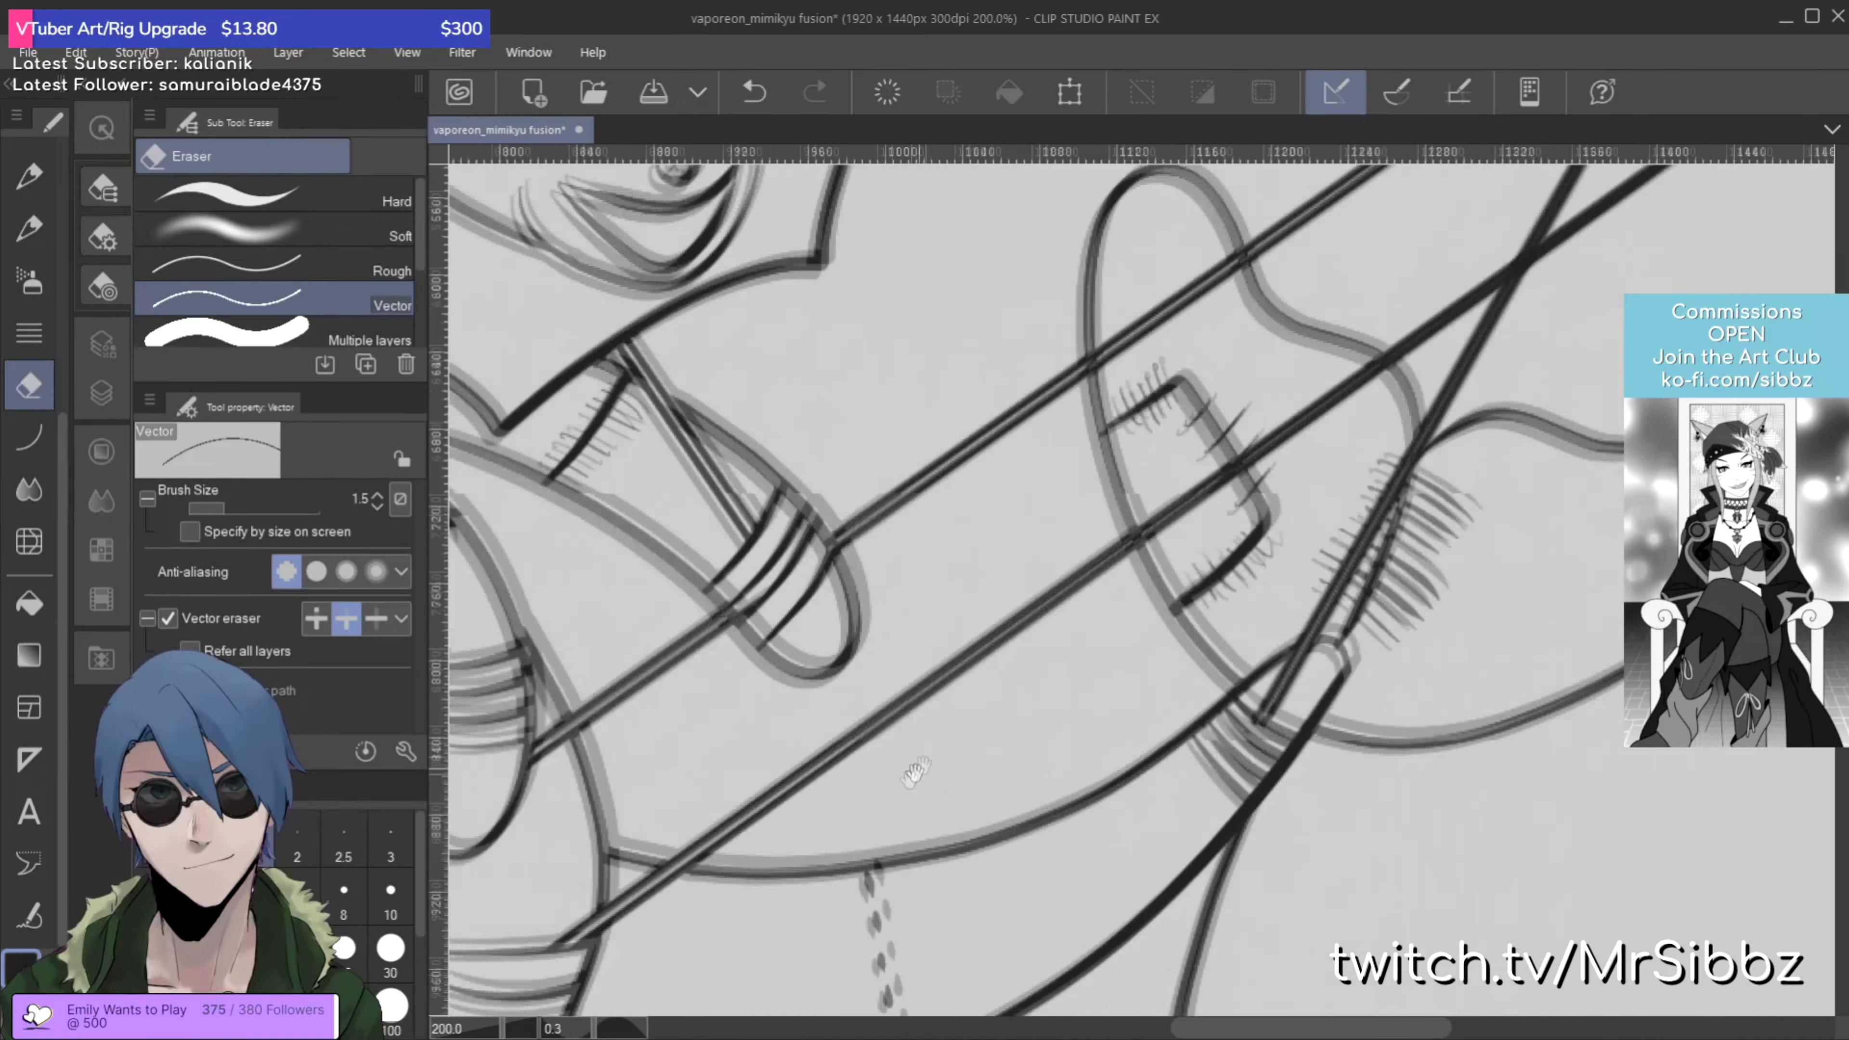
pyautogui.scroll(-2, 866, 781)
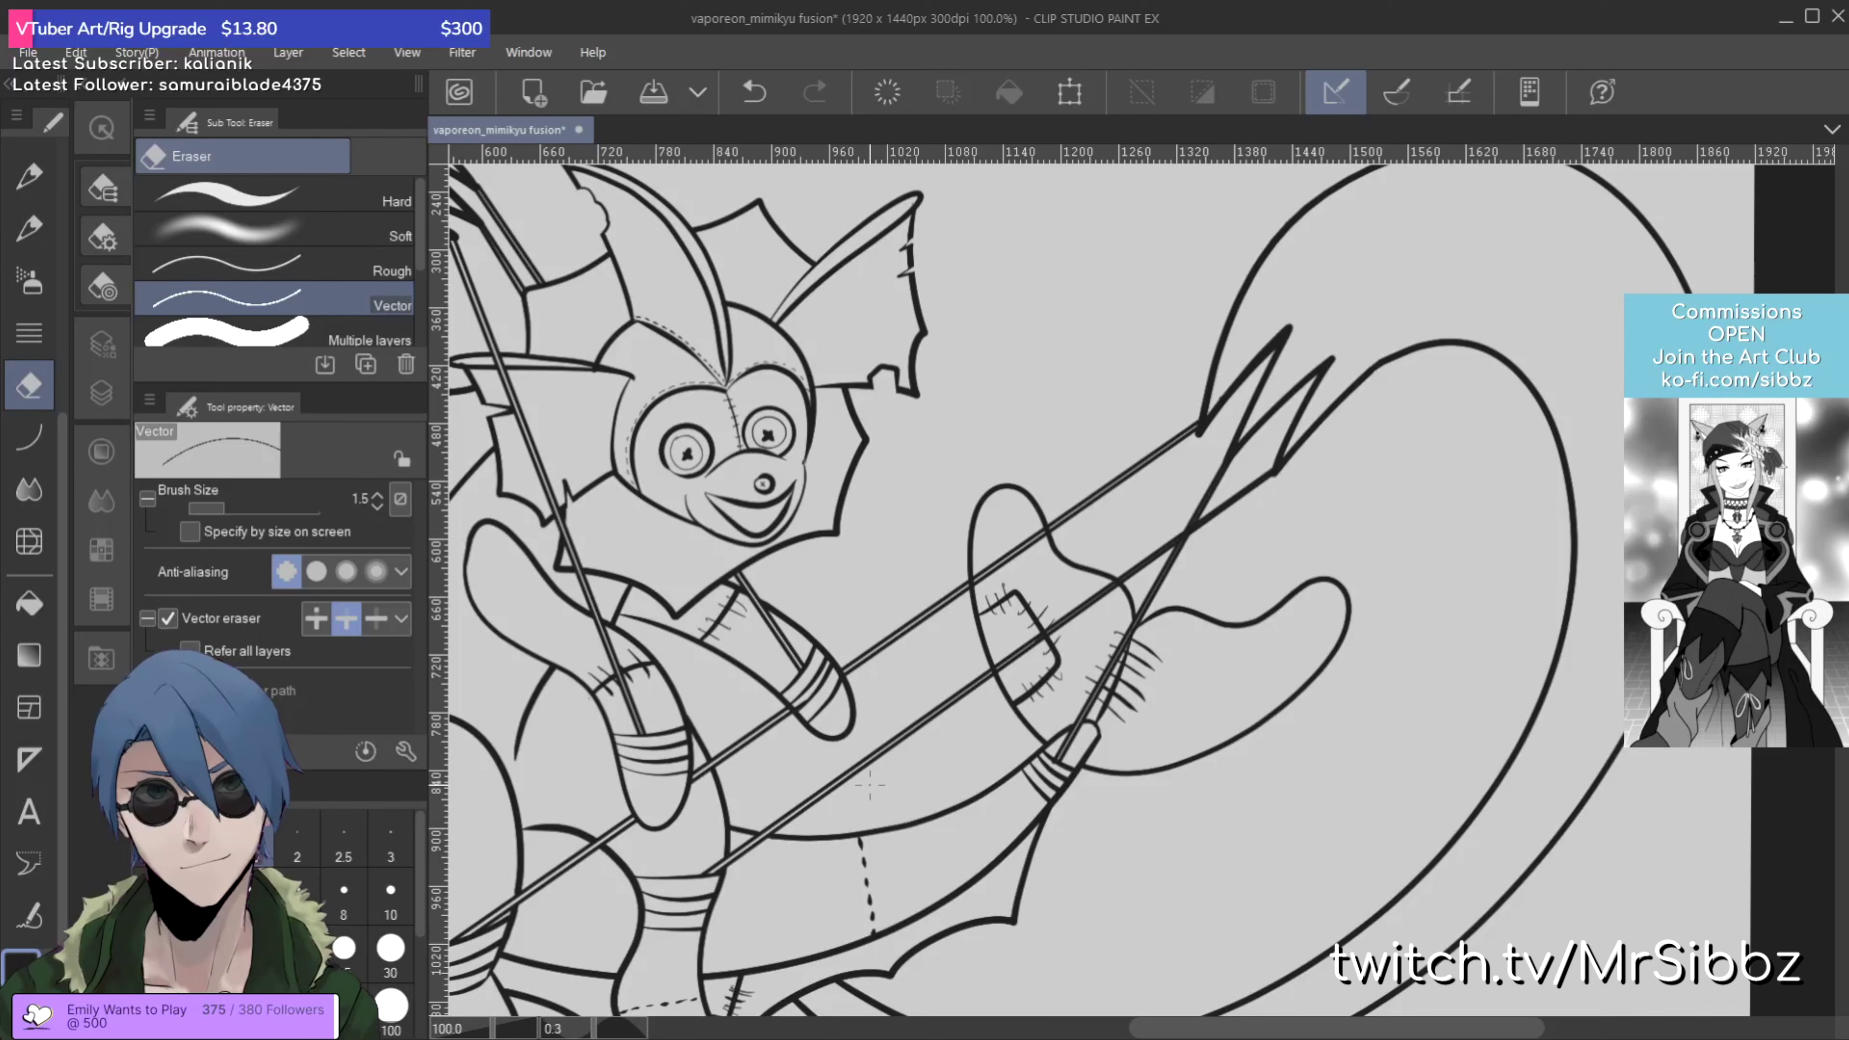
pyautogui.scroll(-1, 867, 784)
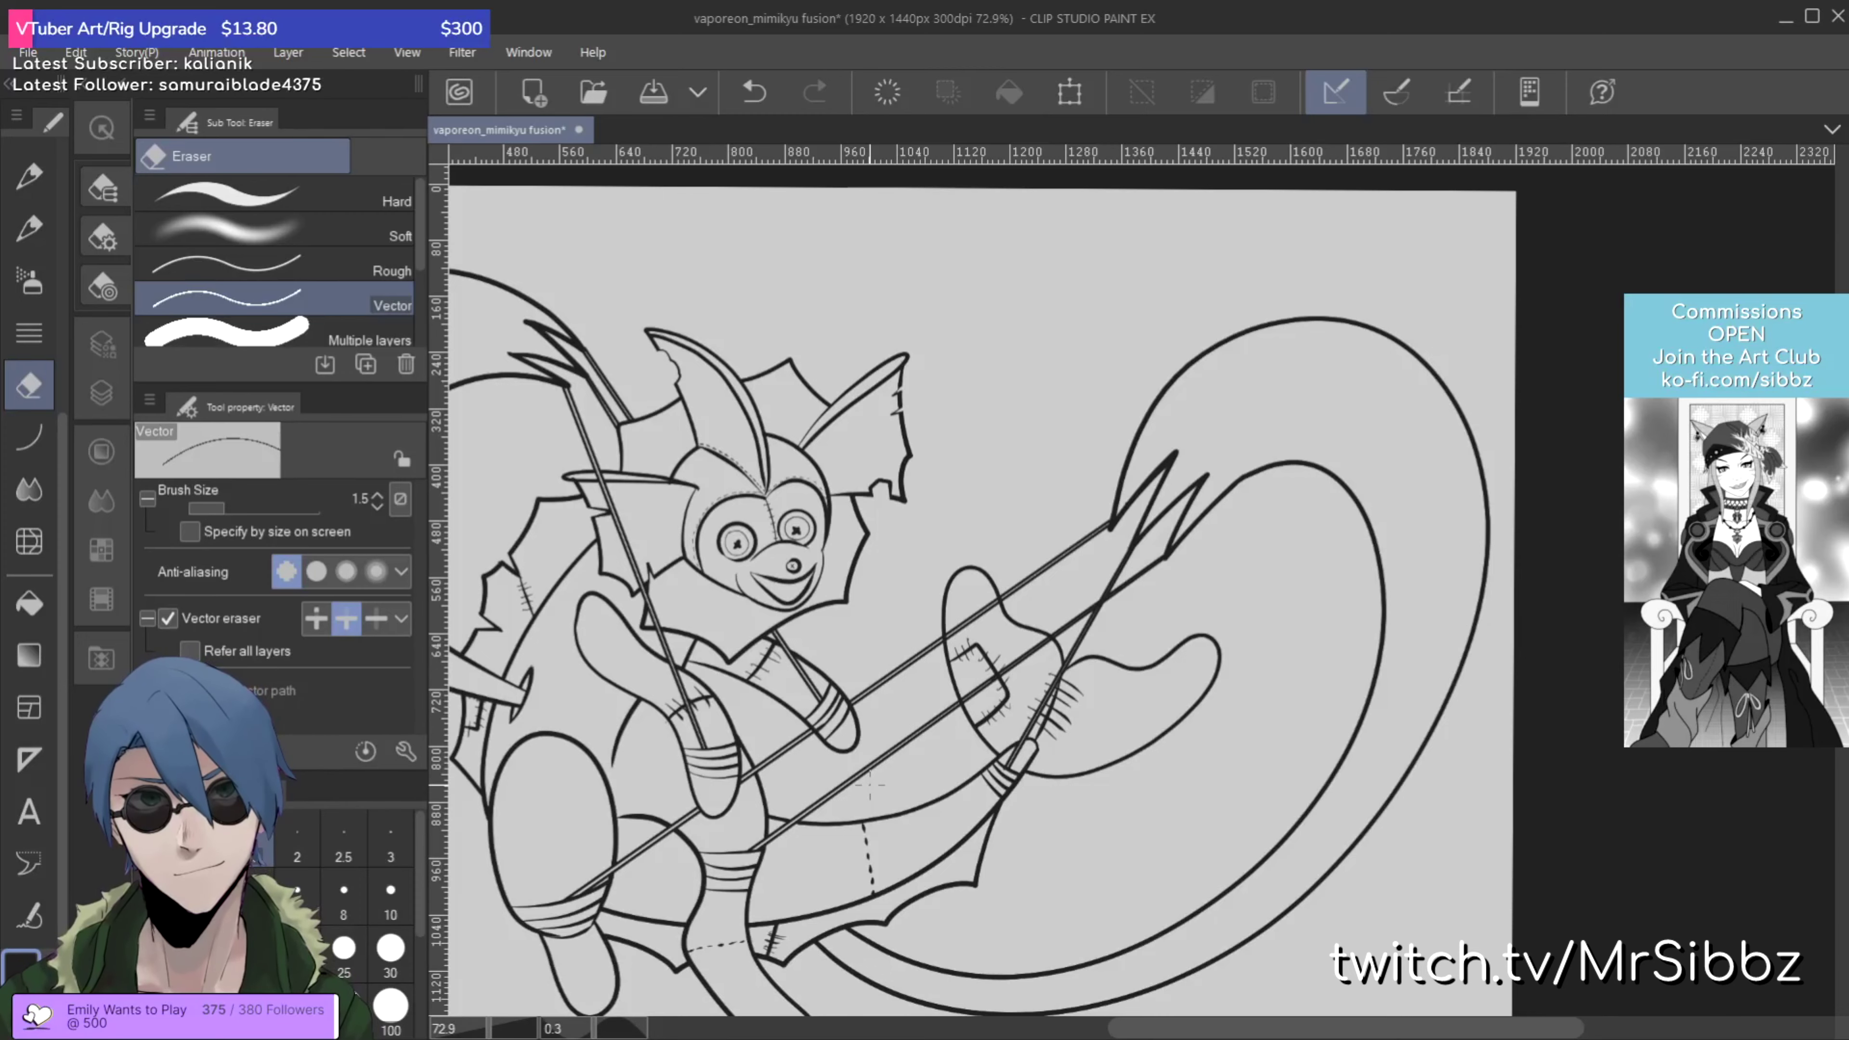
pyautogui.scroll(4, 871, 786)
pyautogui.scroll(-4, 856, 791)
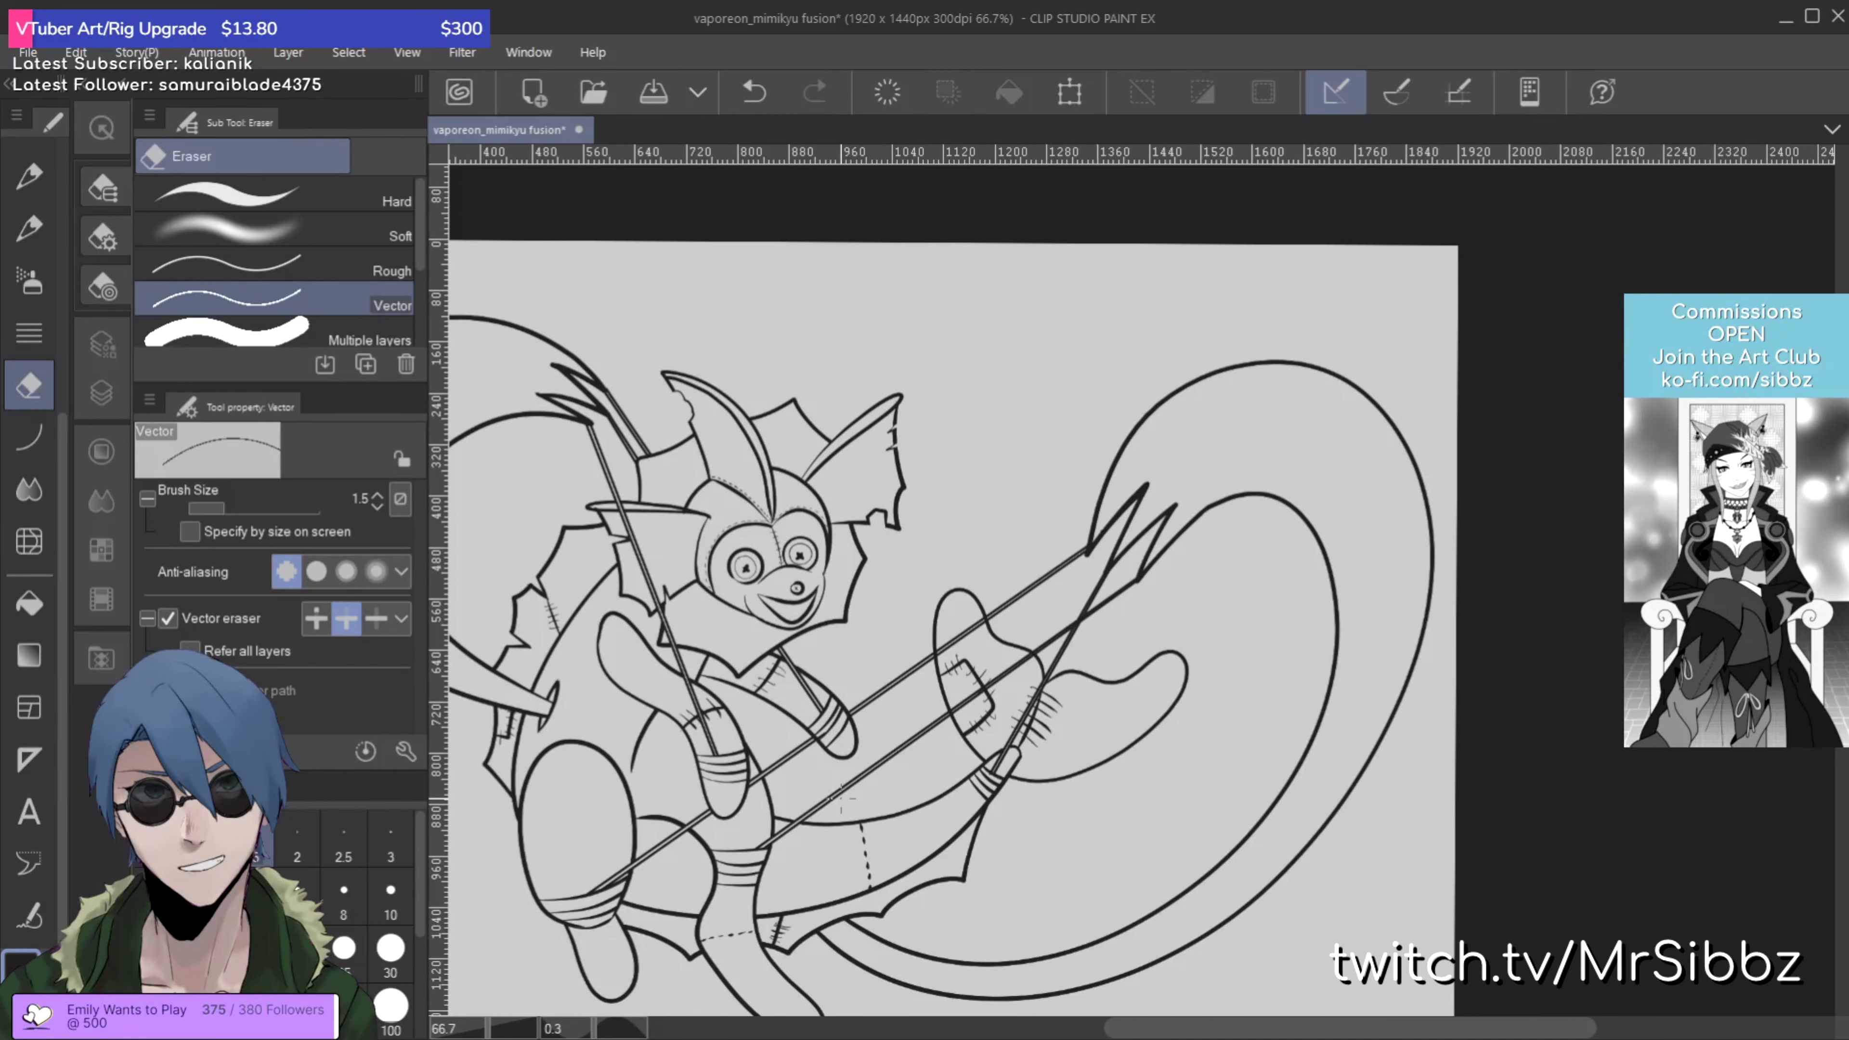
pyautogui.scroll(3, 842, 799)
pyautogui.scroll(5, 841, 802)
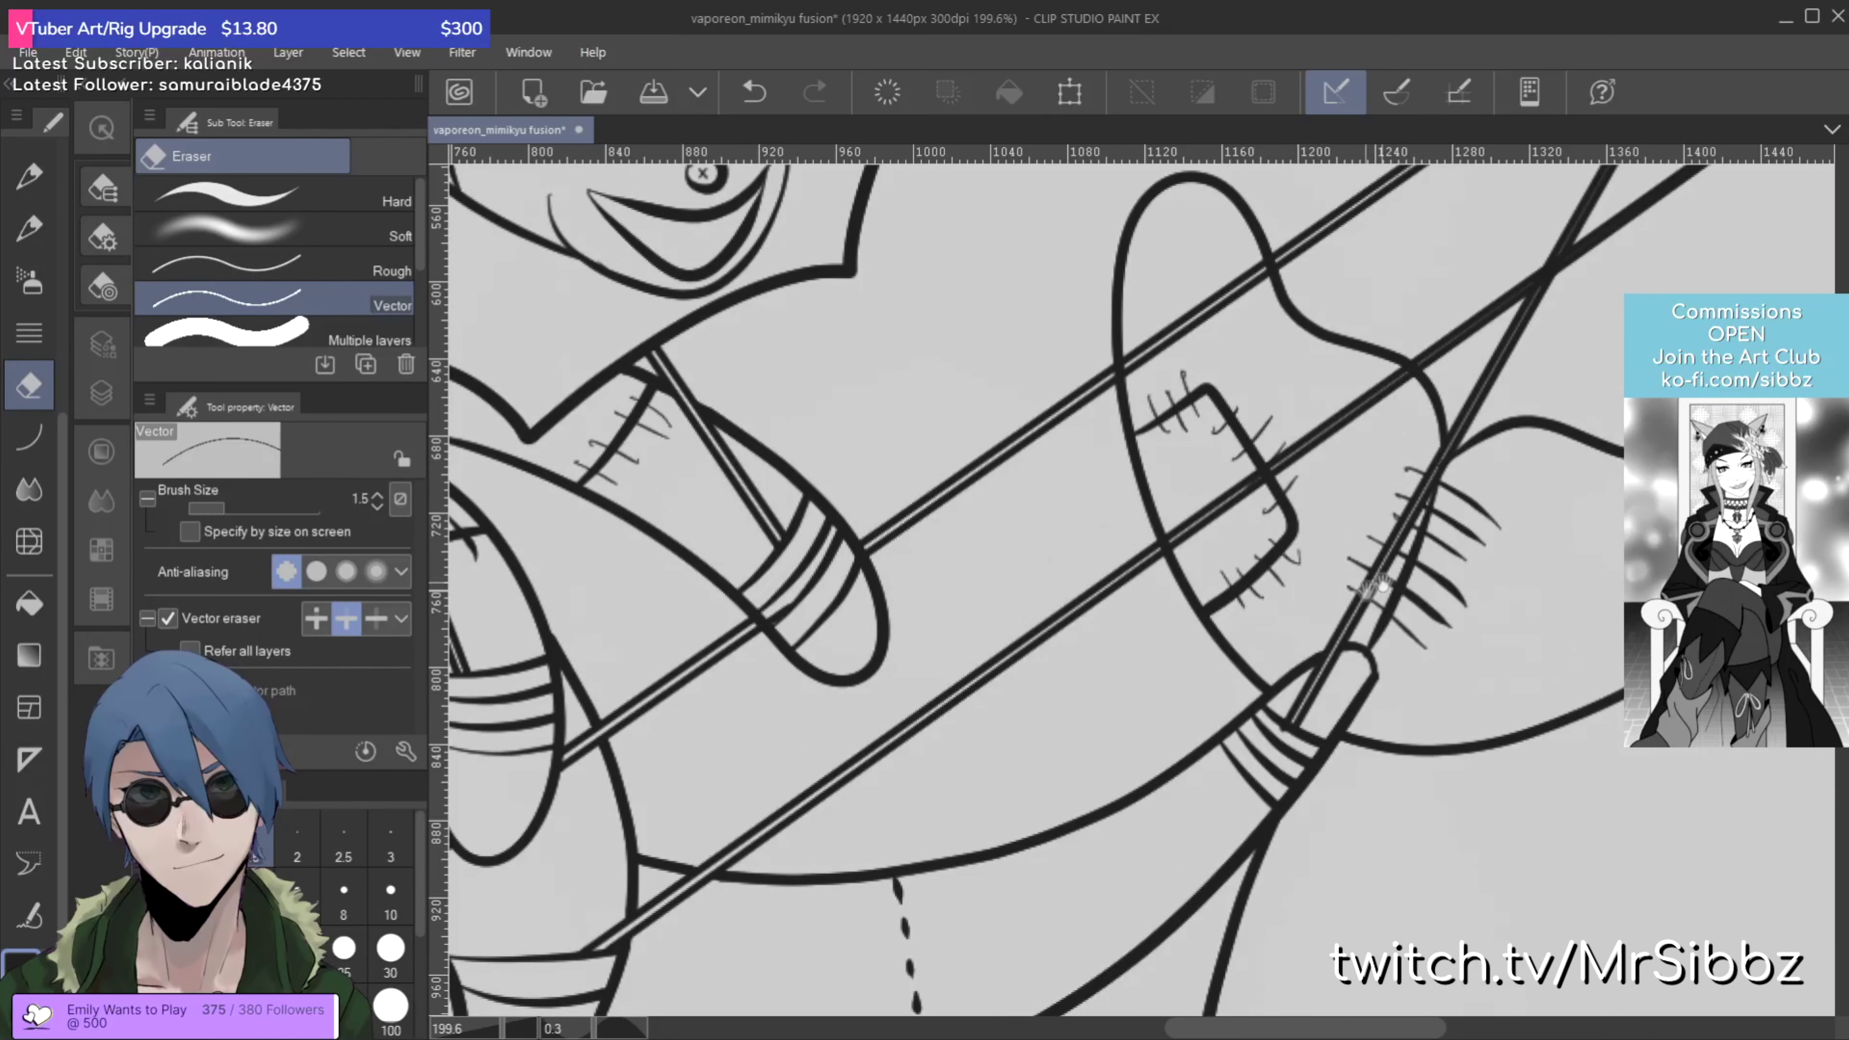
pyautogui.scroll(2, 1278, 518)
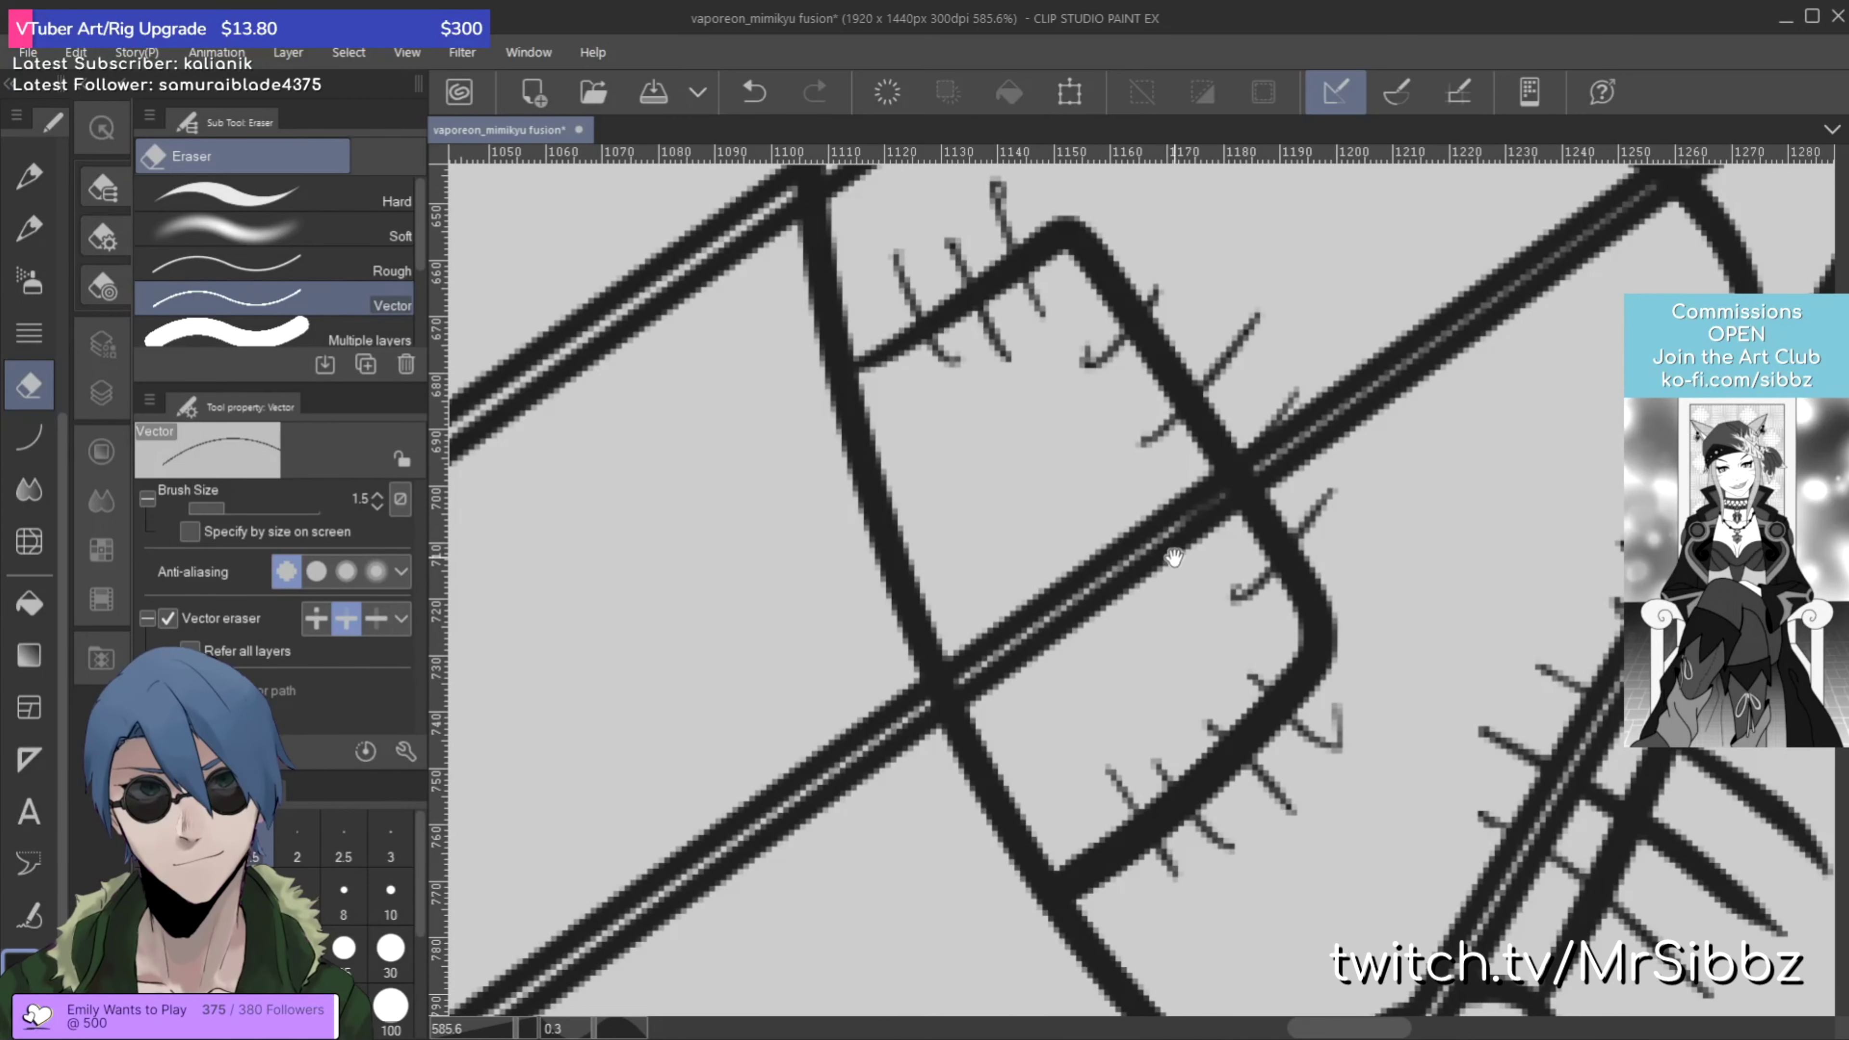
pyautogui.scroll(1, 1270, 516)
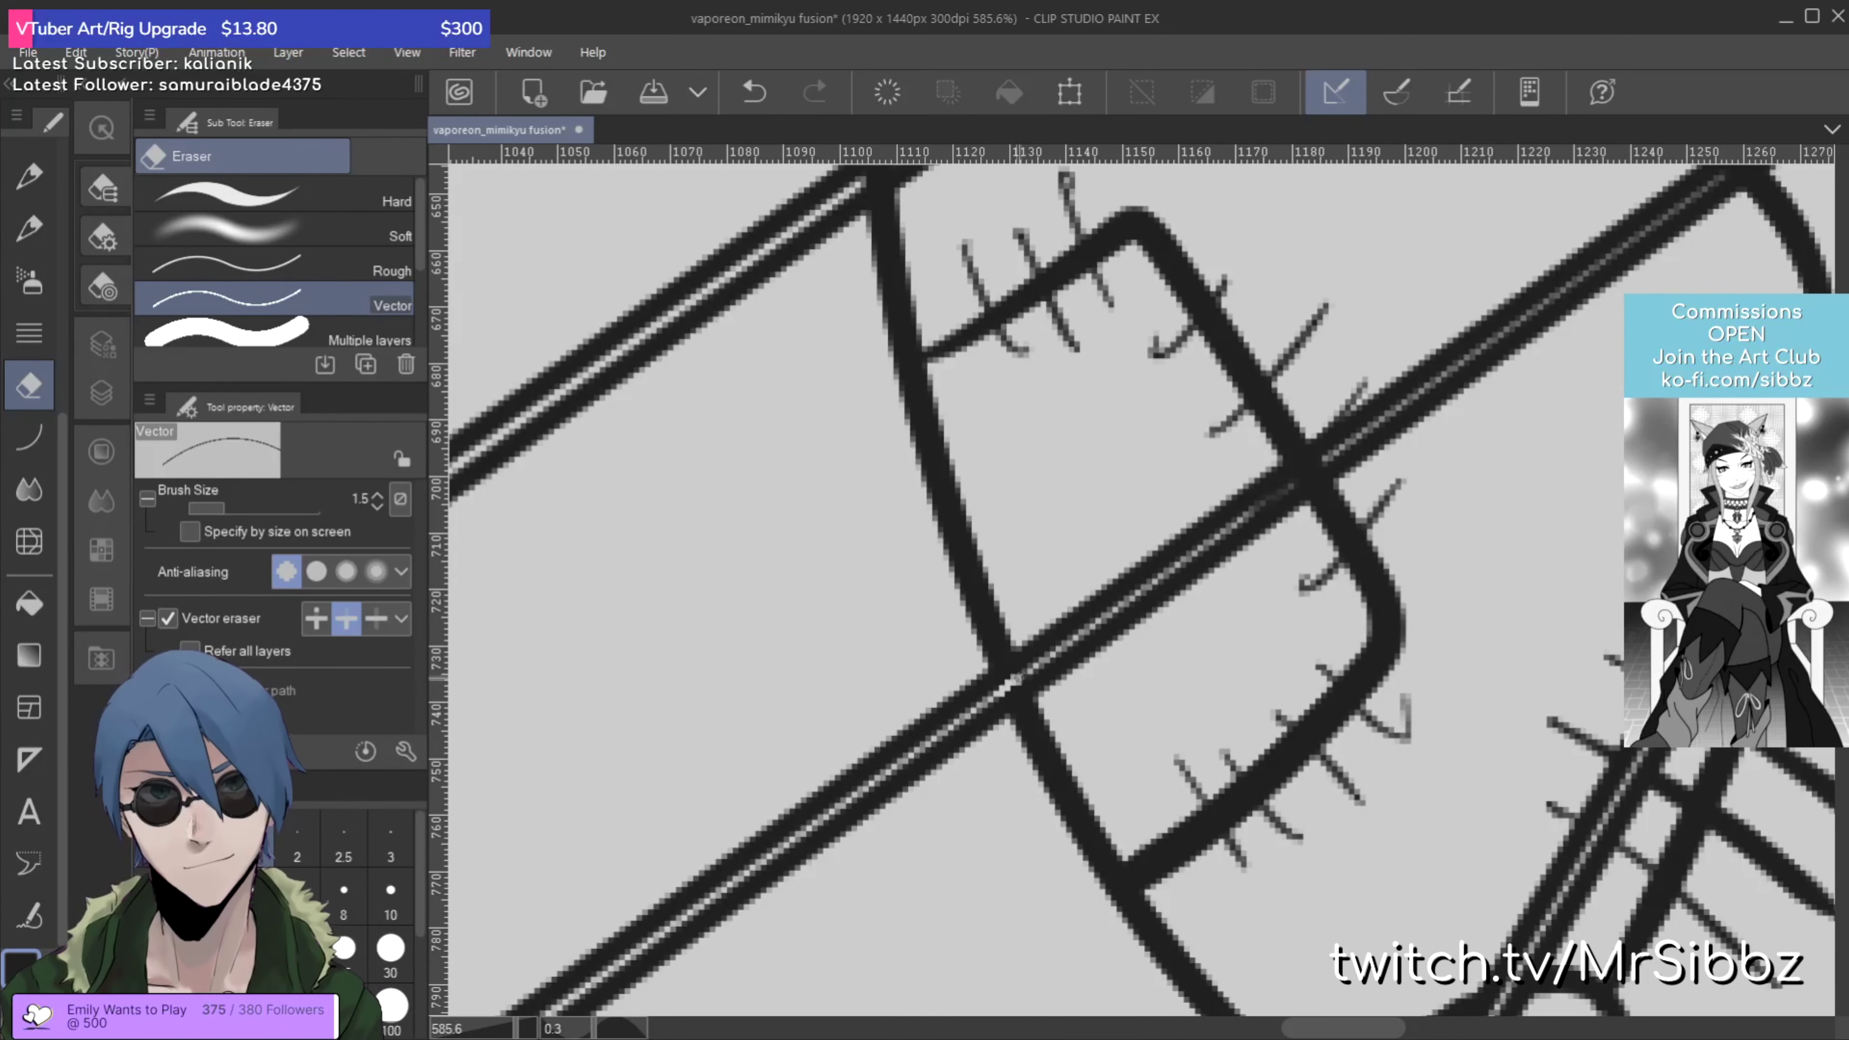
pyautogui.moveTo(1353, 498); pyautogui.dragTo(1270, 597)
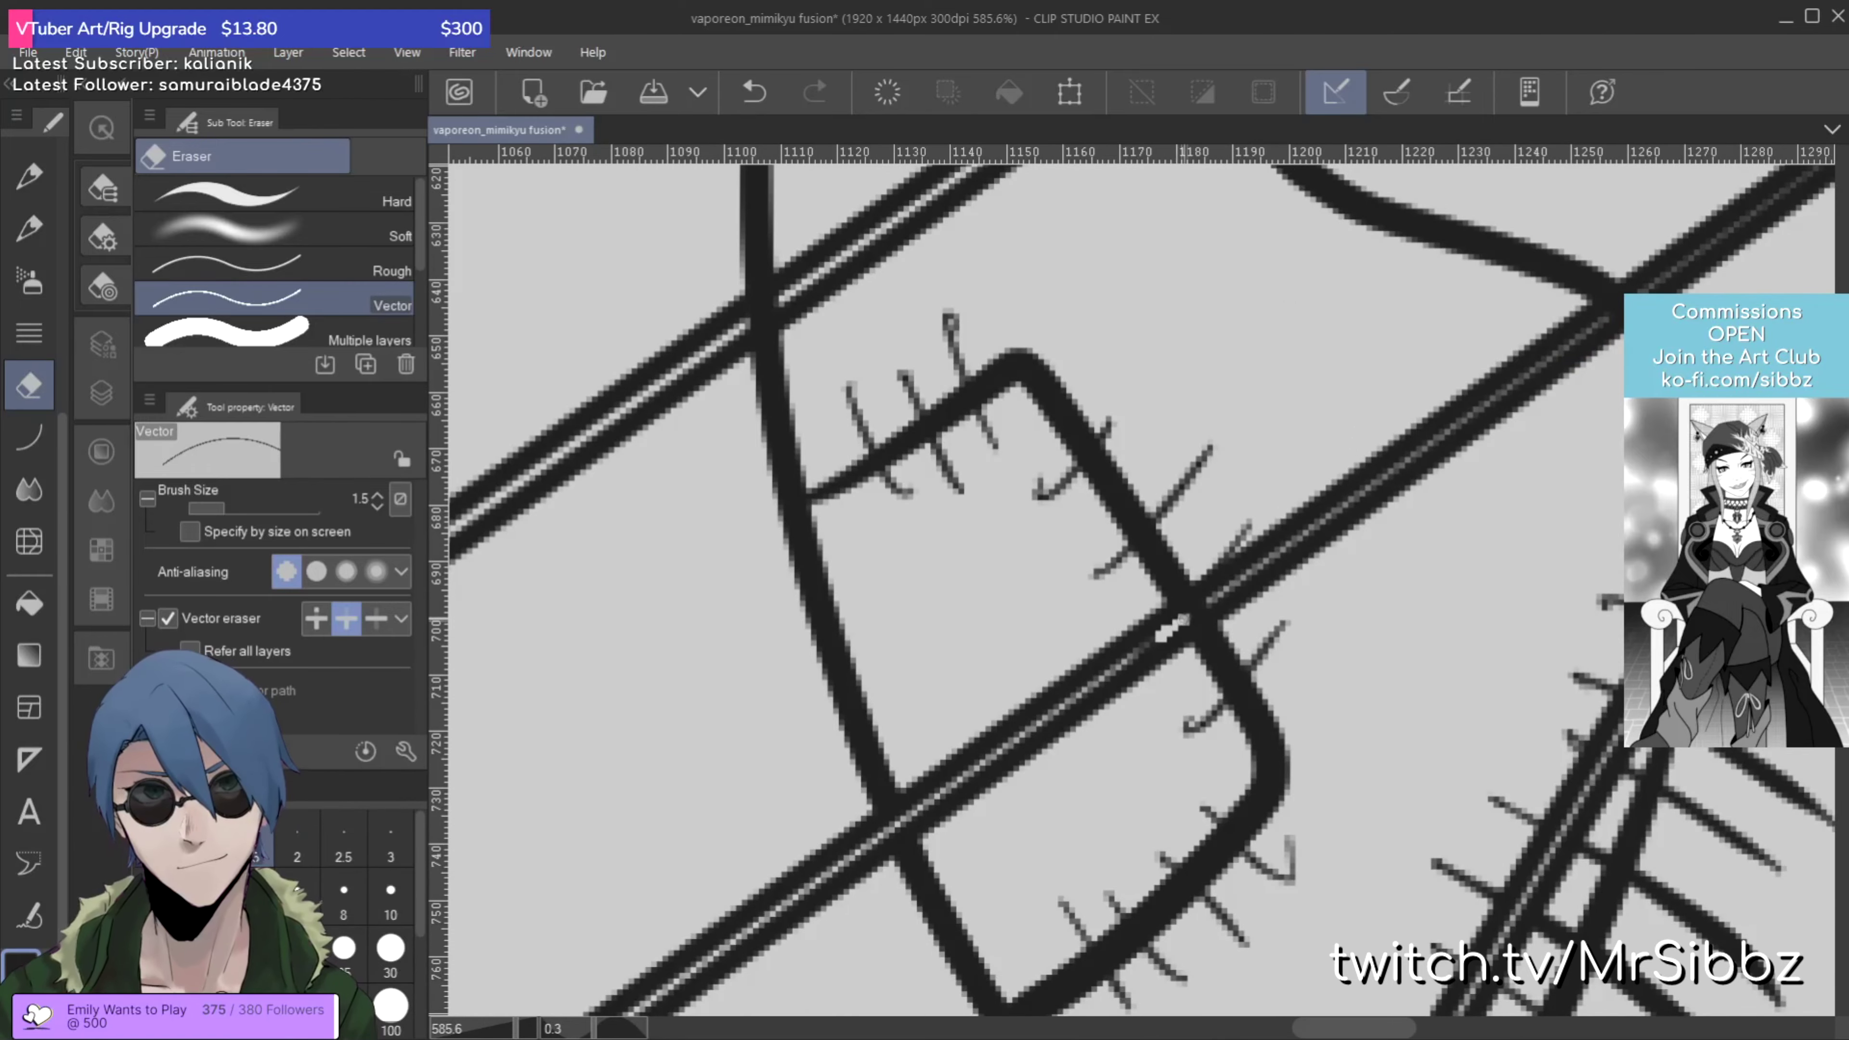
pyautogui.moveTo(1345, 537); pyautogui.dragTo(1156, 762)
pyautogui.moveTo(1421, 541); pyautogui.dragTo(1458, 518)
# Step: Erase the tail fin outline where it crosses the inside of the upper rod
pyautogui.moveTo(1196, 489); pyautogui.dragTo(1441, 625)
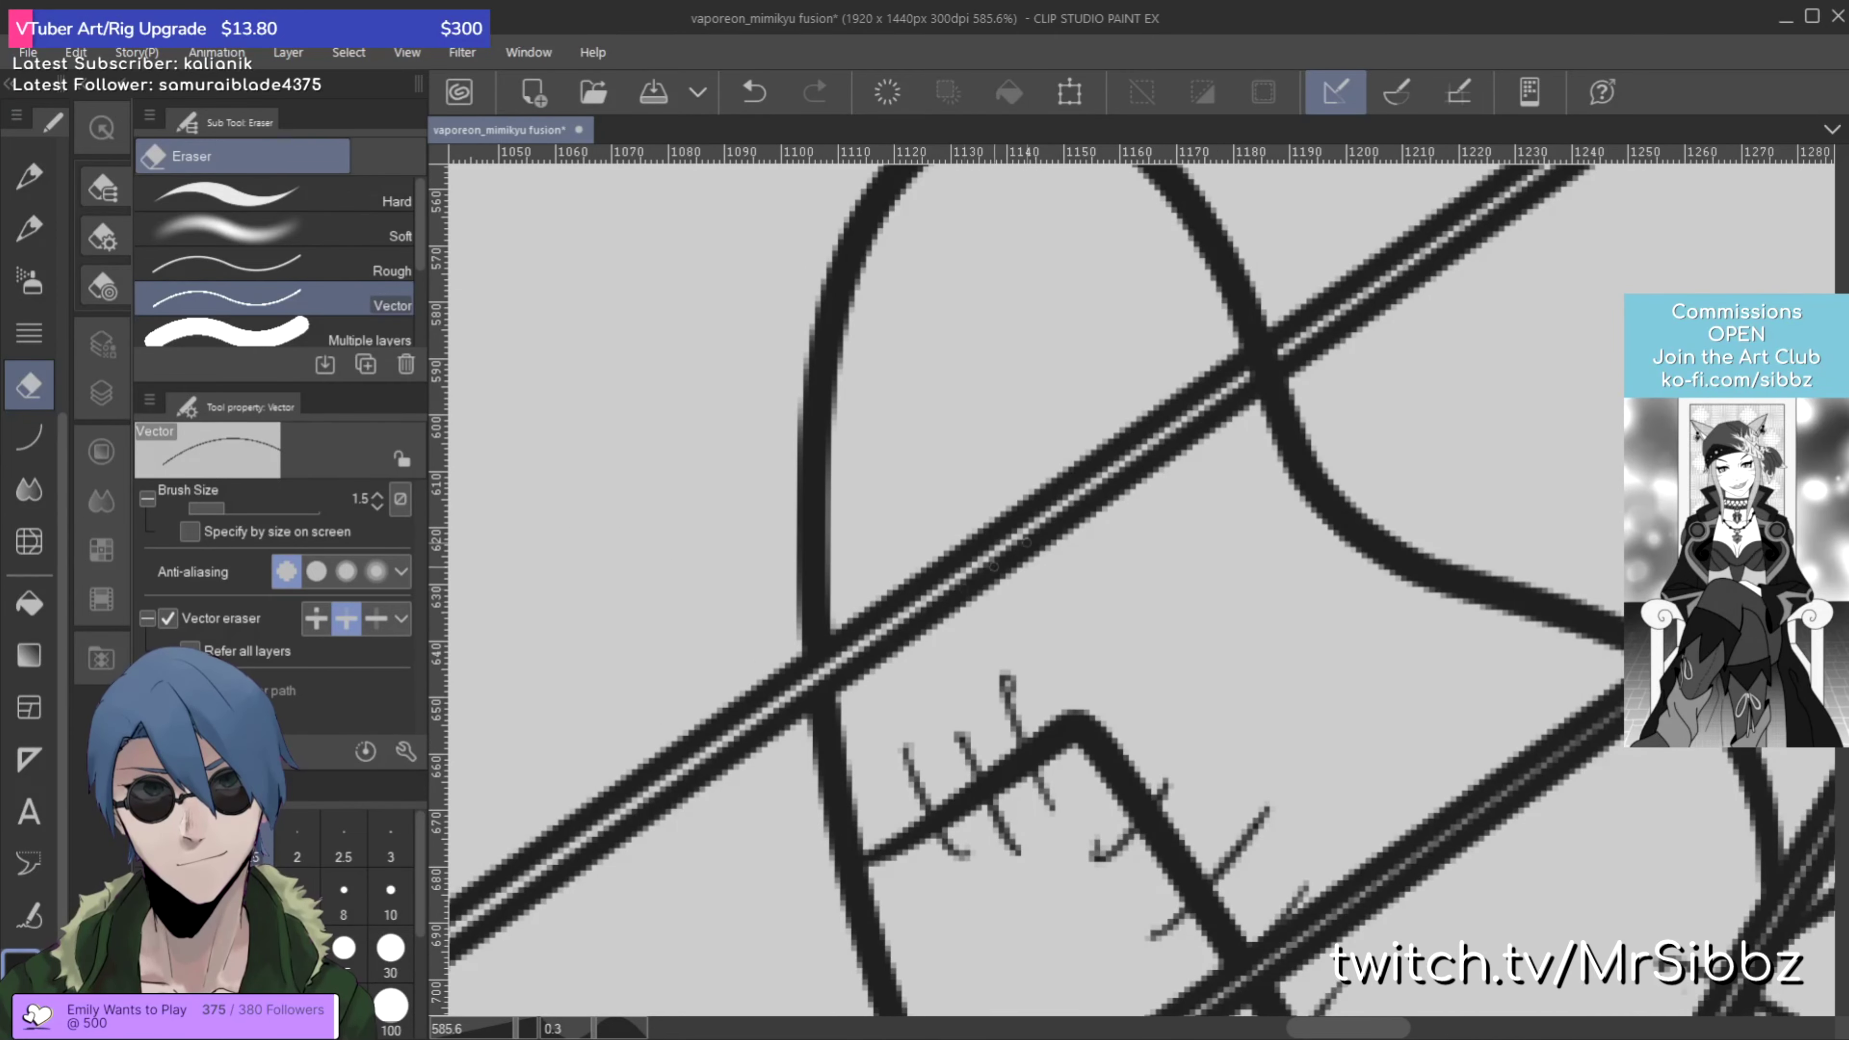
pyautogui.click(1276, 354)
pyautogui.hotkey('ctrl', 'z')
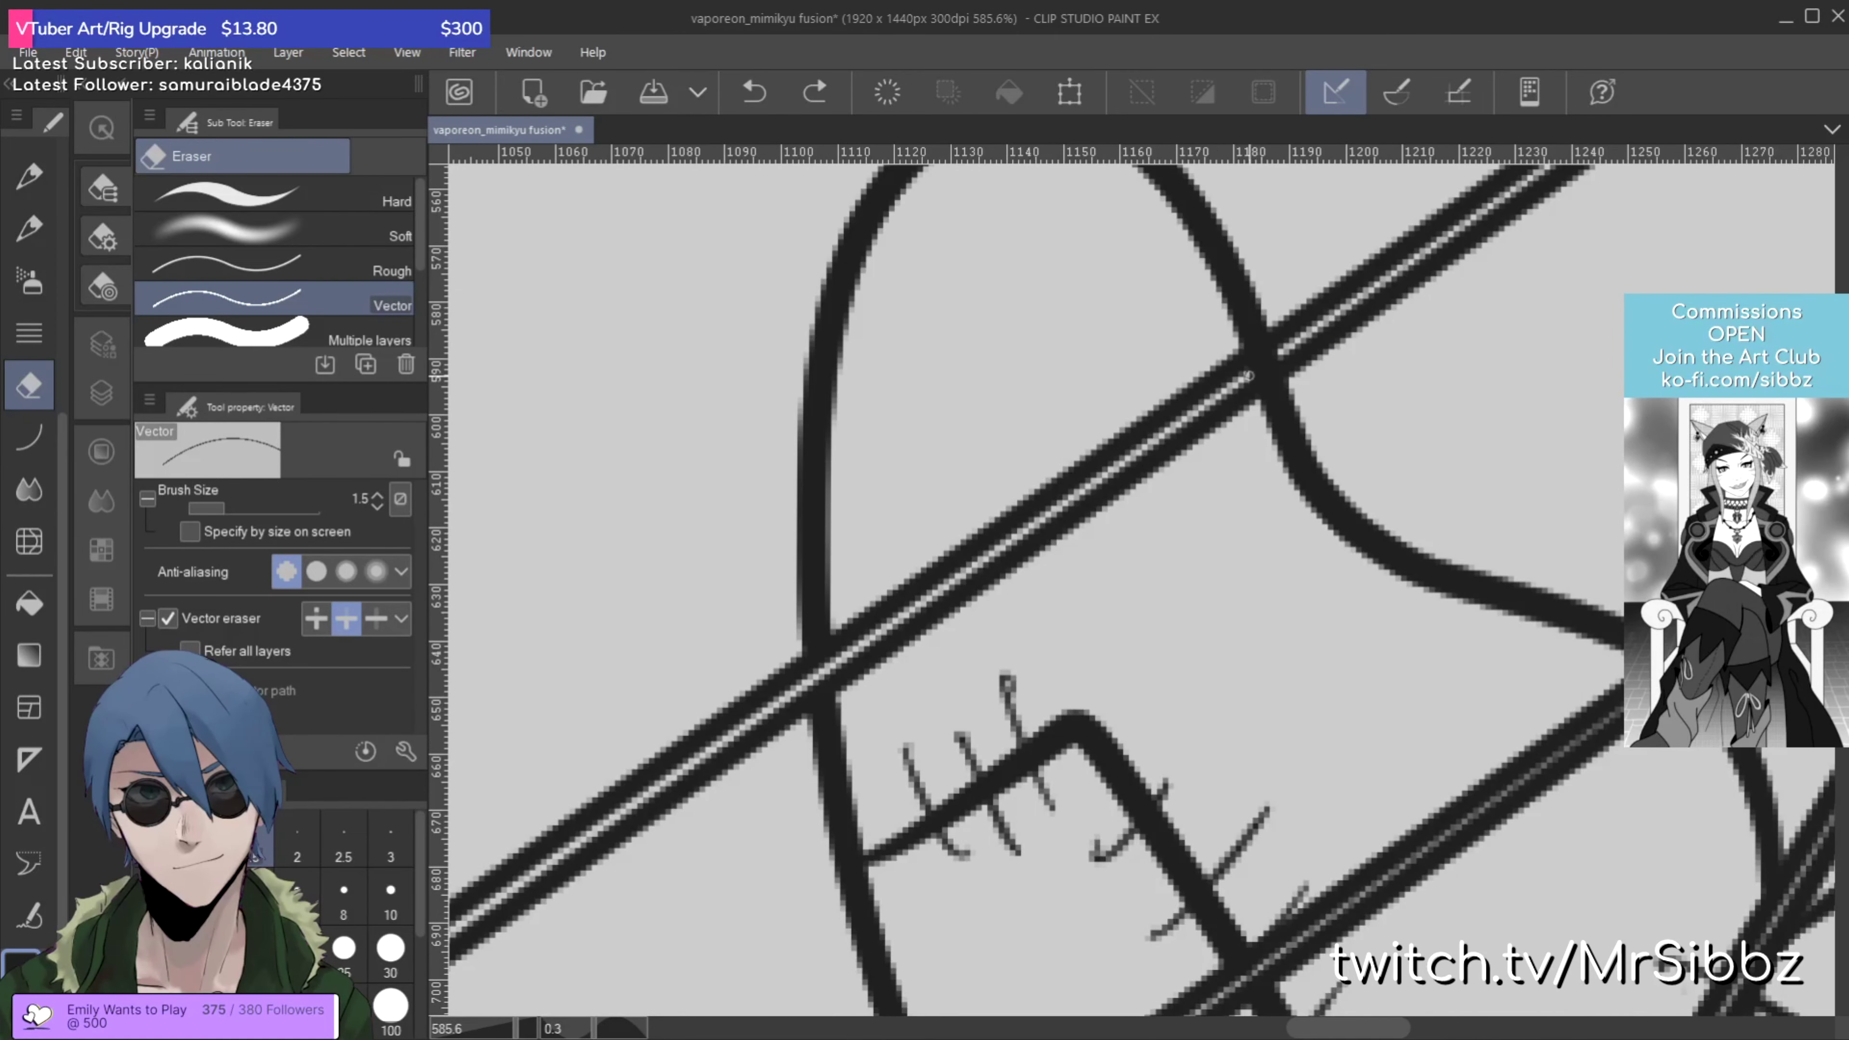
pyautogui.scroll(-6, 1340, 331)
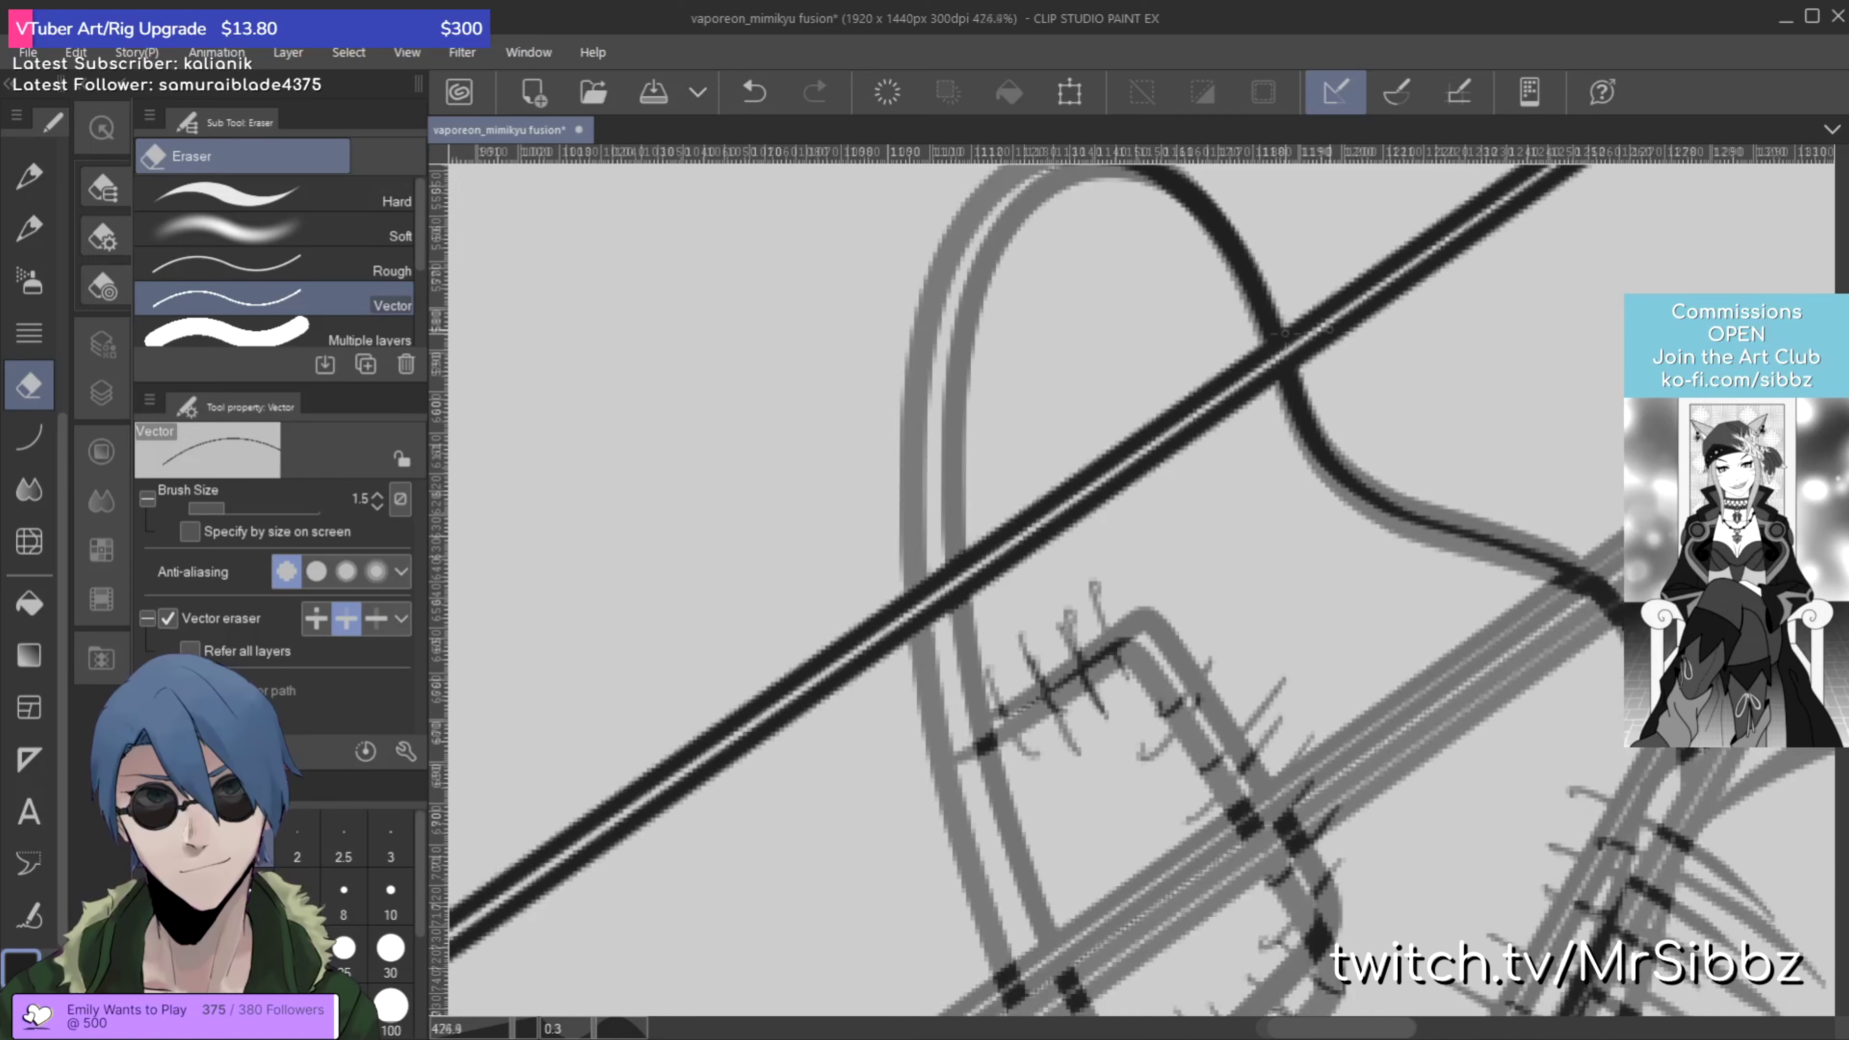
pyautogui.scroll(-1, 1592, 229)
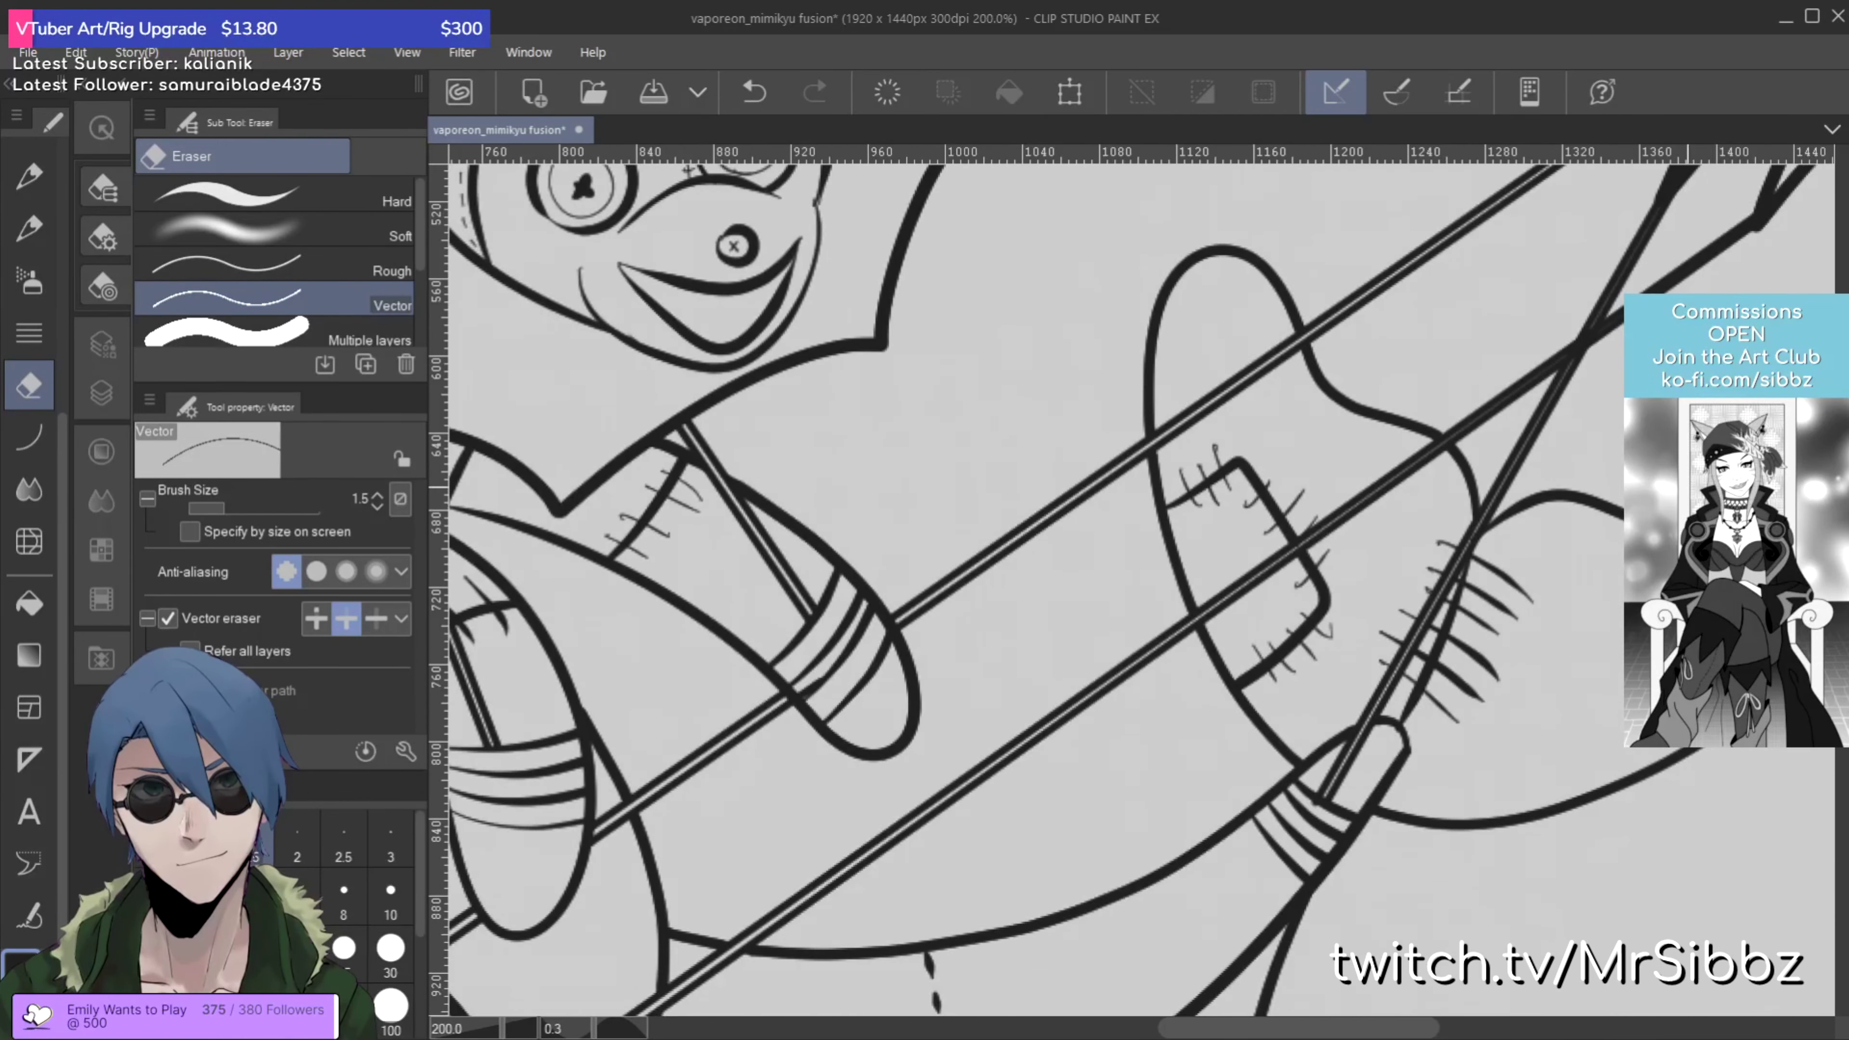
# Step: Erase the tail rod's lines where they cross the inside of the lower rod, so the lower rod passes in front
pyautogui.moveTo(1643, 325); pyautogui.dragTo(1216, 501)
pyautogui.scroll(6, 1215, 498)
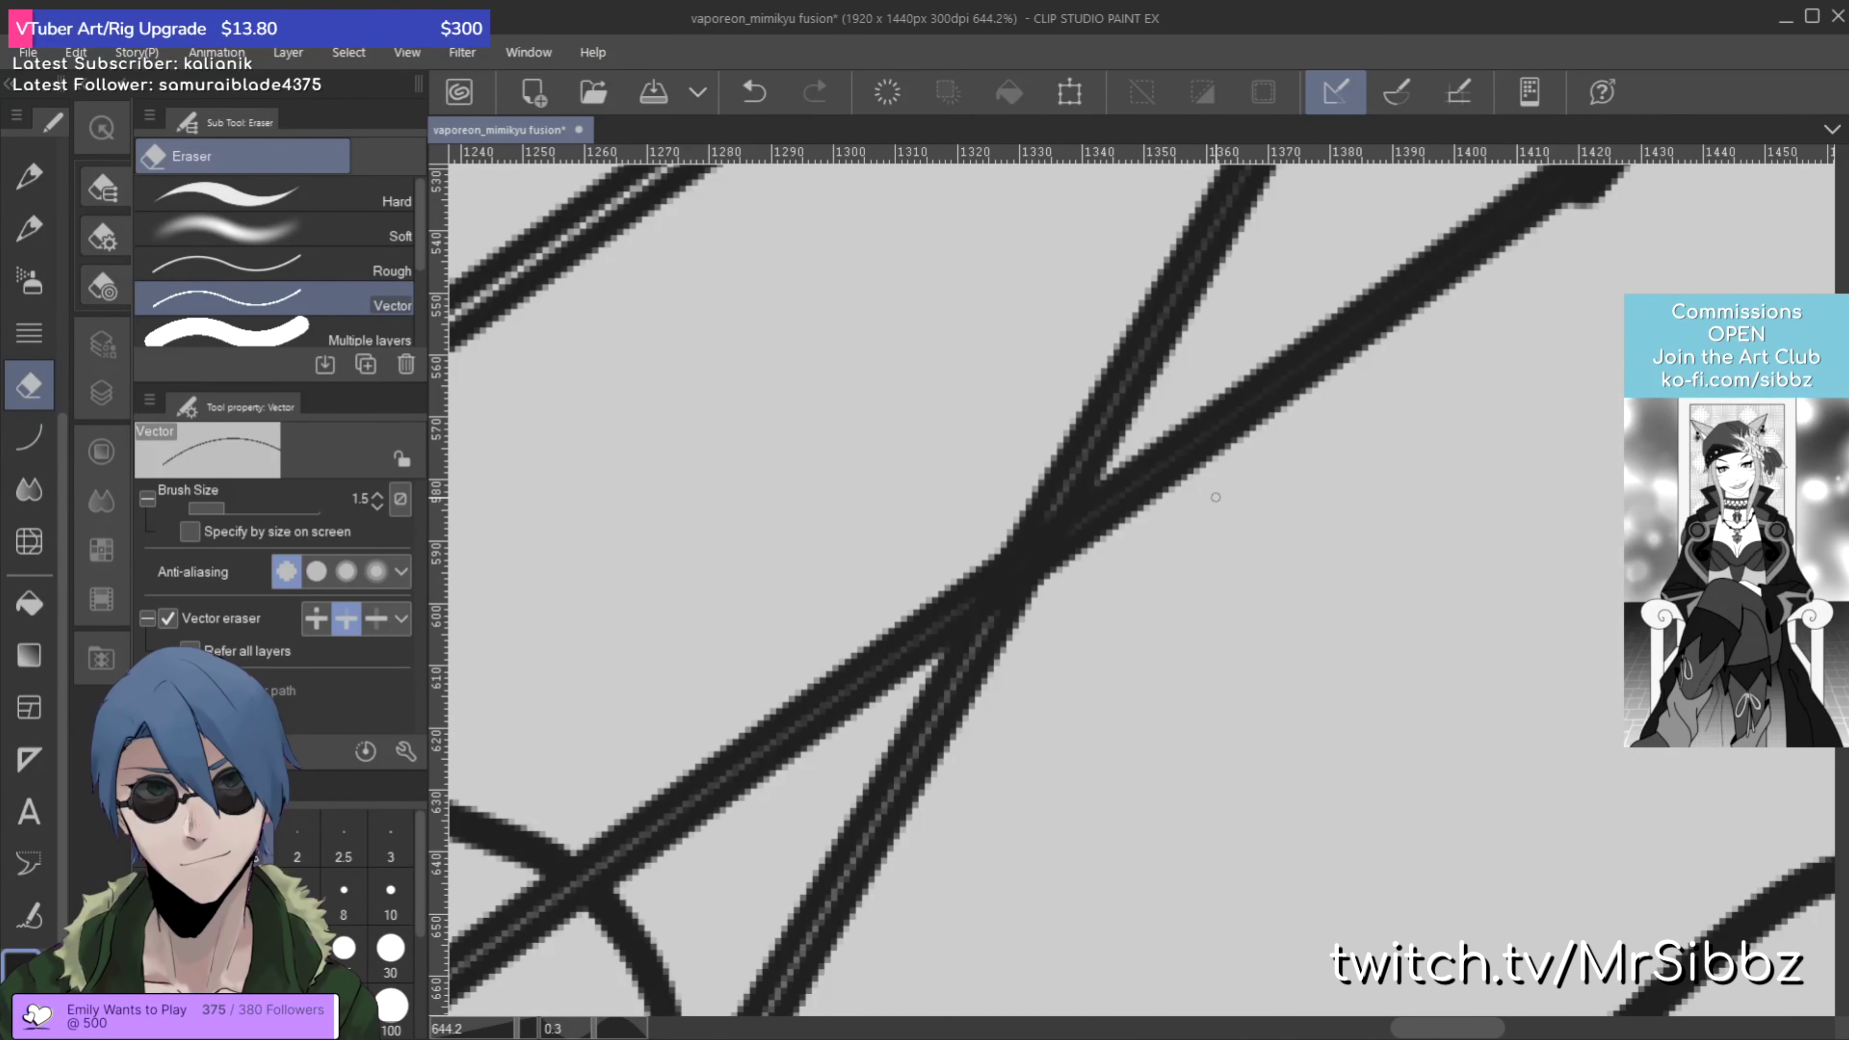
pyautogui.moveTo(977, 594); pyautogui.dragTo(1076, 535)
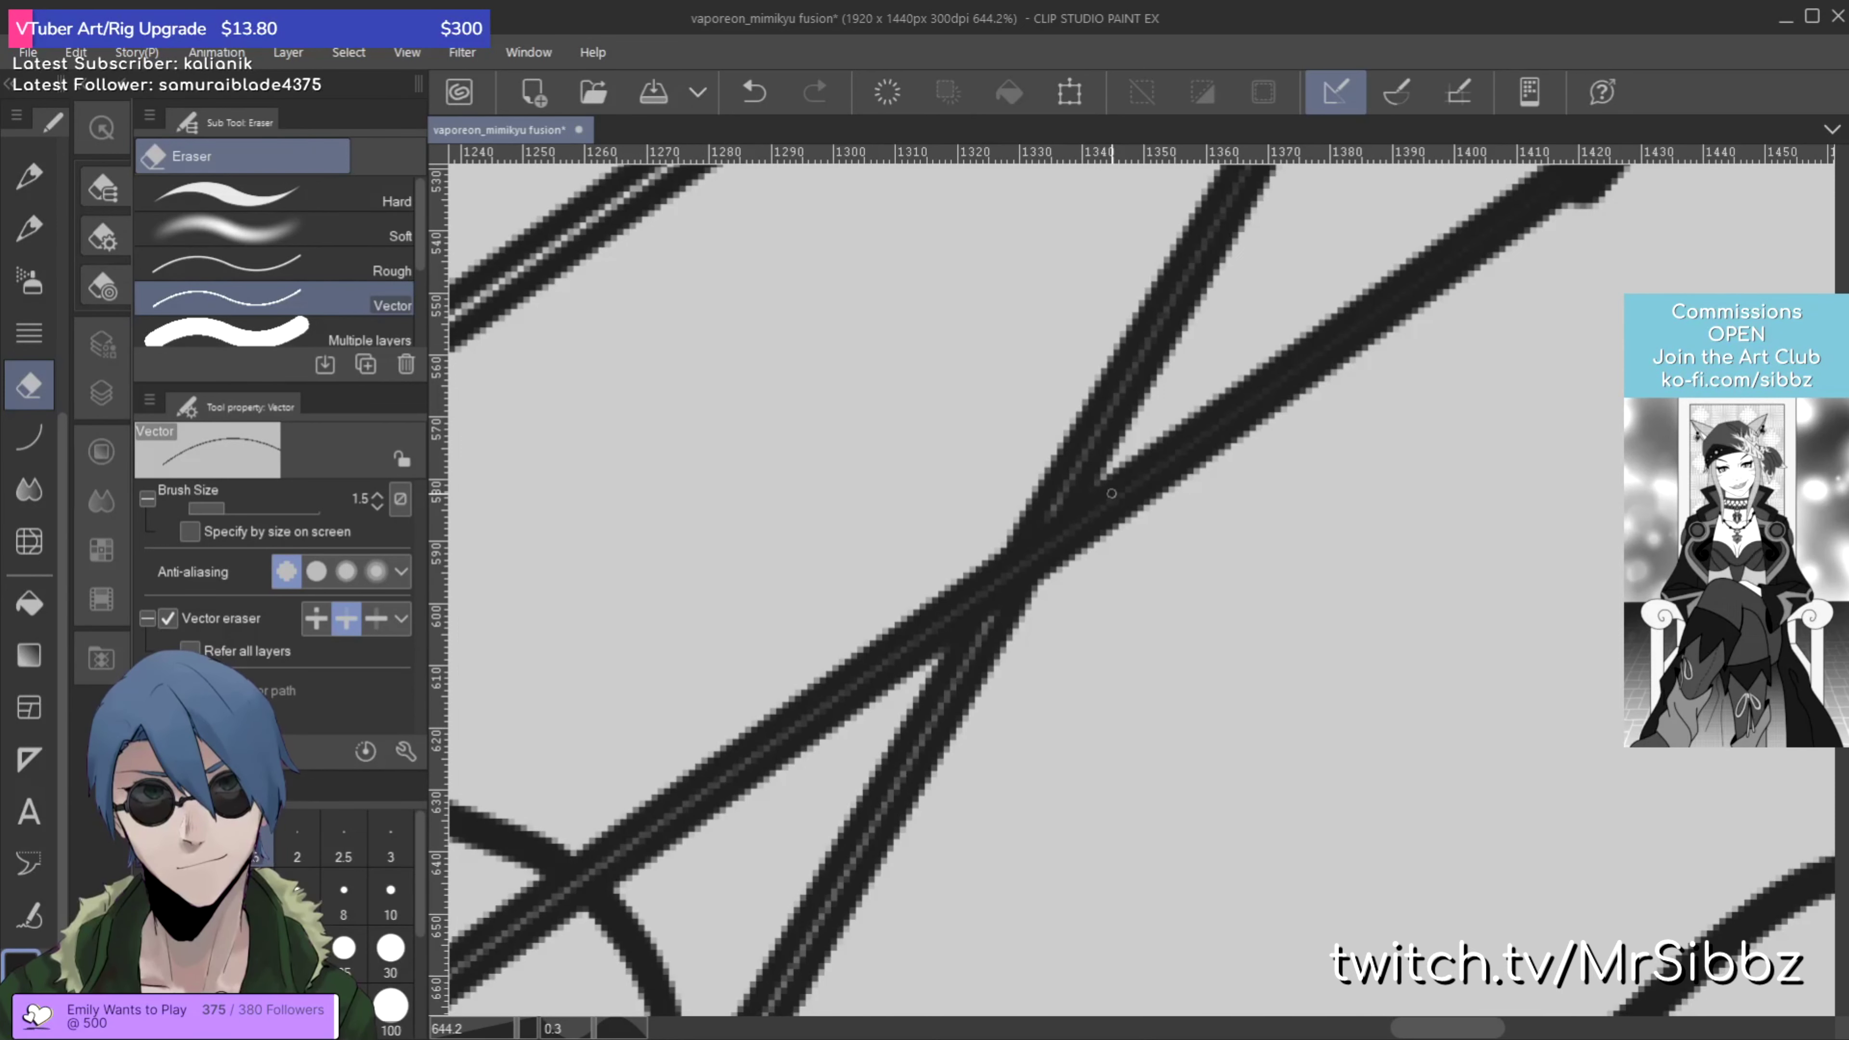
# Step: Examine the whole line art, including the head, arms, rods and tail, for remaining line overlaps
pyautogui.scroll(-10, 1111, 493)
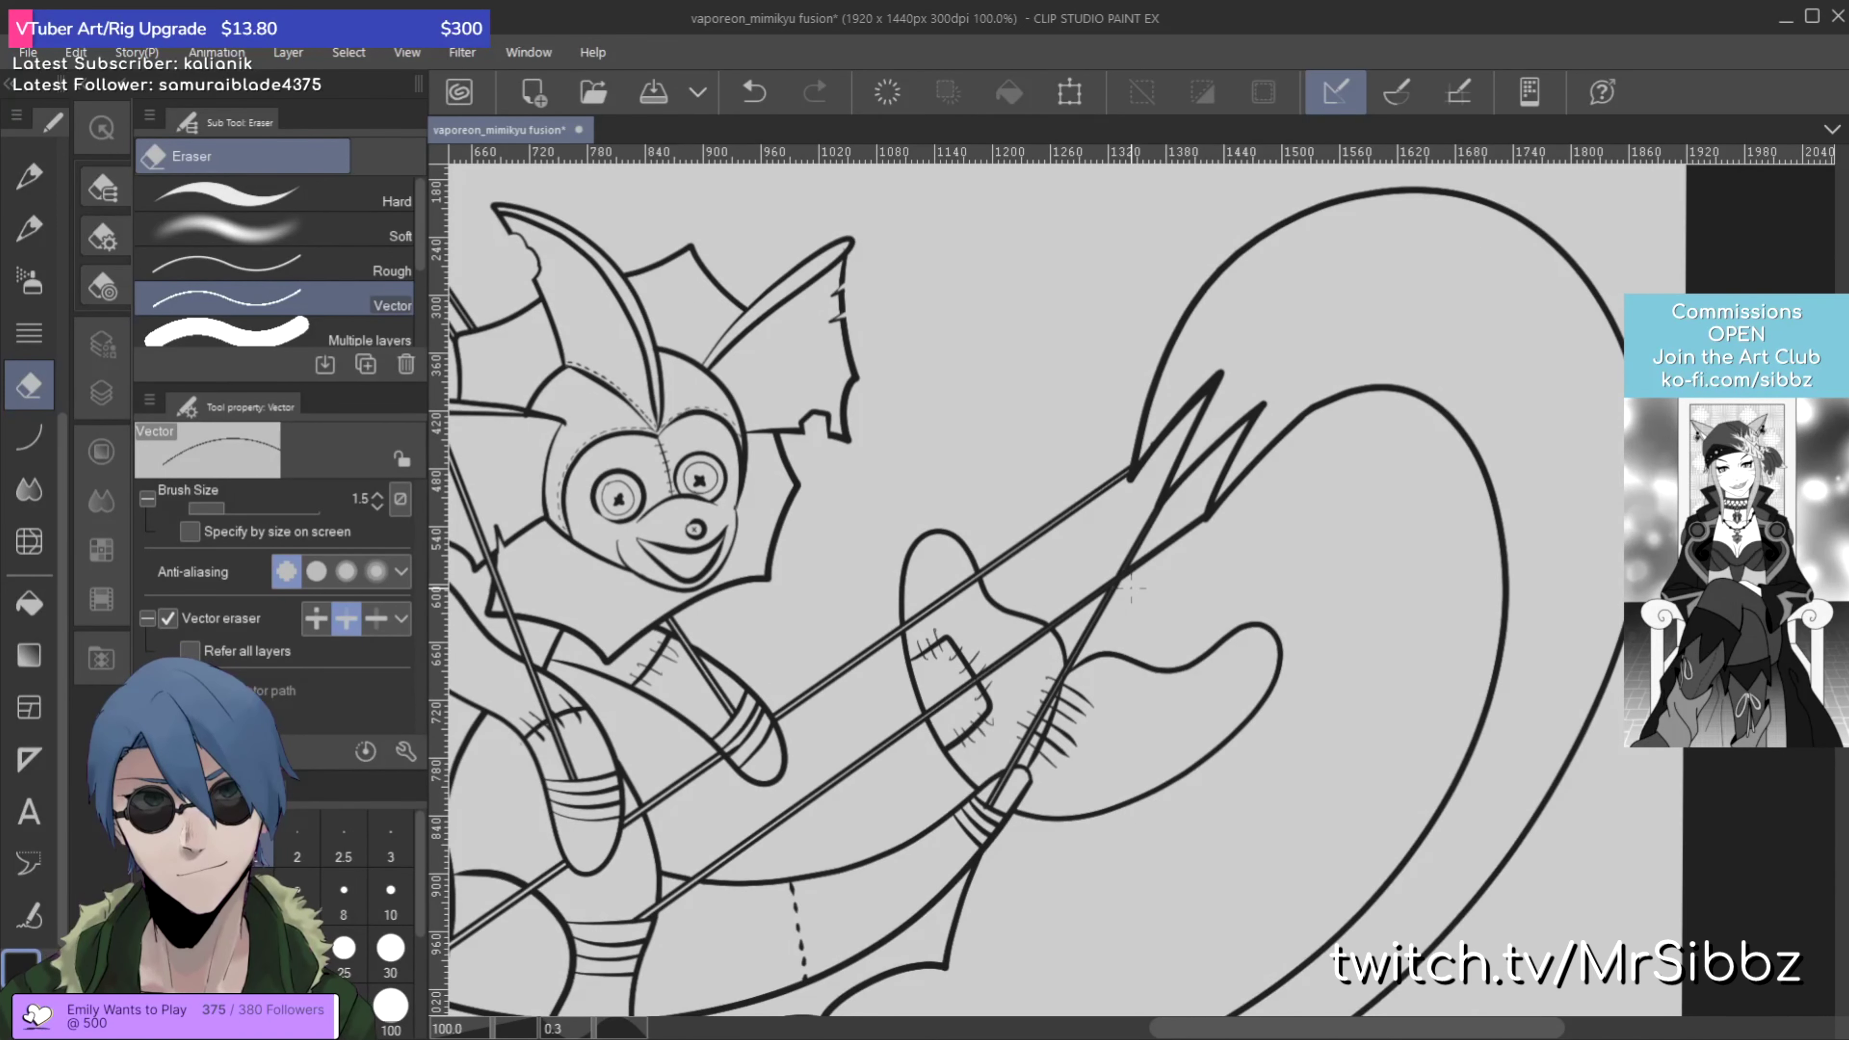
pyautogui.scroll(-2, 1131, 588)
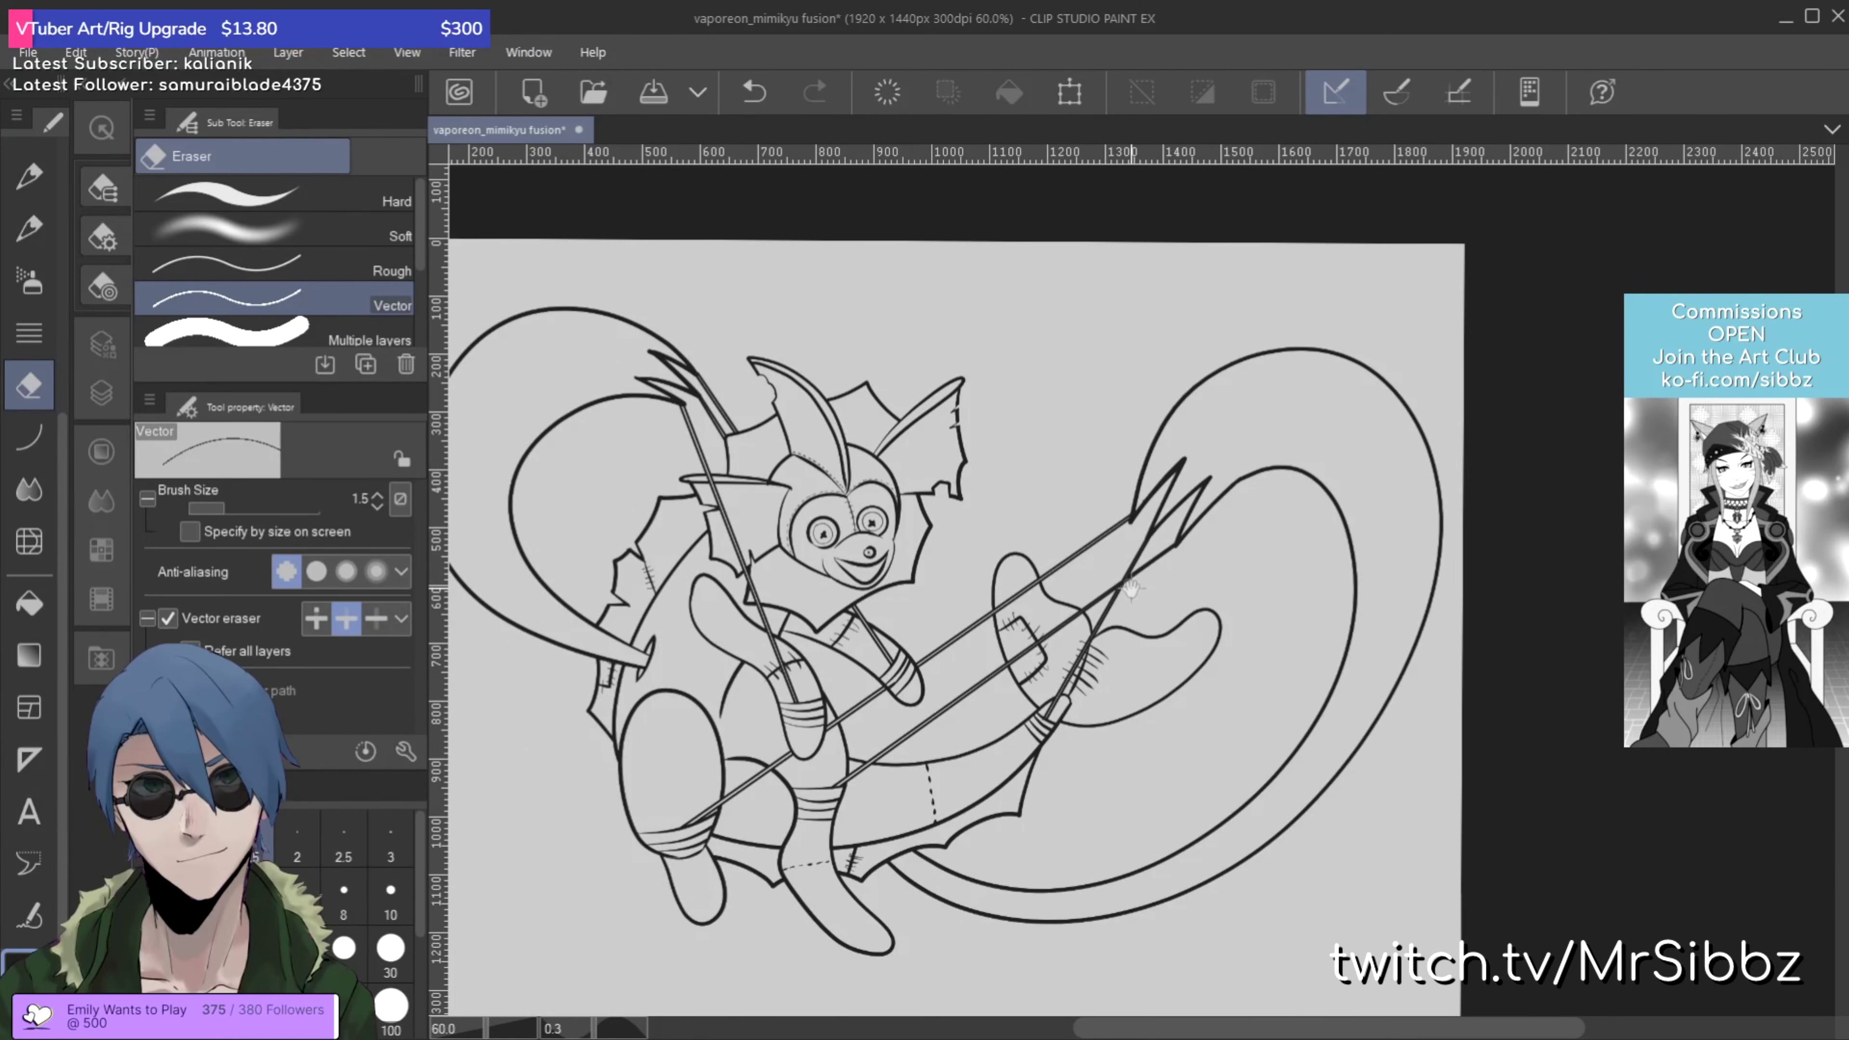
pyautogui.scroll(-1, 1131, 589)
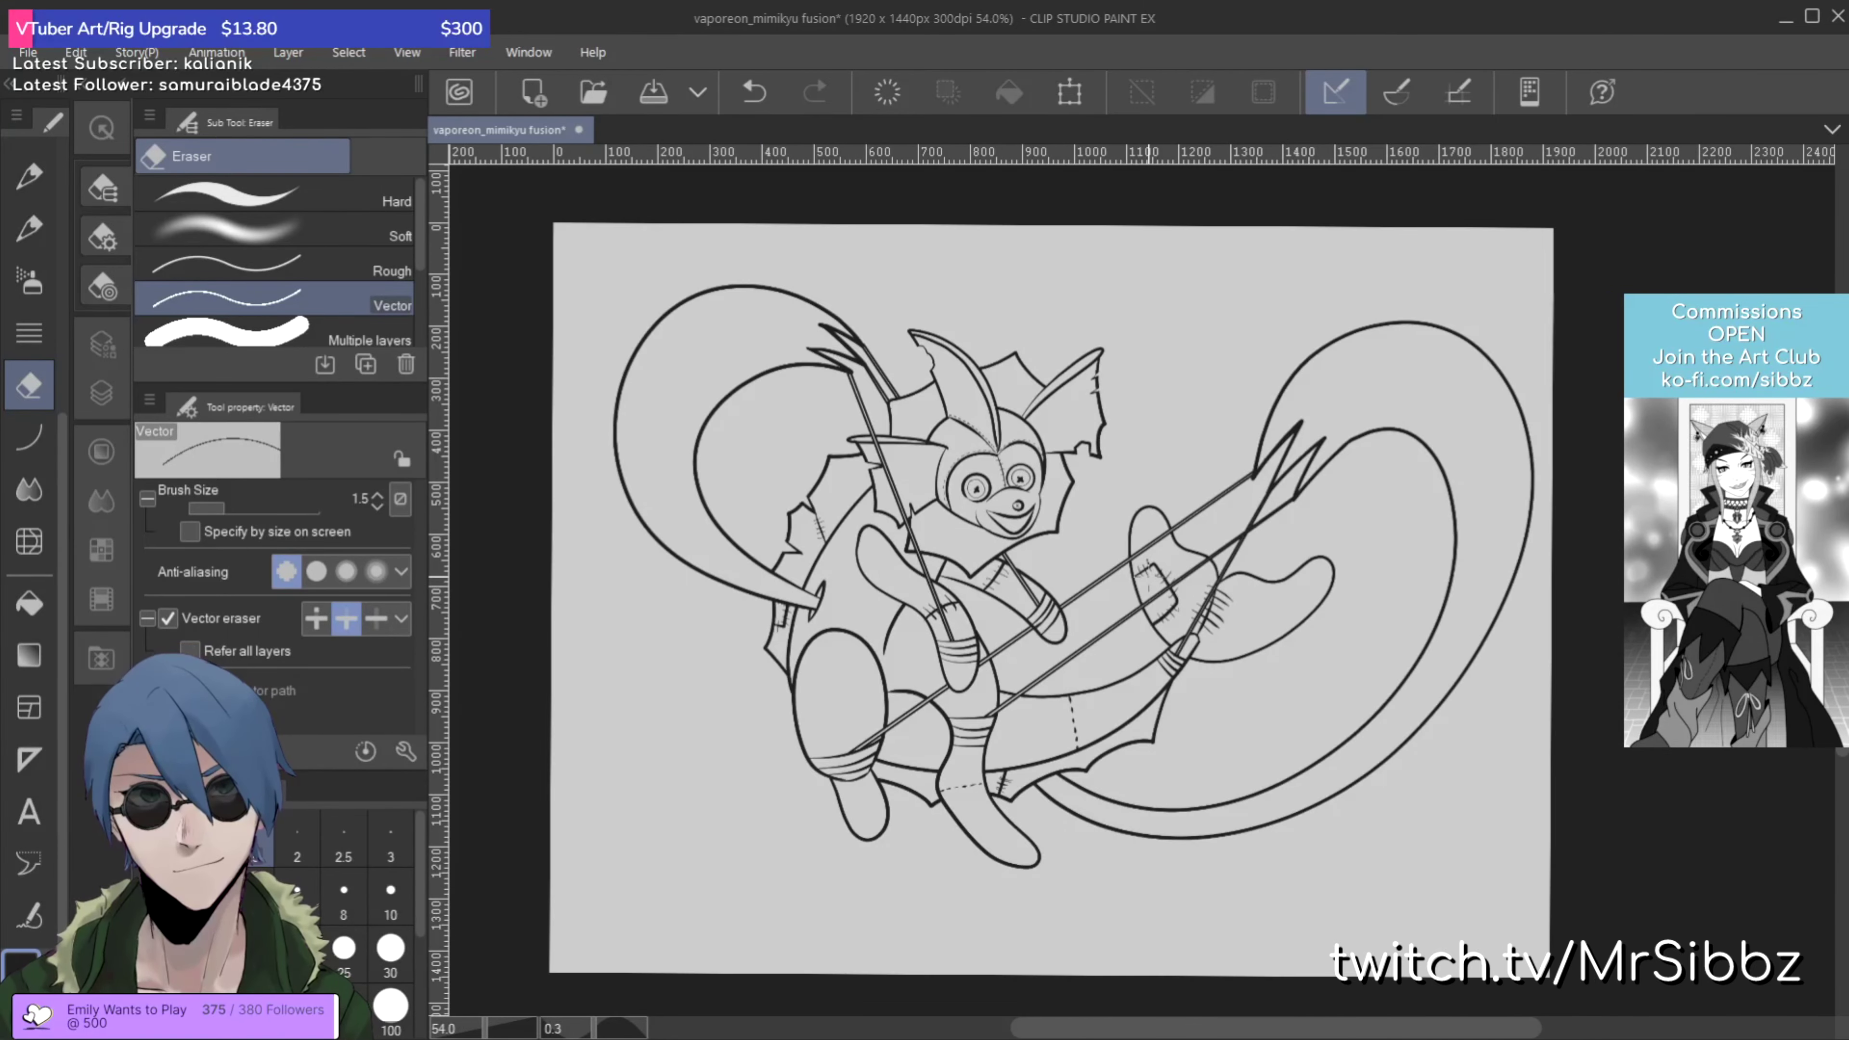
pyautogui.scroll(5, 1131, 589)
pyautogui.scroll(4, 1158, 491)
pyautogui.scroll(-7, 1143, 470)
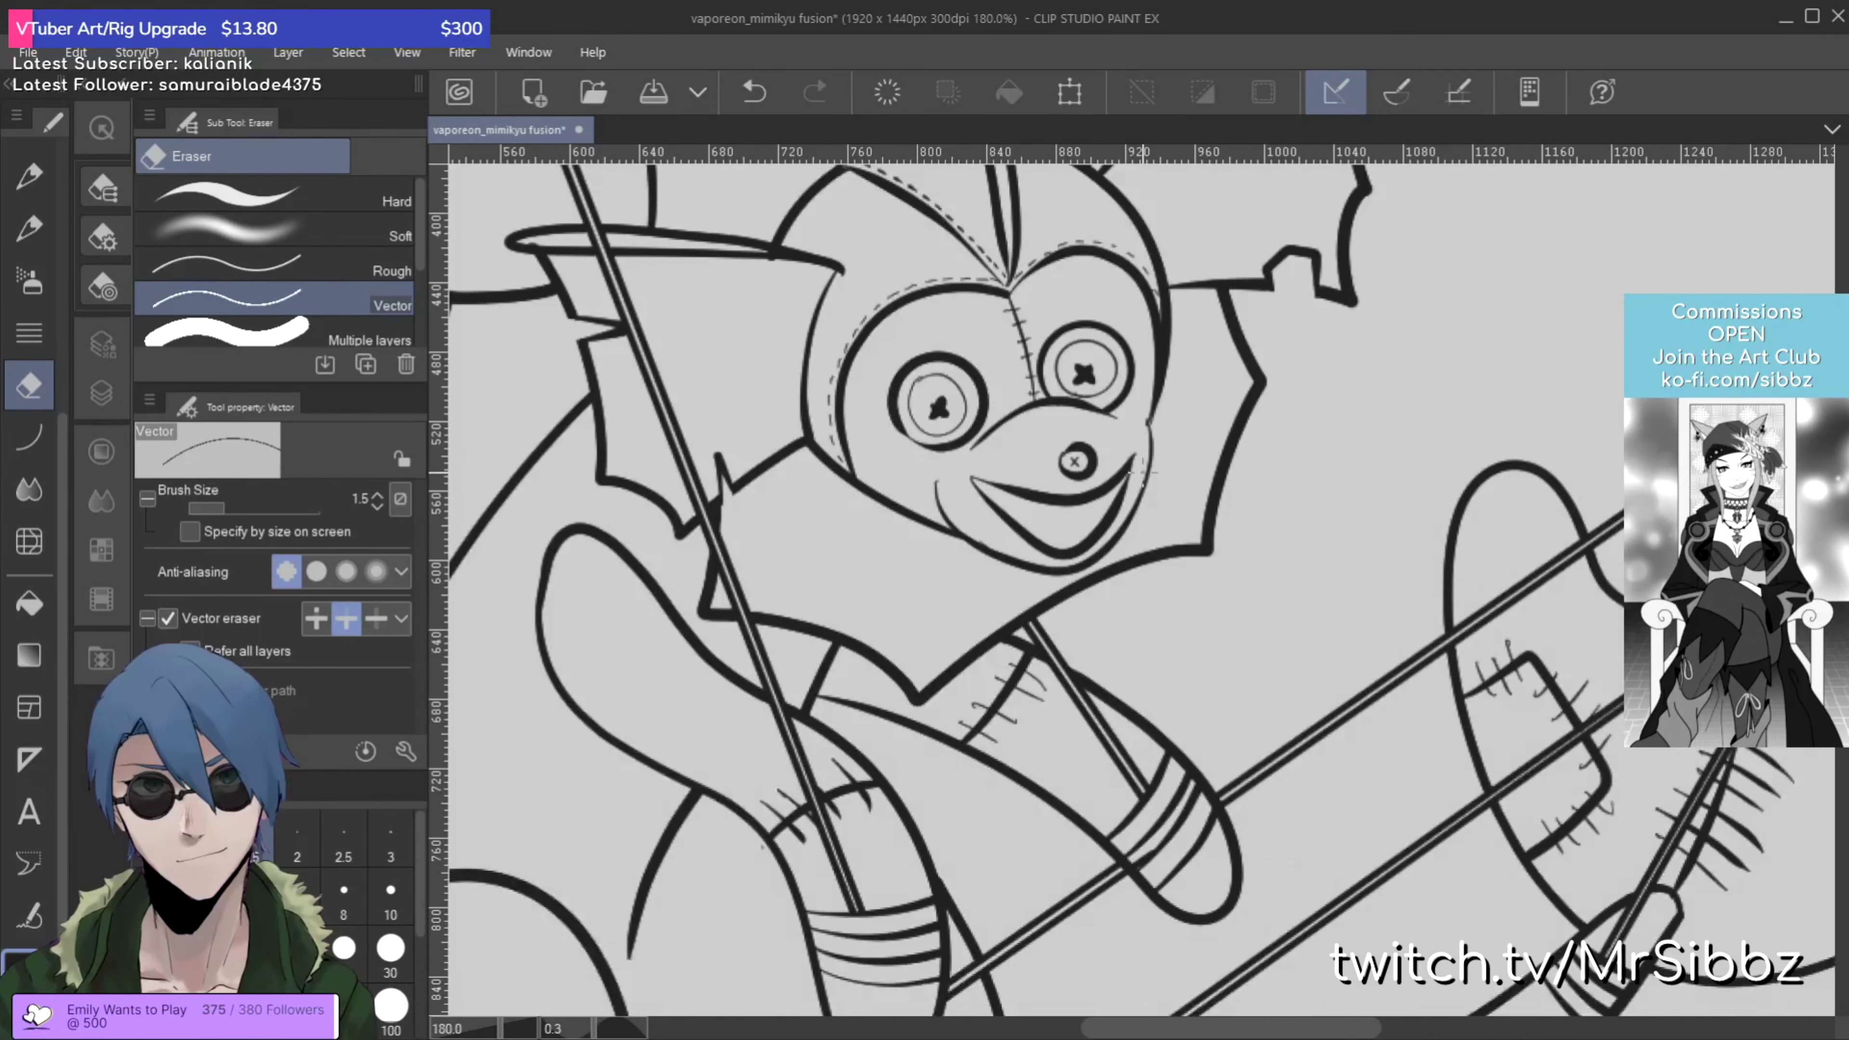
pyautogui.moveTo(1023, 579)
pyautogui.mouseDown()
pyautogui.moveTo(1059, 487)
pyautogui.moveTo(1060, 550)
pyautogui.mouseUp()
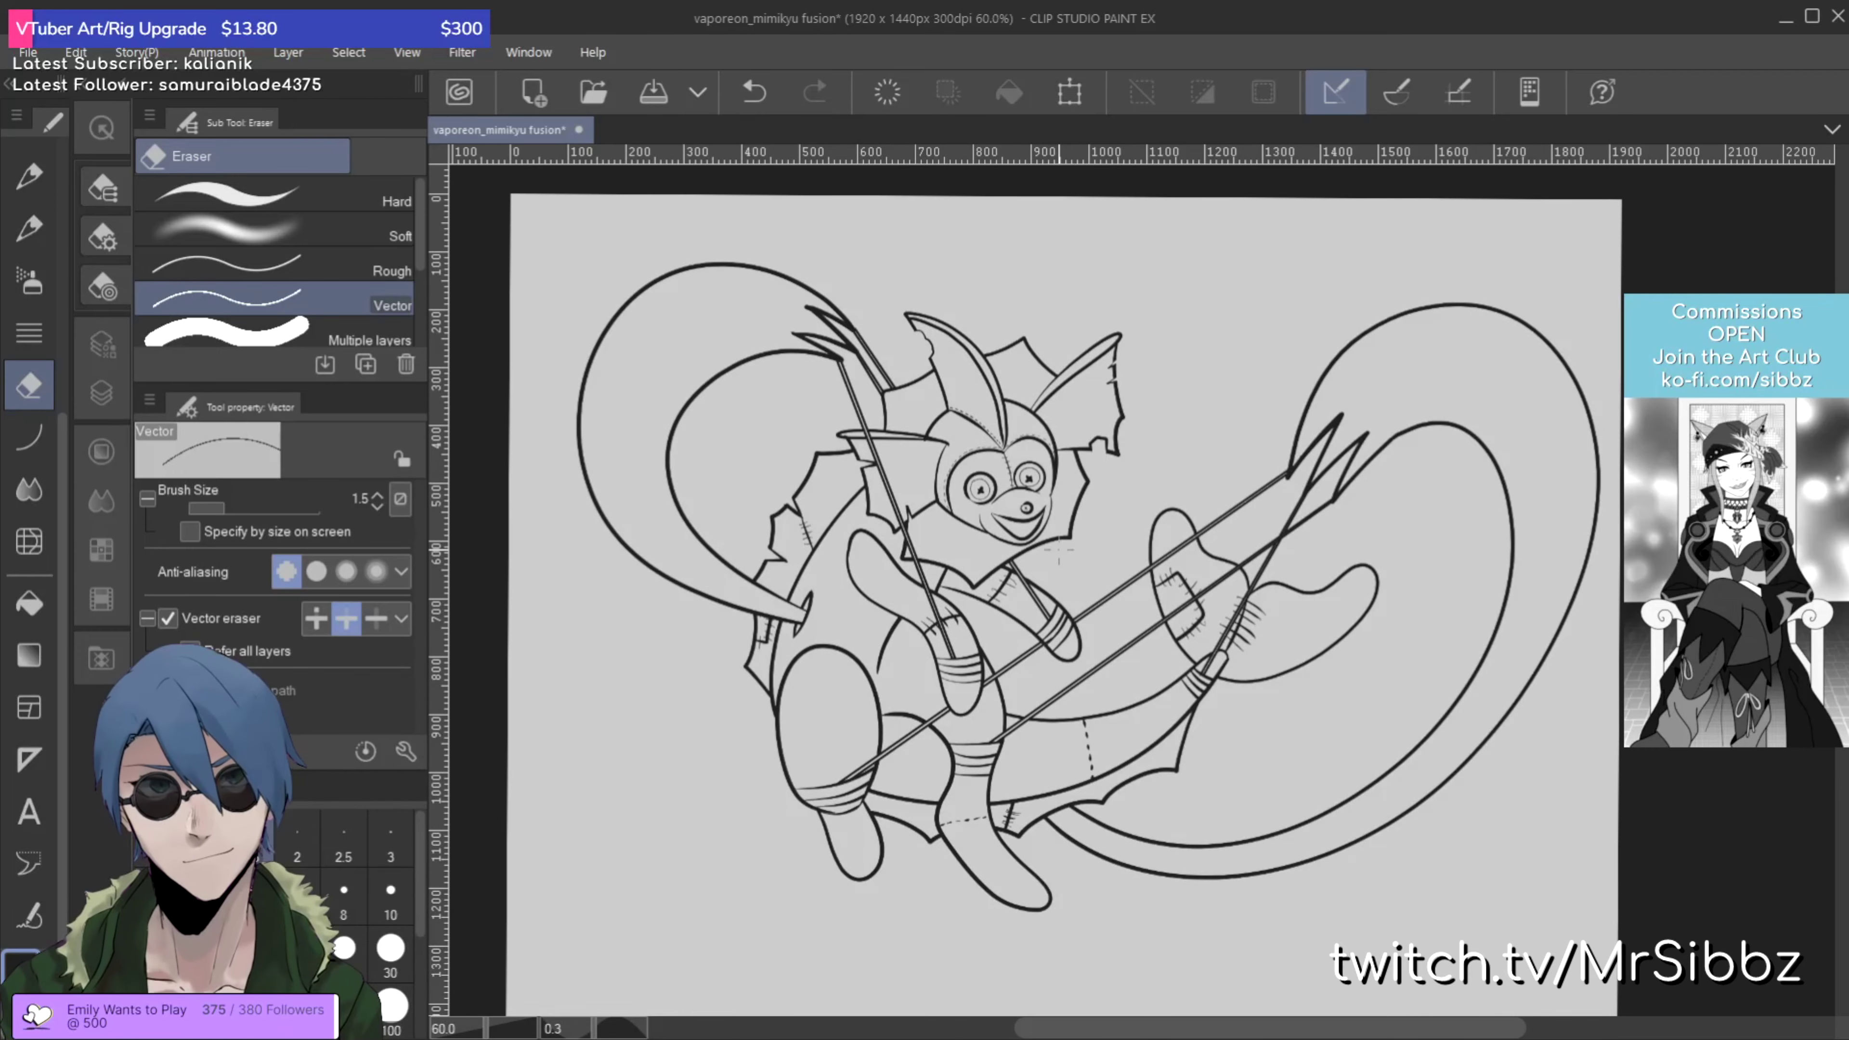
pyautogui.scroll(1, 1105, 470)
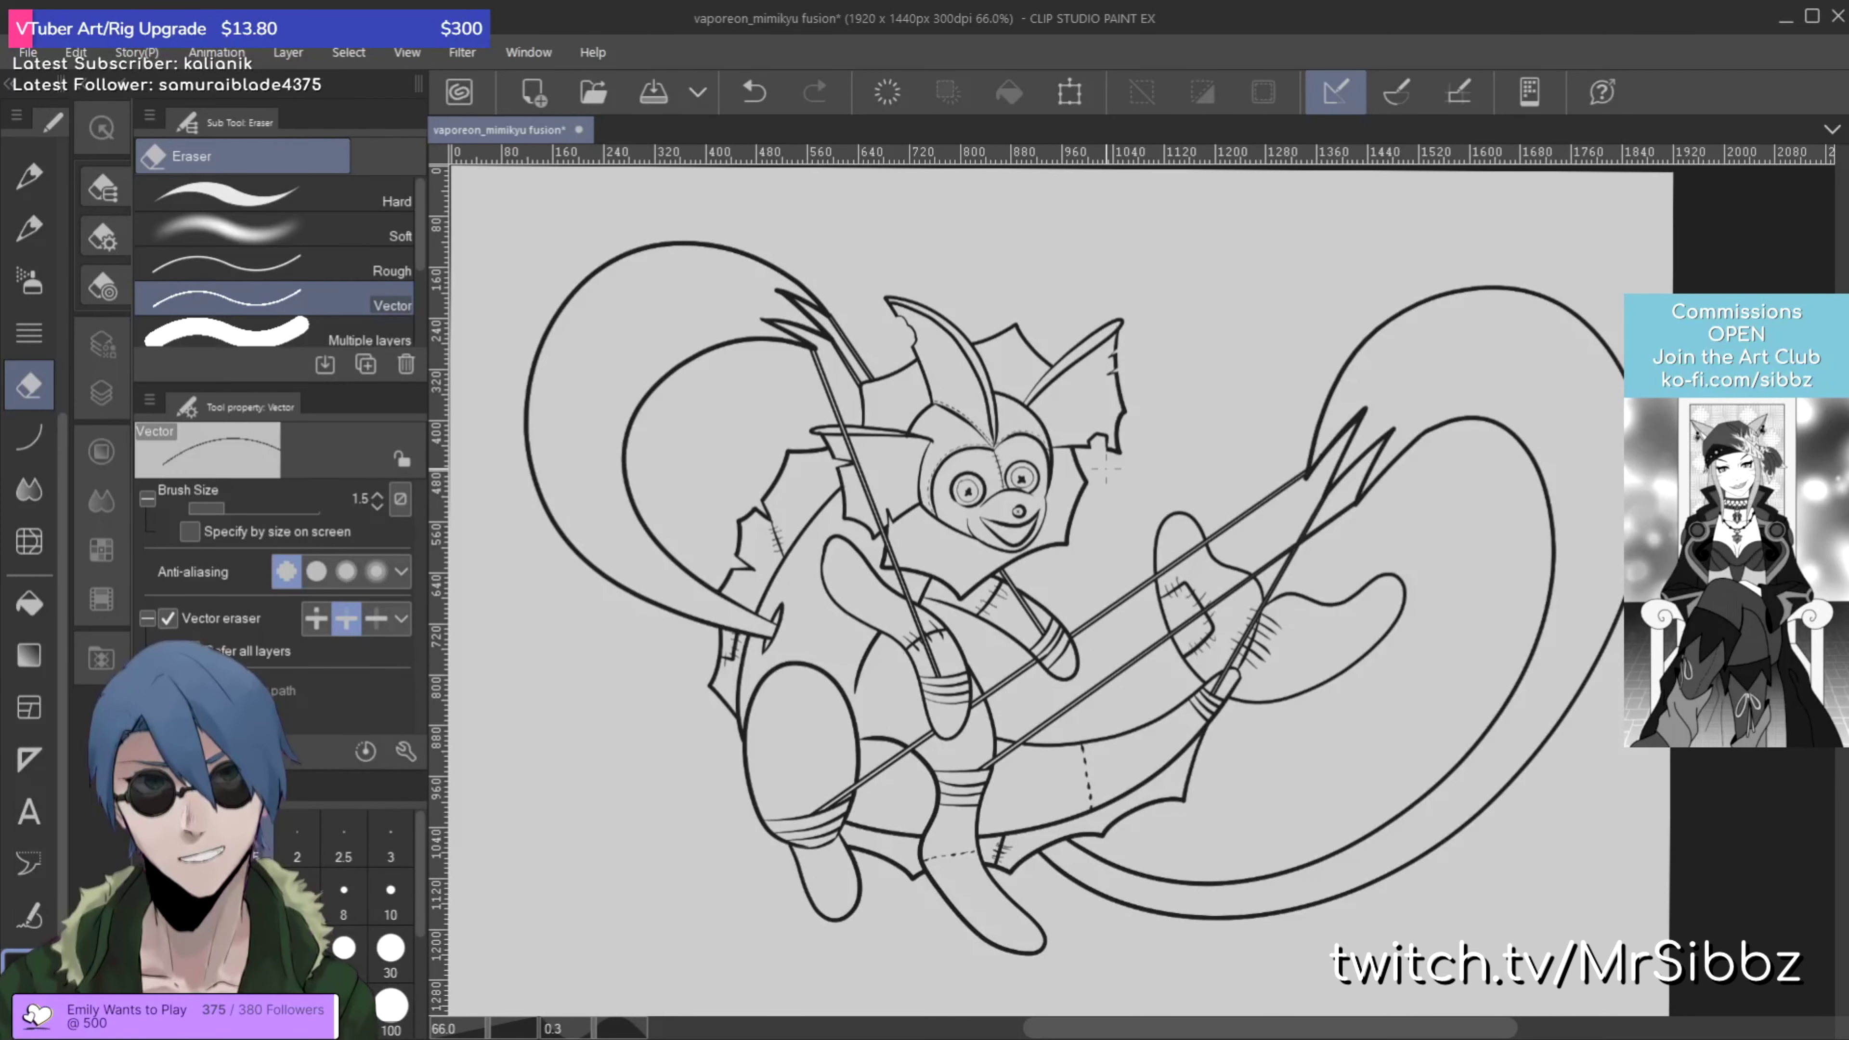
pyautogui.moveTo(899, 568); pyautogui.dragTo(878, 581)
pyautogui.hotkey('ctrl', 'z')
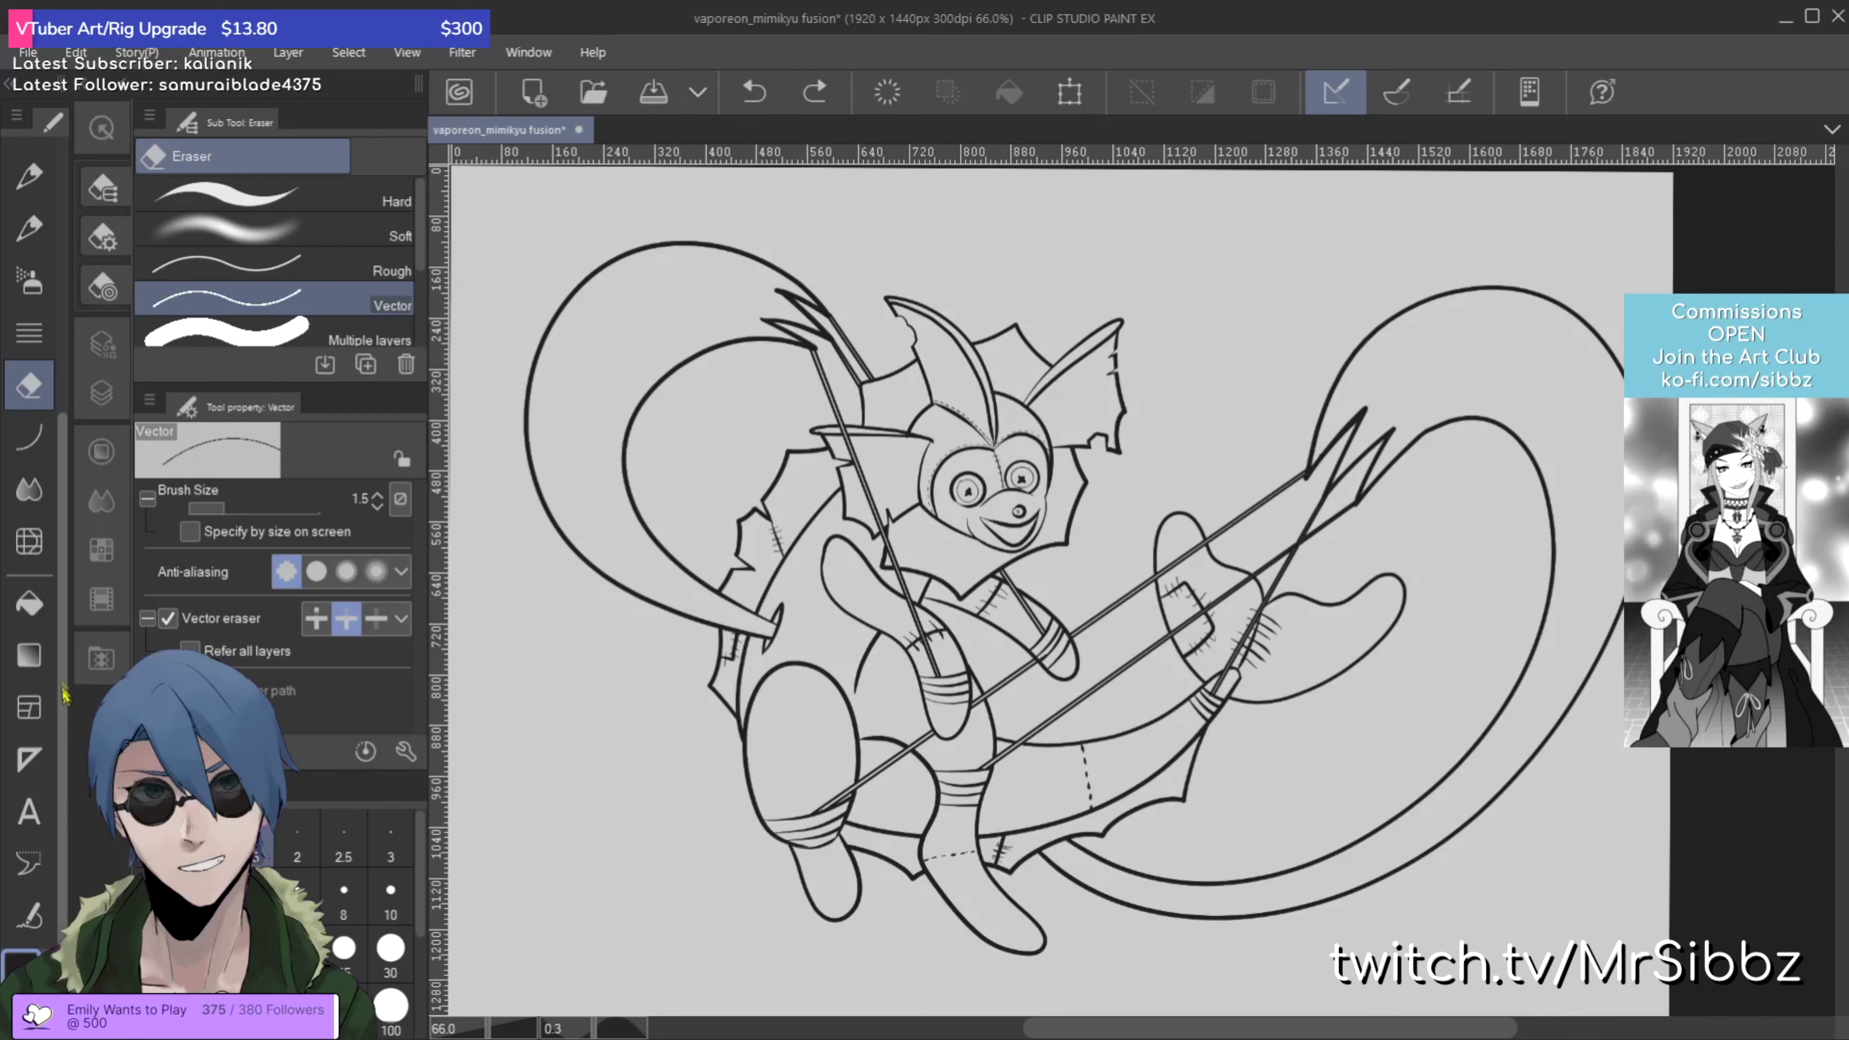
# Step: Switch to the SIBBZ Turnip Pen and set its brush size to 10
pyautogui.press('p')
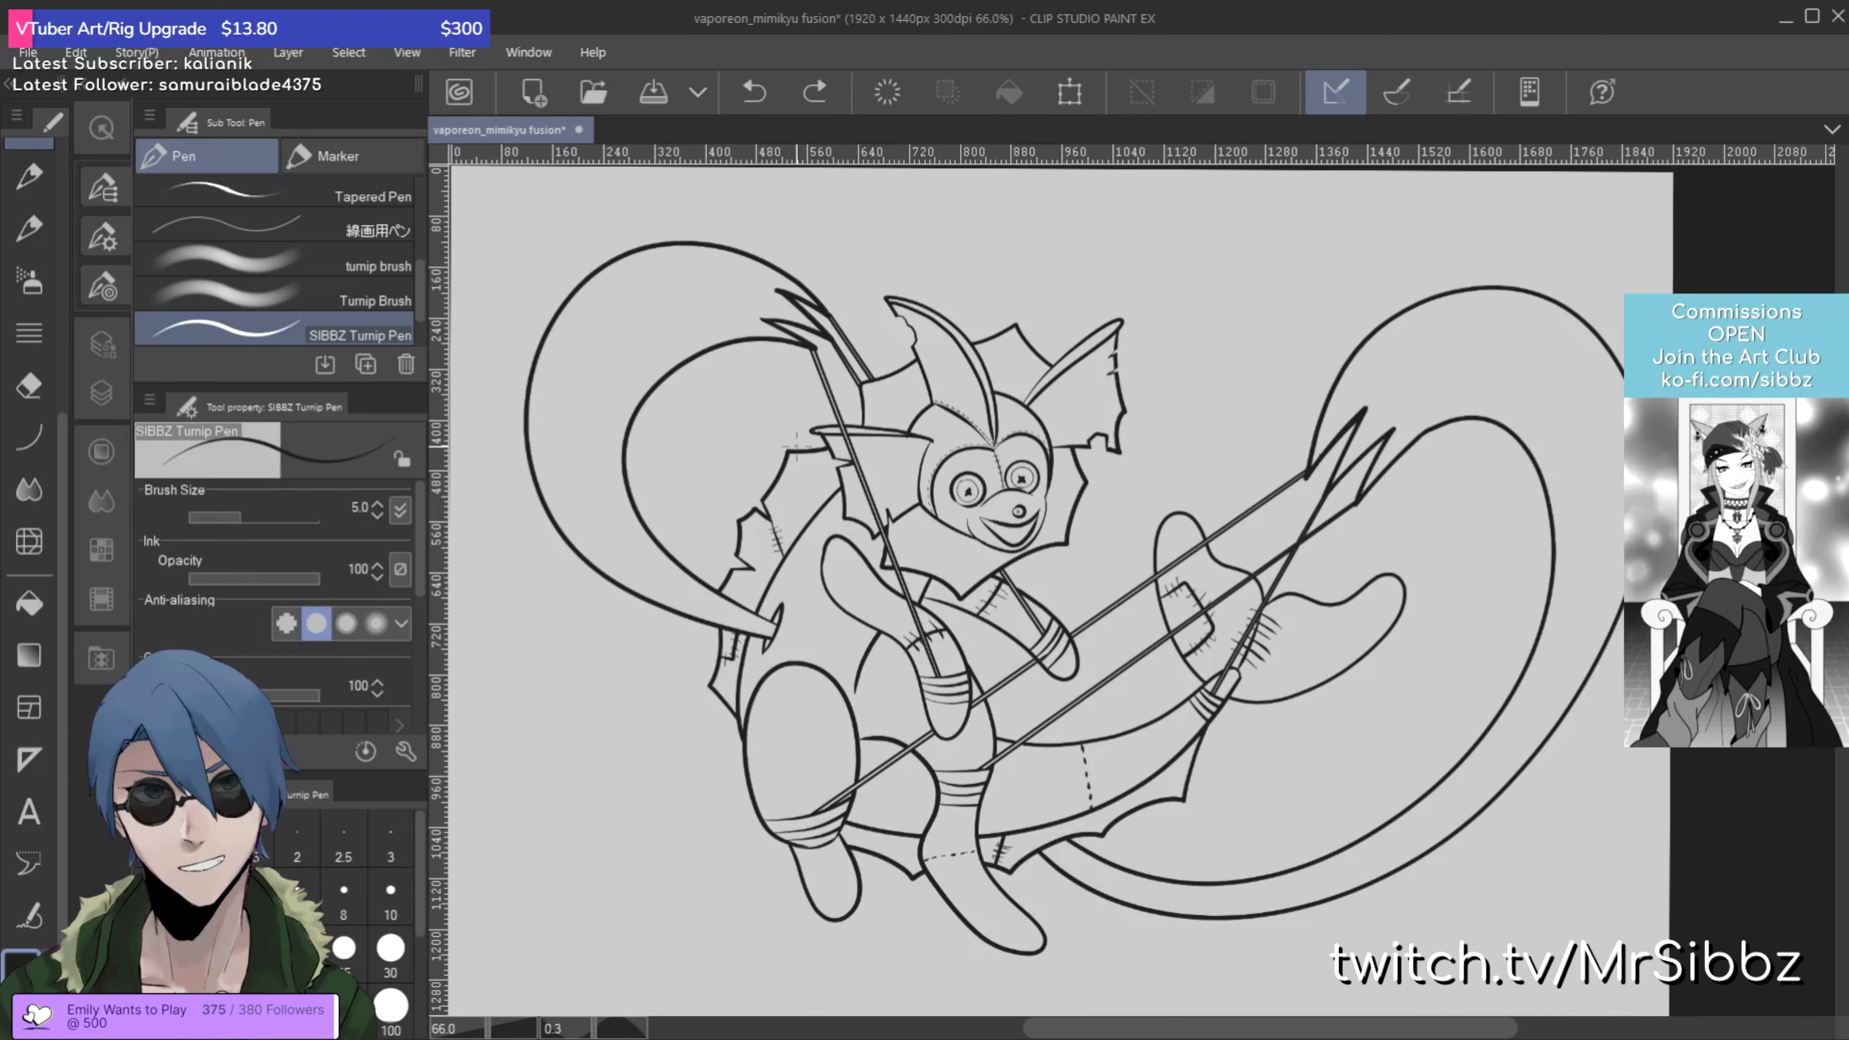
pyautogui.scroll(5, 795, 444)
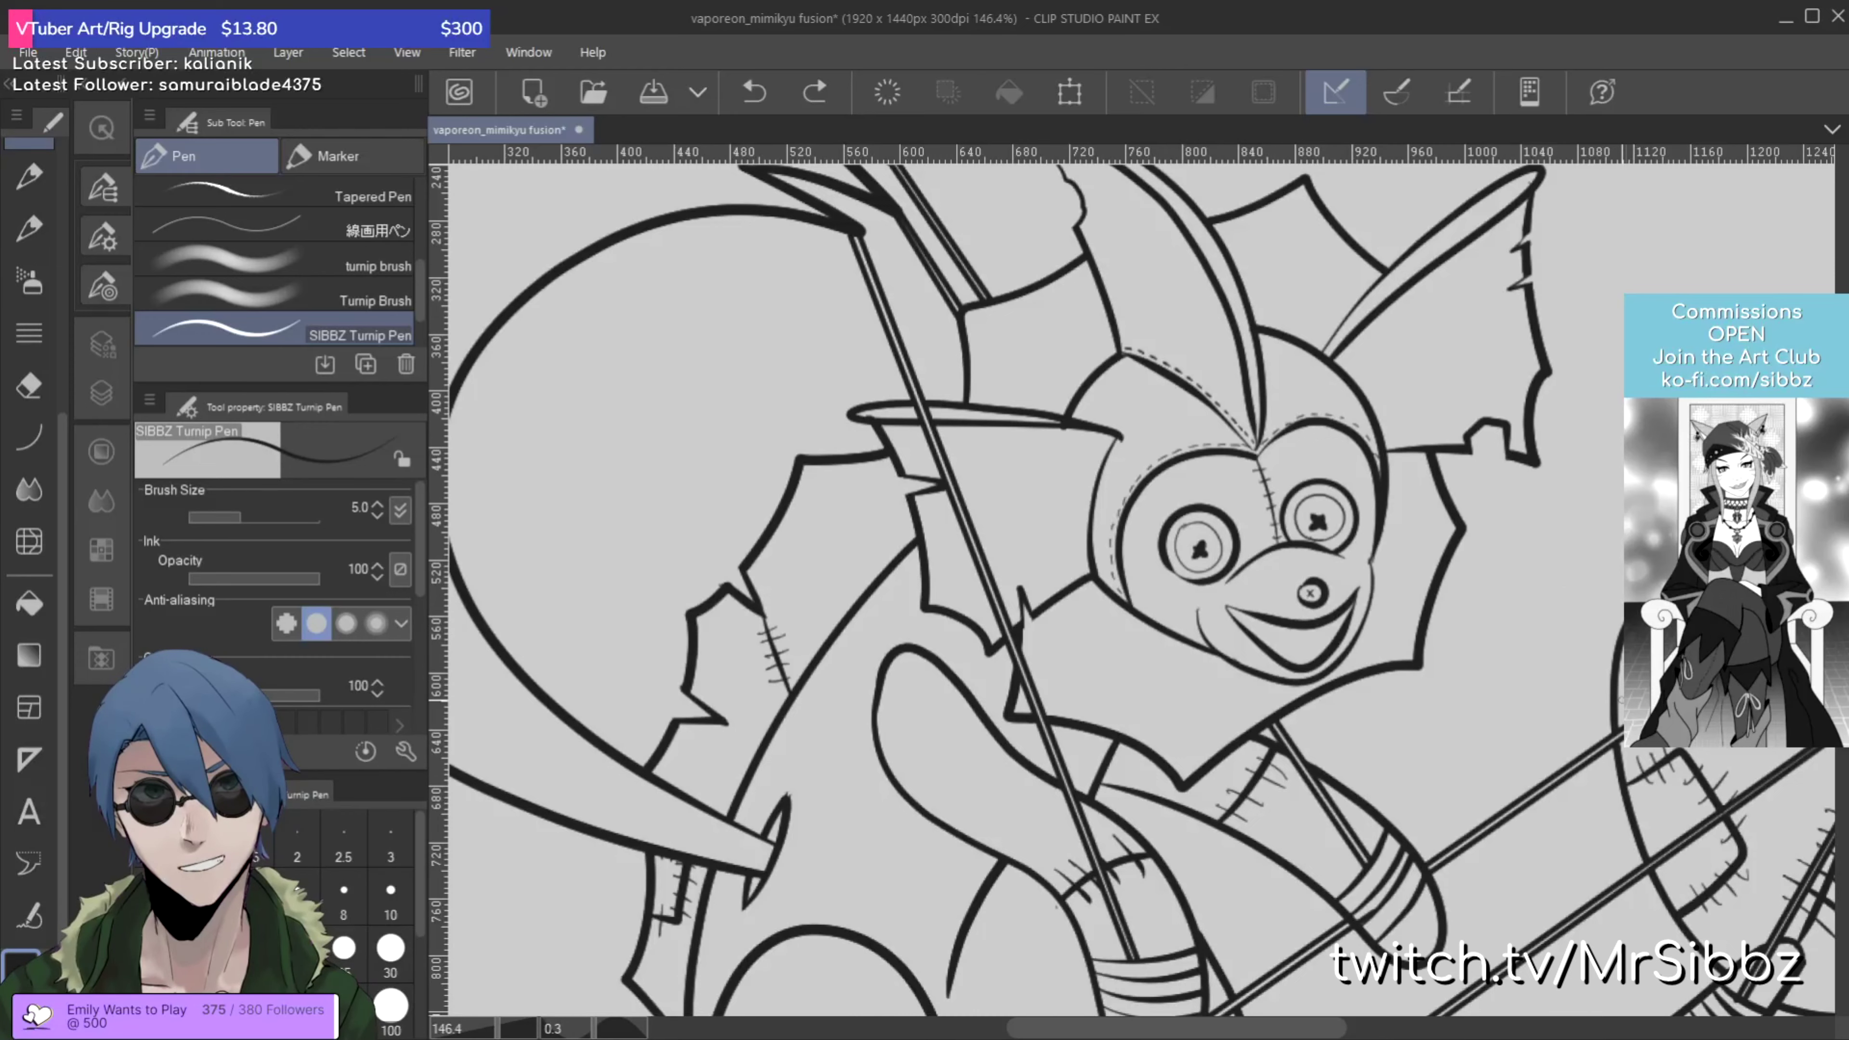
pyautogui.scroll(-4, 1623, 733)
pyautogui.moveTo(1472, 845)
pyautogui.mouseDown()
pyautogui.moveTo(1121, 661)
pyautogui.moveTo(1135, 489)
pyautogui.mouseUp()
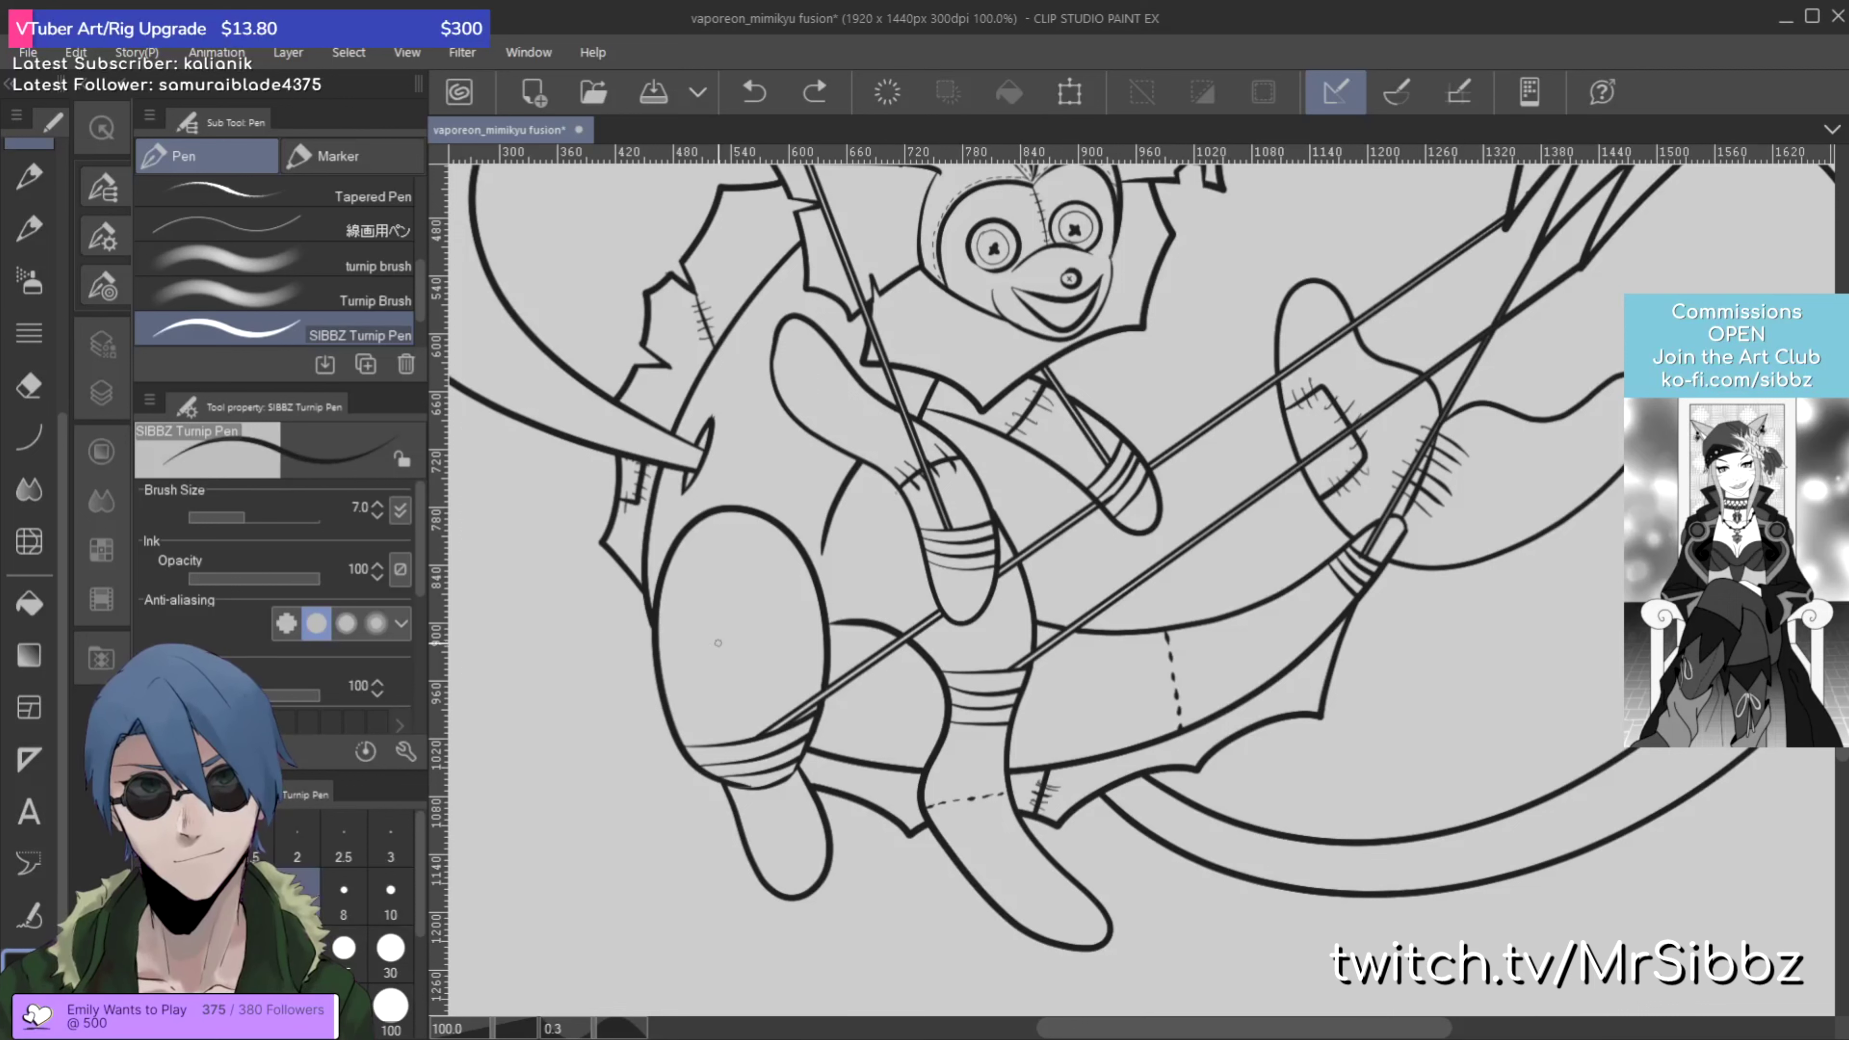
pyautogui.press(']')
pyautogui.press(']')
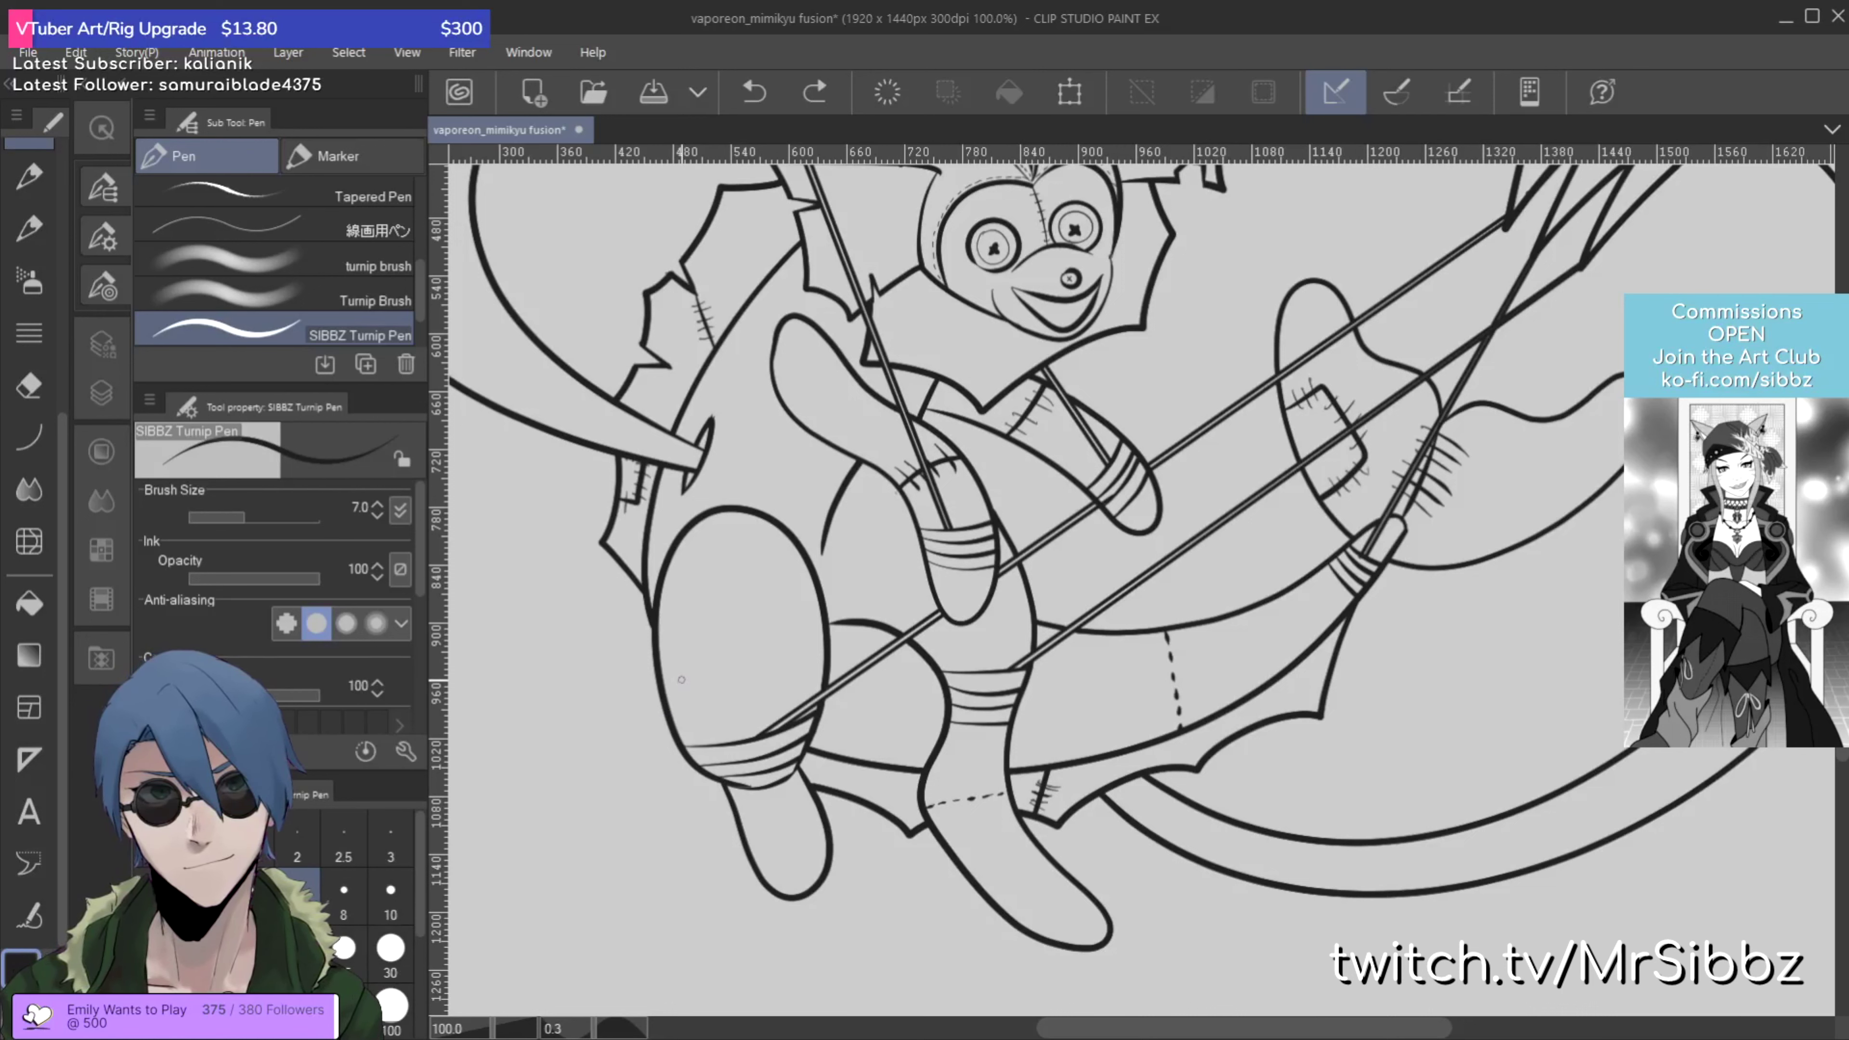
pyautogui.press(']')
pyautogui.press(']')
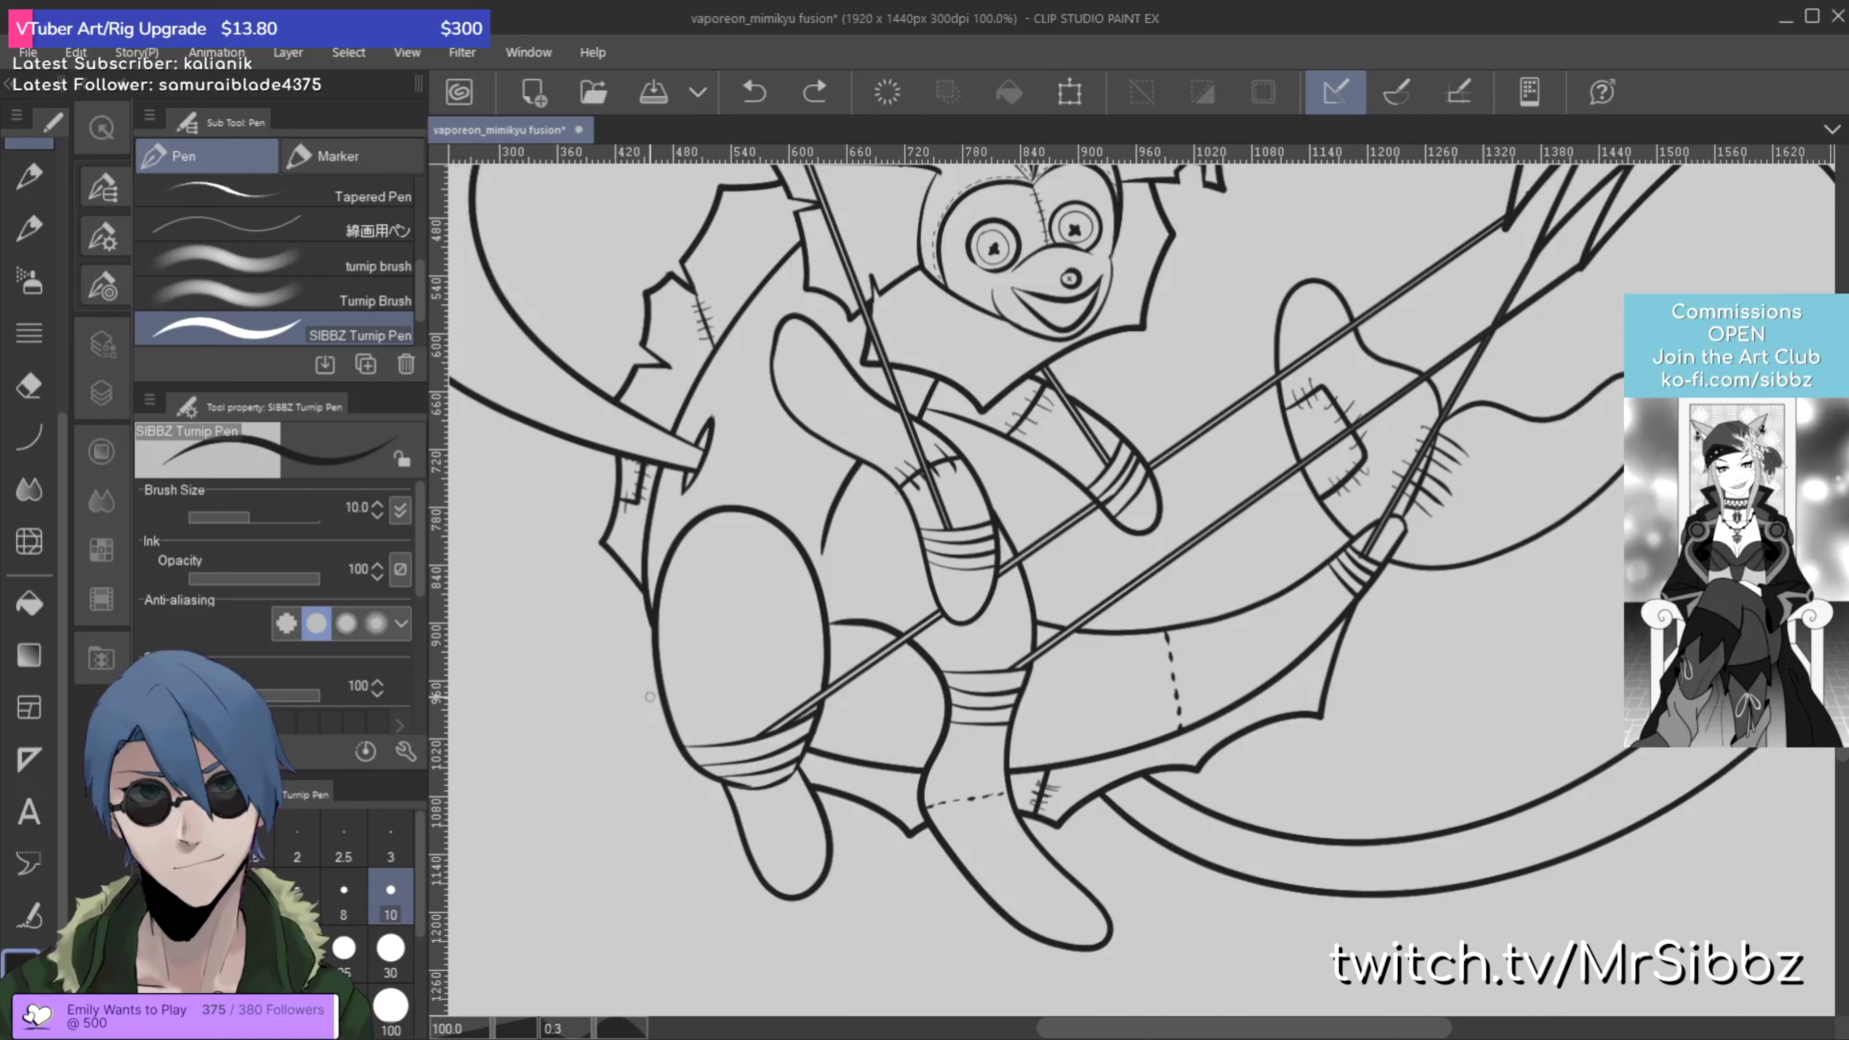
pyautogui.moveTo(649, 699)
pyautogui.mouseDown()
pyautogui.moveTo(692, 673)
pyautogui.moveTo(720, 710)
pyautogui.moveTo(670, 756)
pyautogui.mouseUp()
pyautogui.press('e')
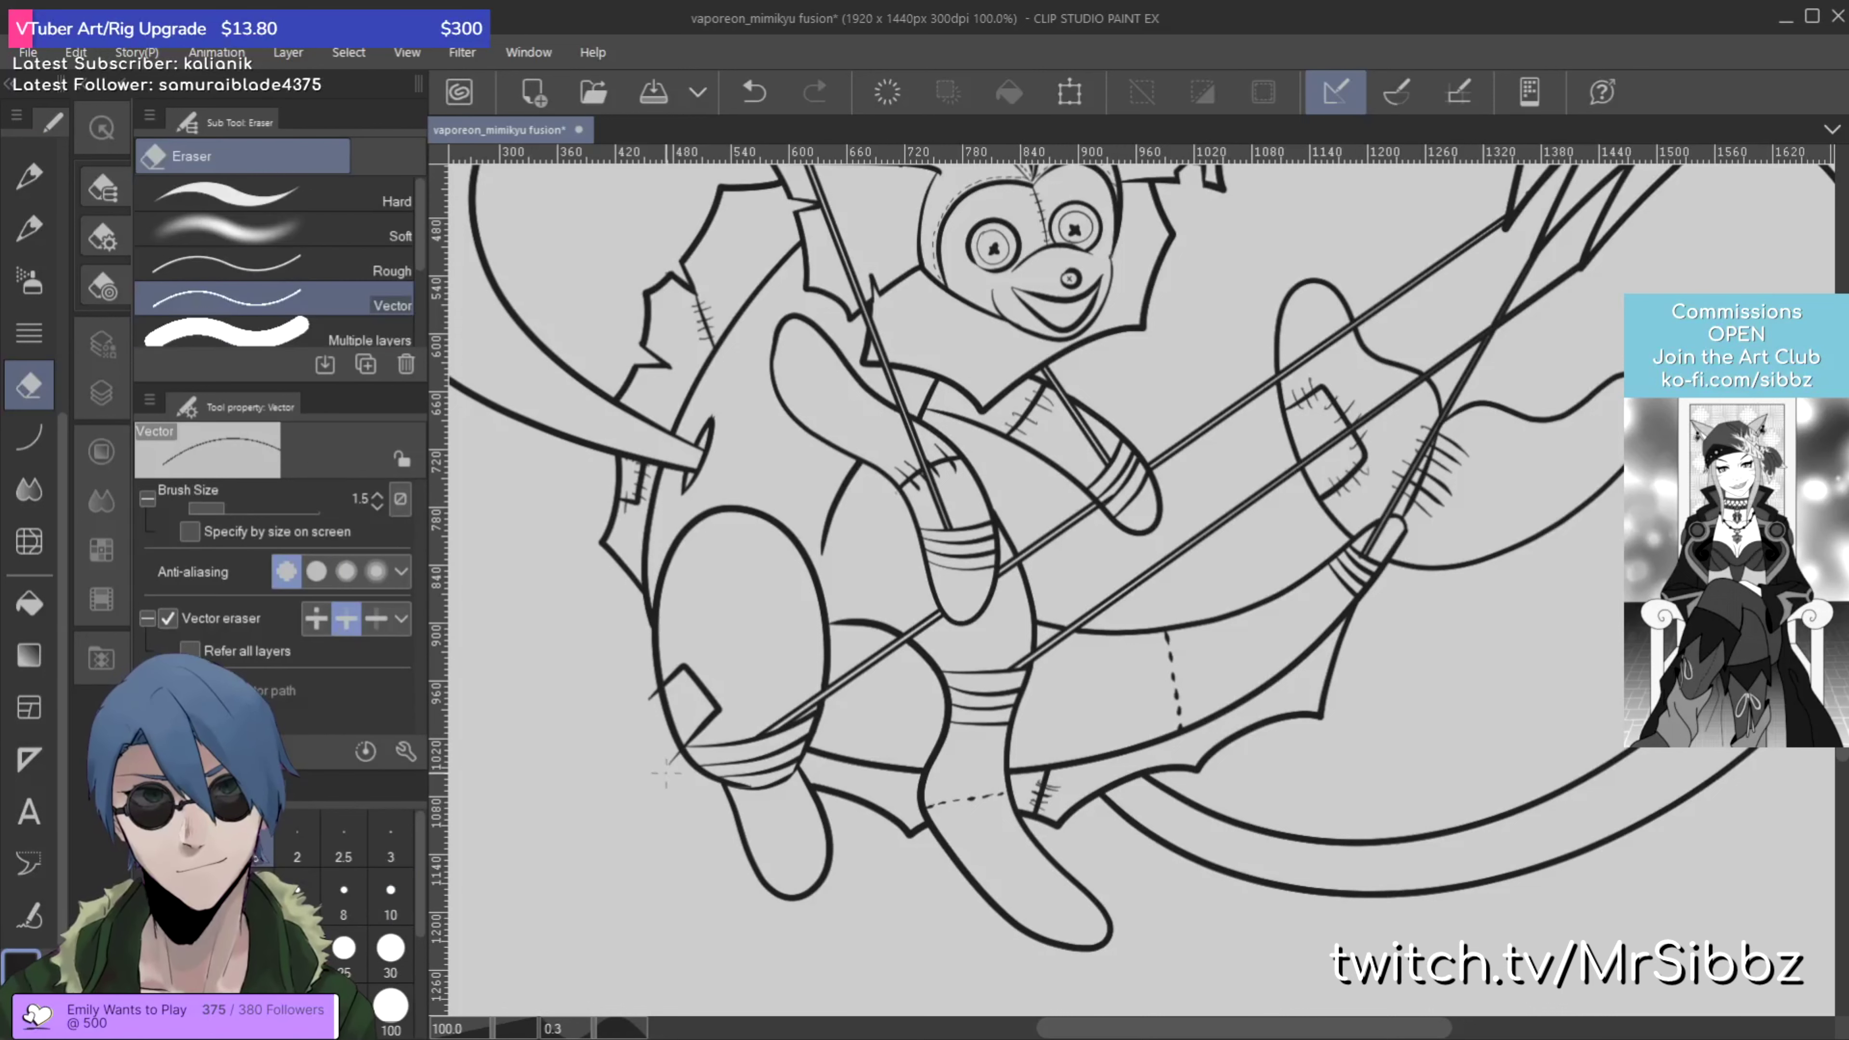
pyautogui.press('p')
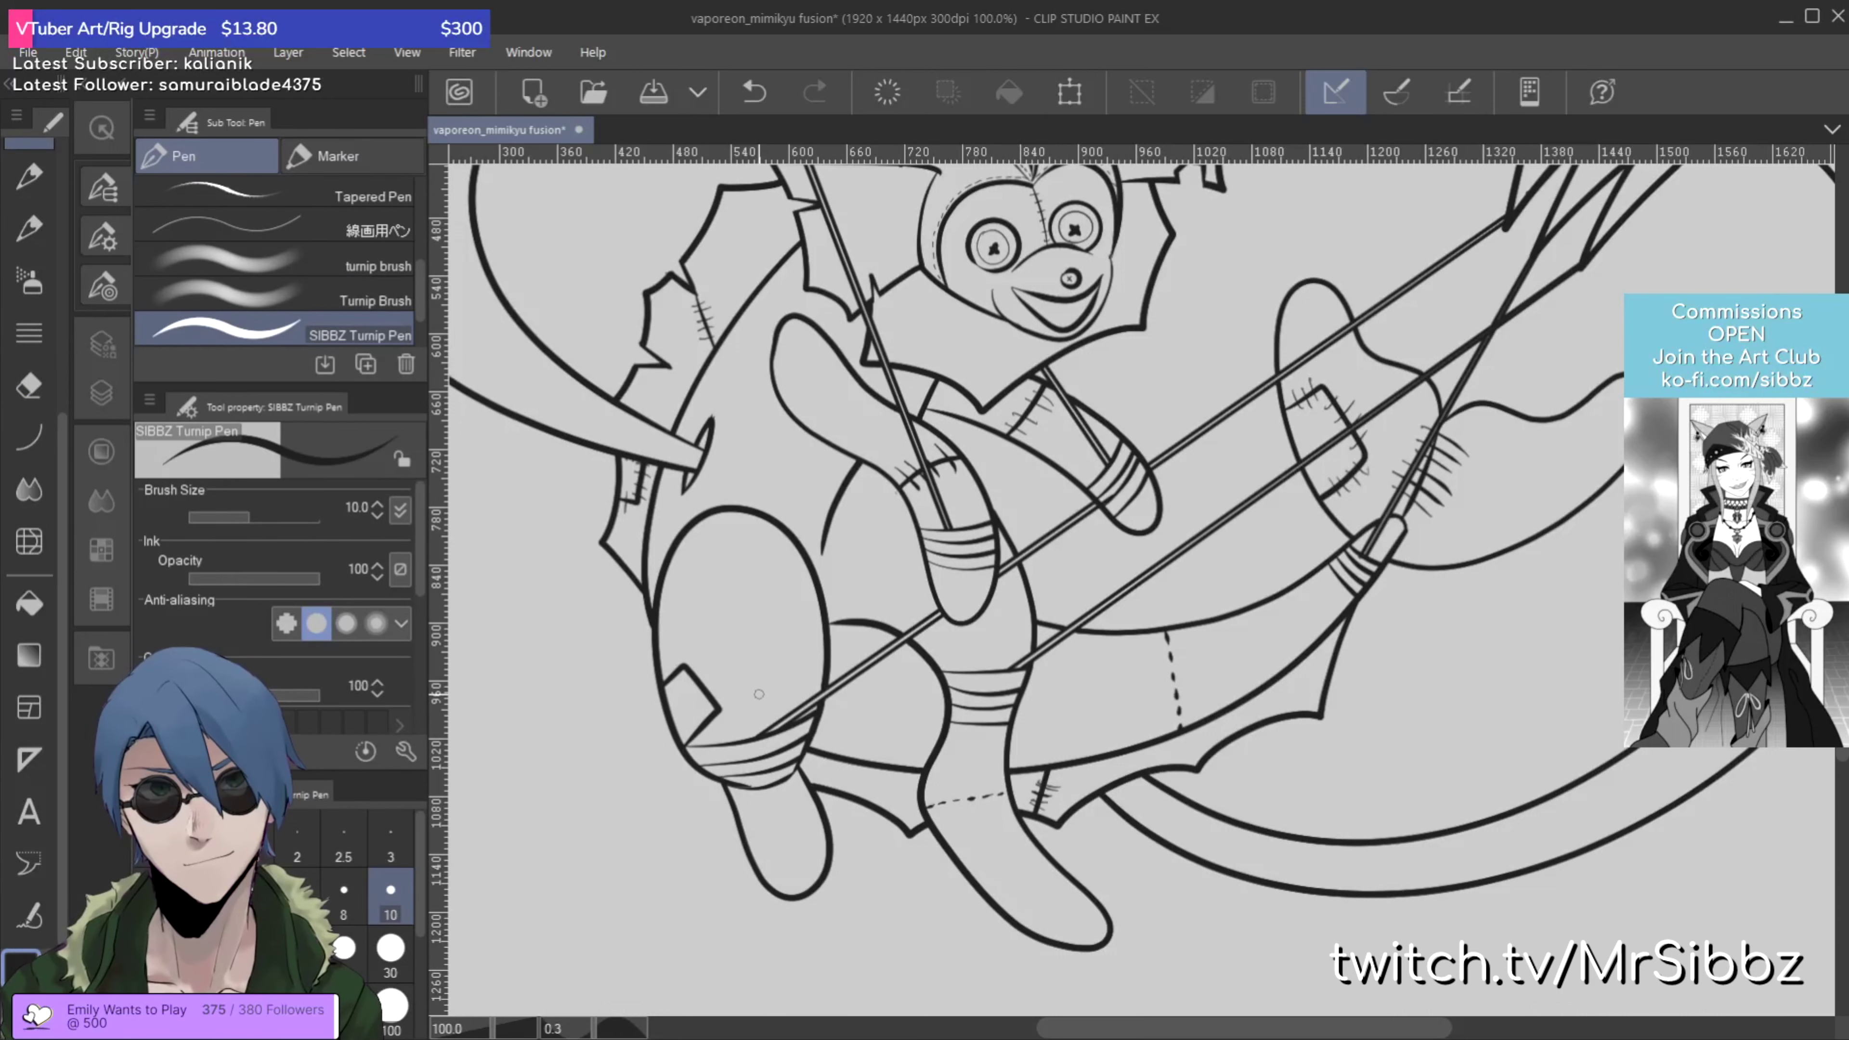
pyautogui.hotkey('ctrl', 'z')
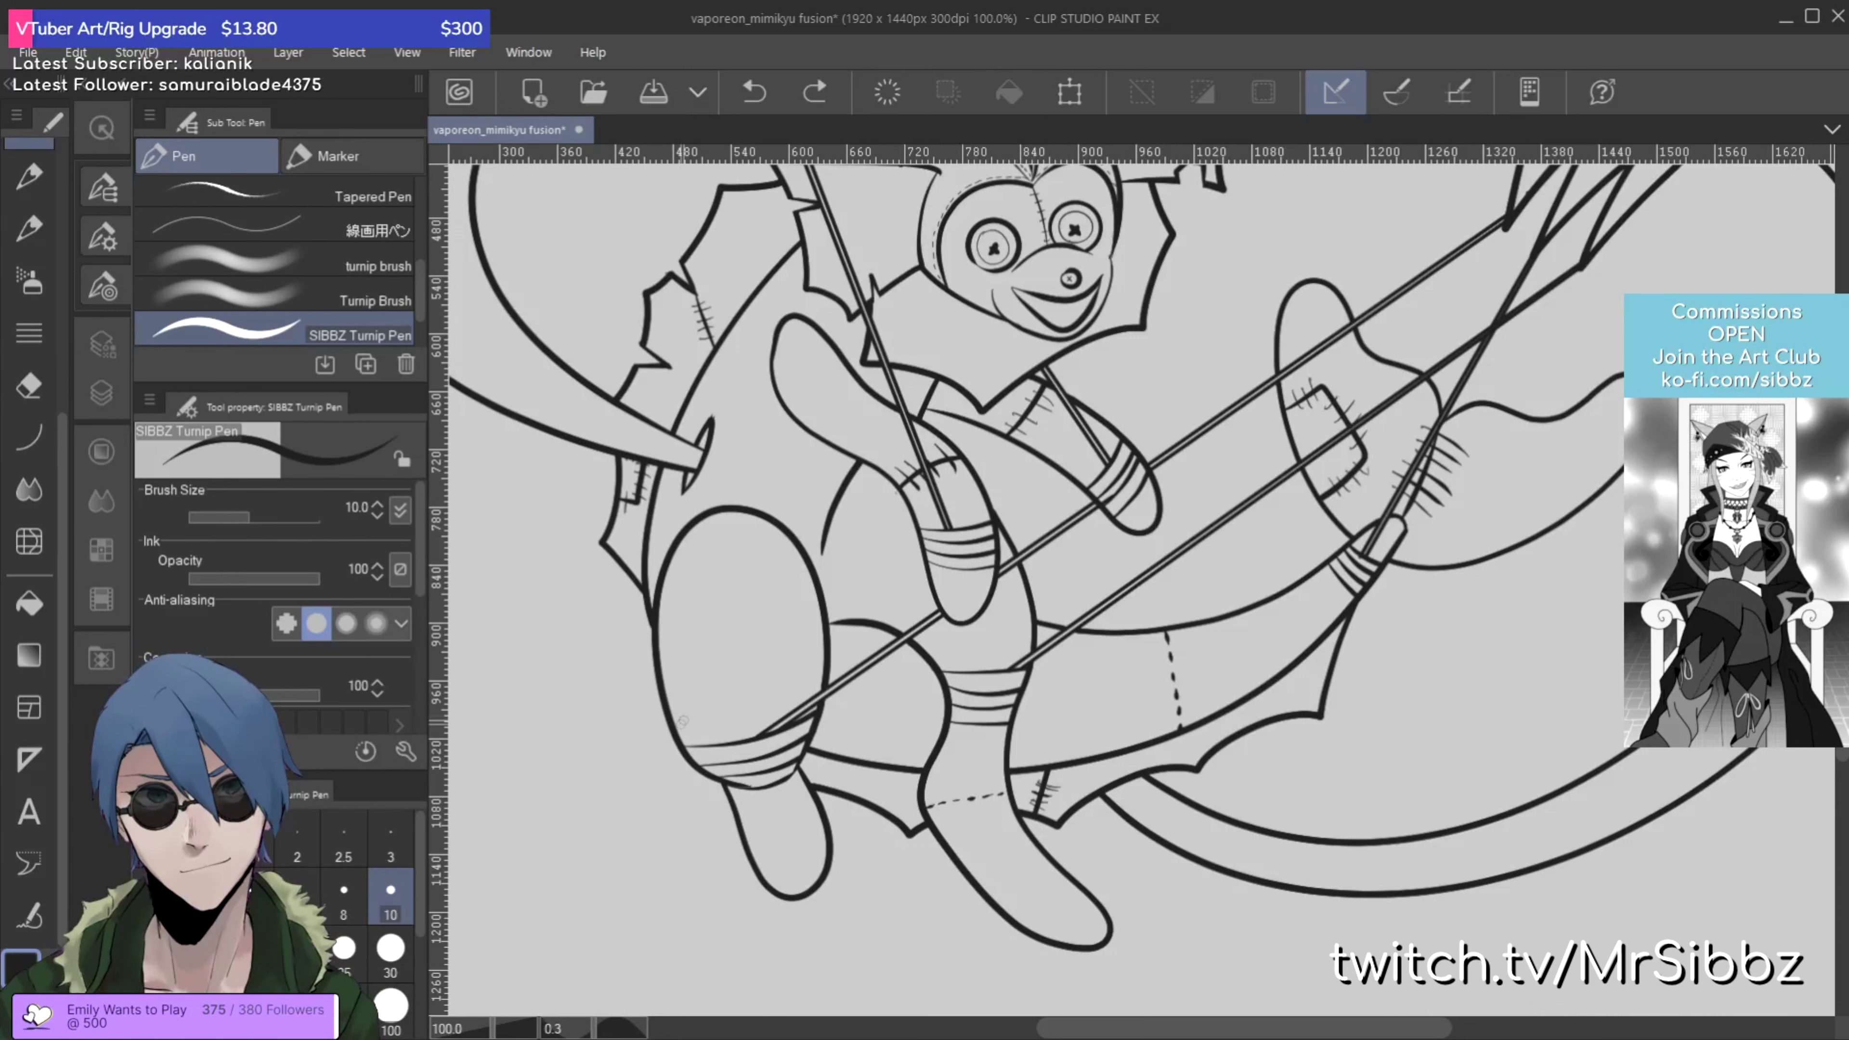
# Step: Draw a small angular patch with stitch marks on the thigh's outer edge above the bands, trimming the lines outside the thigh
pyautogui.moveTo(663, 747)
pyautogui.mouseDown()
pyautogui.moveTo(699, 699)
pyautogui.moveTo(638, 647)
pyautogui.mouseUp()
pyautogui.press('e')
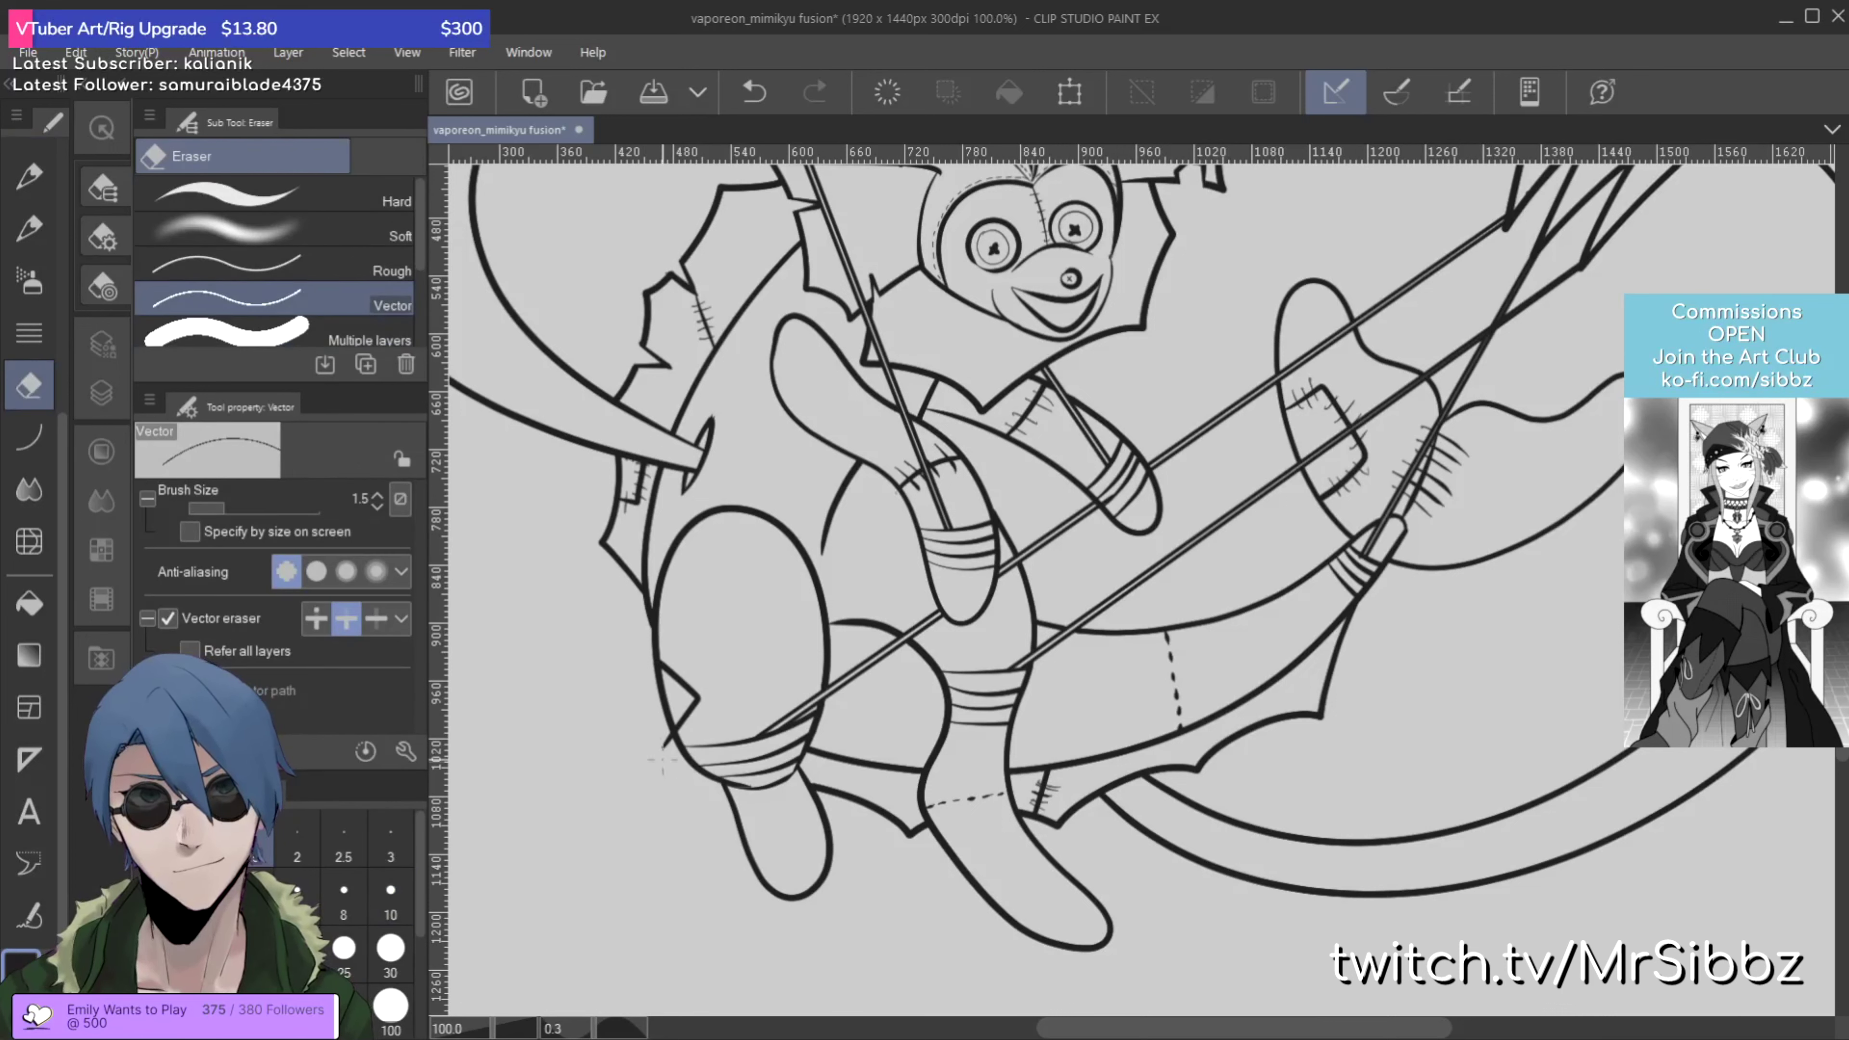
pyautogui.press('p')
pyautogui.moveTo(666, 678)
pyautogui.mouseDown()
pyautogui.moveTo(675, 661)
pyautogui.moveTo(688, 675)
pyautogui.mouseUp()
pyautogui.moveTo(683, 703)
pyautogui.mouseDown()
pyautogui.moveTo(694, 678)
pyautogui.moveTo(689, 728)
pyautogui.moveTo(707, 731)
pyautogui.mouseUp()
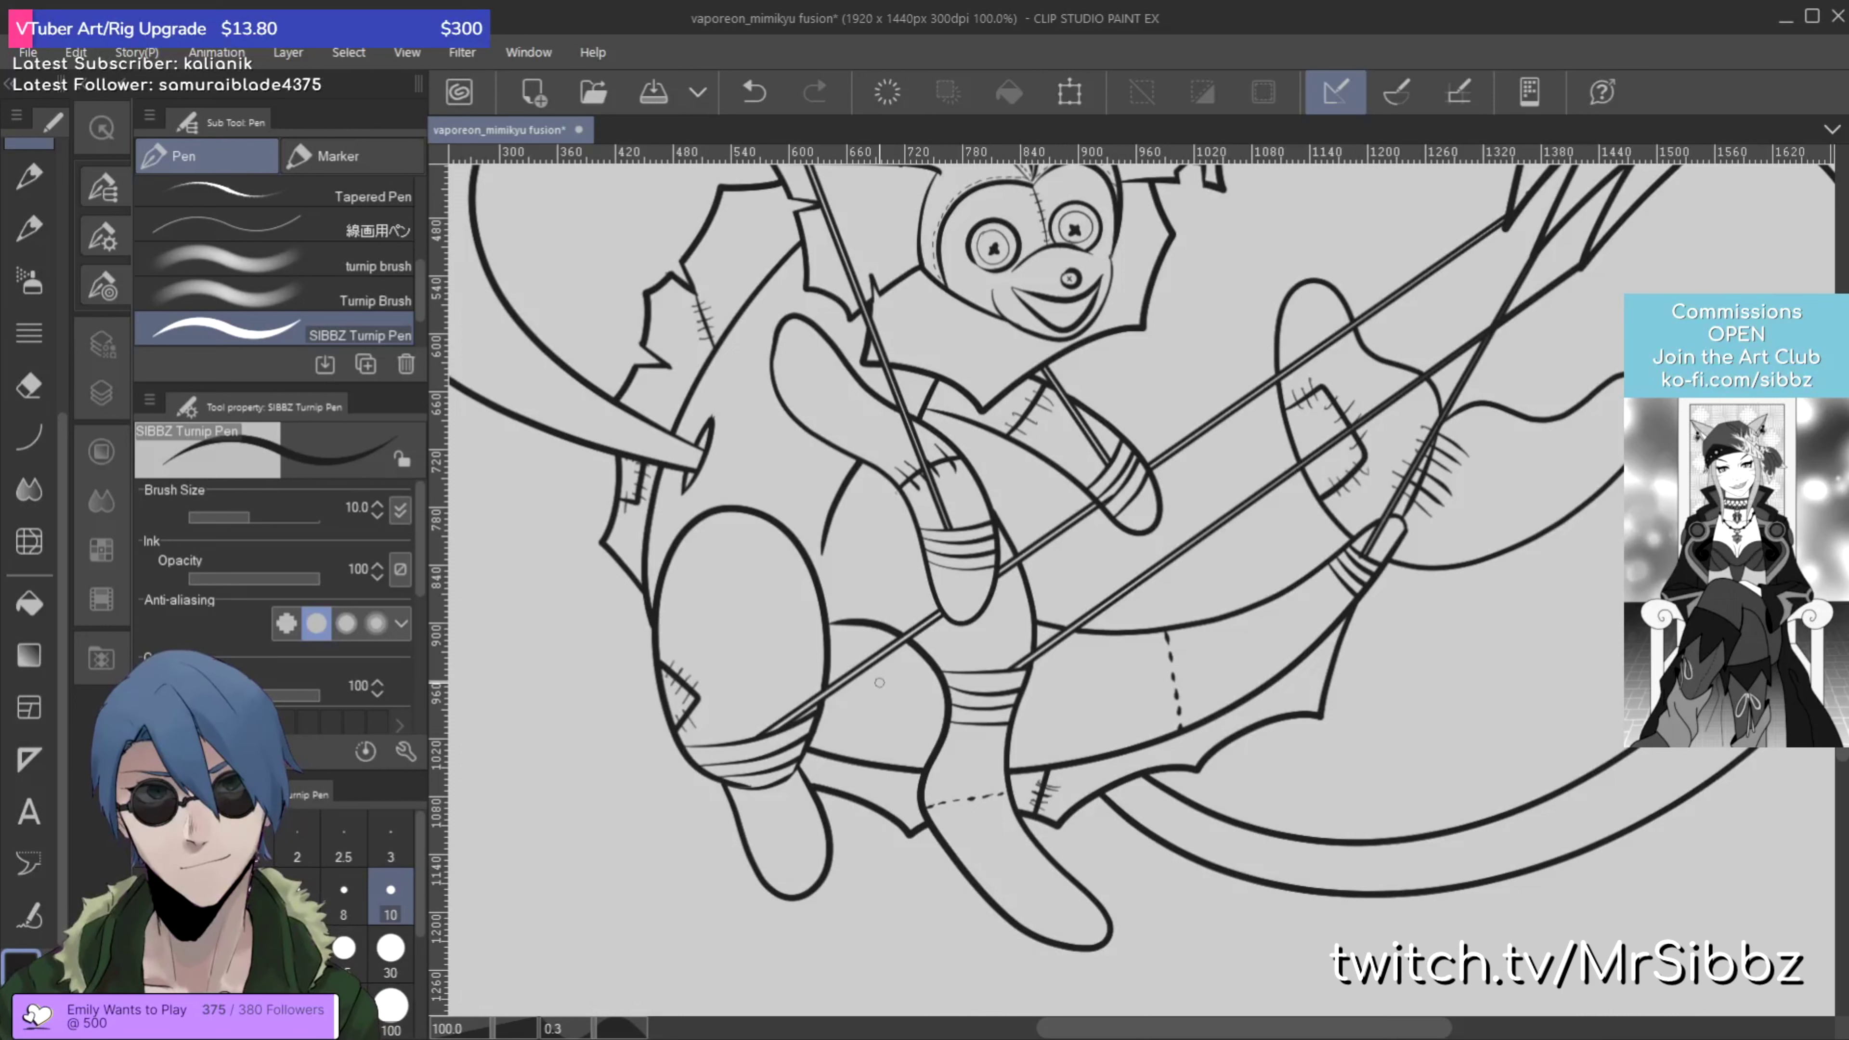
# Step: Draw two short toe lines on the foot below the dashed ankle seam and trim their ends outside the outline
pyautogui.moveTo(1387, 862); pyautogui.dragTo(1355, 811)
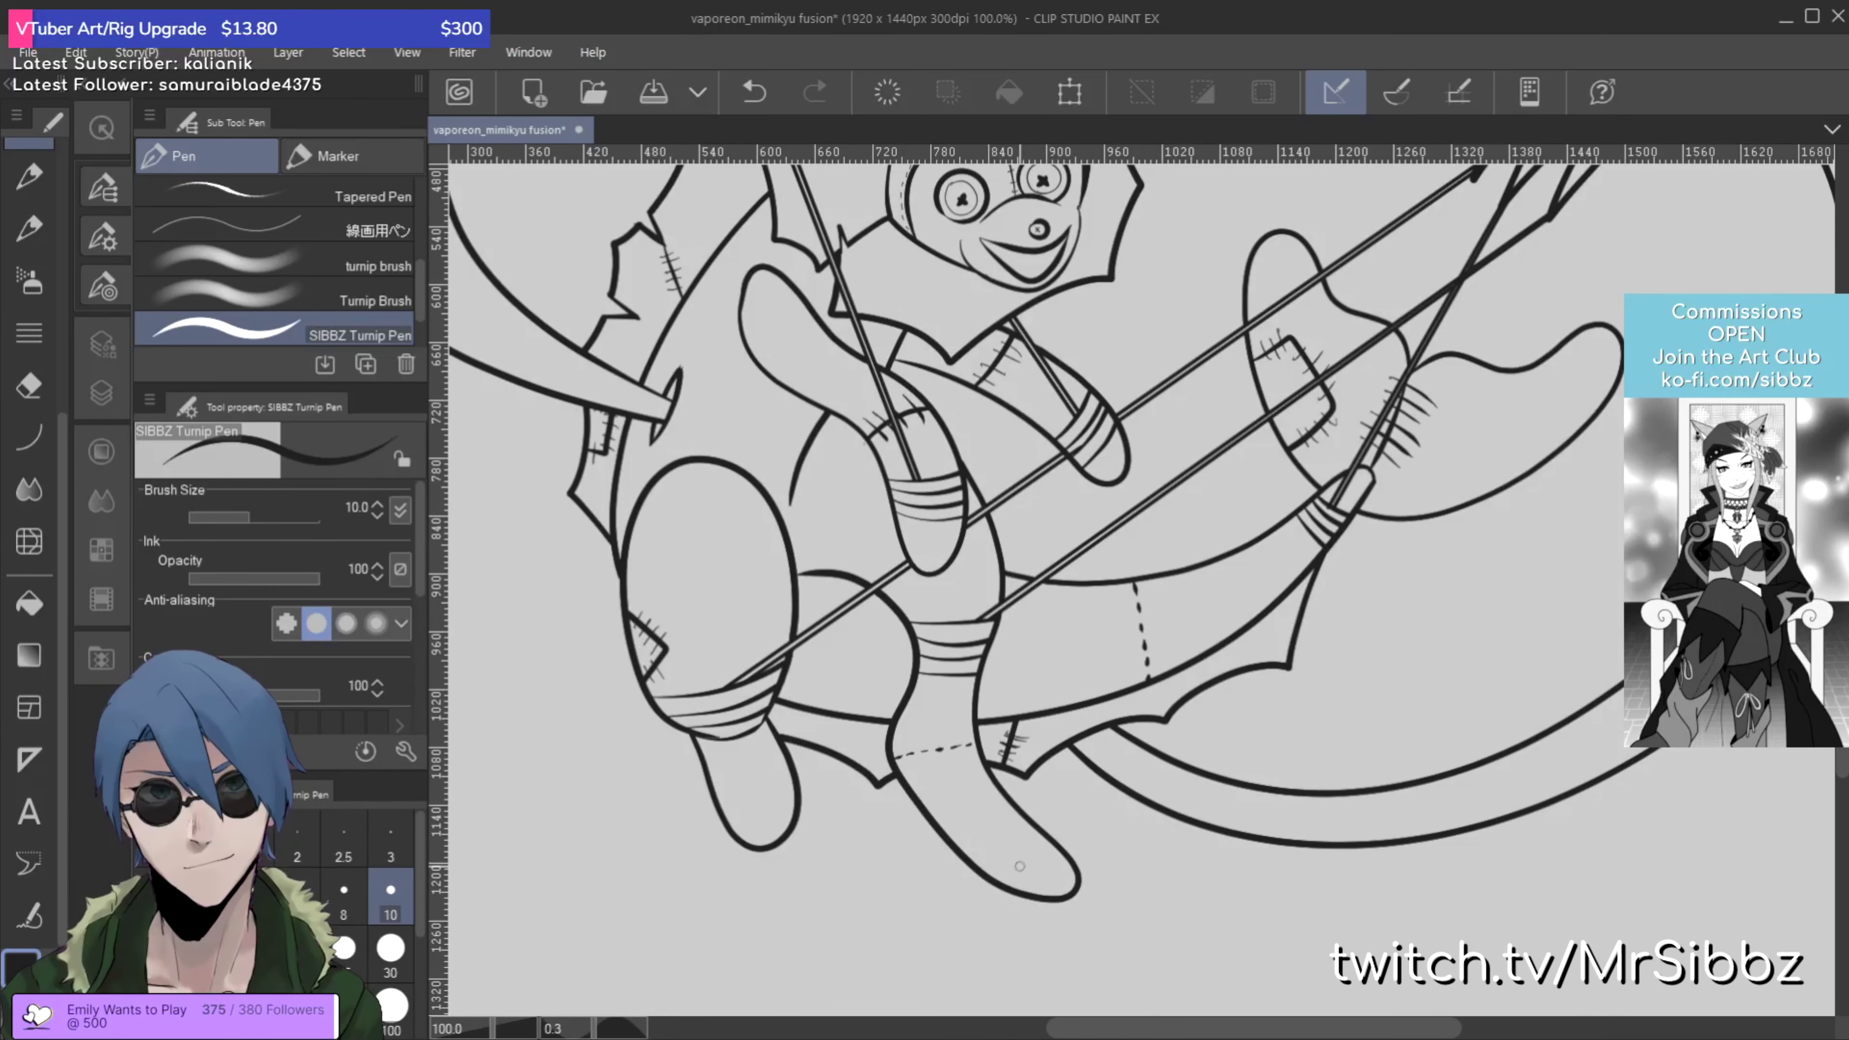
pyautogui.moveTo(1015, 864)
pyautogui.mouseDown()
pyautogui.moveTo(1028, 907)
pyautogui.moveTo(1063, 908)
pyautogui.moveTo(1026, 908)
pyautogui.moveTo(1058, 907)
pyautogui.mouseUp()
pyautogui.press('e')
pyautogui.press('p')
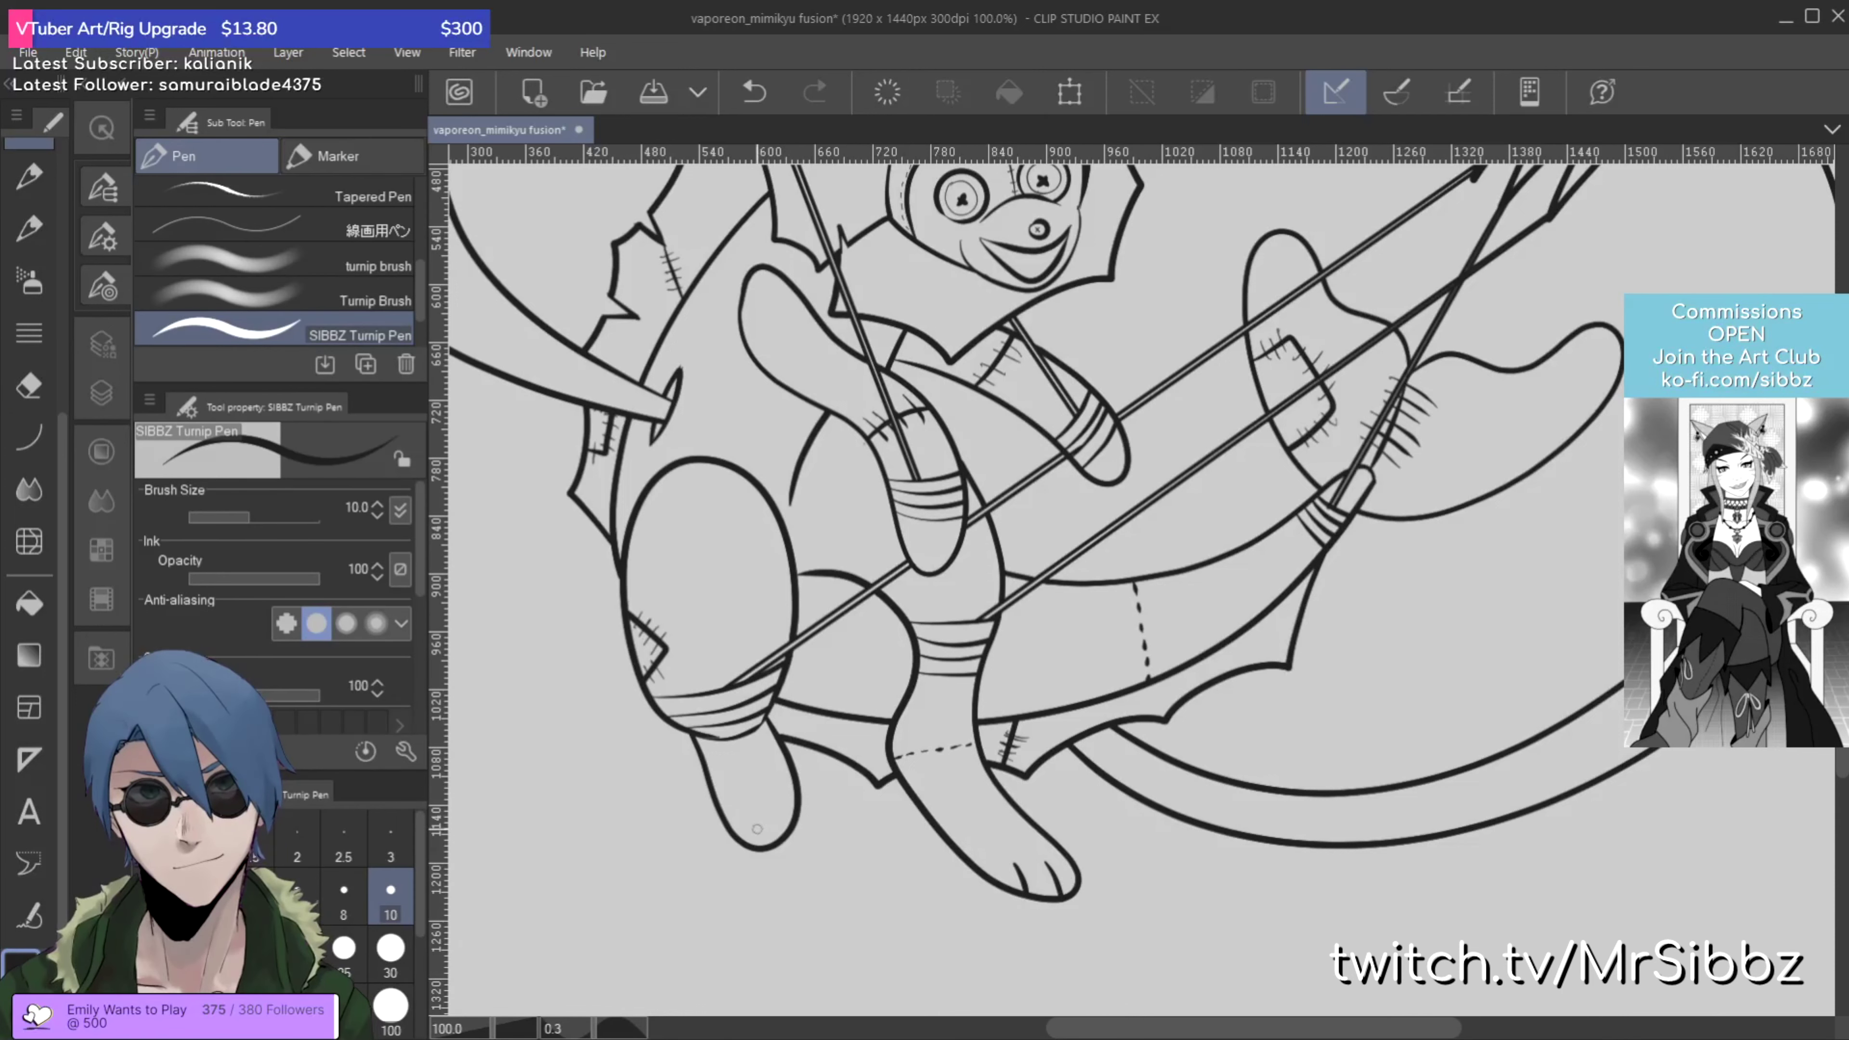
# Step: Draw two short toe lines on the foot below the banded thigh and erase their ends outside the outline
pyautogui.moveTo(742, 815); pyautogui.dragTo(754, 865)
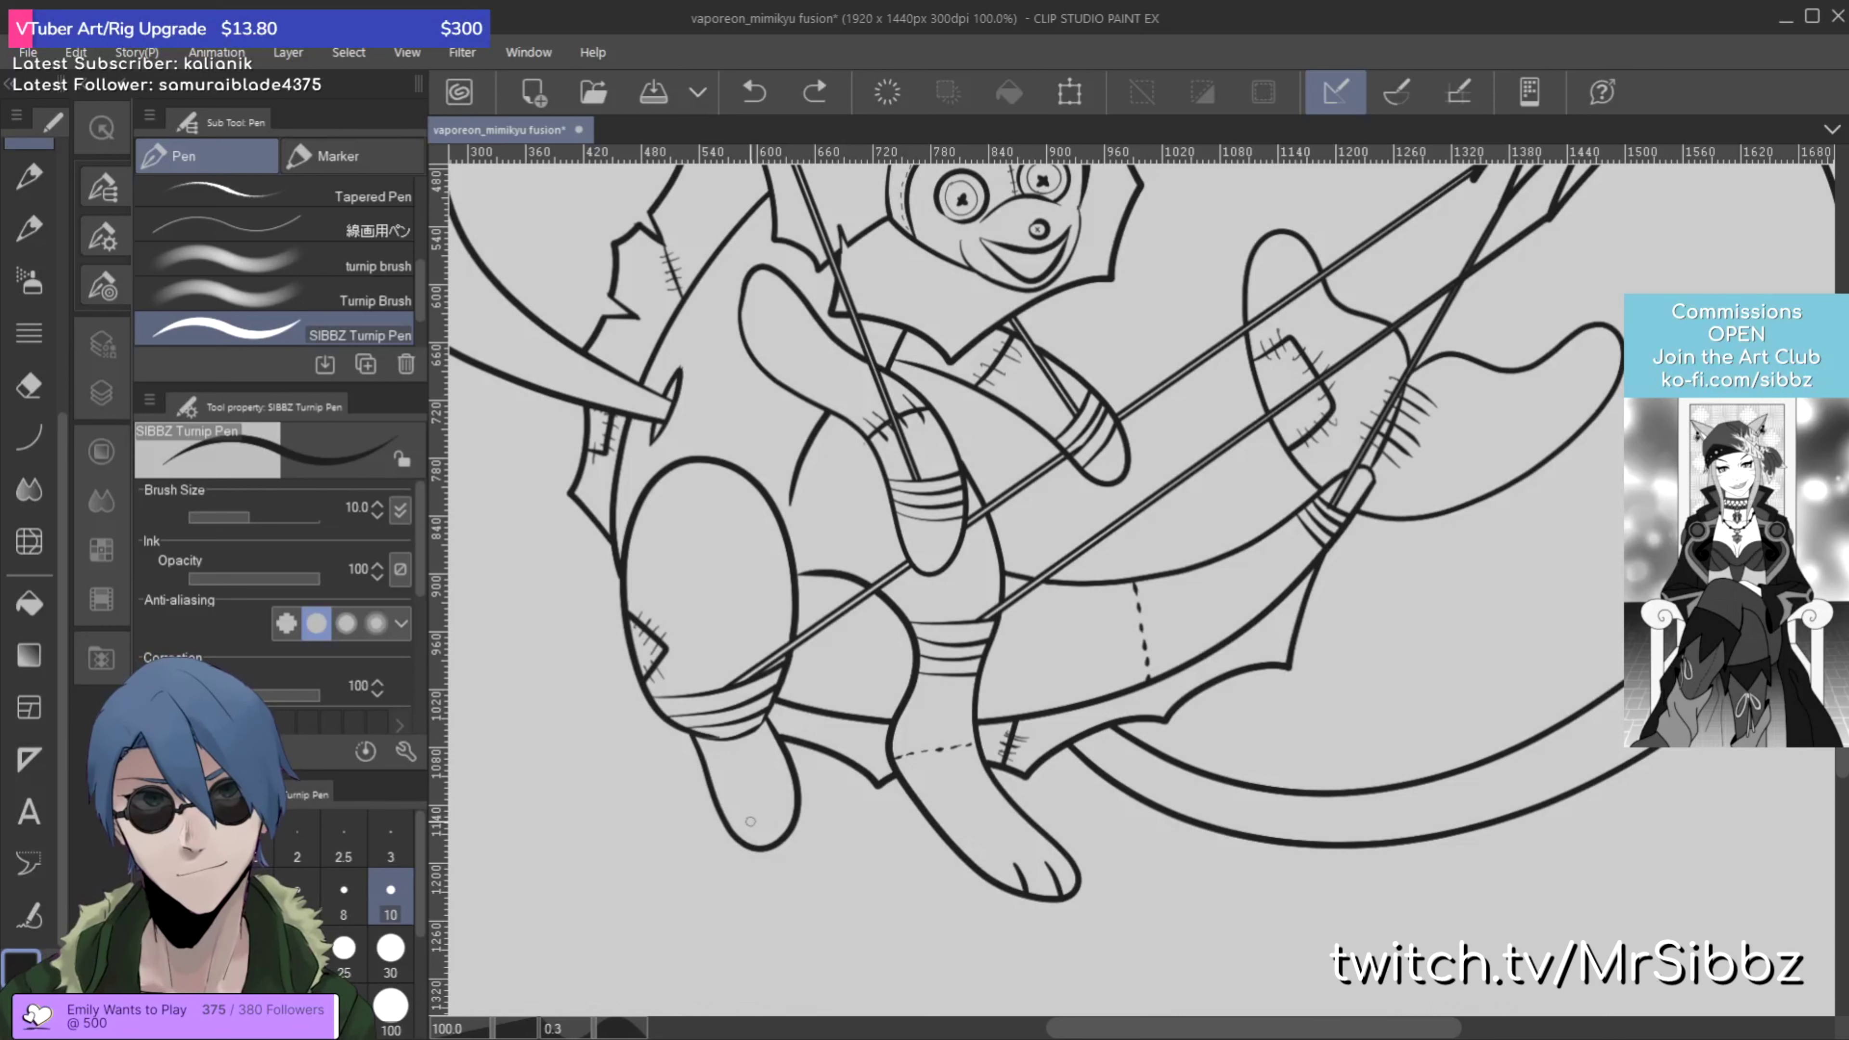
pyautogui.moveTo(772, 812); pyautogui.dragTo(777, 840)
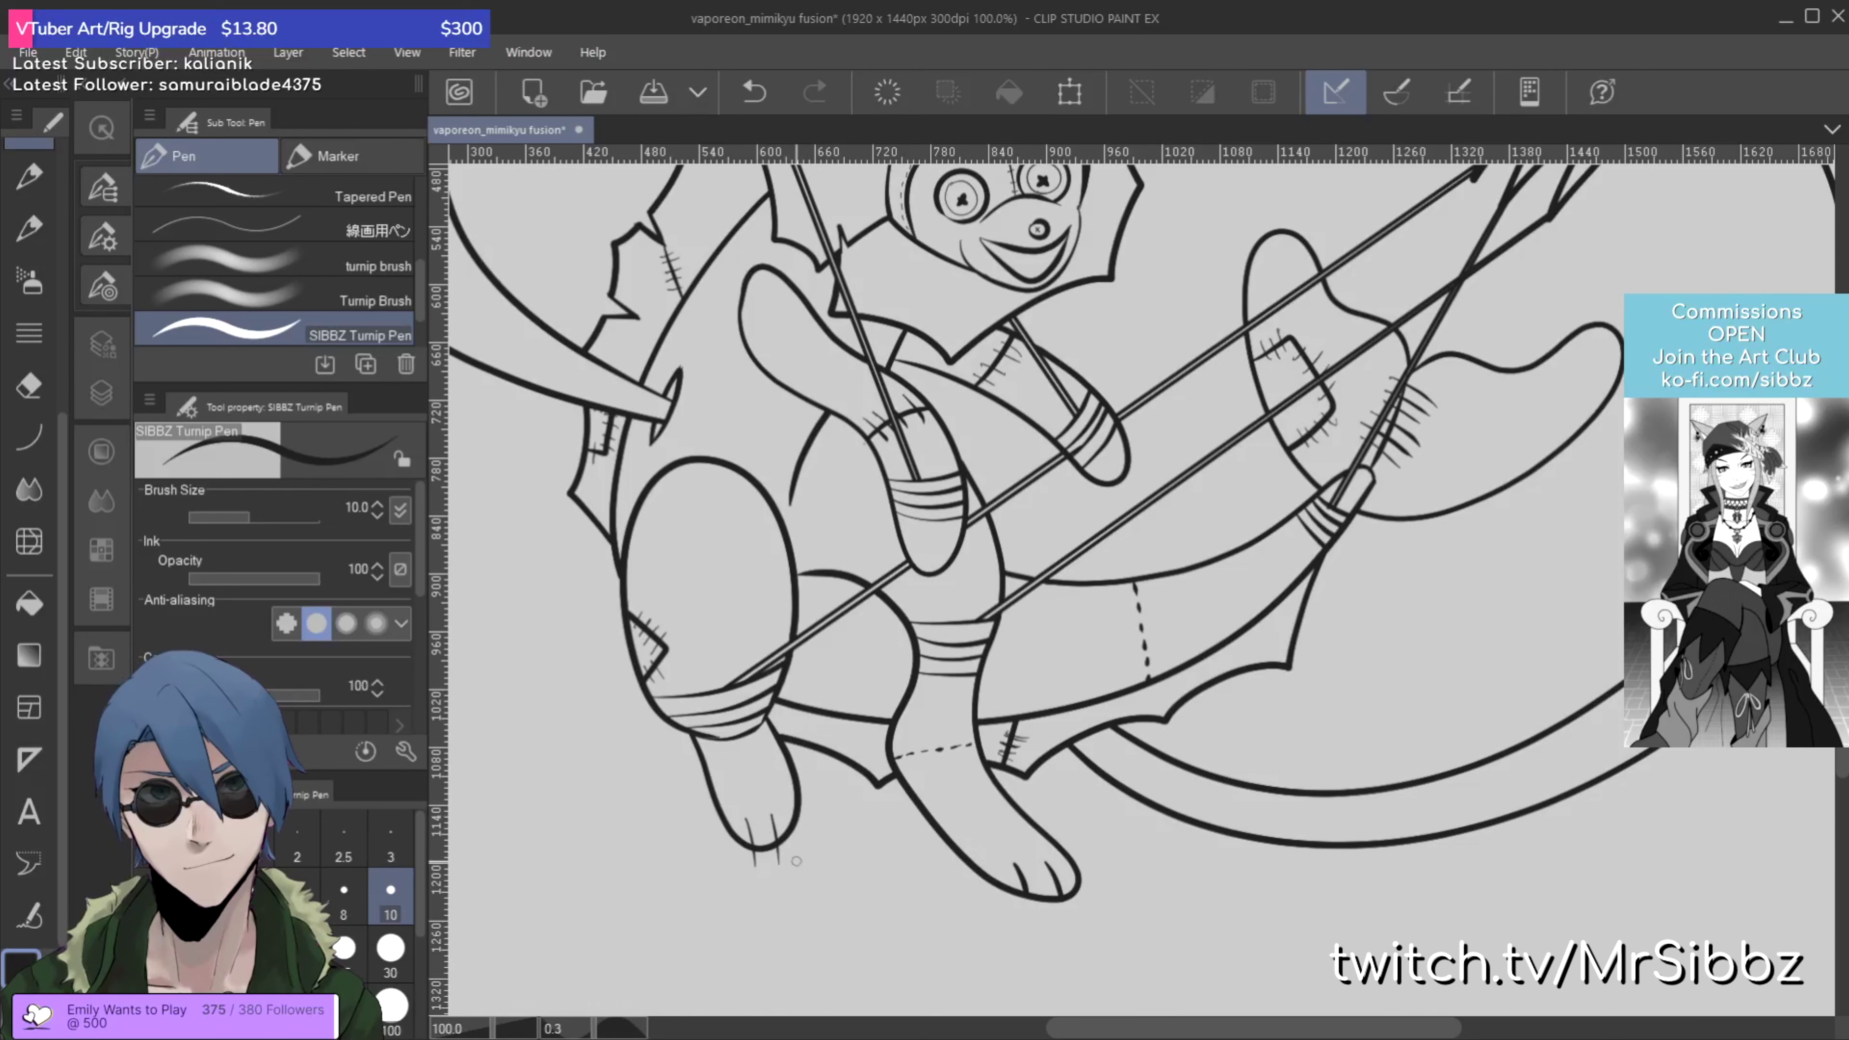
pyautogui.press('e')
pyautogui.click(753, 858)
pyautogui.press('p')
# Step: Redraw two short toe lines on the near front paw below its bands and trim the ends crossing the outline
pyautogui.moveTo(1291, 595); pyautogui.dragTo(1351, 805)
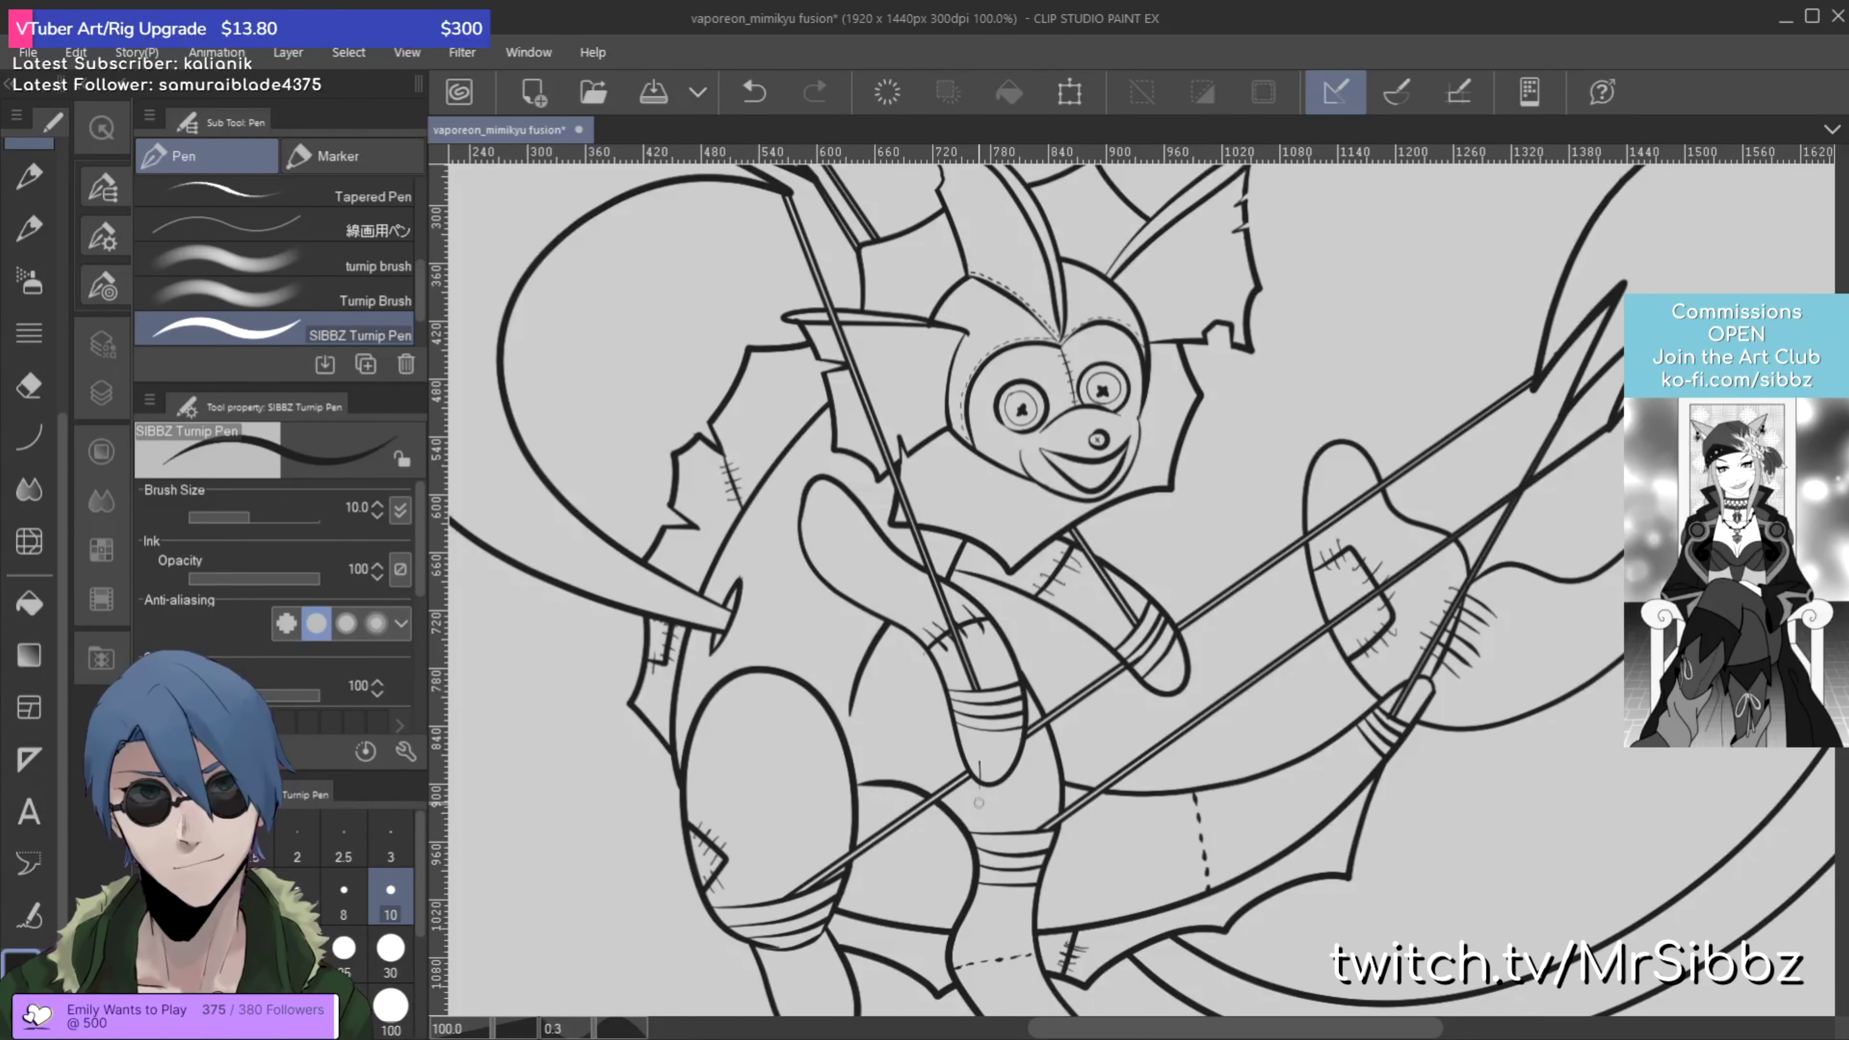
pyautogui.hotkey('ctrl', 'z')
pyautogui.moveTo(982, 757); pyautogui.dragTo(996, 782)
pyautogui.moveTo(998, 786); pyautogui.dragTo(1009, 801)
pyautogui.press('e')
pyautogui.press('p')
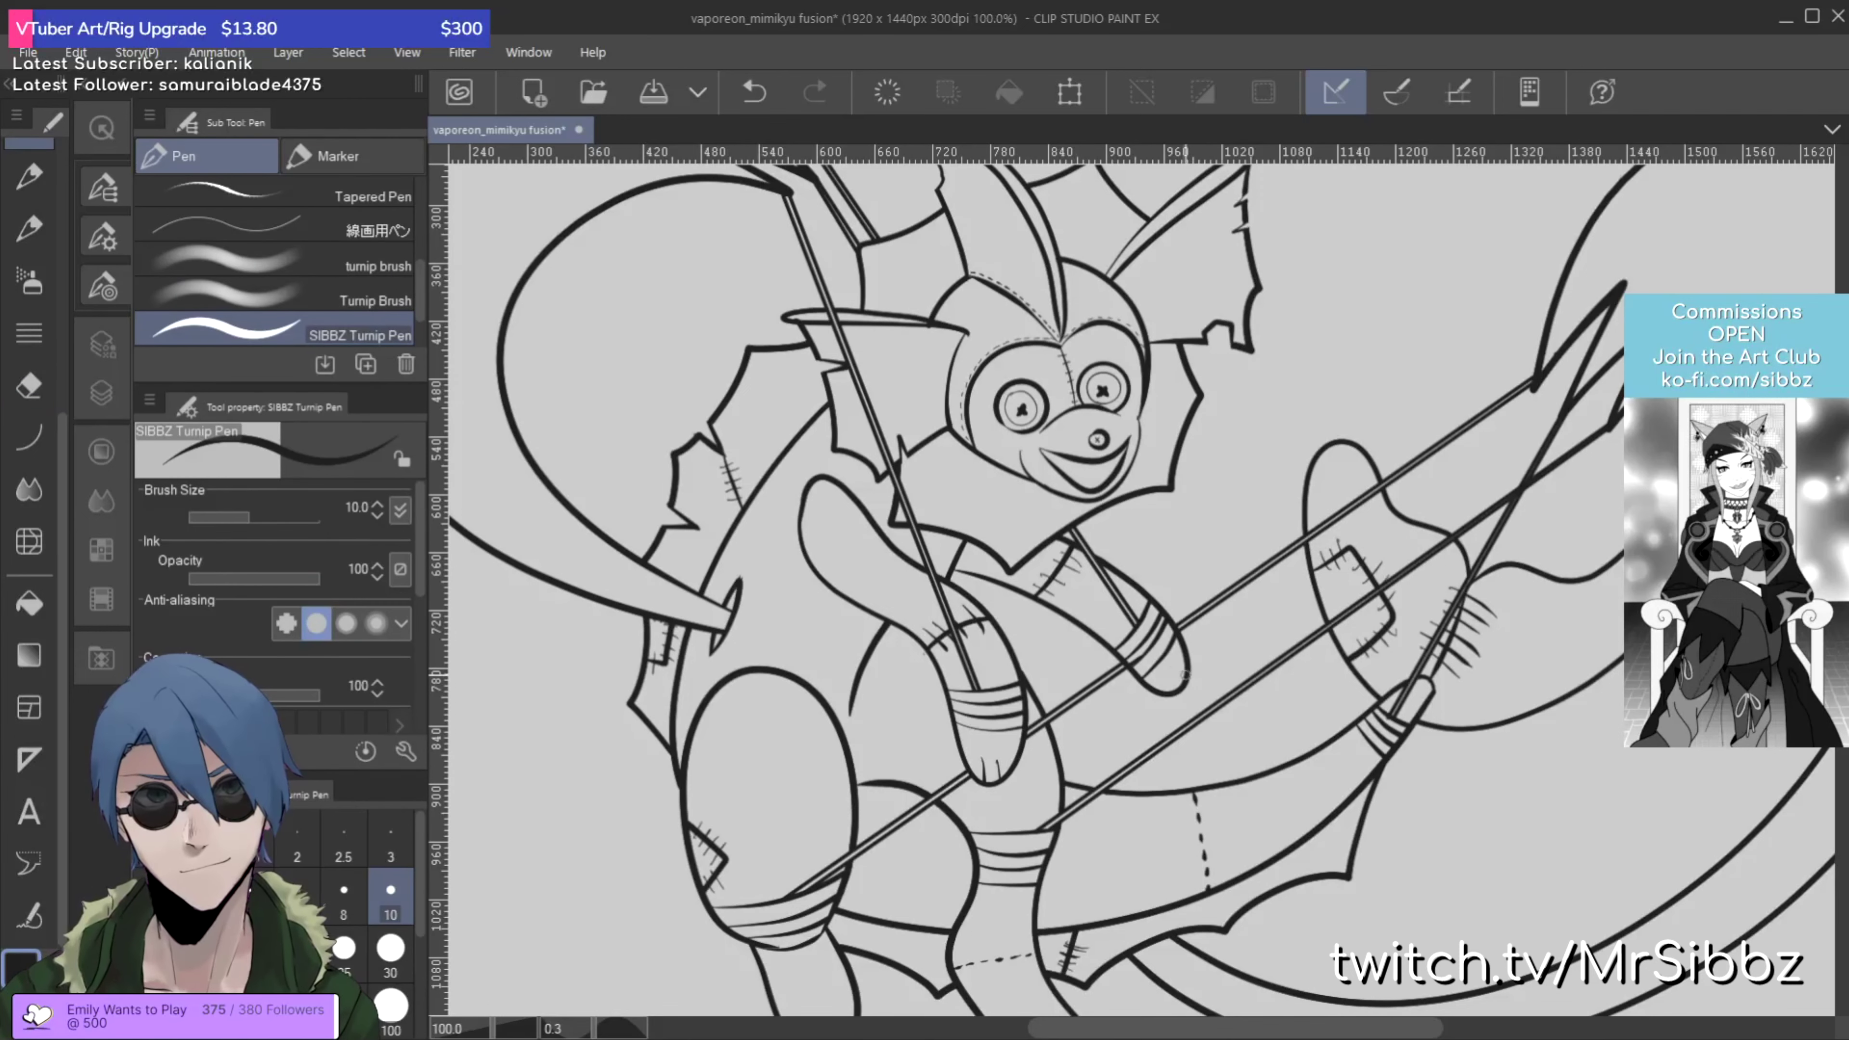
# Step: Erase the open grin from the face beneath the nose, keeping the muzzle outline
pyautogui.press('e')
pyautogui.scroll(5, 1147, 620)
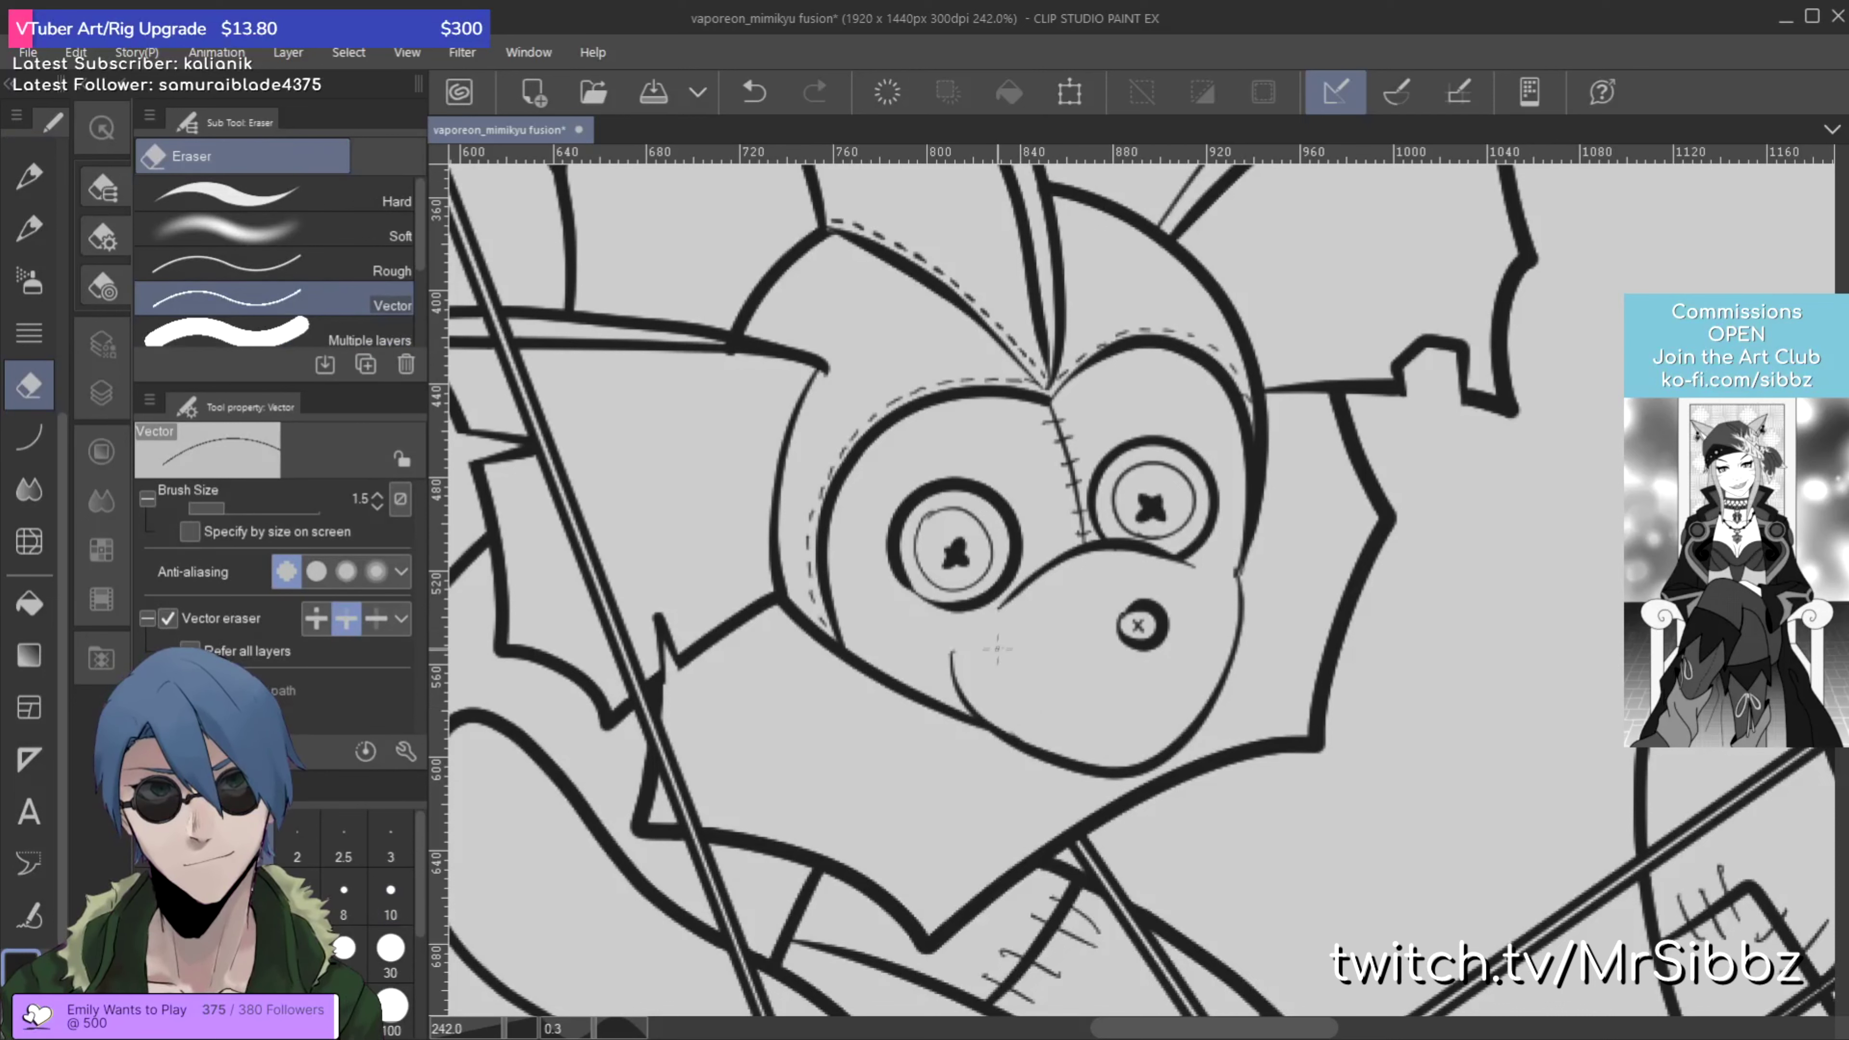
pyautogui.press('p')
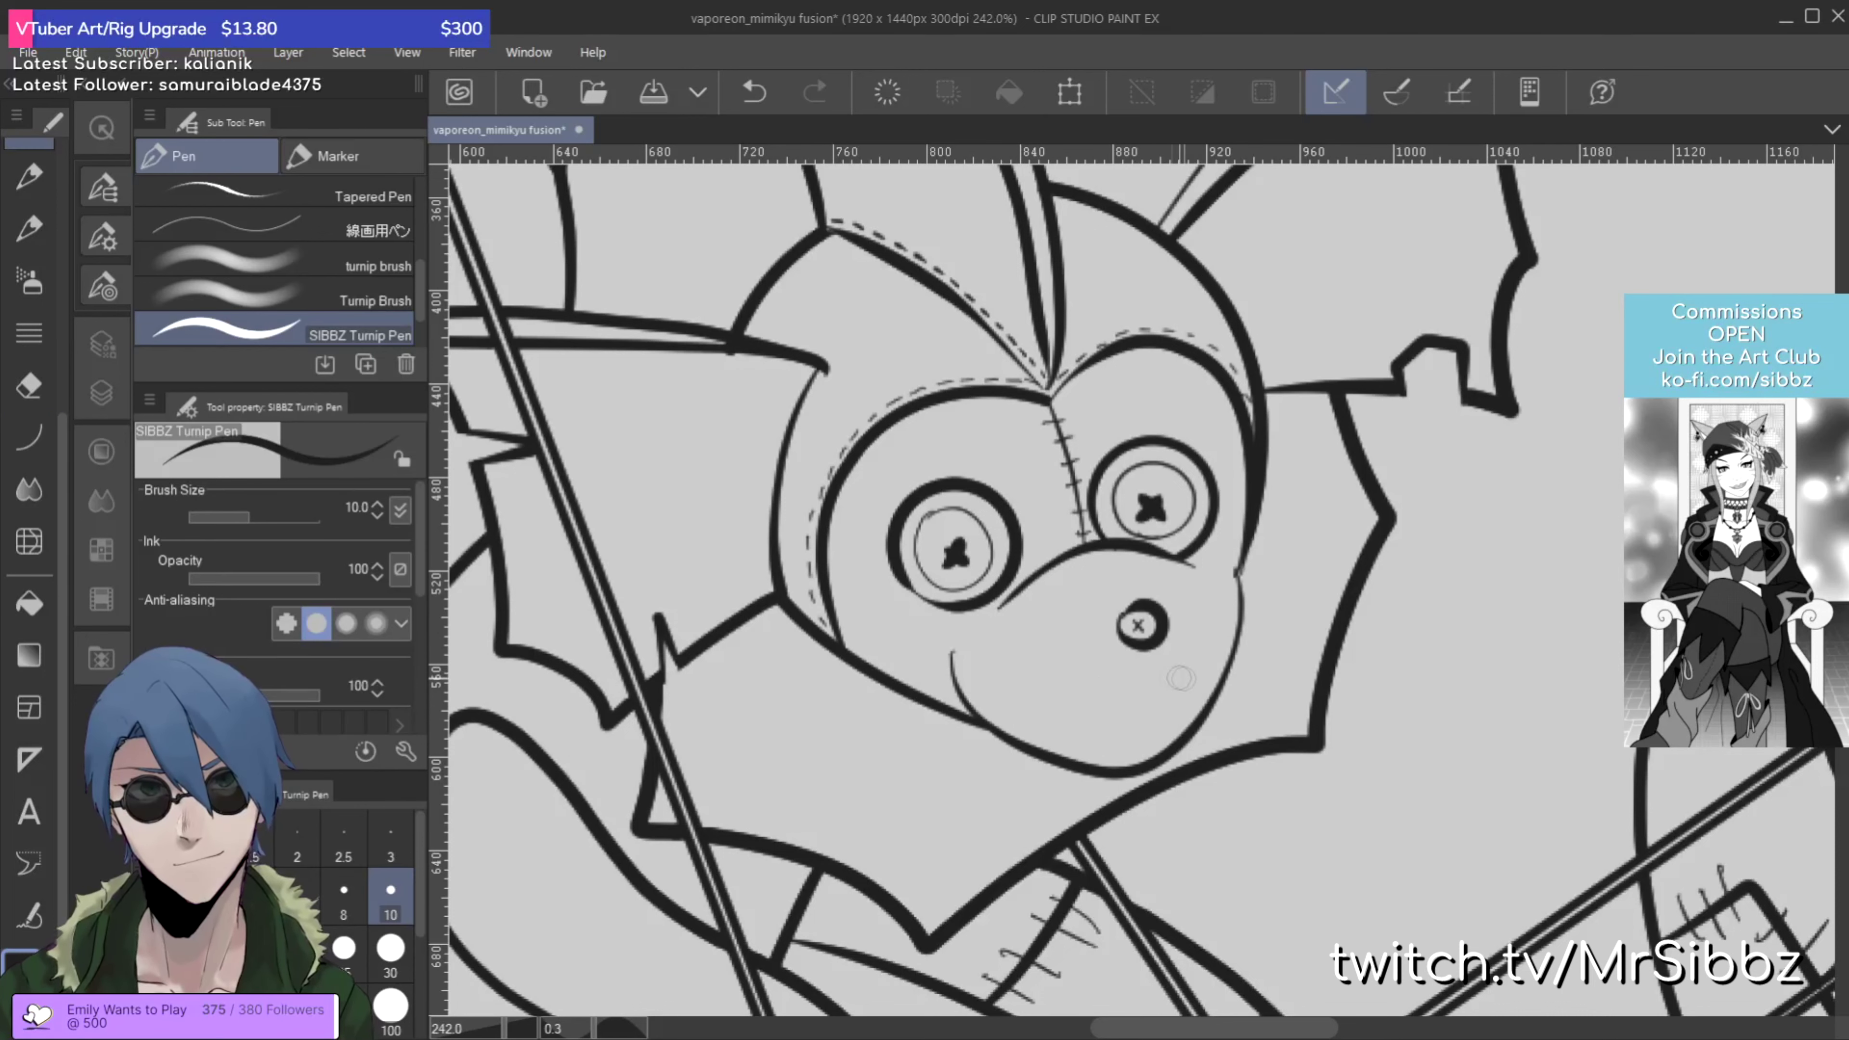
pyautogui.moveTo(1052, 679)
pyautogui.mouseDown()
pyautogui.moveTo(1111, 690)
pyautogui.moveTo(1137, 731)
pyautogui.moveTo(1185, 680)
pyautogui.mouseUp()
pyautogui.moveTo(1063, 682); pyautogui.dragTo(1180, 684)
pyautogui.hotkey('ctrl', 'z')
pyautogui.moveTo(1063, 682)
pyautogui.mouseDown()
pyautogui.moveTo(1111, 690)
pyautogui.moveTo(1136, 732)
pyautogui.moveTo(1181, 681)
pyautogui.mouseUp()
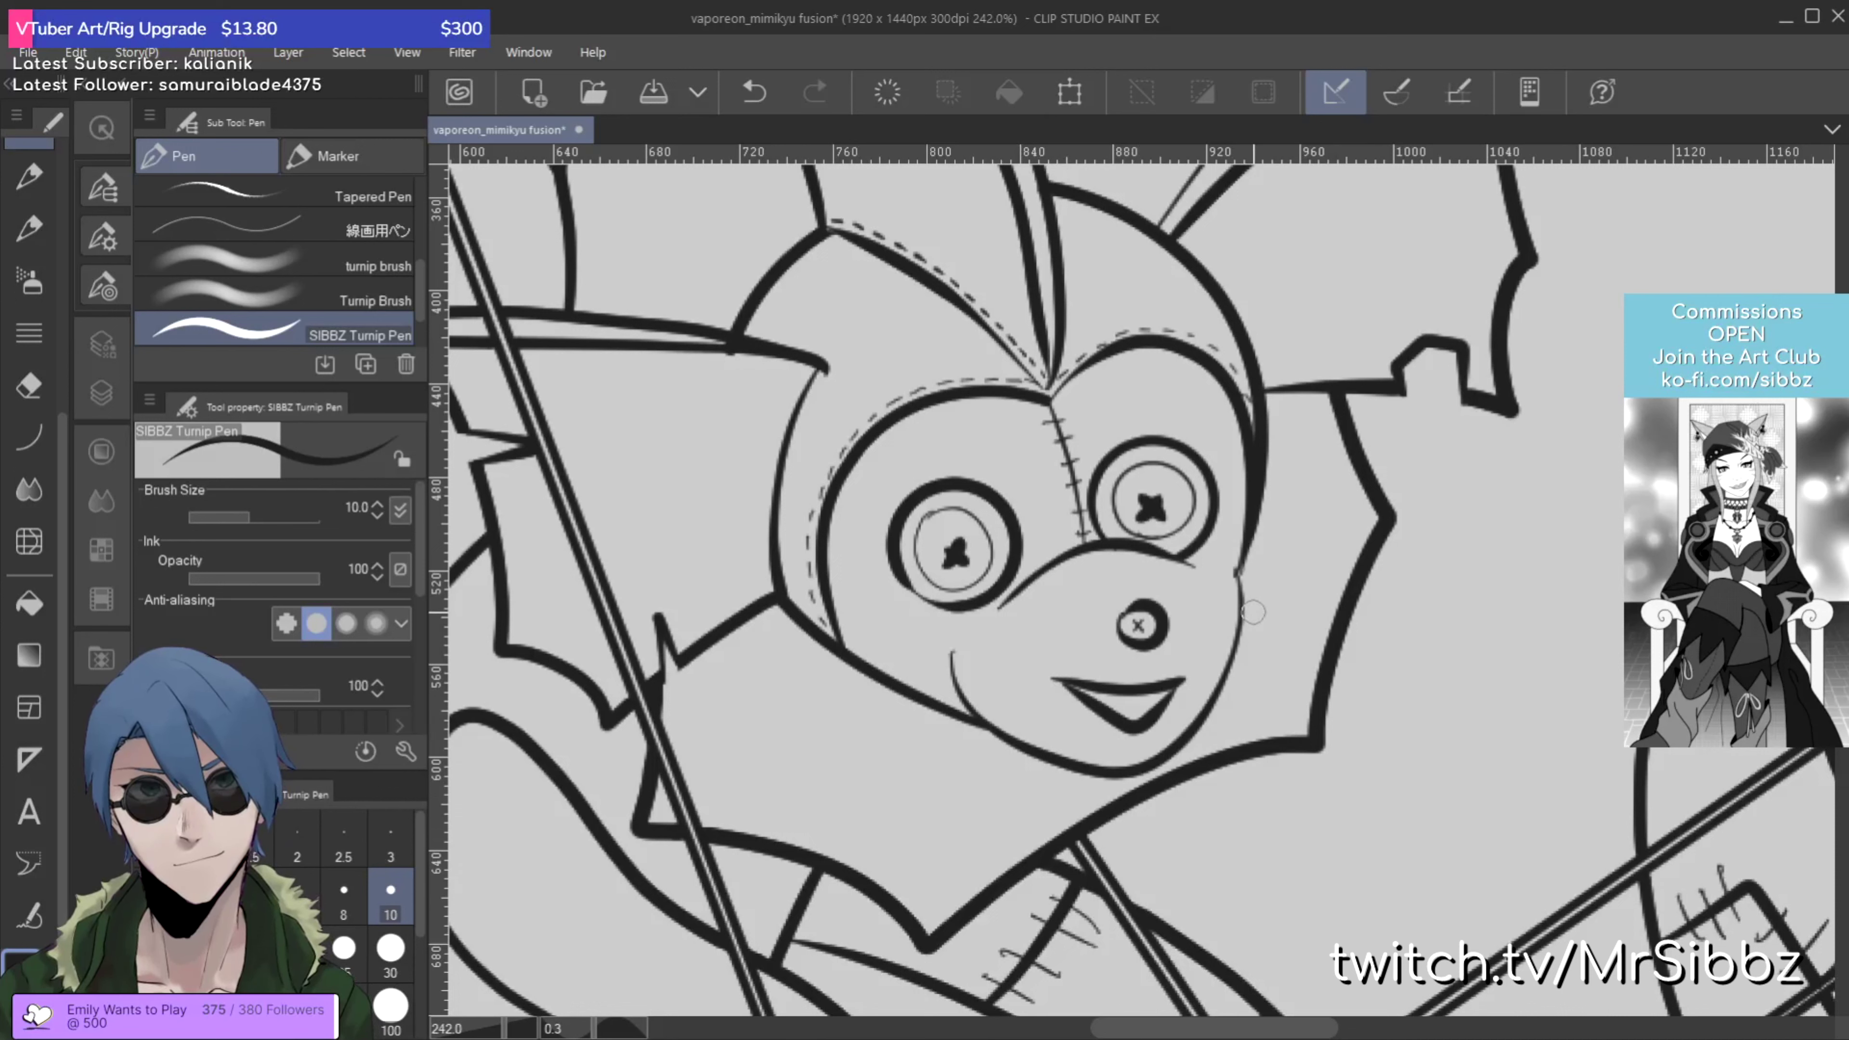
pyautogui.hotkey('ctrl', 'z')
pyautogui.hotkey('ctrl', 'z')
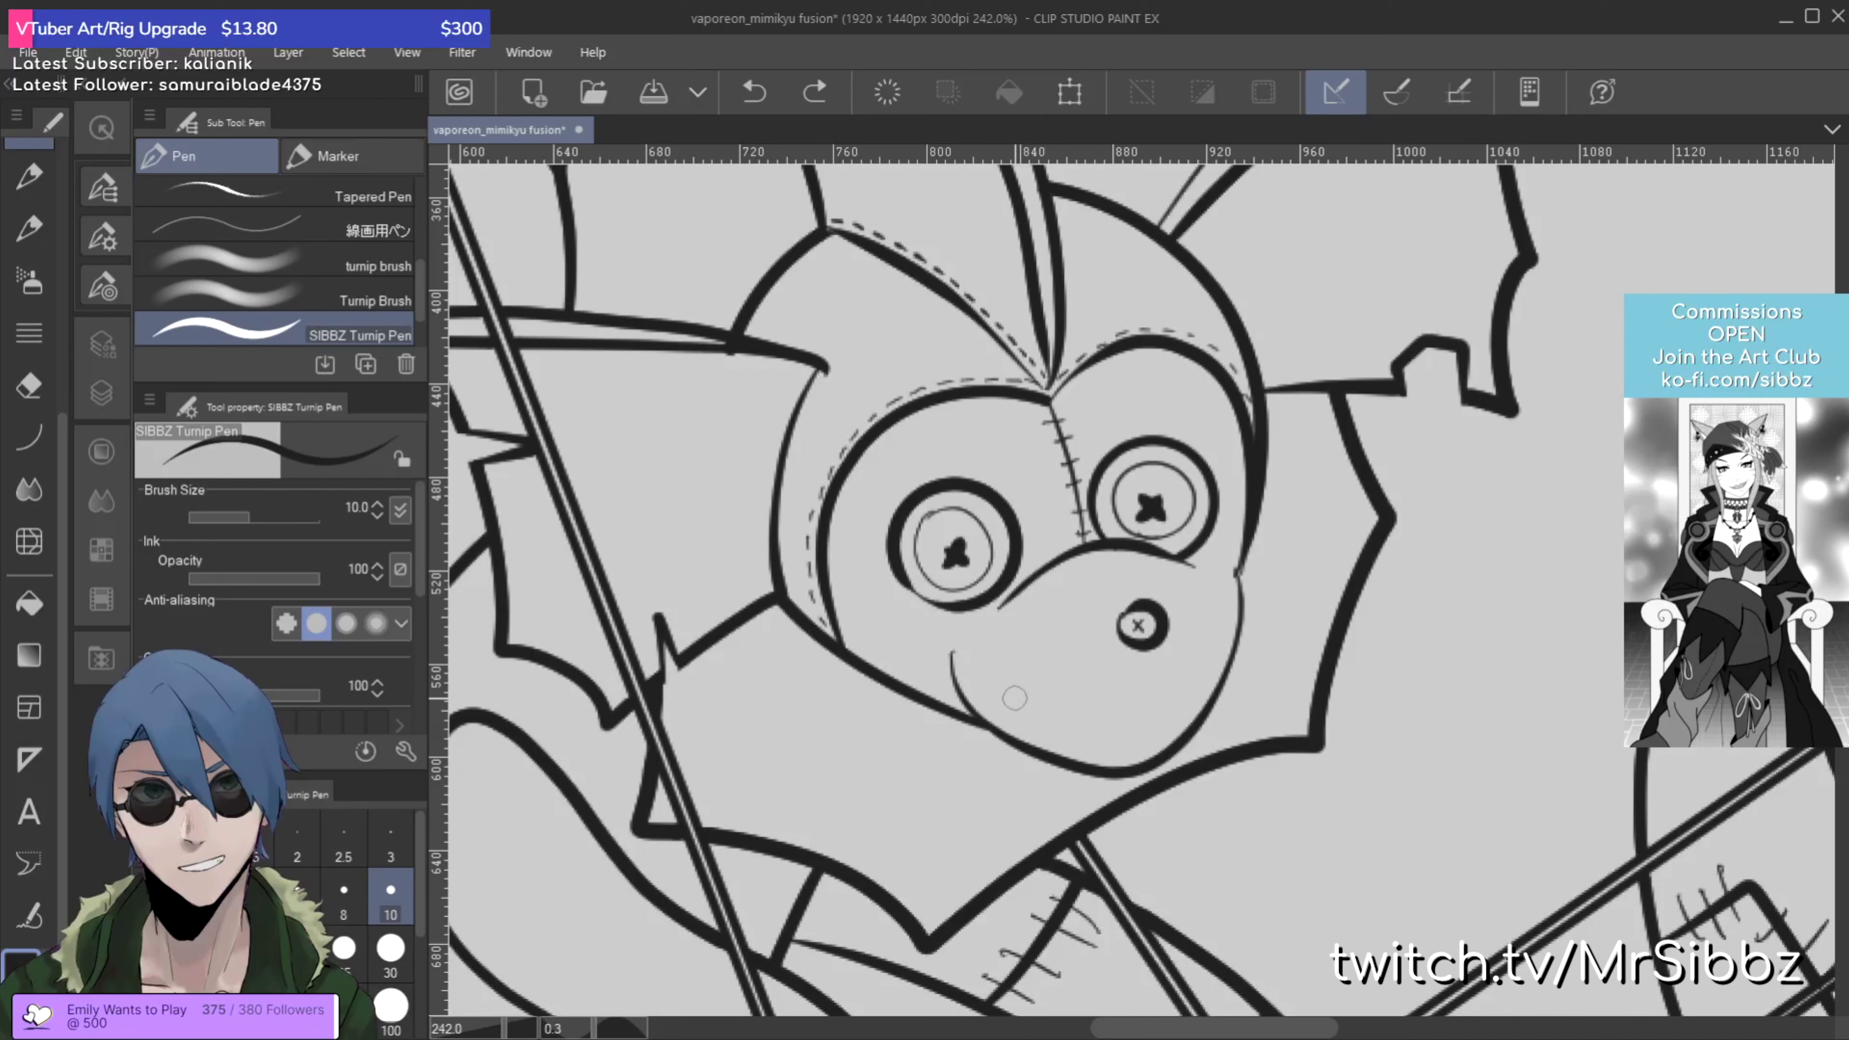
pyautogui.moveTo(1131, 641); pyautogui.dragTo(1122, 628)
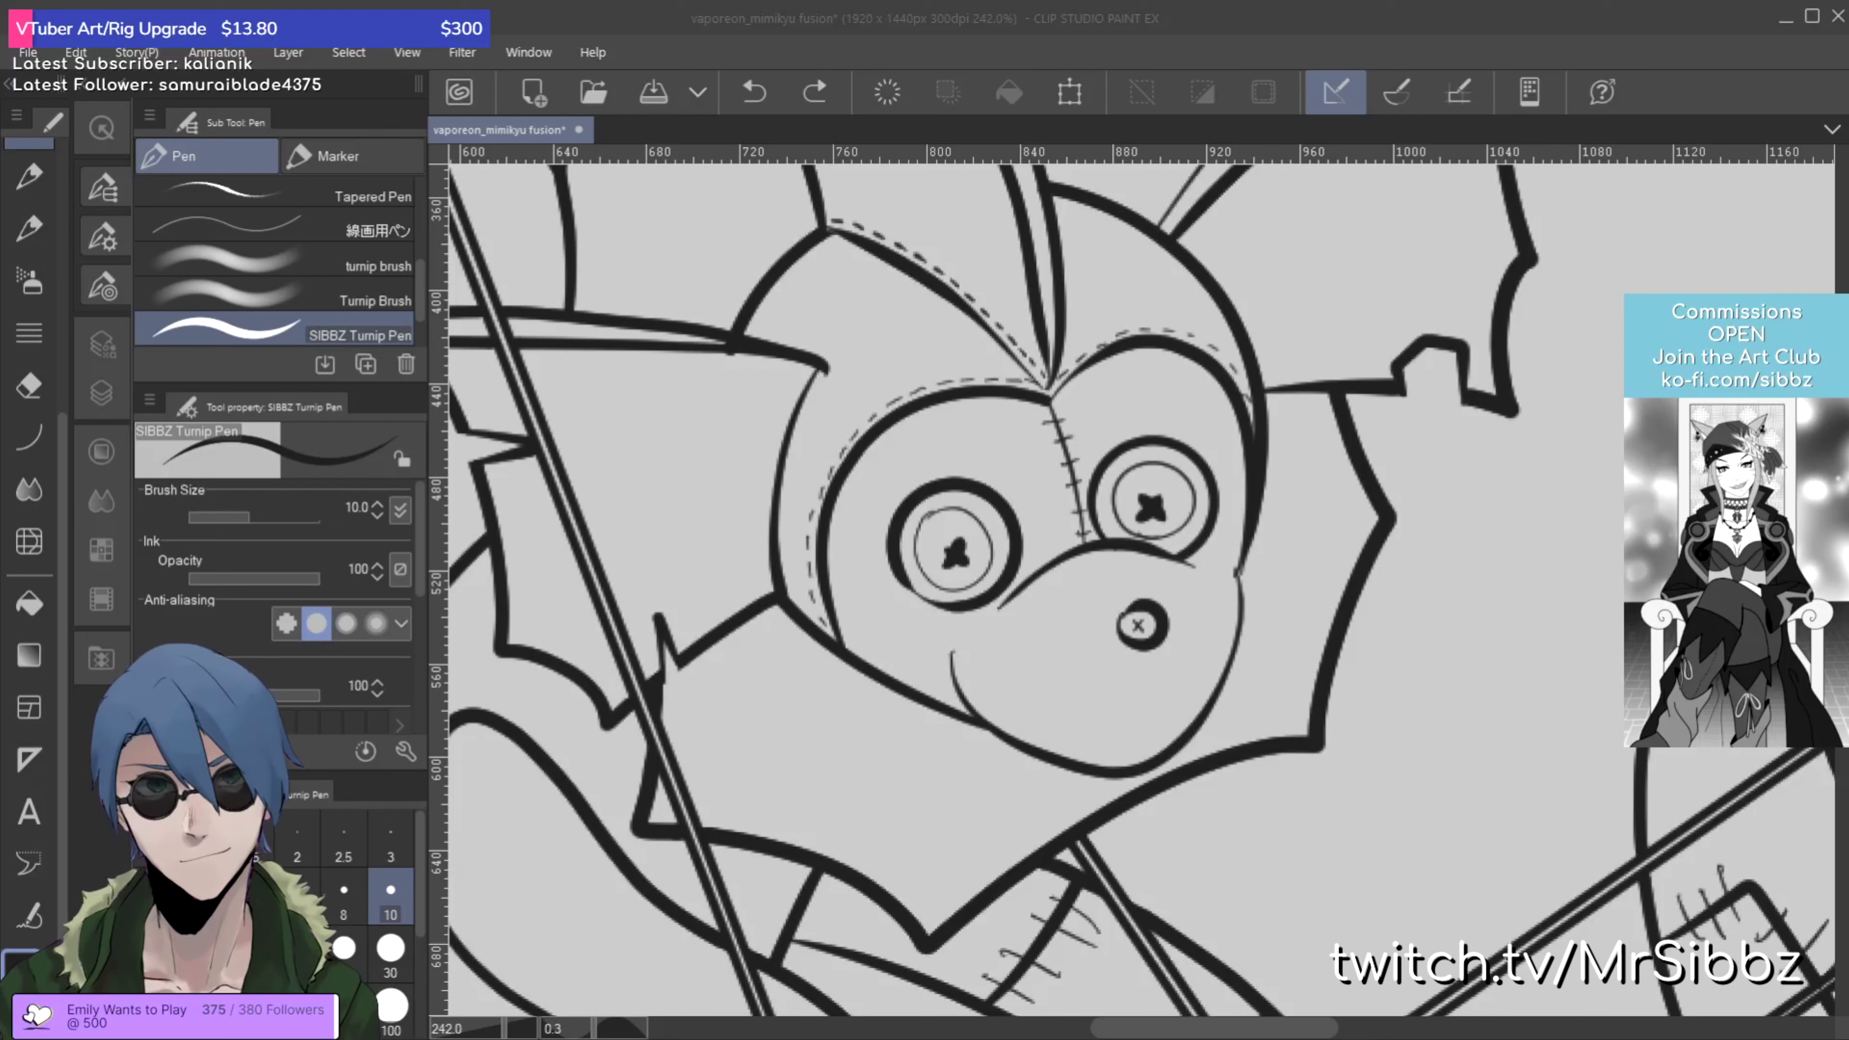
pyautogui.hotkey('alt', 'Tab')
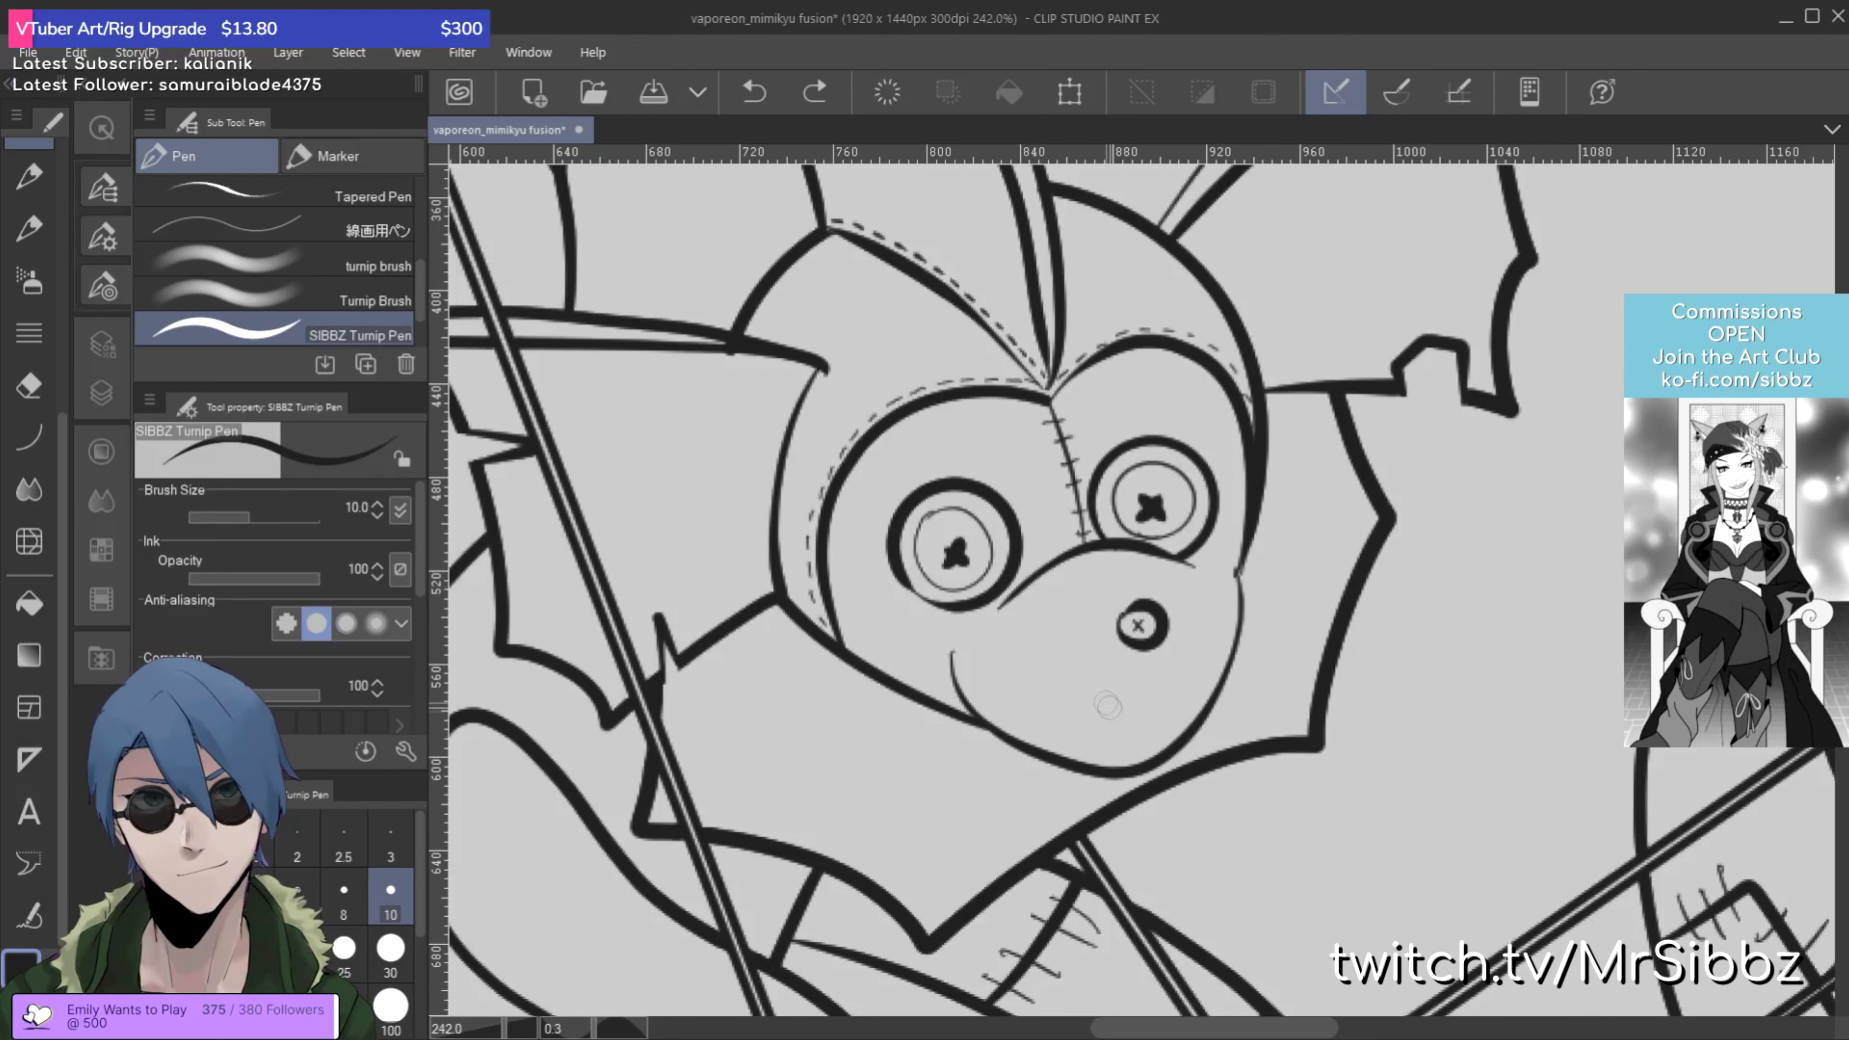
# Step: Try a wide zigzag mouth across the muzzle beneath the nose and undo it
pyautogui.moveTo(1145, 701)
pyautogui.mouseDown()
pyautogui.moveTo(1115, 732)
pyautogui.moveTo(1018, 689)
pyautogui.moveTo(1142, 709)
pyautogui.moveTo(1127, 723)
pyautogui.moveTo(1136, 704)
pyautogui.moveTo(1167, 711)
pyautogui.moveTo(1216, 643)
pyautogui.mouseUp()
pyautogui.hotkey('ctrl', 'z')
pyautogui.hotkey('ctrl', 'z')
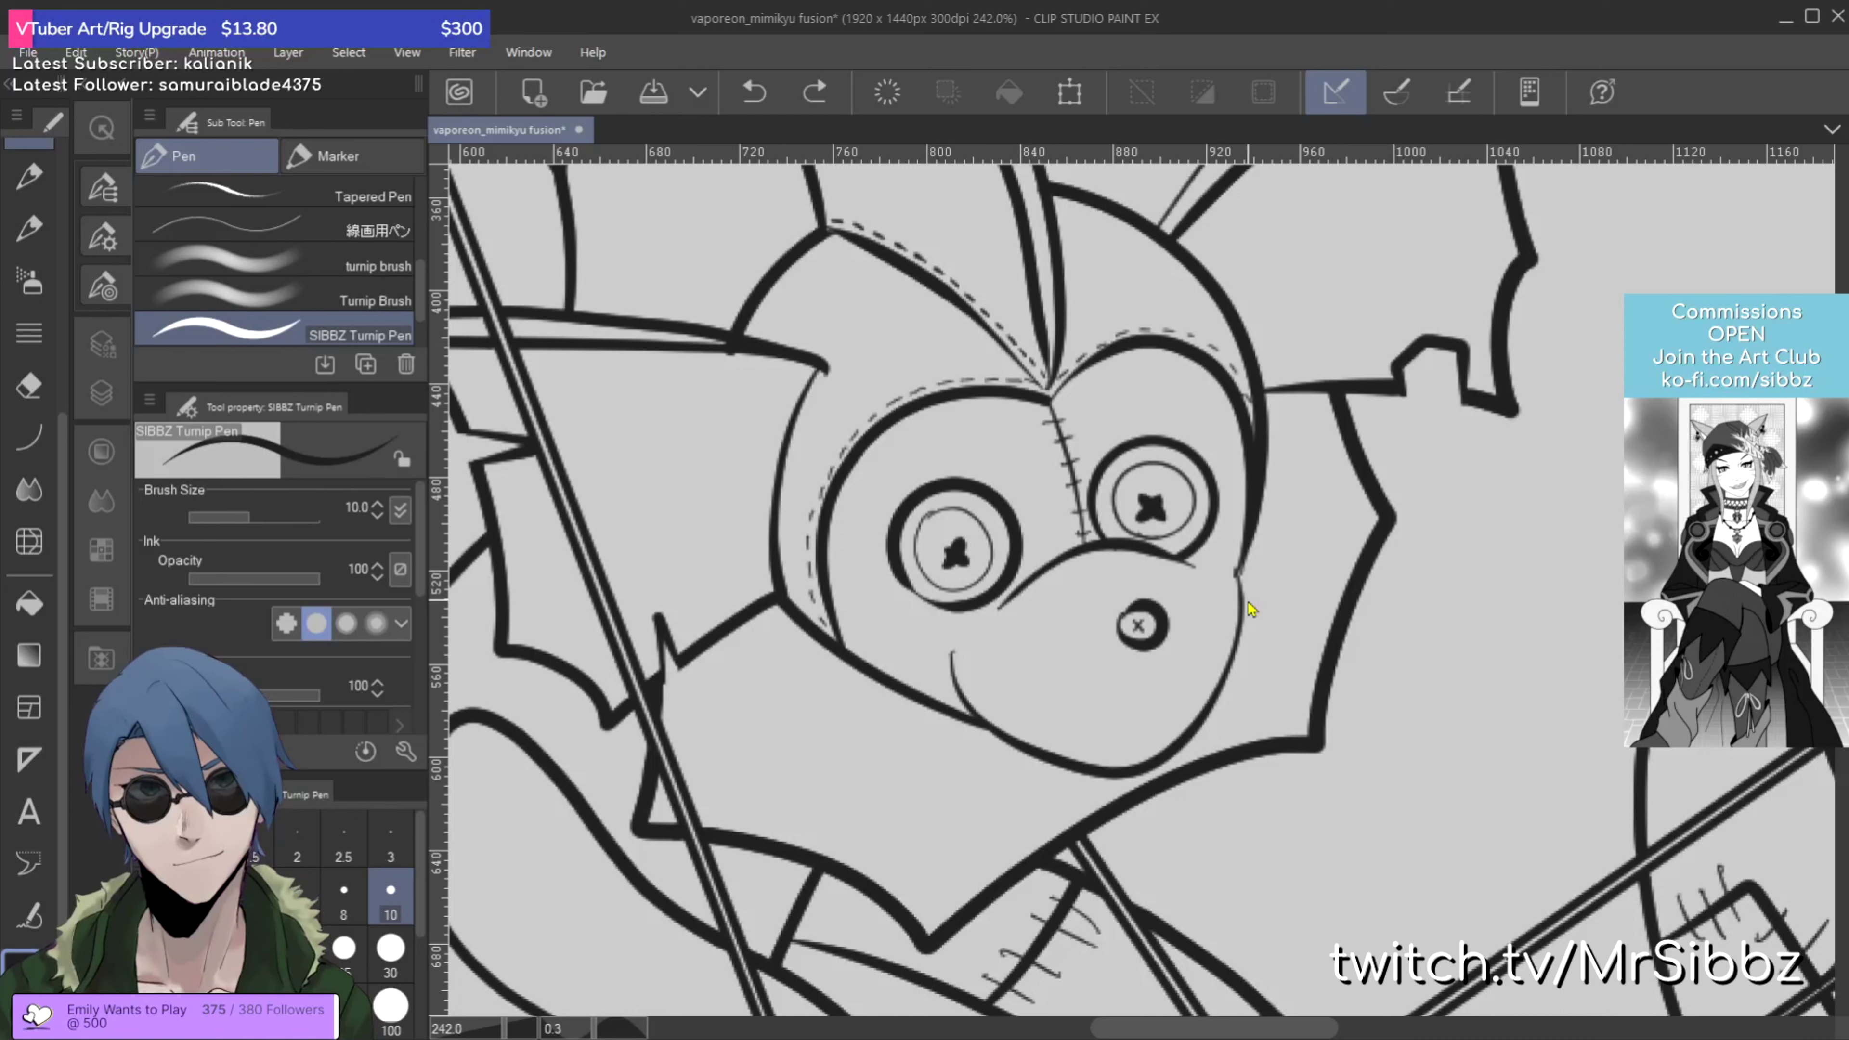
pyautogui.moveTo(994, 662)
pyautogui.mouseDown()
pyautogui.moveTo(1013, 699)
pyautogui.moveTo(1044, 667)
pyautogui.moveTo(1093, 719)
pyautogui.moveTo(1116, 696)
pyautogui.moveTo(1152, 715)
pyautogui.moveTo(1179, 679)
pyautogui.moveTo(1200, 687)
pyautogui.moveTo(1212, 640)
pyautogui.mouseUp()
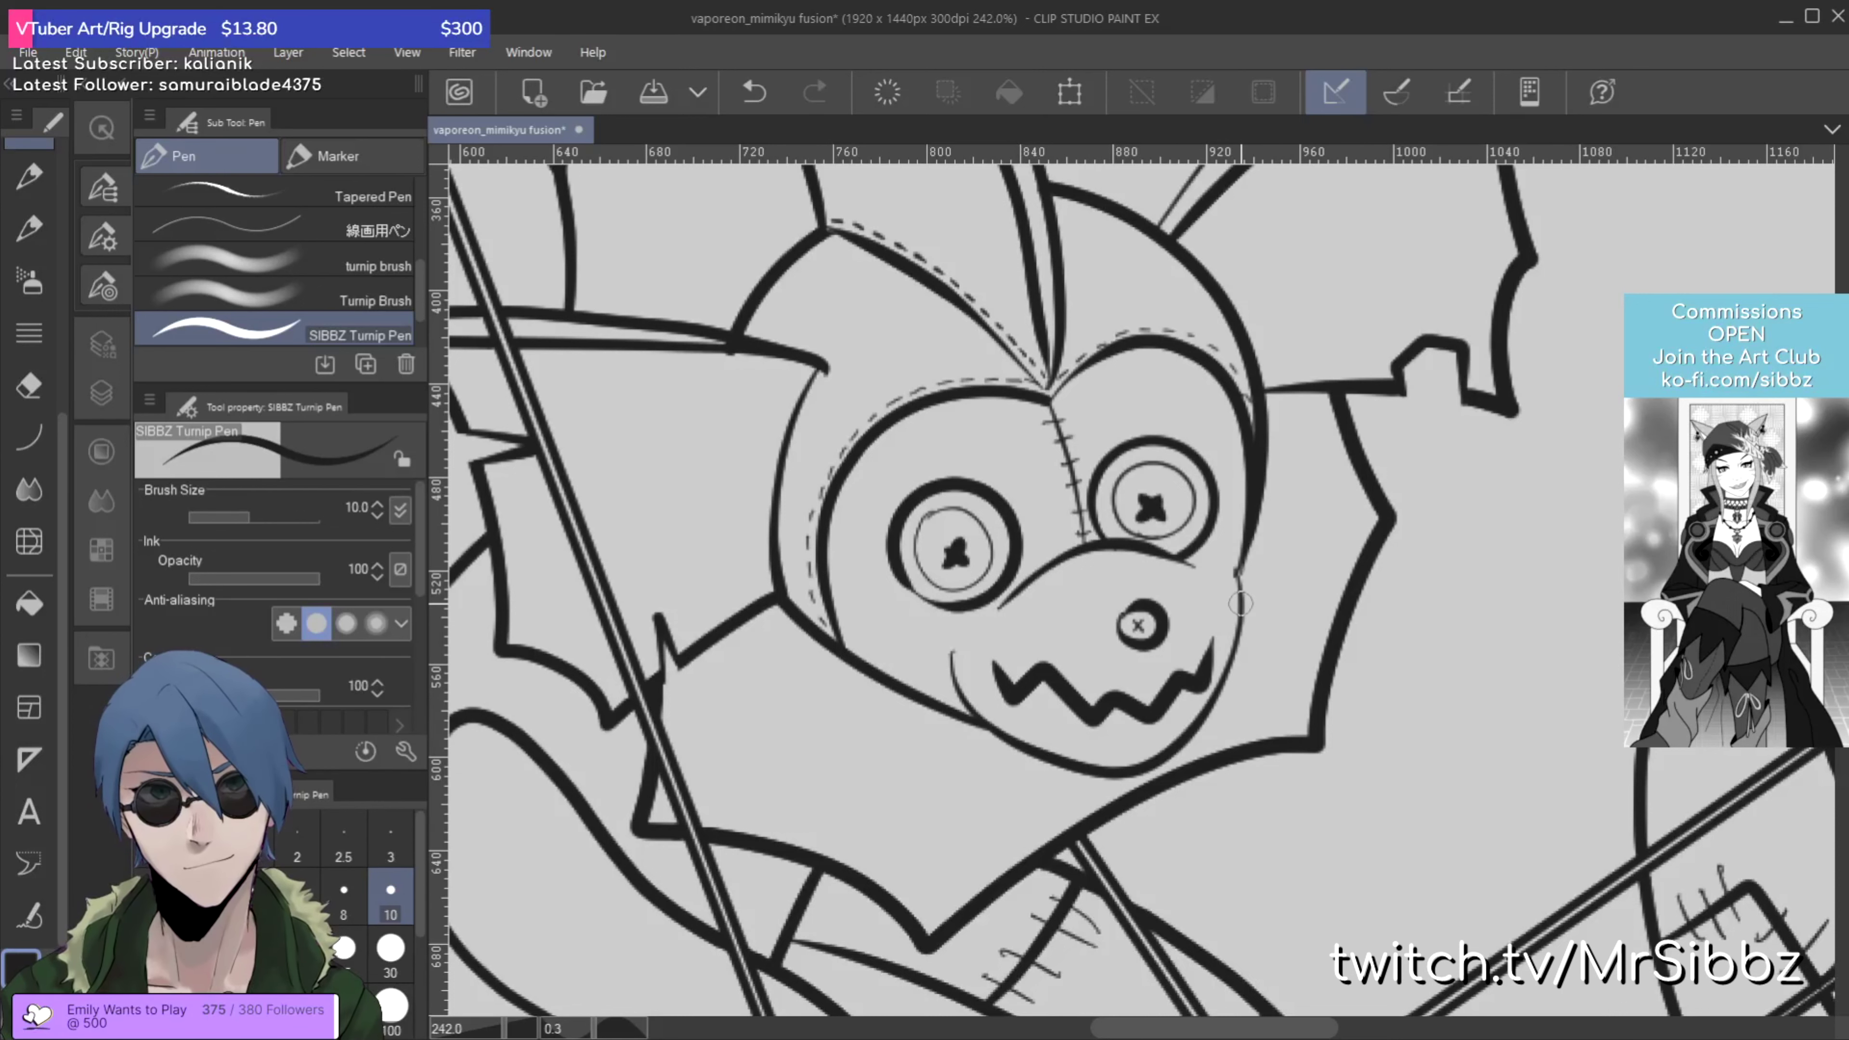
pyautogui.scroll(-1, 1241, 603)
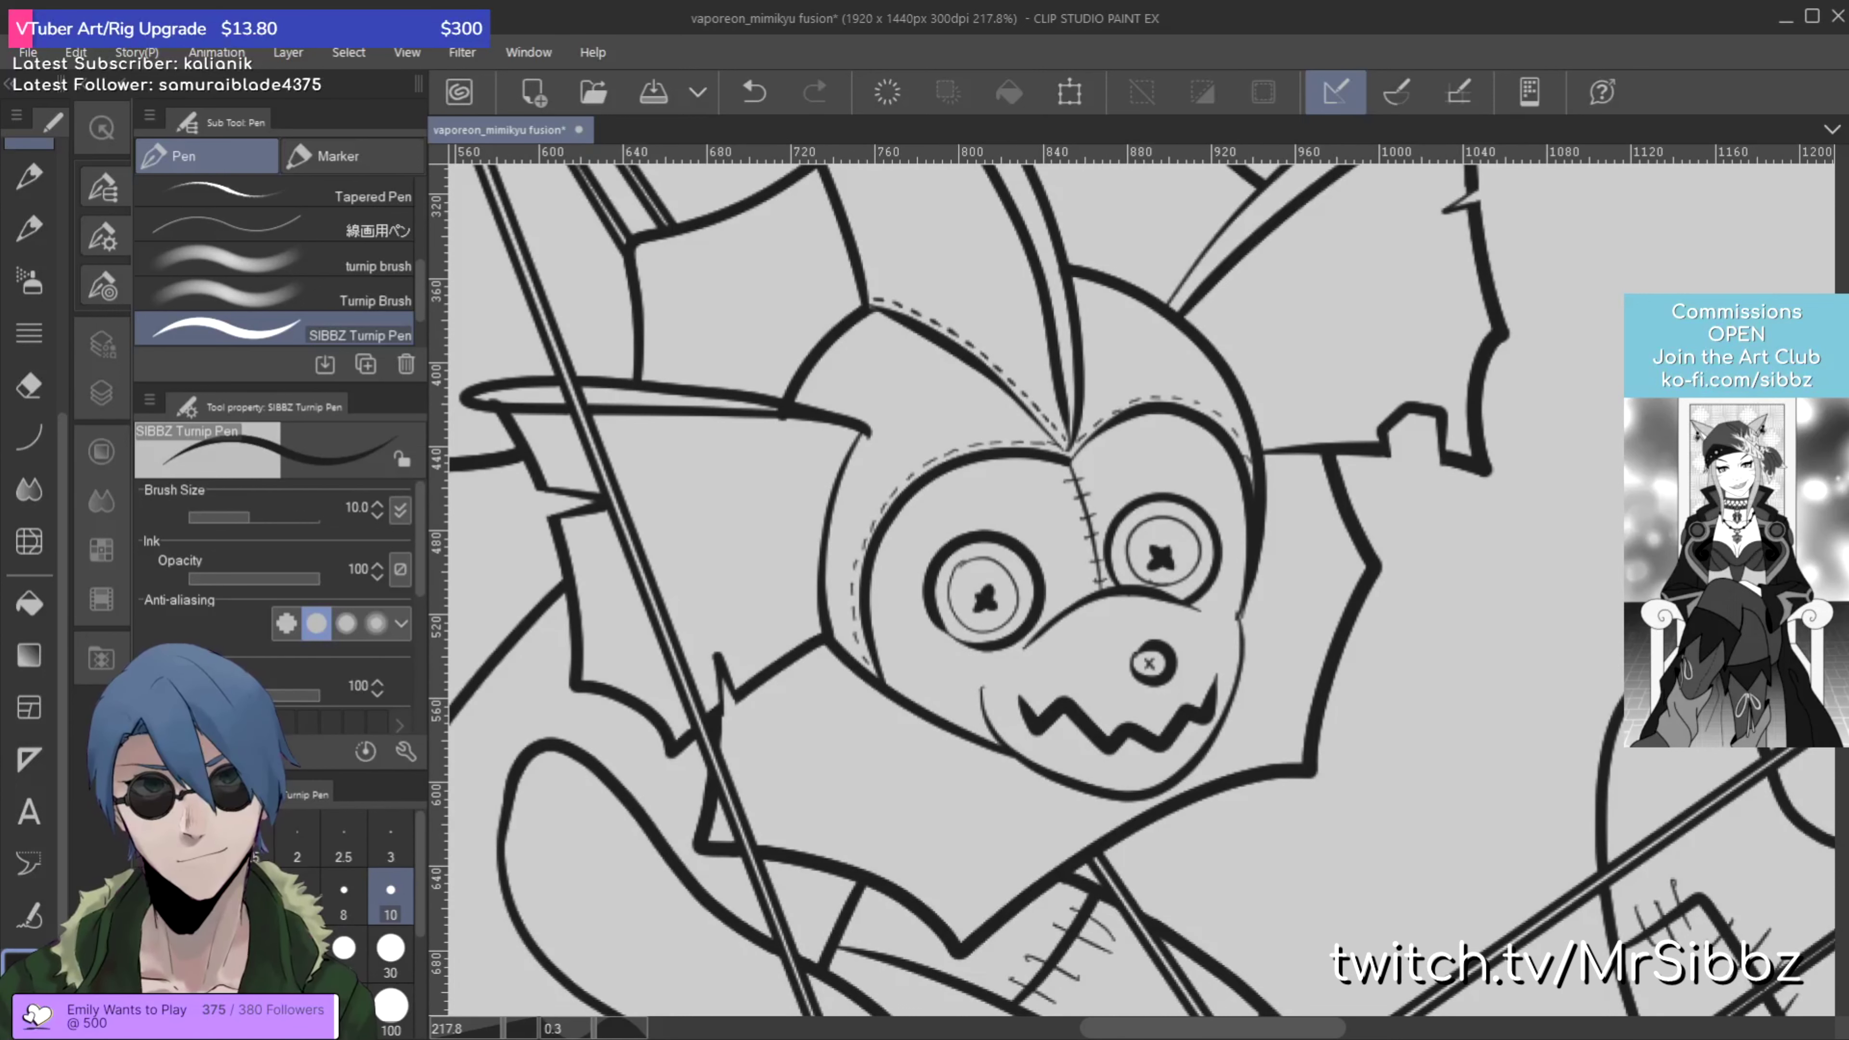
pyautogui.scroll(-8, 1055, 865)
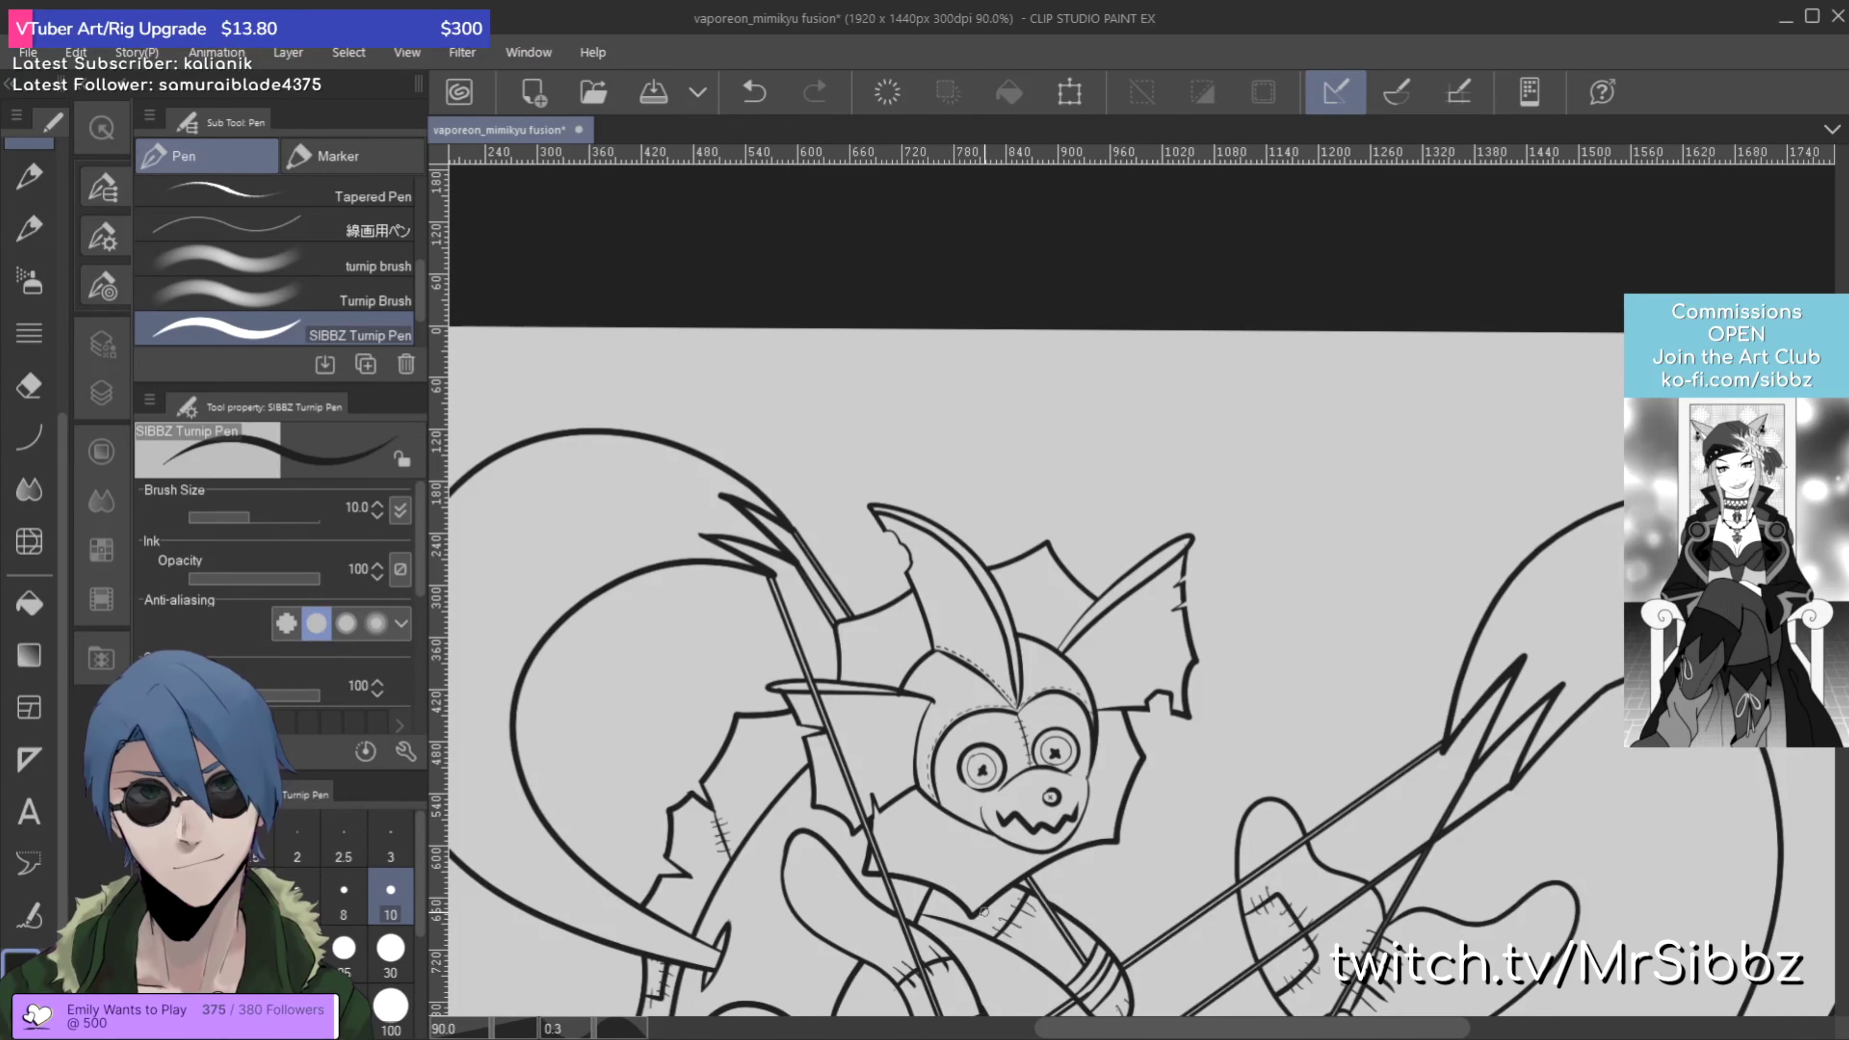
pyautogui.moveTo(964, 851); pyautogui.dragTo(951, 544)
pyautogui.scroll(1, 928, 525)
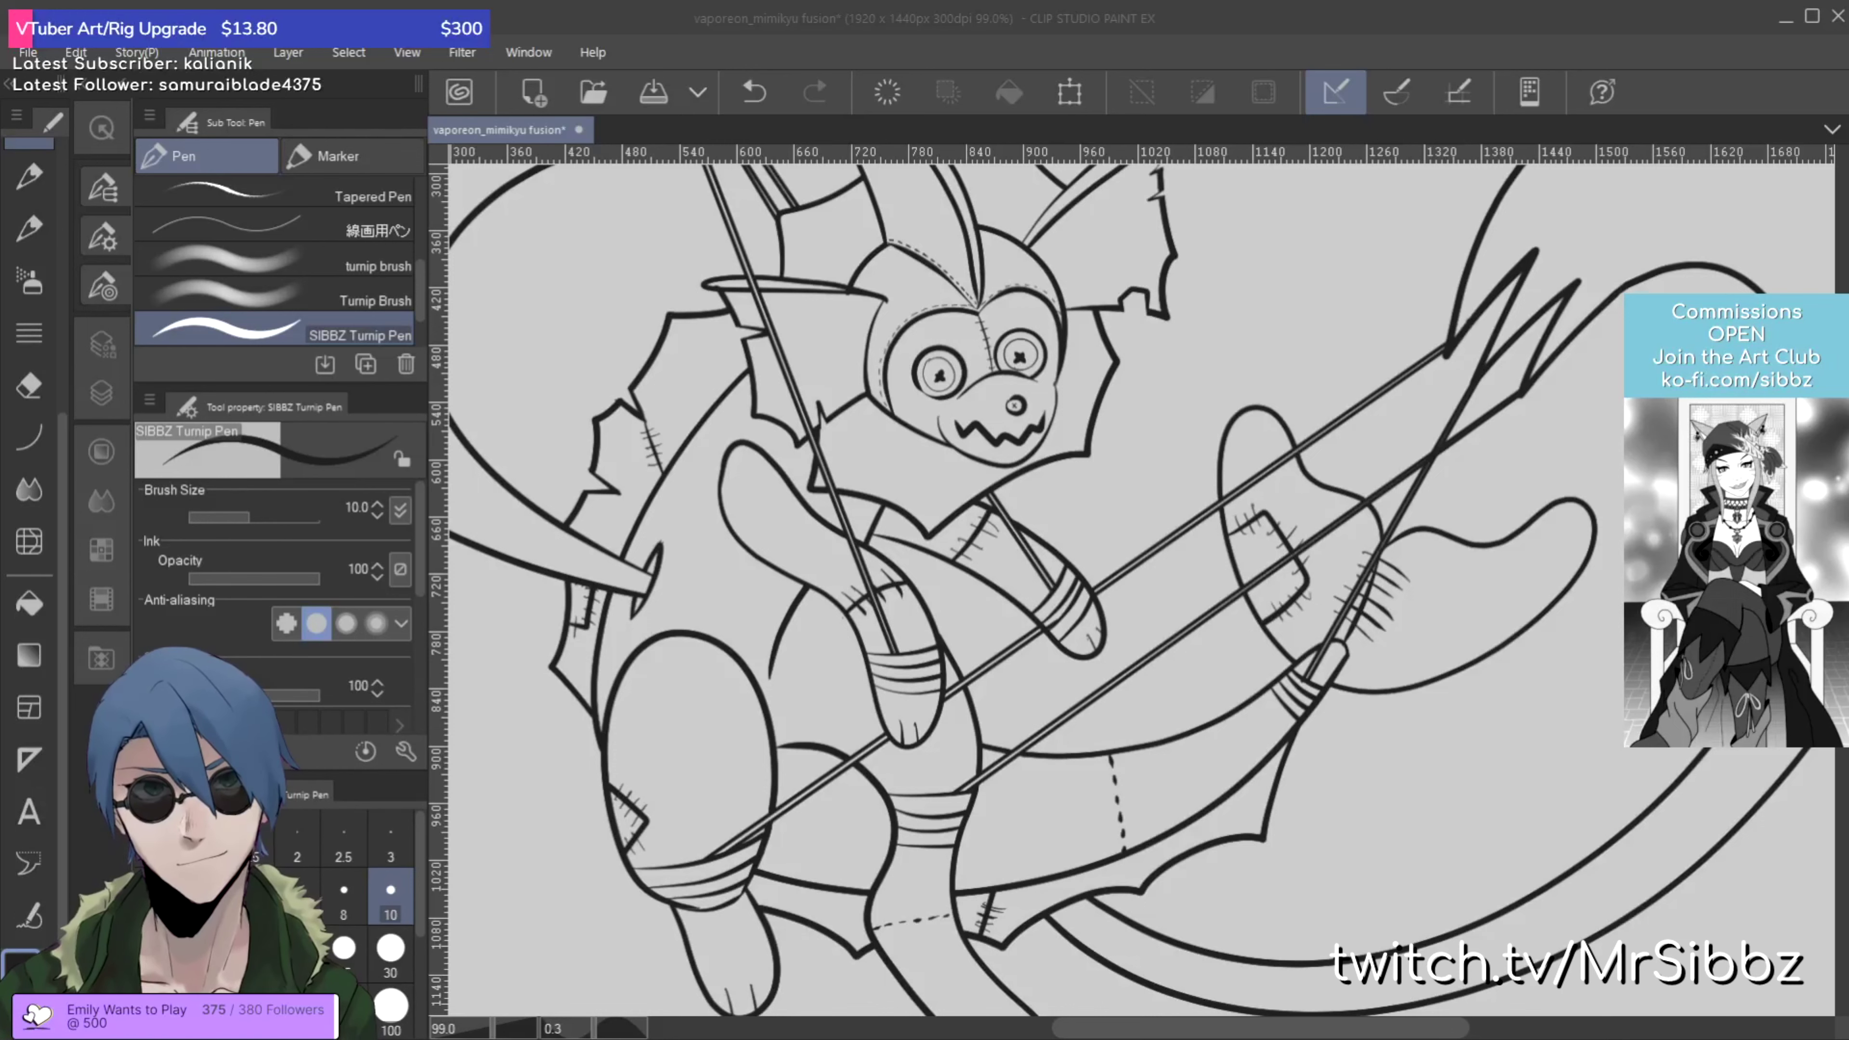
pyautogui.scroll(3, 972, 401)
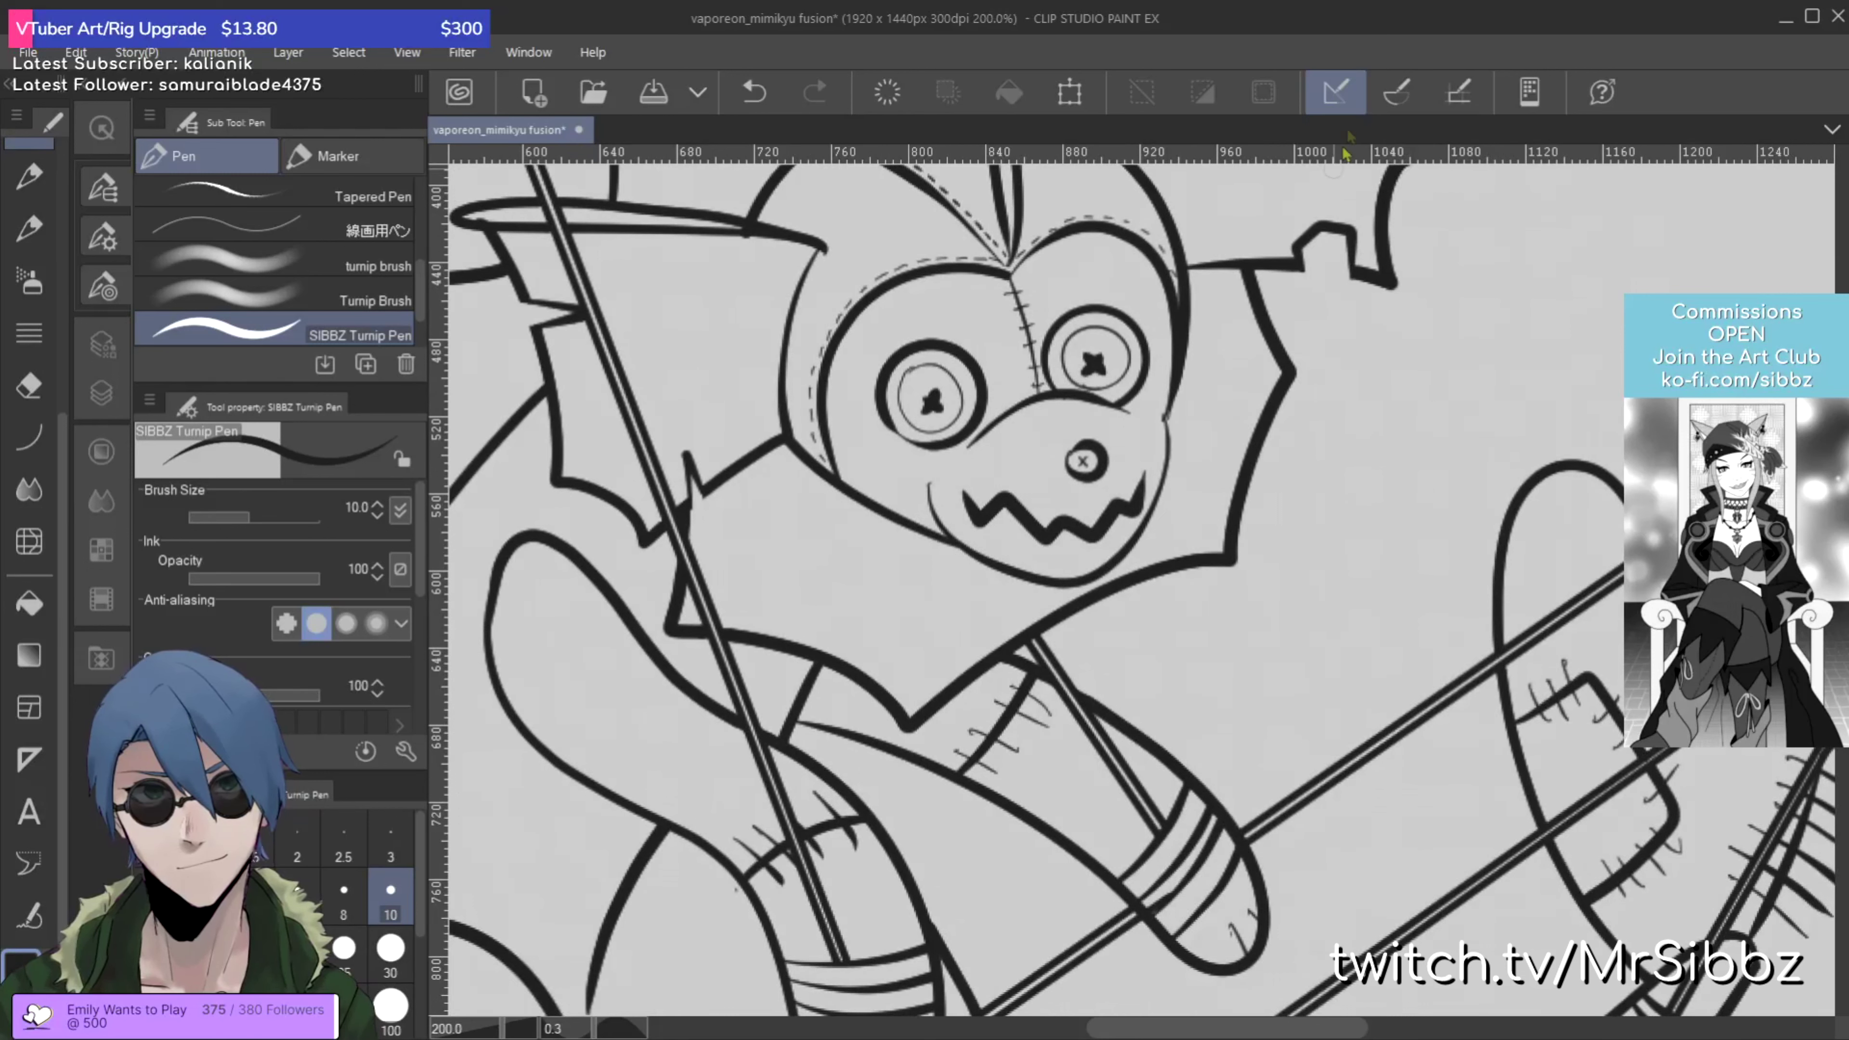
pyautogui.hotkey('ctrl', 'z')
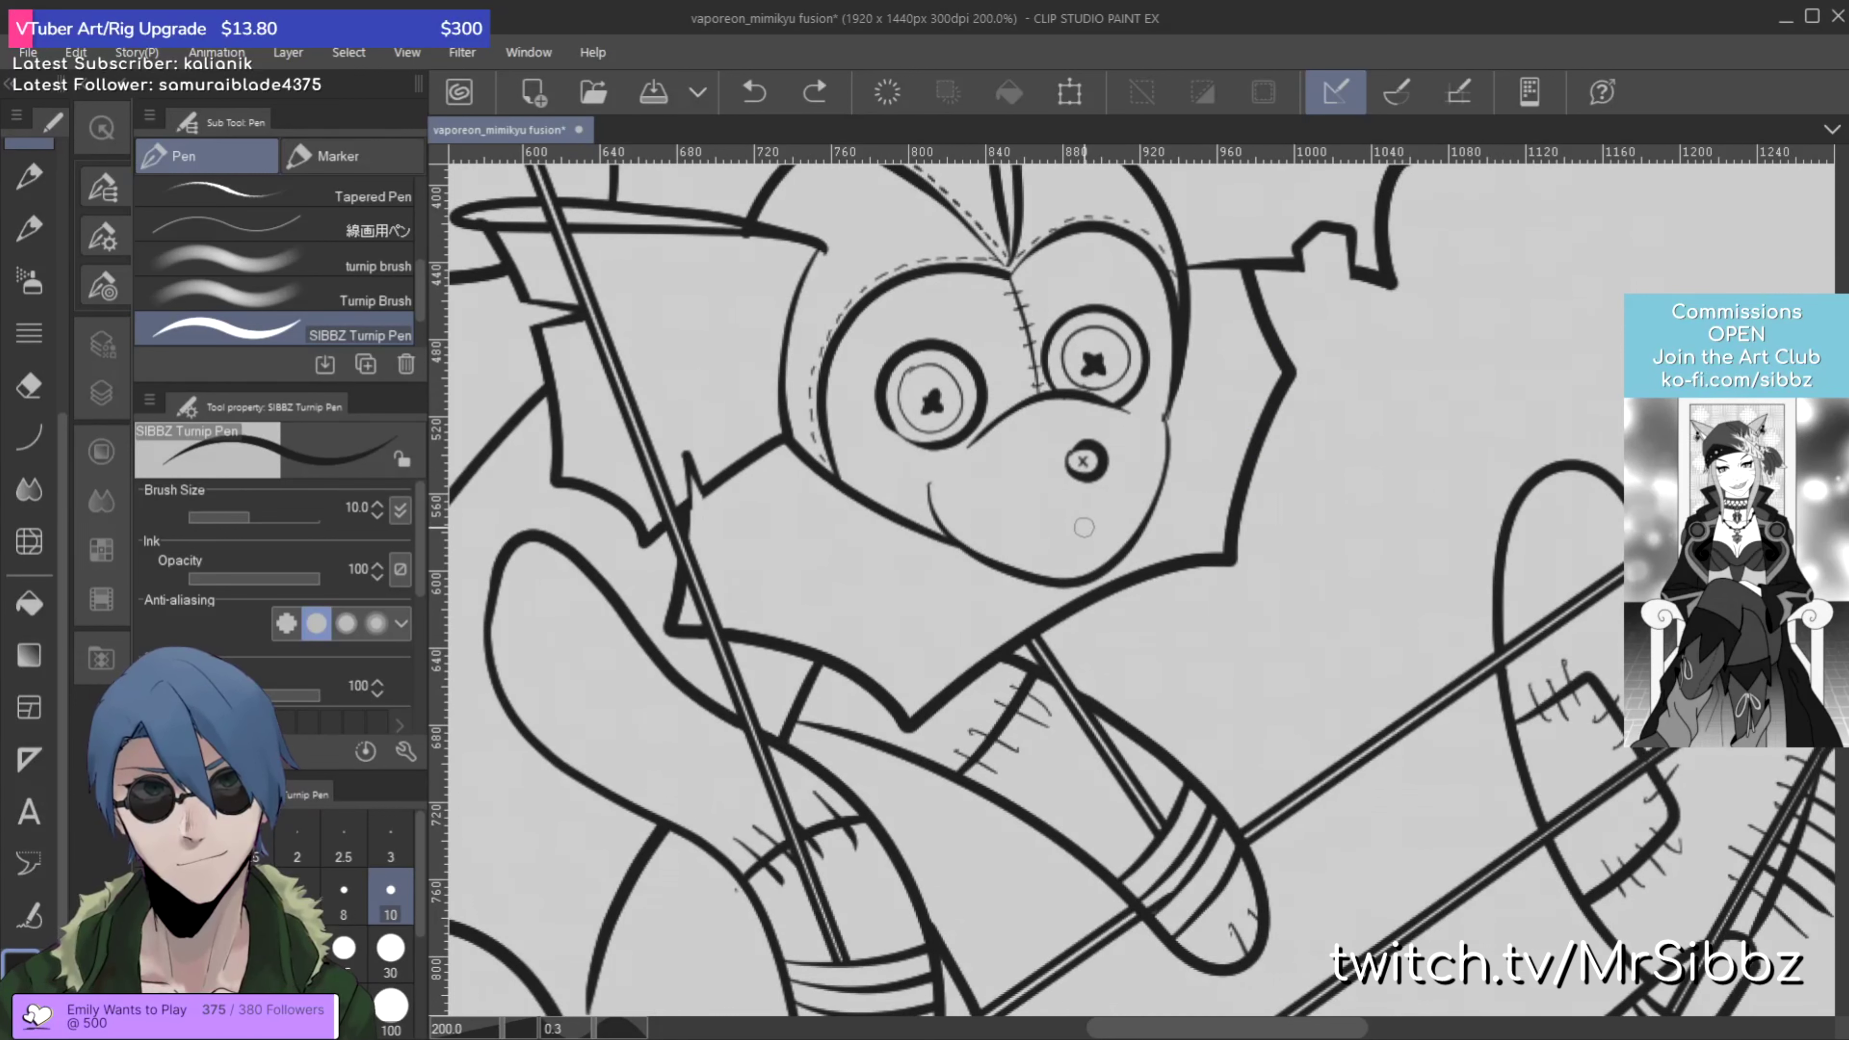
pyautogui.moveTo(1083, 520)
pyautogui.mouseDown()
pyautogui.moveTo(1147, 476)
pyautogui.moveTo(1054, 549)
pyautogui.moveTo(1024, 522)
pyautogui.moveTo(980, 507)
pyautogui.mouseUp()
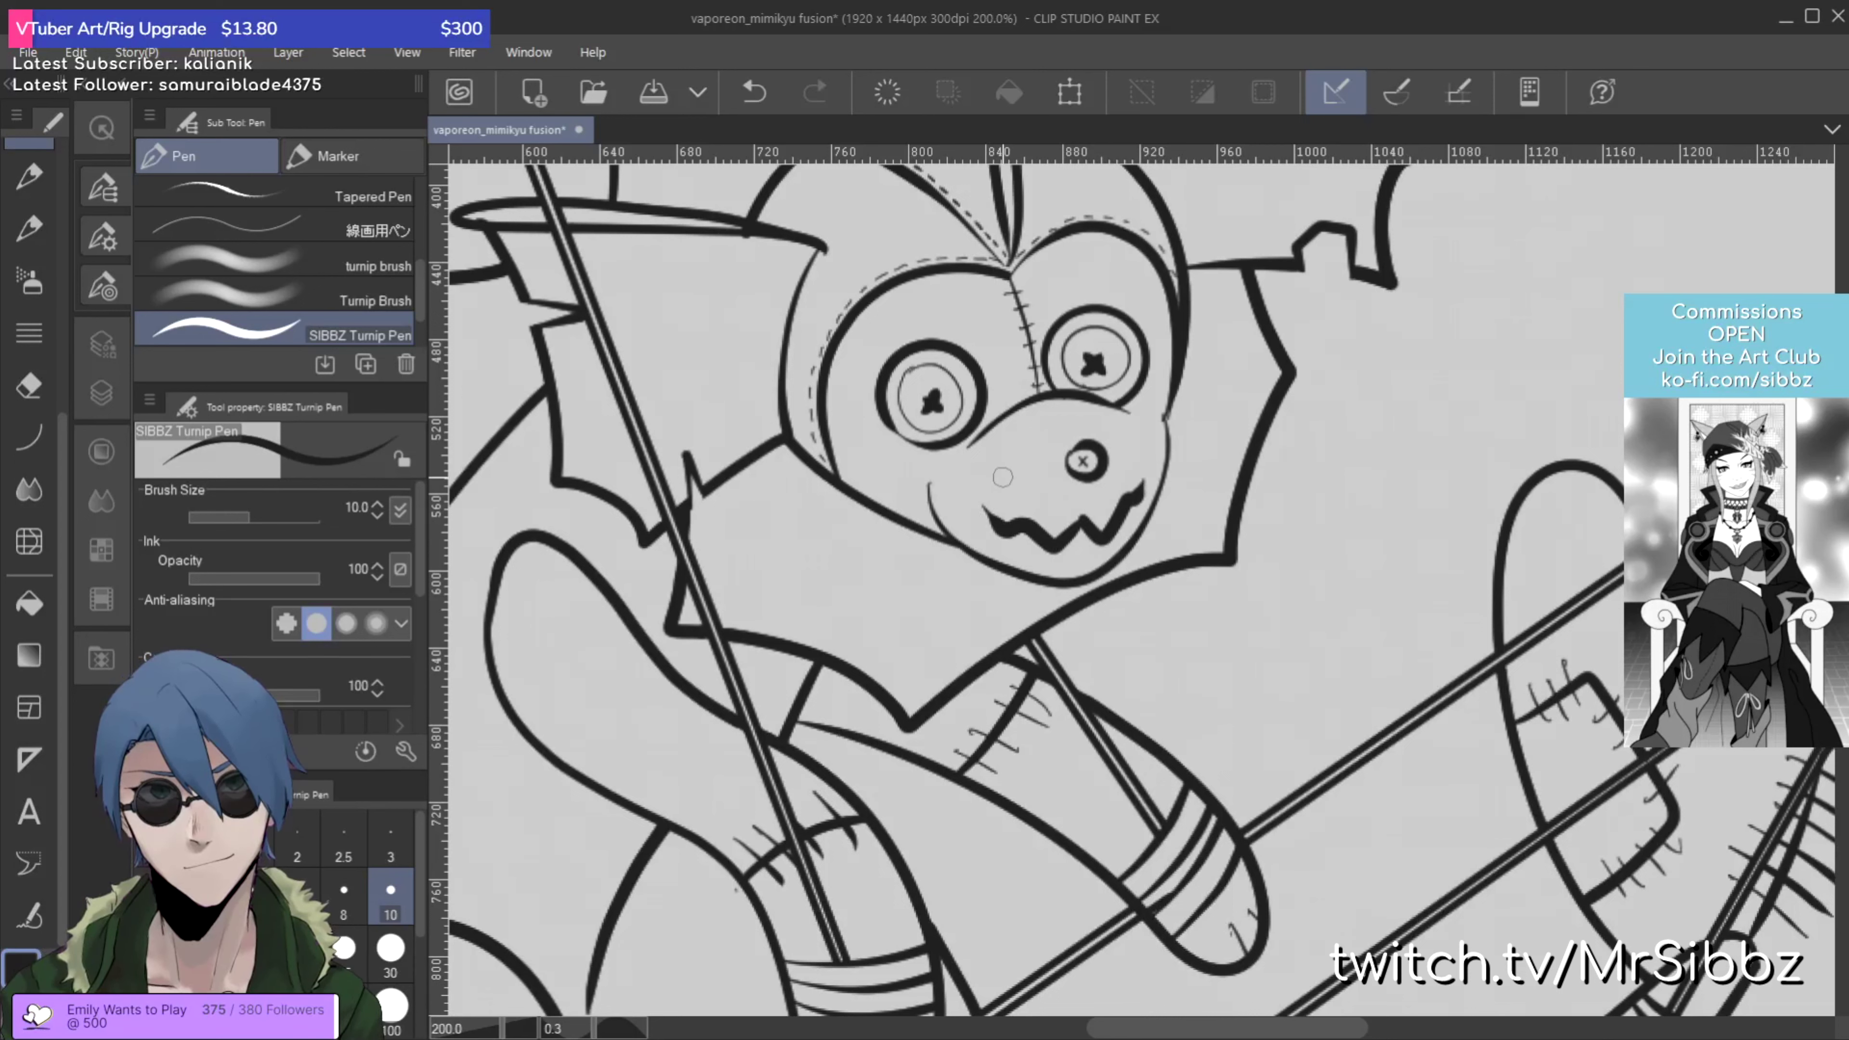
pyautogui.hotkey('ctrl', 'z')
pyautogui.hotkey('ctrl', 'z')
pyautogui.hotkey('ctrl', 'z')
pyautogui.hotkey('ctrl', 'z')
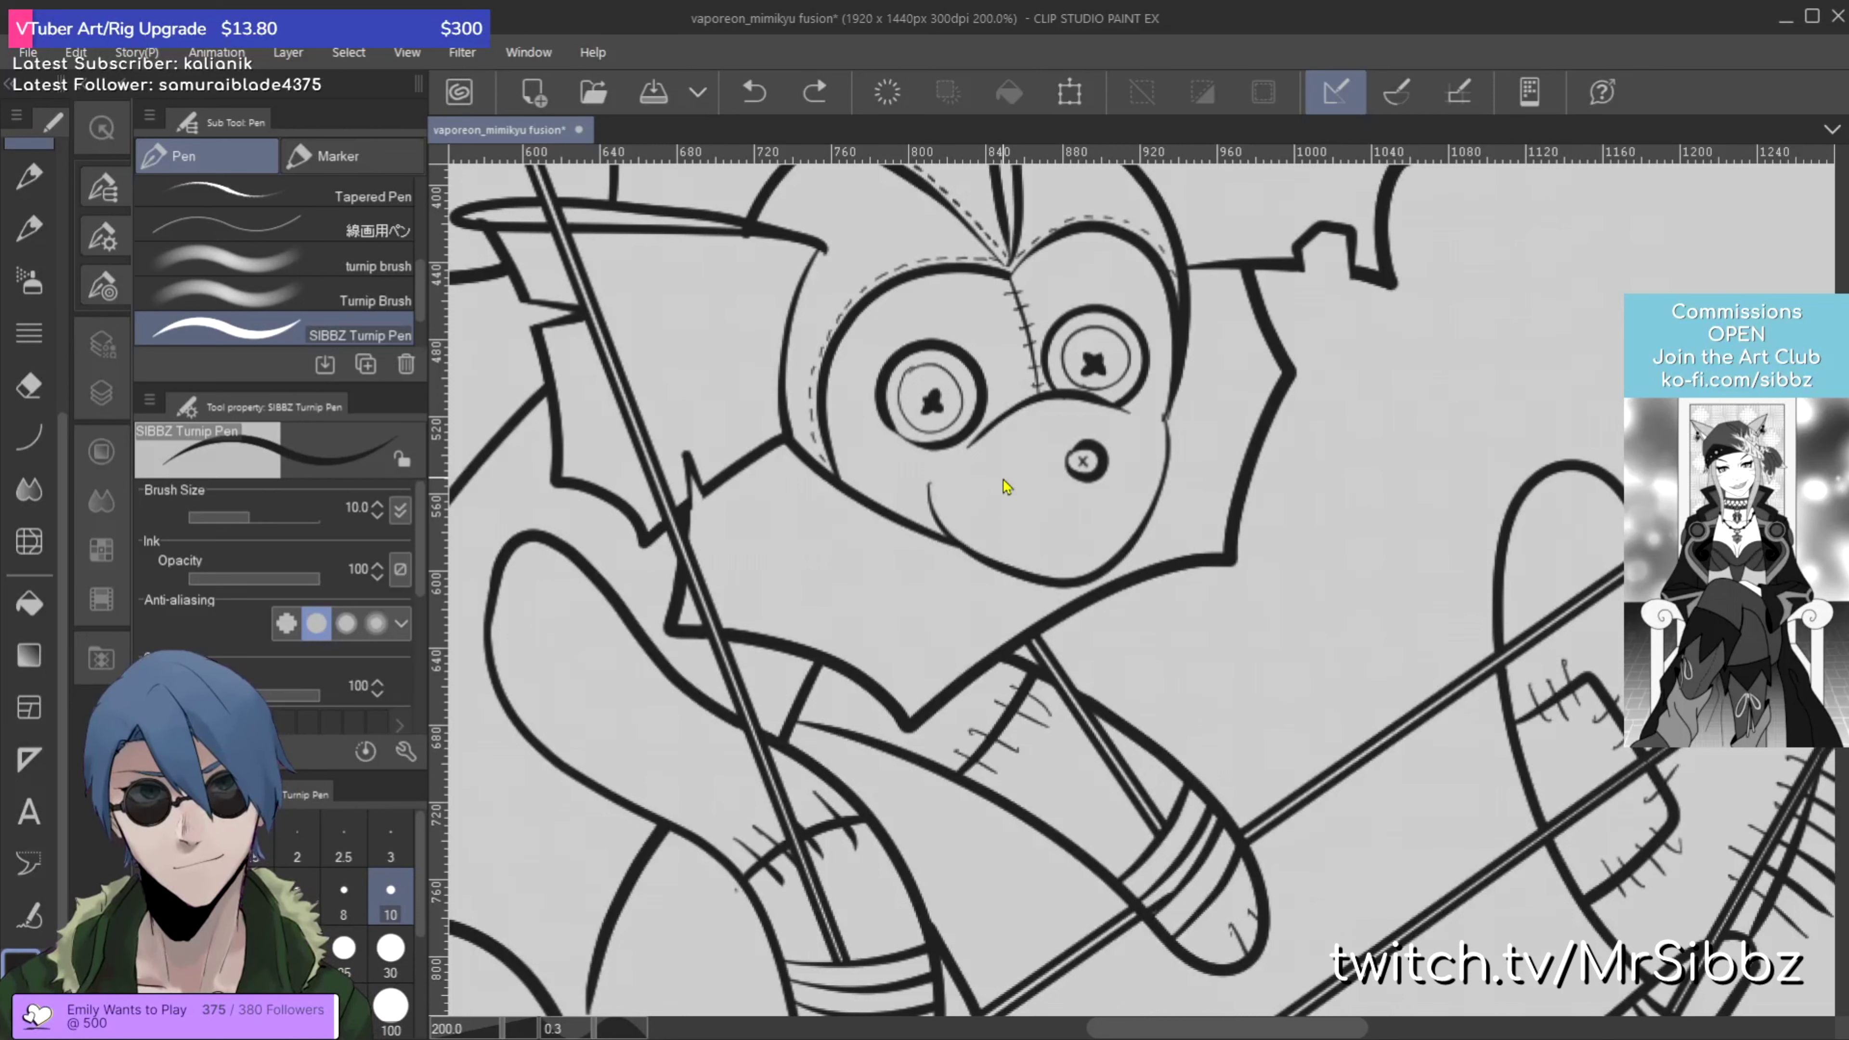
# Step: Draw a jagged zigzag mouth across the muzzle beneath the nose and save the file
pyautogui.moveTo(972, 499)
pyautogui.mouseDown()
pyautogui.moveTo(1047, 552)
pyautogui.moveTo(1095, 512)
pyautogui.moveTo(1116, 528)
pyautogui.moveTo(1158, 474)
pyautogui.mouseUp()
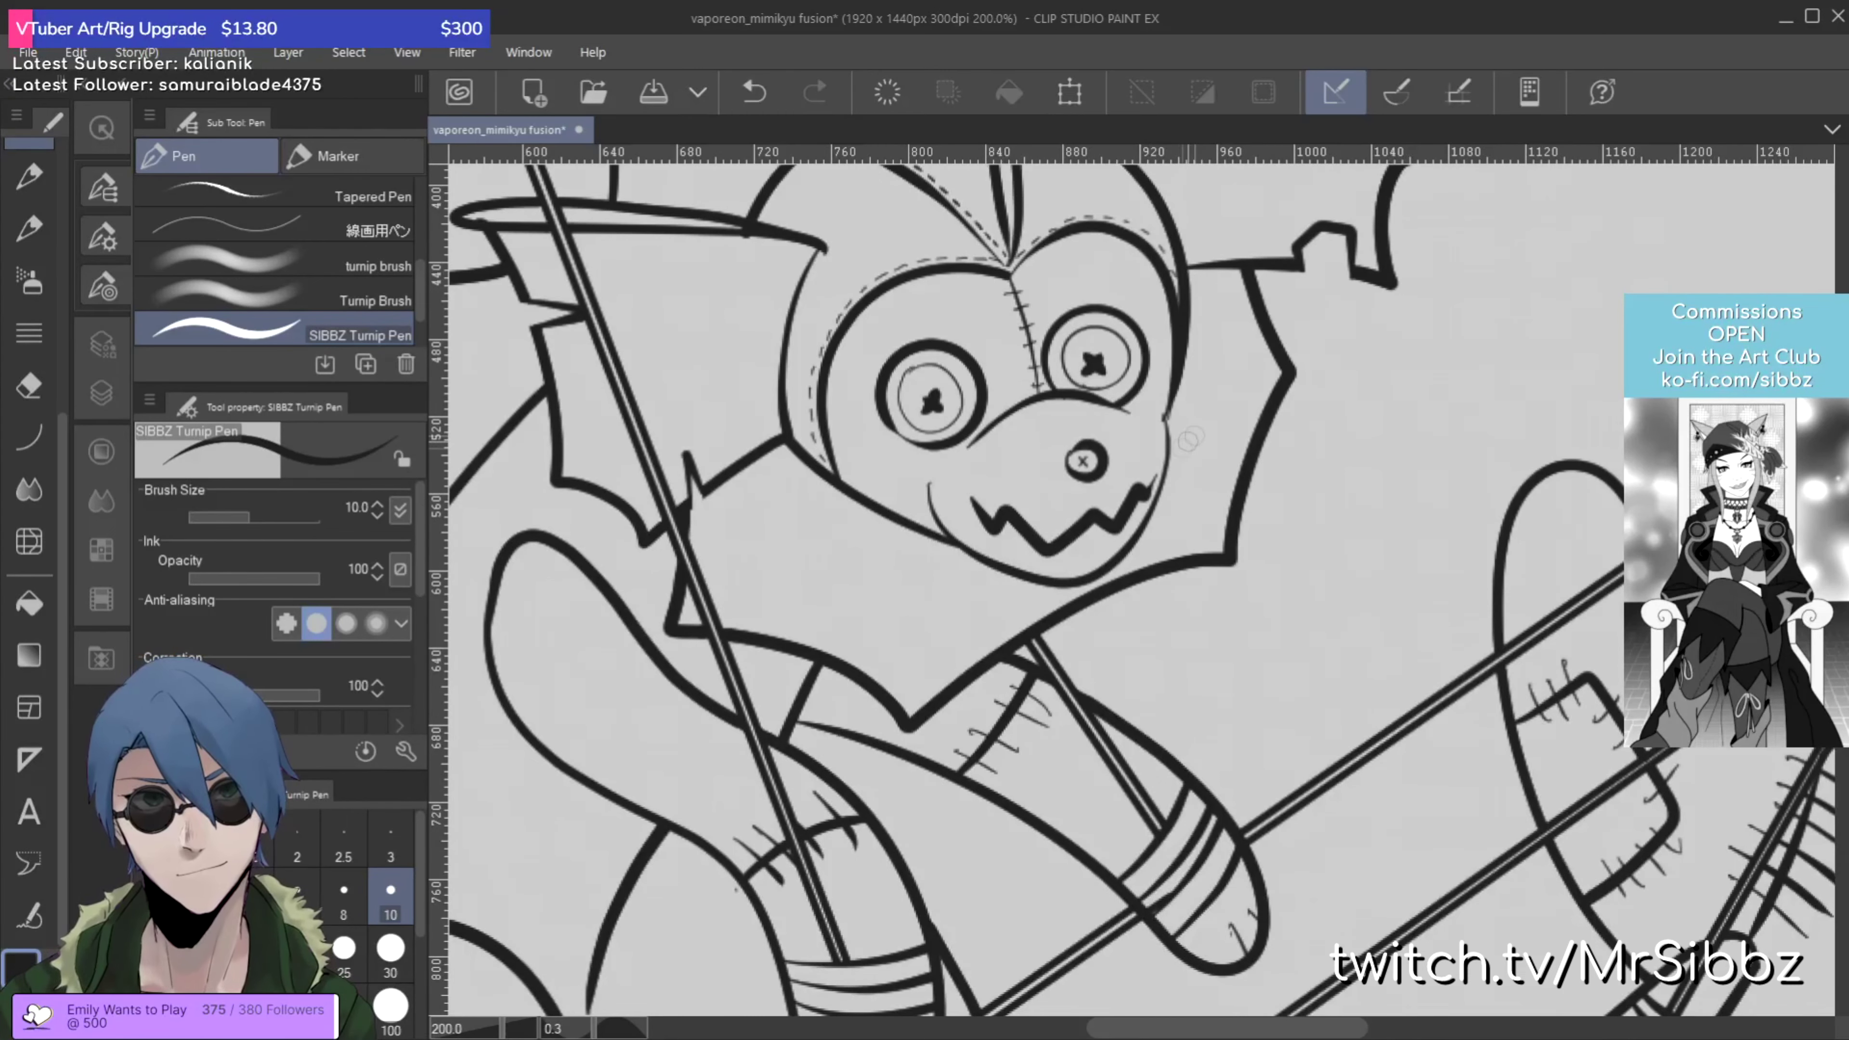
pyautogui.scroll(-6, 1199, 433)
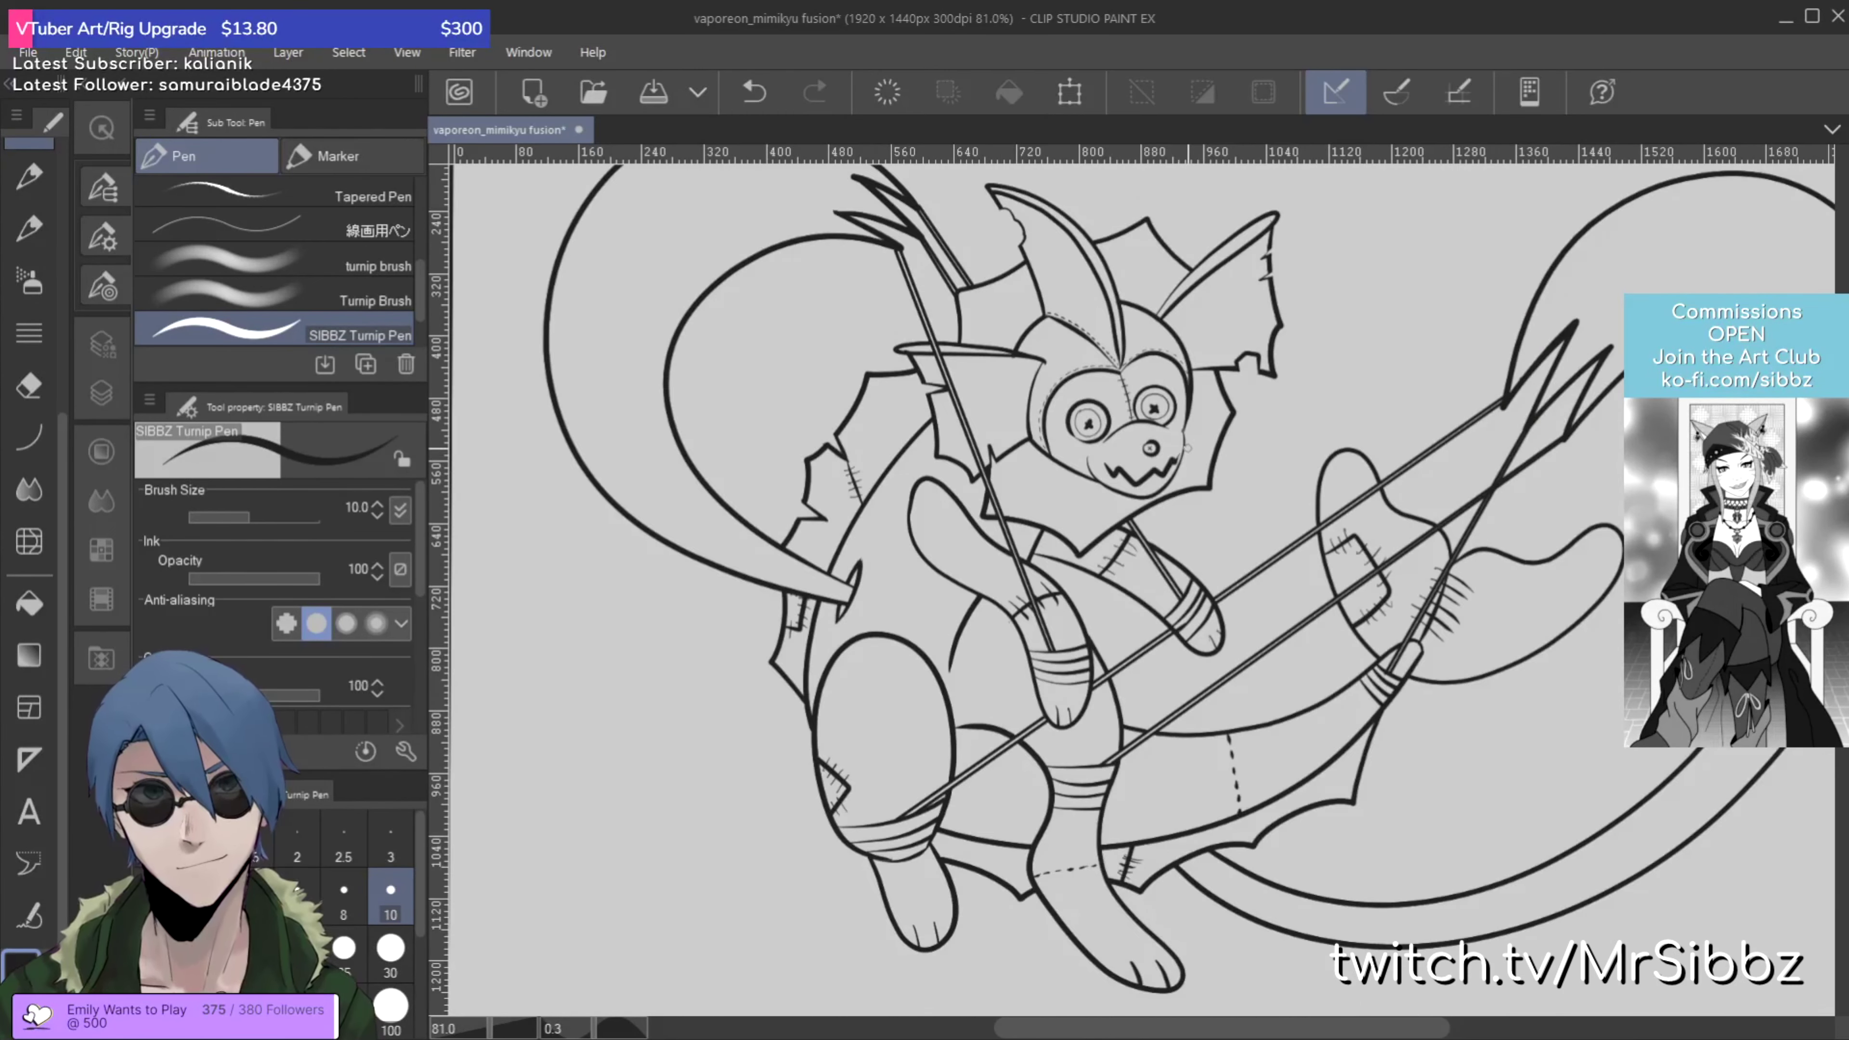
pyautogui.moveTo(1323, 591); pyautogui.dragTo(1218, 619)
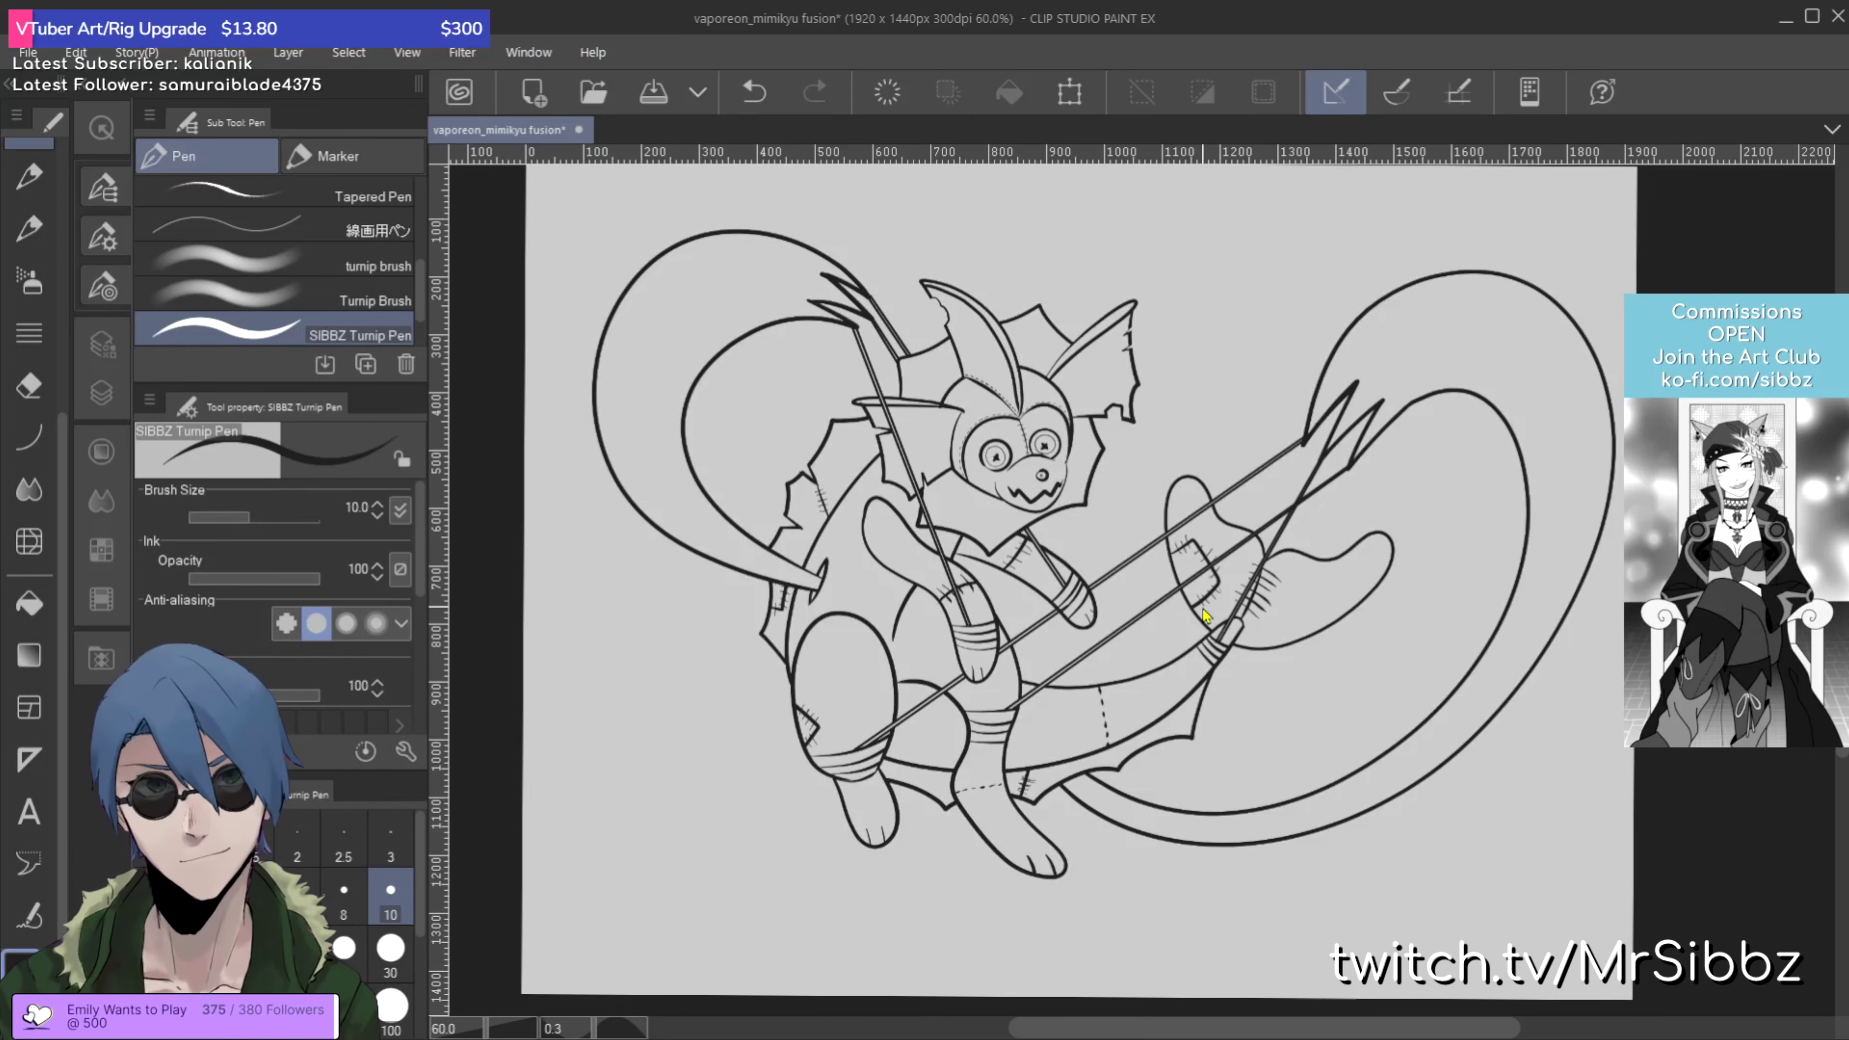
pyautogui.hotkey('ctrl', 's')
pyautogui.moveTo(1127, 591); pyautogui.dragTo(1055, 625)
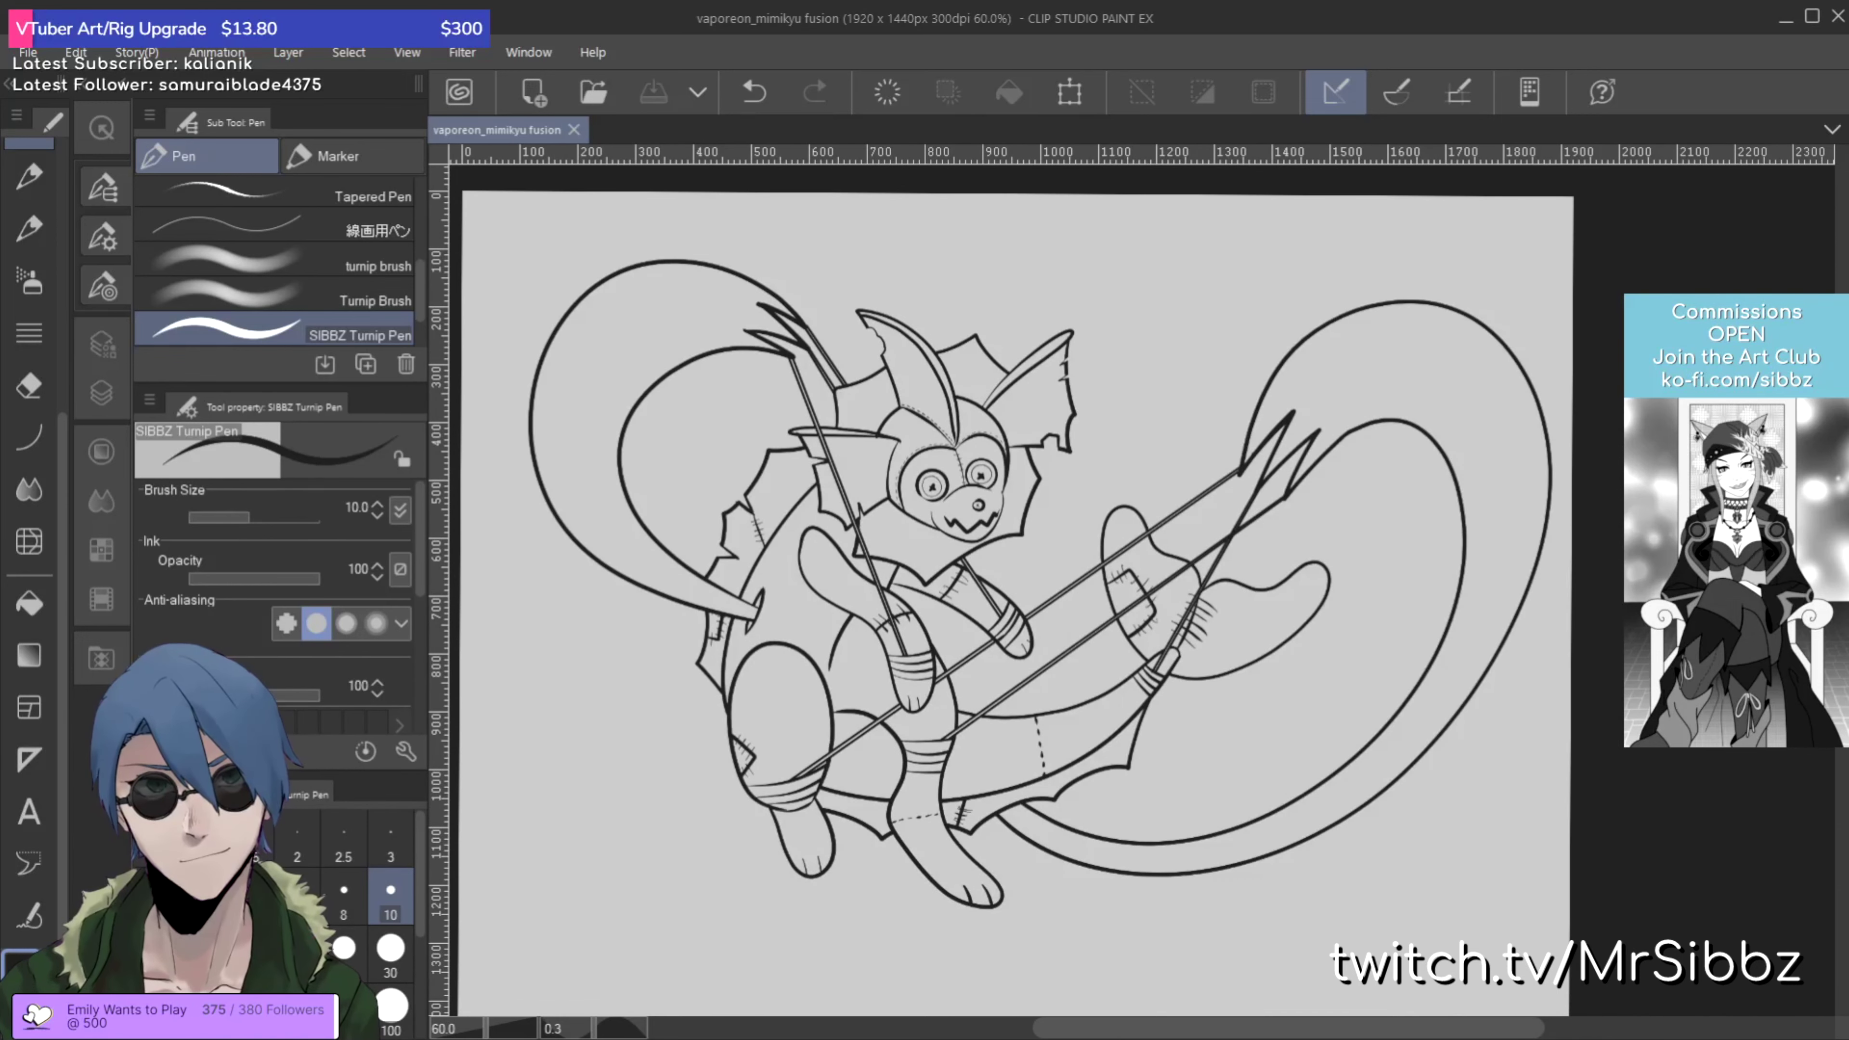
# Step: Add a new layer and place it directly beneath the line art layer
pyautogui.click(102, 344)
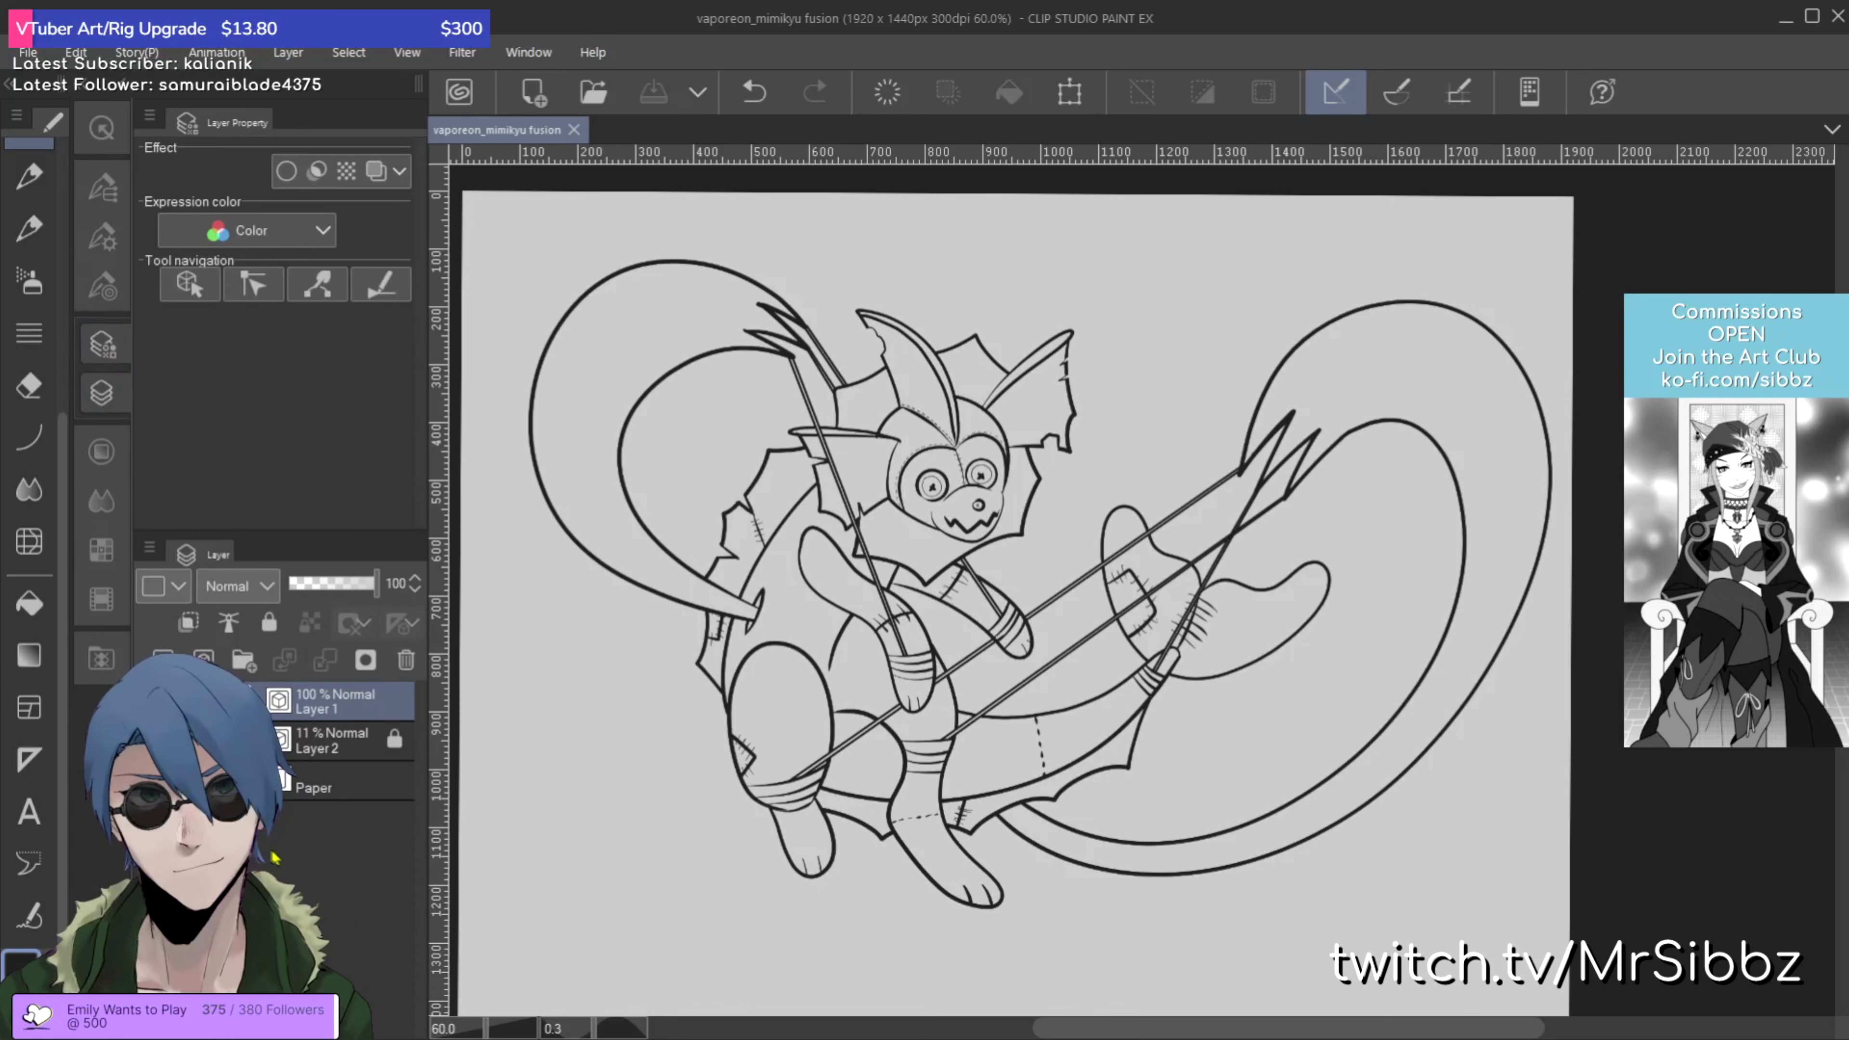
pyautogui.hotkey('ctrl', 'shift', 'n')
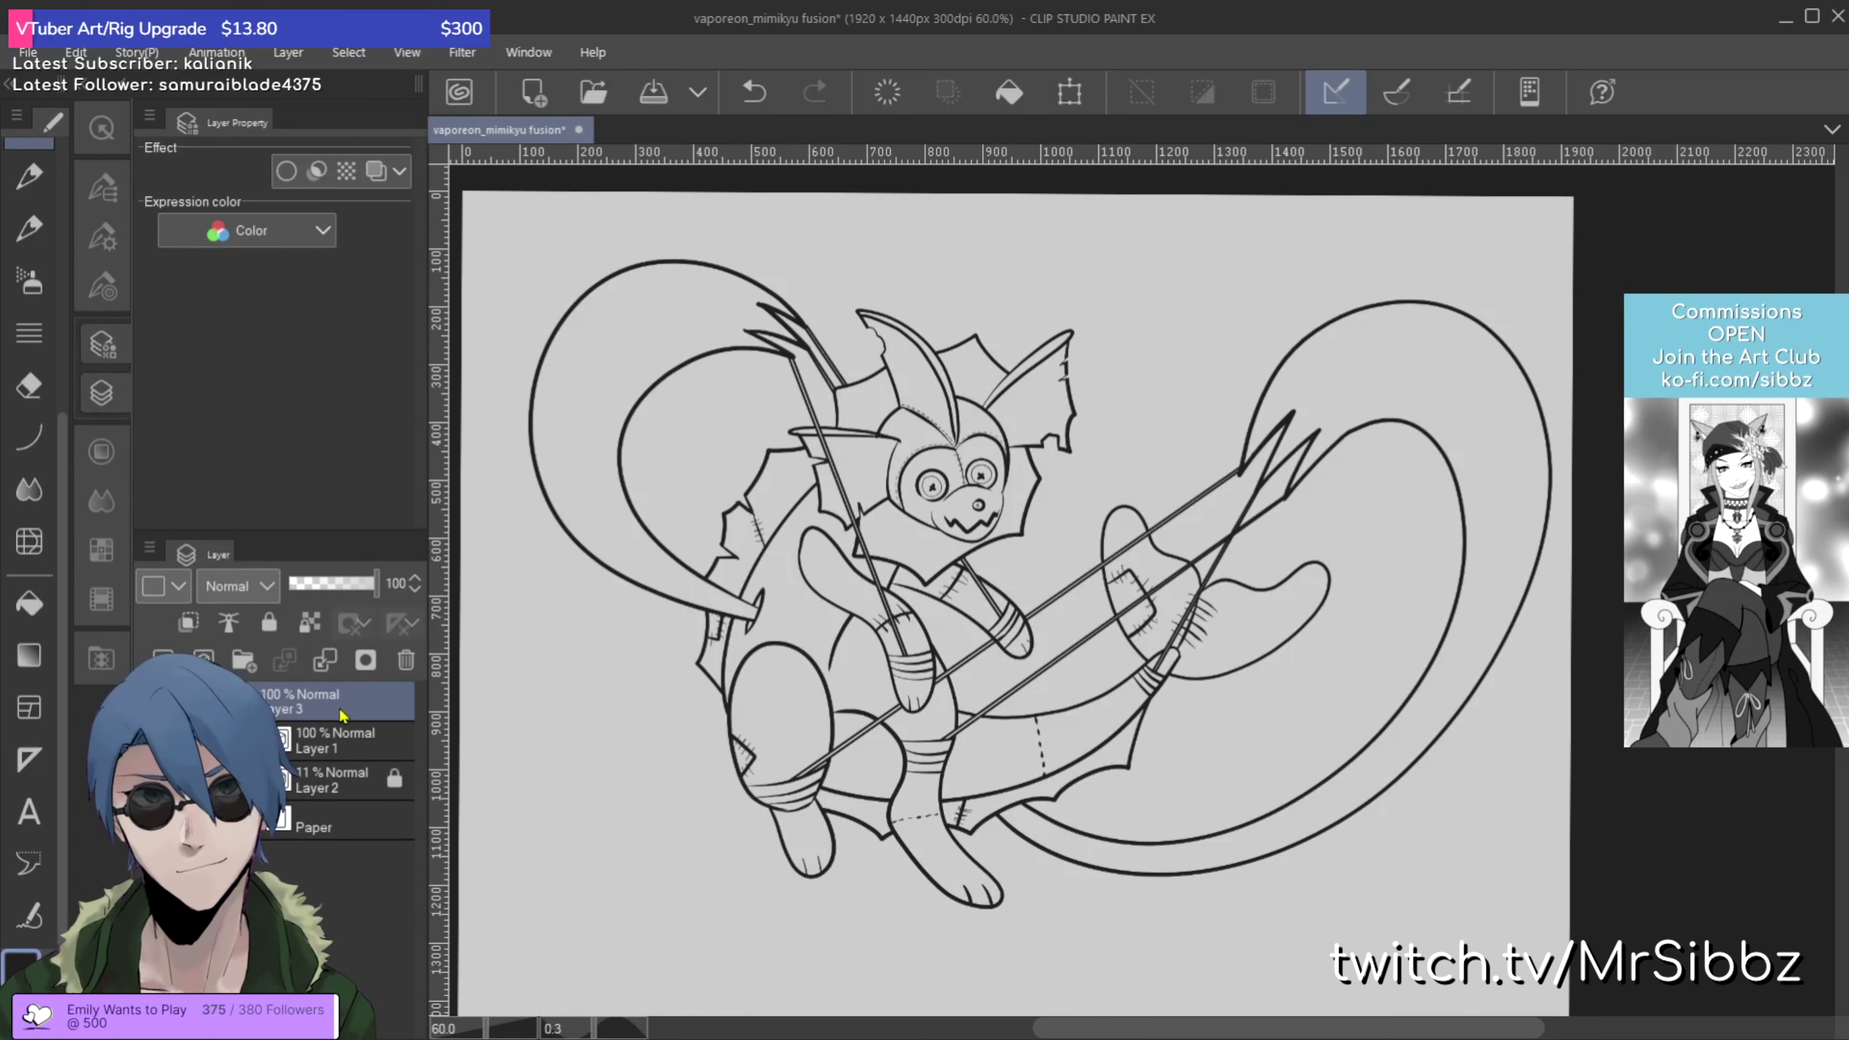
pyautogui.moveTo(344, 762); pyautogui.dragTo(342, 762)
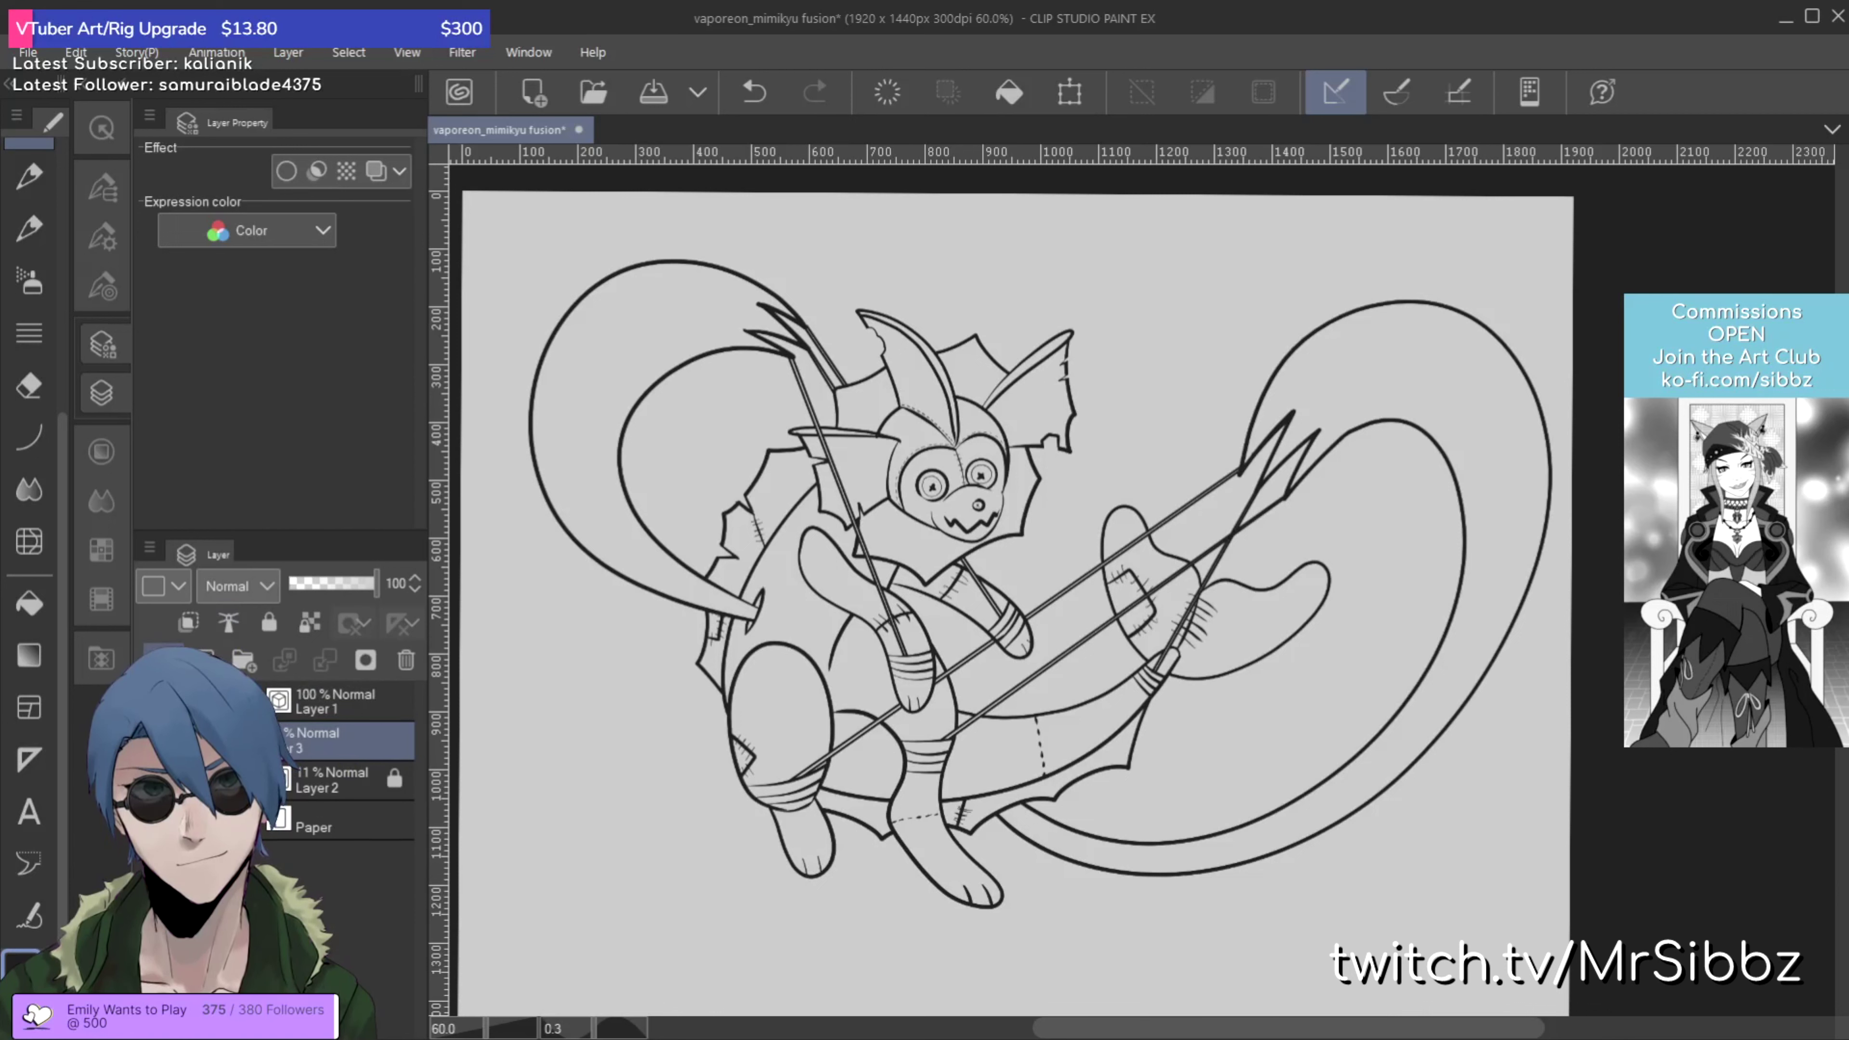
# Step: Select all the vector lines of the line art layer and recolour them dark grey
pyautogui.click(357, 697)
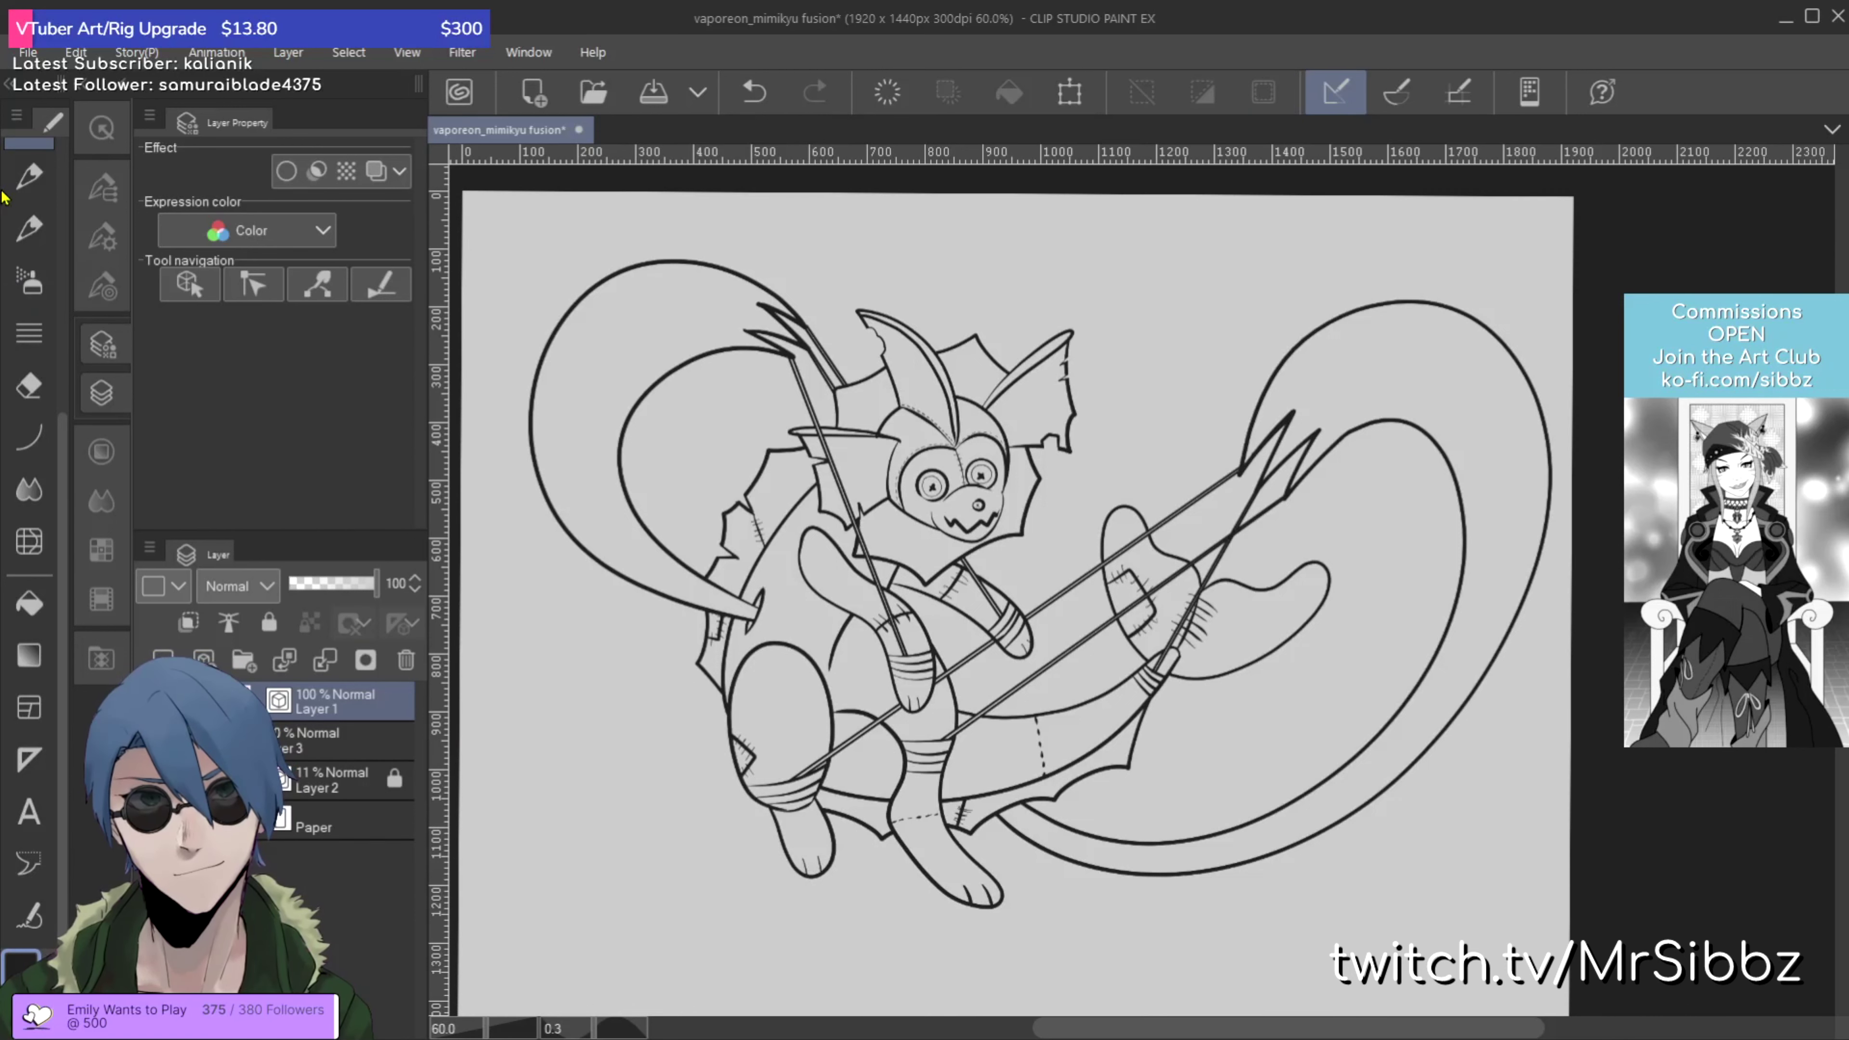
pyautogui.scroll(5, 29, 313)
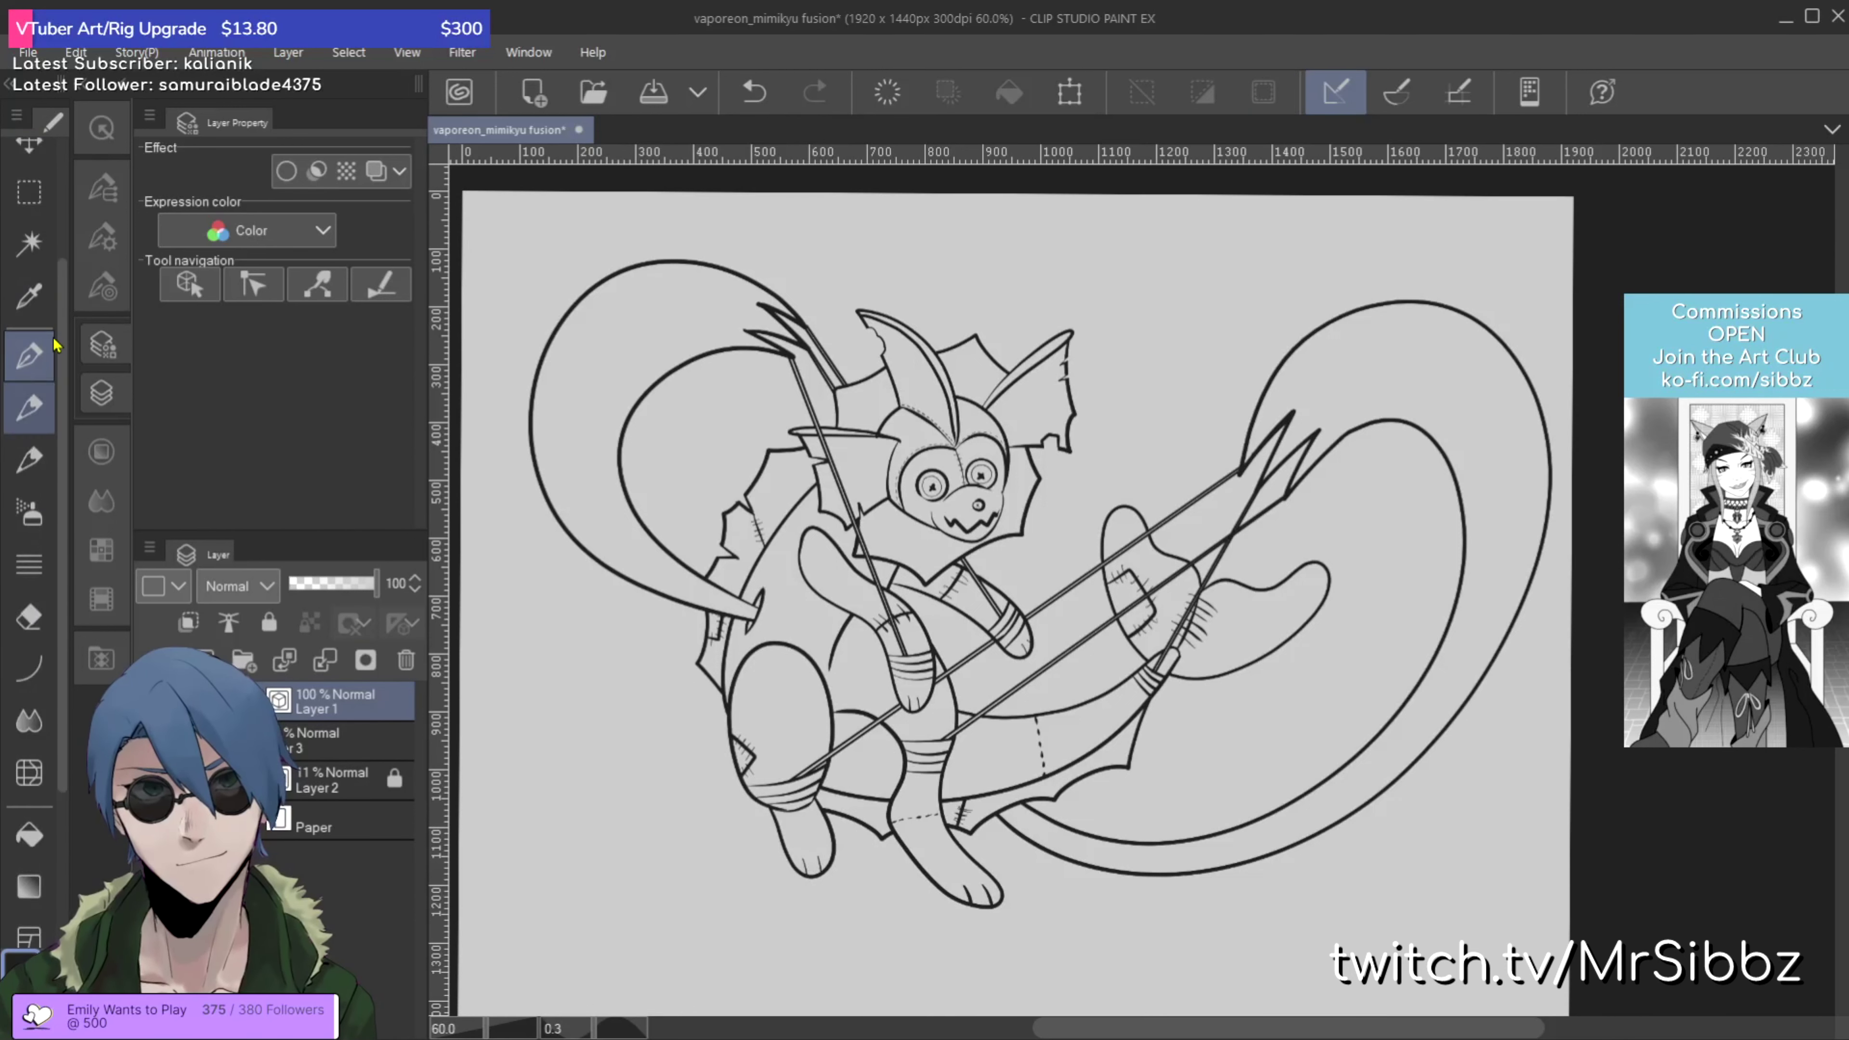
pyautogui.scroll(2, 50, 336)
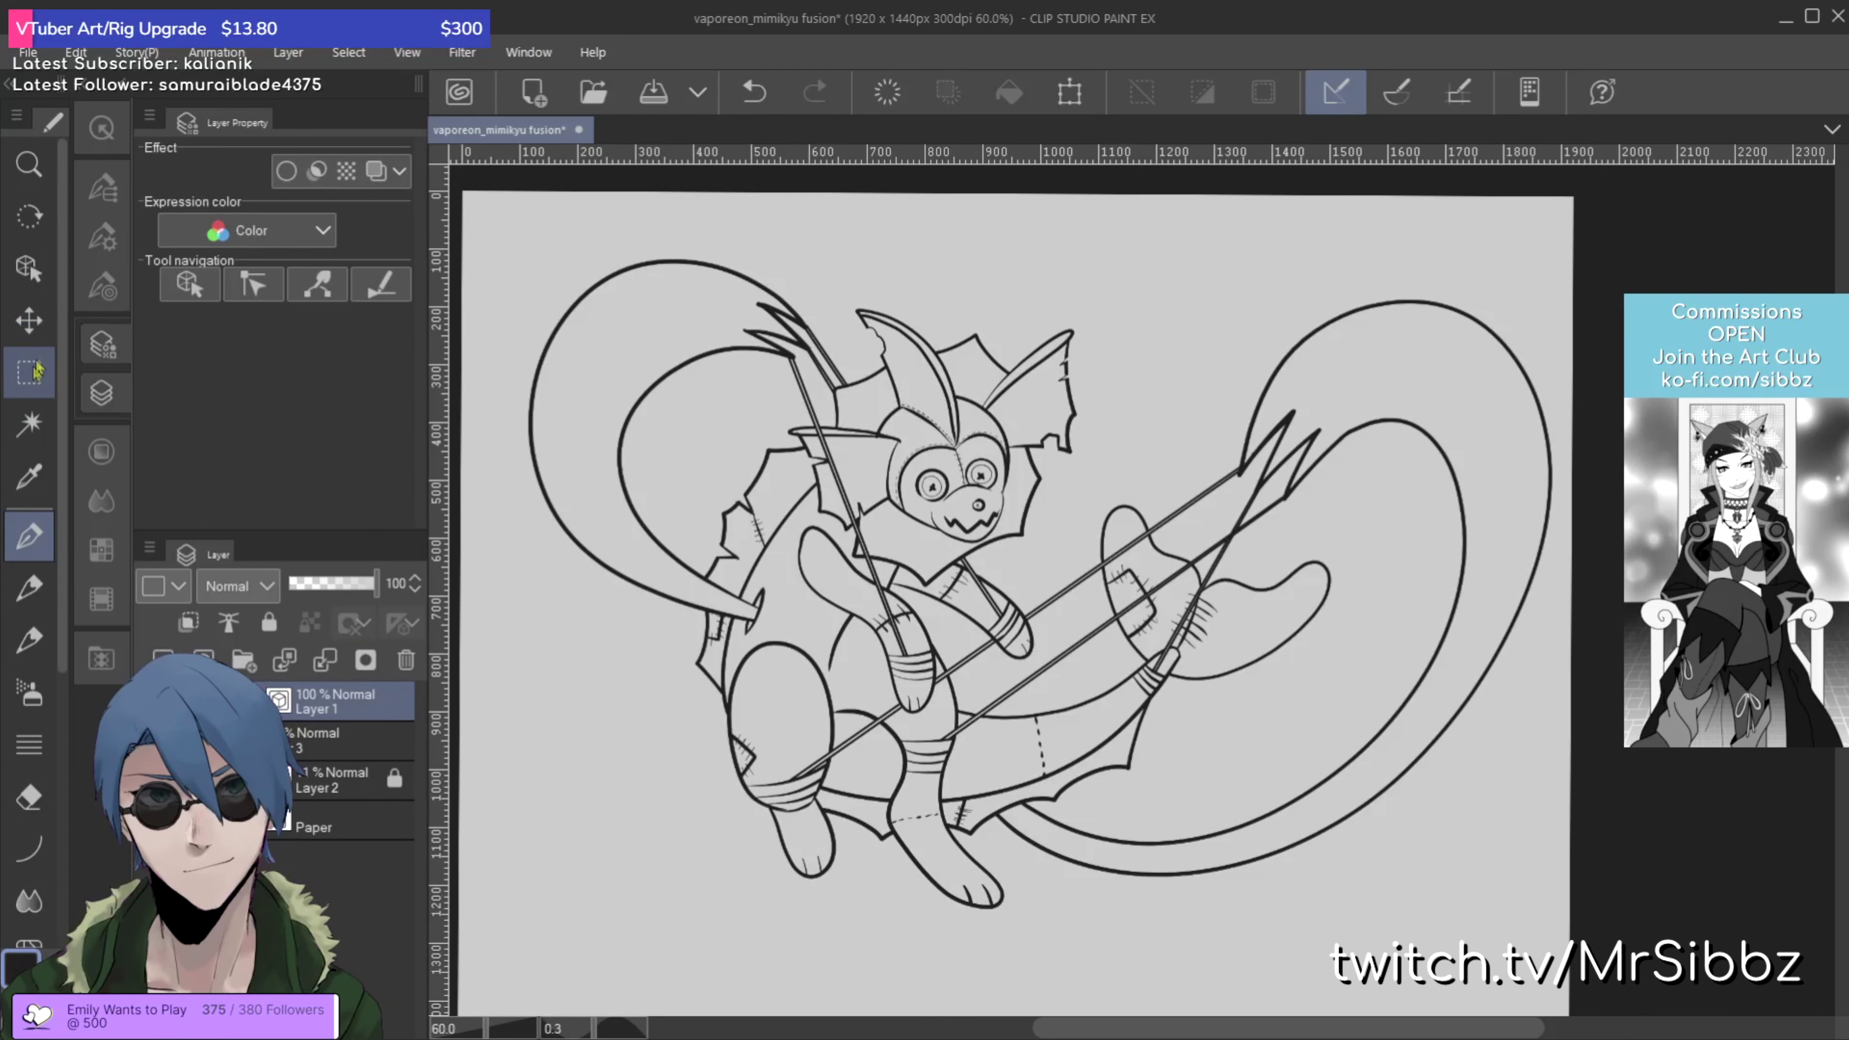
pyautogui.click(29, 267)
pyautogui.moveTo(486, 211); pyautogui.dragTo(1621, 973)
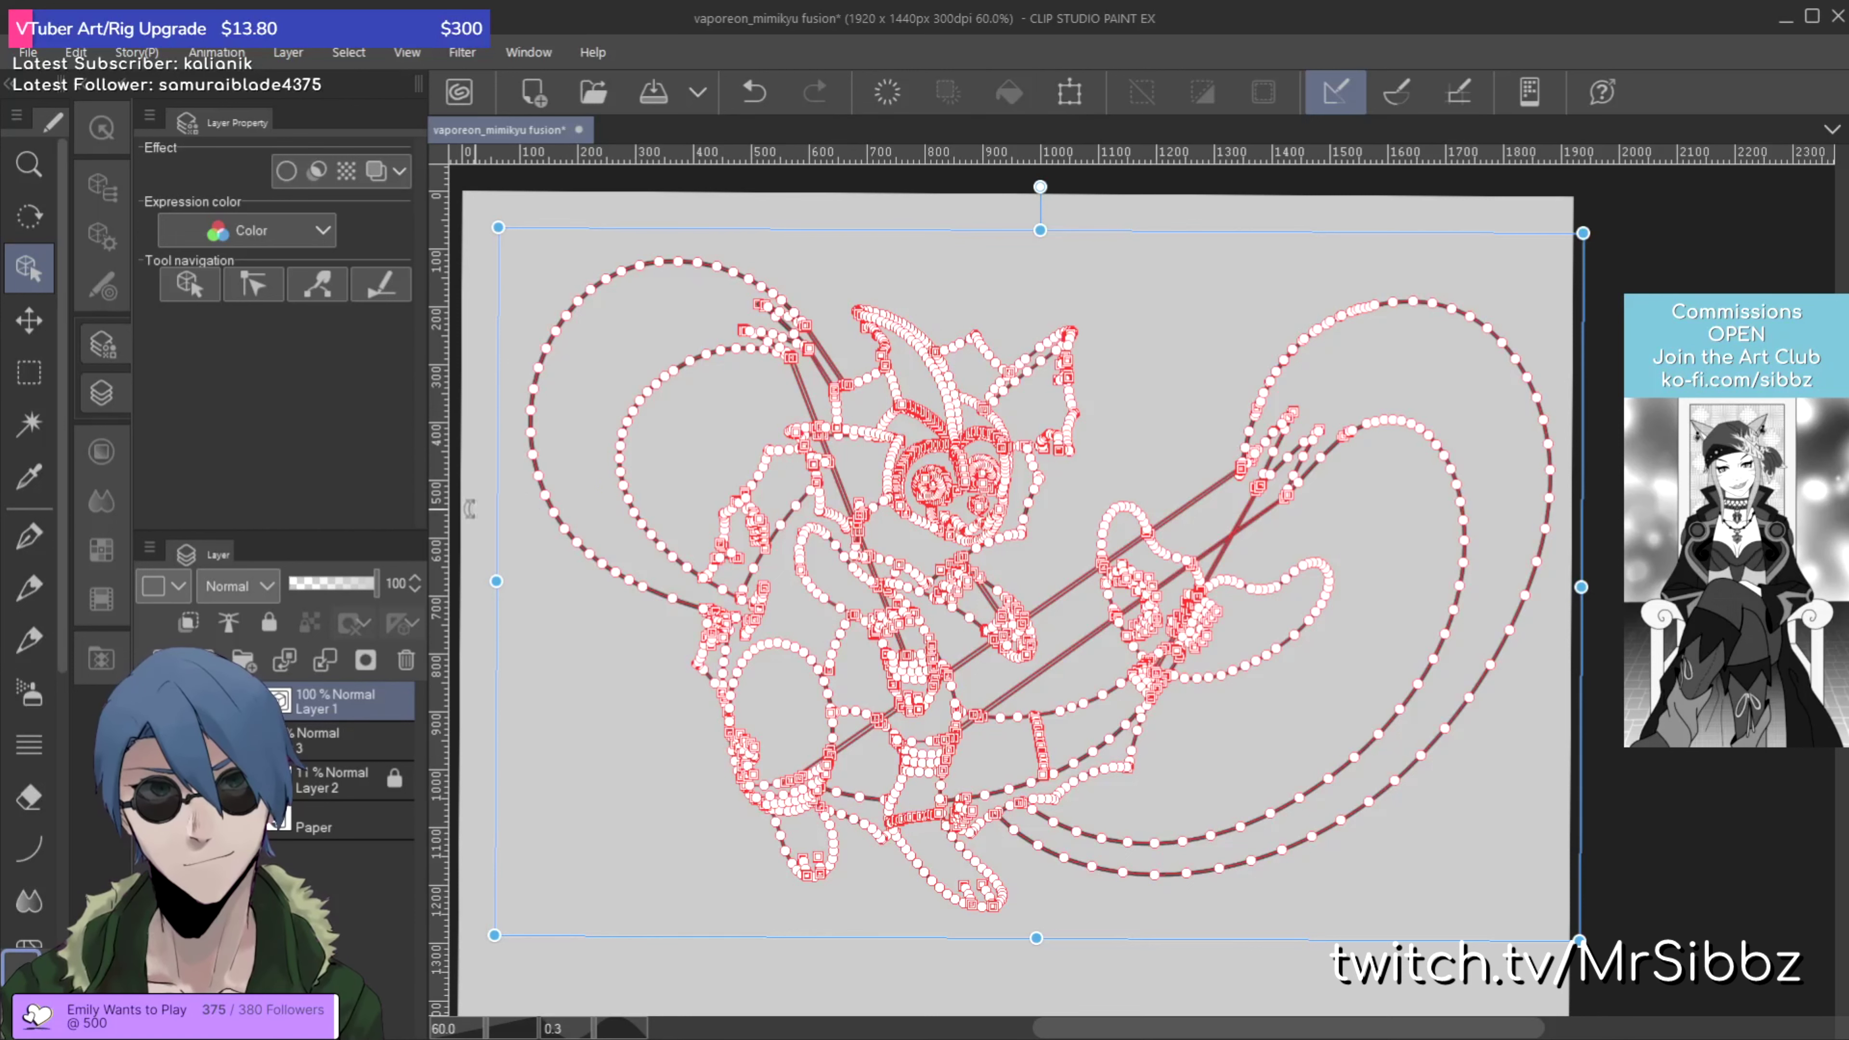
# Step: Fill the two large curved clawed arms with black on the new layer beneath the line art
pyautogui.click(321, 749)
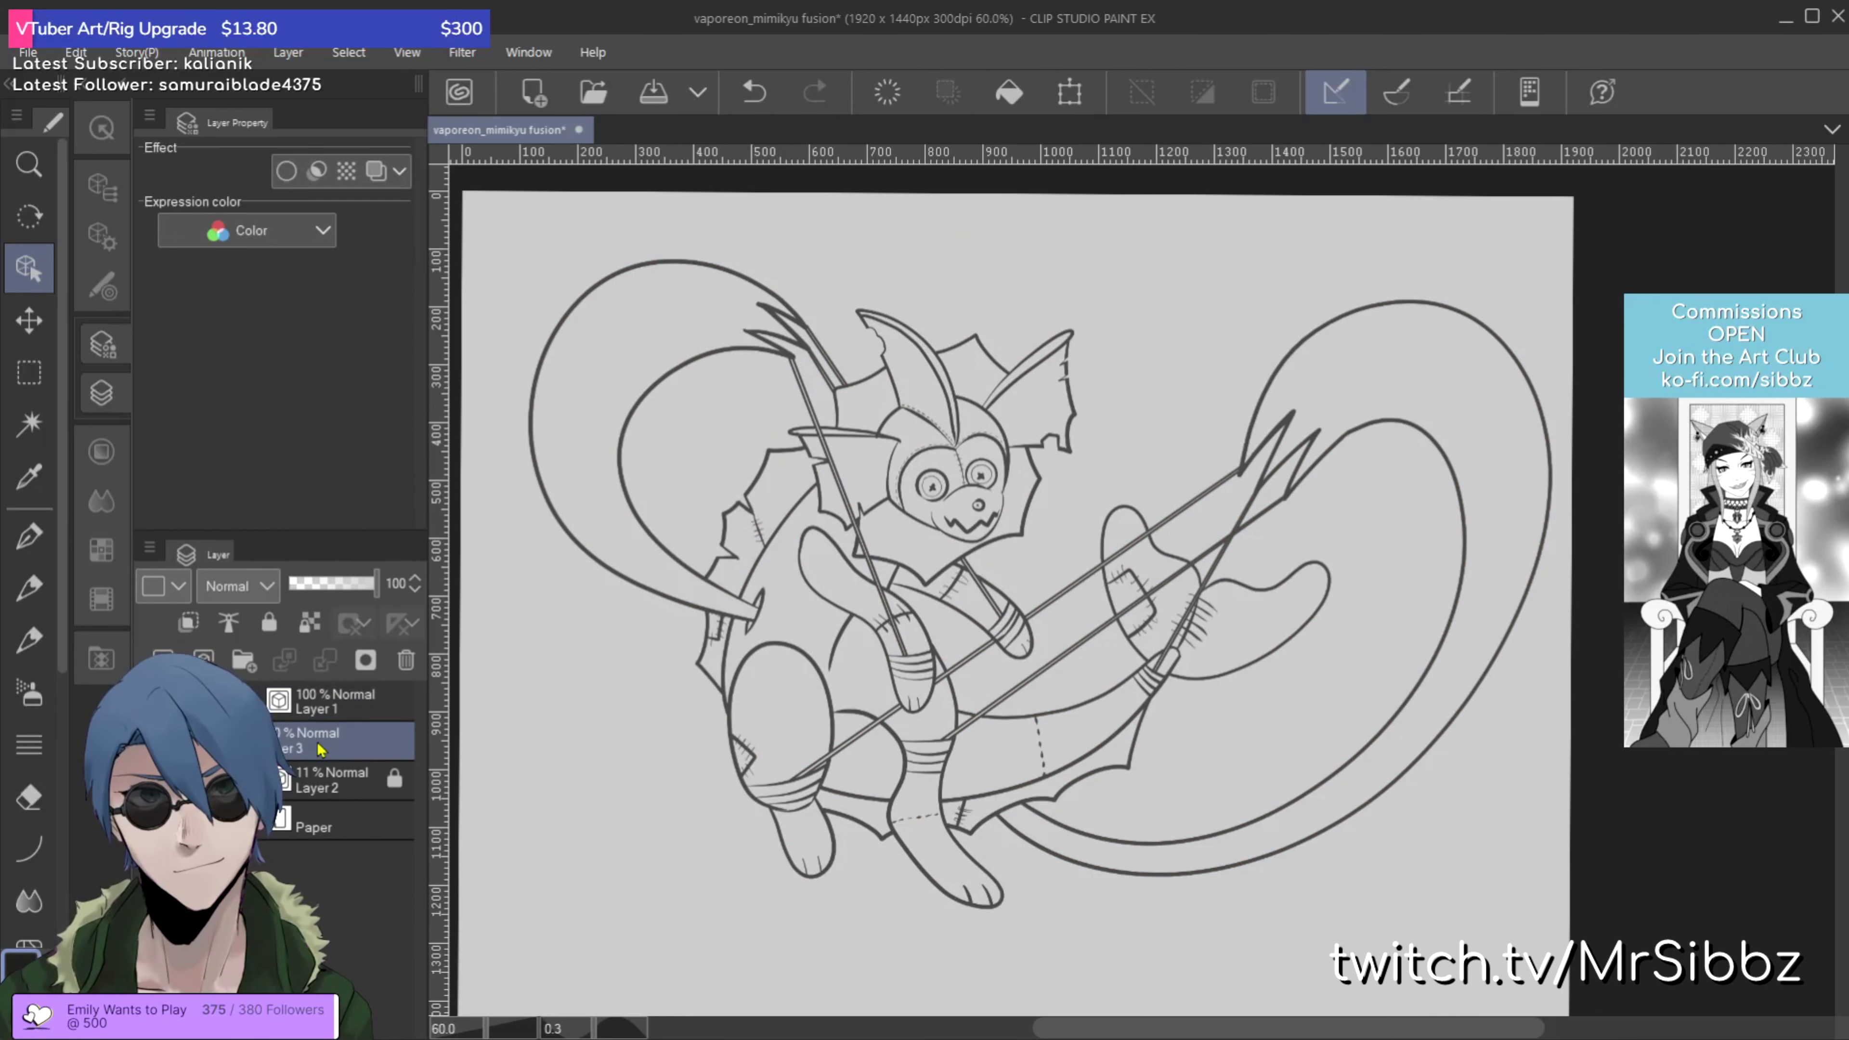
pyautogui.click(348, 700)
pyautogui.click(337, 742)
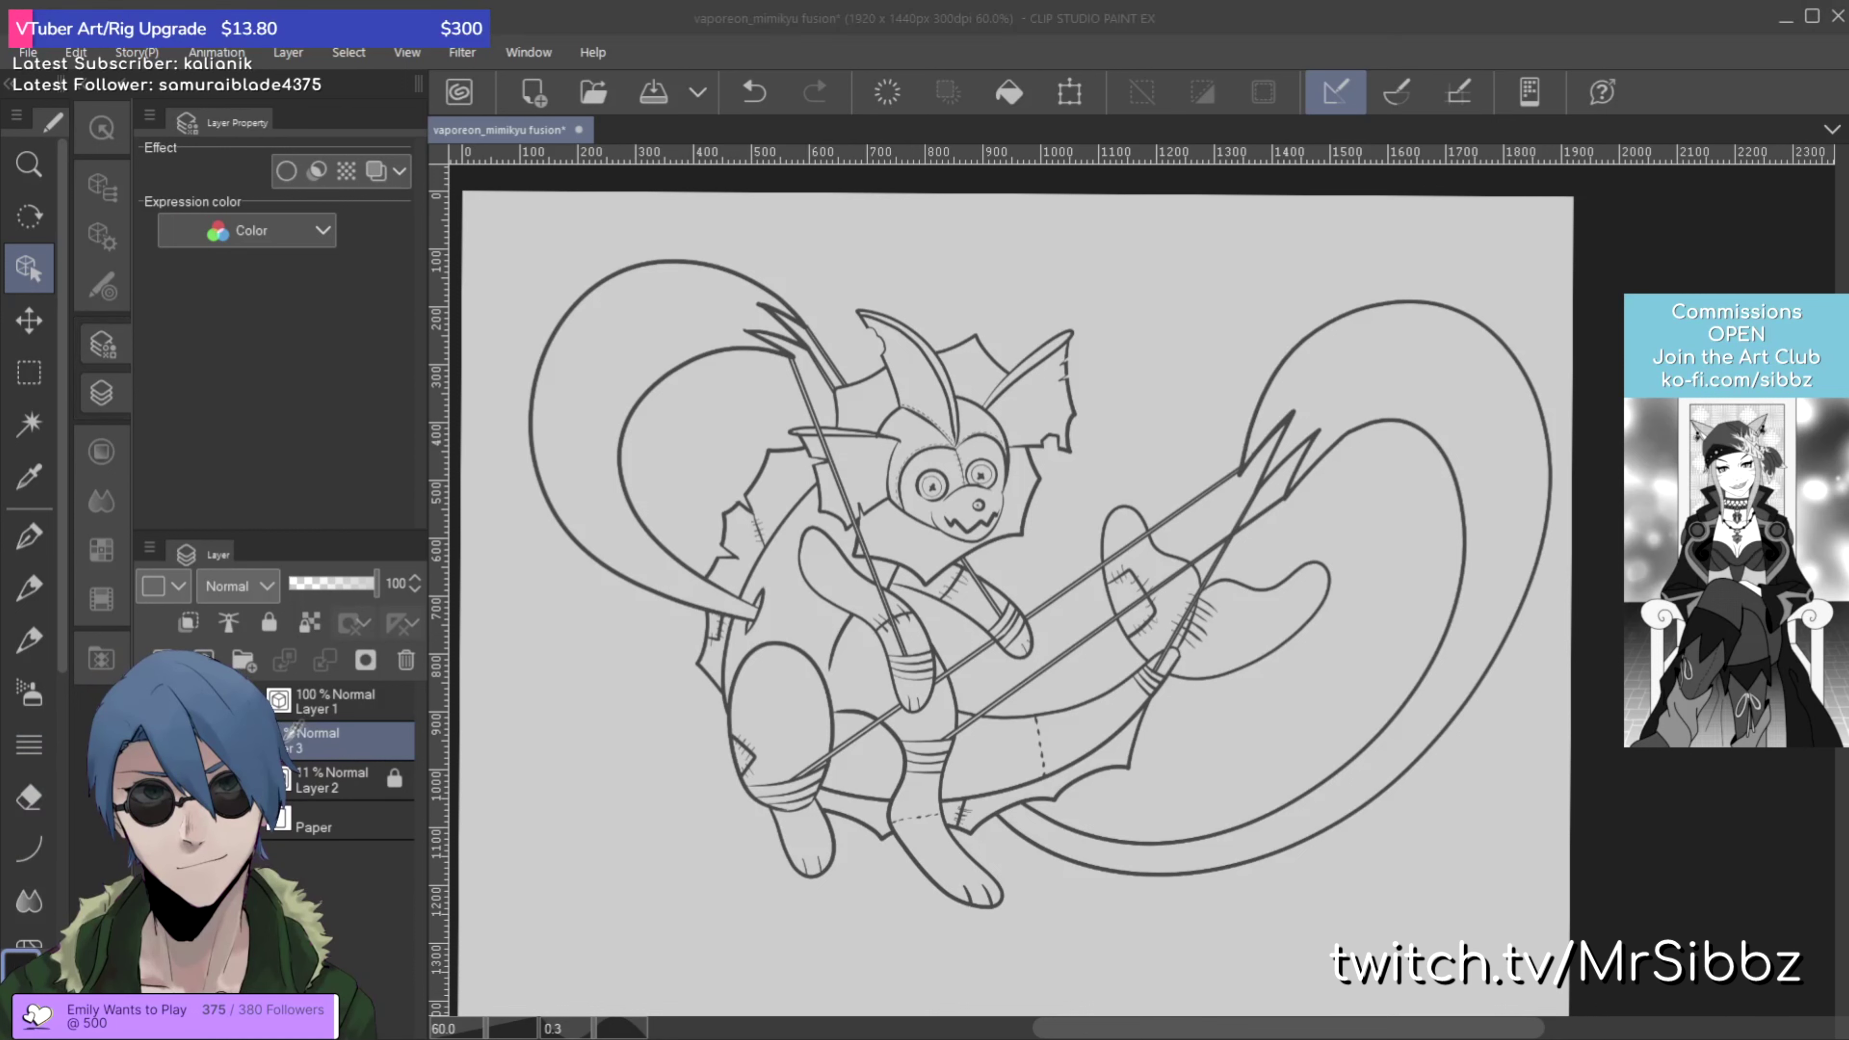
pyautogui.click(1088, 289)
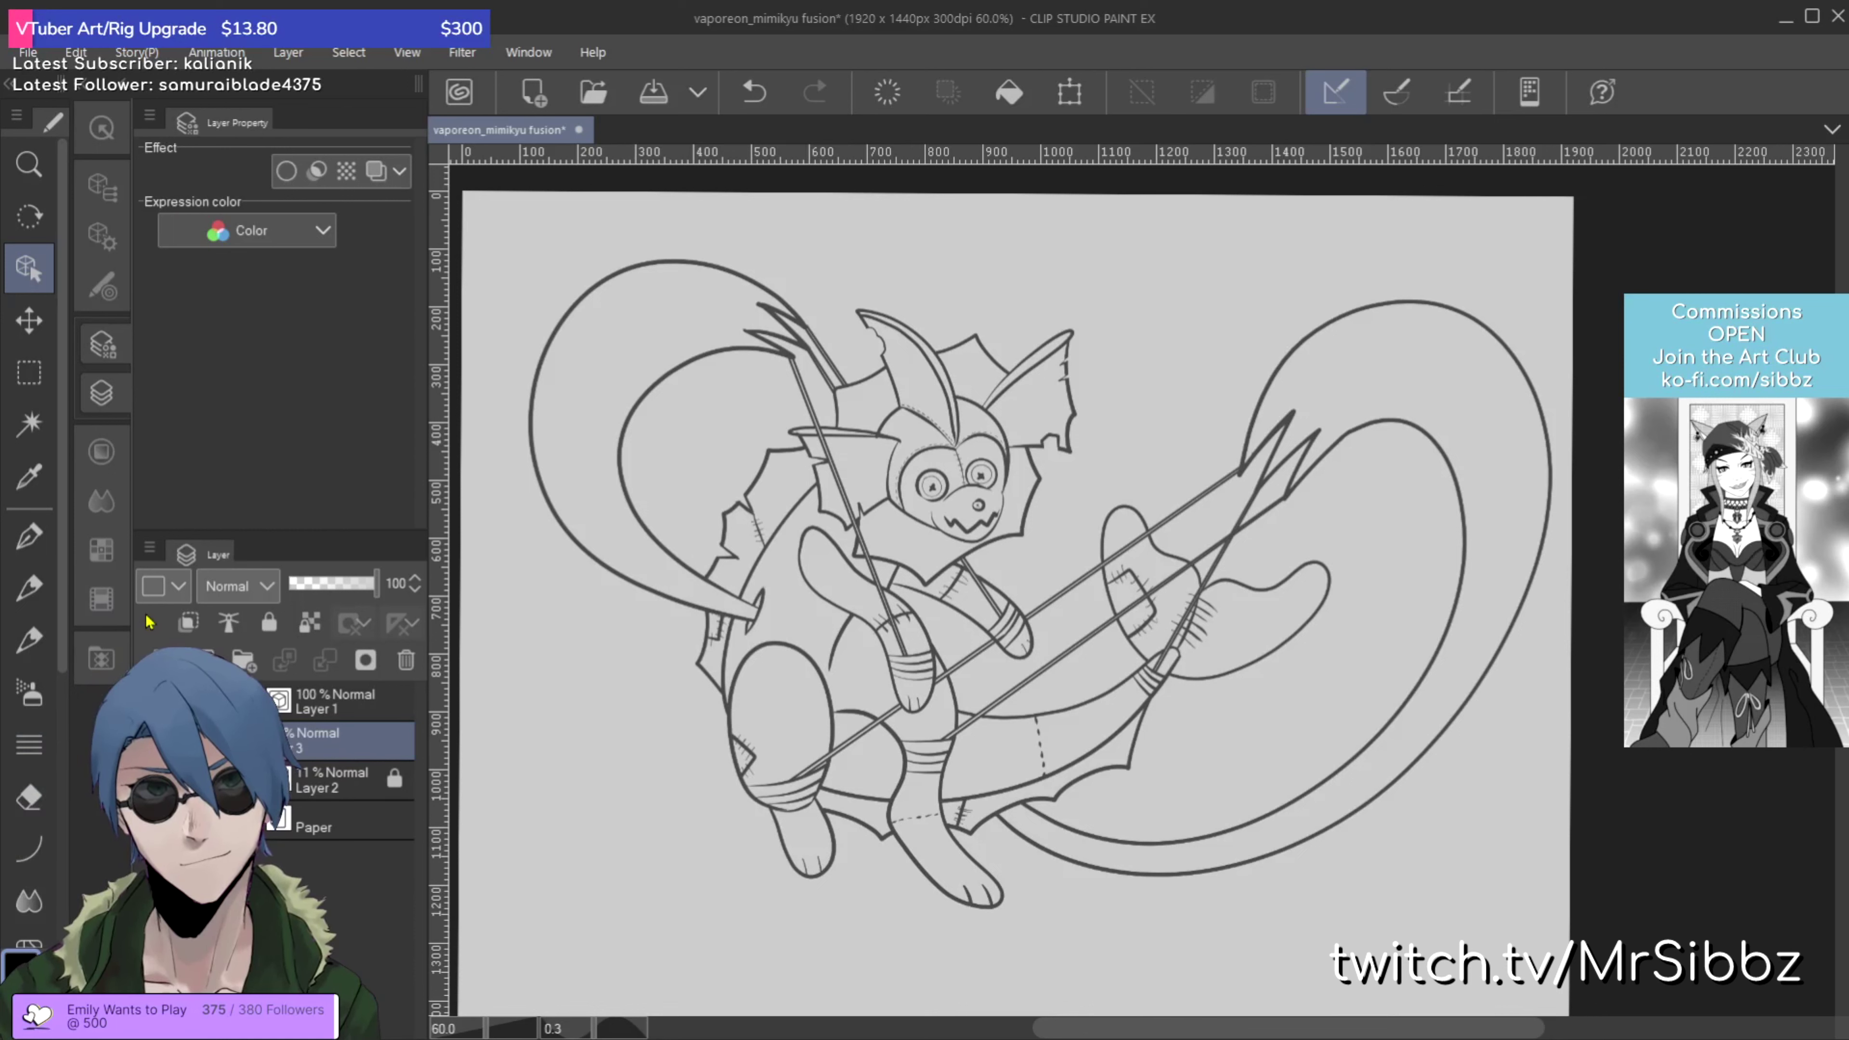
pyautogui.press('g')
pyautogui.click(594, 365)
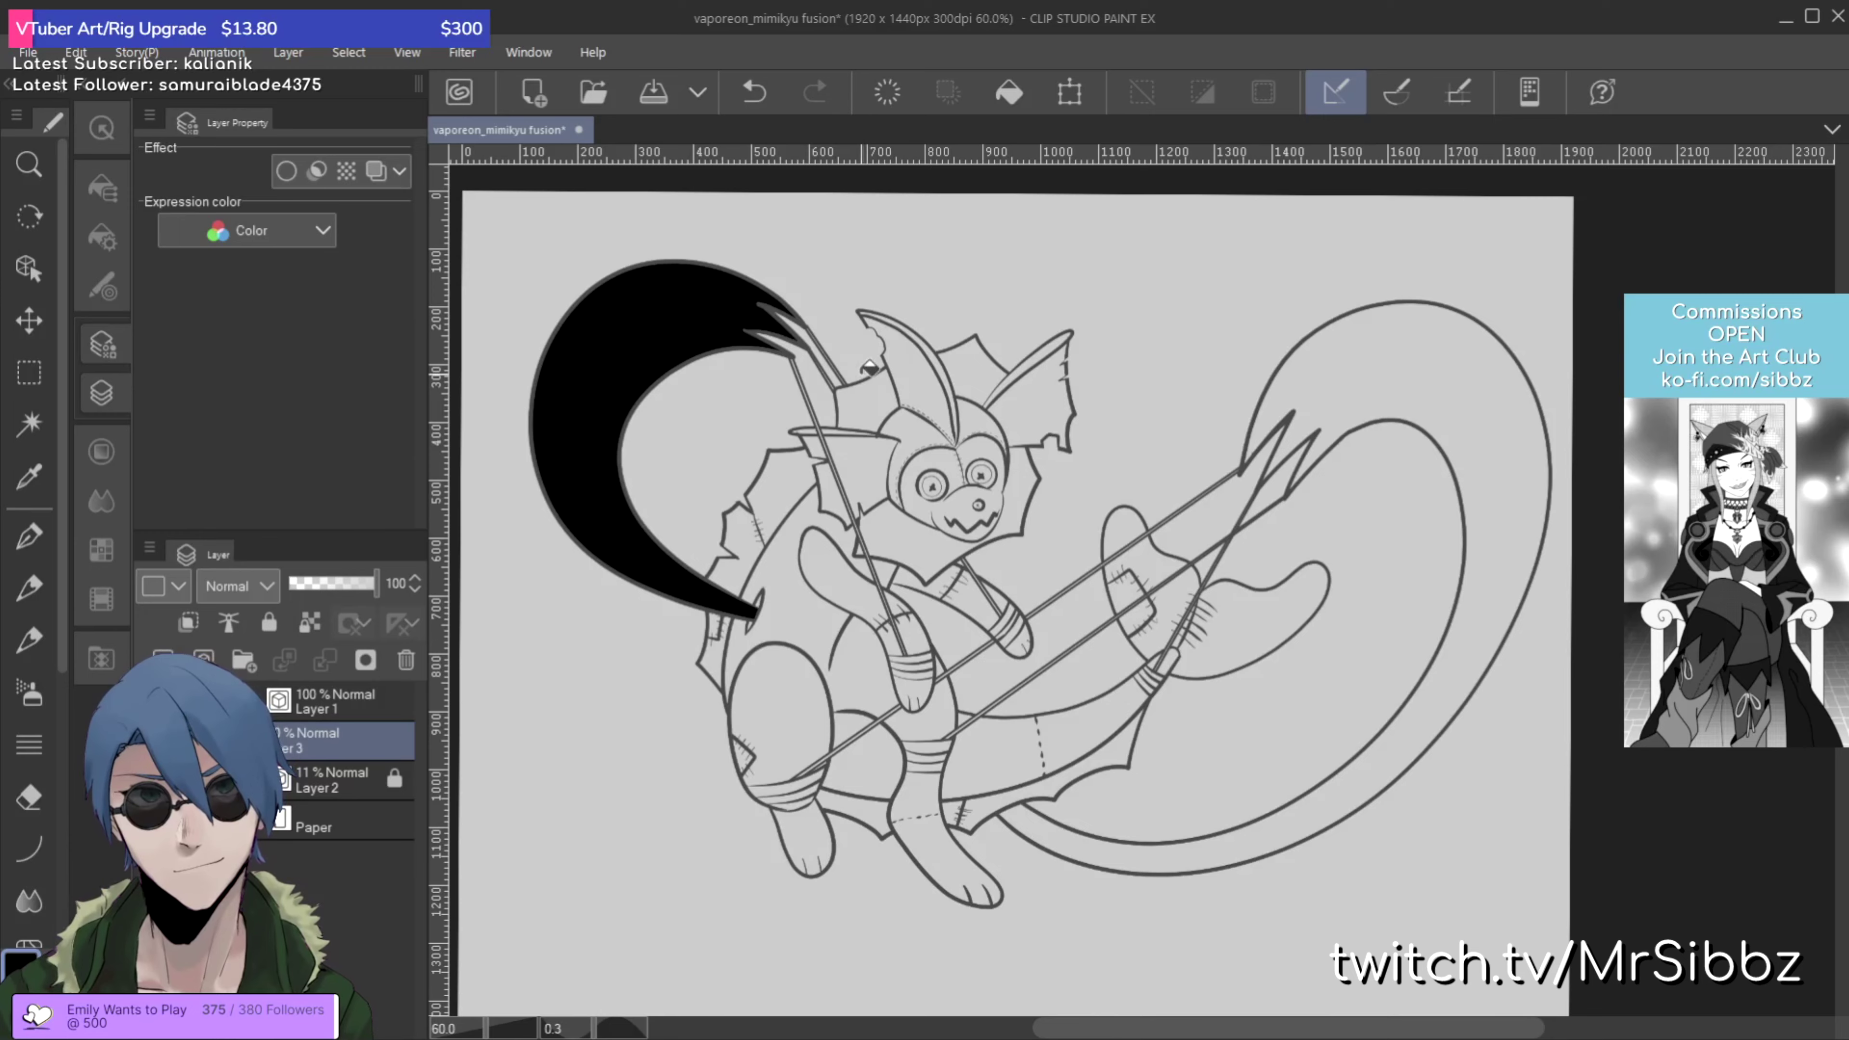
pyautogui.click(1309, 350)
# Step: Choose an orange drawing colour and fill the three thin rods hanging from the claws beside the head
pyautogui.scroll(3, 1332, 345)
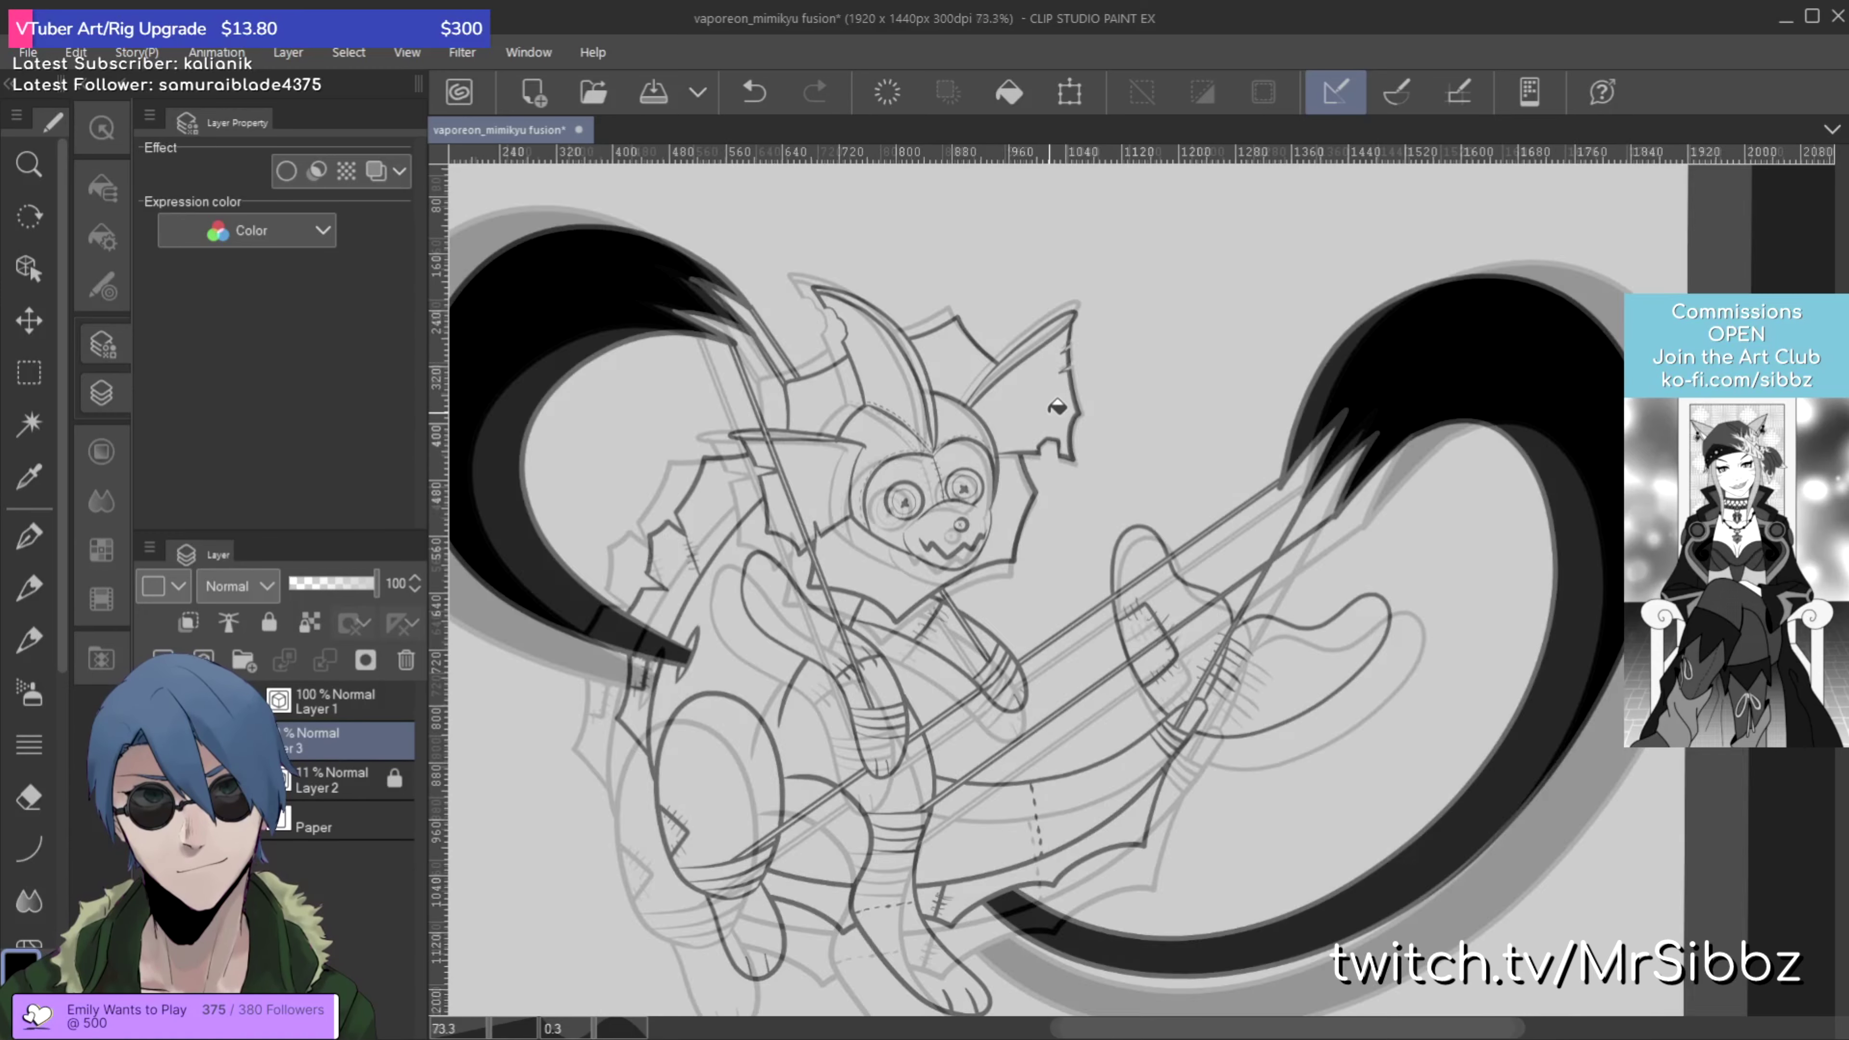
pyautogui.scroll(-3, 1057, 408)
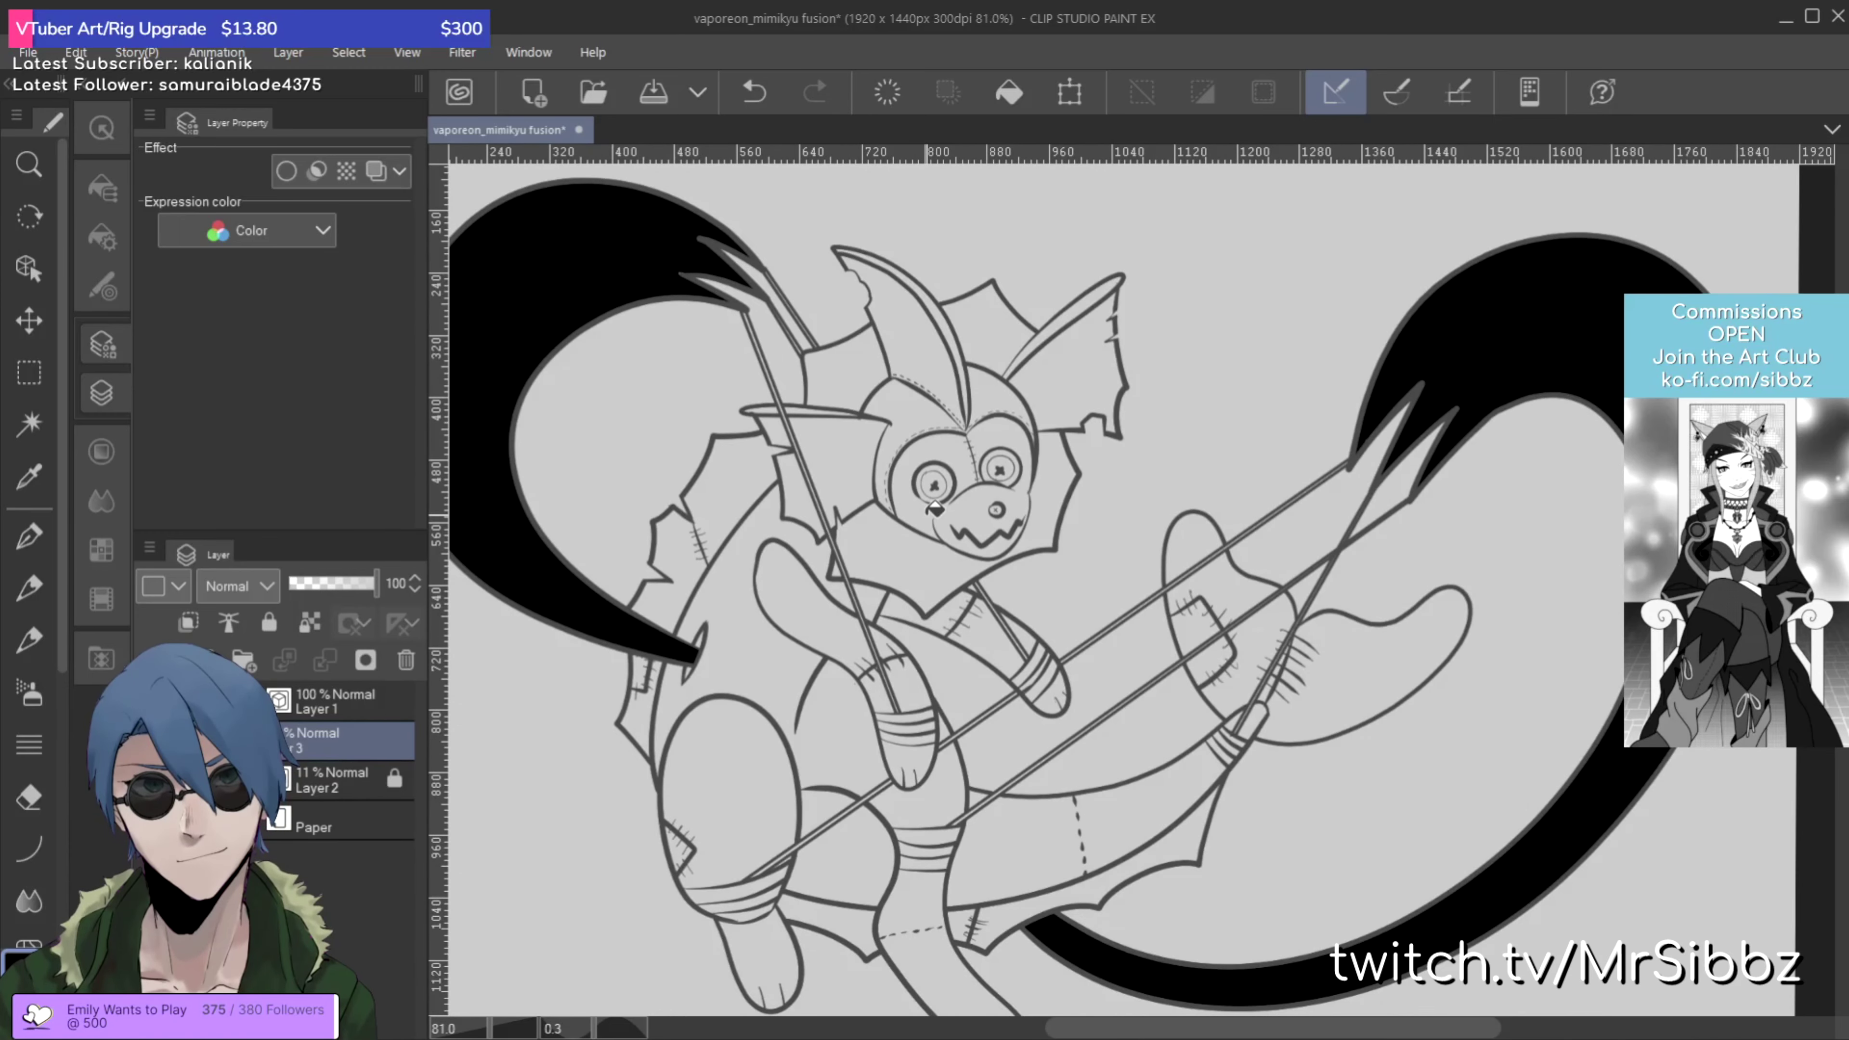
pyautogui.moveTo(924, 703); pyautogui.dragTo(946, 668)
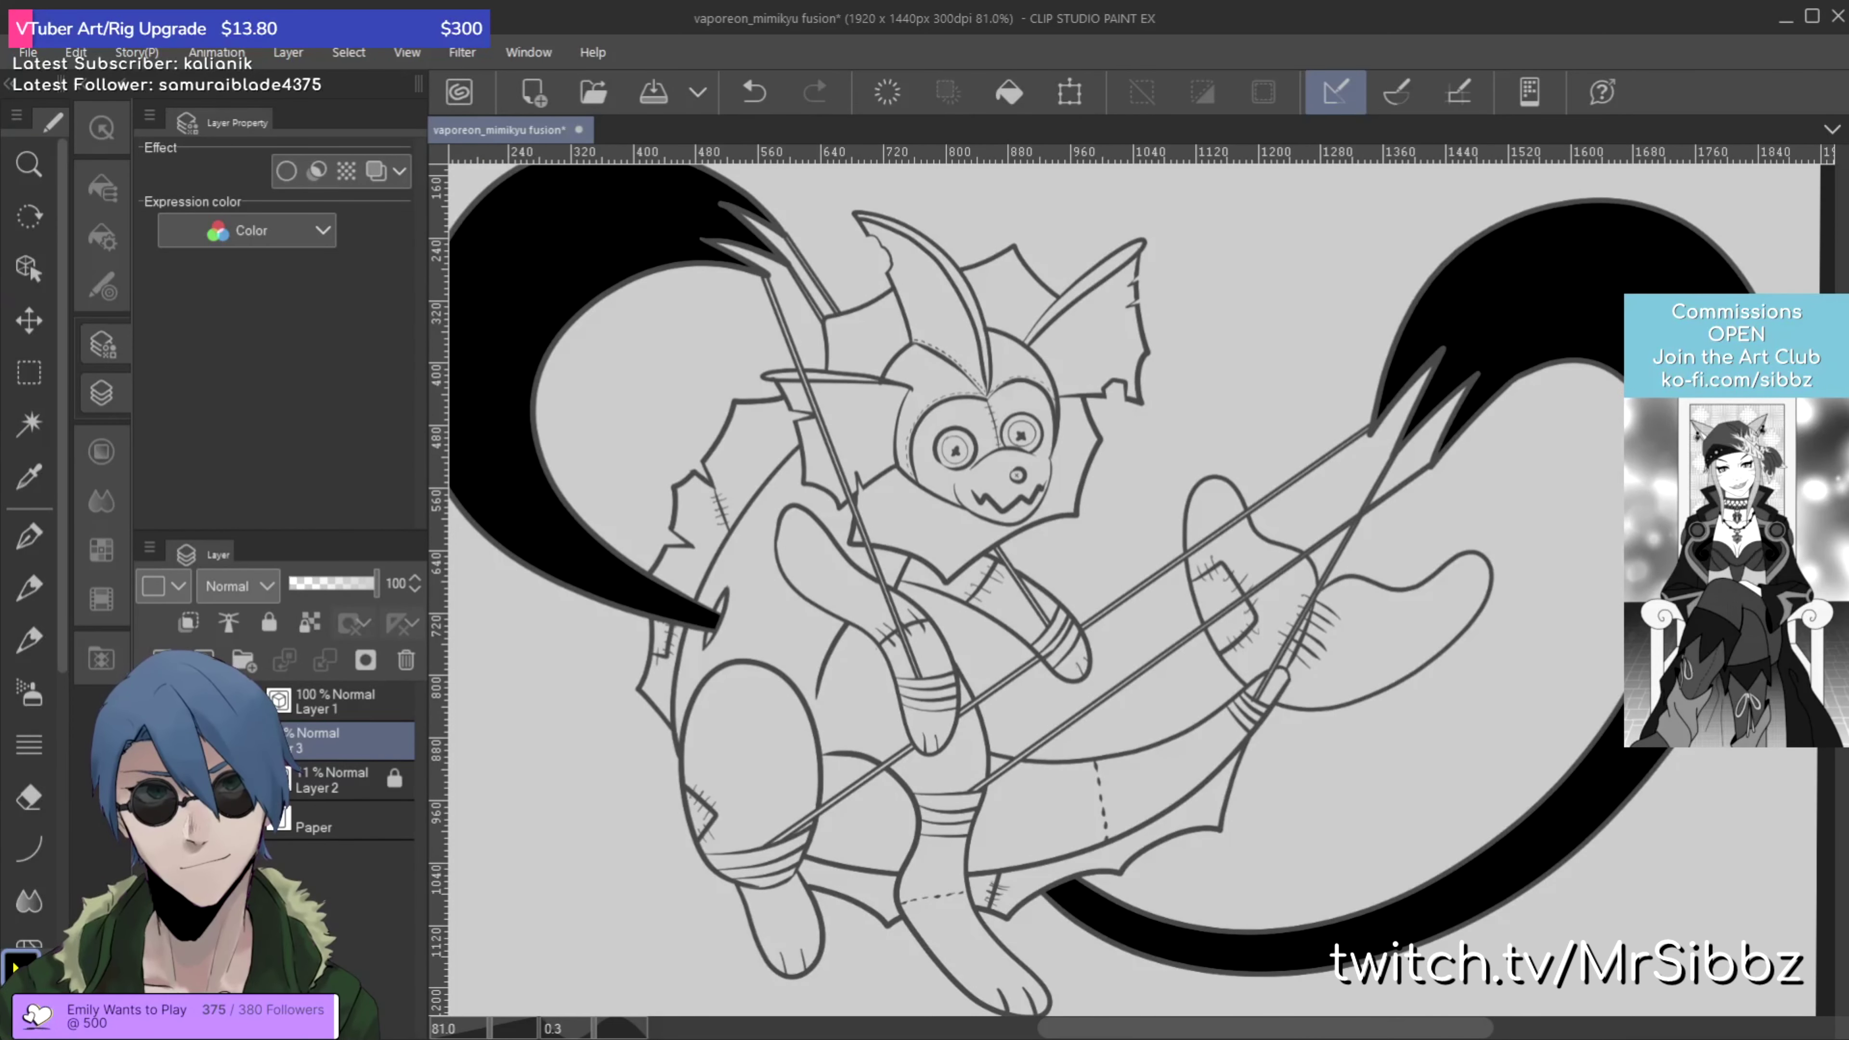
pyautogui.doubleClick(13, 964)
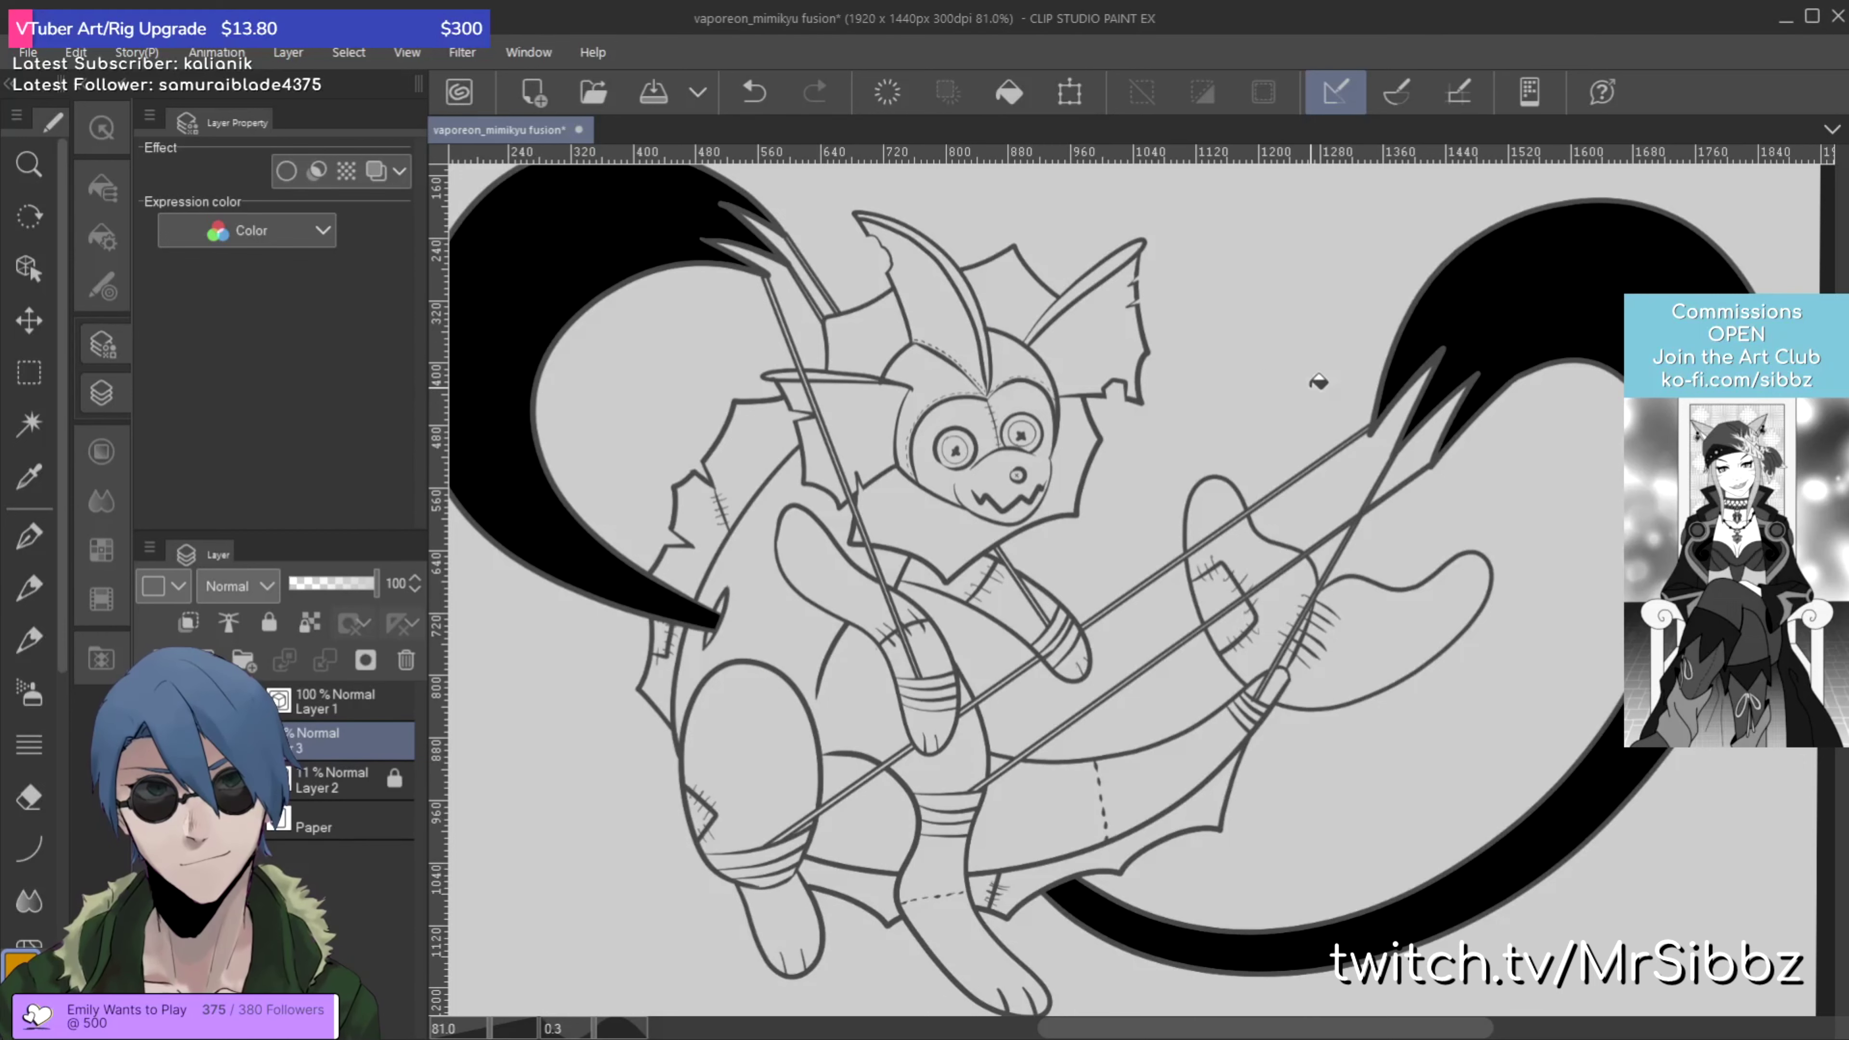
pyautogui.scroll(4, 1313, 379)
pyautogui.moveTo(1056, 536); pyautogui.dragTo(1496, 808)
pyautogui.scroll(4, 1287, 479)
pyautogui.moveTo(678, 507); pyautogui.dragTo(1158, 695)
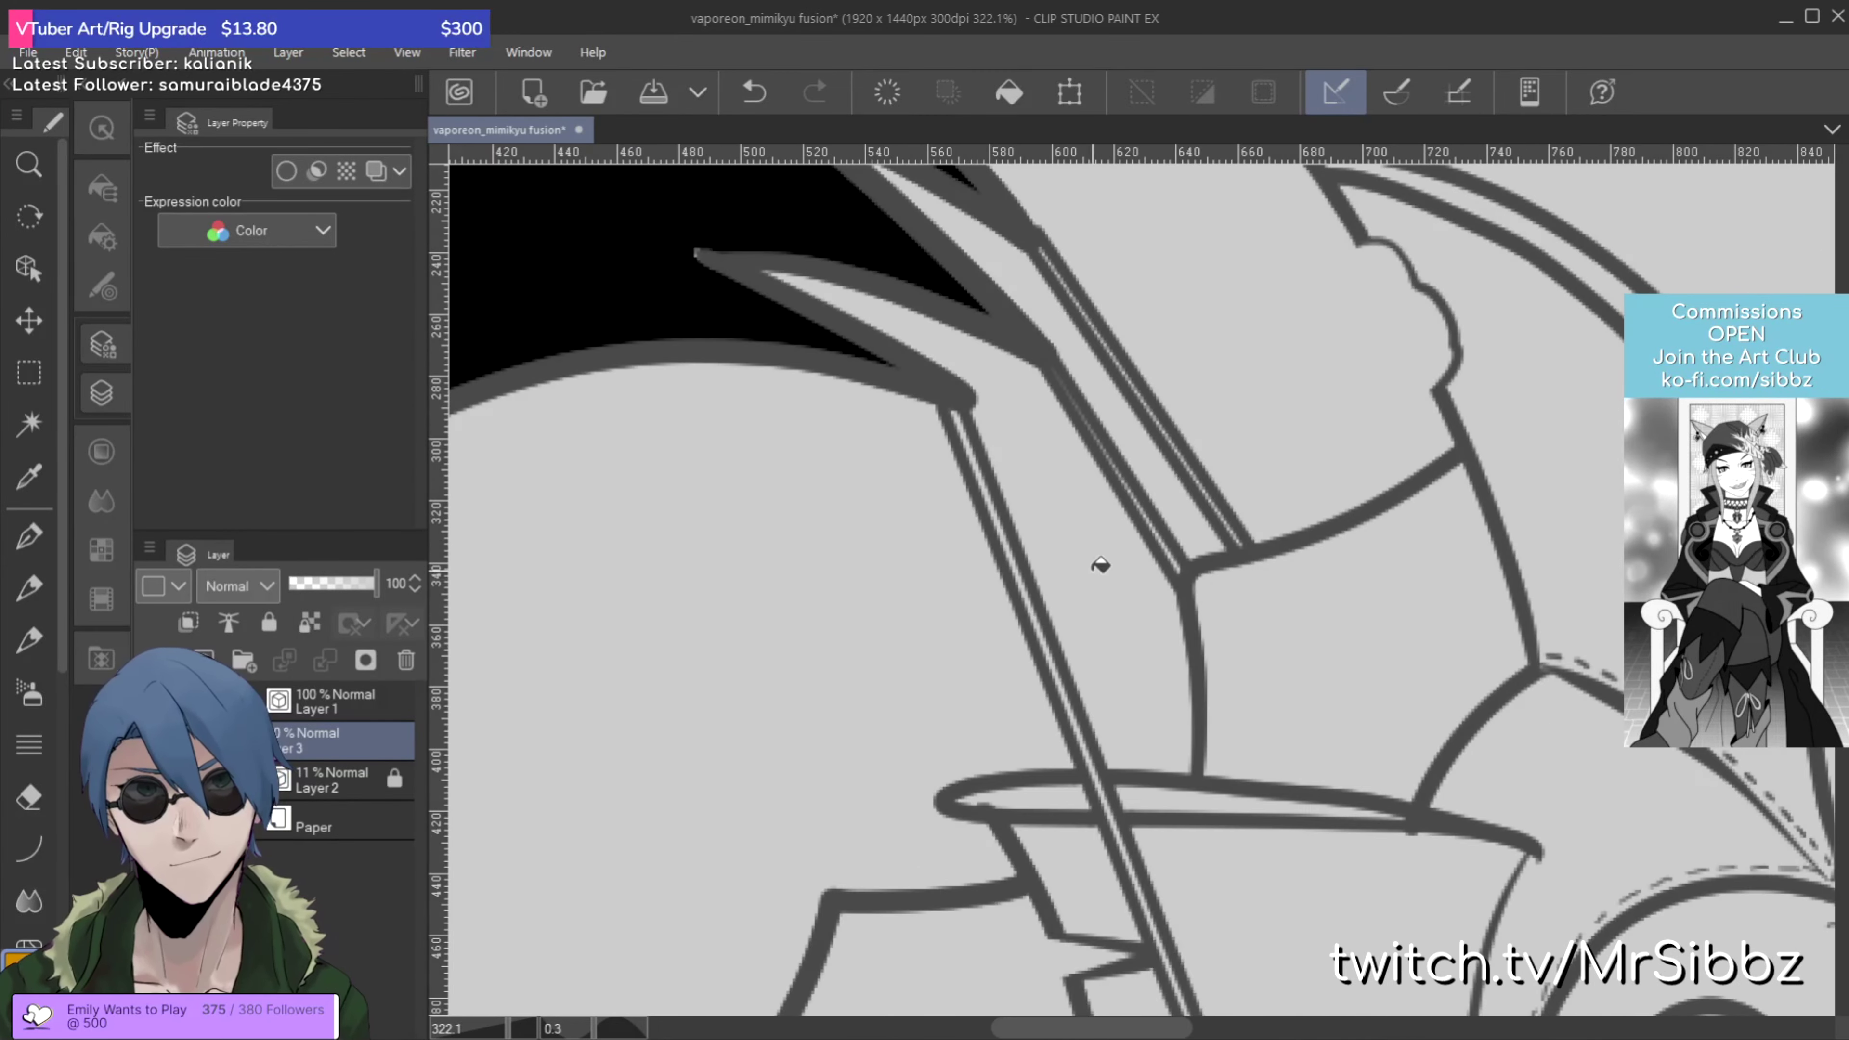
pyautogui.scroll(5, 1107, 566)
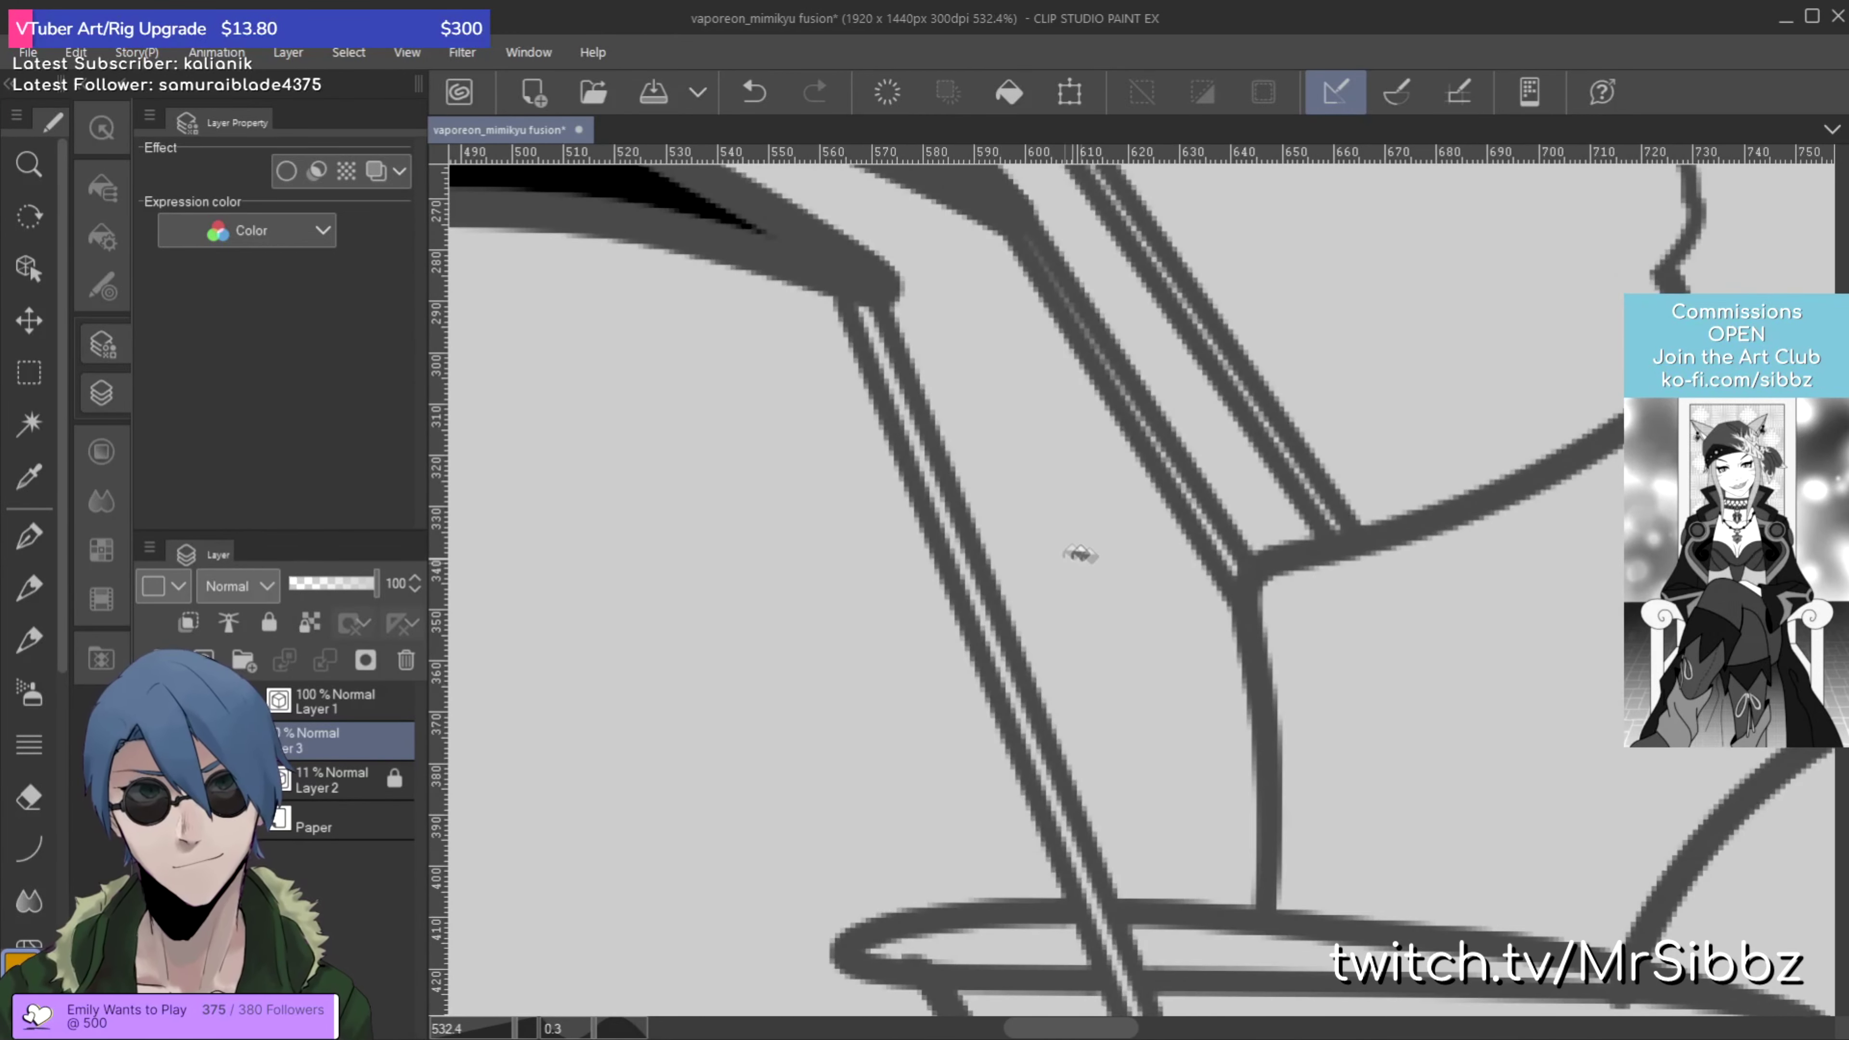
pyautogui.click(956, 545)
pyautogui.click(1221, 546)
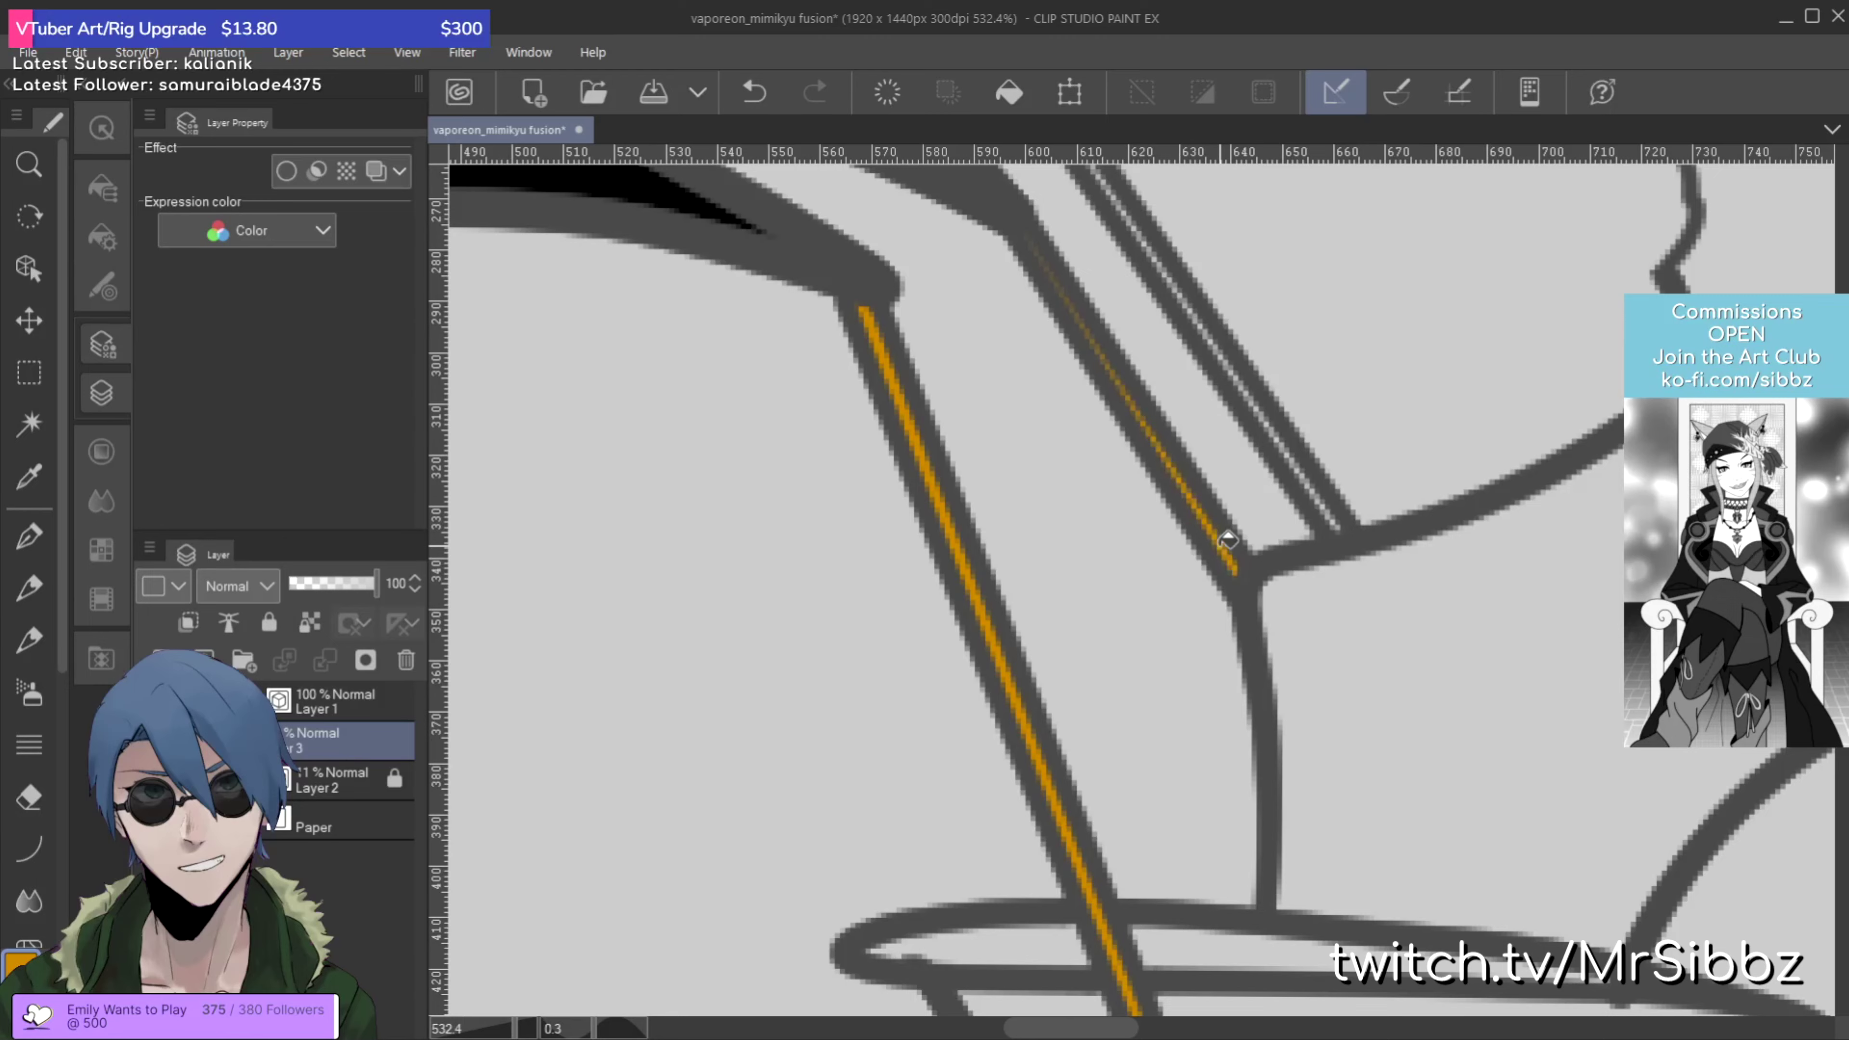
pyautogui.click(1313, 477)
# Step: Fill the uppermost thin rod leading from the right-hand claws toward the creature's raised front paw with orange
pyautogui.scroll(-1, 1314, 407)
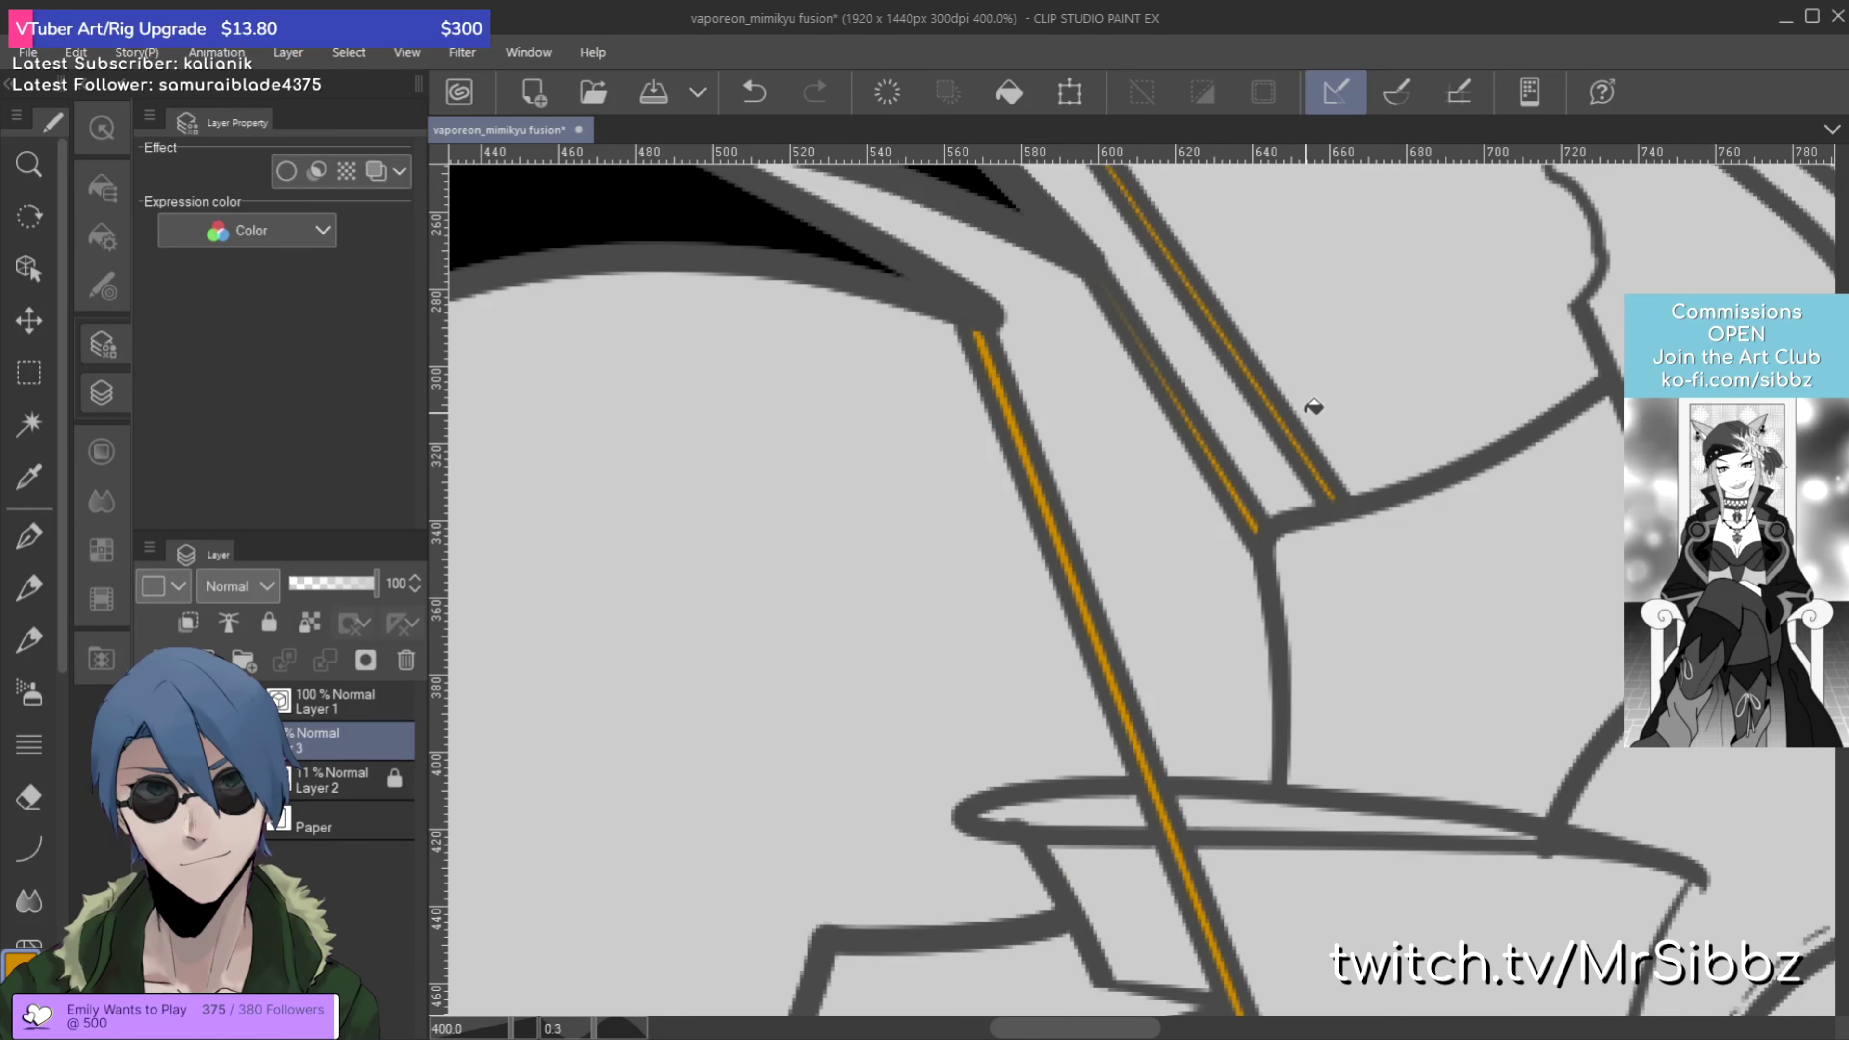
pyautogui.scroll(-6, 1314, 406)
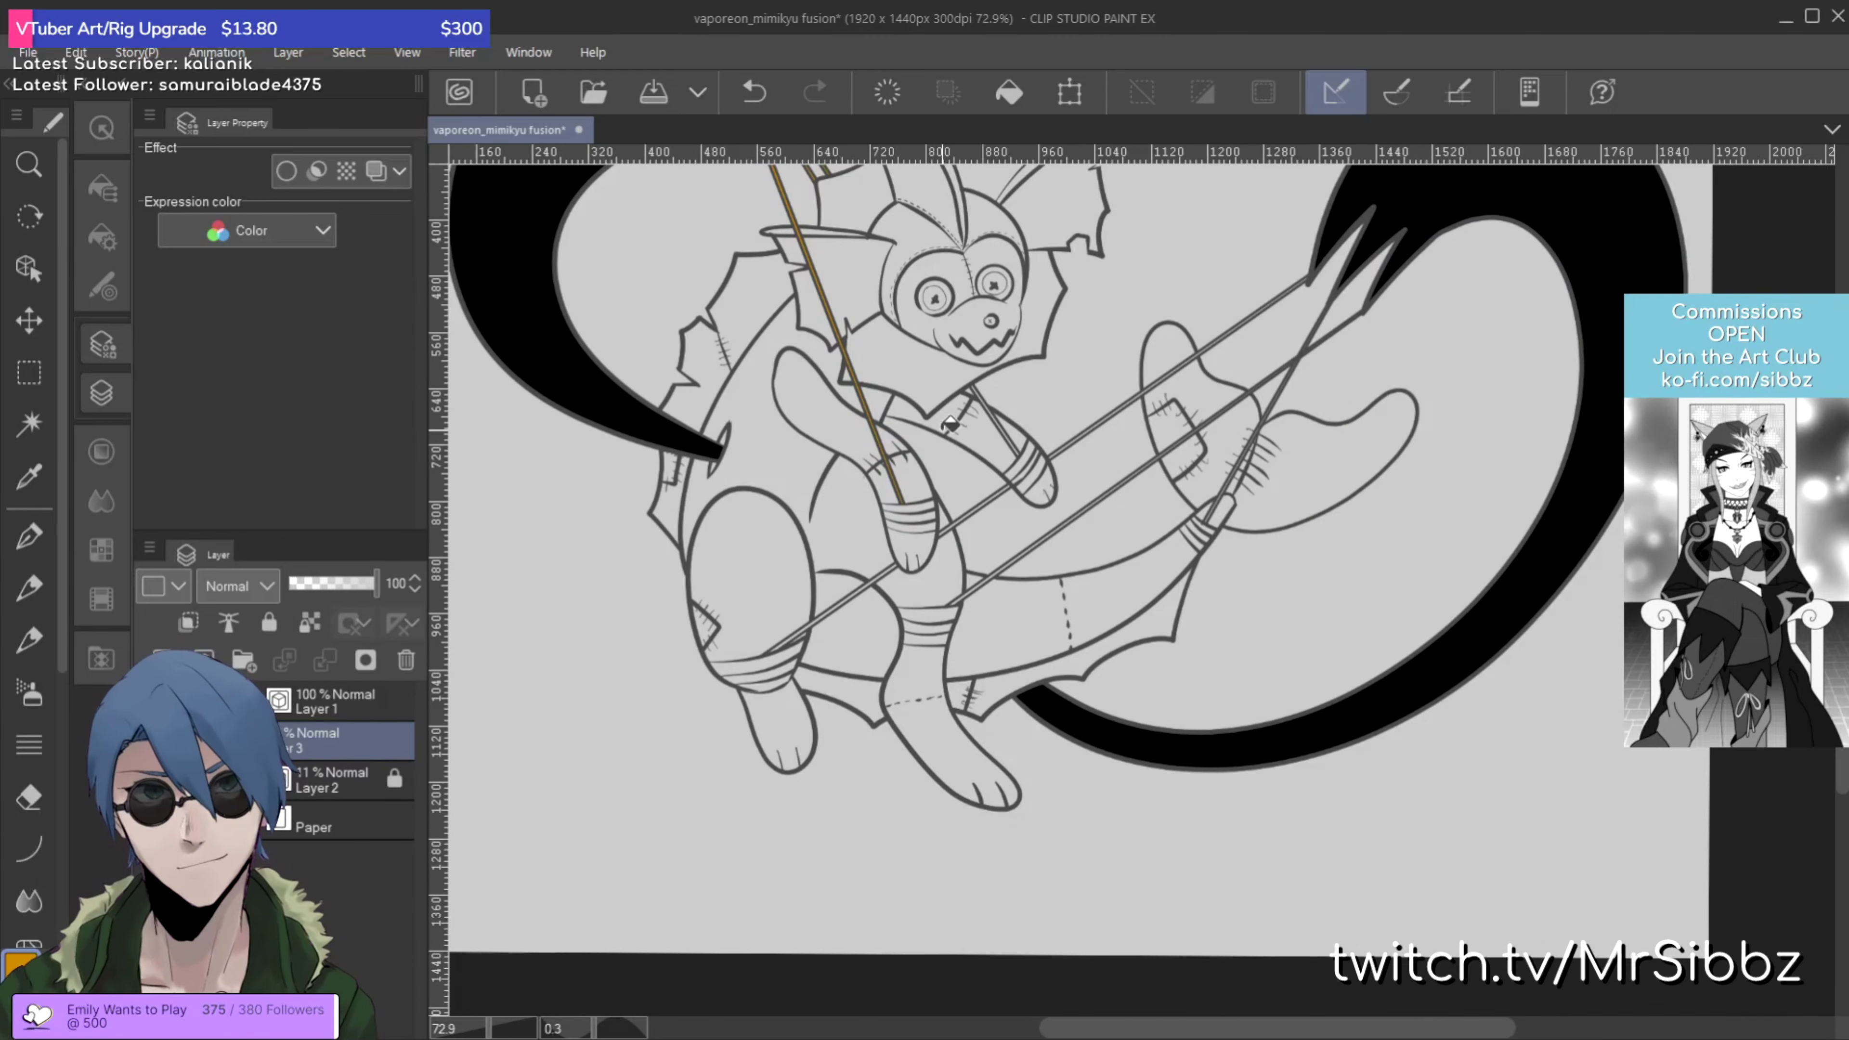
pyautogui.scroll(4, 962, 423)
pyautogui.moveTo(1471, 357); pyautogui.dragTo(1061, 607)
pyautogui.scroll(1, 1061, 607)
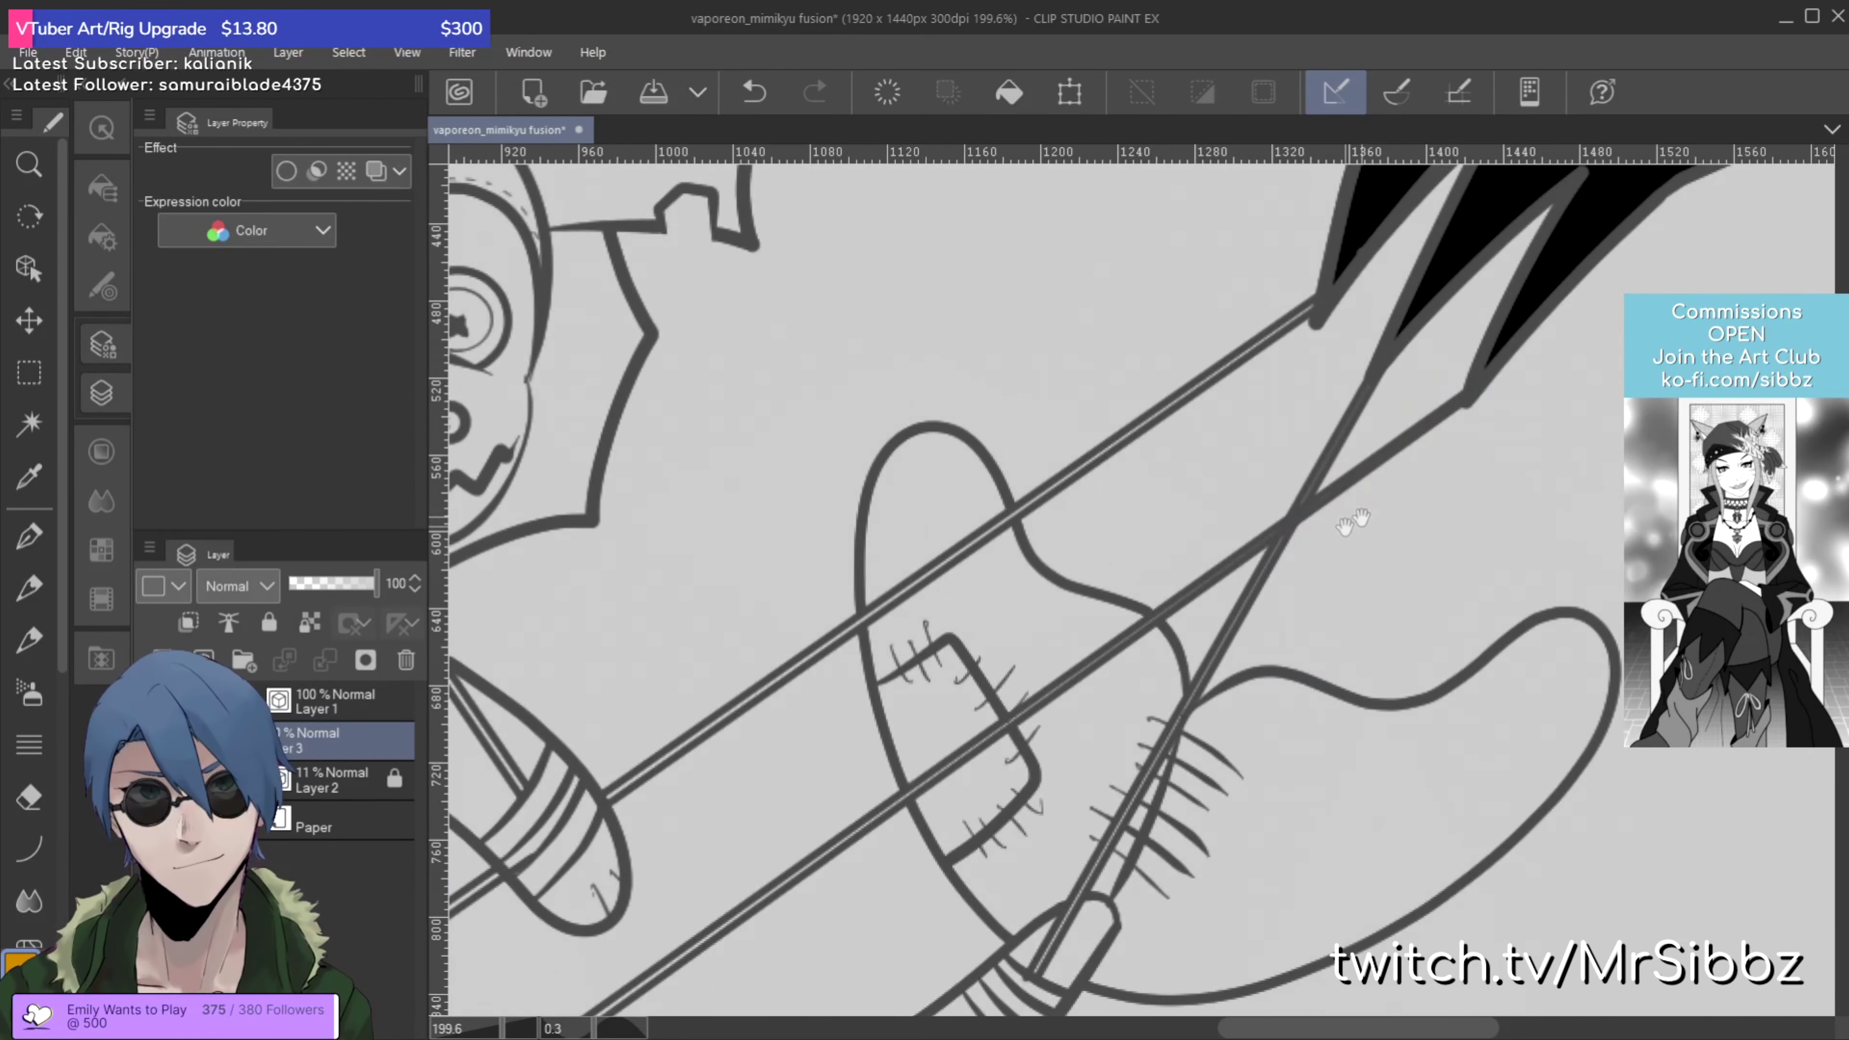
pyautogui.scroll(3, 1353, 520)
pyautogui.scroll(1, 1021, 454)
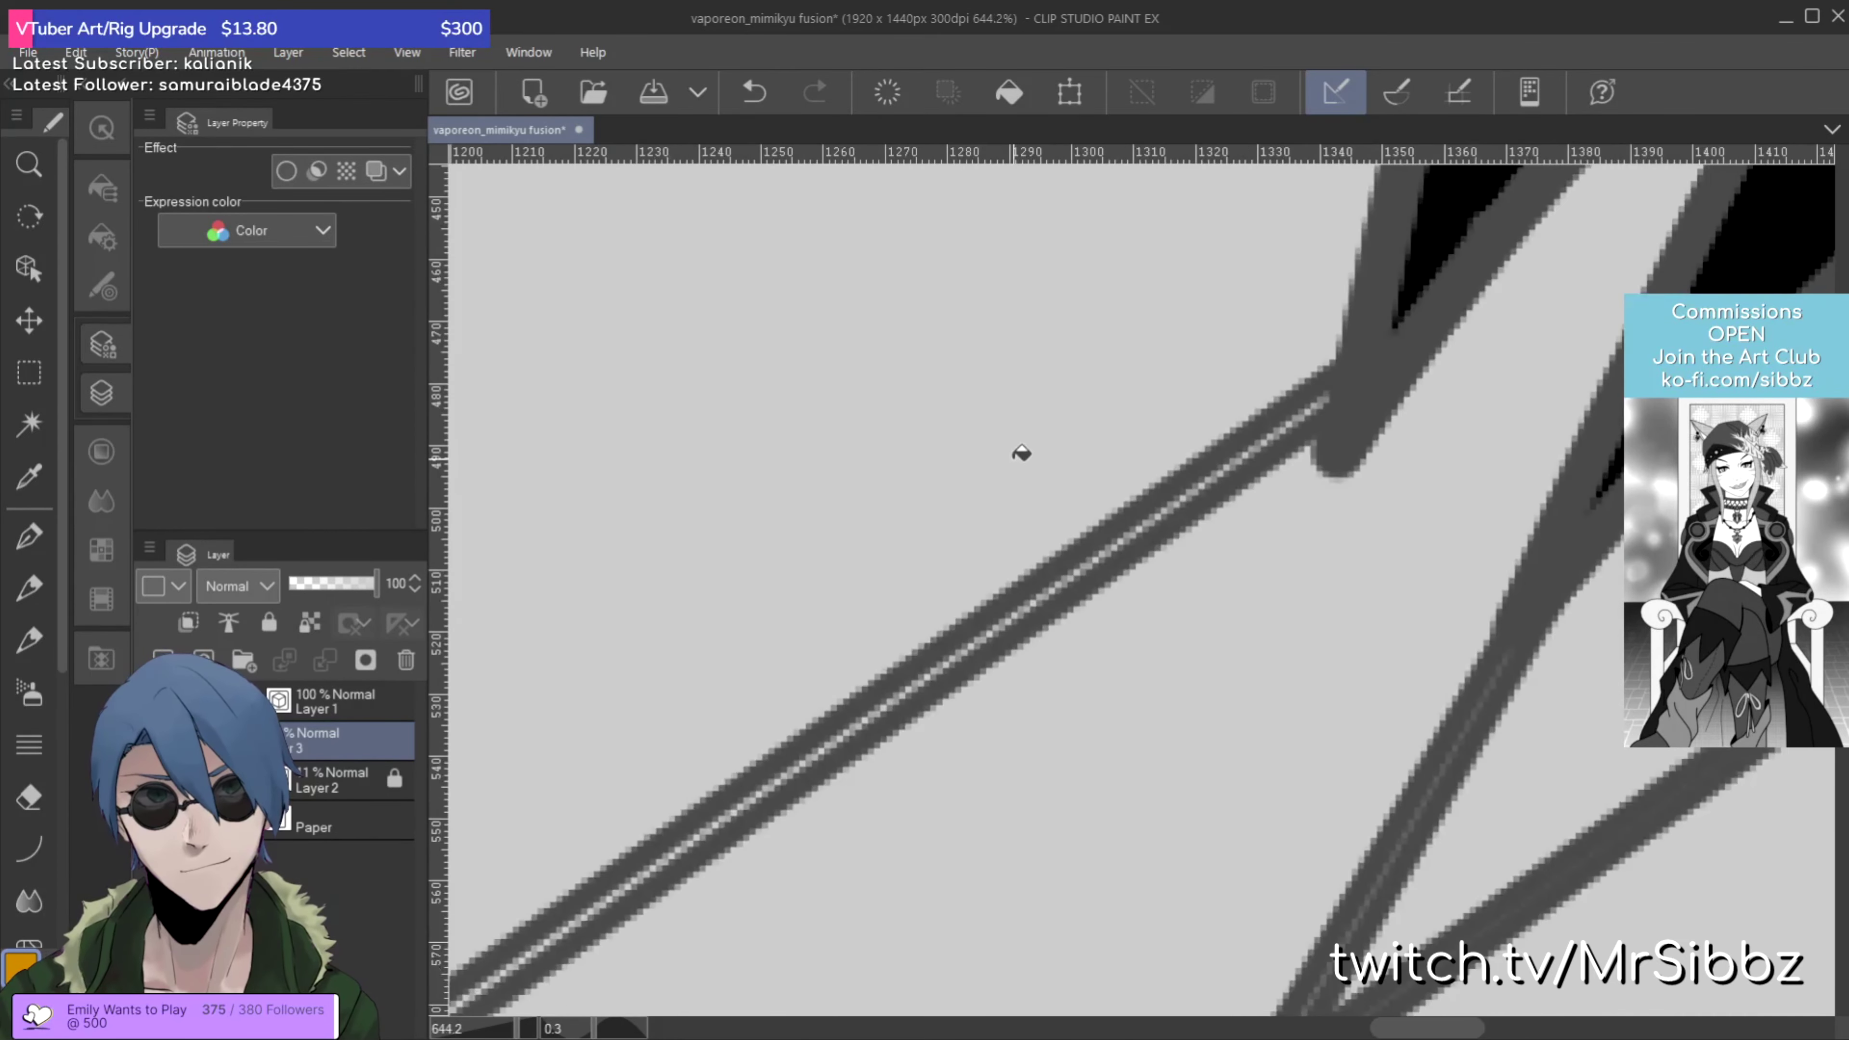
pyautogui.click(1178, 502)
pyautogui.scroll(-2, 1404, 674)
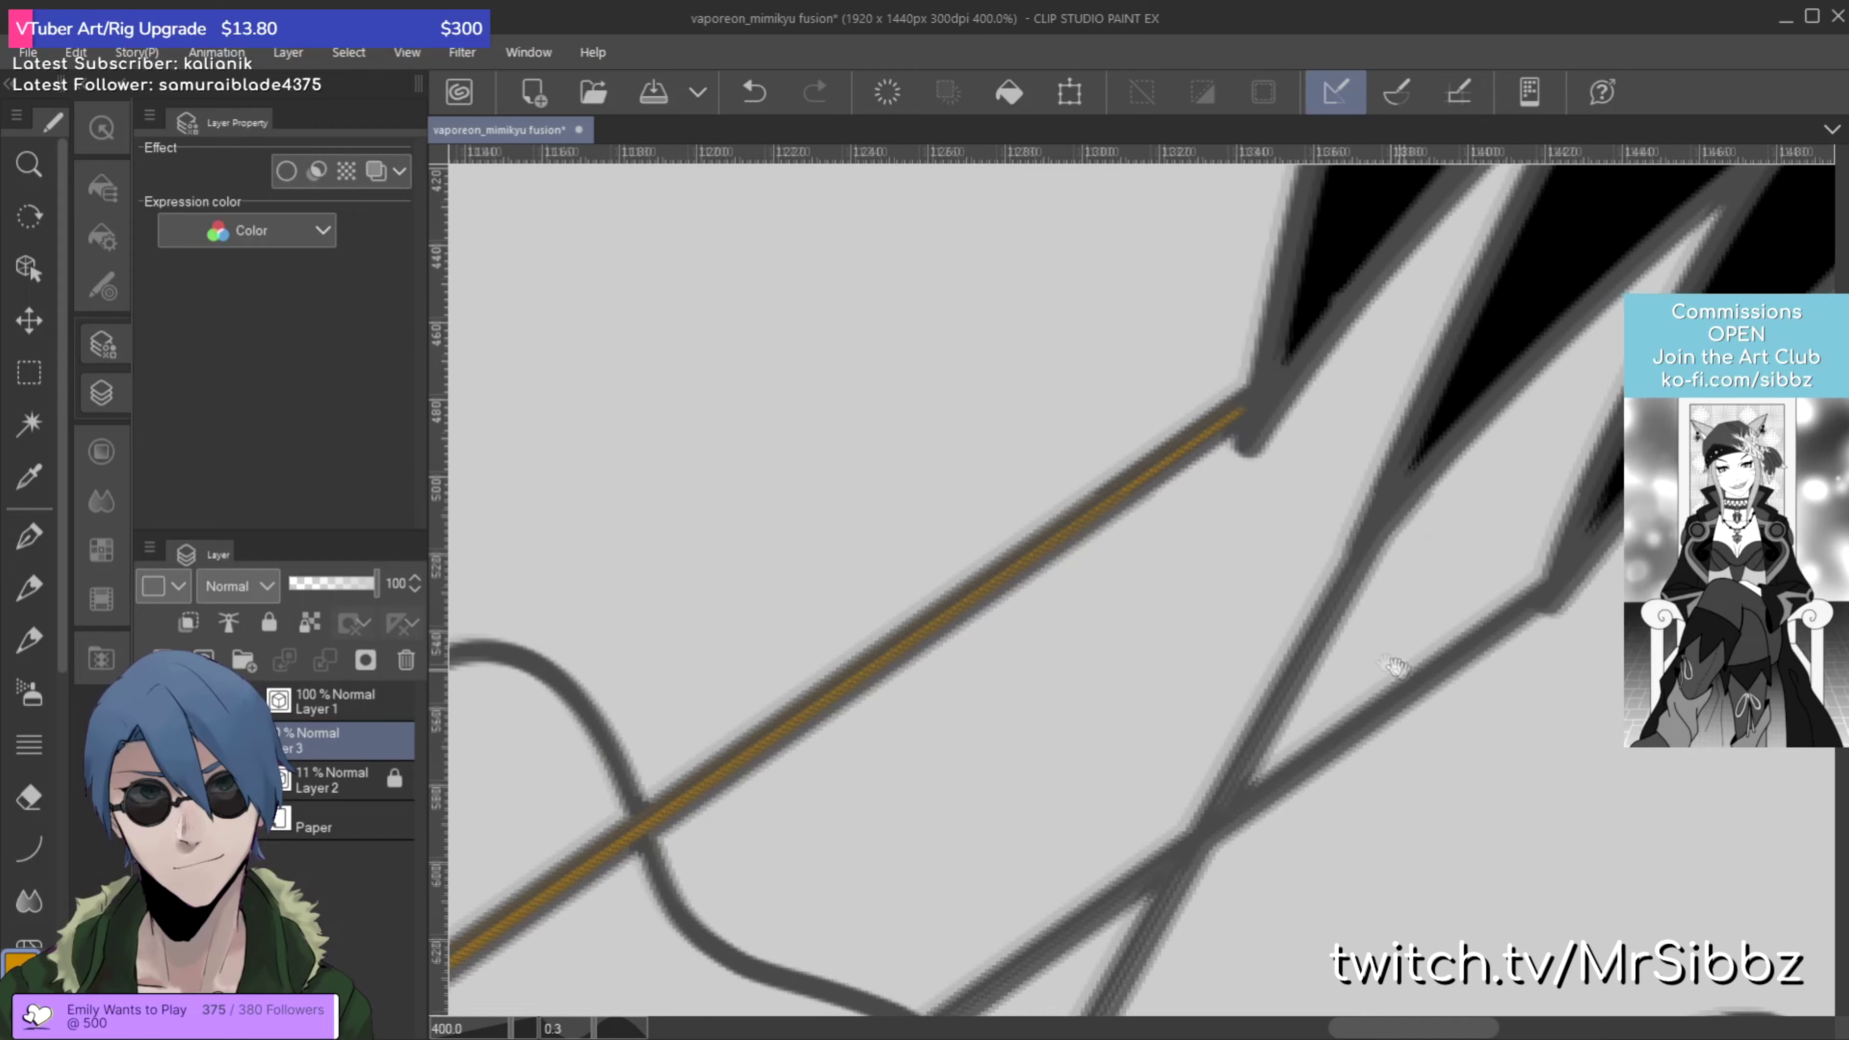
# Step: Fill the two thin rods that cross beneath the right-hand claws with orange, down to the tail
pyautogui.scroll(3, 1083, 363)
pyautogui.moveTo(1331, 584); pyautogui.dragTo(1120, 423)
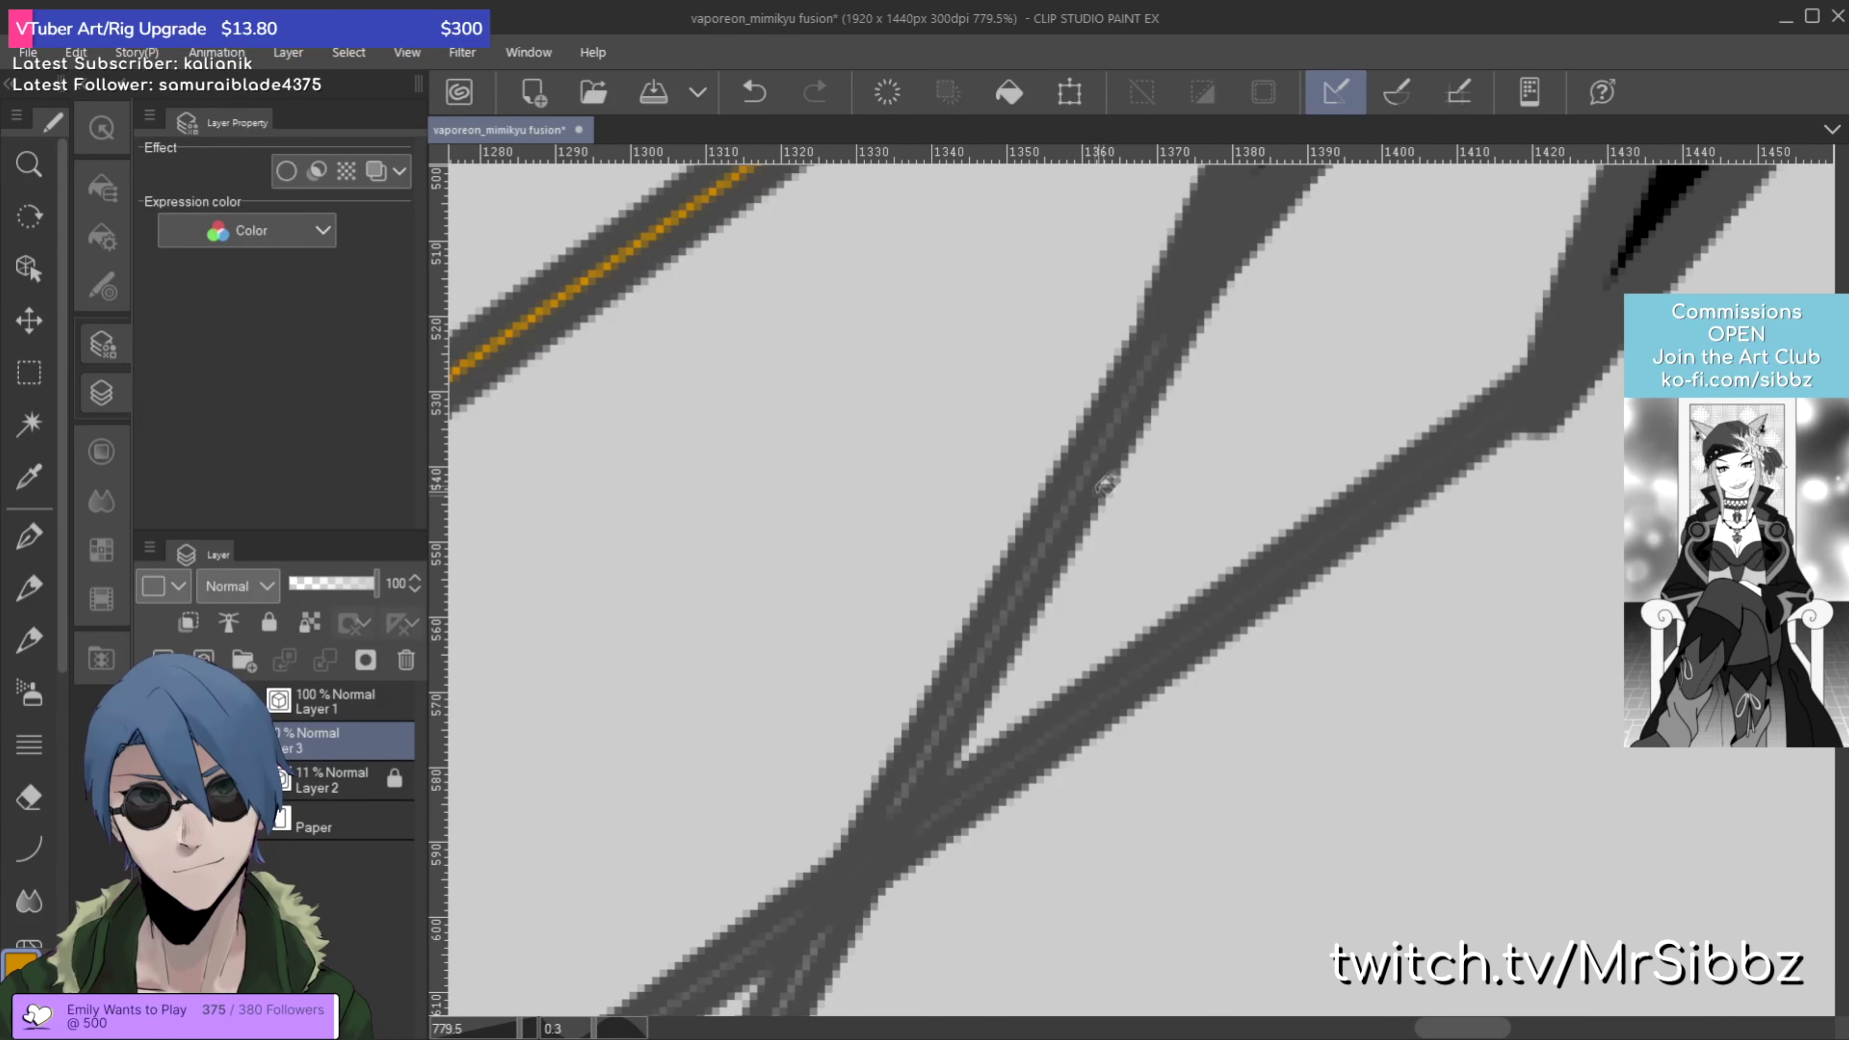
pyautogui.click(962, 691)
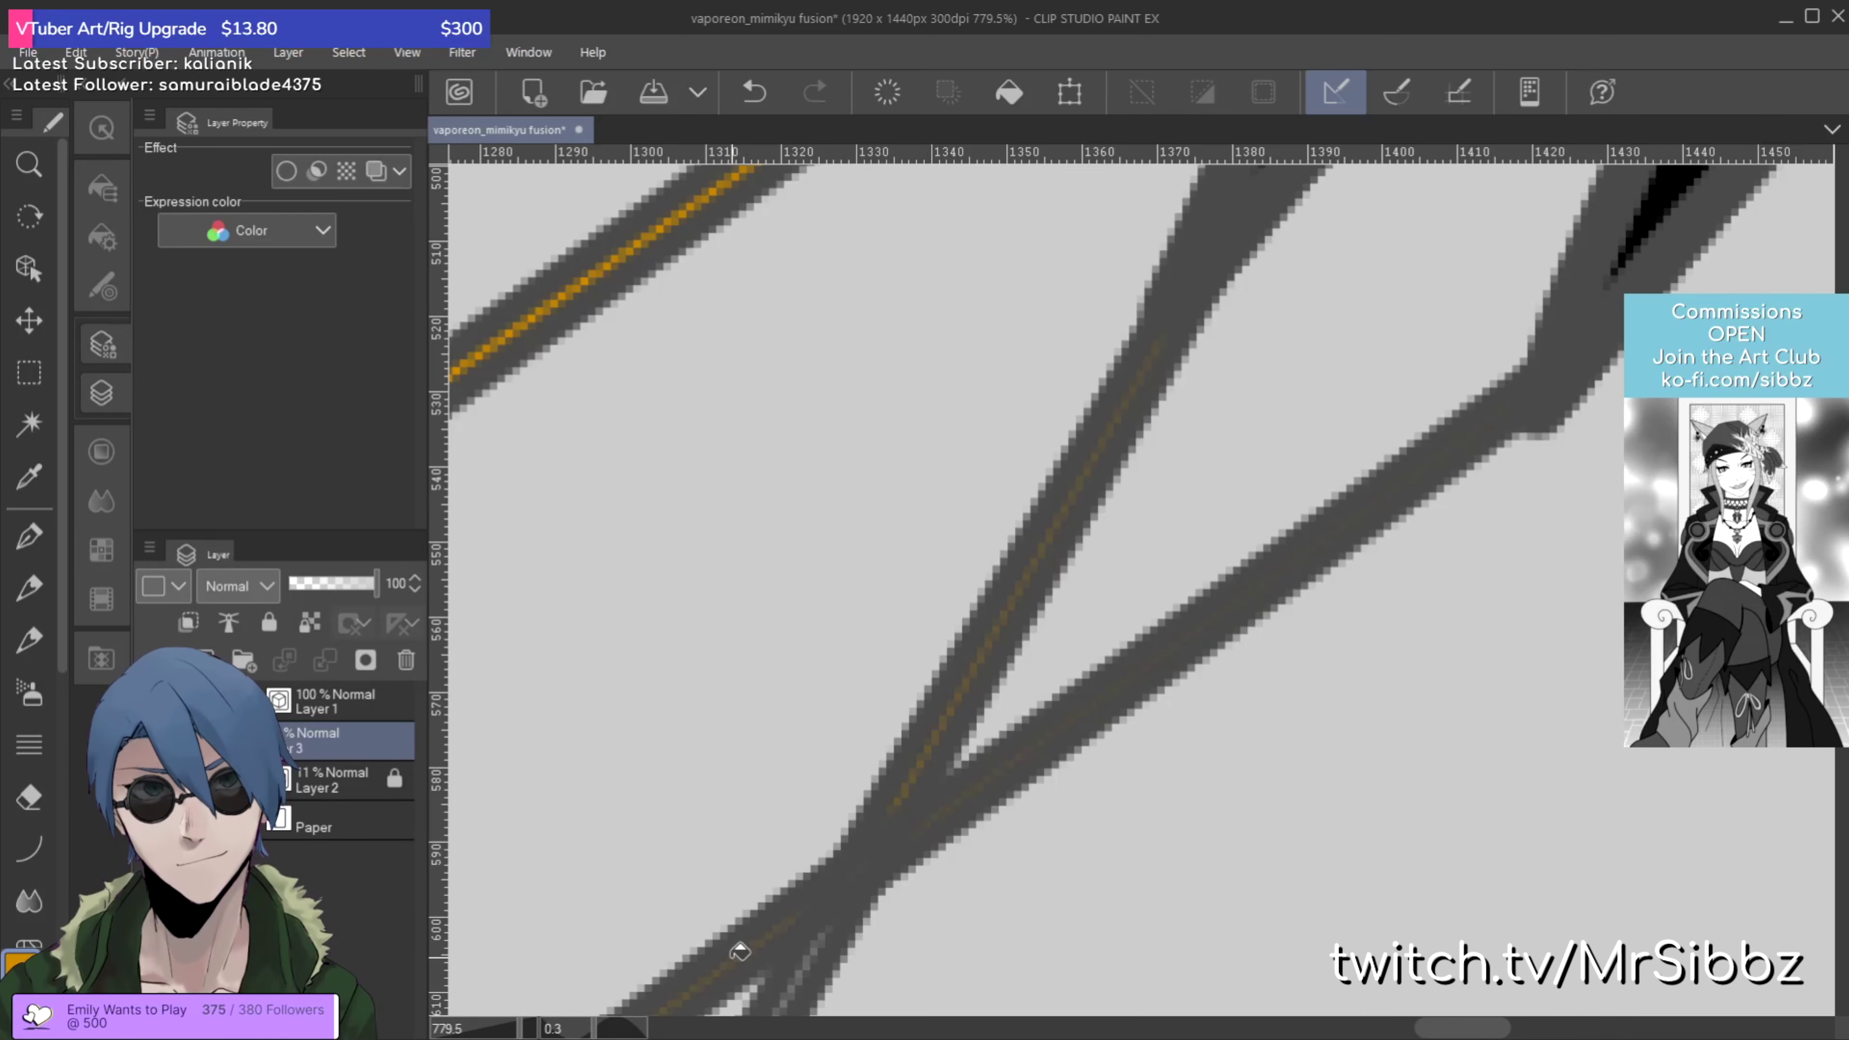
pyautogui.scroll(-6, 822, 945)
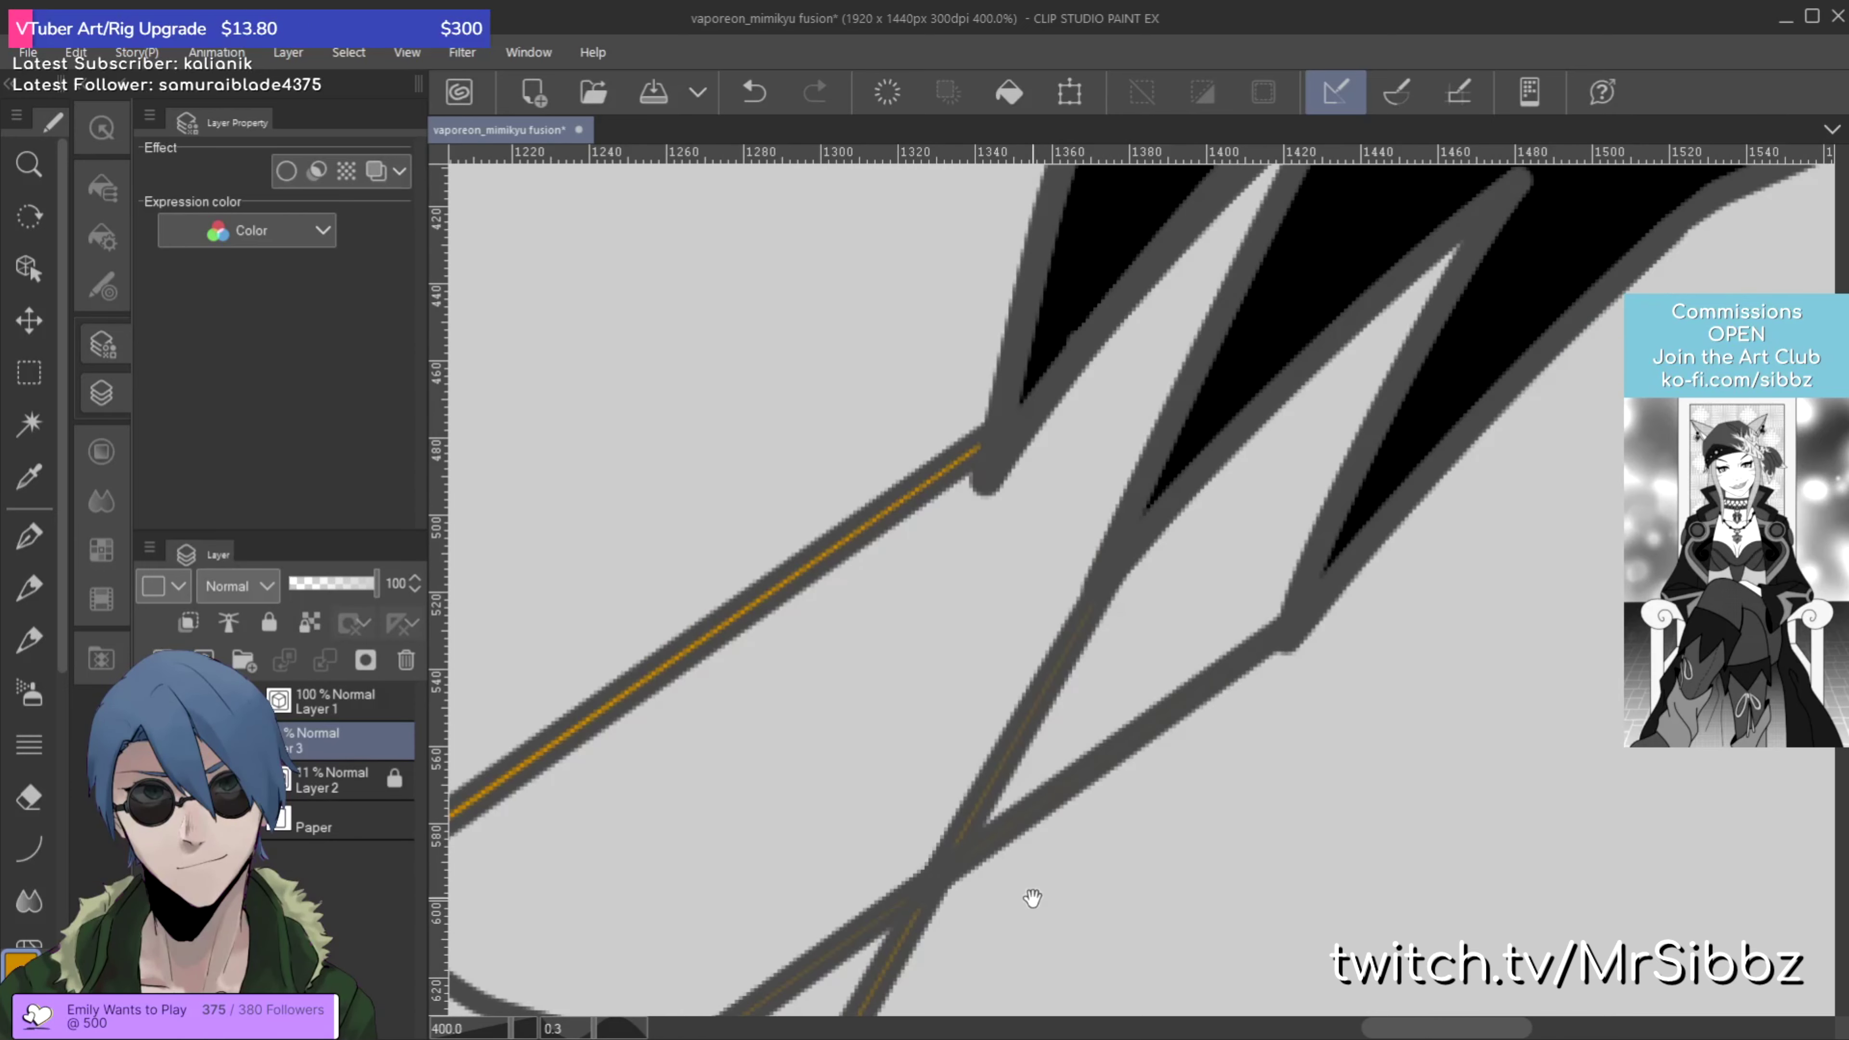
pyautogui.scroll(3, 1416, 395)
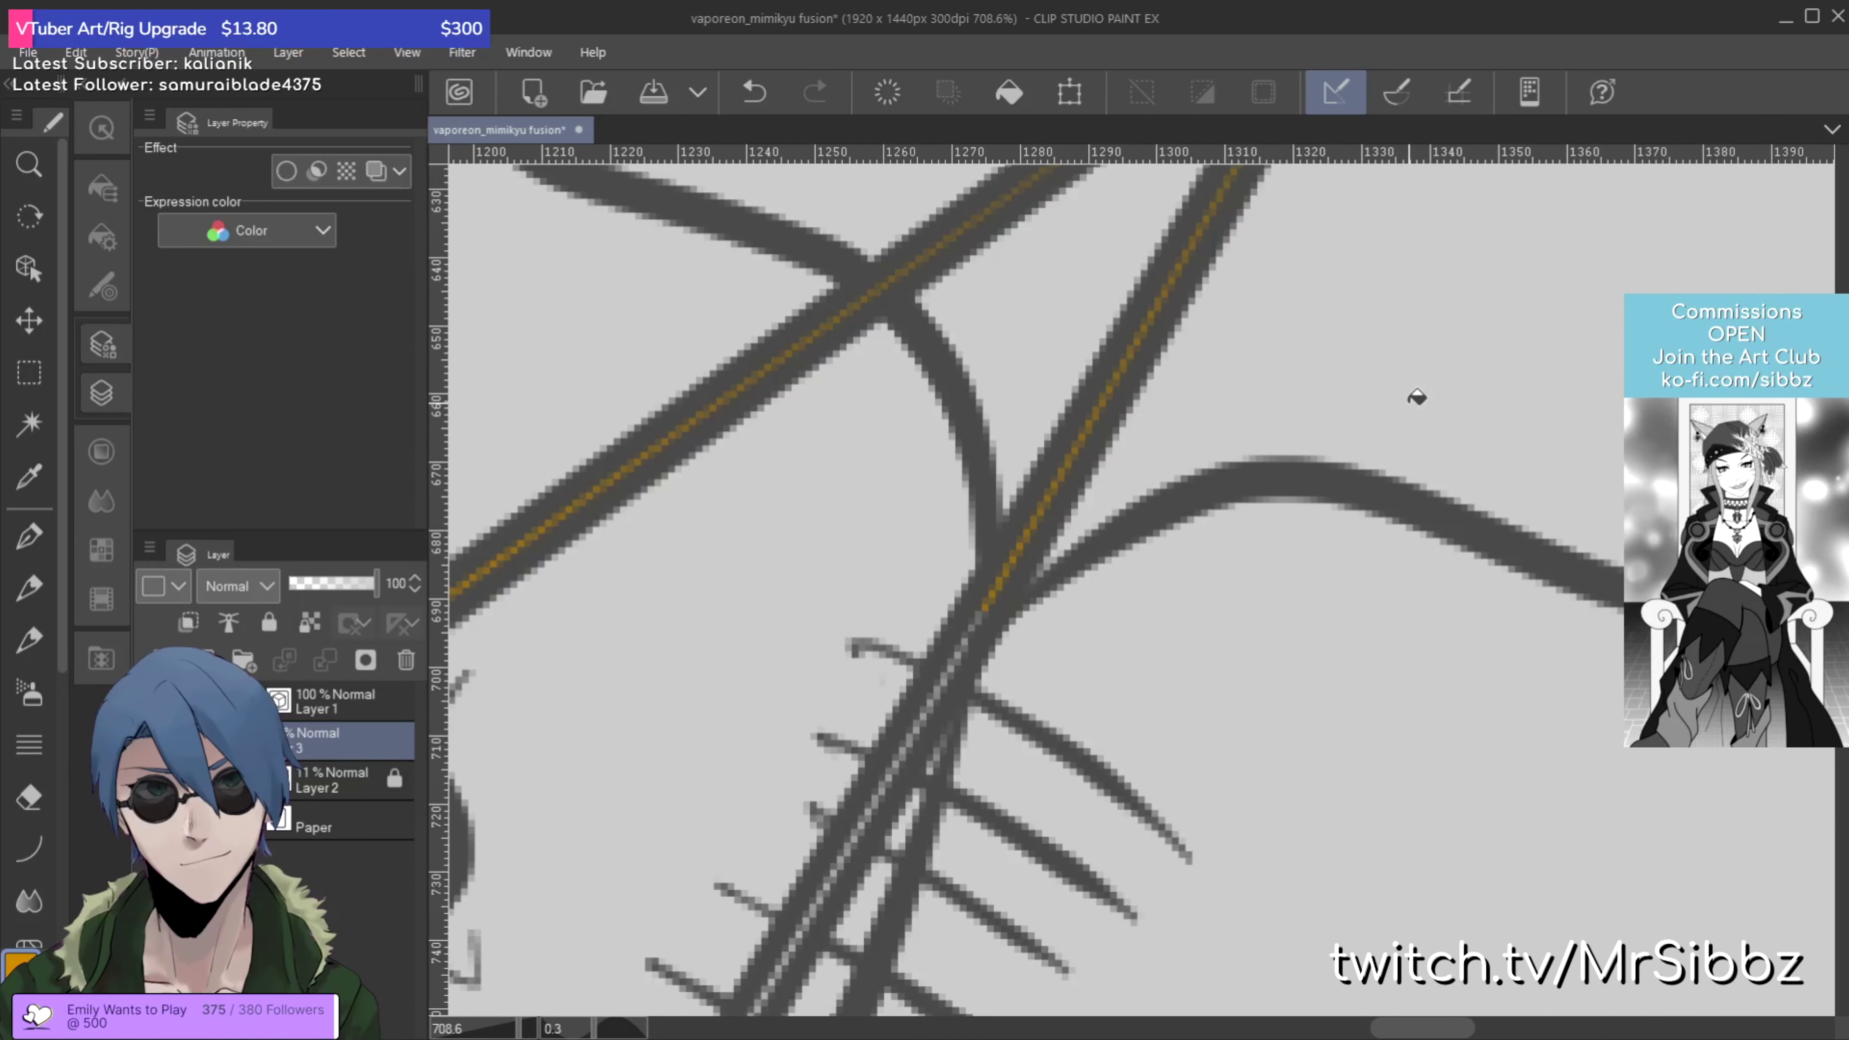
pyautogui.click(1100, 497)
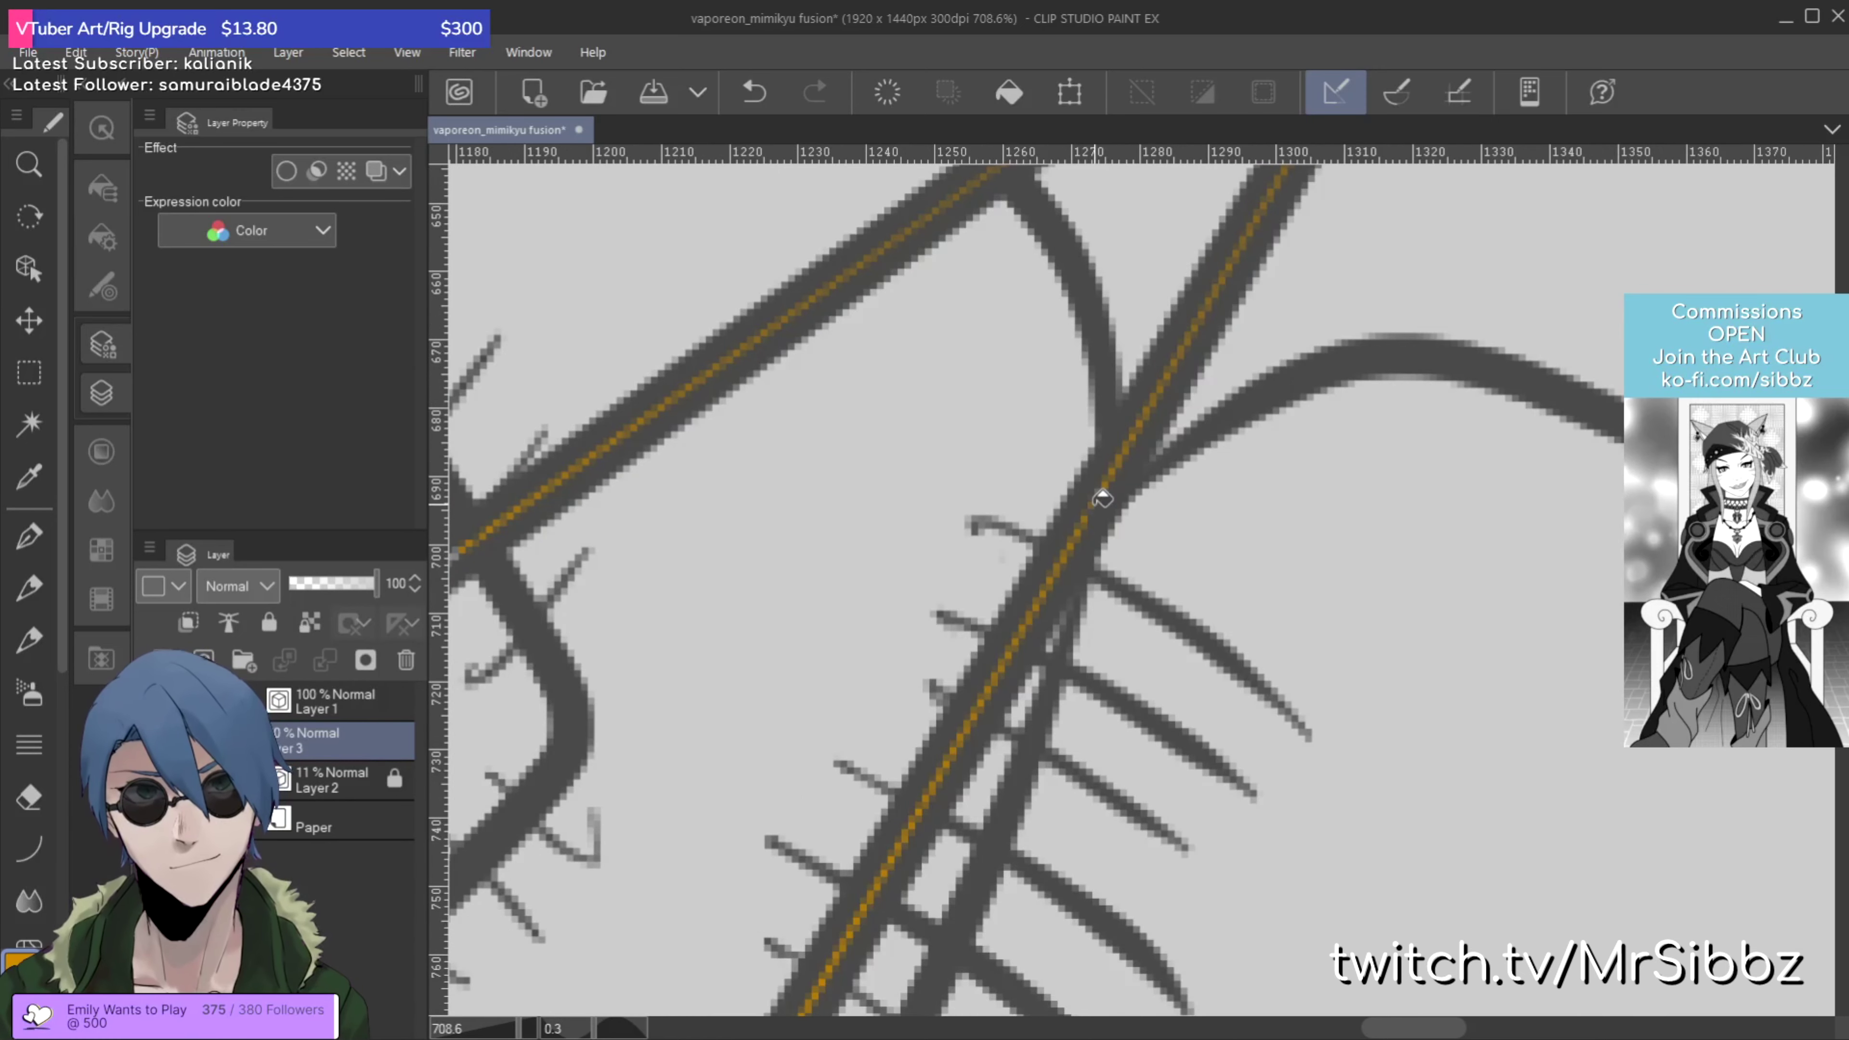
# Step: Fill the next segments of the long lower rod running from the tail toward the front leg with orange
pyautogui.moveTo(874, 510); pyautogui.dragTo(1571, 504)
pyautogui.click(1074, 607)
pyautogui.scroll(-3, 1070, 575)
pyautogui.moveTo(757, 611); pyautogui.dragTo(1177, 418)
pyautogui.scroll(2, 1205, 420)
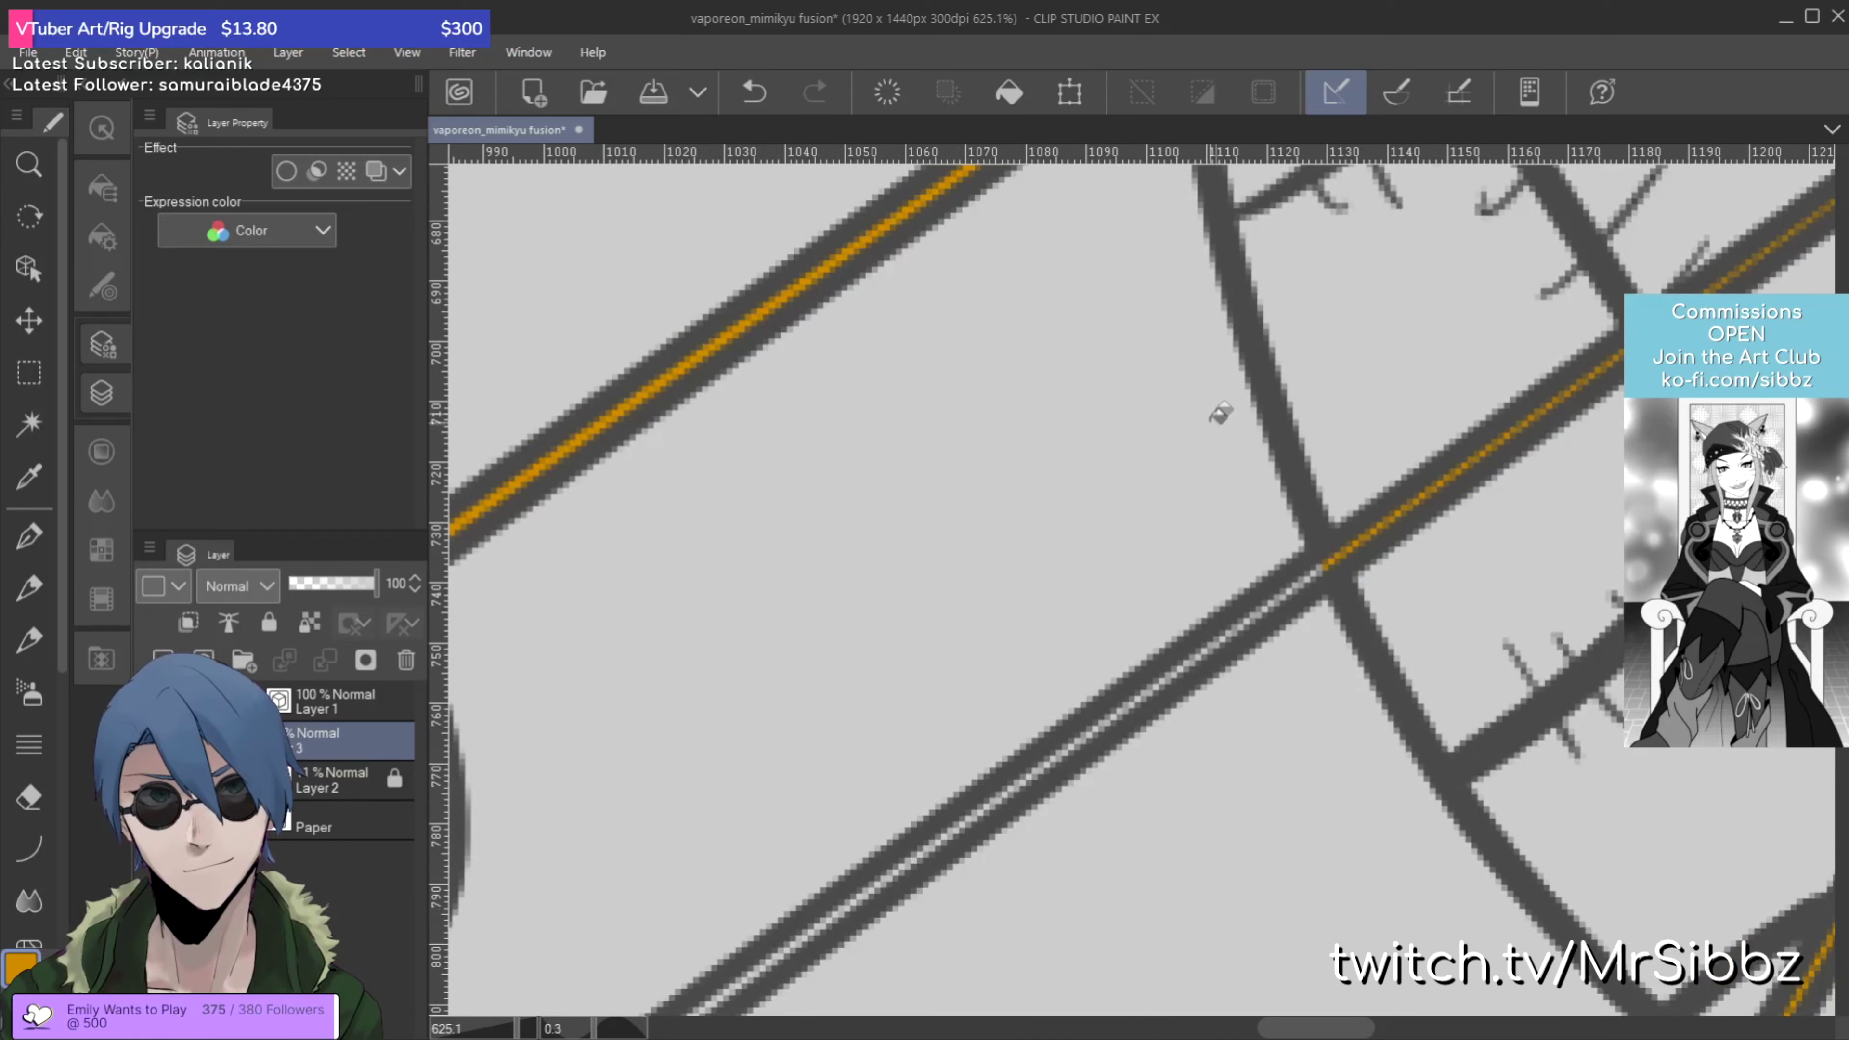
pyautogui.scroll(-4, 1307, 566)
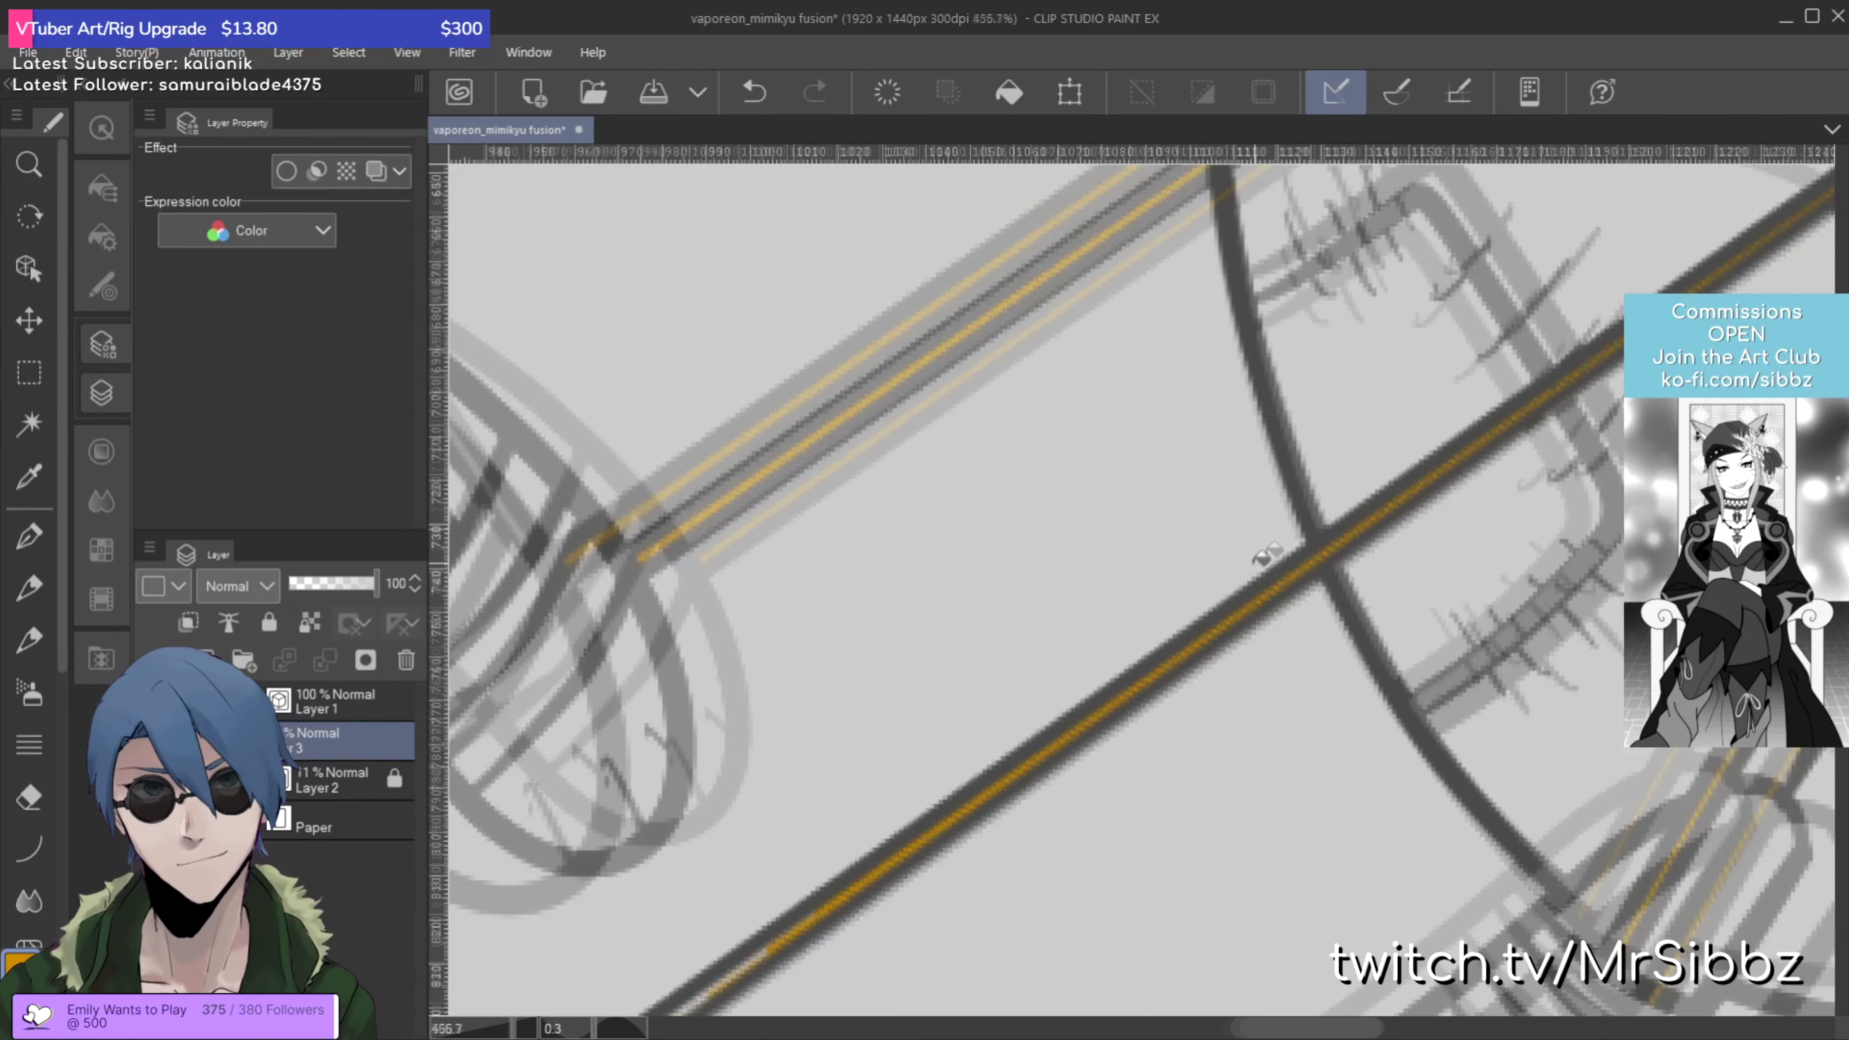
pyautogui.scroll(4, 852, 408)
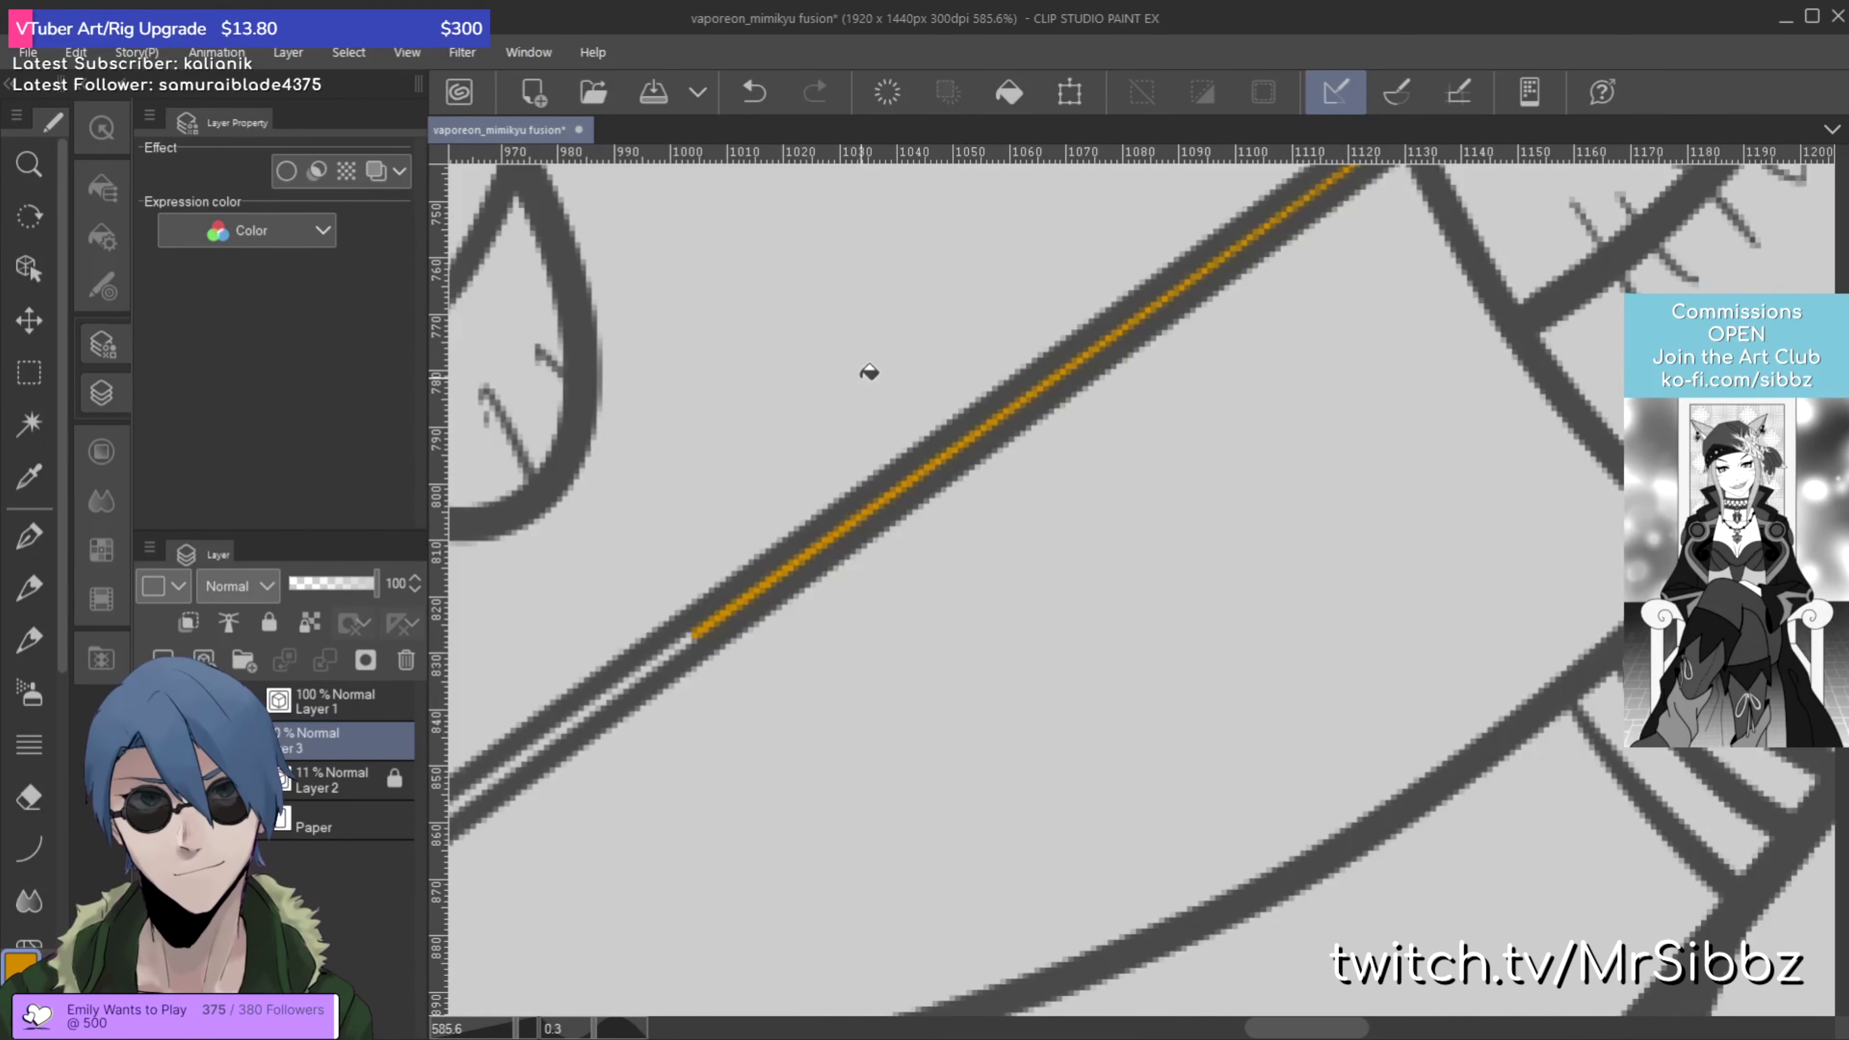
# Step: Fill the wrap bands around the tail and the last segment of the long lower rod with orange
pyautogui.click(1327, 498)
pyautogui.click(1288, 558)
pyautogui.click(1240, 615)
pyautogui.moveTo(814, 522); pyautogui.dragTo(1425, 549)
pyautogui.moveTo(728, 512); pyautogui.dragTo(1291, 499)
pyautogui.click(1280, 517)
# Step: Fill the three wrap bands around the creature's standing leg with orange
pyautogui.moveTo(599, 1011); pyautogui.dragTo(1281, 521)
pyautogui.click(1053, 690)
pyautogui.click(992, 785)
pyautogui.click(987, 871)
# Step: Fill the three wrap bands around the hind thigh and the rod attached to them with orange
pyautogui.scroll(-2, 1032, 568)
pyautogui.moveTo(734, 555); pyautogui.dragTo(1594, 466)
pyautogui.scroll(1, 1460, 609)
pyautogui.moveTo(1362, 688); pyautogui.dragTo(1445, 436)
pyautogui.scroll(1, 1458, 425)
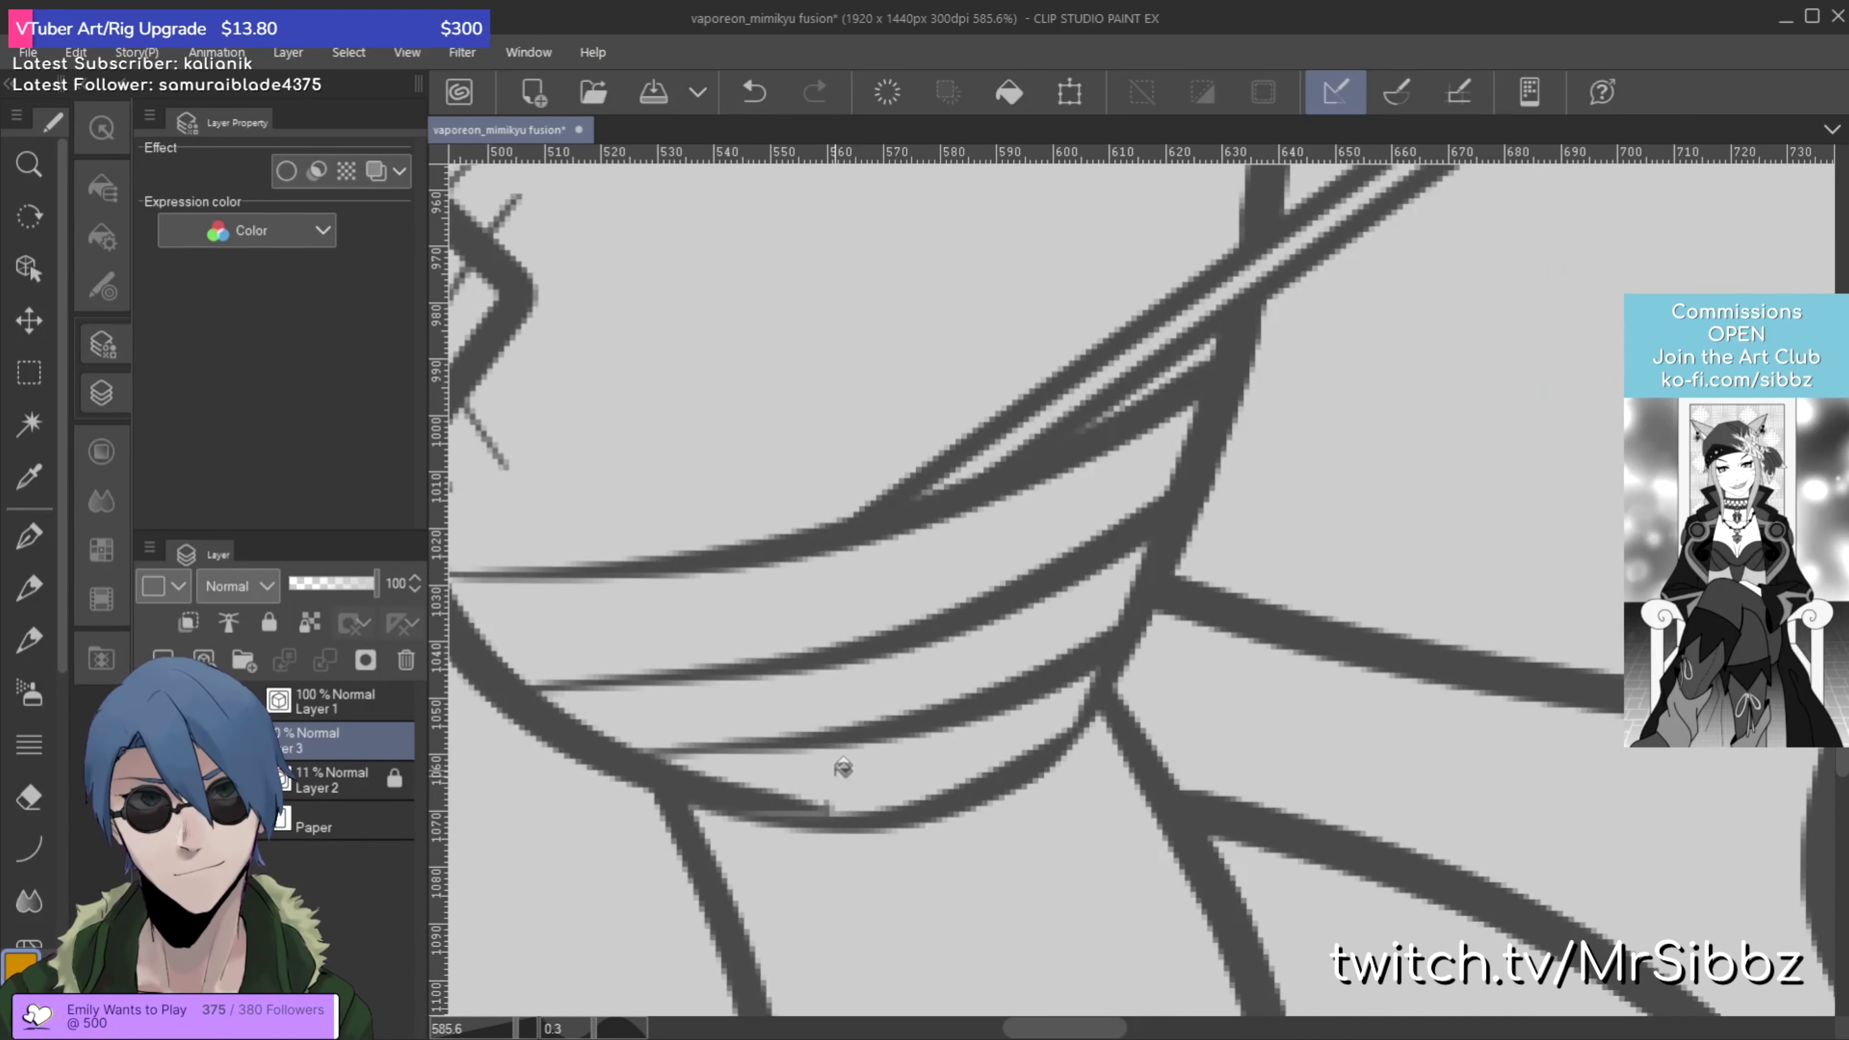
pyautogui.click(843, 768)
pyautogui.click(887, 687)
pyautogui.click(892, 591)
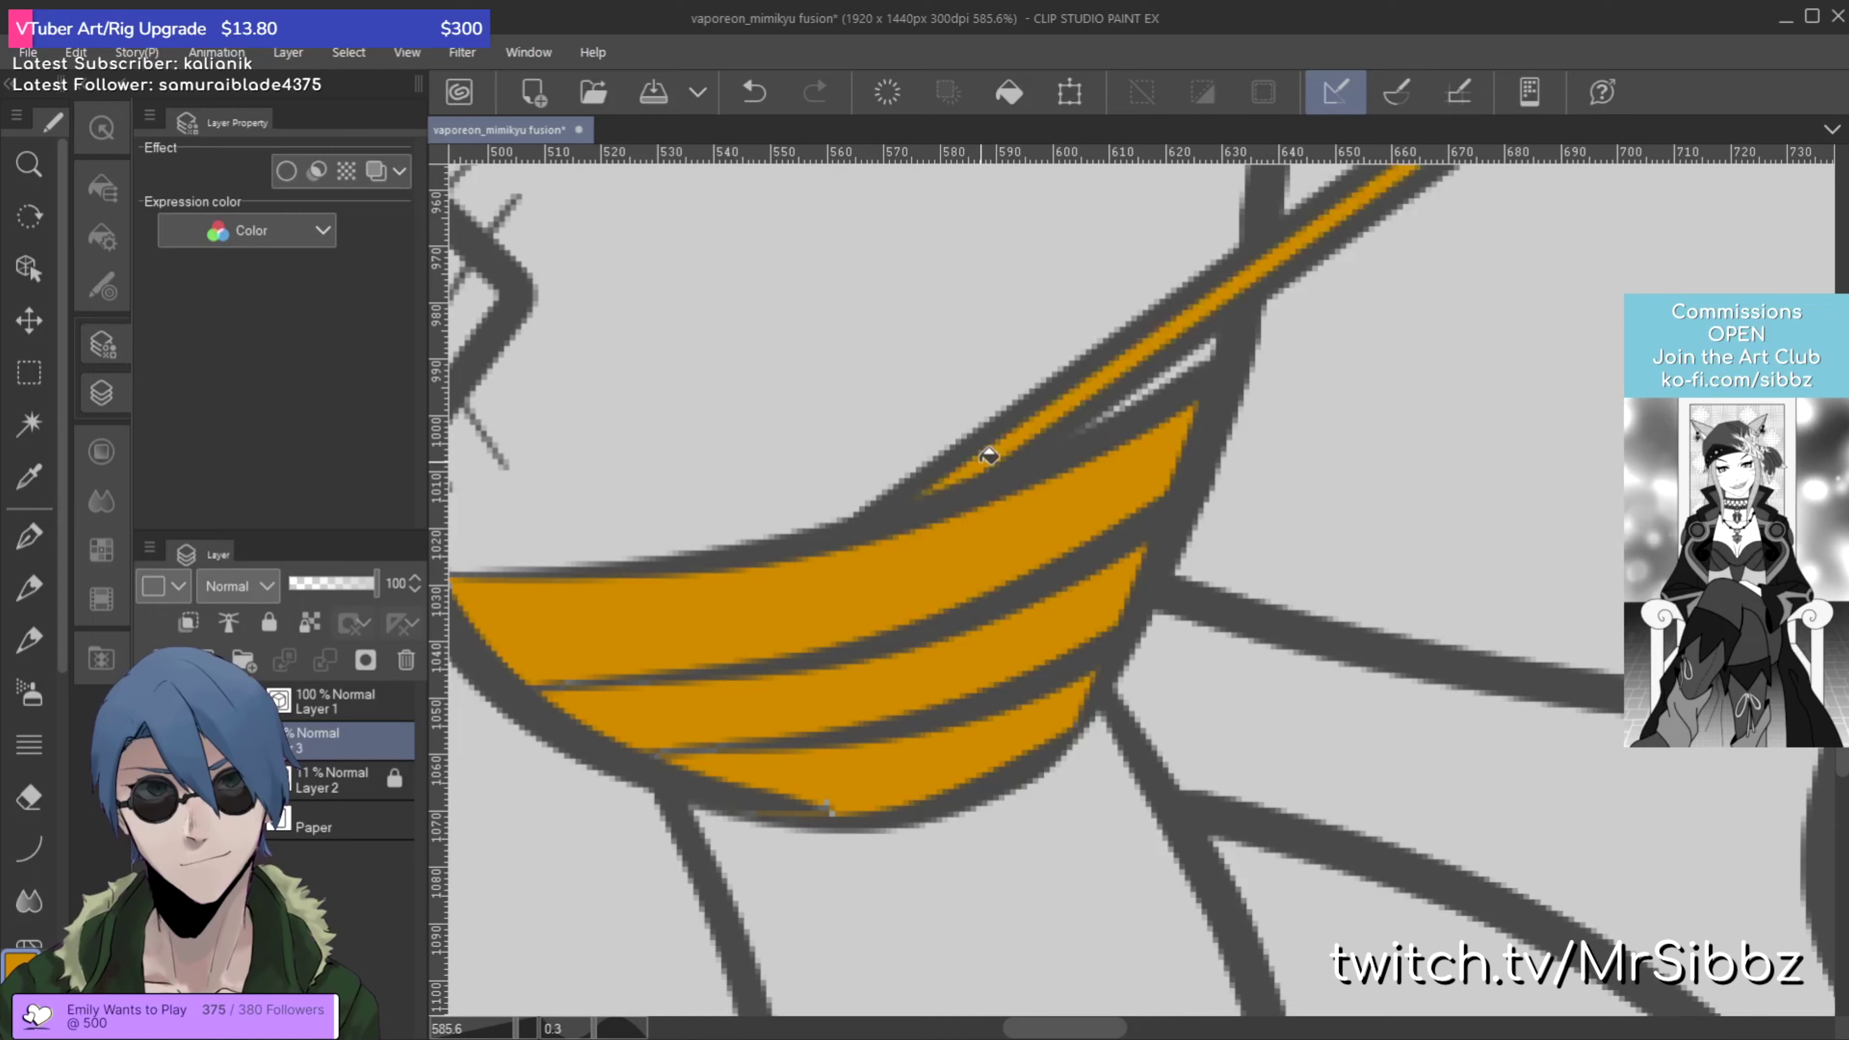
pyautogui.click(988, 456)
# Step: Fill the rod between the front paws, the far paw's three wrap bands and its attached rod with orange
pyautogui.scroll(-4, 1028, 478)
pyautogui.moveTo(1544, 334); pyautogui.dragTo(1327, 510)
pyautogui.scroll(4, 1325, 510)
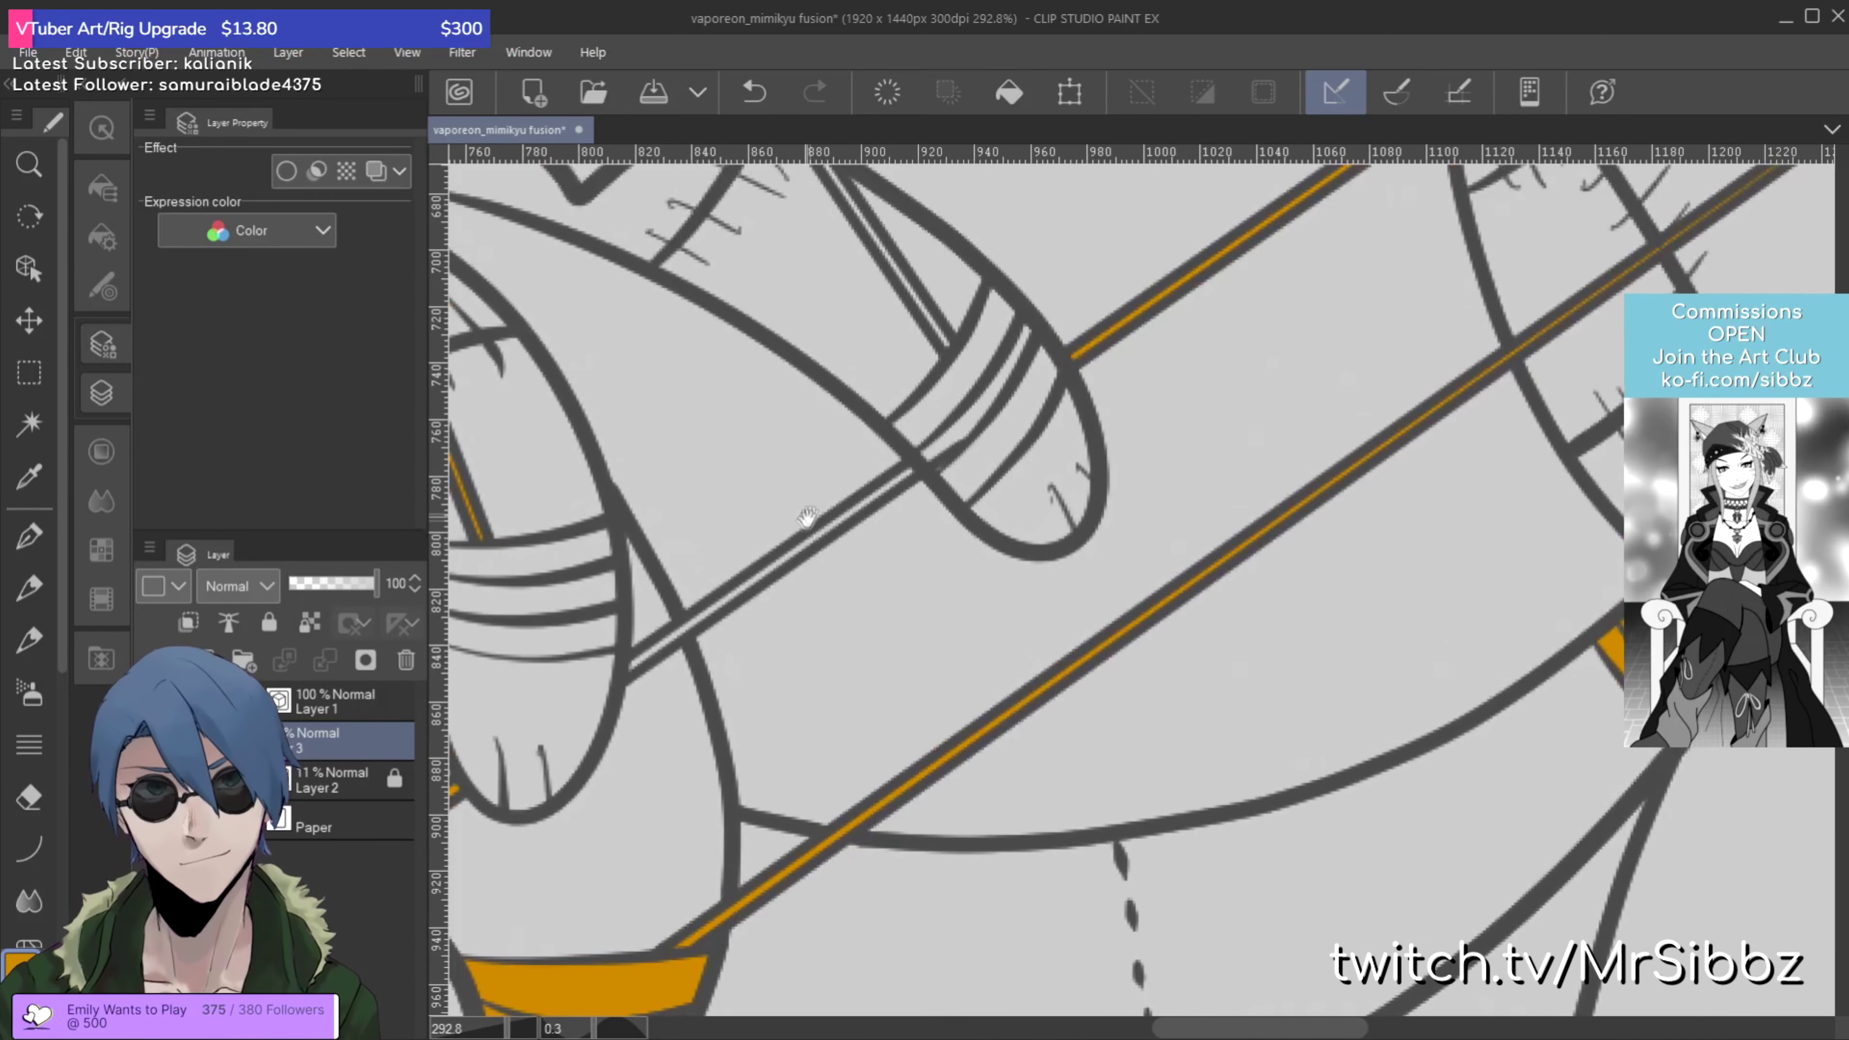
pyautogui.moveTo(810, 556); pyautogui.dragTo(984, 633)
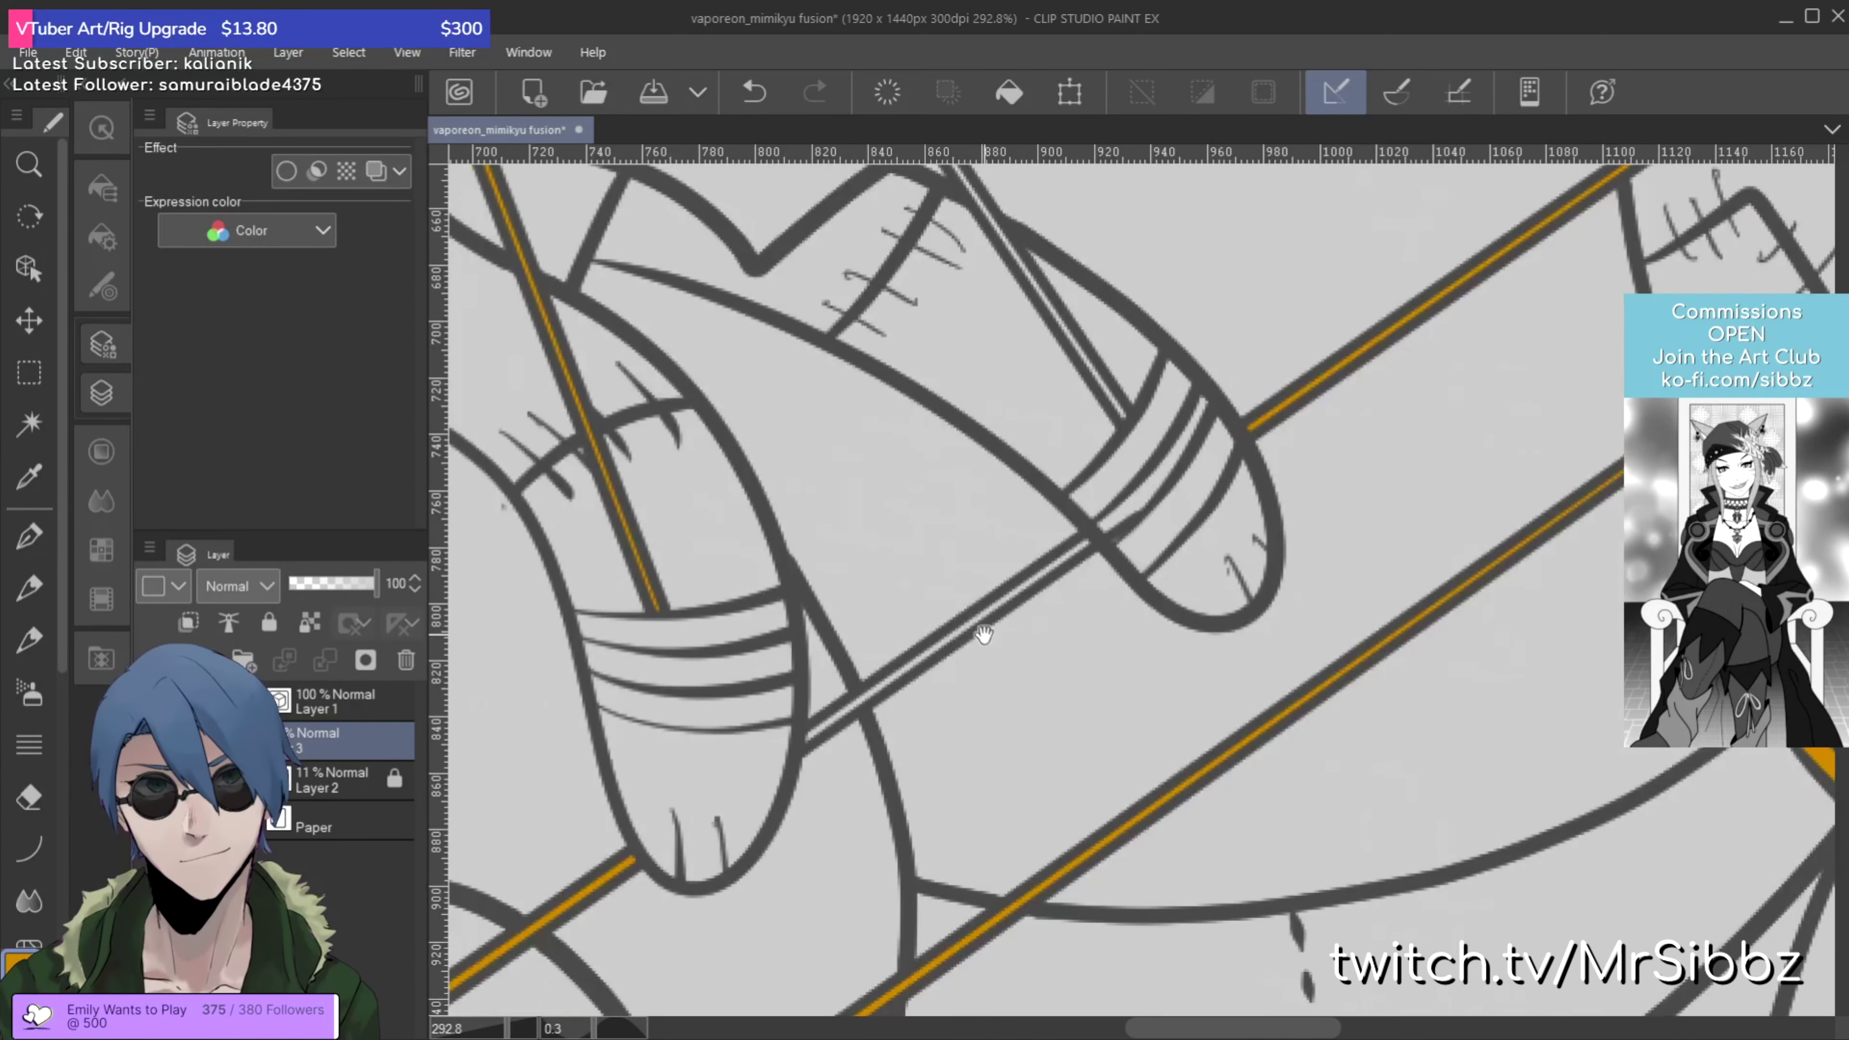
pyautogui.scroll(2, 983, 634)
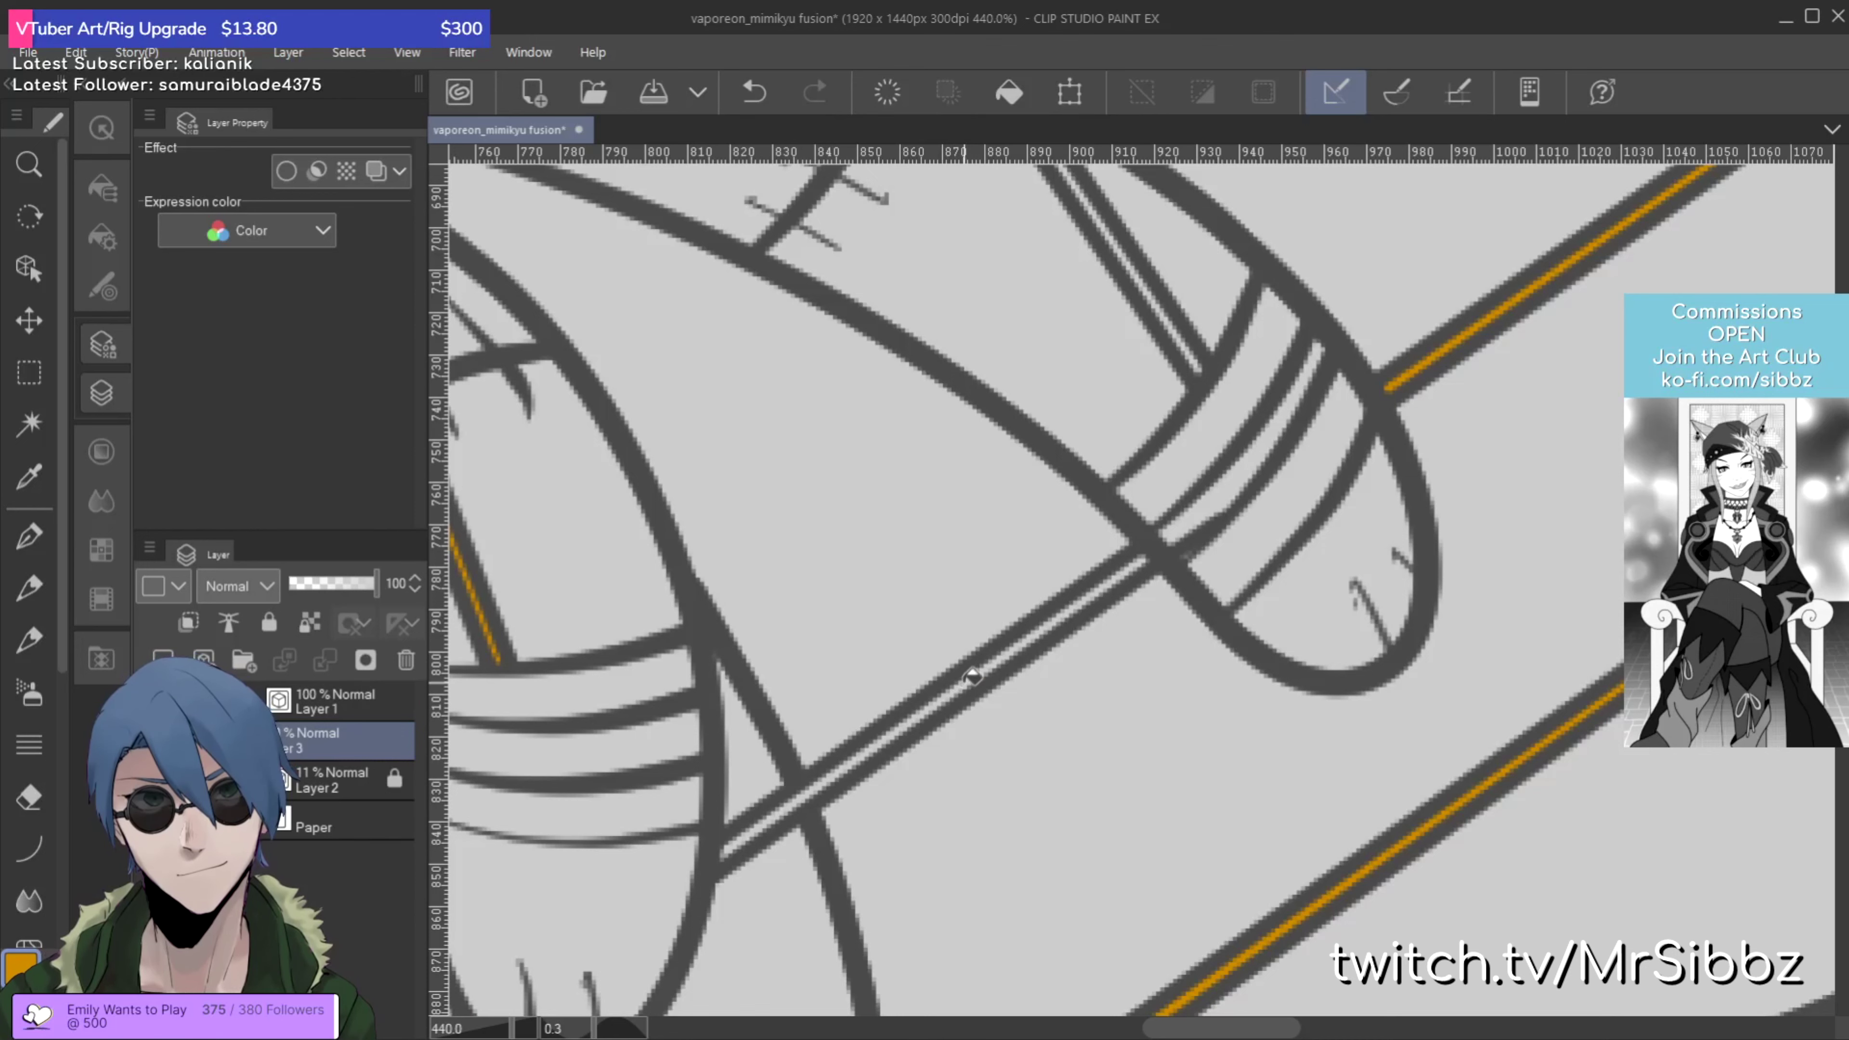
pyautogui.click(971, 678)
pyautogui.click(1165, 490)
pyautogui.click(1226, 494)
pyautogui.click(1244, 535)
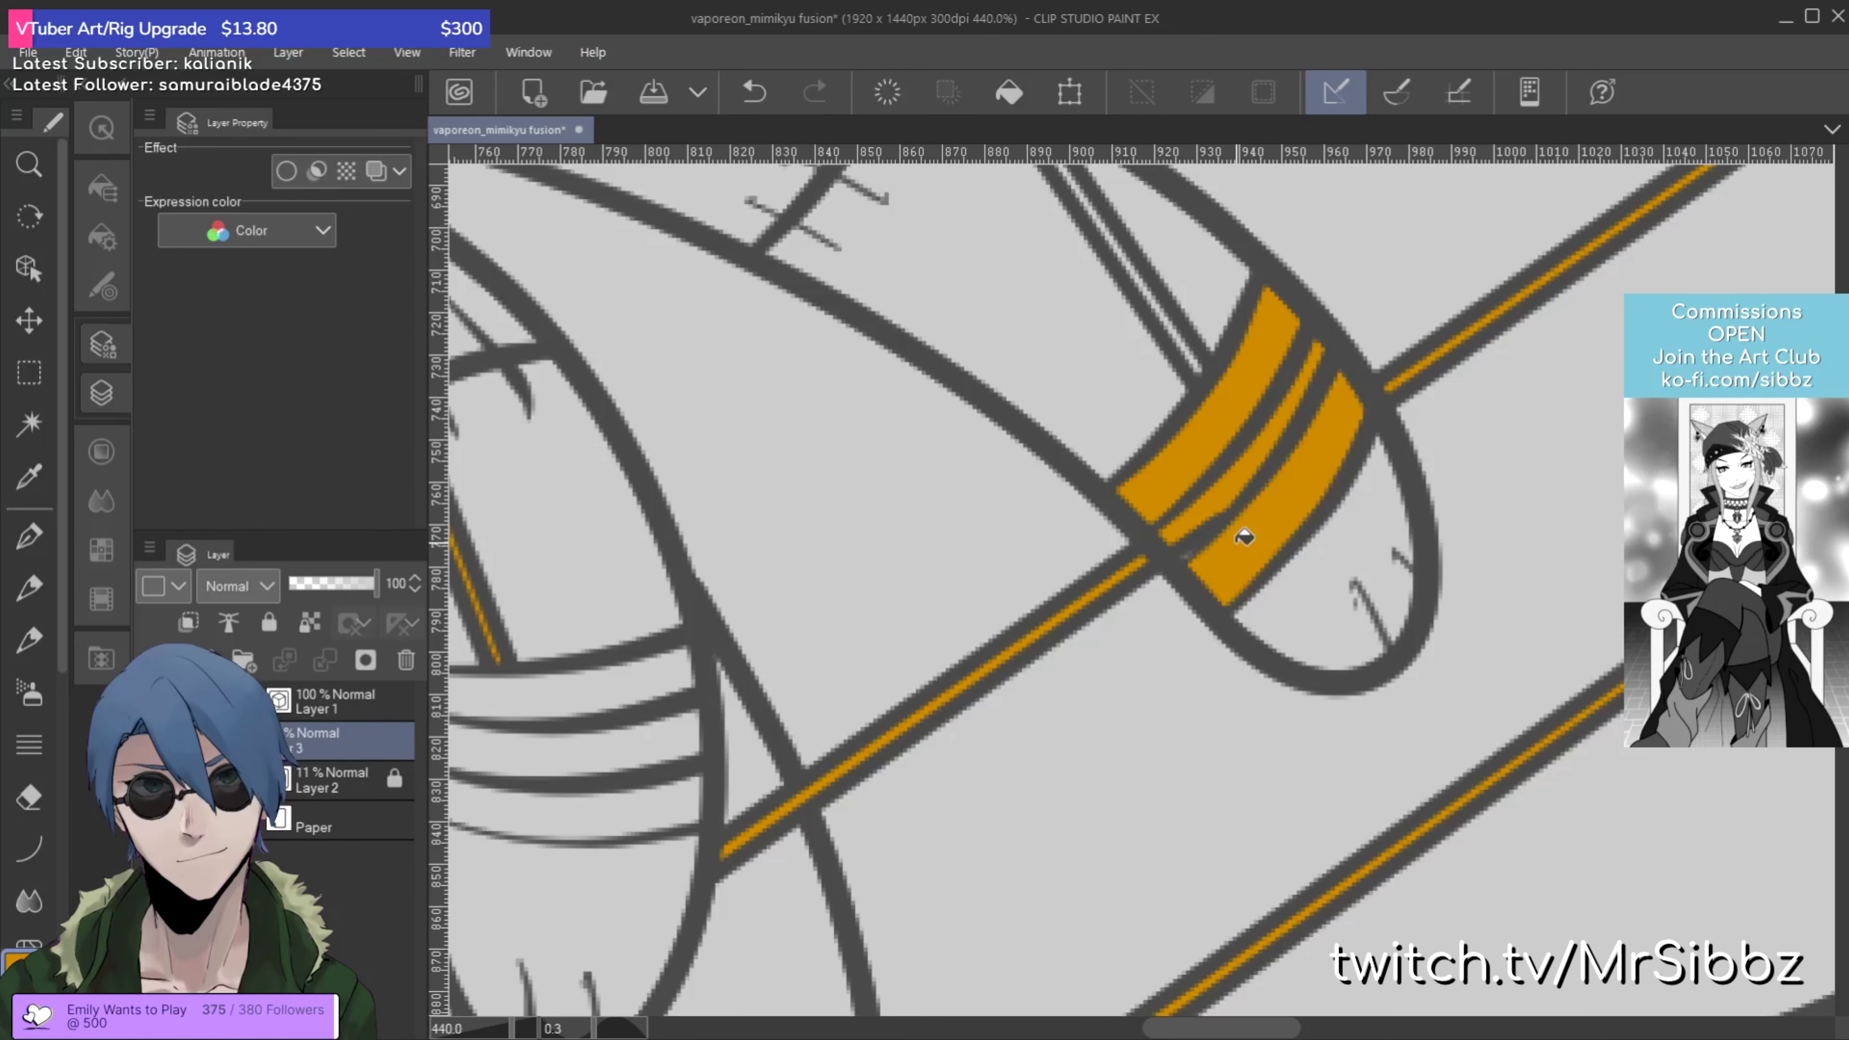
pyautogui.click(1181, 330)
# Step: Fill the three wrap bands around the near front paw with orange
pyautogui.moveTo(555, 526); pyautogui.dragTo(1082, 502)
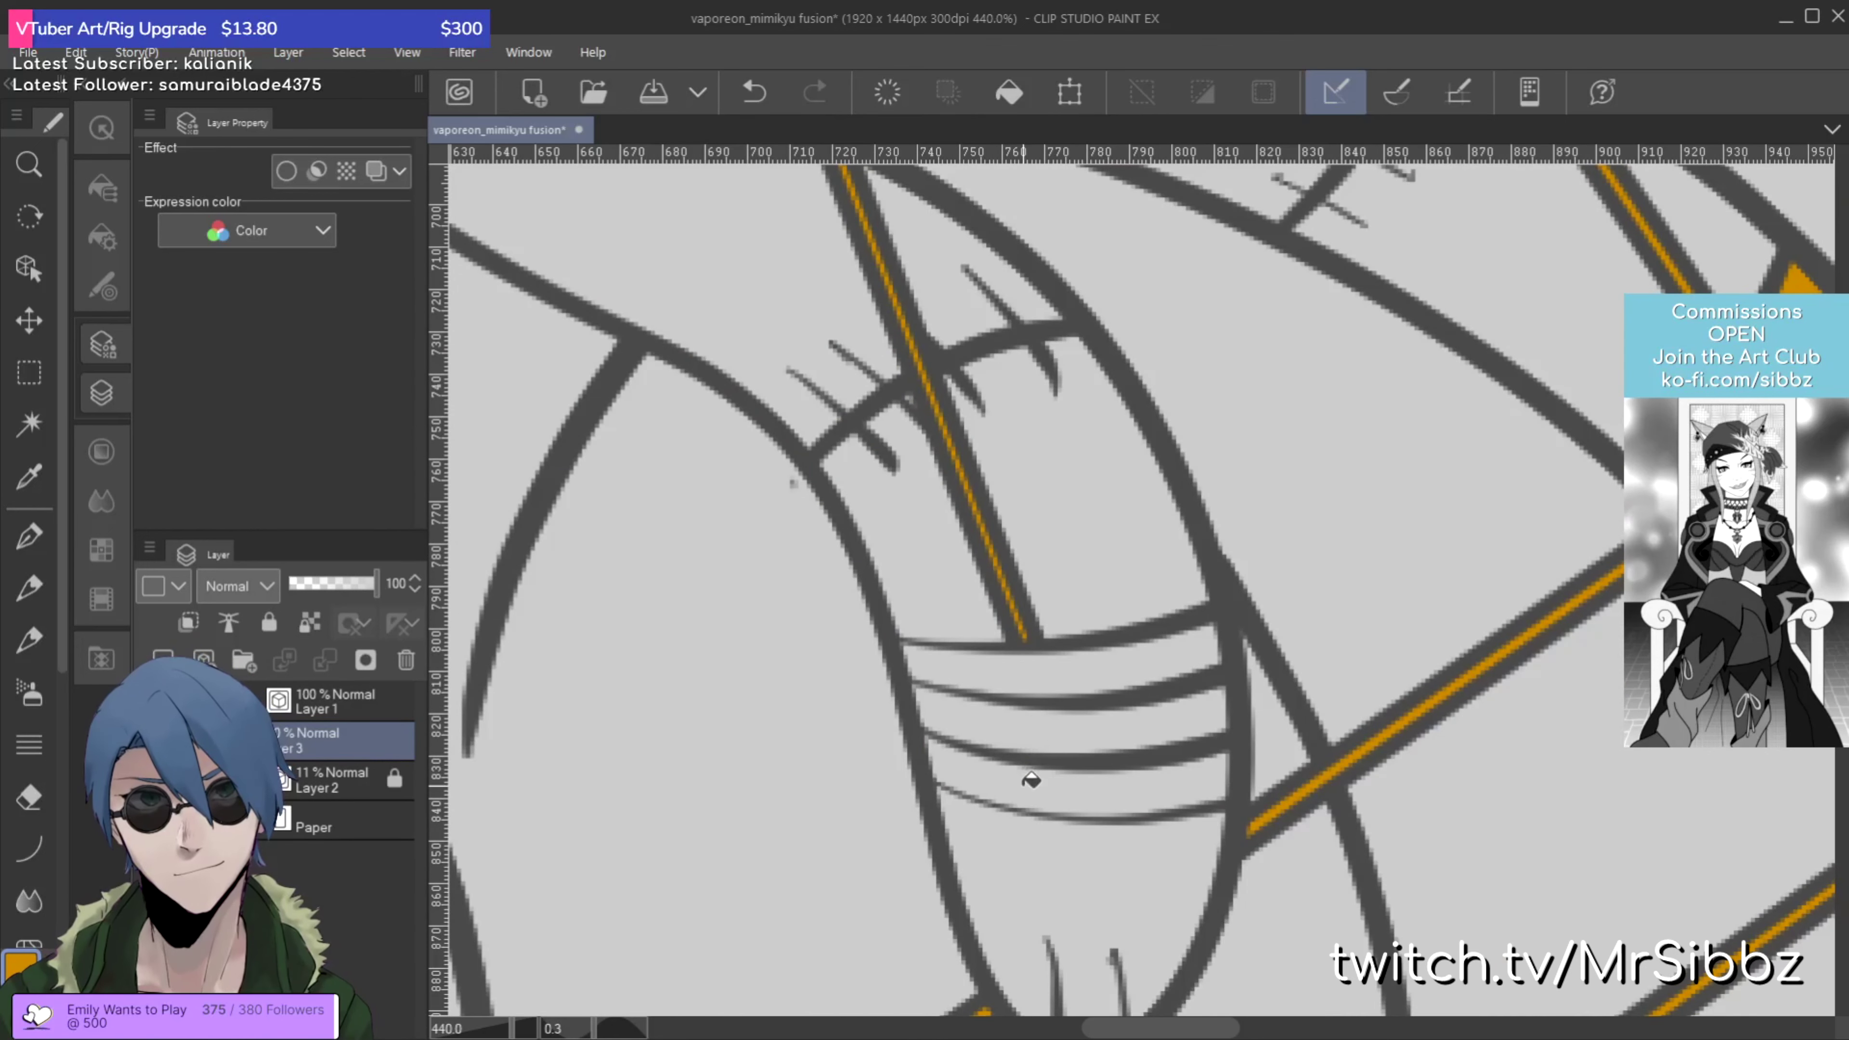
pyautogui.click(1031, 780)
pyautogui.click(1048, 728)
pyautogui.click(1056, 663)
pyautogui.scroll(-5, 1034, 619)
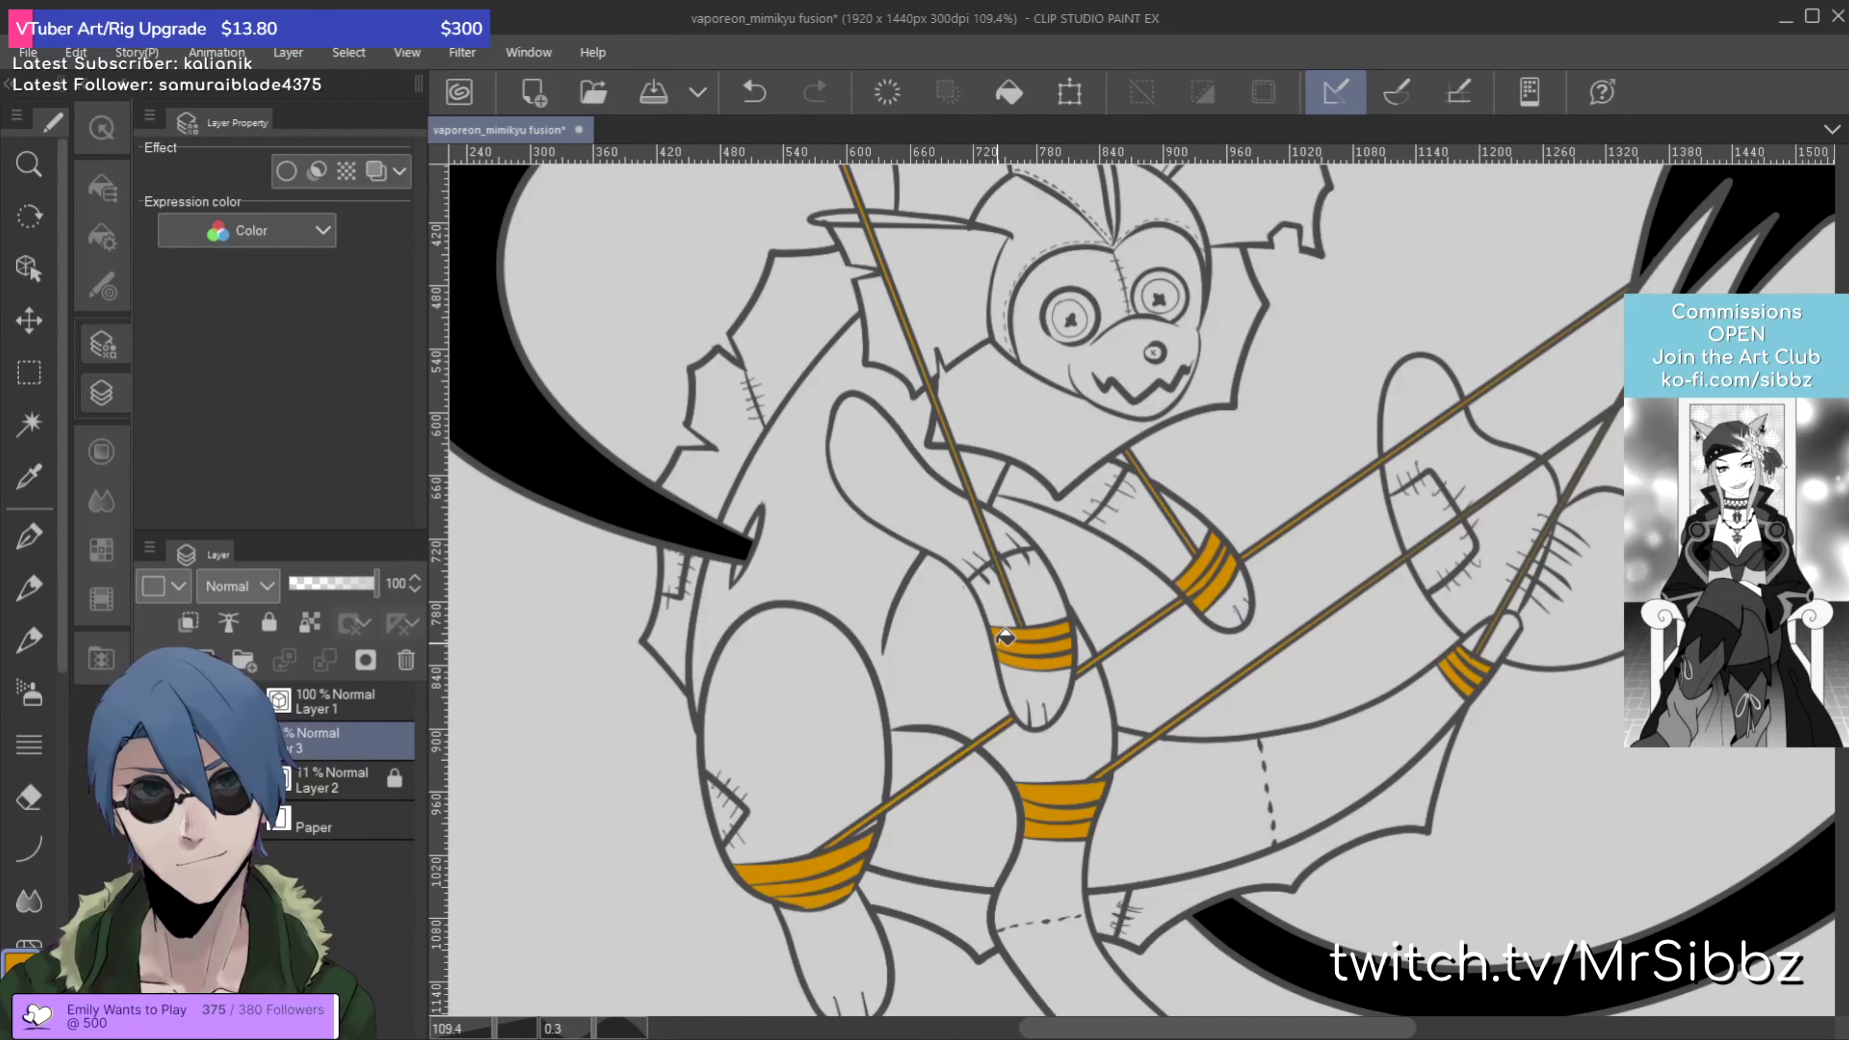
# Step: Look over the orange rods and wraps across the drawing for unfilled areas
pyautogui.scroll(-1, 1006, 638)
pyautogui.moveTo(1147, 525); pyautogui.dragTo(976, 526)
pyautogui.scroll(2, 1053, 421)
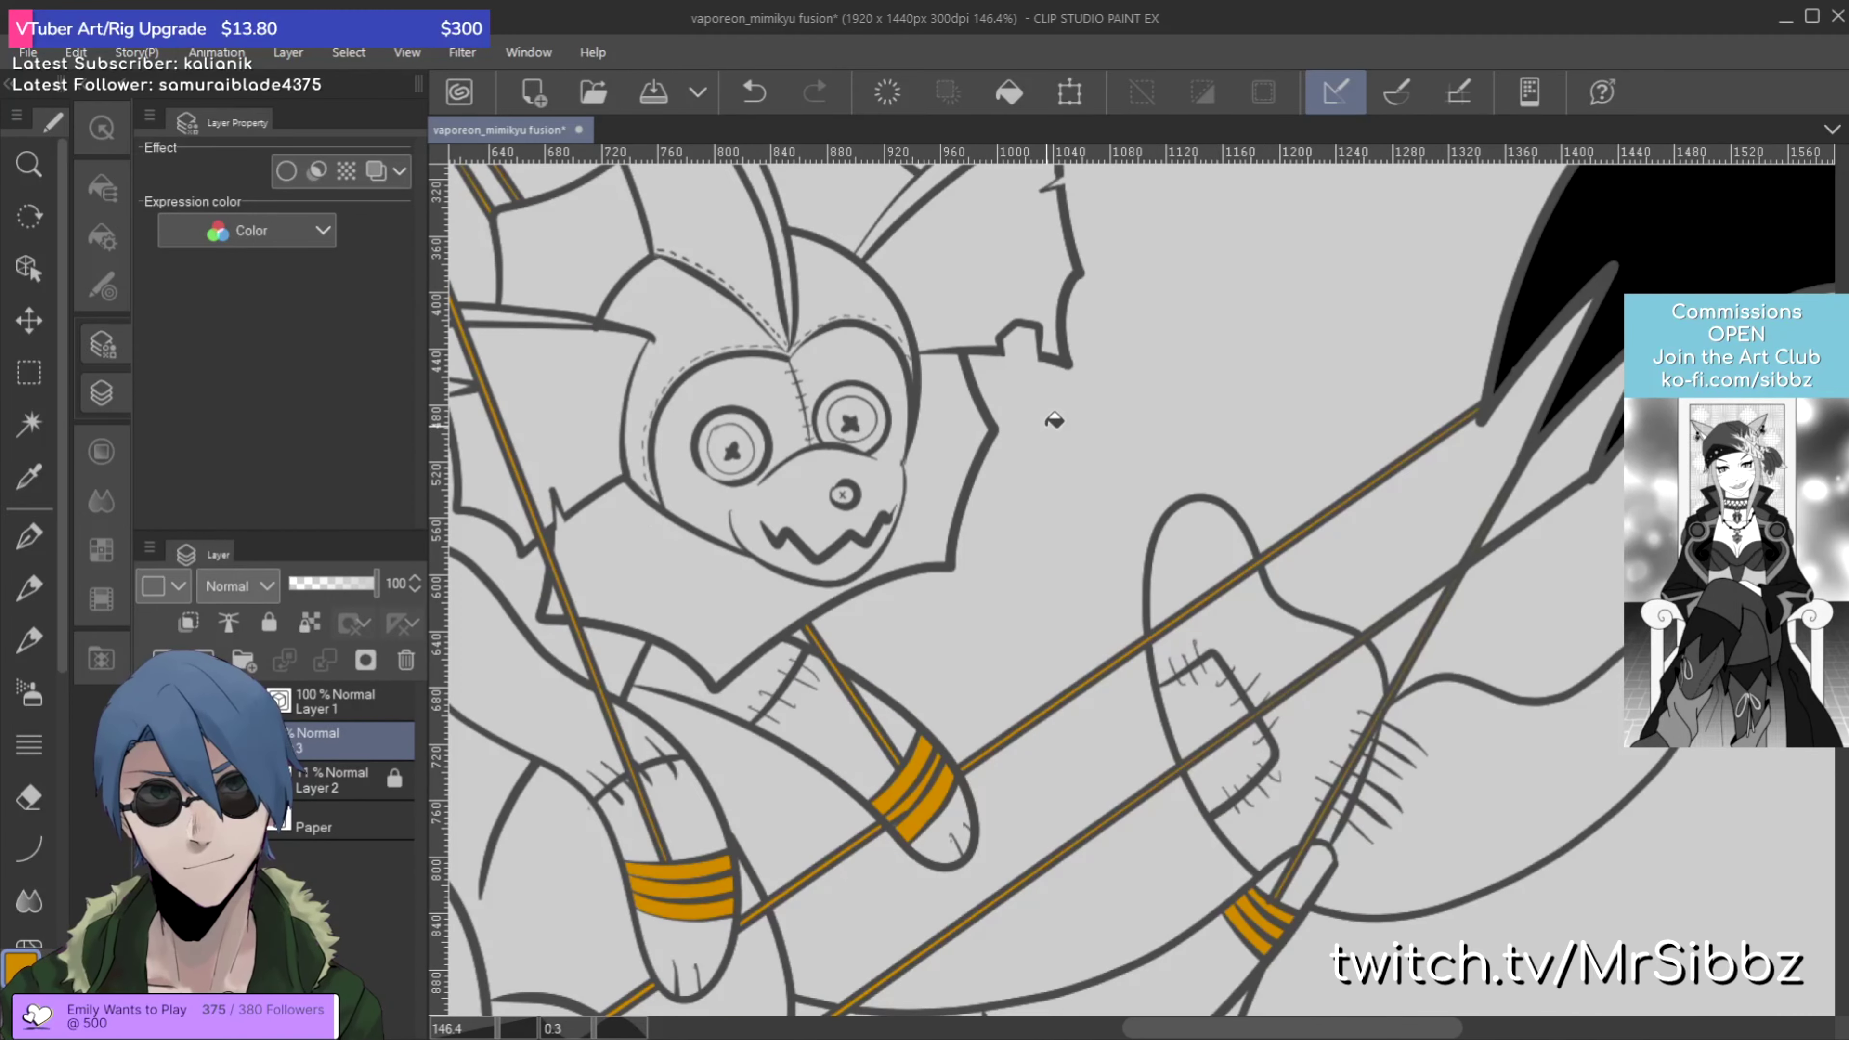
pyautogui.moveTo(1350, 557); pyautogui.dragTo(1473, 251)
pyautogui.scroll(-1, 1474, 252)
pyautogui.moveTo(973, 350); pyautogui.dragTo(1094, 480)
pyautogui.scroll(-2, 987, 366)
pyautogui.moveTo(848, 382); pyautogui.dragTo(1042, 574)
# Step: Pick black from the clawed arm as the drawing colour and fill the button nose with it
pyautogui.scroll(4, 1016, 497)
pyautogui.keyDown('alt'); pyautogui.click(724, 536); pyautogui.keyUp('alt')
pyautogui.scroll(3, 1133, 715)
pyautogui.scroll(4, 1133, 715)
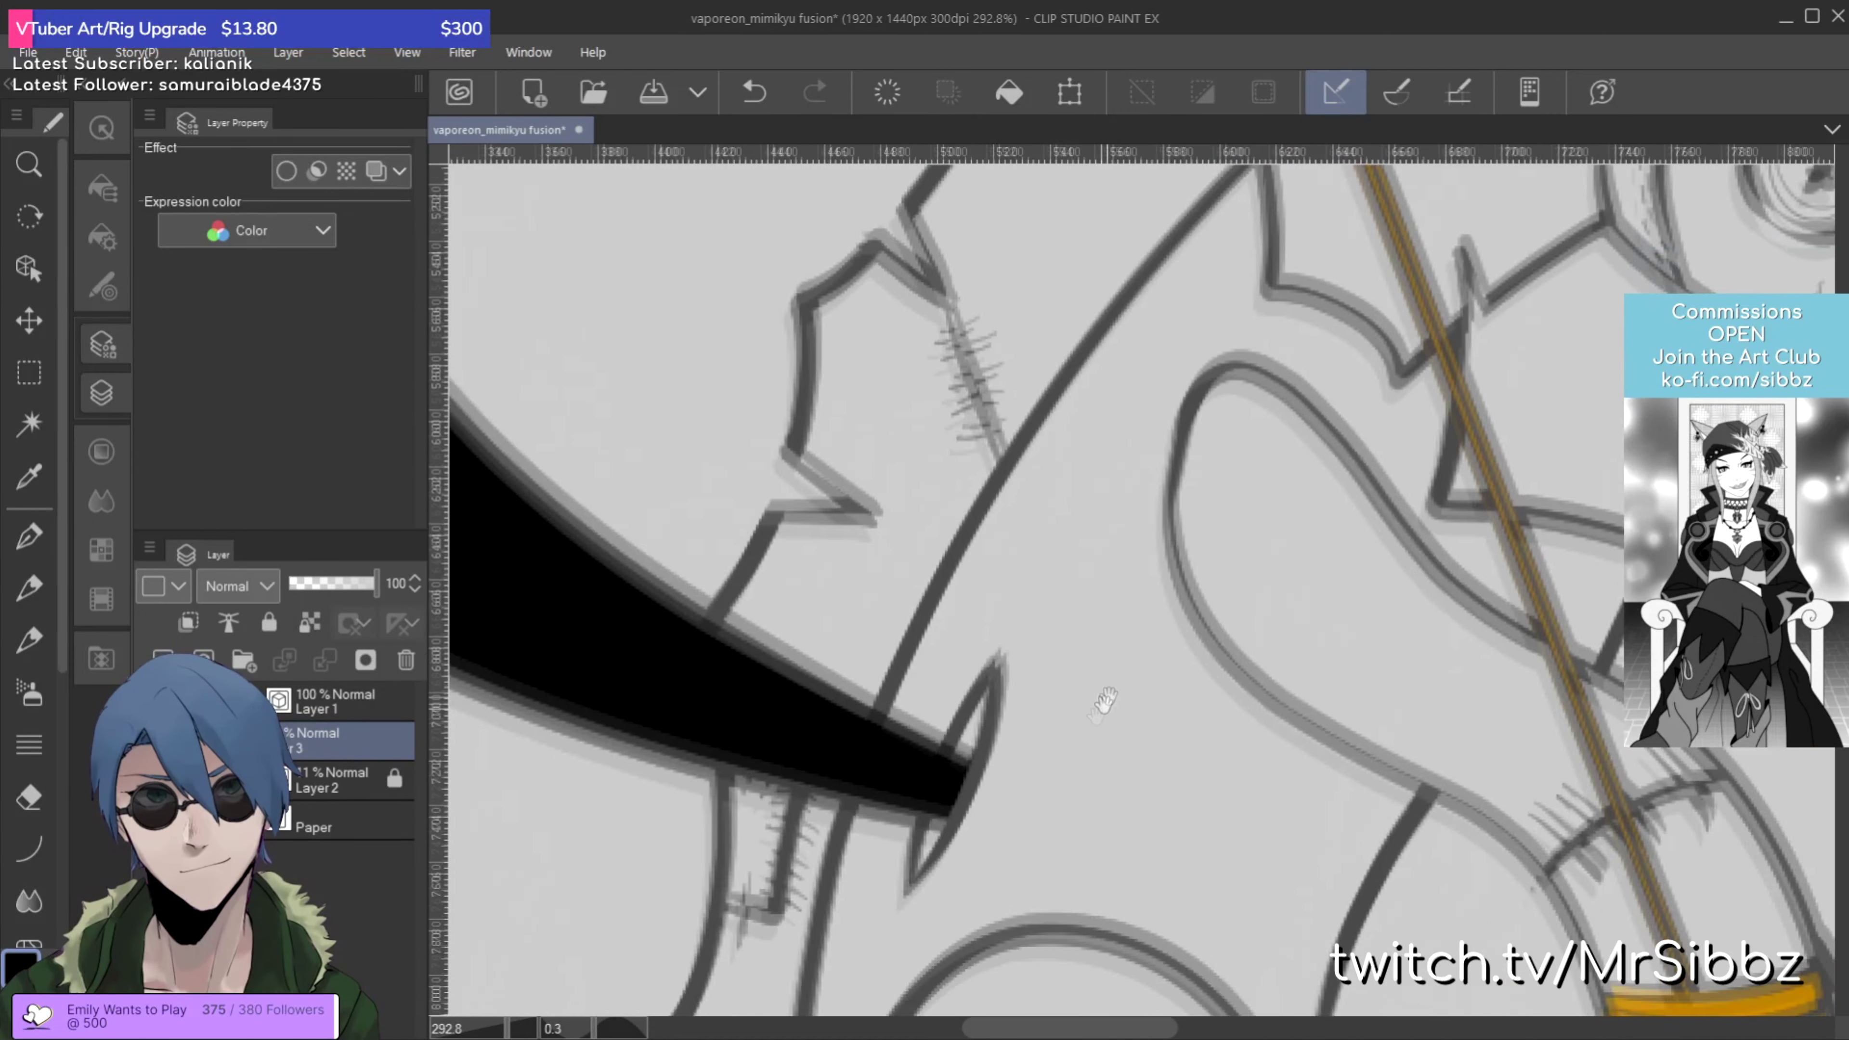
pyautogui.moveTo(1543, 662); pyautogui.dragTo(655, 514)
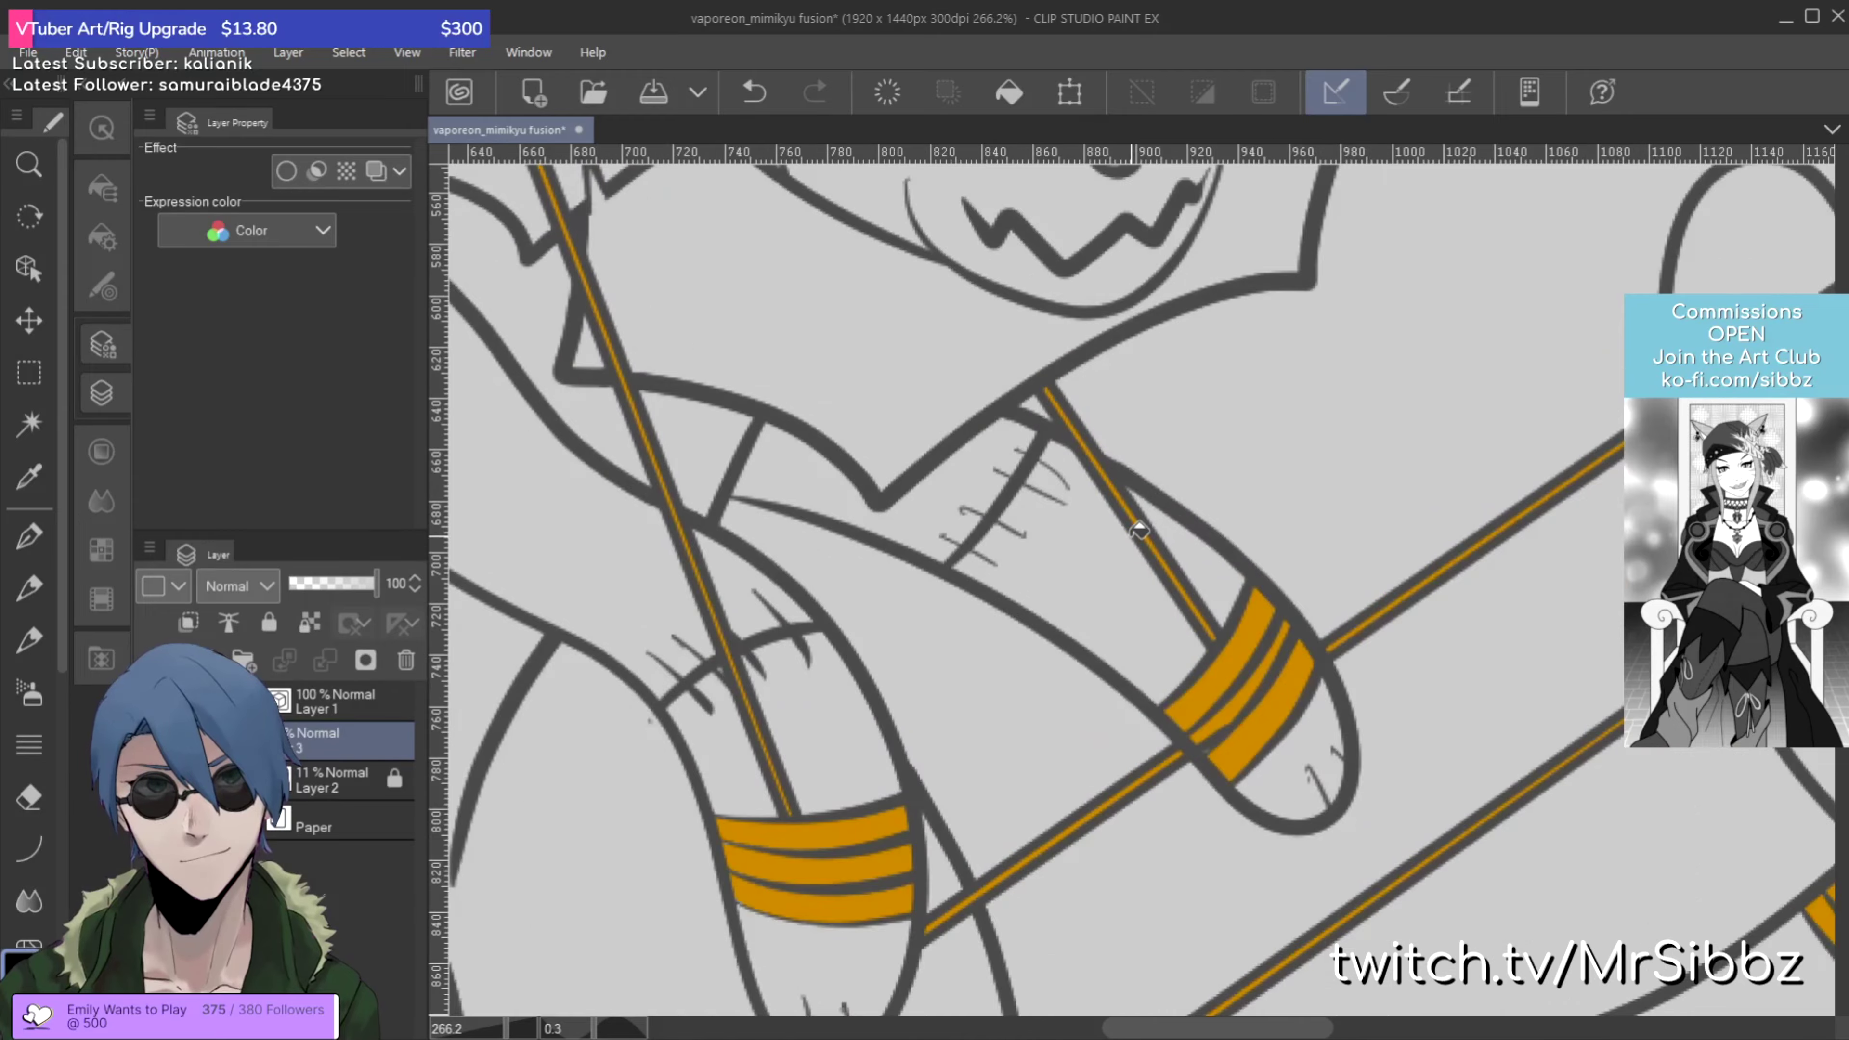
pyautogui.moveTo(1140, 520); pyautogui.dragTo(1194, 846)
pyautogui.scroll(2, 1246, 678)
pyautogui.moveTo(1028, 506); pyautogui.dragTo(1054, 686)
pyautogui.click(1091, 651)
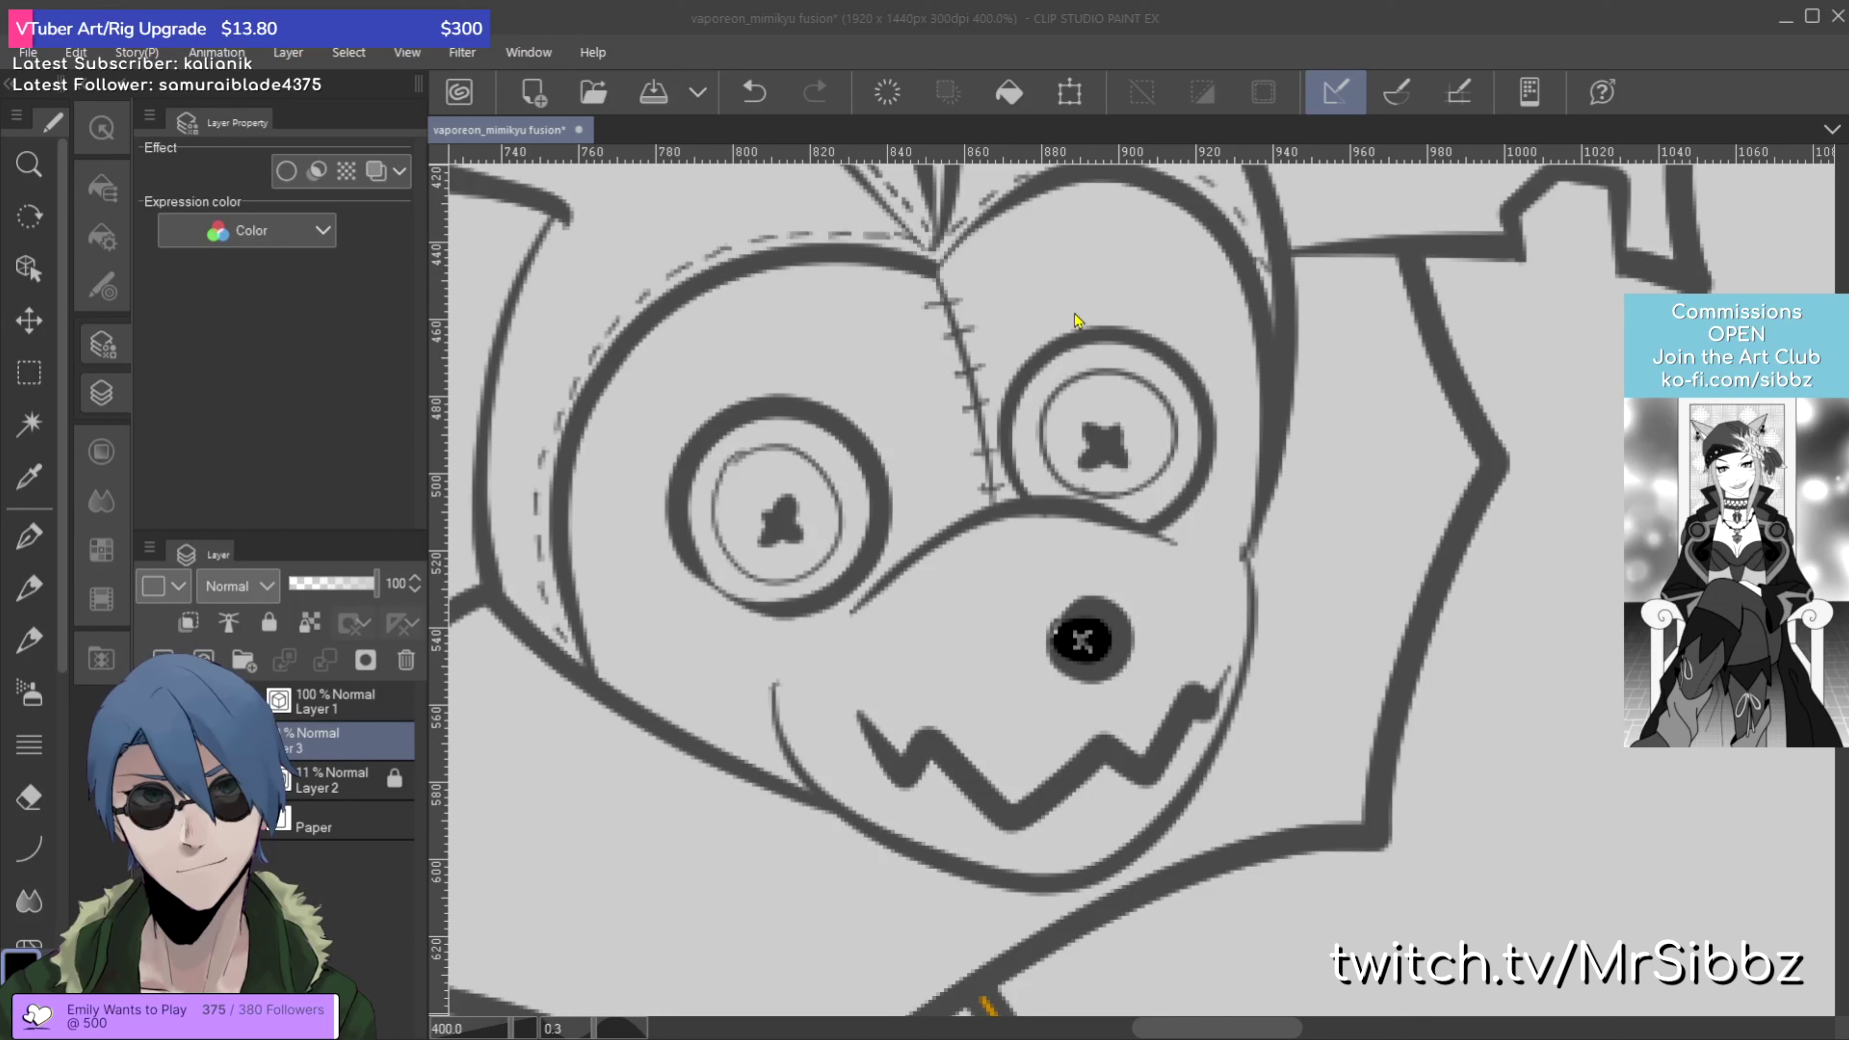
# Step: Fill the inner and outer parts of both button eyes with purple
pyautogui.click(812, 477)
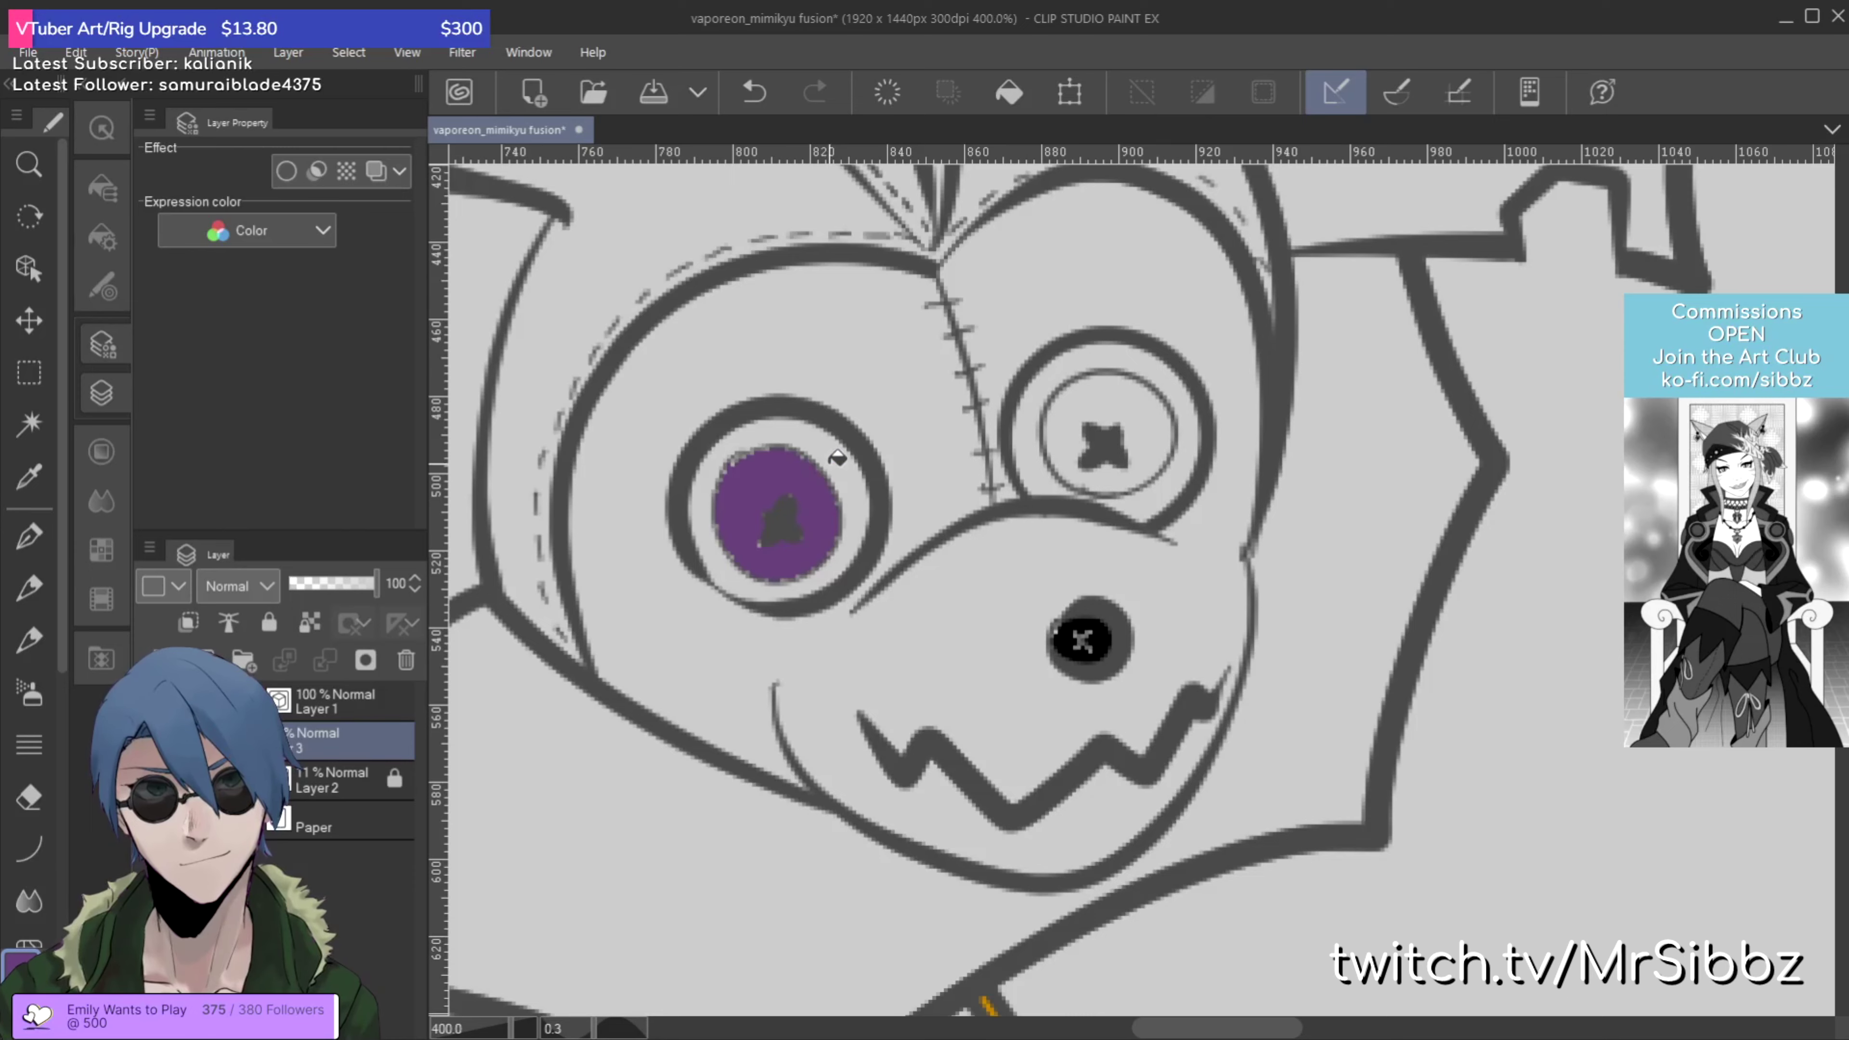
pyautogui.click(839, 454)
pyautogui.click(1020, 435)
pyautogui.click(1064, 425)
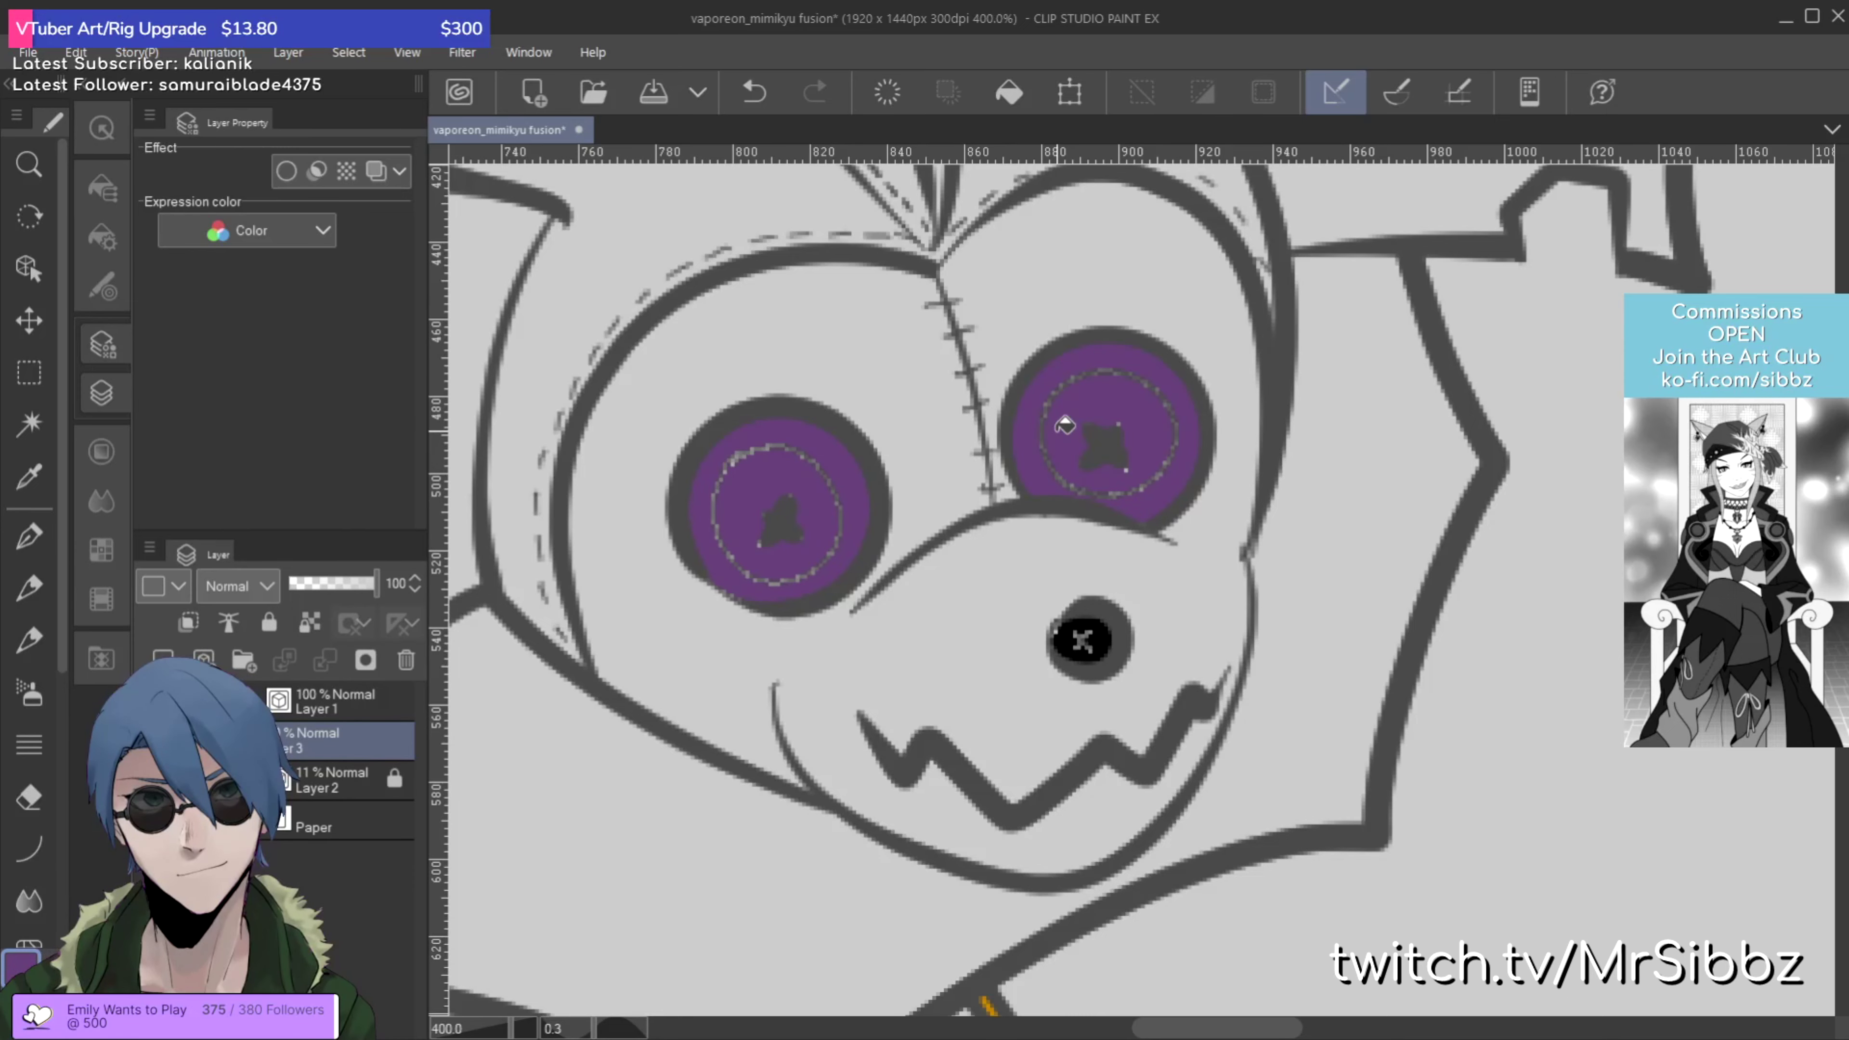
pyautogui.scroll(-1, 1187, 379)
pyautogui.scroll(-5, 1171, 379)
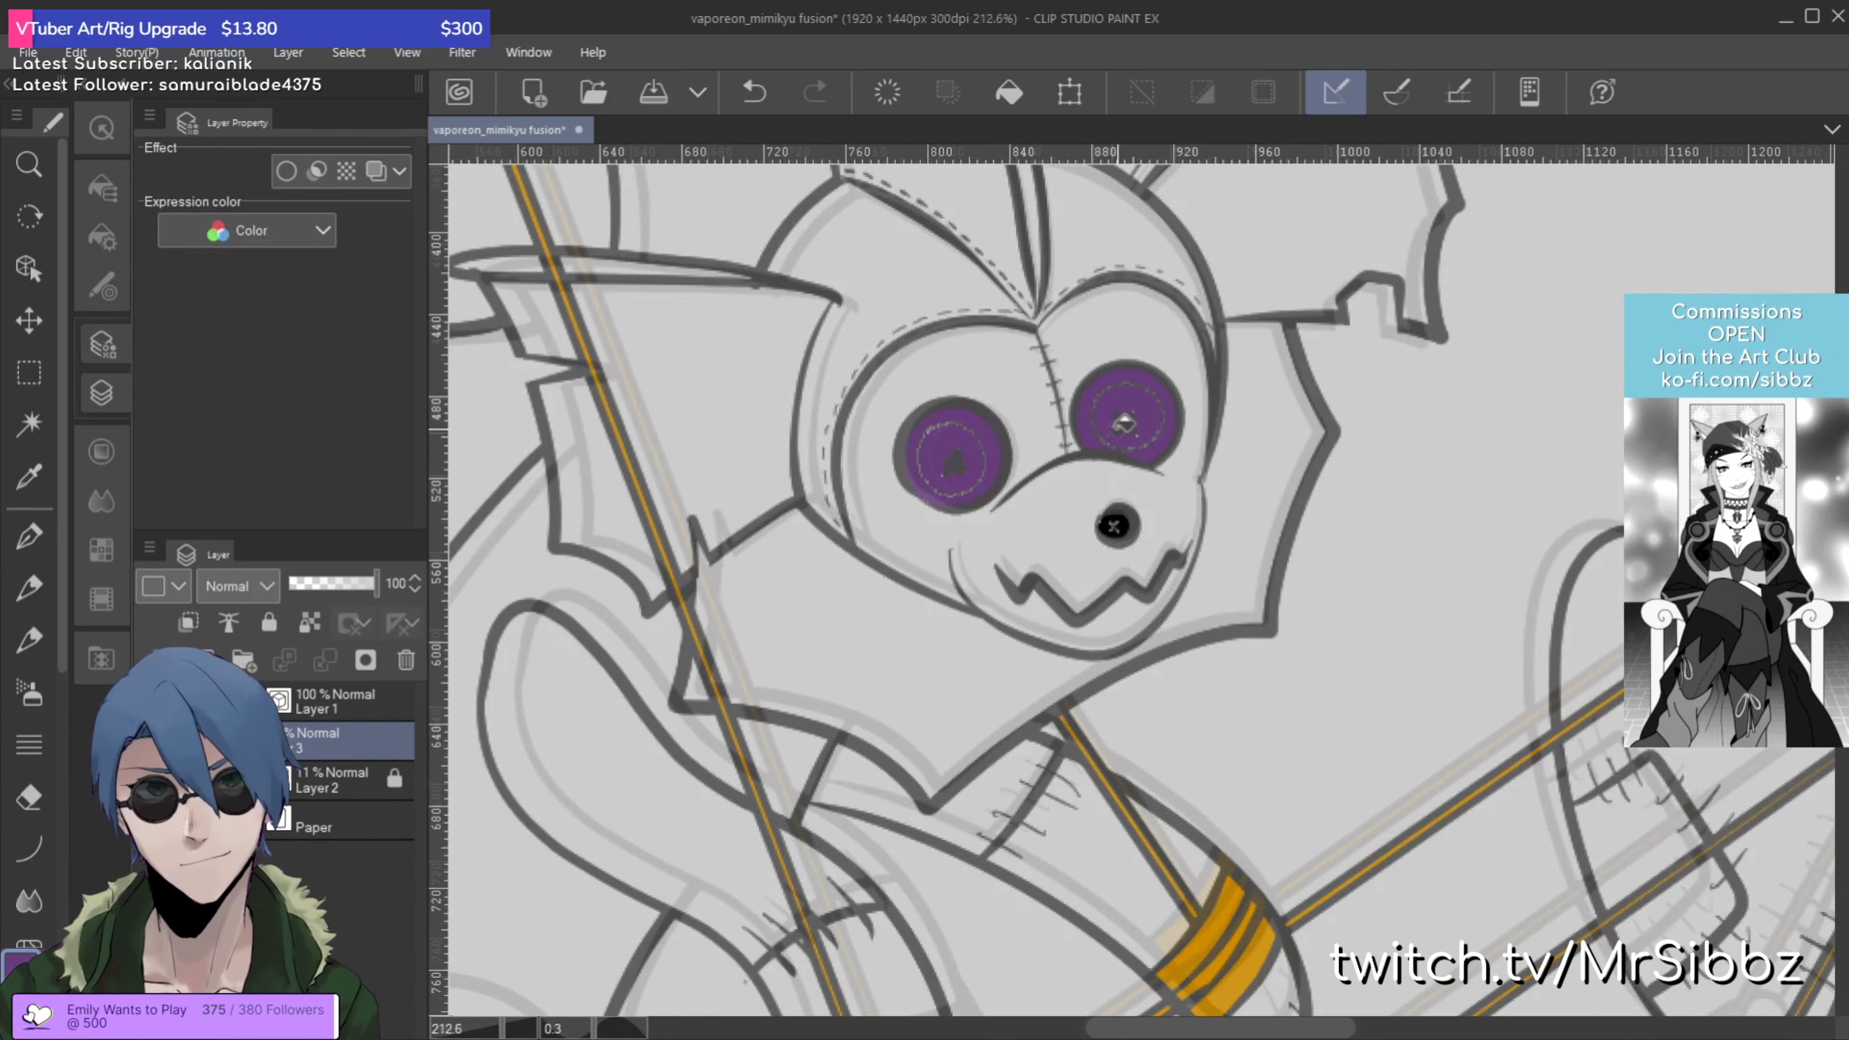
# Step: Paint over the unfilled specks in the eyes with purple and in the nose with black using the SIBBZ Turnip Pen
pyautogui.scroll(7, 1019, 568)
pyautogui.click(102, 287)
pyautogui.scroll(-3, 295, 534)
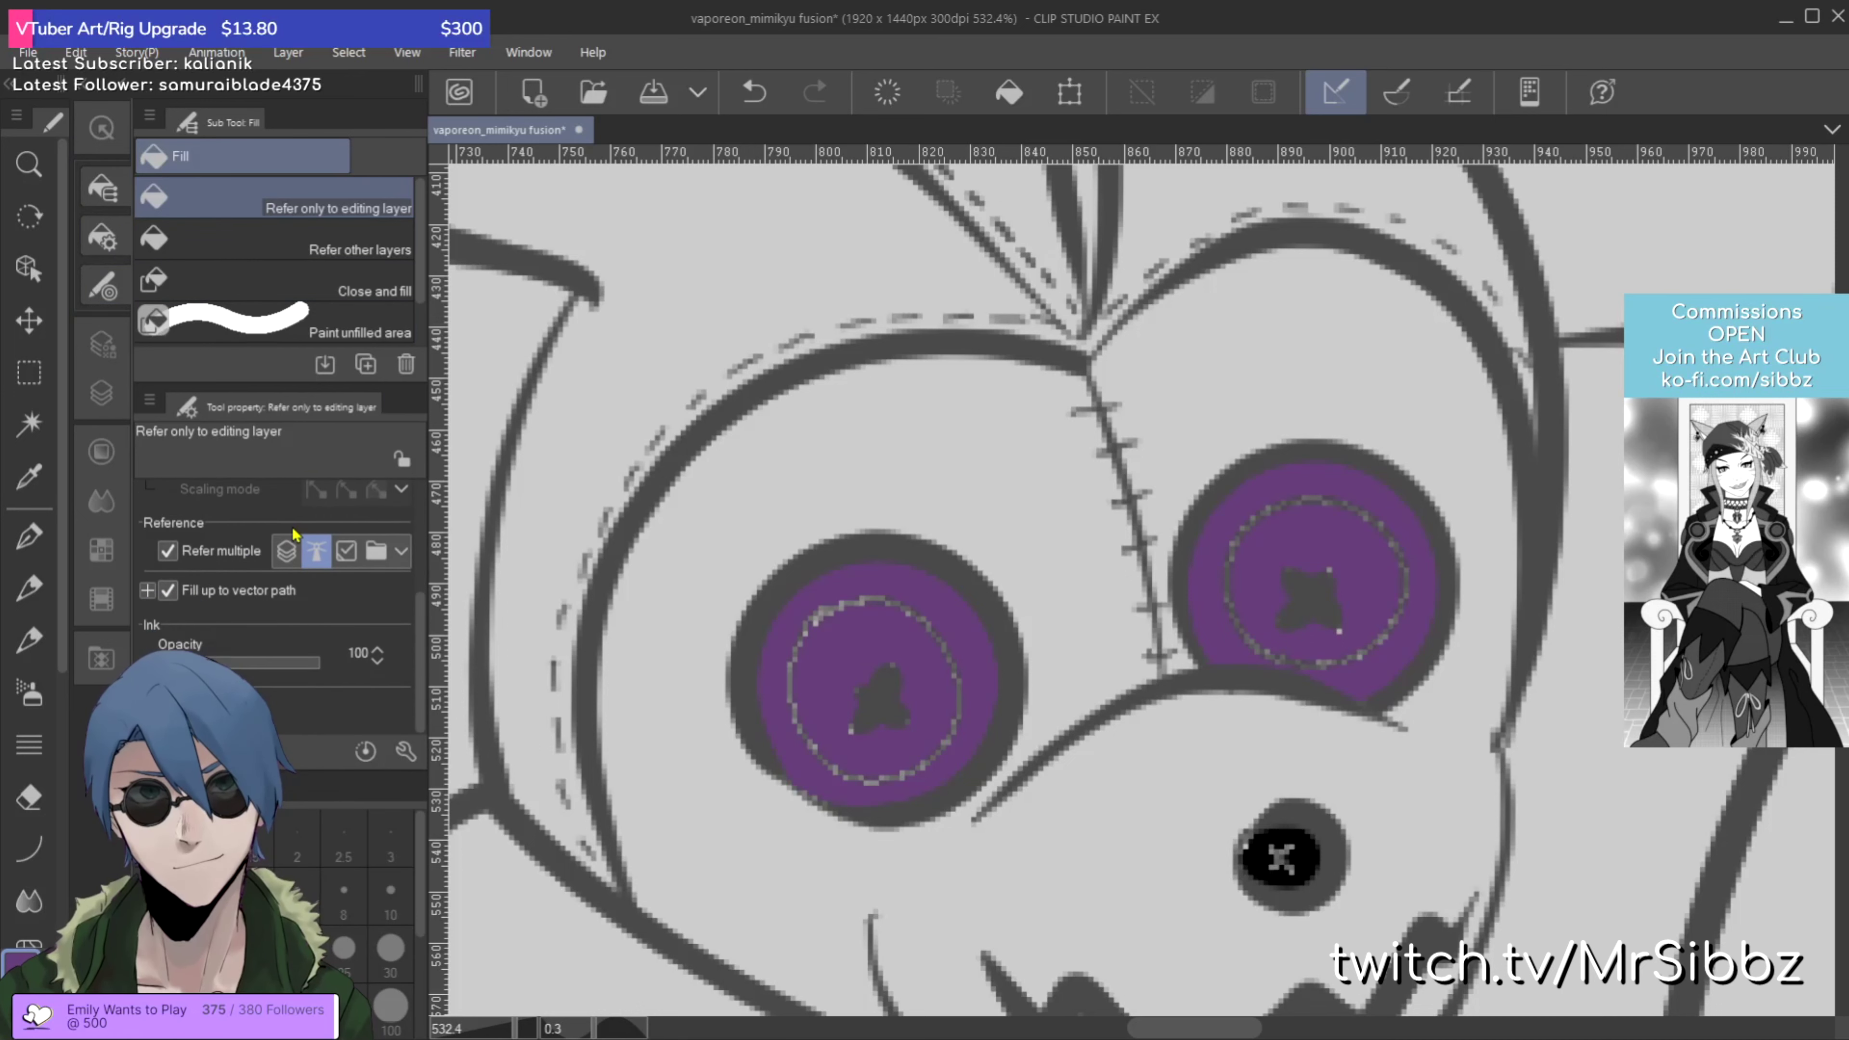
pyautogui.press('p')
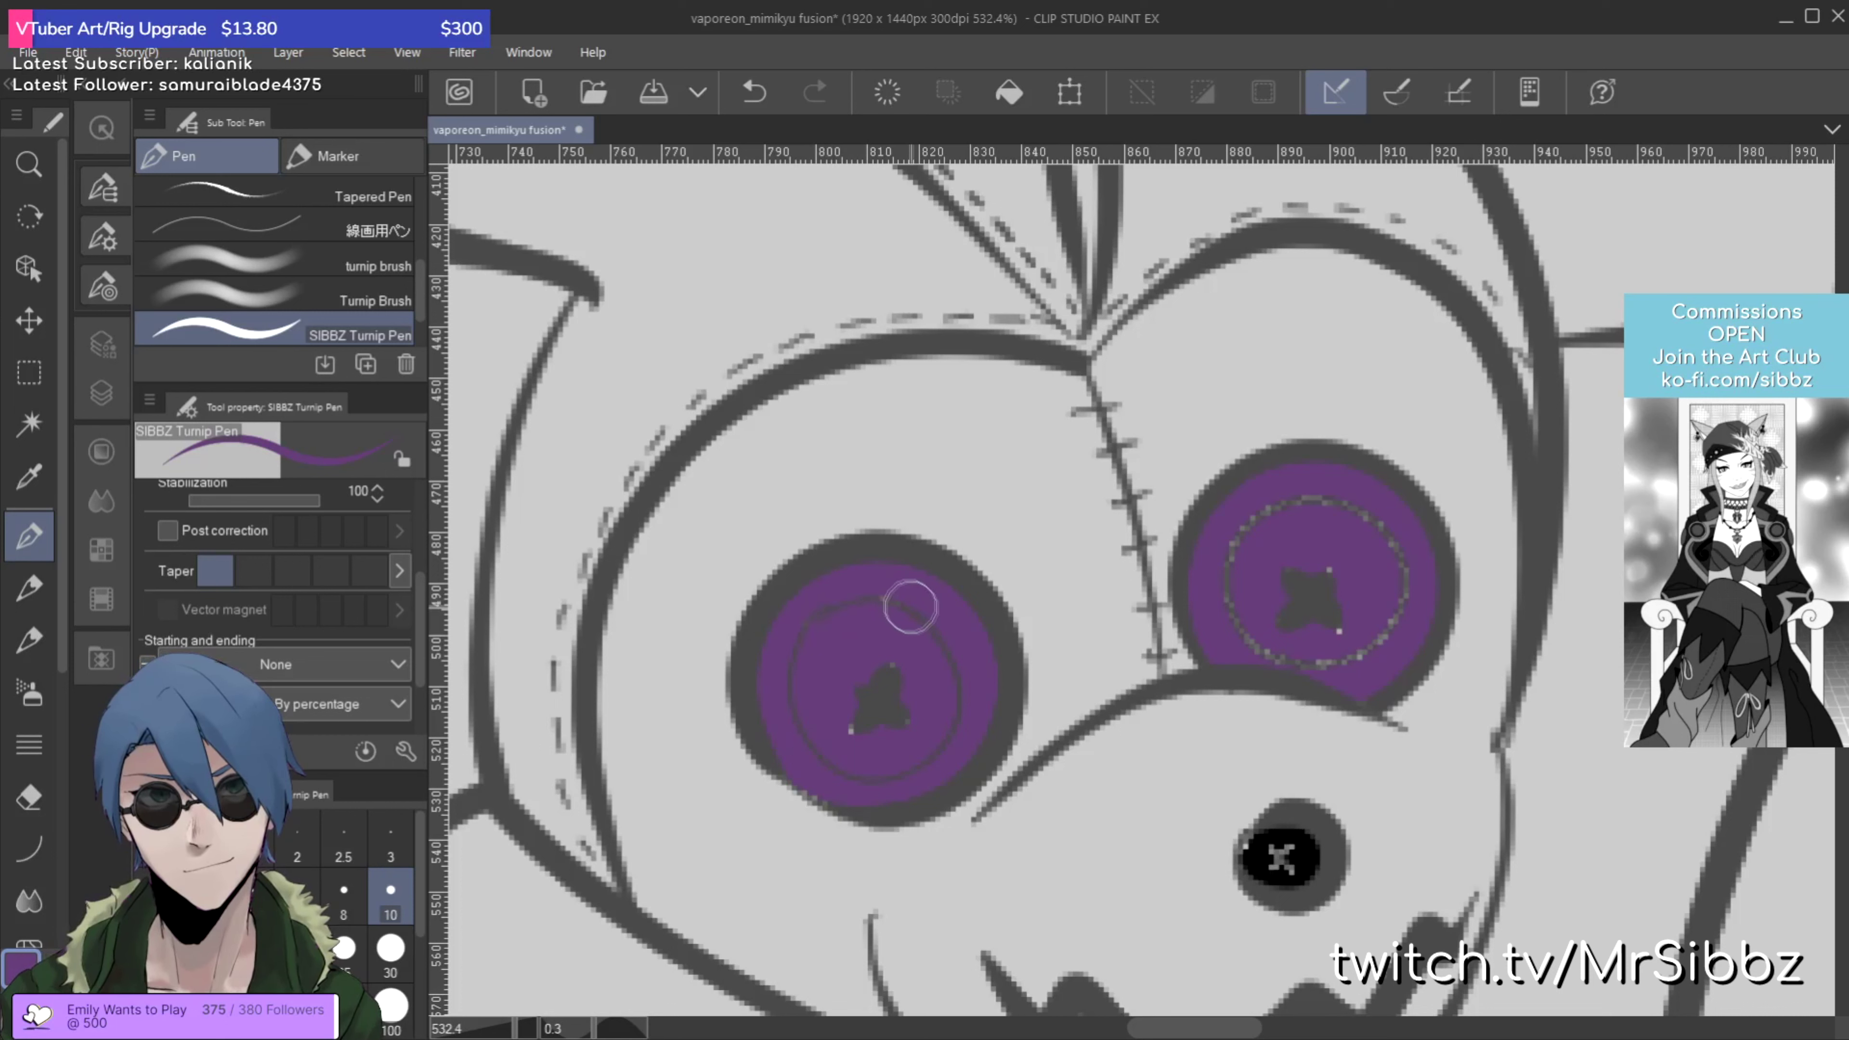
pyautogui.moveTo(881, 692)
pyautogui.mouseDown()
pyautogui.moveTo(887, 659)
pyautogui.moveTo(881, 701)
pyautogui.mouseUp()
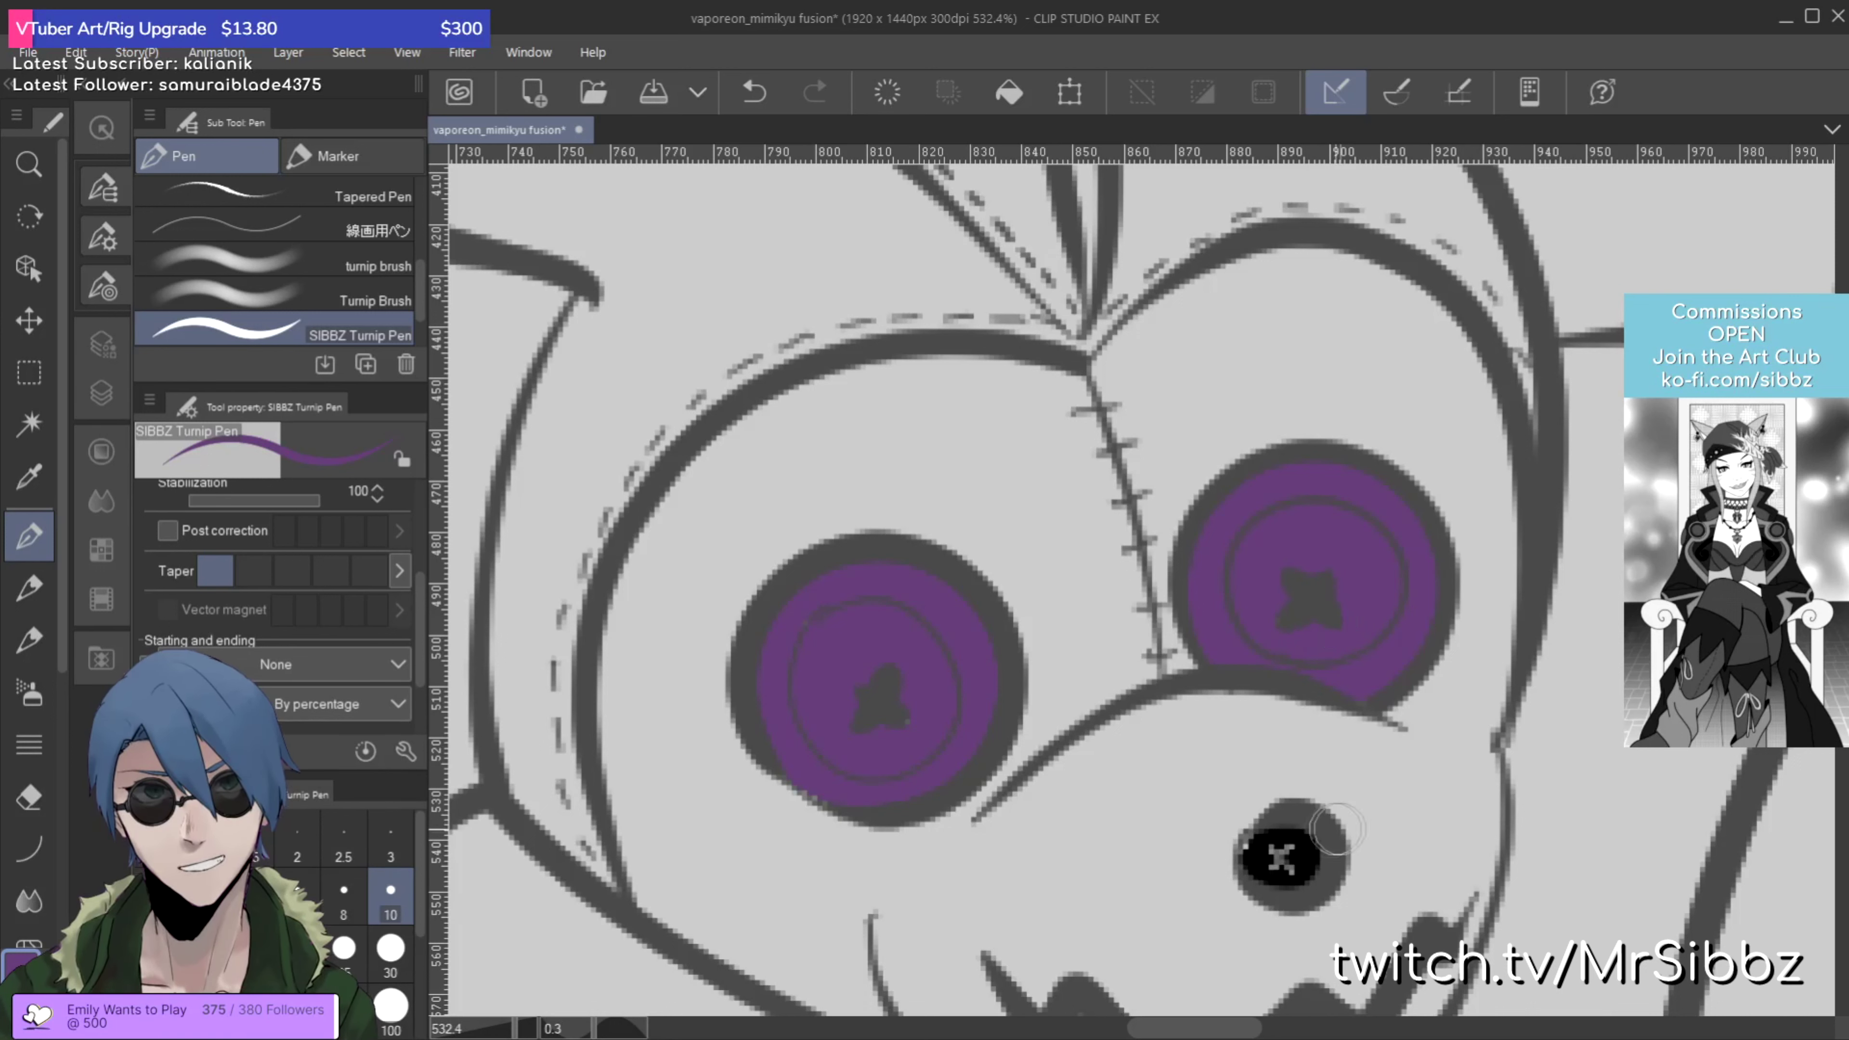
pyautogui.keyDown('alt'); pyautogui.click(1259, 863); pyautogui.keyUp('alt')
pyautogui.moveTo(1296, 848)
pyautogui.mouseDown()
pyautogui.moveTo(1289, 872)
pyautogui.moveTo(1267, 848)
pyautogui.moveTo(1297, 855)
pyautogui.moveTo(1283, 867)
pyautogui.mouseUp()
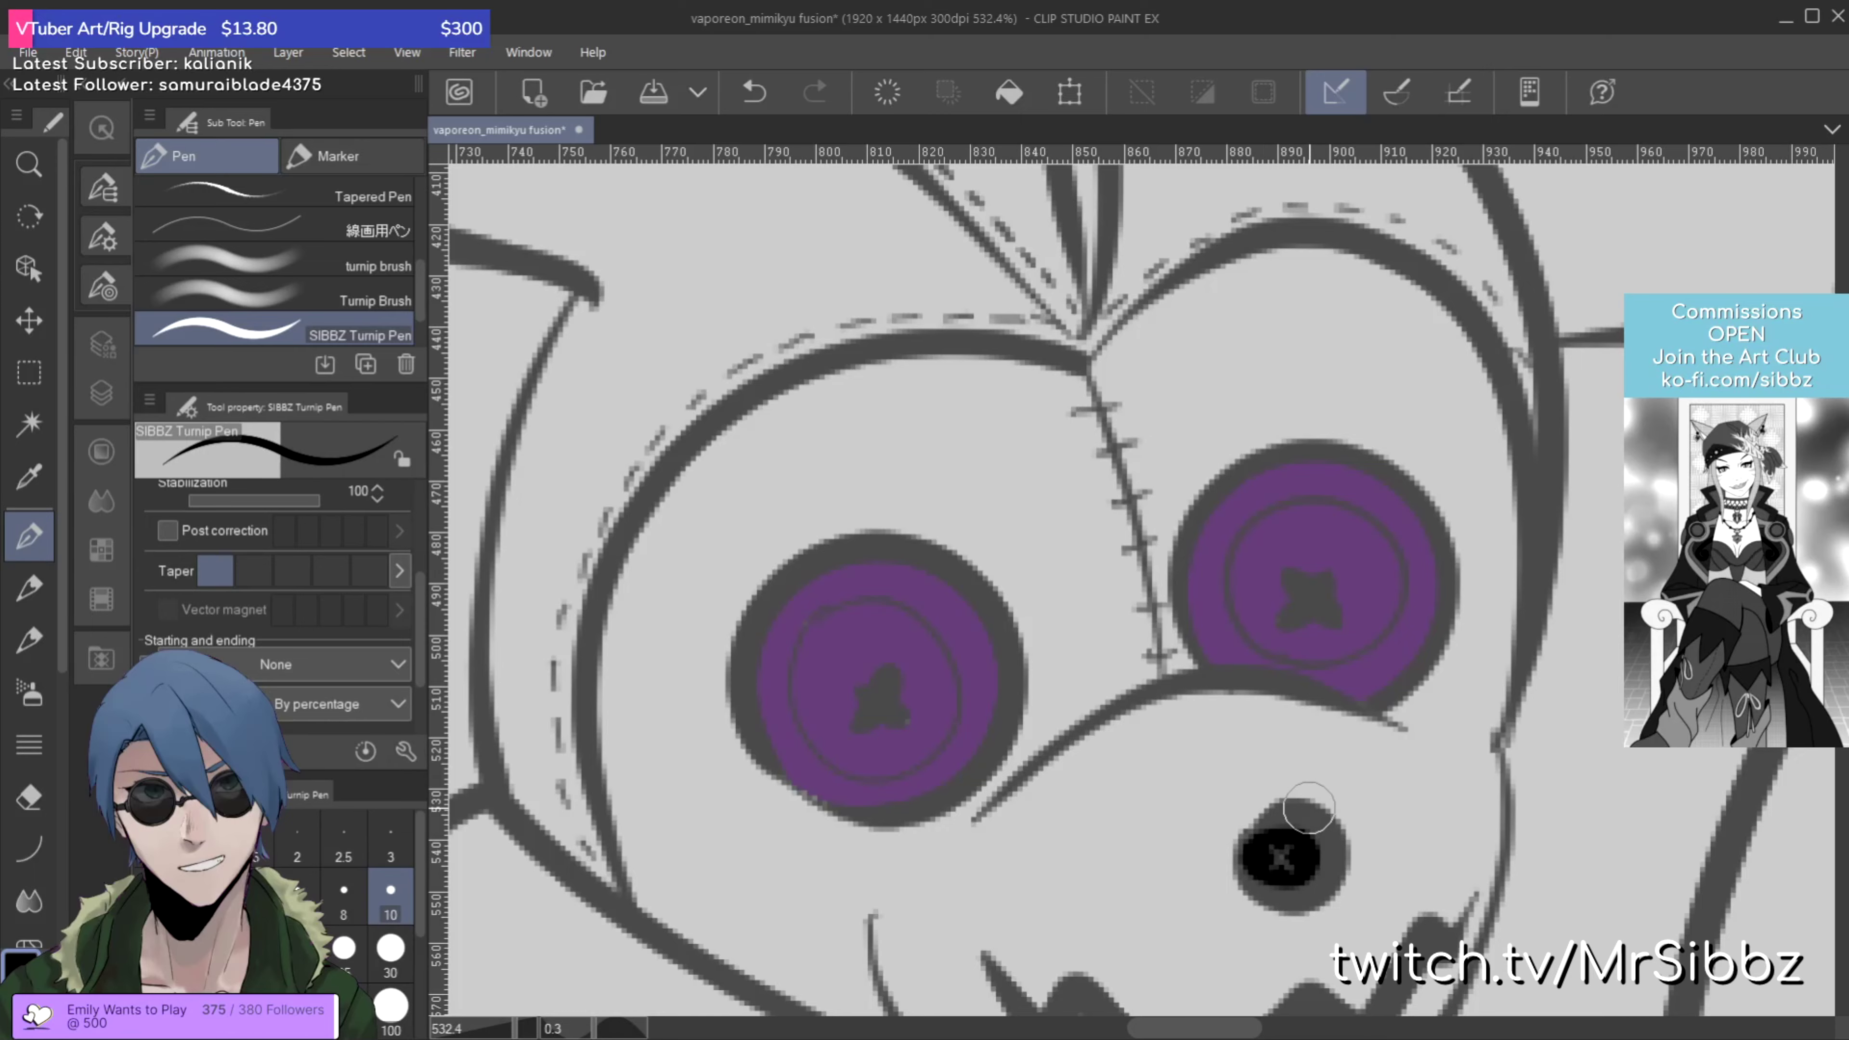
pyautogui.scroll(-8, 1310, 801)
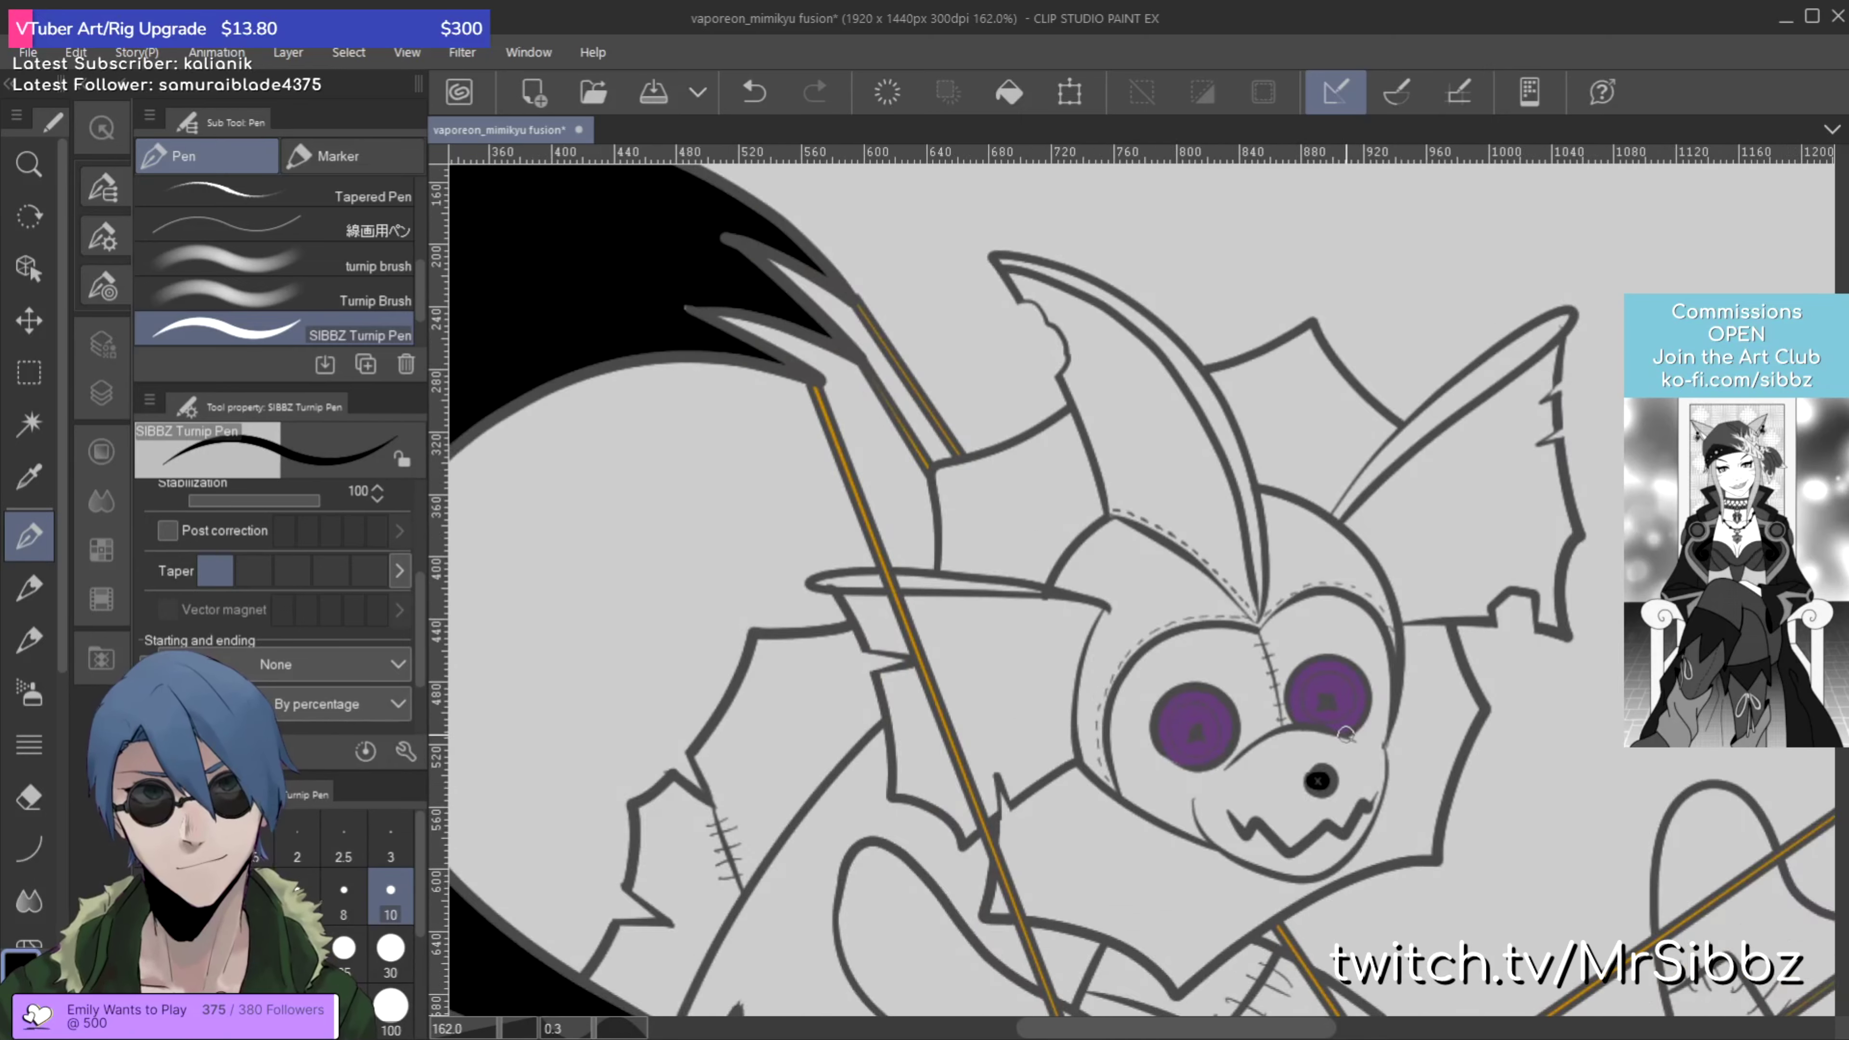
pyautogui.moveTo(1319, 758); pyautogui.dragTo(1143, 419)
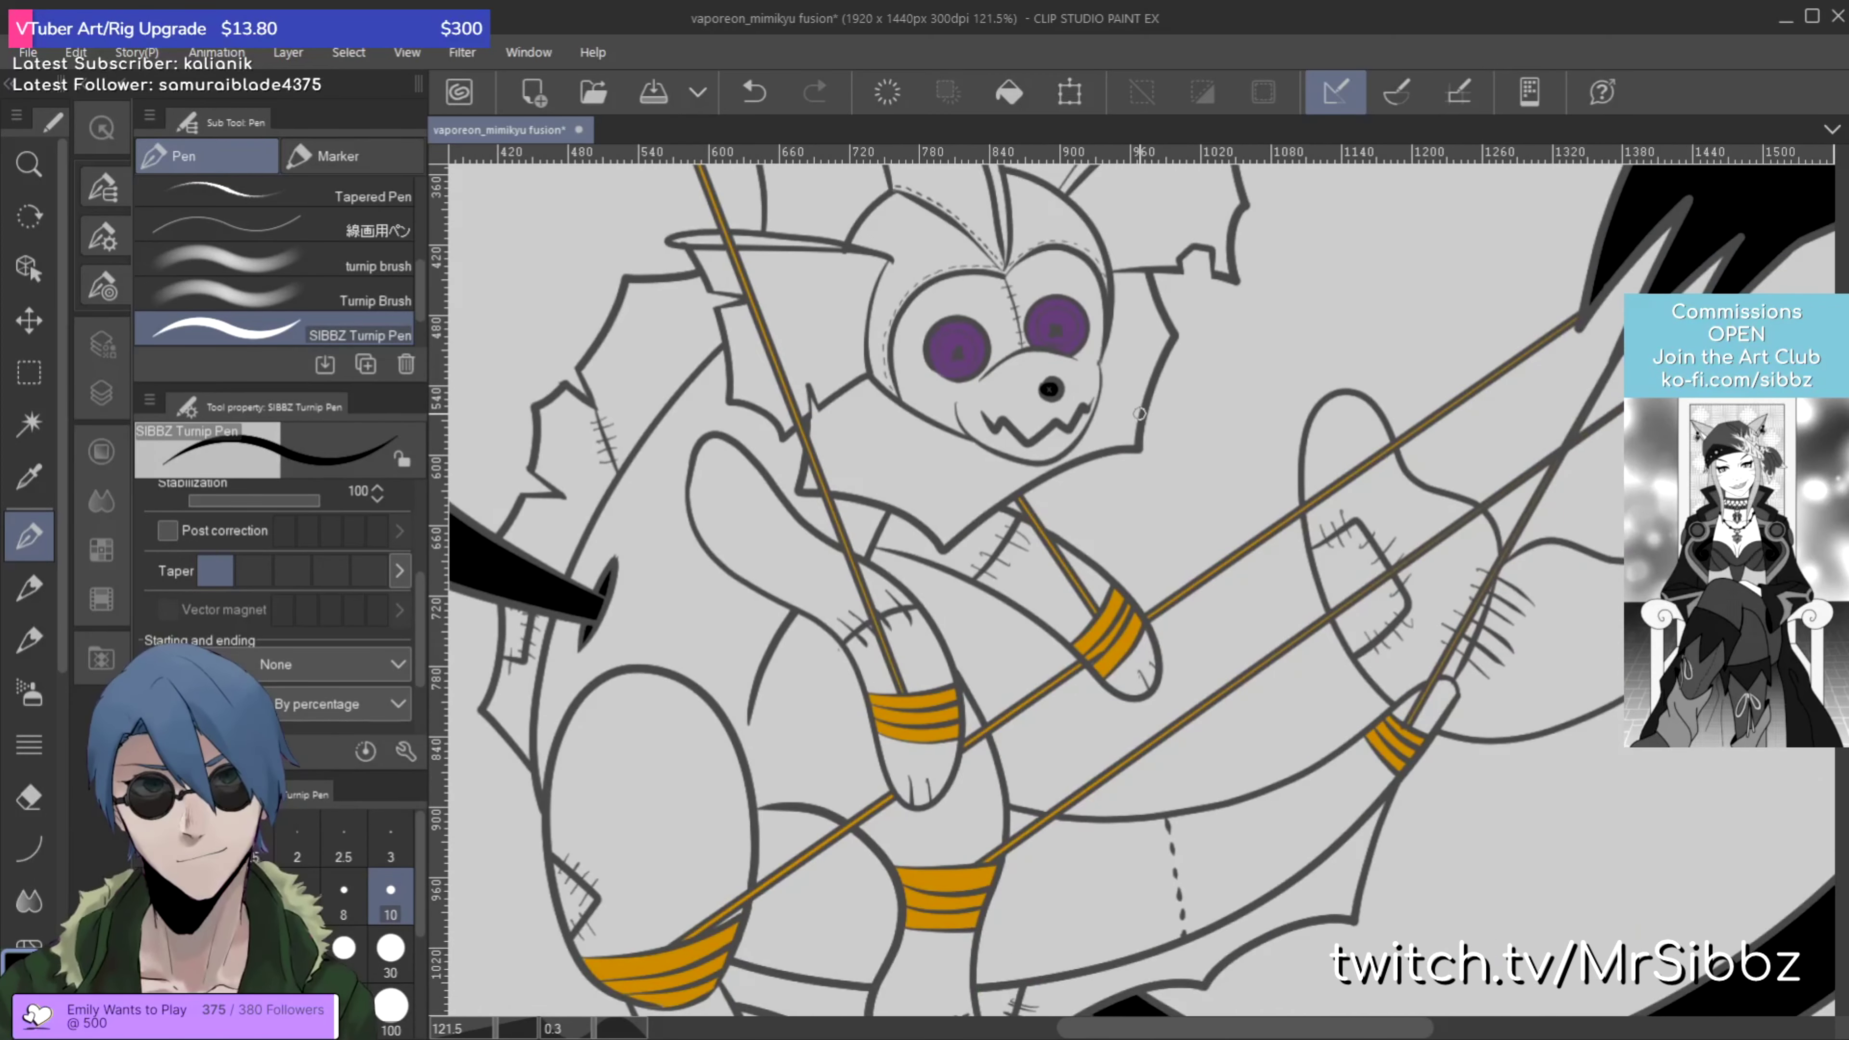
pyautogui.scroll(-2, 1140, 414)
pyautogui.moveTo(1536, 397); pyautogui.dragTo(1297, 526)
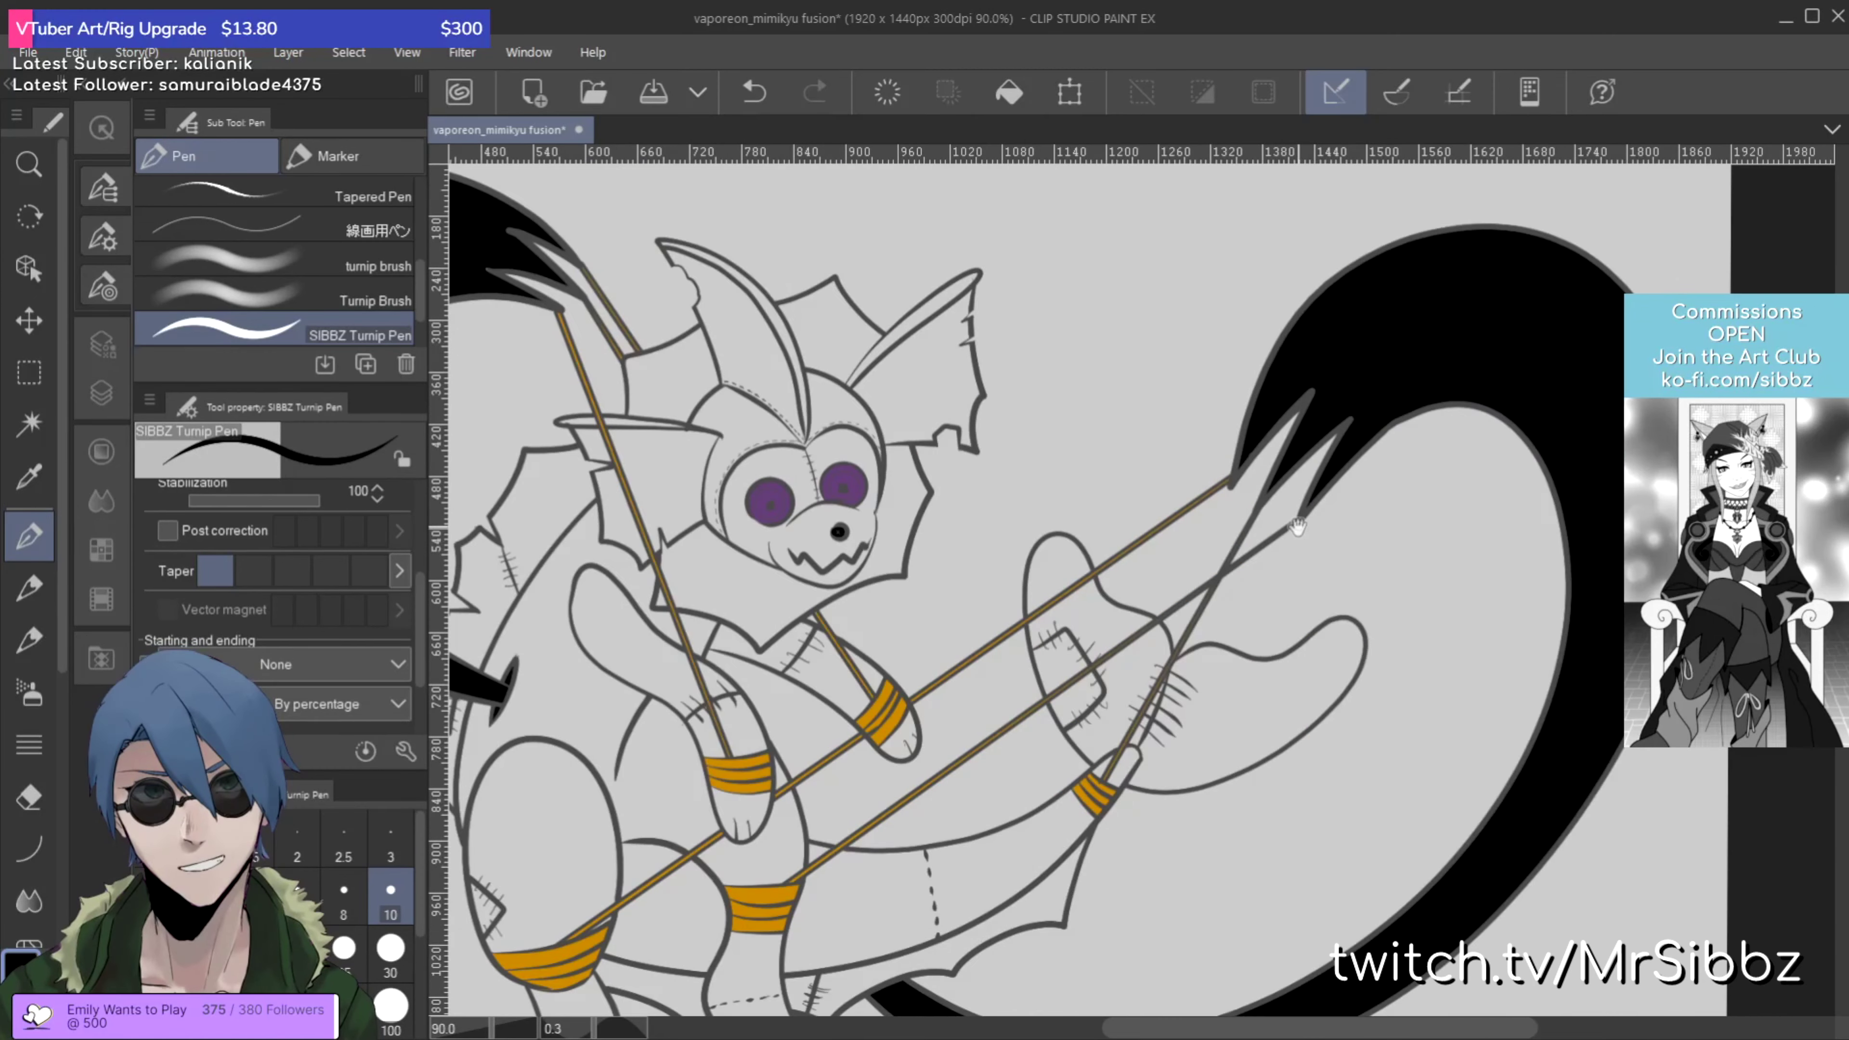
pyautogui.moveTo(916, 572); pyautogui.dragTo(1023, 490)
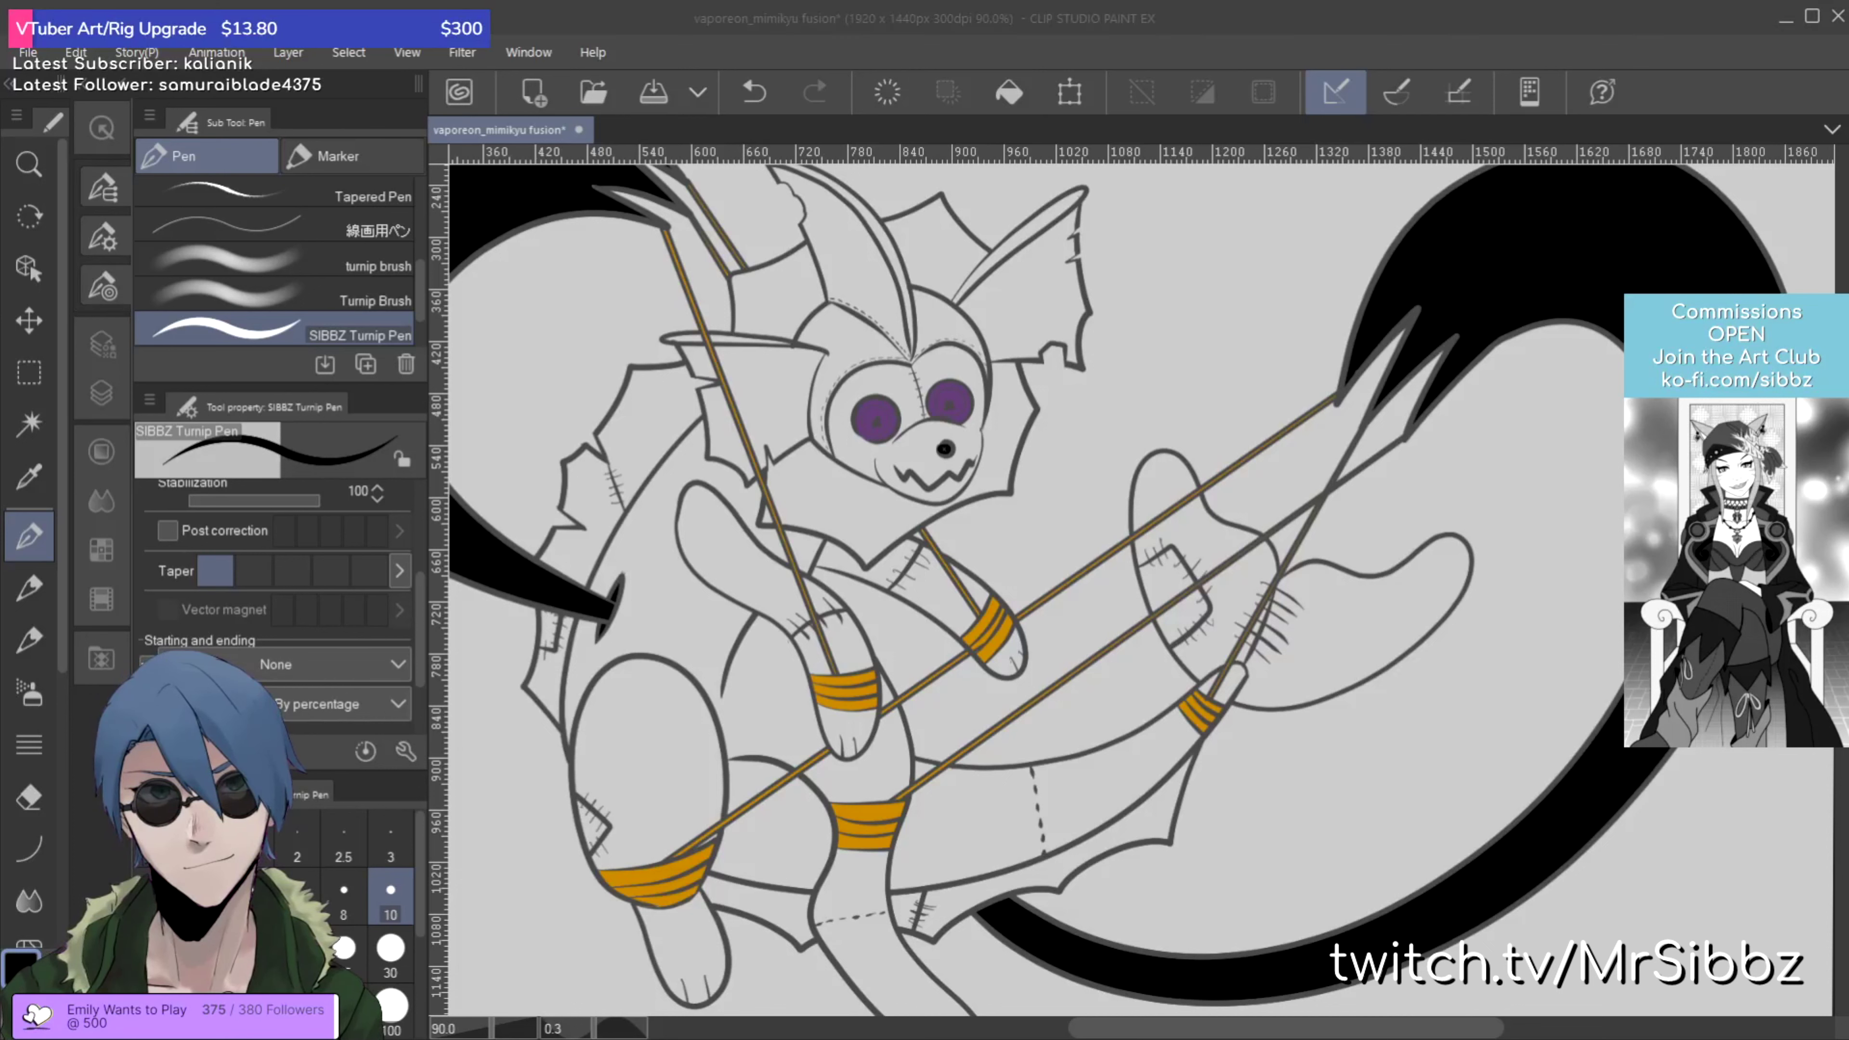
pyautogui.hotkey('alt', 'Tab')
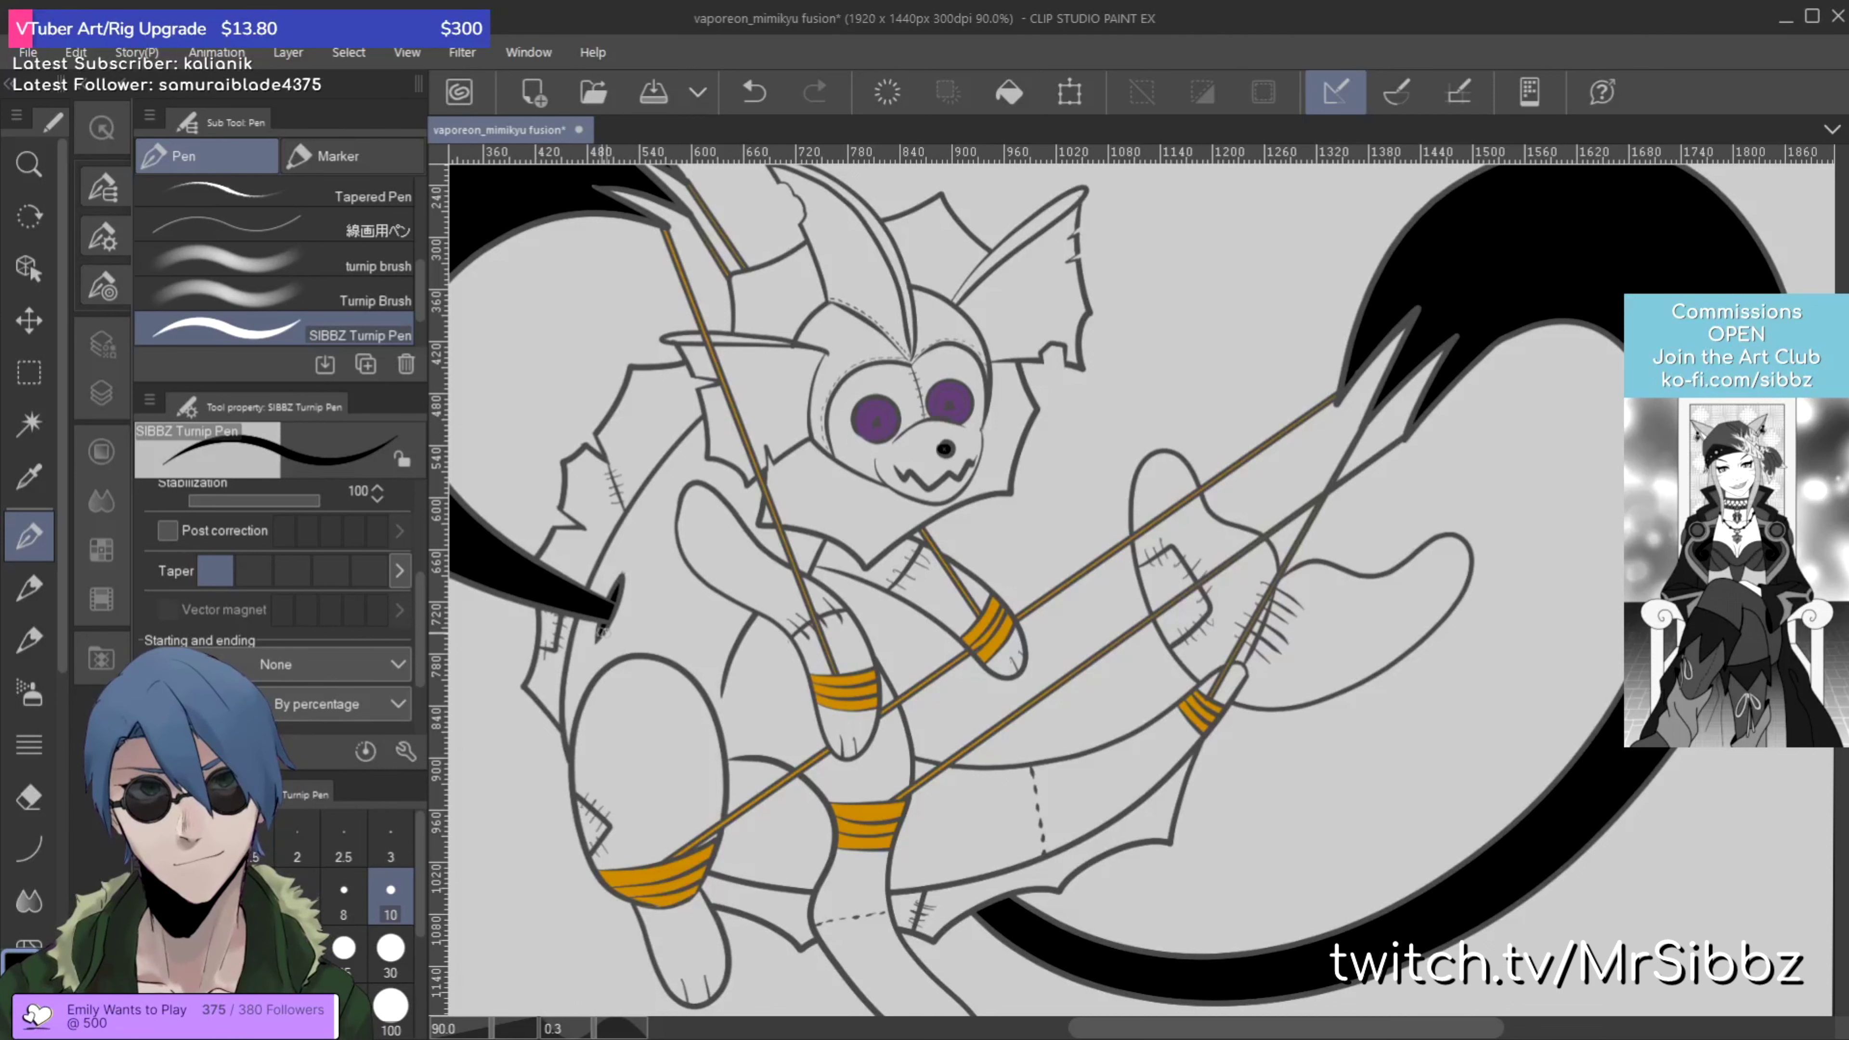
# Step: Undo the stray pen stroke on the body and switch to the Fill tool that refers only to the editing layer
pyautogui.moveTo(655, 645); pyautogui.dragTo(773, 647)
pyautogui.hotkey('ctrl', 'z')
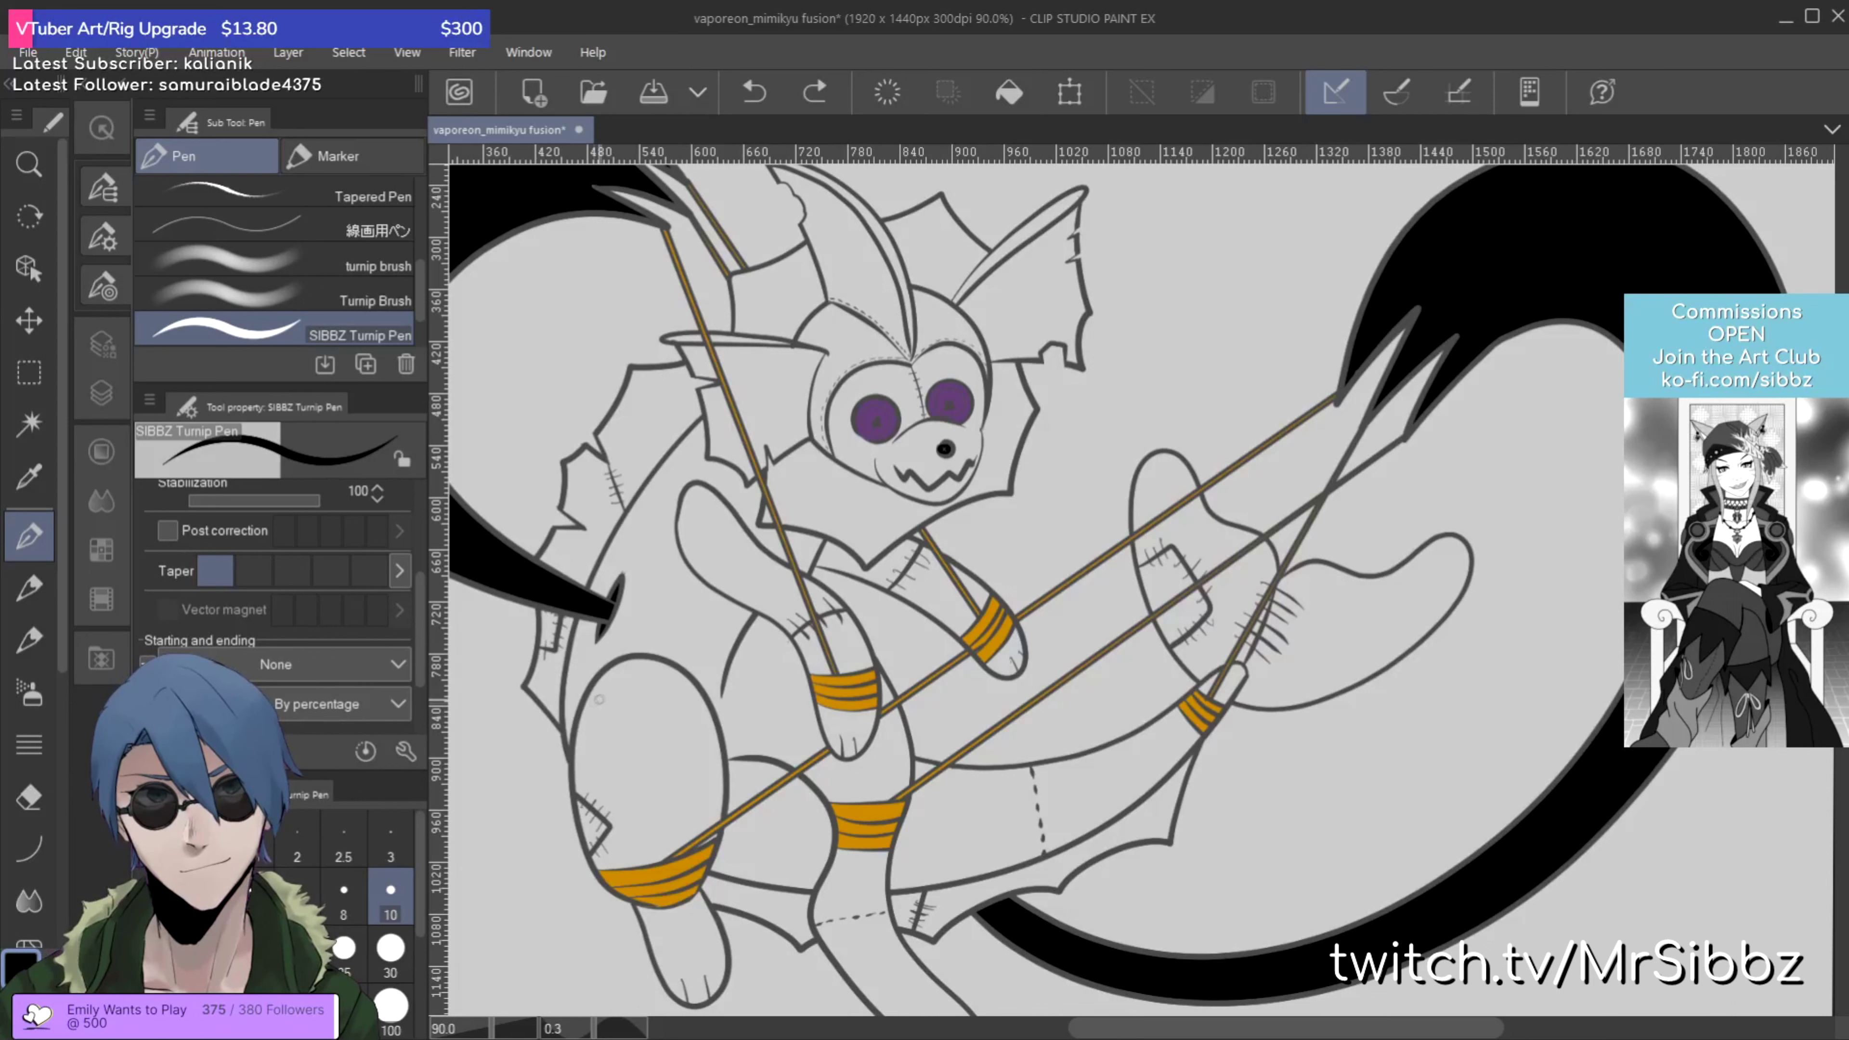
pyautogui.press('g')
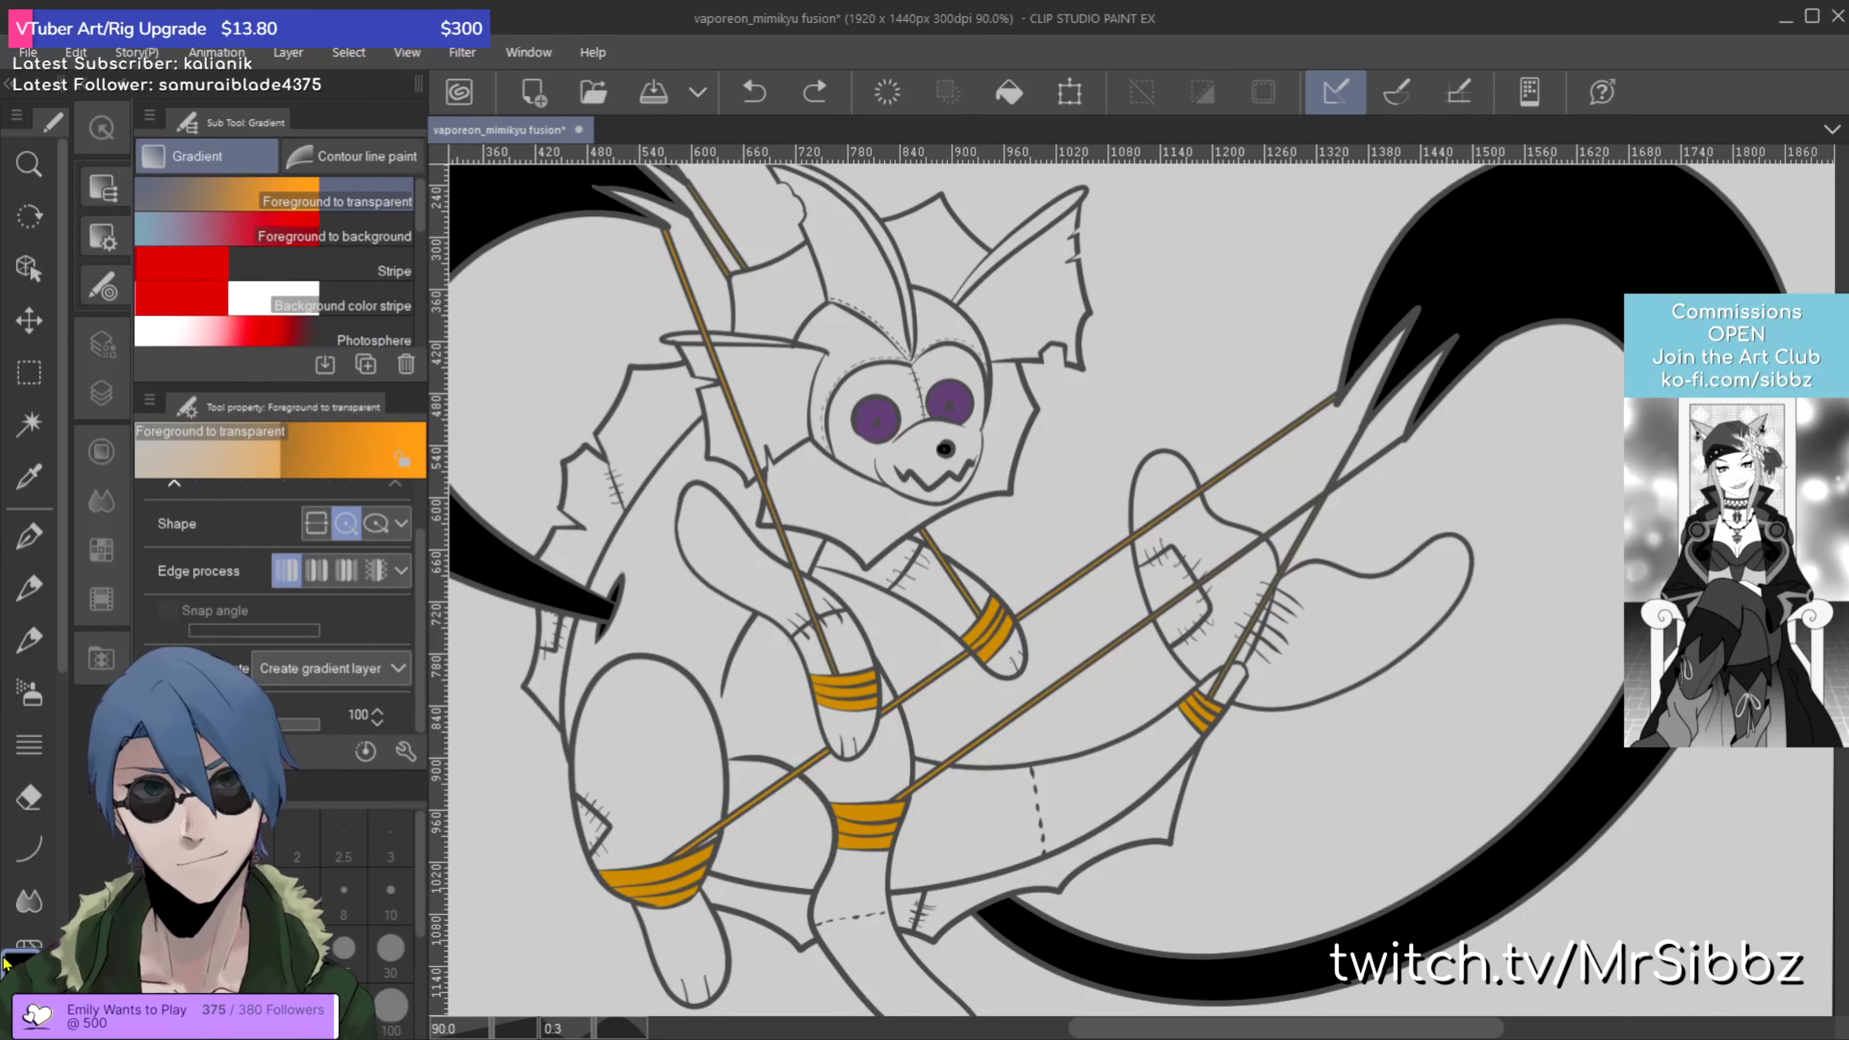
pyautogui.press('g')
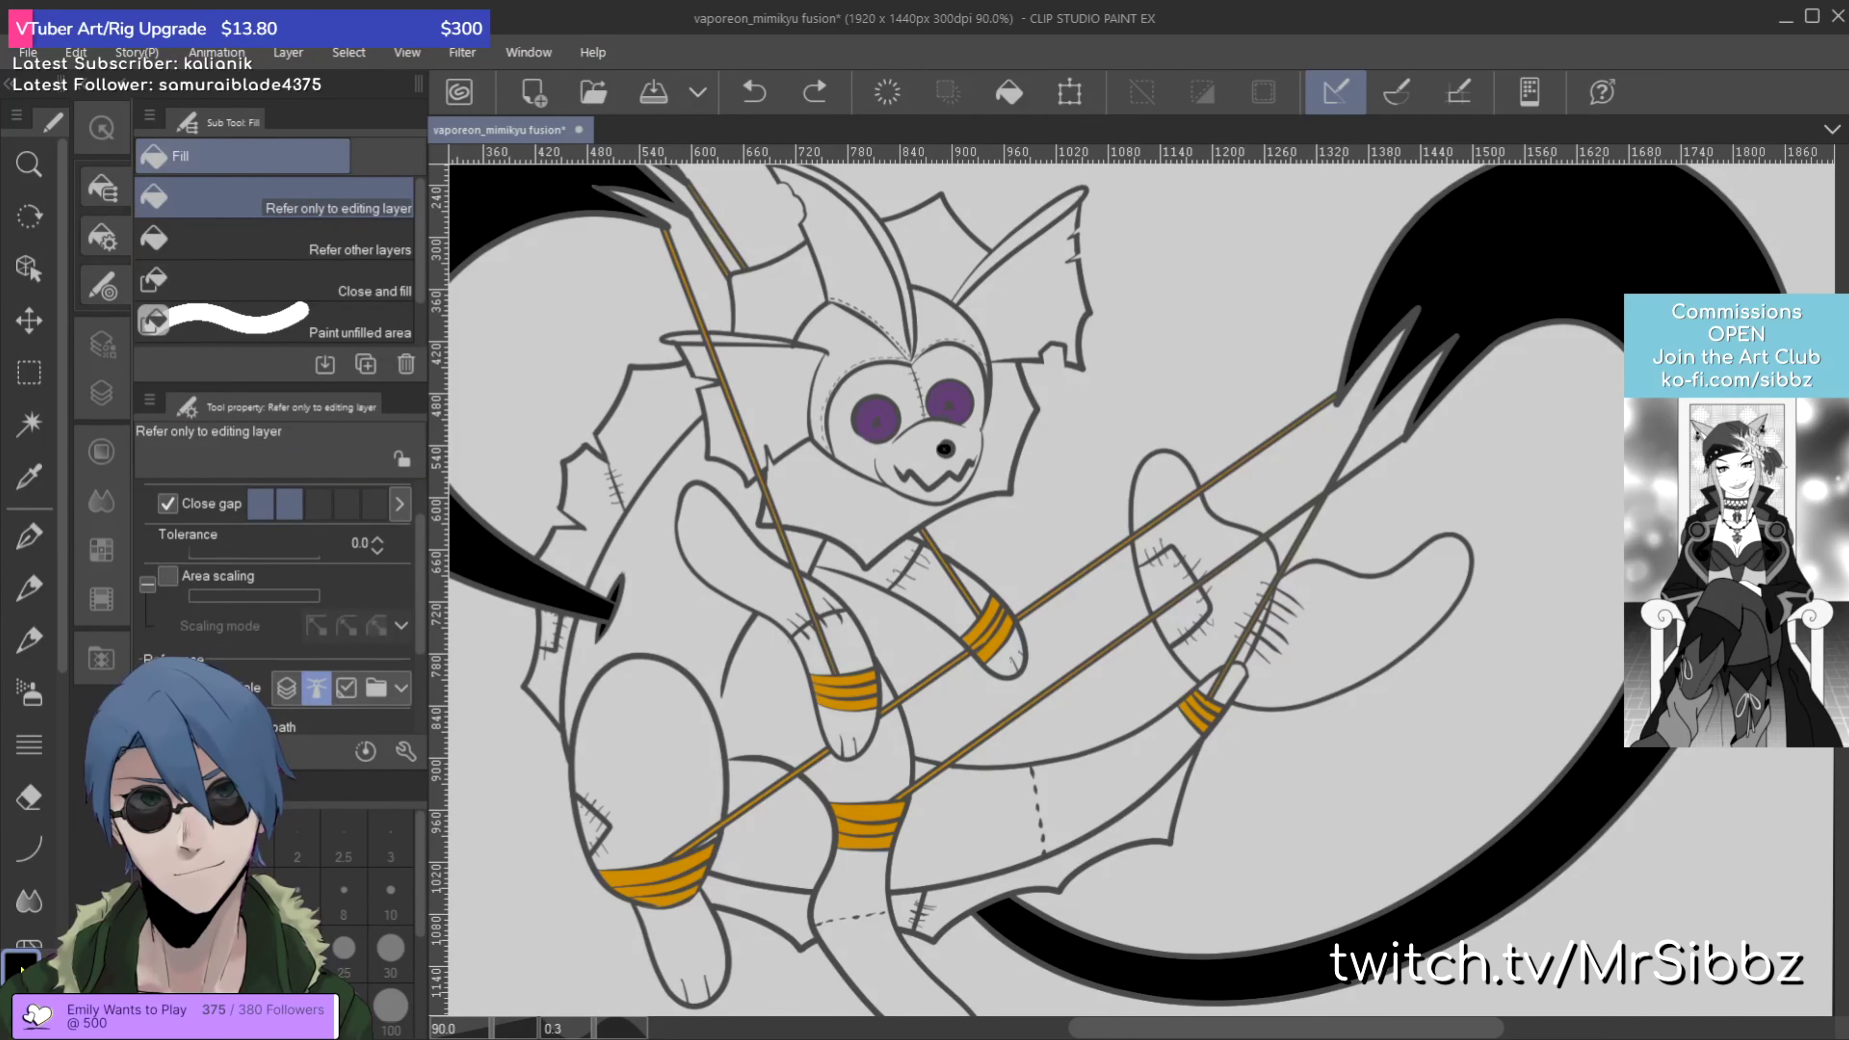
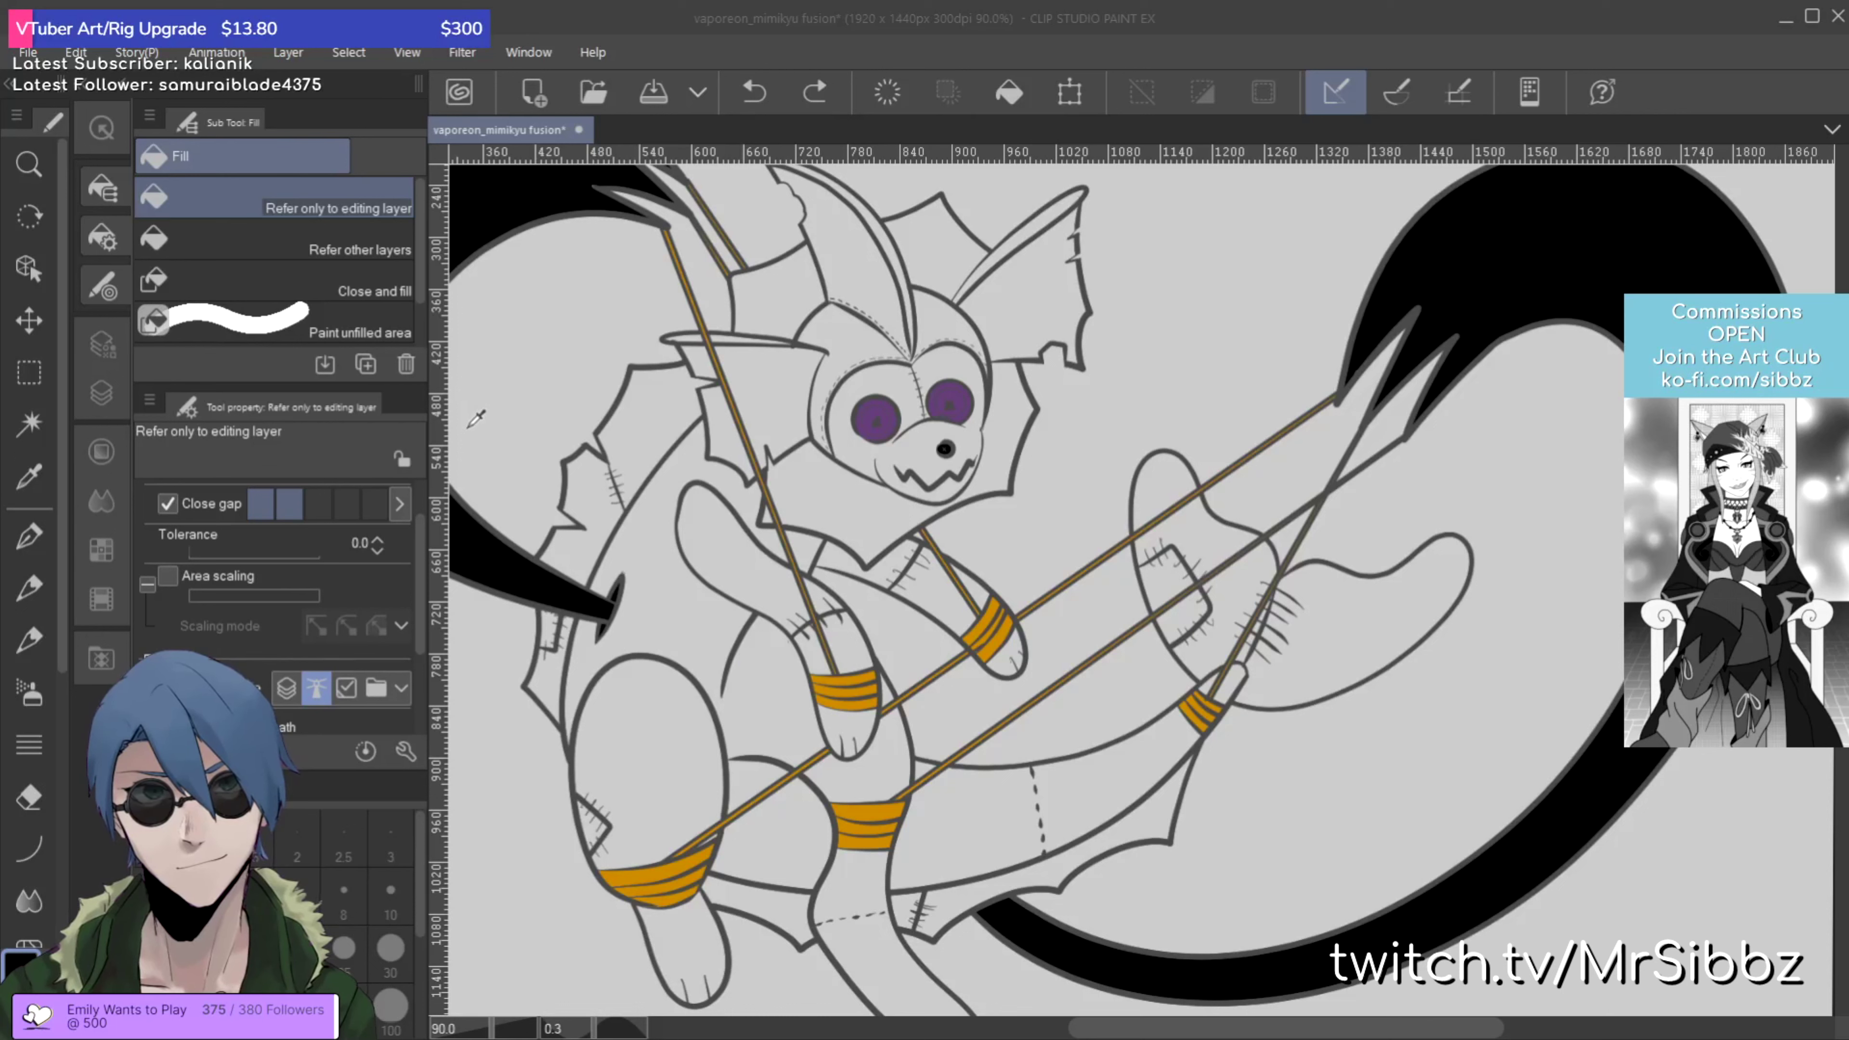
# Step: Fill both lobes and the middle of the tail fin around the crossing rods with pale yellow, leaving its stitched patch unfilled
pyautogui.click(1361, 652)
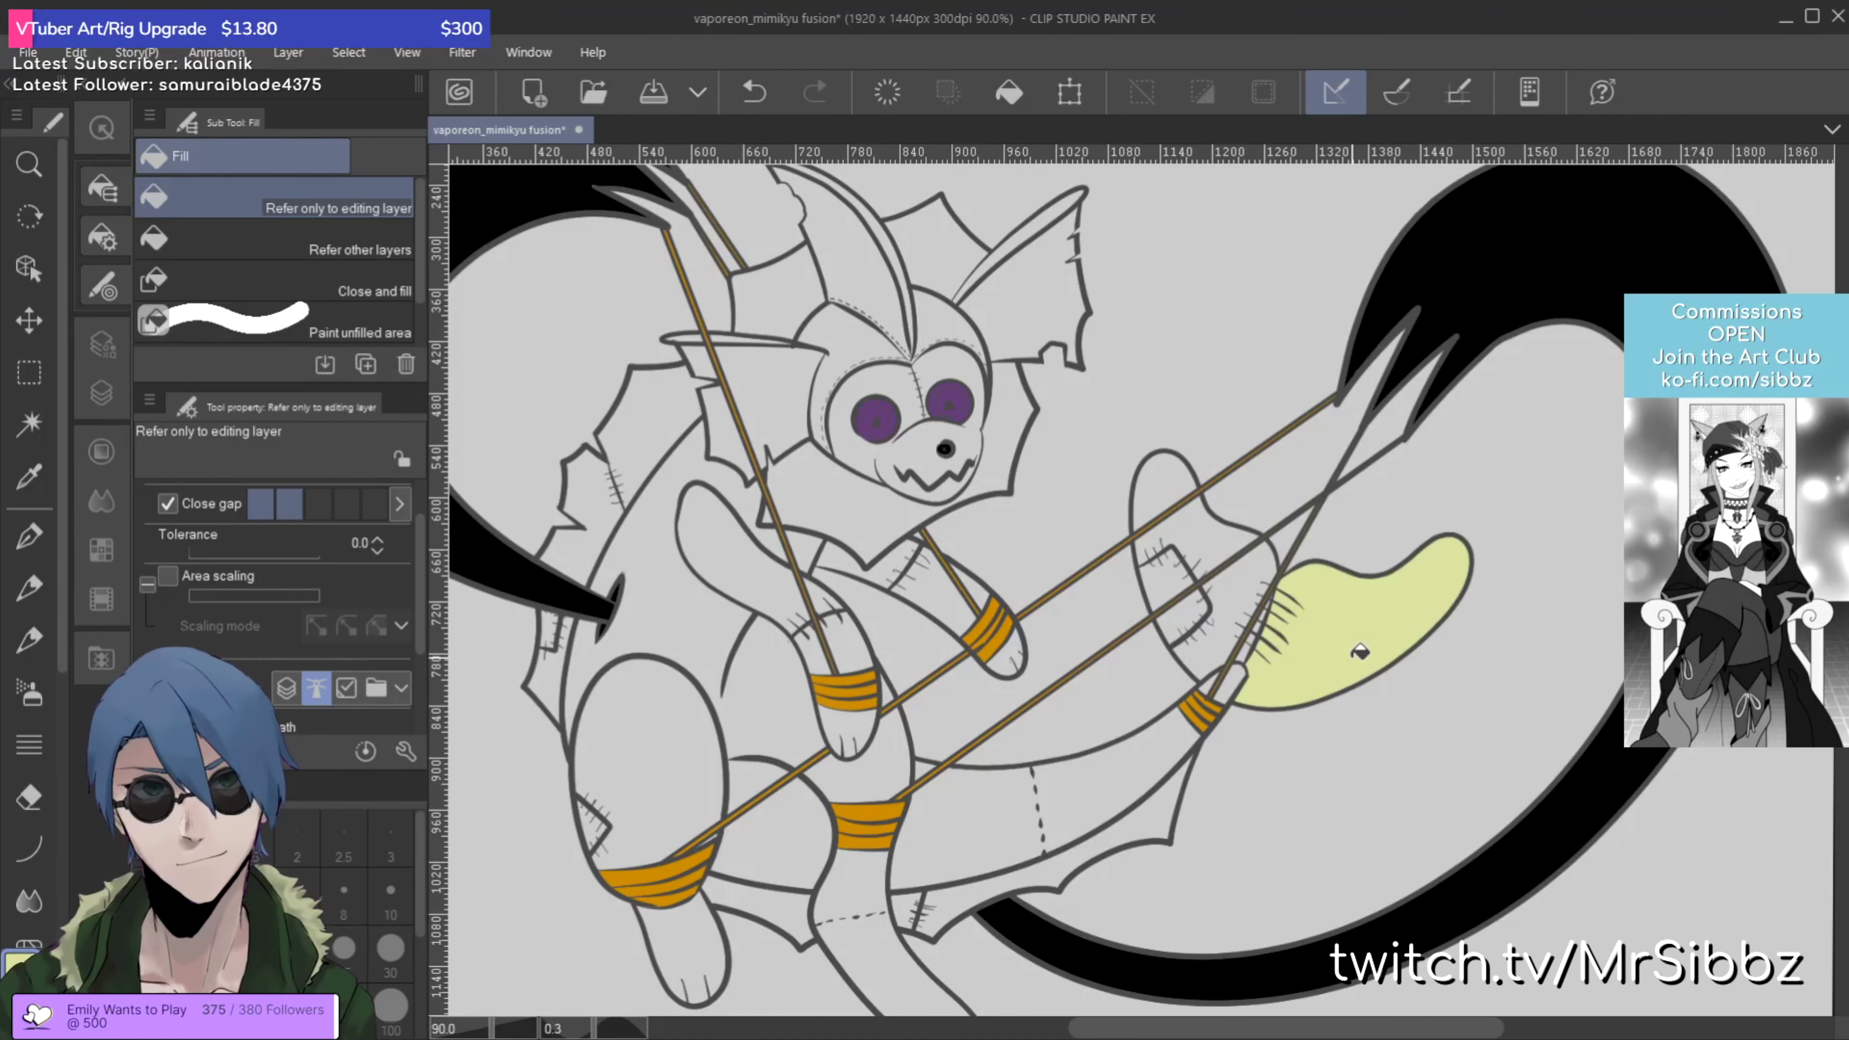
pyautogui.click(1220, 638)
pyautogui.scroll(6, 1231, 639)
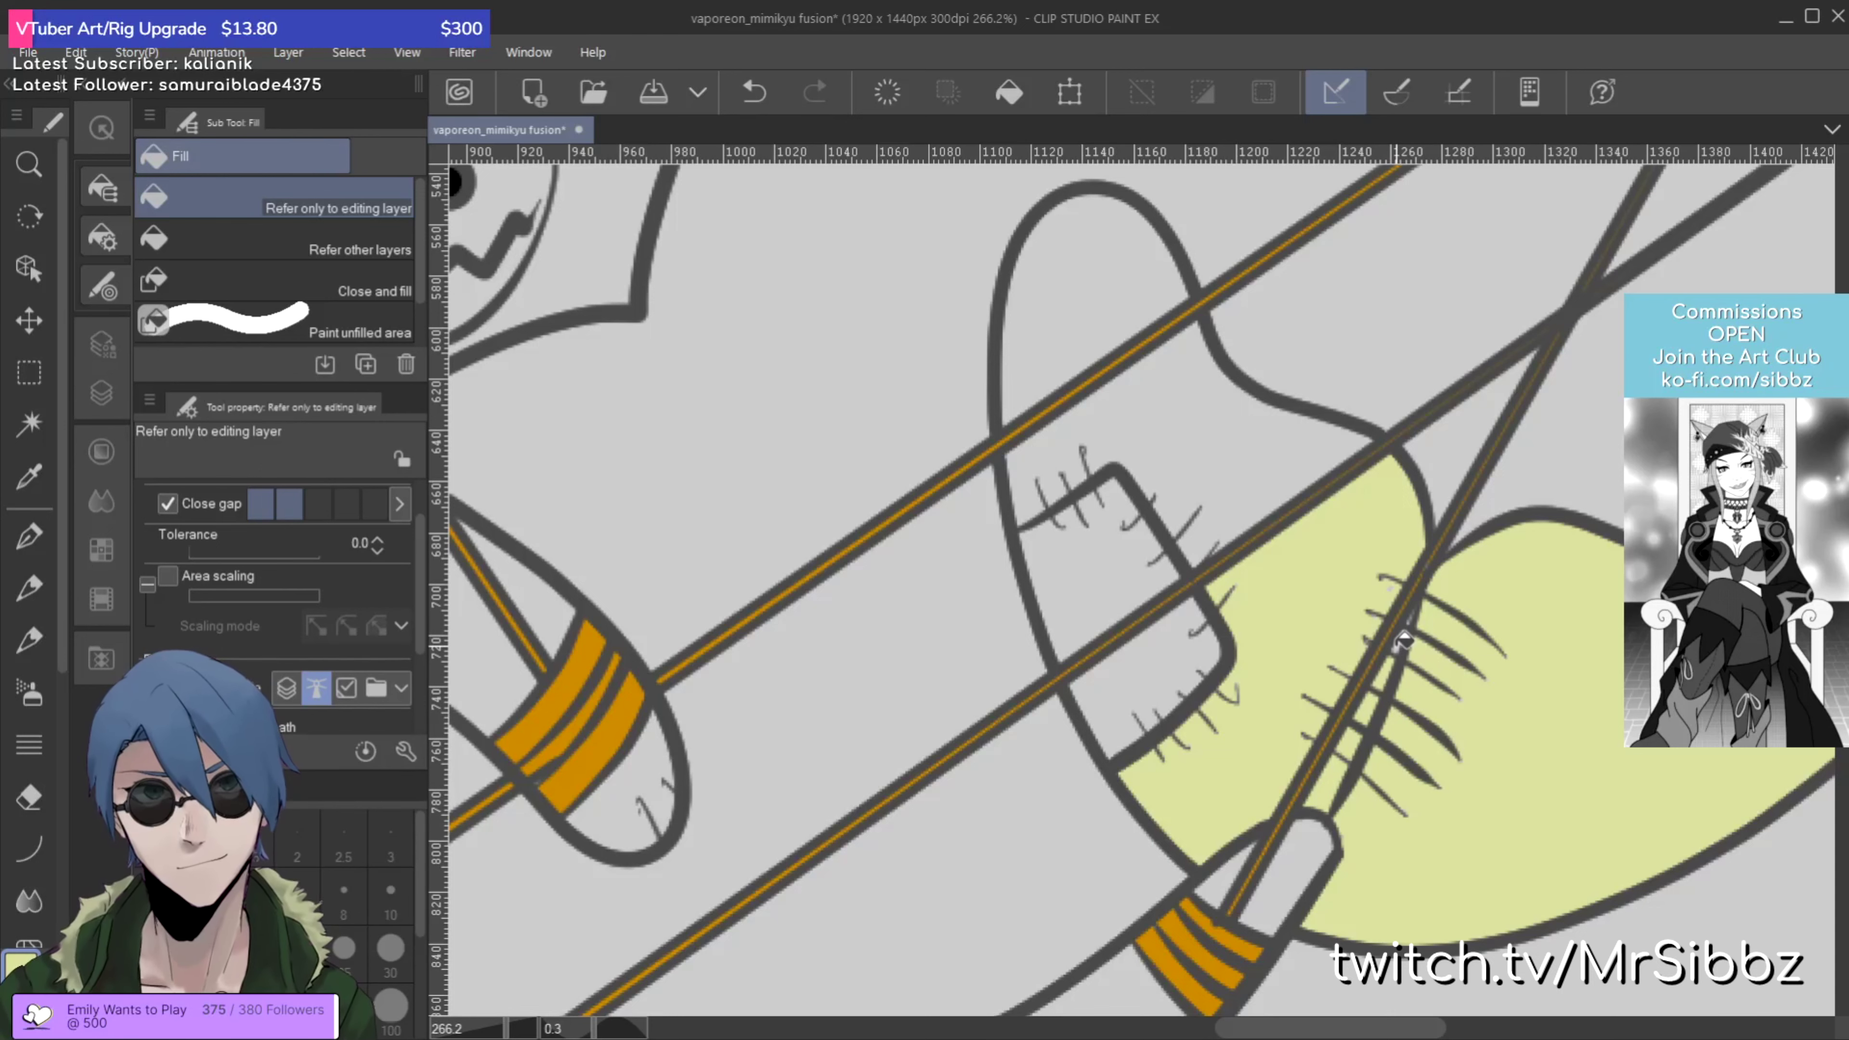
pyautogui.scroll(2, 1404, 641)
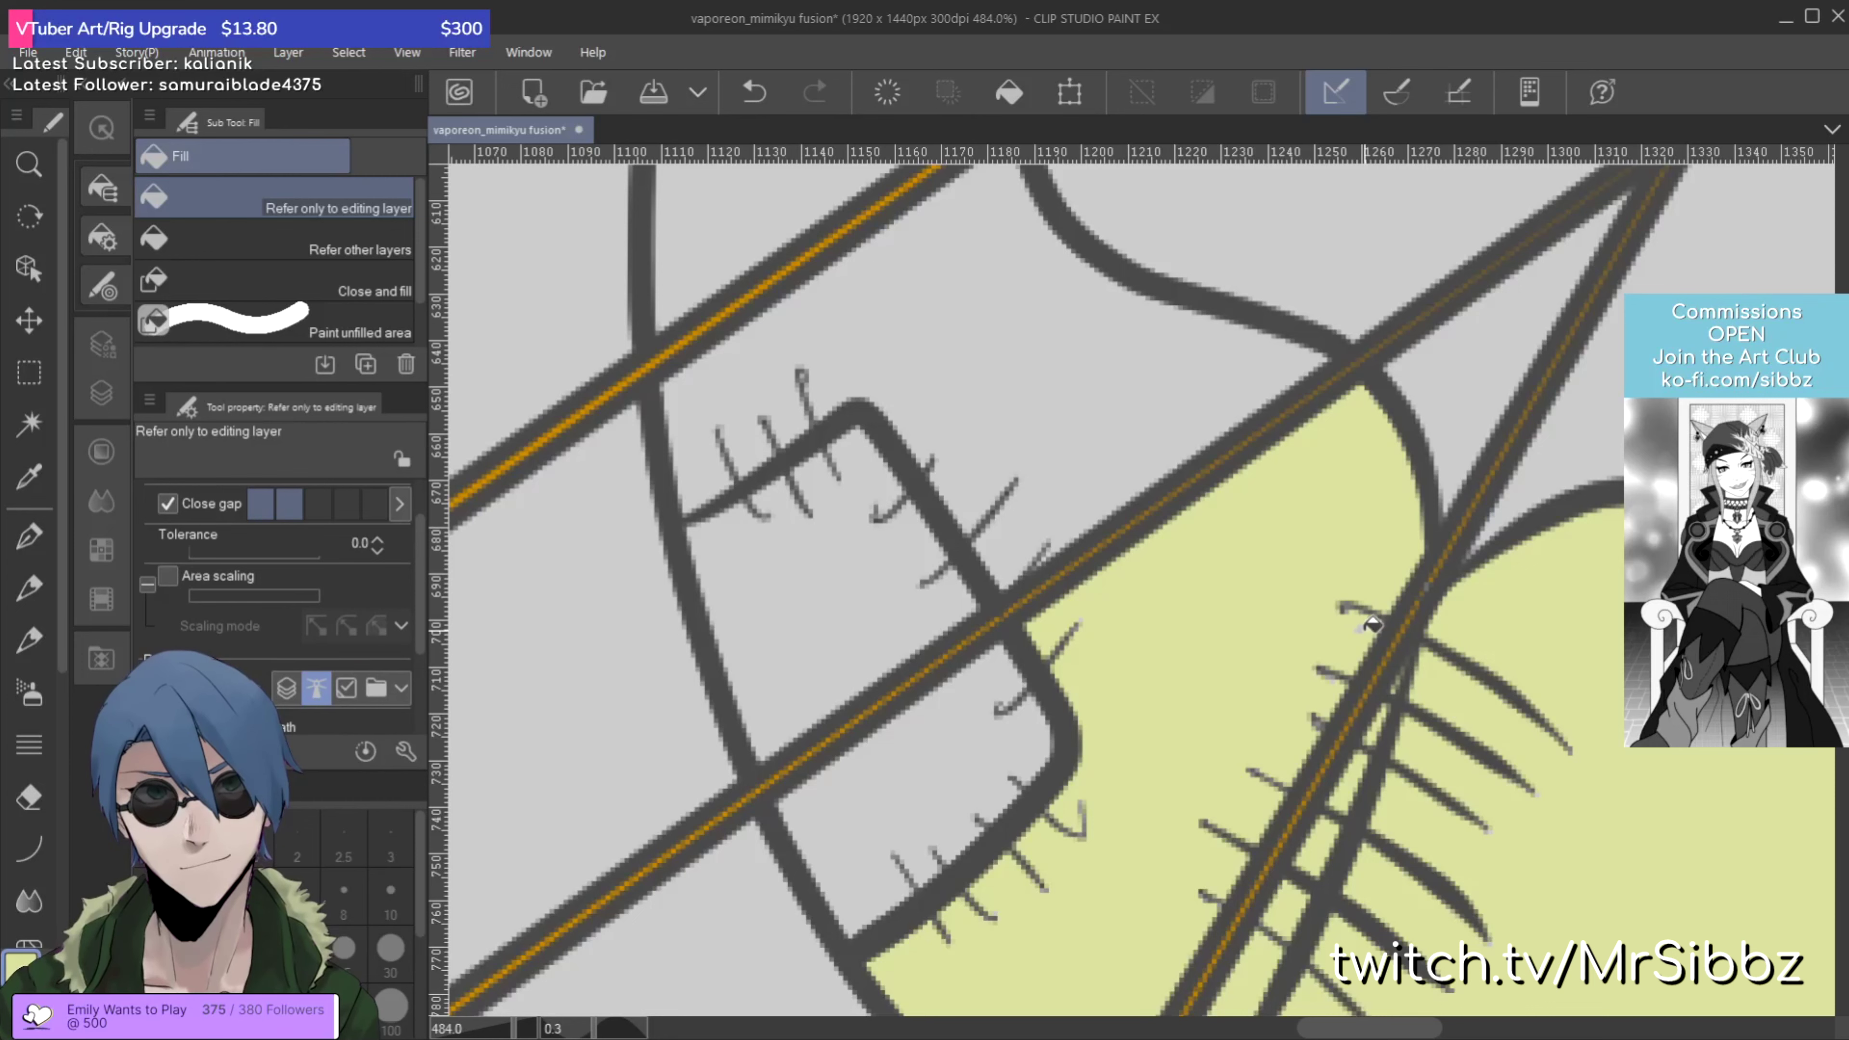
pyautogui.click(1099, 478)
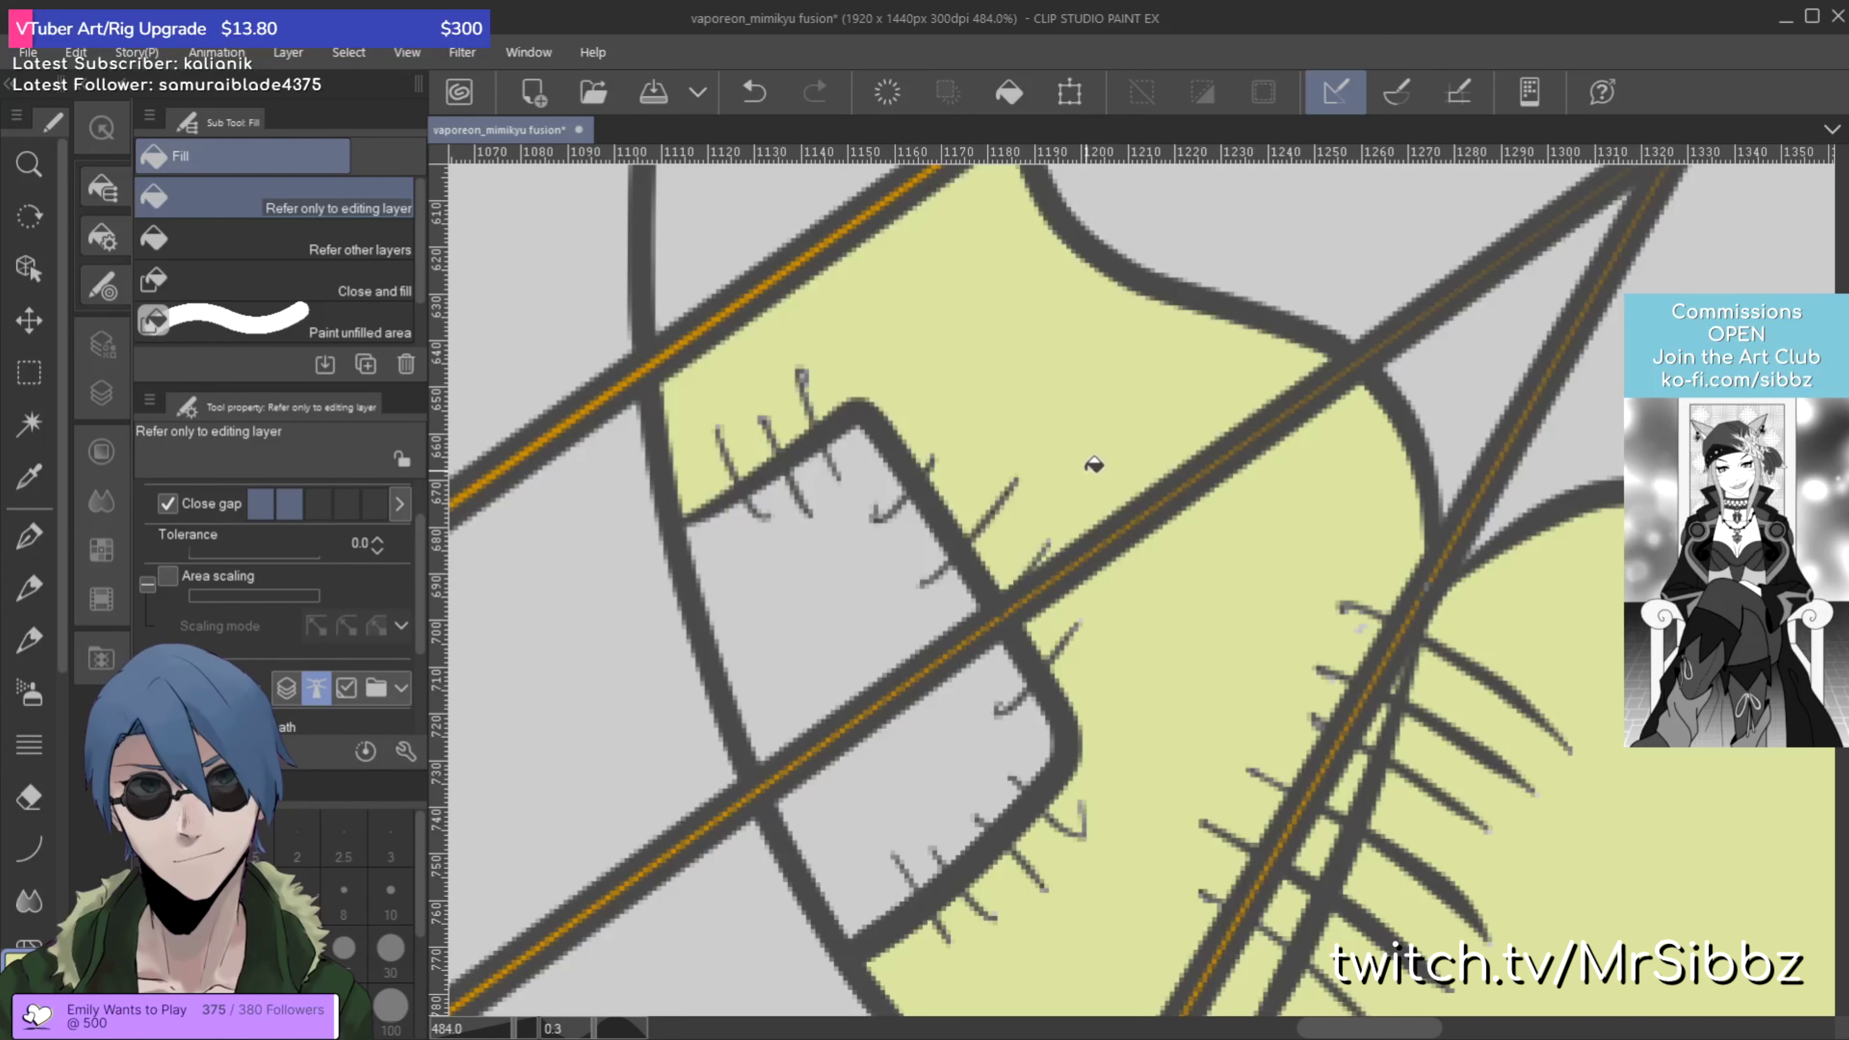
pyautogui.moveTo(860, 288); pyautogui.dragTo(1094, 612)
pyautogui.click(1046, 434)
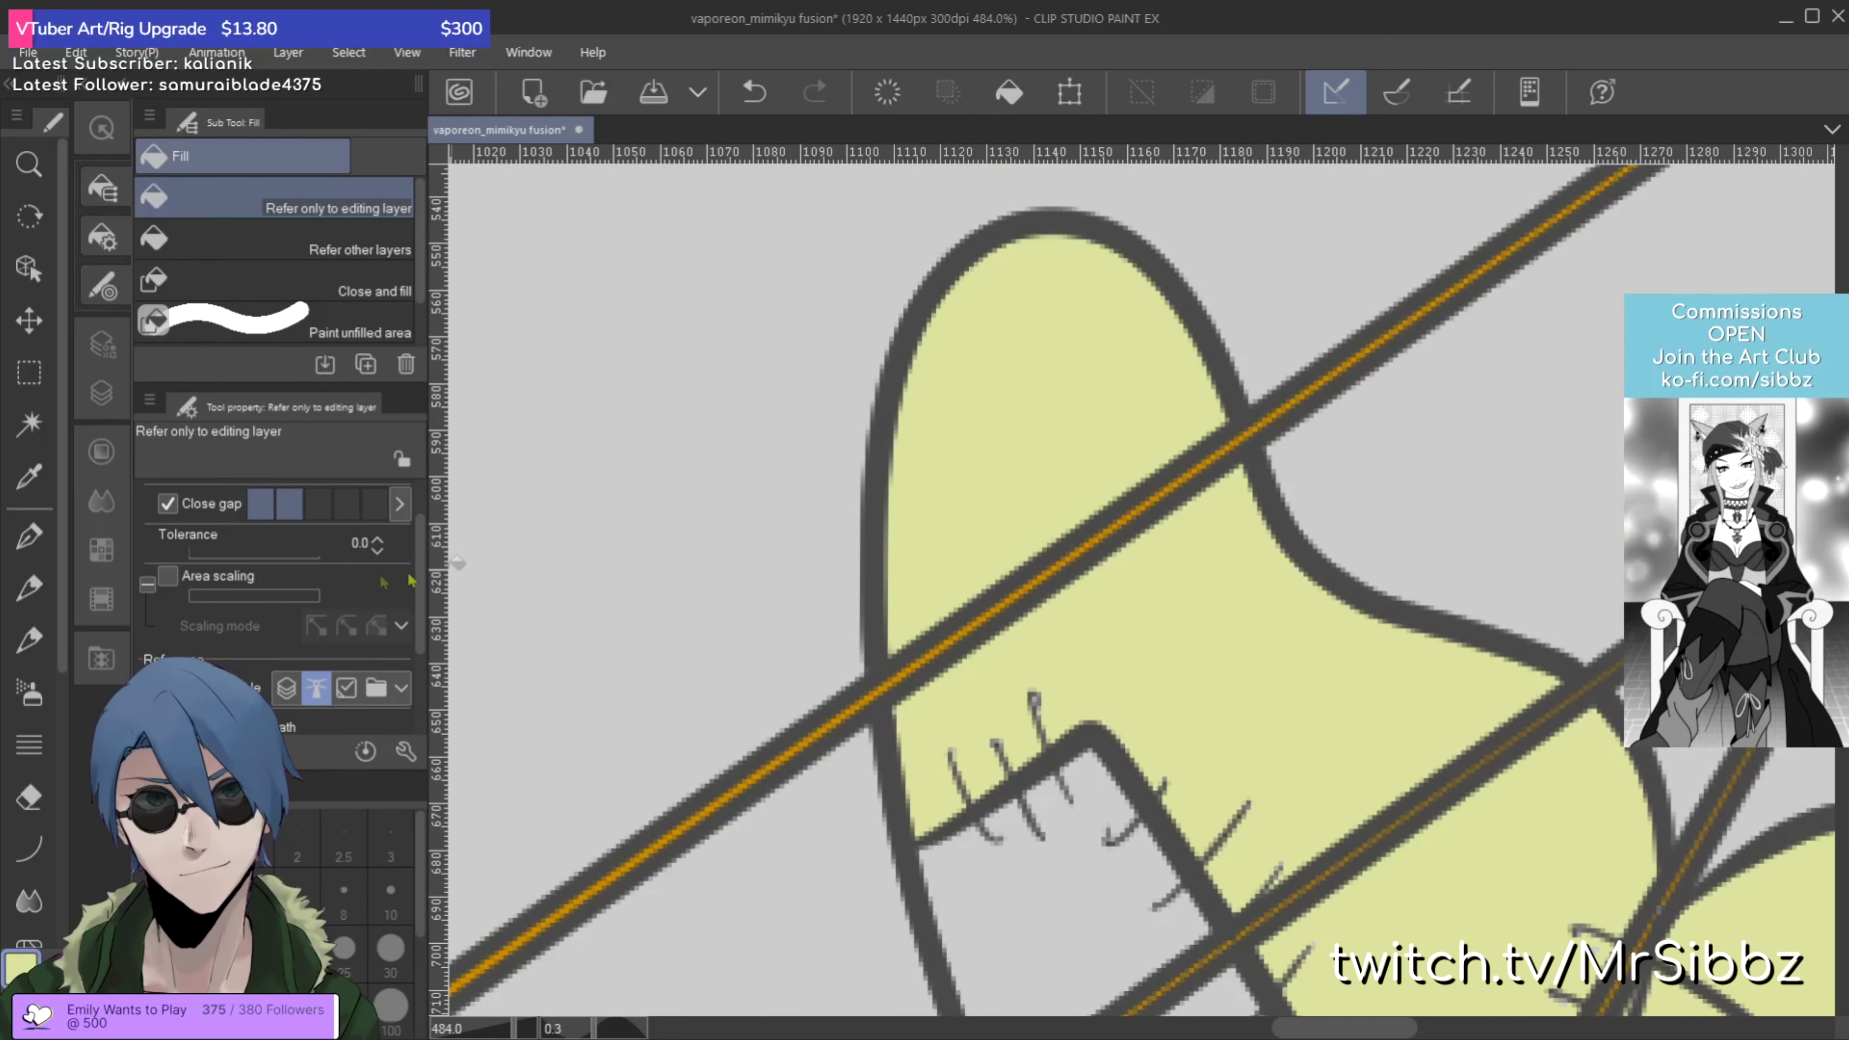
# Step: Turn on area scaling for the Fill tool with the round scaling mode and set the scaling to -1
pyautogui.click(167, 577)
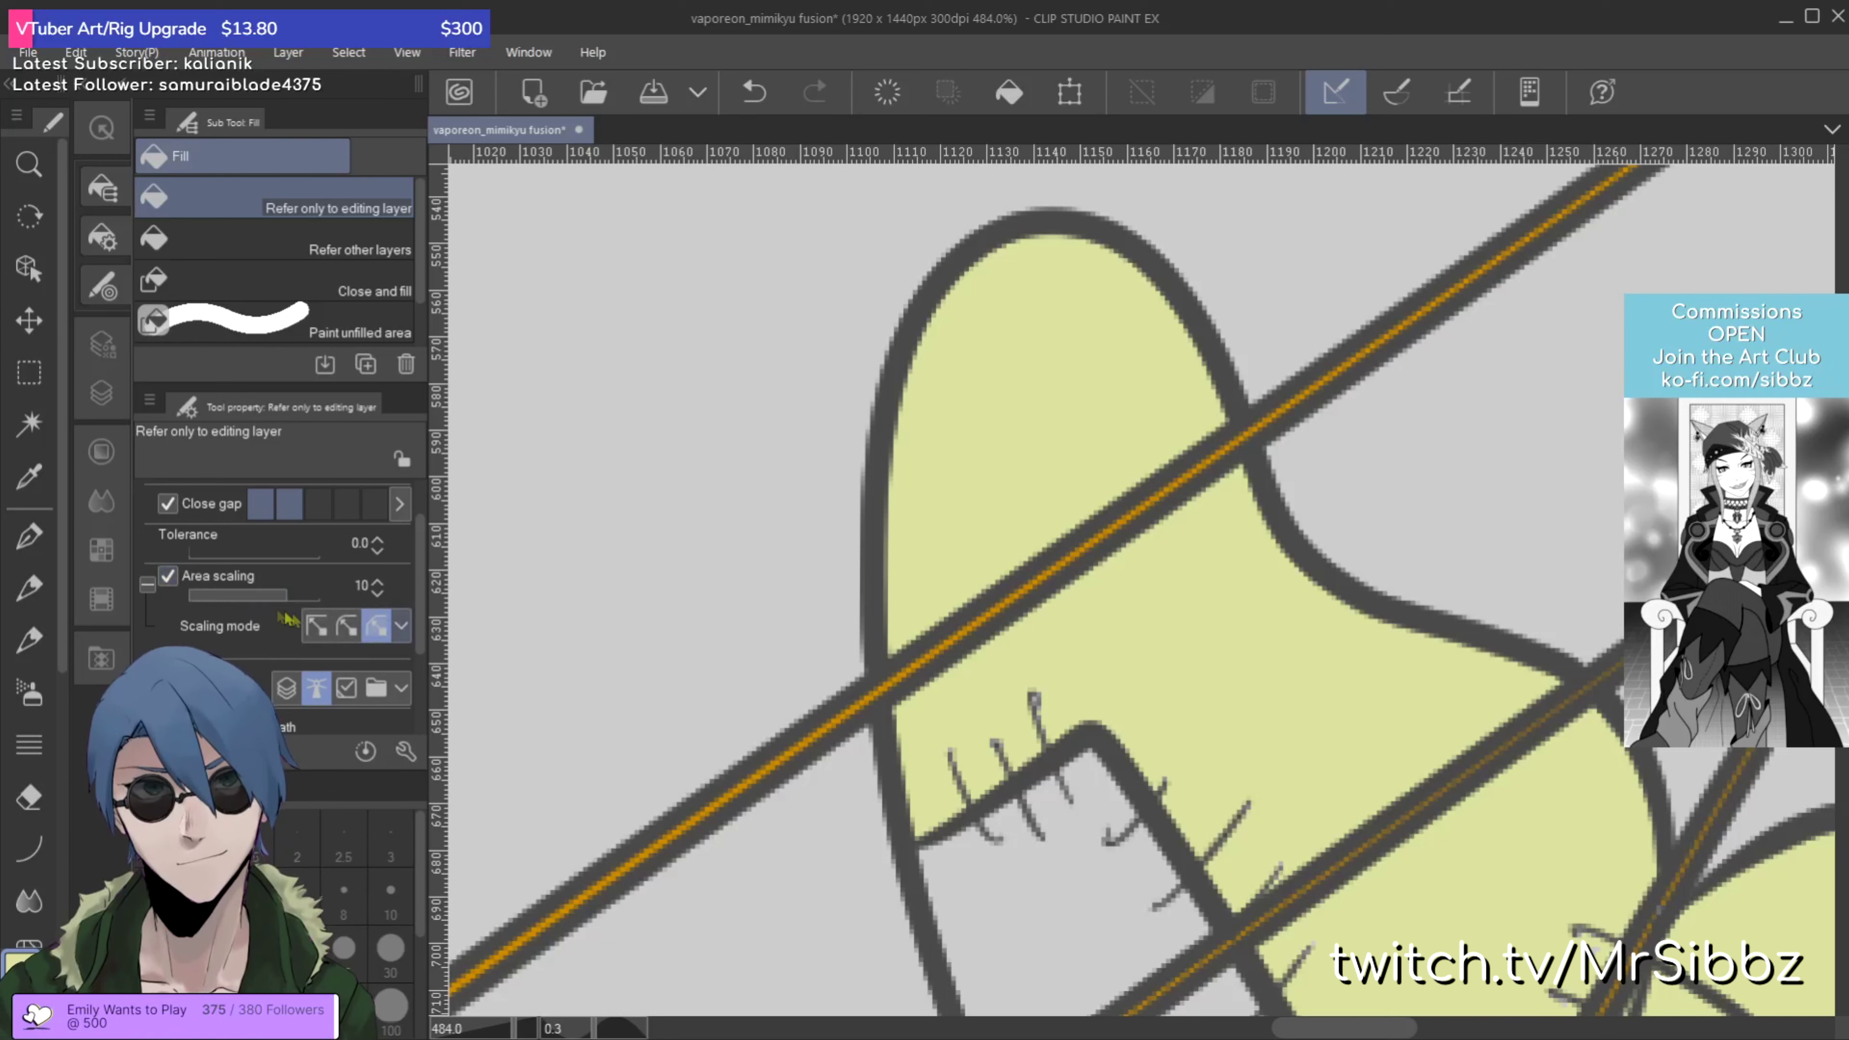
pyautogui.click(353, 635)
pyautogui.click(1200, 679)
pyautogui.hotkey('ctrl', 'z')
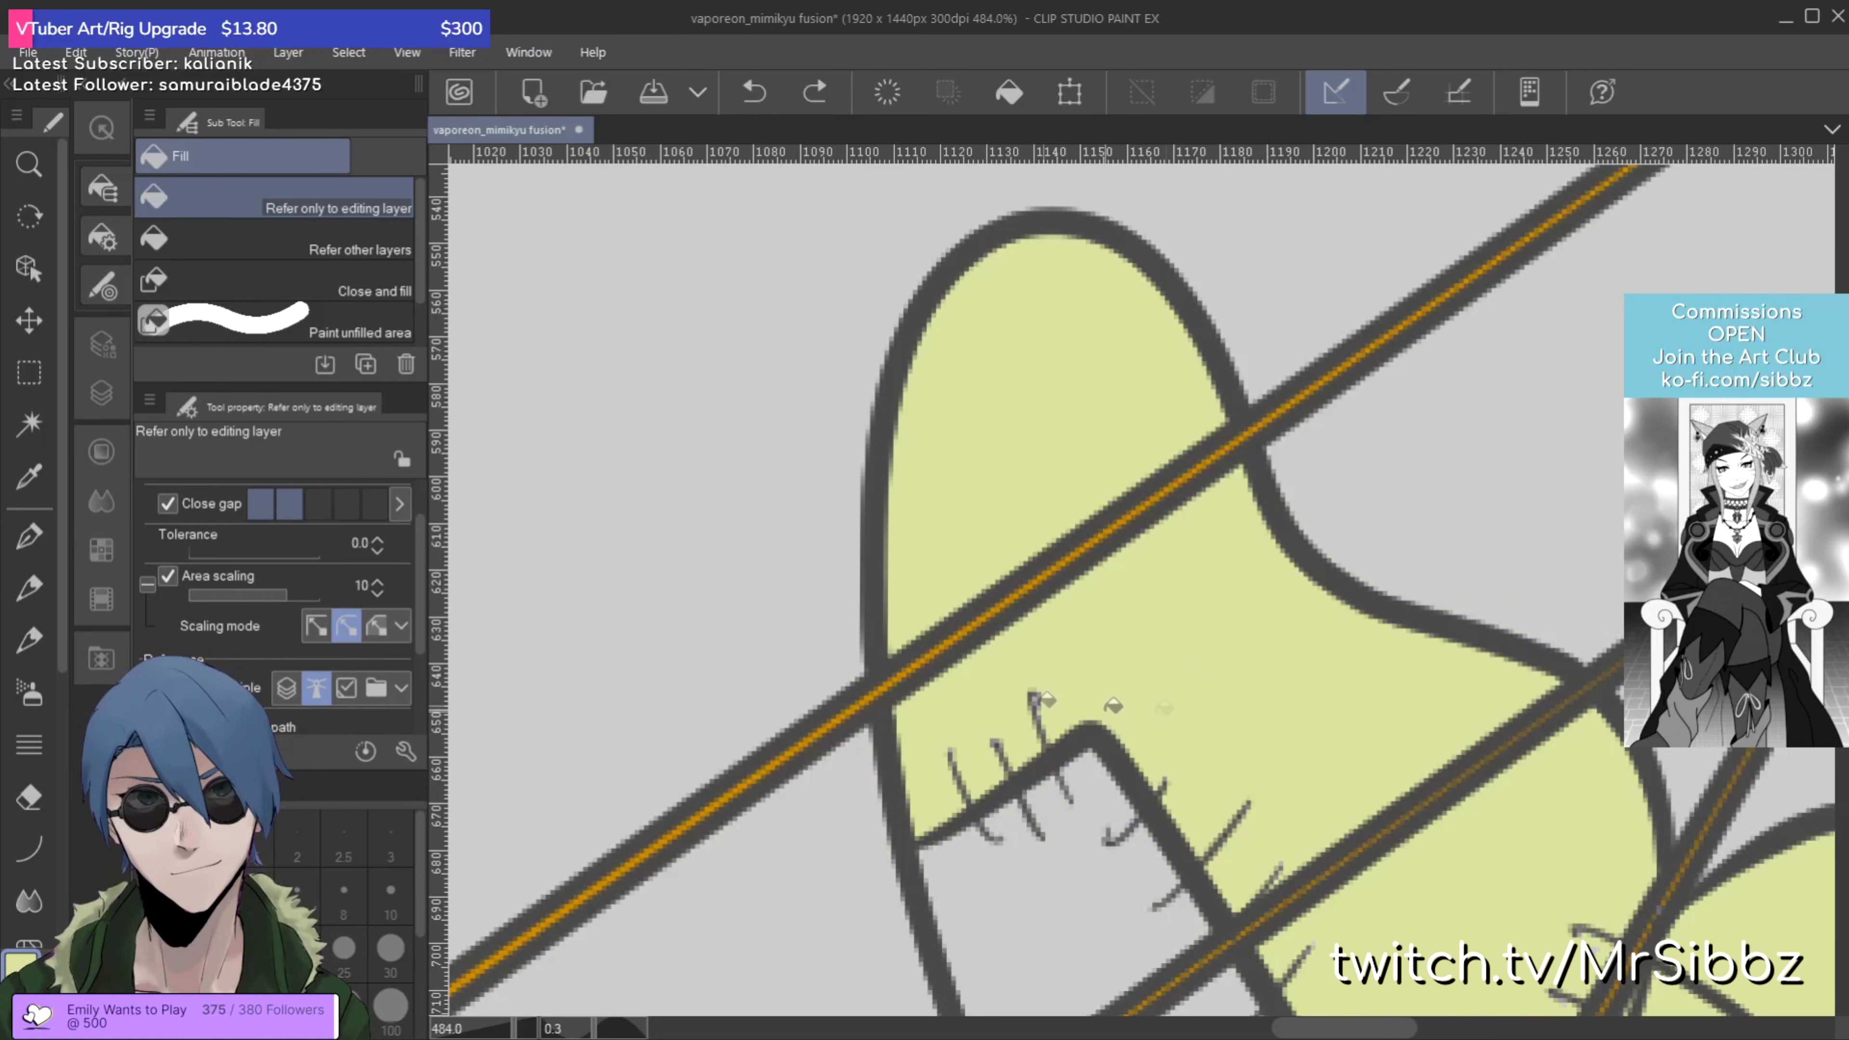
pyautogui.moveTo(288, 595); pyautogui.dragTo(229, 597)
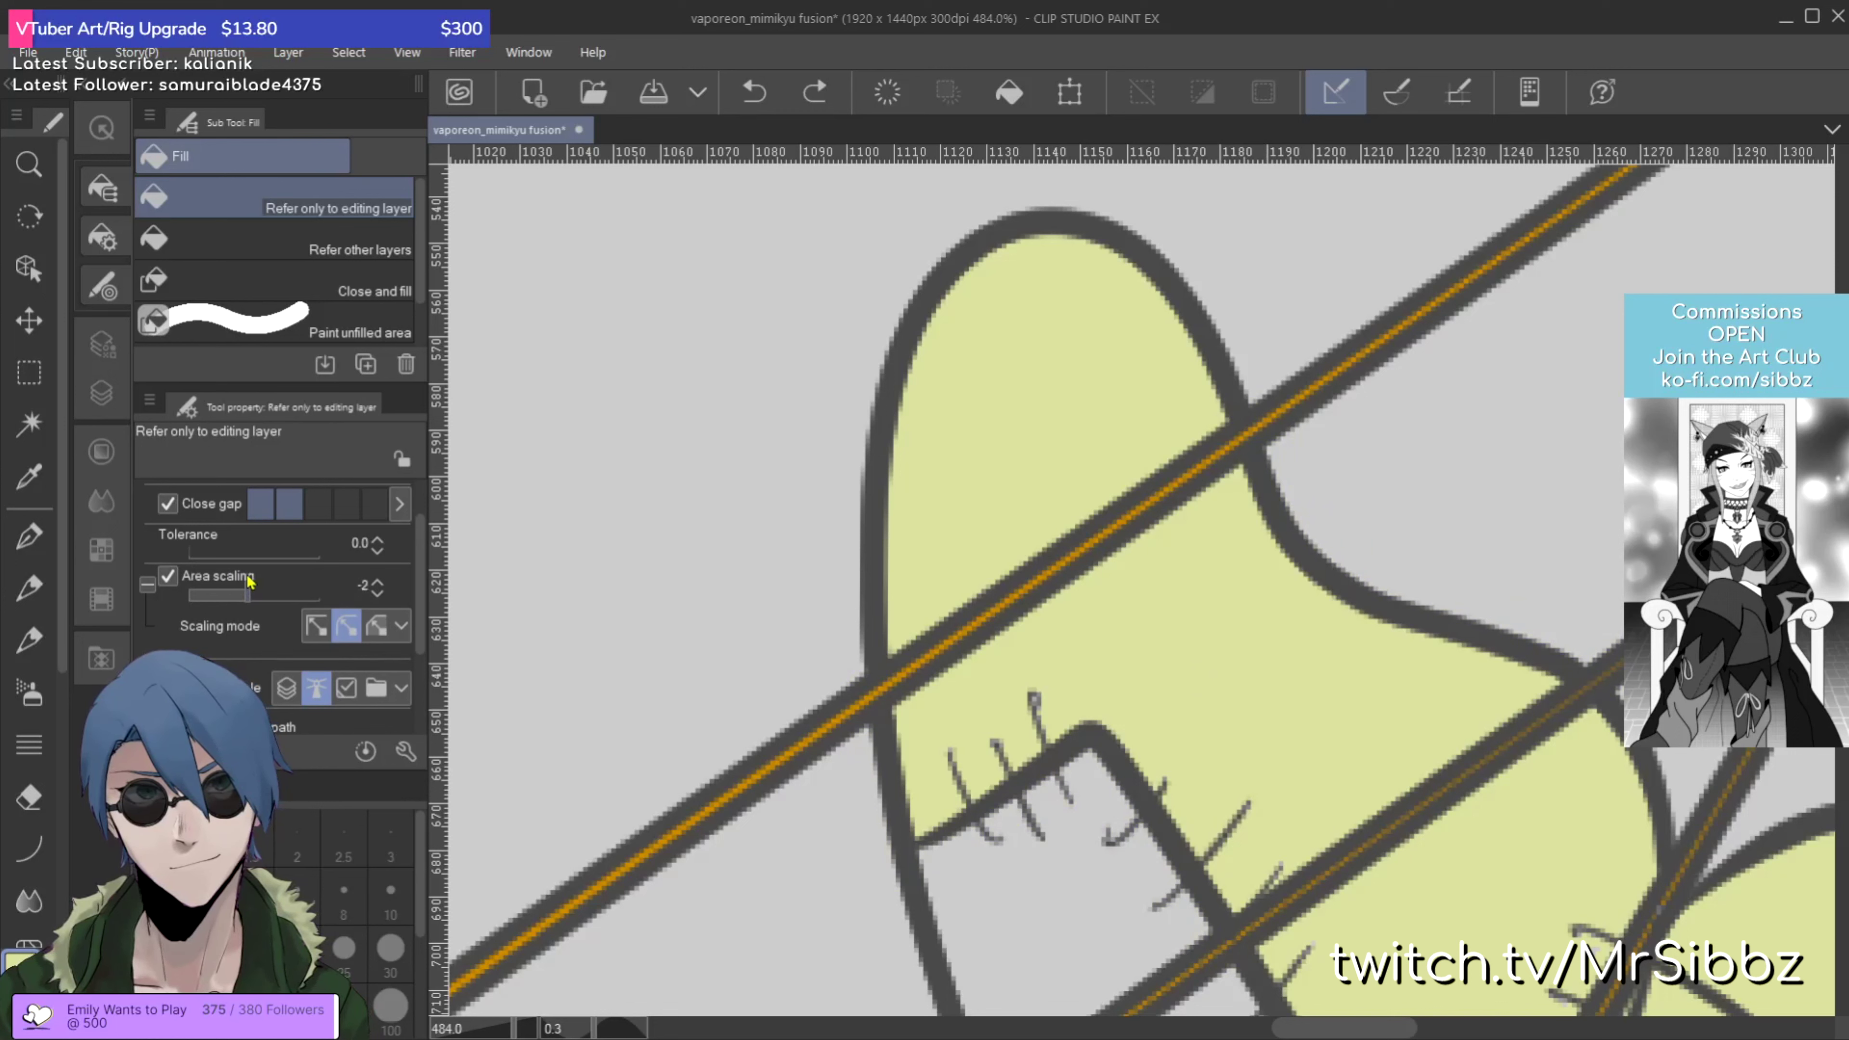
pyautogui.click(1197, 607)
pyautogui.moveTo(1289, 679); pyautogui.dragTo(959, 408)
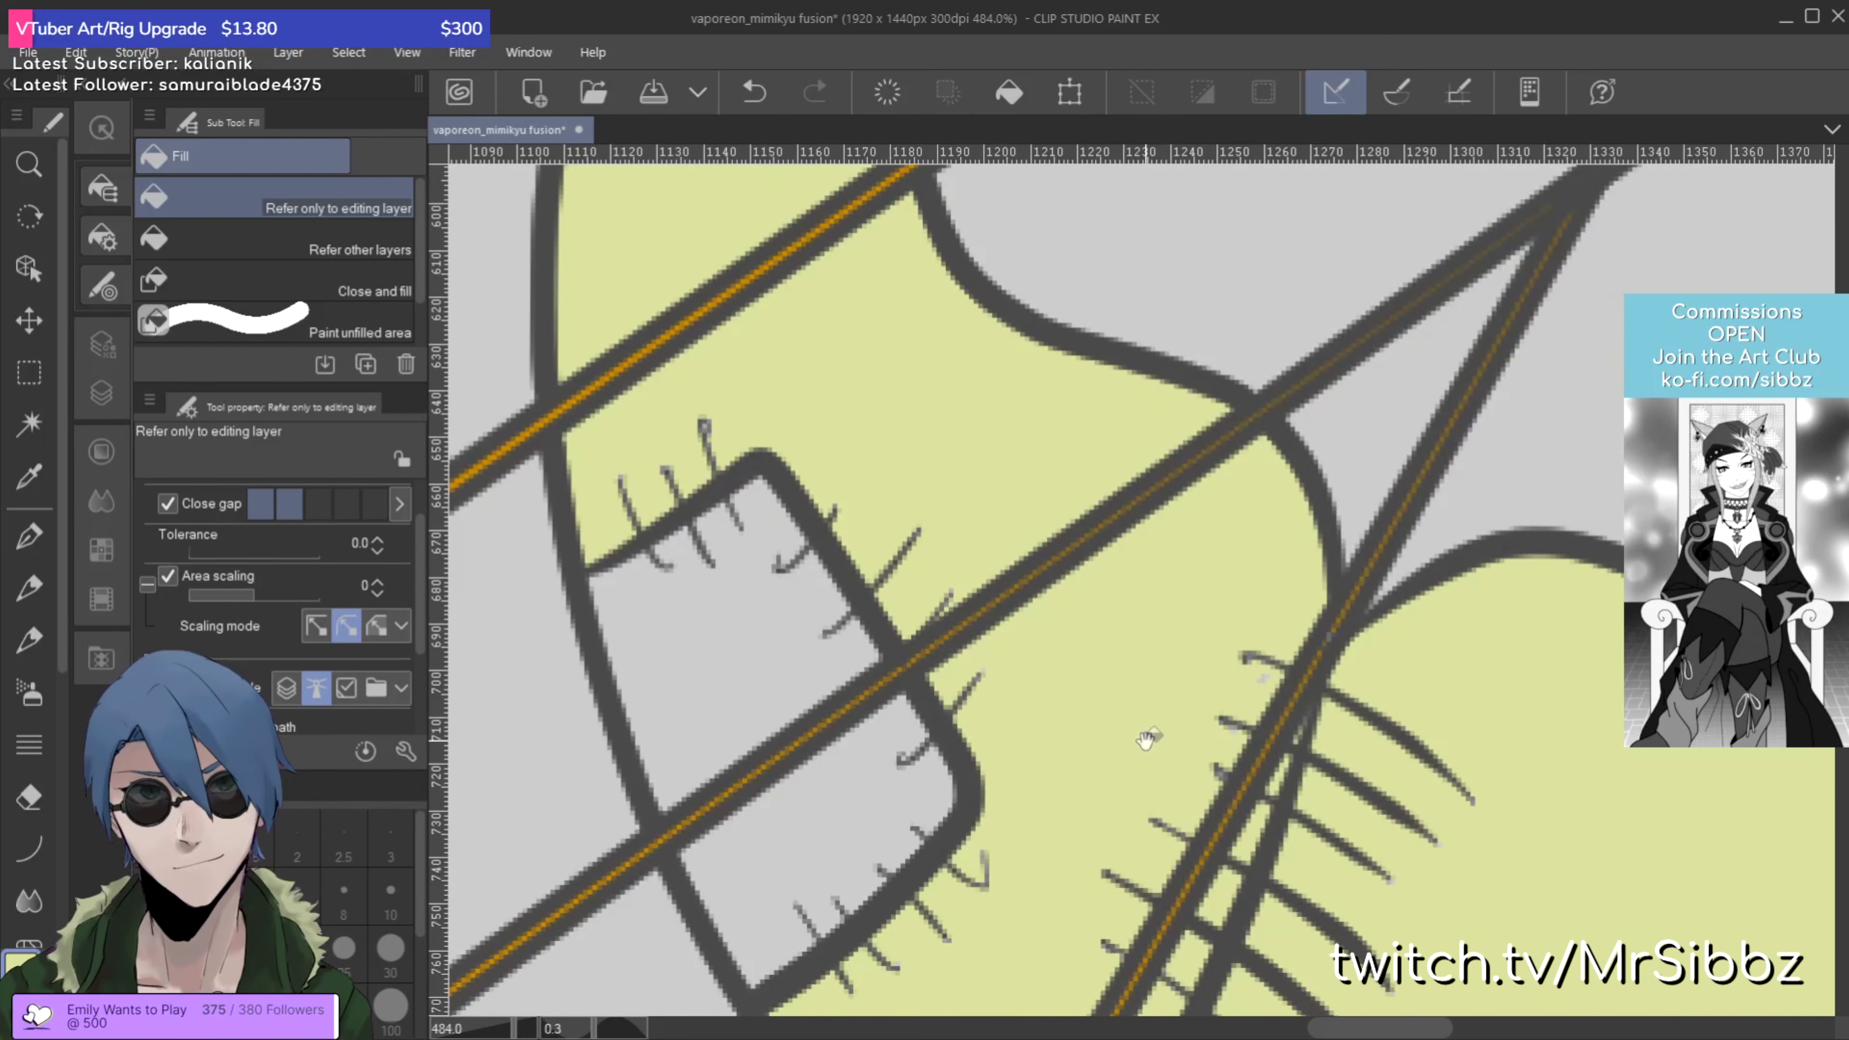
pyautogui.moveTo(1148, 735); pyautogui.dragTo(1140, 533)
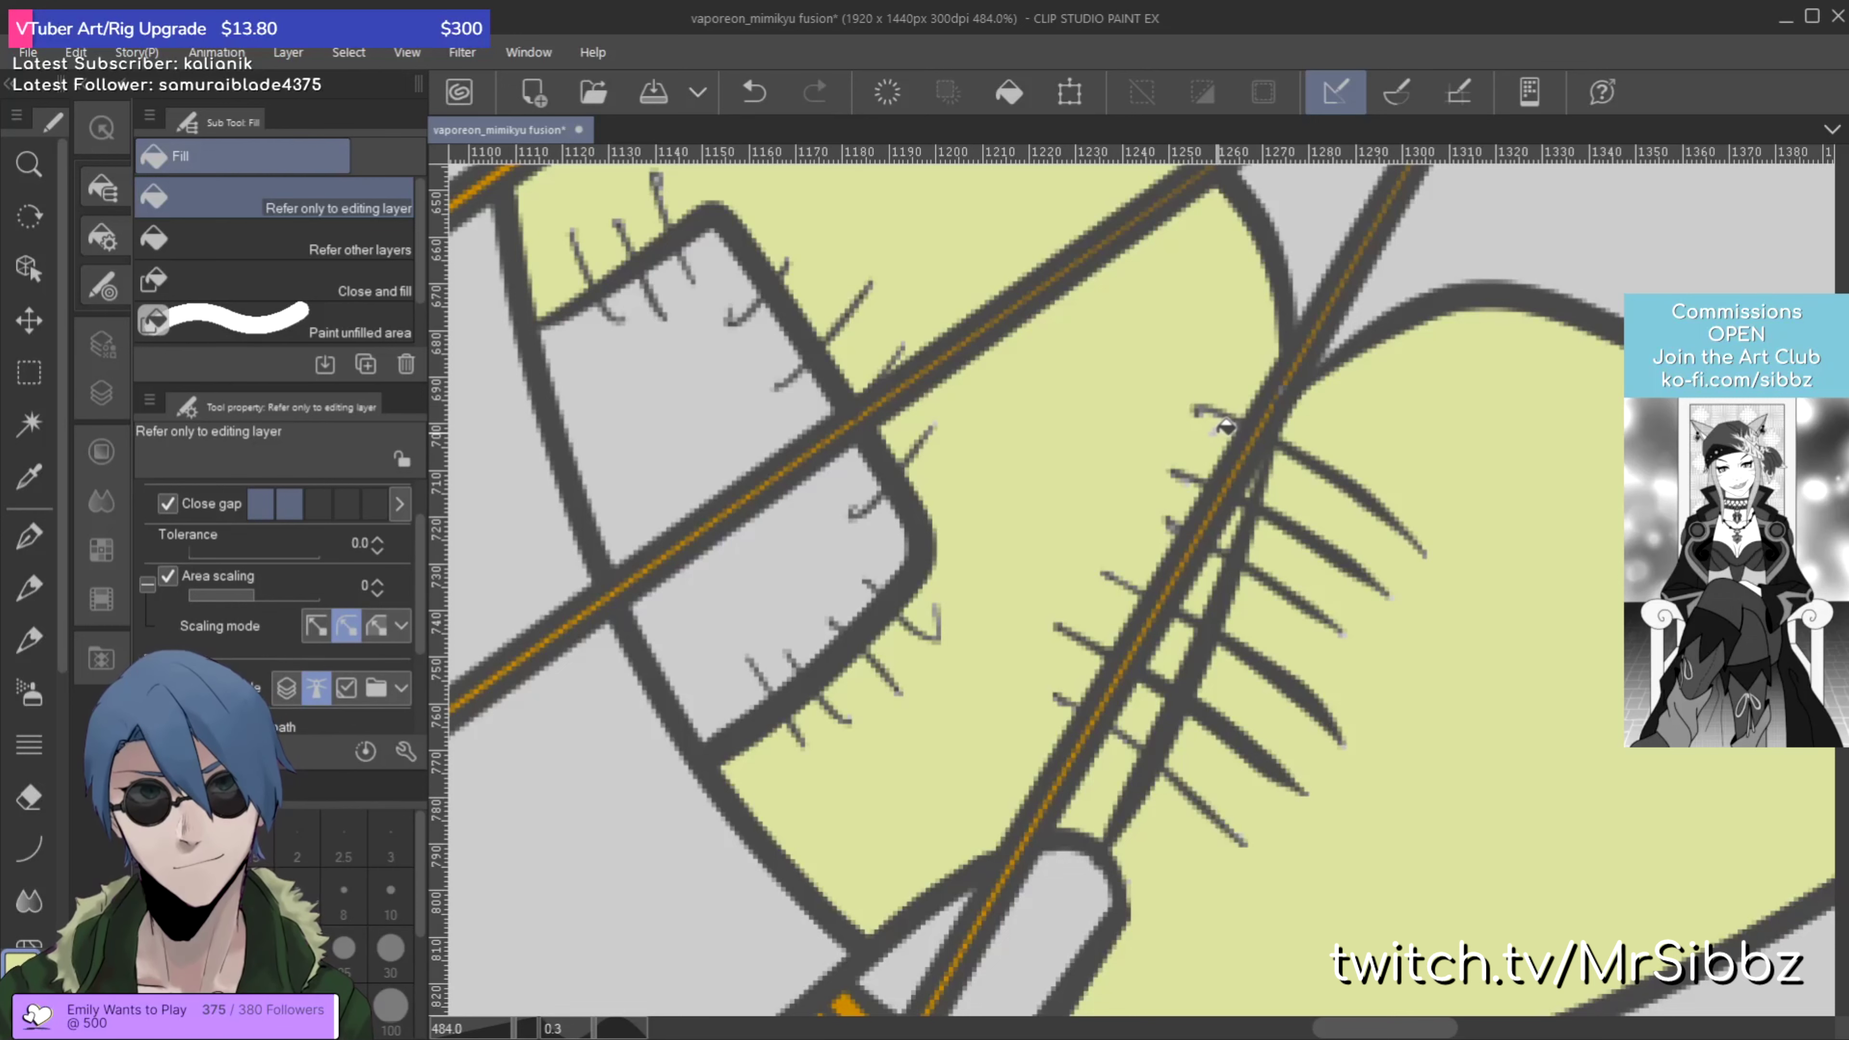
pyautogui.moveTo(1501, 680); pyautogui.dragTo(1404, 611)
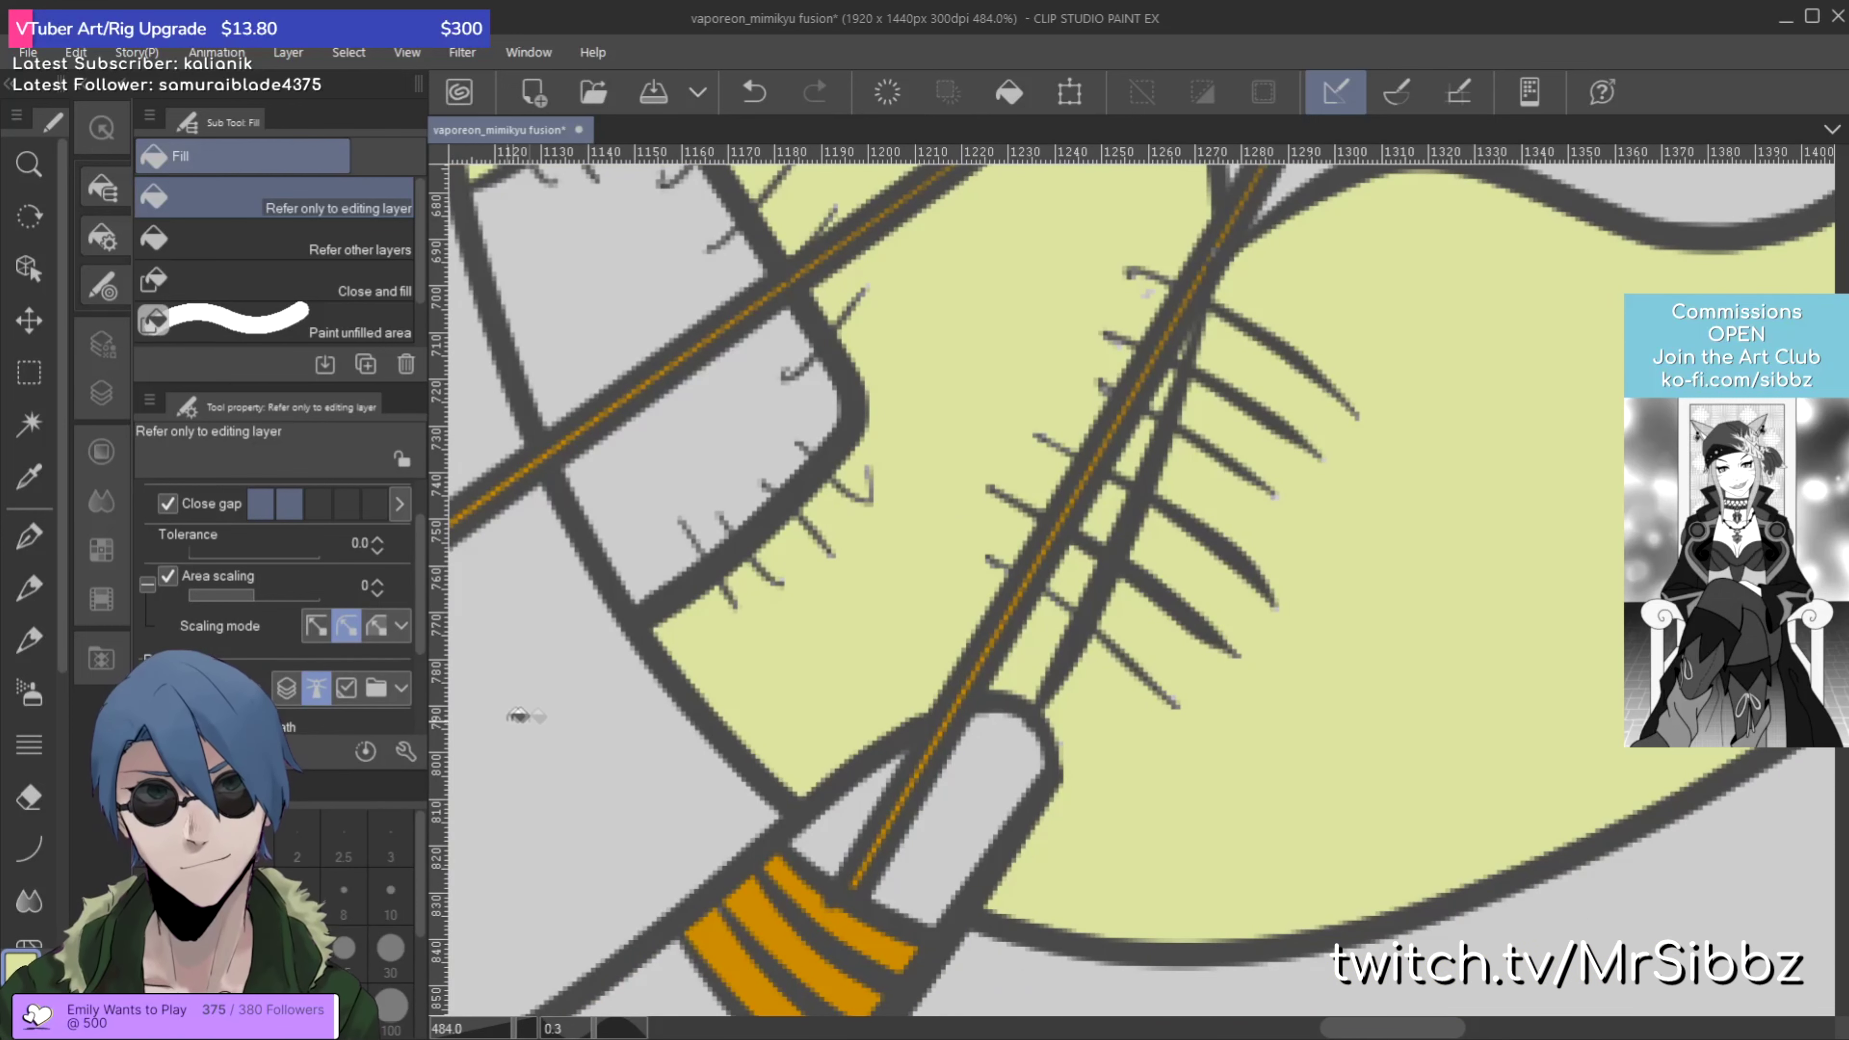
pyautogui.scroll(-1, 294, 604)
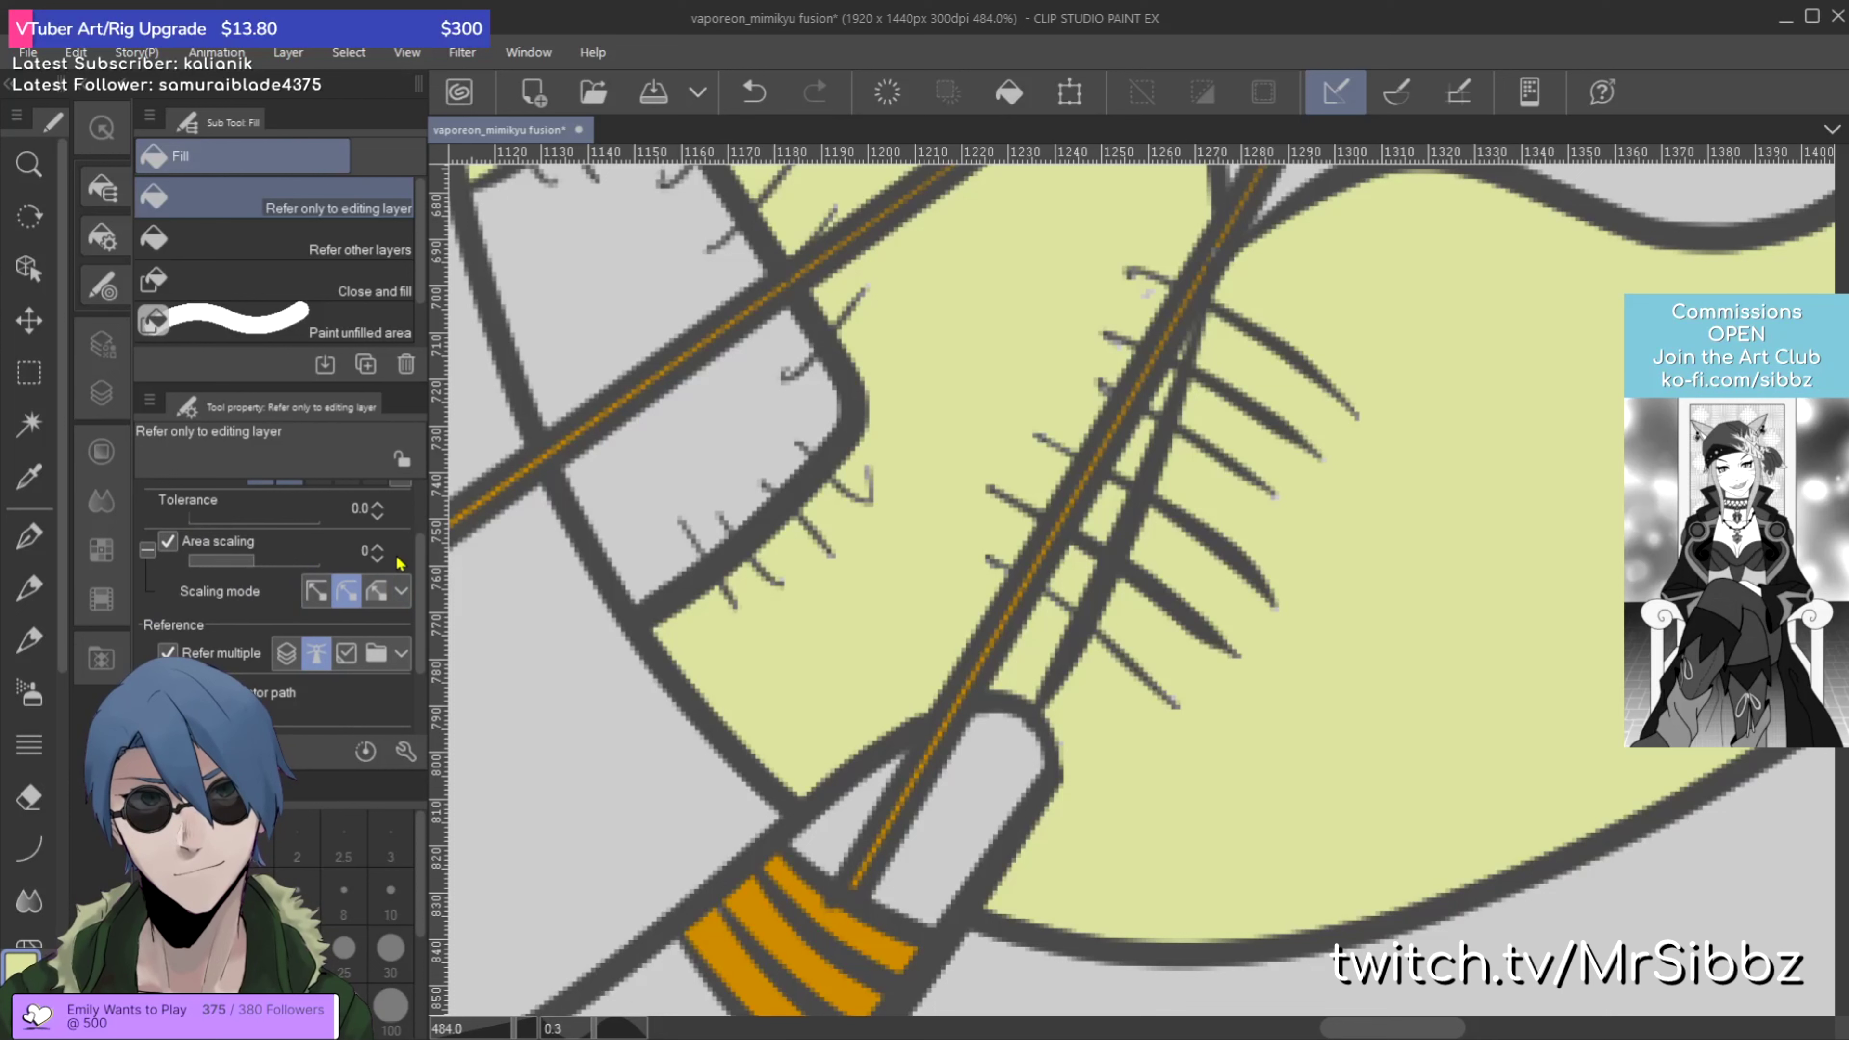
pyautogui.scroll(-1, 255, 554)
pyautogui.scroll(-1, 290, 577)
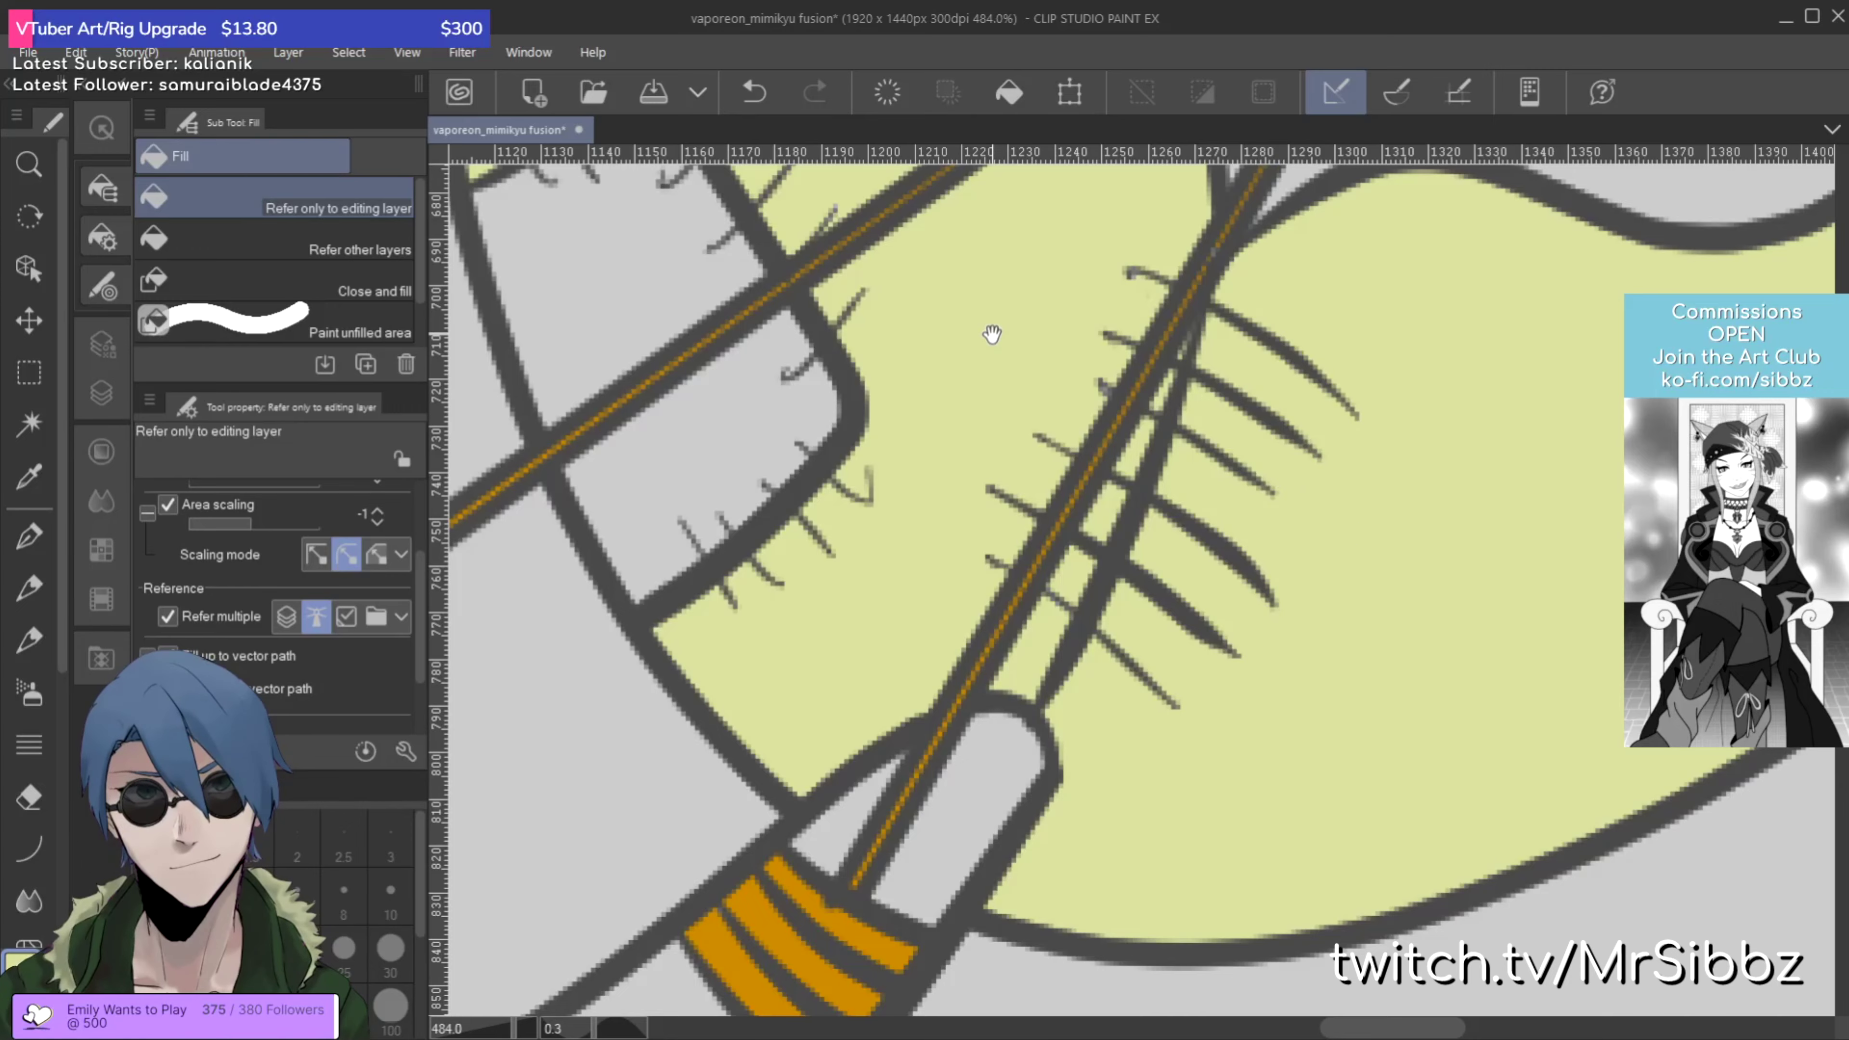
# Step: Fill the tail tip beyond the orange wrap and the long tail section before it with pale yellow
pyautogui.moveTo(991, 330); pyautogui.dragTo(1135, 661)
pyautogui.moveTo(929, 322); pyautogui.dragTo(923, 527)
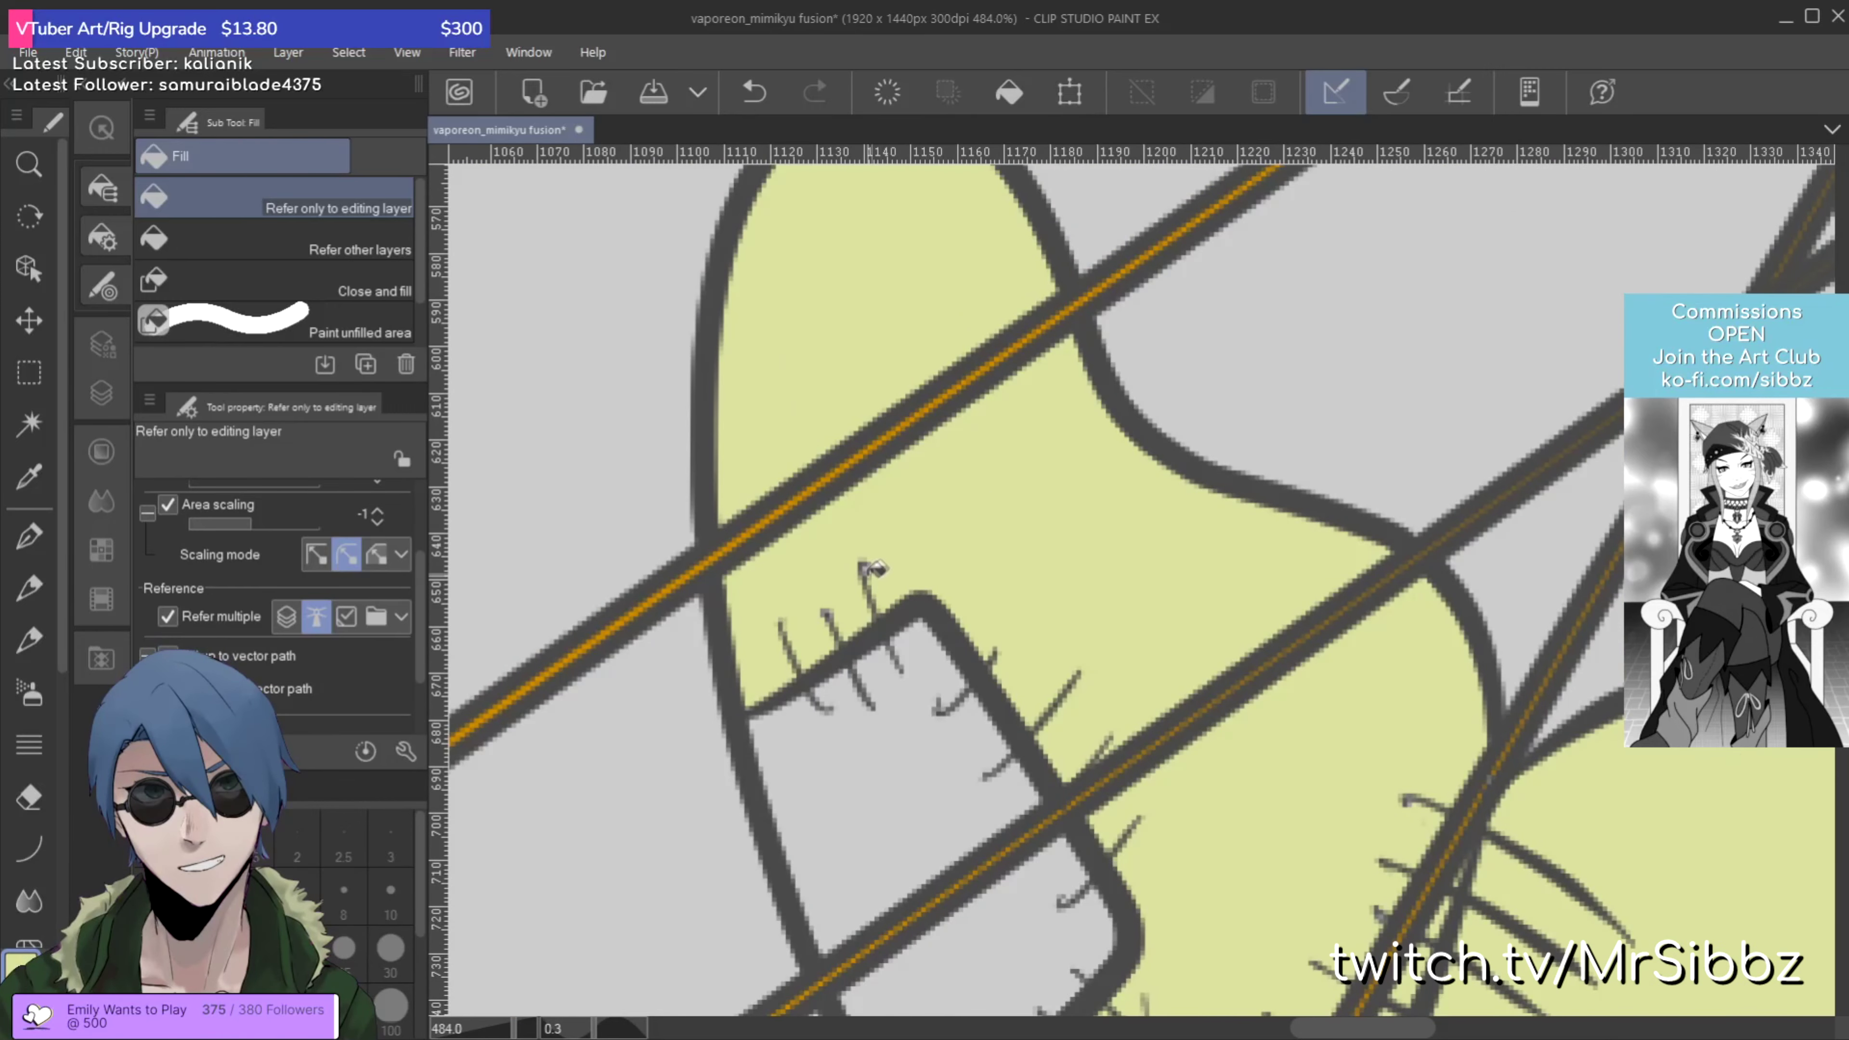
pyautogui.scroll(3, 1037, 492)
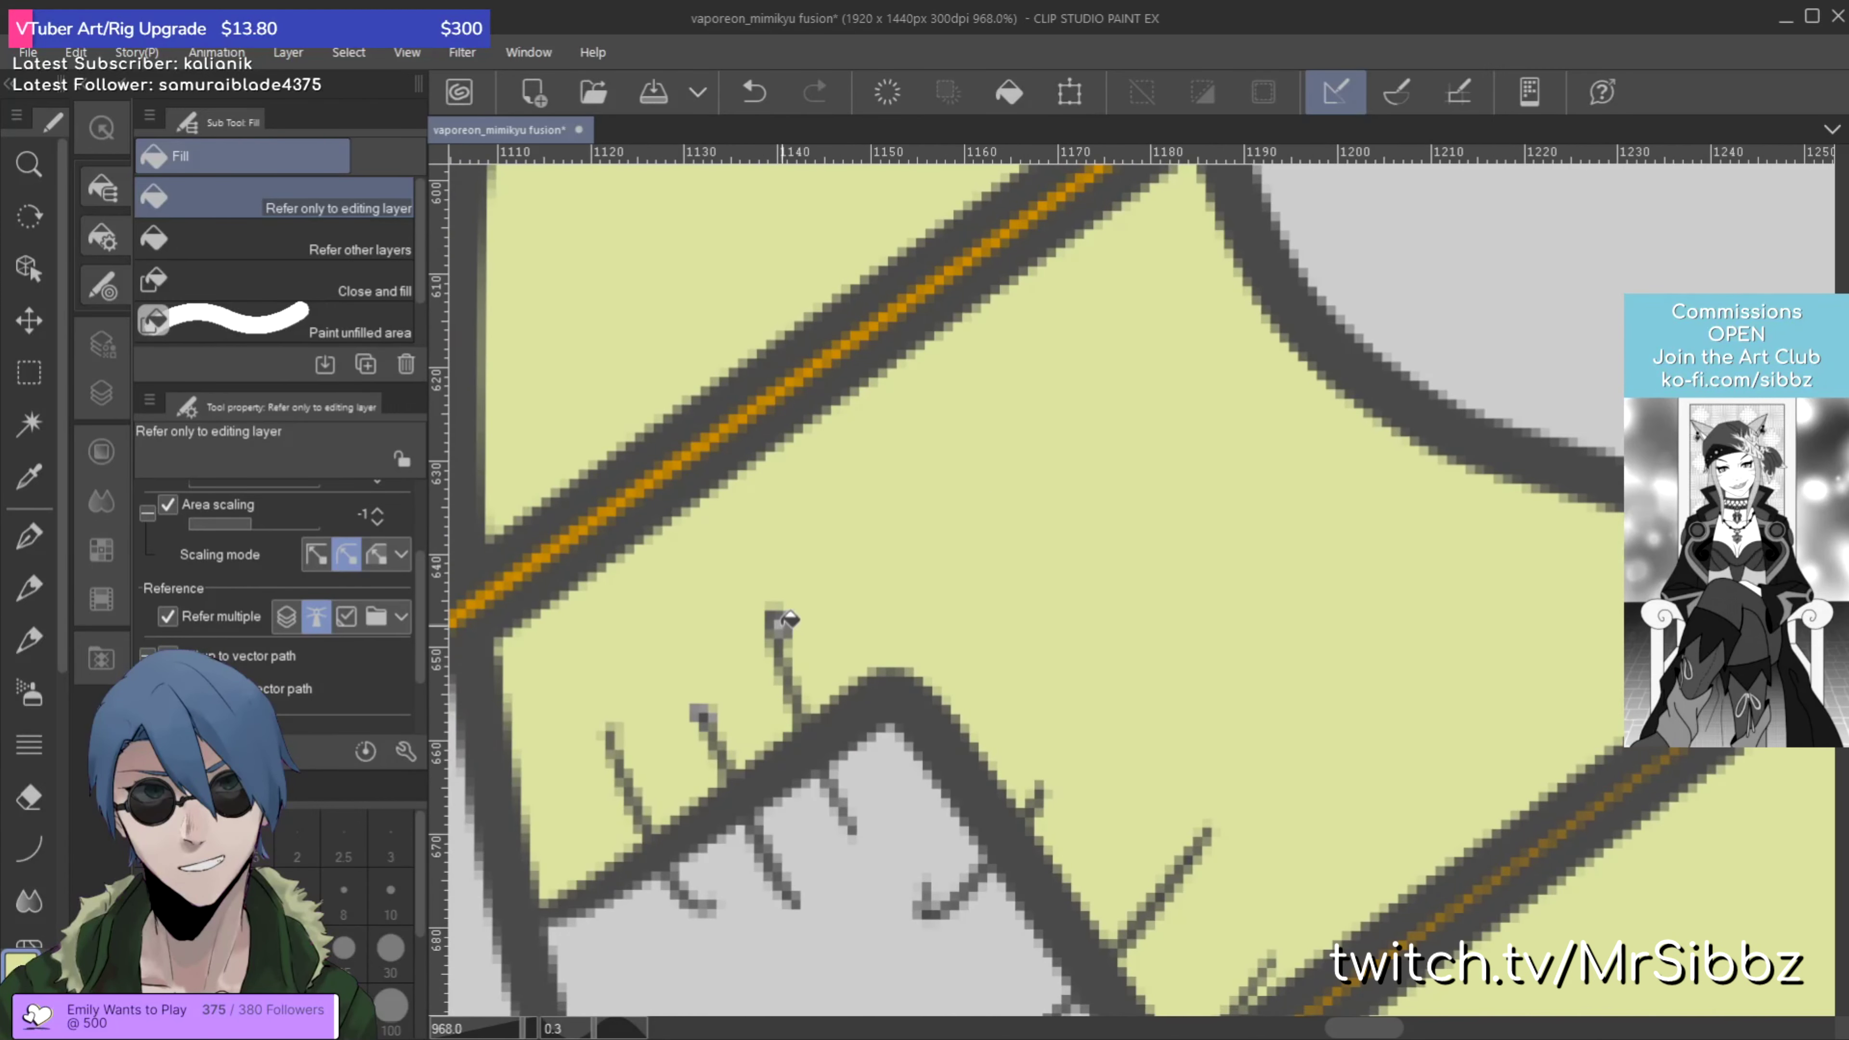
pyautogui.scroll(-6, 838, 669)
pyautogui.moveTo(1379, 843); pyautogui.dragTo(1371, 344)
pyautogui.click(1008, 517)
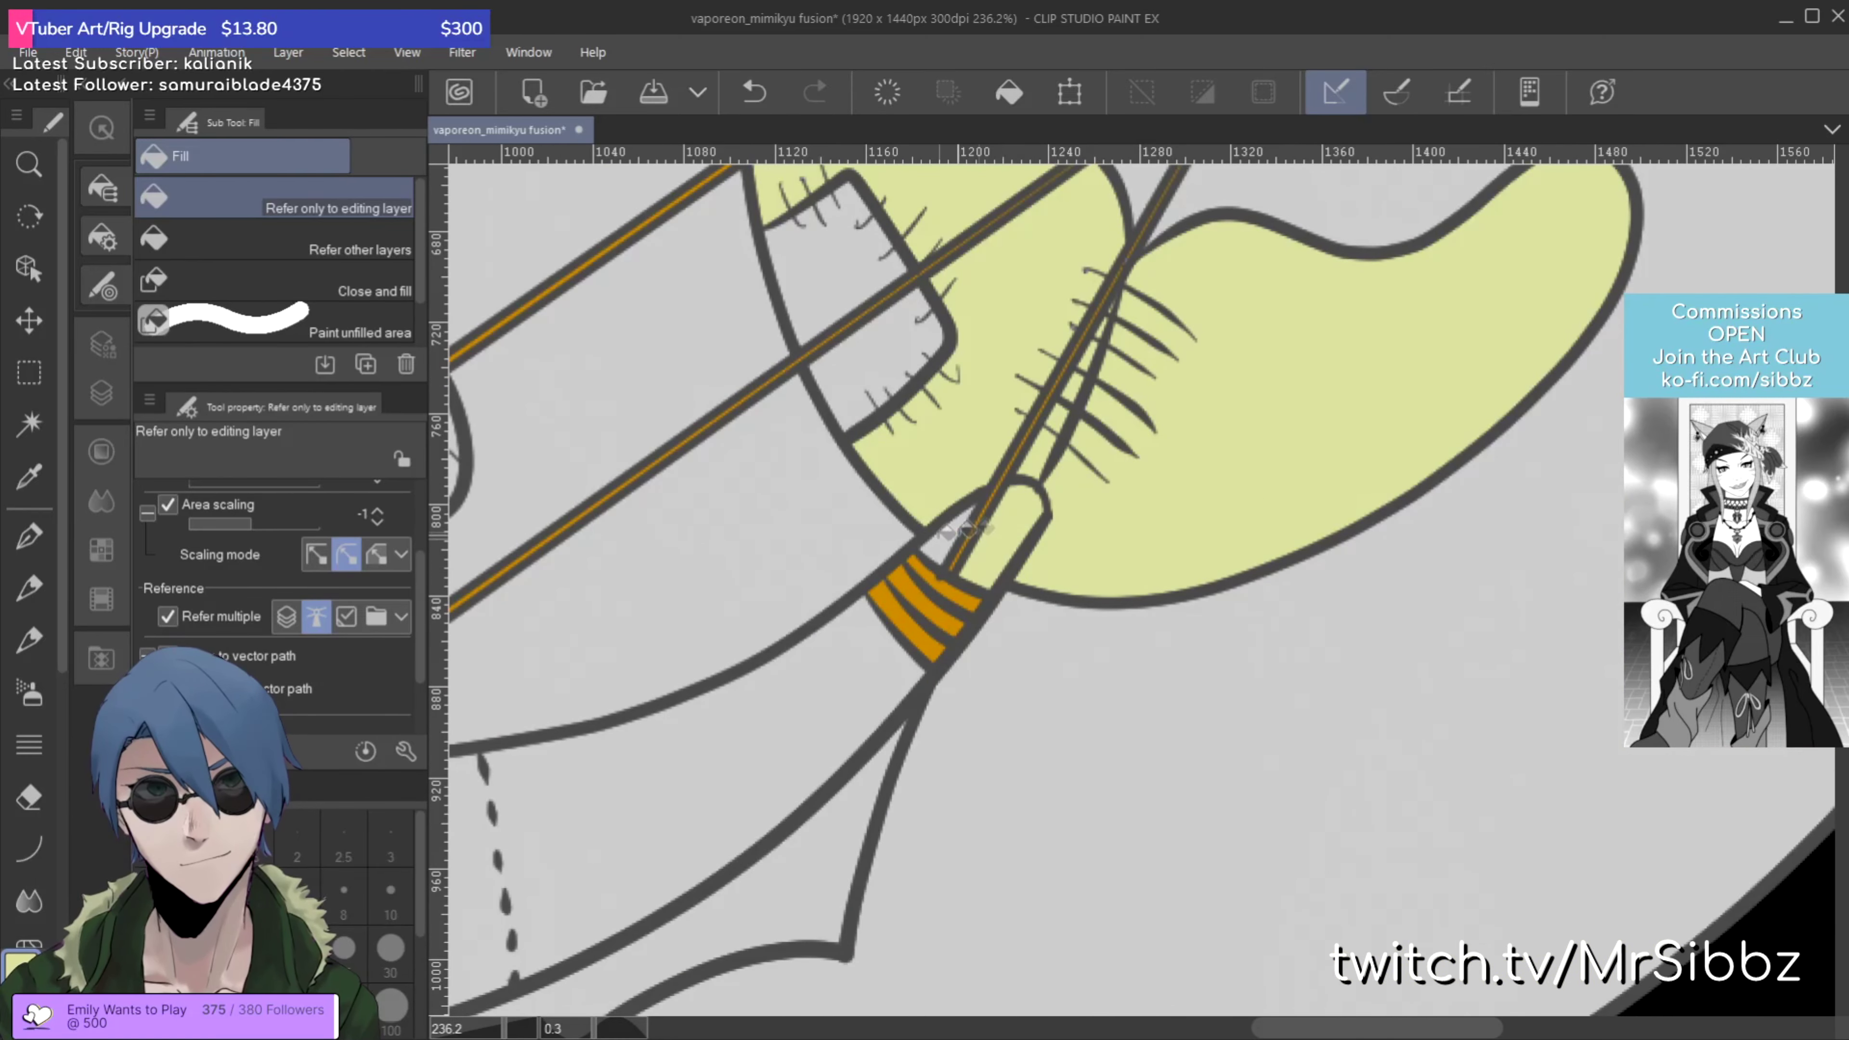
pyautogui.click(943, 539)
pyautogui.click(839, 673)
# Step: Fill the remaining tail sections beside and behind the hind leg with pale yellow
pyautogui.moveTo(571, 743); pyautogui.dragTo(1152, 544)
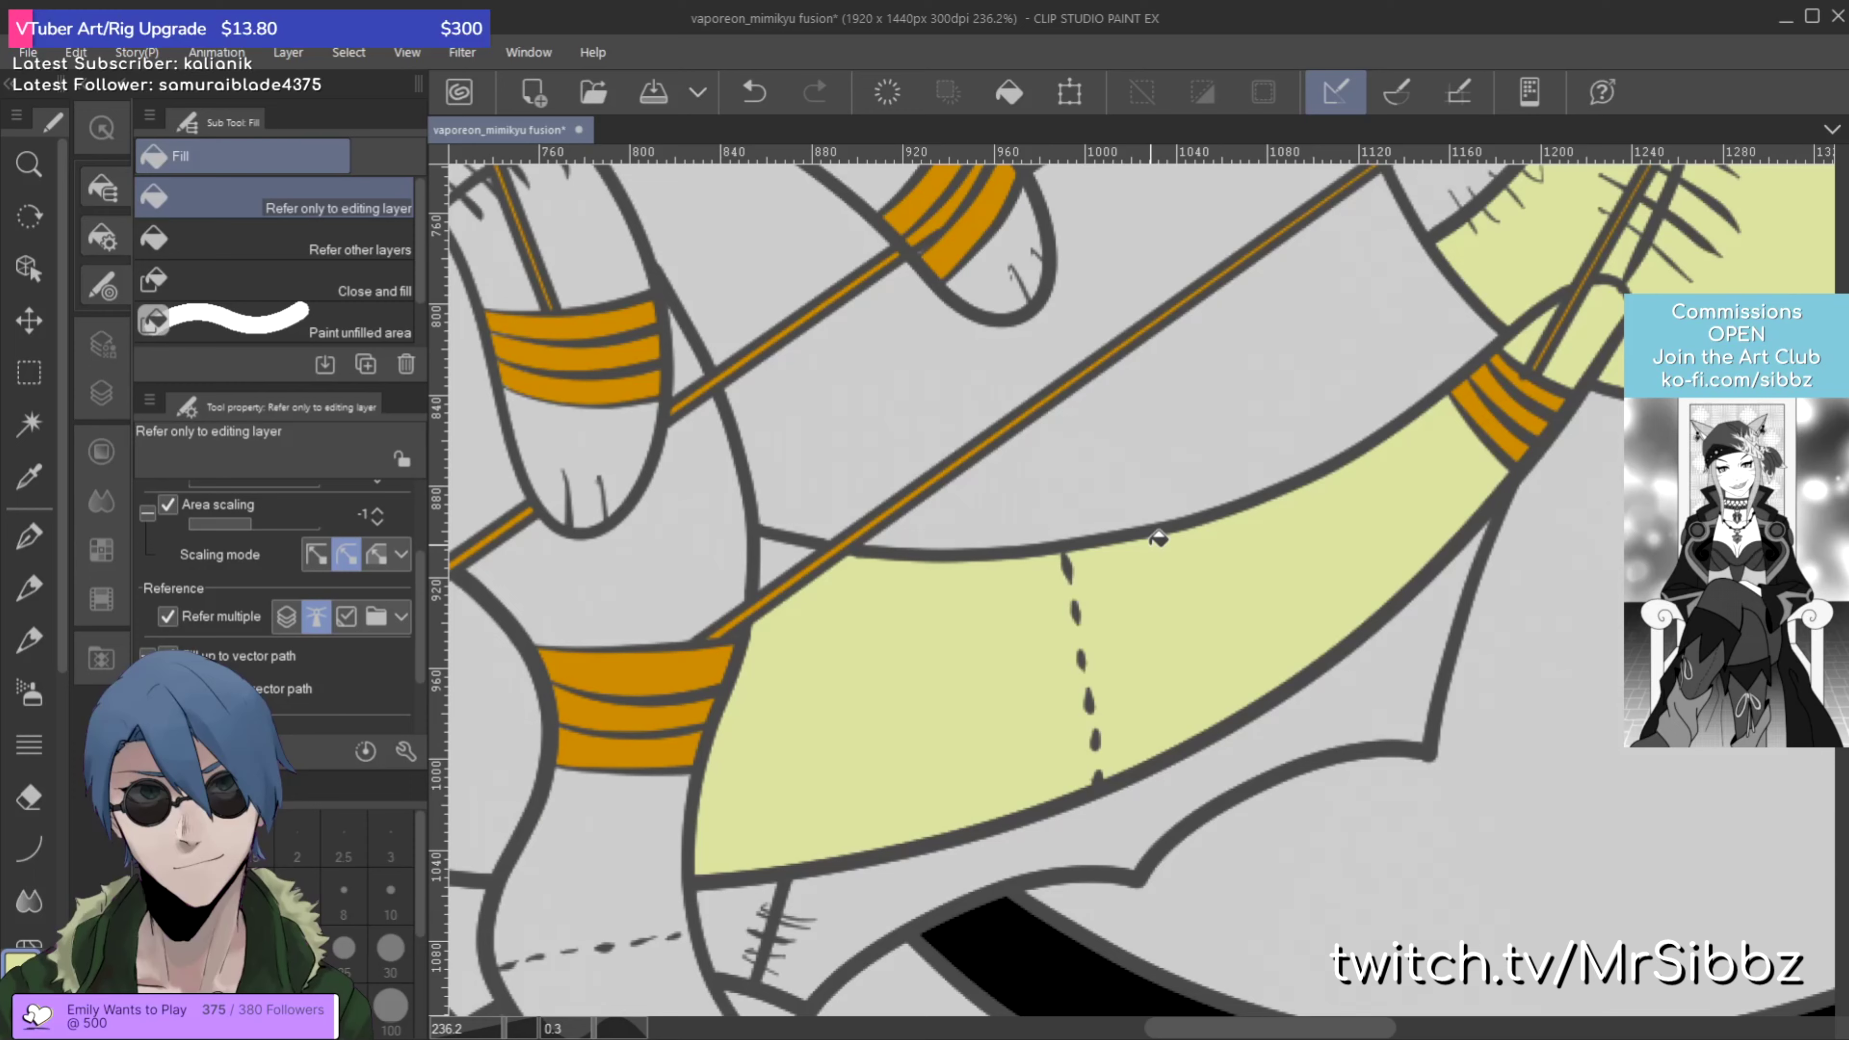
pyautogui.scroll(-1, 1151, 544)
pyautogui.click(811, 554)
pyautogui.moveTo(838, 702); pyautogui.dragTo(1132, 709)
pyautogui.scroll(-1, 1200, 657)
pyautogui.scroll(-3, 1208, 651)
pyautogui.click(943, 678)
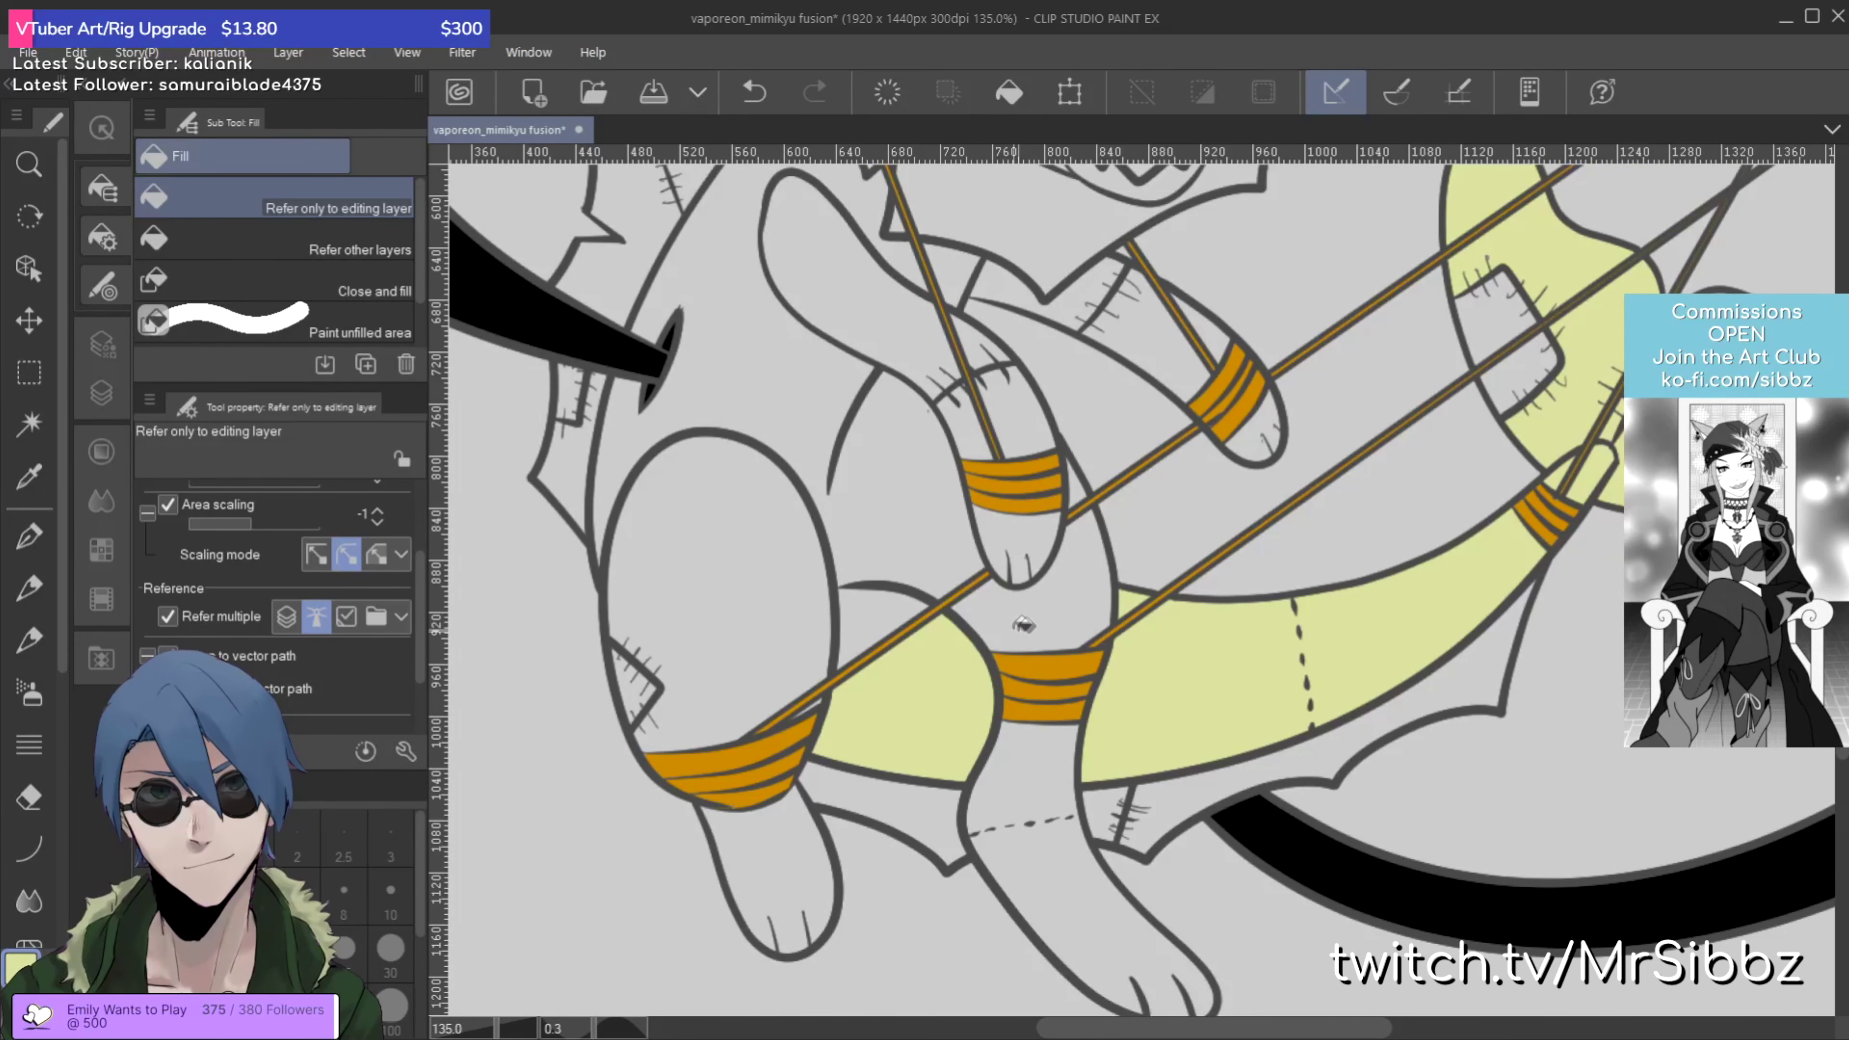
# Step: Fill the torso, both hind legs and the feet below the wraps with pale yellow
pyautogui.click(1016, 626)
pyautogui.click(930, 554)
pyautogui.click(1054, 787)
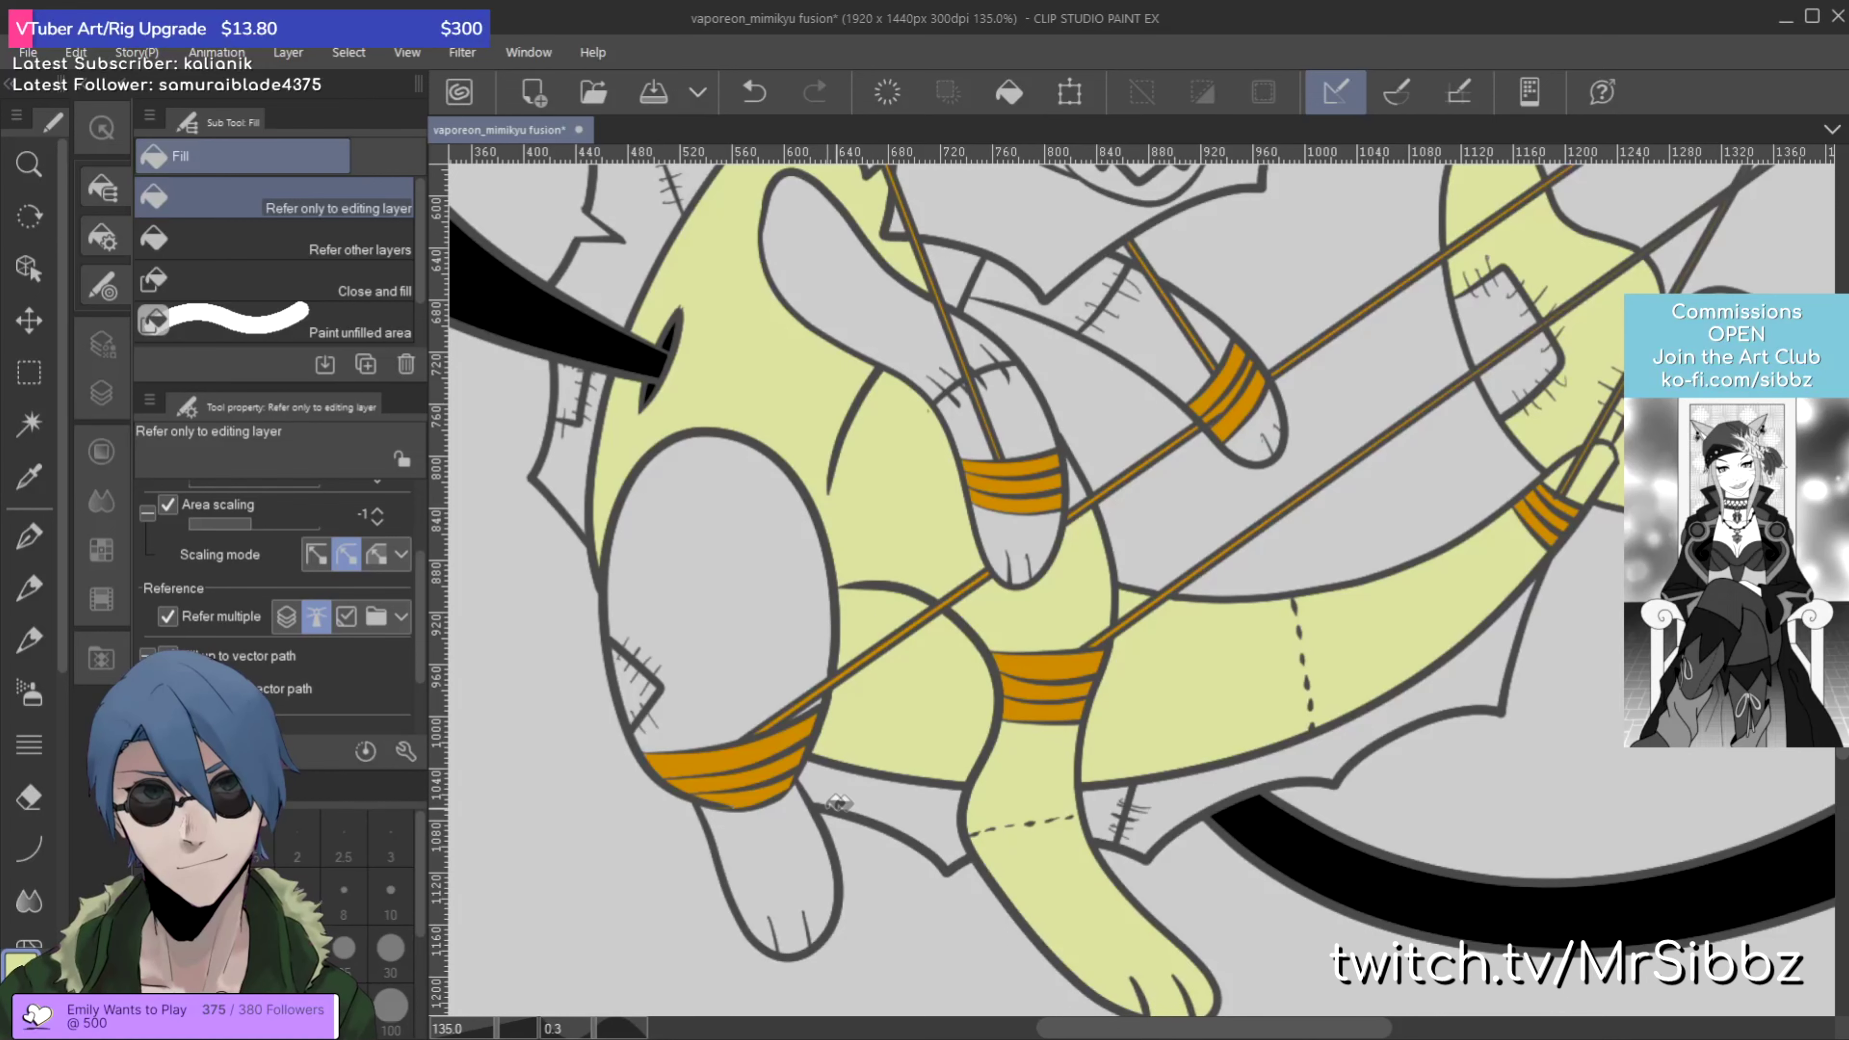
pyautogui.click(792, 845)
pyautogui.click(743, 676)
# Step: Fill the face around the button eyes and nose with pale yellow
pyautogui.moveTo(780, 481); pyautogui.dragTo(1059, 793)
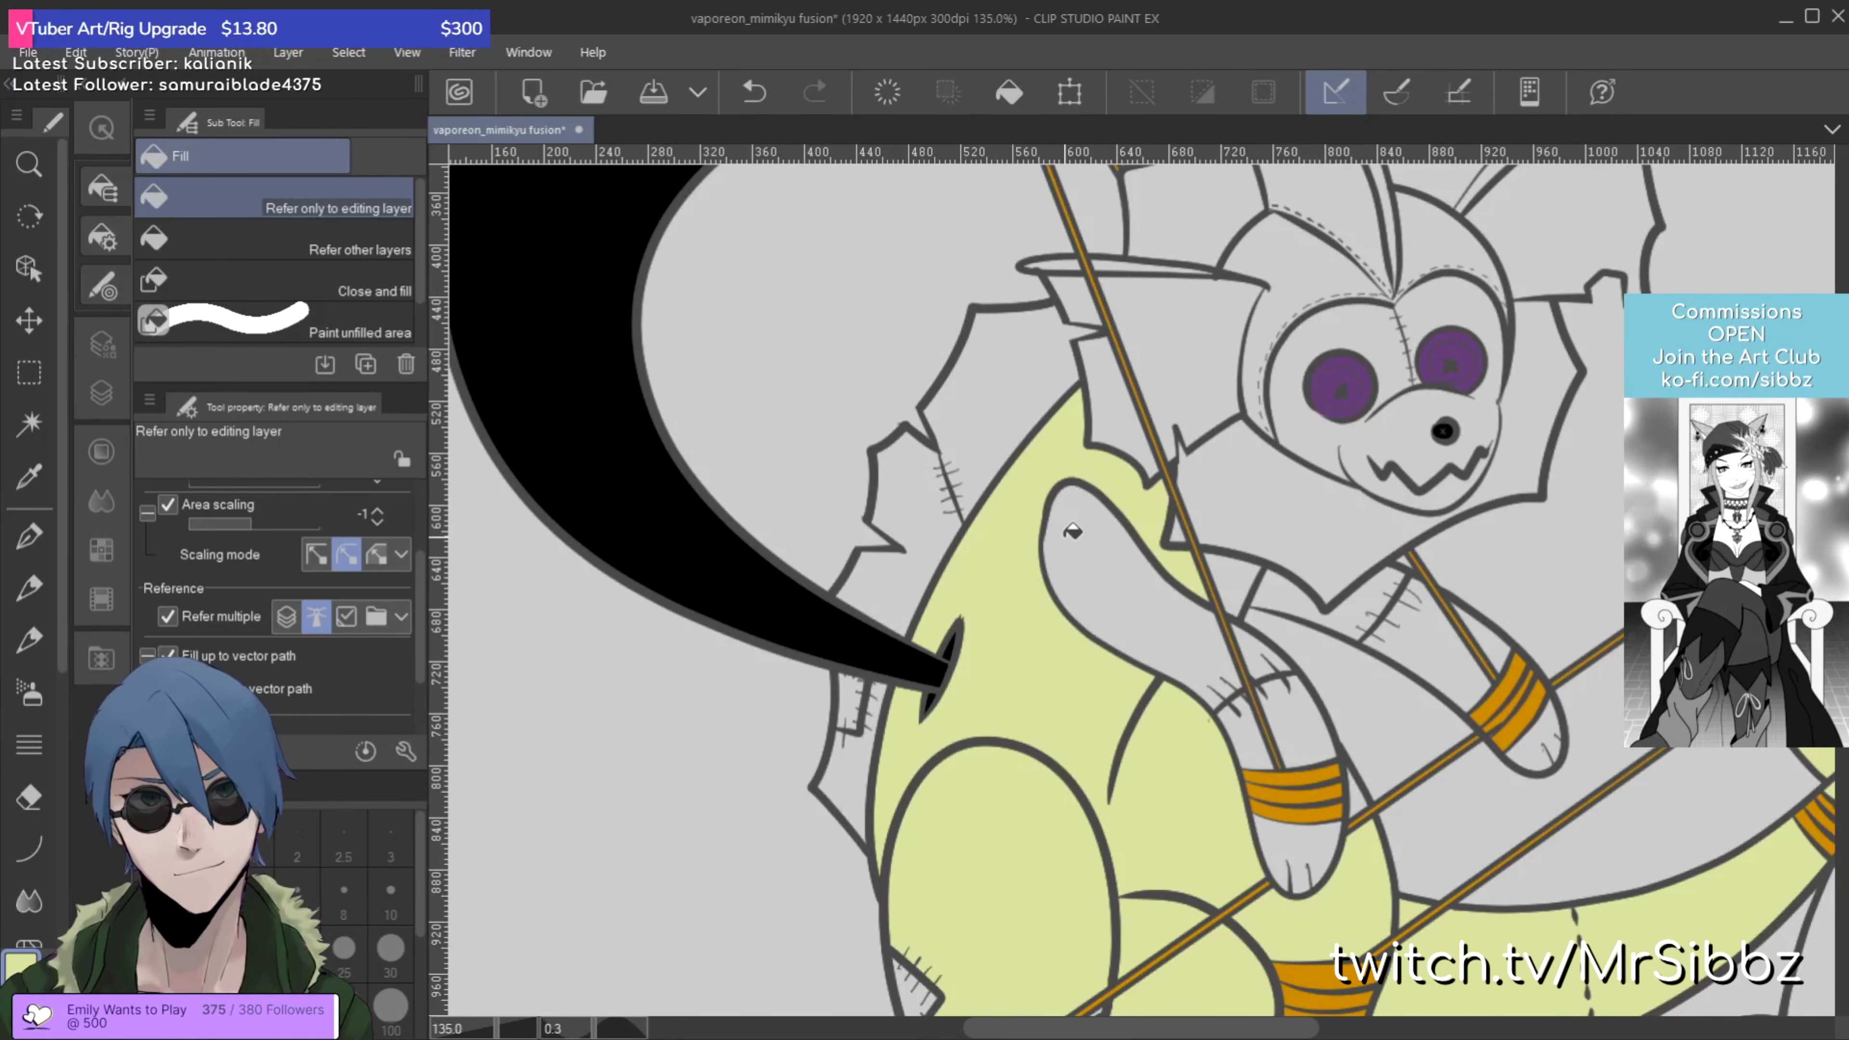
pyautogui.moveTo(1142, 535); pyautogui.dragTo(994, 730)
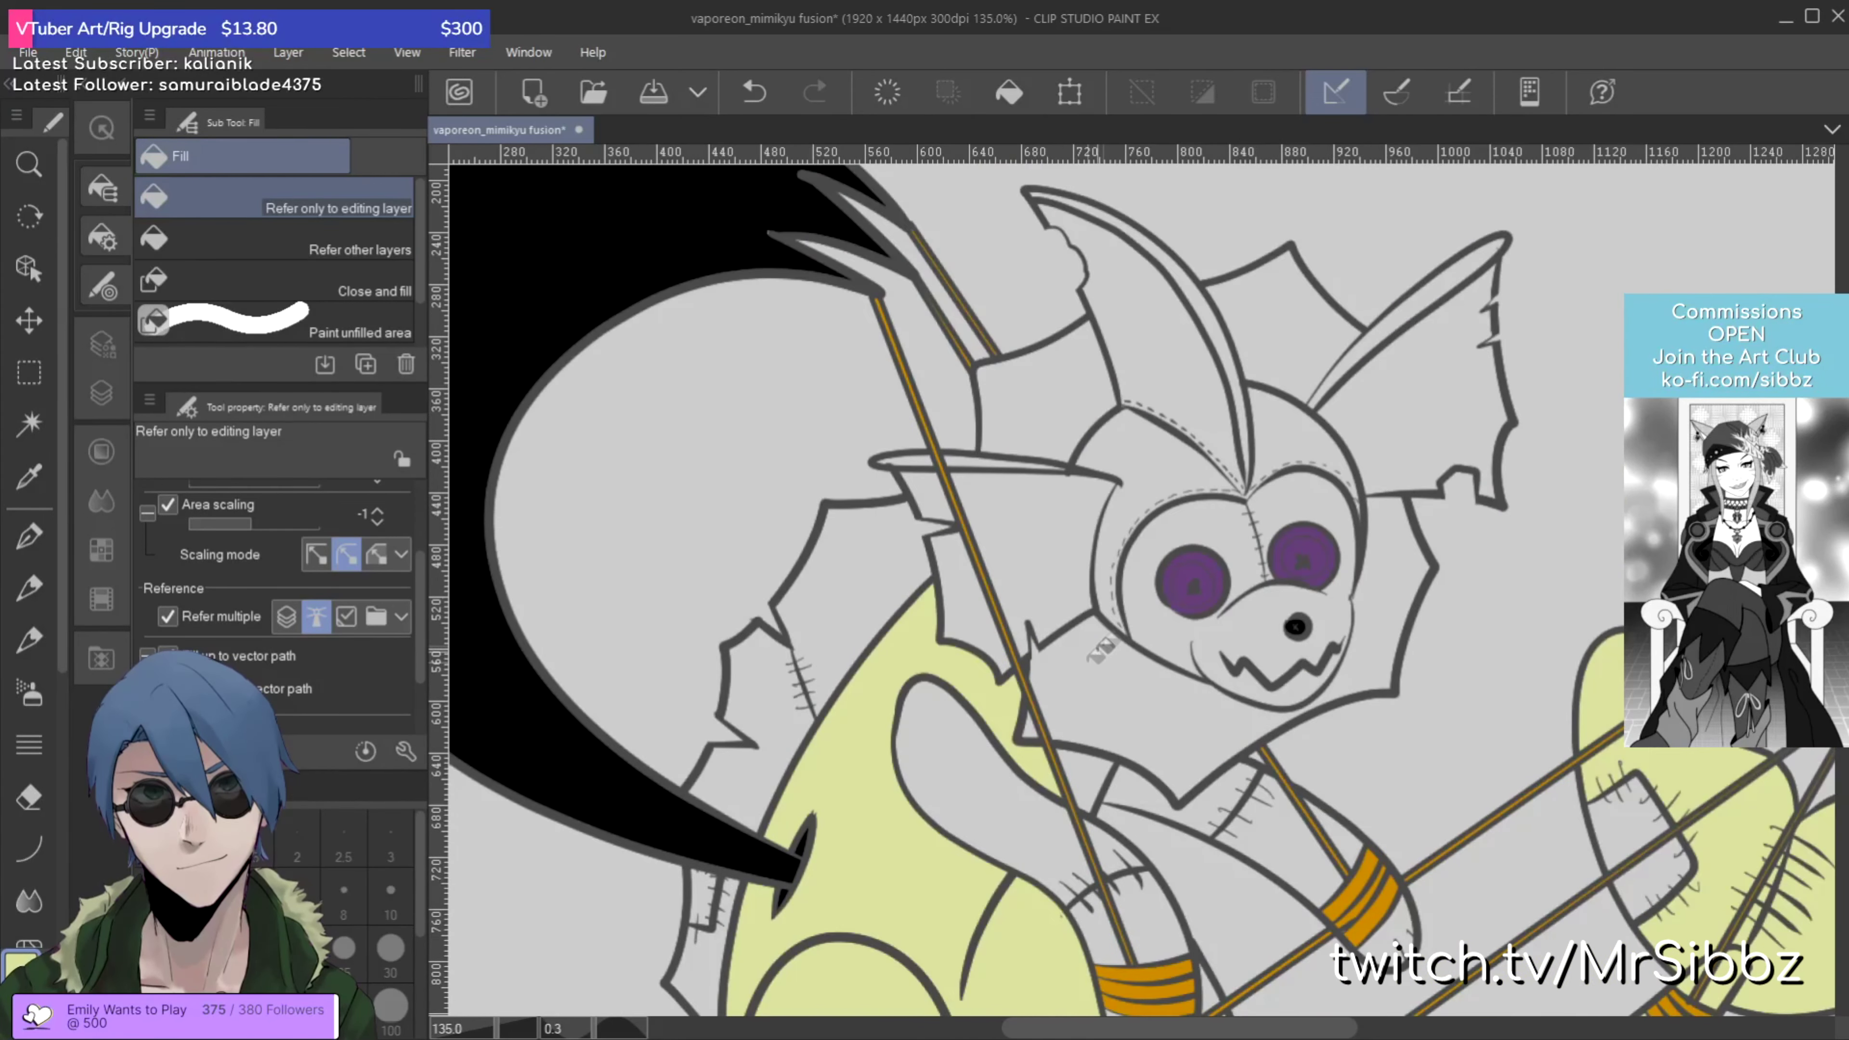
pyautogui.click(1172, 639)
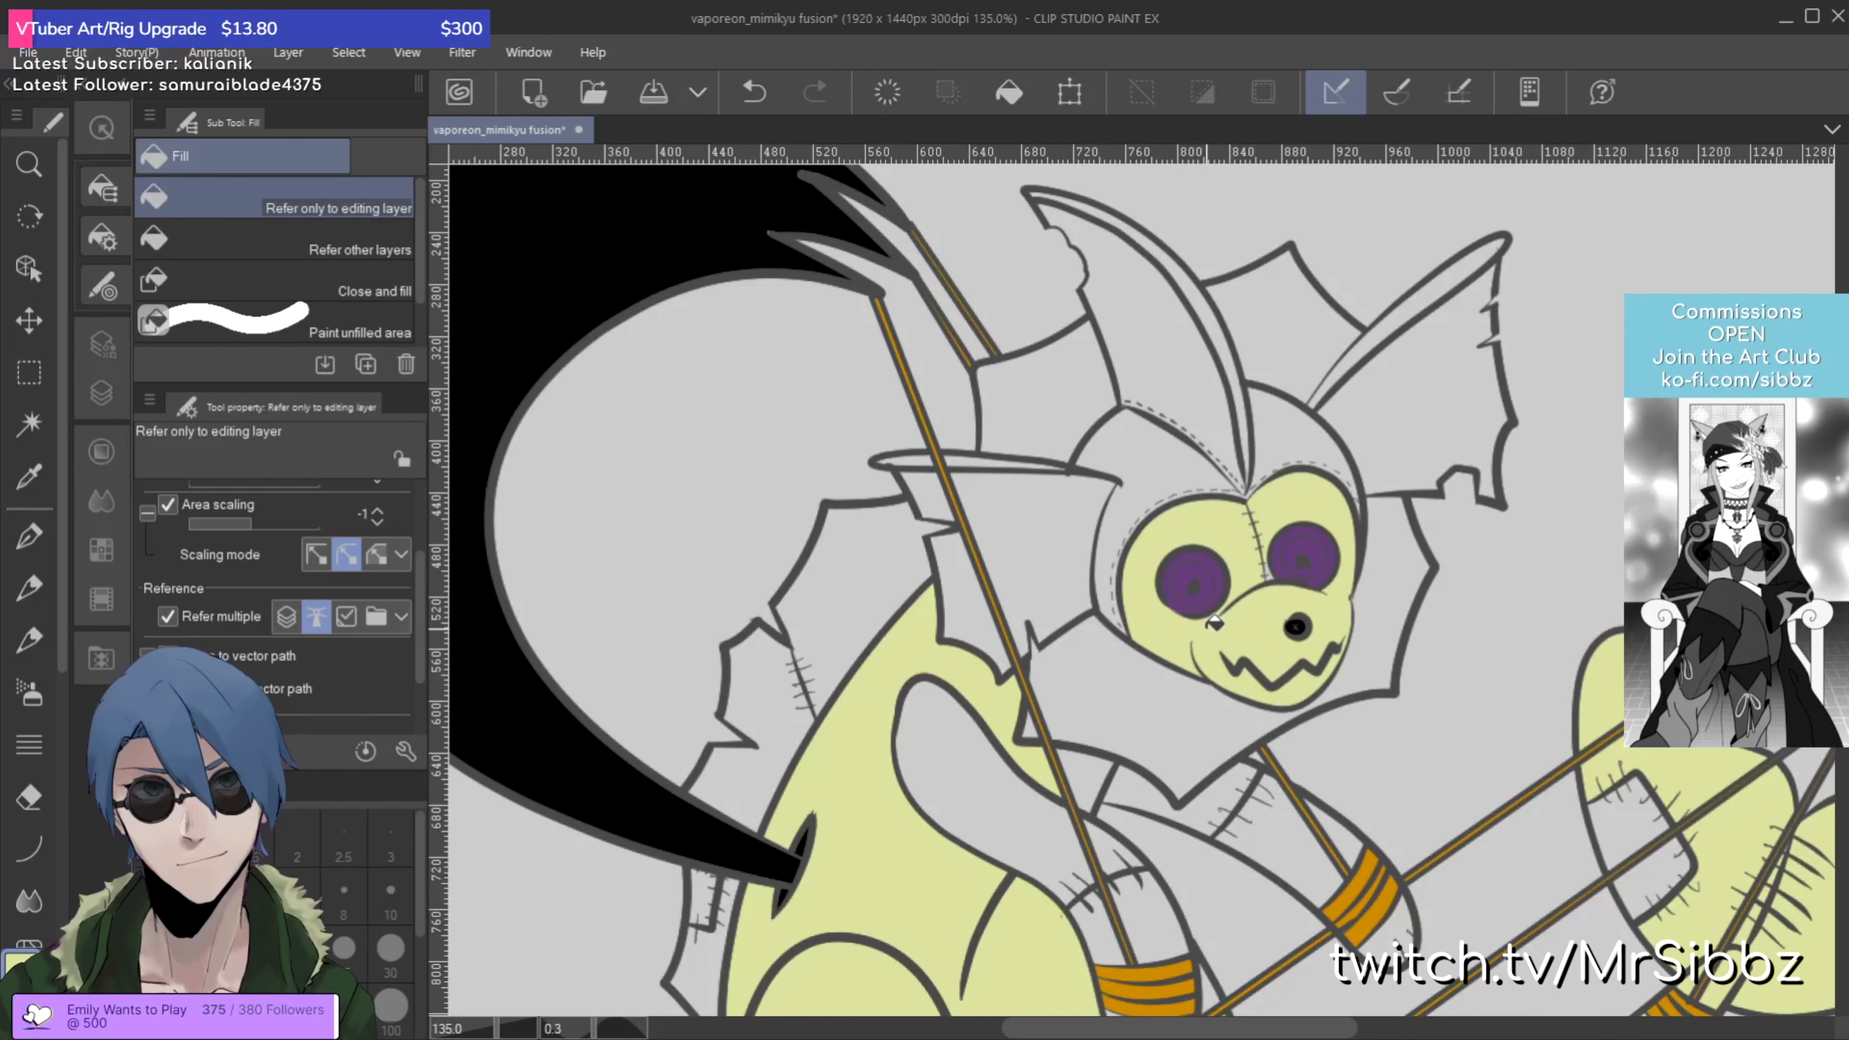
# Step: Fill every section of both front arms, including the paws below the orange wraps, with pale yellow
pyautogui.moveTo(1232, 686); pyautogui.dragTo(1110, 560)
pyautogui.click(833, 630)
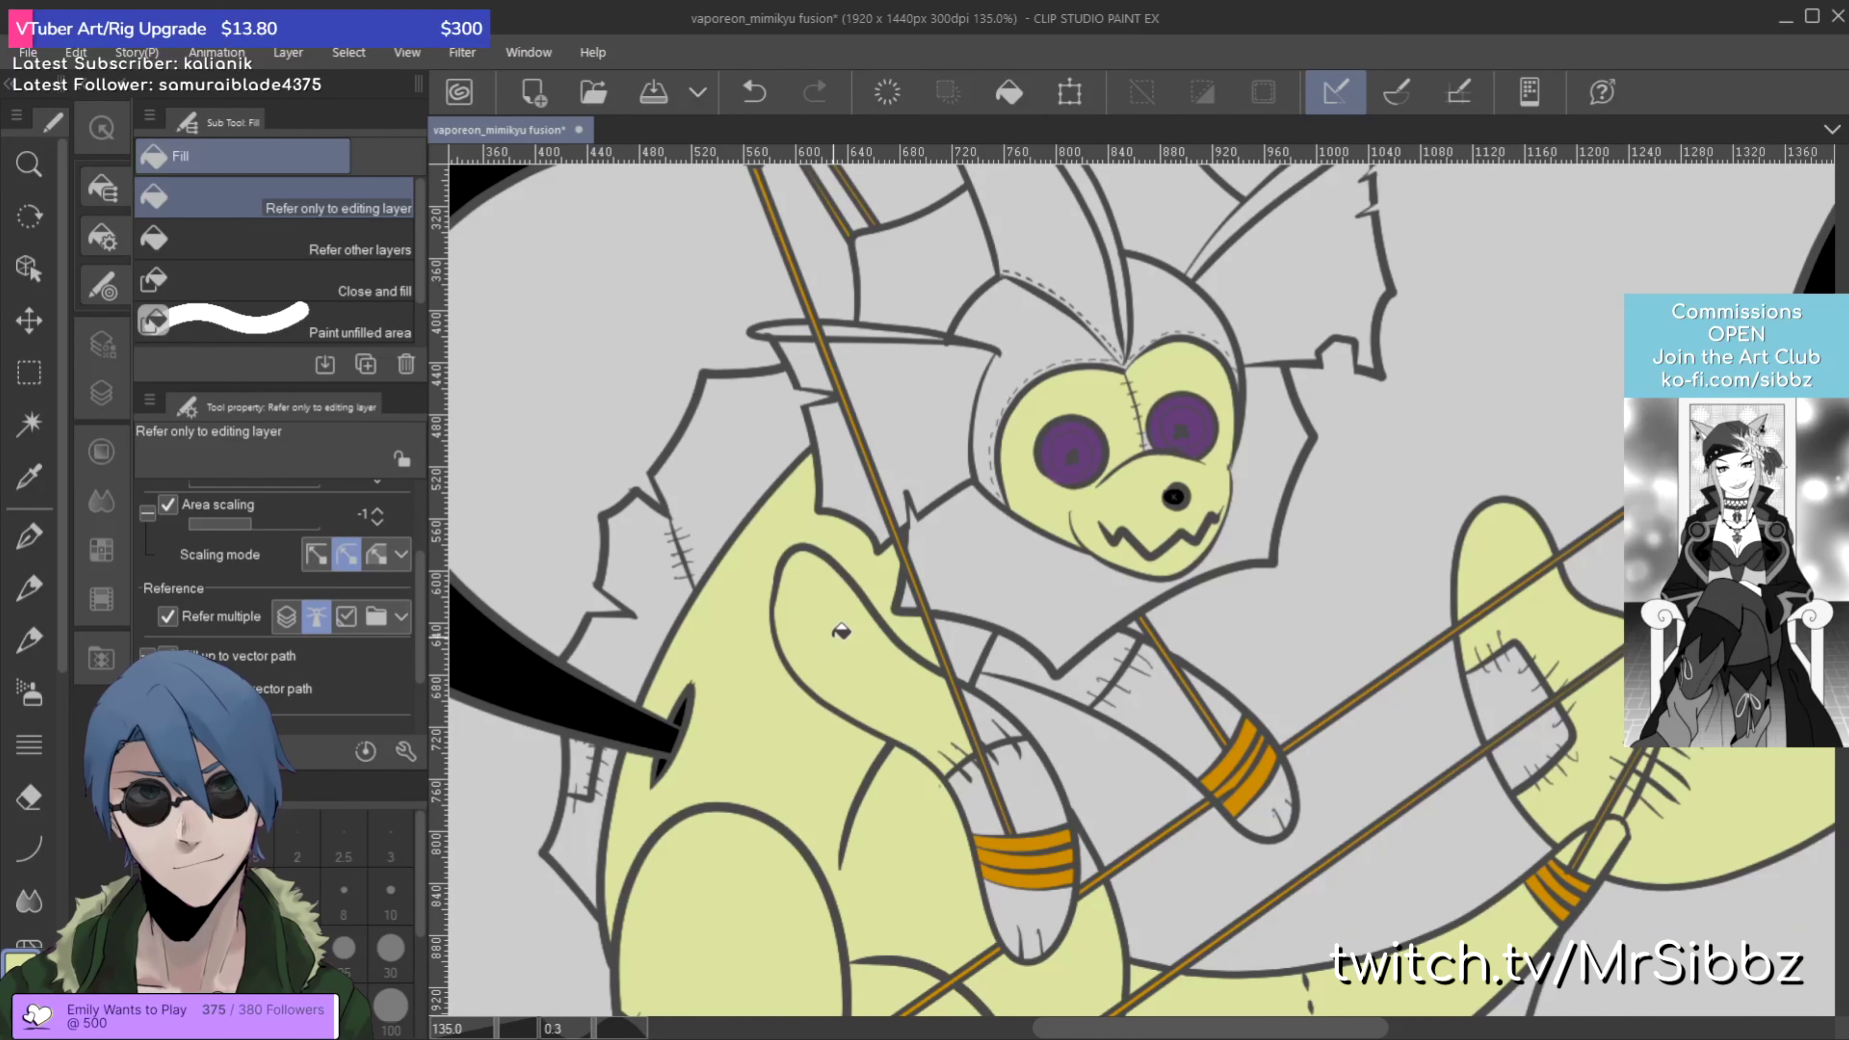
pyautogui.click(1036, 772)
pyautogui.click(972, 802)
pyautogui.click(1029, 900)
pyautogui.click(1088, 696)
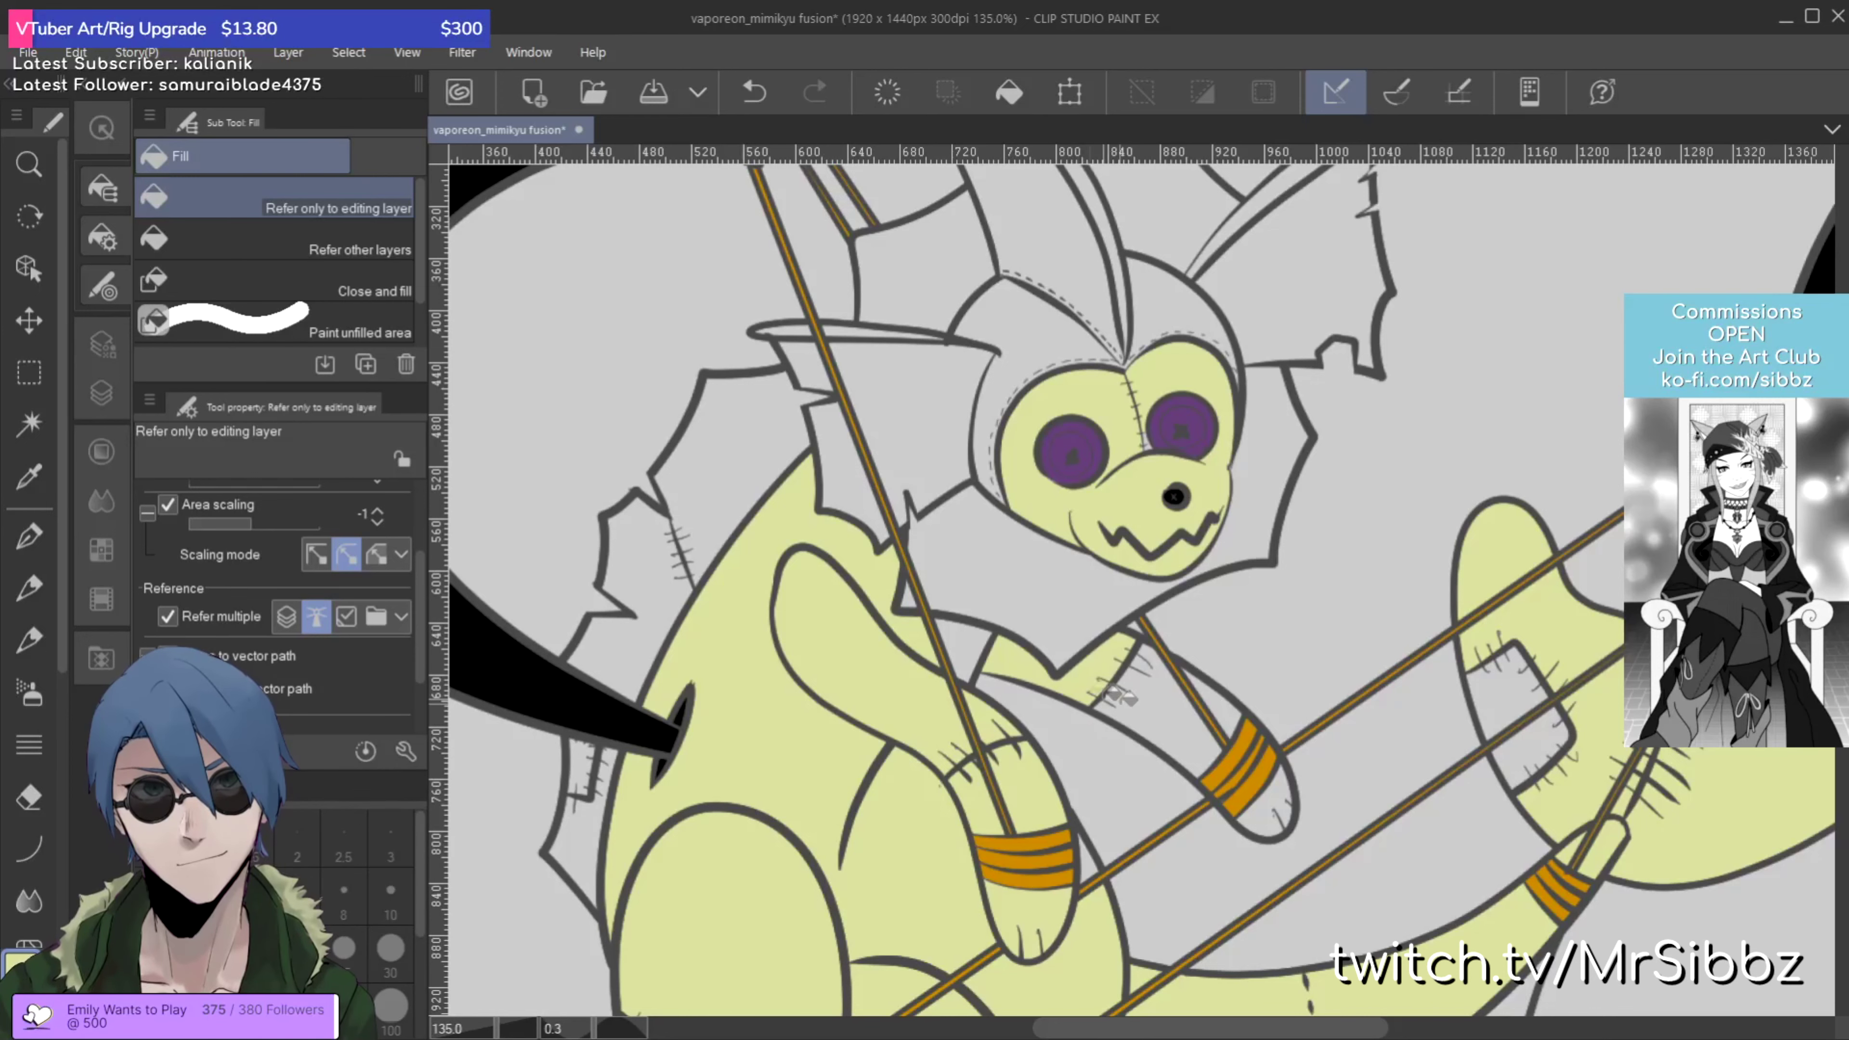
pyautogui.click(1168, 708)
pyautogui.click(1272, 818)
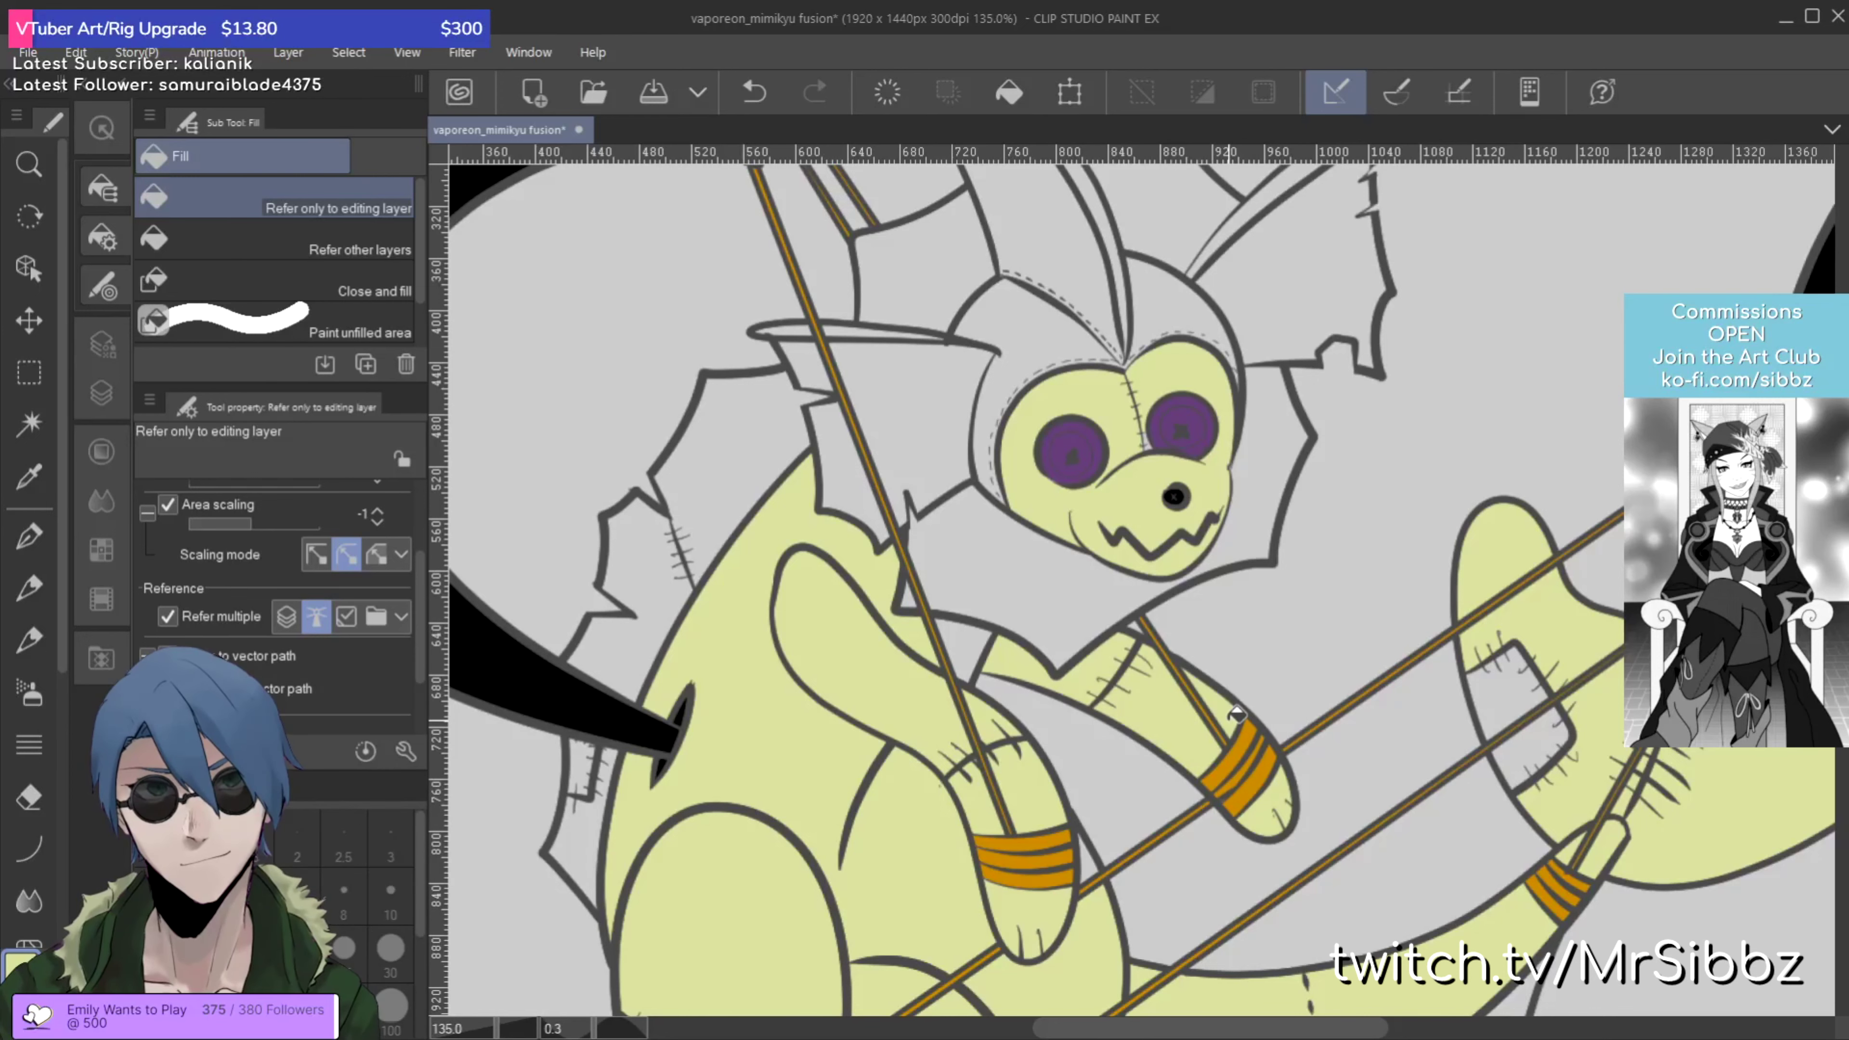
# Step: Fill the near hind foot, the far upper arm and the near forearm and paw with olive green
pyautogui.moveTo(1437, 876); pyautogui.dragTo(1275, 556)
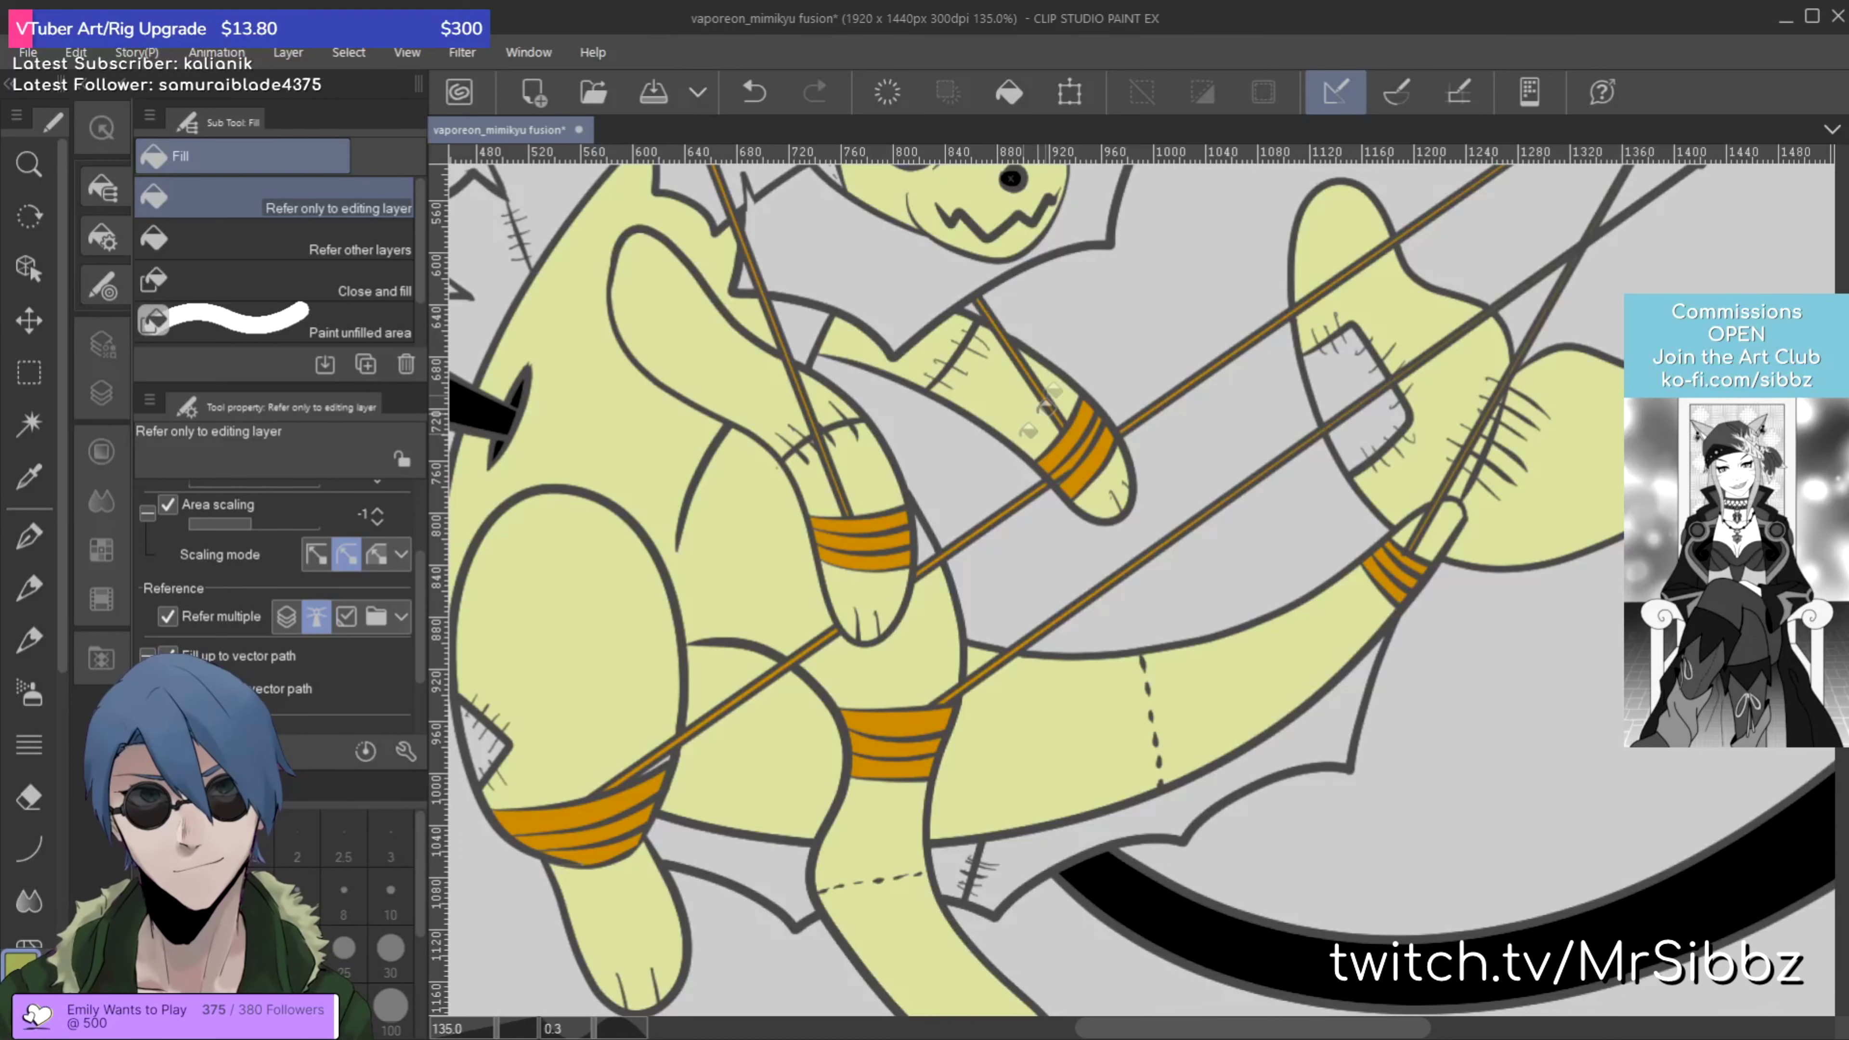
pyautogui.scroll(-4, 801, 732)
pyautogui.click(678, 721)
pyautogui.scroll(-3, 886, 699)
pyautogui.moveTo(973, 605); pyautogui.dragTo(1107, 581)
pyautogui.moveTo(1216, 603); pyautogui.dragTo(1102, 654)
pyautogui.click(911, 592)
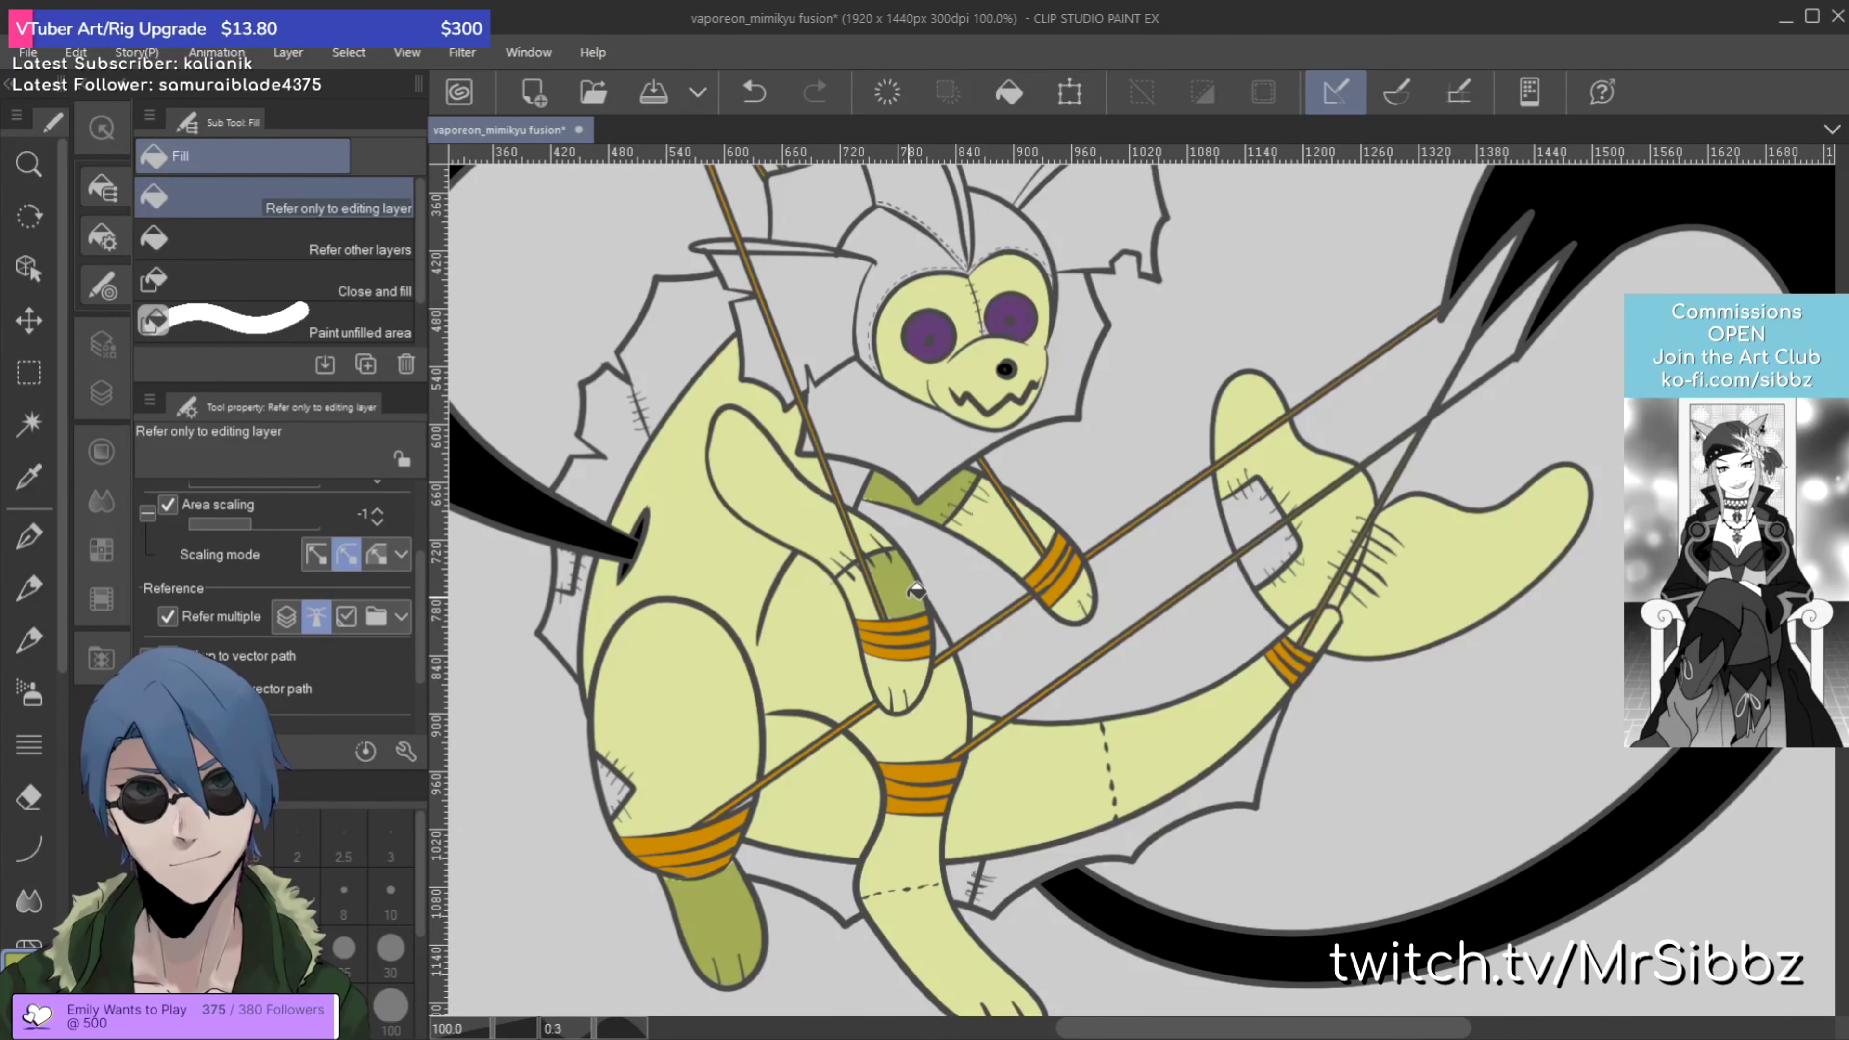
pyautogui.click(865, 604)
pyautogui.click(909, 672)
# Step: Fill the stitched patches on the tail fin and the back frill with teal green
pyautogui.moveTo(1175, 629); pyautogui.dragTo(1151, 588)
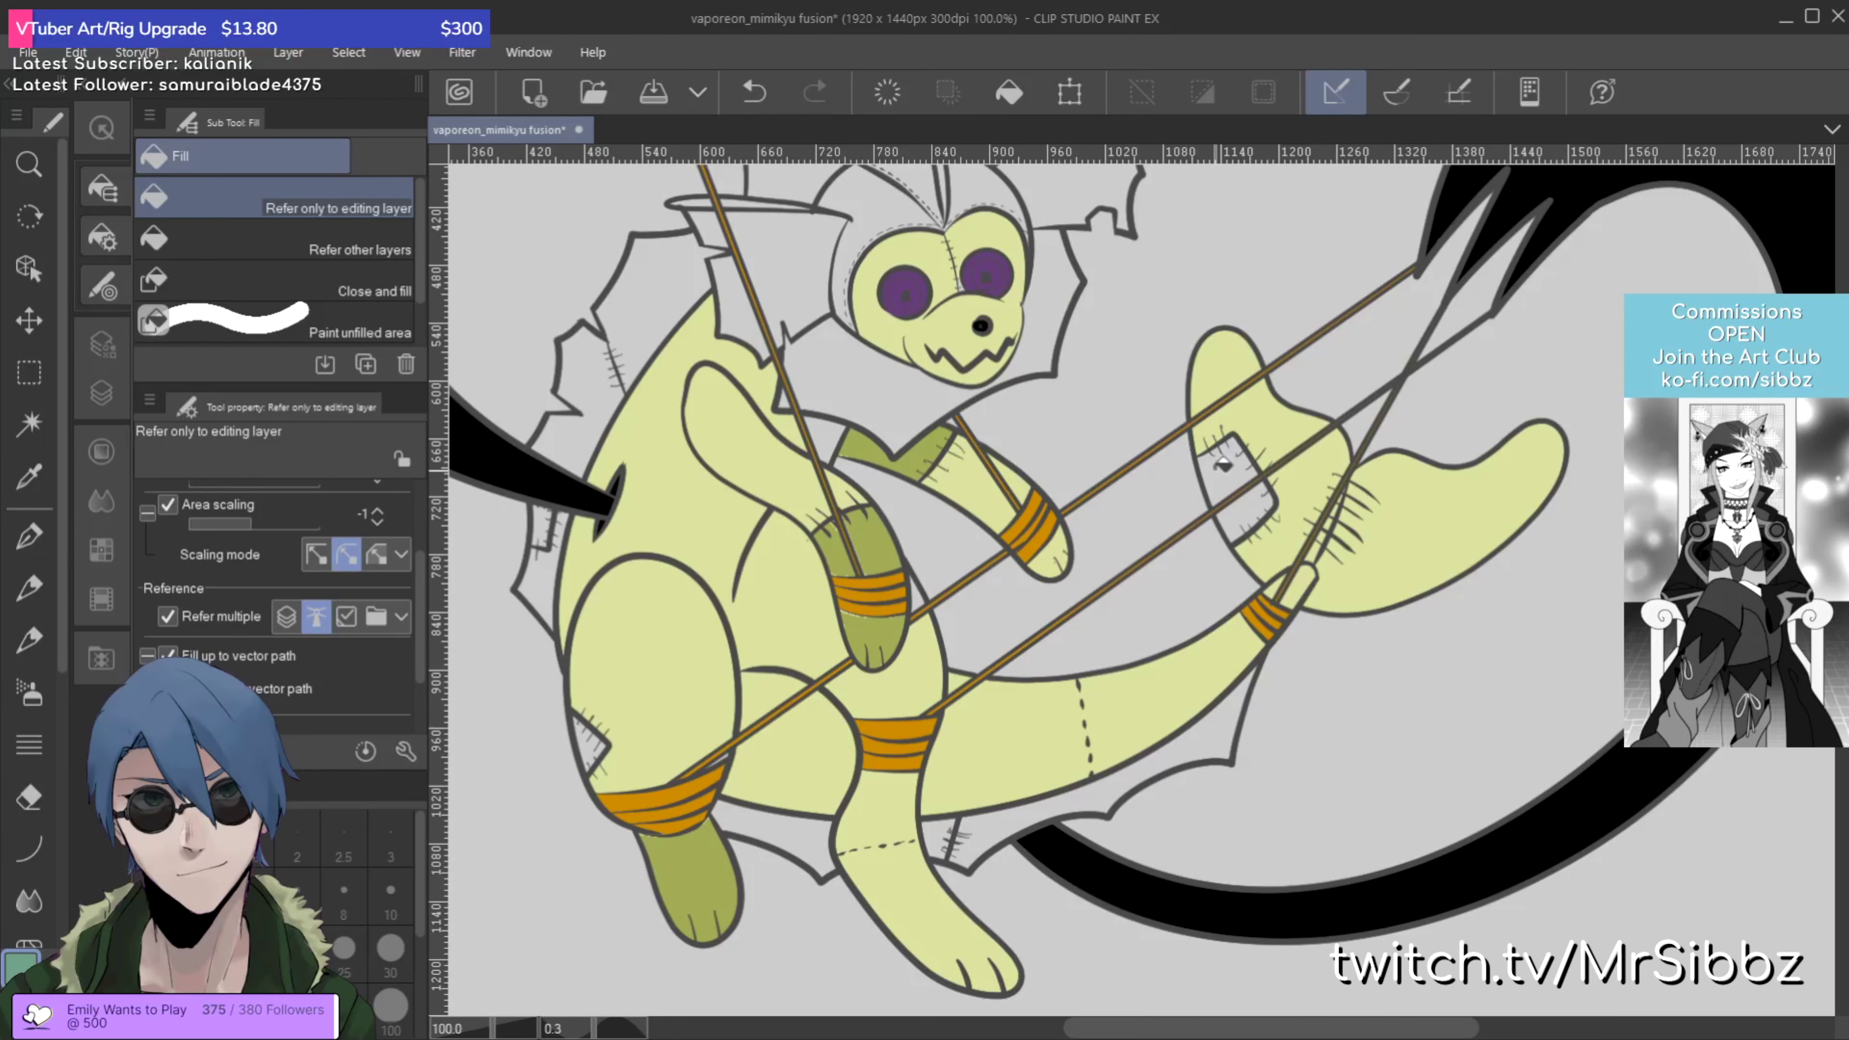
pyautogui.click(1223, 466)
pyautogui.click(1262, 510)
pyautogui.moveTo(747, 492); pyautogui.dragTo(780, 586)
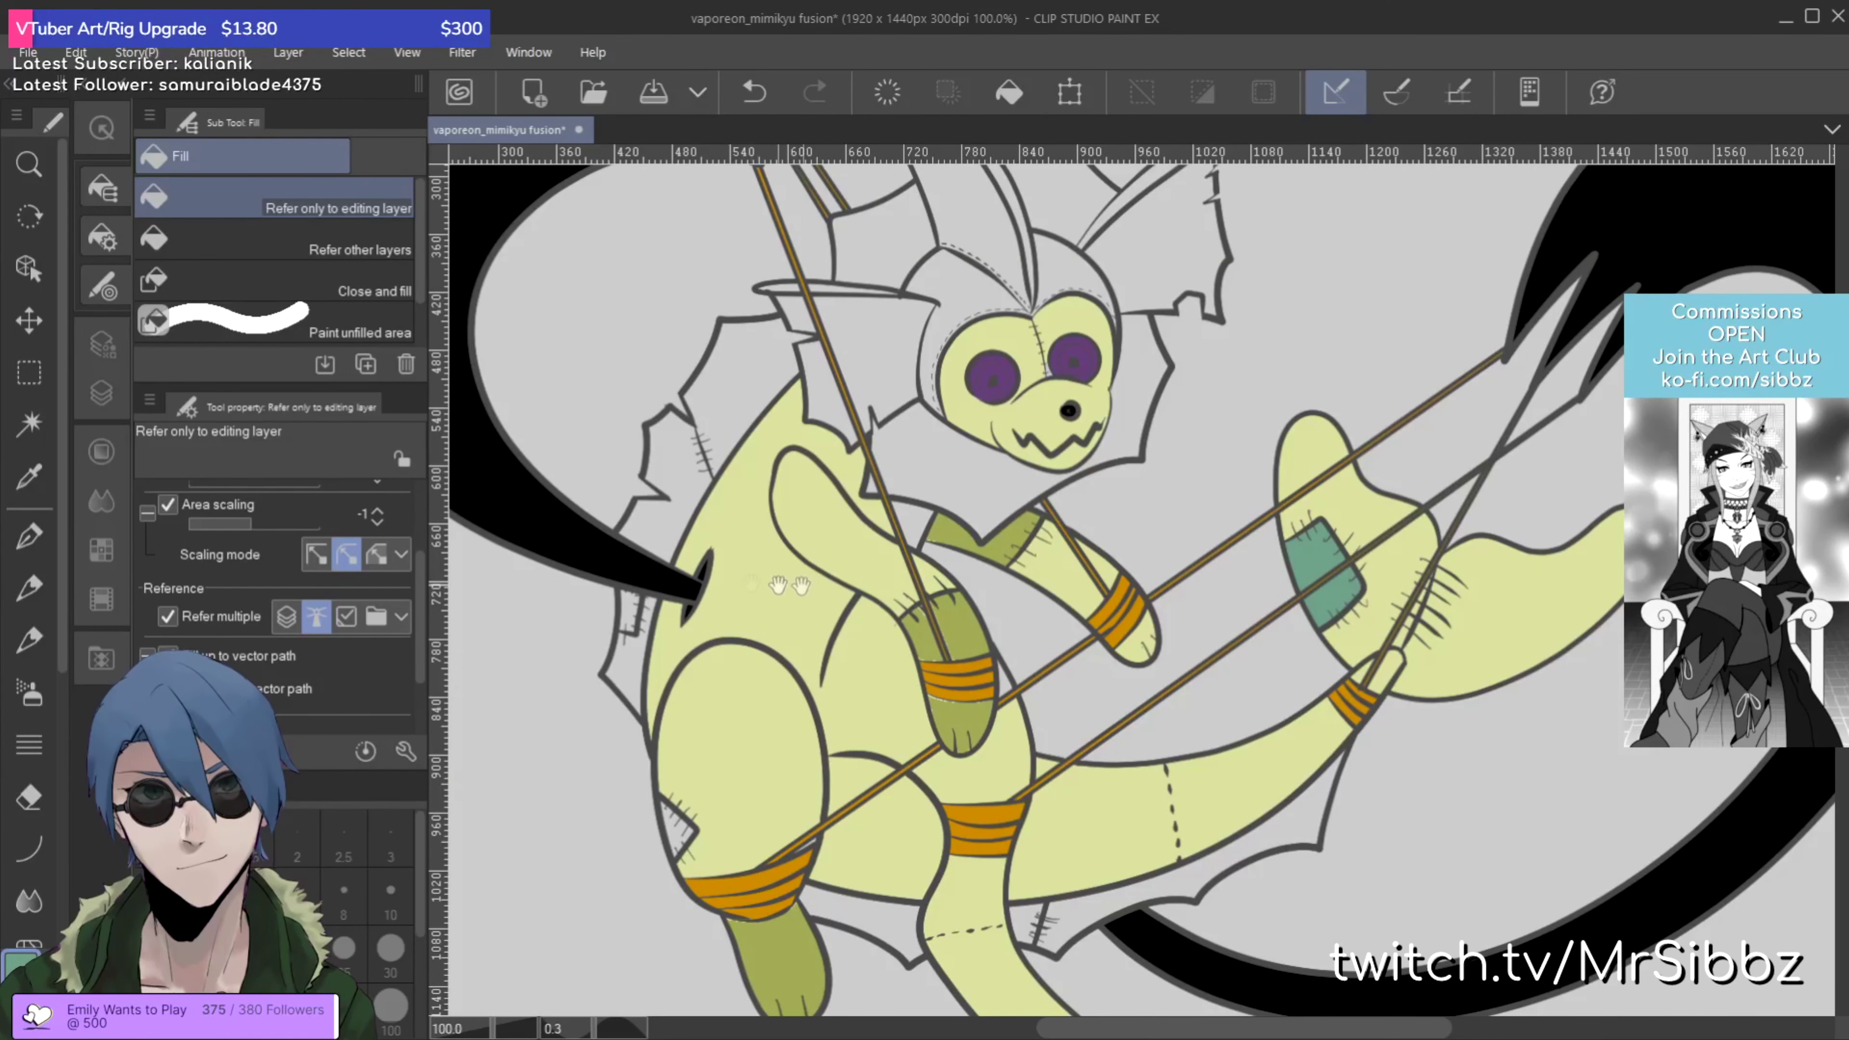
pyautogui.scroll(2, 659, 550)
pyautogui.click(622, 628)
# Step: Fill the stitched patch on the near thigh with dark brown
pyautogui.moveTo(976, 681); pyautogui.dragTo(865, 531)
pyautogui.scroll(-2, 906, 744)
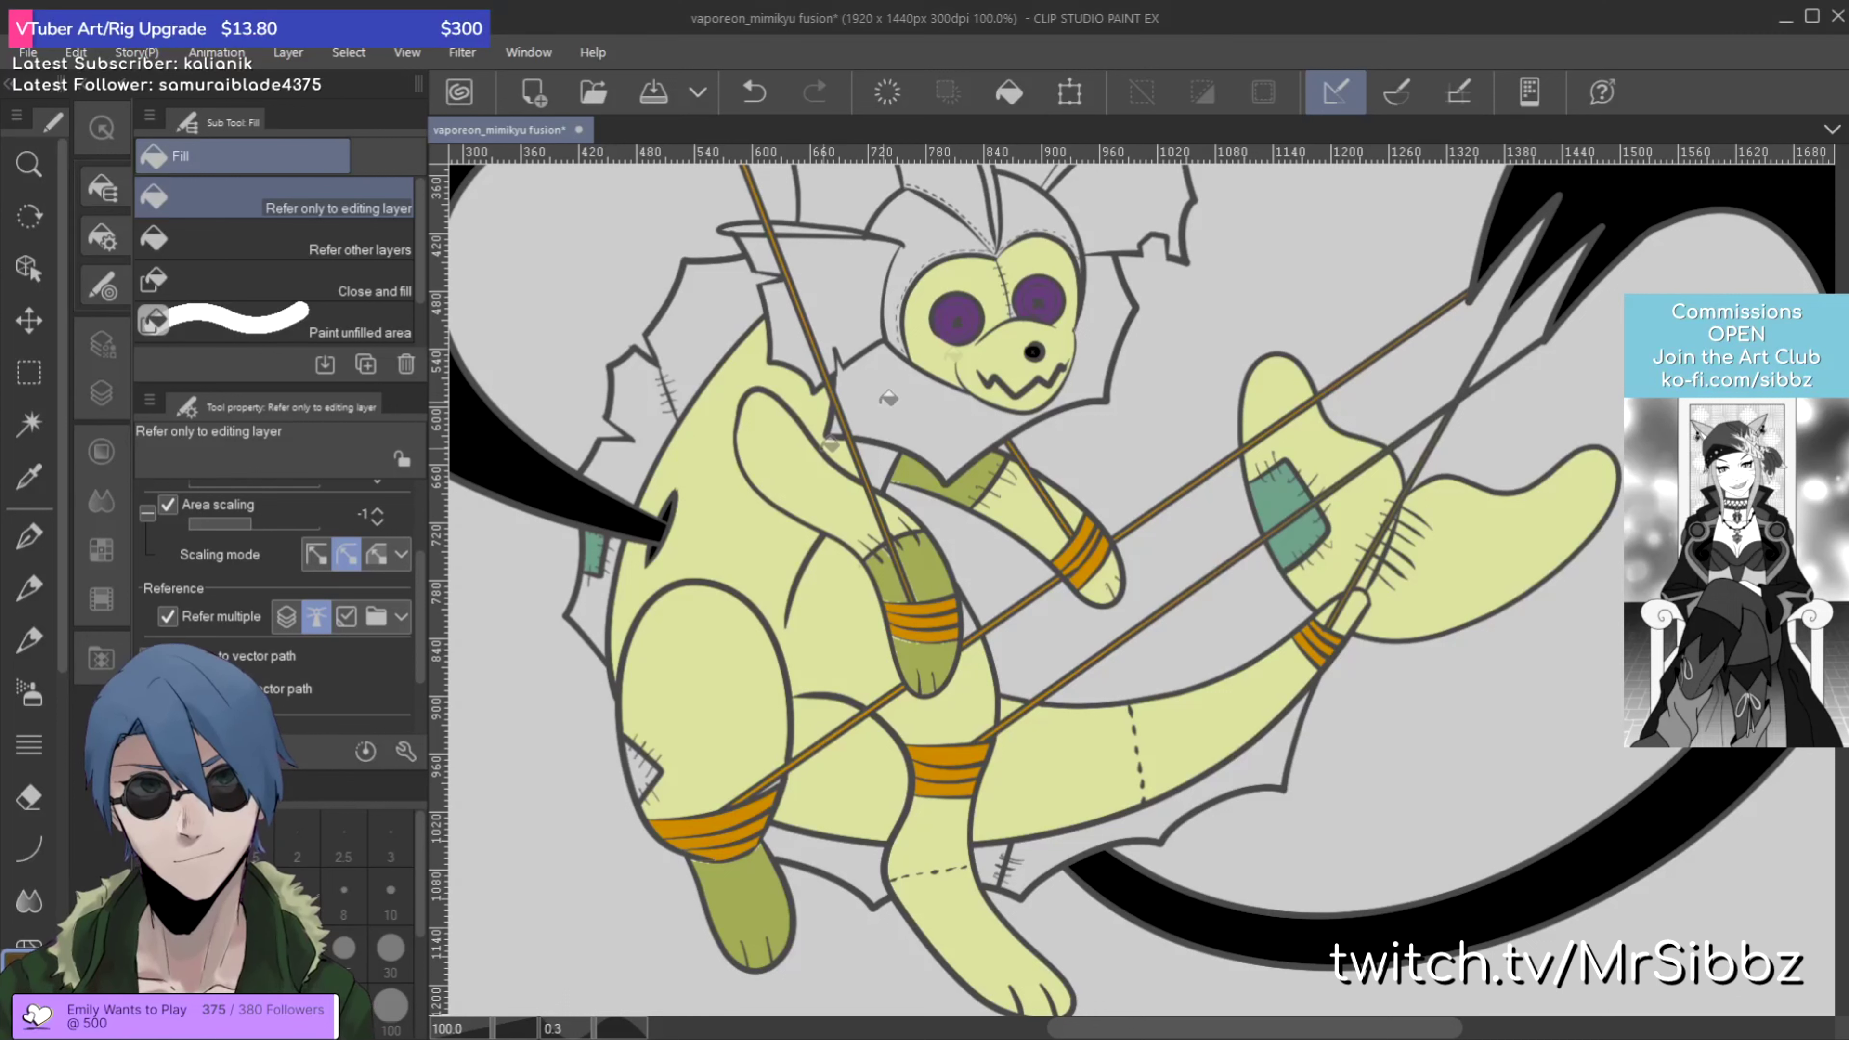
pyautogui.click(645, 768)
pyautogui.scroll(-3, 903, 695)
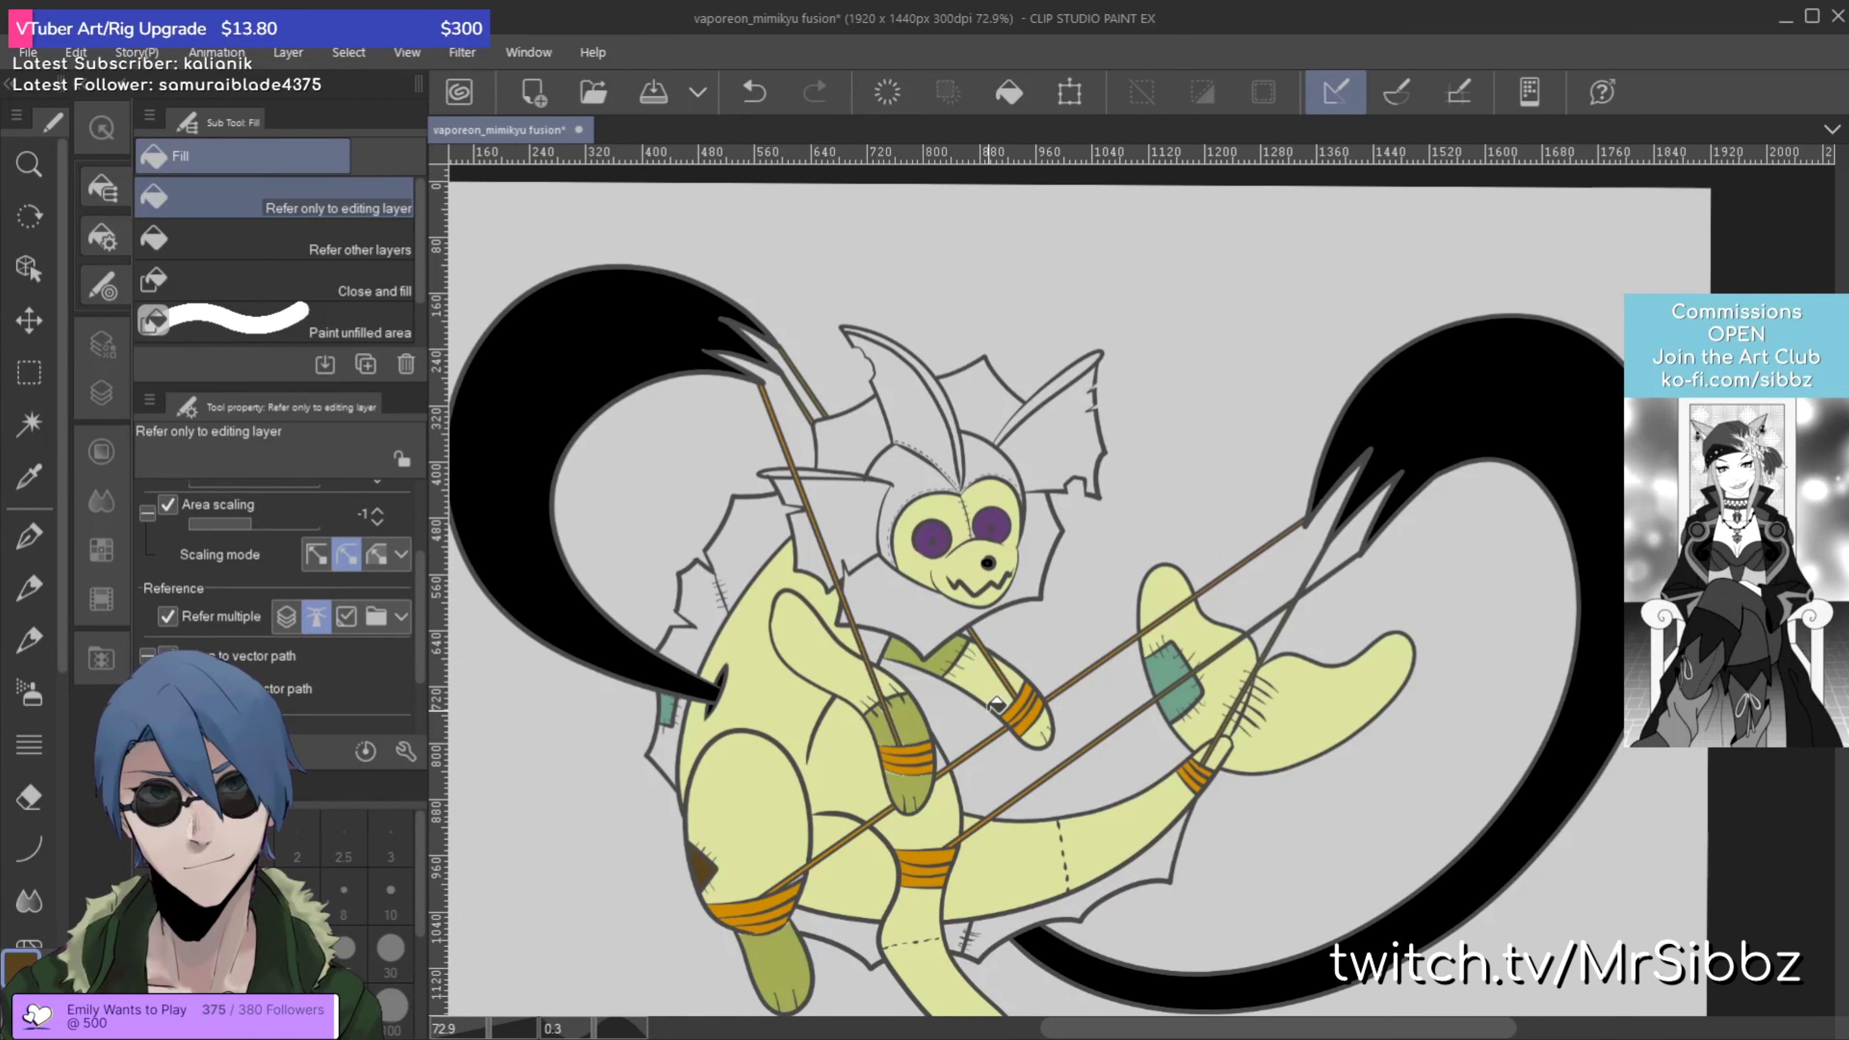
# Step: Fill the hood area on the near side of the head with near-black
pyautogui.scroll(1, 996, 704)
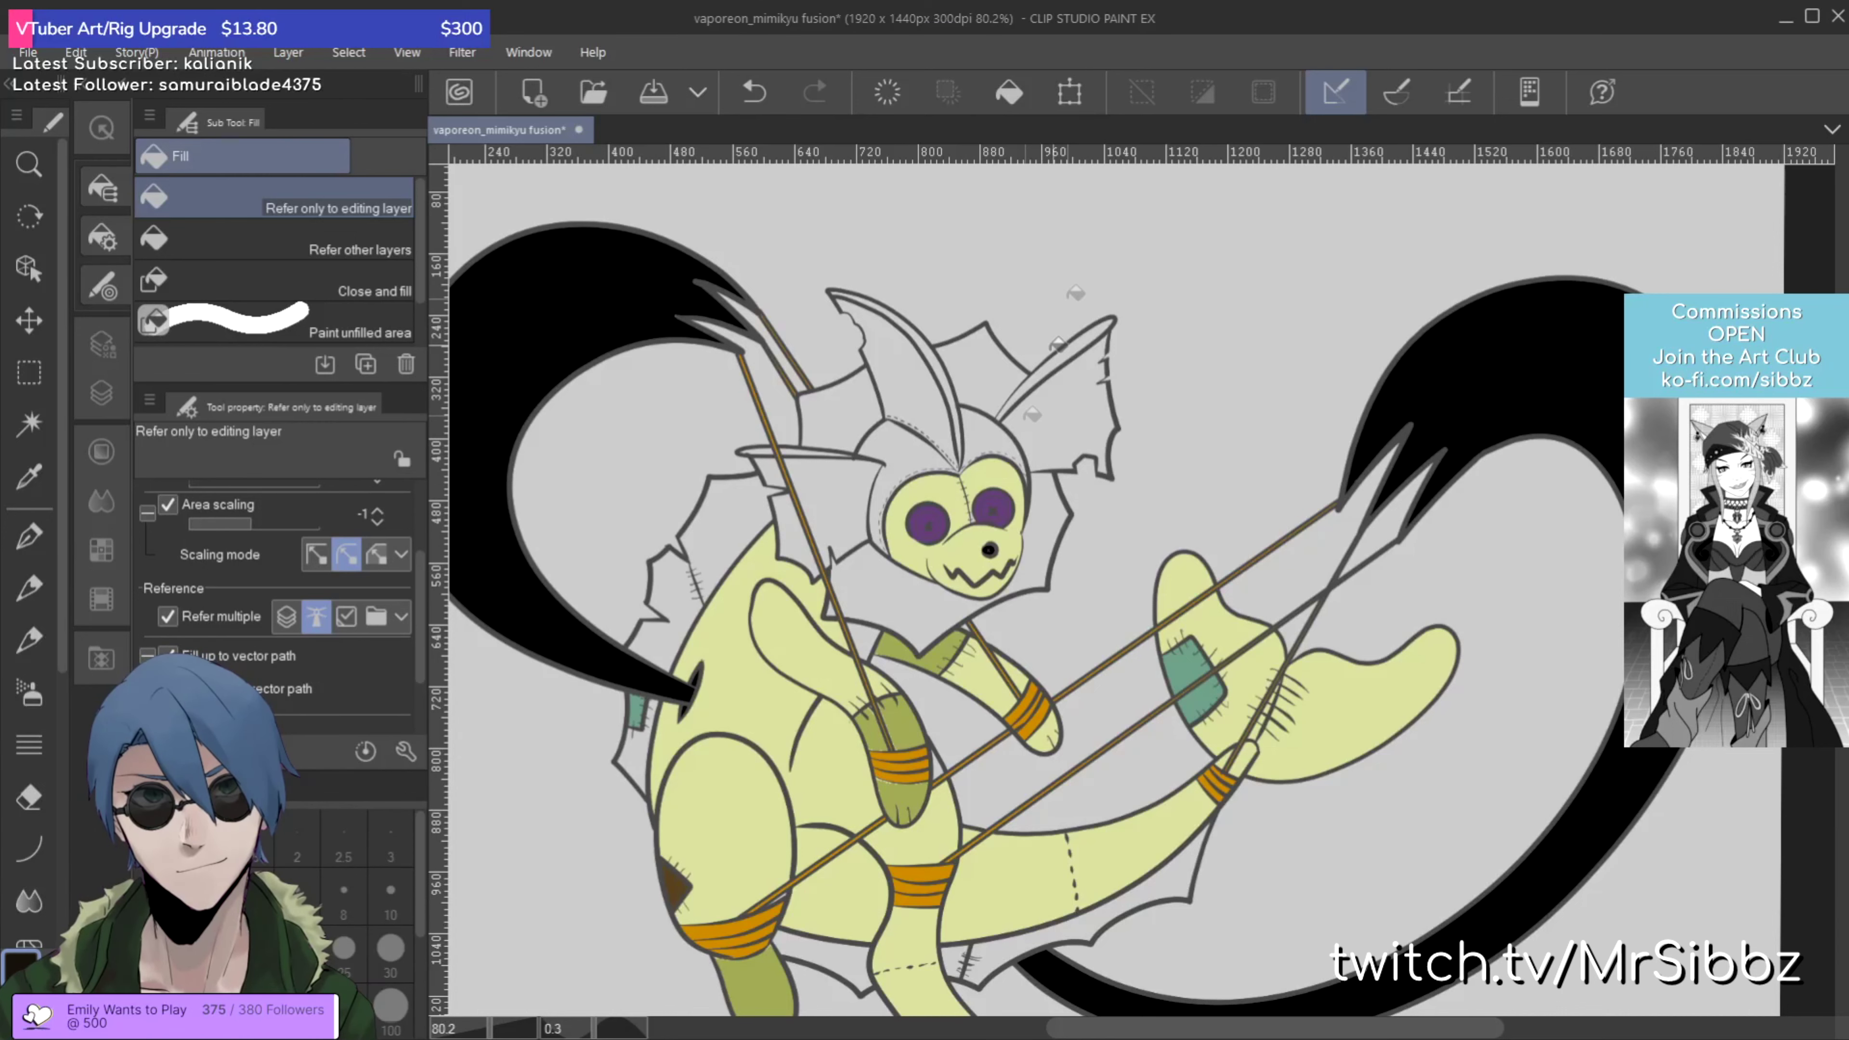
pyautogui.scroll(3, 958, 466)
pyautogui.click(846, 435)
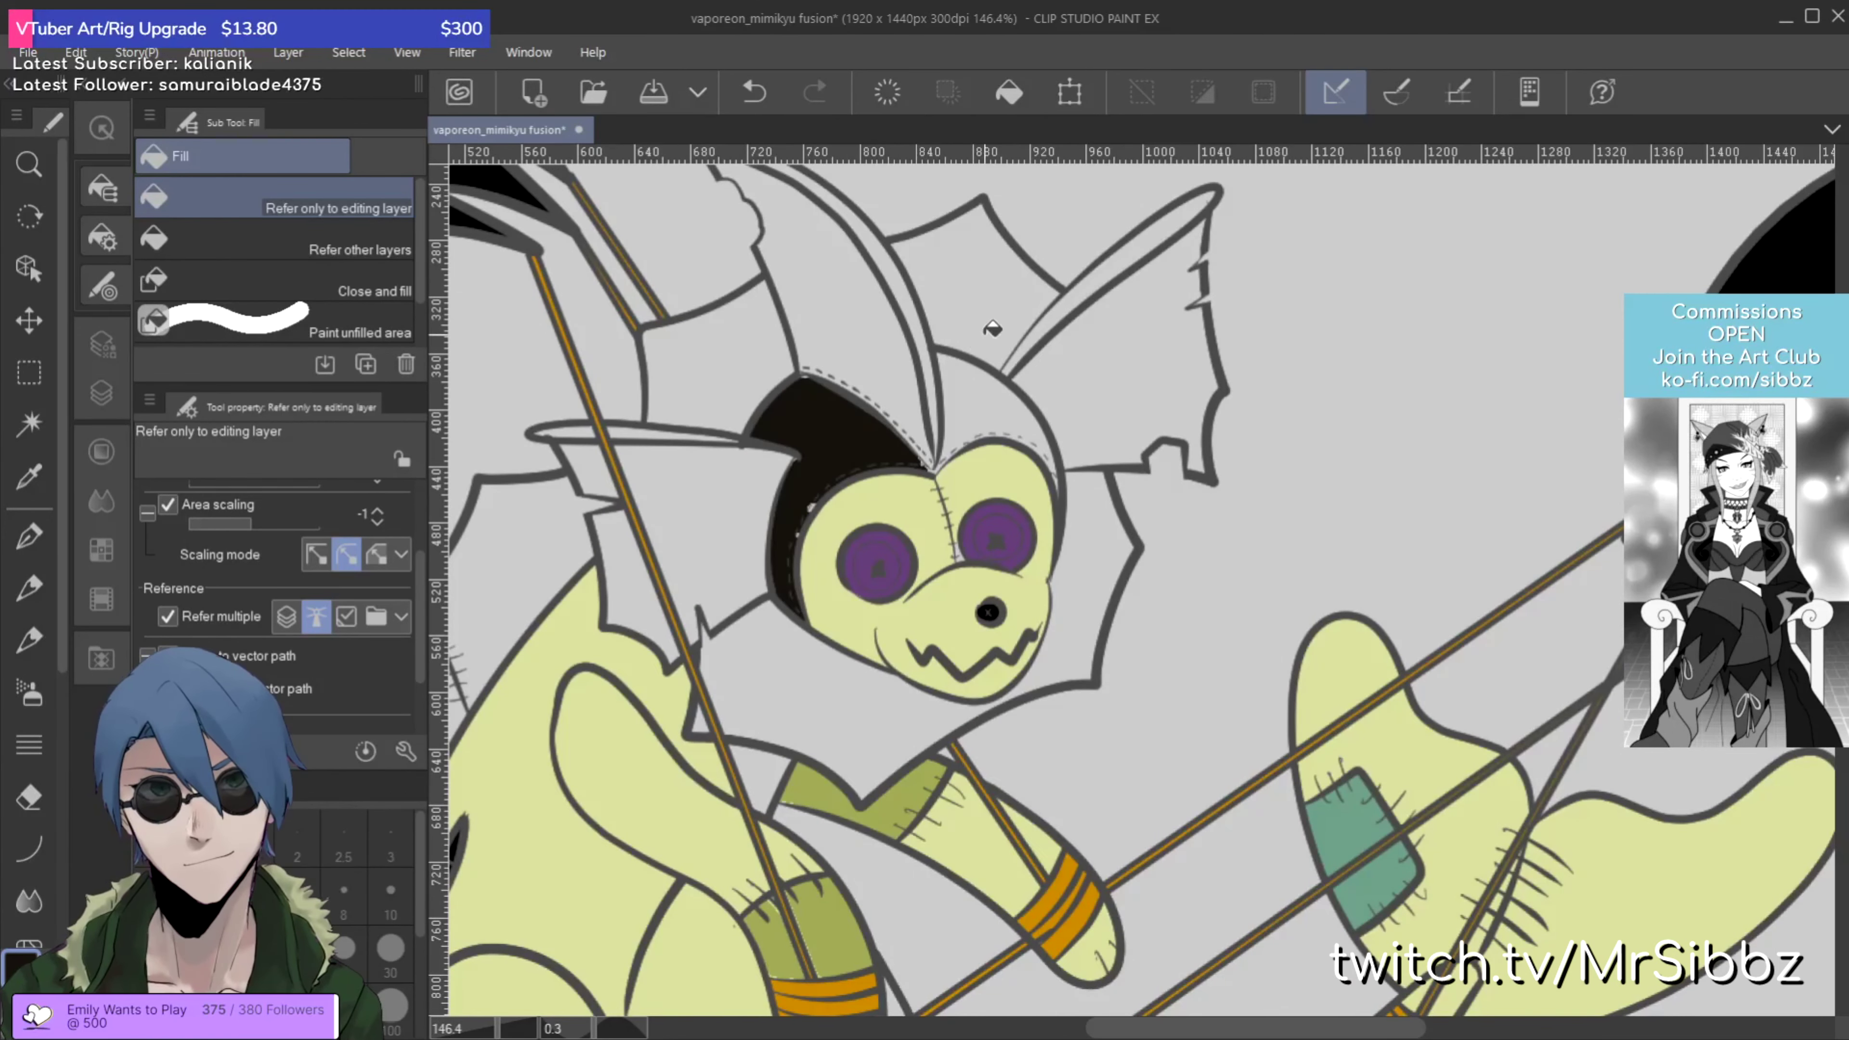
# Step: Paint over the unfilled gaps along the near side of the hood, its seam point and its upper corner with near-black using the SIBBZ Turnip Pen
pyautogui.scroll(5, 993, 328)
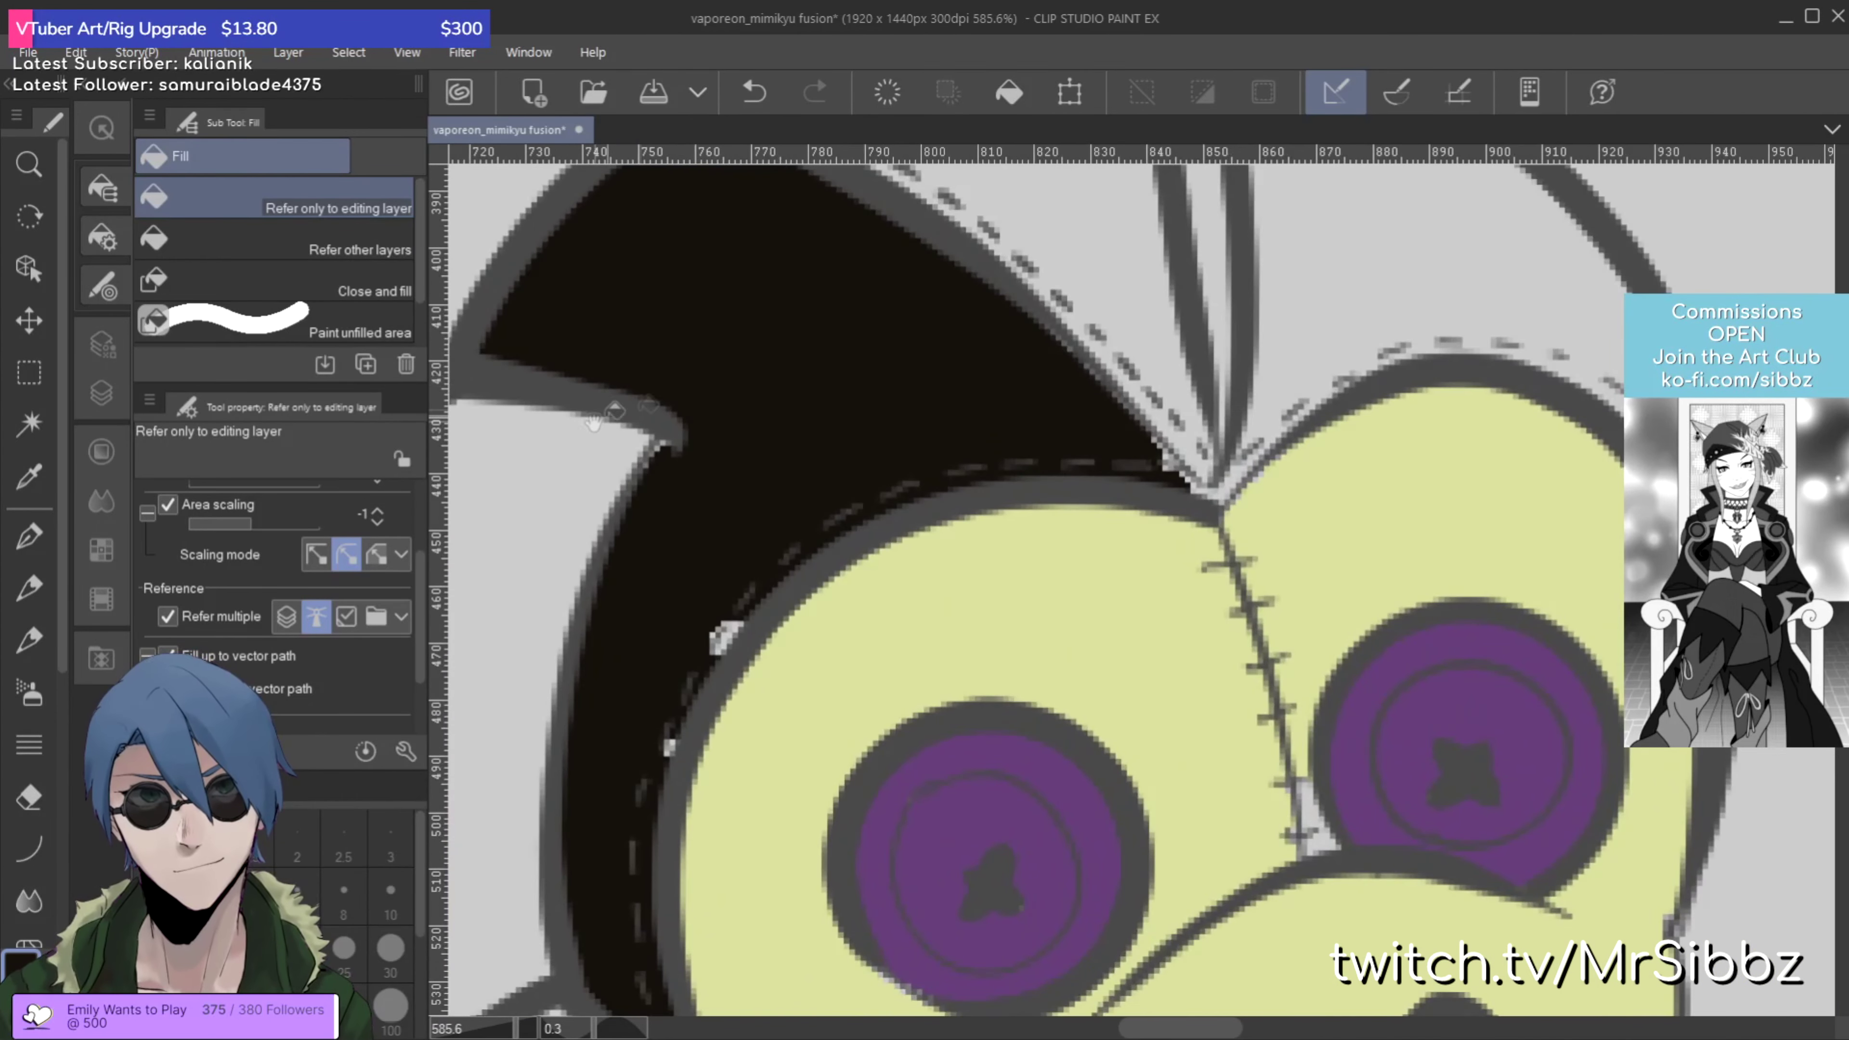
pyautogui.moveTo(595, 424); pyautogui.dragTo(735, 298)
pyautogui.scroll(2, 736, 299)
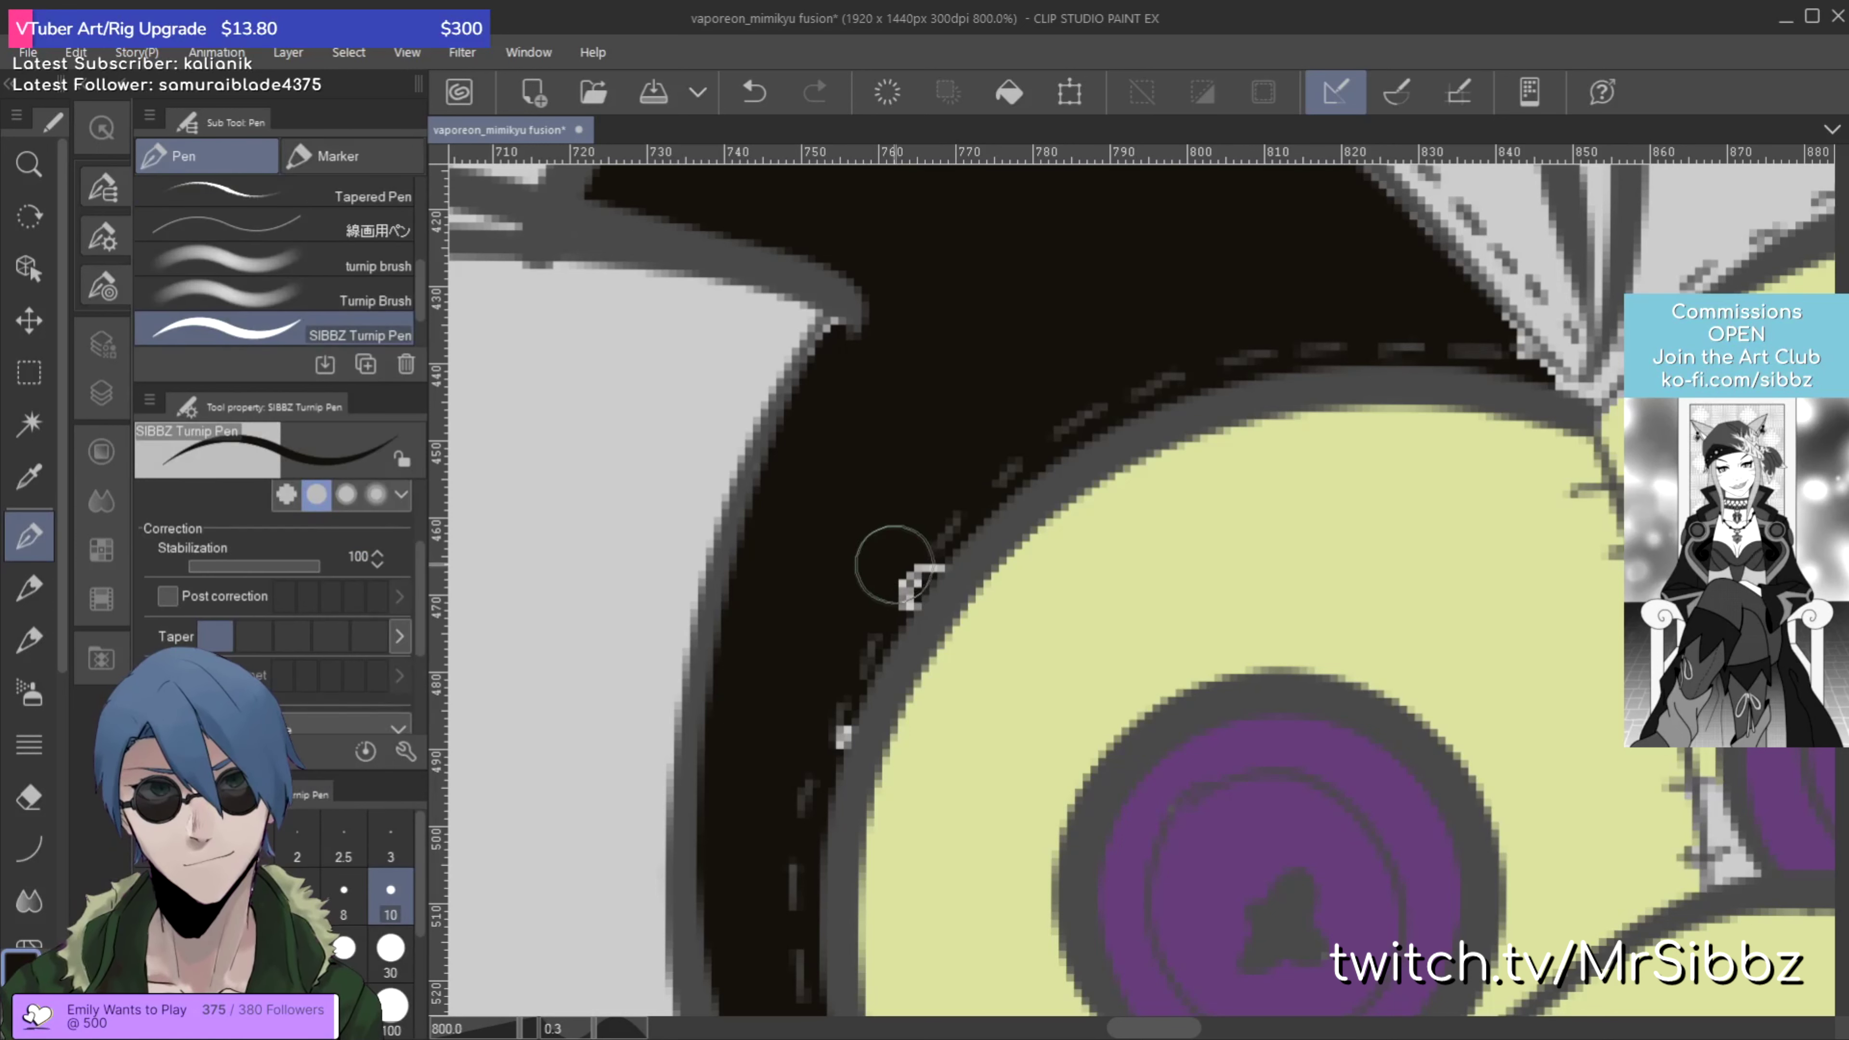
pyautogui.moveTo(902, 597); pyautogui.dragTo(929, 575)
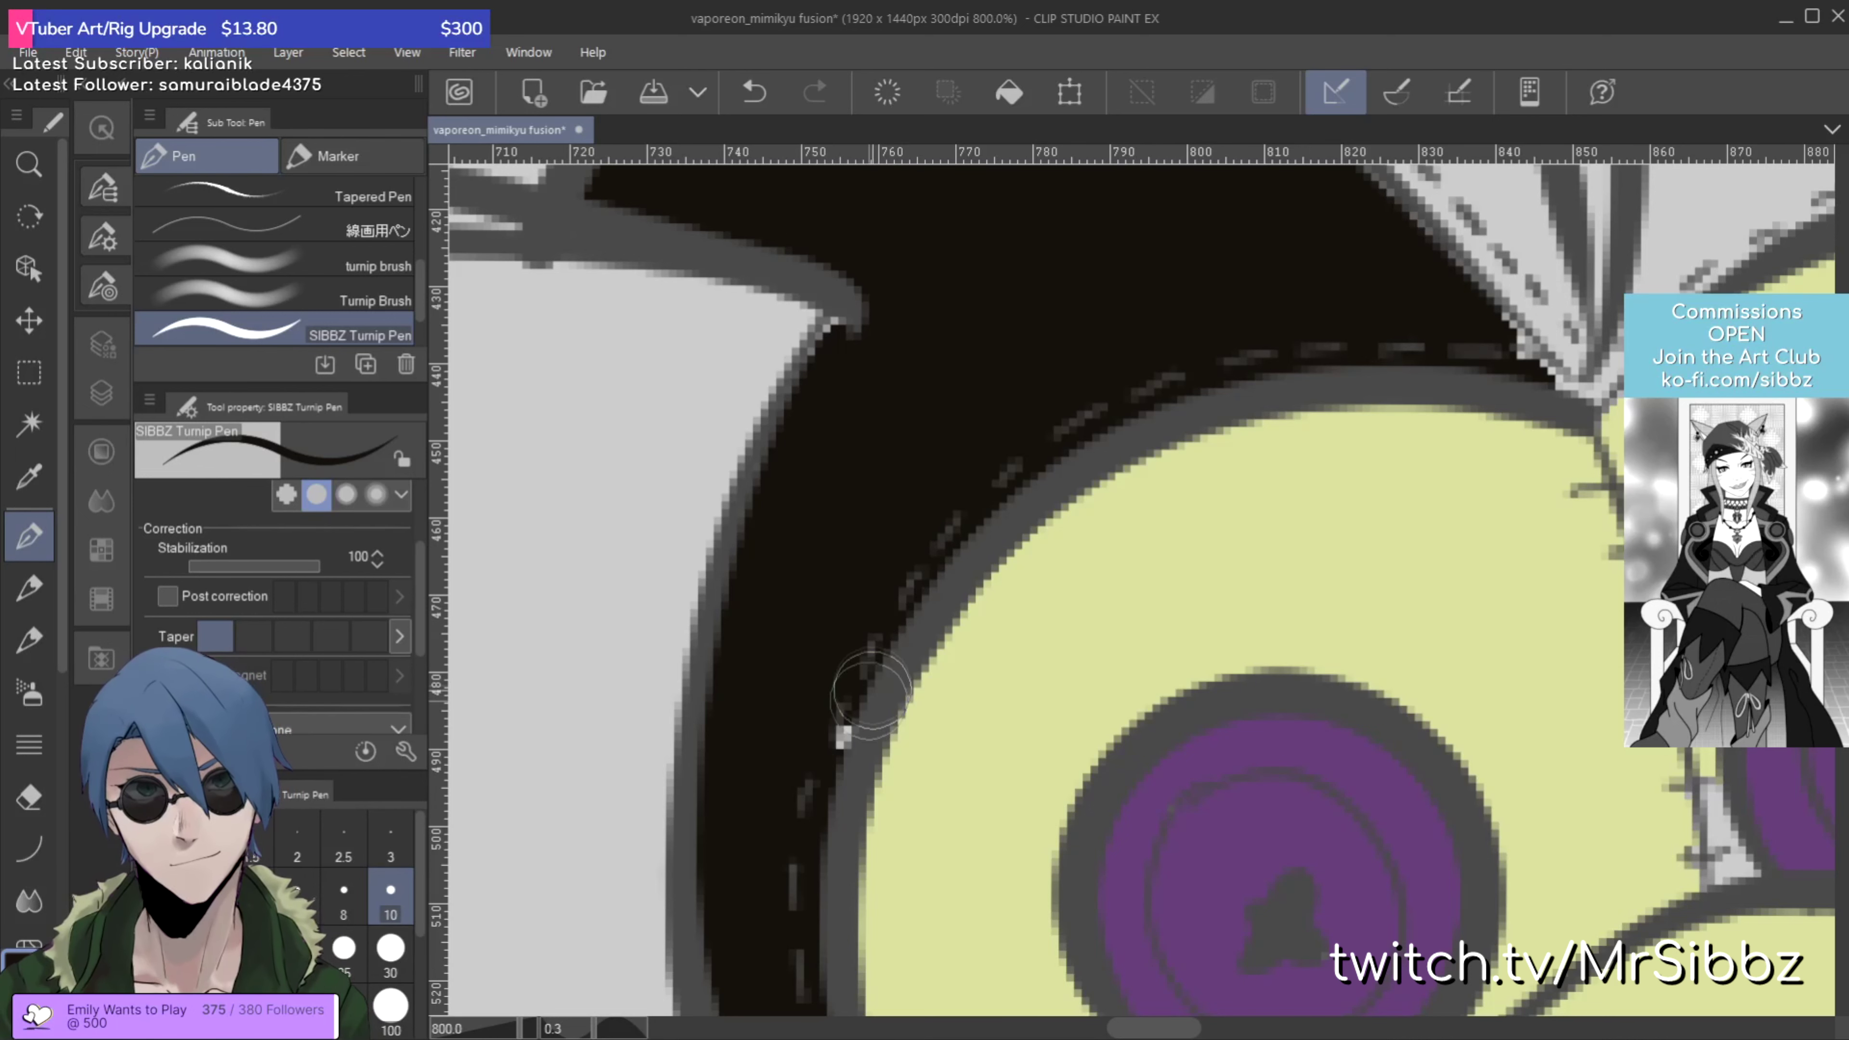
pyautogui.moveTo(857, 727); pyautogui.dragTo(575, 964)
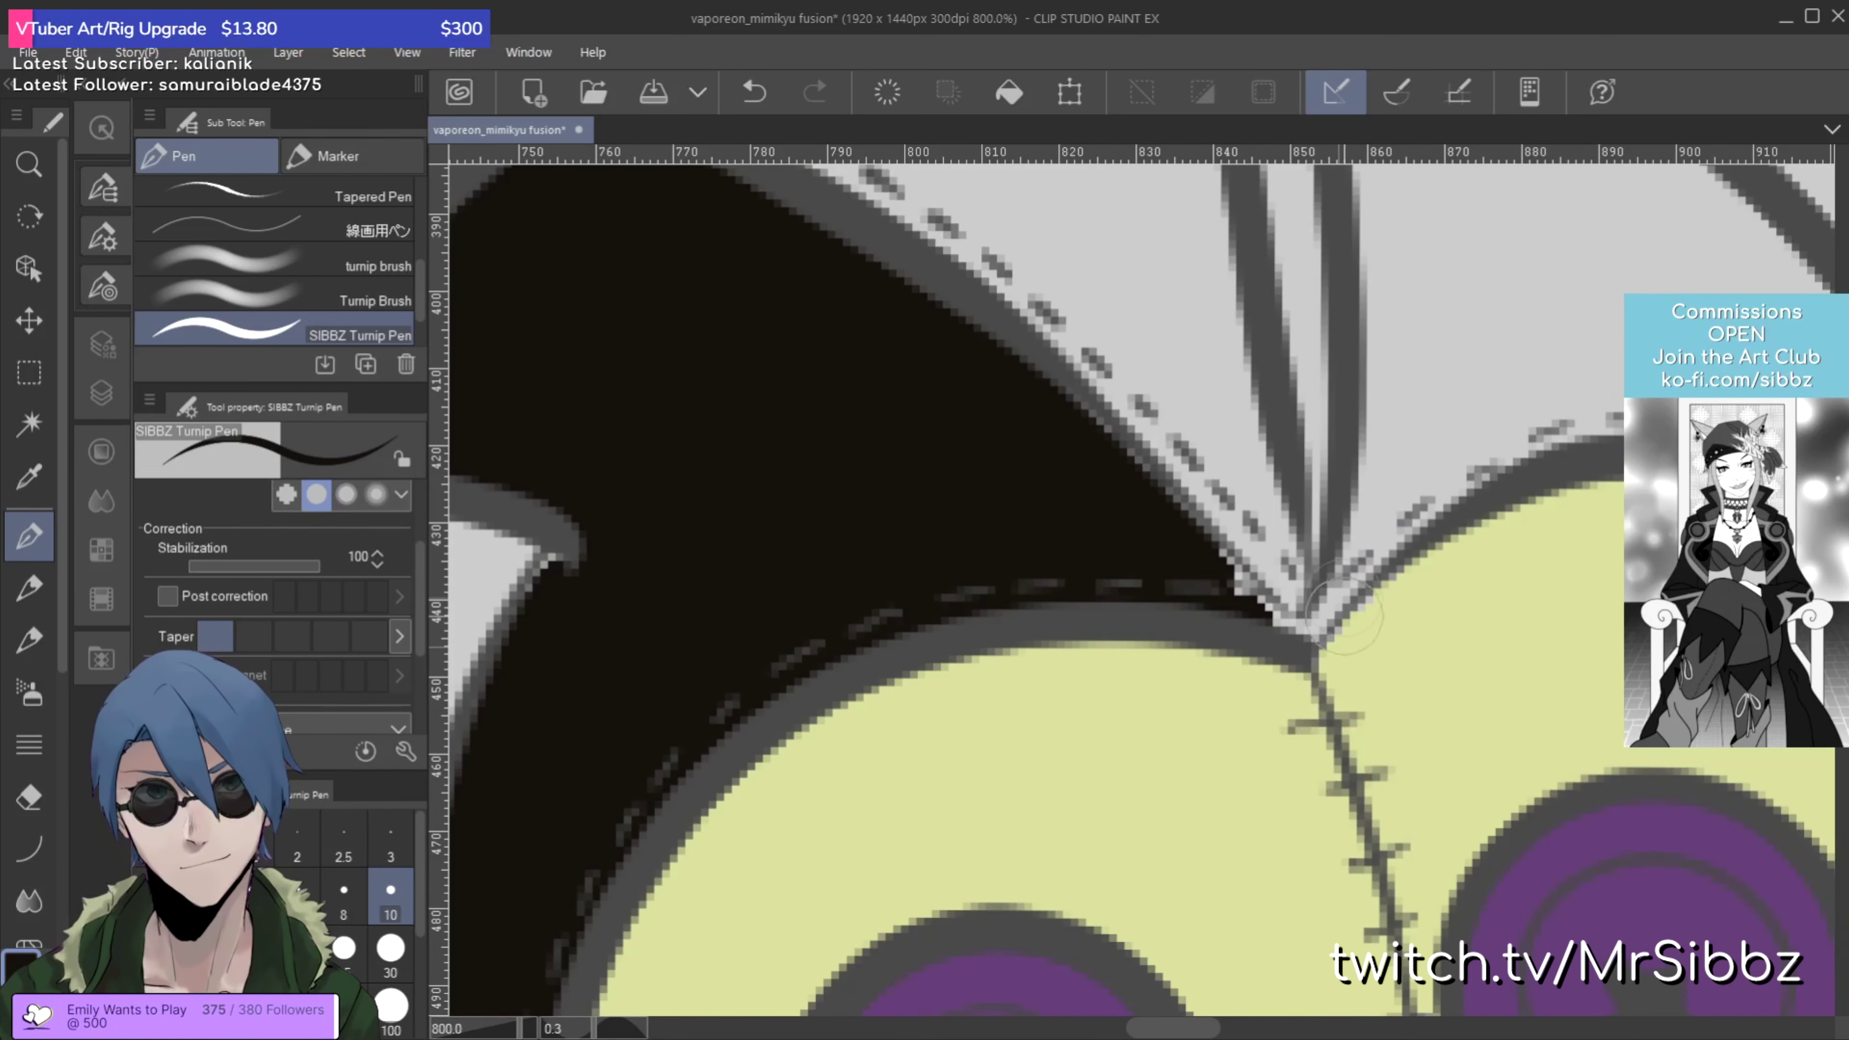
pyautogui.moveTo(1226, 579)
pyautogui.mouseDown()
pyautogui.moveTo(1287, 627)
pyautogui.moveTo(1333, 613)
pyautogui.moveTo(1252, 600)
pyautogui.mouseUp()
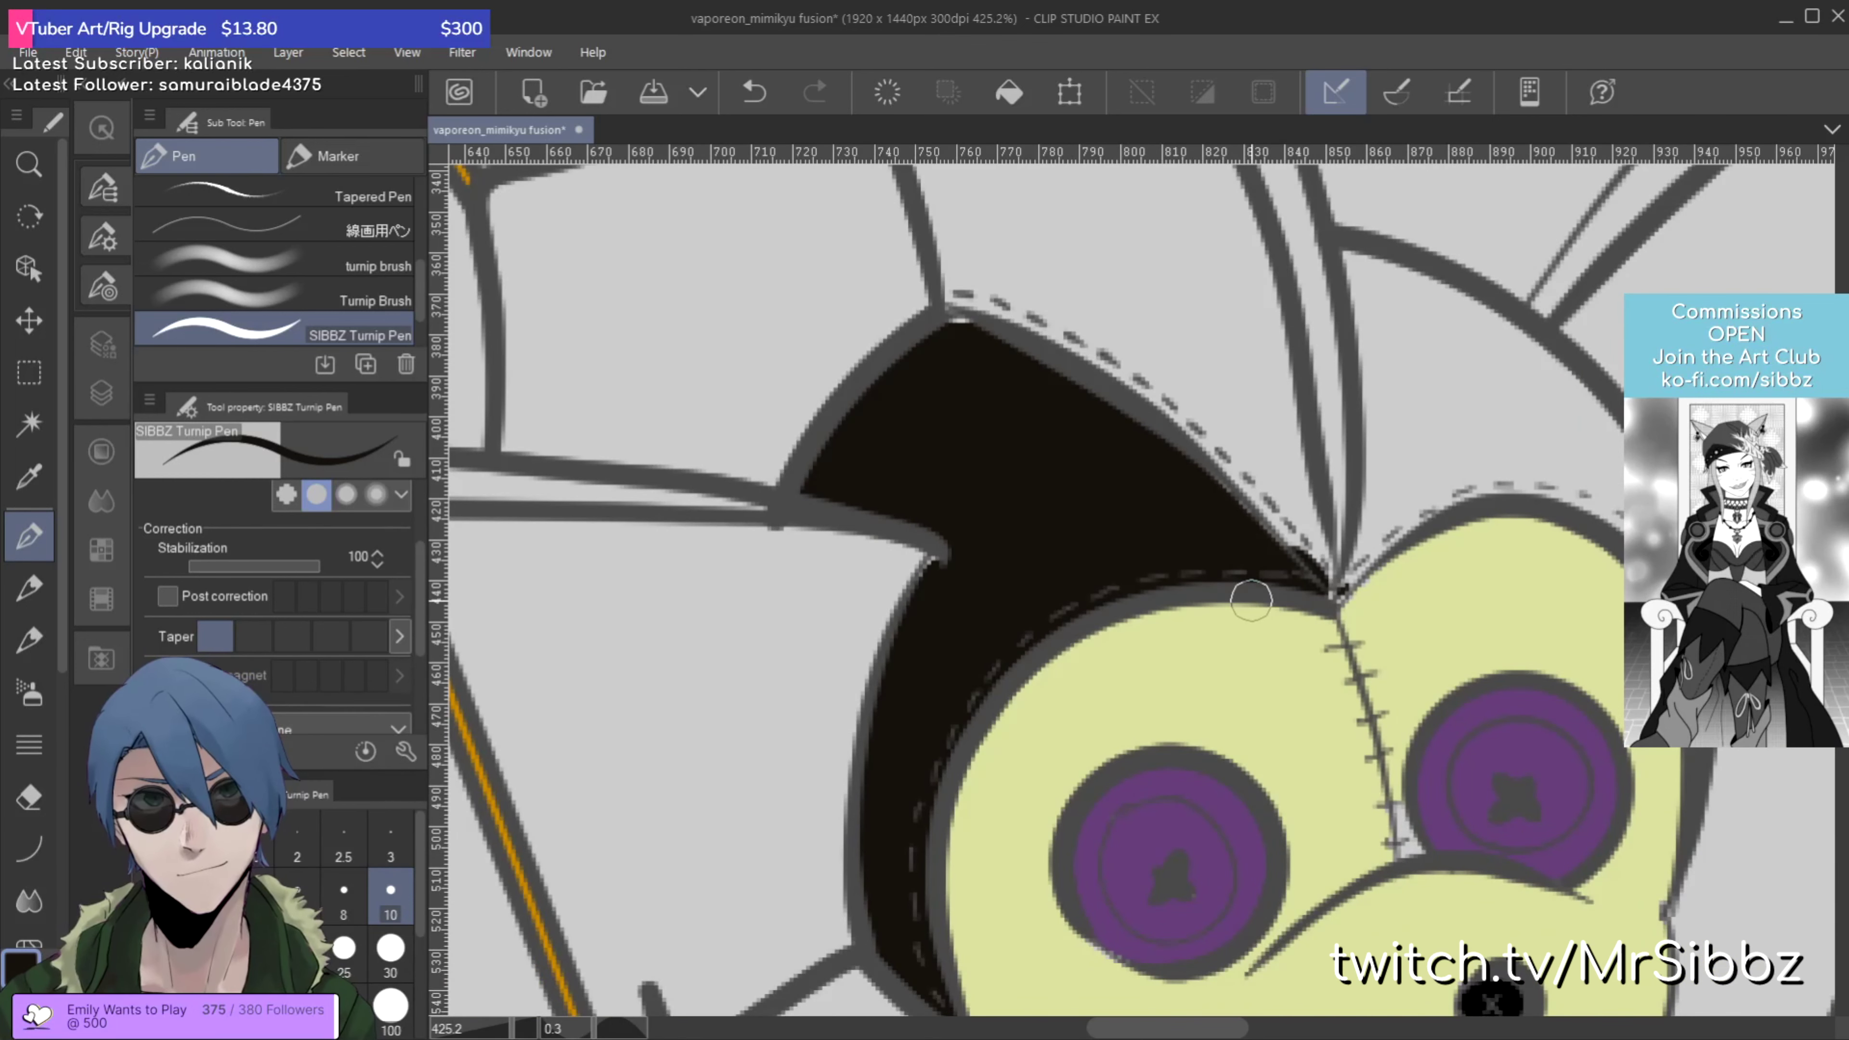
pyautogui.moveTo(942, 335); pyautogui.dragTo(972, 337)
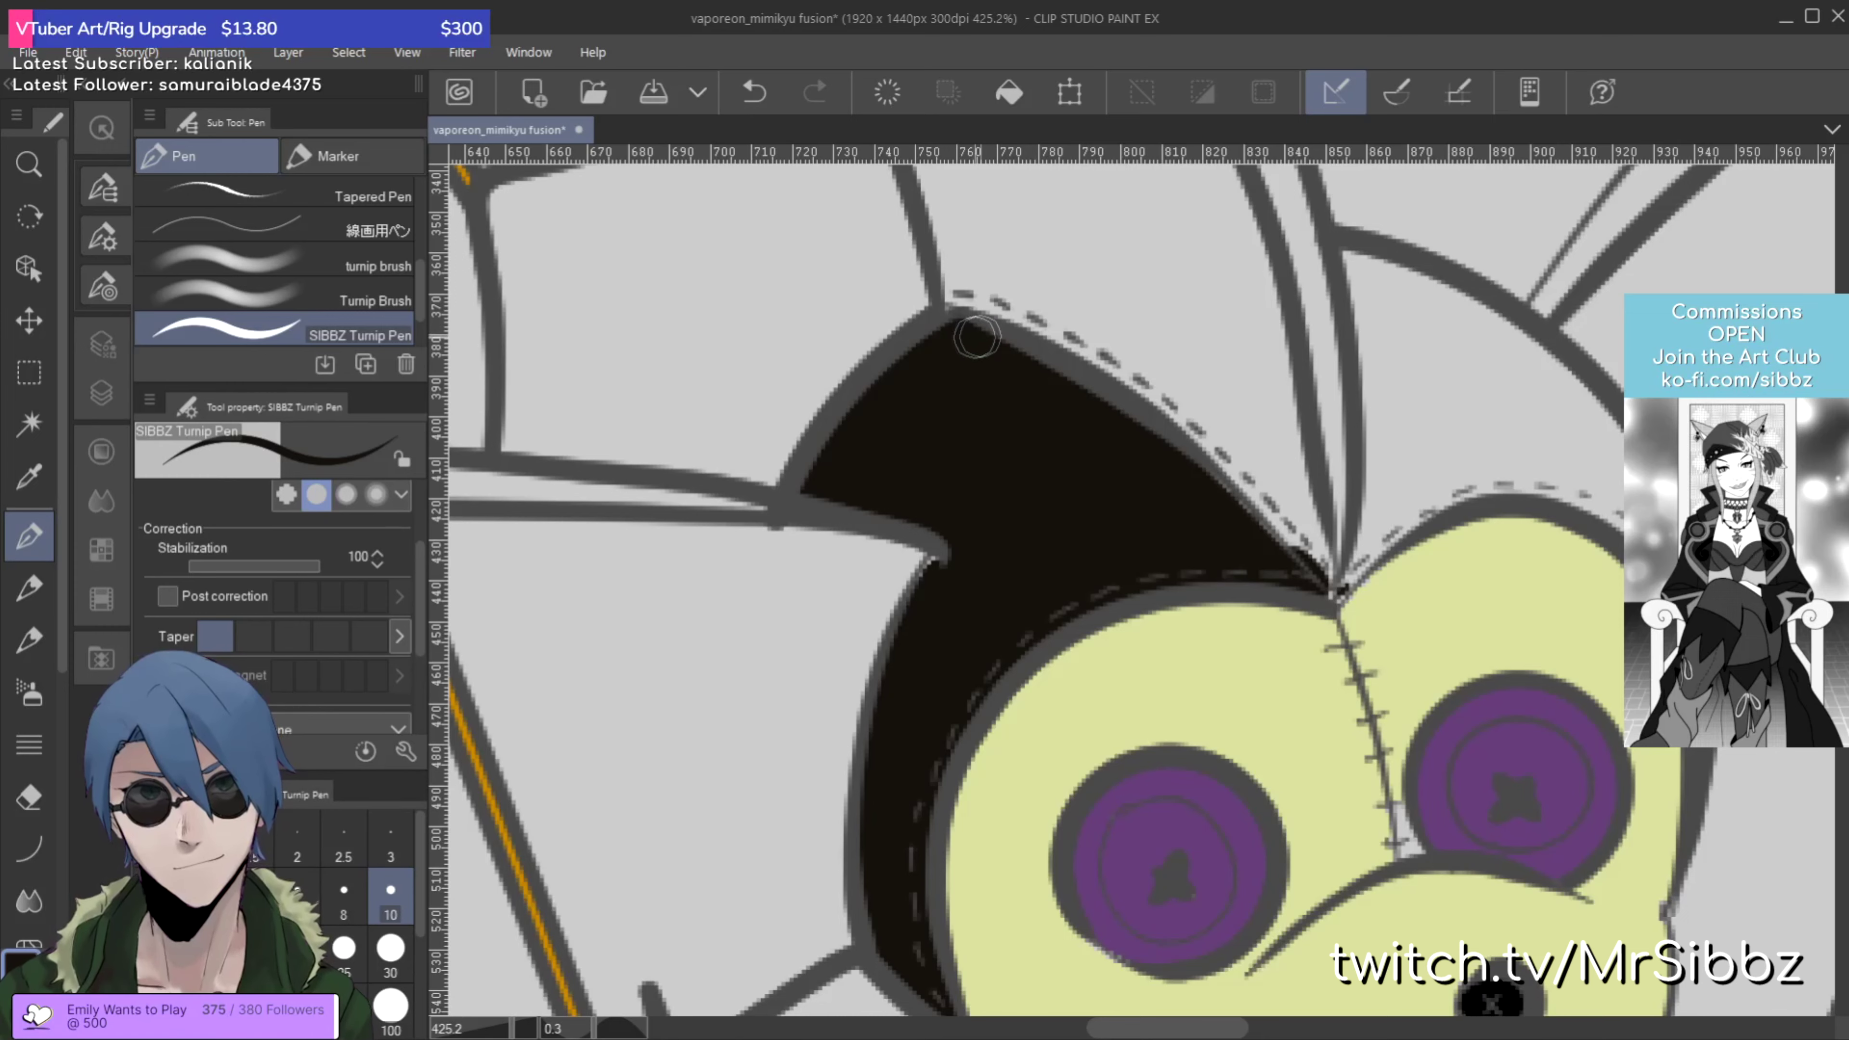
pyautogui.scroll(-2, 972, 337)
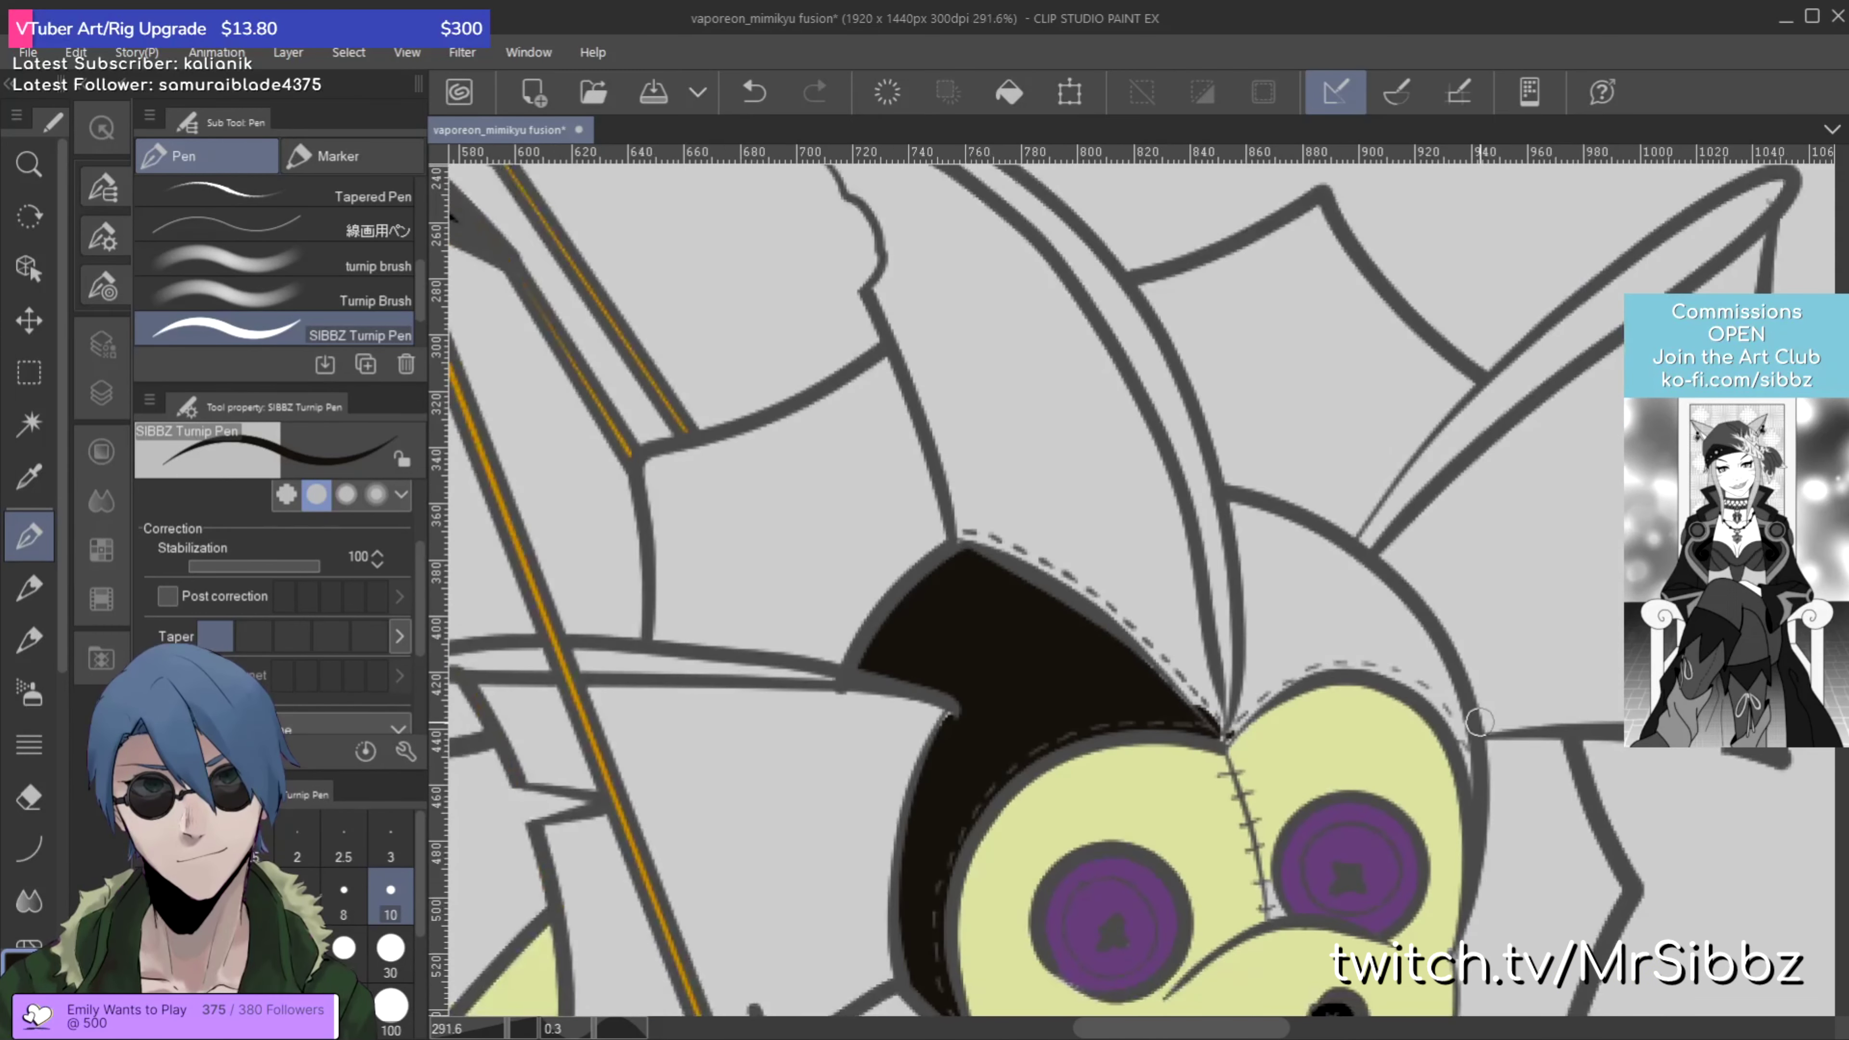
# Step: Try filling the ear fin spines and the far side of the hood with near-black, touching up the far ear spine's base
pyautogui.press('g')
pyautogui.press('g')
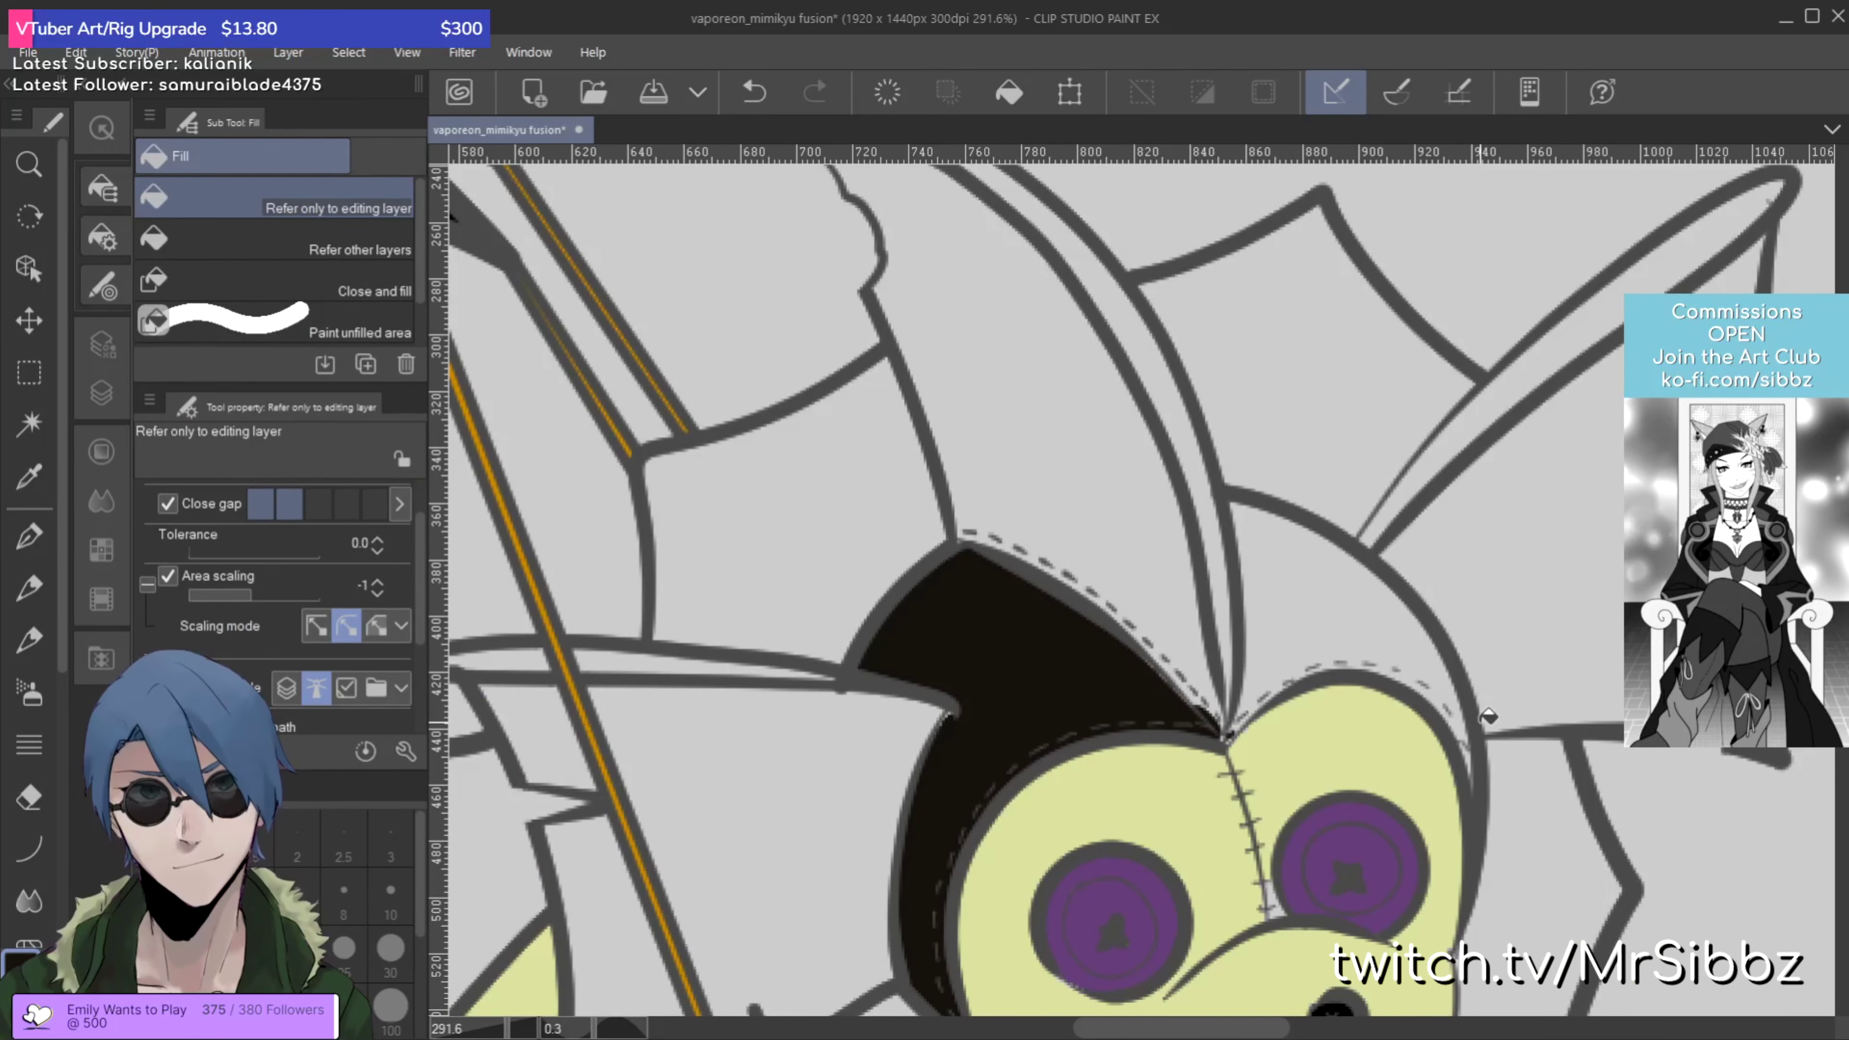
pyautogui.click(668, 659)
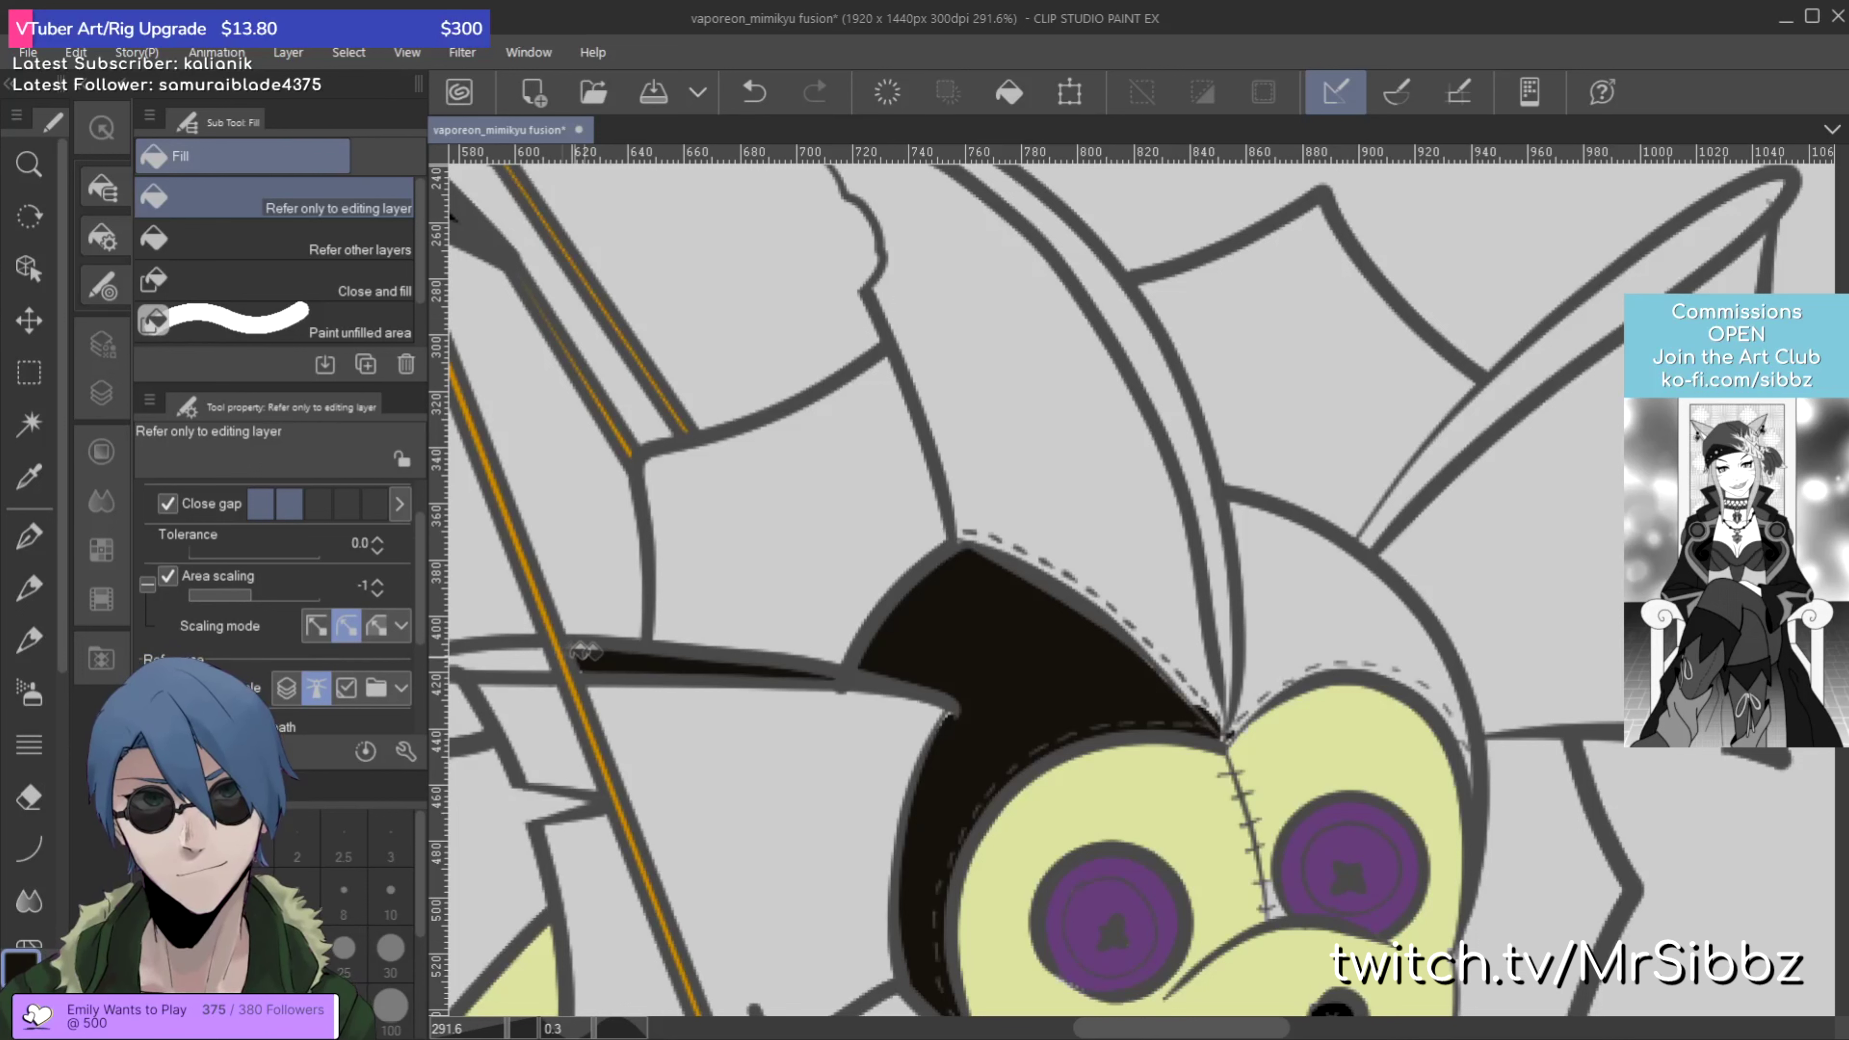
pyautogui.click(510, 656)
pyautogui.click(1207, 477)
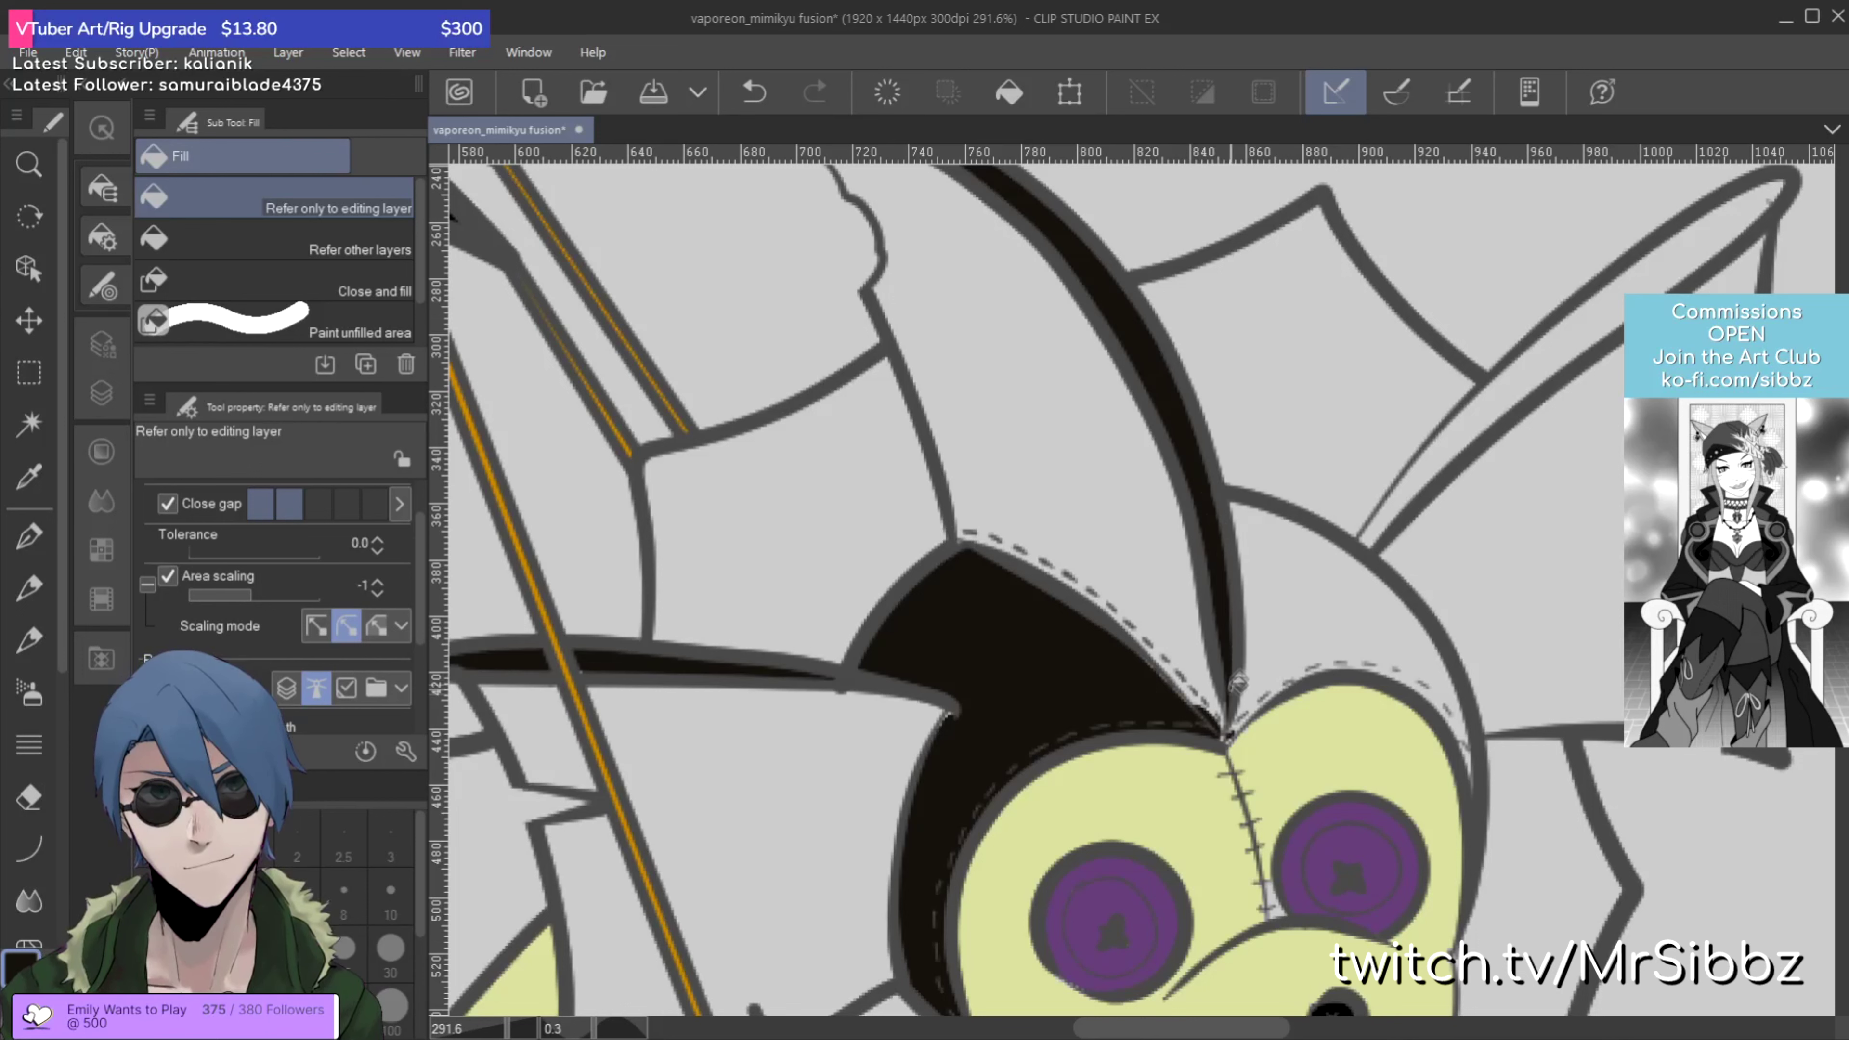
pyautogui.click(1399, 501)
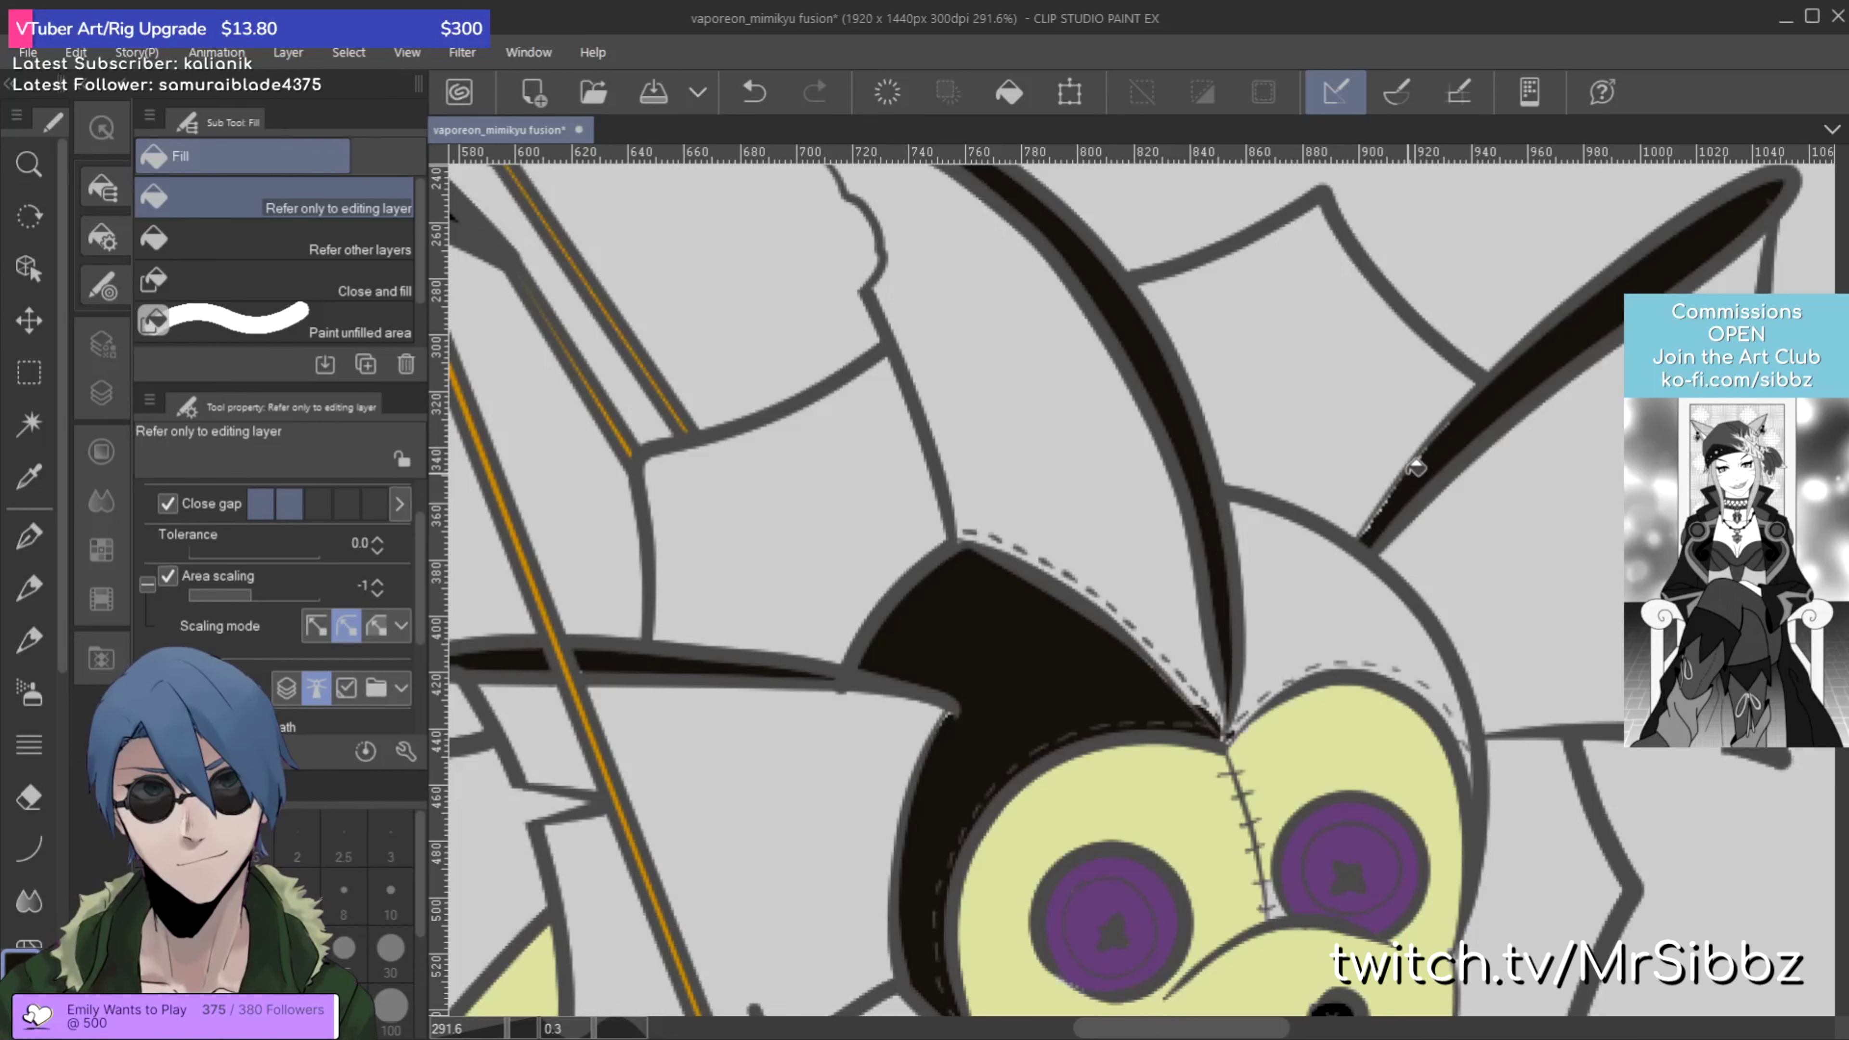
pyautogui.click(1322, 595)
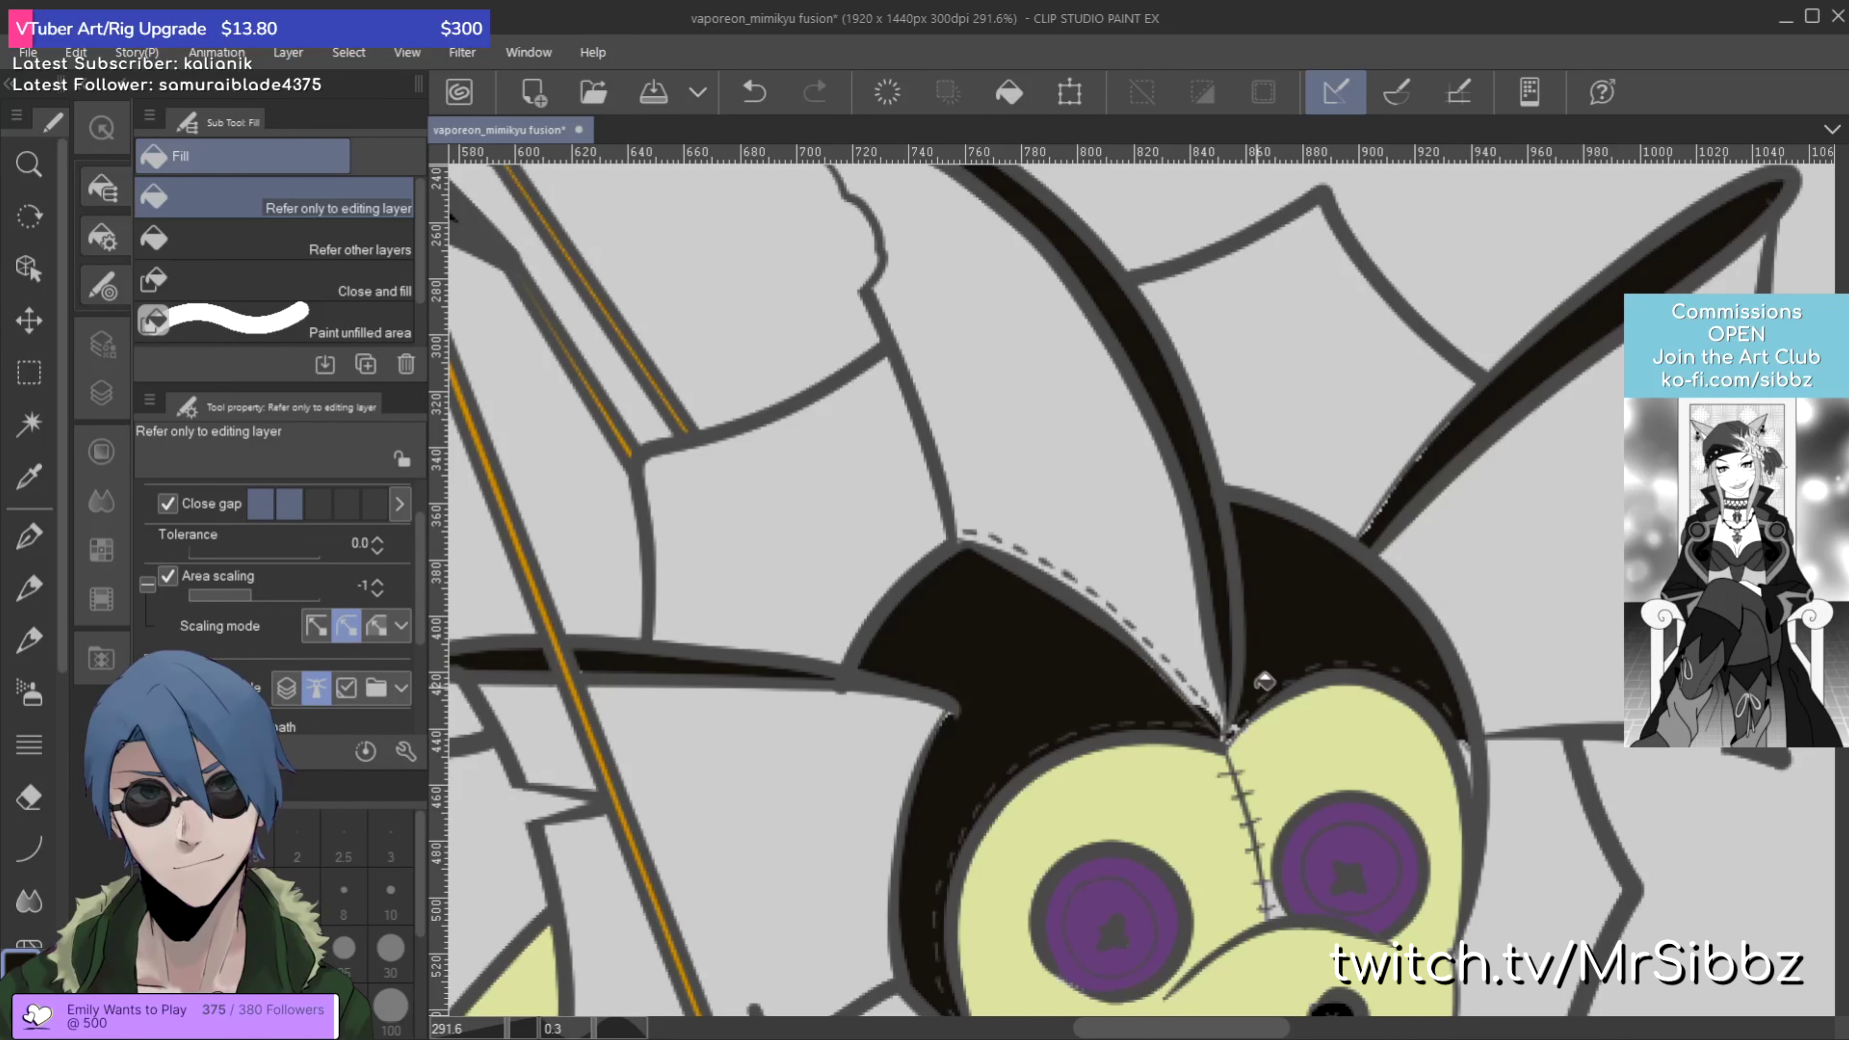
pyautogui.press('p')
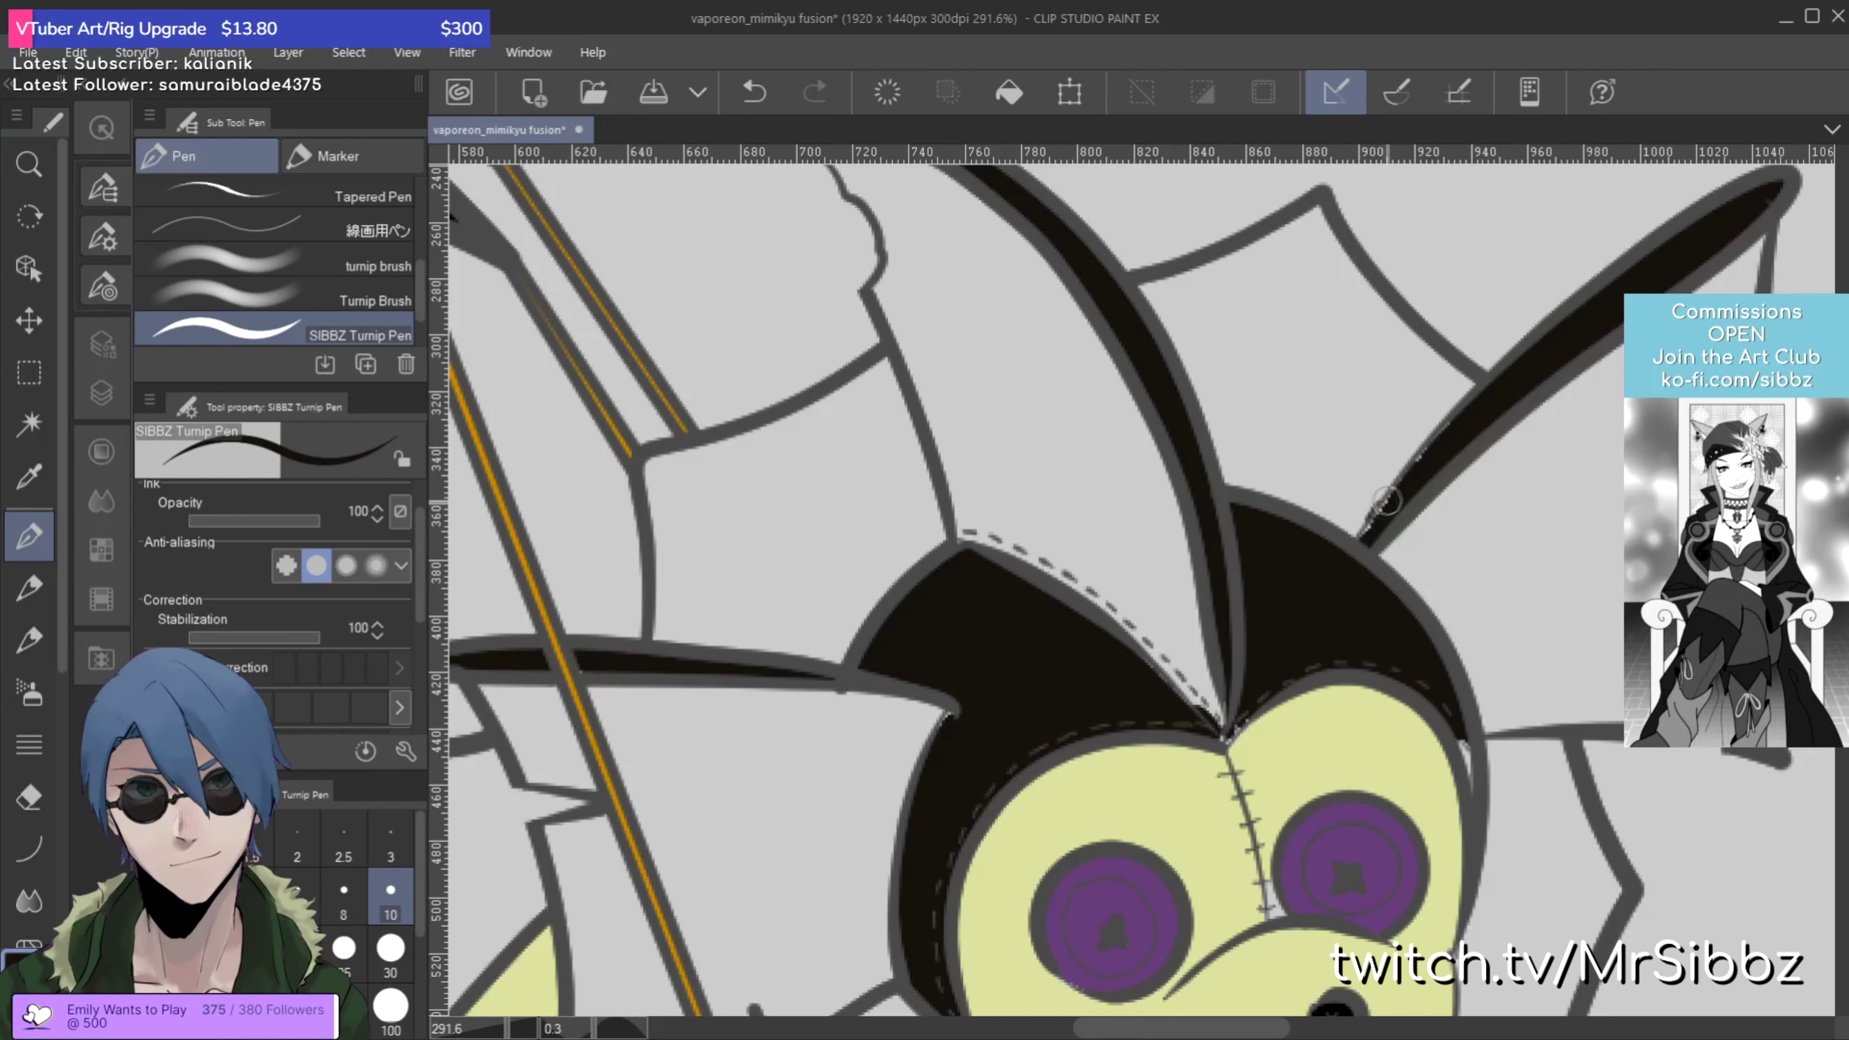
pyautogui.hotkey('ctrl', 'z')
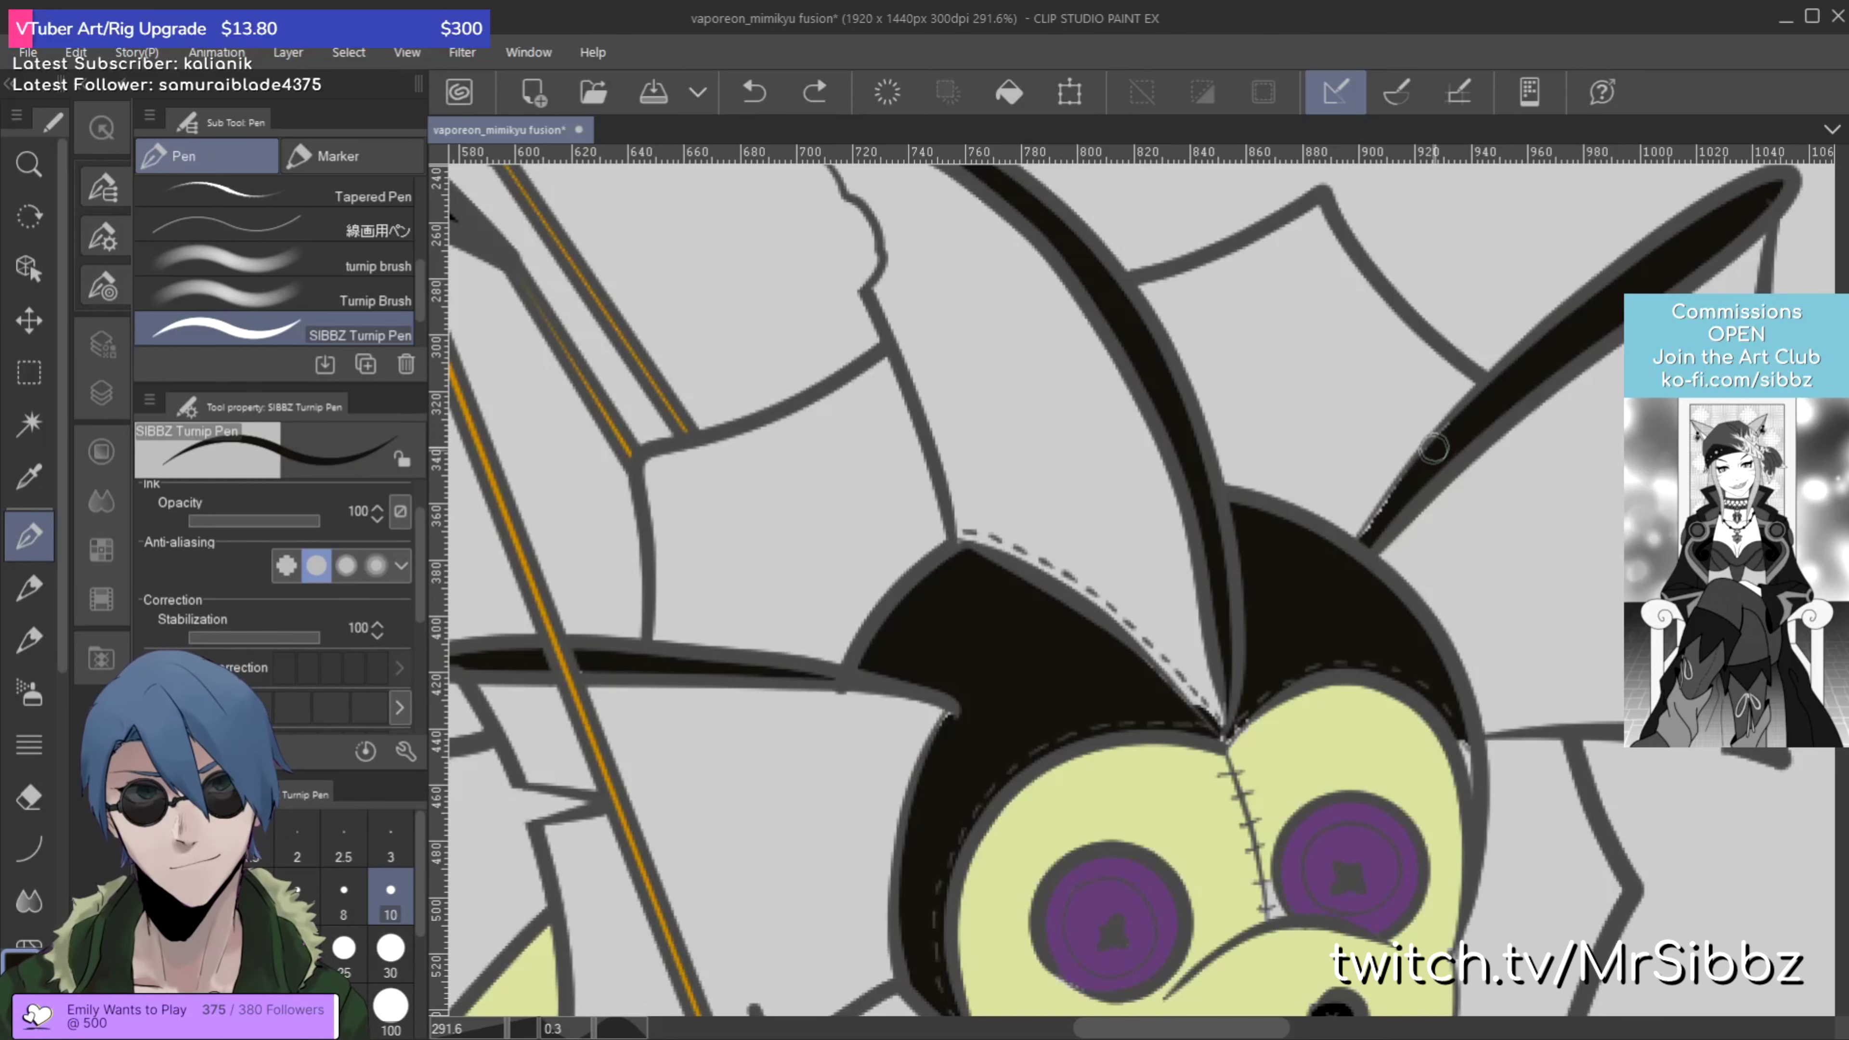
pyautogui.moveTo(1435, 450)
pyautogui.mouseDown()
pyautogui.moveTo(1363, 543)
pyautogui.moveTo(1376, 525)
pyautogui.moveTo(1219, 334)
pyautogui.mouseUp()
pyautogui.scroll(-1, 1375, 526)
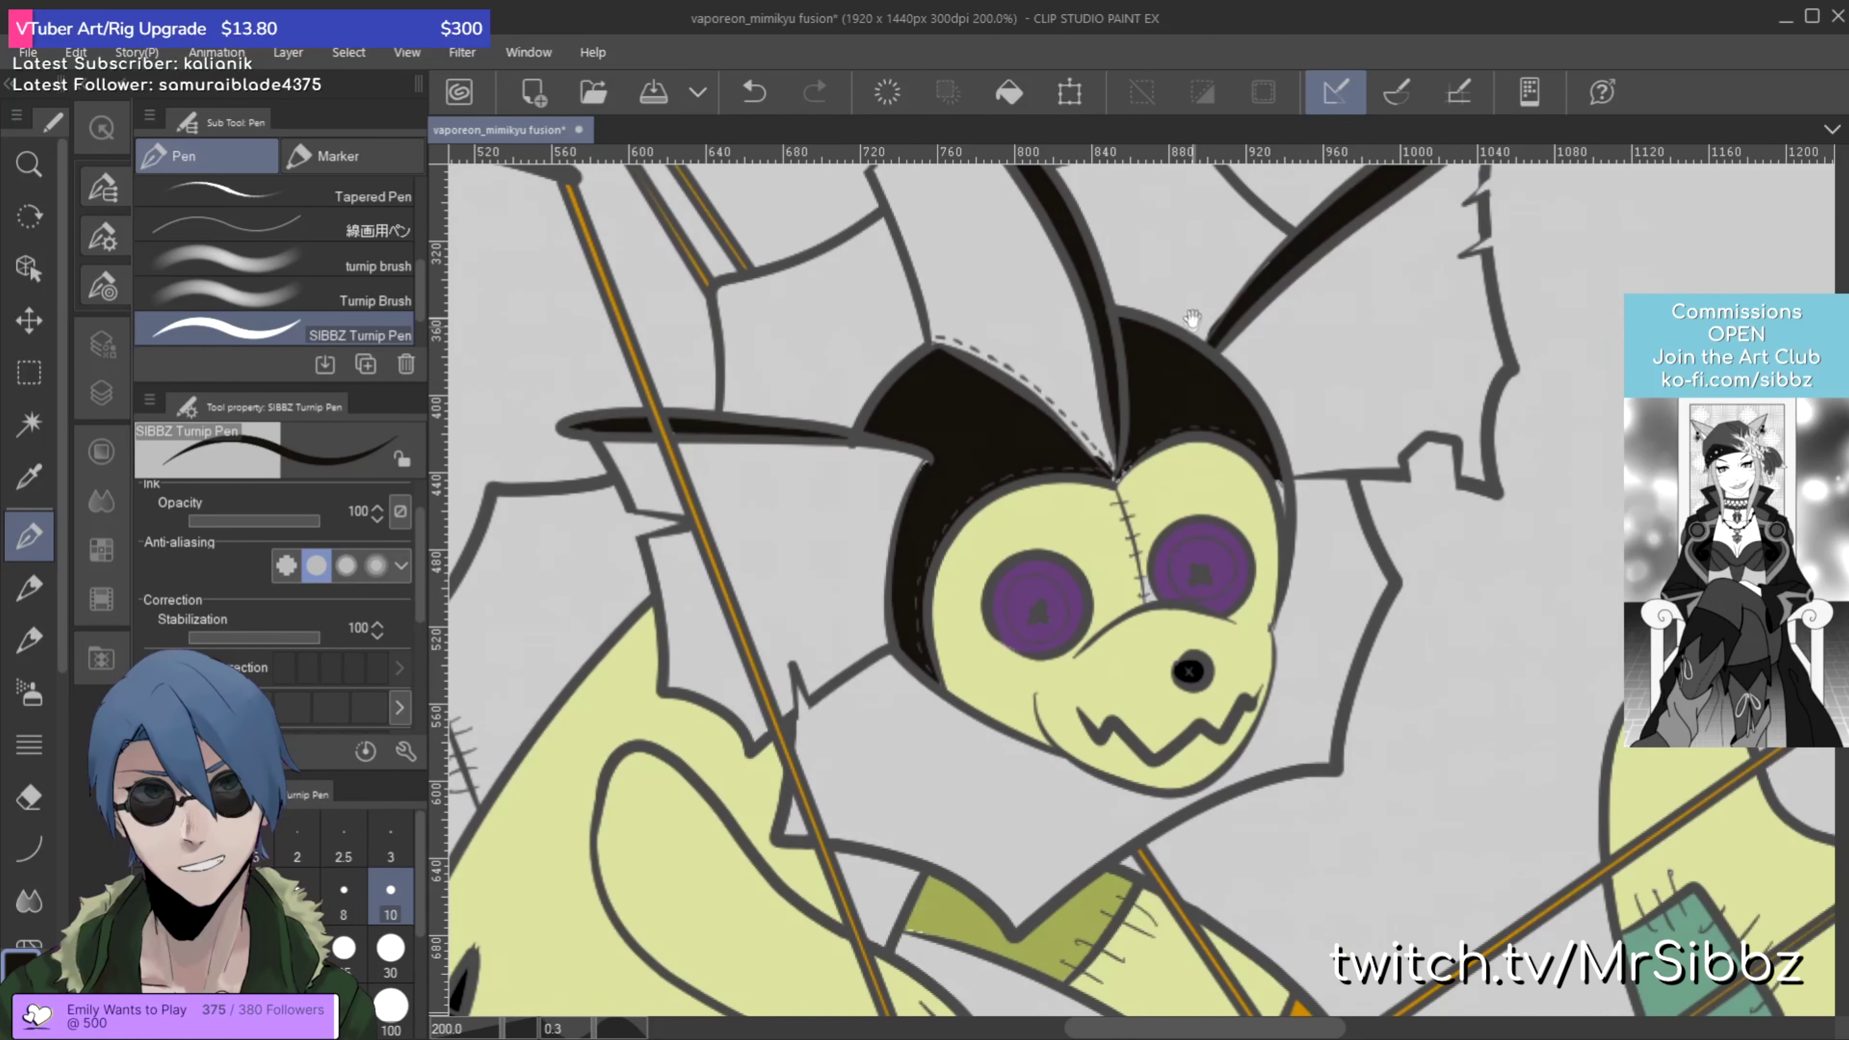
pyautogui.scroll(-1, 1185, 318)
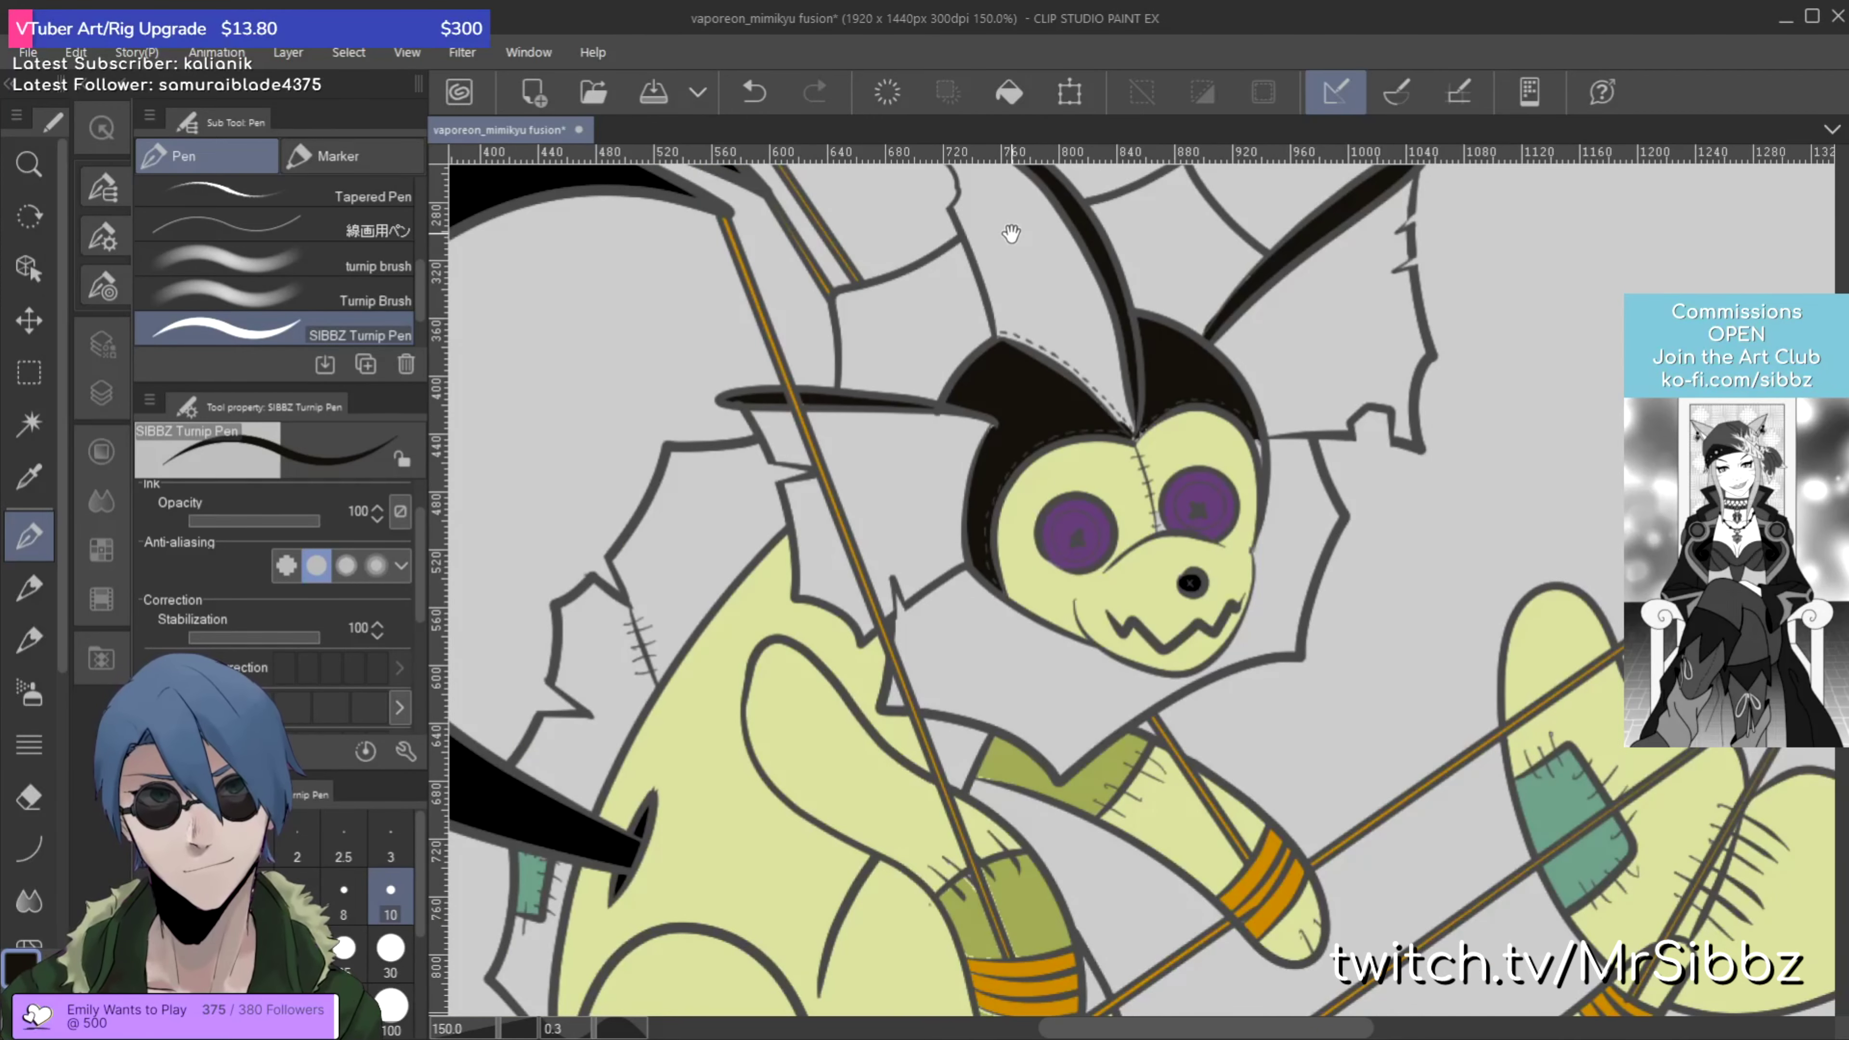
pyautogui.moveTo(1043, 243); pyautogui.dragTo(1033, 392)
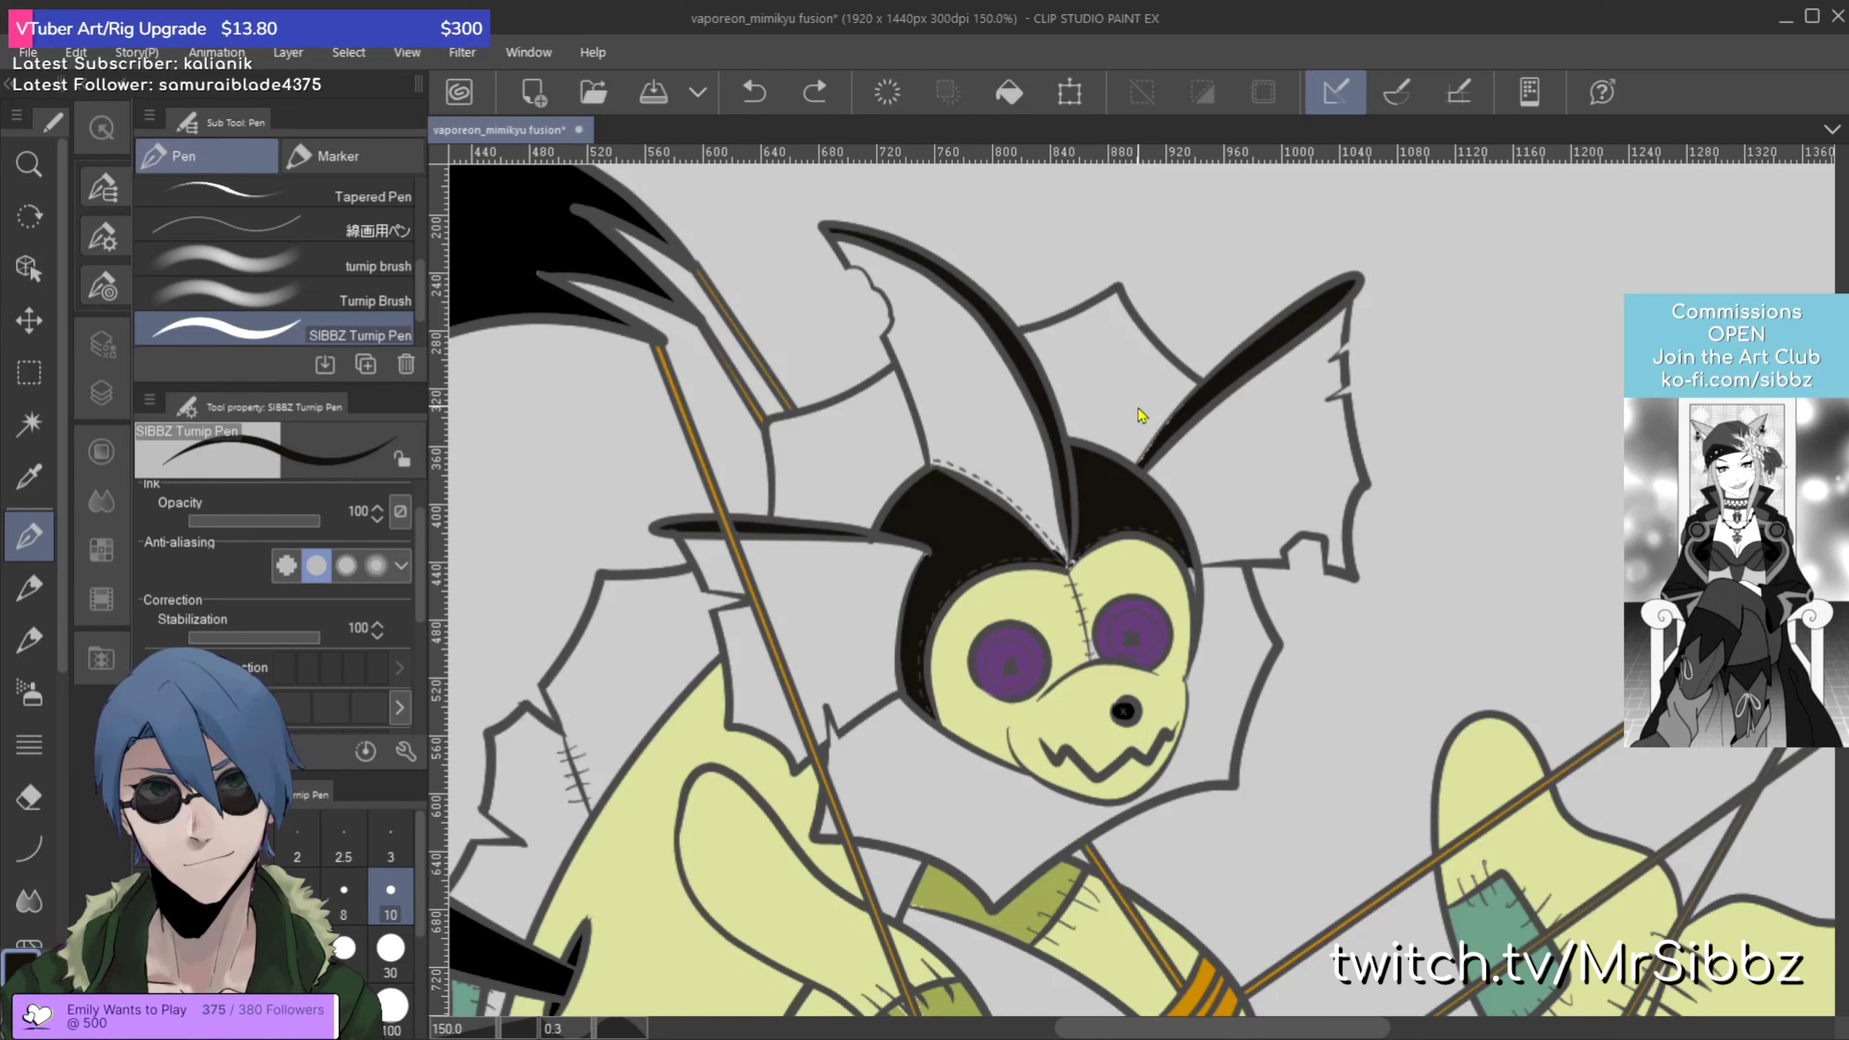
# Step: Undo the near-black fills on the ear fin spines and the far side of the hood
pyautogui.hotkey('ctrl', 'z')
pyautogui.hotkey('ctrl', 'z')
pyautogui.hotkey('ctrl', 'z')
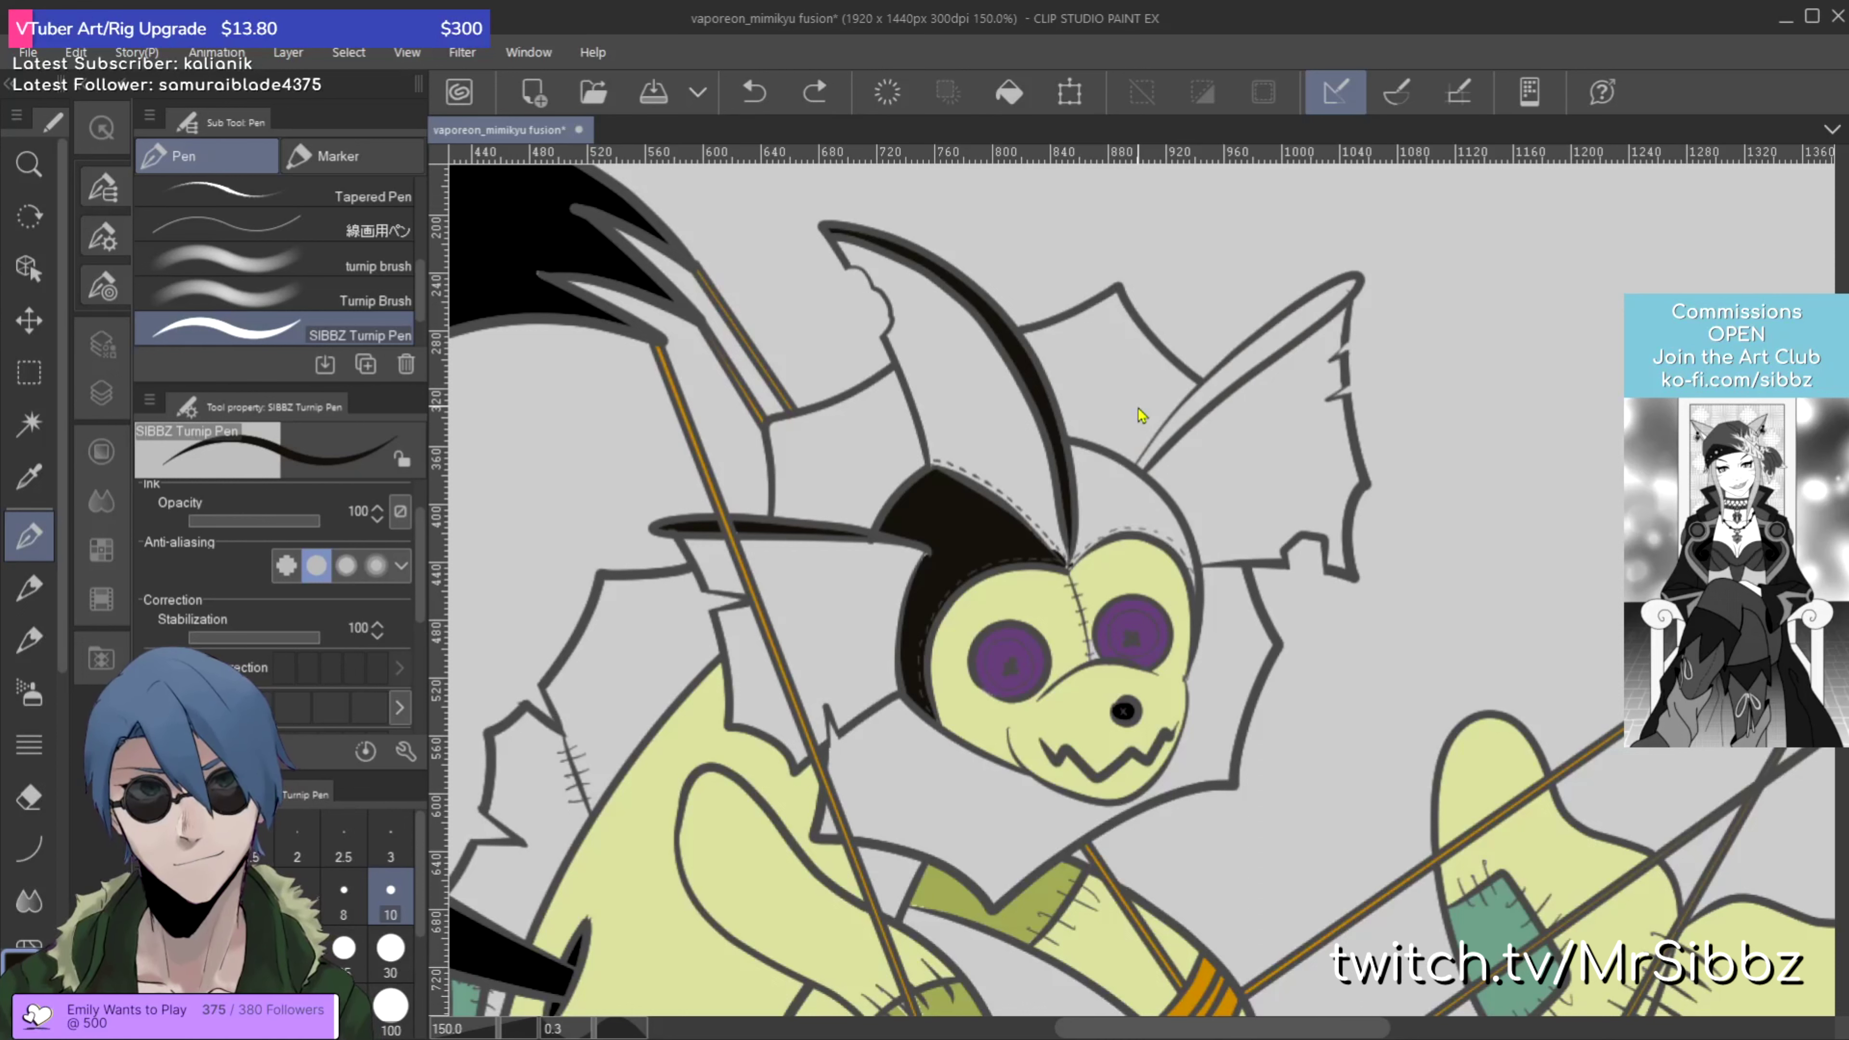
pyautogui.hotkey('ctrl', 'z')
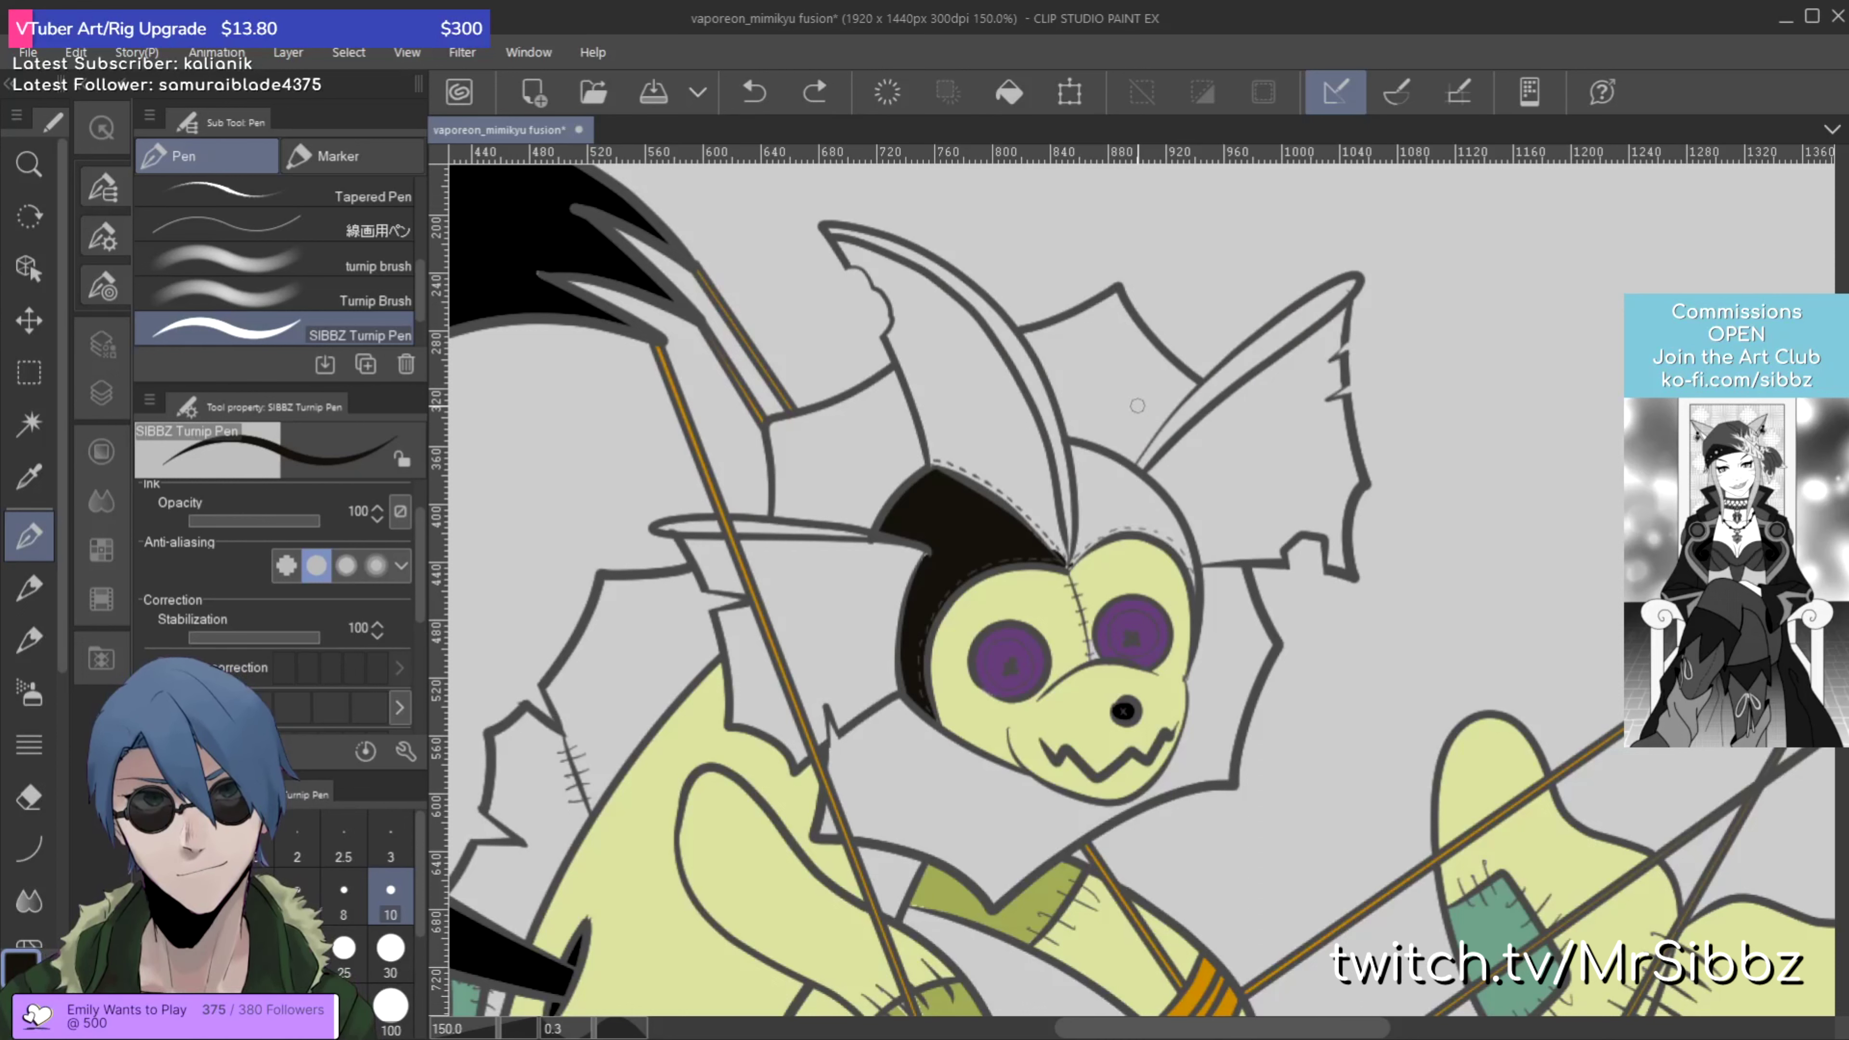
# Step: Fill the far side of the hood and the inner area of the central head fin with near-black
pyautogui.press('g')
pyautogui.press('g')
pyautogui.click(1117, 495)
pyautogui.click(1036, 466)
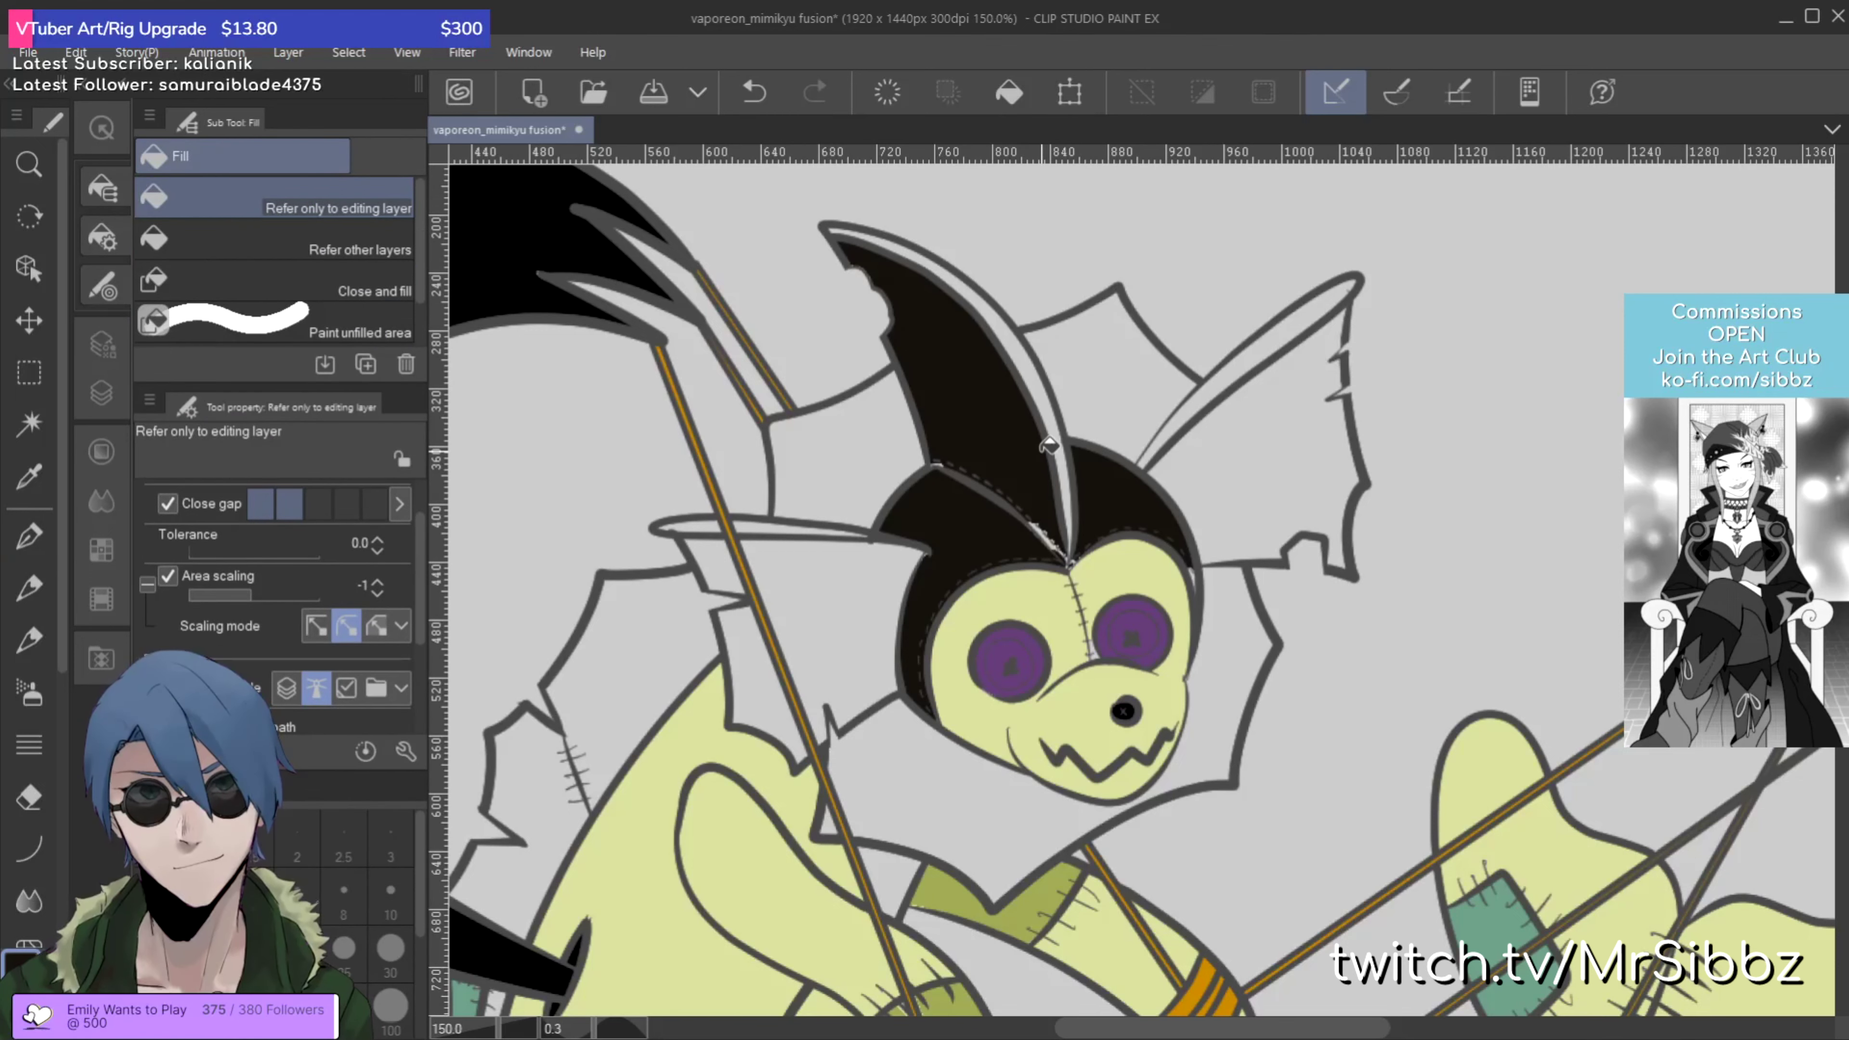
# Step: Paint over the unfilled gaps along the central head fin's stitched base and the far edge of the hood with near-black
pyautogui.scroll(3, 1049, 440)
pyautogui.moveTo(1023, 621); pyautogui.dragTo(996, 463)
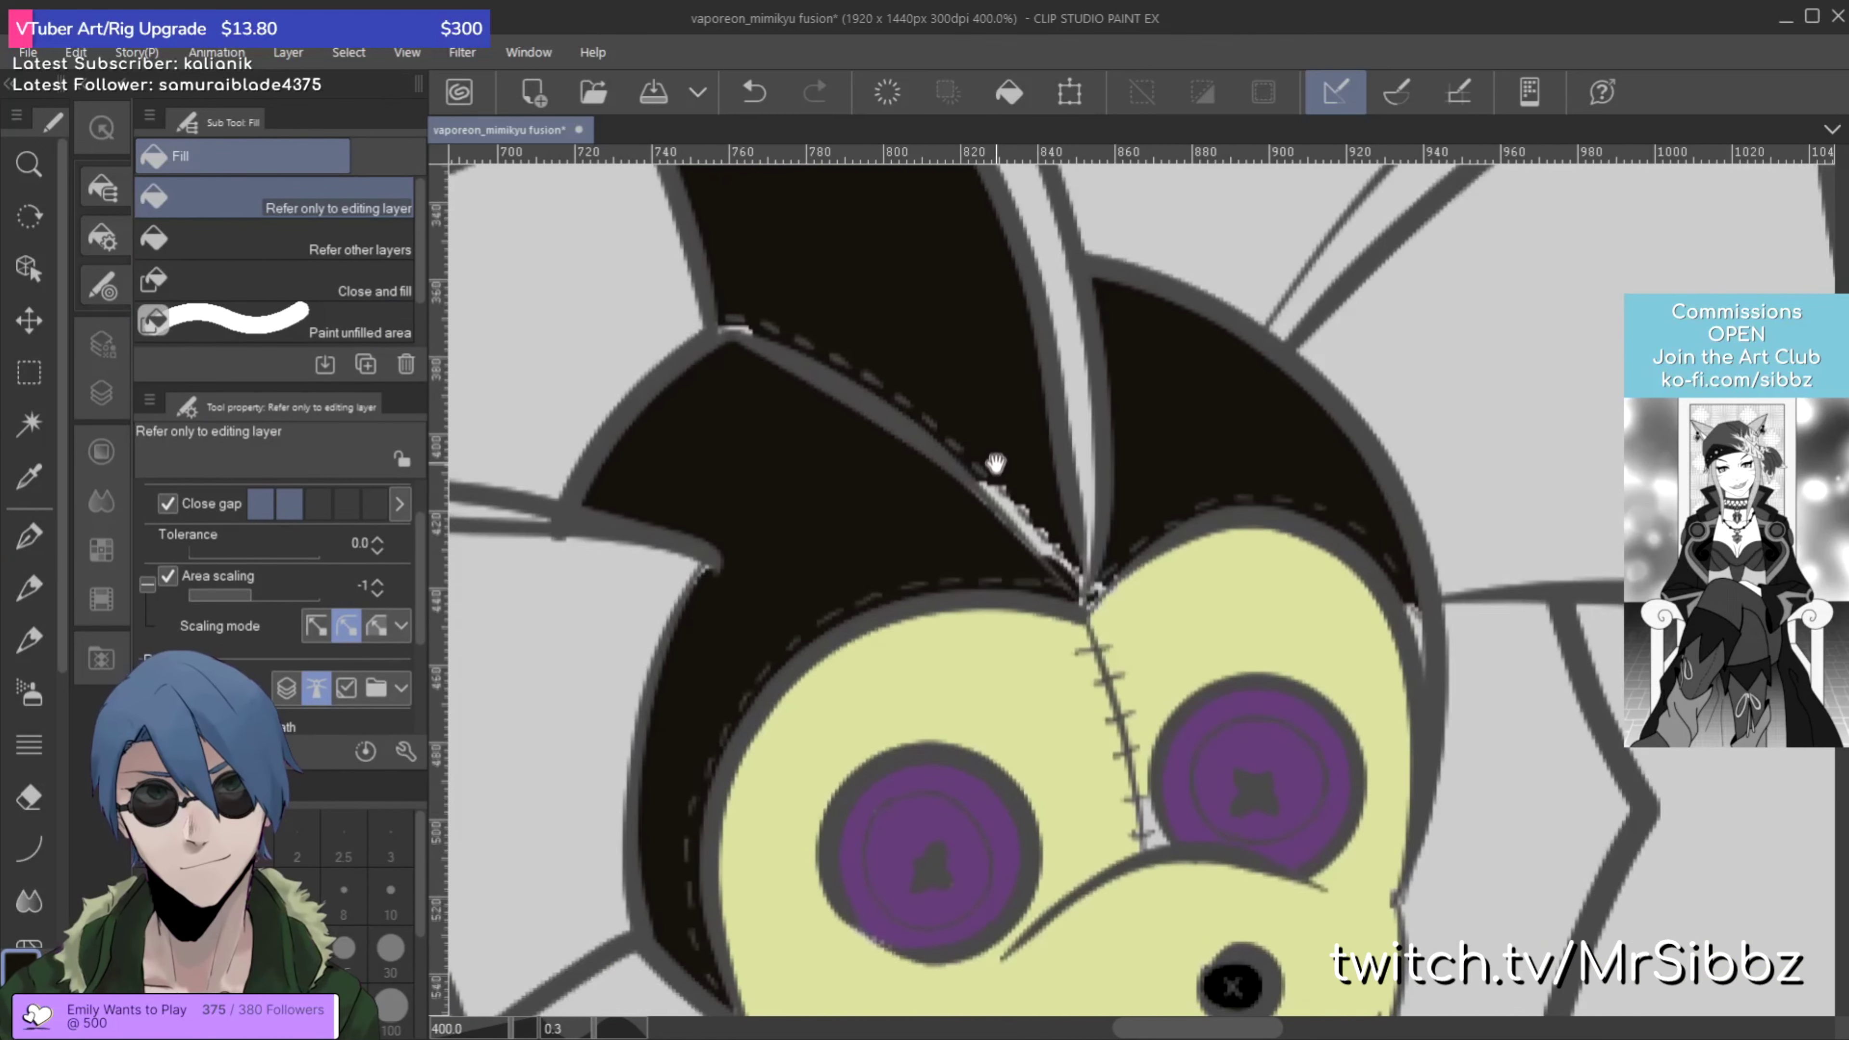
pyautogui.scroll(3, 996, 452)
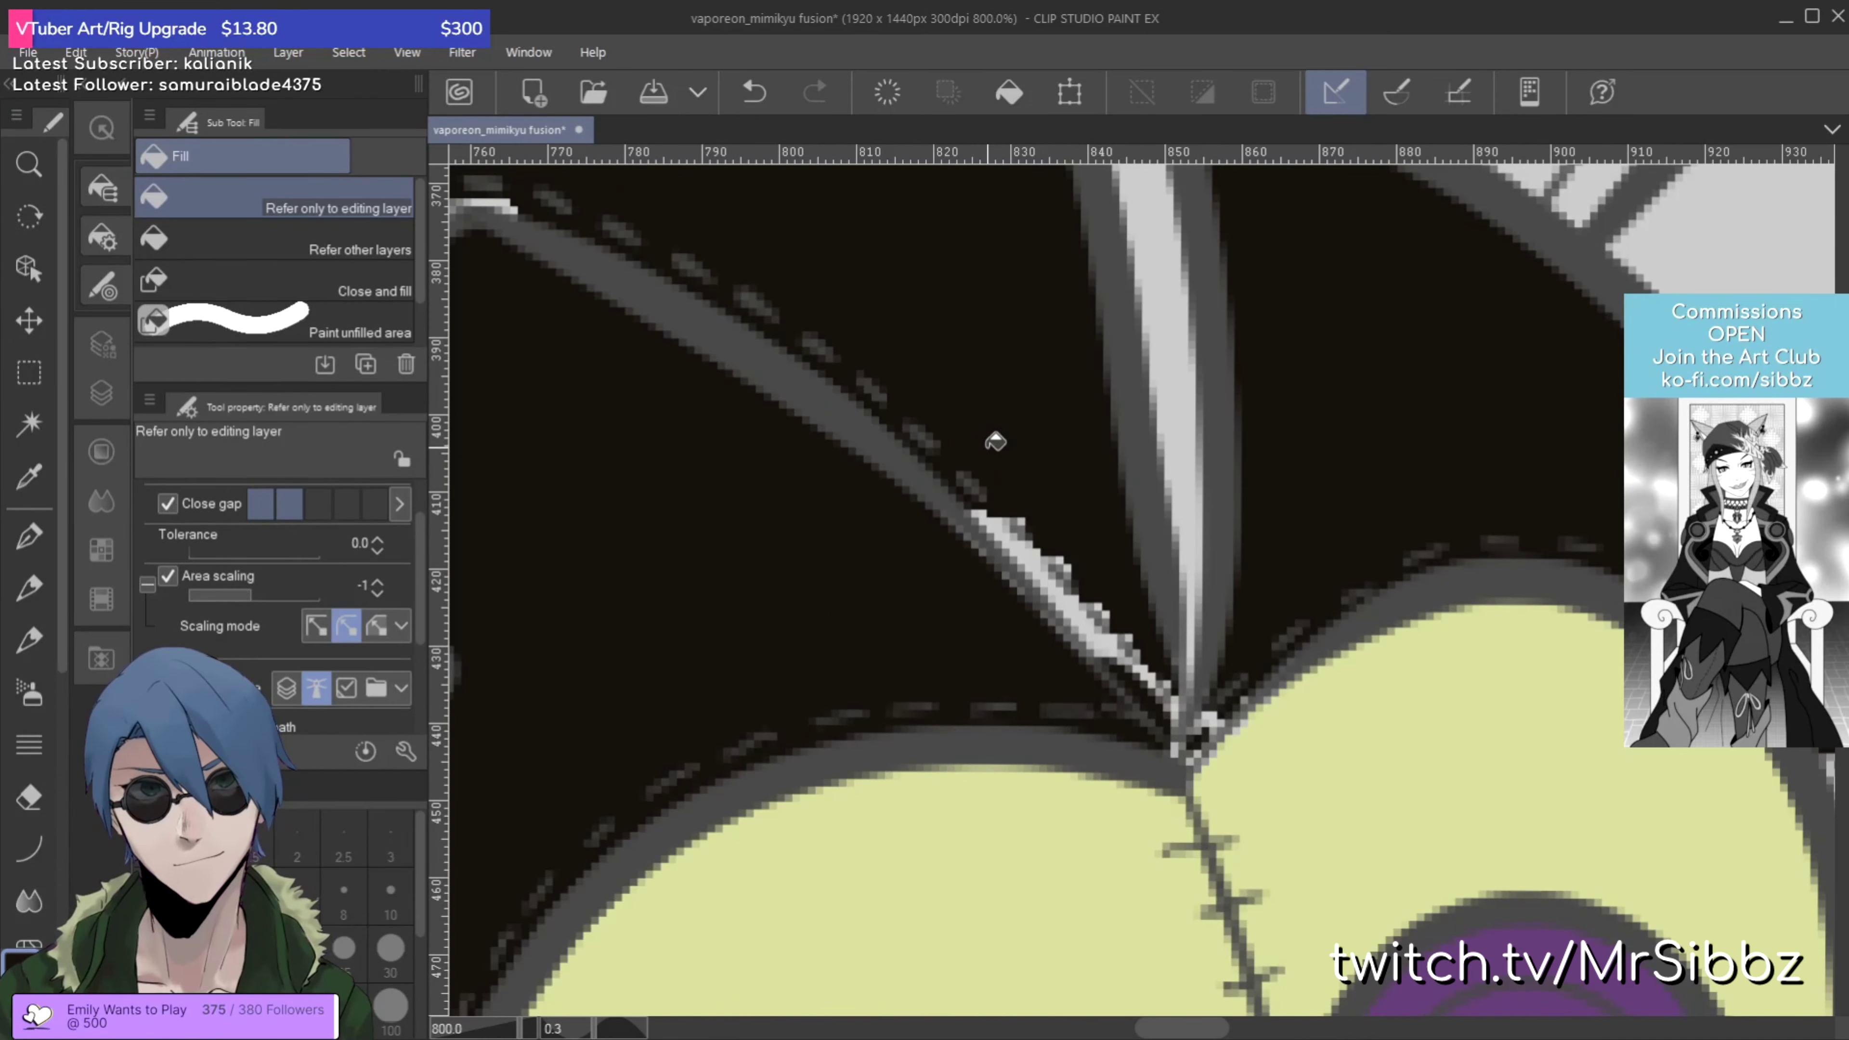
pyautogui.click(1023, 511)
pyautogui.press('p')
pyautogui.moveTo(979, 497)
pyautogui.mouseDown()
pyautogui.moveTo(1093, 632)
pyautogui.moveTo(954, 498)
pyautogui.moveTo(1008, 519)
pyautogui.moveTo(1134, 696)
pyautogui.moveTo(1123, 638)
pyautogui.moveTo(1145, 668)
pyautogui.moveTo(1160, 753)
pyautogui.moveTo(1230, 695)
pyautogui.mouseUp()
pyautogui.moveTo(1629, 519); pyautogui.dragTo(1155, 412)
pyautogui.moveTo(1202, 703)
pyautogui.mouseDown()
pyautogui.moveTo(1186, 665)
pyautogui.moveTo(1206, 793)
pyautogui.moveTo(1201, 765)
pyautogui.mouseUp()
pyautogui.scroll(-6, 1037, 309)
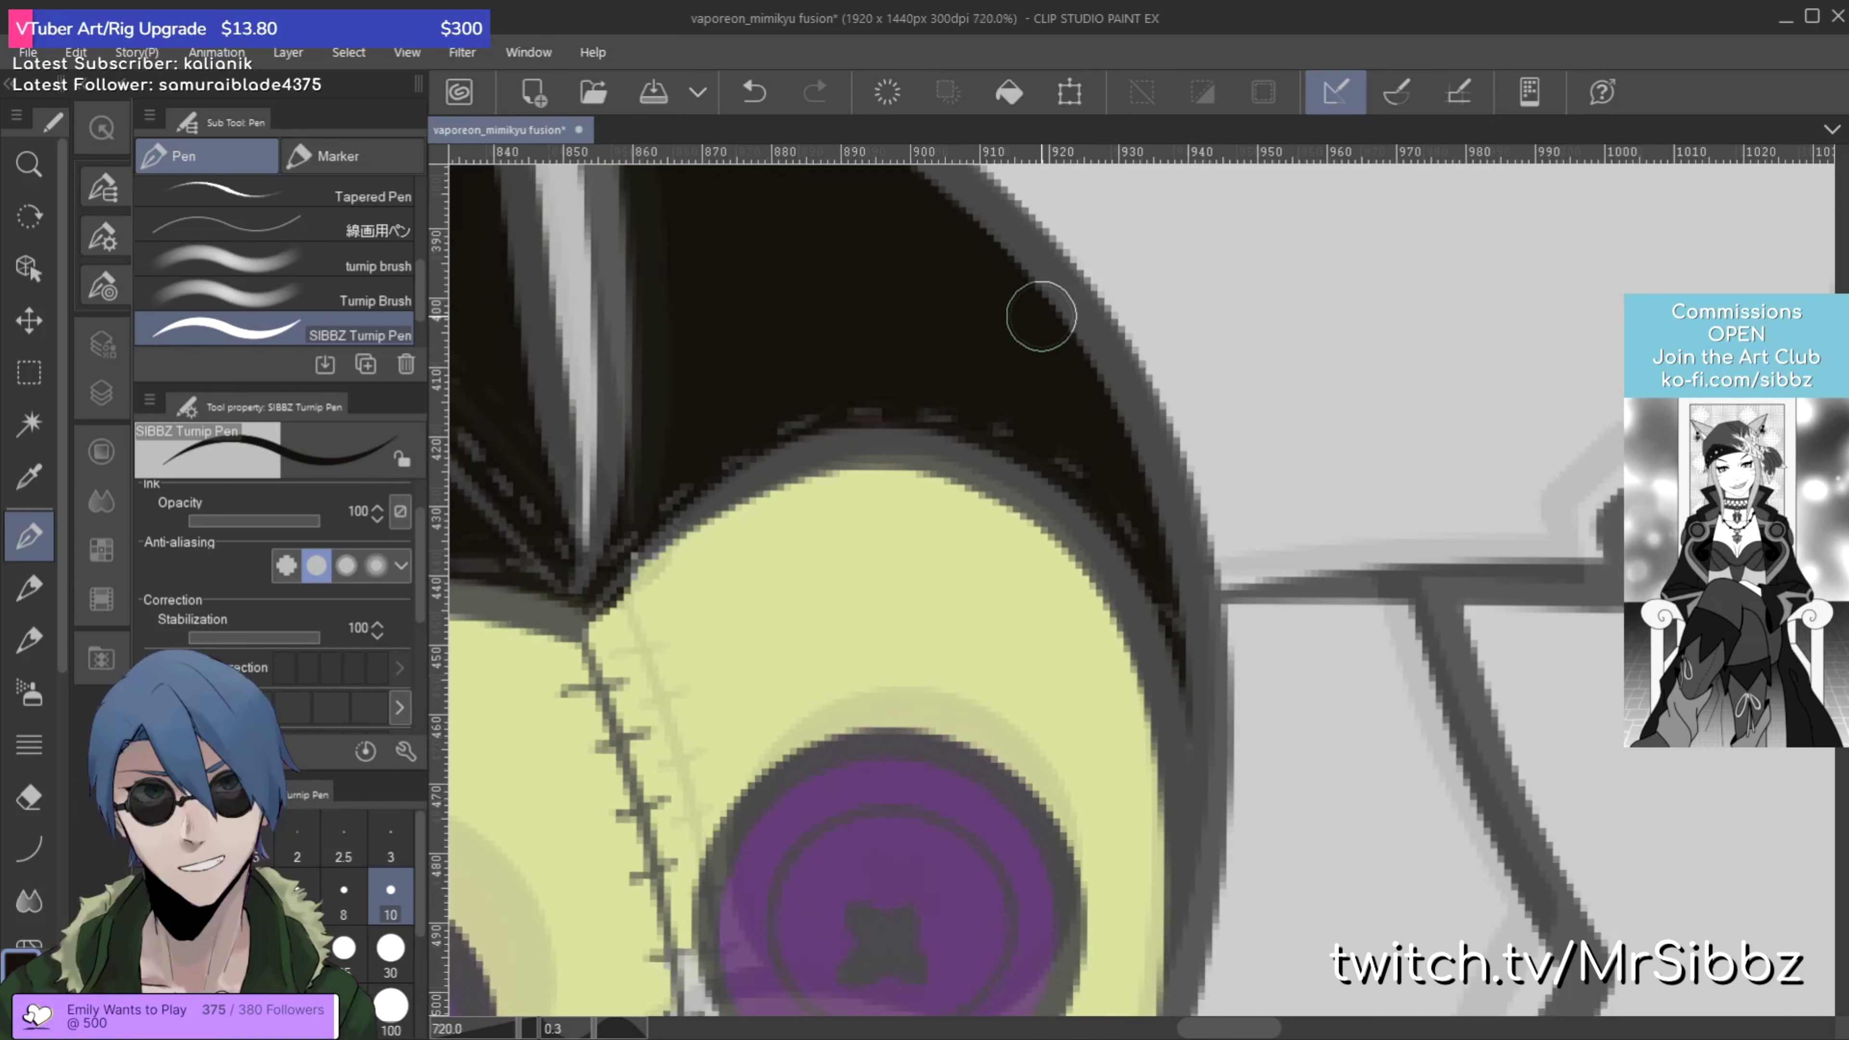
# Step: Examine the whole figure's flat colours and the fins around the head and body
pyautogui.scroll(-4, 1039, 319)
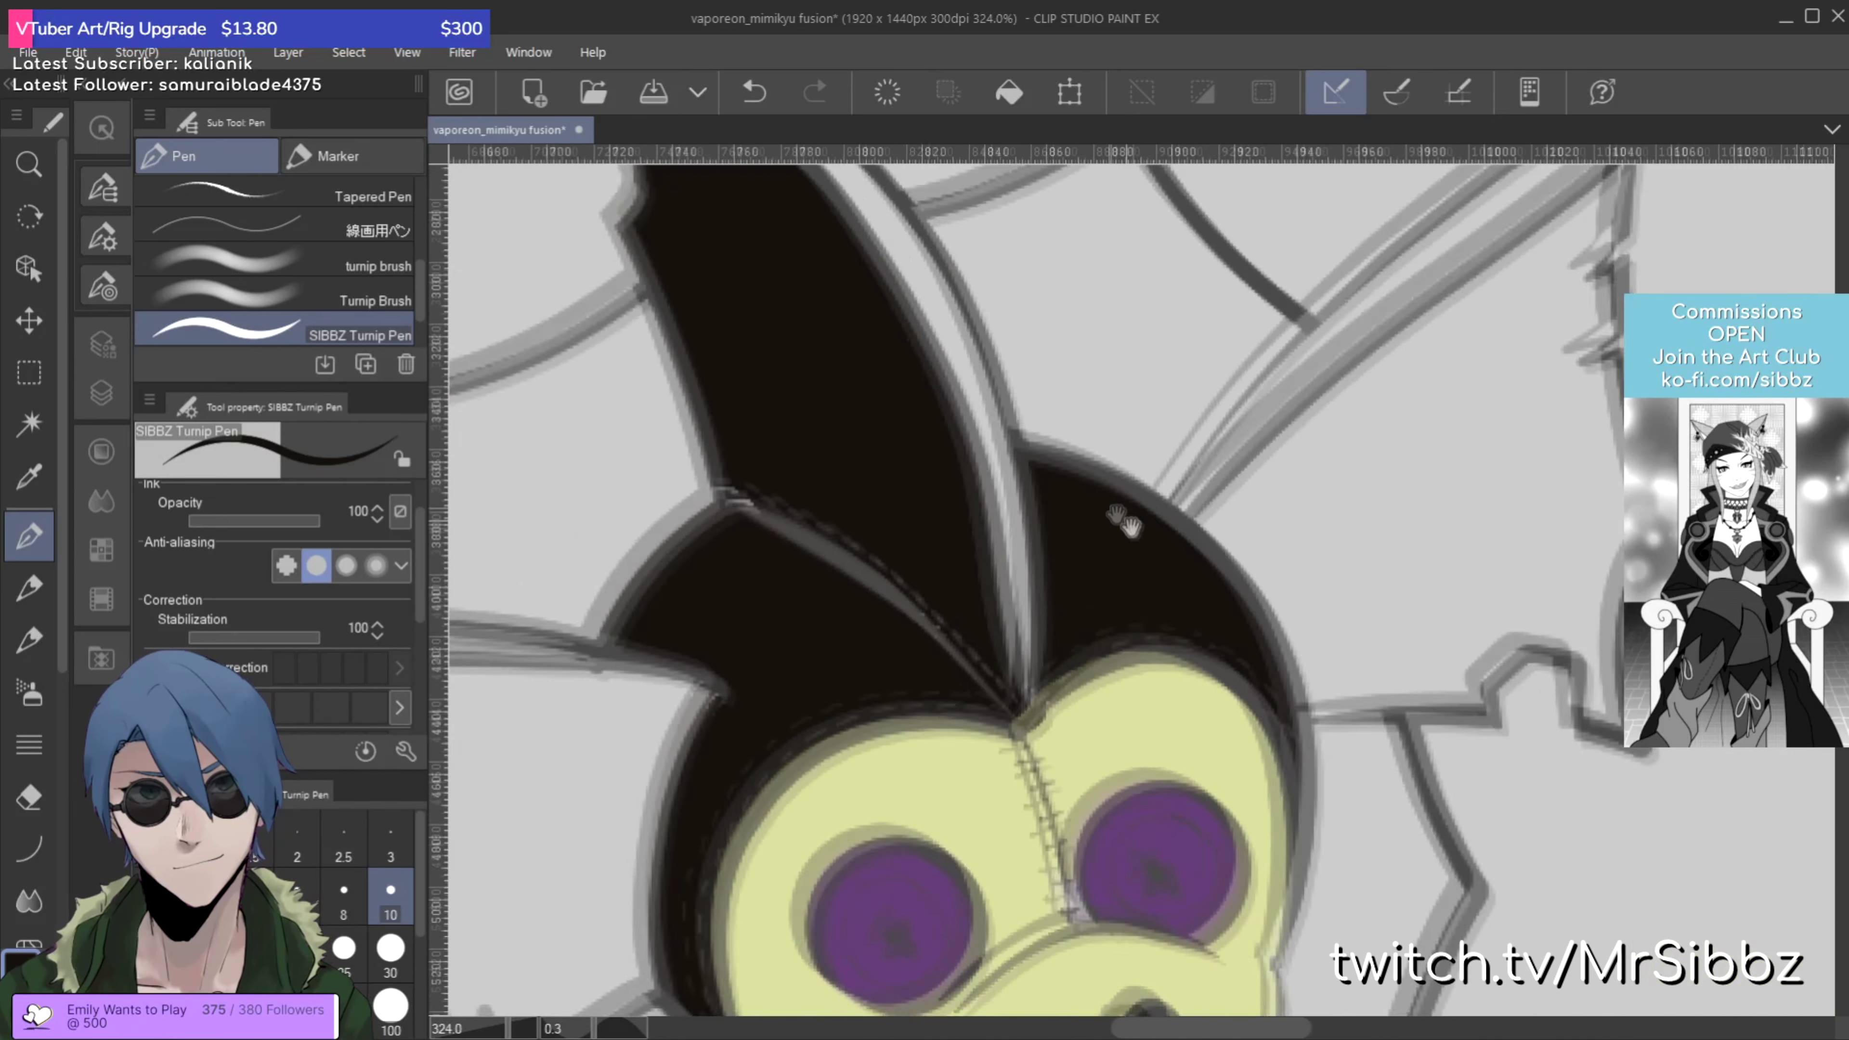
pyautogui.moveTo(1125, 526); pyautogui.dragTo(1175, 497)
pyautogui.scroll(-1, 1175, 497)
pyautogui.moveTo(1136, 429); pyautogui.dragTo(1133, 200)
pyautogui.scroll(-1, 1034, 323)
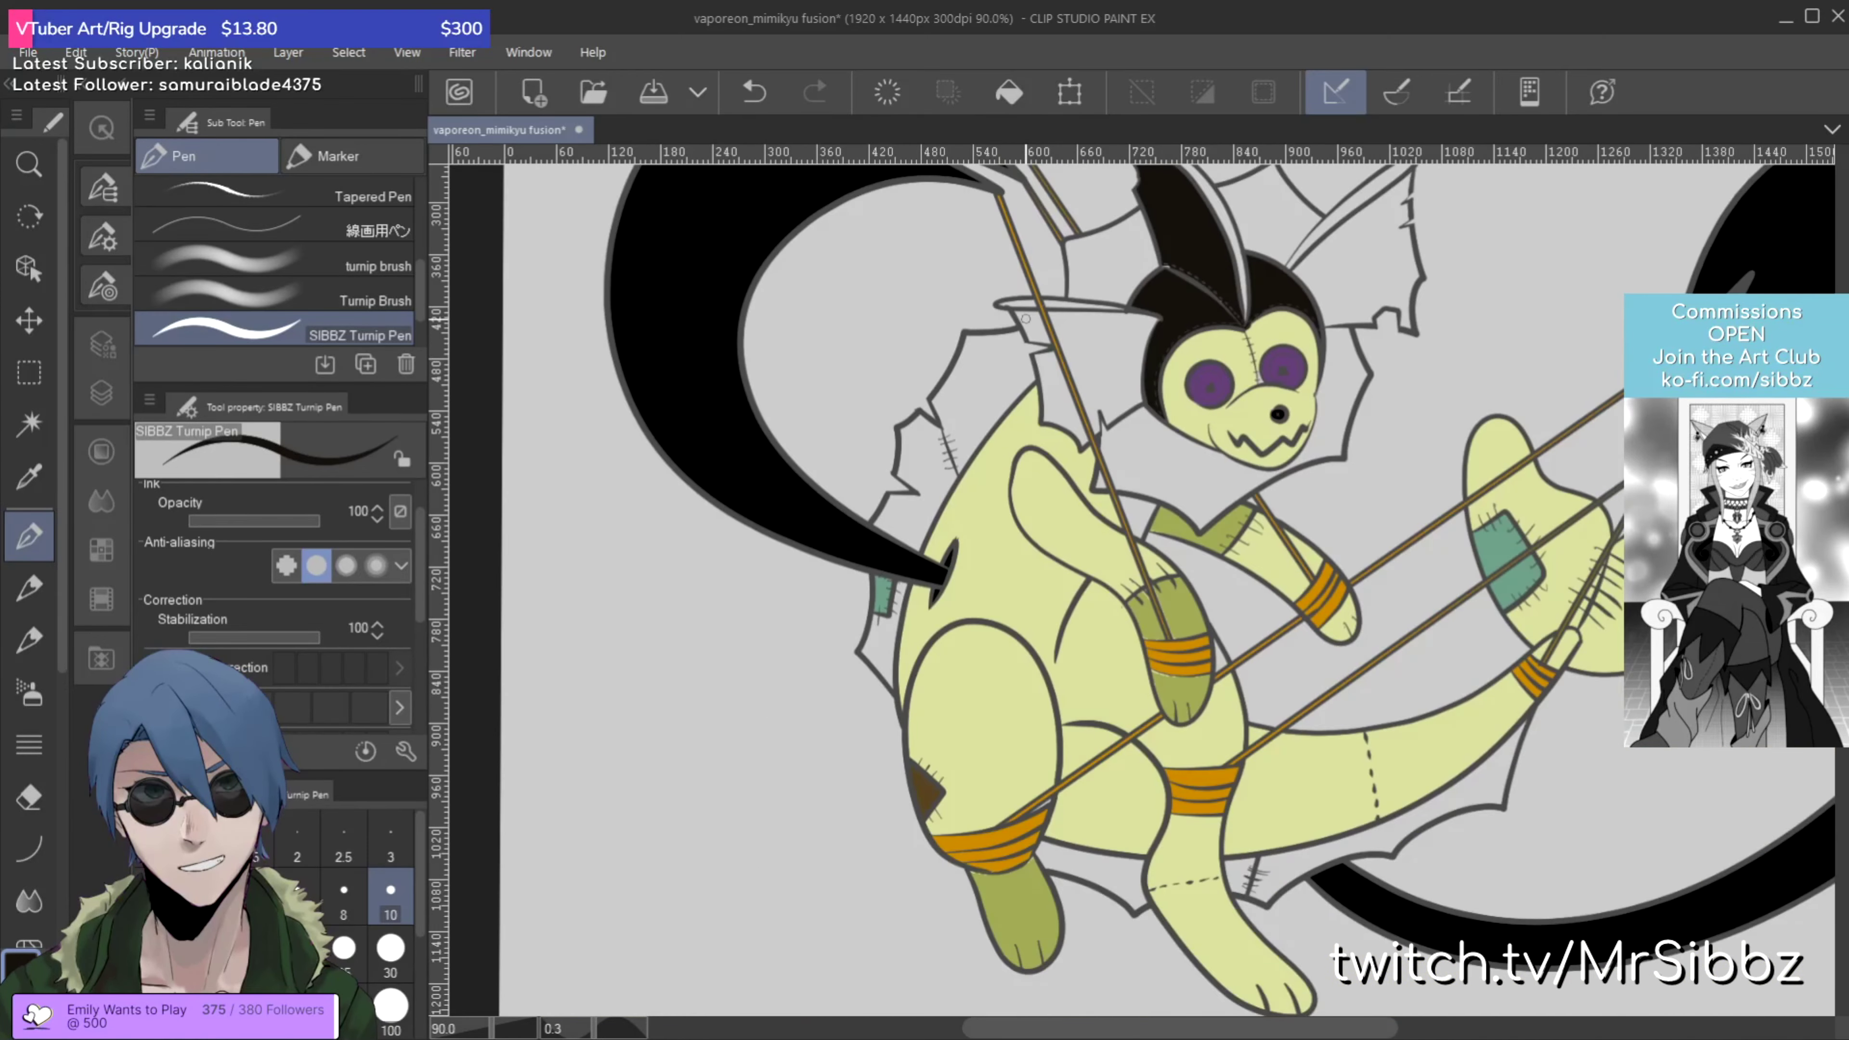
pyautogui.scroll(-2, 1008, 306)
pyautogui.moveTo(971, 299); pyautogui.dragTo(950, 454)
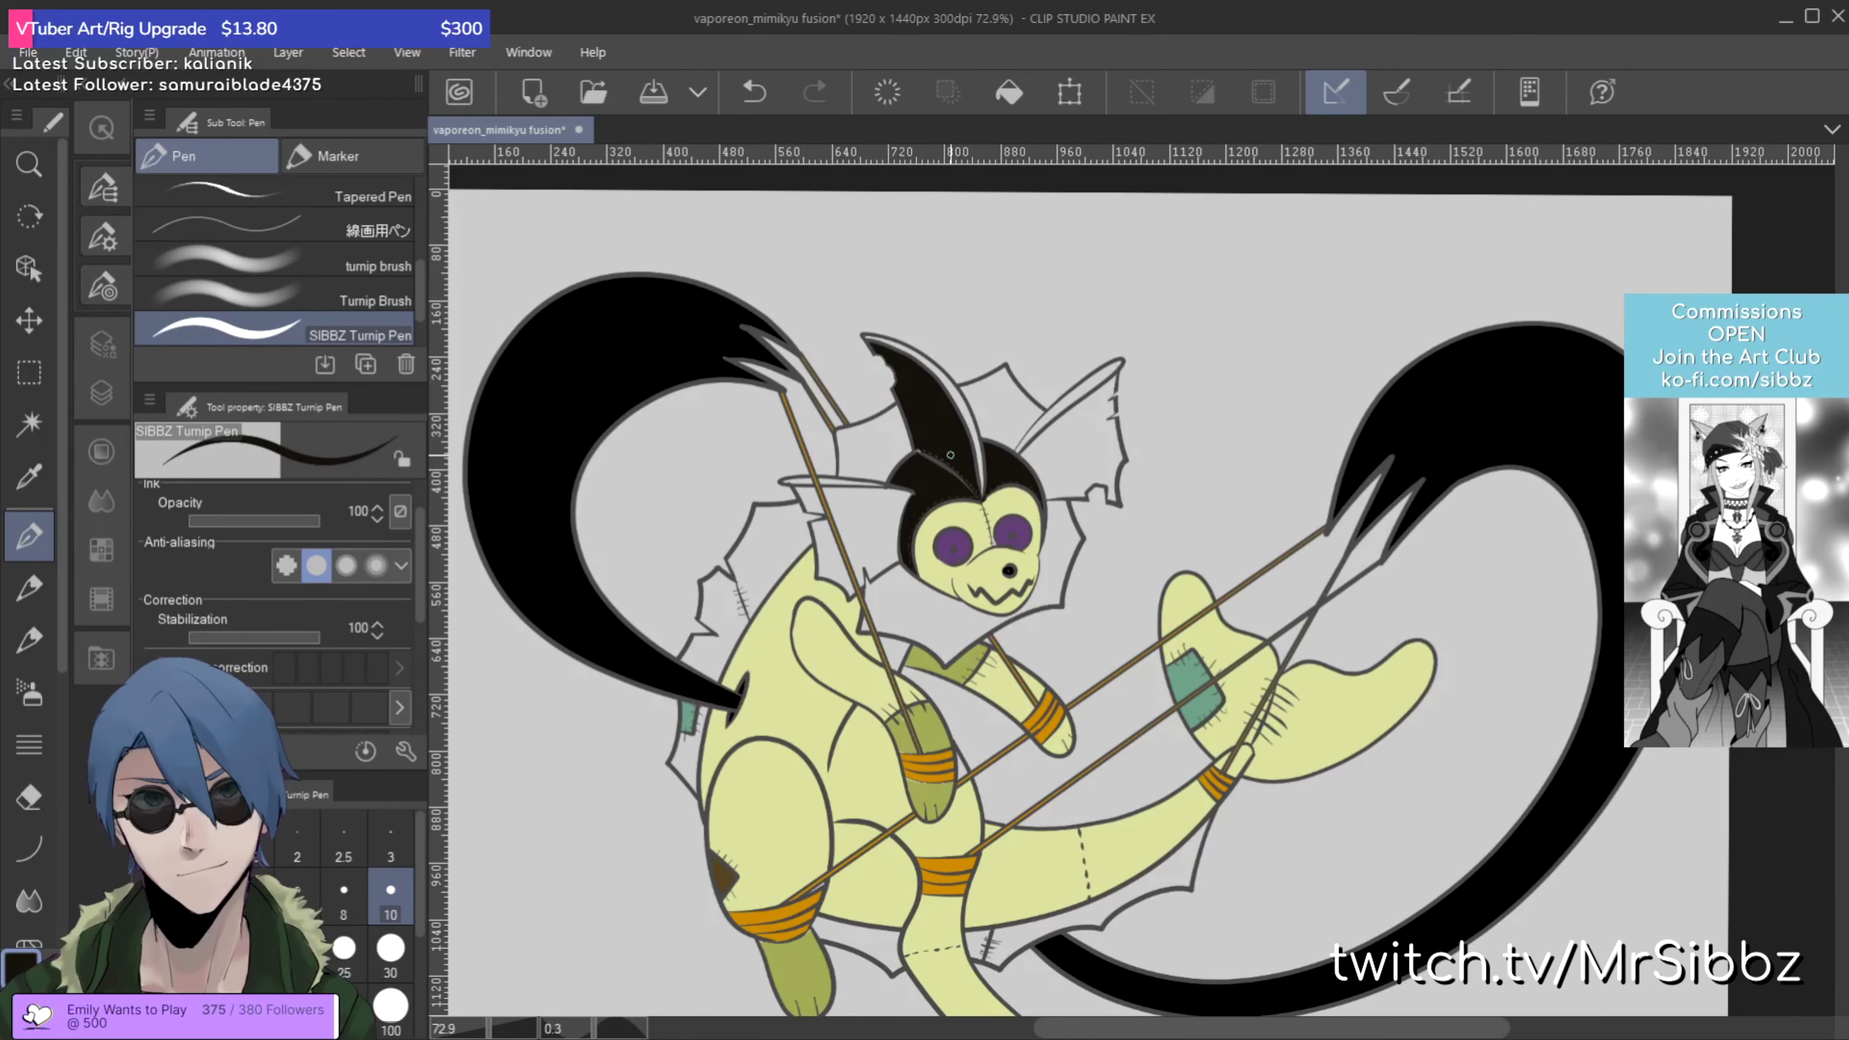
pyautogui.moveTo(964, 551); pyautogui.dragTo(867, 477)
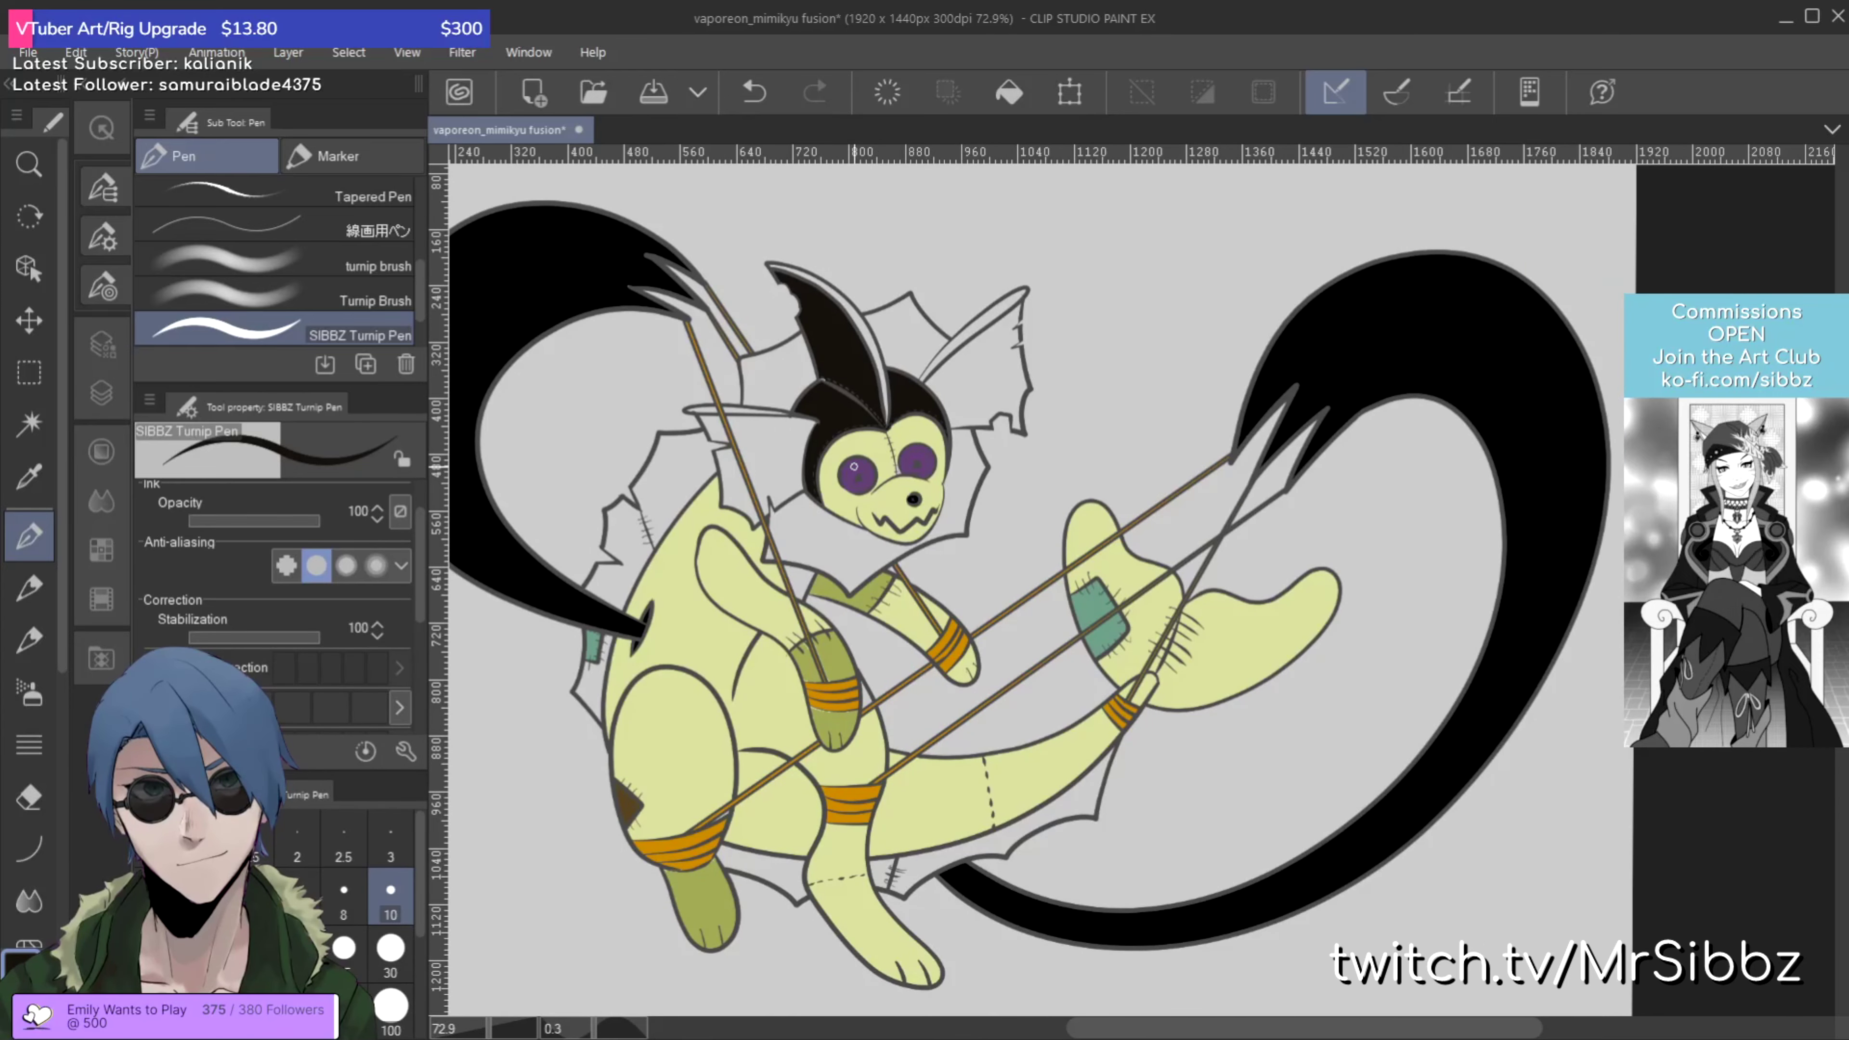
pyautogui.scroll(3, 854, 466)
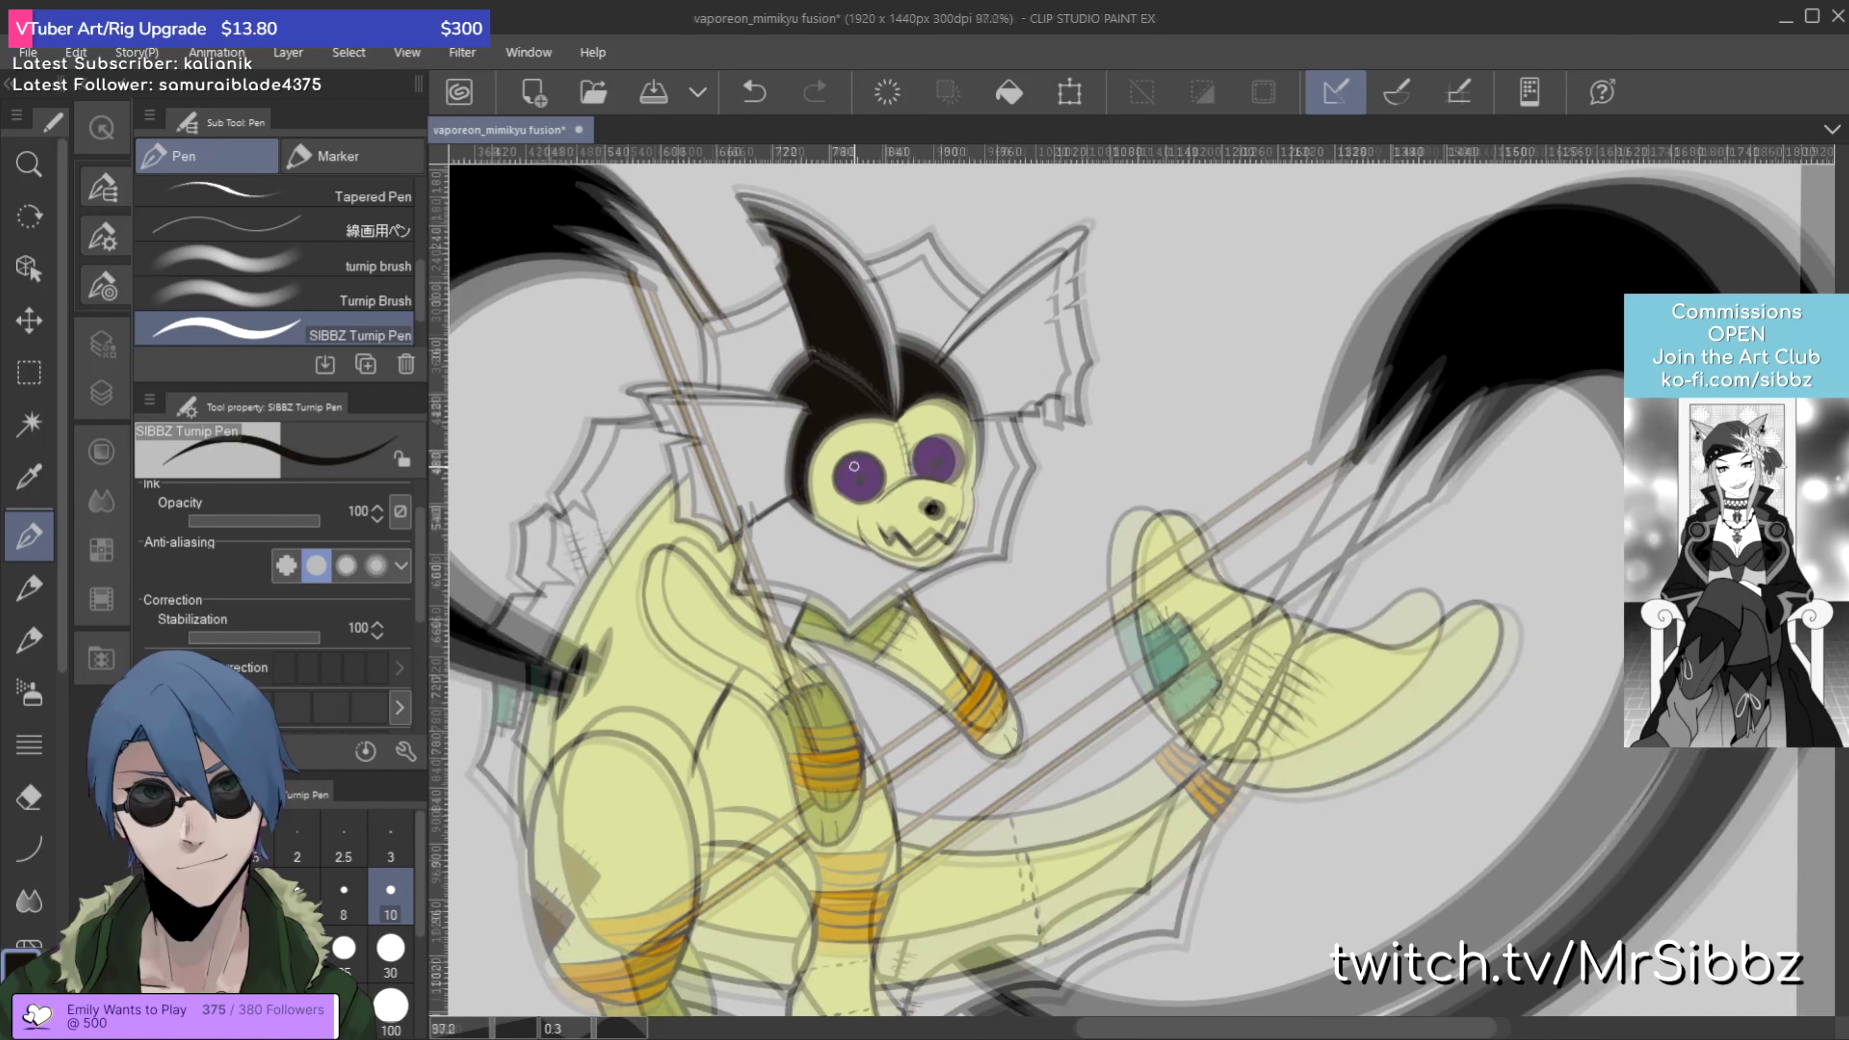
# Step: Fill the membranes of the far ear fin and the near ear fin, including the pieces split by the string, with near-black
pyautogui.press('g')
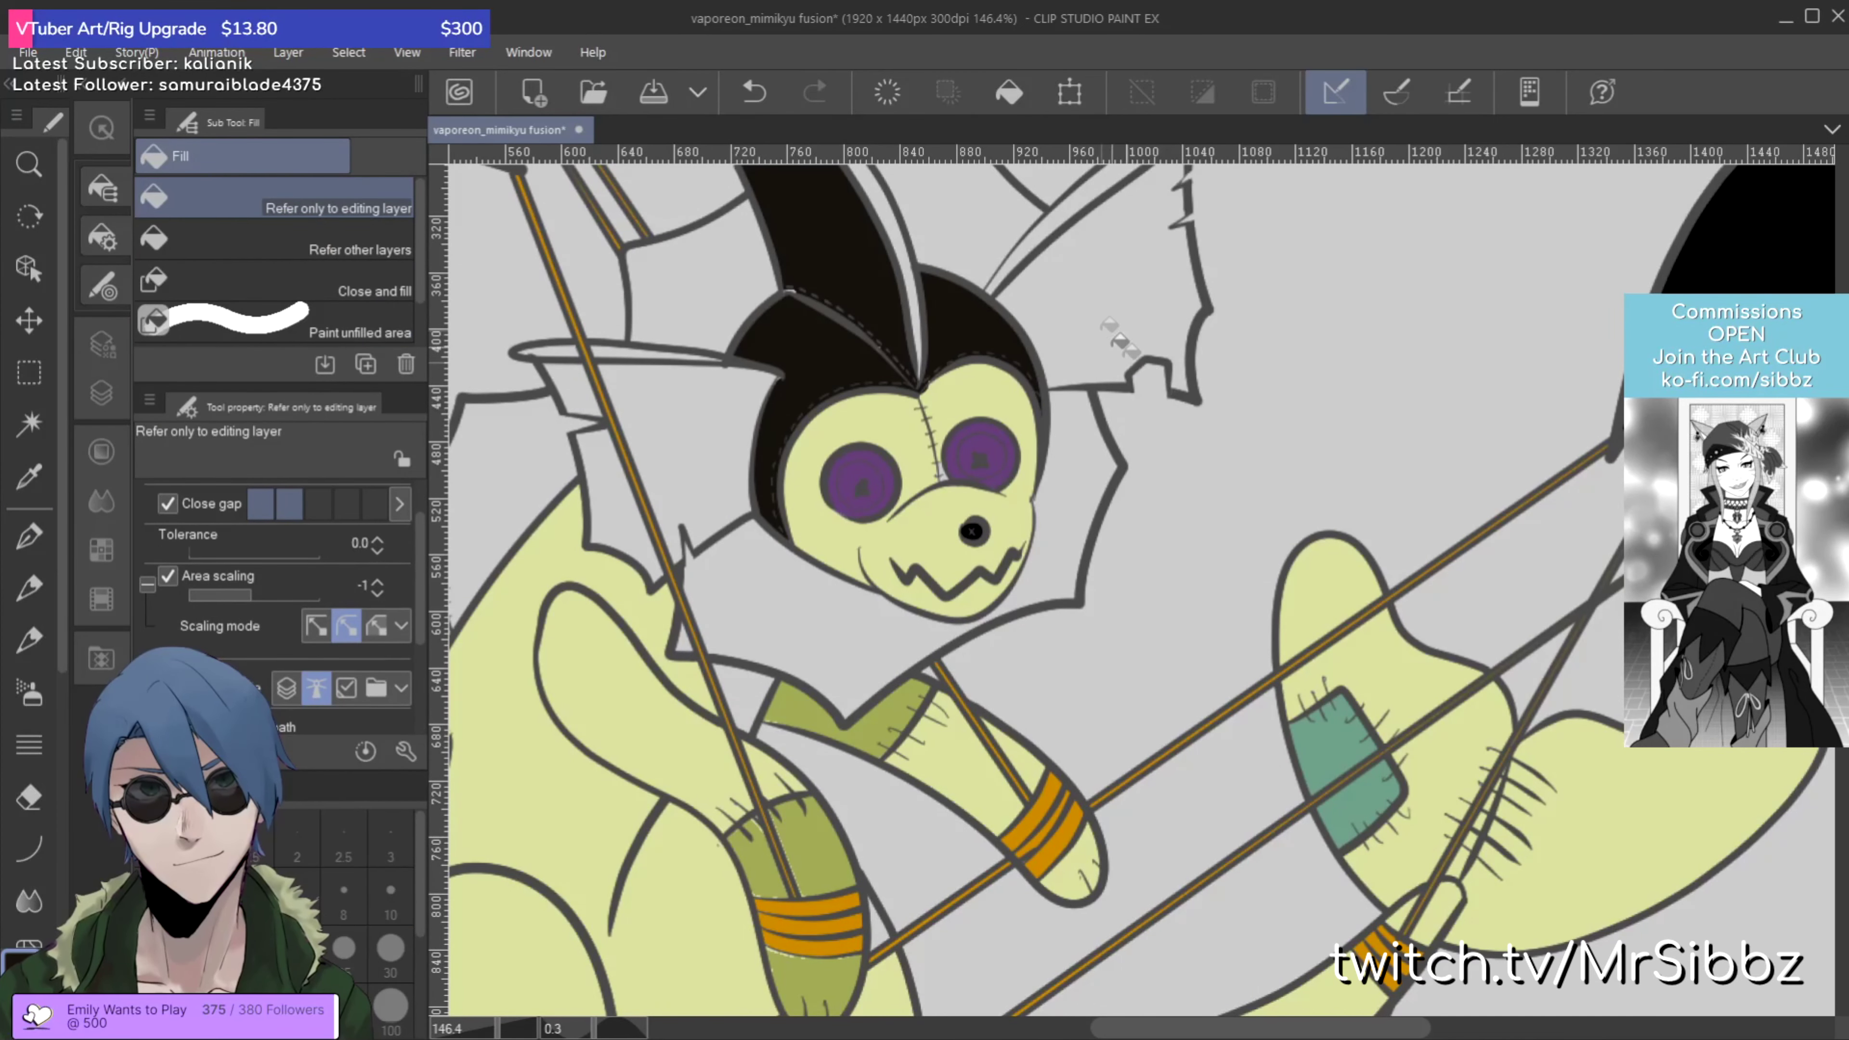
pyautogui.click(1121, 348)
pyautogui.click(721, 441)
pyautogui.click(615, 496)
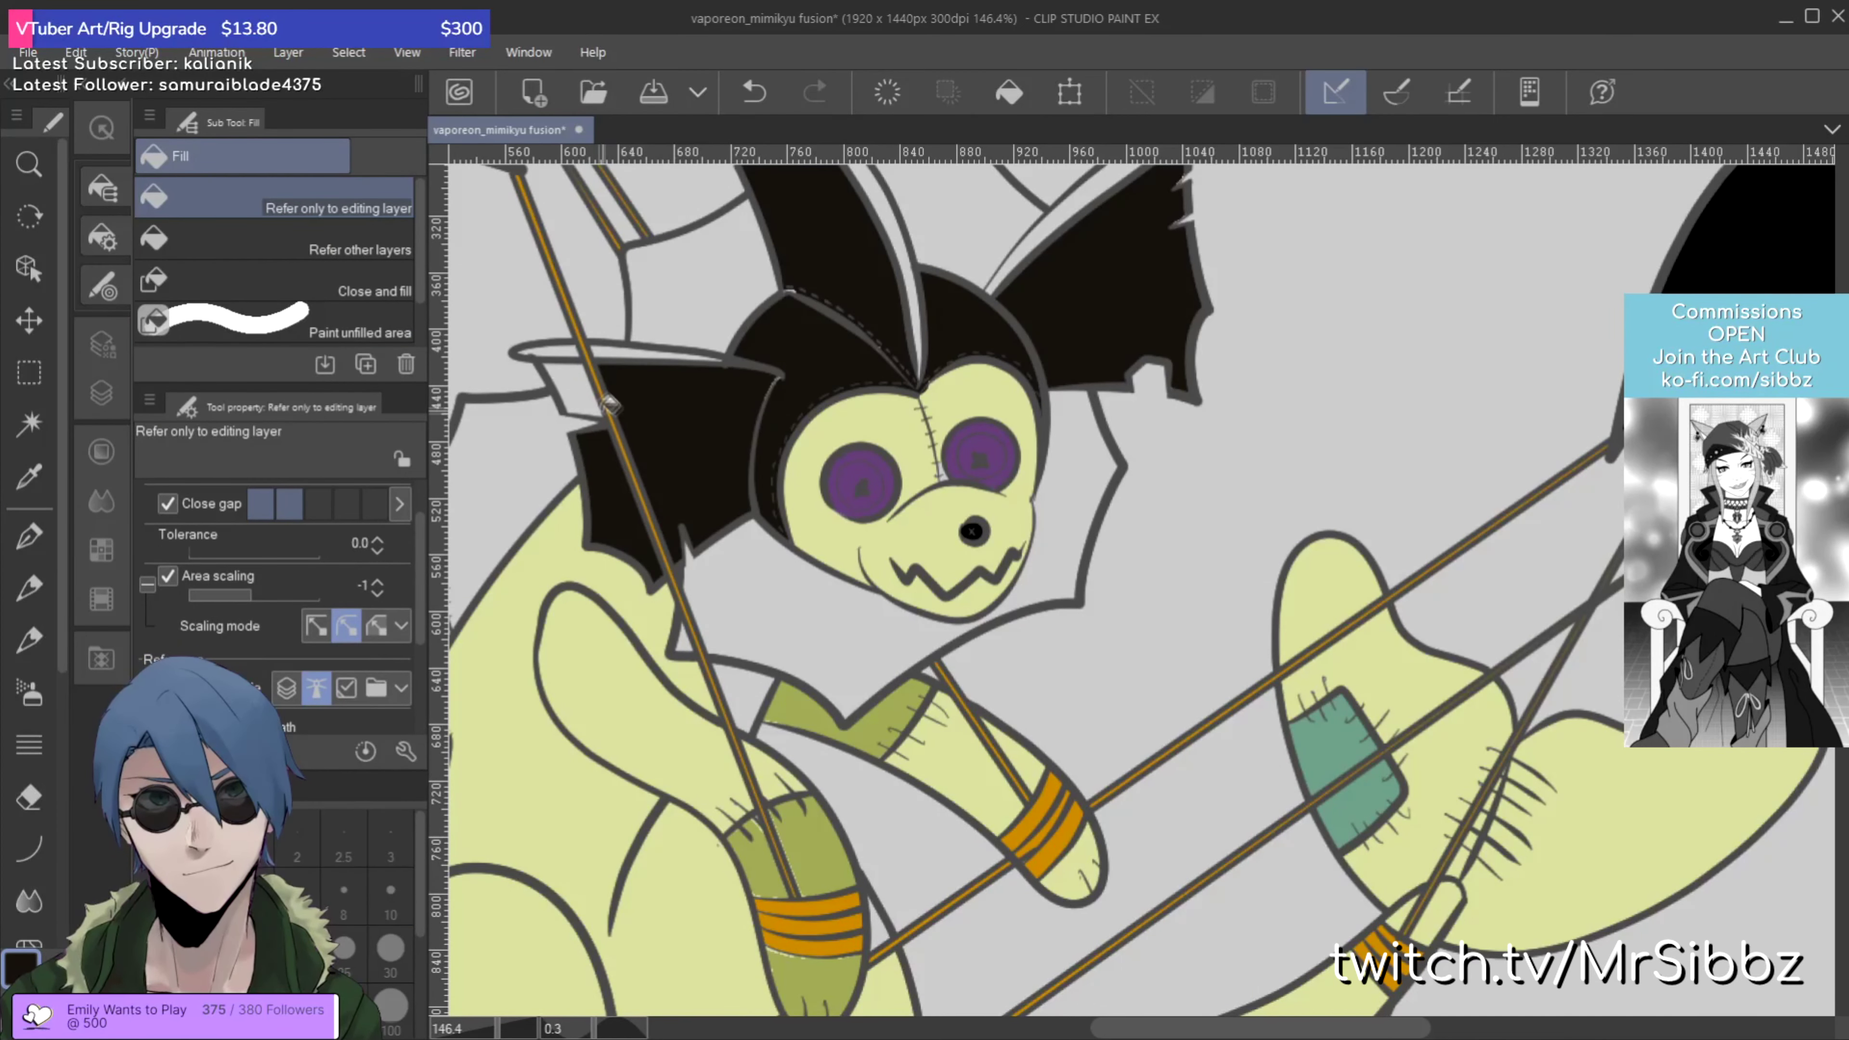
pyautogui.click(591, 399)
pyautogui.scroll(-3, 618, 350)
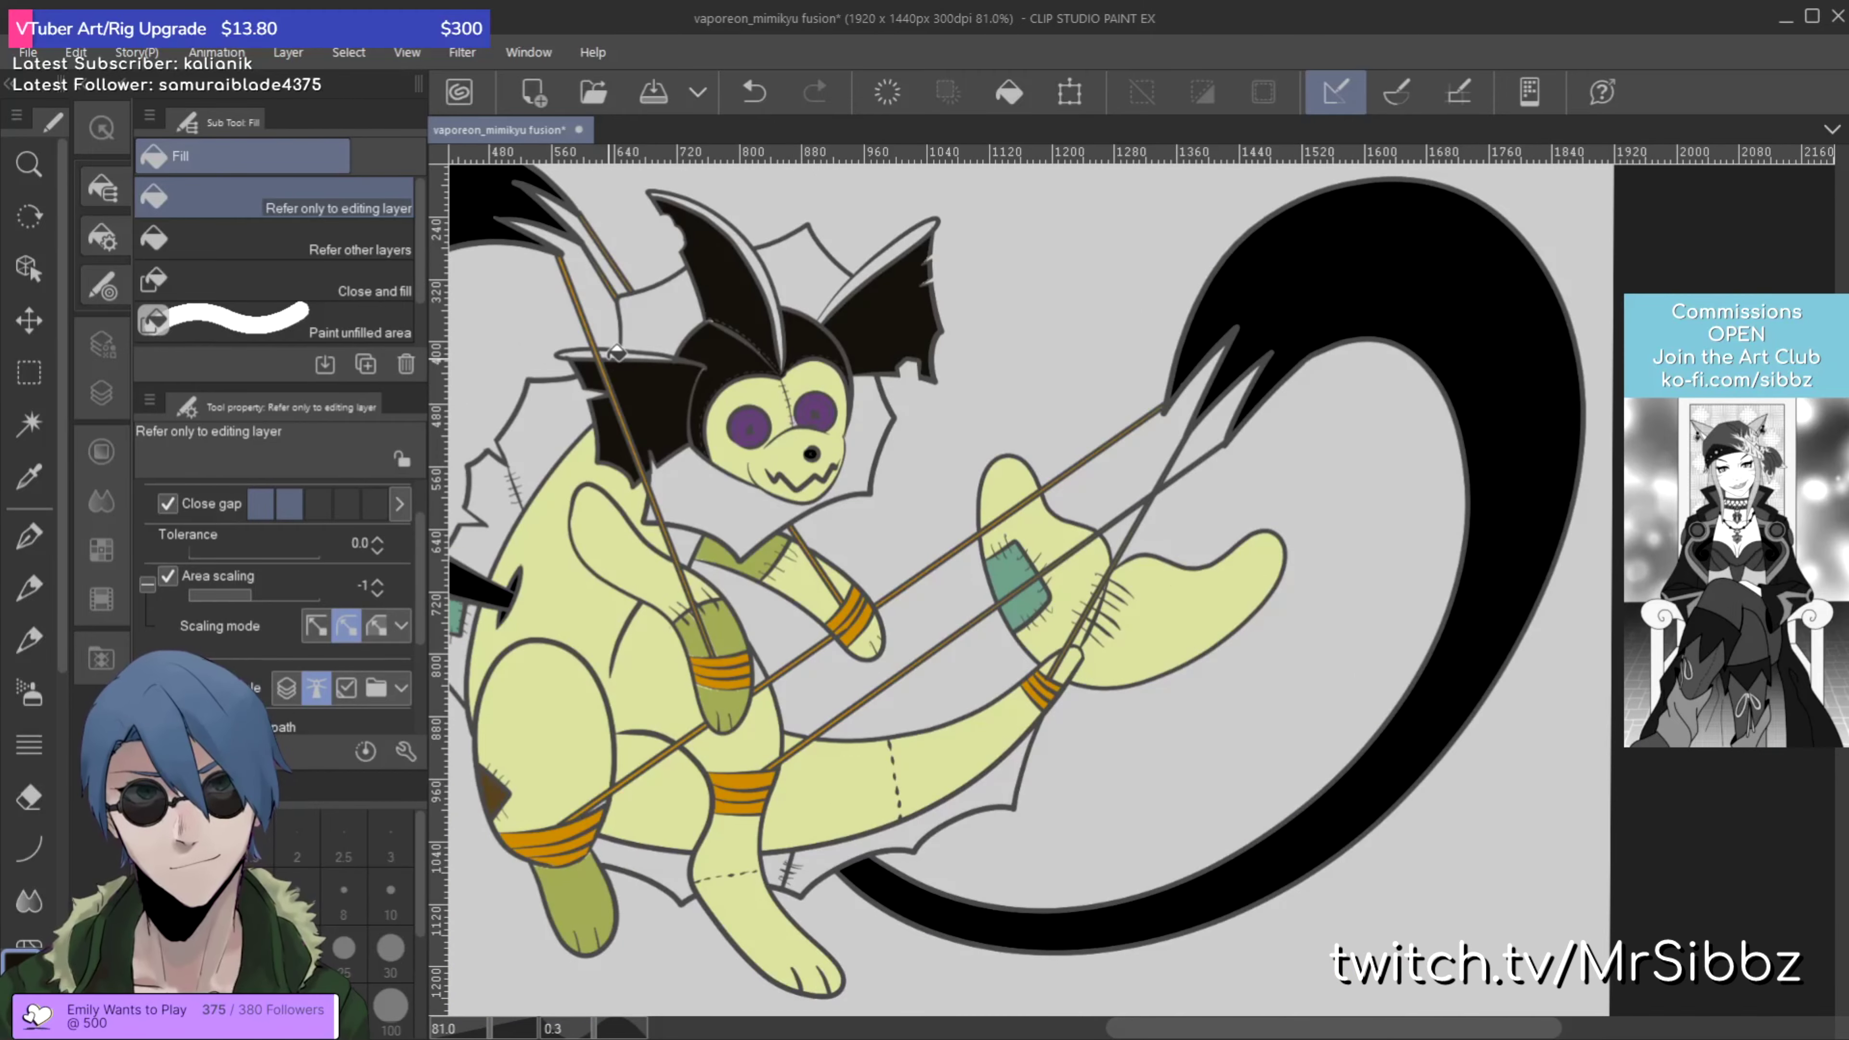
pyautogui.scroll(2, 1034, 547)
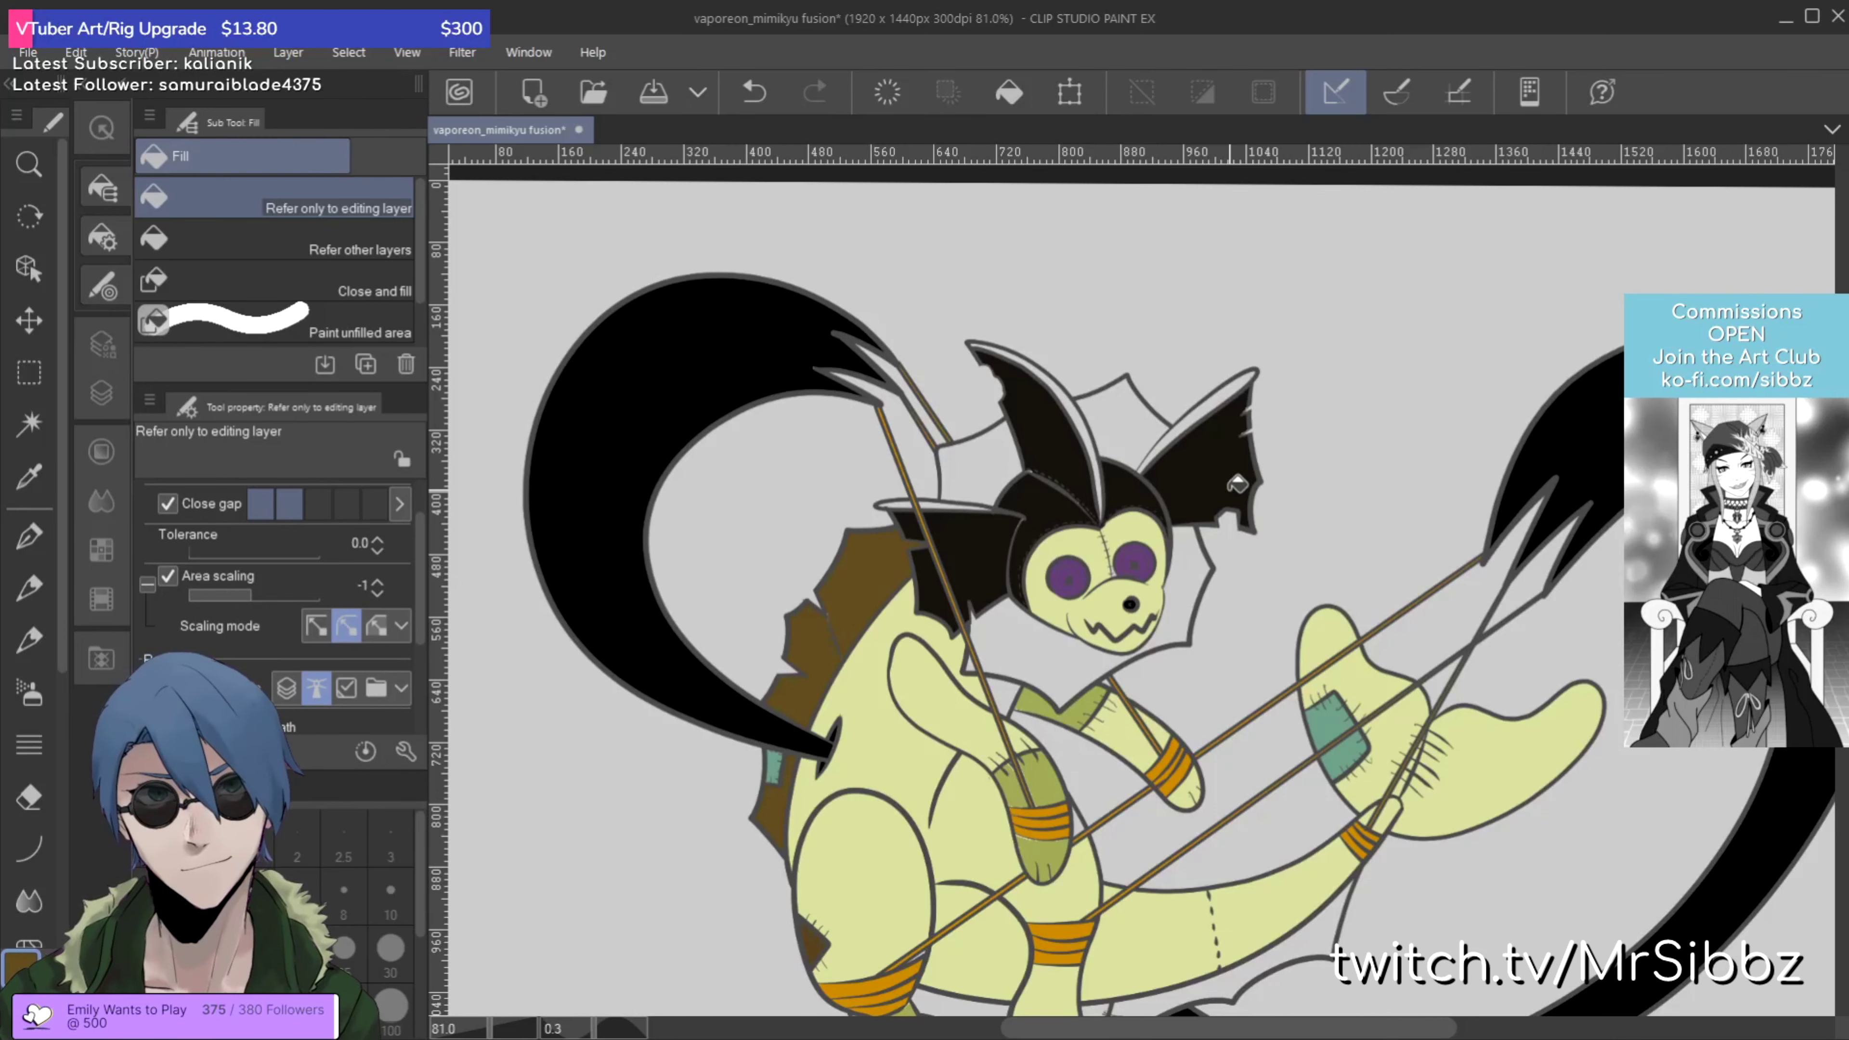
# Step: Undo the last brown fill, then fill the back frill sections and the frill piece beneath the belly with the ear fin's near-black
pyautogui.hotkey('ctrl', 'z')
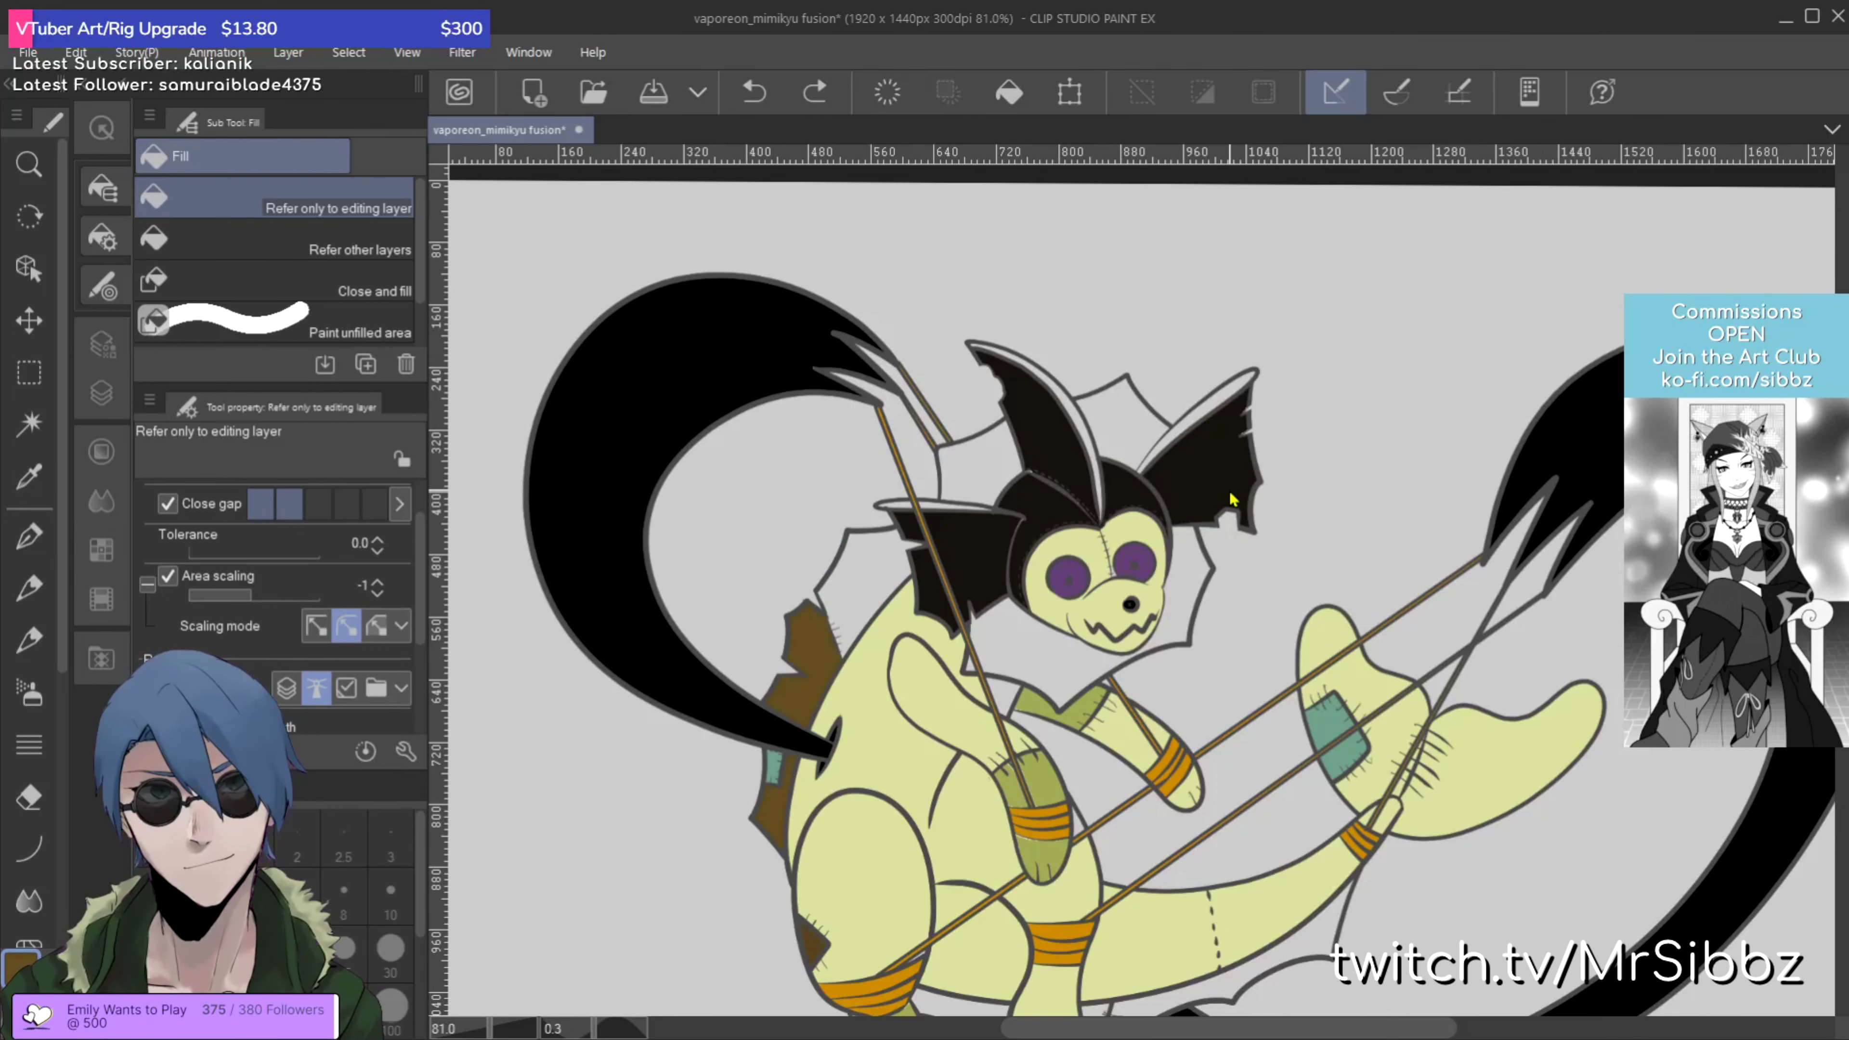
pyautogui.keyDown('alt'); pyautogui.click(977, 574); pyautogui.keyUp('alt')
pyautogui.click(870, 584)
pyautogui.click(813, 642)
pyautogui.click(769, 823)
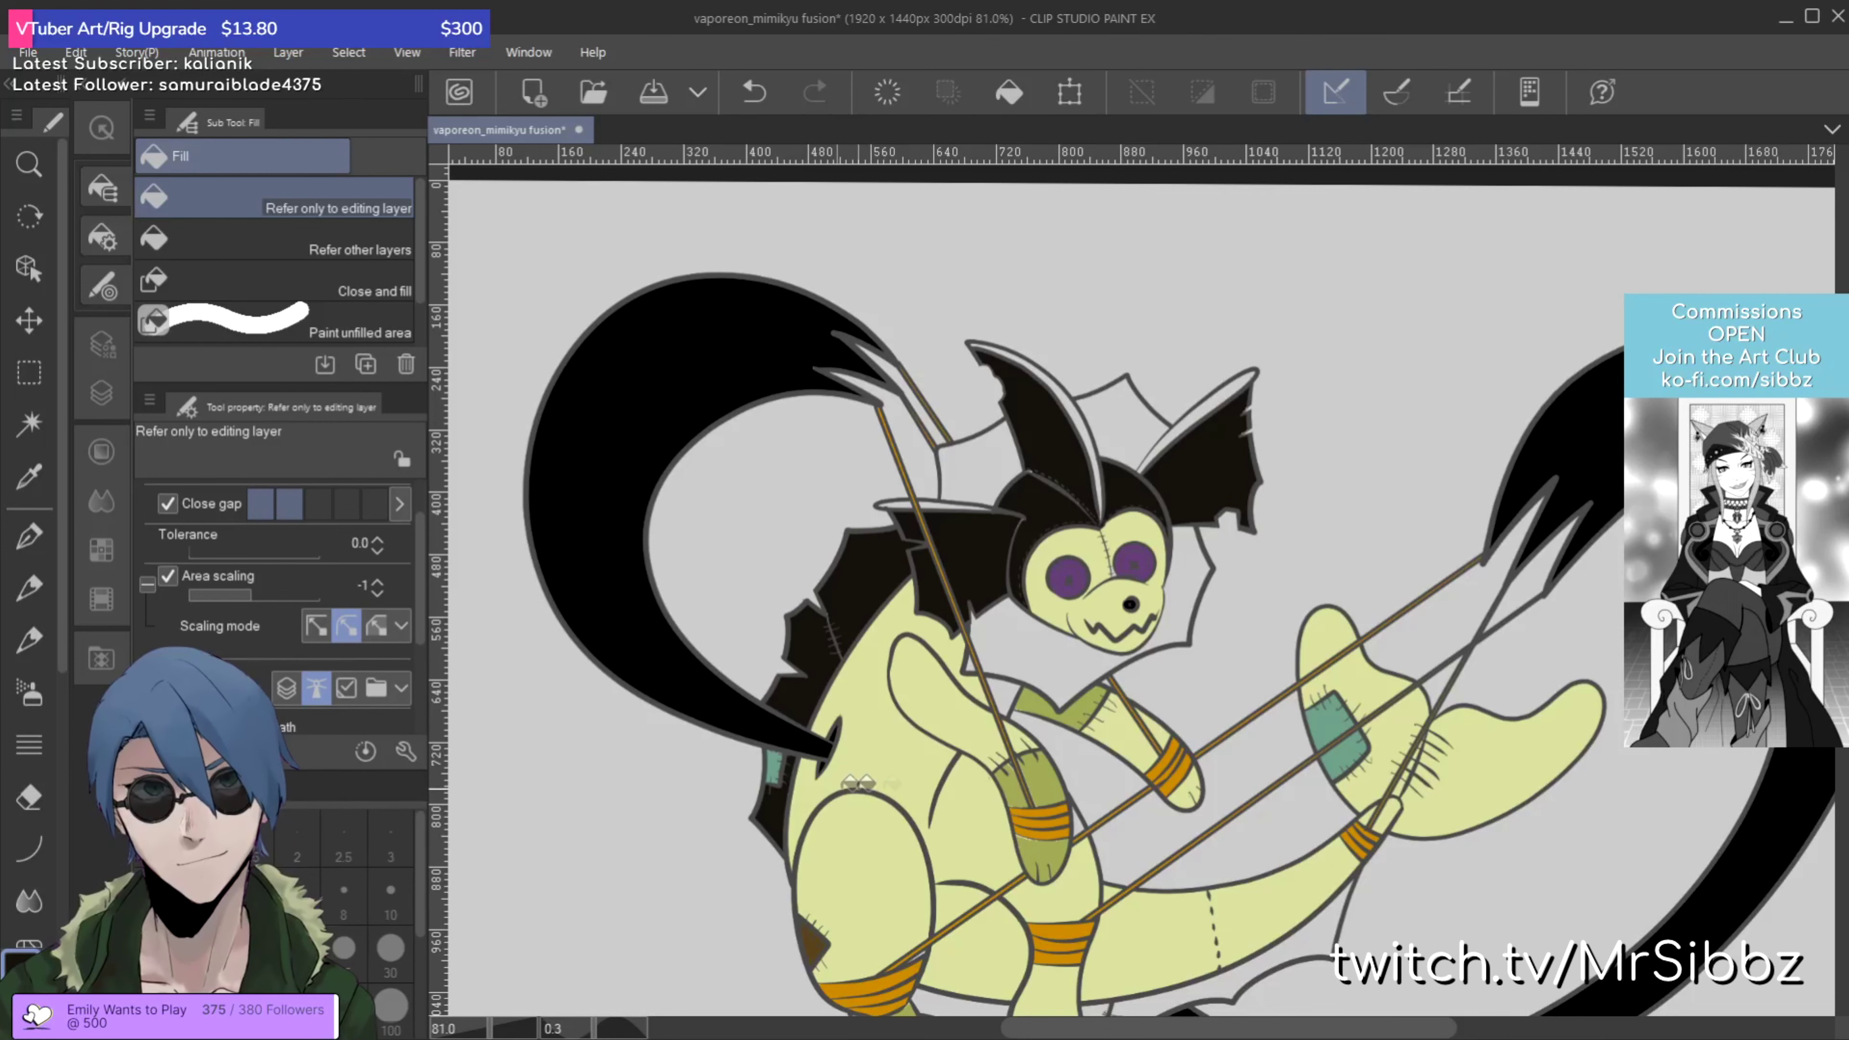
pyautogui.moveTo(1325, 755); pyautogui.dragTo(1249, 536)
pyautogui.click(899, 803)
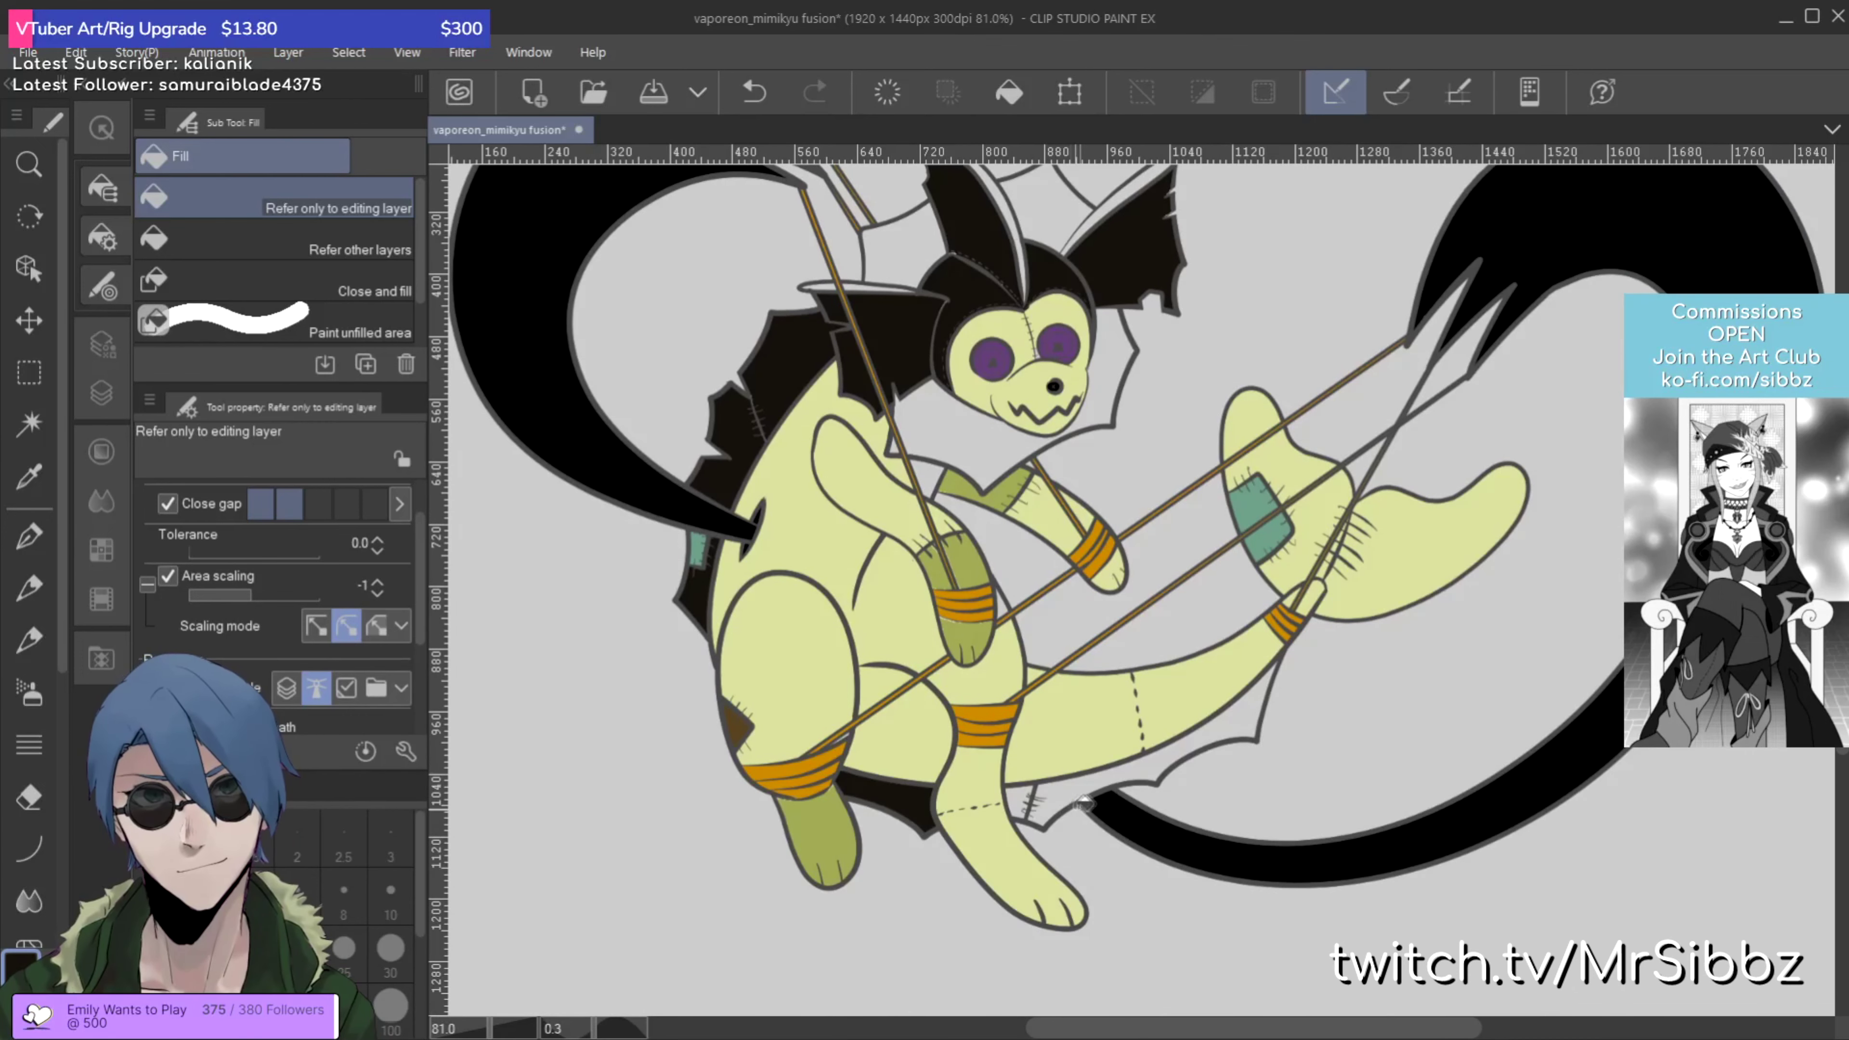
# Step: Try filling the frill beneath the tail with near-black, and with a dark grey
pyautogui.click(1046, 796)
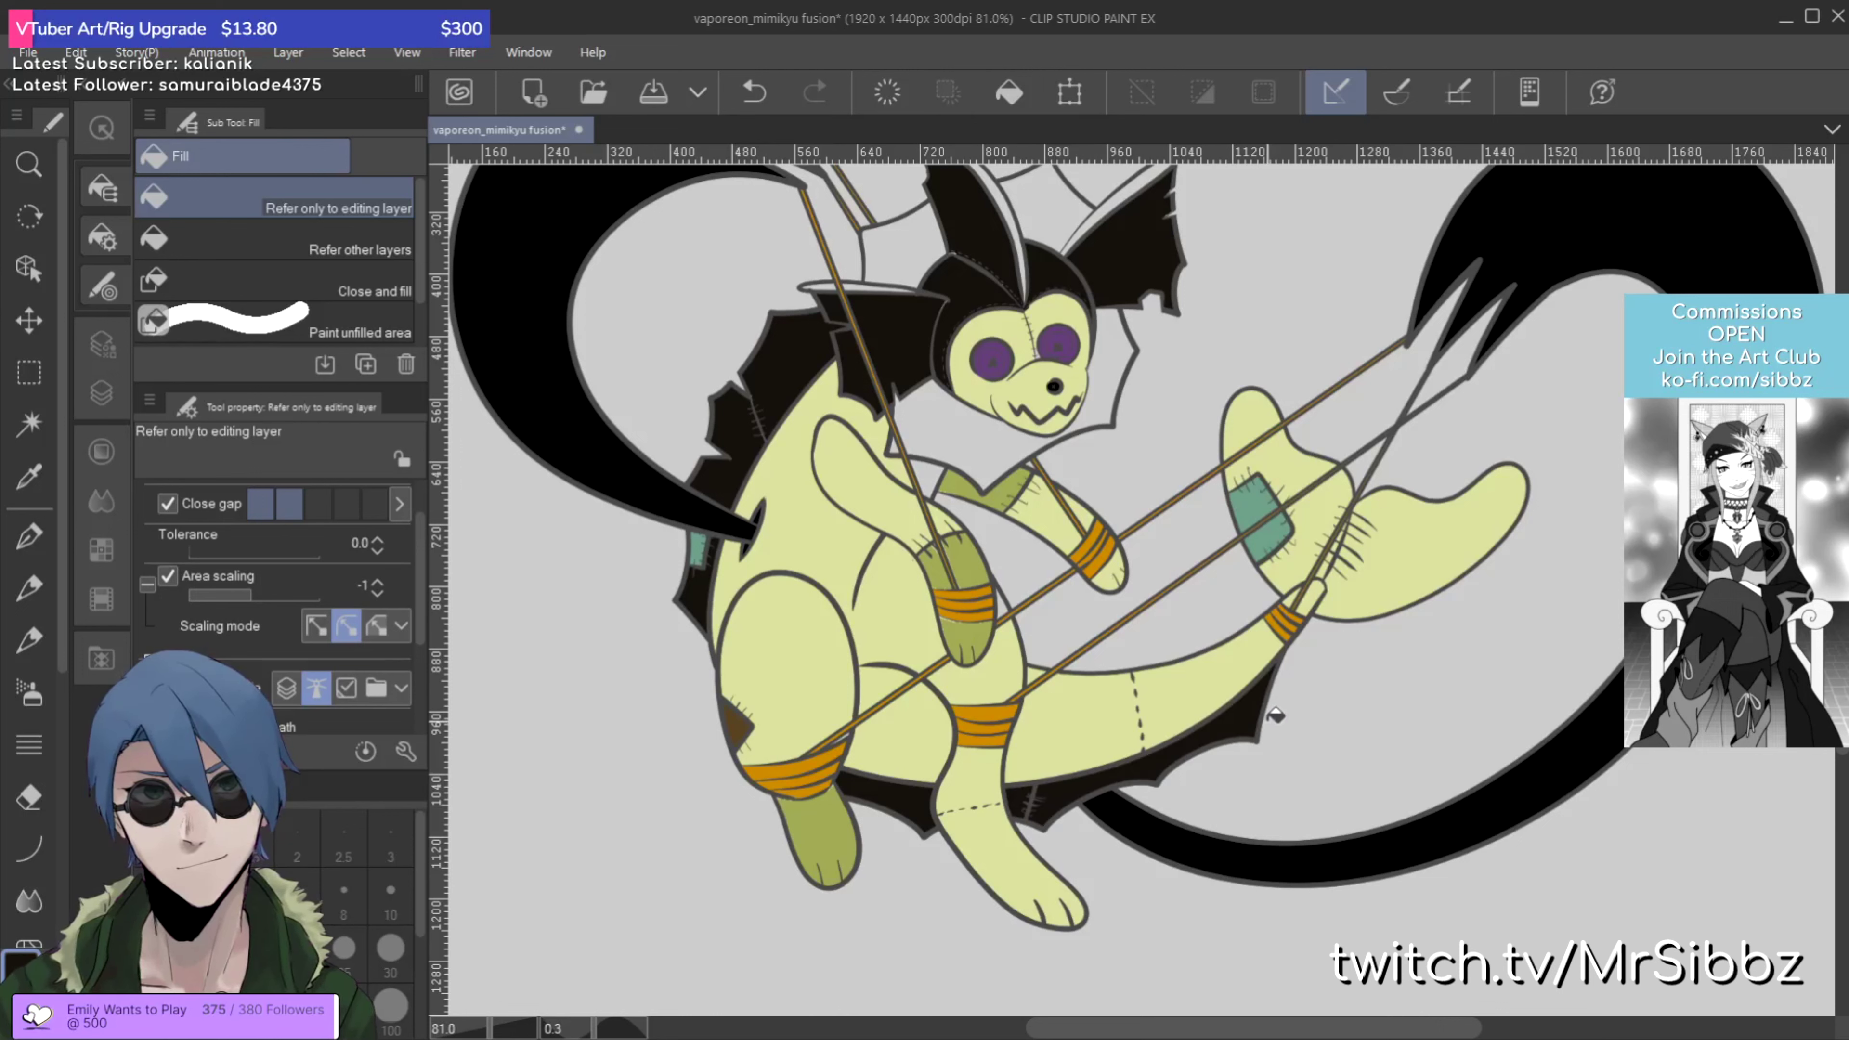
pyautogui.doubleClick(17, 960)
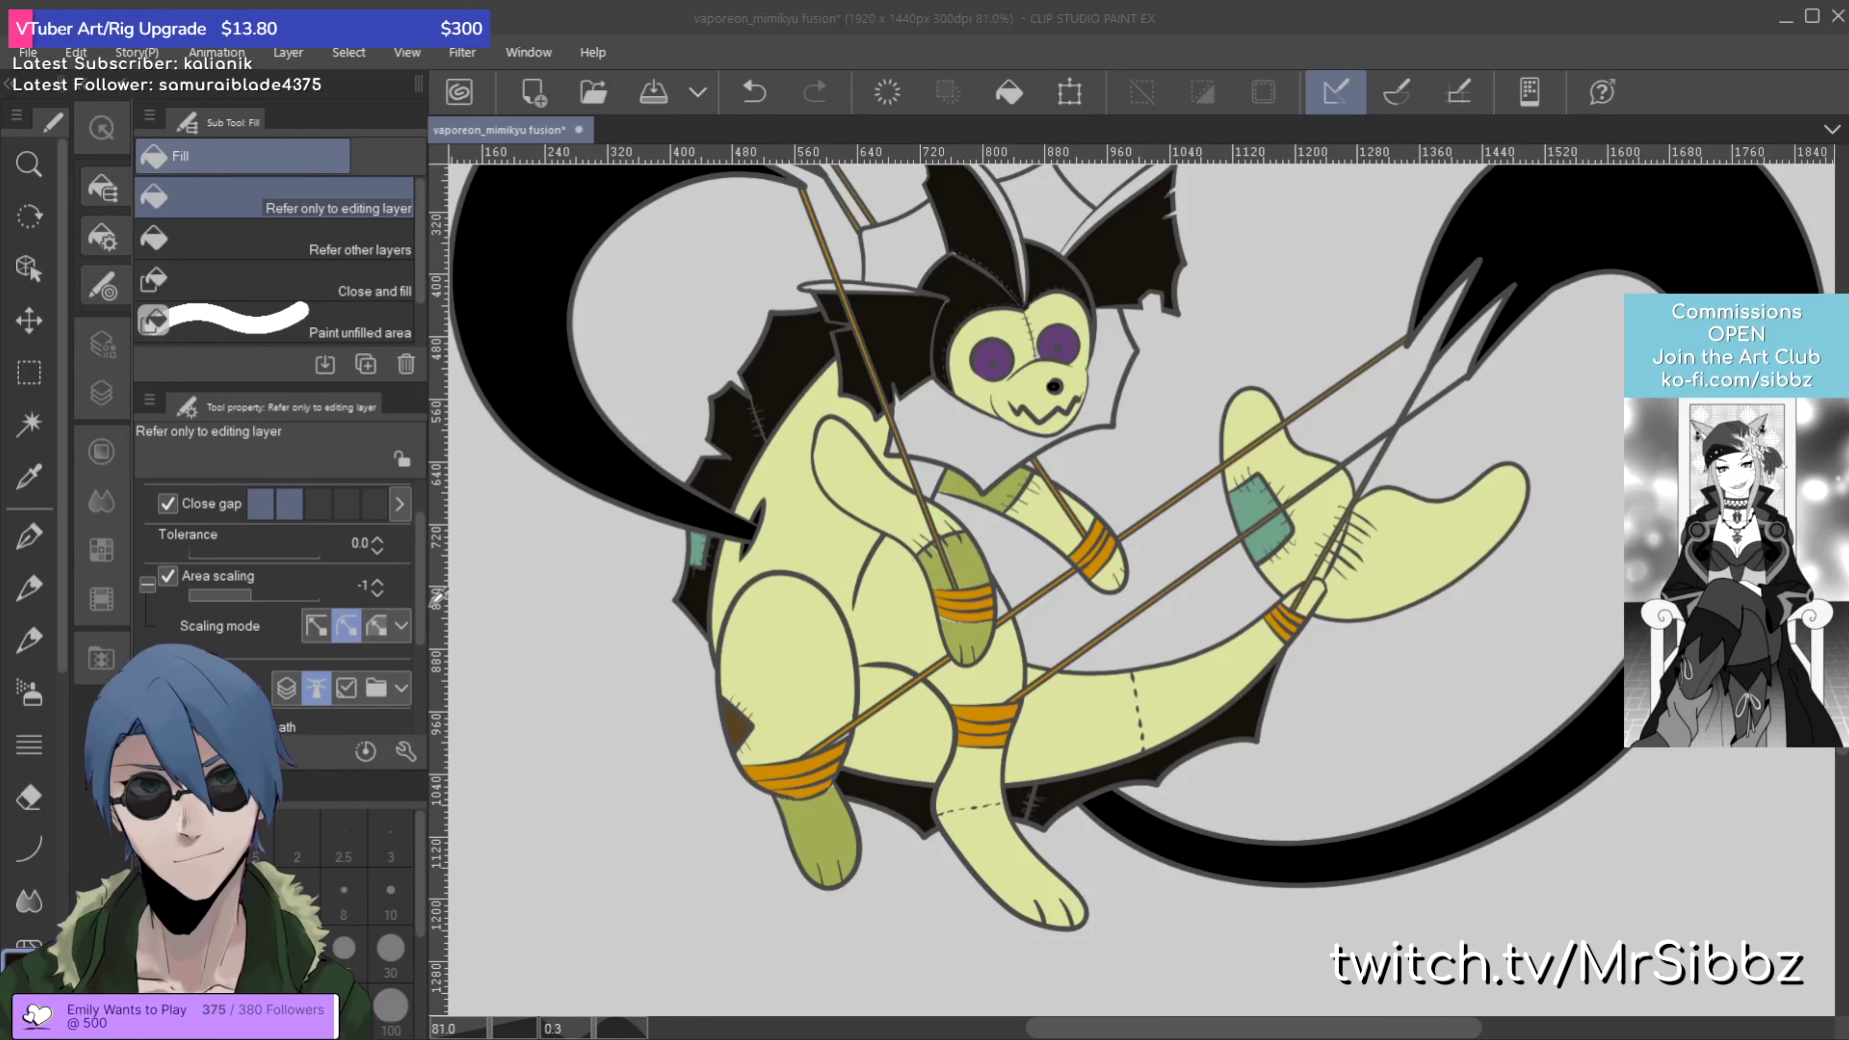
pyautogui.click(1063, 289)
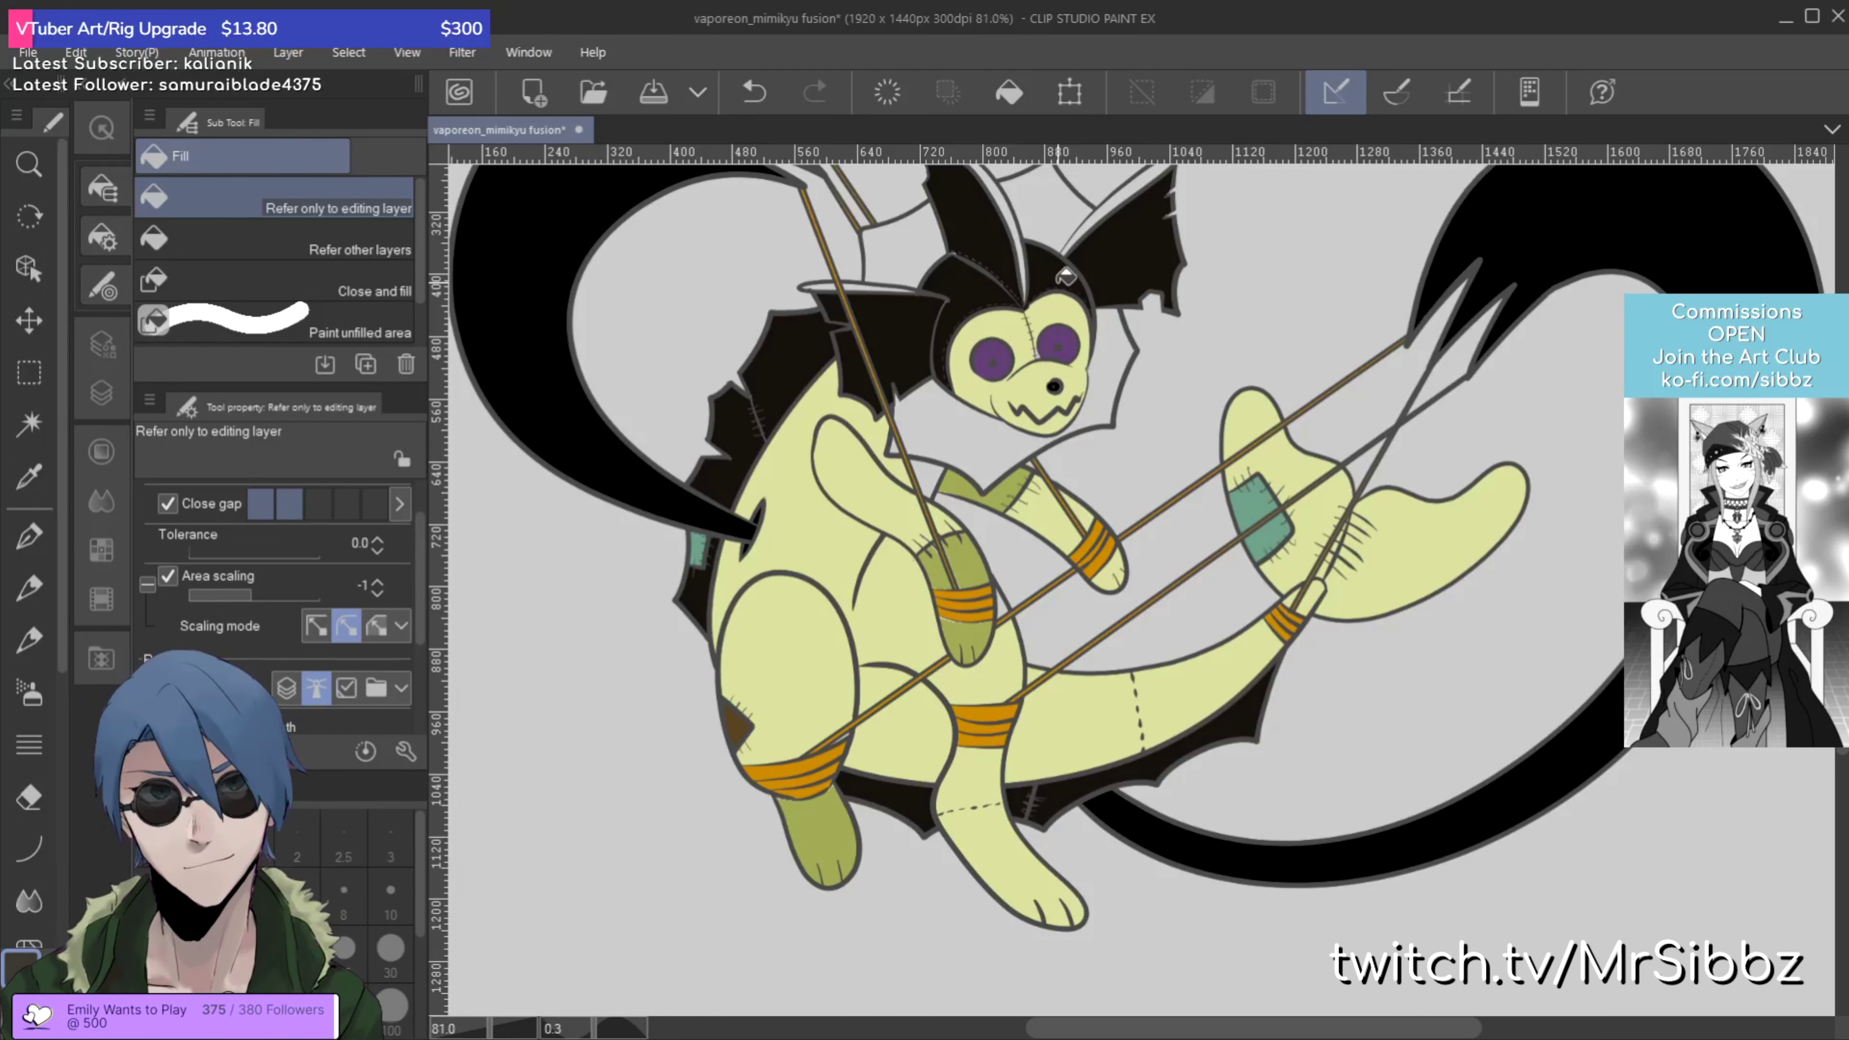
pyautogui.click(1161, 764)
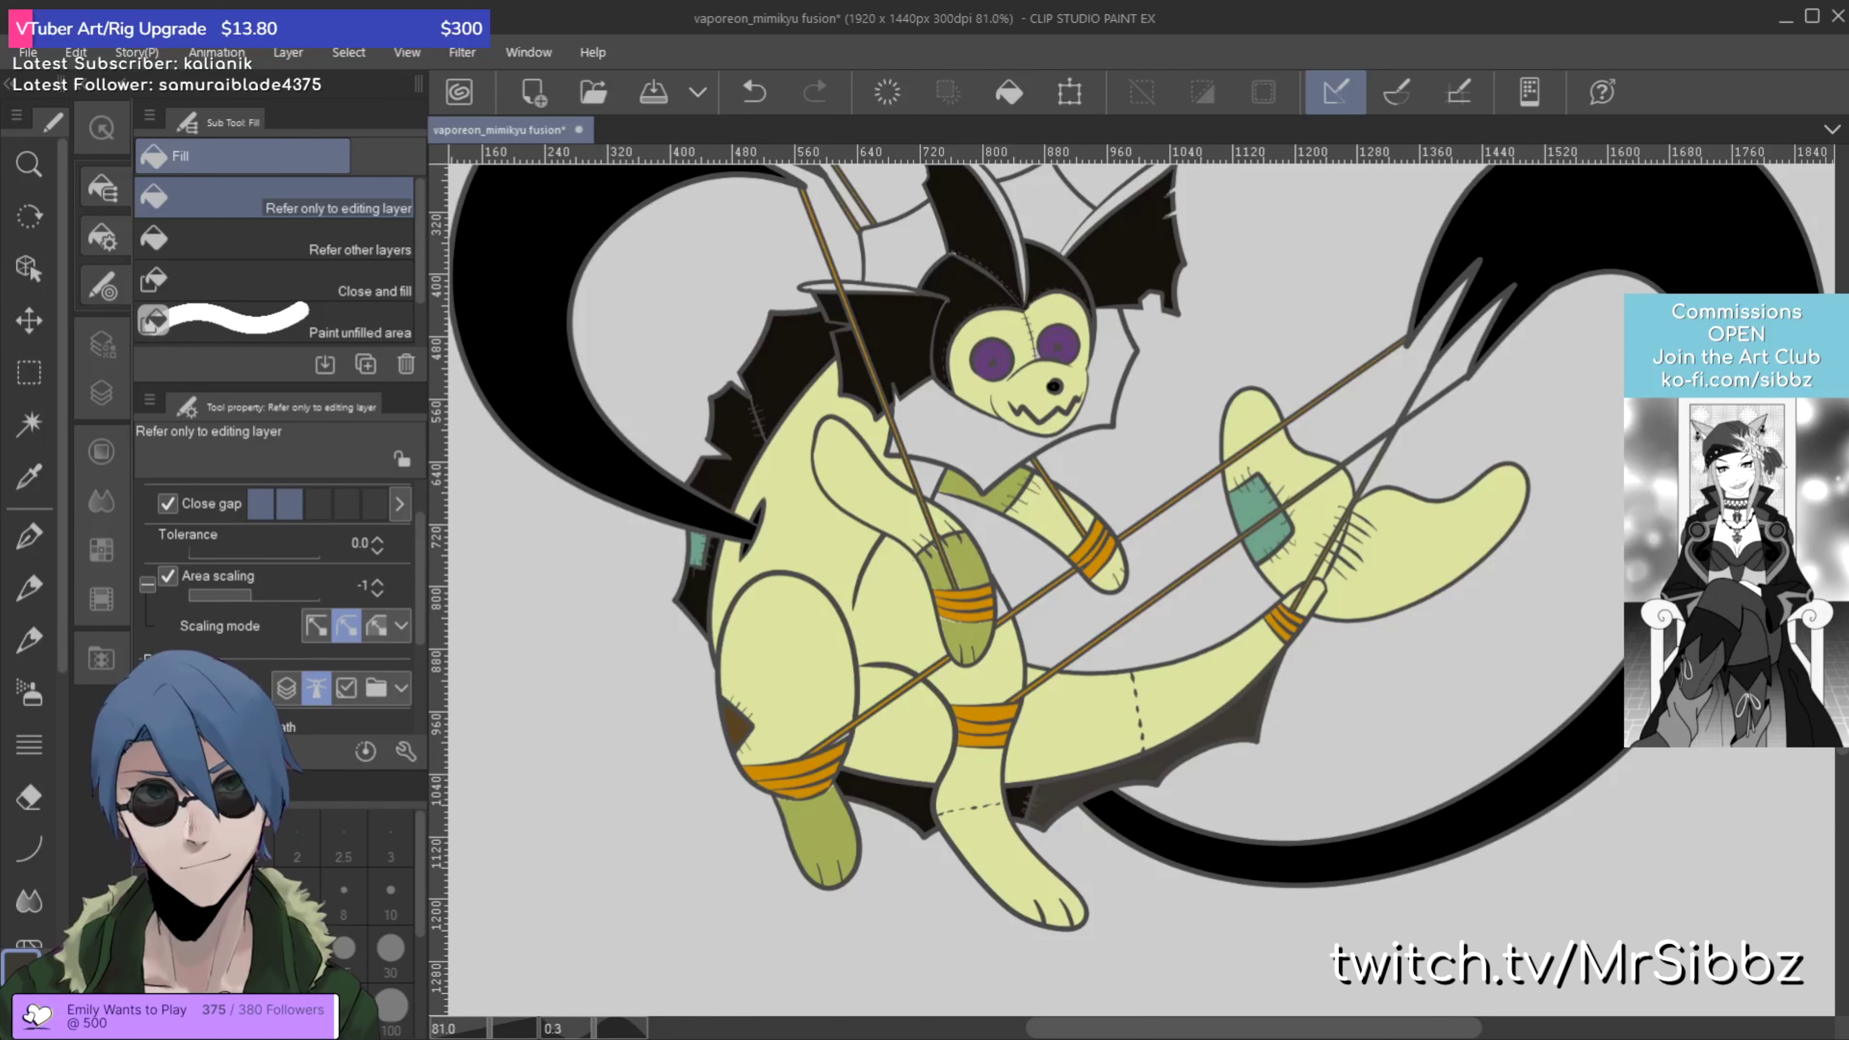
# Step: Choose a dark brown and fill the frill sections beneath the tail, under the belly and along the back with it
pyautogui.doubleClick(20, 971)
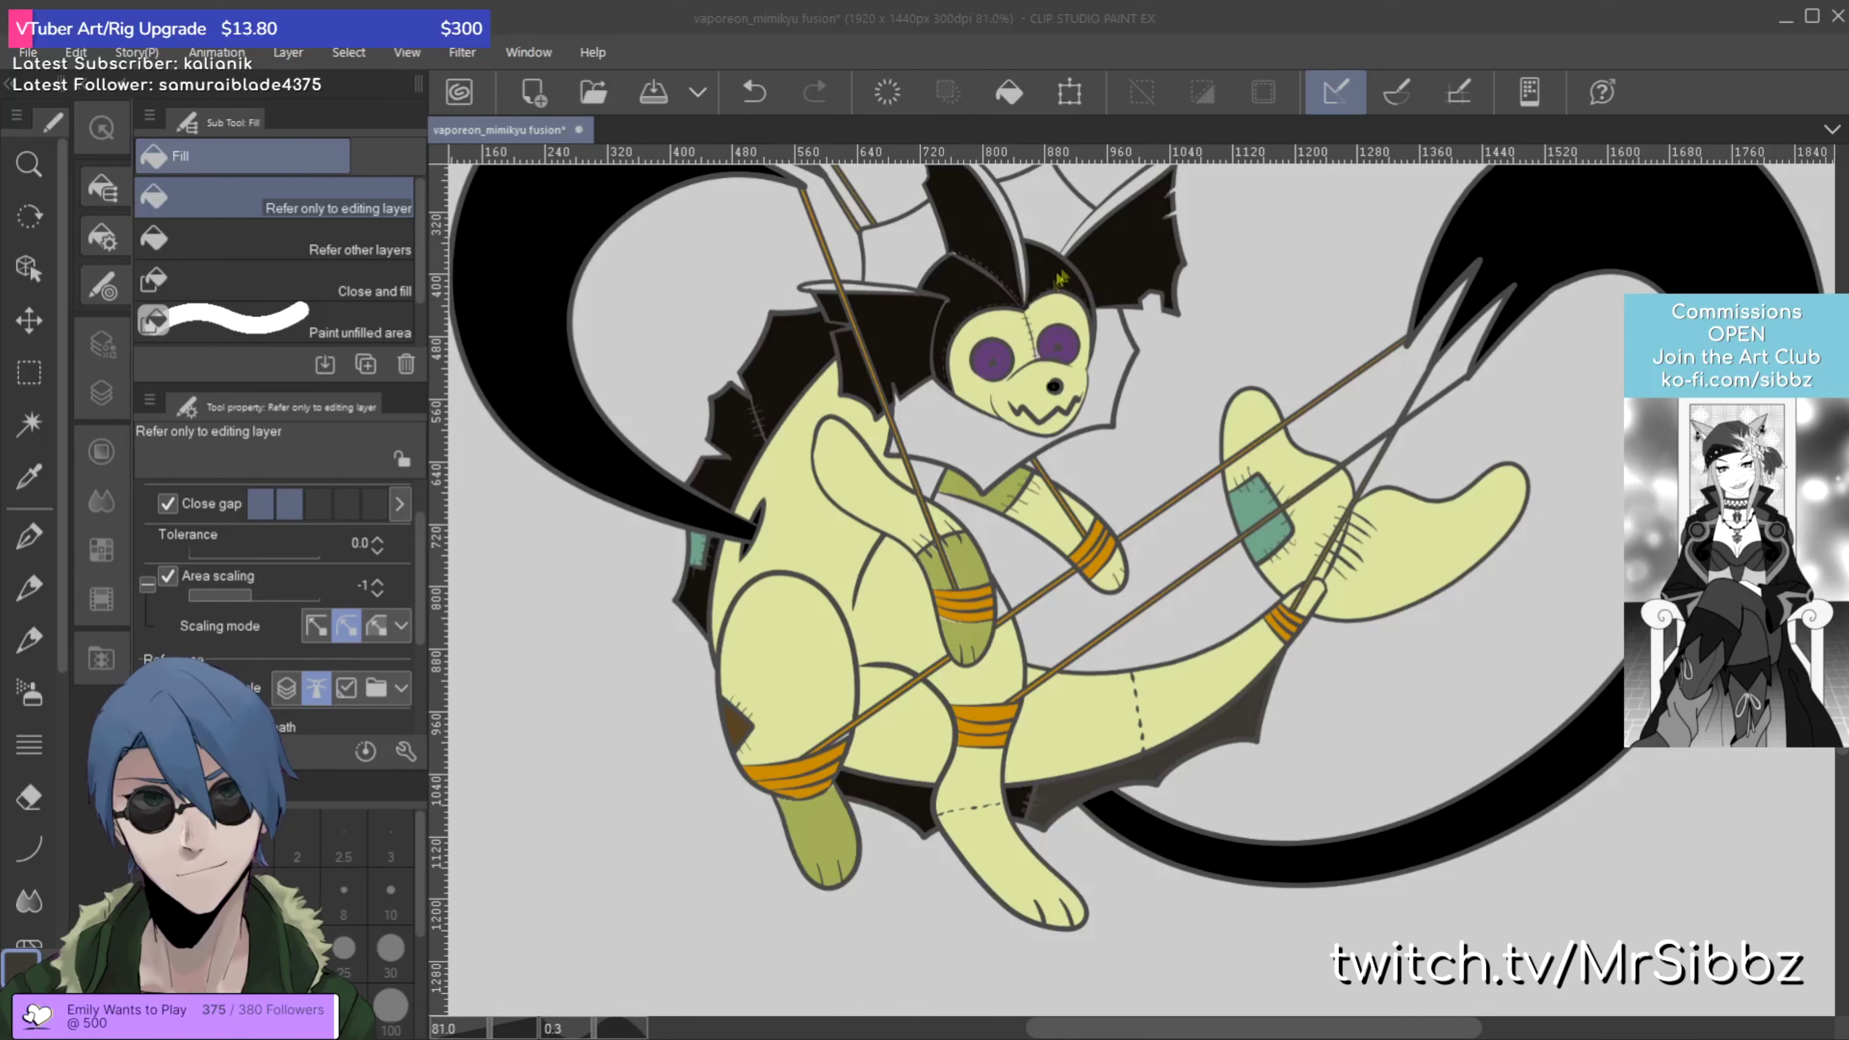
pyautogui.click(1070, 271)
pyautogui.click(1083, 785)
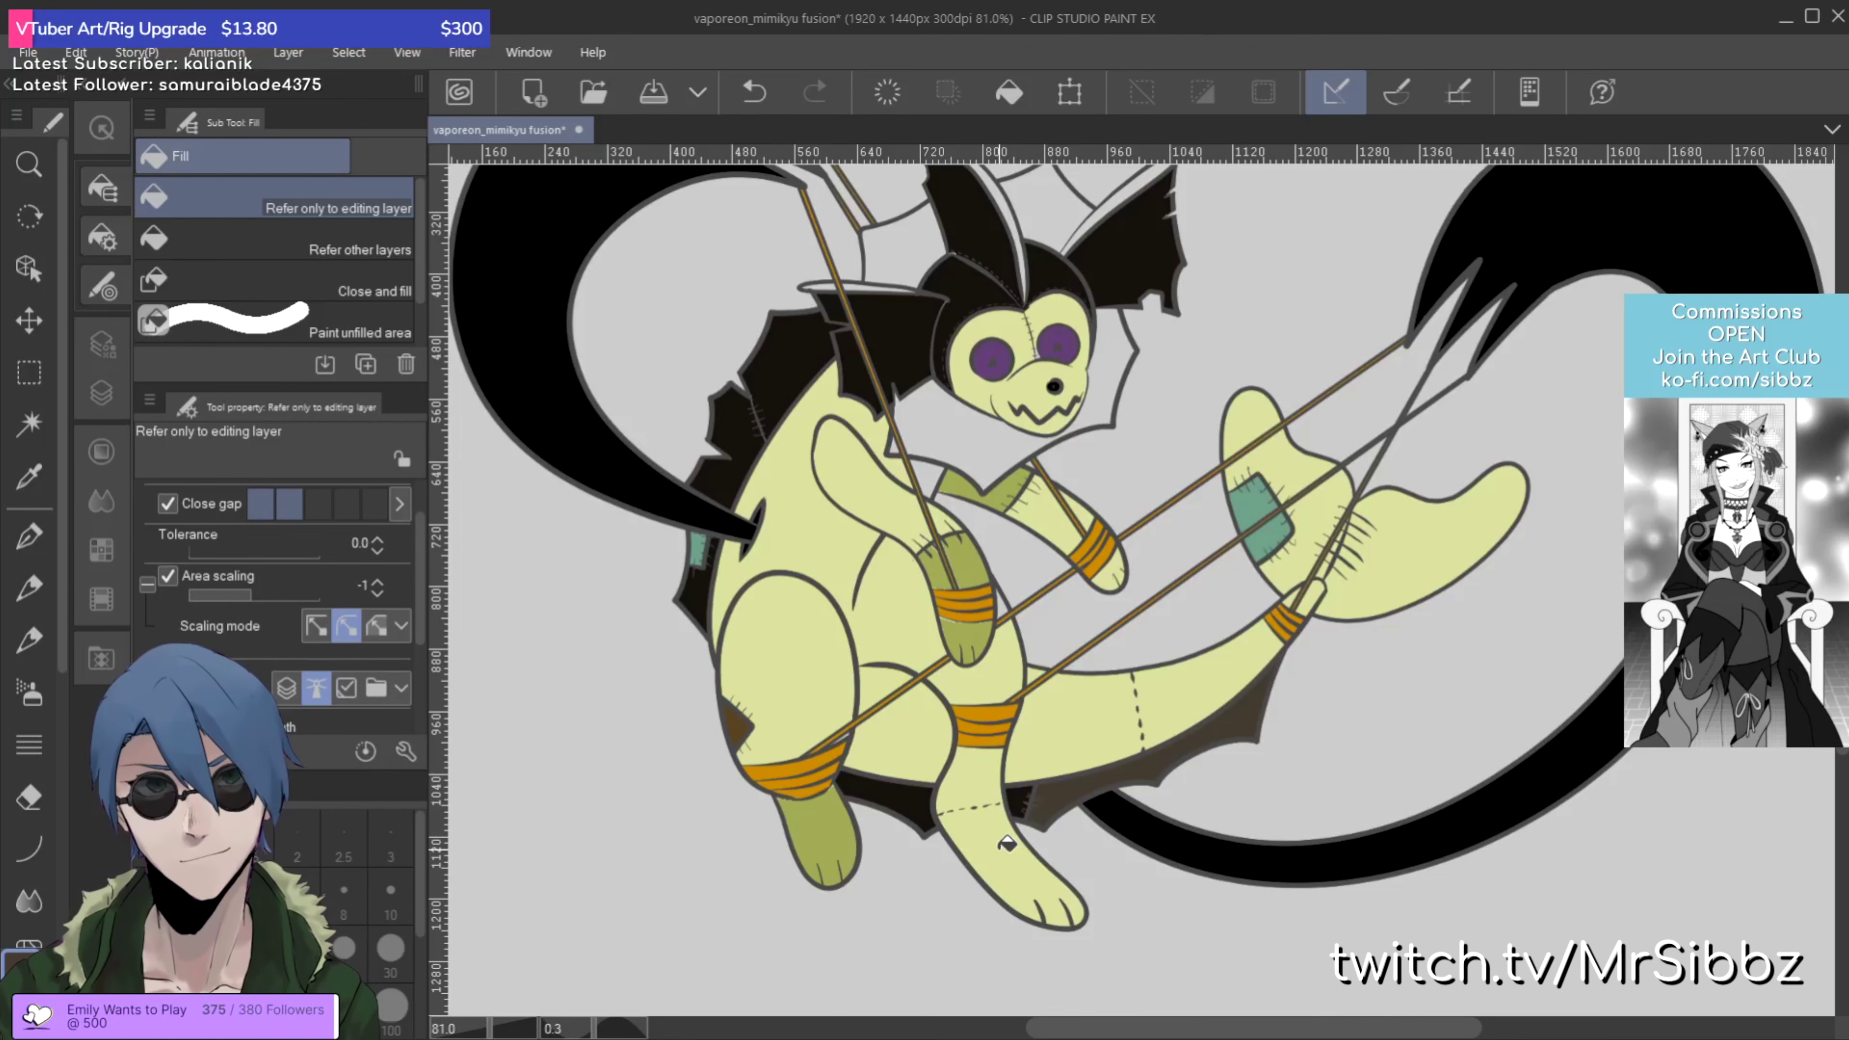
pyautogui.moveTo(1053, 672); pyautogui.dragTo(959, 815)
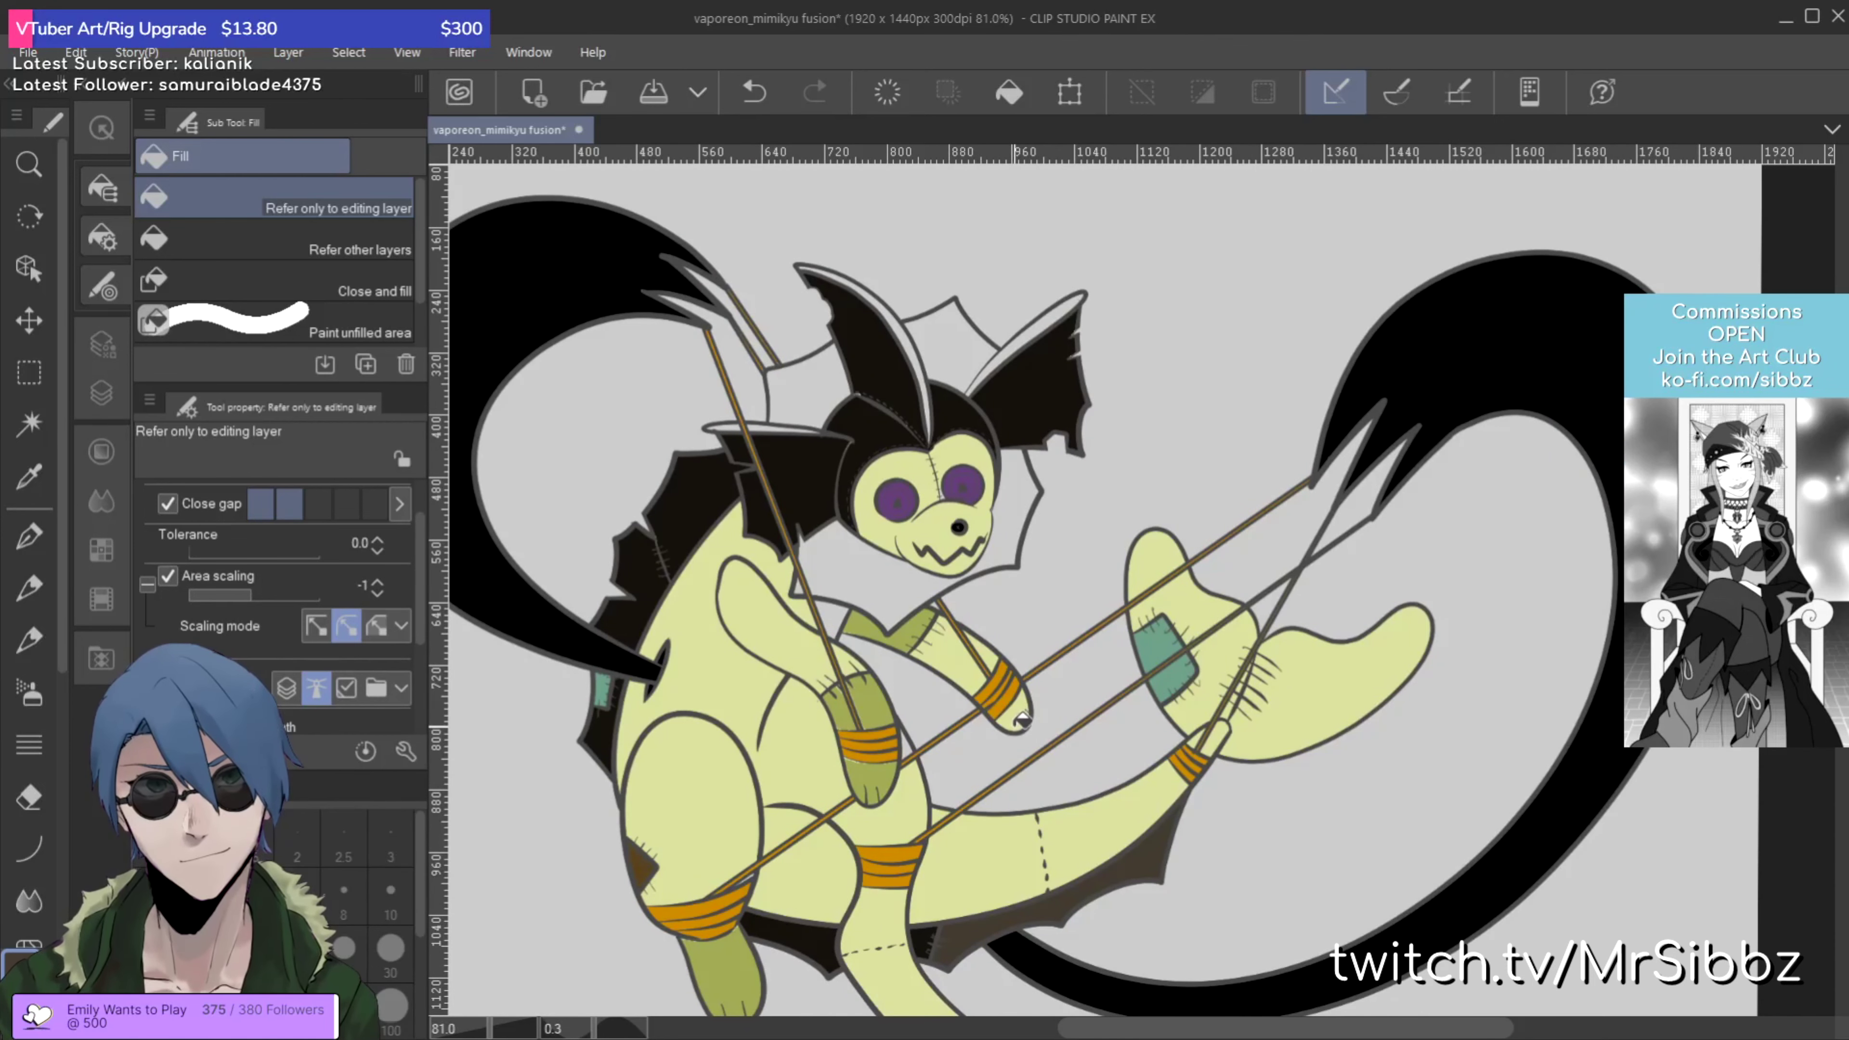
pyautogui.moveTo(1014, 726); pyautogui.dragTo(1020, 682)
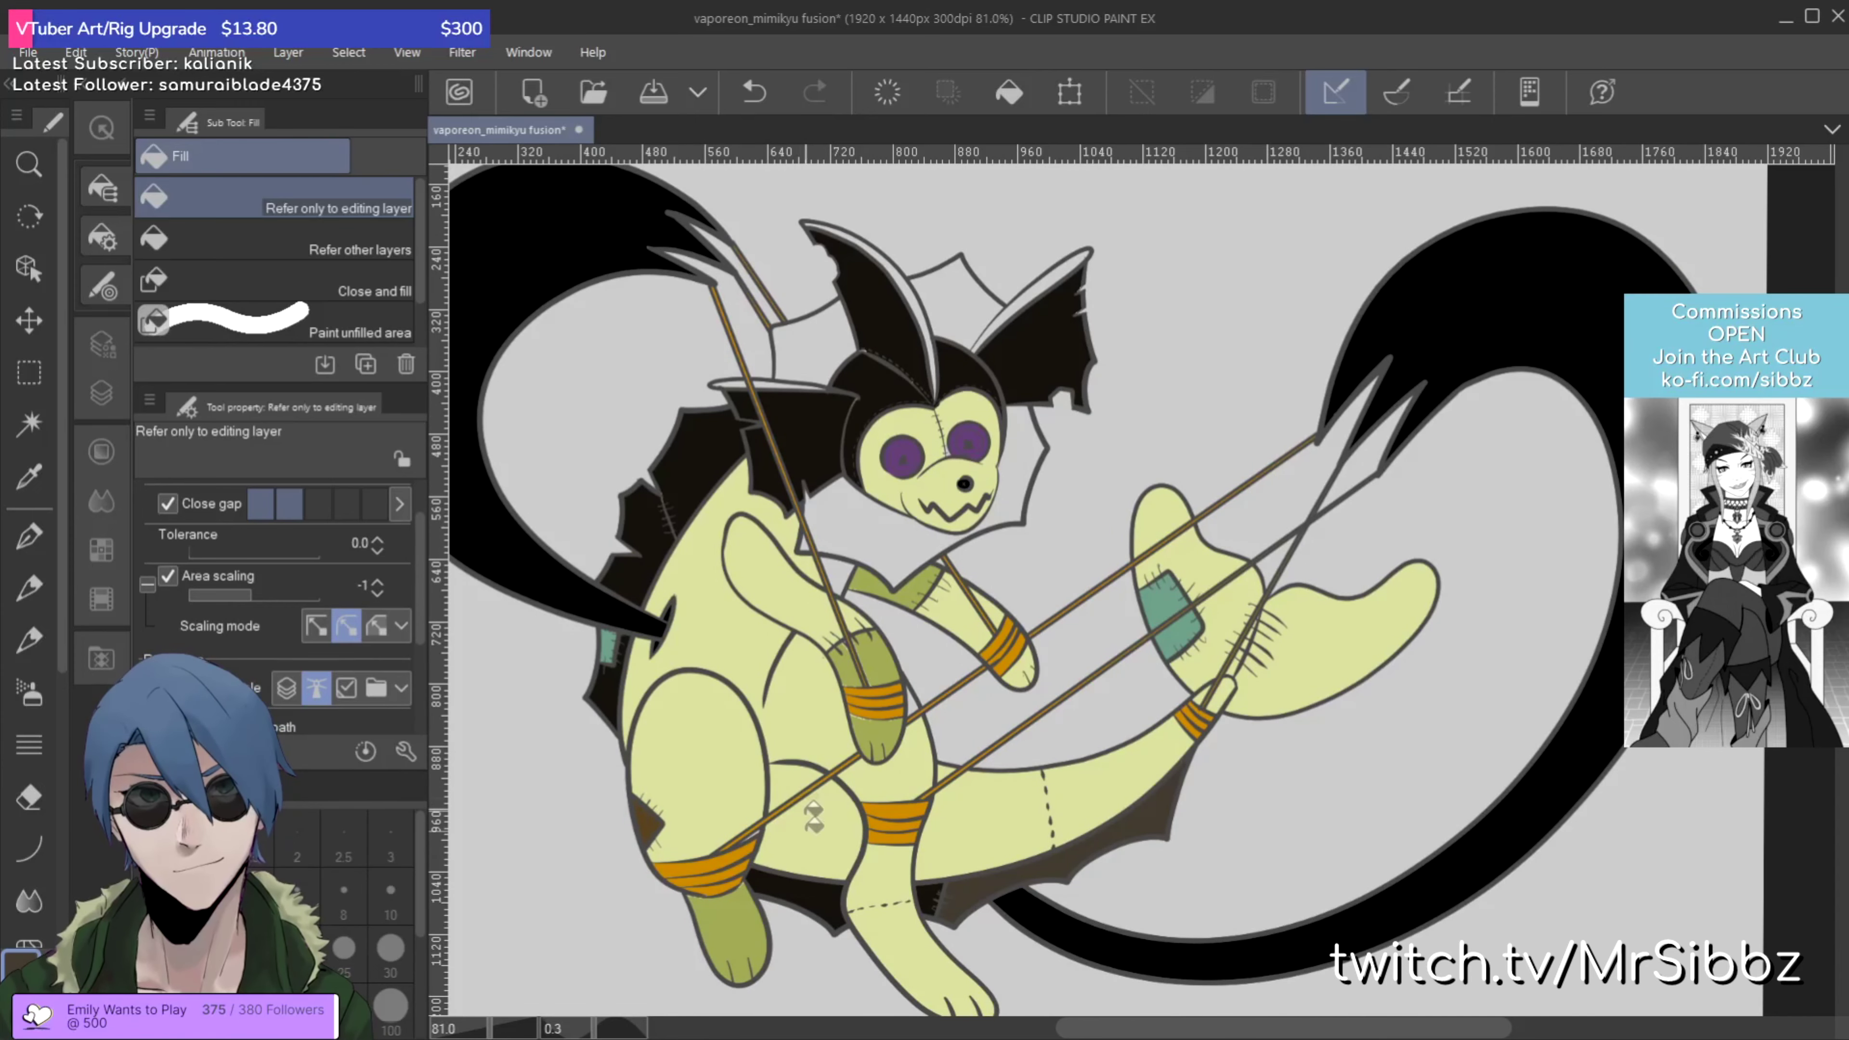
pyautogui.click(617, 684)
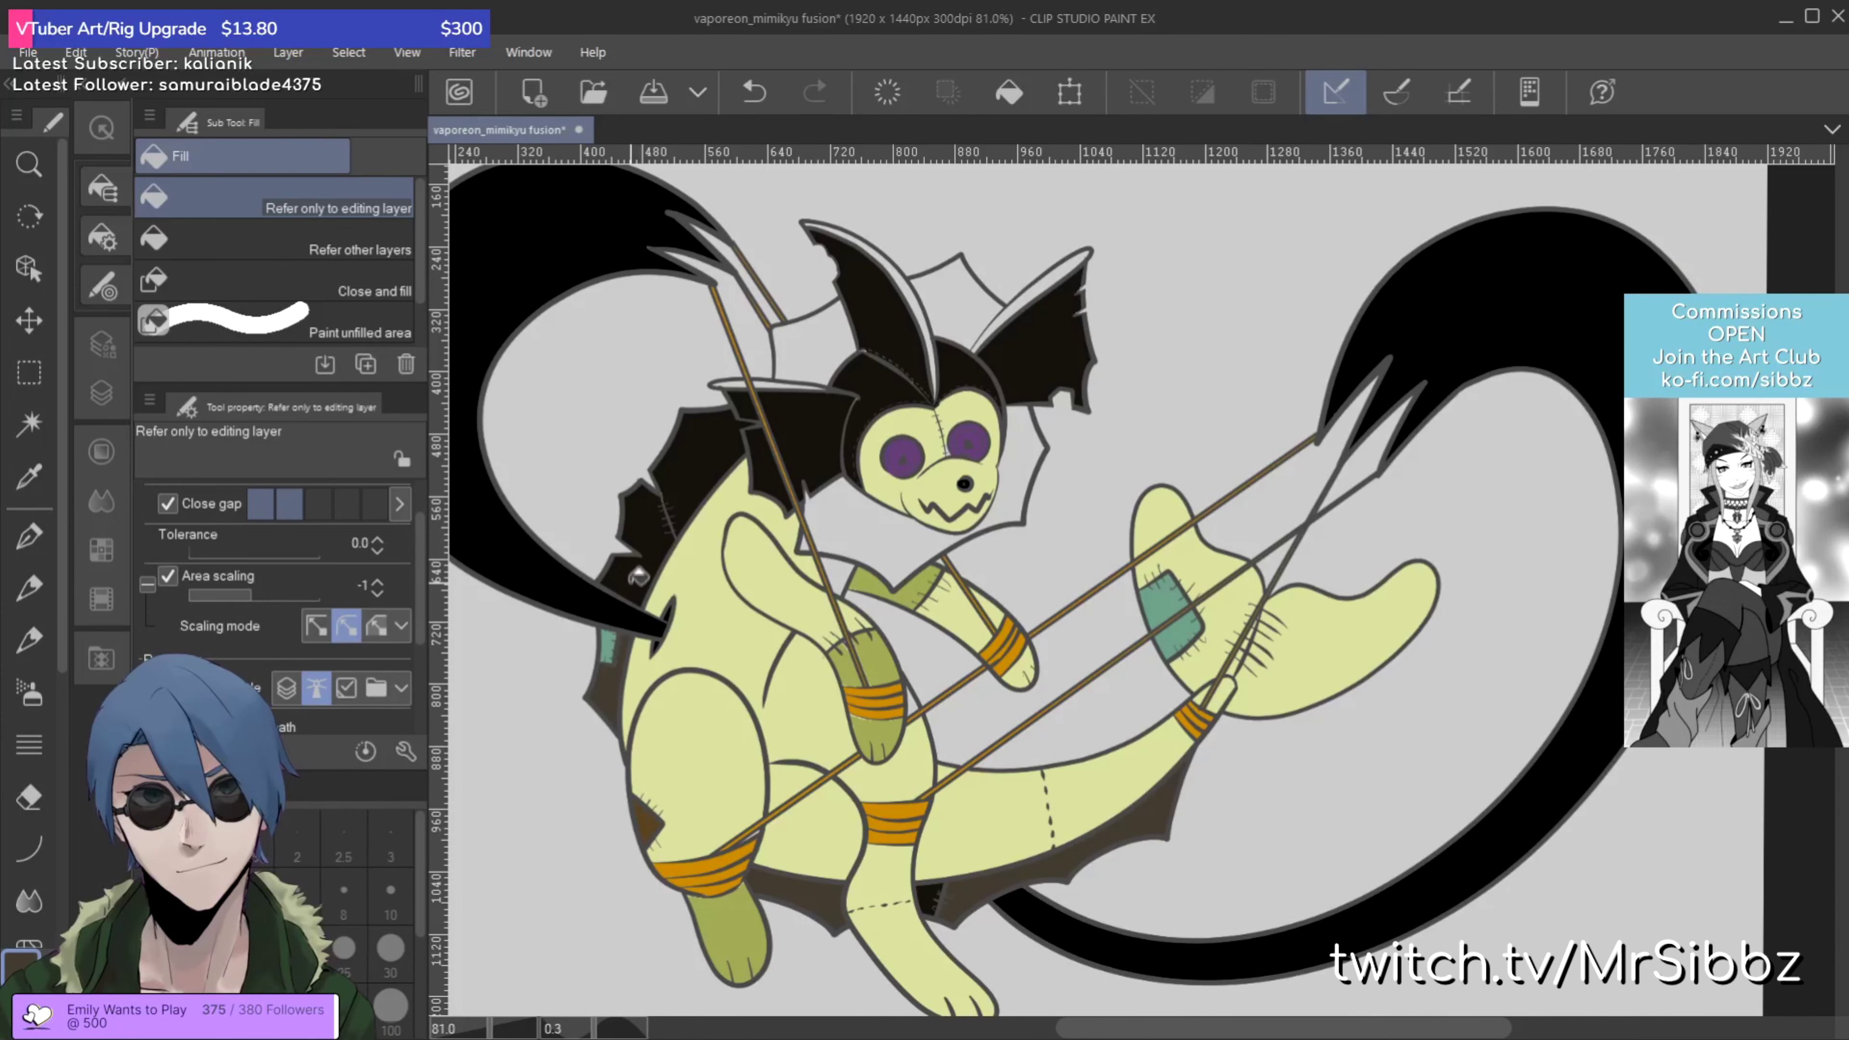
pyautogui.click(640, 581)
pyautogui.click(679, 515)
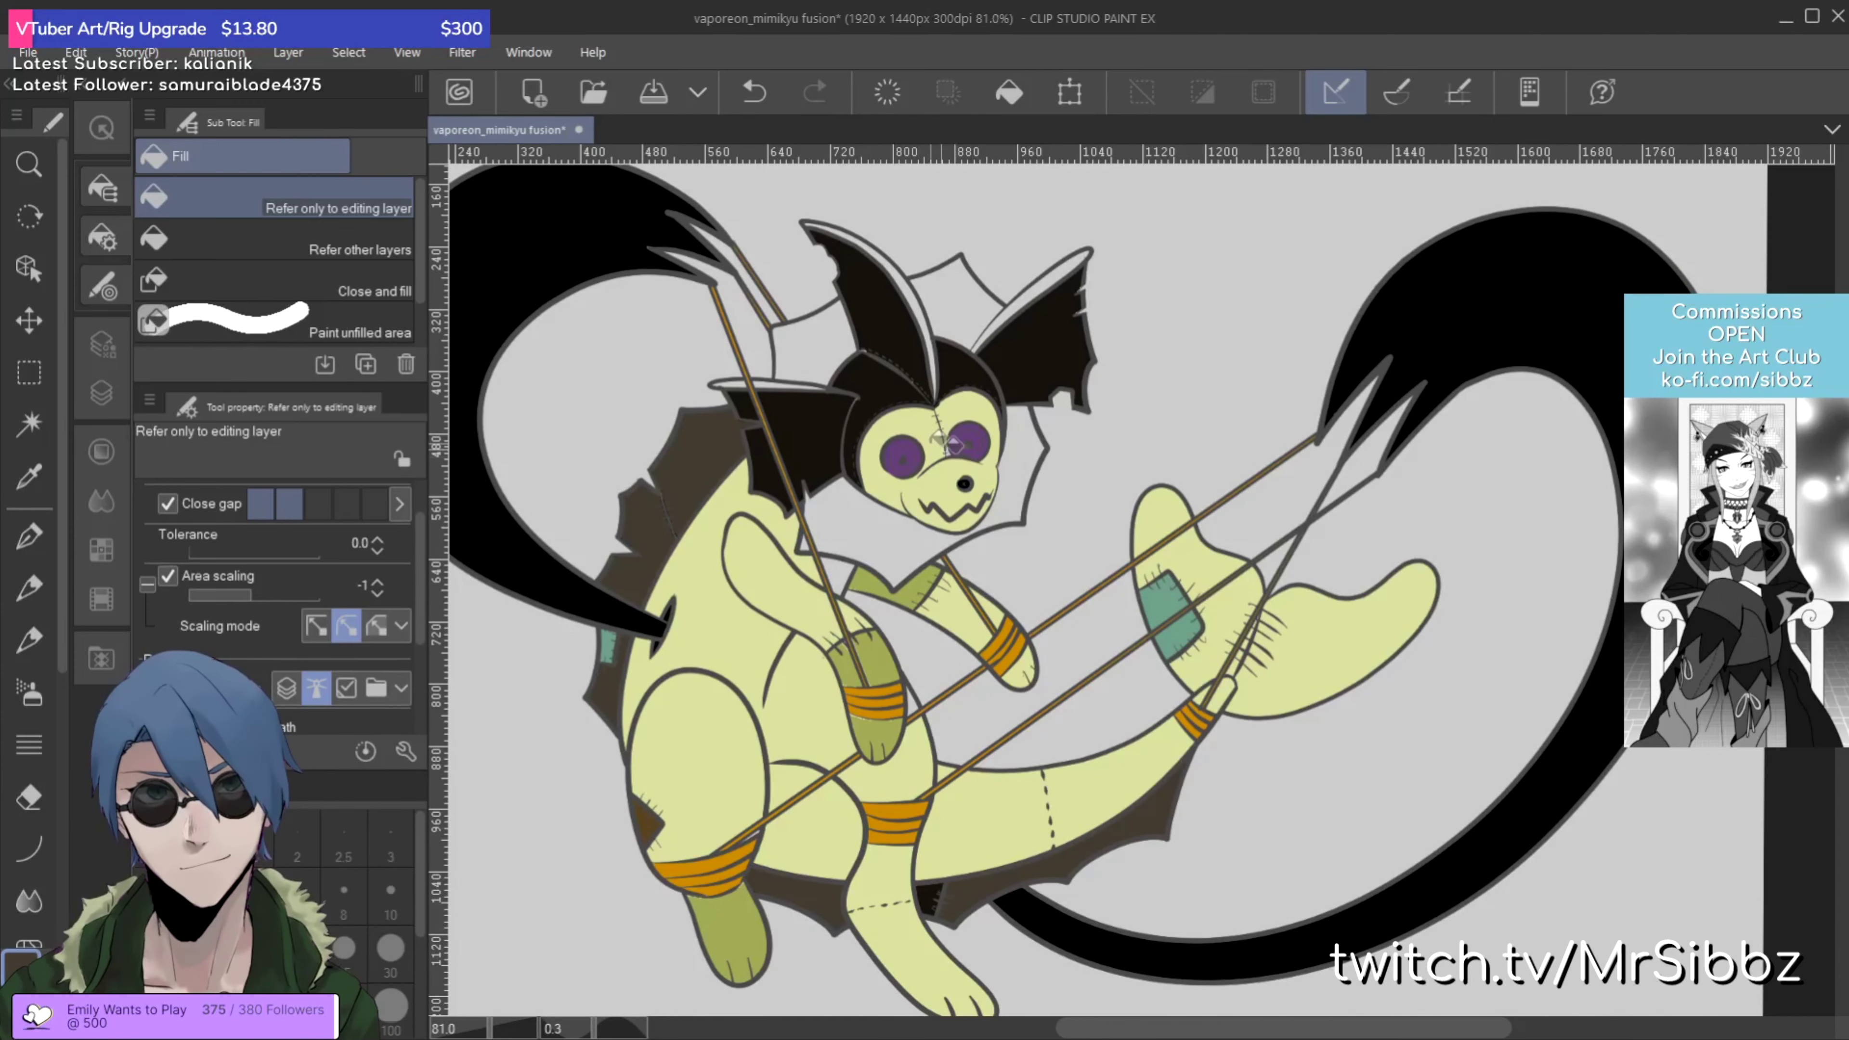
# Step: Fill the scalloped frill around the neck and behind the head fins with the same dark brown
pyautogui.click(881, 535)
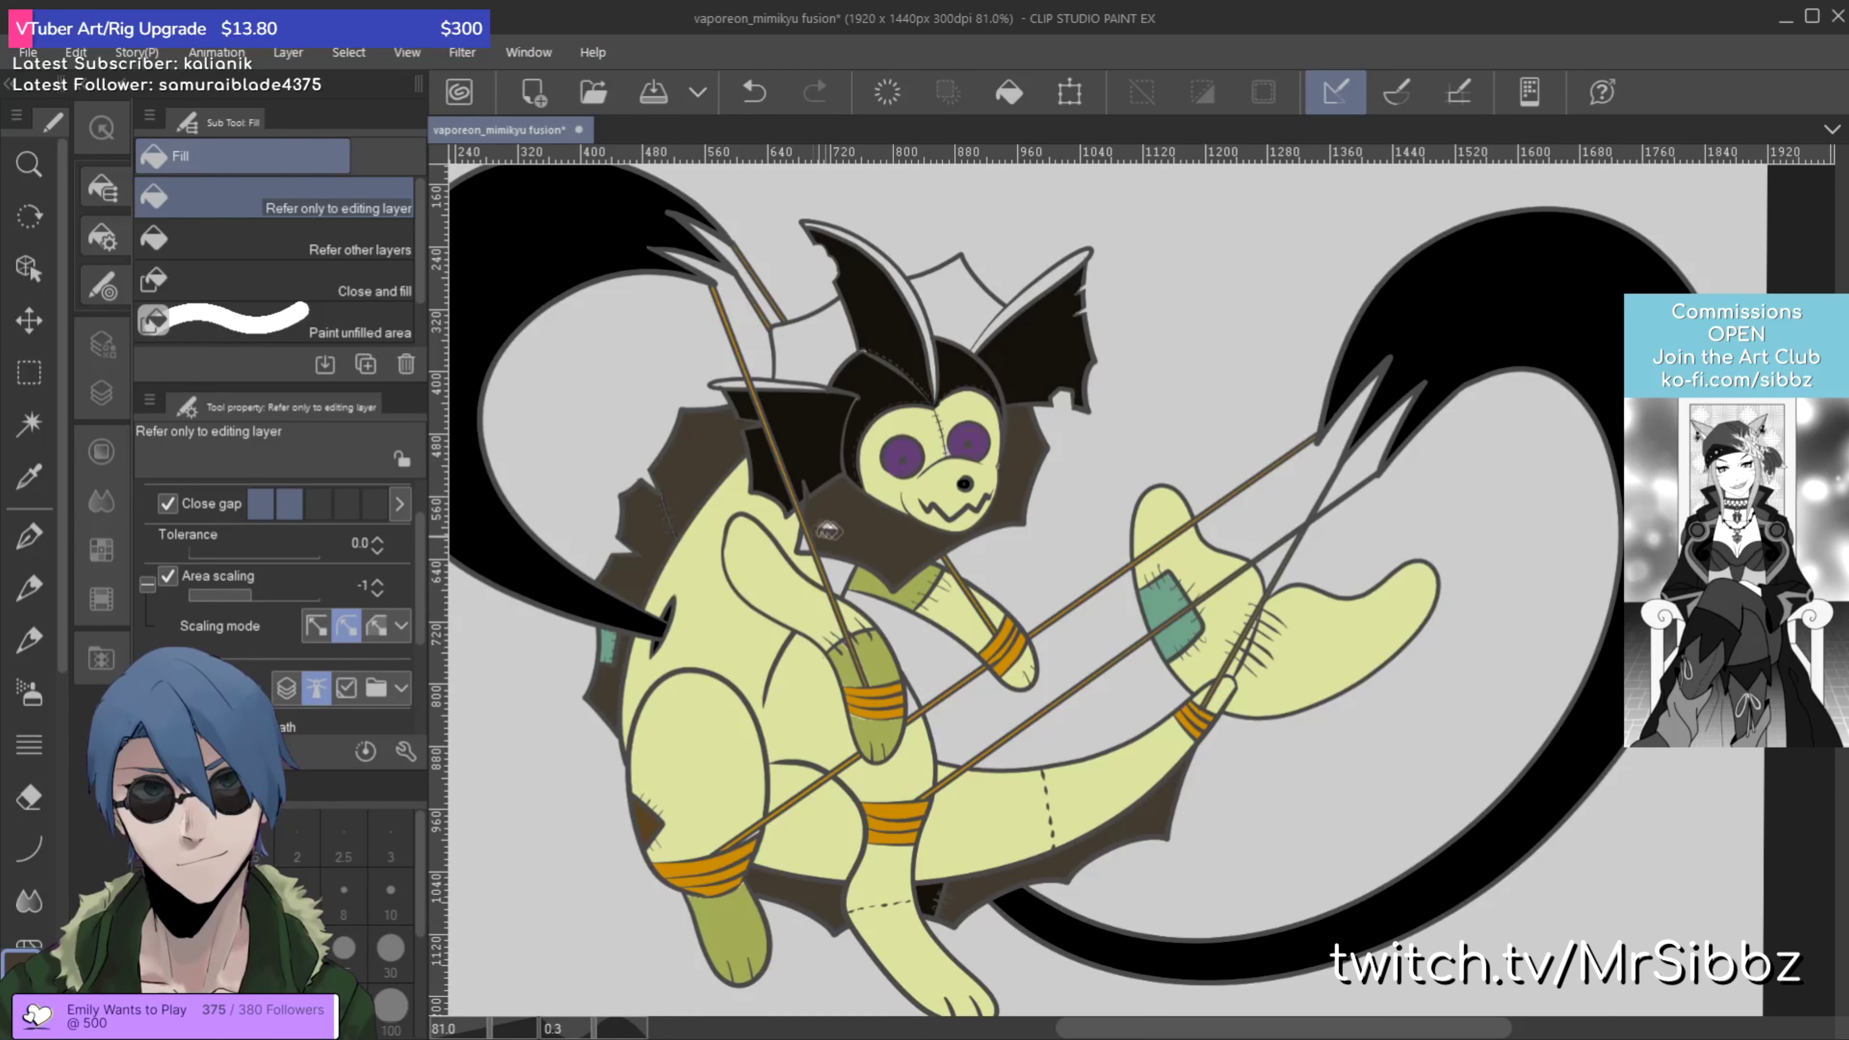
pyautogui.click(834, 340)
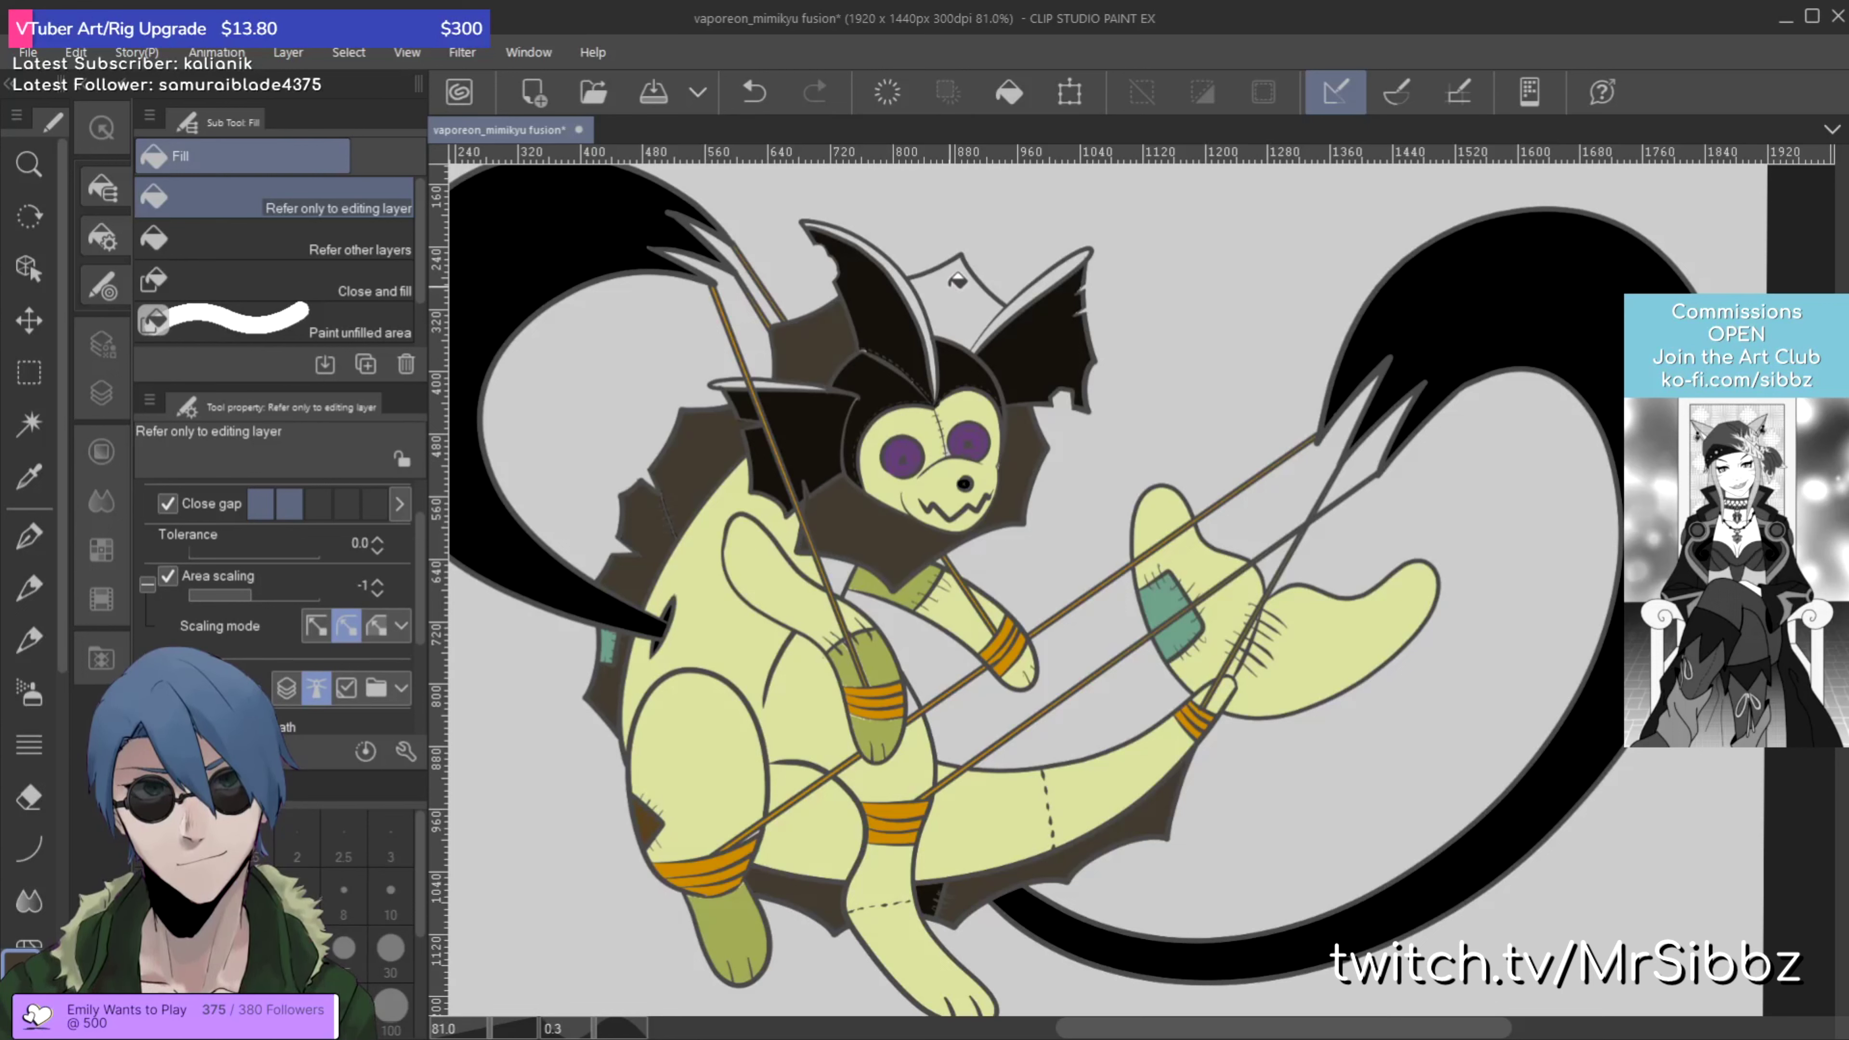
pyautogui.click(959, 280)
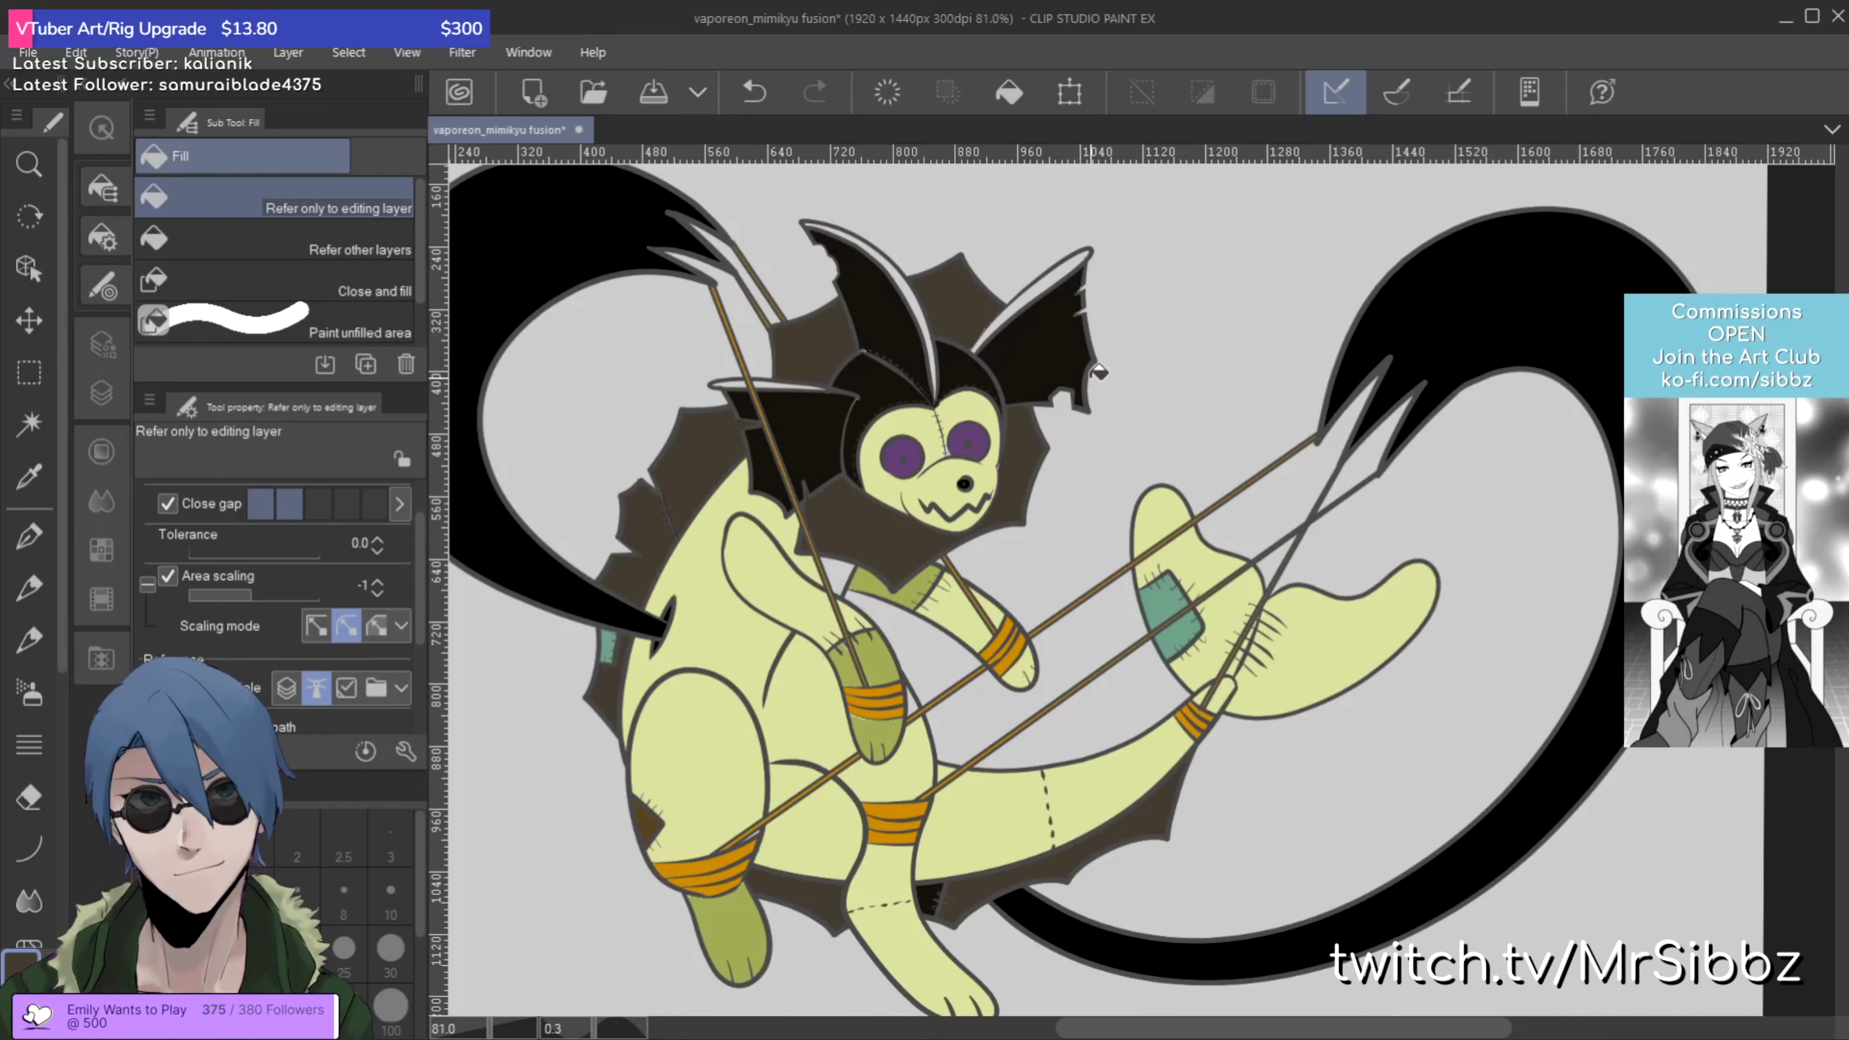
# Step: Fill the unfilled spines along the upper edges of the near ear, central and far ear fins with dark brown
pyautogui.scroll(3, 1100, 371)
pyautogui.moveTo(776, 460); pyautogui.dragTo(983, 397)
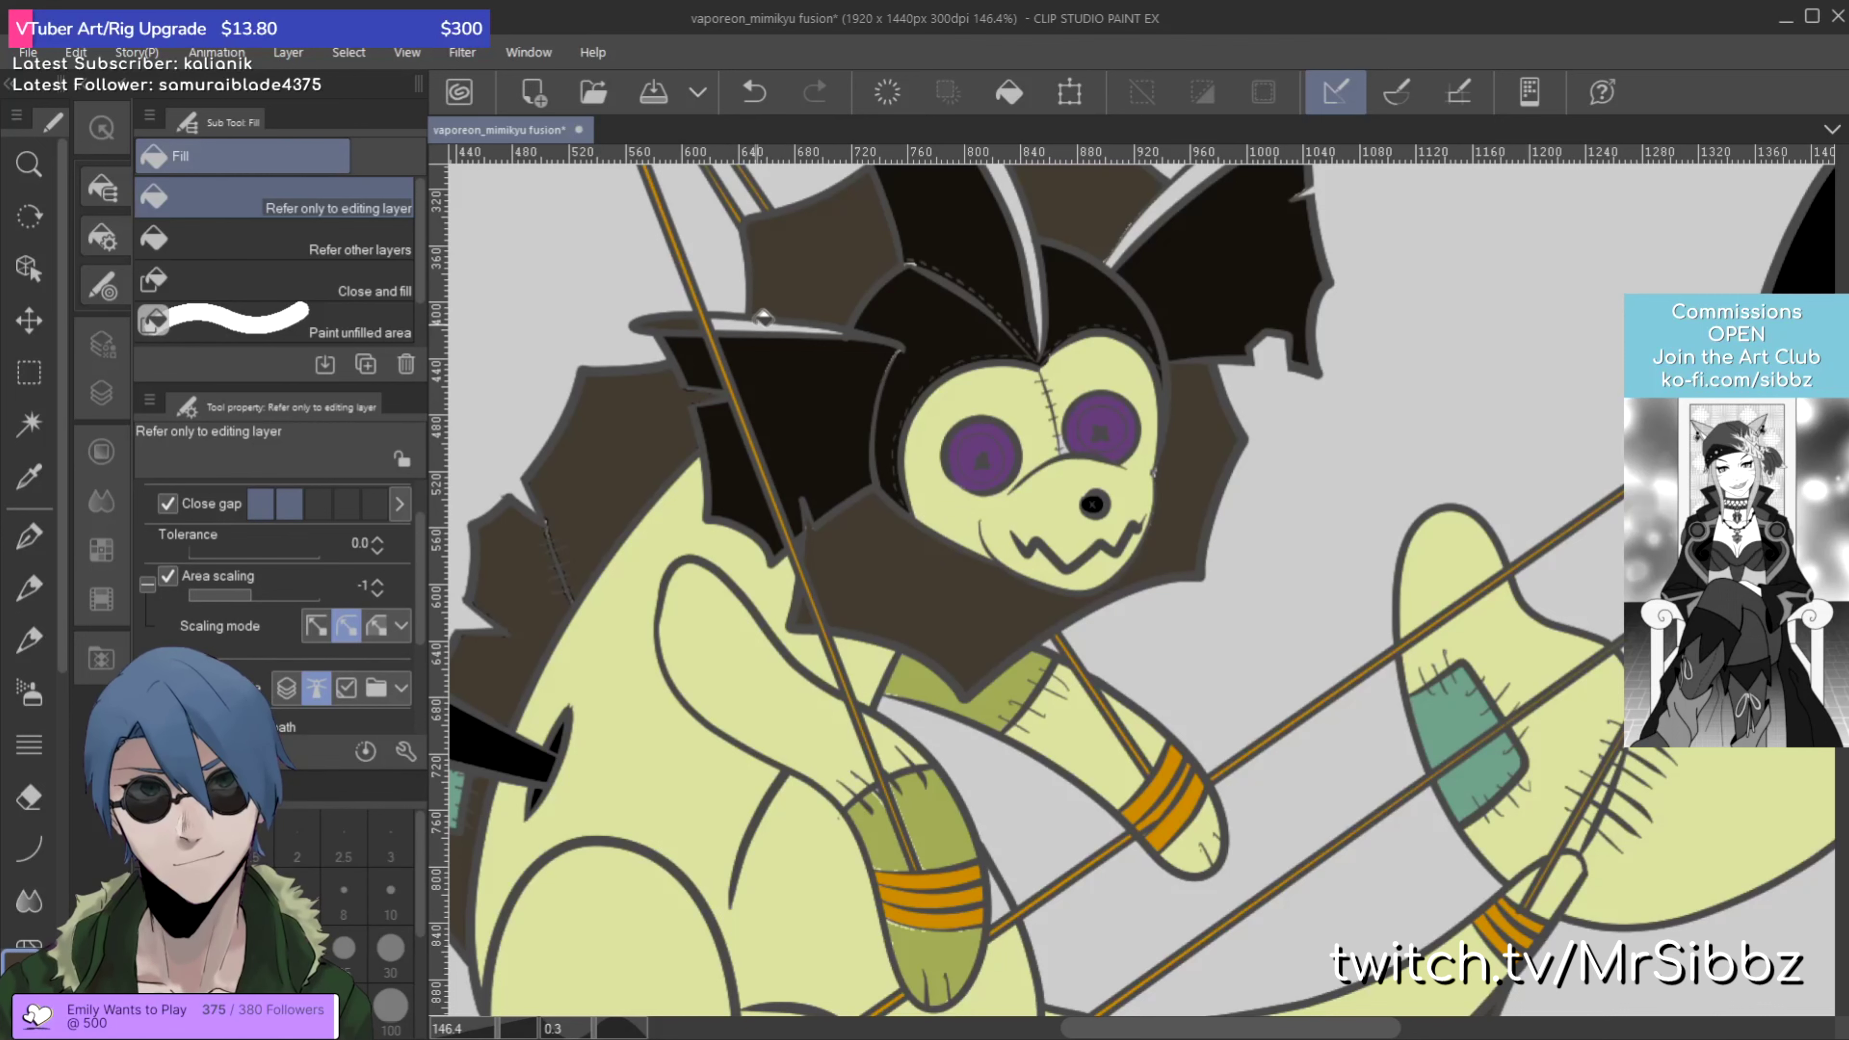
pyautogui.scroll(5, 1033, 313)
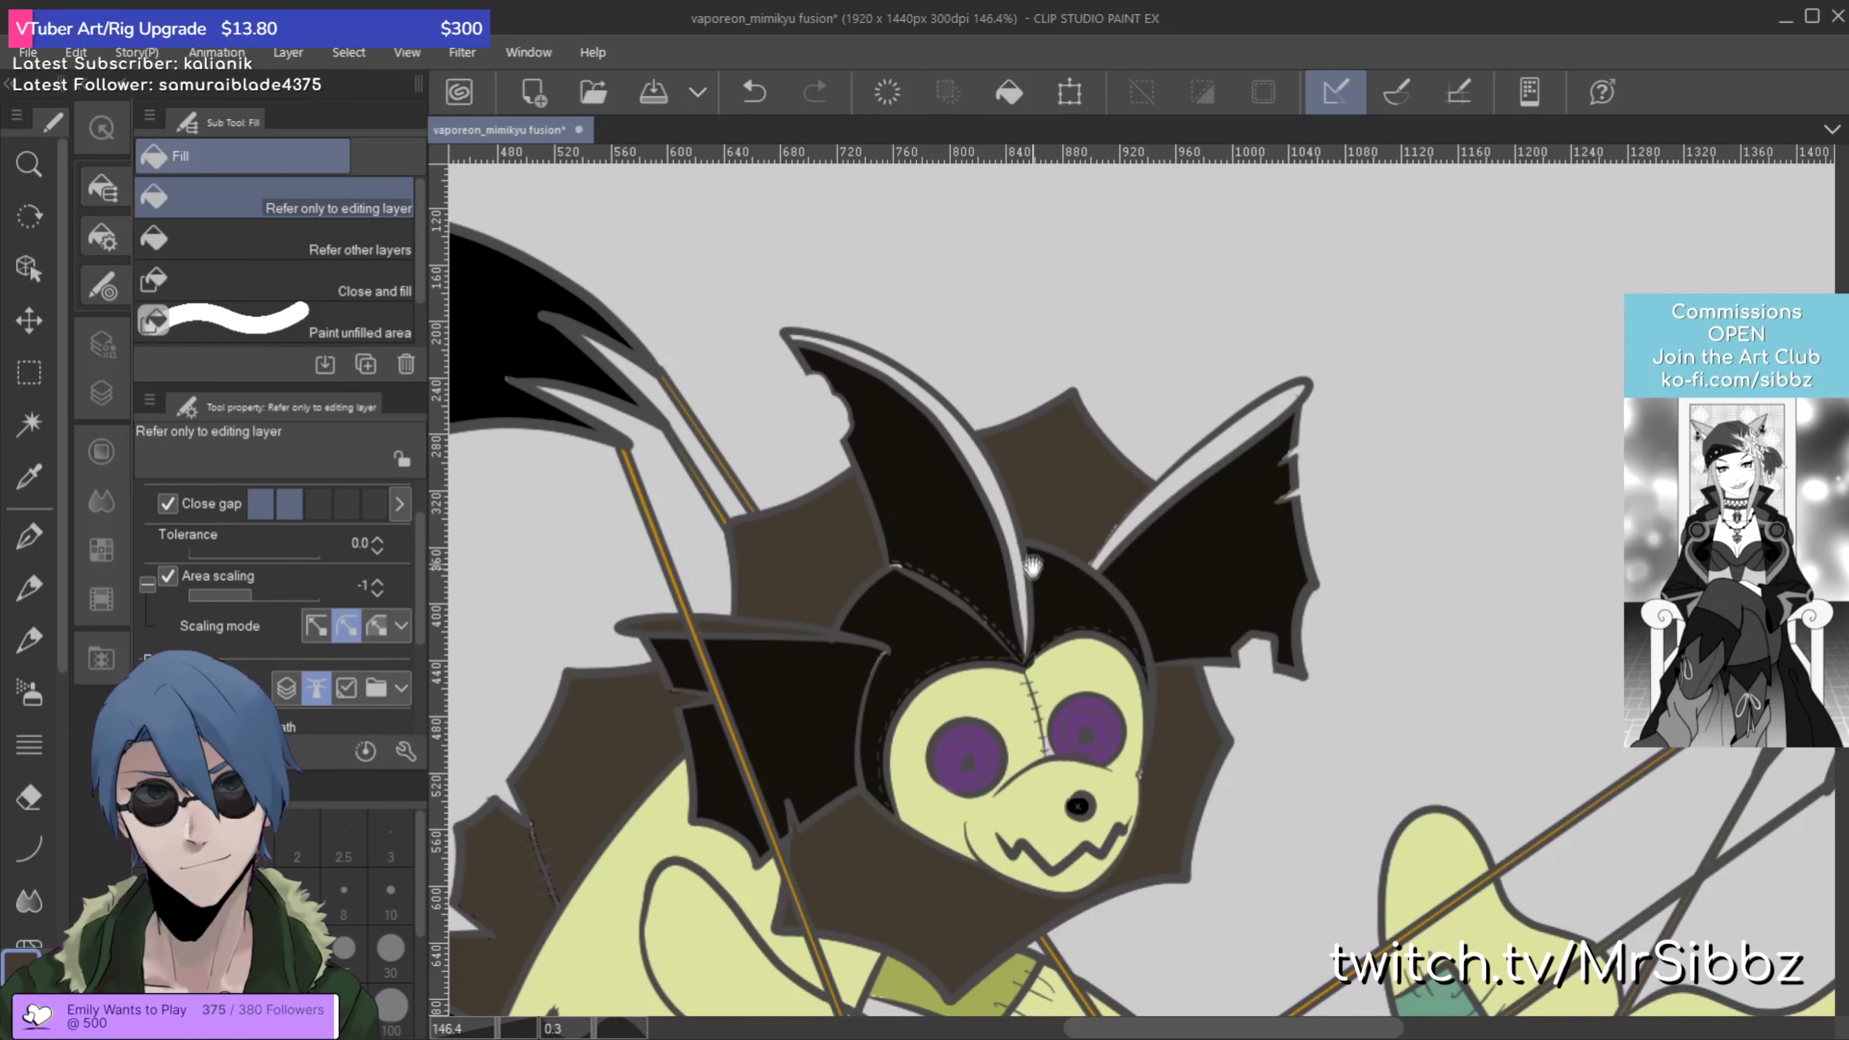
pyautogui.click(981, 453)
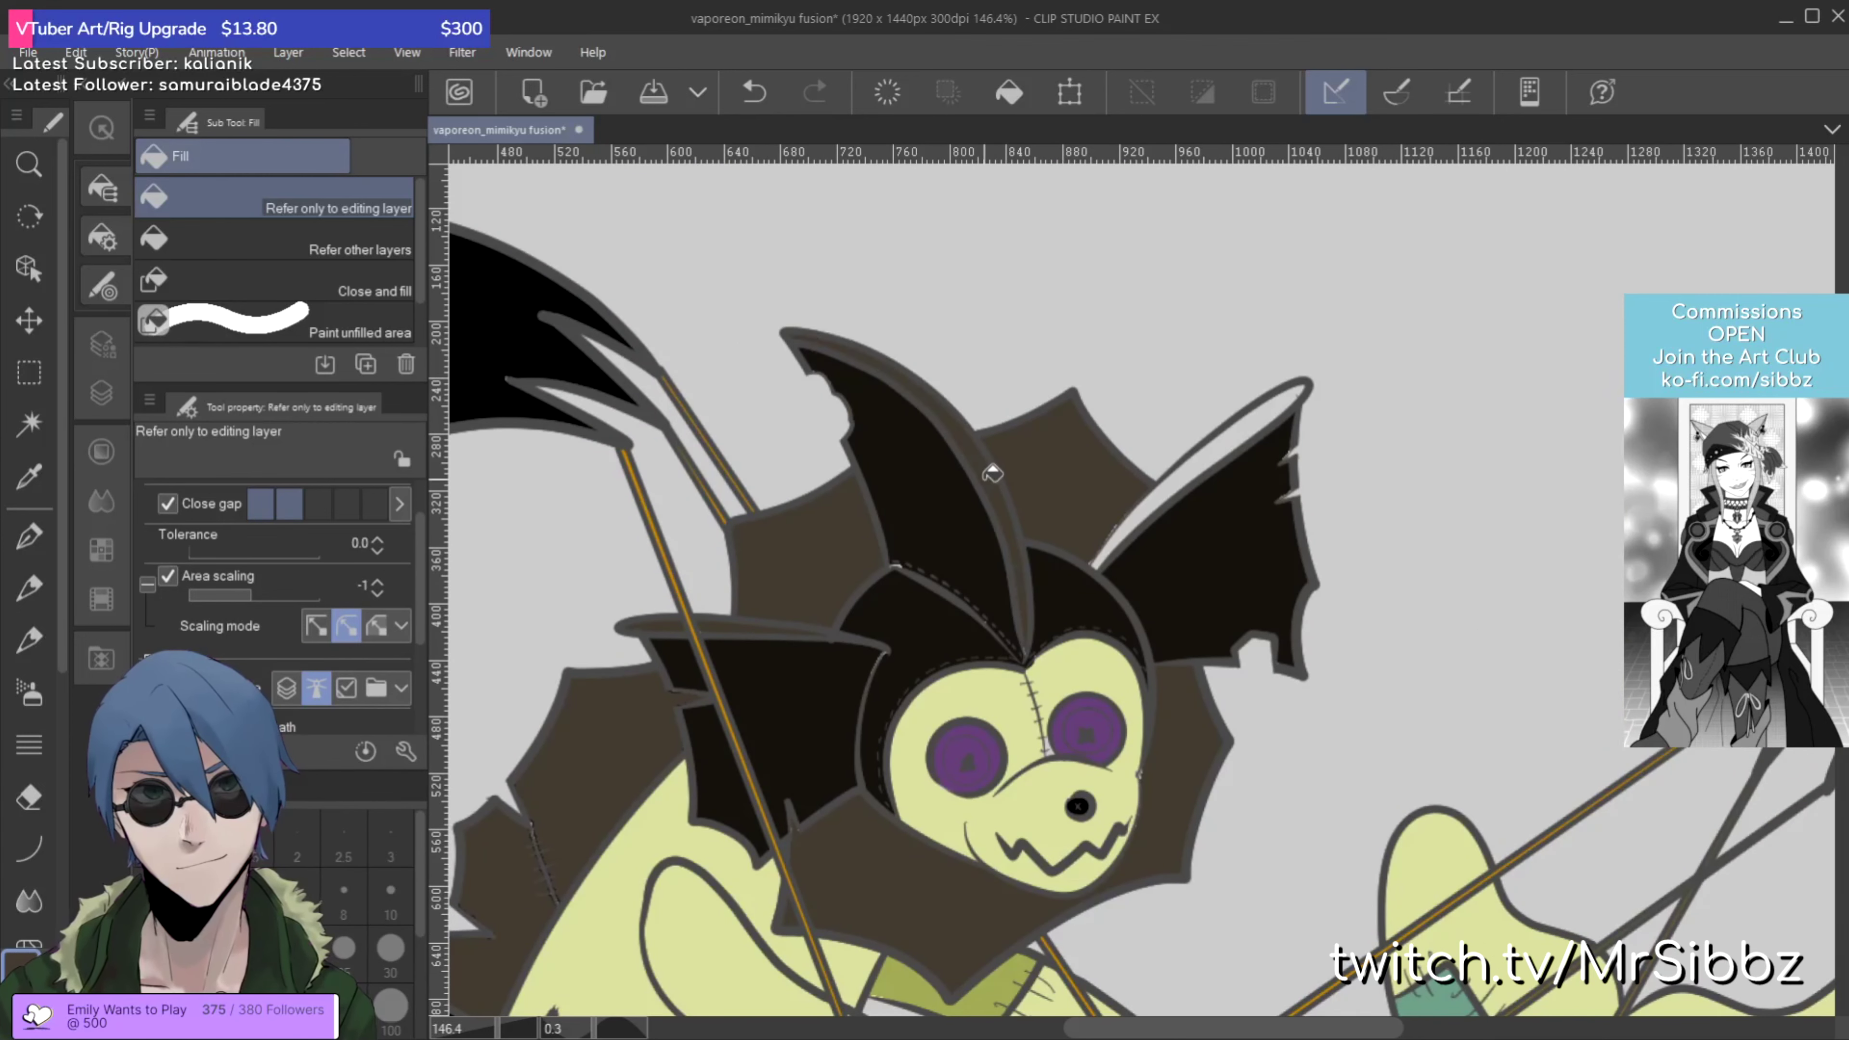
pyautogui.click(1223, 435)
pyautogui.moveTo(1416, 676); pyautogui.dragTo(1378, 627)
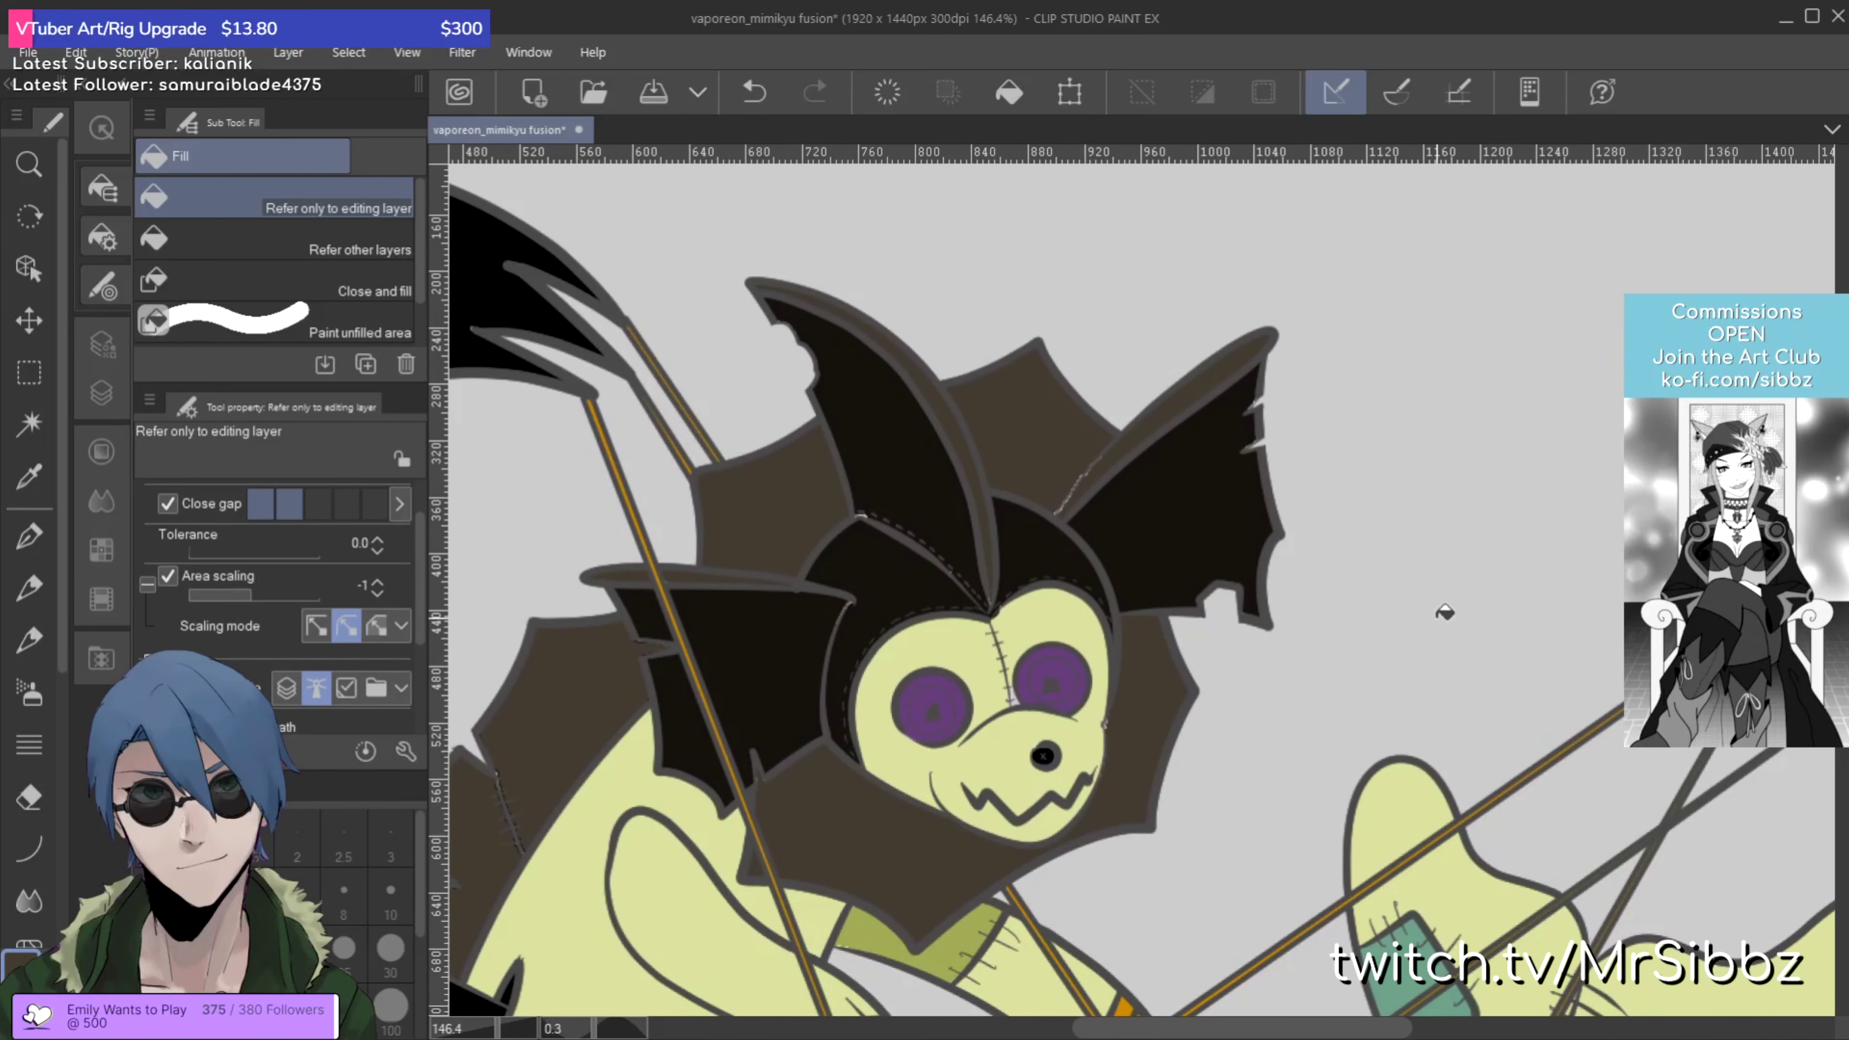
# Step: Paint over the thin unfilled gap along the far ear fin's spine with dark brown using the SIBBZ Turnip Pen
pyautogui.scroll(8, 1438, 618)
pyautogui.moveTo(888, 482); pyautogui.dragTo(1316, 784)
pyautogui.scroll(5, 1316, 784)
pyautogui.scroll(1, 1323, 777)
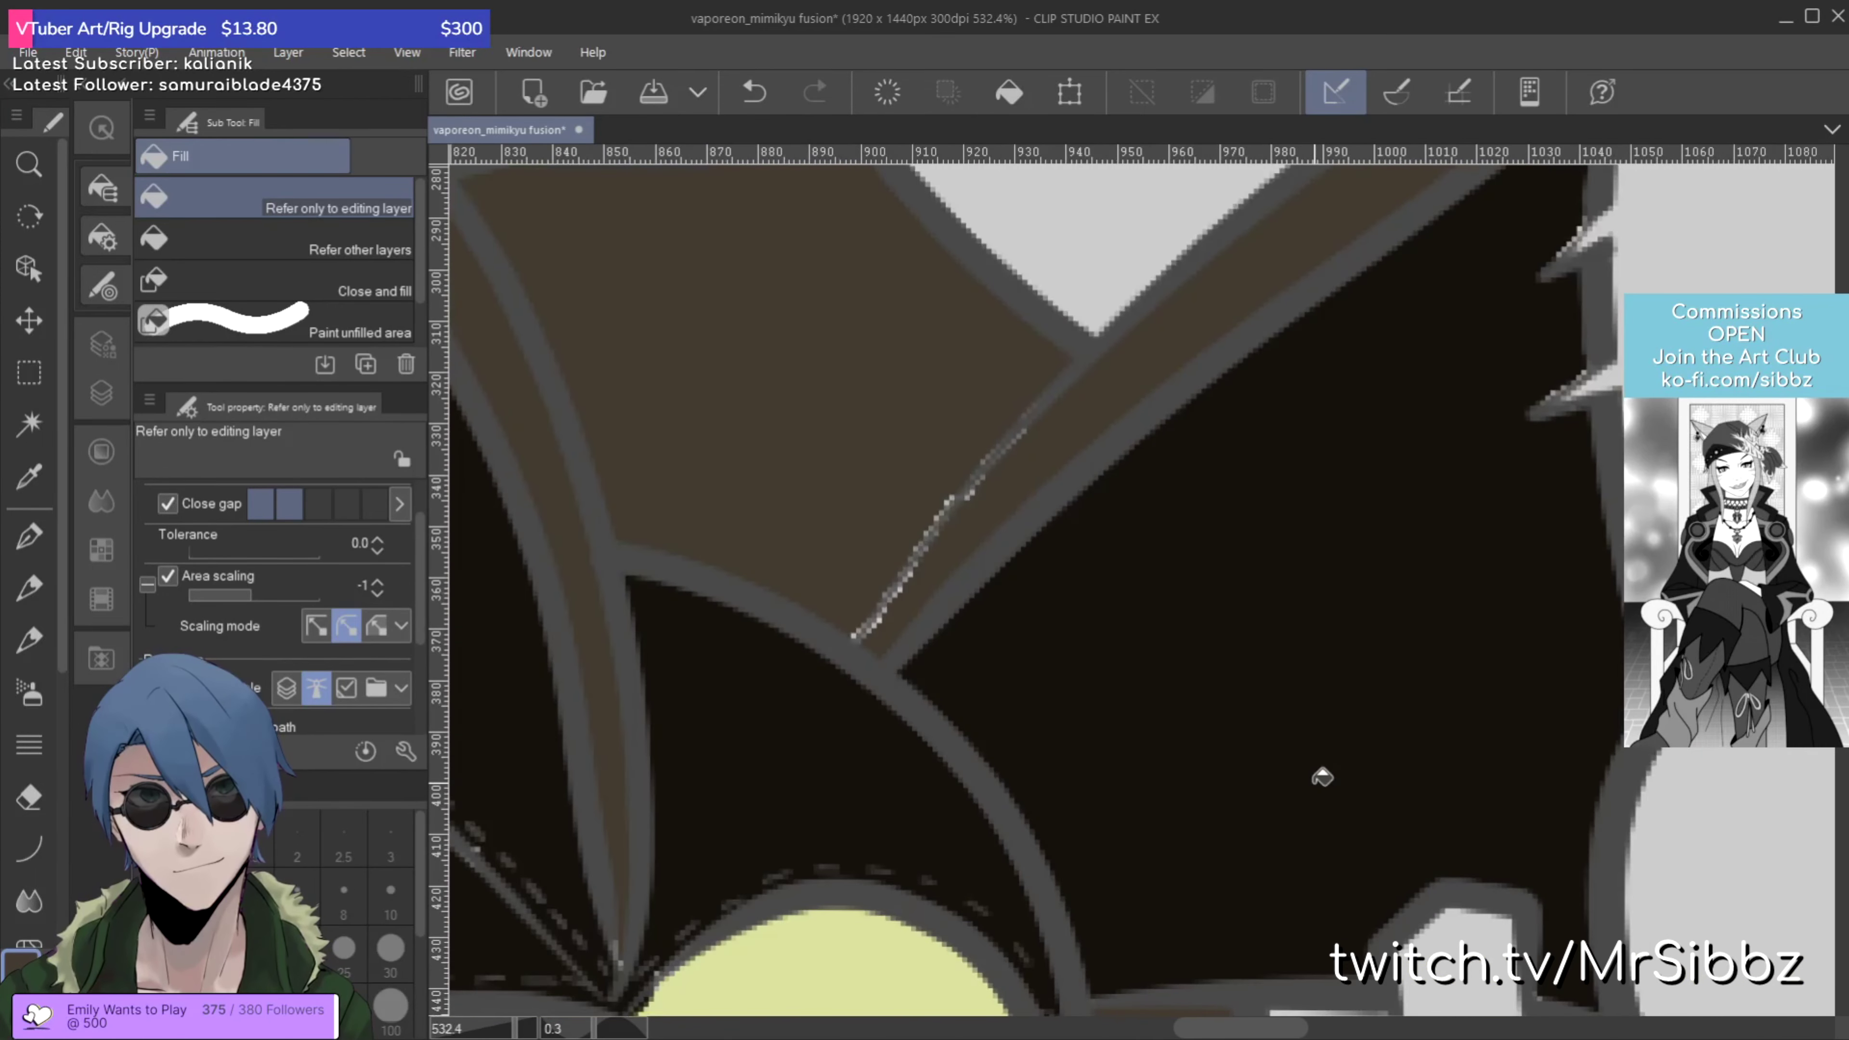
pyautogui.press('p')
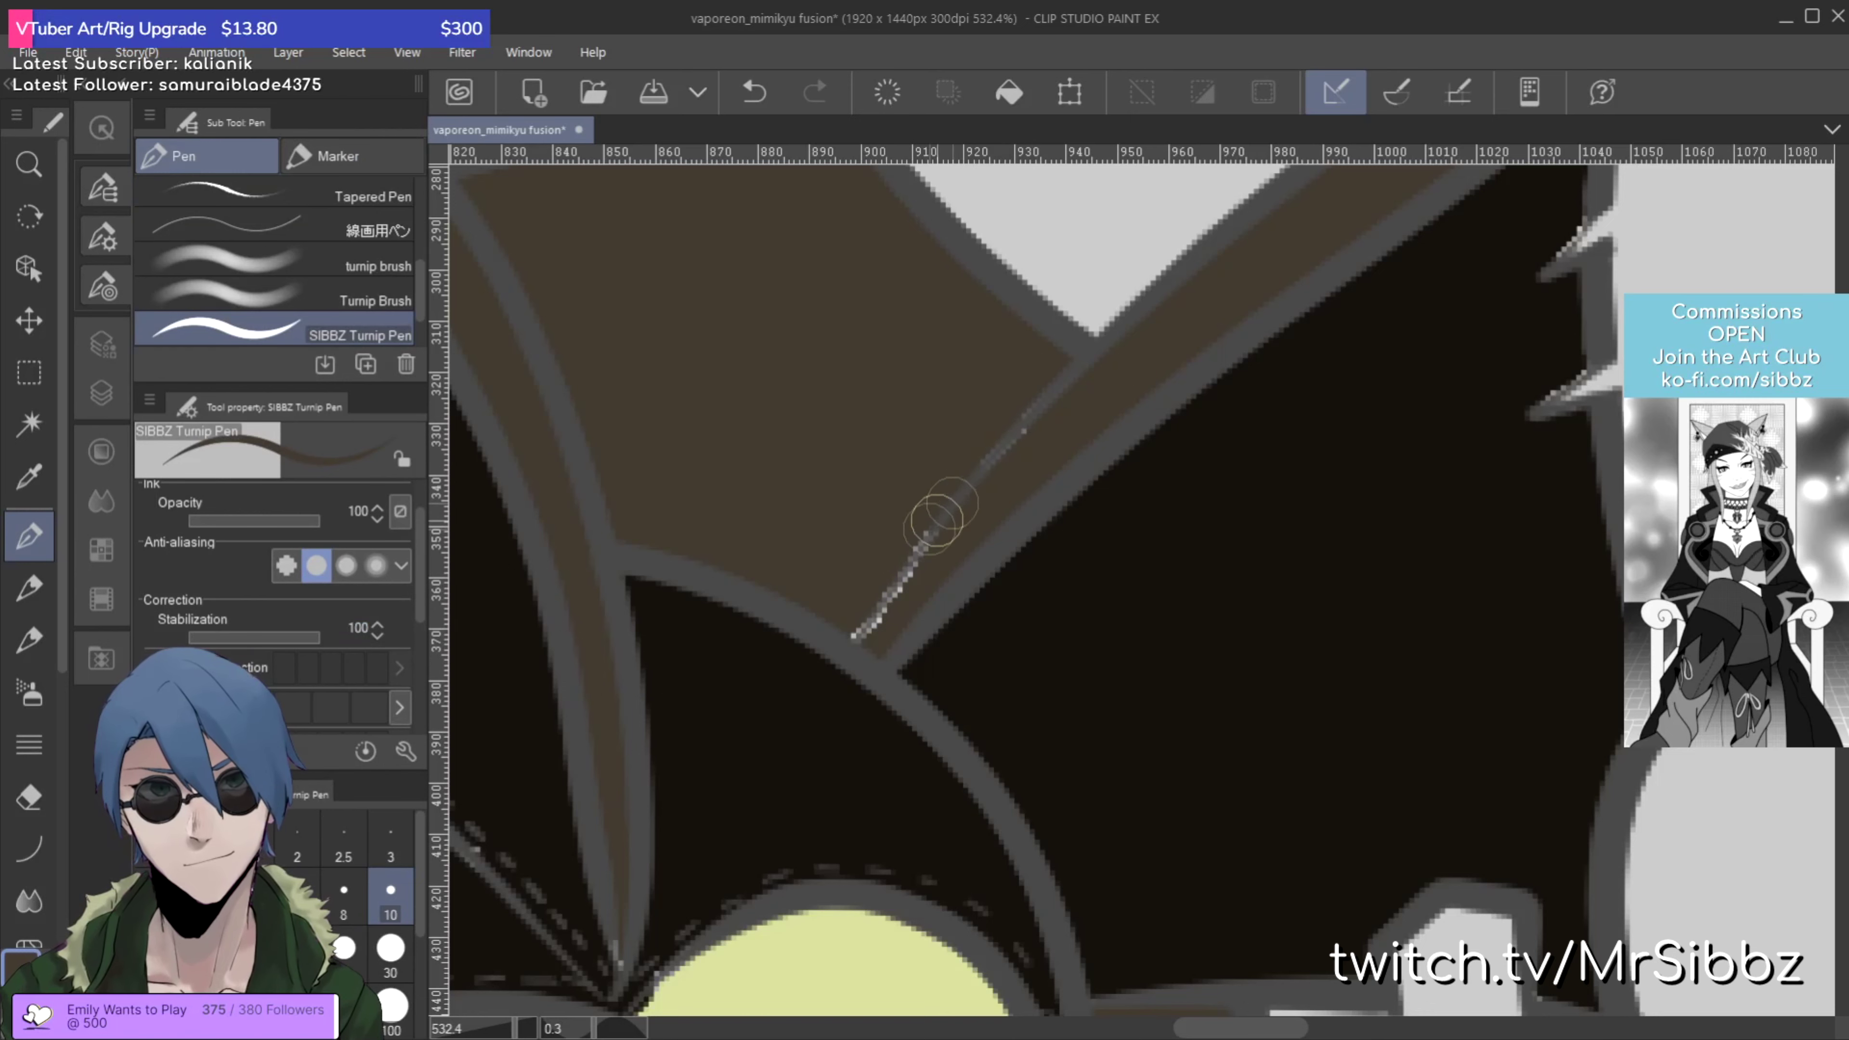
pyautogui.moveTo(930, 534)
pyautogui.mouseDown()
pyautogui.moveTo(888, 605)
pyautogui.moveTo(868, 601)
pyautogui.mouseUp()
pyautogui.scroll(-15, 868, 600)
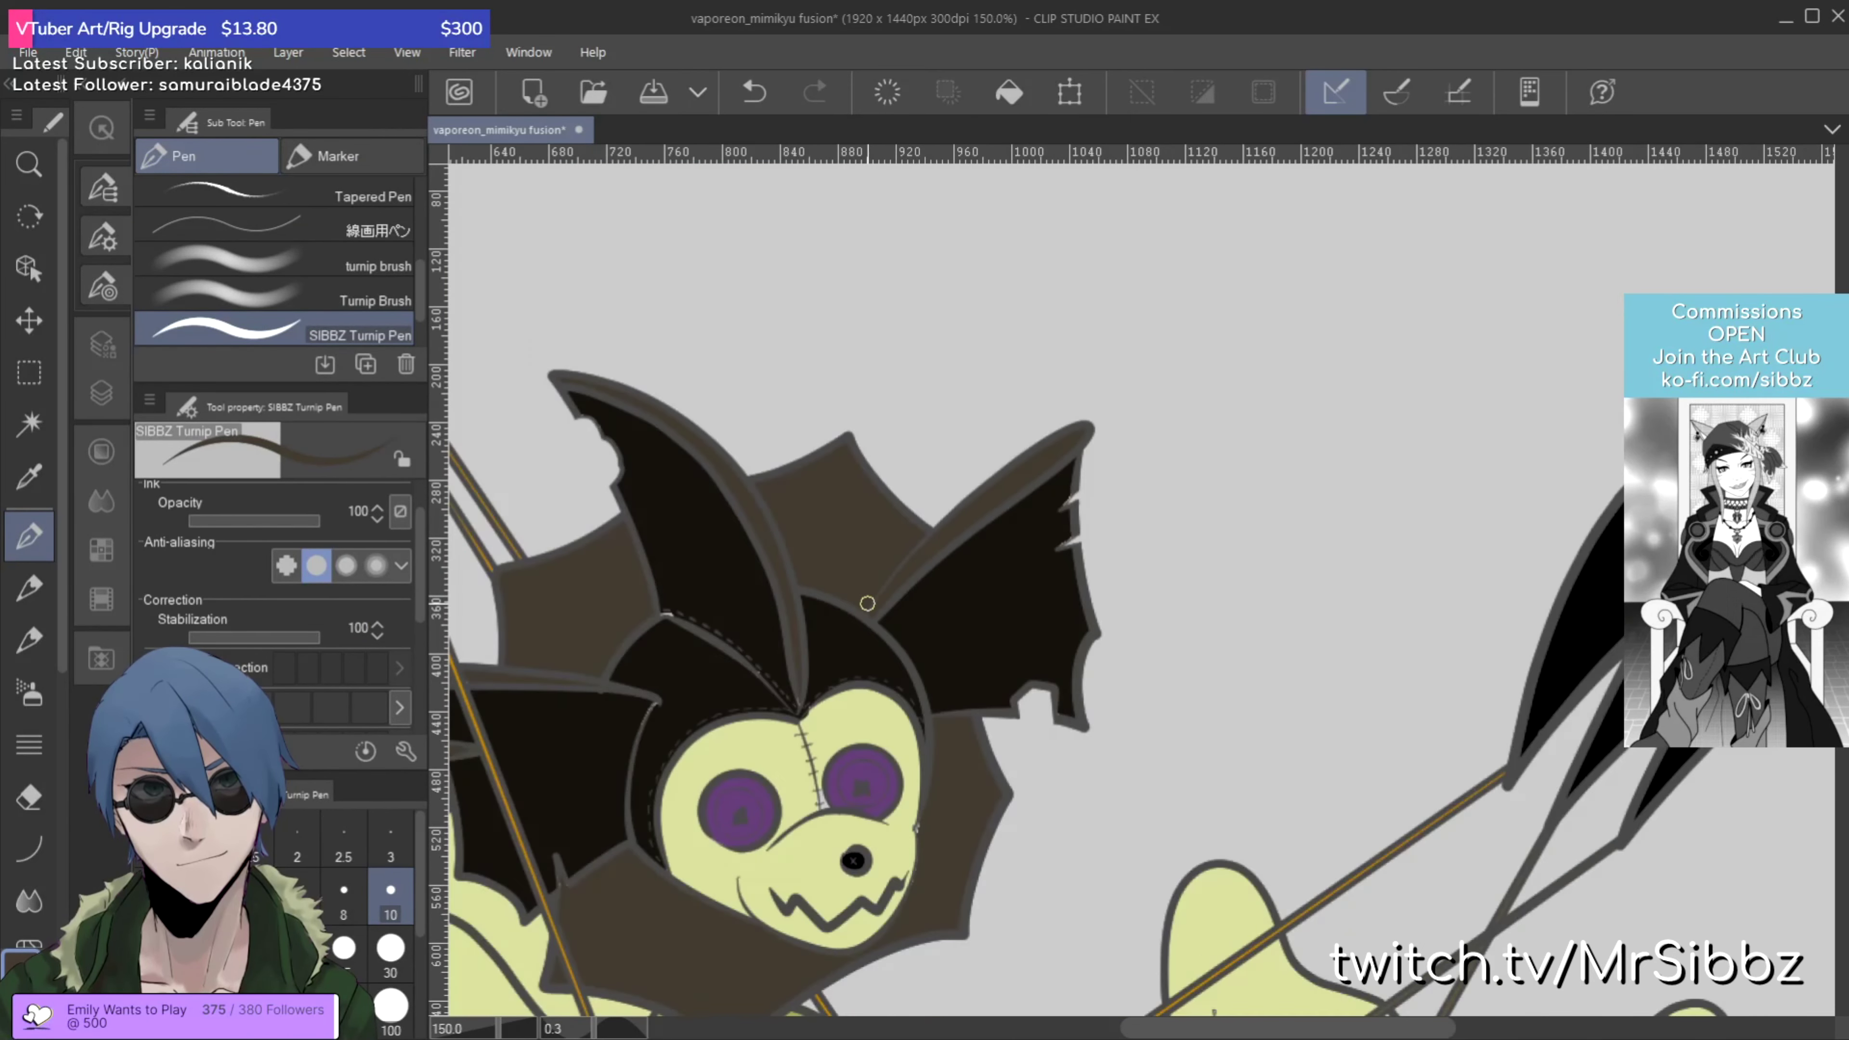
# Step: Undo the last change and examine the whole figure's flat colours
pyautogui.moveTo(856, 613); pyautogui.dragTo(1078, 207)
pyautogui.scroll(-3, 1077, 207)
pyautogui.moveTo(1212, 155); pyautogui.dragTo(1158, 376)
pyautogui.hotkey('ctrl', 'z')
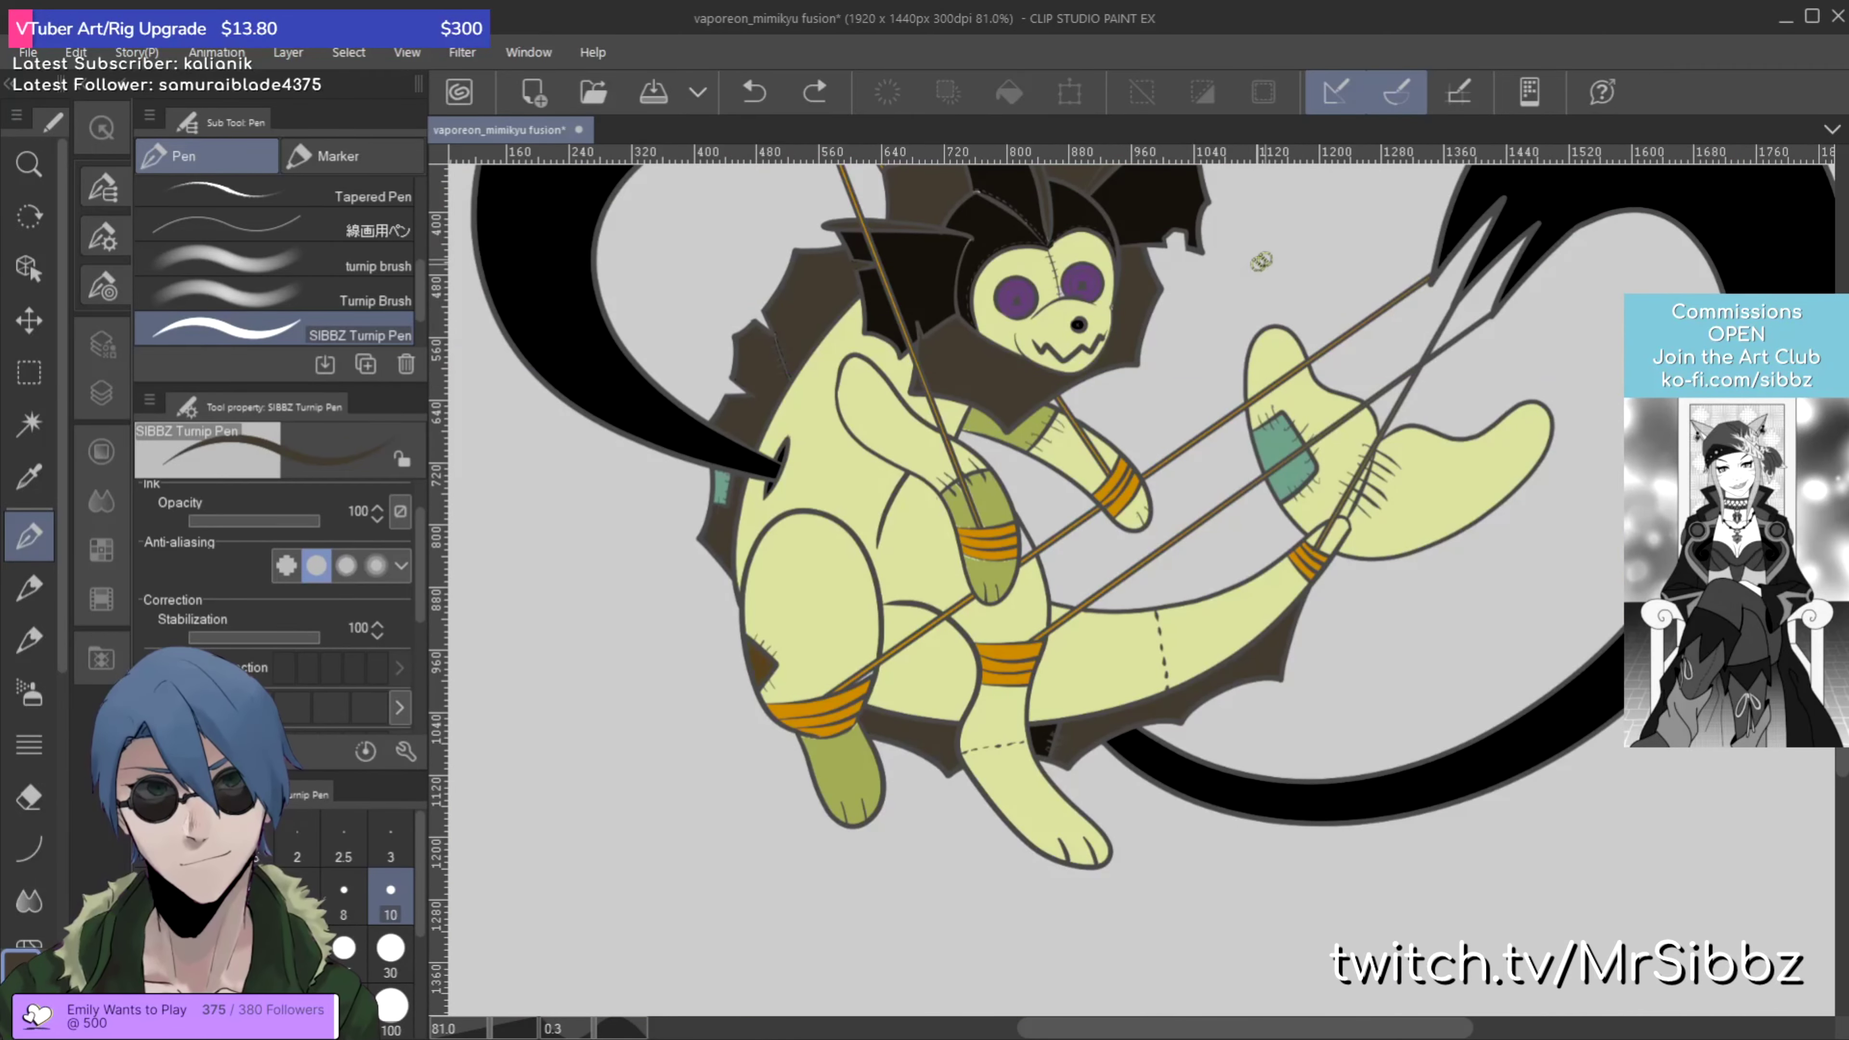
pyautogui.scroll(-3, 974, 495)
pyautogui.moveTo(975, 495); pyautogui.dragTo(1055, 466)
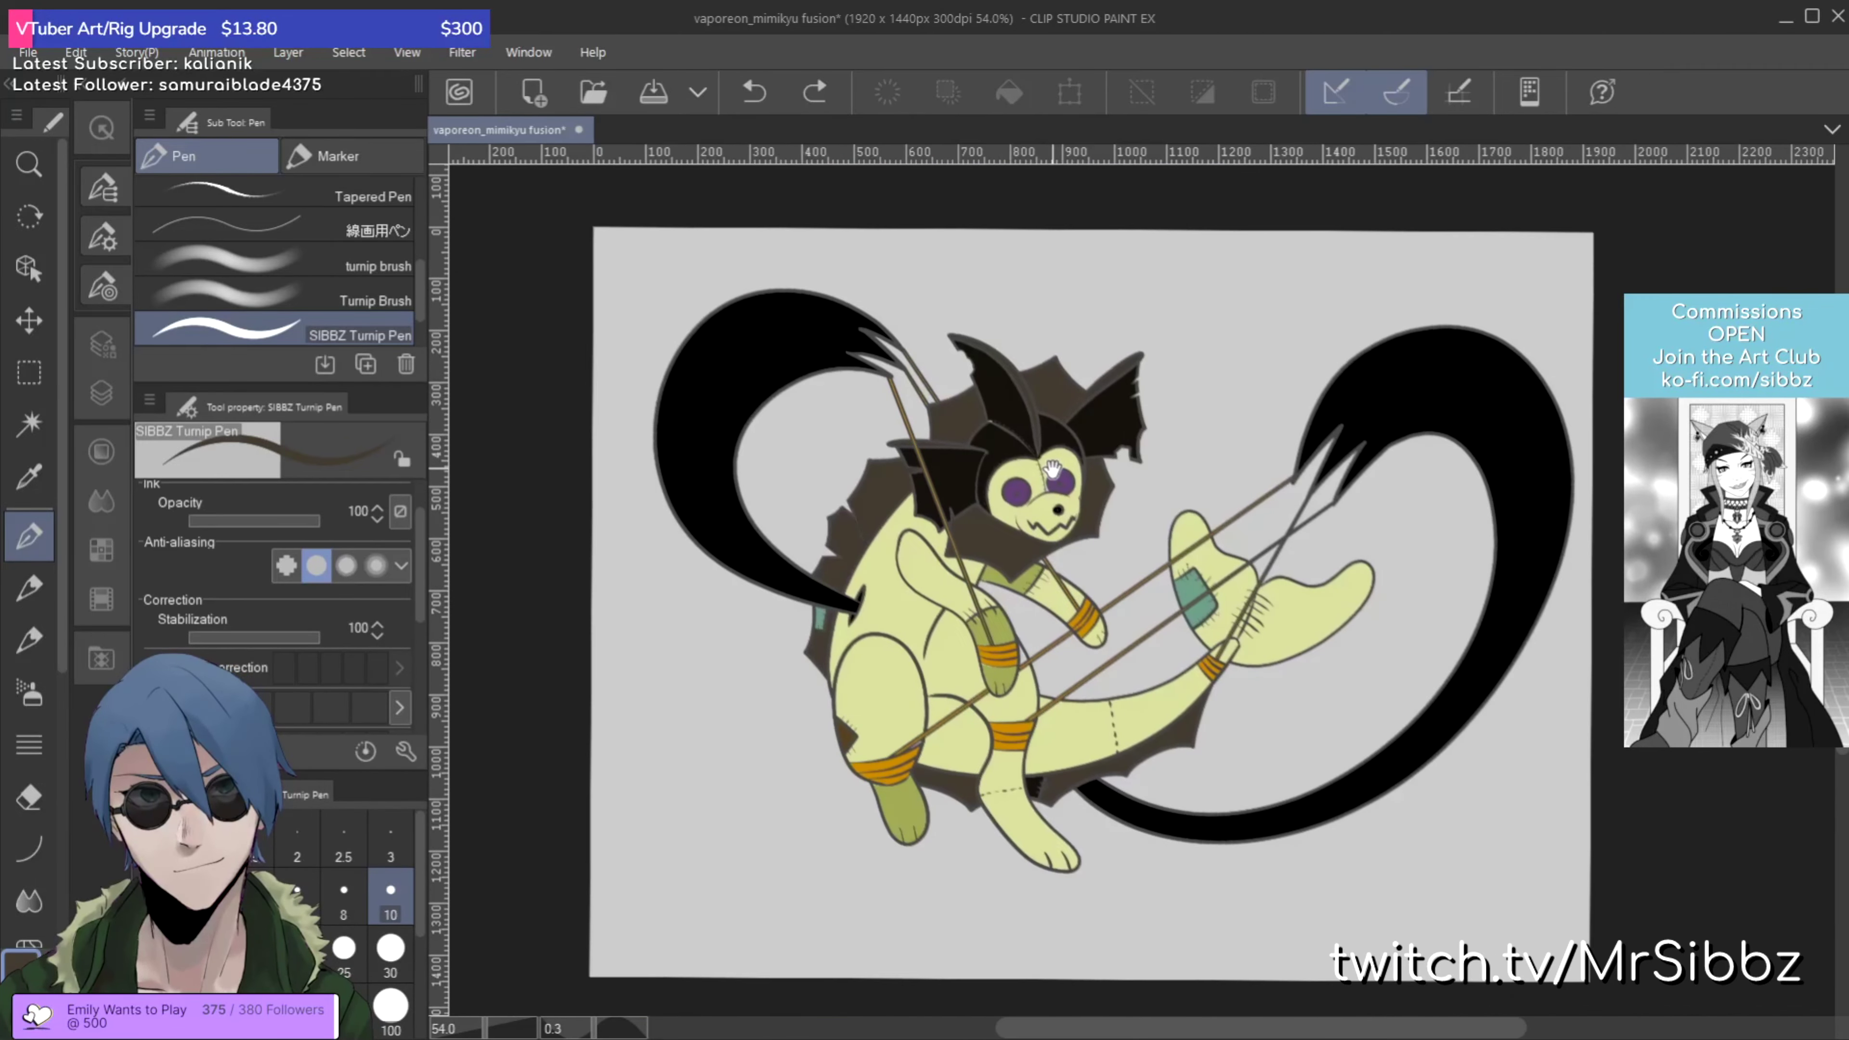
pyautogui.scroll(1, 1056, 473)
pyautogui.moveTo(913, 628); pyautogui.dragTo(892, 594)
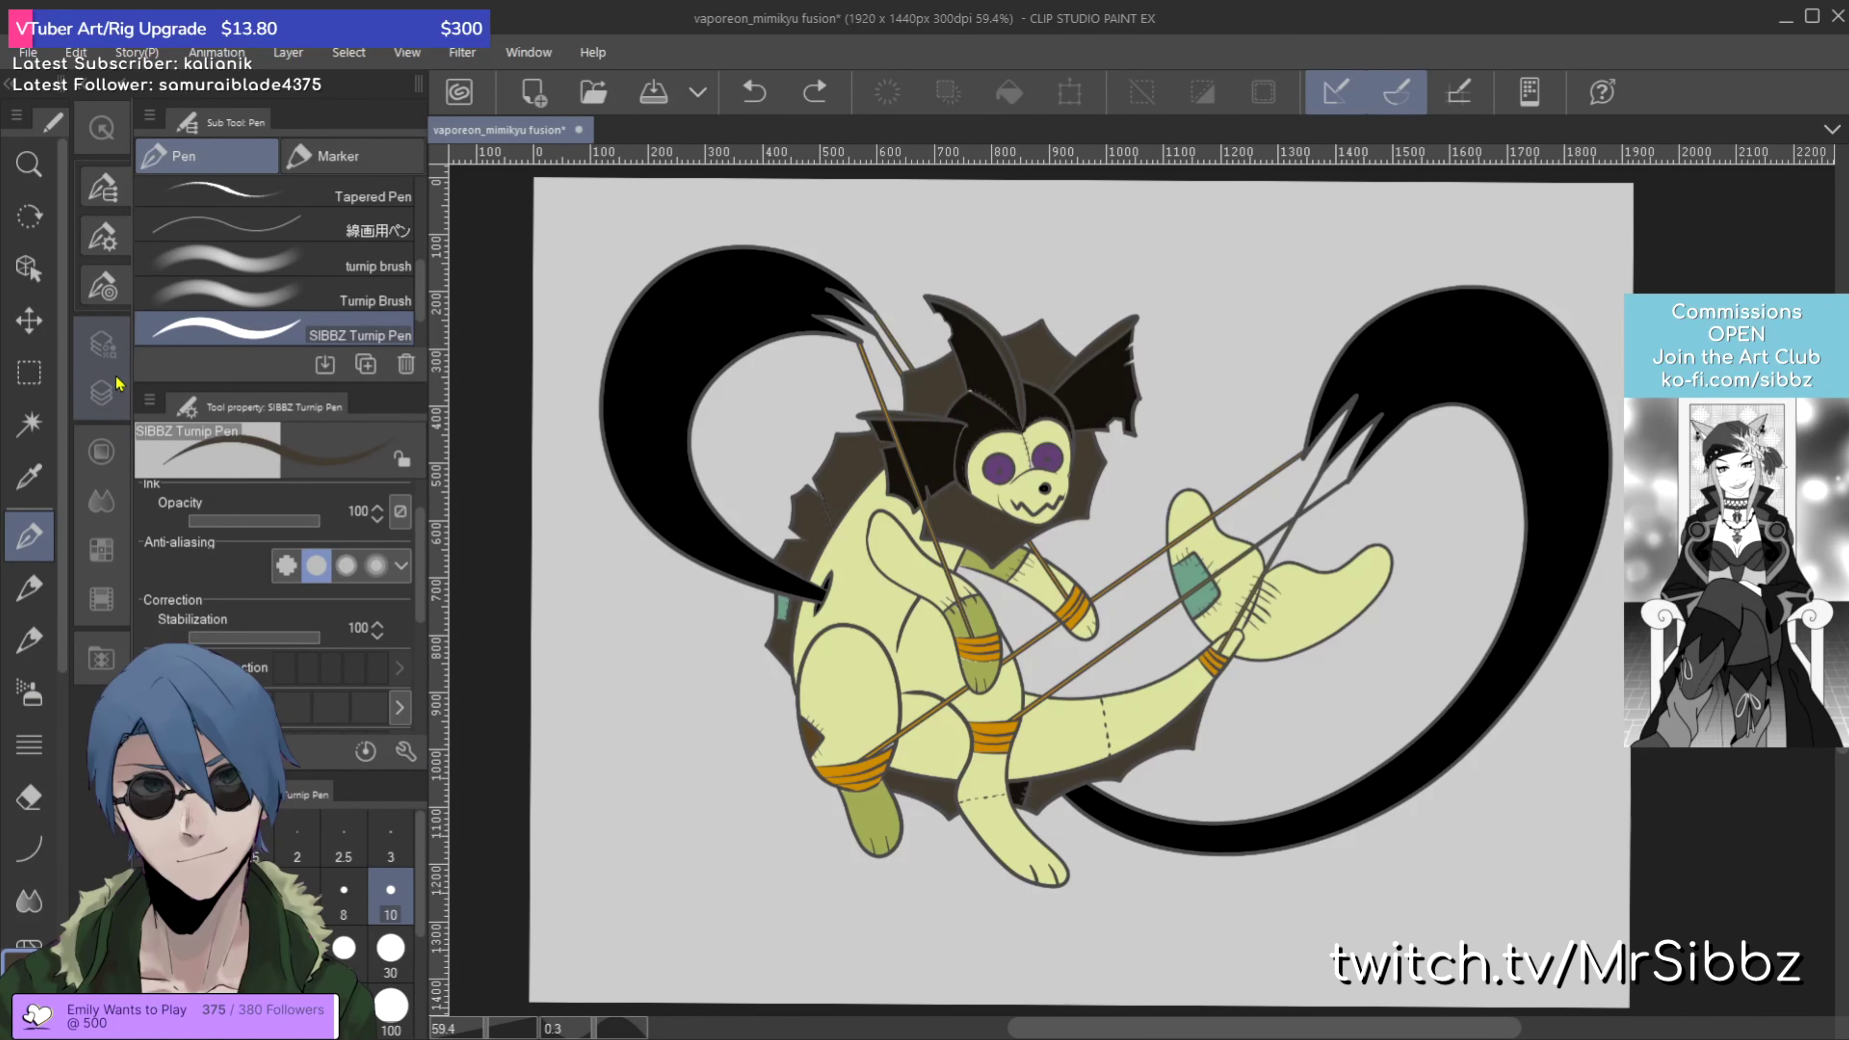
# Step: Lock the flat-colour layer, Layer 3, and make the line art layer, Layer 1, active
pyautogui.click(112, 388)
pyautogui.click(349, 702)
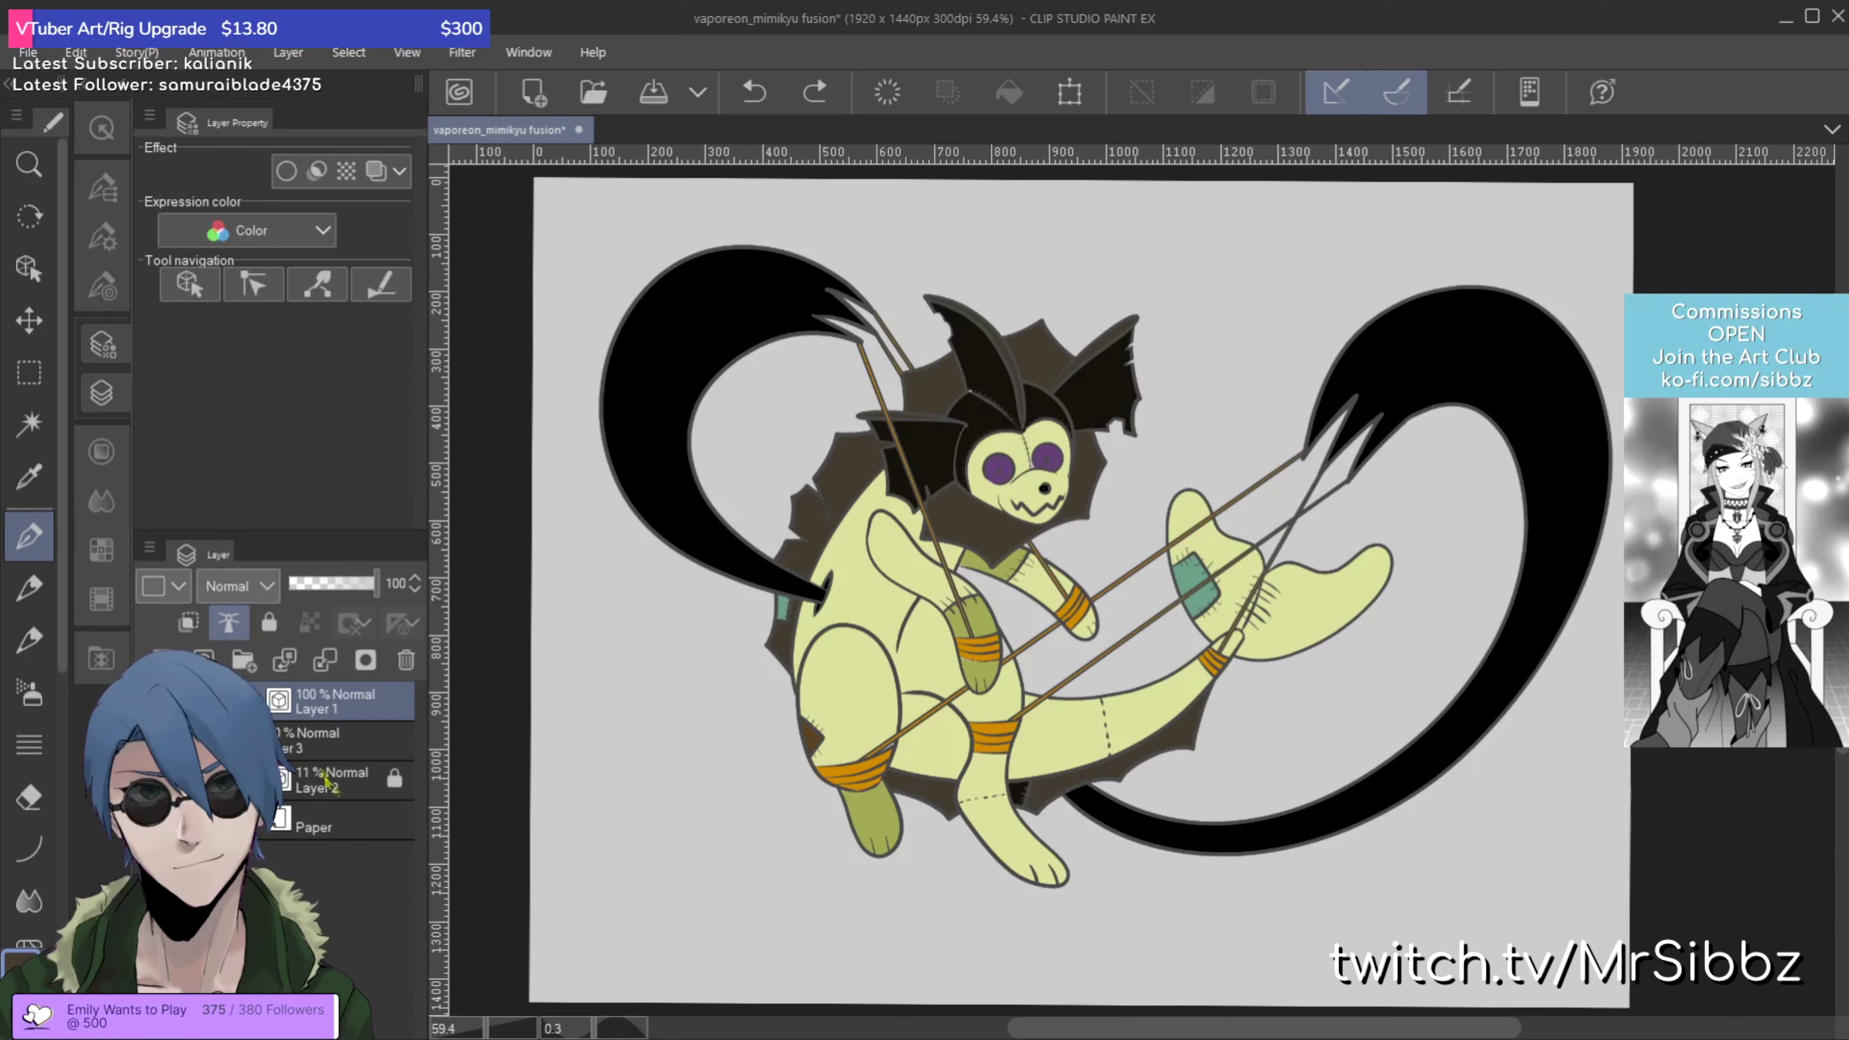
pyautogui.click(347, 742)
pyautogui.click(269, 622)
pyautogui.click(342, 701)
# Step: Select all the vector lines on Layer 1, recolour them near-black and deselect them
pyautogui.click(28, 269)
pyautogui.moveTo(574, 203); pyautogui.dragTo(1669, 1020)
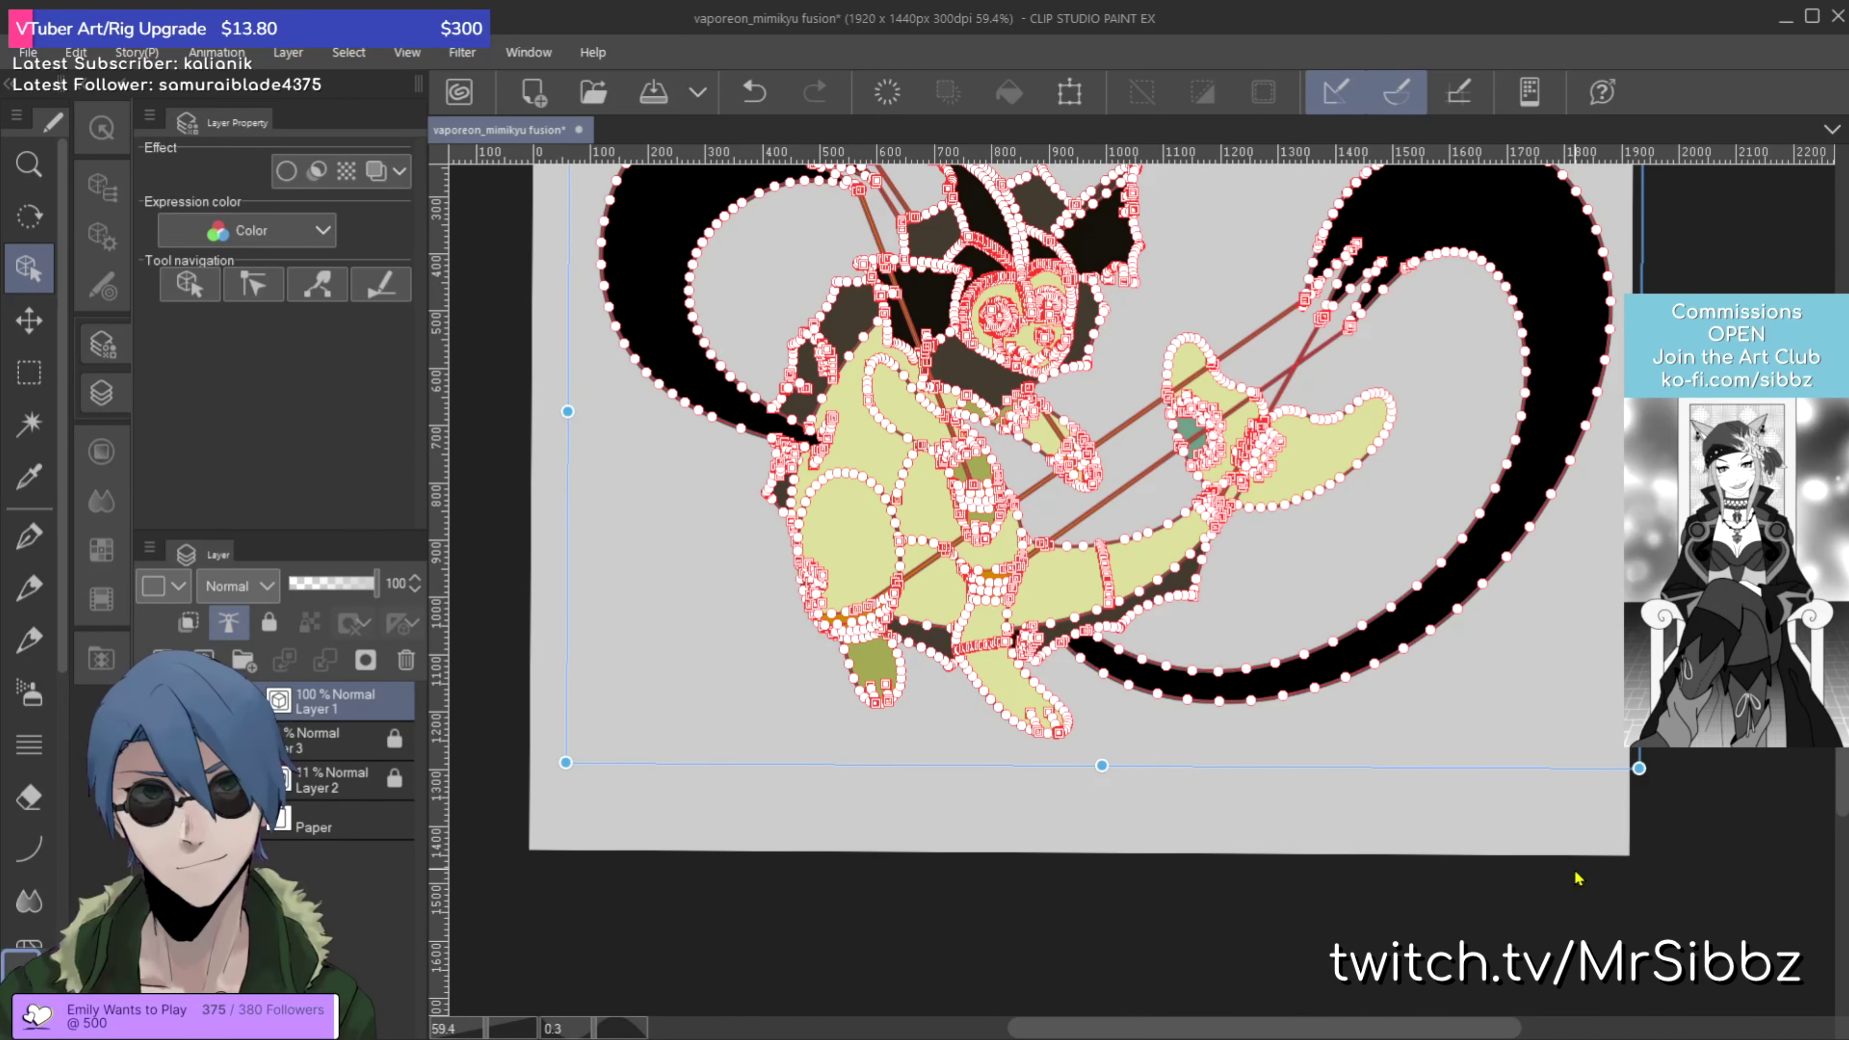
pyautogui.moveTo(1697, 801); pyautogui.dragTo(1651, 1003)
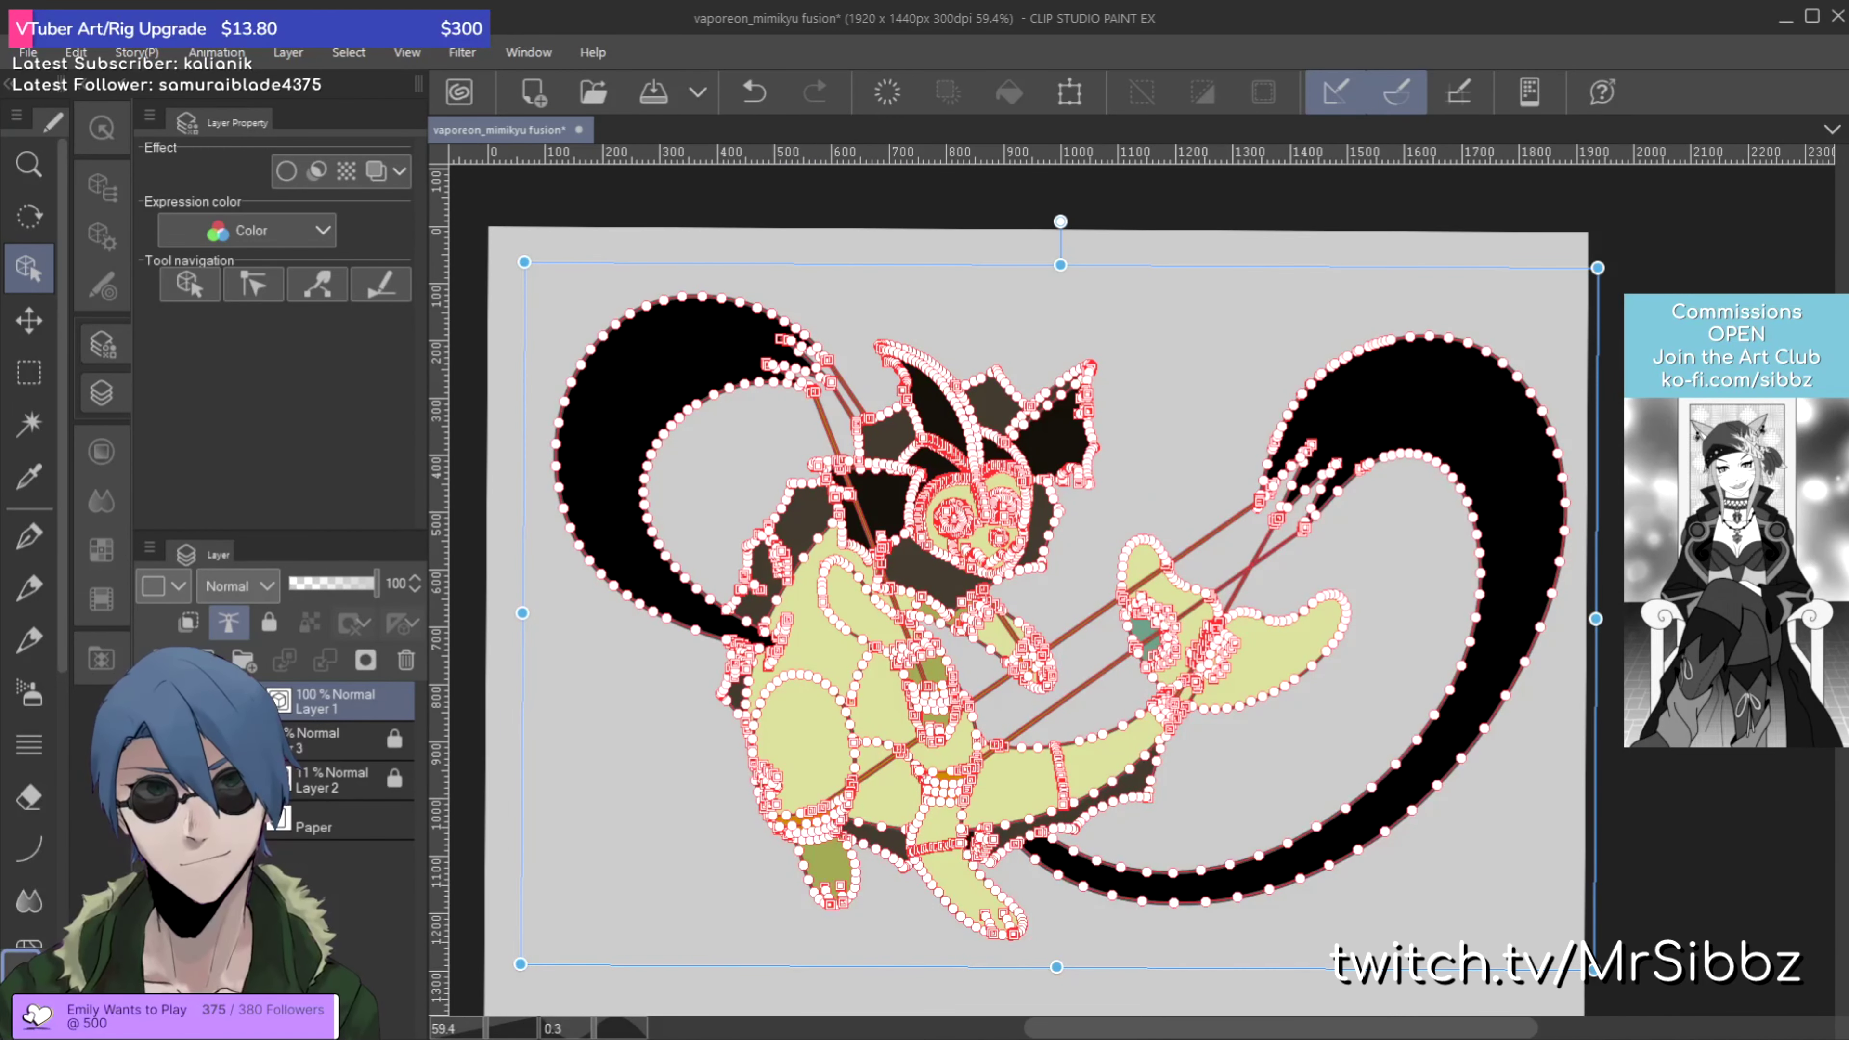
pyautogui.doubleClick(21, 967)
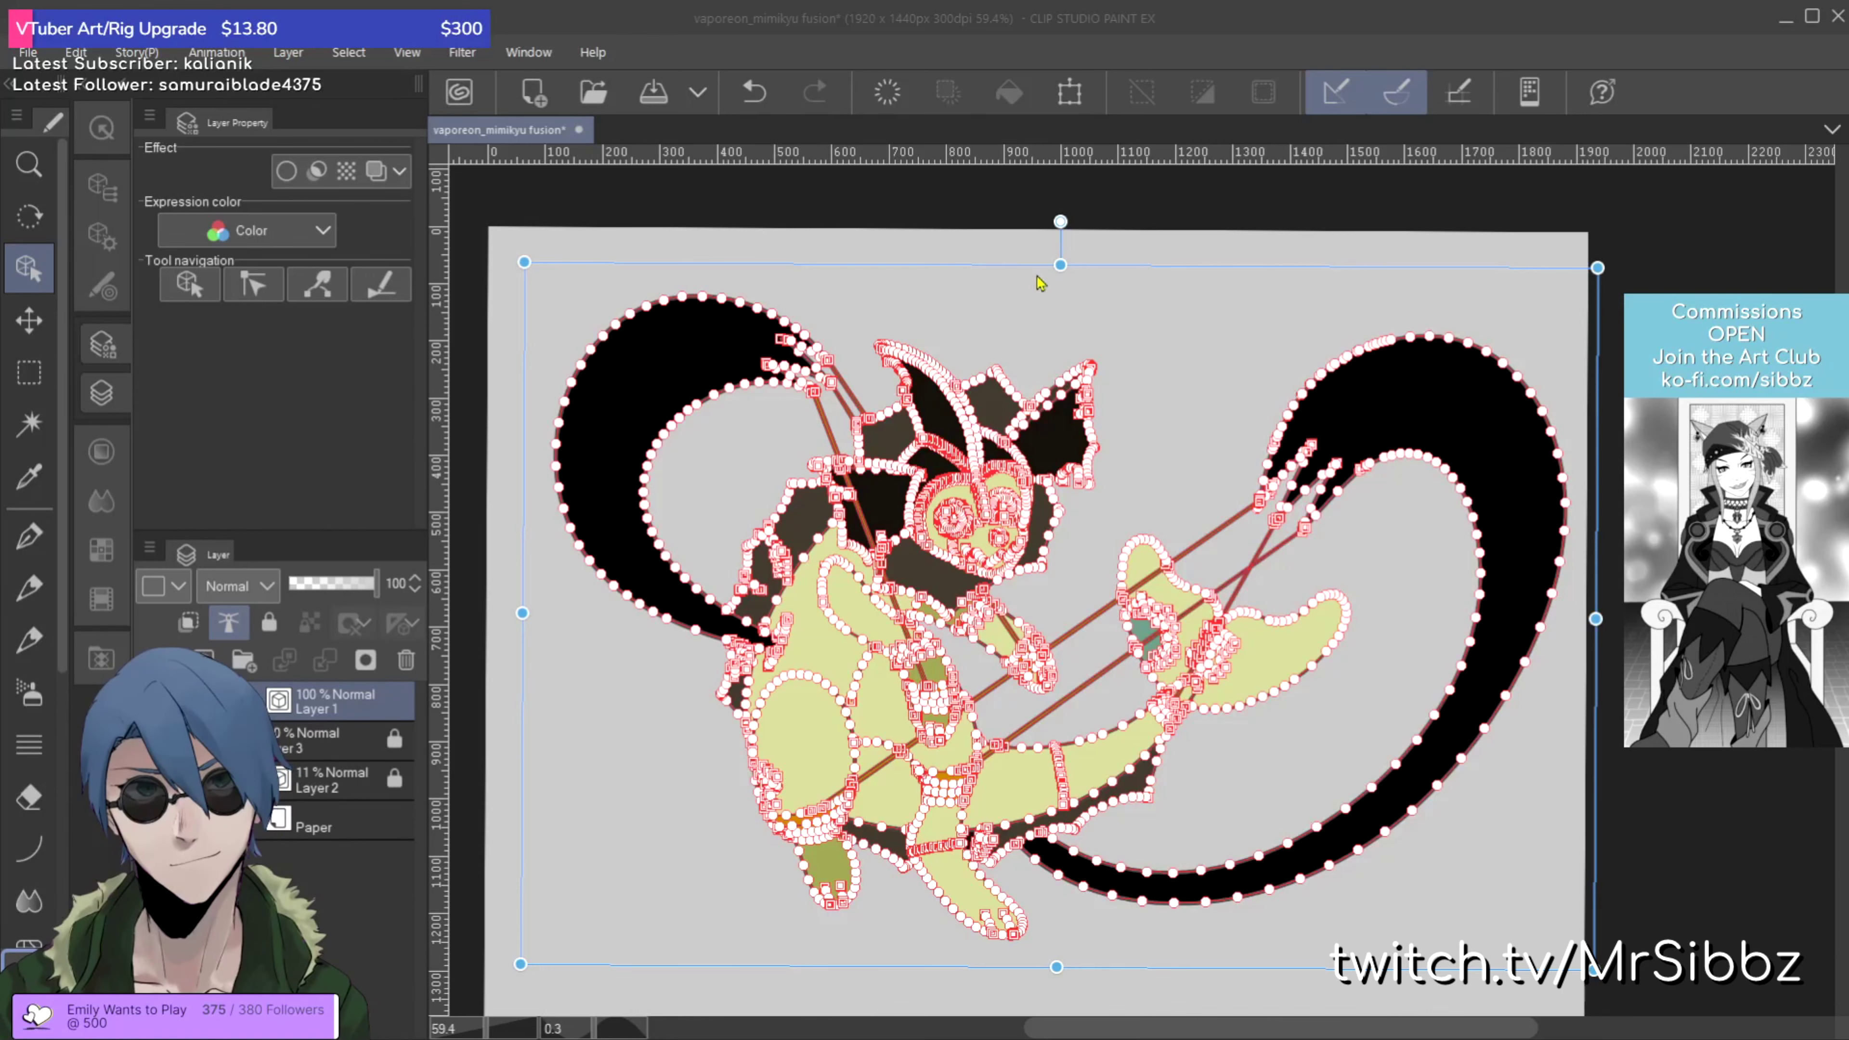
pyautogui.click(1759, 491)
pyautogui.moveTo(1755, 492); pyautogui.dragTo(1730, 465)
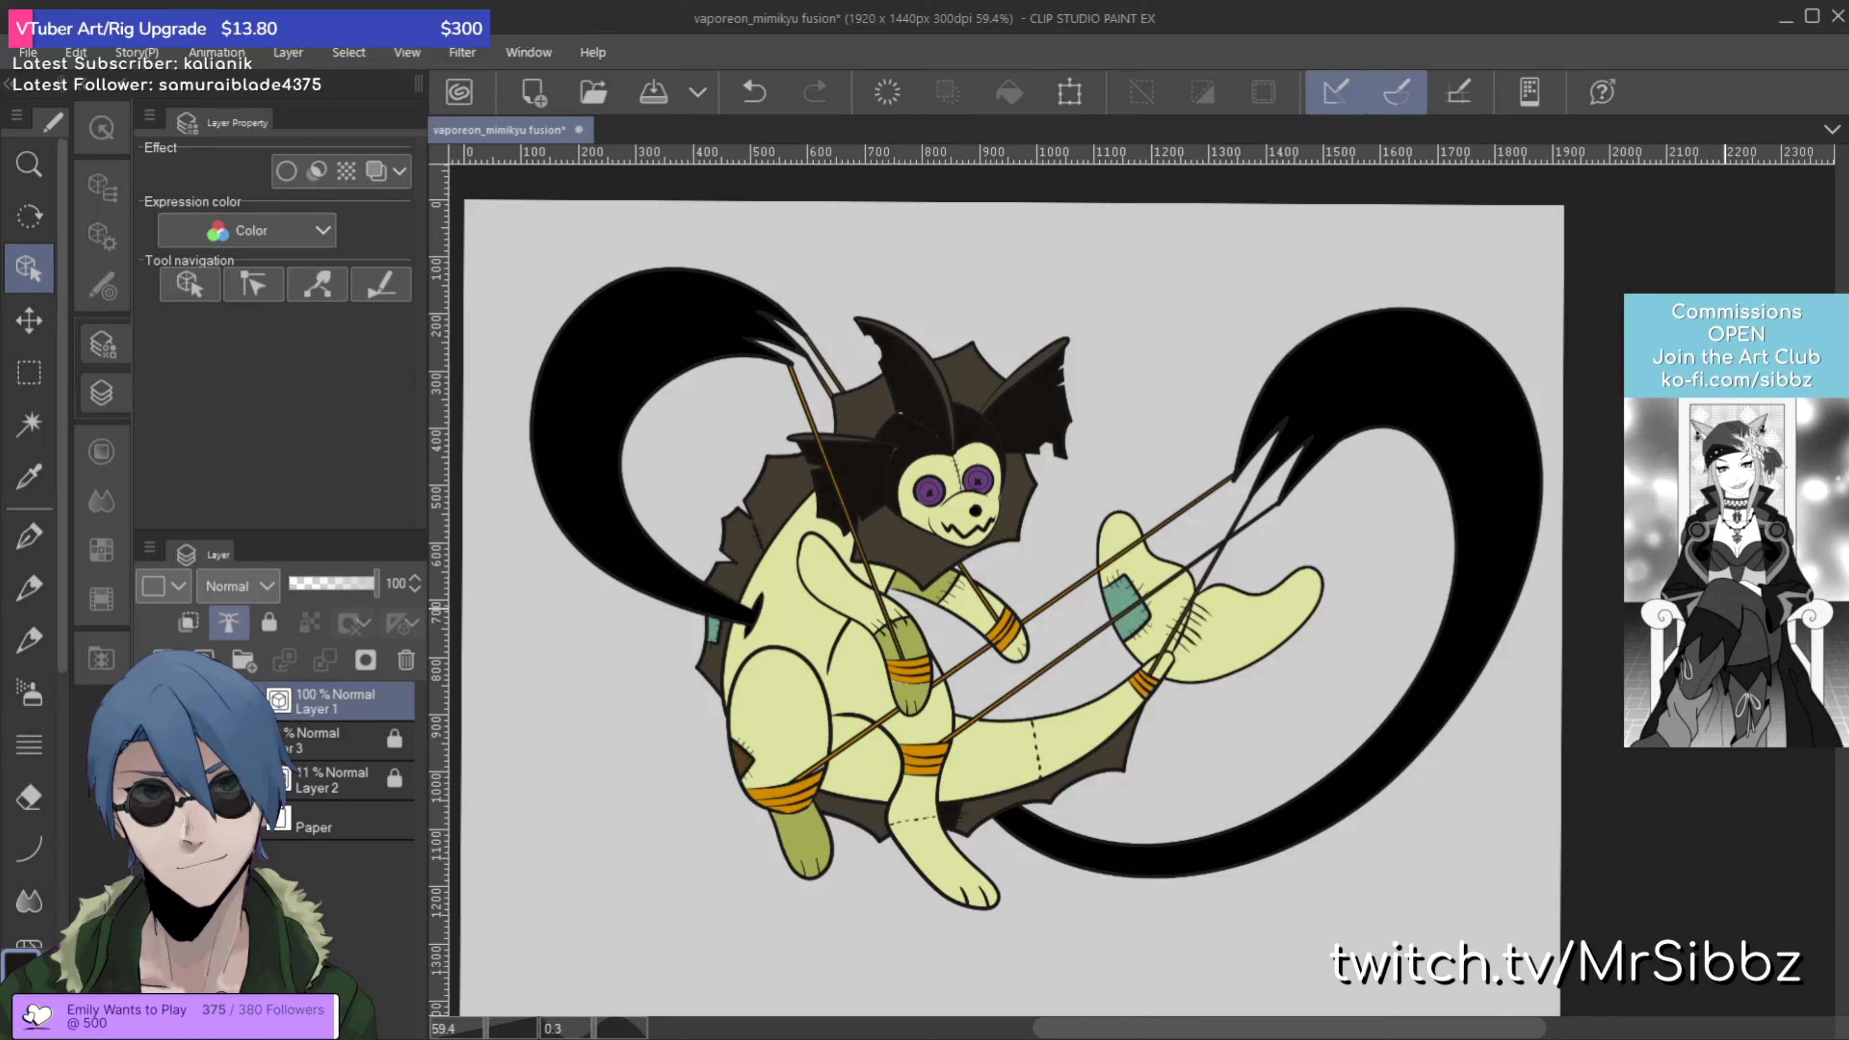
# Step: Unlock Layer 3 and paint near-black over the unfilled gaps along the hood and the fins' seams
pyautogui.scroll(5, 1017, 462)
pyautogui.scroll(2, 910, 496)
pyautogui.scroll(2, 950, 610)
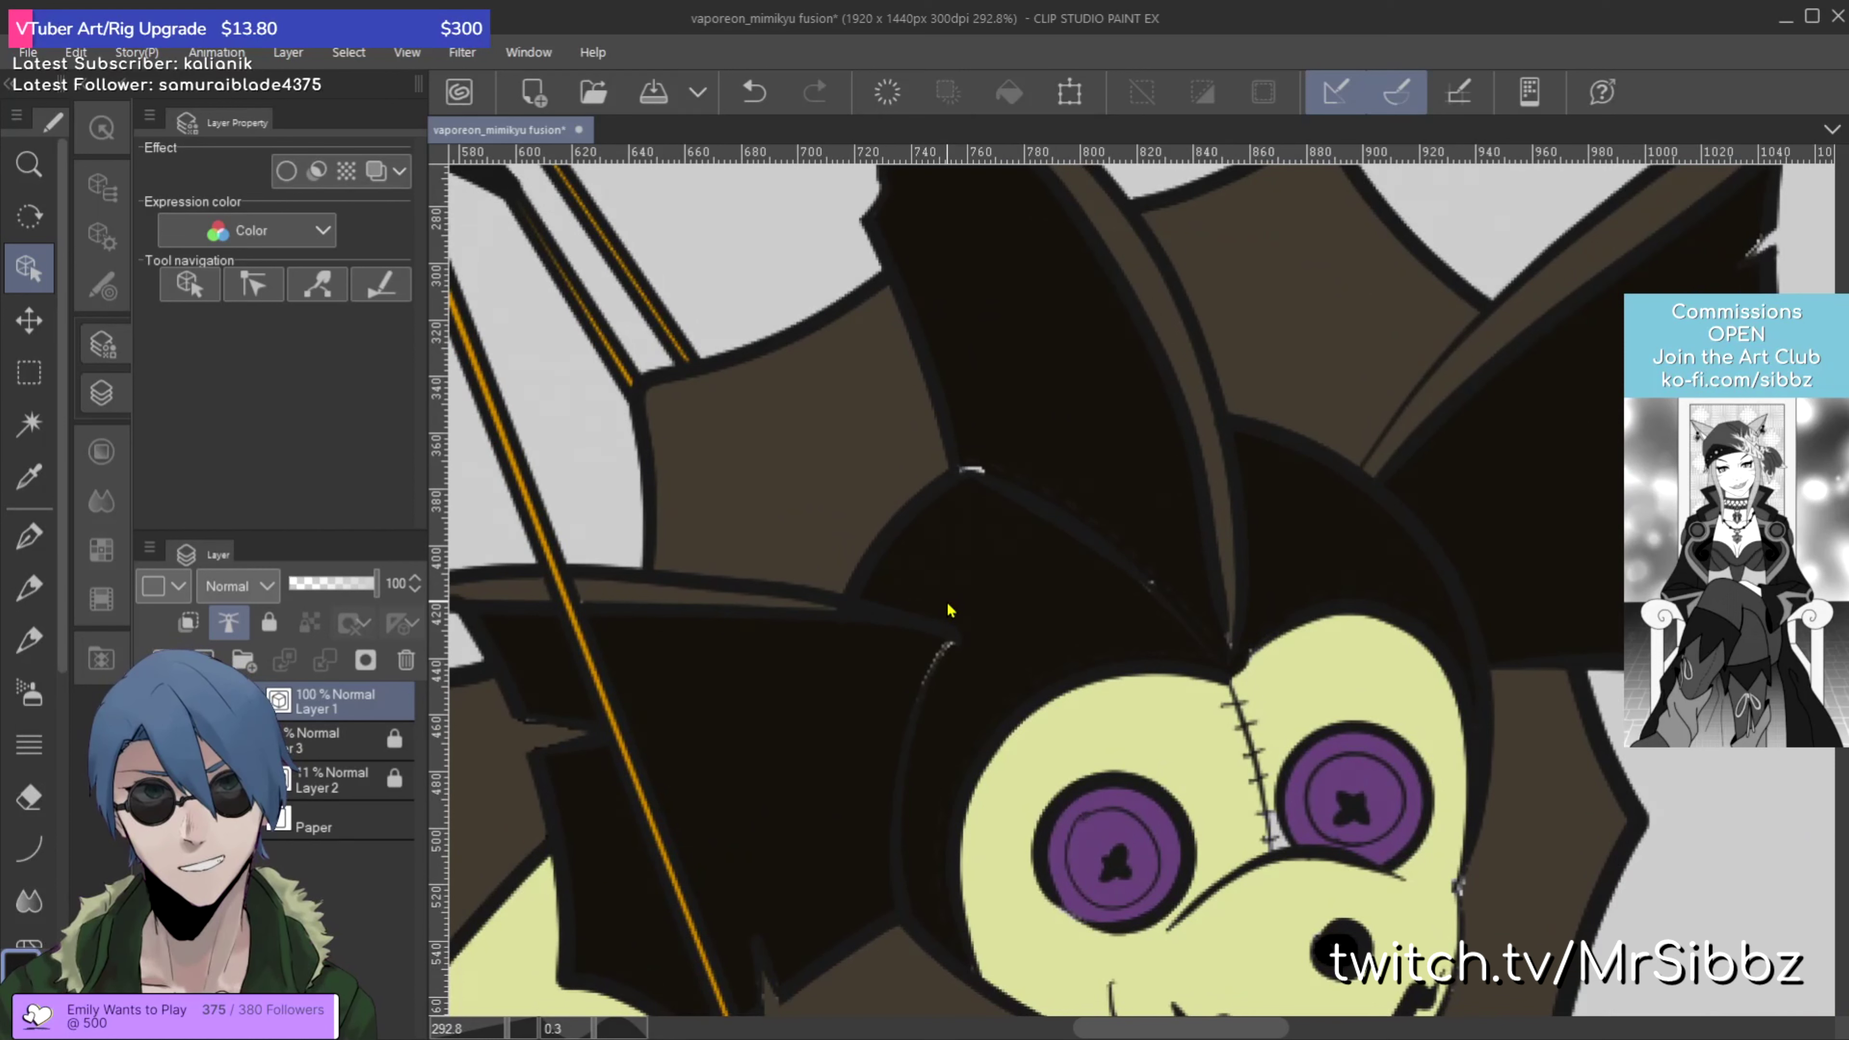
pyautogui.click(383, 790)
pyautogui.click(349, 739)
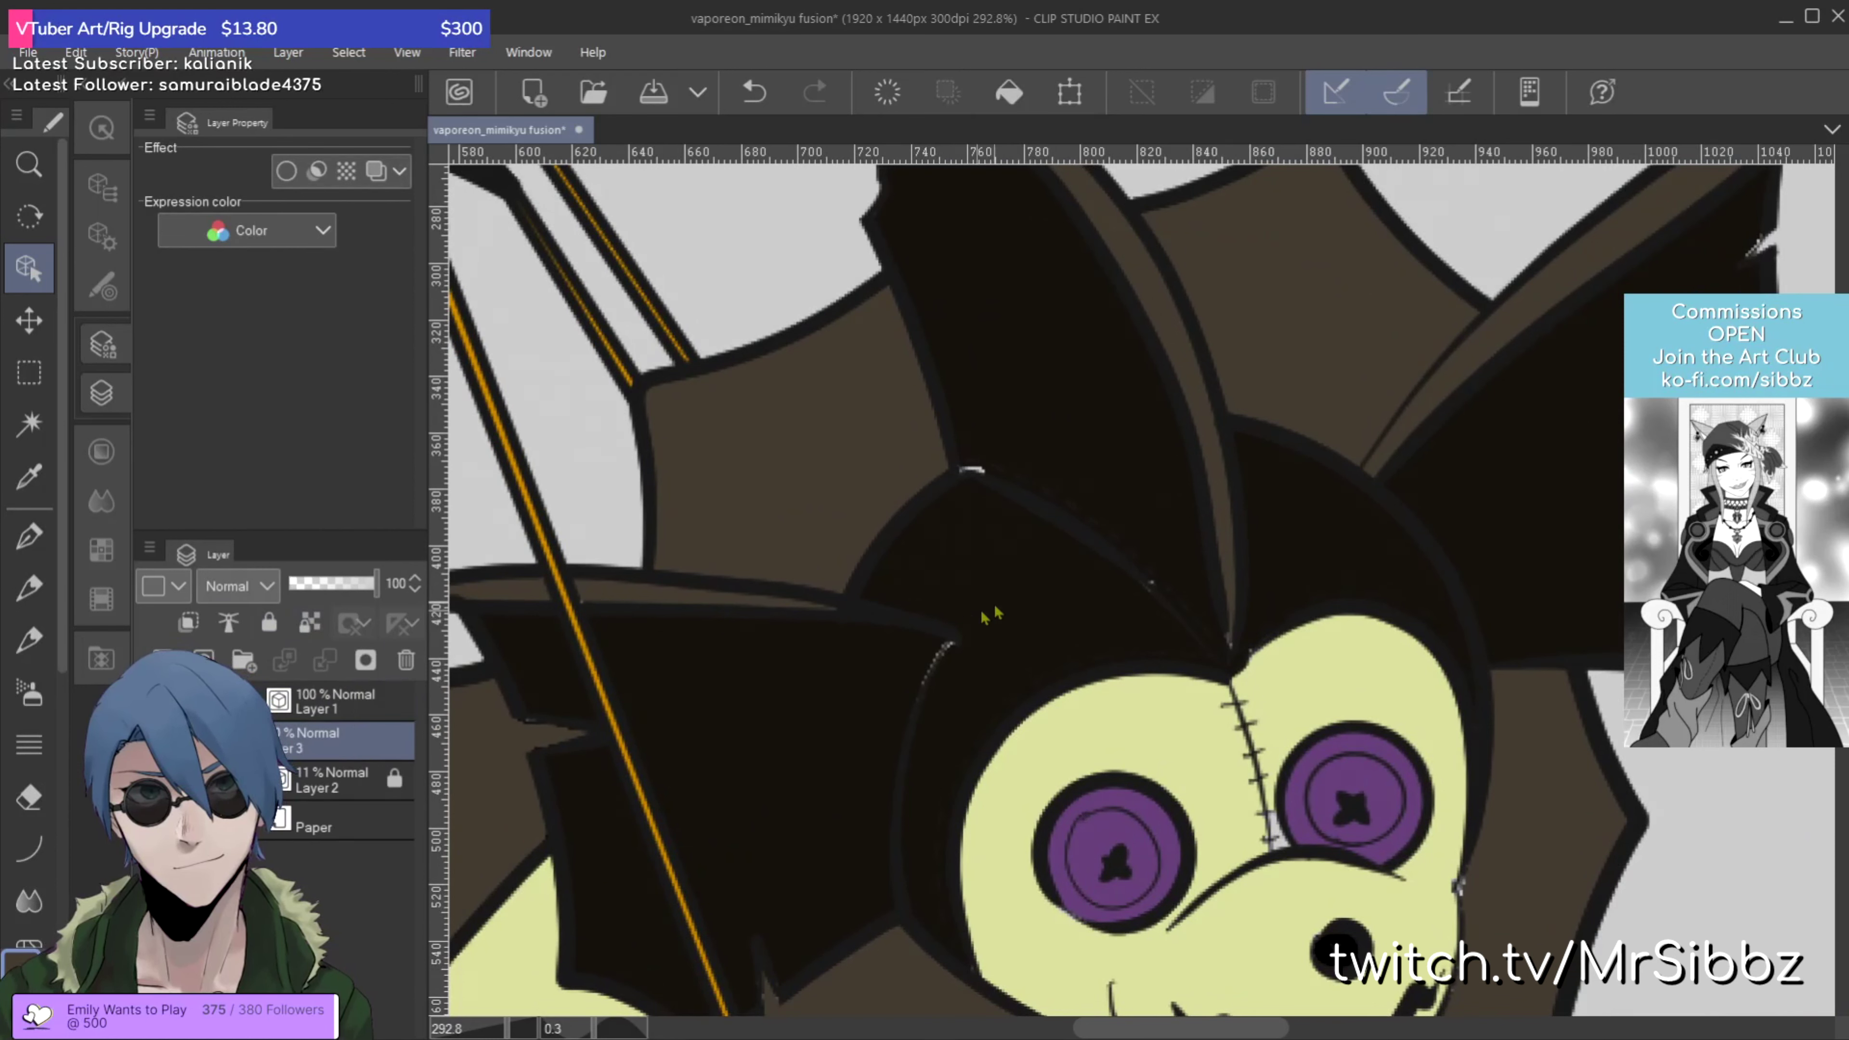
pyautogui.press('p')
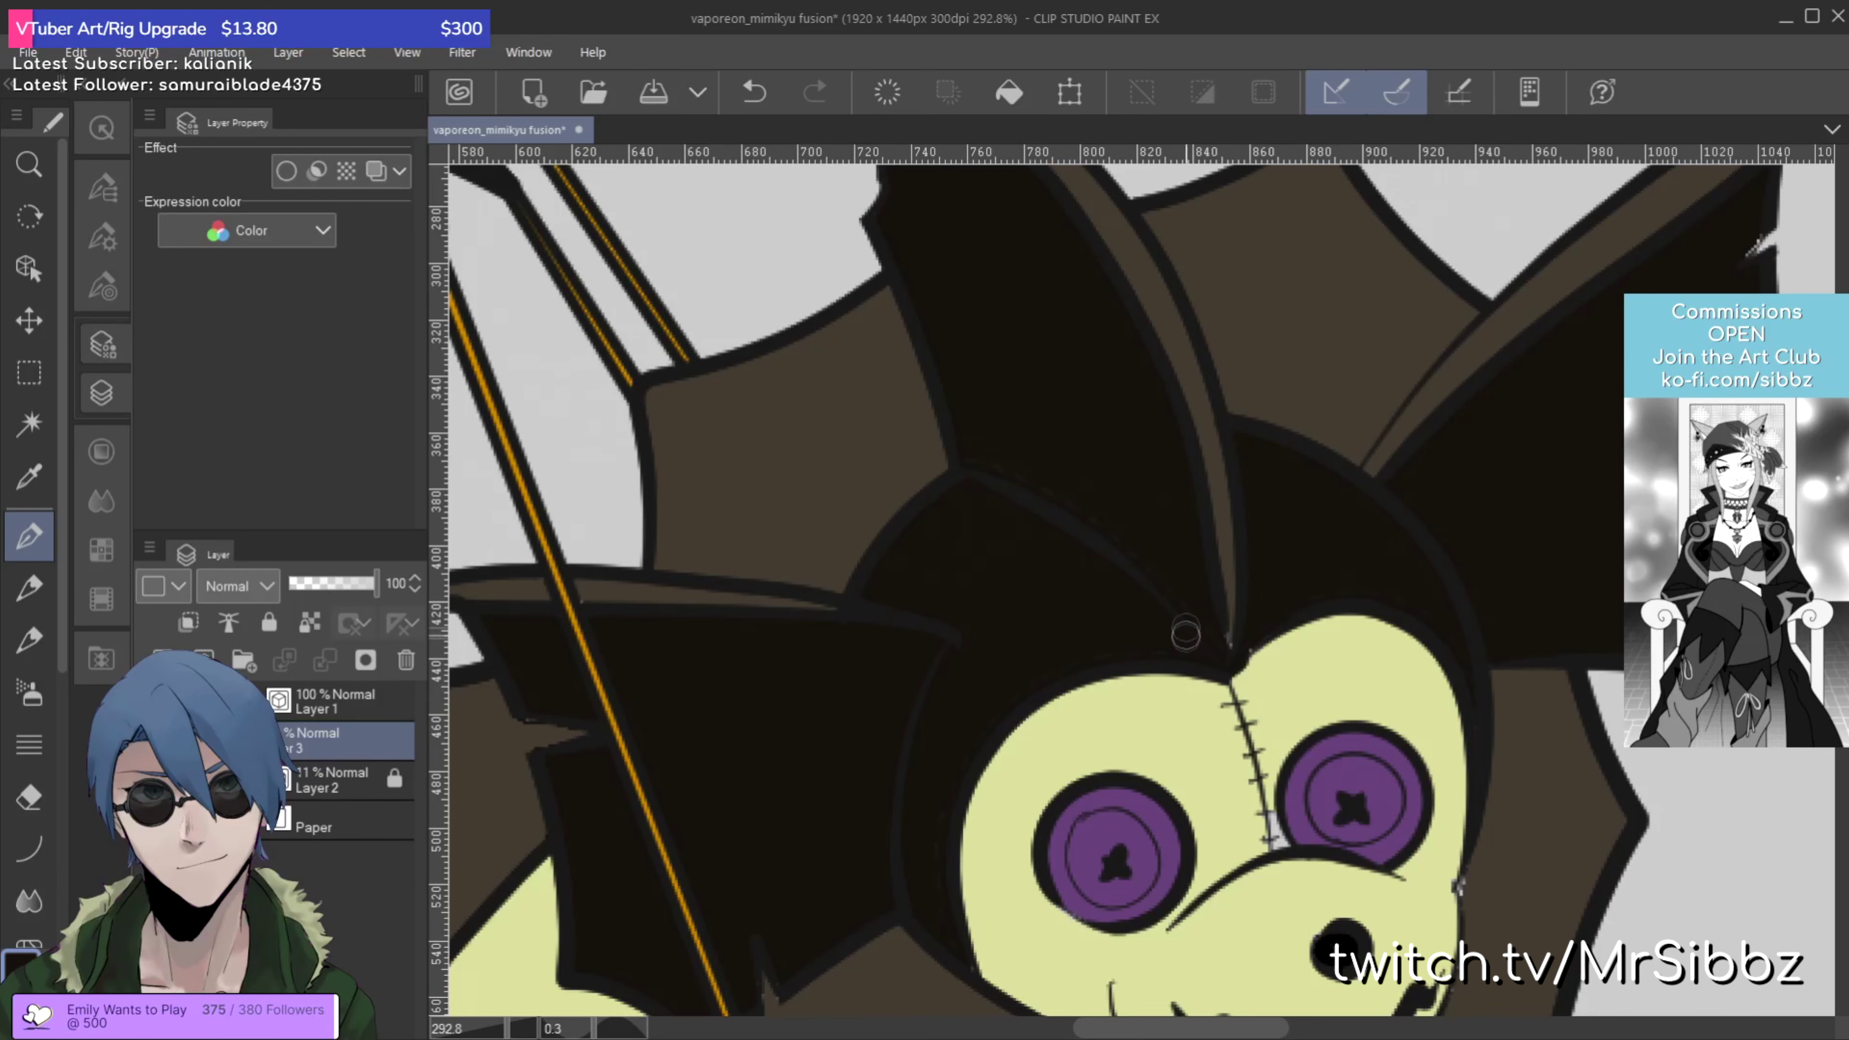
# Step: Paint over the gaps beside the stitches between the eyes and at the face's far edge, and save the file
pyautogui.scroll(-4, 1283, 590)
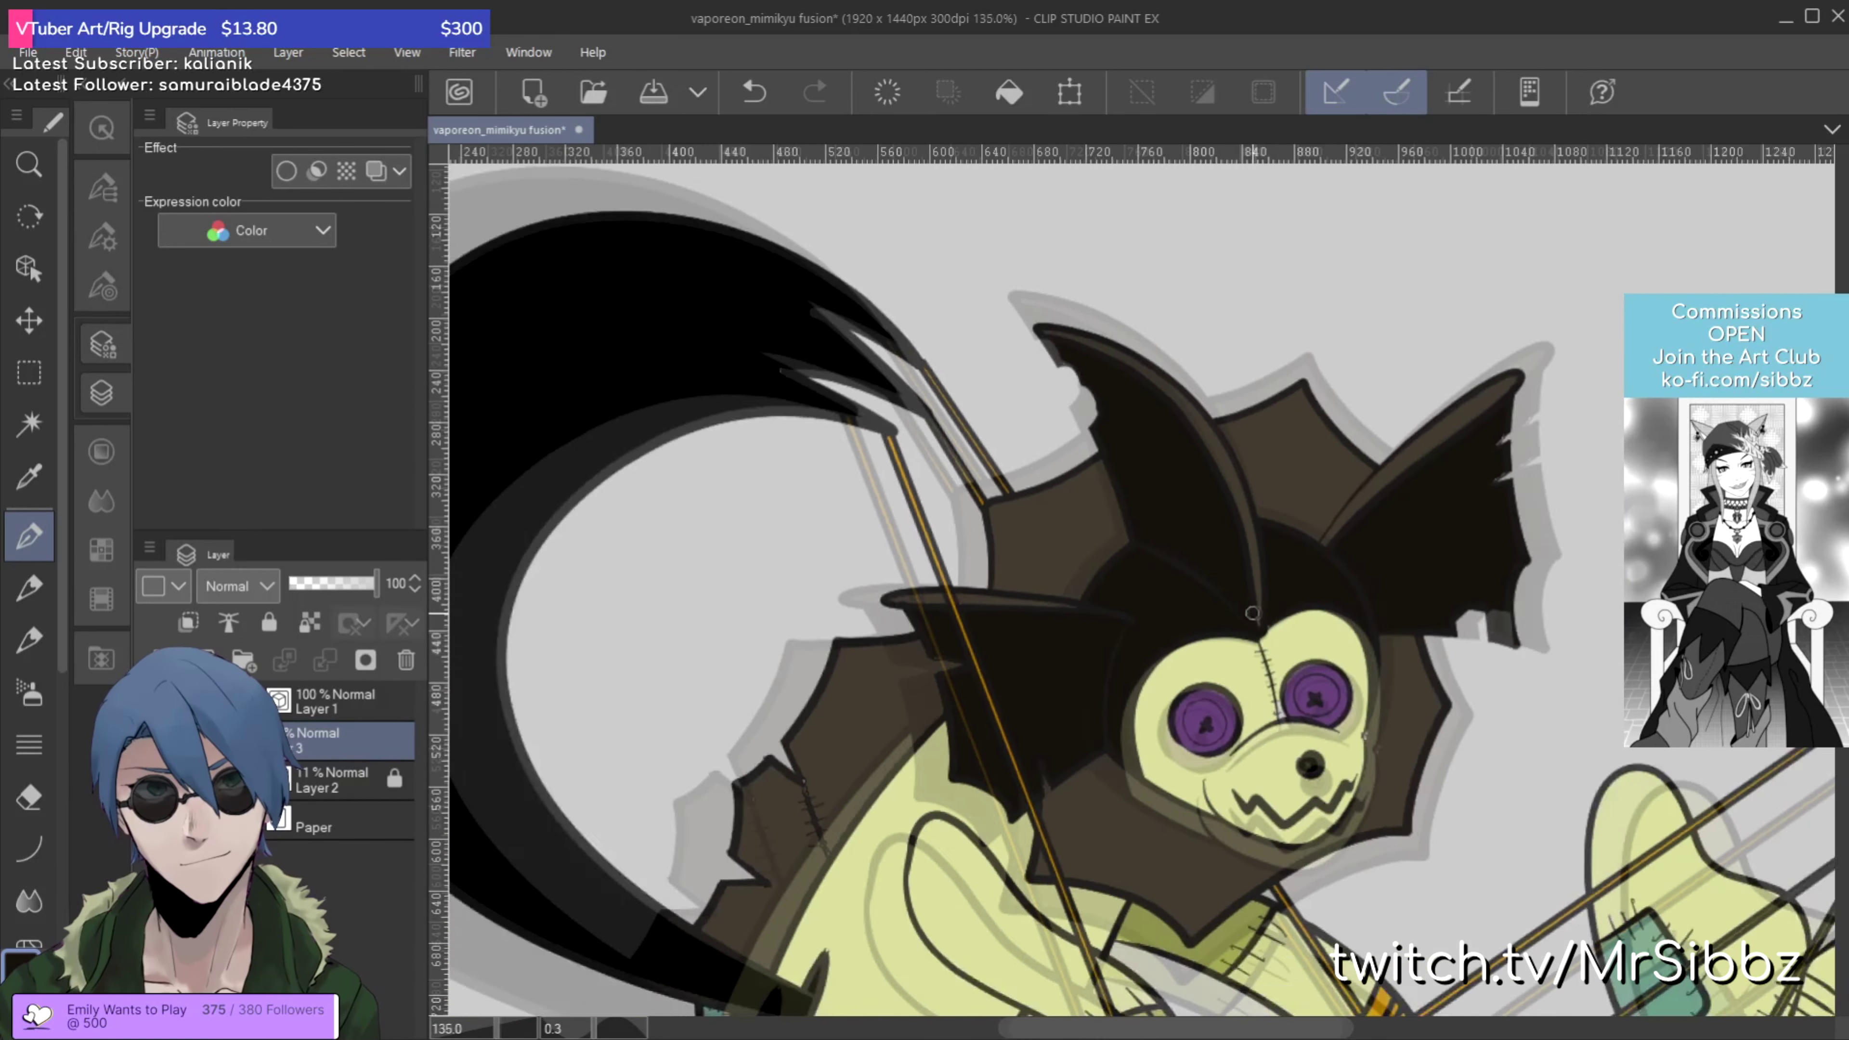
pyautogui.scroll(2, 1166, 496)
pyautogui.scroll(5, 1166, 496)
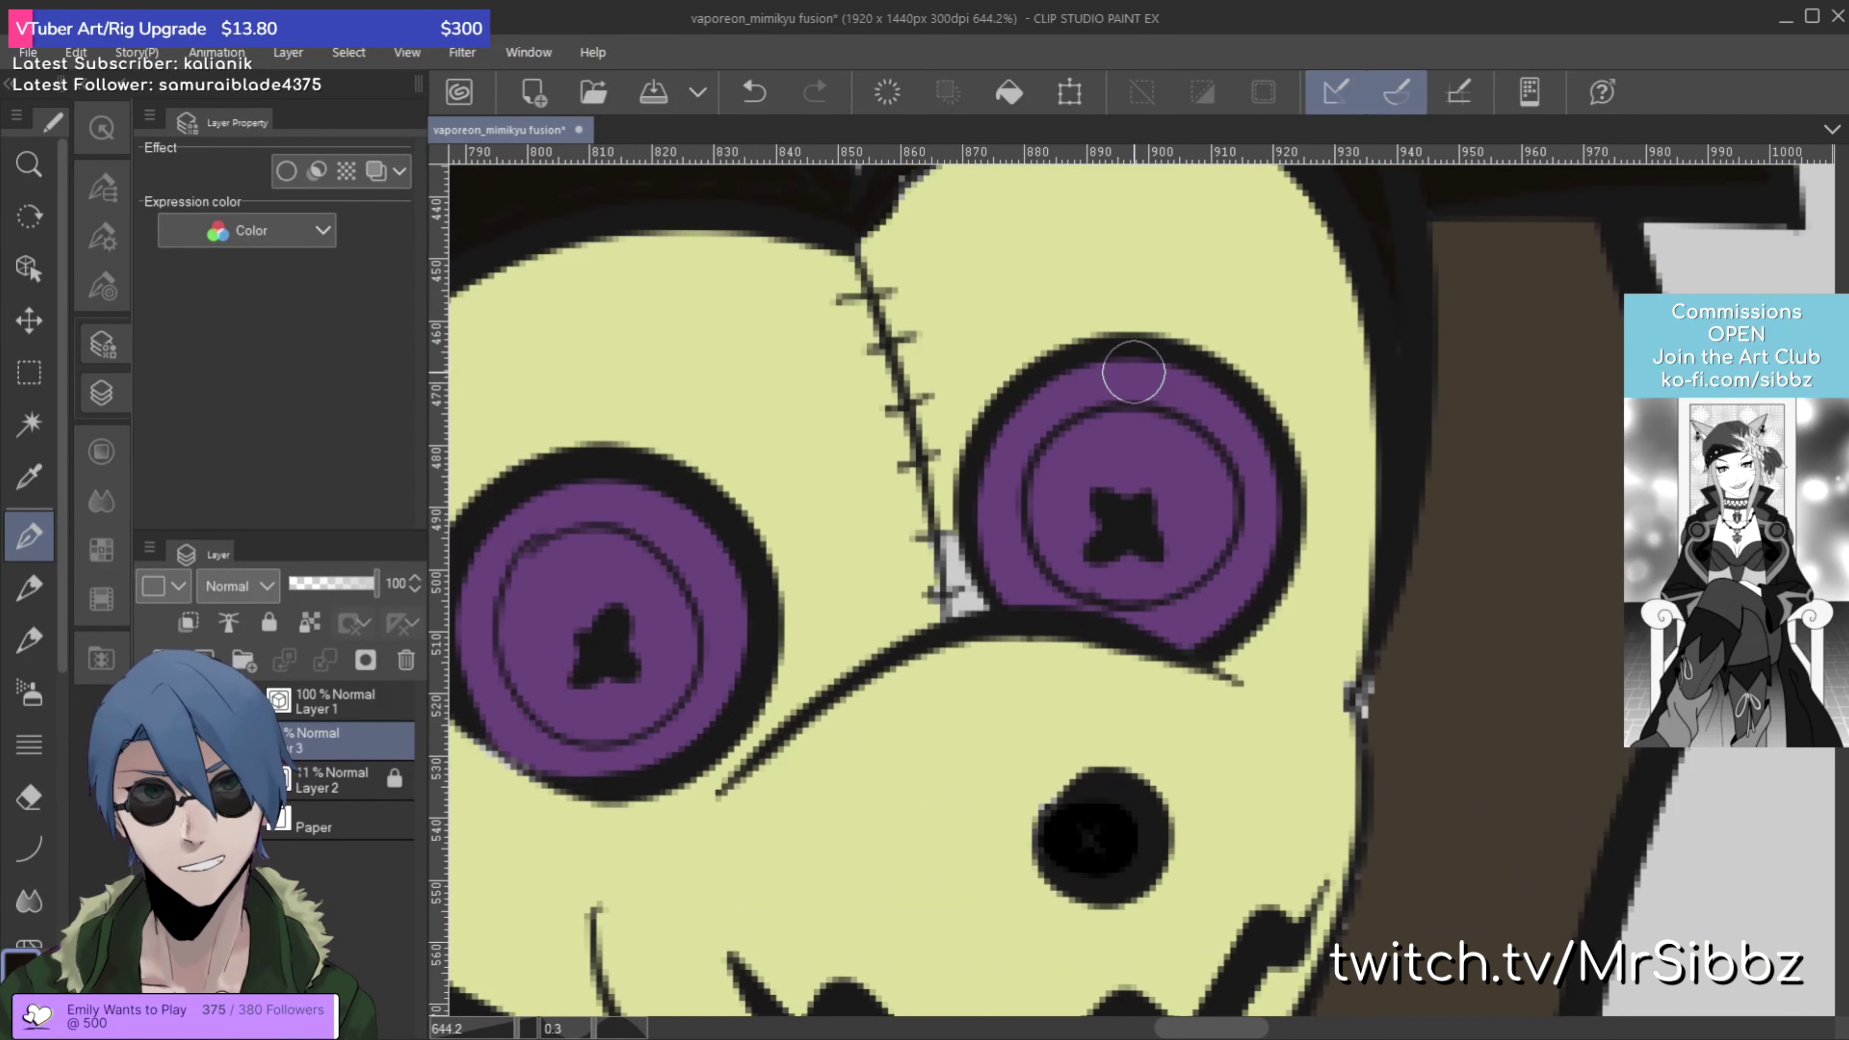
pyautogui.moveTo(939, 567)
pyautogui.mouseDown()
pyautogui.moveTo(958, 606)
pyautogui.moveTo(940, 526)
pyautogui.moveTo(977, 614)
pyautogui.mouseUp()
pyautogui.keyDown('alt'); pyautogui.click(1476, 671); pyautogui.keyUp('alt')
pyautogui.moveTo(1395, 694)
pyautogui.mouseDown()
pyautogui.moveTo(1387, 717)
pyautogui.moveTo(1387, 698)
pyautogui.mouseUp()
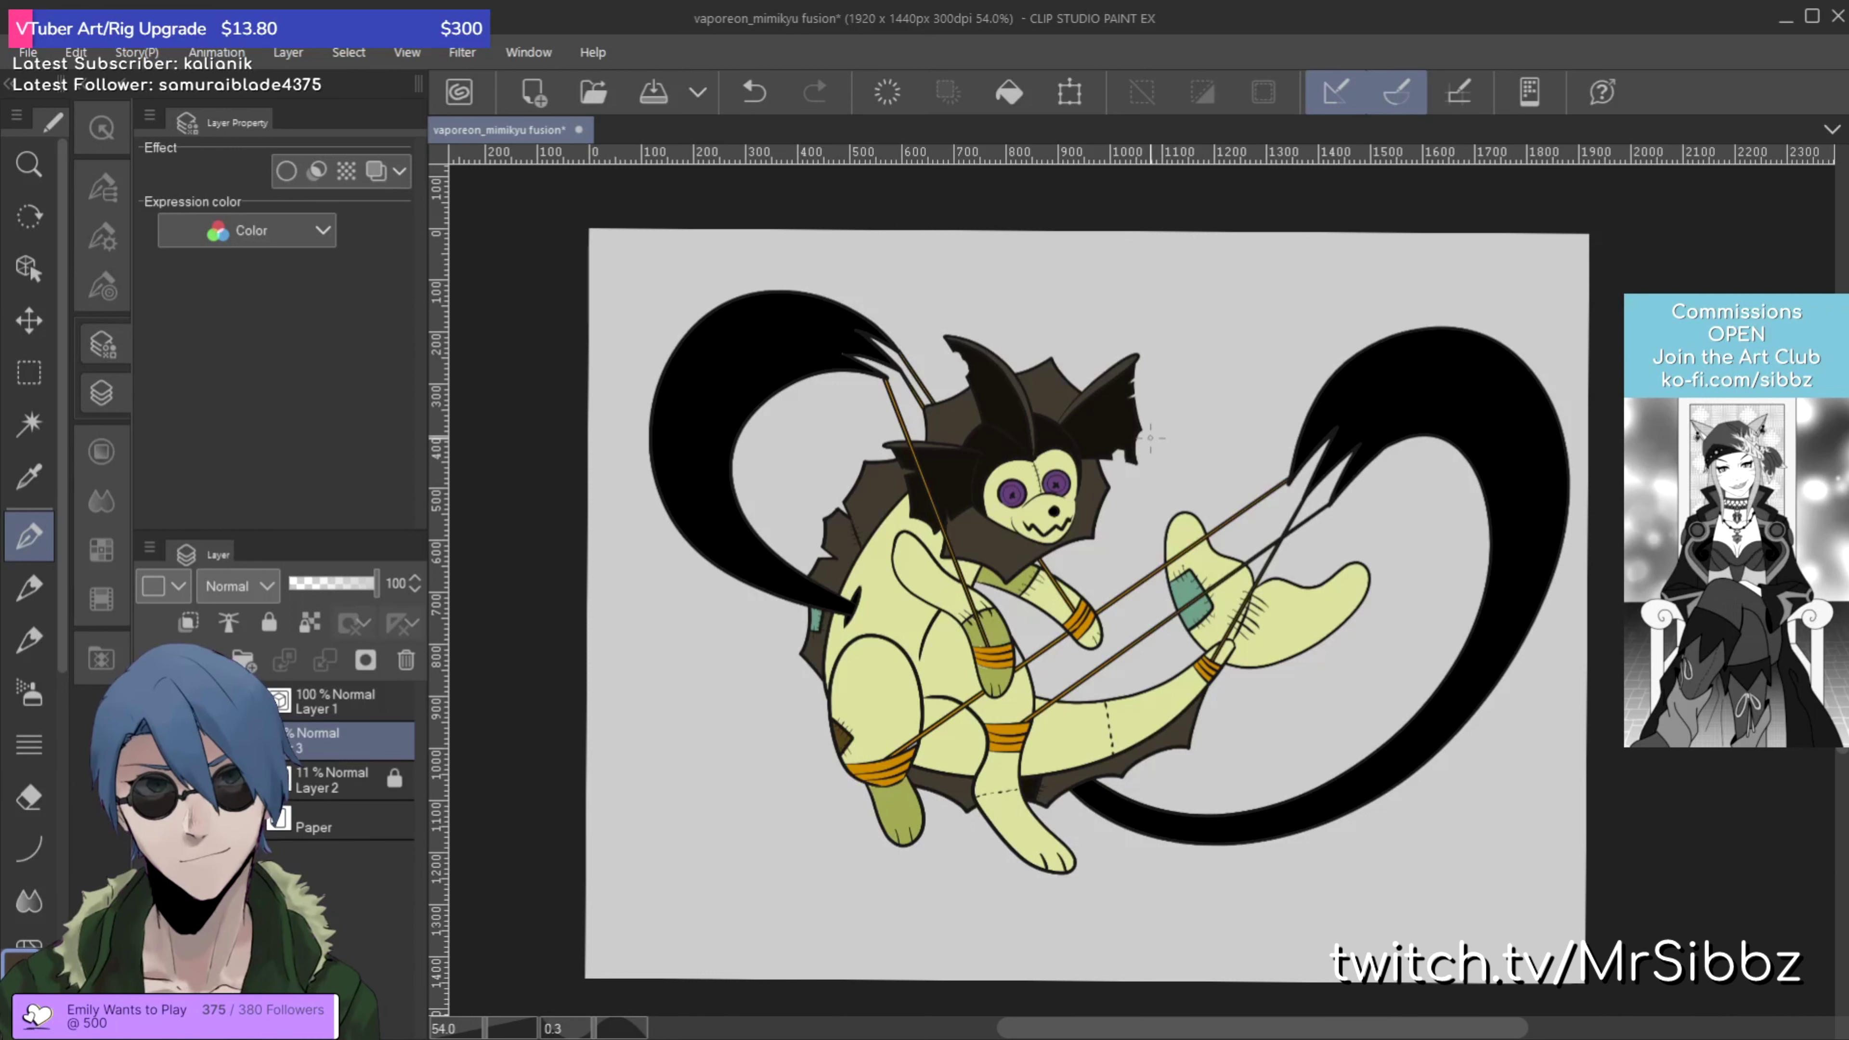
pyautogui.hotkey('ctrl', 's')
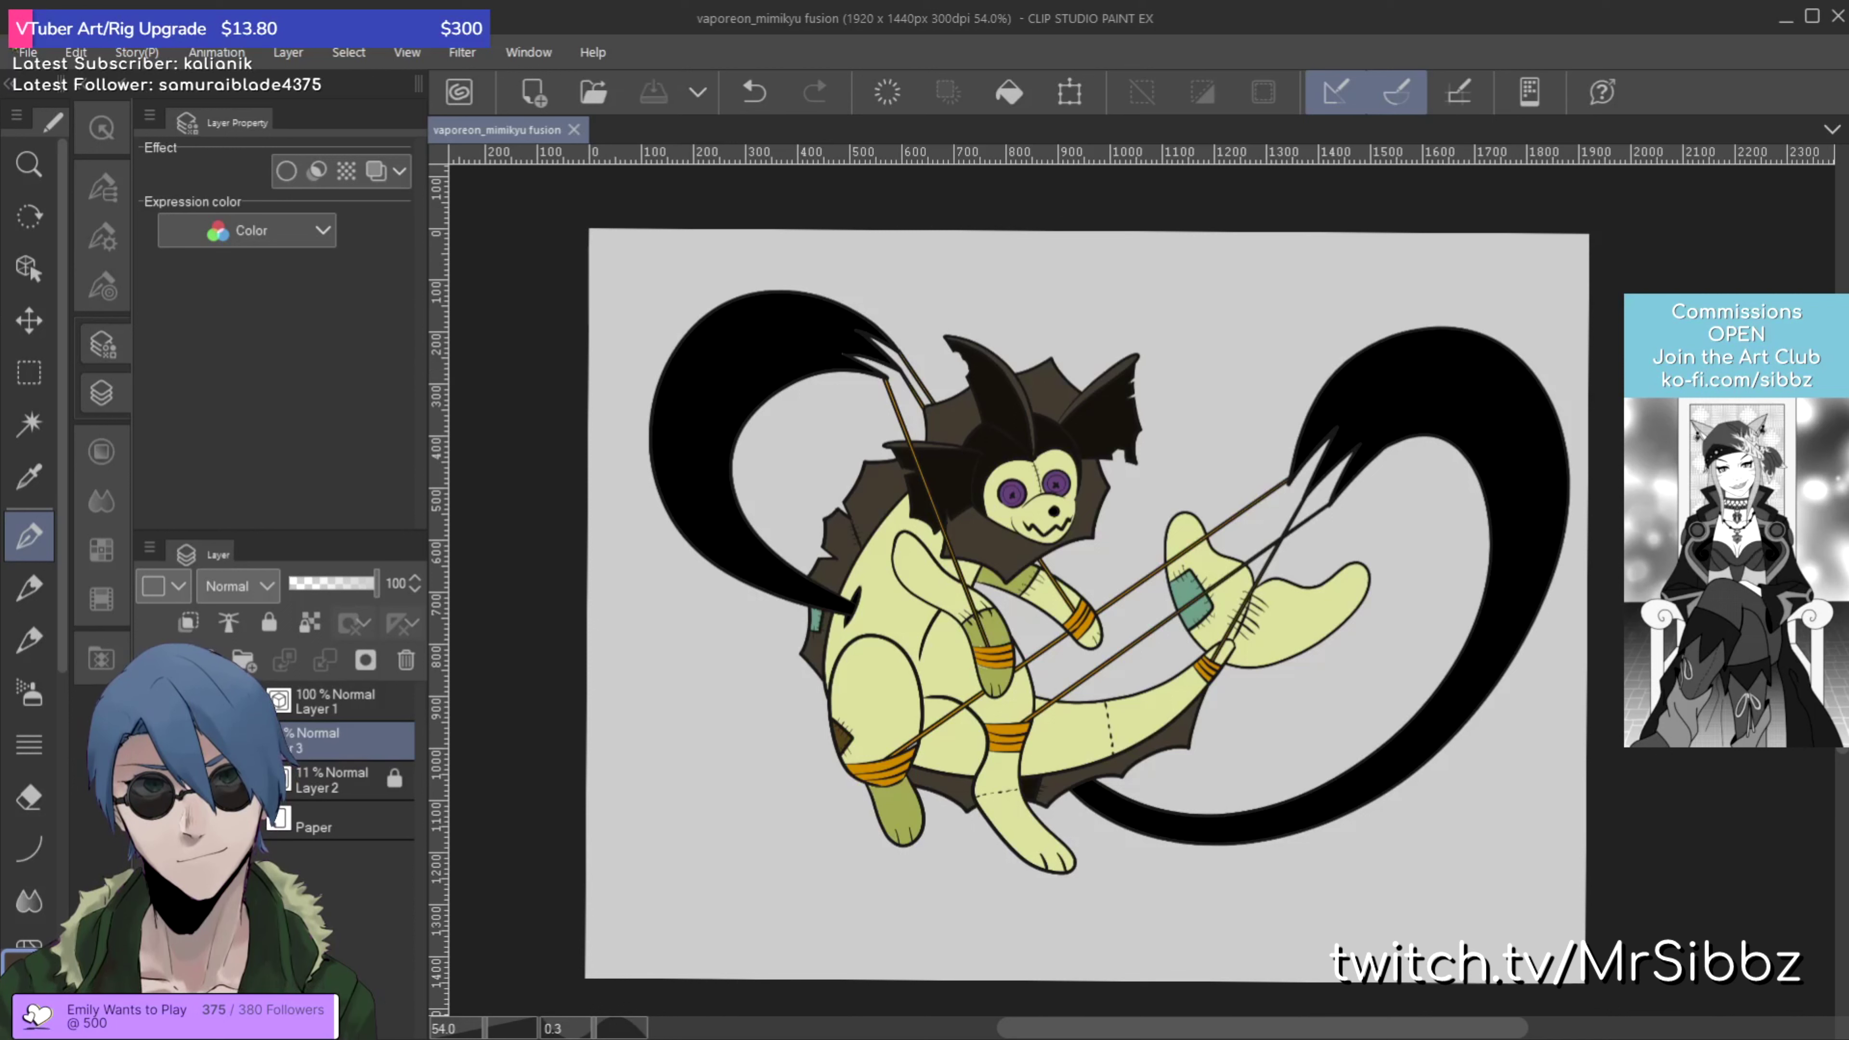